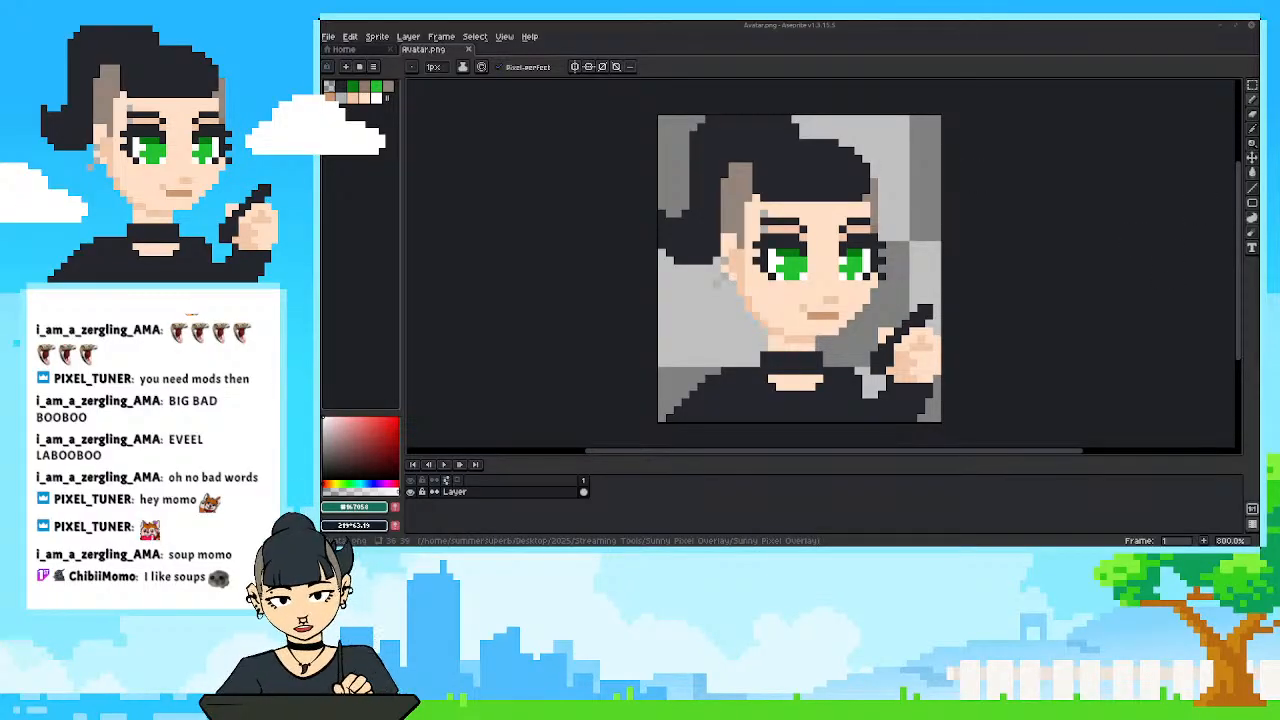
{"action": "scroll", "coordinate": [1035, 365], "scroll_direction": "down", "scroll_amount": 4}
{"action": "scroll", "coordinate": [979, 369], "scroll_direction": "up", "scroll_amount": 6}
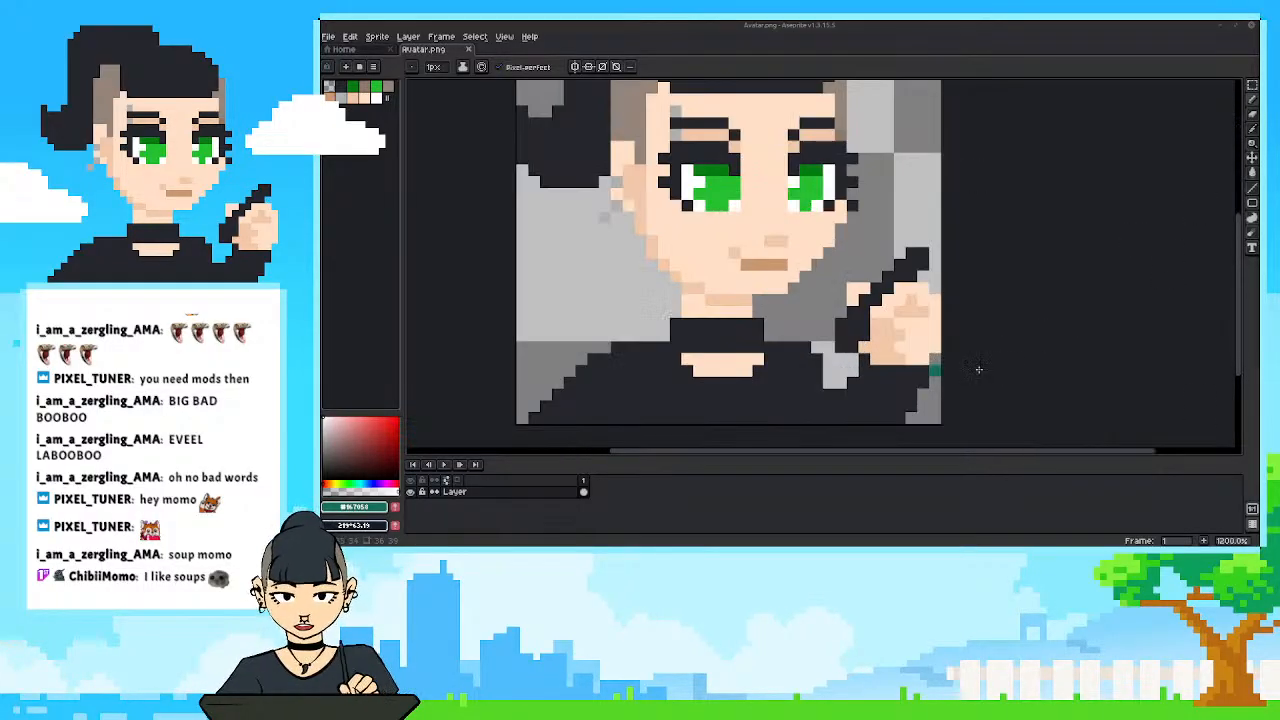
{"action": "scroll", "coordinate": [979, 369], "scroll_direction": "down", "scroll_amount": 2}
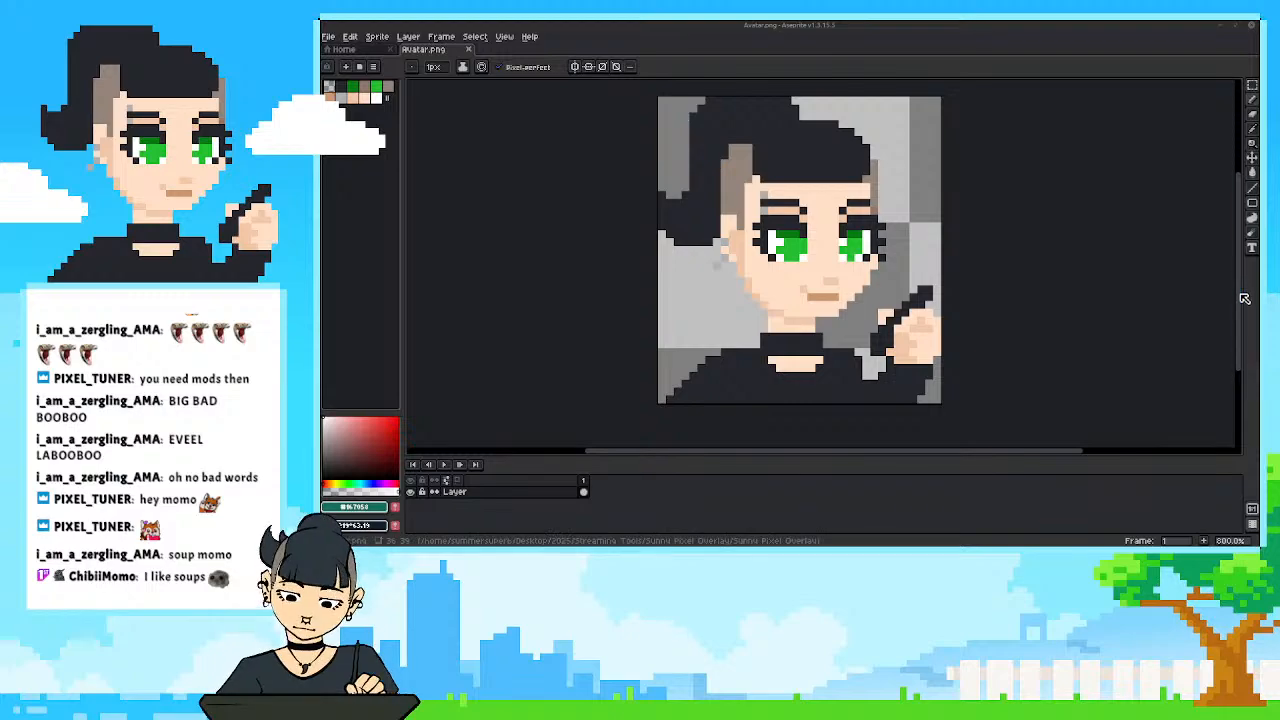
{"action": "left_click_drag", "start_coordinate": [1240, 296], "coordinate": [1240, 281]}
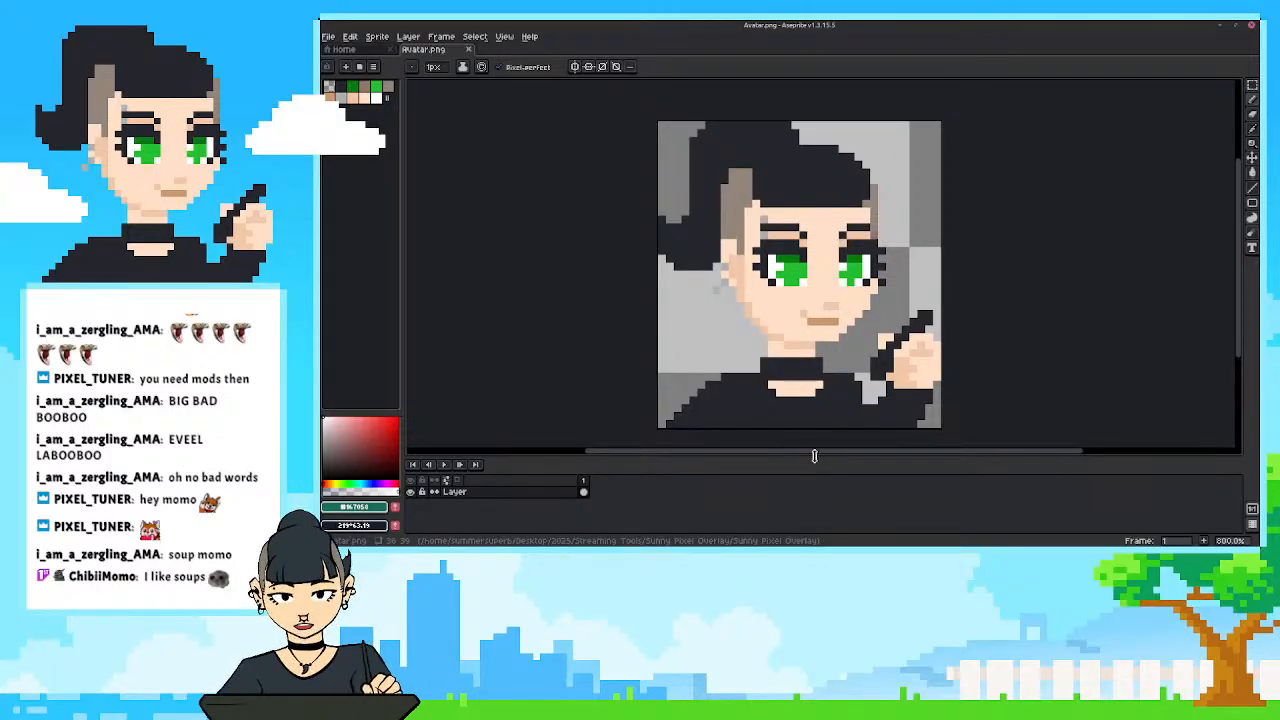
{"action": "mouse_move", "coordinate": [821, 460]}
{"action": "left_mouse_down"}
{"action": "mouse_move", "coordinate": [820, 479]}
{"action": "mouse_move", "coordinate": [818, 463]}
{"action": "left_mouse_up"}
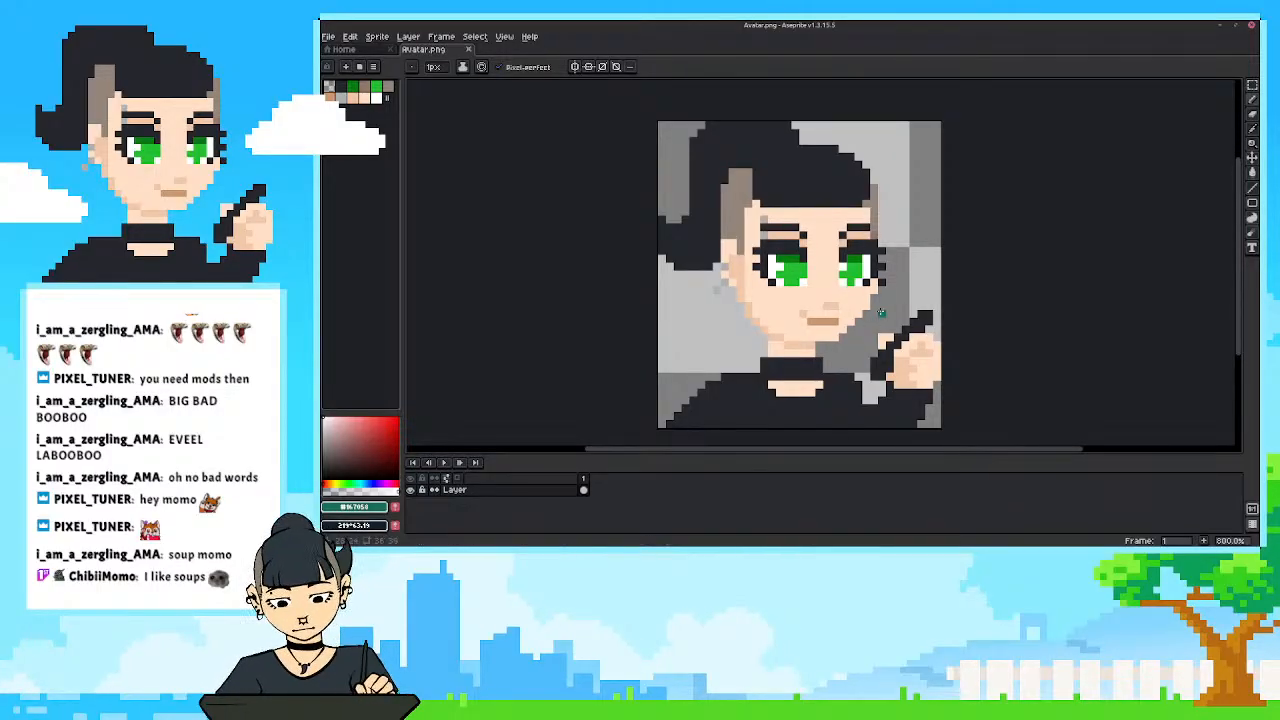
{"action": "left_click_drag", "start_coordinate": [881, 312], "coordinate": [870, 299]}
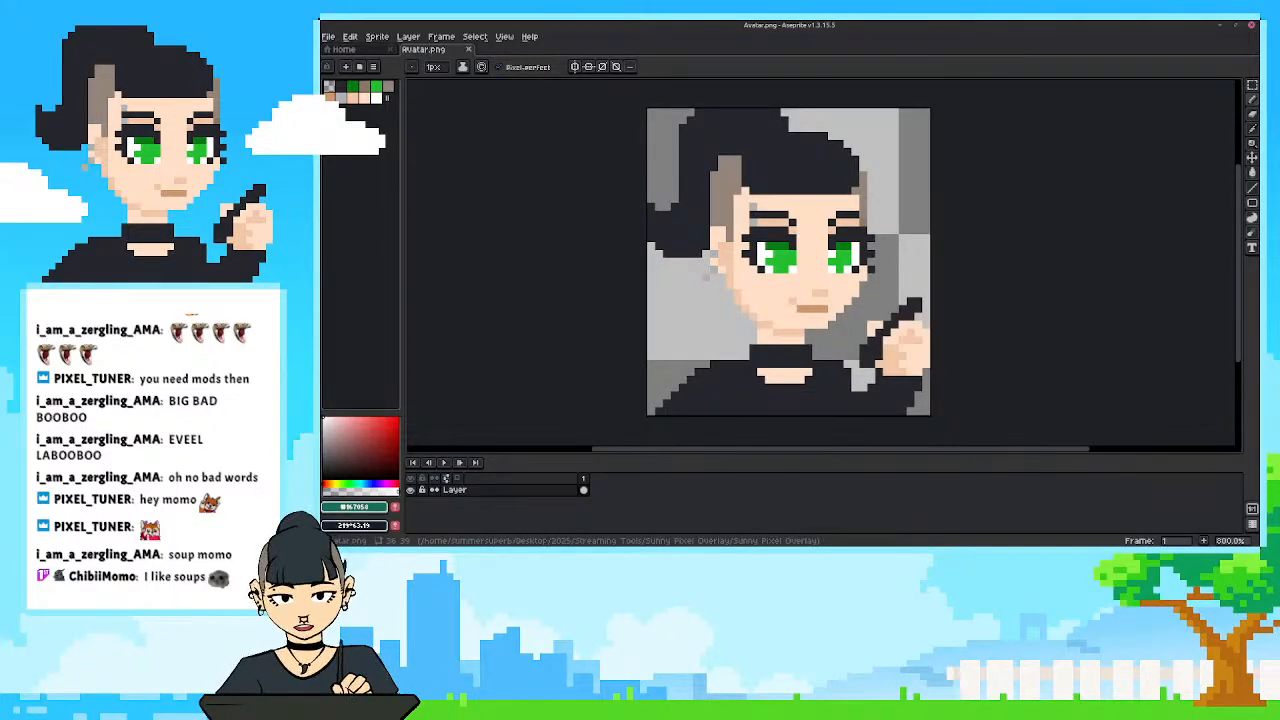
{"action": "left_click_drag", "start_coordinate": [682, 381], "coordinate": [686, 392]}
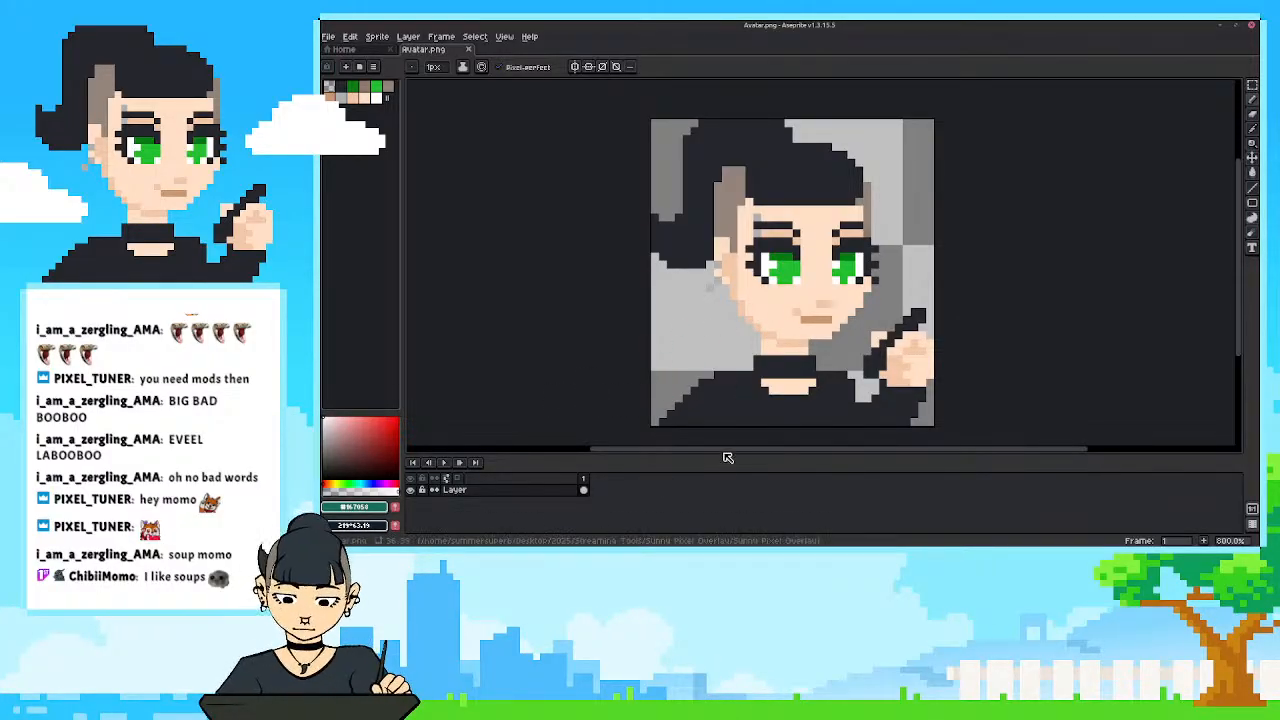
{"action": "left_click_drag", "start_coordinate": [730, 463], "coordinate": [730, 467]}
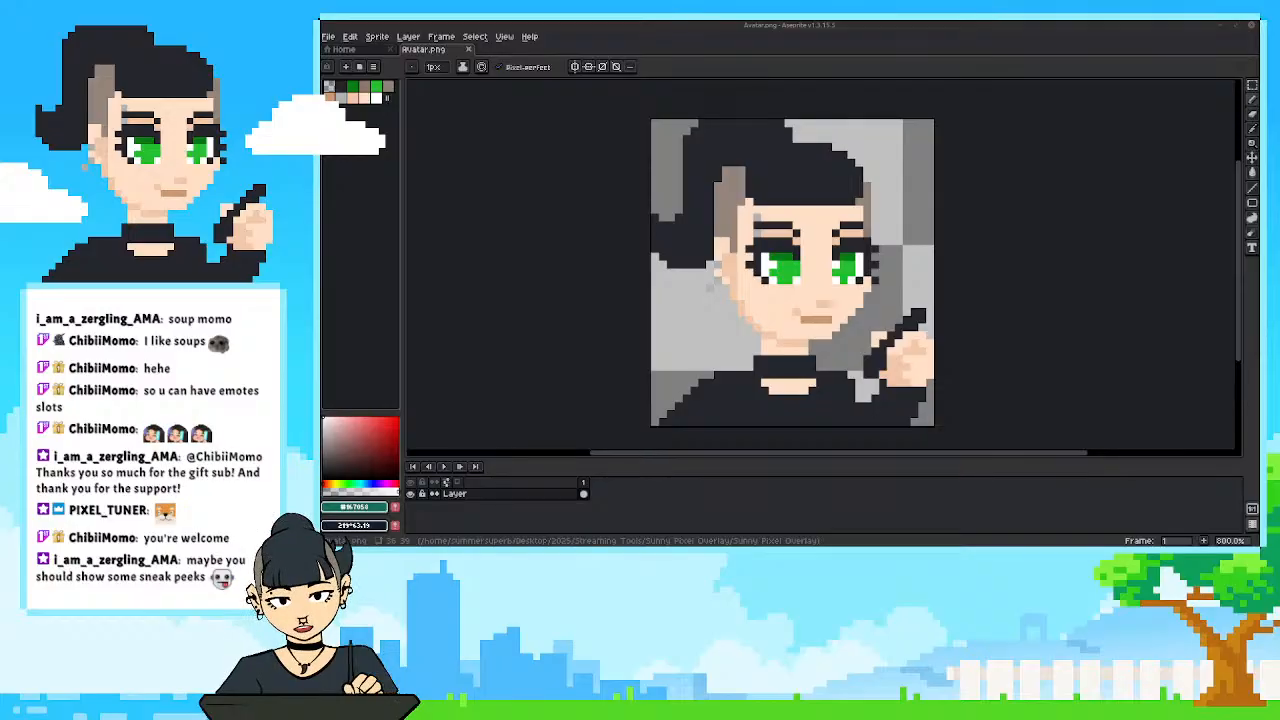
{"action": "mouse_move", "coordinate": [743, 334]}
{"action": "left_mouse_down"}
{"action": "mouse_move", "coordinate": [769, 321]}
{"action": "mouse_move", "coordinate": [709, 317]}
{"action": "mouse_move", "coordinate": [748, 340]}
{"action": "left_mouse_up"}
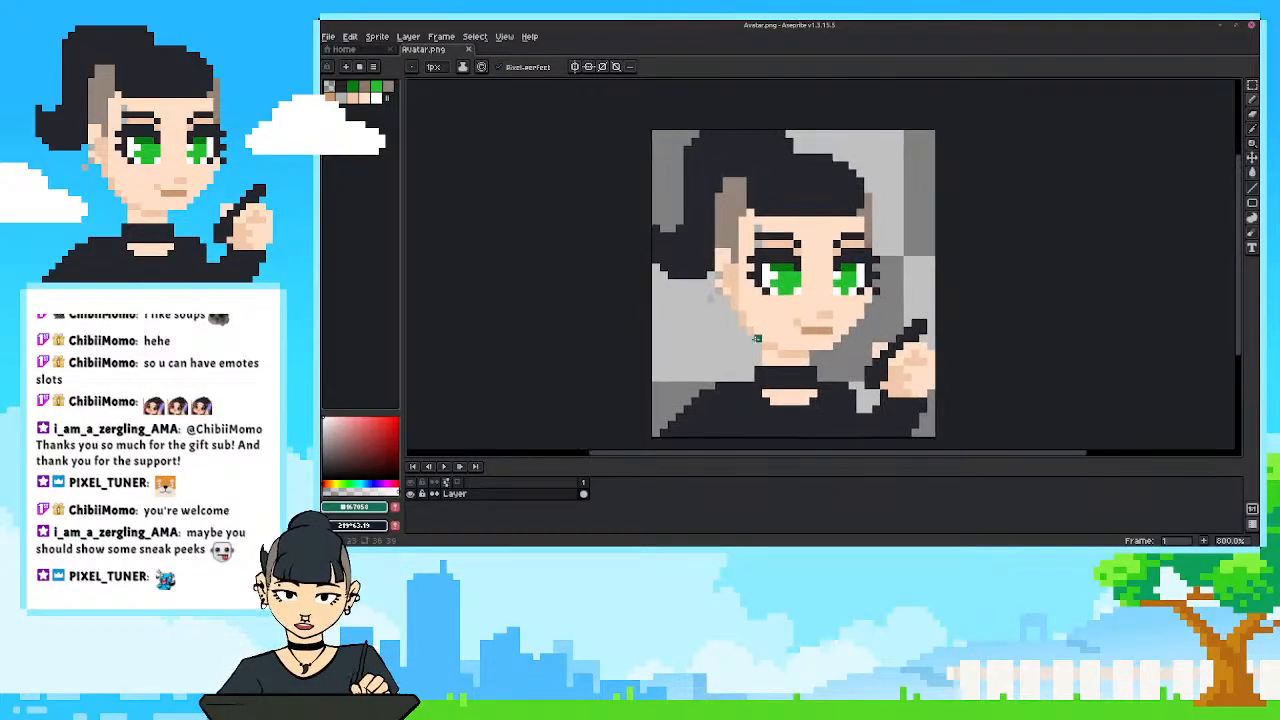
{"action": "left_click_drag", "start_coordinate": [826, 458], "coordinate": [830, 471]}
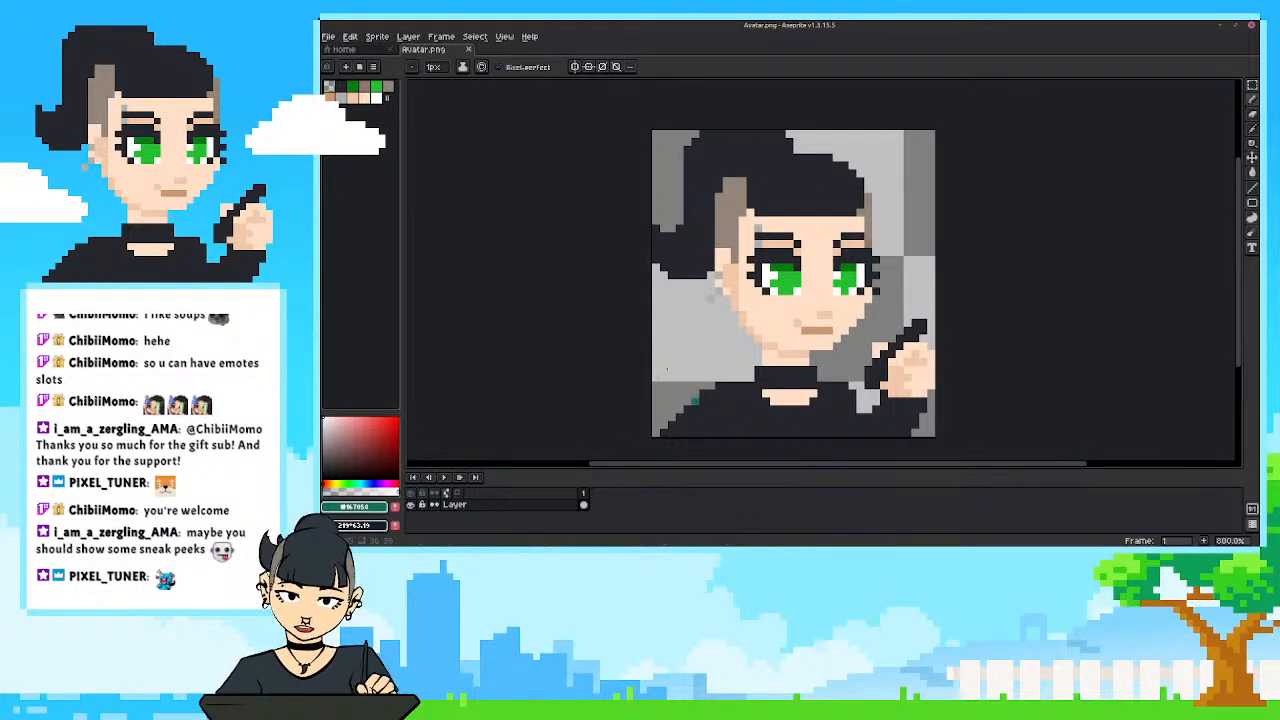
{"action": "left_click_drag", "start_coordinate": [698, 350], "coordinate": [707, 358]}
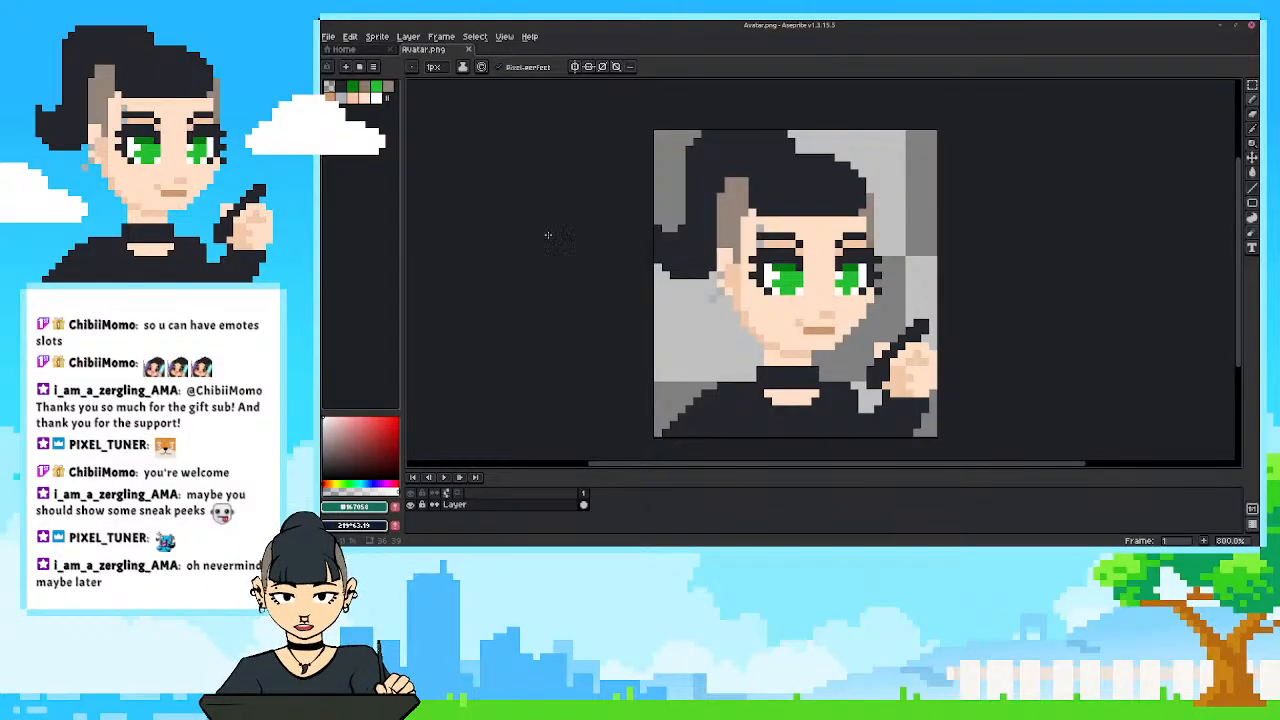
Enlarge the avatar's canvas to 50 px wide and 50 px high, keeping the artwork centred.
{"action": "left_click", "coordinate": [376, 37]}
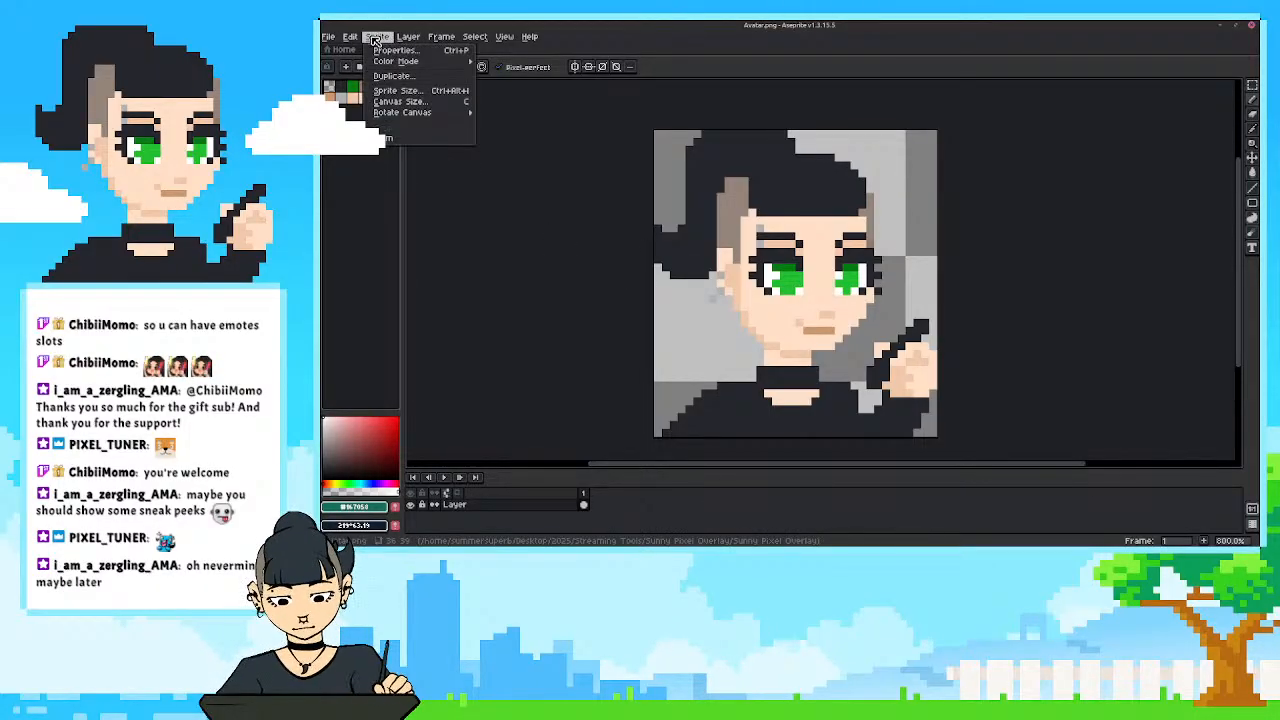
{"action": "left_click", "coordinate": [400, 101]}
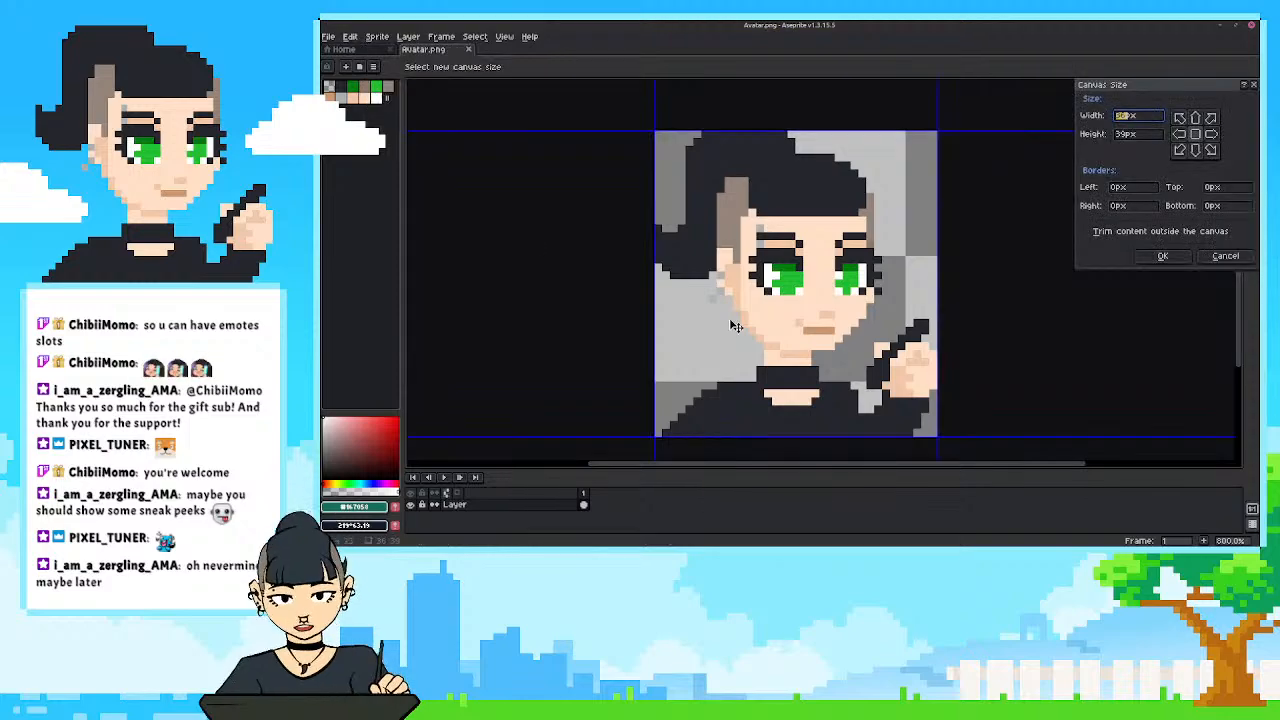
{"action": "left_click", "coordinate": [1125, 117]}
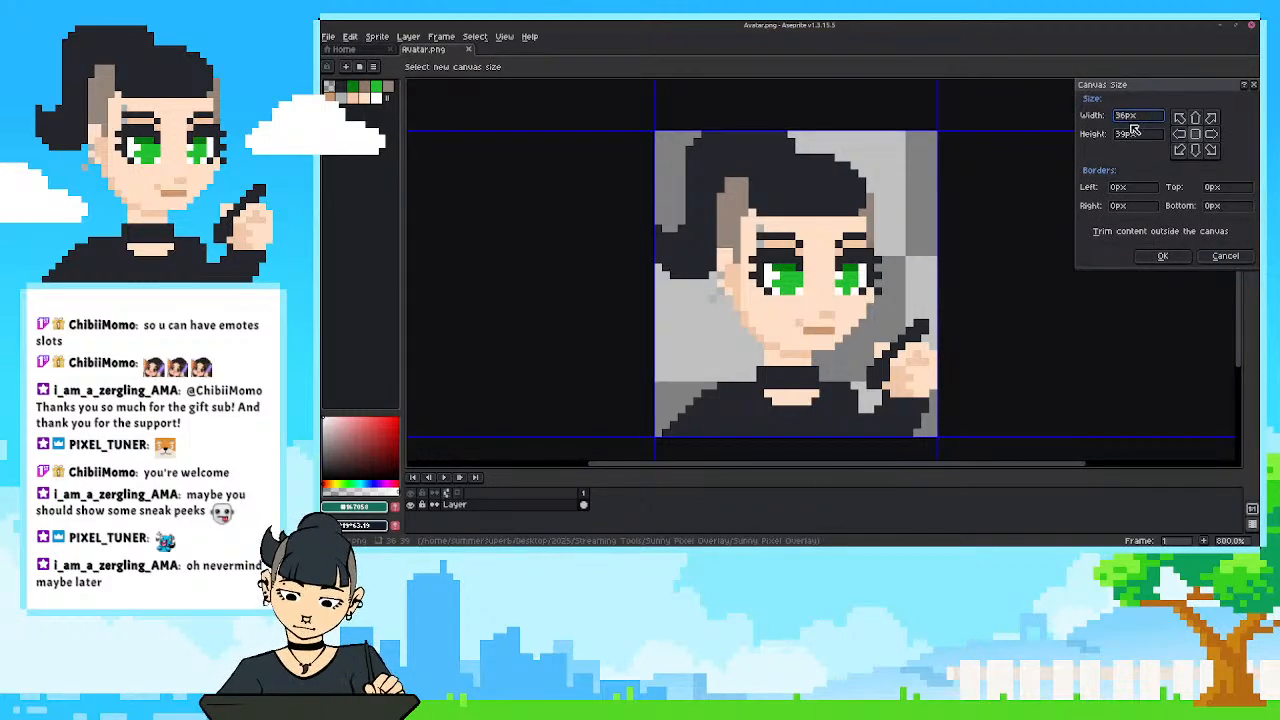
{"action": "left_click_drag", "start_coordinate": [1133, 118], "coordinate": [1107, 118]}
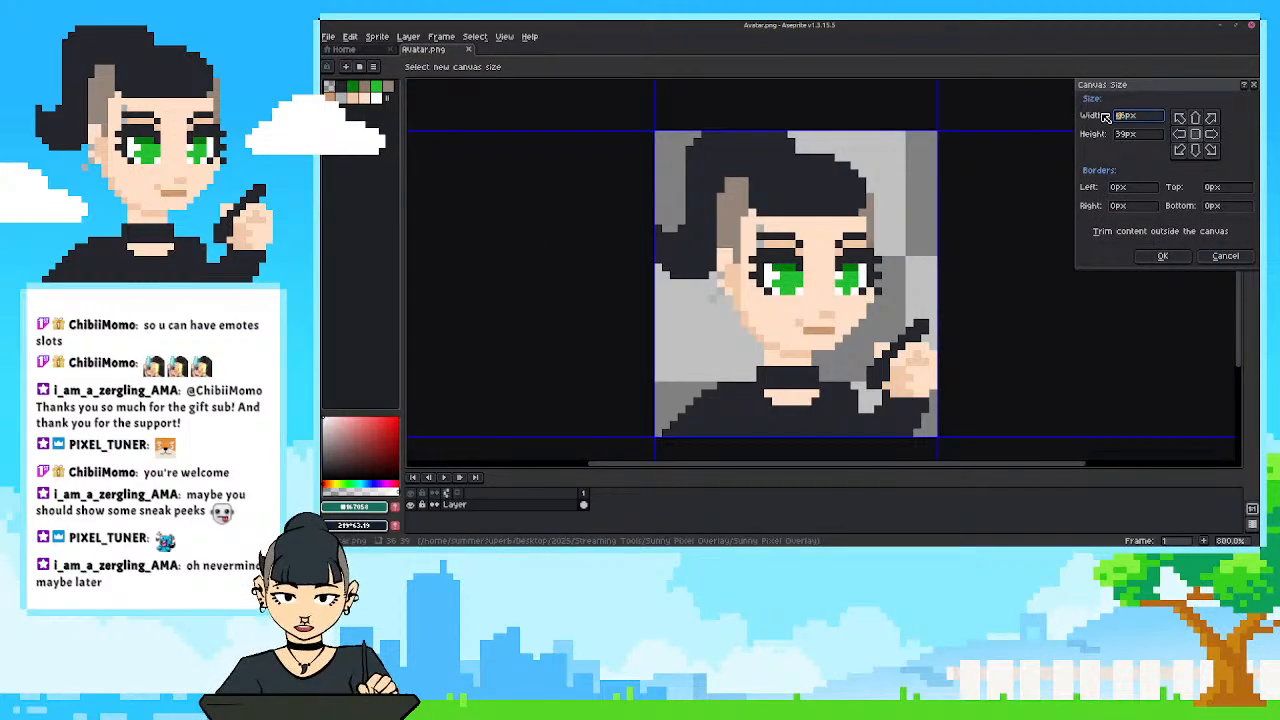
{"action": "type", "text": "50"}
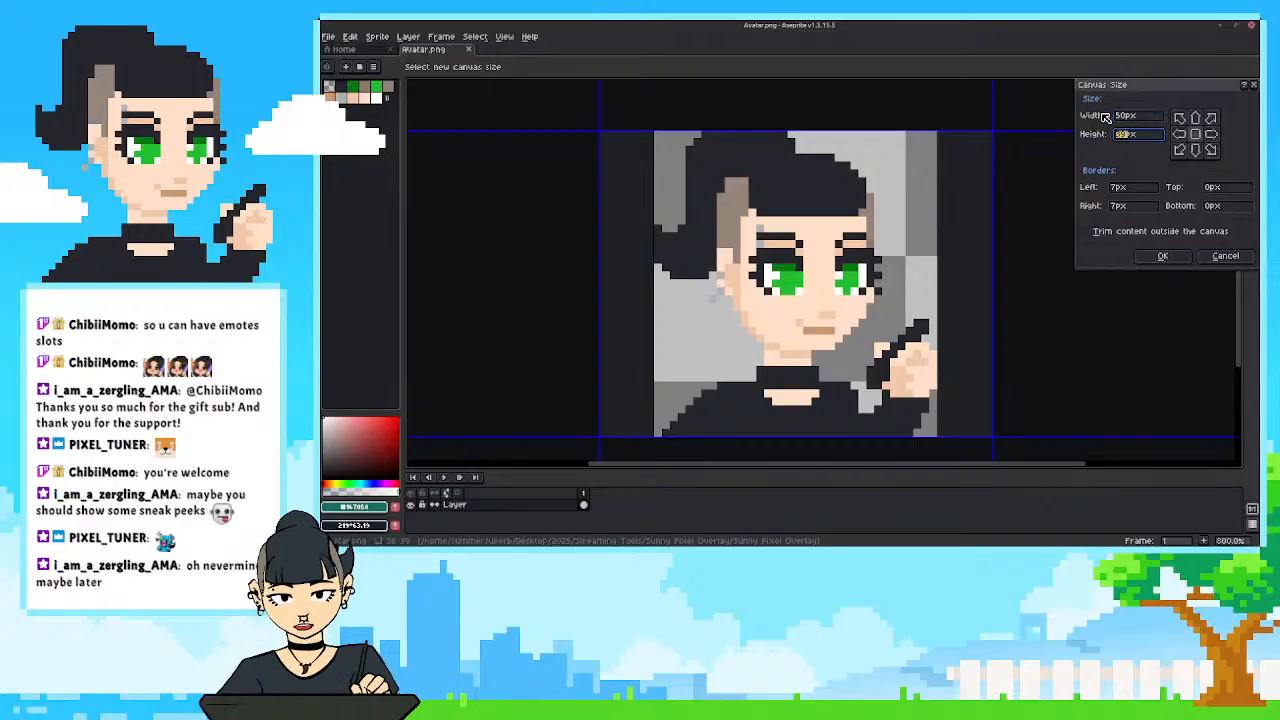
{"action": "key", "text": "Tab"}
{"action": "type", "text": "50"}
{"action": "key", "text": "Return"}
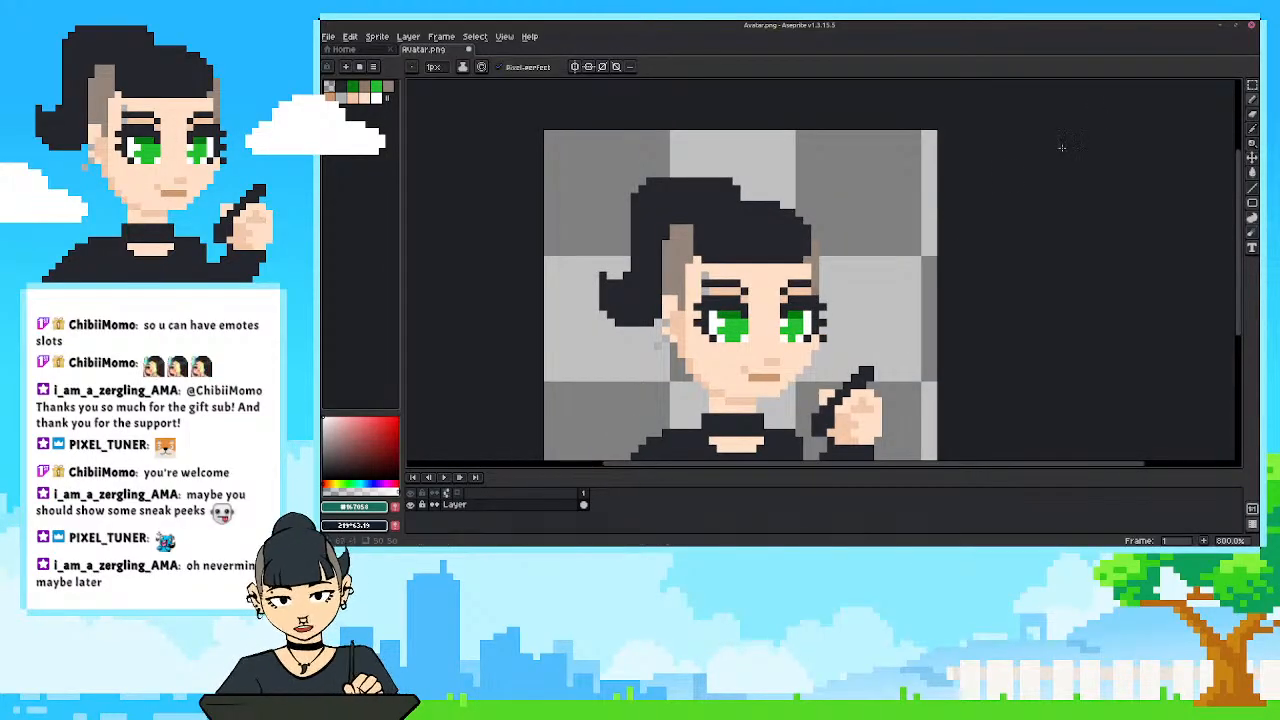
Add a new empty layer above the avatar artwork and rename the original artwork layer as base.
{"action": "scroll", "coordinate": [725, 451], "scroll_direction": "down", "scroll_amount": 2}
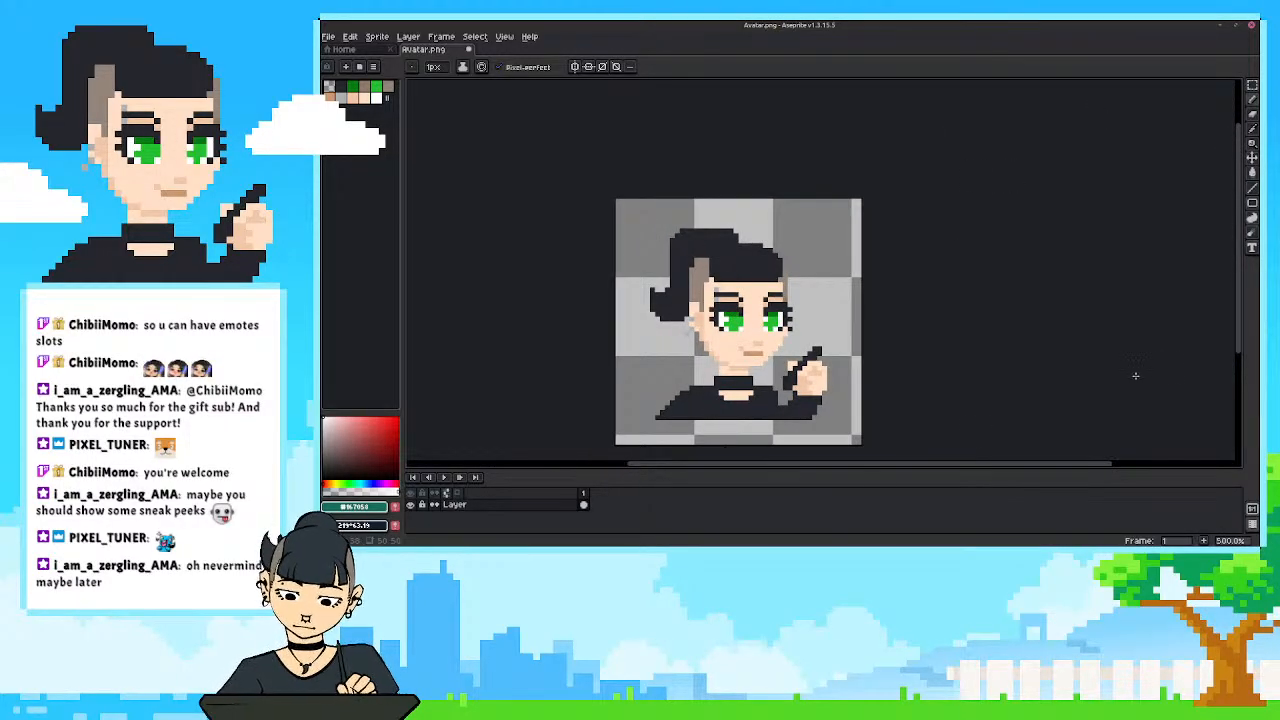
{"action": "scroll", "coordinate": [755, 400], "scroll_direction": "up", "scroll_amount": 2}
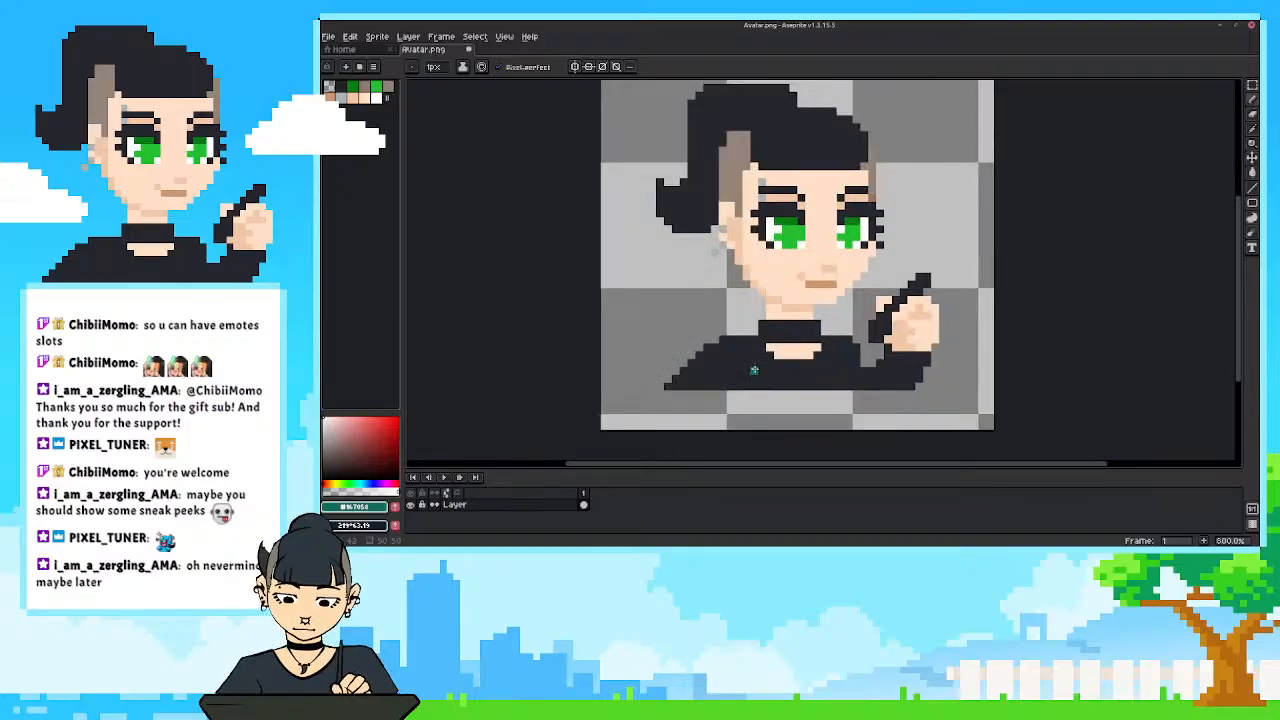
{"action": "left_click_drag", "start_coordinate": [757, 408], "coordinate": [754, 413]}
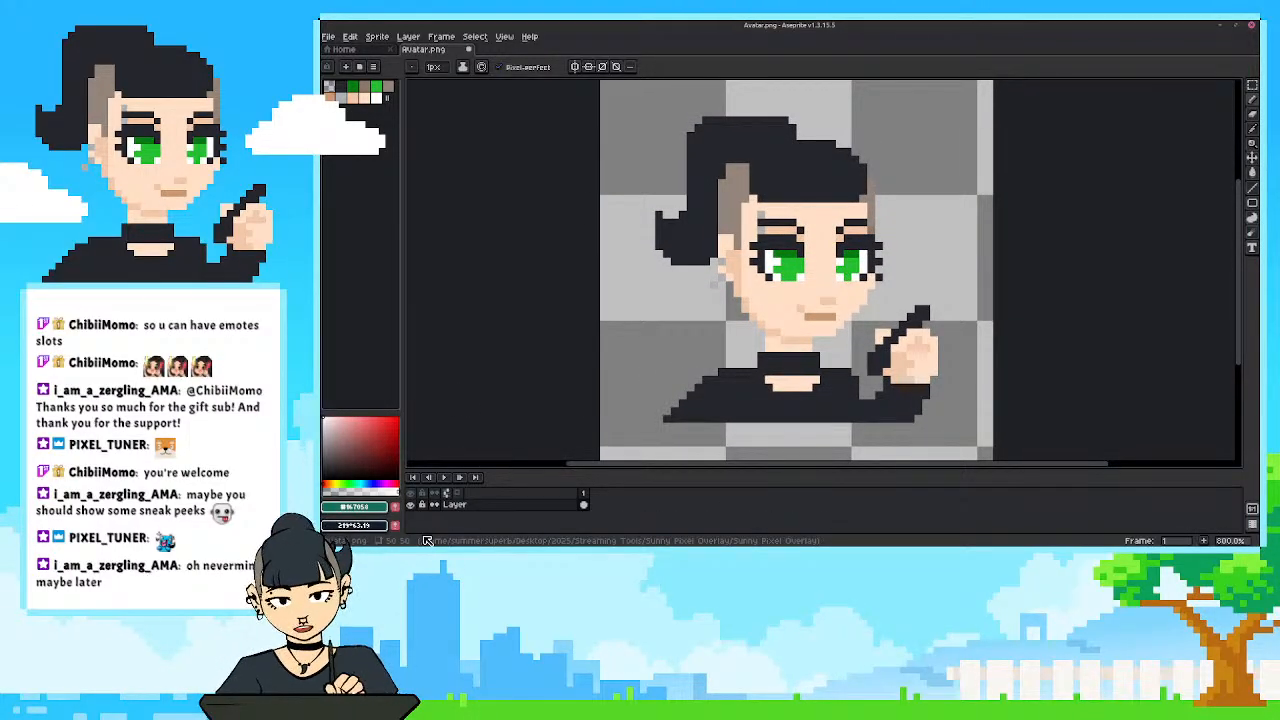
{"action": "key", "text": "shift+n"}
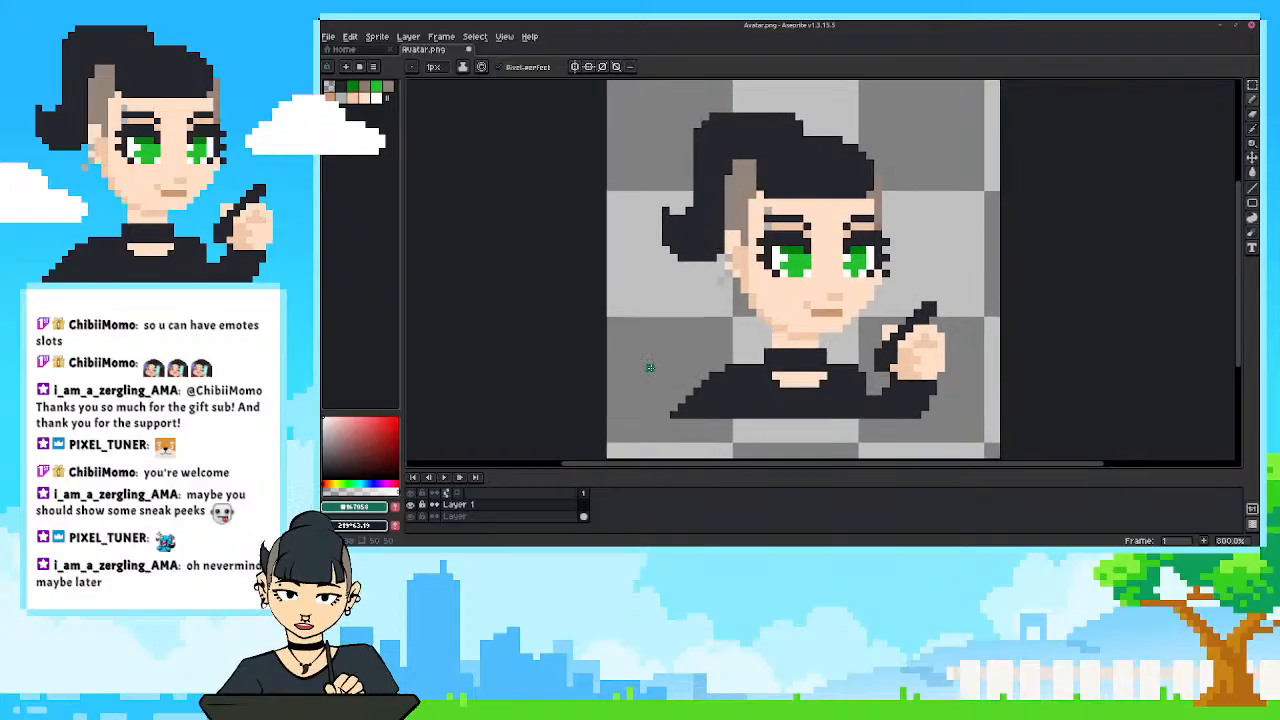
{"action": "left_click", "coordinate": [458, 517]}
{"action": "double_click", "coordinate": [458, 517]}
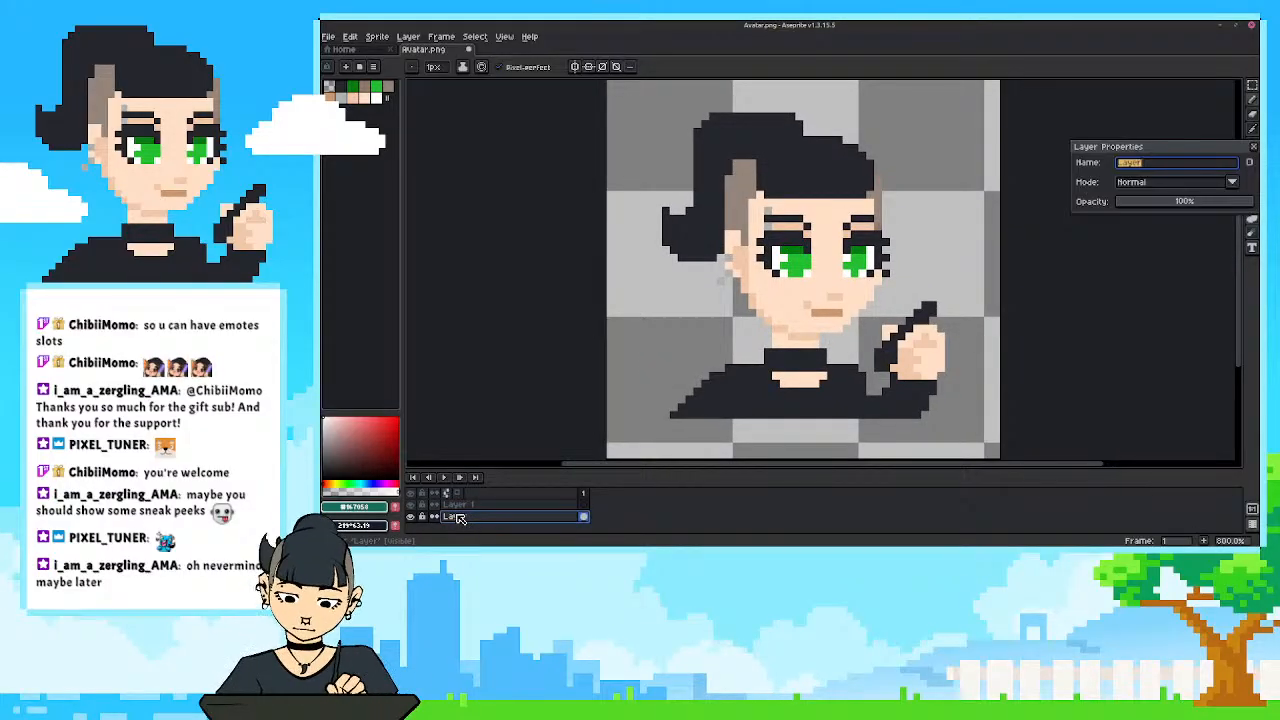
{"action": "type", "text": "B"}
{"action": "key", "text": "Return"}
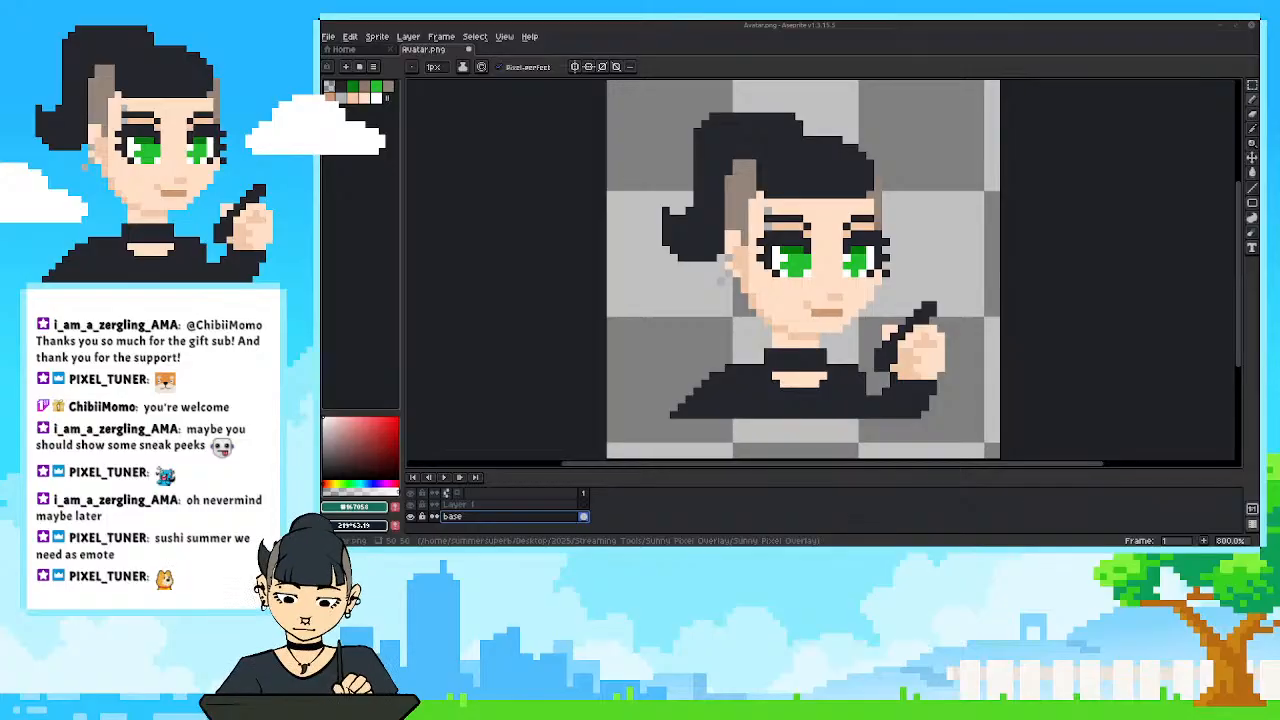
Duplicate the base layer and enlarge the timeline area so that more layers fit.
{"action": "left_click_drag", "start_coordinate": [734, 322], "coordinate": [732, 325]}
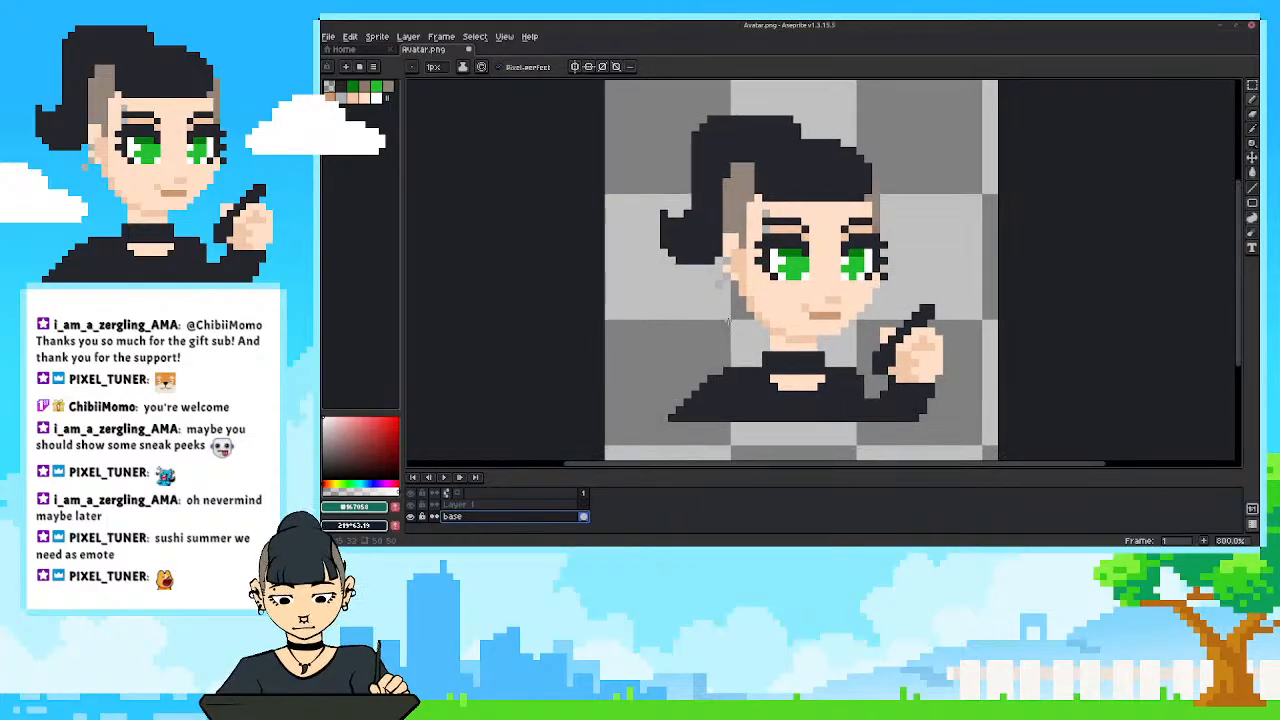
{"action": "left_click_drag", "start_coordinate": [664, 384], "coordinate": [663, 385]}
{"action": "right_click", "coordinate": [454, 516]}
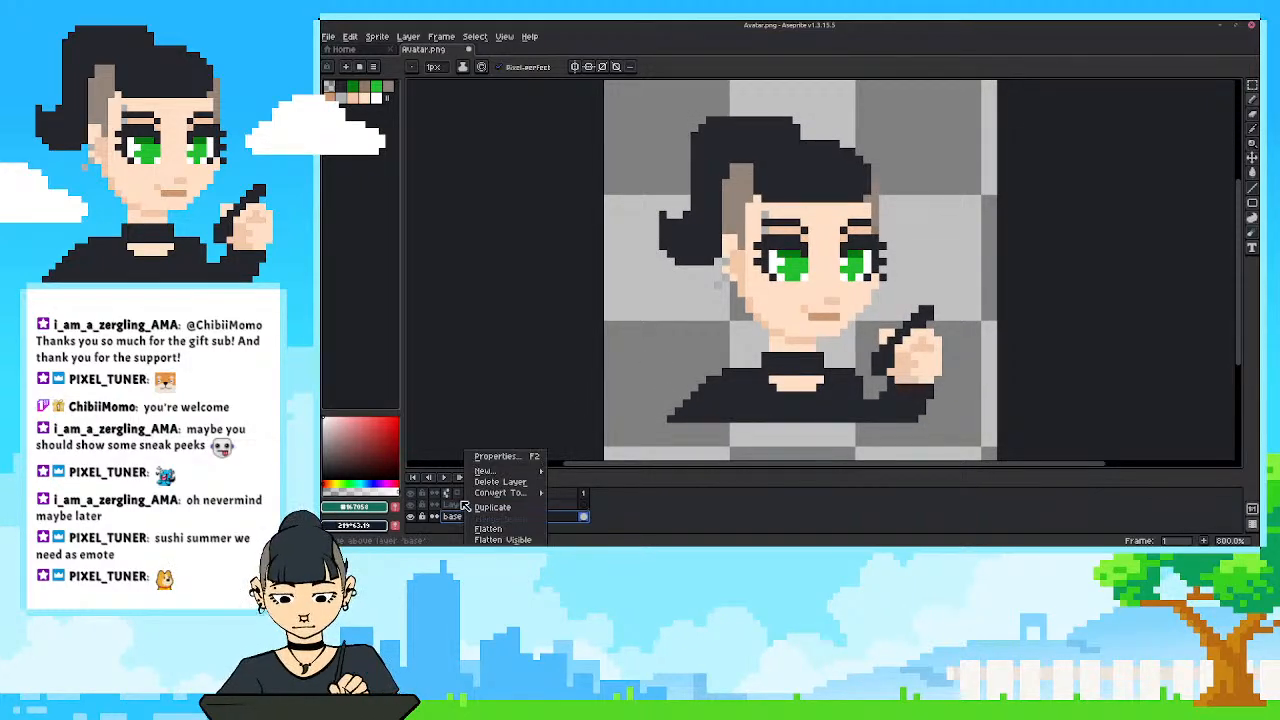
{"action": "left_click", "coordinate": [490, 502]}
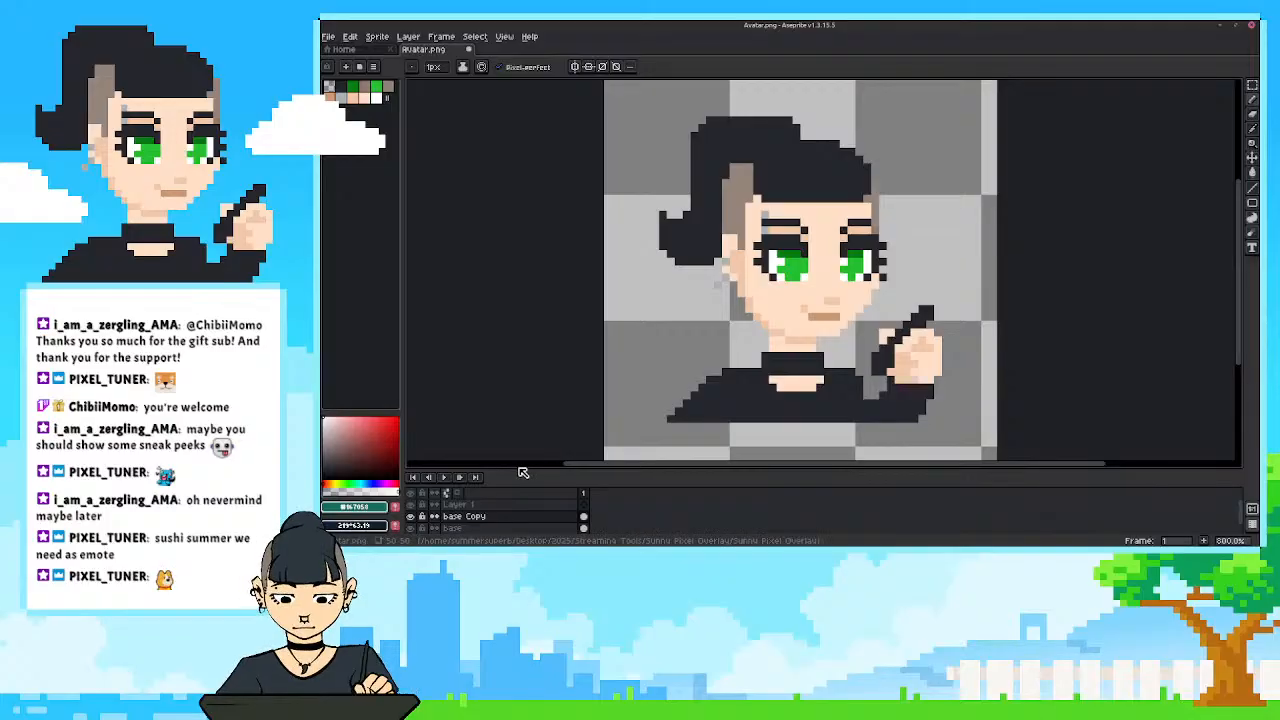
{"action": "left_click_drag", "start_coordinate": [524, 474], "coordinate": [518, 452]}
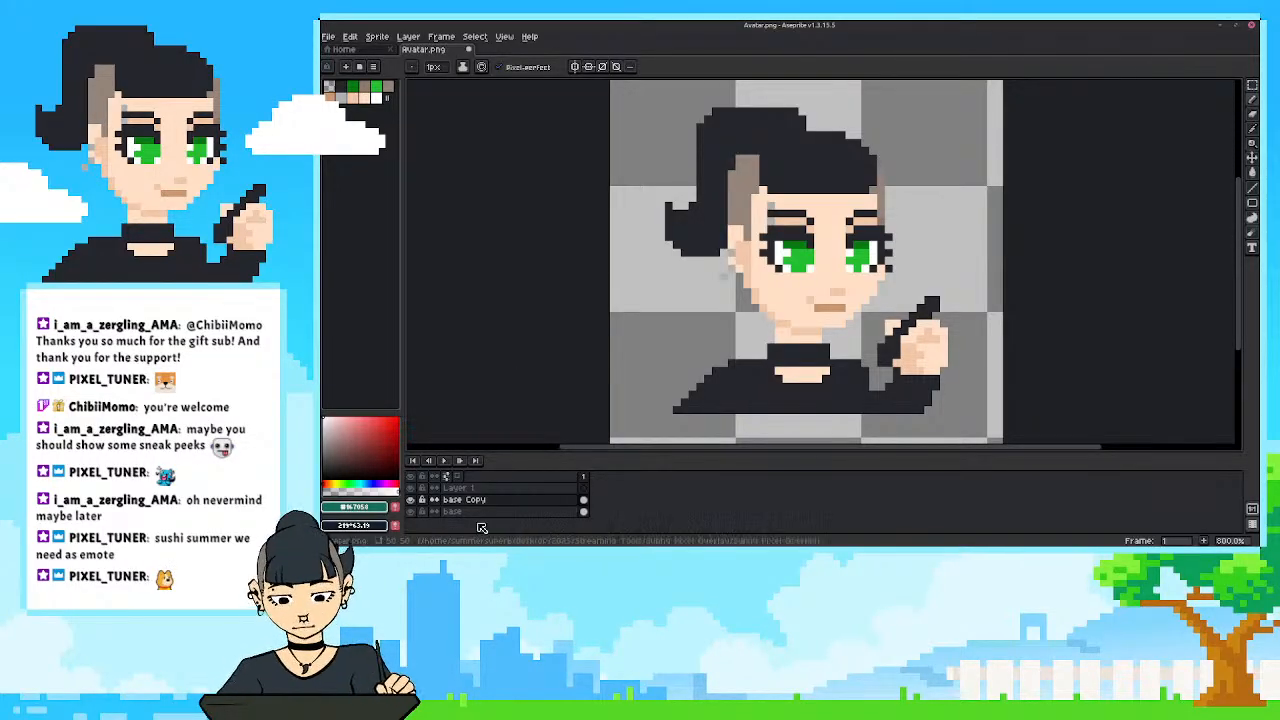
Select both eyes including their lashes on the base Copy layer with the Lasso tool.
{"action": "left_click", "coordinate": [1252, 86]}
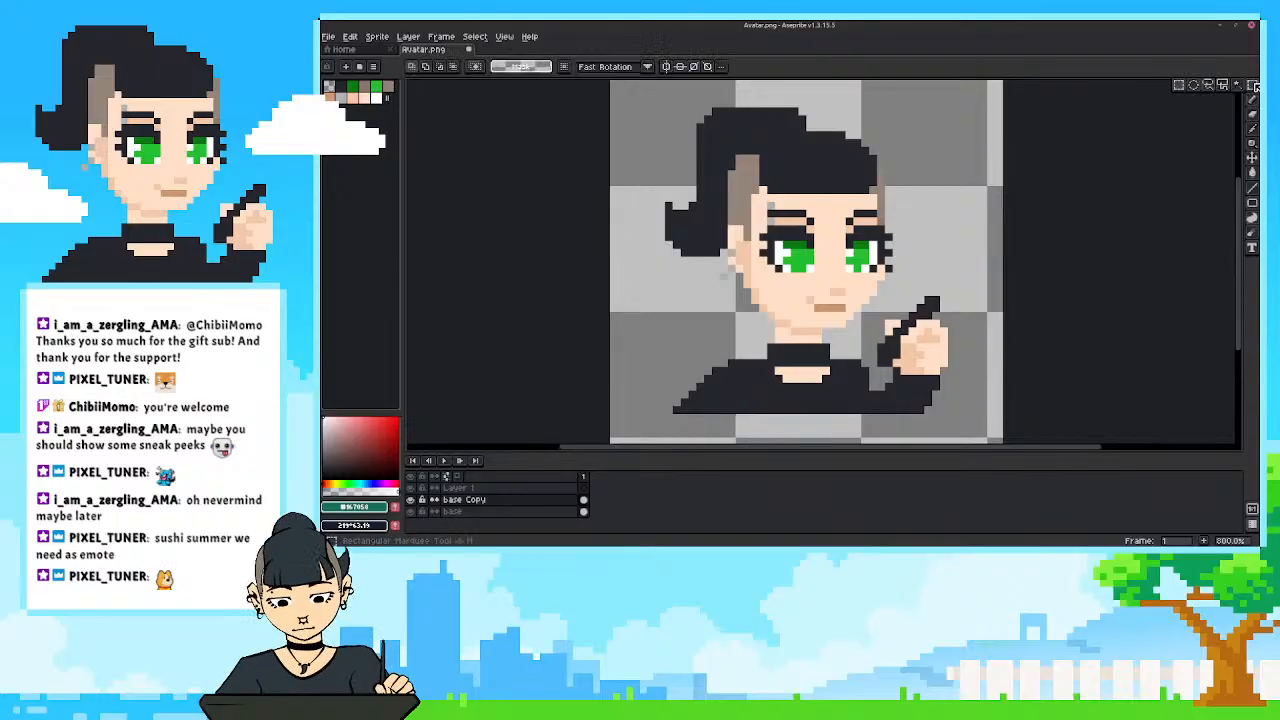
{"action": "left_click", "coordinate": [1205, 88]}
{"action": "scroll", "coordinate": [760, 232], "scroll_direction": "up", "scroll_amount": 3}
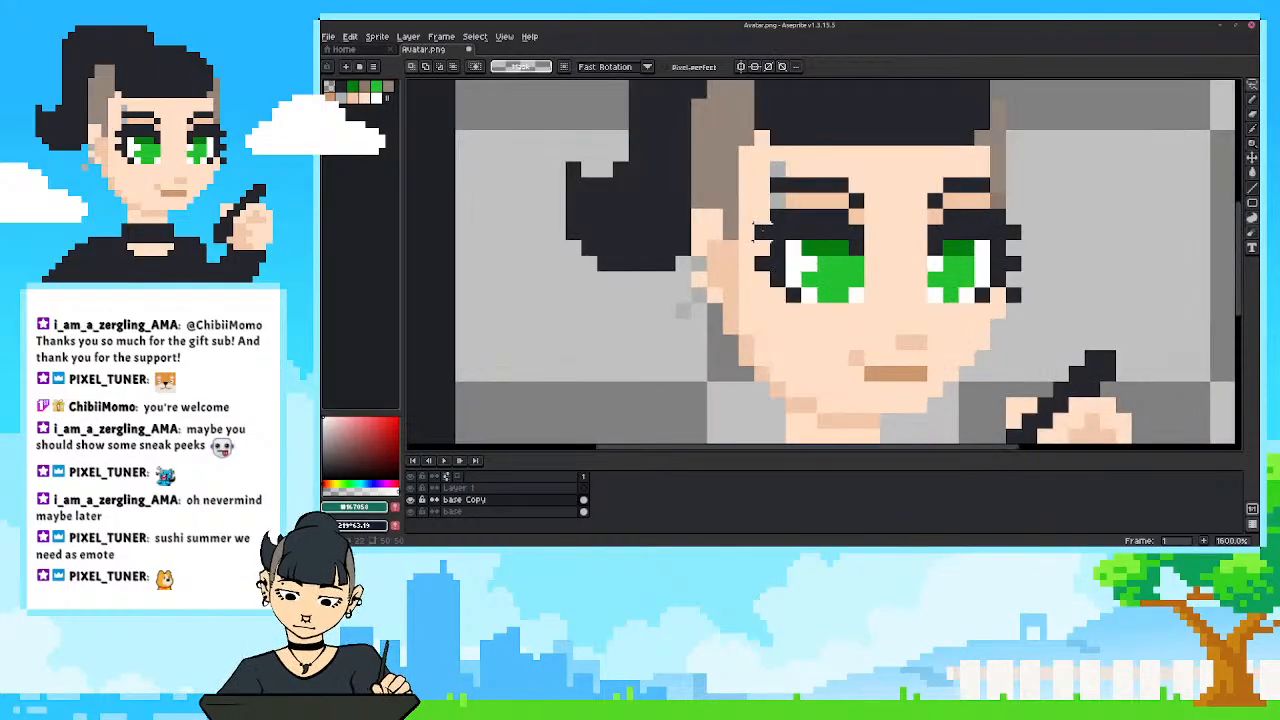
{"action": "mouse_move", "coordinate": [760, 232]}
{"action": "left_mouse_down"}
{"action": "mouse_move", "coordinate": [801, 212]}
{"action": "mouse_move", "coordinate": [835, 212]}
{"action": "mouse_move", "coordinate": [835, 234]}
{"action": "mouse_move", "coordinate": [851, 222]}
{"action": "mouse_move", "coordinate": [855, 290]}
{"action": "mouse_move", "coordinate": [787, 300]}
{"action": "mouse_move", "coordinate": [789, 278]}
{"action": "mouse_move", "coordinate": [757, 262]}
{"action": "mouse_move", "coordinate": [773, 264]}
{"action": "mouse_move", "coordinate": [762, 236]}
{"action": "left_mouse_up"}
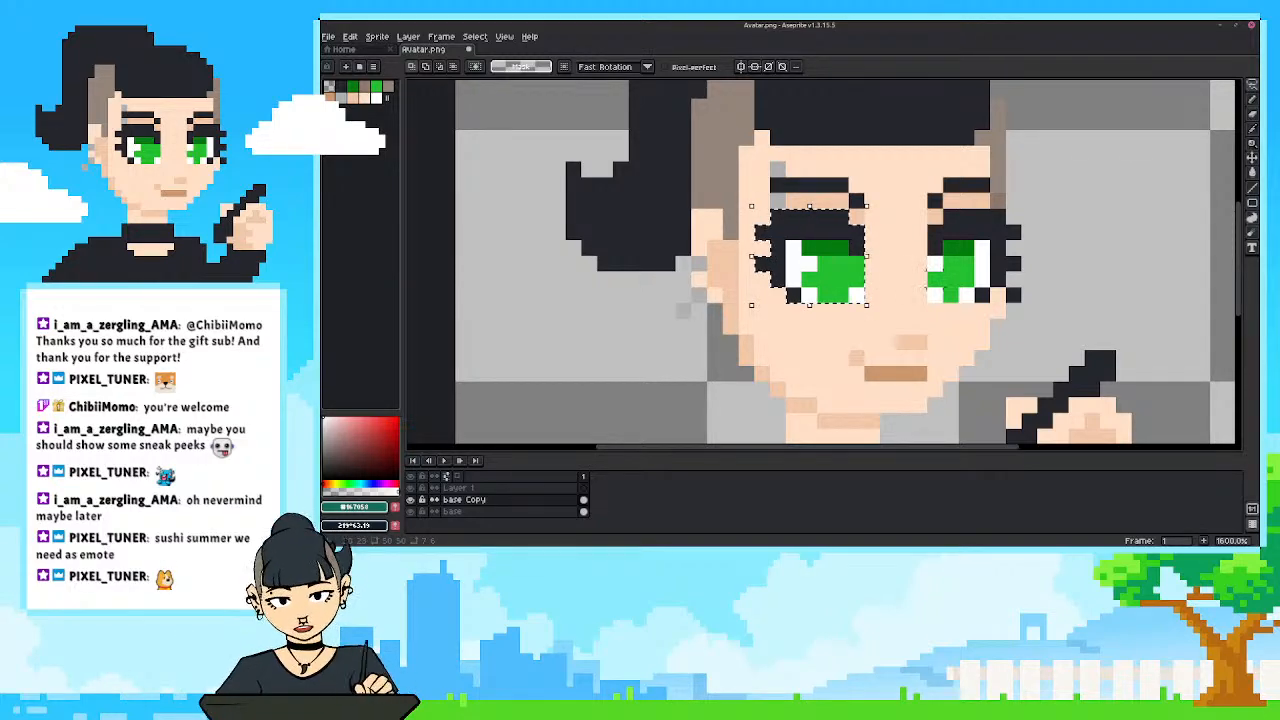
{"action": "mouse_move", "coordinate": [932, 234]}
{"action": "left_mouse_down"}
{"action": "mouse_move", "coordinate": [1000, 213]}
{"action": "mouse_move", "coordinate": [1000, 232]}
{"action": "mouse_move", "coordinate": [1022, 226]}
{"action": "mouse_move", "coordinate": [1005, 255]}
{"action": "mouse_move", "coordinate": [988, 255]}
{"action": "mouse_move", "coordinate": [1017, 262]}
{"action": "mouse_move", "coordinate": [982, 280]}
{"action": "mouse_move", "coordinate": [988, 299]}
{"action": "mouse_move", "coordinate": [940, 294]}
{"action": "mouse_move", "coordinate": [932, 236]}
{"action": "left_mouse_up"}
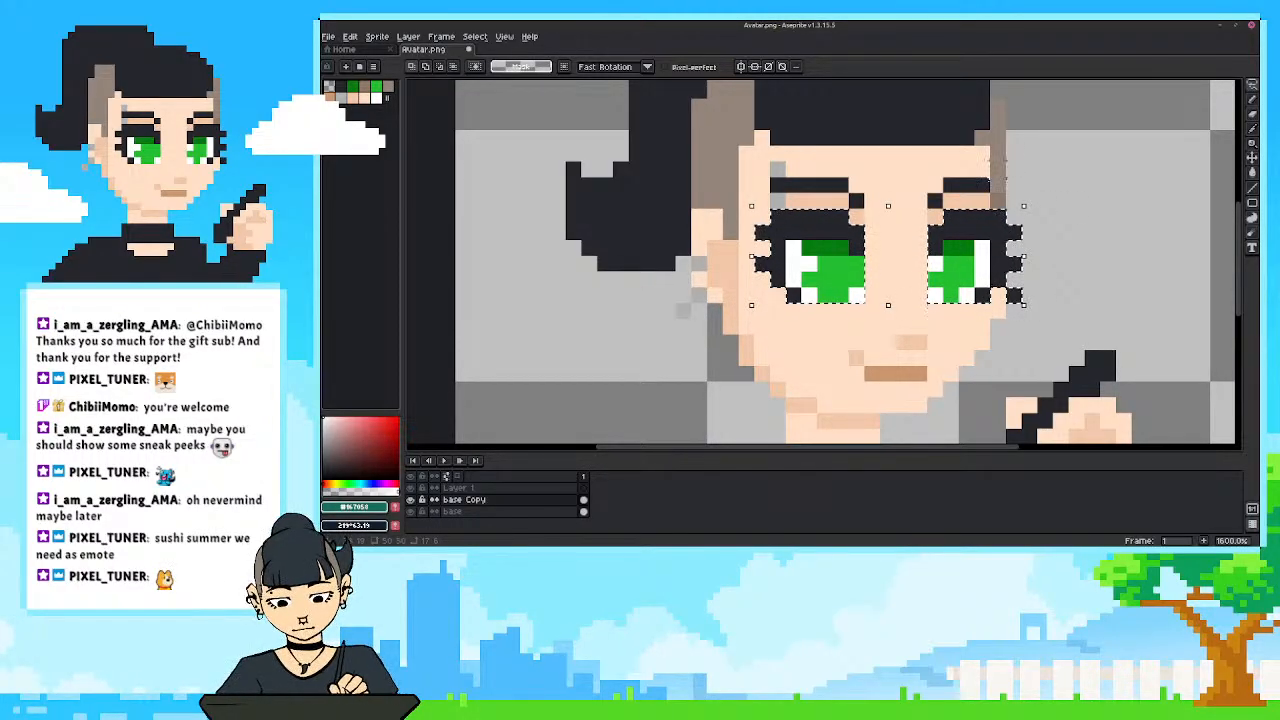
{"action": "scroll", "coordinate": [1013, 295], "scroll_direction": "down", "scroll_amount": 3}
{"action": "scroll", "coordinate": [1048, 271], "scroll_direction": "up", "scroll_amount": 1}
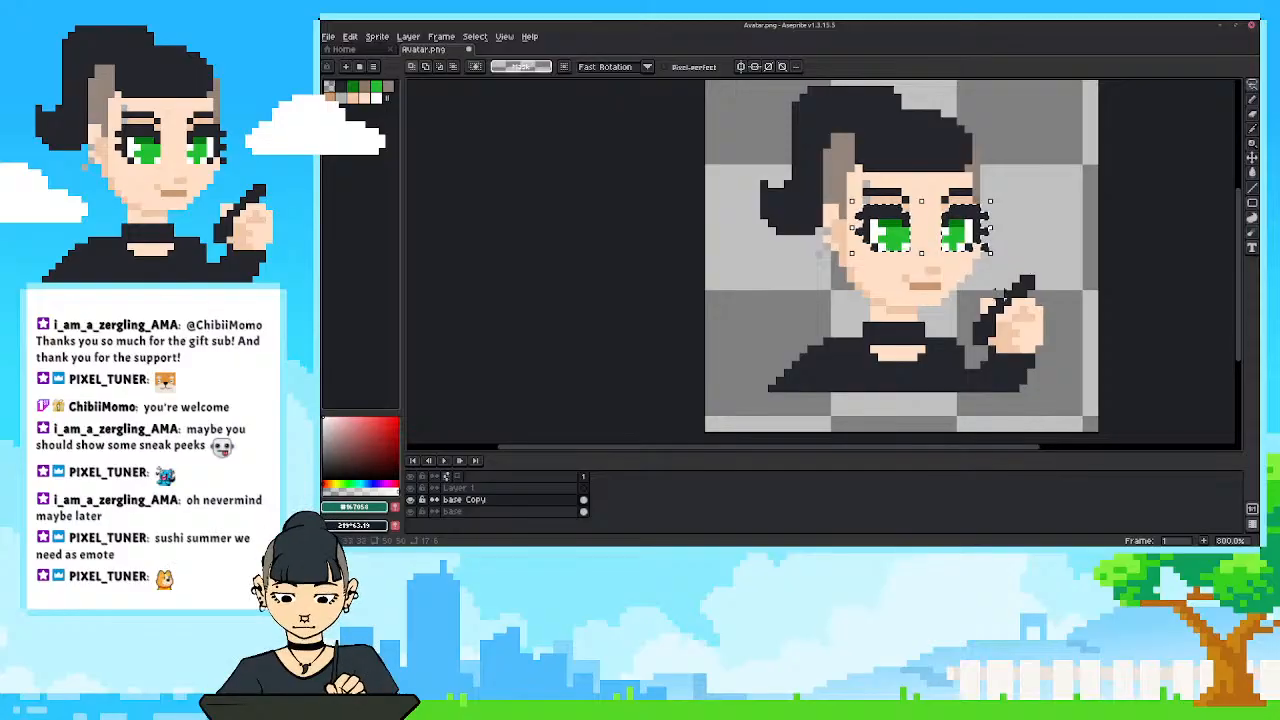
{"action": "scroll", "coordinate": [966, 230], "scroll_direction": "up", "scroll_amount": 2}
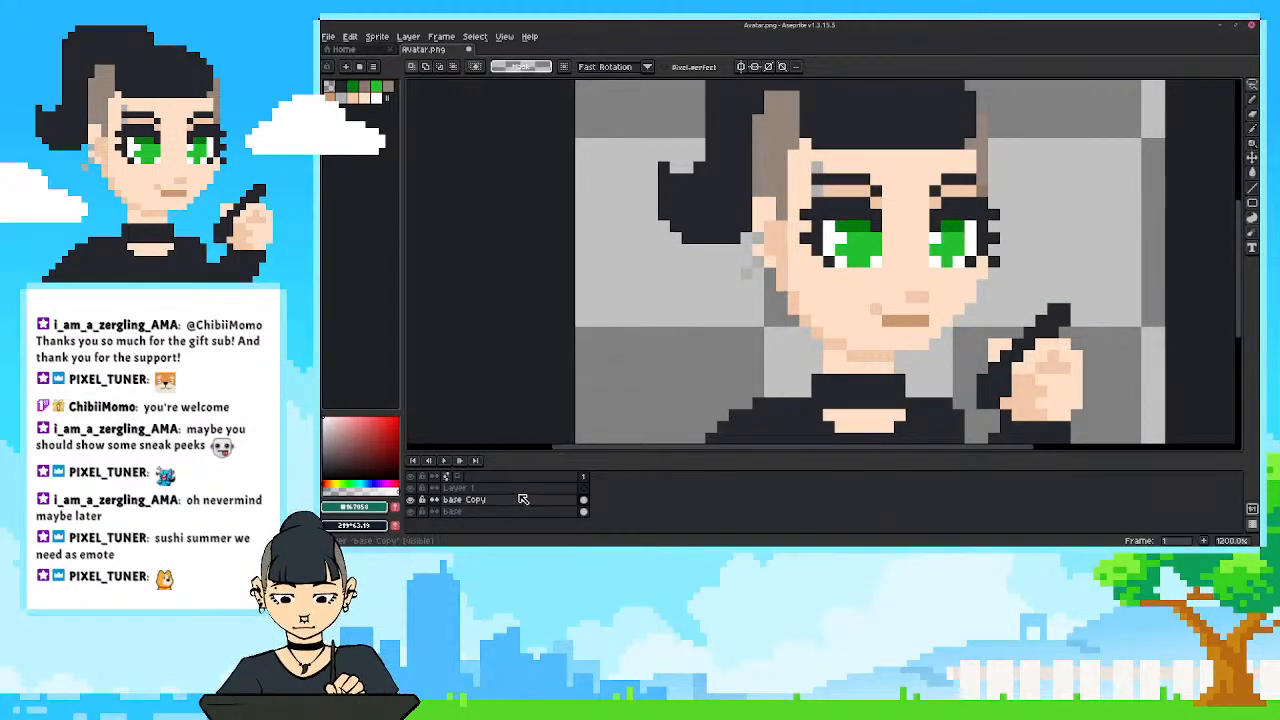
Paste the two eyes in place onto a new layer above base Copy and name that layer eyes.
{"action": "key", "text": "shift+n"}
{"action": "key", "text": "ctrl+v"}
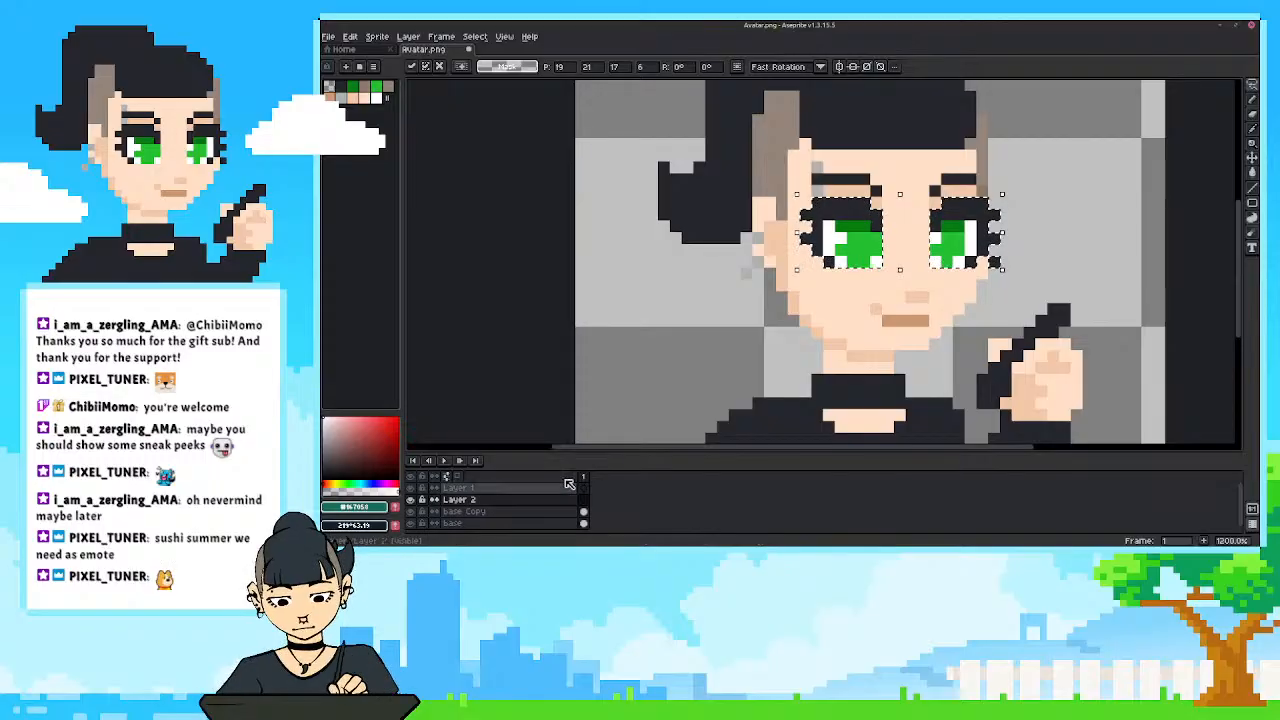
{"action": "double_click", "coordinate": [514, 498]}
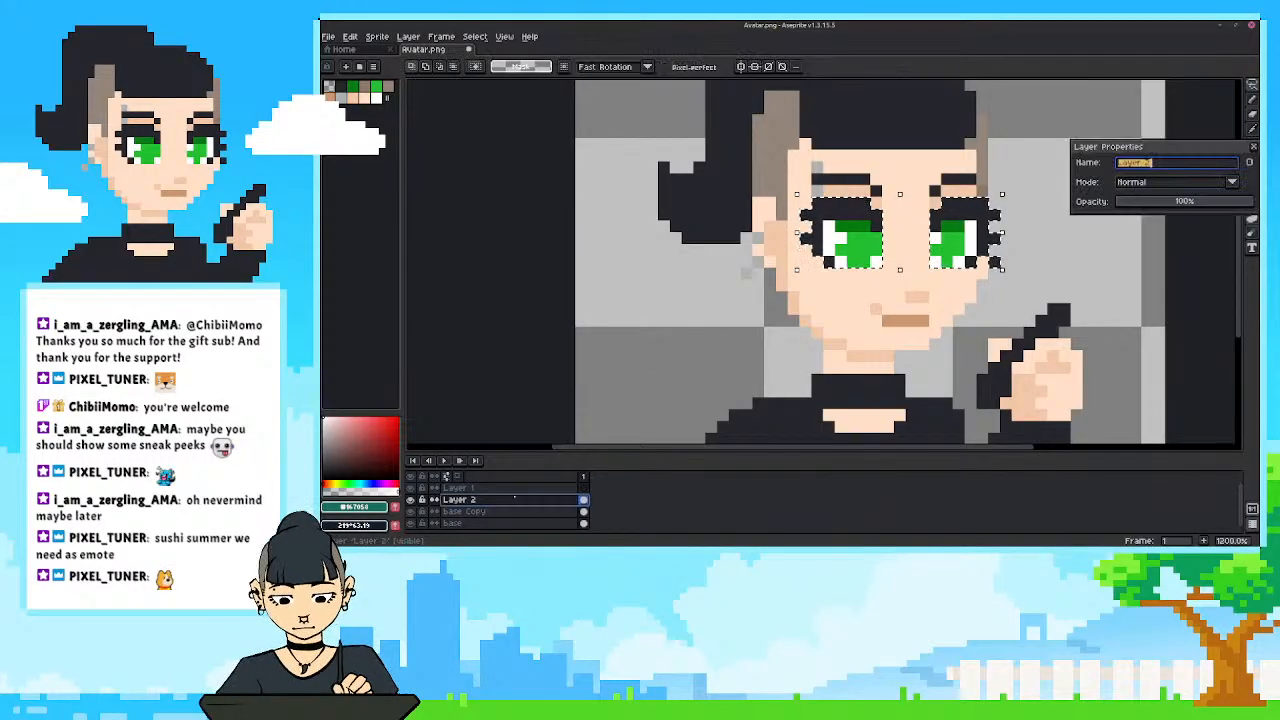
{"action": "type", "text": "eyes"}
{"action": "key", "text": "Return"}
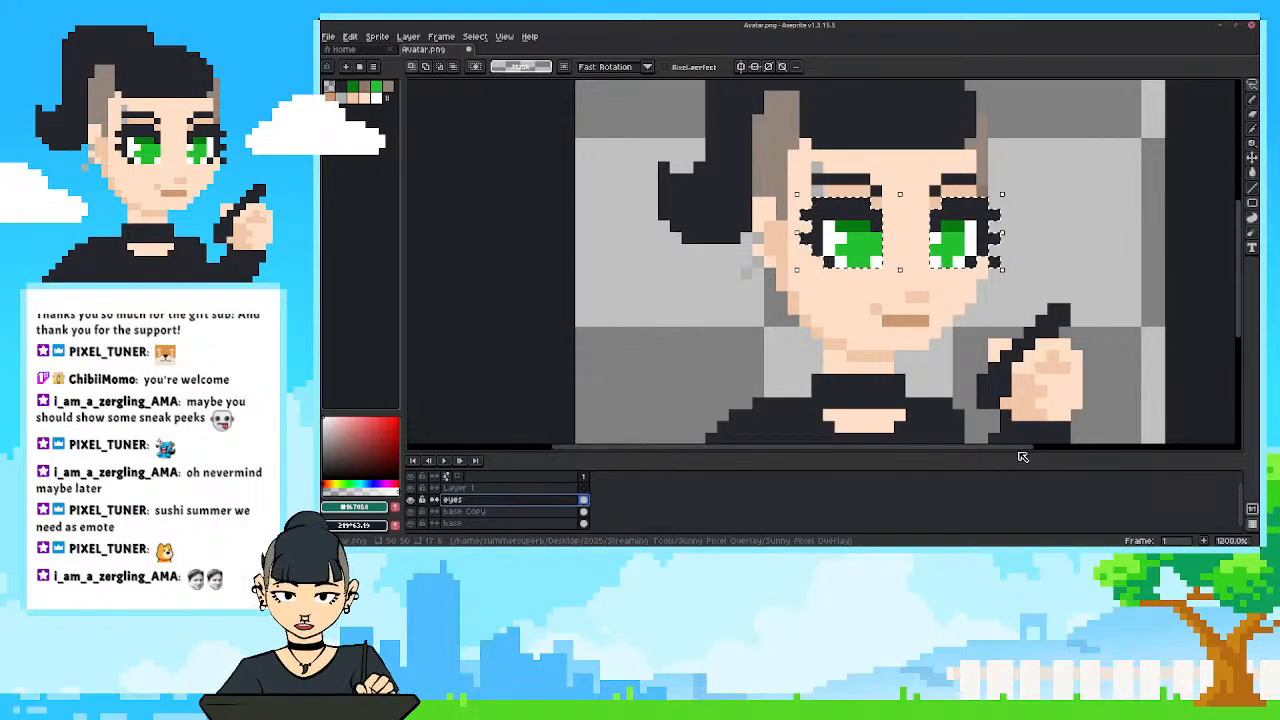
Hide the base Copy layer and clear the selection around the two eyes.
{"action": "left_click_drag", "start_coordinate": [1010, 451], "coordinate": [1032, 451]}
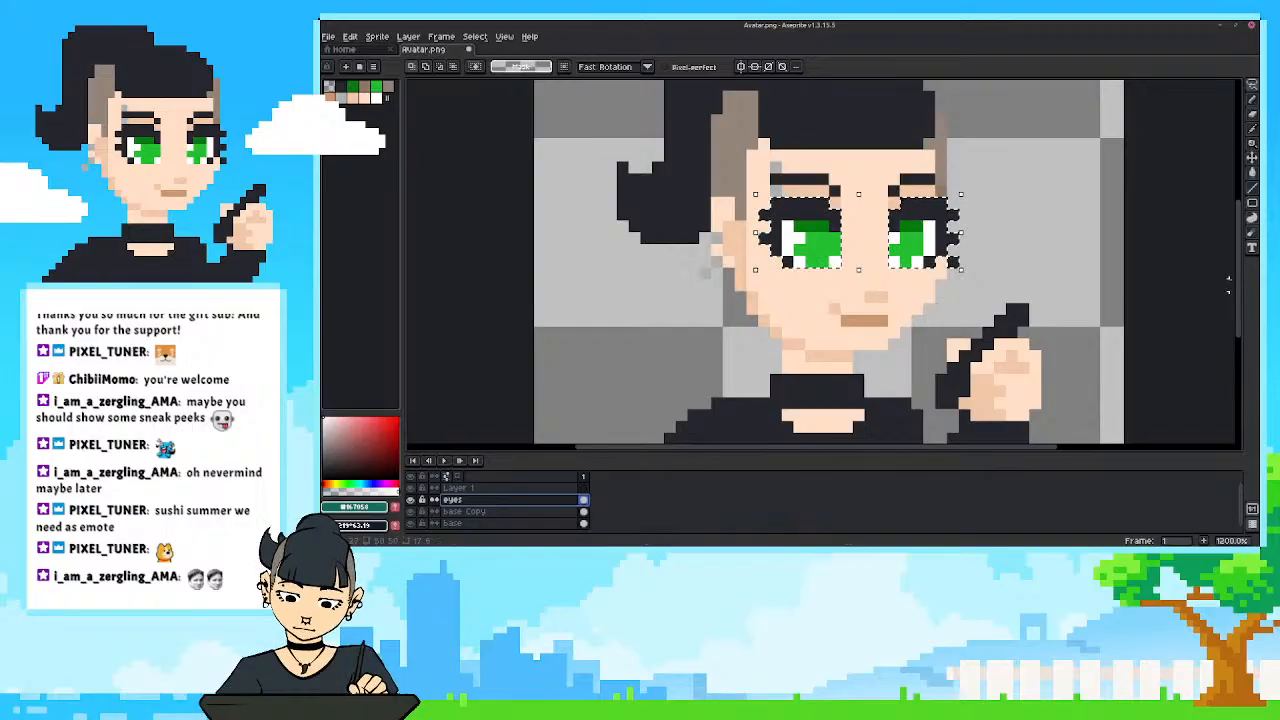
{"action": "left_click_drag", "start_coordinate": [1238, 282], "coordinate": [1238, 276]}
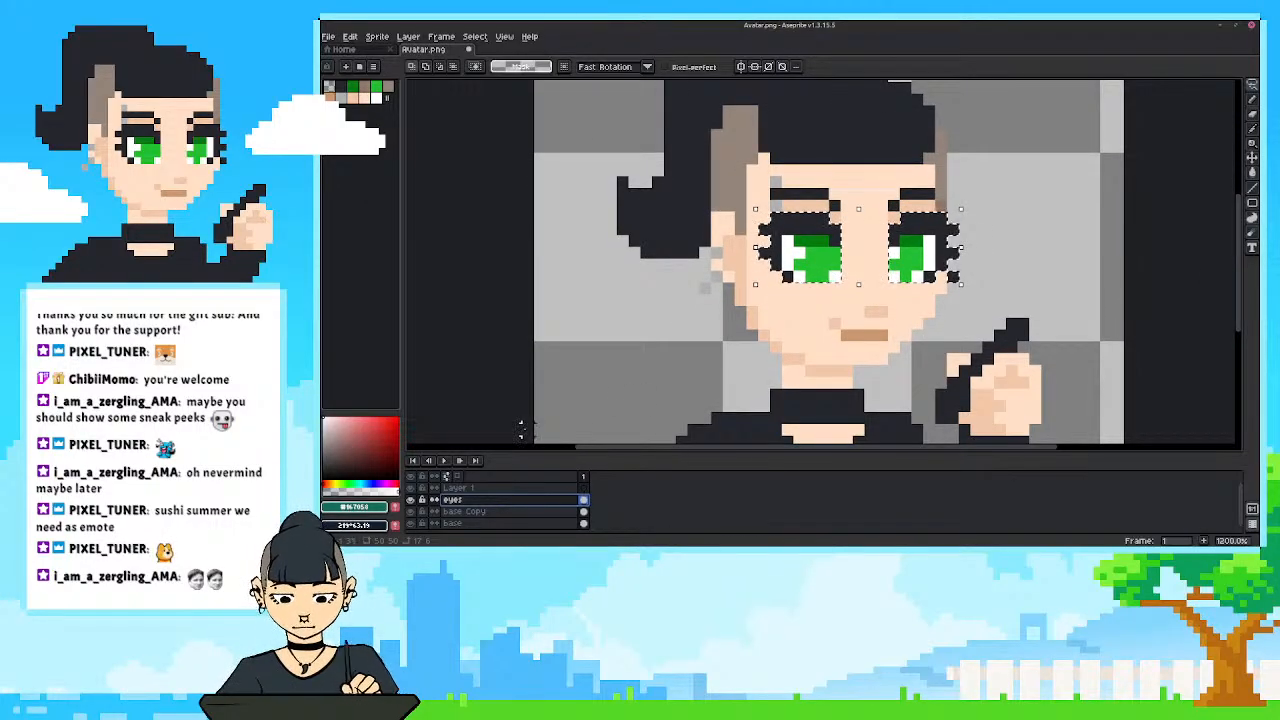
{"action": "left_click", "coordinate": [412, 523]}
{"action": "left_click", "coordinate": [412, 523]}
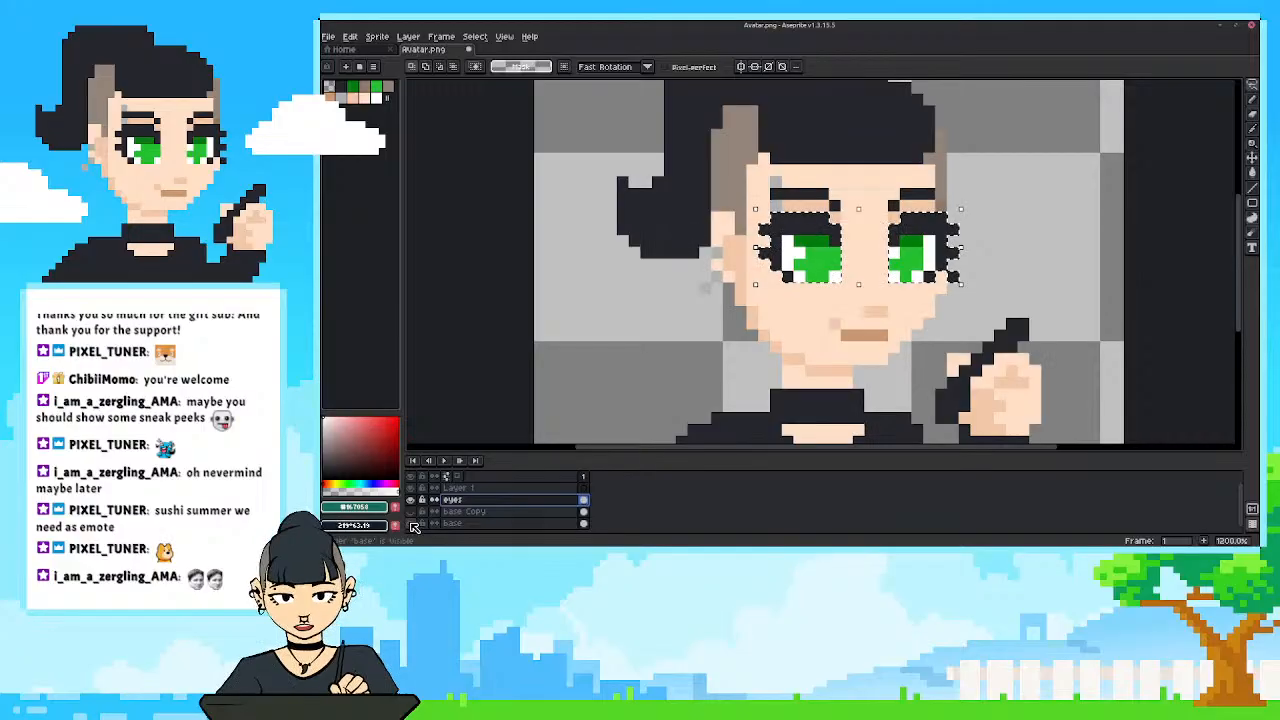
{"action": "left_click_drag", "start_coordinate": [706, 359], "coordinate": [692, 361]}
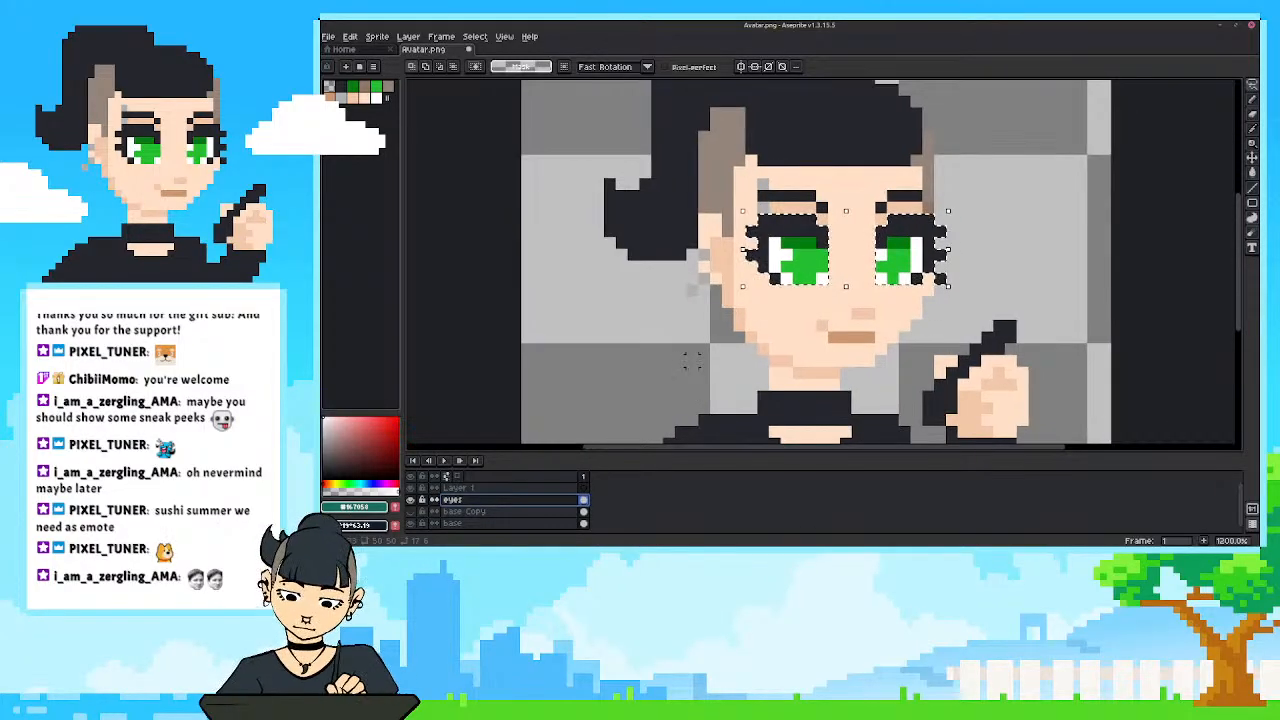
{"action": "key", "text": "ctrl+d"}
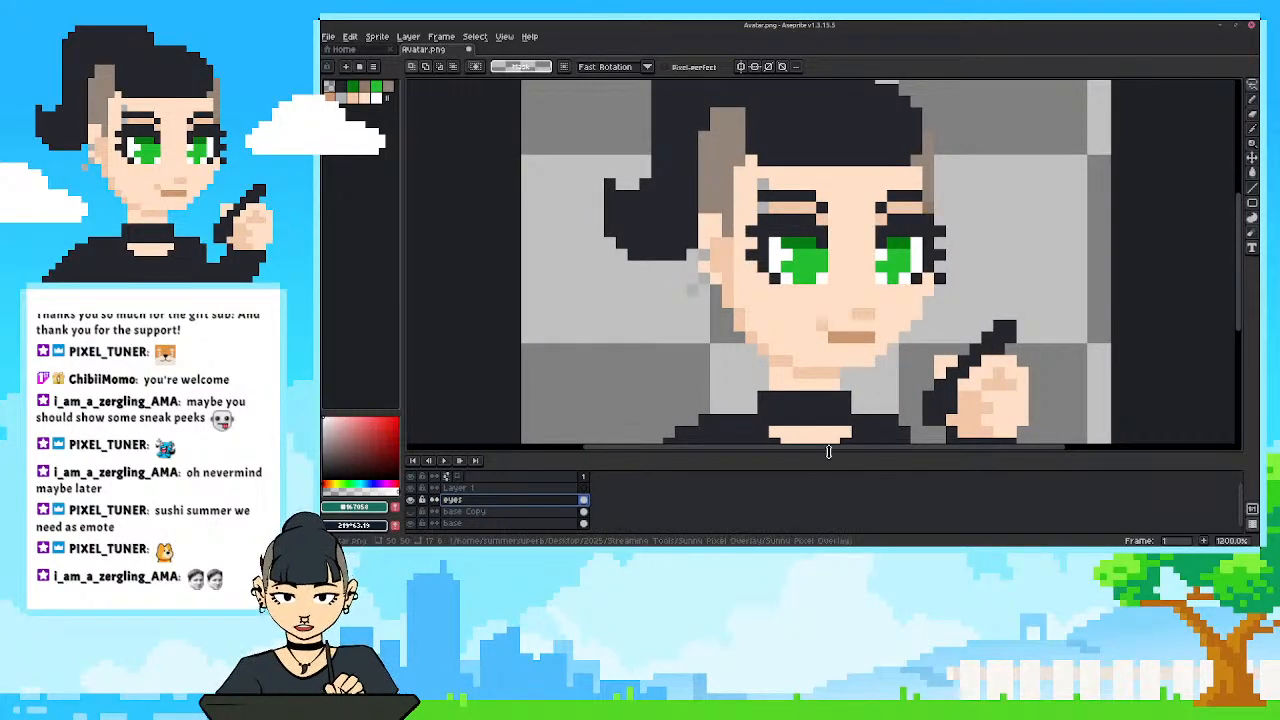
Enlarge the timeline area slightly, add a new layer above eyes and name it blink.
{"action": "left_click_drag", "start_coordinate": [829, 453], "coordinate": [834, 439]}
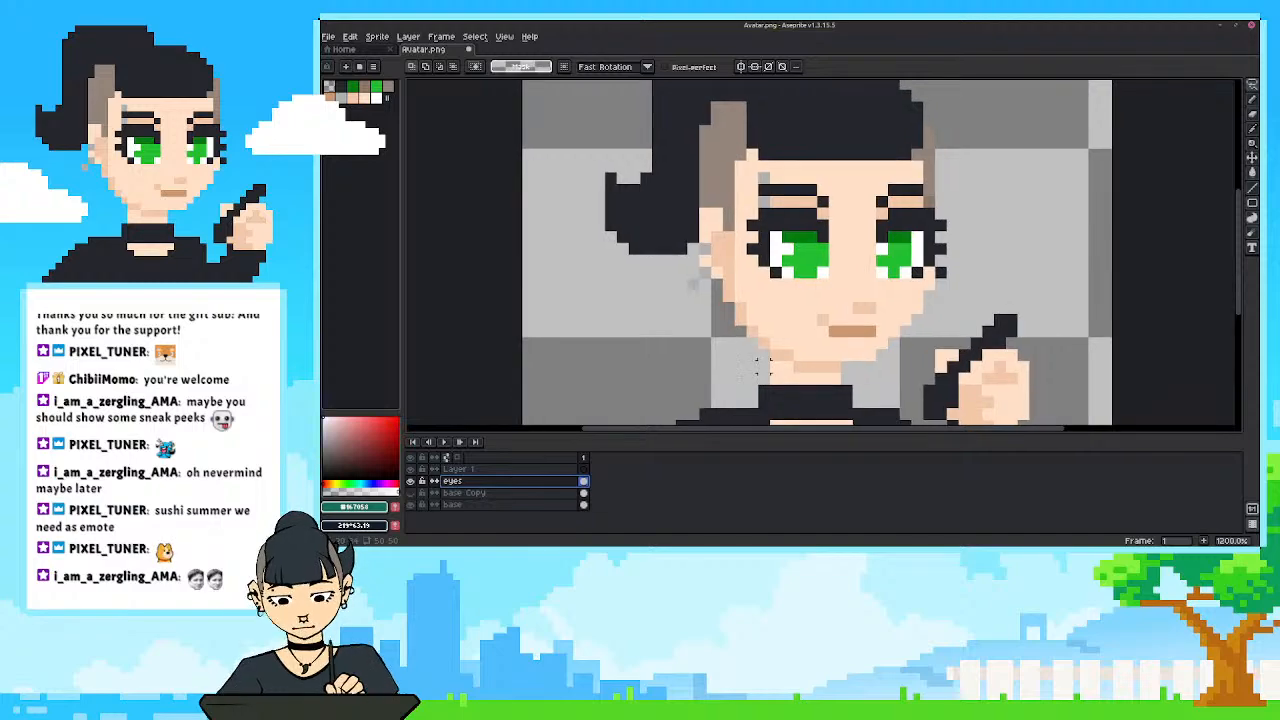
{"action": "key", "text": "shift+n"}
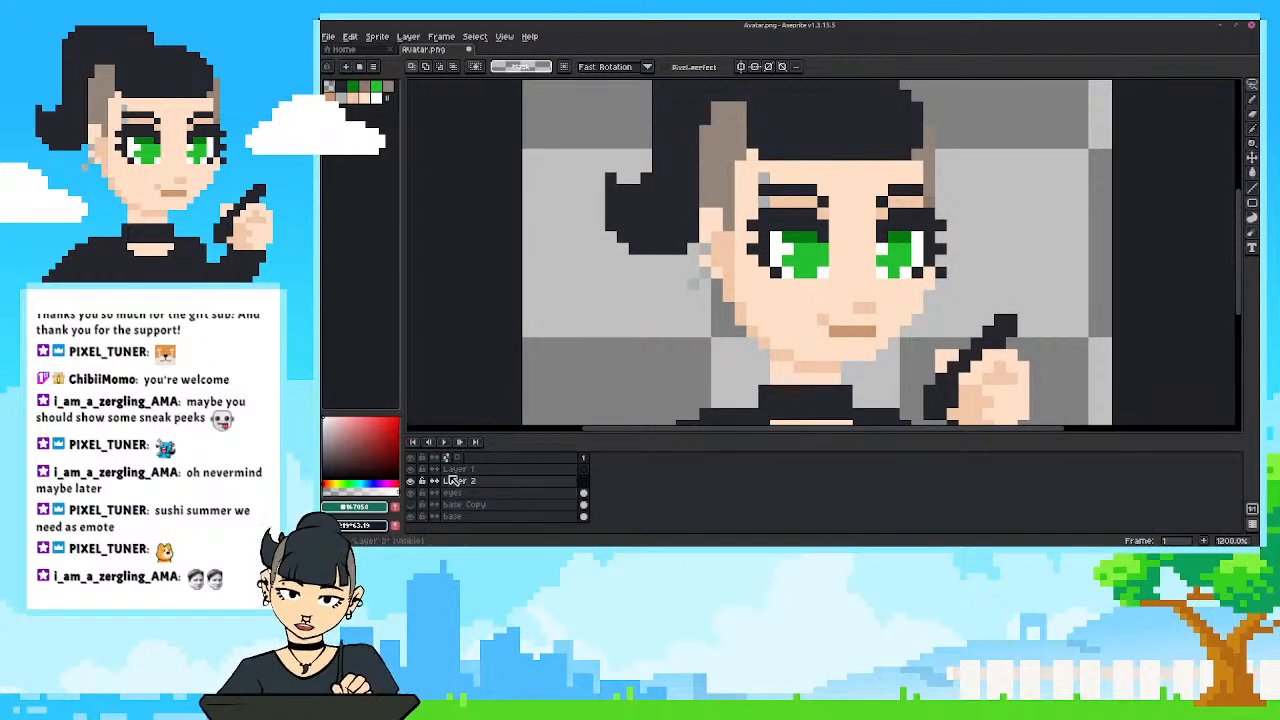
{"action": "double_click", "coordinate": [455, 482]}
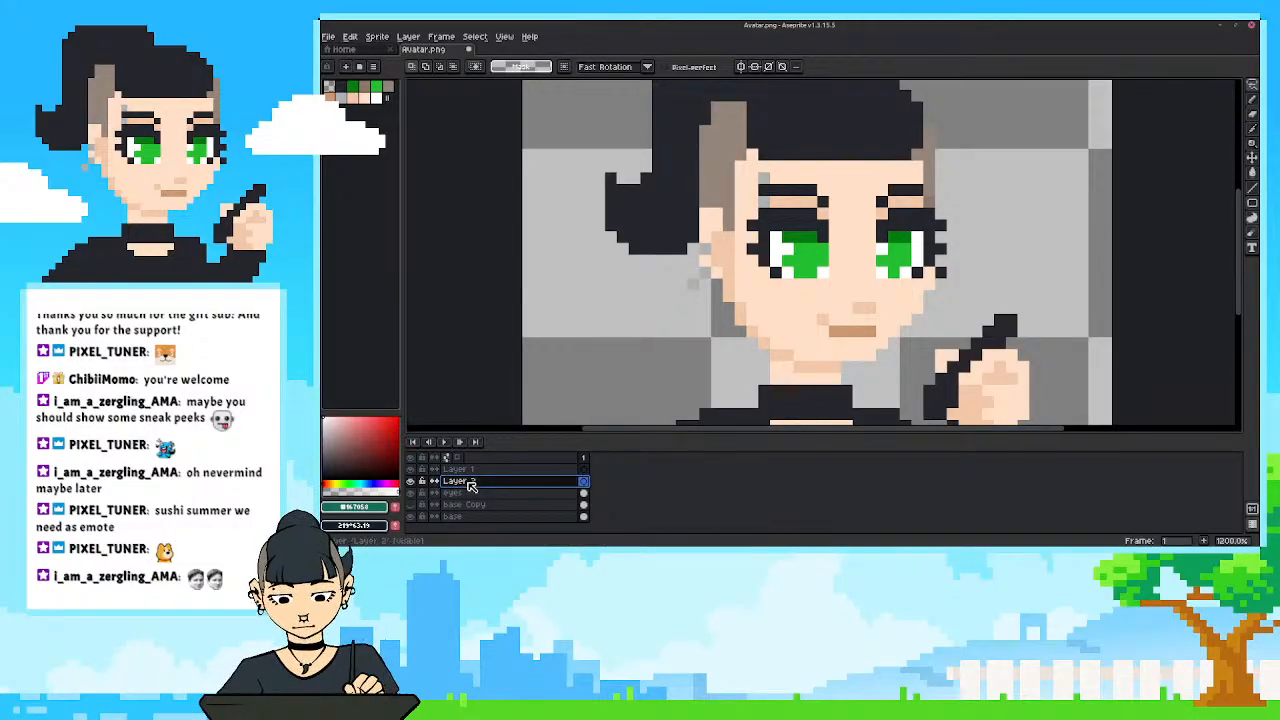
{"action": "double_click", "coordinate": [468, 484]}
{"action": "type", "text": "b"}
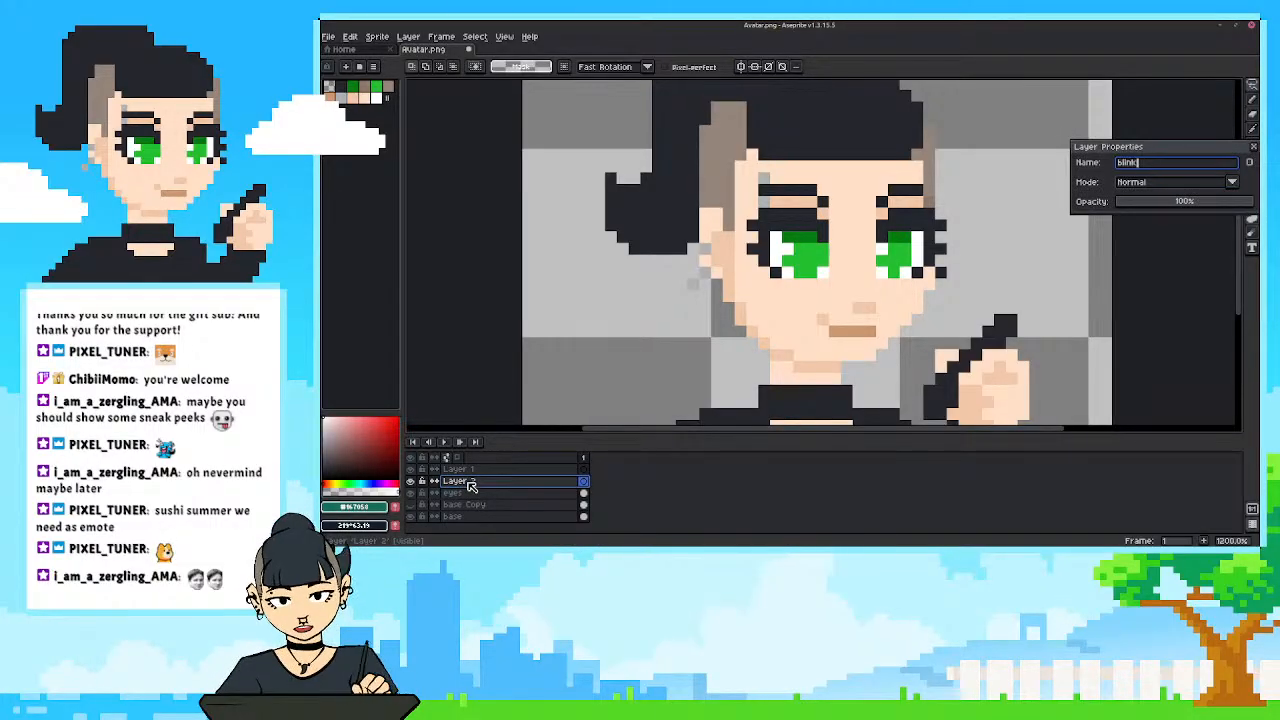
{"action": "type", "text": "link"}
{"action": "key", "text": "Return"}
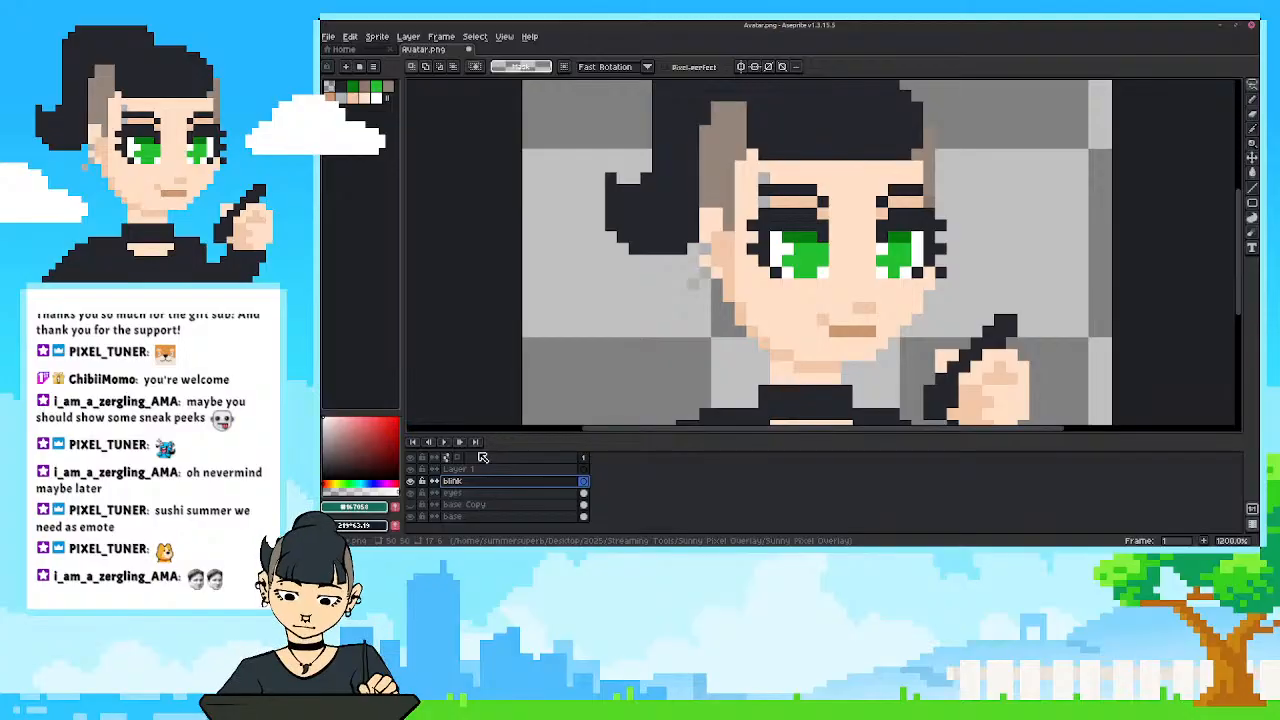
Hide the base and eyes layers, show base Copy and make it the active layer.
{"action": "left_click", "coordinate": [413, 517]}
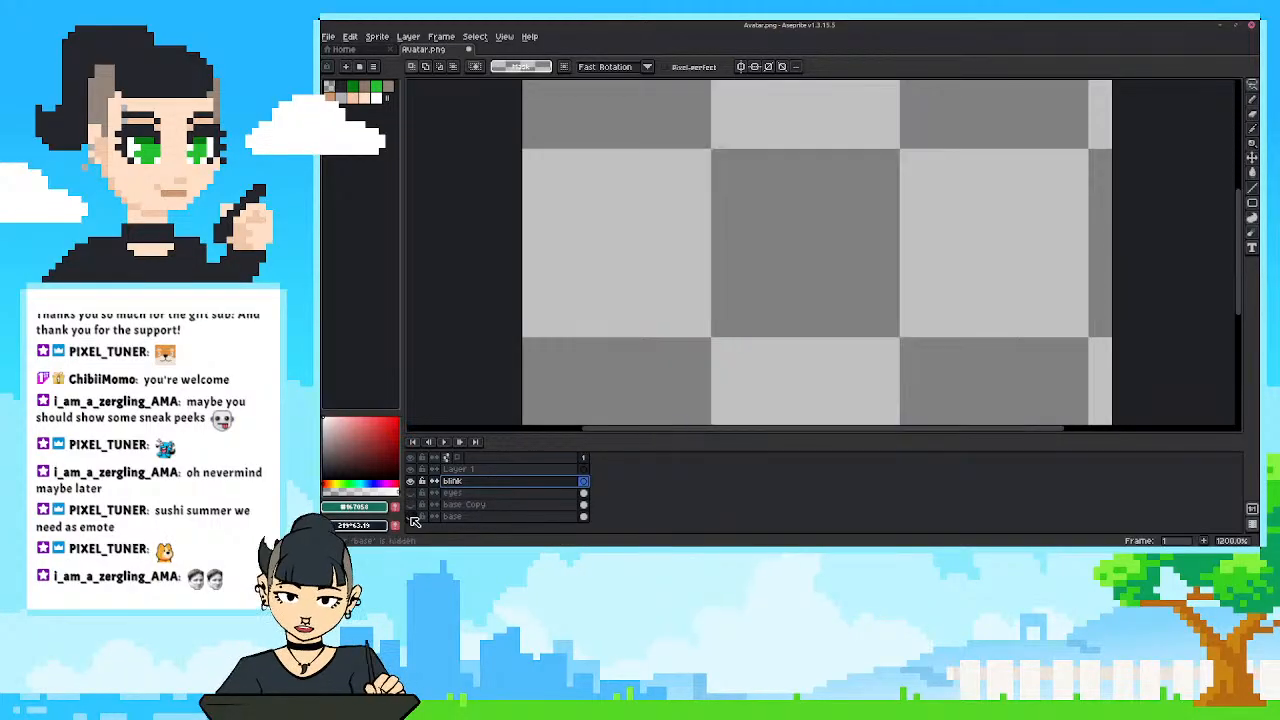
{"action": "left_click", "coordinate": [412, 493]}
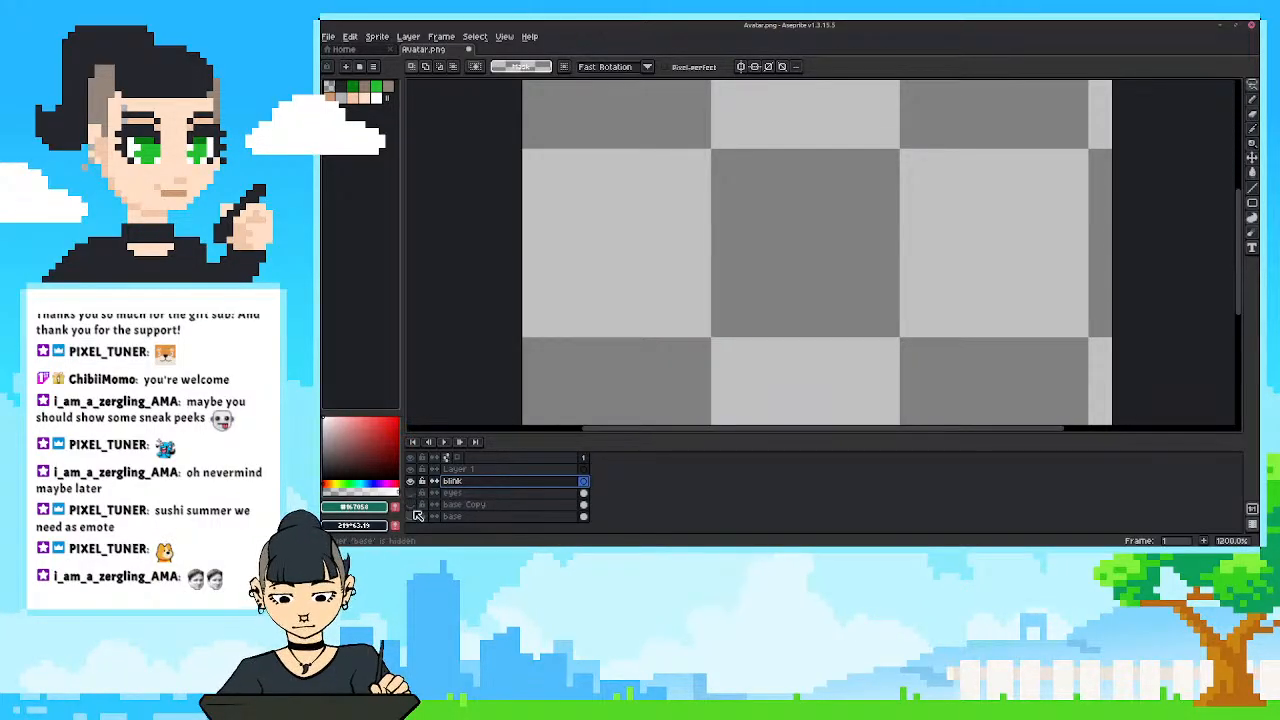
{"action": "left_click", "coordinate": [416, 513]}
{"action": "left_click", "coordinate": [470, 505]}
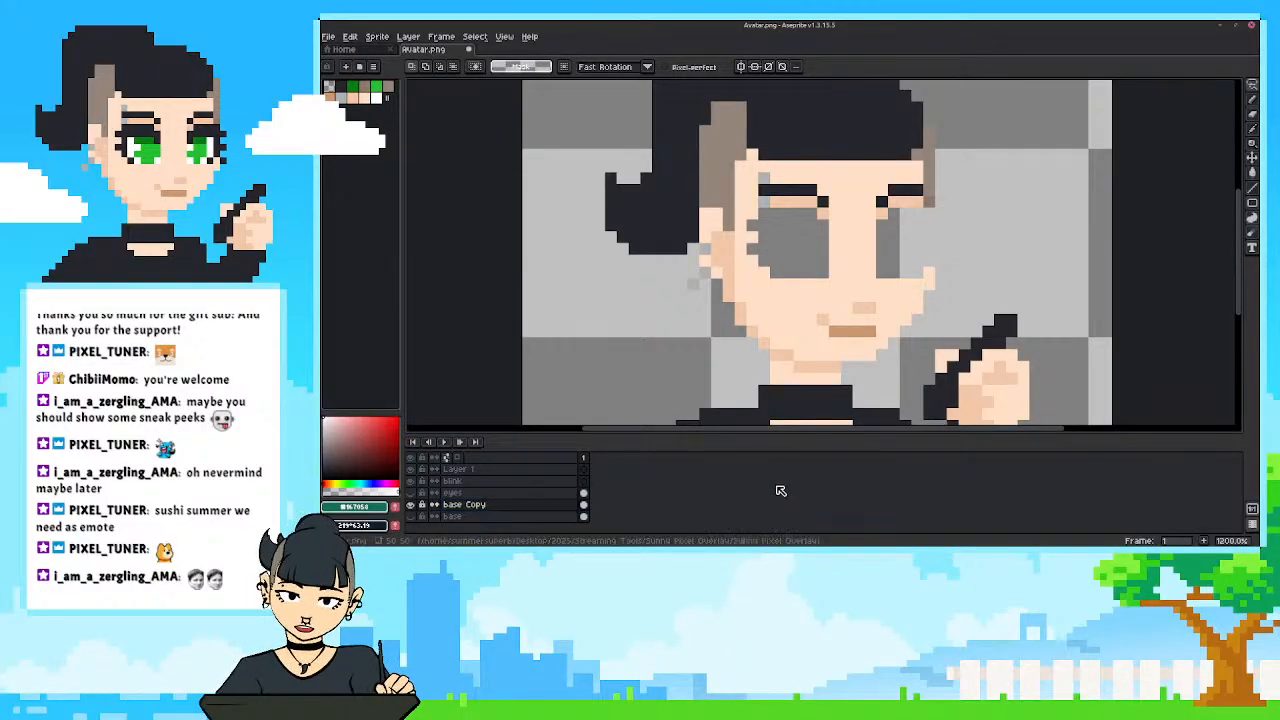
Sample the light skin colour from the face and paint over both empty eye holes on base Copy with the Pencil.
{"action": "key", "text": "i"}
{"action": "left_click", "coordinate": [790, 300]}
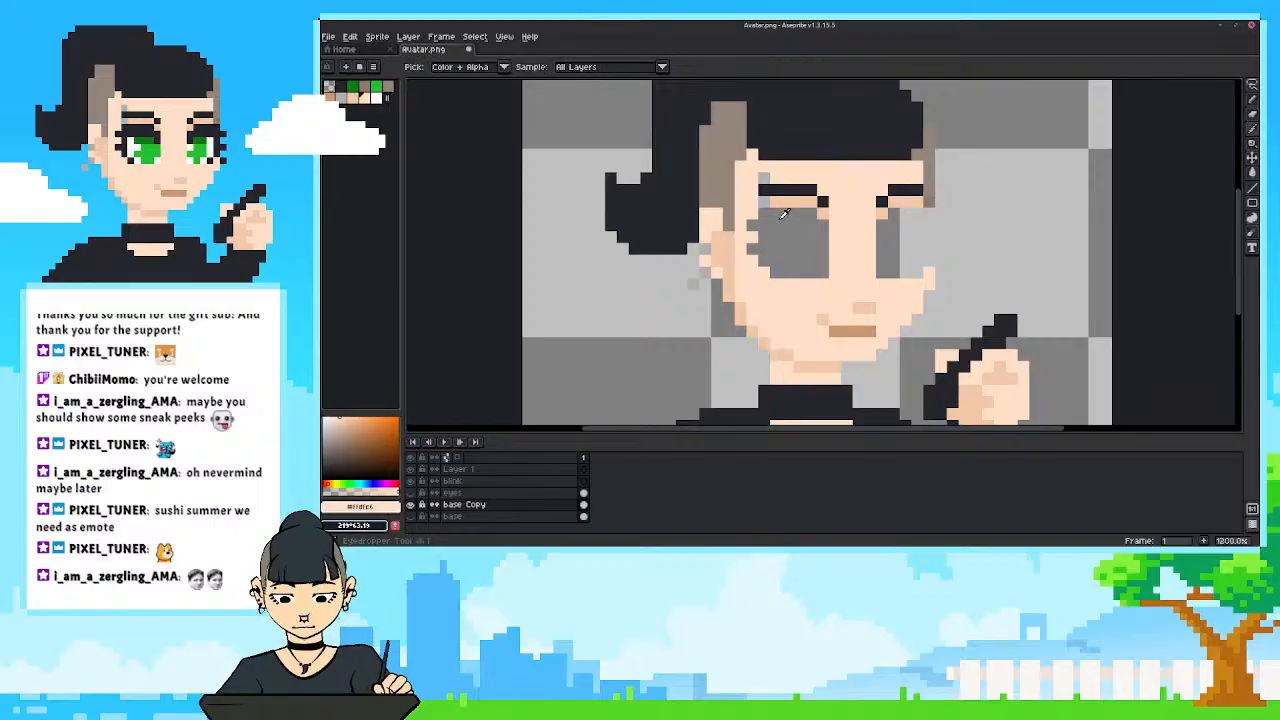
{"action": "key", "text": "b"}
{"action": "mouse_move", "coordinate": [822, 213]}
{"action": "left_mouse_down"}
{"action": "mouse_move", "coordinate": [815, 278]}
{"action": "mouse_move", "coordinate": [803, 282]}
{"action": "left_mouse_up"}
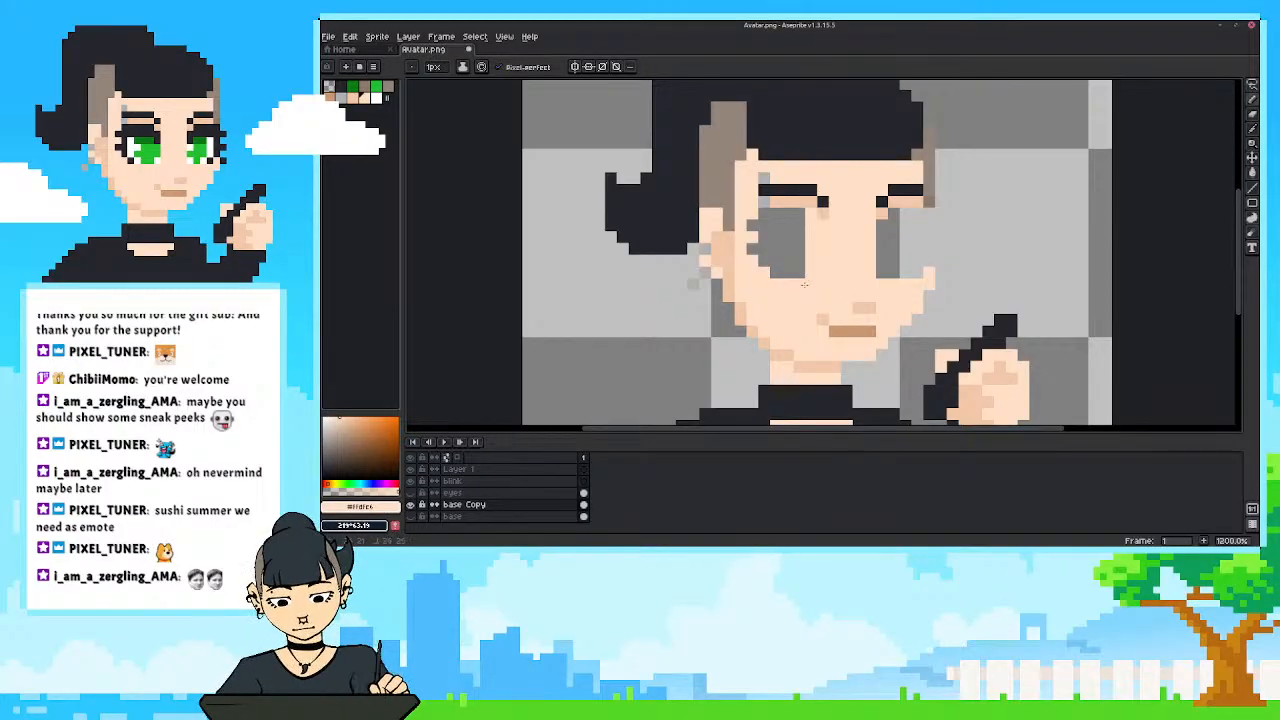
{"action": "mouse_move", "coordinate": [797, 214]}
{"action": "left_mouse_down"}
{"action": "mouse_move", "coordinate": [799, 278]}
{"action": "mouse_move", "coordinate": [776, 278]}
{"action": "left_mouse_up"}
{"action": "left_click_drag", "start_coordinate": [764, 208], "coordinate": [764, 268]}
{"action": "left_click_drag", "start_coordinate": [752, 220], "coordinate": [751, 240]}
{"action": "mouse_move", "coordinate": [882, 218]}
{"action": "left_mouse_down"}
{"action": "mouse_move", "coordinate": [892, 254]}
{"action": "mouse_move", "coordinate": [894, 218]}
{"action": "mouse_move", "coordinate": [906, 282]}
{"action": "left_mouse_up"}
{"action": "mouse_move", "coordinate": [906, 206]}
{"action": "left_mouse_down"}
{"action": "mouse_move", "coordinate": [907, 271]}
{"action": "mouse_move", "coordinate": [924, 217]}
{"action": "mouse_move", "coordinate": [926, 257]}
{"action": "mouse_move", "coordinate": [928, 213]}
{"action": "left_mouse_up"}
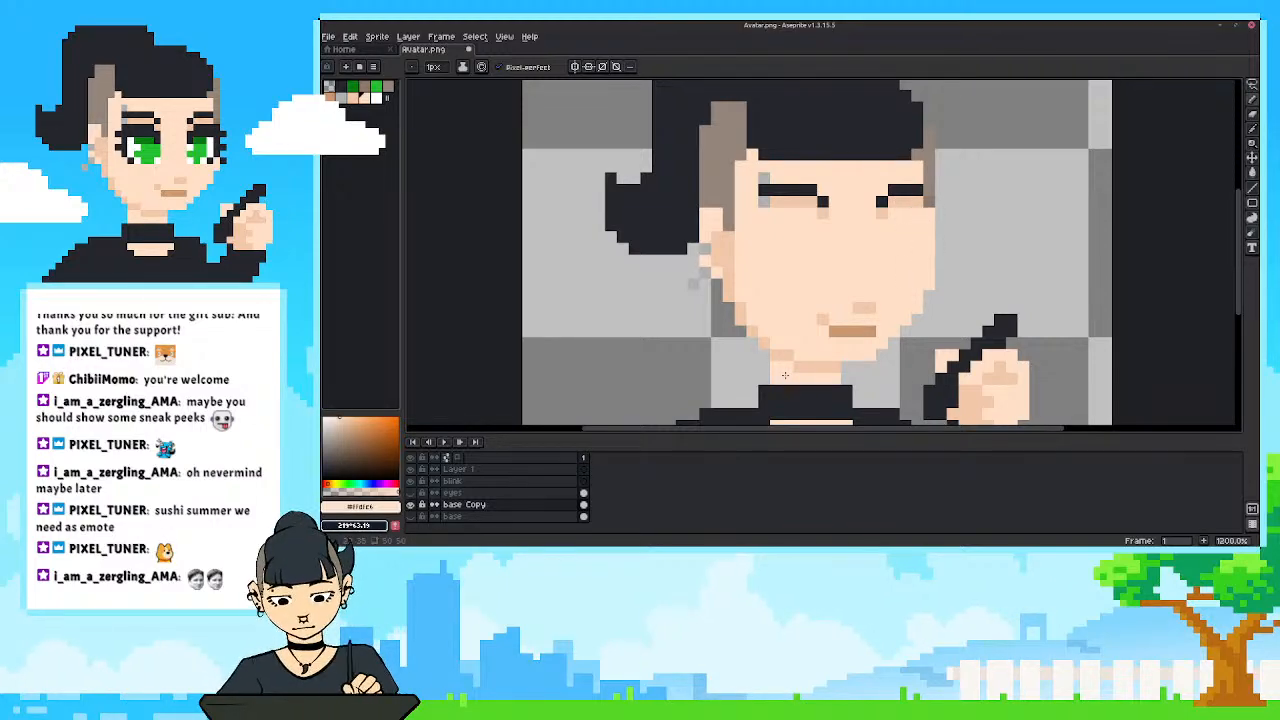
Make the eyes layer visible over the filled face and lower its opacity to about 27%.
{"action": "left_click", "coordinate": [411, 494]}
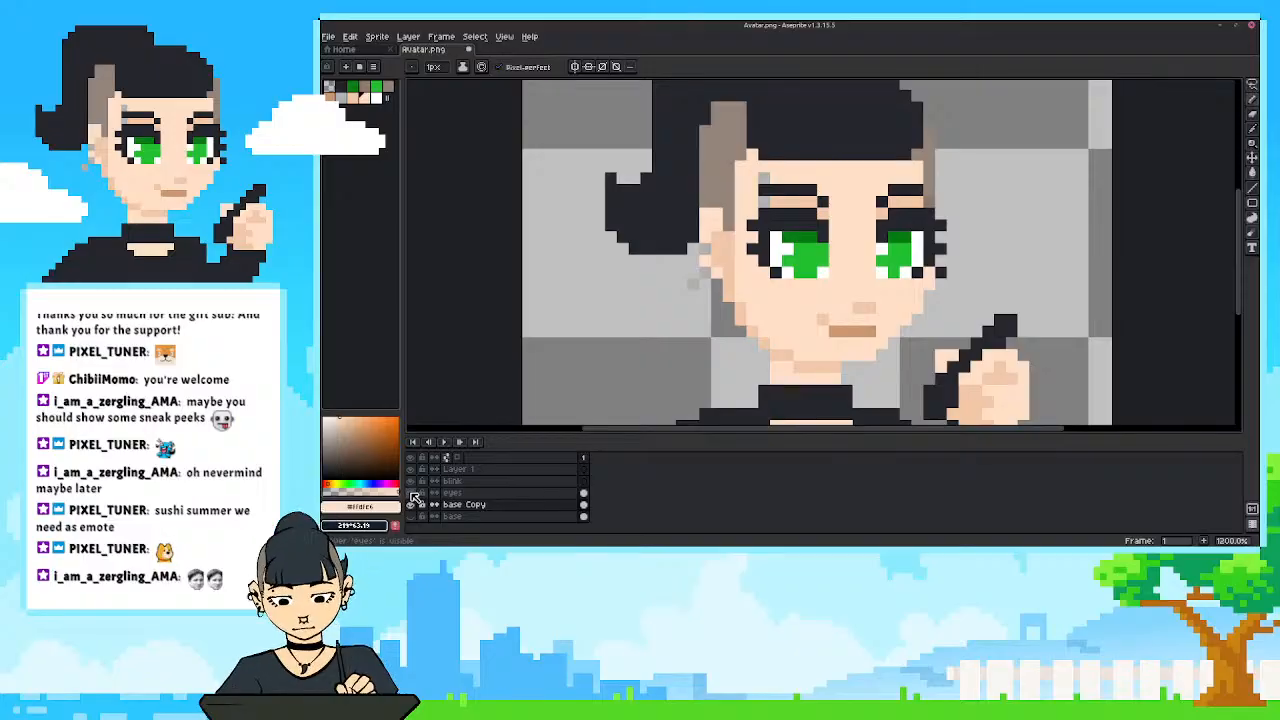
{"action": "left_click", "coordinate": [411, 493]}
{"action": "left_click", "coordinate": [411, 493]}
{"action": "left_click", "coordinate": [411, 493]}
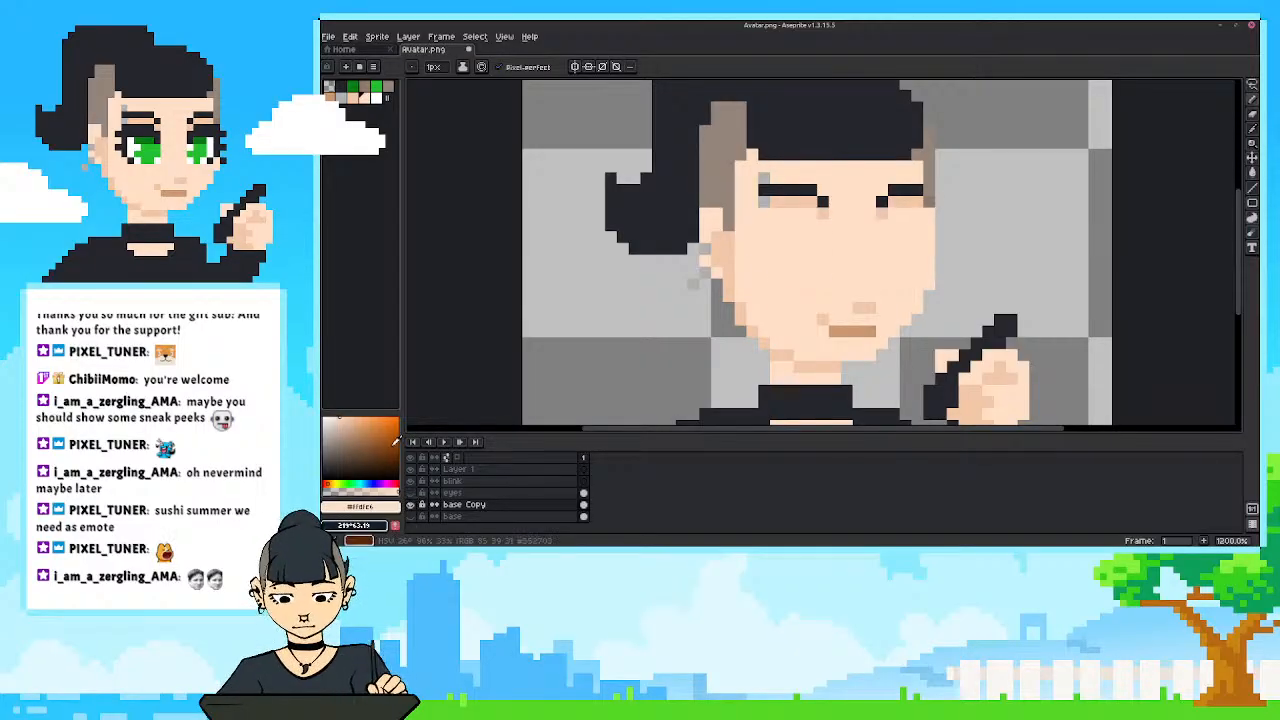
{"action": "left_click", "coordinate": [411, 493]}
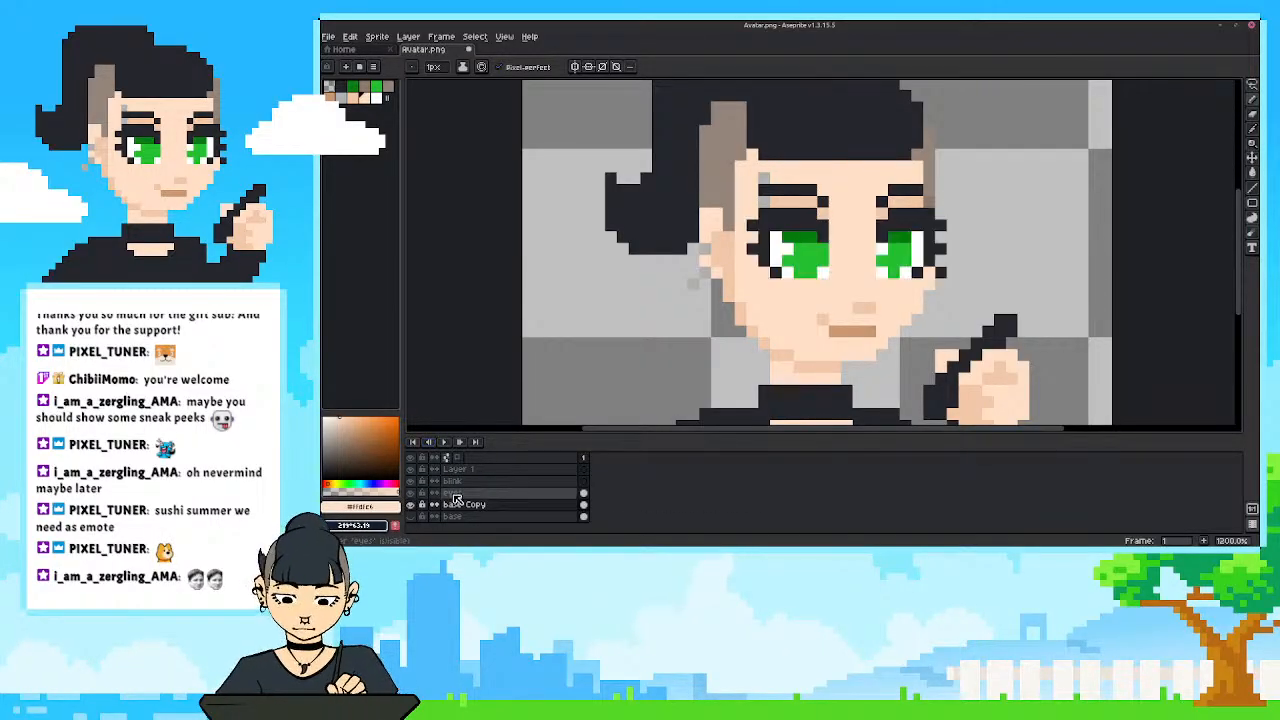
{"action": "left_click", "coordinate": [455, 494]}
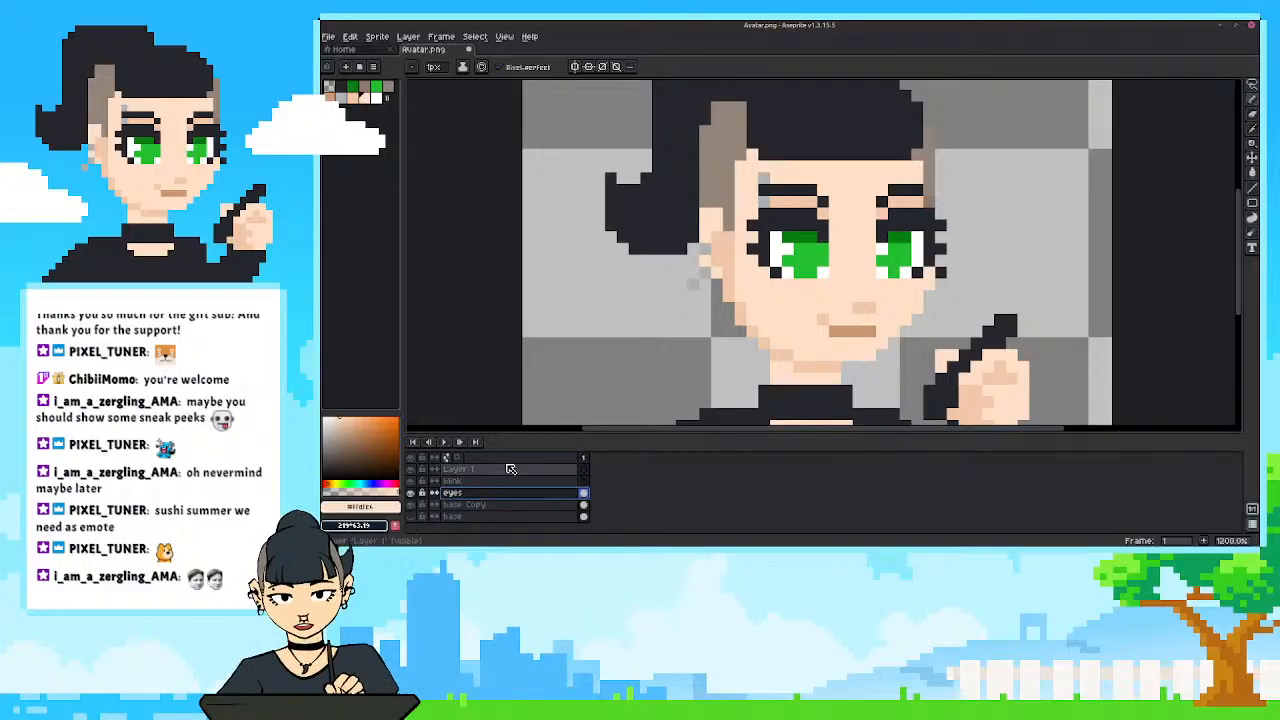
{"action": "double_click", "coordinate": [465, 496]}
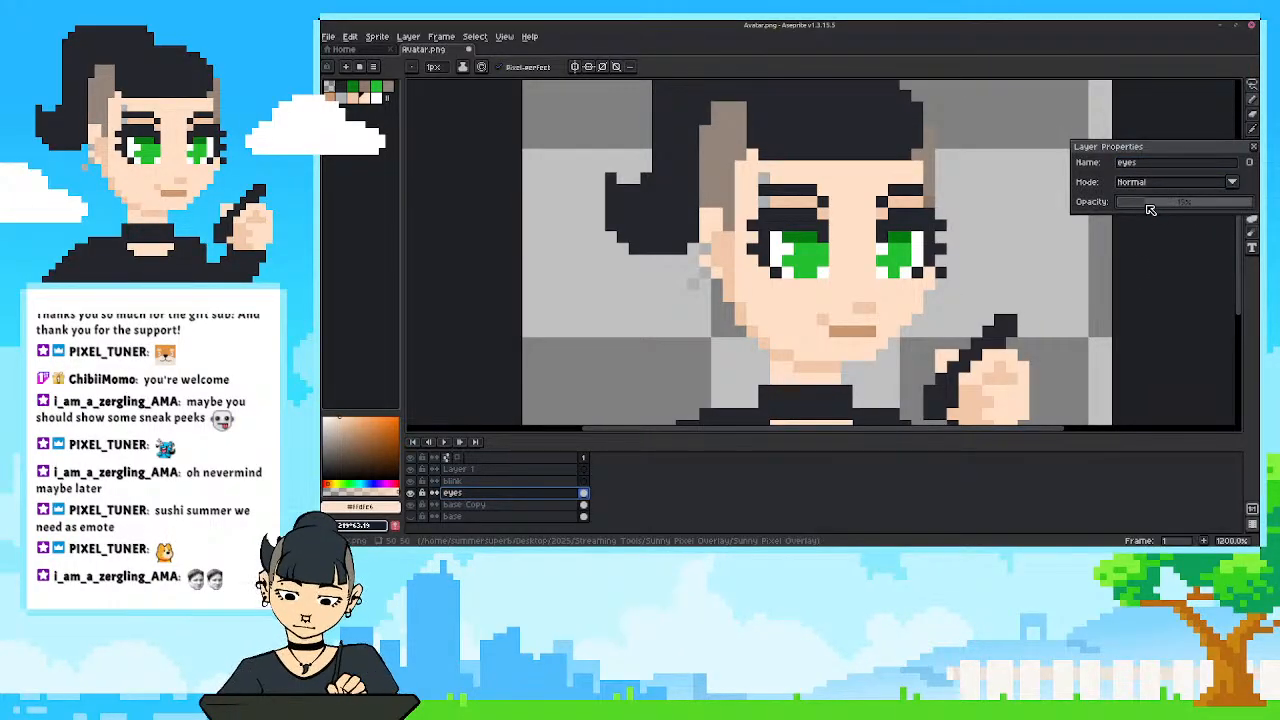
{"action": "left_click_drag", "start_coordinate": [1150, 209], "coordinate": [1163, 207]}
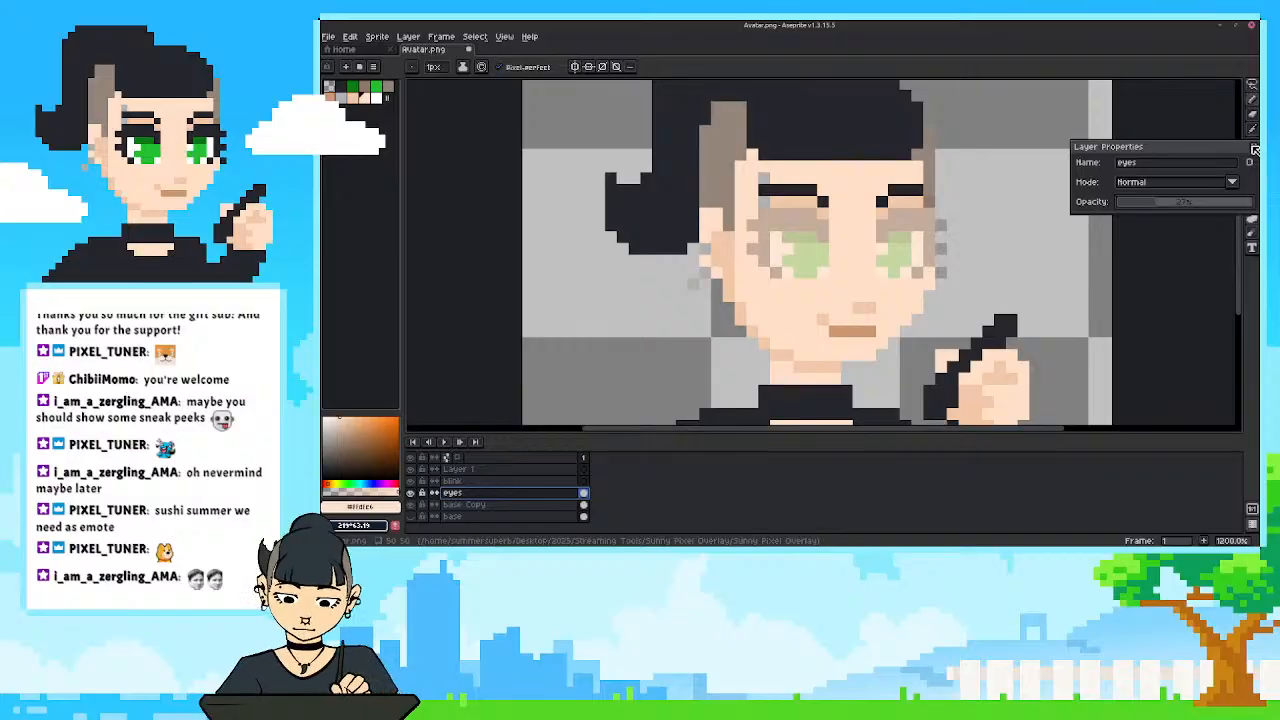
{"action": "left_click", "coordinate": [1254, 149]}
Sample the dark hair colour and draw closed eyelid lines for both eyes on the blink layer, using the faded eyes as a guide.
{"action": "left_click", "coordinate": [470, 481]}
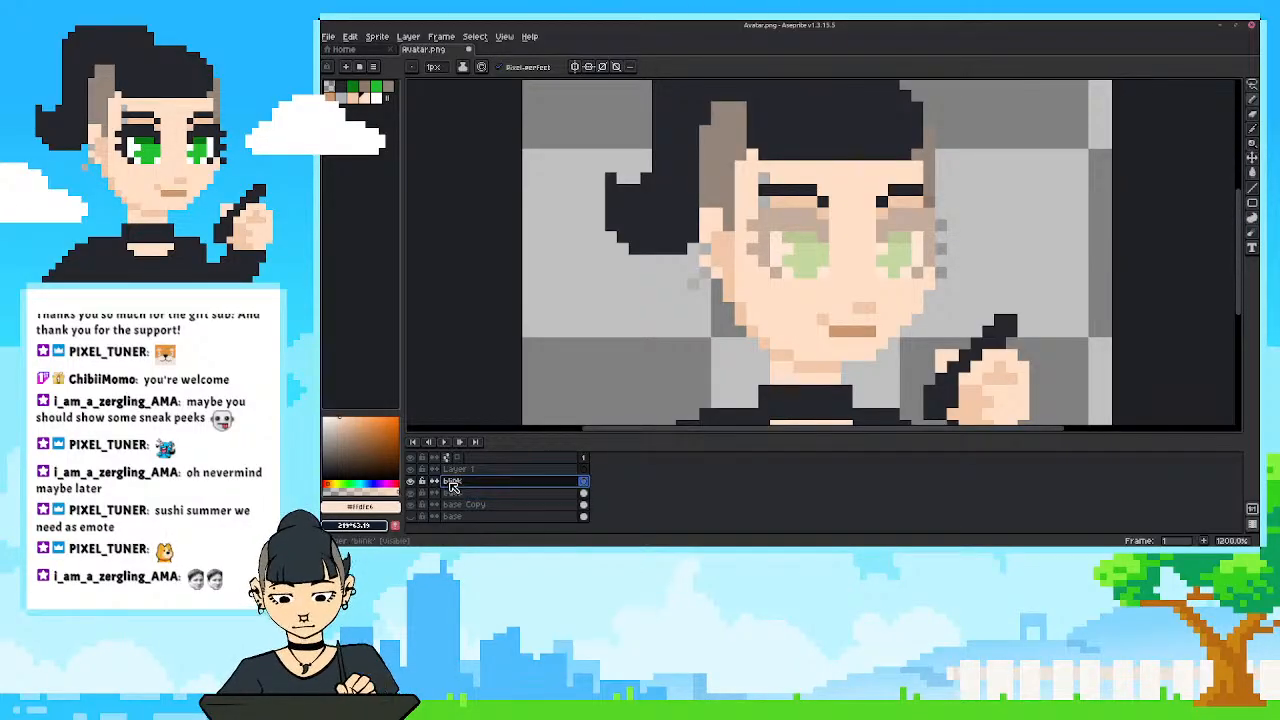
{"action": "key", "text": "i"}
{"action": "left_click", "coordinate": [674, 196]}
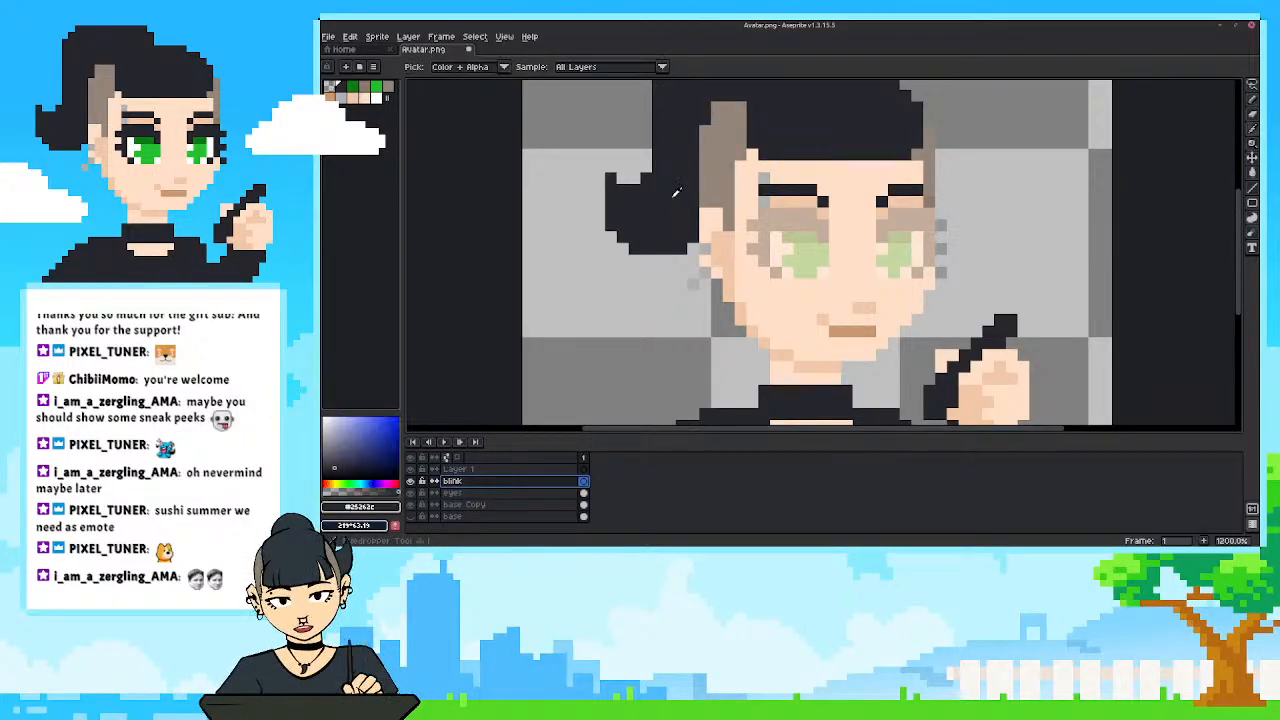
{"action": "key", "text": "p"}
{"action": "left_click", "coordinate": [833, 313]}
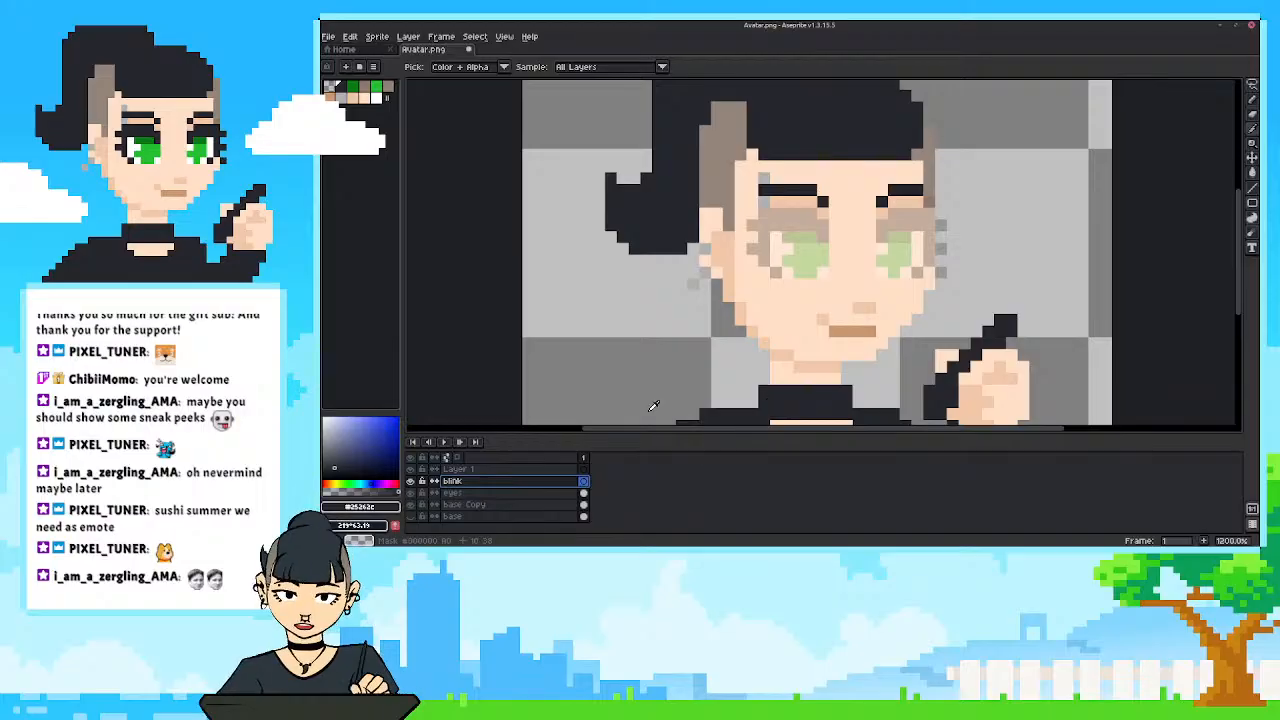
{"action": "key", "text": "b"}
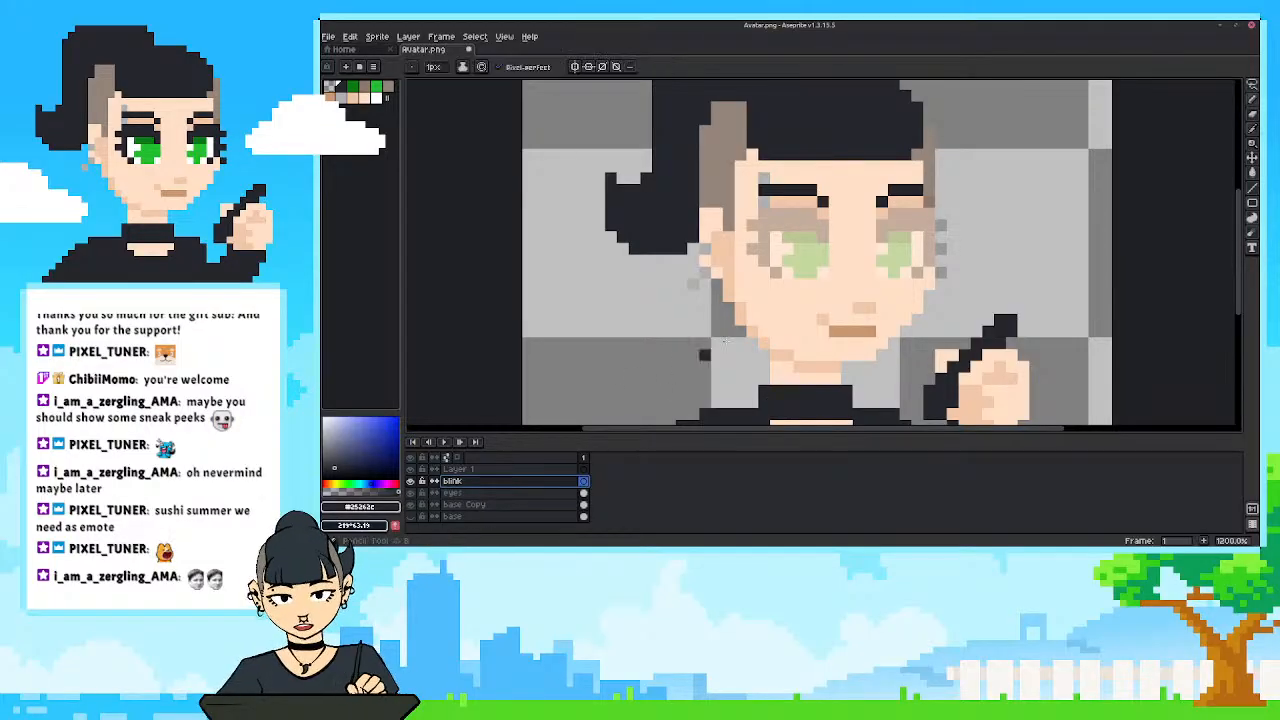
{"action": "left_click", "coordinate": [822, 249]}
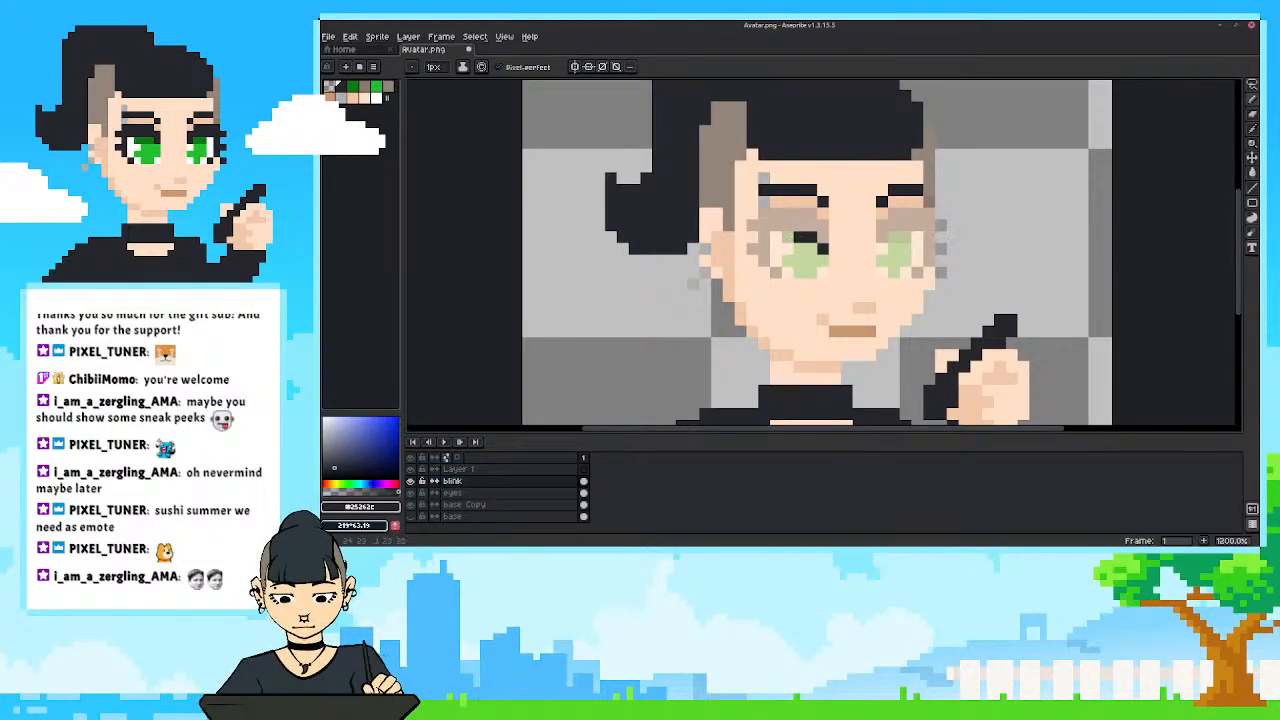
{"action": "left_click_drag", "start_coordinate": [796, 238], "coordinate": [750, 242]}
{"action": "left_click", "coordinate": [753, 246]}
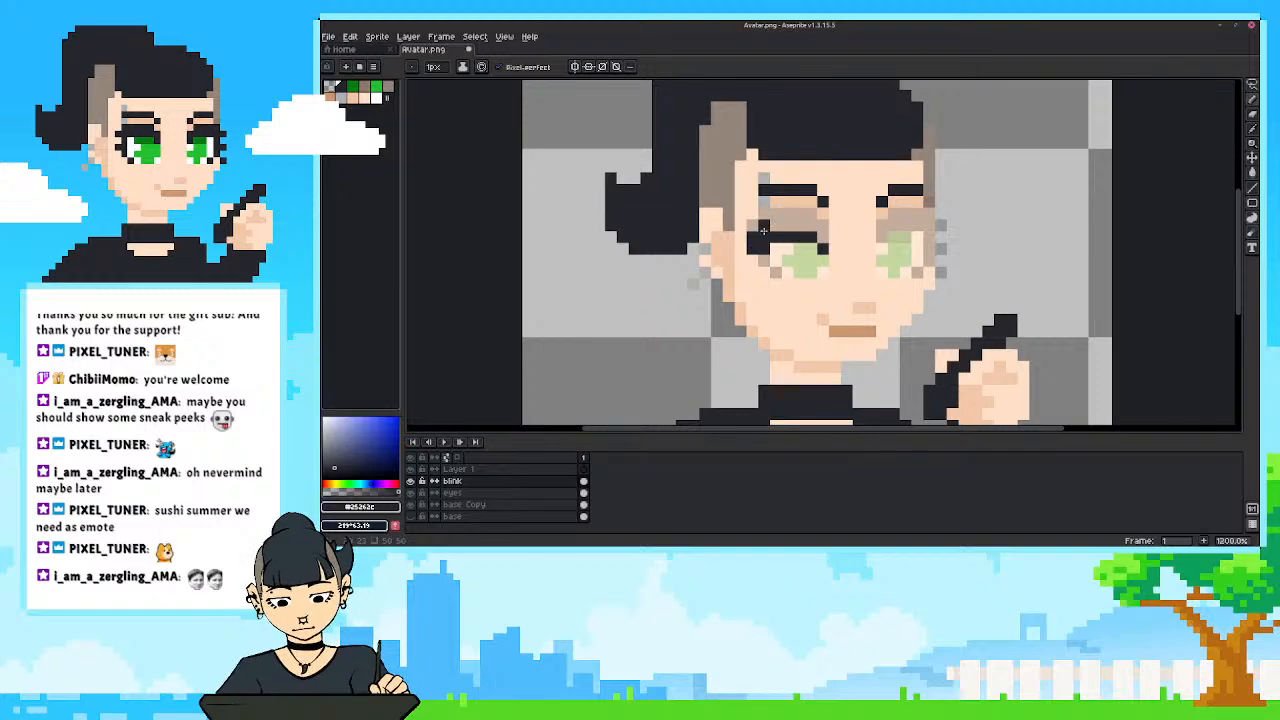
{"action": "left_click_drag", "start_coordinate": [882, 240], "coordinate": [921, 239]}
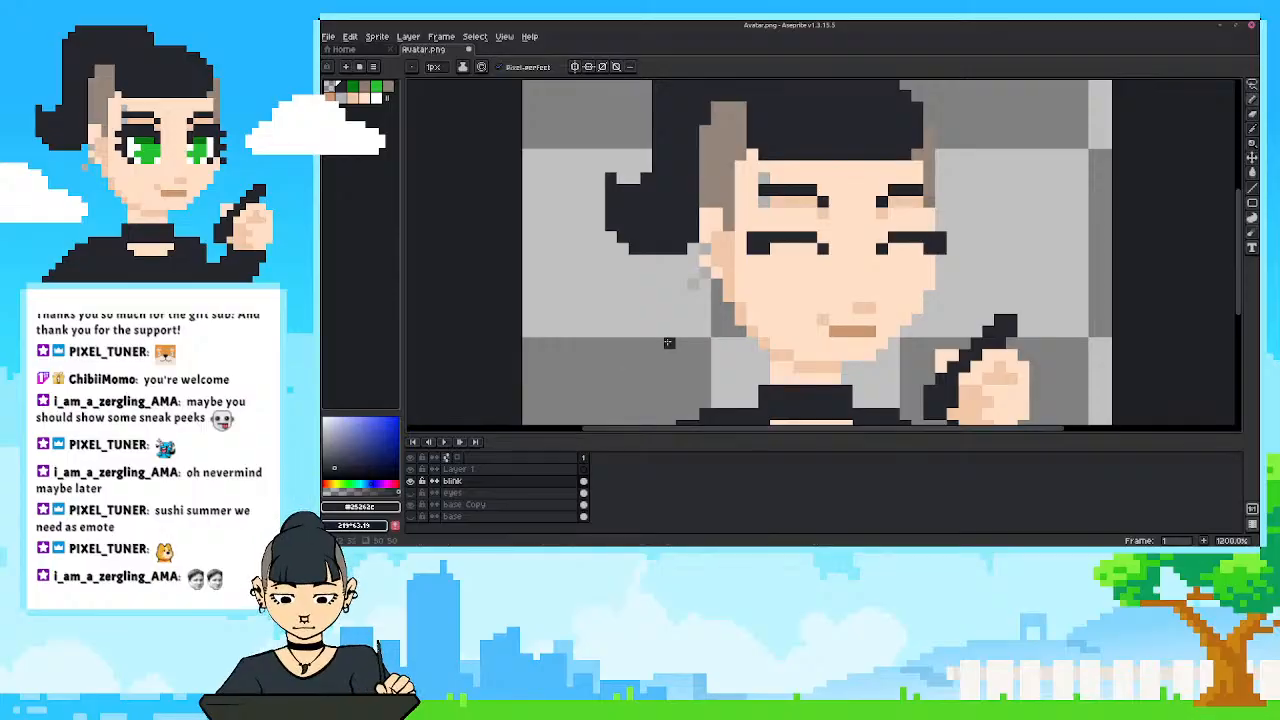
Examine the closed eyes on the whole avatar at several zoom levels.
{"action": "scroll", "coordinate": [728, 325], "scroll_direction": "down", "scroll_amount": 2}
{"action": "scroll", "coordinate": [728, 325], "scroll_direction": "down", "scroll_amount": 4}
{"action": "scroll", "coordinate": [728, 325], "scroll_direction": "up", "scroll_amount": 5}
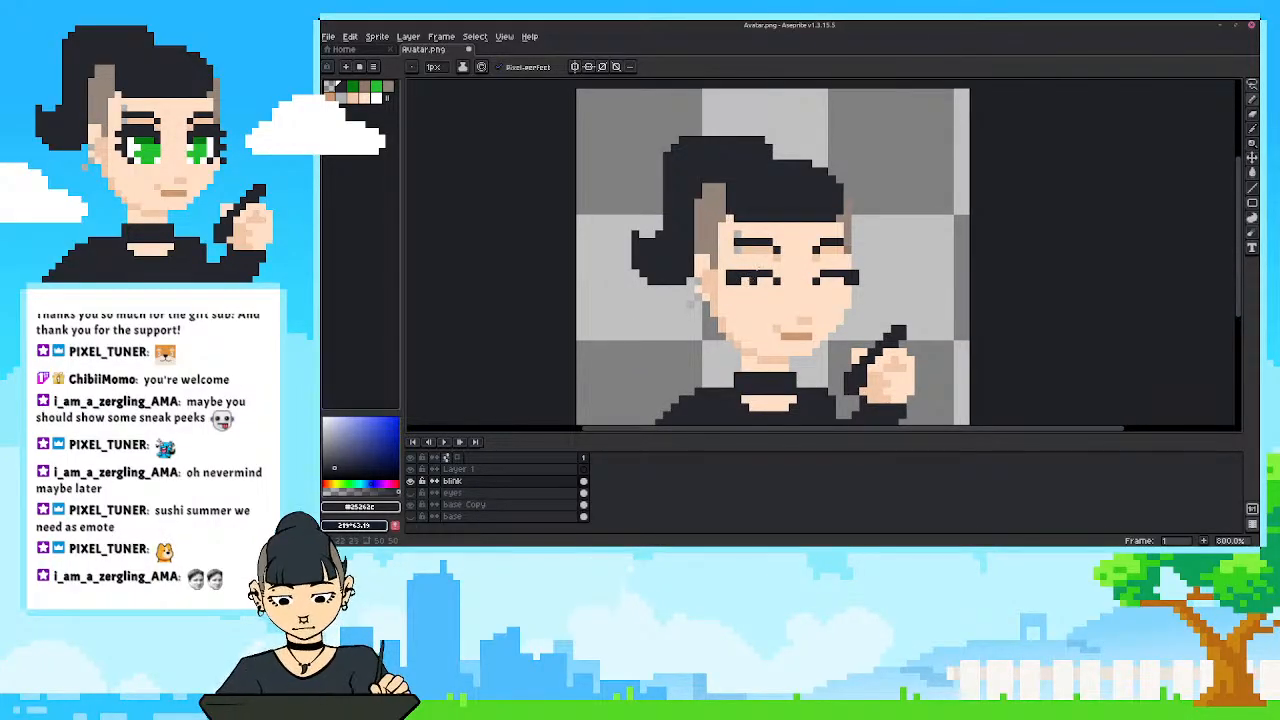
{"action": "scroll", "coordinate": [652, 320], "scroll_direction": "down", "scroll_amount": 4}
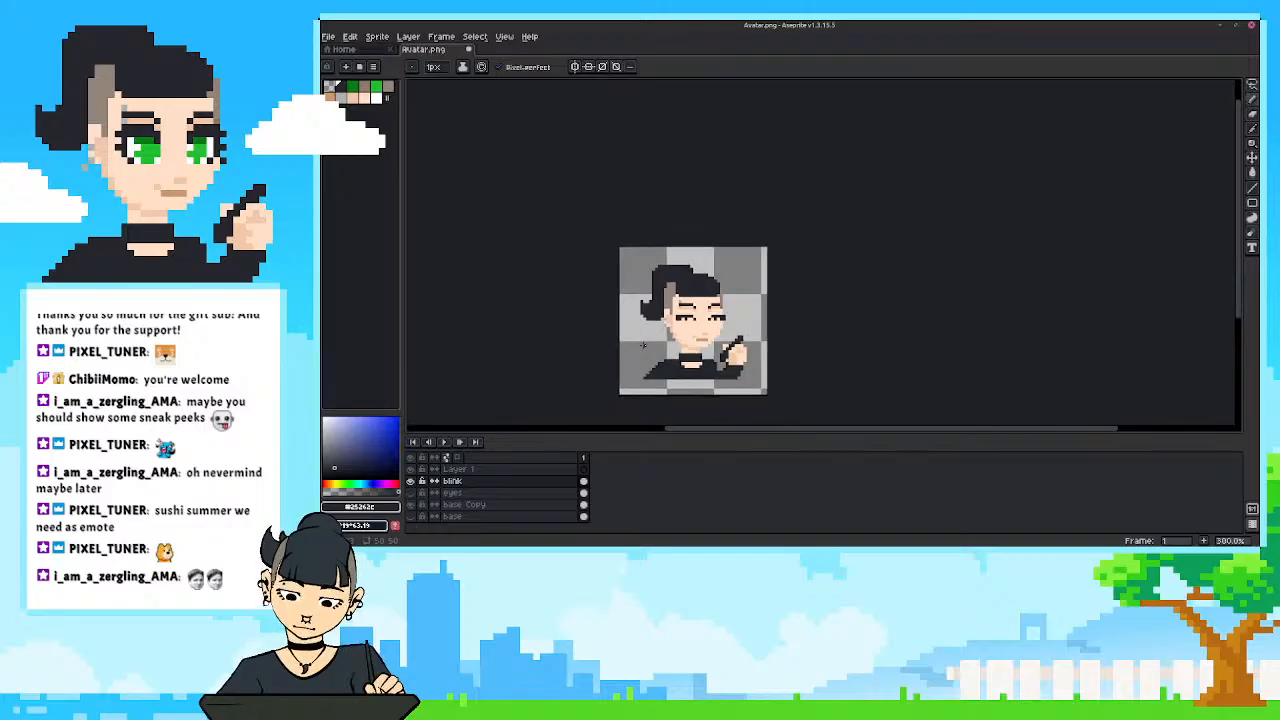
{"action": "scroll", "coordinate": [644, 346], "scroll_direction": "up", "scroll_amount": 1}
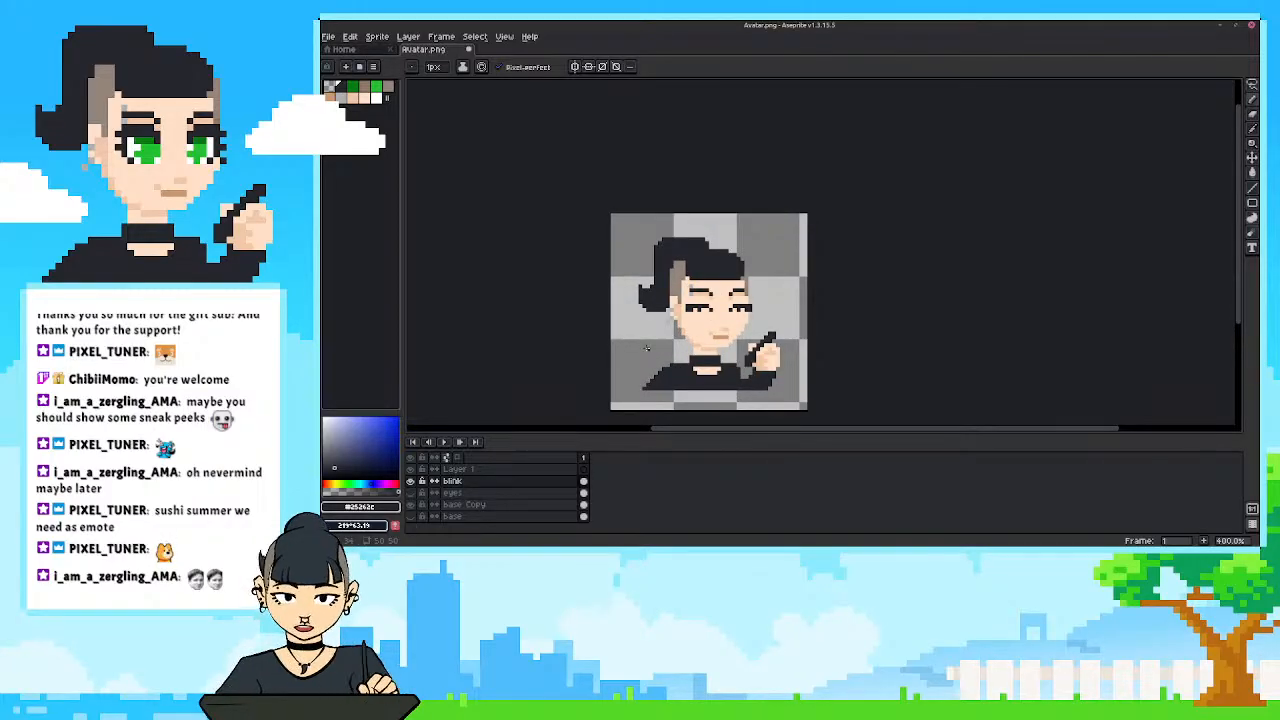
{"action": "scroll", "coordinate": [646, 347], "scroll_direction": "up", "scroll_amount": 2}
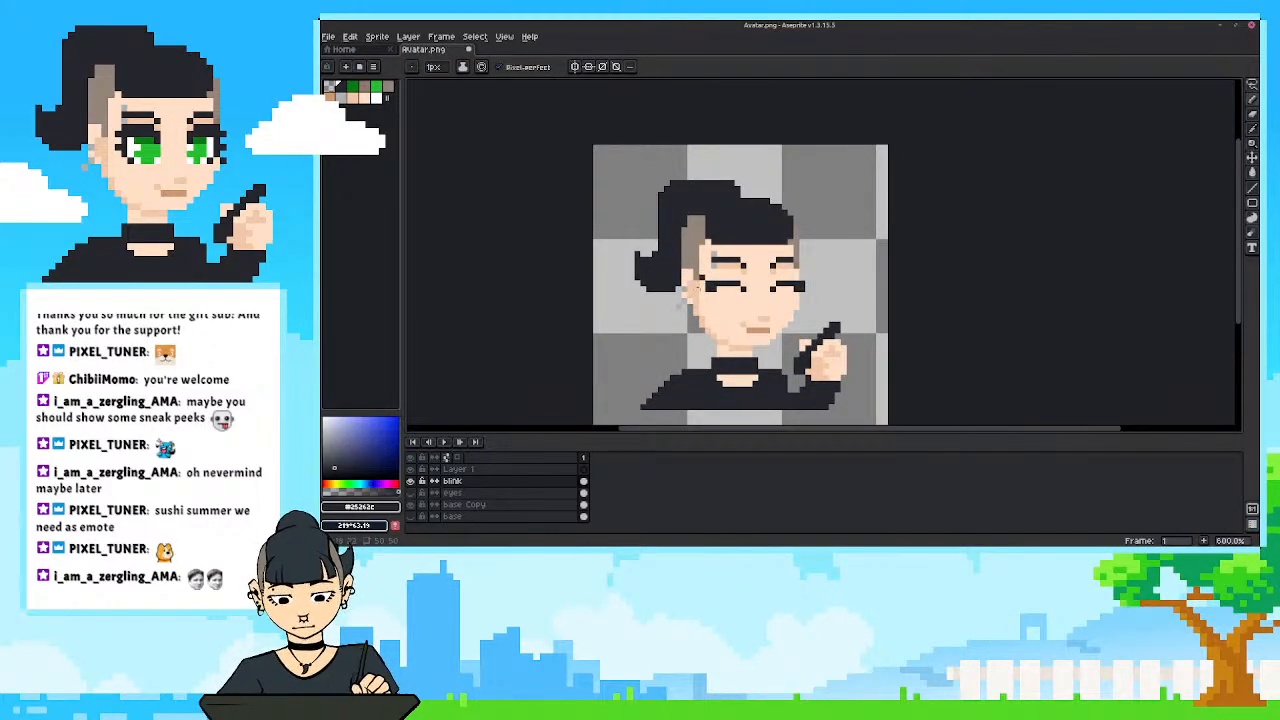
{"action": "scroll", "coordinate": [663, 243], "scroll_direction": "down", "scroll_amount": 2}
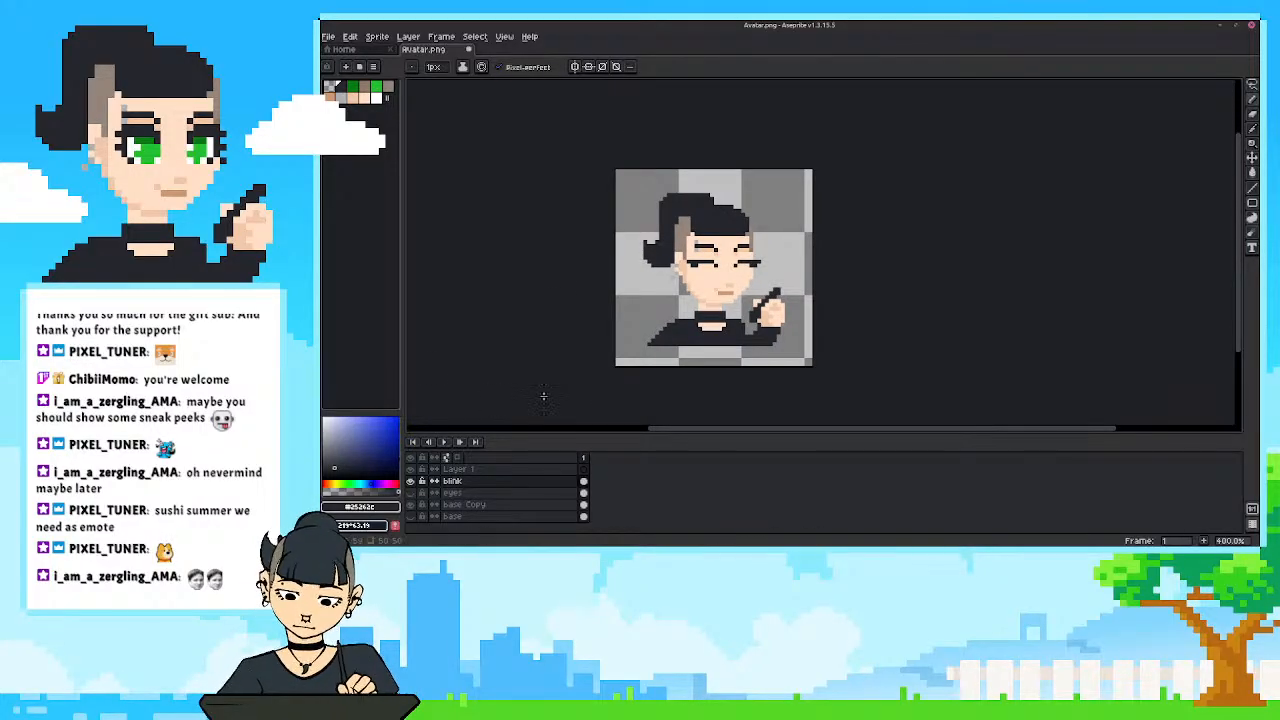
{"action": "scroll", "coordinate": [689, 326], "scroll_direction": "up", "scroll_amount": 2}
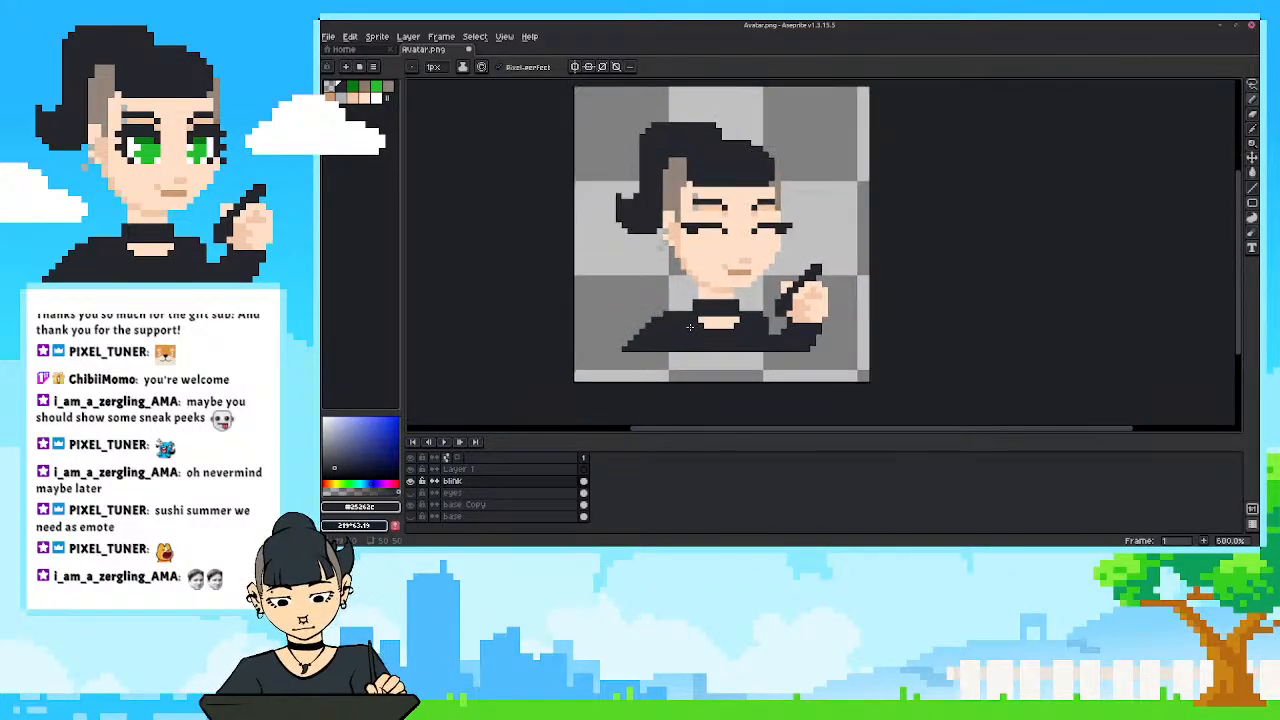
Put the blink and eyes layers together in a new layer group.
{"action": "left_click", "coordinate": [412, 483]}
{"action": "left_click", "coordinate": [410, 481]}
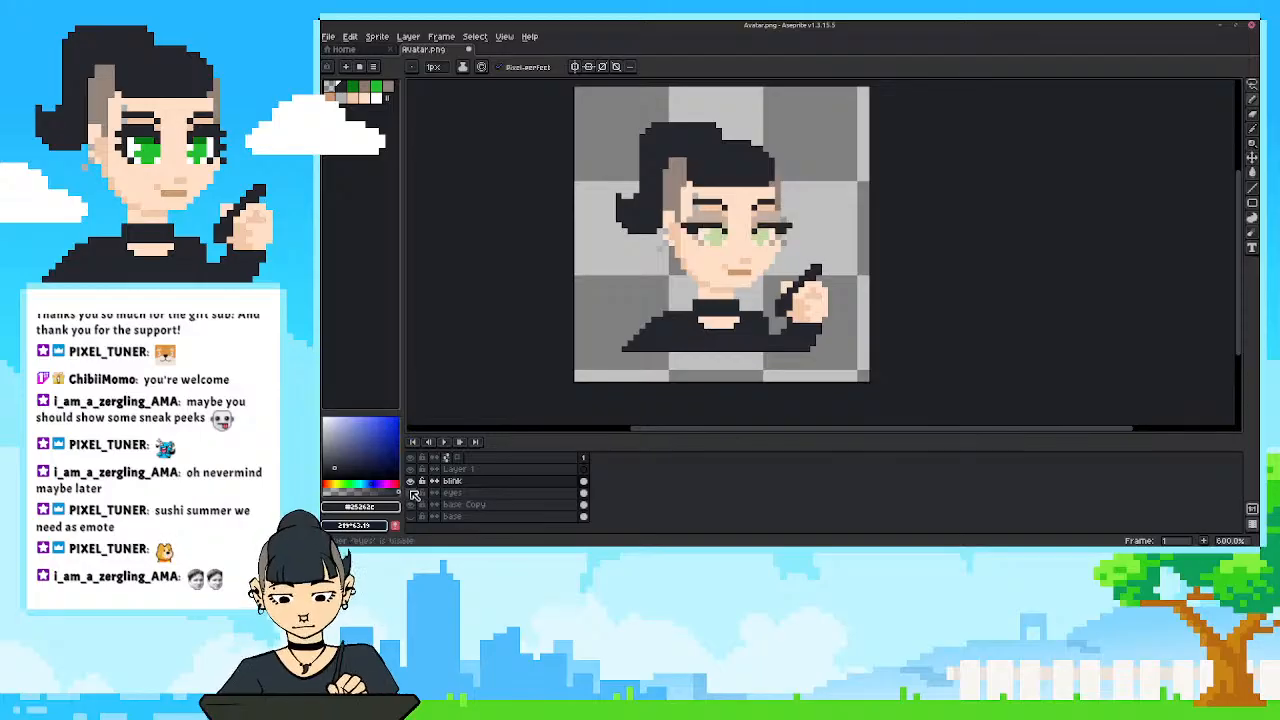
{"action": "left_click", "coordinate": [410, 493]}
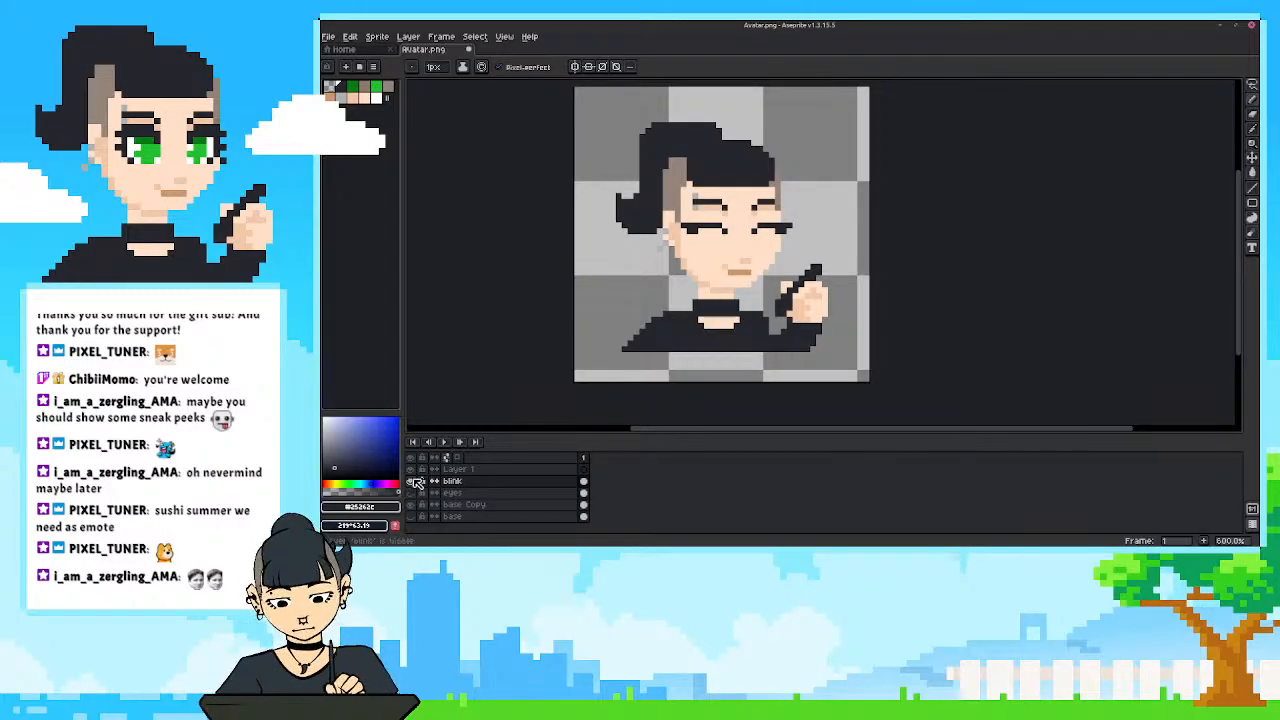
{"action": "left_click", "coordinate": [449, 483]}
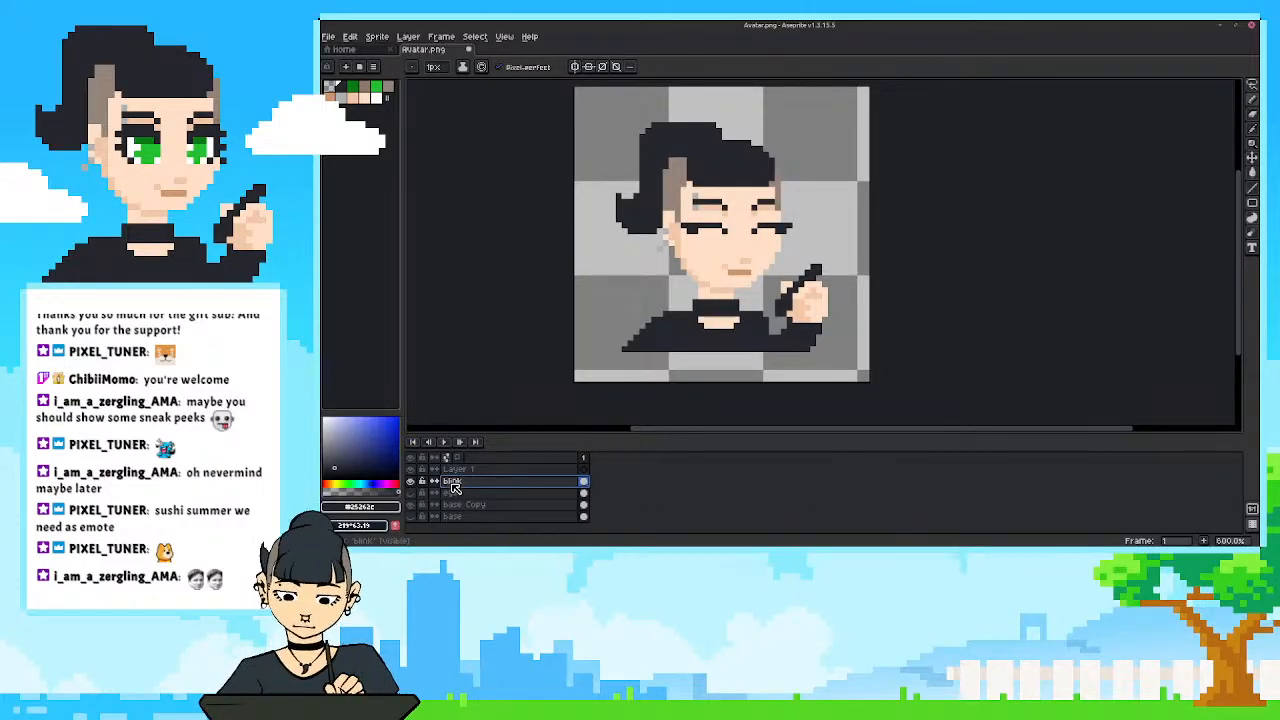
{"action": "right_click", "coordinate": [453, 485]}
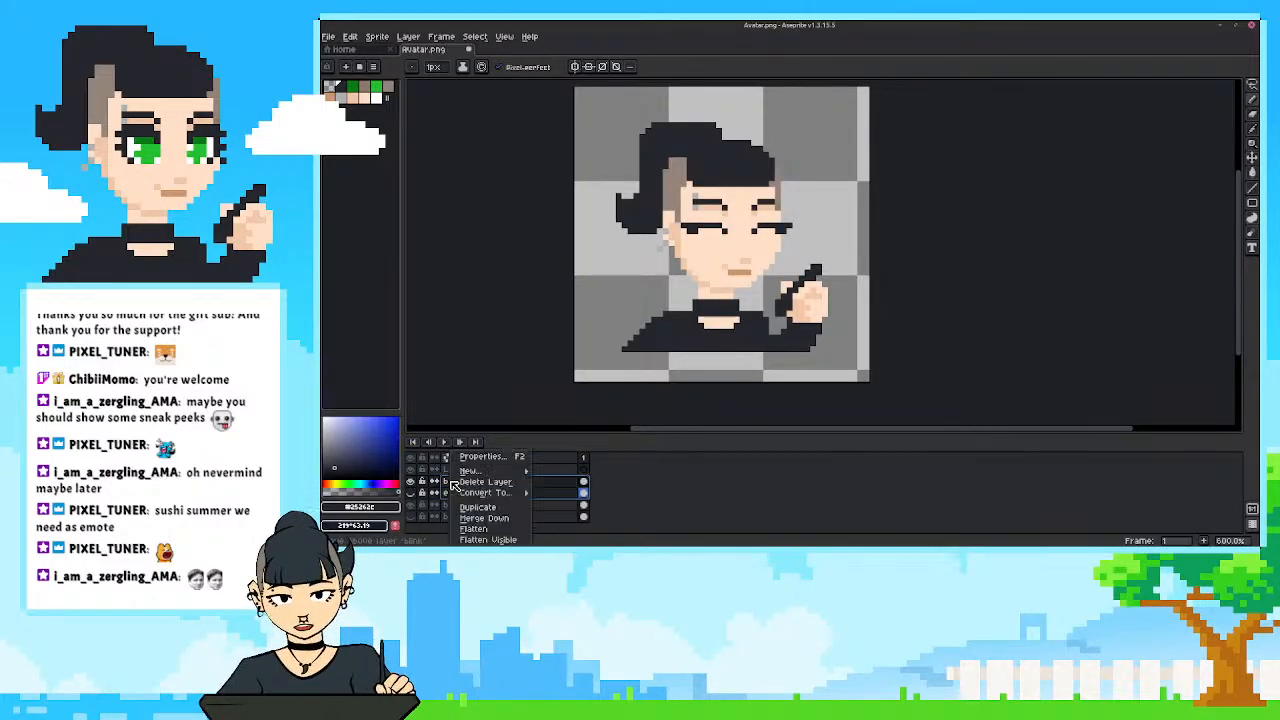
{"action": "left_click", "coordinate": [557, 488]}
{"action": "right_click", "coordinate": [480, 487]}
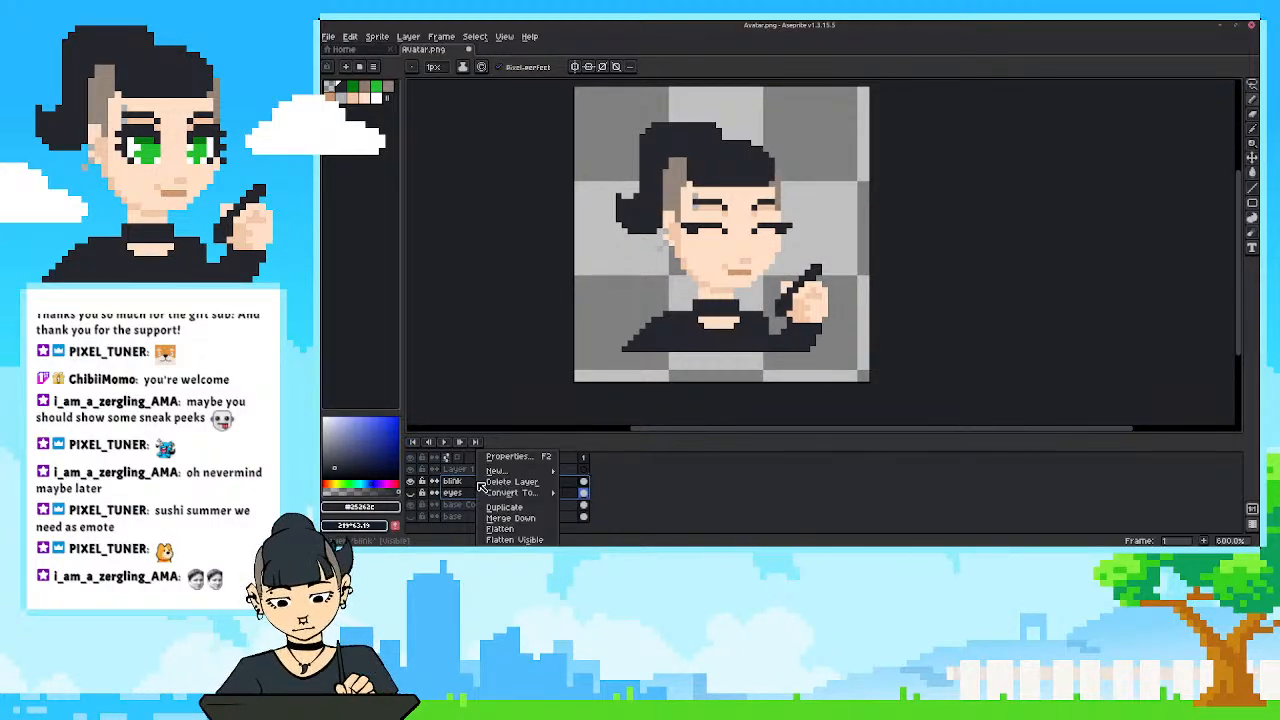
{"action": "mouse_move", "coordinate": [533, 474]}
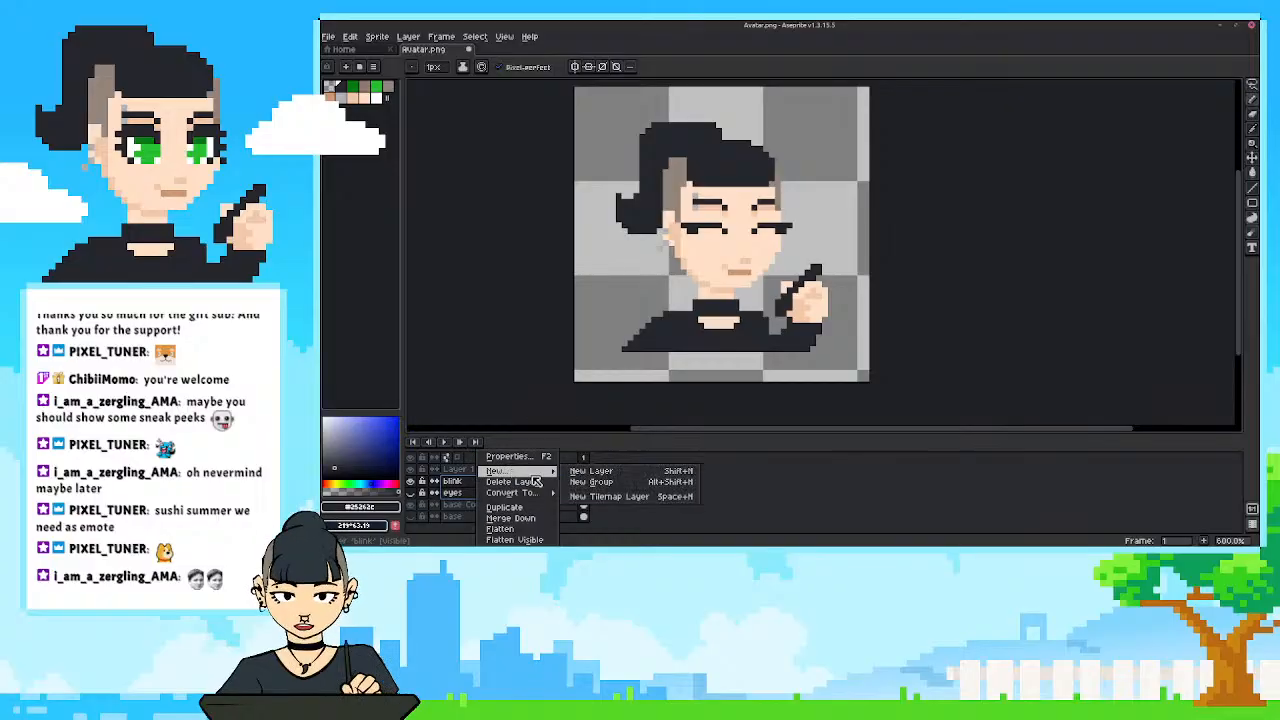
{"action": "left_click", "coordinate": [591, 482]}
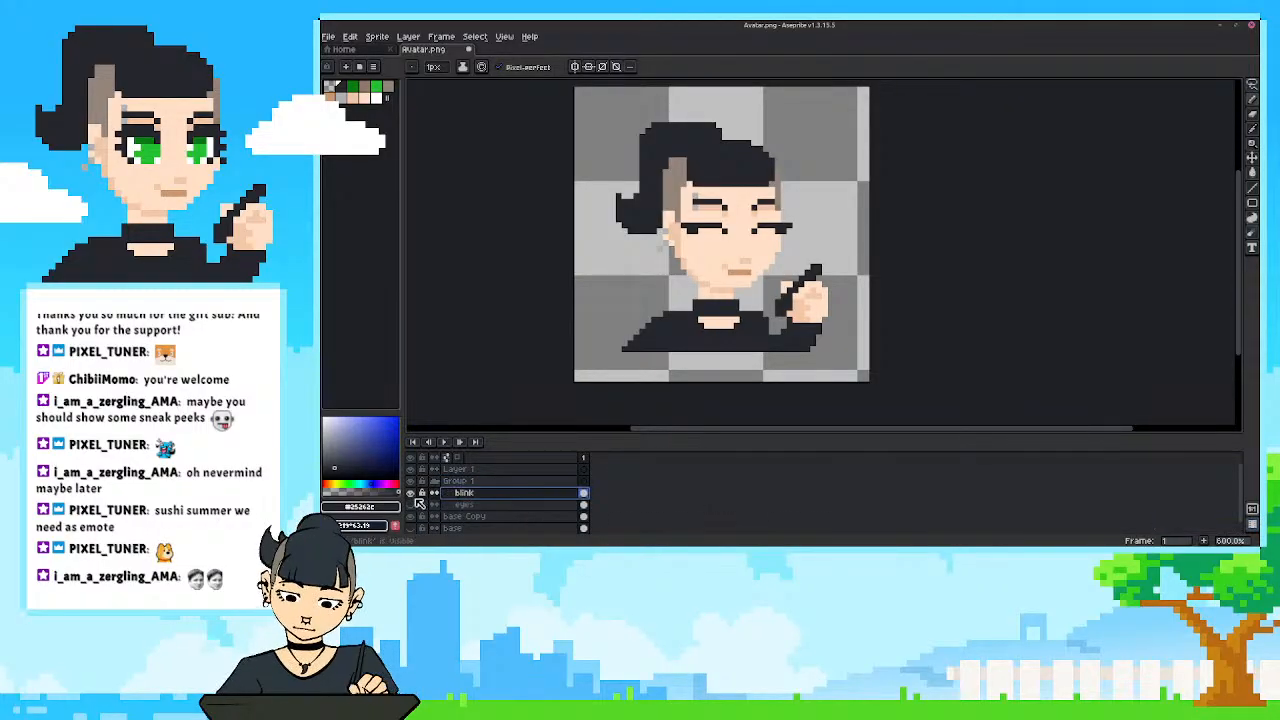
Collapse the new layer group and rename it to eyes.
{"action": "left_click", "coordinate": [434, 481]}
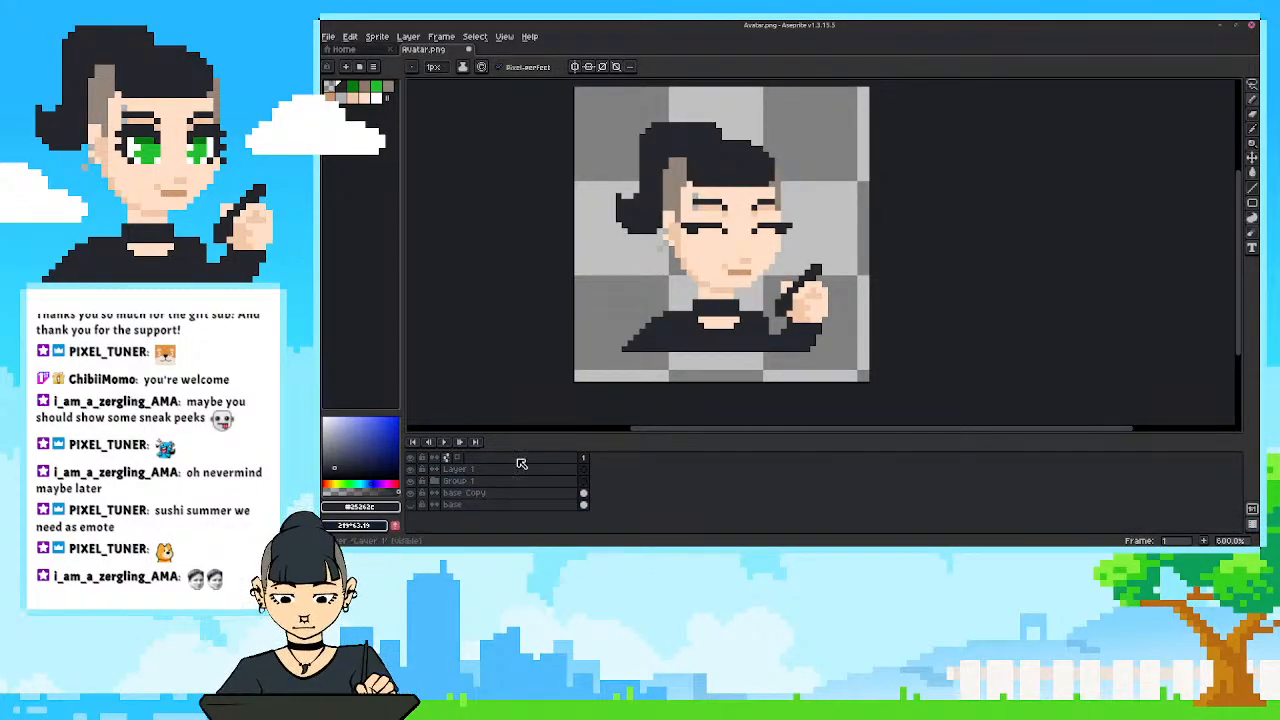
{"action": "double_click", "coordinate": [460, 482]}
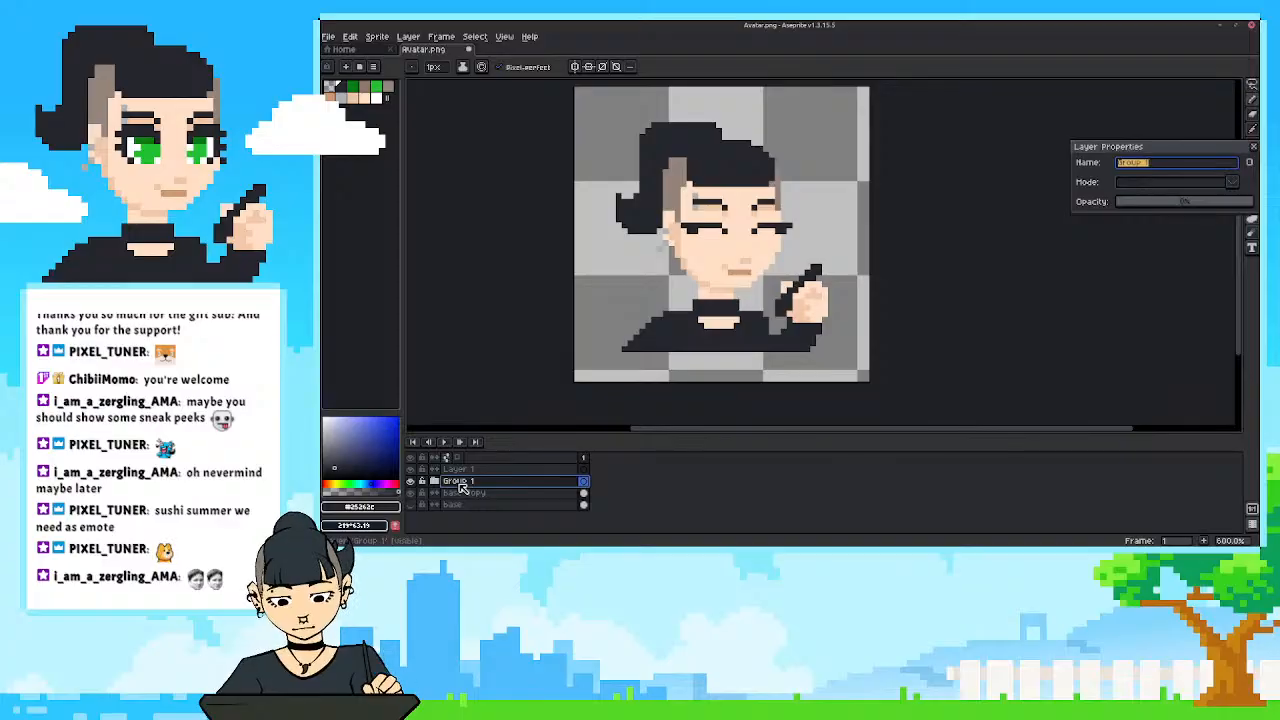
{"action": "type", "text": "eyes"}
{"action": "key", "text": "Return"}
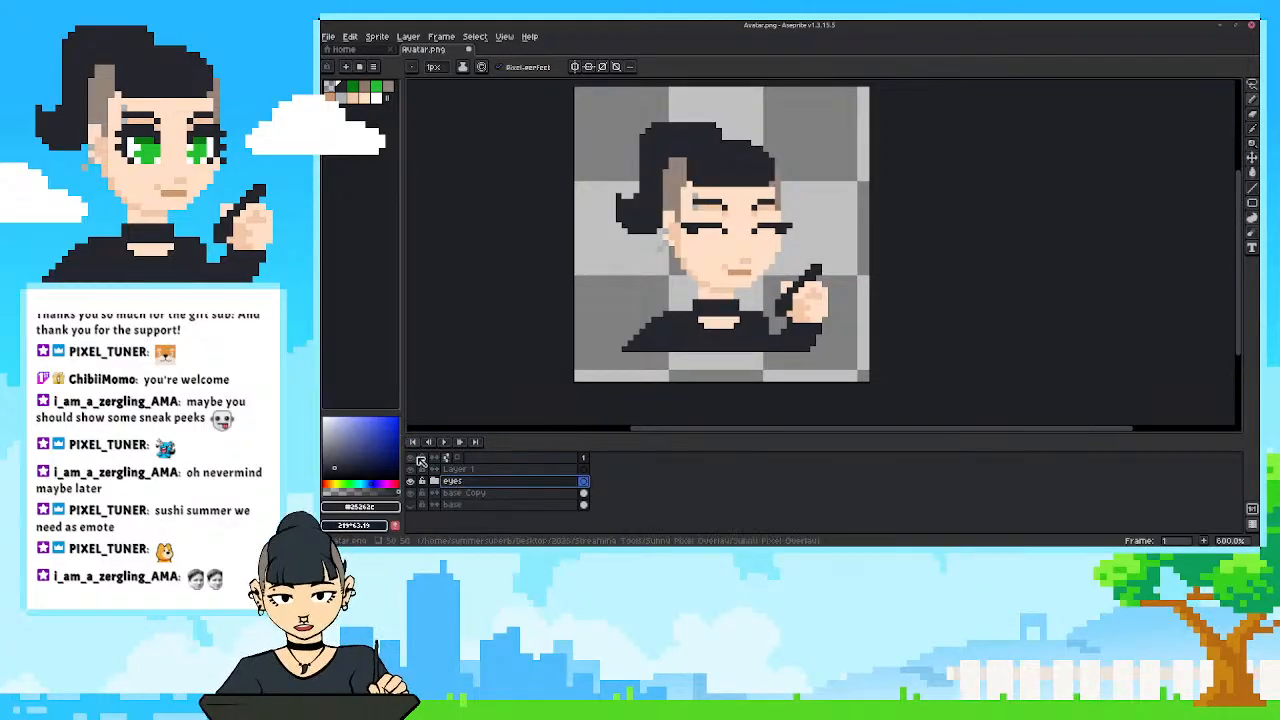
Hide the blink layer, show the eyes layer inside the eyes group, and set the eyes layer's opacity to 100%.
{"action": "left_click", "coordinate": [434, 481]}
{"action": "left_click", "coordinate": [410, 493]}
{"action": "left_click", "coordinate": [410, 505]}
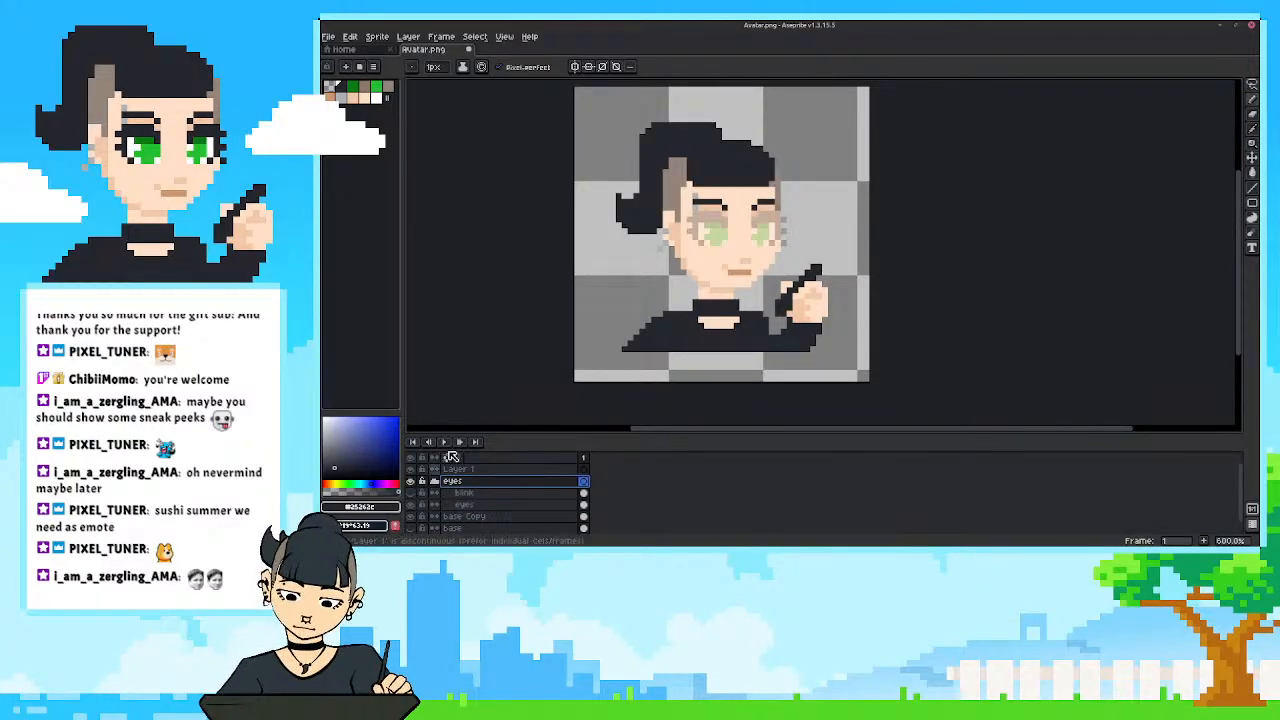
{"action": "double_click", "coordinate": [464, 505]}
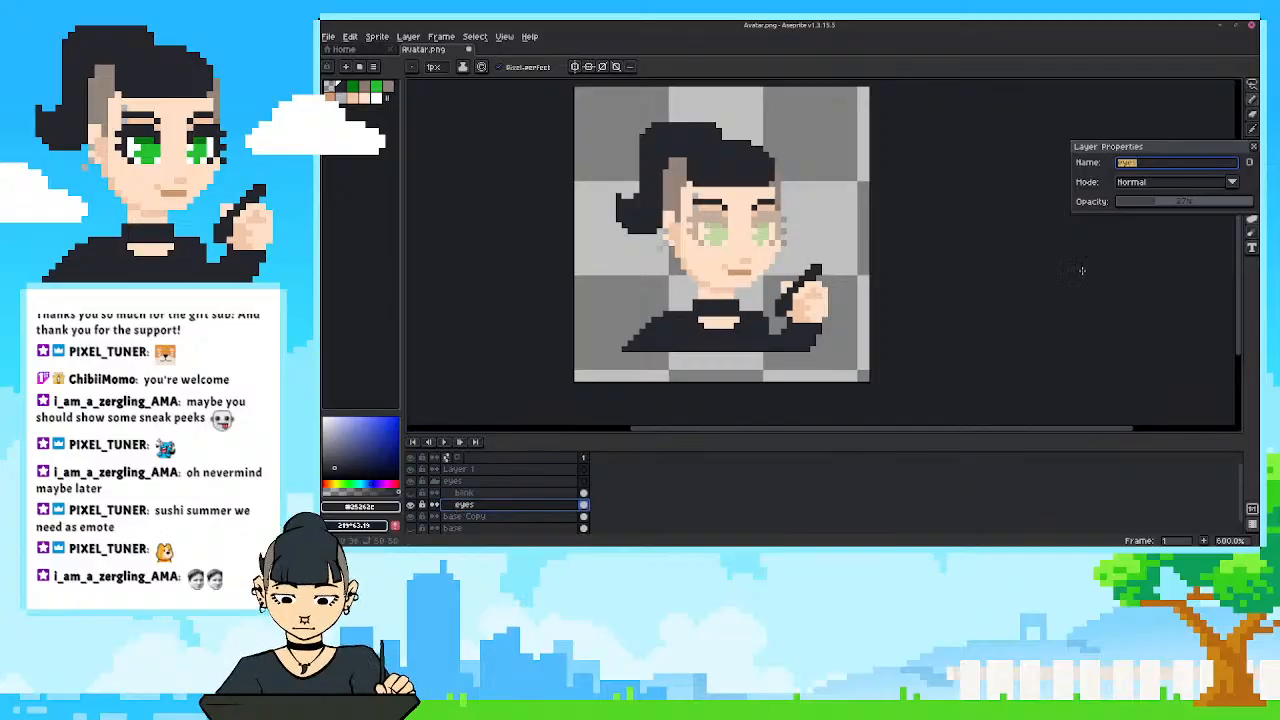
{"action": "left_click_drag", "start_coordinate": [1163, 206], "coordinate": [1255, 199]}
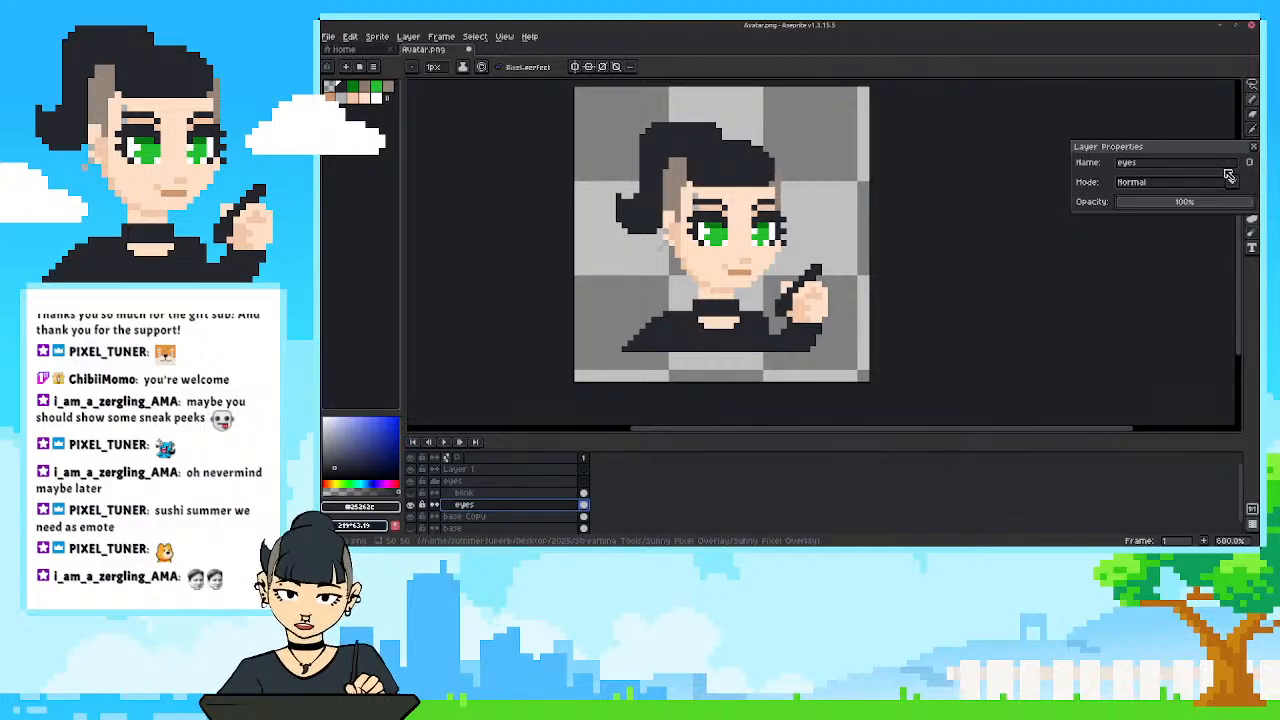
{"action": "left_click", "coordinate": [1255, 148]}
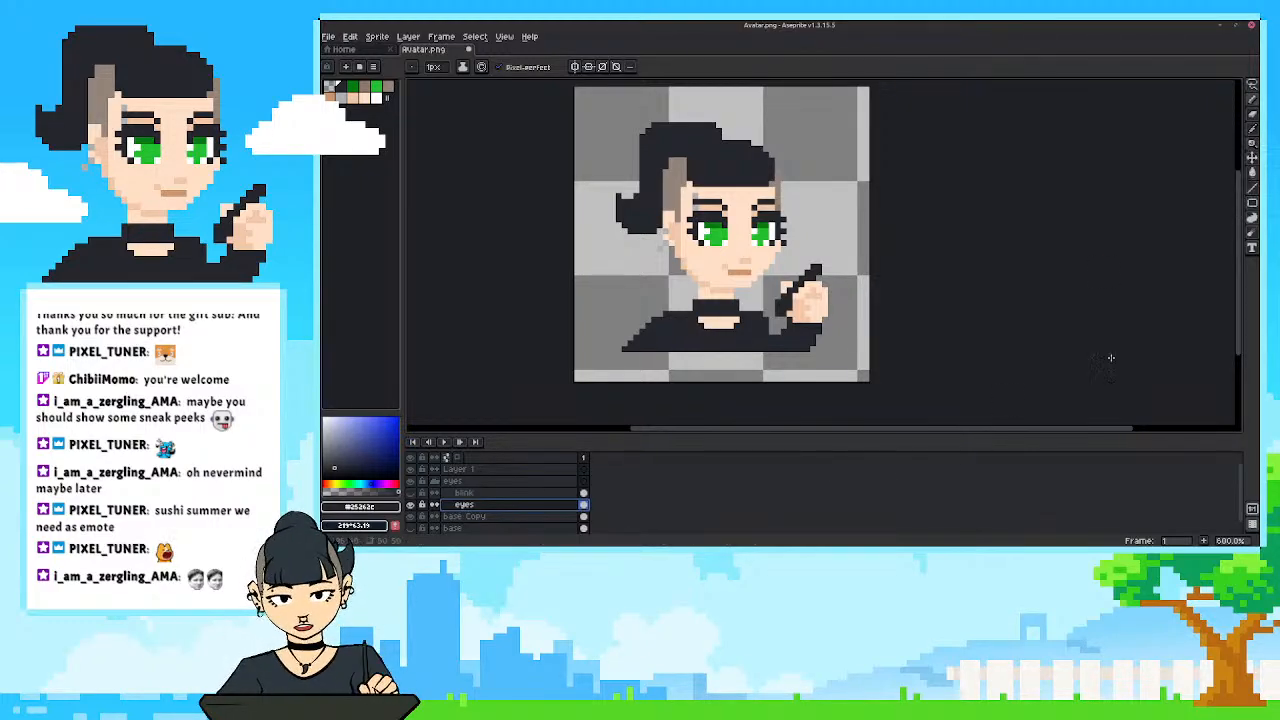
Duplicate the eyes layer and, on the copy, shift the left-hand iris one pixel outward with the sampled greens and white.
{"action": "right_click", "coordinate": [464, 507]}
{"action": "left_click", "coordinate": [490, 507]}
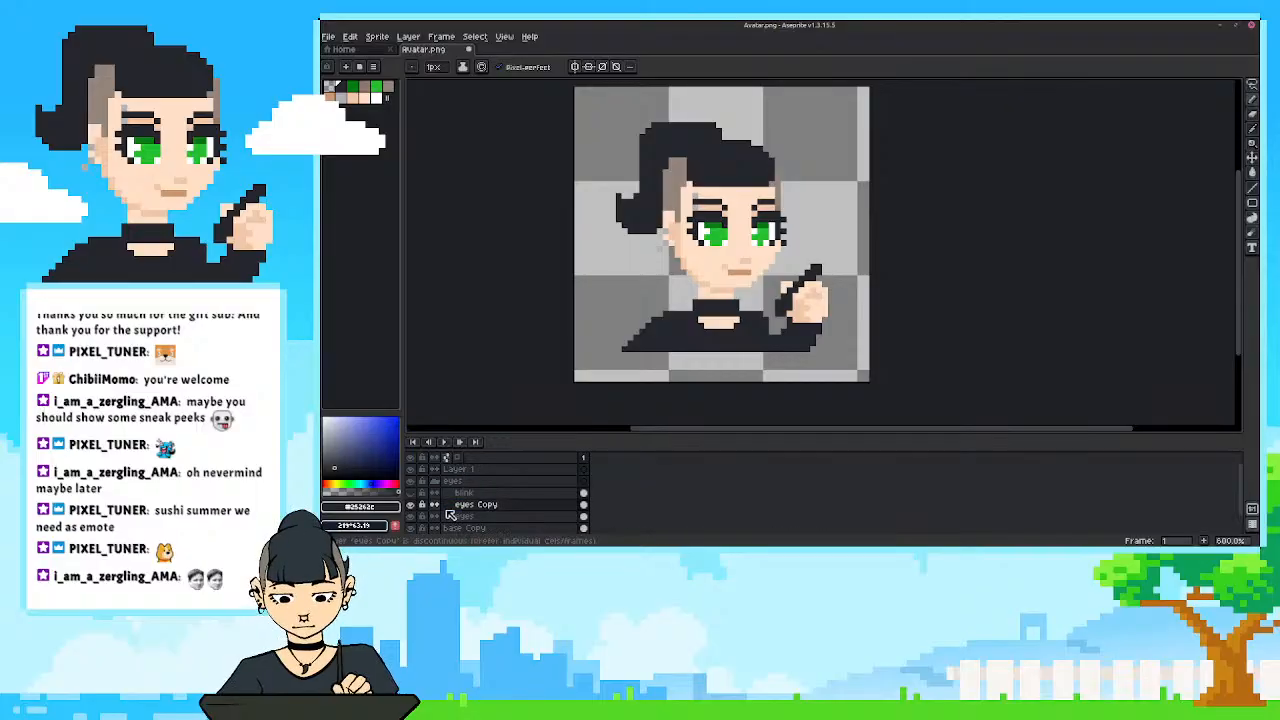
{"action": "scroll", "coordinate": [722, 244], "scroll_direction": "up", "scroll_amount": 4}
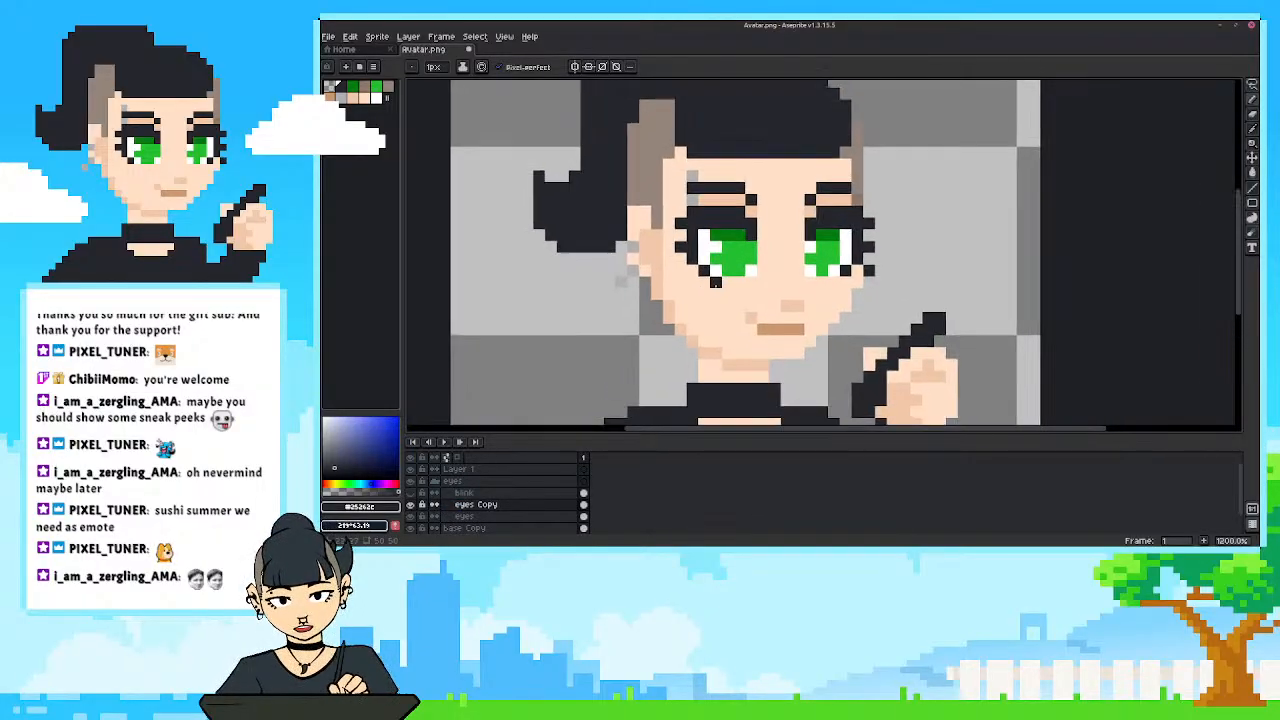
{"action": "scroll", "coordinate": [720, 244], "scroll_direction": "down", "scroll_amount": 1}
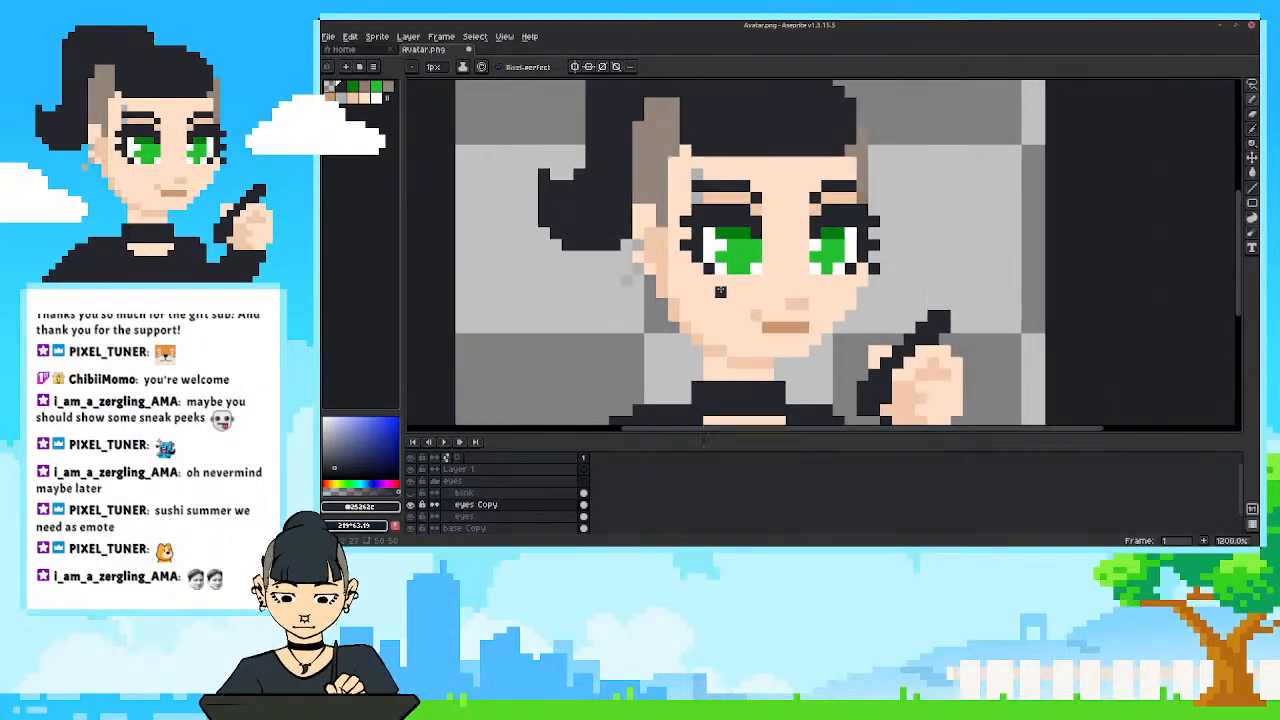
{"action": "left_click_drag", "start_coordinate": [718, 243], "coordinate": [733, 245]}
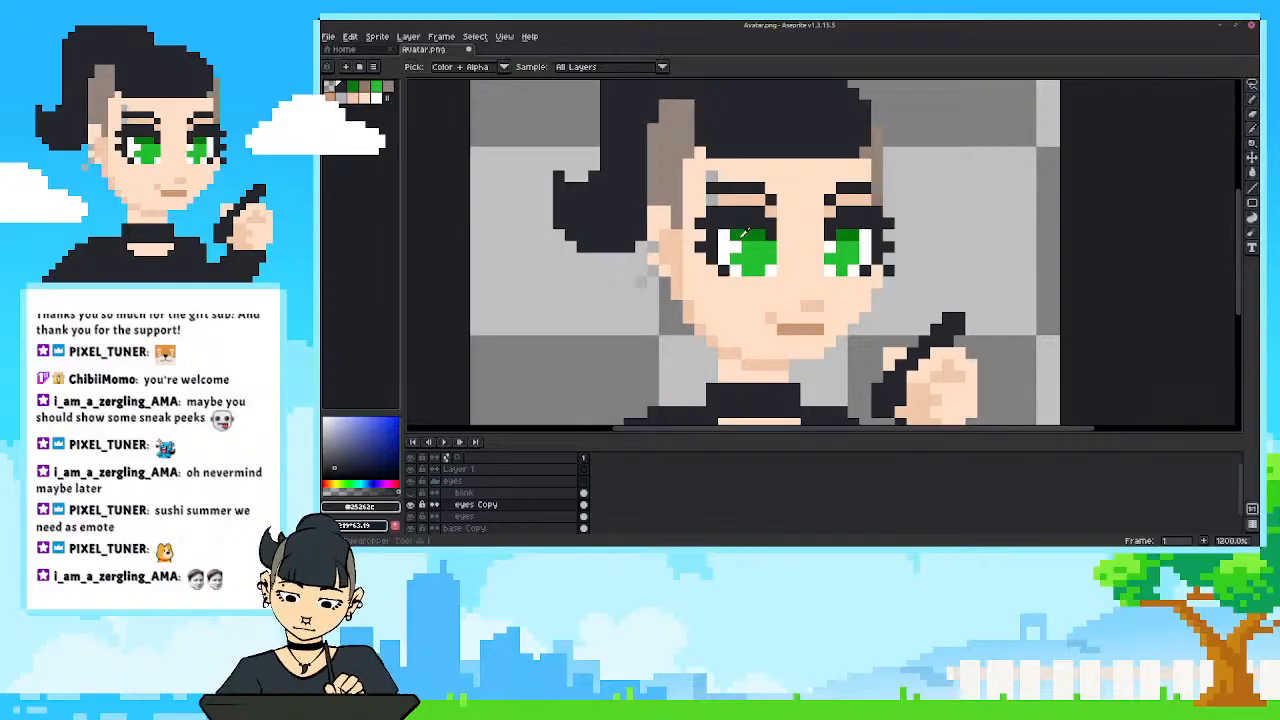
{"action": "left_click", "coordinate": [742, 230], "text": "alt"}
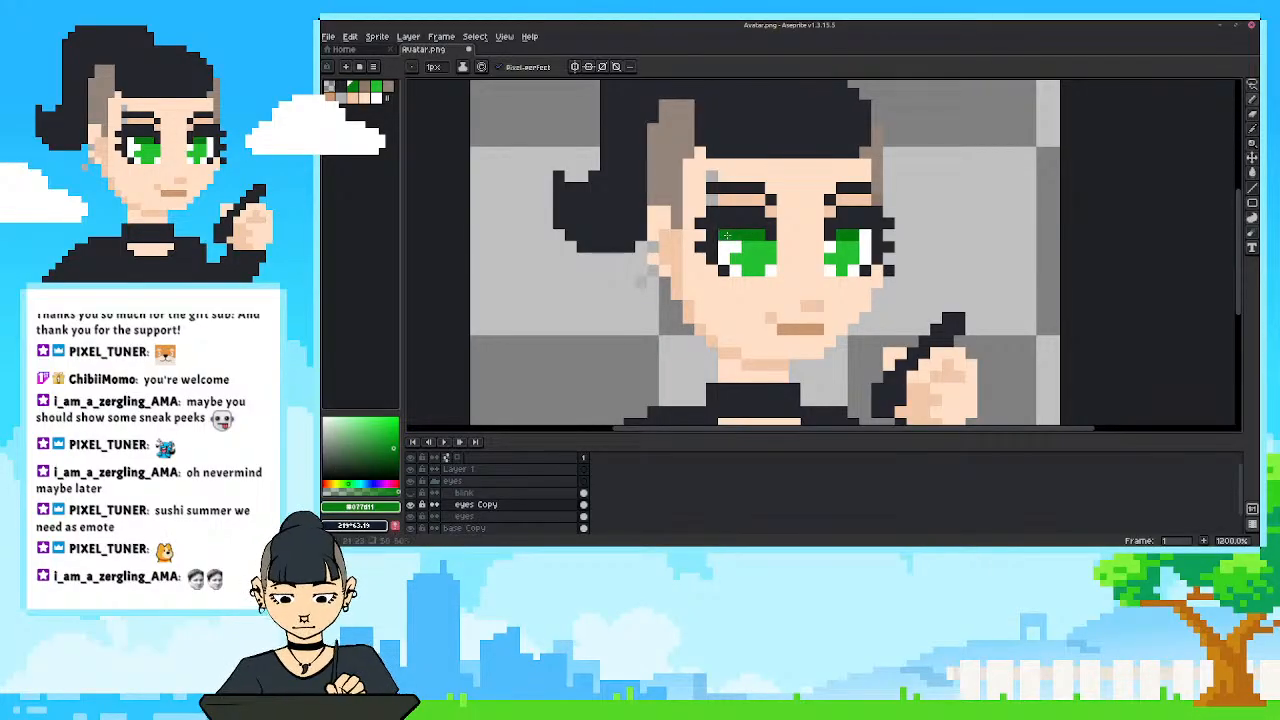
{"action": "left_click", "coordinate": [727, 249], "text": "alt"}
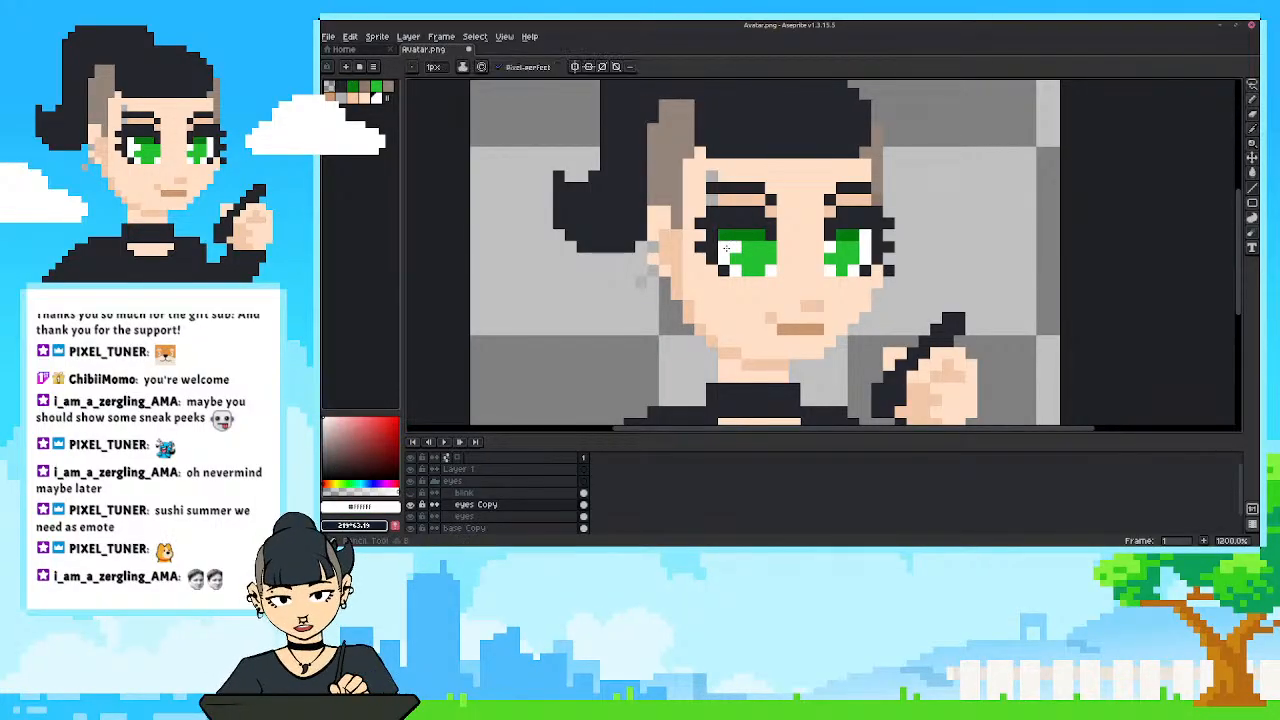
{"action": "left_click", "coordinate": [755, 243], "text": "alt"}
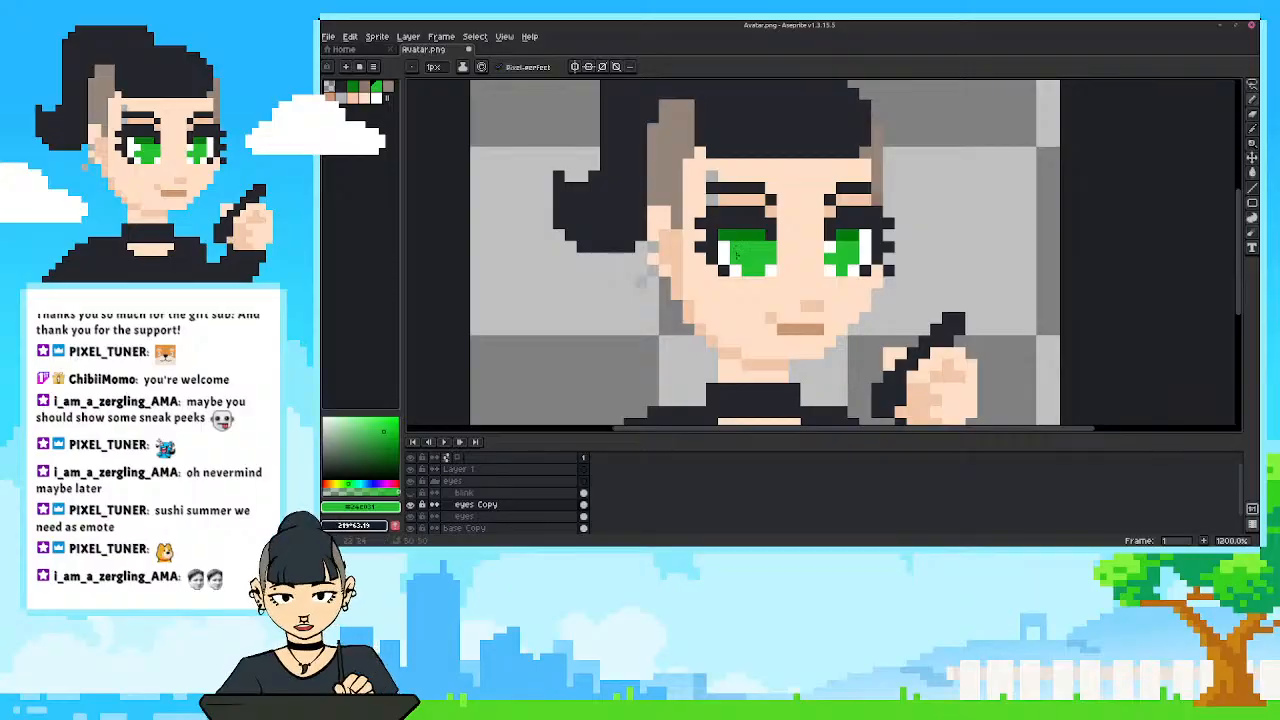
{"action": "left_click", "coordinate": [772, 264], "text": "alt"}
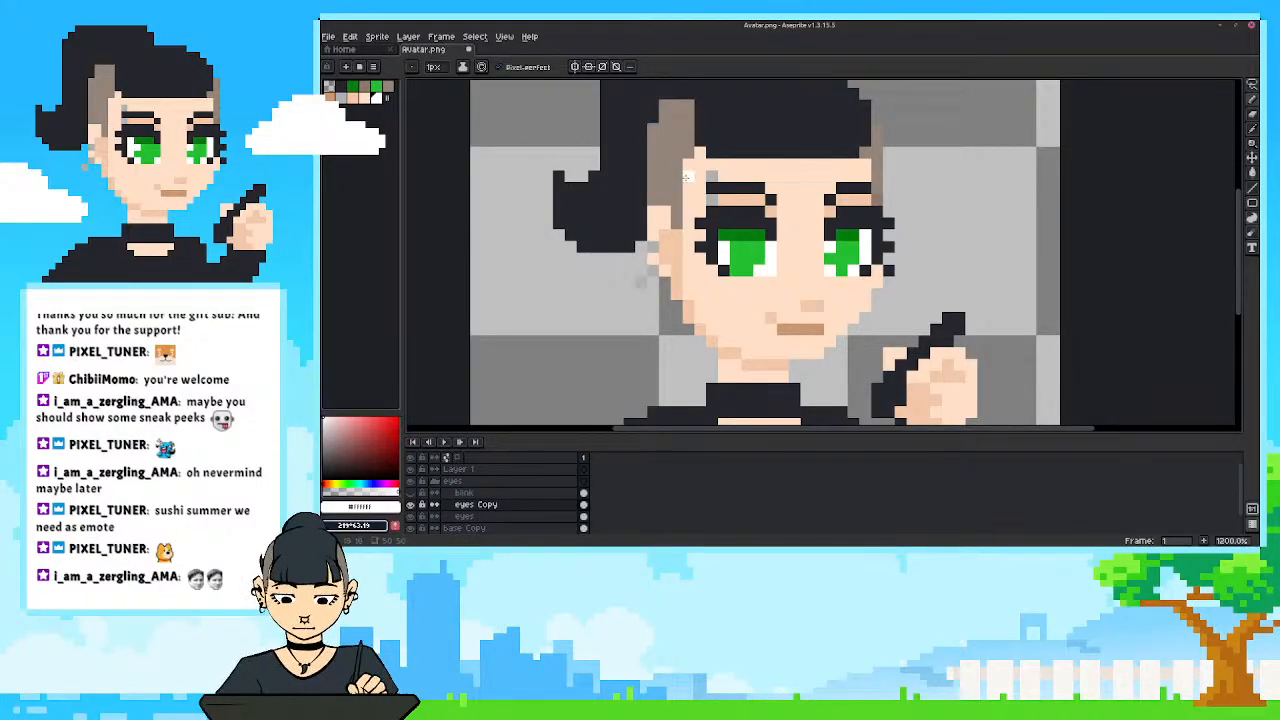
{"action": "left_click", "coordinate": [731, 250], "text": "alt"}
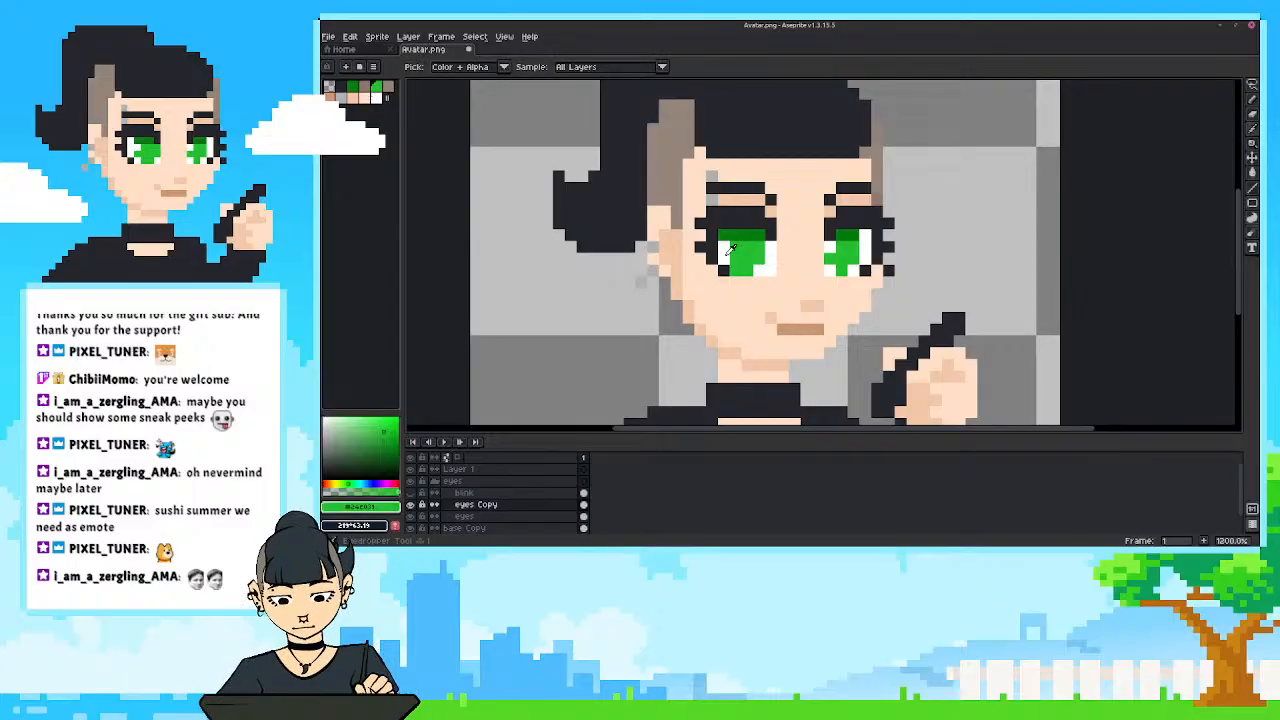
Compare the shifted left-hand iris with the original by toggling the visibility of the eyes Copy layer.
{"action": "left_click", "coordinate": [411, 505]}
{"action": "left_click", "coordinate": [412, 505]}
{"action": "left_click", "coordinate": [412, 505]}
{"action": "left_click", "coordinate": [412, 505]}
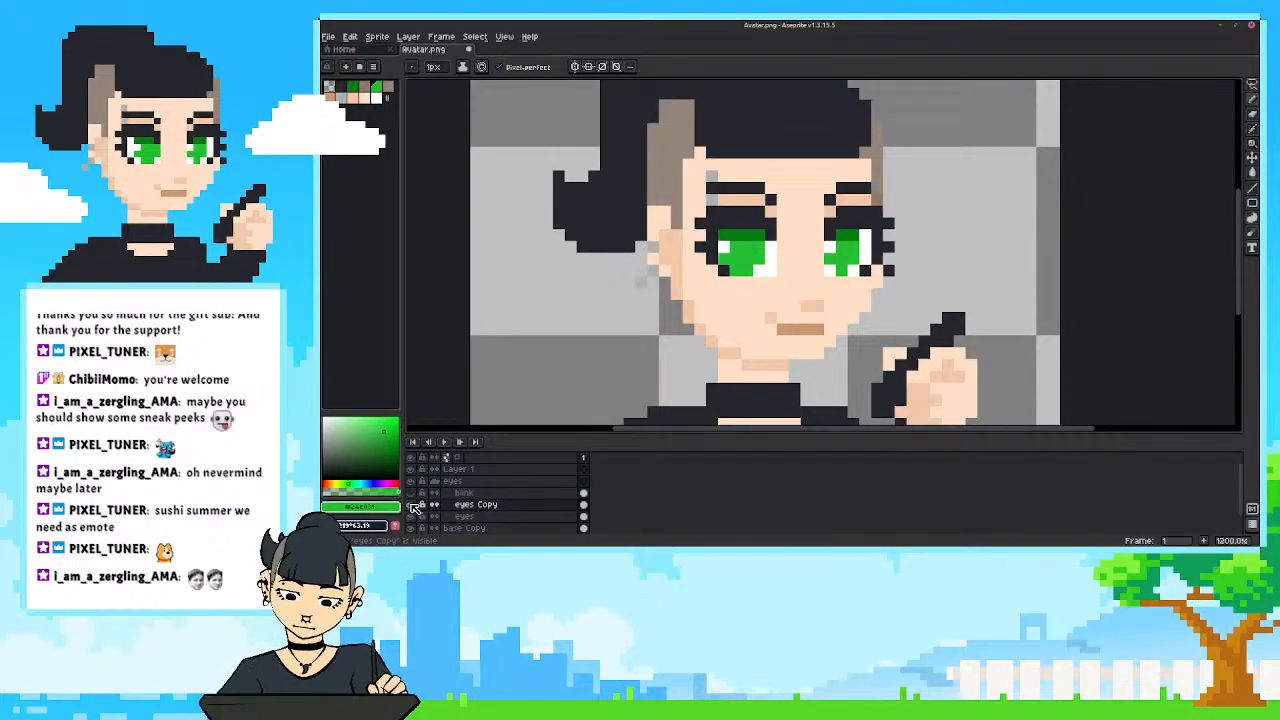
{"action": "left_click", "coordinate": [412, 505]}
{"action": "left_click", "coordinate": [412, 505]}
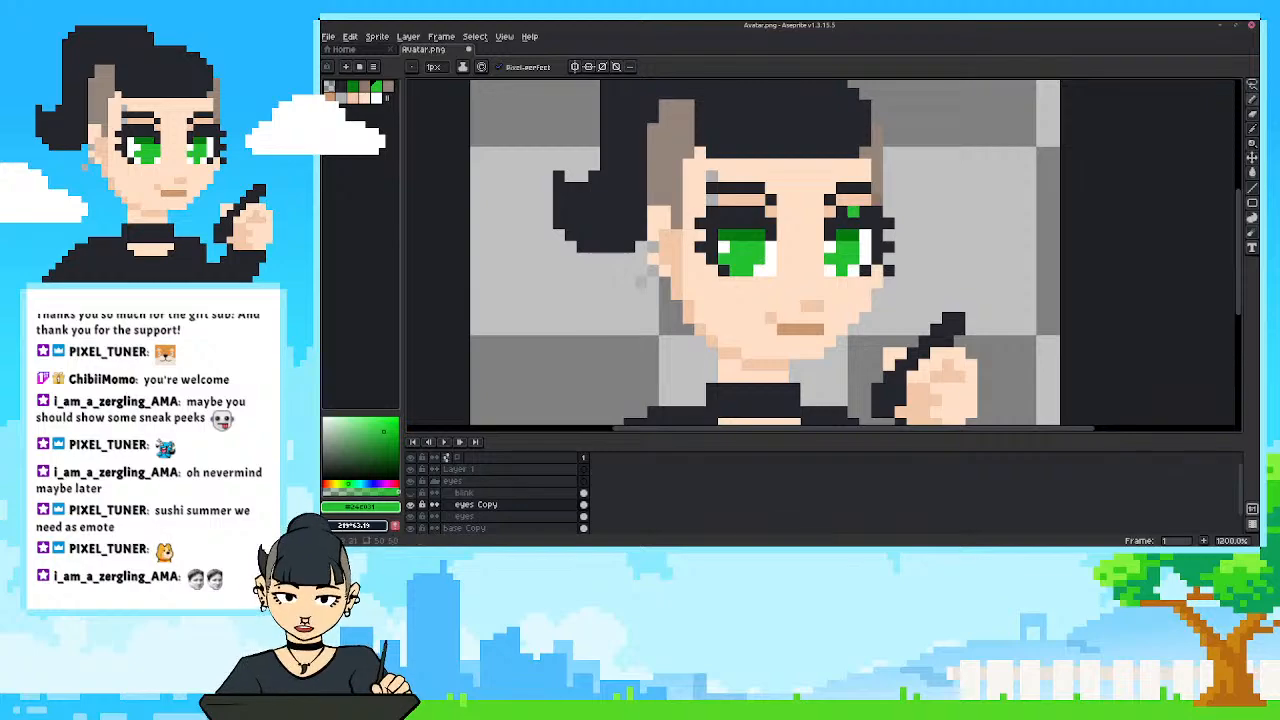
Try to narrow the right-hand iris on eyes Copy by painting sampled white over its outer green pixels.
{"action": "key", "text": "i"}
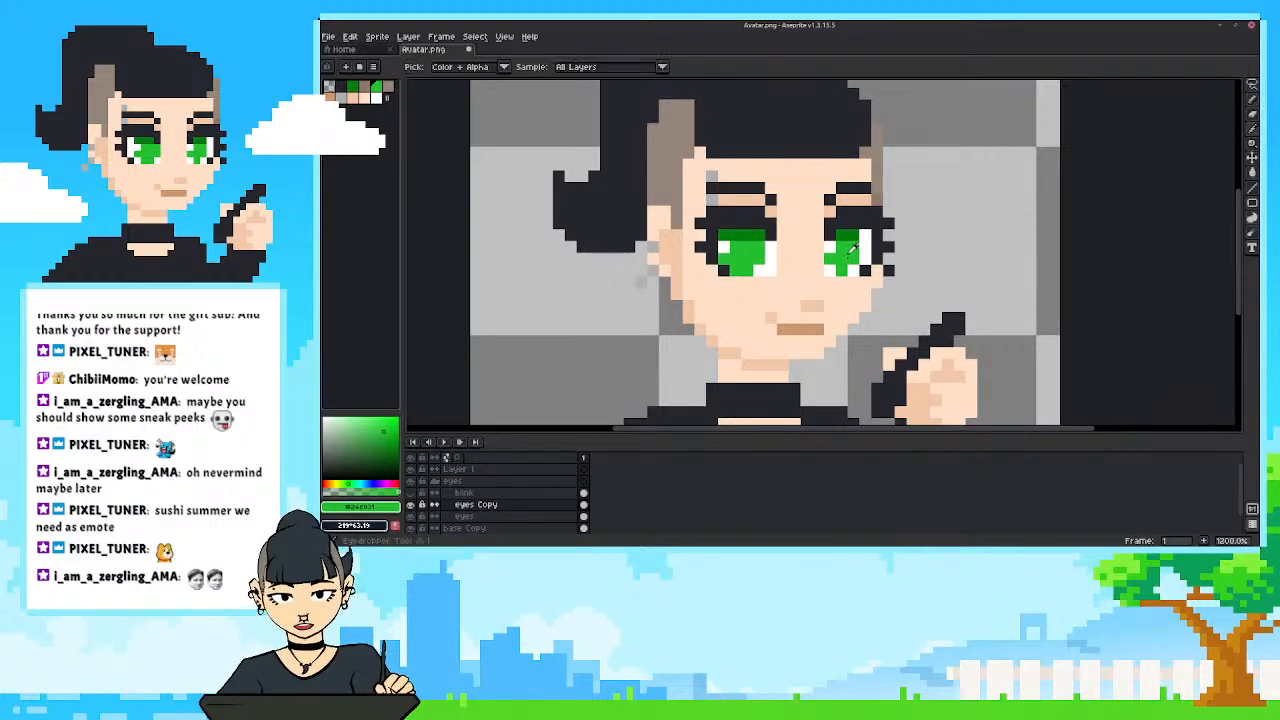
{"action": "key", "text": "b"}
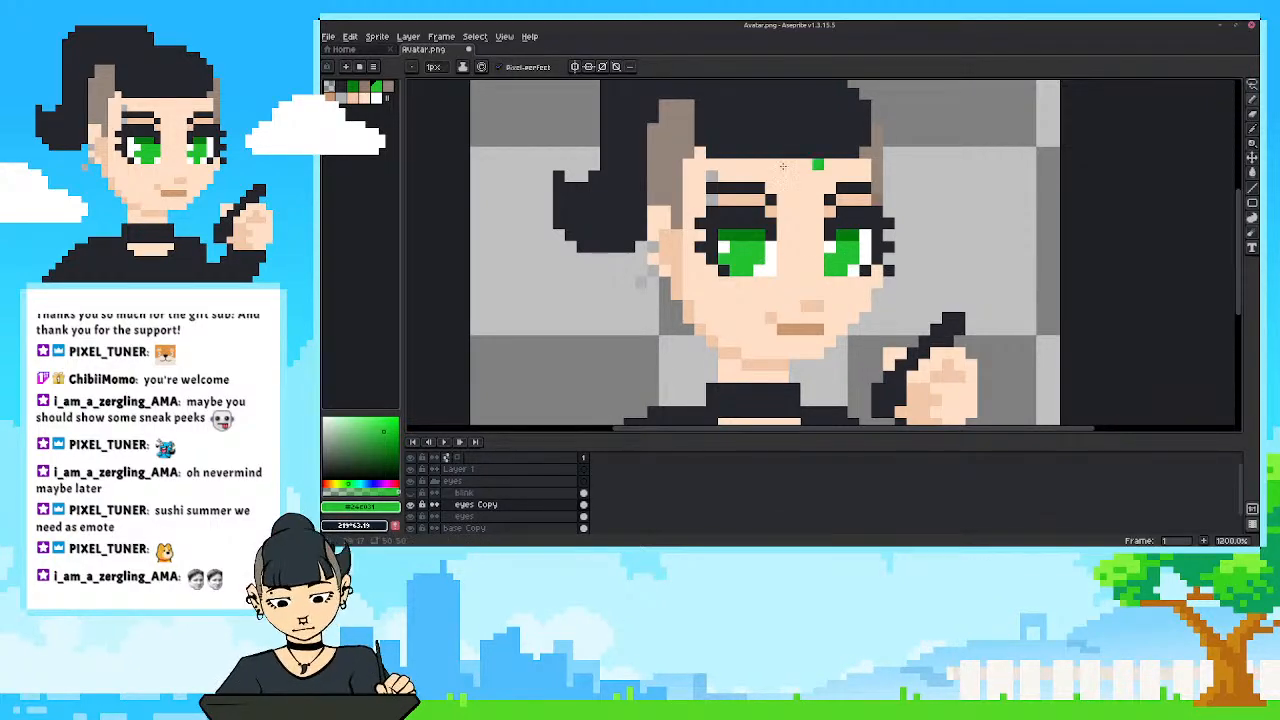
{"action": "key", "text": "i"}
{"action": "left_click", "coordinate": [858, 234]}
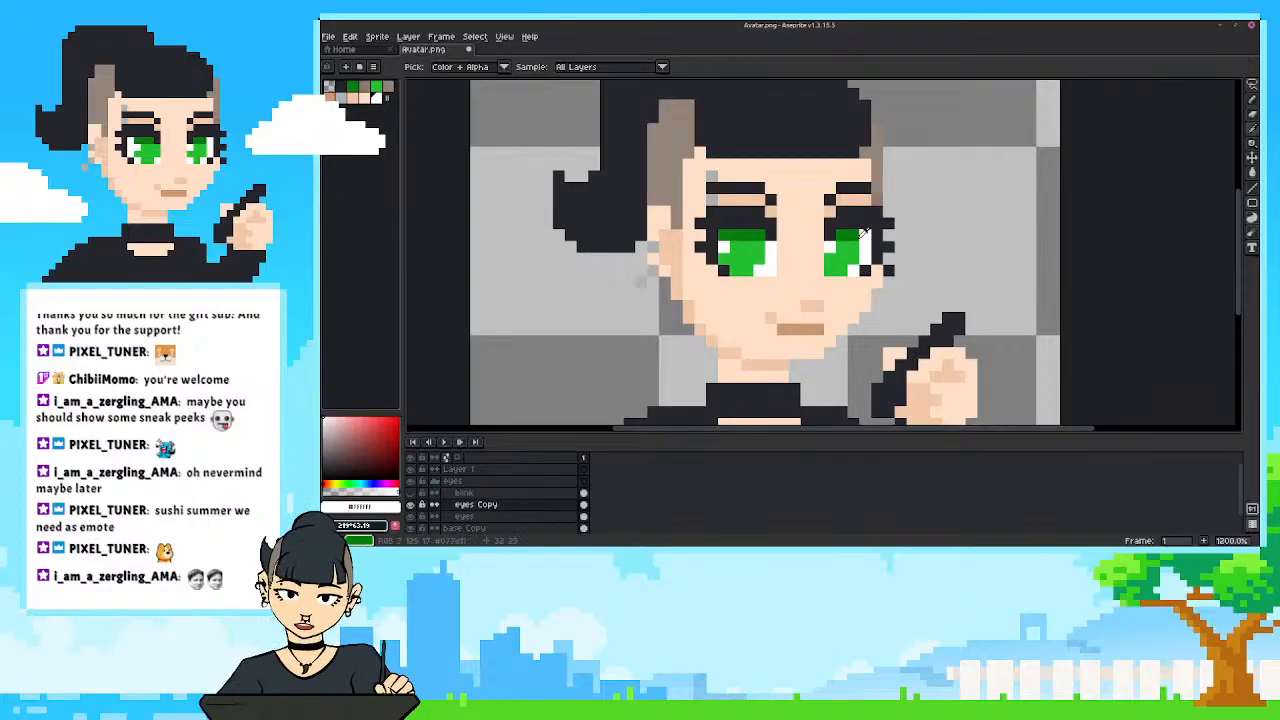
{"action": "key", "text": "b"}
{"action": "left_click_drag", "start_coordinate": [853, 236], "coordinate": [842, 270]}
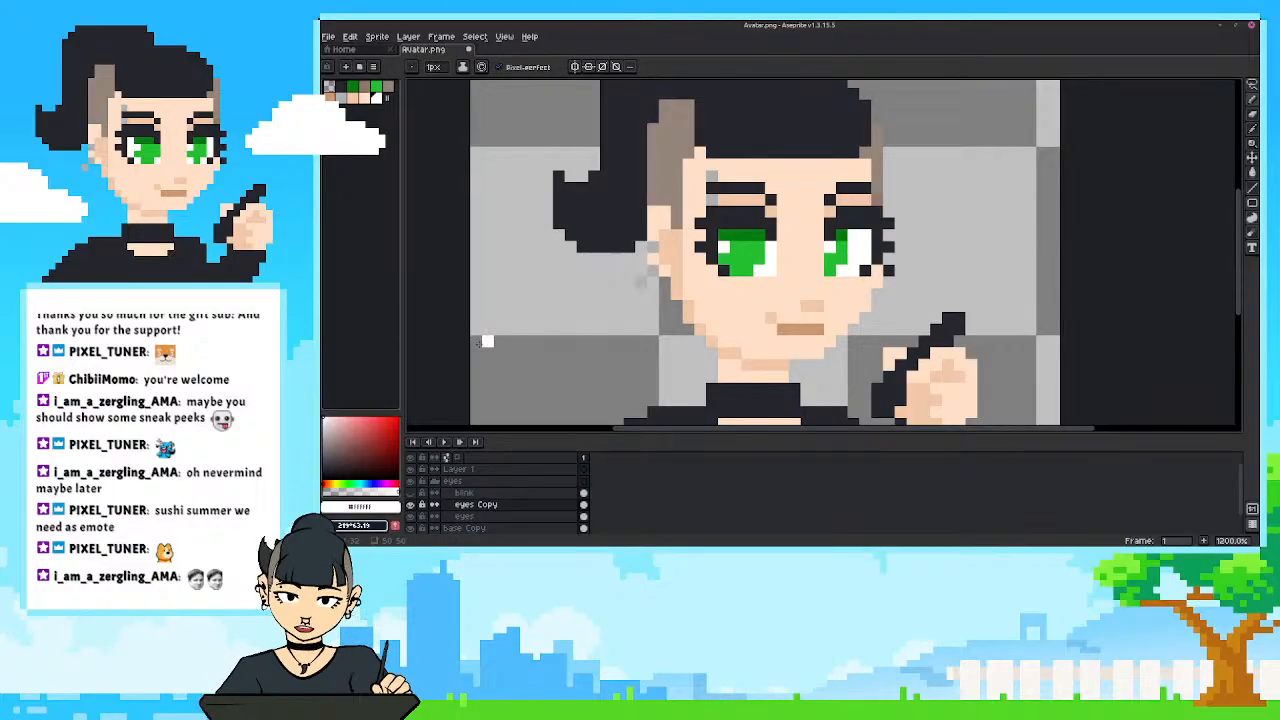
Compare eyes Copy with the original eyes on the whole avatar, and undo the white strokes on the right-hand iris.
{"action": "scroll", "coordinate": [605, 320], "scroll_direction": "down", "scroll_amount": 5}
{"action": "scroll", "coordinate": [594, 324], "scroll_direction": "up", "scroll_amount": 1}
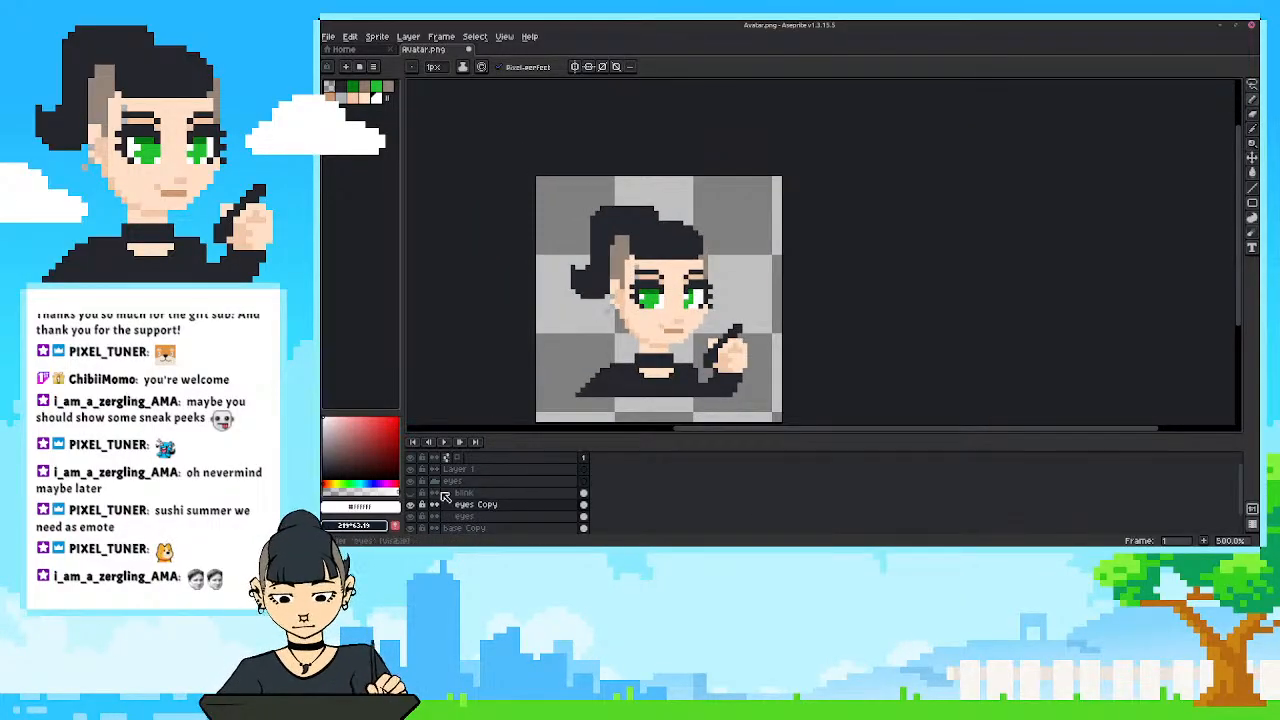
{"action": "left_click", "coordinate": [411, 505]}
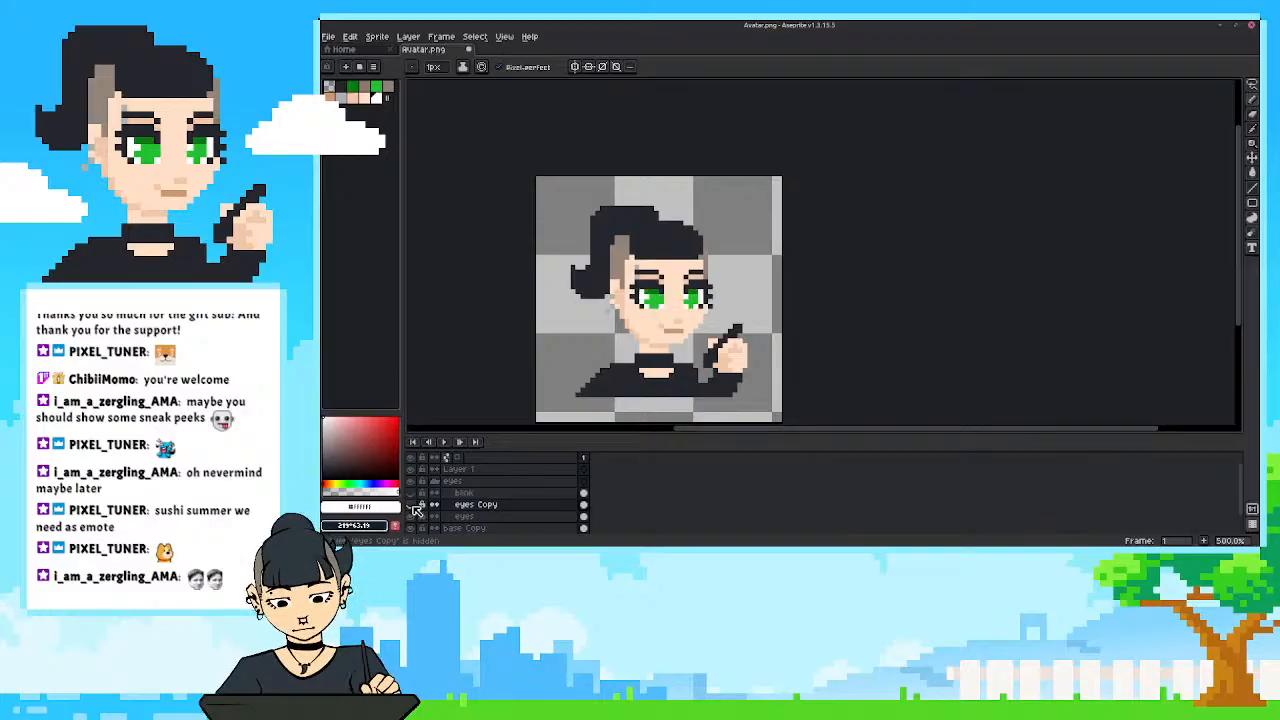
{"action": "left_click", "coordinate": [411, 505]}
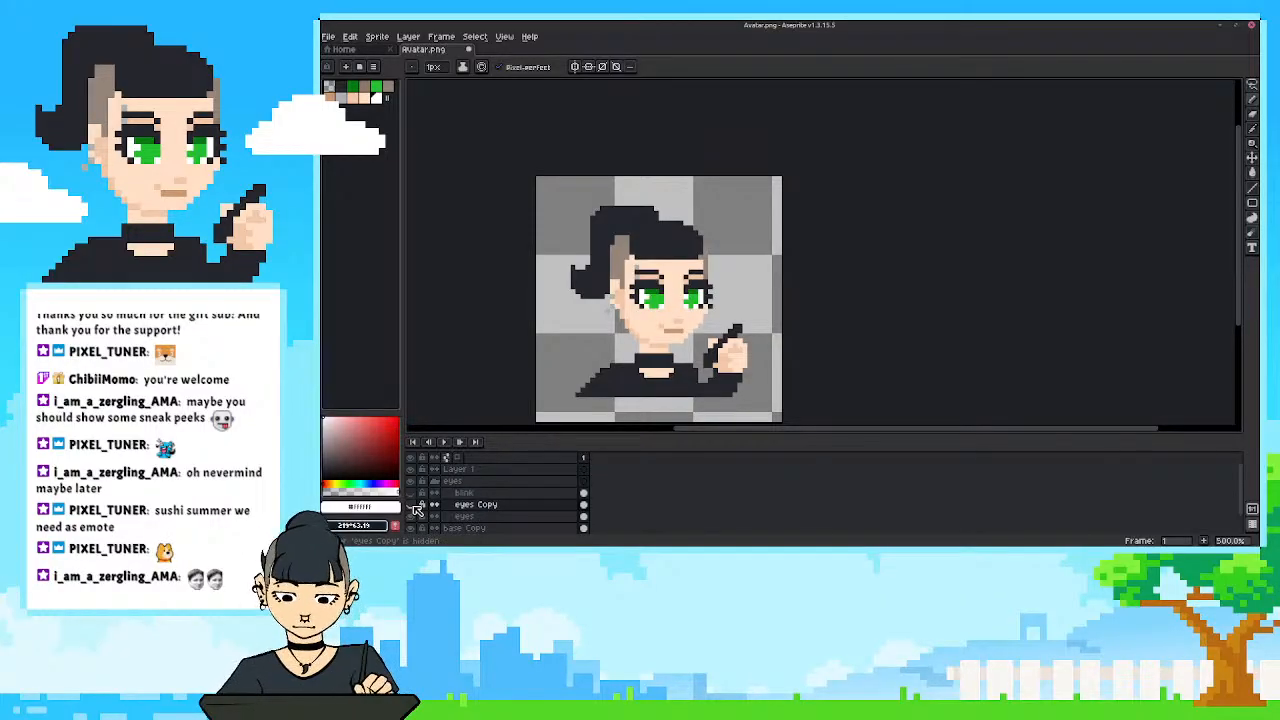
{"action": "left_click", "coordinate": [411, 505]}
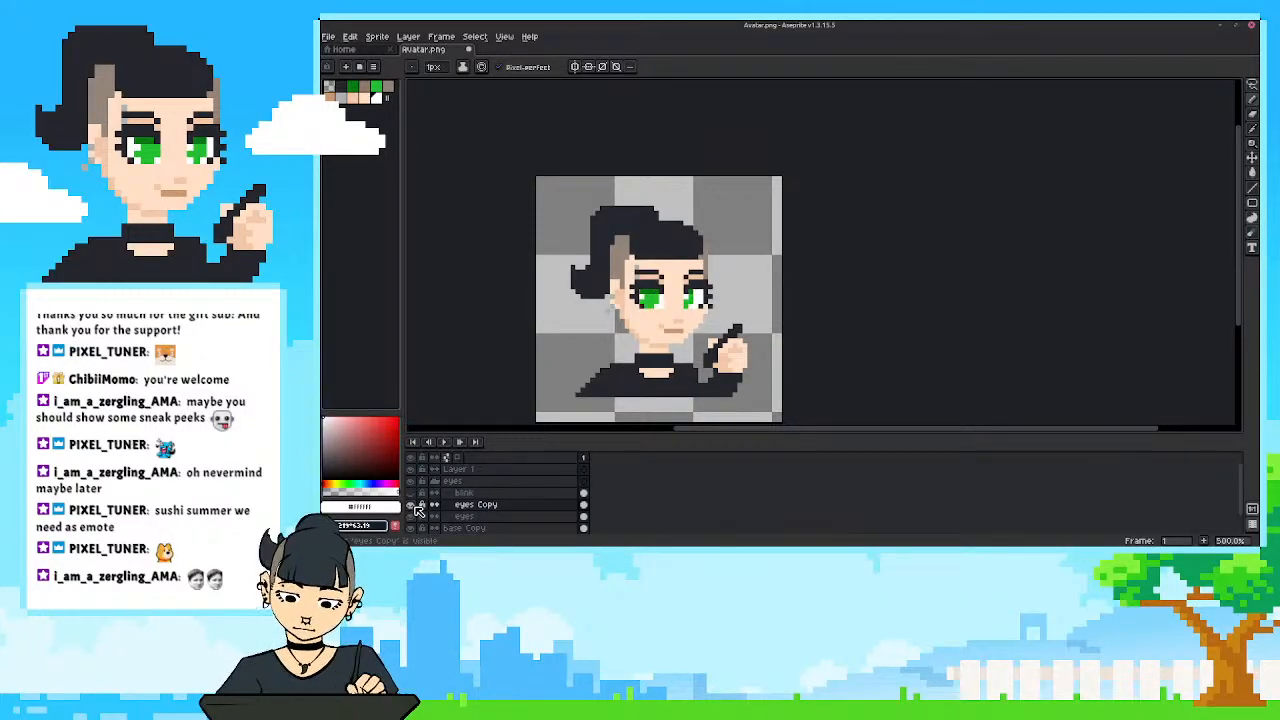
{"action": "scroll", "coordinate": [655, 300], "scroll_direction": "up", "scroll_amount": 5}
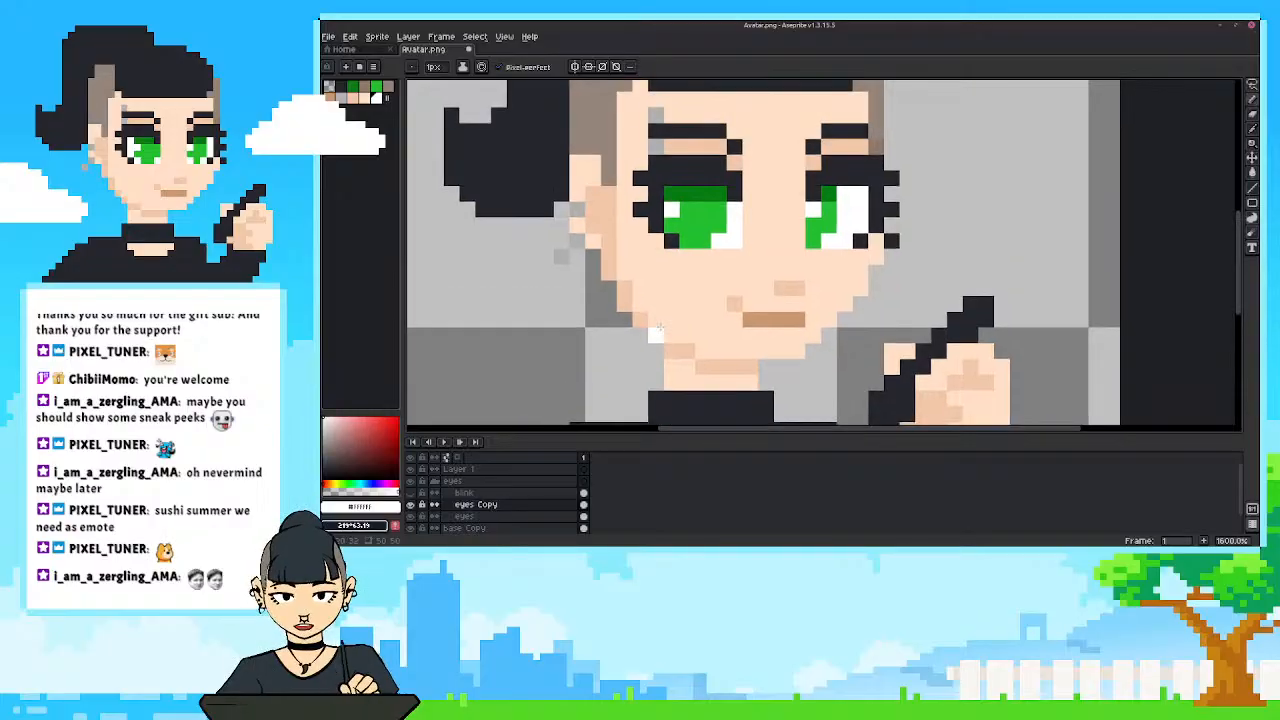
{"action": "key", "text": "ctrl+z"}
{"action": "key", "text": "ctrl+z"}
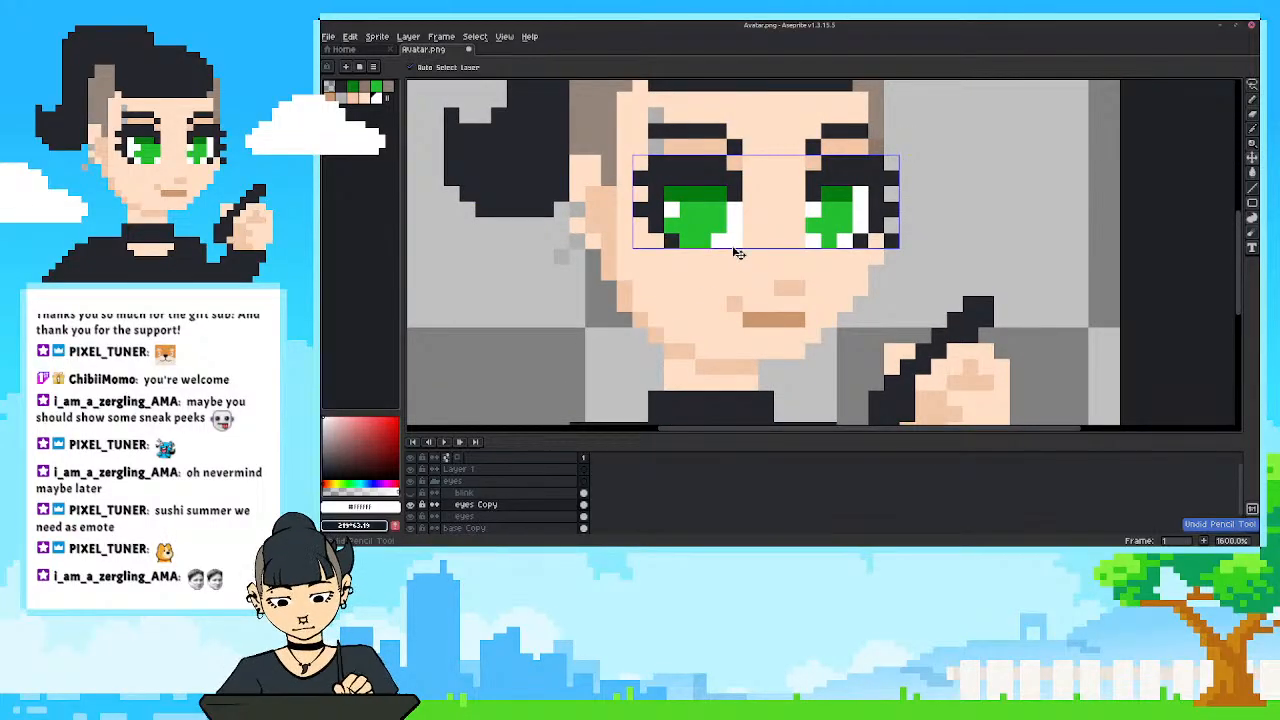
Check the shifted irises against the original eyes on the whole avatar by repeatedly hiding and showing eyes Copy.
{"action": "key", "text": "b"}
{"action": "scroll", "coordinate": [615, 284], "scroll_direction": "down", "scroll_amount": 4}
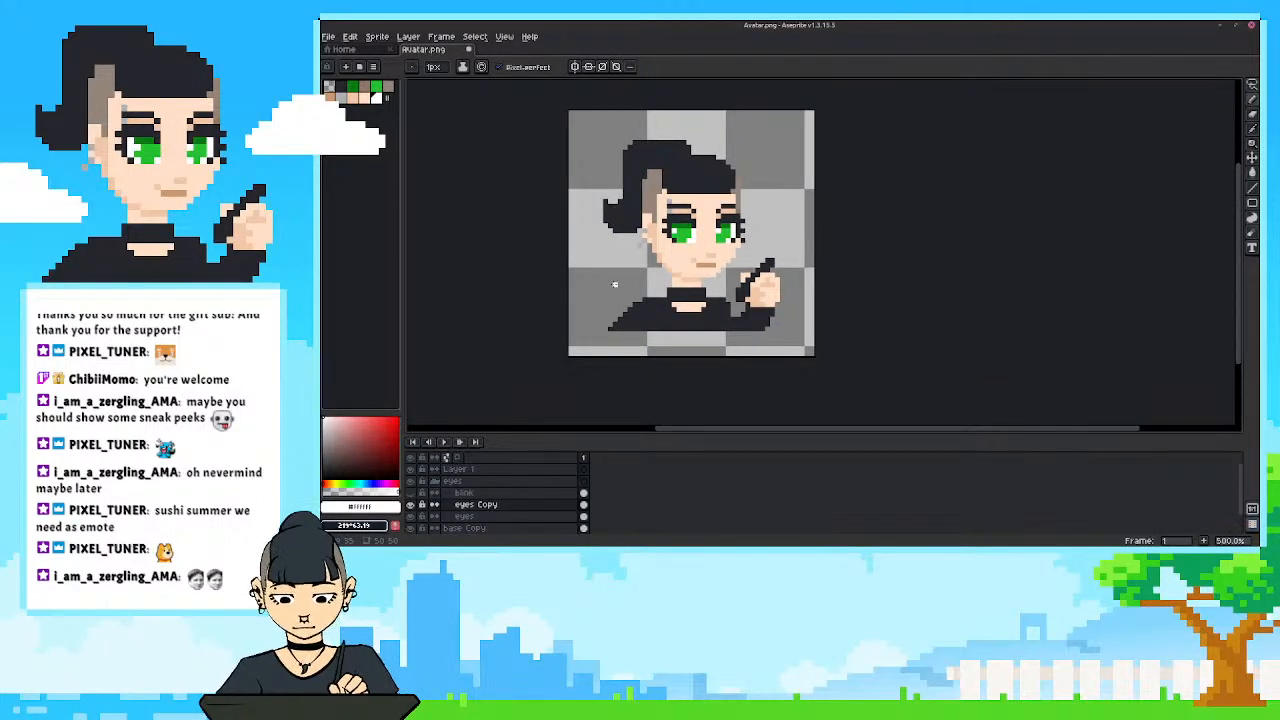
{"action": "left_click", "coordinate": [412, 507]}
{"action": "left_click", "coordinate": [412, 507]}
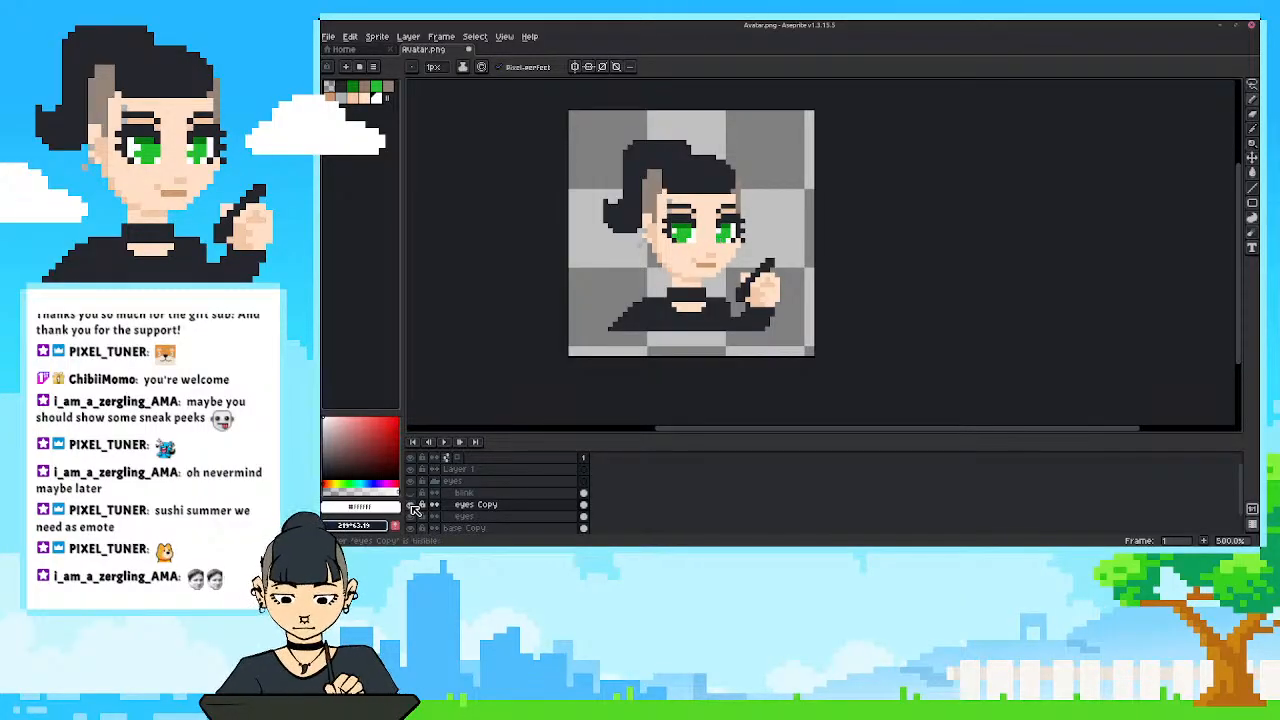
{"action": "left_click", "coordinate": [413, 507]}
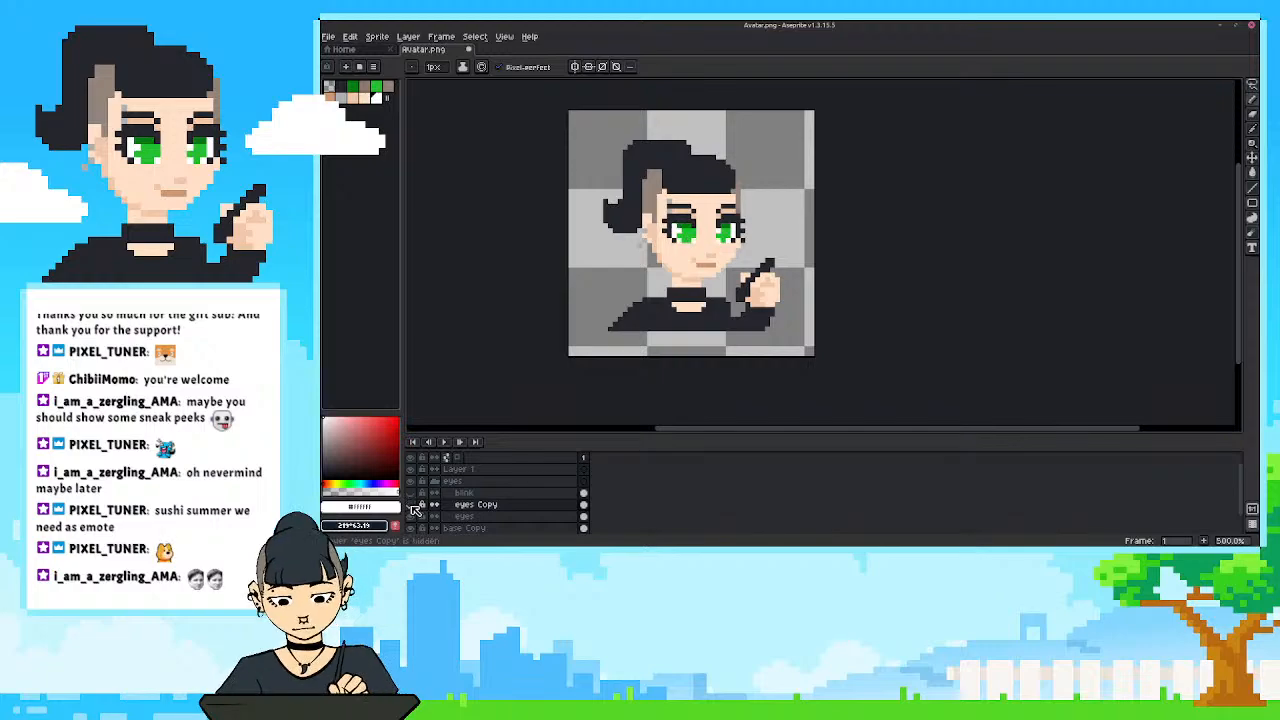
{"action": "left_click", "coordinate": [413, 507]}
{"action": "left_click", "coordinate": [413, 507]}
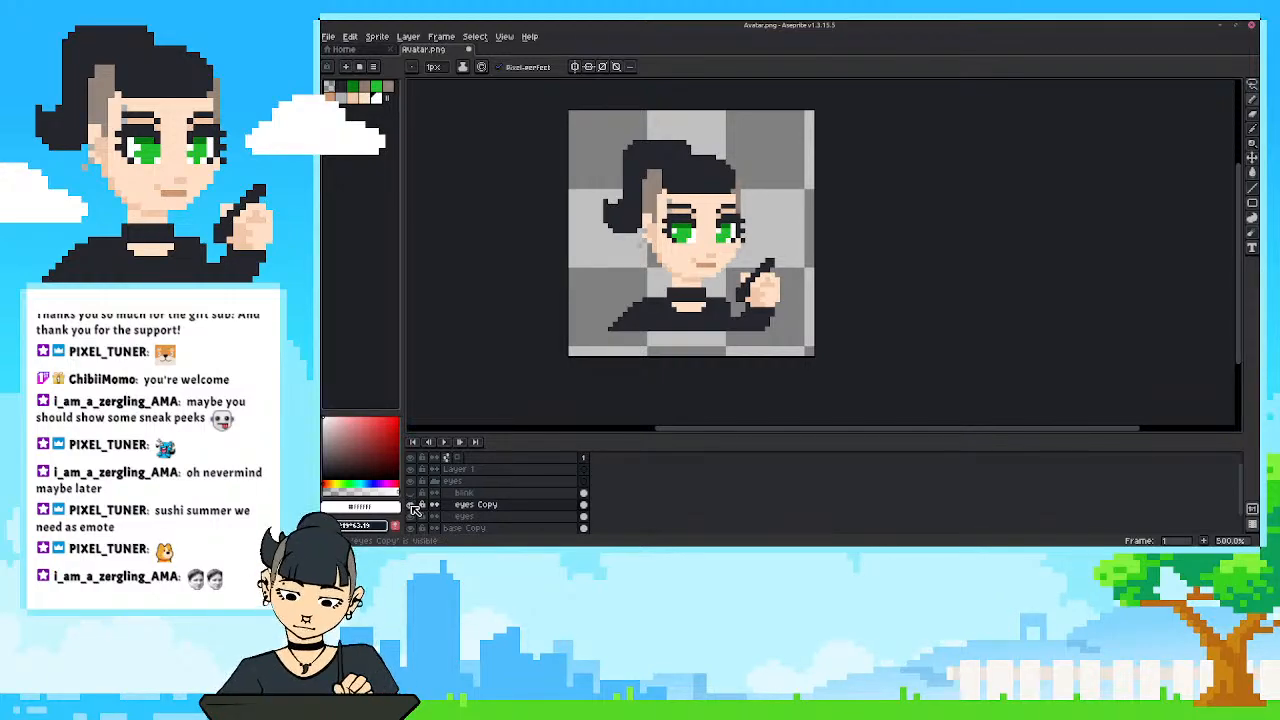
{"action": "left_click", "coordinate": [413, 507]}
{"action": "left_click", "coordinate": [413, 507]}
{"action": "left_click", "coordinate": [413, 507]}
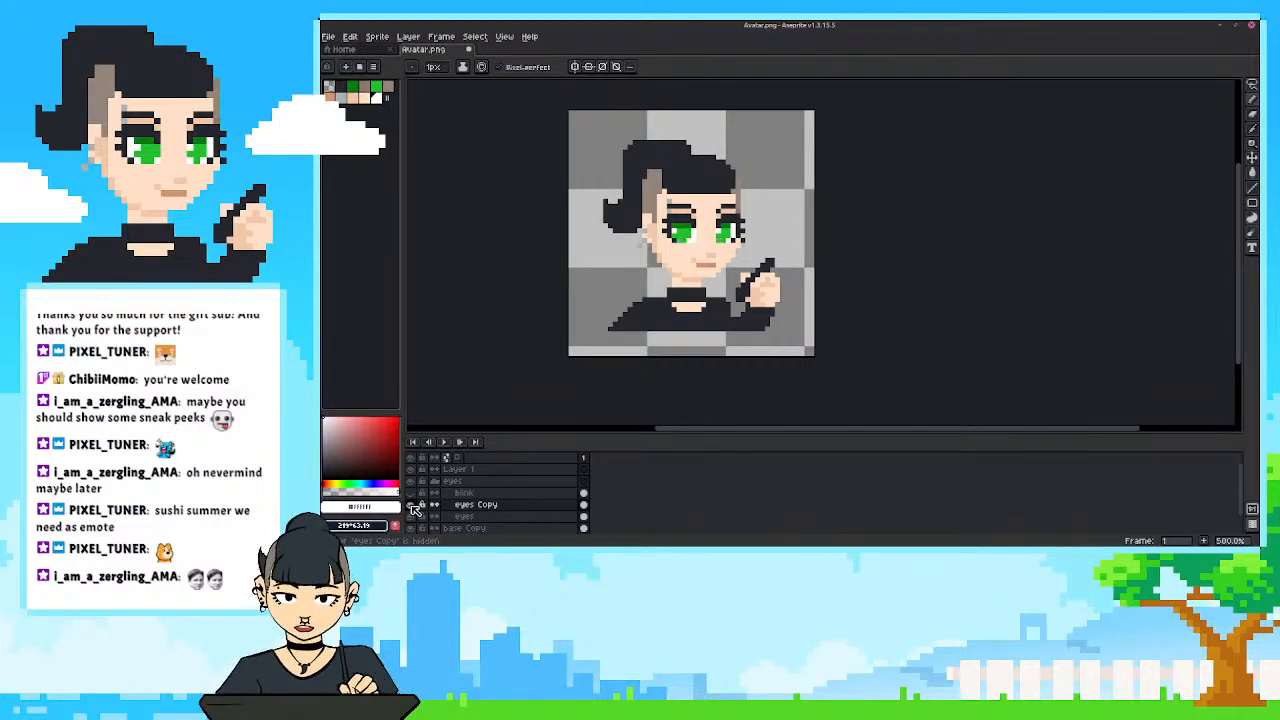
{"action": "left_click", "coordinate": [413, 507]}
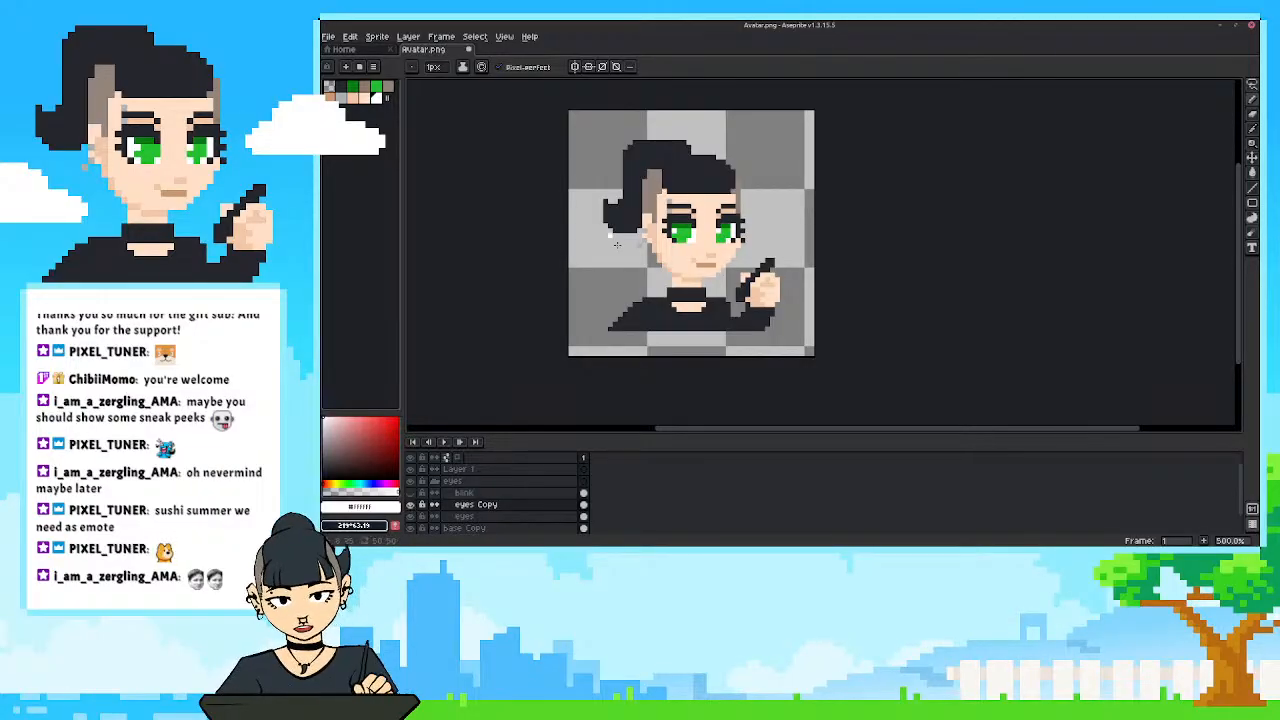
Collapse the eyes layer group and select it.
{"action": "scroll", "coordinate": [692, 222], "scroll_direction": "up", "scroll_amount": 2}
{"action": "left_click_drag", "start_coordinate": [693, 223], "coordinate": [686, 264]}
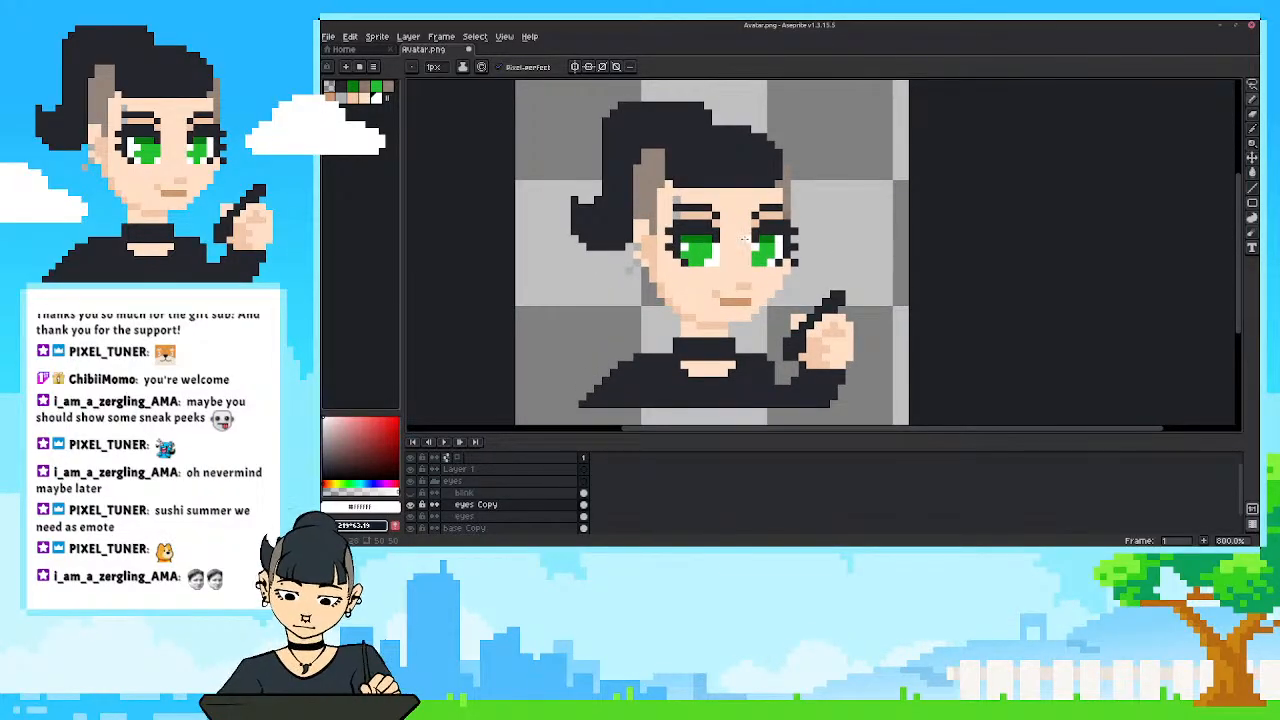
{"action": "scroll", "coordinate": [745, 238], "scroll_direction": "up", "scroll_amount": 1}
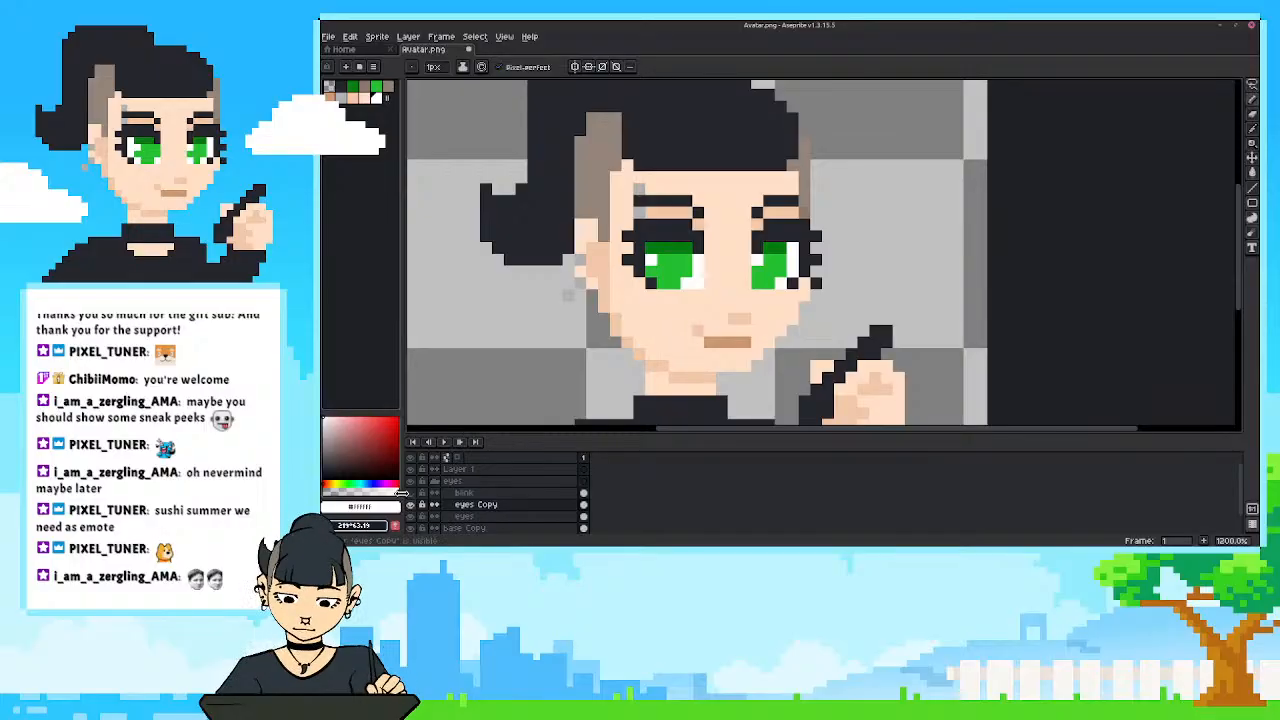
{"action": "left_click", "coordinate": [435, 483]}
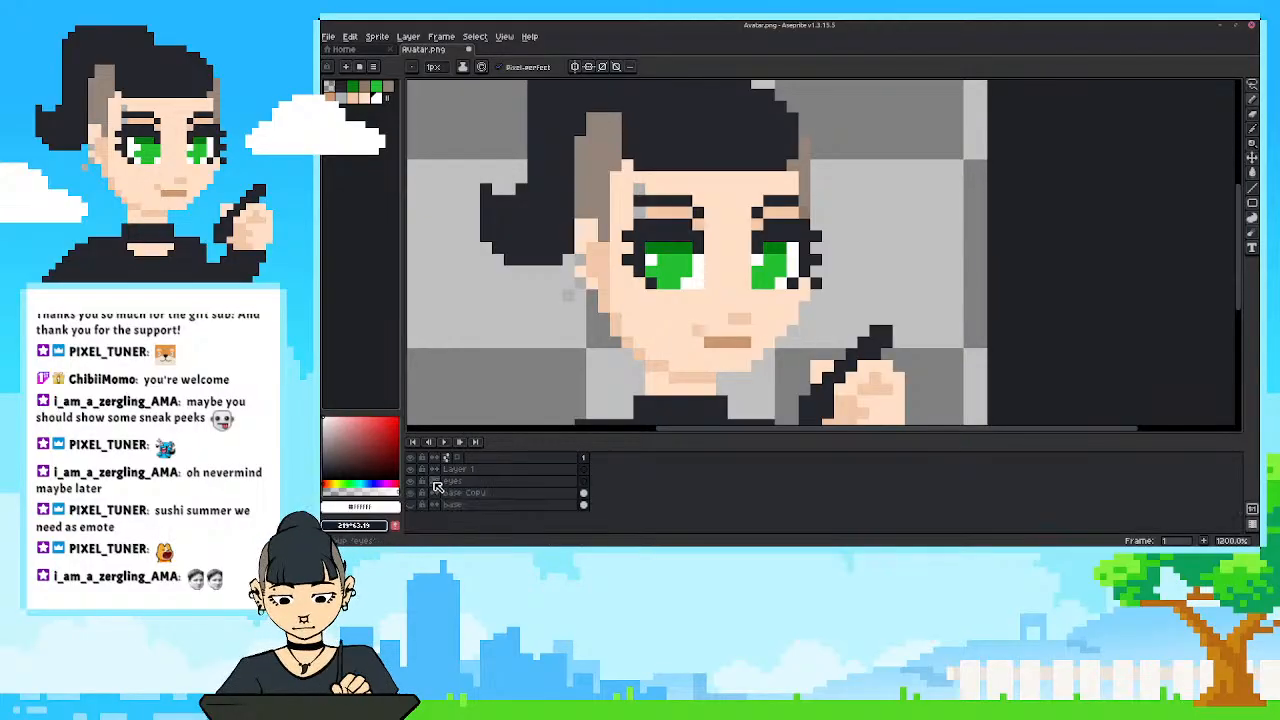
{"action": "left_click", "coordinate": [506, 483]}
Add a new layer directly above base Copy and name it brow.
{"action": "scroll", "coordinate": [602, 354], "scroll_direction": "down", "scroll_amount": 2}
{"action": "left_click_drag", "start_coordinate": [636, 334], "coordinate": [704, 271]}
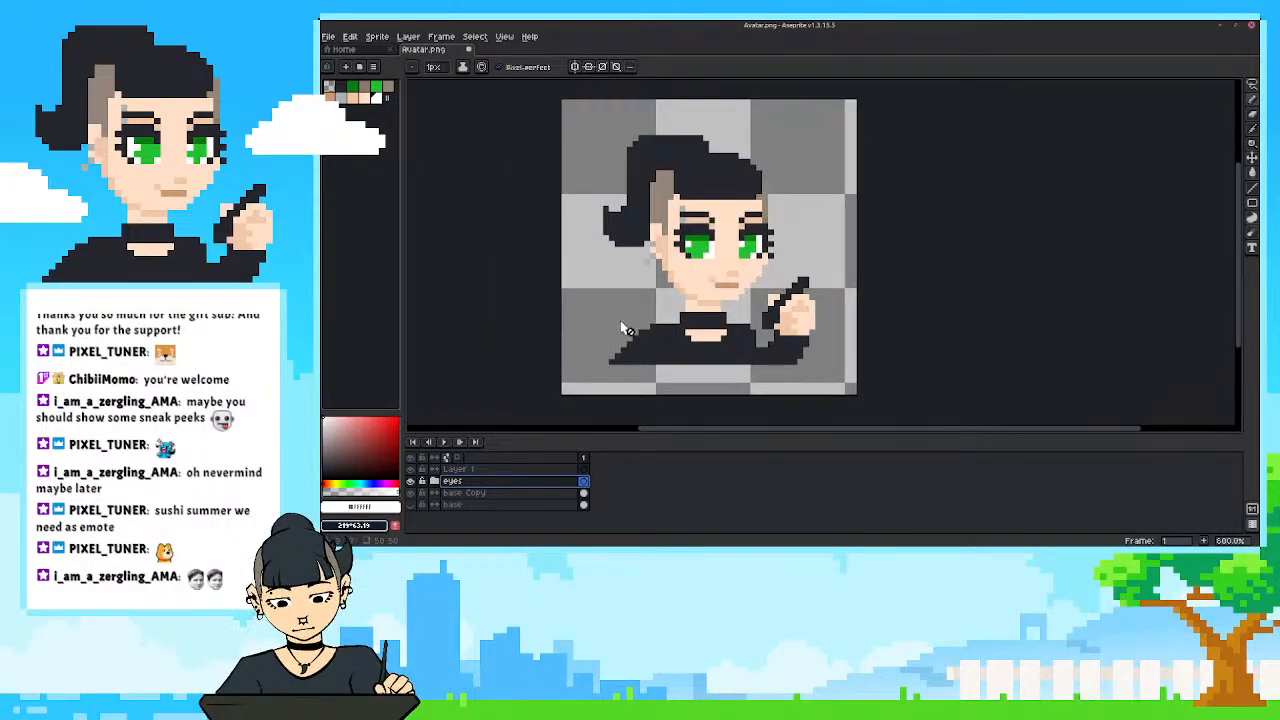
{"action": "left_click_drag", "start_coordinate": [622, 328], "coordinate": [633, 337]}
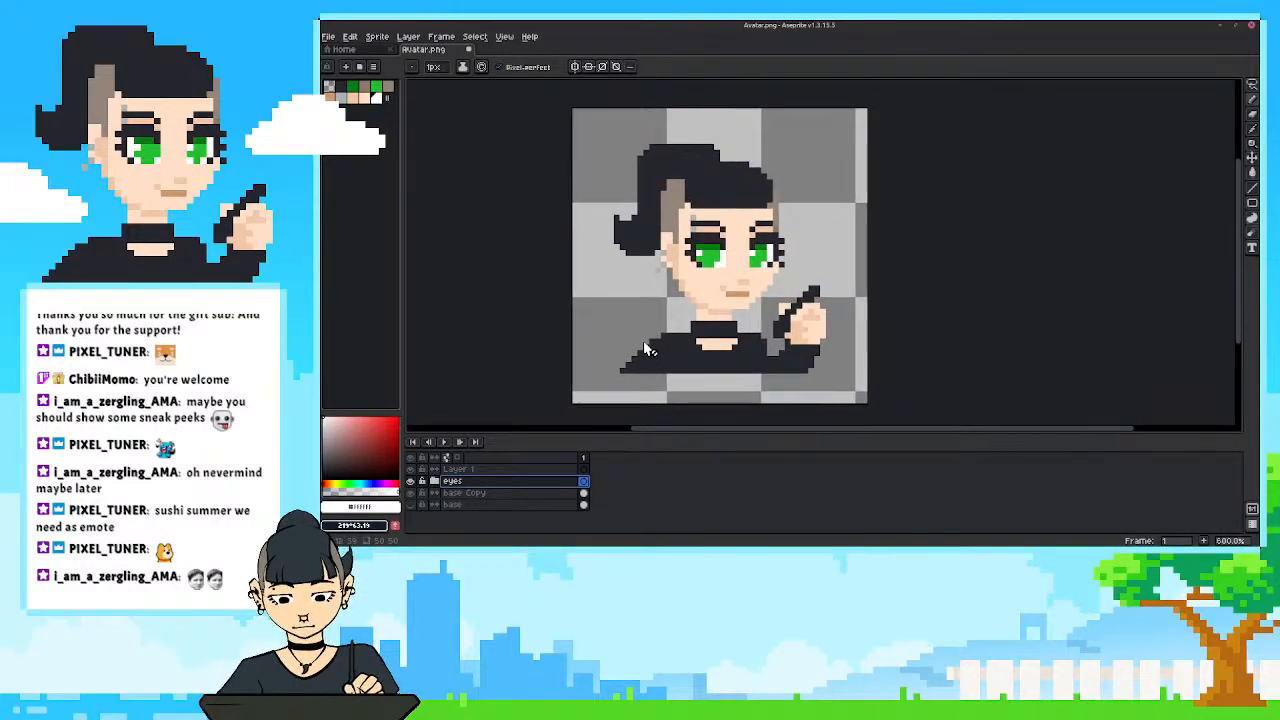
{"action": "left_click", "coordinate": [462, 494]}
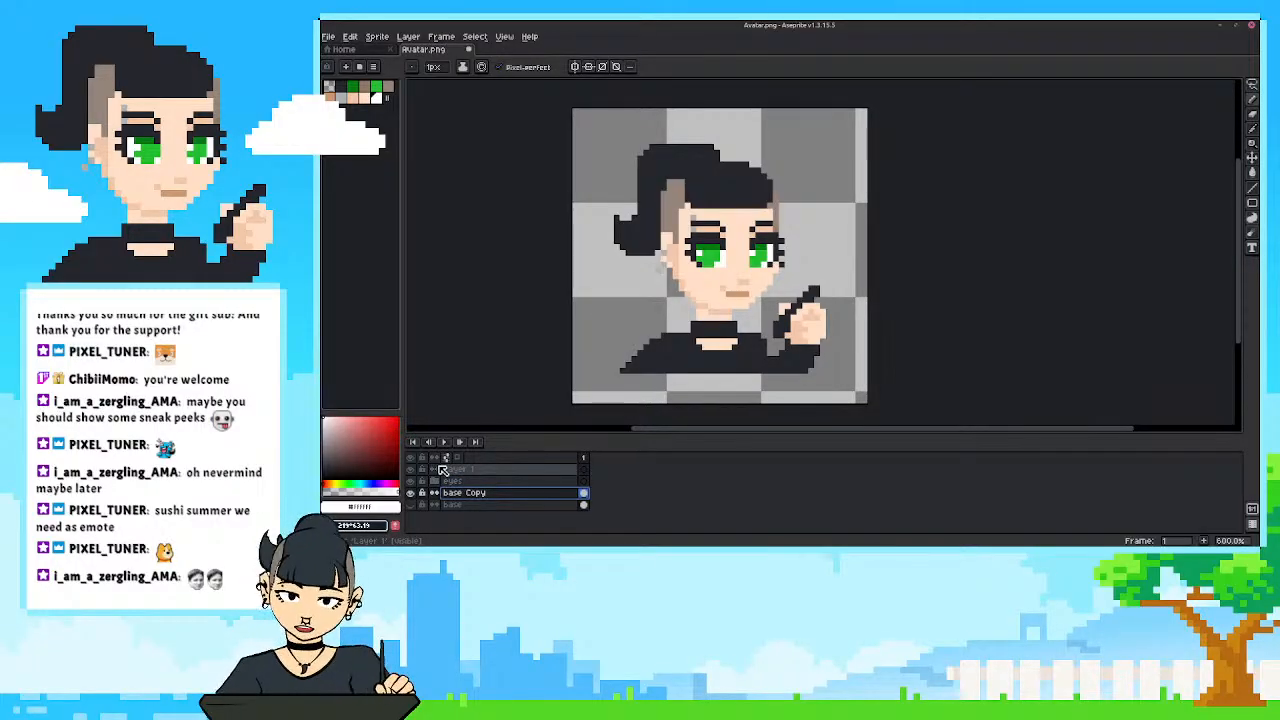
{"action": "key", "text": "shift+n"}
{"action": "double_click", "coordinate": [487, 496]}
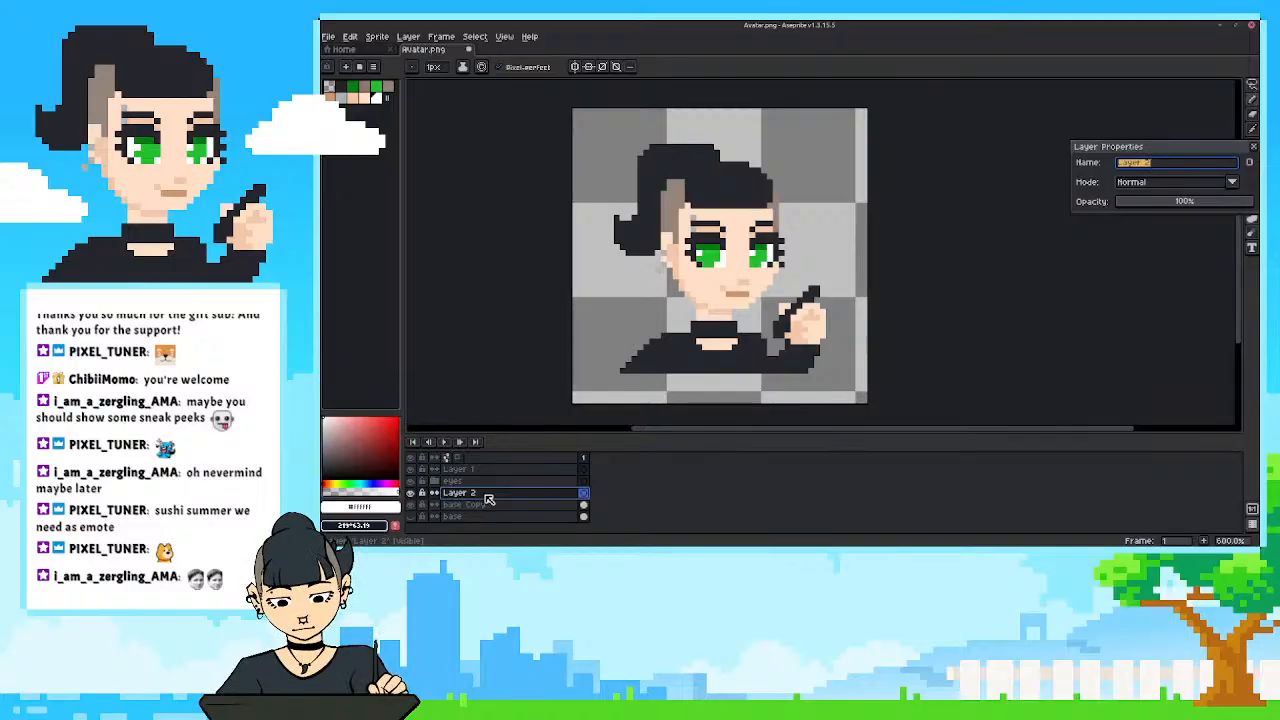
{"action": "type", "text": "brow"}
{"action": "key", "text": "Return"}
Trace both eyebrows onto the brow layer with the sampled dark brow colour, erasing stray pixels.
{"action": "scroll", "coordinate": [729, 233], "scroll_direction": "up", "scroll_amount": 3}
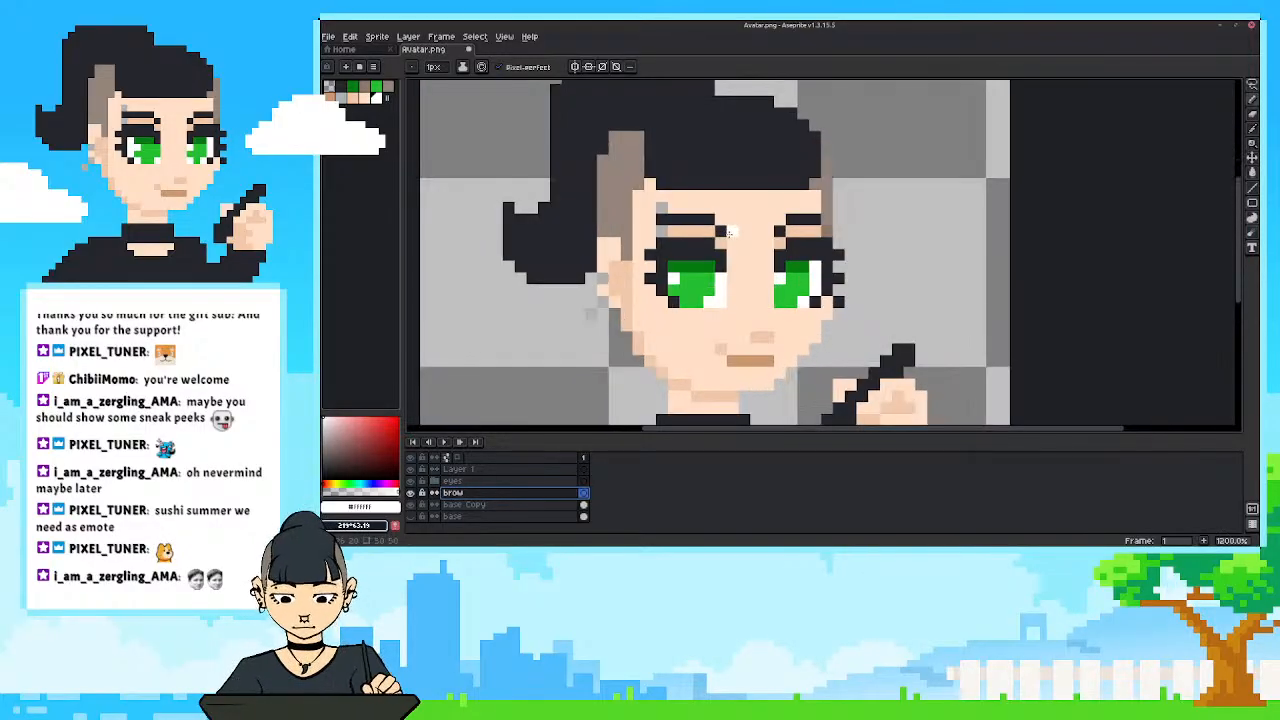
{"action": "left_click", "coordinate": [709, 220], "text": "alt"}
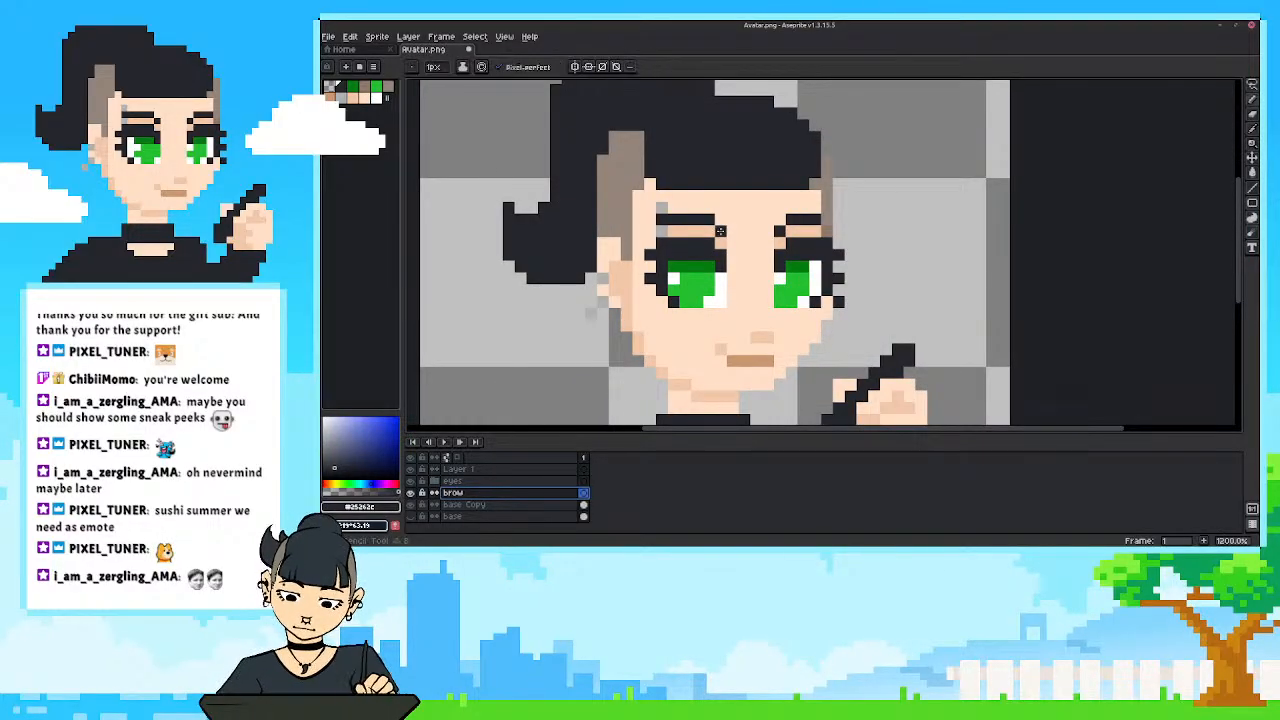
{"action": "left_click", "coordinate": [720, 231]}
{"action": "left_click", "coordinate": [652, 218]}
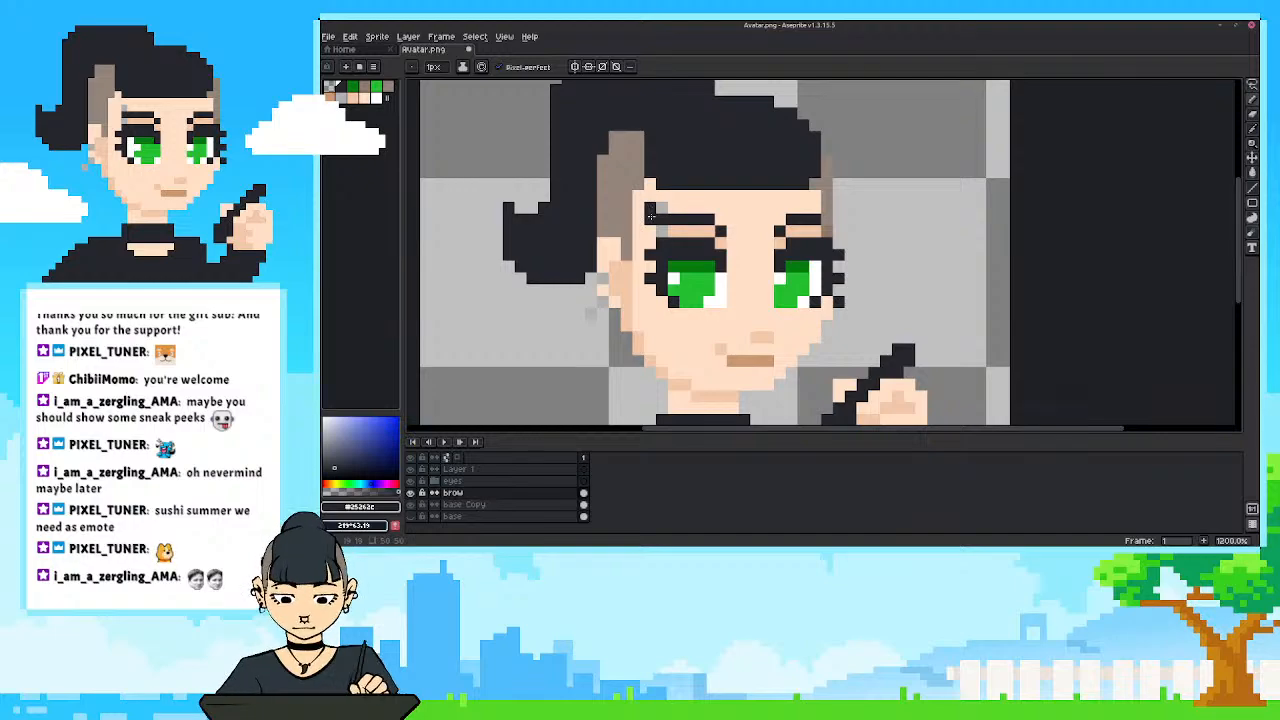
{"action": "key", "text": "e"}
{"action": "key", "text": "b"}
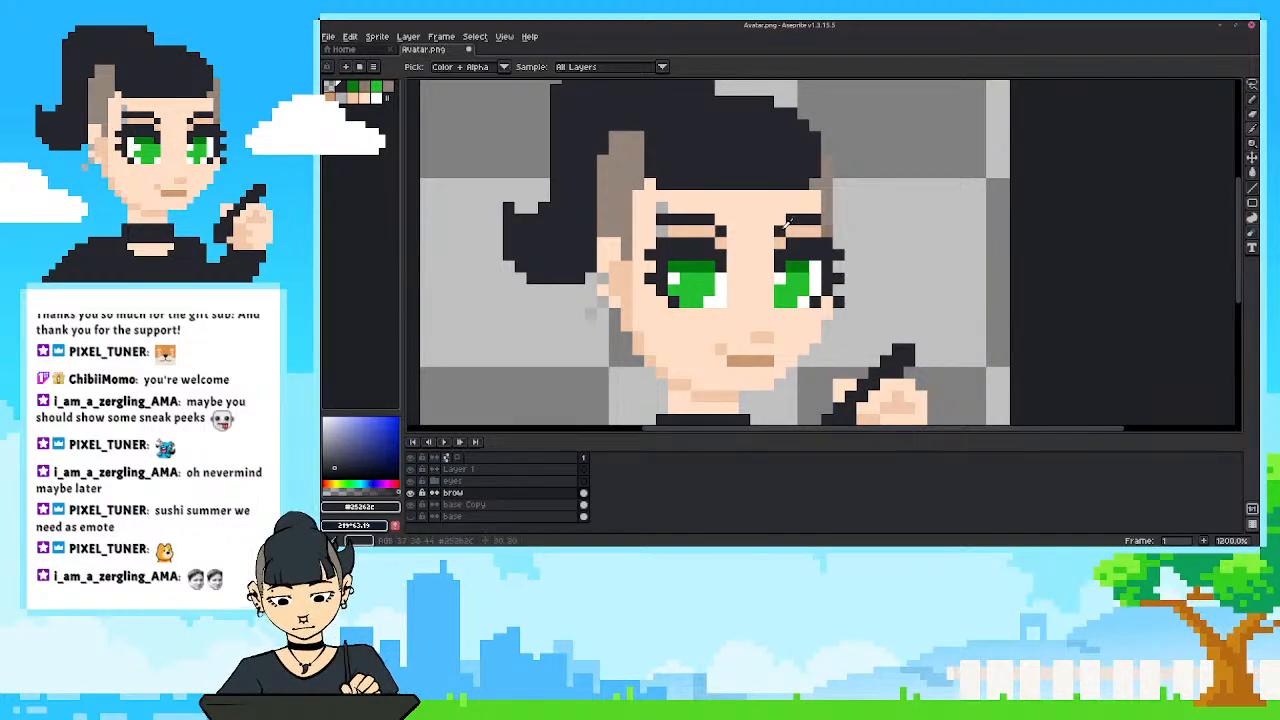
{"action": "left_click", "coordinate": [792, 218]}
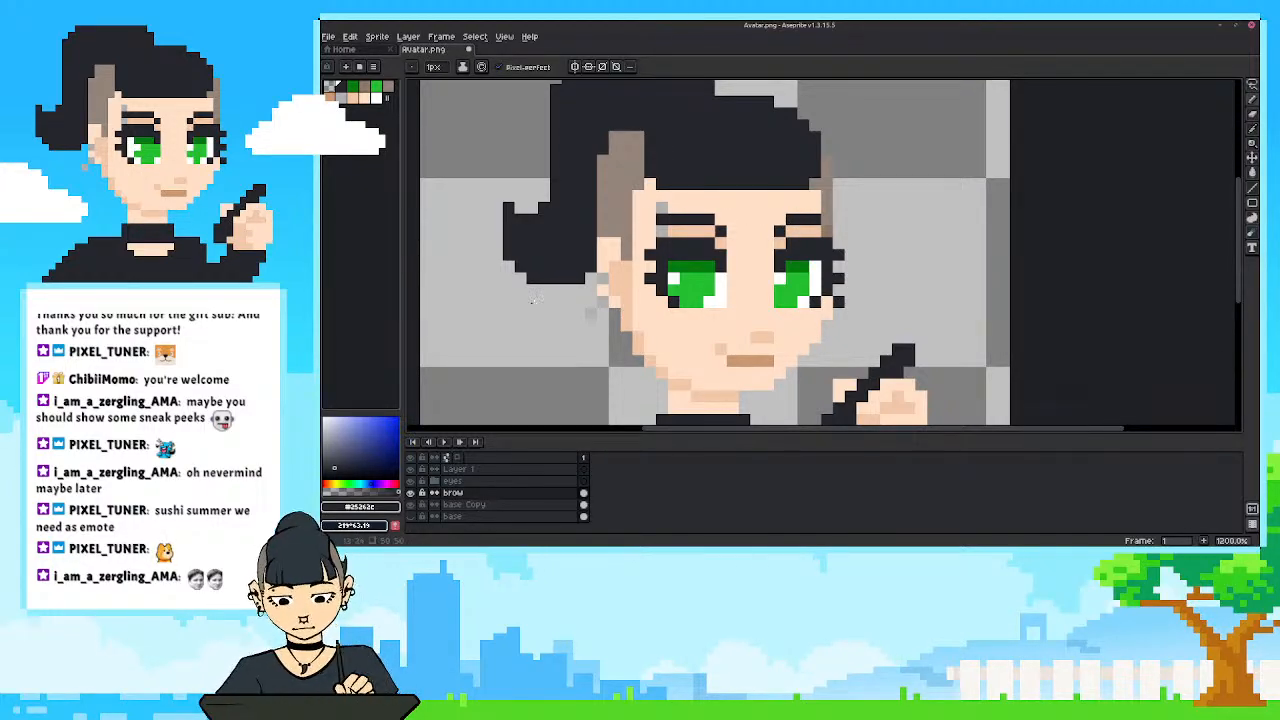
Copy the grey piercing at the left-hand eyebrow onto the brow layer with its sampled grey.
{"action": "scroll", "coordinate": [533, 298], "scroll_direction": "down", "scroll_amount": 2}
{"action": "key", "text": "Down"}
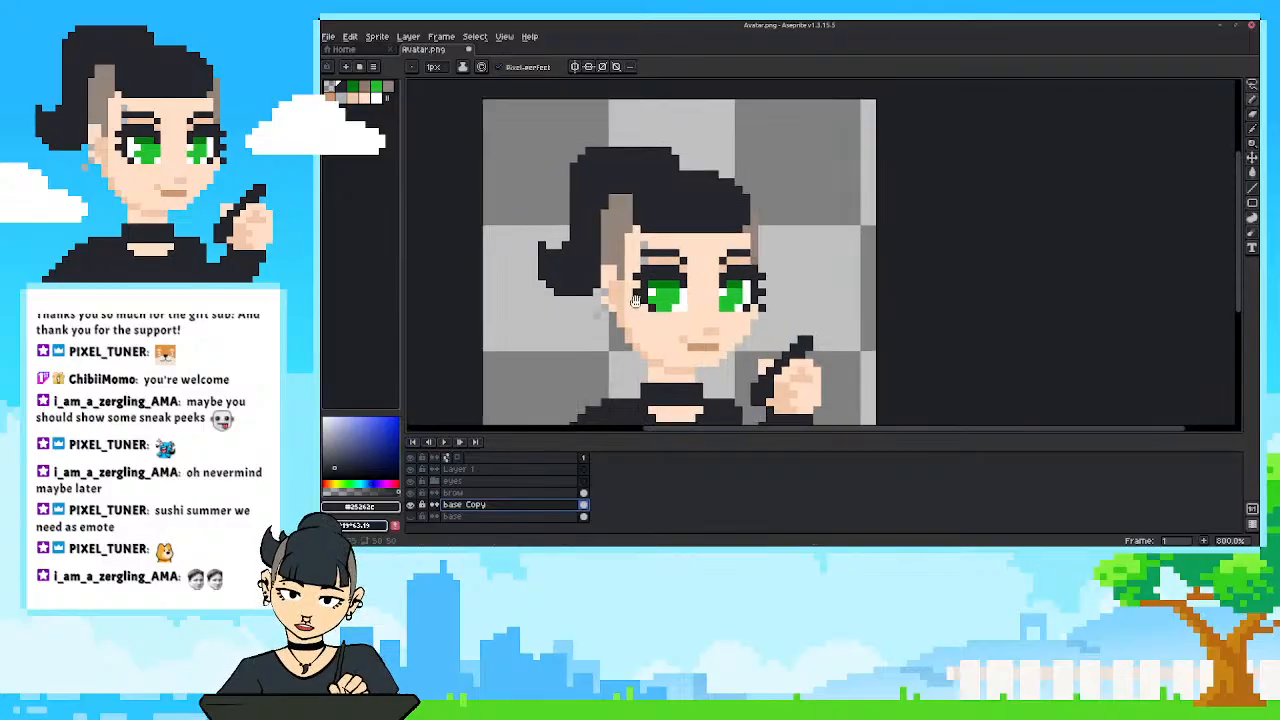
{"action": "scroll", "coordinate": [622, 262], "scroll_direction": "up", "scroll_amount": 2}
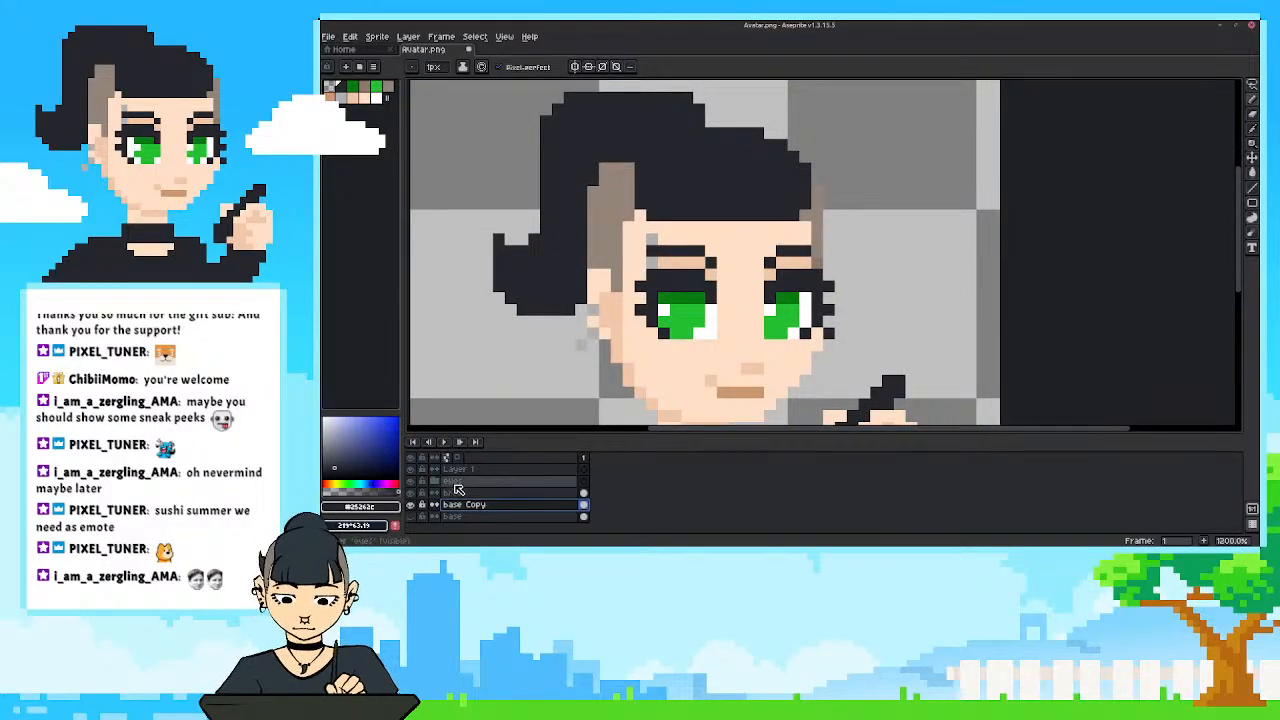
{"action": "left_click", "coordinate": [458, 492]}
{"action": "left_click", "coordinate": [656, 254], "text": "alt"}
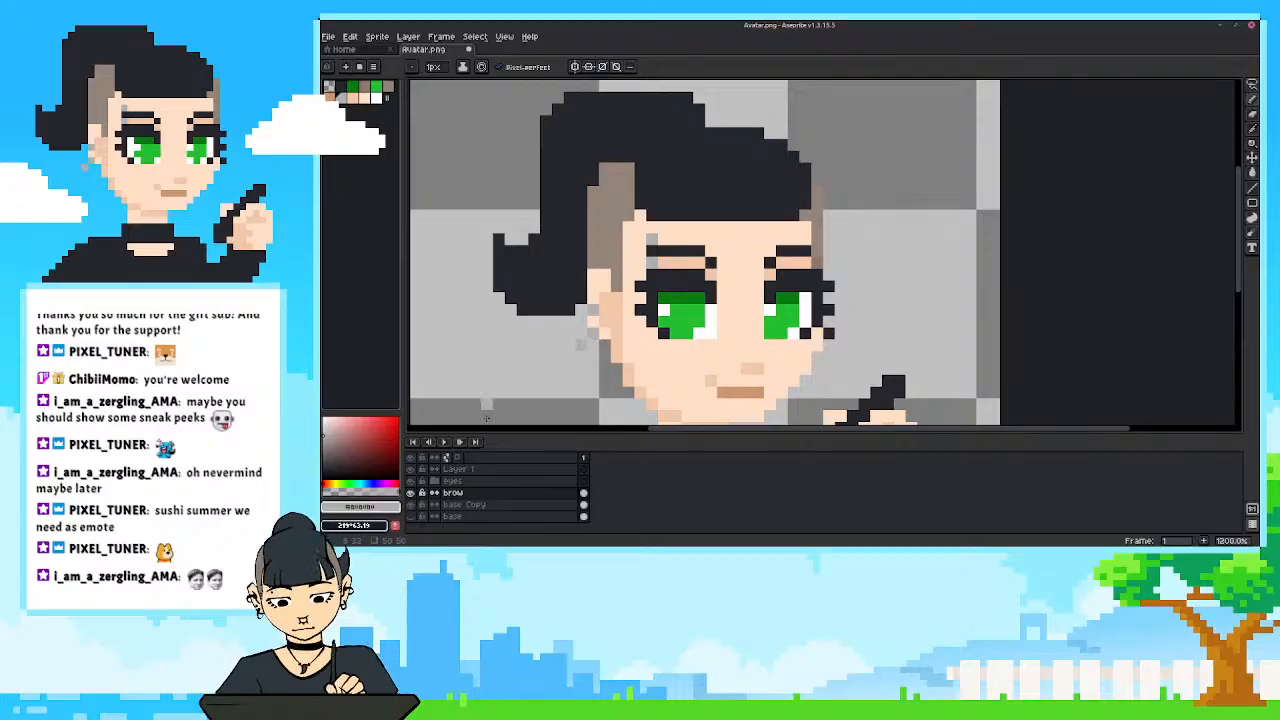
Hide the brow layer and paint over the eyebrows and piercing on base Copy with the sampled skin colour.
{"action": "left_click", "coordinate": [463, 511]}
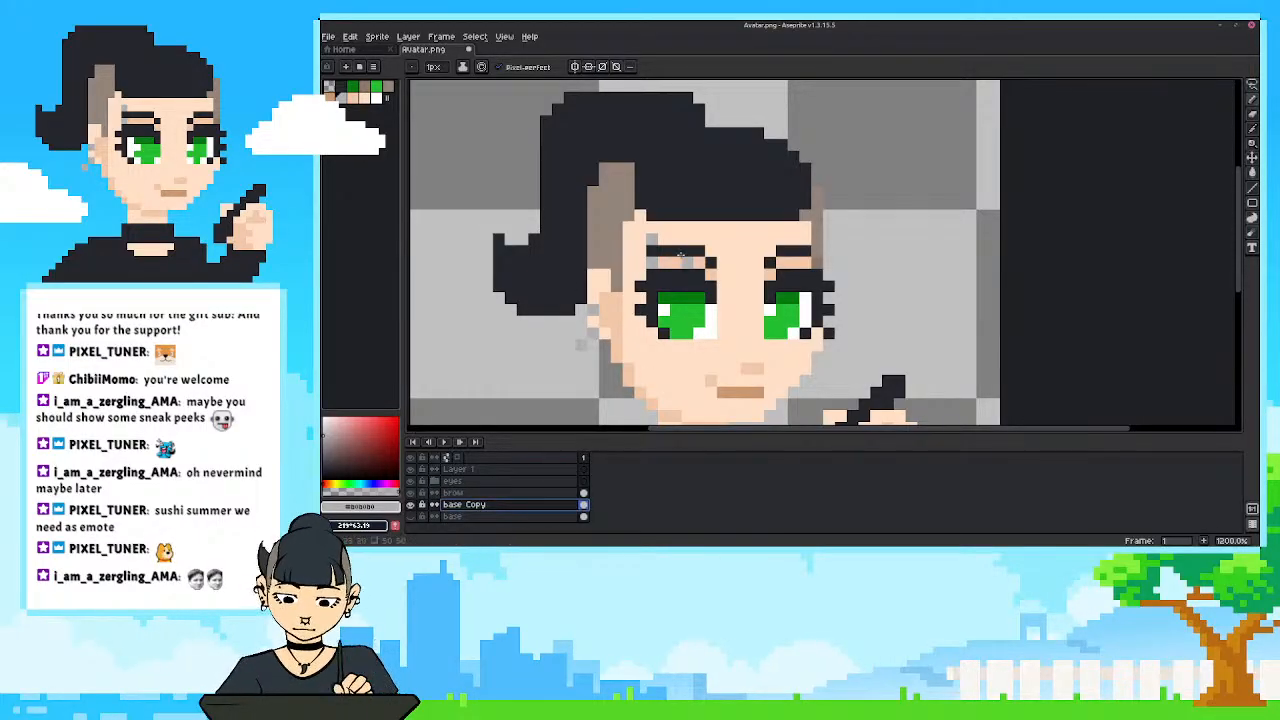
{"action": "left_click", "coordinate": [694, 228], "text": "alt"}
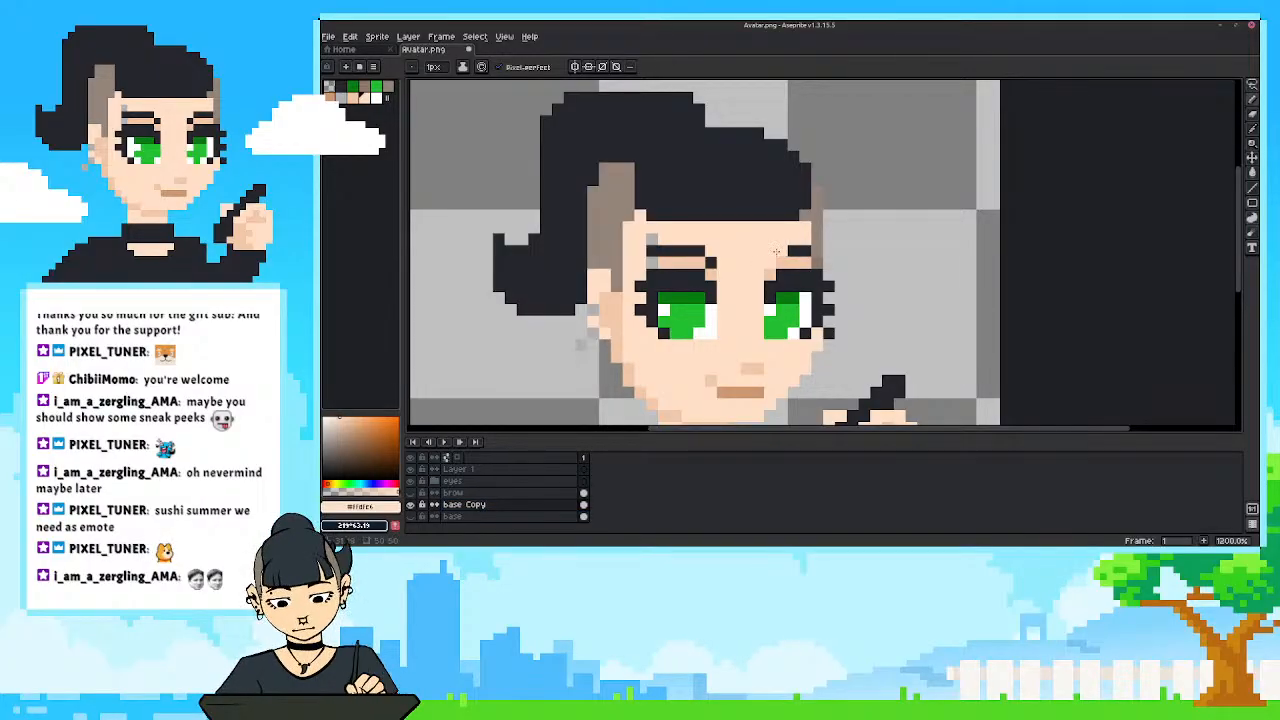
{"action": "left_click_drag", "start_coordinate": [776, 252], "coordinate": [662, 253]}
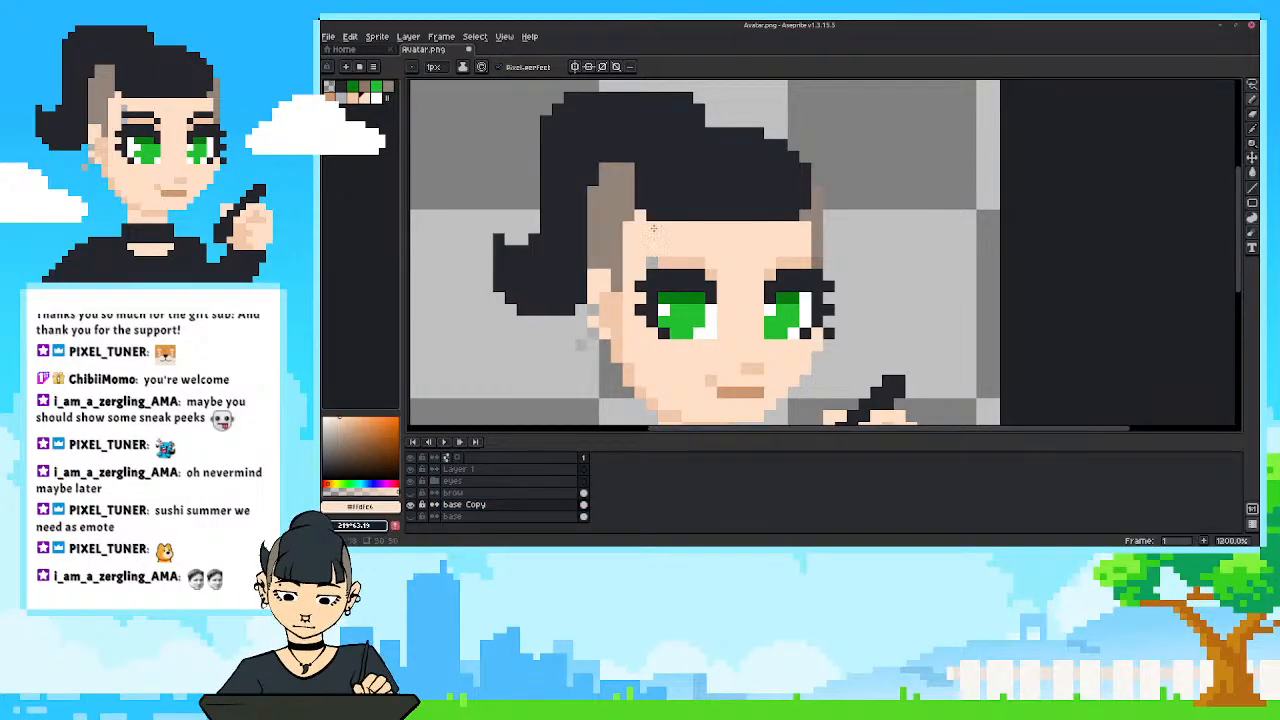
{"action": "scroll", "coordinate": [651, 262], "scroll_direction": "down", "scroll_amount": 3}
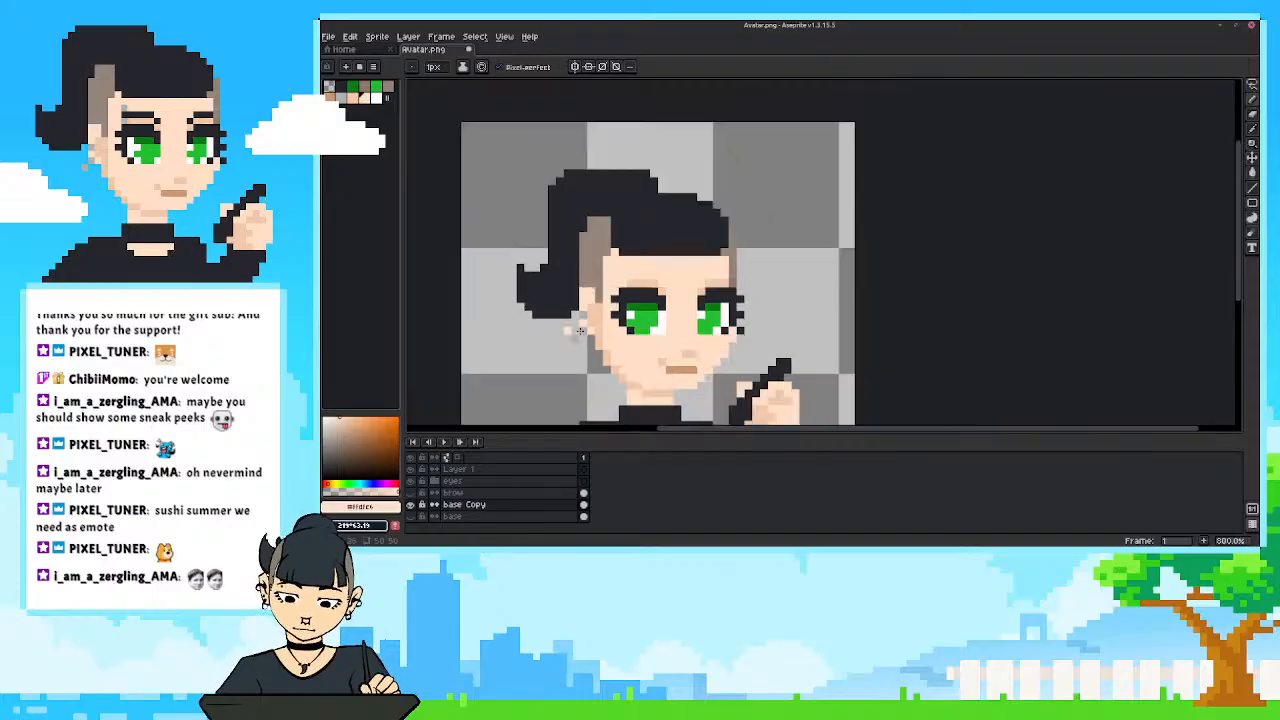
{"action": "scroll", "coordinate": [709, 228], "scroll_direction": "up", "scroll_amount": 1}
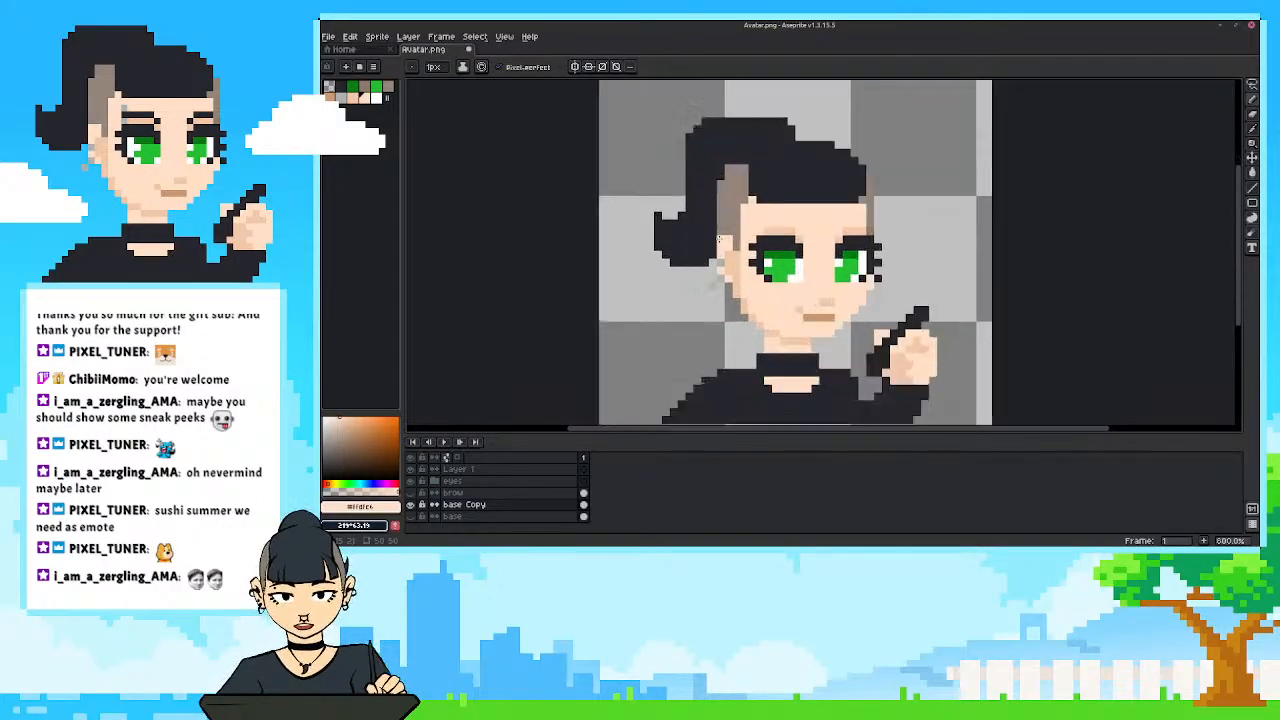
{"action": "left_click_drag", "start_coordinate": [757, 256], "coordinate": [769, 228]}
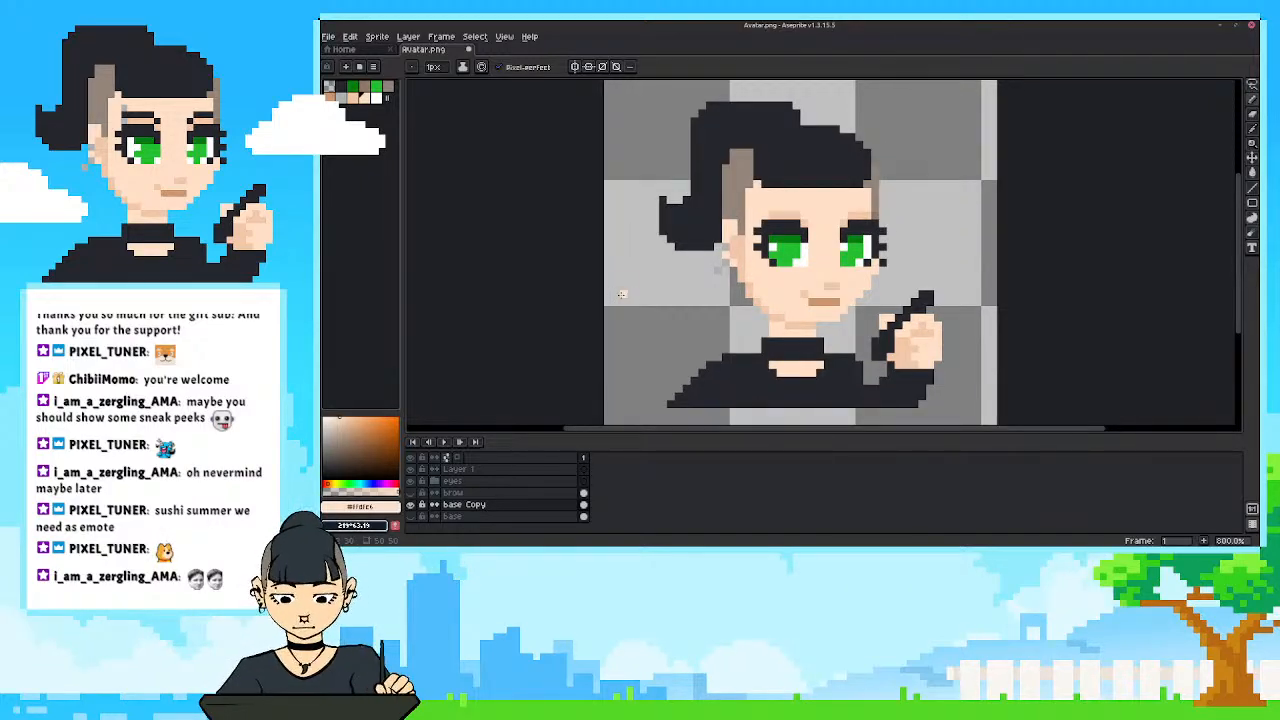
{"action": "scroll", "coordinate": [830, 190], "scroll_direction": "up", "scroll_amount": 2}
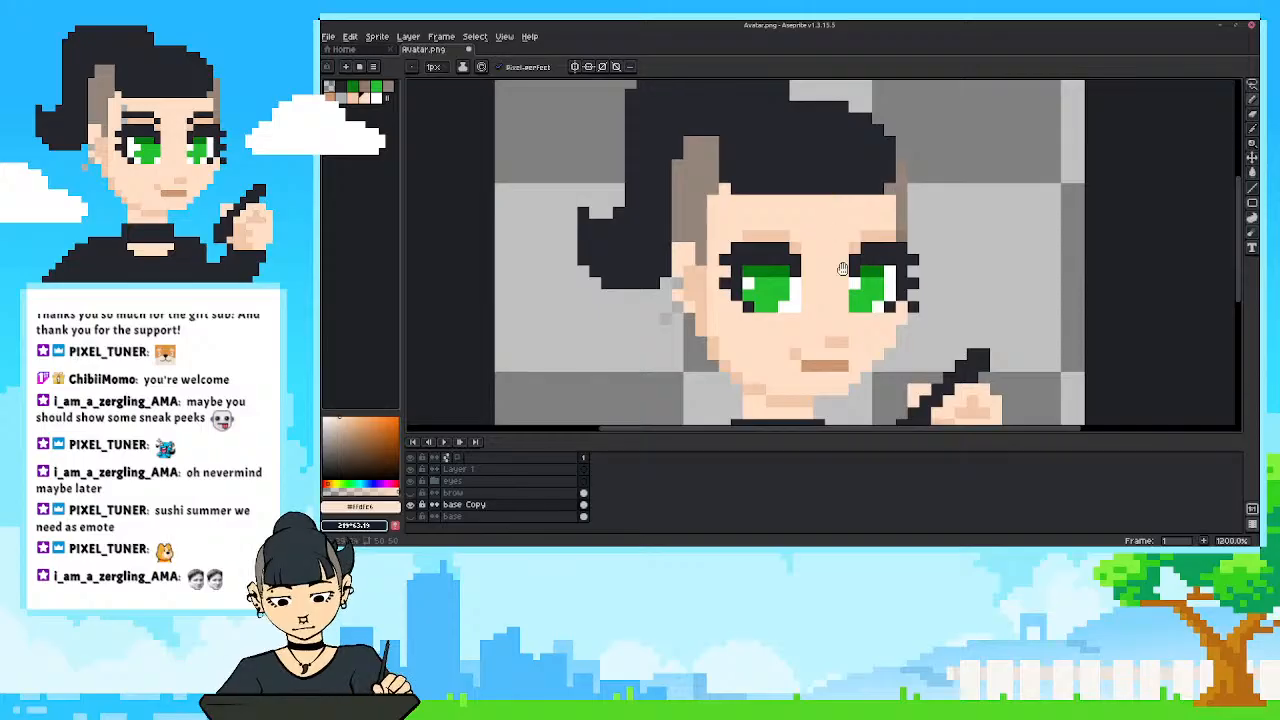
{"action": "left_click_drag", "start_coordinate": [842, 285], "coordinate": [850, 201]}
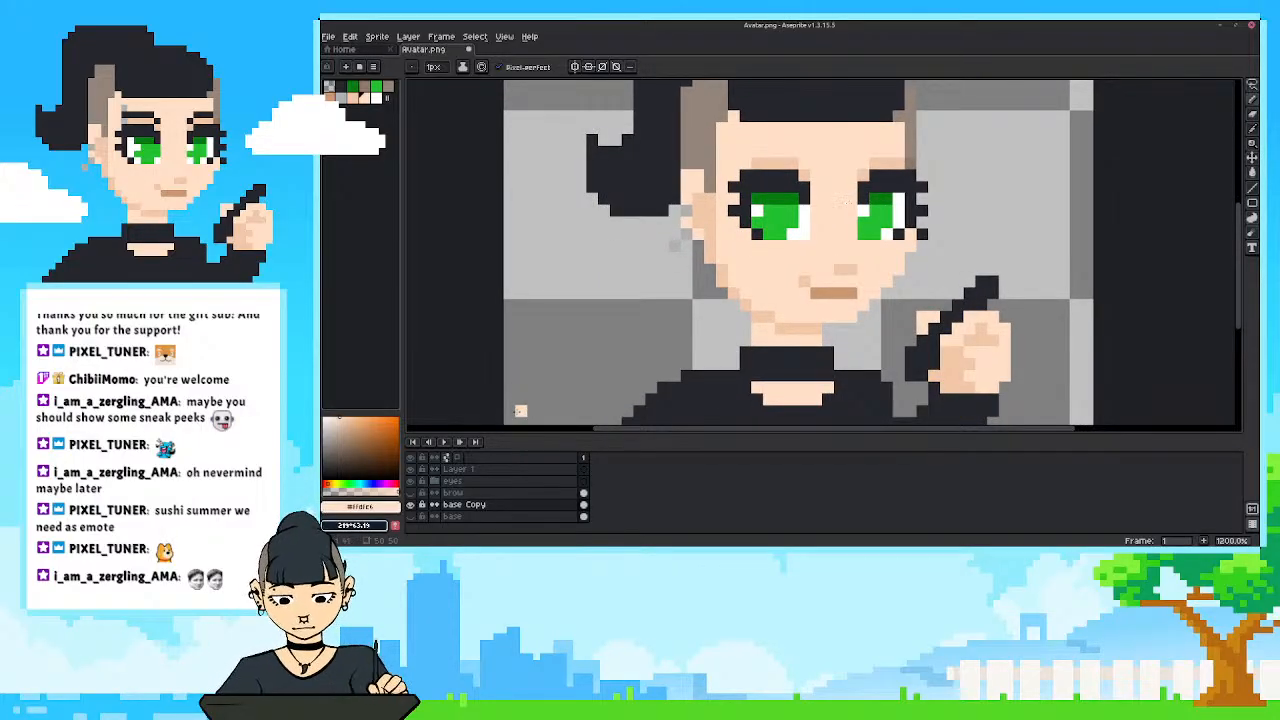
Reduce the timeline's height slightly to give the canvas more room.
{"action": "left_click_drag", "start_coordinate": [683, 430], "coordinate": [687, 453]}
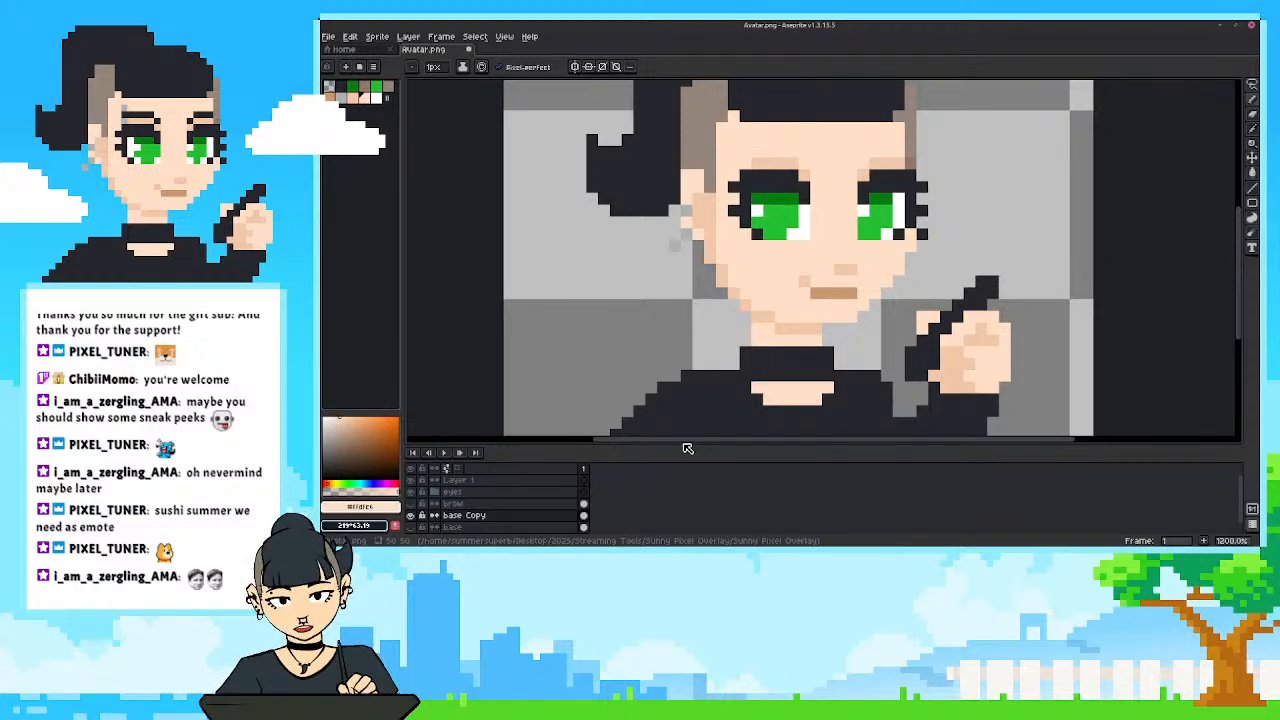
{"action": "left_click_drag", "start_coordinate": [797, 445], "coordinate": [797, 442]}
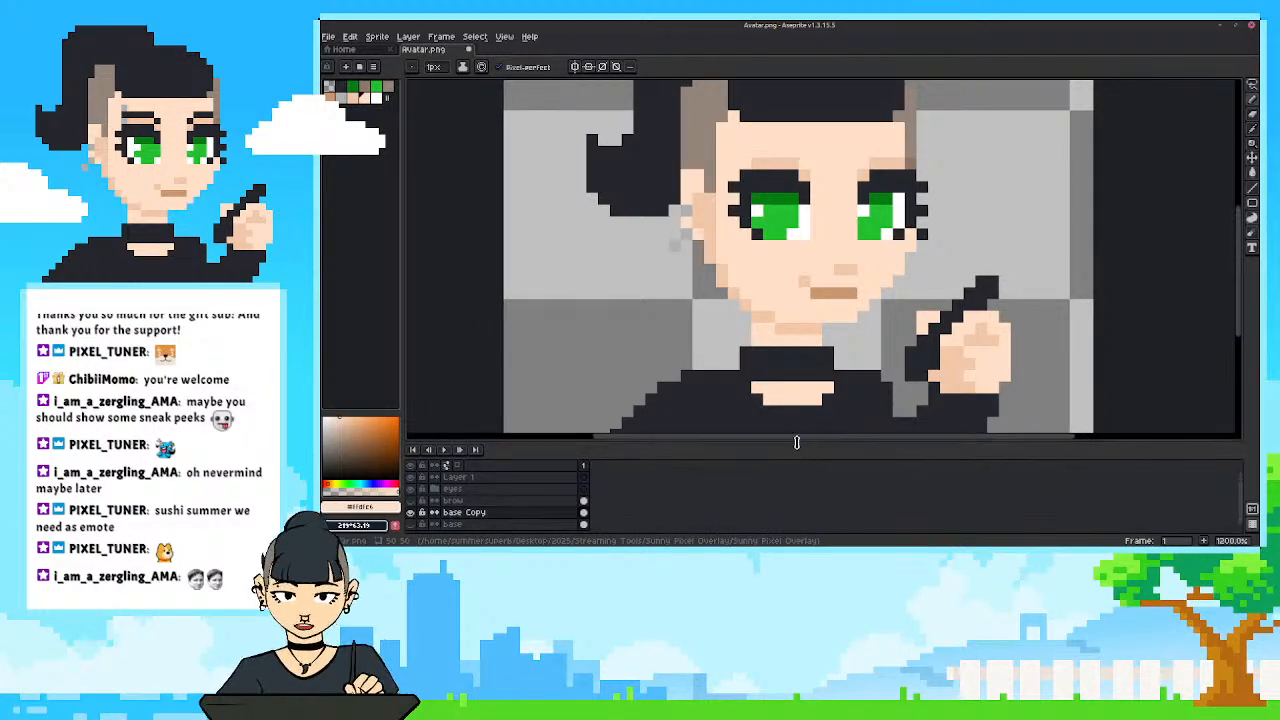
{"action": "scroll", "coordinate": [736, 343], "scroll_direction": "down", "scroll_amount": 1}
{"action": "left_click_drag", "start_coordinate": [740, 348], "coordinate": [768, 348]}
{"action": "scroll", "coordinate": [758, 316], "scroll_direction": "up", "scroll_amount": 1}
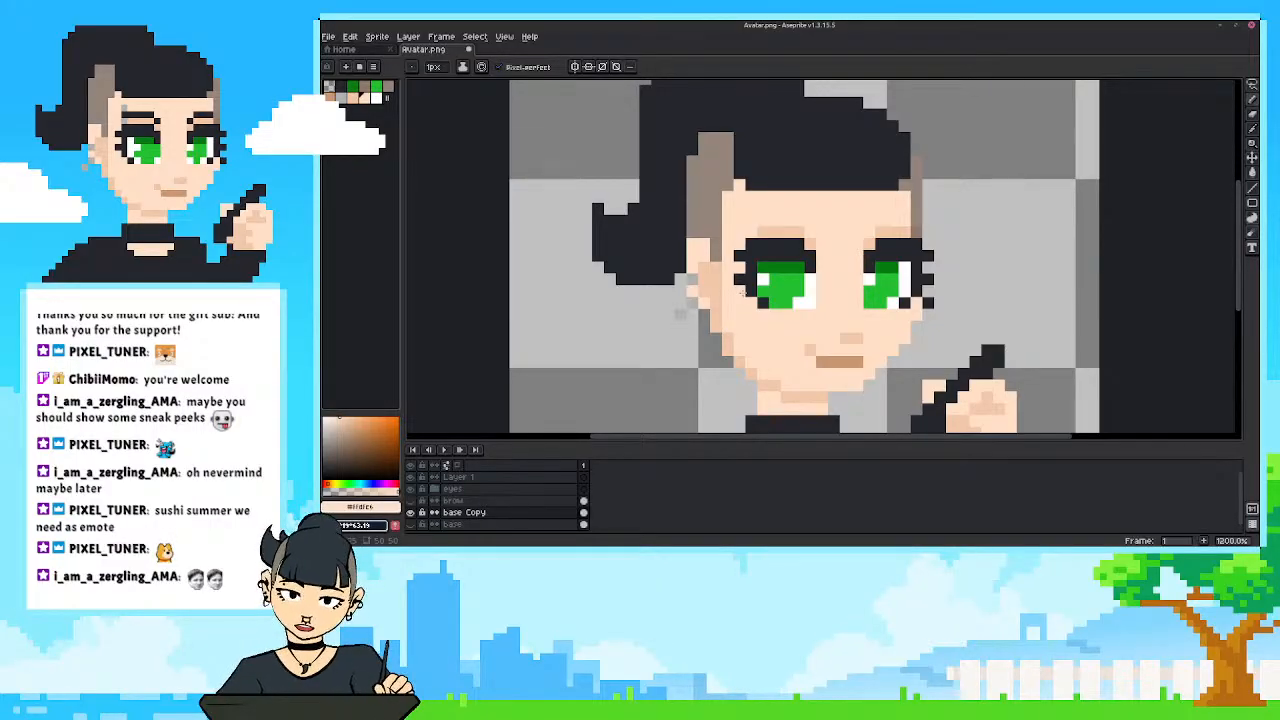
Check base Copy by toggling its visibility, and show the brow layer again.
{"action": "left_click", "coordinate": [410, 512]}
{"action": "left_click", "coordinate": [410, 512]}
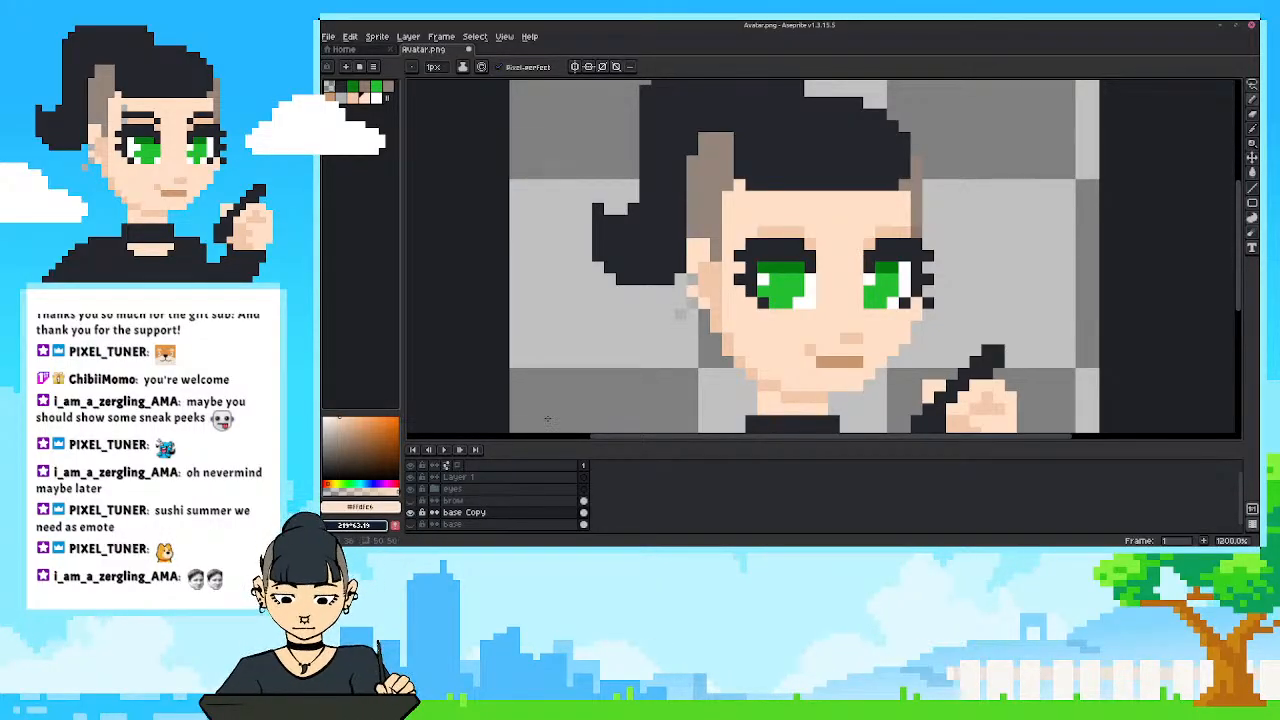
{"action": "left_click_drag", "start_coordinate": [728, 361], "coordinate": [732, 363]}
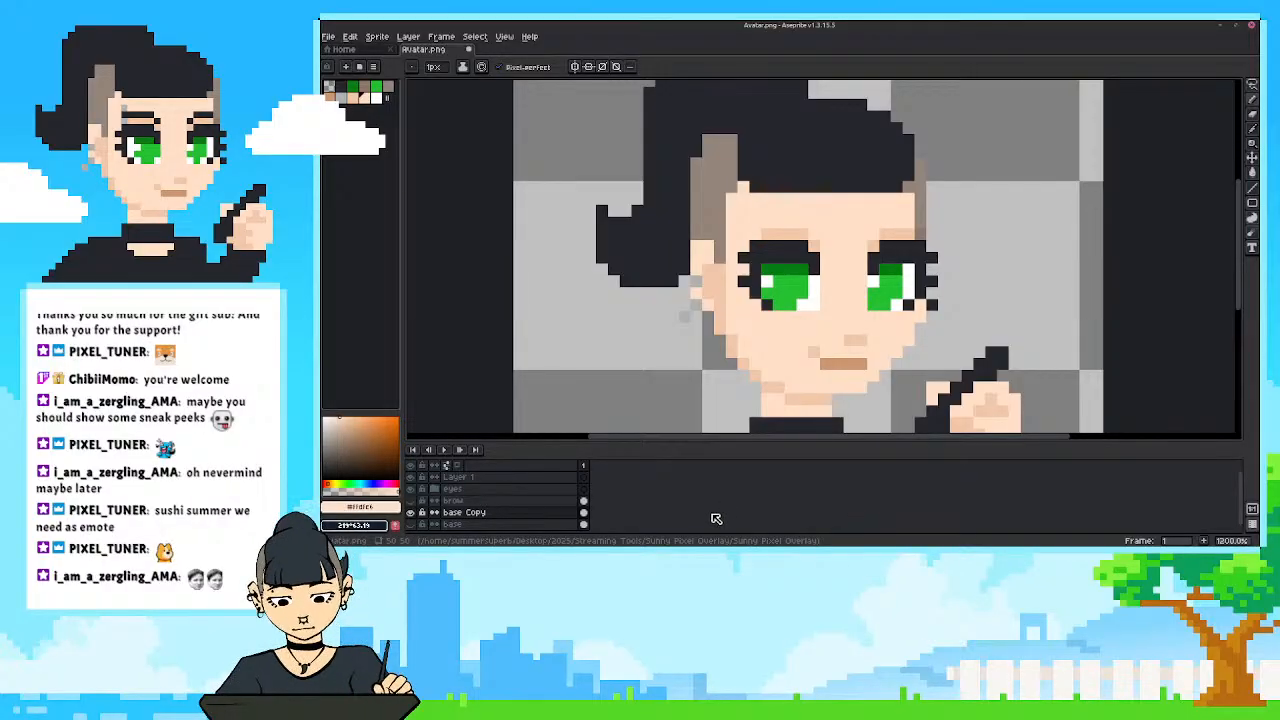
{"action": "left_click", "coordinate": [410, 500]}
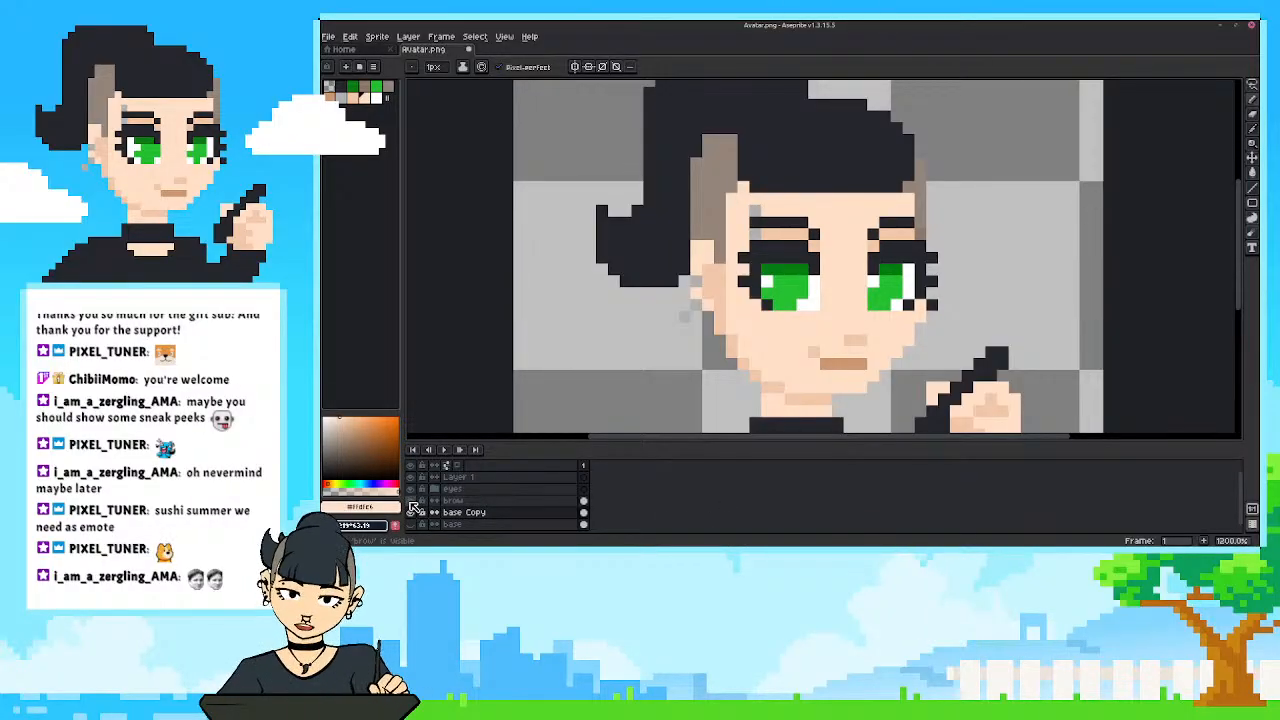
Check the separated eyebrows by hiding and showing the brow layer.
{"action": "left_click", "coordinate": [411, 502]}
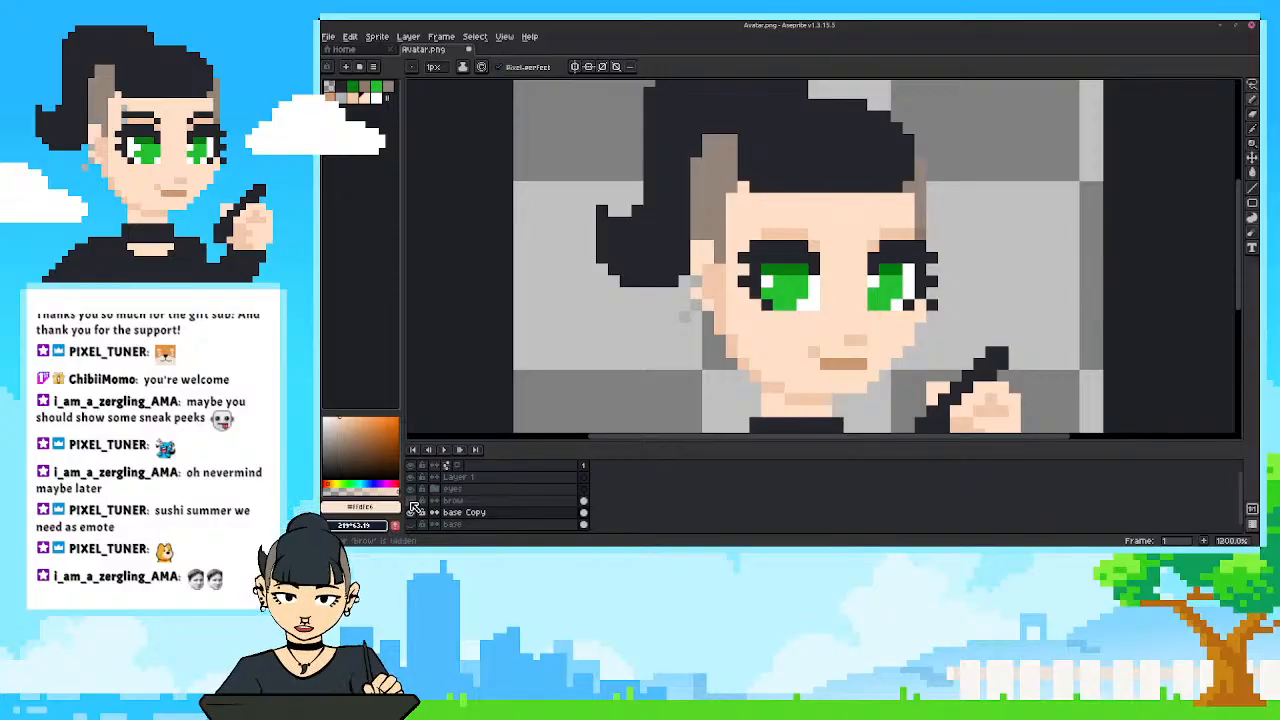
{"action": "left_click", "coordinate": [411, 502]}
{"action": "scroll", "coordinate": [727, 372], "scroll_direction": "down", "scroll_amount": 3}
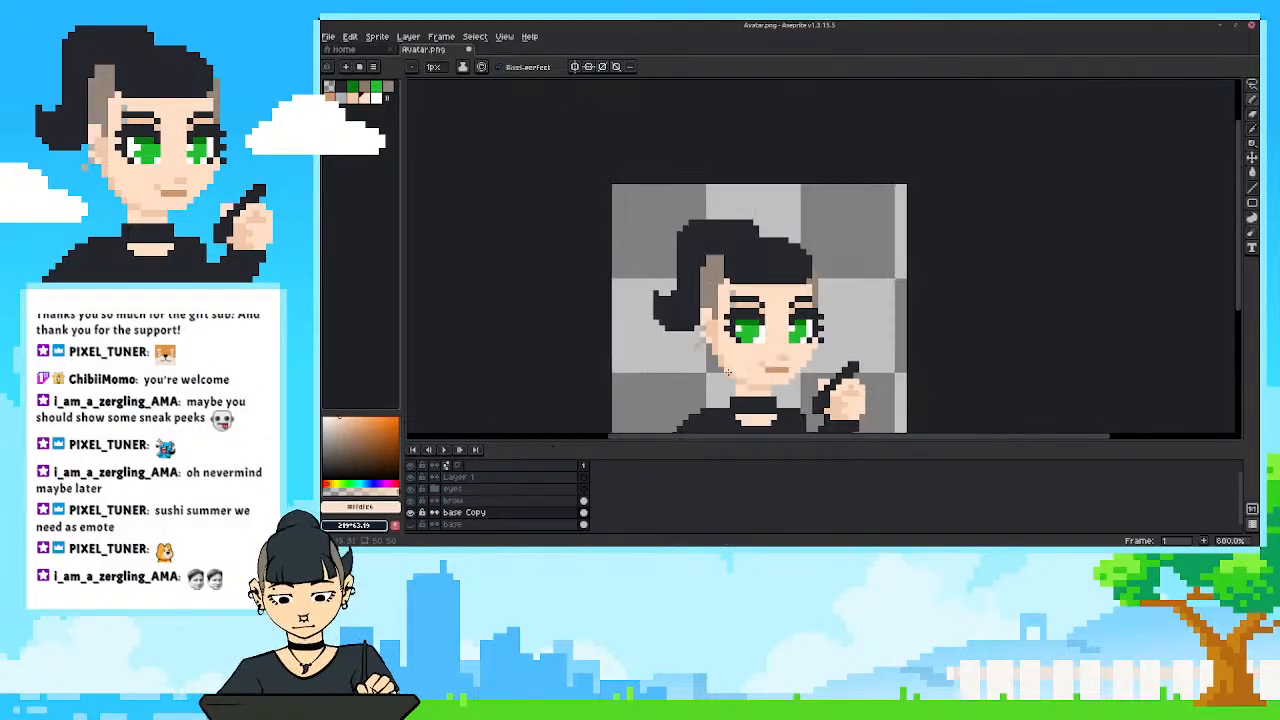
{"action": "scroll", "coordinate": [727, 372], "scroll_direction": "up", "scroll_amount": 4}
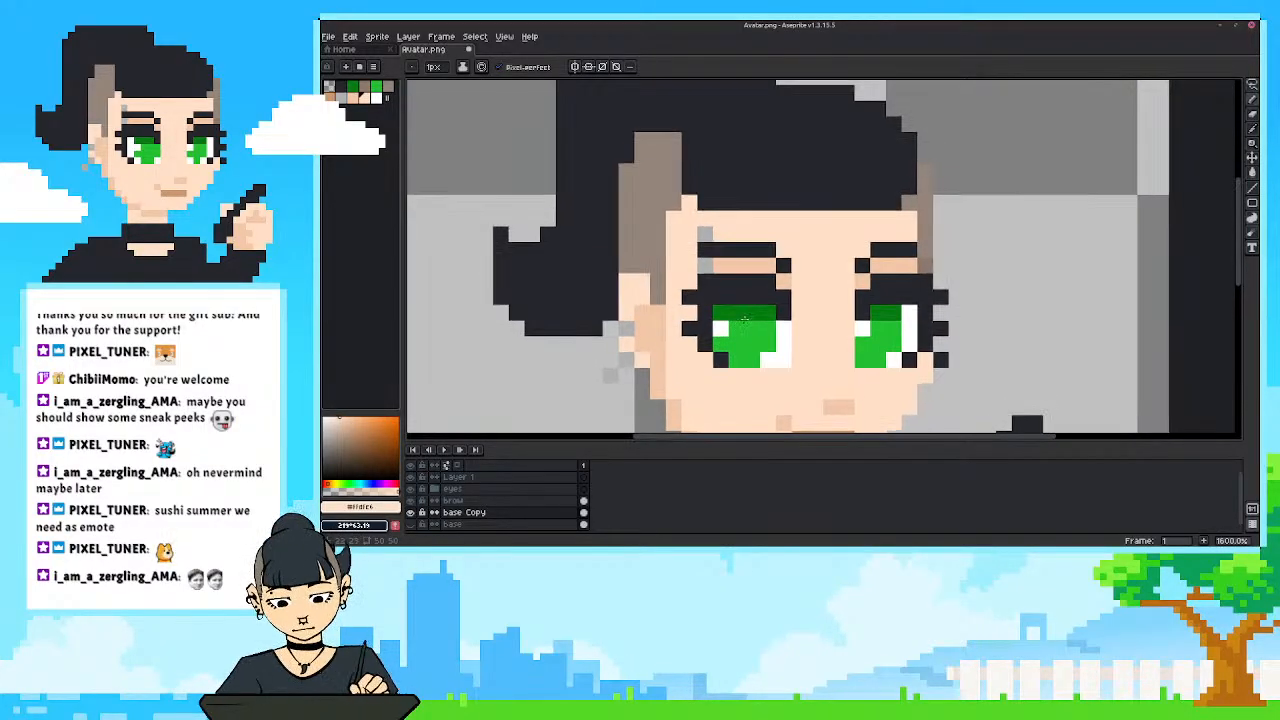
Copy the skin shading beneath both eyebrows onto the brow layer with the sampled shadow colour.
{"action": "left_click", "coordinate": [468, 502]}
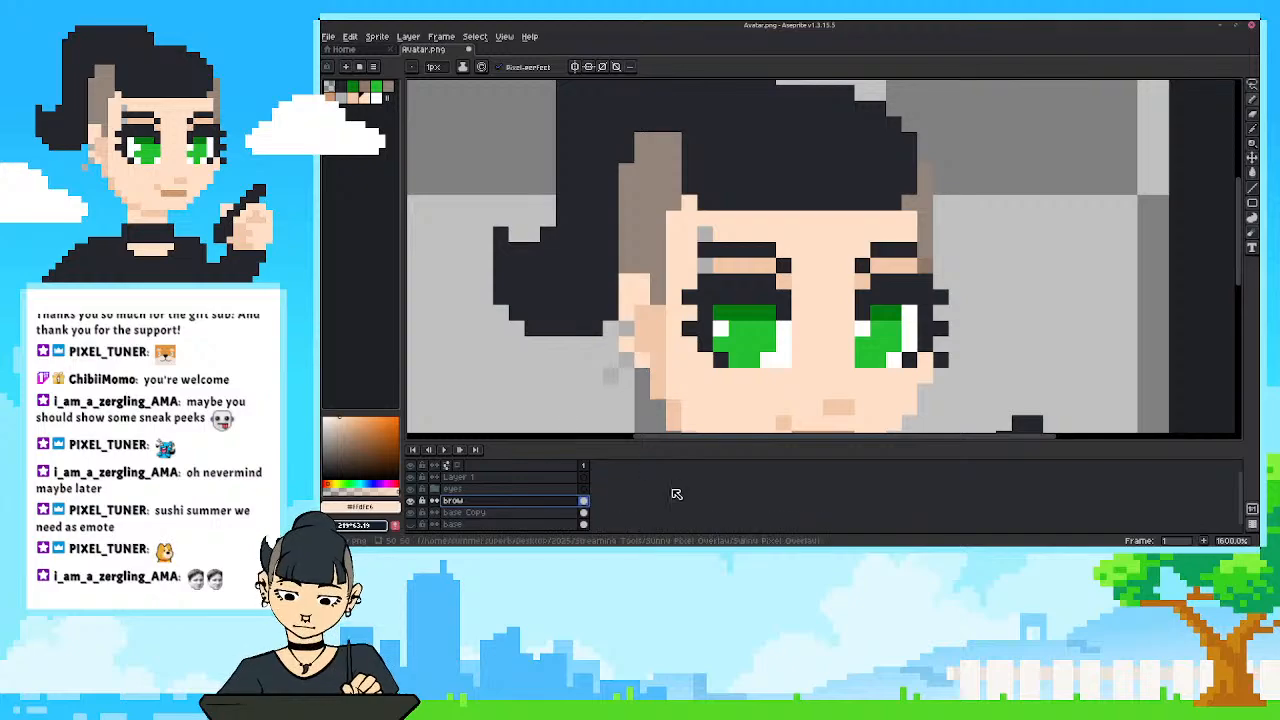
{"action": "key", "text": "i"}
{"action": "left_click", "coordinate": [785, 277]}
{"action": "key", "text": "b"}
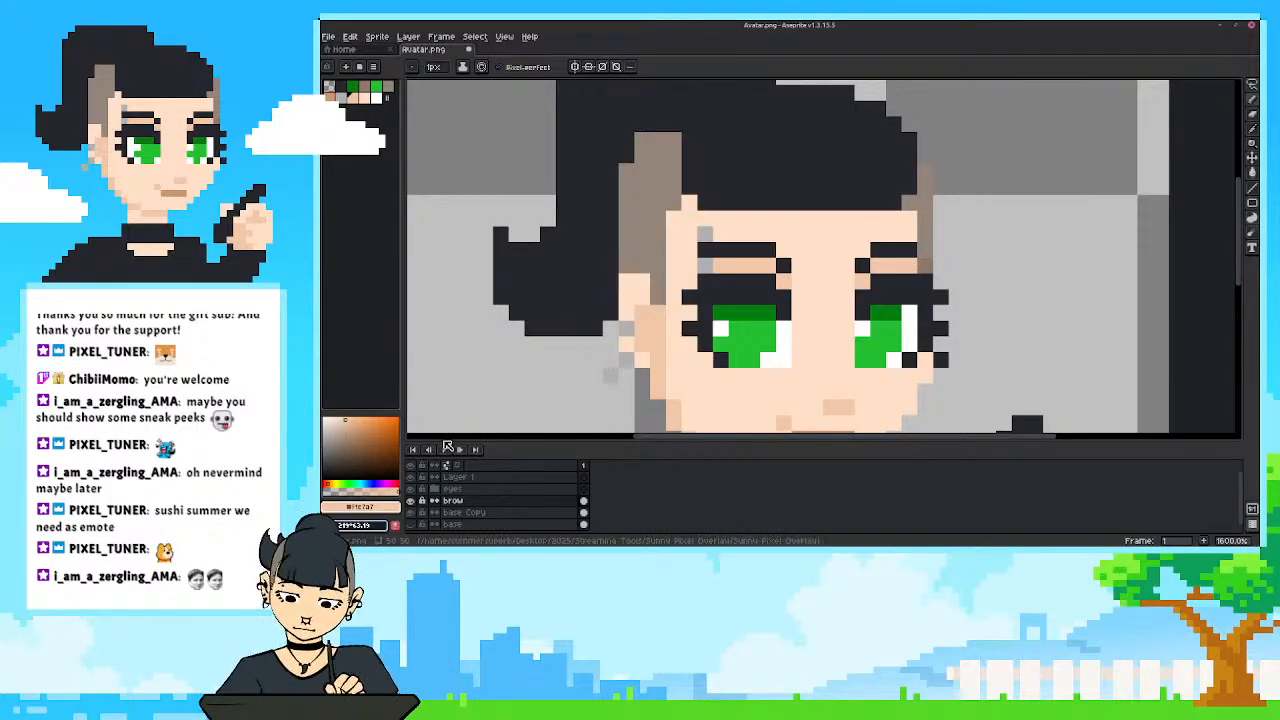
{"action": "scroll", "coordinate": [701, 382], "scroll_direction": "down", "scroll_amount": 1}
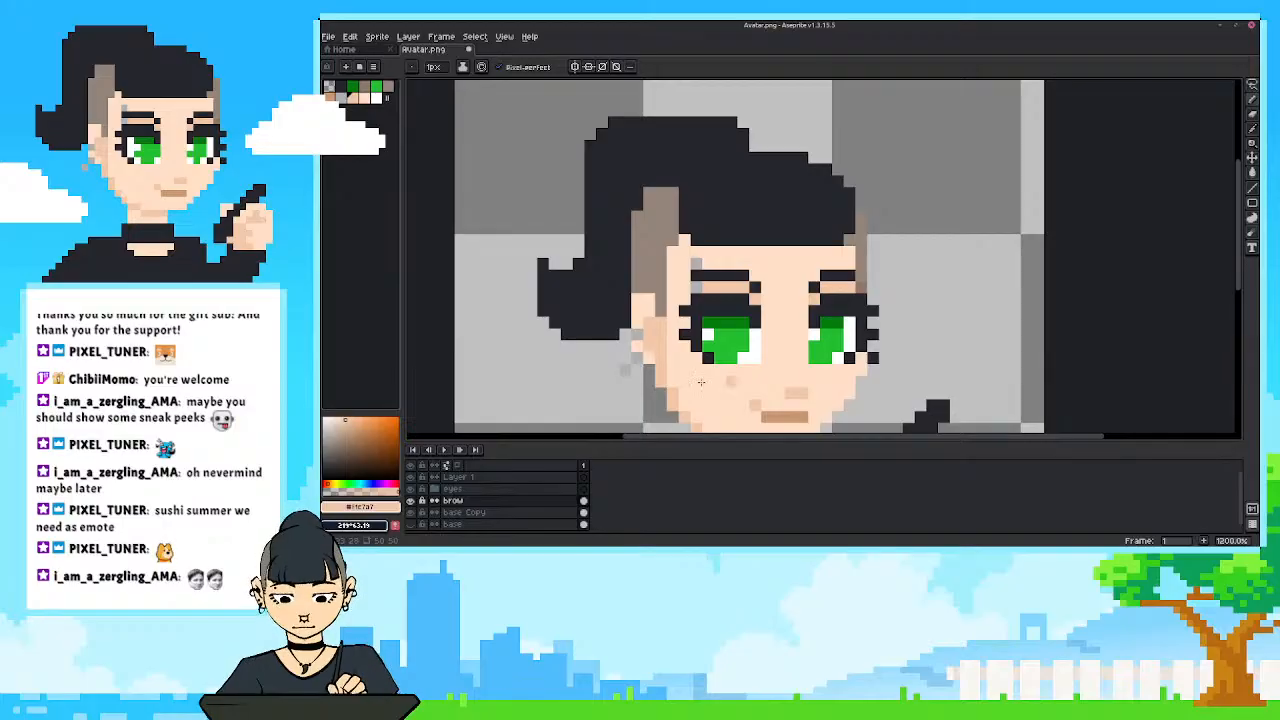
Hide the brow layer, paint over the under-brow shading on base Copy with the sampled skin colour, and show brow again.
{"action": "left_click", "coordinate": [411, 500]}
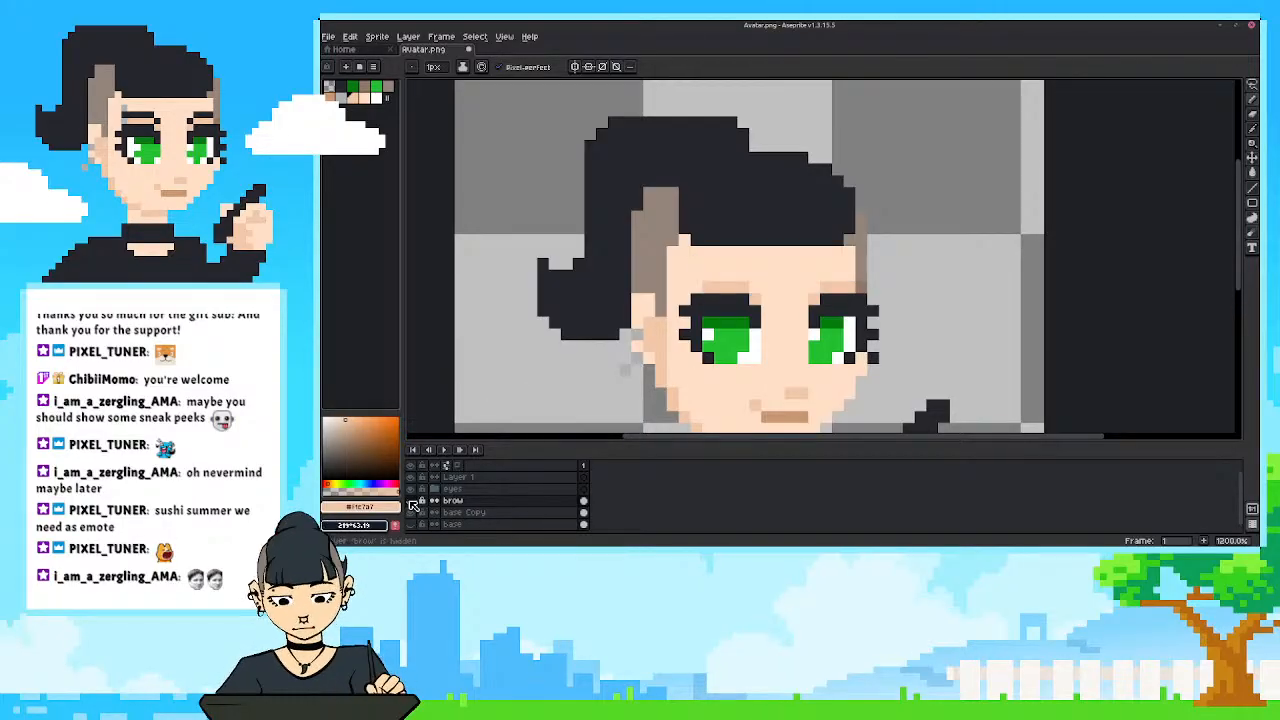
{"action": "left_click", "coordinate": [470, 512]}
{"action": "key", "text": "i"}
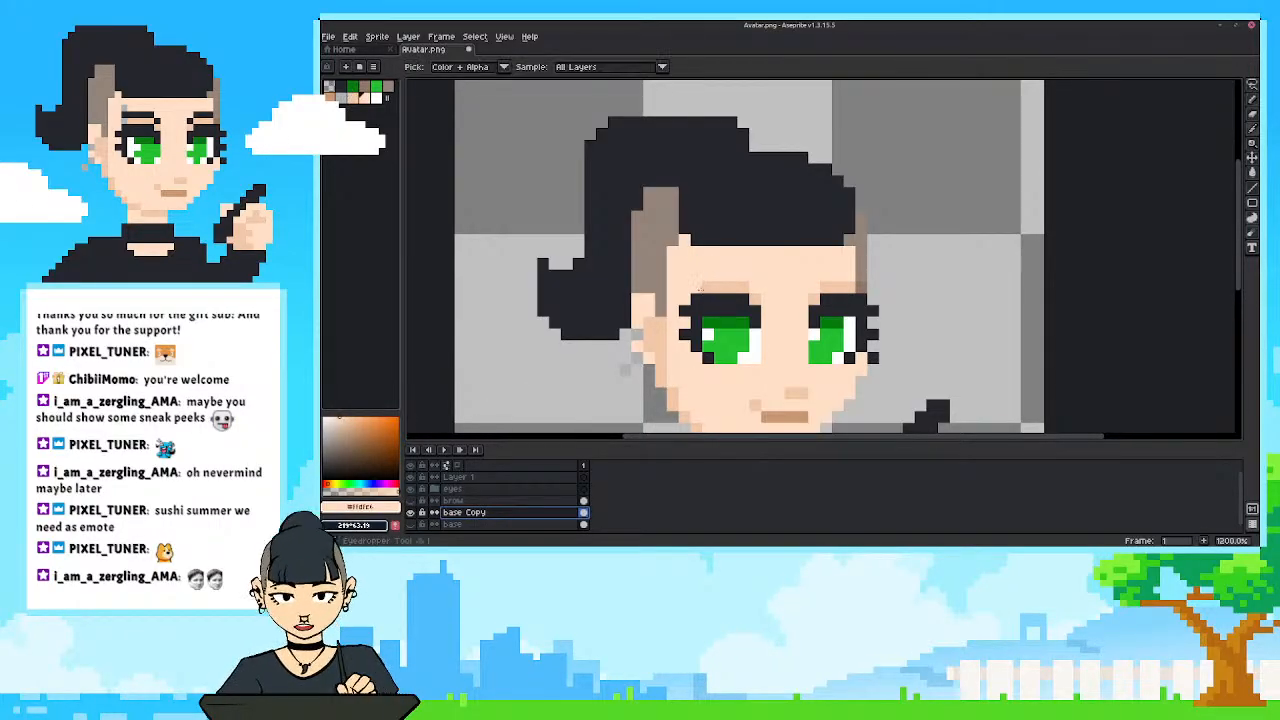
{"action": "key", "text": "b"}
{"action": "mouse_move", "coordinate": [700, 288]}
{"action": "left_mouse_down"}
{"action": "mouse_move", "coordinate": [811, 298]}
{"action": "mouse_move", "coordinate": [854, 286]}
{"action": "left_mouse_up"}
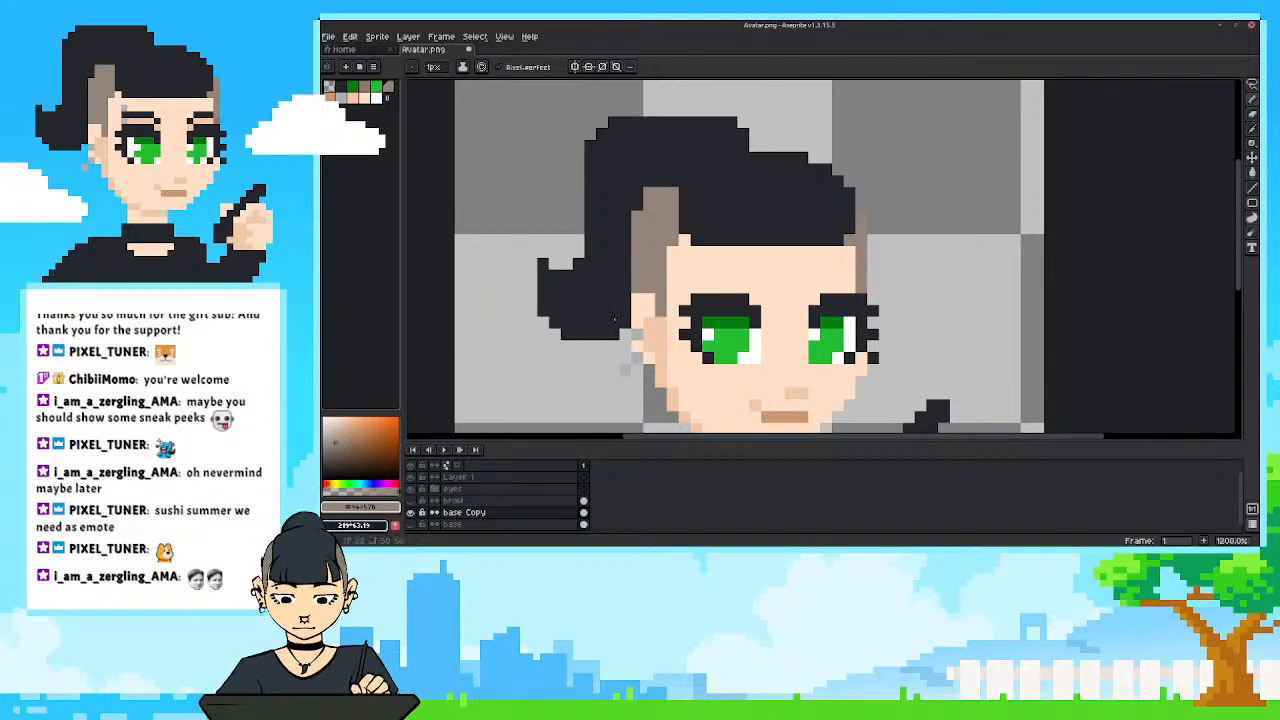
{"action": "left_click_drag", "start_coordinate": [650, 332], "coordinate": [679, 272]}
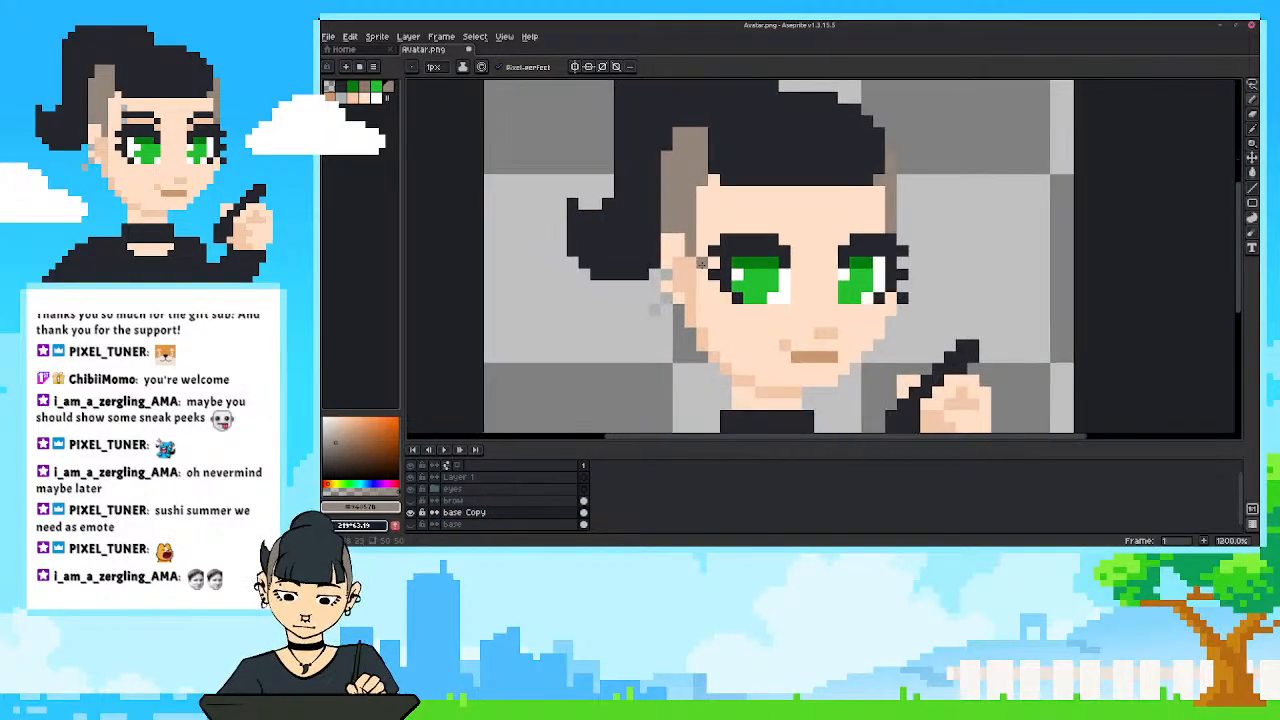
{"action": "left_click", "coordinate": [410, 502]}
{"action": "key", "text": "minus"}
{"action": "key", "text": "minus"}
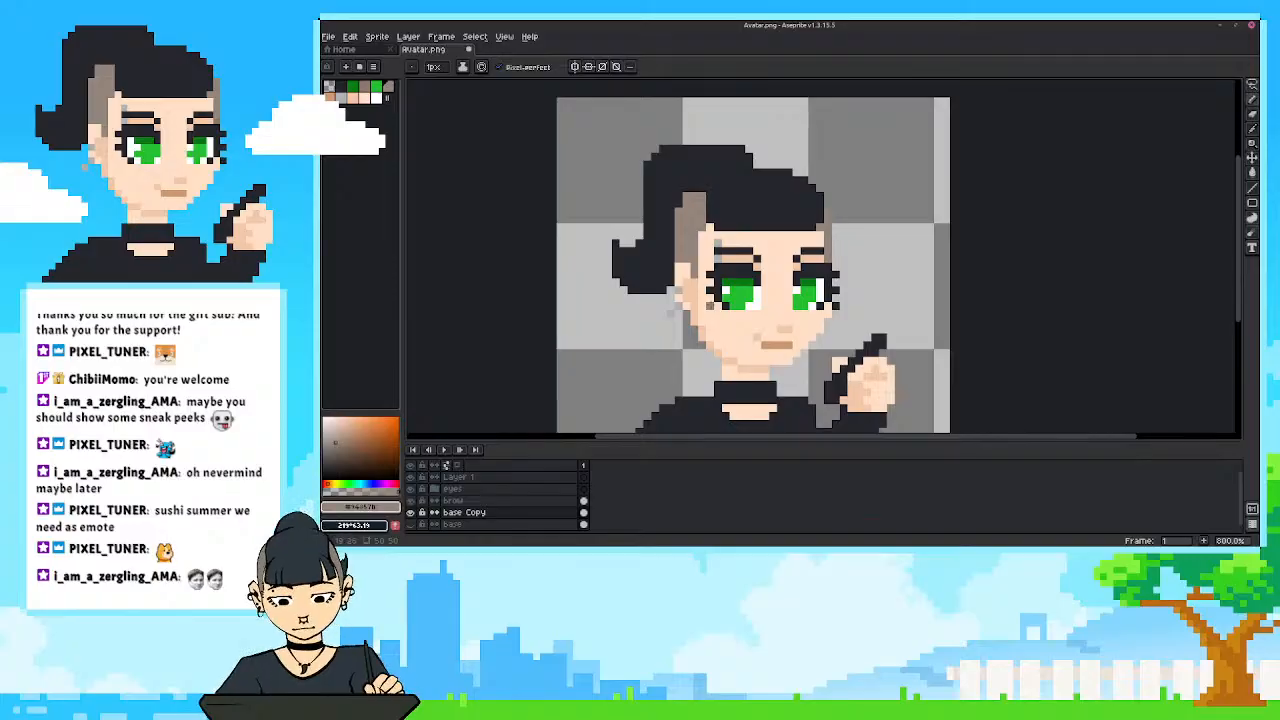
Try raising the selected eyebrows on the brow layer by one pixel, and move them back down.
{"action": "left_click", "coordinate": [455, 500]}
{"action": "key", "text": "m"}
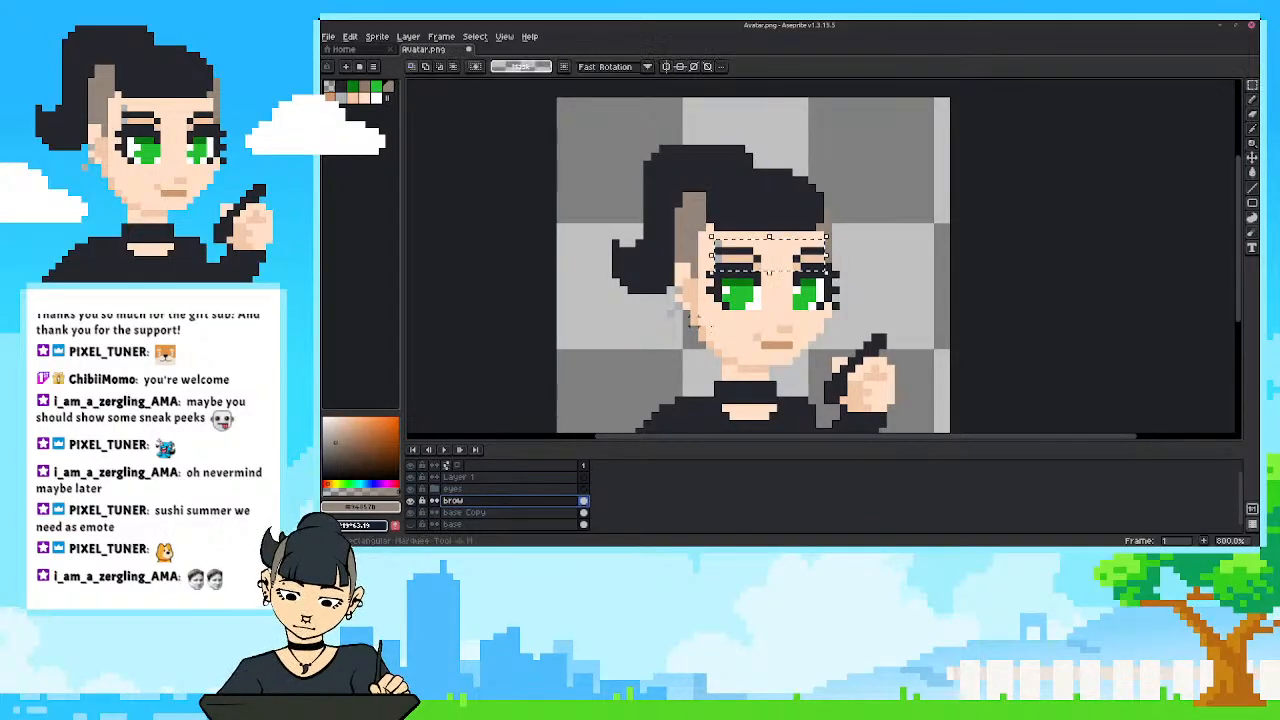
{"action": "left_click_drag", "start_coordinate": [710, 236], "coordinate": [795, 253]}
{"action": "left_click", "coordinate": [945, 265]}
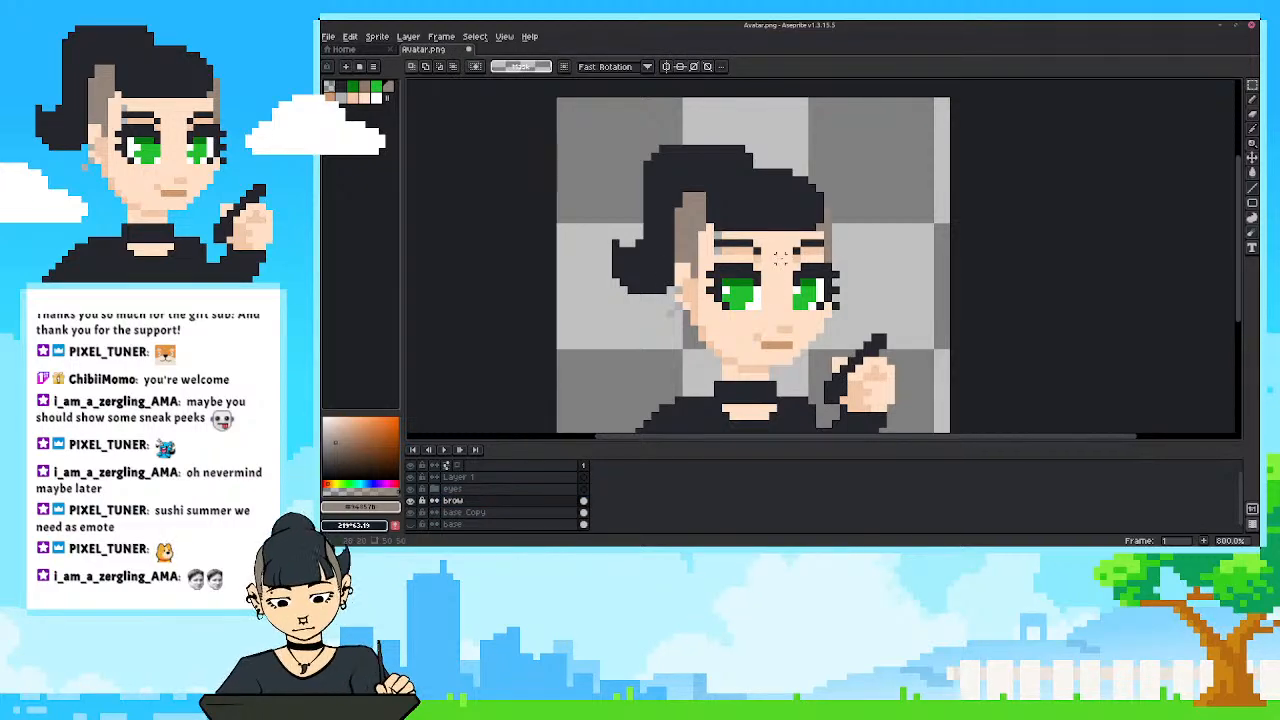
{"action": "scroll", "coordinate": [780, 258], "scroll_direction": "up", "scroll_amount": 2}
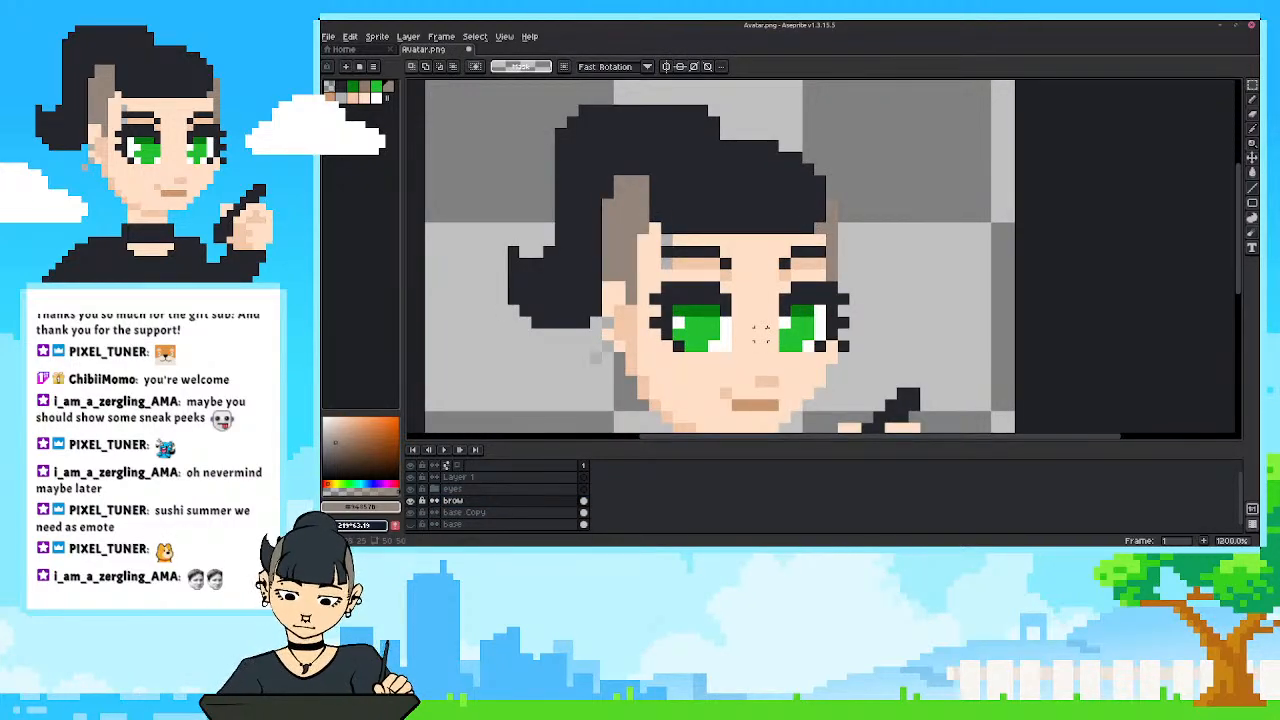
{"action": "scroll", "coordinate": [752, 285], "scroll_direction": "up", "scroll_amount": 1}
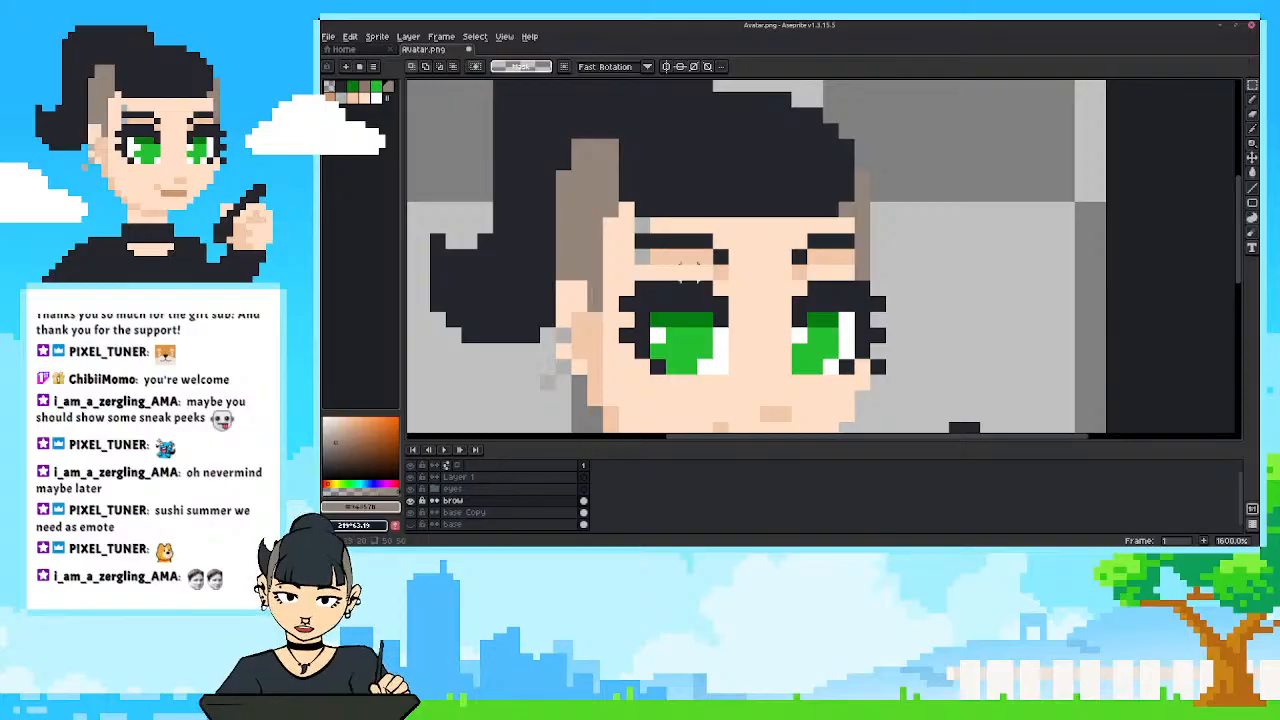
{"action": "left_click_drag", "start_coordinate": [659, 336], "coordinate": [675, 340]}
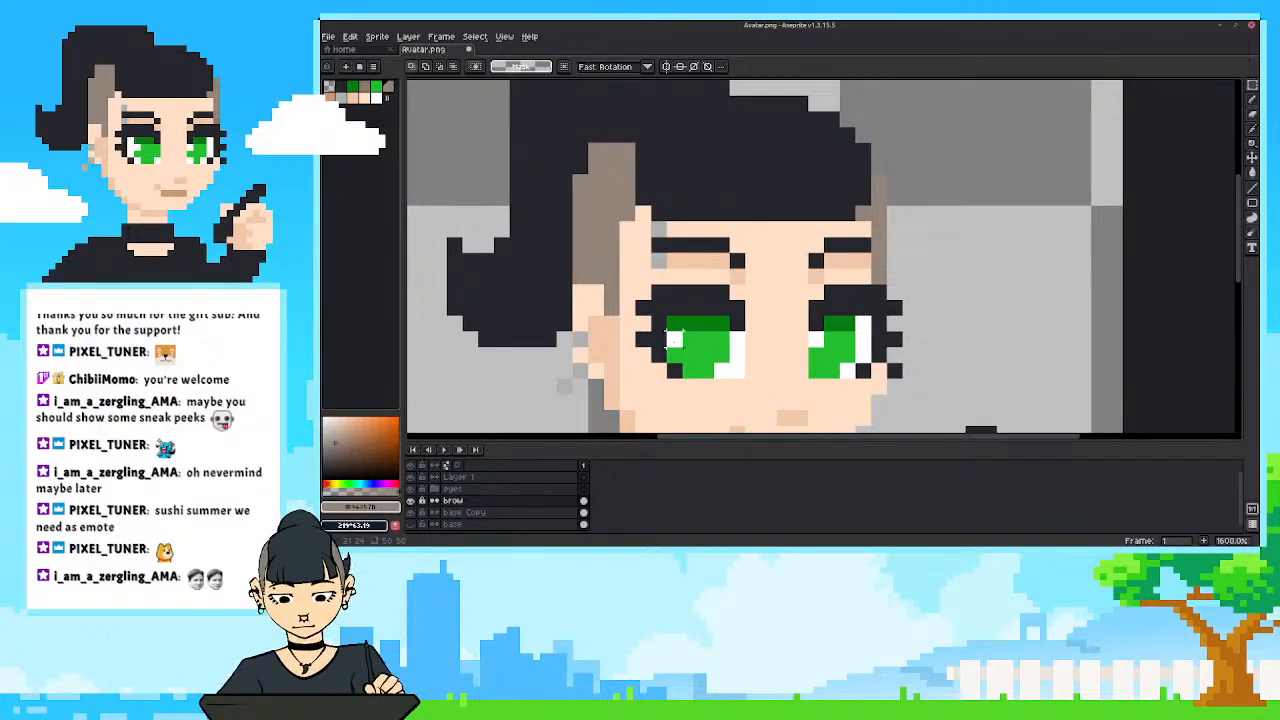
{"action": "key", "text": "Down"}
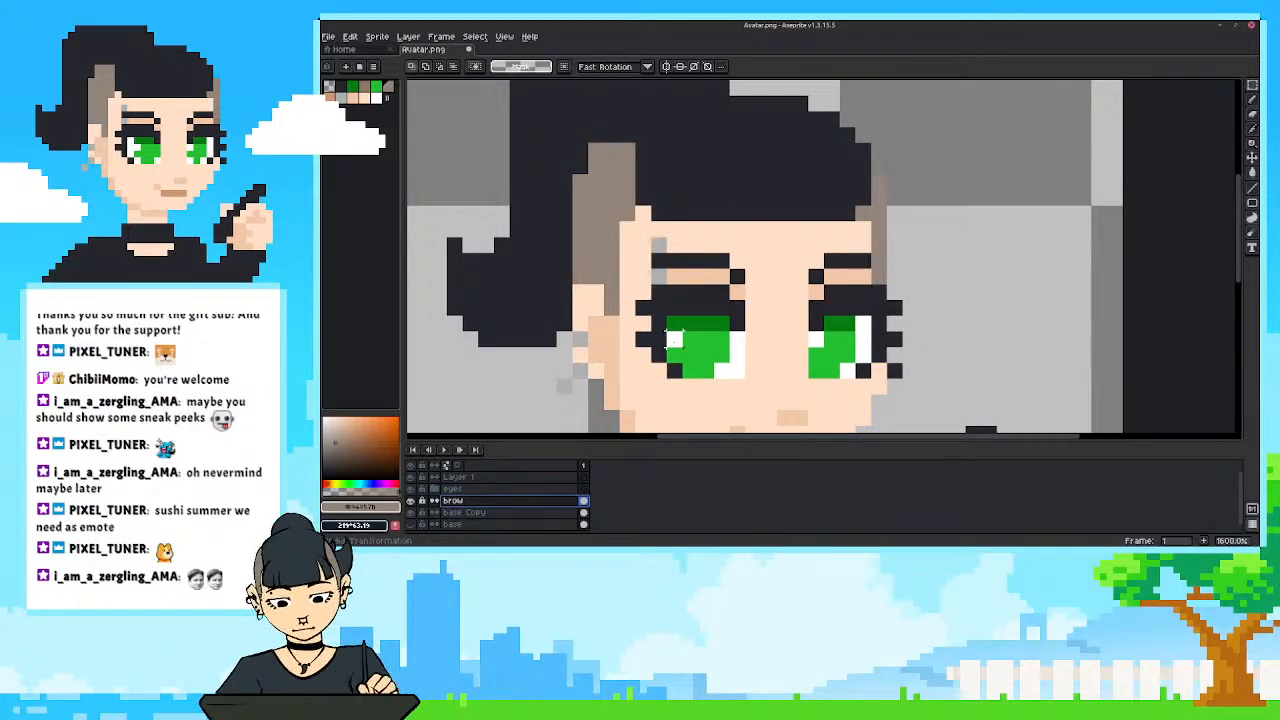
Hide the eyes group, extend the shading under both eyebrows downward on the brow layer with the sampled shadow colour, and show eyes again.
{"action": "left_click", "coordinate": [411, 489]}
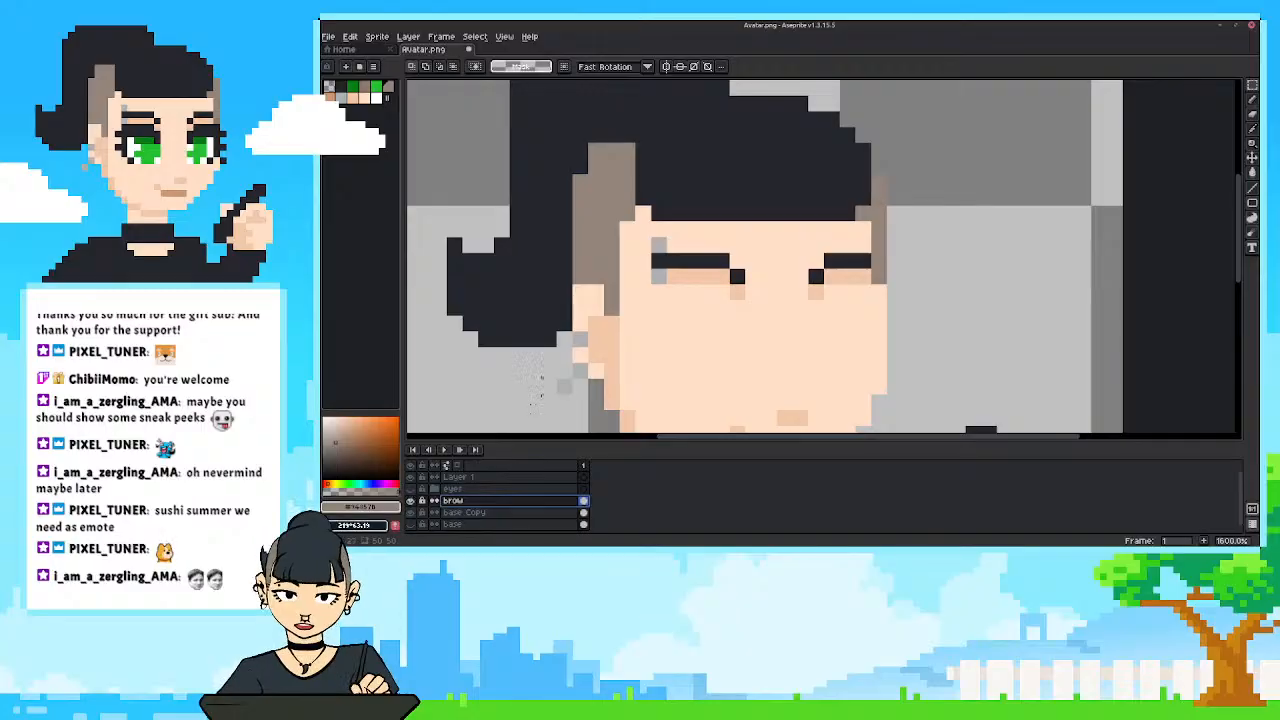
{"action": "key", "text": "i"}
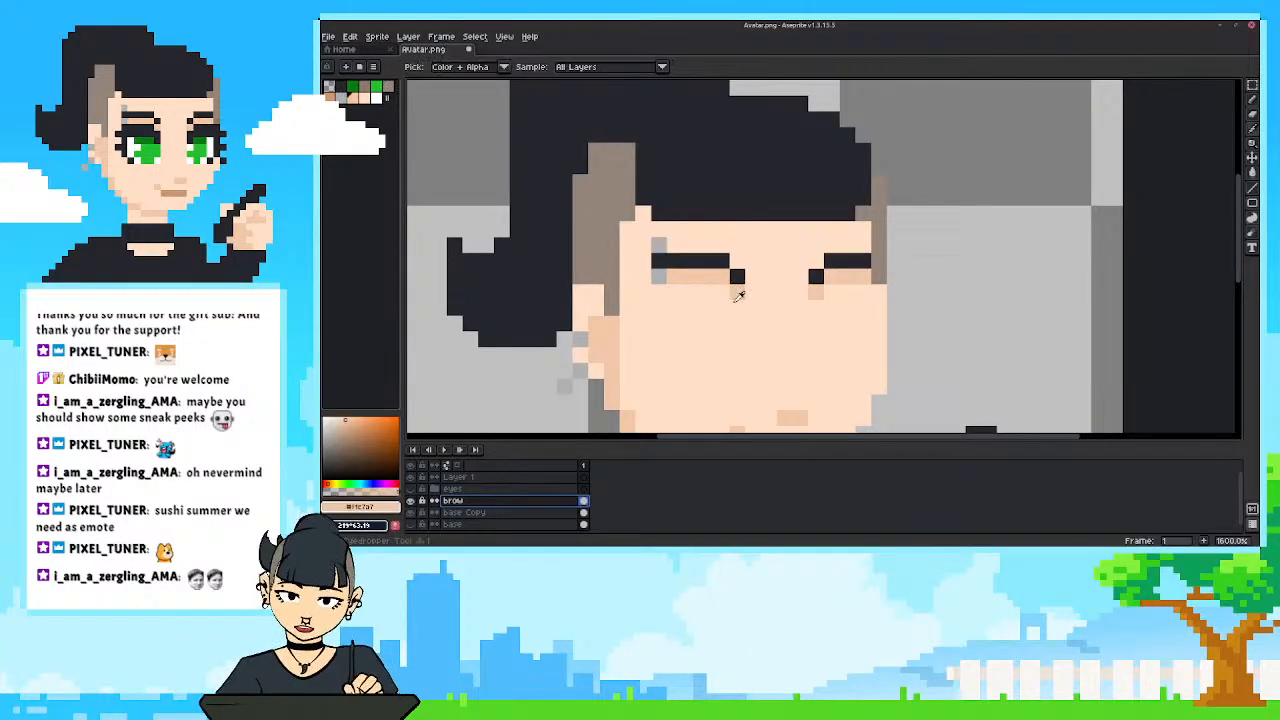
{"action": "left_click", "coordinate": [737, 288]}
{"action": "key", "text": "b"}
{"action": "left_click_drag", "start_coordinate": [733, 291], "coordinate": [660, 289]}
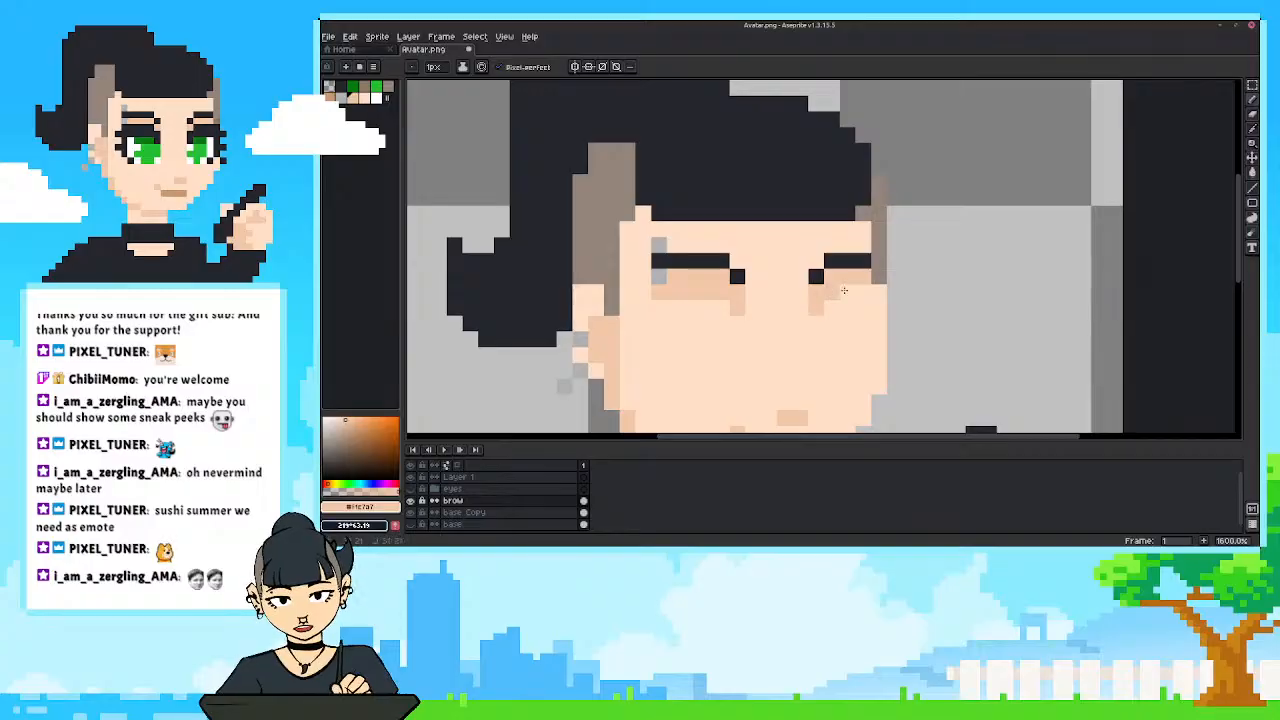
{"action": "left_click", "coordinate": [410, 488]}
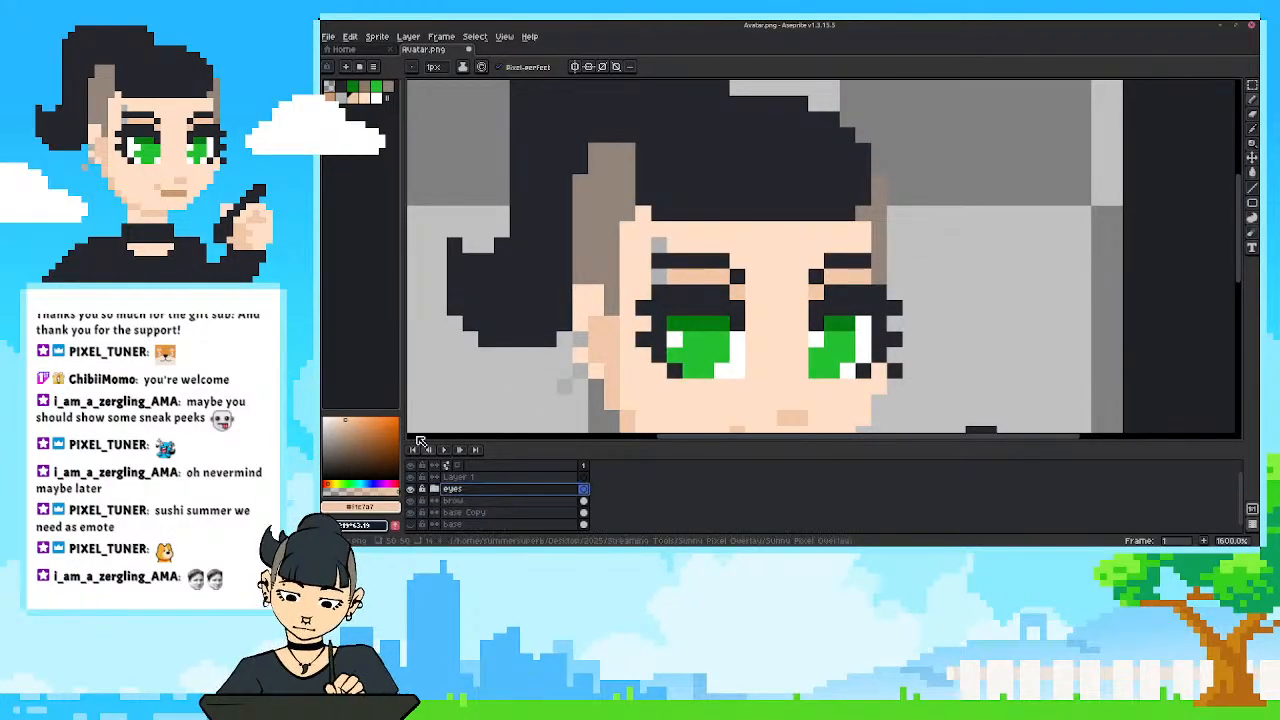
{"action": "scroll", "coordinate": [582, 388], "scroll_direction": "down", "scroll_amount": 2}
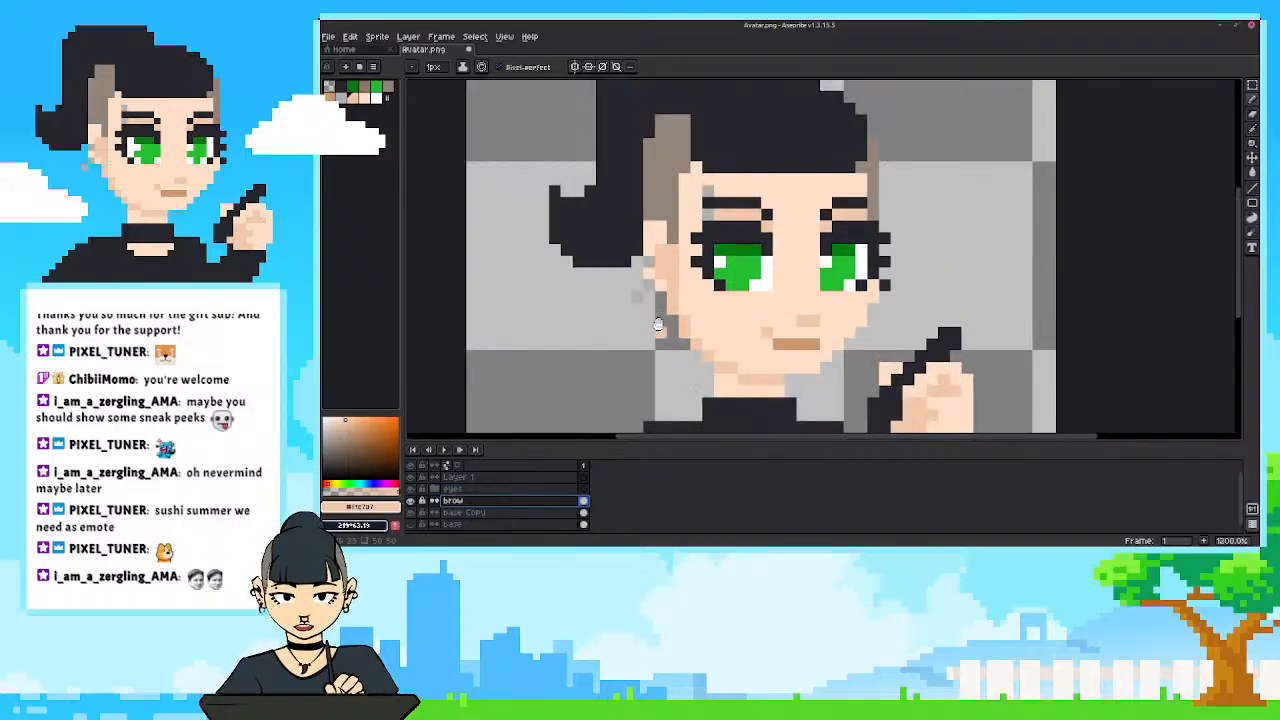
Try moving the eyebrows with their extended shading up one pixel, undo the move, and clear the selection.
{"action": "key", "text": "ctrl+t"}
{"action": "left_click_drag", "start_coordinate": [829, 206], "coordinate": [830, 194]}
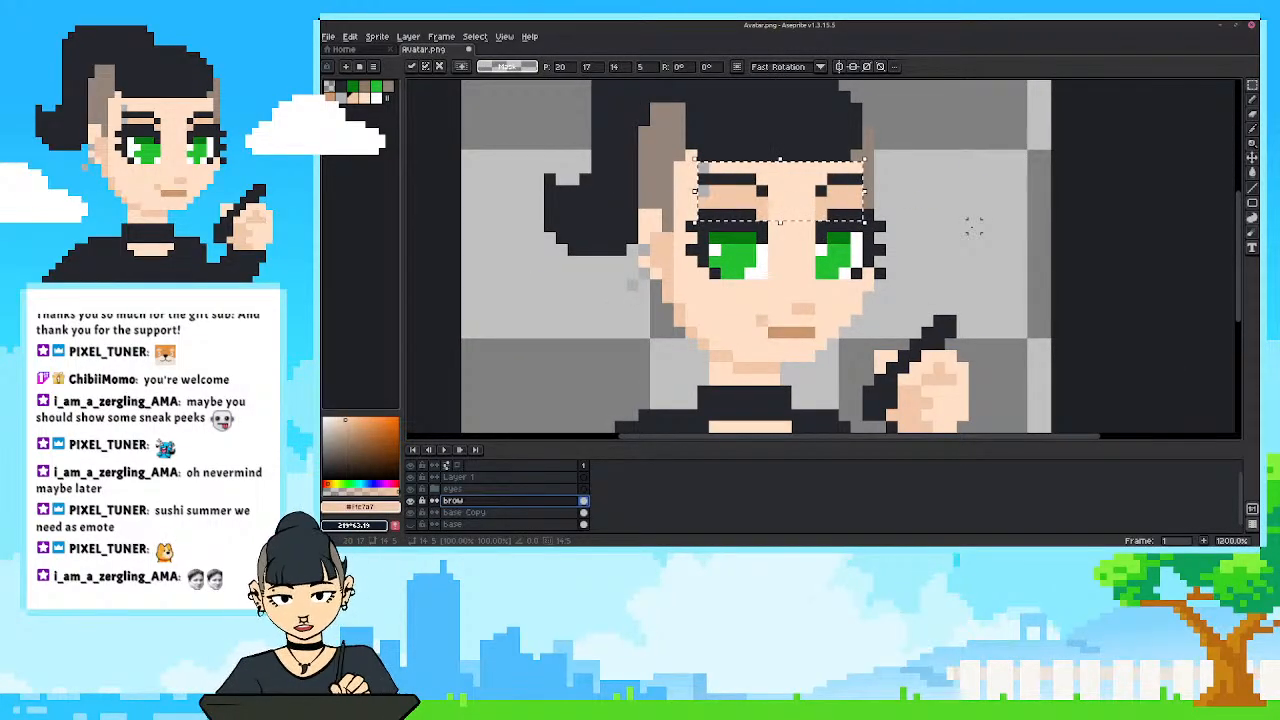
{"action": "key", "text": "ctrl+z"}
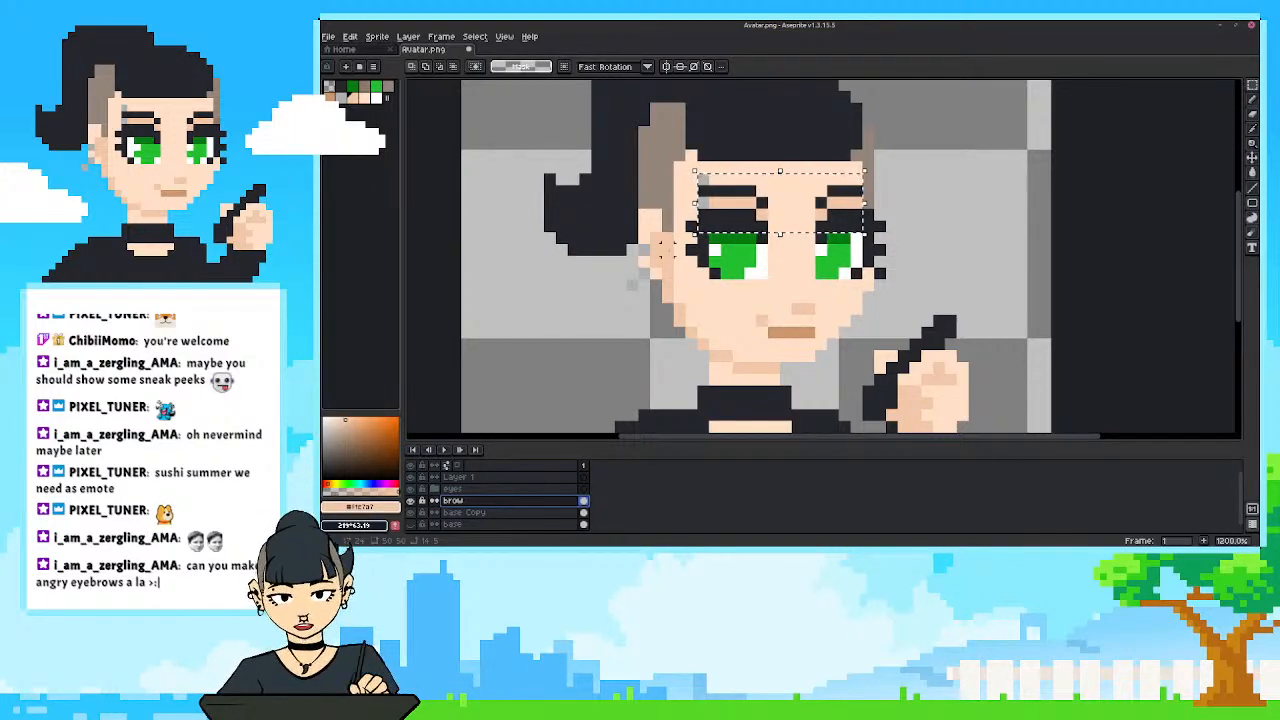
{"action": "left_click_drag", "start_coordinate": [663, 249], "coordinate": [697, 300]}
{"action": "left_click", "coordinate": [672, 280]}
Compare the whole avatar with the brow layer and the eyes group toggled off and on.
{"action": "scroll", "coordinate": [697, 300], "scroll_direction": "down", "scroll_amount": 3}
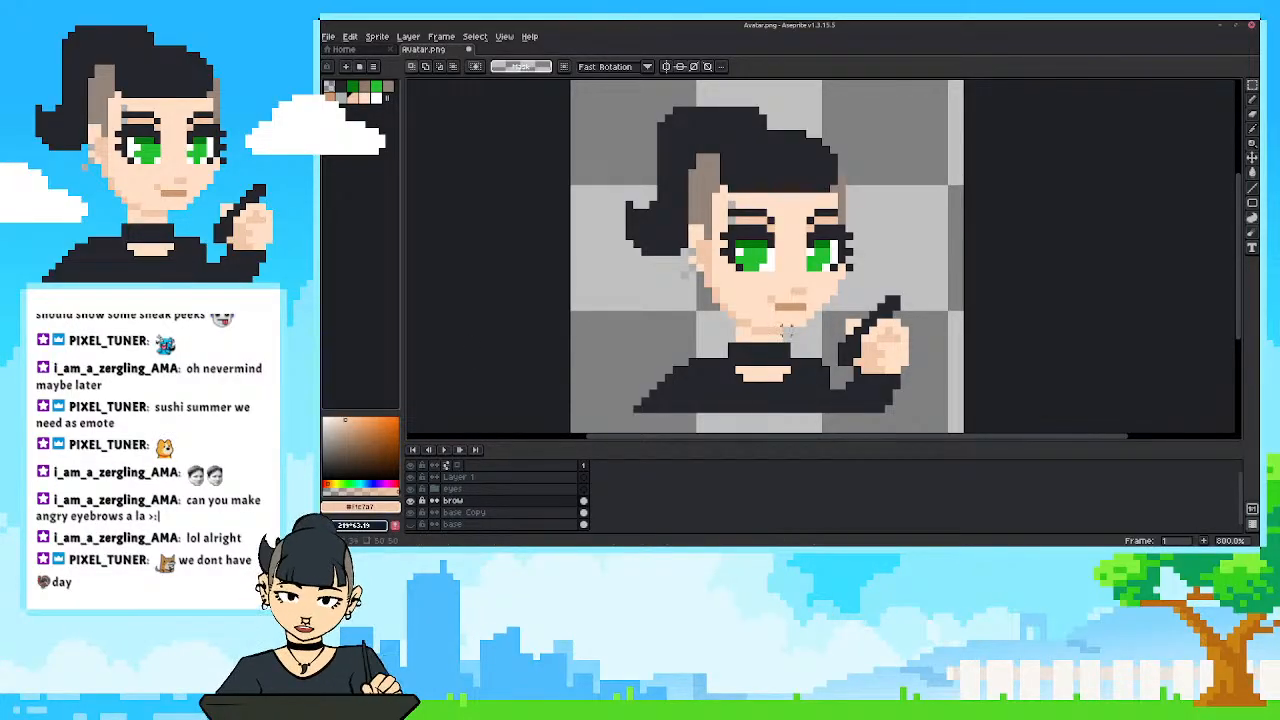
{"action": "scroll", "coordinate": [762, 313], "scroll_direction": "left", "scroll_amount": 1}
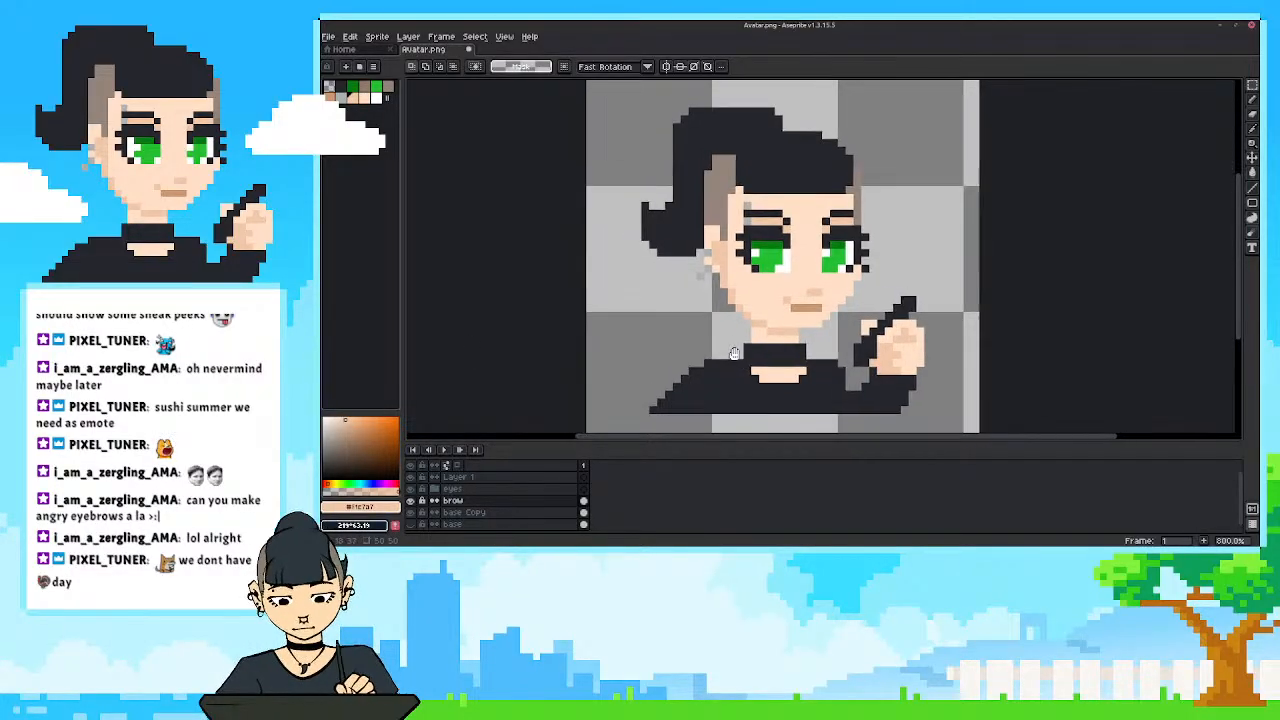
{"action": "left_click", "coordinate": [410, 501]}
{"action": "left_click", "coordinate": [410, 501]}
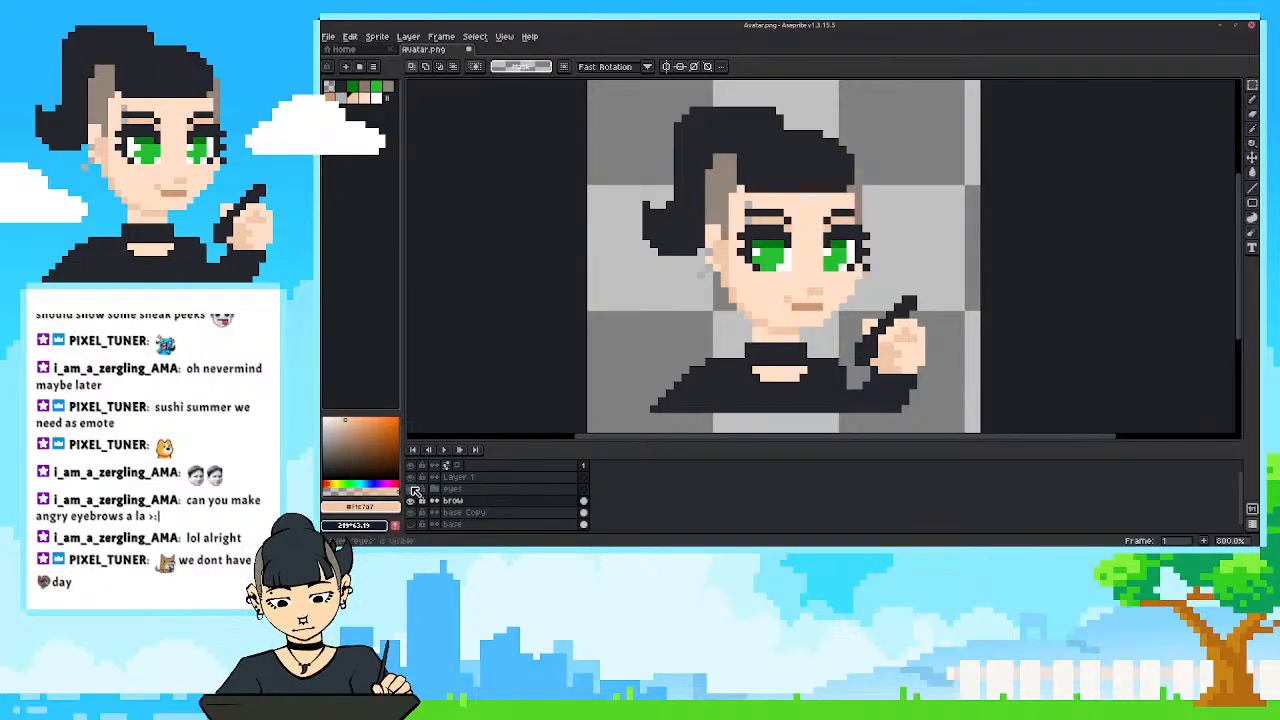
{"action": "left_click", "coordinate": [410, 489]}
{"action": "left_click", "coordinate": [410, 489]}
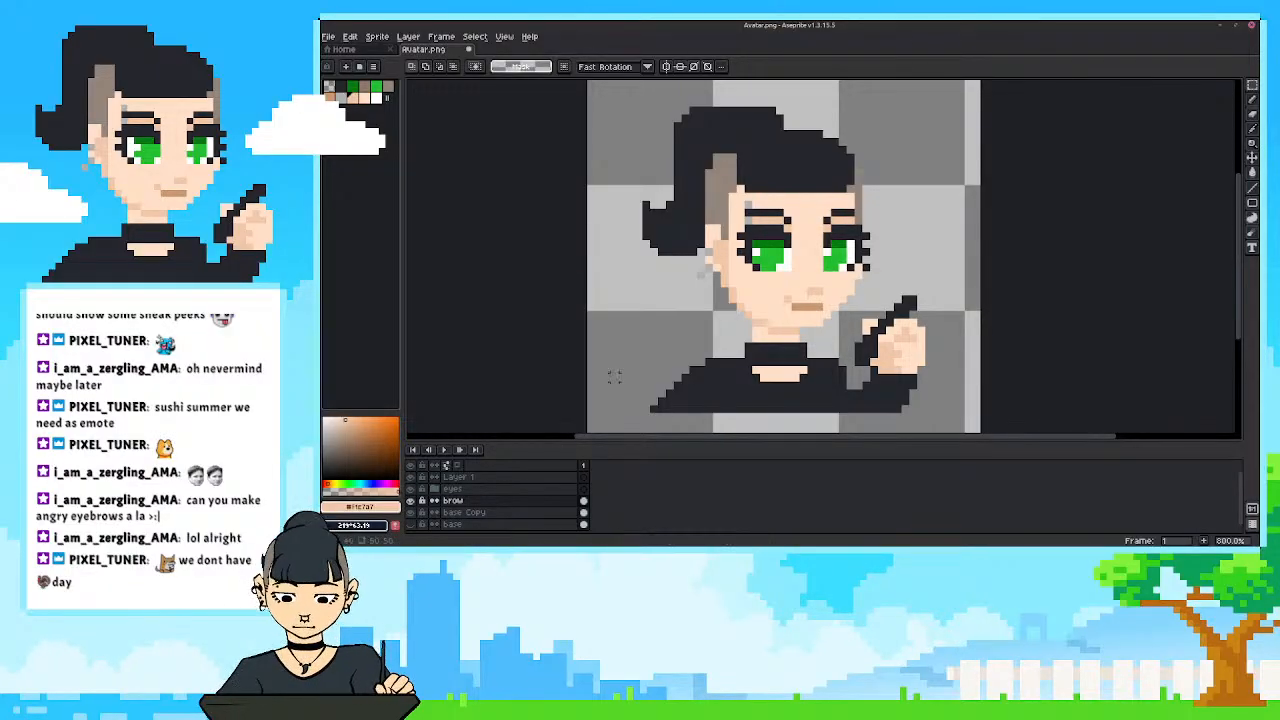
{"action": "mouse_move", "coordinate": [653, 329]}
{"action": "left_mouse_down"}
{"action": "mouse_move", "coordinate": [684, 348]}
{"action": "mouse_move", "coordinate": [654, 346]}
{"action": "left_mouse_up"}
{"action": "scroll", "coordinate": [659, 327], "scroll_direction": "down", "scroll_amount": 1}
{"action": "scroll", "coordinate": [669, 353], "scroll_direction": "up", "scroll_amount": 1}
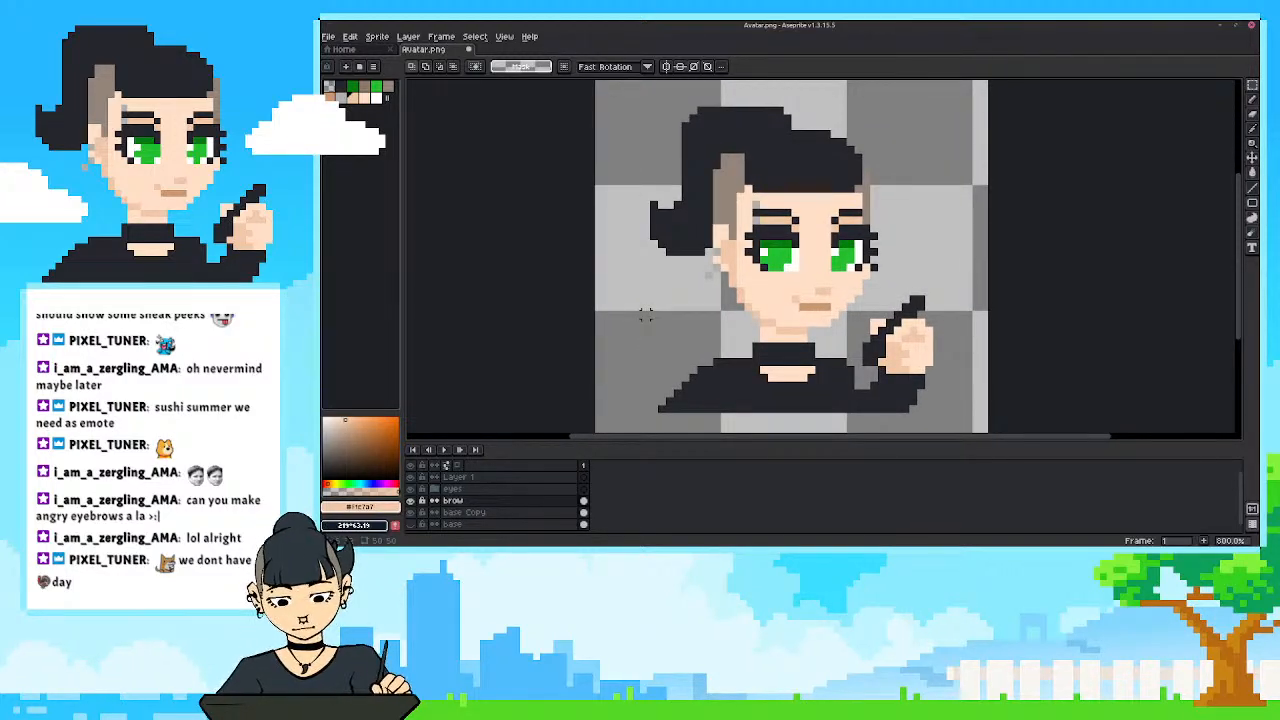
Rename the brow layer to "relaxed brow".
{"action": "double_click", "coordinate": [451, 501]}
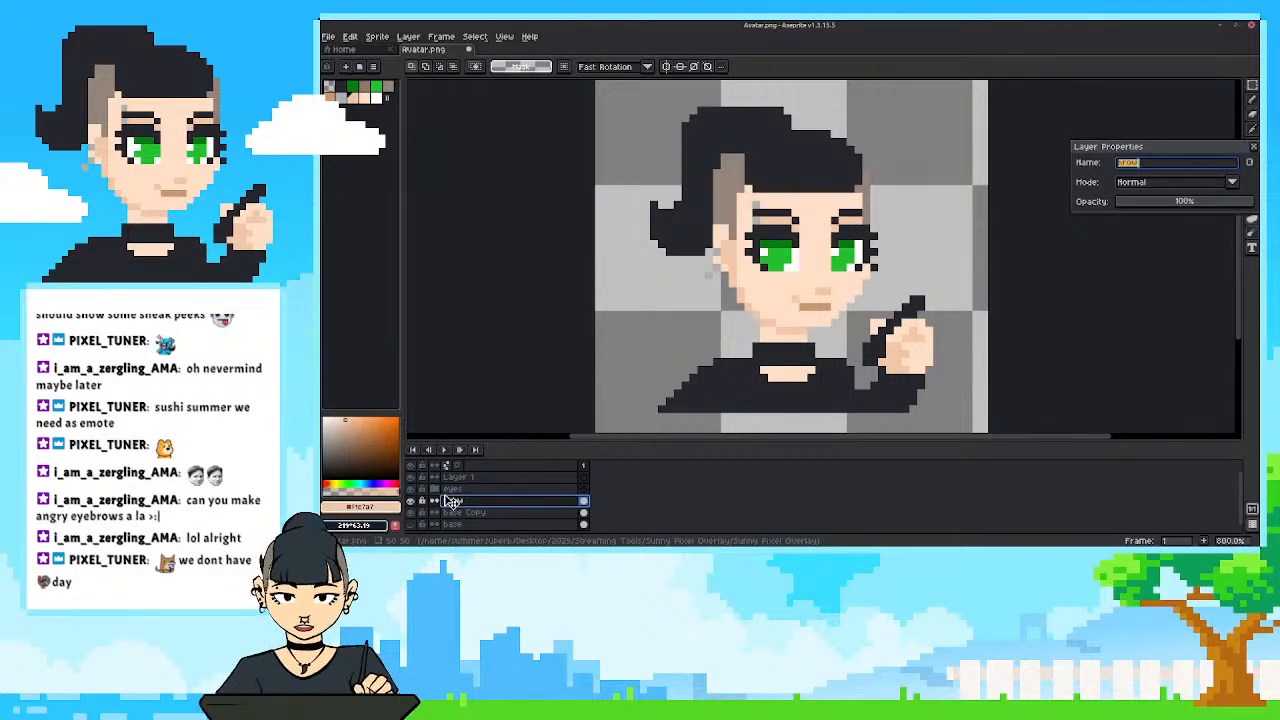
{"action": "type", "text": "relaxed brow"}
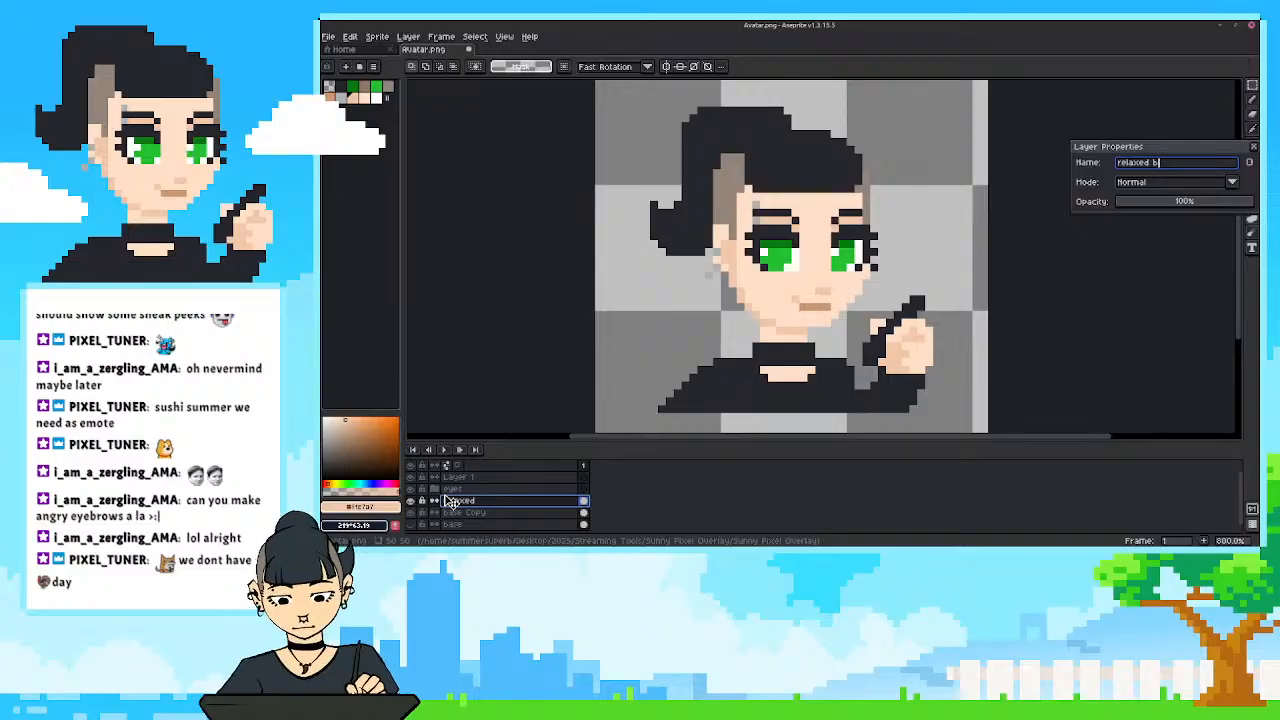
{"action": "key", "text": "Return"}
Add a new layer above relaxed brow and name it "angry".
{"action": "key", "text": "shift+n"}
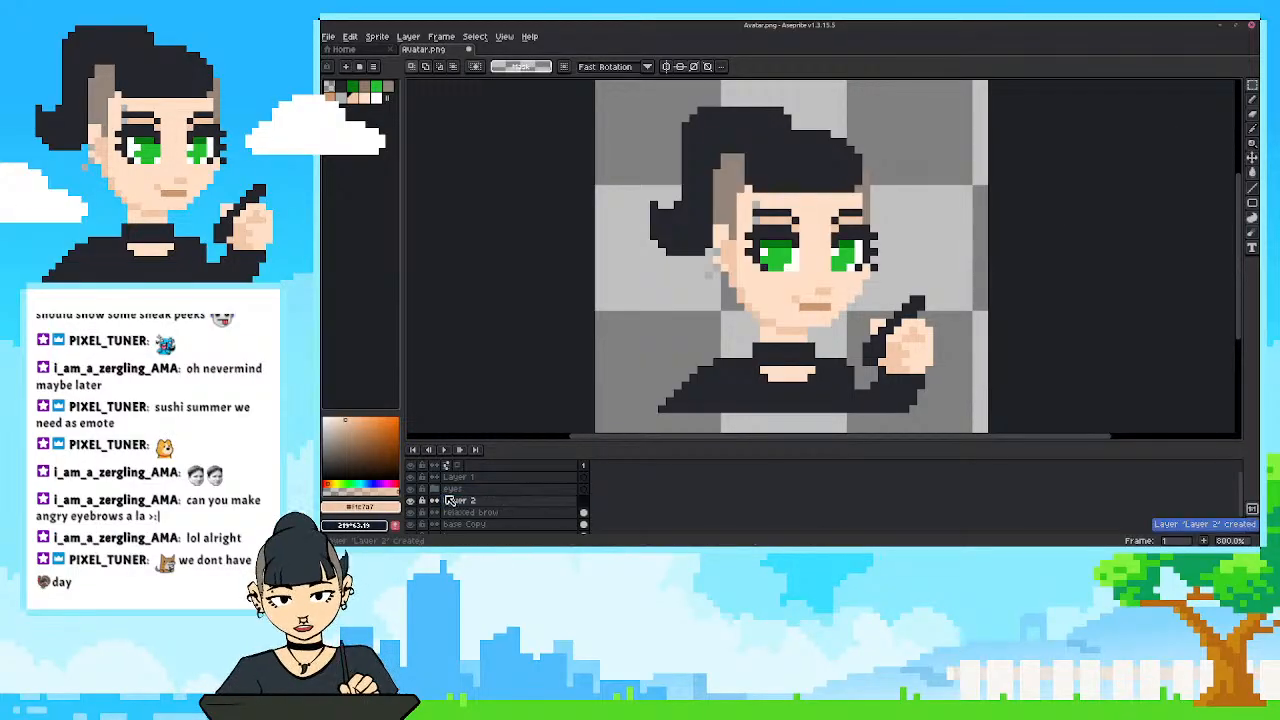
{"action": "double_click", "coordinate": [462, 501]}
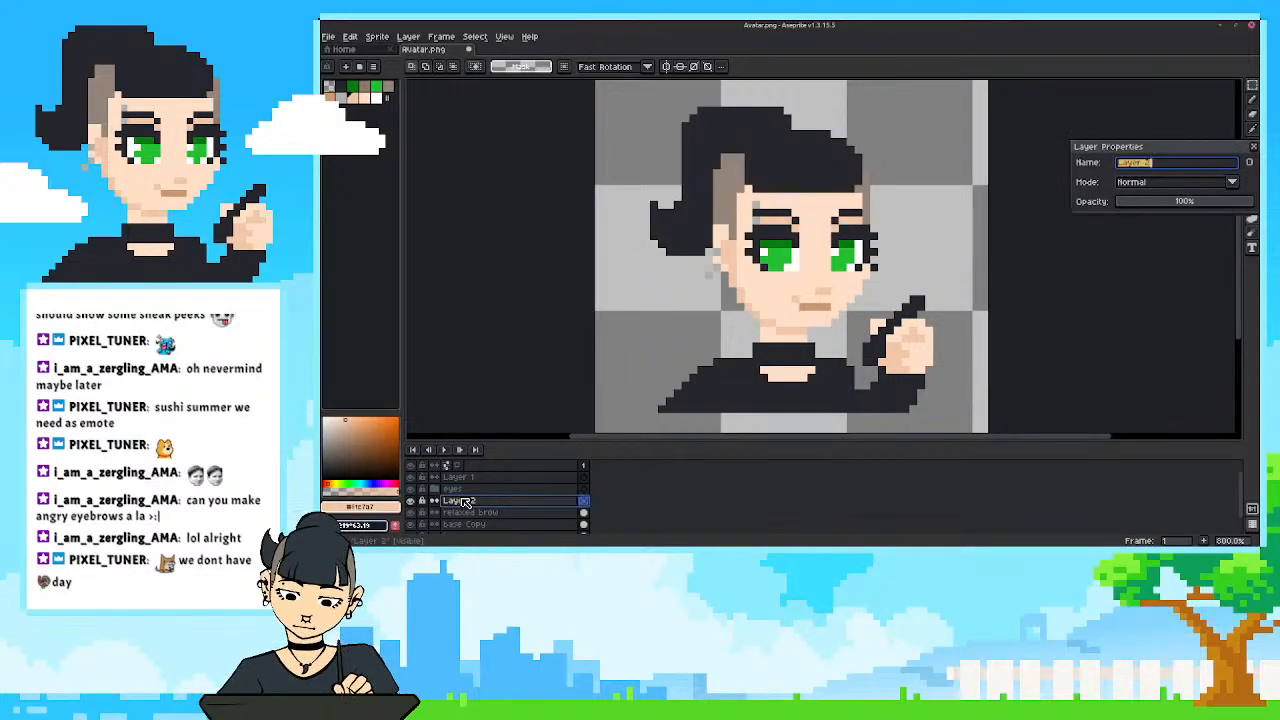
{"action": "type", "text": "angry"}
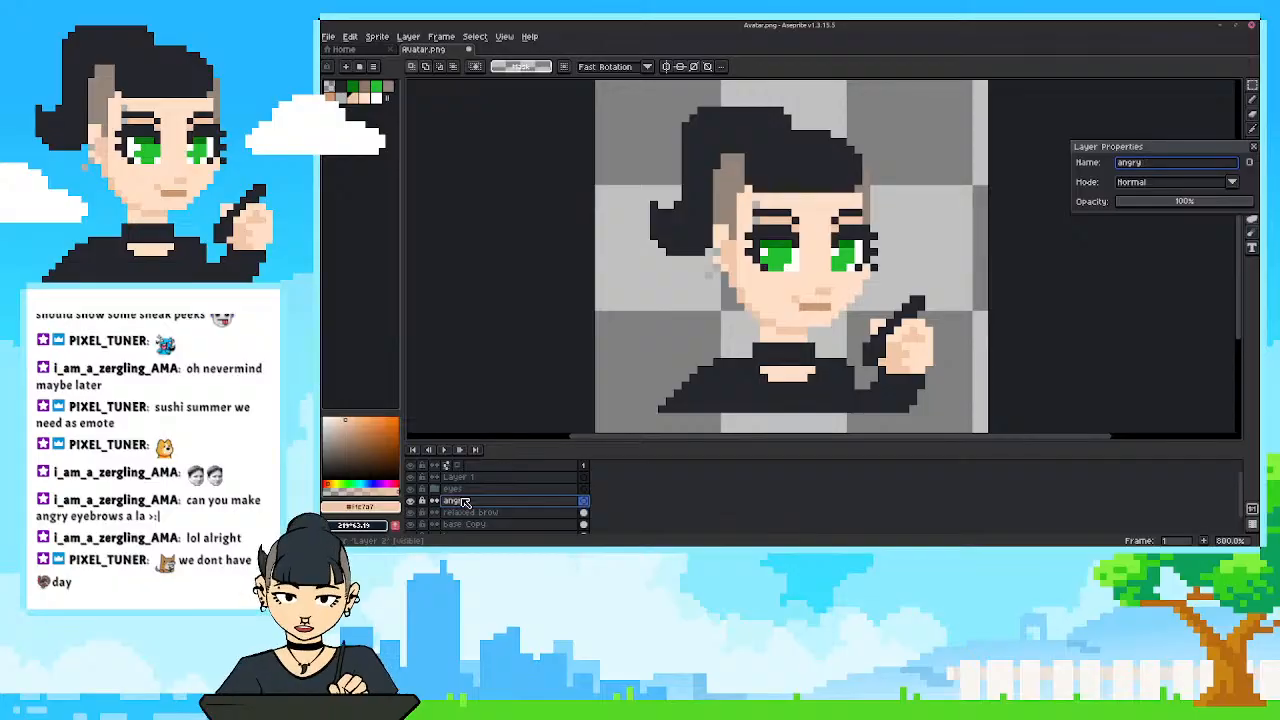
{"action": "key", "text": "Return"}
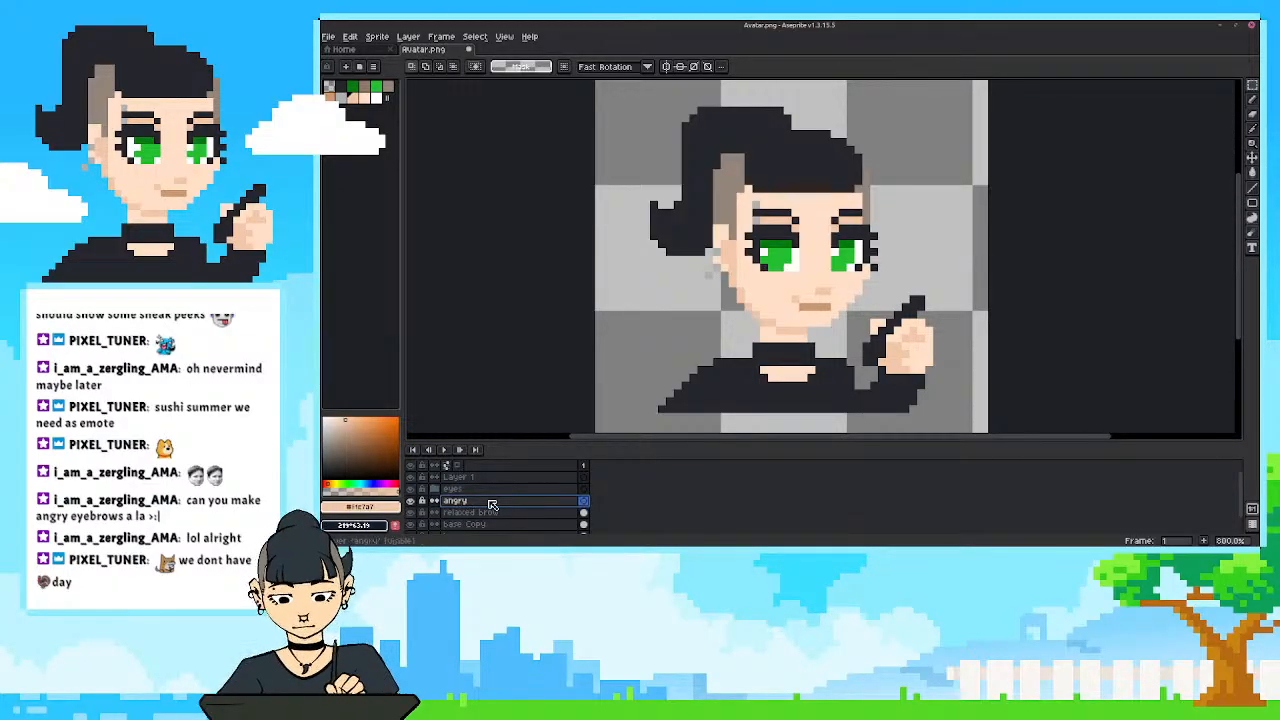
Rename the angry layer to "angry brow".
{"action": "double_click", "coordinate": [491, 503]}
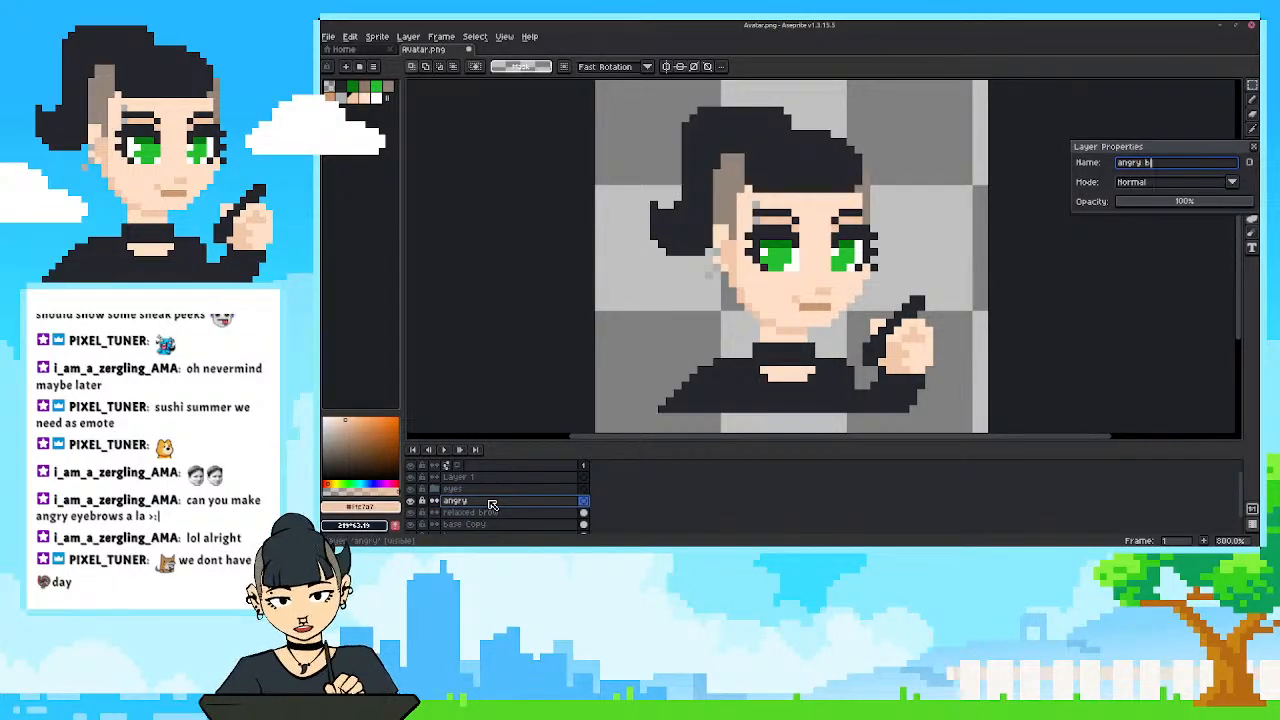
{"action": "type", "text": "rows"}
{"action": "key", "text": "Return"}
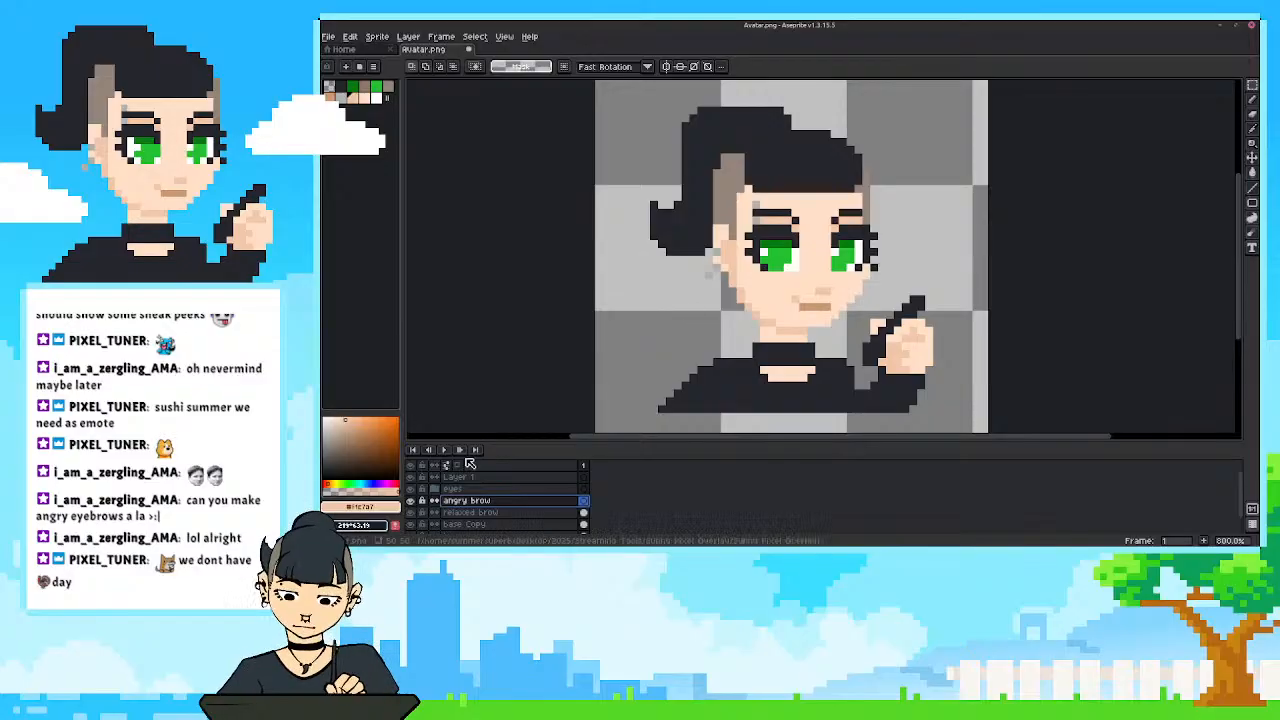
Lower the relaxed brow layer's opacity to about 15% as a drawing guide and make angry brow the active layer.
{"action": "double_click", "coordinate": [460, 512]}
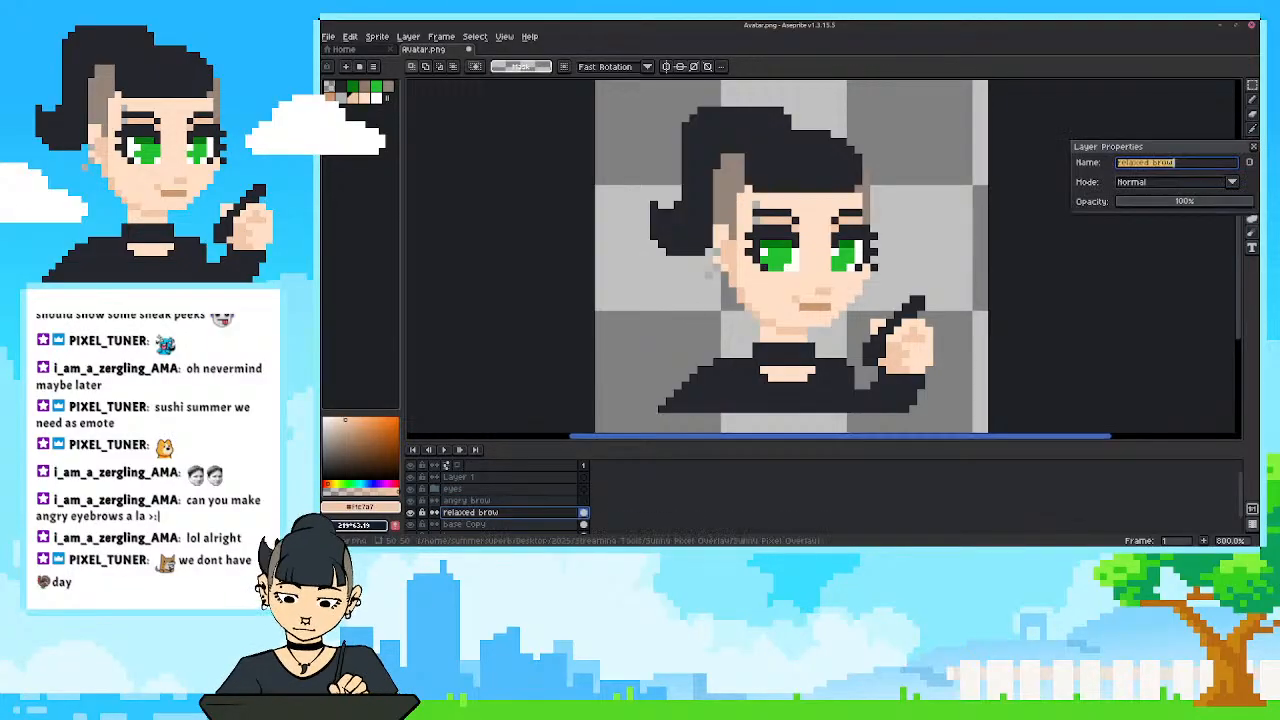
{"action": "left_click", "coordinate": [1150, 204]}
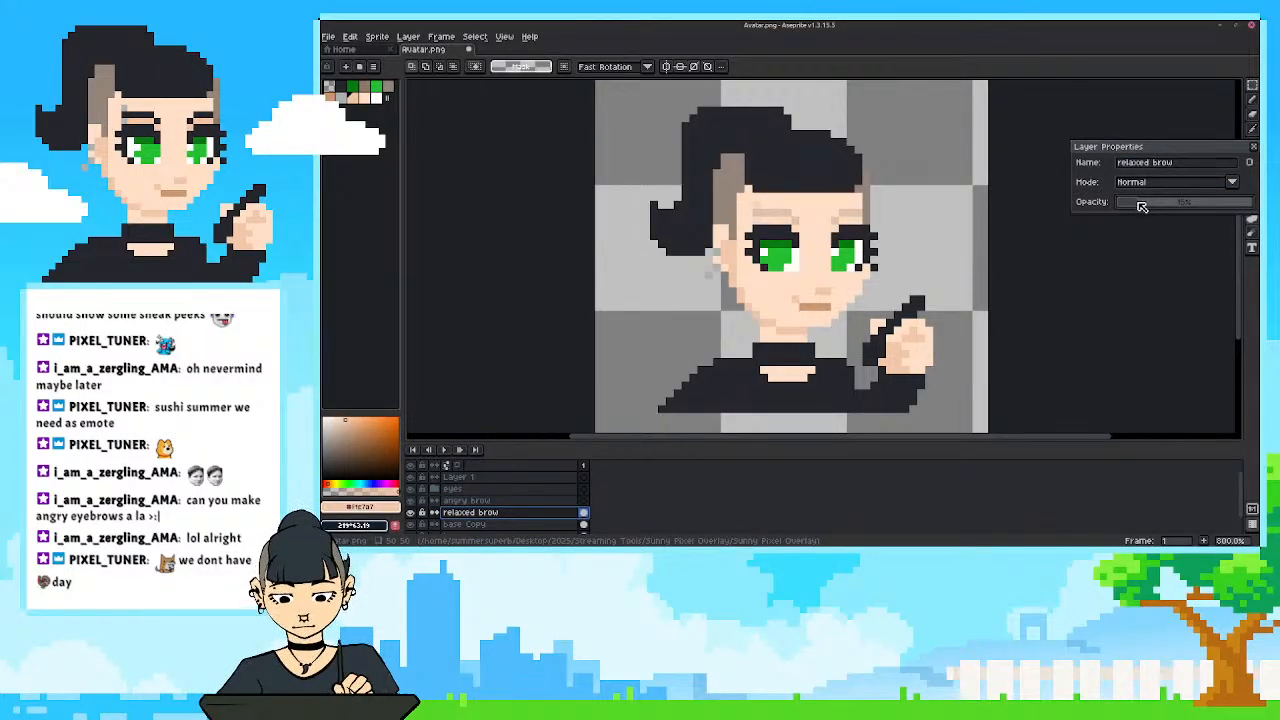
{"action": "scroll", "coordinate": [820, 198], "scroll_direction": "up", "scroll_amount": 3}
{"action": "left_click", "coordinate": [460, 501]}
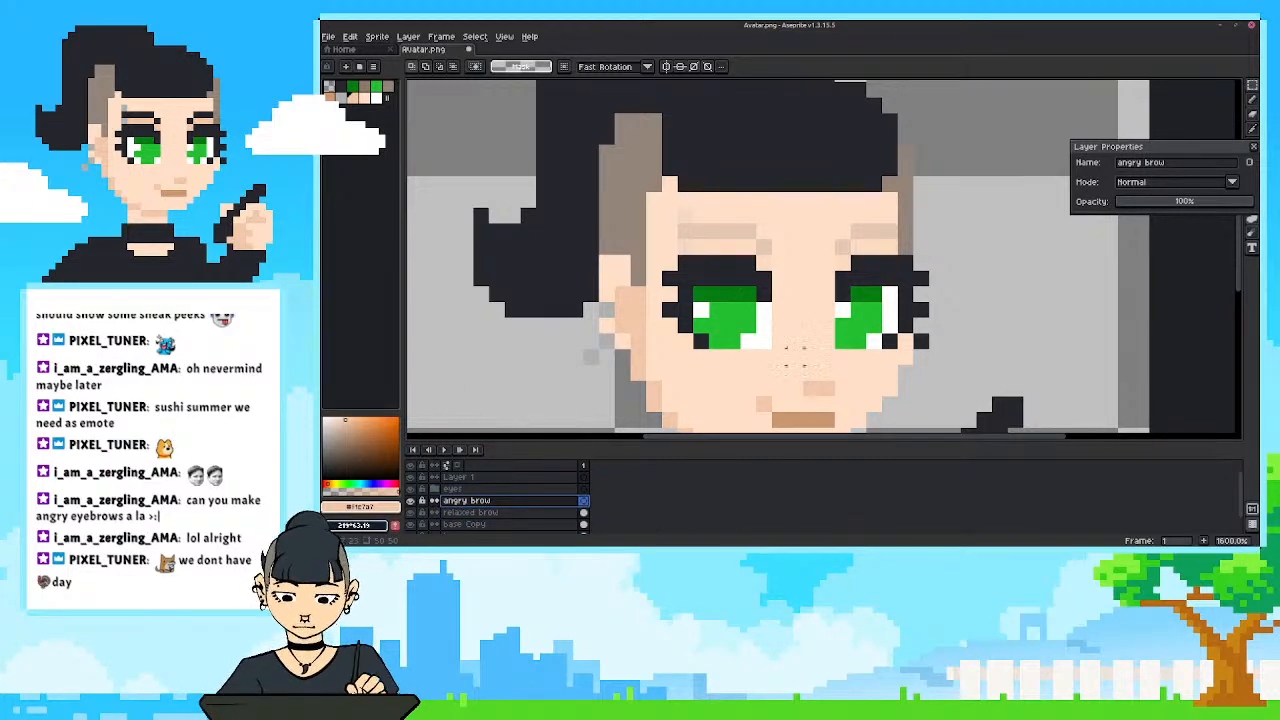
{"action": "left_click", "coordinate": [1253, 147]}
Sample the dark hair colour and pencil two one-pixel-thick angry brows slanting down towards the nose, each with a short flat outer end.
{"action": "key", "text": "i"}
{"action": "left_click", "coordinate": [752, 172]}
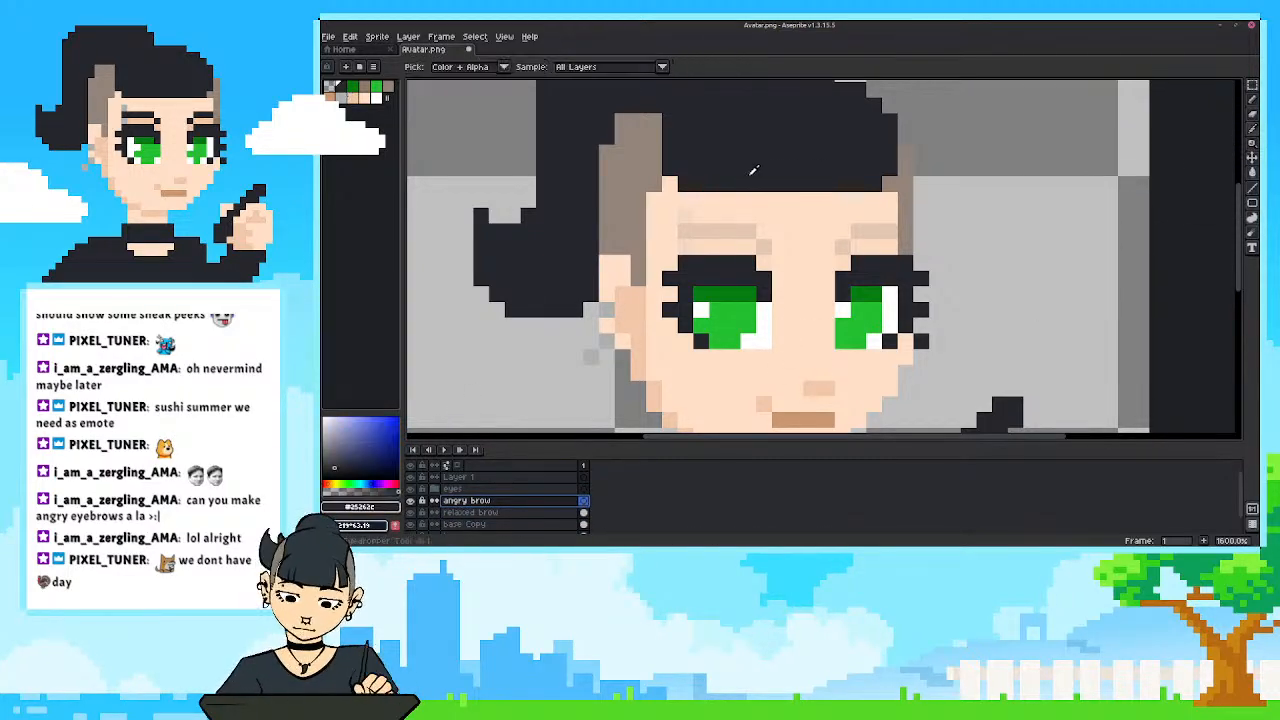
{"action": "key", "text": "b"}
{"action": "left_click", "coordinate": [827, 262]}
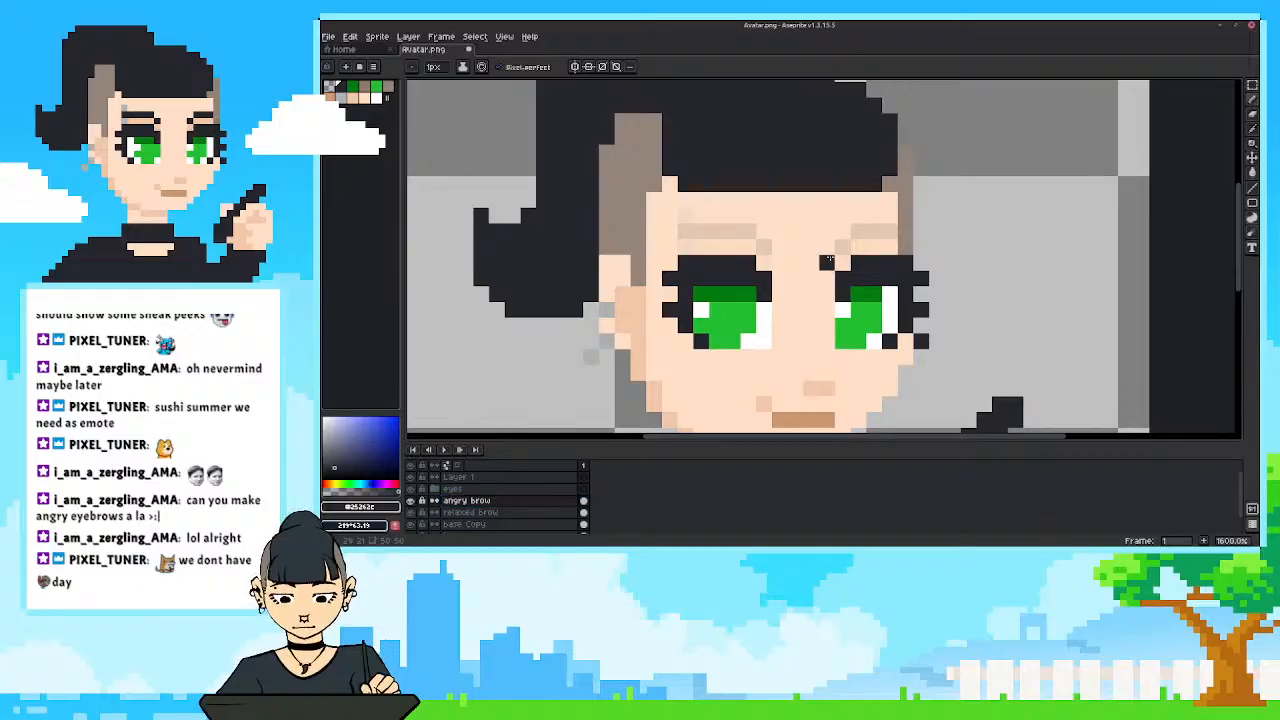
{"action": "left_click", "coordinate": [843, 246]}
{"action": "left_click", "coordinate": [857, 232]}
{"action": "left_click", "coordinate": [779, 262]}
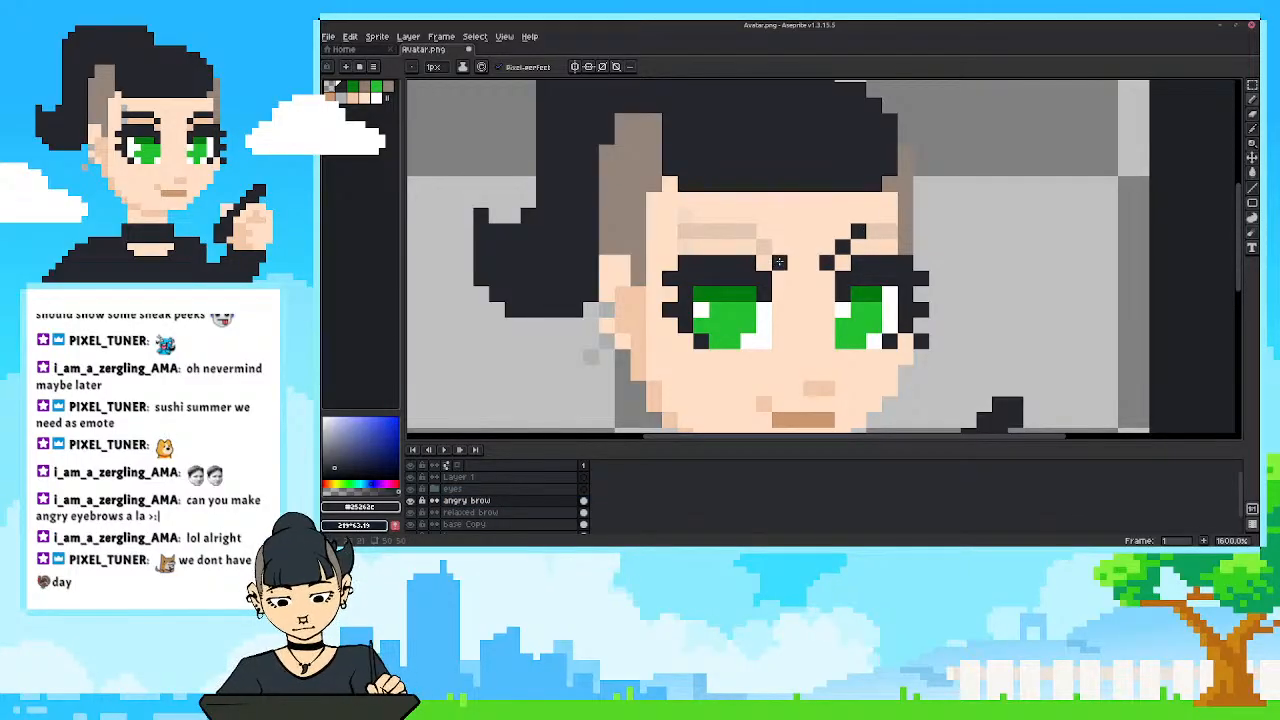
{"action": "left_click", "coordinate": [764, 246]}
{"action": "left_click", "coordinate": [748, 230]}
{"action": "left_click", "coordinate": [873, 216]}
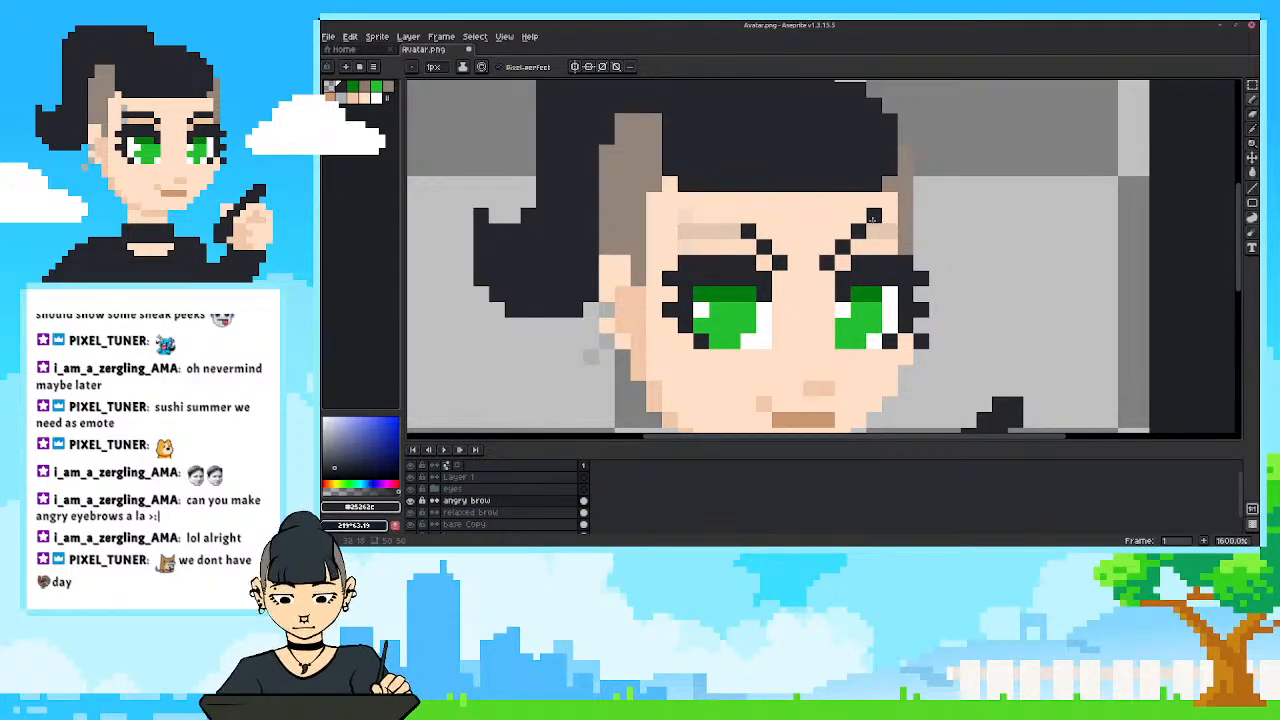
{"action": "left_click", "coordinate": [889, 216]}
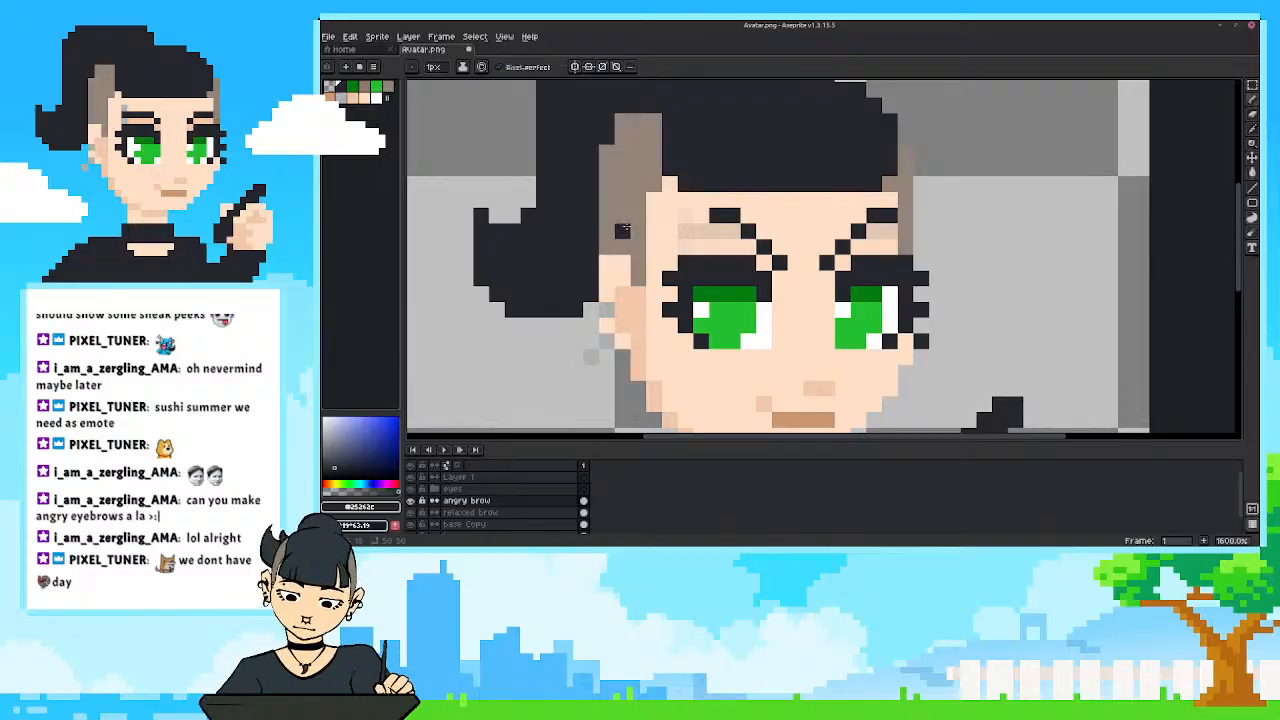
Try extending the outer tail of the left angry brow towards the shaved side of the hair.
{"action": "scroll", "coordinate": [630, 220], "scroll_direction": "down", "scroll_amount": 7}
{"action": "scroll", "coordinate": [644, 200], "scroll_direction": "up", "scroll_amount": 4}
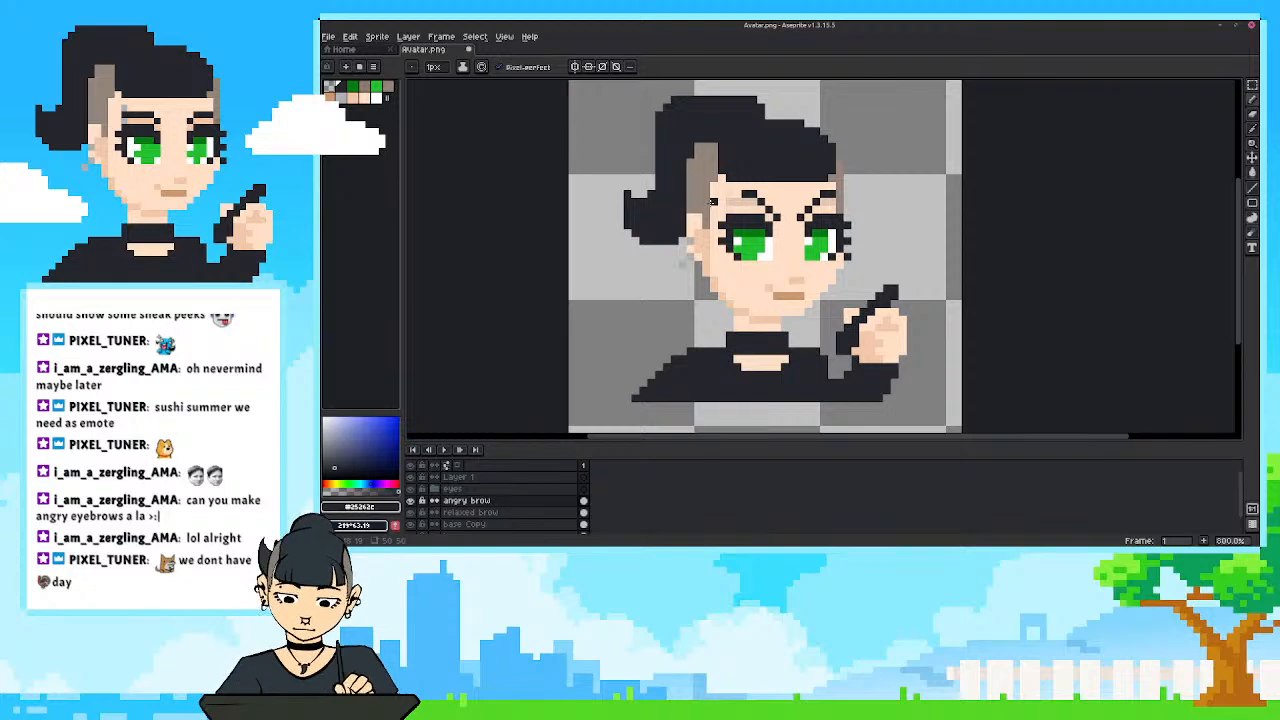
{"action": "left_click_drag", "start_coordinate": [752, 196], "coordinate": [718, 193]}
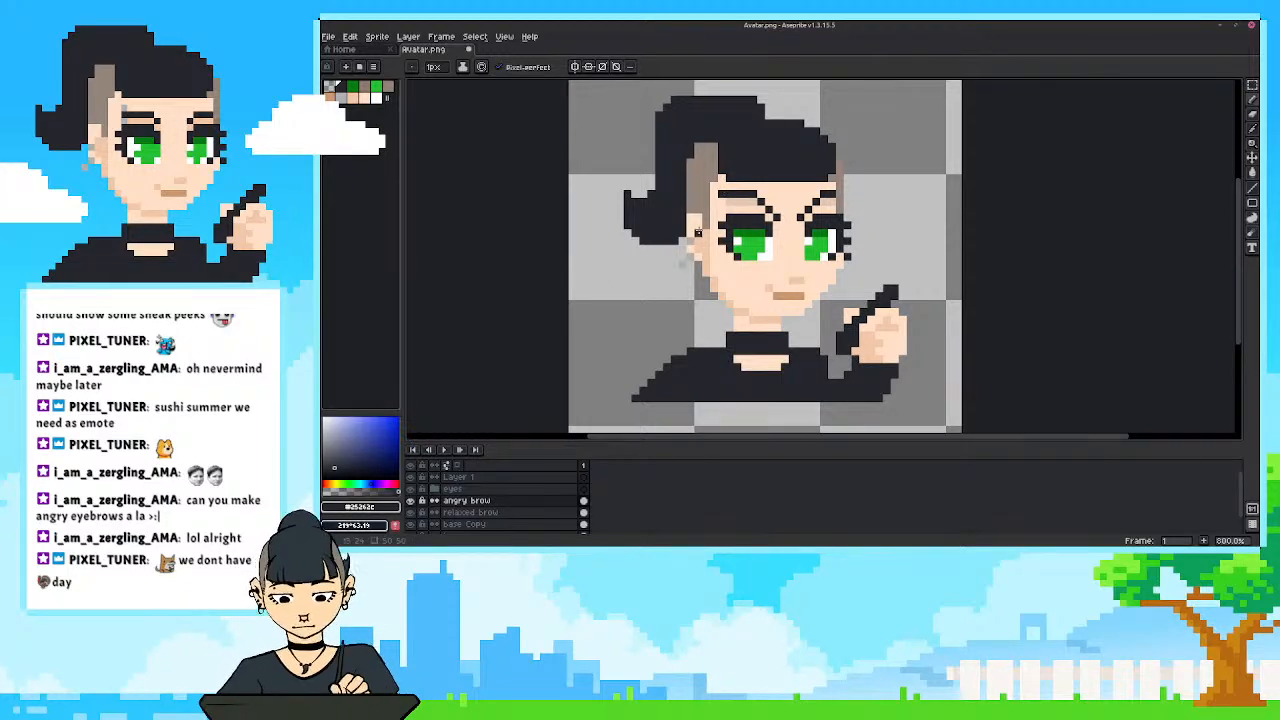
{"action": "scroll", "coordinate": [697, 233], "scroll_direction": "down", "scroll_amount": 2}
{"action": "scroll", "coordinate": [784, 206], "scroll_direction": "up", "scroll_amount": 2}
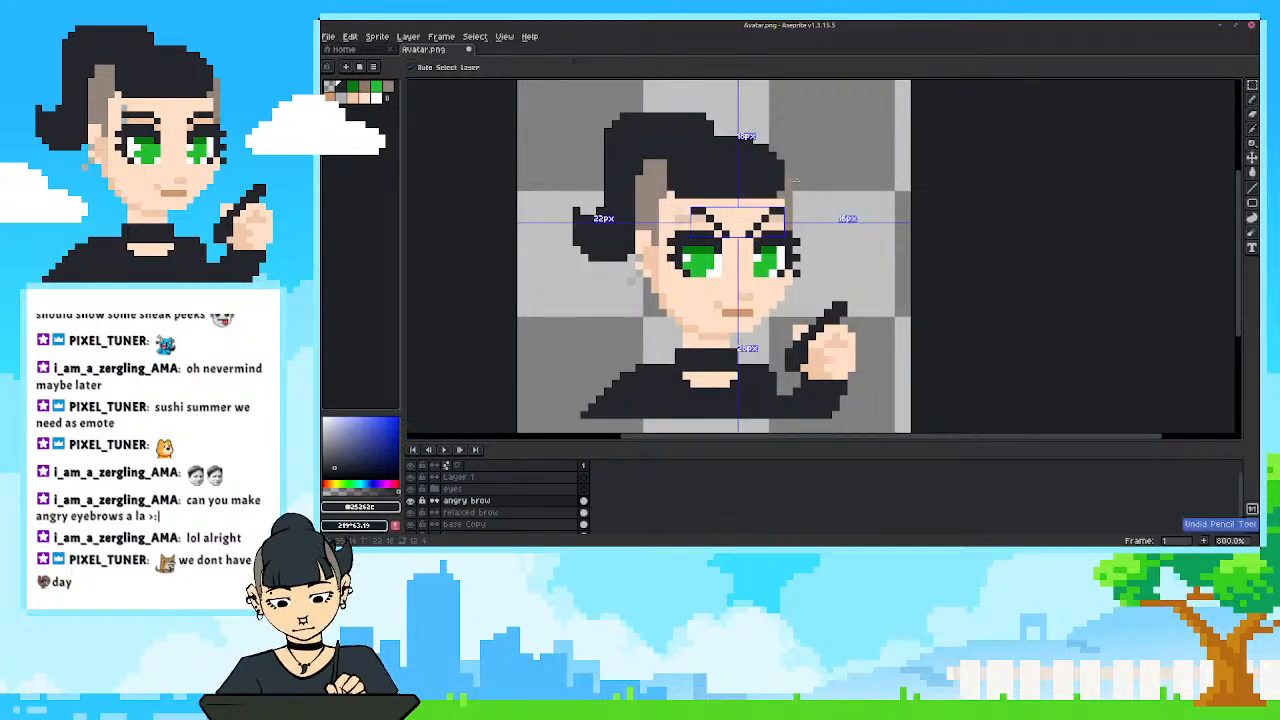
Move both angry brows down one pixel so they sit closer to the eyes.
{"action": "left_click_drag", "start_coordinate": [766, 177], "coordinate": [791, 235]}
{"action": "key", "text": "ctrl+t"}
{"action": "left_click", "coordinate": [716, 368]}
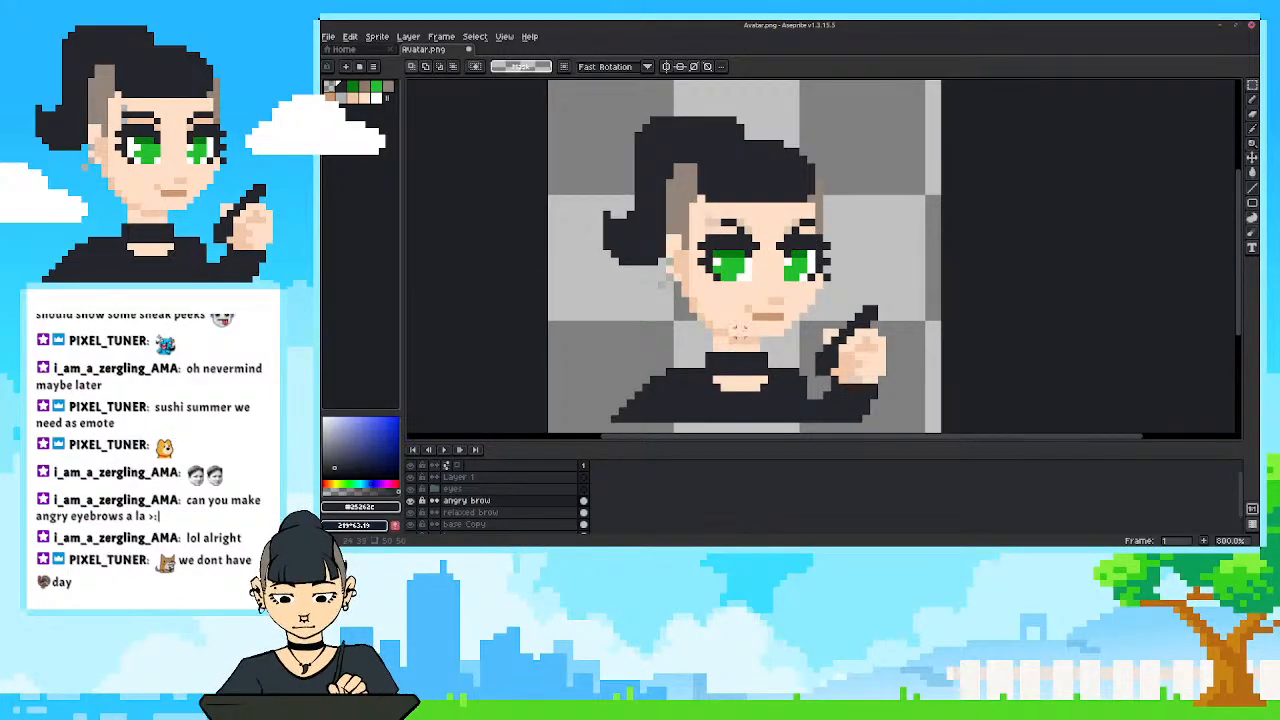
Examine the whole avatar with the lowered angry brows at several magnifications.
{"action": "scroll", "coordinate": [738, 329], "scroll_direction": "down", "scroll_amount": 4}
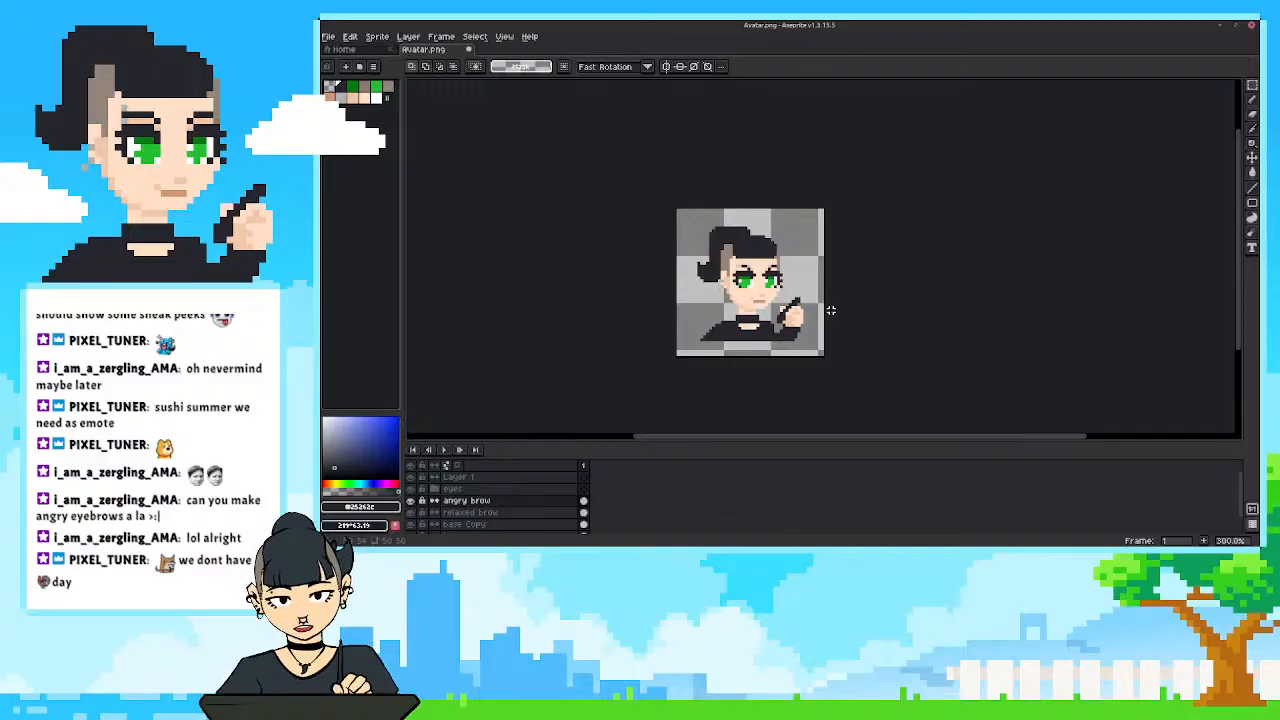
{"action": "scroll", "coordinate": [765, 274], "scroll_direction": "up", "scroll_amount": 2}
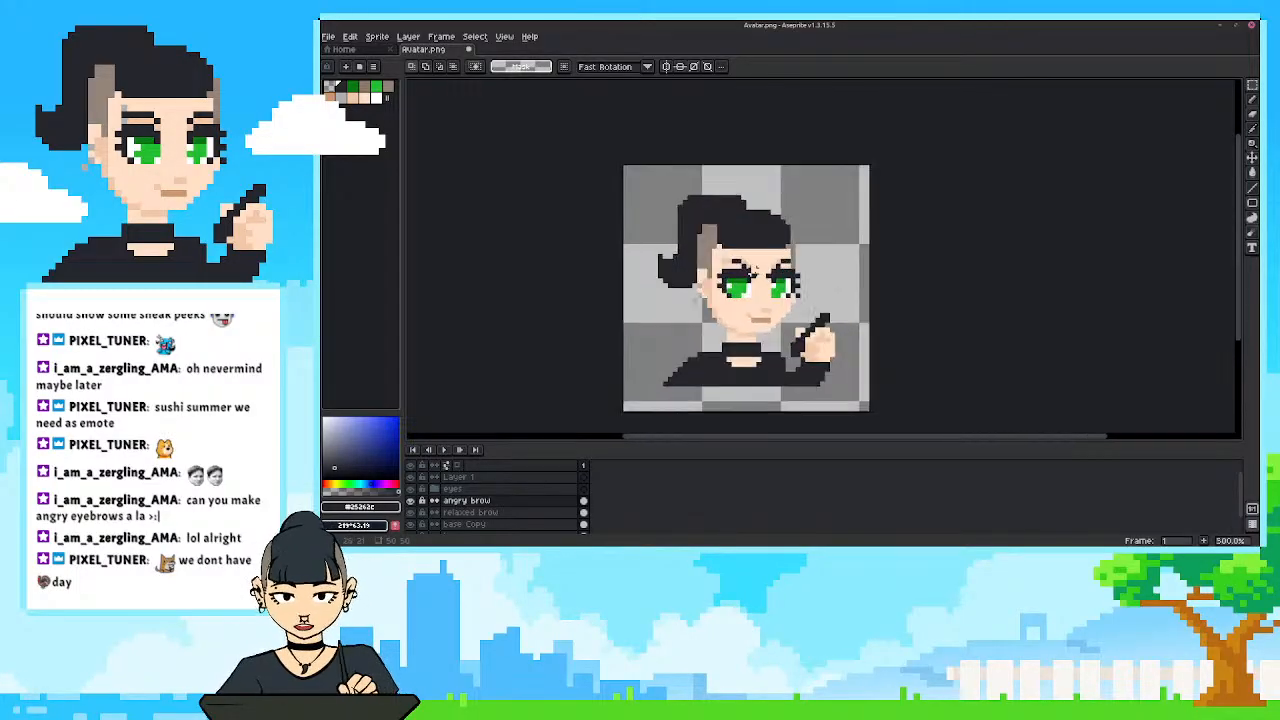
{"action": "scroll", "coordinate": [749, 272], "scroll_direction": "up", "scroll_amount": 2}
{"action": "left_click_drag", "start_coordinate": [650, 232], "coordinate": [690, 225]}
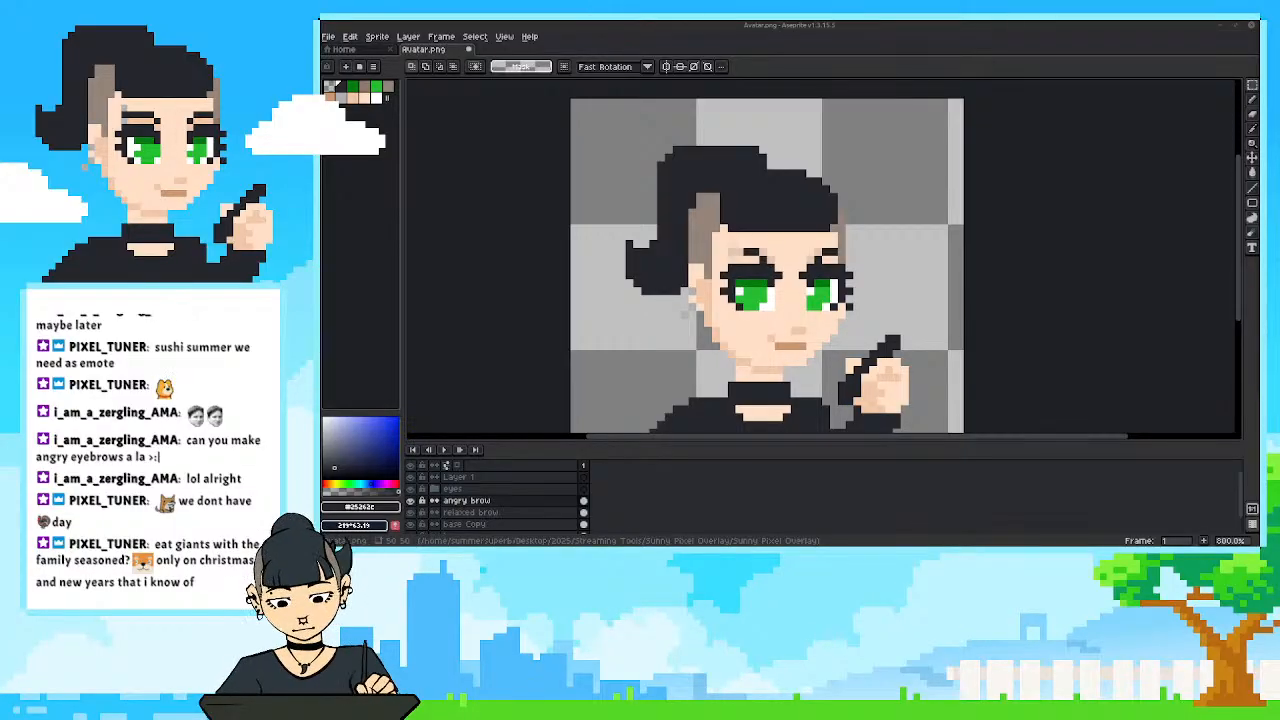
{"action": "left_click_drag", "start_coordinate": [692, 320], "coordinate": [714, 297]}
{"action": "scroll", "coordinate": [739, 283], "scroll_direction": "down", "scroll_amount": 1}
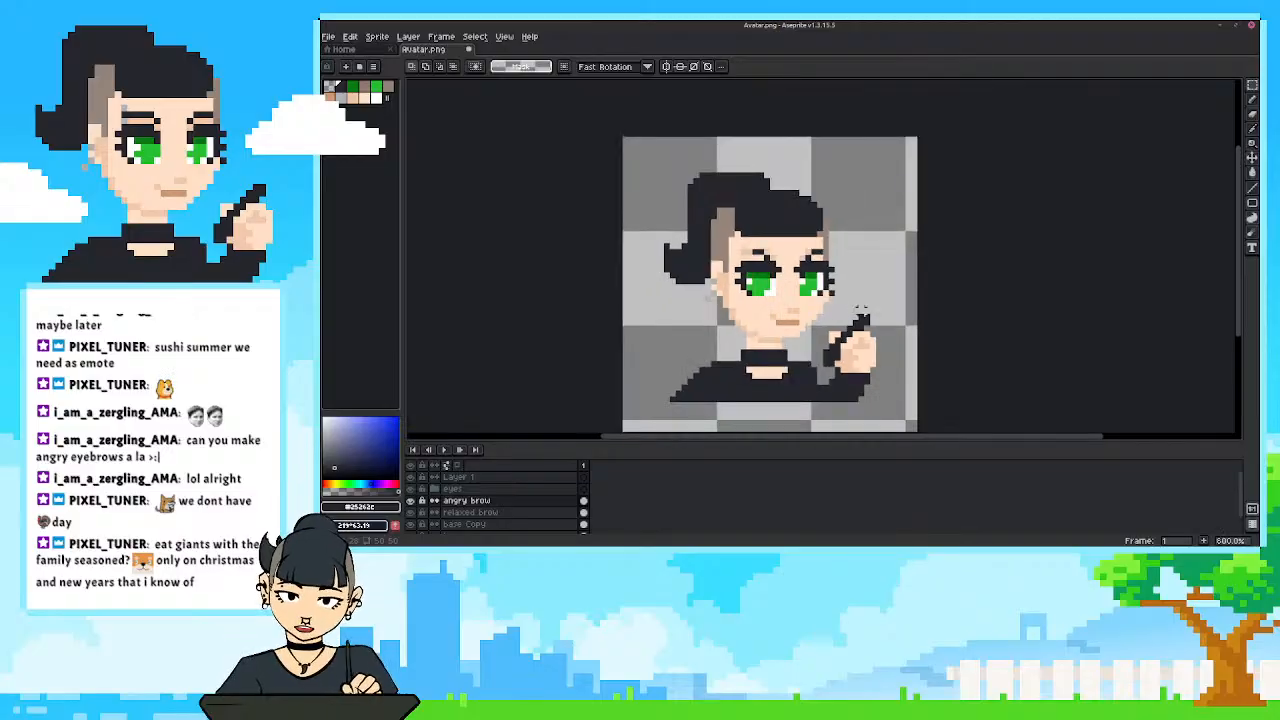
{"action": "left_click_drag", "start_coordinate": [754, 299], "coordinate": [764, 288]}
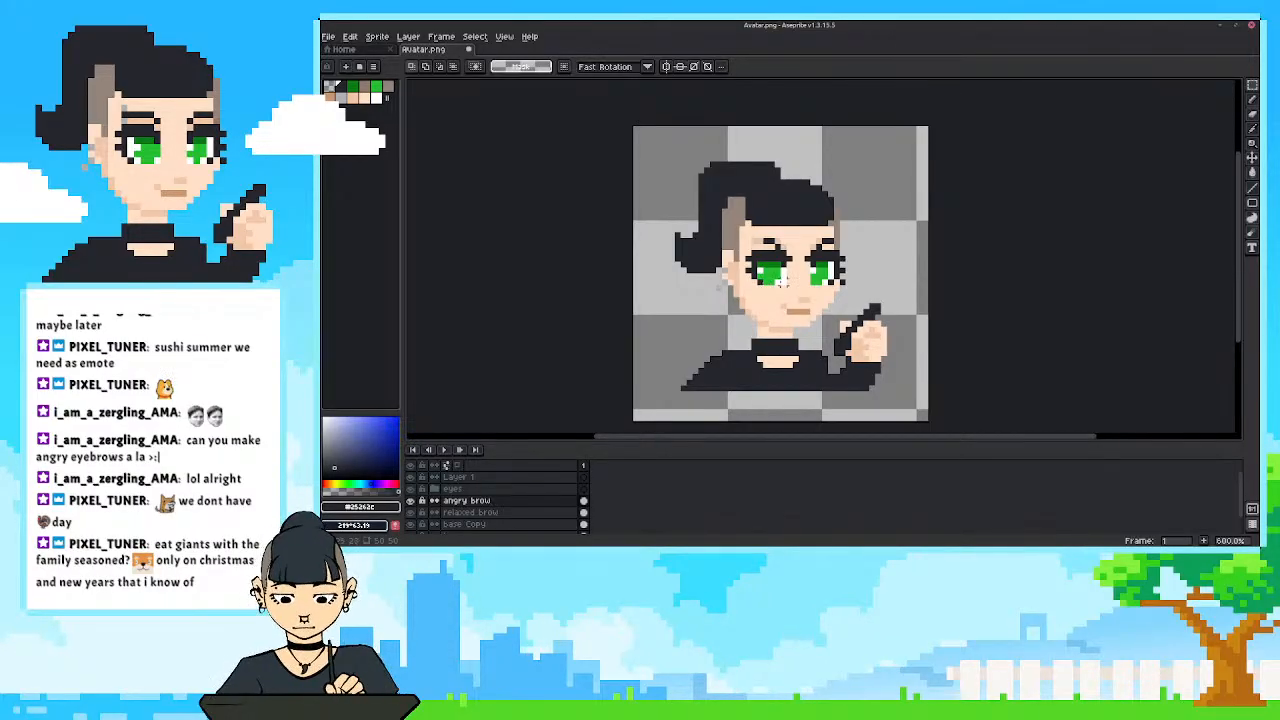
{"action": "scroll", "coordinate": [783, 282], "scroll_direction": "up", "scroll_amount": 1}
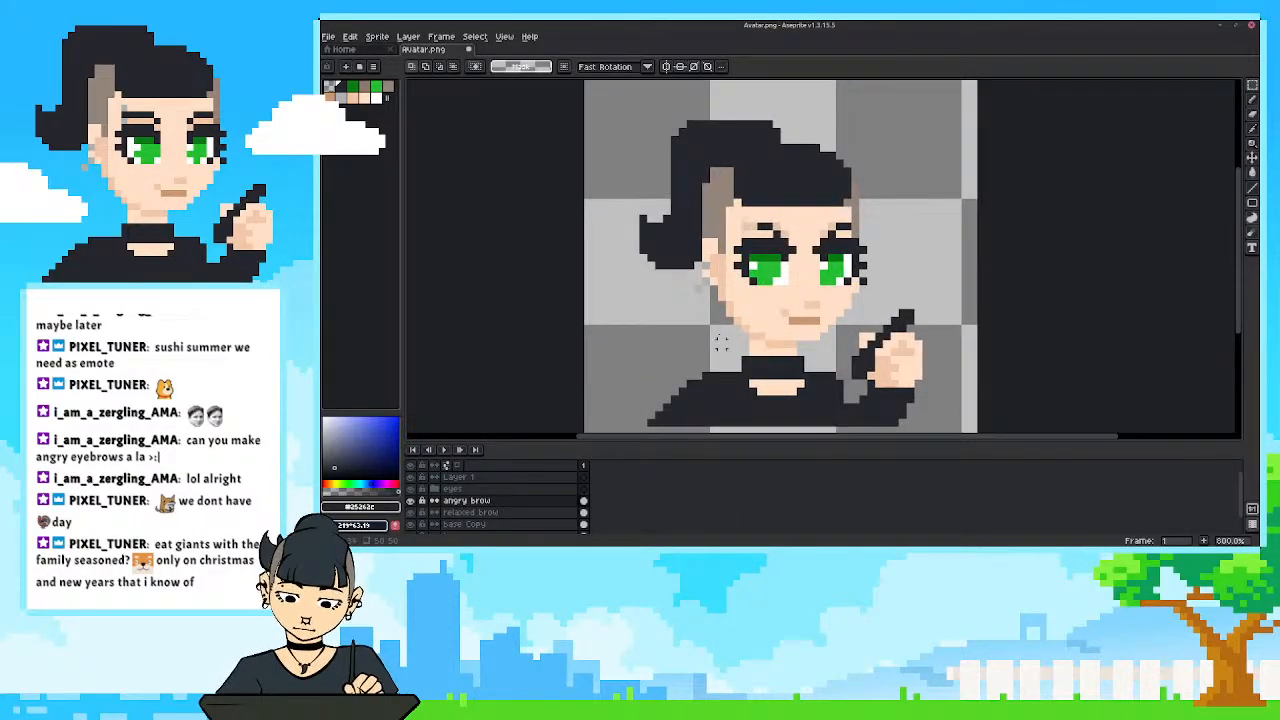
Restore the relaxed brow layer's opacity to 100%.
{"action": "left_click", "coordinate": [411, 512]}
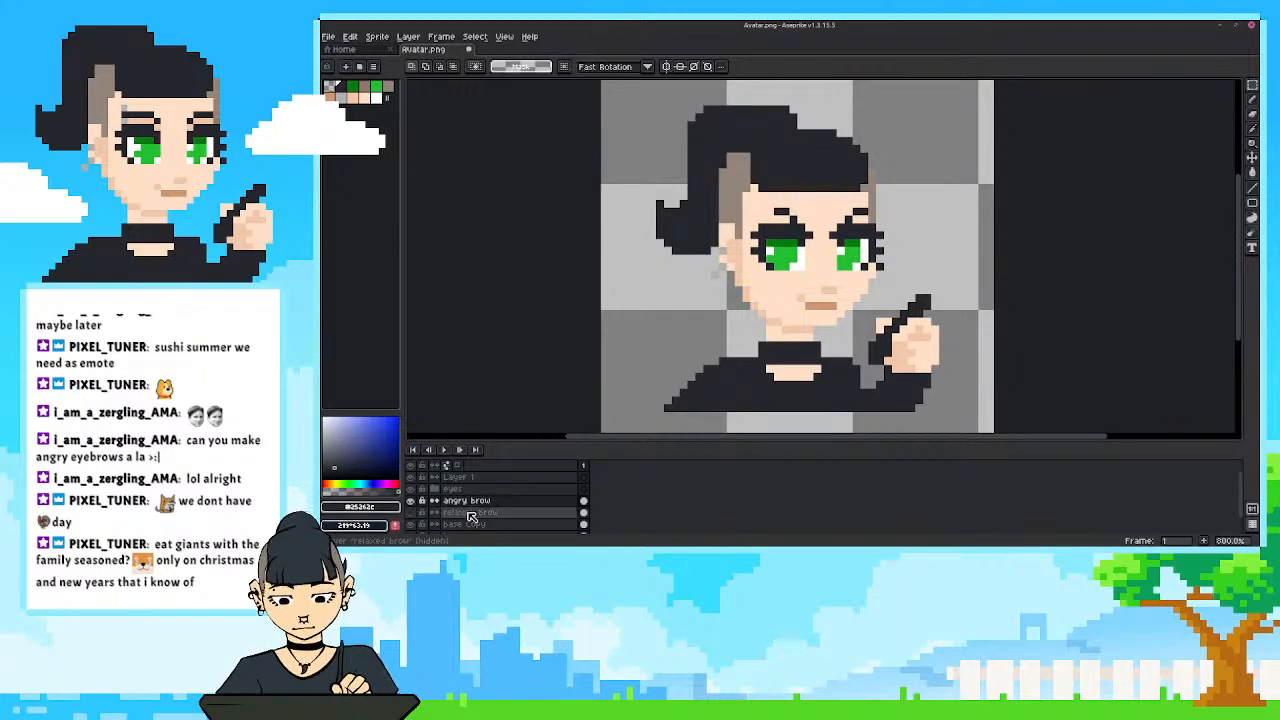
{"action": "left_click", "coordinate": [411, 512]}
{"action": "left_click", "coordinate": [456, 512]}
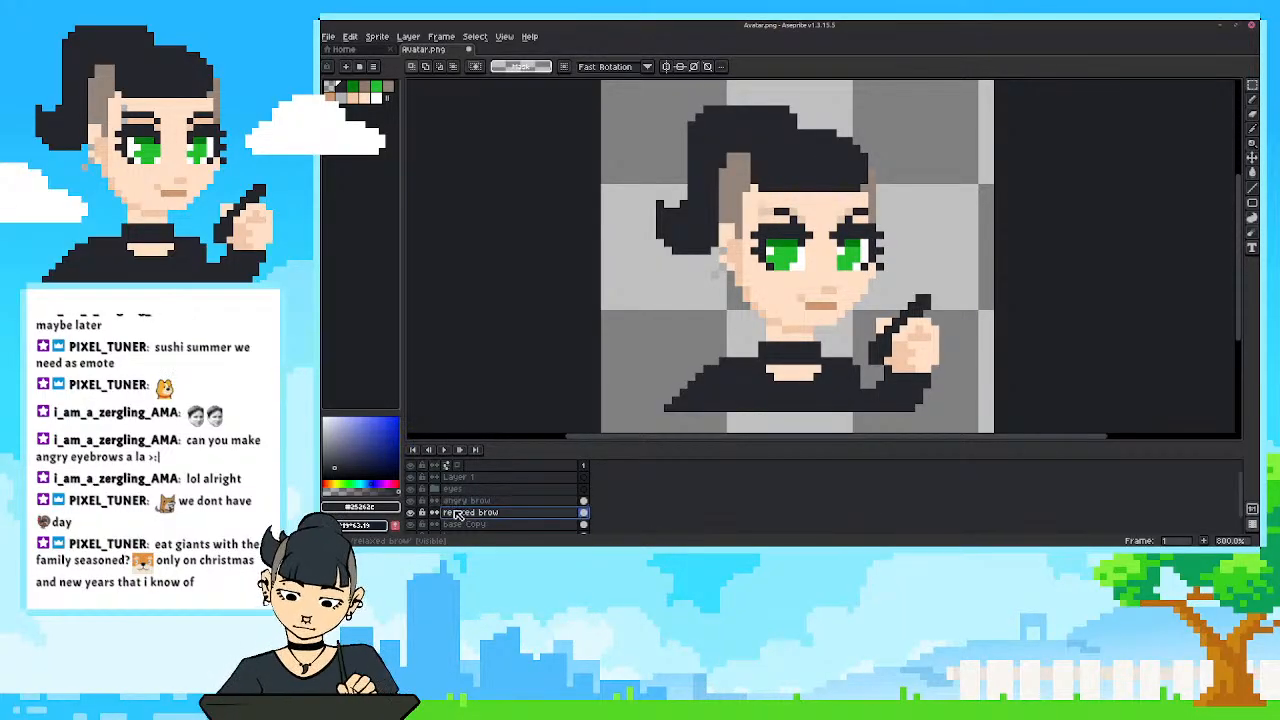
{"action": "double_click", "coordinate": [500, 513]}
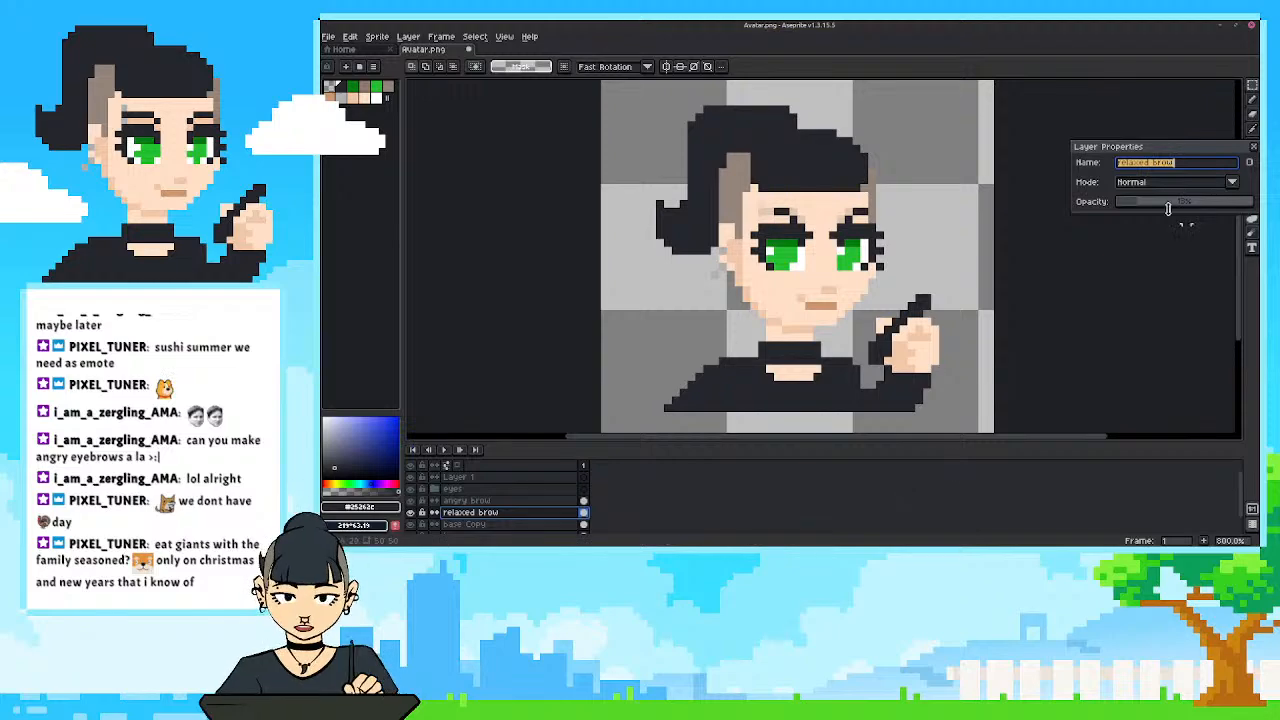
{"action": "left_click_drag", "start_coordinate": [1168, 208], "coordinate": [1254, 205]}
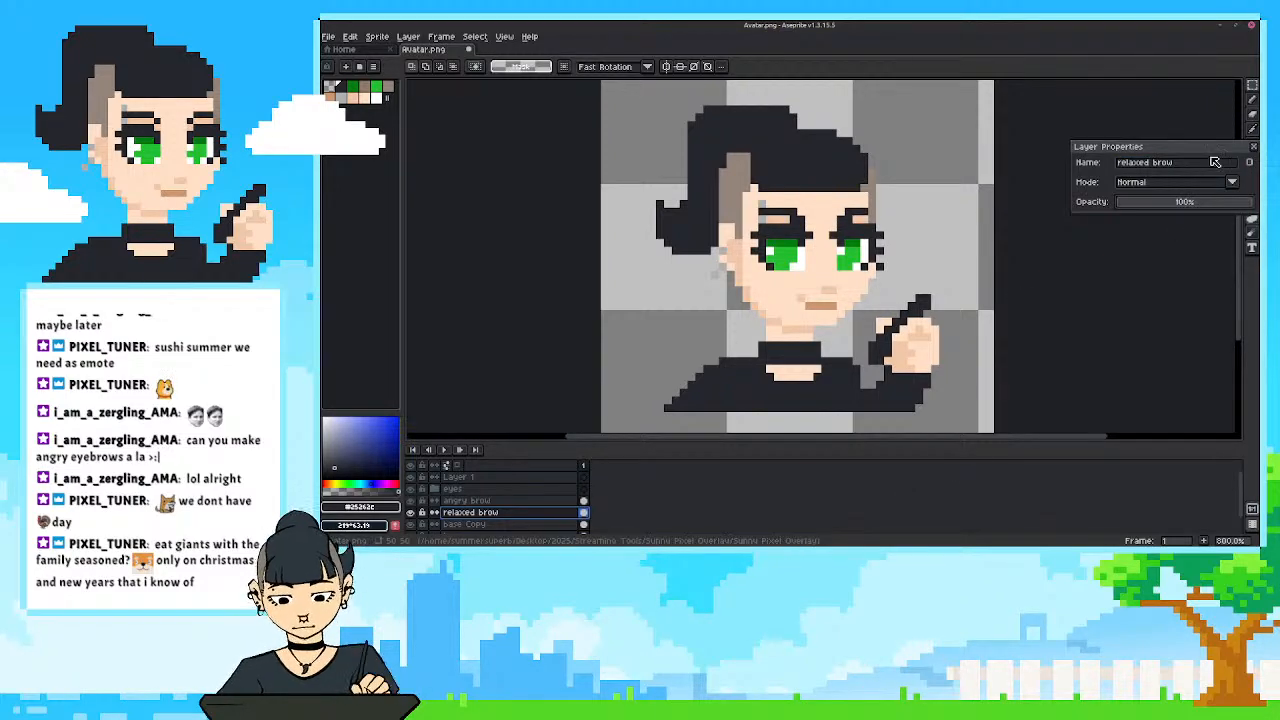
{"action": "left_click", "coordinate": [1253, 146]}
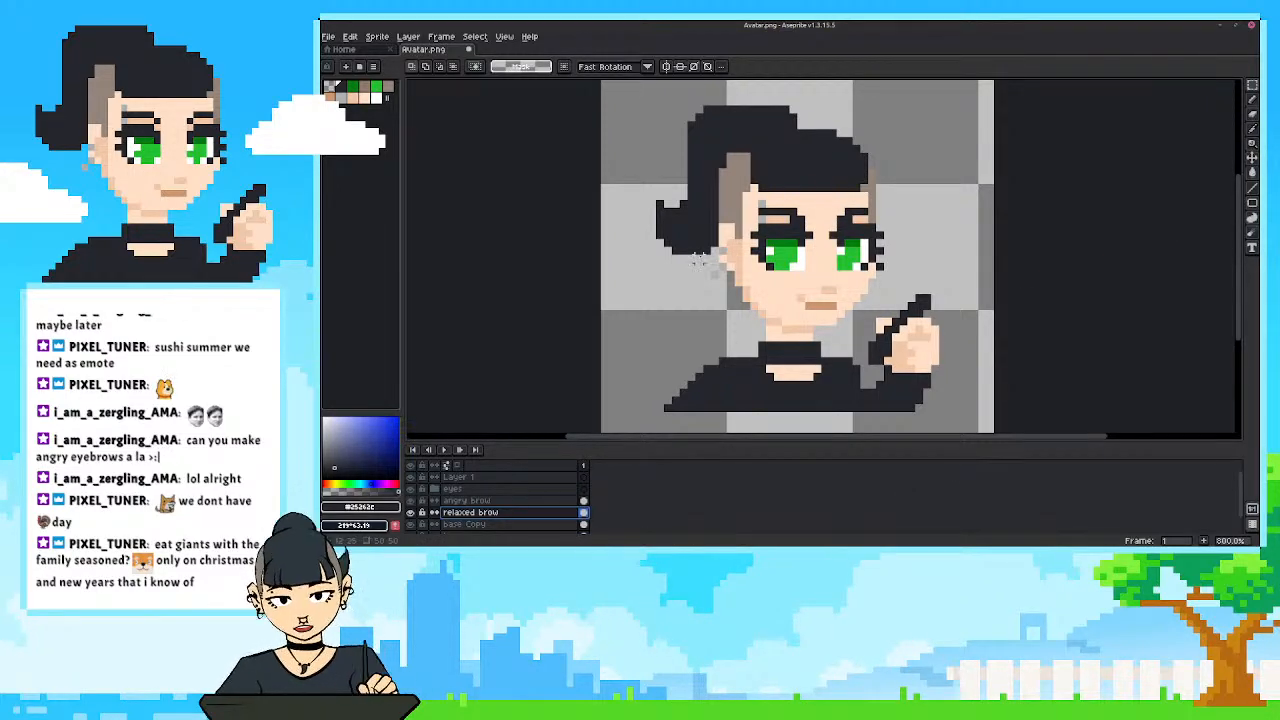
Sample the grey of the eyebrow piercing for the pencil and hide the relaxed brow layer.
{"action": "scroll", "coordinate": [698, 258], "scroll_direction": "up", "scroll_amount": 2}
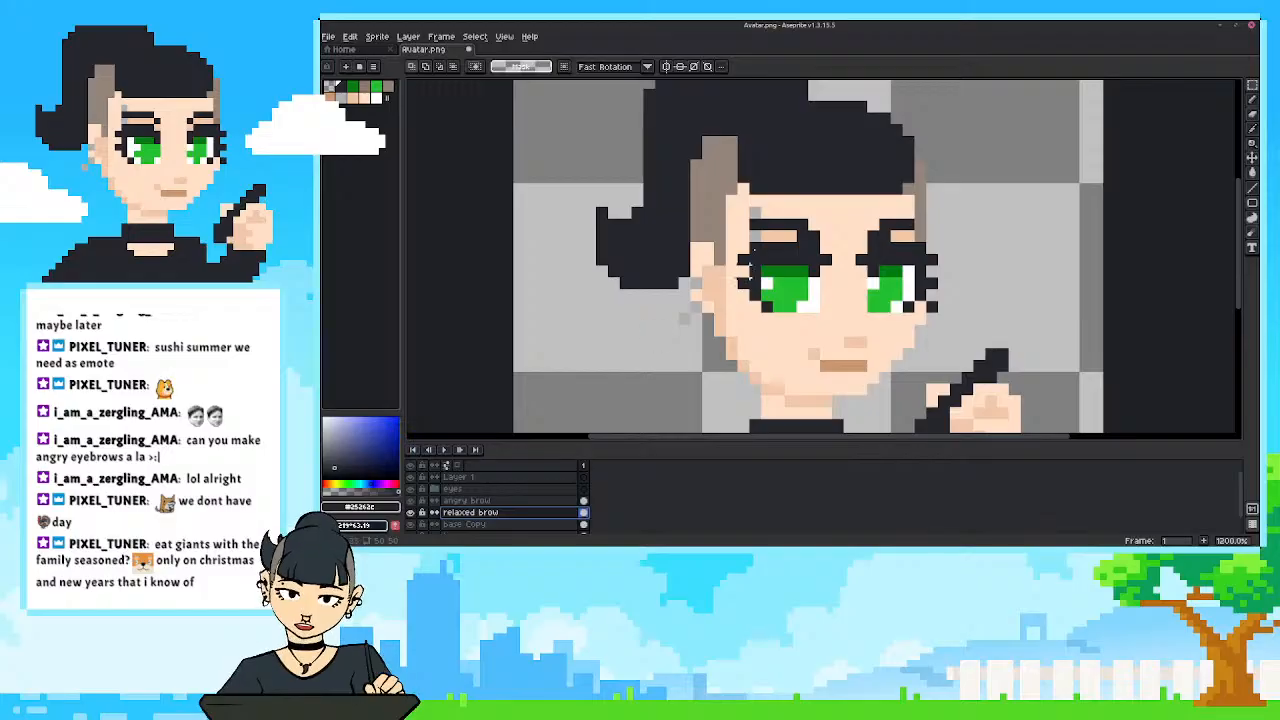
{"action": "key", "text": "i"}
{"action": "left_click", "coordinate": [754, 212]}
{"action": "key", "text": "b"}
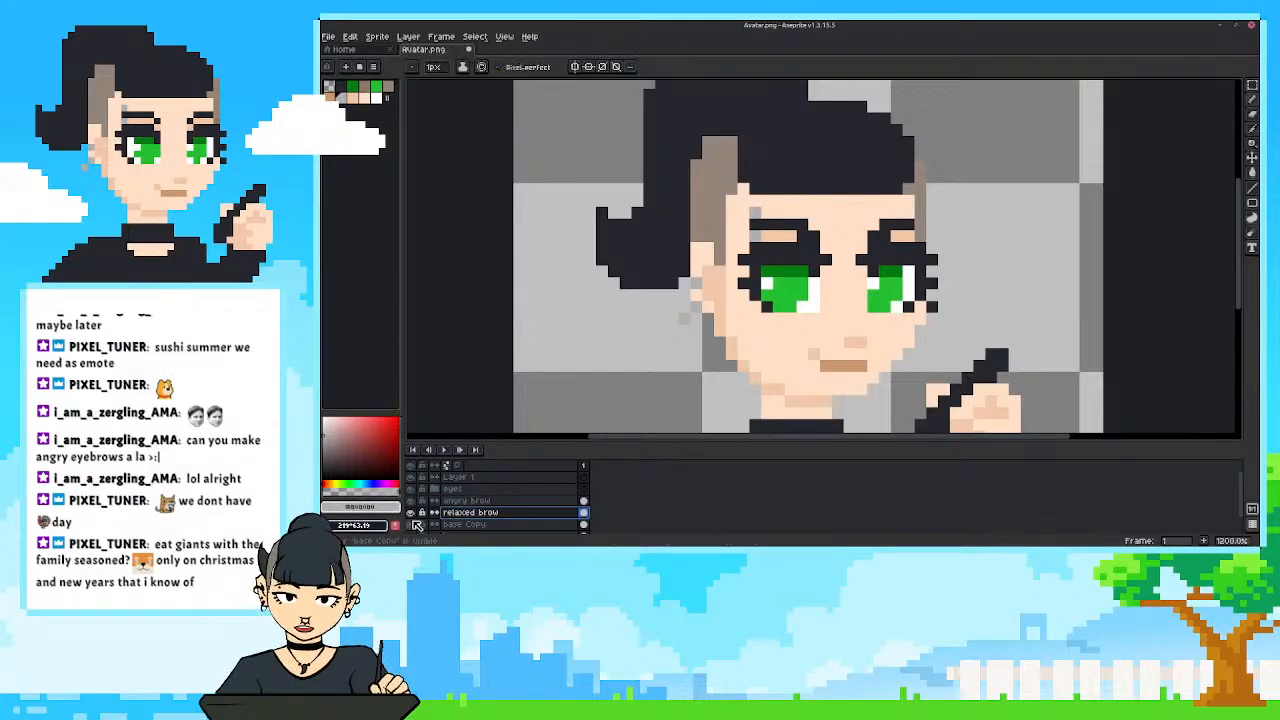
{"action": "left_click", "coordinate": [411, 512]}
{"action": "left_click", "coordinate": [411, 512]}
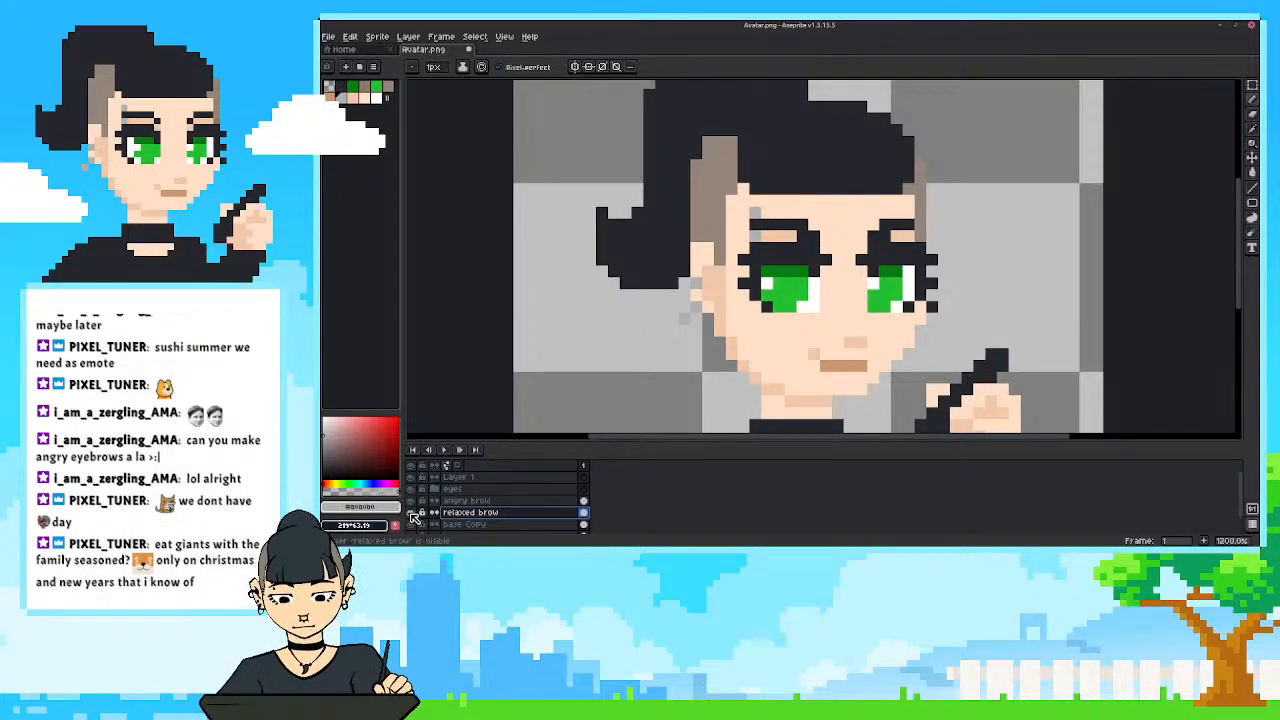
{"action": "left_click", "coordinate": [411, 513]}
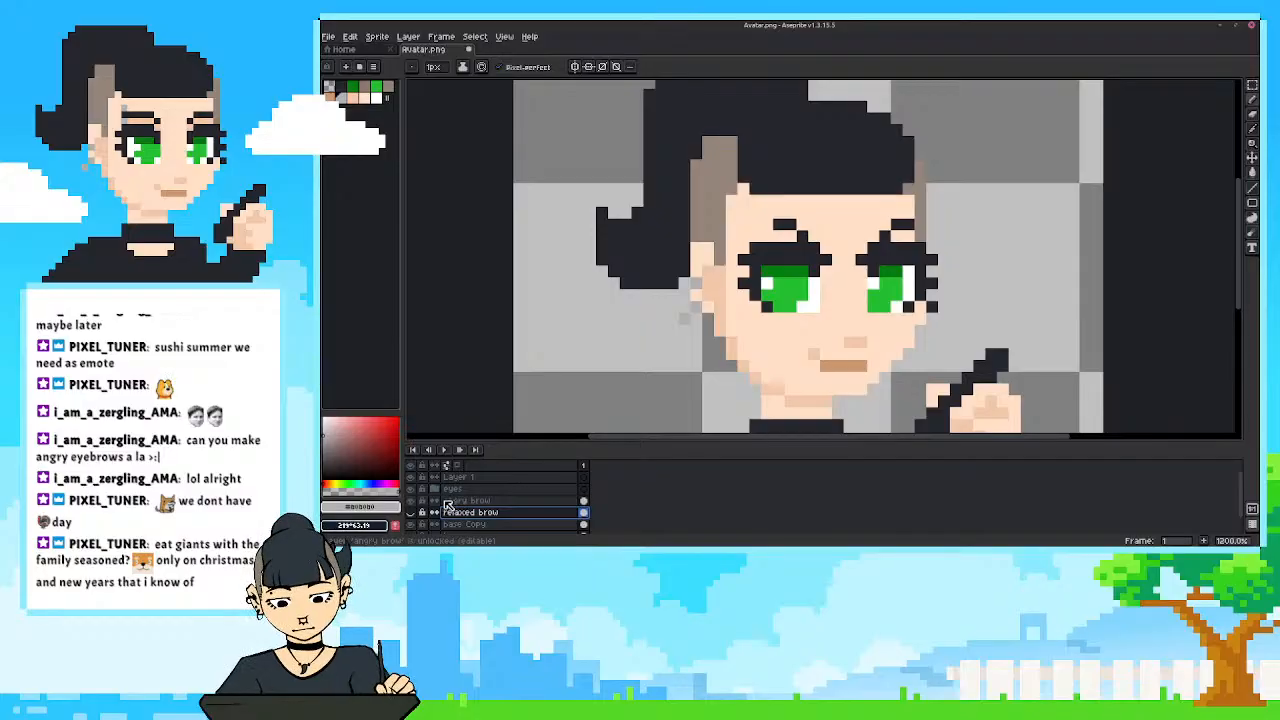
On the angry brow layer, add grey piercing pixels above and below the left brow's outer end, with one dark brow pixel between them.
{"action": "left_click", "coordinate": [448, 502]}
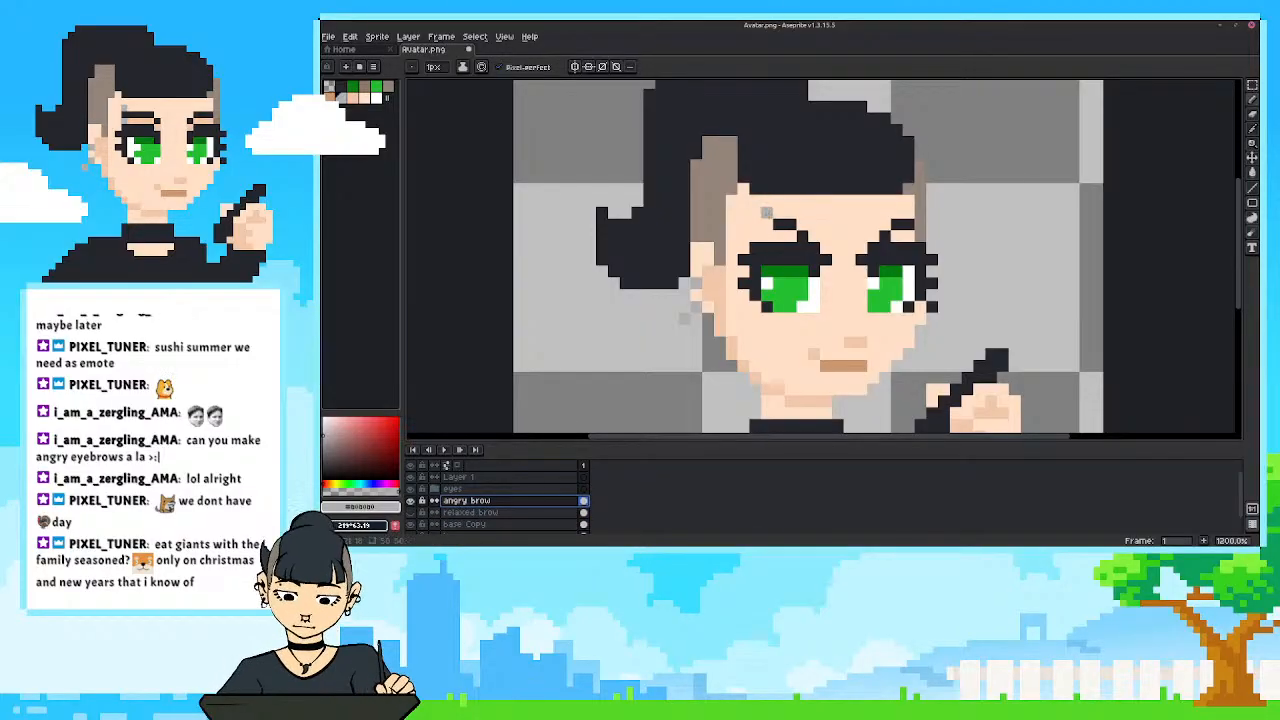
{"action": "left_click", "coordinate": [766, 213]}
{"action": "left_click", "coordinate": [763, 236]}
{"action": "left_click", "coordinate": [778, 223], "text": "alt"}
{"action": "left_click", "coordinate": [766, 224]}
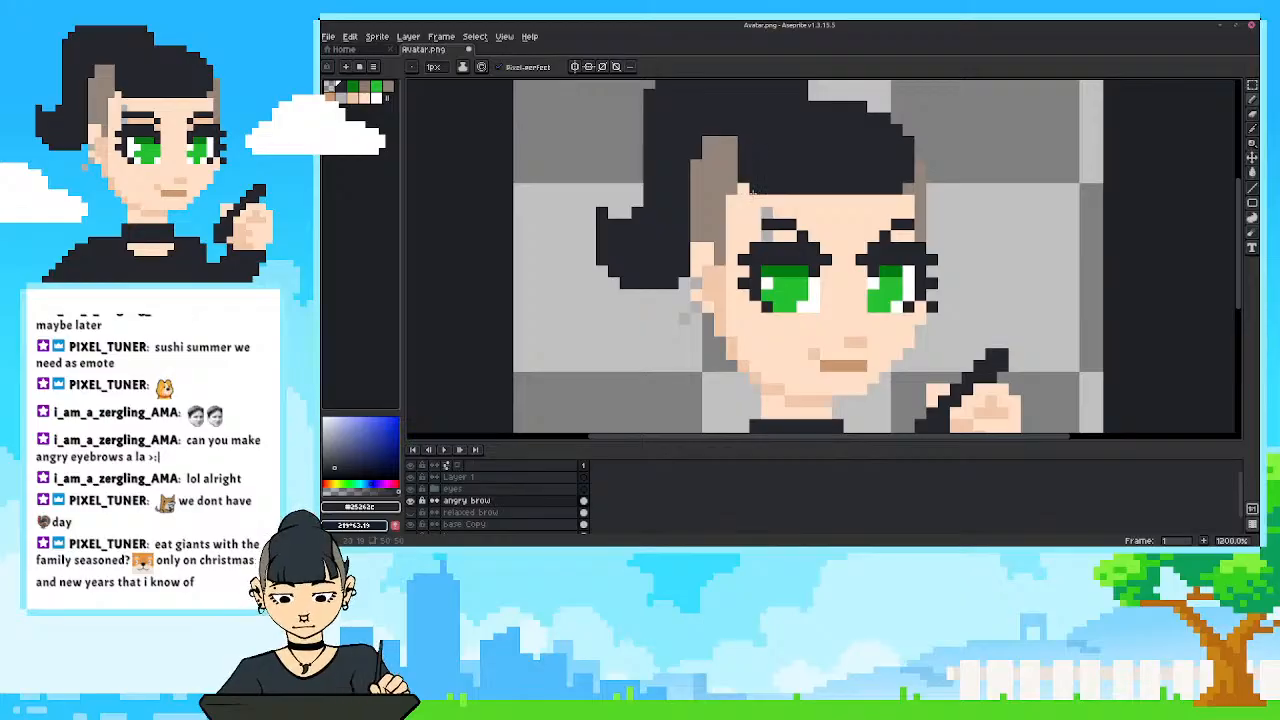
Compare the relaxed and angry brows by switching their layers' visibility, and review the whole avatar with the angry brows.
{"action": "left_click", "coordinate": [414, 500]}
{"action": "left_click", "coordinate": [414, 500]}
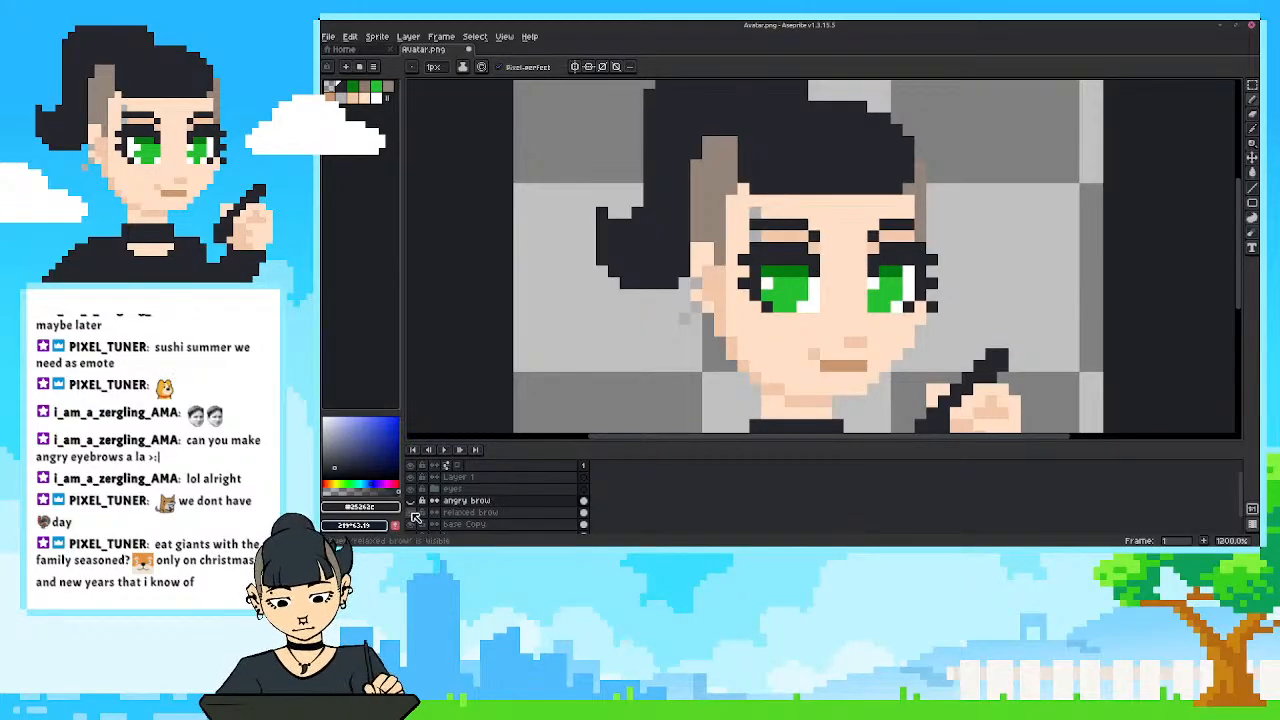
{"action": "left_click", "coordinate": [414, 500]}
{"action": "left_click", "coordinate": [414, 500]}
{"action": "scroll", "coordinate": [654, 248], "scroll_direction": "down", "scroll_amount": 5}
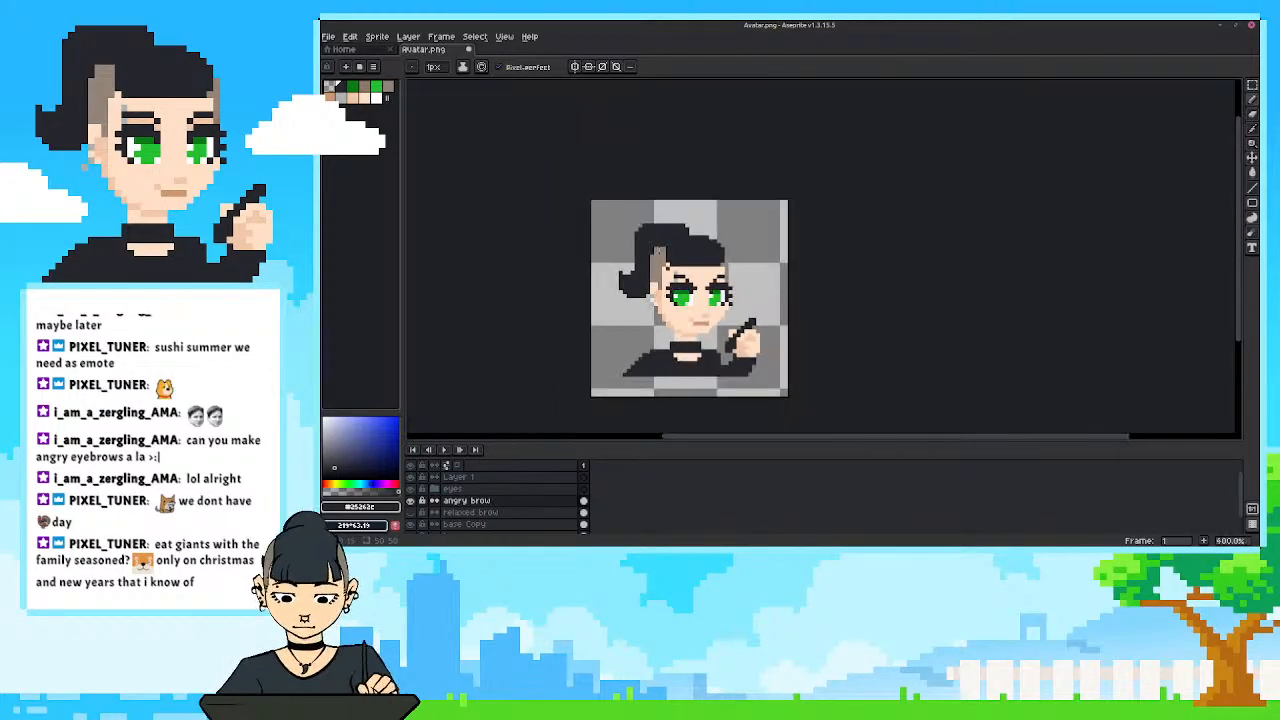
{"action": "scroll", "coordinate": [643, 289], "scroll_direction": "up", "scroll_amount": 3}
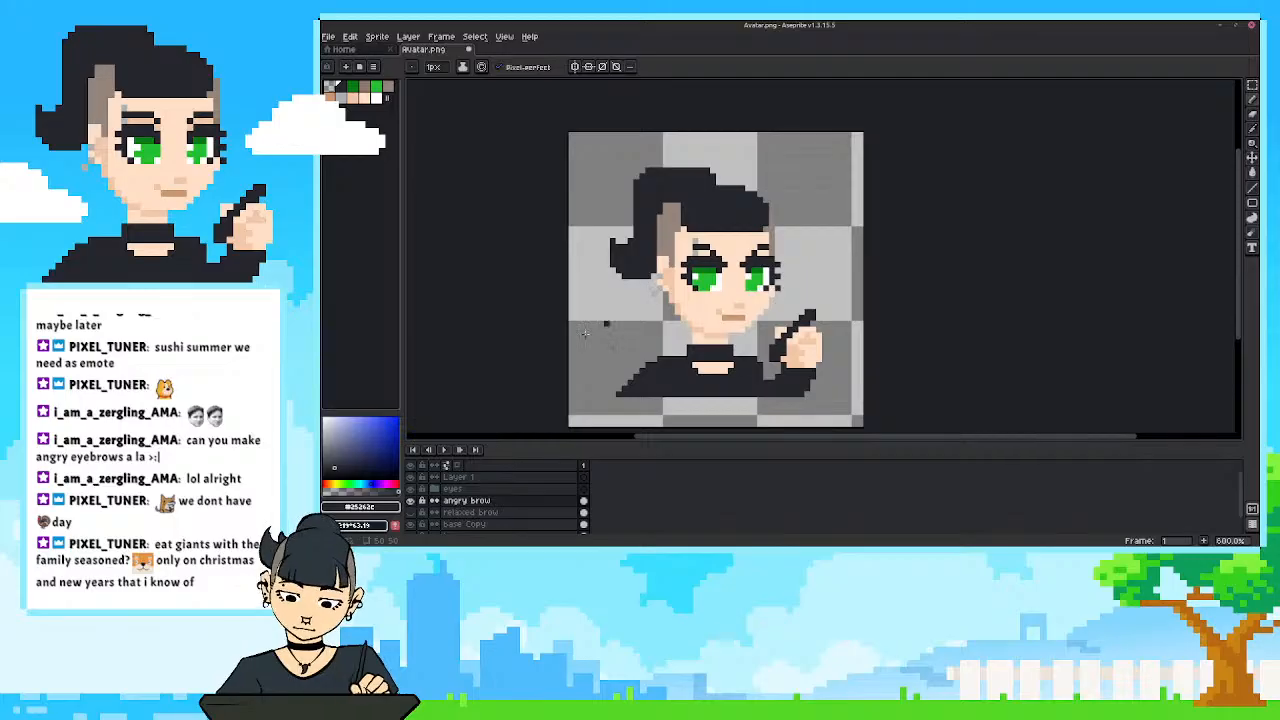
{"action": "scroll", "coordinate": [593, 290], "scroll_direction": "up", "scroll_amount": 3}
{"action": "scroll", "coordinate": [634, 254], "scroll_direction": "down", "scroll_amount": 5}
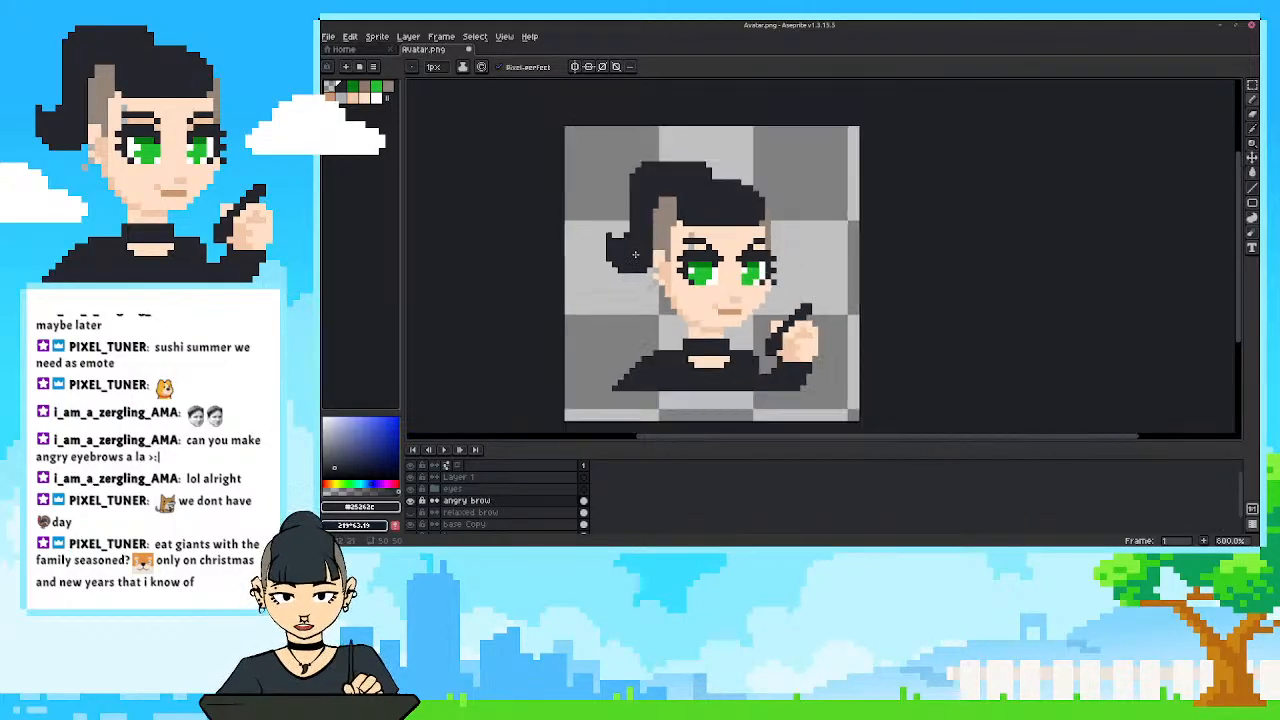
Review the avatar at different zoom levels and check the angry brows against the relaxed brow layer.
{"action": "scroll", "coordinate": [634, 254], "scroll_direction": "down", "scroll_amount": 1}
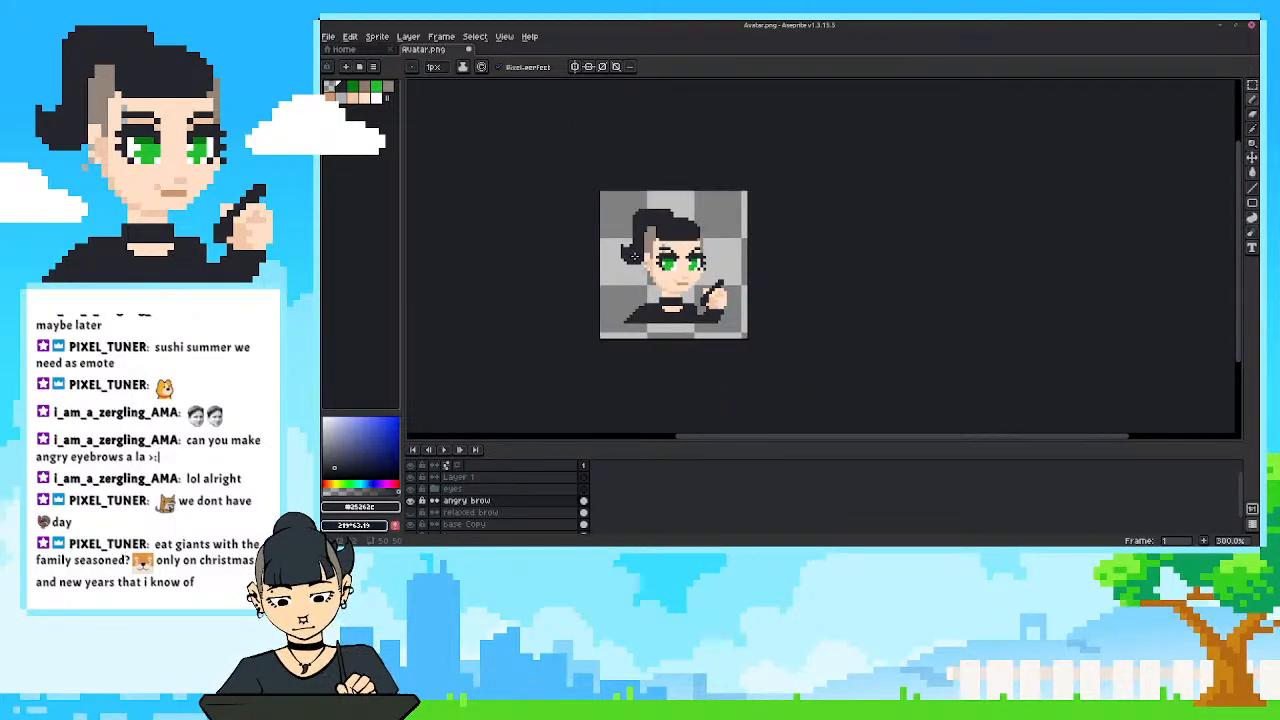
{"action": "scroll", "coordinate": [634, 254], "scroll_direction": "up", "scroll_amount": 4}
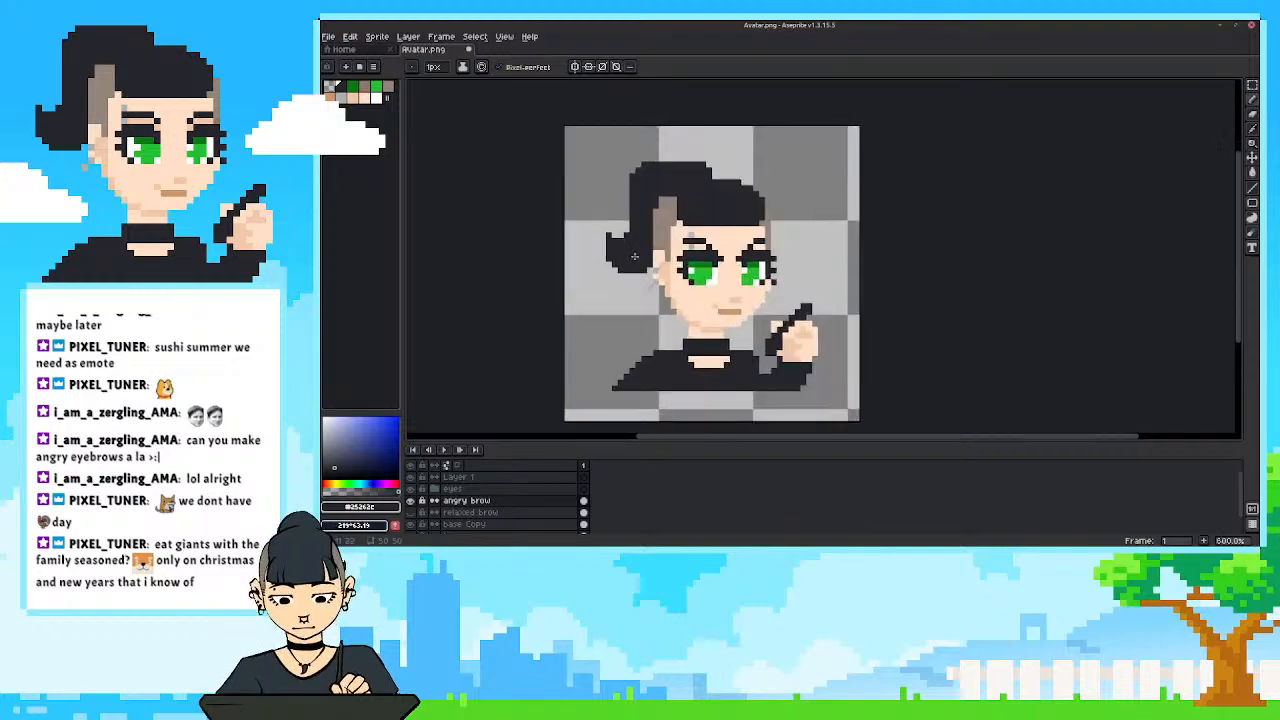
{"action": "left_click_drag", "start_coordinate": [596, 233], "coordinate": [590, 235]}
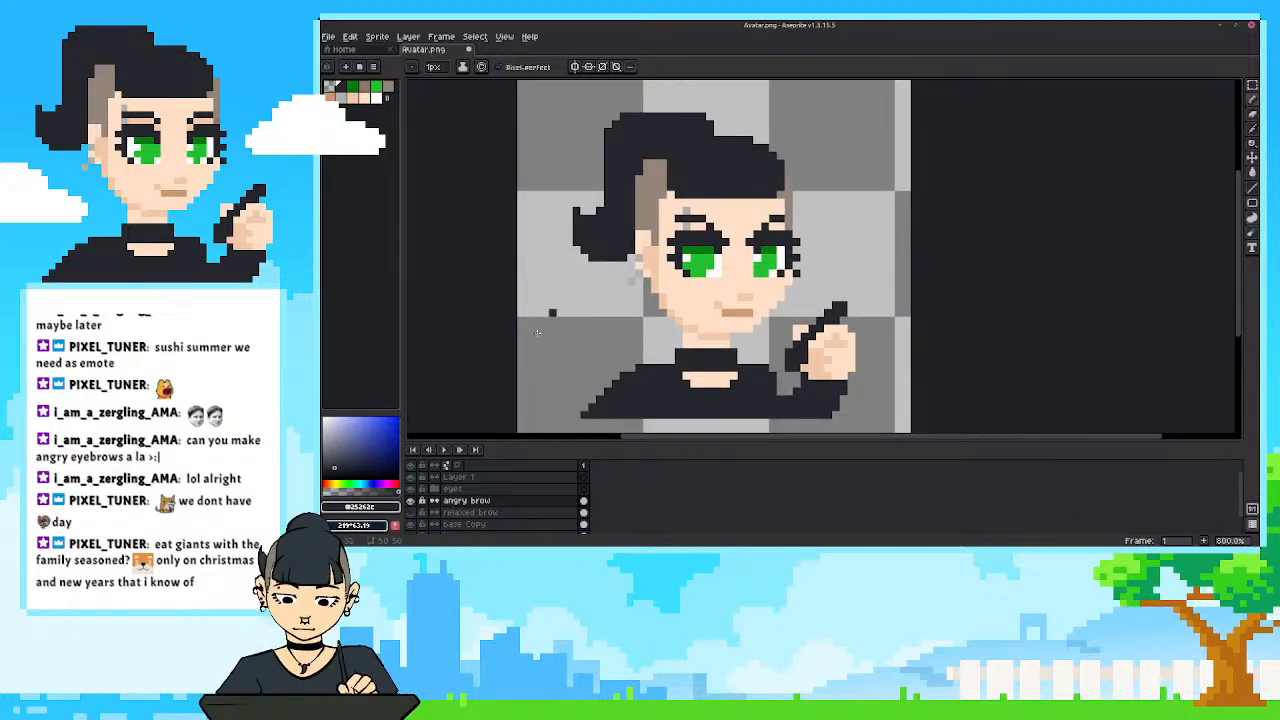
{"action": "left_click", "coordinate": [411, 513]}
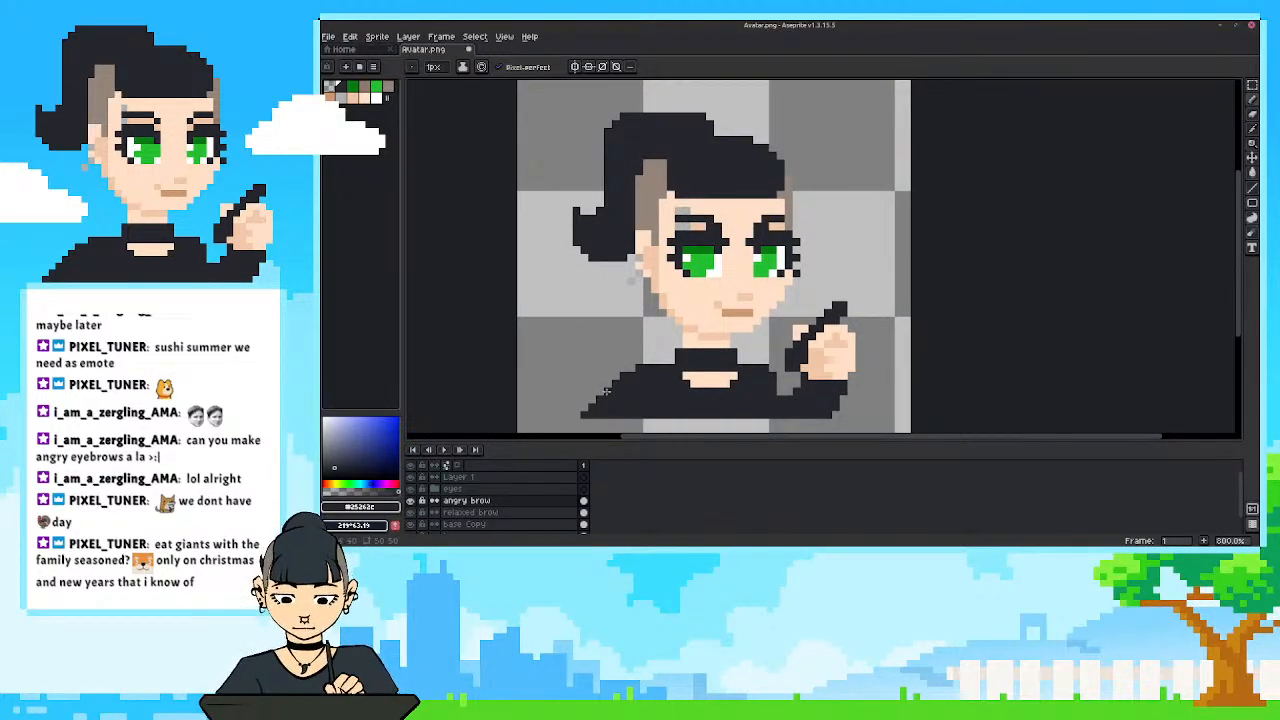
Sample the light skin colour for the pencil and check the face with the eyes group hidden.
{"action": "key", "text": "i"}
{"action": "left_click", "coordinate": [670, 296]}
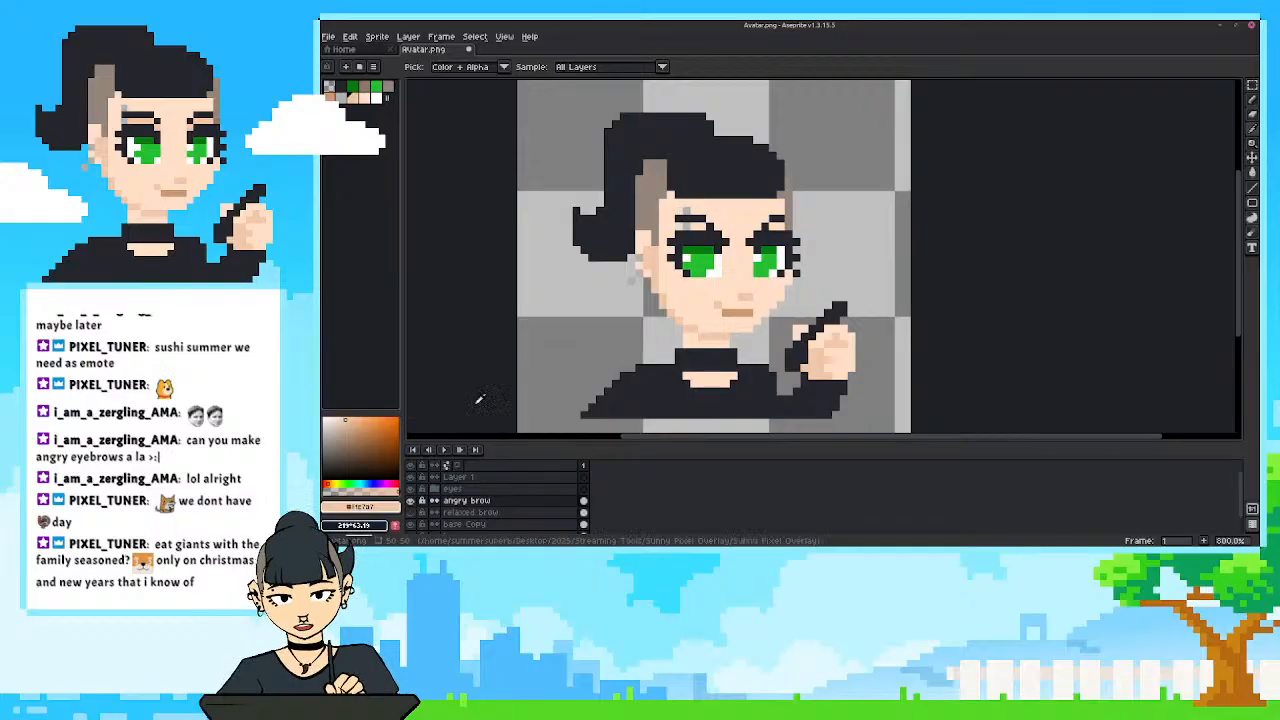
{"action": "key", "text": "b"}
{"action": "left_click", "coordinate": [411, 489]}
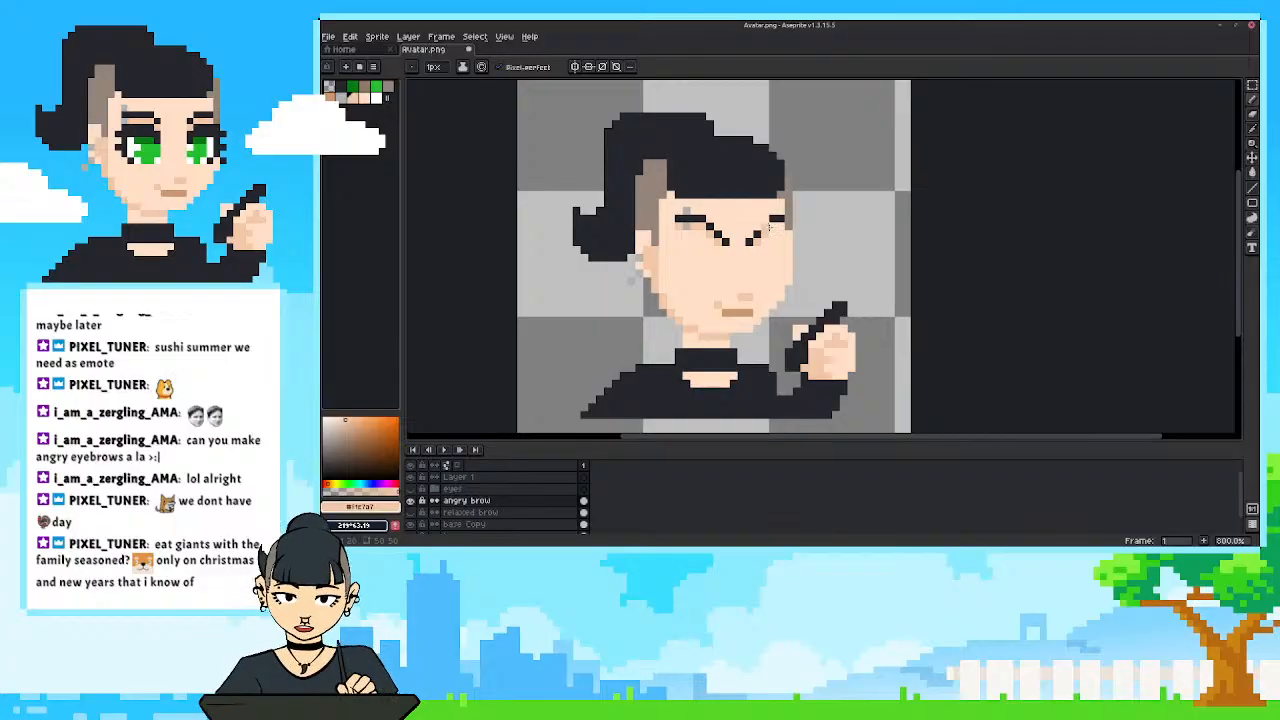
{"action": "left_click", "coordinate": [411, 489]}
Check the whole avatar with and without the angry brows by switching that layer's visibility off and on.
{"action": "left_click_drag", "start_coordinate": [578, 340], "coordinate": [618, 322]}
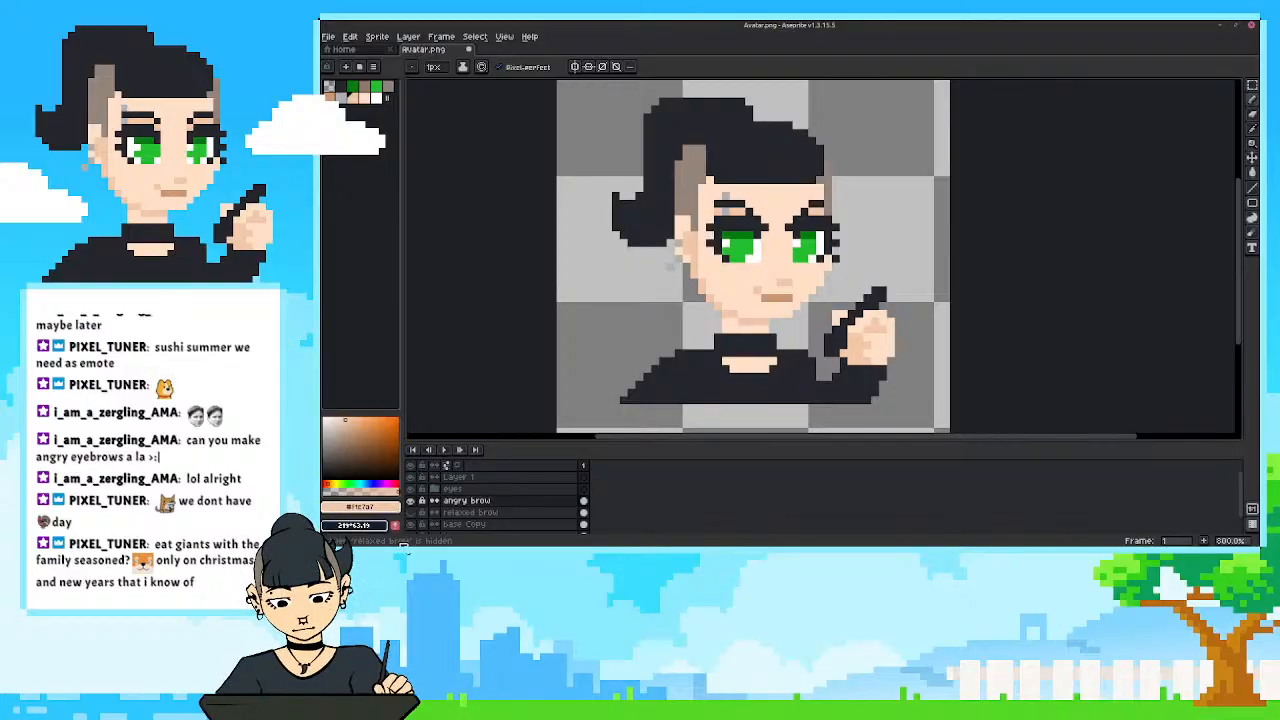
{"action": "left_click_drag", "start_coordinate": [626, 322], "coordinate": [643, 323]}
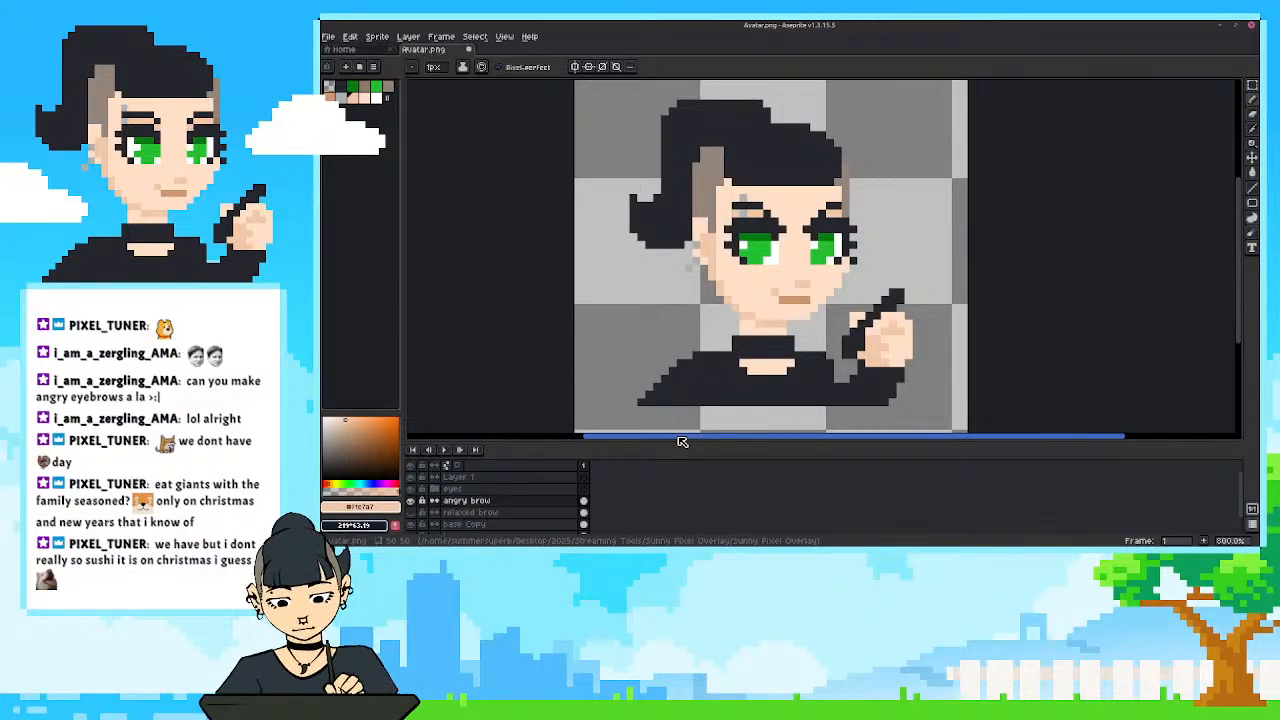
{"action": "left_click_drag", "start_coordinate": [691, 341], "coordinate": [700, 370]}
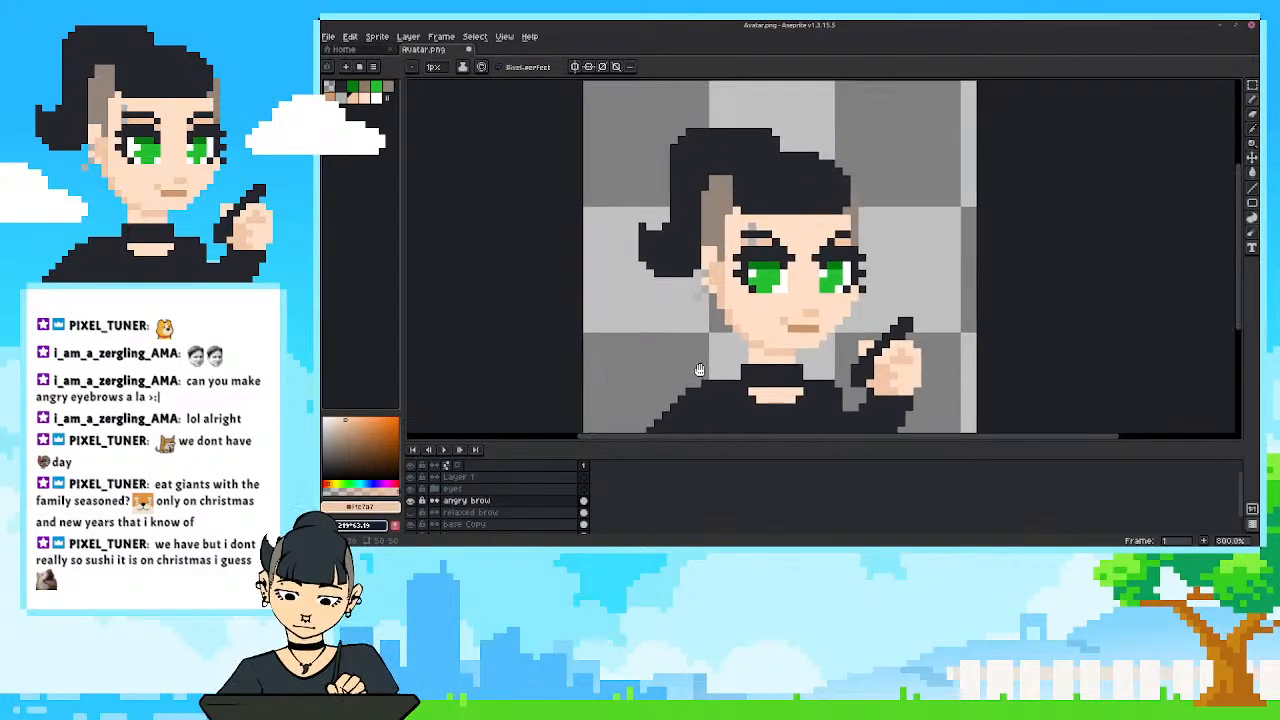
{"action": "left_click", "coordinate": [410, 500]}
{"action": "left_click", "coordinate": [410, 500]}
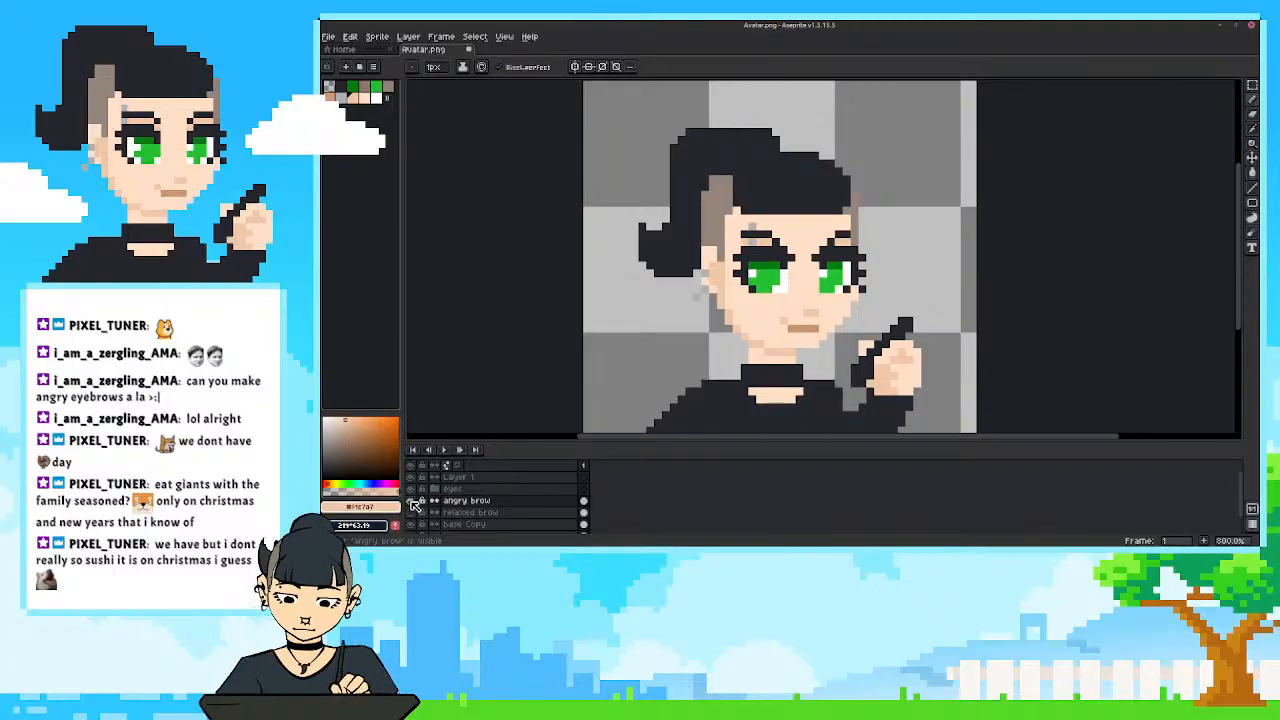
{"action": "scroll", "coordinate": [625, 347], "scroll_direction": "down", "scroll_amount": 1}
{"action": "left_click_drag", "start_coordinate": [654, 313], "coordinate": [677, 295]}
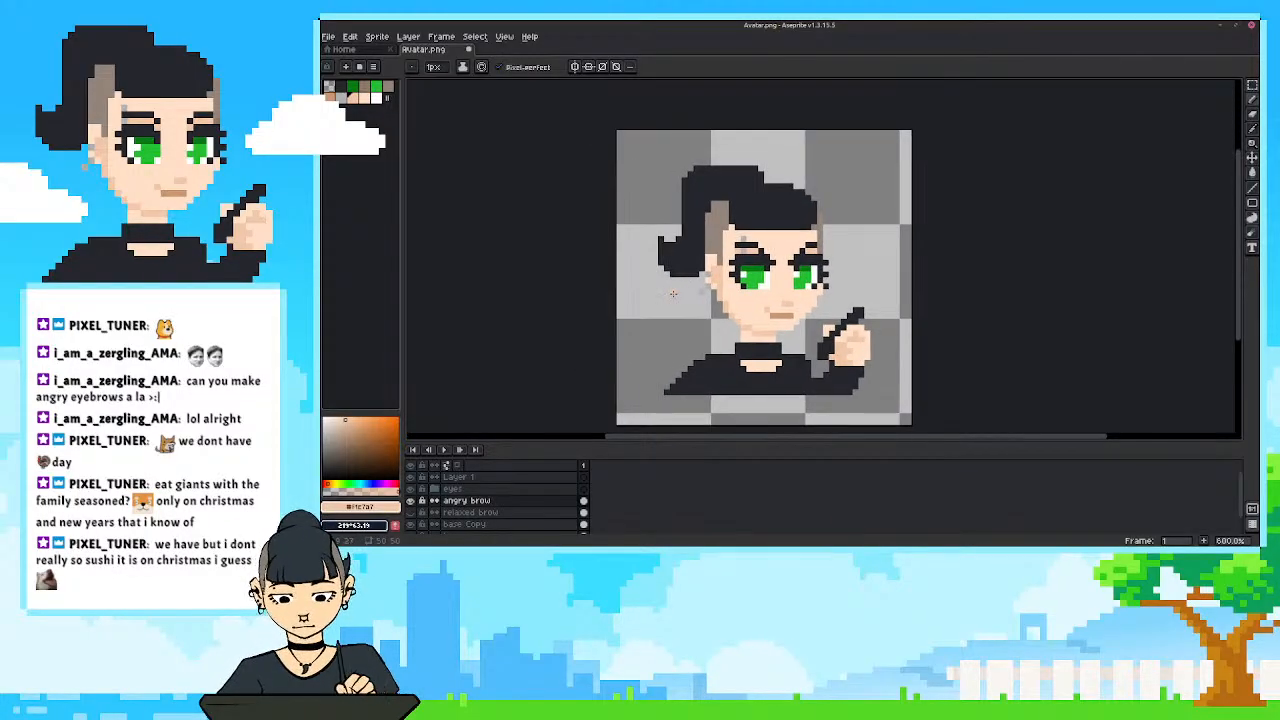
{"action": "left_click", "coordinate": [412, 501]}
{"action": "left_click", "coordinate": [412, 501]}
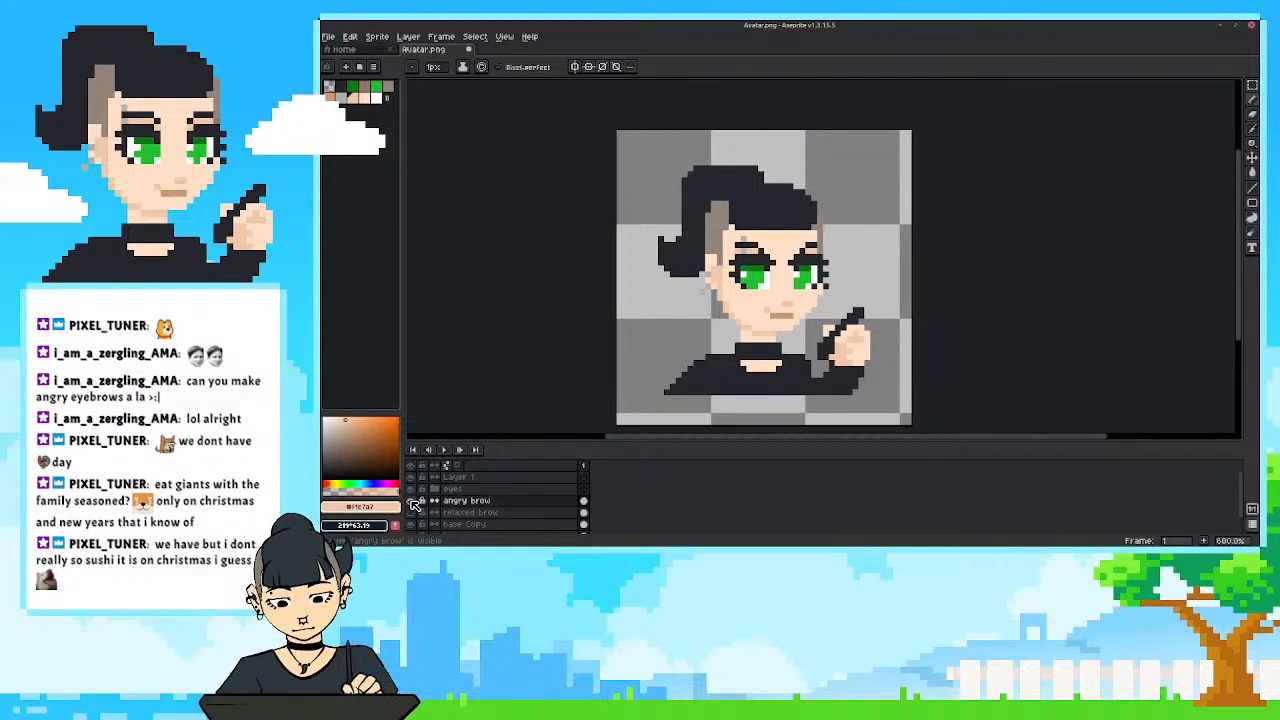
Compare the relaxed brows with the angry brows on the avatar, leaving only the angry brow layer visible.
{"action": "left_click", "coordinate": [412, 501]}
{"action": "left_click", "coordinate": [413, 513]}
{"action": "left_click", "coordinate": [411, 513]}
{"action": "left_click", "coordinate": [412, 501]}
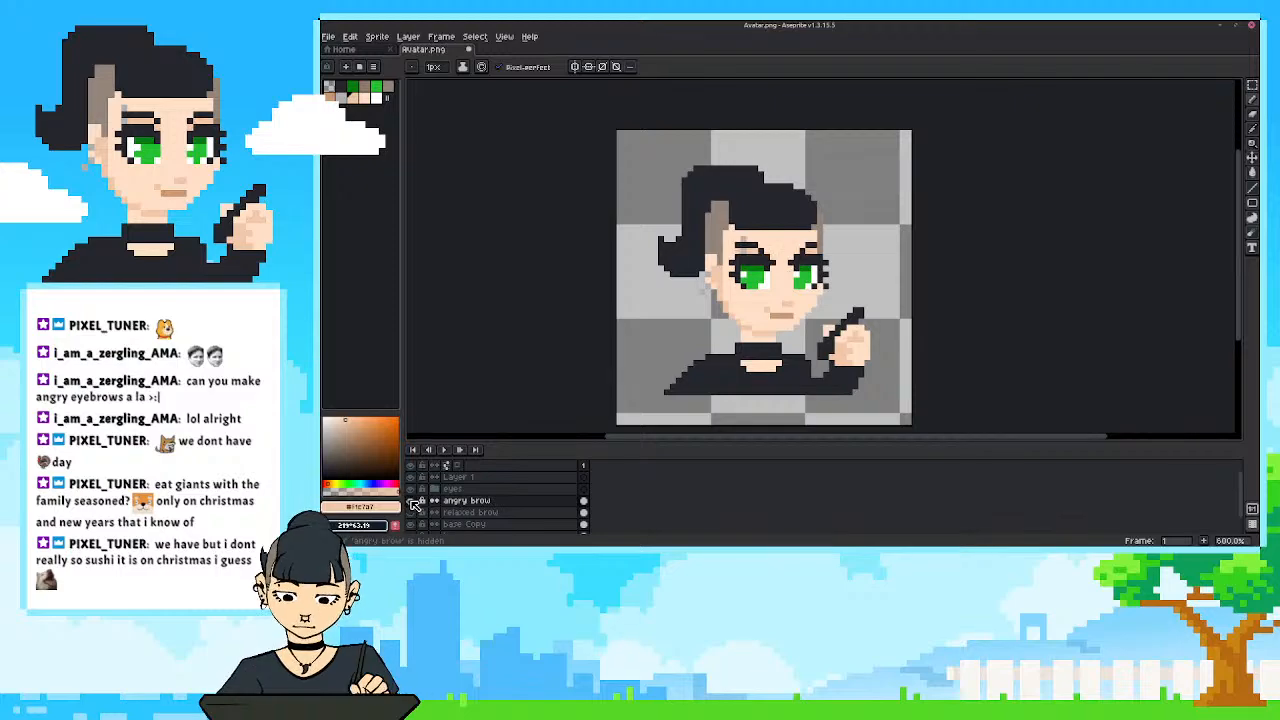
{"action": "left_click", "coordinate": [412, 501]}
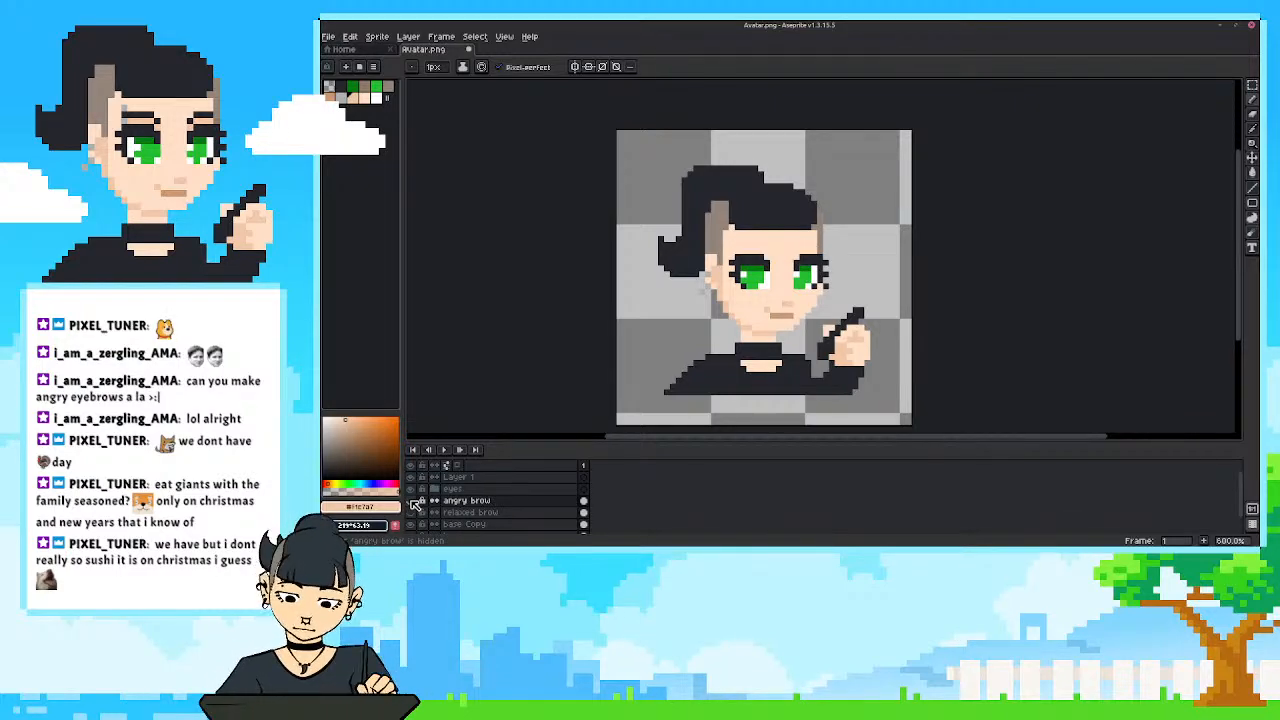
{"action": "left_click", "coordinate": [412, 501]}
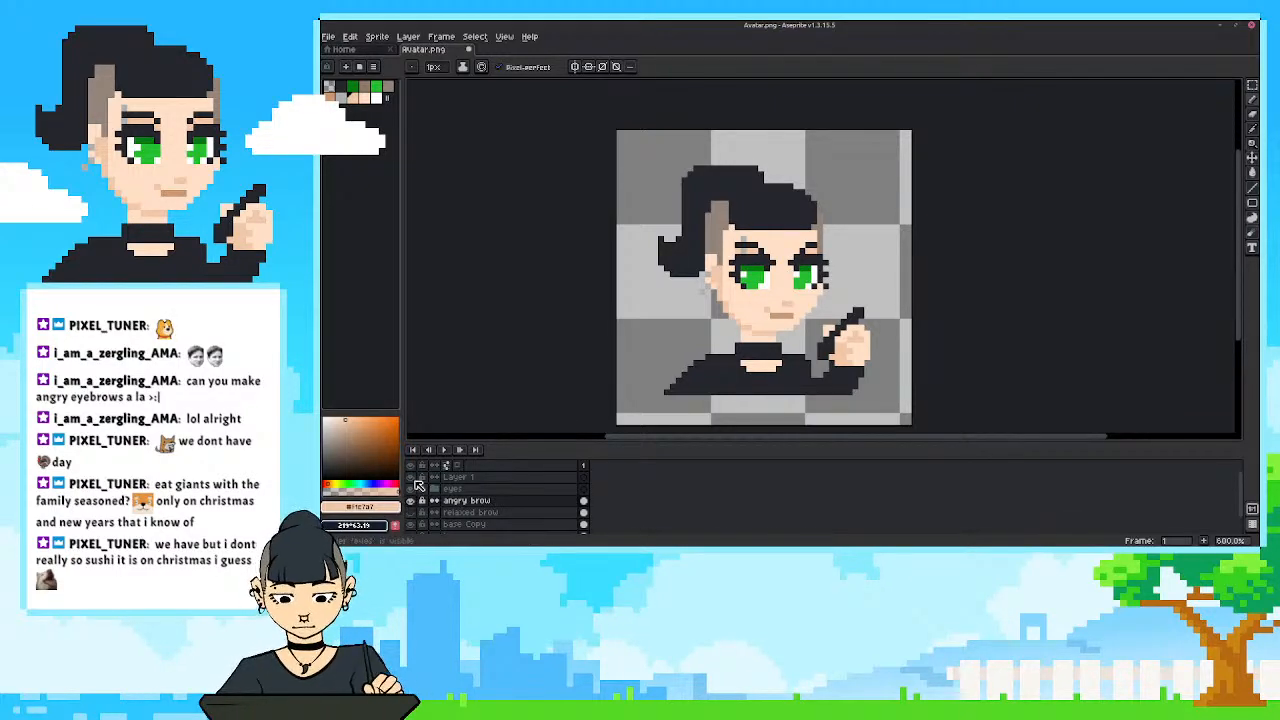
Select the base Copy layer and sample the brown of the mouth for the pencil.
{"action": "scroll", "coordinate": [470, 500], "scroll_direction": "down", "scroll_amount": 2}
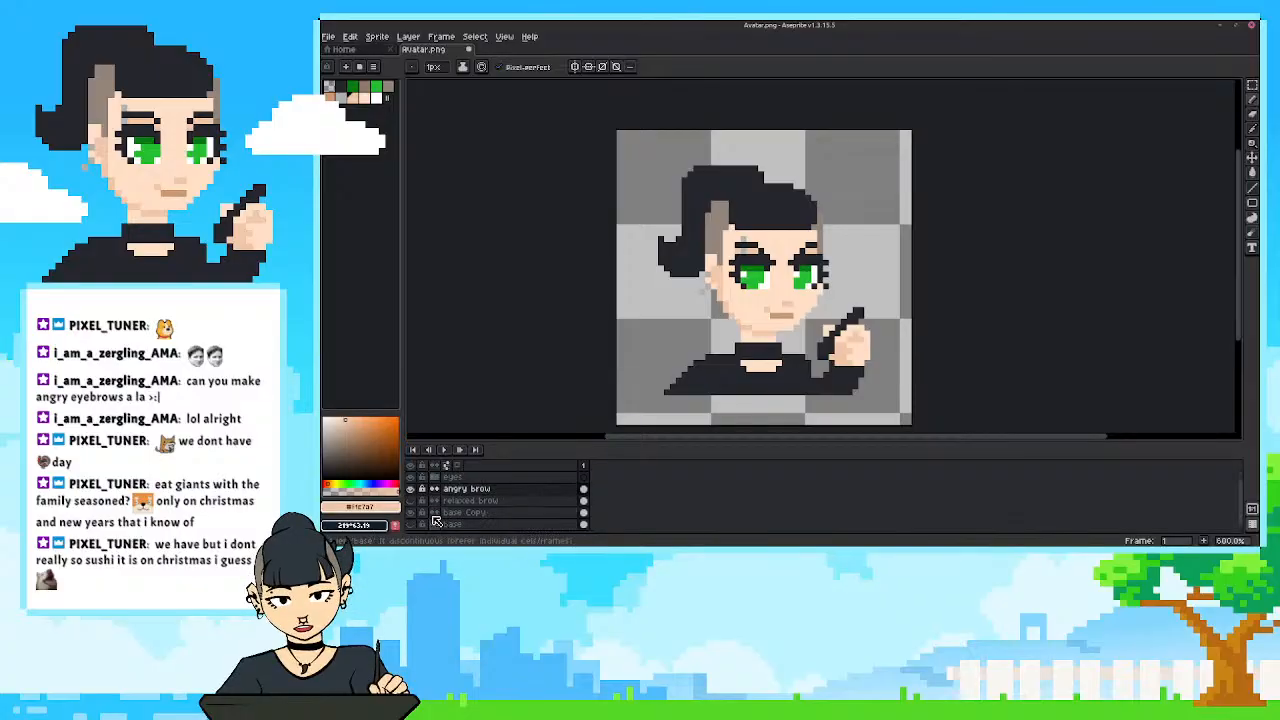
{"action": "left_click", "coordinate": [452, 508]}
{"action": "scroll", "coordinate": [734, 319], "scroll_direction": "up", "scroll_amount": 3}
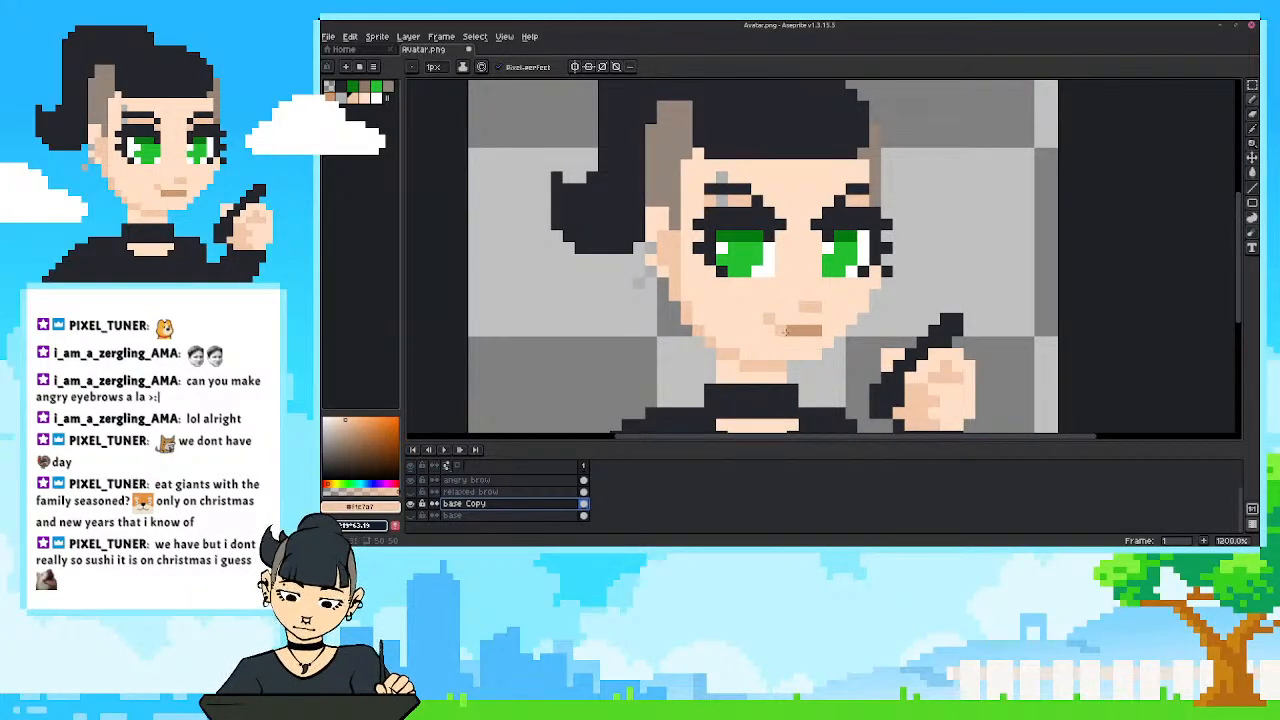
{"action": "key", "text": "i"}
{"action": "left_click", "coordinate": [760, 314]}
{"action": "key", "text": "b"}
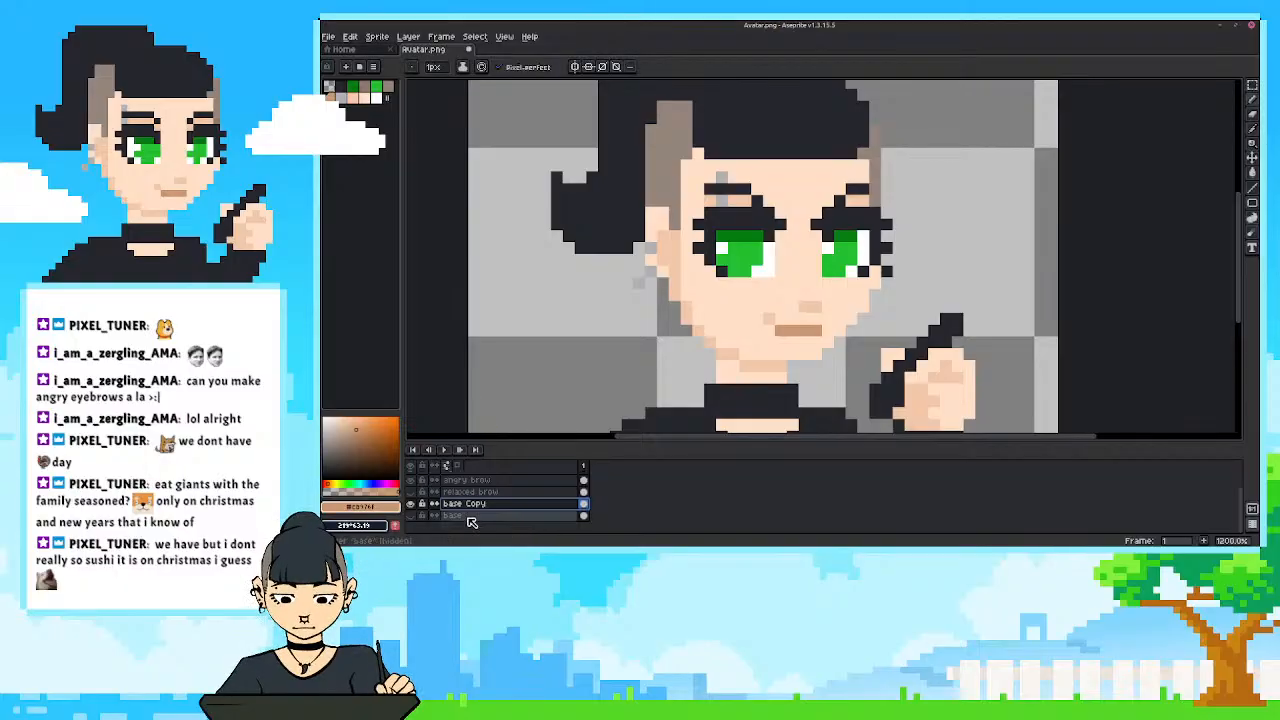
Add a new layer directly above base Copy, enlarge the layer list, and name the layer "mouth unhappy".
{"action": "key", "text": "shift+n"}
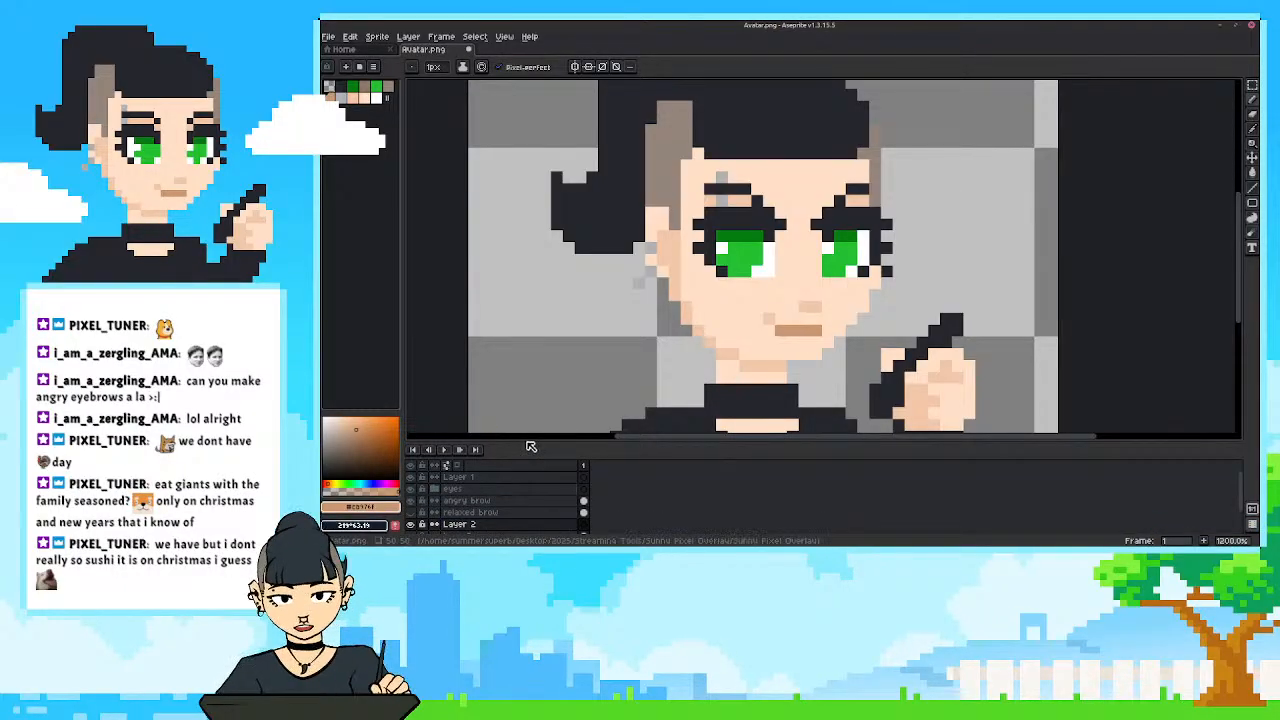
{"action": "scroll", "coordinate": [529, 438], "scroll_direction": "down", "scroll_amount": 2}
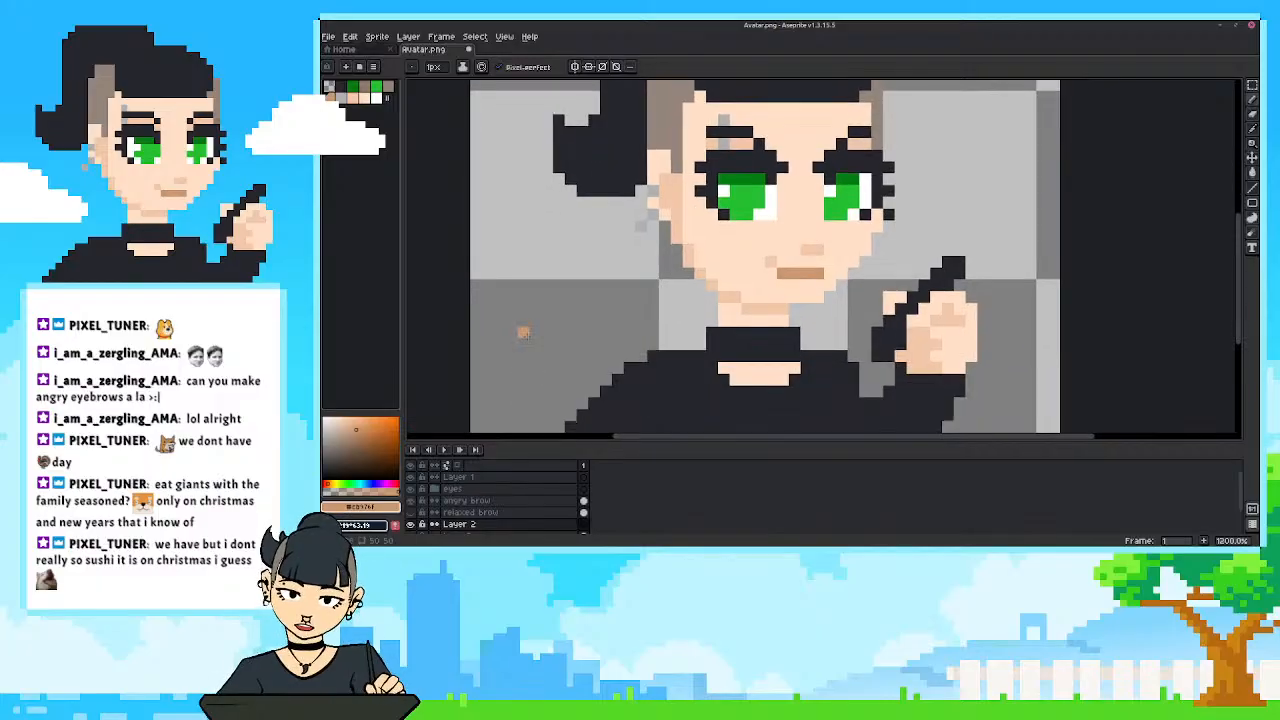
{"action": "left_click_drag", "start_coordinate": [529, 442], "coordinate": [530, 412]}
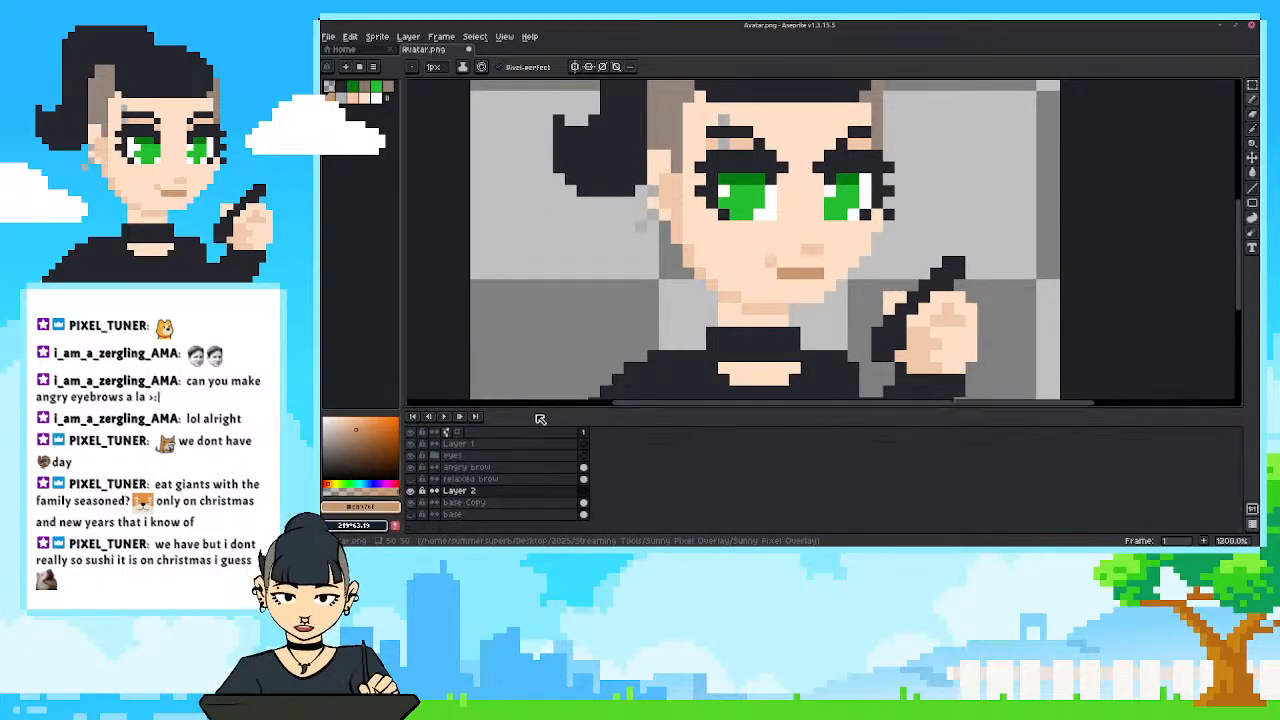
{"action": "double_click", "coordinate": [445, 494]}
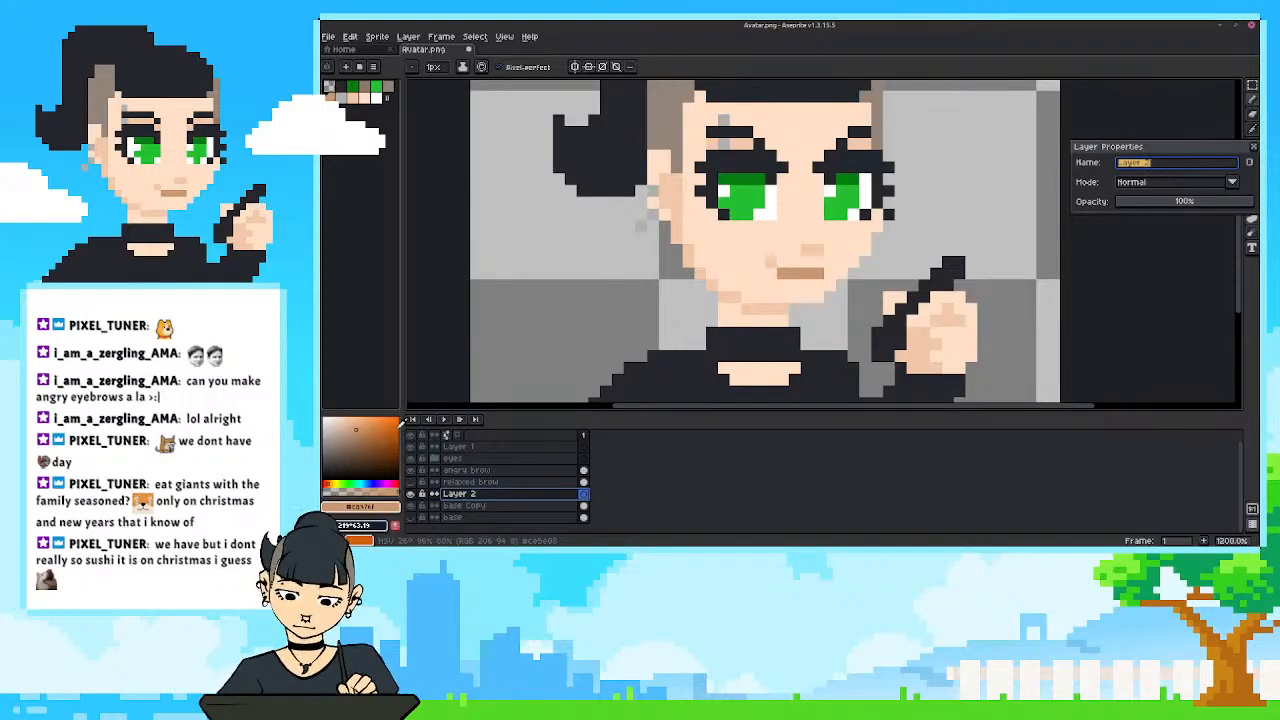
{"action": "type", "text": "mout"}
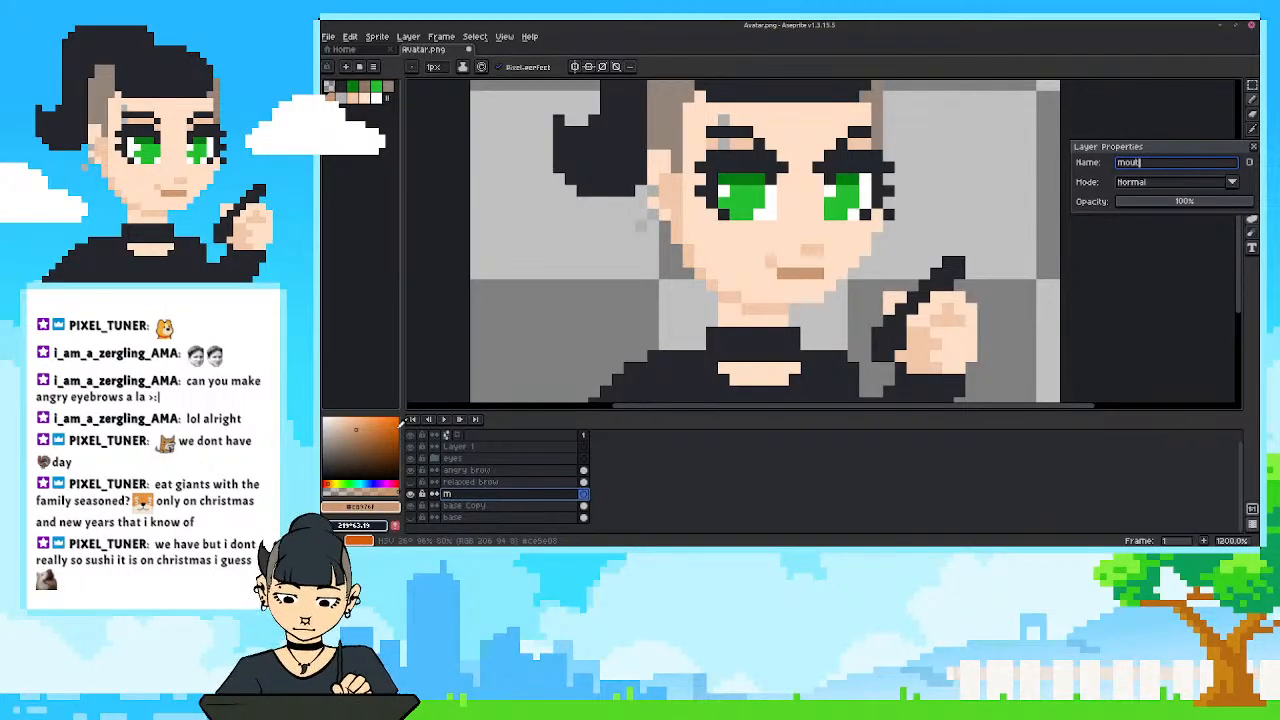
{"action": "type", "text": "h_unhappy"}
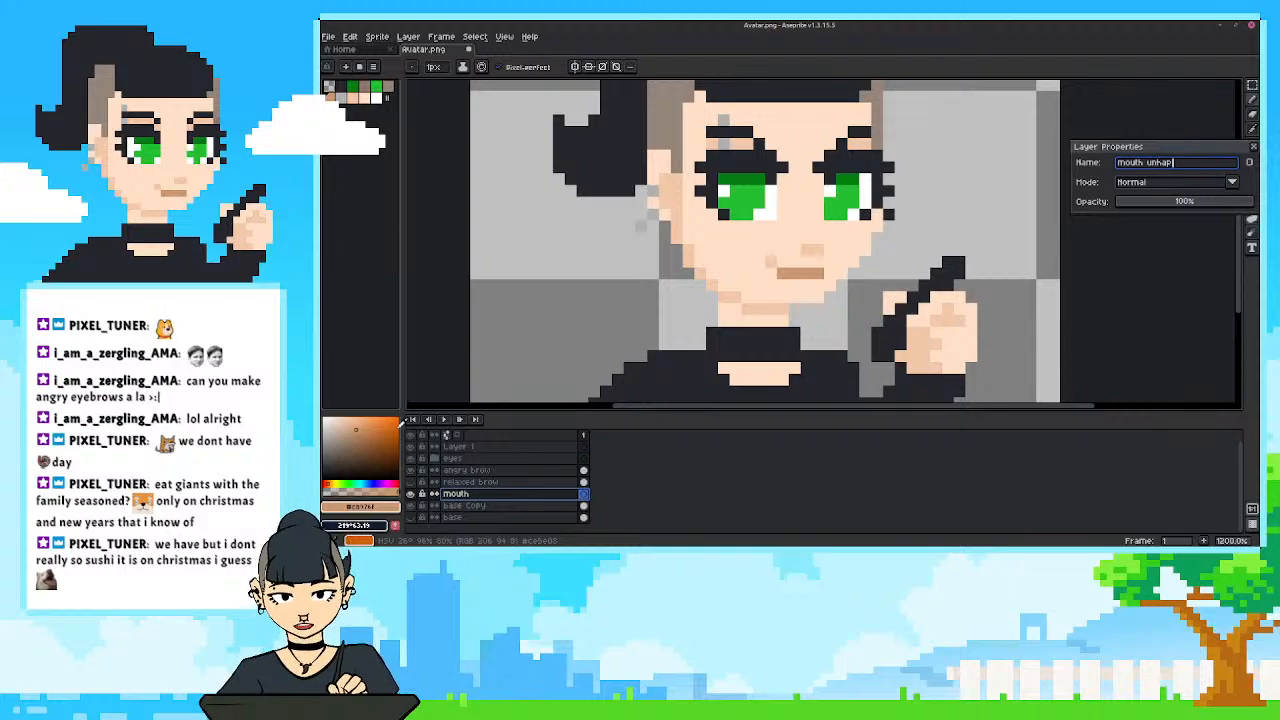
{"action": "key", "text": "Return"}
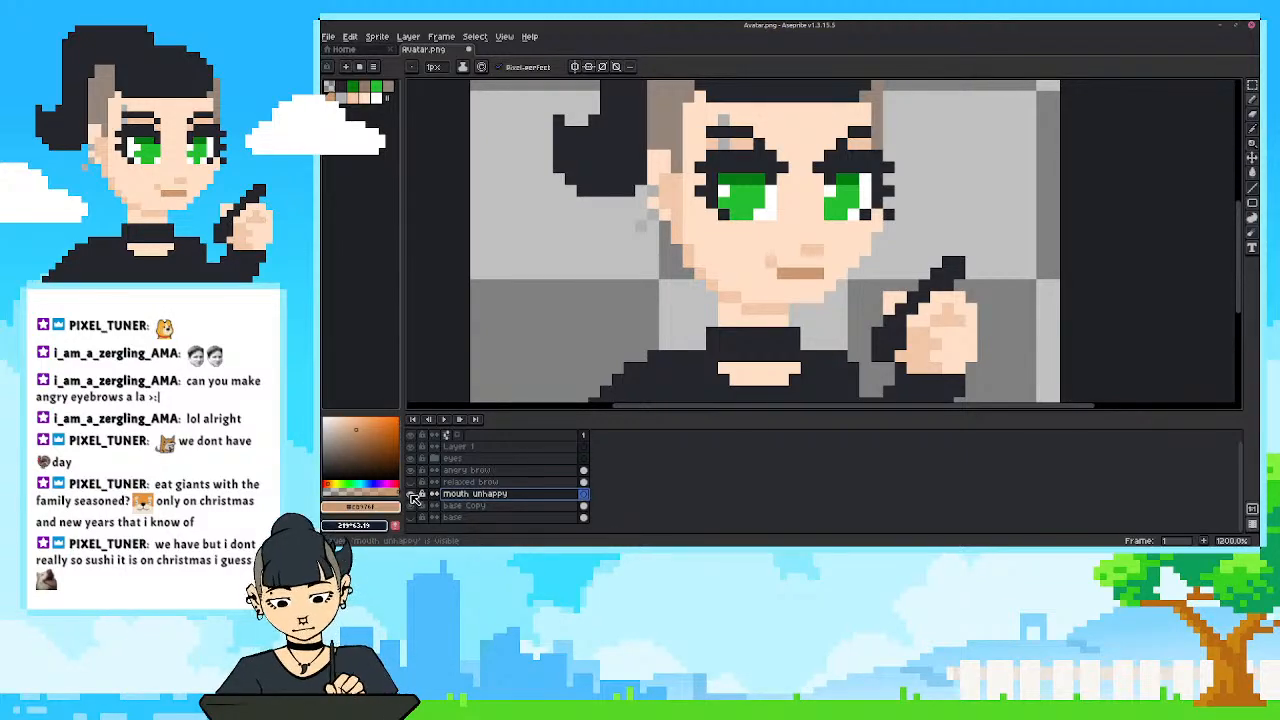
Add another layer between base Copy and mouth unhappy and name it "mouth".
{"action": "left_click", "coordinate": [462, 508]}
{"action": "key", "text": "shift+n"}
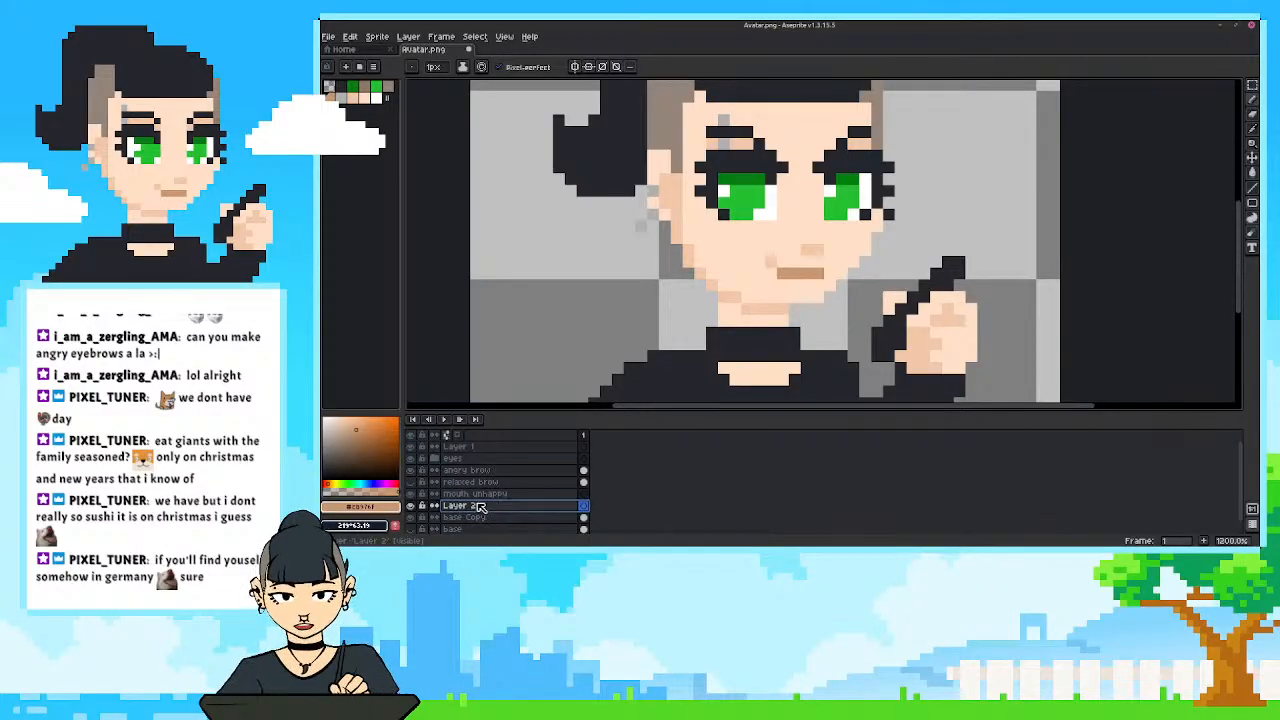
{"action": "double_click", "coordinate": [479, 507]}
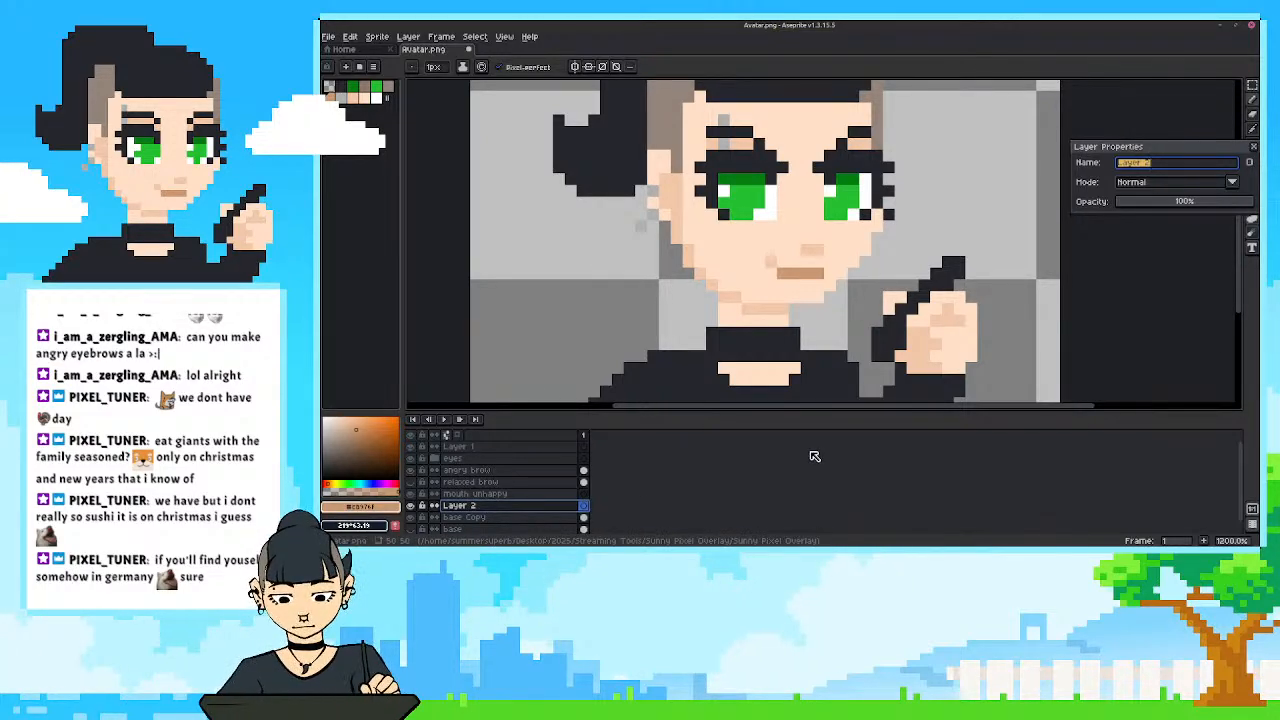
{"action": "type", "text": "m"}
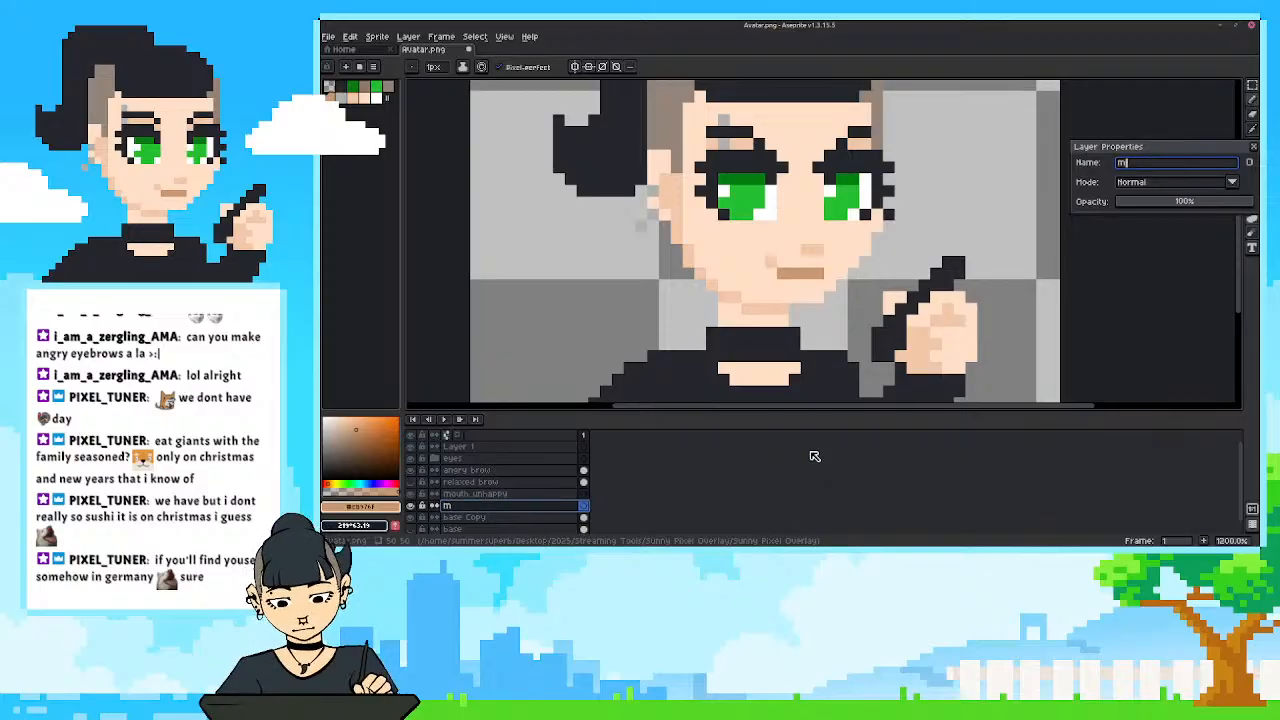
{"action": "type", "text": "outh"}
{"action": "key", "text": "Return"}
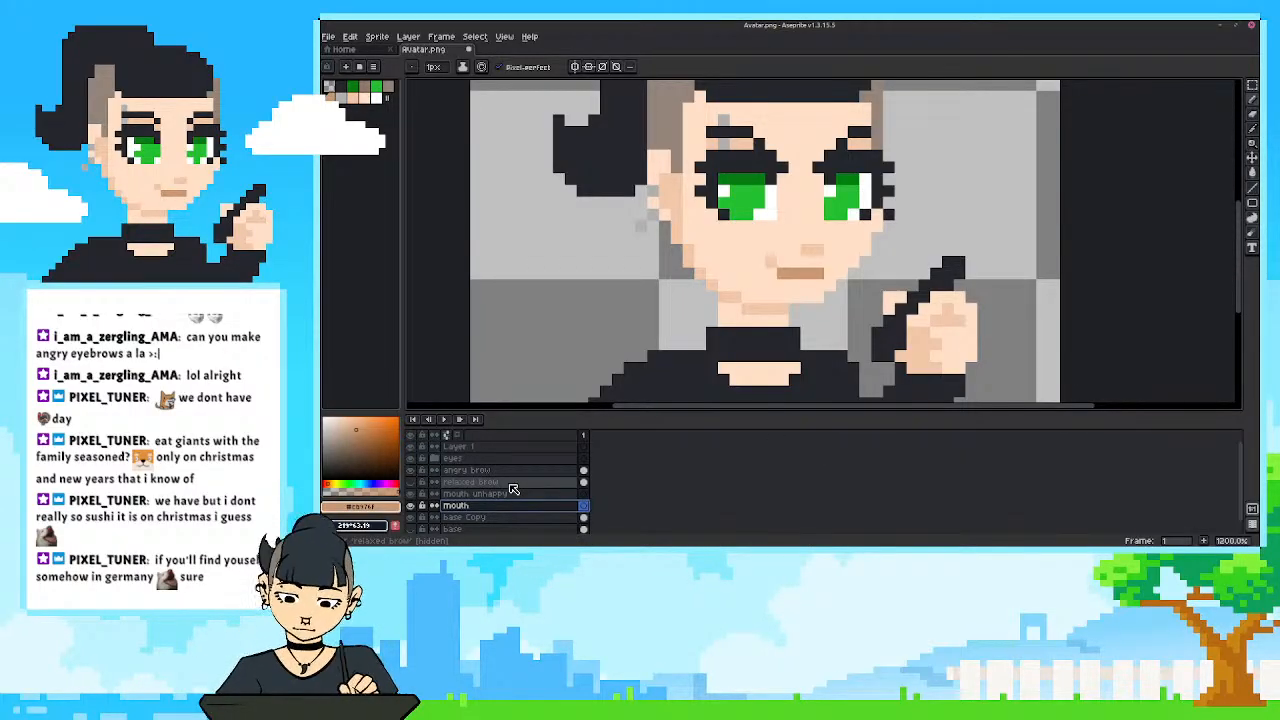
With the mouth layer active, sample the light skin colour beside the mouth for the pencil.
{"action": "scroll", "coordinate": [759, 285], "scroll_direction": "up", "scroll_amount": 1}
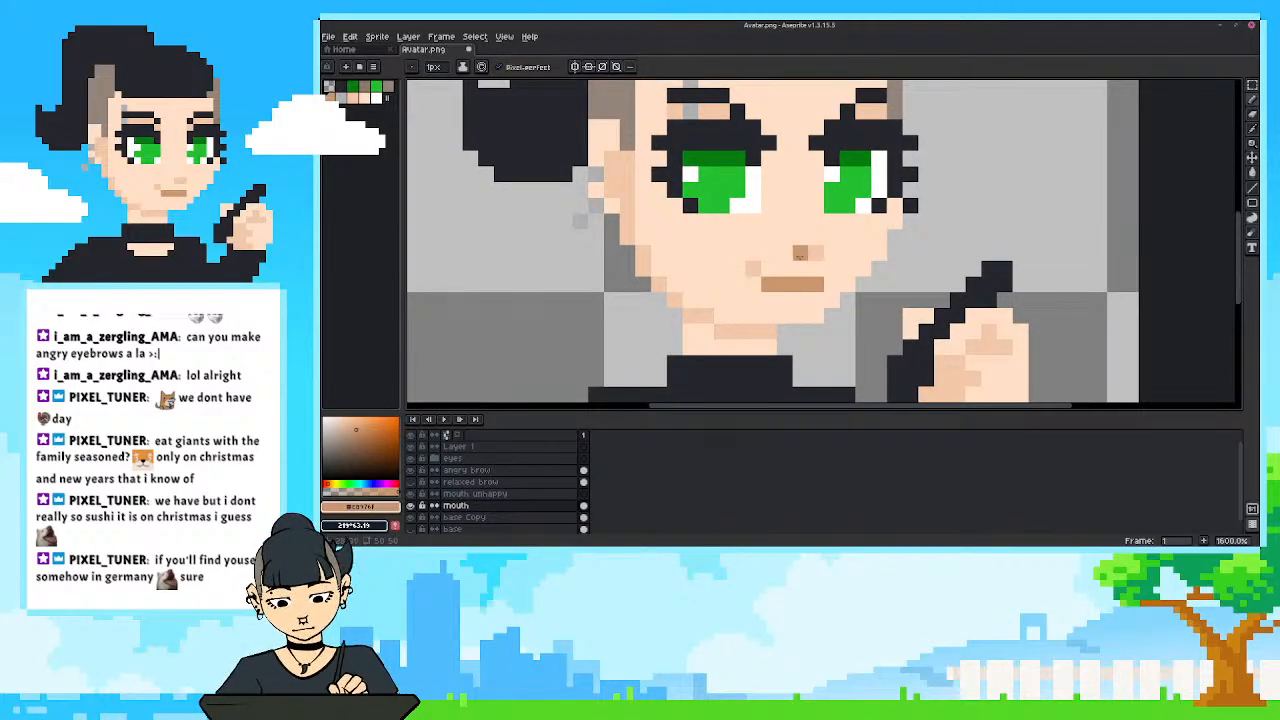
{"action": "left_click", "coordinate": [759, 263], "text": "alt"}
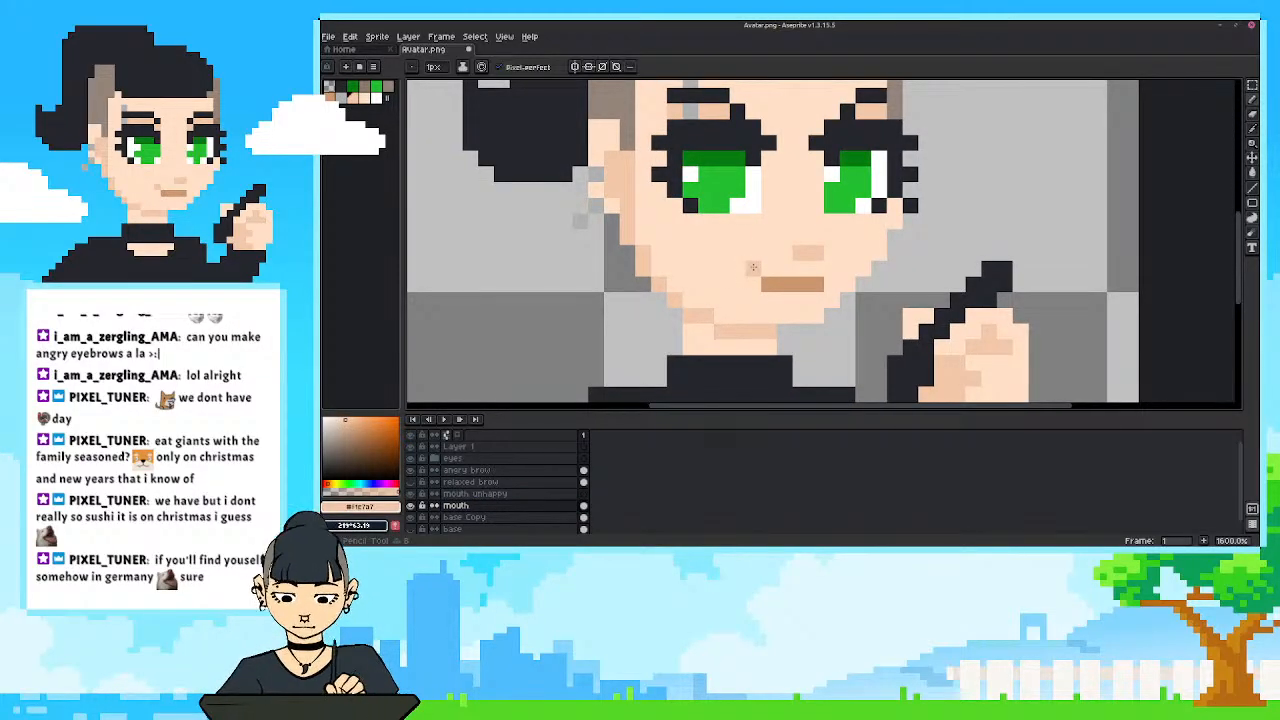
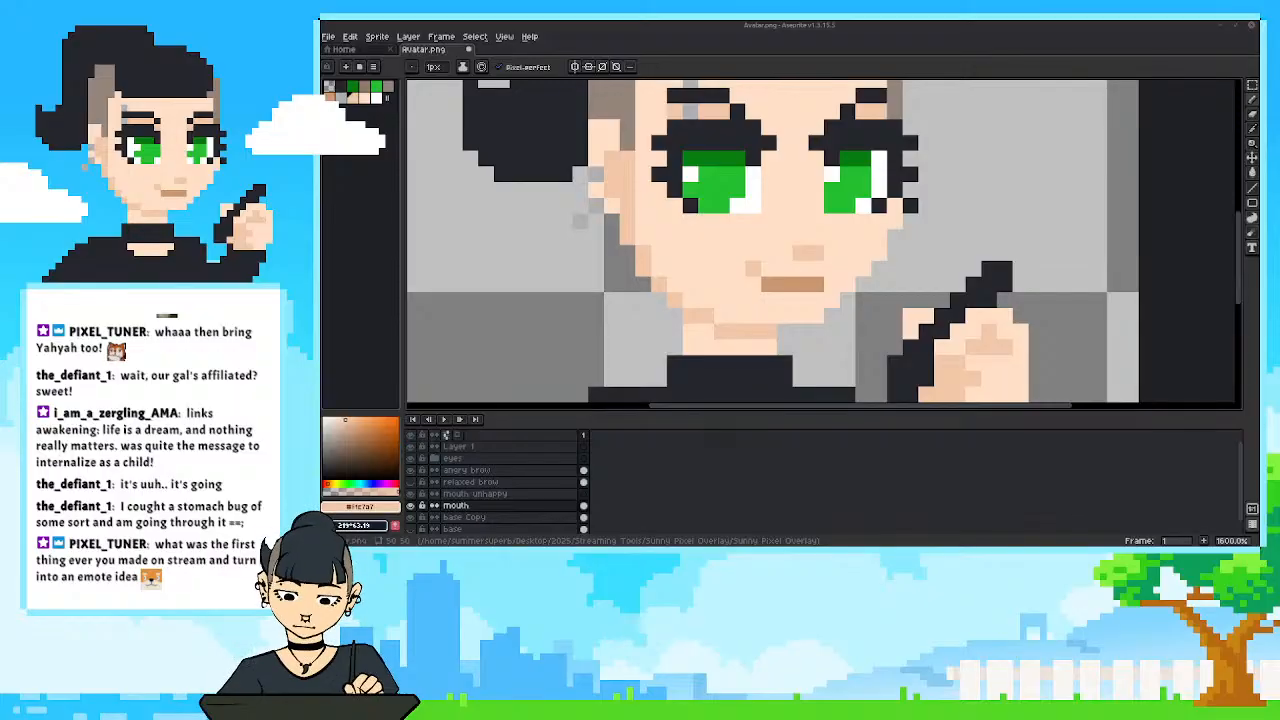
{"action": "scroll", "coordinate": [911, 301], "scroll_direction": "down", "scroll_amount": 2}
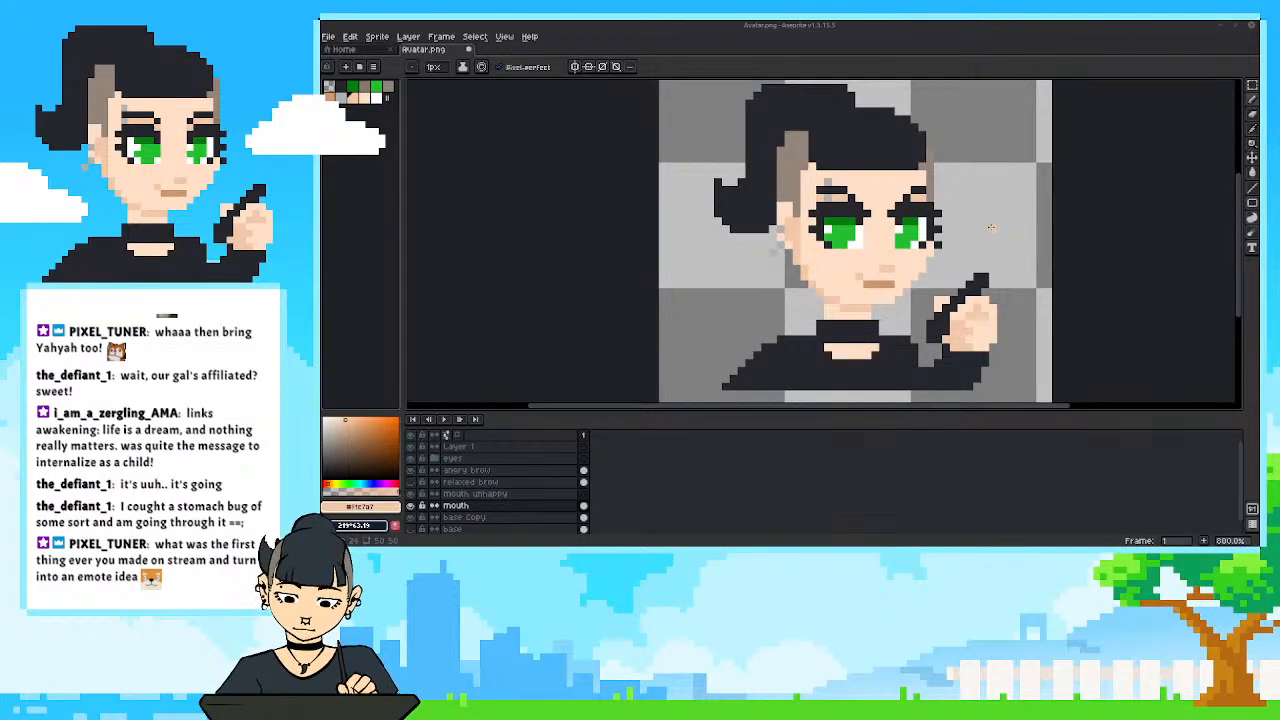
{"action": "left_click_drag", "start_coordinate": [1239, 252], "coordinate": [1239, 245]}
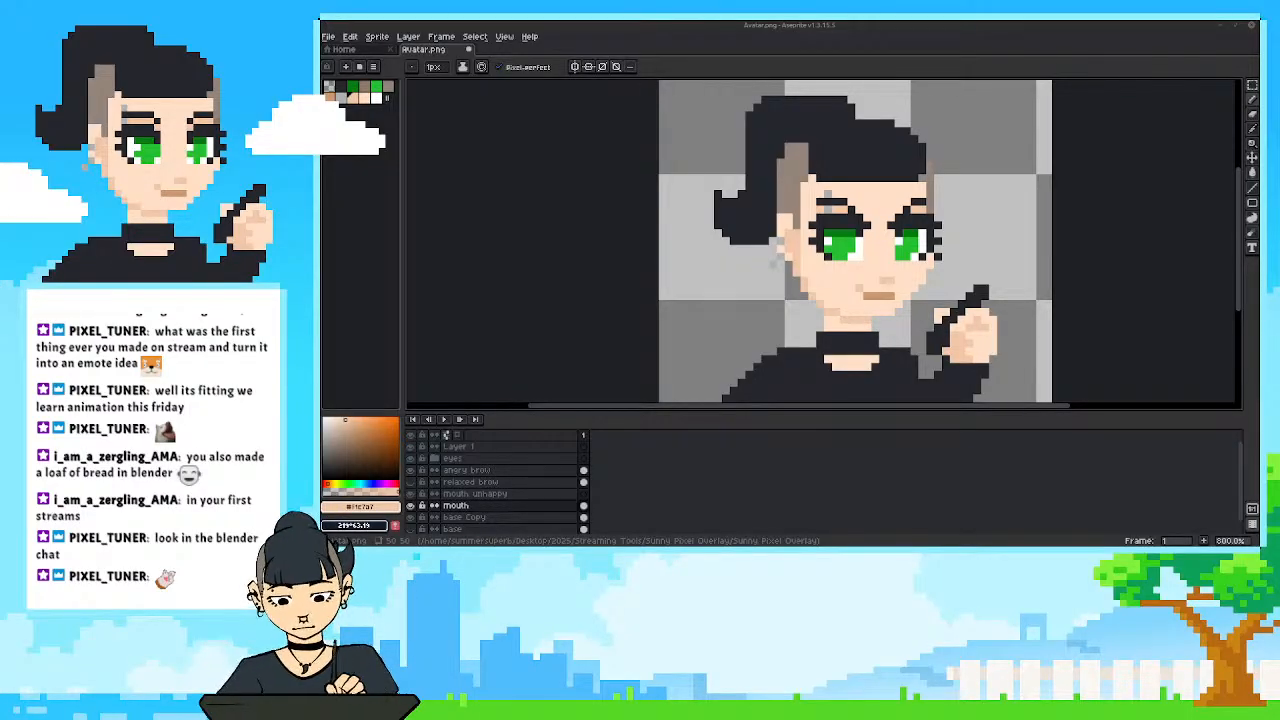
Bring the browser page of the Simple animation graph Blender add-on into view, enlarge its window, and play the gallery's first video.
{"action": "left_click_drag", "start_coordinate": [1279, 170], "coordinate": [845, 67]}
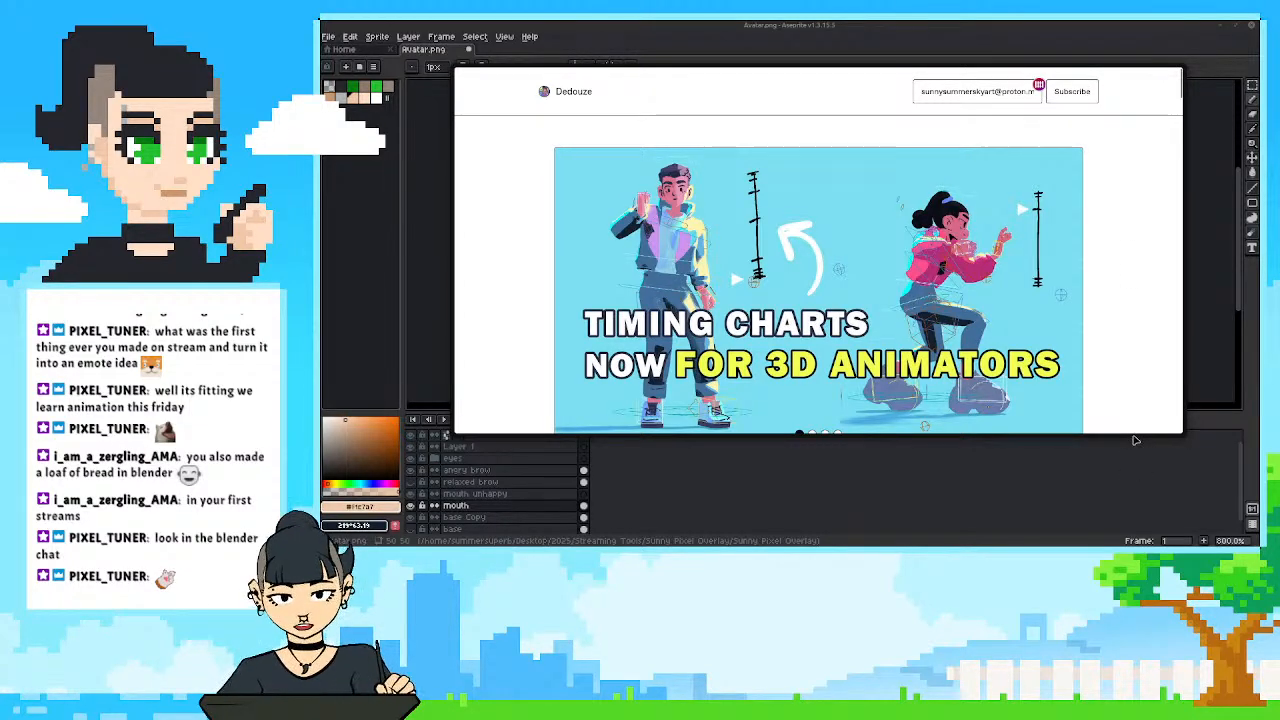
{"action": "left_click_drag", "start_coordinate": [1131, 434], "coordinate": [1131, 492]}
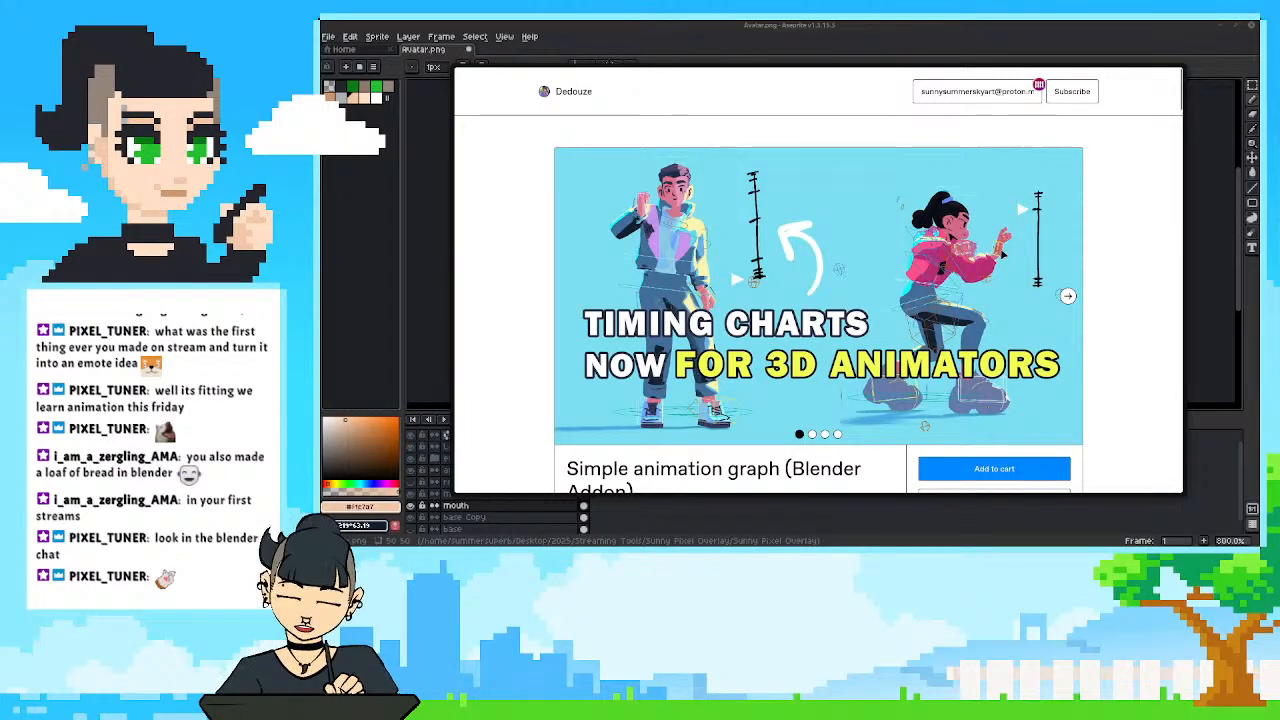
{"action": "left_click", "coordinate": [1068, 296]}
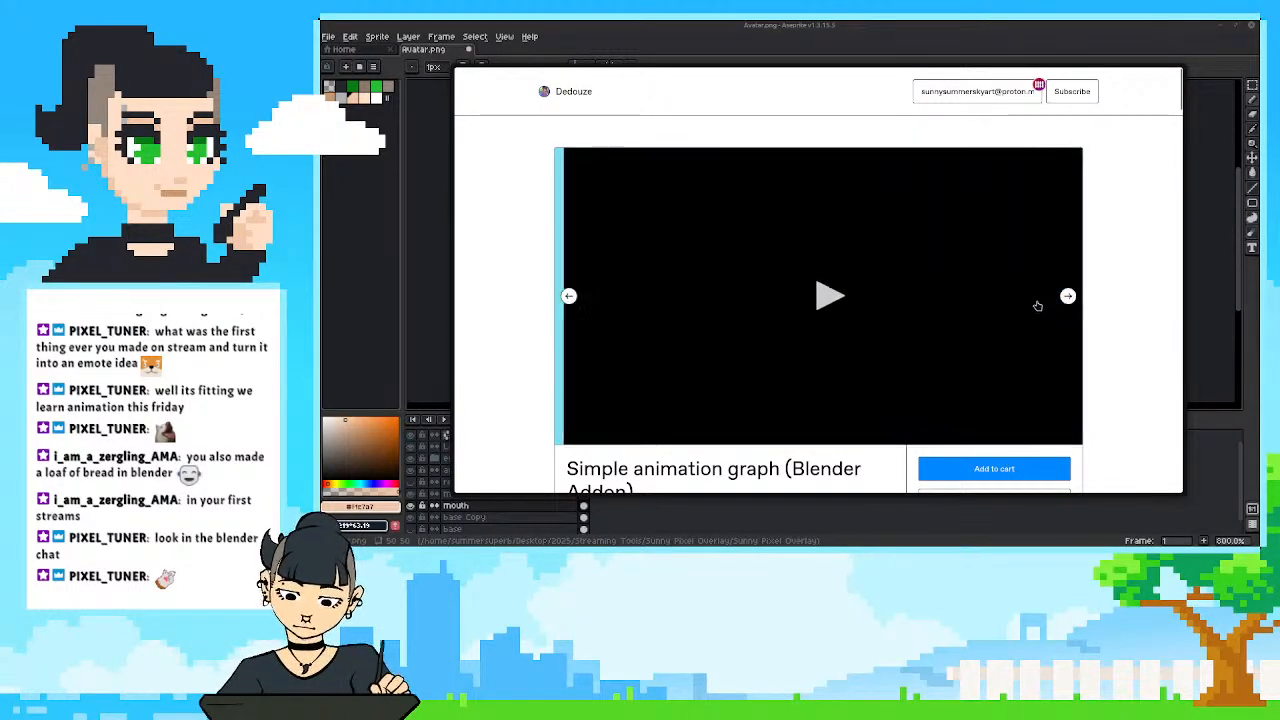
{"action": "left_click", "coordinate": [830, 296]}
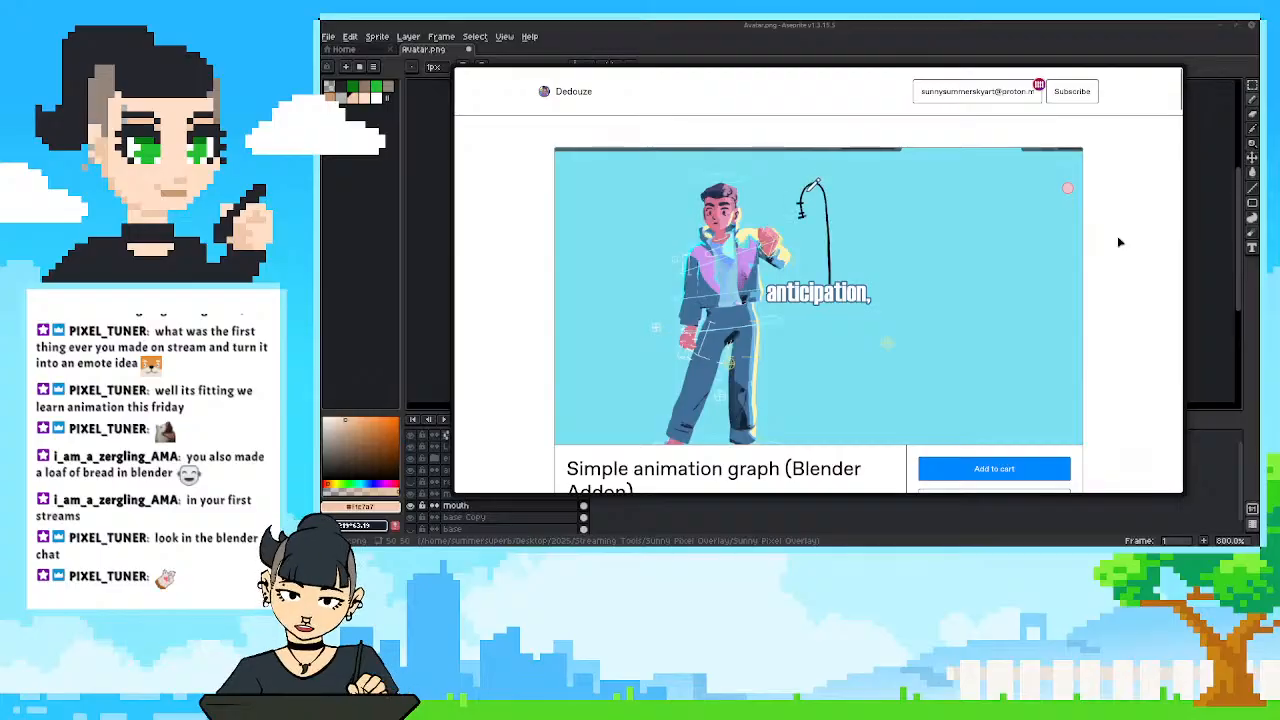
{"action": "mouse_move", "coordinate": [1075, 248]}
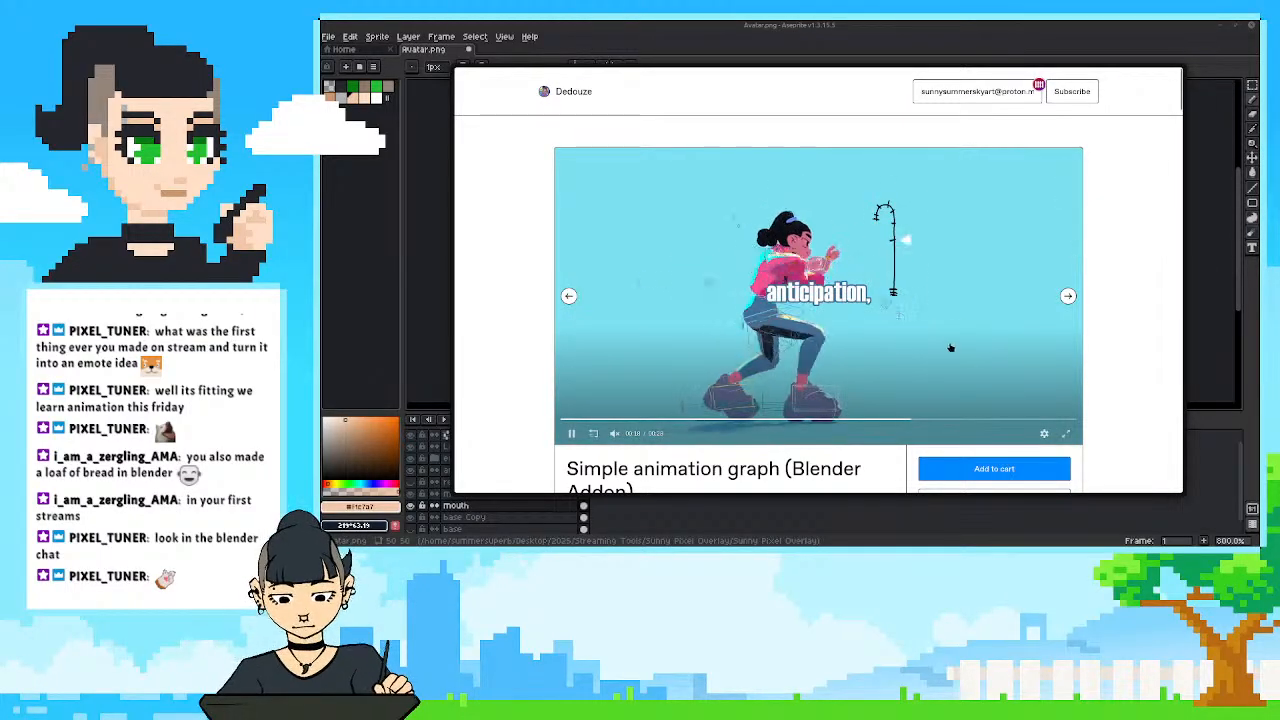
{"action": "scroll", "coordinate": [1097, 327], "scroll_direction": "down", "scroll_amount": 2}
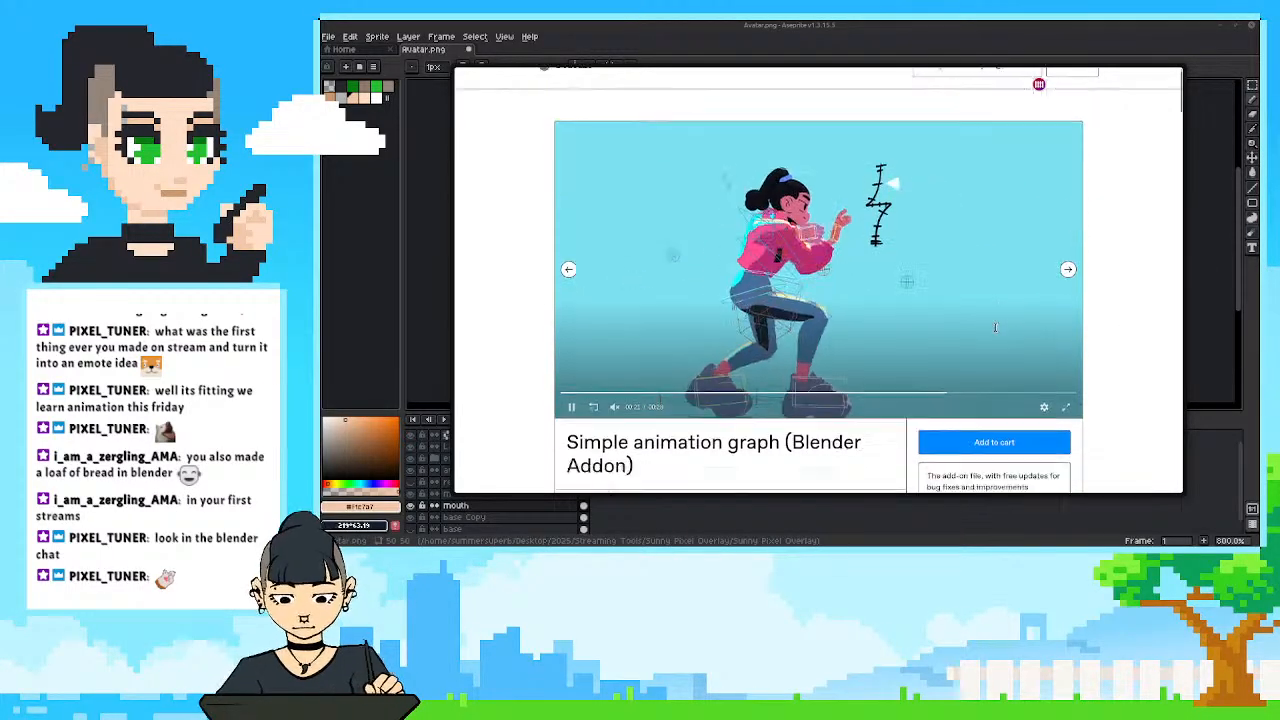
{"action": "scroll", "coordinate": [1074, 280], "scroll_direction": "up", "scroll_amount": 2}
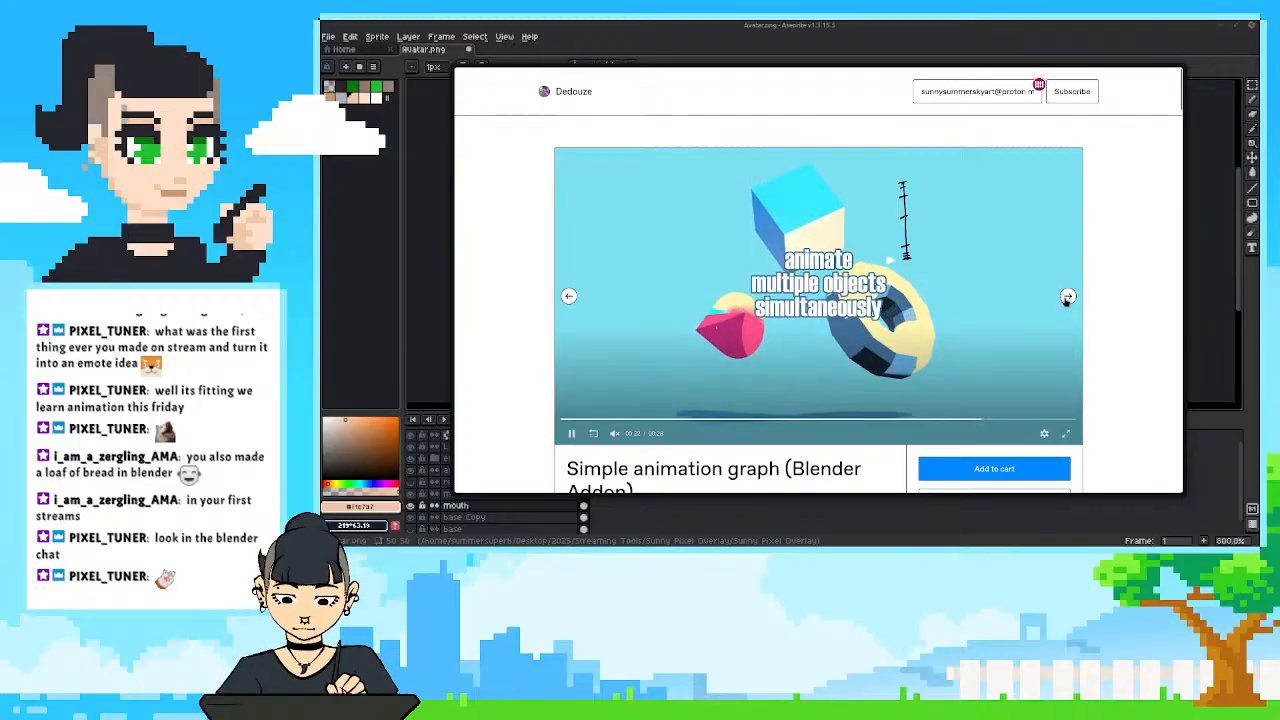
Look through the add-on's remaining gallery items and its description, and move the browser window out of view.
{"action": "left_click", "coordinate": [1068, 295]}
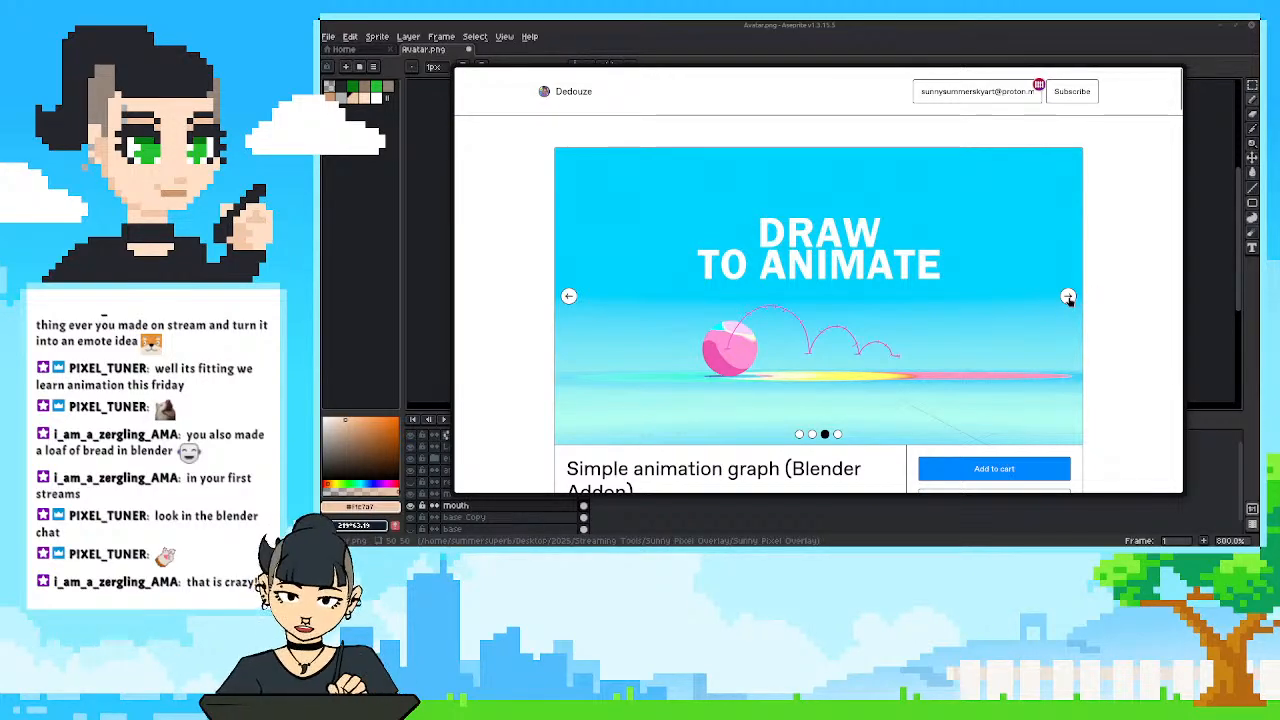
{"action": "scroll", "coordinate": [943, 336], "scroll_direction": "down", "scroll_amount": 3}
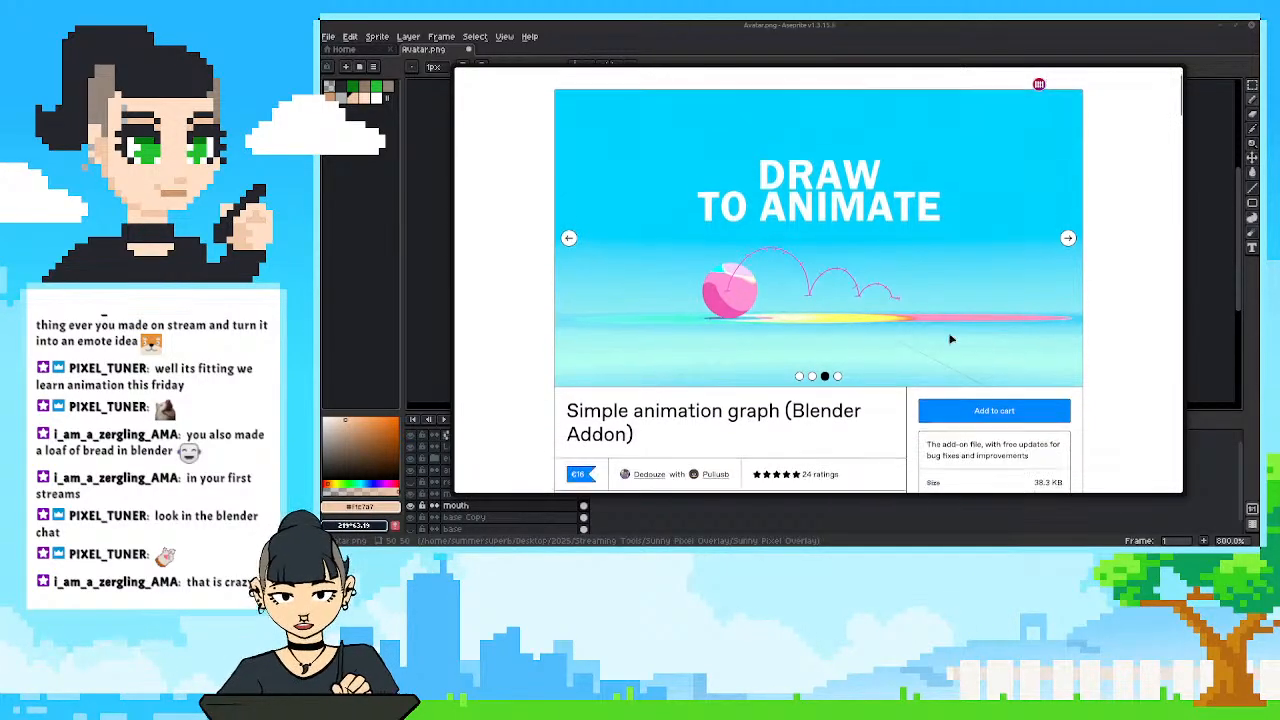
{"action": "scroll", "coordinate": [811, 330], "scroll_direction": "down", "scroll_amount": 1}
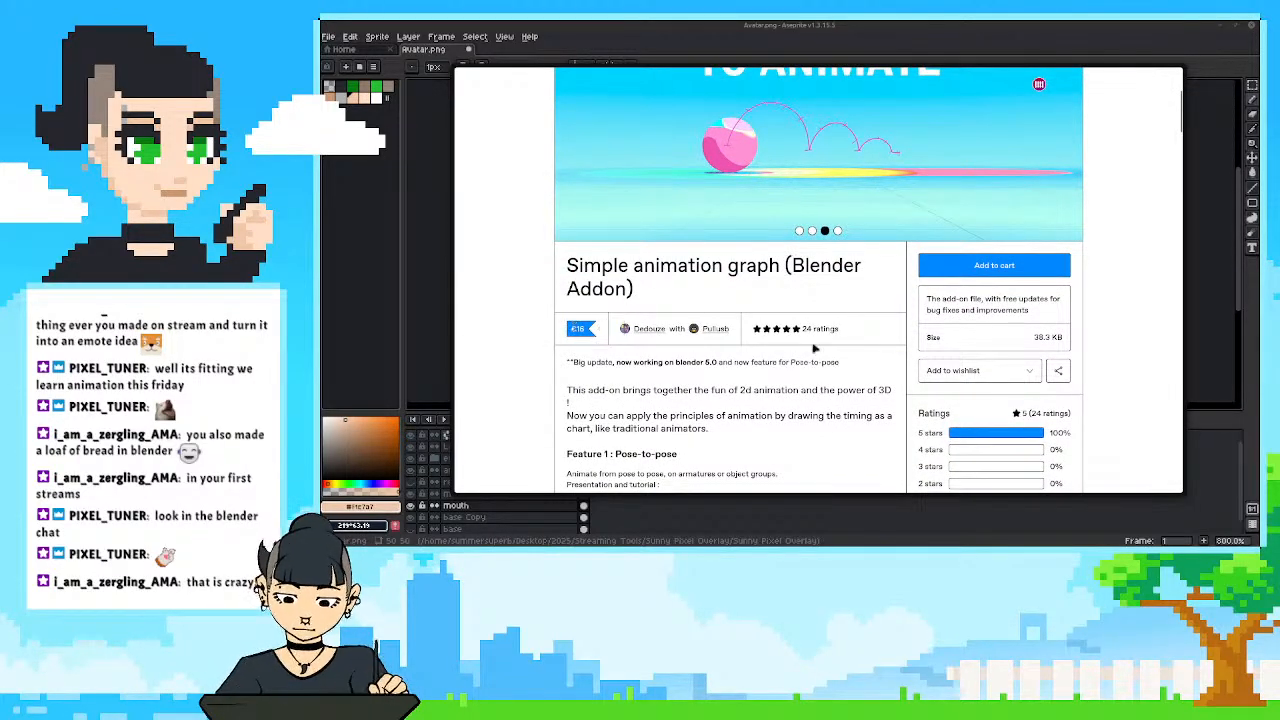
{"action": "scroll", "coordinate": [908, 394], "scroll_direction": "up", "scroll_amount": 3}
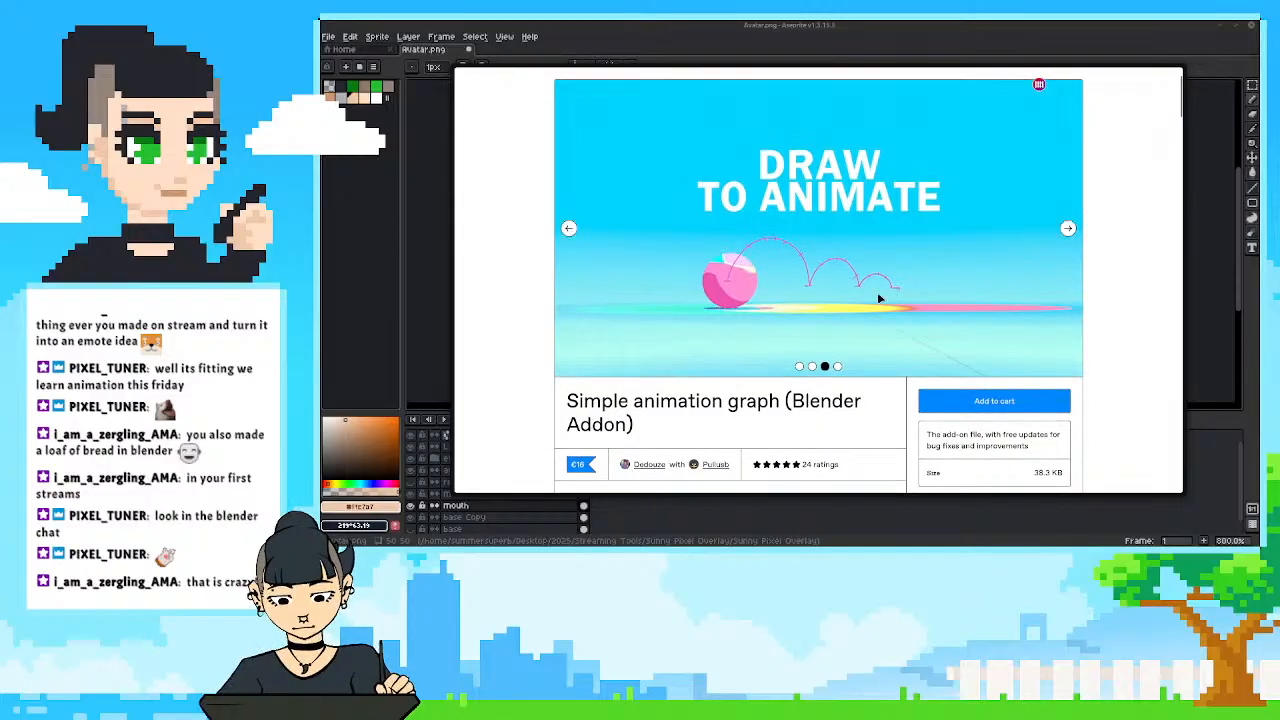
{"action": "scroll", "coordinate": [877, 294], "scroll_direction": "up", "scroll_amount": 1}
{"action": "left_click", "coordinate": [1070, 297]}
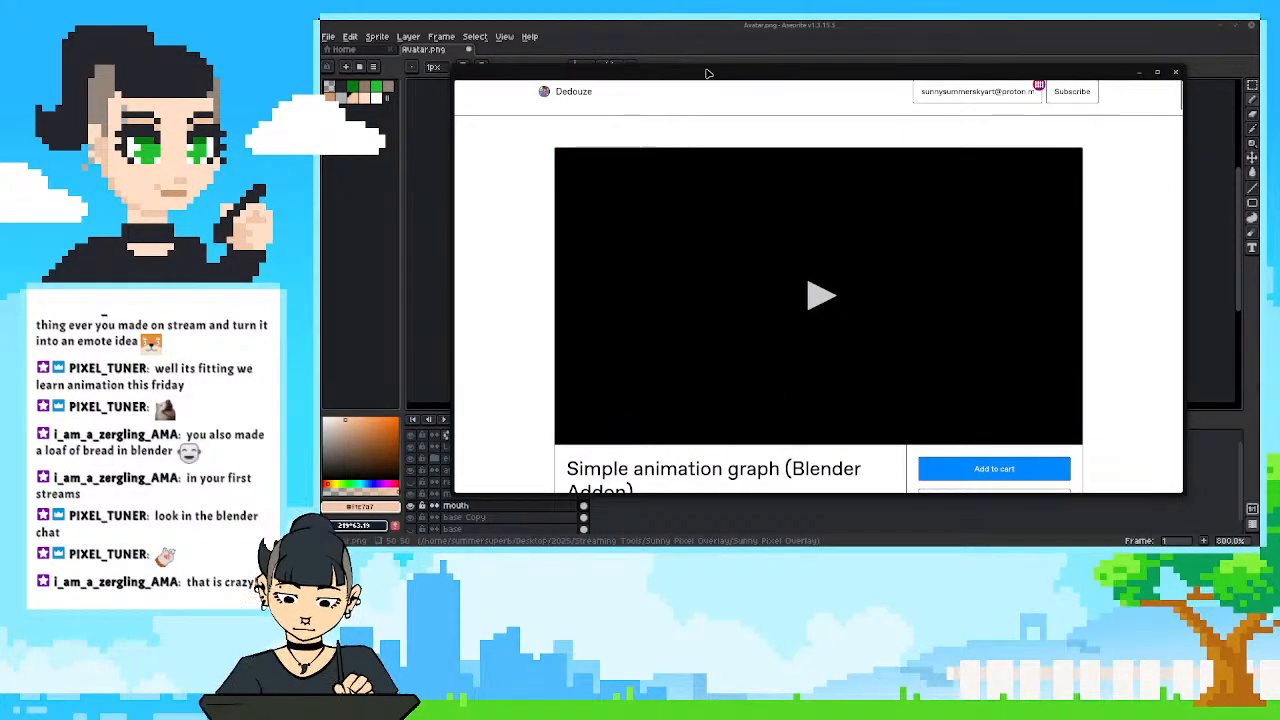
{"action": "left_click_drag", "start_coordinate": [712, 75], "coordinate": [1275, 96]}
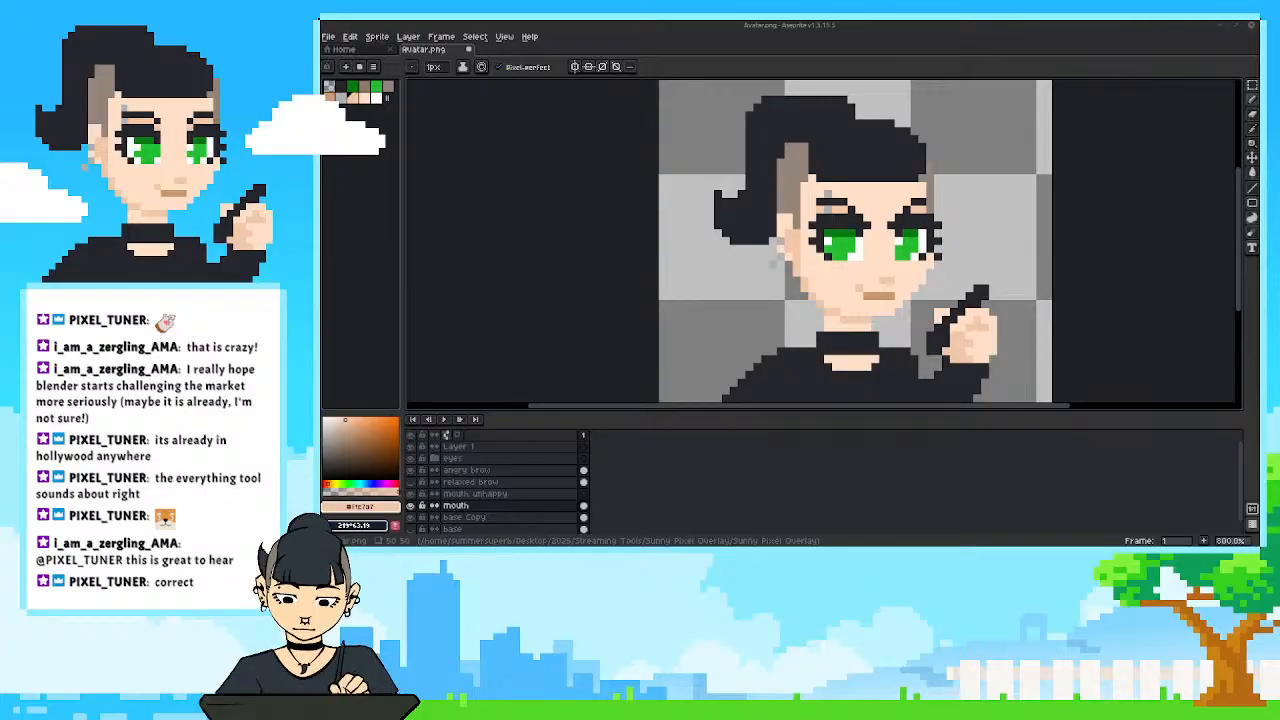
Show and hide the relaxed brow layer to compare it with the angry brows.
{"action": "left_click_drag", "start_coordinate": [723, 312], "coordinate": [706, 294]}
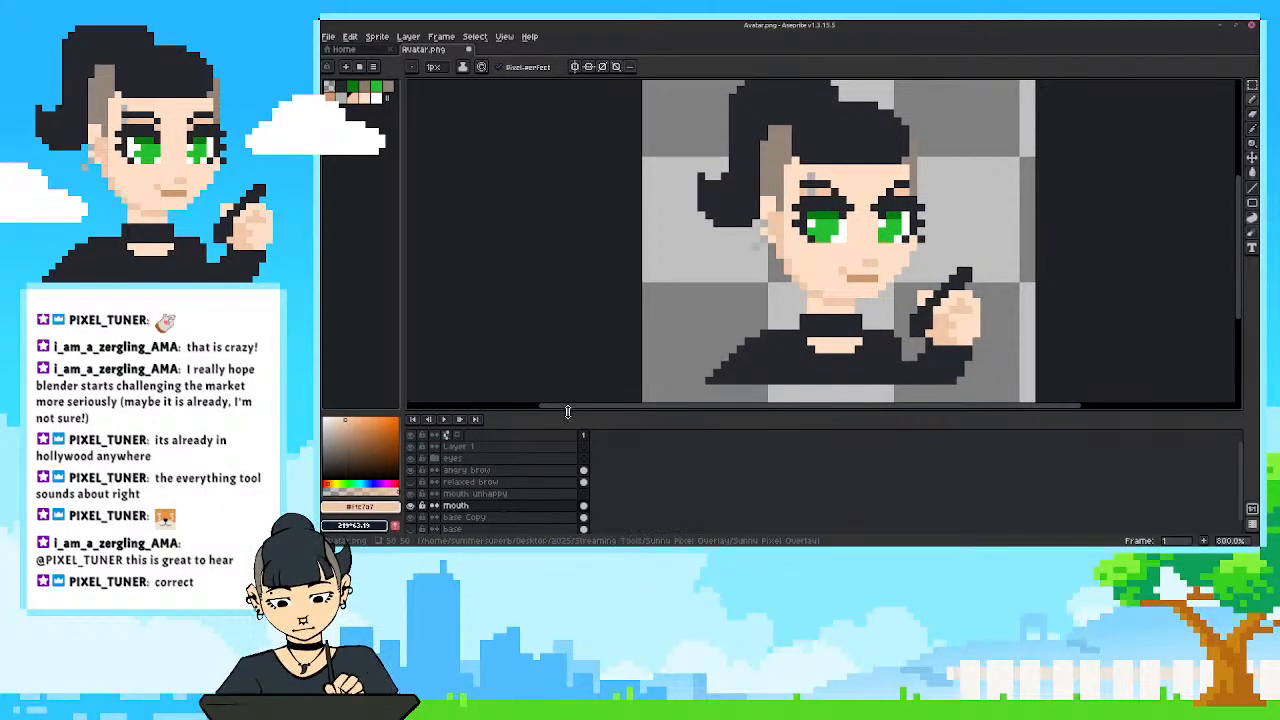
{"action": "left_click_drag", "start_coordinate": [569, 410], "coordinate": [571, 417]}
{"action": "left_click_drag", "start_coordinate": [628, 365], "coordinate": [632, 380]}
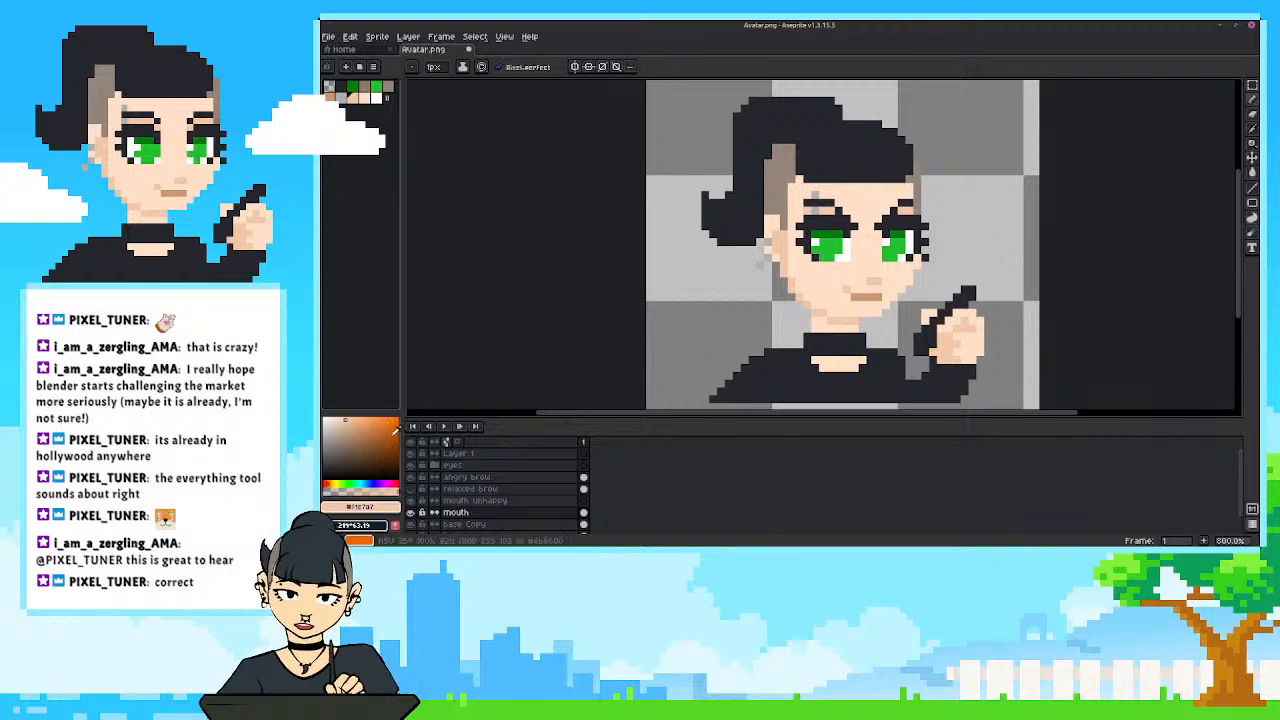
{"action": "left_click", "coordinate": [412, 490]}
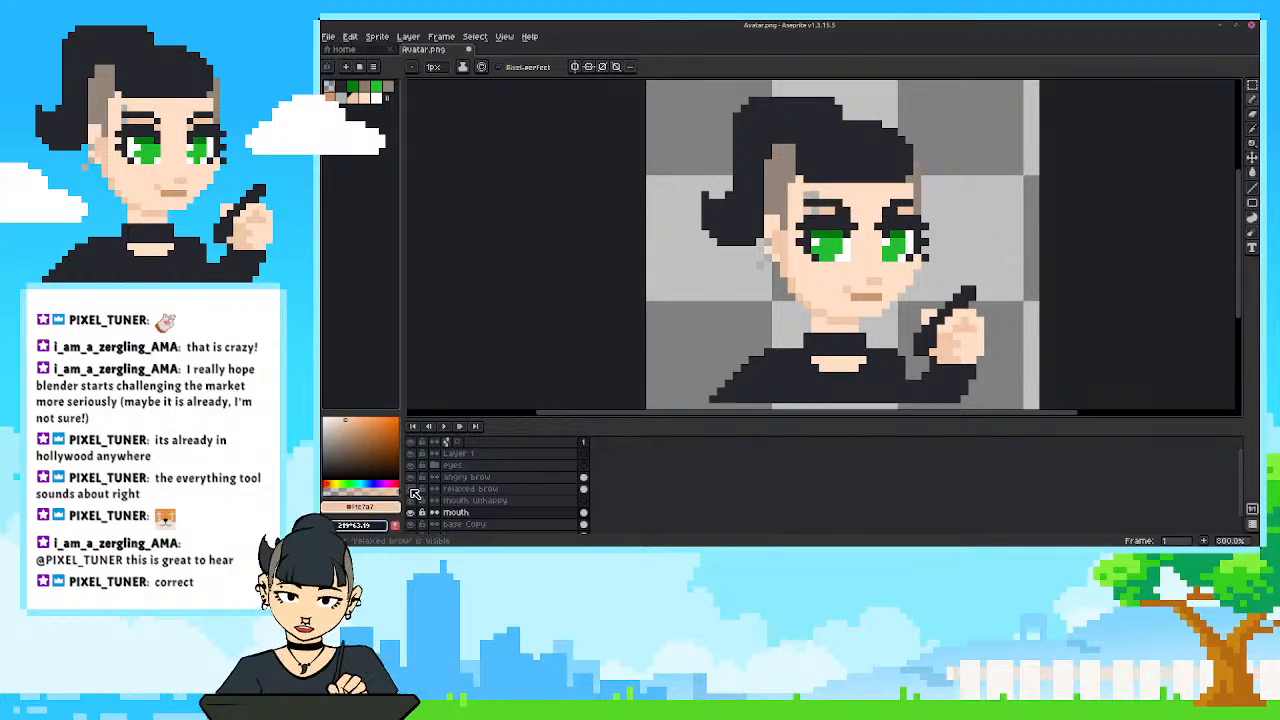
{"action": "left_click", "coordinate": [412, 490]}
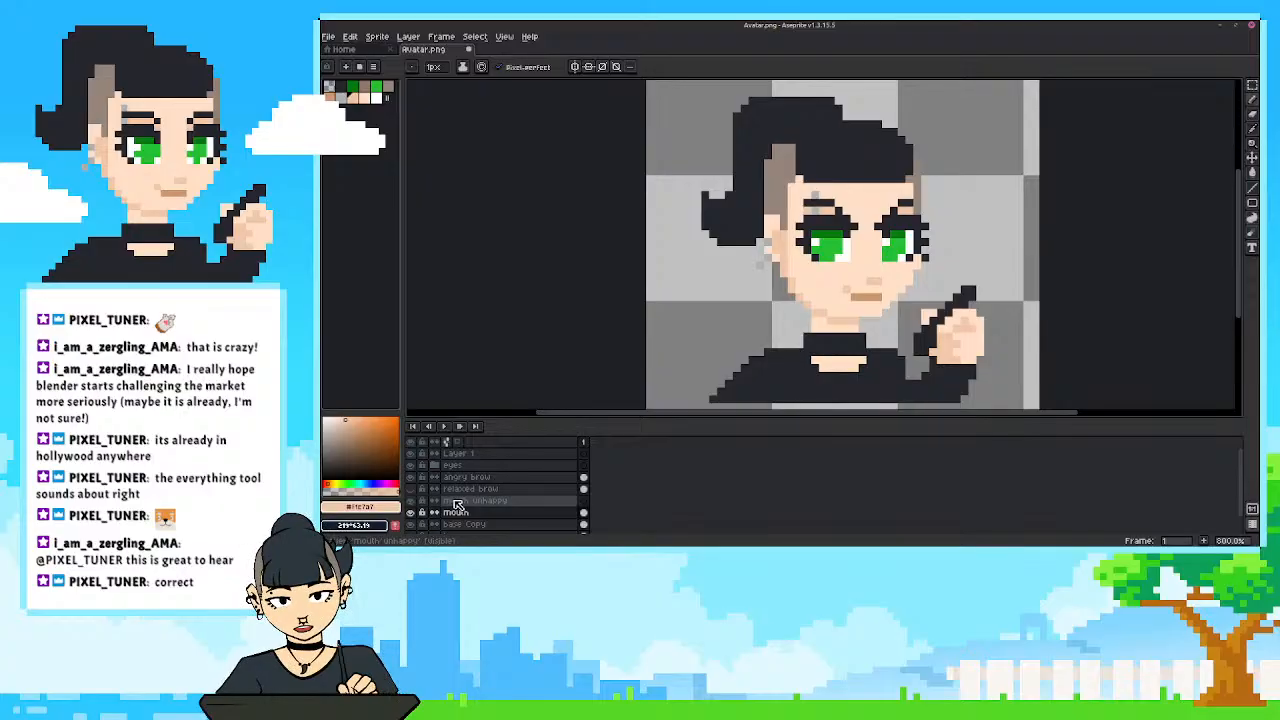
Hide the mouth layer and toggle the base Copy layer off and on to check which layer holds the mouth pixels.
{"action": "scroll", "coordinate": [820, 342], "scroll_direction": "up", "scroll_amount": 3}
{"action": "left_click_drag", "start_coordinate": [847, 310], "coordinate": [846, 336]}
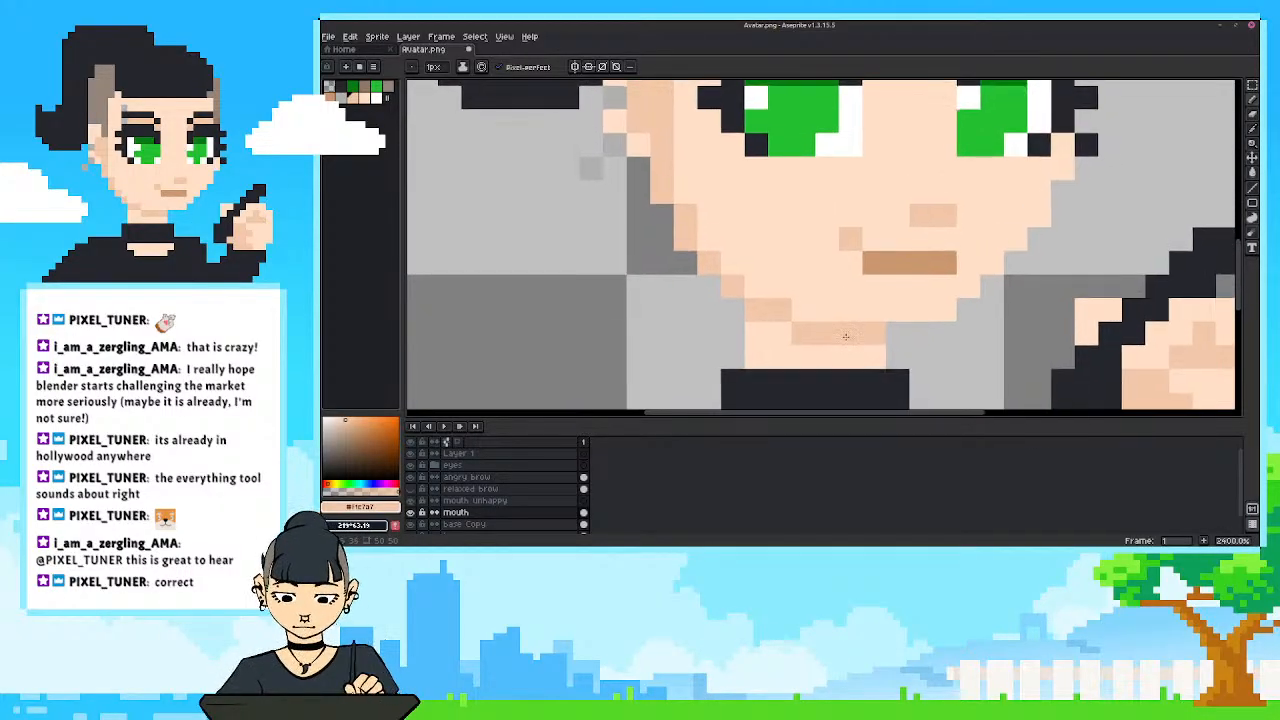
{"action": "scroll", "coordinate": [846, 336], "scroll_direction": "down", "scroll_amount": 1}
{"action": "left_click_drag", "start_coordinate": [808, 290], "coordinate": [803, 306]}
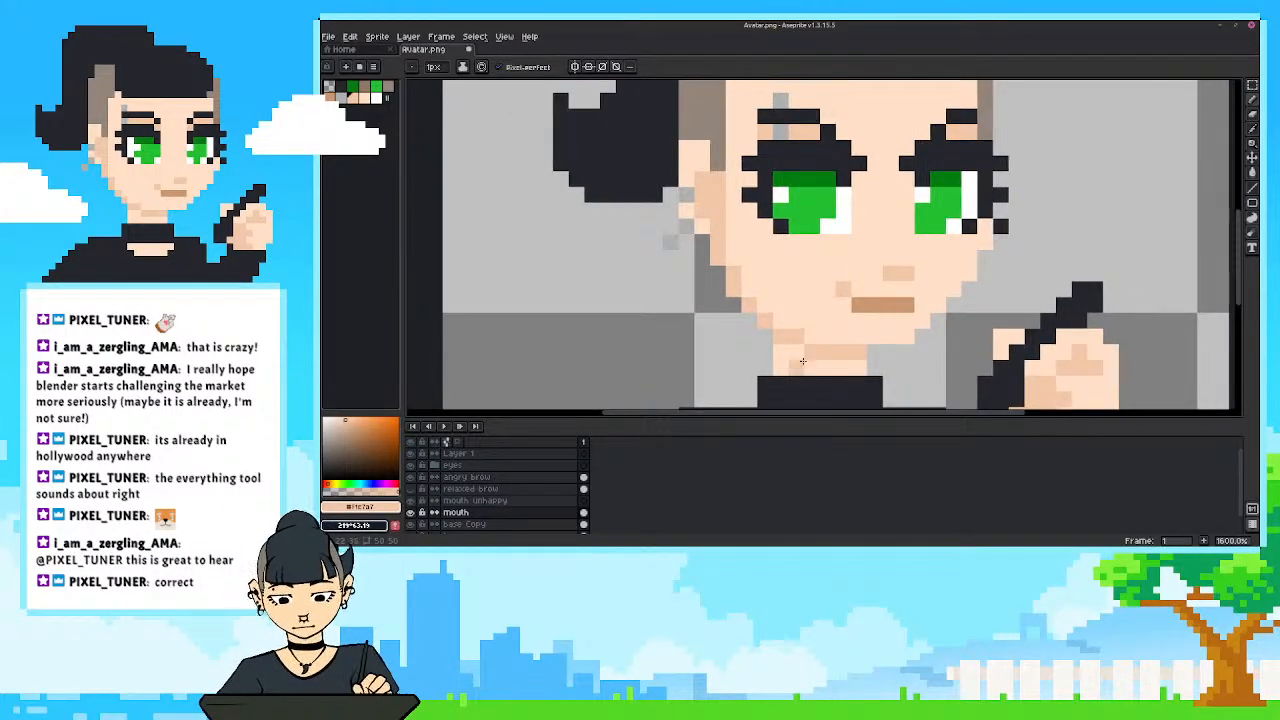
{"action": "left_click", "coordinate": [867, 304], "text": "alt"}
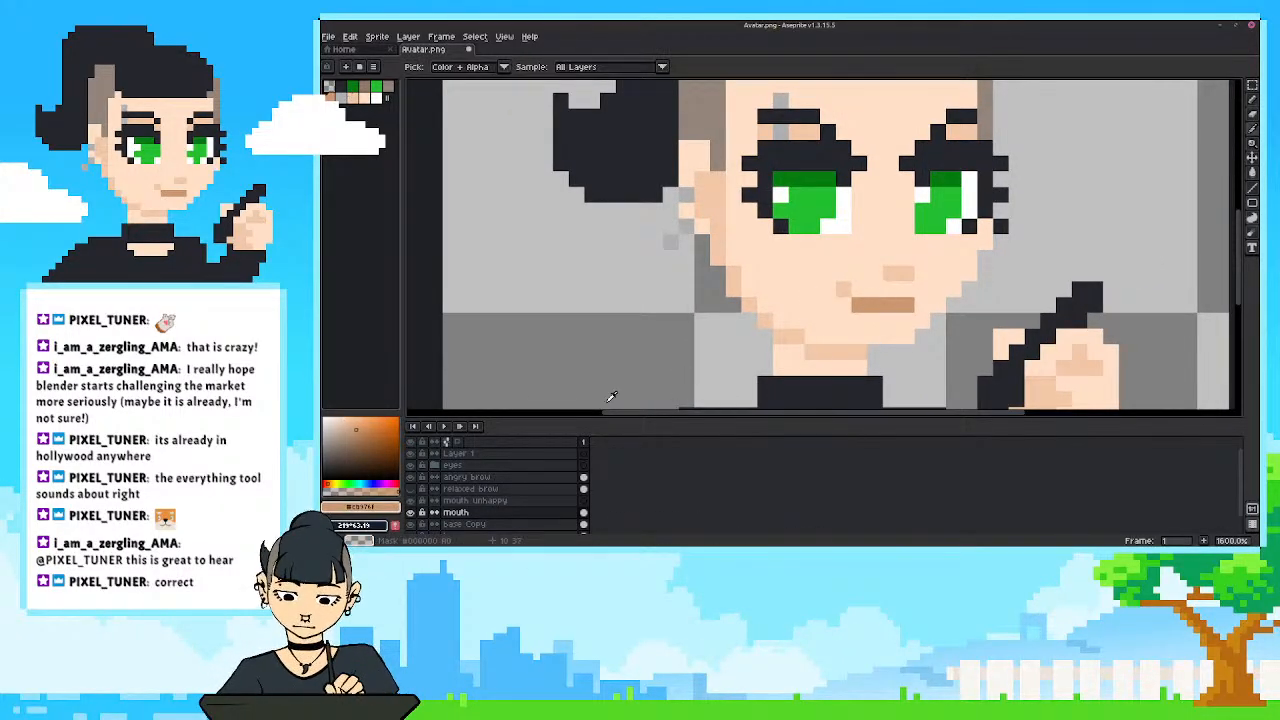
{"action": "left_click", "coordinate": [411, 525]}
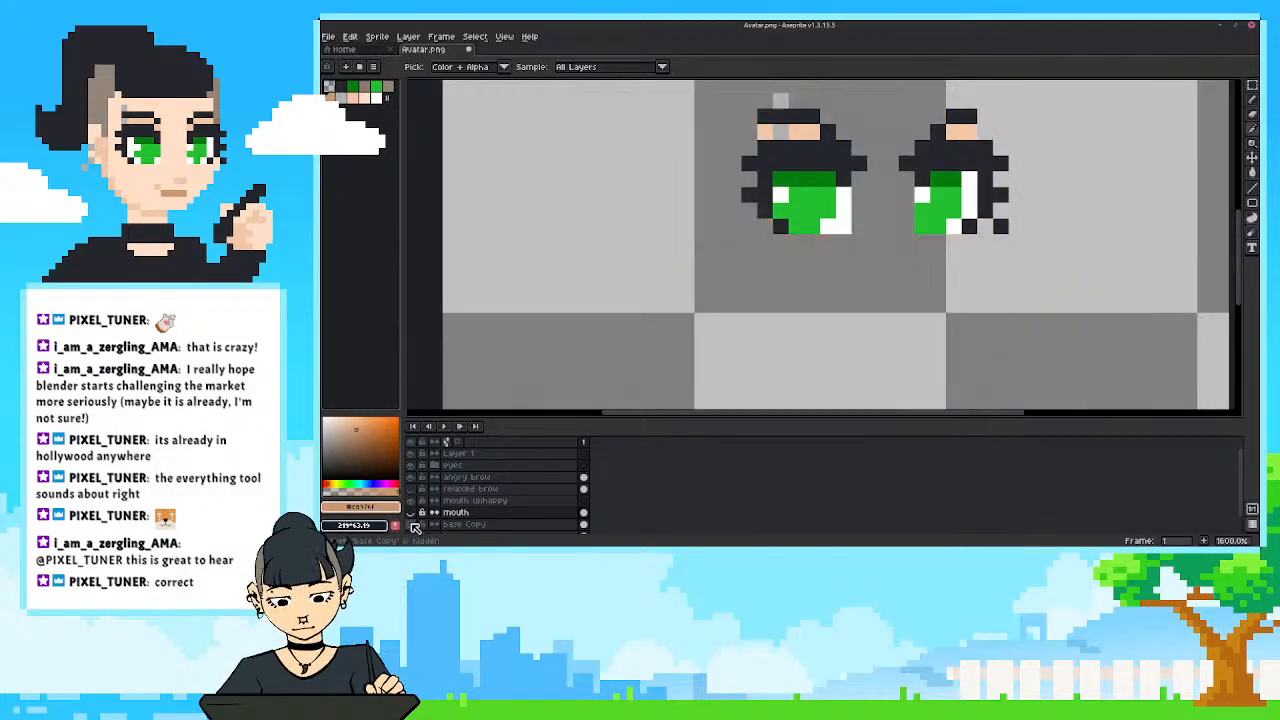
{"action": "left_click", "coordinate": [411, 525]}
{"action": "left_click", "coordinate": [411, 525]}
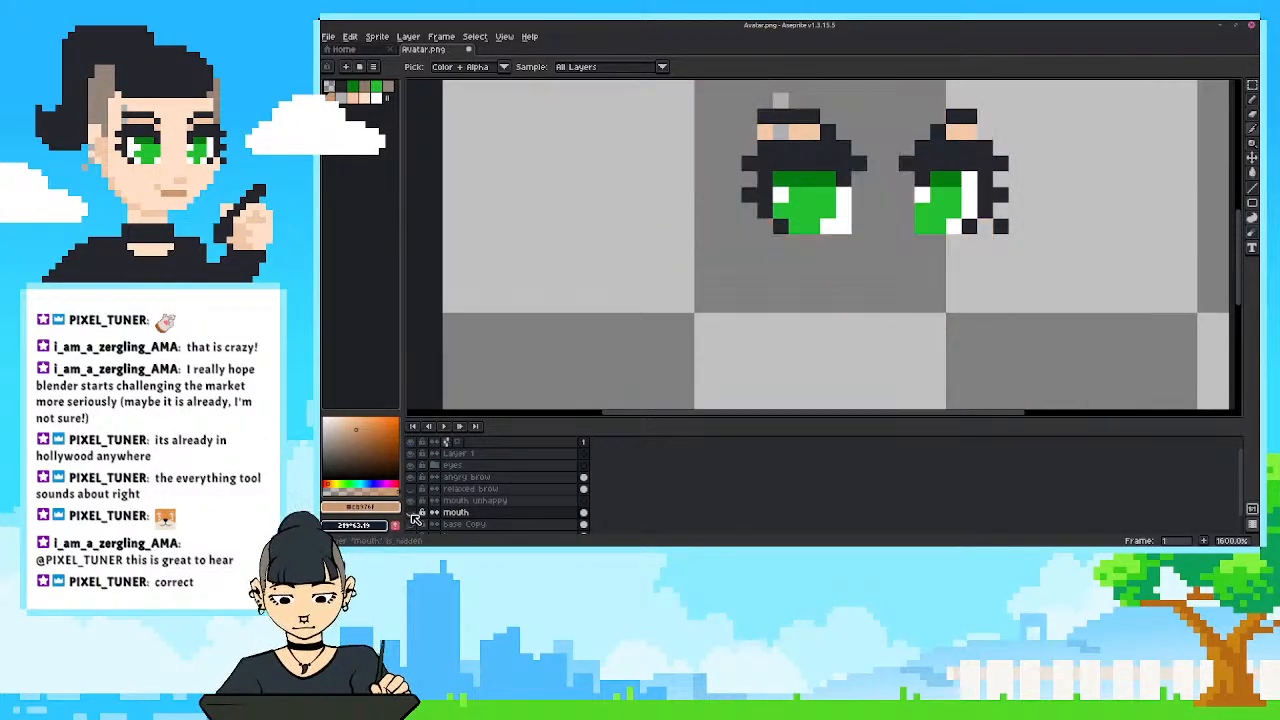
{"action": "left_click", "coordinate": [411, 513]}
{"action": "left_click", "coordinate": [411, 513]}
{"action": "left_click", "coordinate": [411, 525]}
On the base Copy layer, paint over the brown mouth and its corner pixel with the light skin colour.
{"action": "left_click", "coordinate": [465, 525]}
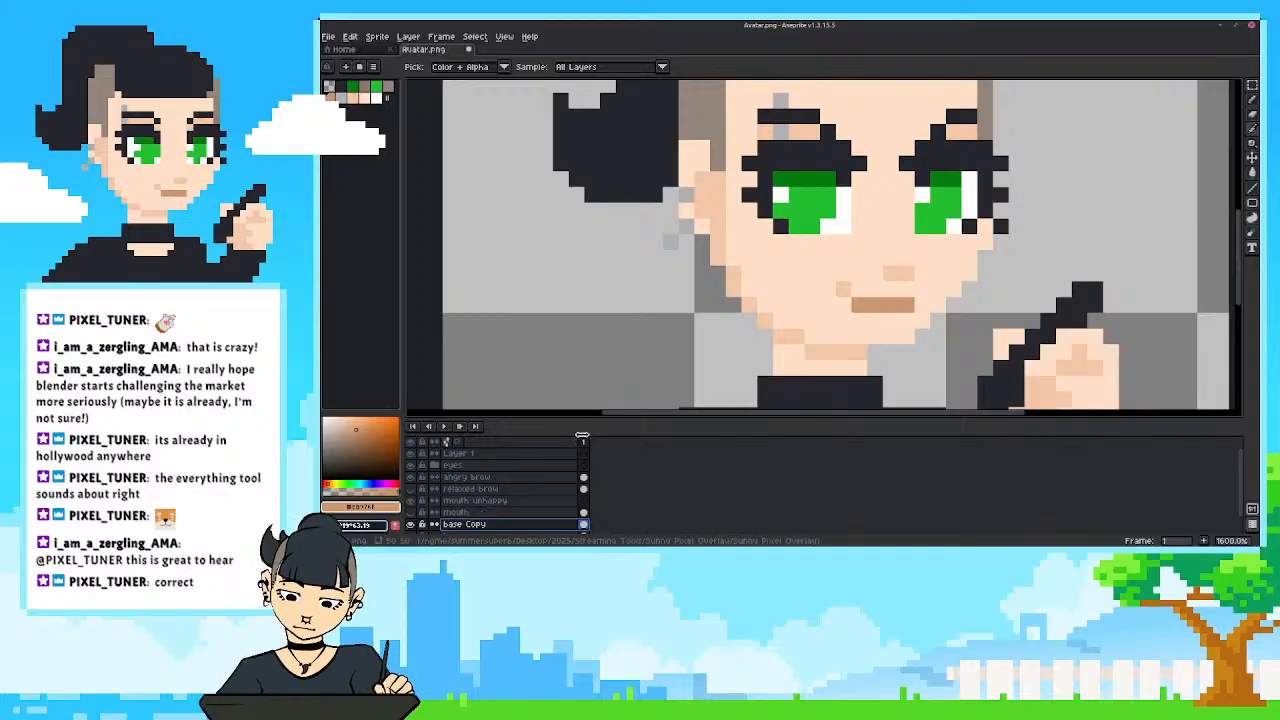
{"action": "key", "text": "b"}
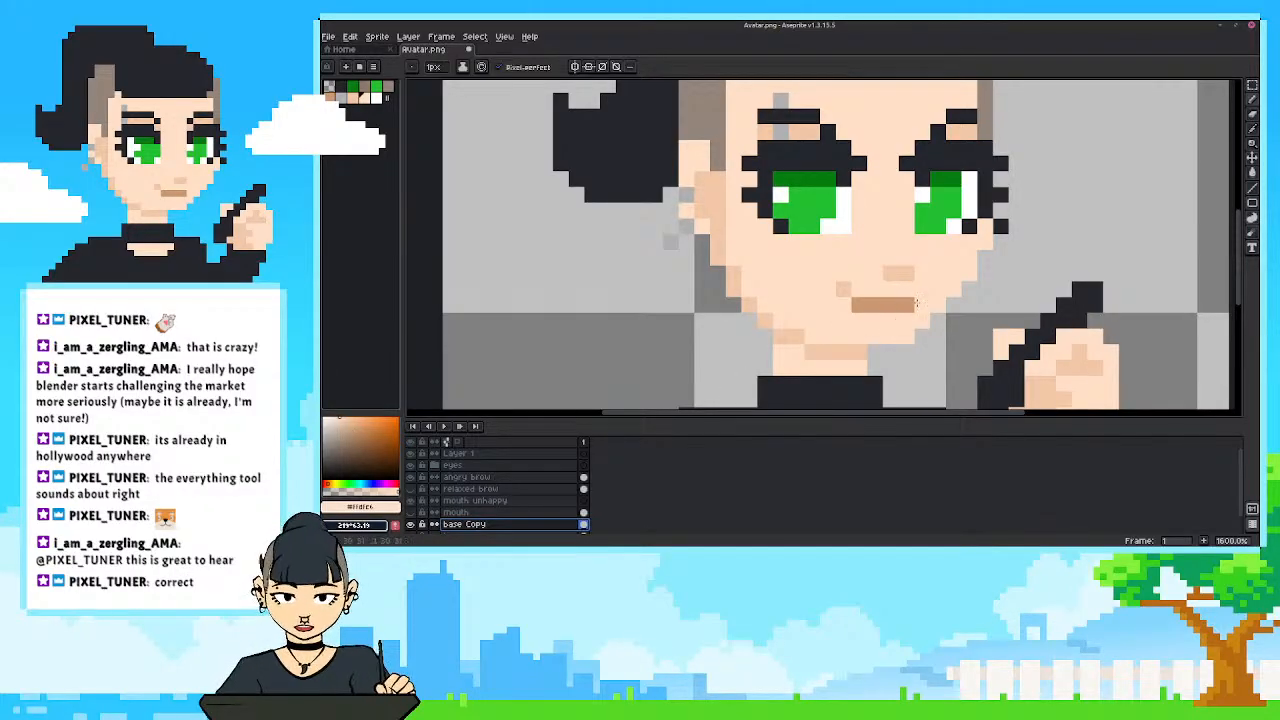
{"action": "left_click_drag", "start_coordinate": [916, 302], "coordinate": [842, 289]}
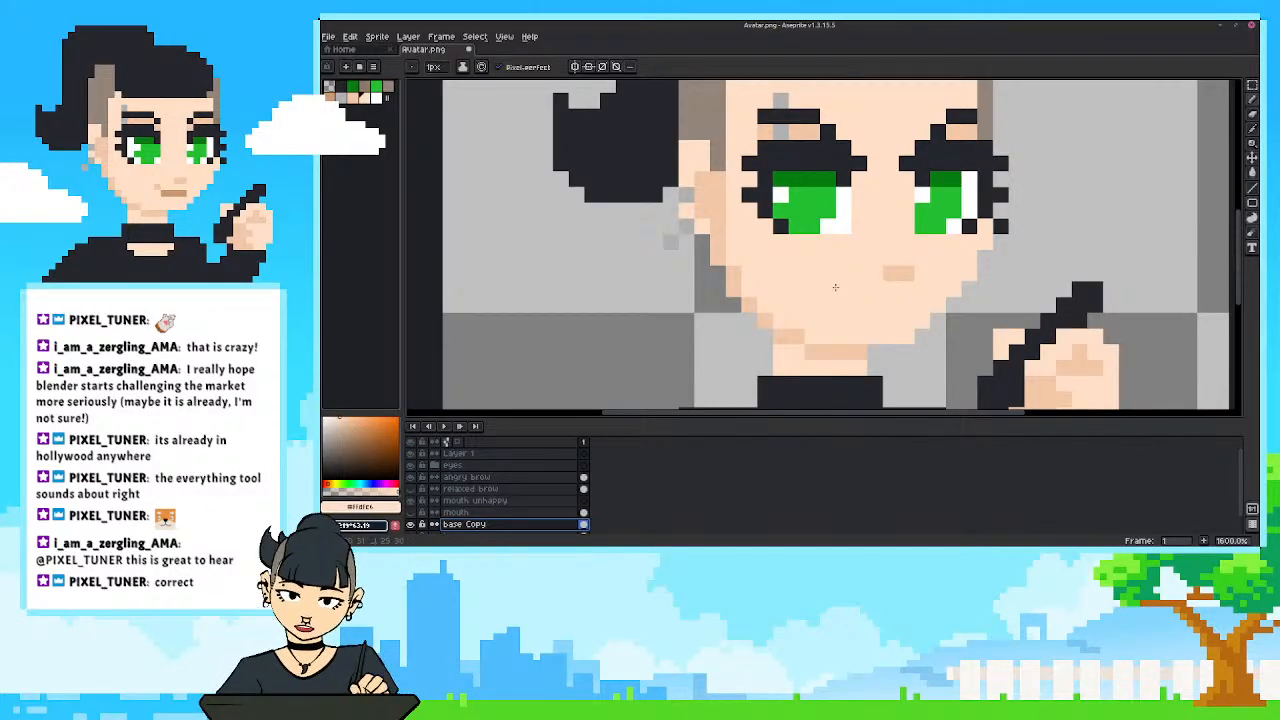
Show the mouth layer and, with mouth unhappy active, sample the mouth's brown for the pencil.
{"action": "left_click", "coordinate": [415, 501]}
{"action": "left_click", "coordinate": [455, 500]}
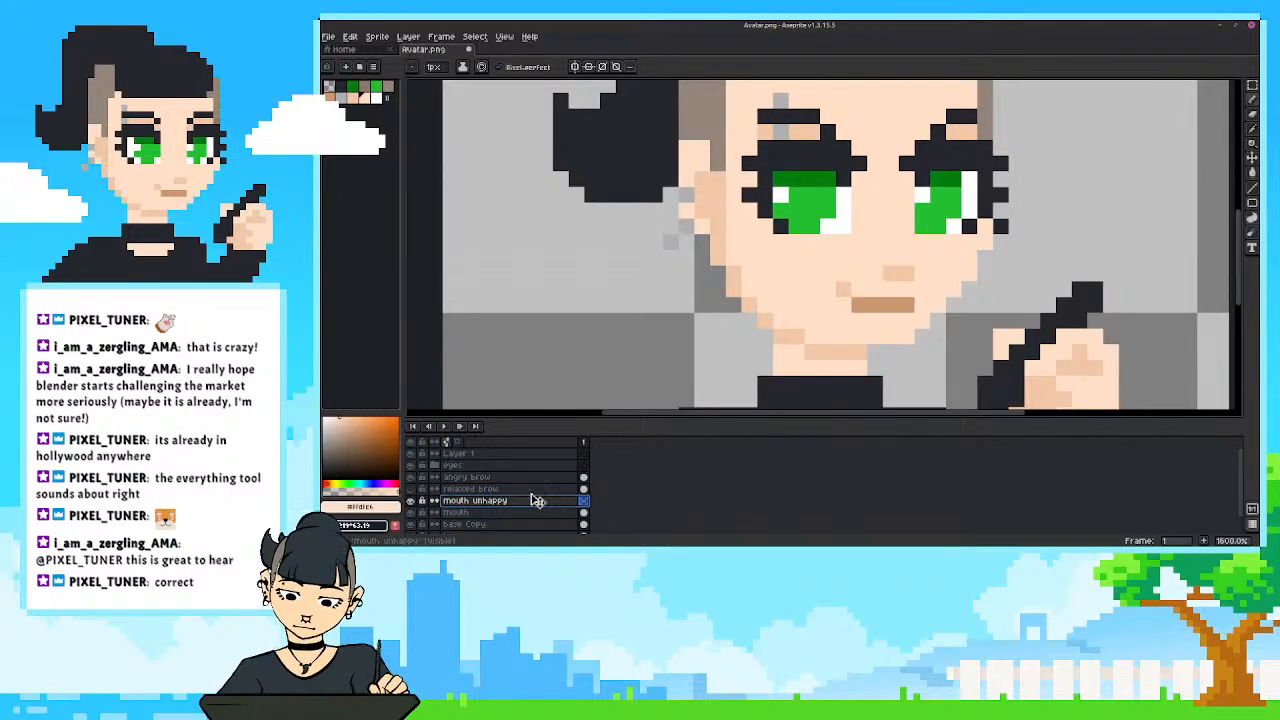
{"action": "left_click", "coordinate": [873, 298], "text": "alt"}
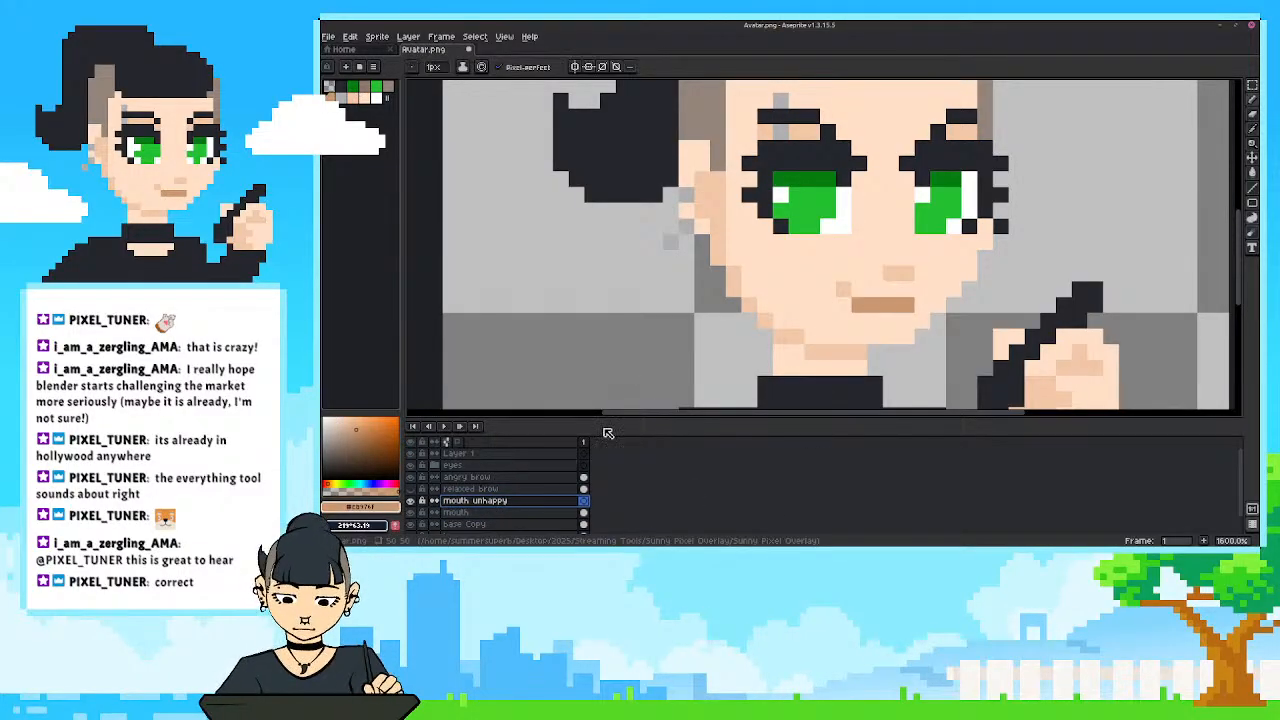
Lower the opacity of the mouth layer so that it serves as a faint guide.
{"action": "left_click", "coordinate": [458, 513]}
{"action": "double_click", "coordinate": [458, 513]}
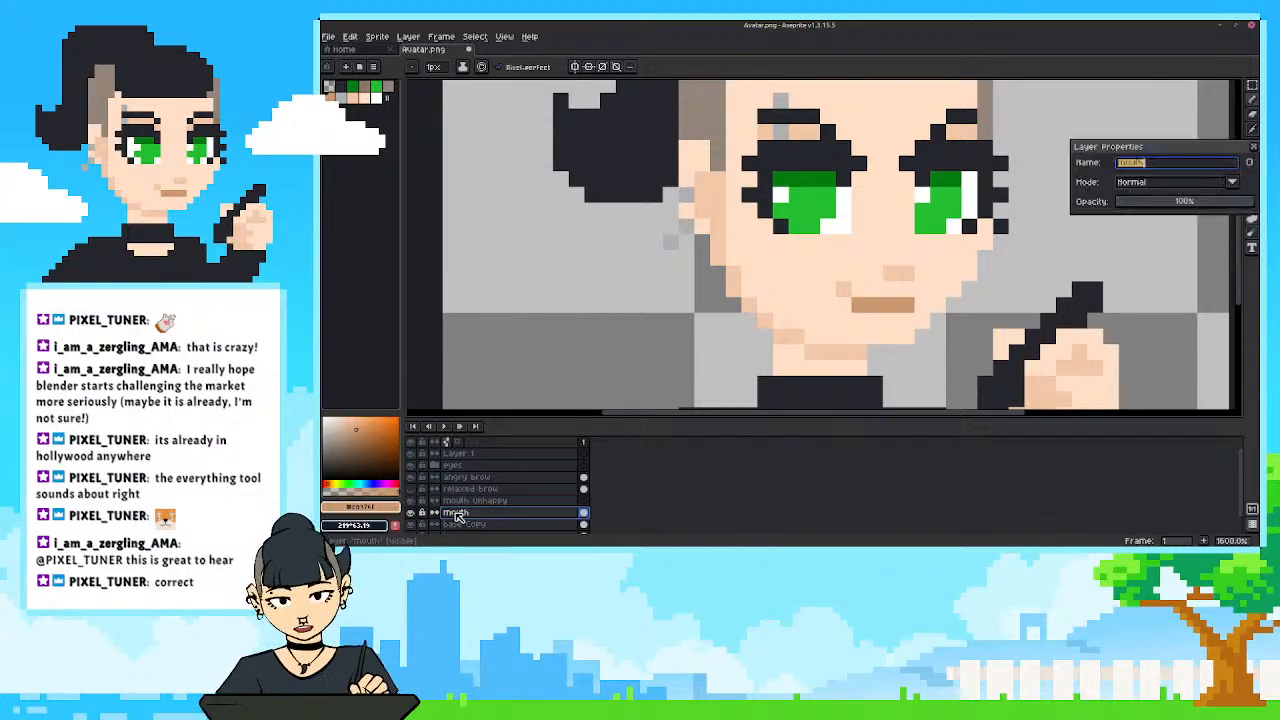
{"action": "left_click_drag", "start_coordinate": [1150, 202], "coordinate": [1142, 204]}
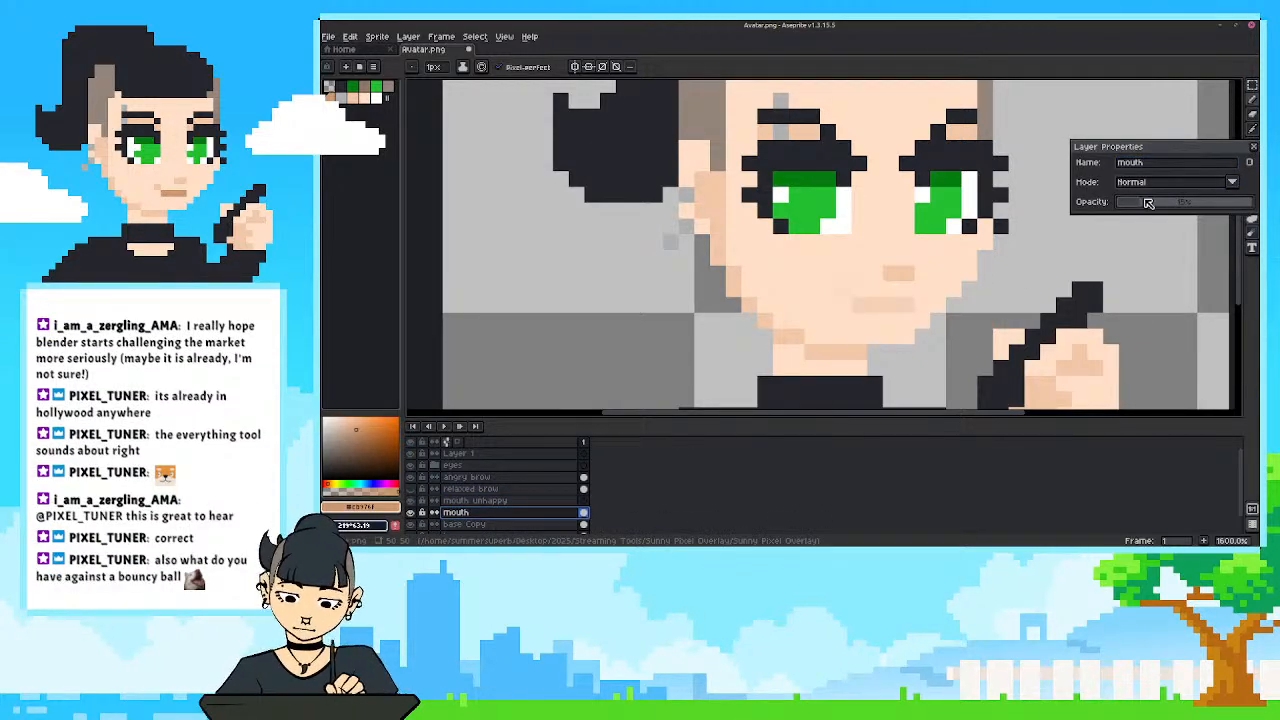
{"action": "left_click", "coordinate": [1254, 147]}
On mouth unhappy, draw a straight brown line over the faded mouth and add a nose-shade pixel diagonally below its left end.
{"action": "left_click", "coordinate": [470, 500]}
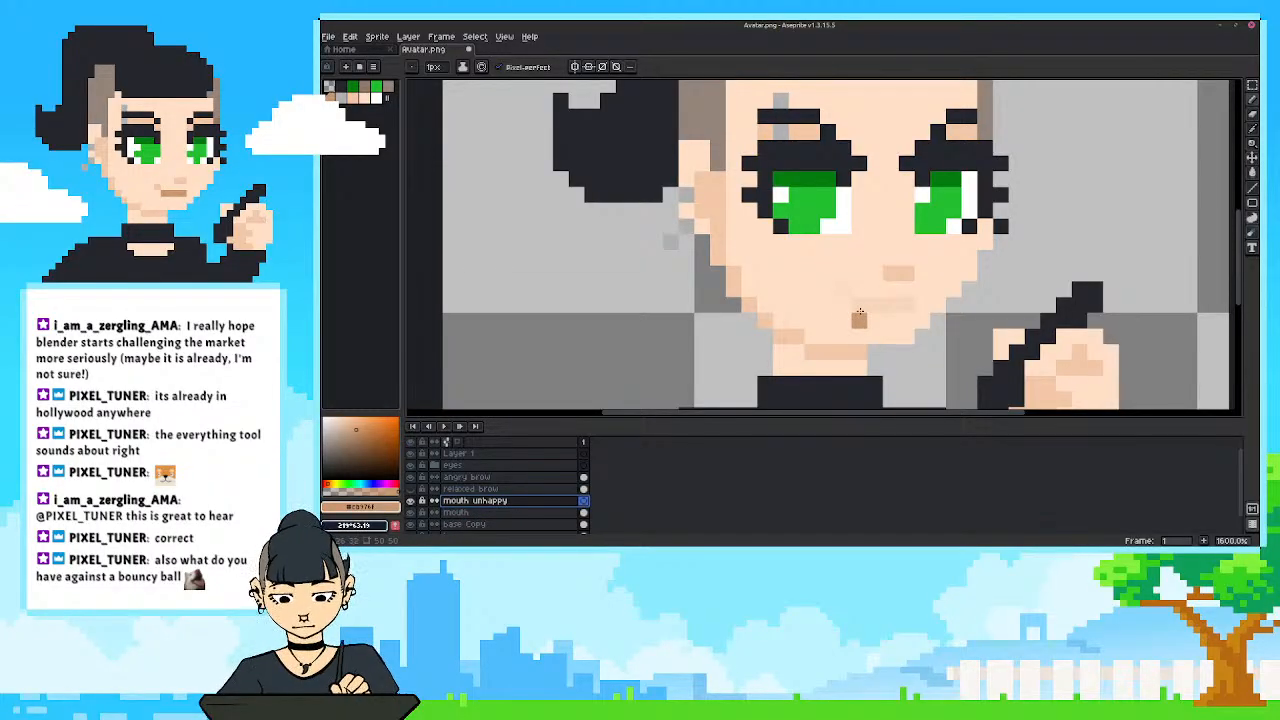
{"action": "left_click_drag", "start_coordinate": [858, 304], "coordinate": [906, 302]}
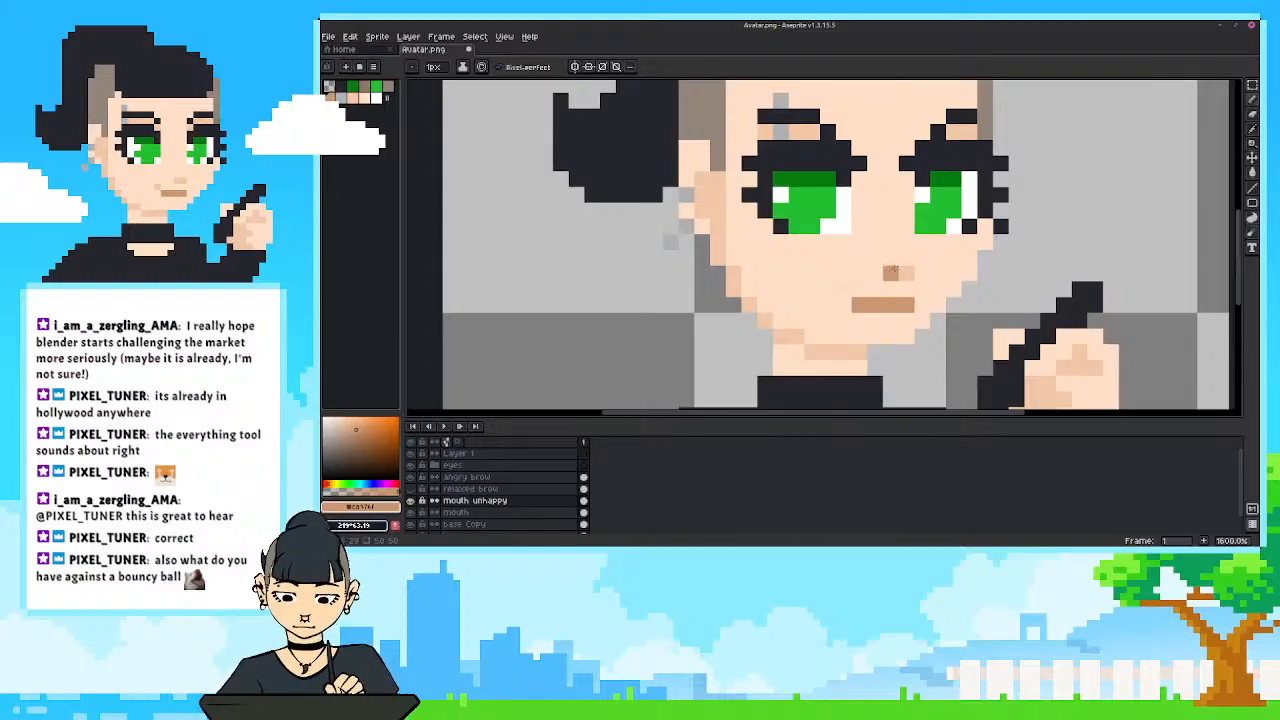
{"action": "left_click", "coordinate": [894, 271], "text": "alt"}
{"action": "left_click", "coordinate": [844, 320]}
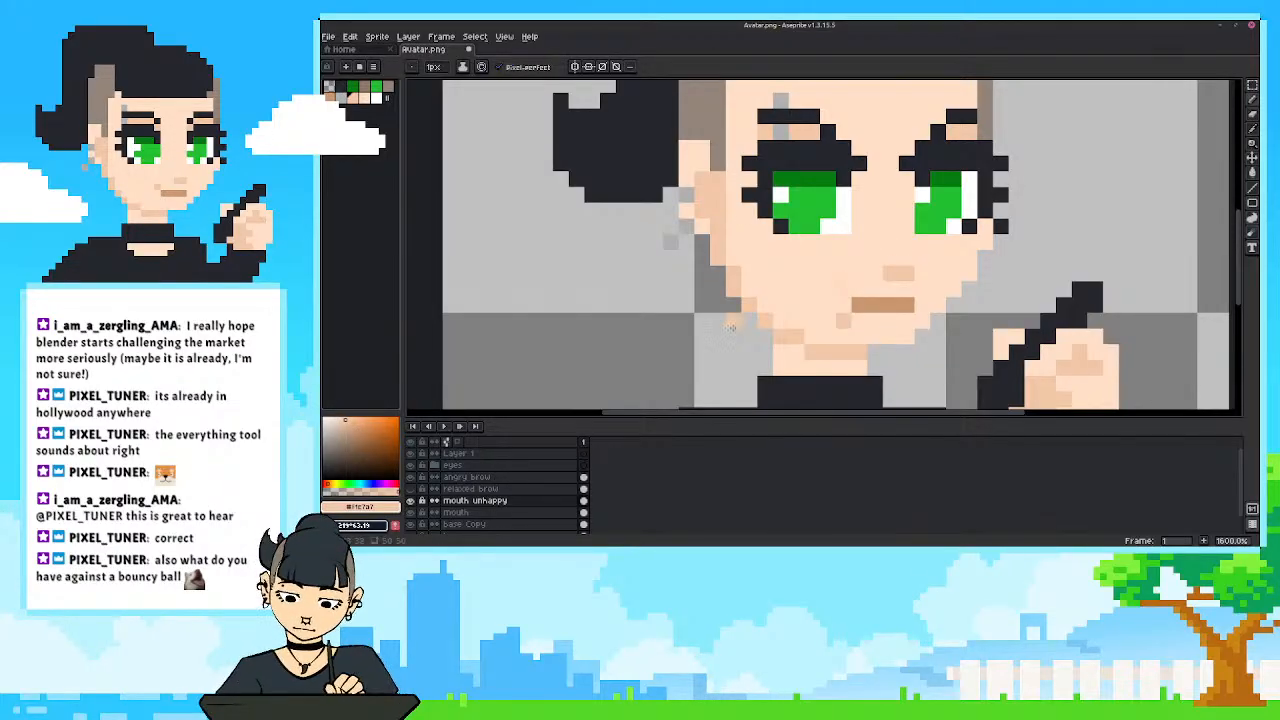
{"action": "scroll", "coordinate": [731, 327], "scroll_direction": "down", "scroll_amount": 4}
{"action": "scroll", "coordinate": [750, 270], "scroll_direction": "up", "scroll_amount": 5}
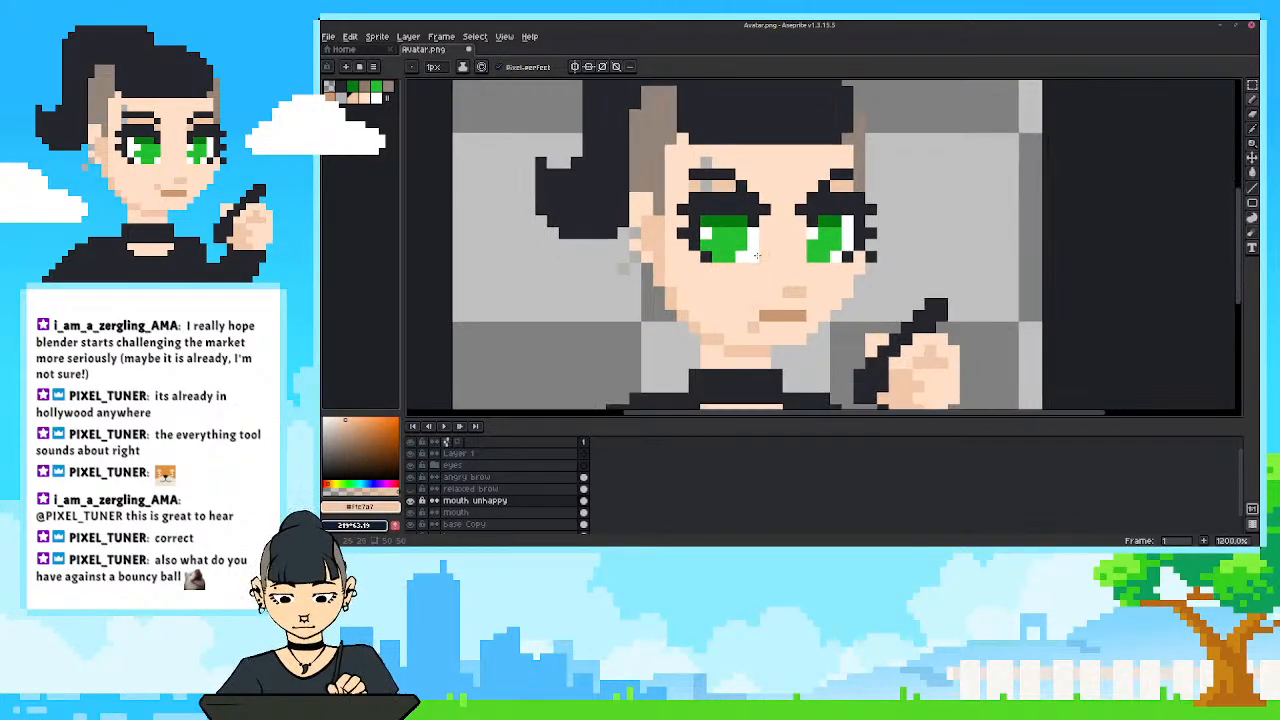
Sample the white of the eye and draw a row of white teeth directly beneath the brown mouth line on mouth unhappy.
{"action": "scroll", "coordinate": [757, 256], "scroll_direction": "up", "scroll_amount": 1}
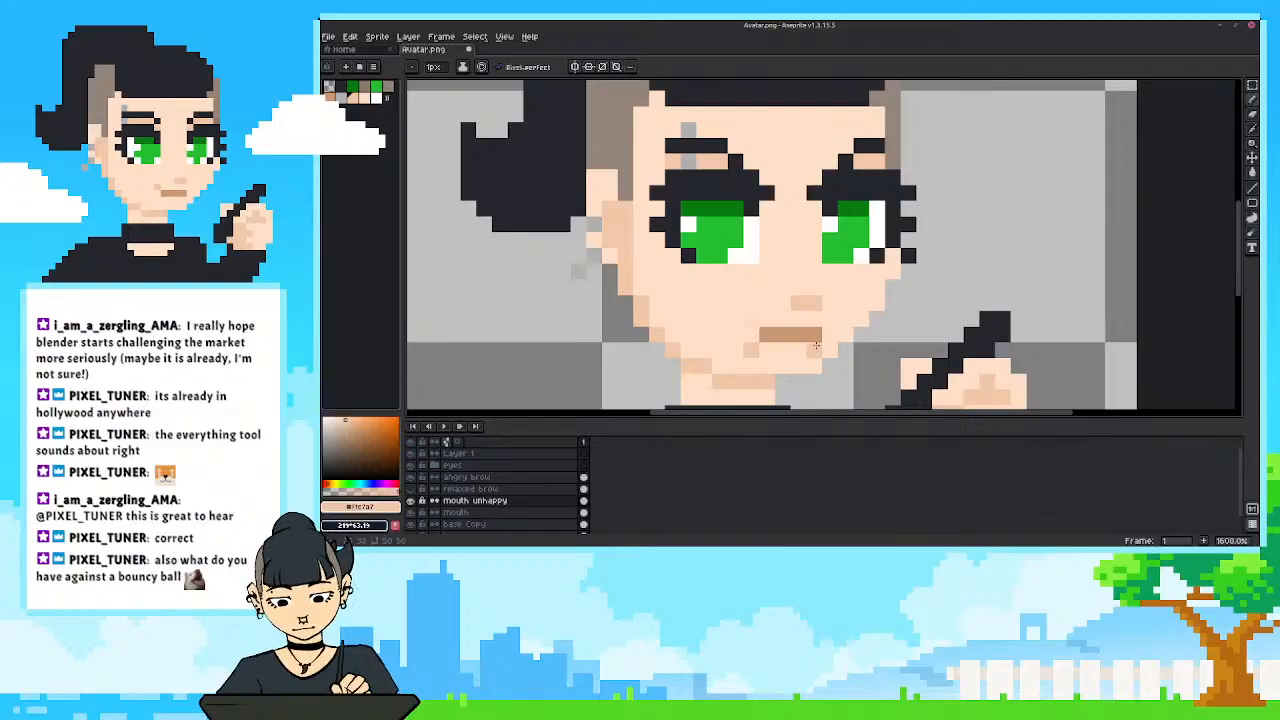
{"action": "scroll", "coordinate": [816, 345], "scroll_direction": "down", "scroll_amount": 5}
{"action": "scroll", "coordinate": [821, 295], "scroll_direction": "up", "scroll_amount": 5}
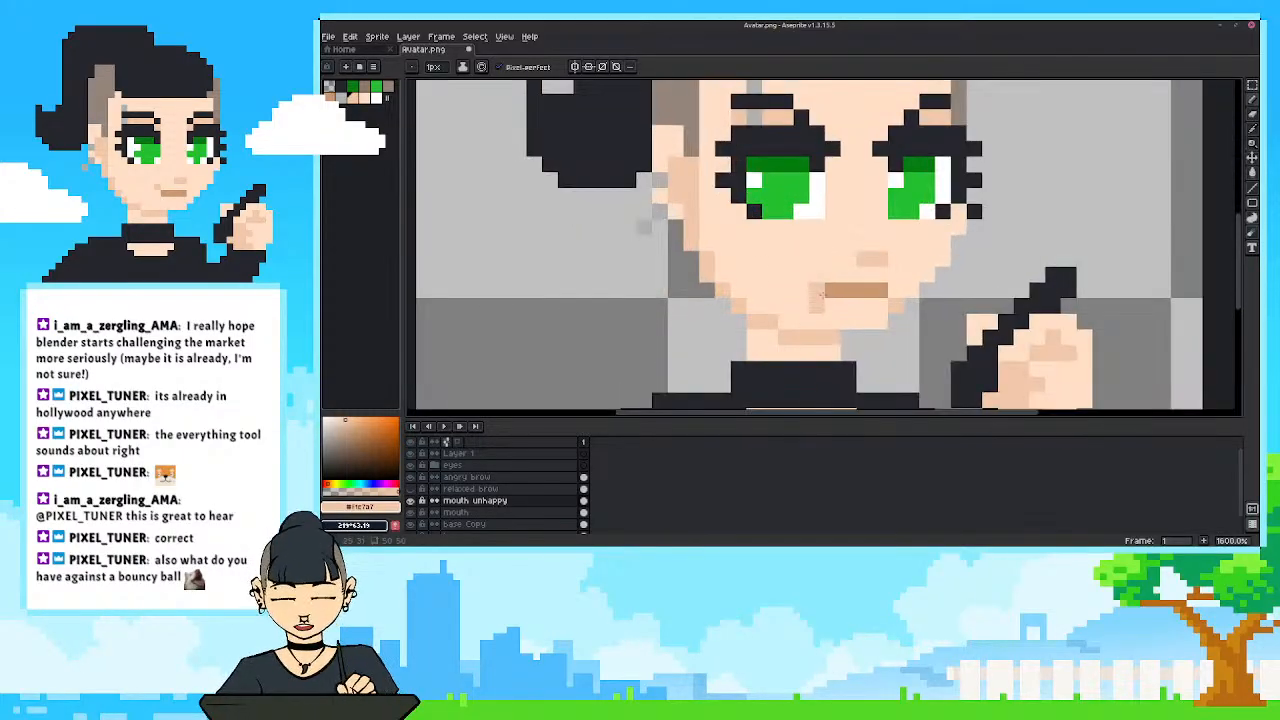
{"action": "scroll", "coordinate": [821, 295], "scroll_direction": "down", "scroll_amount": 5}
{"action": "scroll", "coordinate": [713, 331], "scroll_direction": "up", "scroll_amount": 5}
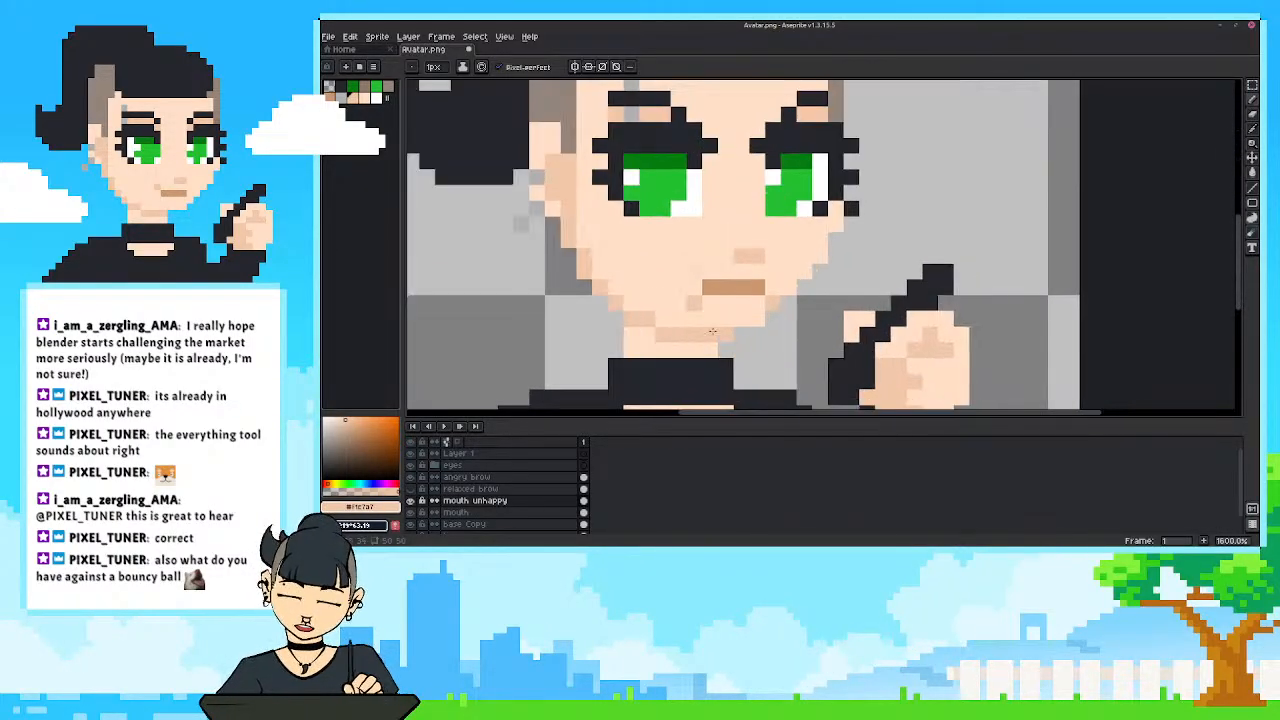
{"action": "left_click_drag", "start_coordinate": [682, 307], "coordinate": [715, 321]}
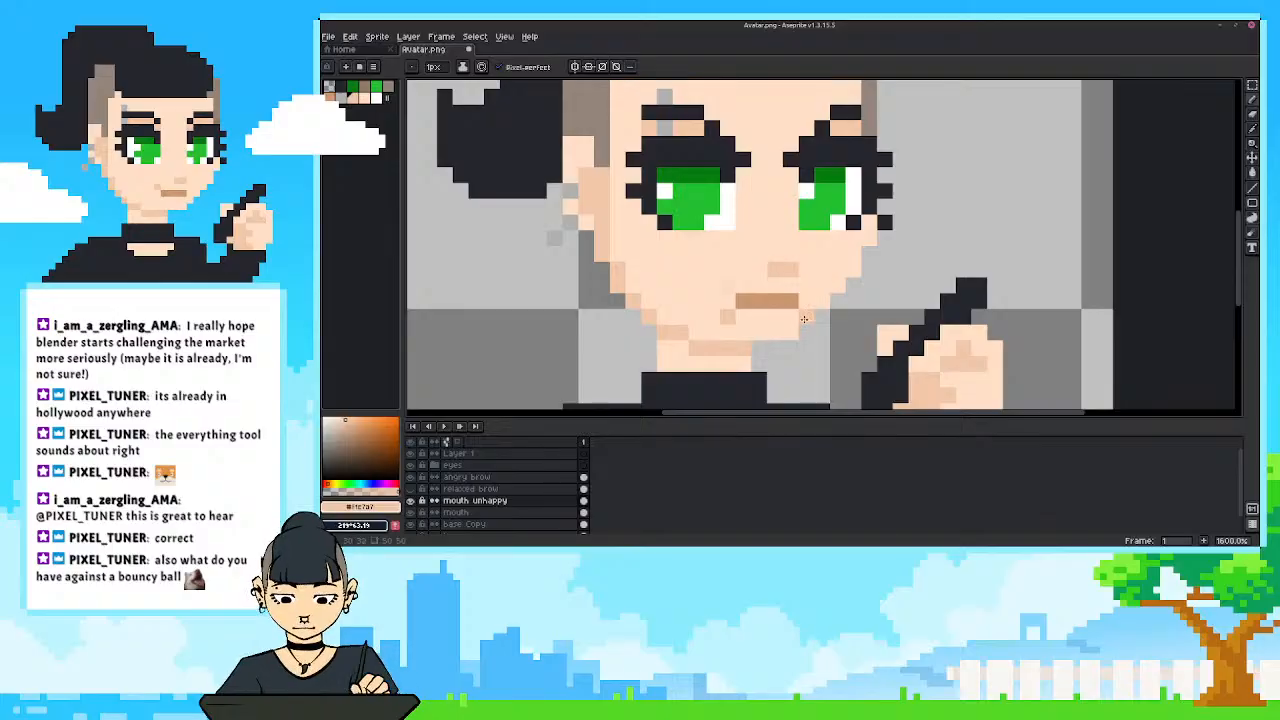
{"action": "left_click", "coordinate": [731, 215], "text": "alt"}
{"action": "left_click_drag", "start_coordinate": [742, 317], "coordinate": [795, 317]}
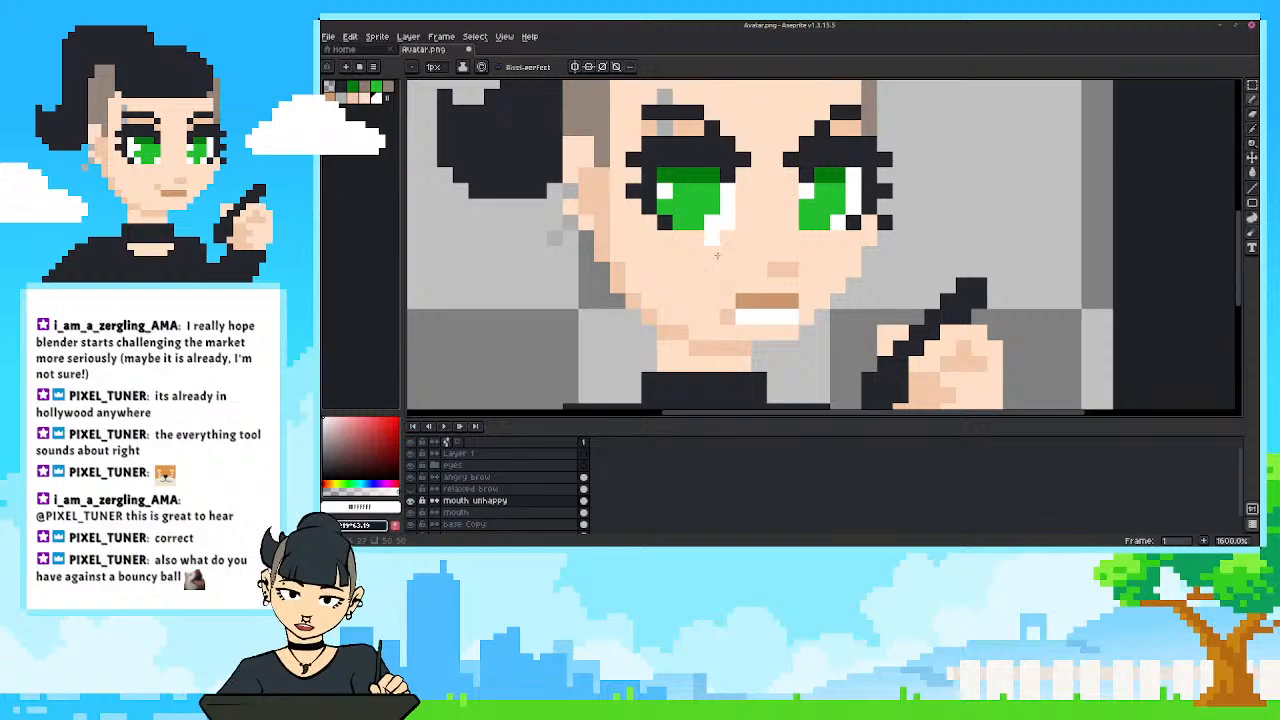
Repaint the unhappy mouth as bared teeth, with a brown lip row above and another below the white row and nose-shade pixels at the corner.
{"action": "left_click", "coordinate": [770, 305], "text": "alt"}
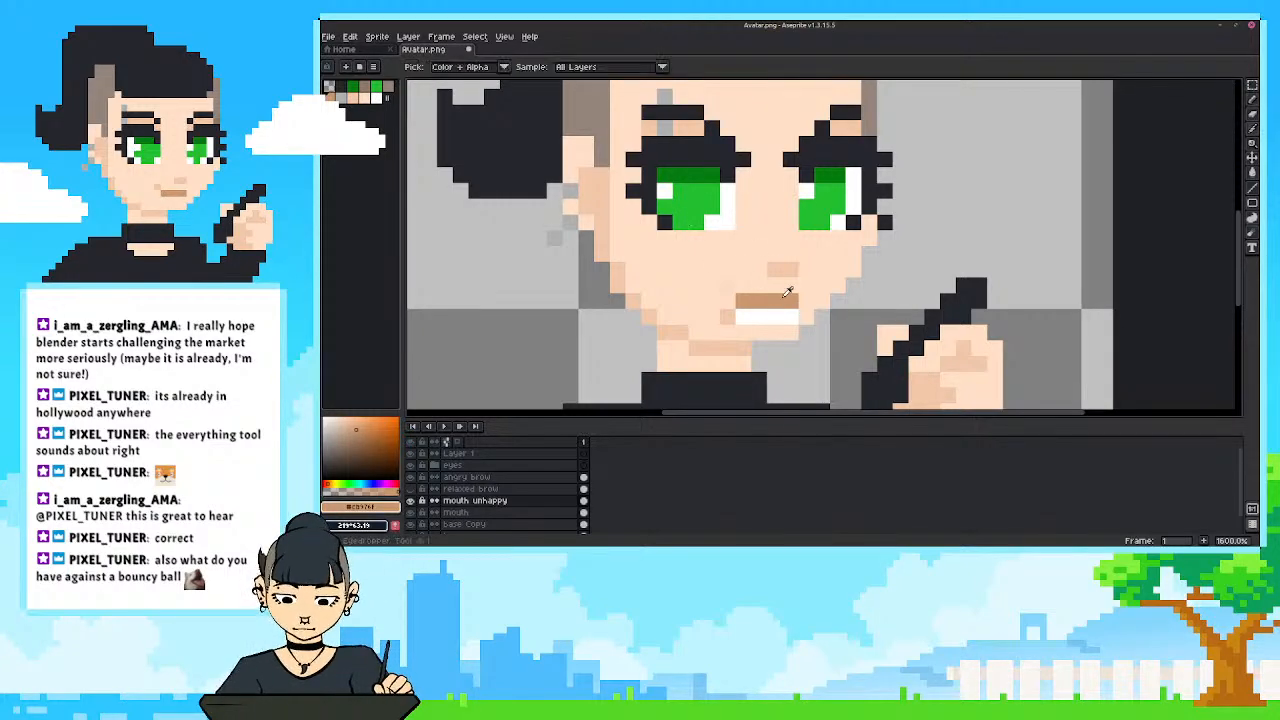
{"action": "mouse_move", "coordinate": [791, 288]}
{"action": "left_mouse_down"}
{"action": "mouse_move", "coordinate": [740, 286]}
{"action": "mouse_move", "coordinate": [737, 317]}
{"action": "left_mouse_up"}
{"action": "left_click", "coordinate": [775, 312], "text": "alt"}
{"action": "left_click", "coordinate": [757, 285], "text": "alt"}
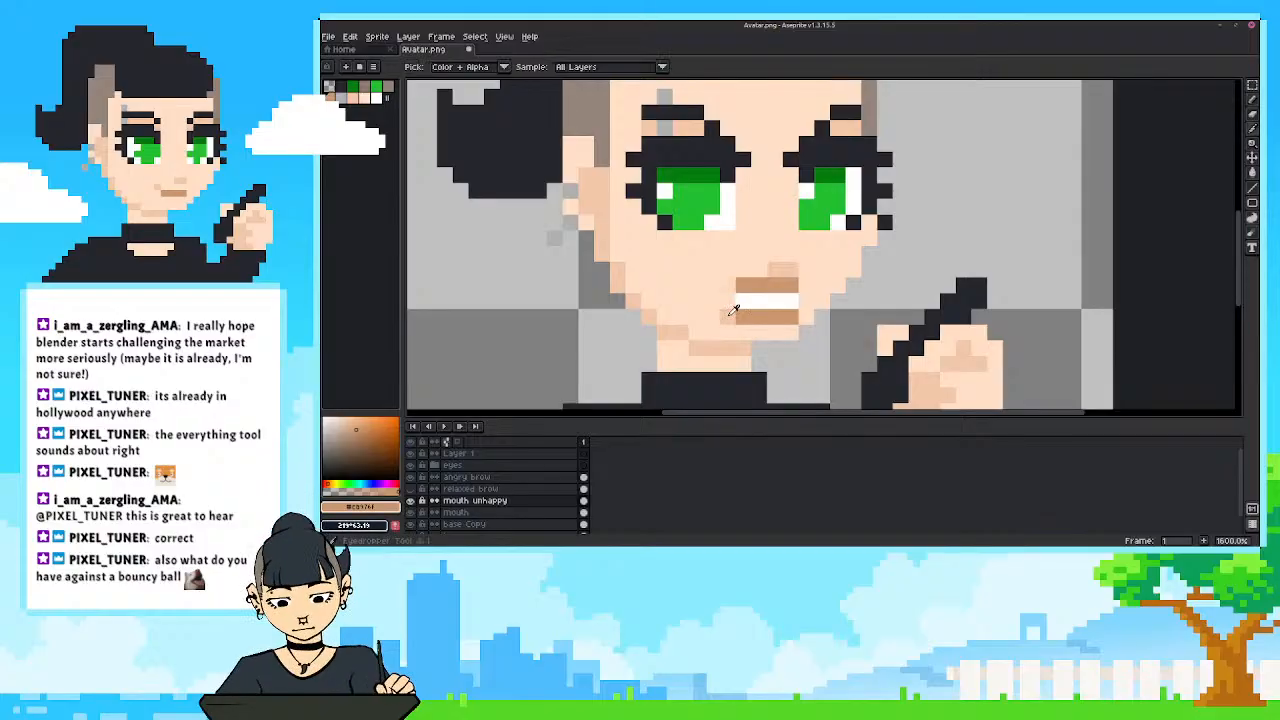
{"action": "left_click", "coordinate": [727, 287], "text": "alt"}
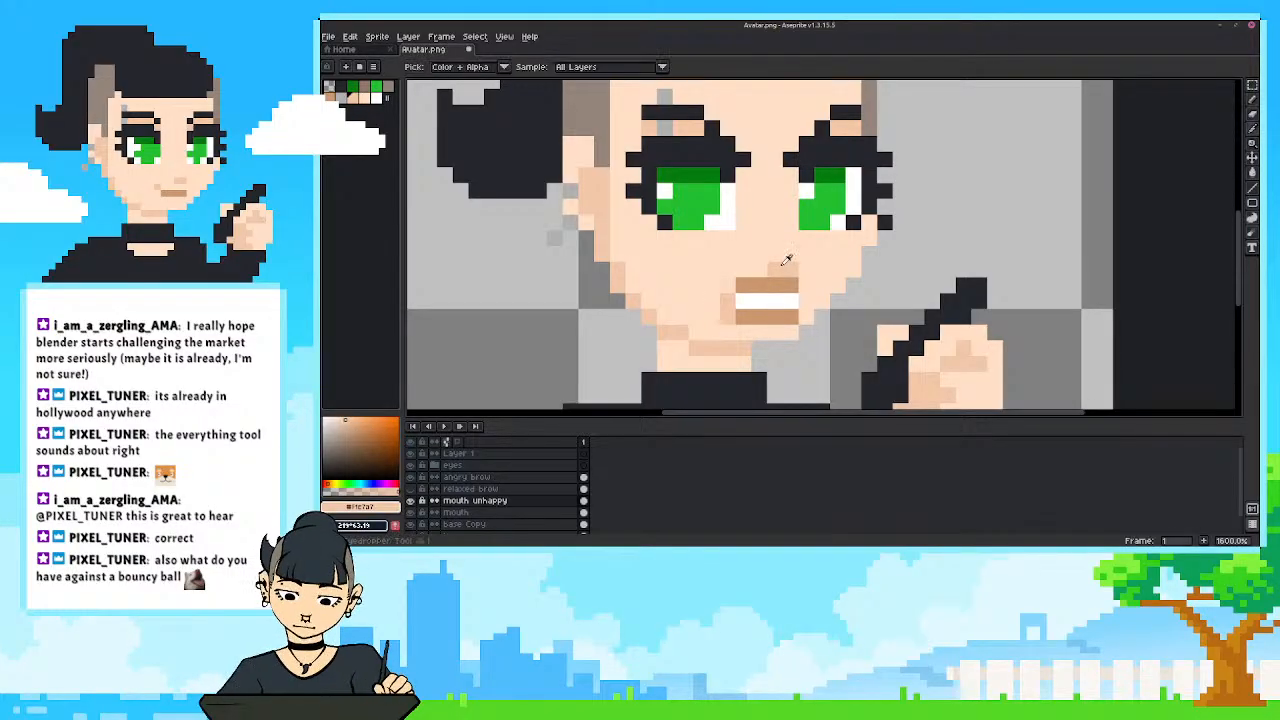
Trim the mouth's corner shading with the light skin colour and sample the darker skin shade again.
{"action": "scroll", "coordinate": [656, 252], "scroll_direction": "down", "scroll_amount": 8}
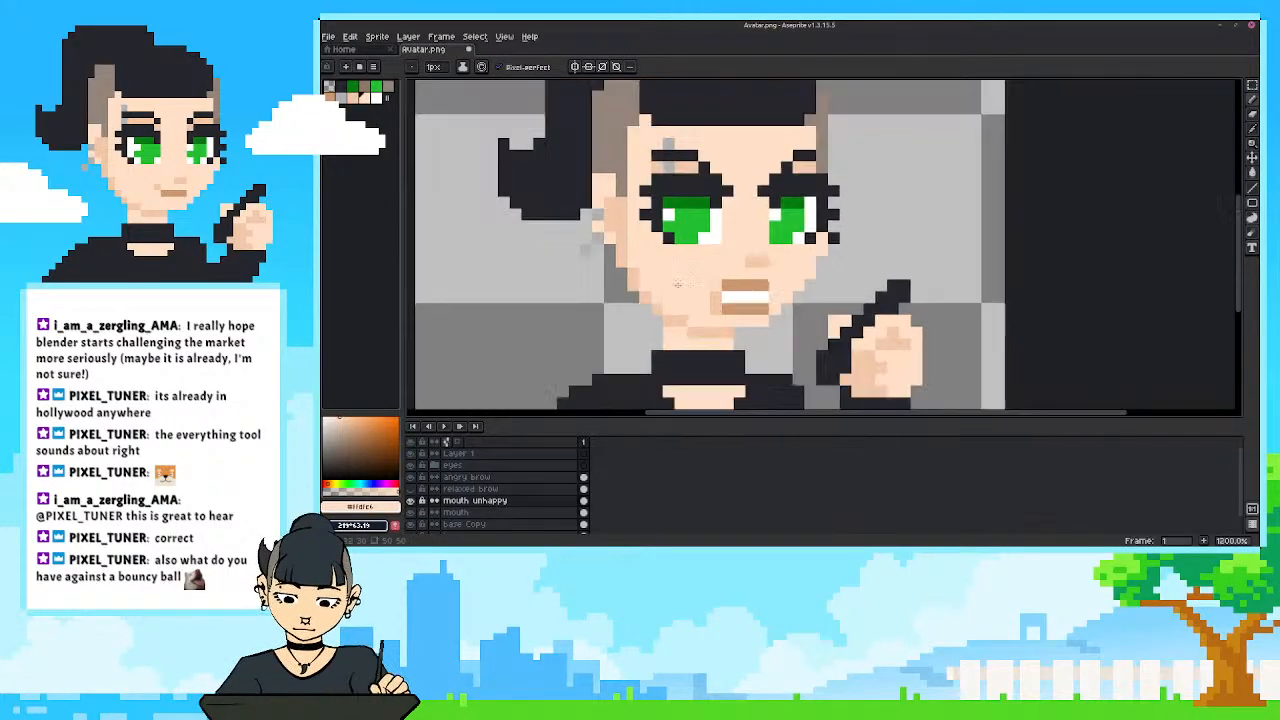
{"action": "scroll", "coordinate": [656, 252], "scroll_direction": "up", "scroll_amount": 5}
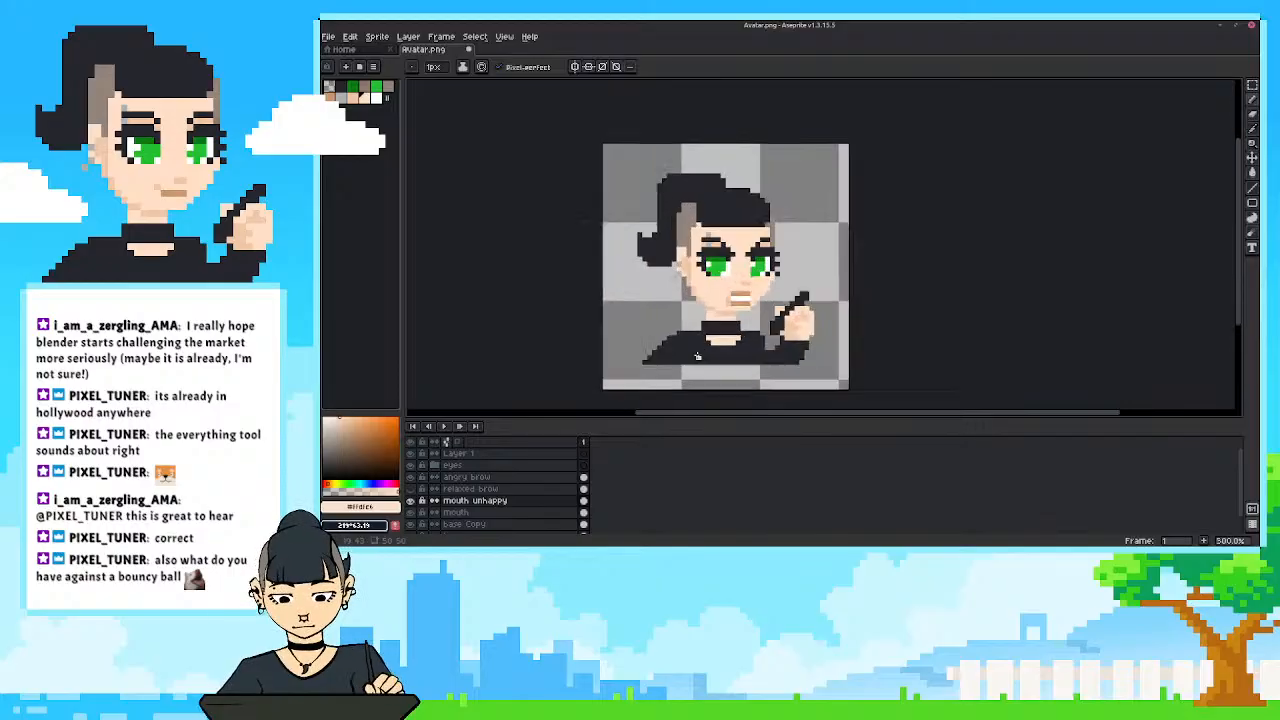
{"action": "left_click_drag", "start_coordinate": [731, 312], "coordinate": [735, 342]}
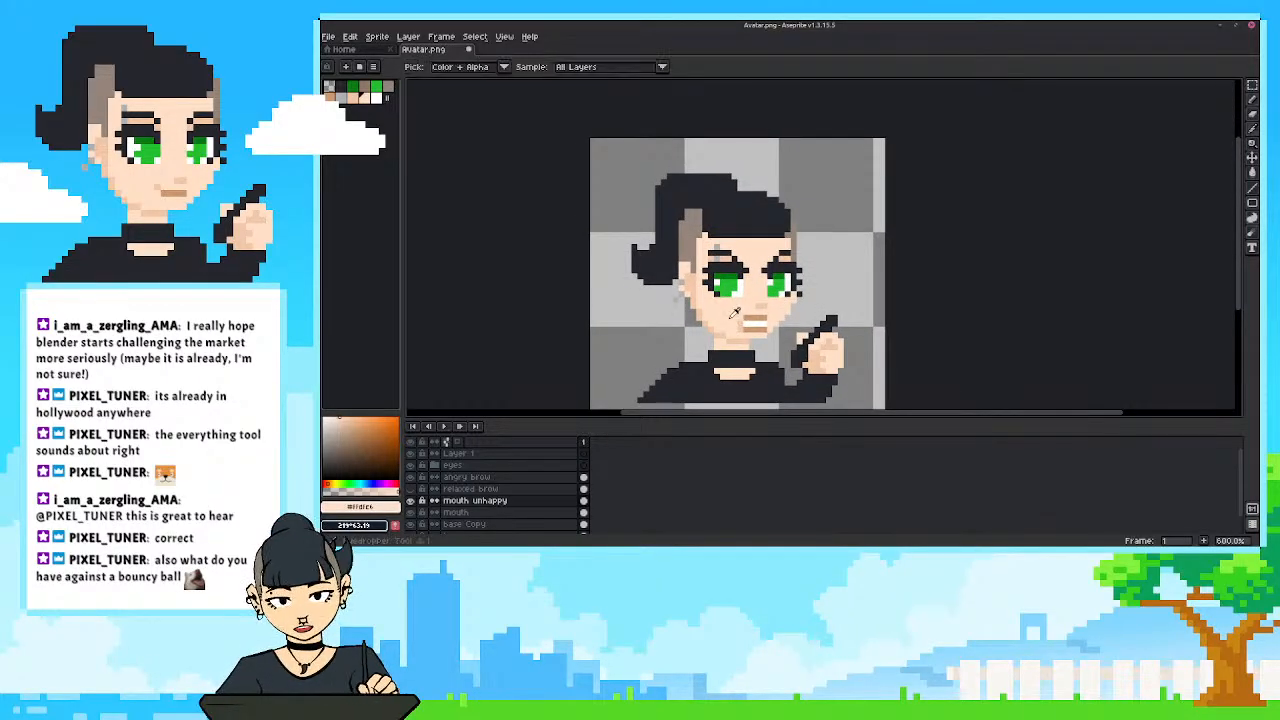
{"action": "left_click", "coordinate": [741, 325]}
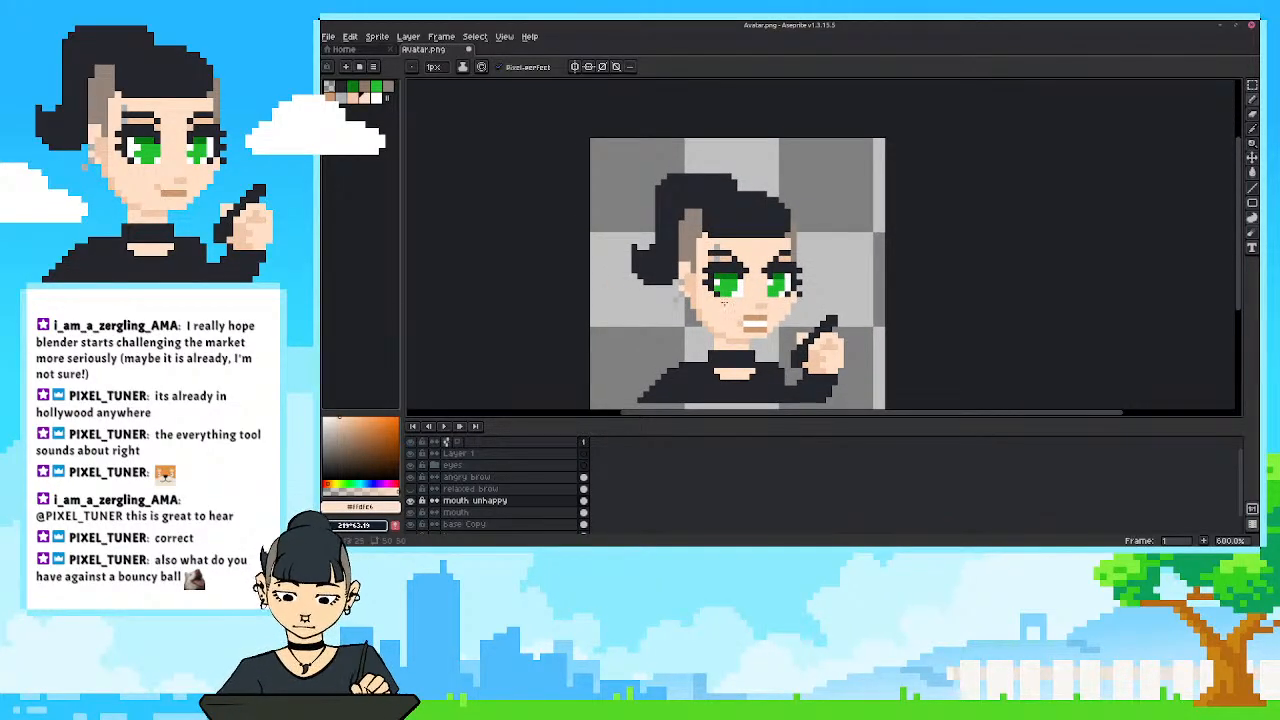
{"action": "left_click", "coordinate": [734, 335], "text": "alt"}
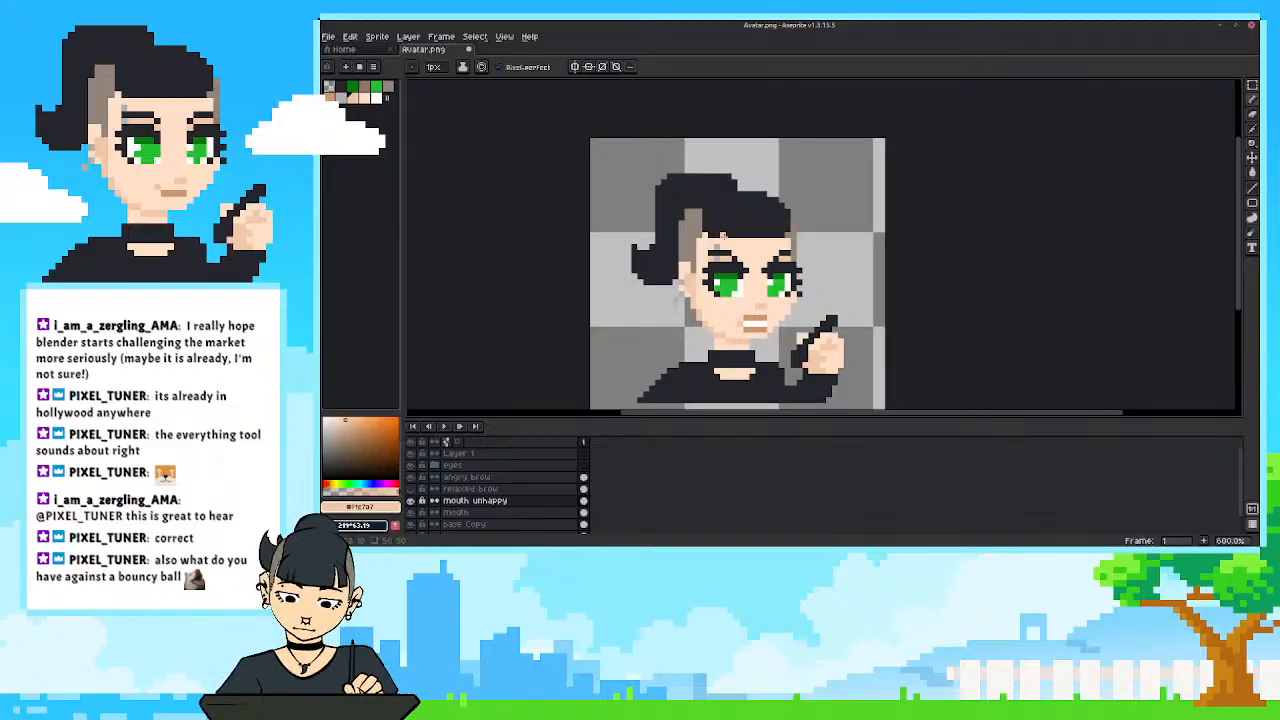
{"action": "key", "text": "alt"}
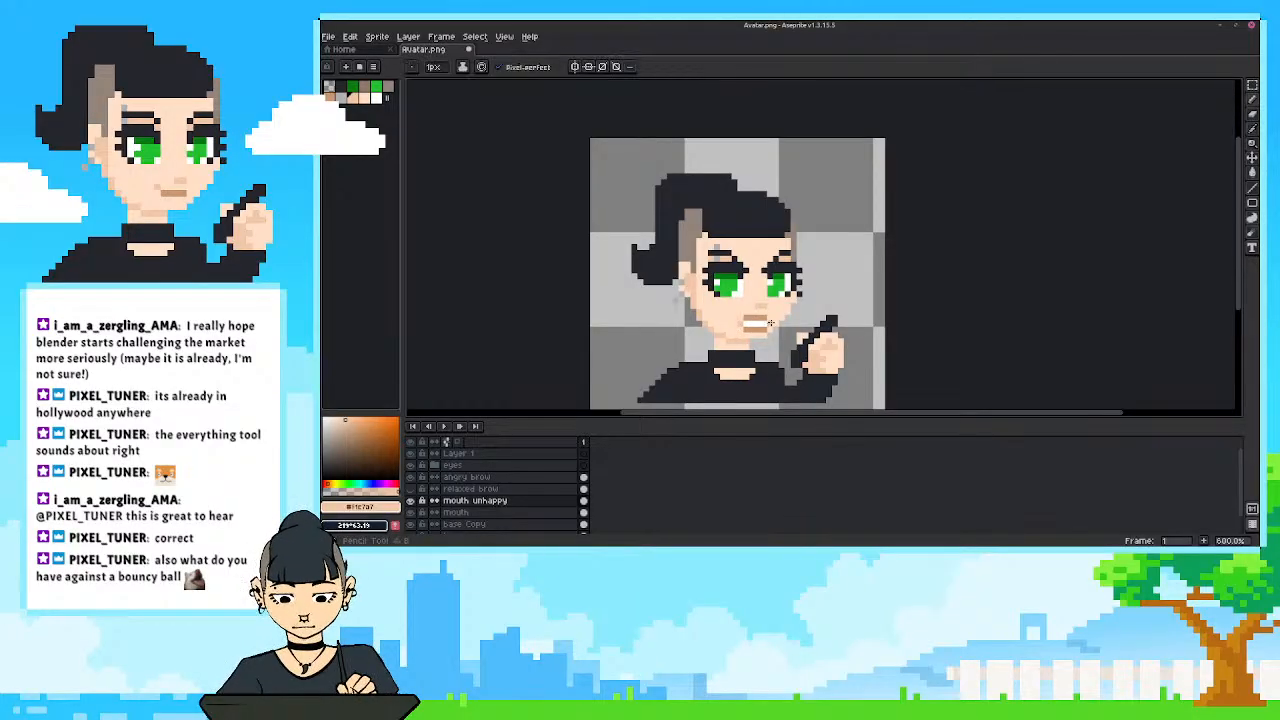
Examine the bared-teeth mouth against the whole avatar, both at small size and close up, to judge the lip thickness.
{"action": "scroll", "coordinate": [648, 212], "scroll_direction": "down", "scroll_amount": 3}
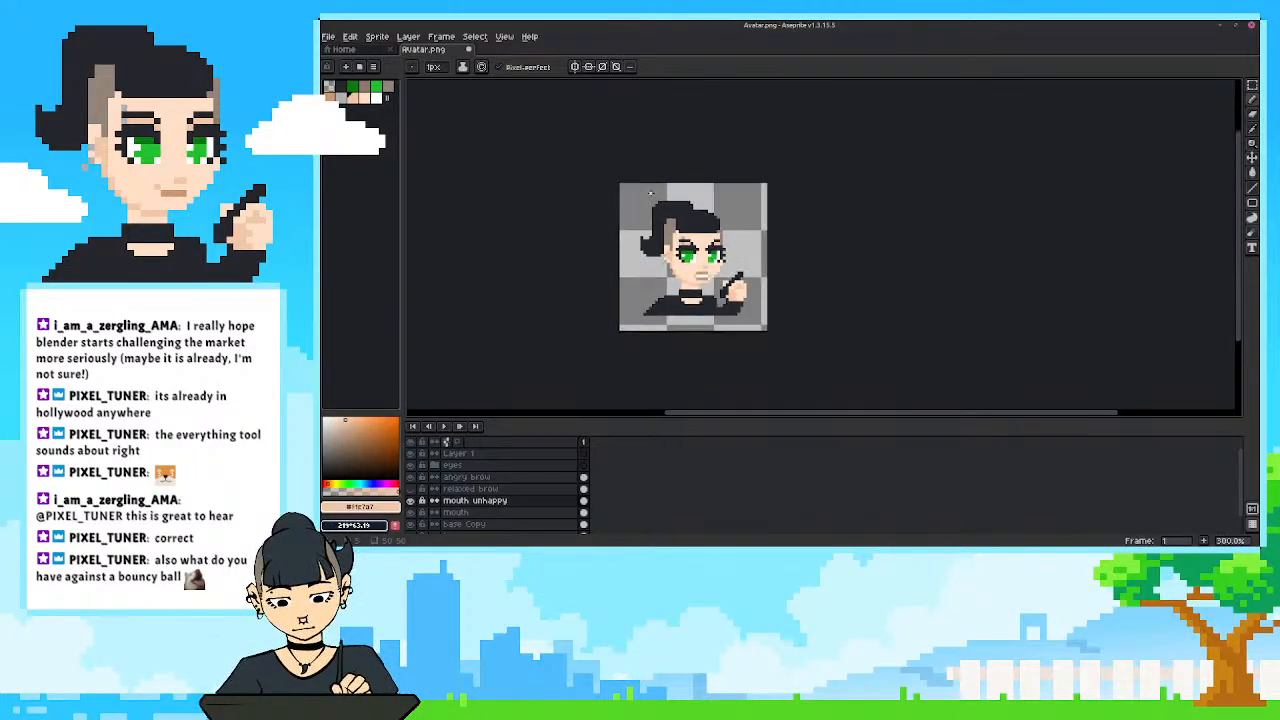
{"action": "scroll", "coordinate": [680, 164], "scroll_direction": "down", "scroll_amount": 1}
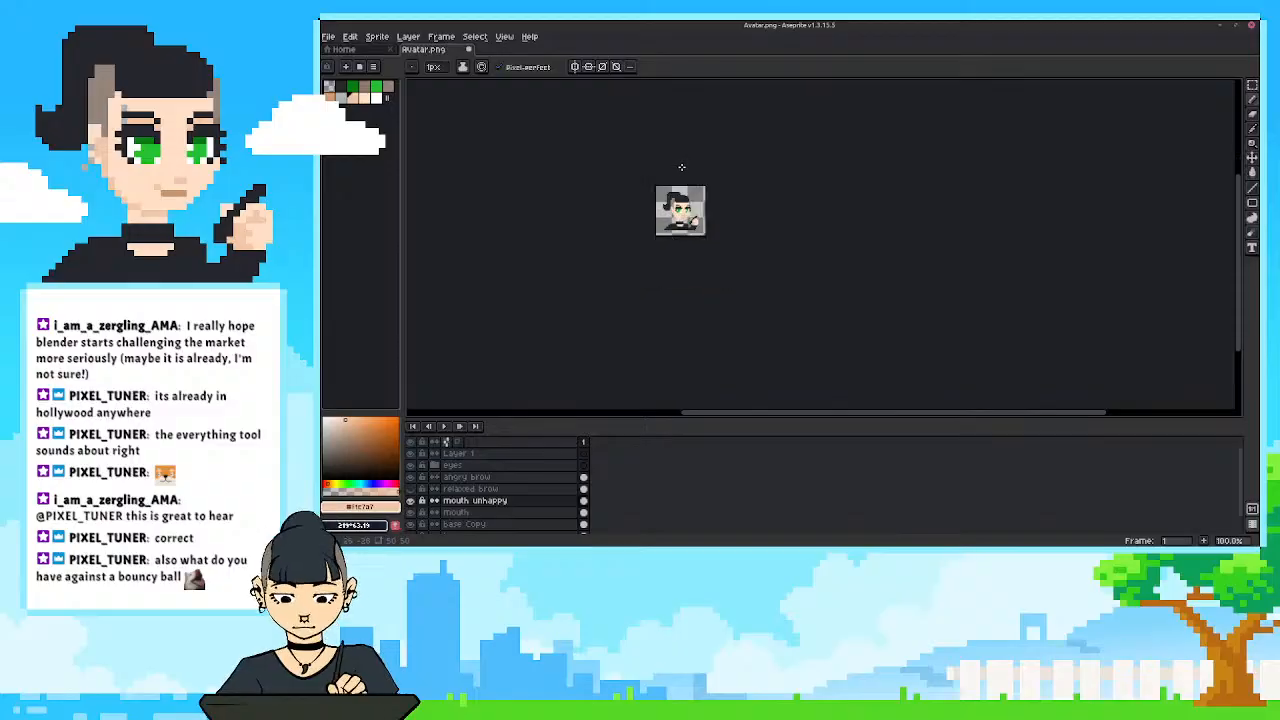
{"action": "scroll", "coordinate": [682, 168], "scroll_direction": "up", "scroll_amount": 5}
{"action": "scroll", "coordinate": [729, 271], "scroll_direction": "up", "scroll_amount": 2}
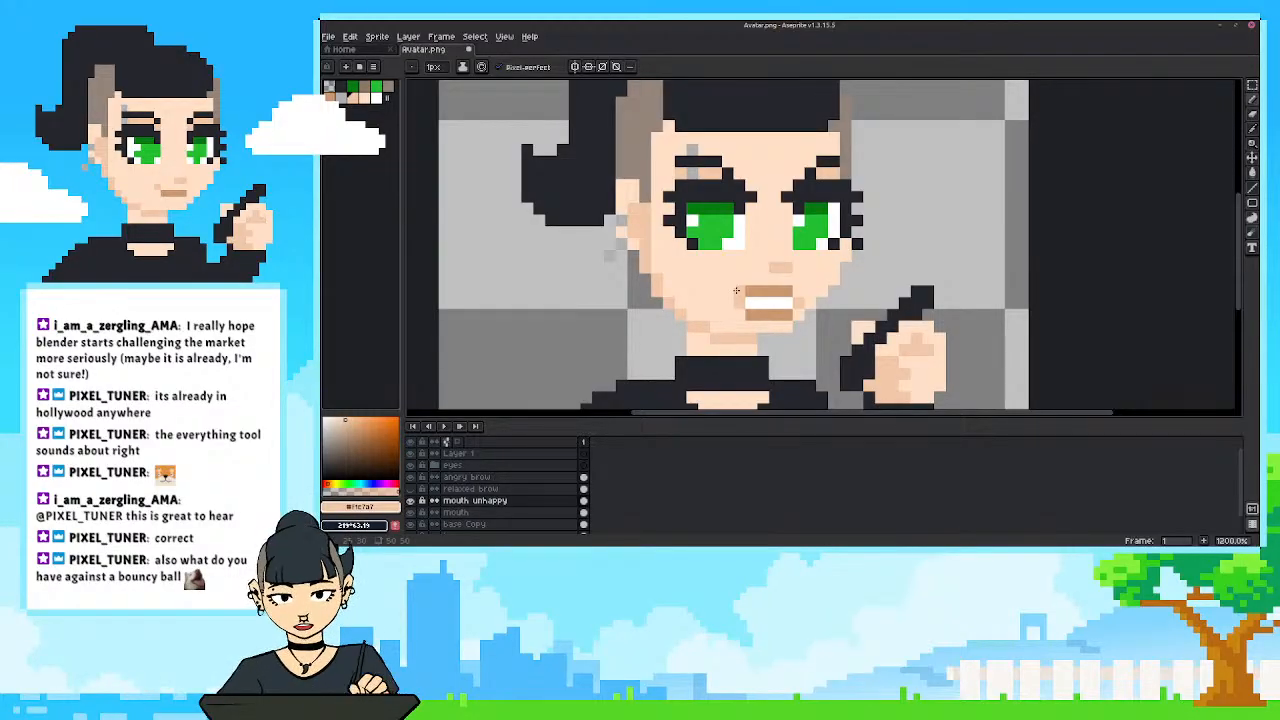
{"action": "left_click_drag", "start_coordinate": [726, 266], "coordinate": [734, 268]}
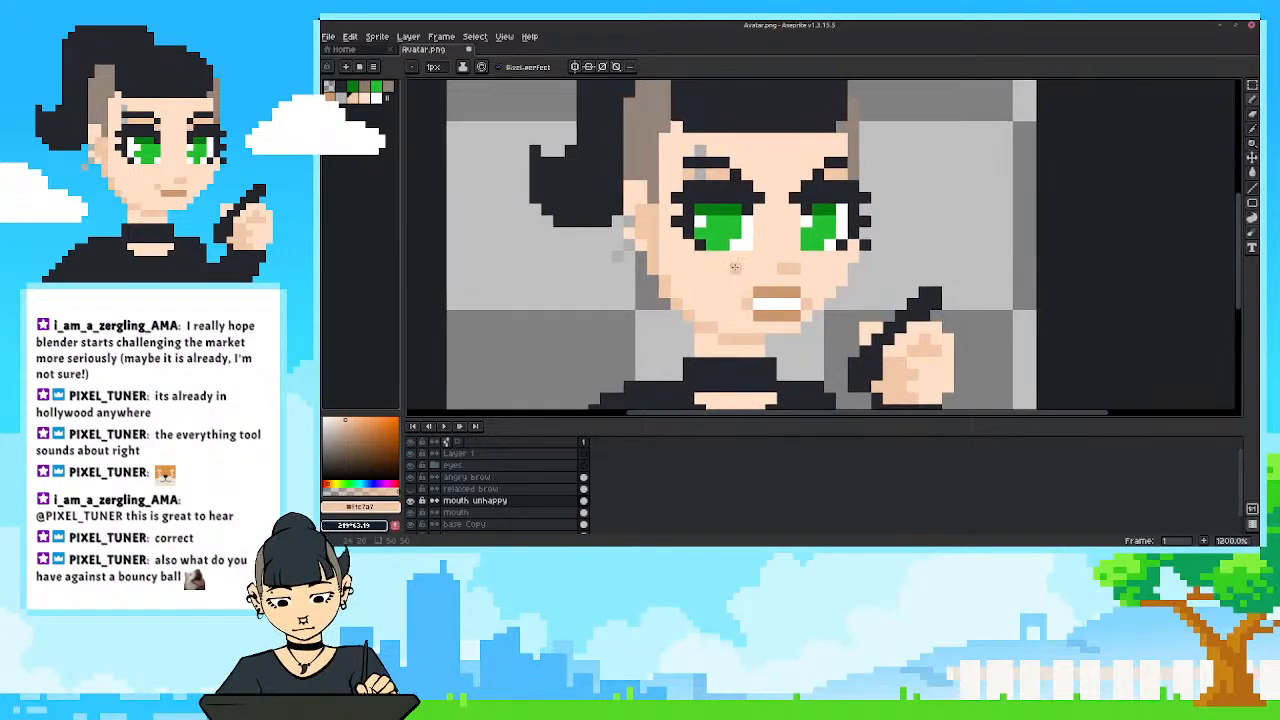
{"action": "key", "text": "i"}
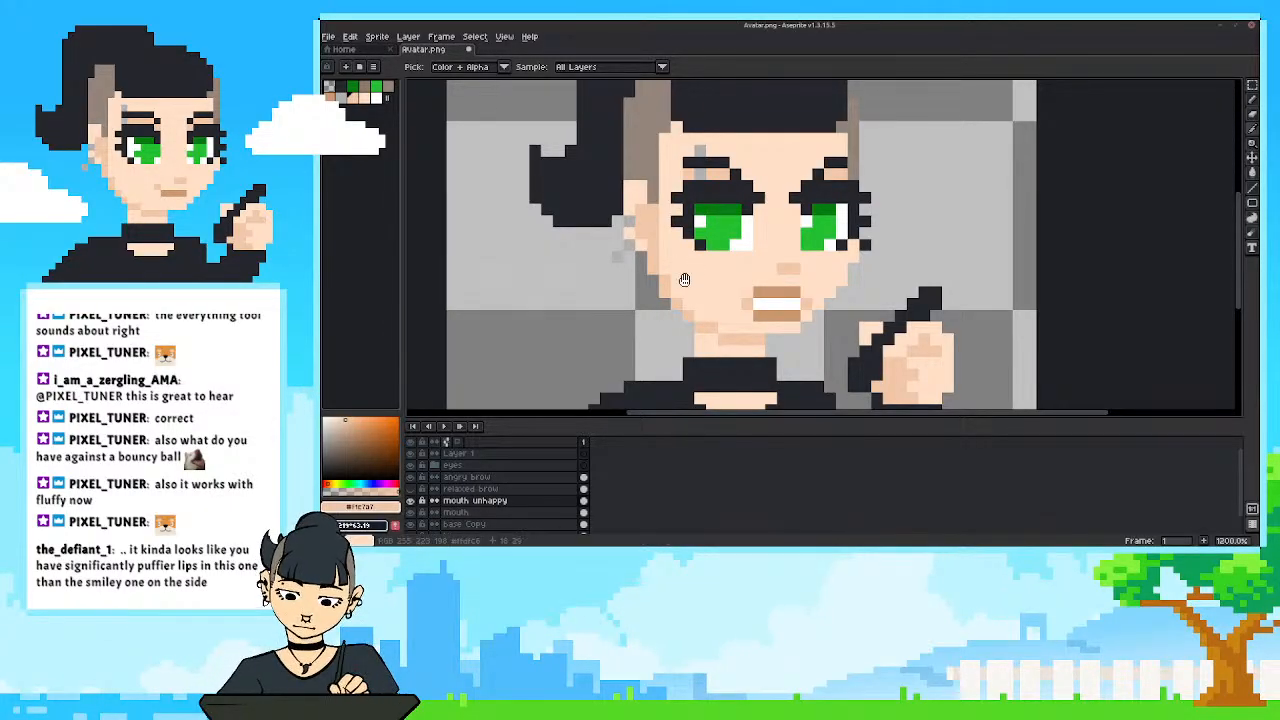
{"action": "left_click_drag", "start_coordinate": [686, 278], "coordinate": [714, 304]}
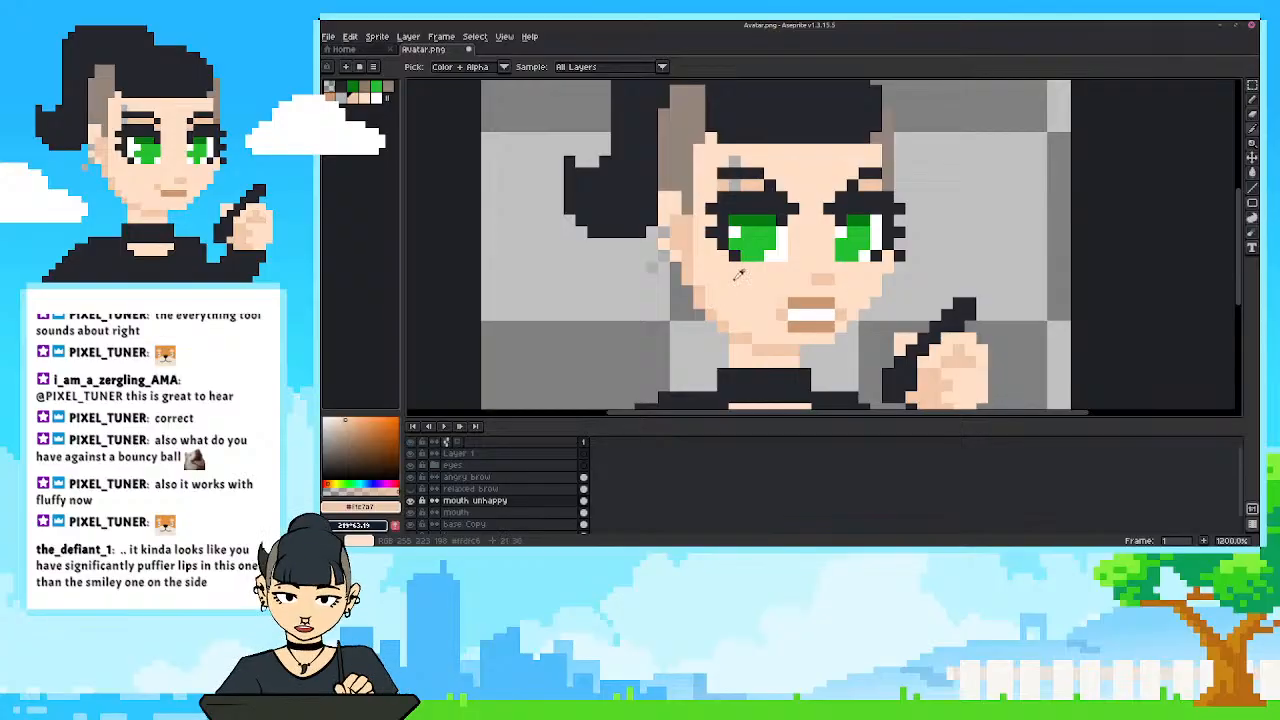
{"action": "scroll", "coordinate": [788, 260], "scroll_direction": "down", "scroll_amount": 1}
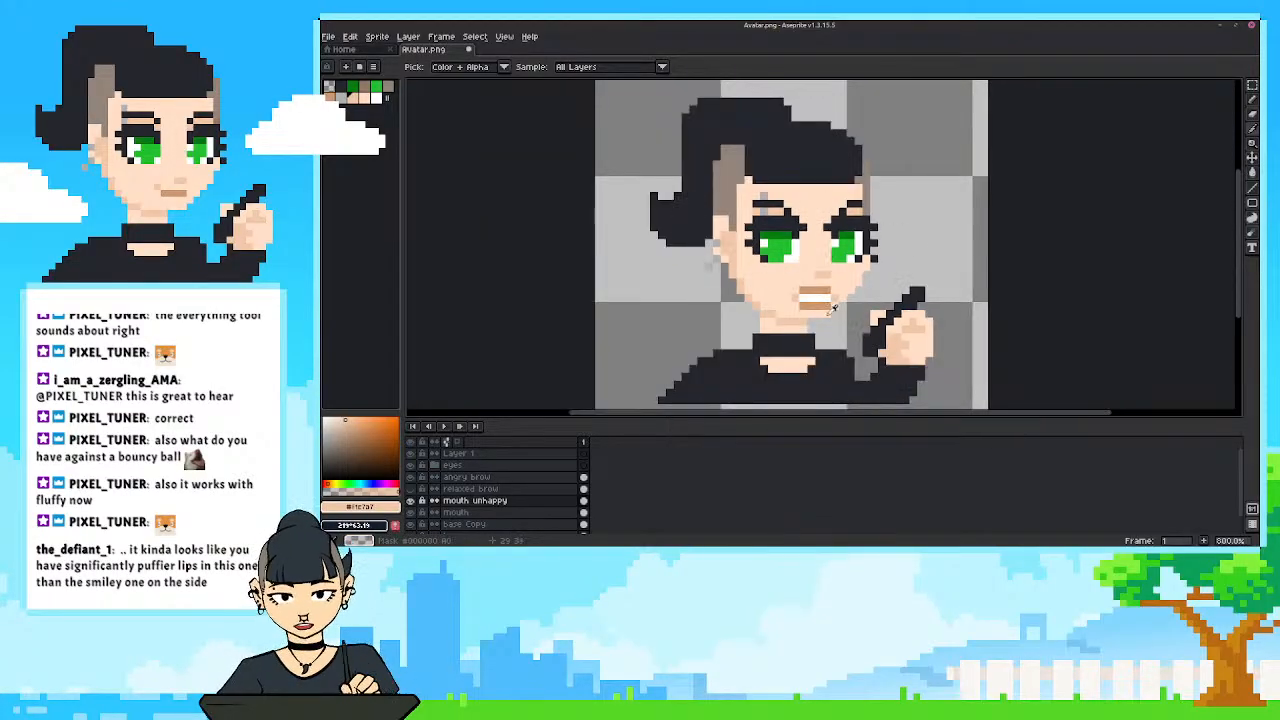
{"action": "scroll", "coordinate": [709, 232], "scroll_direction": "up", "scroll_amount": 2}
{"action": "scroll", "coordinate": [709, 232], "scroll_direction": "down", "scroll_amount": 6}
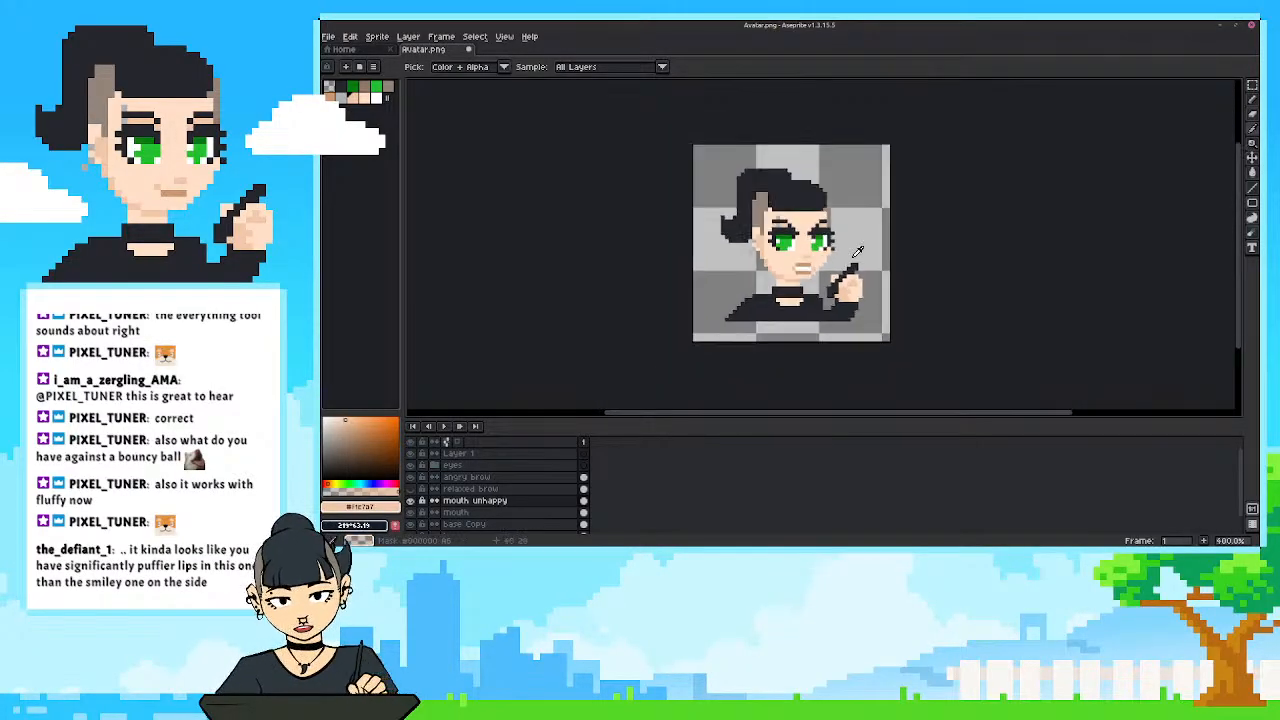
{"action": "scroll", "coordinate": [880, 310], "scroll_direction": "up", "scroll_amount": 3}
{"action": "scroll", "coordinate": [838, 276], "scroll_direction": "down", "scroll_amount": 4}
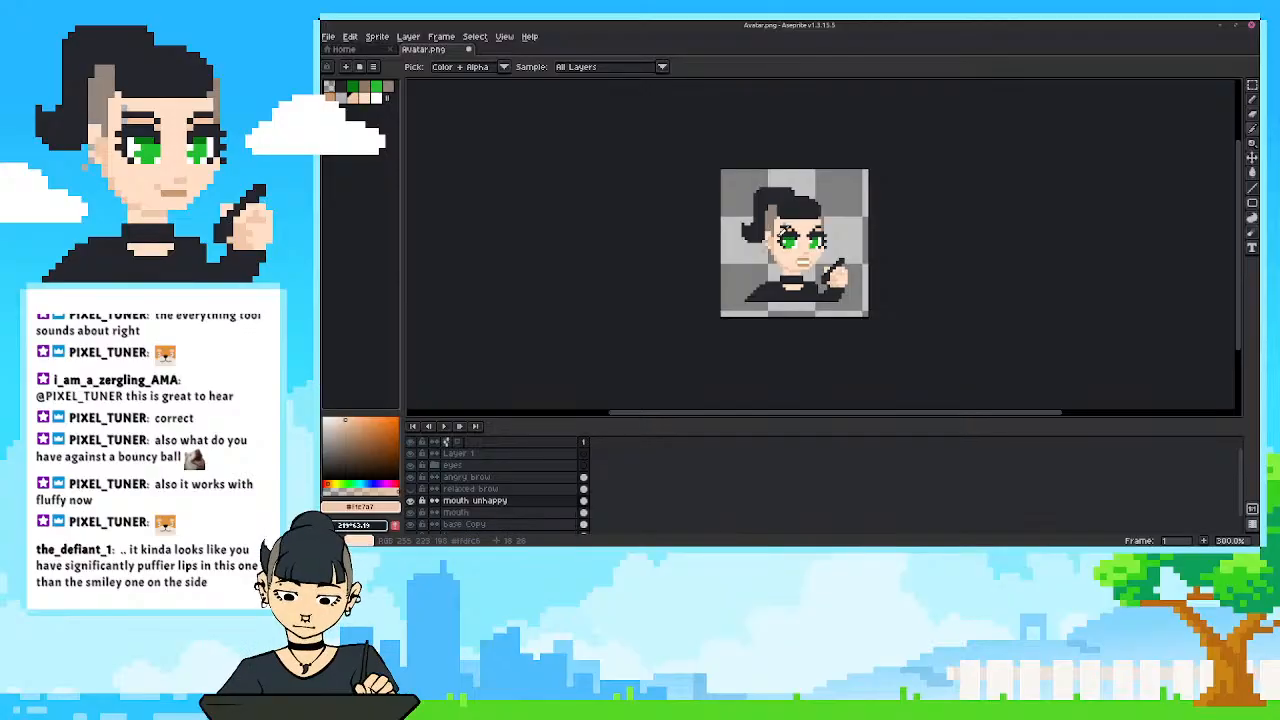
{"action": "scroll", "coordinate": [810, 250], "scroll_direction": "up", "scroll_amount": 4}
{"action": "scroll", "coordinate": [809, 252], "scroll_direction": "up", "scroll_amount": 3}
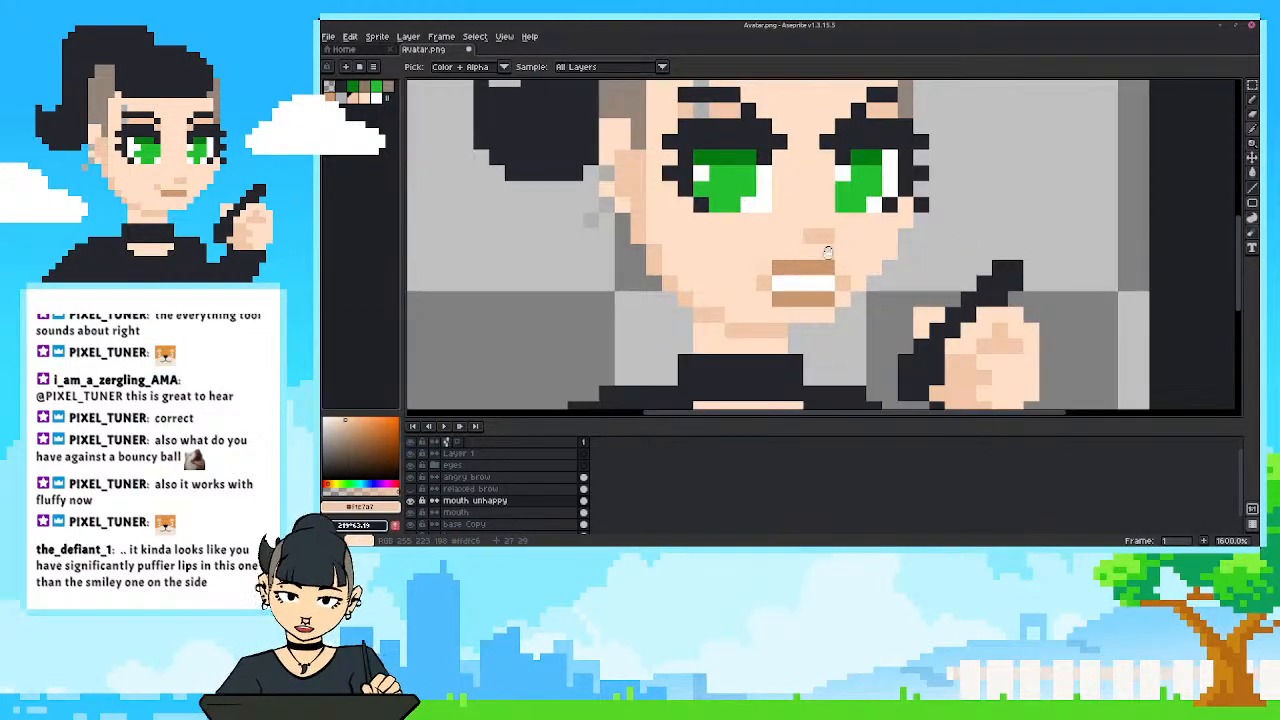
{"action": "left_click_drag", "start_coordinate": [828, 253], "coordinate": [843, 264]}
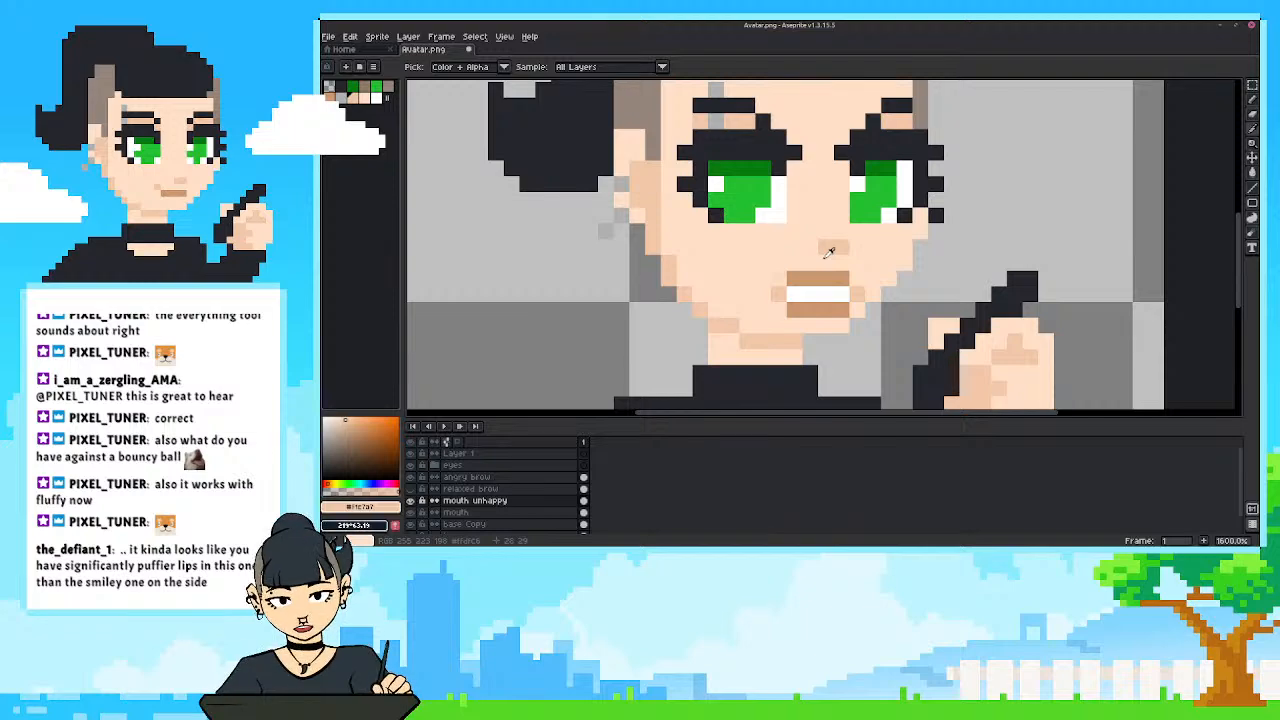
Try recolouring the brown lip rows around the teeth with the lighter nose shade, and undo the pencil strokes.
{"action": "key", "text": "b"}
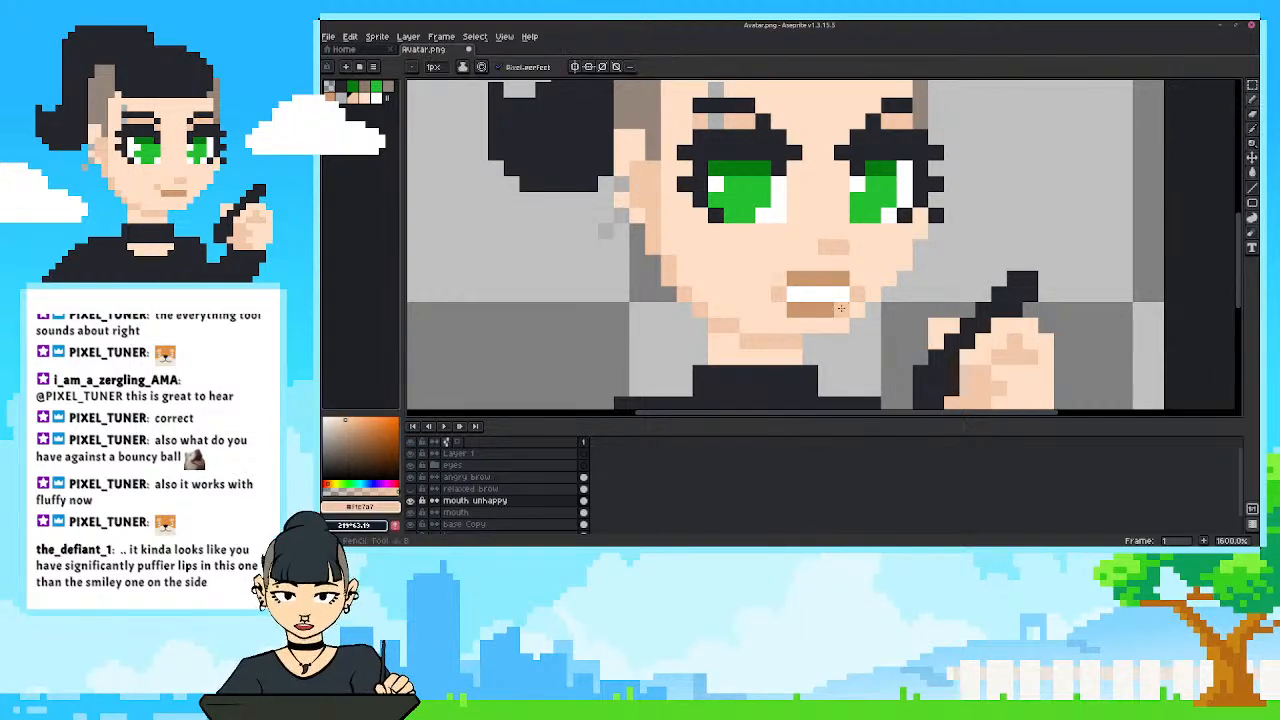
{"action": "scroll", "coordinate": [699, 246], "scroll_direction": "down", "scroll_amount": 6}
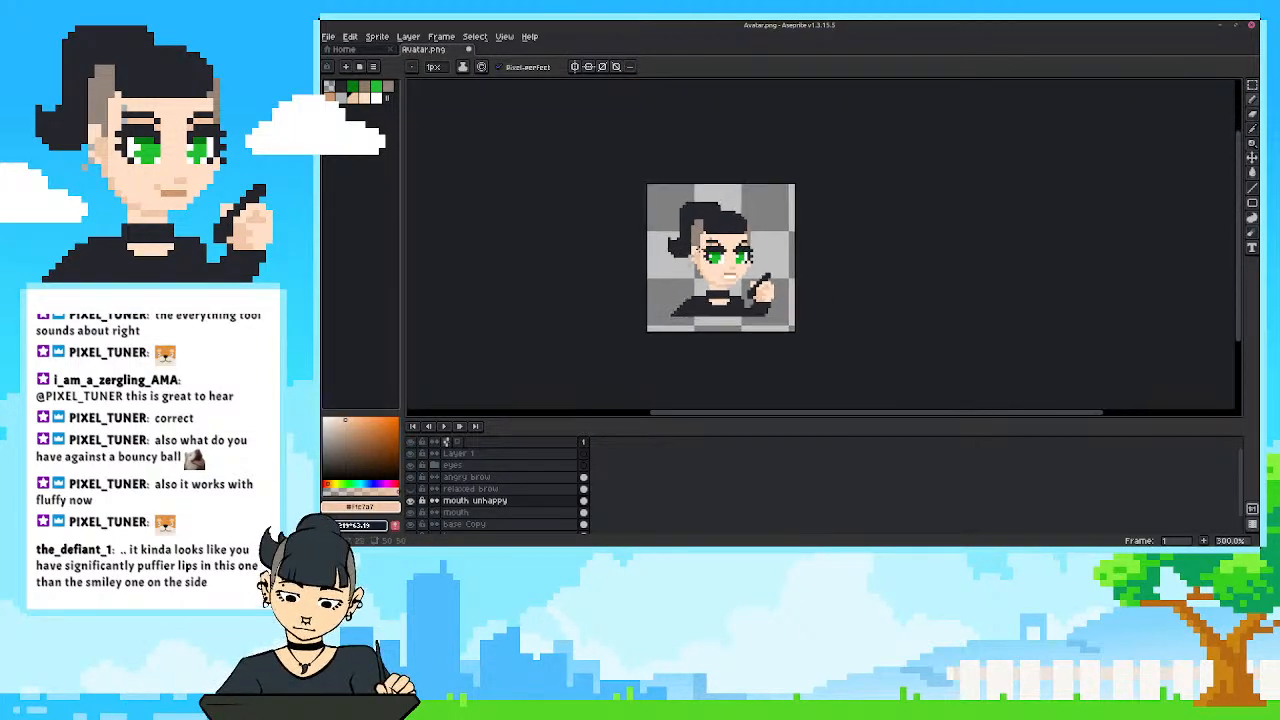
{"action": "scroll", "coordinate": [691, 269], "scroll_direction": "down", "scroll_amount": 1}
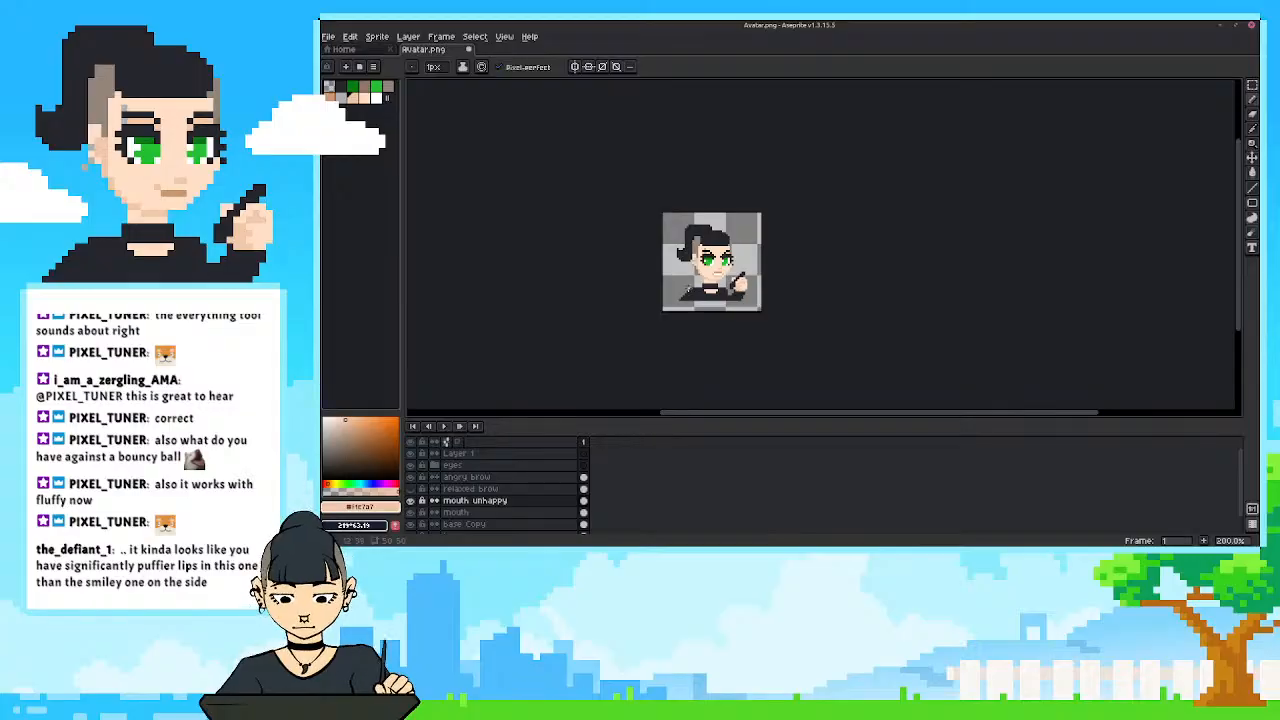
{"action": "scroll", "coordinate": [689, 288], "scroll_direction": "up", "scroll_amount": 3}
{"action": "key", "text": "ctrl+z"}
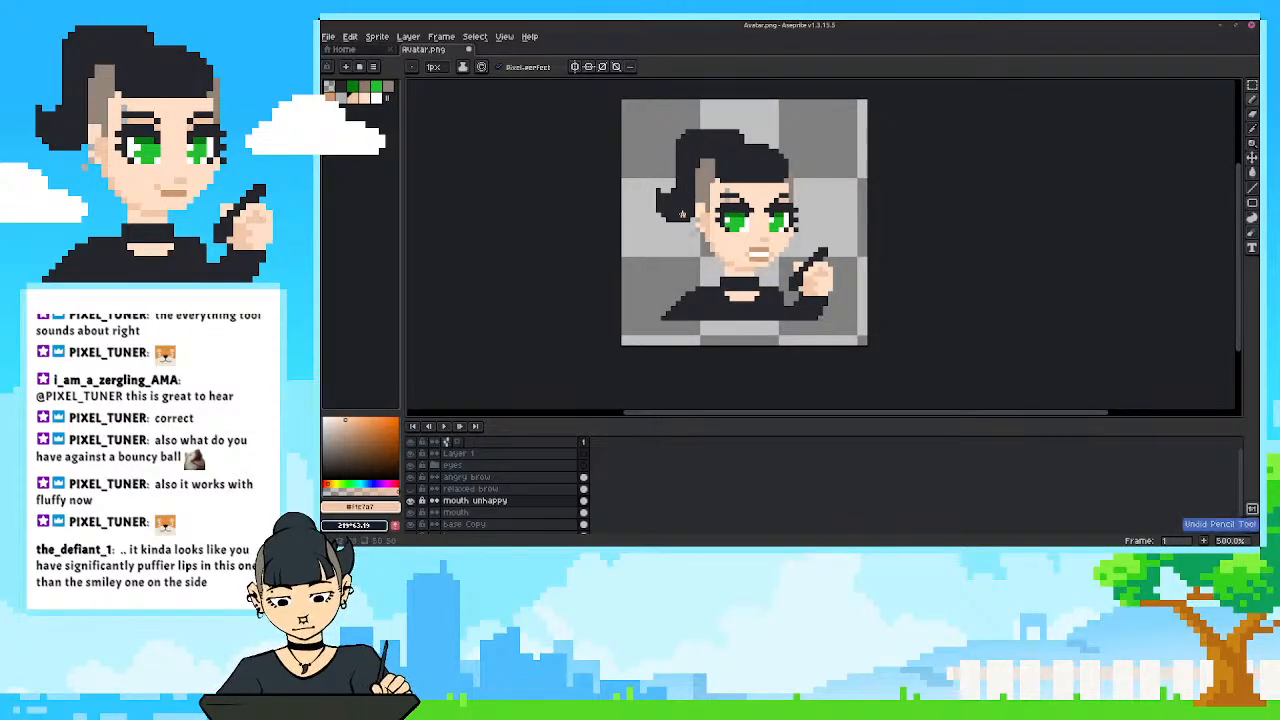
{"action": "scroll", "coordinate": [822, 234], "scroll_direction": "up", "scroll_amount": 4}
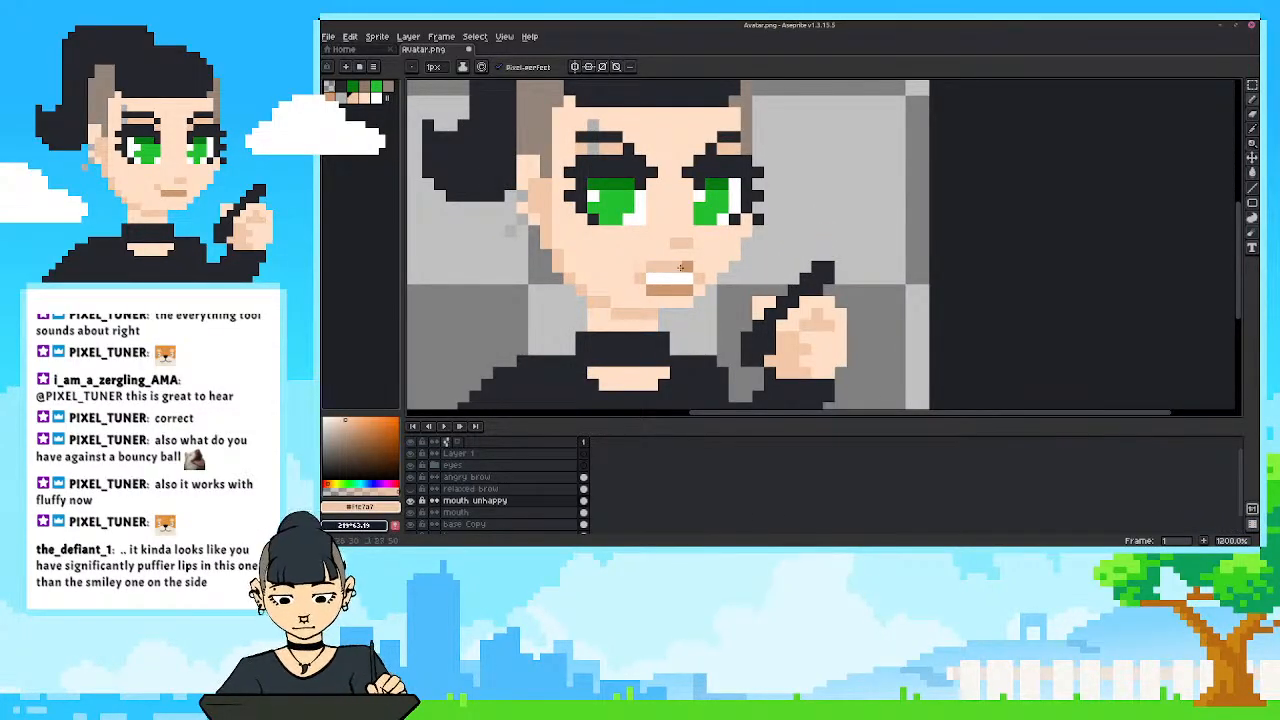
{"action": "scroll", "coordinate": [683, 289], "scroll_direction": "down", "scroll_amount": 7}
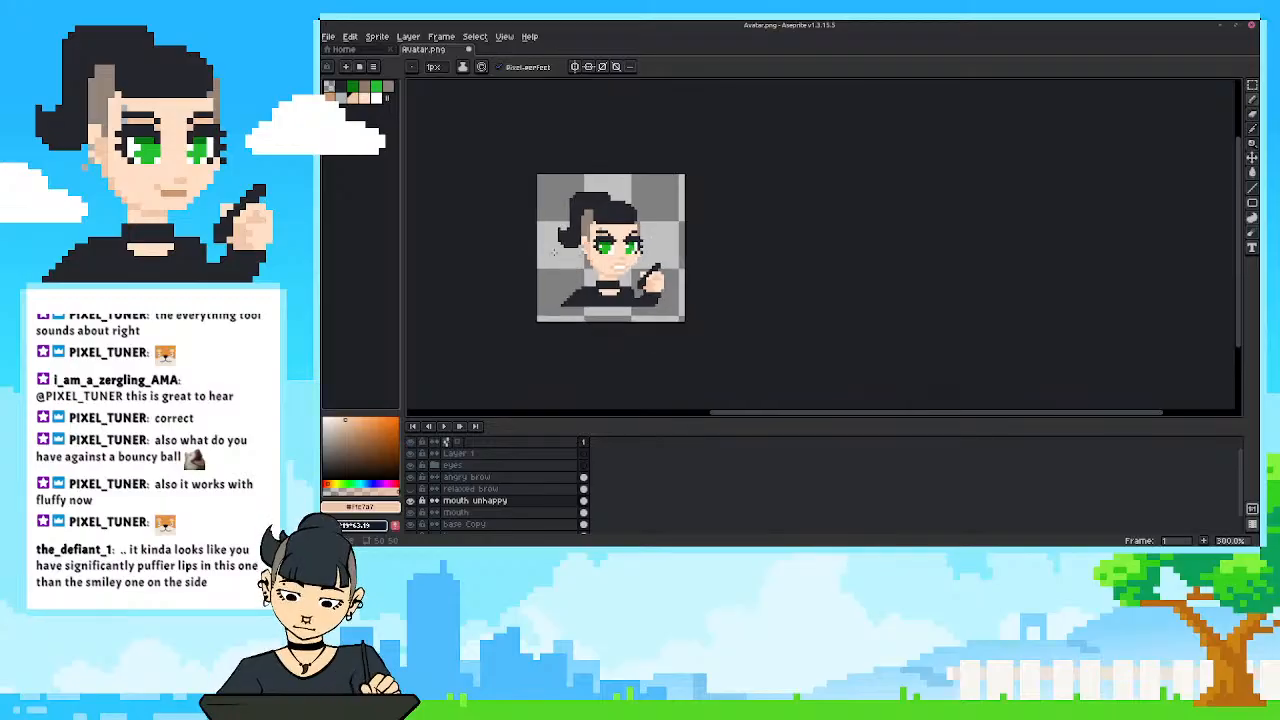
{"action": "scroll", "coordinate": [552, 252], "scroll_direction": "up", "scroll_amount": 3}
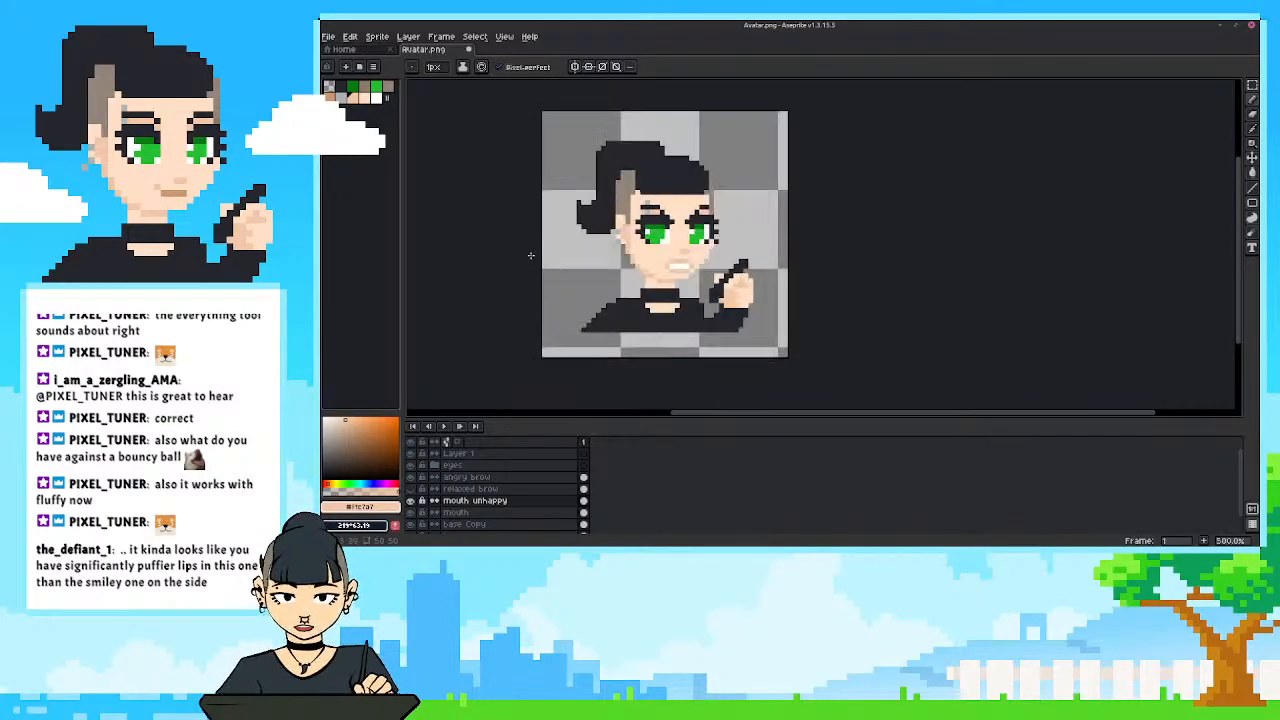
{"action": "scroll", "coordinate": [652, 258], "scroll_direction": "up", "scroll_amount": 2}
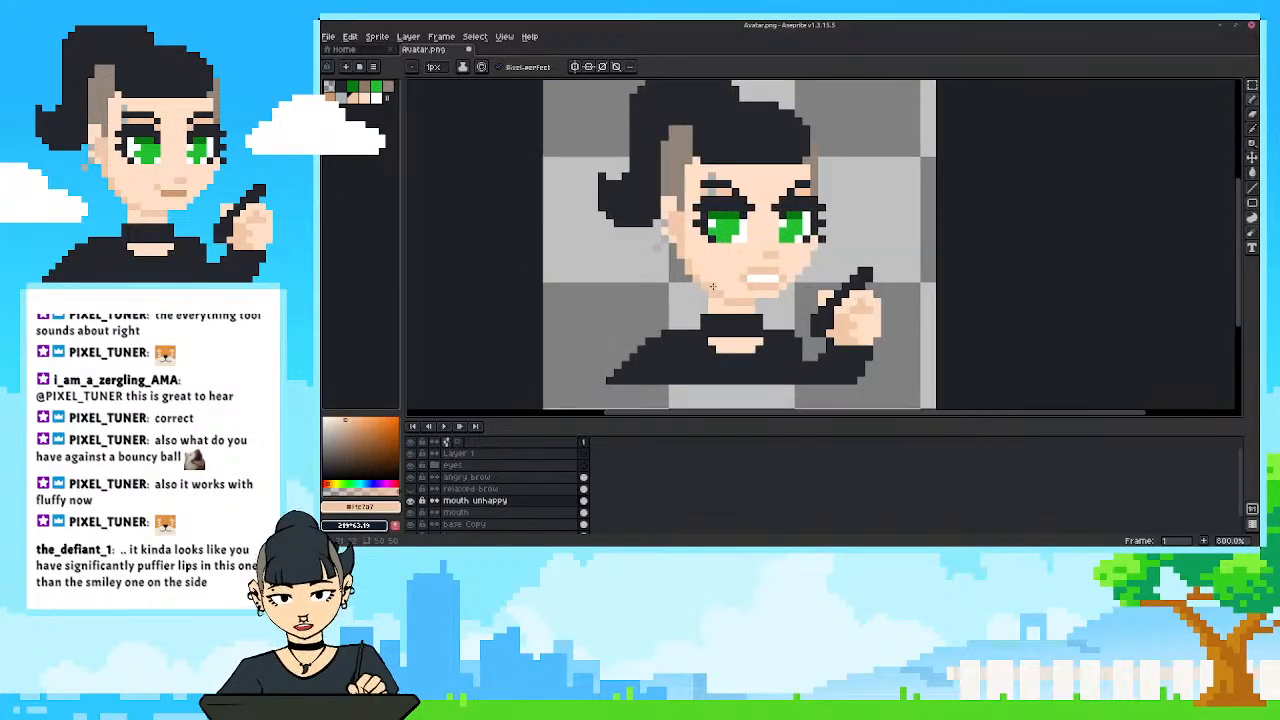
{"action": "scroll", "coordinate": [712, 287], "scroll_direction": "up", "scroll_amount": 3}
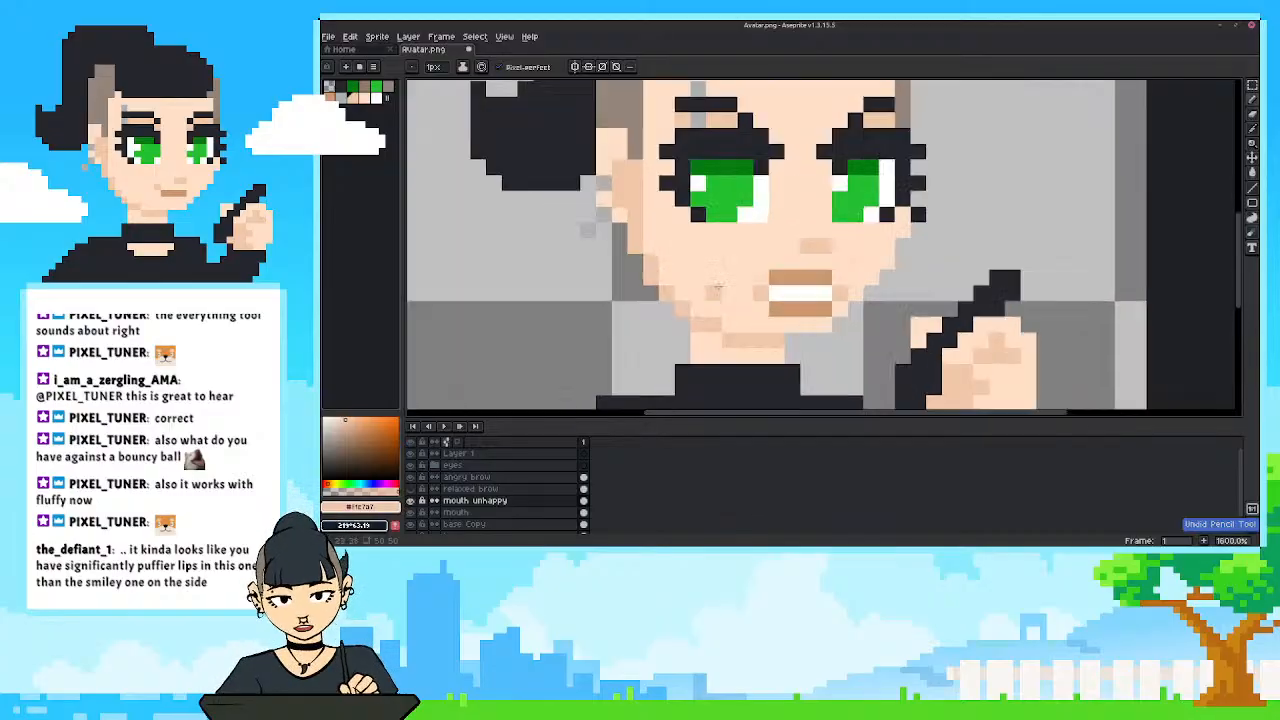
Widen the bared-teeth mouth one pixel at its corner, extending the brown lip rows and white teeth and moving the shade pixel outward.
{"action": "left_click_drag", "start_coordinate": [731, 287], "coordinate": [720, 310]}
{"action": "left_click", "coordinate": [769, 298], "text": "alt"}
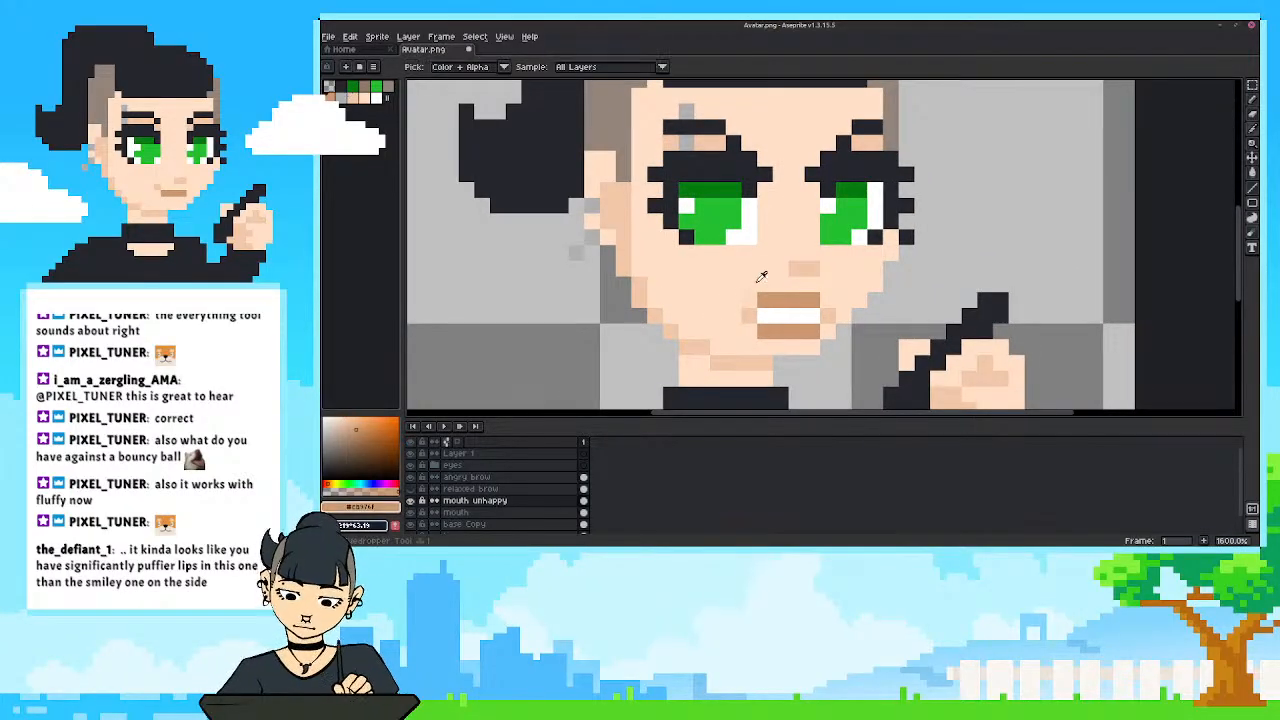
{"action": "left_click", "coordinate": [751, 300]}
{"action": "left_click", "coordinate": [750, 330]}
{"action": "left_click", "coordinate": [752, 312], "text": "alt"}
{"action": "left_click", "coordinate": [735, 315]}
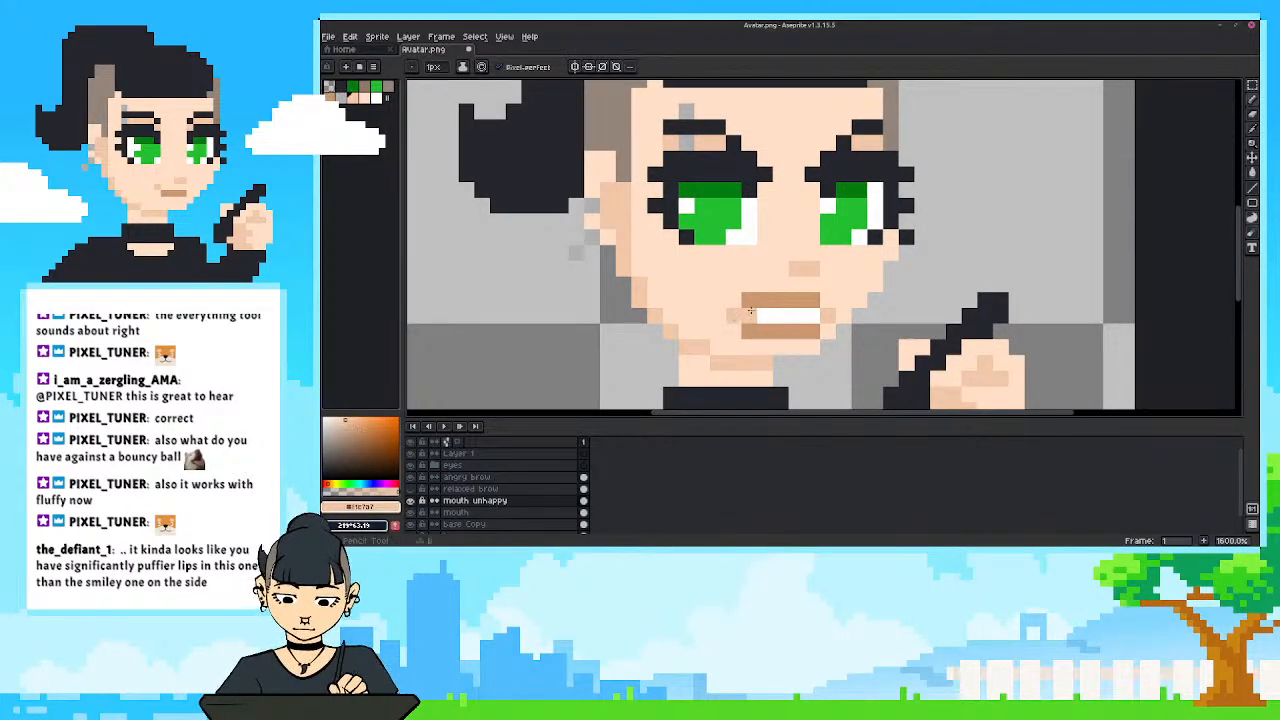
{"action": "left_click", "coordinate": [765, 314], "text": "alt"}
Reshape the upper lip into a snarl, raising part of its brown line one pixel and filling the gap beneath with white.
{"action": "scroll", "coordinate": [752, 309], "scroll_direction": "down", "scroll_amount": 6}
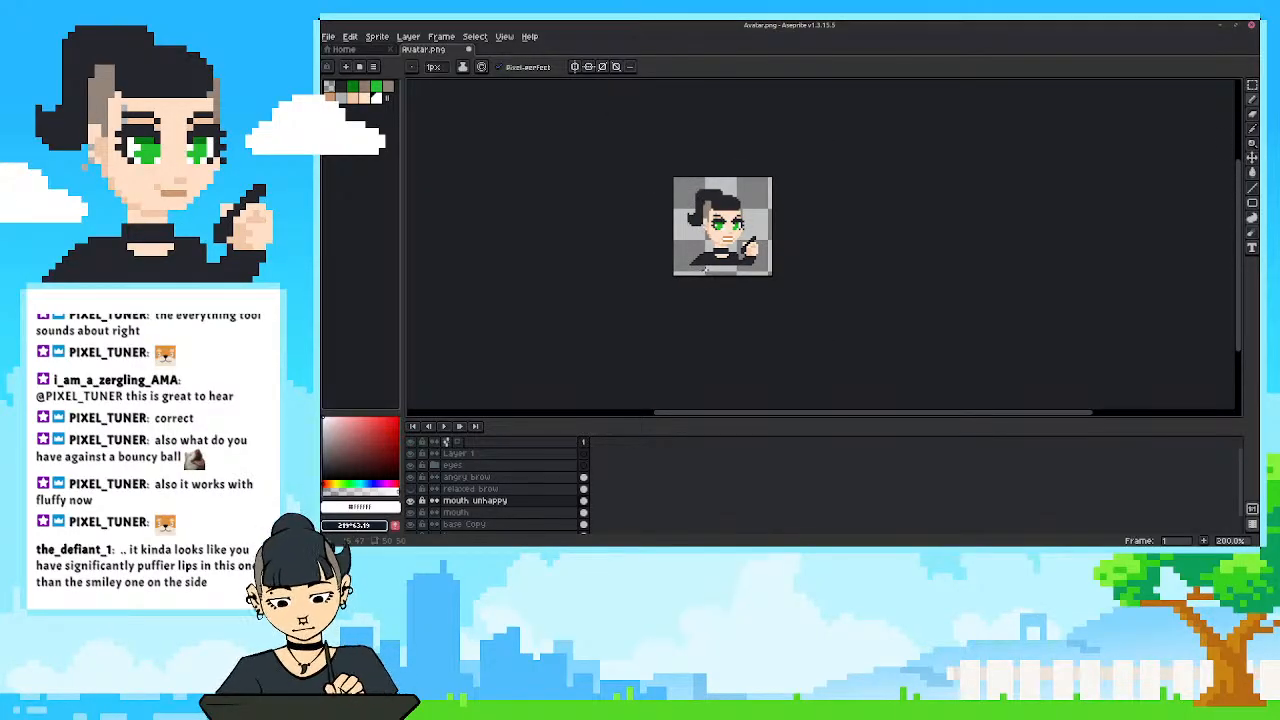
{"action": "scroll", "coordinate": [745, 232], "scroll_direction": "up", "scroll_amount": 6}
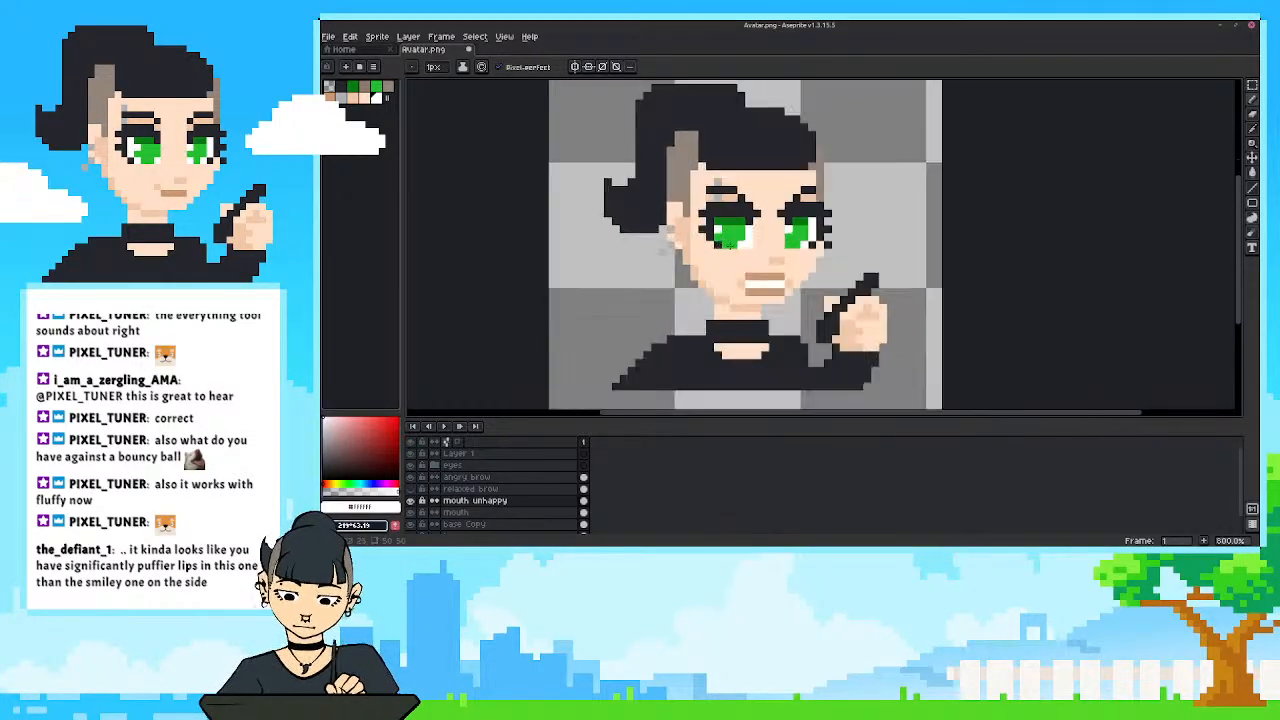
{"action": "left_click", "coordinate": [780, 280], "text": "alt"}
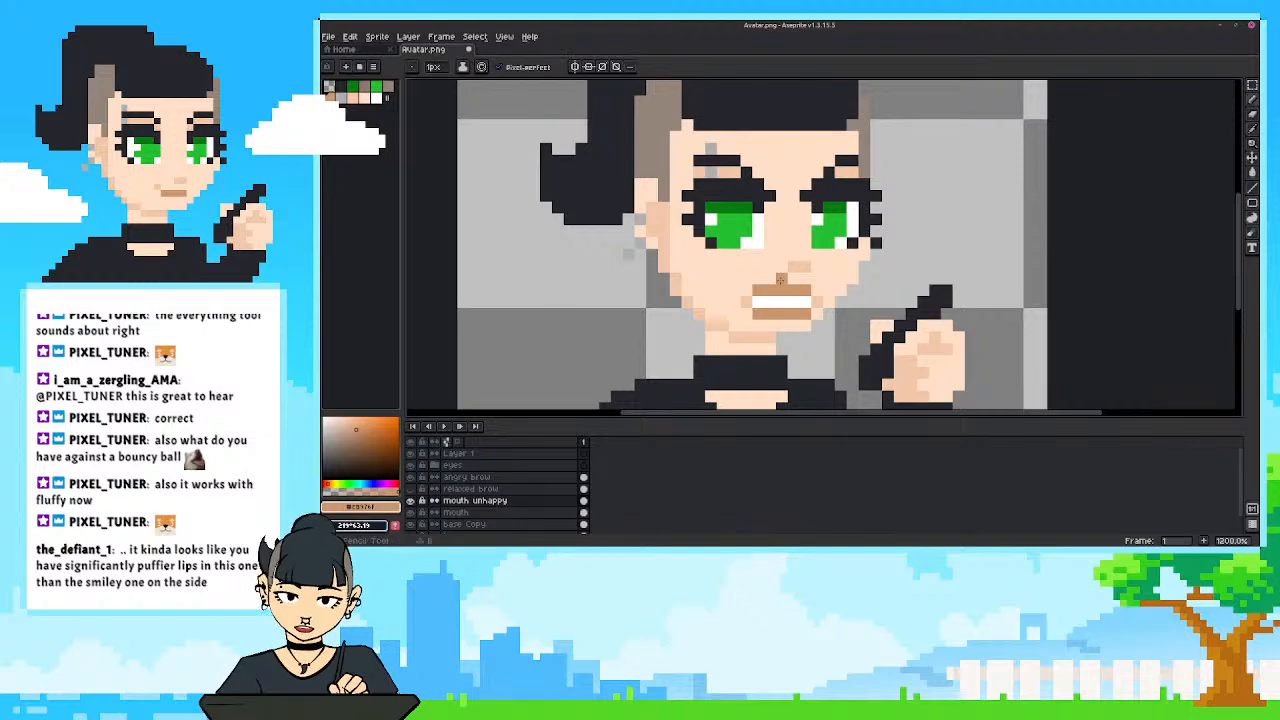
{"action": "left_click", "coordinate": [782, 289], "text": "alt"}
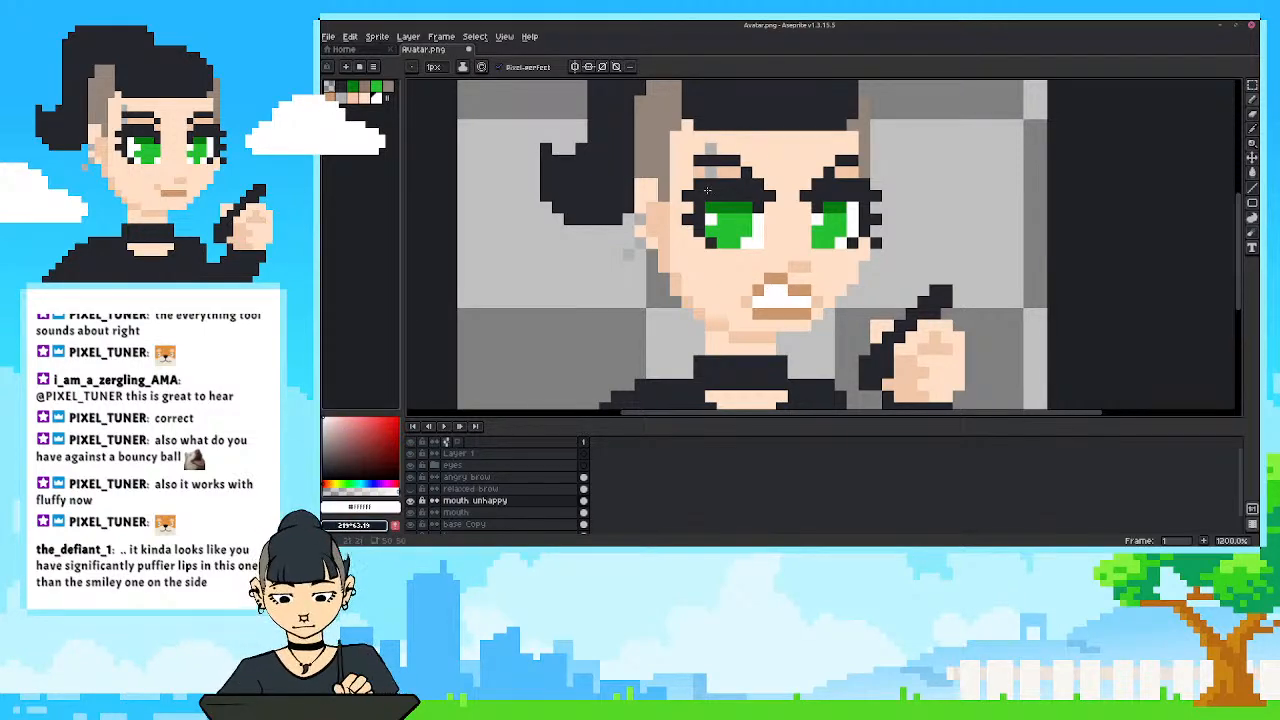
Examine the snarling mouth against the whole avatar at small and medium size.
{"action": "scroll", "coordinate": [656, 300], "scroll_direction": "down", "scroll_amount": 6}
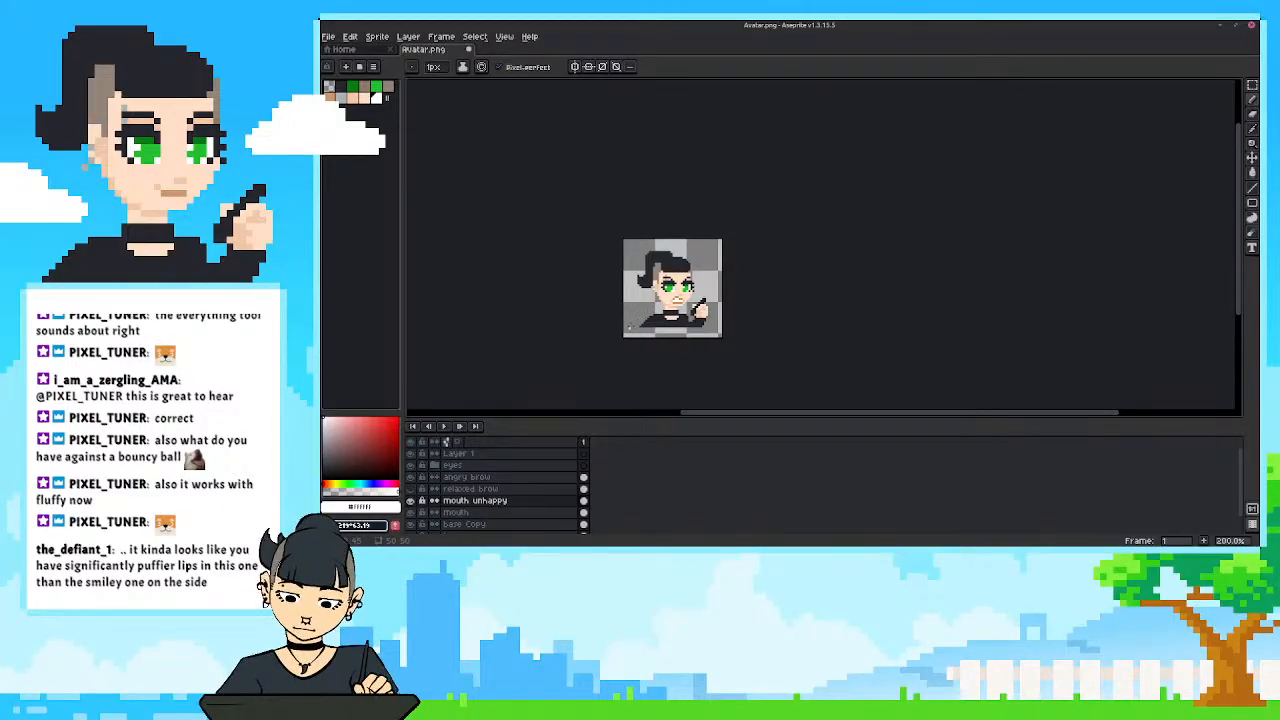
{"action": "scroll", "coordinate": [628, 326], "scroll_direction": "up", "scroll_amount": 2}
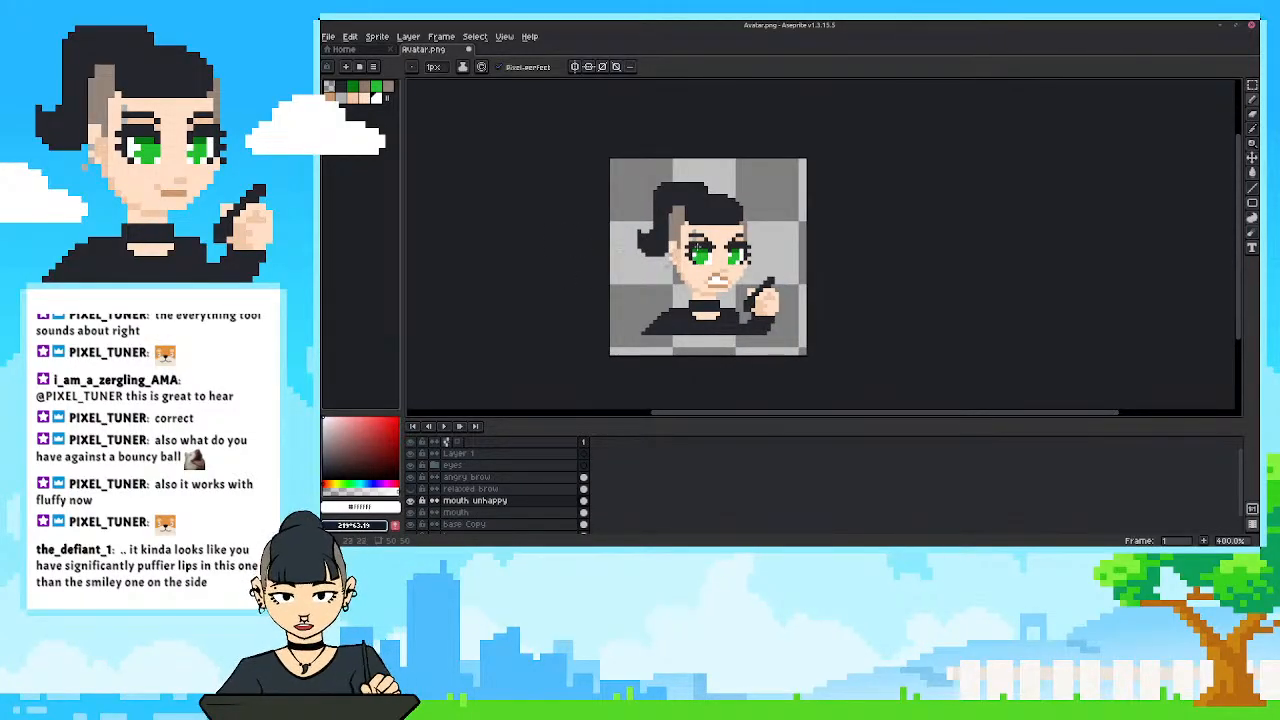
{"action": "scroll", "coordinate": [752, 245], "scroll_direction": "up", "scroll_amount": 1}
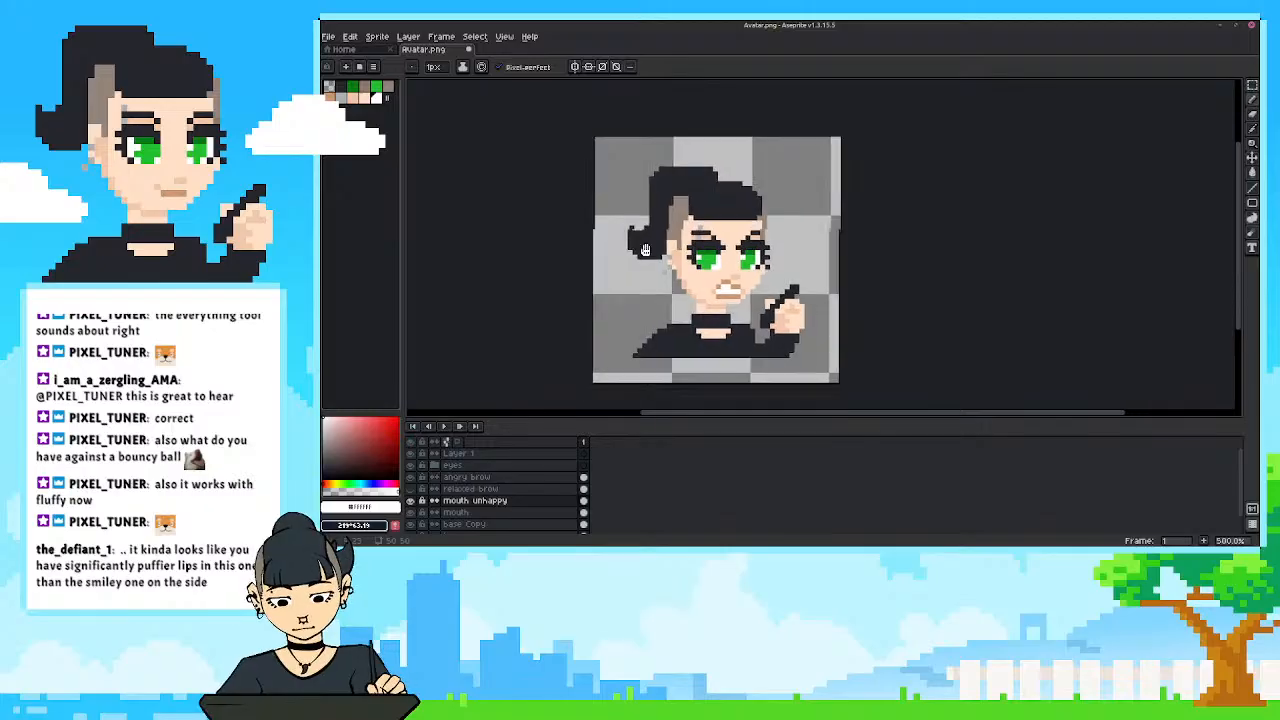
{"action": "scroll", "coordinate": [618, 252], "scroll_direction": "up", "scroll_amount": 1}
{"action": "scroll", "coordinate": [628, 258], "scroll_direction": "up", "scroll_amount": 1}
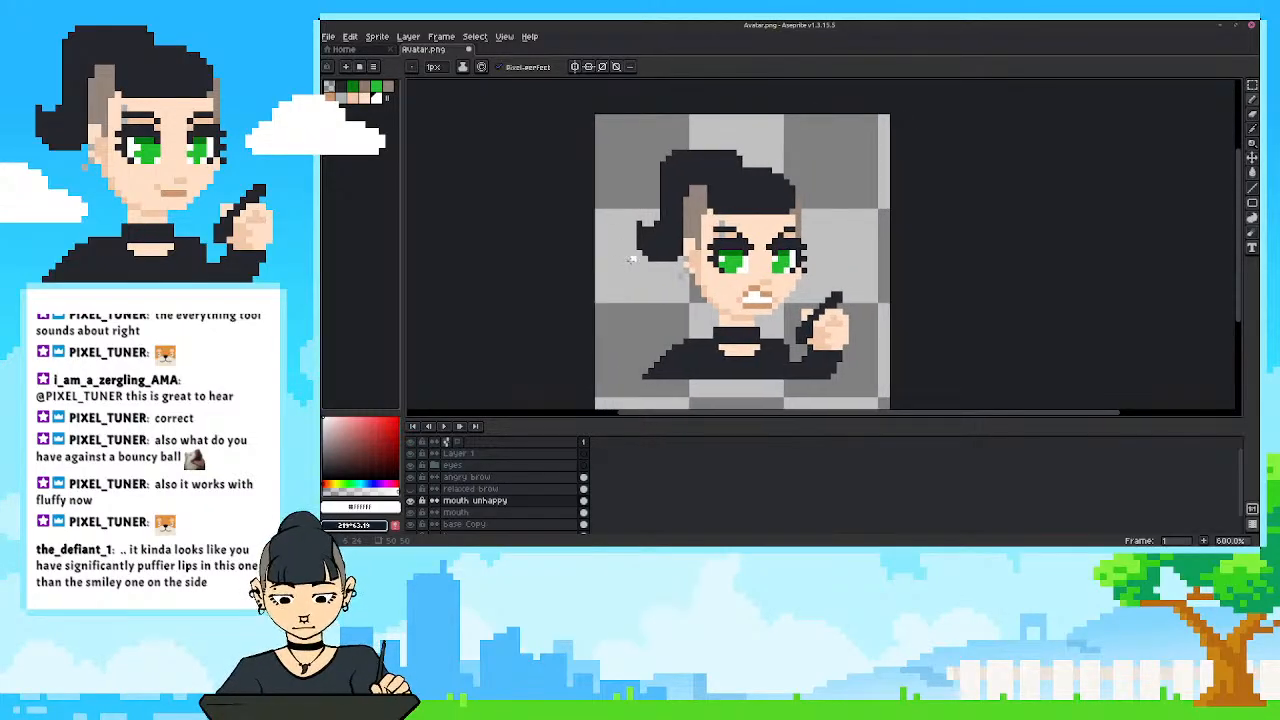
{"action": "scroll", "coordinate": [674, 262], "scroll_direction": "up", "scroll_amount": 1}
{"action": "mouse_move", "coordinate": [680, 260]}
{"action": "left_mouse_down"}
{"action": "mouse_move", "coordinate": [692, 272]}
{"action": "mouse_move", "coordinate": [676, 269]}
{"action": "mouse_move", "coordinate": [695, 244]}
{"action": "left_mouse_up"}
{"action": "left_click_drag", "start_coordinate": [761, 283], "coordinate": [763, 293]}
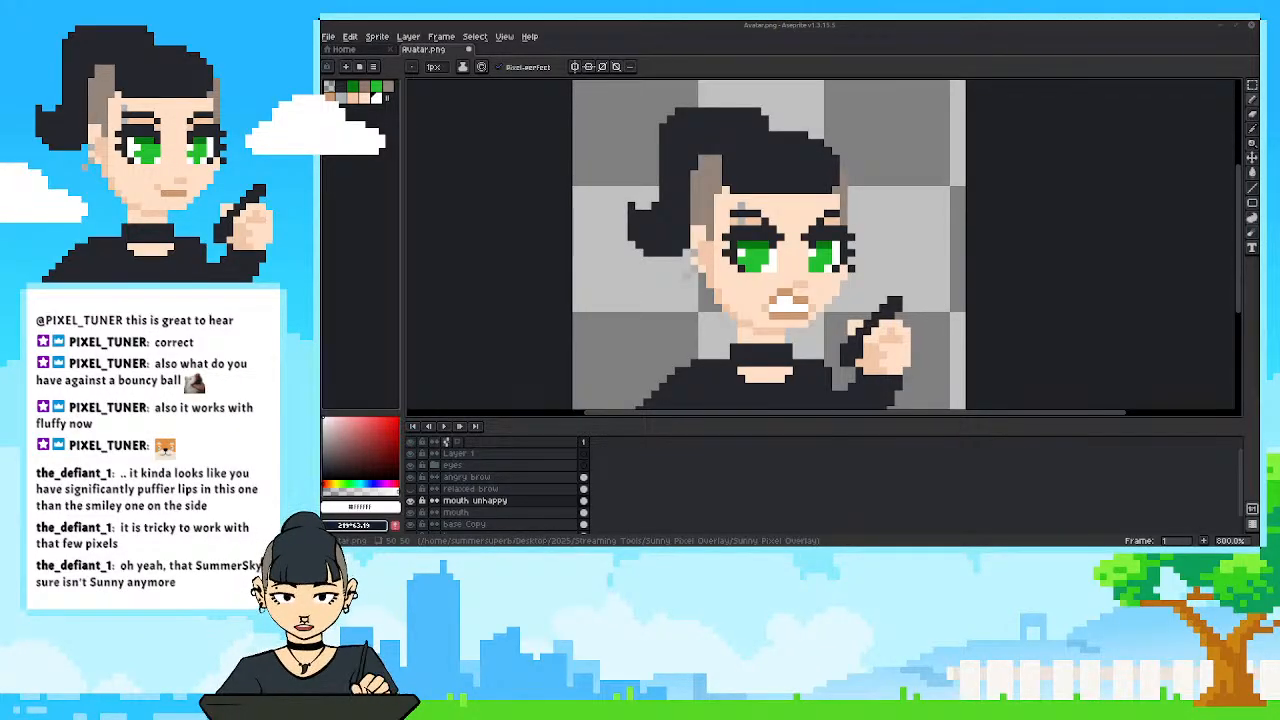
Enlarge the canvas area slightly, hide the mouth unhappy layer and show the relaxed brow layer.
{"action": "left_click_drag", "start_coordinate": [738, 418], "coordinate": [745, 434]}
{"action": "left_click_drag", "start_coordinate": [652, 363], "coordinate": [690, 377]}
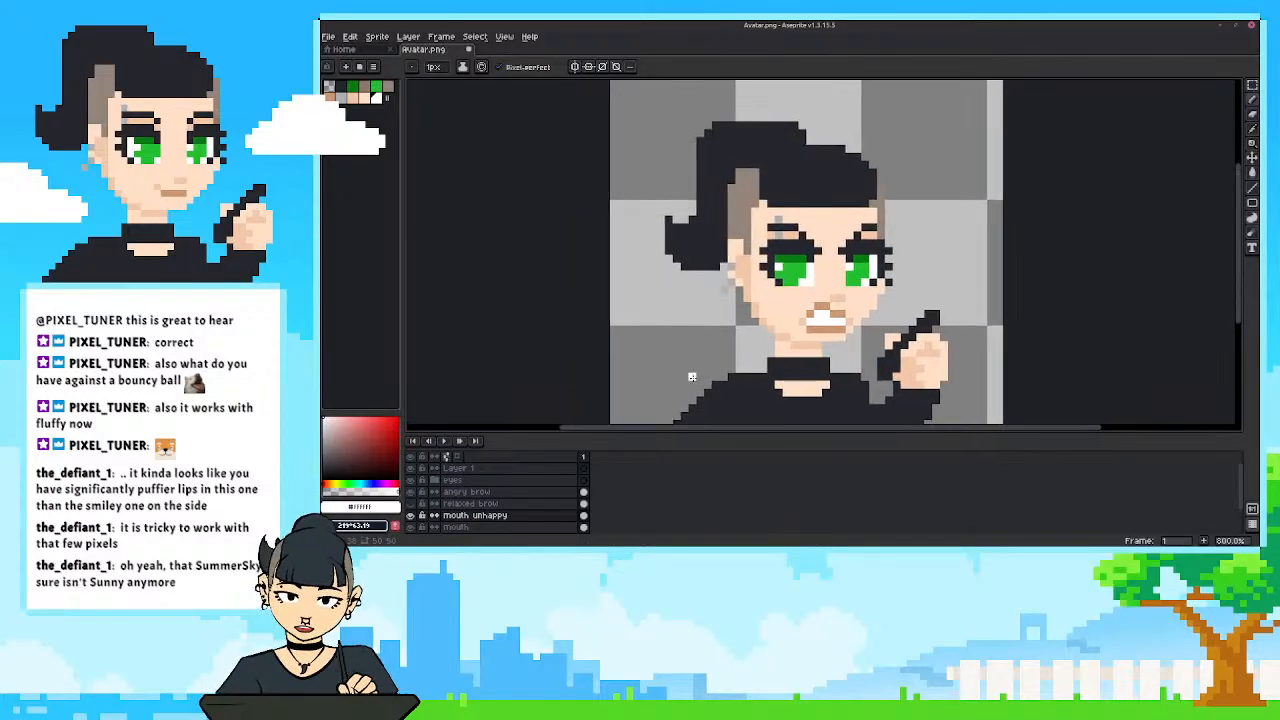
{"action": "left_click", "coordinate": [411, 516]}
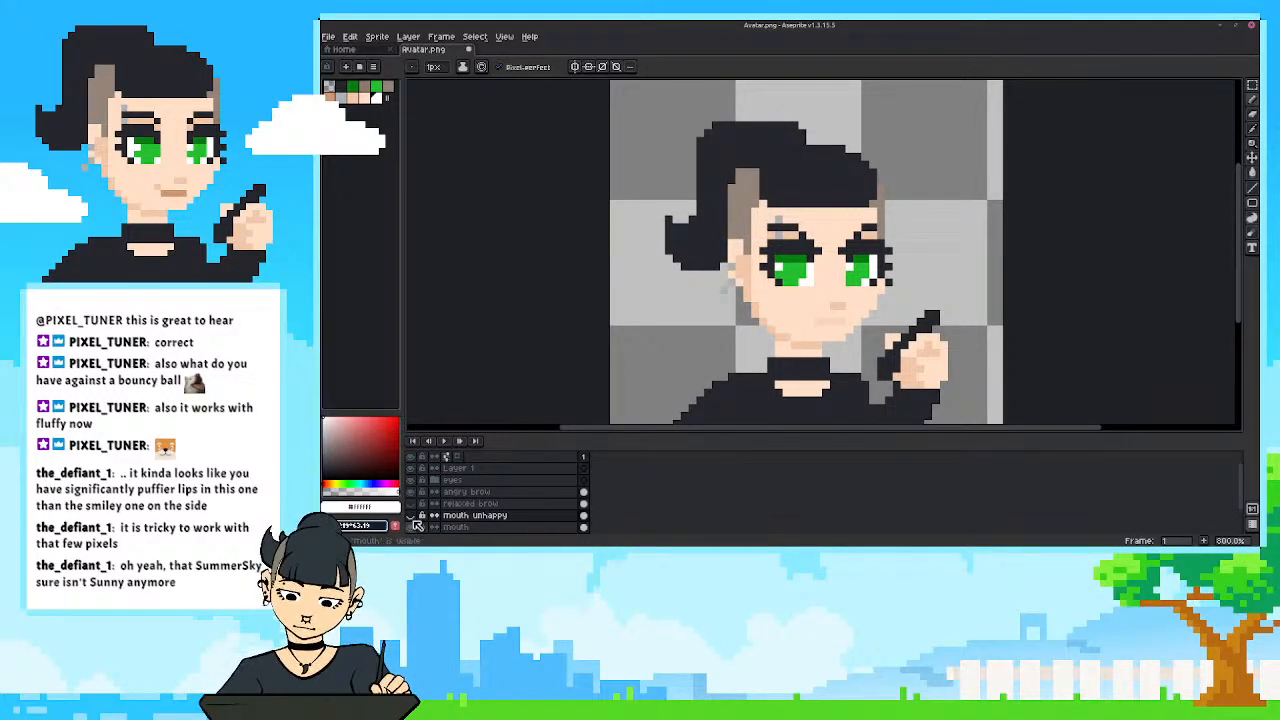
{"action": "left_click", "coordinate": [415, 506]}
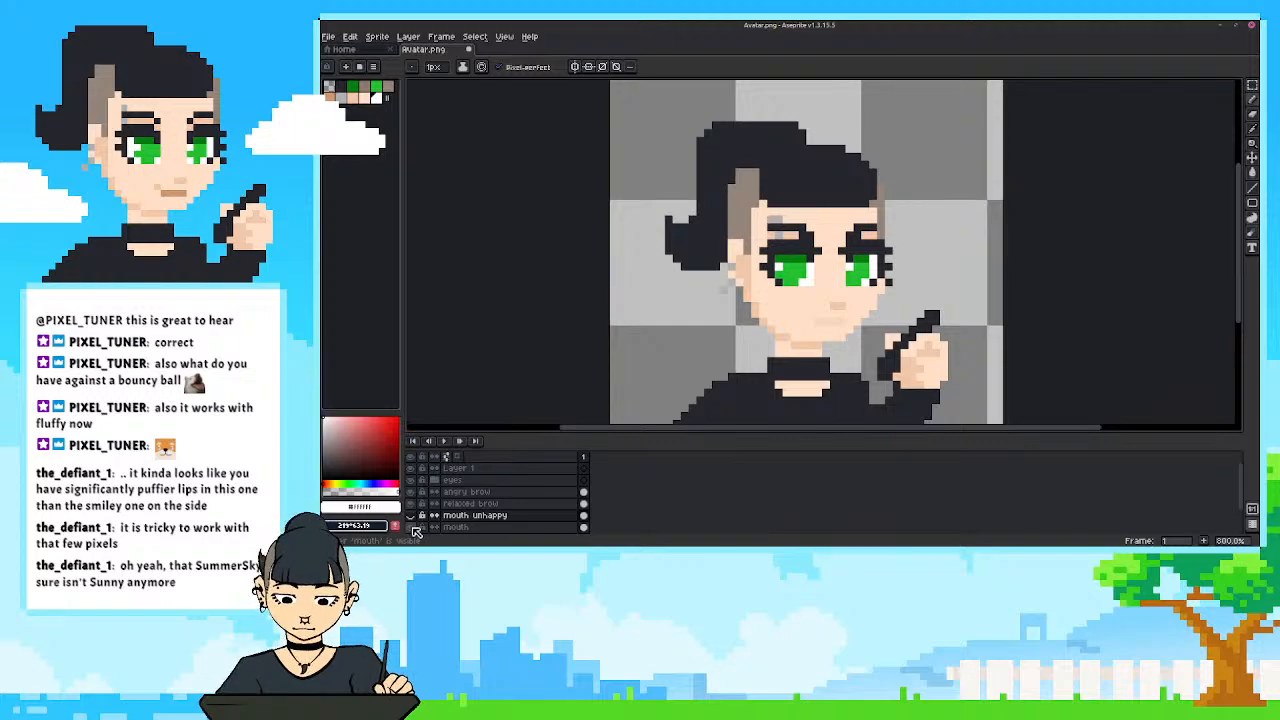
Set the mouth layer's opacity to 100% and close its properties.
{"action": "double_click", "coordinate": [455, 527]}
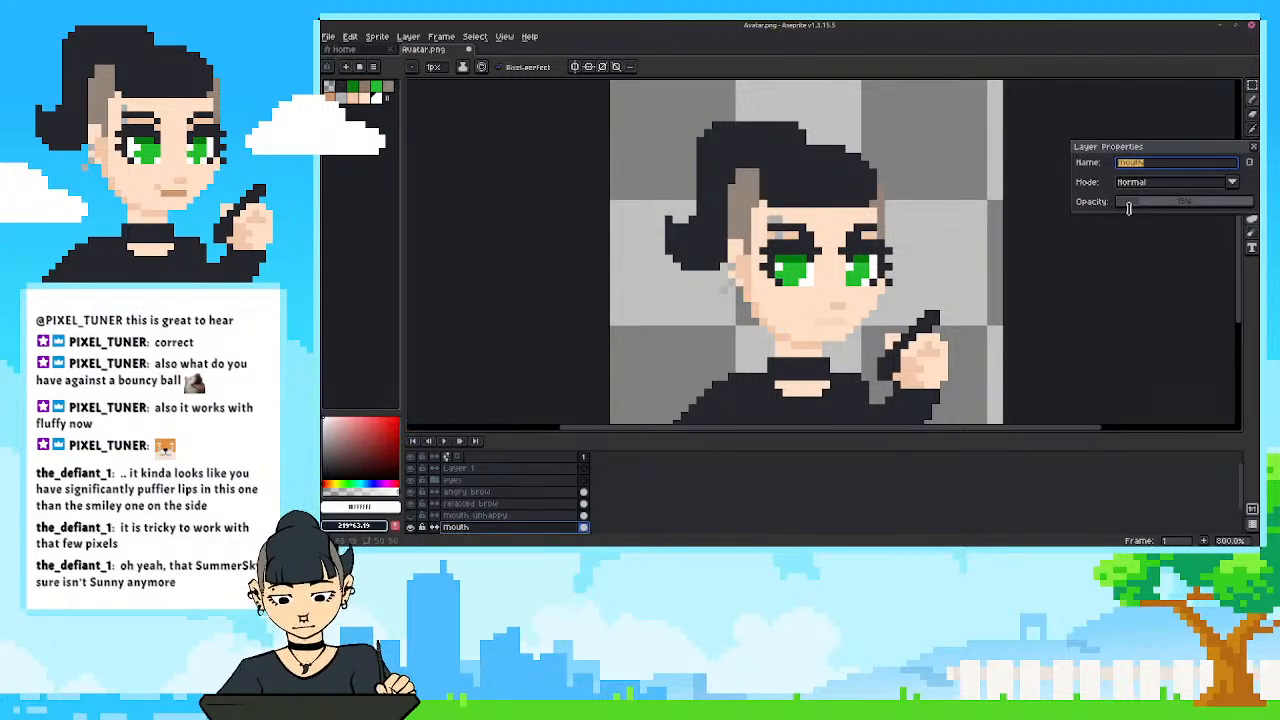
{"action": "left_click_drag", "start_coordinate": [1123, 201], "coordinate": [1250, 203]}
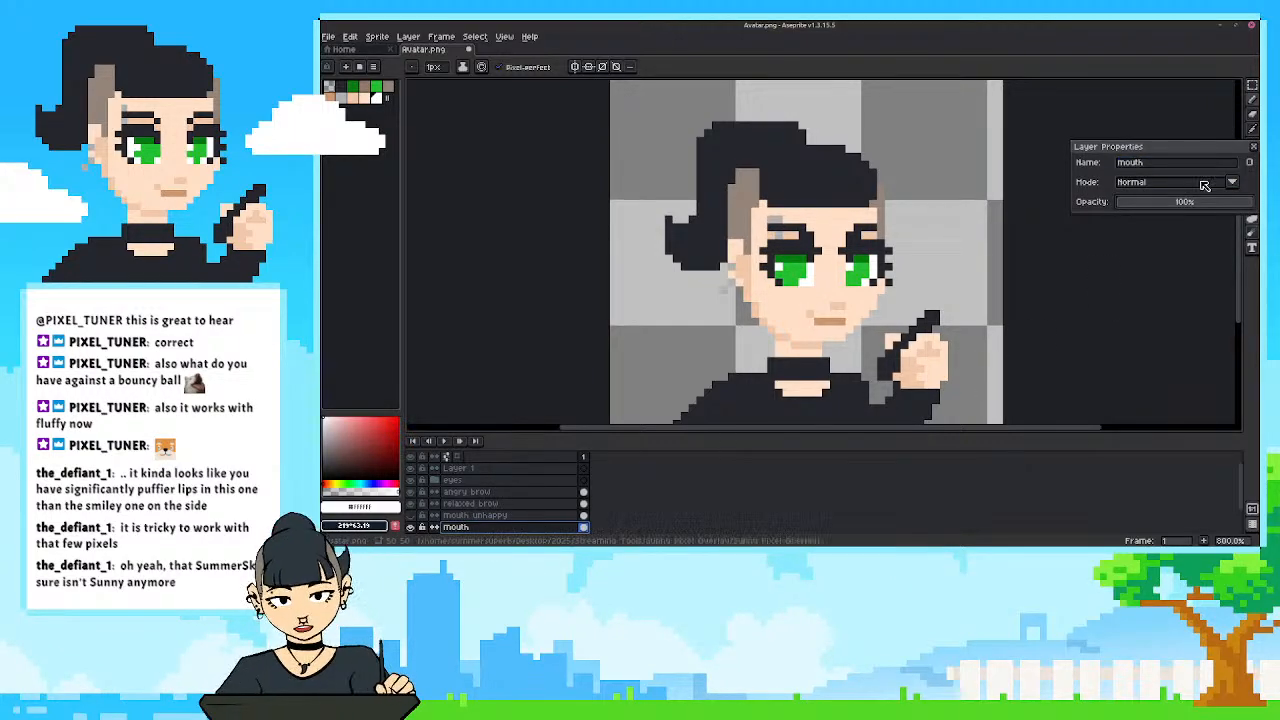
{"action": "mouse_move", "coordinate": [466, 403]}
{"action": "left_mouse_down"}
{"action": "mouse_move", "coordinate": [484, 377]}
{"action": "mouse_move", "coordinate": [467, 384]}
{"action": "left_mouse_up"}
{"action": "left_click", "coordinate": [1253, 146]}
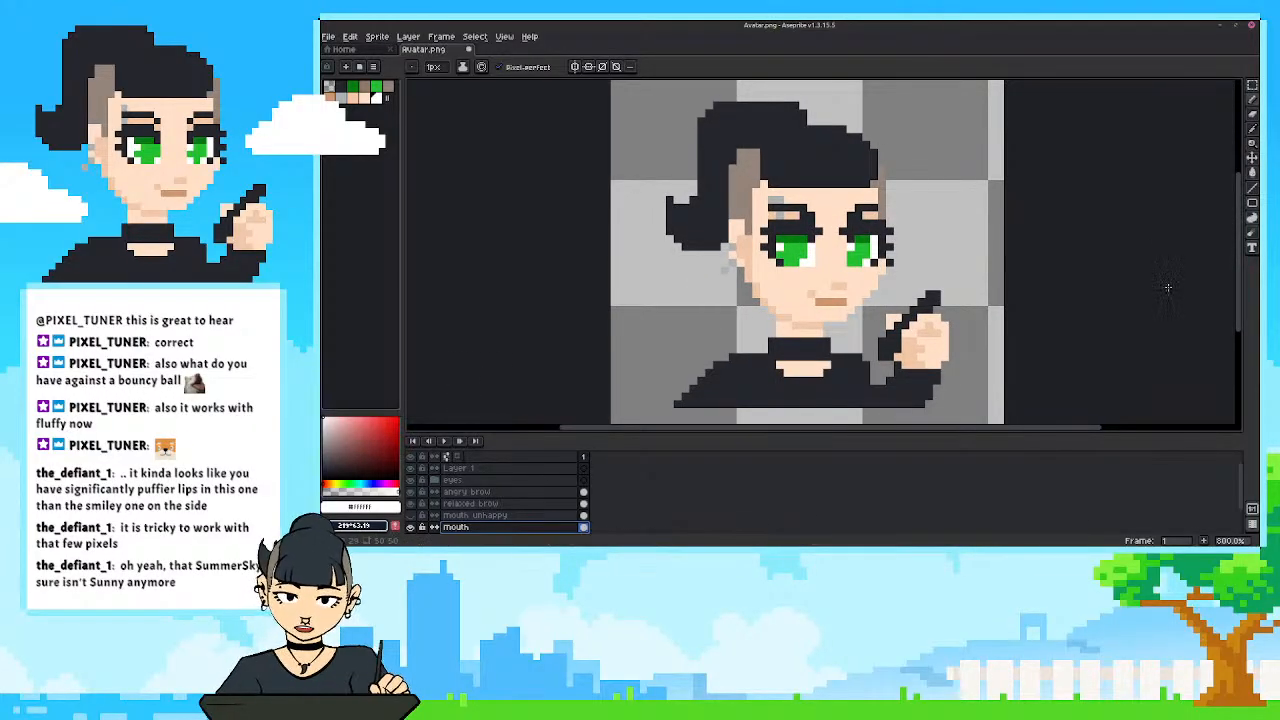
Hide the angry brow layer so only the relaxed brows are shown with the neutral mouth.
{"action": "scroll", "coordinate": [755, 284], "scroll_direction": "up", "scroll_amount": 2}
{"action": "scroll", "coordinate": [745, 285], "scroll_direction": "down", "scroll_amount": 2}
{"action": "scroll", "coordinate": [690, 338], "scroll_direction": "up", "scroll_amount": 1}
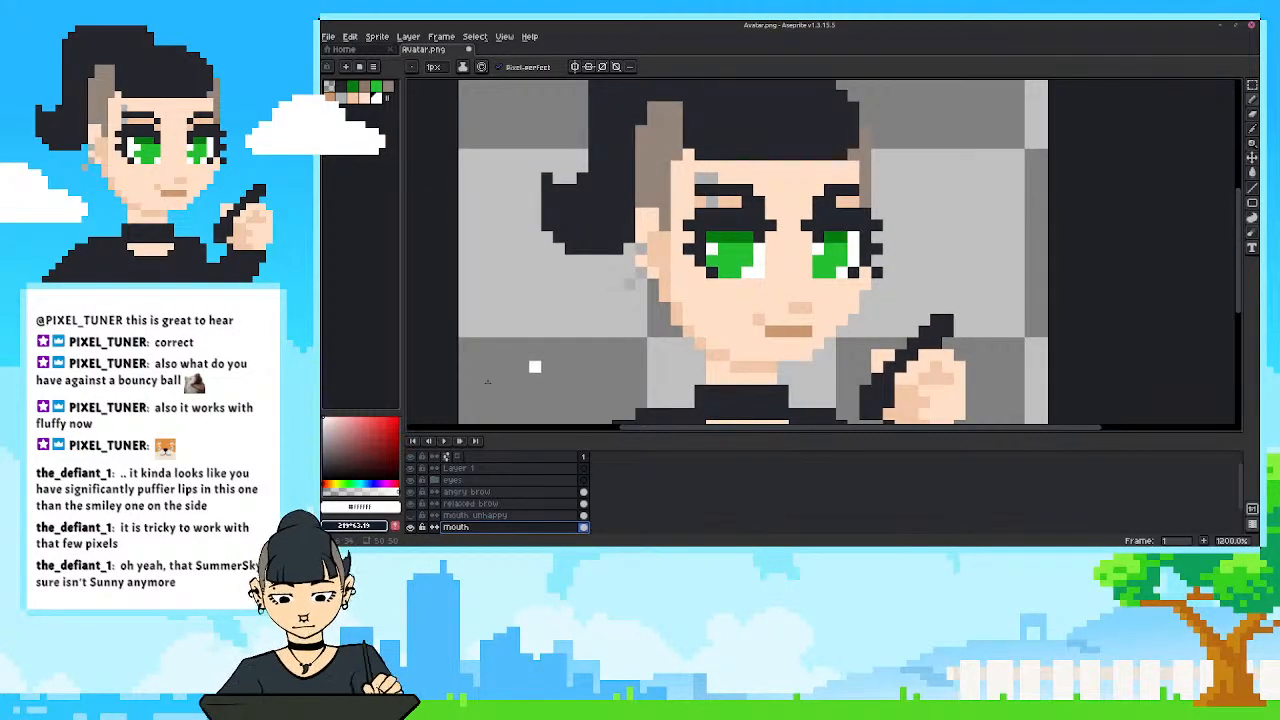
{"action": "left_click", "coordinate": [410, 492]}
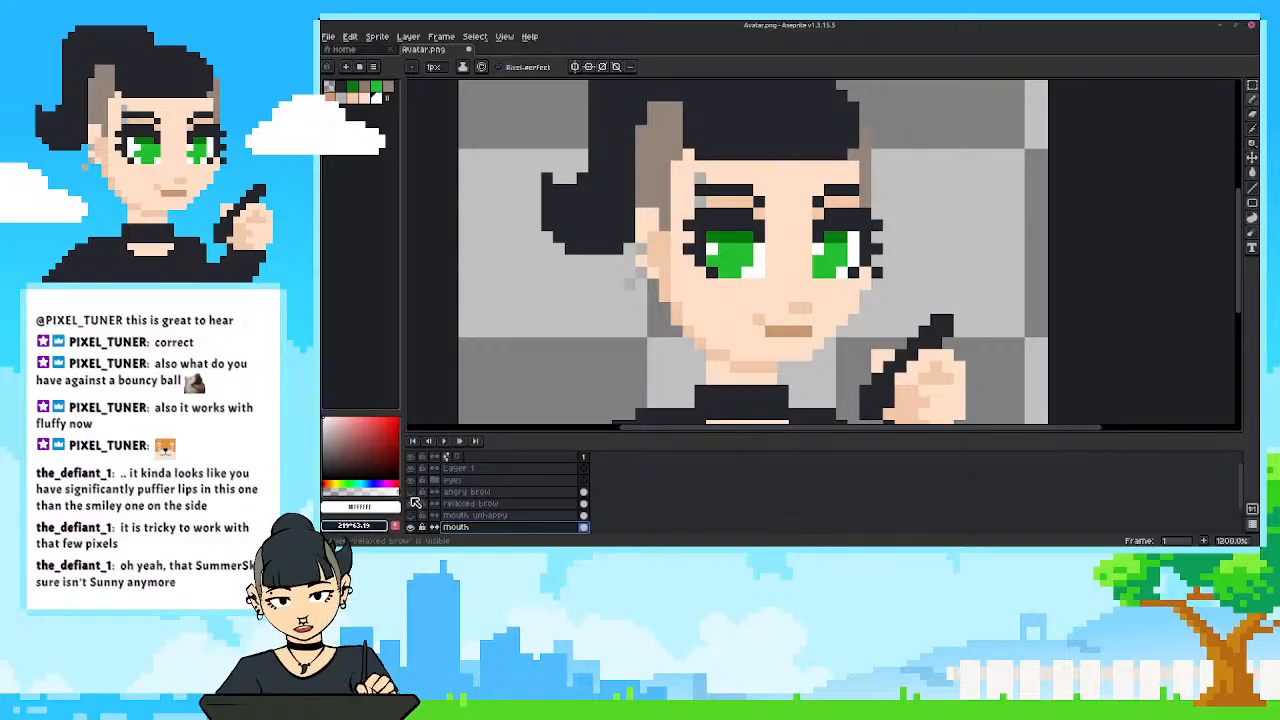
Duplicate the mouth layer.
{"action": "left_click_drag", "start_coordinate": [698, 302], "coordinate": [725, 309]}
{"action": "left_click_drag", "start_coordinate": [662, 339], "coordinate": [668, 327]}
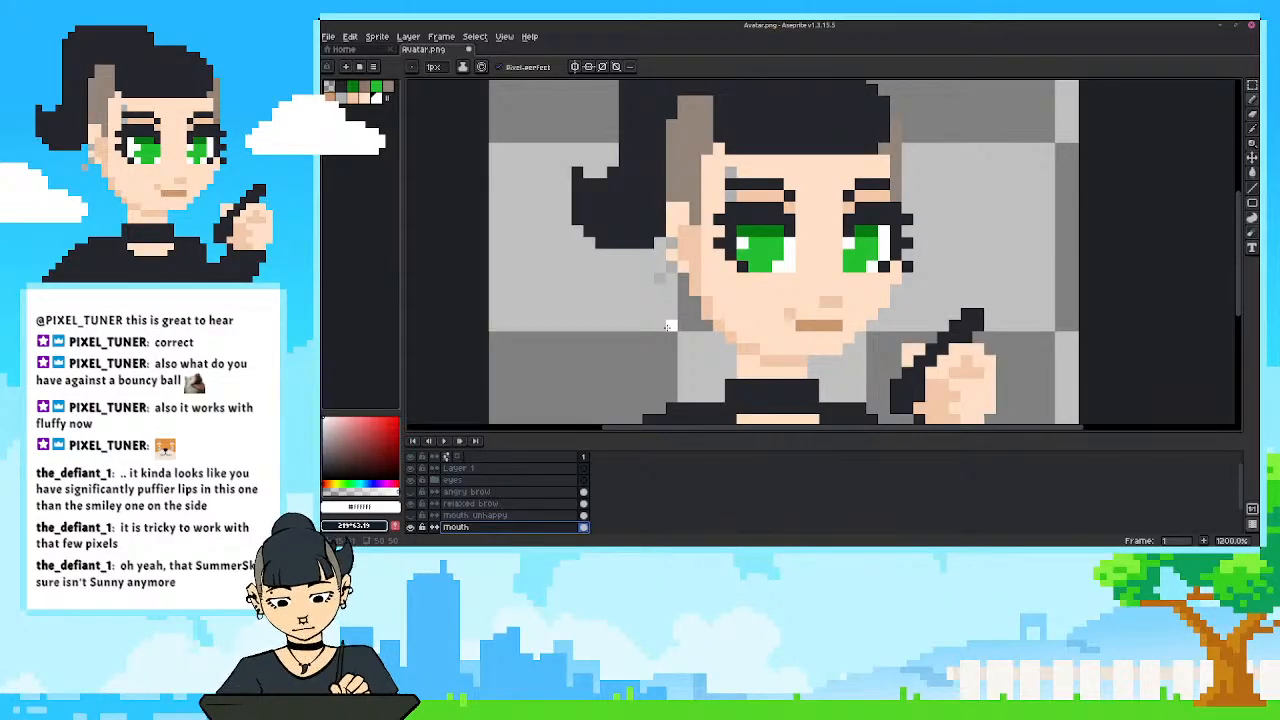
{"action": "scroll", "coordinate": [668, 330], "scroll_direction": "down", "scroll_amount": 2}
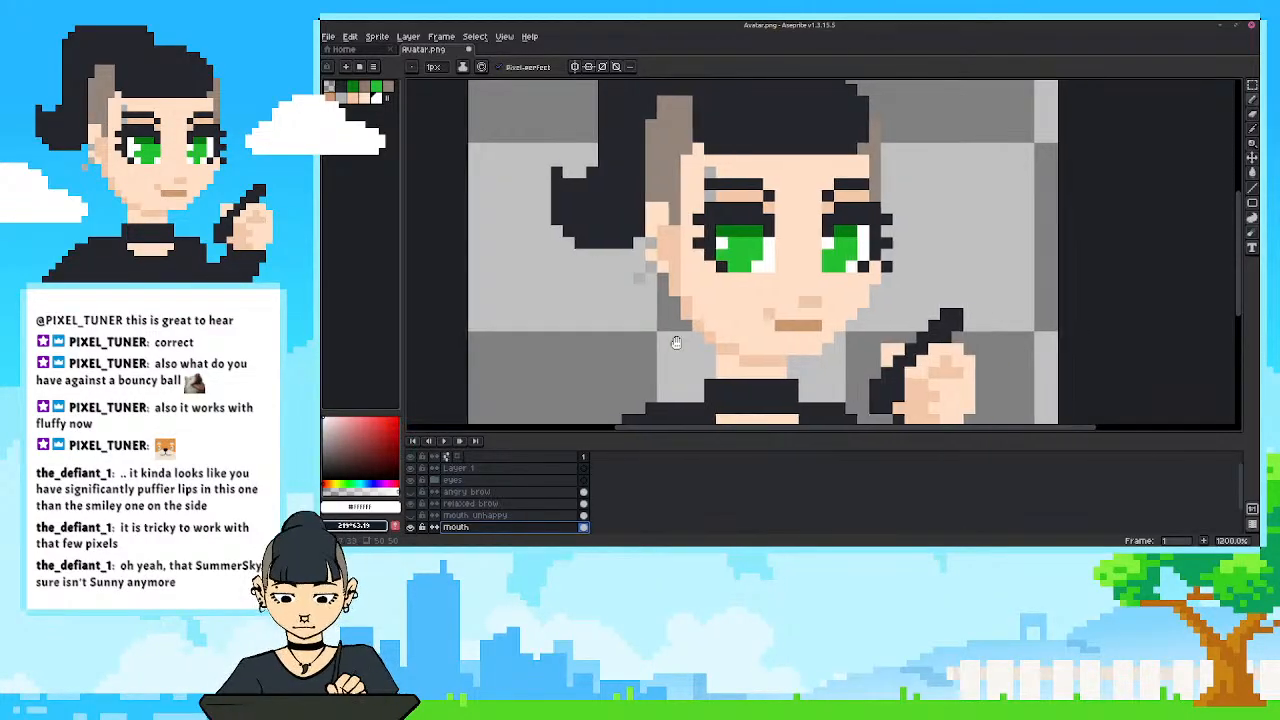
{"action": "left_click_drag", "start_coordinate": [657, 358], "coordinate": [659, 351]}
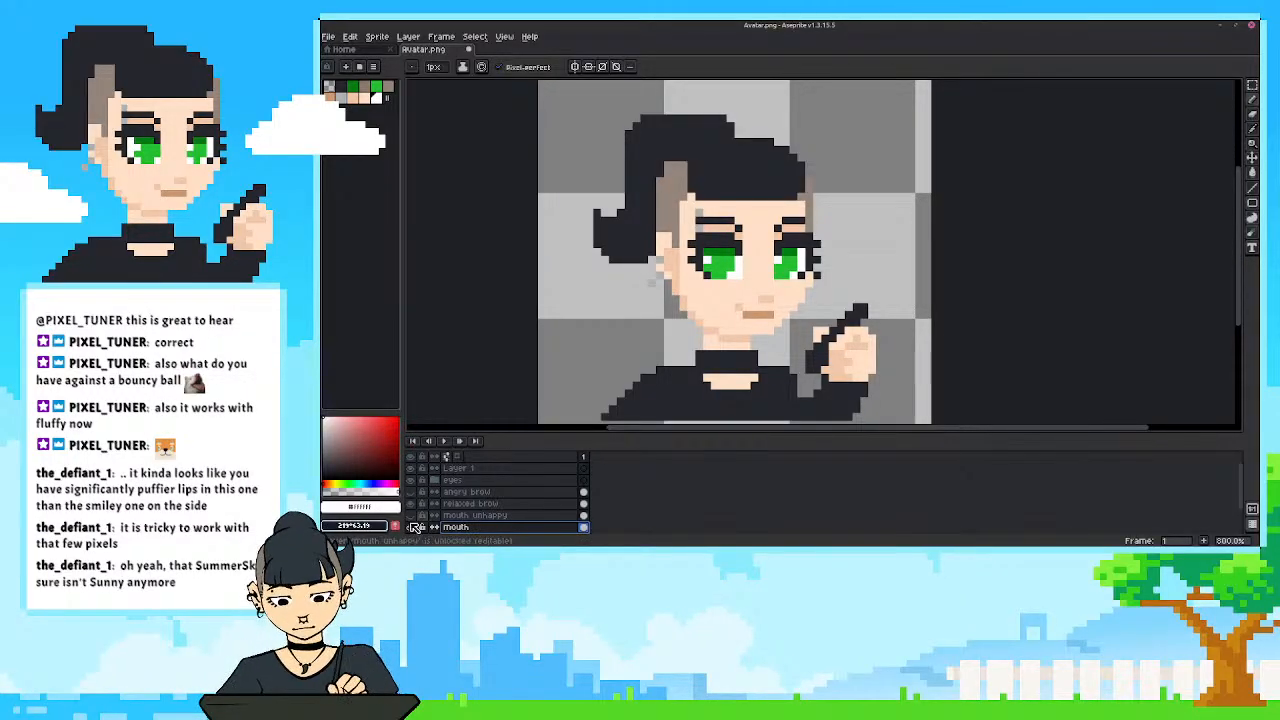
{"action": "right_click", "coordinate": [455, 528]}
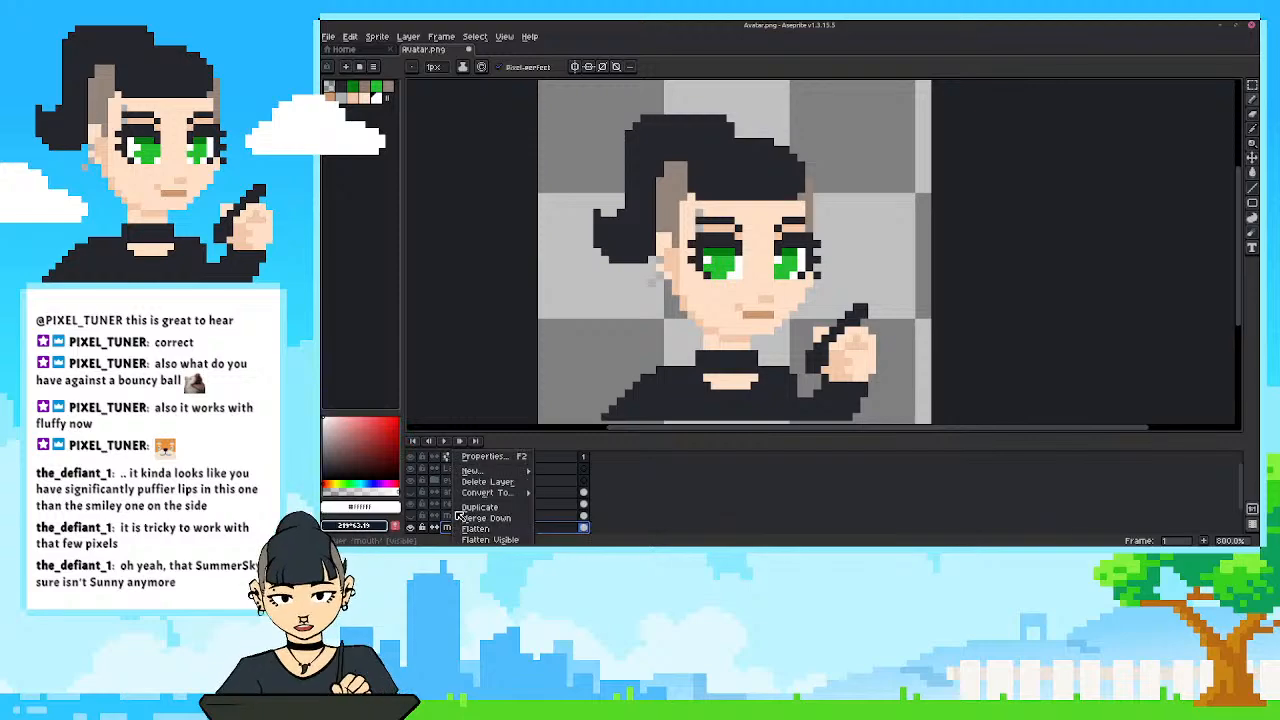
{"action": "left_click", "coordinate": [466, 514]}
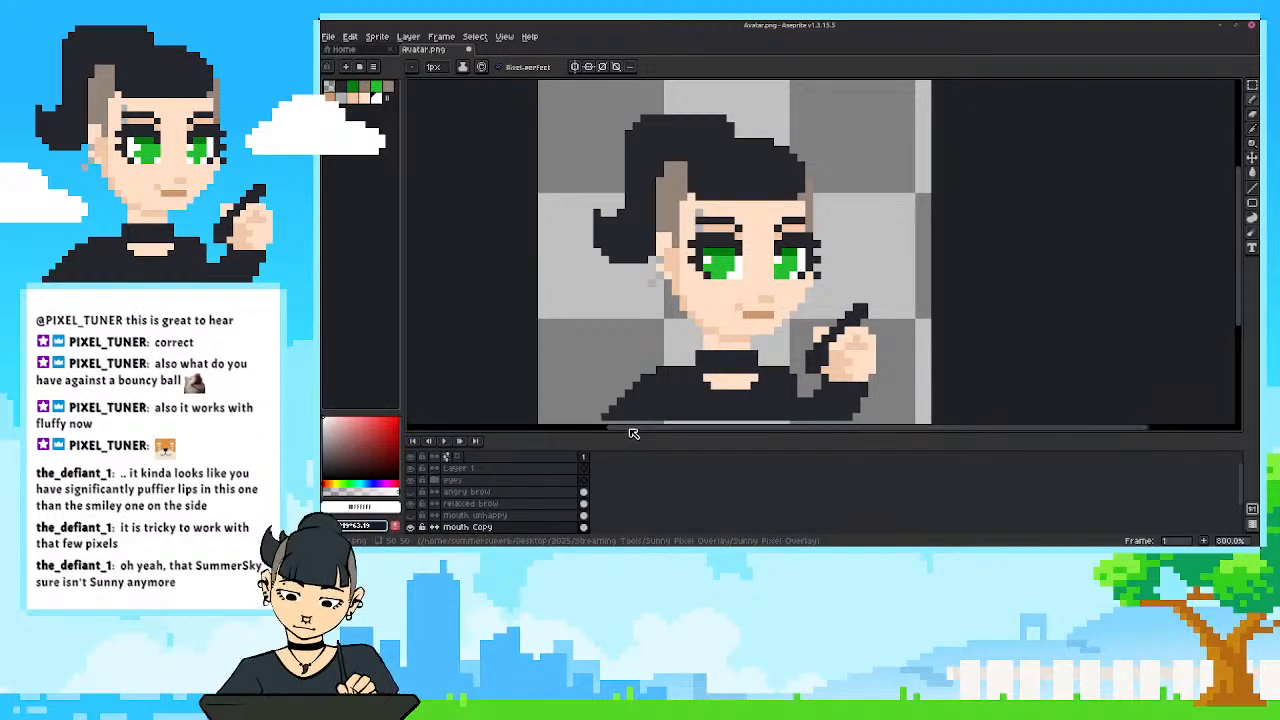
Sample the nose shade and paint a second shaded row directly above the nose on the mouth Copy layer.
{"action": "scroll", "coordinate": [684, 346], "scroll_direction": "up", "scroll_amount": 1}
{"action": "scroll", "coordinate": [742, 328], "scroll_direction": "up", "scroll_amount": 1}
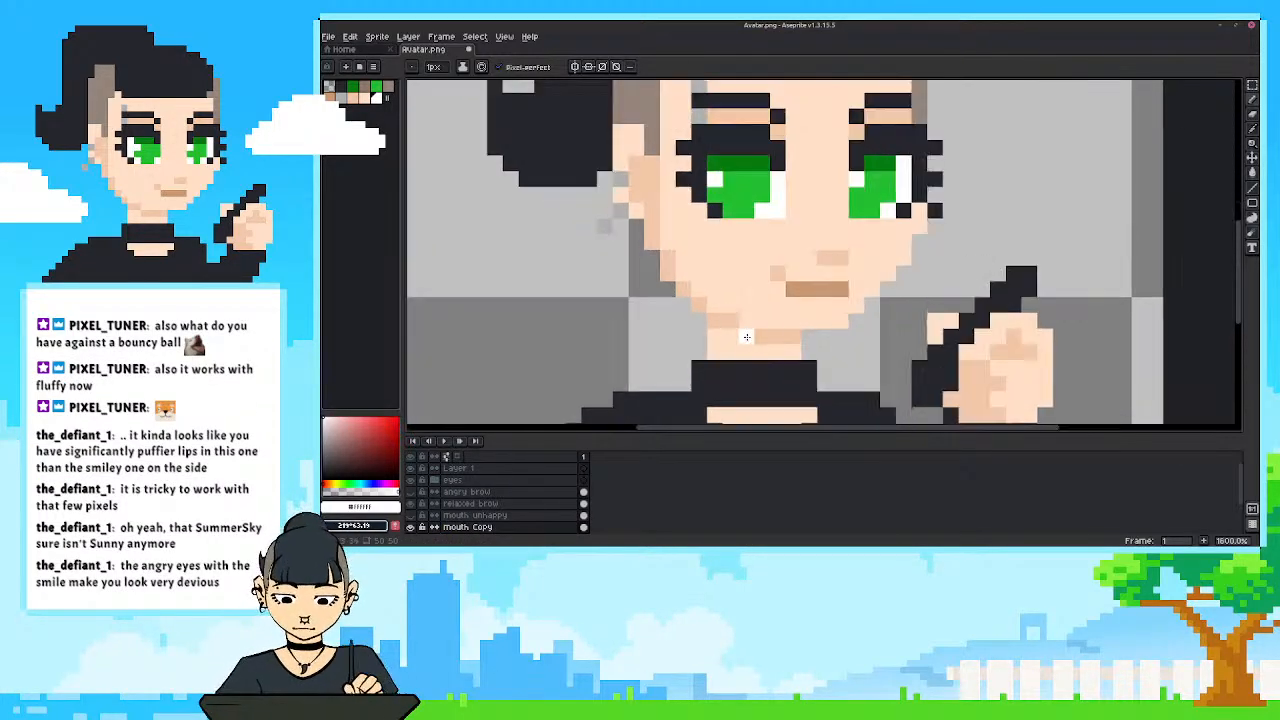
{"action": "left_click_drag", "start_coordinate": [748, 334], "coordinate": [719, 345]}
{"action": "scroll", "coordinate": [716, 335], "scroll_direction": "down", "scroll_amount": 1}
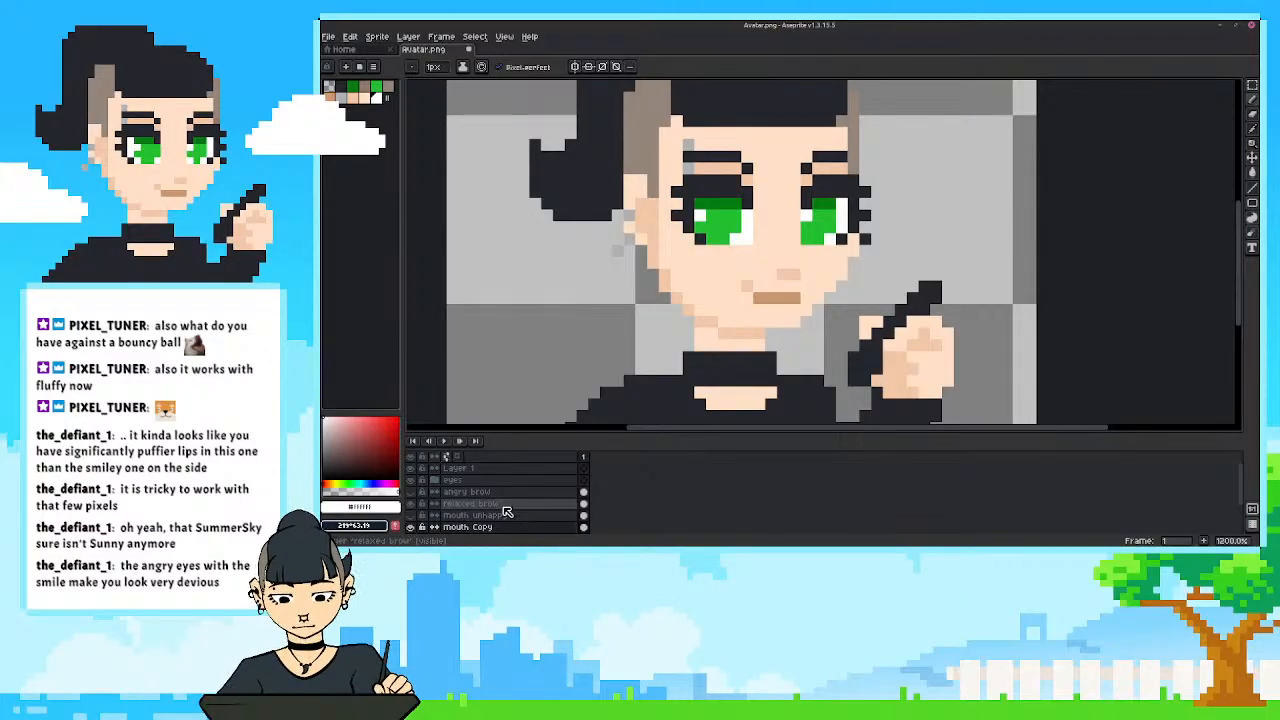
{"action": "left_click_drag", "start_coordinate": [625, 432], "coordinate": [625, 451]}
{"action": "scroll", "coordinate": [580, 396], "scroll_direction": "down", "scroll_amount": 2}
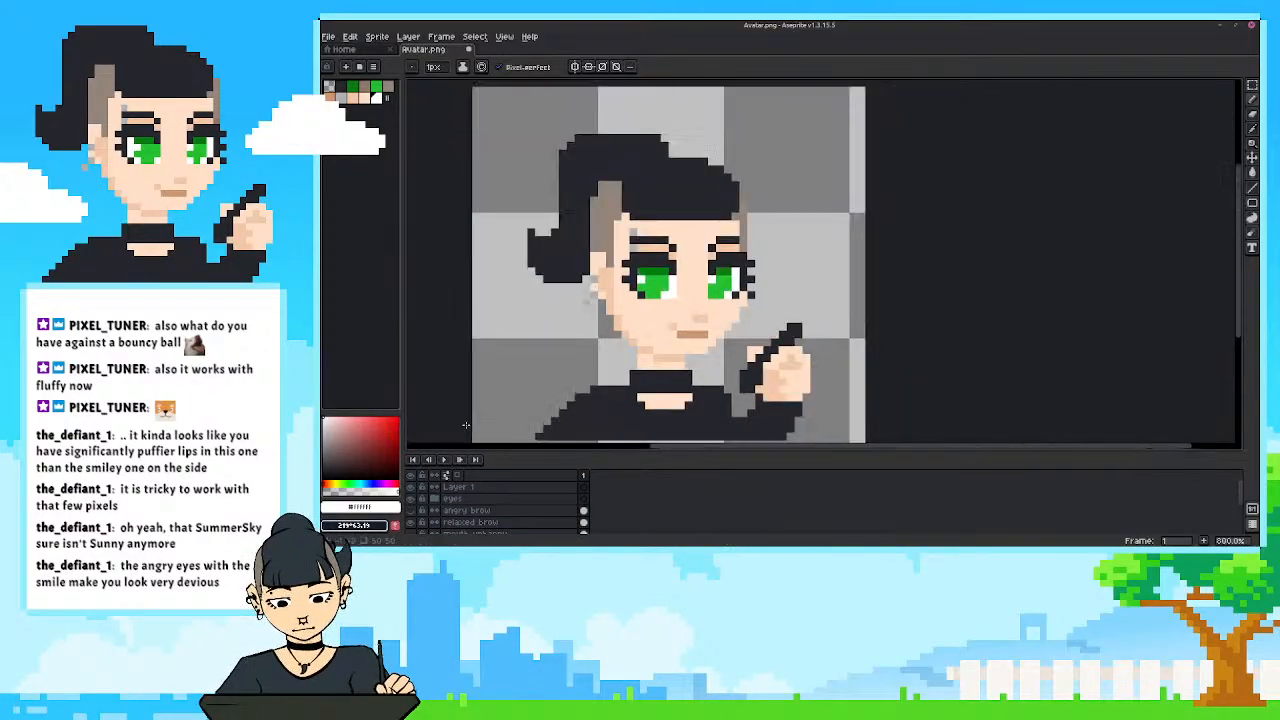
{"action": "scroll", "coordinate": [470, 505], "scroll_direction": "down", "scroll_amount": 3}
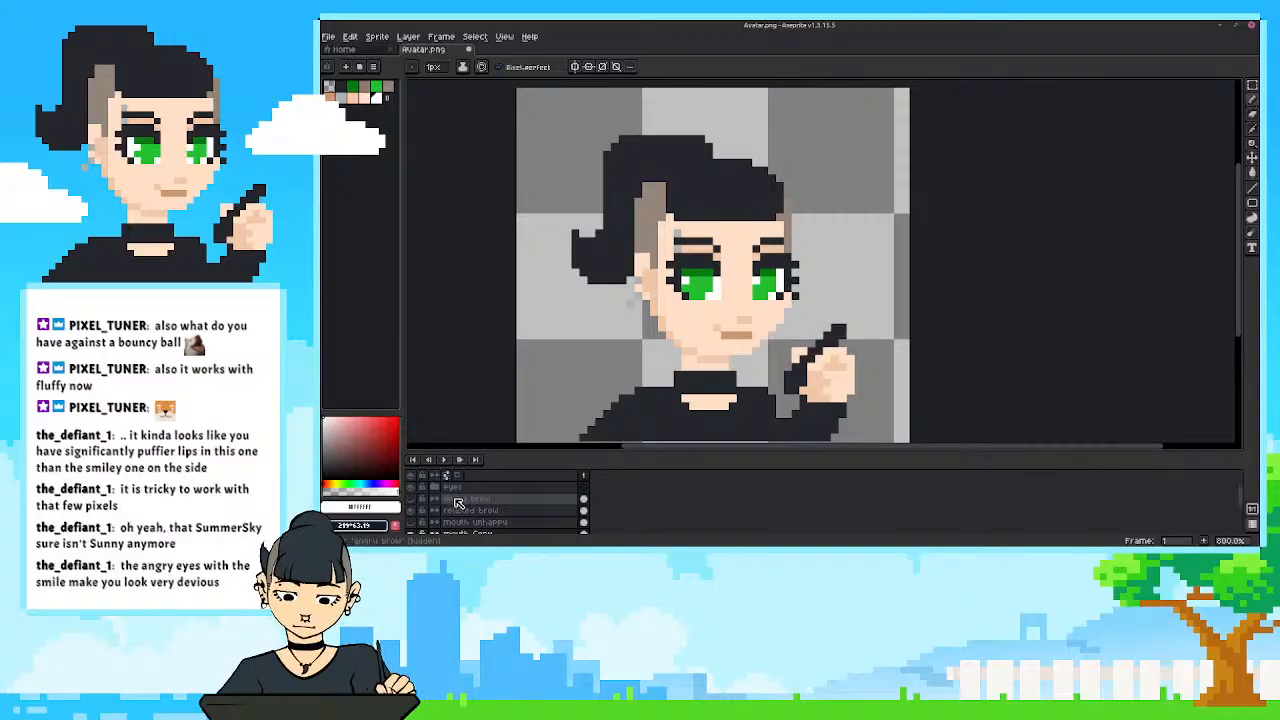
{"action": "scroll", "coordinate": [766, 345], "scroll_direction": "up", "scroll_amount": 2}
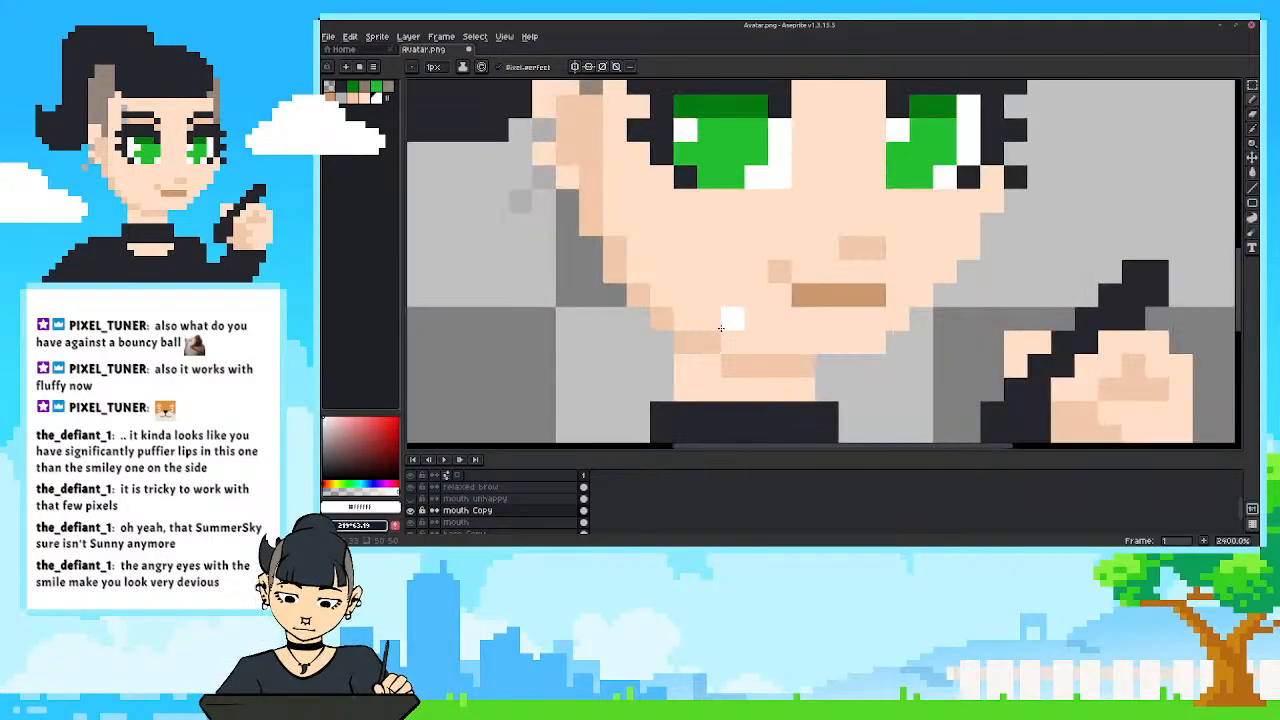
{"action": "scroll", "coordinate": [766, 345], "scroll_direction": "down", "scroll_amount": 1}
{"action": "left_click", "coordinate": [765, 339], "text": "alt"}
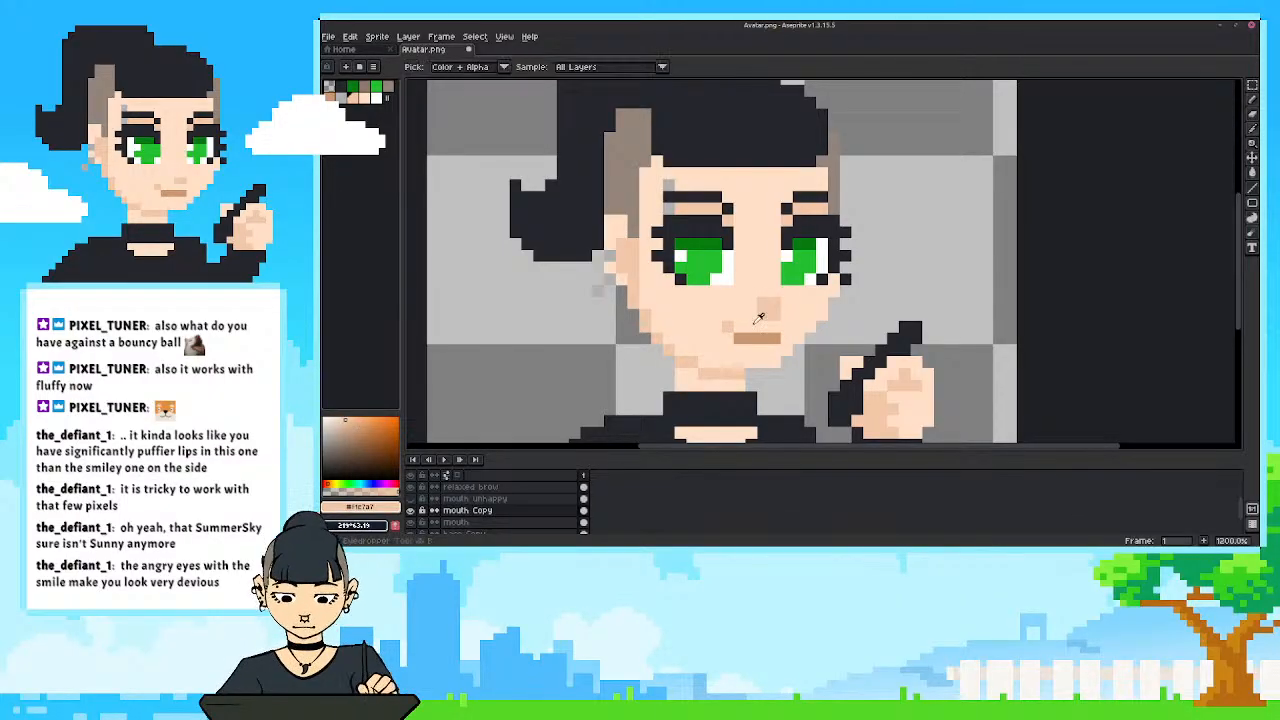
Try covering the nose's lower row with the light skin colour, and undo the stroke.
{"action": "left_click", "coordinate": [757, 317], "text": "alt"}
{"action": "left_click", "coordinate": [765, 300]}
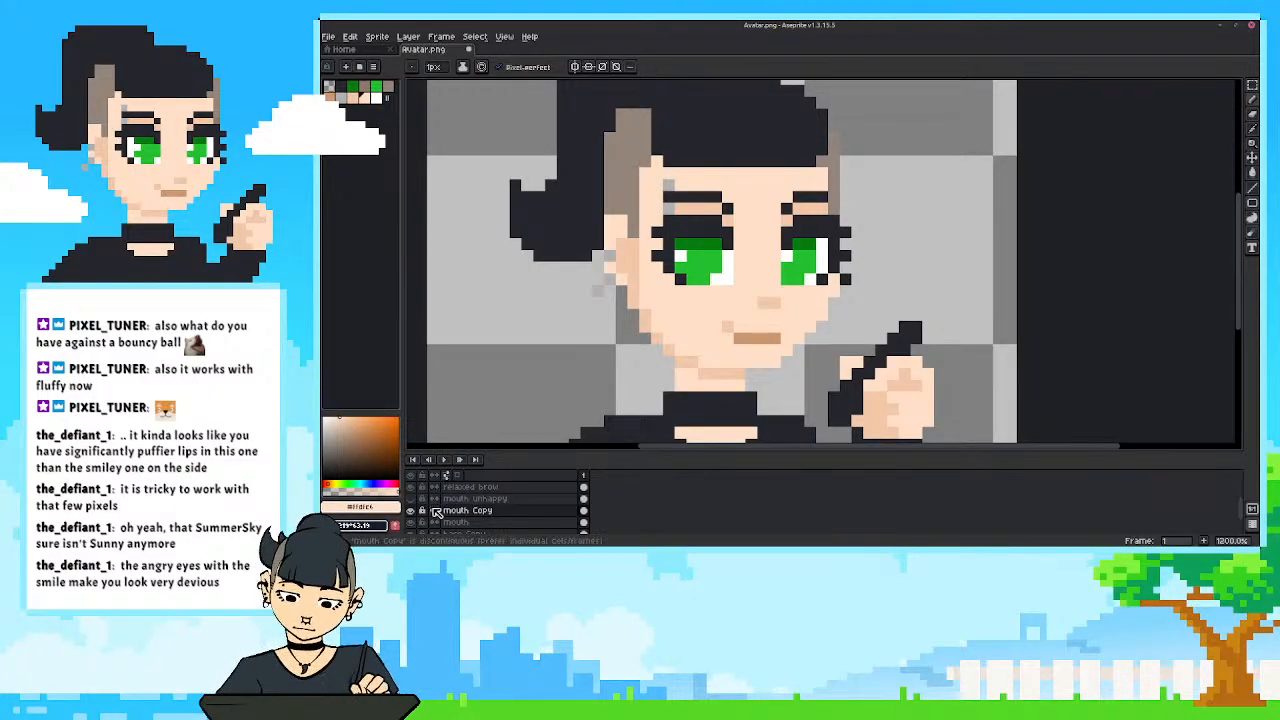
{"action": "key", "text": "ctrl+z"}
Undo the extra shaded row painted above the nose on the mouth Copy layer.
{"action": "key", "text": "e"}
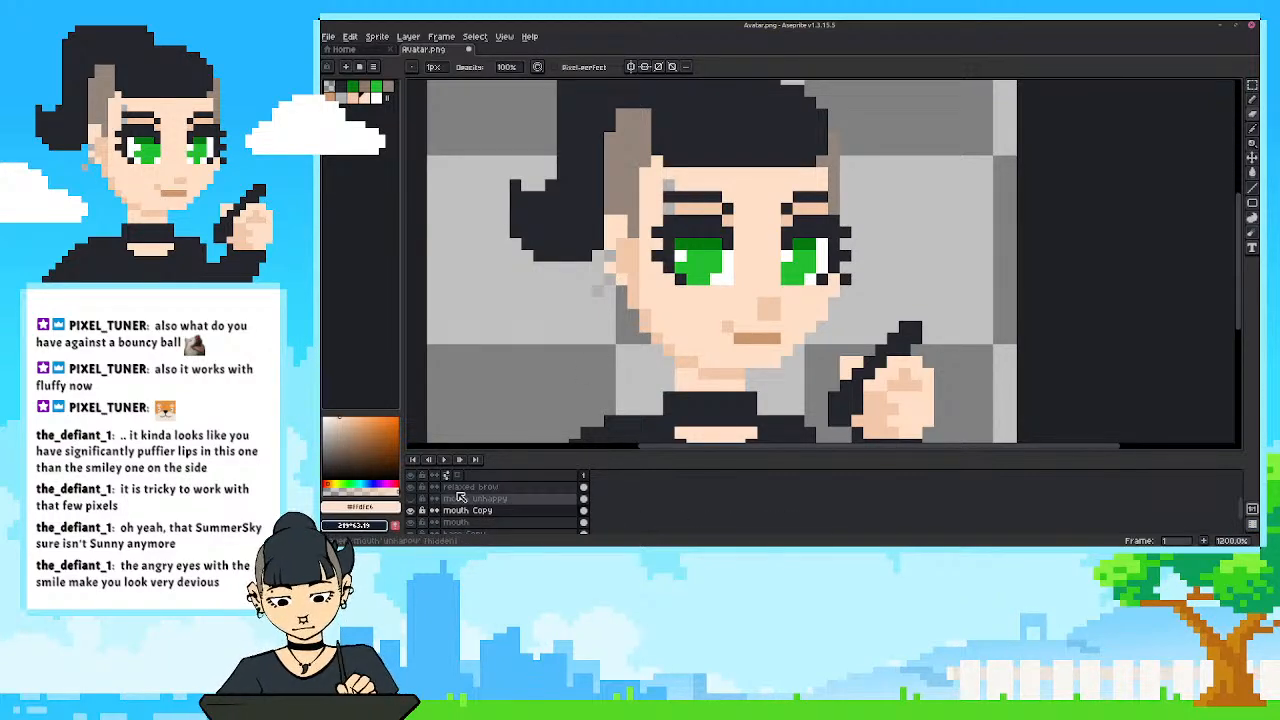
{"action": "scroll", "coordinate": [617, 397], "scroll_direction": "down", "scroll_amount": 1}
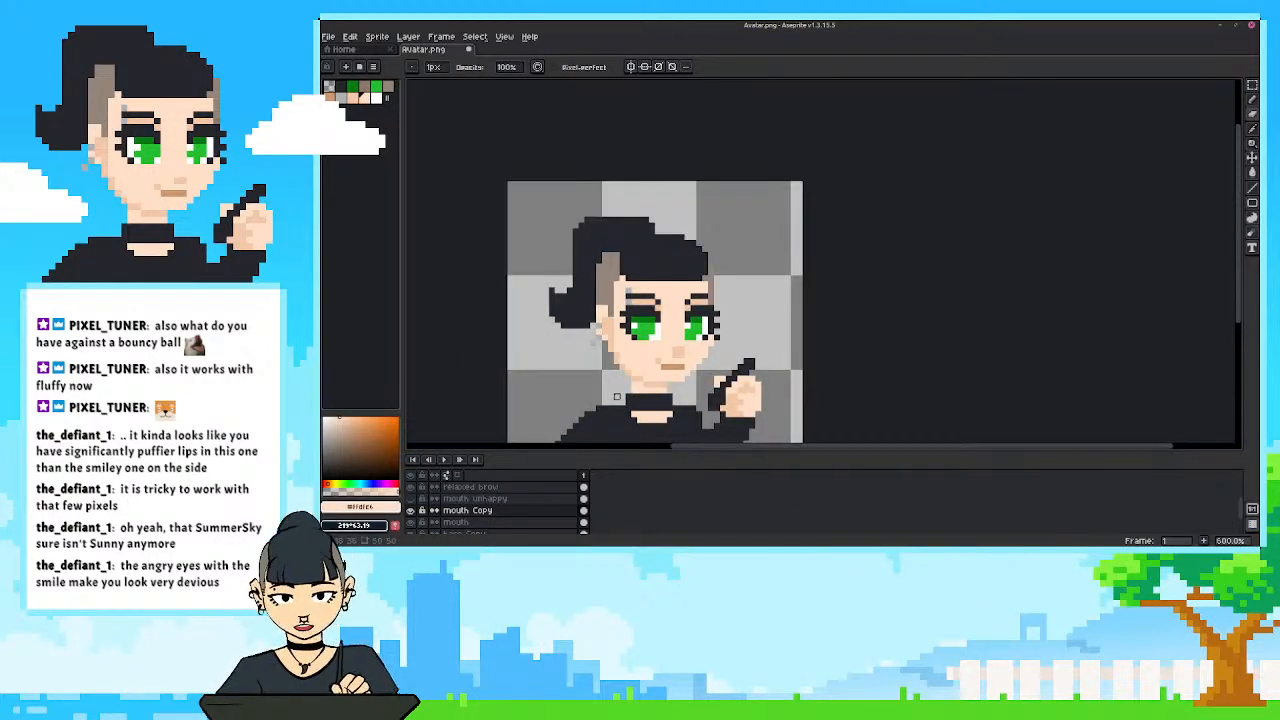
{"action": "scroll", "coordinate": [617, 397], "scroll_direction": "up", "scroll_amount": 1}
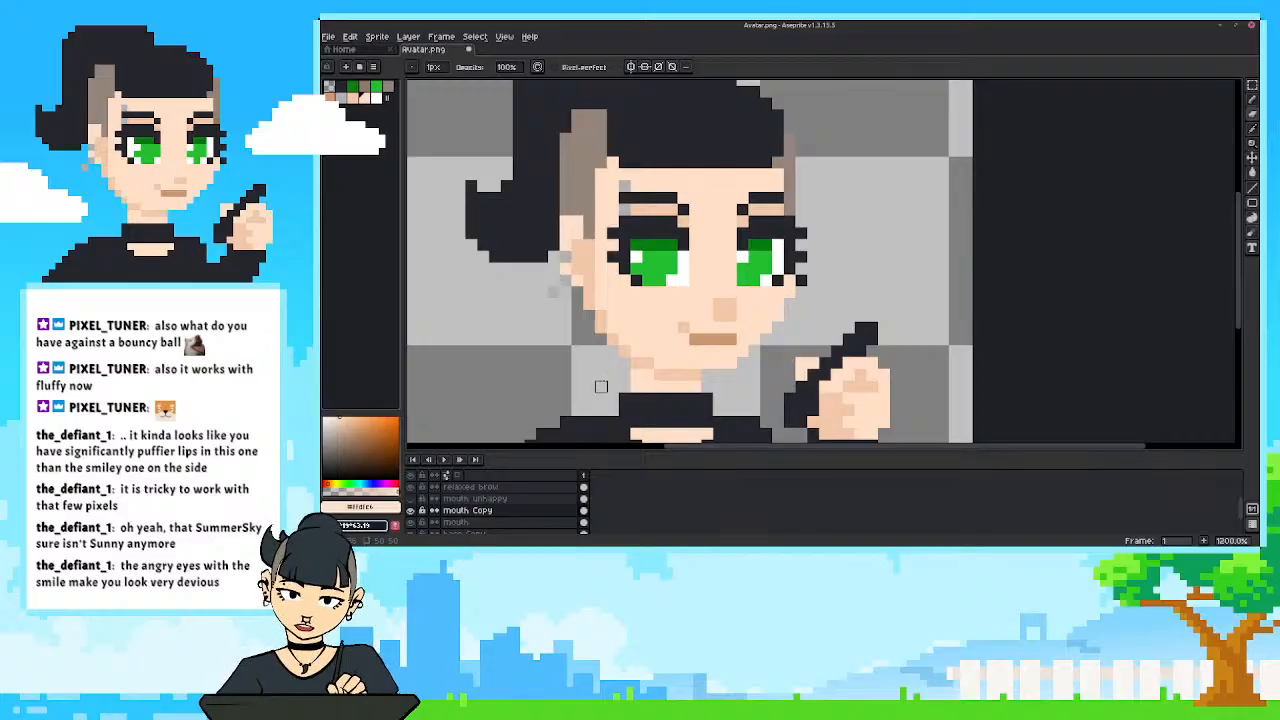
{"action": "scroll", "coordinate": [601, 386], "scroll_direction": "up", "scroll_amount": 1}
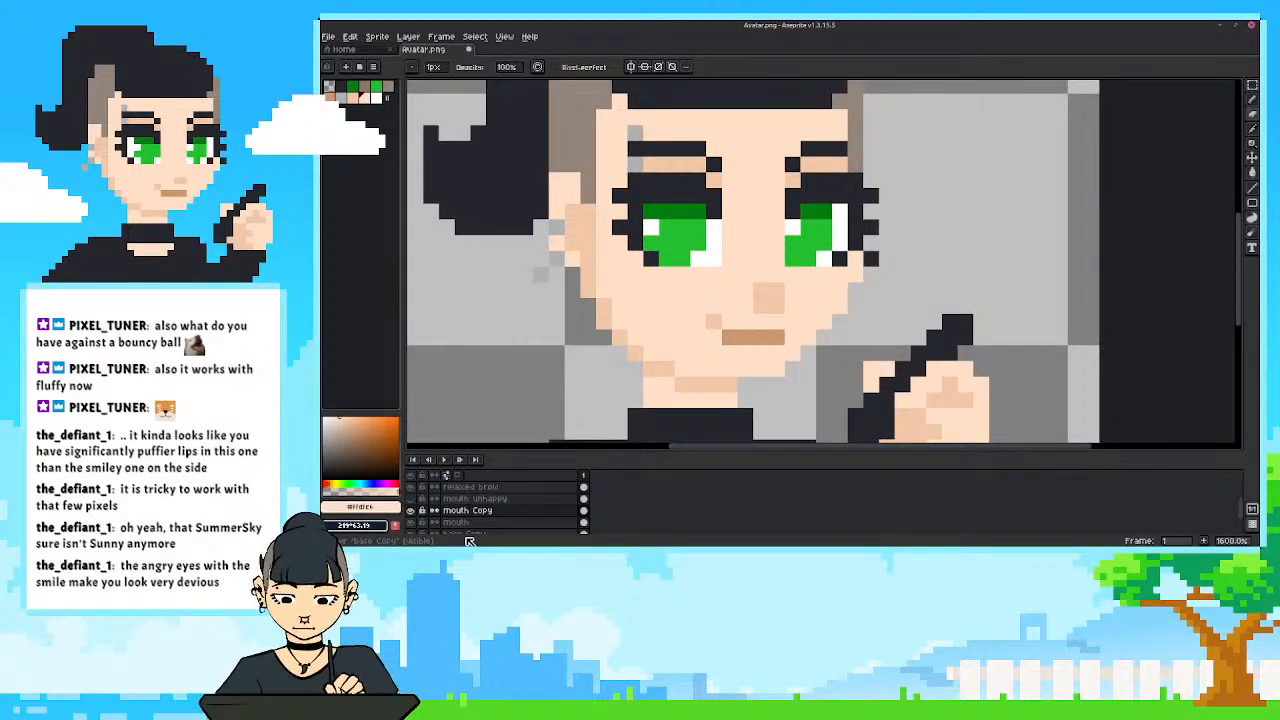
{"action": "scroll", "coordinate": [570, 374], "scroll_direction": "down", "scroll_amount": 2}
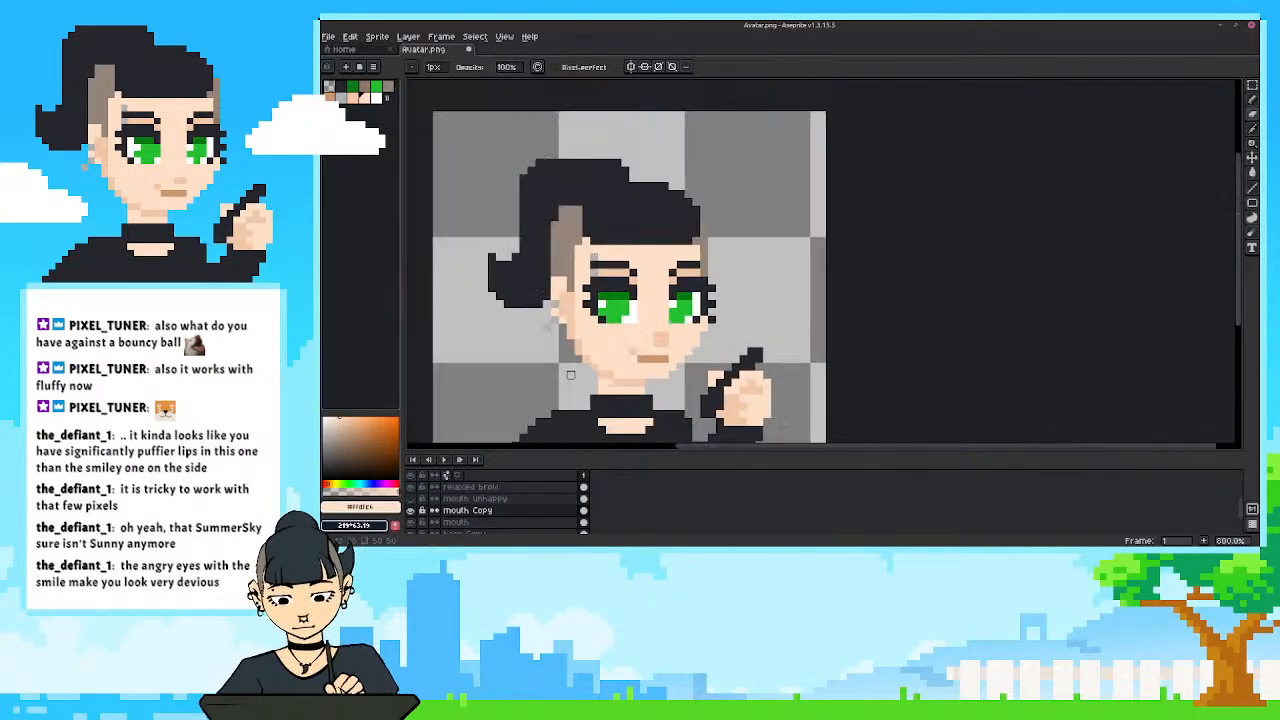
{"action": "left_click_drag", "start_coordinate": [625, 344], "coordinate": [773, 318]}
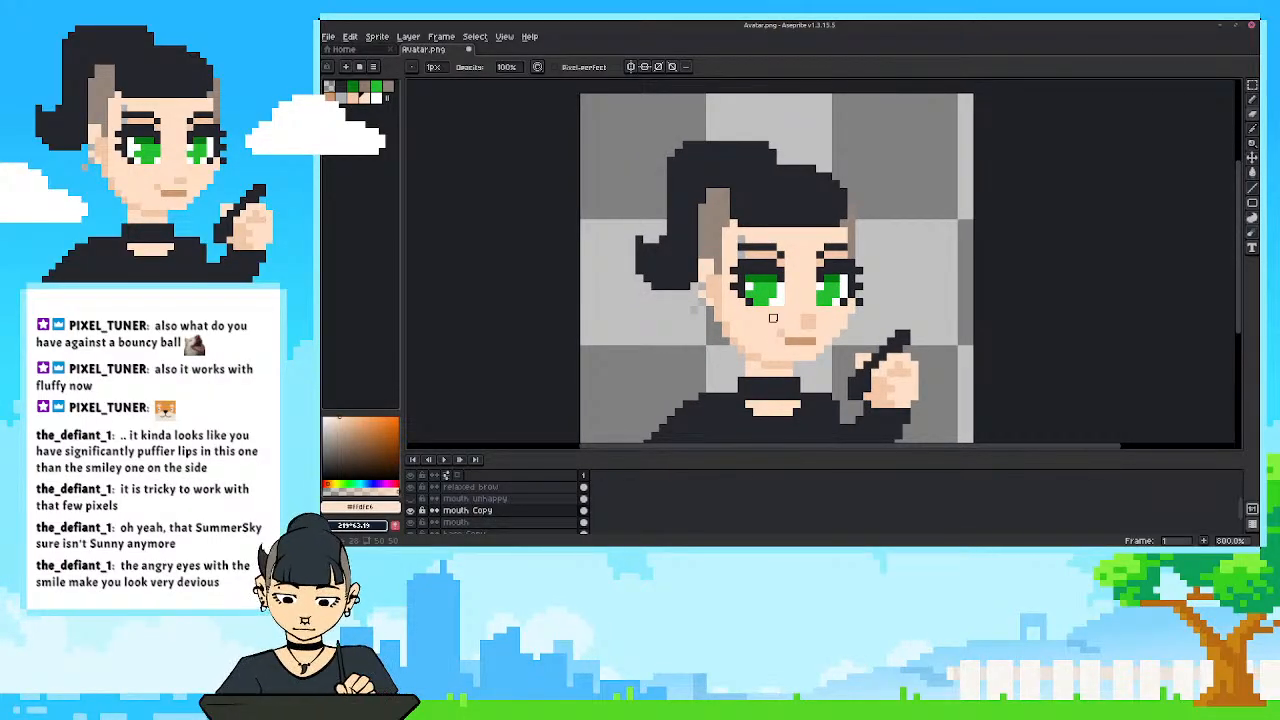
{"action": "key", "text": "ctrl+z"}
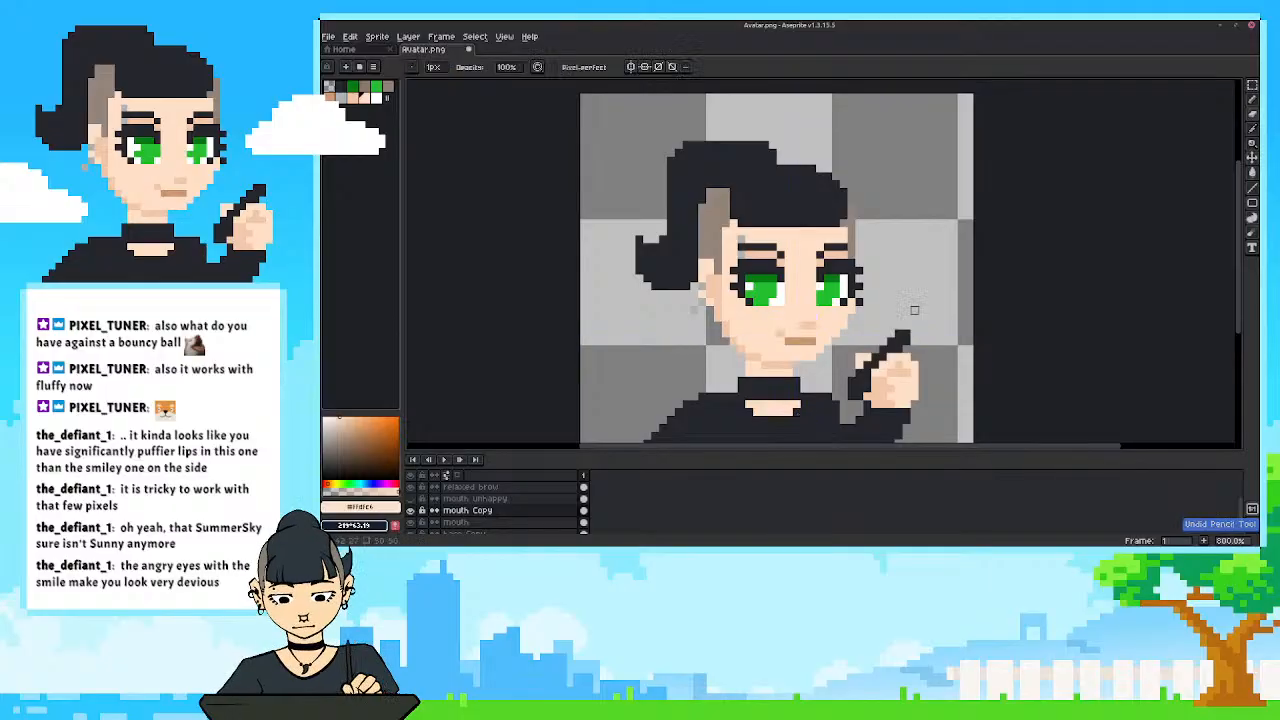
{"action": "scroll", "coordinate": [914, 310], "scroll_direction": "down", "scroll_amount": 3}
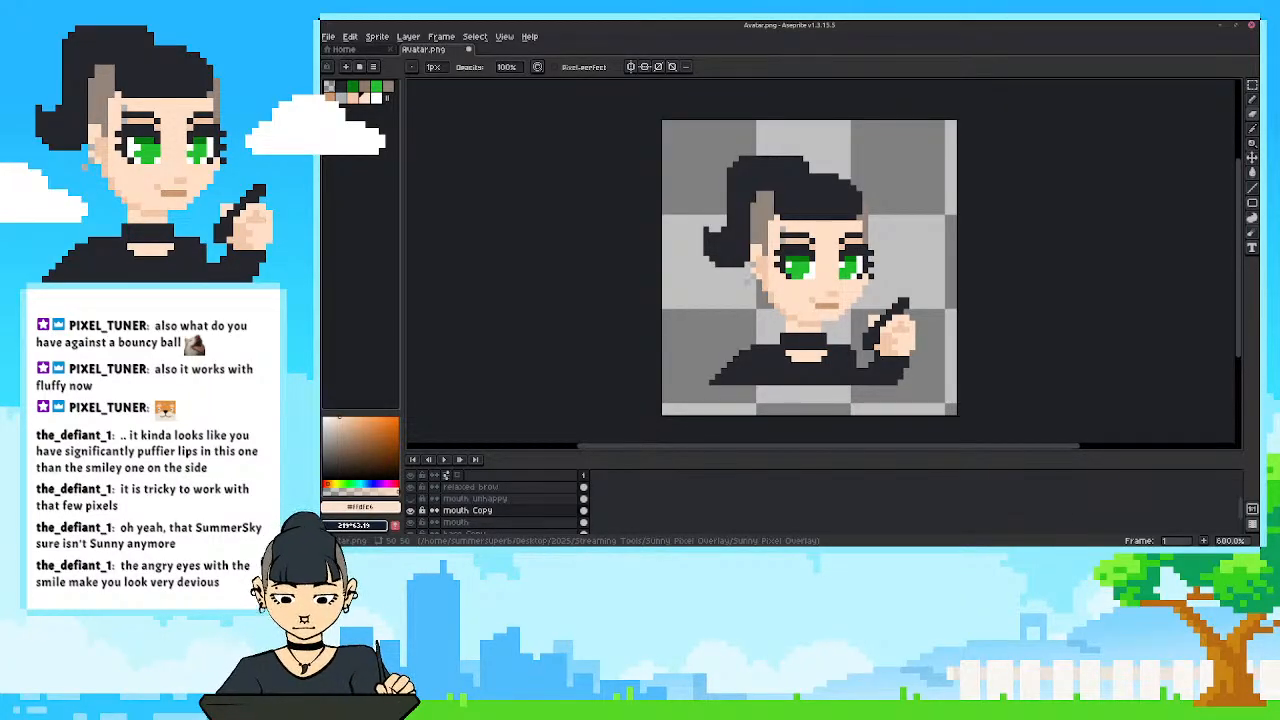
Hide the original mouth layer and enlarge the timeline so the base layers are listed as well.
{"action": "scroll", "coordinate": [906, 418], "scroll_direction": "up", "scroll_amount": 1}
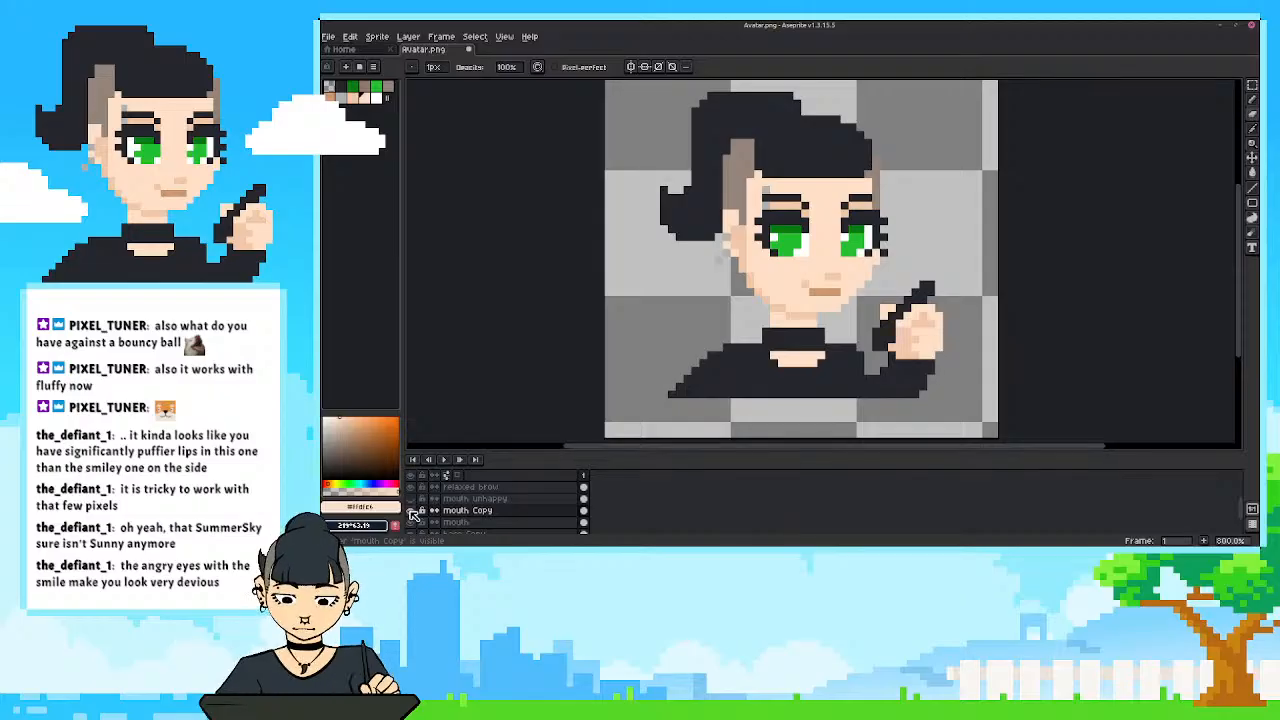
{"action": "left_click", "coordinate": [411, 511]}
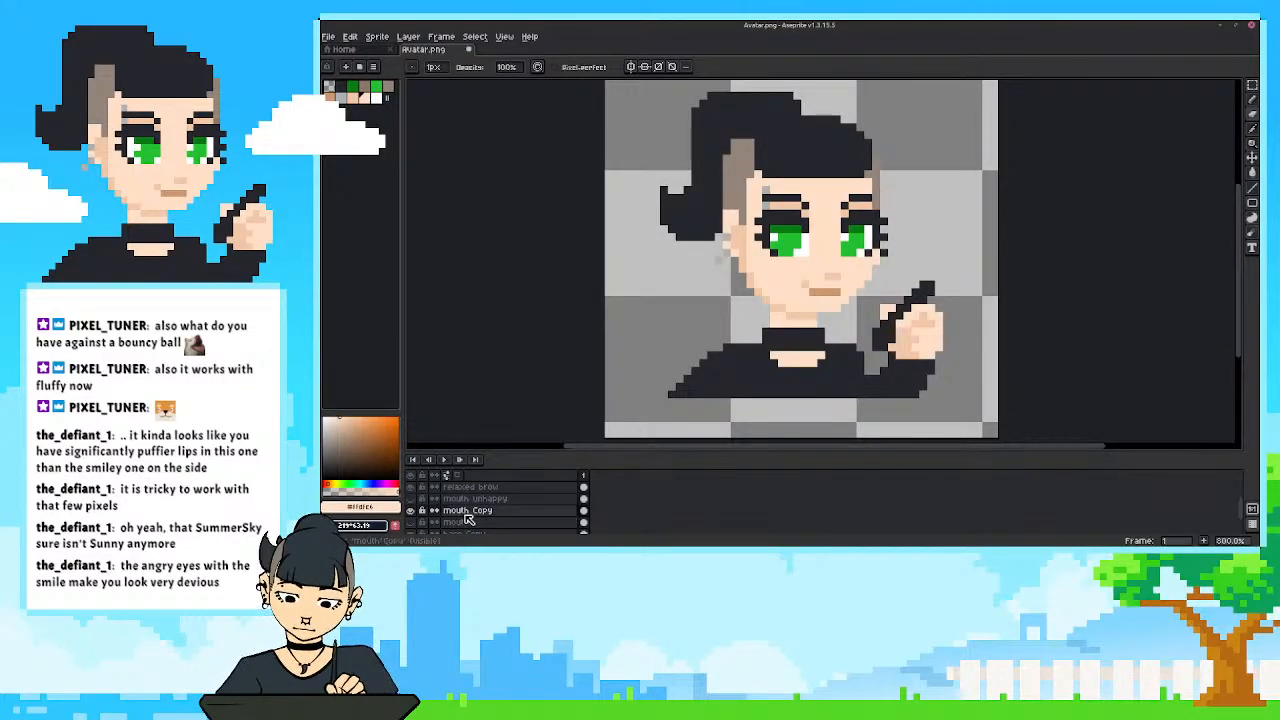
{"action": "scroll", "coordinate": [770, 333], "scroll_direction": "up", "scroll_amount": 2}
{"action": "scroll", "coordinate": [803, 289], "scroll_direction": "down", "scroll_amount": 2}
{"action": "scroll", "coordinate": [745, 316], "scroll_direction": "up", "scroll_amount": 1}
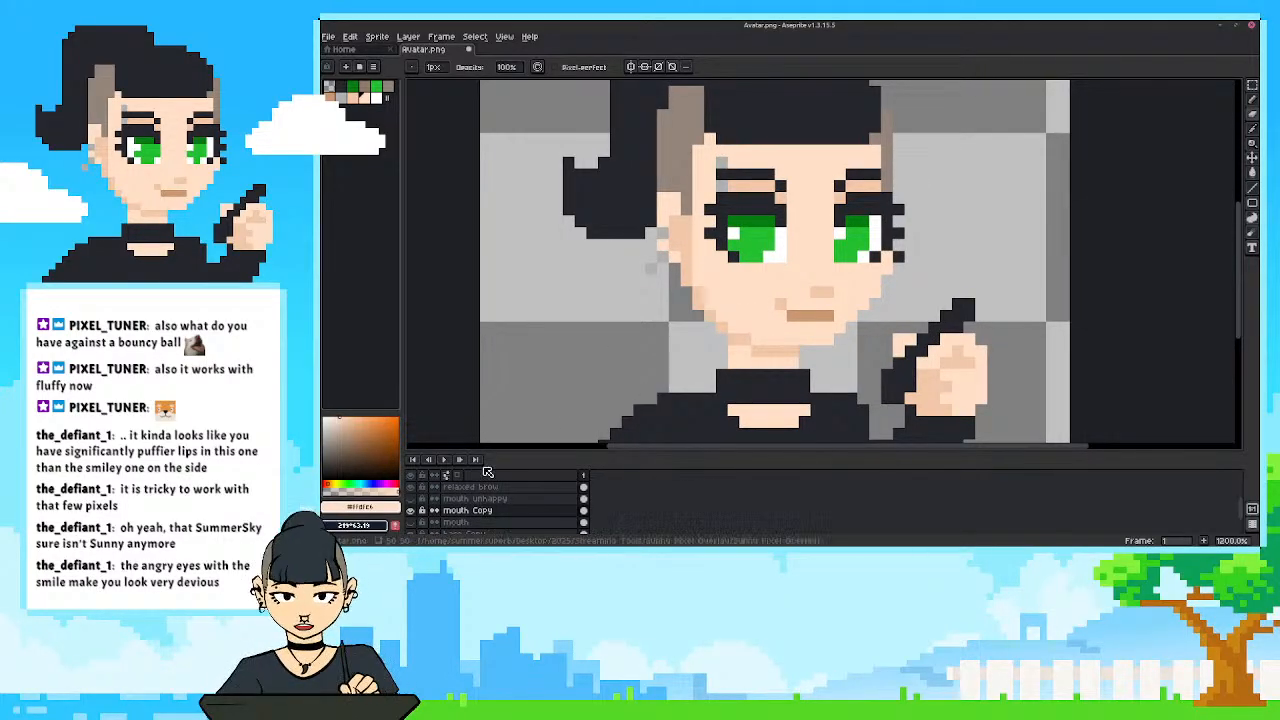
{"action": "left_click_drag", "start_coordinate": [497, 452], "coordinate": [497, 427]}
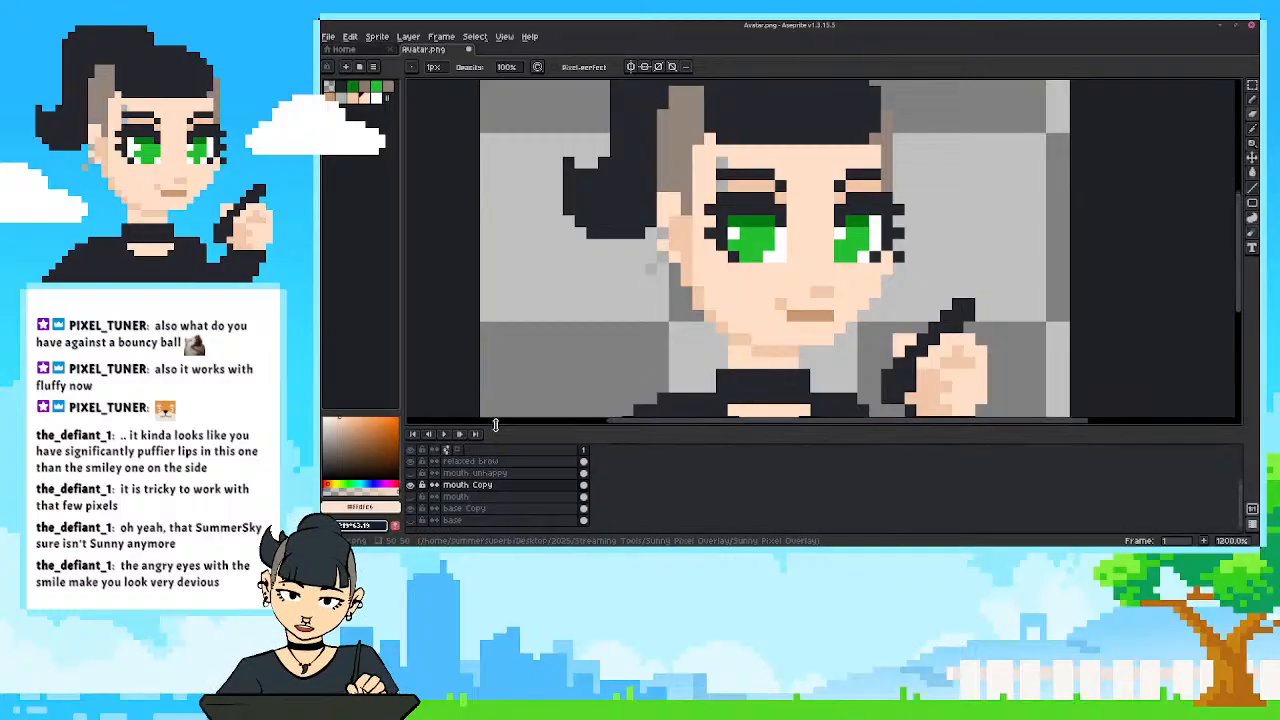
Compare the mouth Copy layer with the original mouth layer, and hide both so only the base face shows.
{"action": "key", "text": "i"}
{"action": "left_click", "coordinate": [782, 352]}
{"action": "key", "text": "b"}
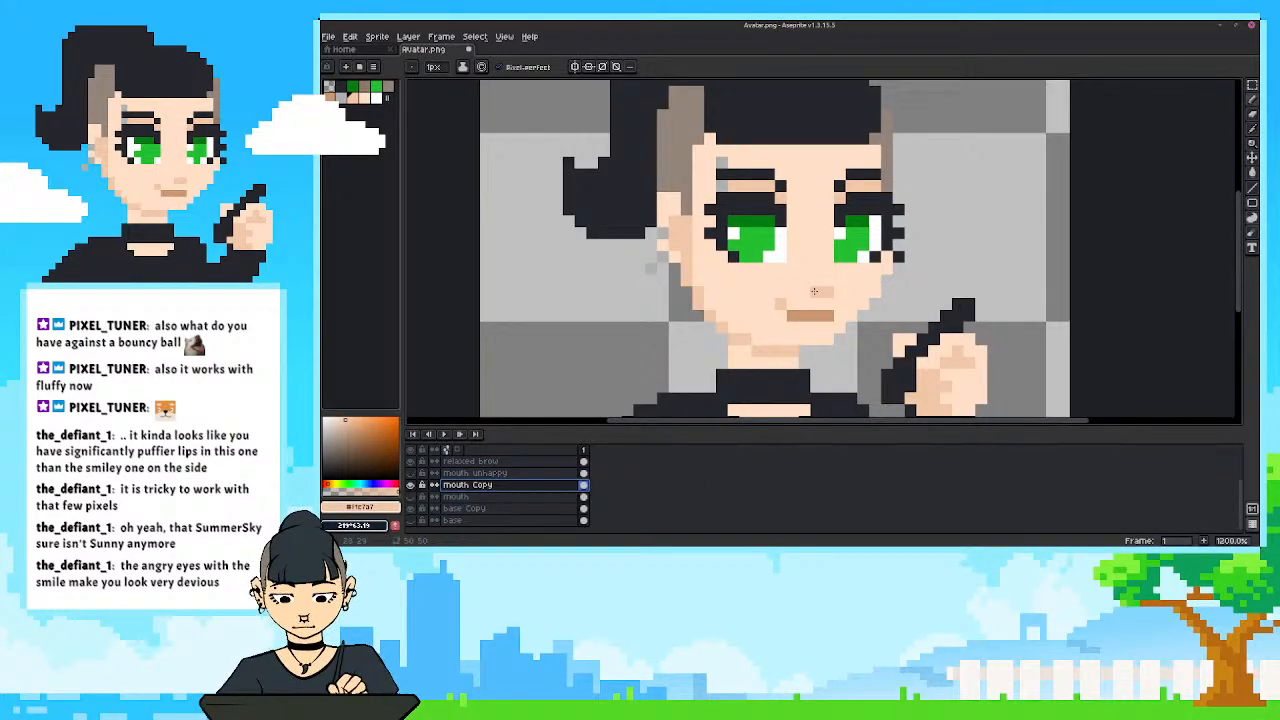
{"action": "left_click", "coordinate": [411, 485]}
{"action": "left_click", "coordinate": [411, 496]}
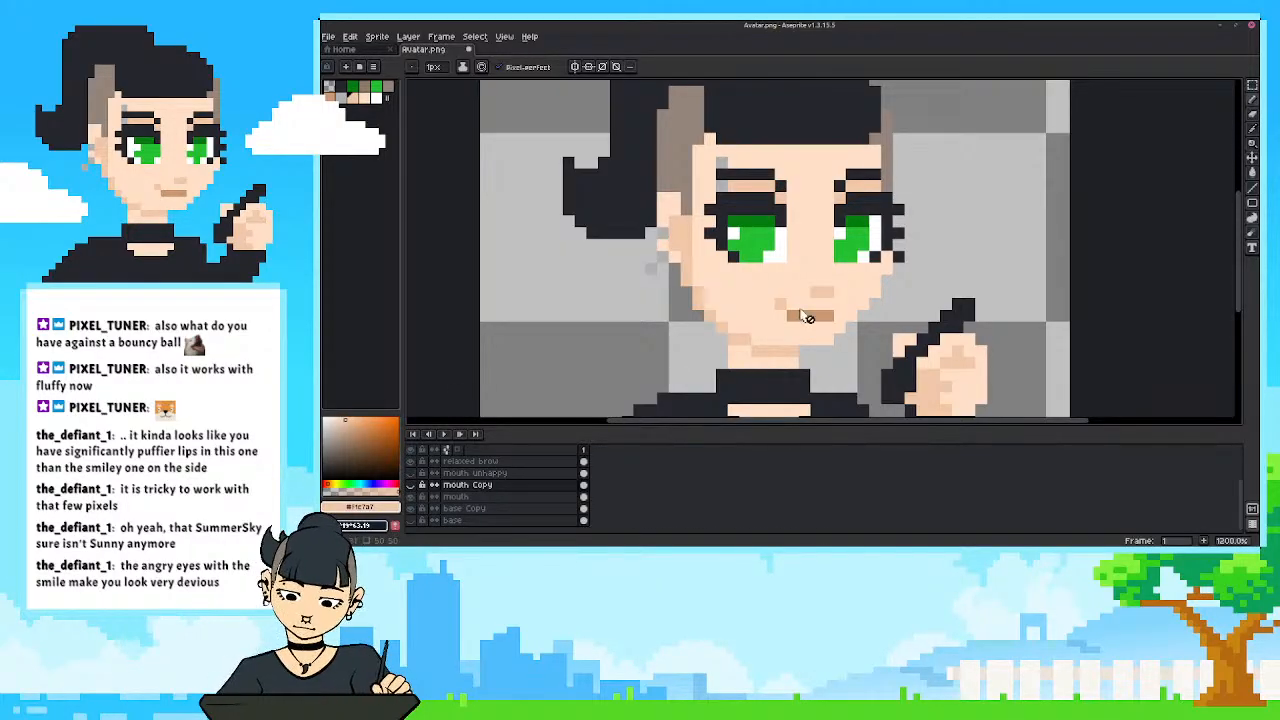
{"action": "key", "text": "i"}
{"action": "key", "text": "b"}
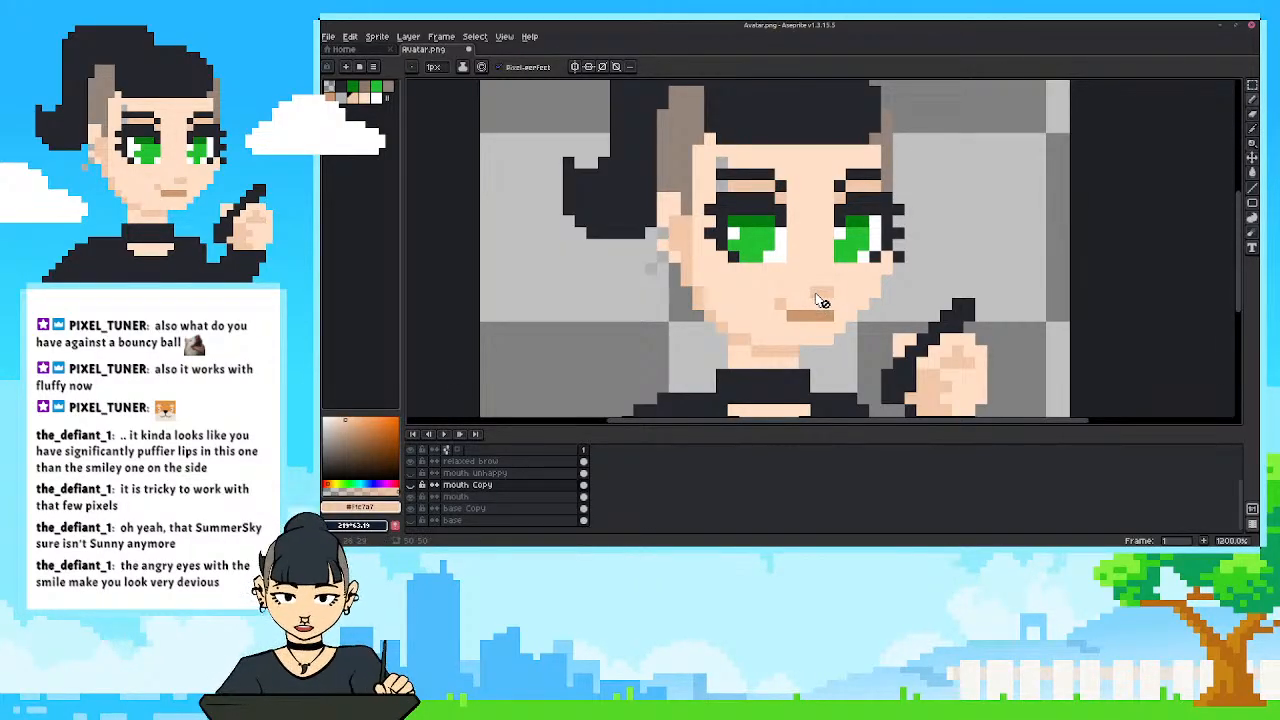
{"action": "left_click", "coordinate": [478, 498]}
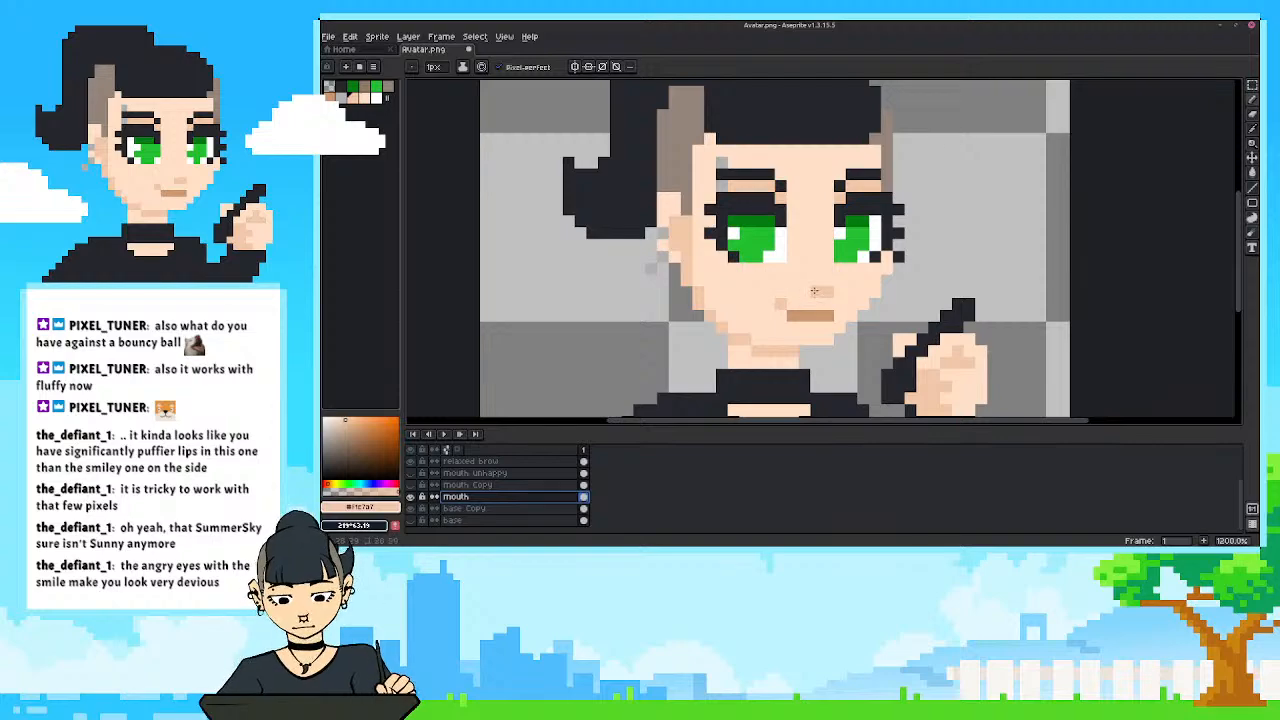
{"action": "left_click", "coordinate": [410, 497]}
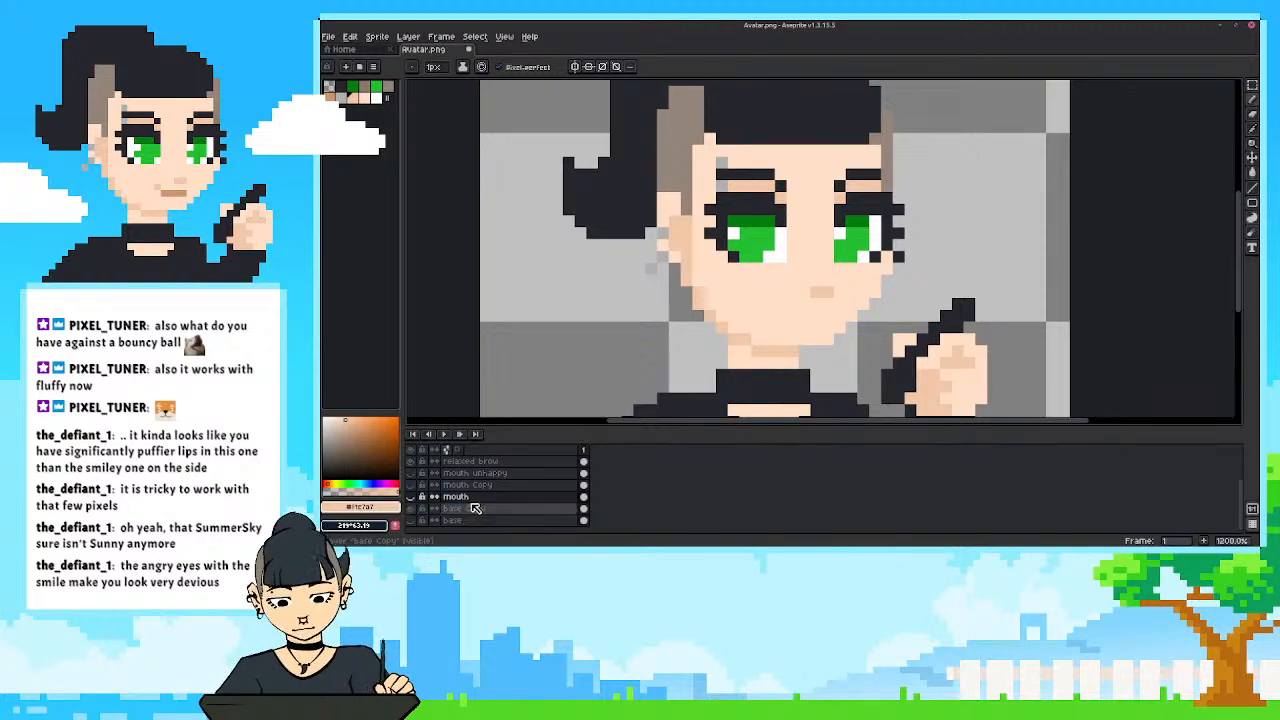
Sample the light skin colour and paint over the nose shading on the base Copy layer.
{"action": "left_click", "coordinate": [470, 508]}
{"action": "key", "text": "i"}
{"action": "left_click", "coordinate": [783, 296]}
{"action": "key", "text": "b"}
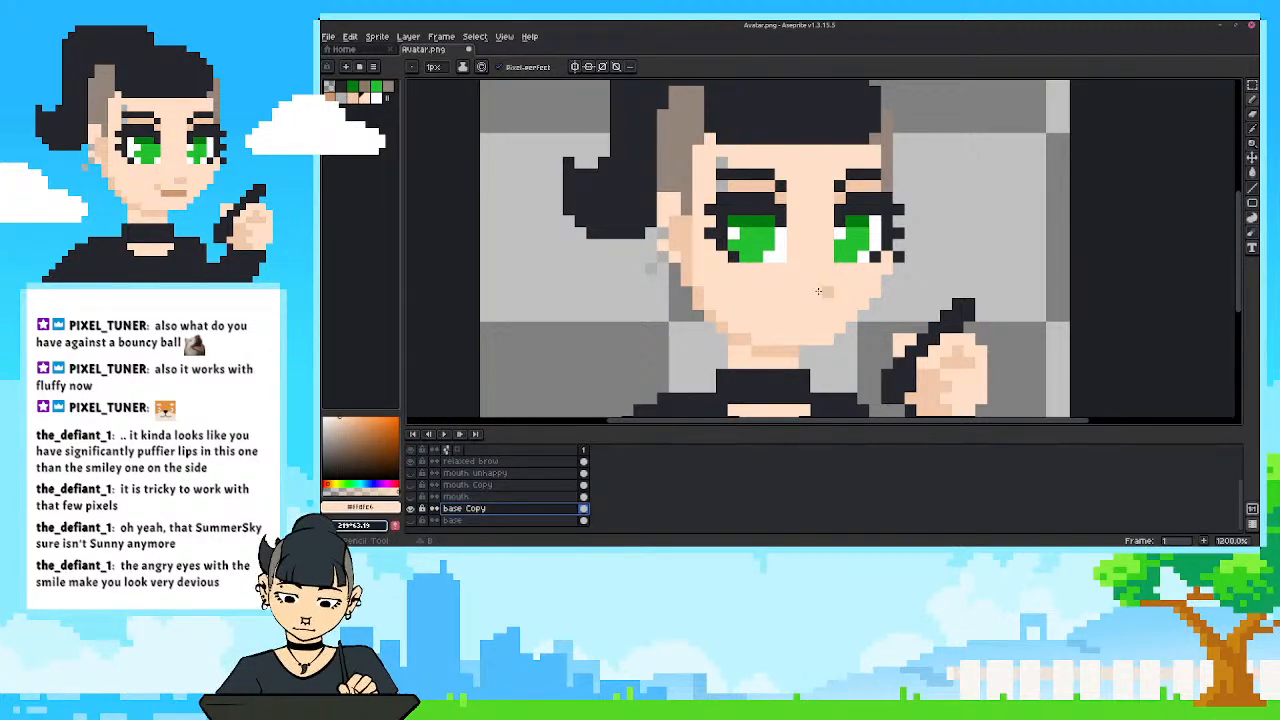
Show the mouth Copy layer and shift its nose shading up by one pixel row.
{"action": "left_click", "coordinate": [410, 485]}
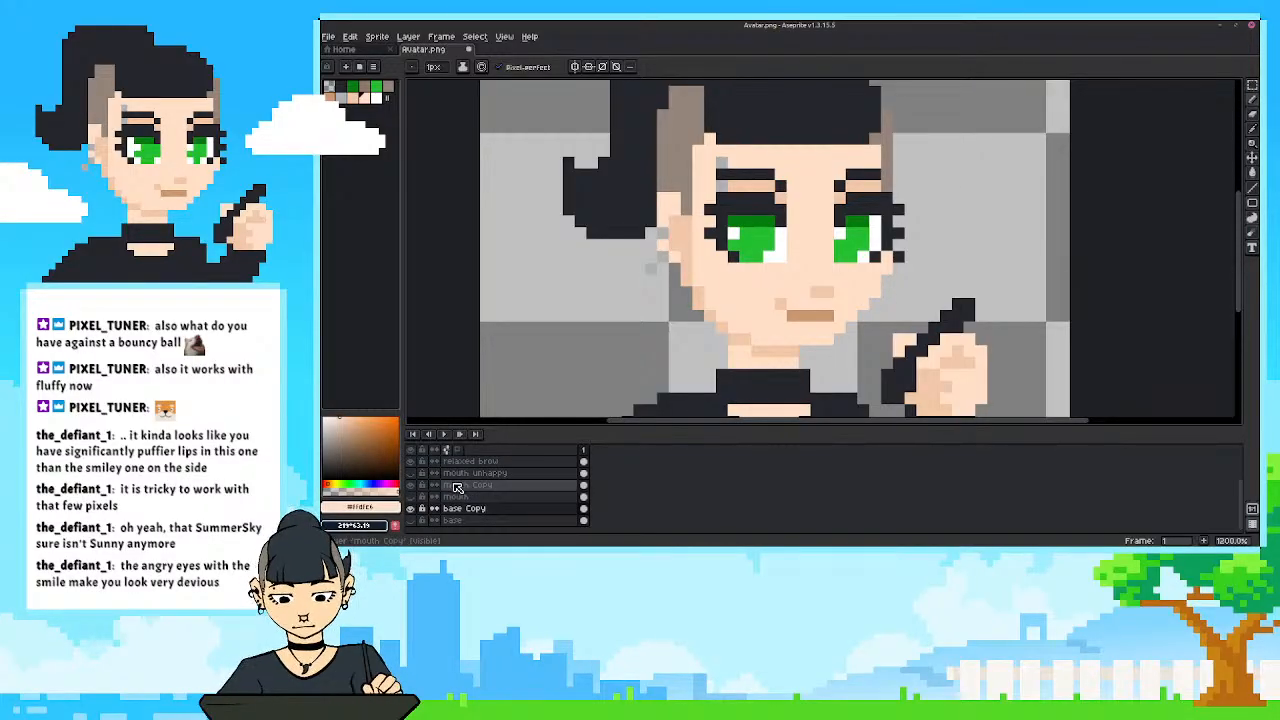
{"action": "left_click", "coordinate": [457, 486]}
{"action": "key", "text": "i"}
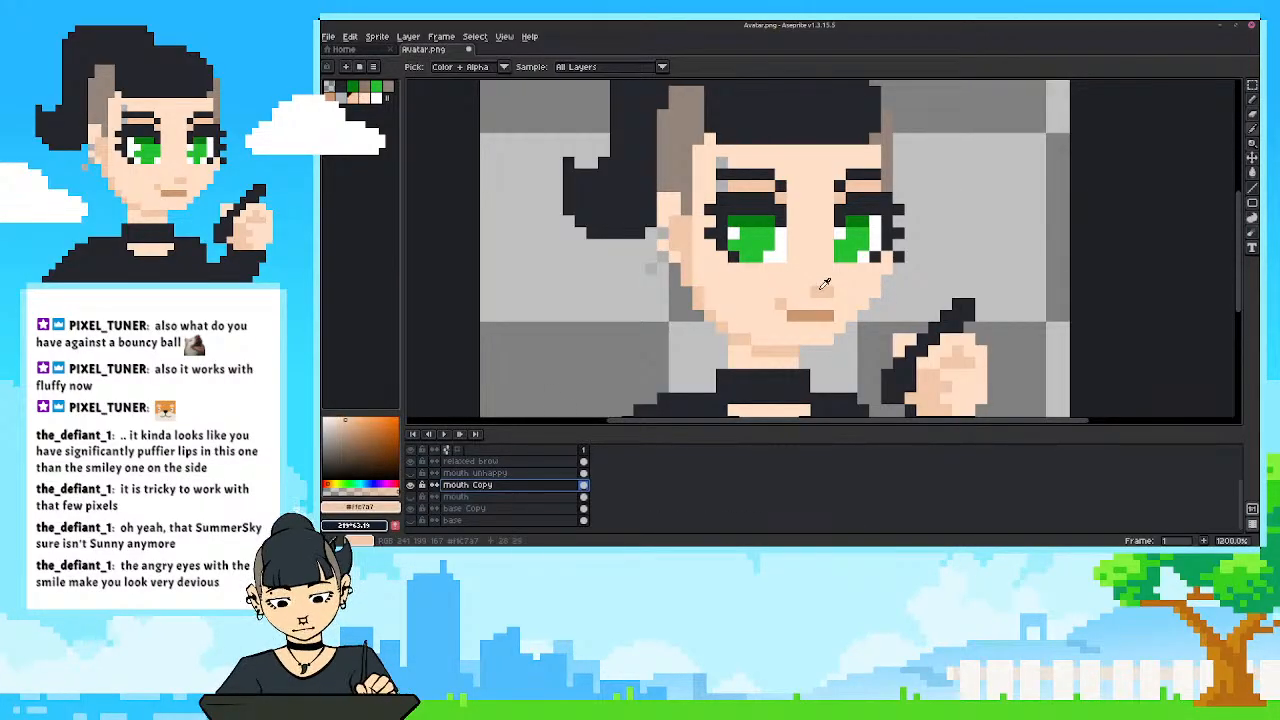
{"action": "key", "text": "e"}
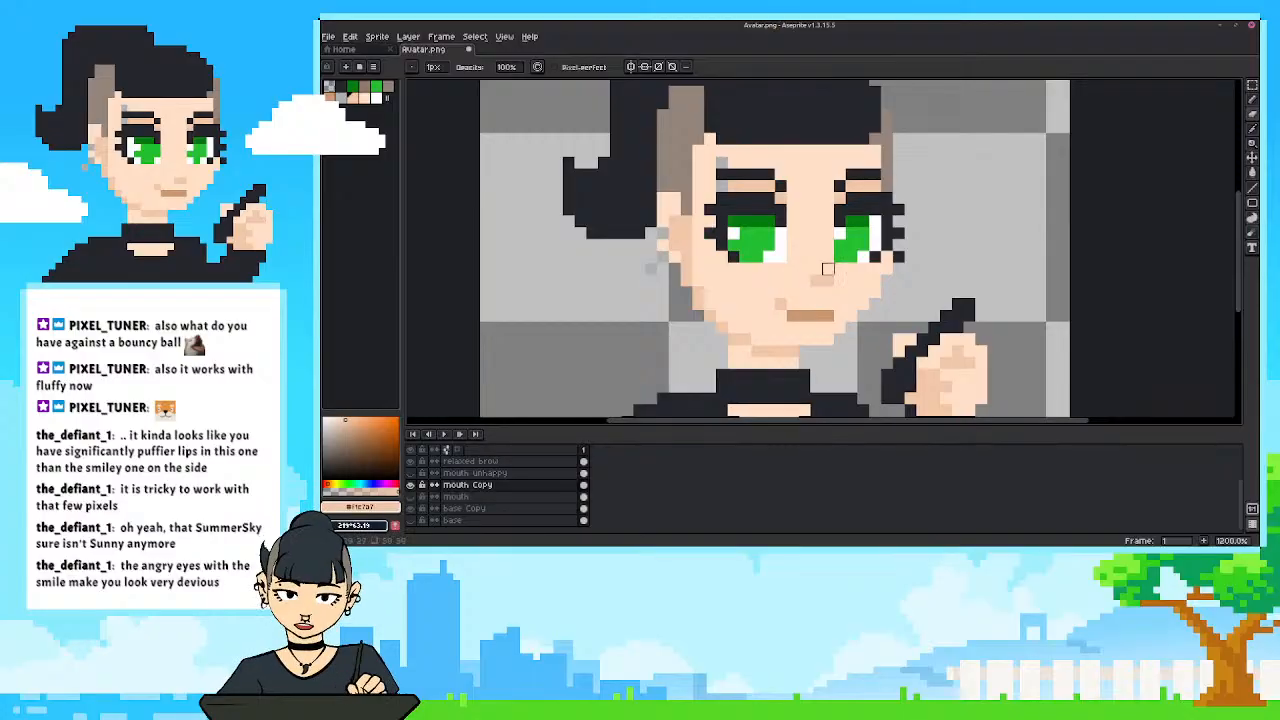
Sample the lip colour and paint a second lip row directly above the mouth, undoing a stray pixel beside it.
{"action": "key", "text": "i"}
{"action": "left_click", "coordinate": [800, 301]}
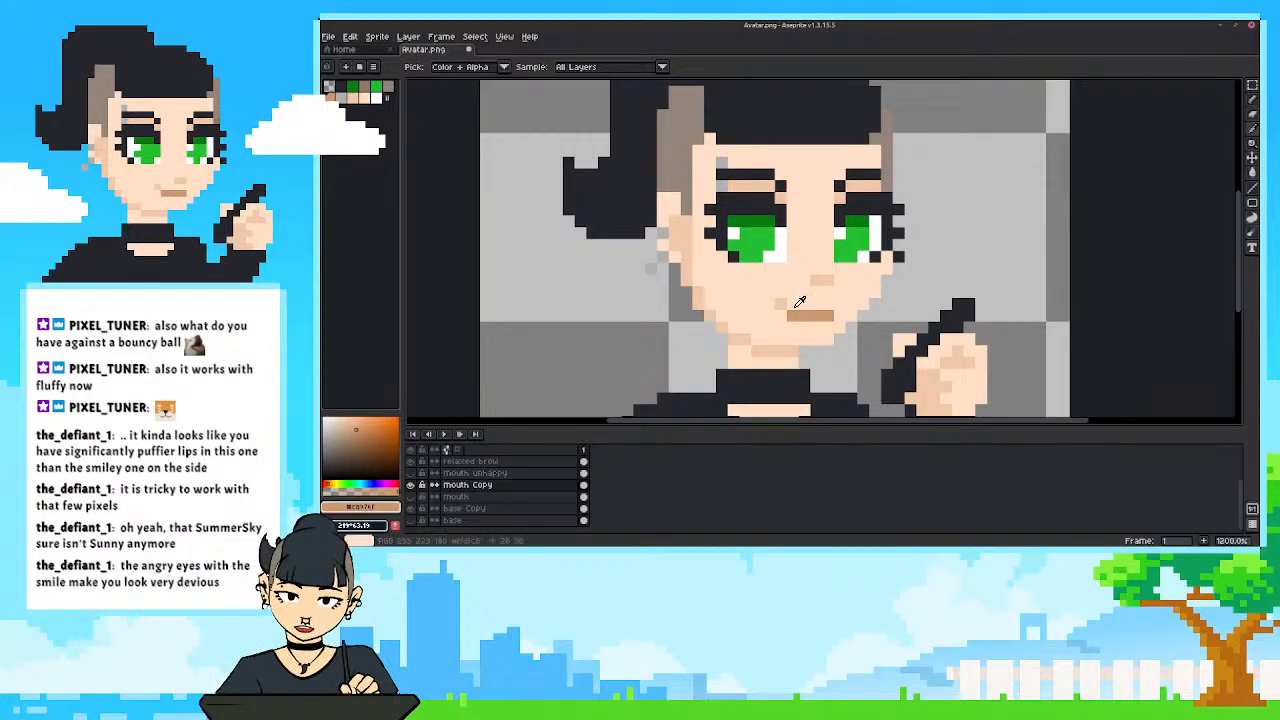
{"action": "key", "text": "b"}
{"action": "left_click_drag", "start_coordinate": [792, 303], "coordinate": [832, 304]}
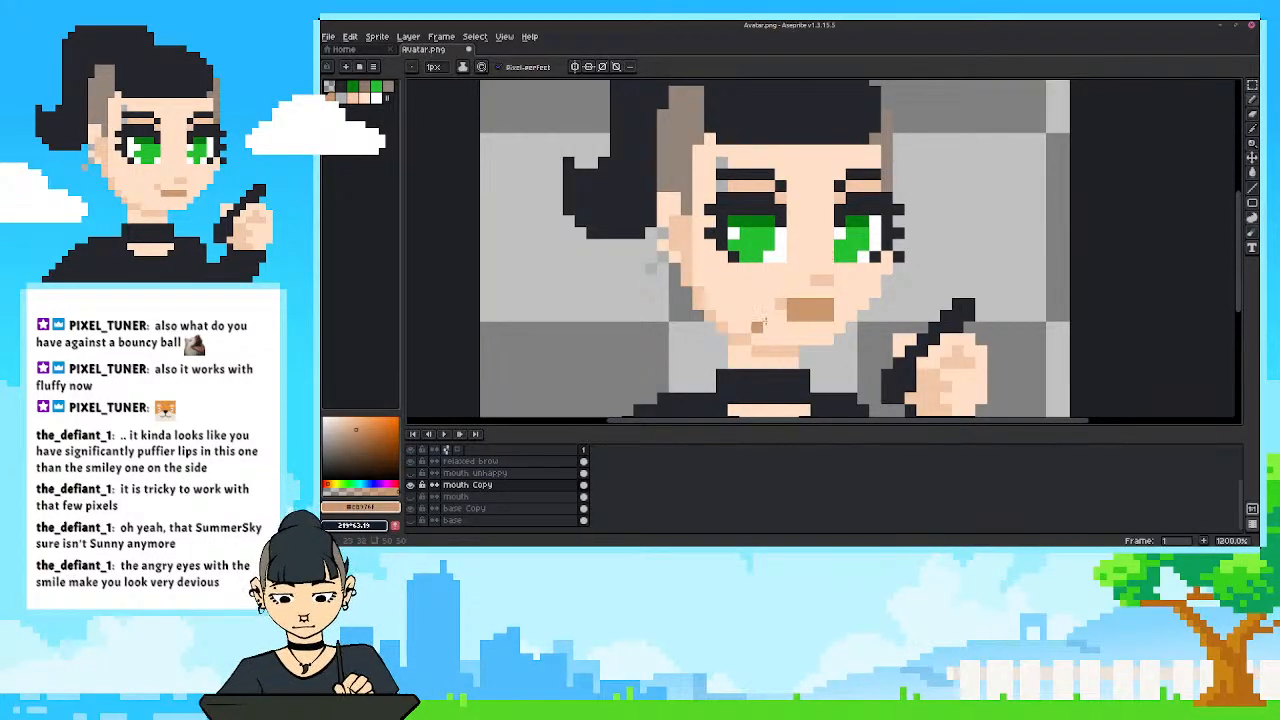
{"action": "left_click", "coordinate": [768, 315]}
{"action": "key", "text": "ctrl+z"}
Try extending the skin shading beside the mouth's corner, and erase the shaded corner pixels.
{"action": "key", "text": "i"}
{"action": "left_click", "coordinate": [783, 304]}
{"action": "key", "text": "b"}
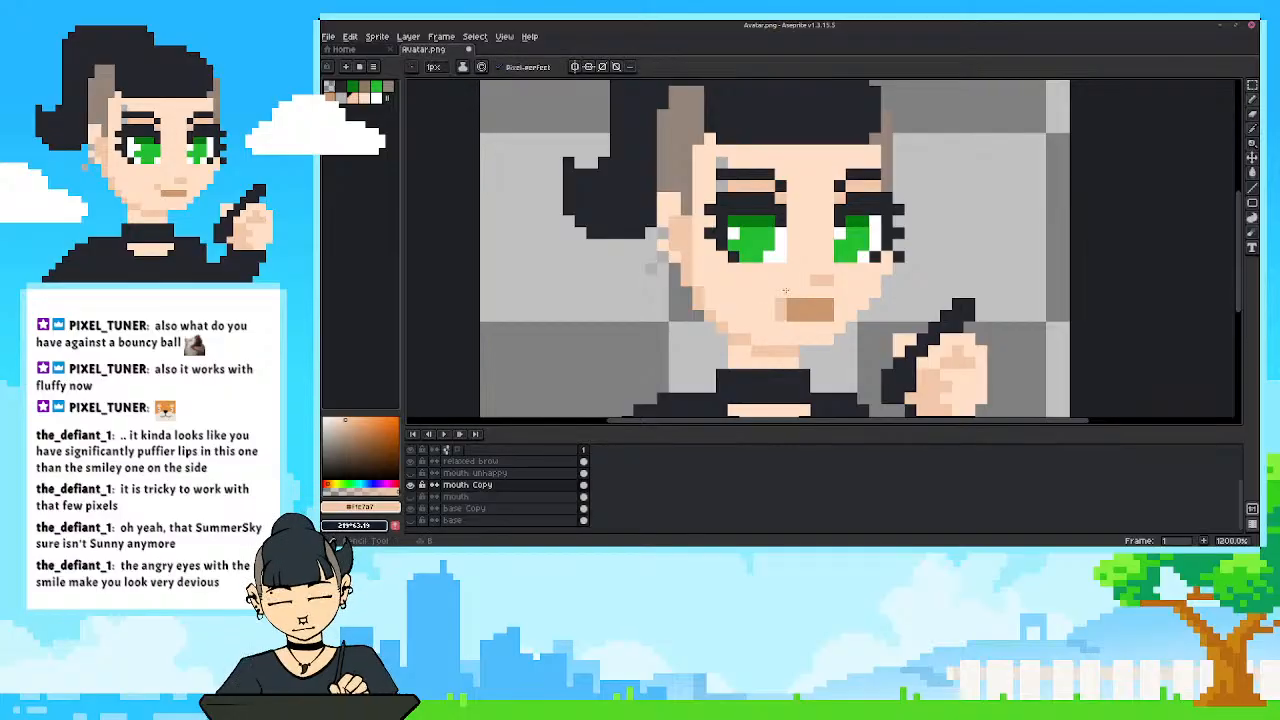
{"action": "left_click", "coordinate": [769, 305]}
{"action": "key", "text": "i"}
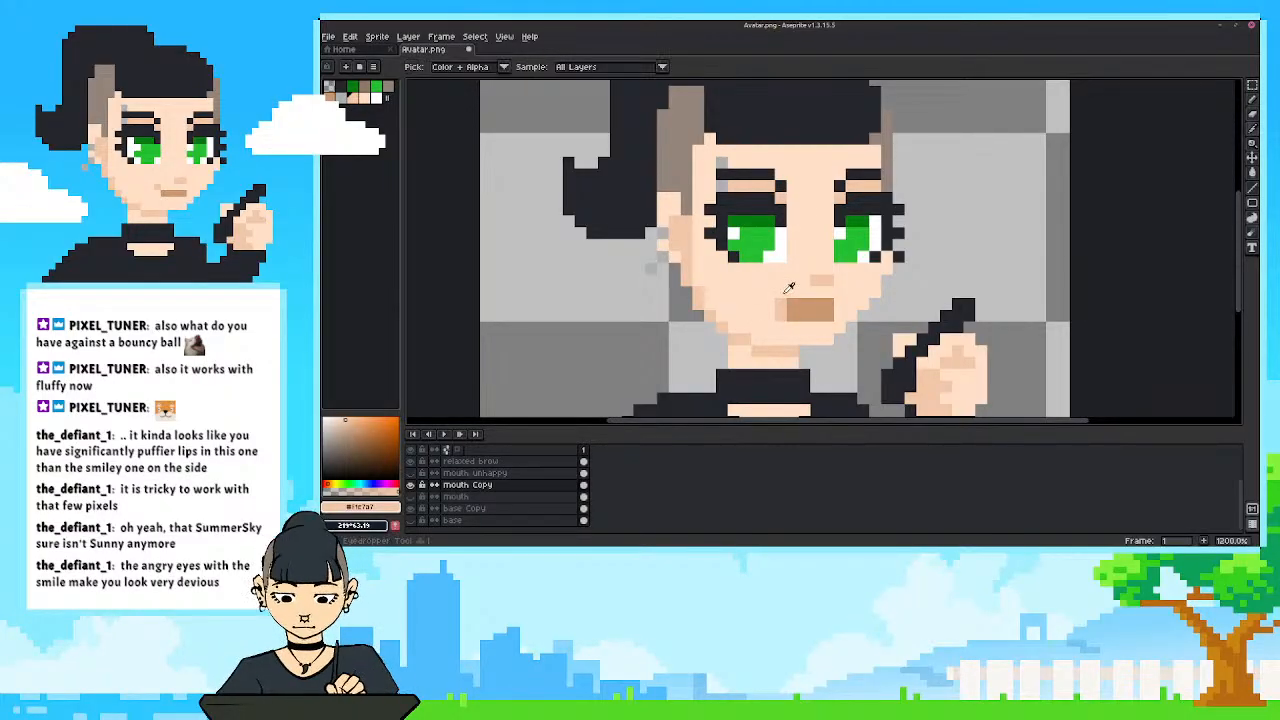
{"action": "left_click", "coordinate": [787, 289]}
{"action": "key", "text": "e"}
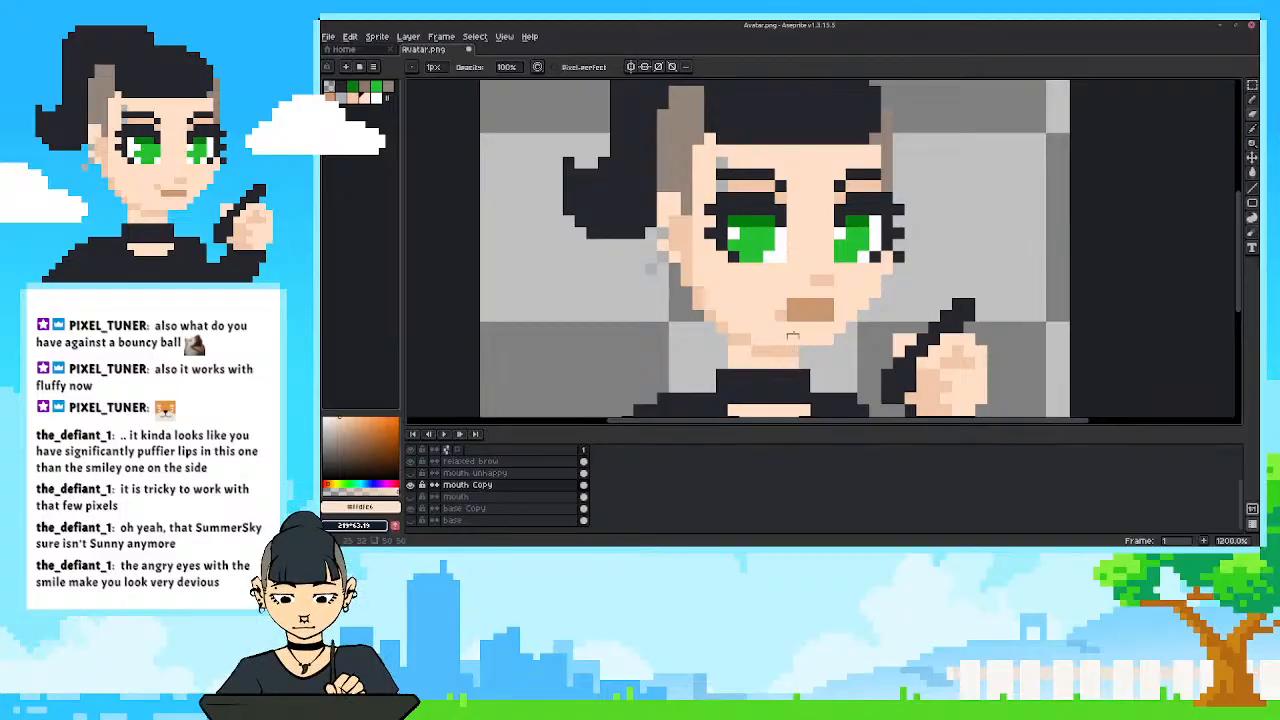
Resample the lip colour and add a third row beneath the mouth to form an open mouth.
{"action": "key", "text": "i"}
{"action": "left_click", "coordinate": [806, 312]}
{"action": "key", "text": "b"}
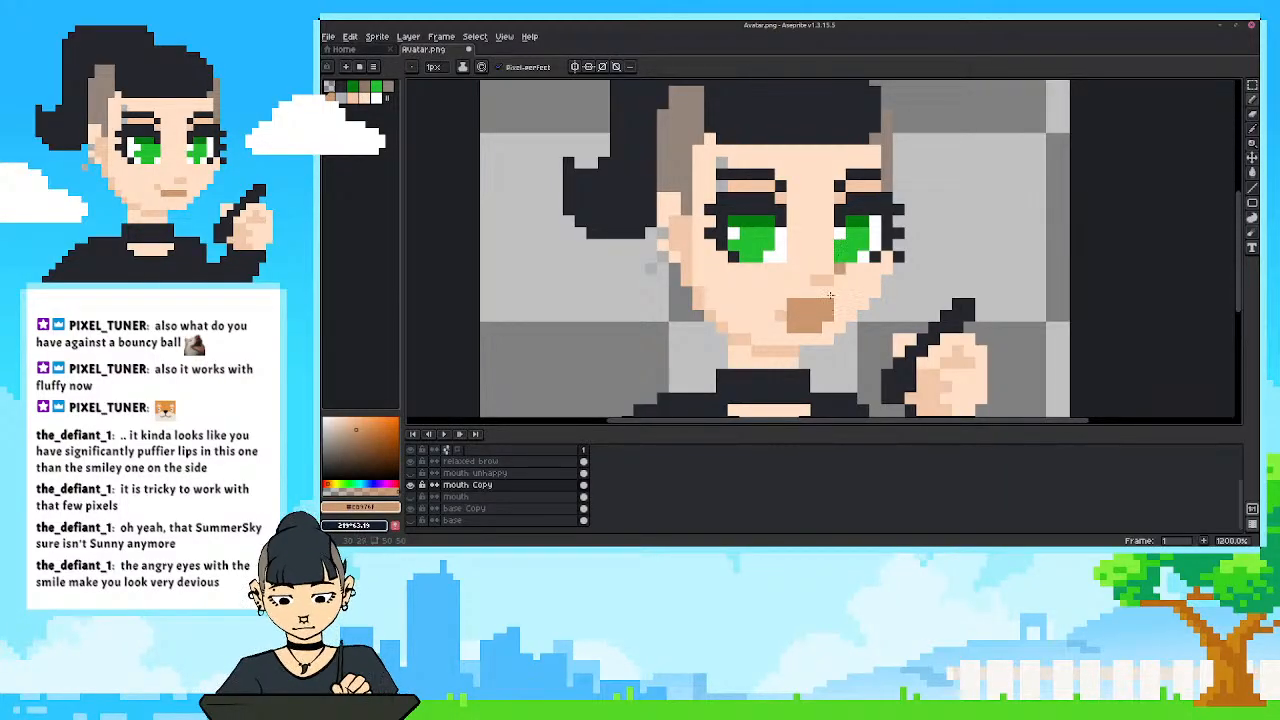
Mix a muted red foreground colour for the inside of the mouth.
{"action": "key", "text": "i"}
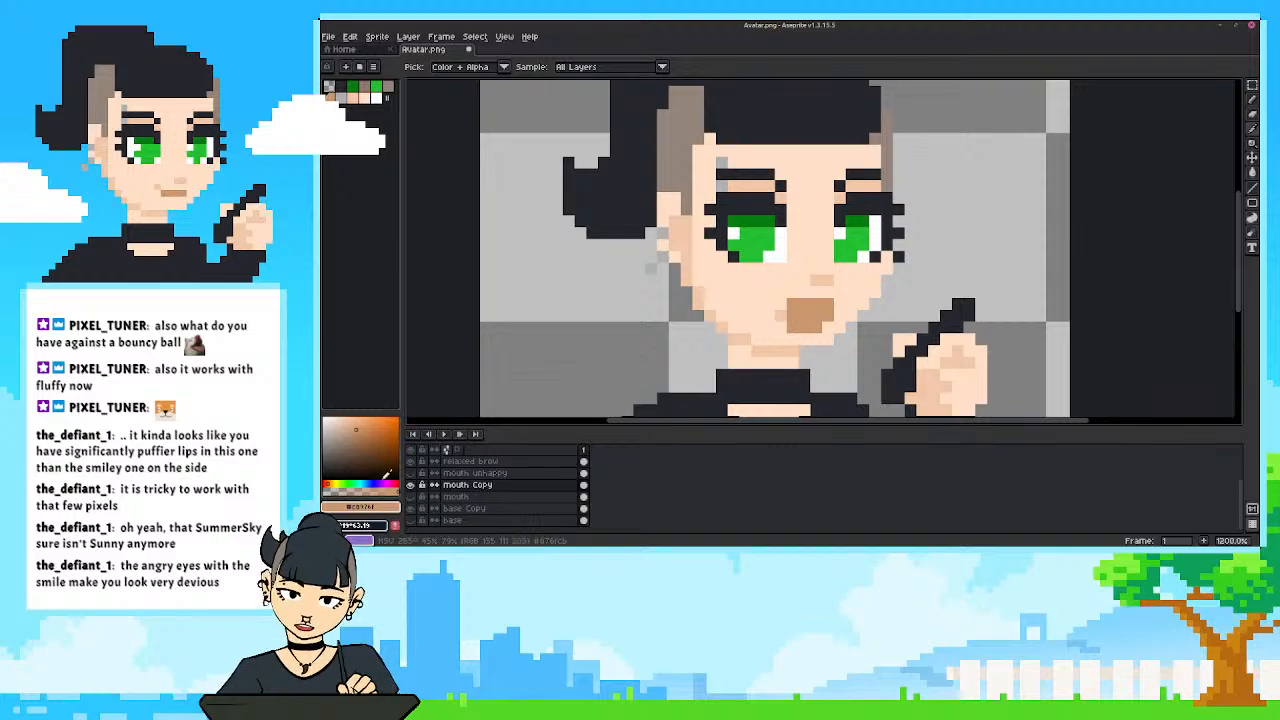
{"action": "left_click", "coordinate": [393, 484]}
{"action": "left_click", "coordinate": [391, 427]}
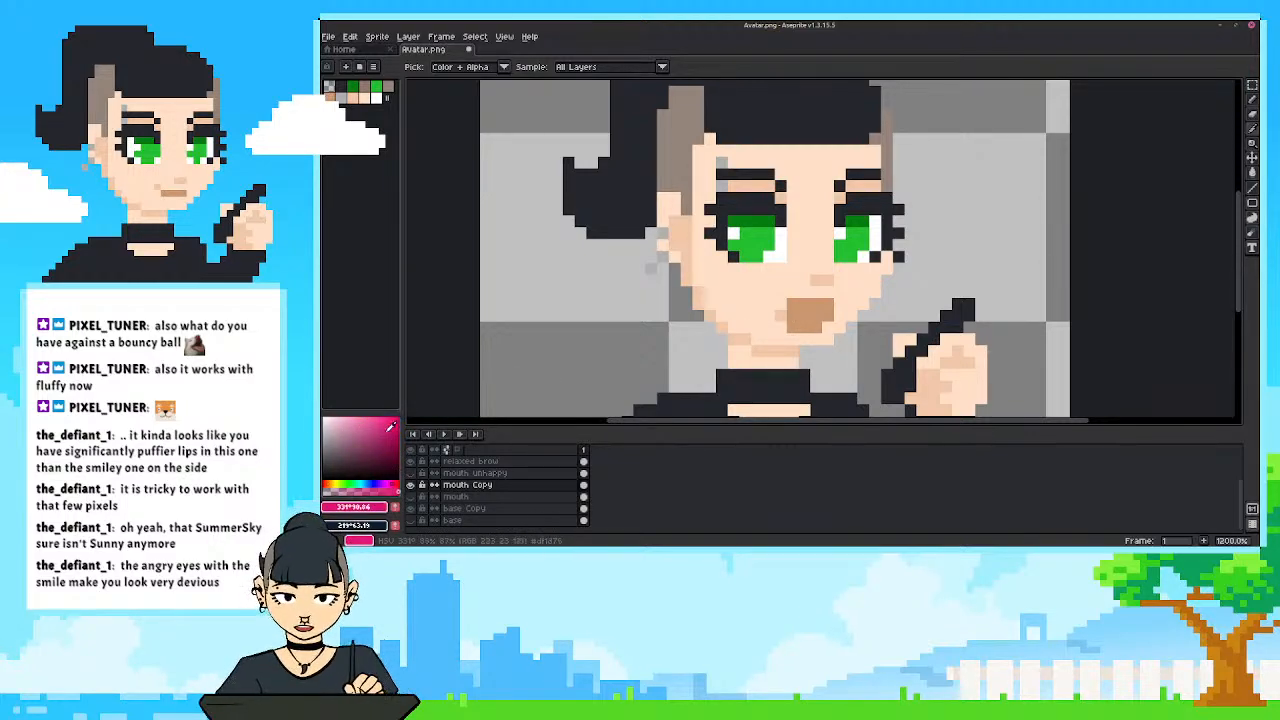
{"action": "left_click", "coordinate": [398, 484]}
{"action": "left_click_drag", "start_coordinate": [336, 484], "coordinate": [325, 484]}
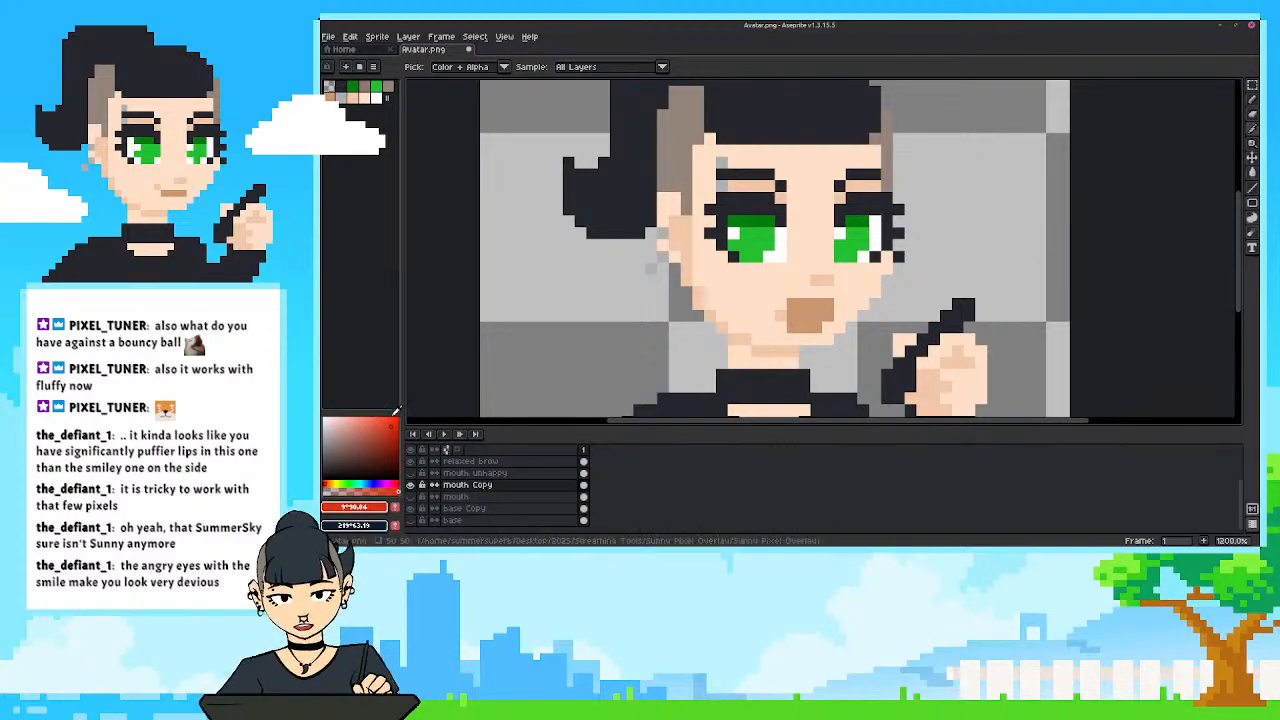
{"action": "left_click", "coordinate": [391, 422]}
{"action": "left_click", "coordinate": [331, 484]}
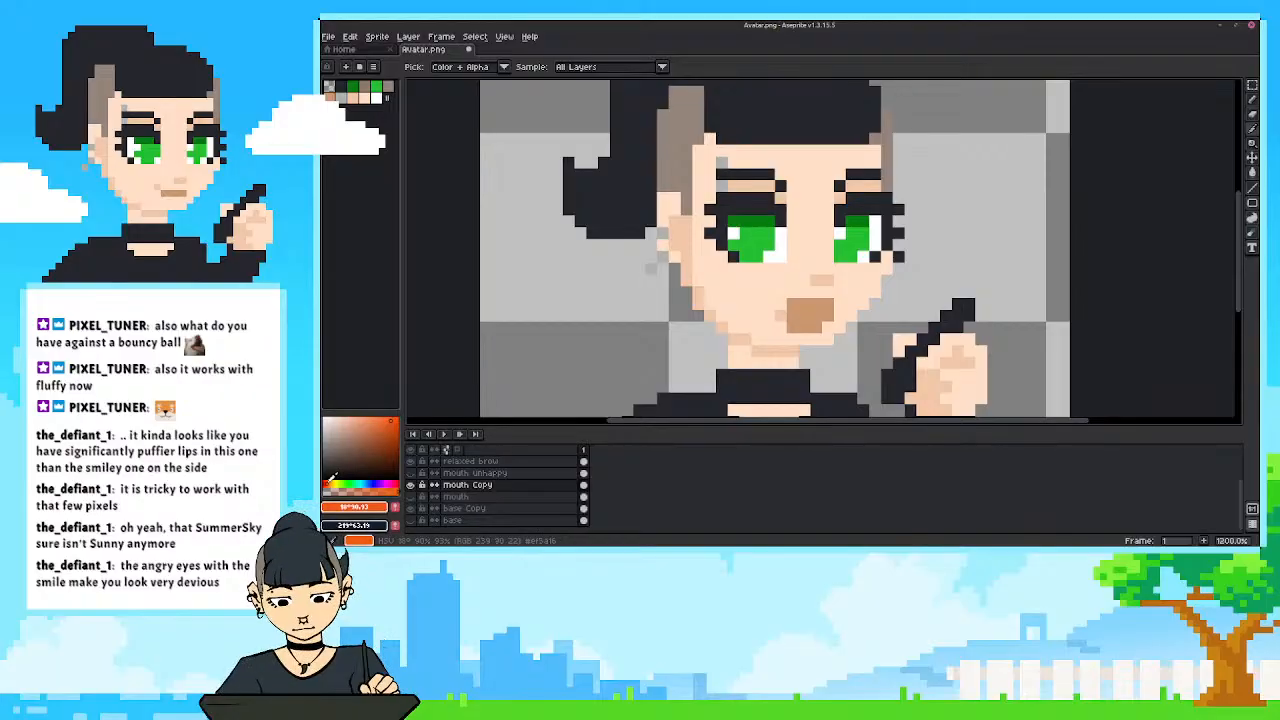
{"action": "left_click", "coordinate": [325, 484]}
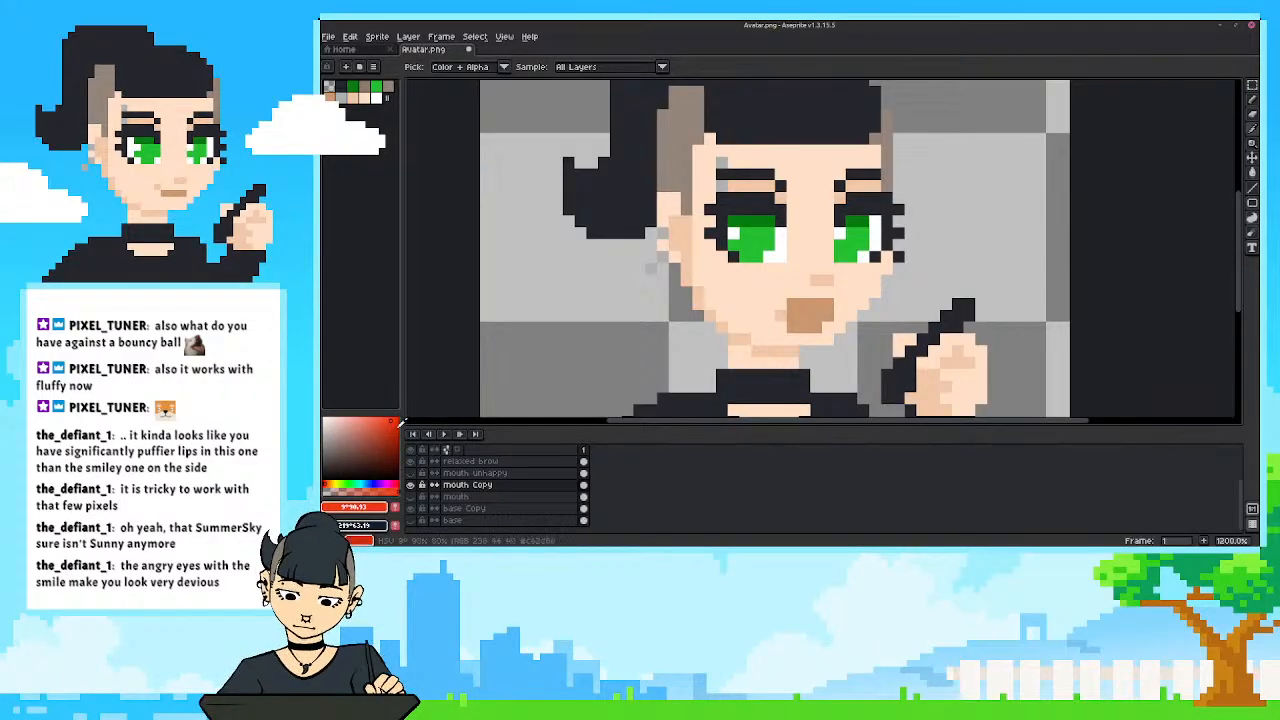
{"action": "left_click", "coordinate": [401, 420]}
{"action": "left_click_drag", "start_coordinate": [403, 420], "coordinate": [381, 434]}
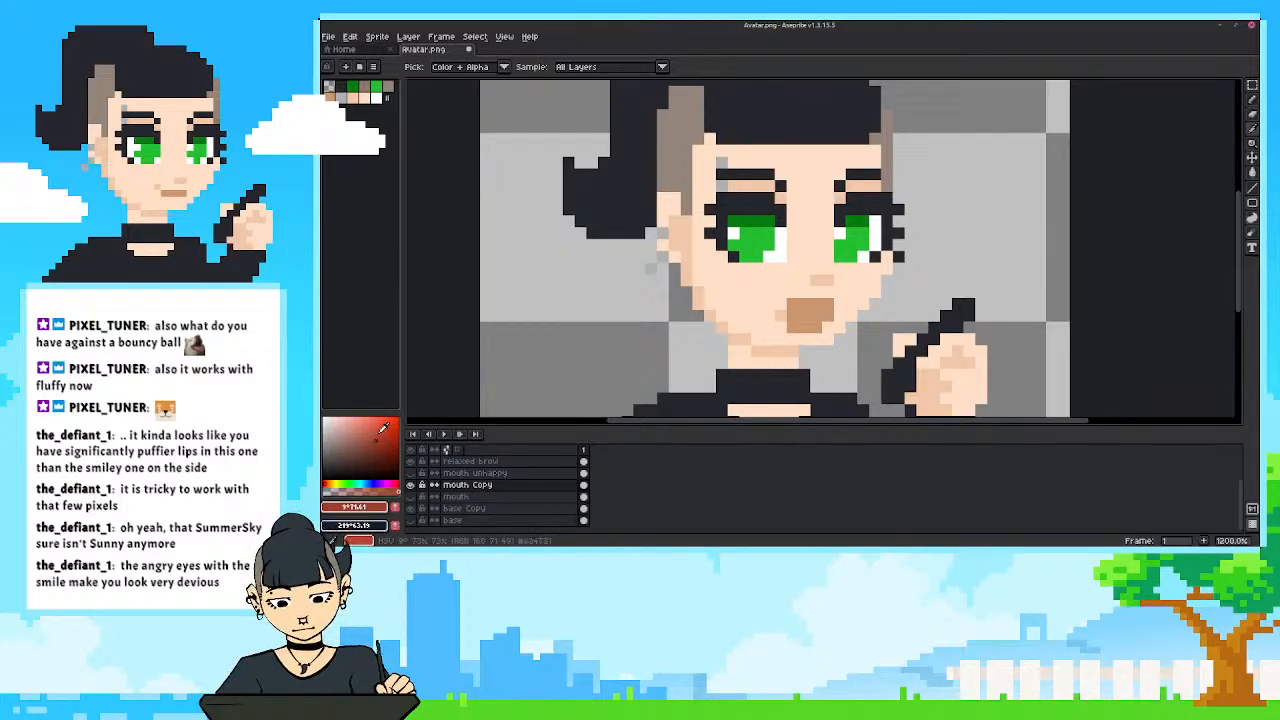
Paint the middle row of the open mouth red, using a slightly lighter, less saturated red.
{"action": "left_click", "coordinate": [833, 297]}
{"action": "key", "text": "b"}
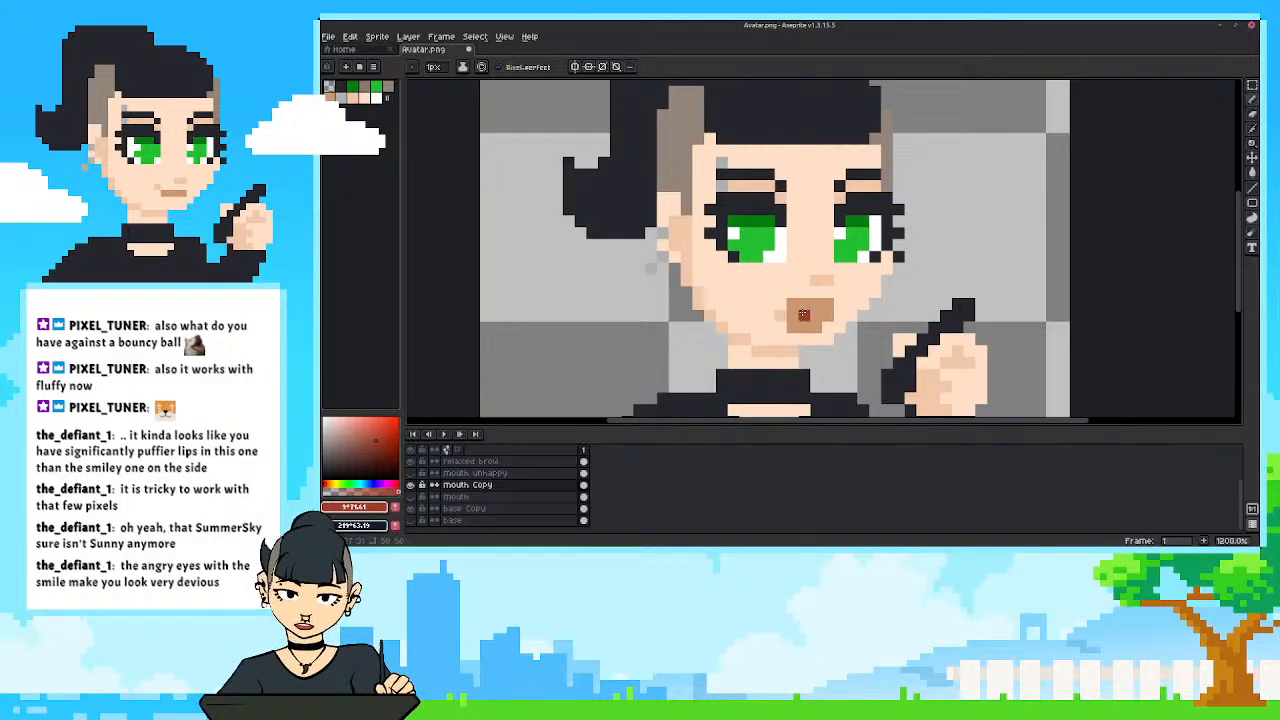
{"action": "left_click", "coordinate": [376, 427]}
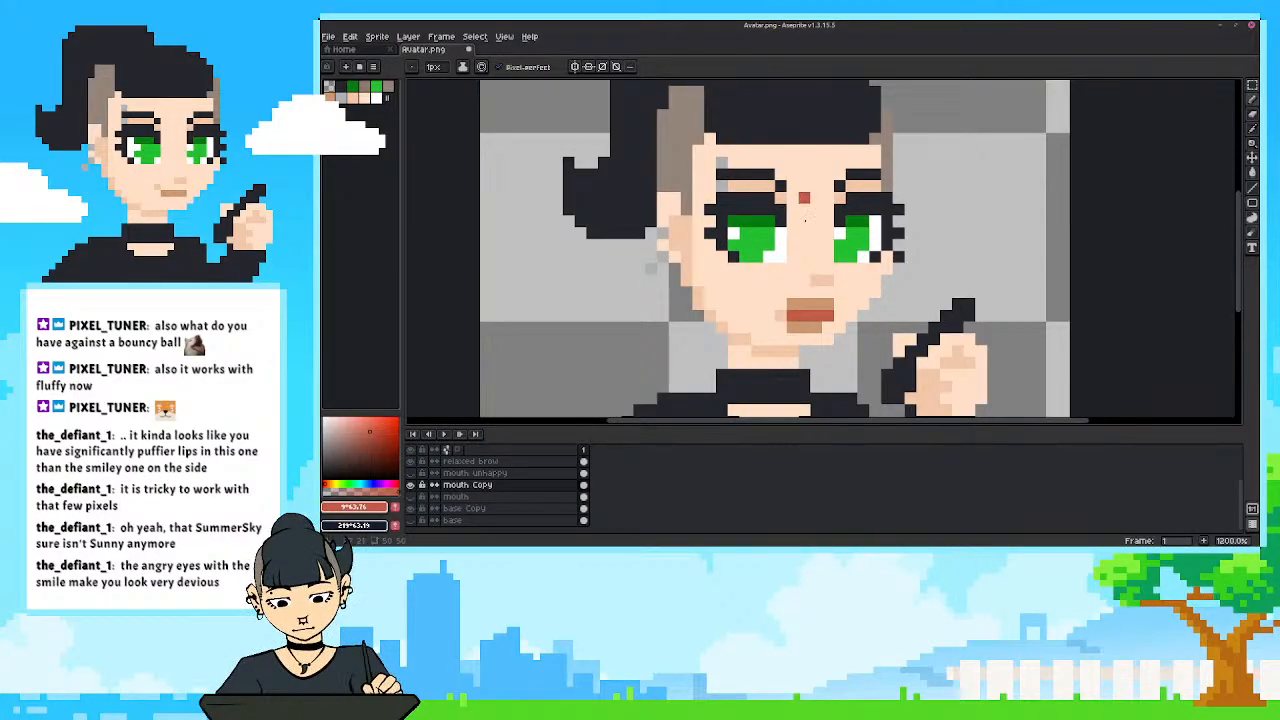
Paint the bottom row of the open mouth red, and sample the skin shading colour beside the mouth's left corner.
{"action": "left_click_drag", "start_coordinate": [792, 327], "coordinate": [822, 327]}
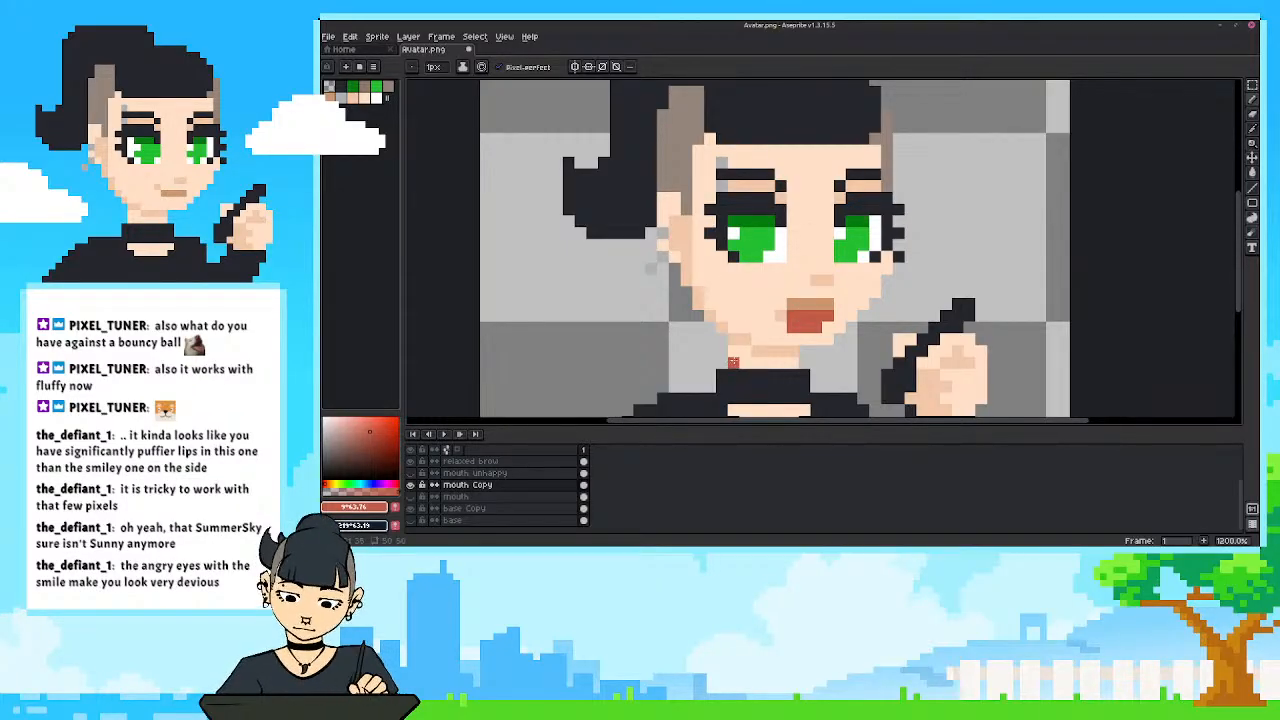
{"action": "scroll", "coordinate": [745, 365], "scroll_direction": "down", "scroll_amount": 6}
{"action": "scroll", "coordinate": [715, 341], "scroll_direction": "up", "scroll_amount": 3}
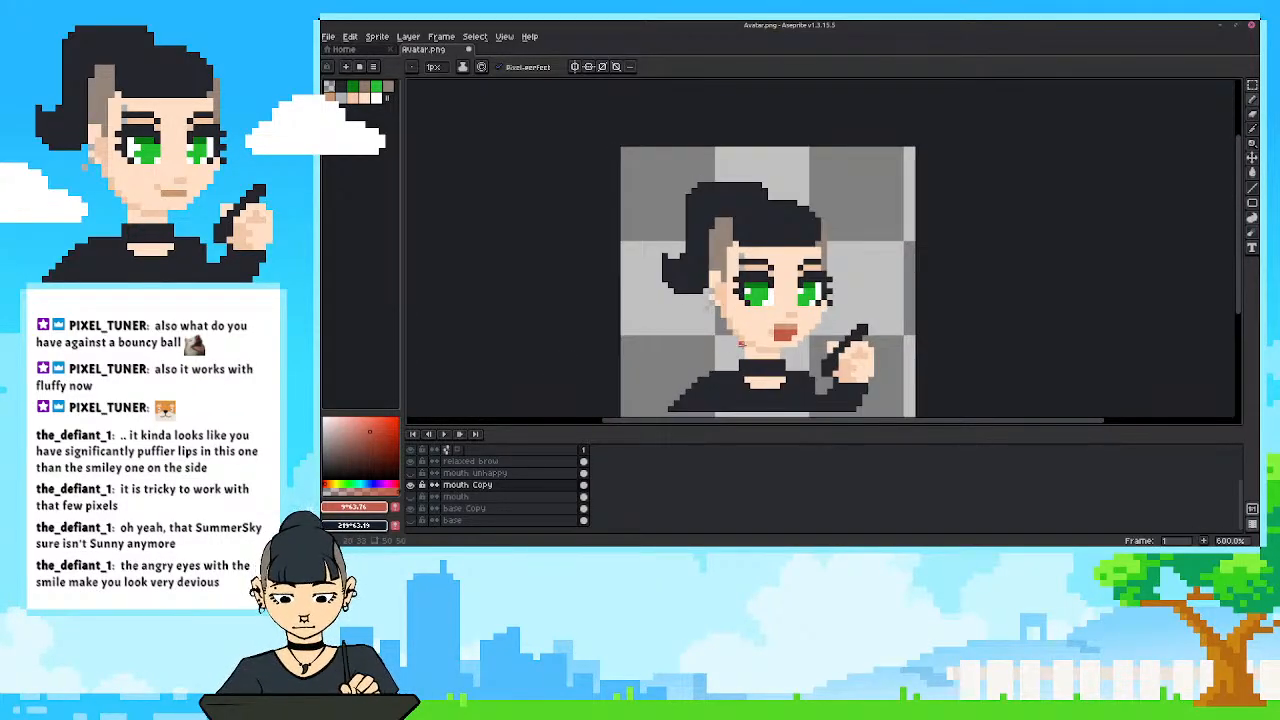
{"action": "scroll", "coordinate": [741, 344], "scroll_direction": "up", "scroll_amount": 3}
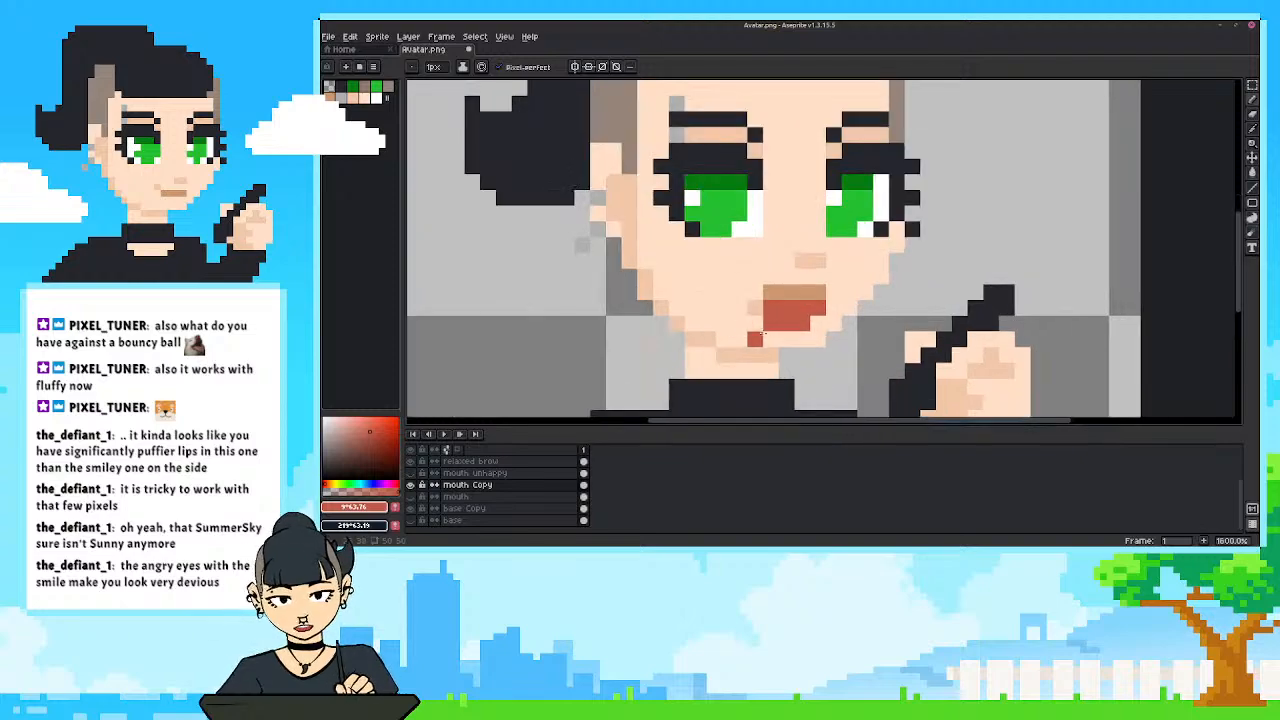
{"action": "key", "text": "i"}
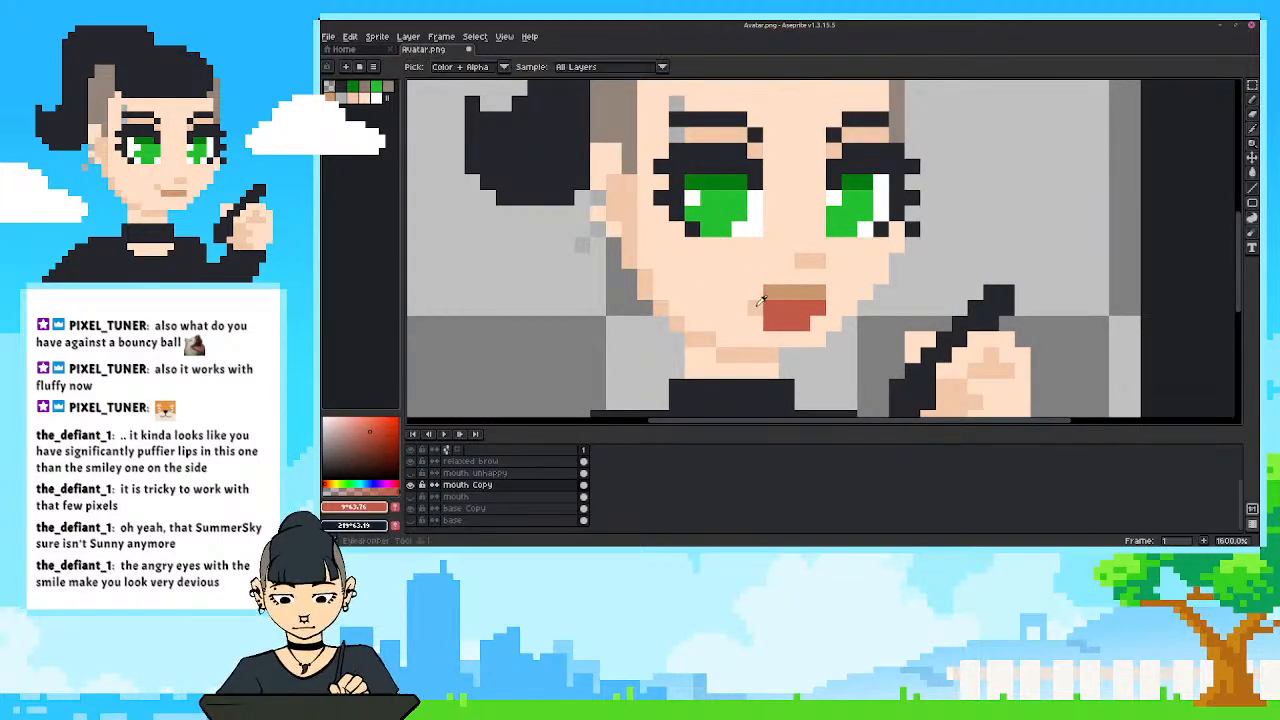
{"action": "left_click", "coordinate": [760, 300]}
{"action": "key", "text": "b"}
{"action": "scroll", "coordinate": [700, 286], "scroll_direction": "down", "scroll_amount": 4}
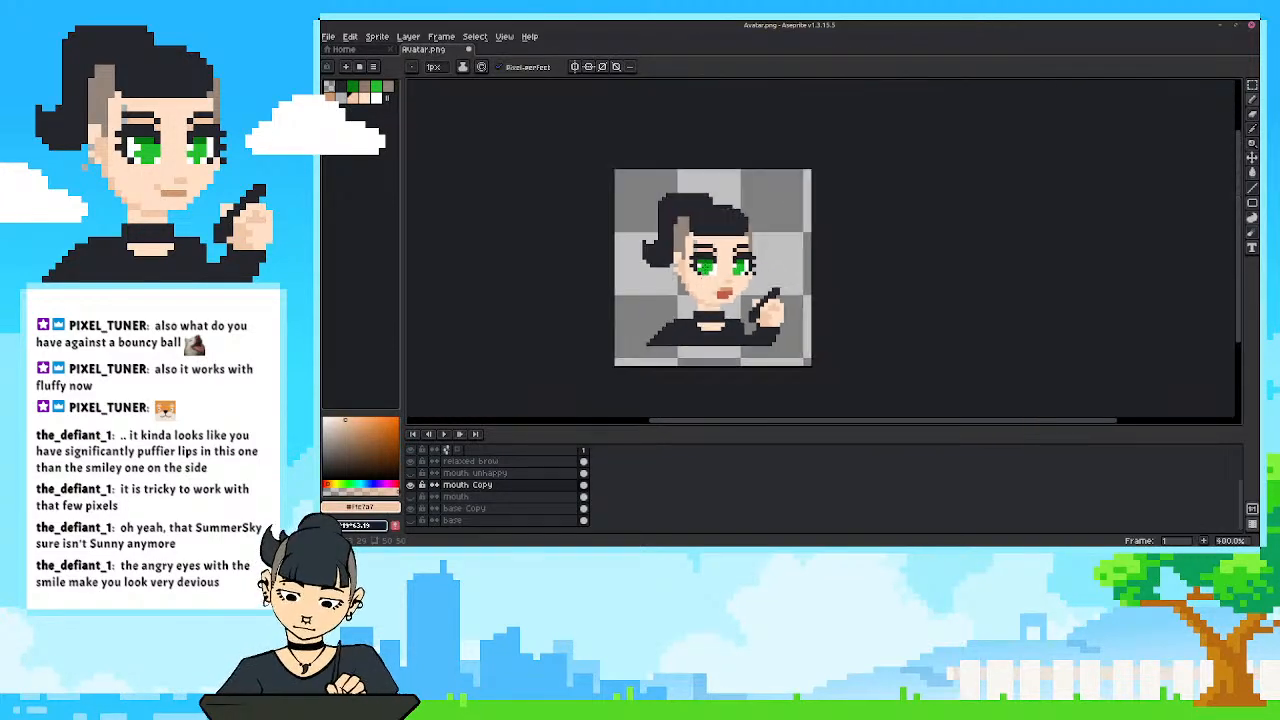
{"action": "scroll", "coordinate": [695, 222], "scroll_direction": "down", "scroll_amount": 4}
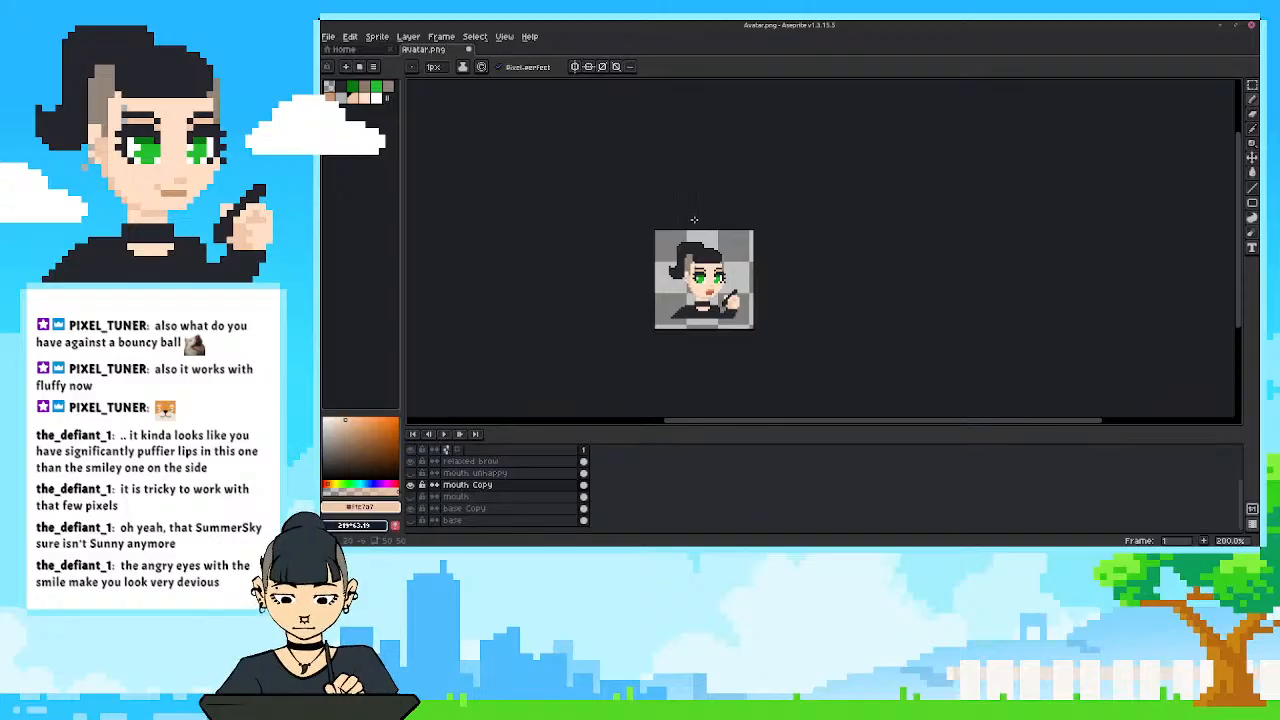
{"action": "scroll", "coordinate": [675, 327], "scroll_direction": "up", "scroll_amount": 3}
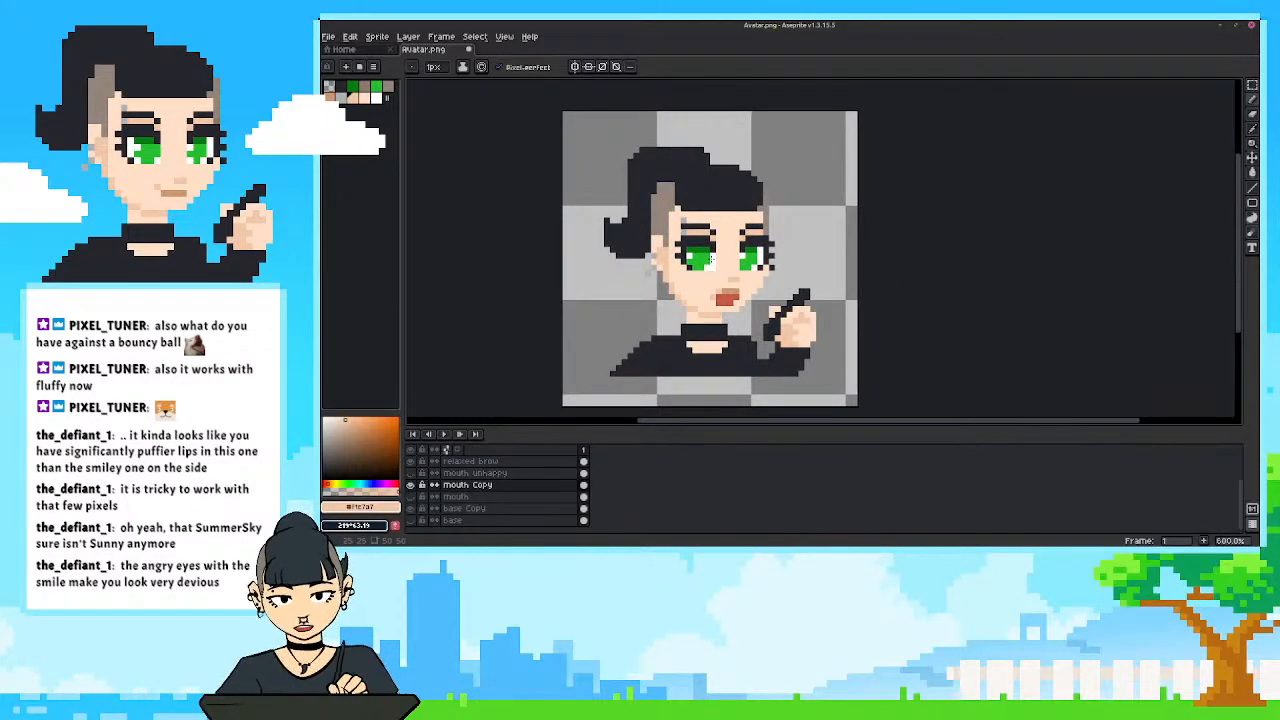
Try painting the middle row of the open mouth white as teeth, using the eye's white, and undo it.
{"action": "left_click", "coordinate": [712, 256], "text": "alt"}
{"action": "left_click", "coordinate": [730, 297]}
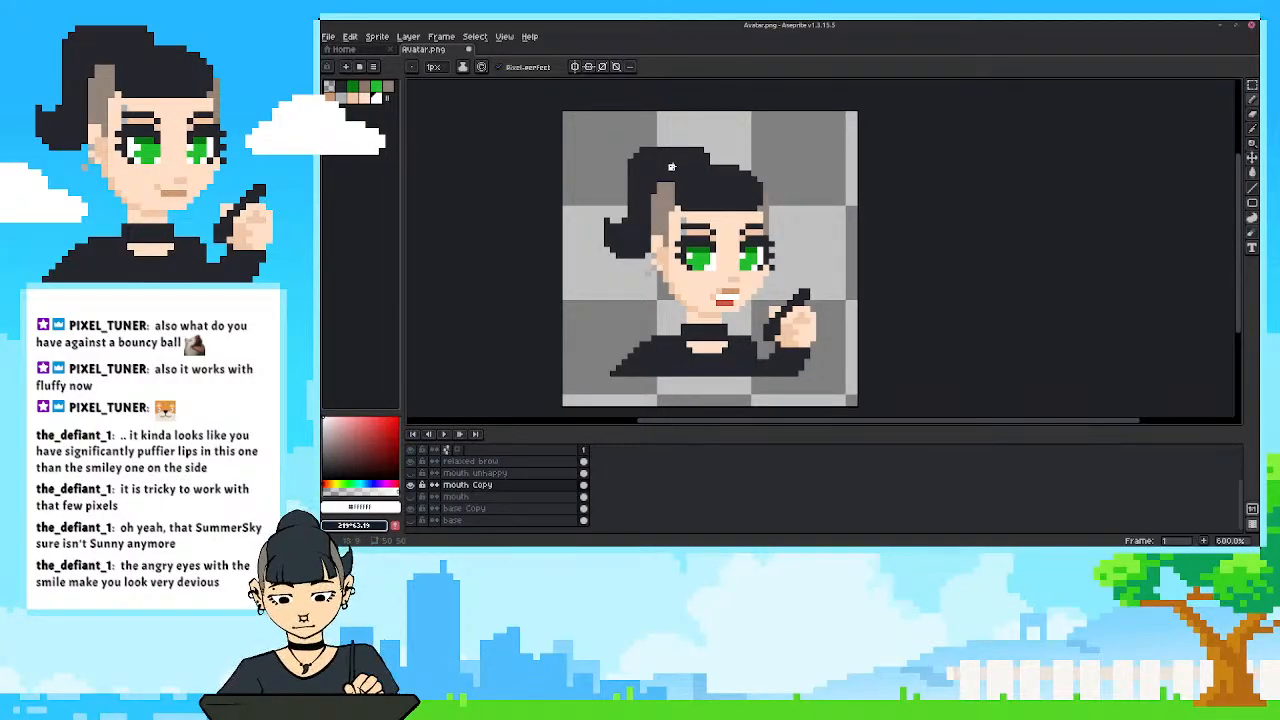
{"action": "key", "text": "ctrl+z"}
{"action": "key", "text": "ctrl+z"}
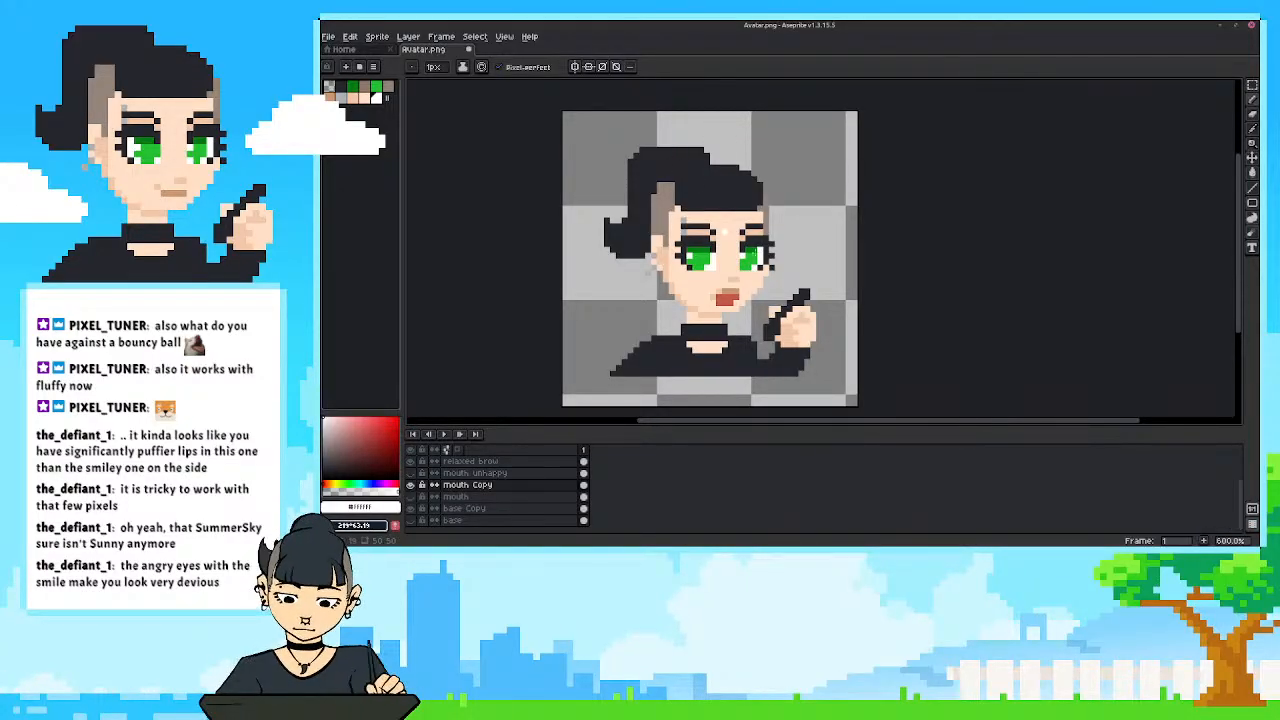
Sample the lip colour to repaint the mouth's bottom row, and recolour the whole mouth with the sampled red.
{"action": "scroll", "coordinate": [704, 316], "scroll_direction": "up", "scroll_amount": 2}
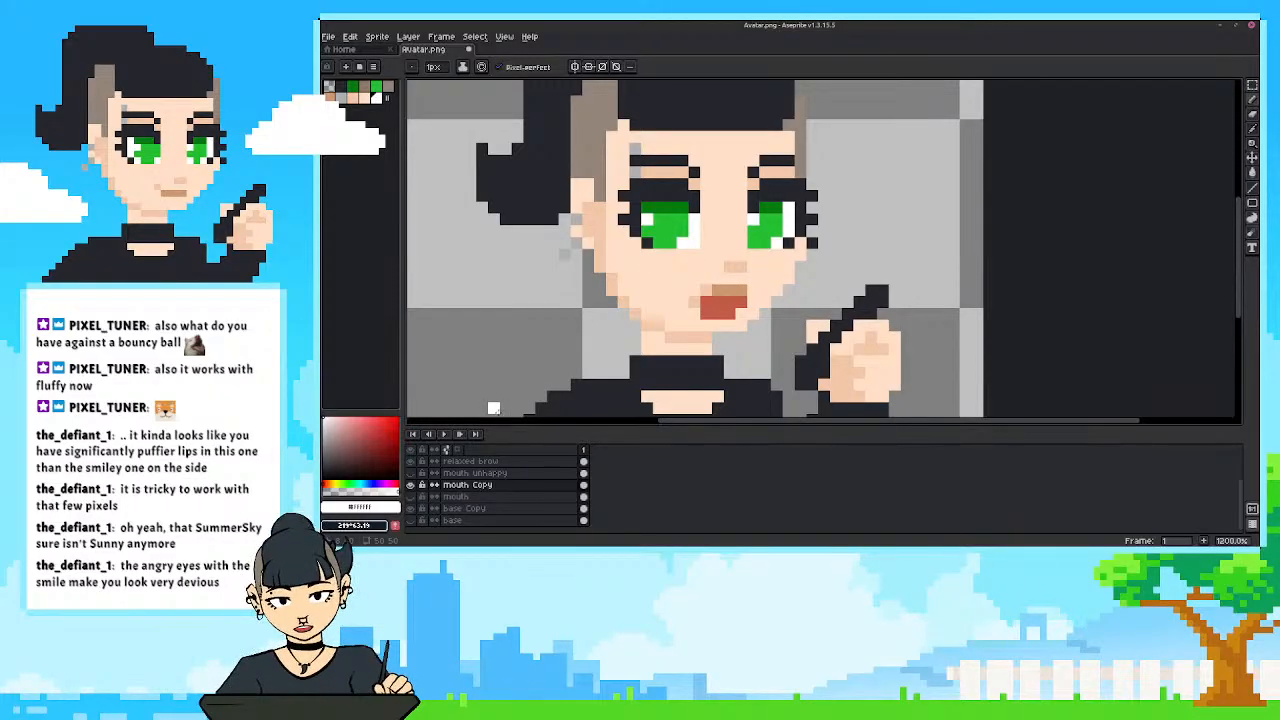
{"action": "left_click", "coordinate": [722, 290], "text": "alt"}
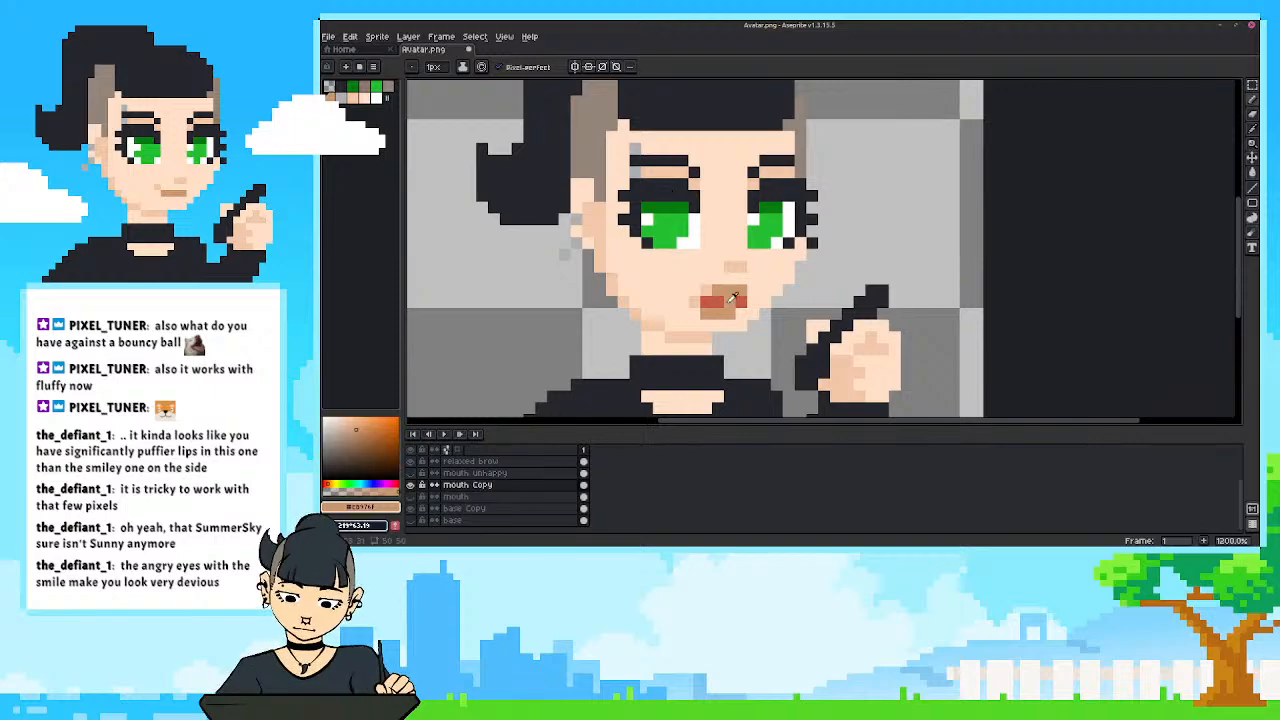
{"action": "left_click", "coordinate": [733, 297], "text": "alt"}
{"action": "left_click", "coordinate": [670, 278]}
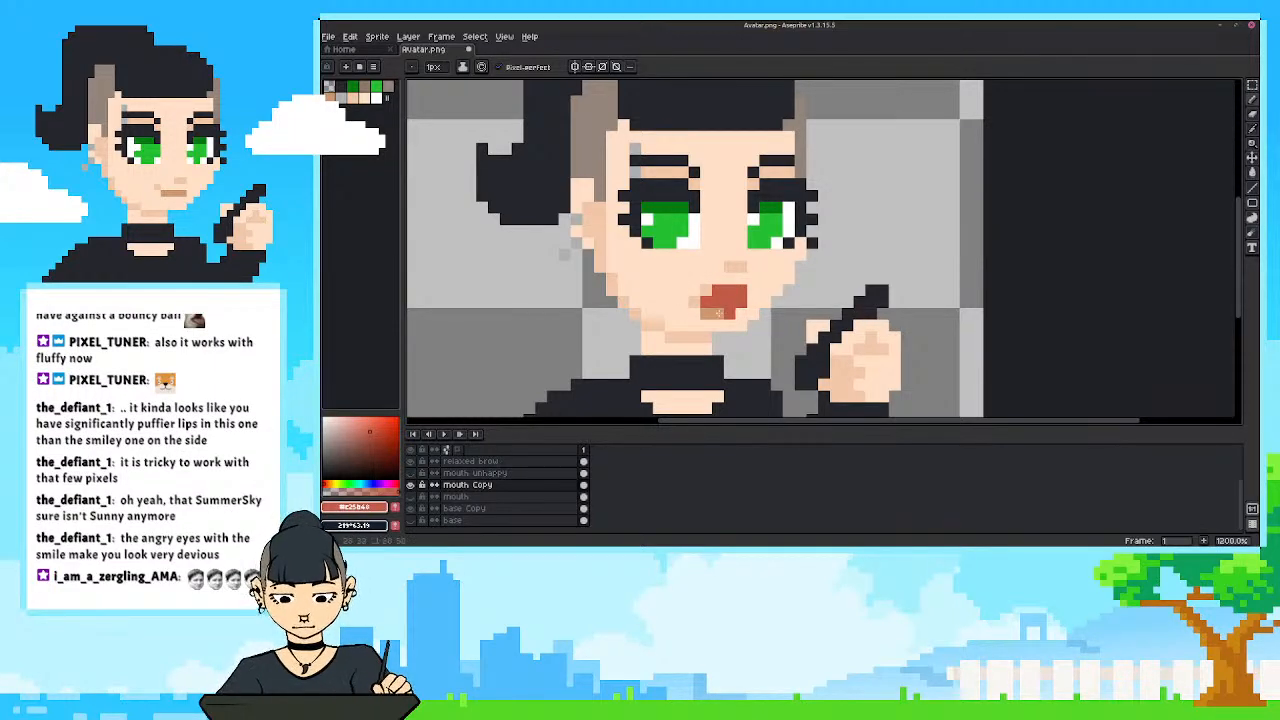
{"action": "scroll", "coordinate": [718, 313], "scroll_direction": "down", "scroll_amount": 5}
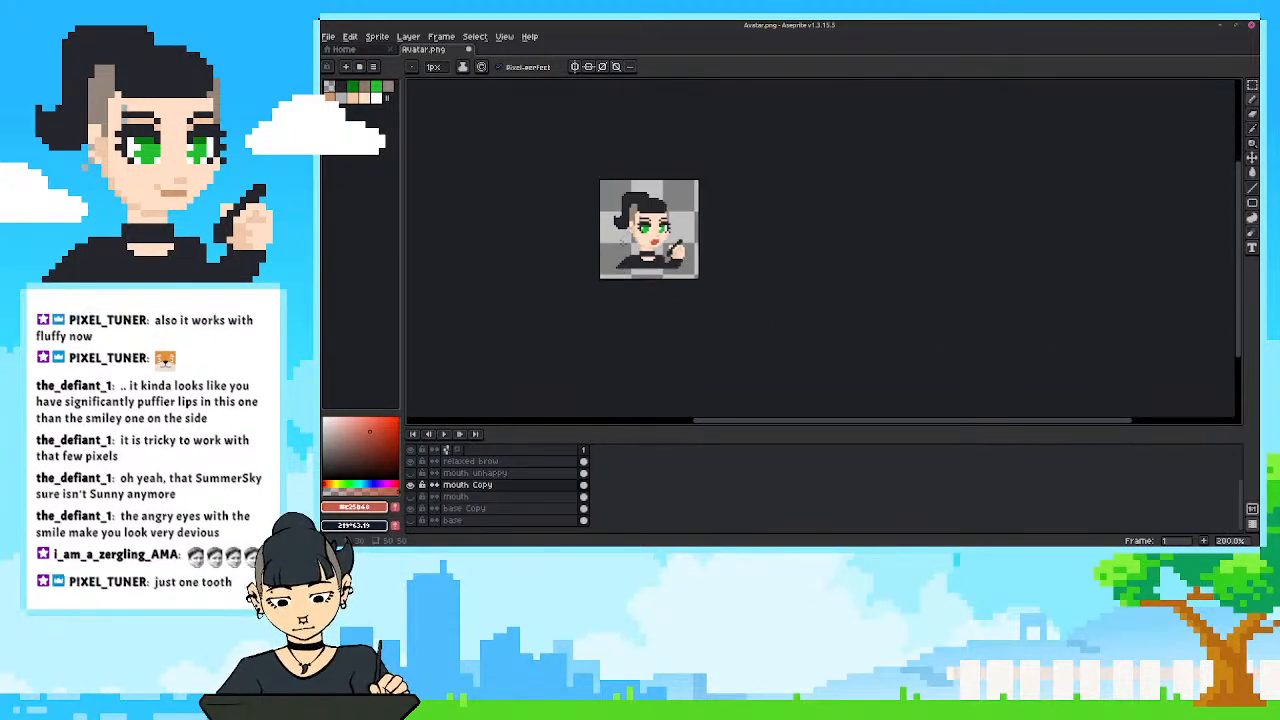
{"action": "scroll", "coordinate": [619, 238], "scroll_direction": "up", "scroll_amount": 5}
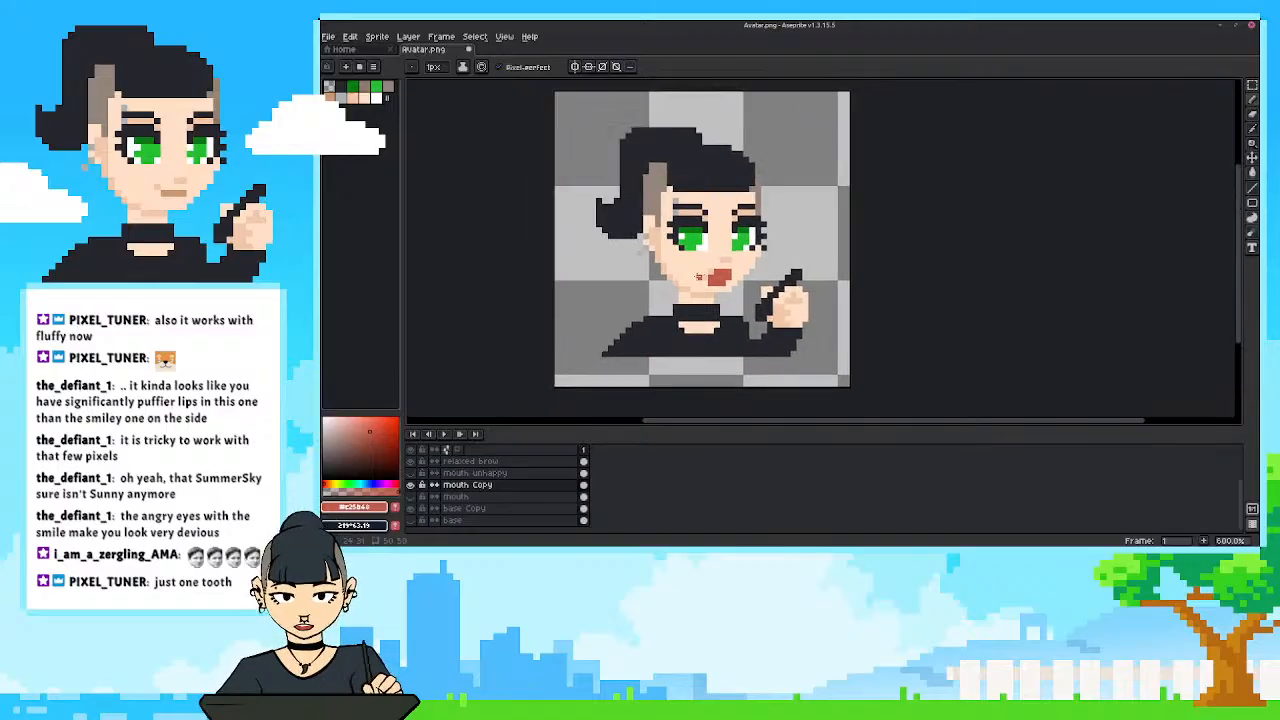
{"action": "scroll", "coordinate": [740, 267], "scroll_direction": "up", "scroll_amount": 2}
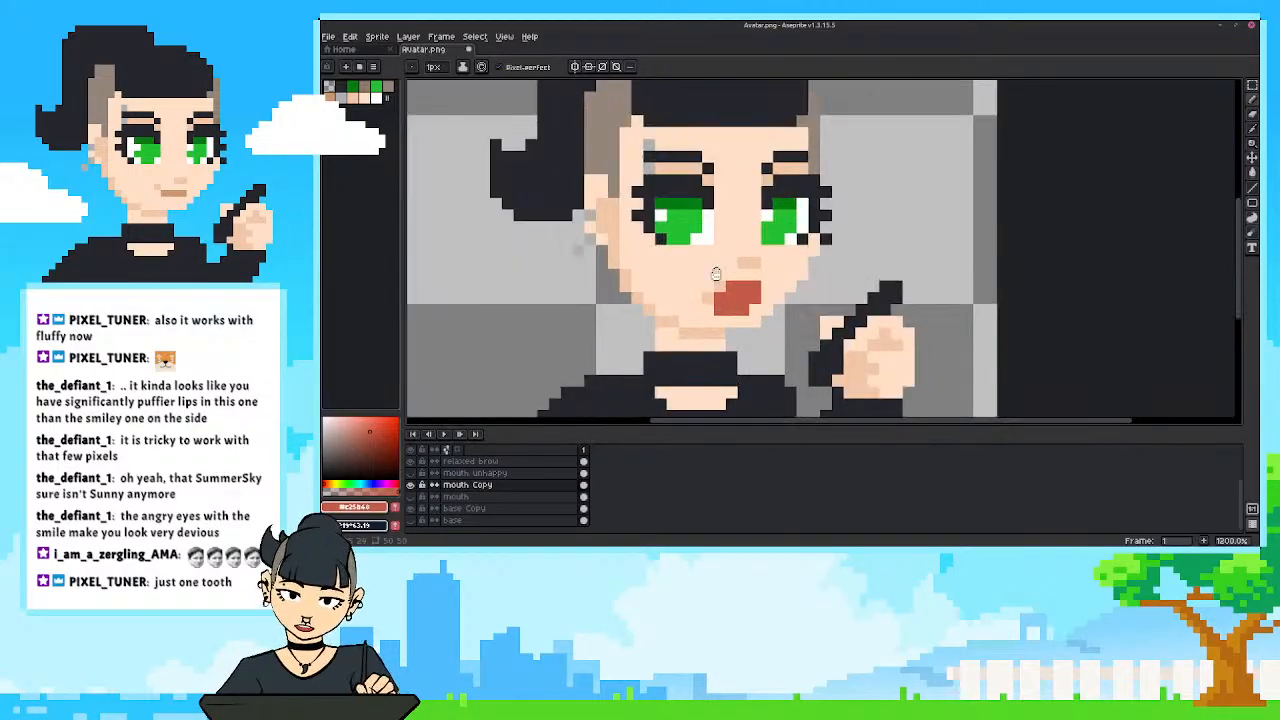
Paint the top row of the open mouth white to form upper teeth.
{"action": "key", "text": "x"}
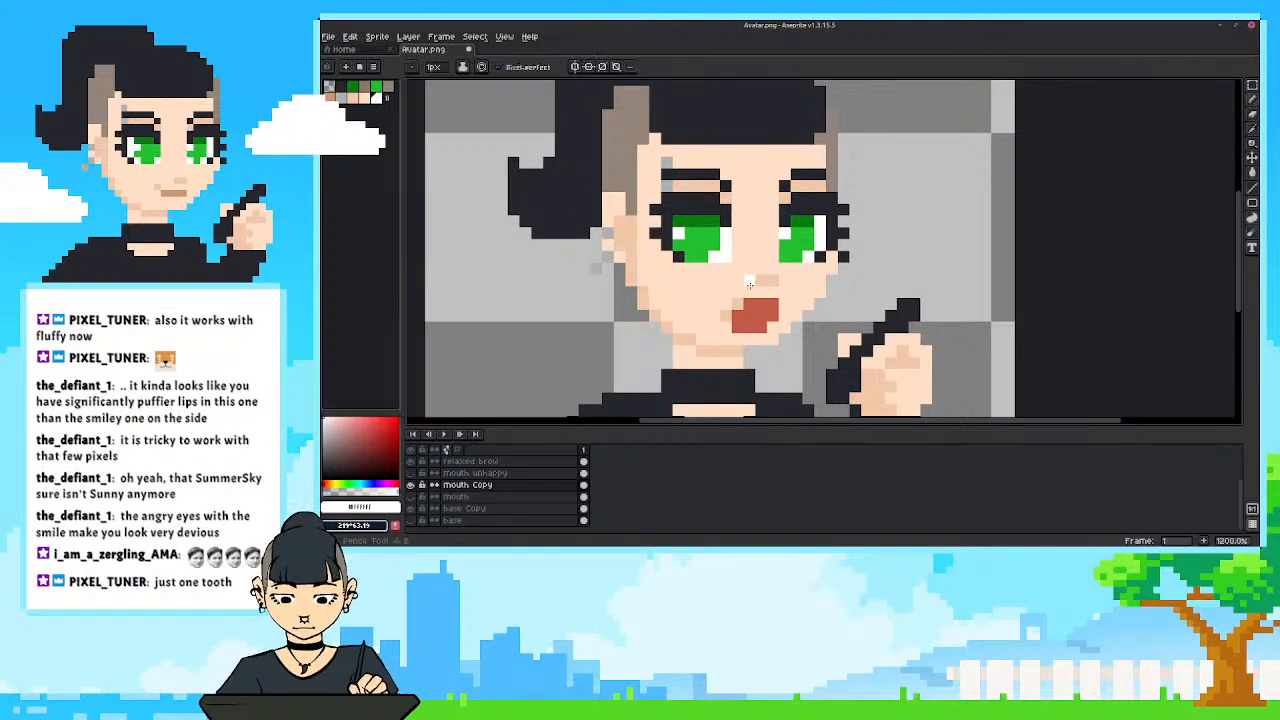
{"action": "left_click_drag", "start_coordinate": [750, 303], "coordinate": [769, 302]}
{"action": "left_click", "coordinate": [735, 305]}
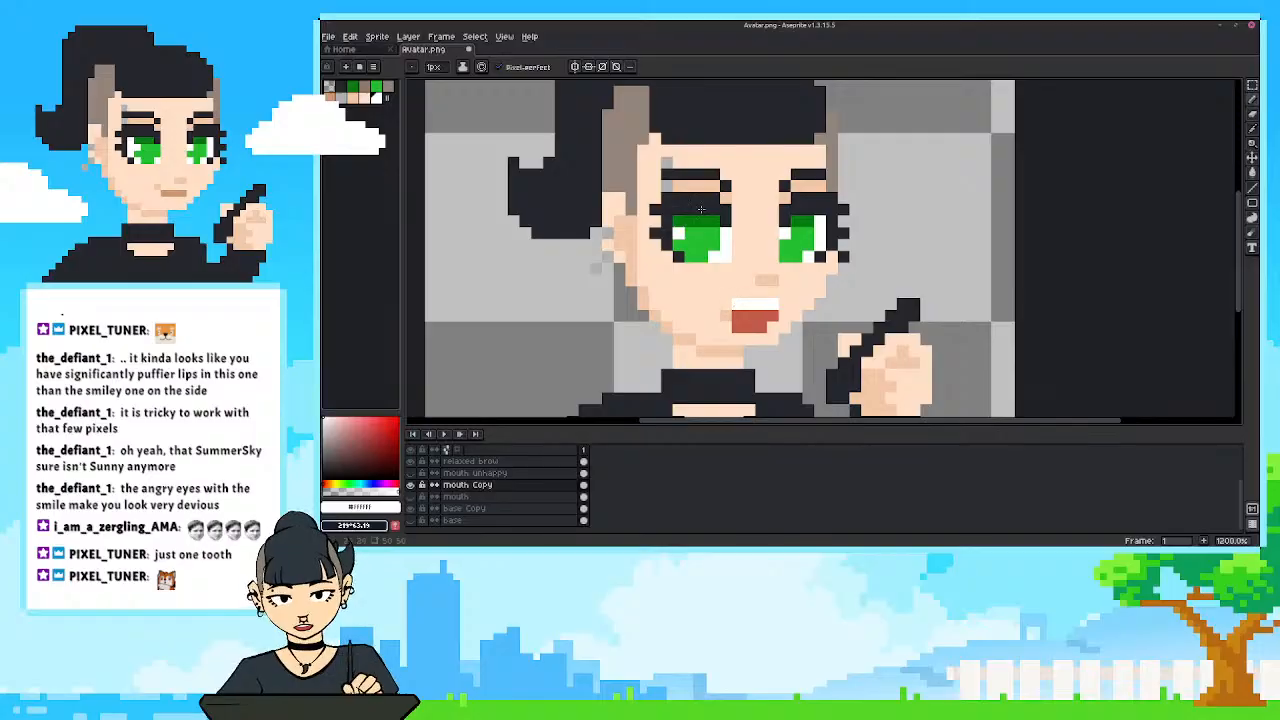
{"action": "scroll", "coordinate": [566, 263], "scroll_direction": "down", "scroll_amount": 7}
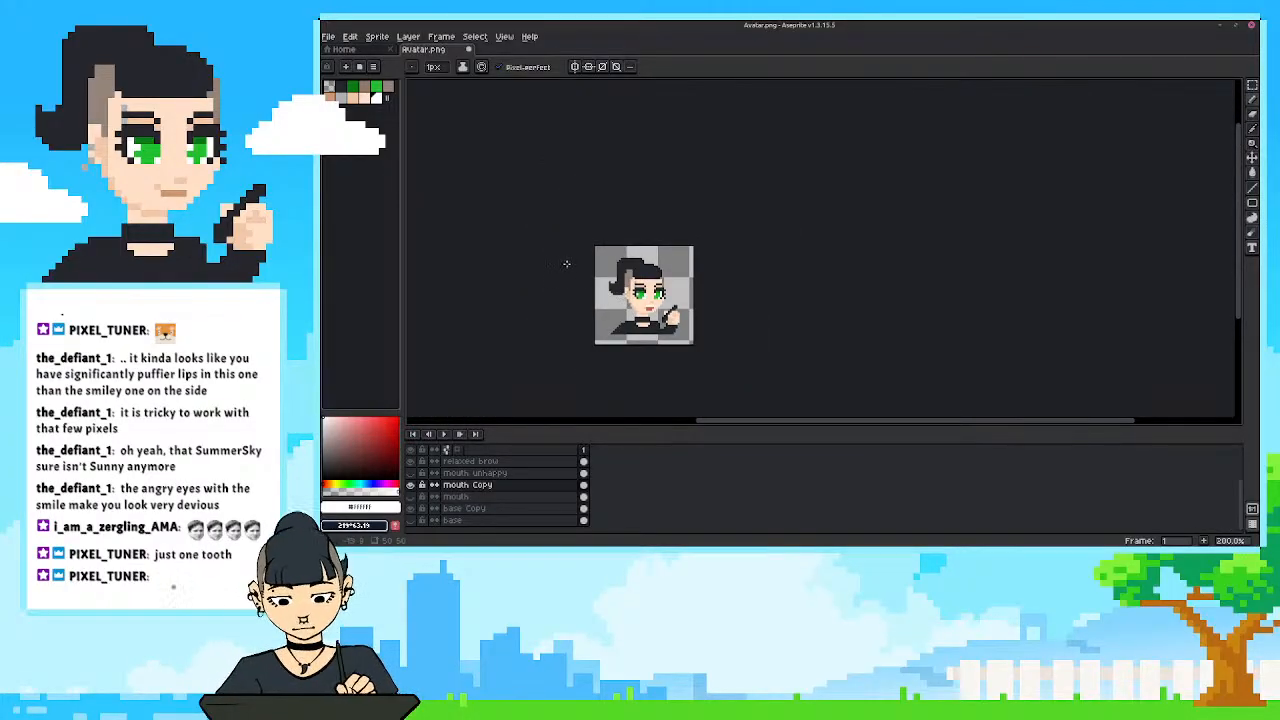
{"action": "scroll", "coordinate": [626, 336], "scroll_direction": "up", "scroll_amount": 4}
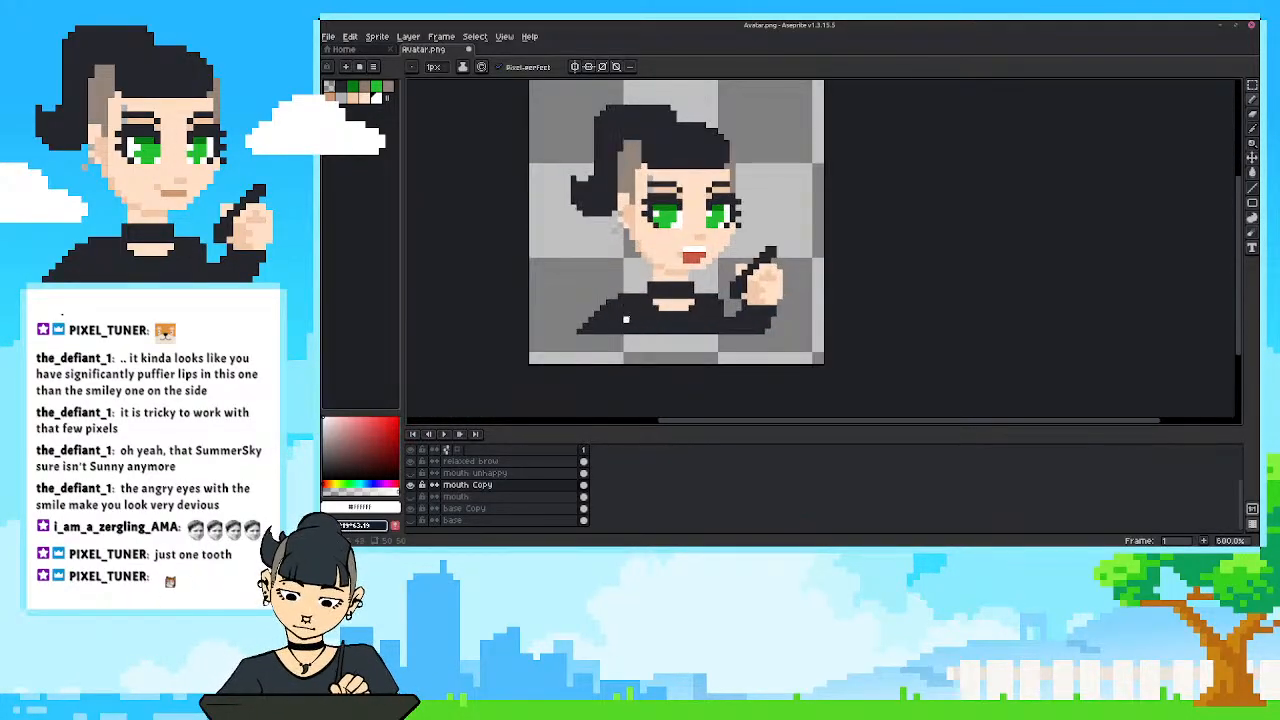
{"action": "scroll", "coordinate": [614, 284], "scroll_direction": "up", "scroll_amount": 3}
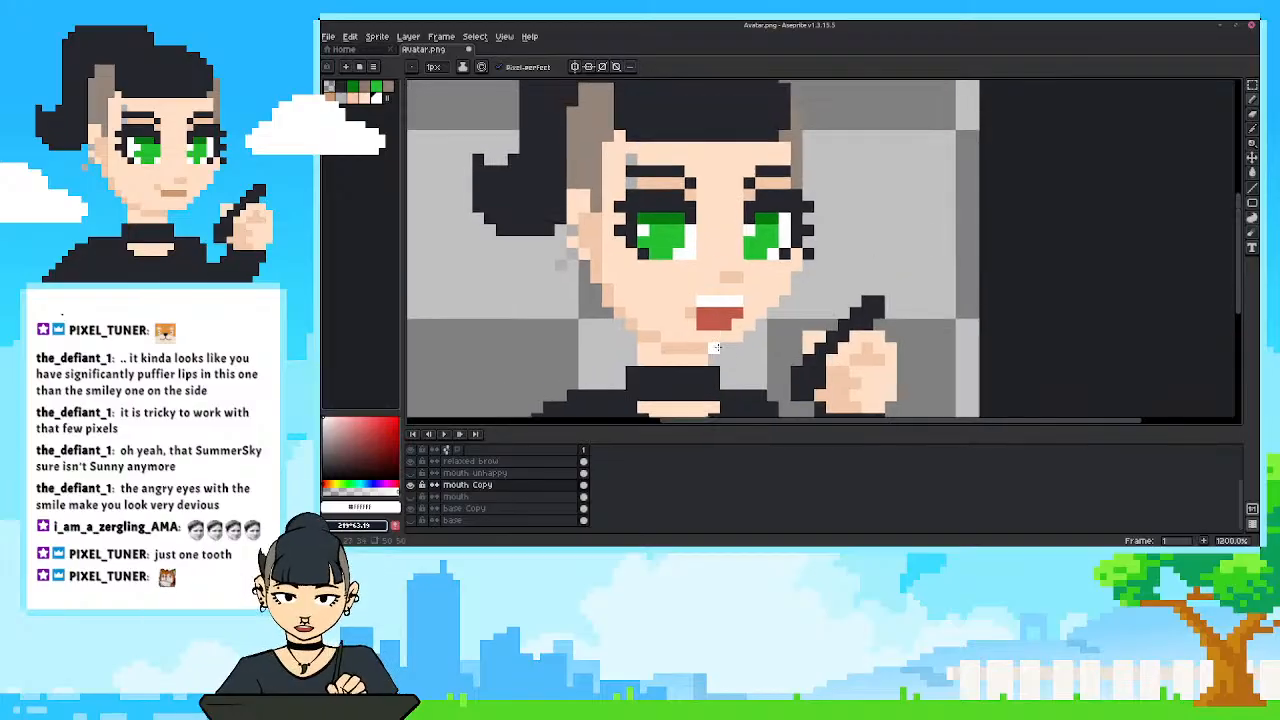
Try covering the teeth row with the mouth's red to leave a single white tooth, and undo it.
{"action": "left_click", "coordinate": [707, 314], "text": "alt"}
{"action": "left_click", "coordinate": [702, 302]}
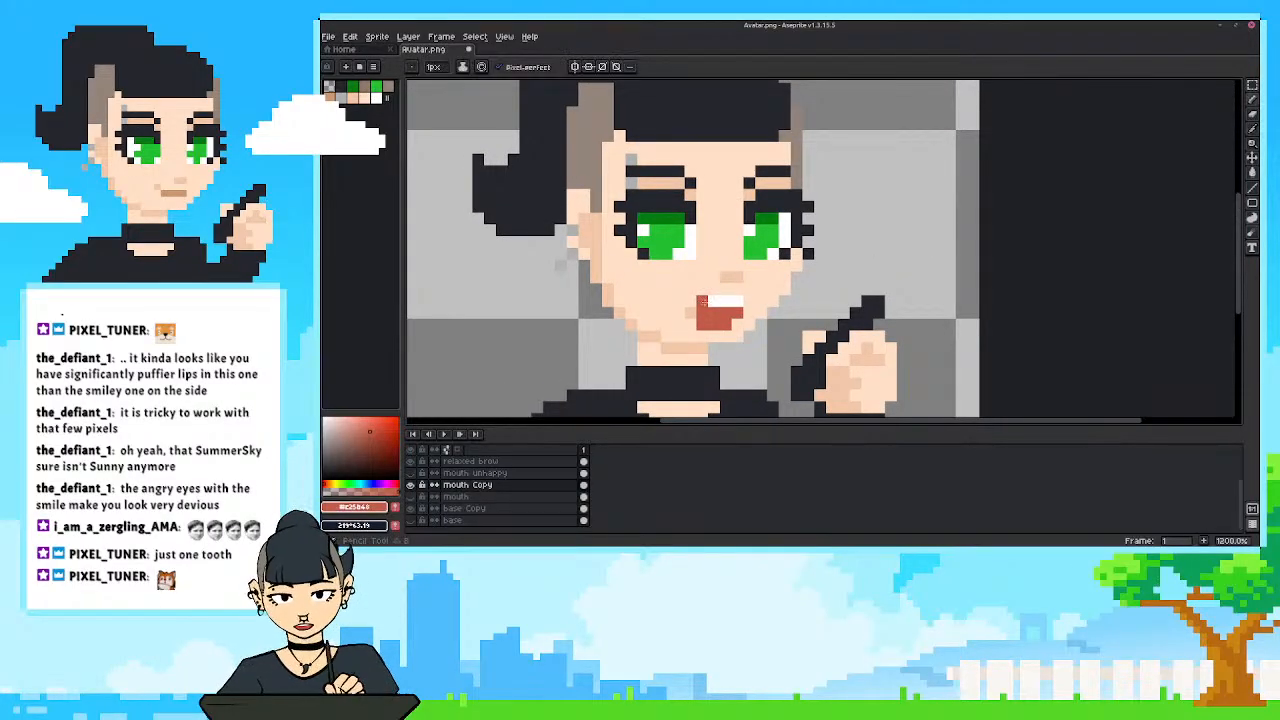
{"action": "scroll", "coordinate": [605, 290], "scroll_direction": "down", "scroll_amount": 3}
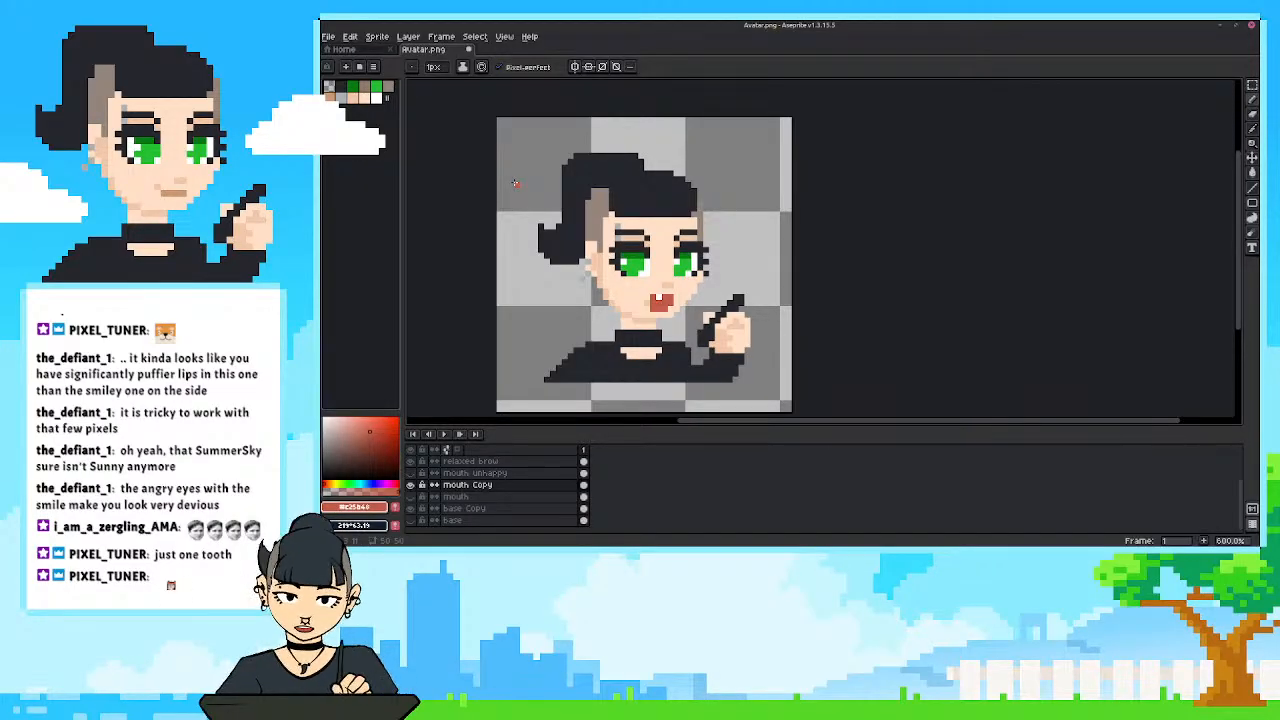
{"action": "scroll", "coordinate": [620, 300], "scroll_direction": "up", "scroll_amount": 3}
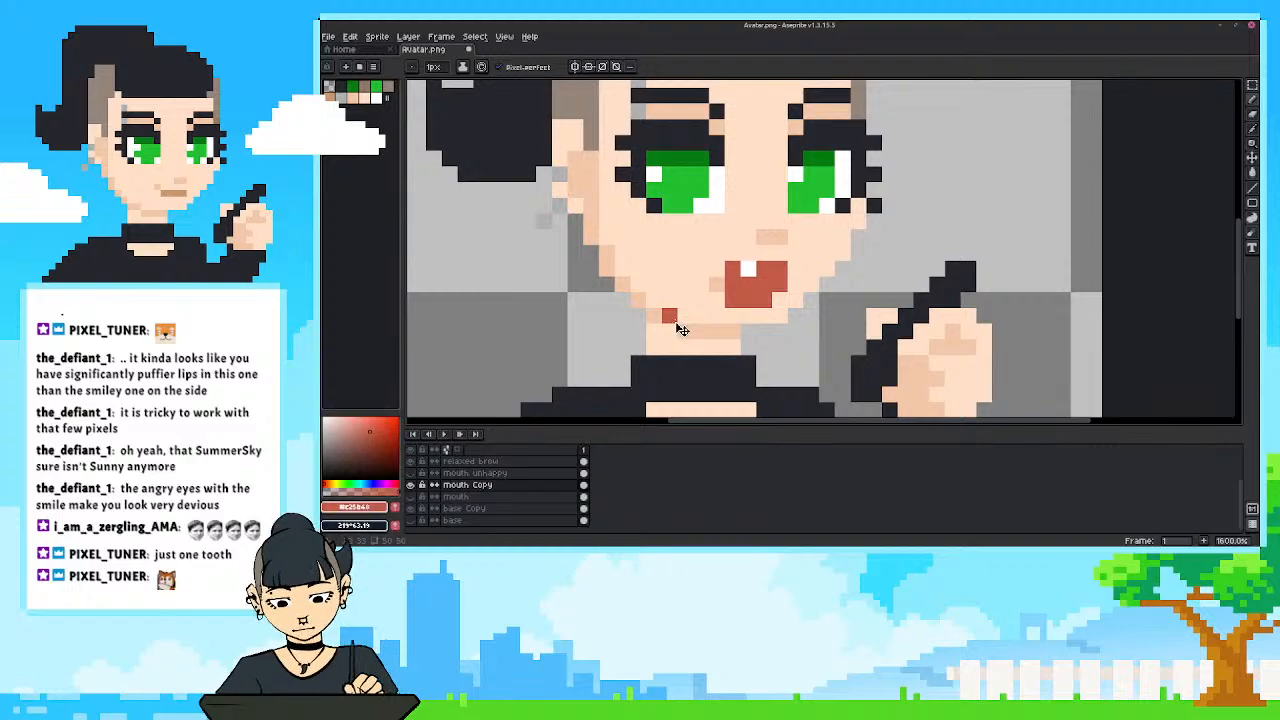
{"action": "key", "text": "ctrl+z"}
Try adding sampled skin shading beside the mouth's right corner and erasing part of it, and undo the last change.
{"action": "left_click_drag", "start_coordinate": [693, 279], "coordinate": [720, 278]}
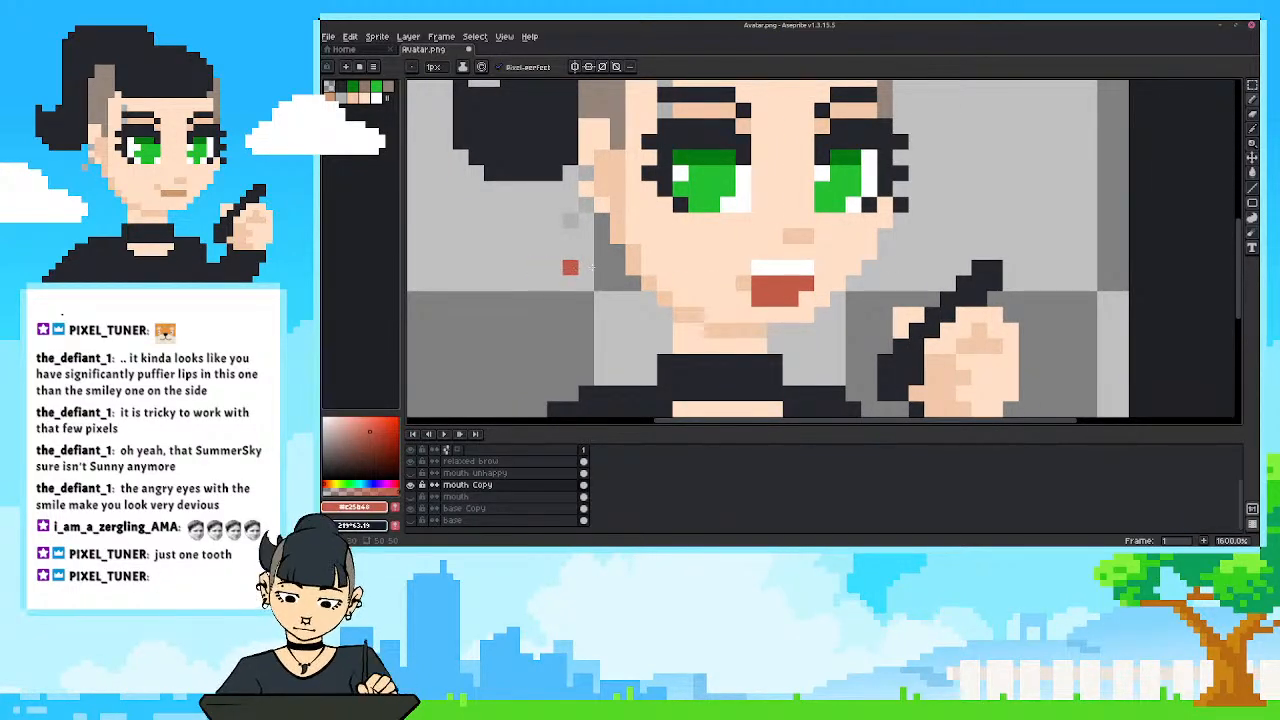
{"action": "left_click", "coordinate": [740, 282], "text": "alt"}
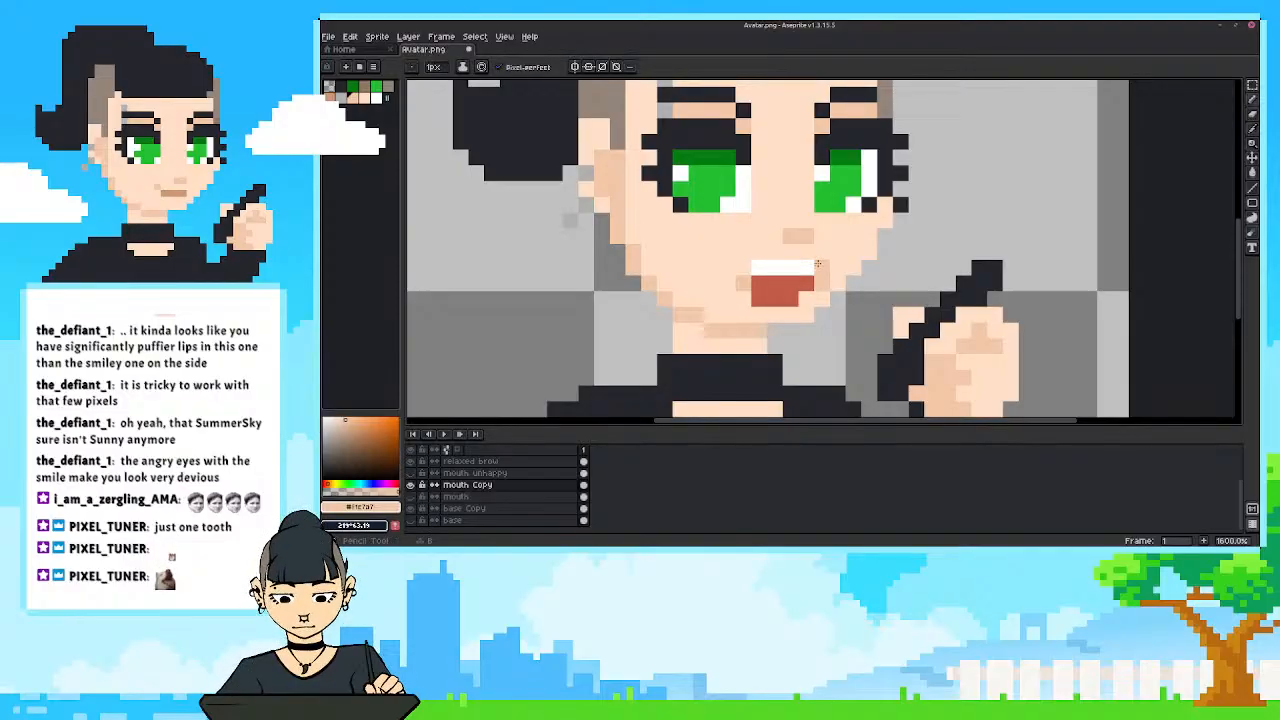
{"action": "scroll", "coordinate": [600, 280], "scroll_direction": "down", "scroll_amount": 4}
{"action": "scroll", "coordinate": [576, 273], "scroll_direction": "down", "scroll_amount": 2}
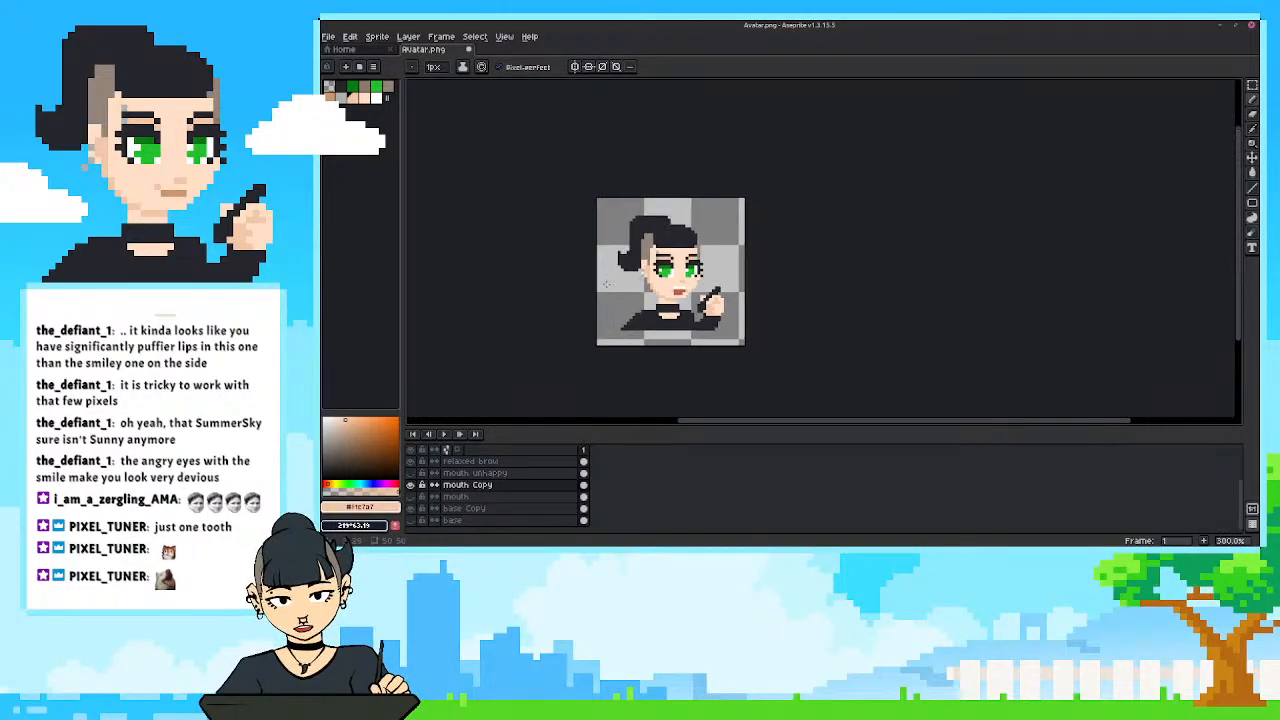
{"action": "scroll", "coordinate": [630, 285], "scroll_direction": "up", "scroll_amount": 2}
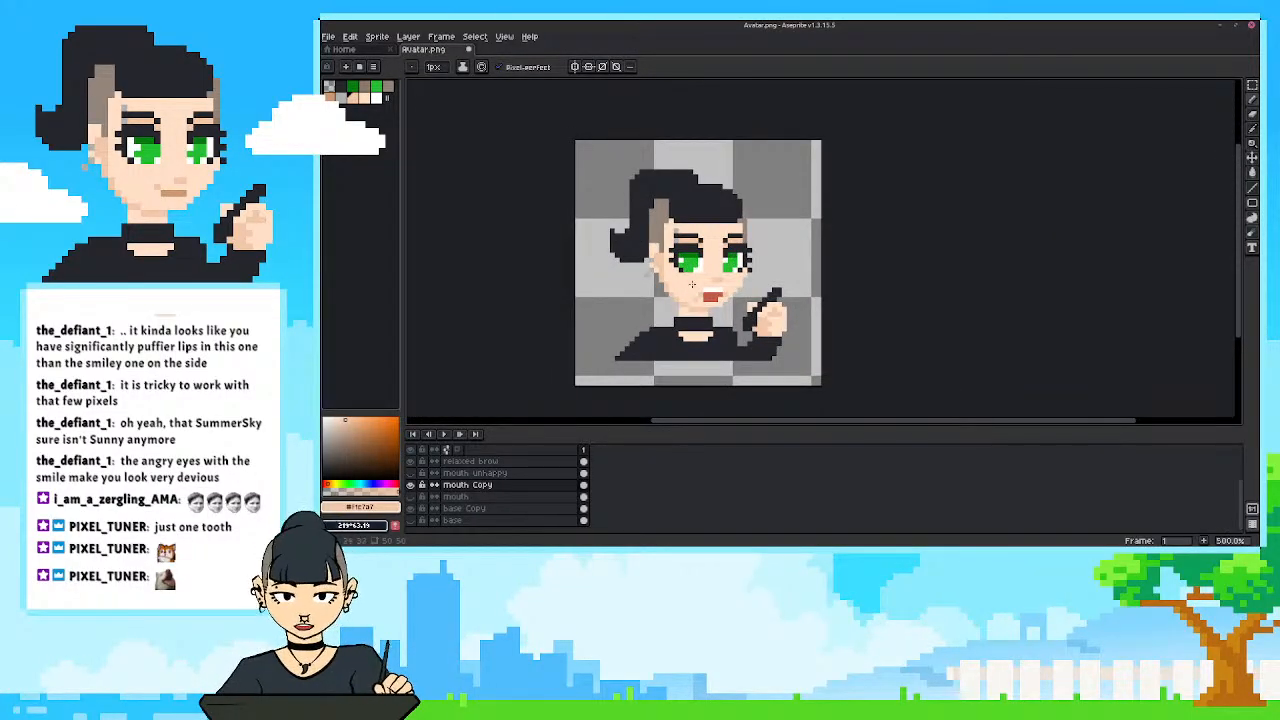
{"action": "key", "text": "e"}
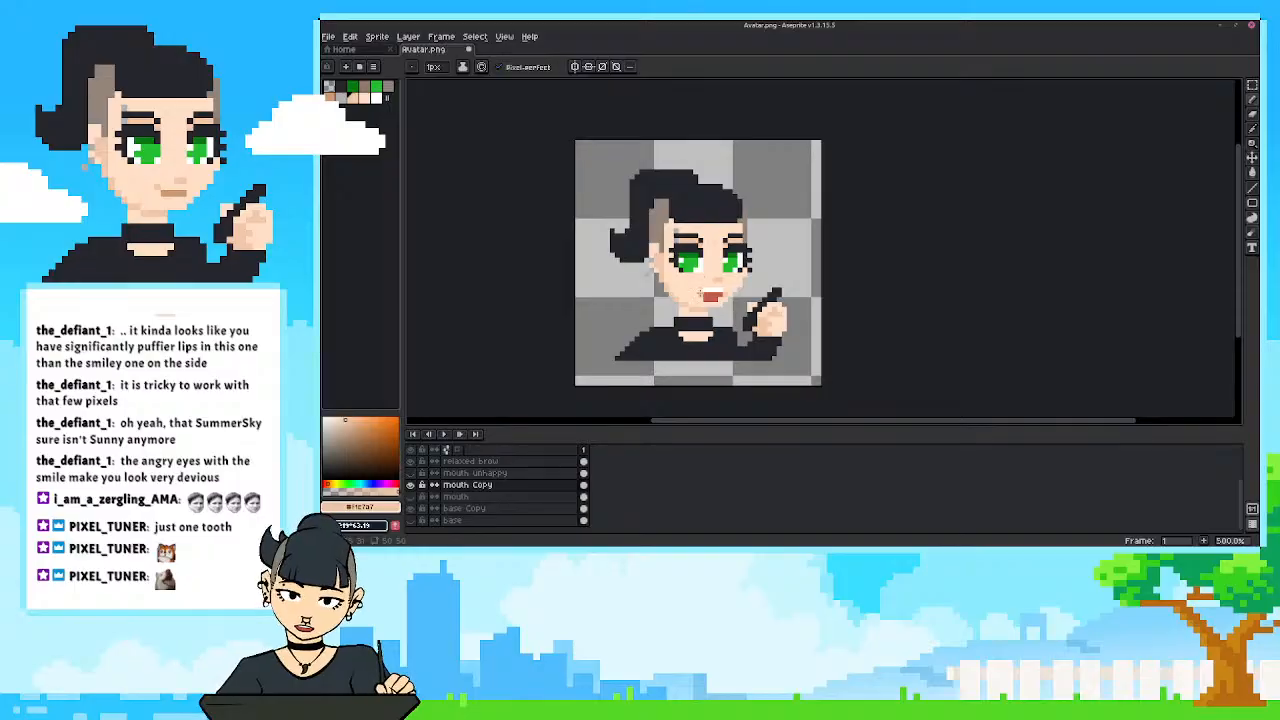
{"action": "scroll", "coordinate": [652, 273], "scroll_direction": "down", "scroll_amount": 4}
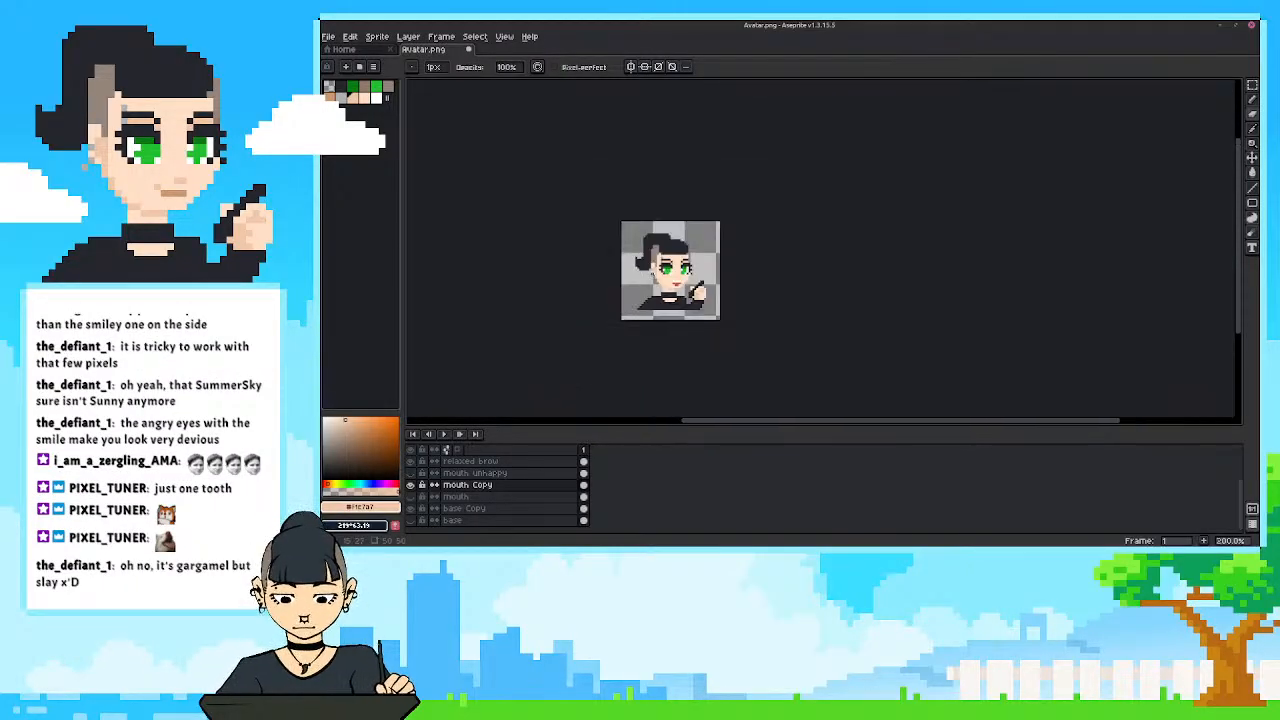
{"action": "scroll", "coordinate": [652, 268], "scroll_direction": "up", "scroll_amount": 3}
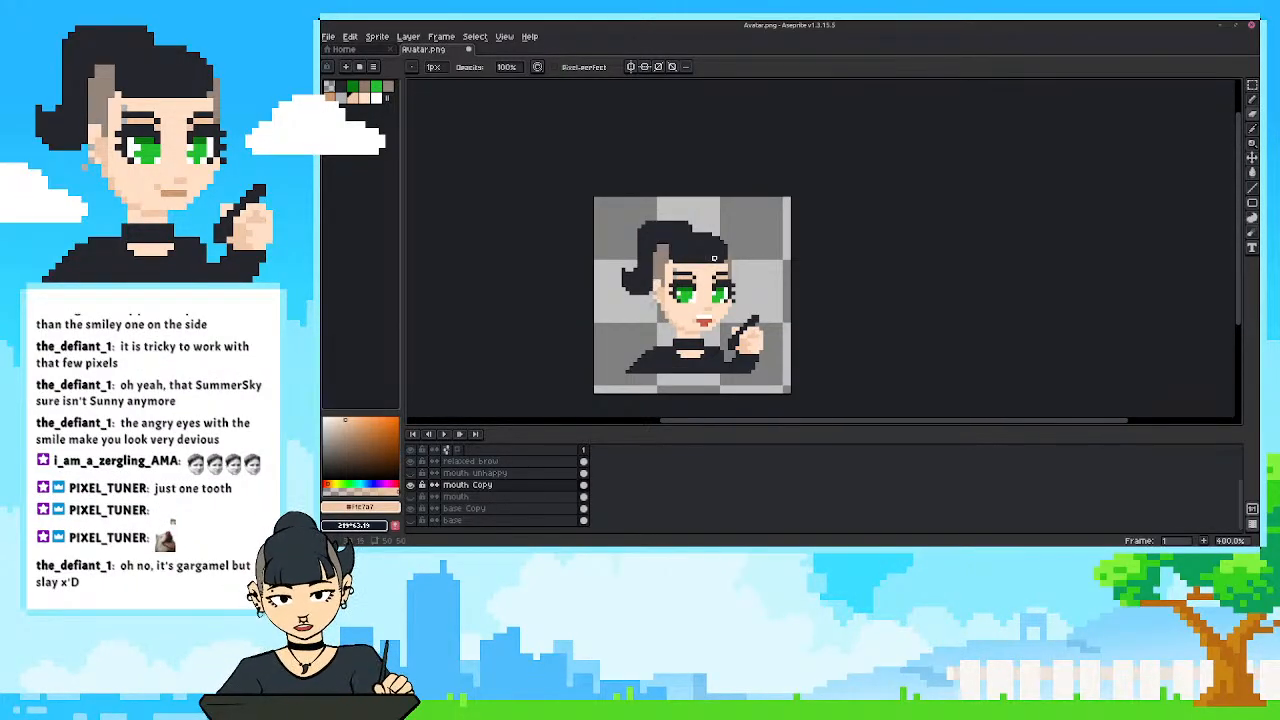
{"action": "key", "text": "ctrl+z"}
{"action": "scroll", "coordinate": [712, 322], "scroll_direction": "up", "scroll_amount": 5}
{"action": "scroll", "coordinate": [715, 326], "scroll_direction": "left", "scroll_amount": 2}
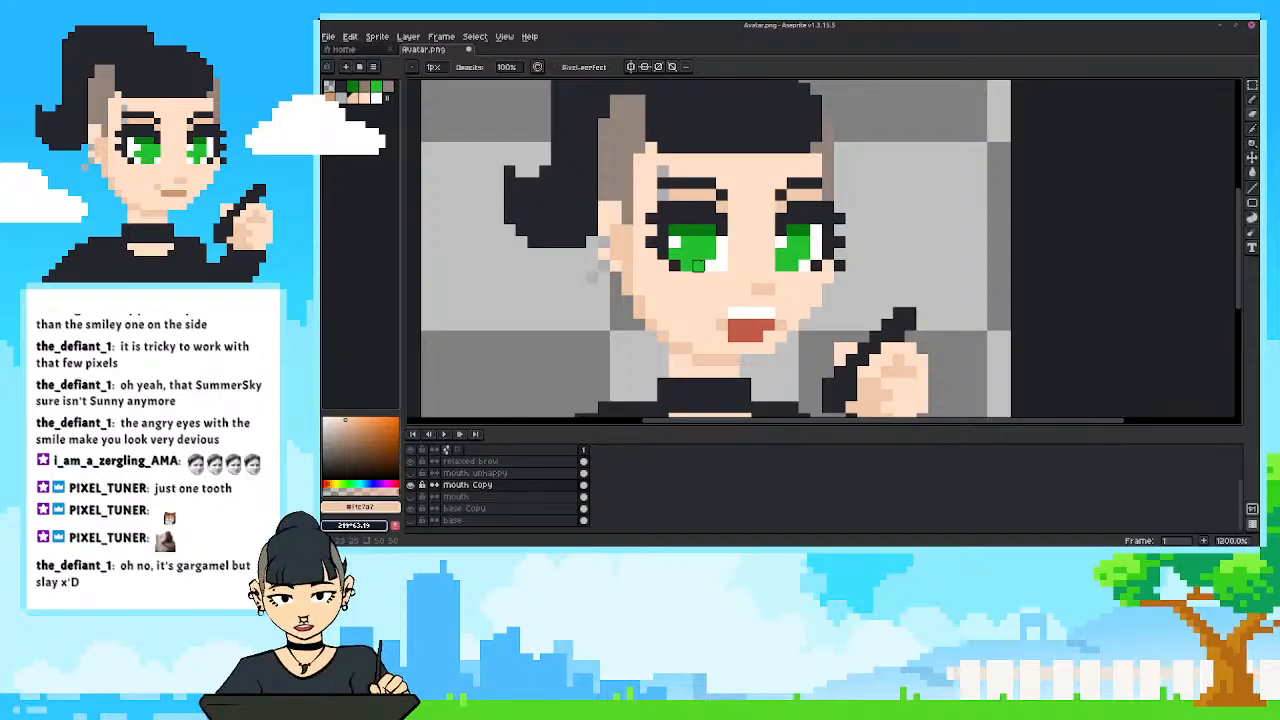
Extend the mouth's left corner by one pixel in the sampled red, and undo the last pencil stroke tried beside it.
{"action": "left_click", "coordinate": [732, 322], "text": "alt"}
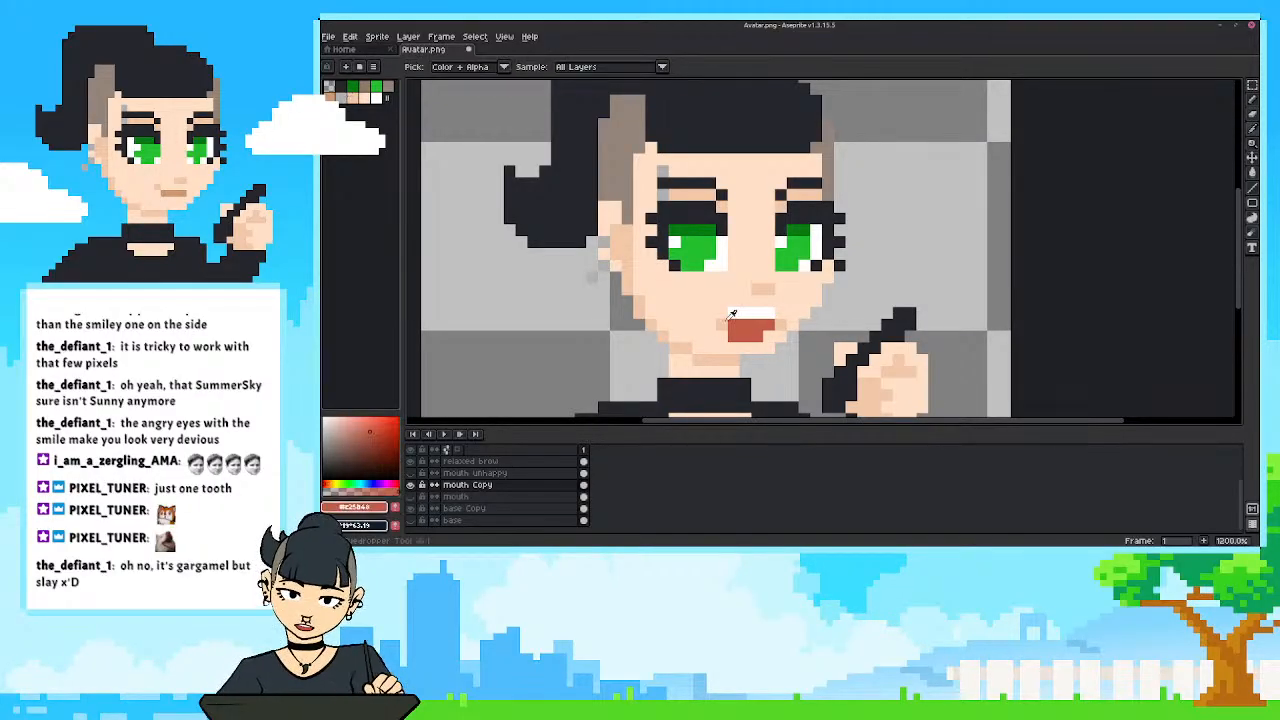
{"action": "left_click", "coordinate": [710, 322], "text": "alt"}
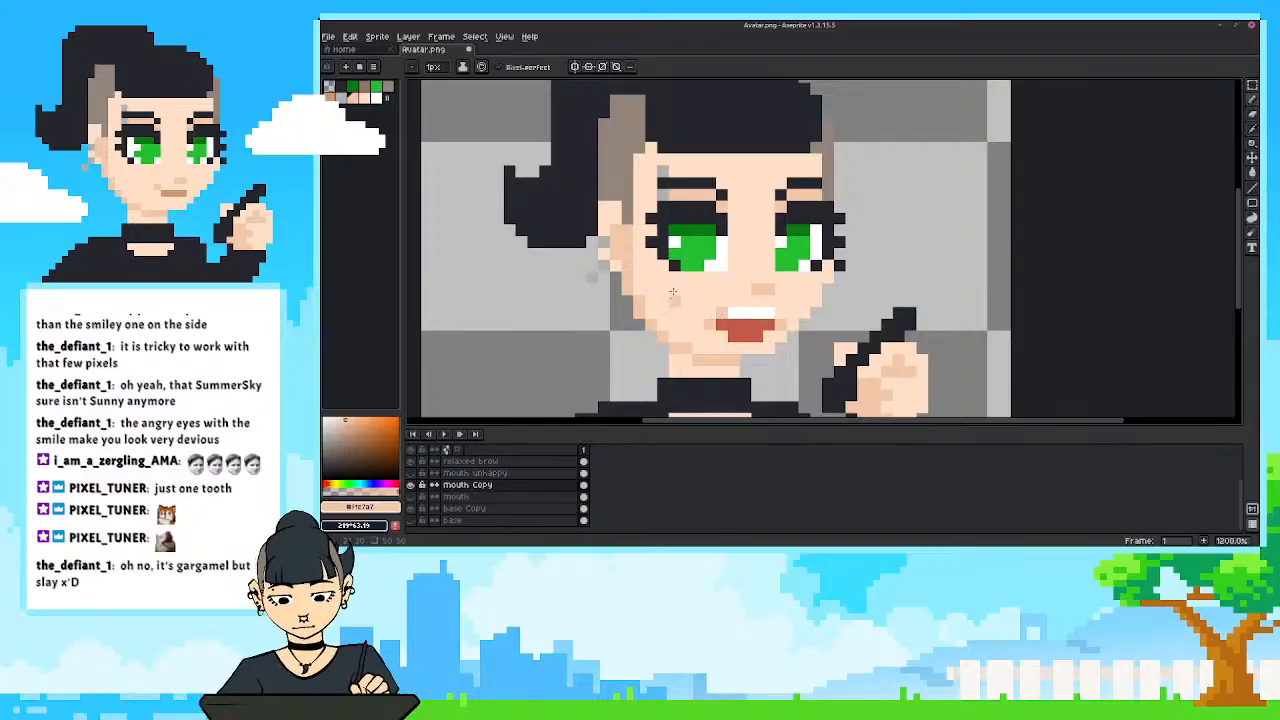
{"action": "scroll", "coordinate": [673, 292], "scroll_direction": "down", "scroll_amount": 6}
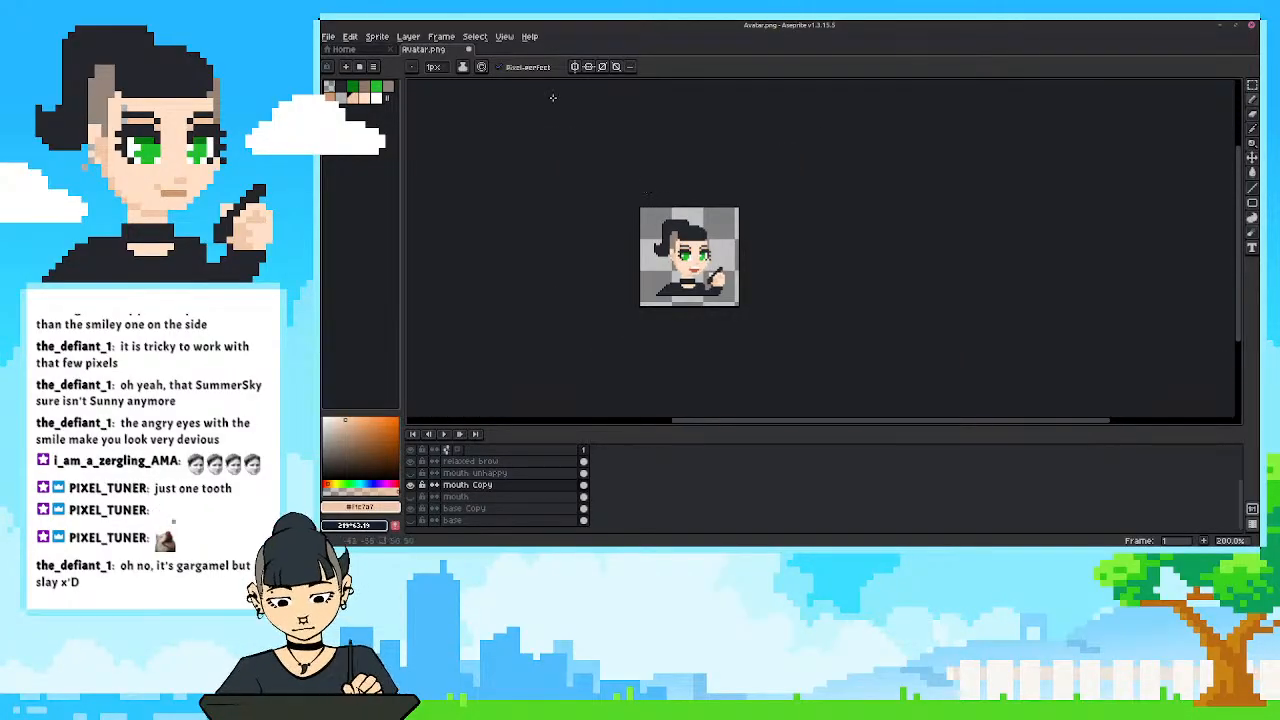
{"action": "key", "text": "ctrl+z"}
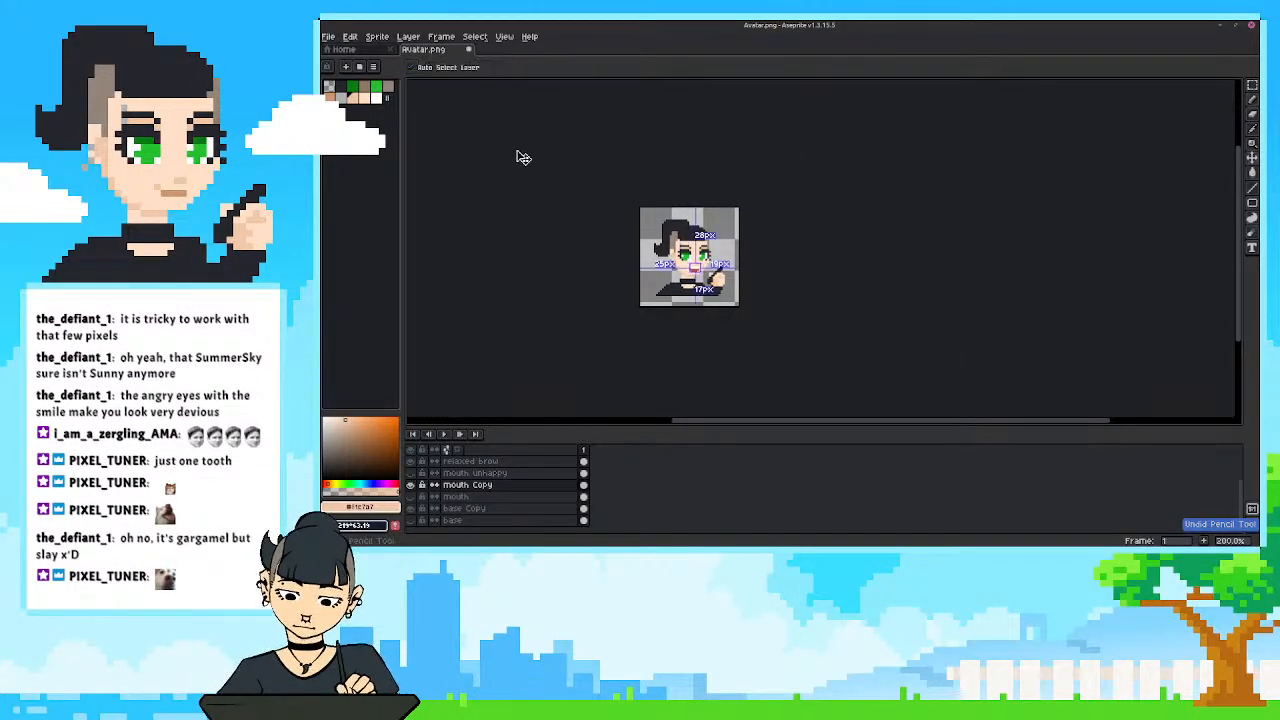
Redo the undone pencil stroke on the mouth and review the open mouth against the whole face.
{"action": "scroll", "coordinate": [608, 226], "scroll_direction": "up", "scroll_amount": 1}
{"action": "key", "text": "ctrl+y"}
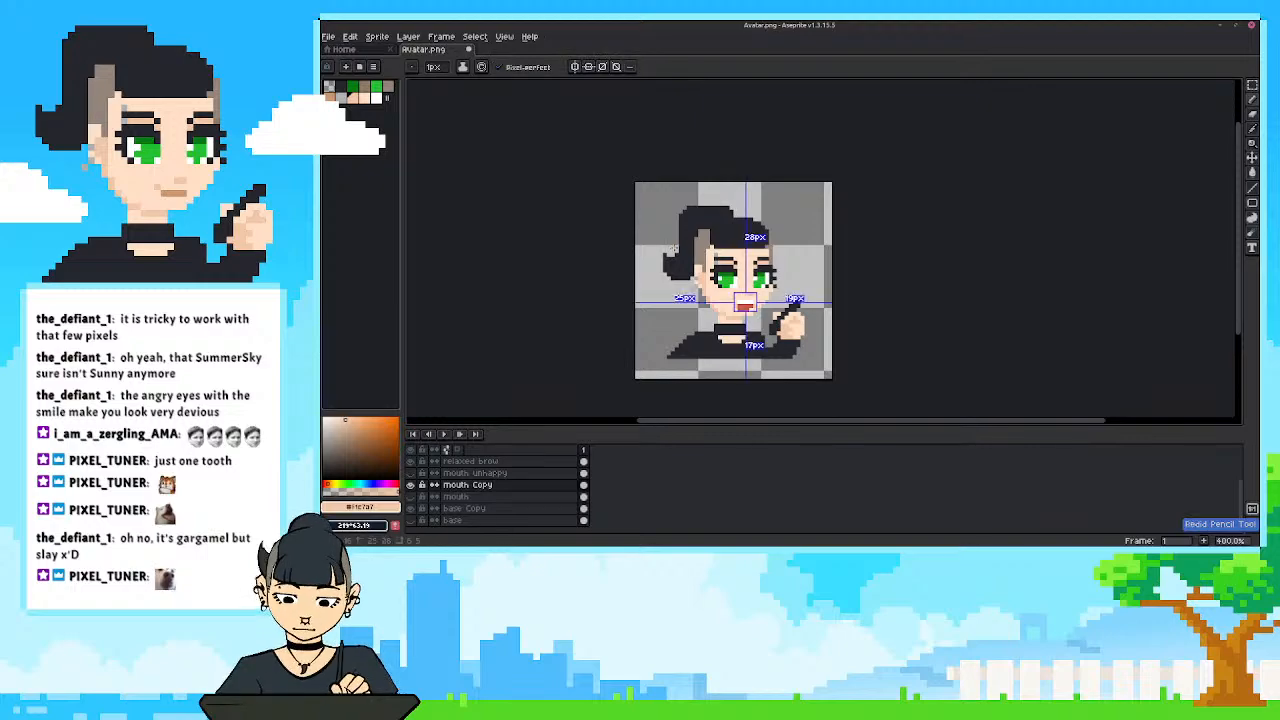
{"action": "scroll", "coordinate": [797, 301], "scroll_direction": "down", "scroll_amount": 4}
{"action": "scroll", "coordinate": [785, 316], "scroll_direction": "up", "scroll_amount": 6}
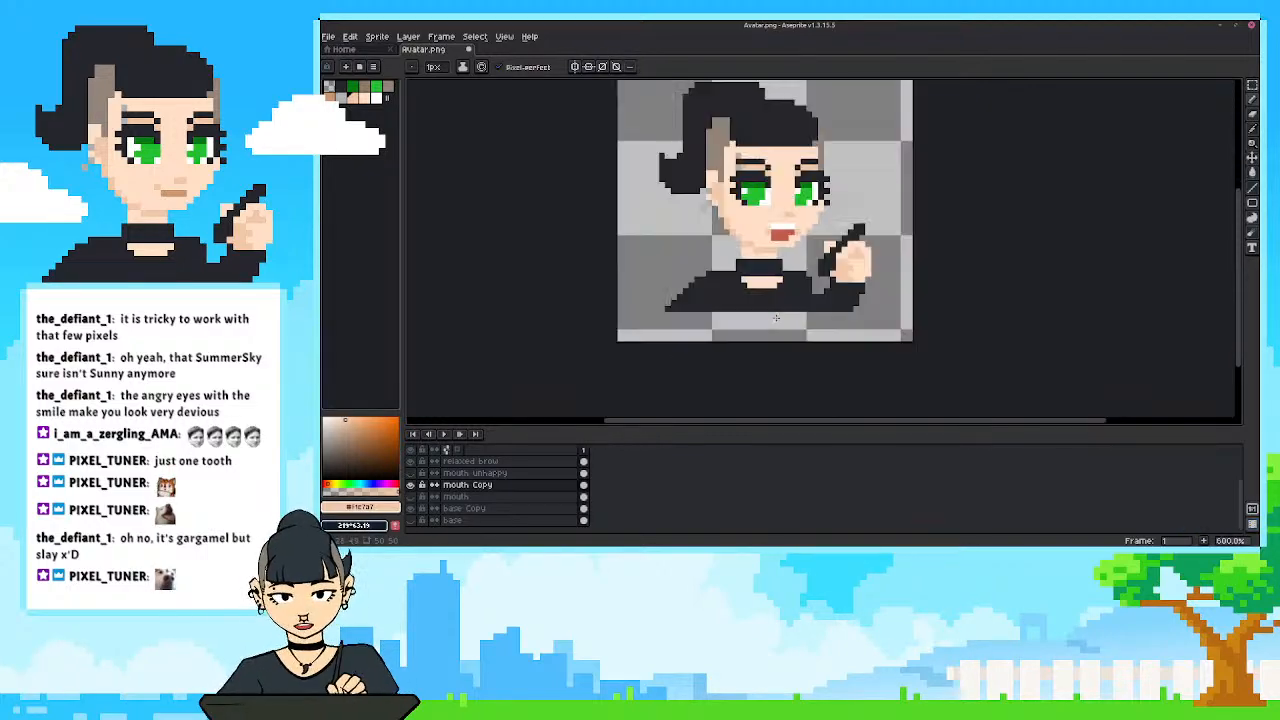
{"action": "scroll", "coordinate": [800, 240], "scroll_direction": "up", "scroll_amount": 4}
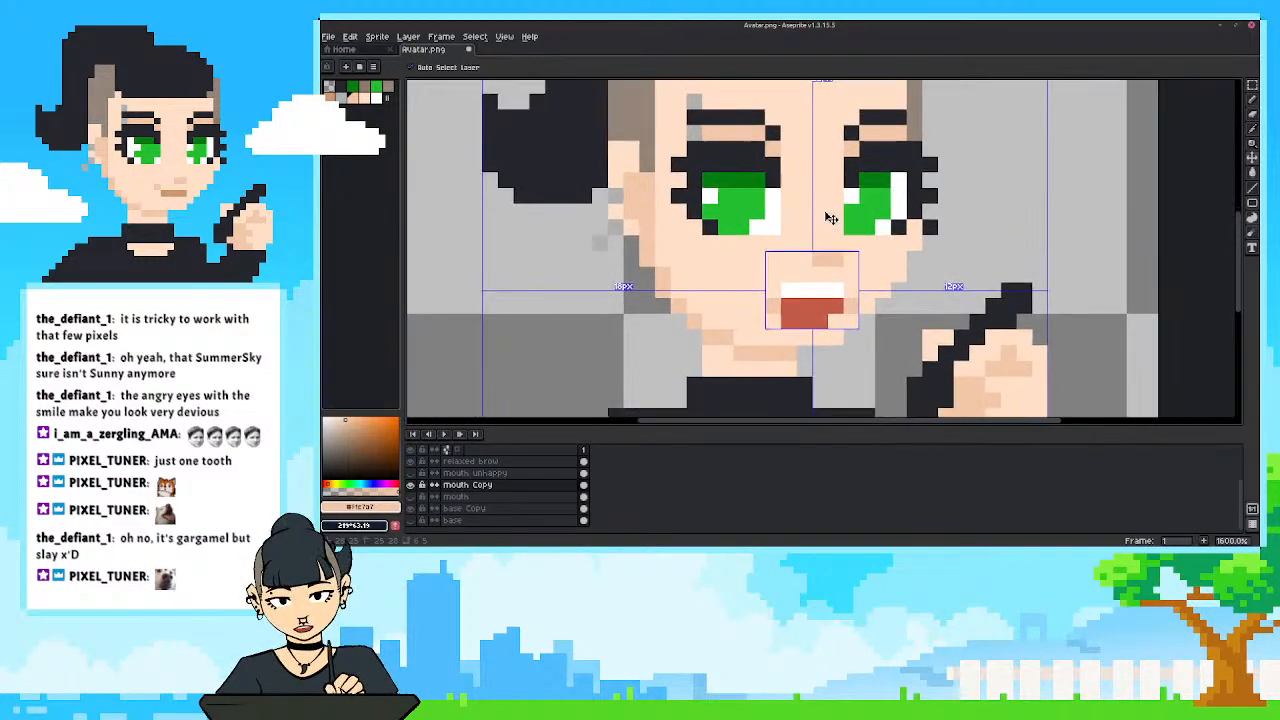
{"action": "scroll", "coordinate": [822, 212], "scroll_direction": "down", "scroll_amount": 1}
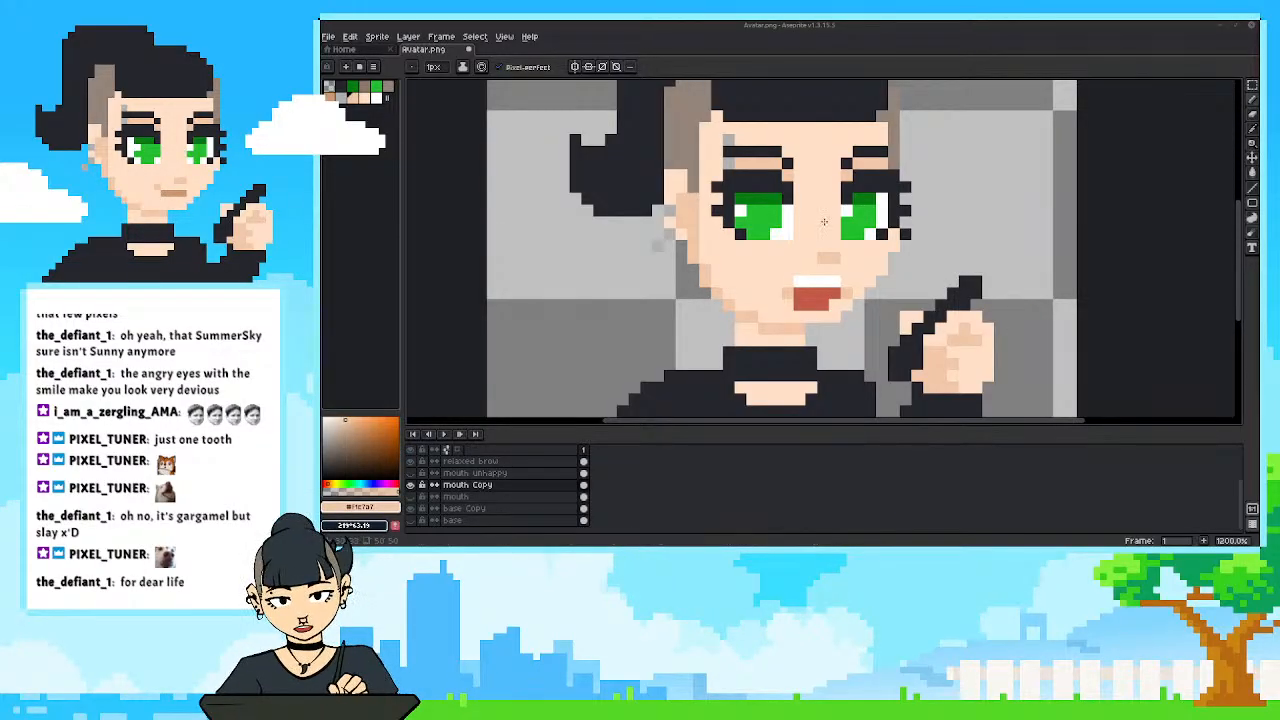
{"action": "scroll", "coordinate": [870, 293], "scroll_direction": "down", "scroll_amount": 4}
{"action": "left_click_drag", "start_coordinate": [994, 263], "coordinate": [983, 265]}
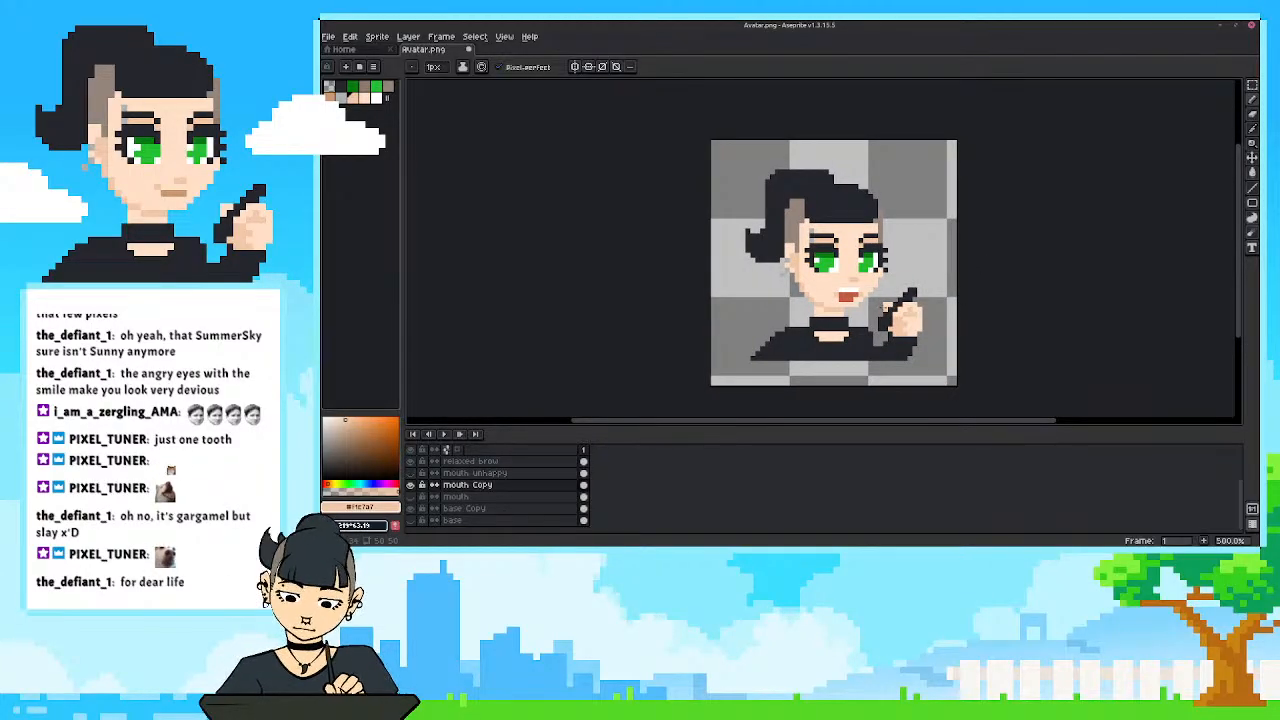
{"action": "scroll", "coordinate": [889, 312], "scroll_direction": "up", "scroll_amount": 2}
{"action": "left_click_drag", "start_coordinate": [879, 309], "coordinate": [889, 312]}
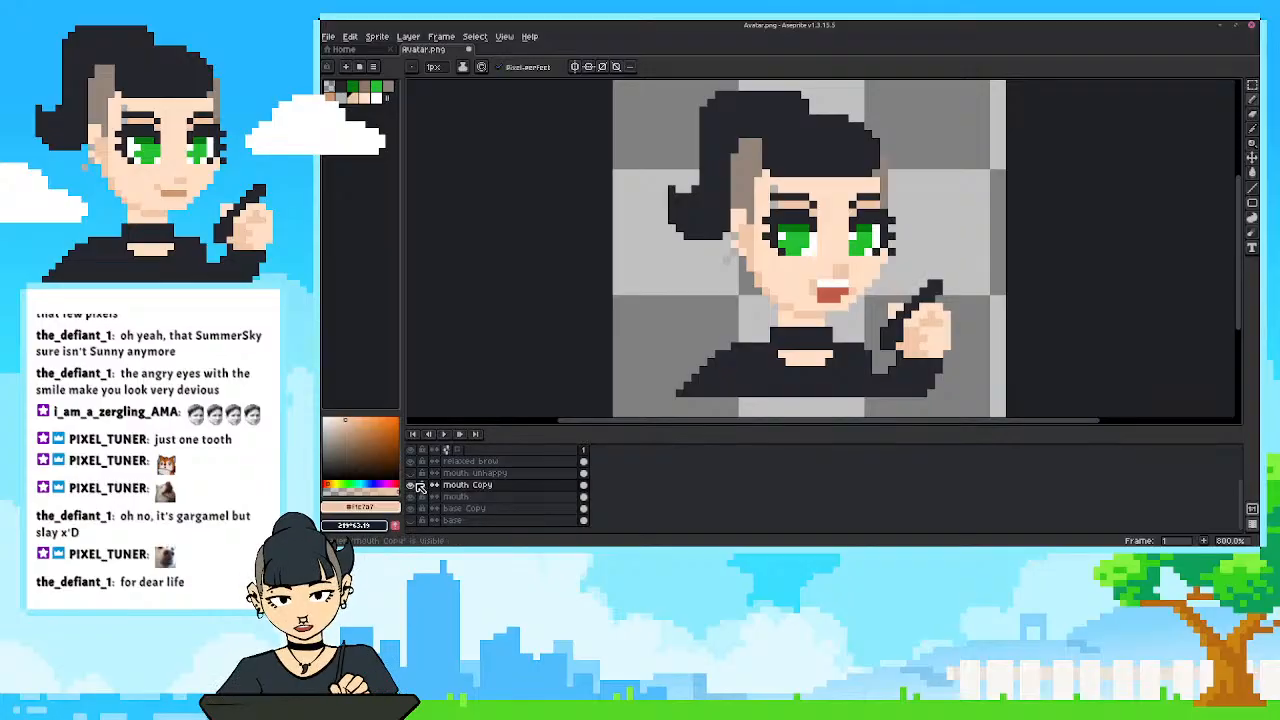
Compare the open and closed mouths by toggling their layers, leaving mouth visible and mouth Copy hidden.
{"action": "left_click", "coordinate": [410, 485]}
{"action": "left_click", "coordinate": [410, 485]}
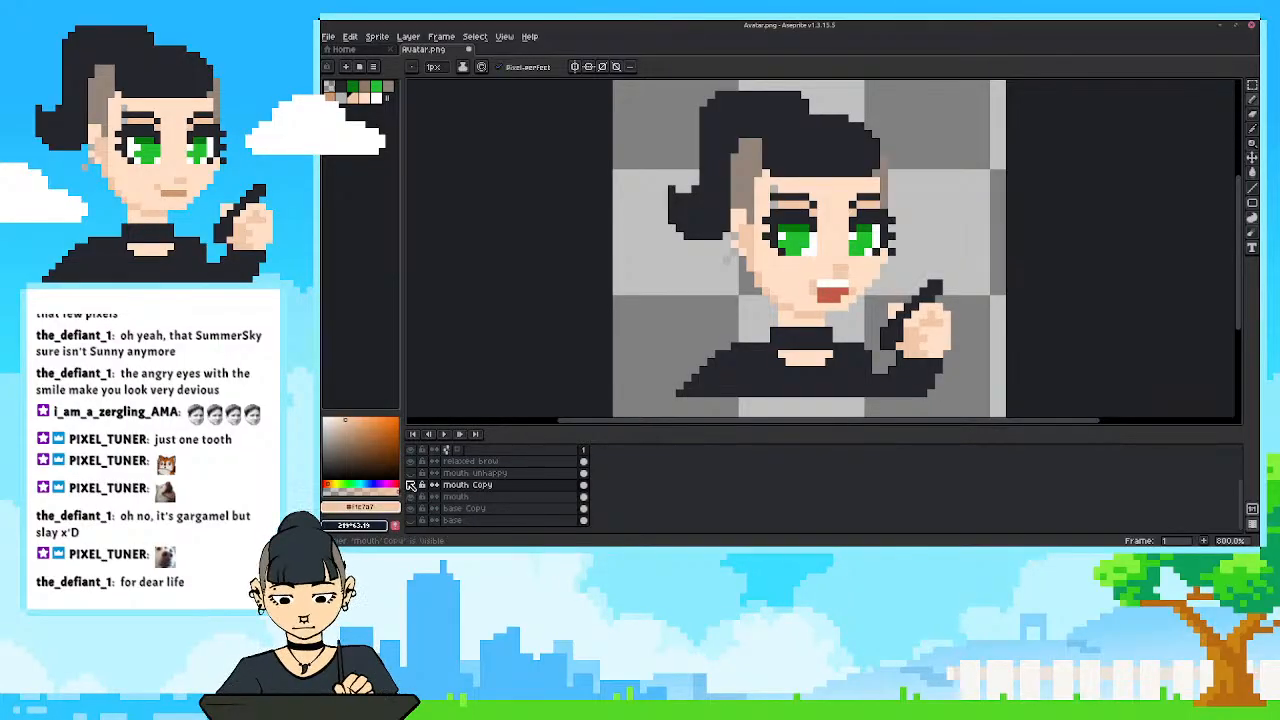
{"action": "left_click", "coordinate": [410, 485]}
{"action": "left_click", "coordinate": [410, 485]}
{"action": "left_click", "coordinate": [410, 497]}
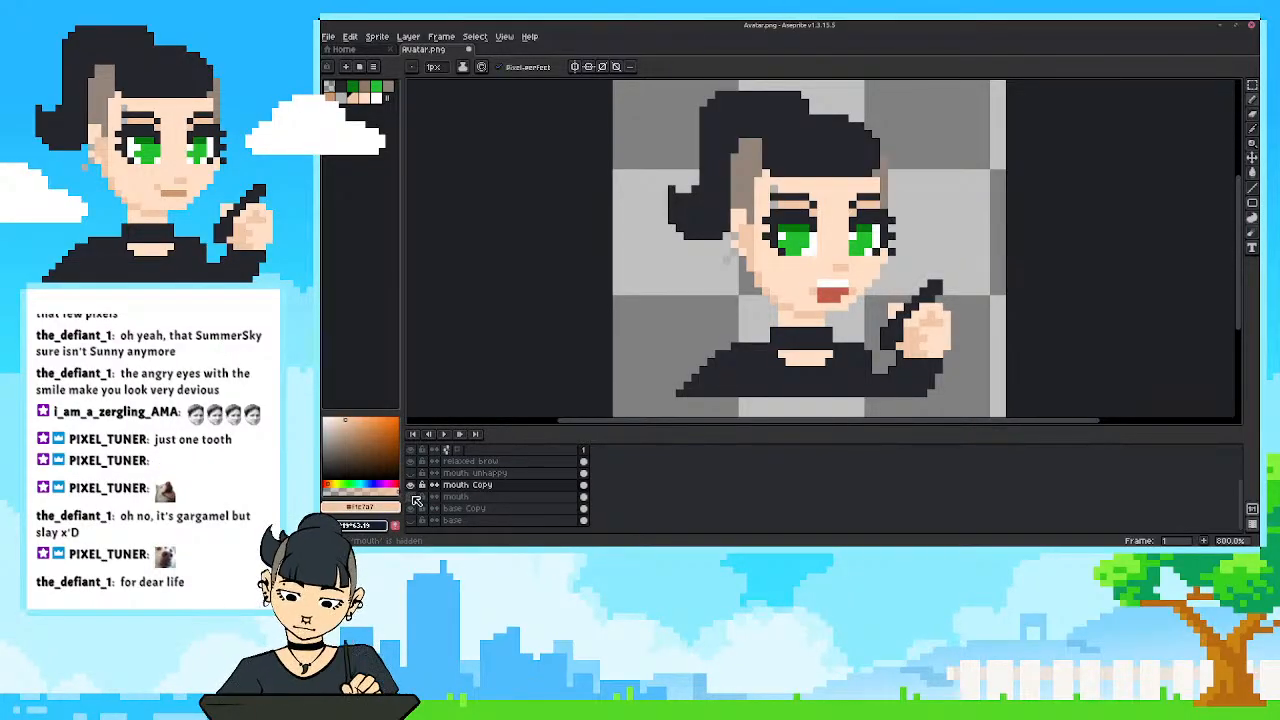
{"action": "left_click", "coordinate": [410, 485]}
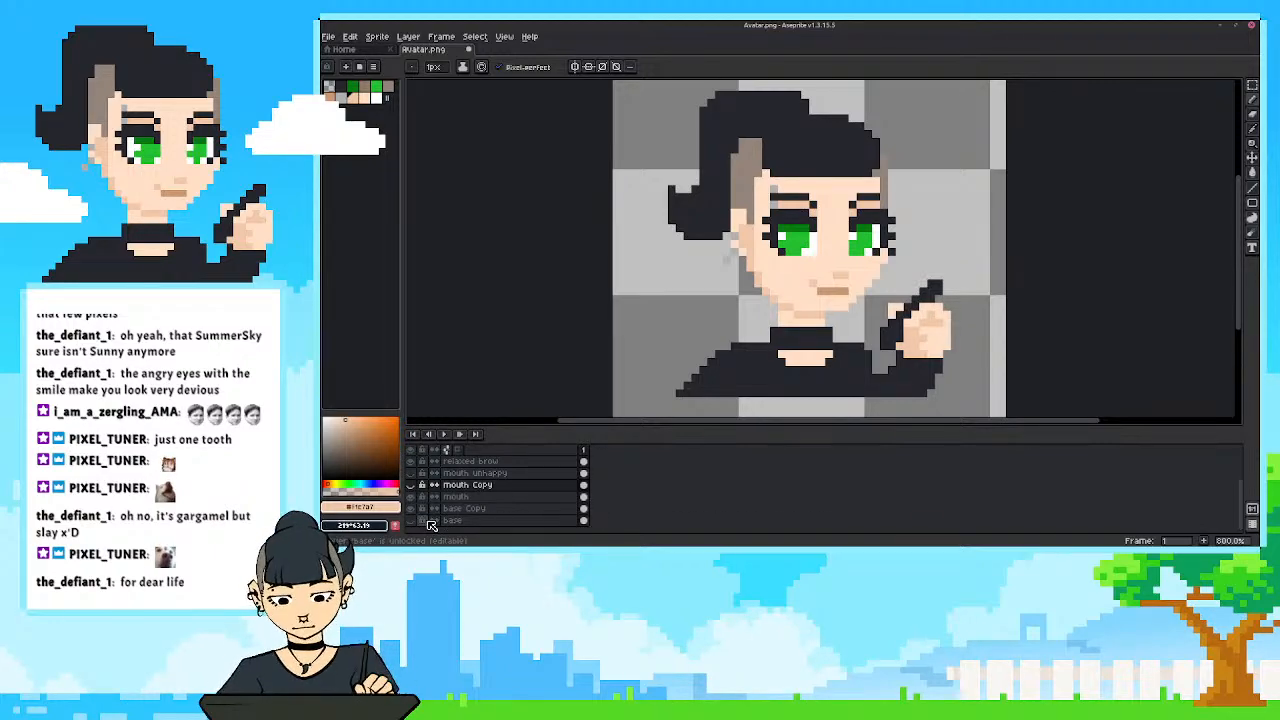
Add a second frame, clearing the mouth Copy cel in frame 1 and the mouth cel in frame 2.
{"action": "left_click", "coordinate": [586, 497]}
{"action": "key", "text": "alt+n"}
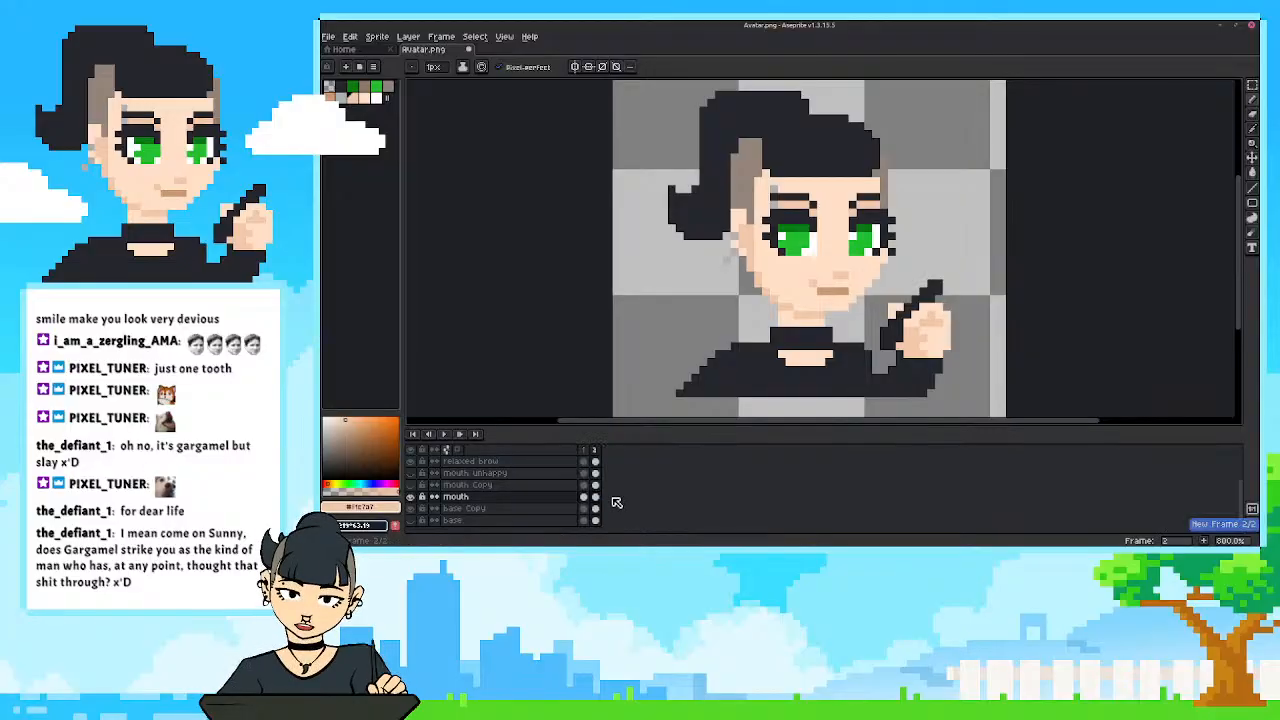
{"action": "left_click", "coordinate": [594, 485]}
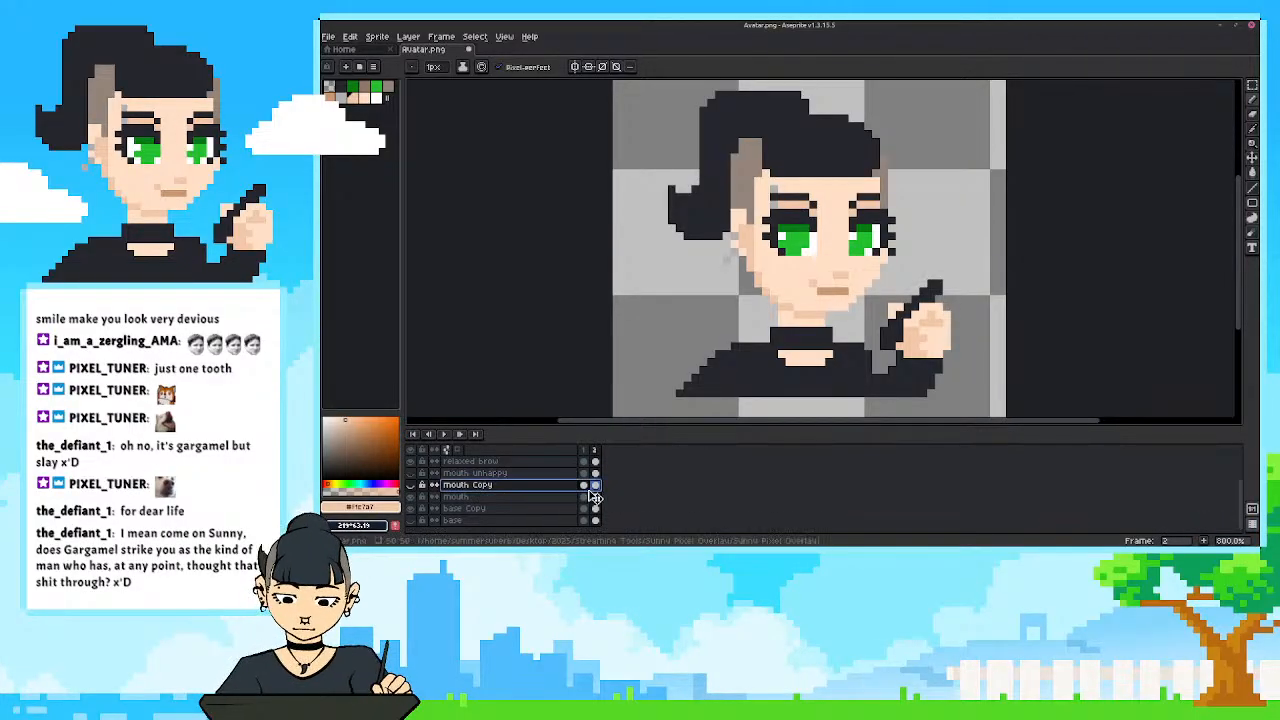
{"action": "key", "text": "Left"}
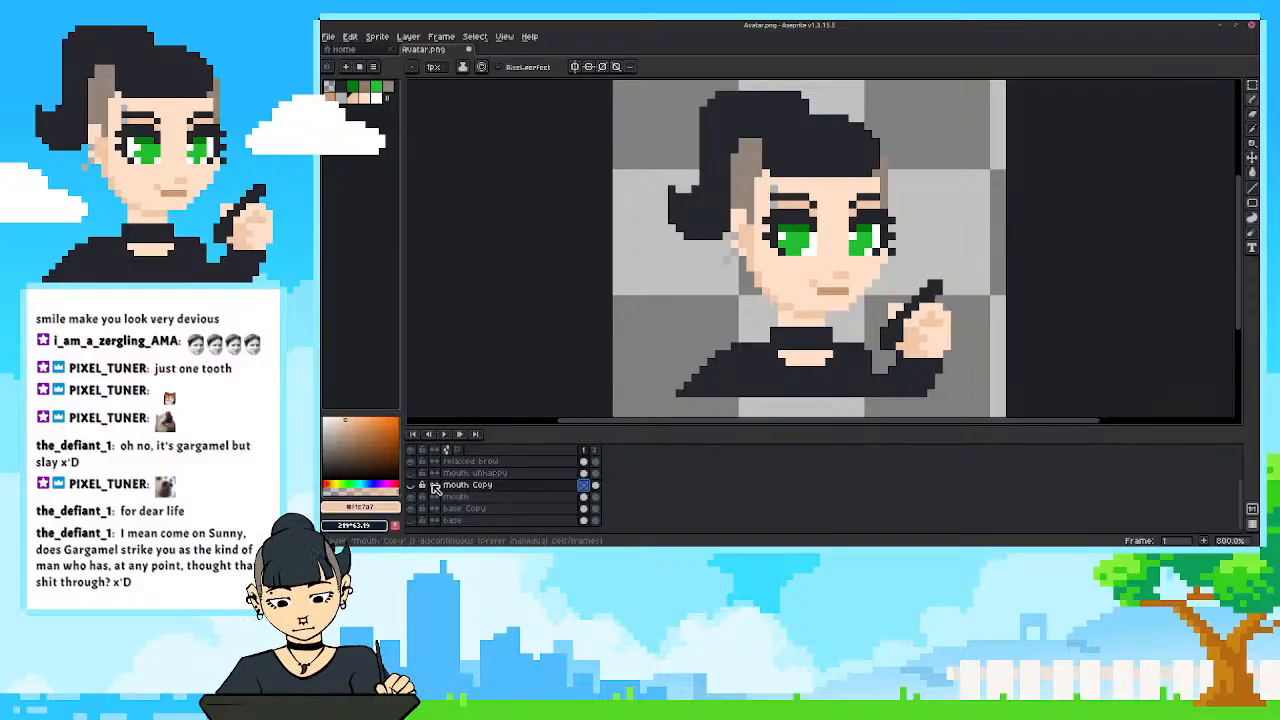
{"action": "left_click", "coordinate": [595, 497]}
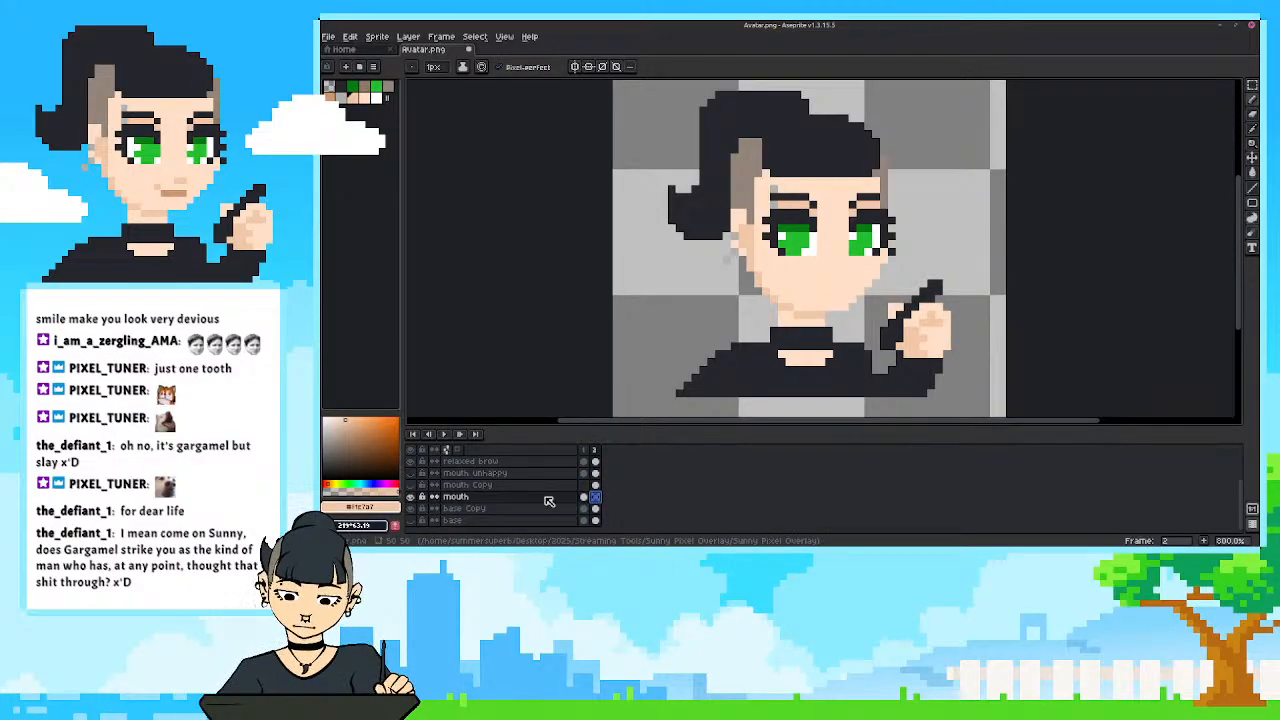
Set the duration of frames 1 and 2 to 200 milliseconds each.
{"action": "left_click_drag", "start_coordinate": [598, 450], "coordinate": [587, 450]}
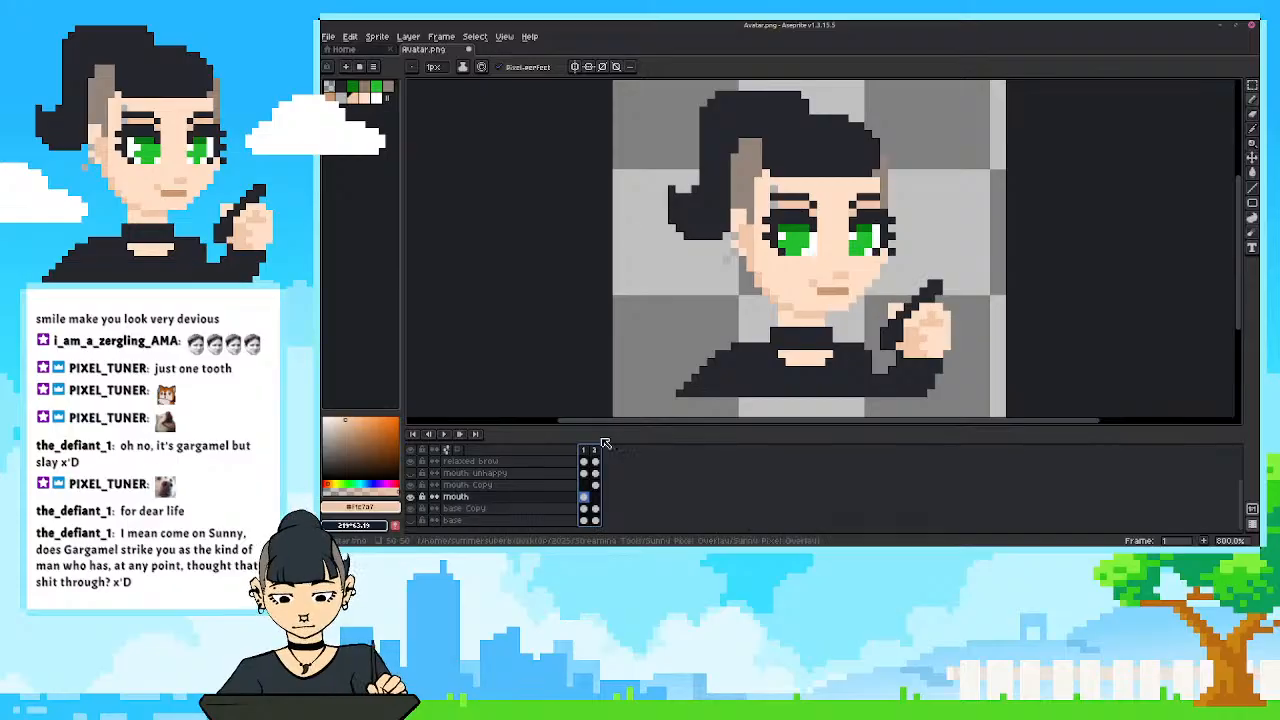
{"action": "left_click", "coordinate": [596, 451]}
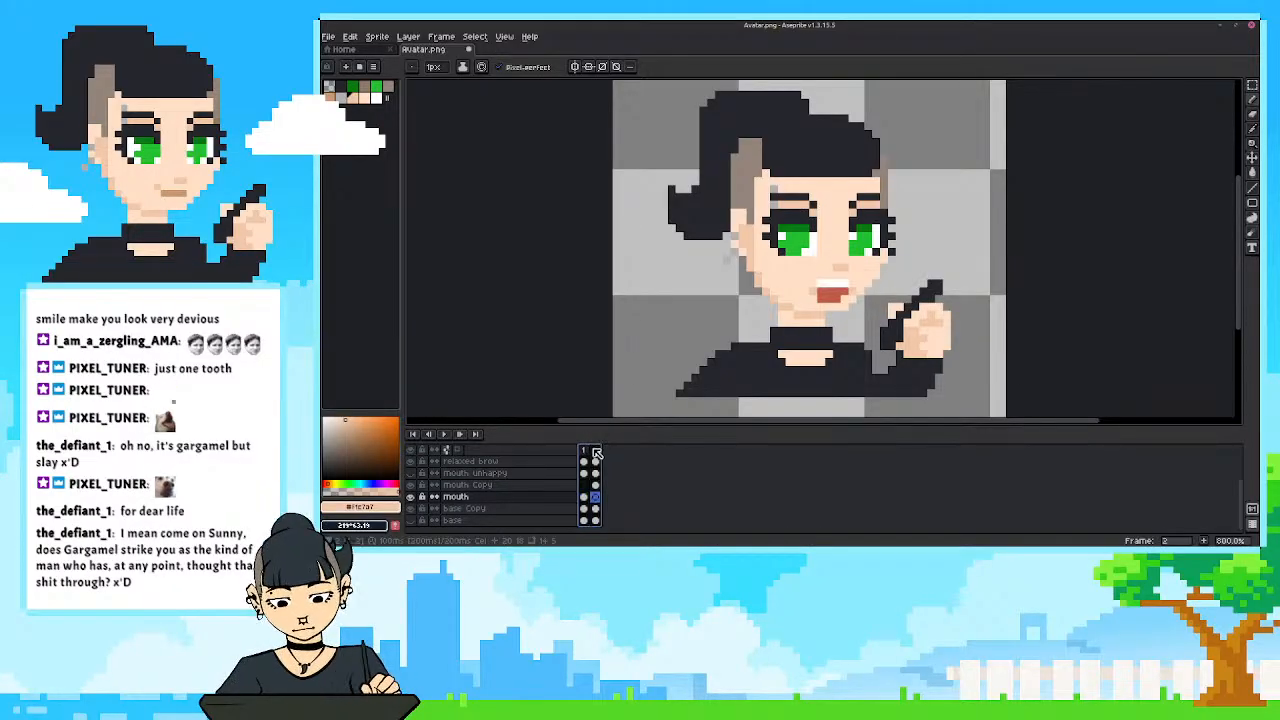
{"action": "left_click_drag", "start_coordinate": [592, 450], "coordinate": [598, 447]}
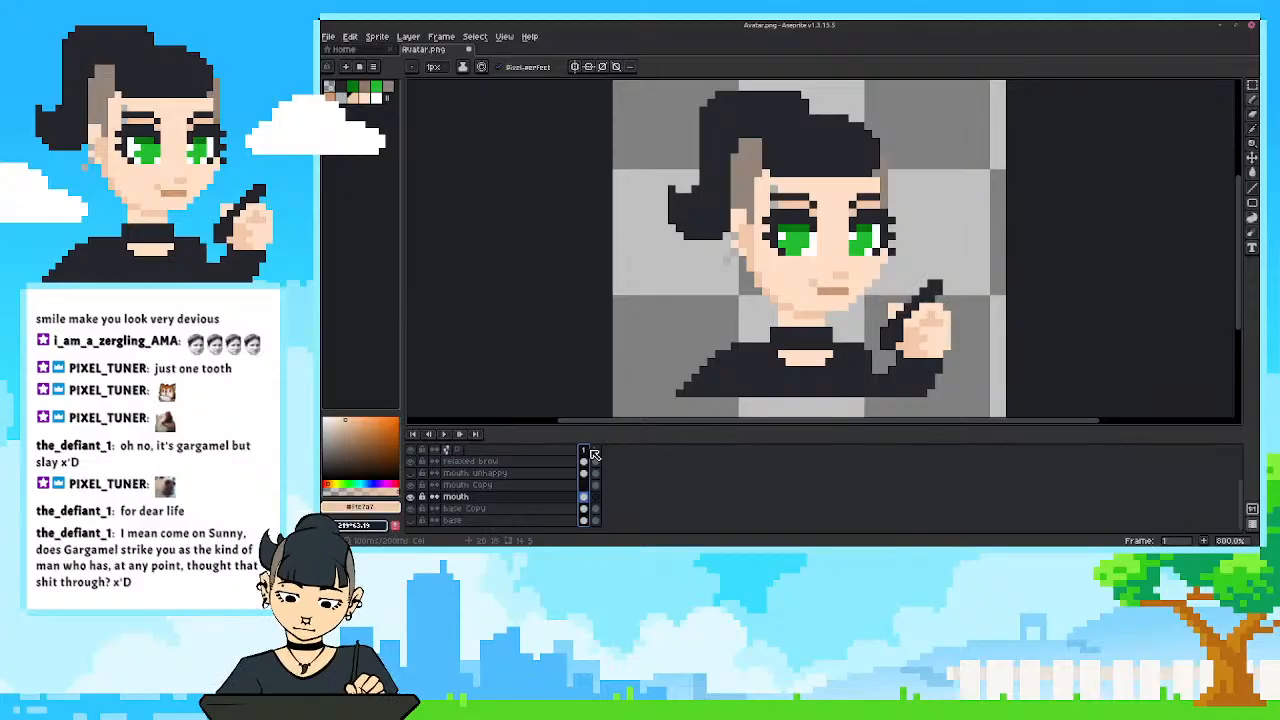
{"action": "right_click", "coordinate": [592, 451]}
{"action": "left_click", "coordinate": [640, 457]}
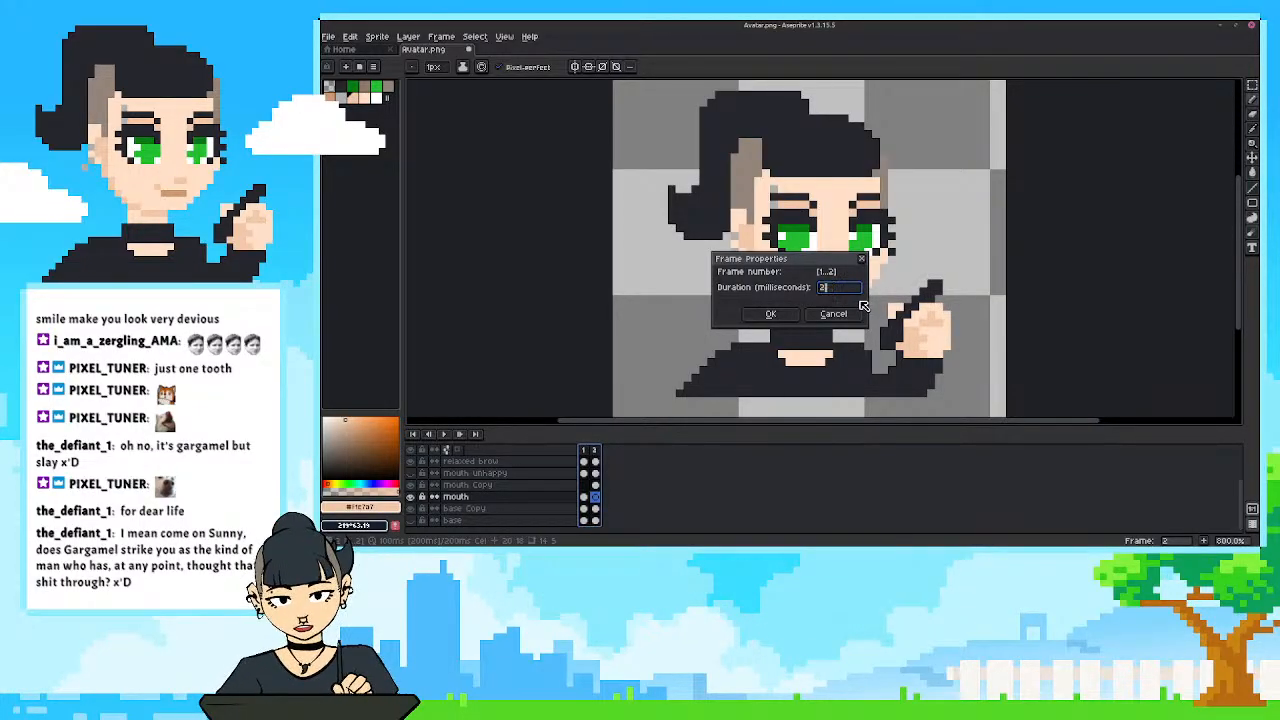
{"action": "type", "text": "200"}
{"action": "key", "text": "Return"}
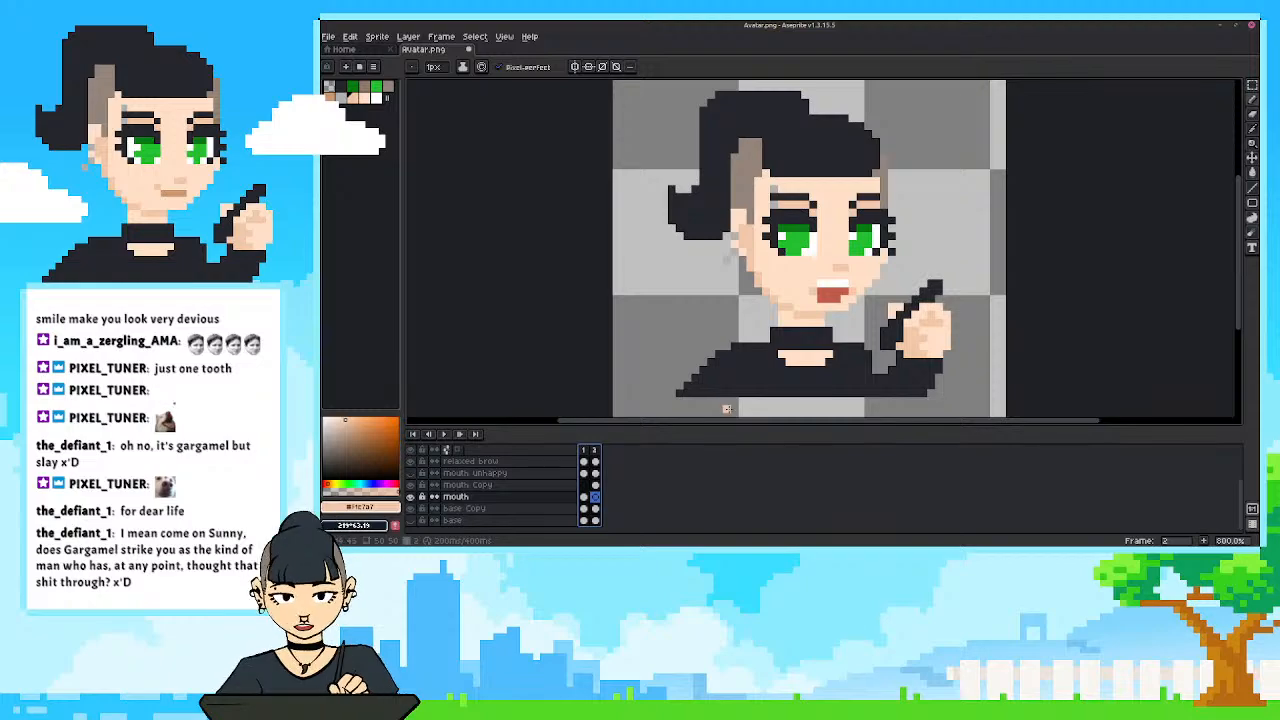
Play the two-frame animation to examine the mouth movement at different zoom levels, and stop playback.
{"action": "left_click", "coordinate": [447, 436]}
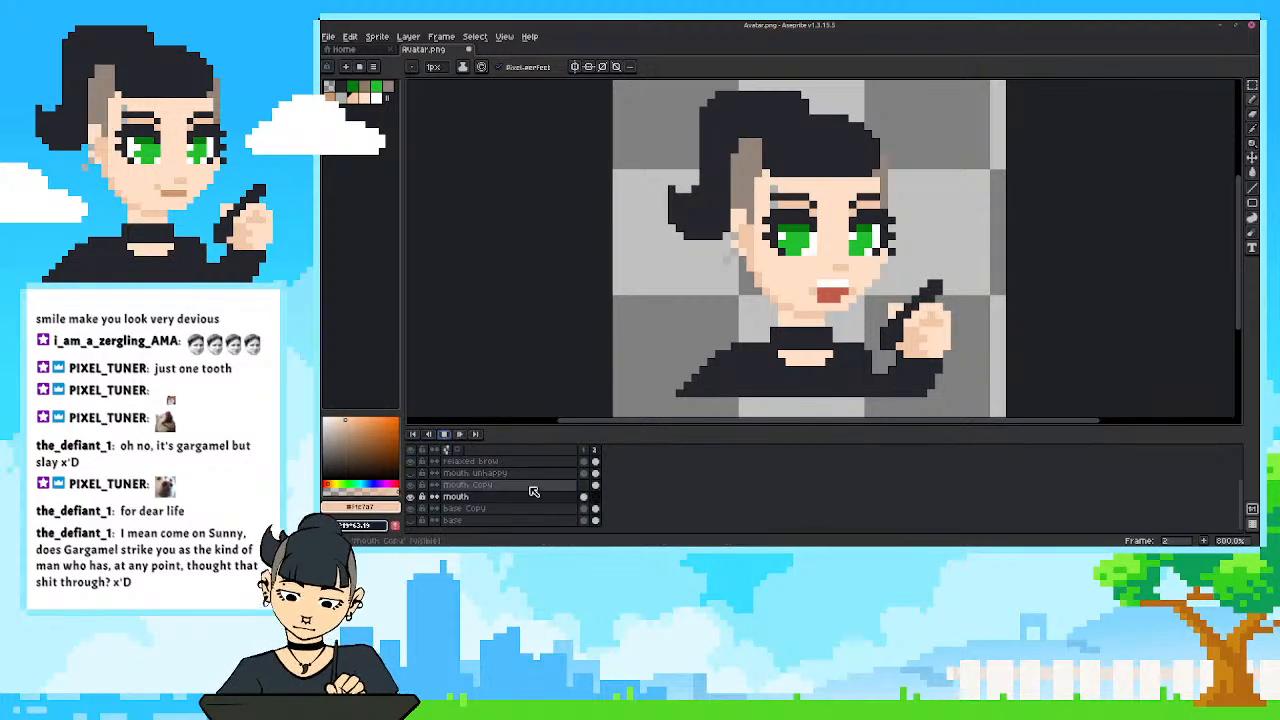
{"action": "scroll", "coordinate": [637, 377], "scroll_direction": "down", "scroll_amount": 1}
{"action": "left_click_drag", "start_coordinate": [654, 382], "coordinate": [668, 385]}
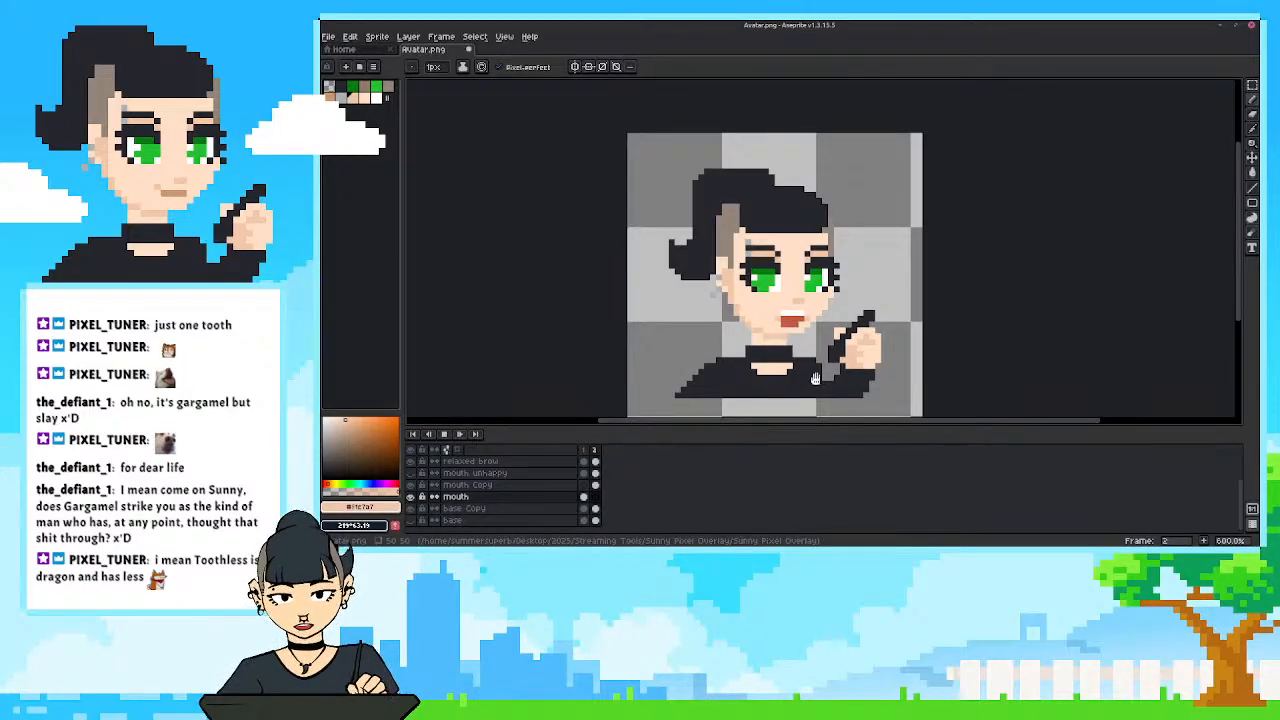
{"action": "scroll", "coordinate": [815, 380], "scroll_direction": "up", "scroll_amount": 1}
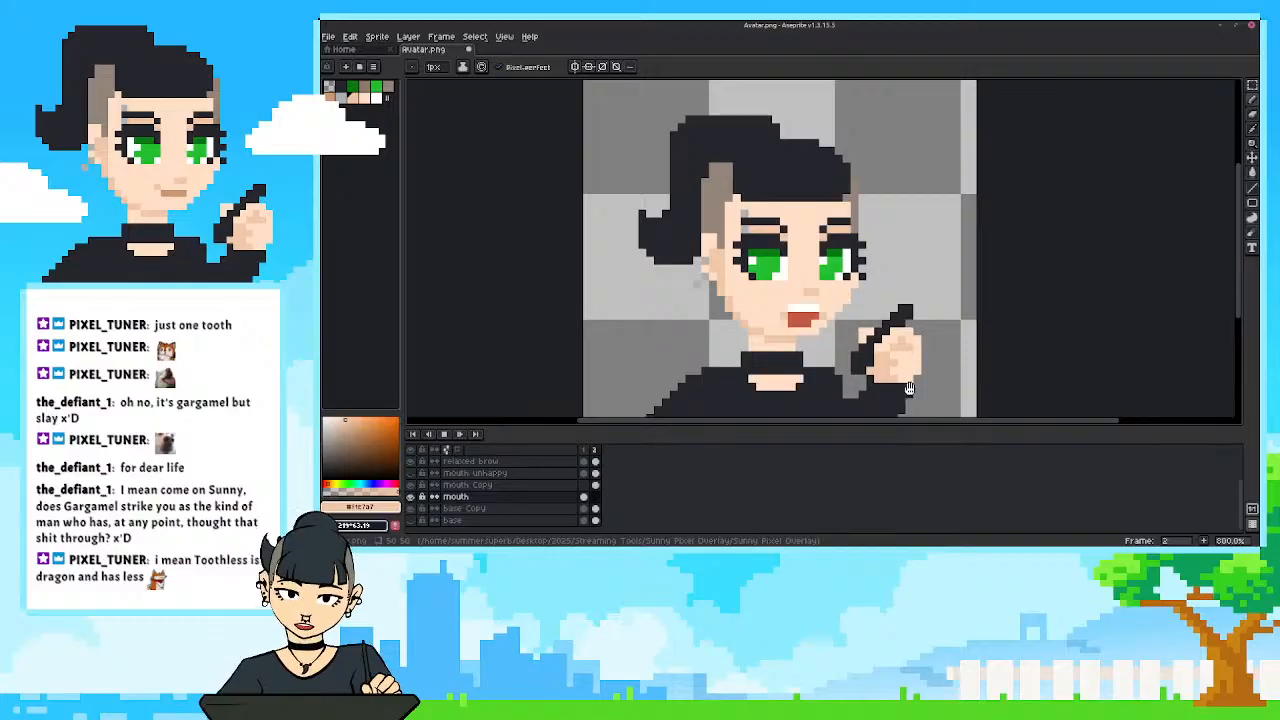
{"action": "key", "text": "Left"}
{"action": "key", "text": "Right"}
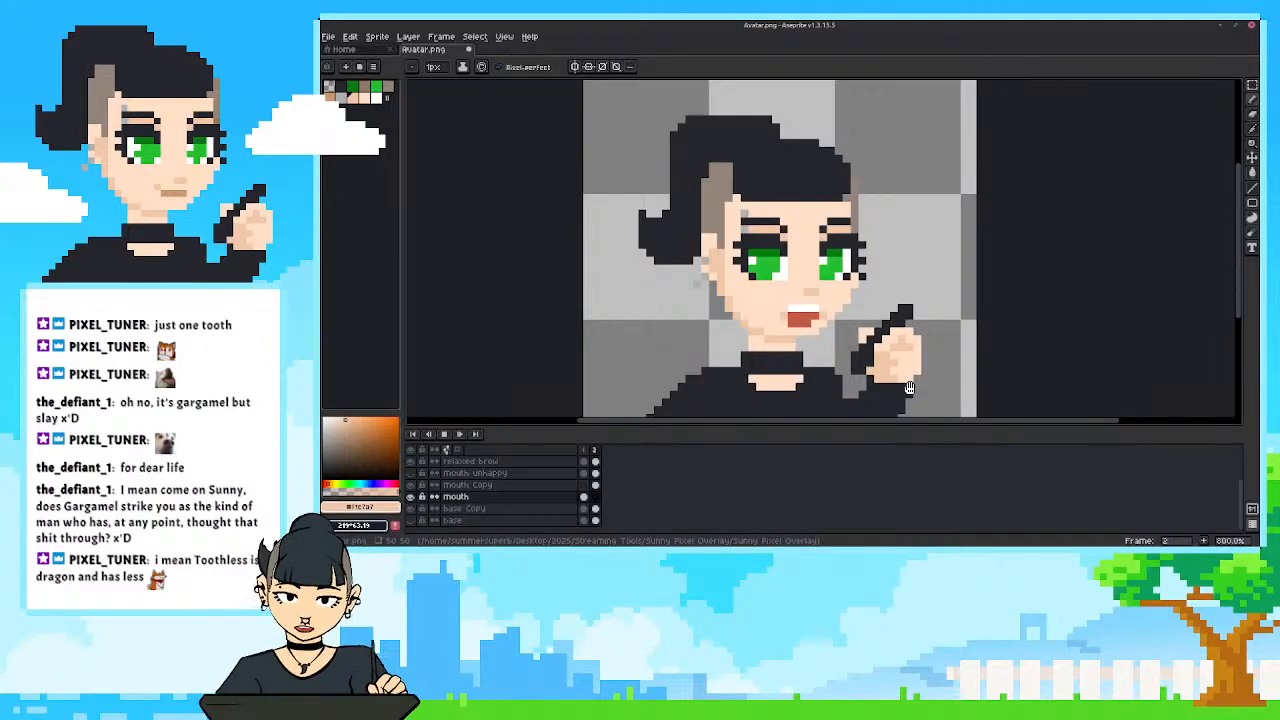
{"action": "key", "text": "Right"}
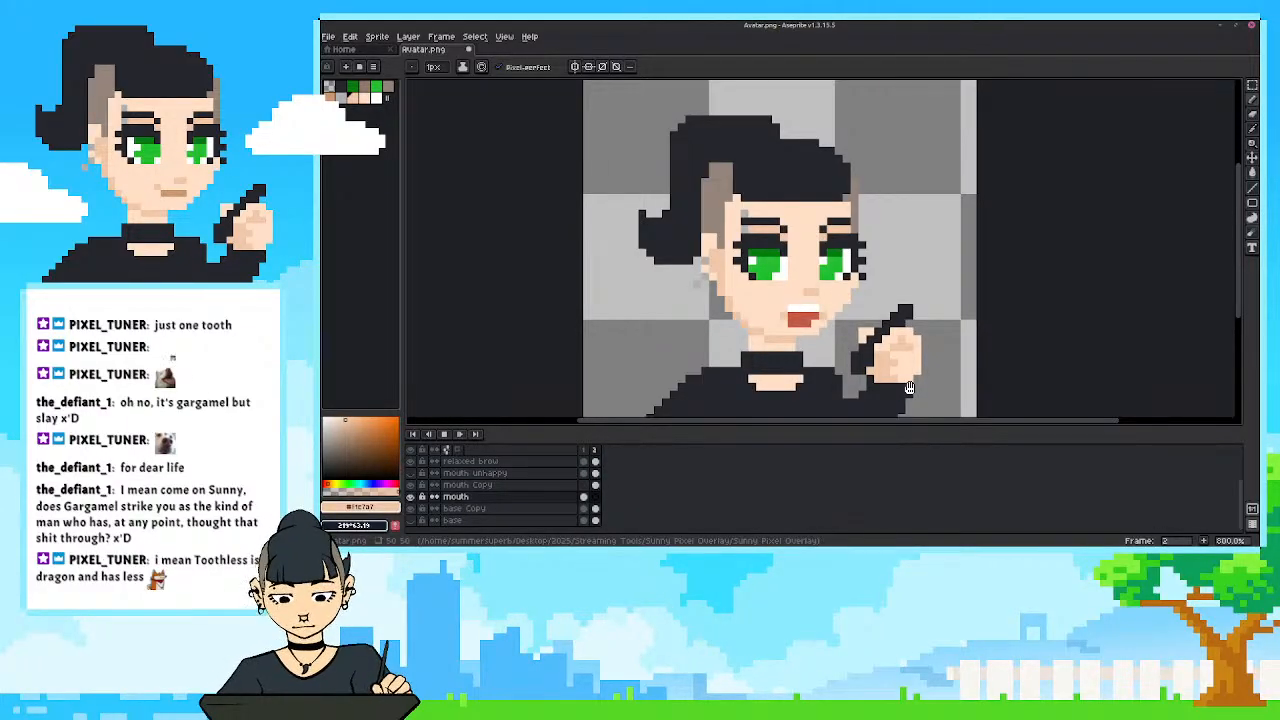
{"action": "key", "text": "Right"}
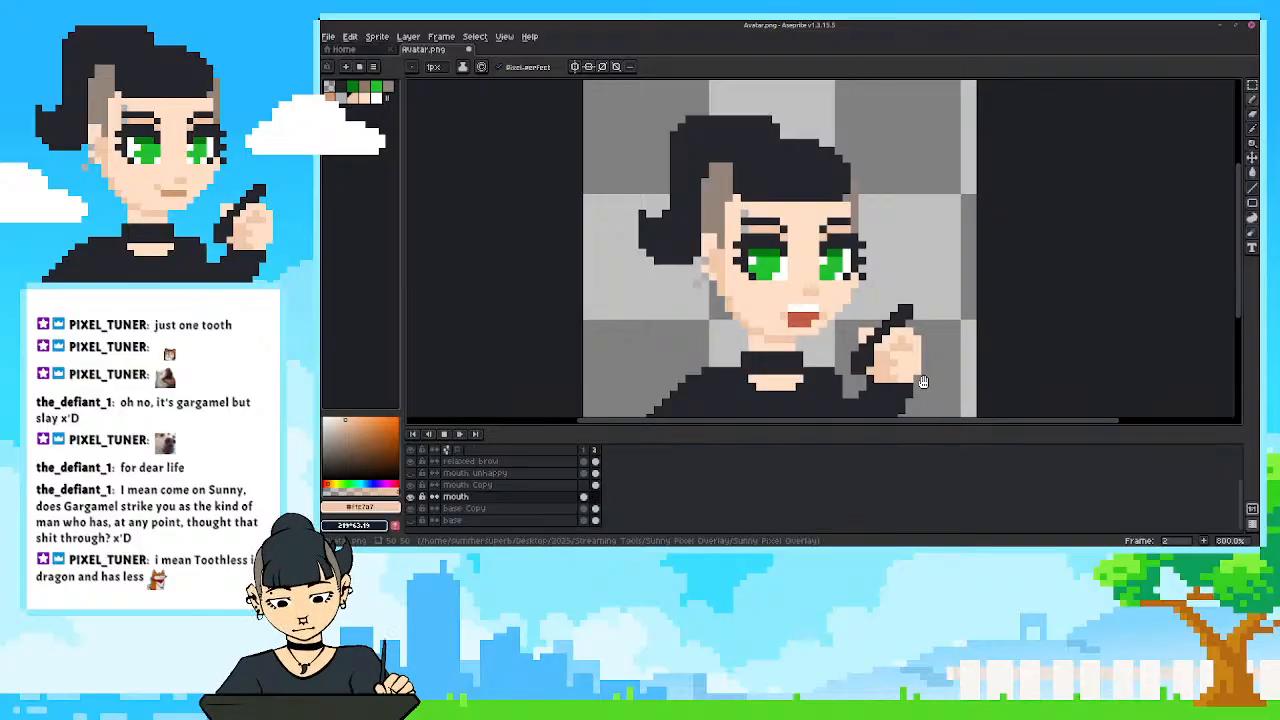
{"action": "key", "text": "Right"}
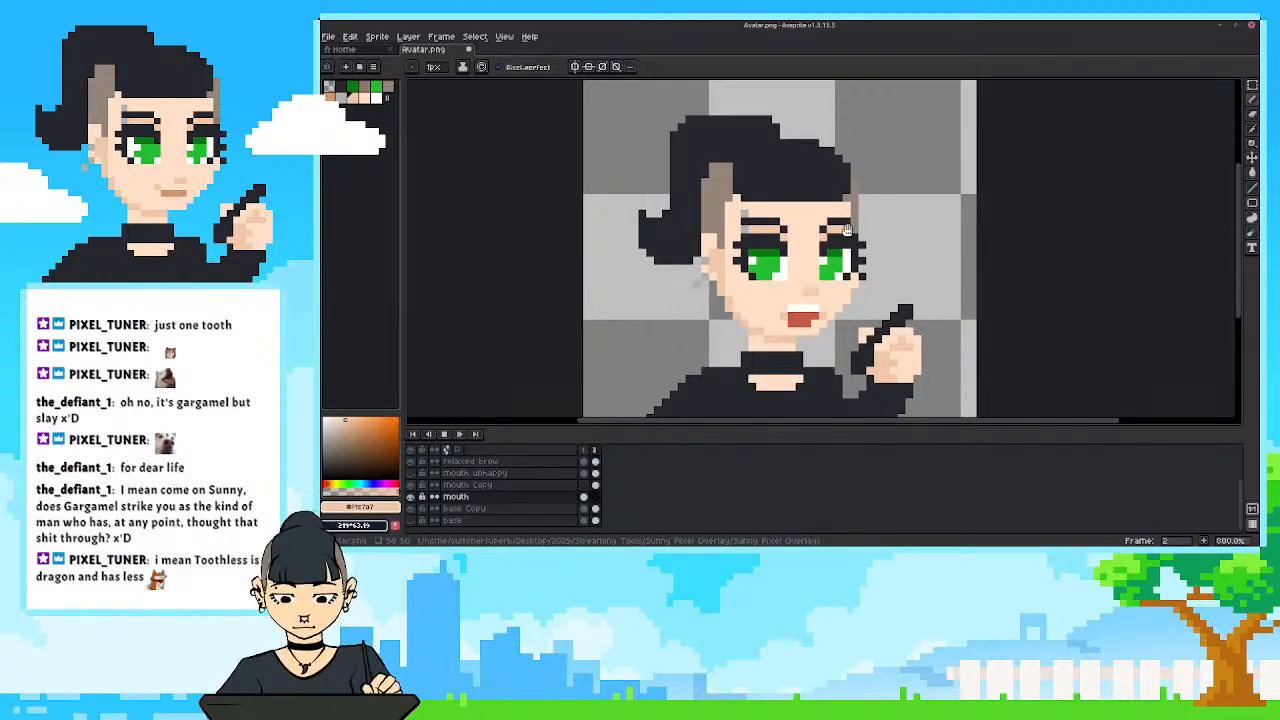
{"action": "left_click", "coordinate": [443, 435]}
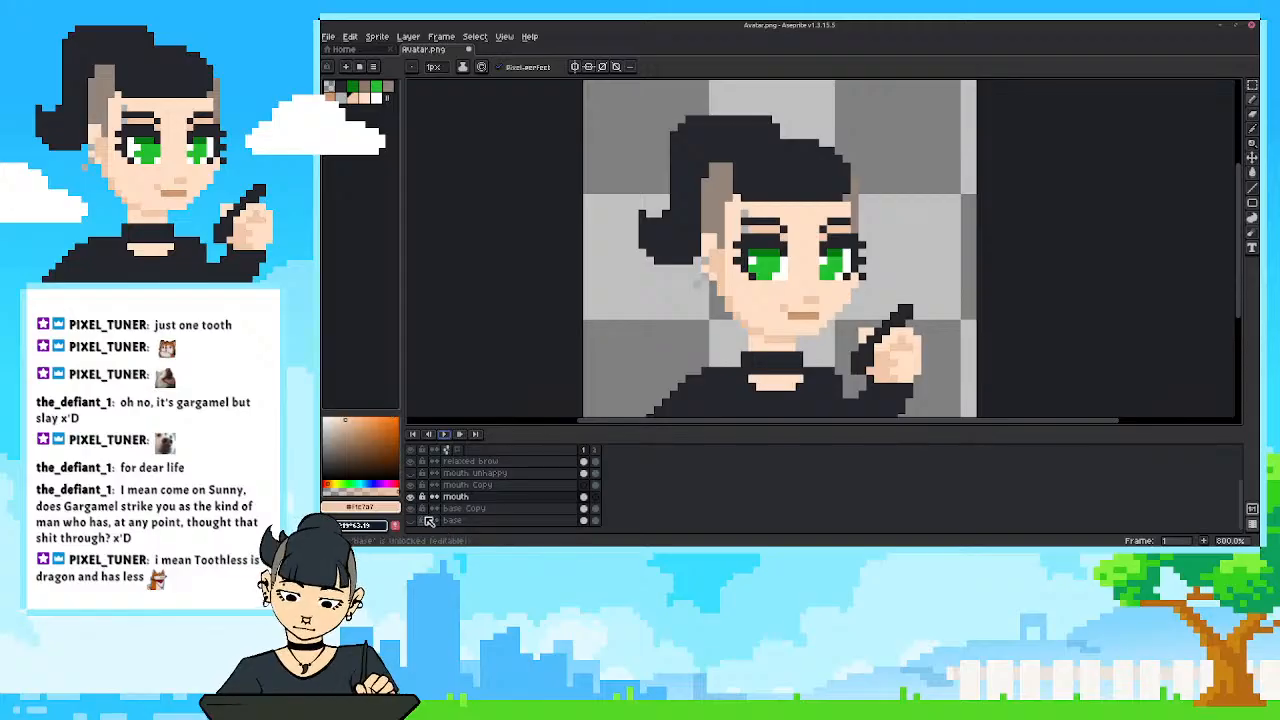
Add a third frame after the open-mouth frame 2.
{"action": "left_click", "coordinate": [596, 452]}
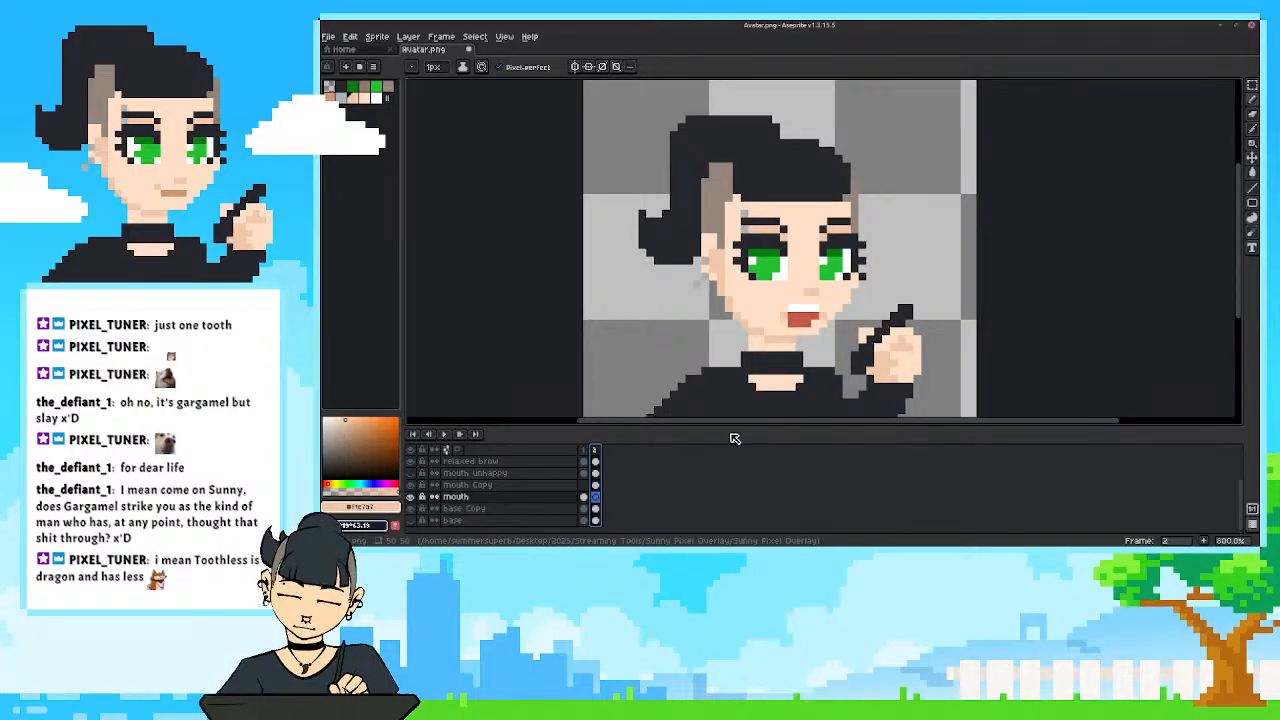
{"action": "key", "text": "alt+n"}
{"action": "key", "text": "ctrl+s"}
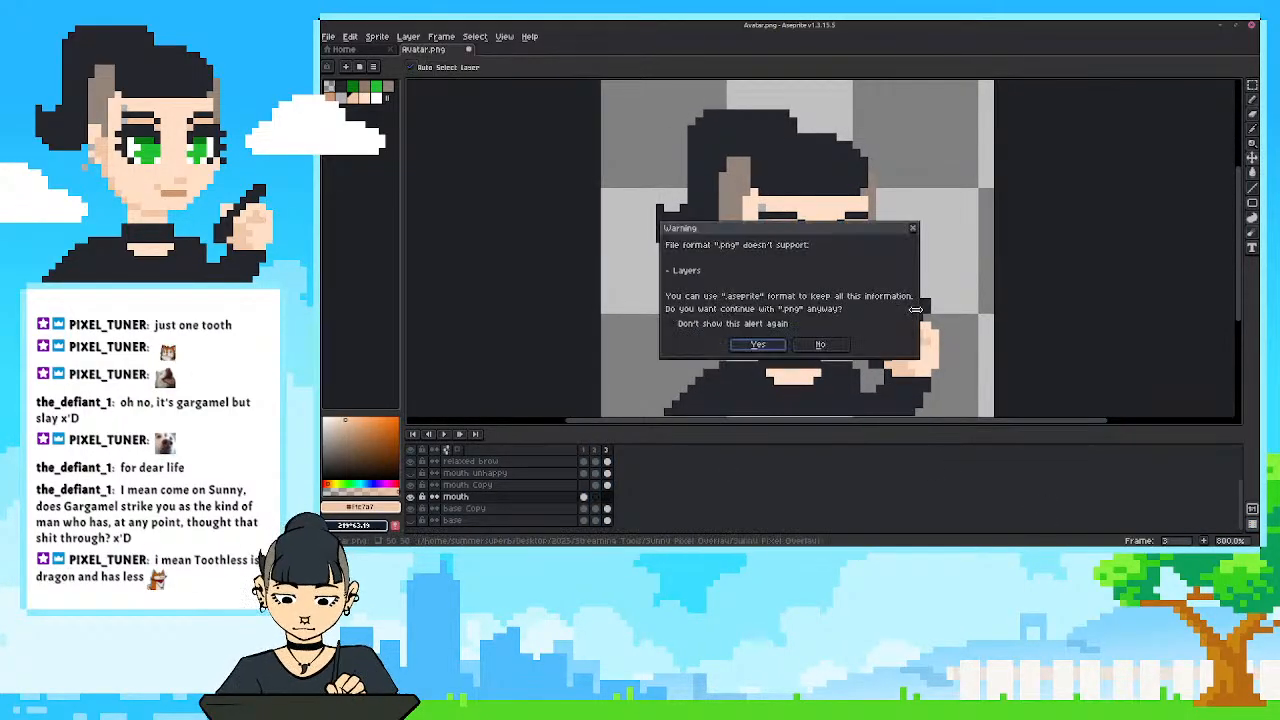
{"action": "key", "text": "Return"}
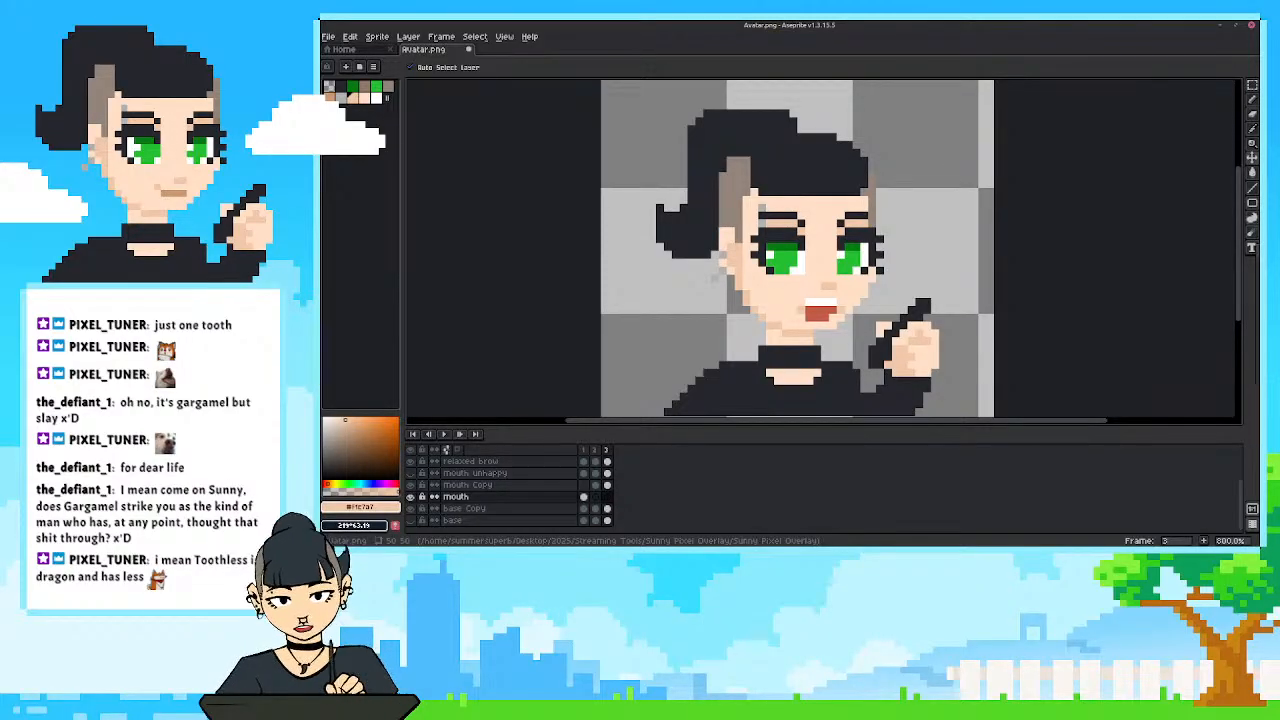
{"action": "key", "text": "ctrl+s"}
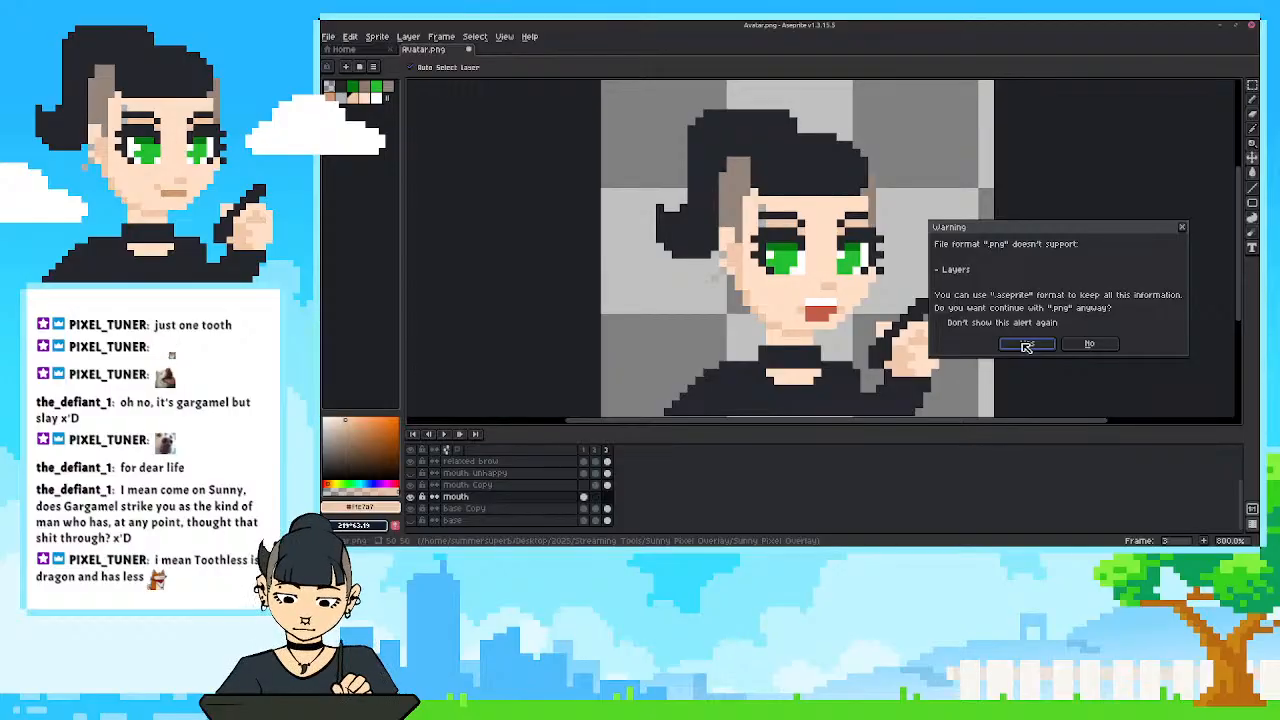
{"action": "left_click", "coordinate": [1026, 345]}
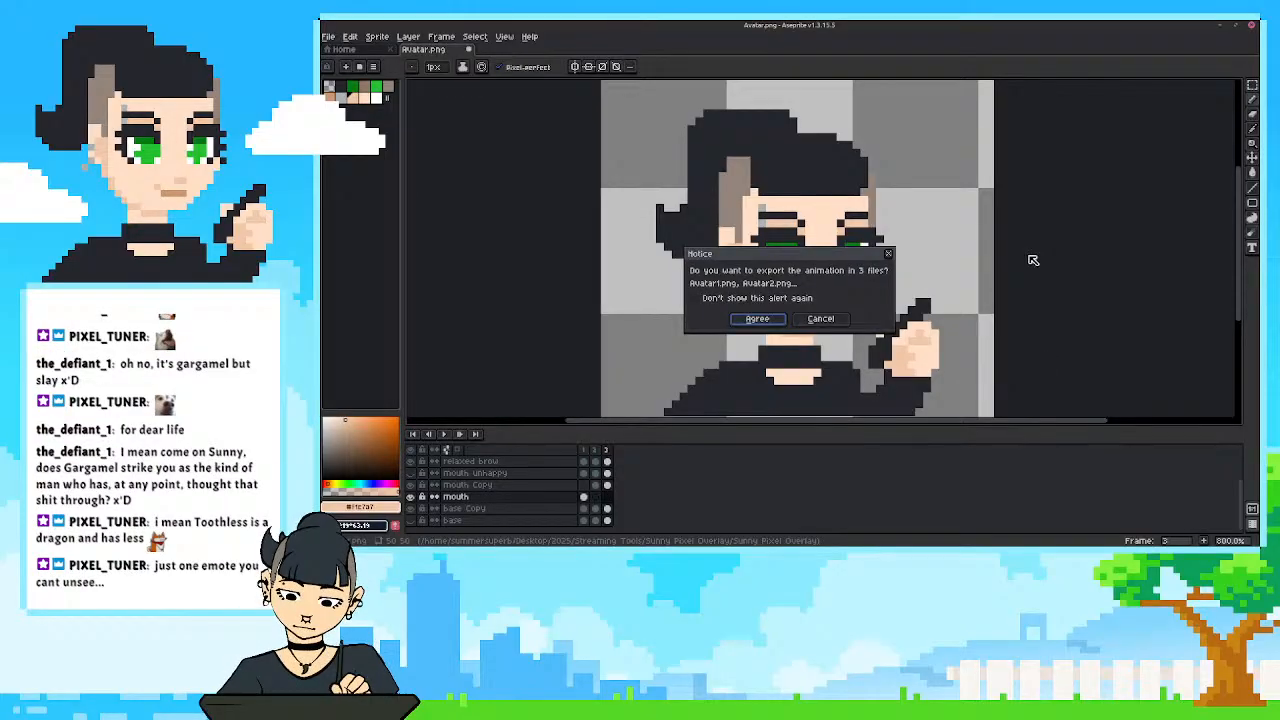
{"action": "left_click", "coordinate": [822, 319]}
{"action": "left_click", "coordinate": [330, 38]}
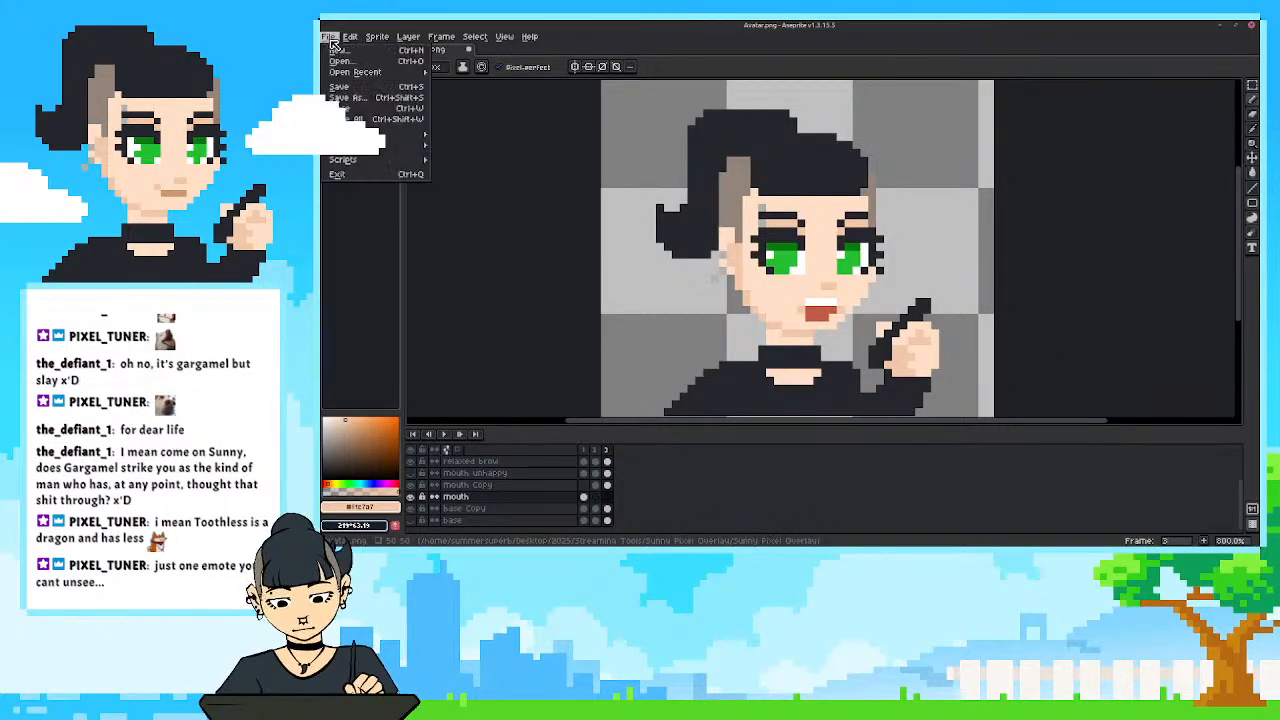
{"action": "left_click", "coordinate": [339, 86]}
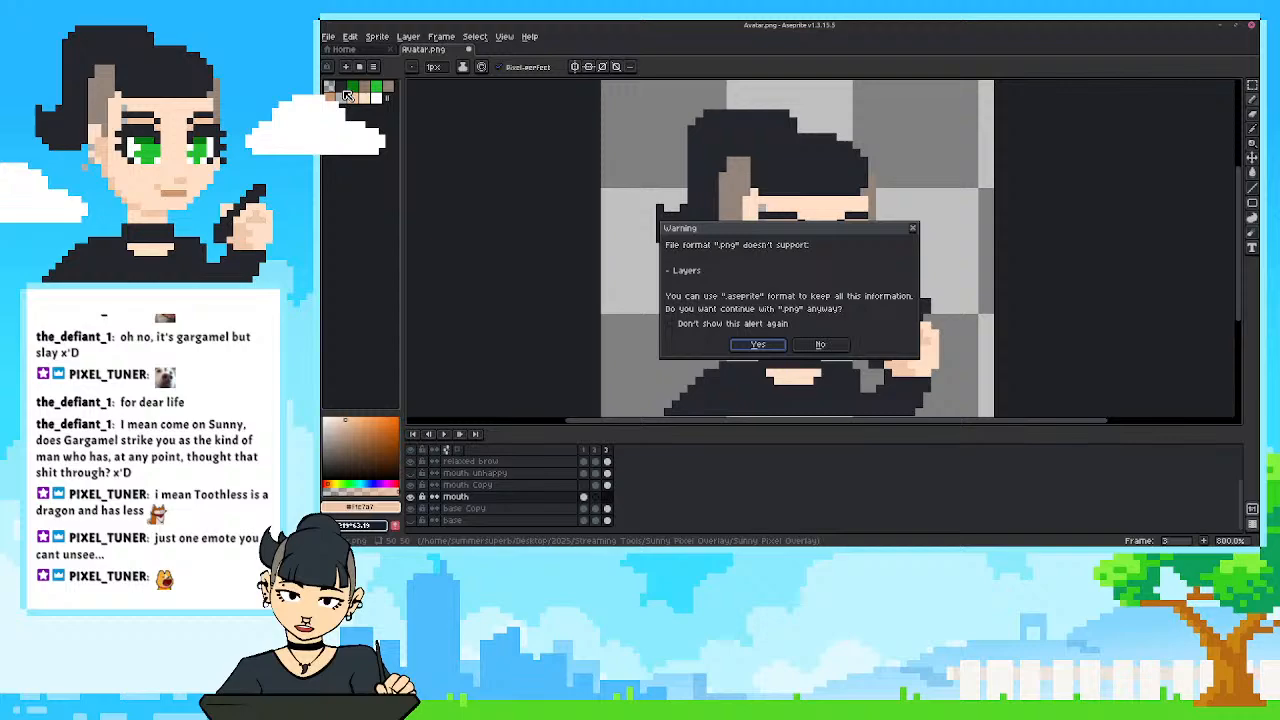
{"action": "left_click", "coordinate": [820, 345]}
Save the sprite as Avatar.aseprite in the Sunny Pixel Overlay folder, using the aseprite file type.
{"action": "left_click", "coordinate": [330, 38]}
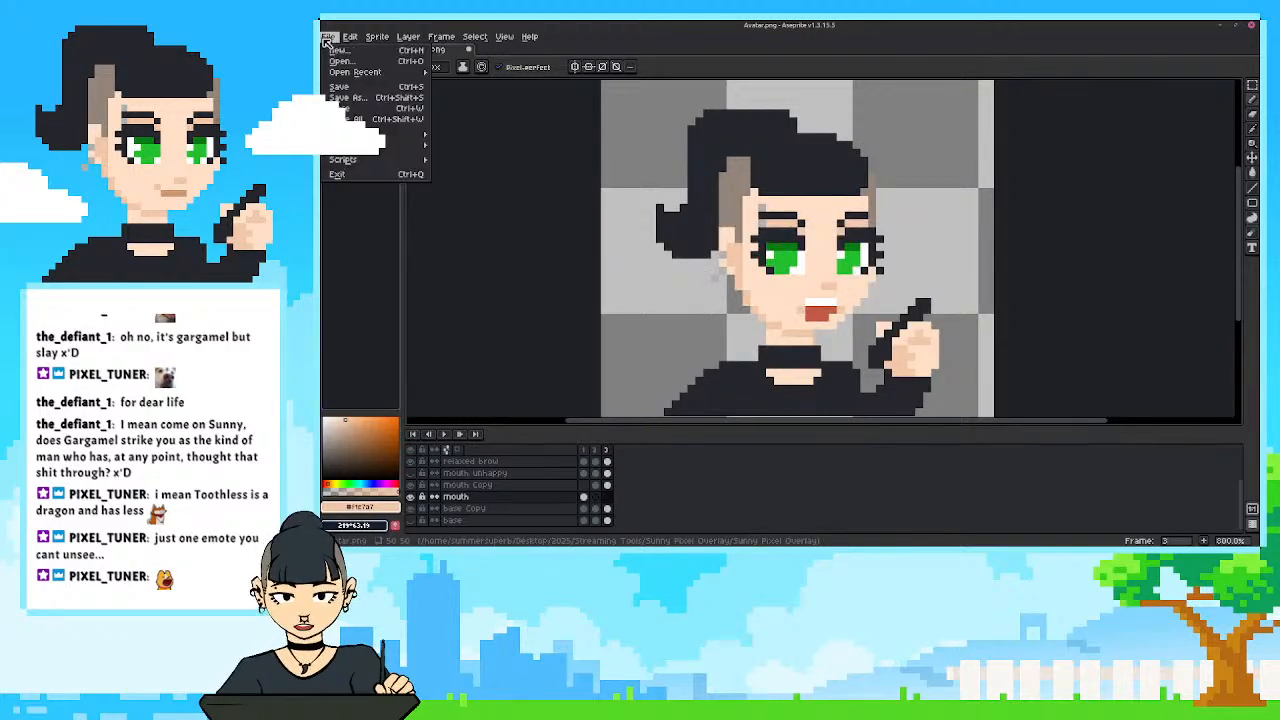
{"action": "left_click", "coordinate": [358, 100]}
{"action": "left_click_drag", "start_coordinate": [765, 237], "coordinate": [649, 205]}
{"action": "key", "text": "Escape"}
{"action": "key", "text": "ctrl+shift+s"}
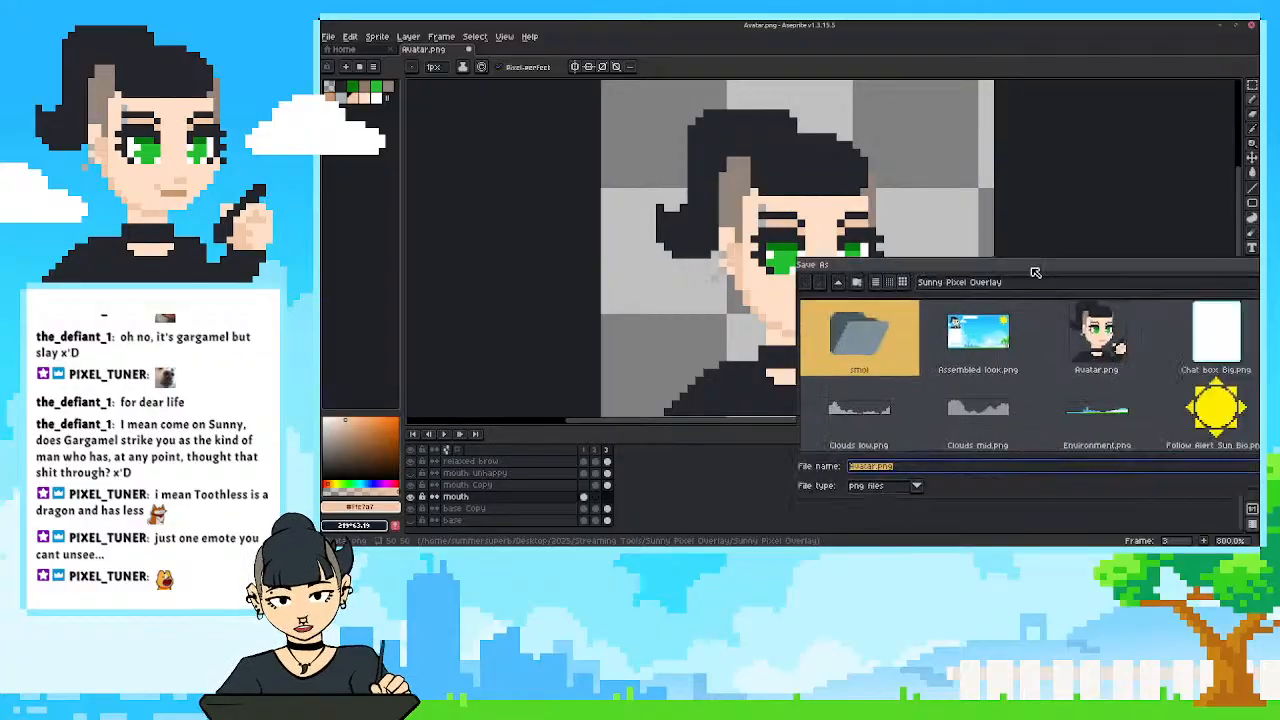
{"action": "left_click_drag", "start_coordinate": [1058, 299], "coordinate": [826, 199]}
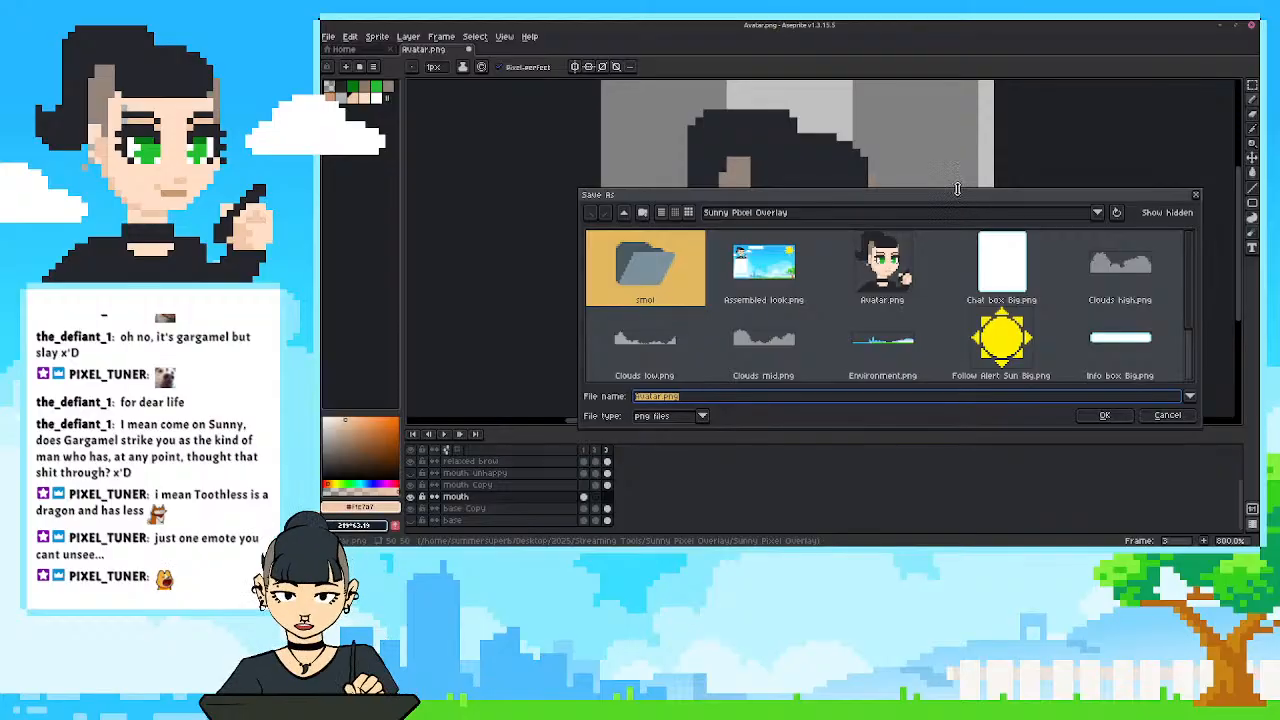
{"action": "left_click_drag", "start_coordinate": [957, 189], "coordinate": [958, 177]}
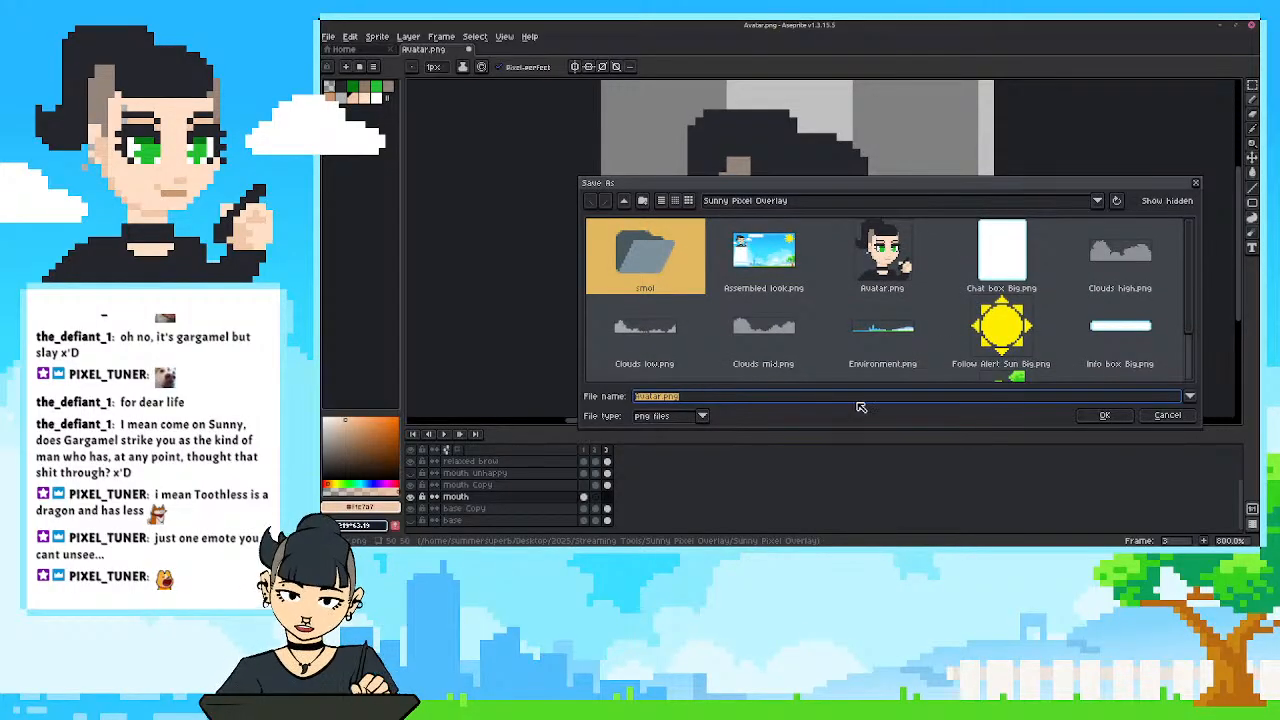
{"action": "left_click", "coordinate": [703, 416]}
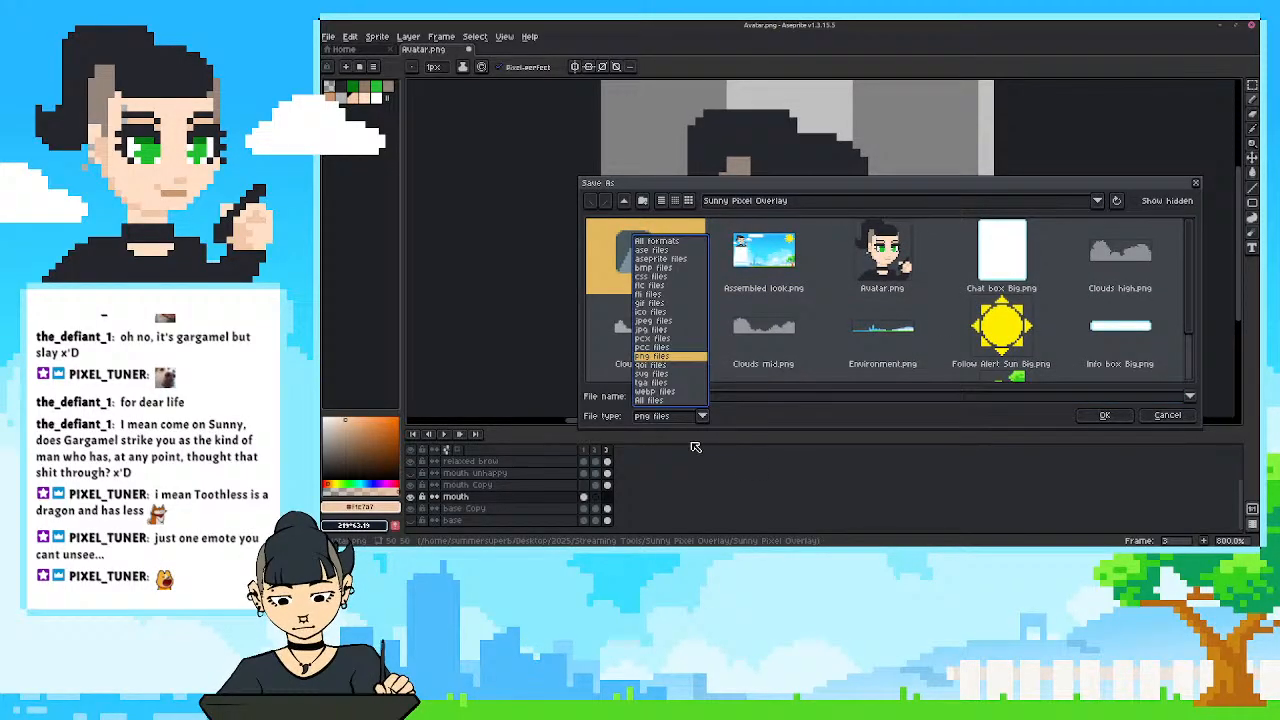
{"action": "left_click", "coordinate": [679, 259]}
{"action": "left_click", "coordinate": [712, 399]}
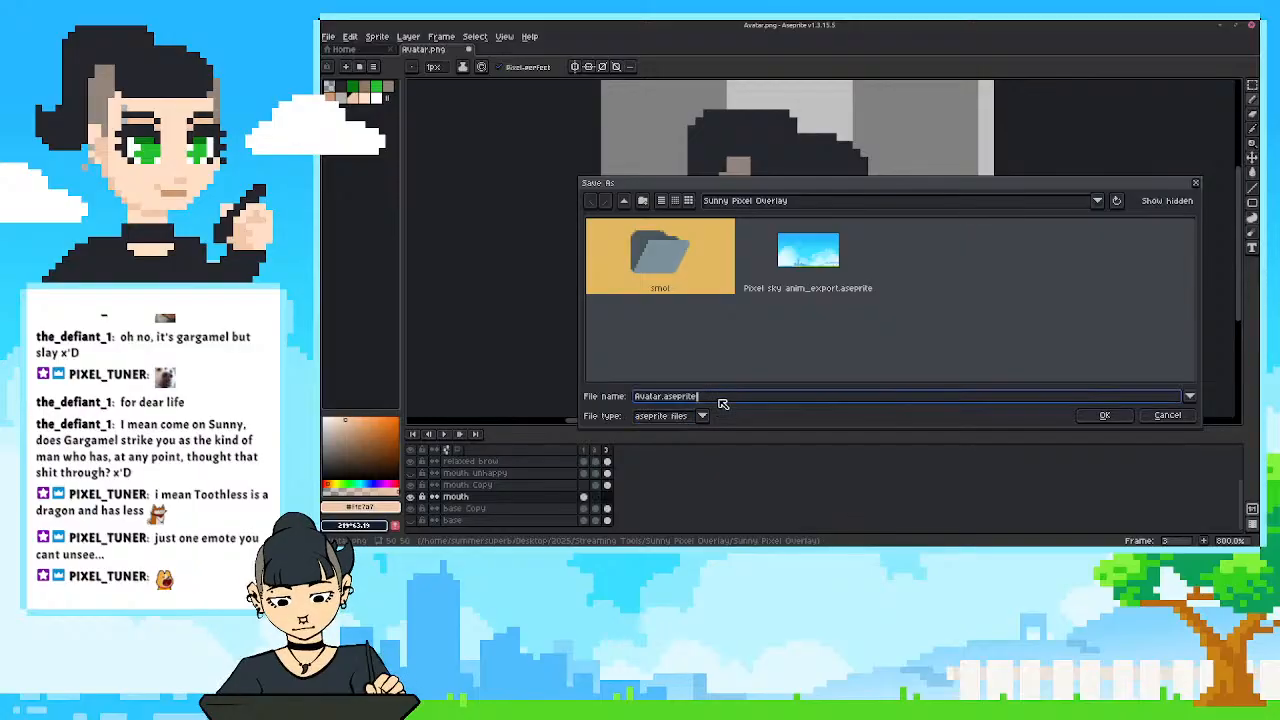
{"action": "left_click_drag", "start_coordinate": [664, 398], "coordinate": [622, 398]}
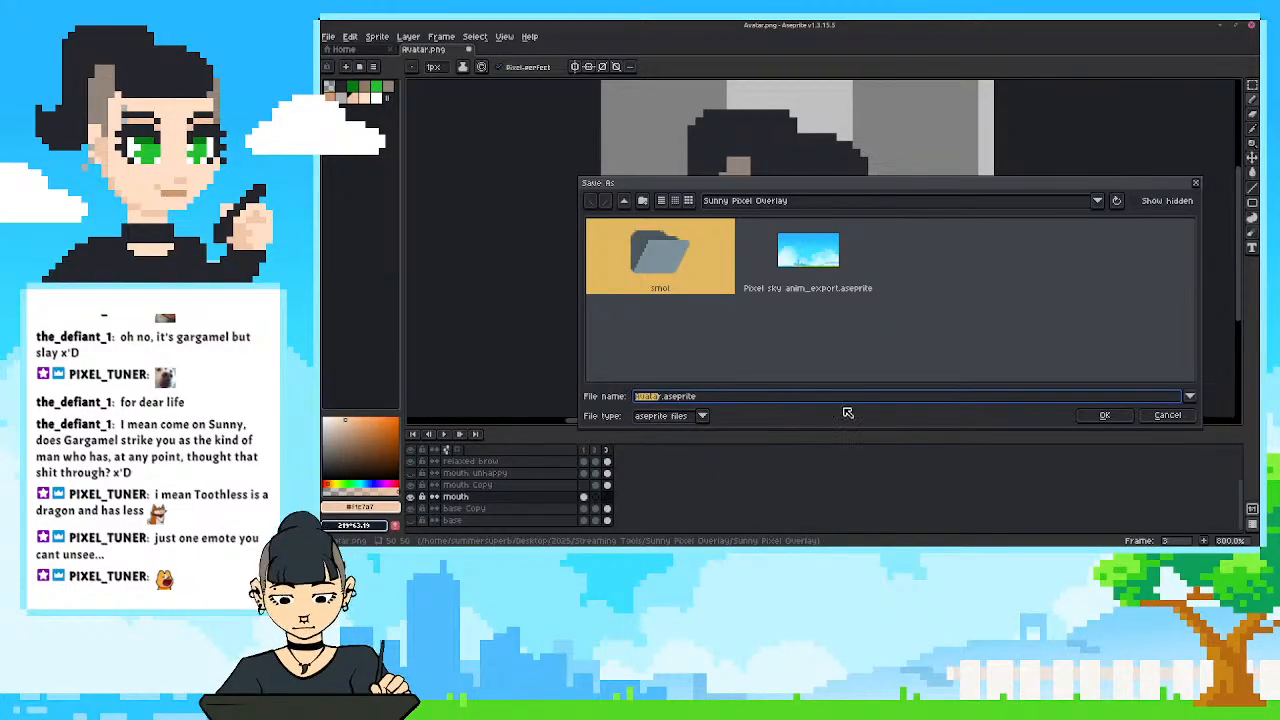
{"action": "left_click", "coordinate": [1106, 416]}
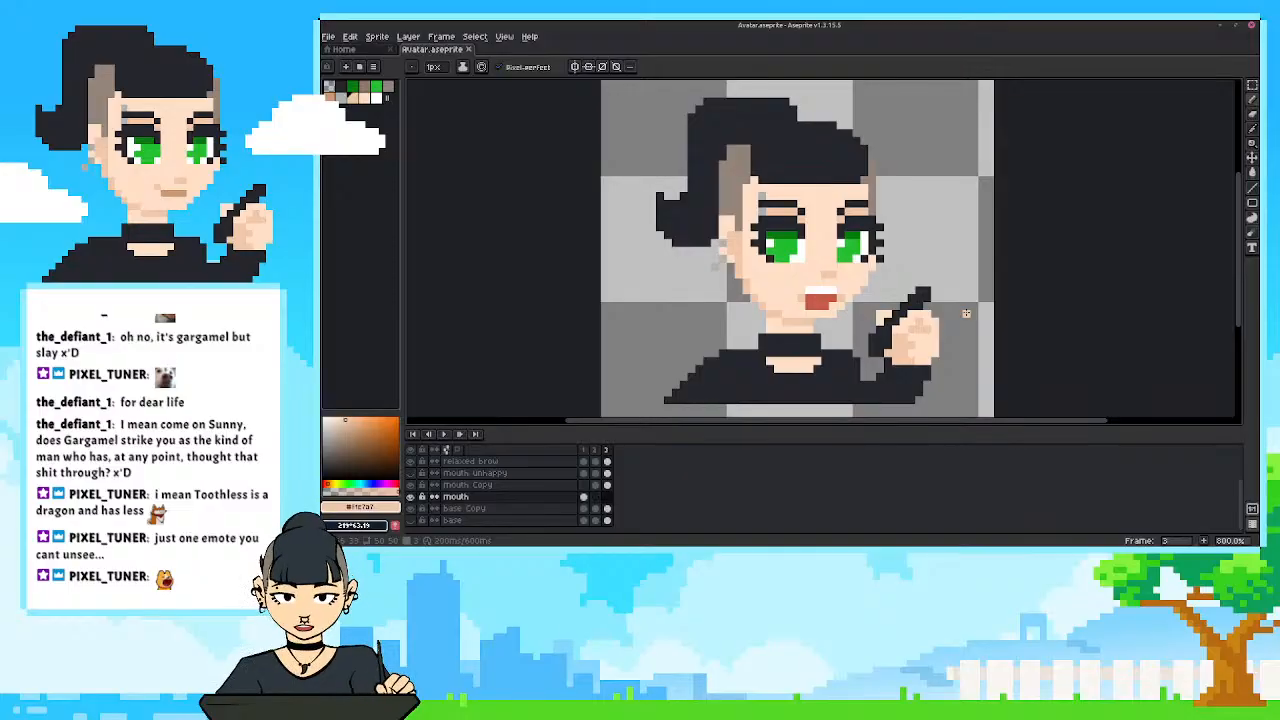
Put the open-mouth cel into frame 2 of the mouth layer and delete the mouth Copy layer.
{"action": "left_click", "coordinate": [411, 497]}
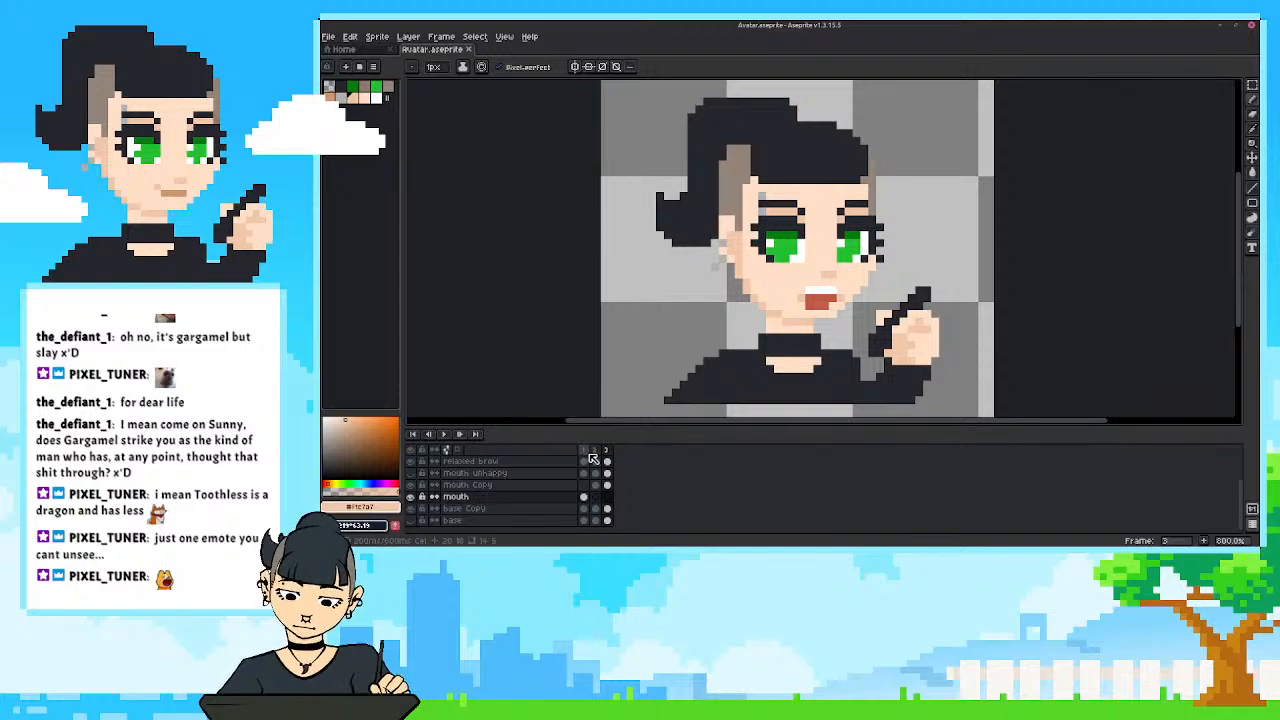
{"action": "left_click", "coordinate": [596, 450]}
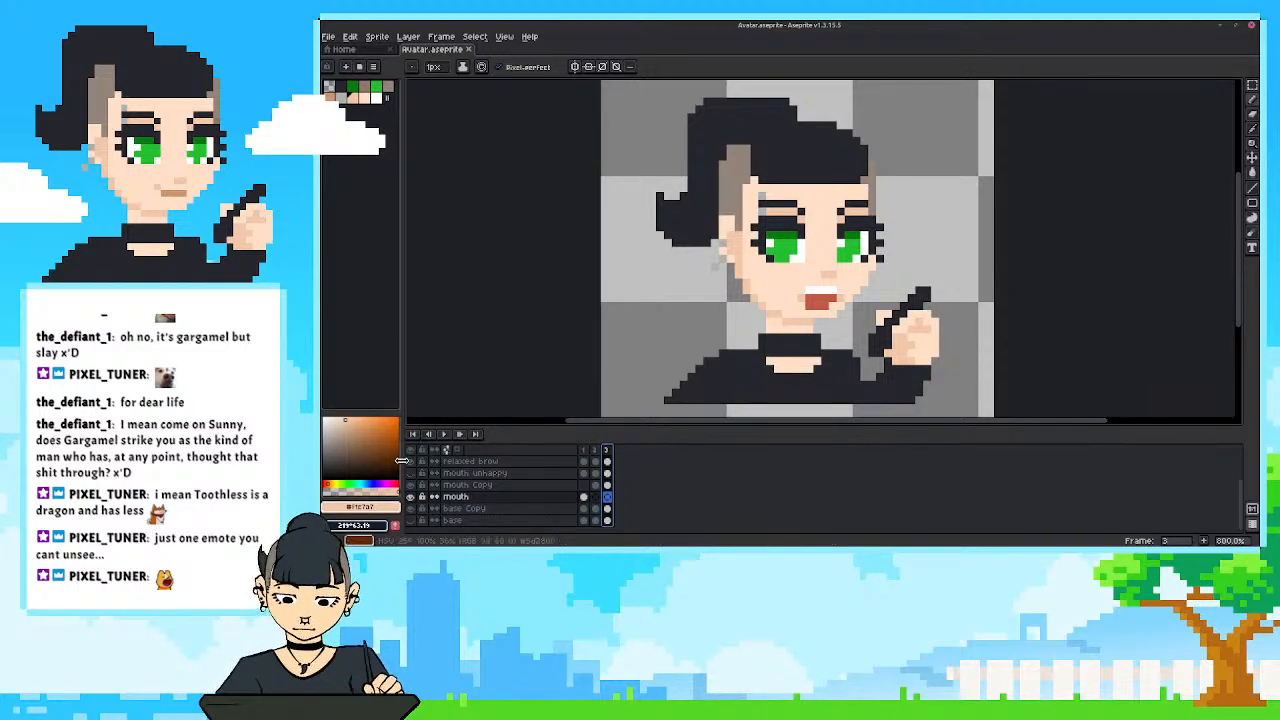
{"action": "left_click", "coordinate": [595, 485]}
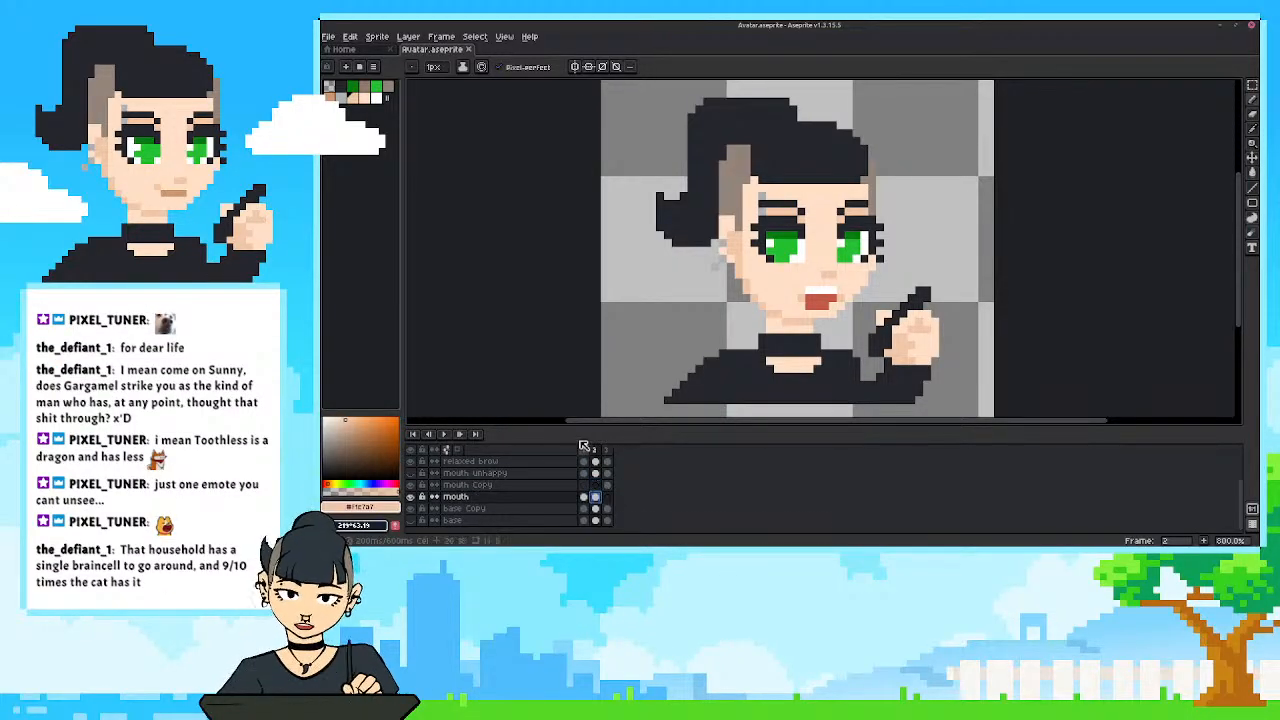
{"action": "right_click", "coordinate": [455, 485]}
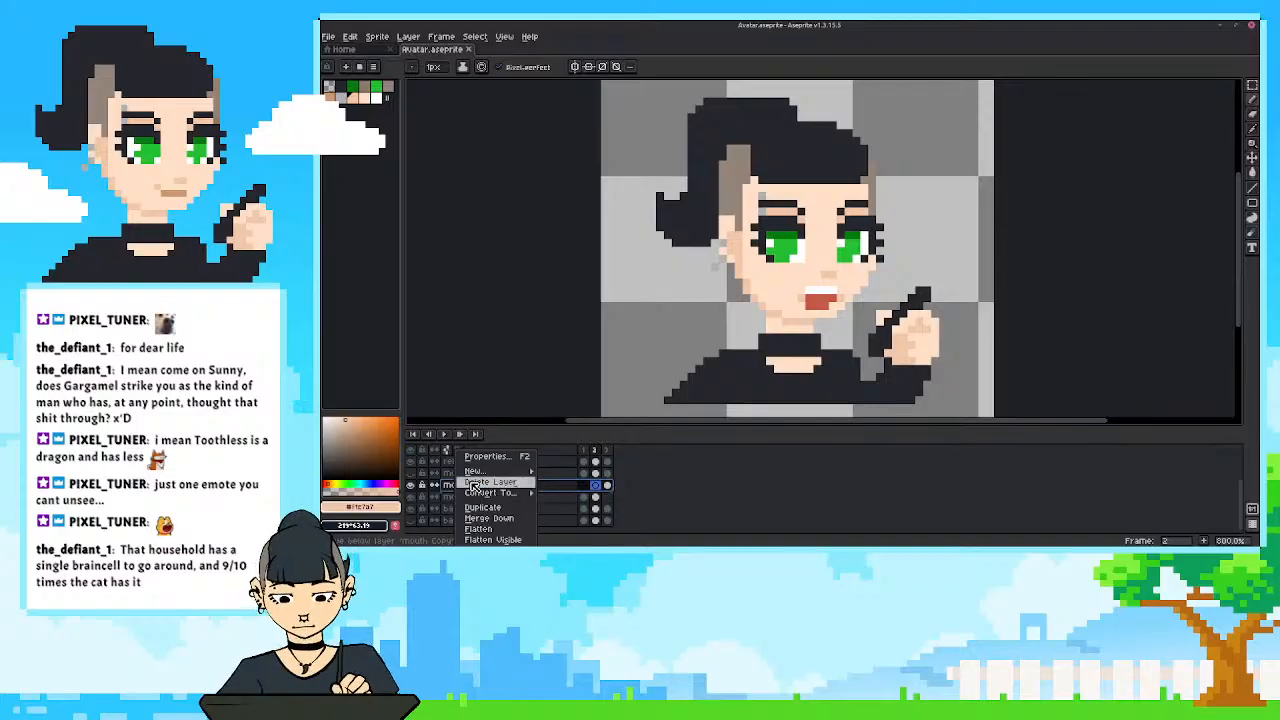
{"action": "left_click", "coordinate": [474, 484]}
Check the mouth in frames 1 and 2, and duplicate the open mouth of frame 2 into frame 3.
{"action": "left_click", "coordinate": [586, 453]}
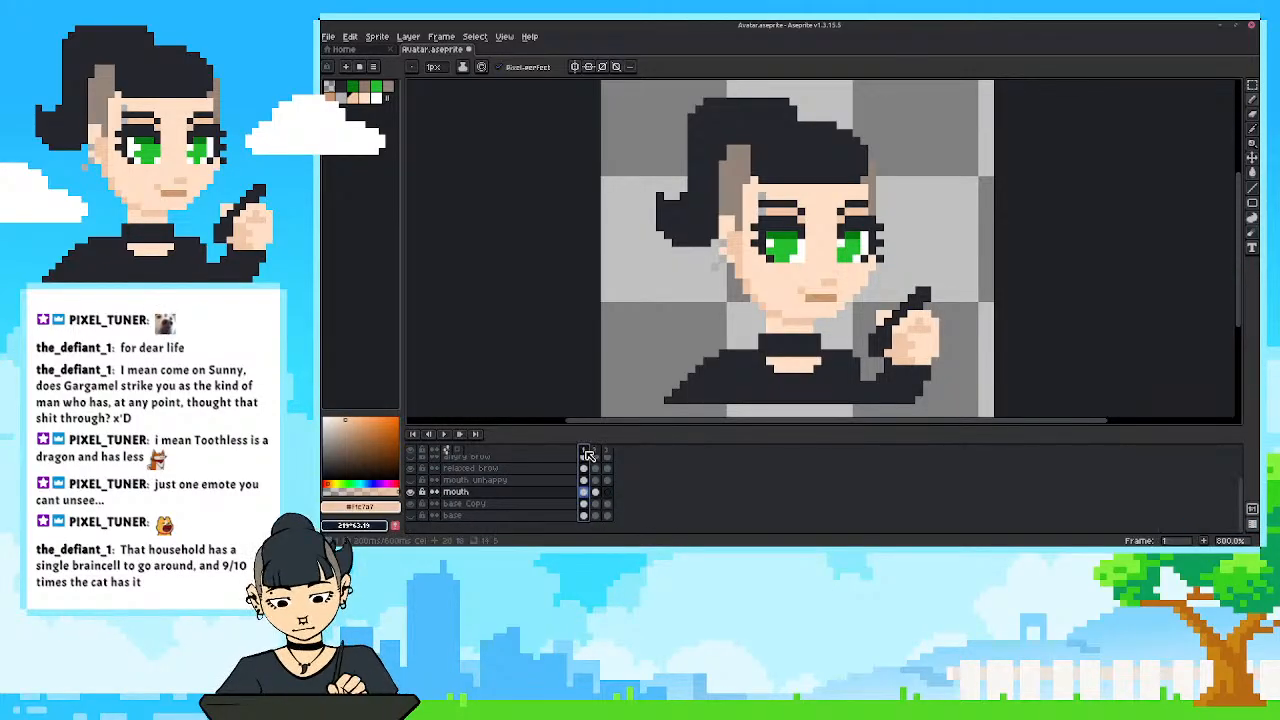
{"action": "left_click", "coordinate": [596, 452]}
{"action": "left_click", "coordinate": [598, 494]}
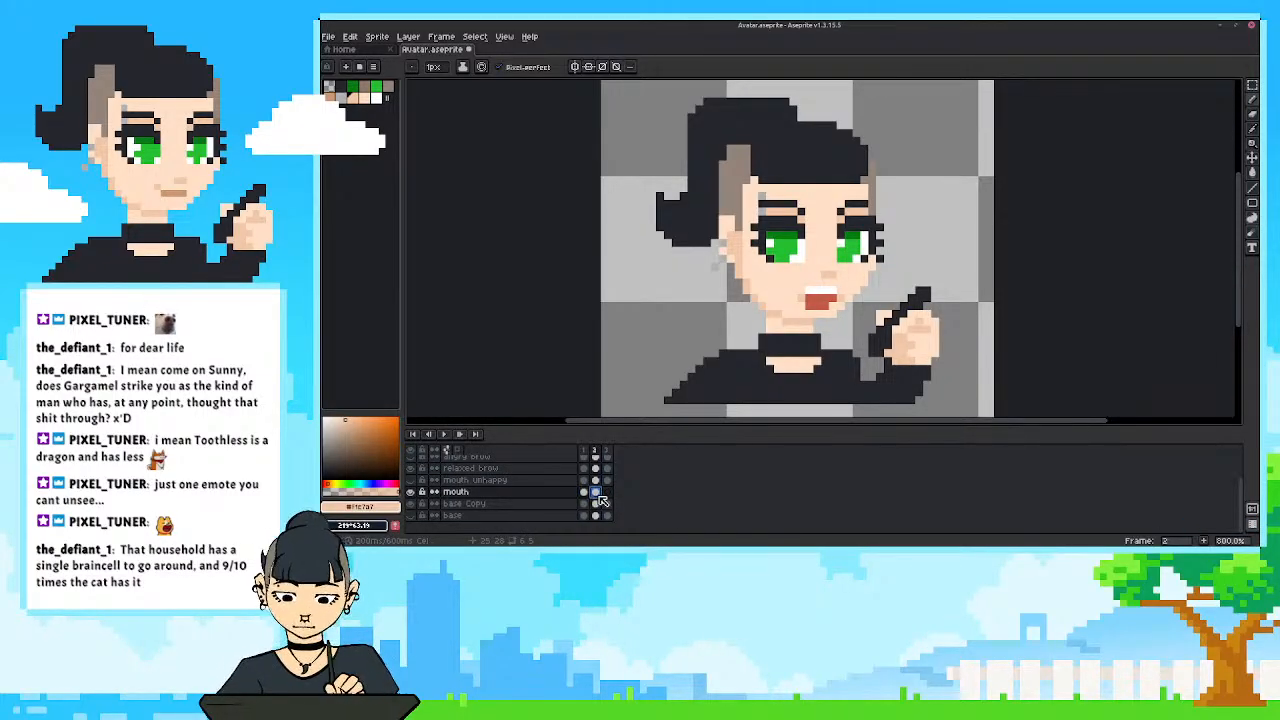
{"action": "key", "text": "alt+n"}
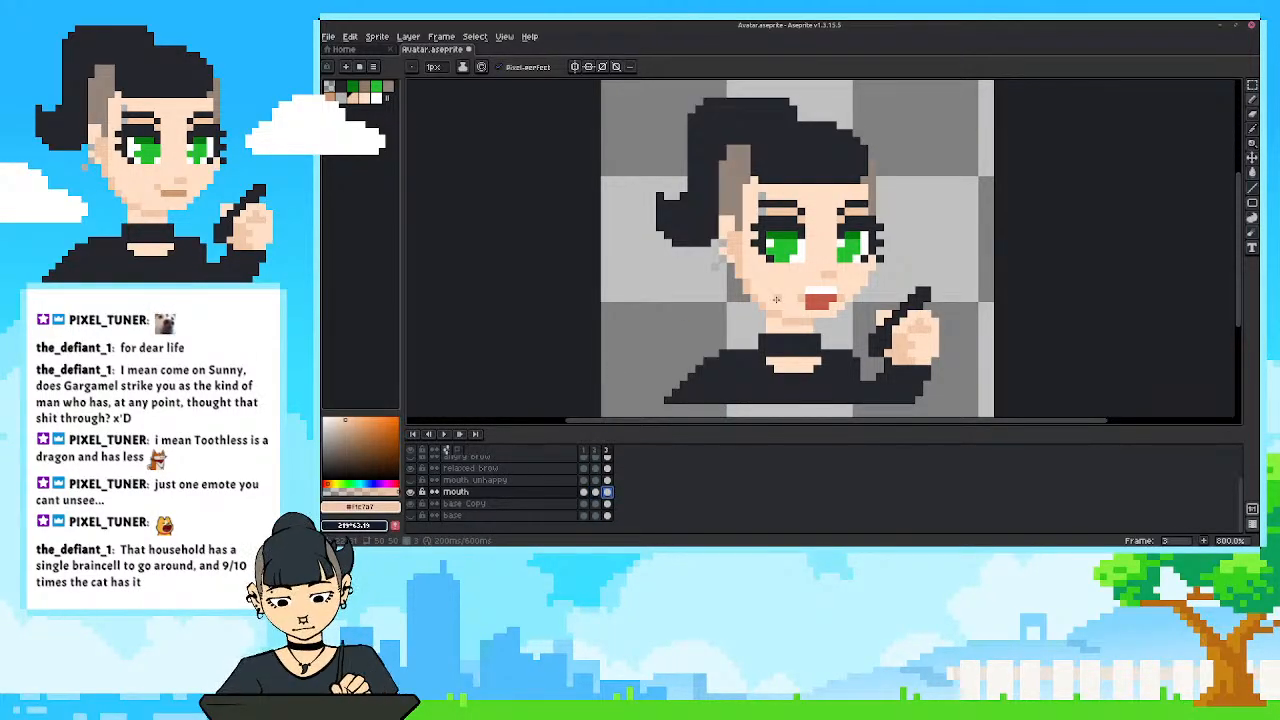
In frame 3, erase a corner pixel of the teeth and paint over the teeth and lower mouth with the lip brown sampled from frame 1.
{"action": "scroll", "coordinate": [776, 299], "scroll_direction": "up", "scroll_amount": 3}
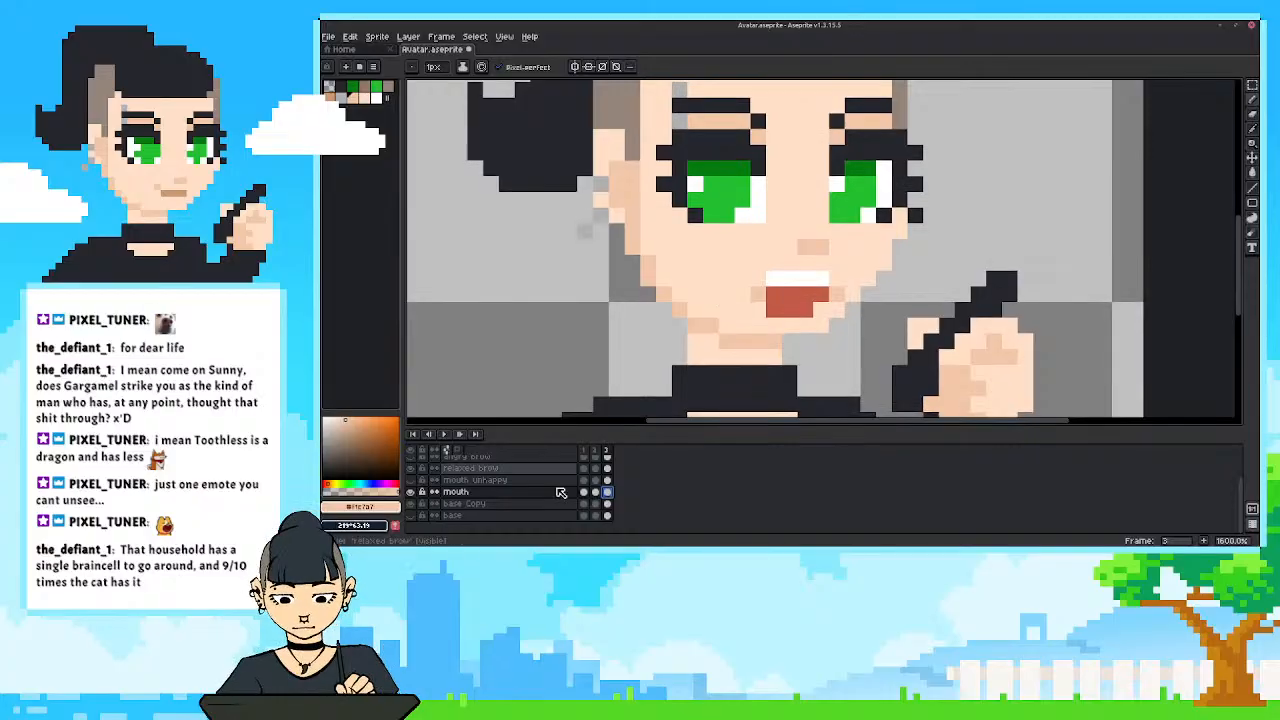
{"action": "left_click_drag", "start_coordinate": [680, 374], "coordinate": [656, 390]}
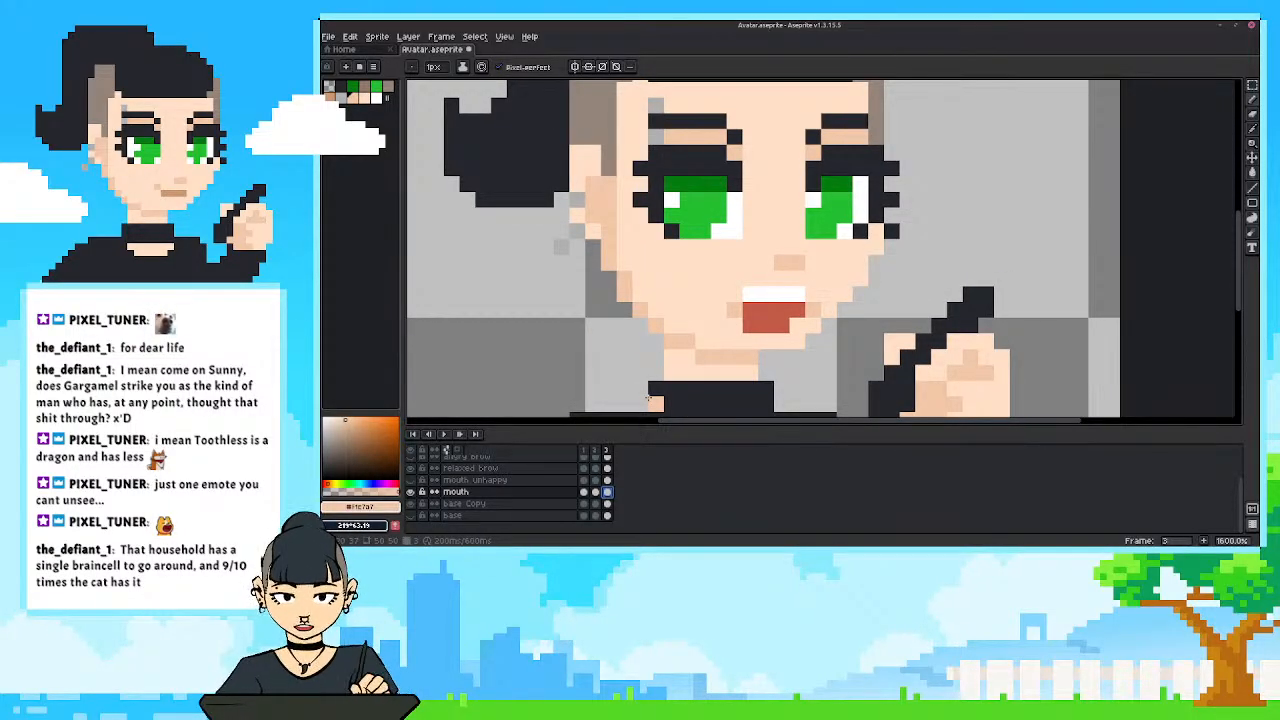
{"action": "key", "text": "e"}
{"action": "left_click", "coordinate": [750, 294]}
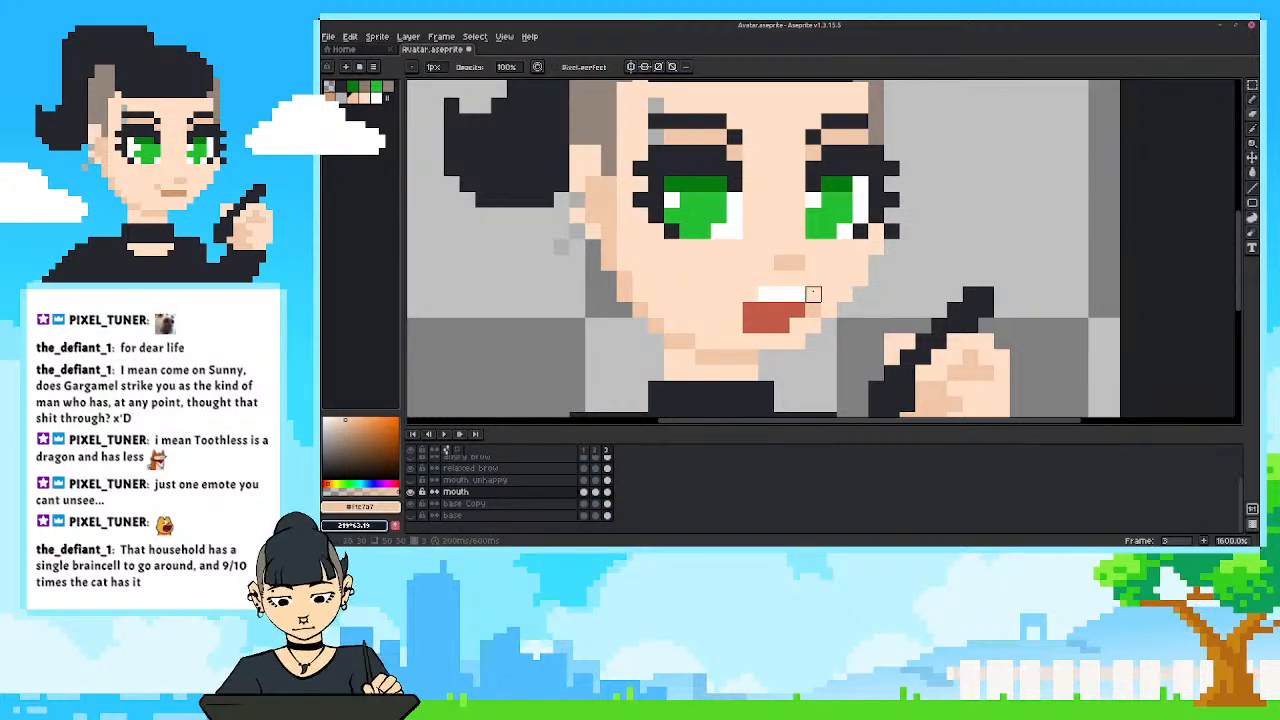
{"action": "left_click", "coordinate": [583, 491]}
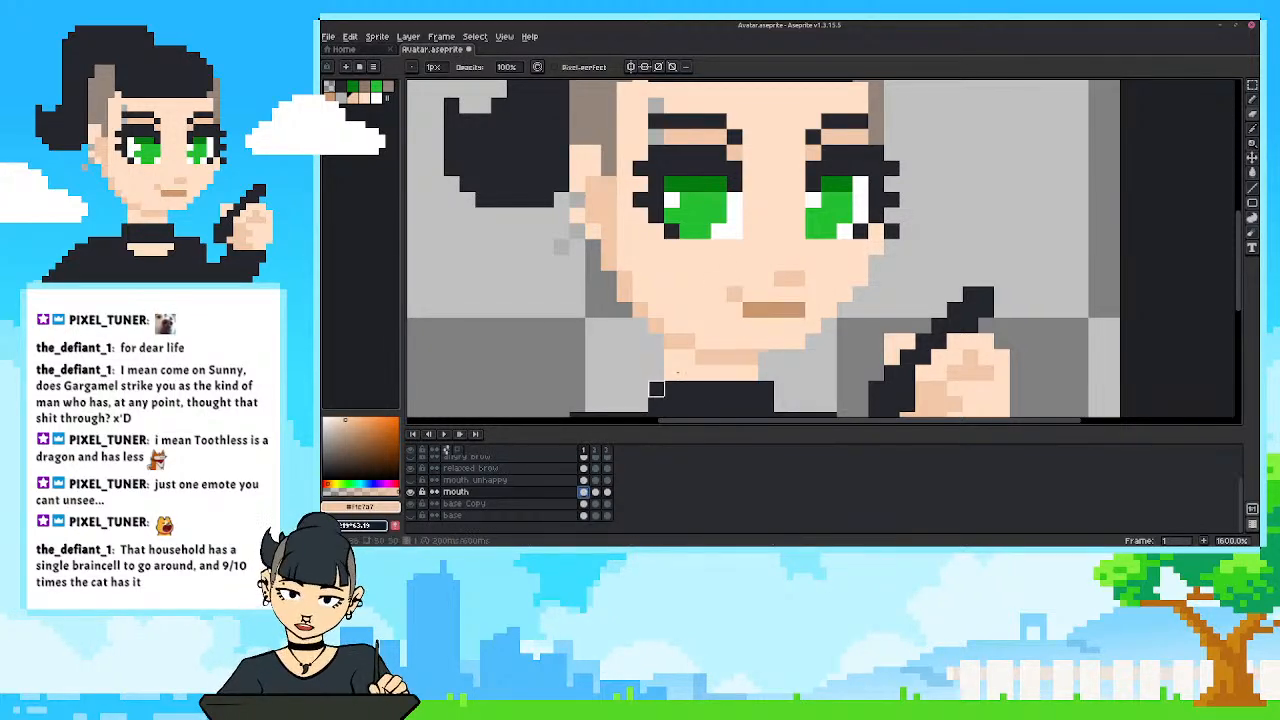
{"action": "key", "text": "i"}
{"action": "left_click", "coordinate": [607, 491]}
{"action": "key", "text": "b"}
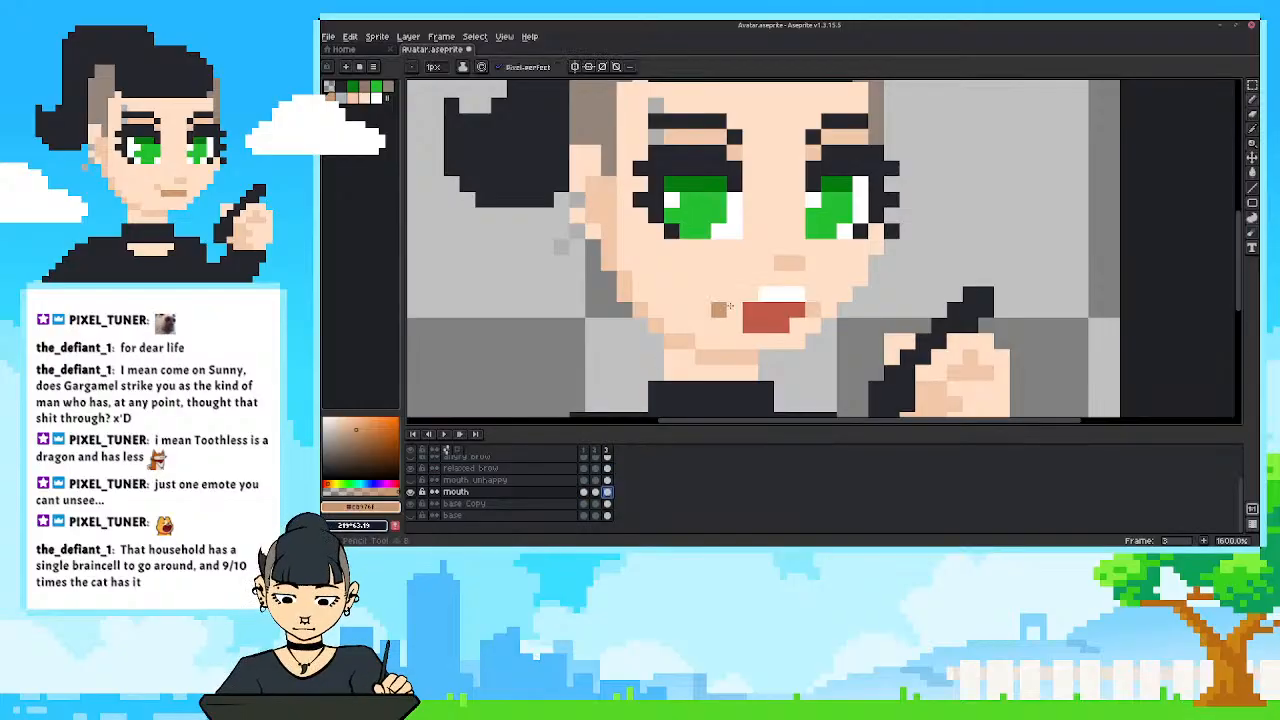
{"action": "left_click_drag", "start_coordinate": [782, 291], "coordinate": [797, 288]}
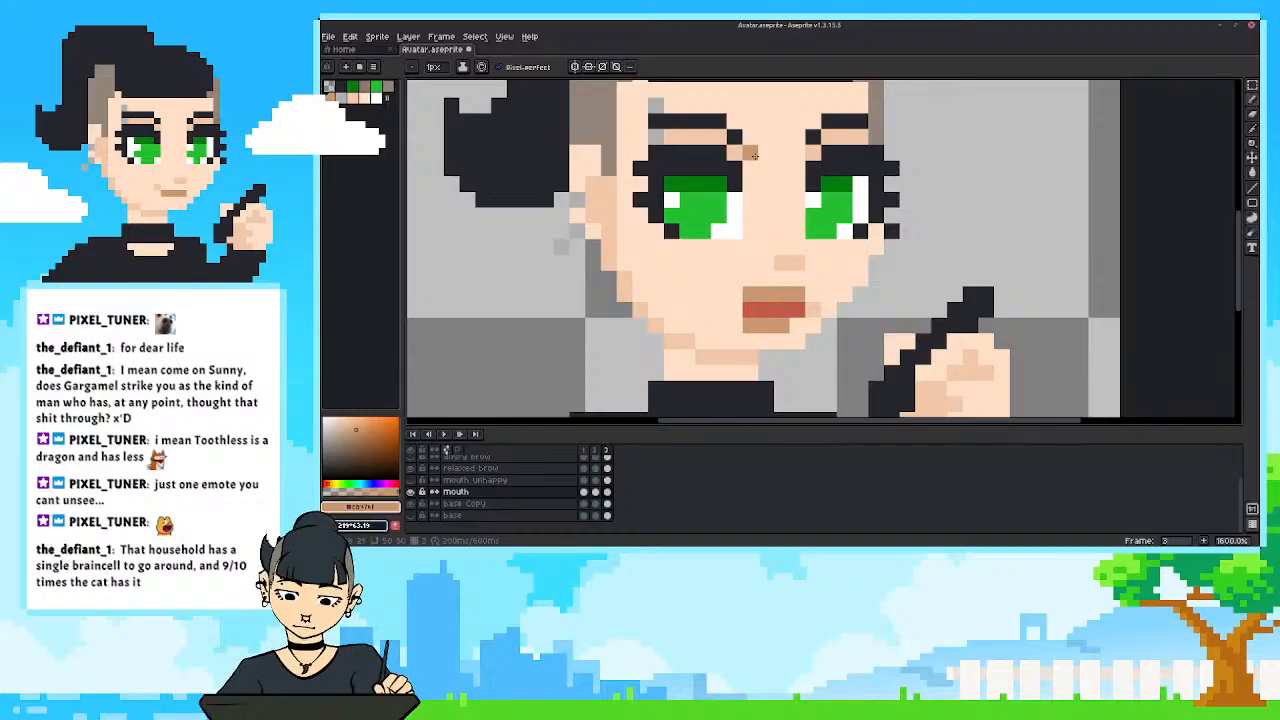
Undo the brown lower-lip strokes in frame 3 and erase the bottom row of the mouth.
{"action": "key", "text": "ctrl+z"}
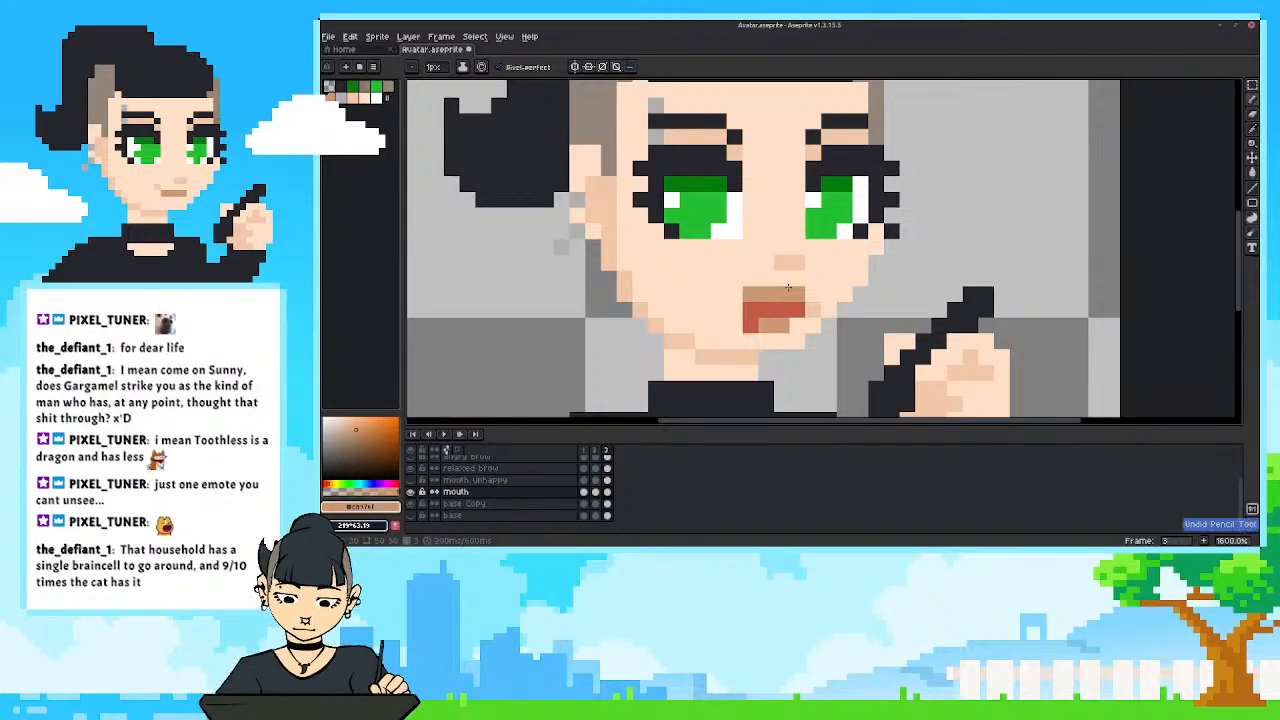
{"action": "key", "text": "ctrl+z"}
{"action": "key", "text": "e"}
{"action": "left_click_drag", "start_coordinate": [782, 326], "coordinate": [751, 326]}
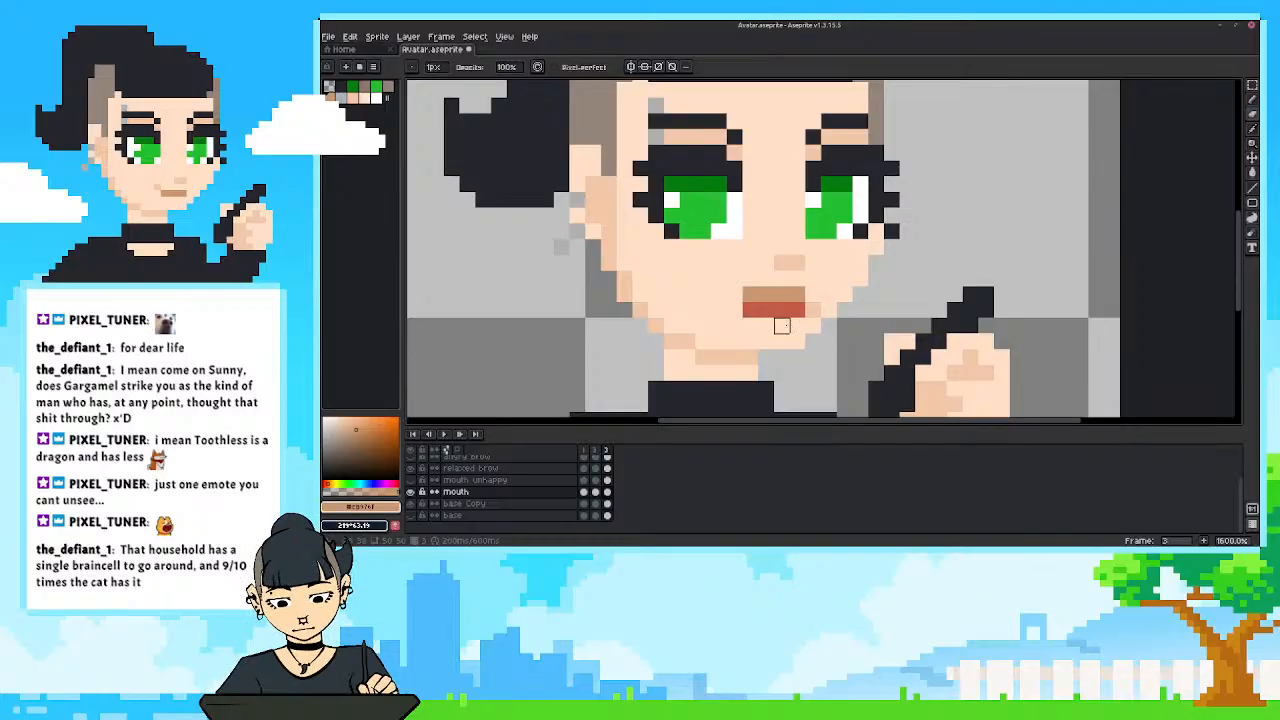
{"action": "left_click", "coordinate": [810, 308], "text": "alt"}
Paint the mouth corner and recolour the upper lip in frame 3 with the lighter skin-shadow tone.
{"action": "key", "text": "b"}
{"action": "left_click_drag", "start_coordinate": [738, 307], "coordinate": [747, 298]}
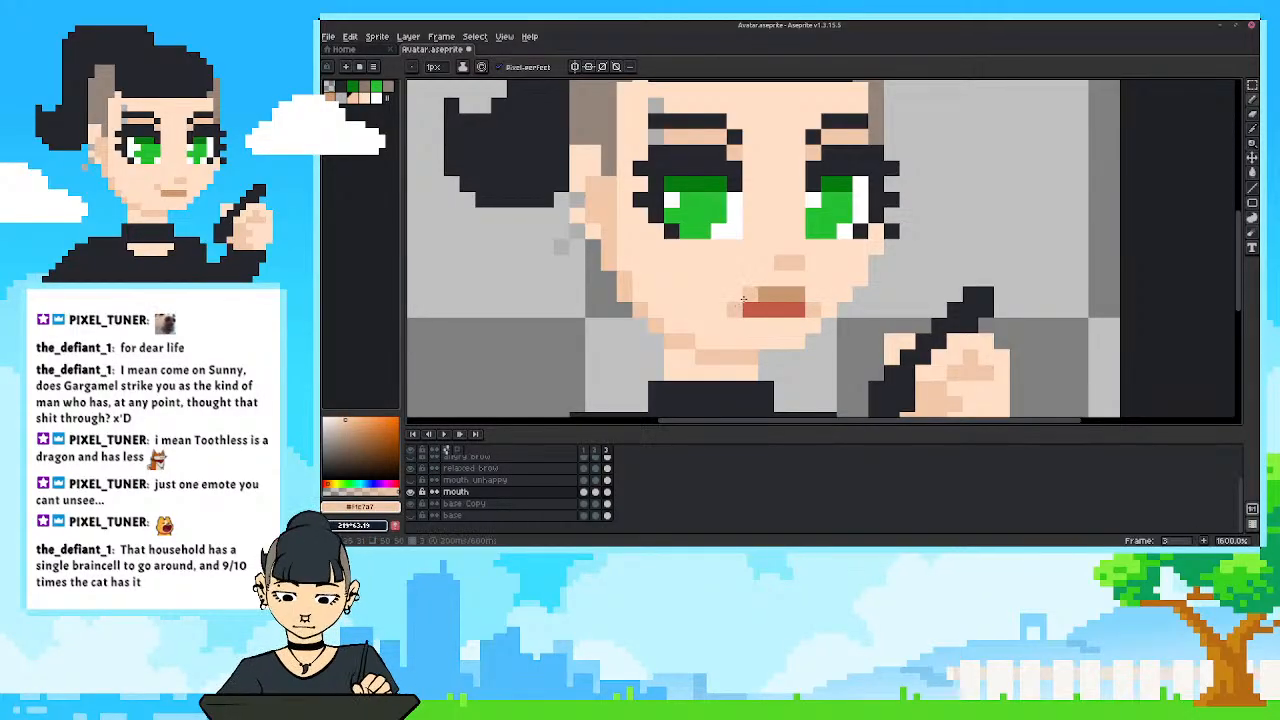
{"action": "scroll", "coordinate": [660, 293], "scroll_direction": "down", "scroll_amount": 5}
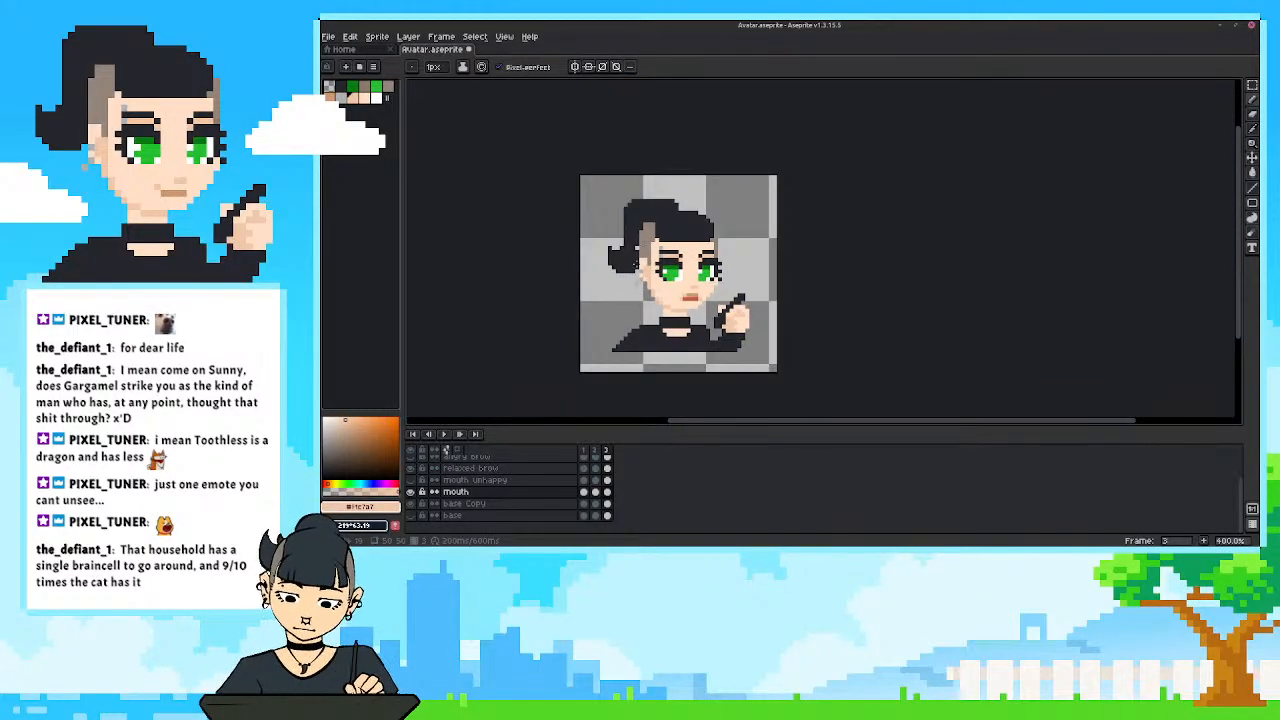
{"action": "scroll", "coordinate": [734, 288], "scroll_direction": "up", "scroll_amount": 5}
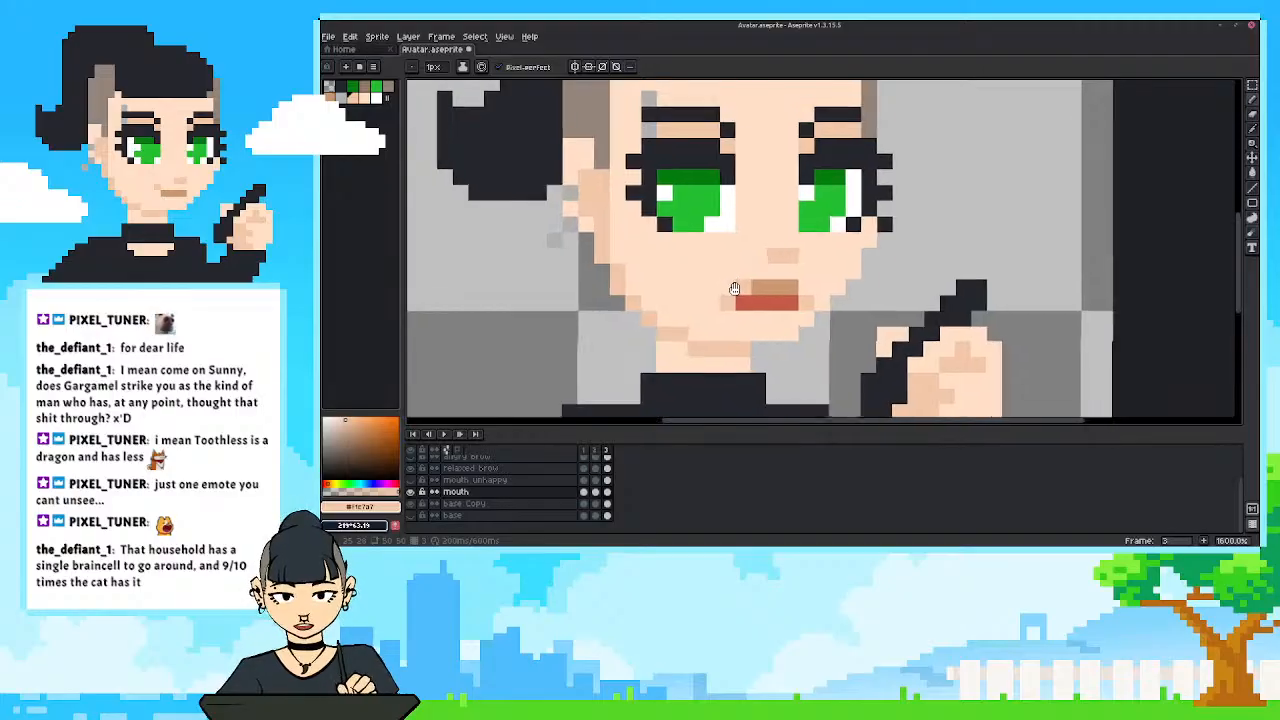
{"action": "mouse_move", "coordinate": [735, 289]}
{"action": "left_mouse_down"}
{"action": "mouse_move", "coordinate": [747, 301]}
{"action": "mouse_move", "coordinate": [802, 298]}
{"action": "left_mouse_up"}
{"action": "scroll", "coordinate": [645, 257], "scroll_direction": "down", "scroll_amount": 4}
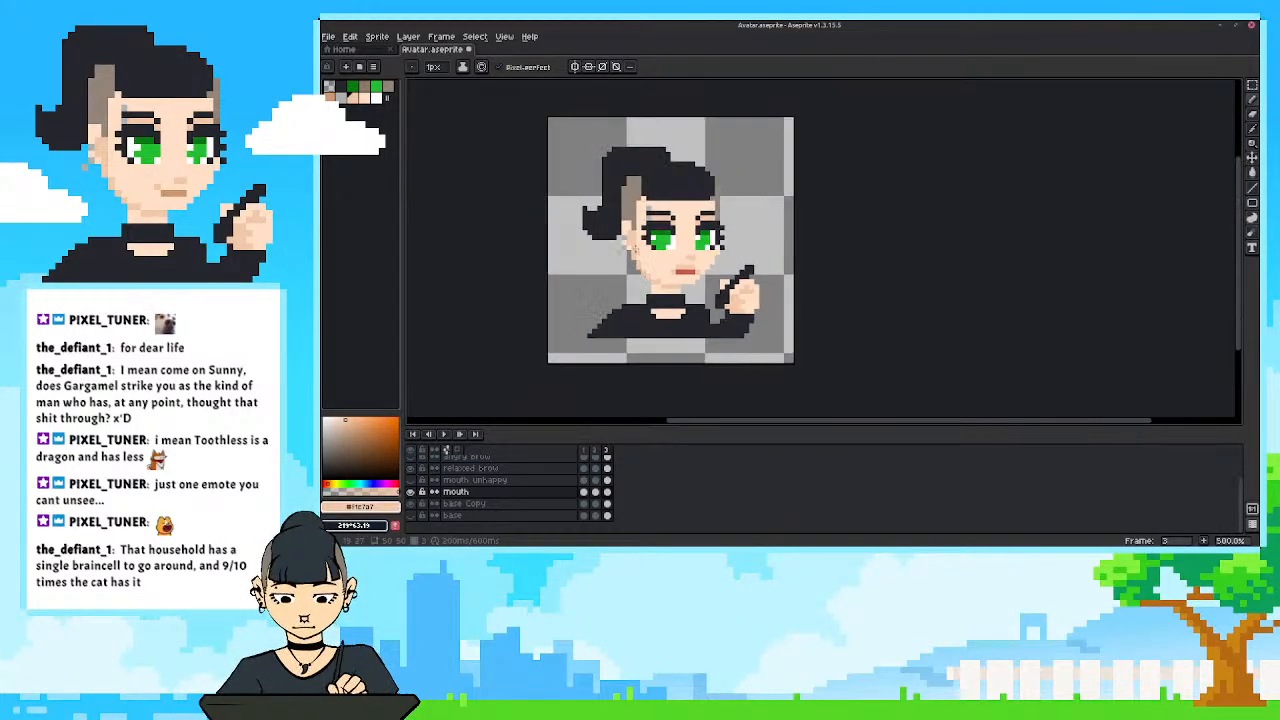
{"action": "scroll", "coordinate": [643, 258], "scroll_direction": "up", "scroll_amount": 1}
{"action": "scroll", "coordinate": [643, 258], "scroll_direction": "up", "scroll_amount": 3}
Paint two pixels below the mouth opening in frame 3 with its sampled red, and compare the mouth across frames 1 to 3.
{"action": "left_click", "coordinate": [775, 296], "text": "alt"}
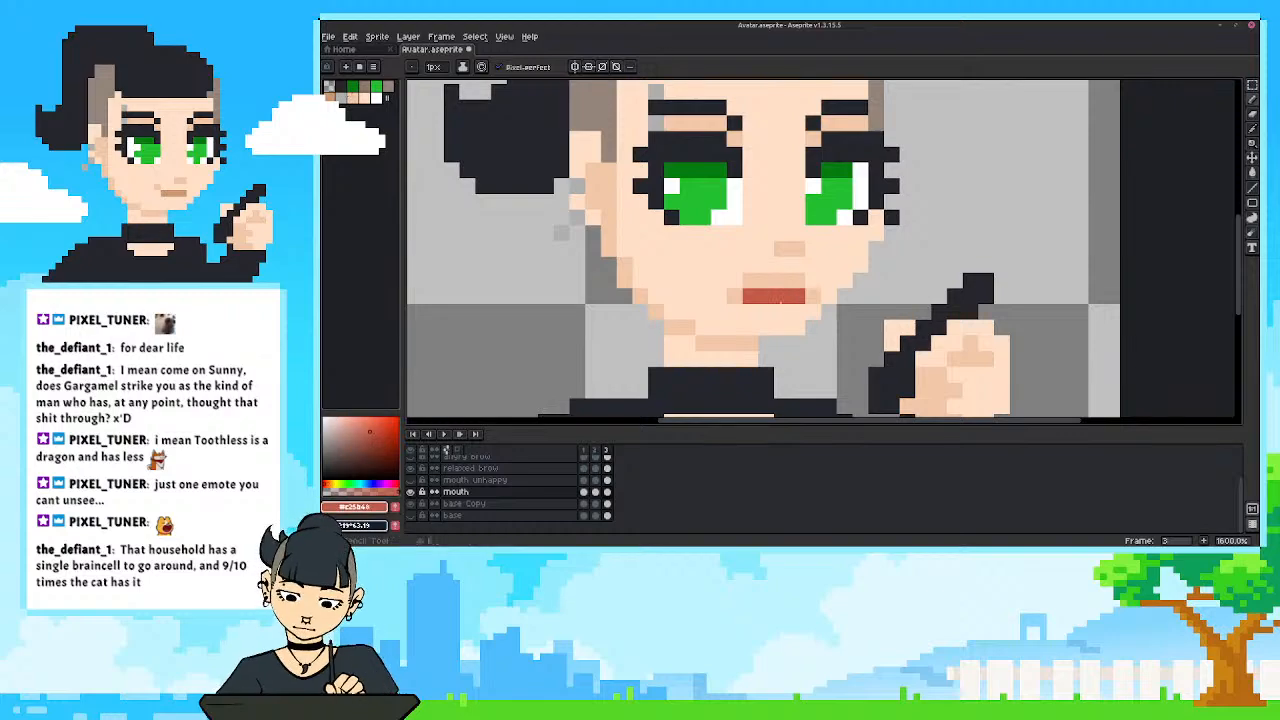
{"action": "left_click_drag", "start_coordinate": [782, 311], "coordinate": [767, 311]}
{"action": "scroll", "coordinate": [650, 230], "scroll_direction": "down", "scroll_amount": 5}
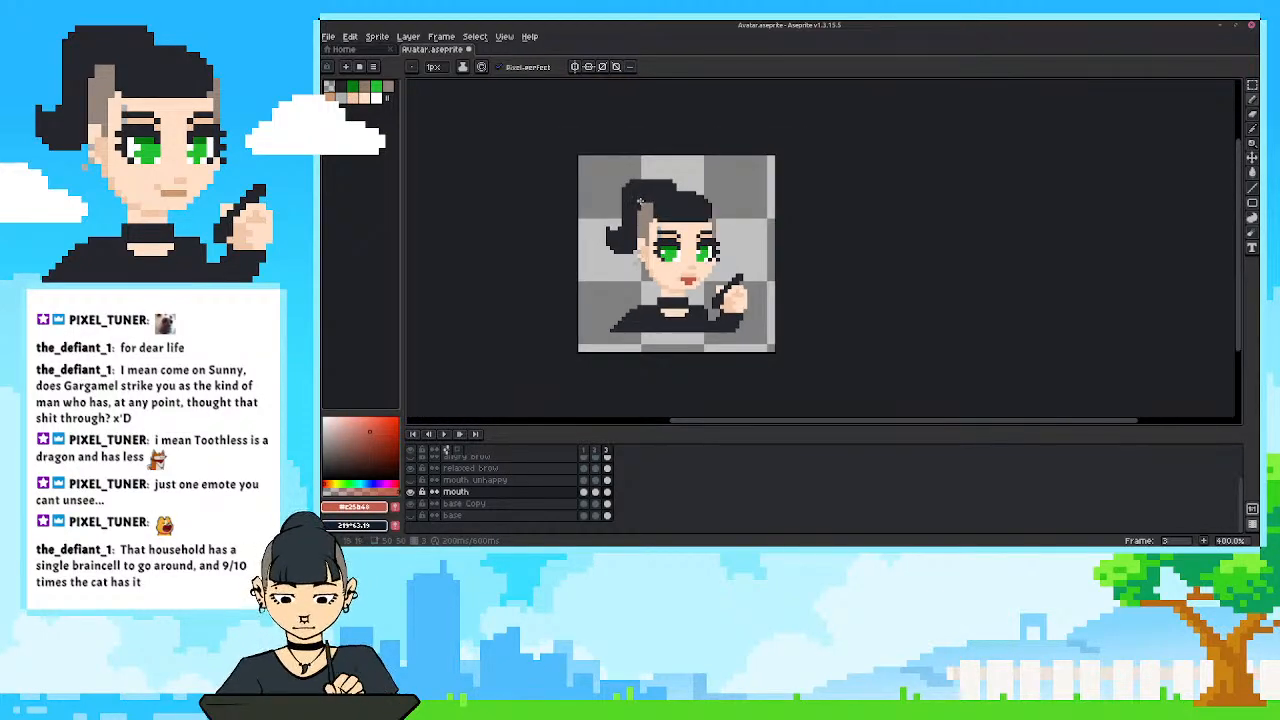
{"action": "scroll", "coordinate": [640, 202], "scroll_direction": "down", "scroll_amount": 1}
{"action": "scroll", "coordinate": [652, 240], "scroll_direction": "up", "scroll_amount": 3}
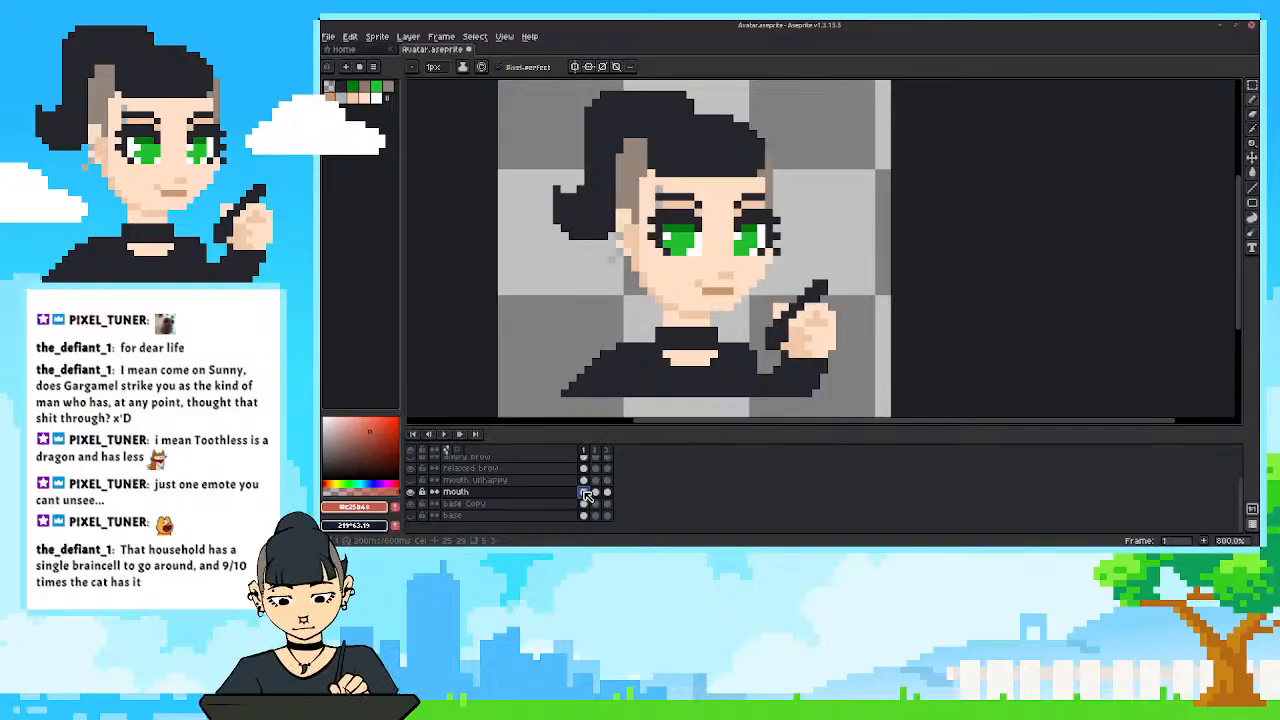
{"action": "left_click_drag", "start_coordinate": [584, 492], "coordinate": [609, 493]}
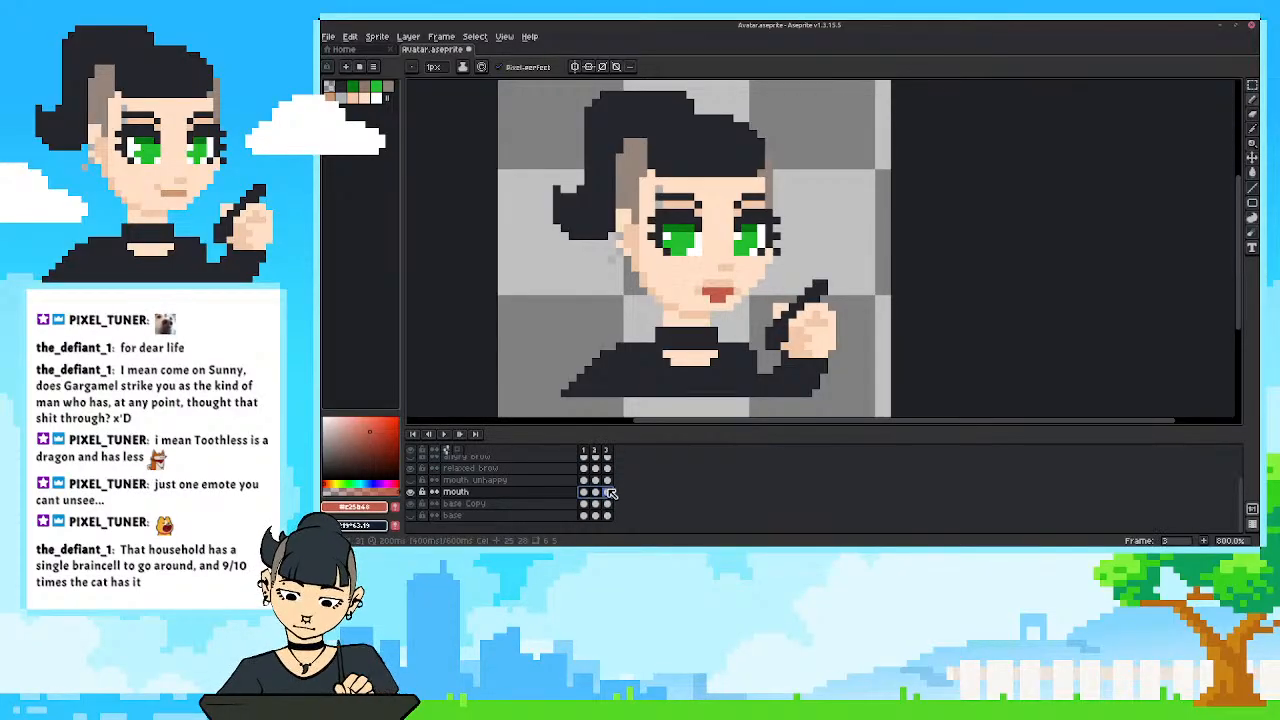
Sample the lip brown from frame 1 and paint it across the top row of the mouth in frame 3.
{"action": "scroll", "coordinate": [703, 289], "scroll_direction": "up", "scroll_amount": 1}
{"action": "scroll", "coordinate": [729, 279], "scroll_direction": "up", "scroll_amount": 2}
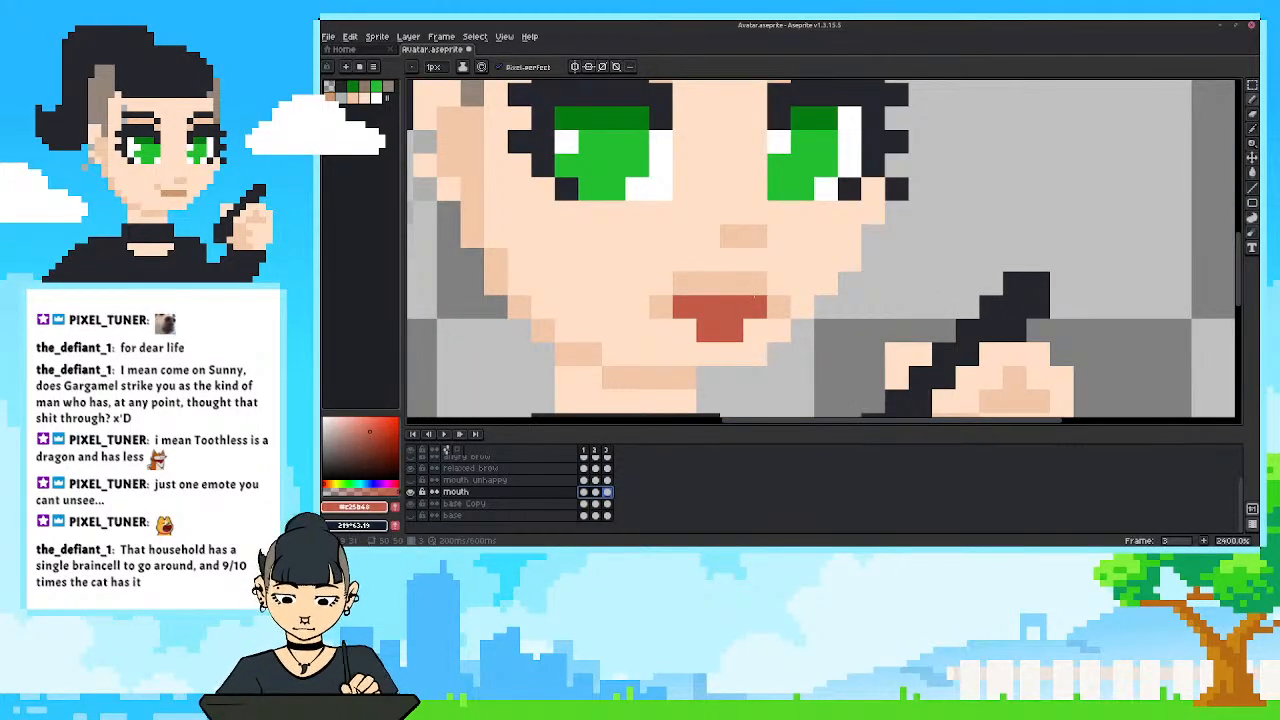
{"action": "left_click", "coordinate": [586, 494]}
{"action": "key", "text": "i"}
{"action": "left_click", "coordinate": [715, 299]}
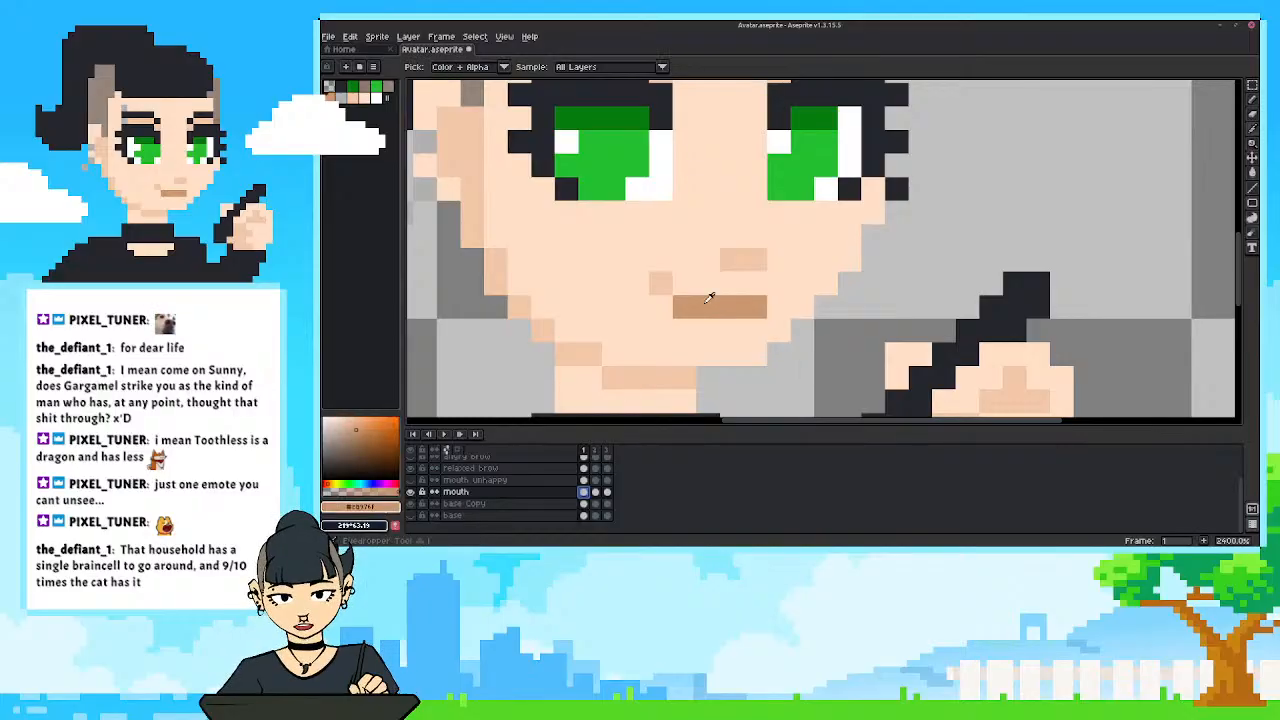
{"action": "key", "text": "b"}
{"action": "left_click", "coordinate": [607, 492]}
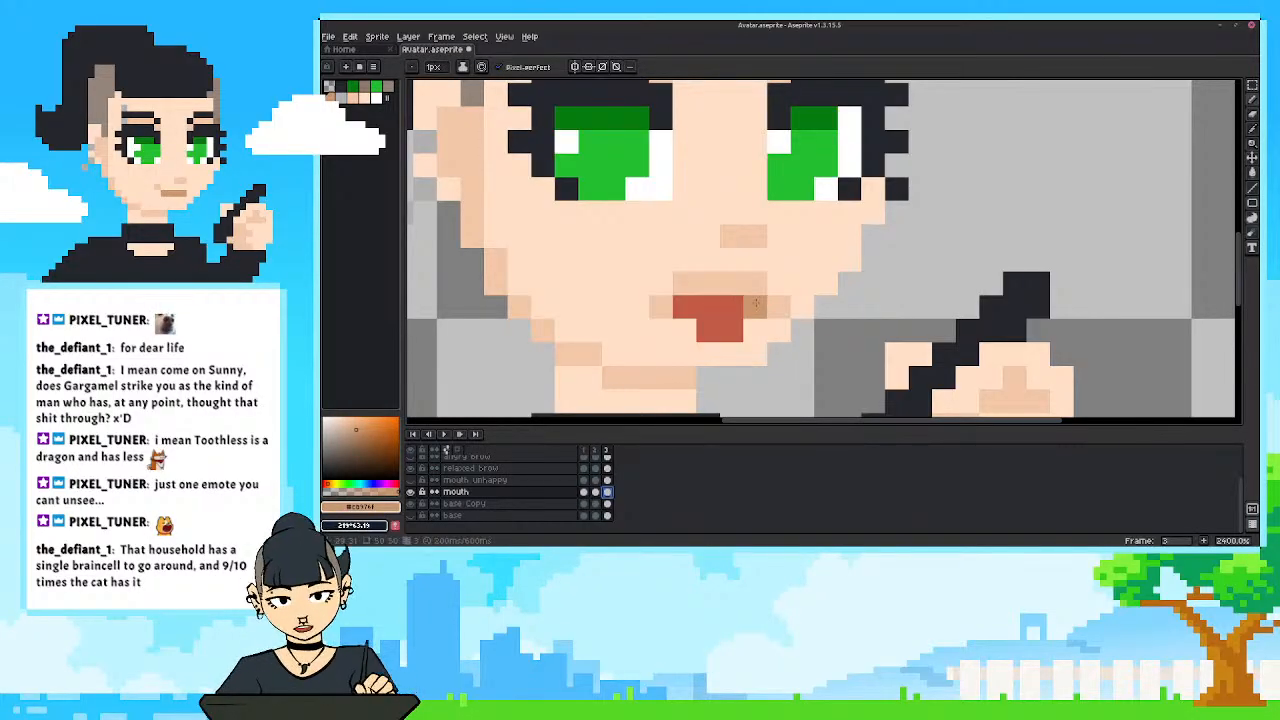
Erase the upper-lip shadow in frame 3 and move the nose shadow one pixel lower, using its sampled skin-shadow tone.
{"action": "key", "text": "e"}
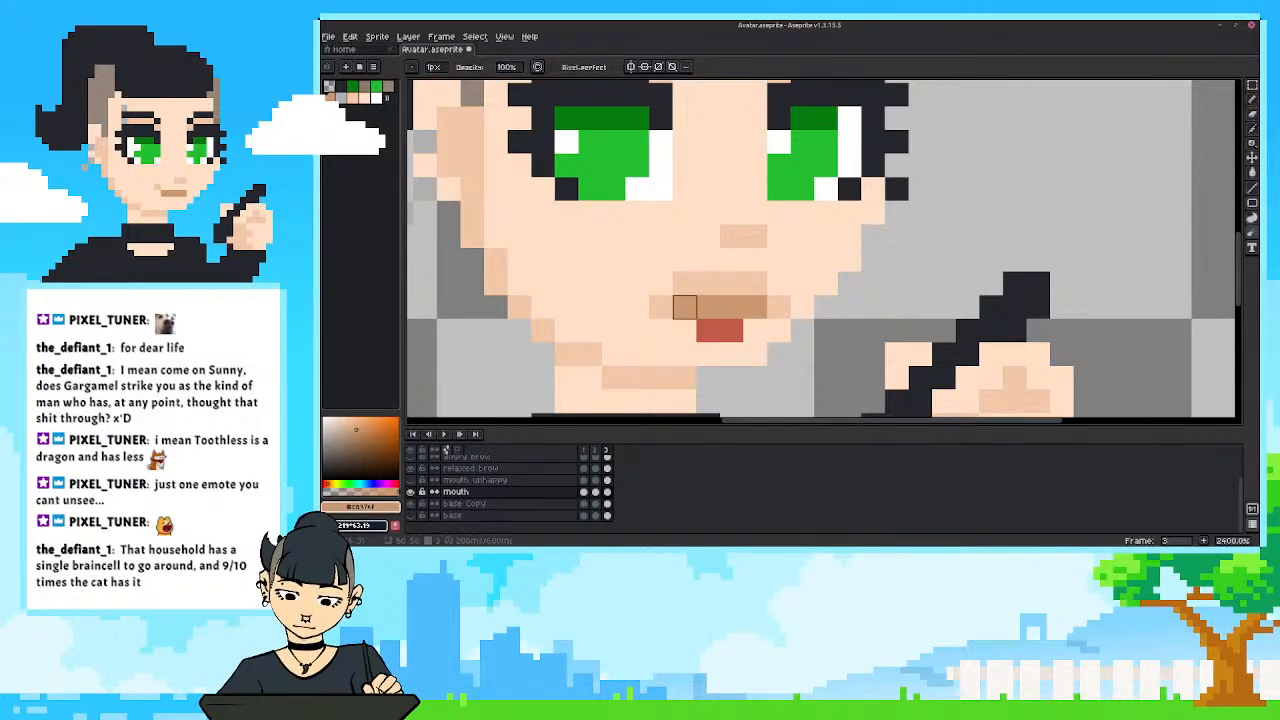
{"action": "mouse_move", "coordinate": [684, 284]}
{"action": "left_mouse_down"}
{"action": "mouse_move", "coordinate": [756, 284]}
{"action": "mouse_move", "coordinate": [755, 260]}
{"action": "left_mouse_up"}
{"action": "left_click", "coordinate": [736, 240], "text": "alt"}
{"action": "key", "text": "b"}
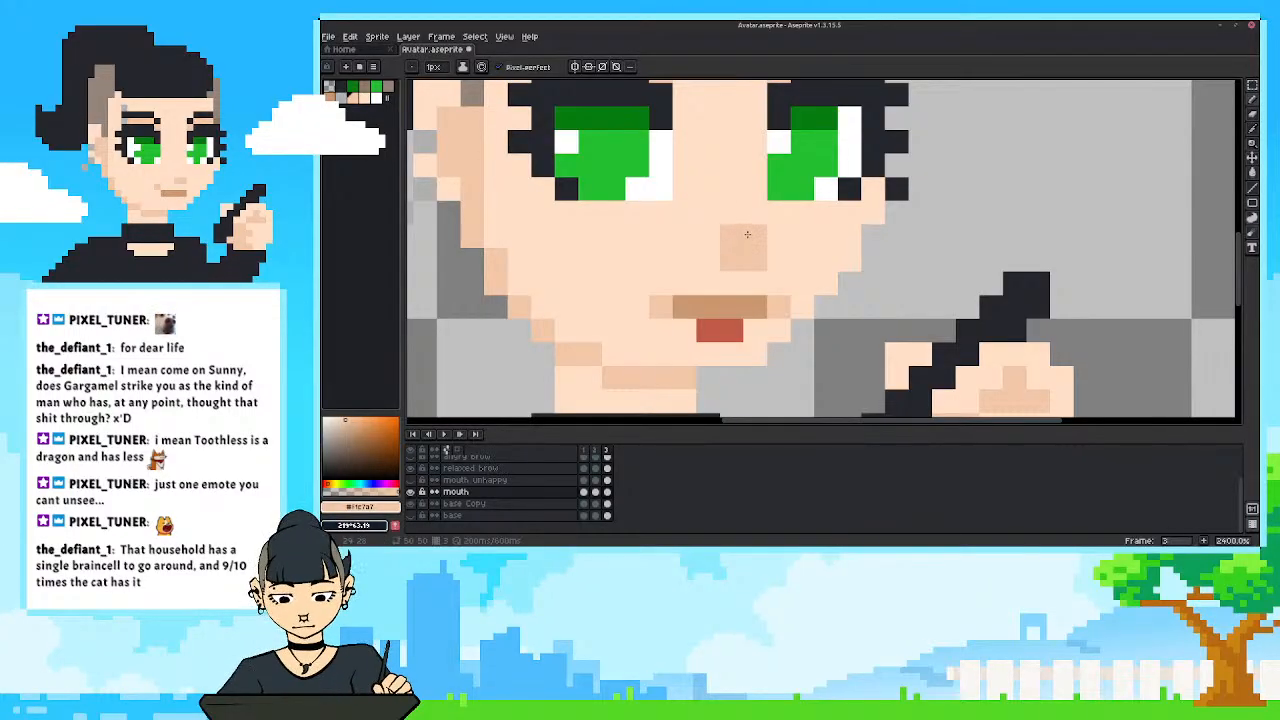
{"action": "scroll", "coordinate": [563, 306], "scroll_direction": "down", "scroll_amount": 6}
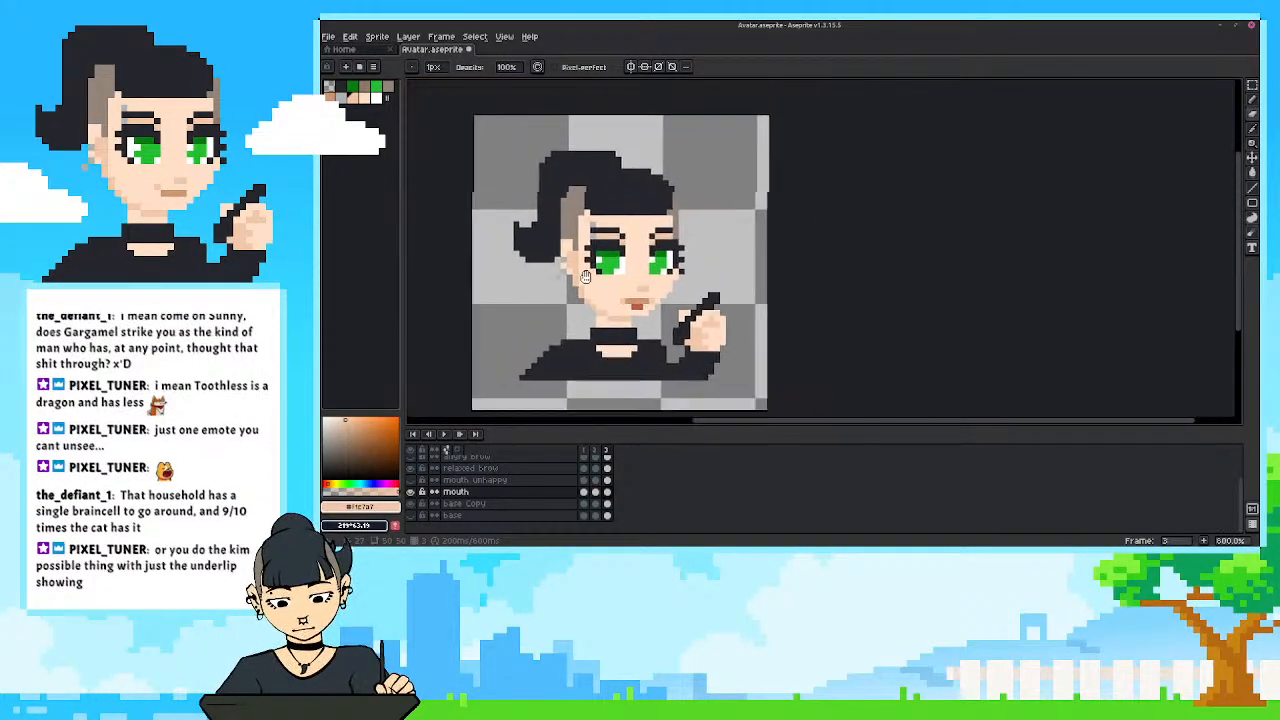
{"action": "left_click_drag", "start_coordinate": [586, 277], "coordinate": [628, 283]}
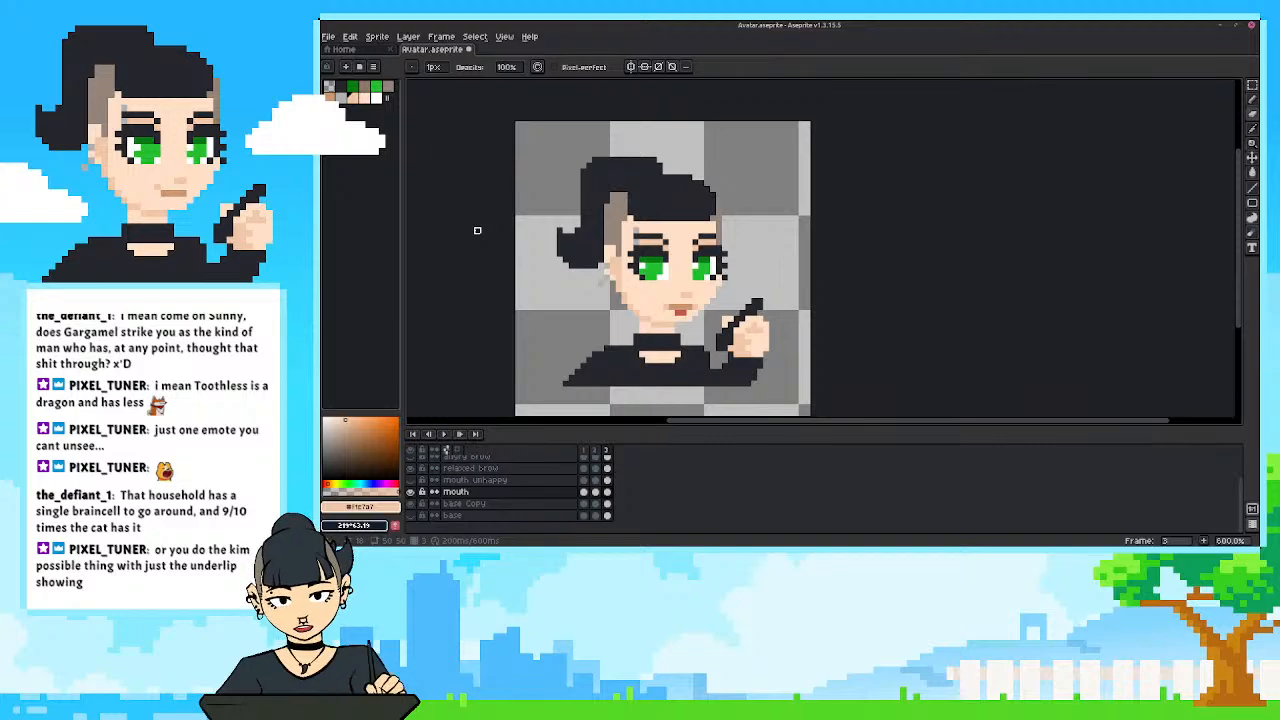
Sample the lip brown and paint it over the two red pixels below the mouth row in frame 3.
{"action": "scroll", "coordinate": [670, 300], "scroll_direction": "up", "scroll_amount": 3}
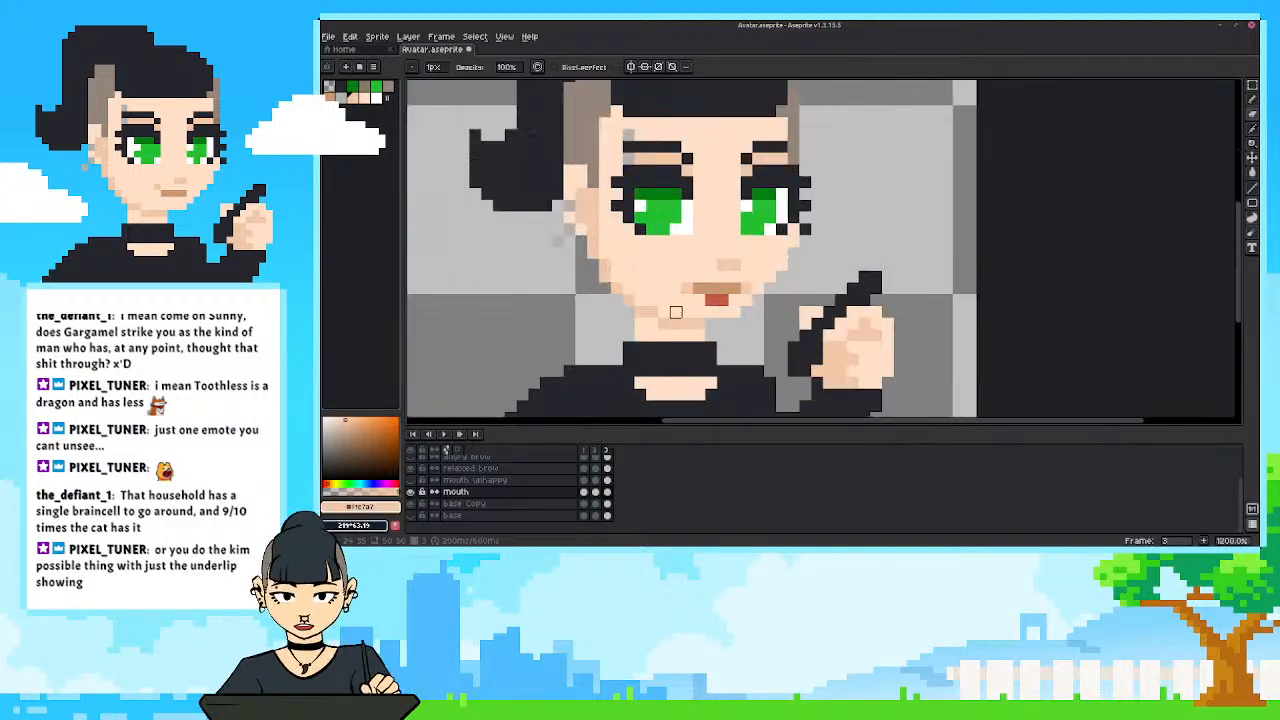
{"action": "key", "text": "i"}
{"action": "left_click", "coordinate": [690, 325]}
{"action": "key", "text": "b"}
{"action": "left_click_drag", "start_coordinate": [690, 337], "coordinate": [702, 337]}
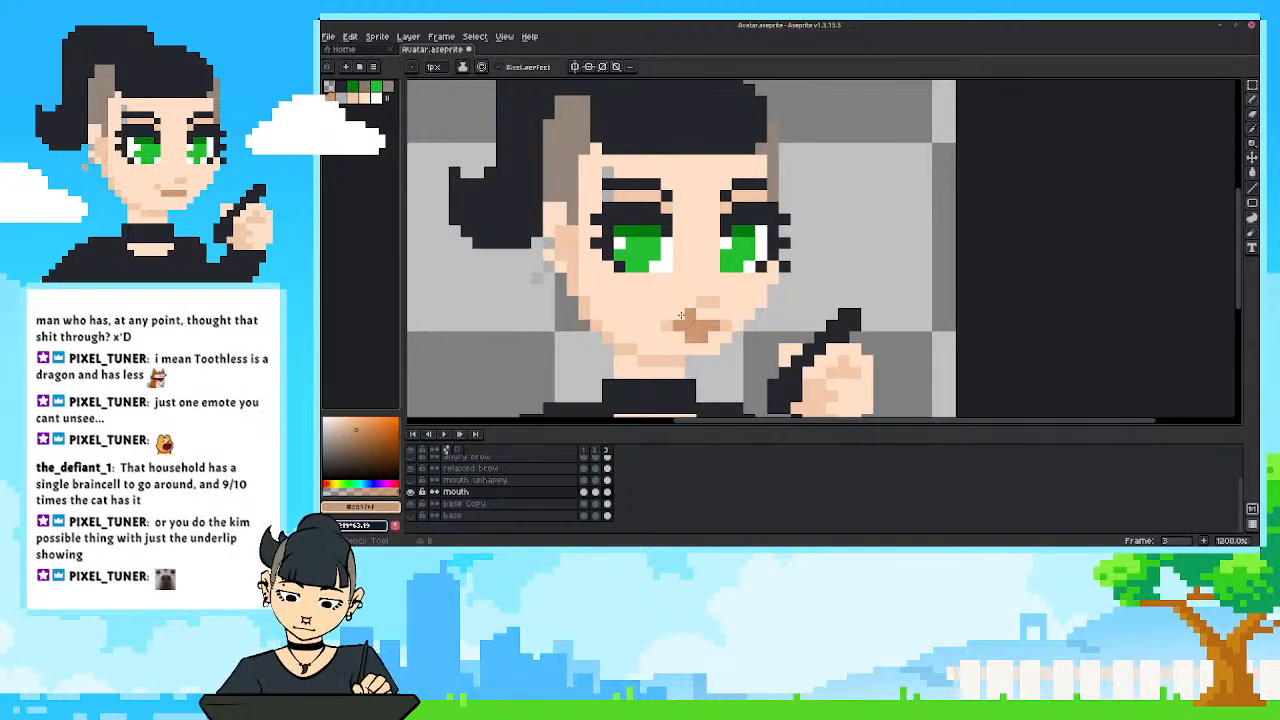
Sample the mouth red from frame 2 and paint it across the brown mouth row in frame 3.
{"action": "left_click", "coordinate": [598, 450]}
{"action": "key", "text": "i"}
{"action": "left_click", "coordinate": [691, 327]}
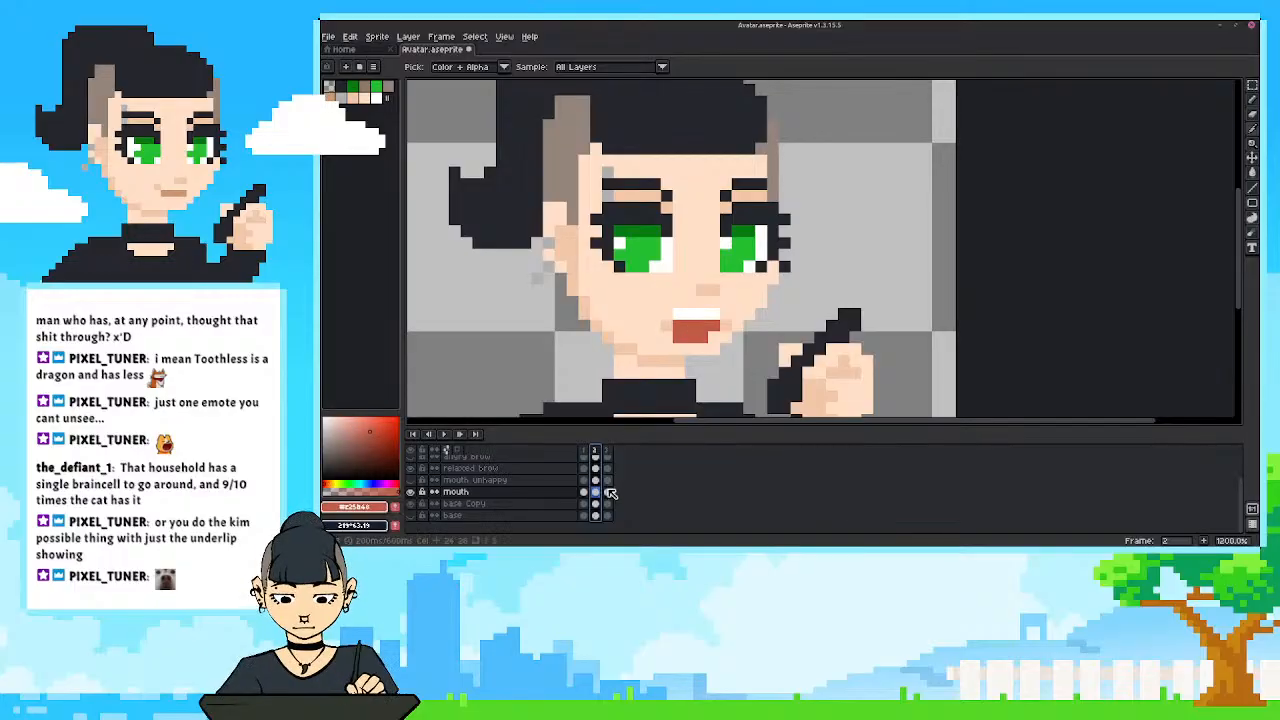
{"action": "left_click", "coordinate": [608, 491]}
{"action": "key", "text": "b"}
{"action": "left_click_drag", "start_coordinate": [690, 325], "coordinate": [713, 325]}
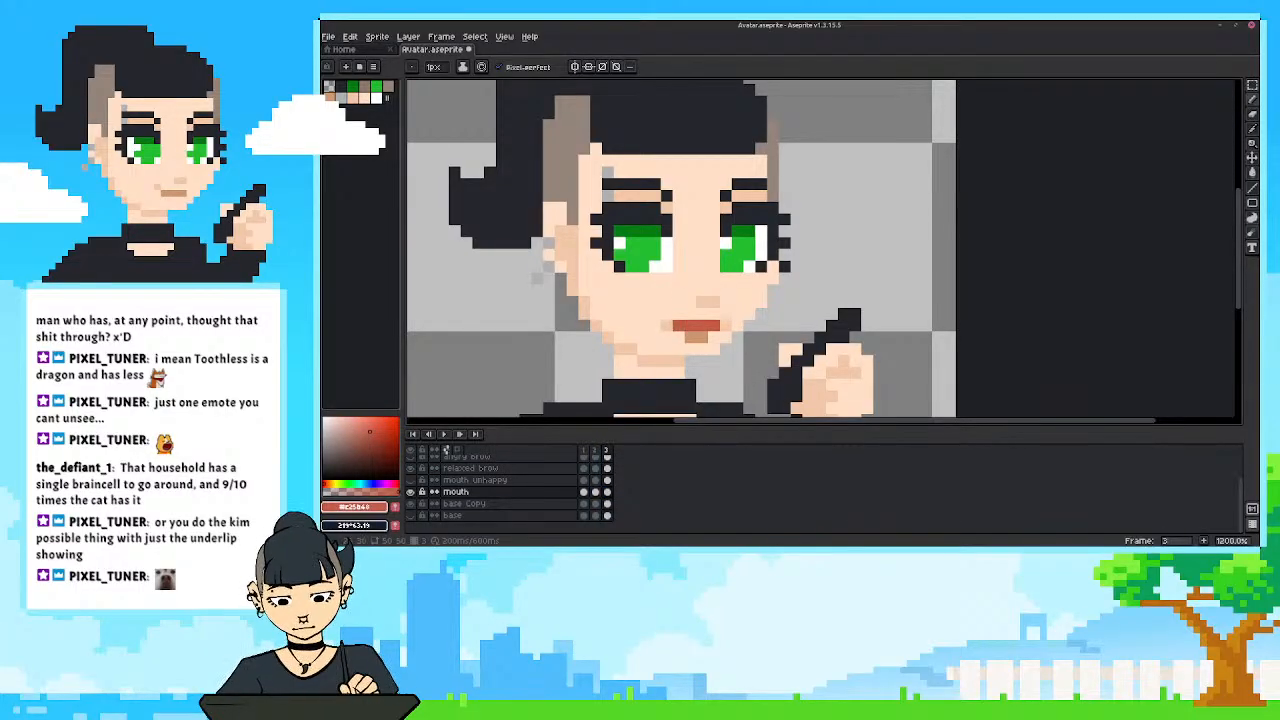
Play back frames 1 to 3 and examine the talking mouth at different zoom levels.
{"action": "scroll", "coordinate": [611, 335], "scroll_direction": "down", "scroll_amount": 7}
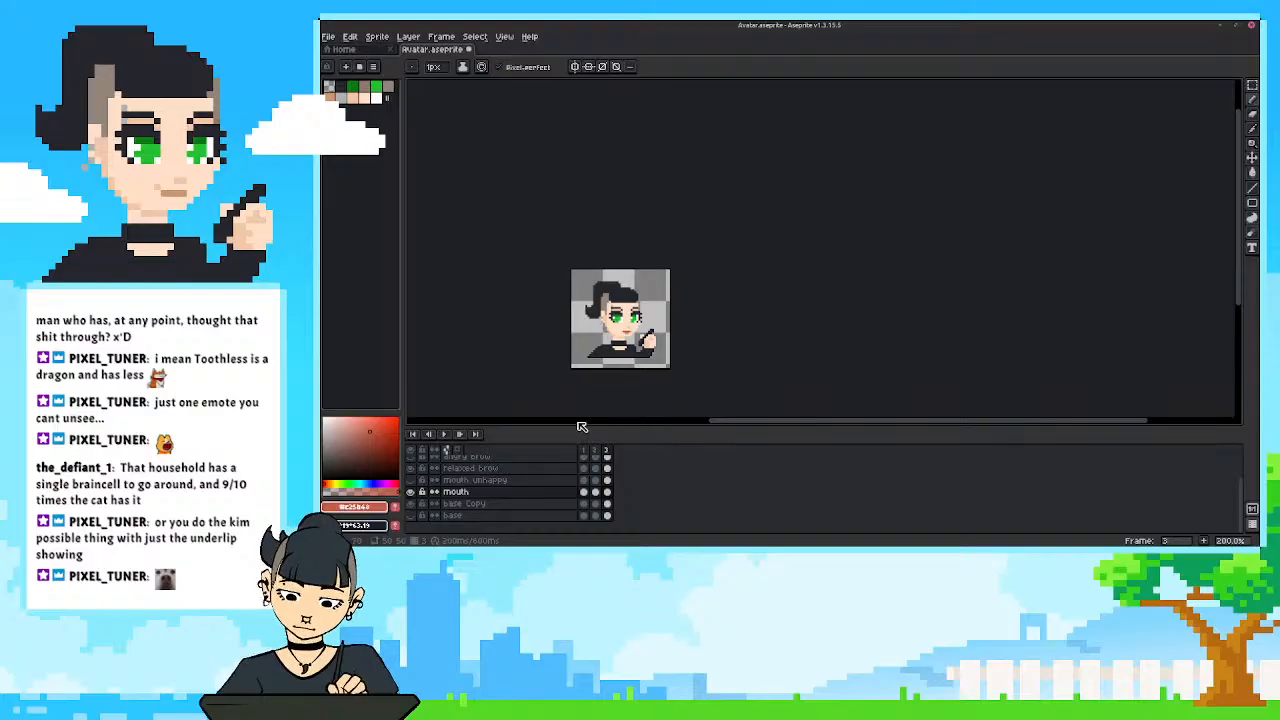
{"action": "left_click_drag", "start_coordinate": [584, 451], "coordinate": [607, 452]}
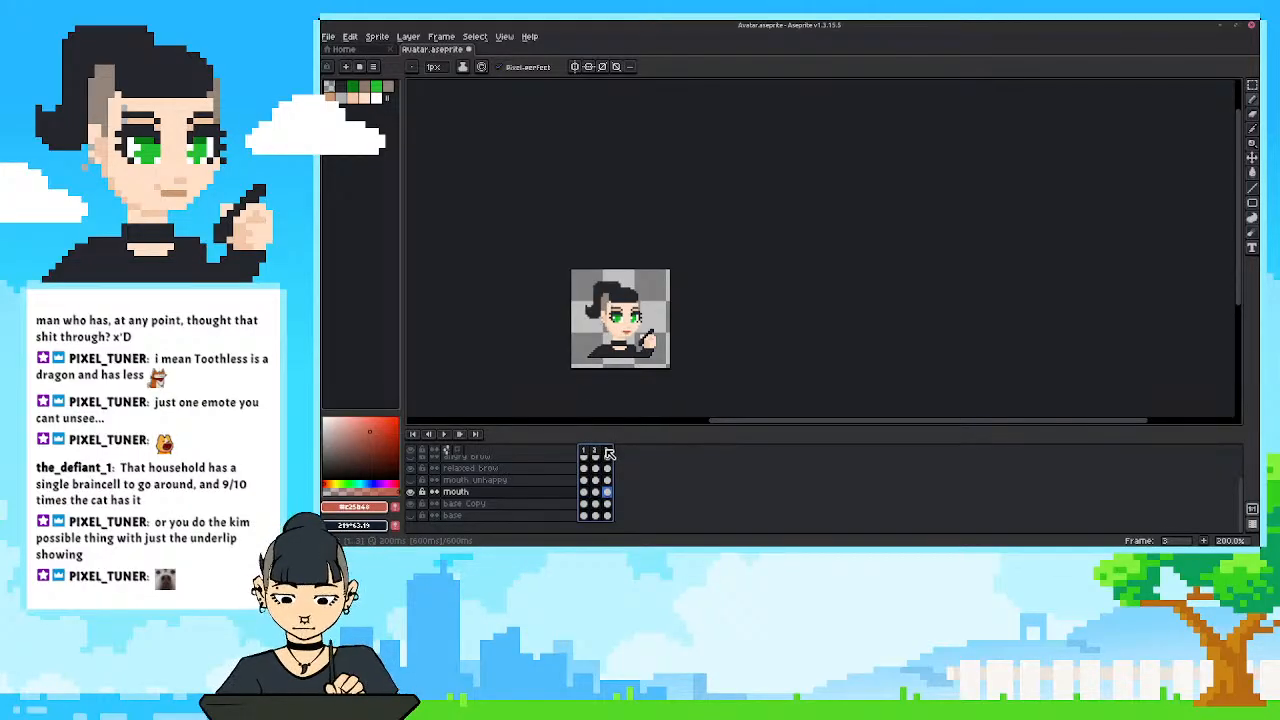
{"action": "scroll", "coordinate": [594, 395], "scroll_direction": "up", "scroll_amount": 3}
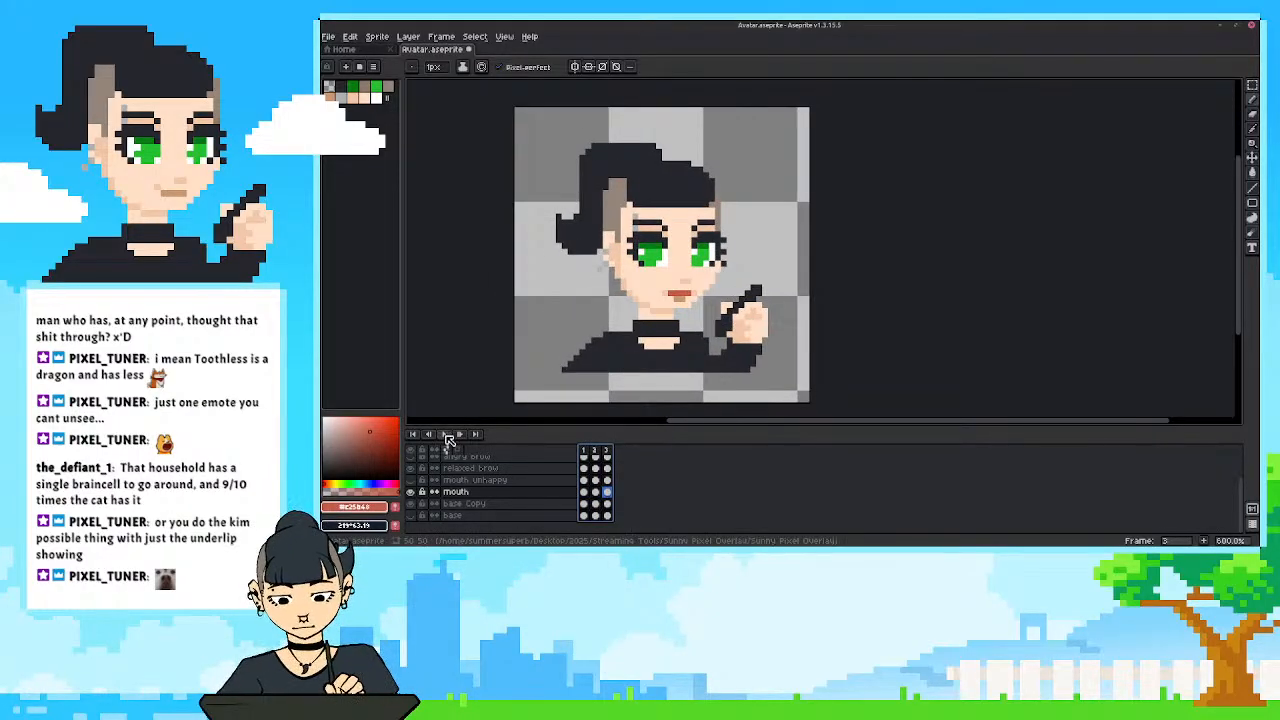
{"action": "key", "text": "Return"}
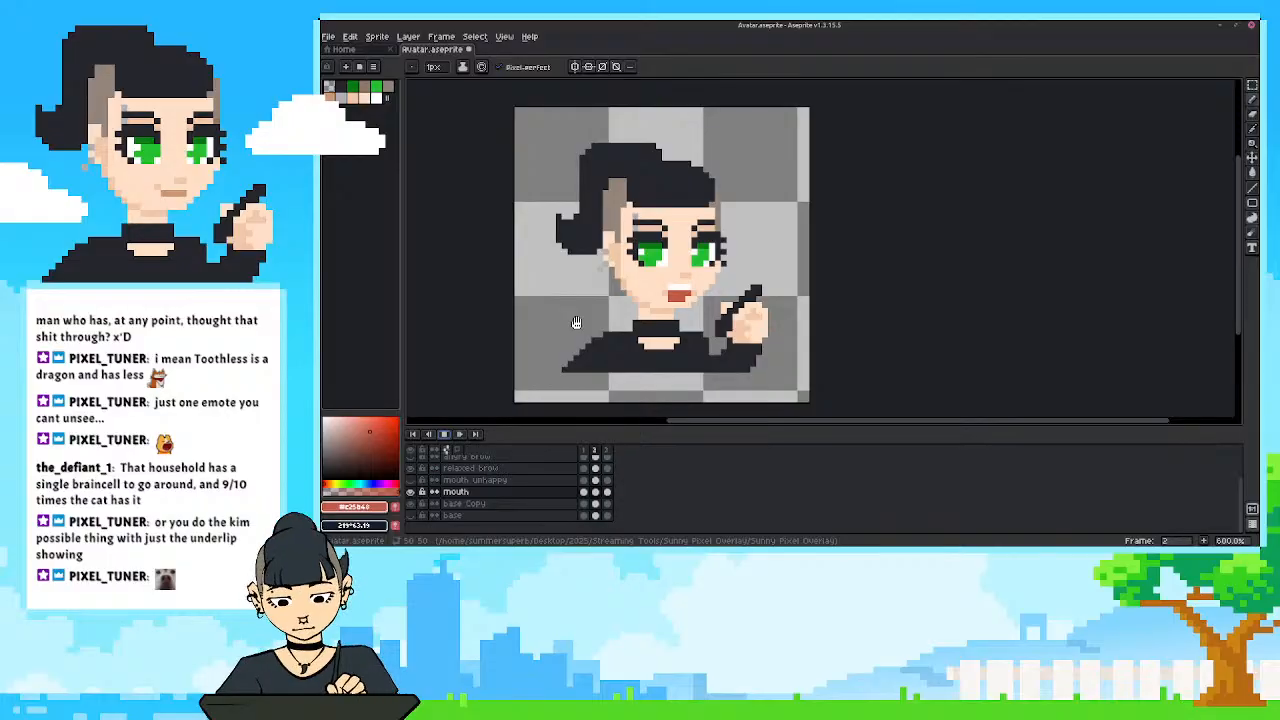
{"action": "scroll", "coordinate": [576, 322], "scroll_direction": "down", "scroll_amount": 2}
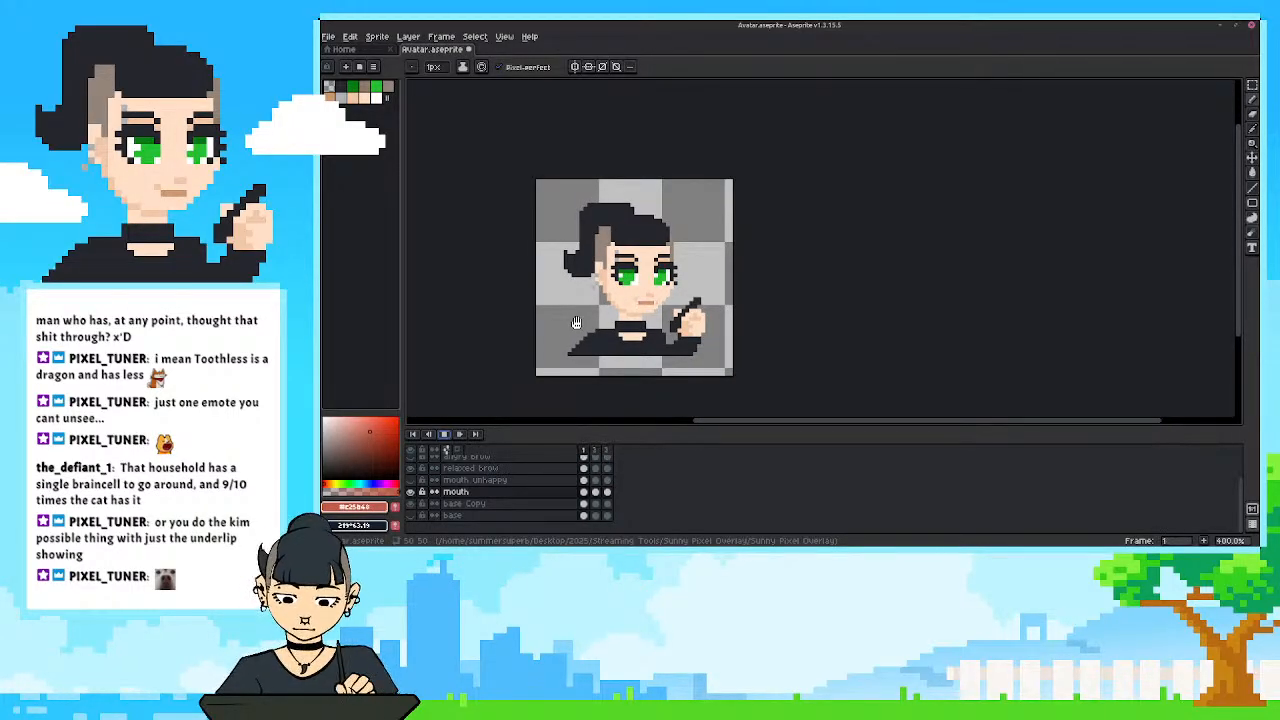
{"action": "scroll", "coordinate": [640, 320], "scroll_direction": "up", "scroll_amount": 2}
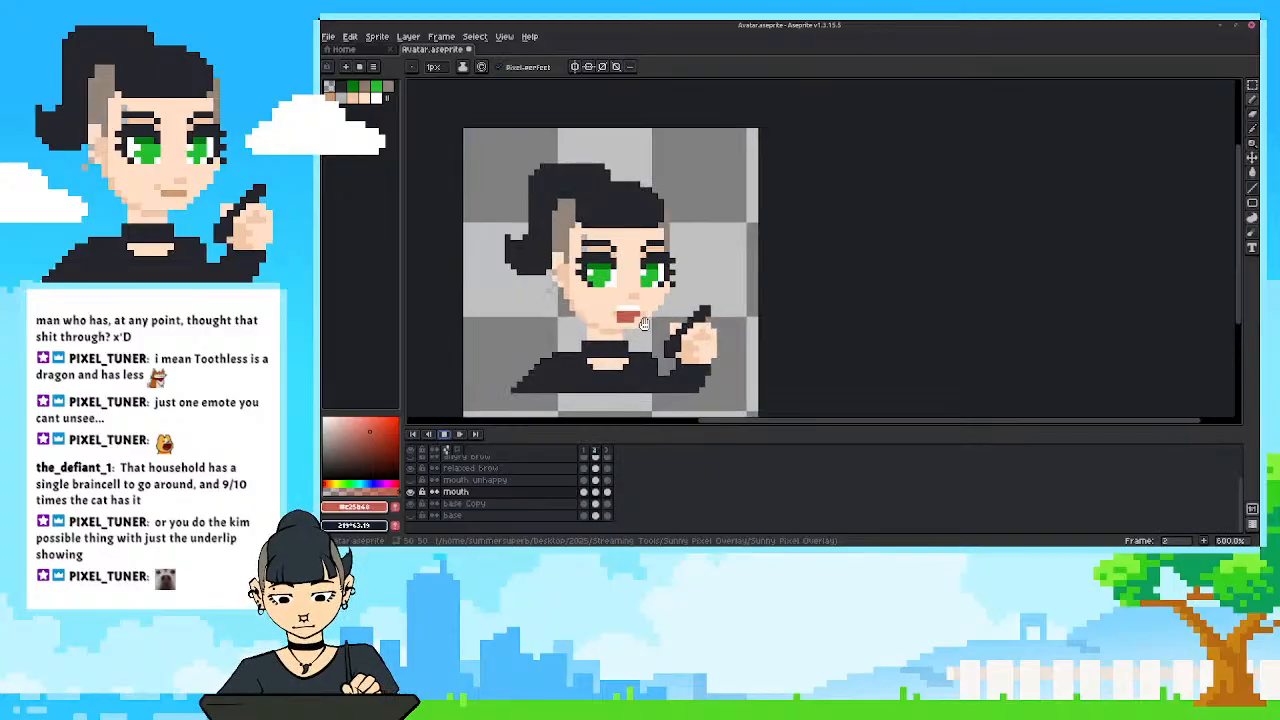
Narrow the red mouth row in frame 3 to two pixels by erasing its ends, and touch up the corners with the skin-shadow tone.
{"action": "scroll", "coordinate": [686, 318], "scroll_direction": "up", "scroll_amount": 3}
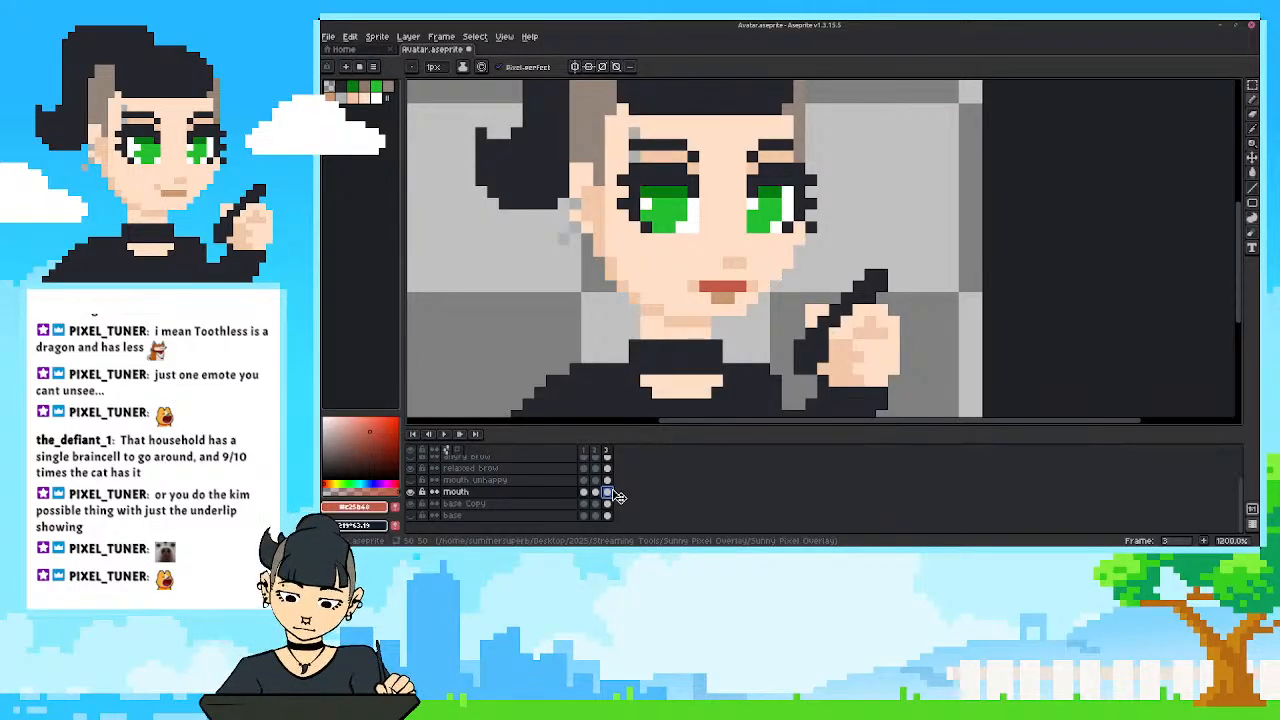
{"action": "left_click_drag", "start_coordinate": [681, 286], "coordinate": [703, 287]}
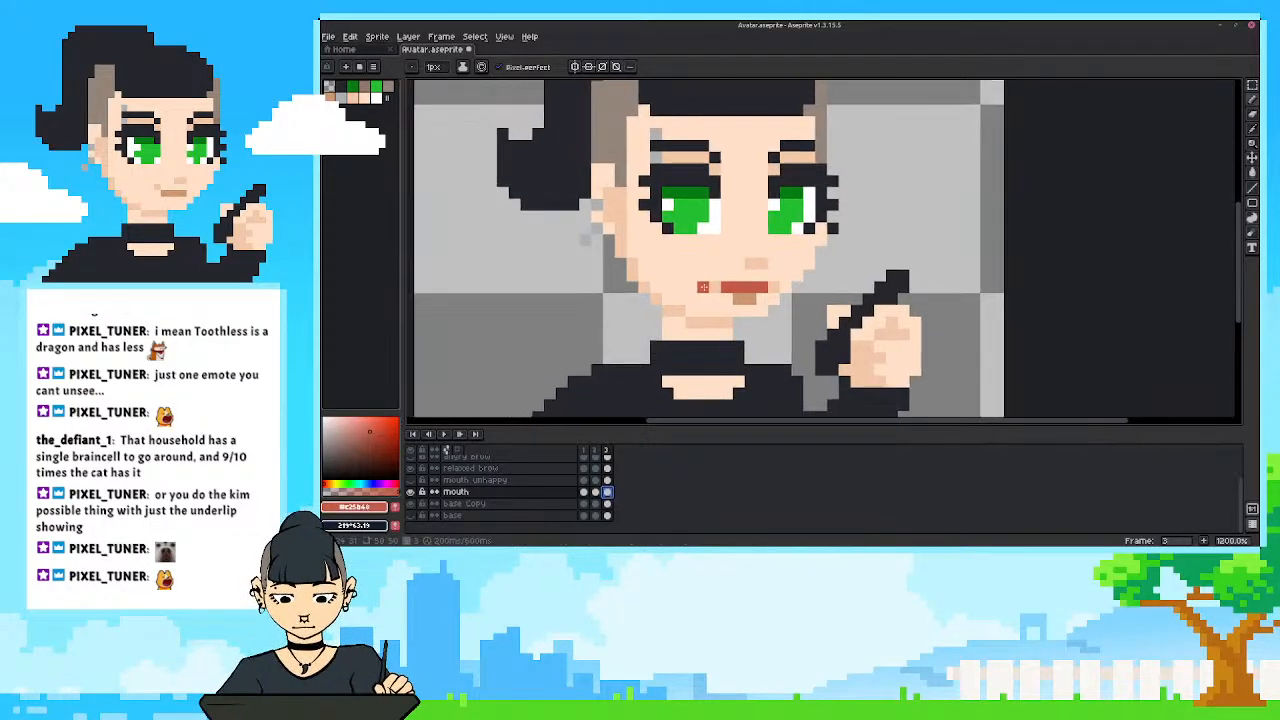
{"action": "left_click_drag", "start_coordinate": [727, 240], "coordinate": [738, 241]}
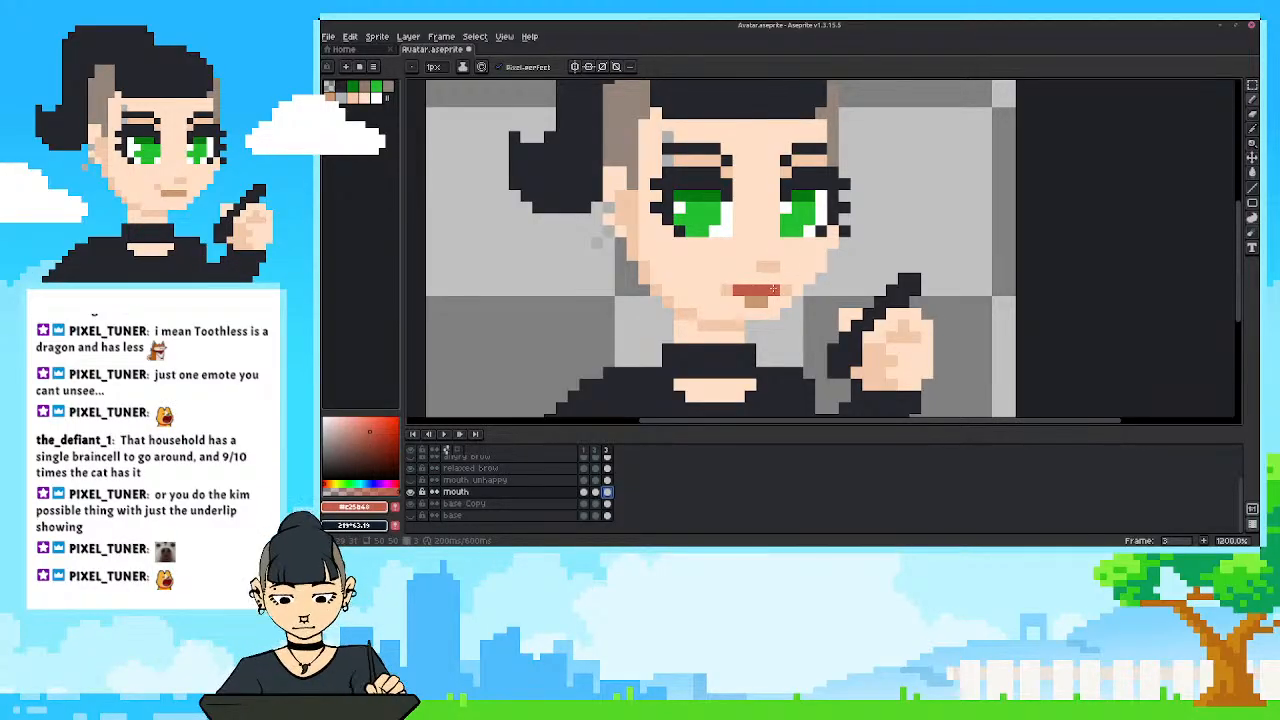
{"action": "key", "text": "e"}
{"action": "left_click", "coordinate": [773, 289]}
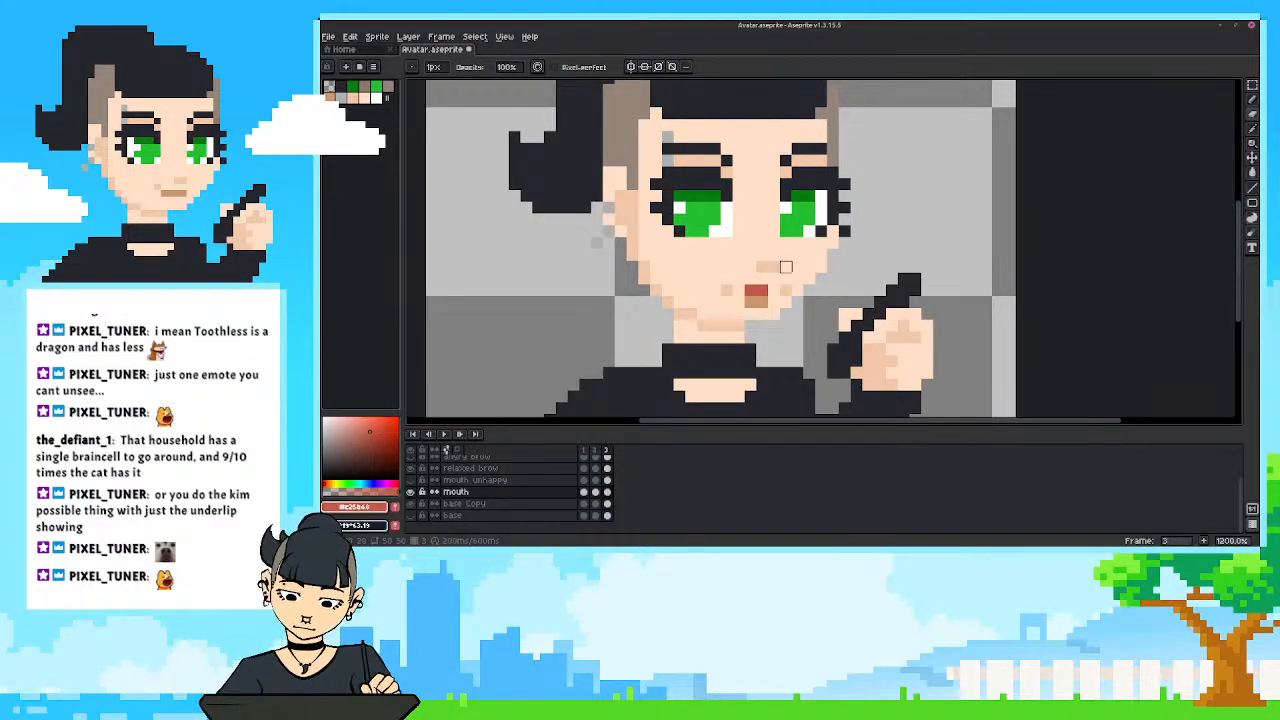
{"action": "left_click", "coordinate": [785, 290], "text": "alt"}
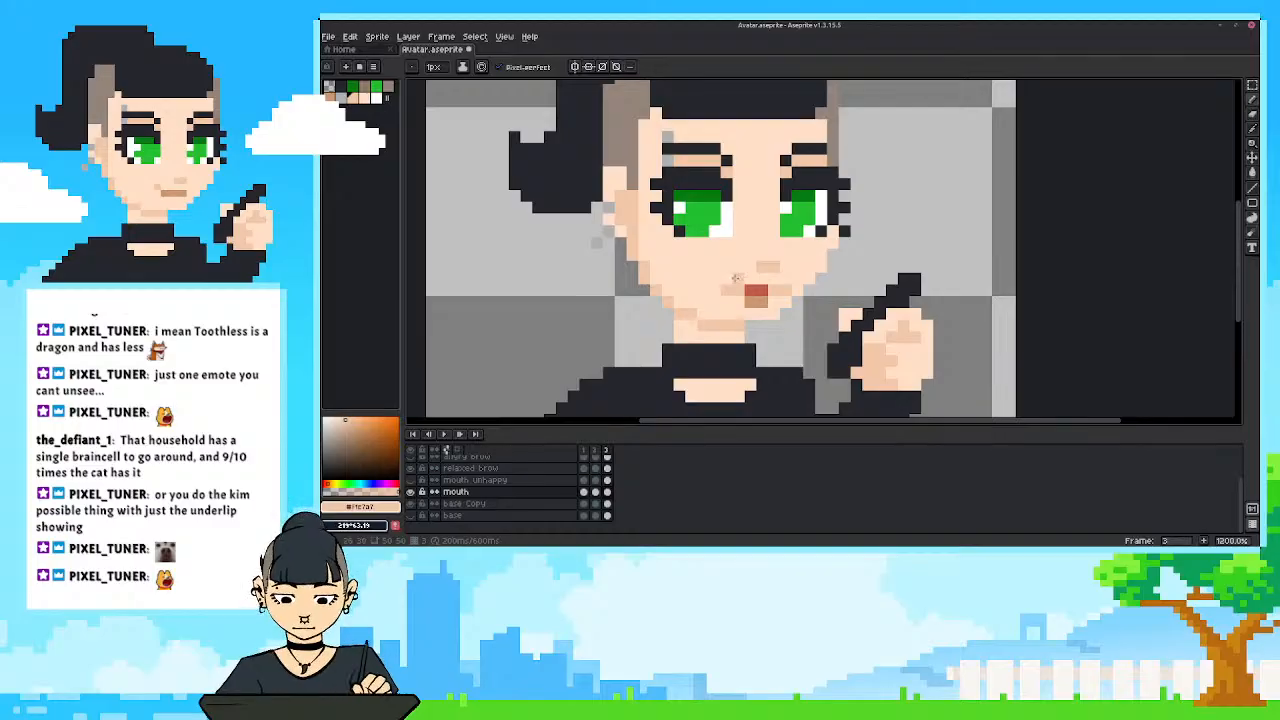
Play the animation and examine how the narrowed mouth in frame 3 reads in the talking loop.
{"action": "scroll", "coordinate": [727, 289], "scroll_direction": "down", "scroll_amount": 6}
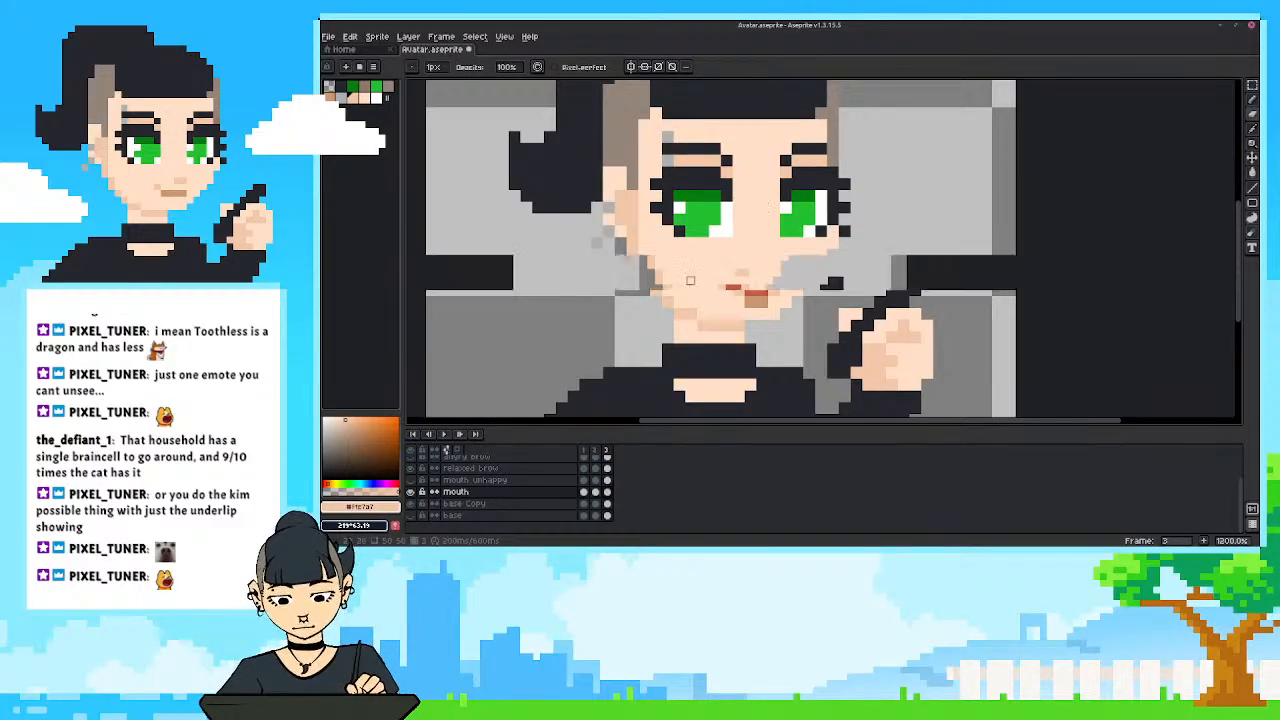
{"action": "scroll", "coordinate": [679, 253], "scroll_direction": "up", "scroll_amount": 1}
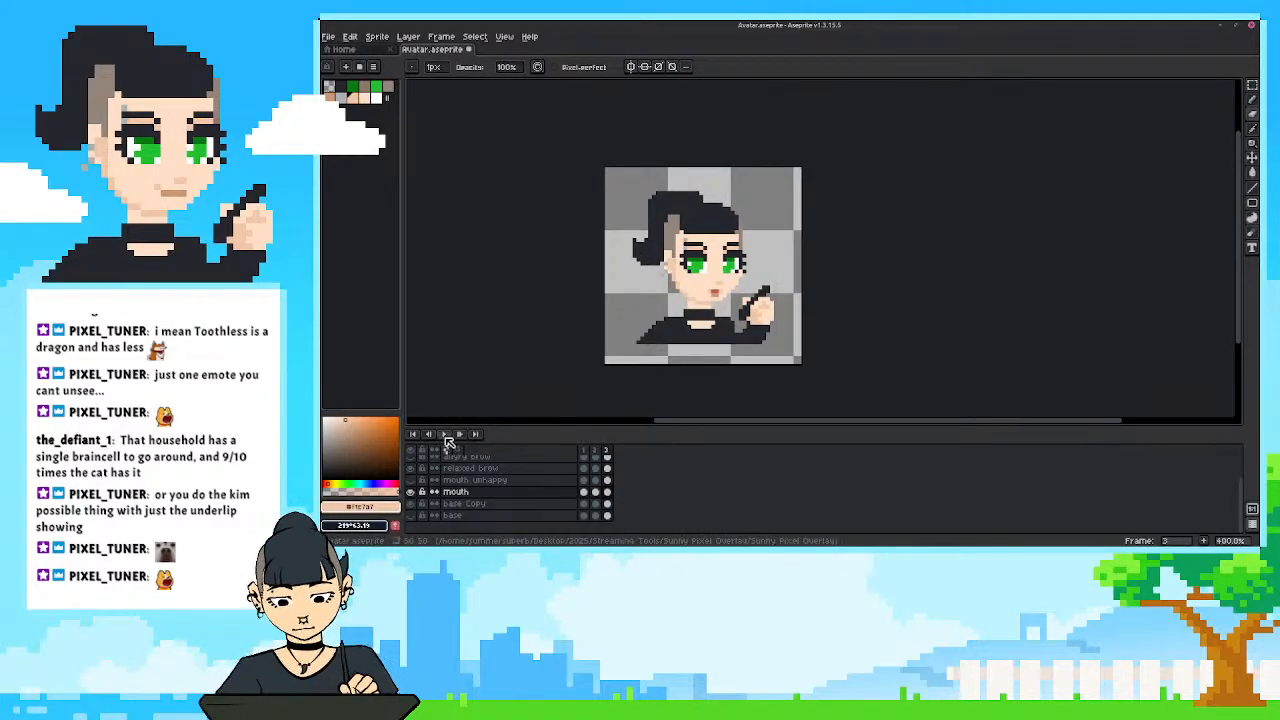
{"action": "left_click", "coordinate": [444, 434]}
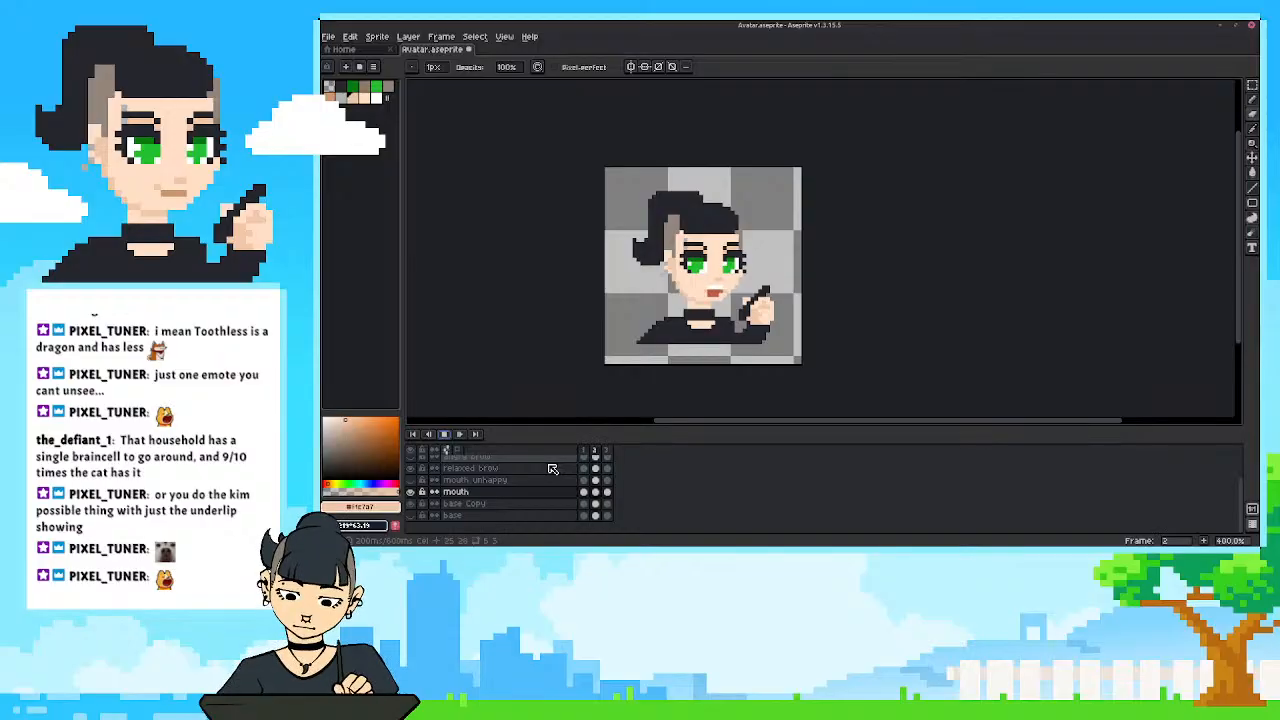
{"action": "scroll", "coordinate": [686, 310], "scroll_direction": "up", "scroll_amount": 2}
{"action": "left_click_drag", "start_coordinate": [686, 310], "coordinate": [703, 332]}
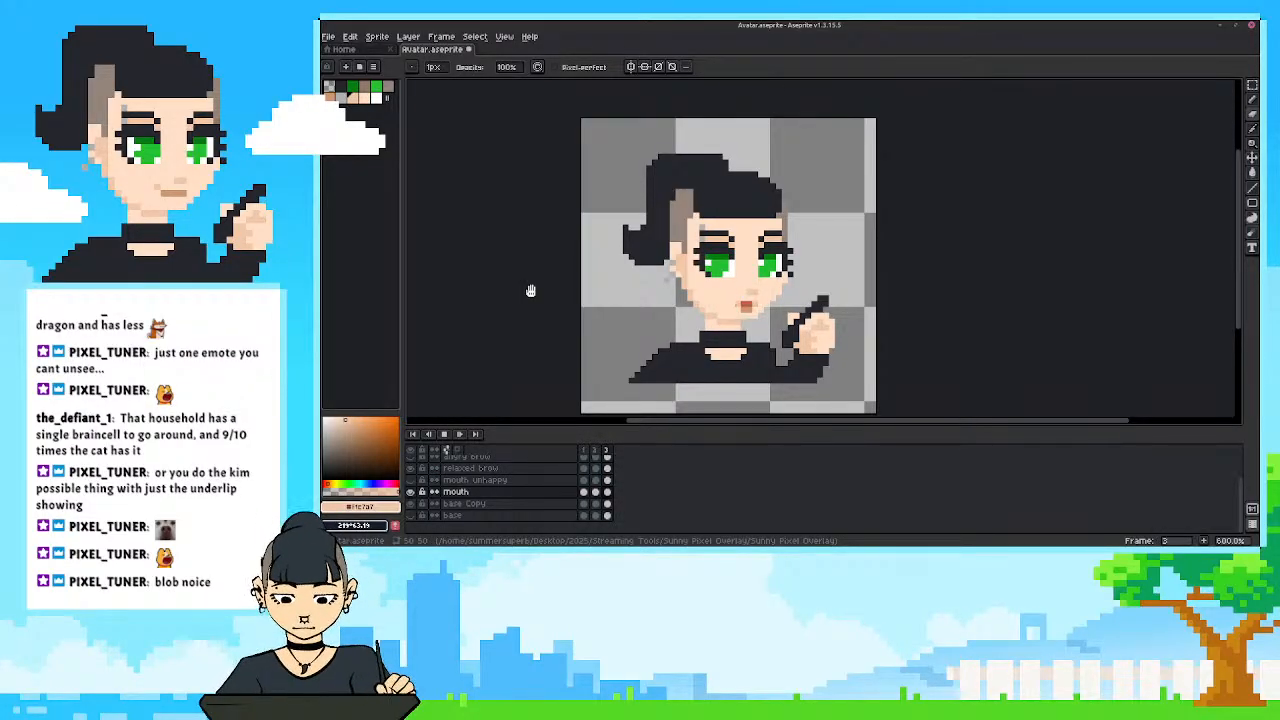
{"action": "left_click_drag", "start_coordinate": [705, 309], "coordinate": [763, 290]}
{"action": "scroll", "coordinate": [763, 290], "scroll_direction": "up", "scroll_amount": 1}
{"action": "left_click_drag", "start_coordinate": [684, 289], "coordinate": [707, 319]}
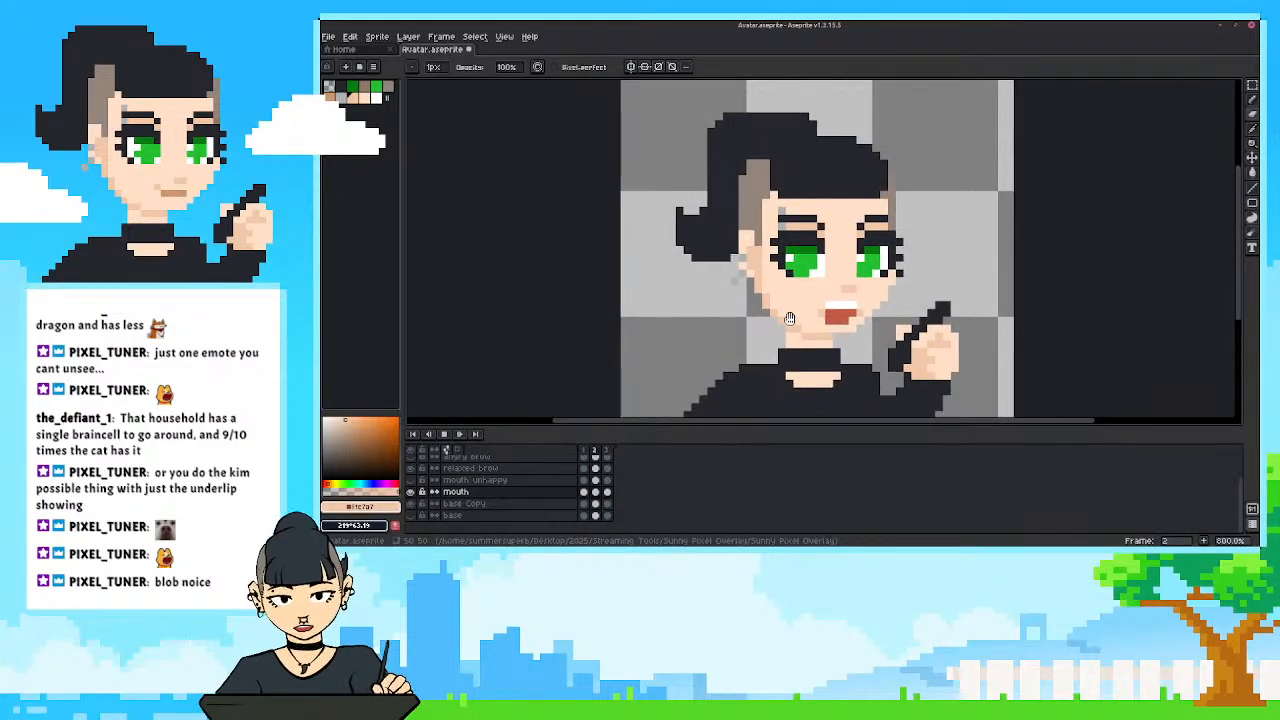
Stop the playback and compare the mouth shapes across frames 1 to 3.
{"action": "left_click", "coordinate": [445, 435]}
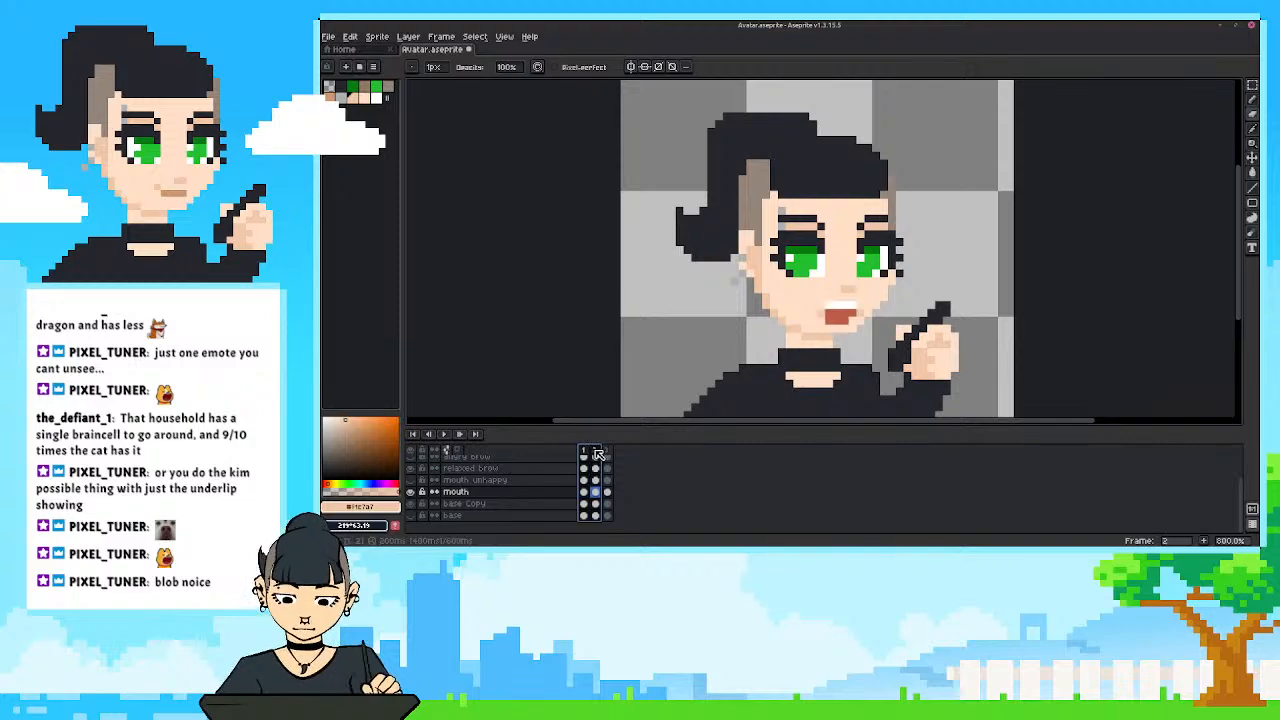
{"action": "left_click_drag", "start_coordinate": [788, 313], "coordinate": [790, 309]}
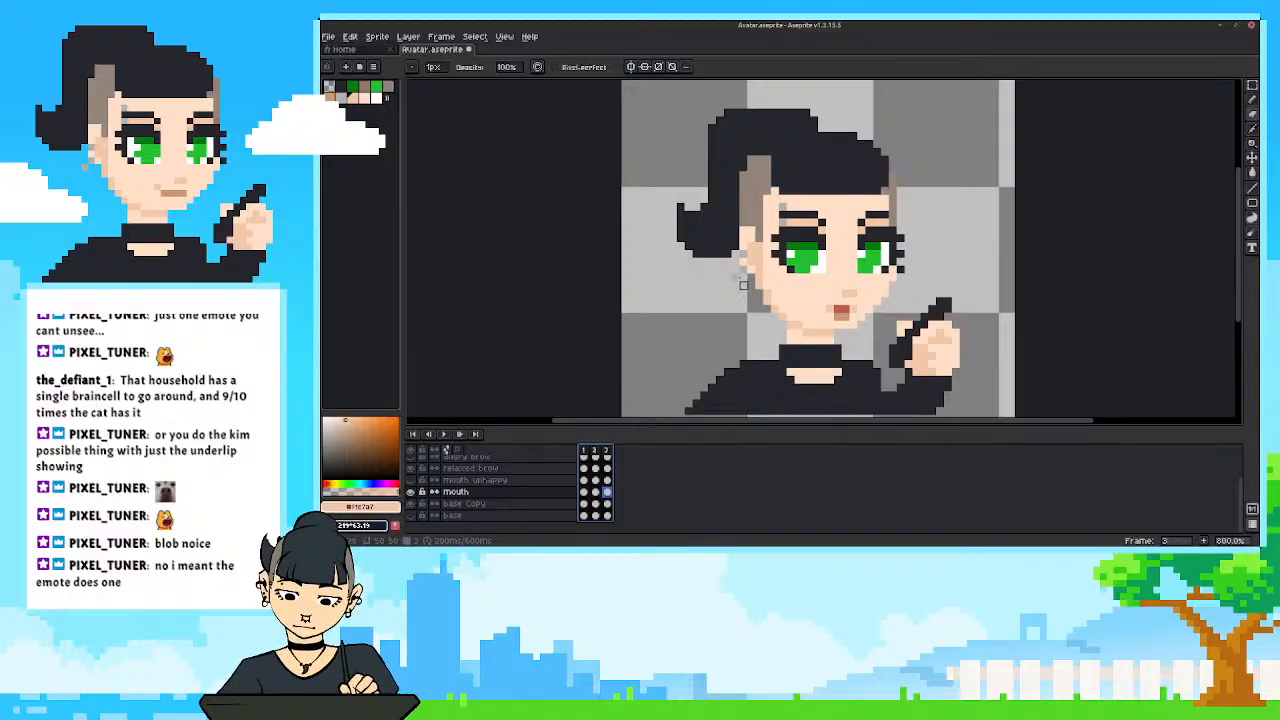
{"action": "left_click_drag", "start_coordinate": [735, 272], "coordinate": [740, 270]}
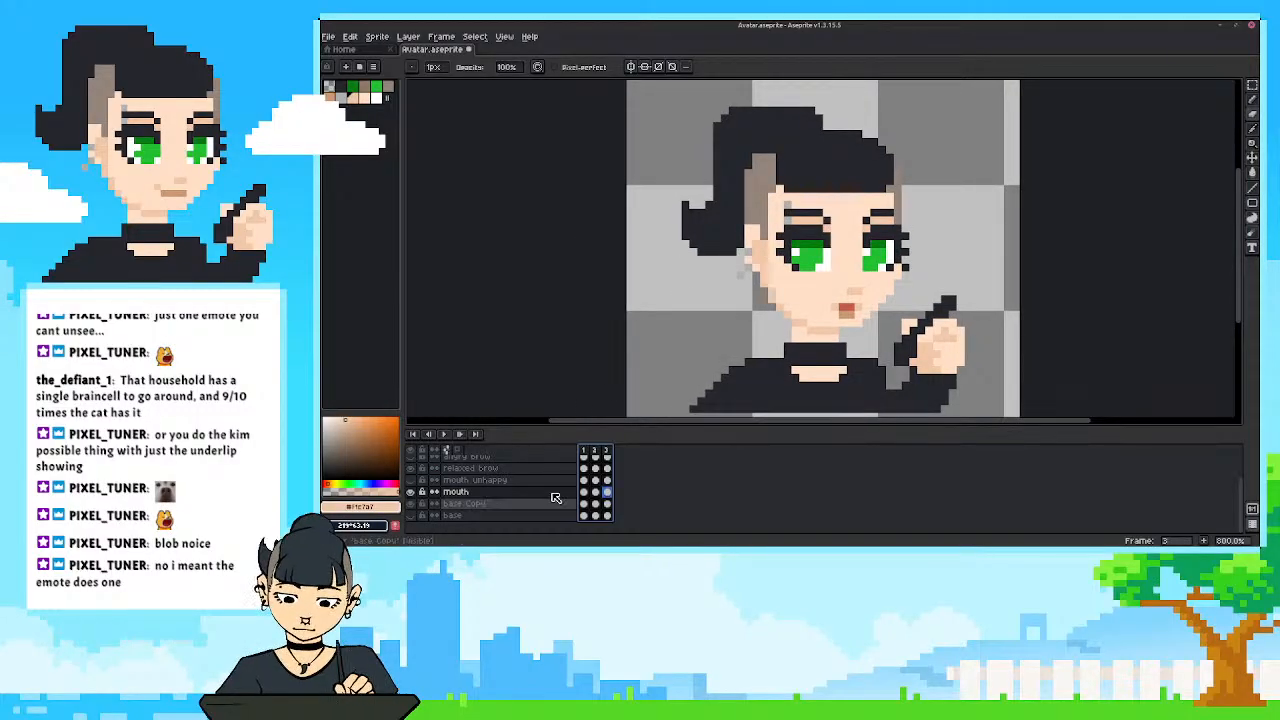
{"action": "left_click", "coordinate": [596, 452]}
{"action": "left_click", "coordinate": [608, 453]}
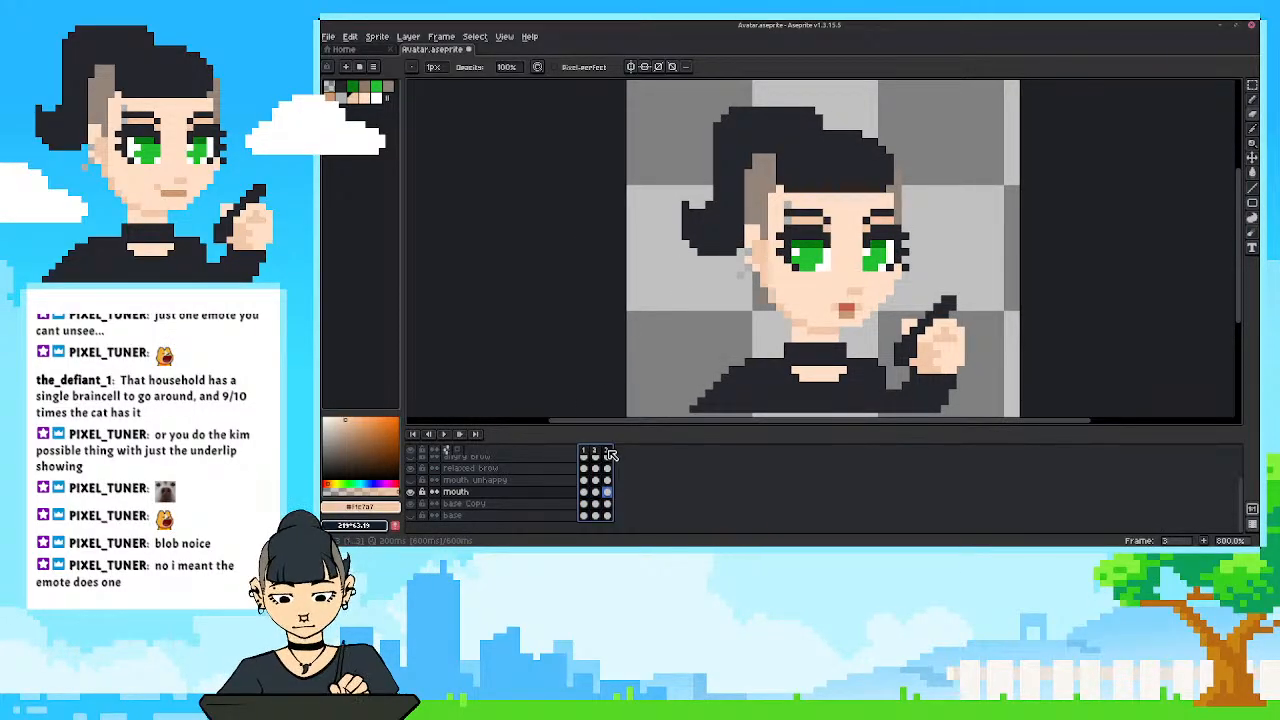
{"action": "left_click", "coordinate": [585, 452]}
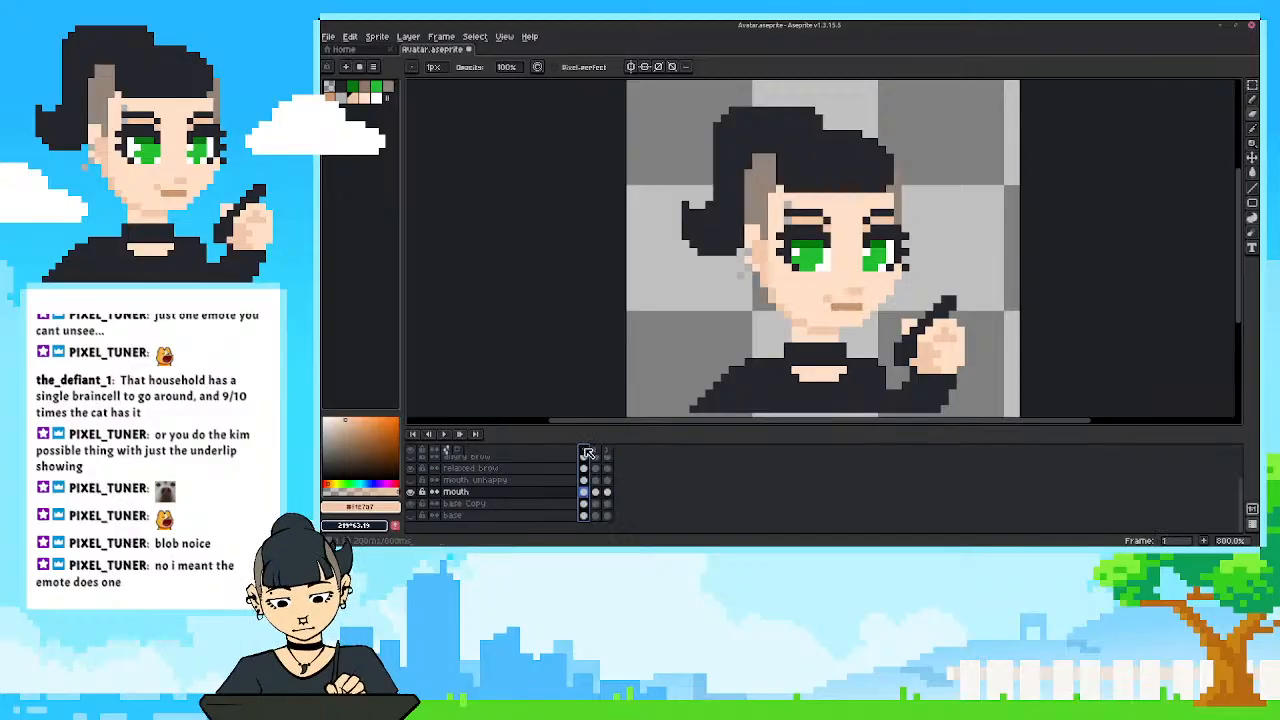
Add a fourth frame to the animation as a copy of frame 3.
{"action": "left_click", "coordinate": [607, 491]}
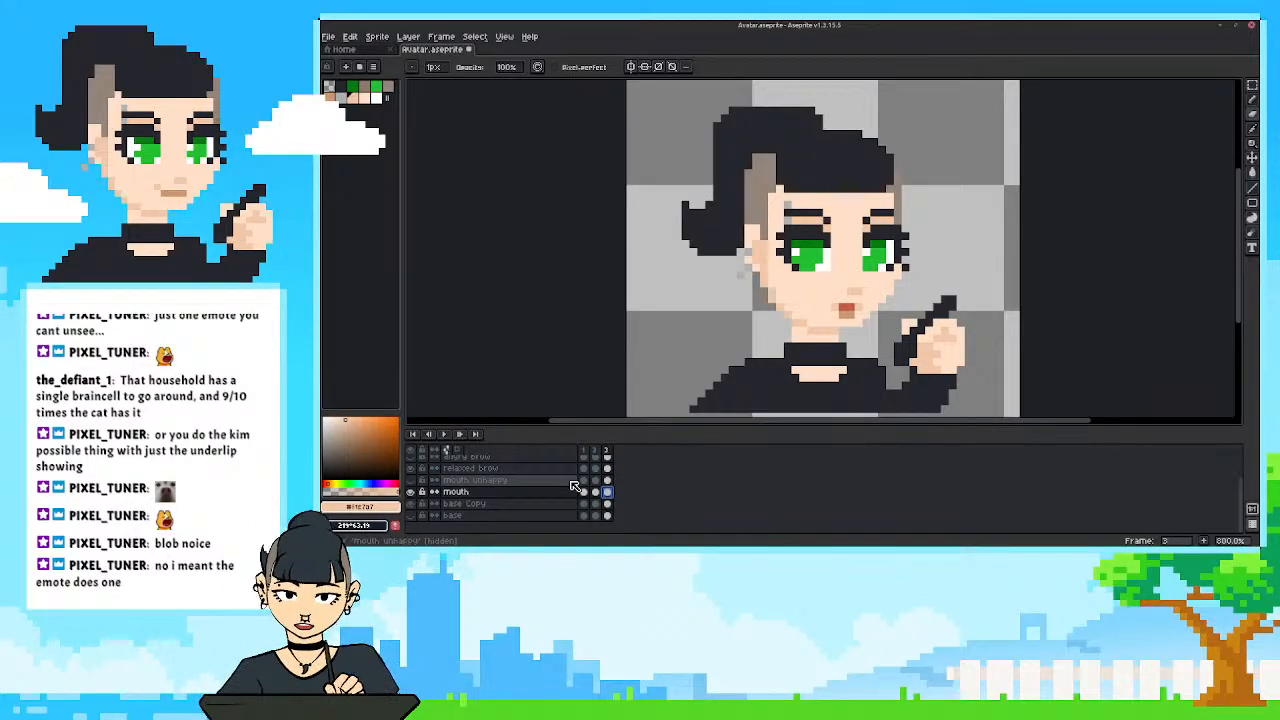
{"action": "key", "text": "alt+n"}
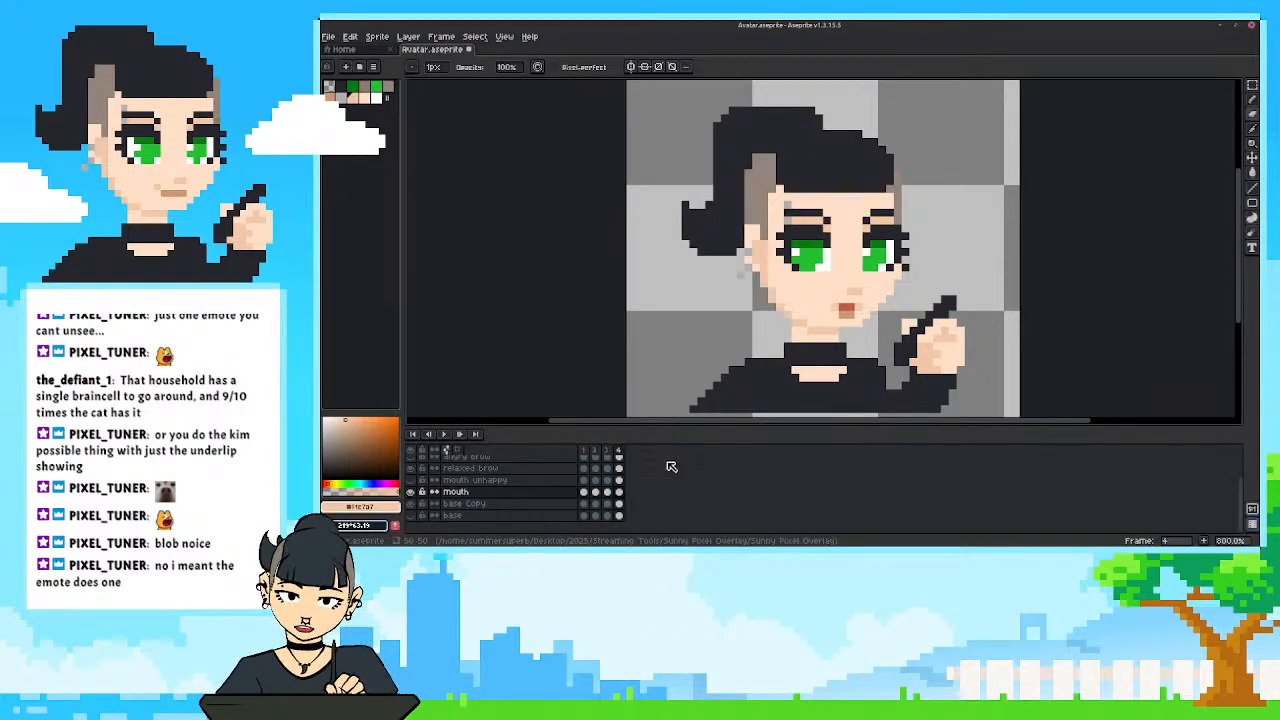
{"action": "scroll", "coordinate": [842, 268], "scroll_direction": "up", "scroll_amount": 2}
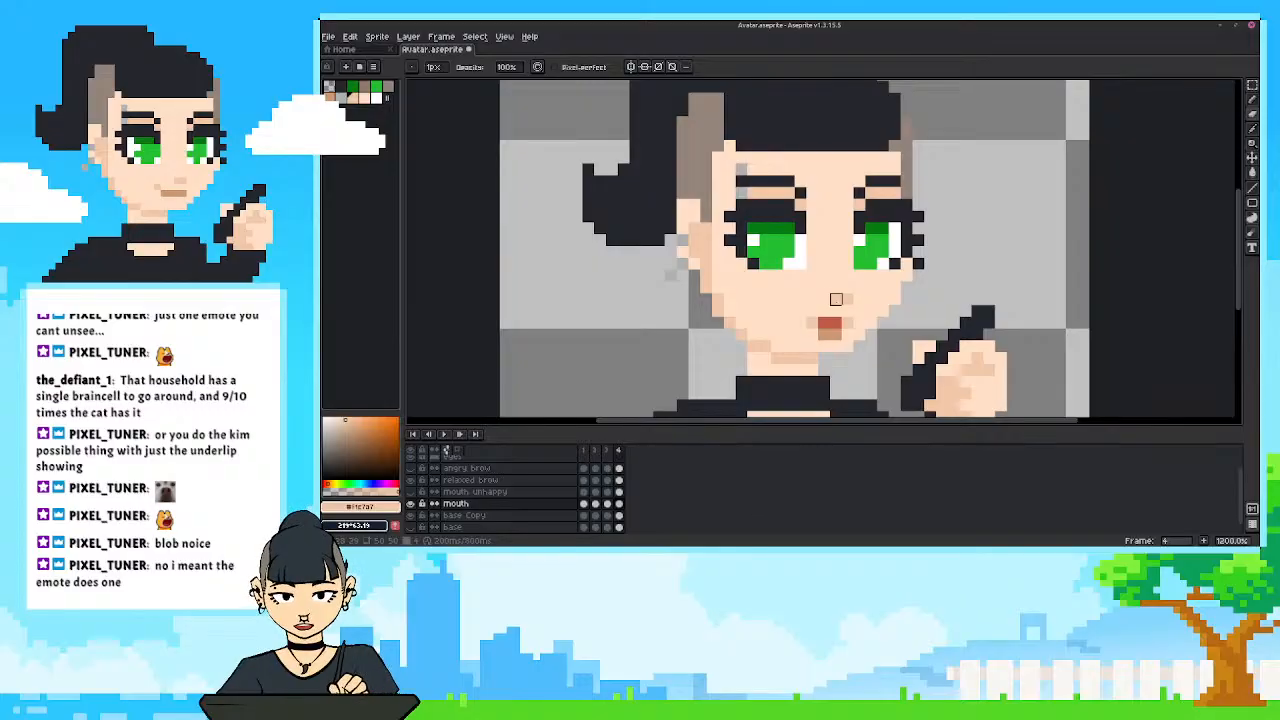
Paint a wide open mouth in red over the small mouth in frame 4, spanning most of the lower face.
{"action": "key", "text": "i"}
{"action": "key", "text": "b"}
{"action": "left_click_drag", "start_coordinate": [848, 275], "coordinate": [836, 275]}
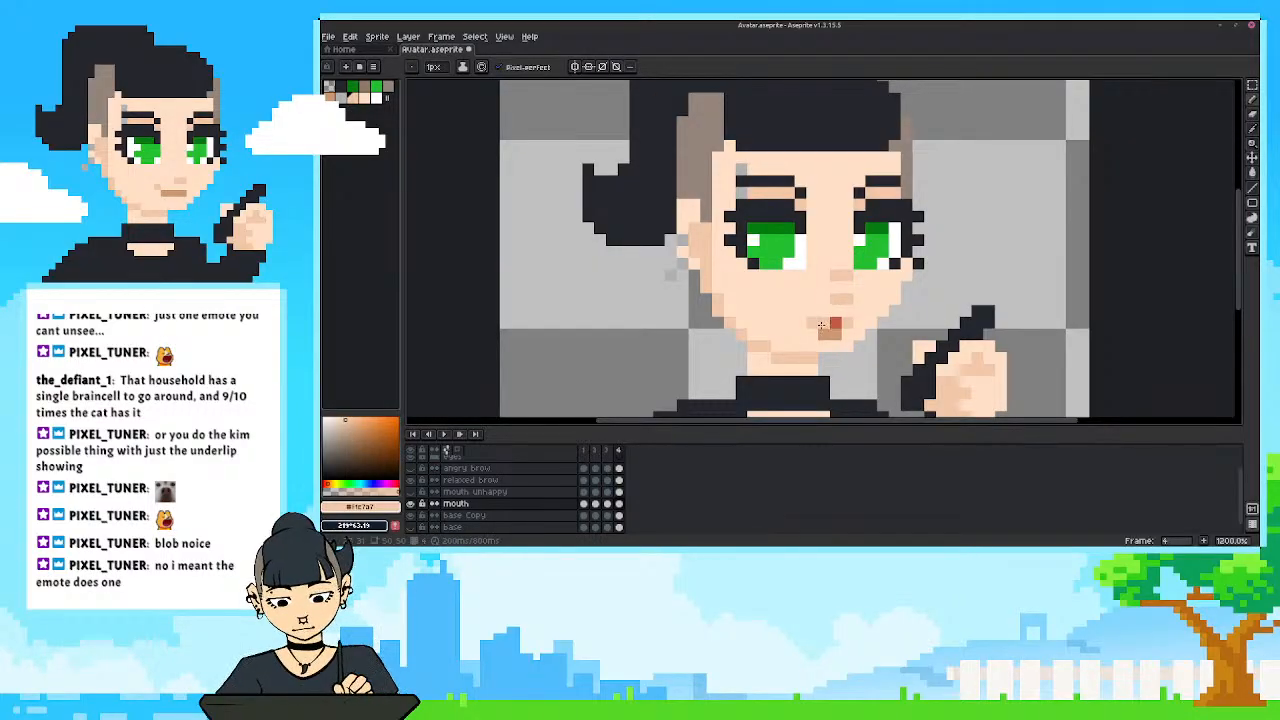
{"action": "left_click", "coordinate": [833, 320], "text": "alt"}
{"action": "mouse_move", "coordinate": [840, 301]}
{"action": "left_mouse_down"}
{"action": "mouse_move", "coordinate": [847, 322]}
{"action": "mouse_move", "coordinate": [841, 302]}
{"action": "mouse_move", "coordinate": [790, 300]}
{"action": "mouse_move", "coordinate": [801, 335]}
{"action": "mouse_move", "coordinate": [882, 300]}
{"action": "left_mouse_up"}
{"action": "left_click", "coordinate": [789, 323]}
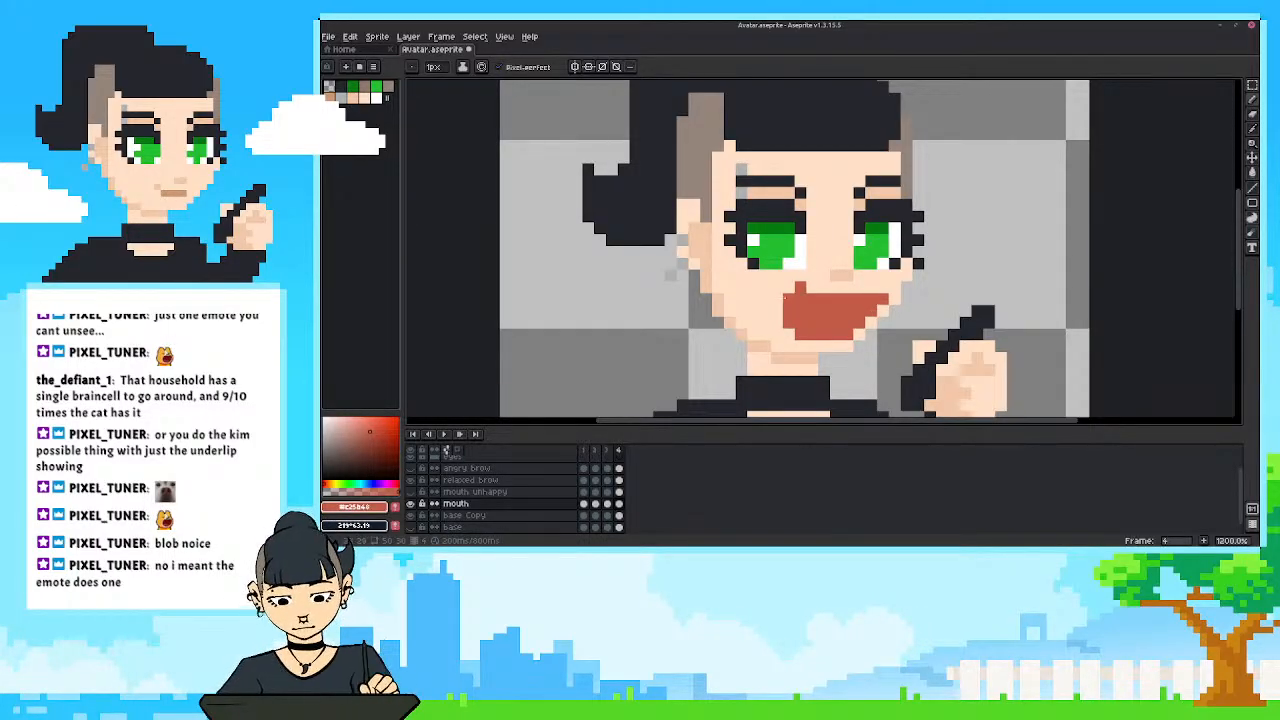
{"action": "left_click_drag", "start_coordinate": [785, 298], "coordinate": [777, 322]}
{"action": "left_click_drag", "start_coordinate": [765, 298], "coordinate": [766, 311]}
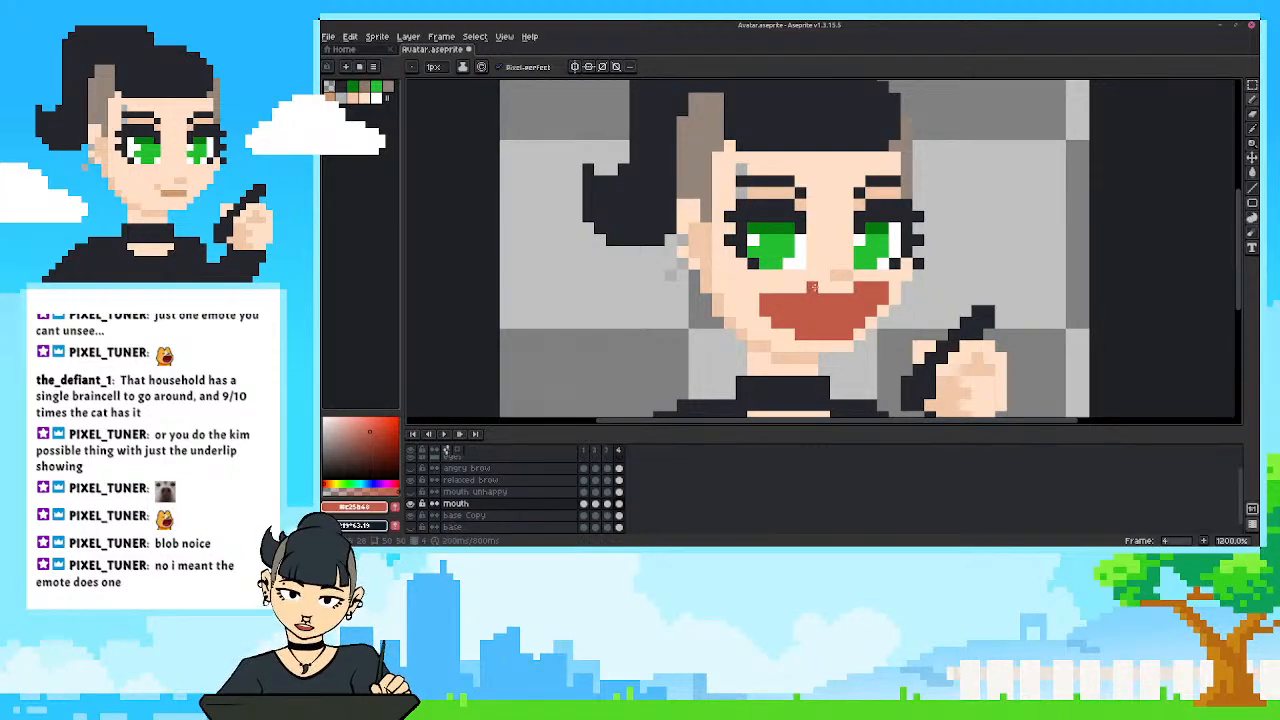
Trim the upper edge and corners of the wide red mouth in frame 4 with the Eraser.
{"action": "key", "text": "e"}
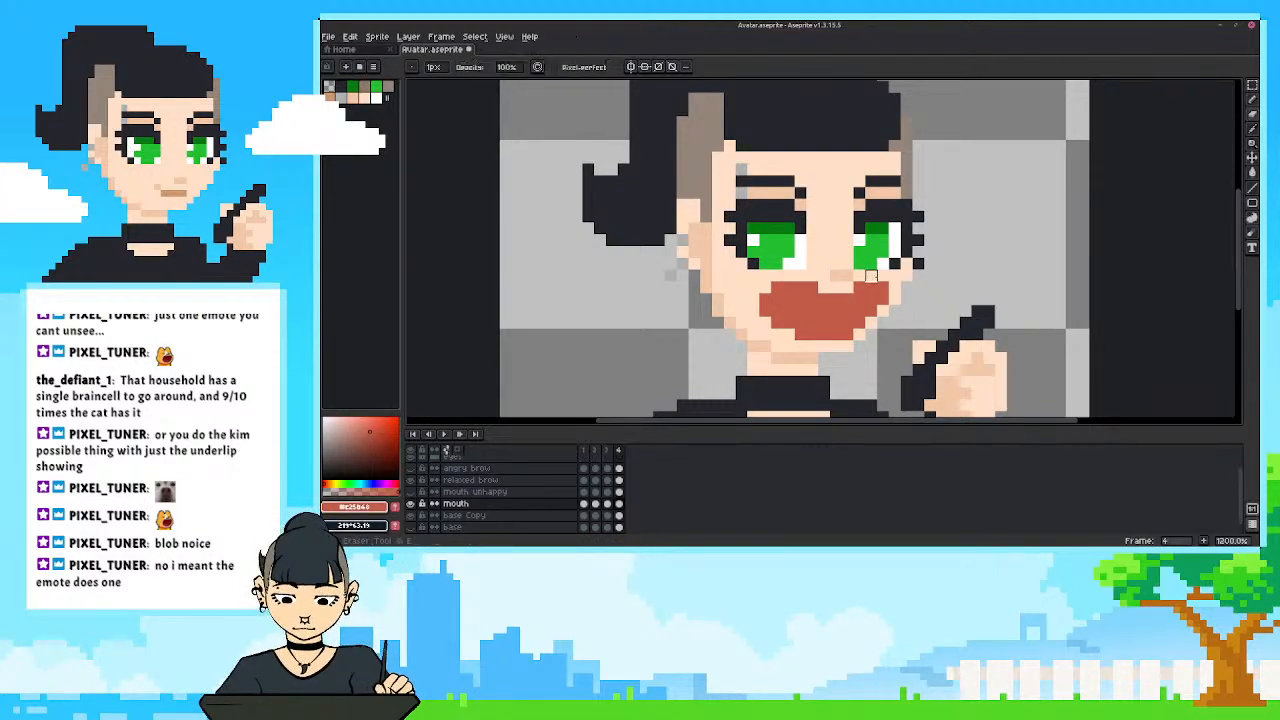
{"action": "scroll", "coordinate": [705, 265], "scroll_direction": "down", "scroll_amount": 5}
{"action": "scroll", "coordinate": [705, 263], "scroll_direction": "up", "scroll_amount": 3}
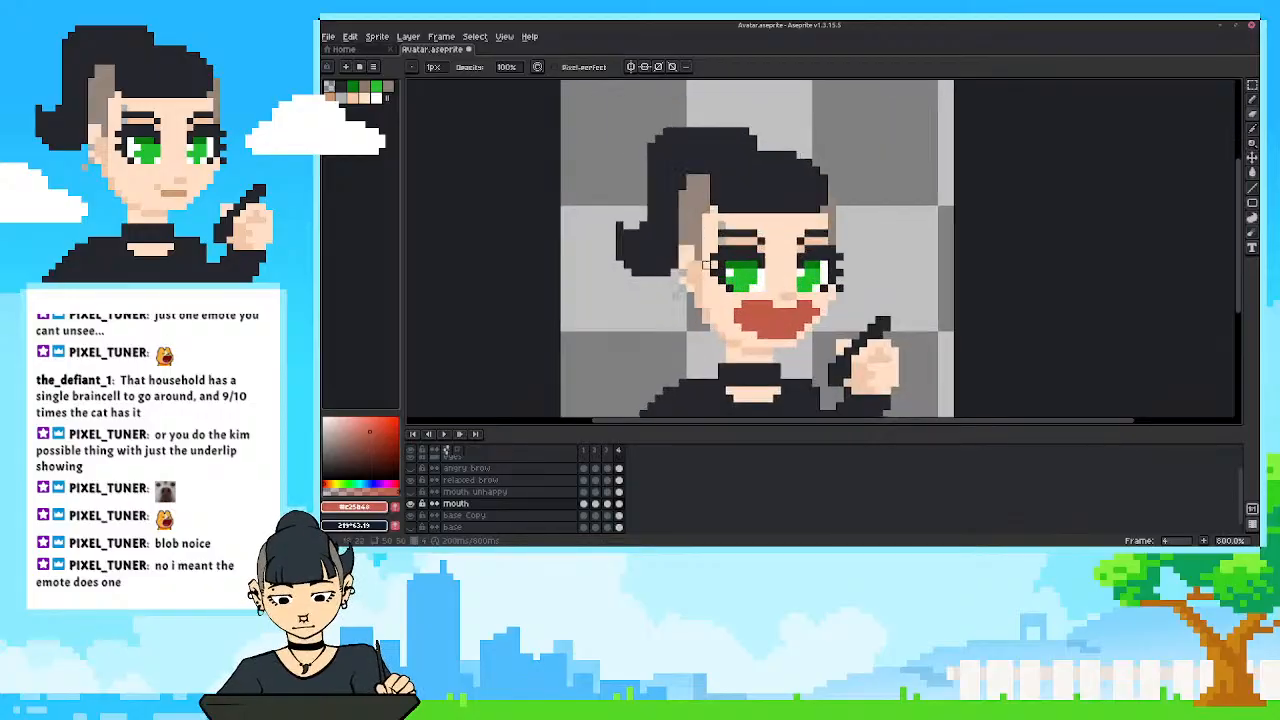
{"action": "scroll", "coordinate": [697, 296], "scroll_direction": "down", "scroll_amount": 3}
{"action": "scroll", "coordinate": [740, 305], "scroll_direction": "up", "scroll_amount": 7}
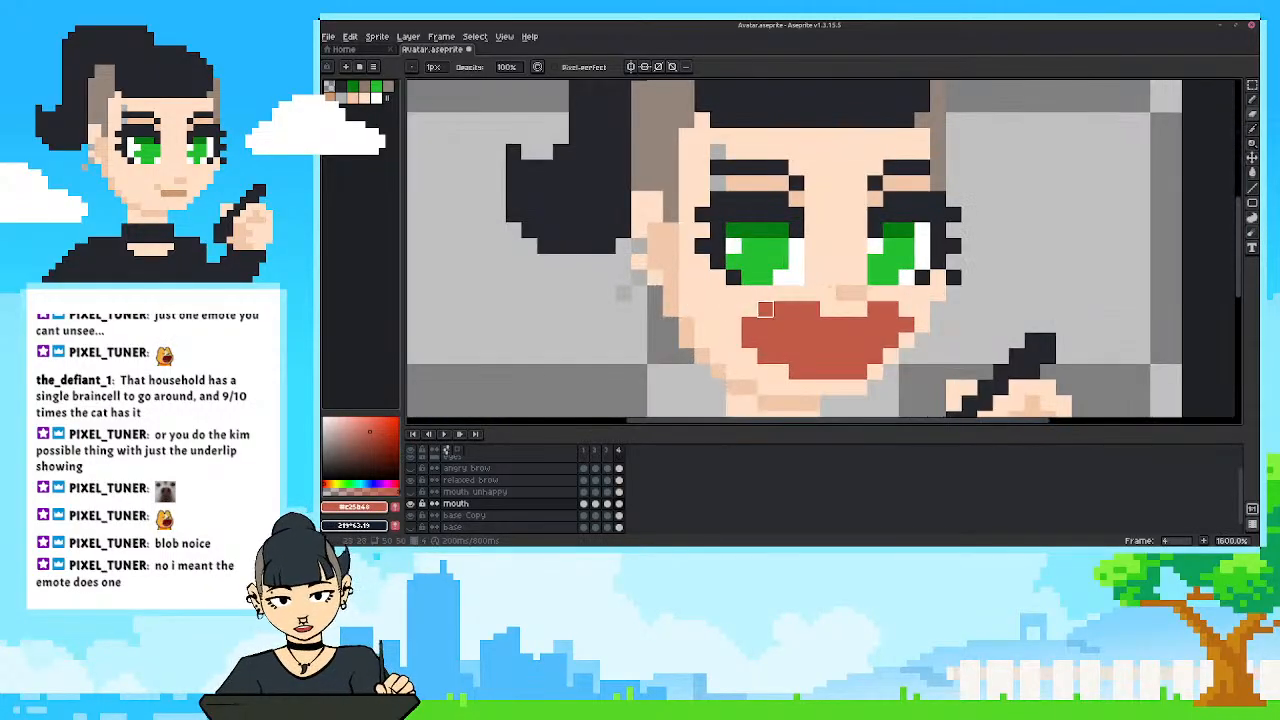
{"action": "scroll", "coordinate": [775, 311], "scroll_direction": "down", "scroll_amount": 1}
{"action": "left_click_drag", "start_coordinate": [775, 311], "coordinate": [762, 301]}
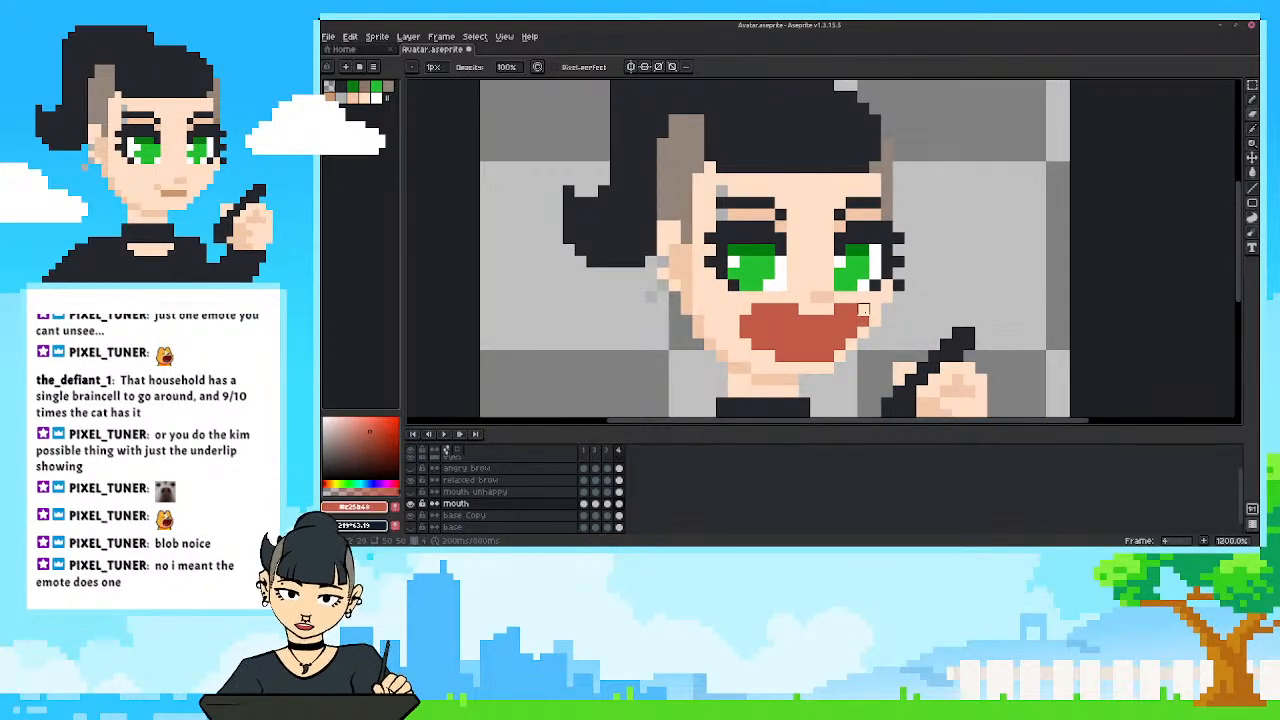
{"action": "left_click", "coordinate": [871, 328], "text": "alt"}
Try to extend the chin below the wide mouth with the sampled skin tone, and undo the last edit.
{"action": "key", "text": "b"}
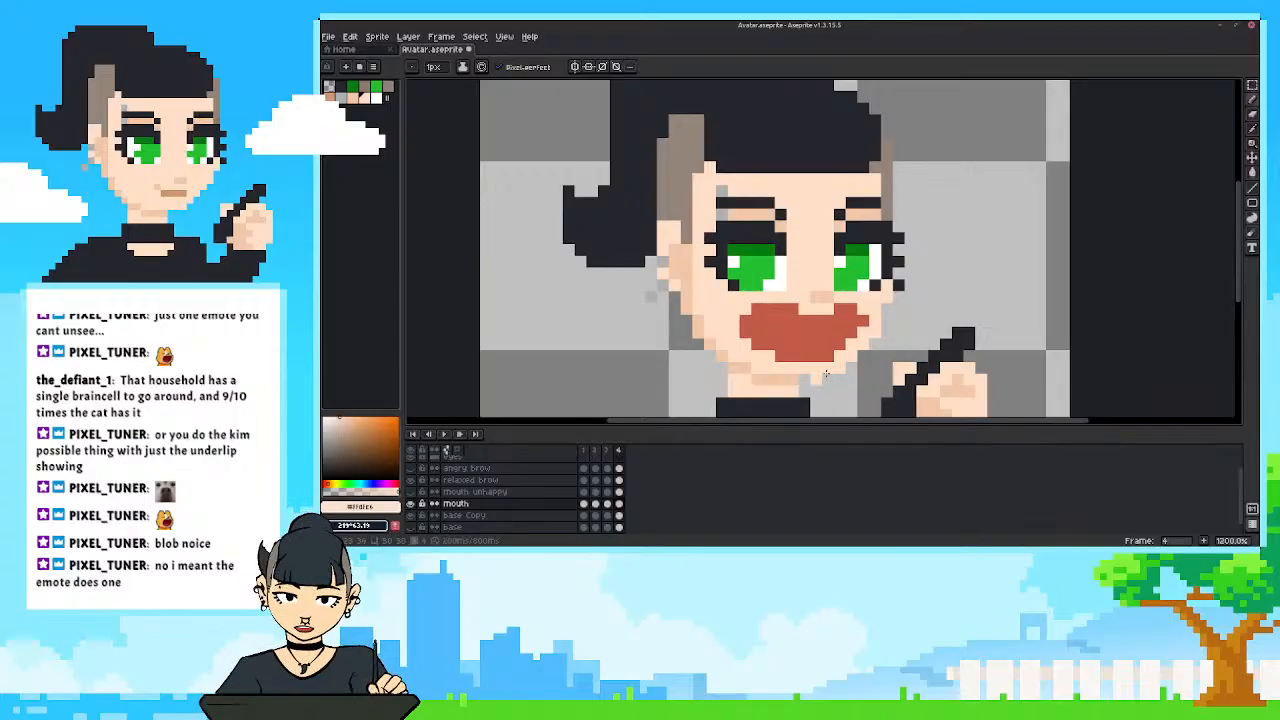
{"action": "scroll", "coordinate": [770, 378], "scroll_direction": "down", "scroll_amount": 2}
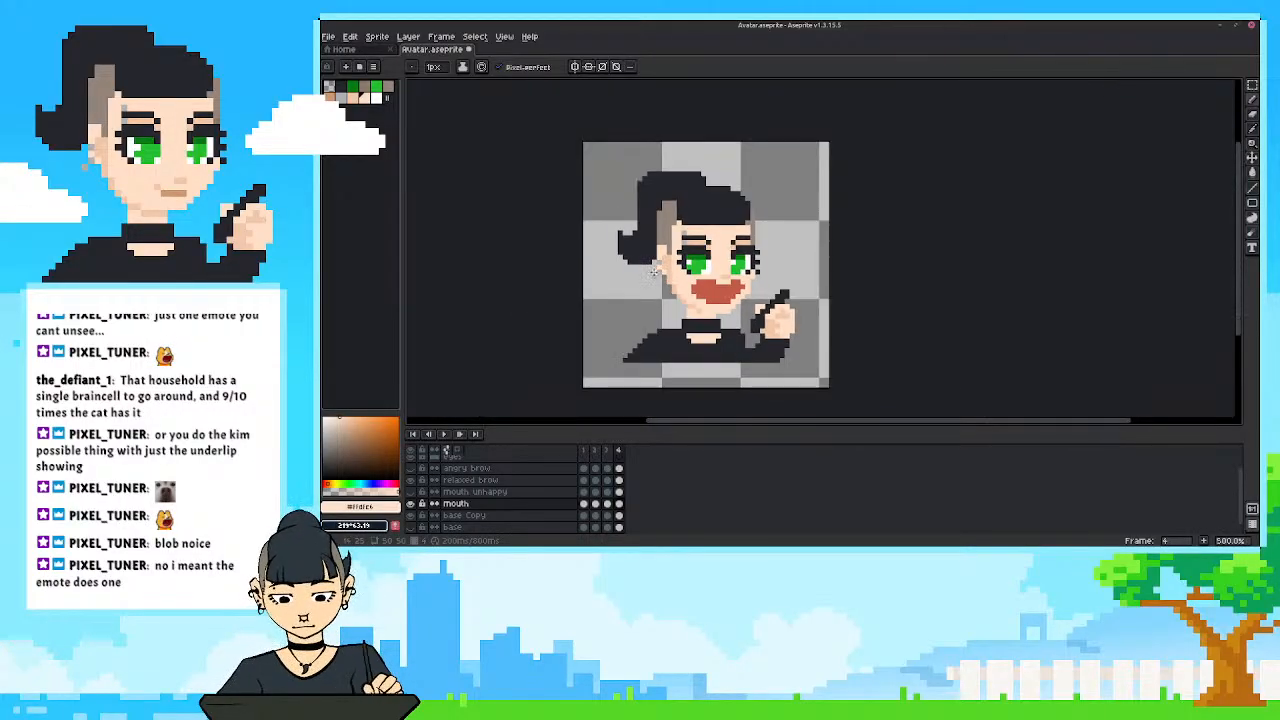
{"action": "scroll", "coordinate": [802, 237], "scroll_direction": "up", "scroll_amount": 4}
{"action": "key", "text": "ctrl+z"}
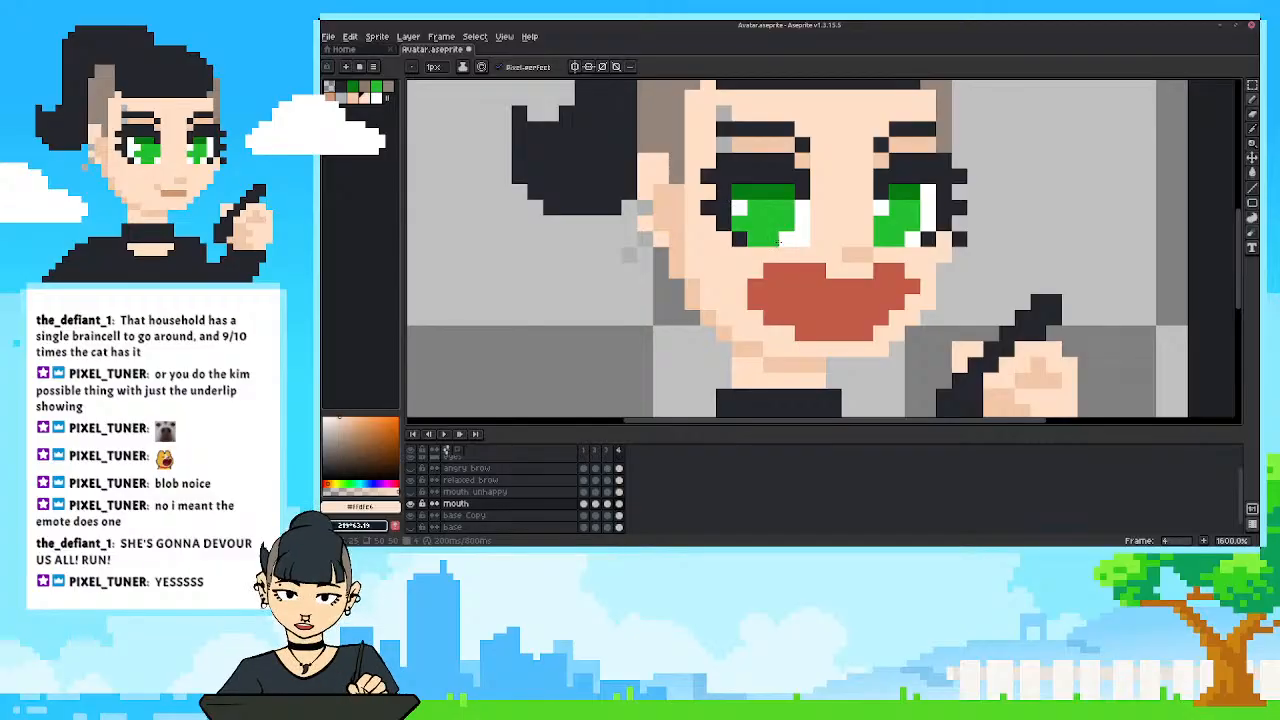
Paint two patches of white teeth along the mouth's upper edge with the white sampled from the eye.
{"action": "left_click", "coordinate": [801, 234], "text": "alt"}
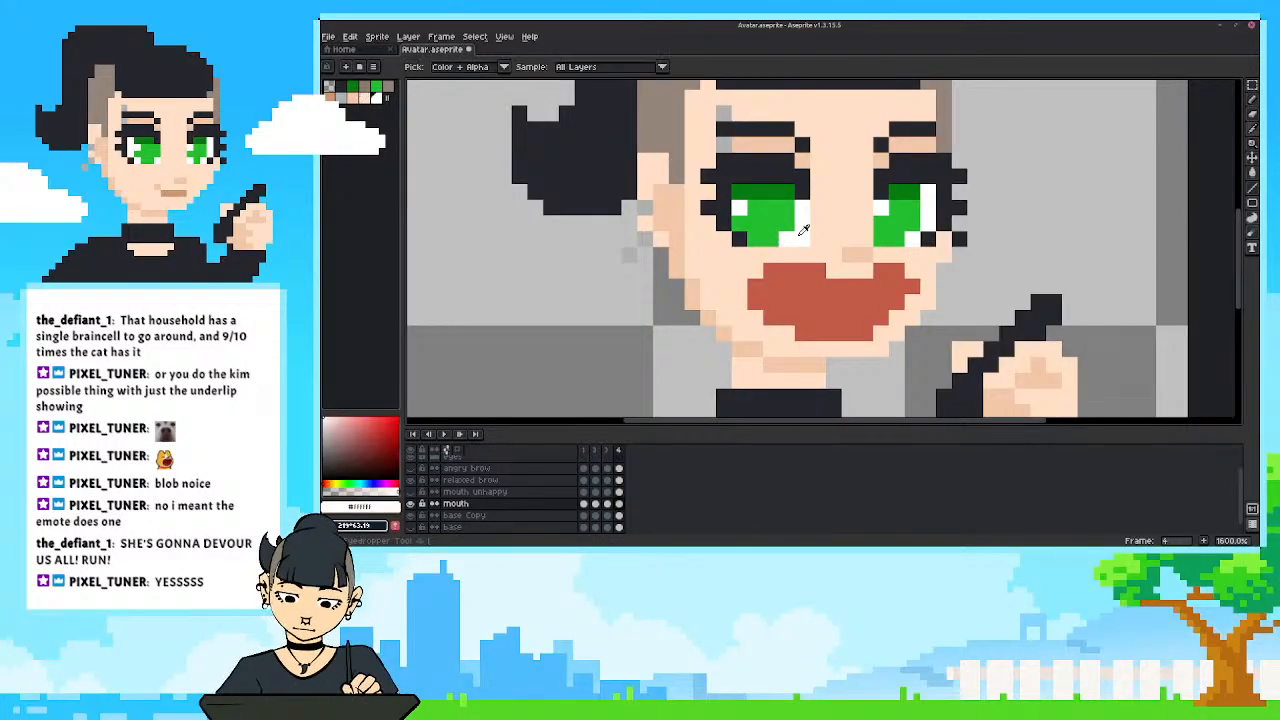
{"action": "left_click_drag", "start_coordinate": [816, 271], "coordinate": [770, 271]}
{"action": "left_click", "coordinate": [818, 256]}
{"action": "left_click_drag", "start_coordinate": [876, 270], "coordinate": [894, 266]}
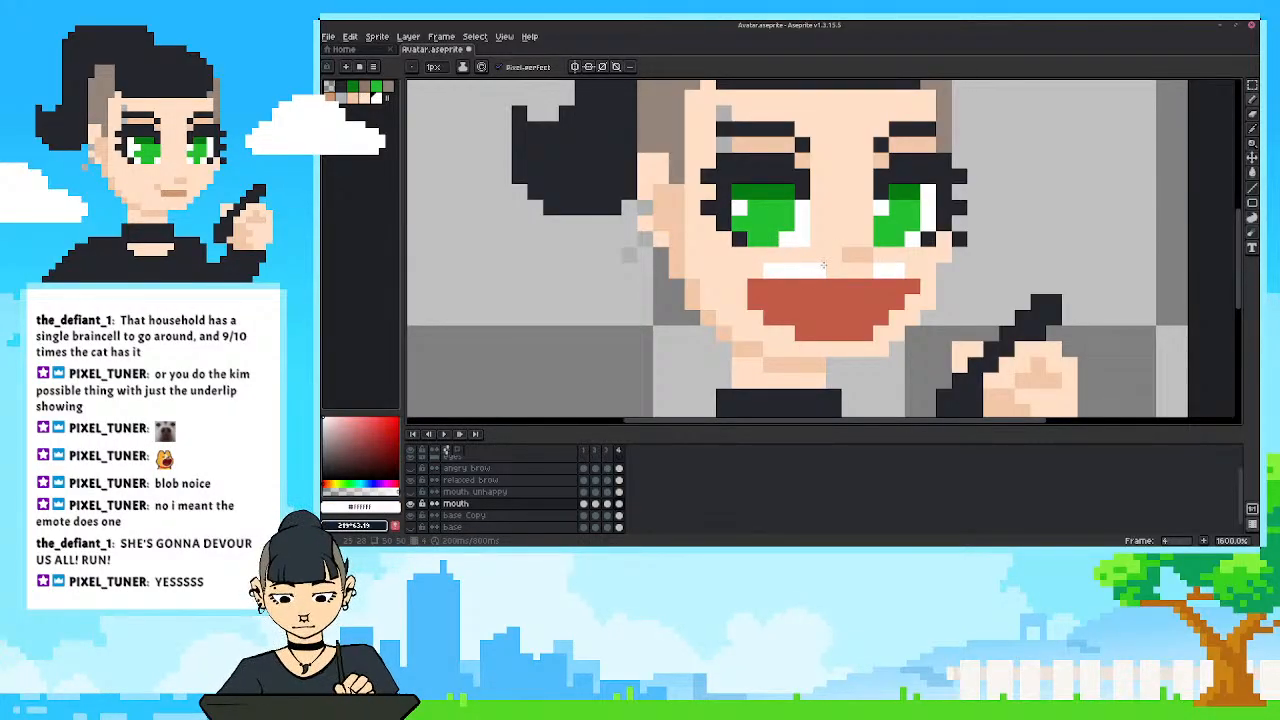
{"action": "scroll", "coordinate": [823, 265], "scroll_direction": "down", "scroll_amount": 5}
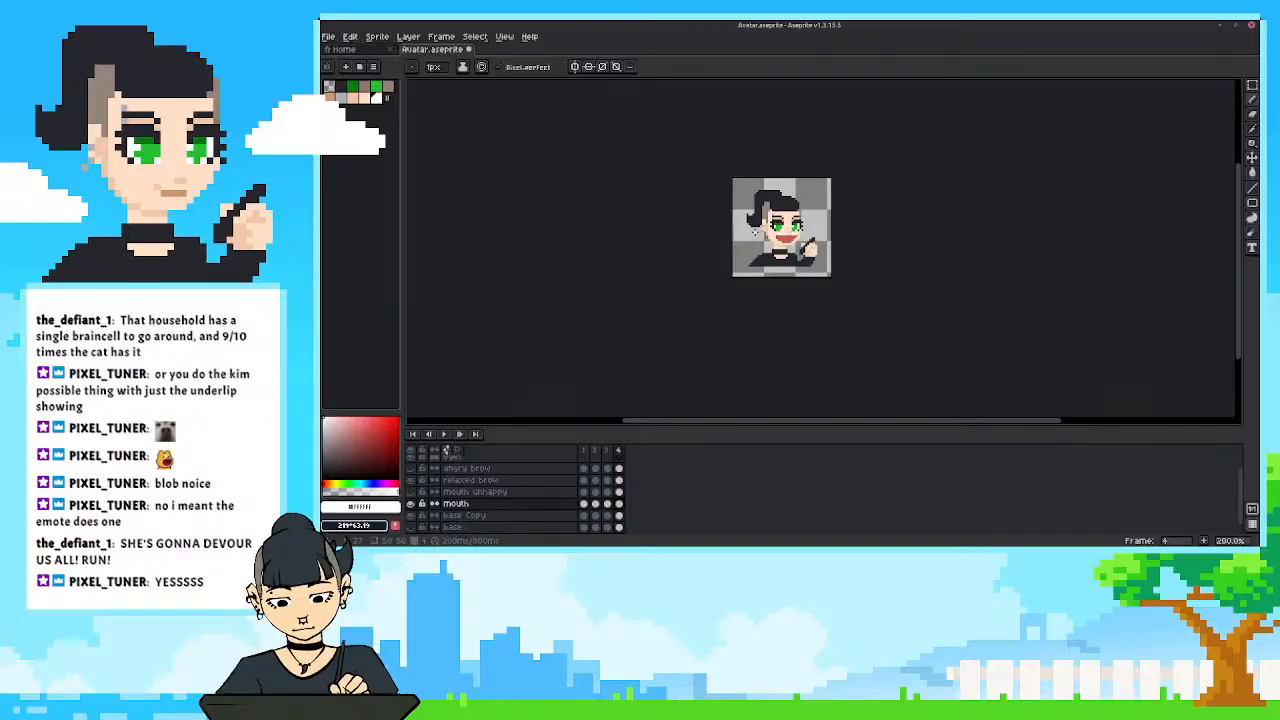
{"action": "scroll", "coordinate": [755, 232], "scroll_direction": "up", "scroll_amount": 5}
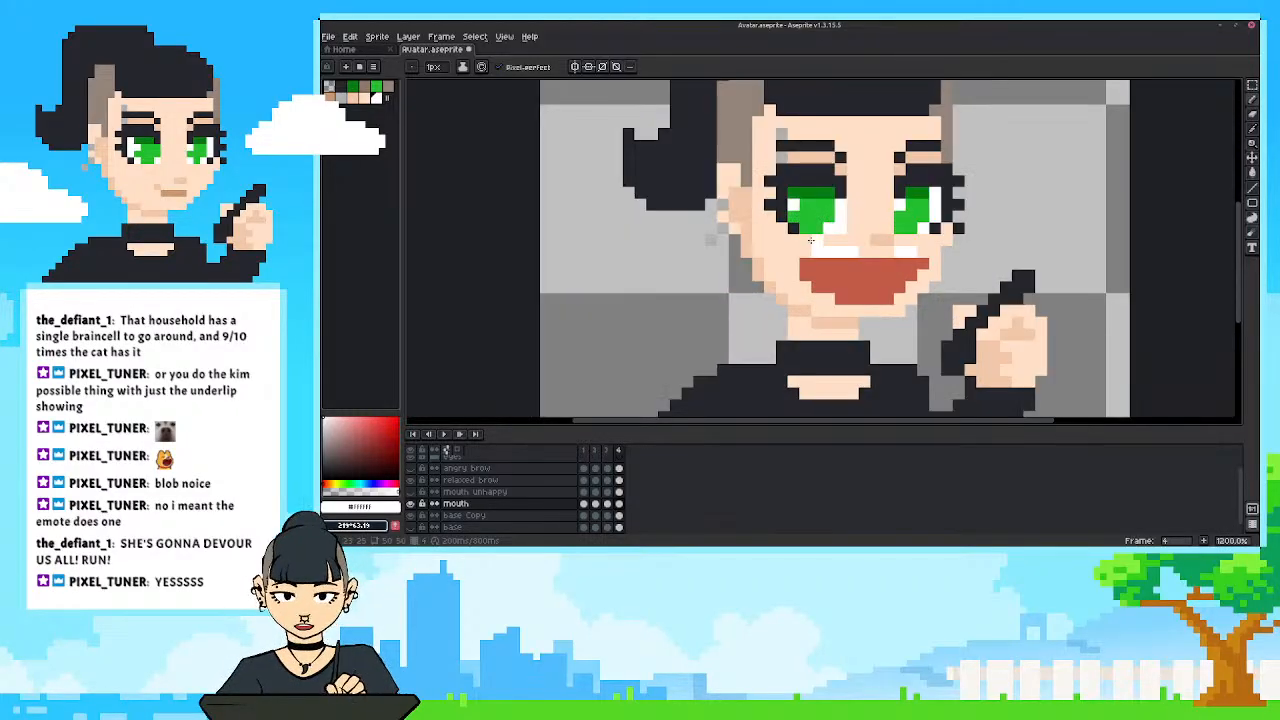
Fill out the sides and lower corners of the open mouth in frame 4 with the sampled red.
{"action": "left_click", "coordinate": [817, 275], "text": "alt"}
{"action": "left_click", "coordinate": [805, 275]}
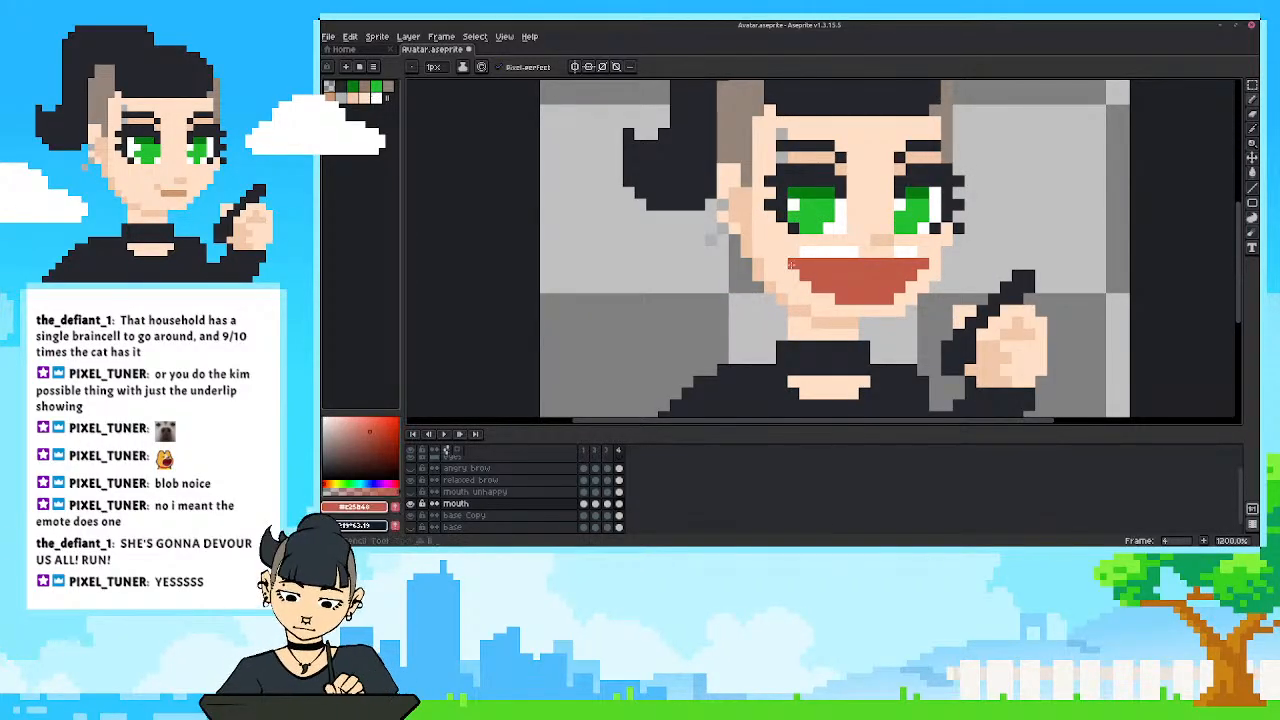
{"action": "left_click_drag", "start_coordinate": [794, 265], "coordinate": [806, 287]}
{"action": "scroll", "coordinate": [753, 213], "scroll_direction": "down", "scroll_amount": 7}
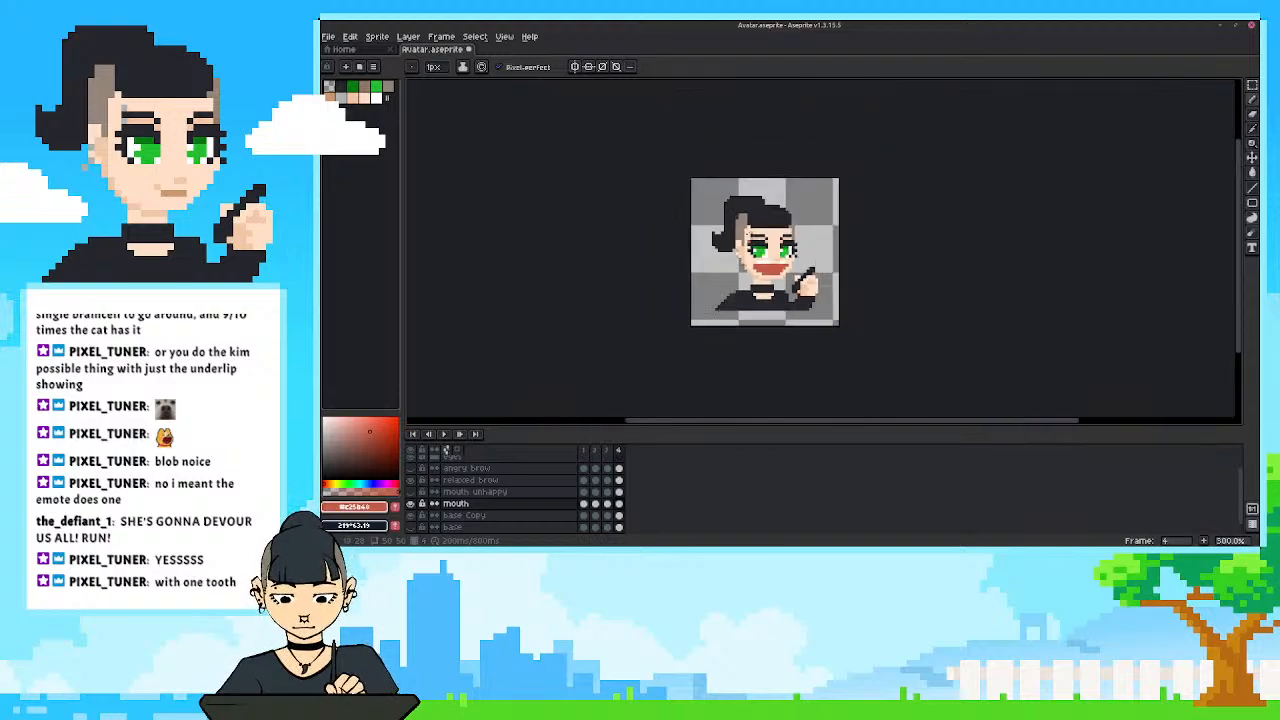
{"action": "scroll", "coordinate": [750, 248], "scroll_direction": "up", "scroll_amount": 7}
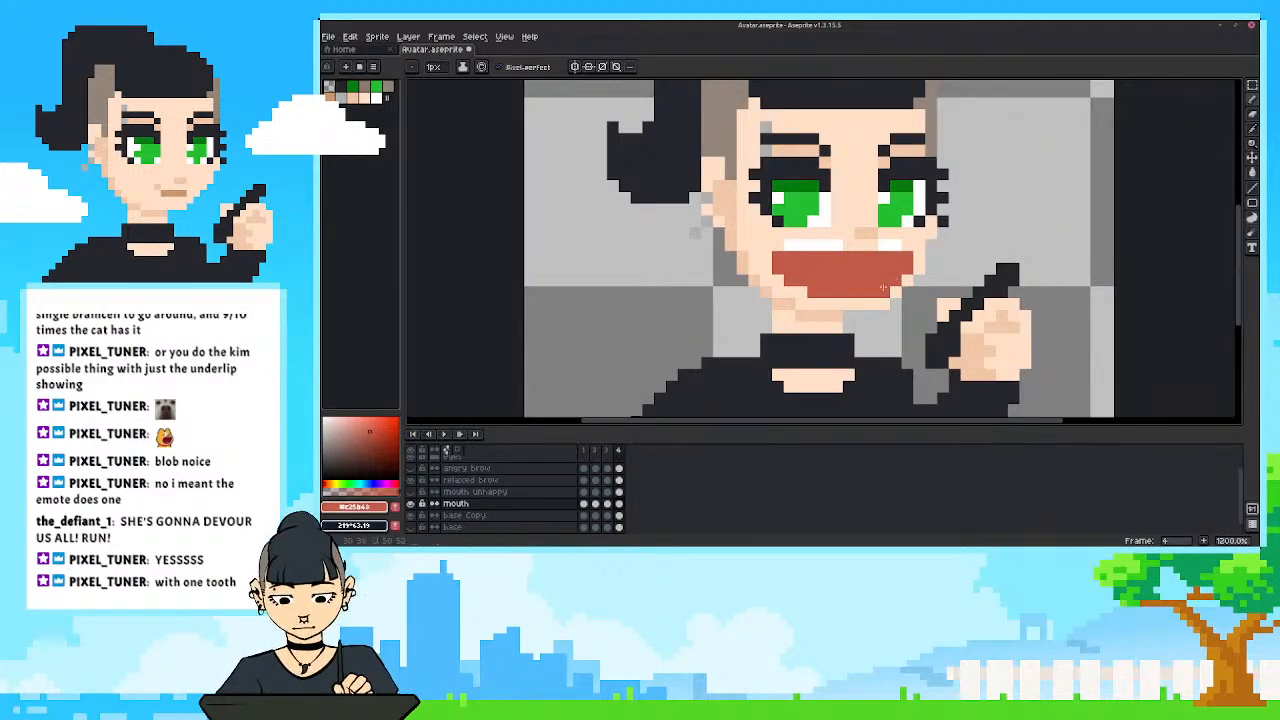
{"action": "scroll", "coordinate": [860, 210], "scroll_direction": "down", "scroll_amount": 2}
{"action": "left_click_drag", "start_coordinate": [667, 326], "coordinate": [695, 333]}
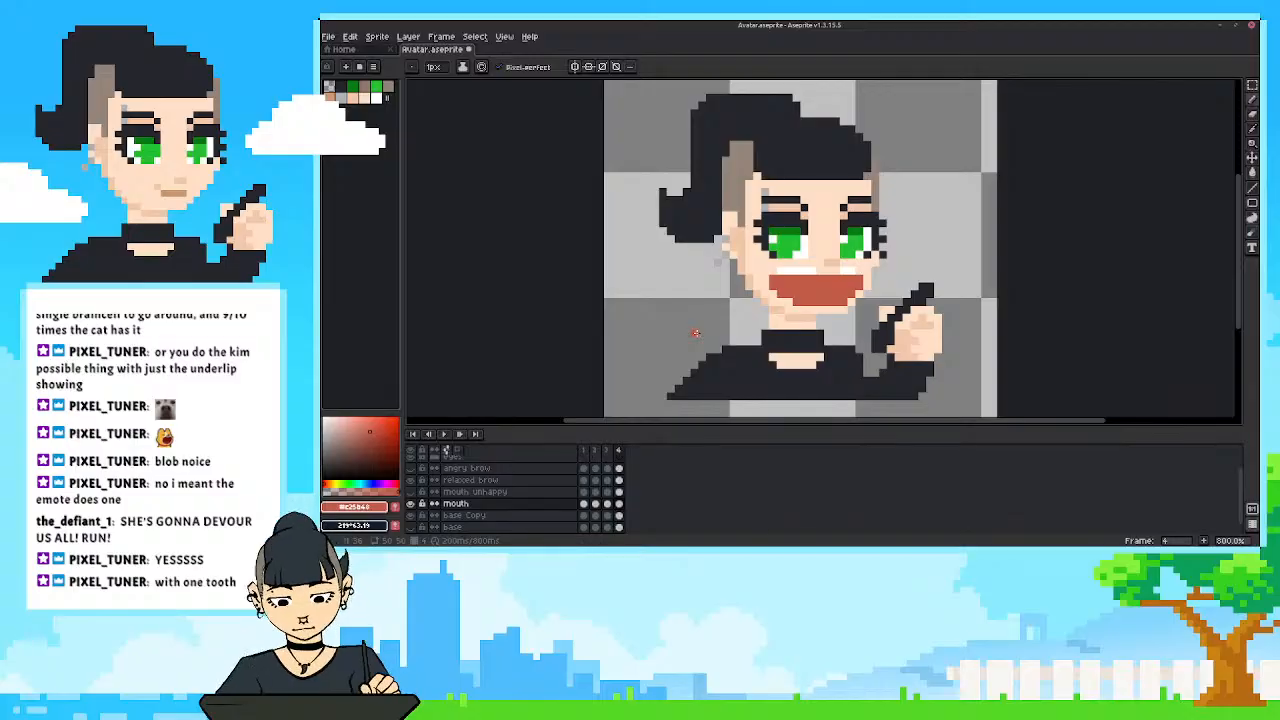
Paint red over the teeth in frame 4 so only one white tooth remains, and review the face at several sizes.
{"action": "left_click_drag", "start_coordinate": [812, 270], "coordinate": [781, 270]}
{"action": "left_click", "coordinate": [843, 269]}
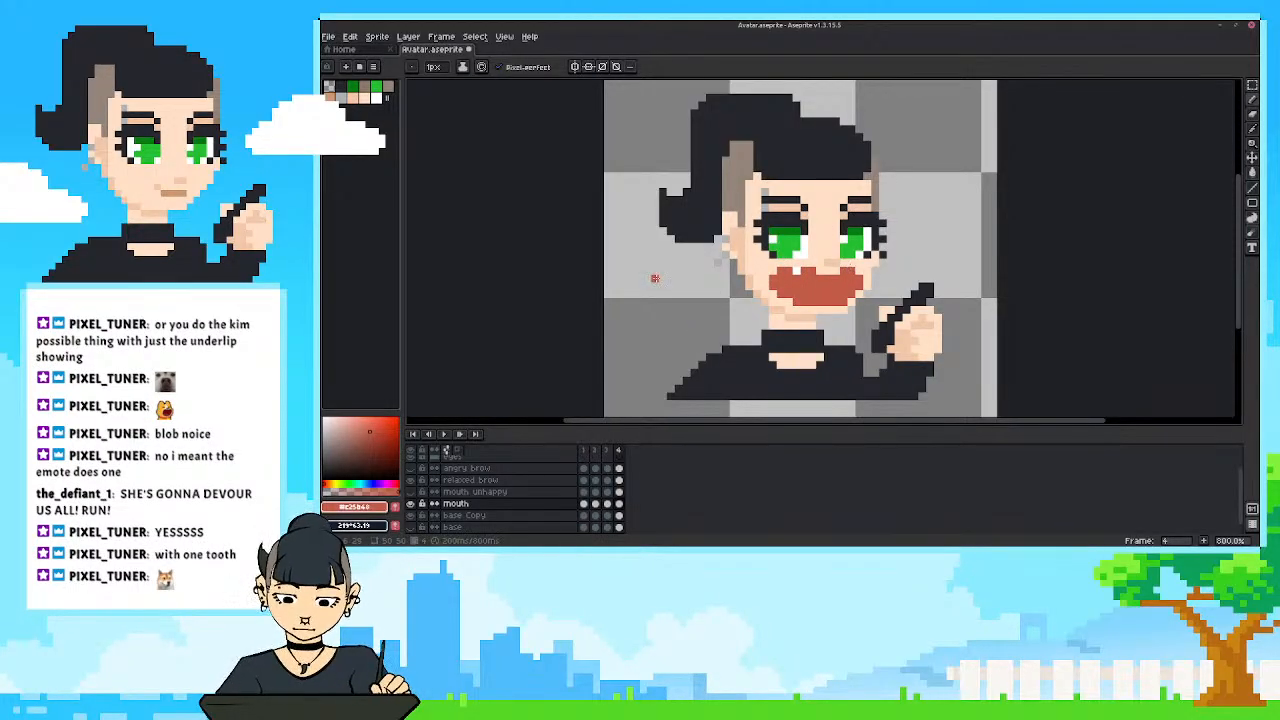
{"action": "scroll", "coordinate": [658, 276], "scroll_direction": "down", "scroll_amount": 4}
{"action": "scroll", "coordinate": [666, 276], "scroll_direction": "down", "scroll_amount": 1}
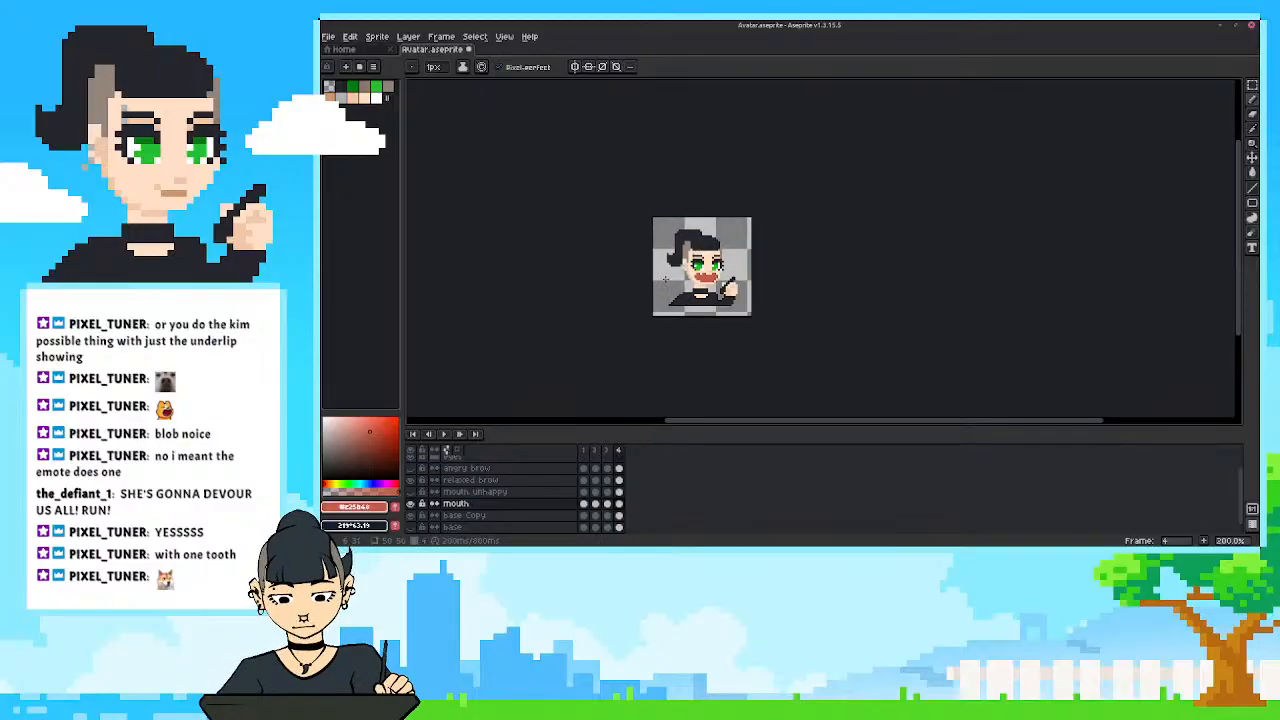
{"action": "scroll", "coordinate": [666, 276], "scroll_direction": "up", "scroll_amount": 1}
{"action": "scroll", "coordinate": [668, 279], "scroll_direction": "up", "scroll_amount": 2}
{"action": "left_click_drag", "start_coordinate": [670, 281], "coordinate": [673, 323]}
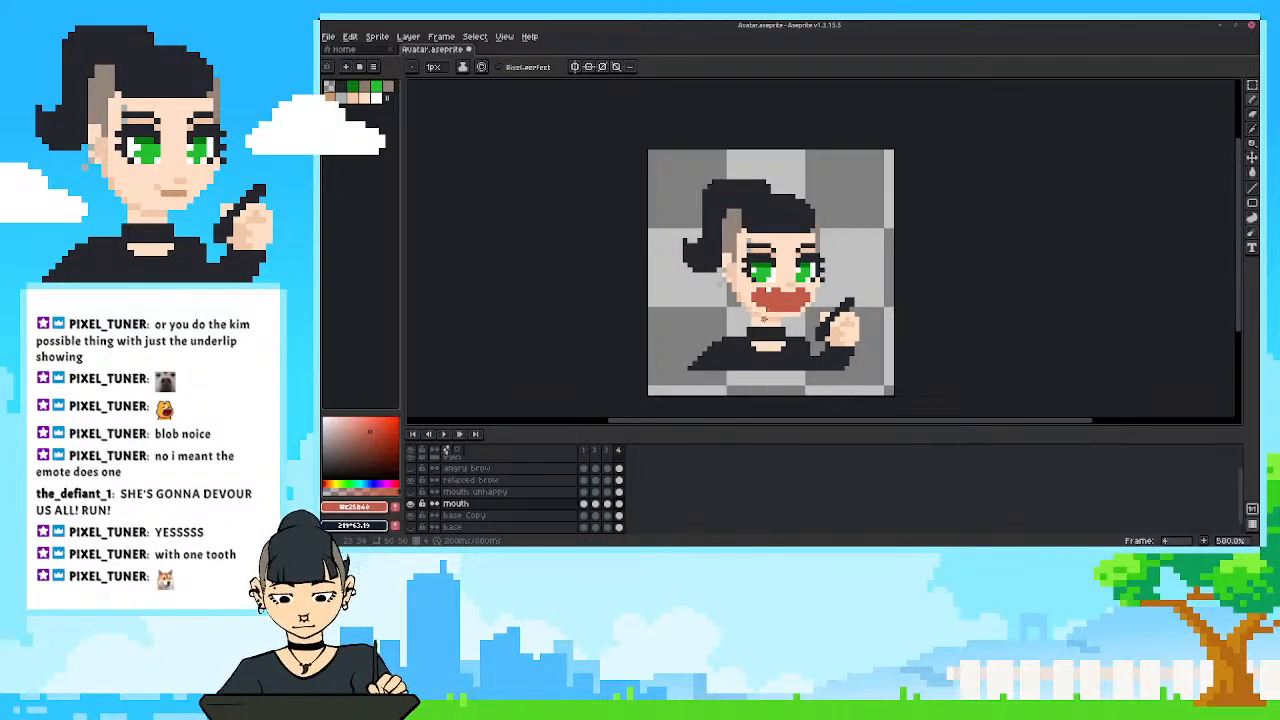
{"action": "scroll", "coordinate": [764, 318], "scroll_direction": "up", "scroll_amount": 2}
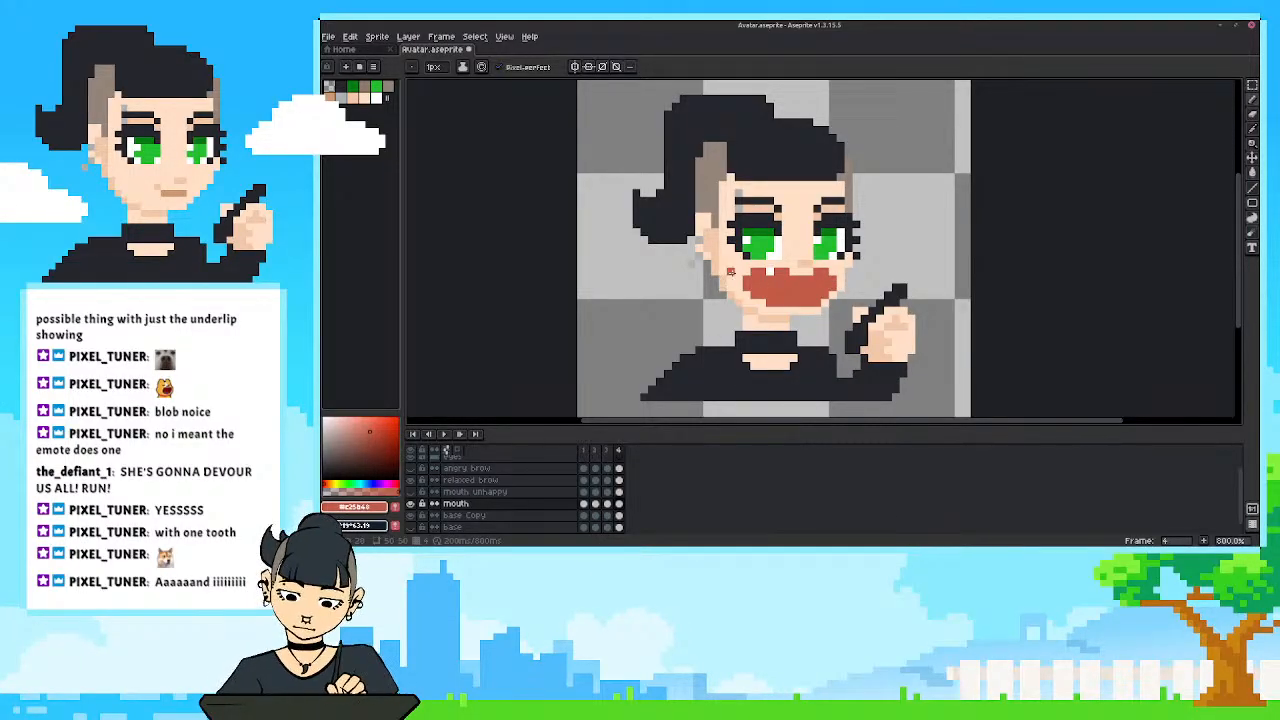
{"action": "scroll", "coordinate": [731, 271], "scroll_direction": "up", "scroll_amount": 2}
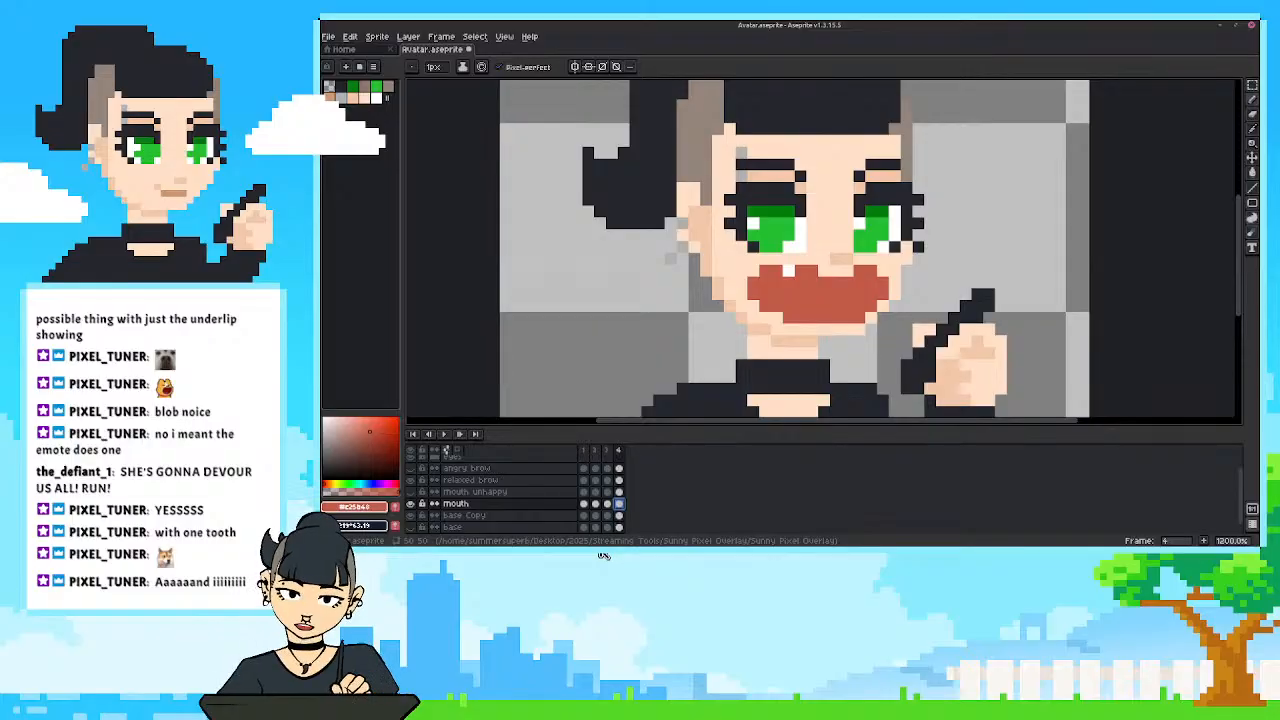
Delete the fourth frame from the animation and play the remaining three-frame talking loop.
{"action": "right_click", "coordinate": [626, 451]}
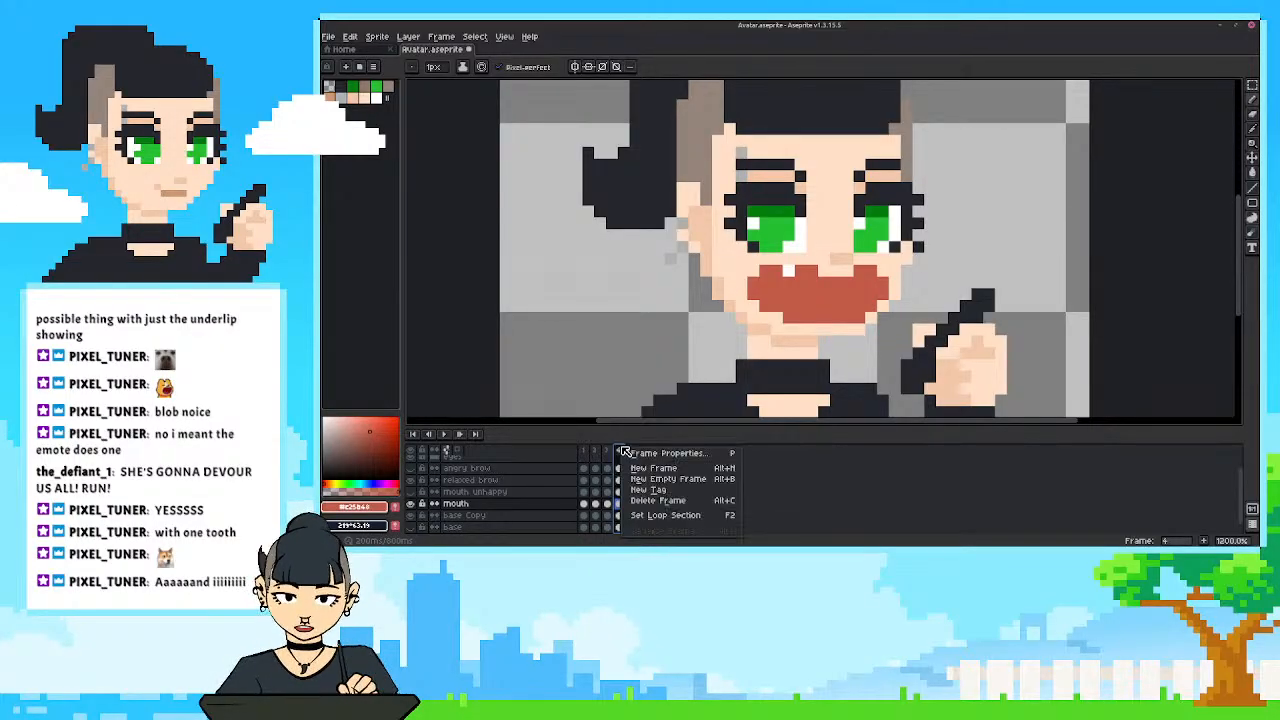
{"action": "left_click", "coordinate": [648, 503]}
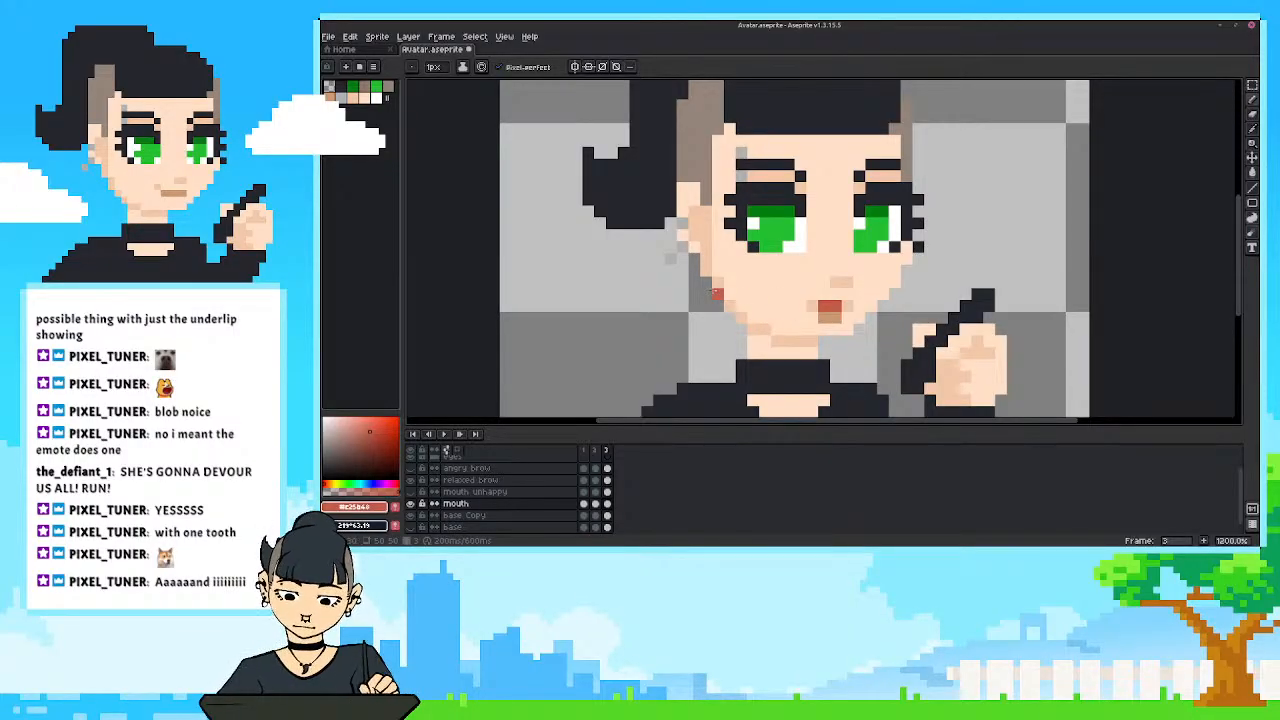
{"action": "scroll", "coordinate": [716, 294], "scroll_direction": "down", "scroll_amount": 2}
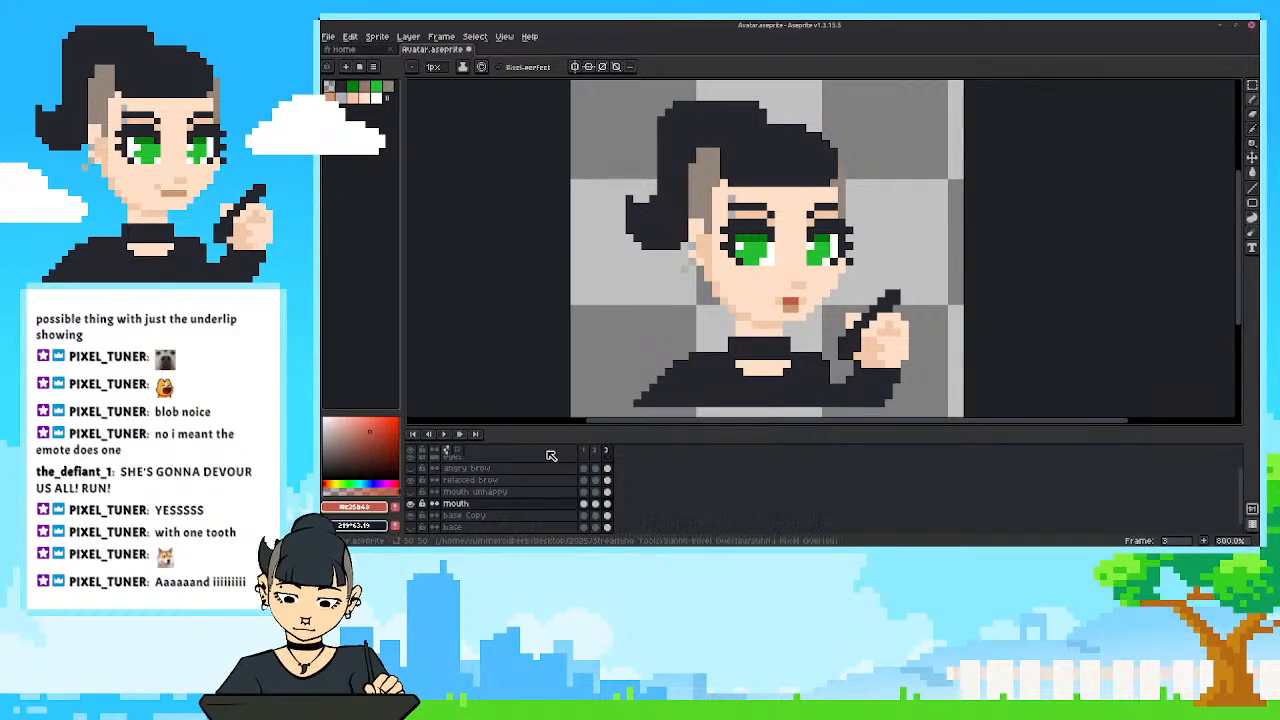
{"action": "left_click", "coordinate": [443, 434]}
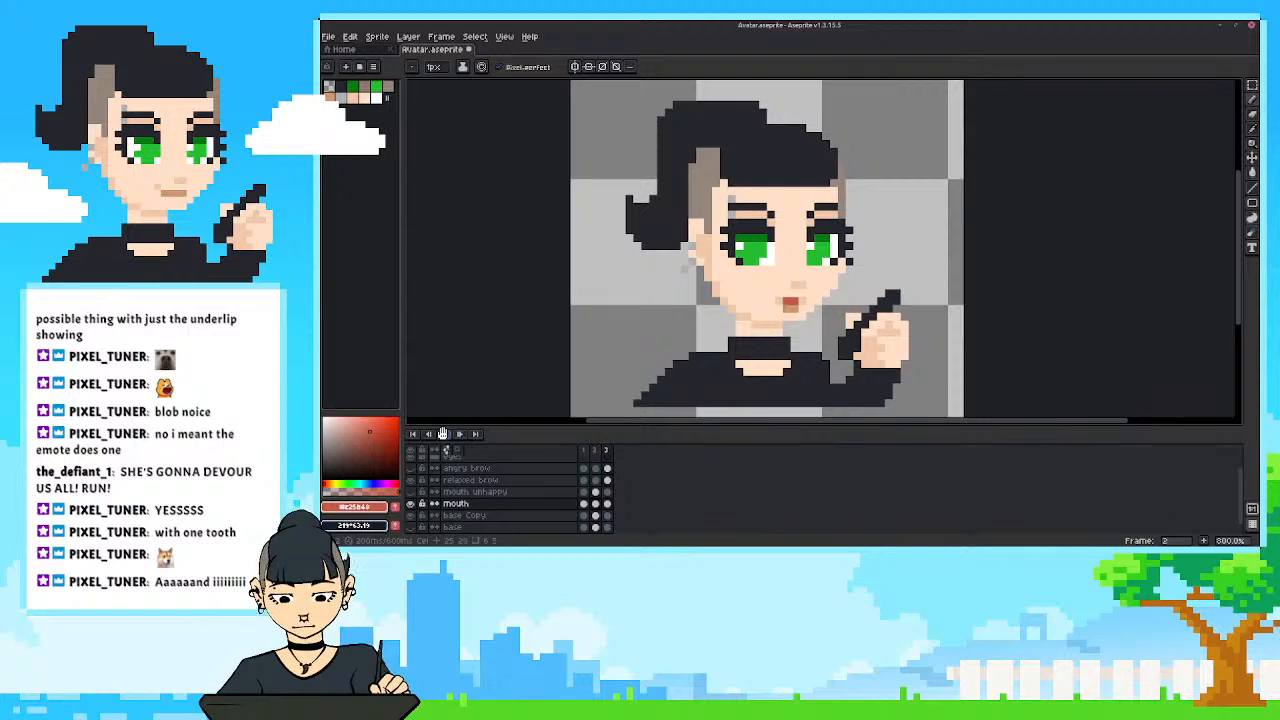
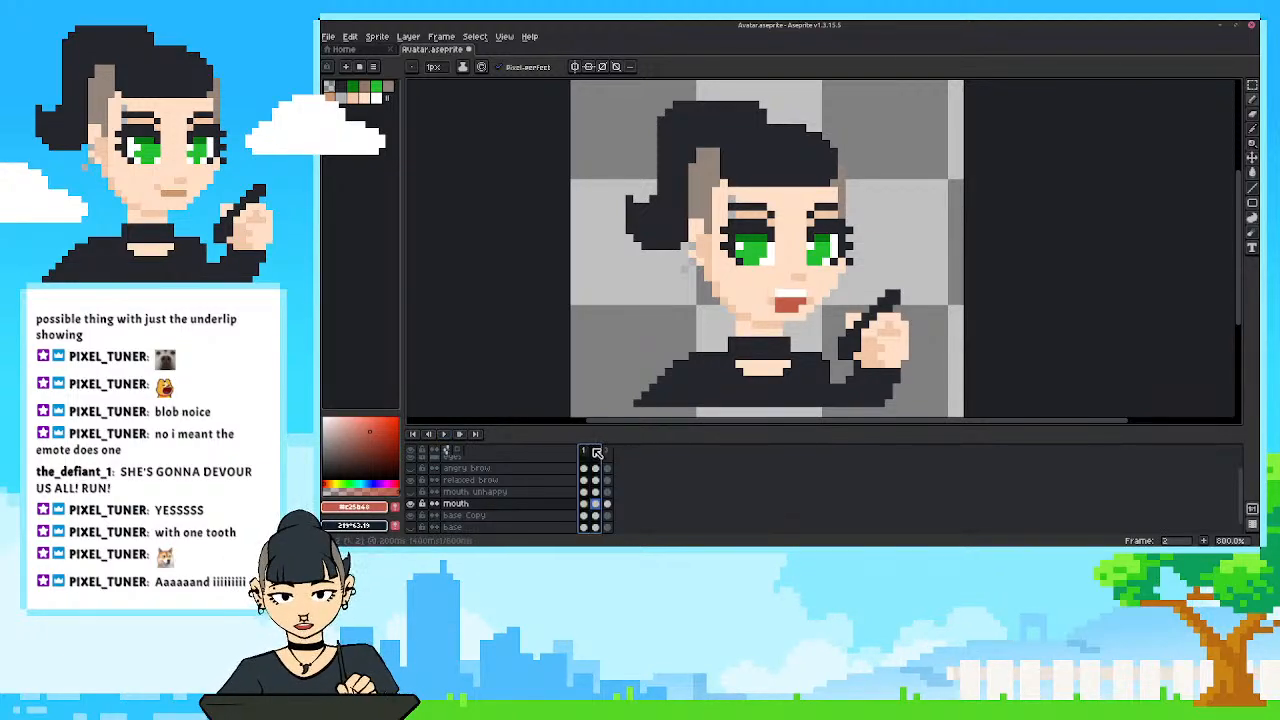
Shift the lower part of the ponytail down one pixel in frame 2 of base Copy and patch the gap with sampled hair colour.
{"action": "left_click", "coordinate": [595, 517]}
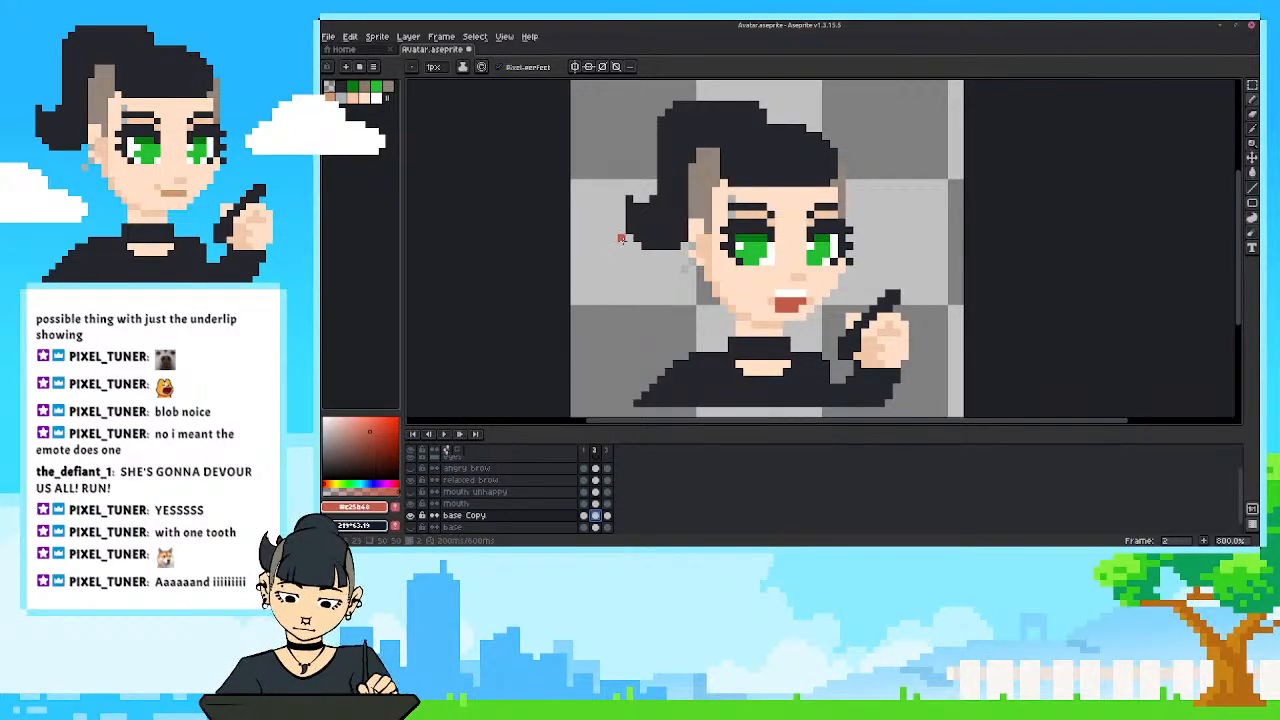
{"action": "key", "text": "m"}
{"action": "left_click_drag", "start_coordinate": [605, 158], "coordinate": [690, 260]}
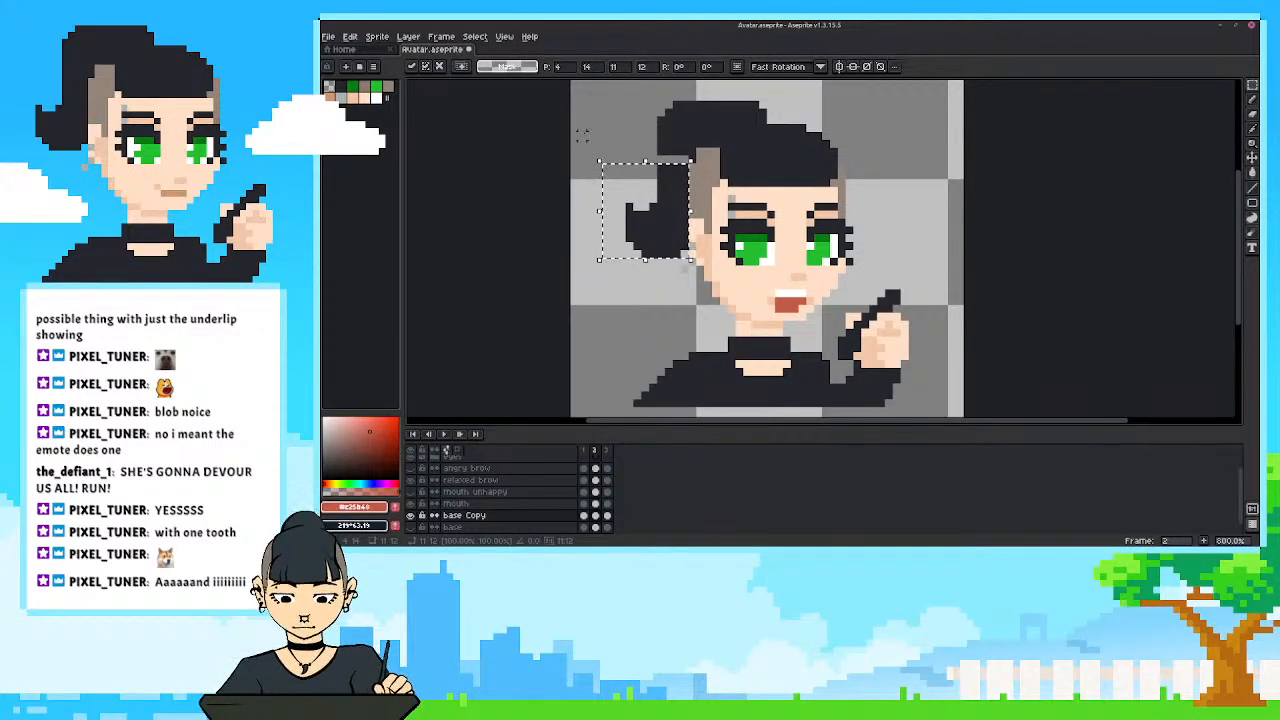
{"action": "key", "text": "ctrl+d"}
{"action": "key", "text": "i"}
{"action": "left_click", "coordinate": [672, 150]}
{"action": "key", "text": "b"}
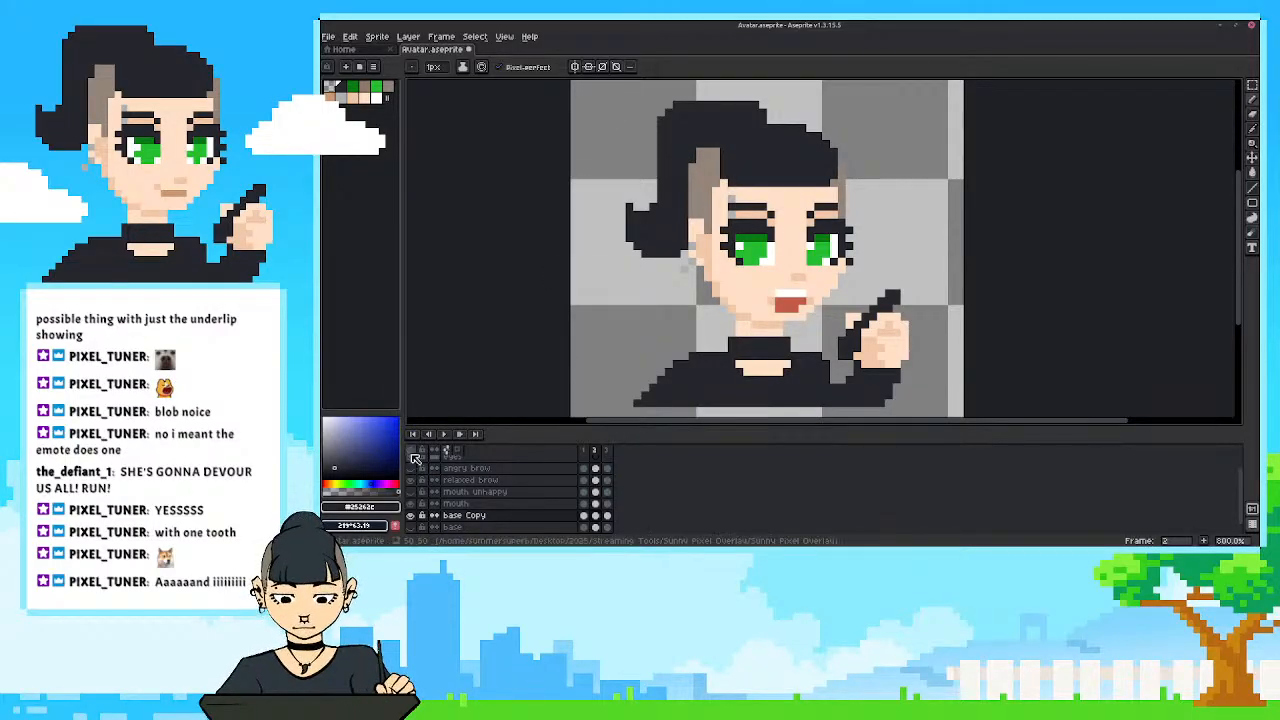
Raise the top of the ponytail by one pixel in frame 3 of the base Copy layer.
{"action": "left_click", "coordinate": [607, 449]}
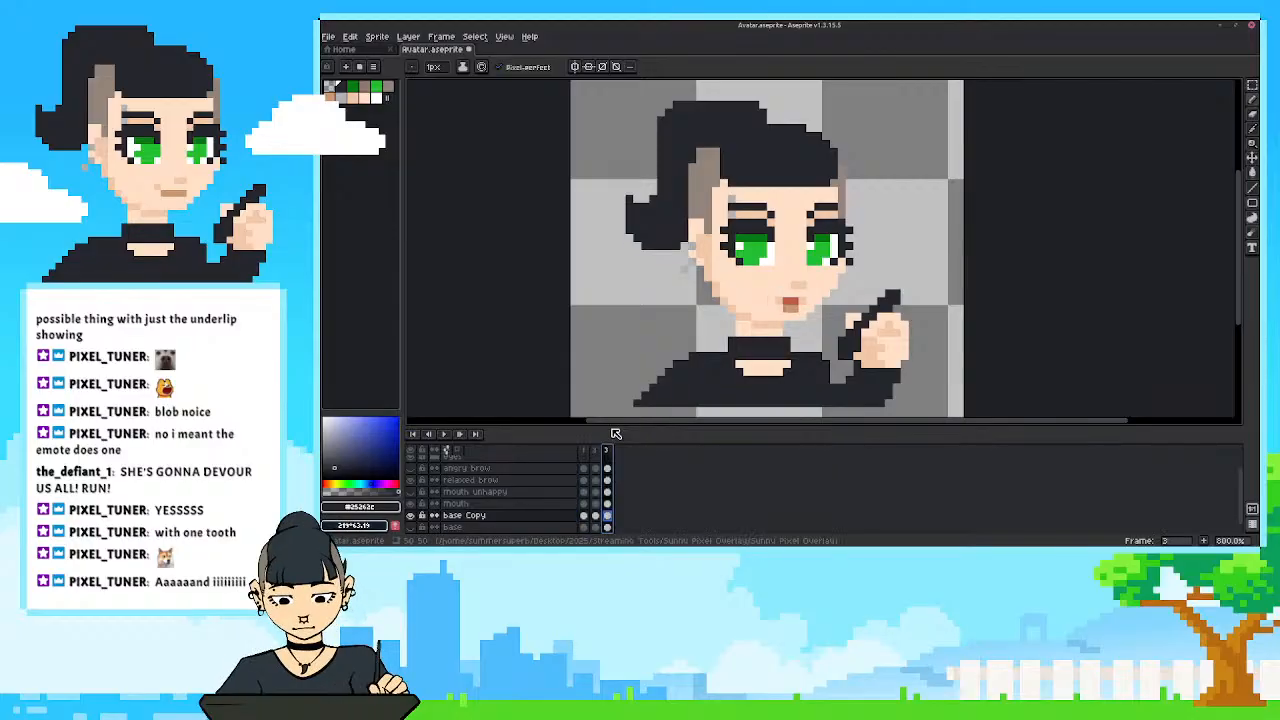
{"action": "left_click", "coordinate": [610, 516]}
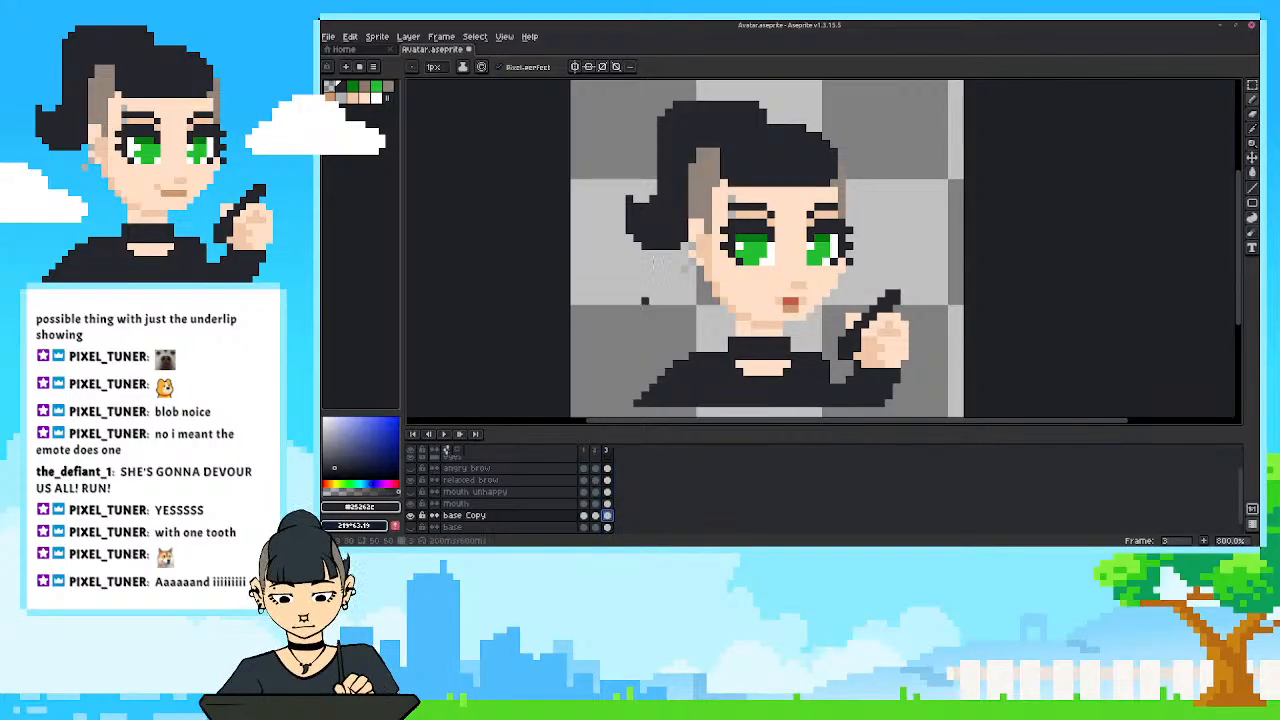
{"action": "key", "text": "m"}
{"action": "mouse_move", "coordinate": [773, 95]}
{"action": "left_mouse_down"}
{"action": "mouse_move", "coordinate": [636, 120]}
{"action": "mouse_move", "coordinate": [762, 120]}
{"action": "left_mouse_up"}
{"action": "left_click", "coordinate": [645, 149]}
{"action": "key", "text": "b"}
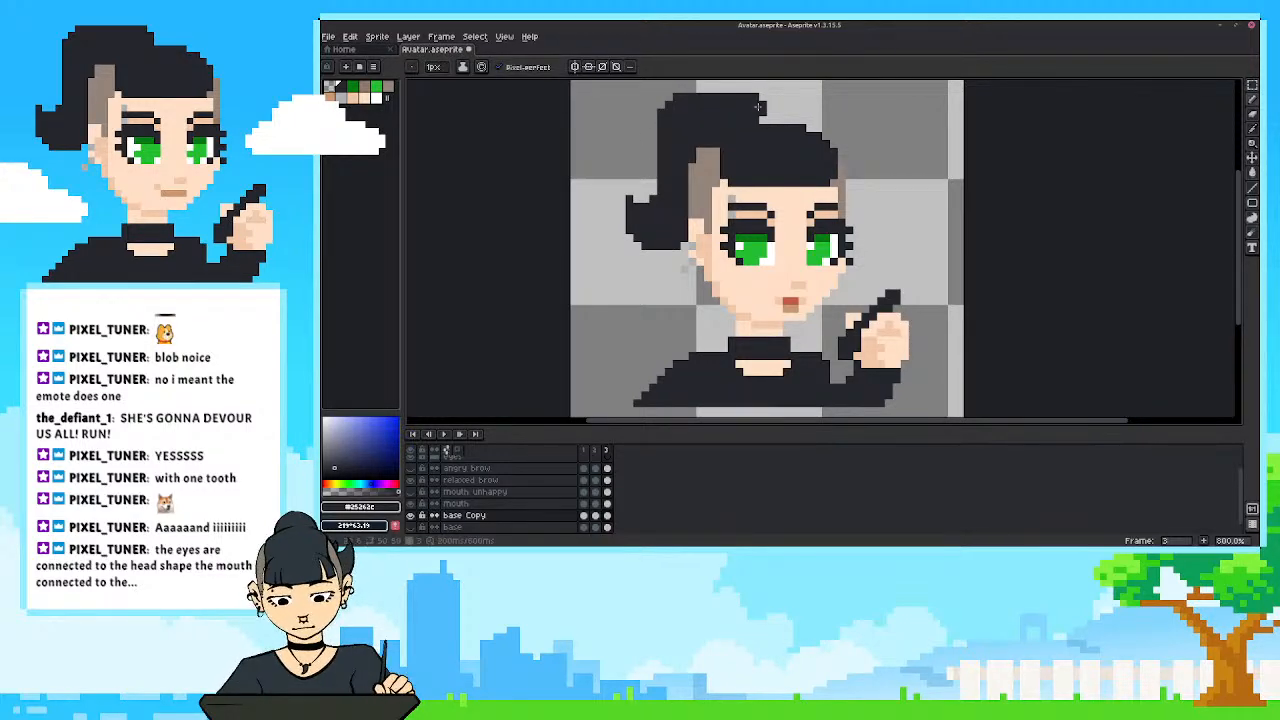
Scrub through the three frames at different sizes to check the hair movement.
{"action": "left_click", "coordinate": [585, 451]}
{"action": "left_click_drag", "start_coordinate": [597, 452], "coordinate": [608, 452]}
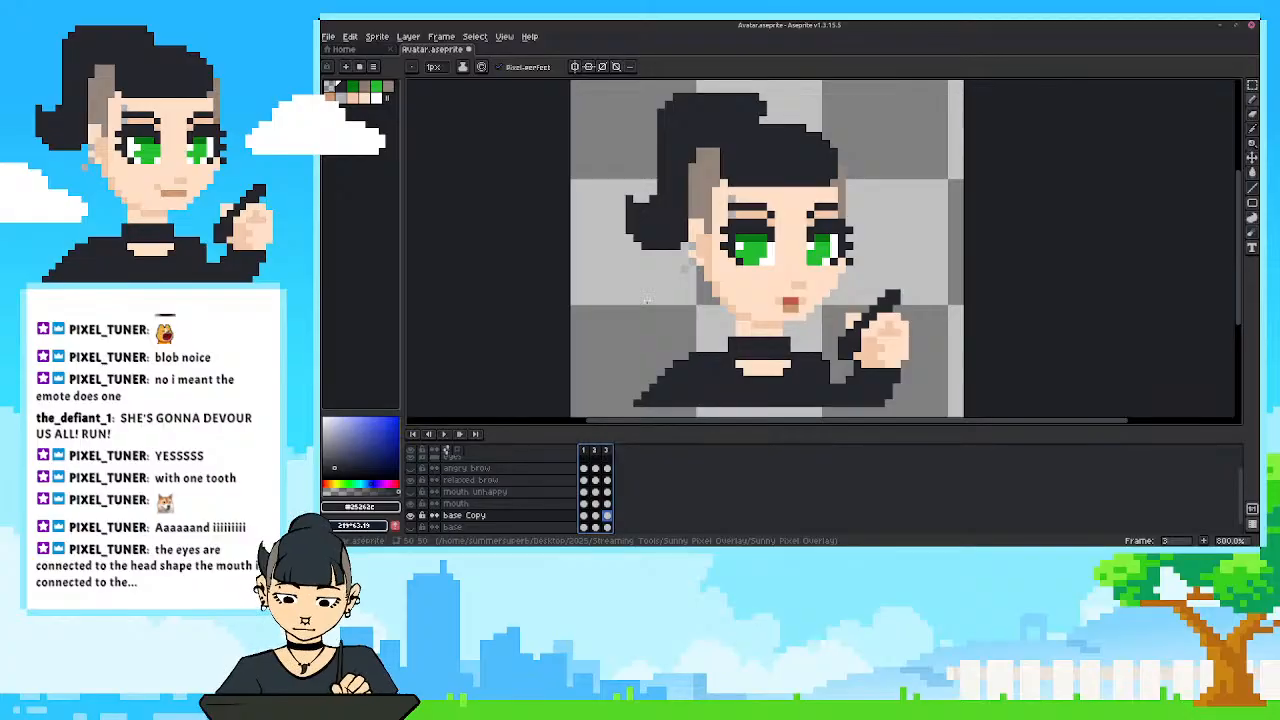
{"action": "left_click", "coordinate": [608, 518]}
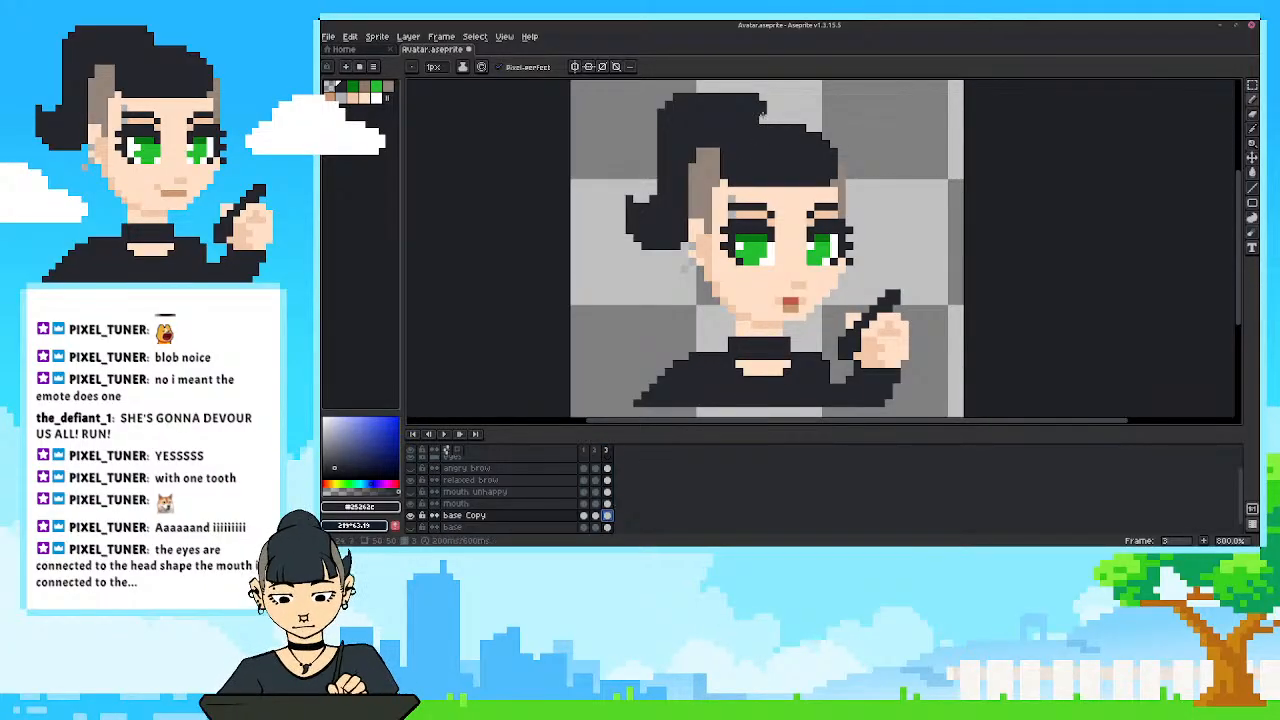
{"action": "scroll", "coordinate": [753, 102], "scroll_direction": "down", "scroll_amount": 2}
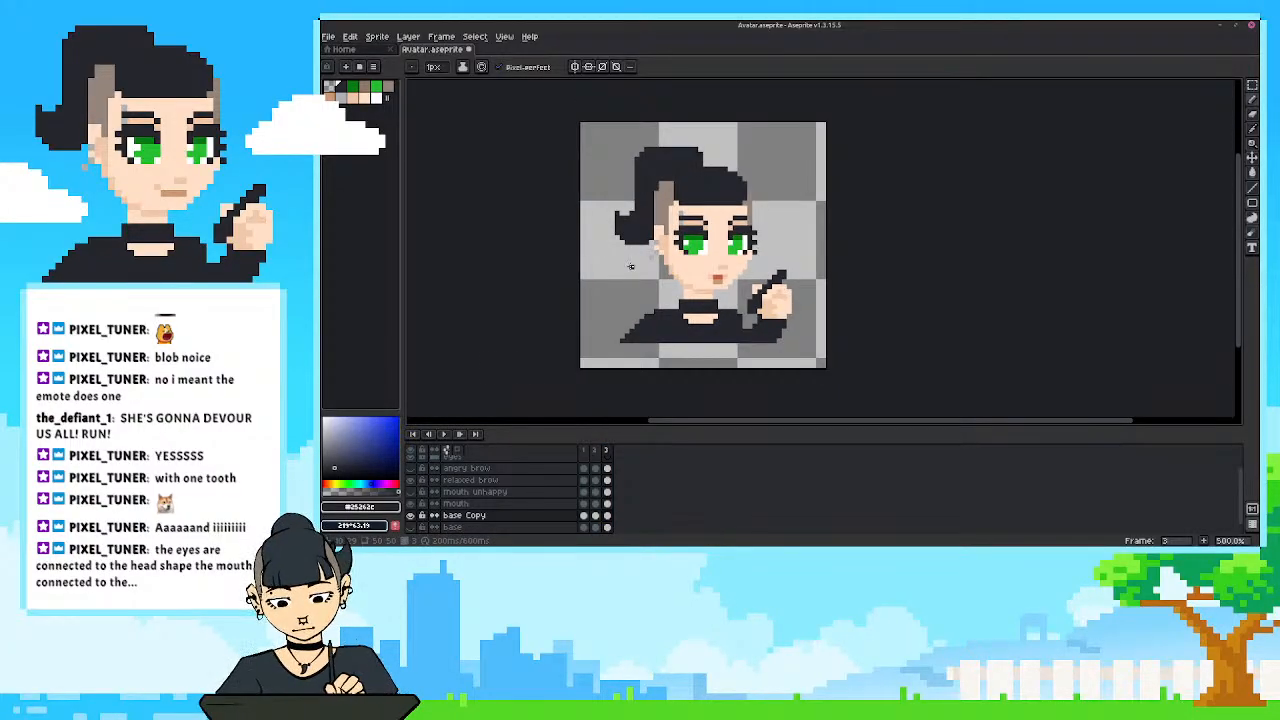
{"action": "scroll", "coordinate": [577, 364], "scroll_direction": "up", "scroll_amount": 1}
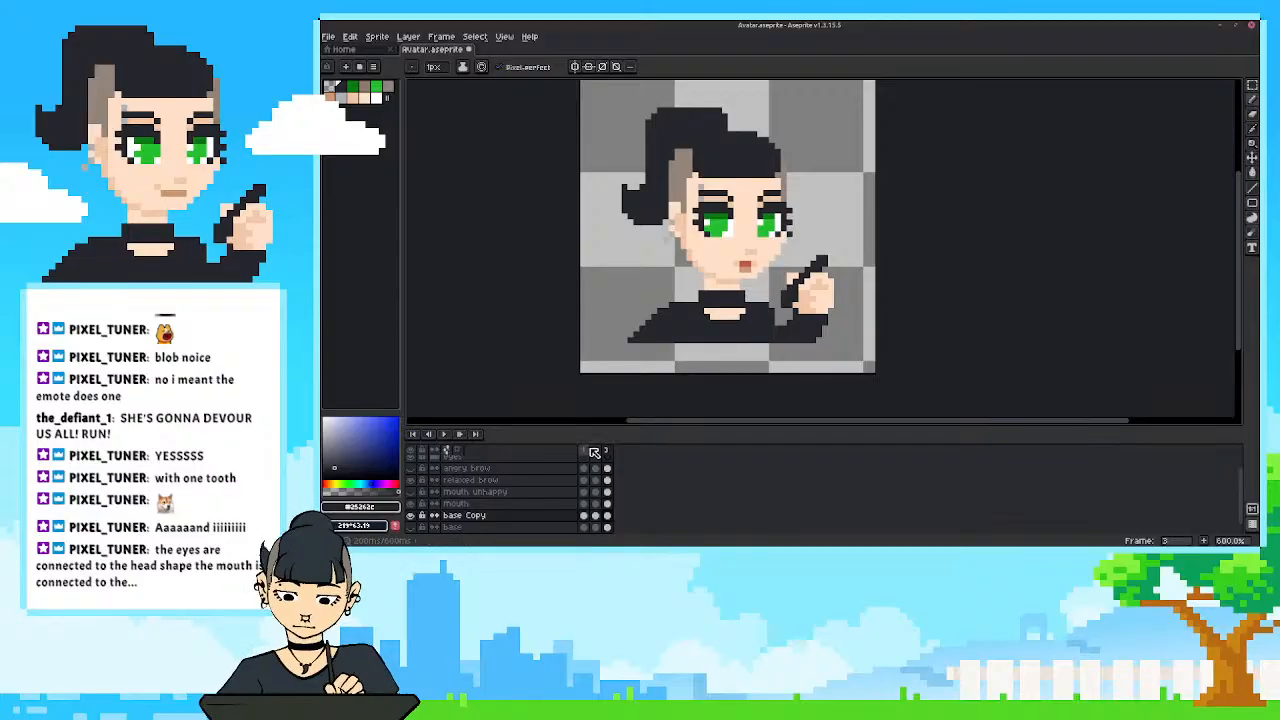
{"action": "left_click", "coordinate": [595, 452]}
{"action": "left_click_drag", "start_coordinate": [597, 450], "coordinate": [612, 449]}
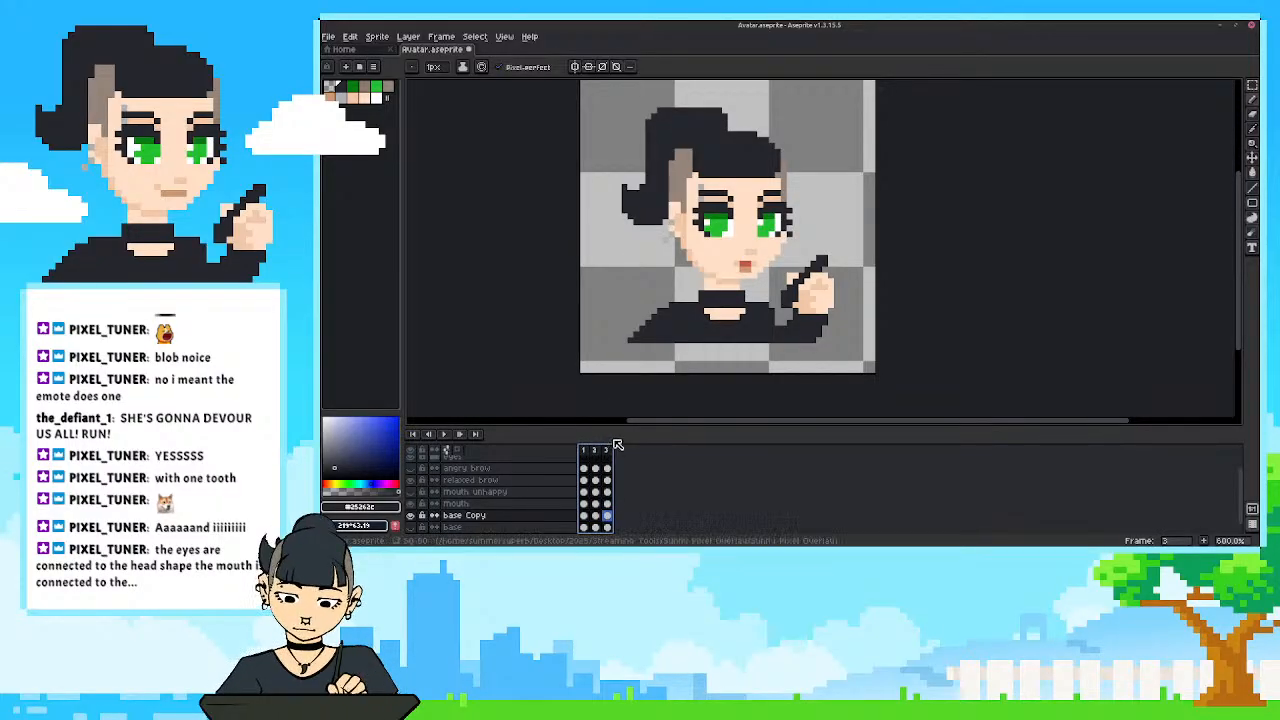
Select the head above the cheeks in frame 2 of base Copy and move it up one pixel.
{"action": "left_click", "coordinate": [595, 451]}
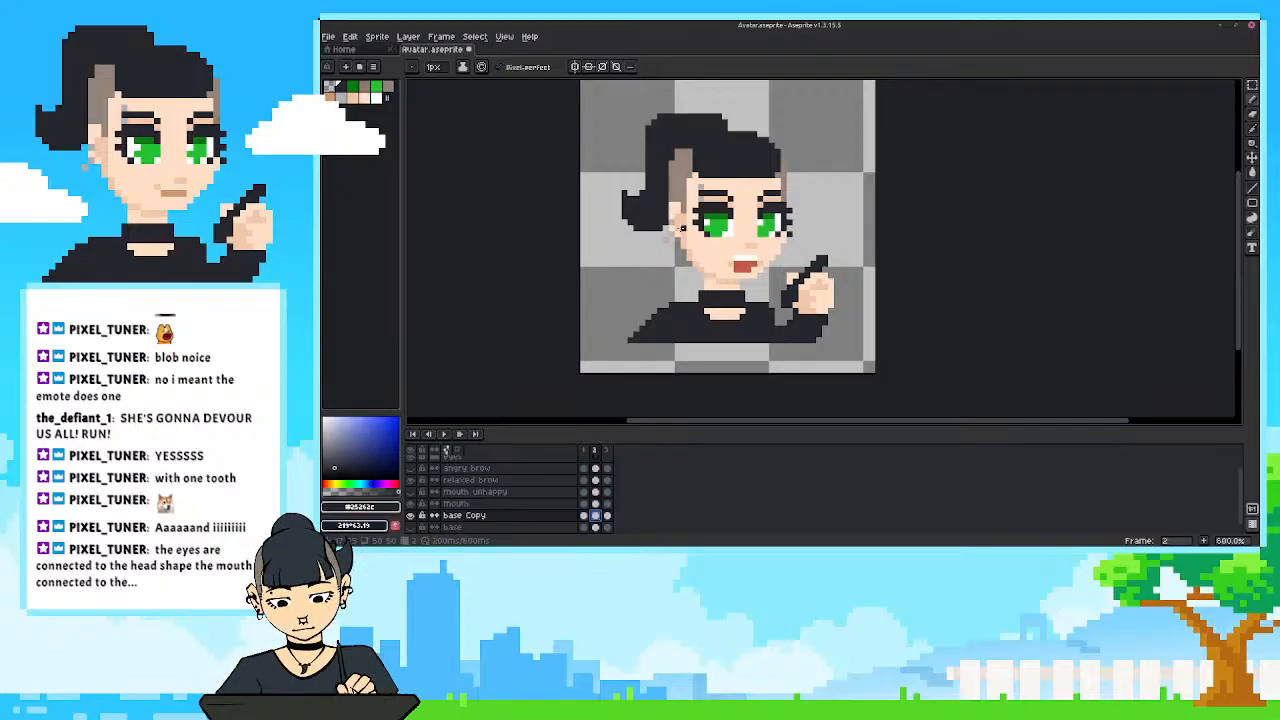
{"action": "scroll", "coordinate": [704, 205], "scroll_direction": "up", "scroll_amount": 1}
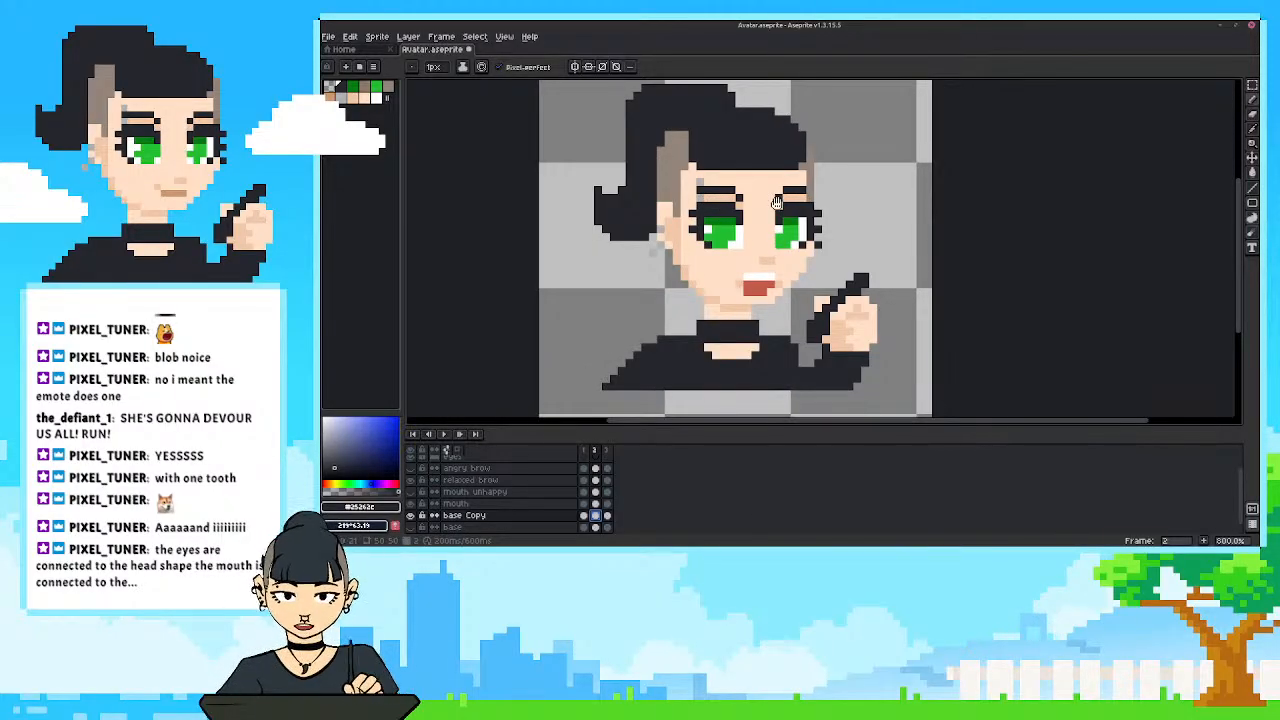
{"action": "left_click_drag", "start_coordinate": [777, 203], "coordinate": [784, 260]}
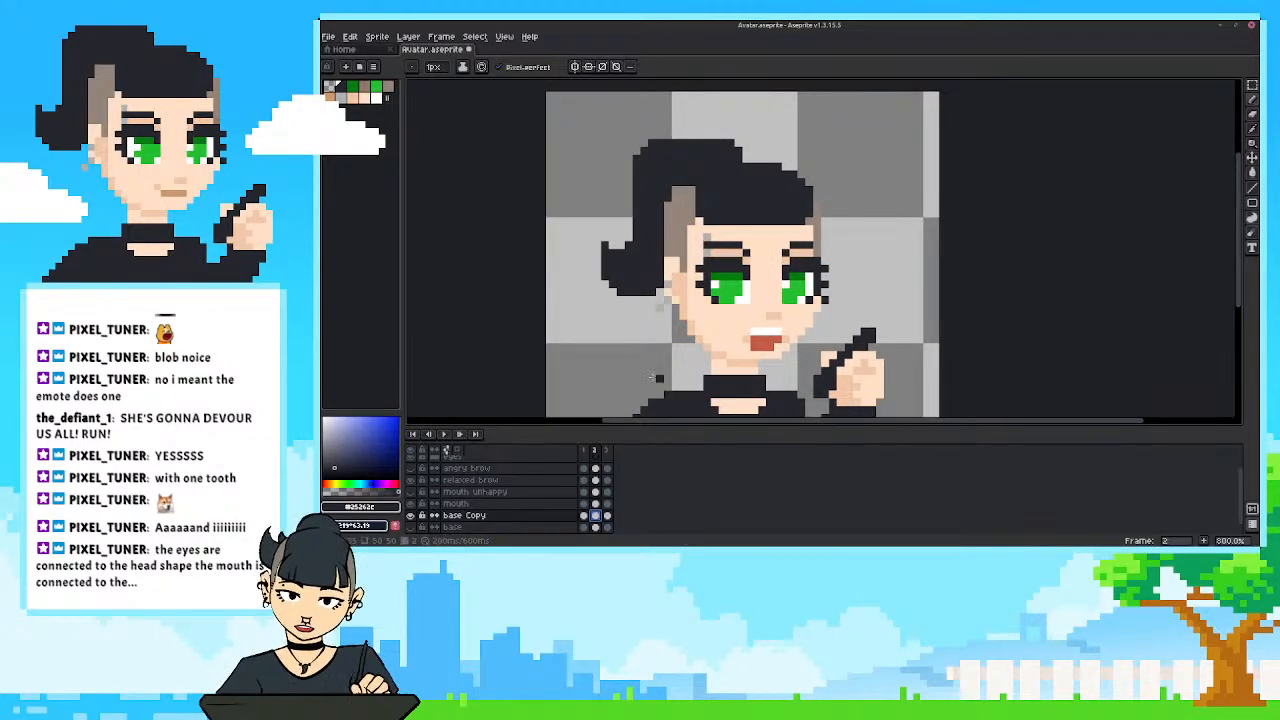
{"action": "key", "text": "m"}
{"action": "left_click_drag", "start_coordinate": [570, 100], "coordinate": [881, 308]}
{"action": "left_click_drag", "start_coordinate": [681, 280], "coordinate": [681, 272]}
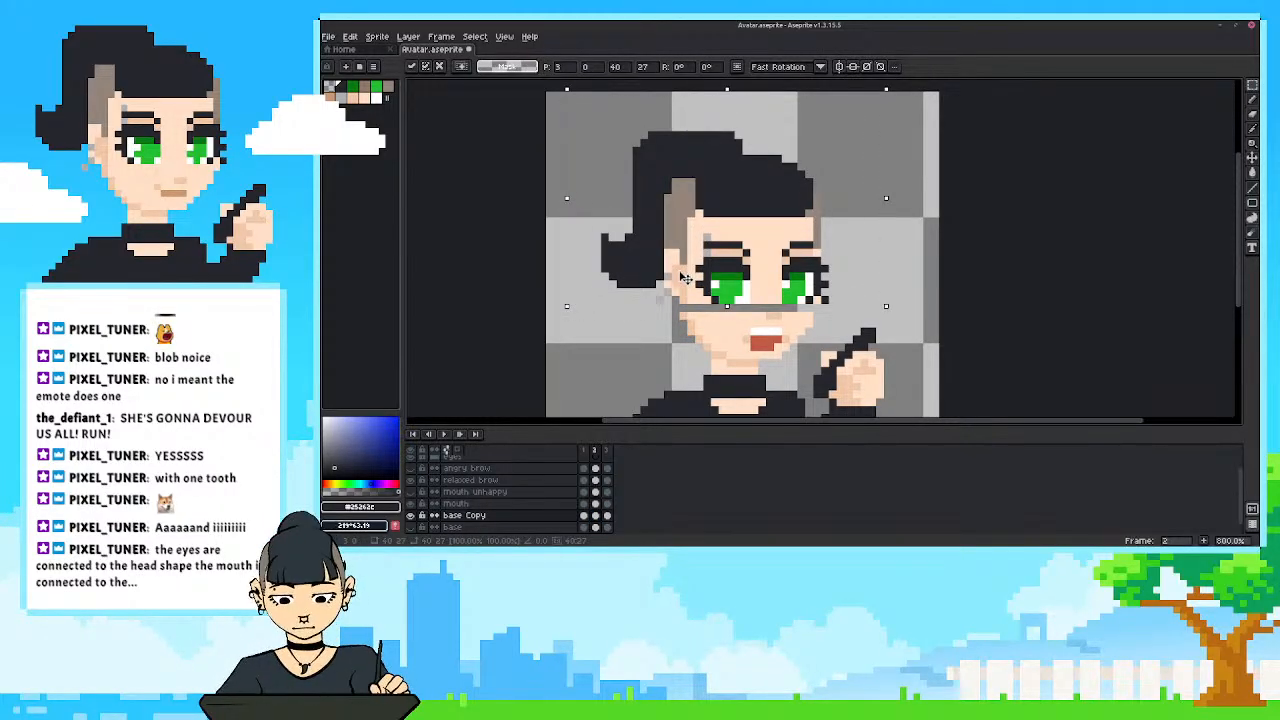
{"action": "left_click", "coordinate": [651, 337]}
Fill the gap across the cheeks in frame 2 with sampled skin tones and scrub the frames to check the motion.
{"action": "key", "text": "i"}
{"action": "left_click", "coordinate": [668, 314]}
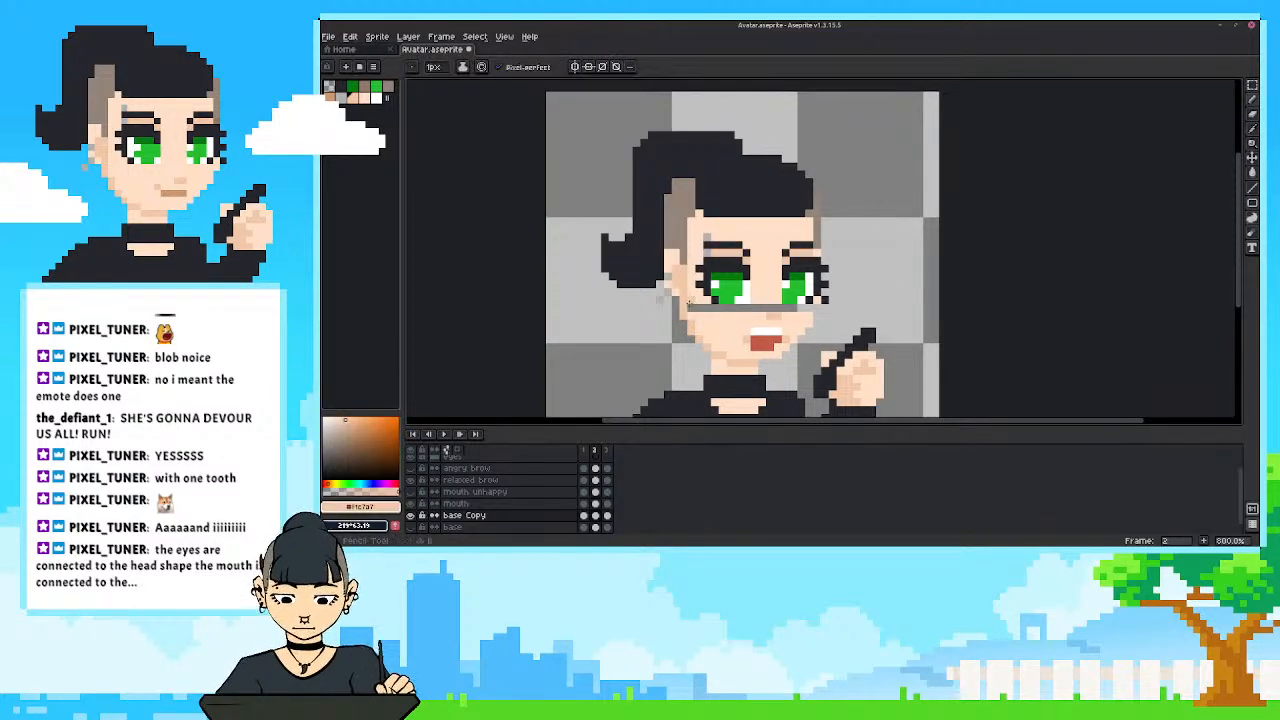
{"action": "left_click", "coordinate": [697, 295]}
{"action": "key", "text": "b"}
{"action": "left_click_drag", "start_coordinate": [690, 308], "coordinate": [810, 308]}
{"action": "key", "text": "i"}
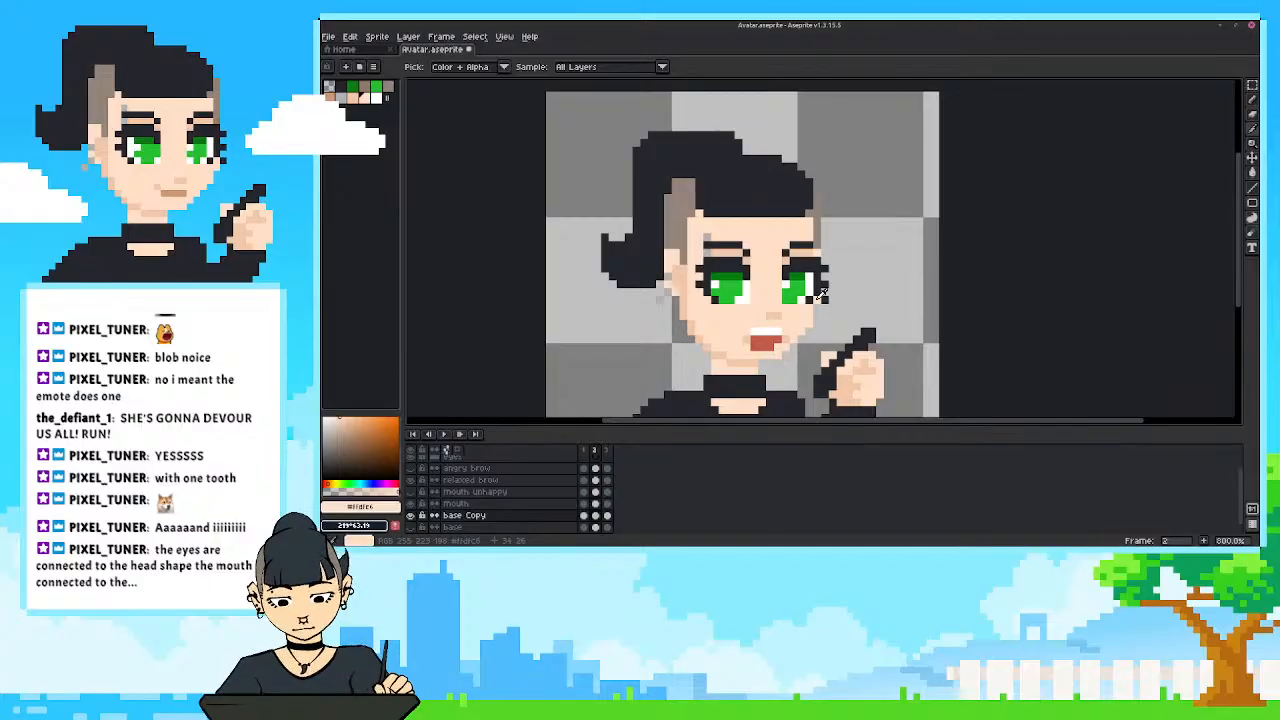
{"action": "key", "text": "b"}
{"action": "scroll", "coordinate": [620, 306], "scroll_direction": "down", "scroll_amount": 3}
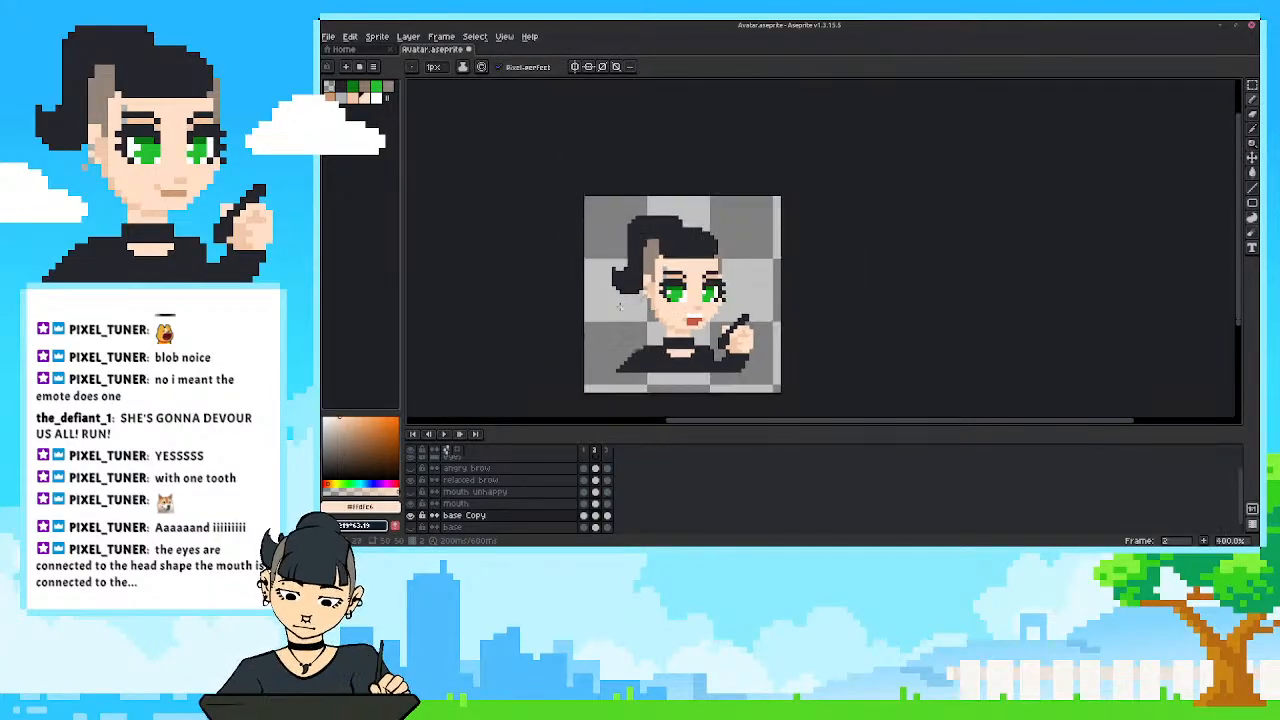
{"action": "left_click_drag", "start_coordinate": [586, 450], "coordinate": [599, 453]}
{"action": "left_click", "coordinate": [589, 453]}
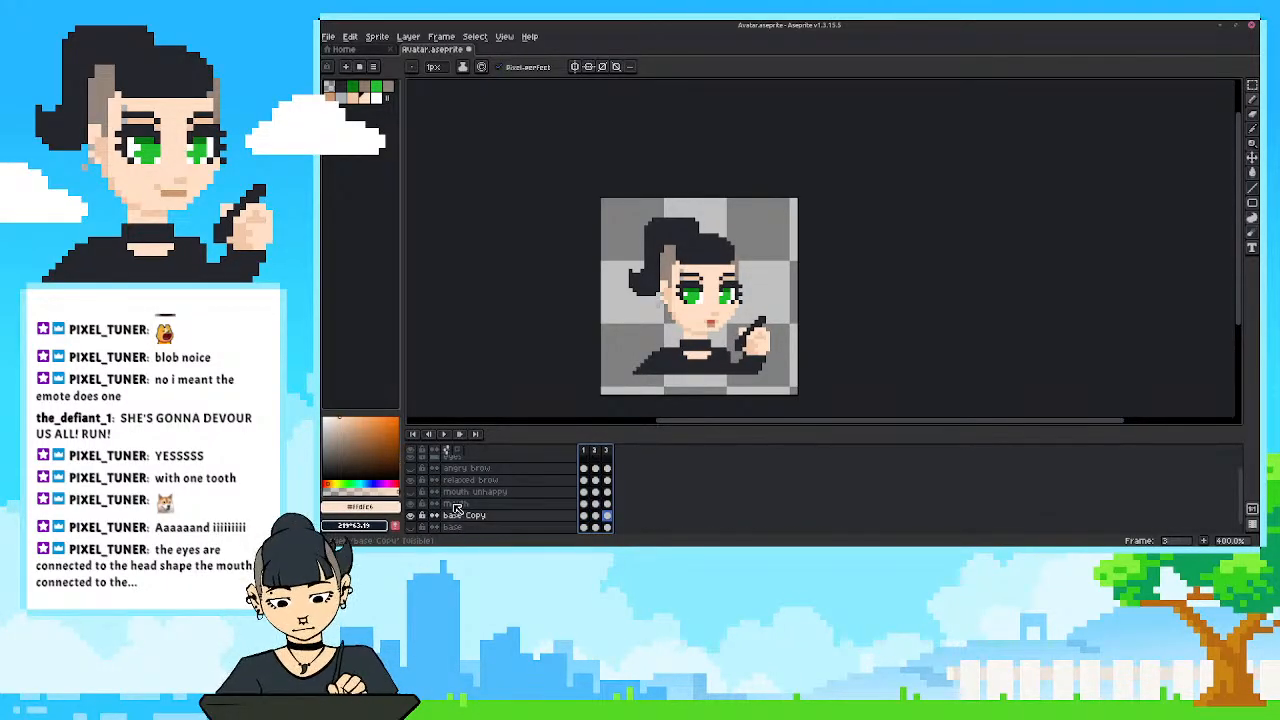
Move the eyes up one pixel in frame 2 of the eyes Copy layer.
{"action": "scroll", "coordinate": [437, 468], "scroll_direction": "up", "scroll_amount": 5}
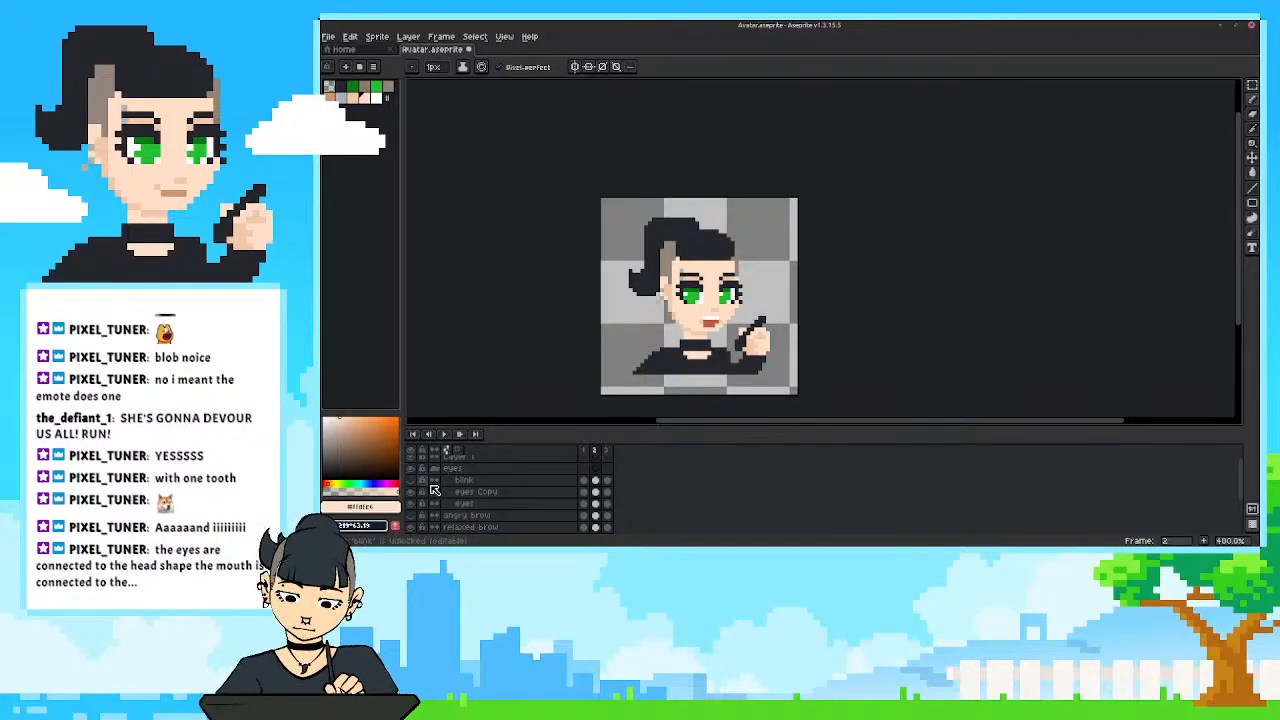
{"action": "left_click", "coordinate": [596, 496]}
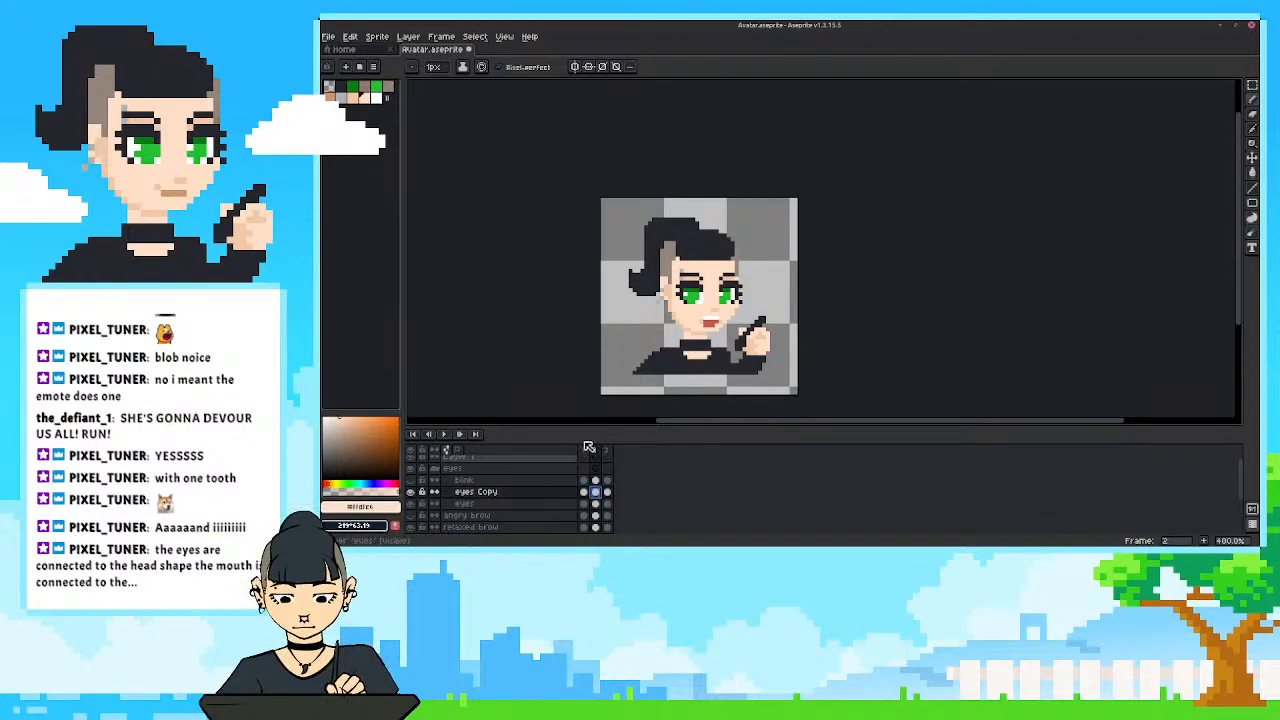
{"action": "scroll", "coordinate": [681, 342], "scroll_direction": "up", "scroll_amount": 1}
{"action": "key", "text": "ctrl"}
{"action": "key", "text": "m"}
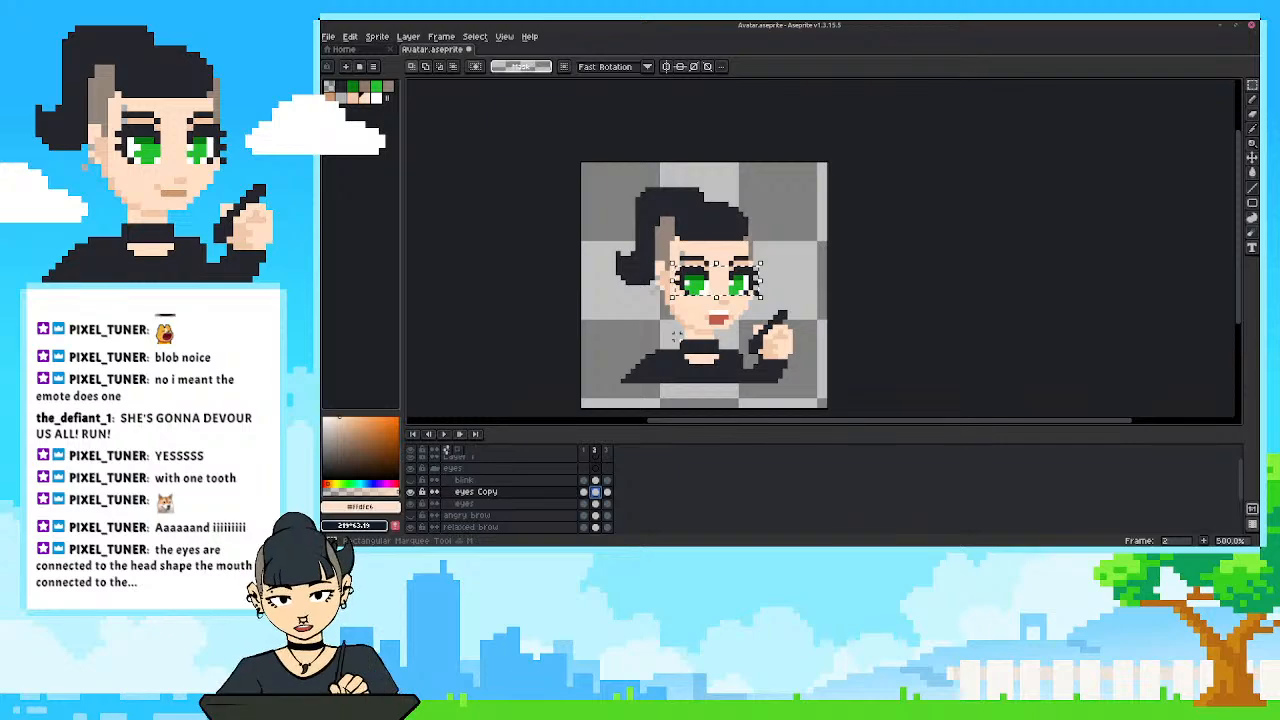
{"action": "key", "text": "Up"}
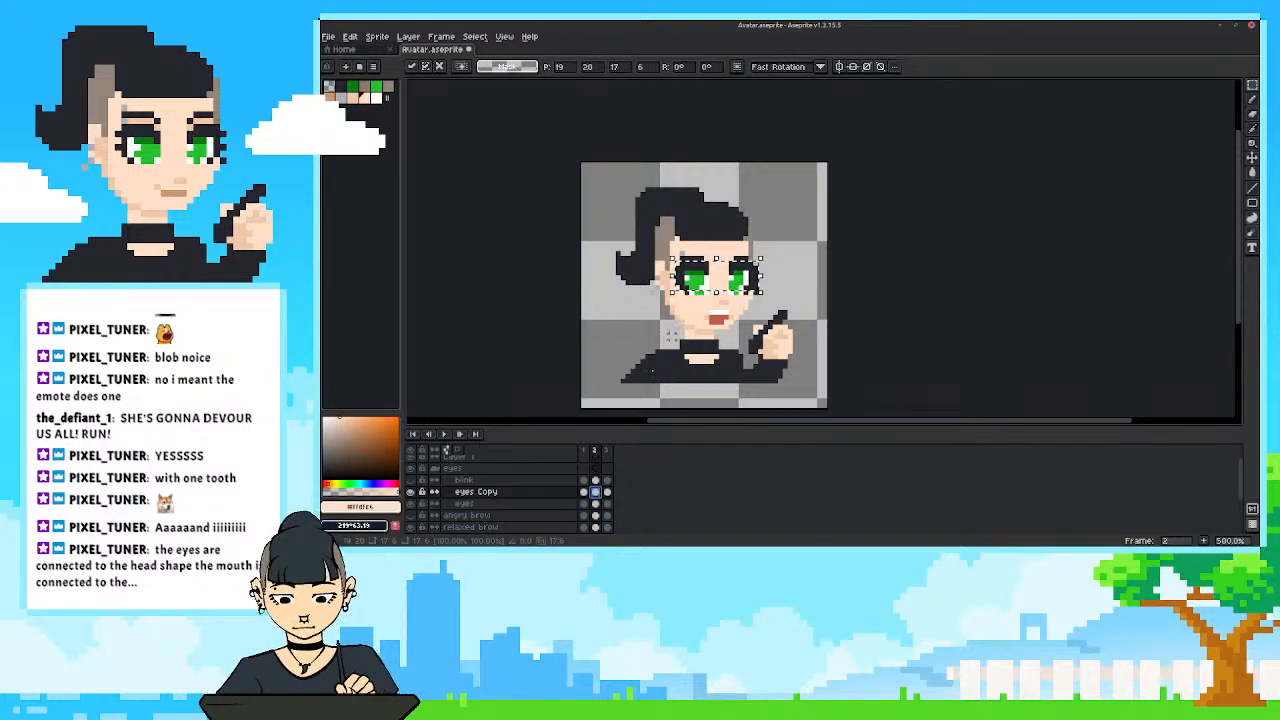
{"action": "key", "text": "ctrl+d"}
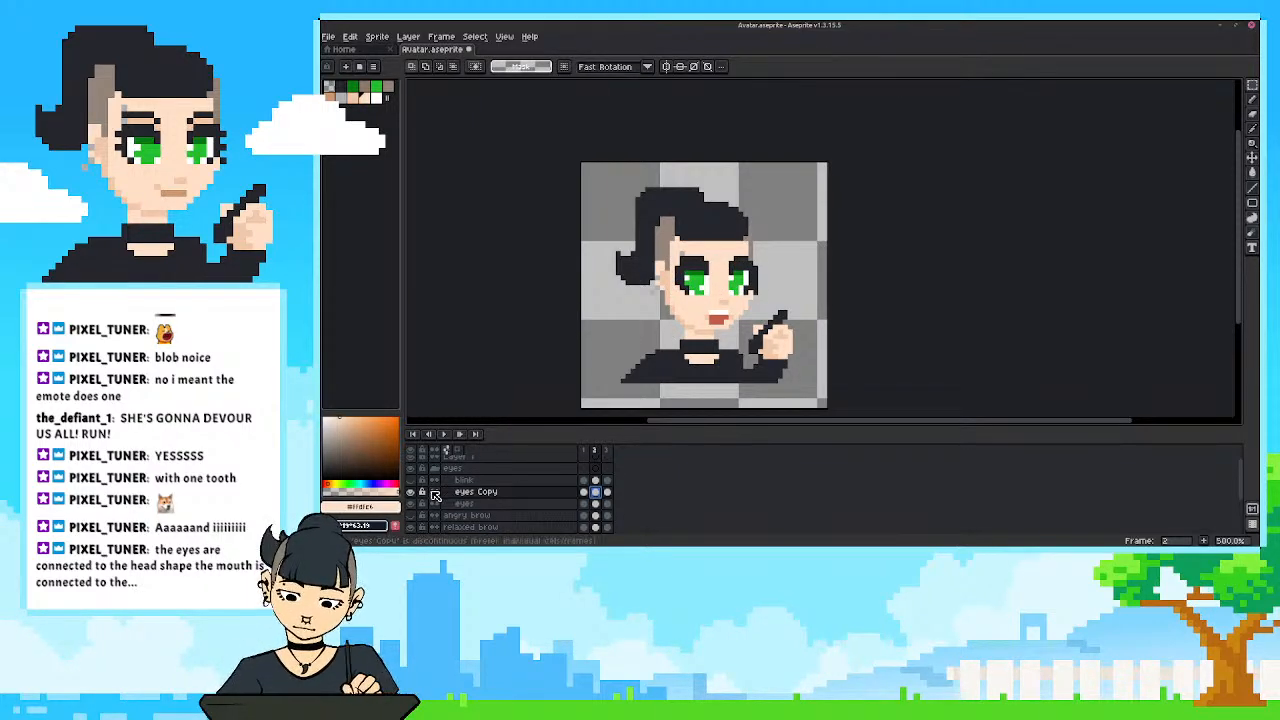
{"action": "key", "text": "ctrl+z"}
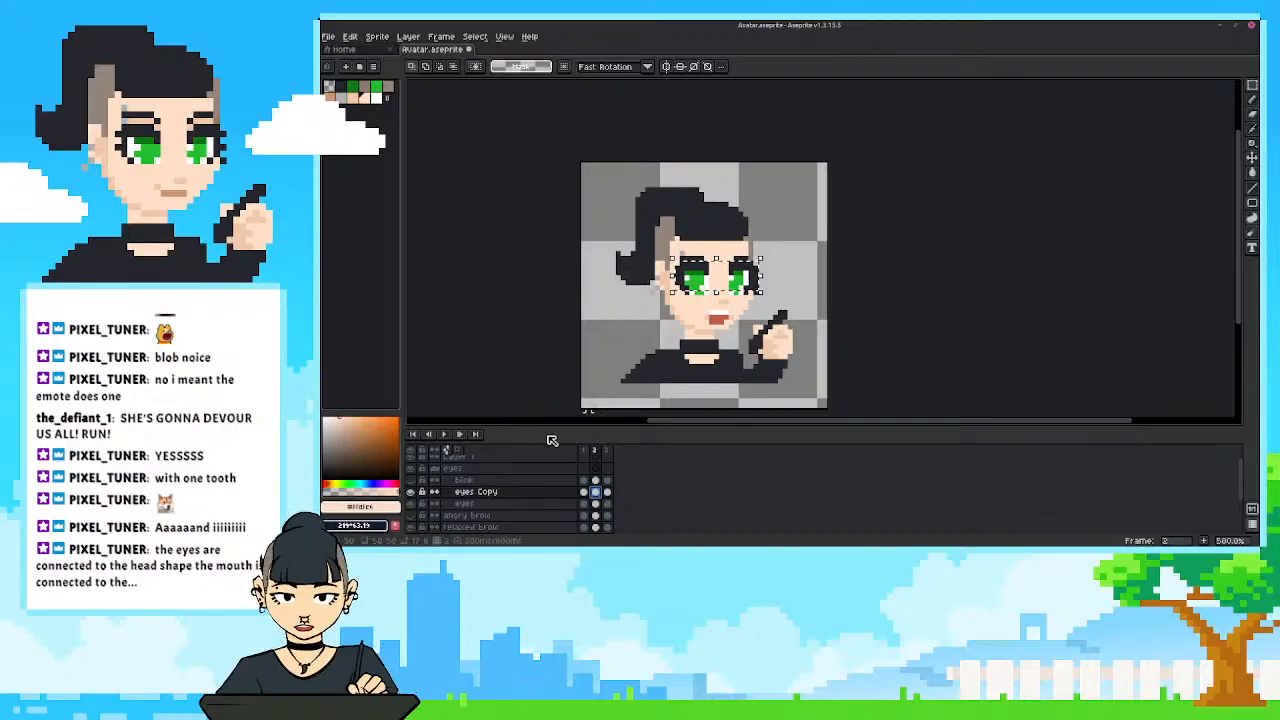
{"action": "key", "text": "ctrl+z"}
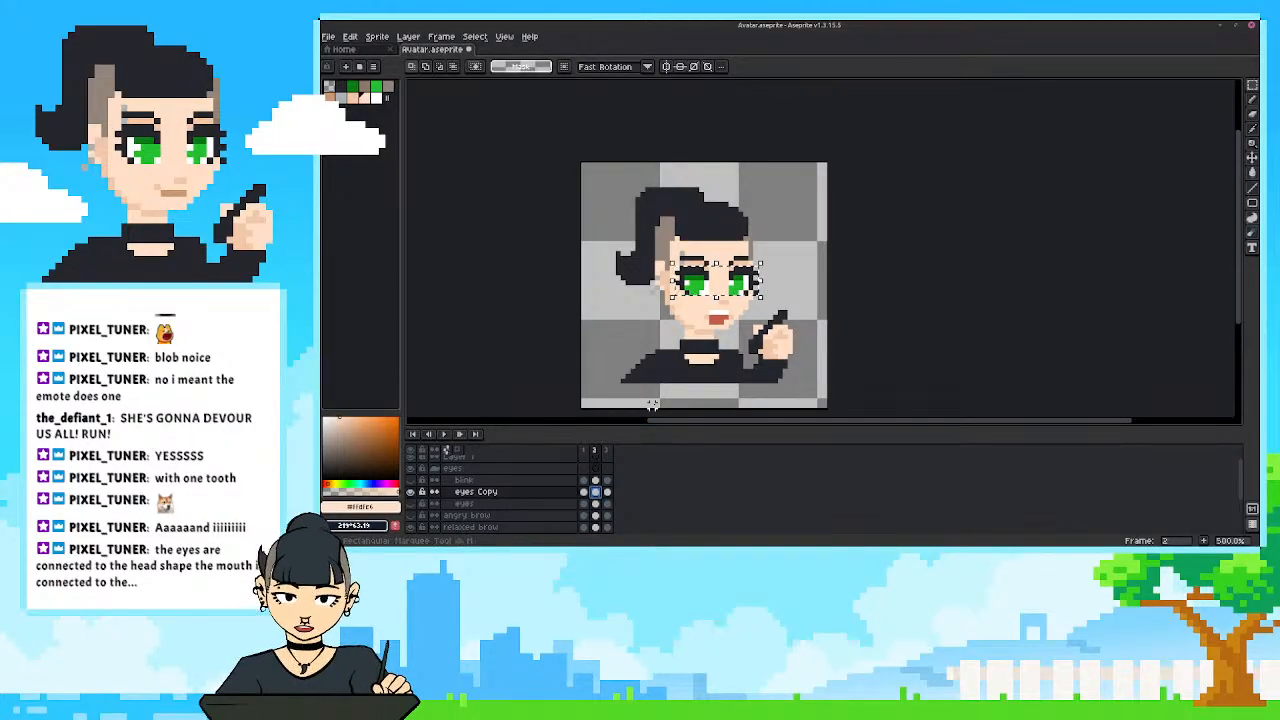
{"action": "key", "text": "Up"}
{"action": "key", "text": "Return"}
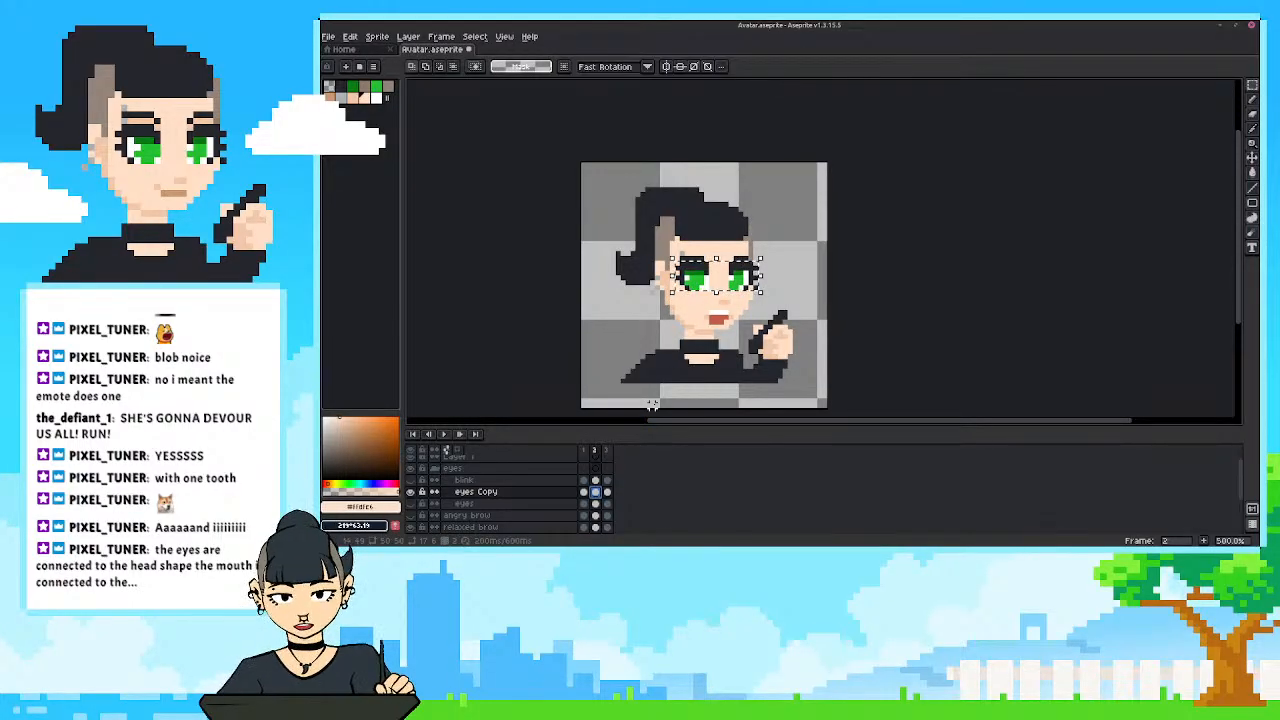
Collapse the eyes group and move the brows up one pixel in frame 2 of the relaxed brow layer.
{"action": "left_click", "coordinate": [434, 468]}
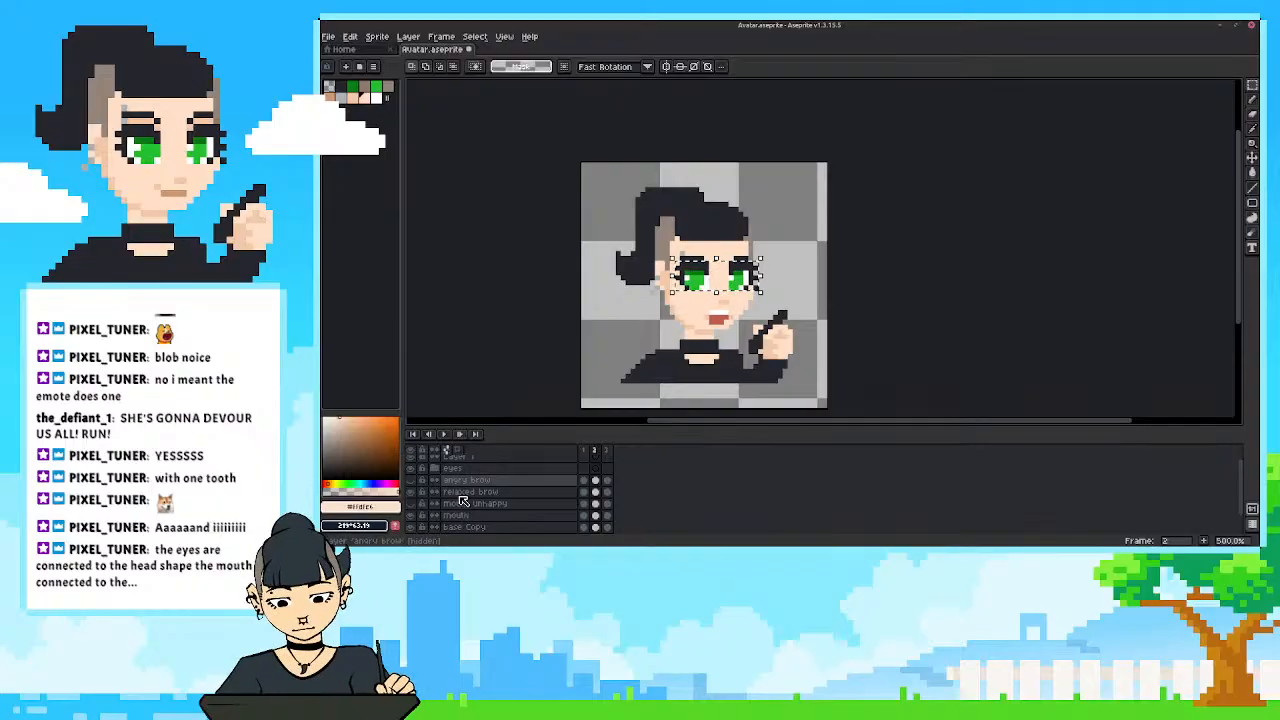
{"action": "scroll", "coordinate": [456, 503], "scroll_direction": "down", "scroll_amount": 1}
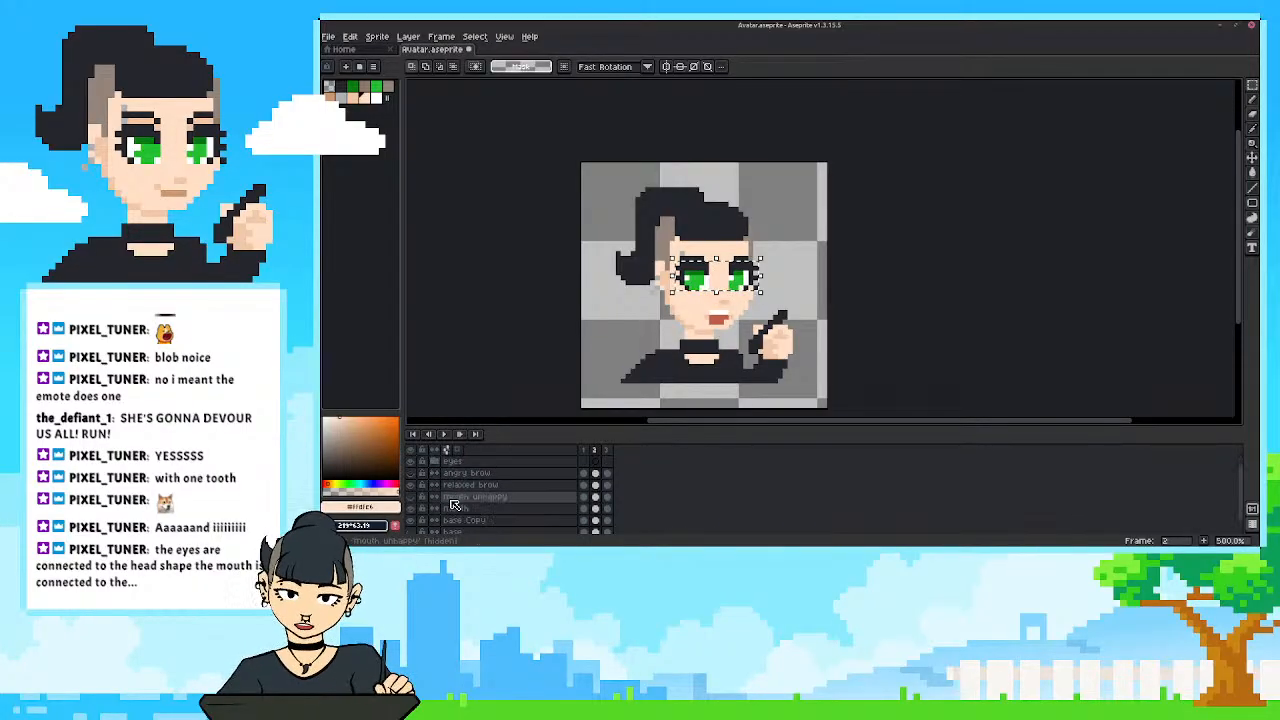
{"action": "scroll", "coordinate": [452, 518], "scroll_direction": "down", "scroll_amount": 1}
{"action": "scroll", "coordinate": [448, 498], "scroll_direction": "up", "scroll_amount": 2}
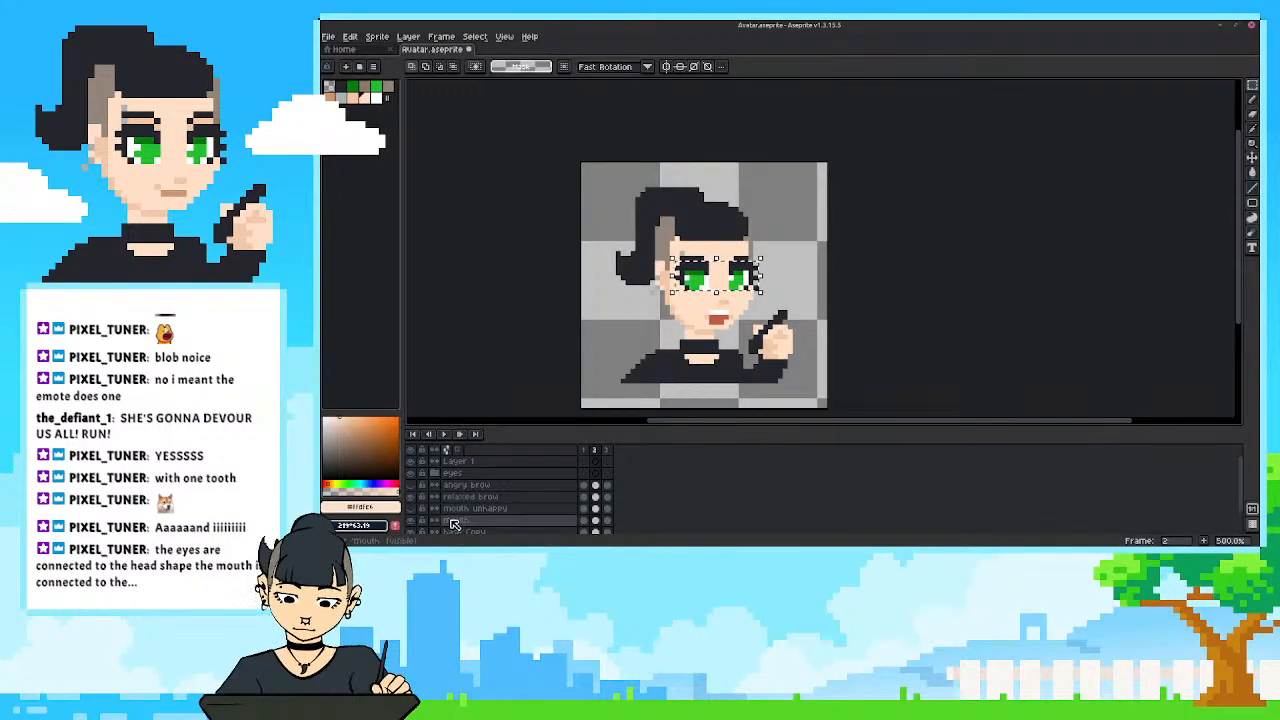
{"action": "left_click", "coordinate": [505, 496]}
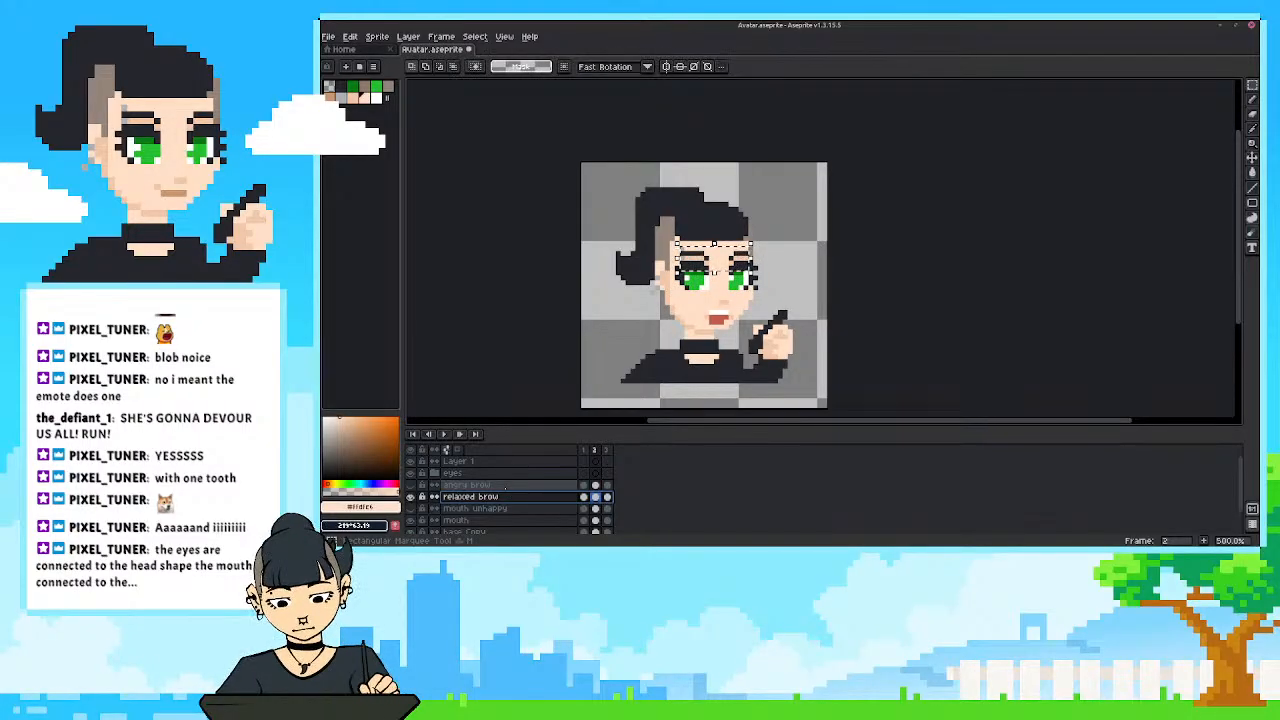
{"action": "left_click", "coordinate": [551, 409]}
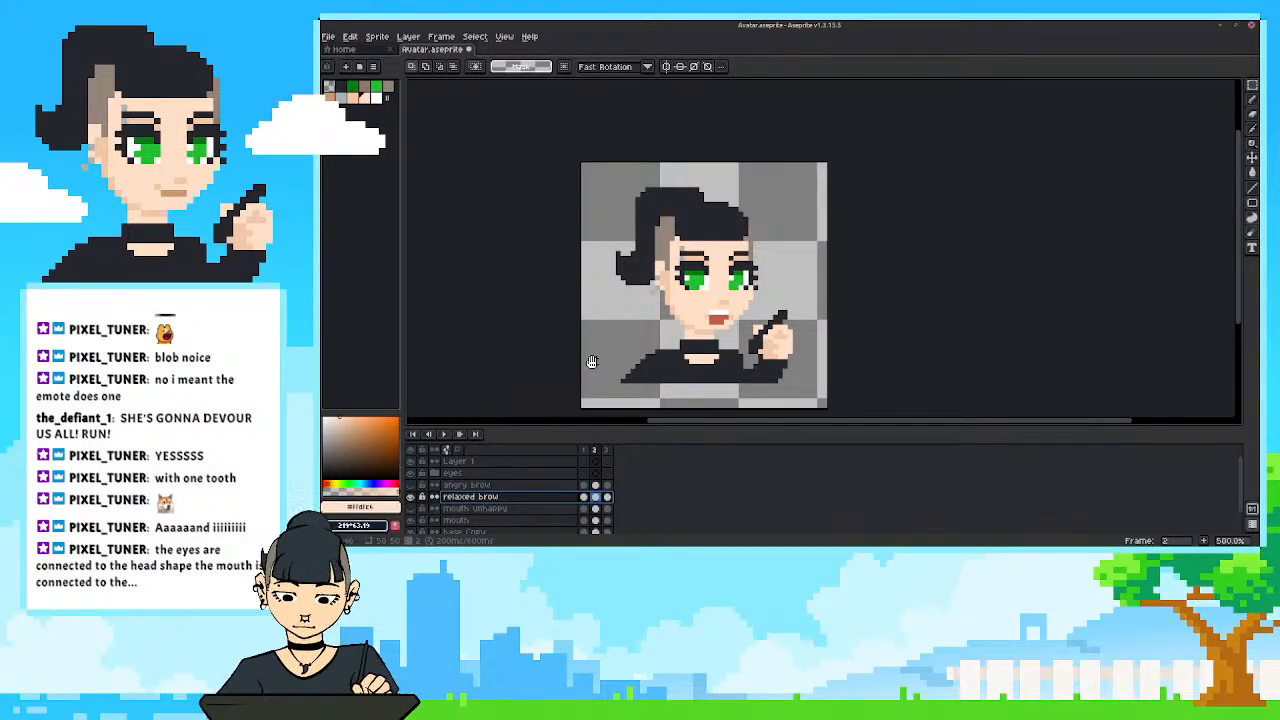
Recentre the avatar and scrub between frames 1 and 2 to review the raised head, eyes and brows.
{"action": "left_click_drag", "start_coordinate": [592, 361], "coordinate": [618, 358]}
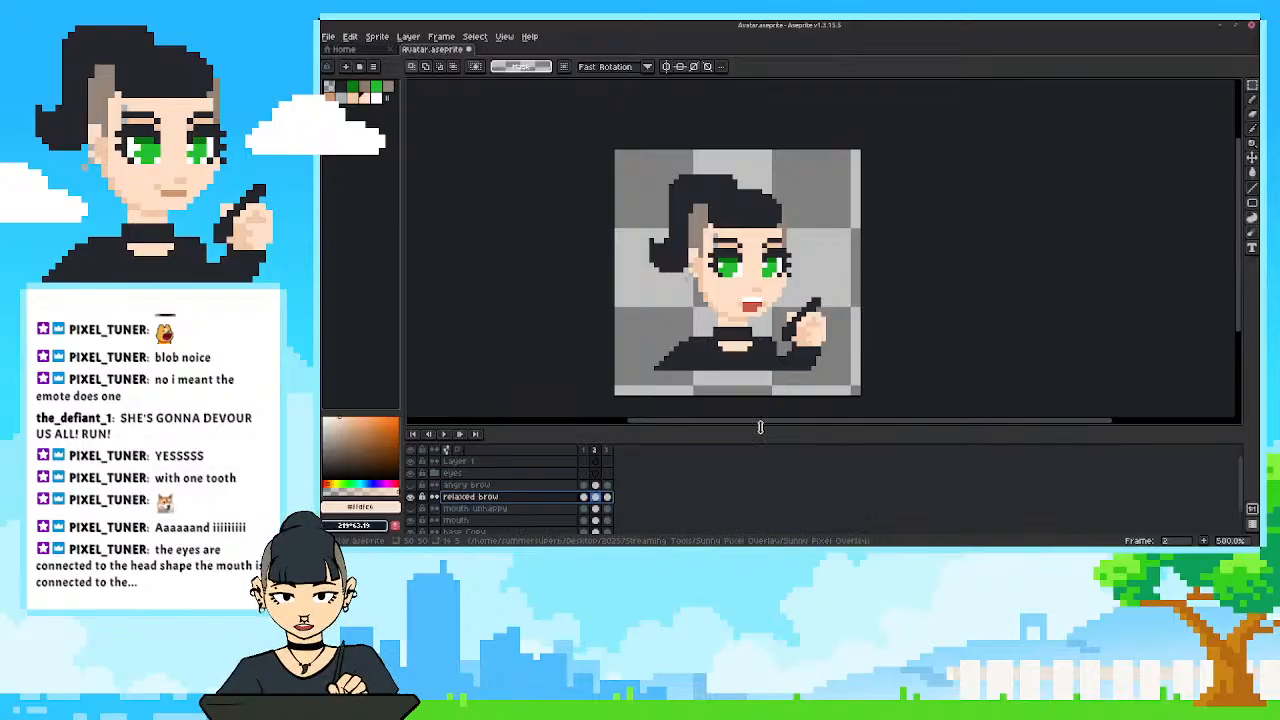
{"action": "left_click_drag", "start_coordinate": [766, 431], "coordinate": [767, 436]}
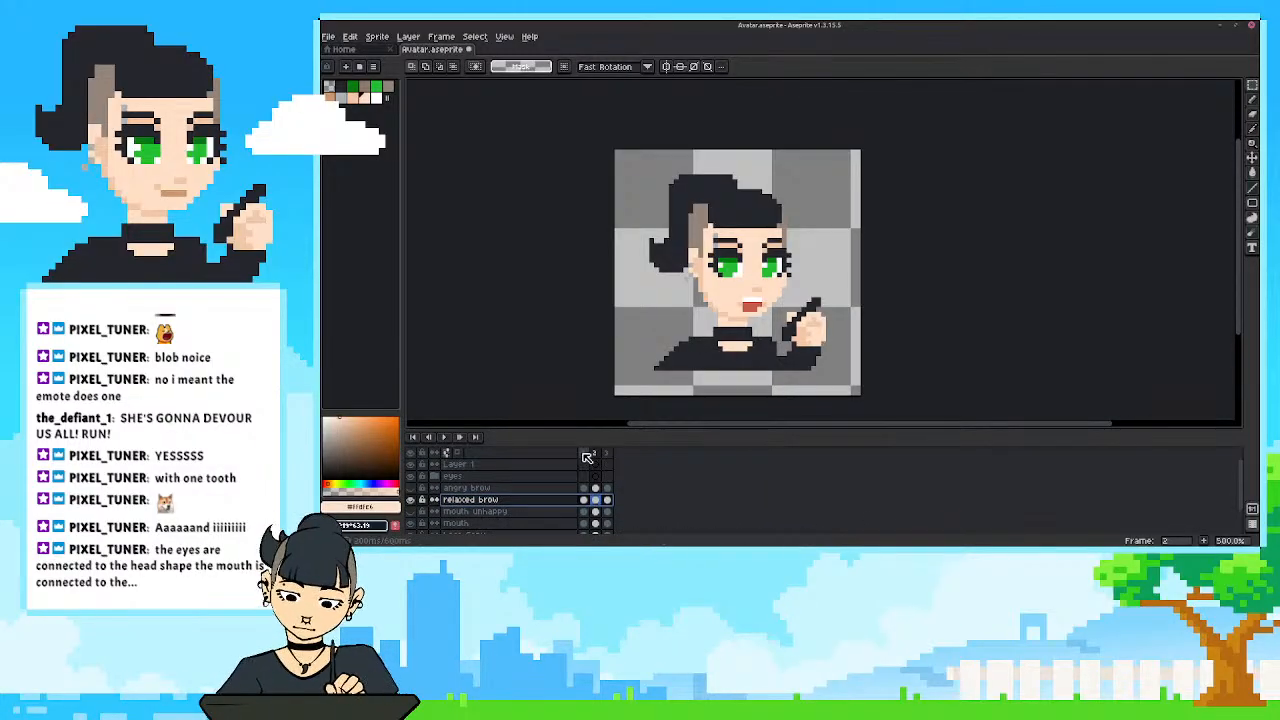
{"action": "mouse_move", "coordinate": [586, 455]}
{"action": "left_mouse_down"}
{"action": "mouse_move", "coordinate": [611, 456]}
{"action": "mouse_move", "coordinate": [585, 448]}
{"action": "mouse_move", "coordinate": [603, 449]}
{"action": "left_mouse_up"}
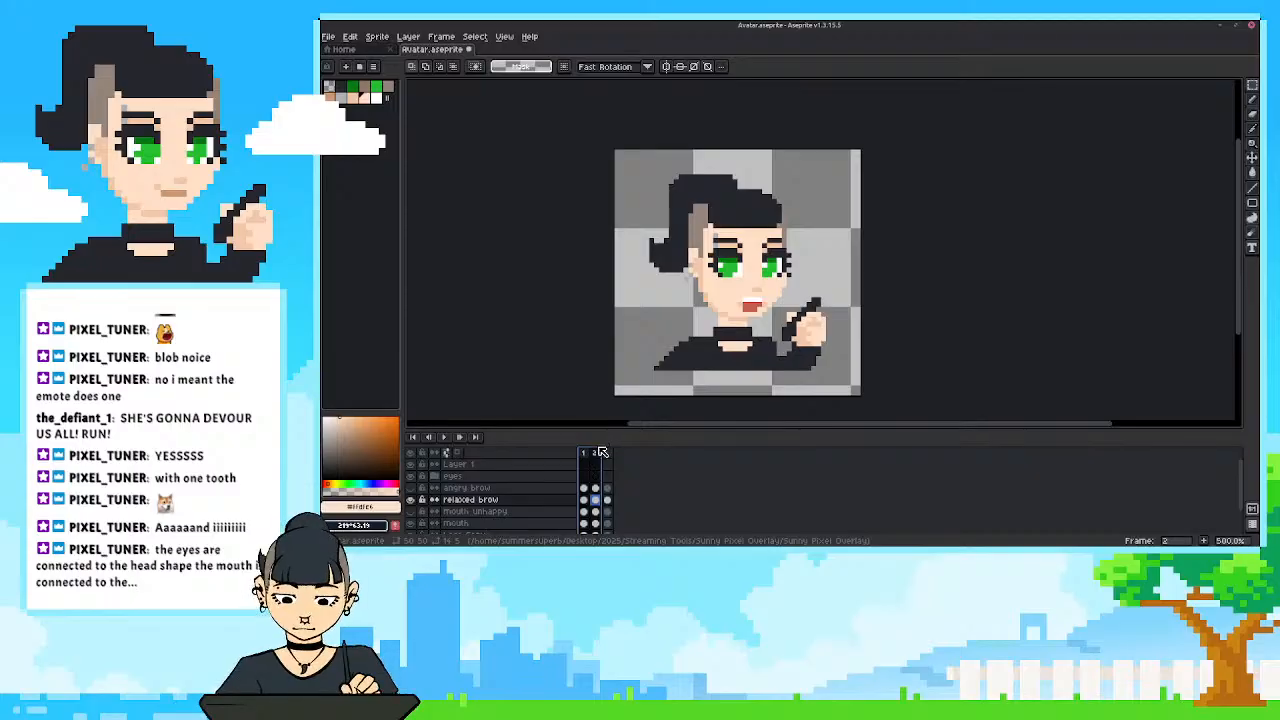
Step through frames 1, 2 and 3 to review the head and mouth motion.
{"action": "scroll", "coordinate": [520, 505], "scroll_direction": "down", "scroll_amount": 2}
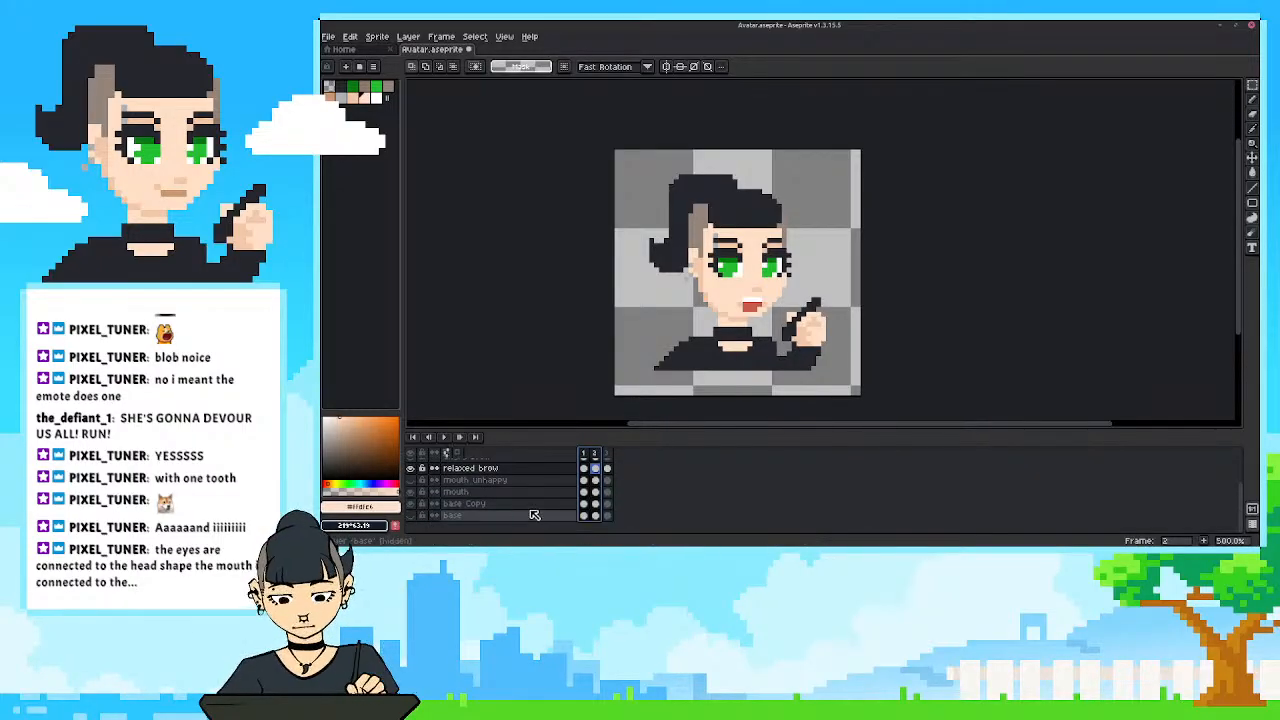
{"action": "left_click", "coordinate": [586, 453]}
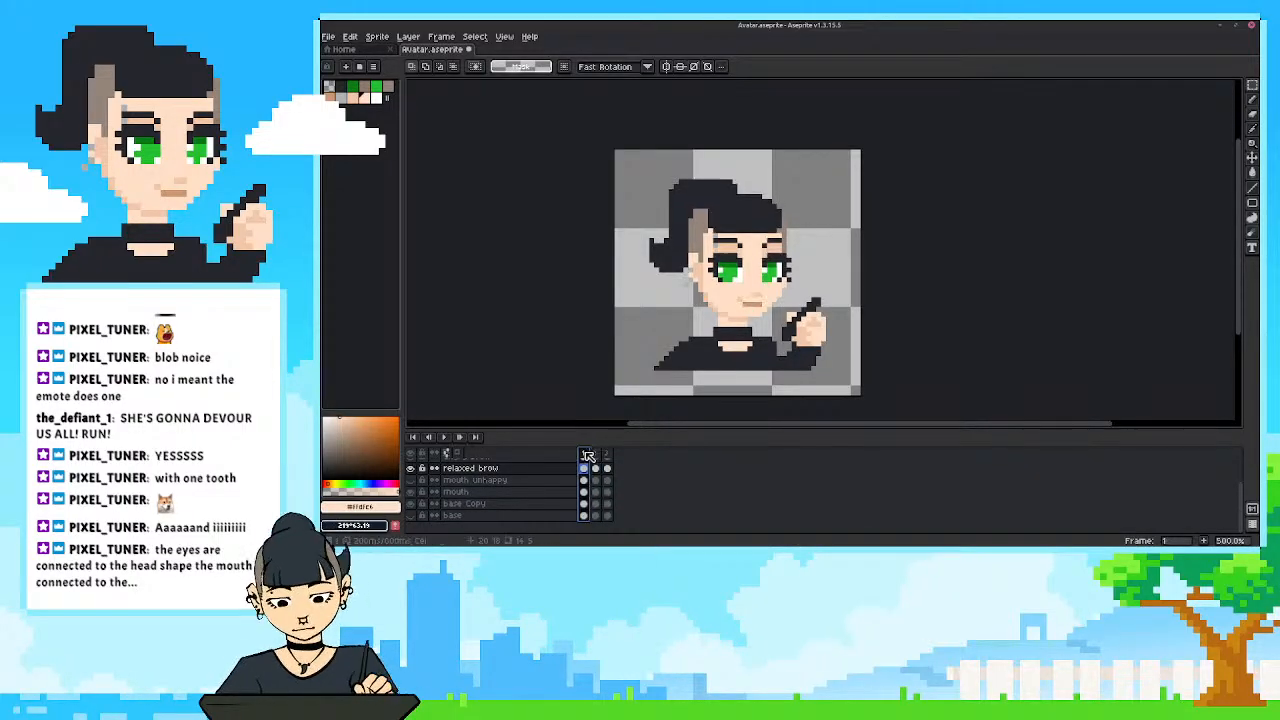
{"action": "left_click", "coordinate": [596, 455]}
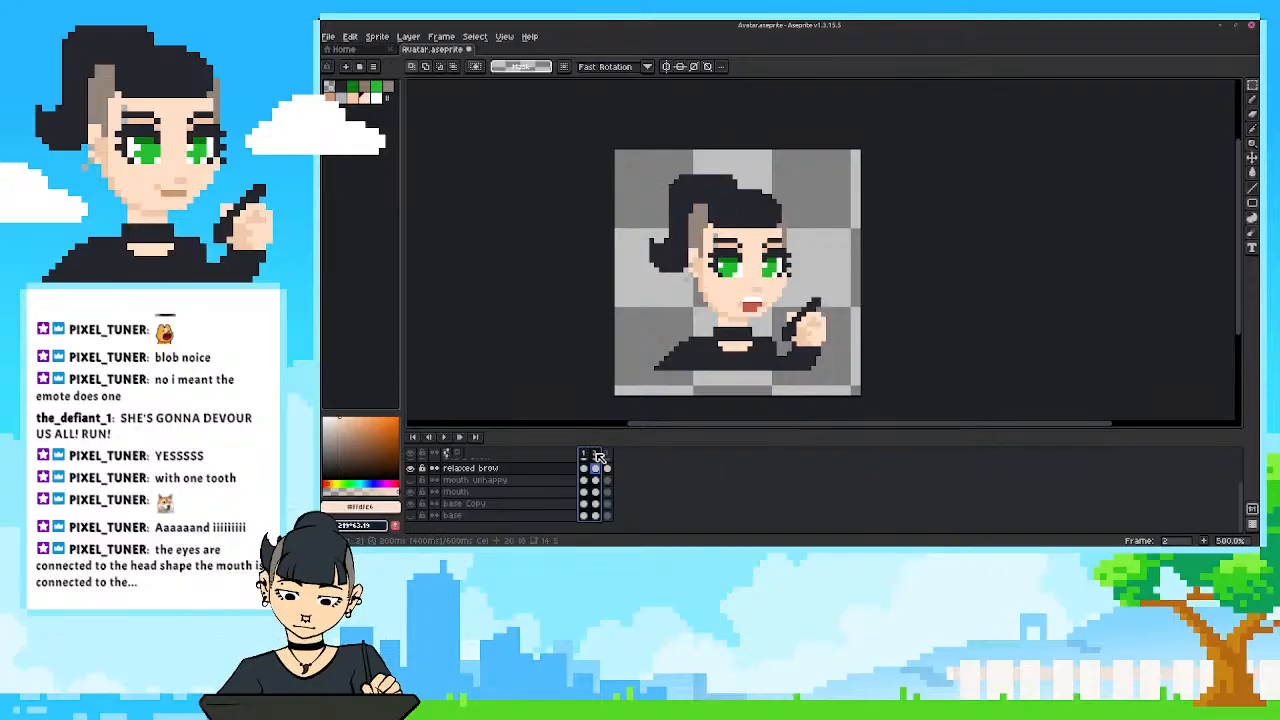
{"action": "left_click", "coordinate": [608, 455]}
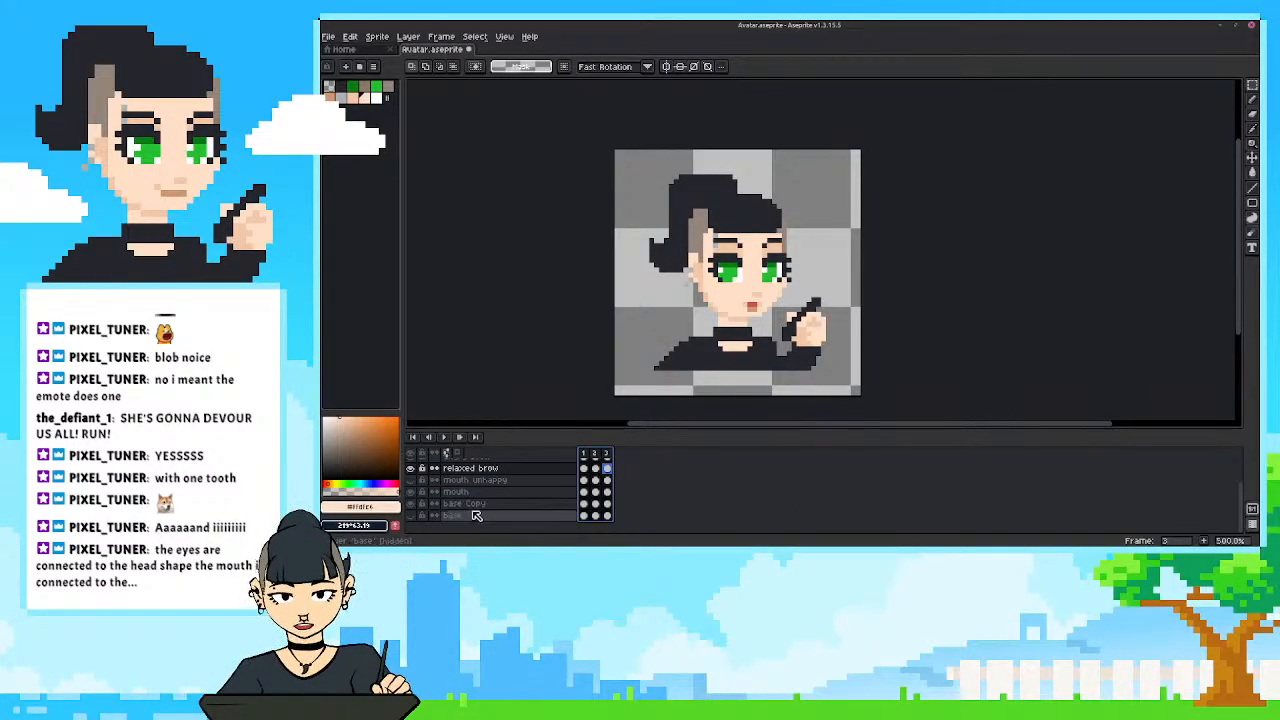
Try to move the ponytail down one pixel in frame 3 of base Copy and patch the gap with the sampled hair colour.
{"action": "scroll", "coordinate": [478, 517], "scroll_direction": "up", "scroll_amount": 1}
{"action": "left_click", "coordinate": [608, 516]}
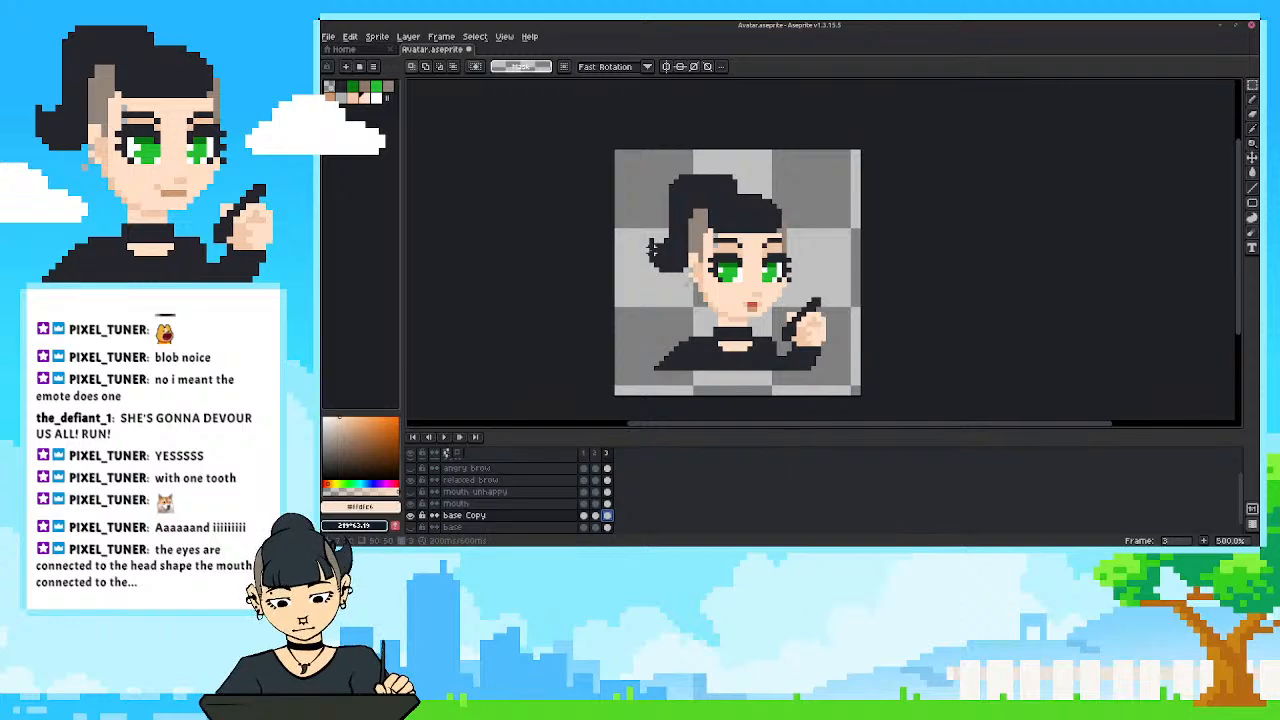
{"action": "left_click_drag", "start_coordinate": [631, 220], "coordinate": [691, 279]}
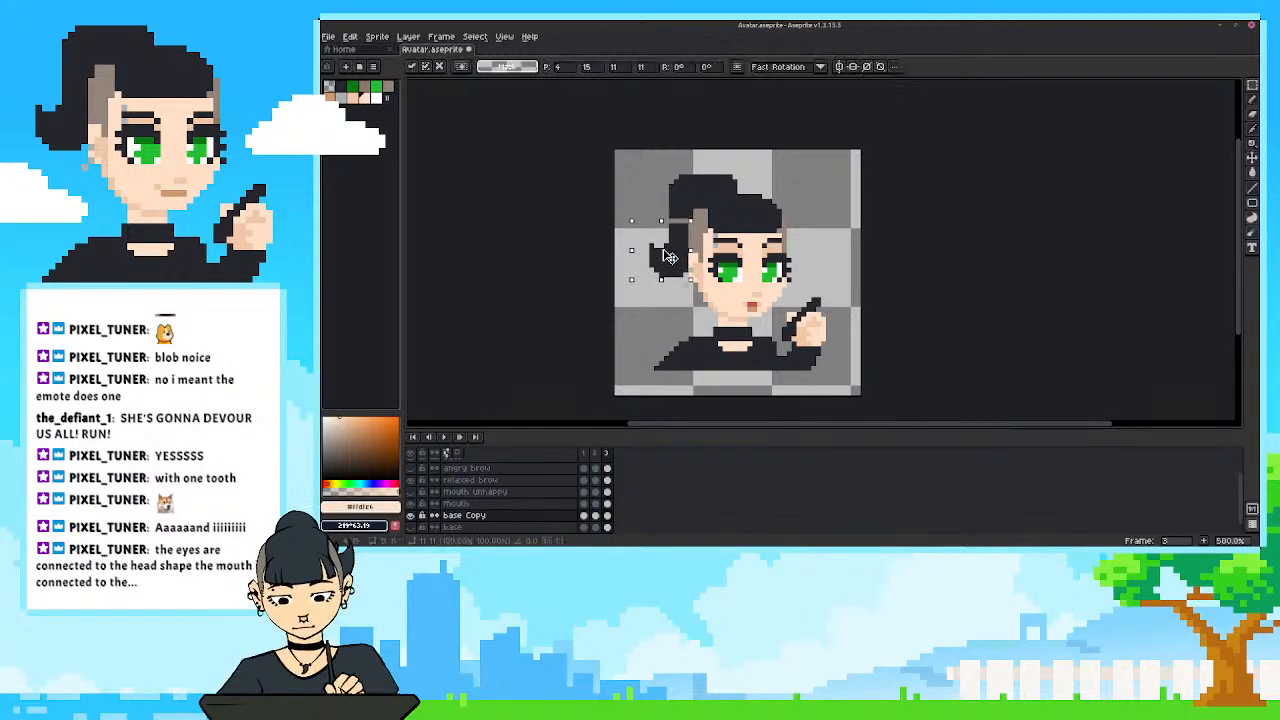
{"action": "left_click", "coordinate": [583, 220]}
{"action": "key", "text": "i"}
{"action": "left_click", "coordinate": [677, 213]}
{"action": "key", "text": "b"}
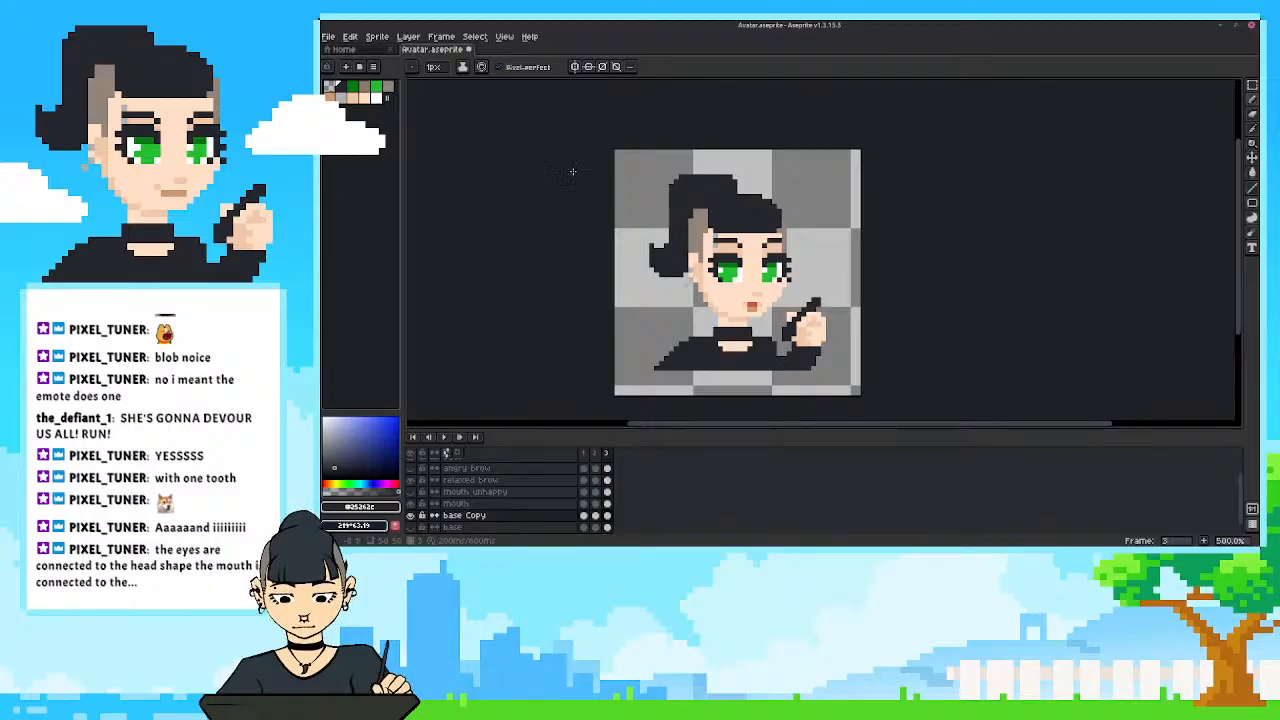
{"action": "left_click_drag", "start_coordinate": [582, 464], "coordinate": [609, 456]}
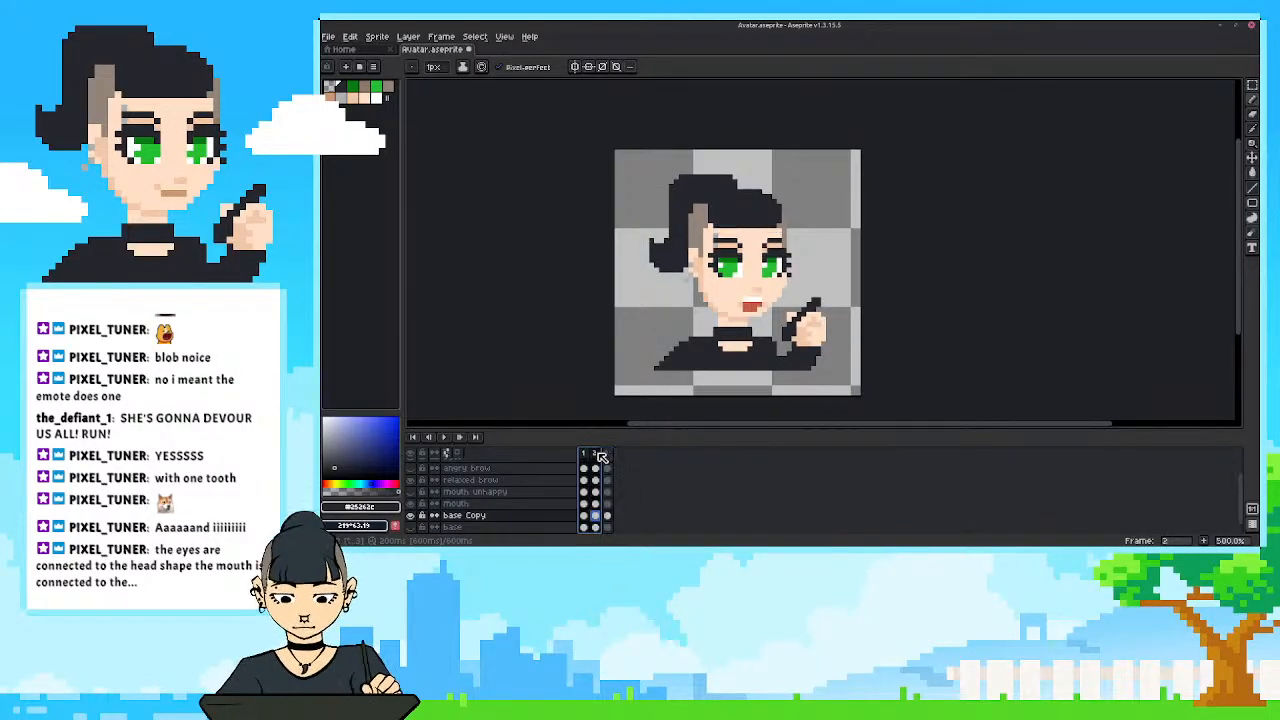
Undo the hair patch and the ponytail move in frame 3 of base Copy.
{"action": "left_click", "coordinate": [610, 517]}
{"action": "key", "text": "ctrl+z"}
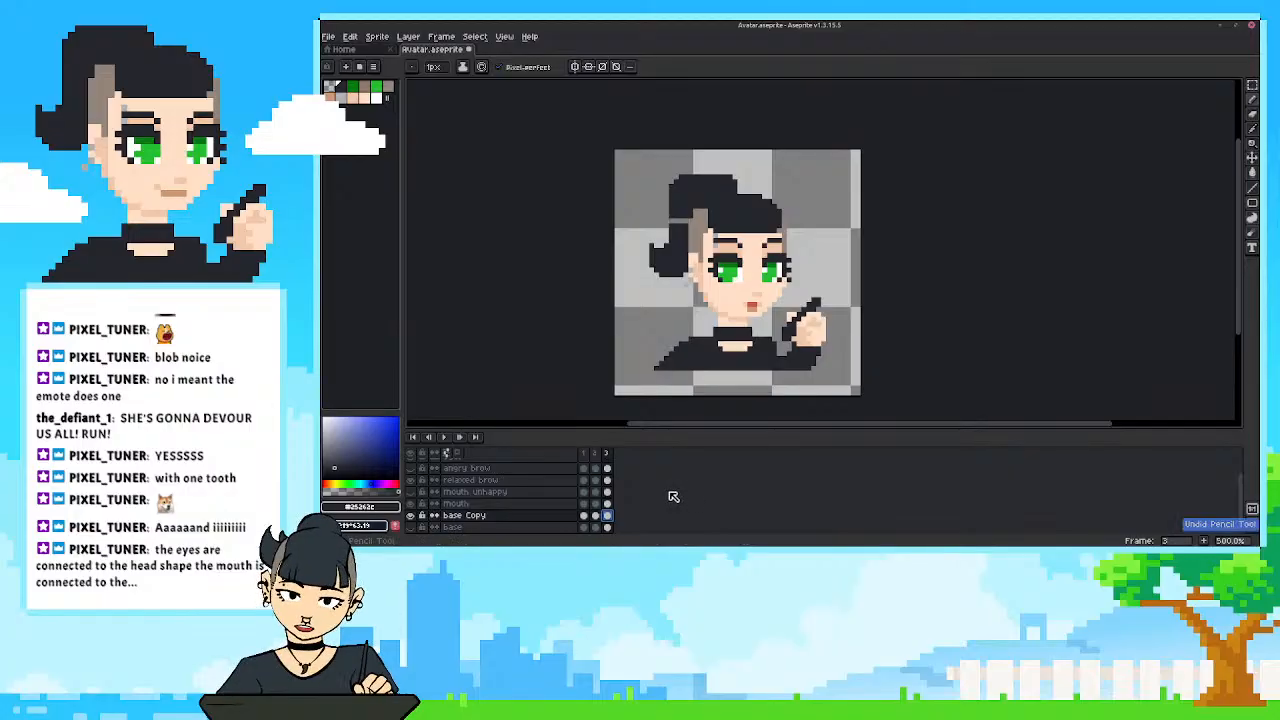
{"action": "key", "text": "ctrl+d"}
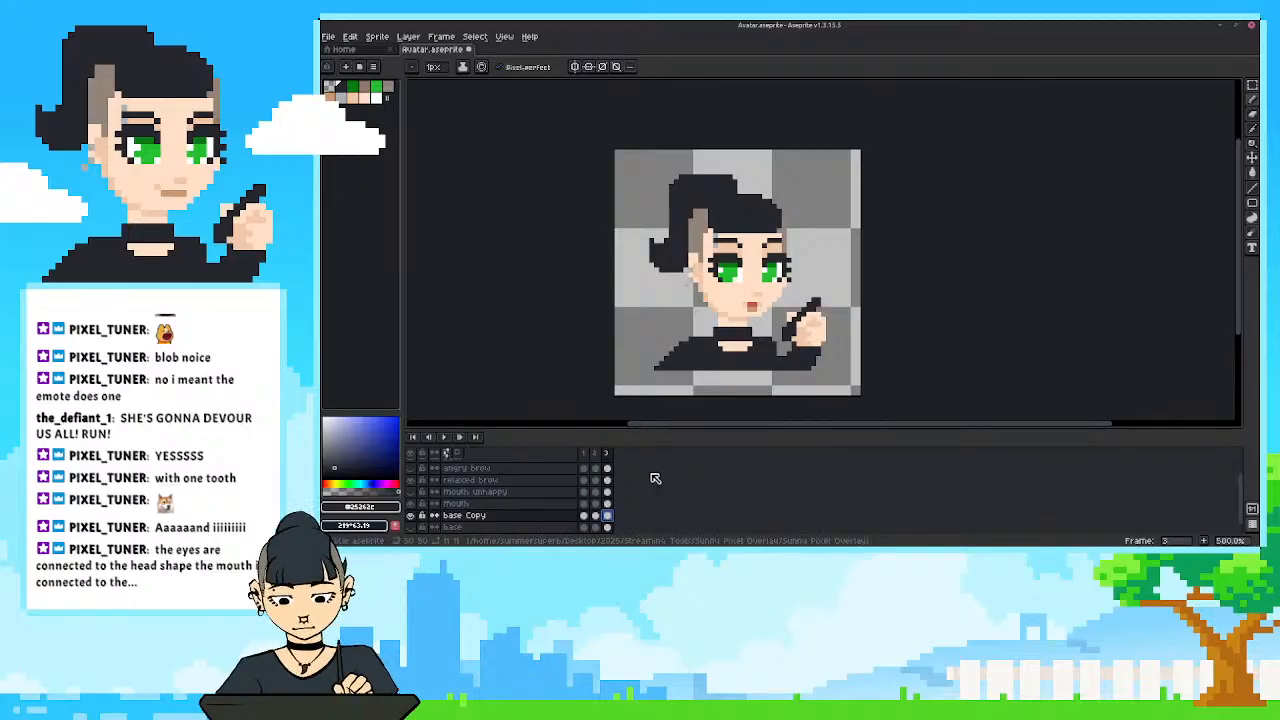
Move the ponytail down one pixel in frame 2 of base Copy and scrub the three frames to check the bounce.
{"action": "left_click_drag", "start_coordinate": [638, 314], "coordinate": [651, 315]}
{"action": "left_click", "coordinate": [585, 454]}
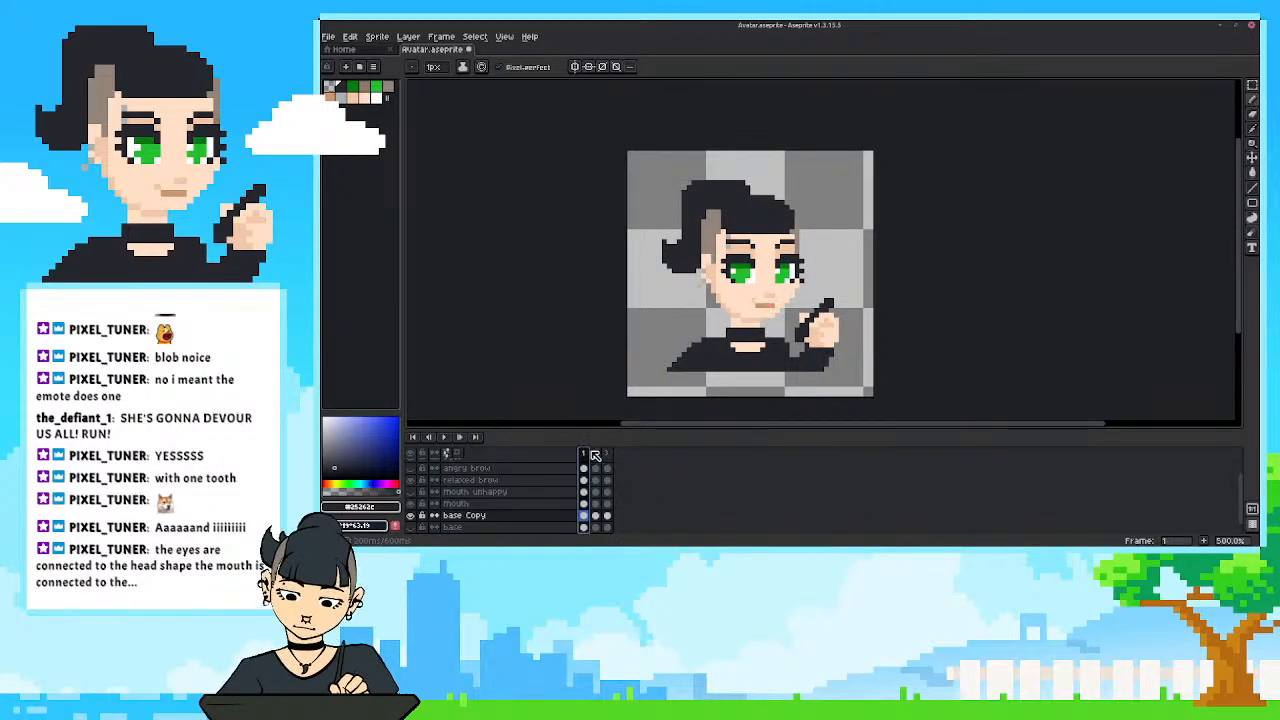
{"action": "left_click", "coordinate": [597, 454]}
{"action": "left_click_drag", "start_coordinate": [585, 454], "coordinate": [597, 454]}
{"action": "left_click", "coordinate": [597, 517]}
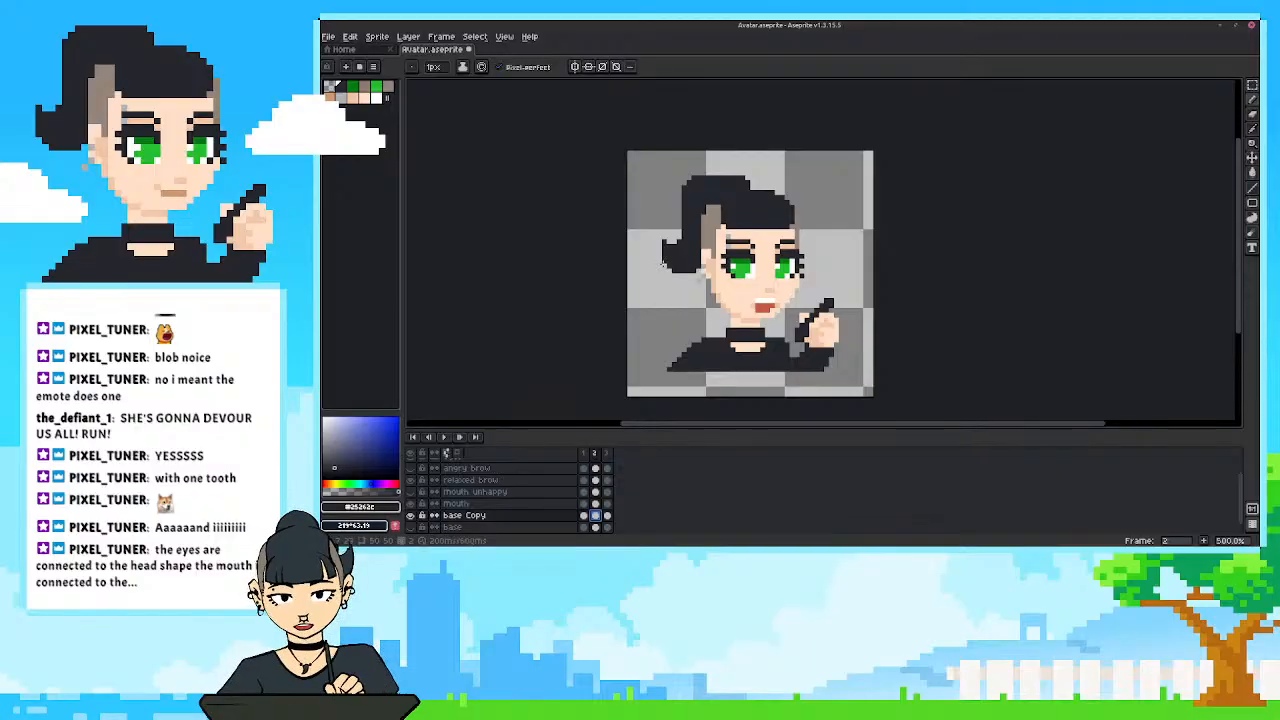
{"action": "key", "text": "m"}
{"action": "left_click_drag", "start_coordinate": [648, 225], "coordinate": [700, 277]}
{"action": "left_click", "coordinate": [686, 257]}
{"action": "key", "text": "Return"}
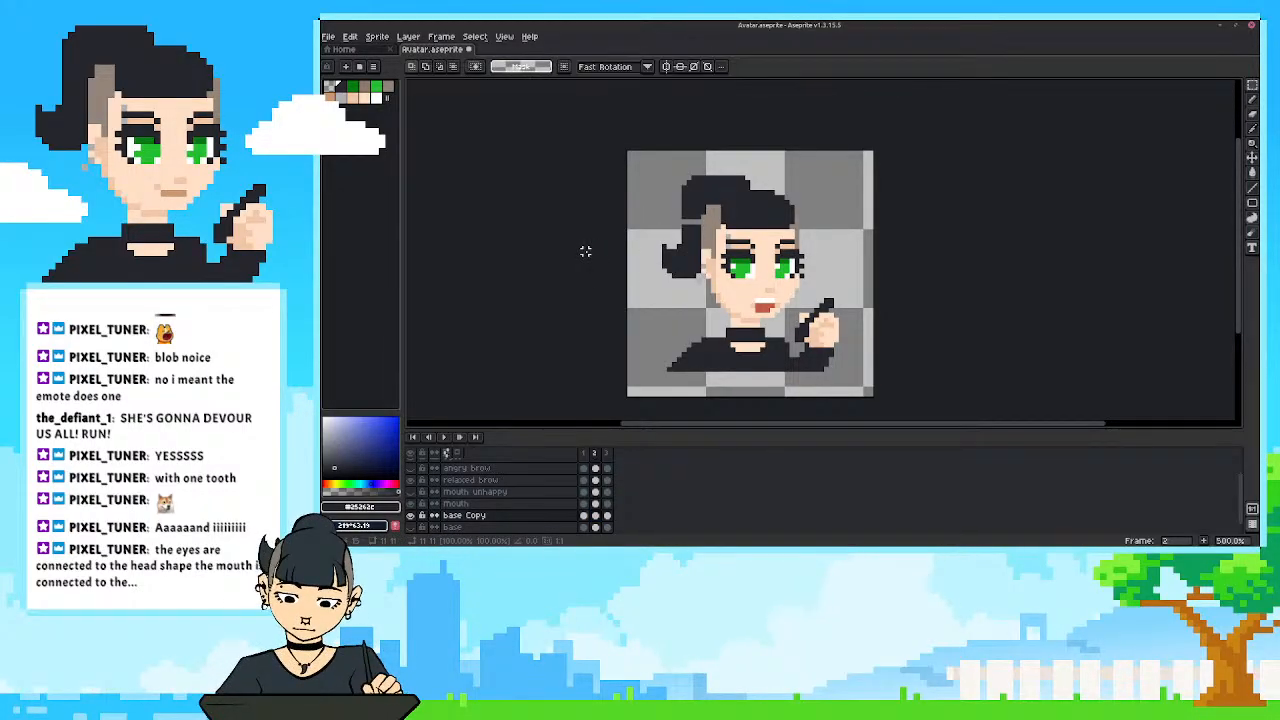
{"action": "left_click", "coordinate": [587, 457]}
{"action": "left_click_drag", "start_coordinate": [587, 457], "coordinate": [609, 459]}
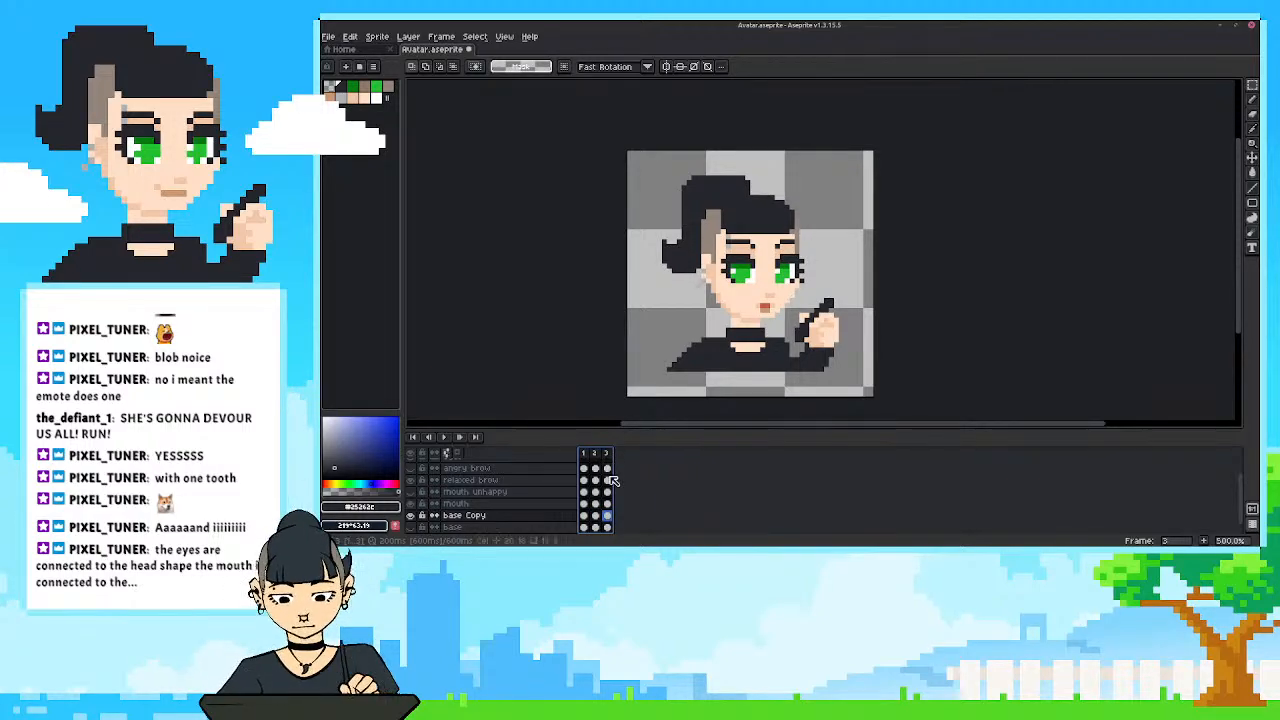
Try to move the ponytail down one pixel in frame 1 of base Copy and scrub through the frames.
{"action": "left_click", "coordinate": [586, 516]}
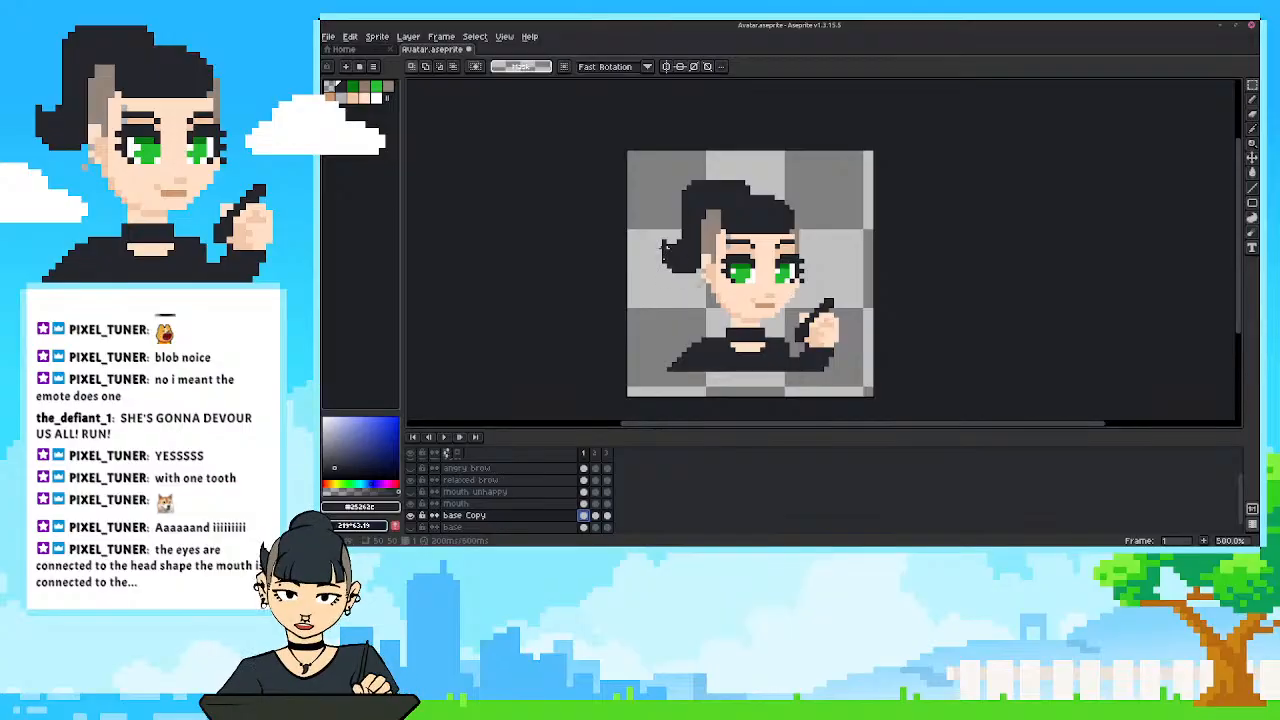
{"action": "left_click_drag", "start_coordinate": [650, 221], "coordinate": [705, 280]}
{"action": "left_click", "coordinate": [608, 239]}
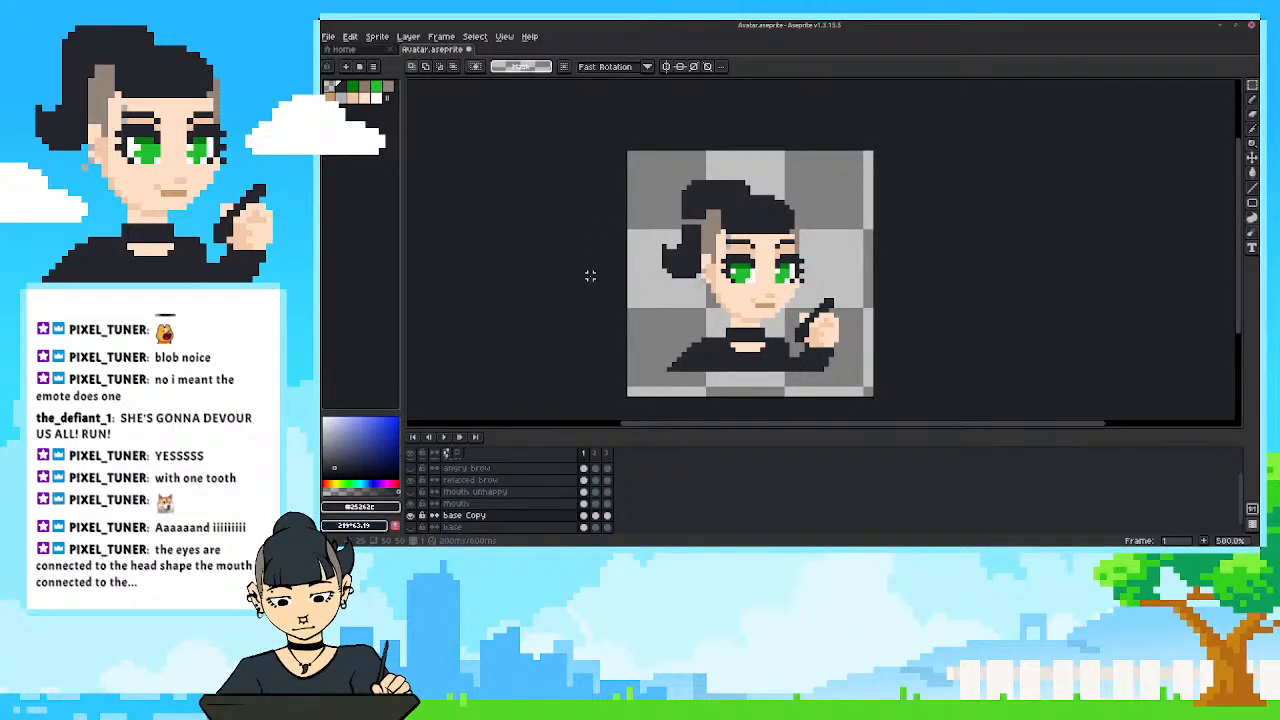
{"action": "left_click", "coordinate": [587, 454]}
{"action": "left_click_drag", "start_coordinate": [588, 453], "coordinate": [610, 449]}
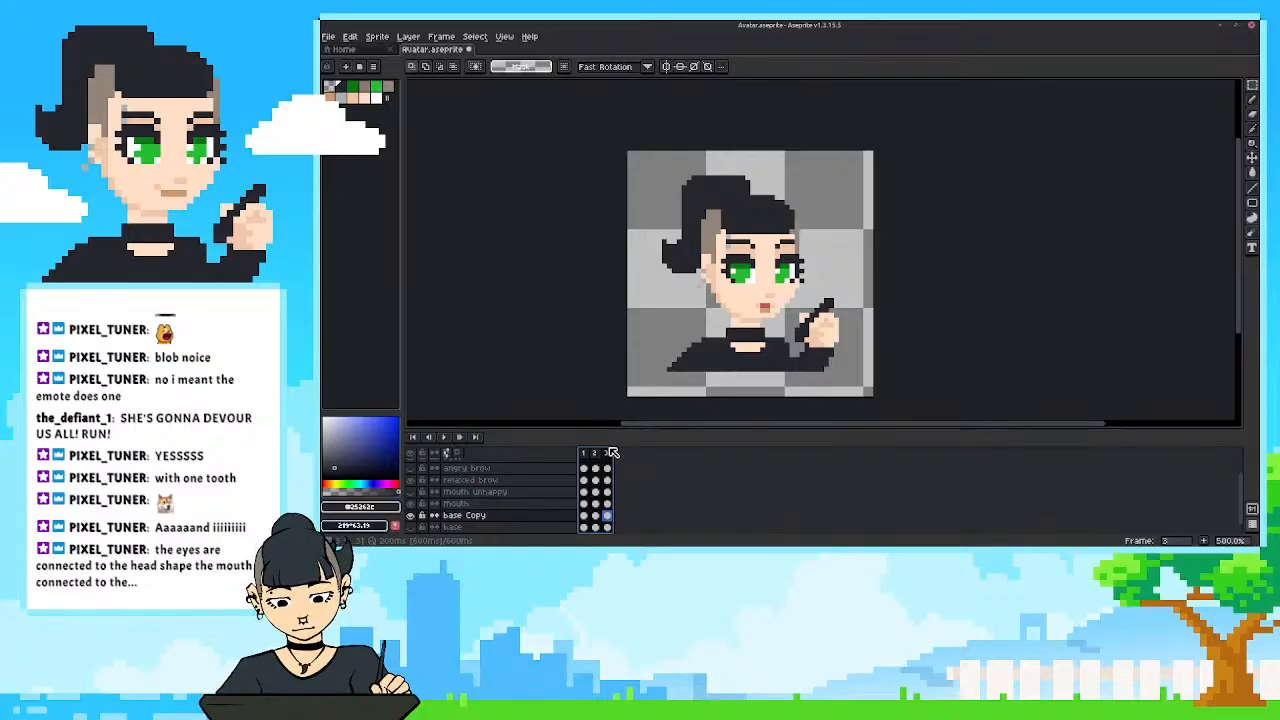
Compare frames 1 and 2, and undo the last ponytail move in frame 1.
{"action": "left_click", "coordinate": [588, 455]}
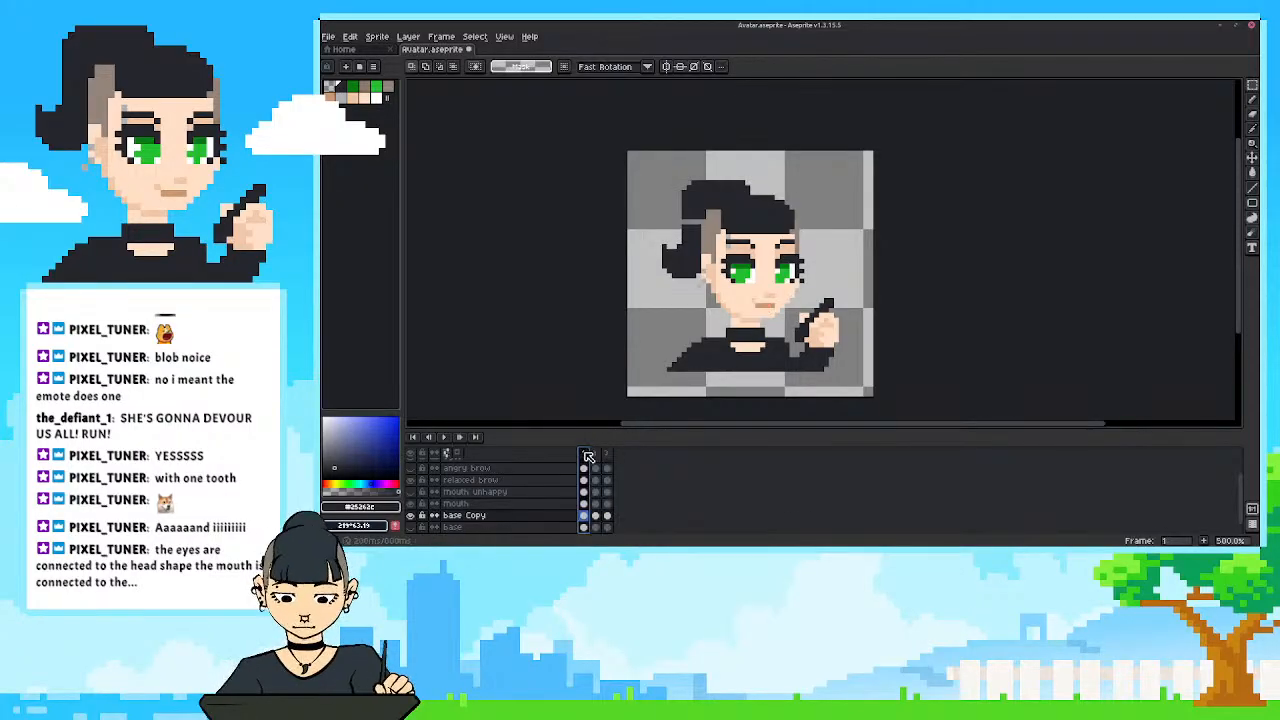
{"action": "left_click", "coordinate": [599, 455]}
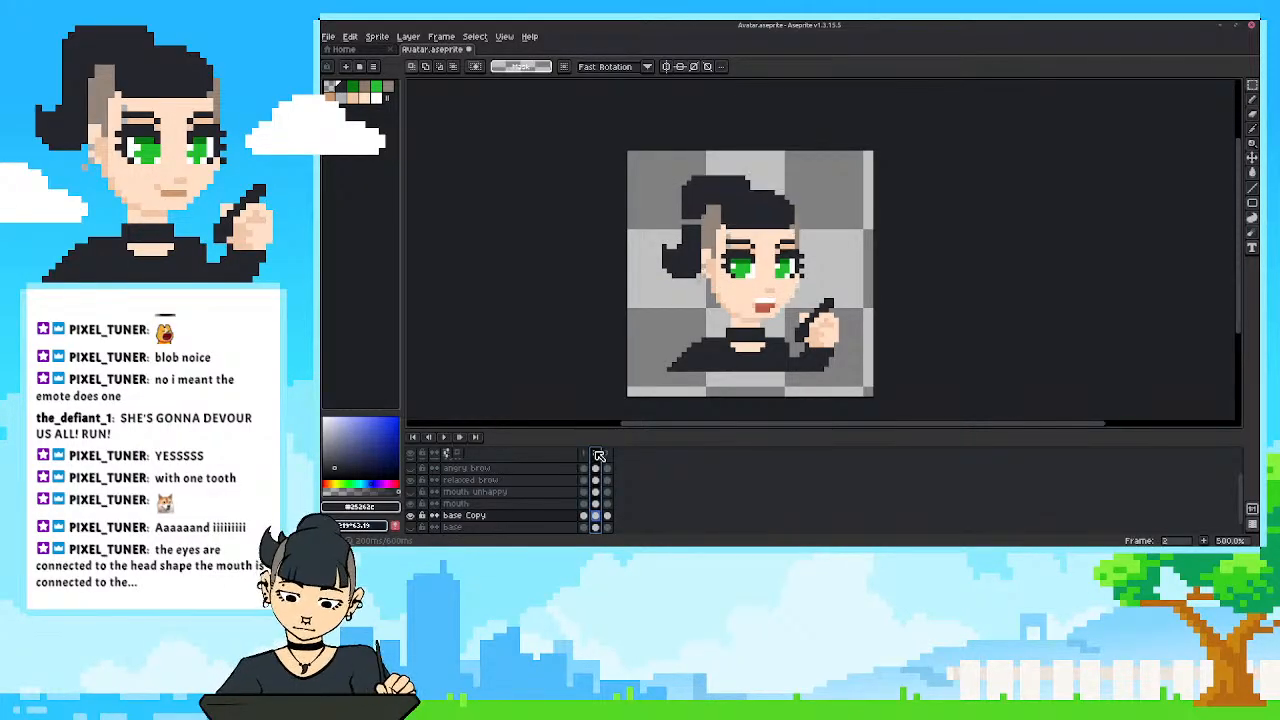
{"action": "left_click", "coordinate": [588, 455]}
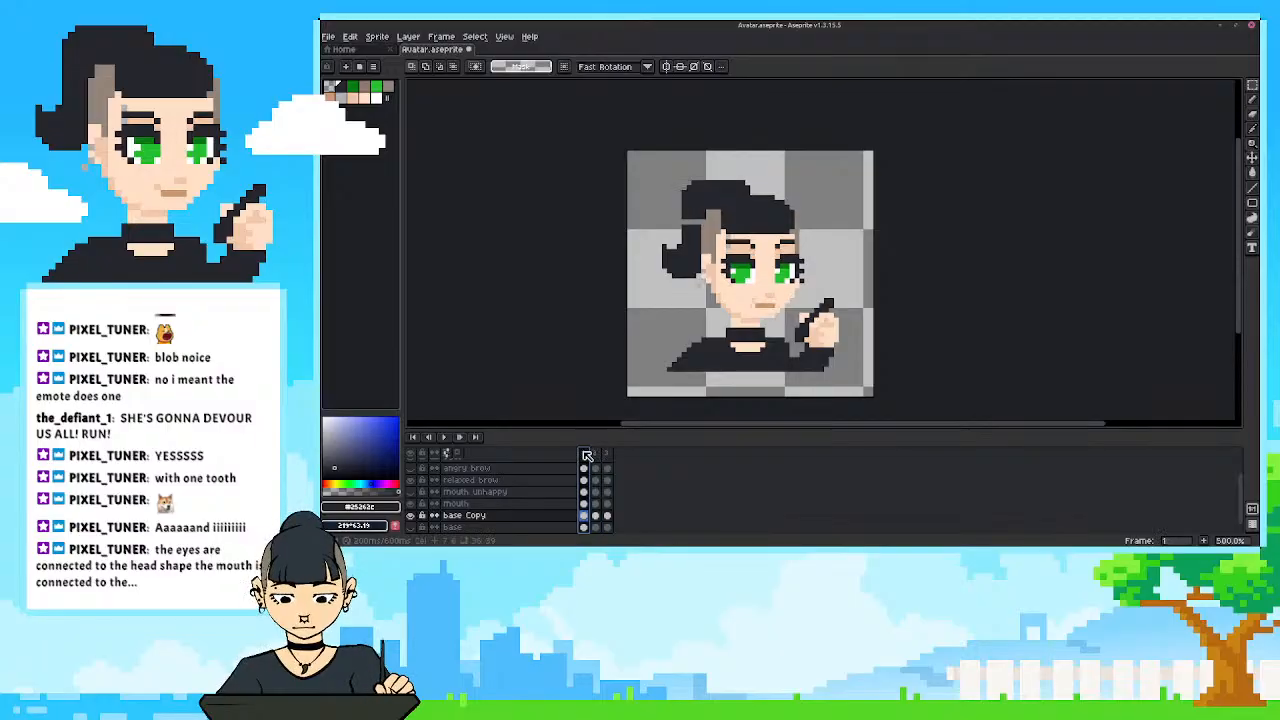
{"action": "key", "text": "ctrl+z"}
{"action": "left_click", "coordinate": [615, 330]}
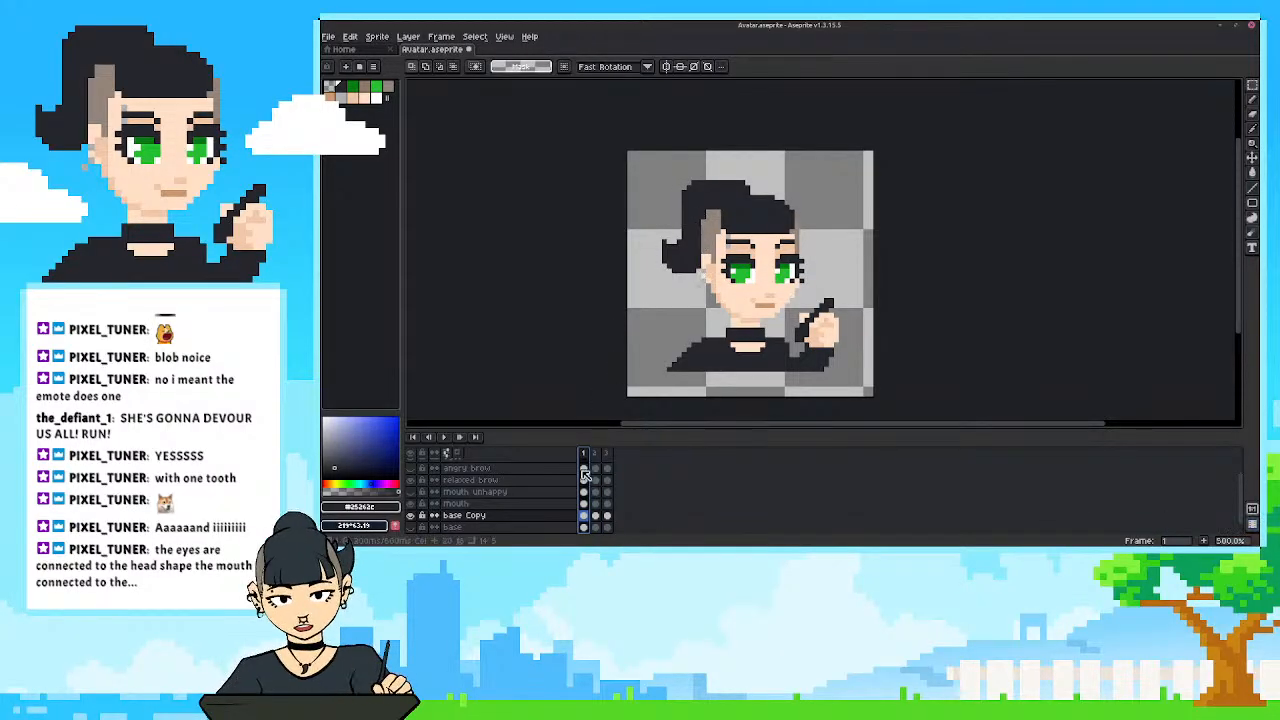
Play the animation and fill the gap above the ponytail in frame 2 with the dark hair colour.
{"action": "left_click", "coordinate": [444, 437]}
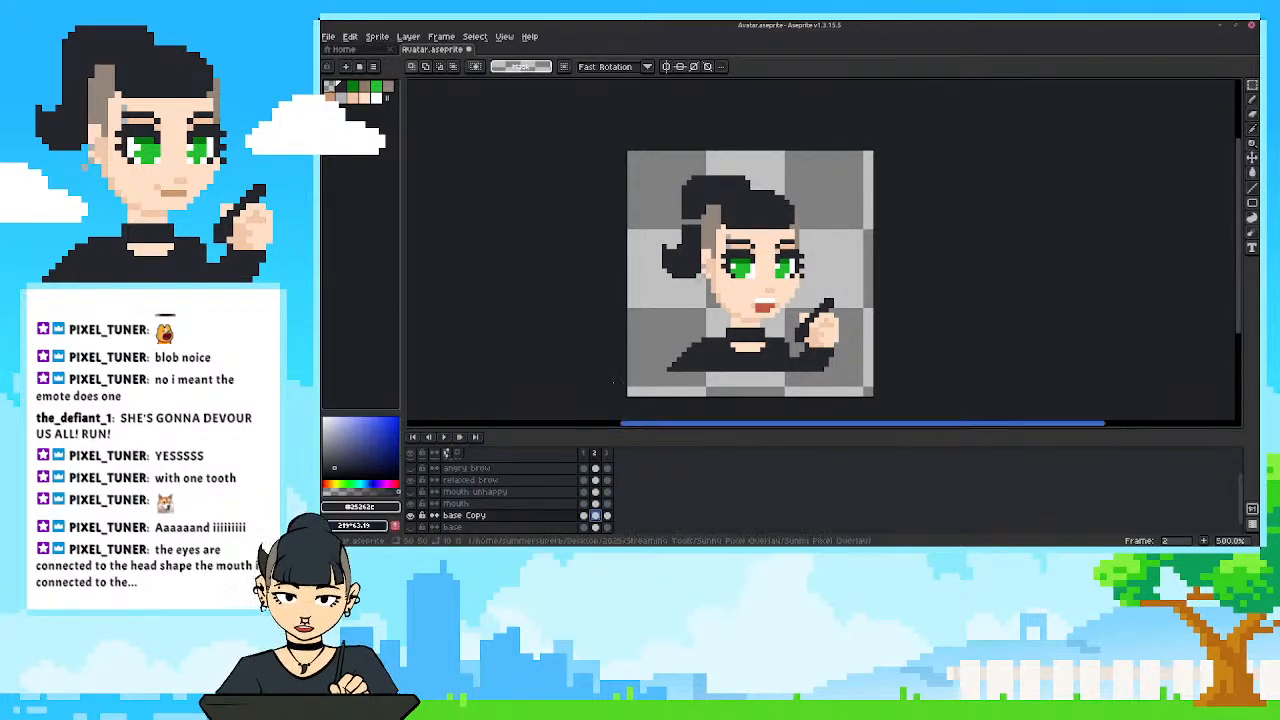
{"action": "key", "text": "i"}
{"action": "key", "text": "b"}
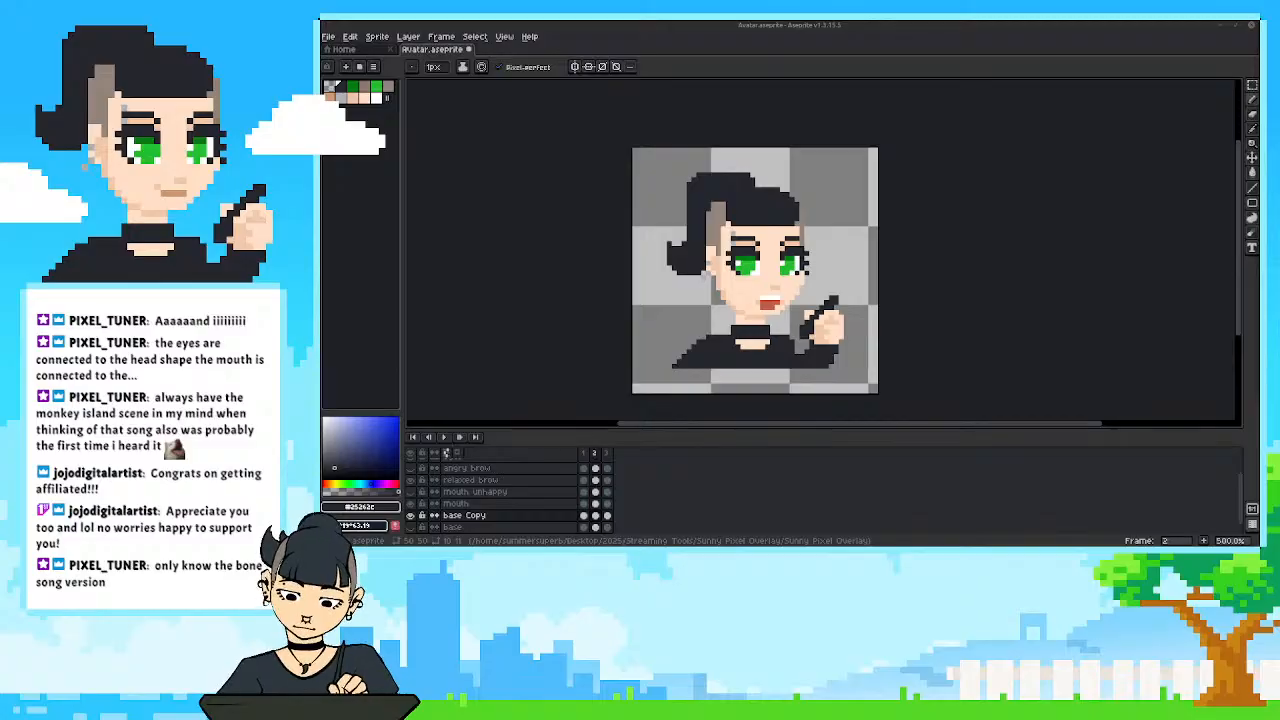
Hide and show the base Copy layer in frame 2 to check which parts of the avatar it holds.
{"action": "scroll", "coordinate": [760, 333], "scroll_direction": "up", "scroll_amount": 1}
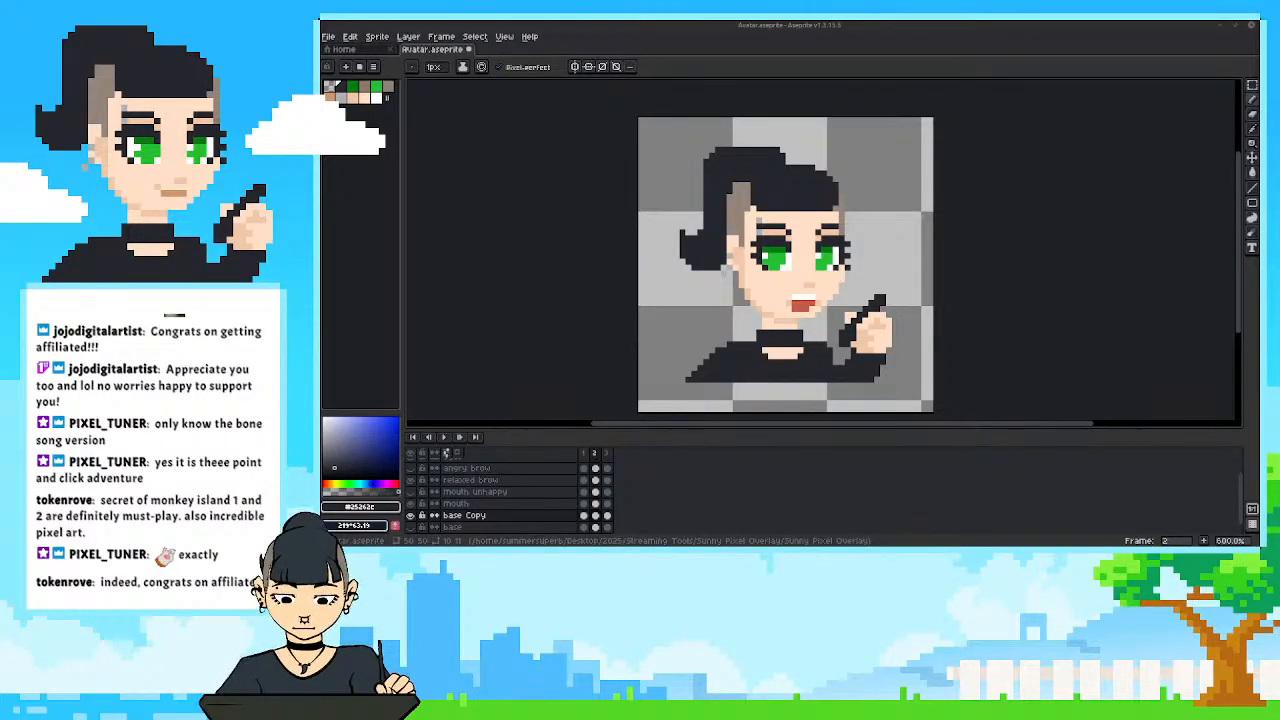
{"action": "left_click_drag", "start_coordinate": [703, 323], "coordinate": [673, 352]}
{"action": "left_click", "coordinate": [411, 516]}
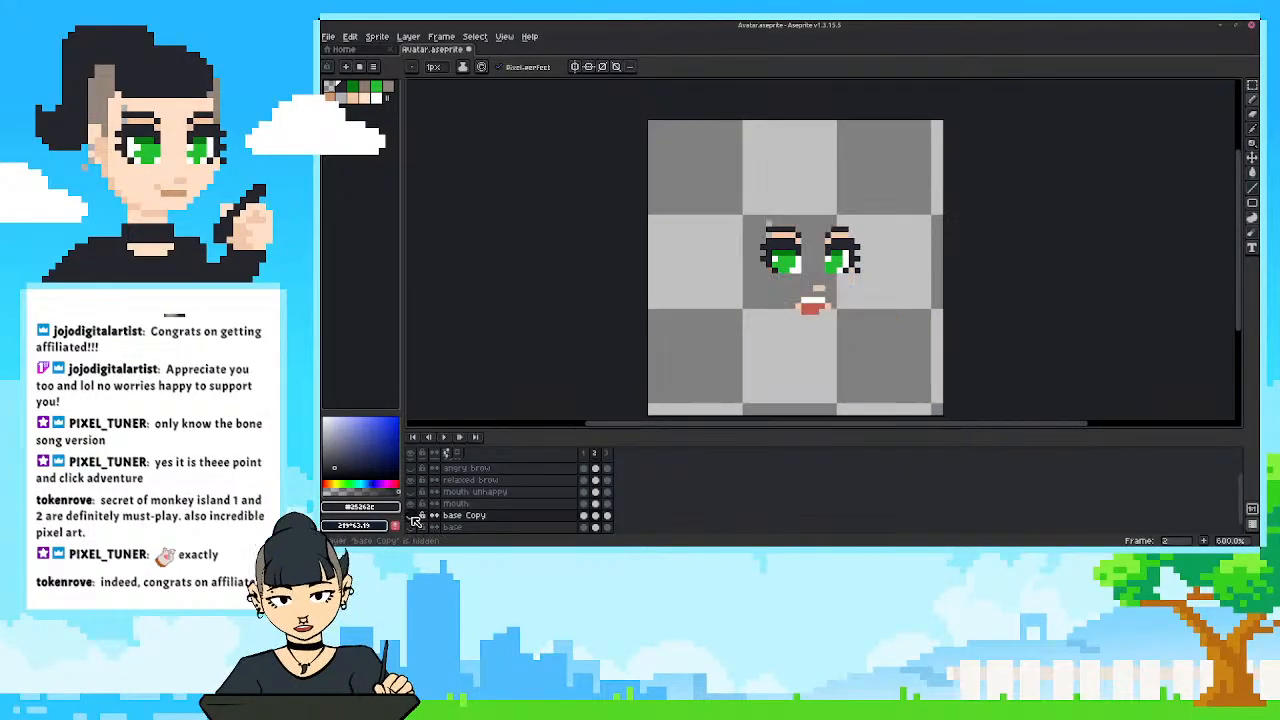
{"action": "left_click", "coordinate": [411, 516]}
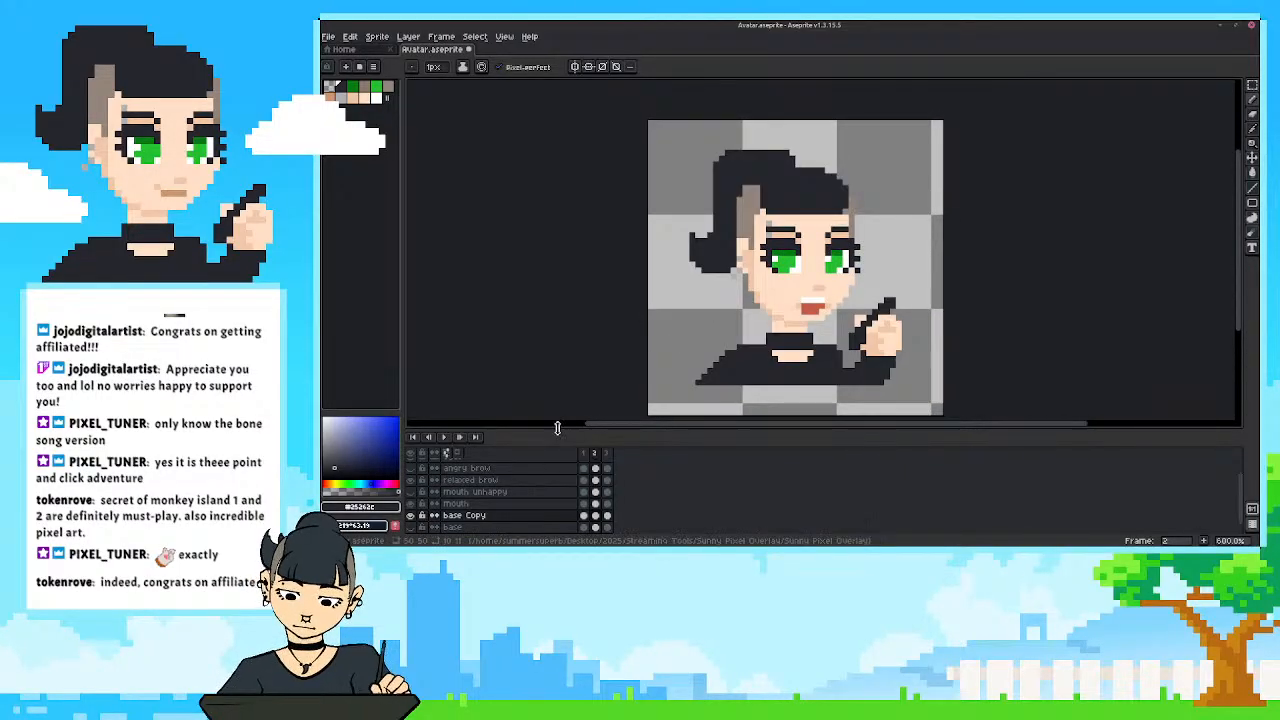
Merge the mouth layer down into base Copy, toggling layer visibility to check their contents.
{"action": "left_click_drag", "start_coordinate": [557, 428], "coordinate": [557, 415]}
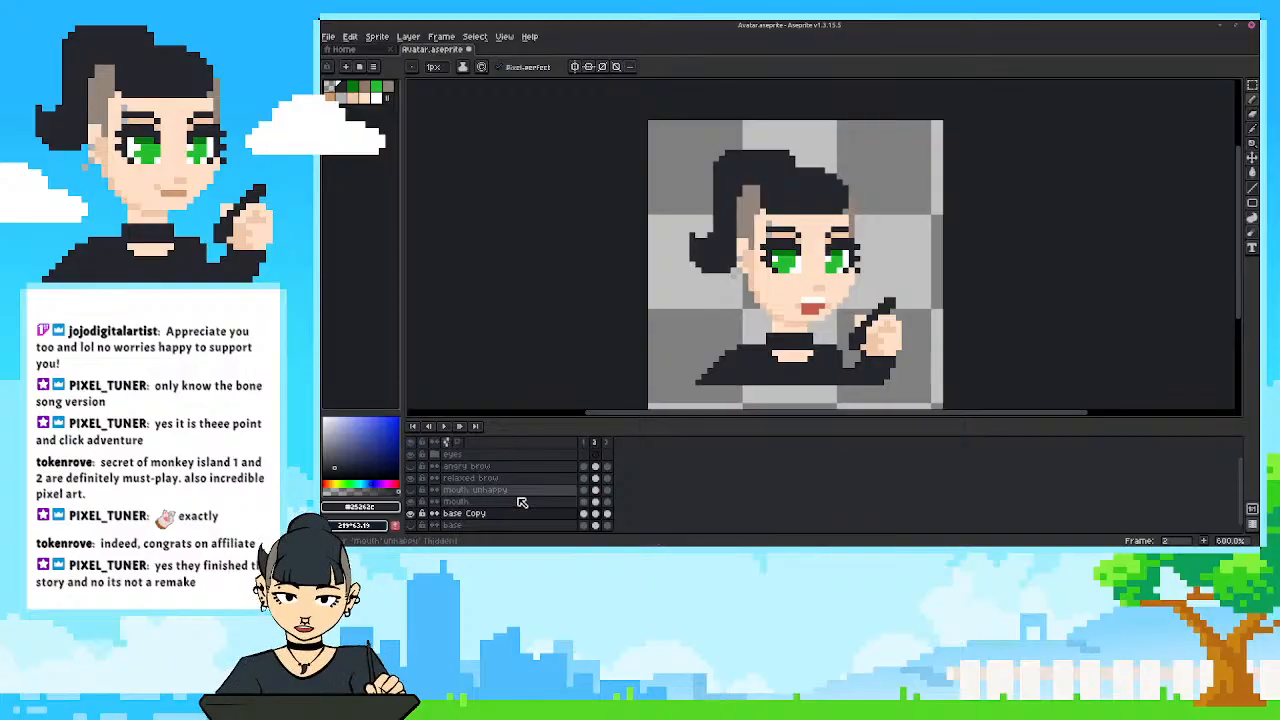
{"action": "scroll", "coordinate": [428, 522], "scroll_direction": "down", "scroll_amount": 1}
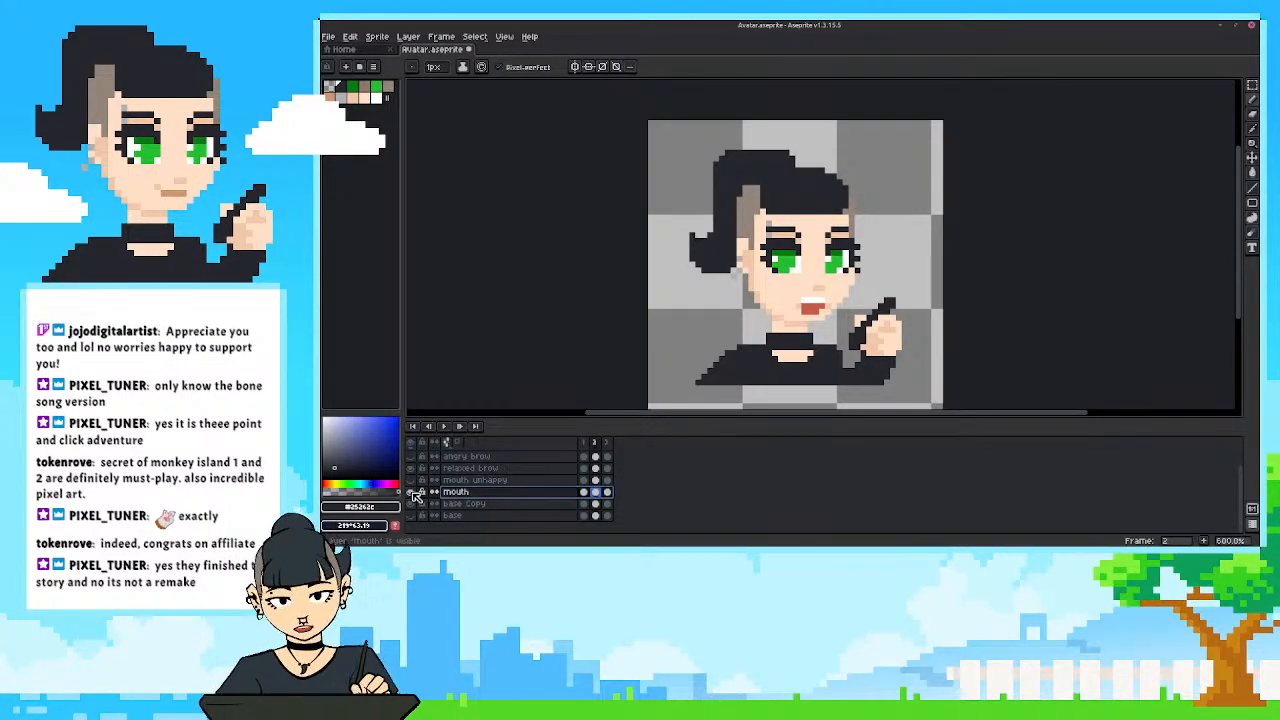
{"action": "left_click", "coordinate": [414, 493]}
{"action": "left_click", "coordinate": [414, 493]}
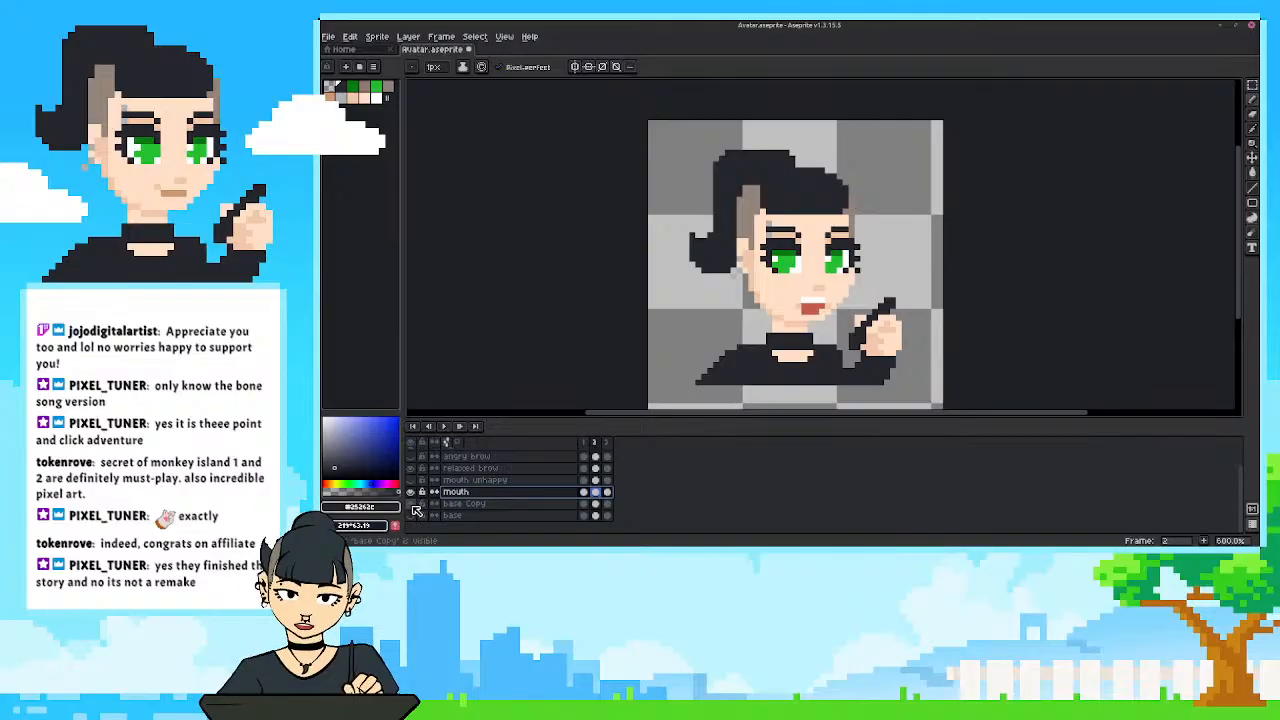
{"action": "right_click", "coordinate": [430, 516]}
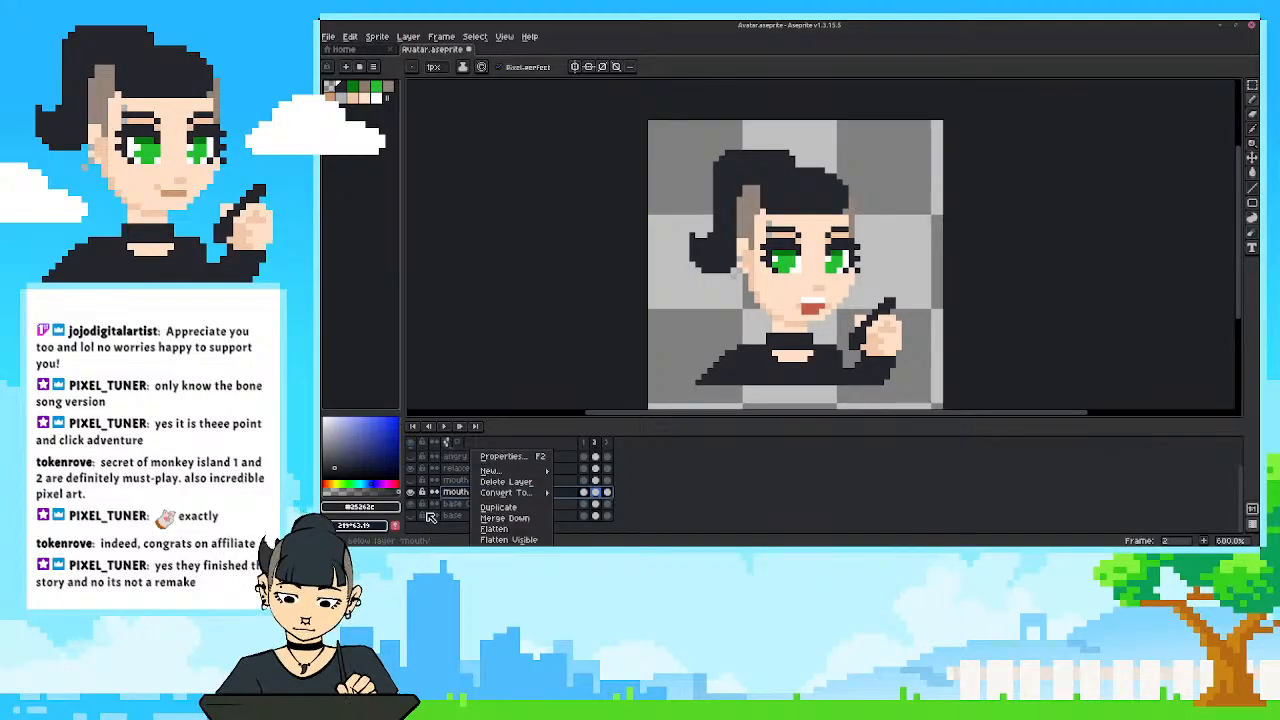
{"action": "left_click", "coordinate": [500, 518]}
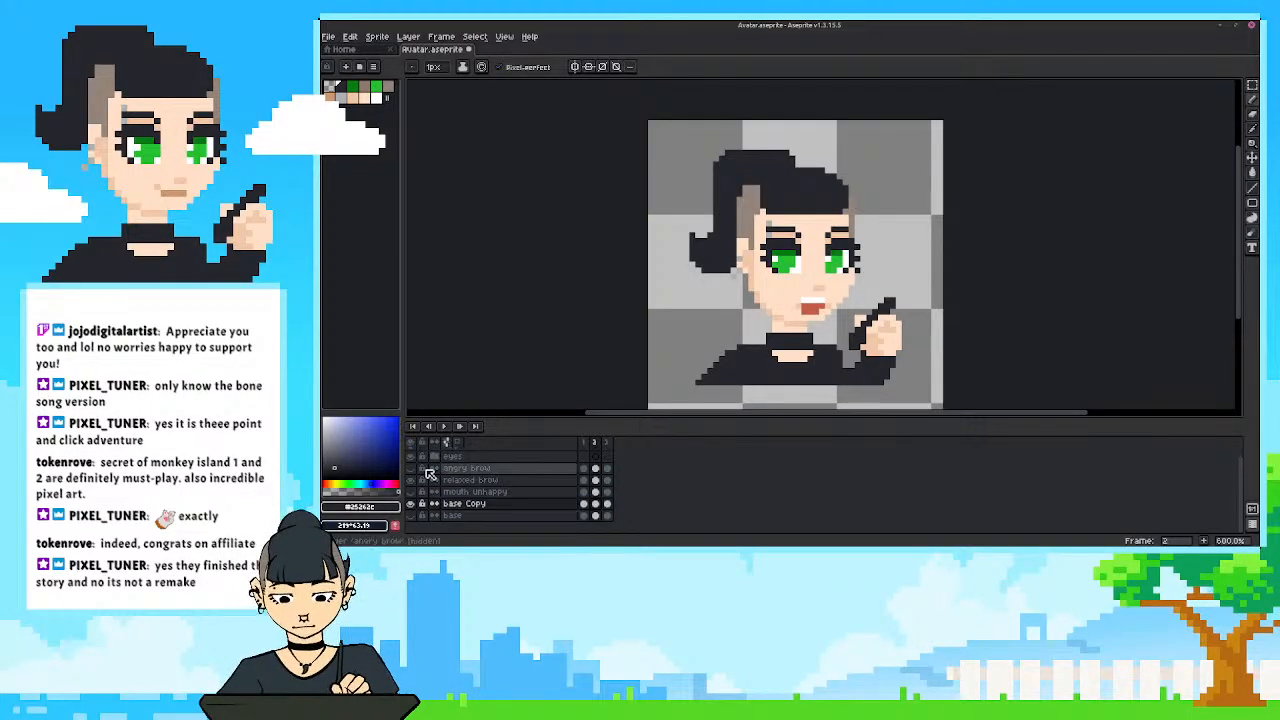
{"action": "left_click", "coordinate": [410, 504]}
{"action": "left_click", "coordinate": [410, 504]}
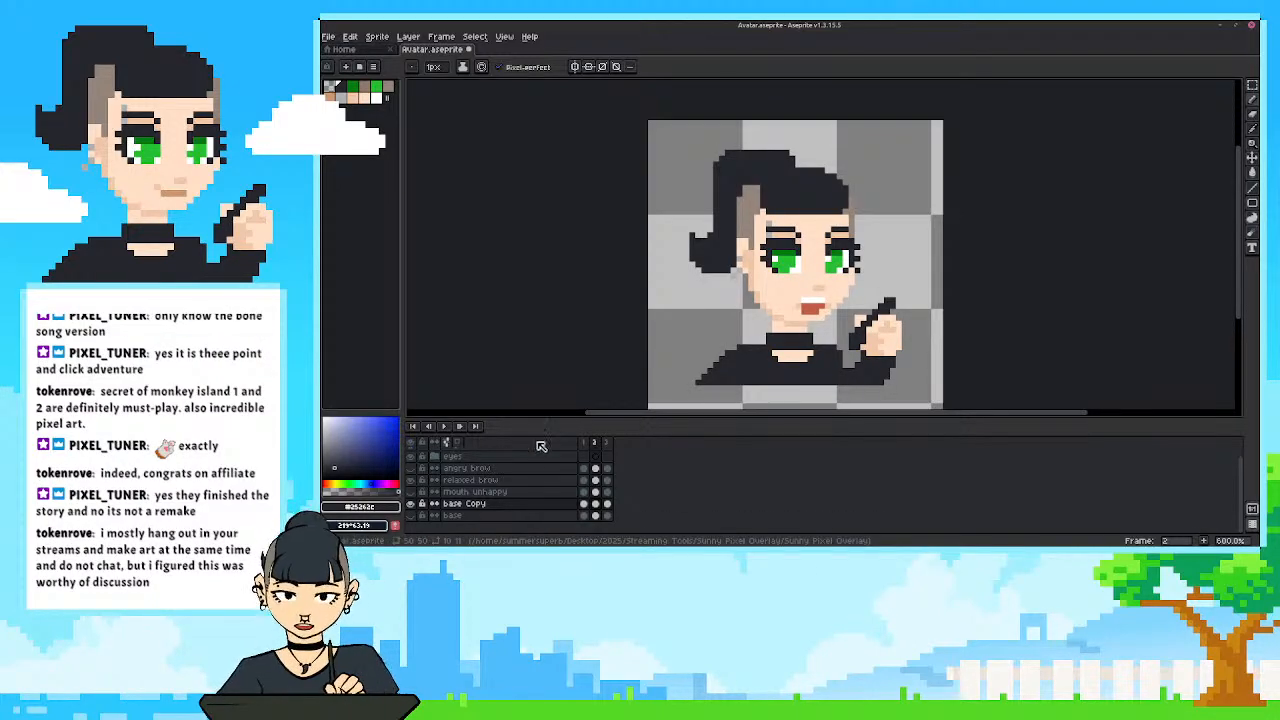
{"action": "left_click_drag", "start_coordinate": [540, 419], "coordinate": [548, 425]}
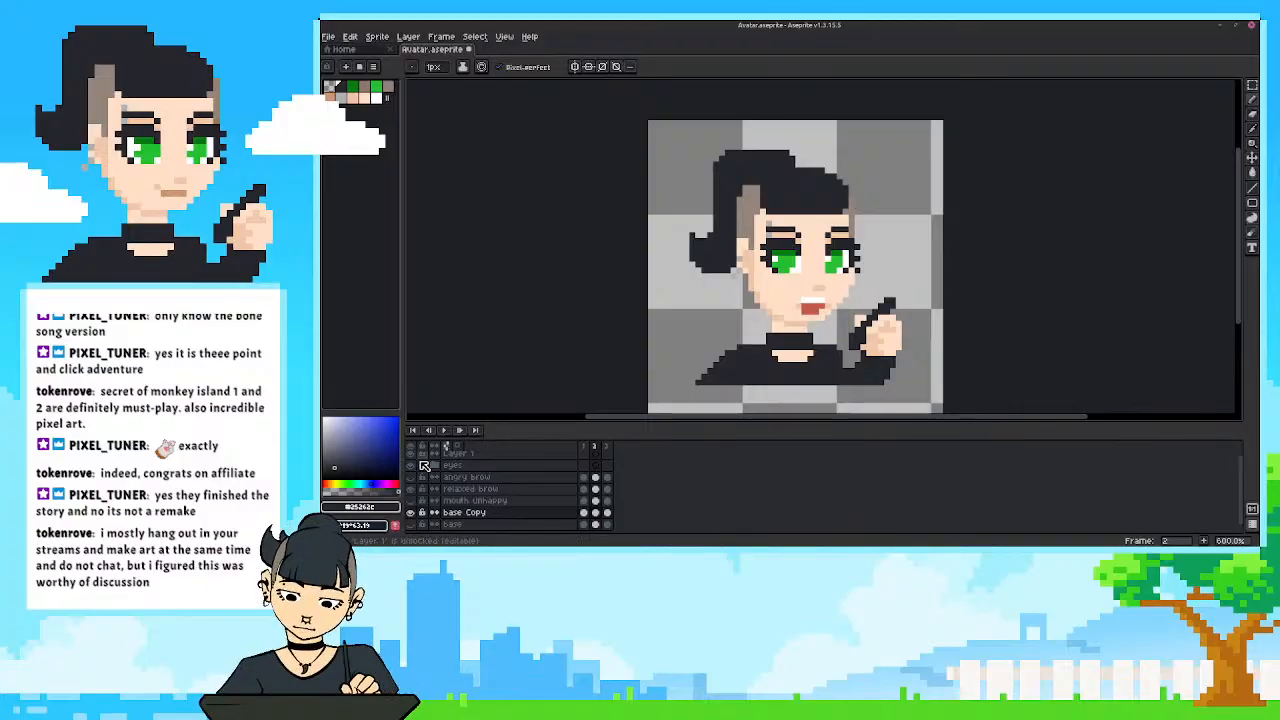
{"action": "scroll", "coordinate": [418, 461], "scroll_direction": "up", "scroll_amount": 1}
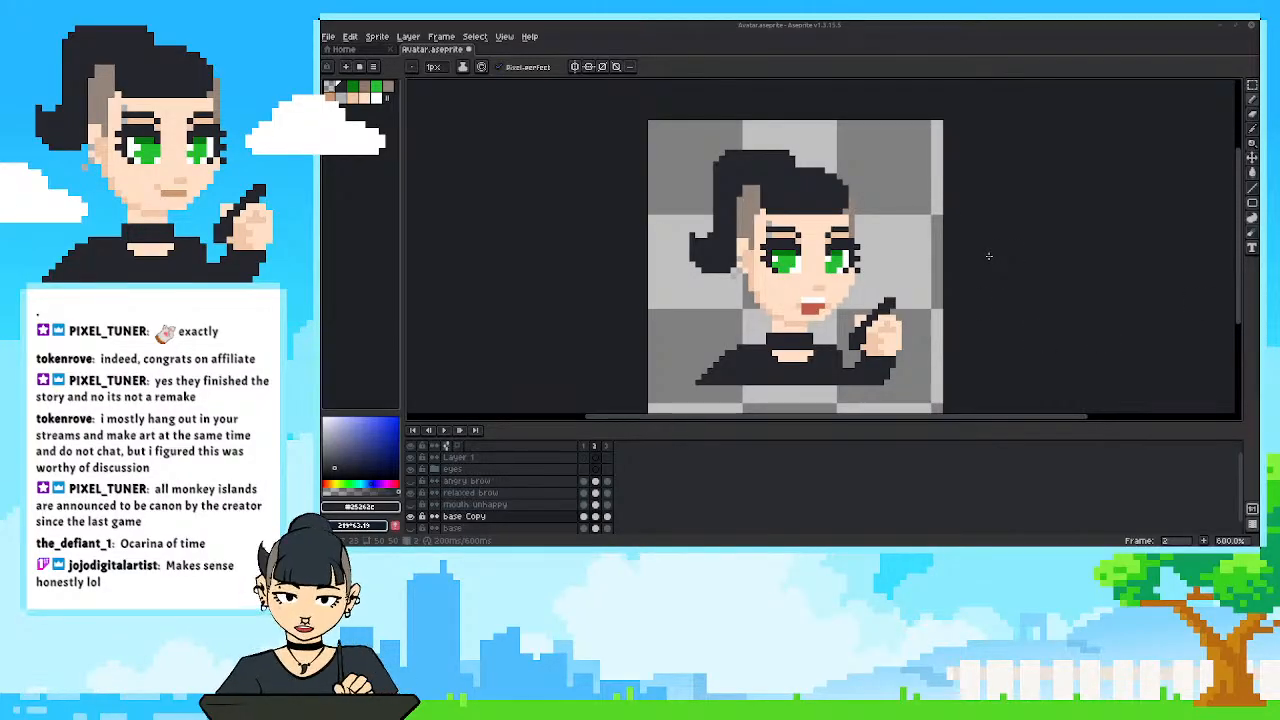
{"action": "scroll", "coordinate": [953, 318], "scroll_direction": "up", "scroll_amount": 1}
{"action": "left_click_drag", "start_coordinate": [960, 308], "coordinate": [994, 316]}
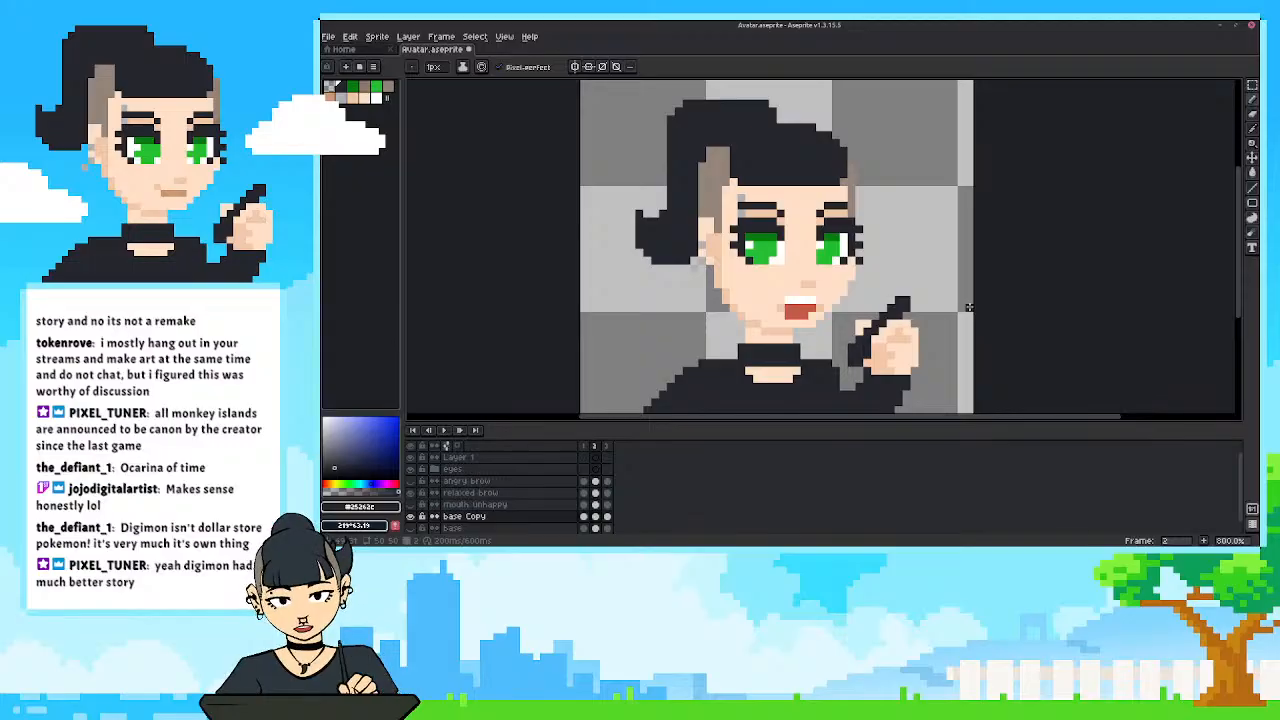
Toggle the visibility of the base Copy and mouth unhappy layers in frame 2 to compare the mouth shapes.
{"action": "left_click_drag", "start_coordinate": [694, 308], "coordinate": [707, 303]}
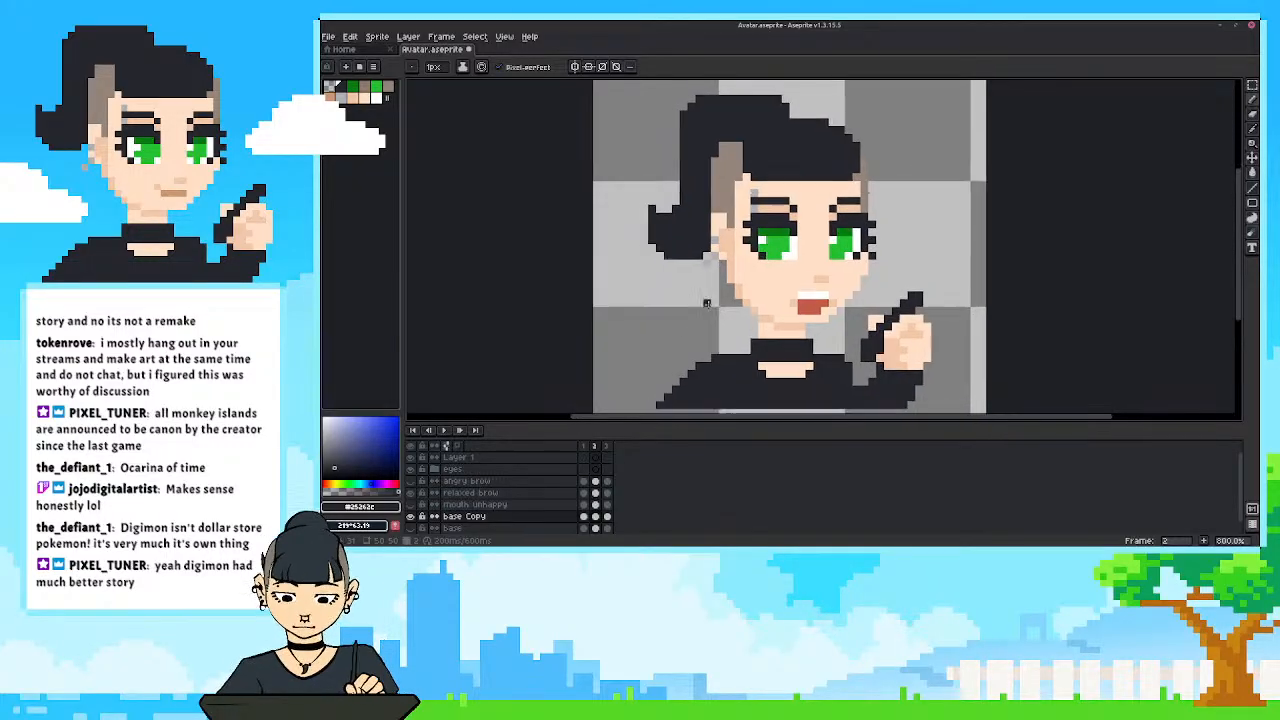
{"action": "left_click", "coordinate": [415, 517]}
{"action": "left_click", "coordinate": [415, 517]}
{"action": "left_click", "coordinate": [415, 517]}
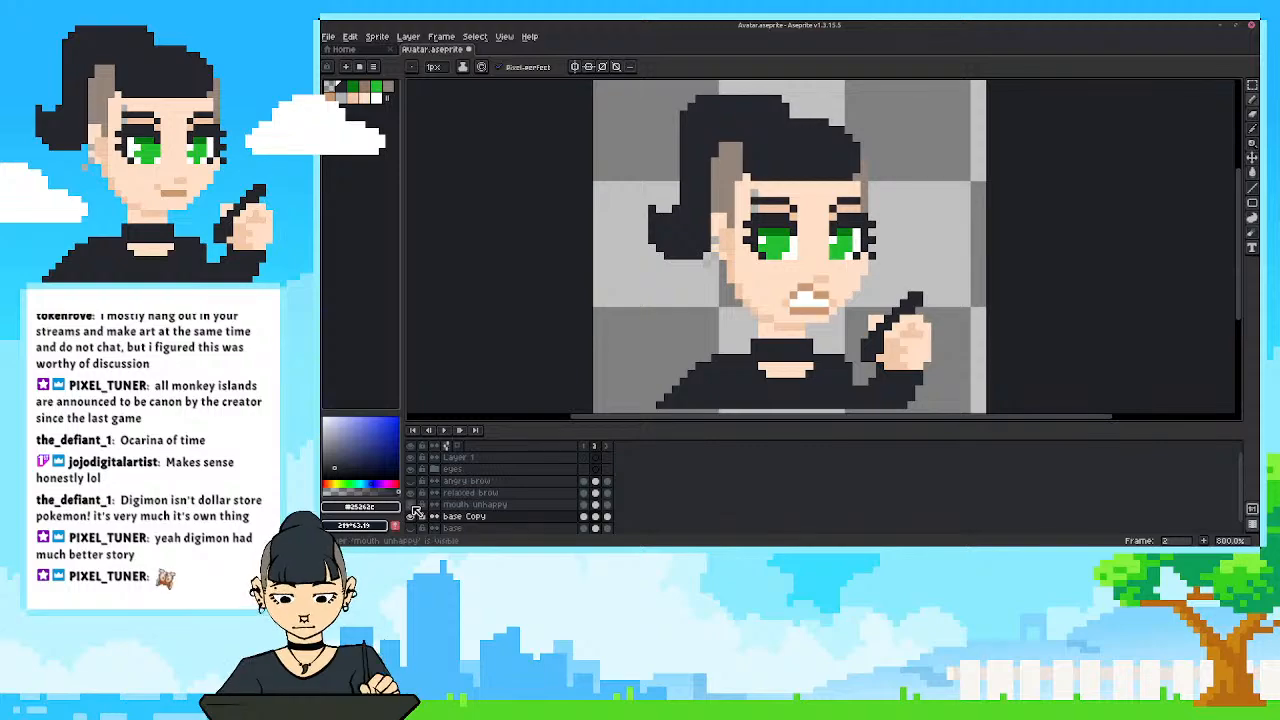
{"action": "left_click", "coordinate": [415, 517]}
{"action": "left_click", "coordinate": [475, 504]}
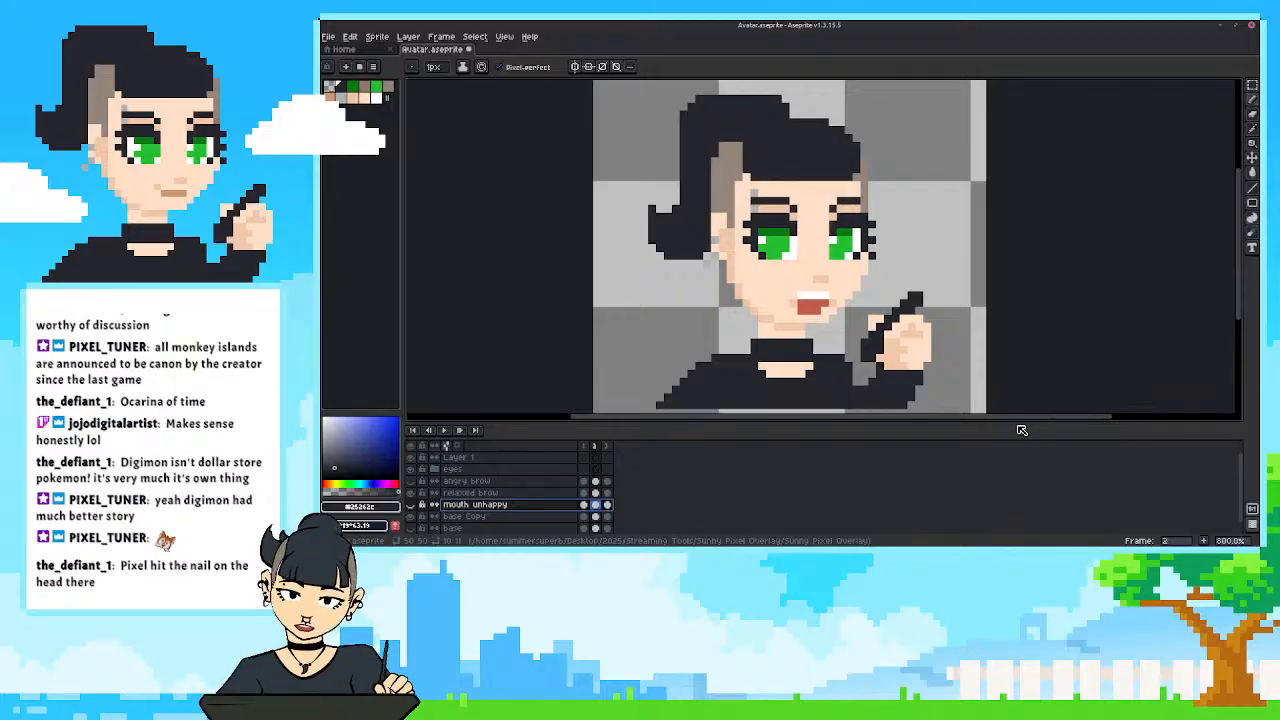
Shrink the timeline to give the canvas more height and recentre the avatar.
{"action": "left_click_drag", "start_coordinate": [1023, 422], "coordinate": [1029, 453]}
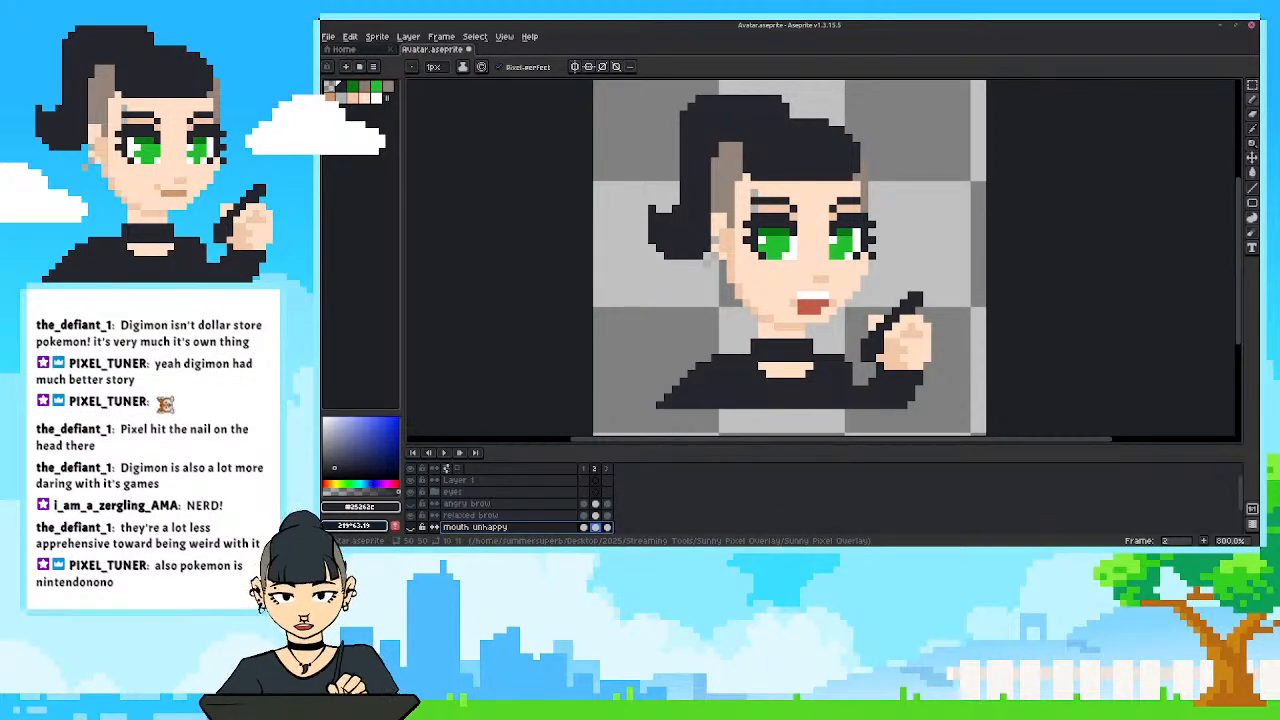
{"action": "left_click_drag", "start_coordinate": [739, 306], "coordinate": [702, 331]}
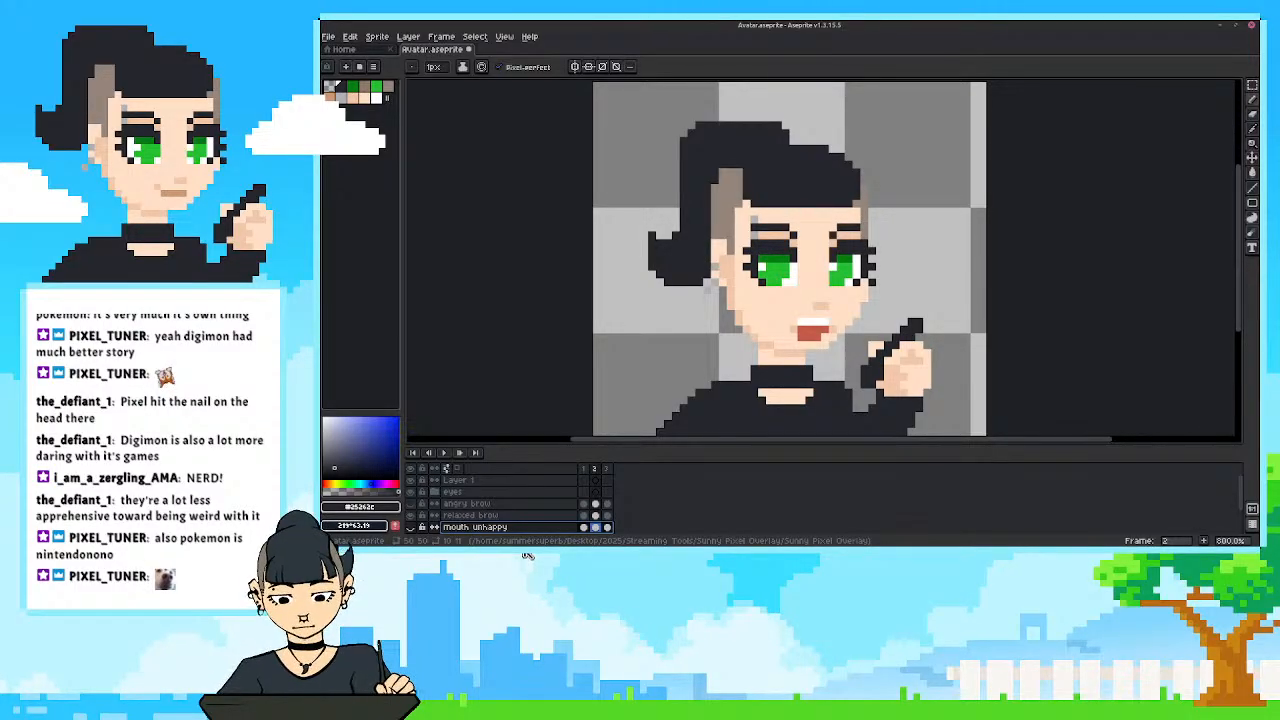
{"action": "left_click_drag", "start_coordinate": [573, 366], "coordinate": [571, 353]}
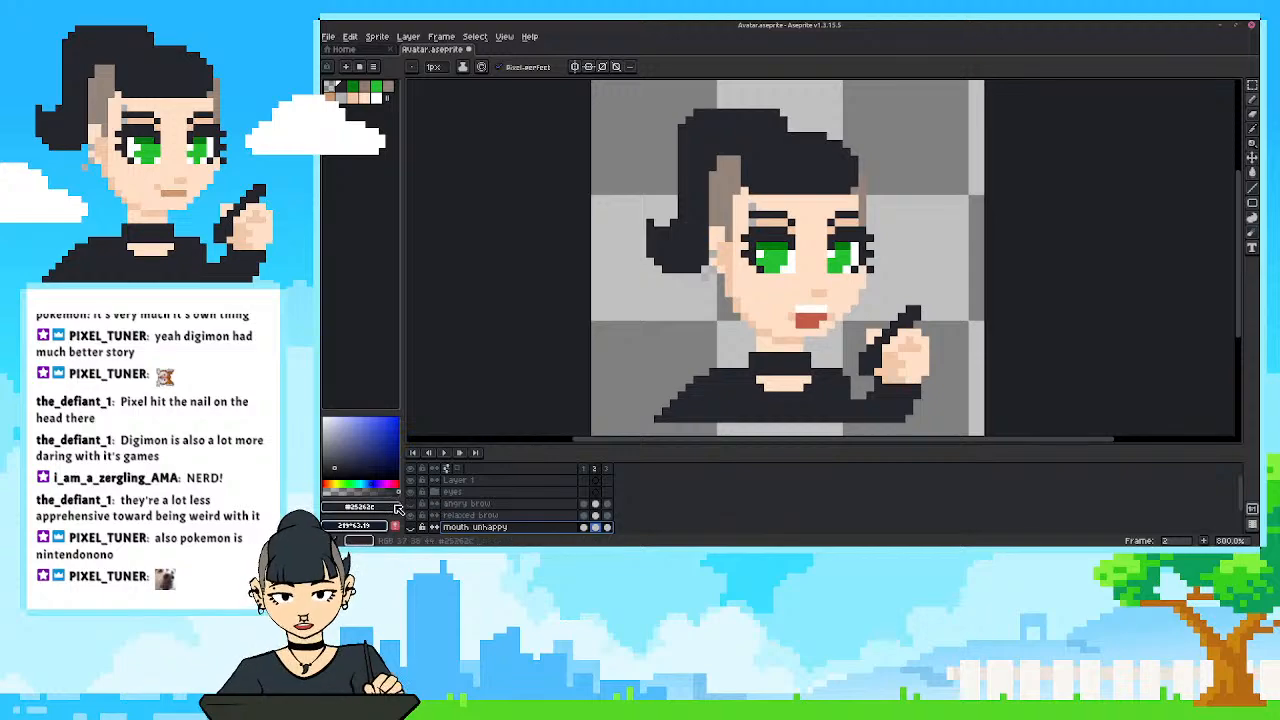
In frame 1 of base Copy, paint lighter dark-grey highlights across the fringe and on the upper ponytail.
{"action": "scroll", "coordinate": [460, 510], "scroll_direction": "down", "scroll_amount": 2}
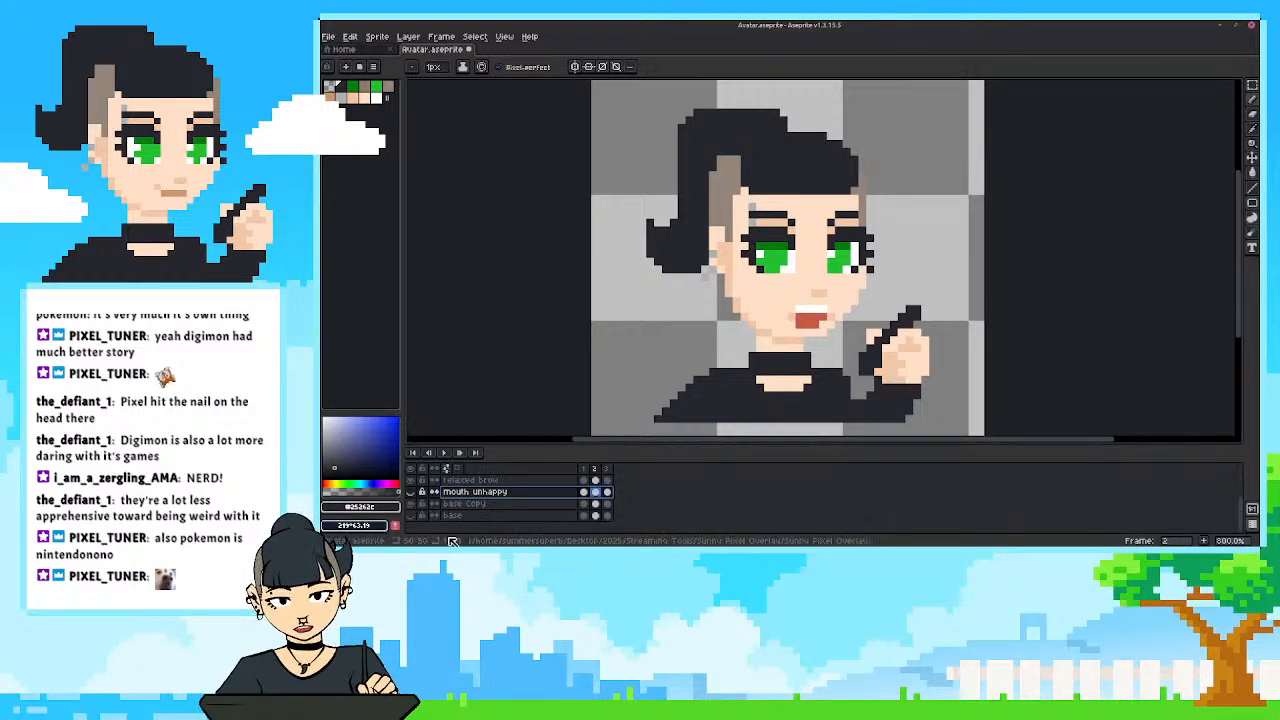
{"action": "left_click", "coordinate": [584, 503]}
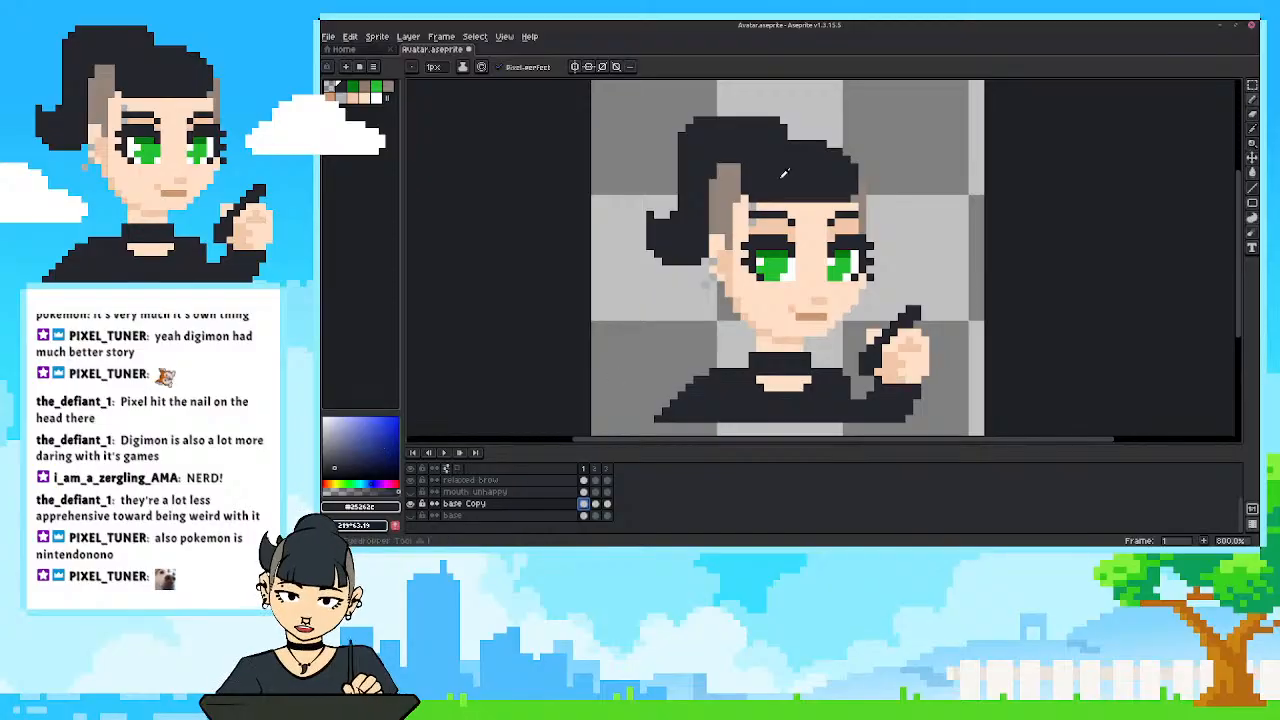
{"action": "key", "text": "i"}
{"action": "left_click", "coordinate": [329, 458]}
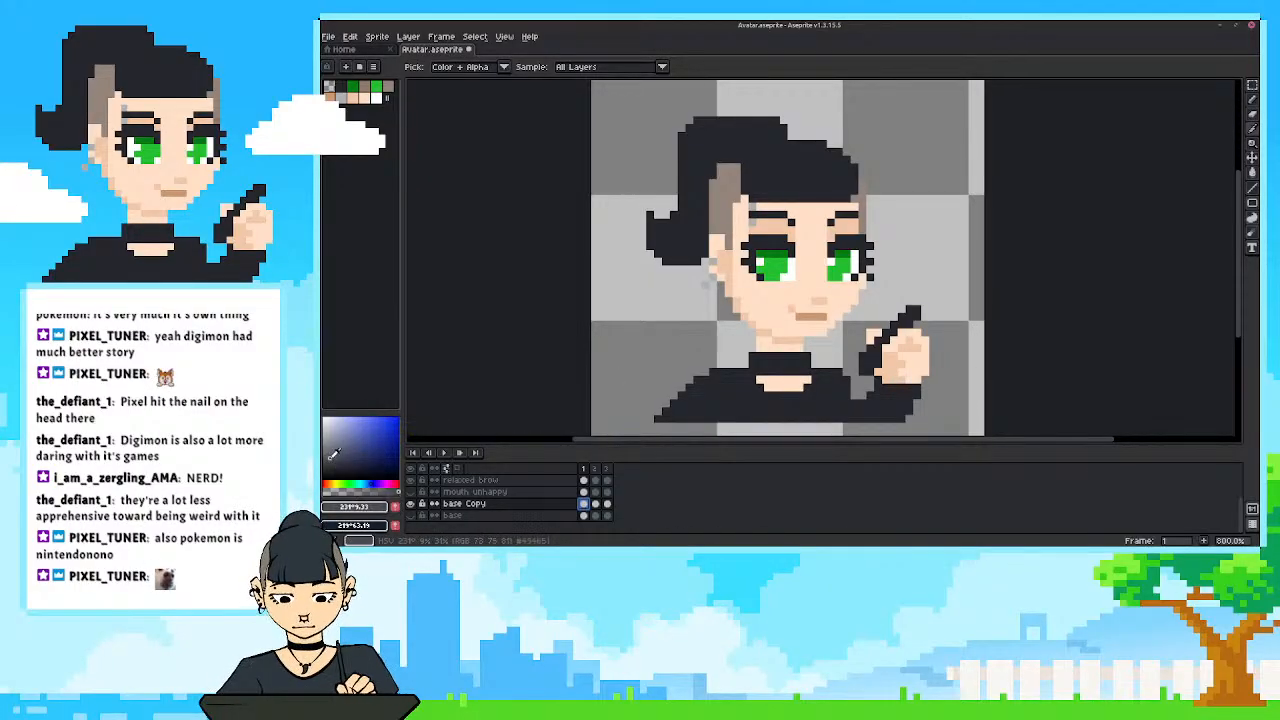
{"action": "key", "text": "b"}
{"action": "left_click_drag", "start_coordinate": [847, 174], "coordinate": [808, 172]}
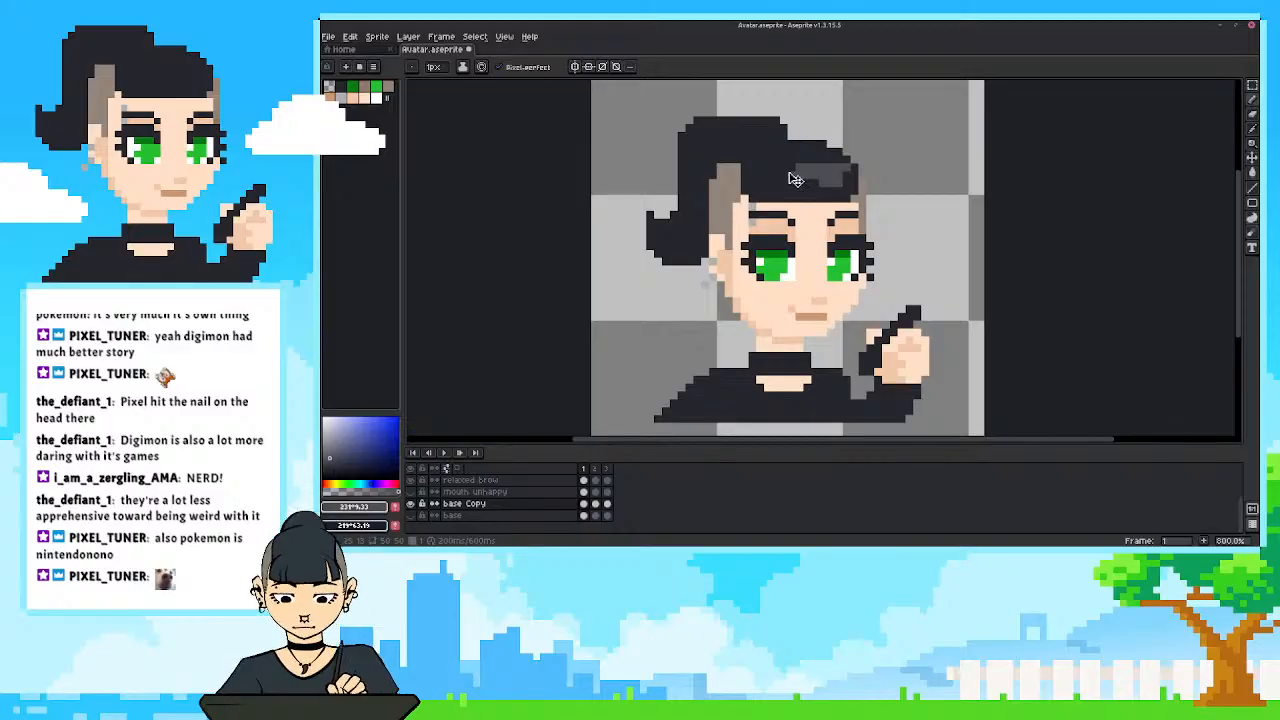
{"action": "key", "text": "ctrl+z"}
{"action": "mouse_move", "coordinate": [848, 176]}
{"action": "left_mouse_down"}
{"action": "mouse_move", "coordinate": [758, 168]}
{"action": "mouse_move", "coordinate": [704, 140]}
{"action": "mouse_move", "coordinate": [696, 150]}
{"action": "mouse_move", "coordinate": [688, 134]}
{"action": "mouse_move", "coordinate": [686, 150]}
{"action": "left_mouse_up"}
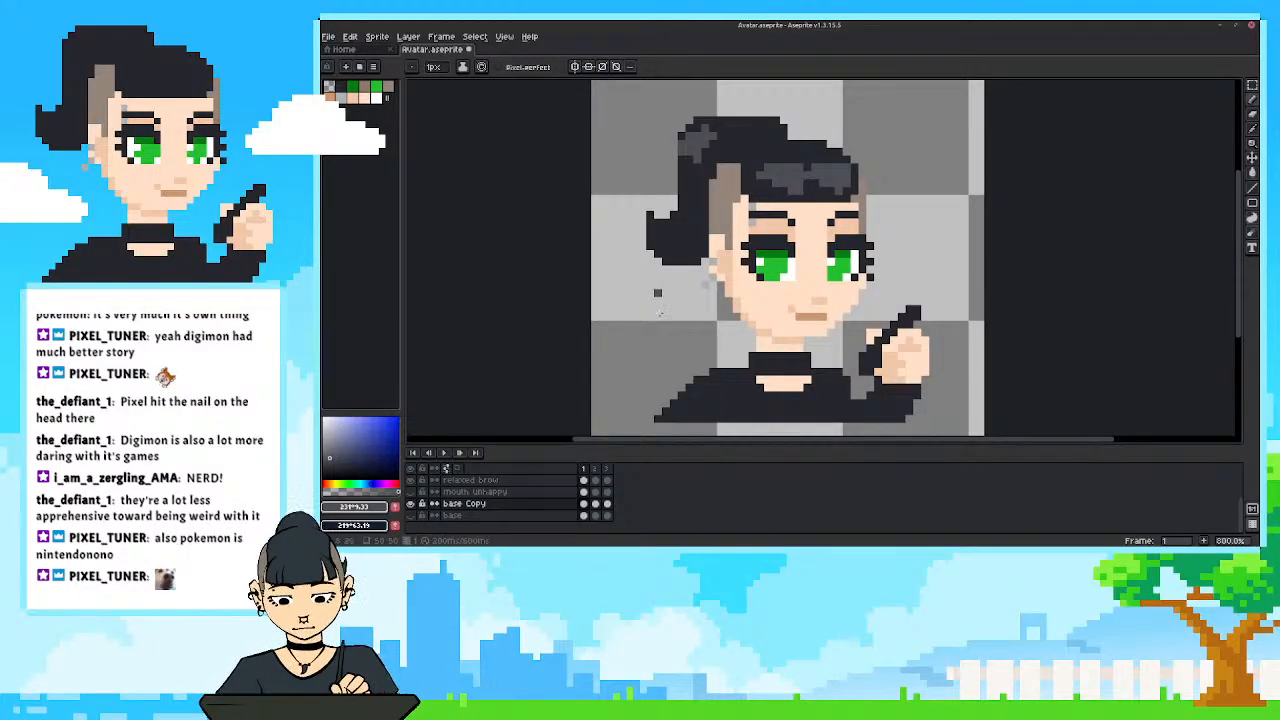
Cut strands into the fringe highlight with the dark hair colour #25262c, checking the avatar at different zoom levels.
{"action": "scroll", "coordinate": [665, 191], "scroll_direction": "down", "scroll_amount": 4}
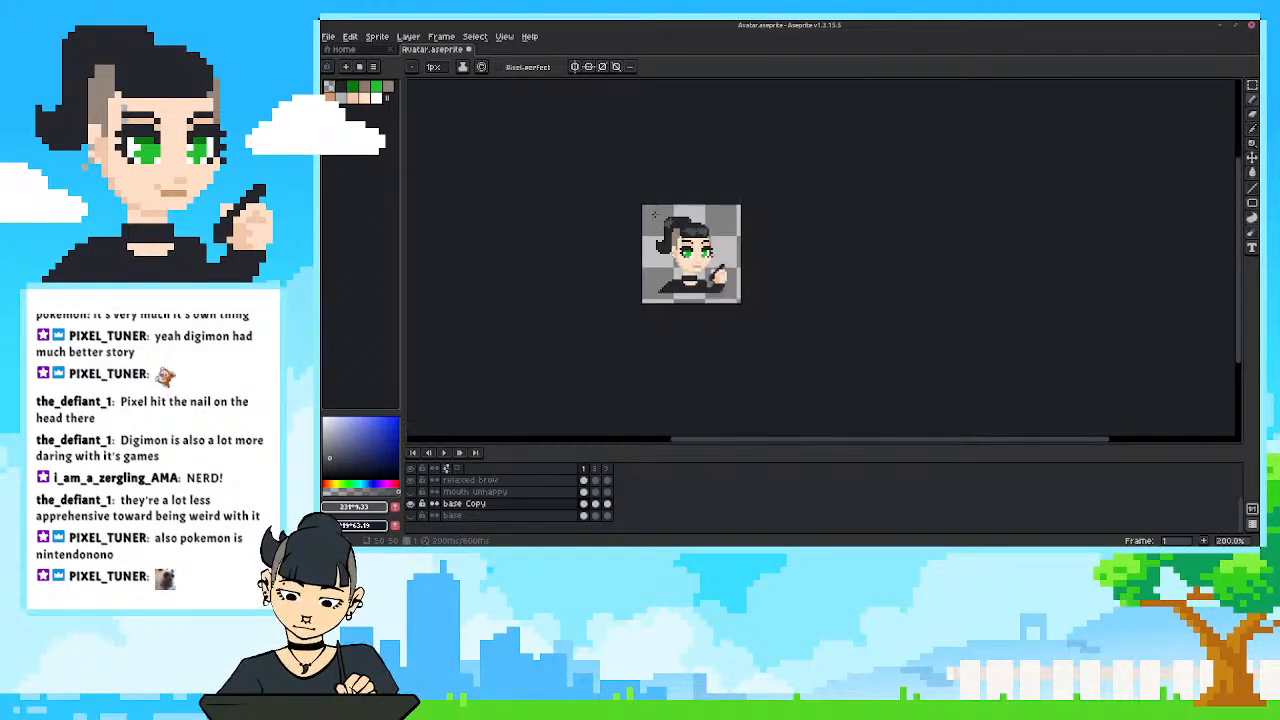
{"action": "scroll", "coordinate": [670, 230], "scroll_direction": "up", "scroll_amount": 5}
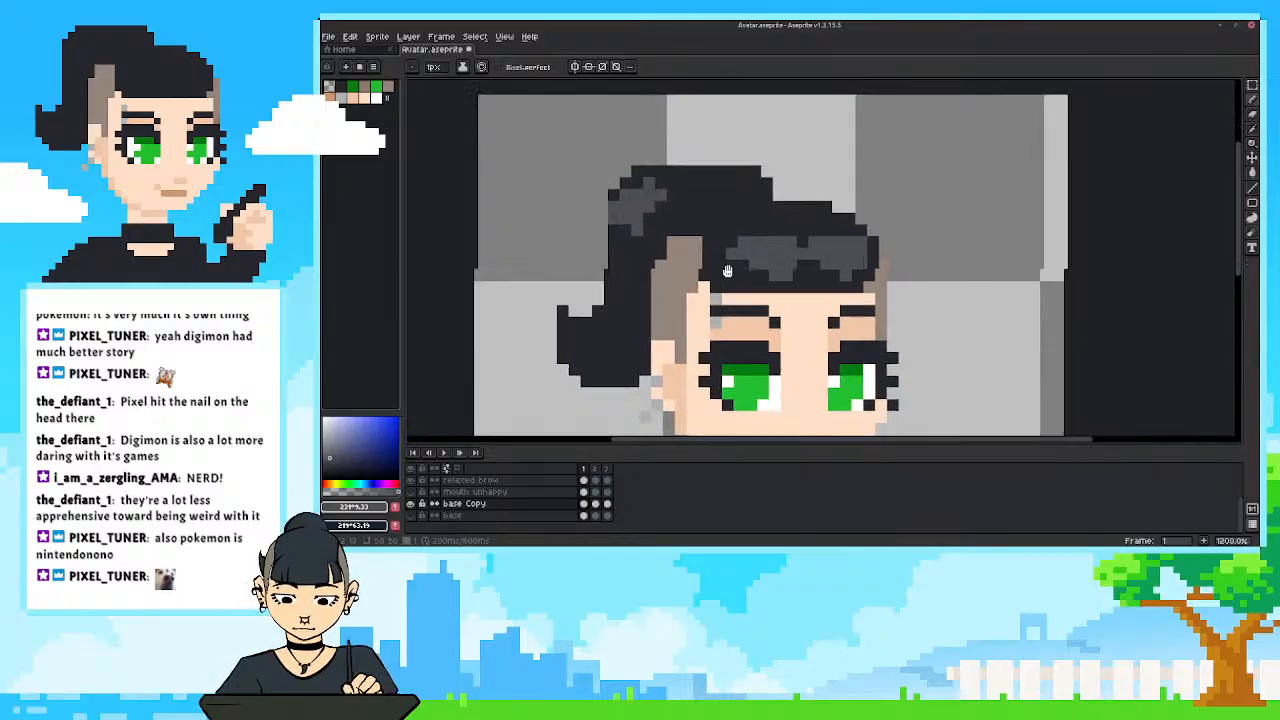
{"action": "scroll", "coordinate": [749, 248], "scroll_direction": "down", "scroll_amount": 1}
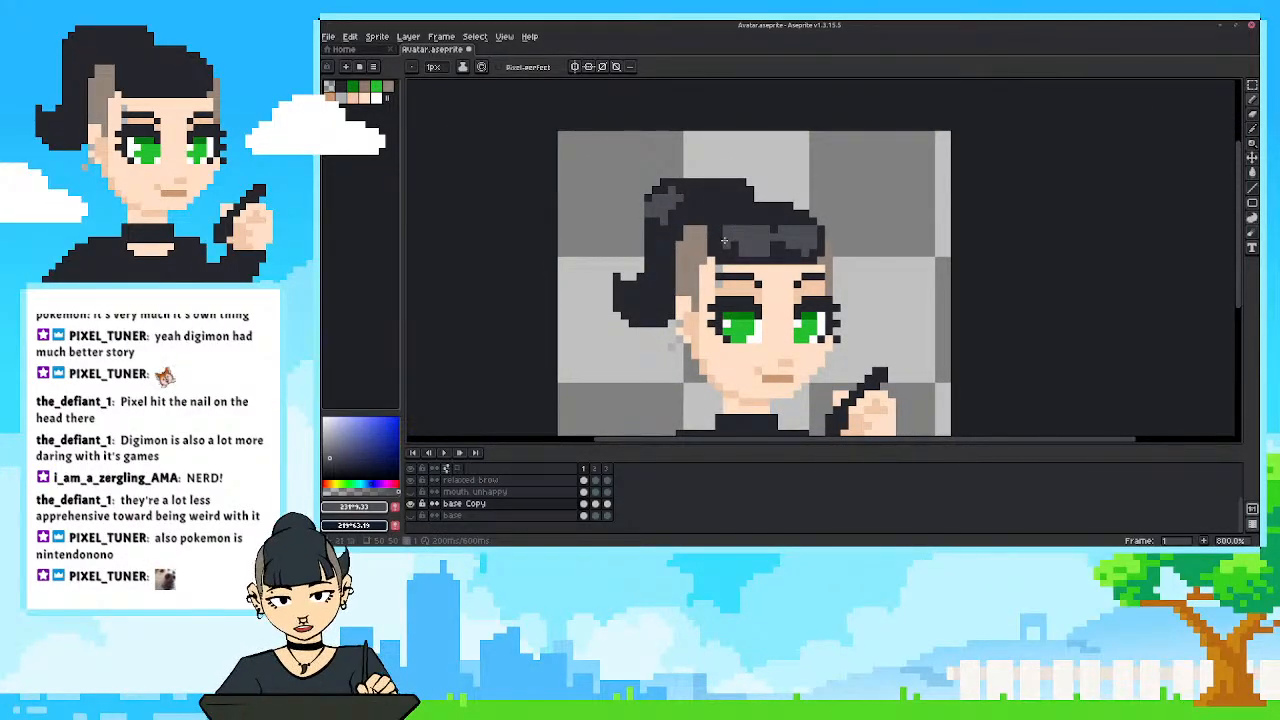
{"action": "left_click", "coordinate": [732, 217], "text": "alt"}
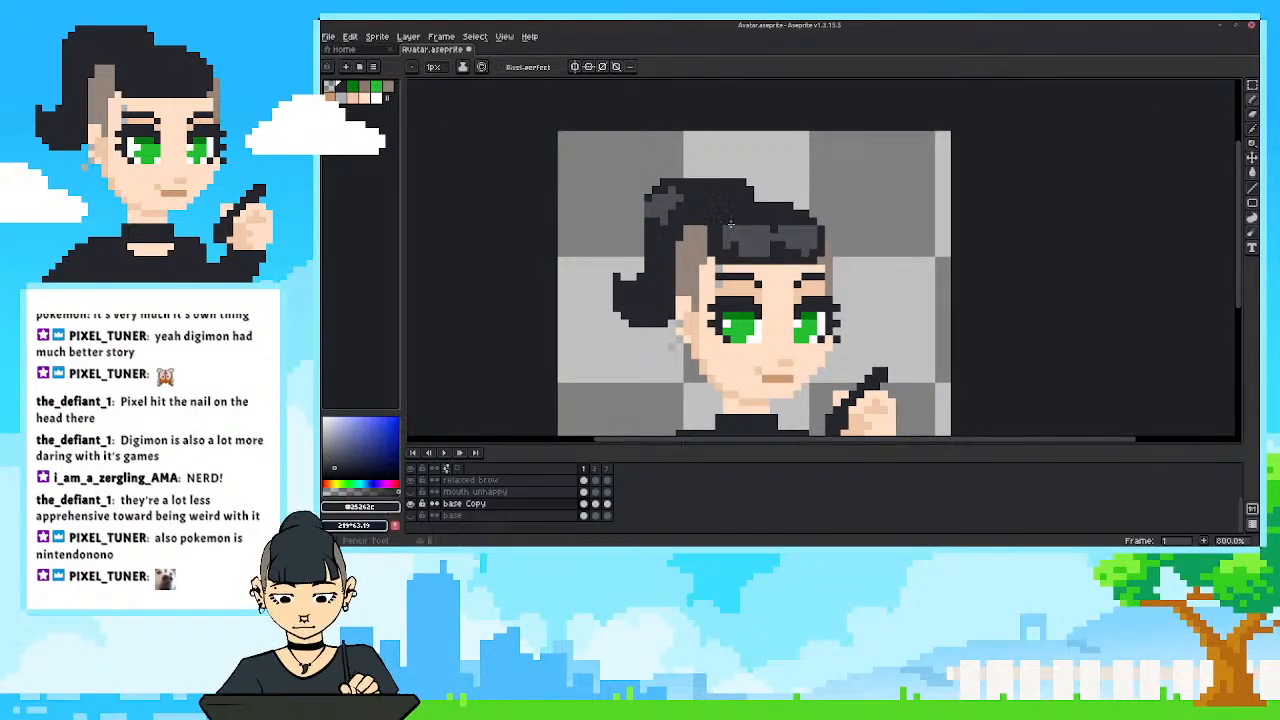
{"action": "left_click", "coordinate": [785, 233], "text": "alt"}
{"action": "left_click_drag", "start_coordinate": [782, 245], "coordinate": [798, 252]}
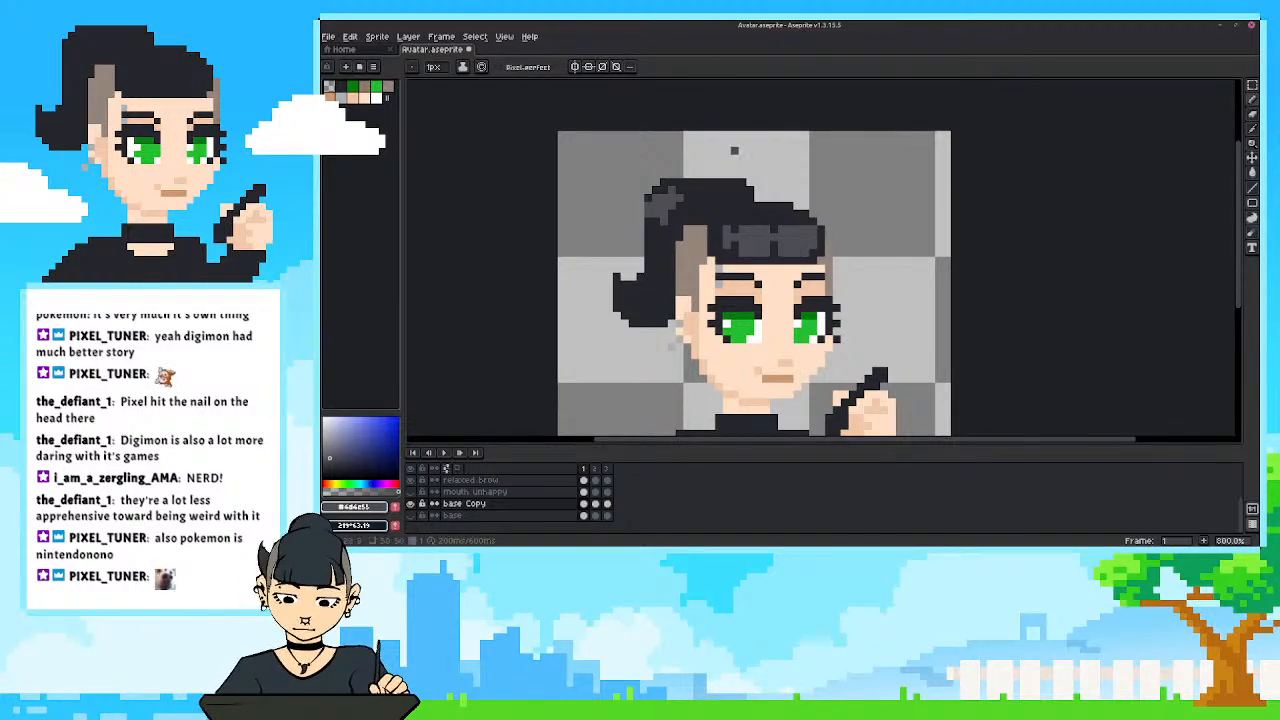
{"action": "left_click", "coordinate": [815, 243], "text": "alt"}
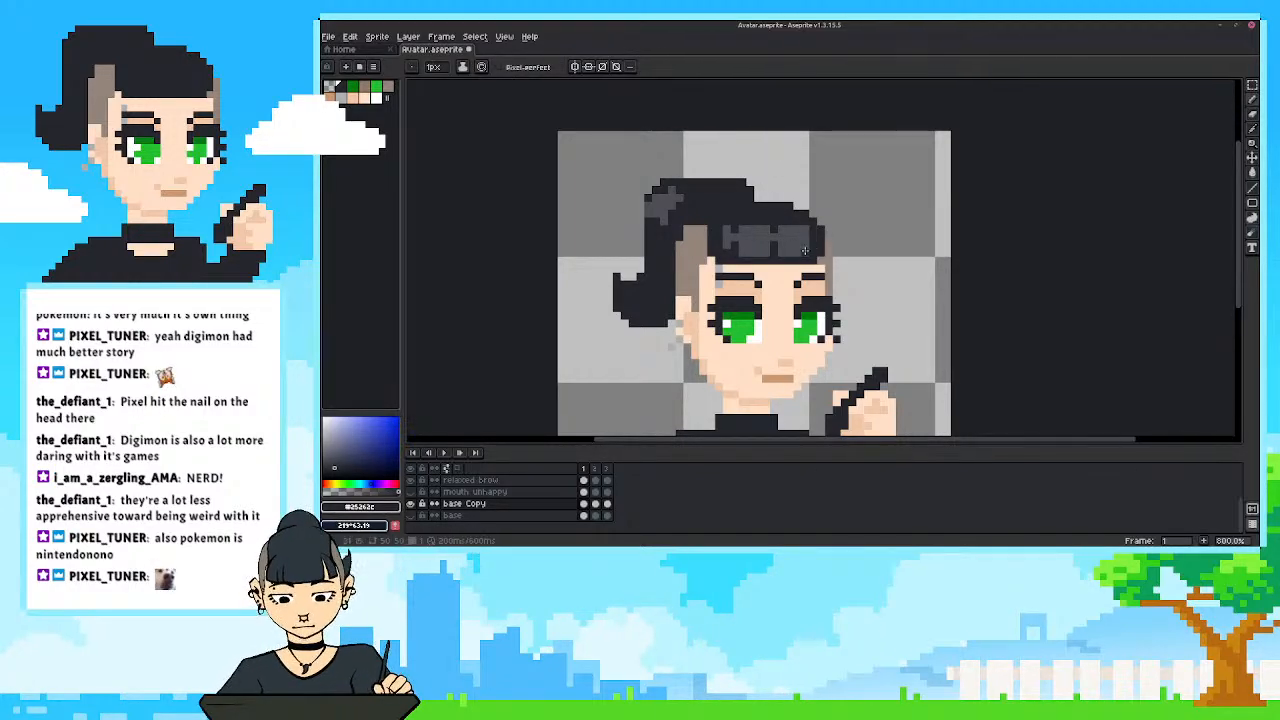
Break the edge of the fringe highlight into jagged dark strands and compare the hair highlights small and enlarged.
{"action": "scroll", "coordinate": [742, 235], "scroll_direction": "down", "scroll_amount": 4}
{"action": "scroll", "coordinate": [742, 235], "scroll_direction": "up", "scroll_amount": 2}
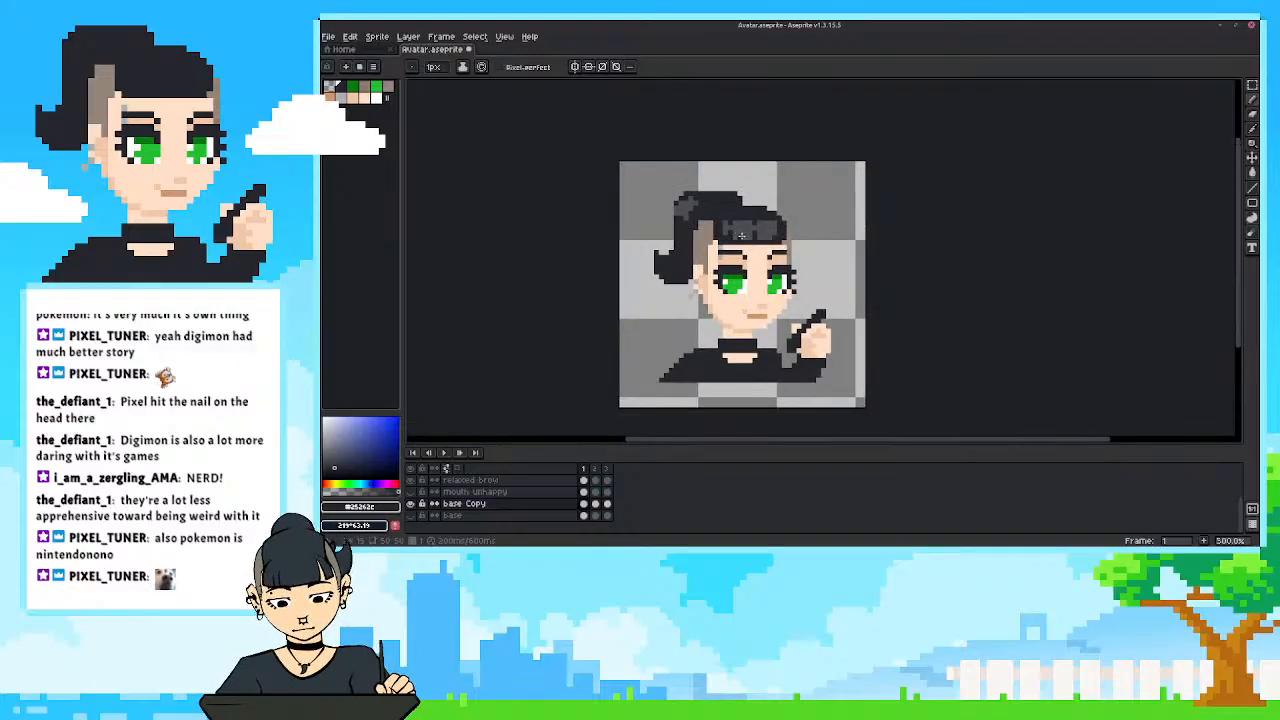
{"action": "scroll", "coordinate": [741, 222], "scroll_direction": "down", "scroll_amount": 4}
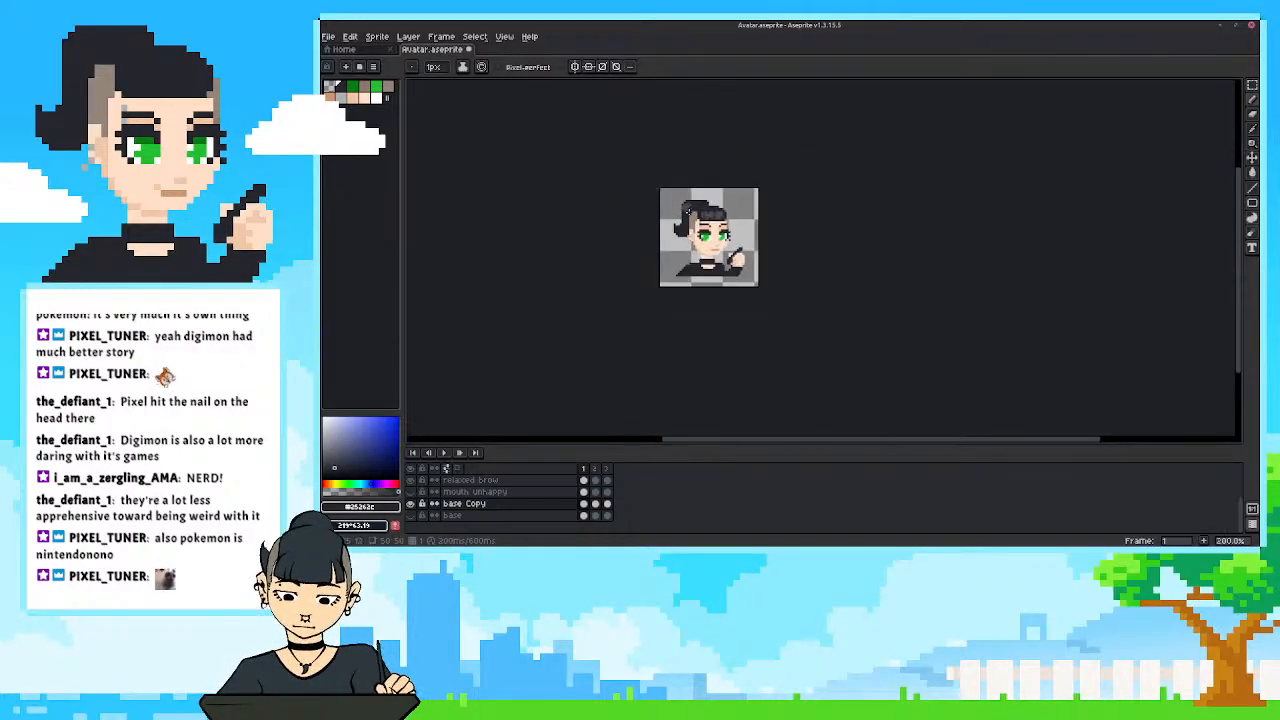
{"action": "scroll", "coordinate": [695, 218], "scroll_direction": "up", "scroll_amount": 6}
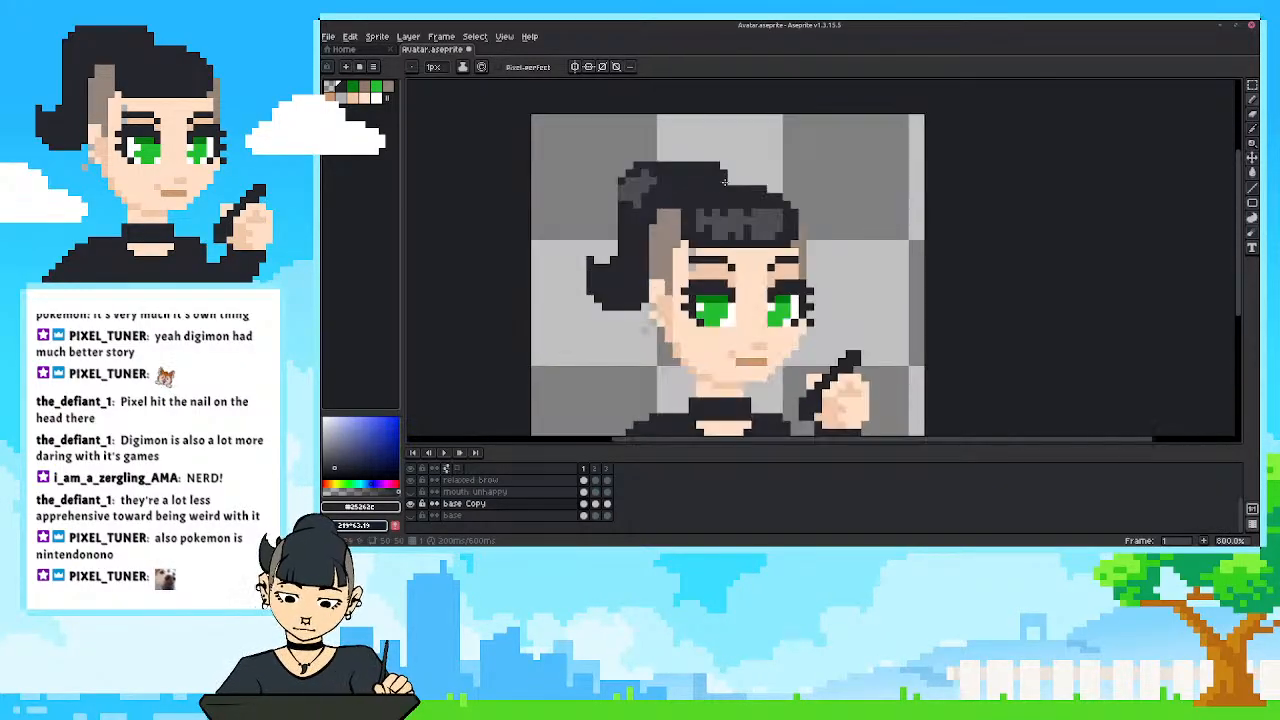
{"action": "scroll", "coordinate": [725, 178], "scroll_direction": "up", "scroll_amount": 2}
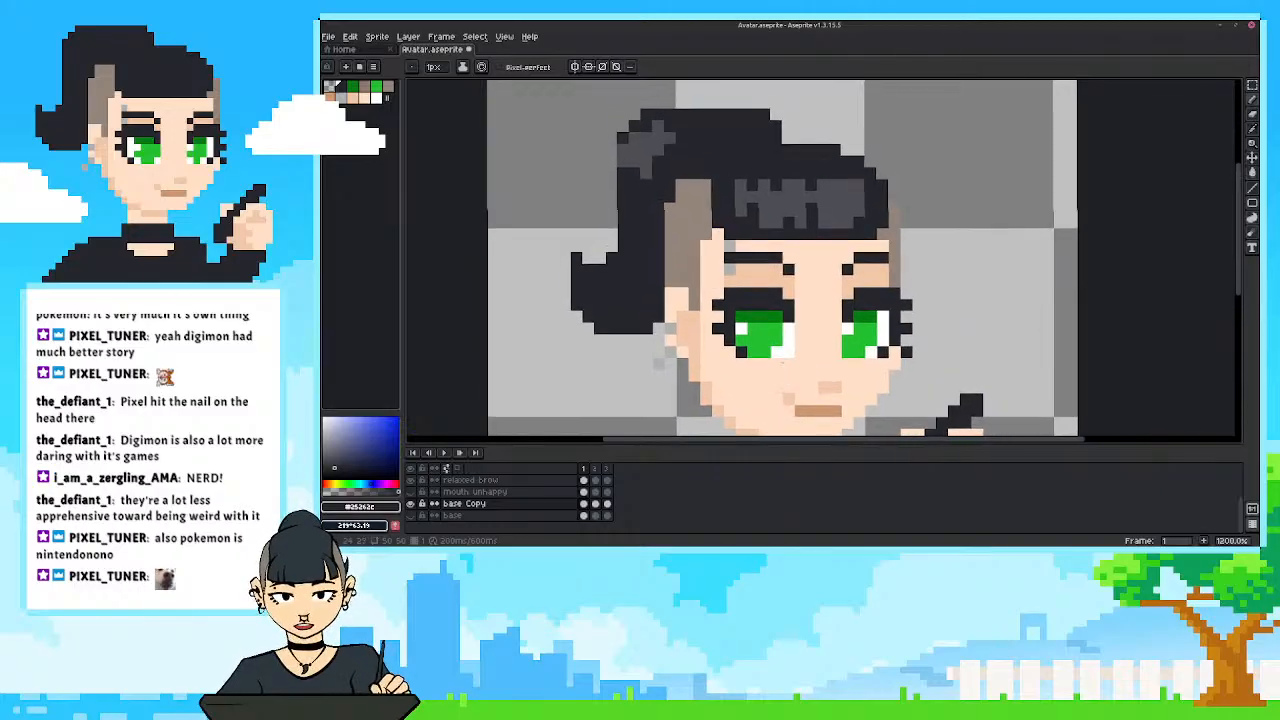
{"action": "scroll", "coordinate": [835, 207], "scroll_direction": "down", "scroll_amount": 2}
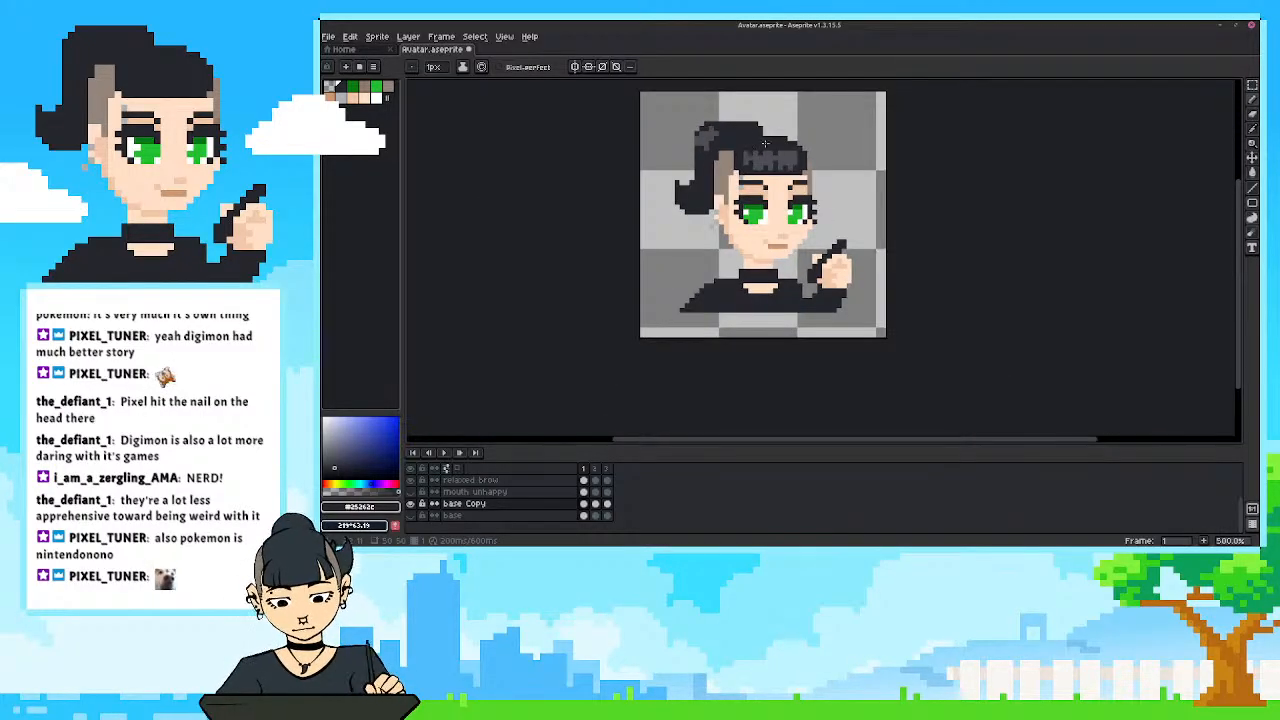
{"action": "scroll", "coordinate": [780, 120], "scroll_direction": "down", "scroll_amount": 2}
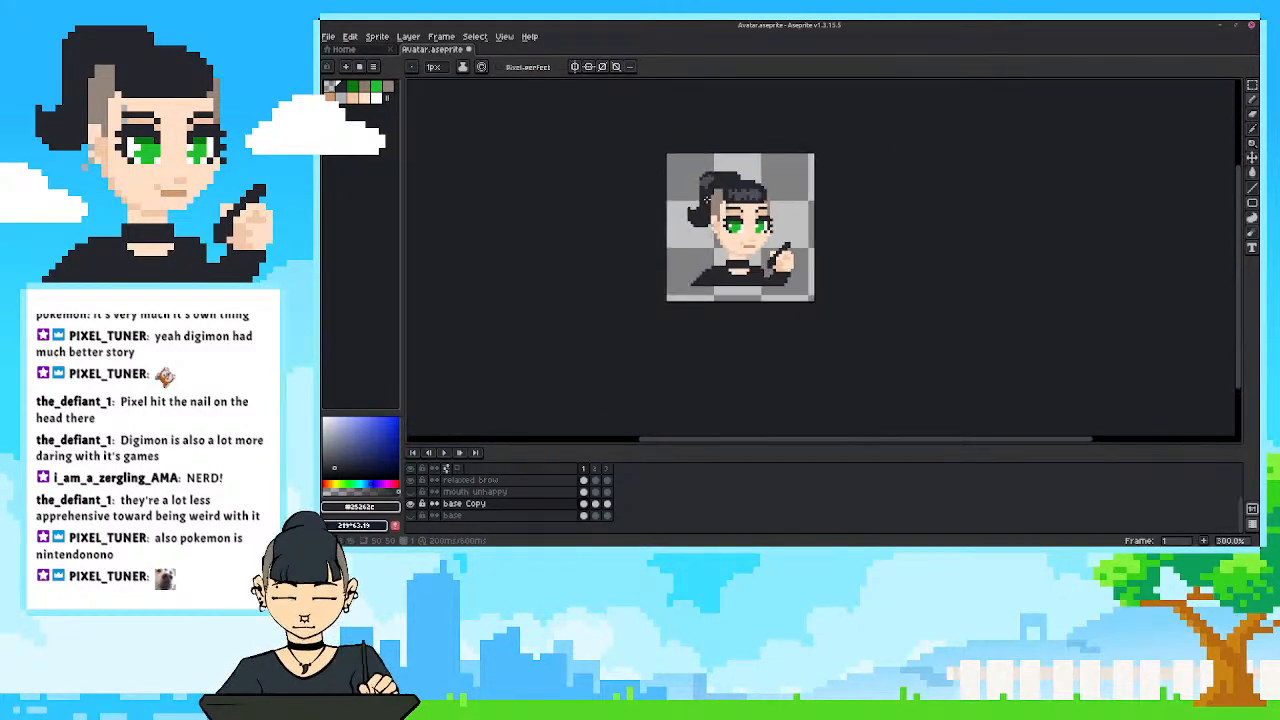
{"action": "scroll", "coordinate": [782, 177], "scroll_direction": "up", "scroll_amount": 4}
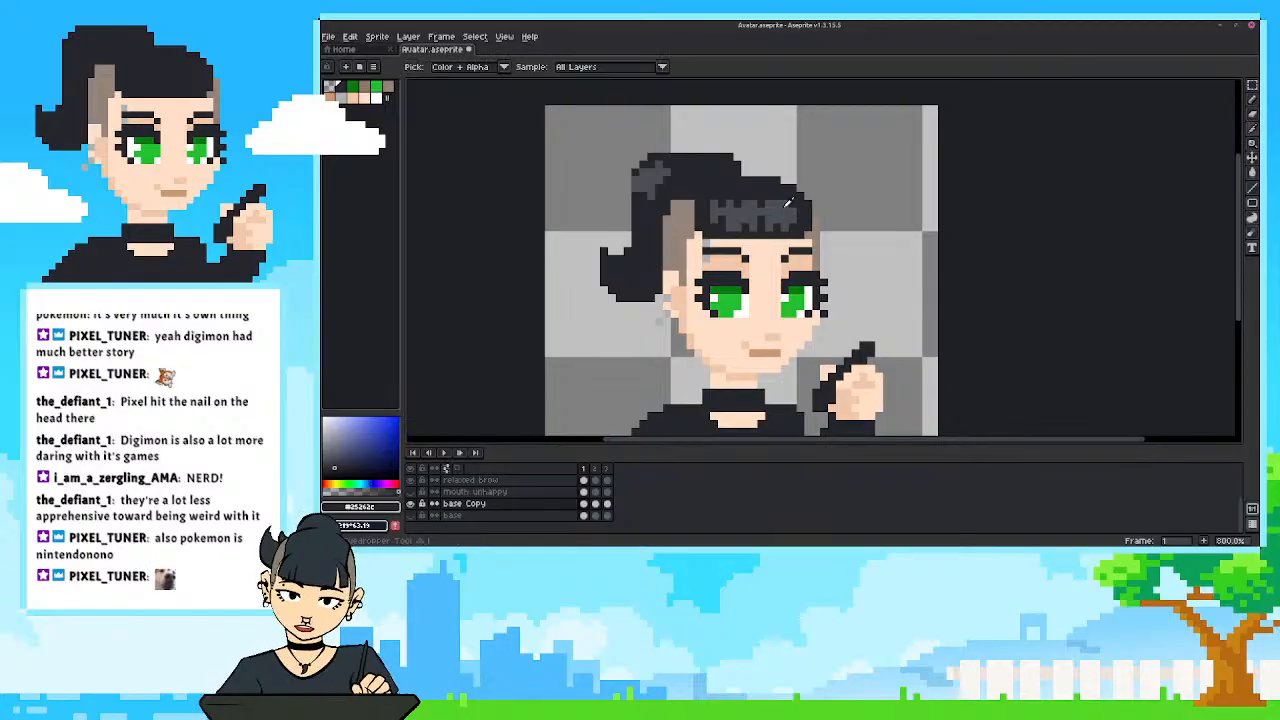
Touch up the fringe highlight's strands using the sampled highlight grey and the dark hair colour.
{"action": "left_click", "coordinate": [790, 205], "text": "alt"}
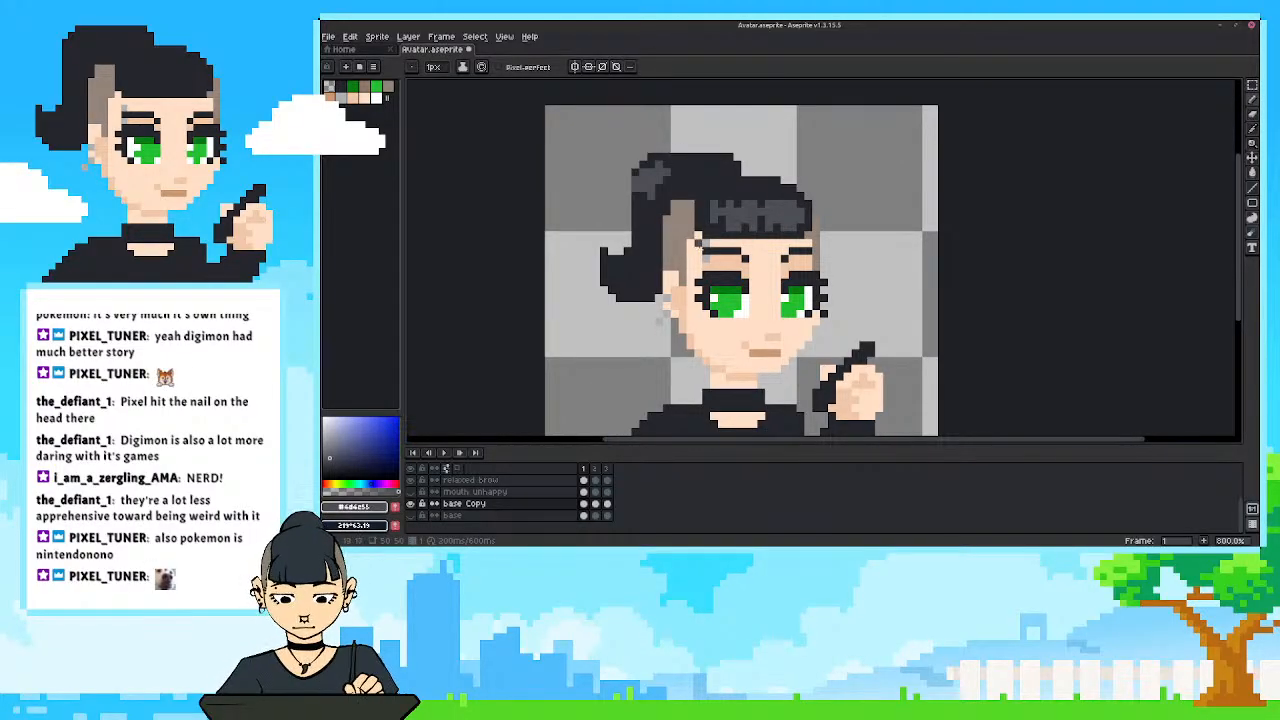
{"action": "scroll", "coordinate": [668, 226], "scroll_direction": "down", "scroll_amount": 6}
{"action": "scroll", "coordinate": [670, 229], "scroll_direction": "up", "scroll_amount": 4}
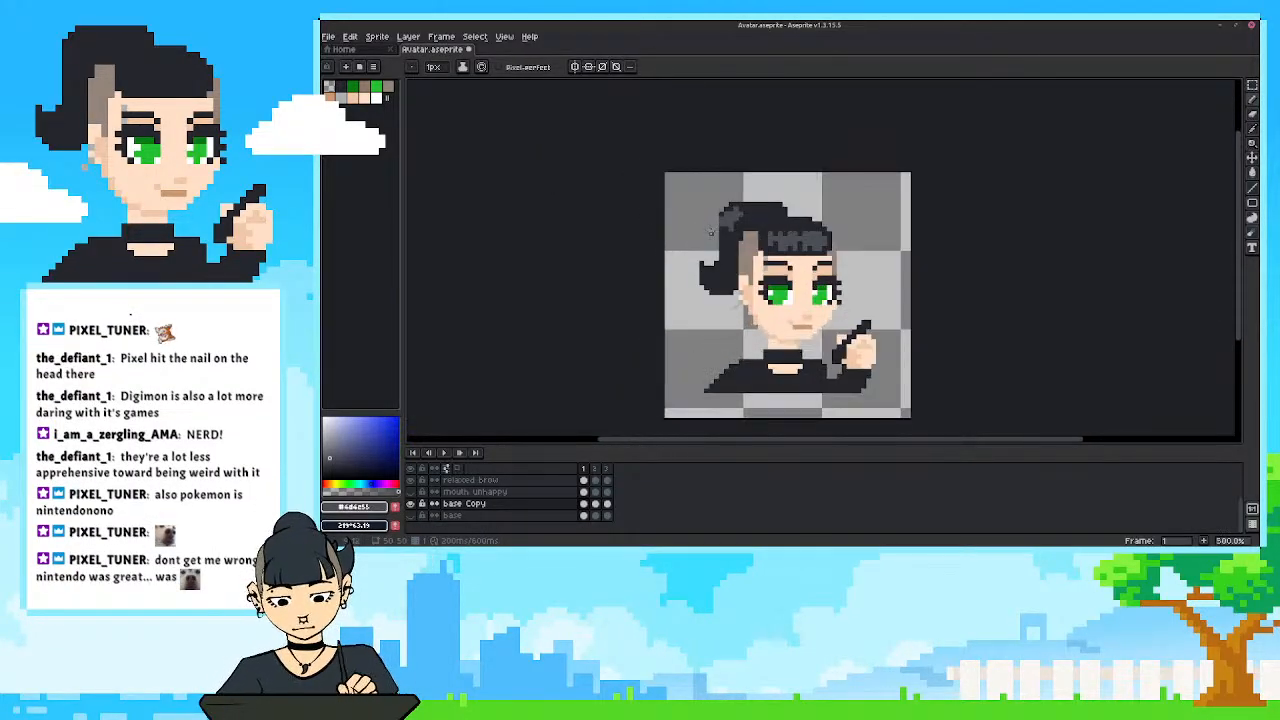
{"action": "scroll", "coordinate": [711, 232], "scroll_direction": "up", "scroll_amount": 1}
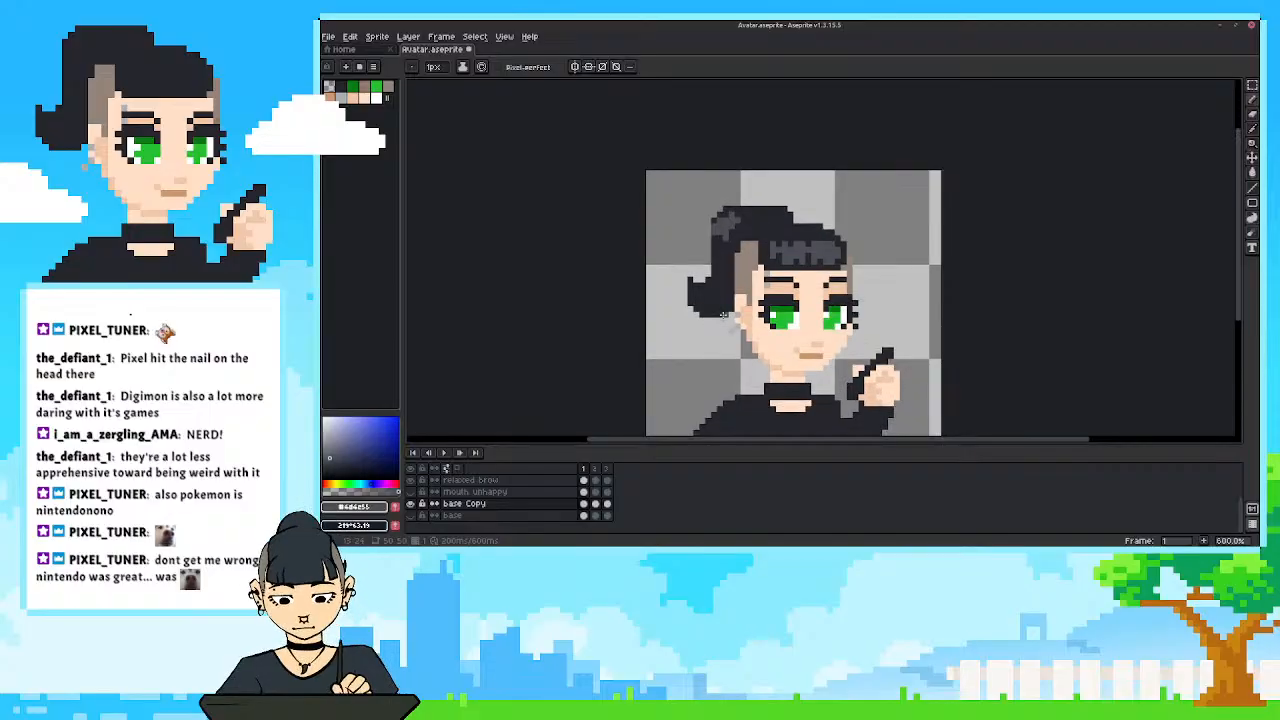
{"action": "scroll", "coordinate": [828, 262], "scroll_direction": "up", "scroll_amount": 1}
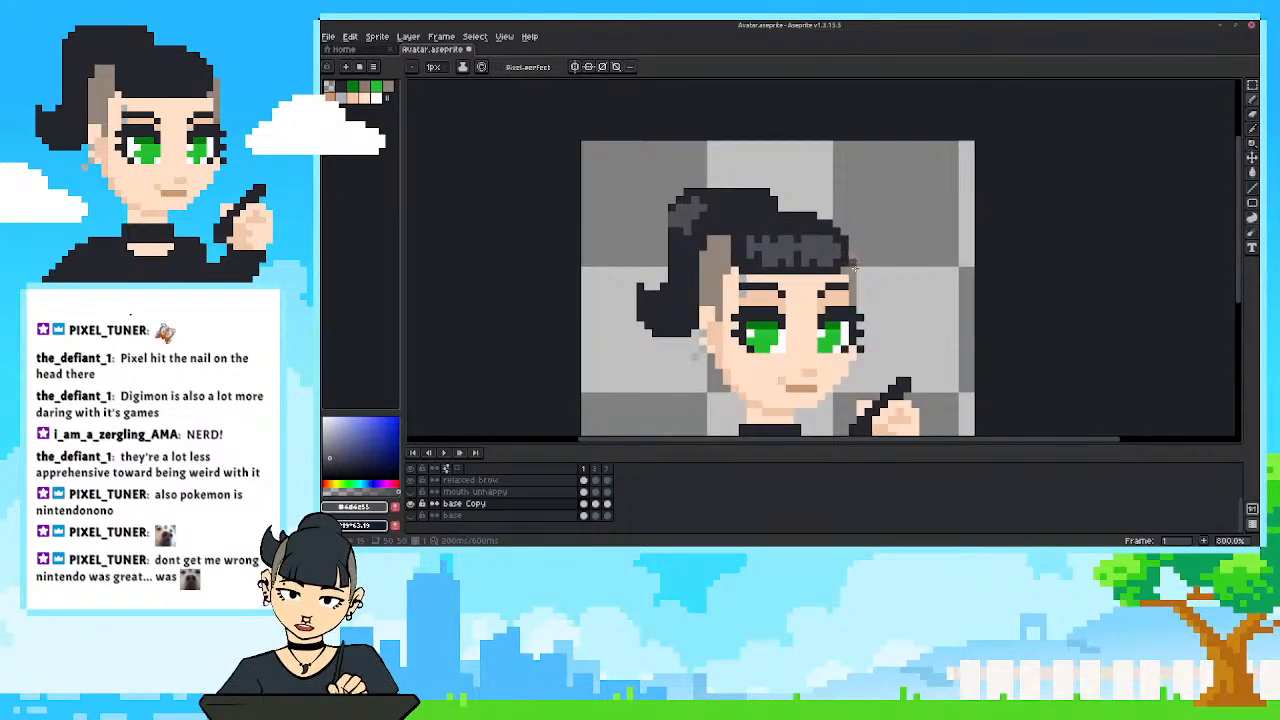
{"action": "left_click_drag", "start_coordinate": [858, 270], "coordinate": [847, 279]}
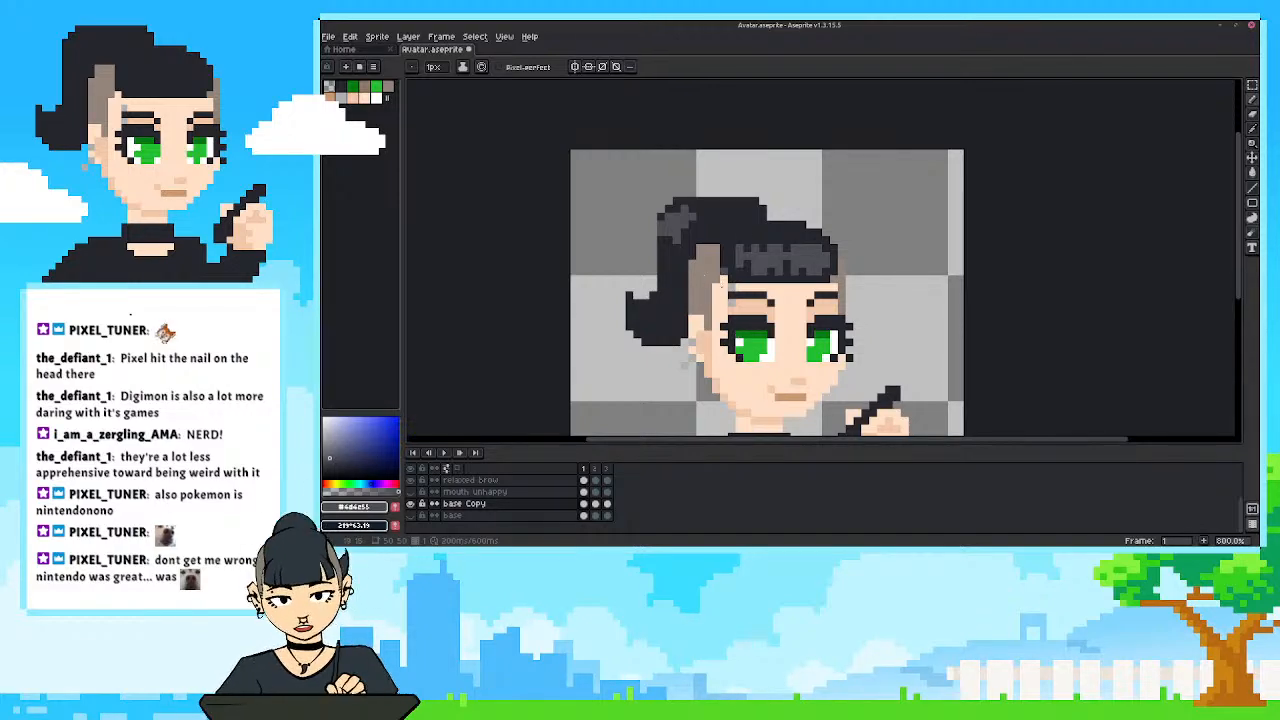
{"action": "left_click", "coordinate": [751, 266], "text": "alt"}
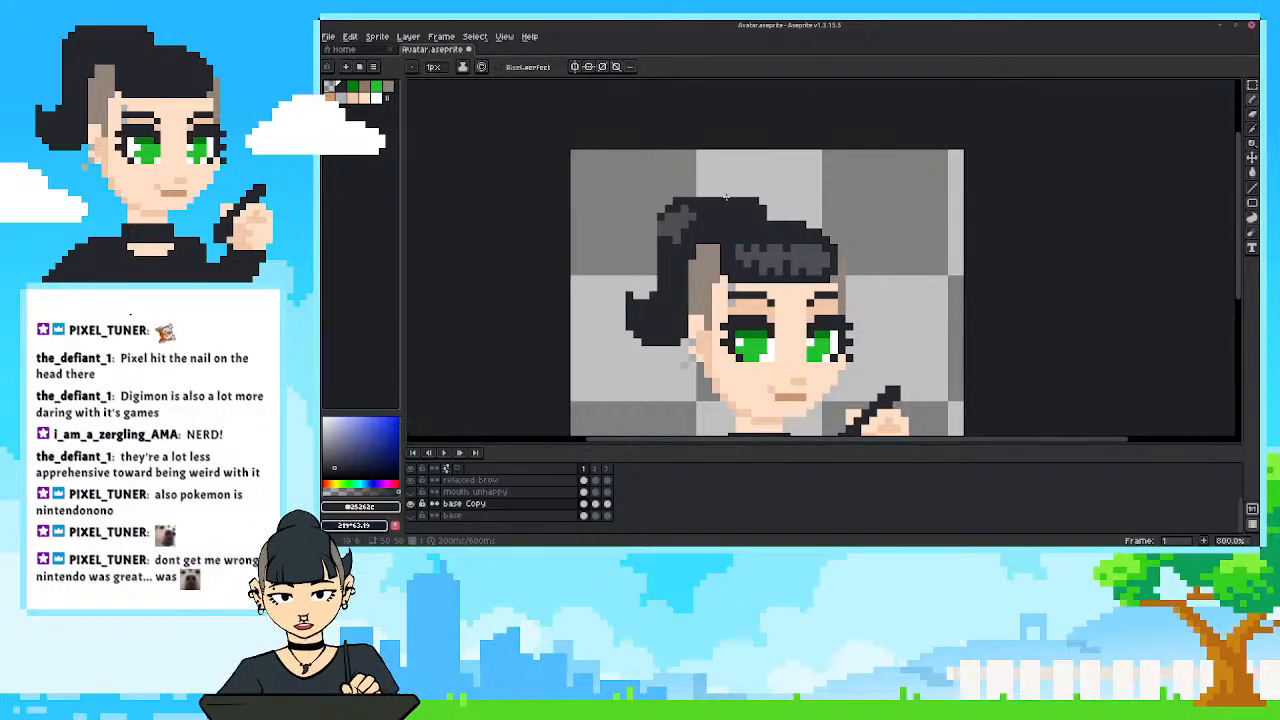
Reshape the upper ponytail highlight into a longer curved streak using the sampled highlight grey and the dark hair colour.
{"action": "scroll", "coordinate": [726, 197], "scroll_direction": "down", "scroll_amount": 2}
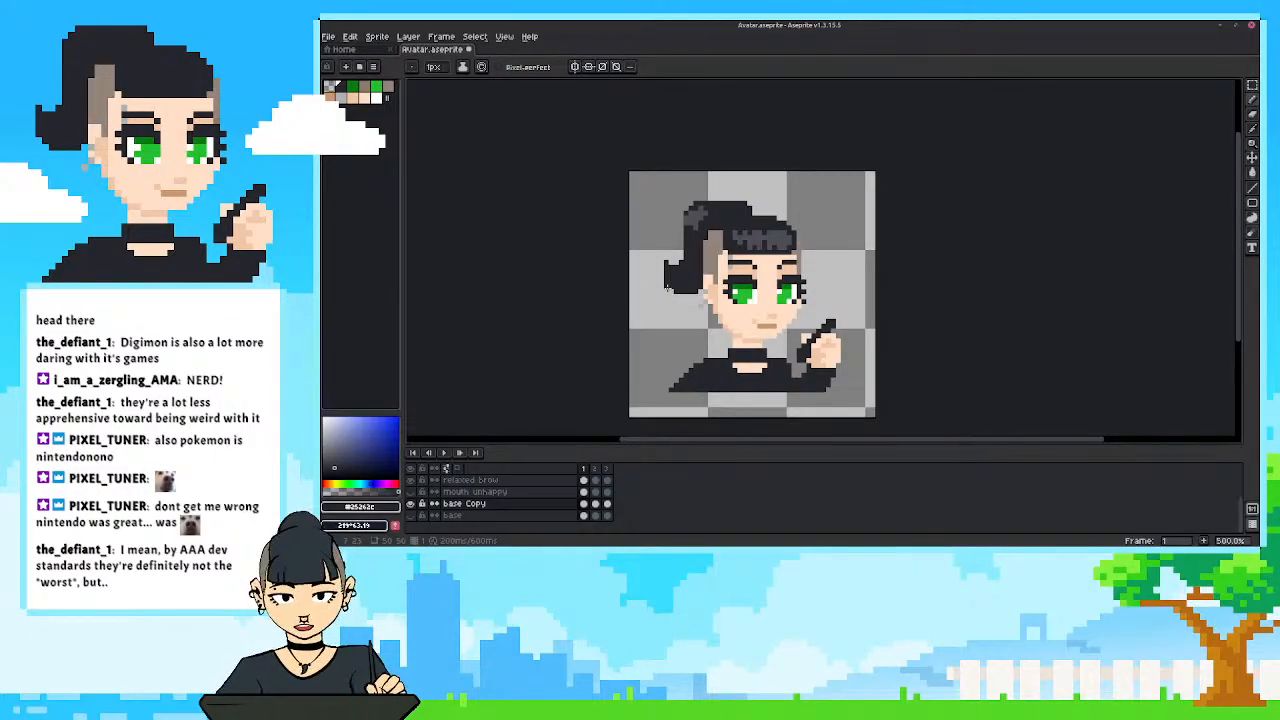
{"action": "scroll", "coordinate": [700, 310], "scroll_direction": "up", "scroll_amount": 3}
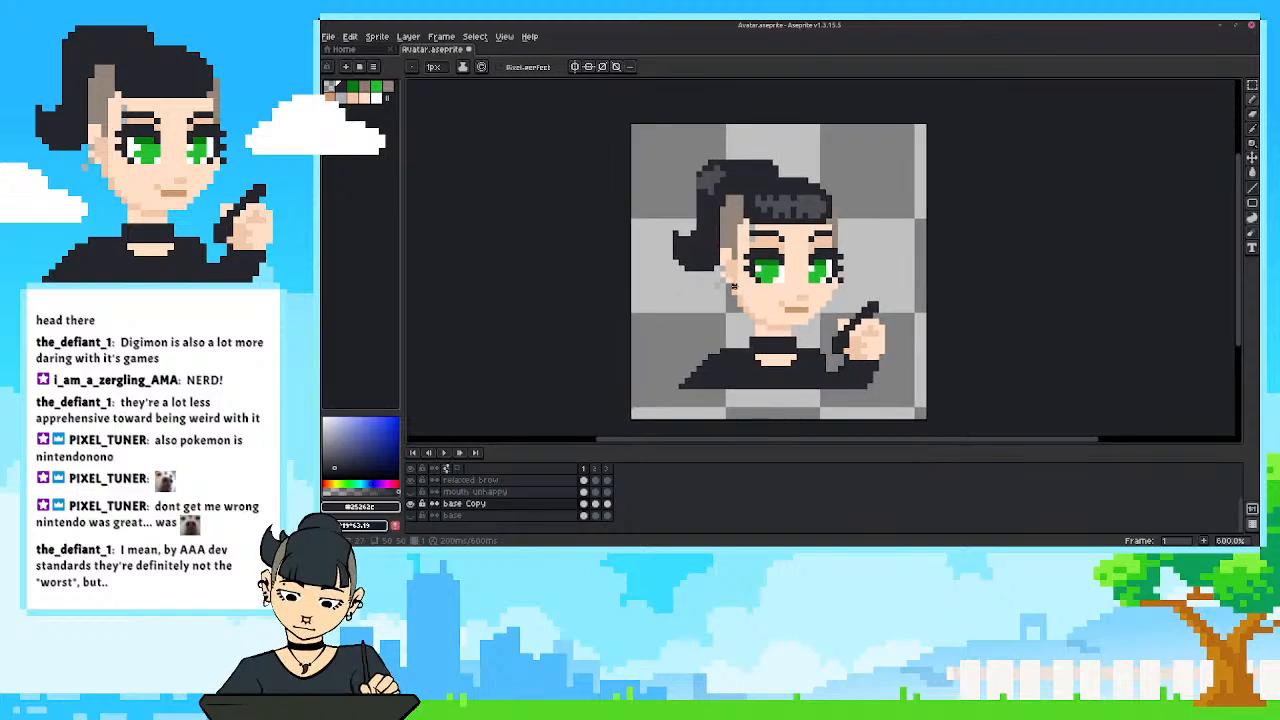
{"action": "left_click_drag", "start_coordinate": [716, 324], "coordinate": [717, 355]}
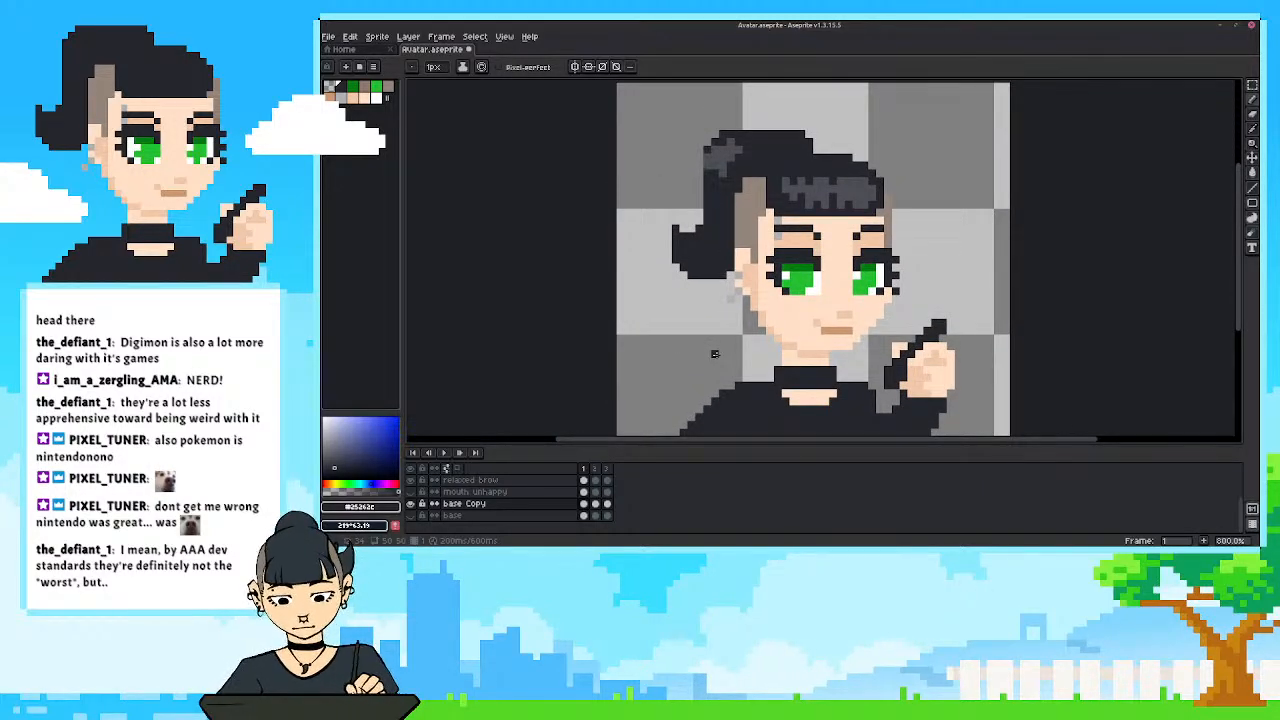
{"action": "left_click", "coordinate": [718, 158], "text": "alt"}
{"action": "left_click", "coordinate": [707, 157]}
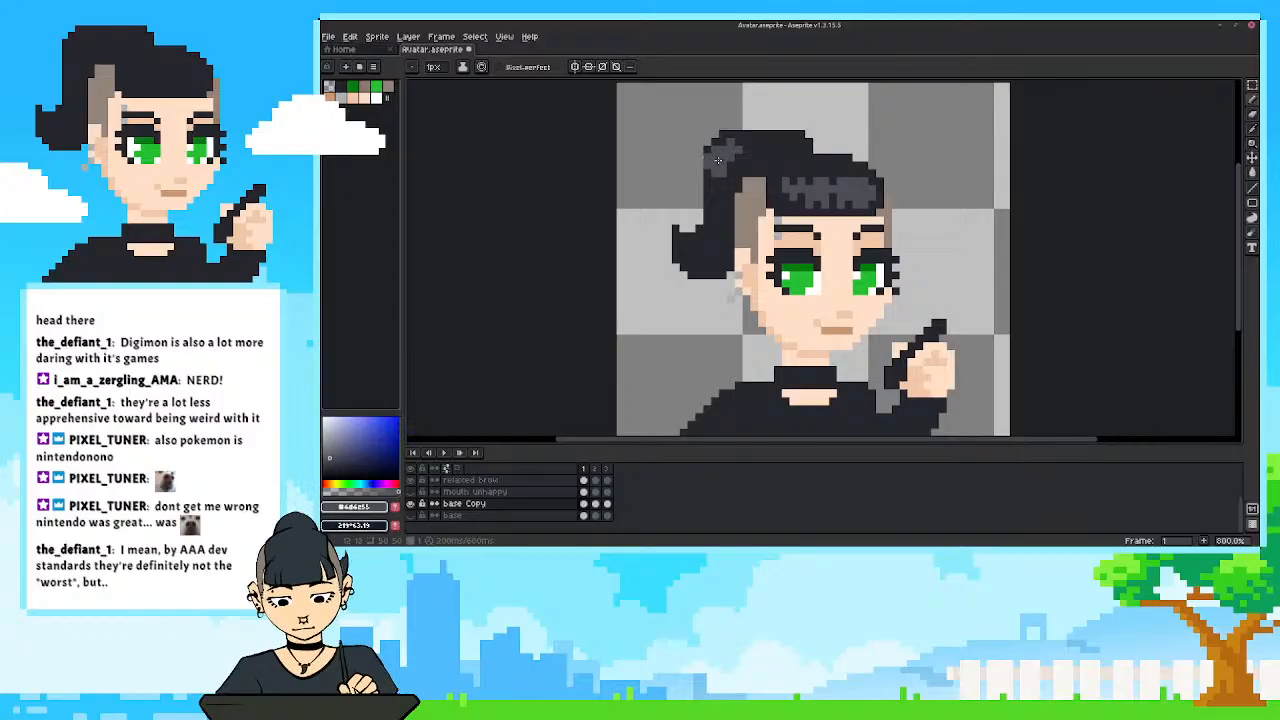
{"action": "left_click_drag", "start_coordinate": [715, 180], "coordinate": [707, 170]}
{"action": "left_click", "coordinate": [737, 134], "text": "alt"}
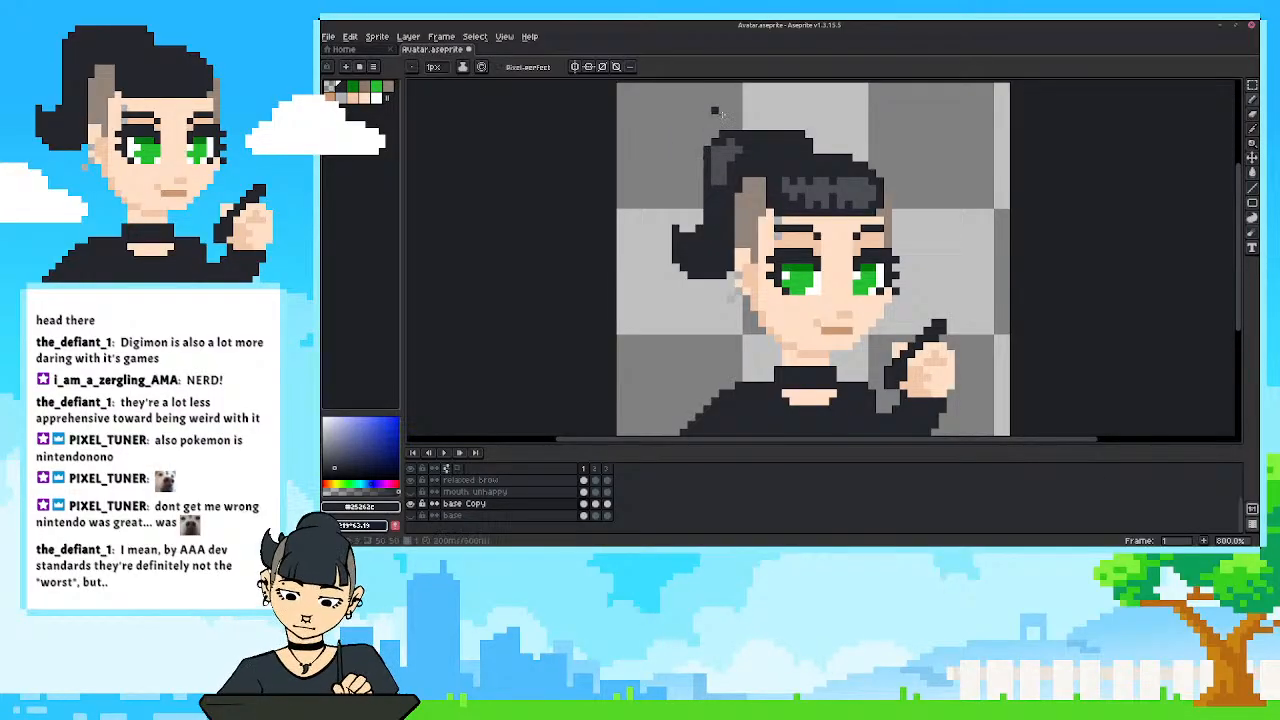
{"action": "left_click", "coordinate": [715, 150]}
{"action": "left_click", "coordinate": [731, 127], "text": "alt"}
Refill the fringe highlight as a solid band in the highlight grey, checking the hair at small size.
{"action": "scroll", "coordinate": [620, 233], "scroll_direction": "down", "scroll_amount": 4}
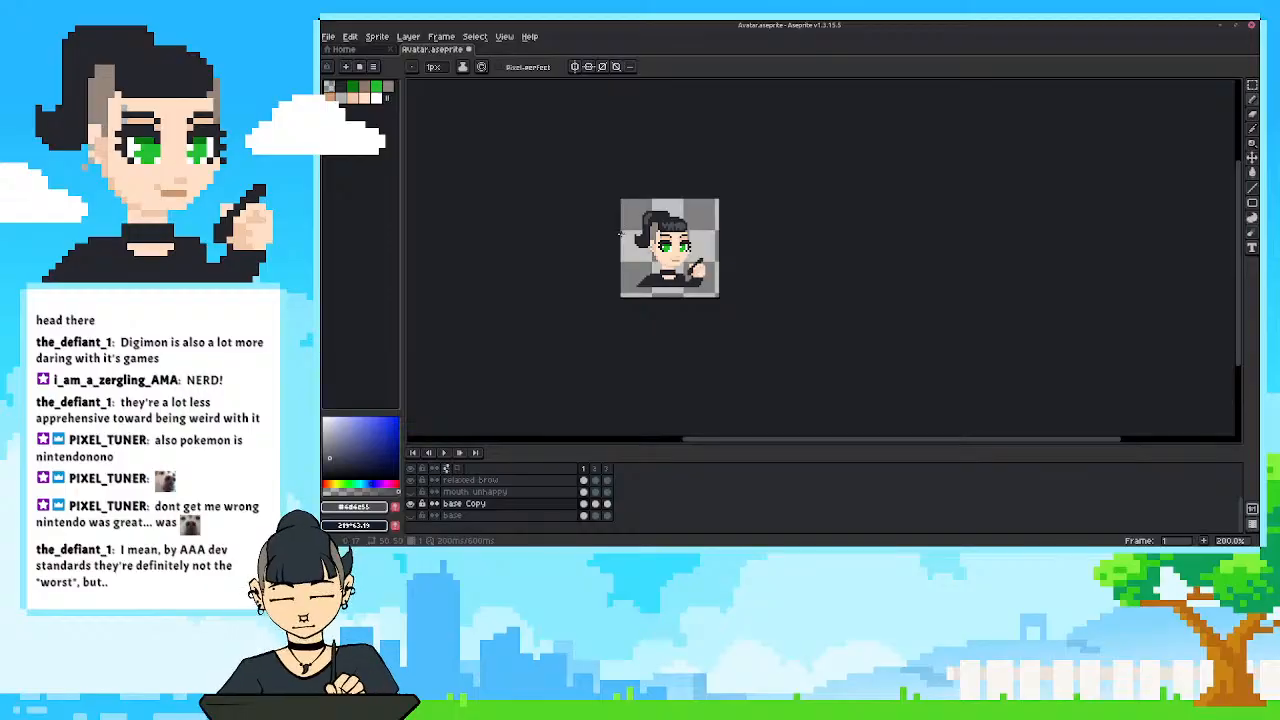
{"action": "scroll", "coordinate": [620, 233], "scroll_direction": "up", "scroll_amount": 4}
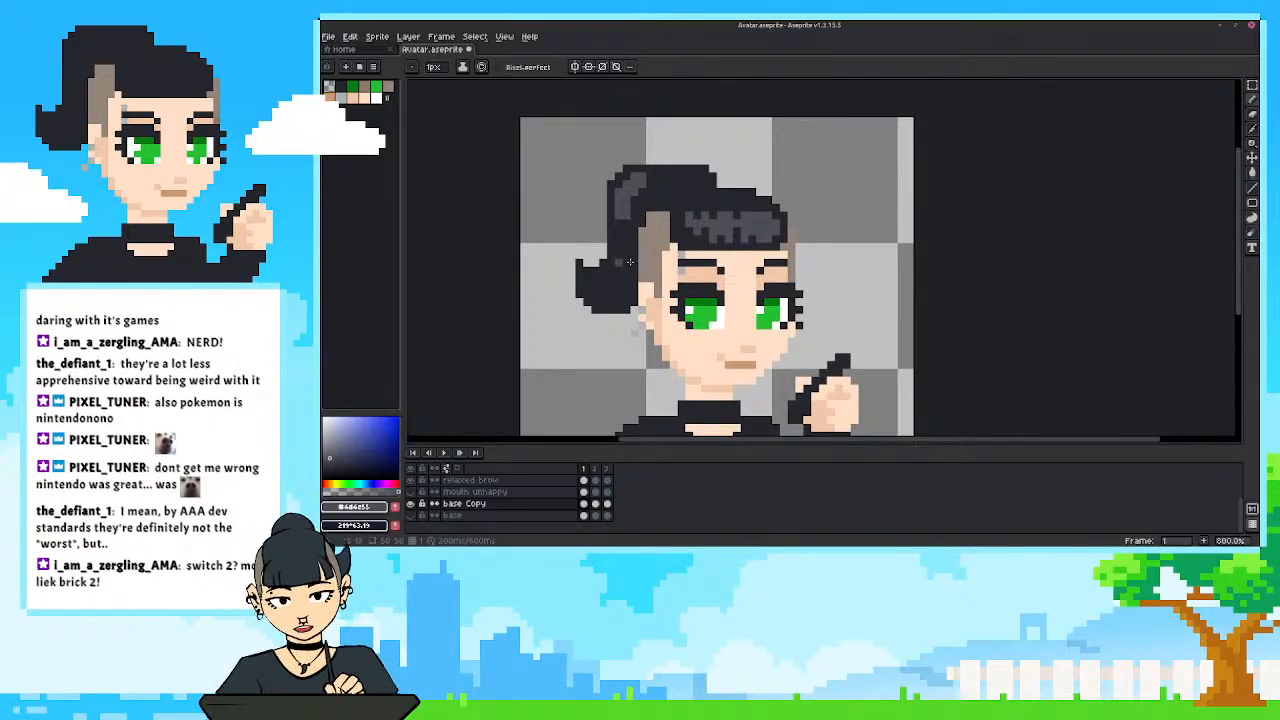
{"action": "left_click_drag", "start_coordinate": [630, 262], "coordinate": [626, 281]}
{"action": "key", "text": "alt"}
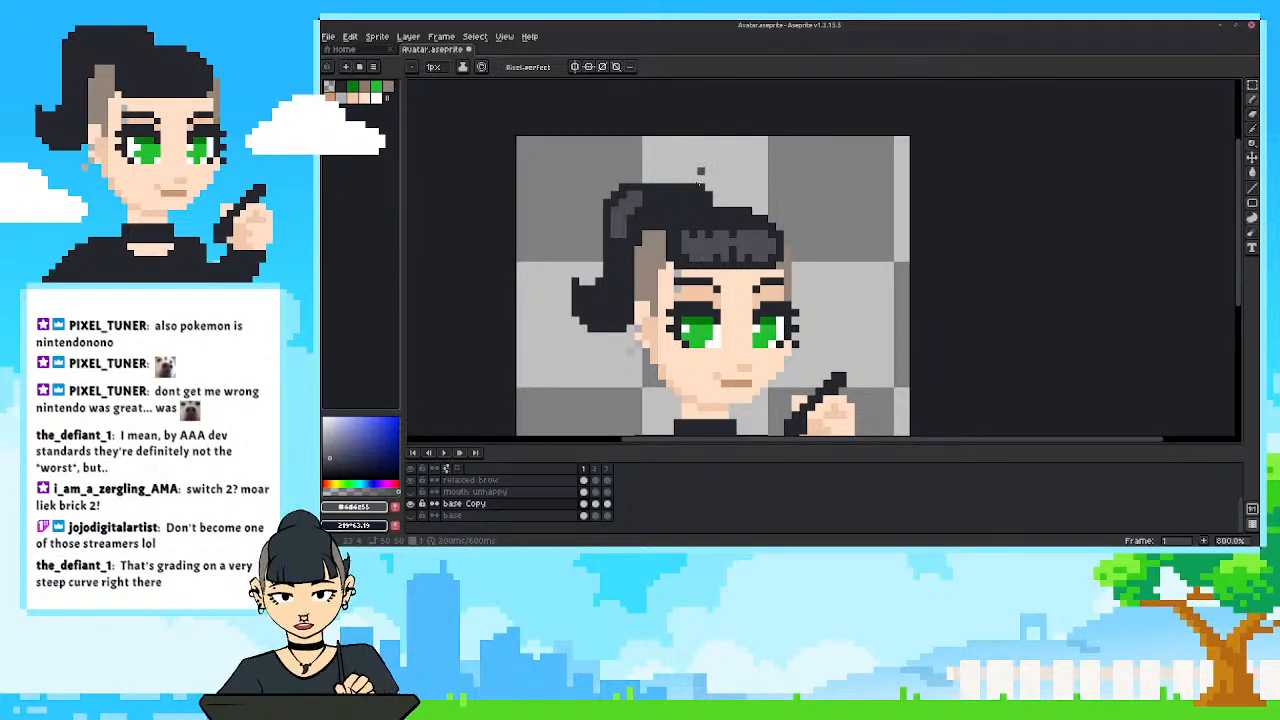
{"action": "scroll", "coordinate": [694, 209], "scroll_direction": "down", "scroll_amount": 3}
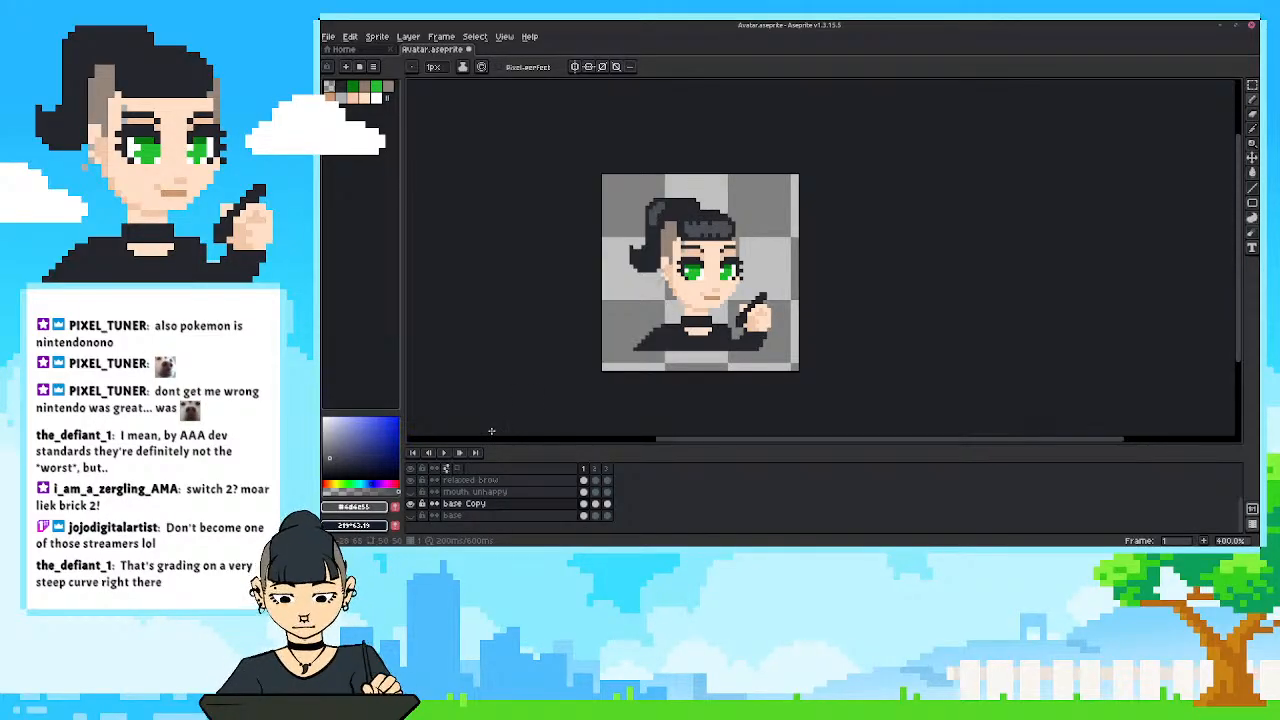
{"action": "scroll", "coordinate": [637, 307], "scroll_direction": "down", "scroll_amount": 2}
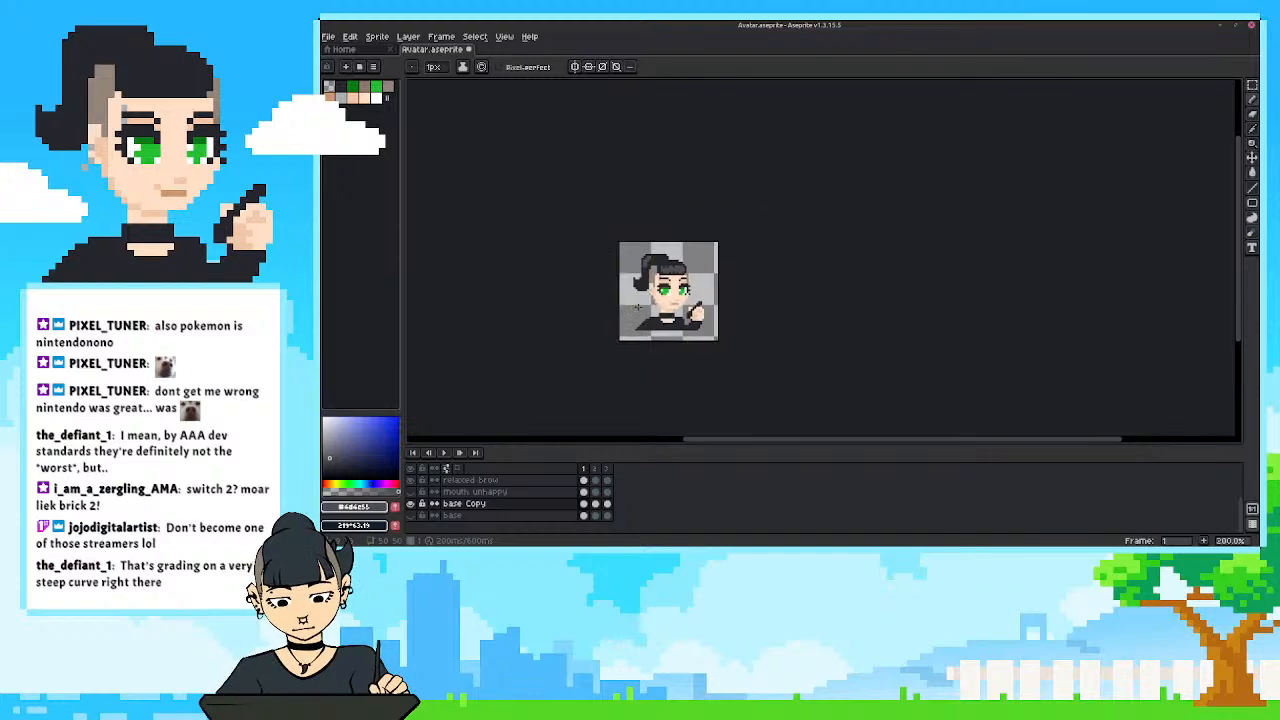
{"action": "scroll", "coordinate": [648, 296], "scroll_direction": "up", "scroll_amount": 3}
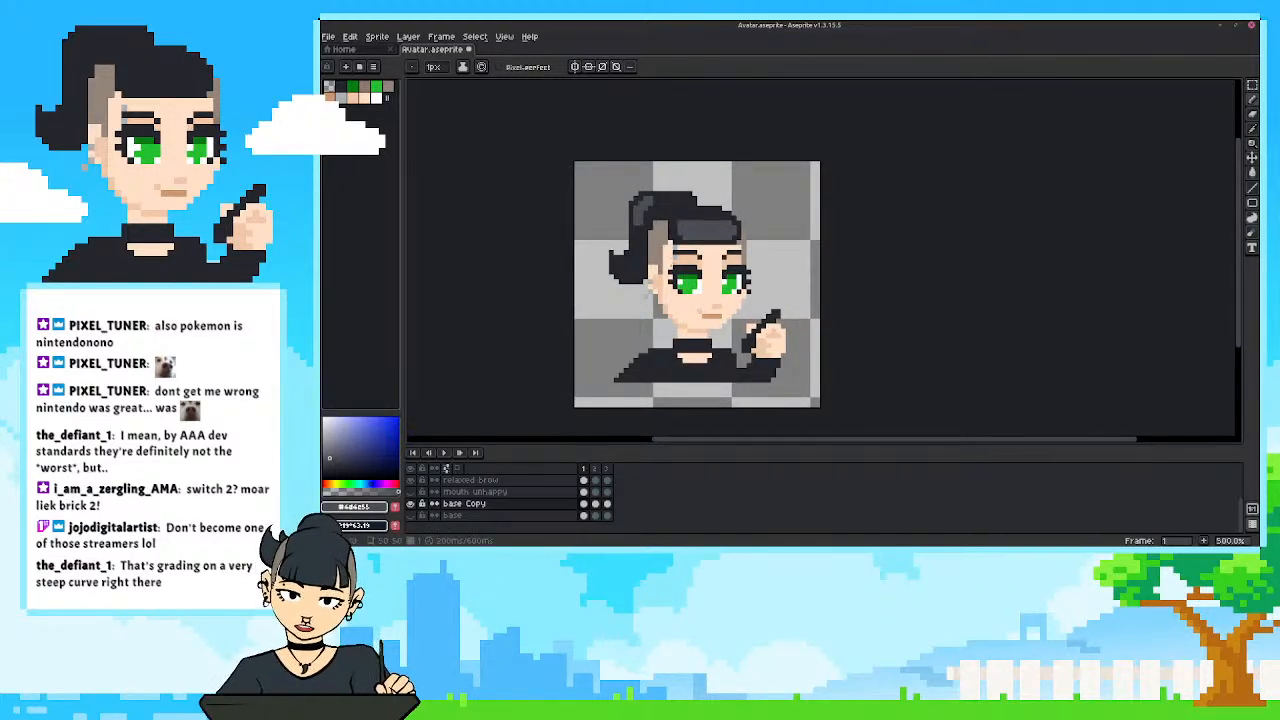
Sample the dark hair colour #25262c and cut new strands into the fringe highlight.
{"action": "left_click", "coordinate": [688, 200], "text": "alt"}
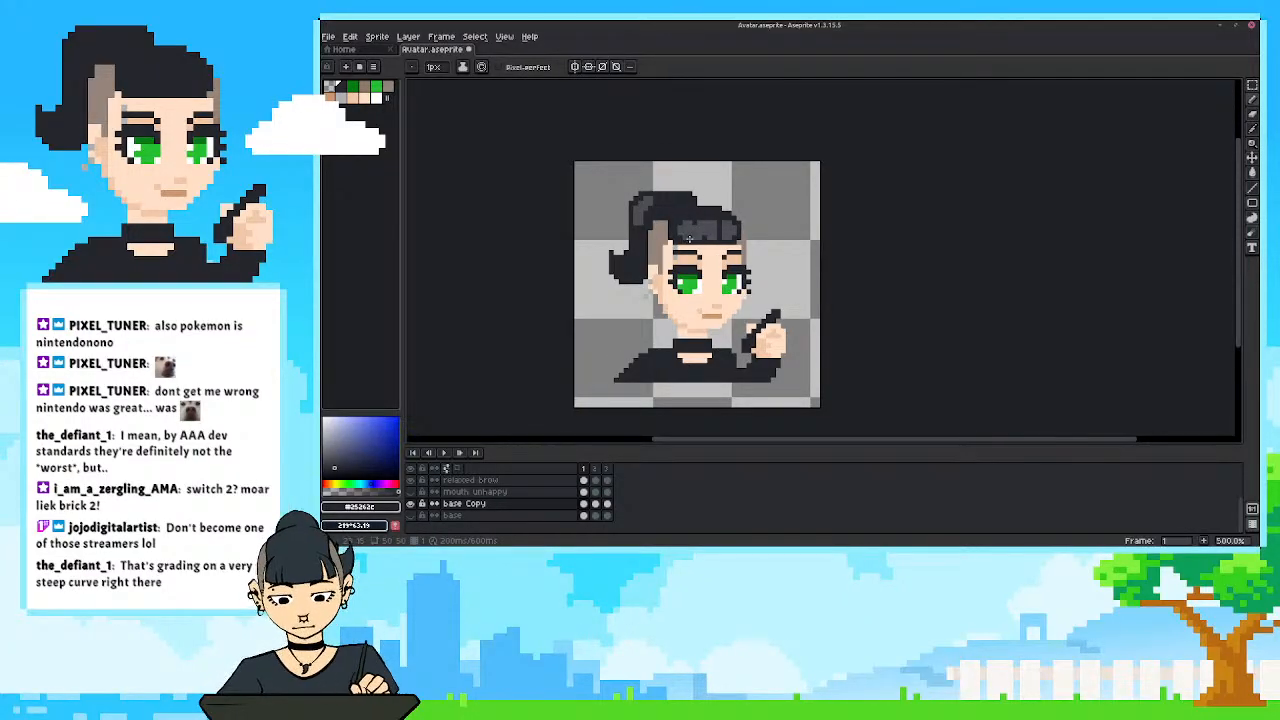
{"action": "scroll", "coordinate": [685, 226], "scroll_direction": "down", "scroll_amount": 4}
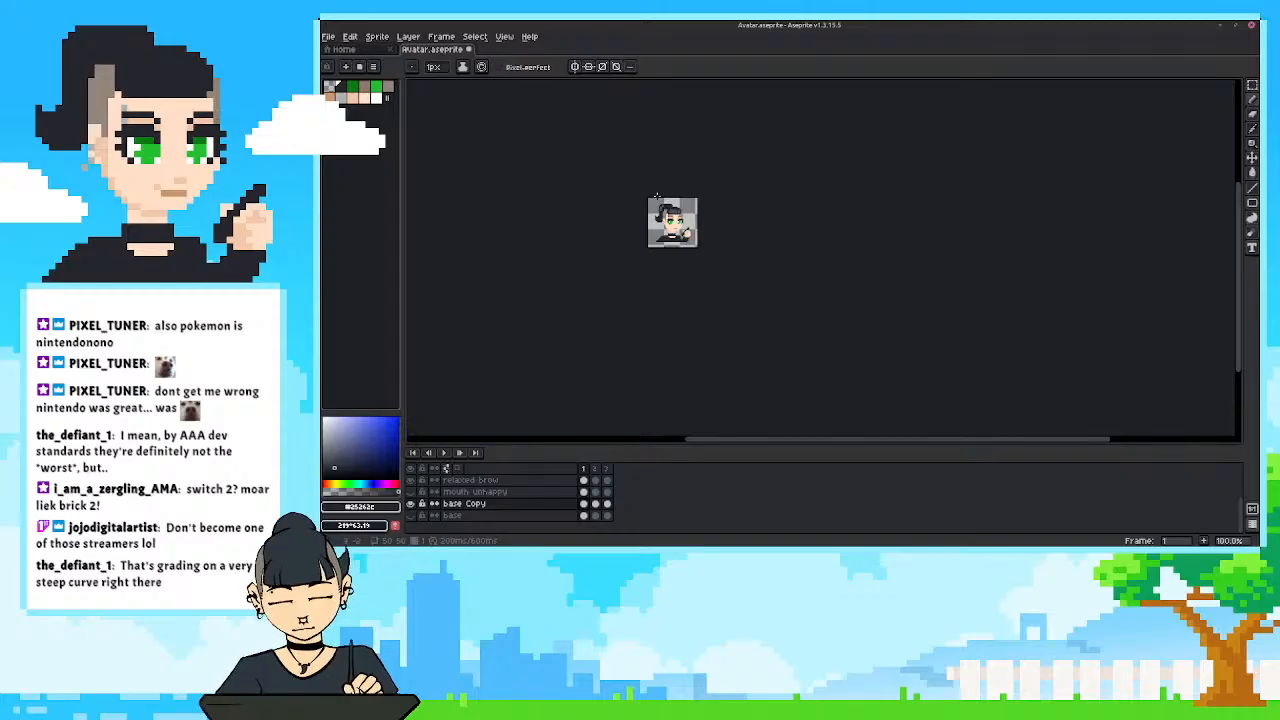
{"action": "scroll", "coordinate": [661, 218], "scroll_direction": "up", "scroll_amount": 3}
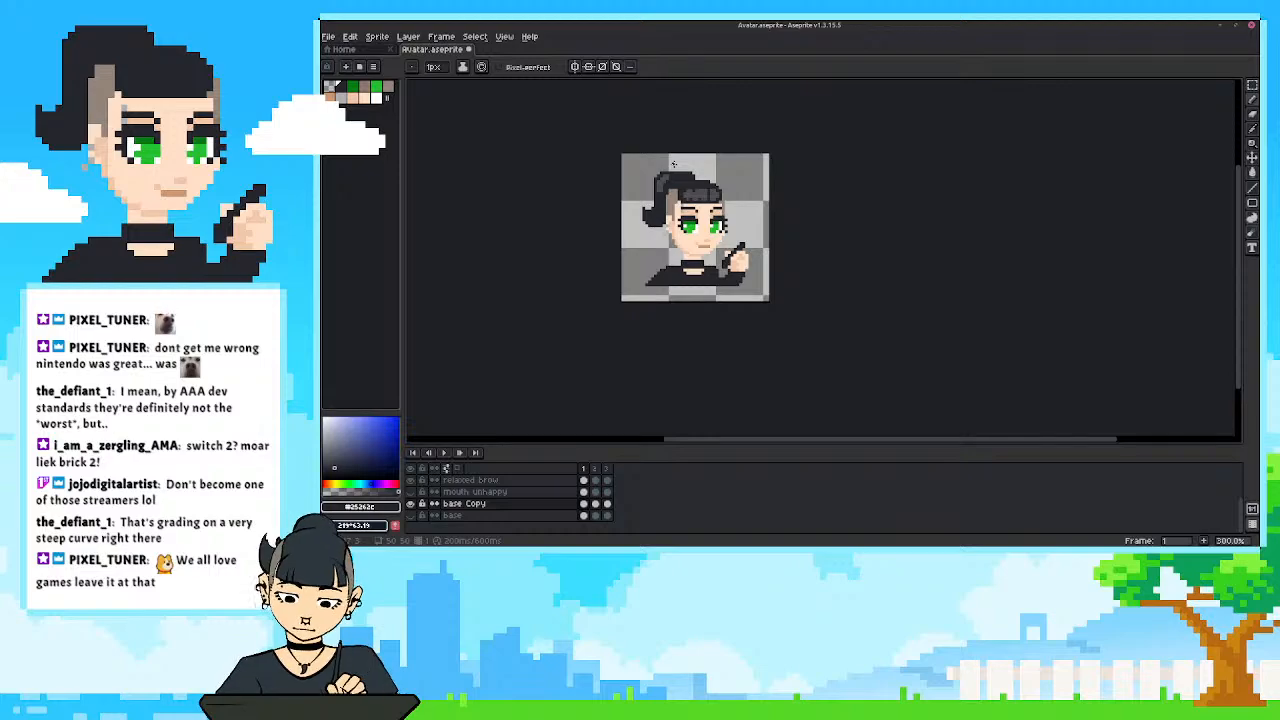
{"action": "scroll", "coordinate": [720, 211], "scroll_direction": "up", "scroll_amount": 1}
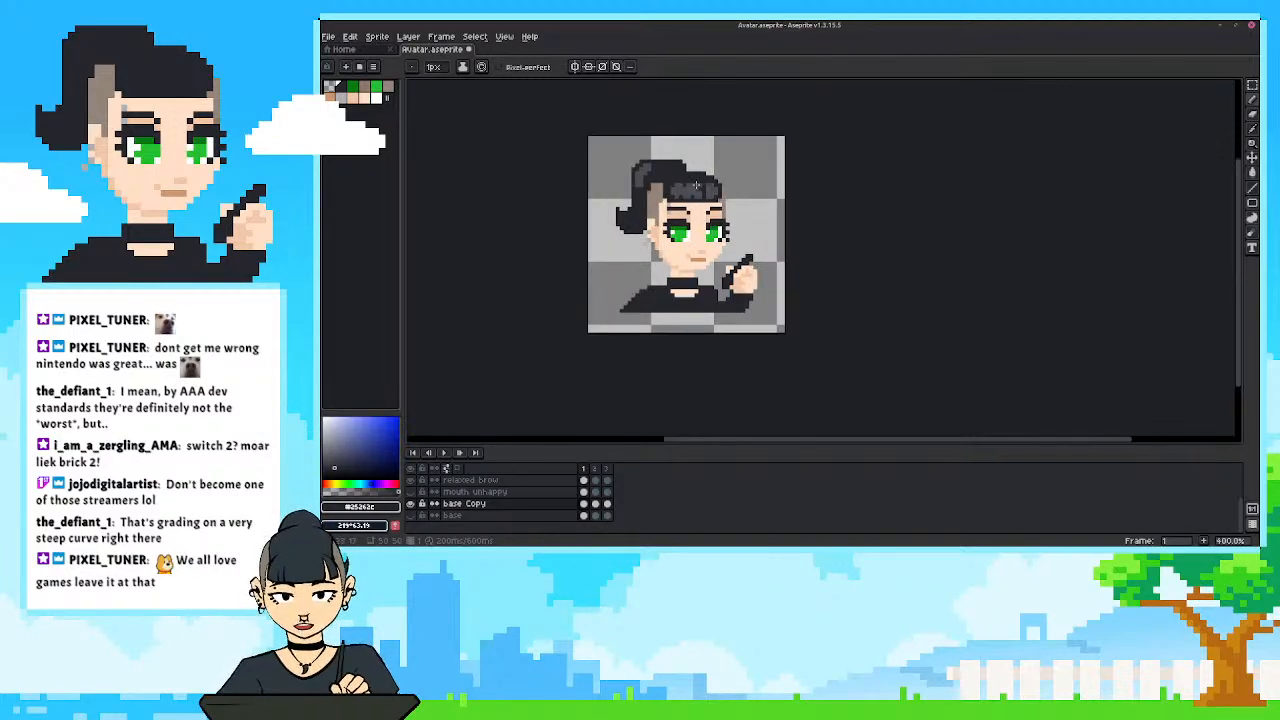
{"action": "scroll", "coordinate": [804, 232], "scroll_direction": "up", "scroll_amount": 3}
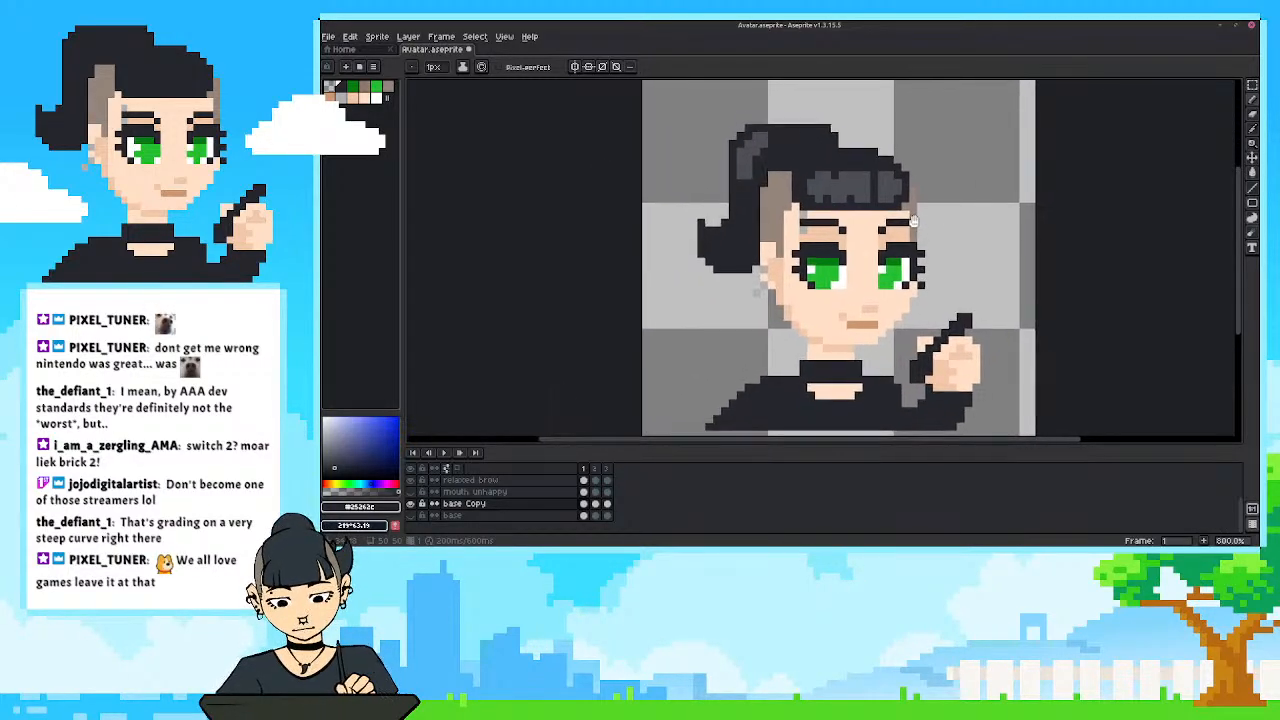
{"action": "left_click_drag", "start_coordinate": [910, 229], "coordinate": [900, 226]}
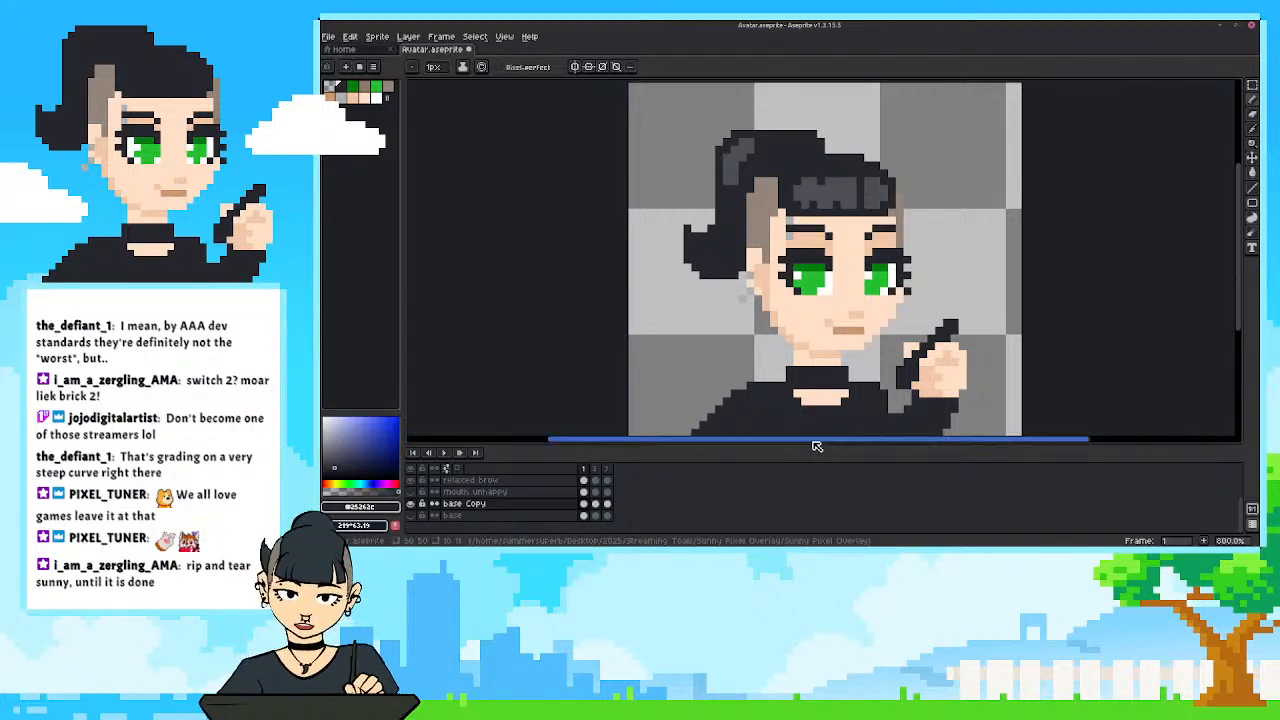
{"action": "left_click_drag", "start_coordinate": [786, 359], "coordinate": [795, 367]}
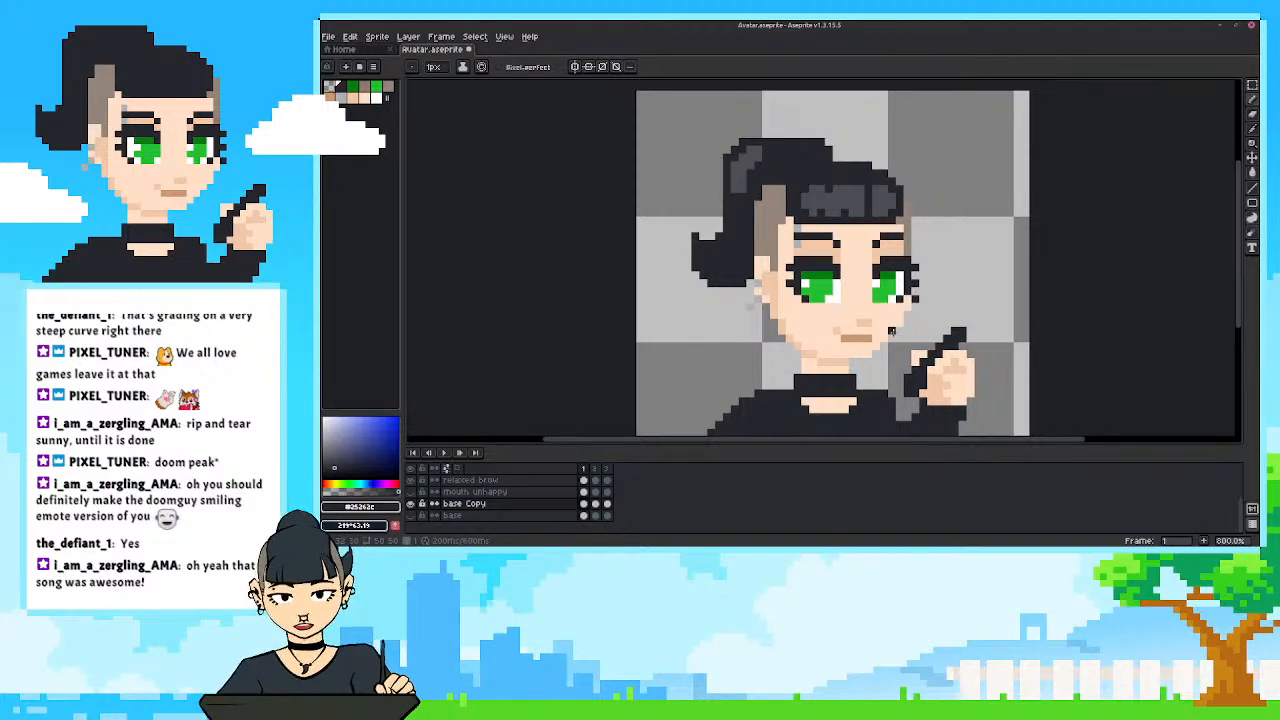
{"action": "left_click_drag", "start_coordinate": [663, 322], "coordinate": [654, 322]}
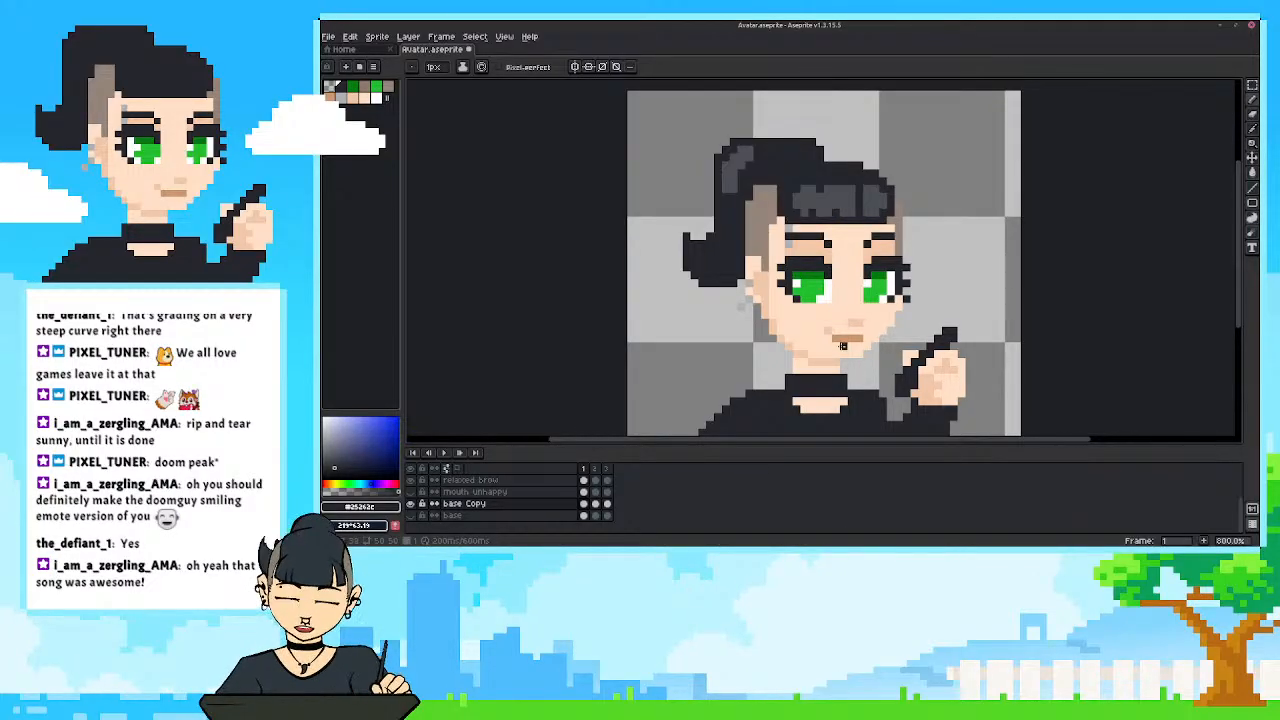
{"action": "mouse_move", "coordinate": [870, 370]}
{"action": "left_mouse_down"}
{"action": "mouse_move", "coordinate": [890, 364]}
{"action": "mouse_move", "coordinate": [880, 353]}
{"action": "left_mouse_up"}
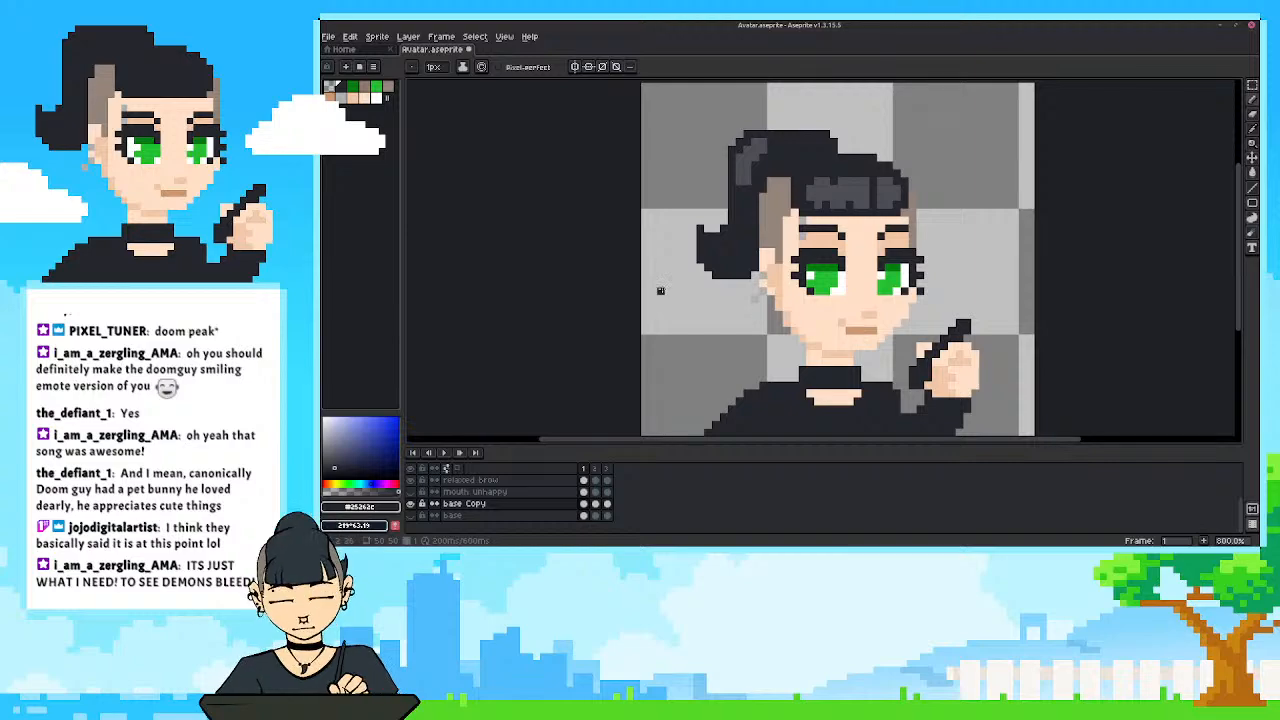
{"action": "scroll", "coordinate": [699, 337], "scroll_direction": "down", "scroll_amount": 1}
{"action": "left_click_drag", "start_coordinate": [699, 337], "coordinate": [701, 338]}
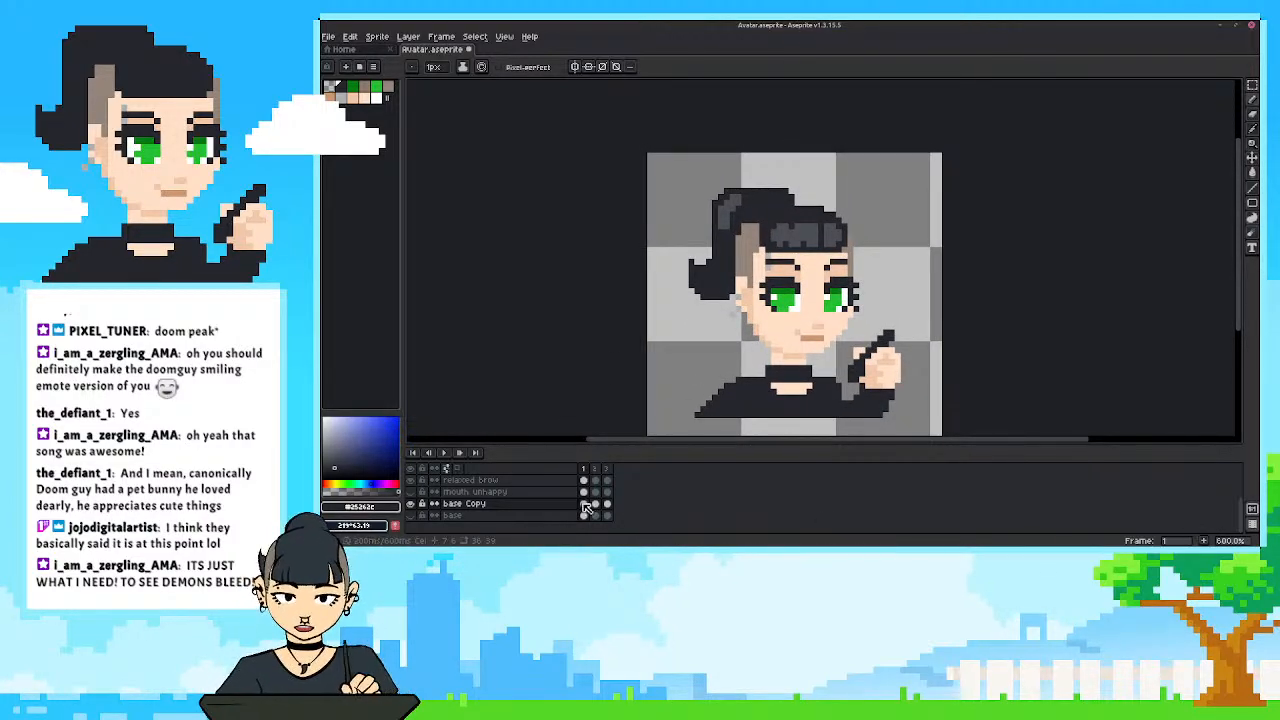
Select the ponytail and fringe highlights in frame 1 of base Copy with the Magic Wand.
{"action": "left_click", "coordinate": [586, 505]}
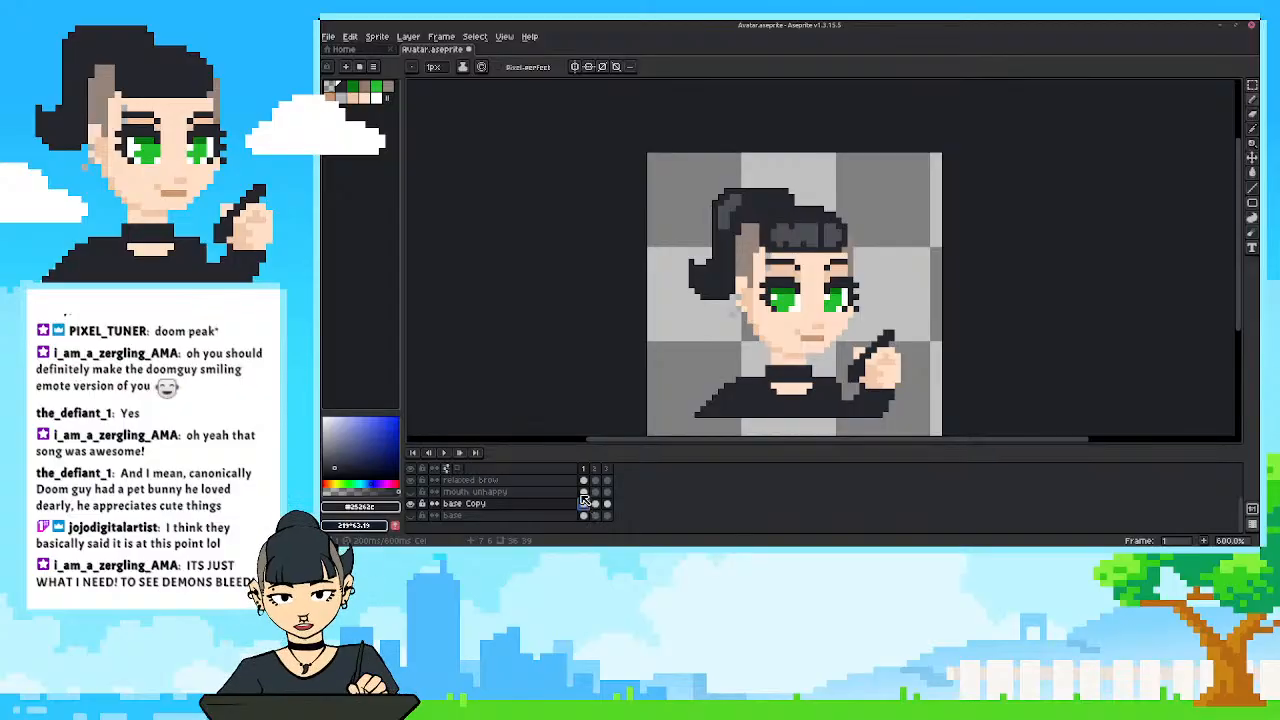
{"action": "scroll", "coordinate": [701, 327], "scroll_direction": "up", "scroll_amount": 1}
{"action": "left_click_drag", "start_coordinate": [717, 318], "coordinate": [688, 365]}
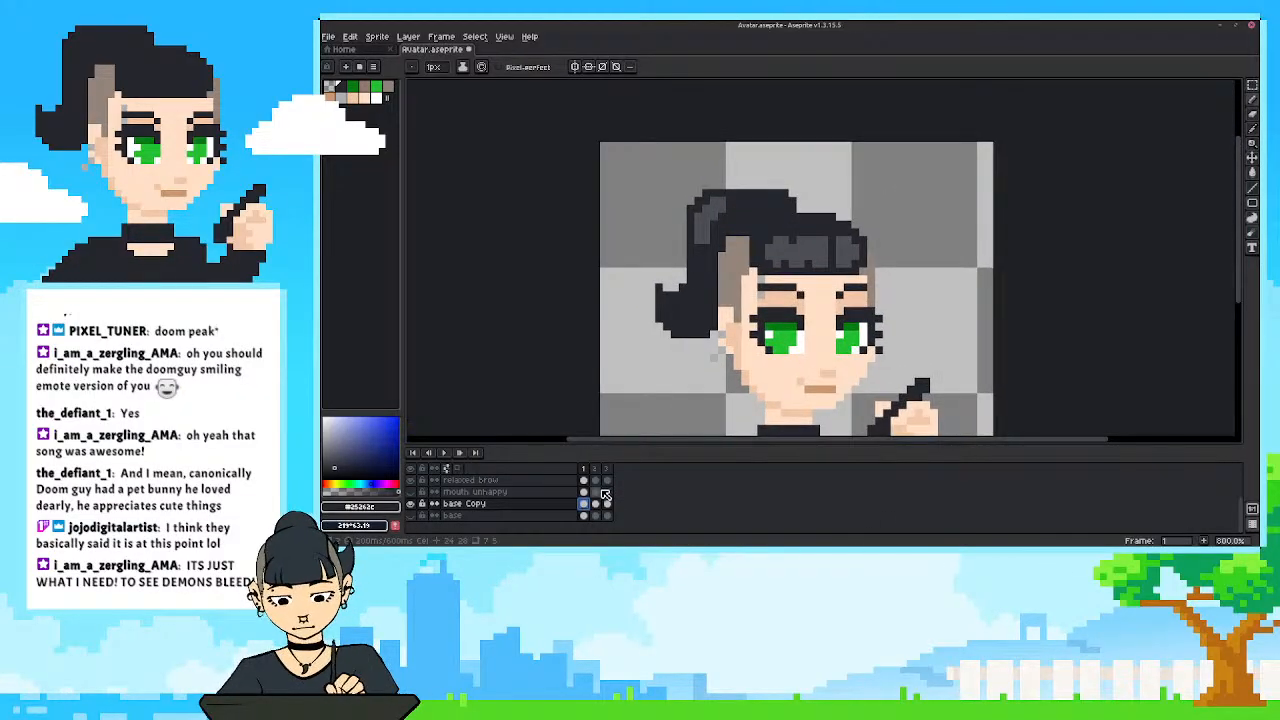
{"action": "left_click", "coordinate": [1252, 85]}
{"action": "left_click", "coordinate": [1222, 84]}
{"action": "left_click", "coordinate": [706, 210]}
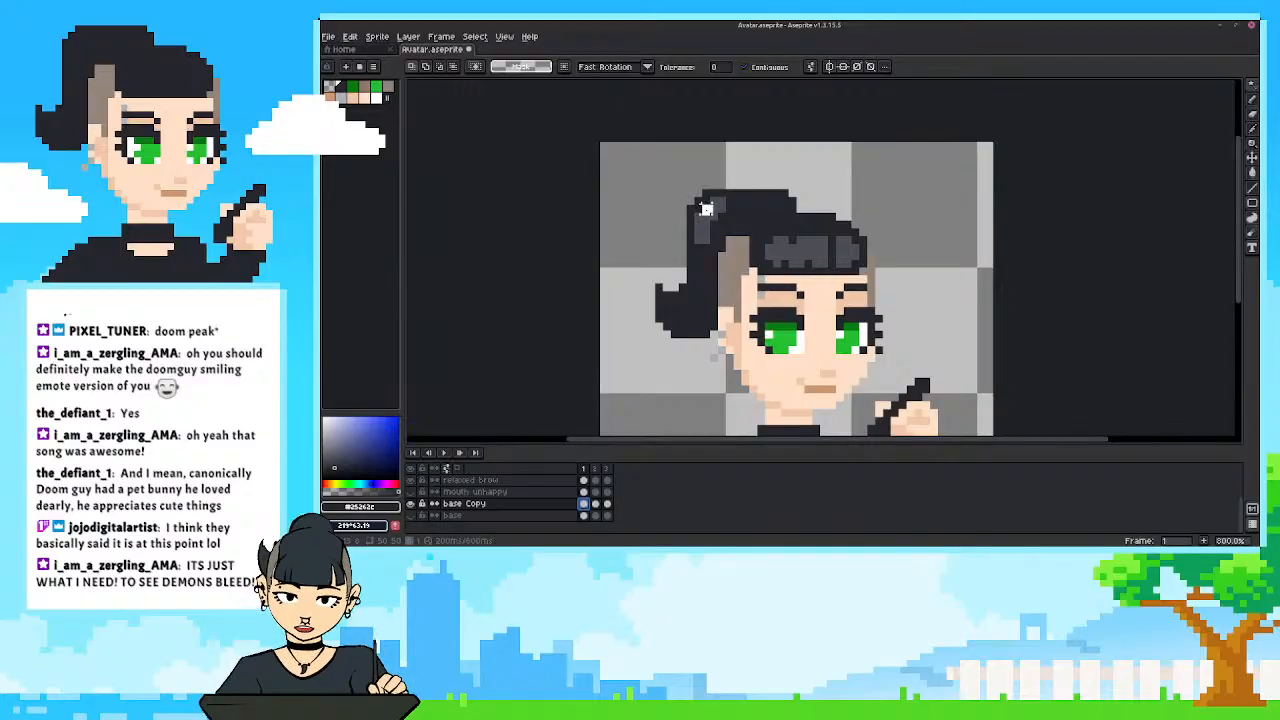
{"action": "left_click", "coordinate": [835, 250], "text": "shift"}
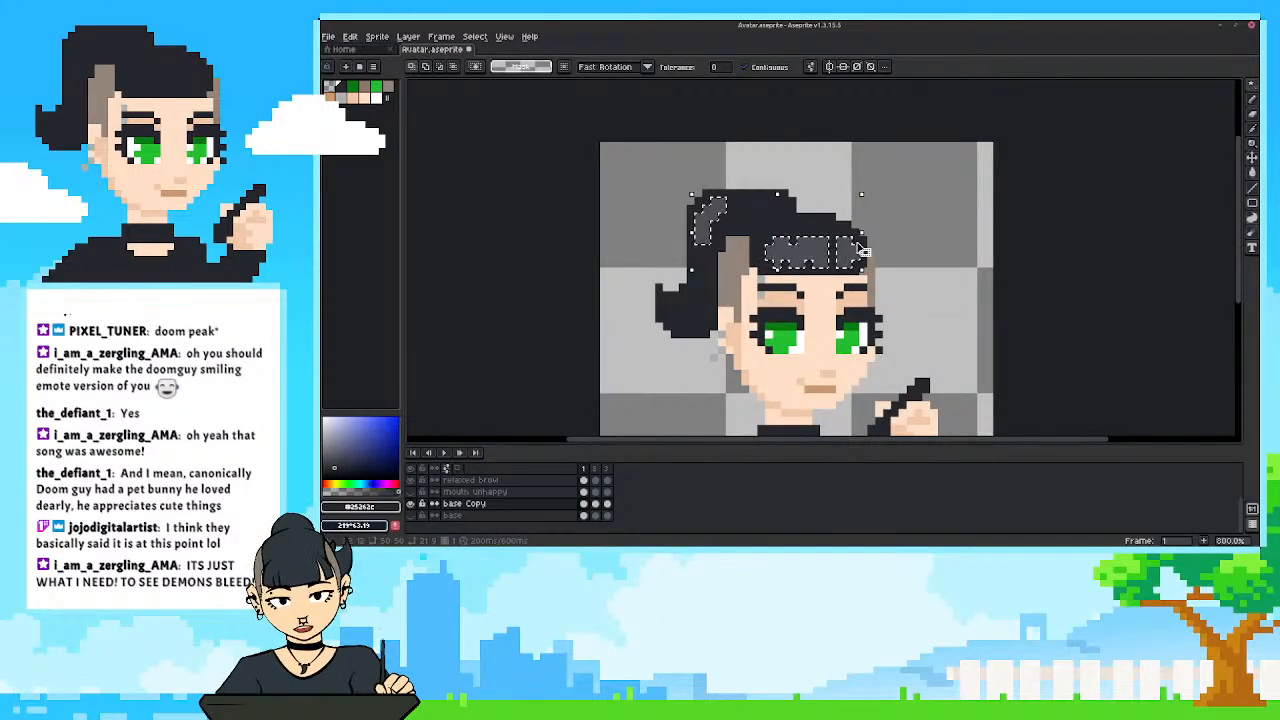
Undo the accidental selection move, then paste the copied hair highlights into frame 2 of base Copy, one pixel higher.
{"action": "left_click_drag", "start_coordinate": [860, 248], "coordinate": [597, 508]}
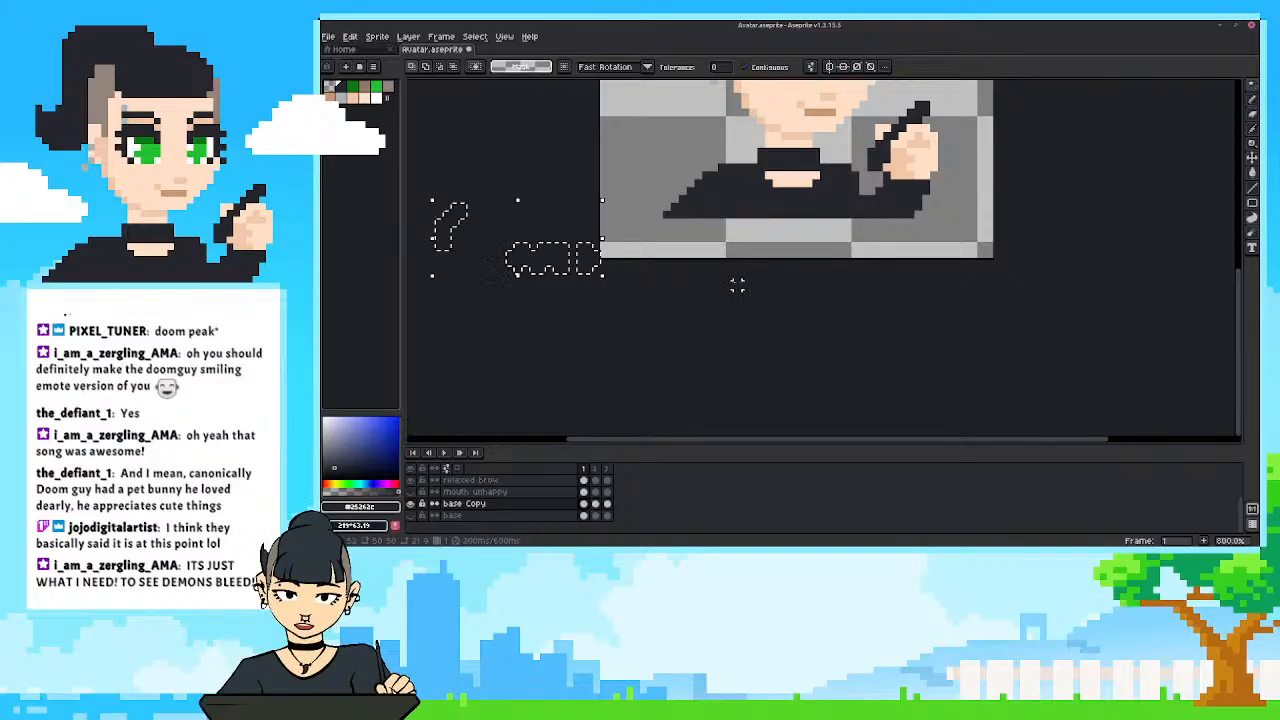
{"action": "key", "text": "ctrl+z"}
{"action": "left_click_drag", "start_coordinate": [784, 203], "coordinate": [715, 451]}
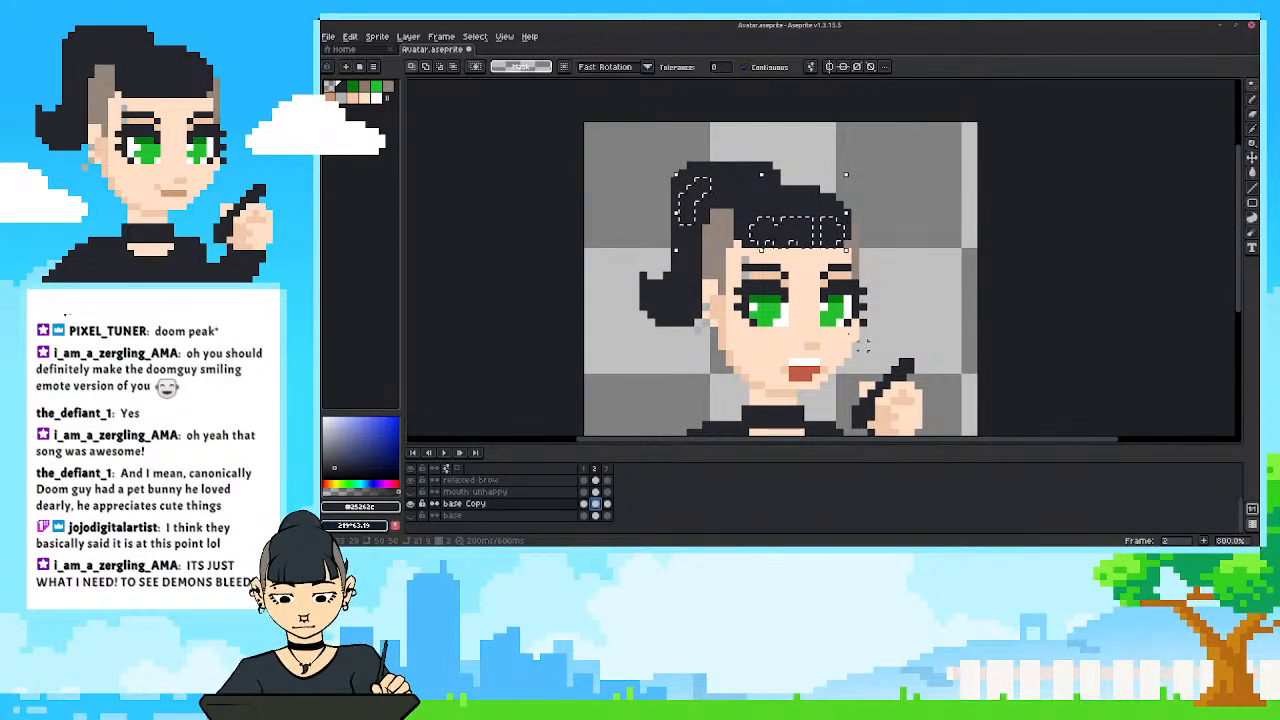
{"action": "left_click", "coordinate": [800, 237]}
{"action": "left_click_drag", "start_coordinate": [800, 237], "coordinate": [803, 228]}
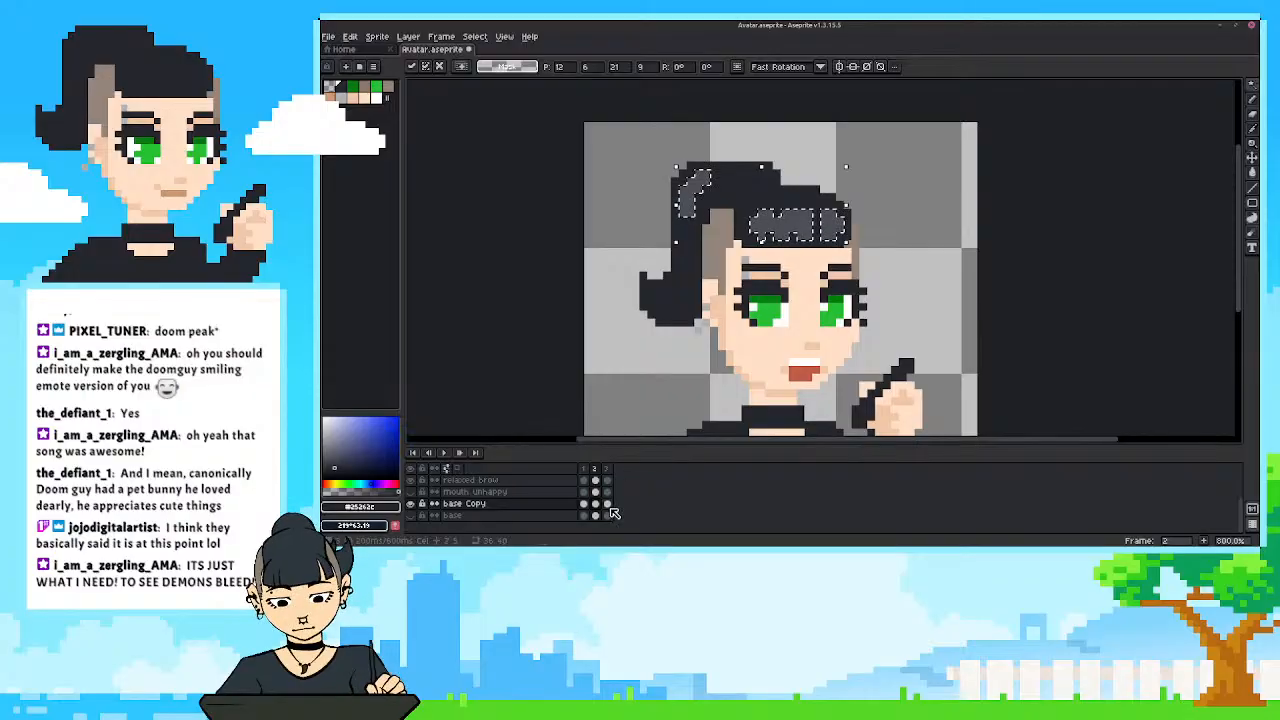
Paste the hair highlights into frame 3 of base Copy at their original position and deselect them.
{"action": "left_click", "coordinate": [608, 505]}
{"action": "key", "text": "ctrl+v"}
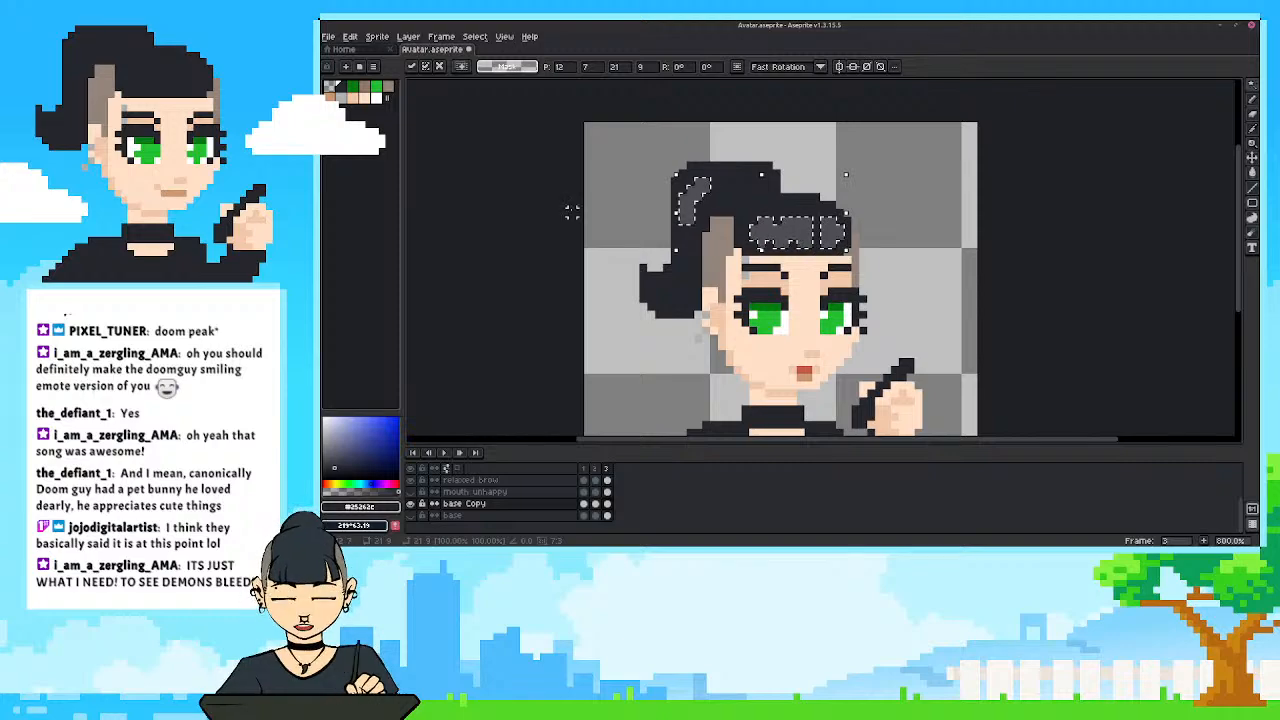
{"action": "key", "text": "ctrl+d"}
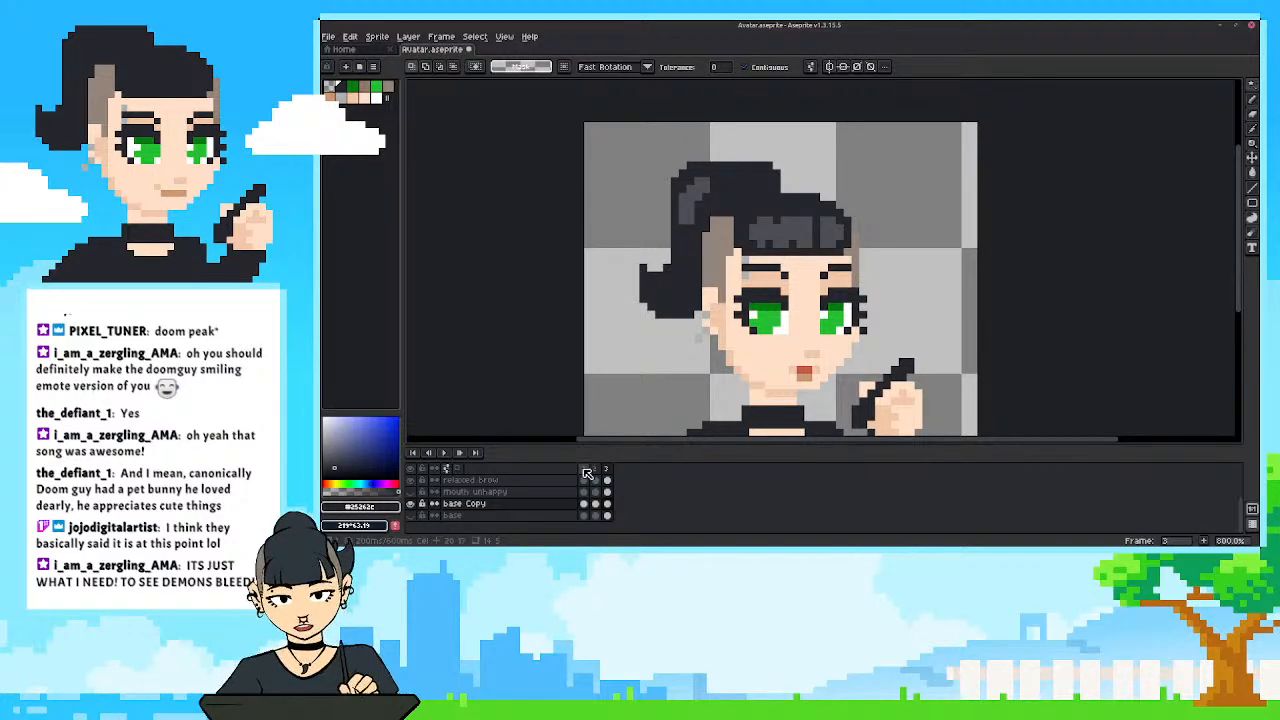
Step through frames 1 to 3 to compare the hair highlights across the talking loop.
{"action": "left_click", "coordinate": [594, 470]}
{"action": "left_click", "coordinate": [606, 469]}
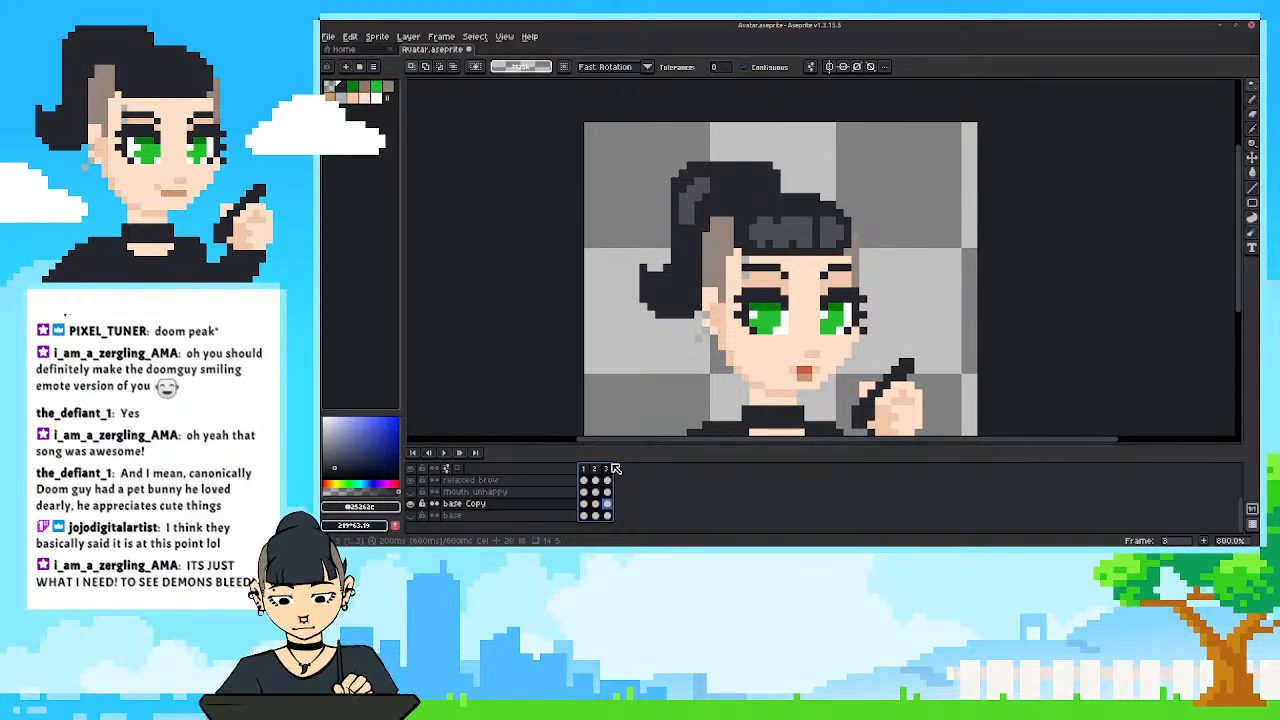
{"action": "left_click_drag", "start_coordinate": [613, 465], "coordinate": [586, 470]}
{"action": "left_click_drag", "start_coordinate": [710, 350], "coordinate": [732, 310]}
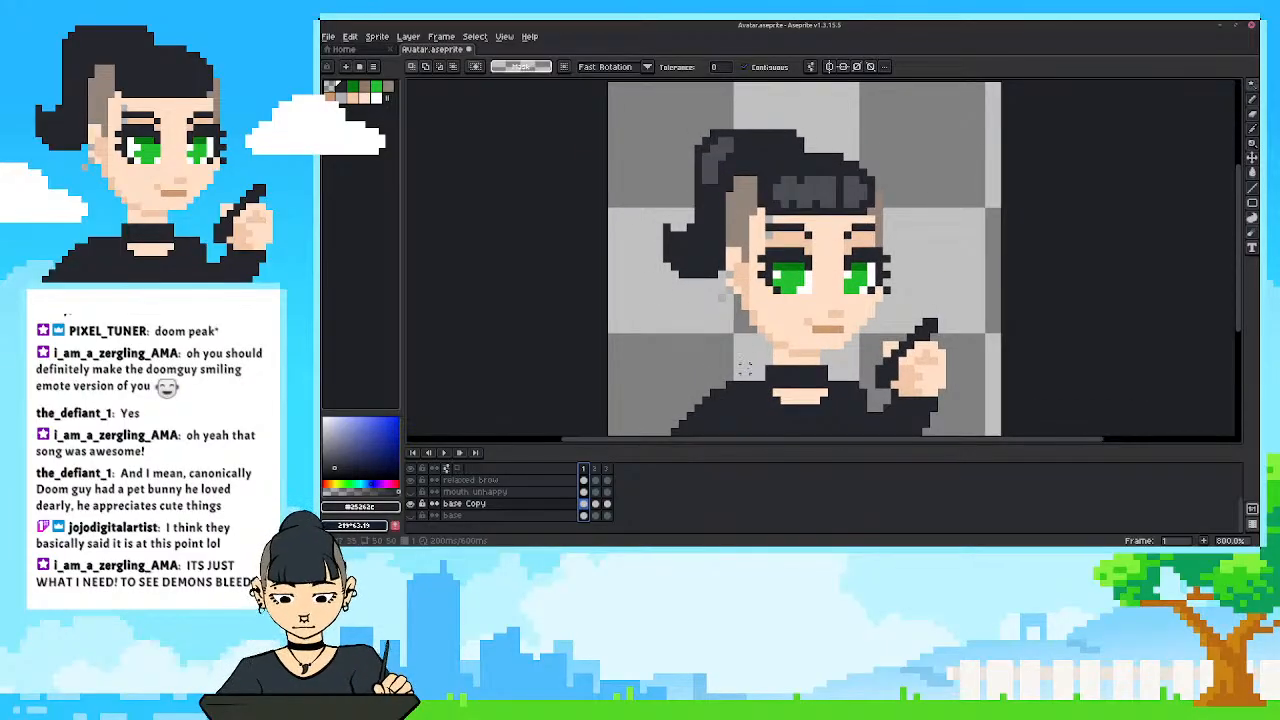
{"action": "left_click", "coordinate": [598, 469]}
{"action": "mouse_move", "coordinate": [600, 467]}
{"action": "left_mouse_down"}
{"action": "mouse_move", "coordinate": [613, 467]}
{"action": "mouse_move", "coordinate": [585, 470]}
{"action": "left_mouse_up"}
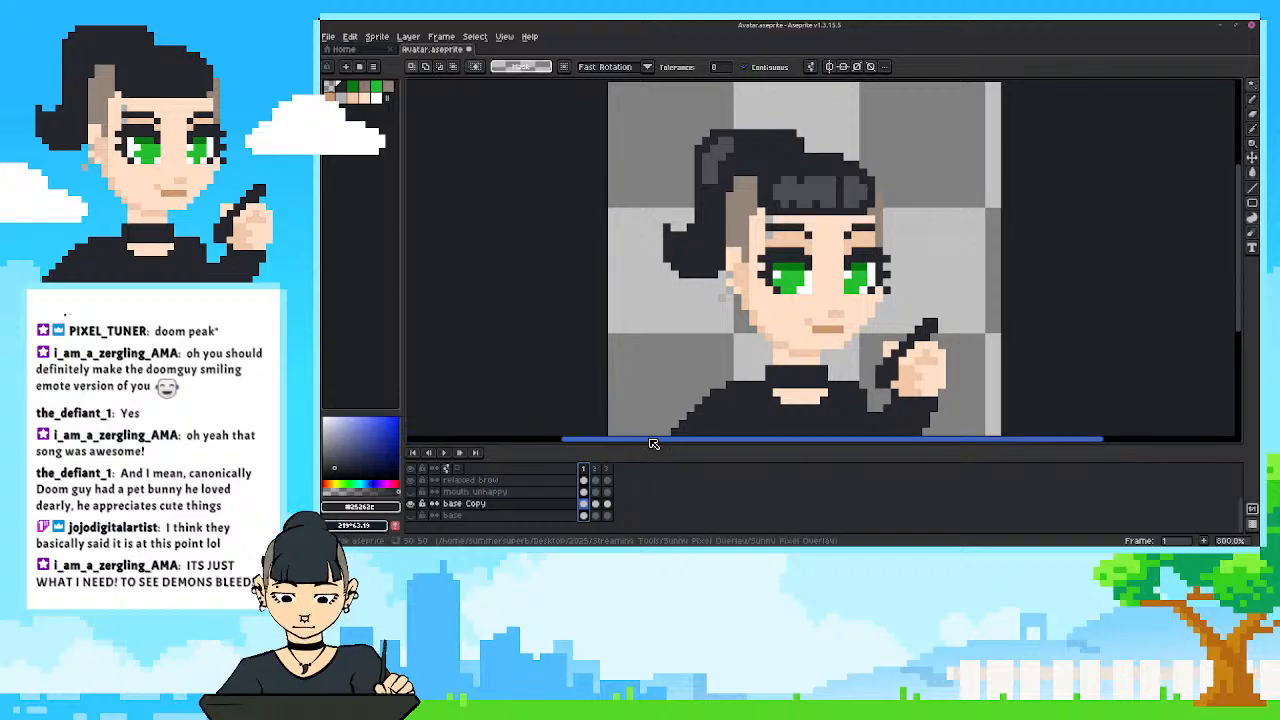
Enlarge the timeline to show more of the layer list.
{"action": "mouse_move", "coordinate": [748, 312]}
{"action": "left_mouse_down"}
{"action": "mouse_move", "coordinate": [740, 294]}
{"action": "mouse_move", "coordinate": [754, 310]}
{"action": "left_mouse_up"}
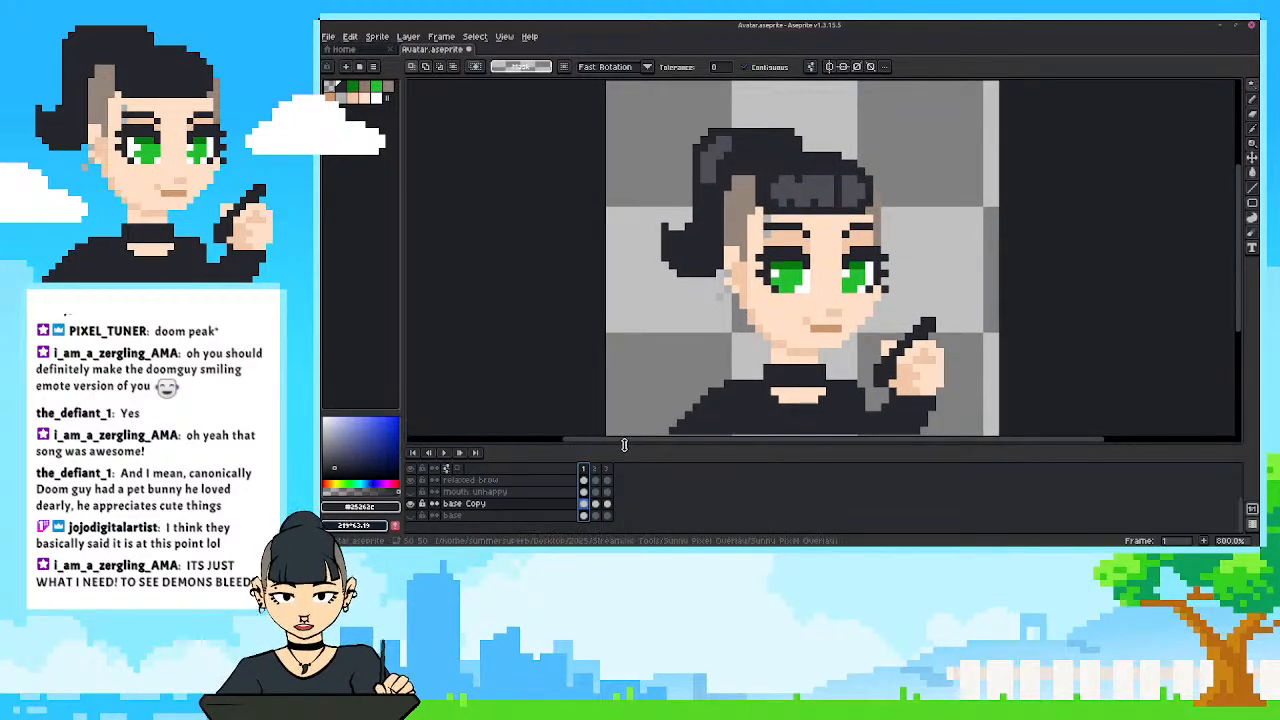
{"action": "left_click_drag", "start_coordinate": [626, 445], "coordinate": [628, 430]}
{"action": "left_click_drag", "start_coordinate": [657, 341], "coordinate": [664, 312]}
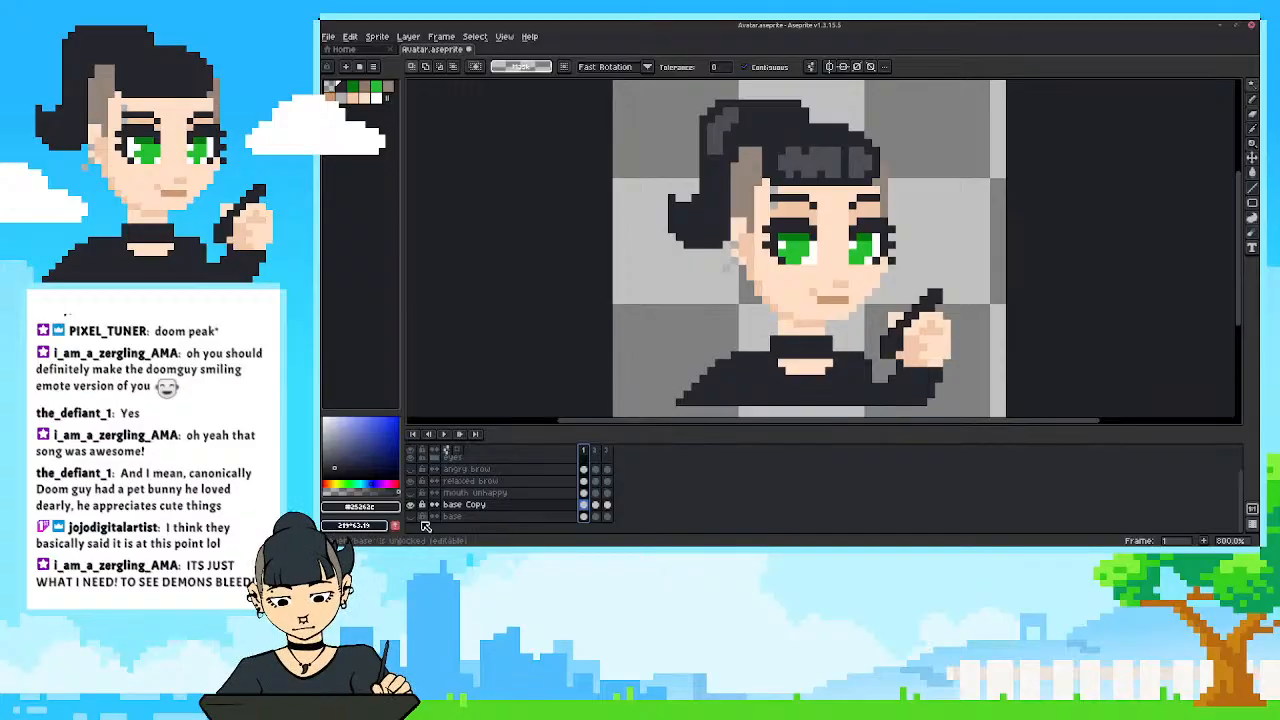
{"action": "scroll", "coordinate": [424, 522], "scroll_direction": "up", "scroll_amount": 1}
{"action": "scroll", "coordinate": [421, 476], "scroll_direction": "up", "scroll_amount": 1}
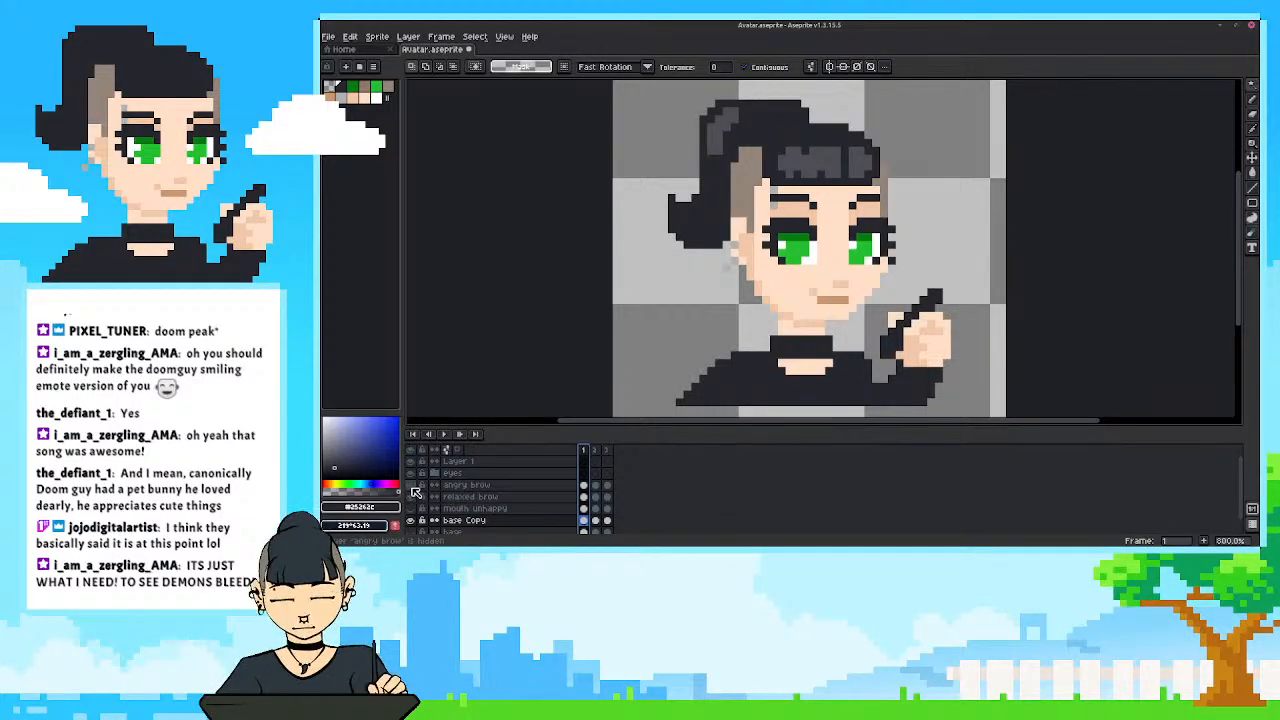
Preview the angry brow layer, keep only the relaxed brow visible, and save the avatar file.
{"action": "left_click", "coordinate": [414, 498]}
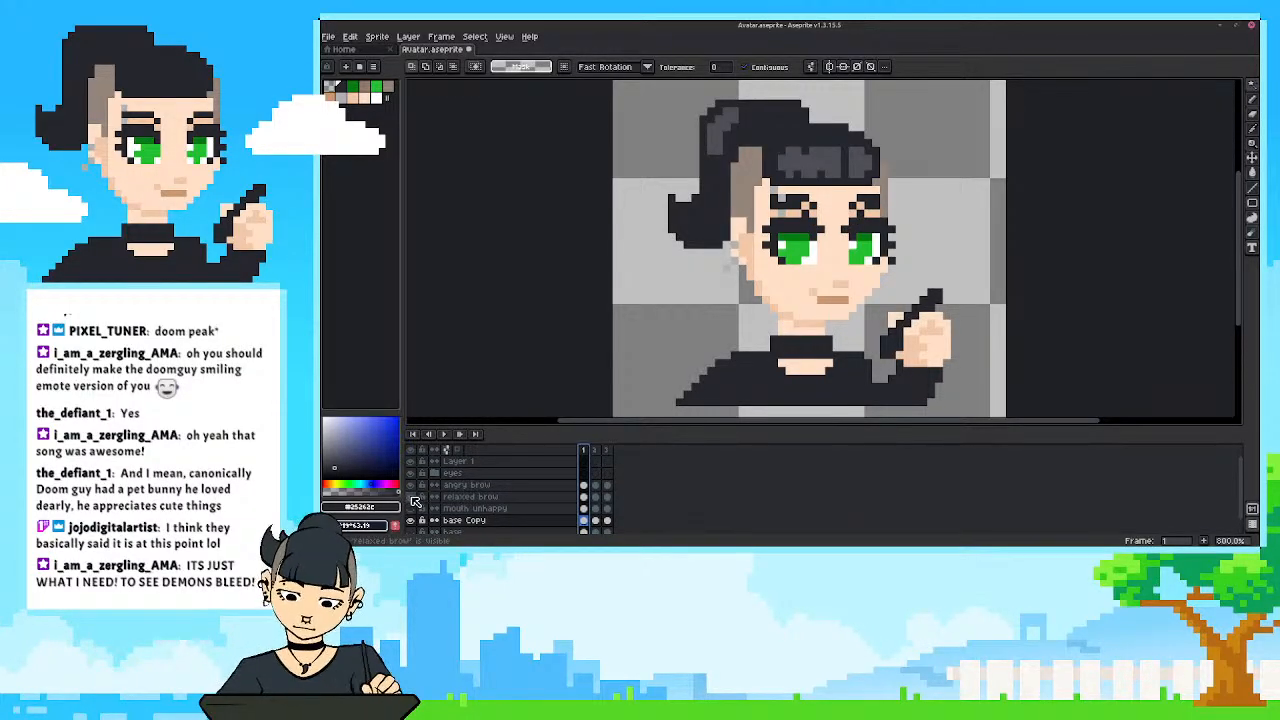
{"action": "left_click", "coordinate": [411, 497]}
{"action": "left_click", "coordinate": [411, 485]}
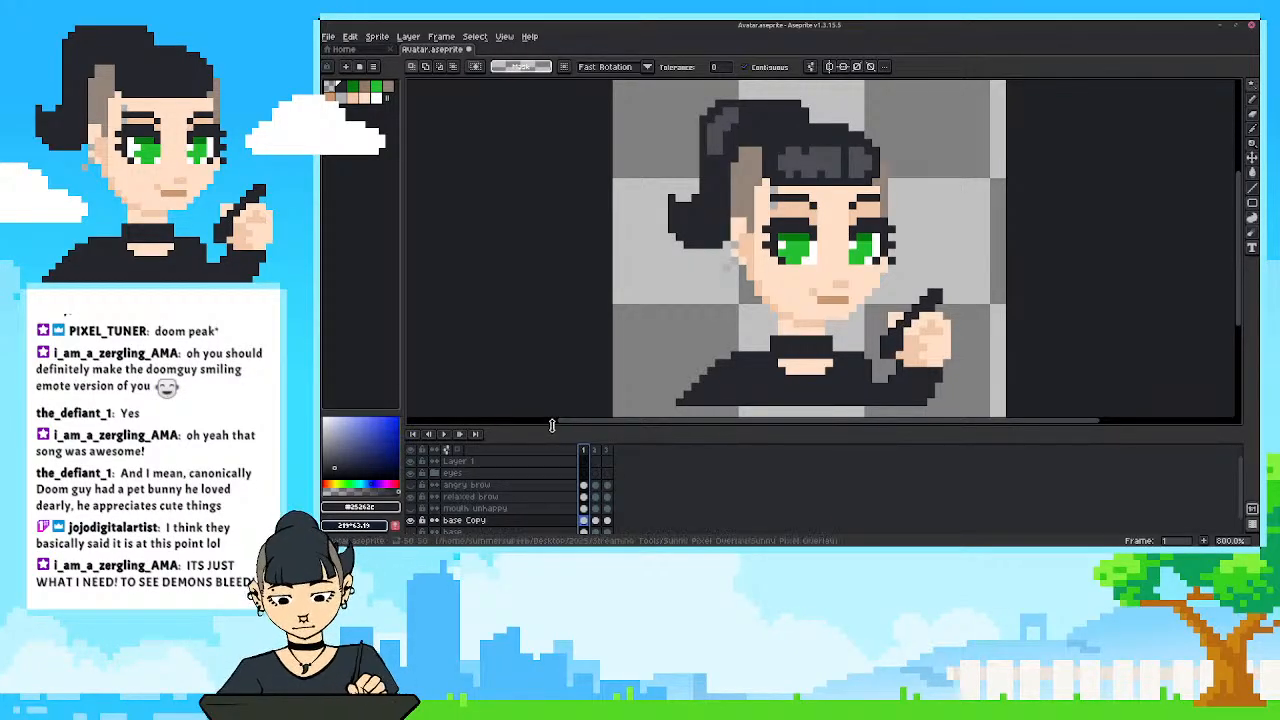
{"action": "left_click_drag", "start_coordinate": [558, 432], "coordinate": [611, 384]}
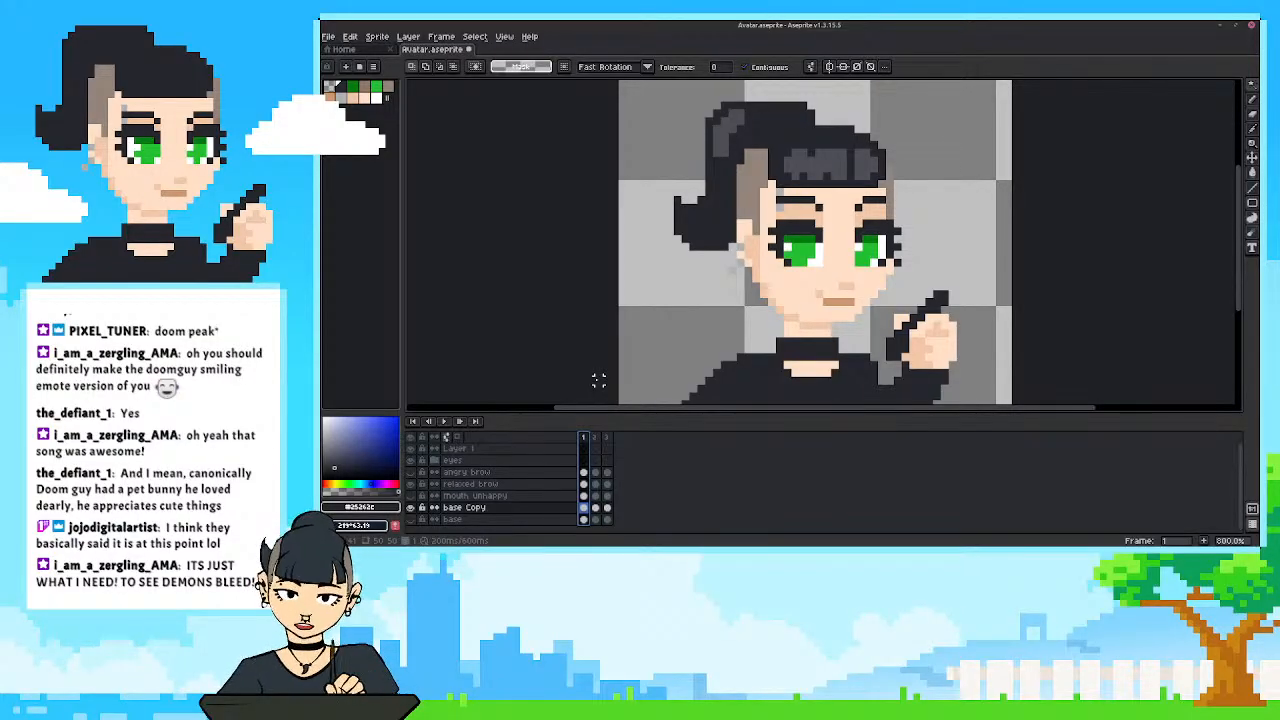
{"action": "key", "text": "ctrl+s"}
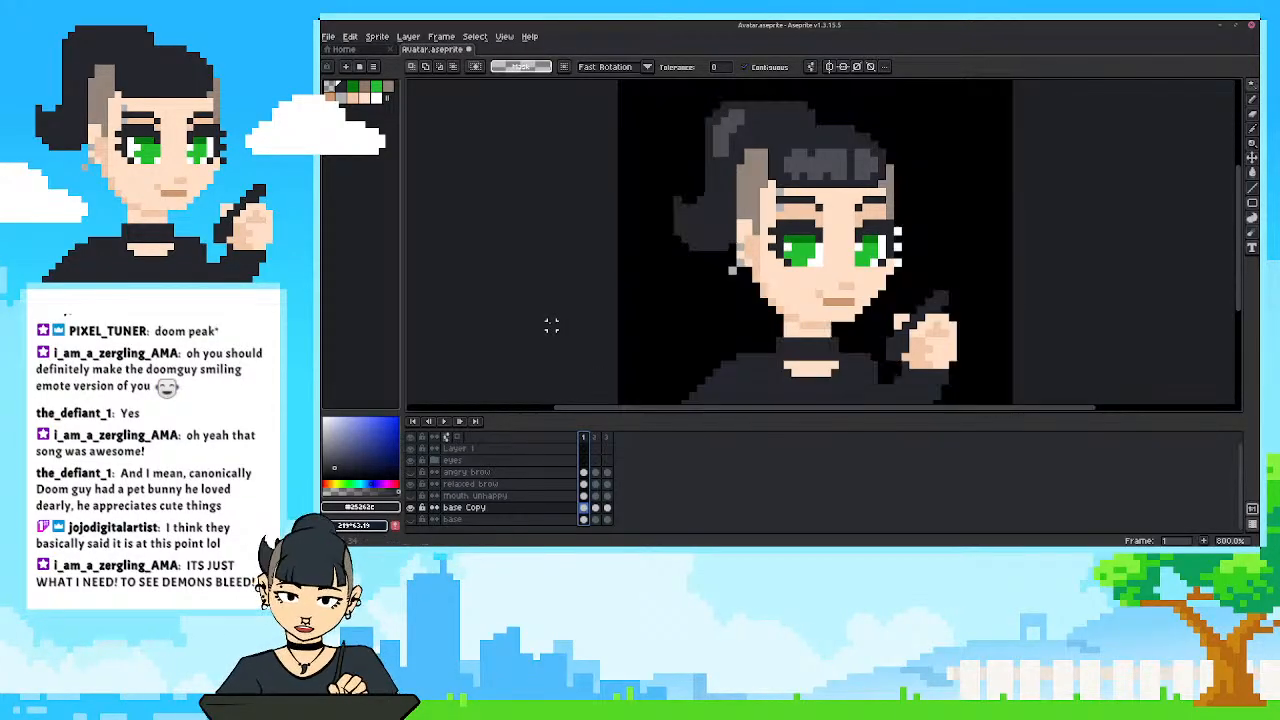
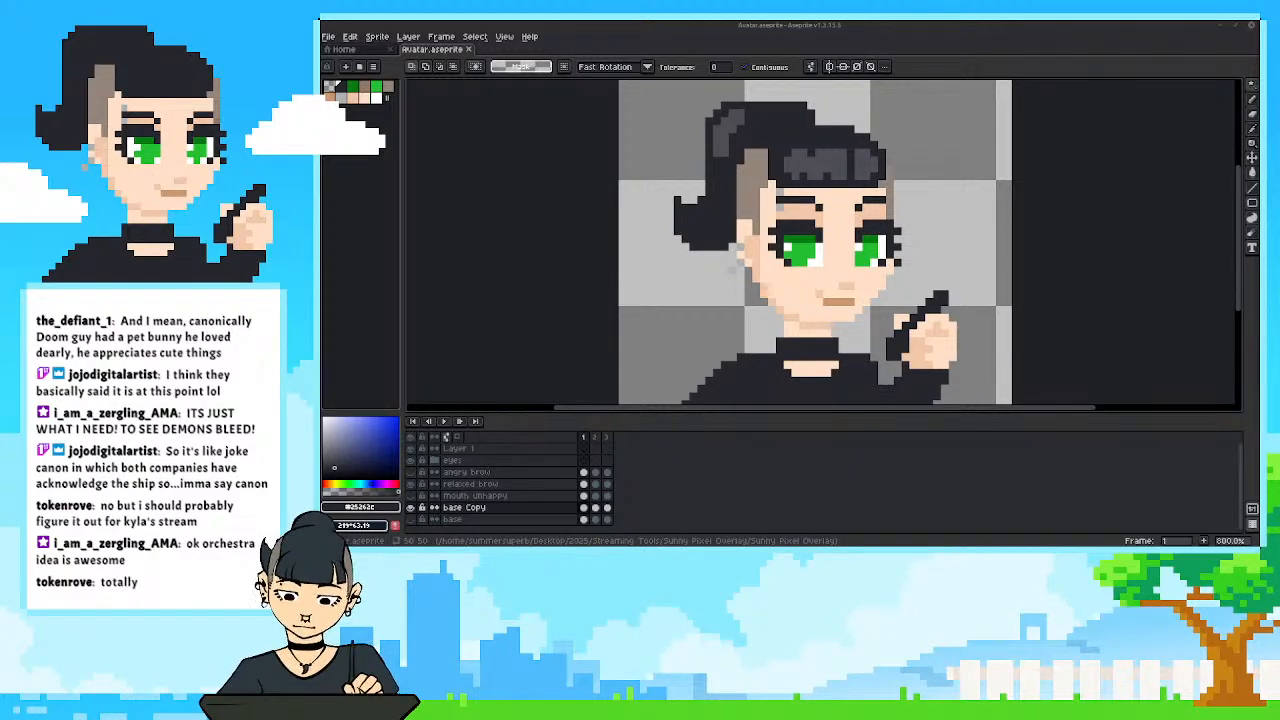
{"action": "left_click", "coordinate": [350, 37]}
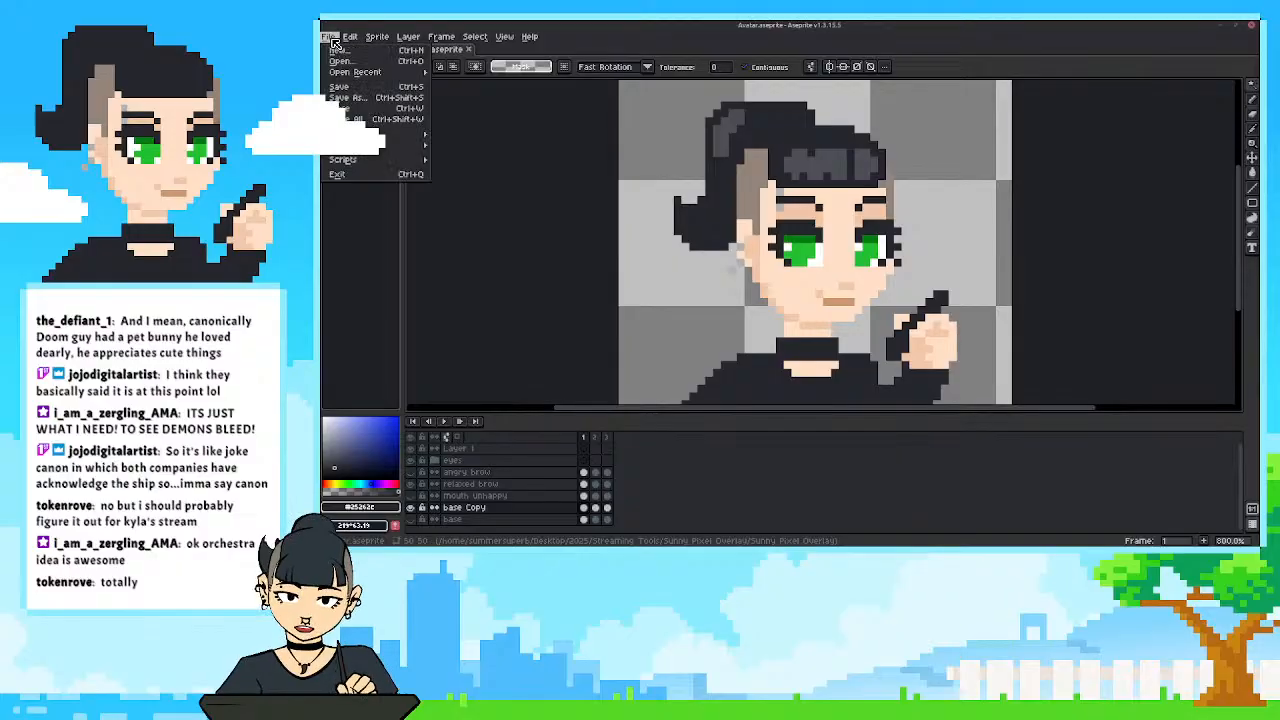
{"action": "key", "text": "Escape"}
{"action": "key", "text": "ctrl+n"}
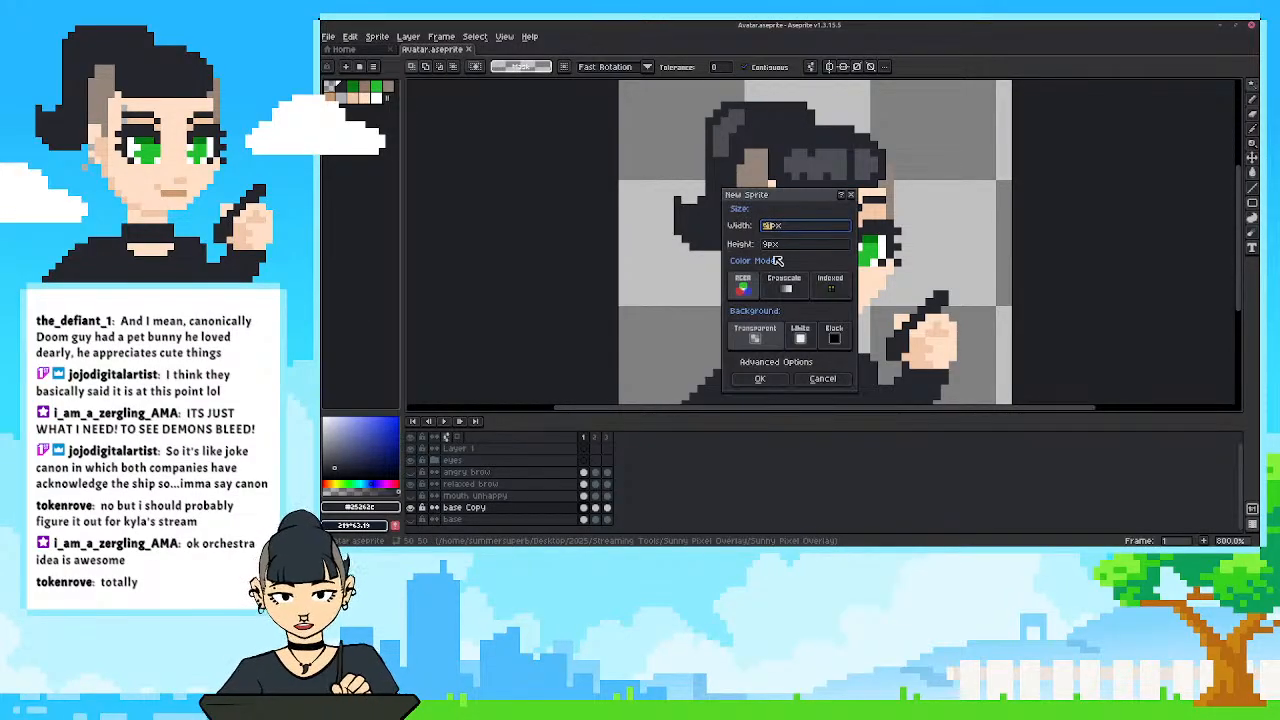
{"action": "left_click_drag", "start_coordinate": [800, 200], "coordinate": [1050, 185]}
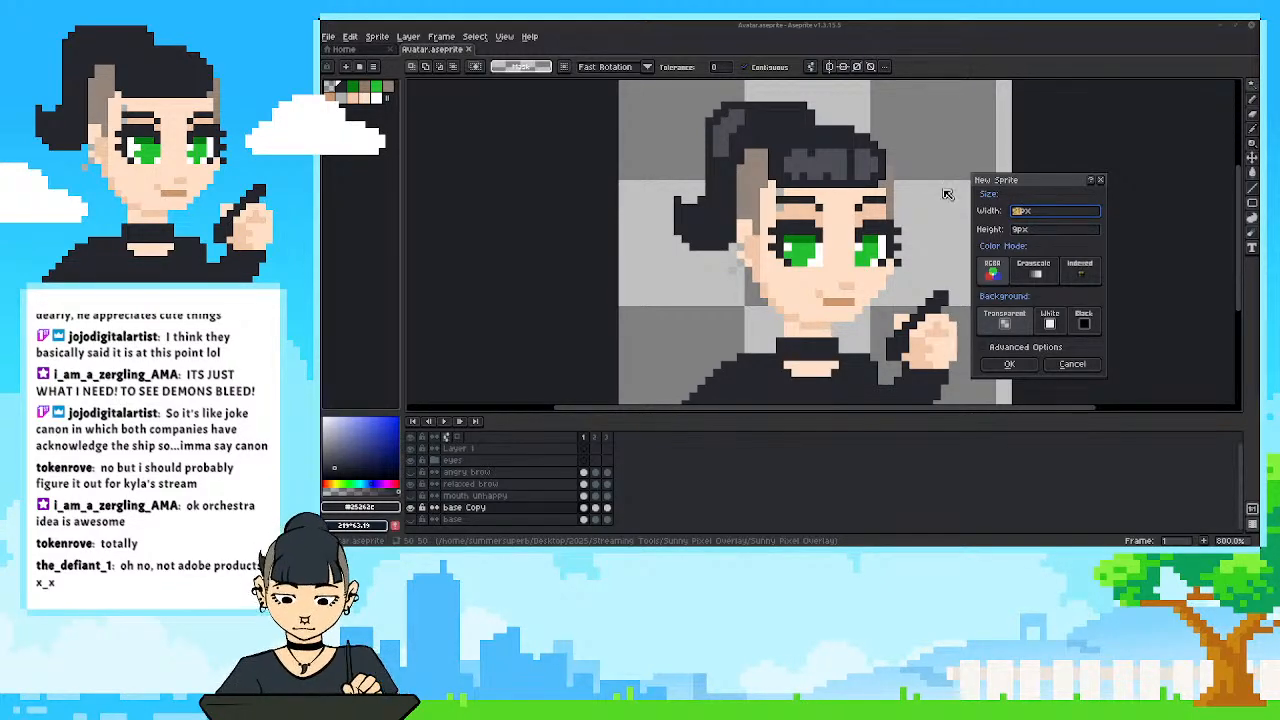
{"action": "left_click_drag", "start_coordinate": [1045, 180], "coordinate": [1097, 149]}
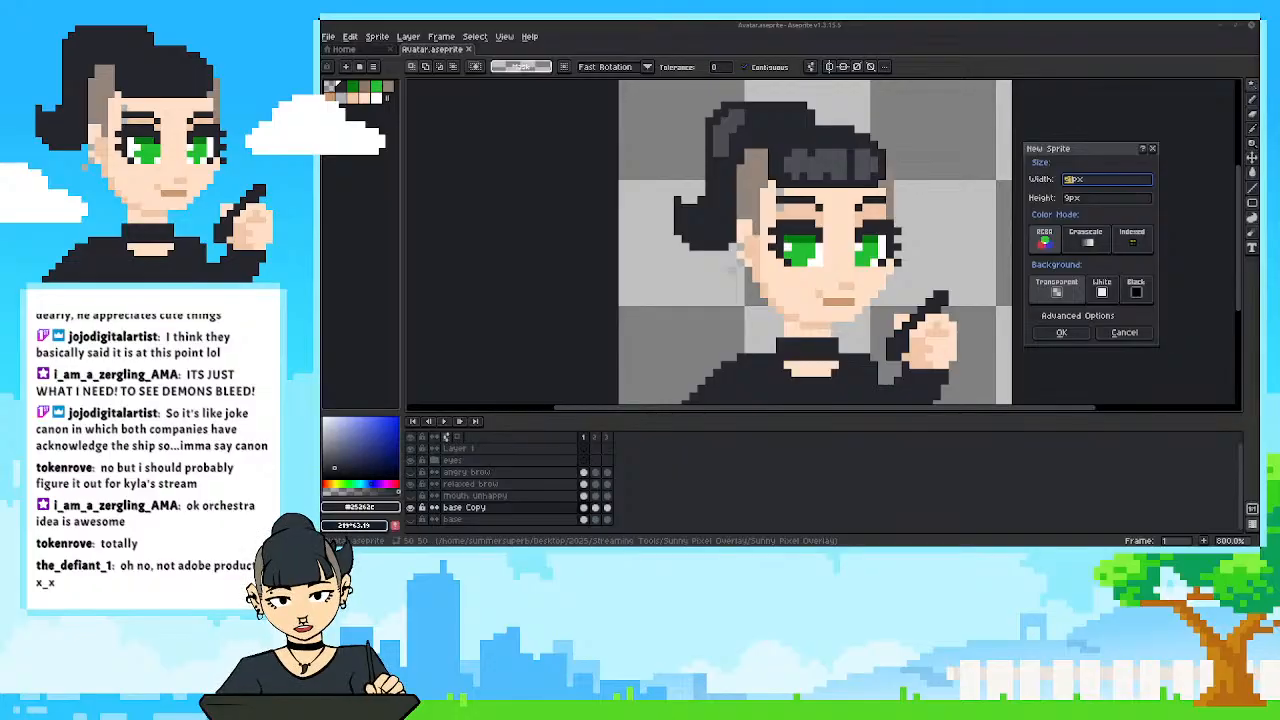
{"action": "left_click", "coordinate": [1153, 150]}
Browse the recent files and open the assembled overlay image, Assembled look.png, alongside the avatar file.
{"action": "left_click", "coordinate": [350, 36]}
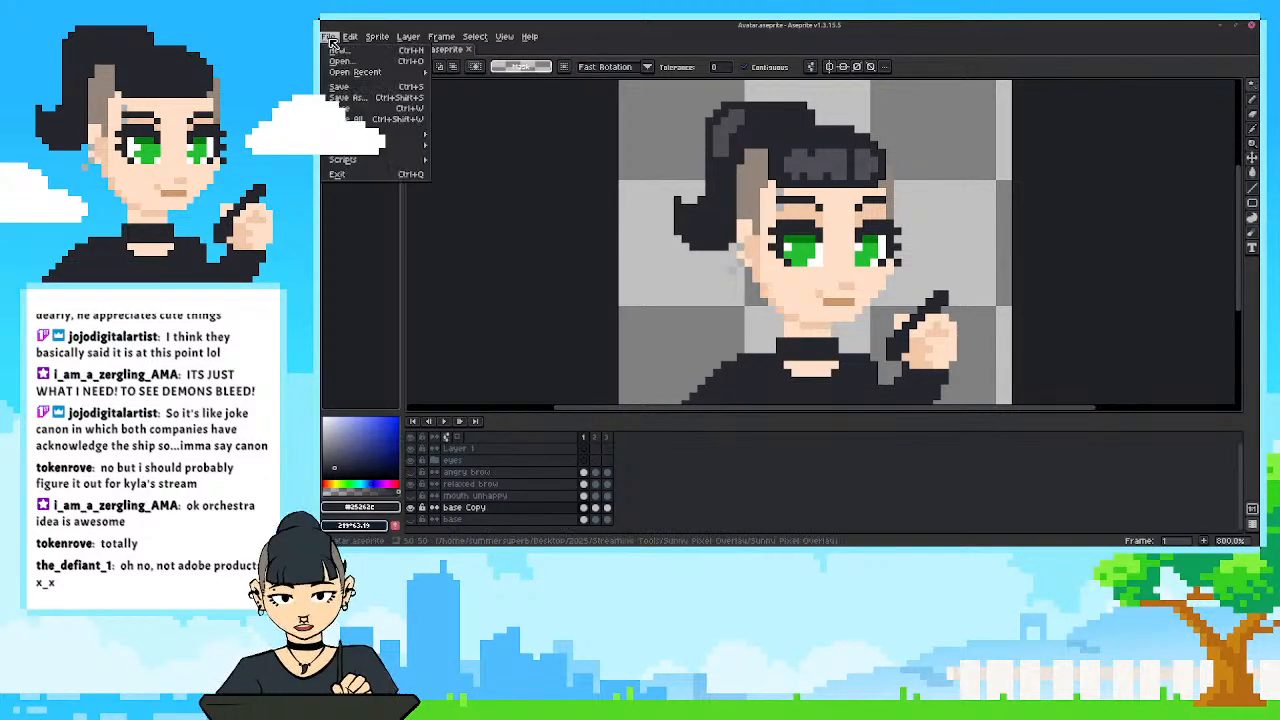
{"action": "left_click", "coordinate": [328, 36]}
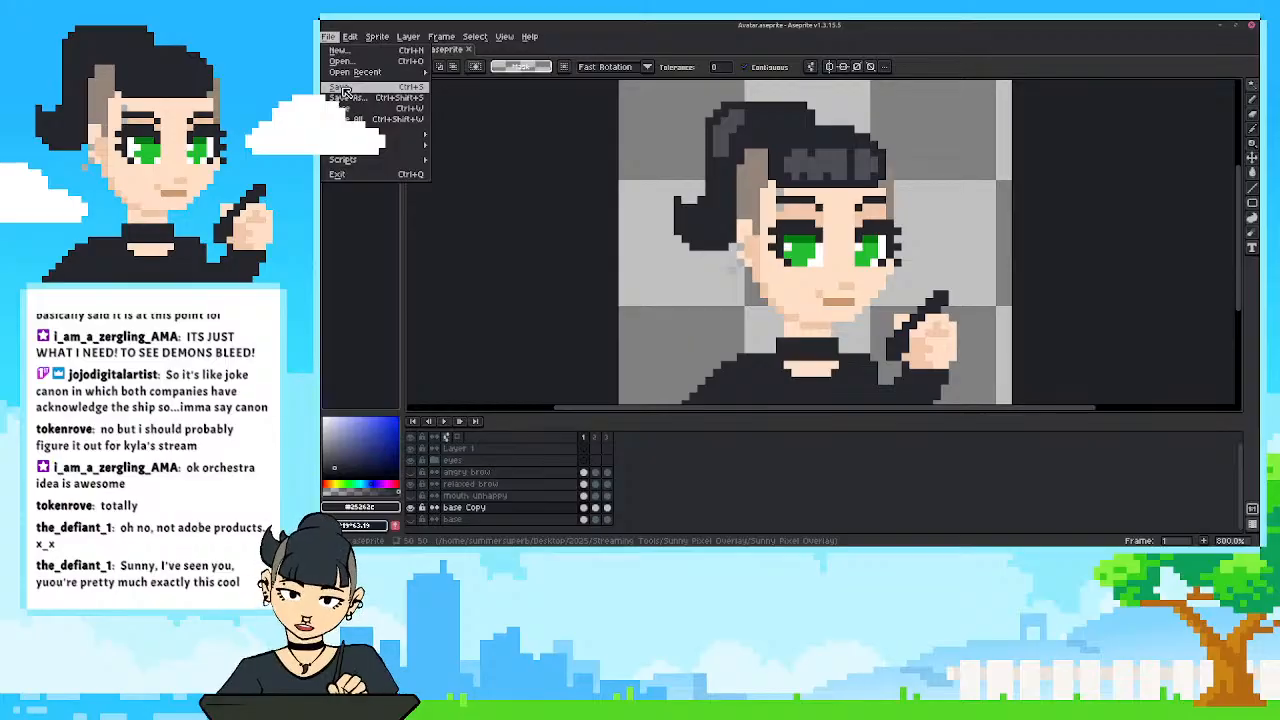
{"action": "mouse_move", "coordinate": [395, 72]}
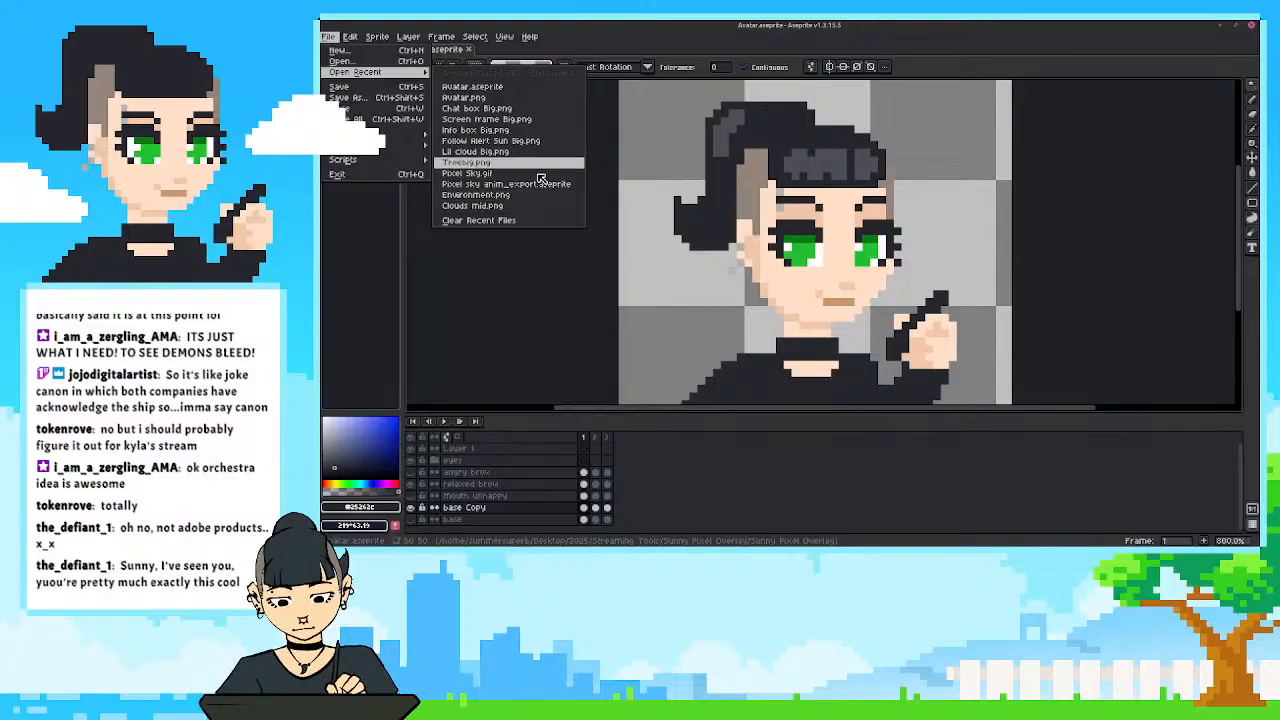
{"action": "left_click", "coordinate": [583, 293]}
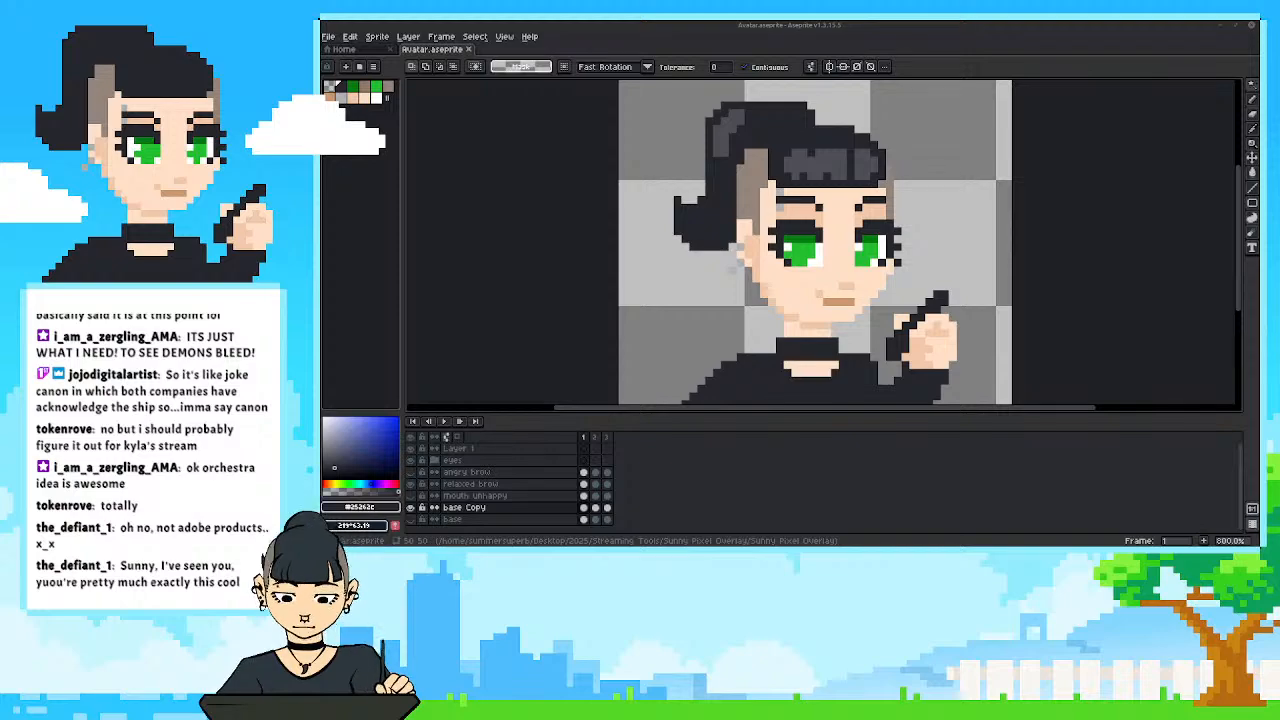
{"action": "left_click_drag", "start_coordinate": [720, 24], "coordinate": [548, 102]}
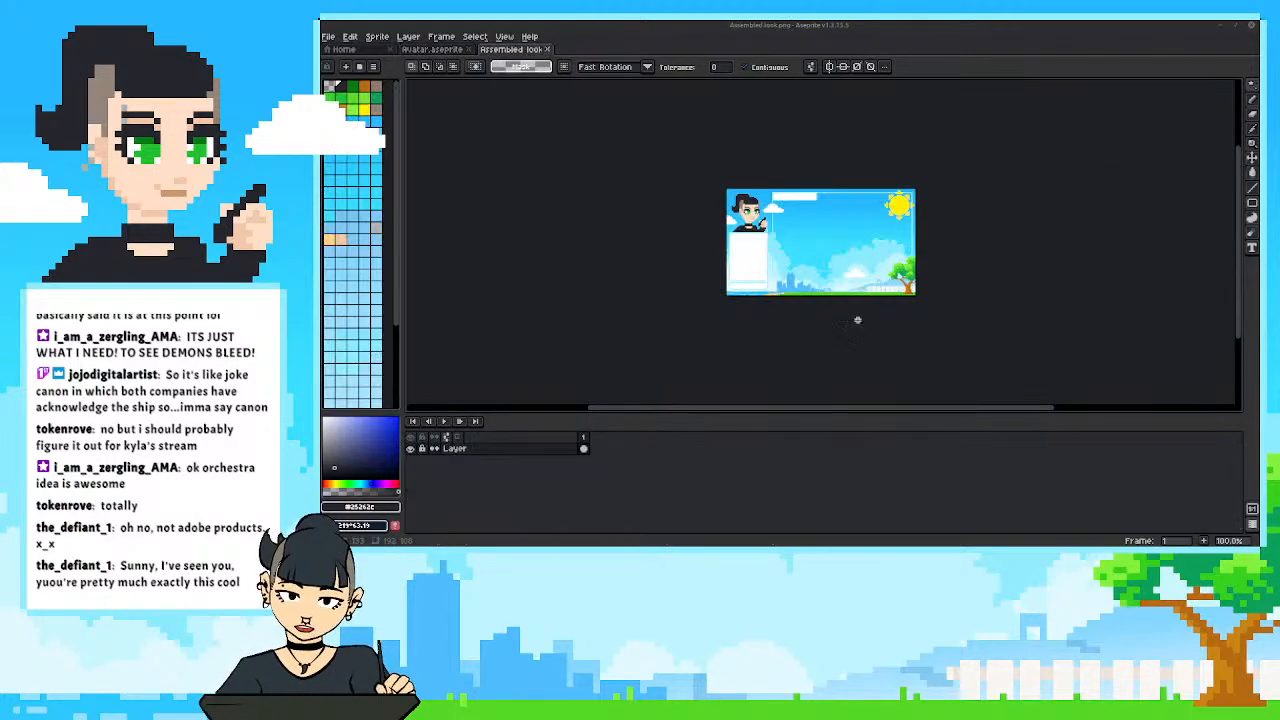
Shrink the timeline for more canvas space and add a new layer above the existing overlay layer.
{"action": "scroll", "coordinate": [905, 290], "scroll_direction": "up", "scroll_amount": 2}
{"action": "left_click_drag", "start_coordinate": [774, 192], "coordinate": [939, 267]}
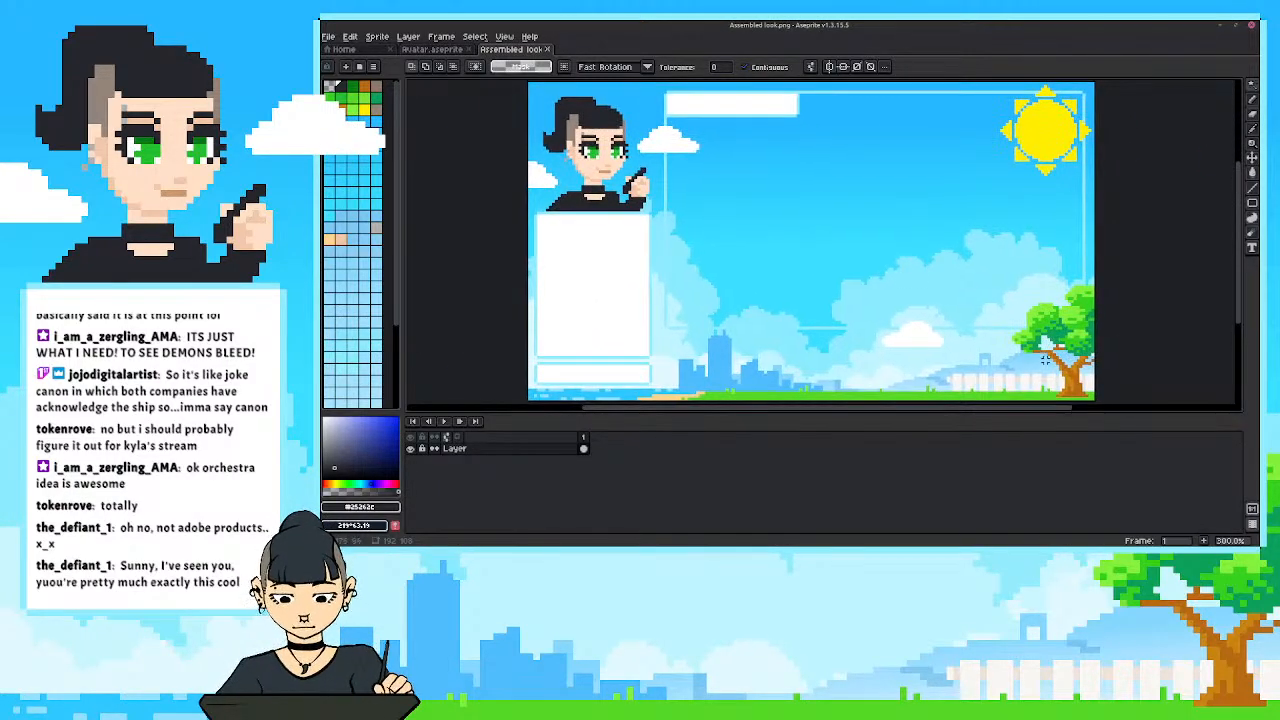
{"action": "left_click_drag", "start_coordinate": [928, 423], "coordinate": [928, 466]}
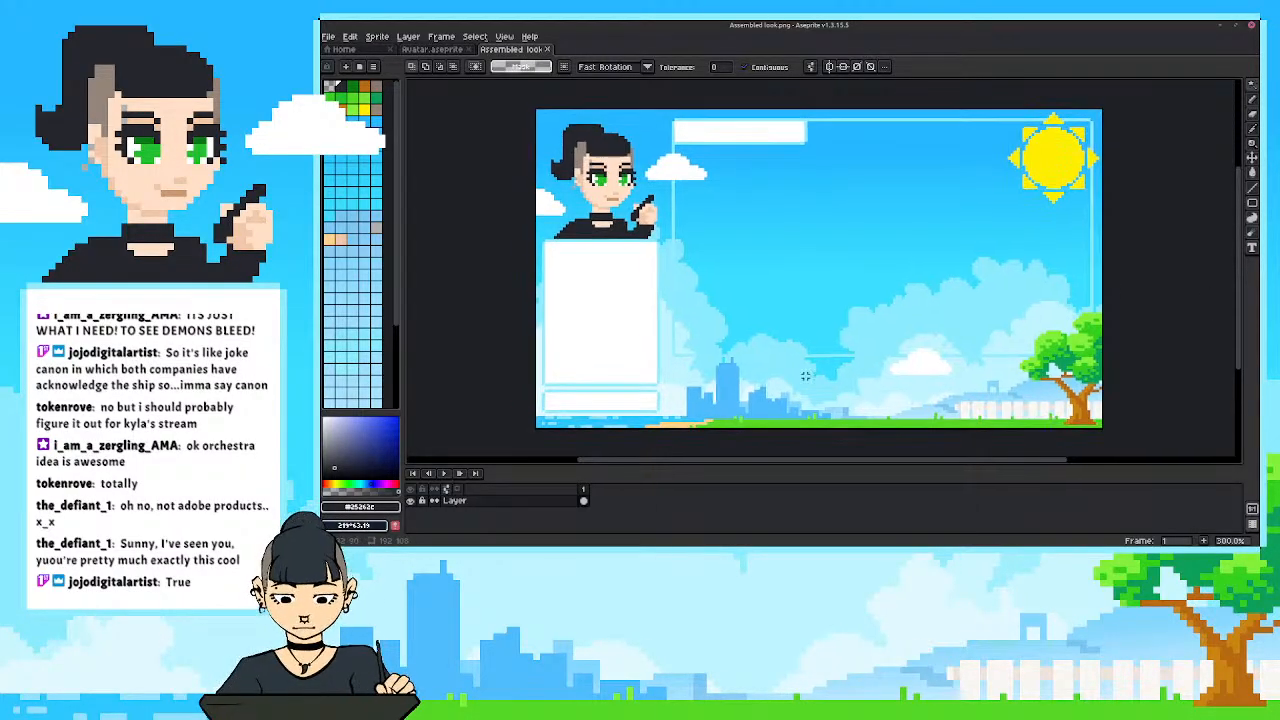
{"action": "scroll", "coordinate": [808, 418], "scroll_direction": "up", "scroll_amount": 1}
{"action": "left_click_drag", "start_coordinate": [808, 418], "coordinate": [767, 418]}
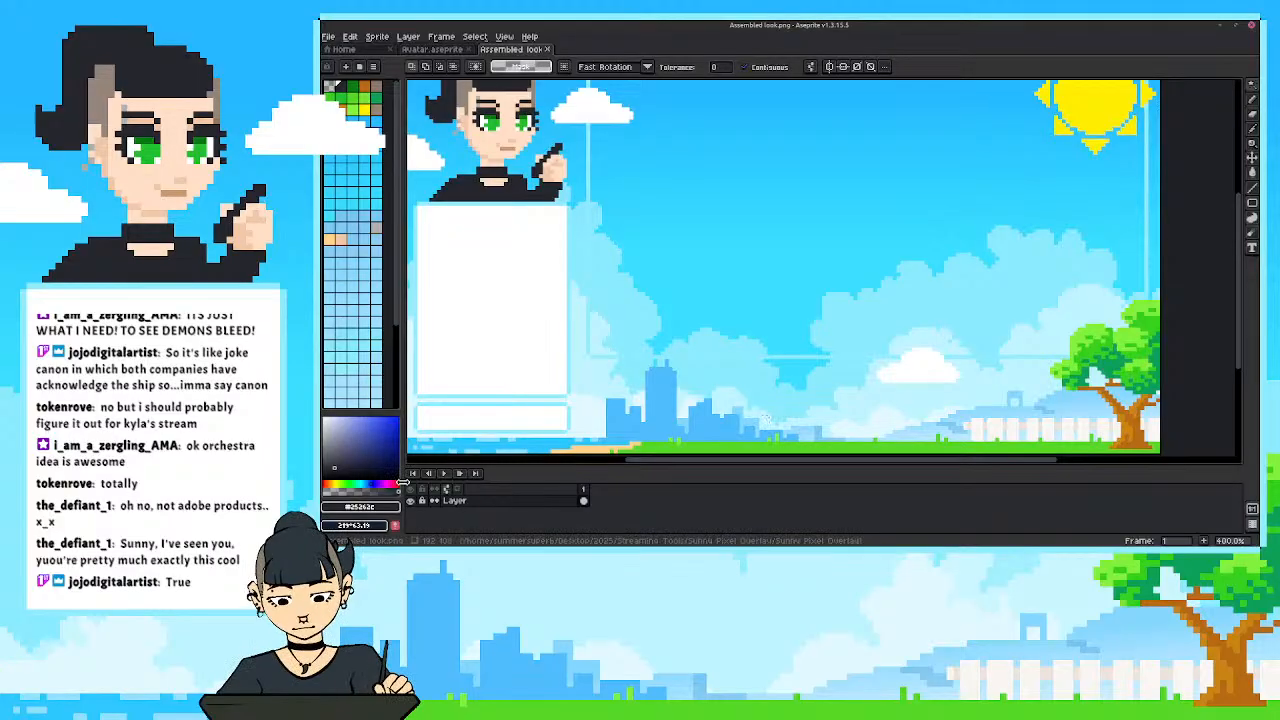
{"action": "key", "text": "shift+n"}
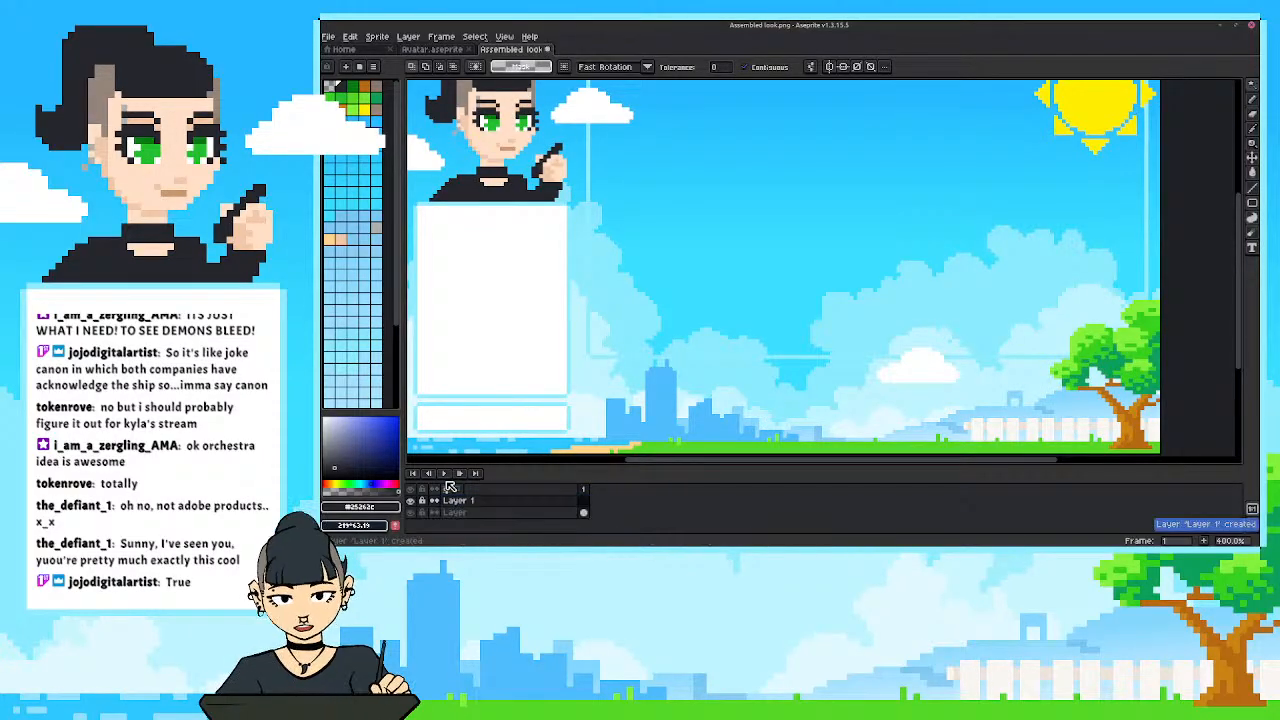
Examine the open grass strip between the city skyline and the white fence at close range.
{"action": "left_click_drag", "start_coordinate": [817, 336], "coordinate": [822, 334]}
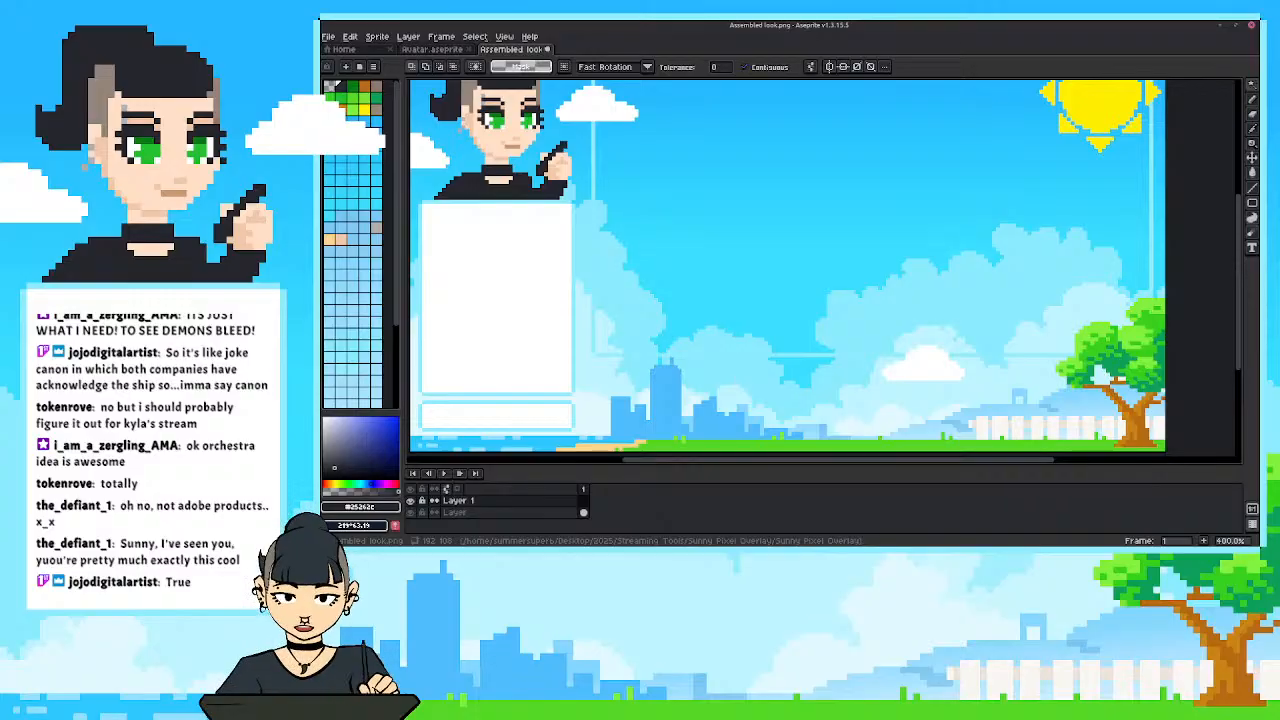
{"action": "left_click_drag", "start_coordinate": [638, 352], "coordinate": [622, 332]}
{"action": "scroll", "coordinate": [622, 332], "scroll_direction": "up", "scroll_amount": 1}
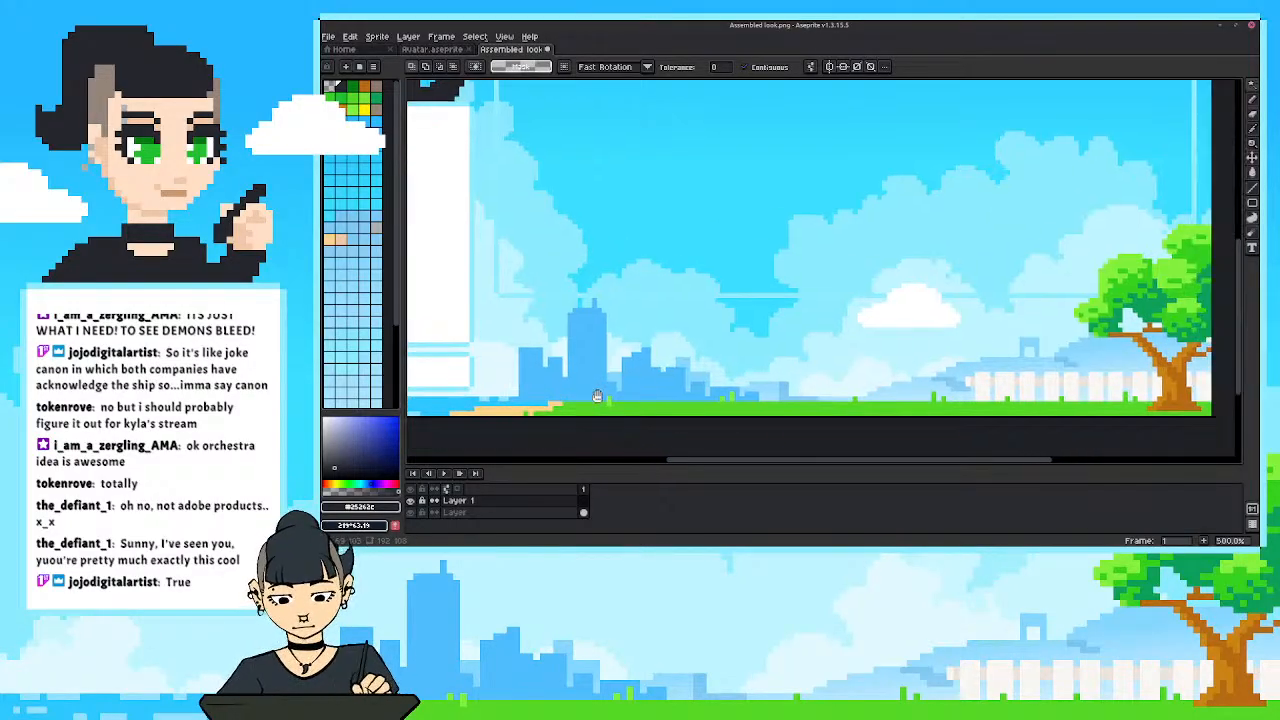
{"action": "scroll", "coordinate": [736, 428], "scroll_direction": "up", "scroll_amount": 1}
{"action": "left_click_drag", "start_coordinate": [746, 396], "coordinate": [714, 421]}
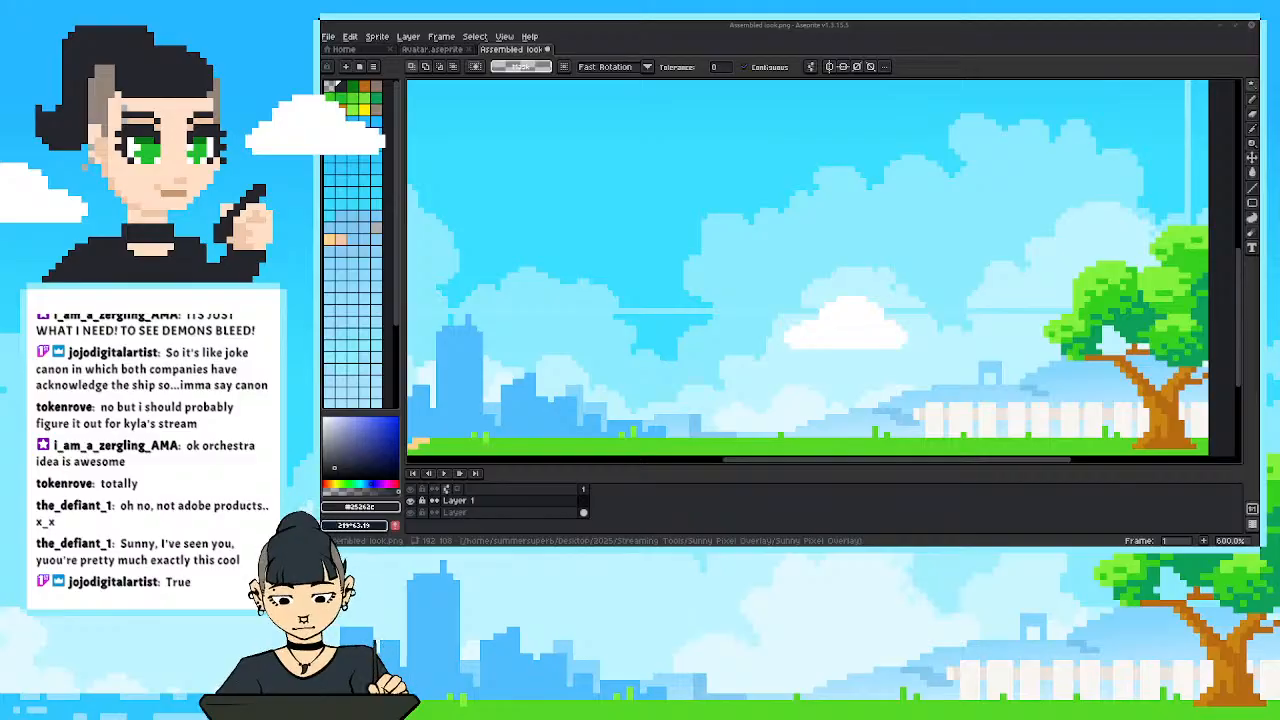
{"action": "left_click_drag", "start_coordinate": [788, 357], "coordinate": [812, 377]}
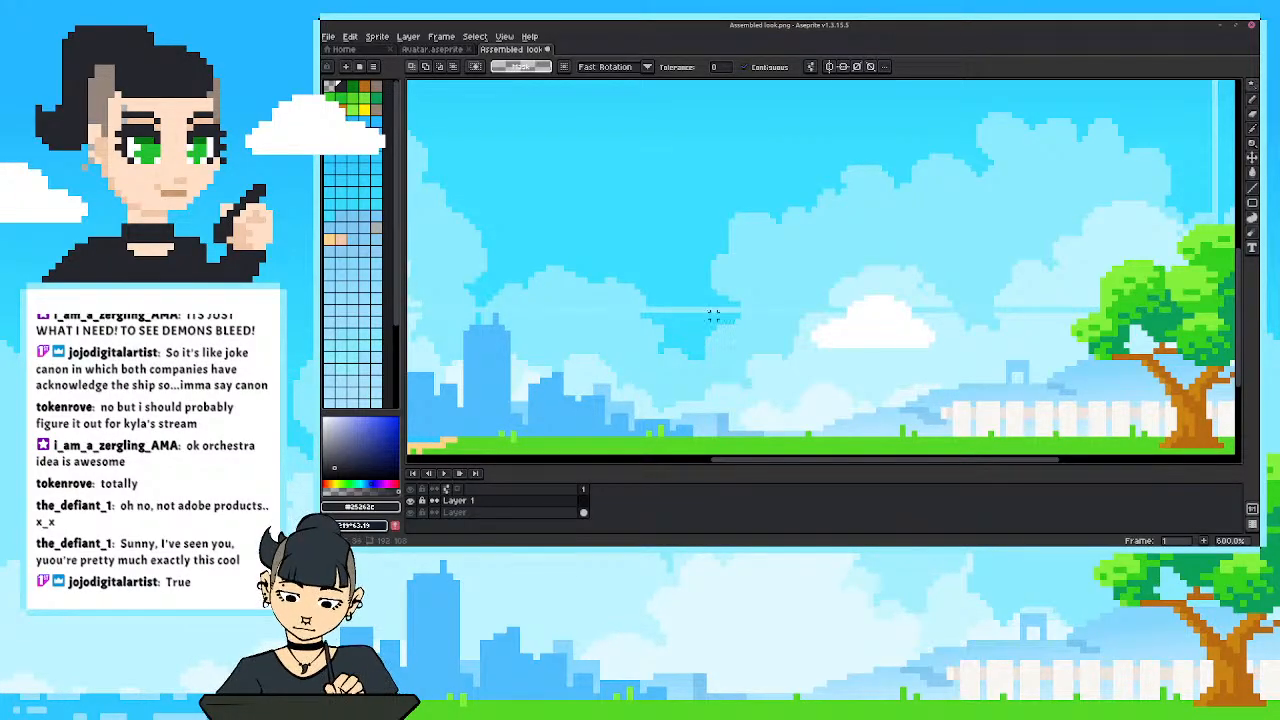
{"action": "left_click_drag", "start_coordinate": [790, 340], "coordinate": [787, 341]}
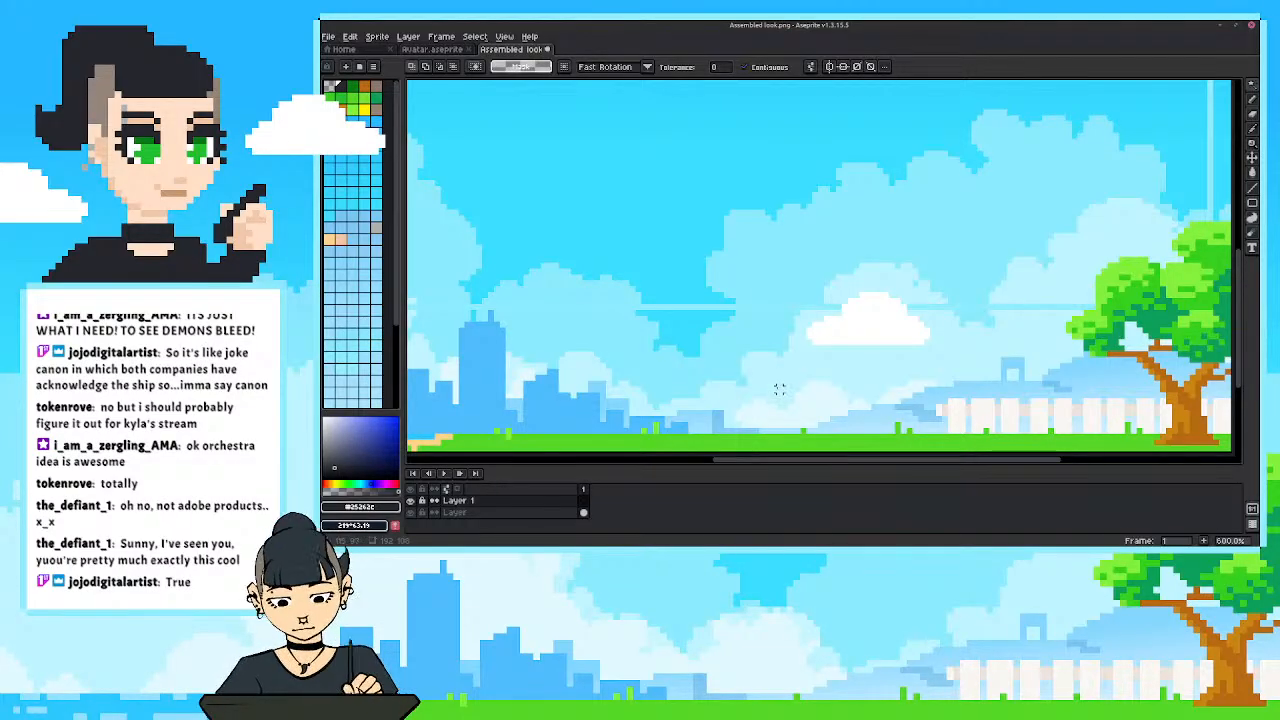
{"action": "left_click_drag", "start_coordinate": [780, 387], "coordinate": [785, 377]}
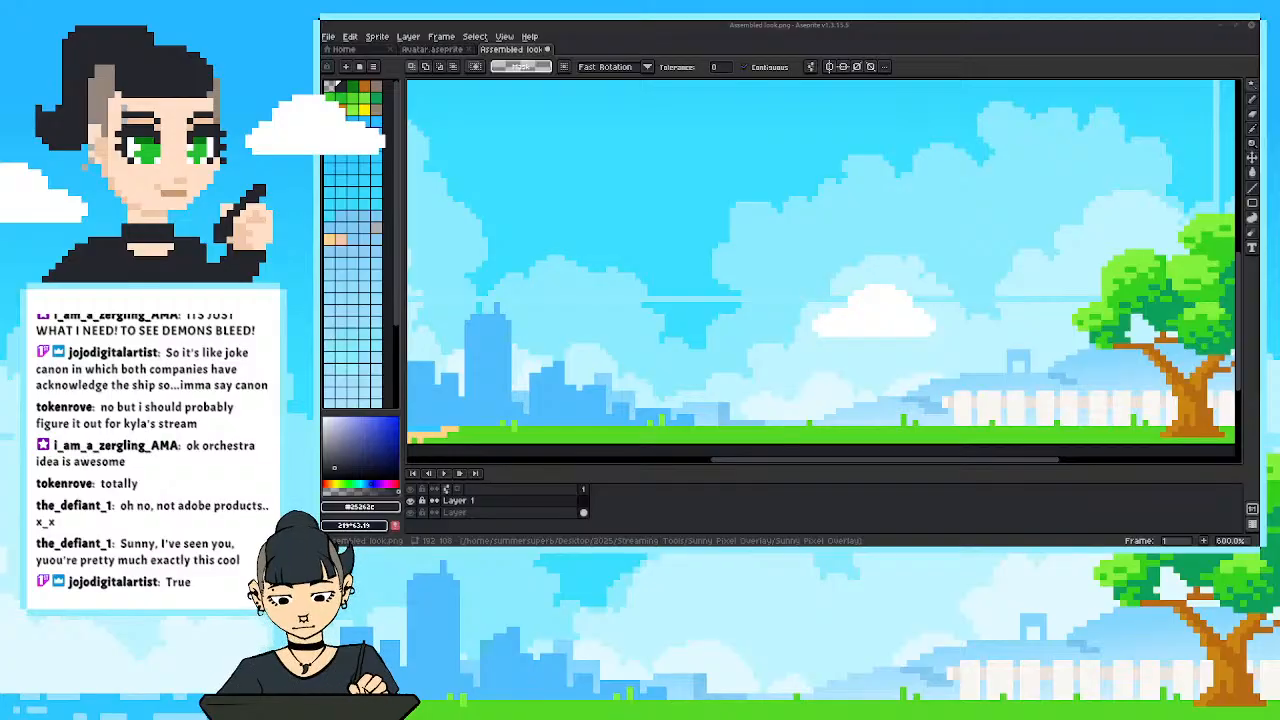
{"action": "left_click_drag", "start_coordinate": [806, 474], "coordinate": [805, 466]}
{"action": "scroll", "coordinate": [655, 388], "scroll_direction": "down", "scroll_amount": 1}
{"action": "mouse_move", "coordinate": [651, 391]}
{"action": "left_mouse_down"}
{"action": "mouse_move", "coordinate": [666, 407]}
{"action": "mouse_move", "coordinate": [717, 402]}
{"action": "mouse_move", "coordinate": [686, 374]}
{"action": "mouse_move", "coordinate": [669, 381]}
{"action": "left_mouse_up"}
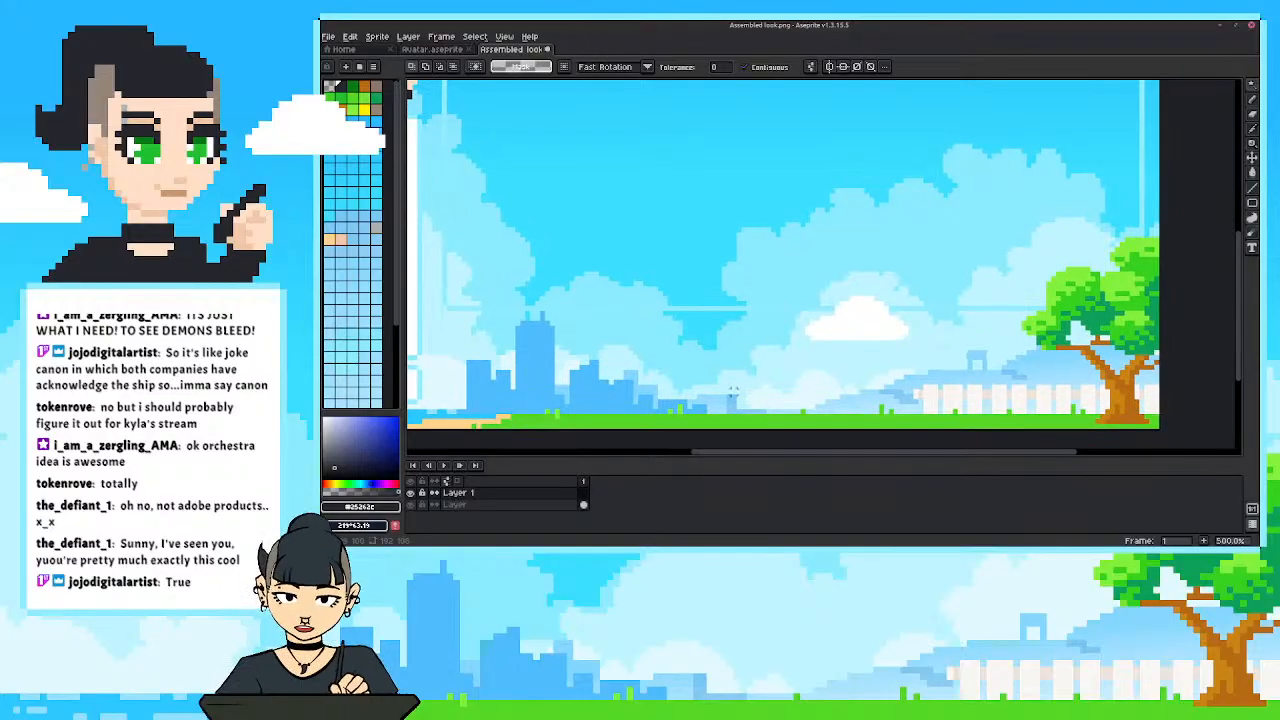
{"action": "scroll", "coordinate": [794, 383], "scroll_direction": "up", "scroll_amount": 1}
{"action": "left_click_drag", "start_coordinate": [830, 376], "coordinate": [850, 364]}
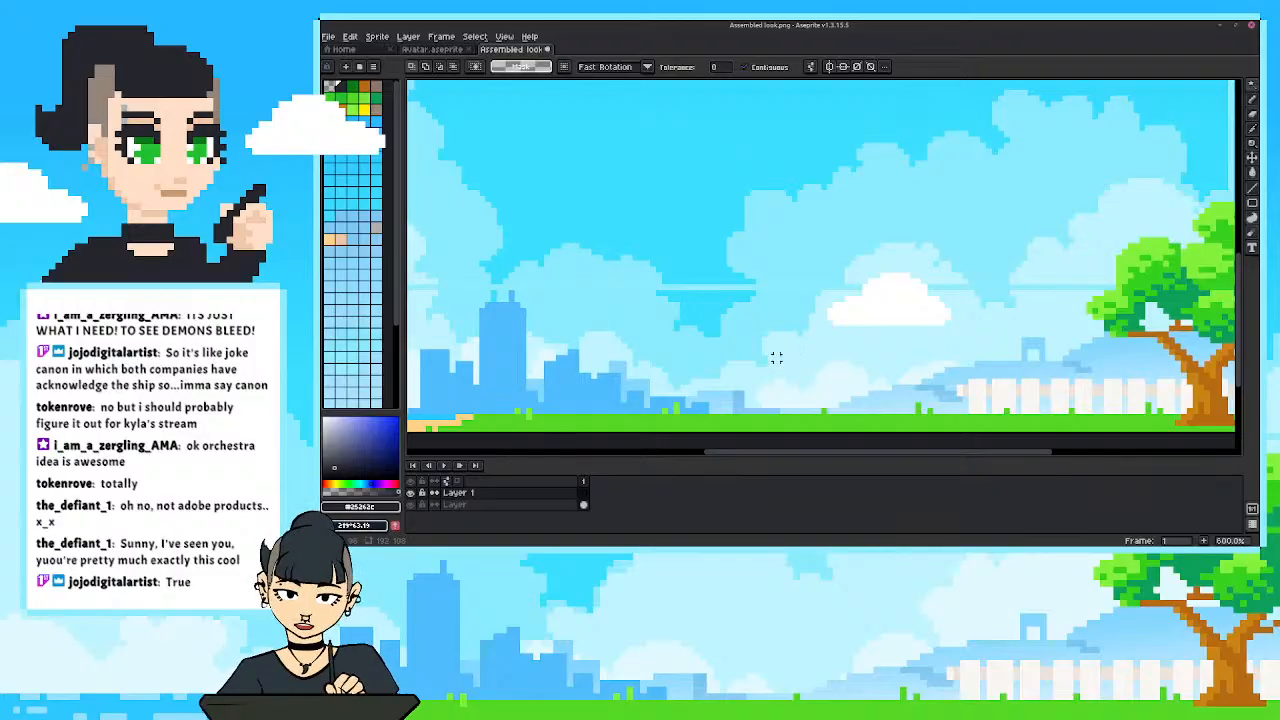
Set the foreground colour to dark red #a5262c and draw a small rounded head blob above the grass with the Pencil.
{"action": "key", "text": "i"}
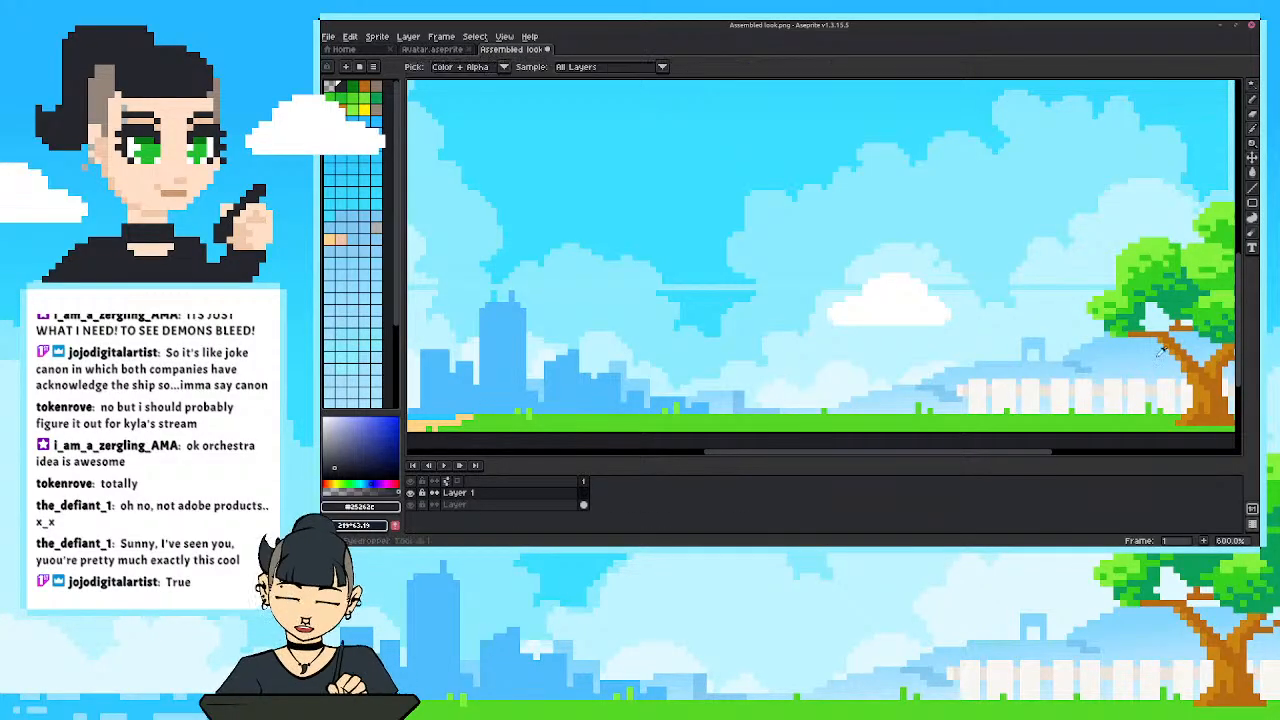
{"action": "key", "text": "b"}
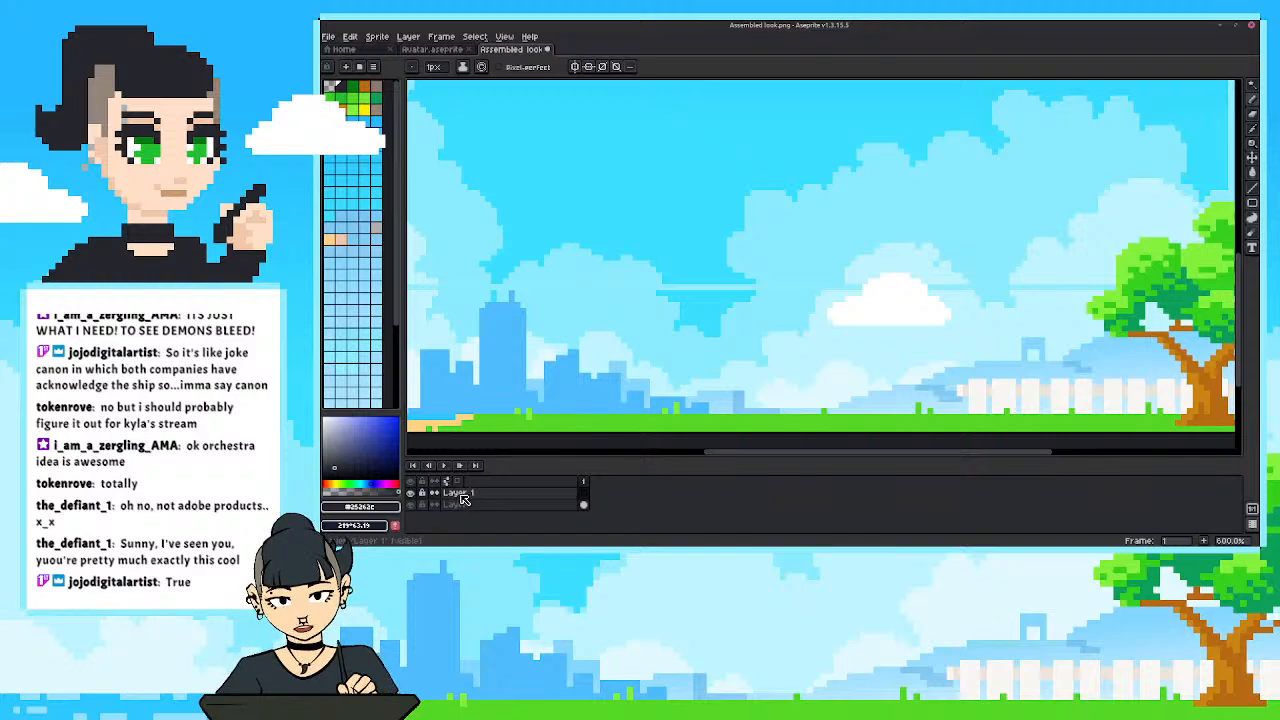
{"action": "left_click", "coordinate": [360, 506]}
{"action": "left_click", "coordinate": [480, 446]}
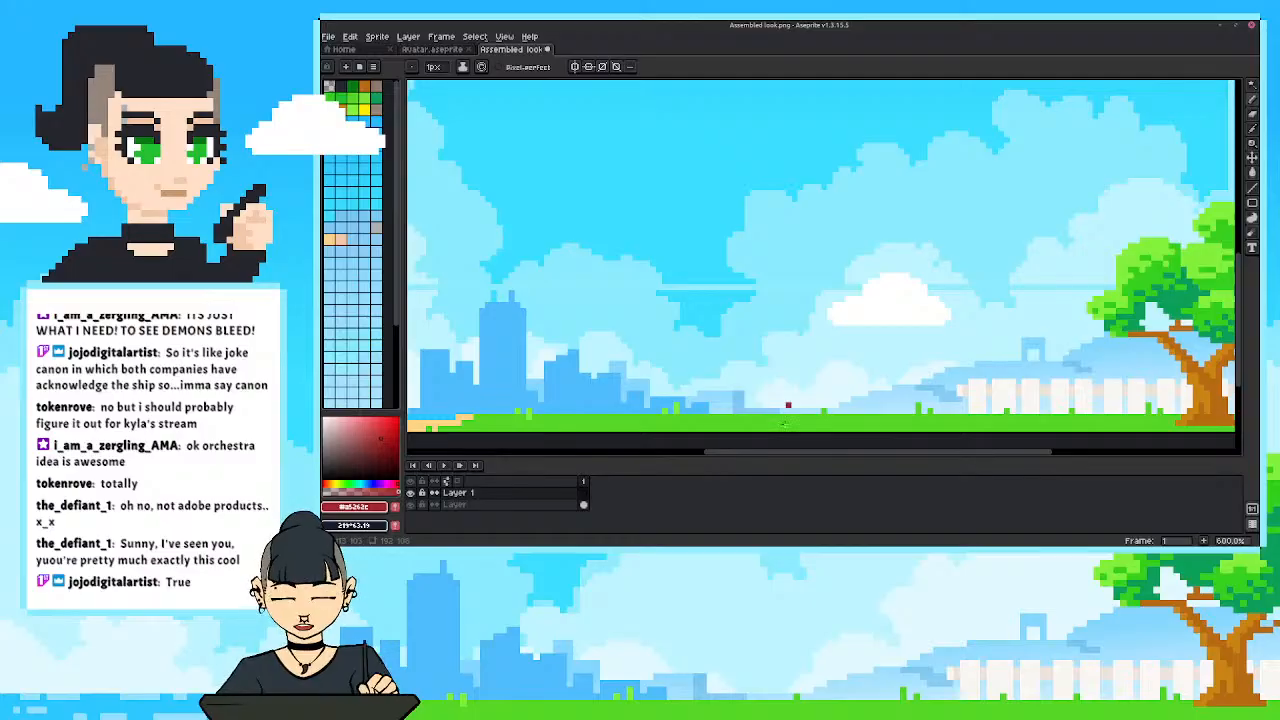
{"action": "left_click_drag", "start_coordinate": [780, 376], "coordinate": [783, 386]}
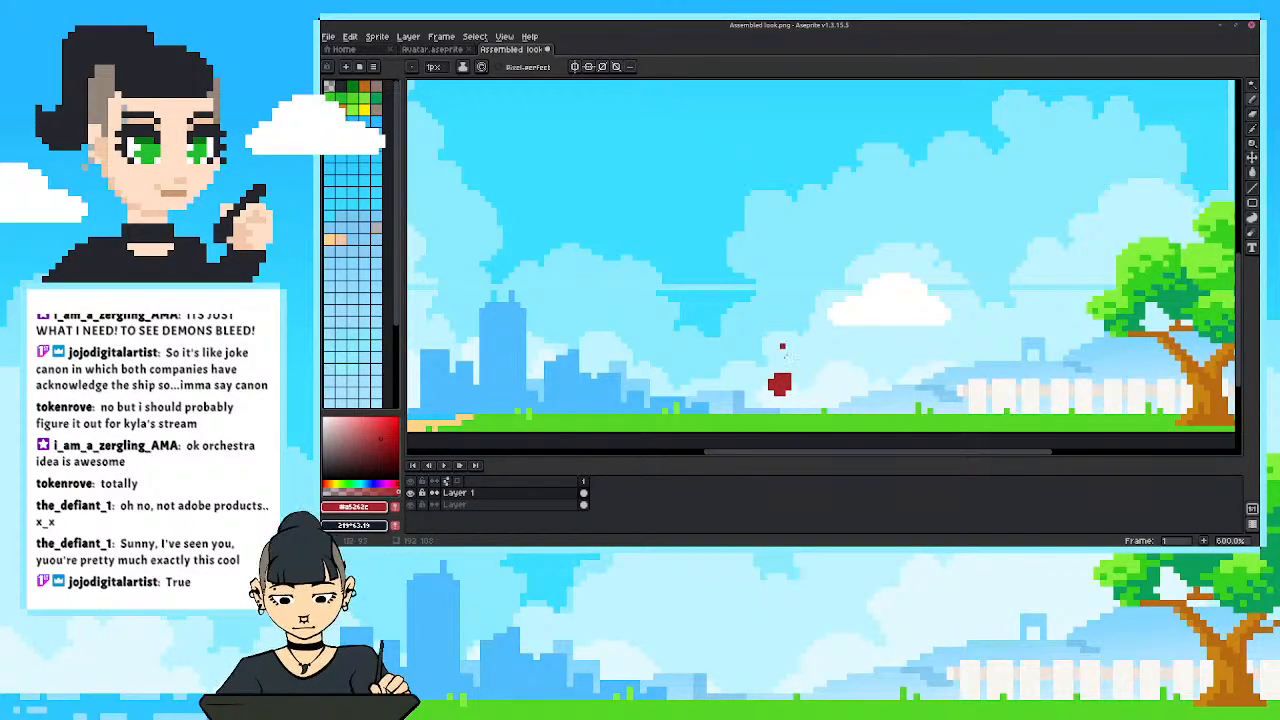
{"action": "left_click", "coordinate": [784, 369]}
{"action": "key", "text": "ctrl+z"}
{"action": "left_click", "coordinate": [776, 375]}
Move the red head blob slightly higher above the grass and fill out its rounded shape with the Pencil.
{"action": "key", "text": "m"}
{"action": "left_click_drag", "start_coordinate": [757, 394], "coordinate": [775, 369]}
{"action": "left_click", "coordinate": [758, 410]}
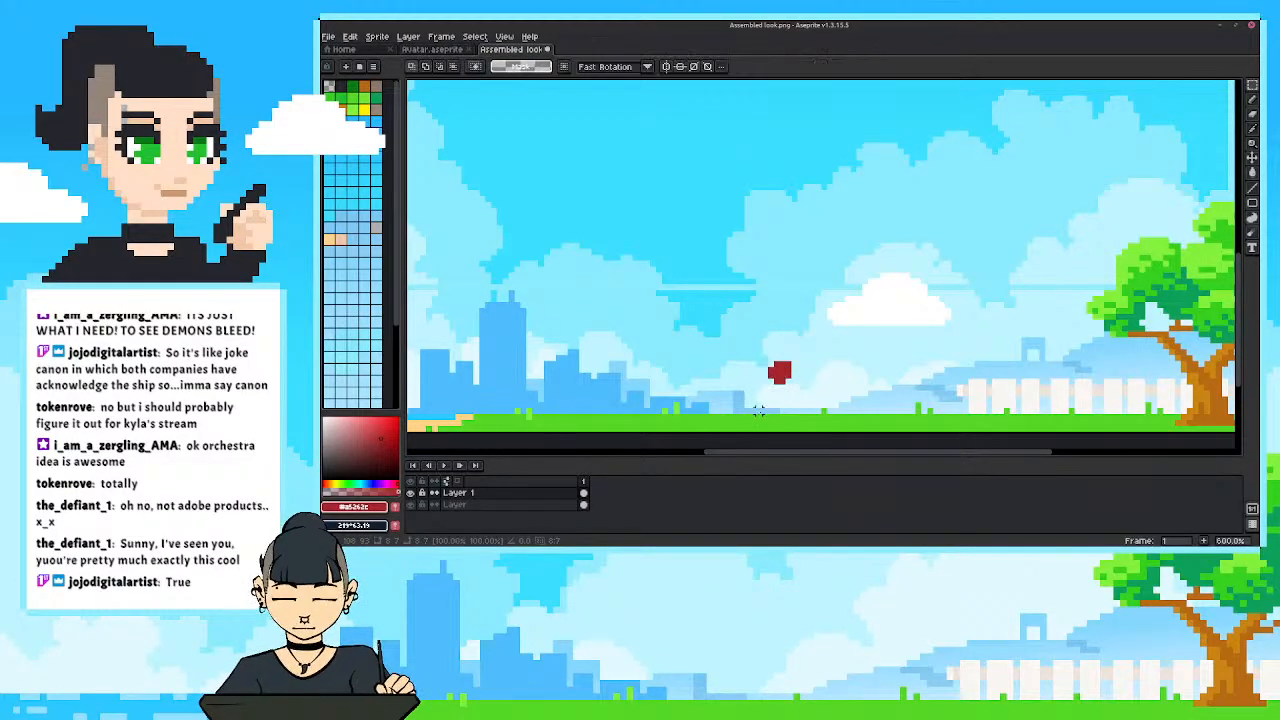
{"action": "key", "text": "b"}
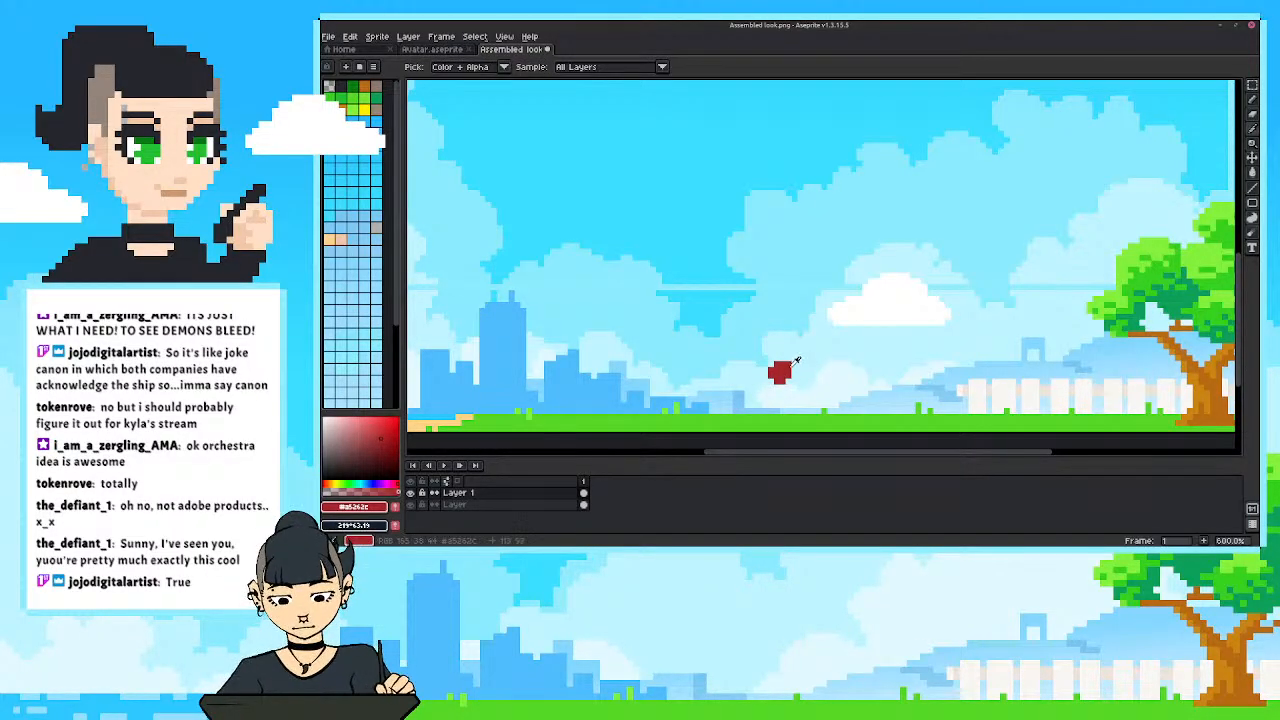
{"action": "key", "text": "i"}
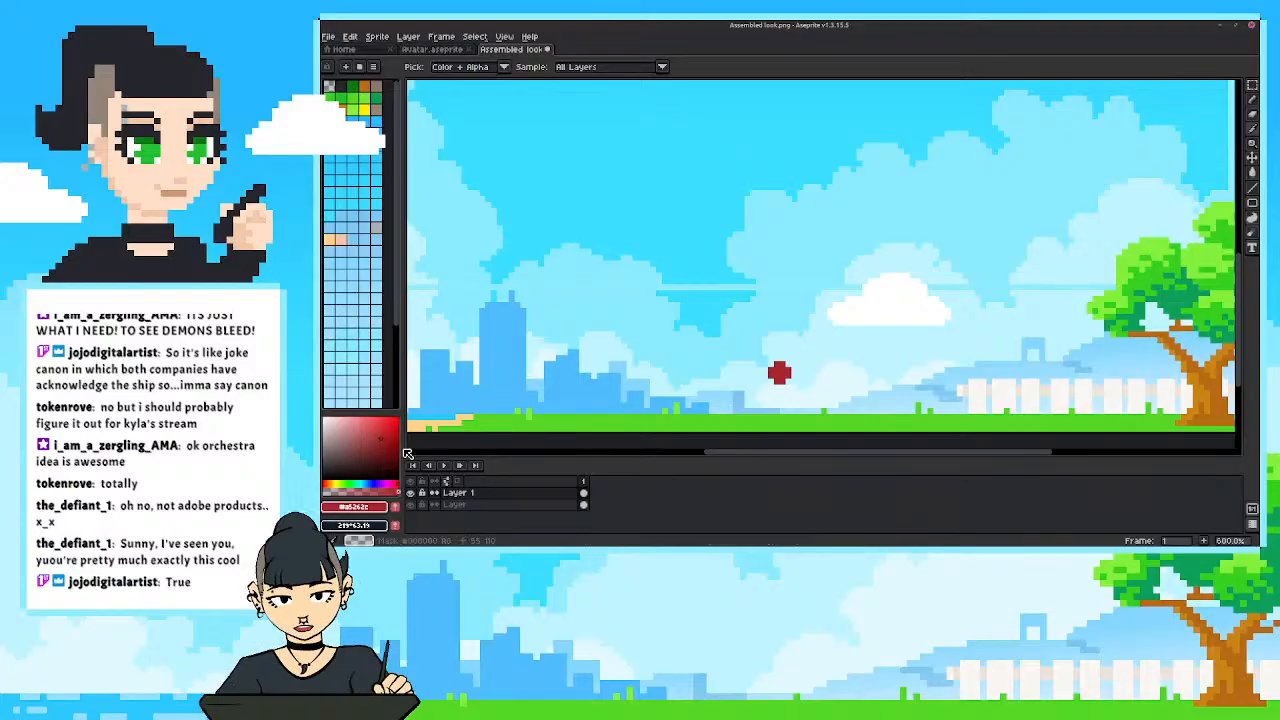
Mix a bright yellow and paint a tiny beak on the right-hand side of the red head.
{"action": "left_click", "coordinate": [340, 482]}
{"action": "left_click_drag", "start_coordinate": [335, 483], "coordinate": [331, 483]}
{"action": "left_click_drag", "start_coordinate": [379, 441], "coordinate": [386, 433]}
{"action": "key", "text": "b"}
{"action": "left_click_drag", "start_coordinate": [795, 376], "coordinate": [789, 381]}
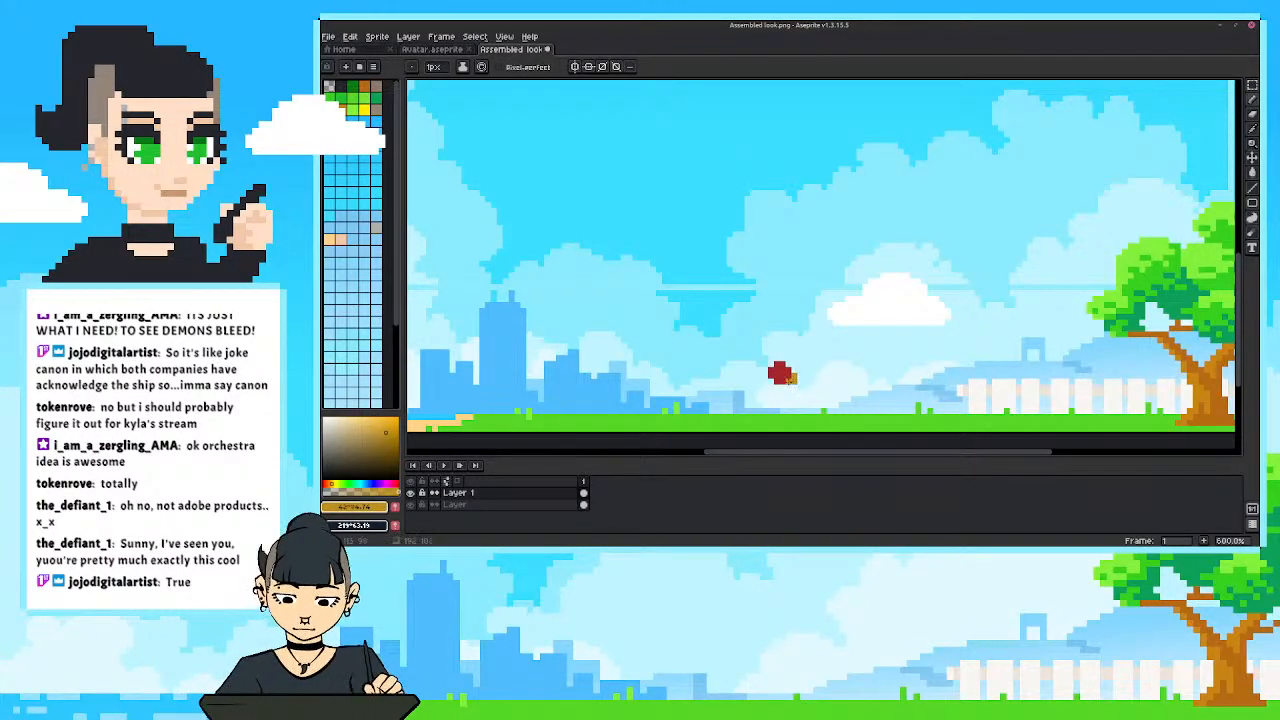
{"action": "left_click", "coordinate": [389, 423]}
{"action": "left_click_drag", "start_coordinate": [392, 420], "coordinate": [397, 416]}
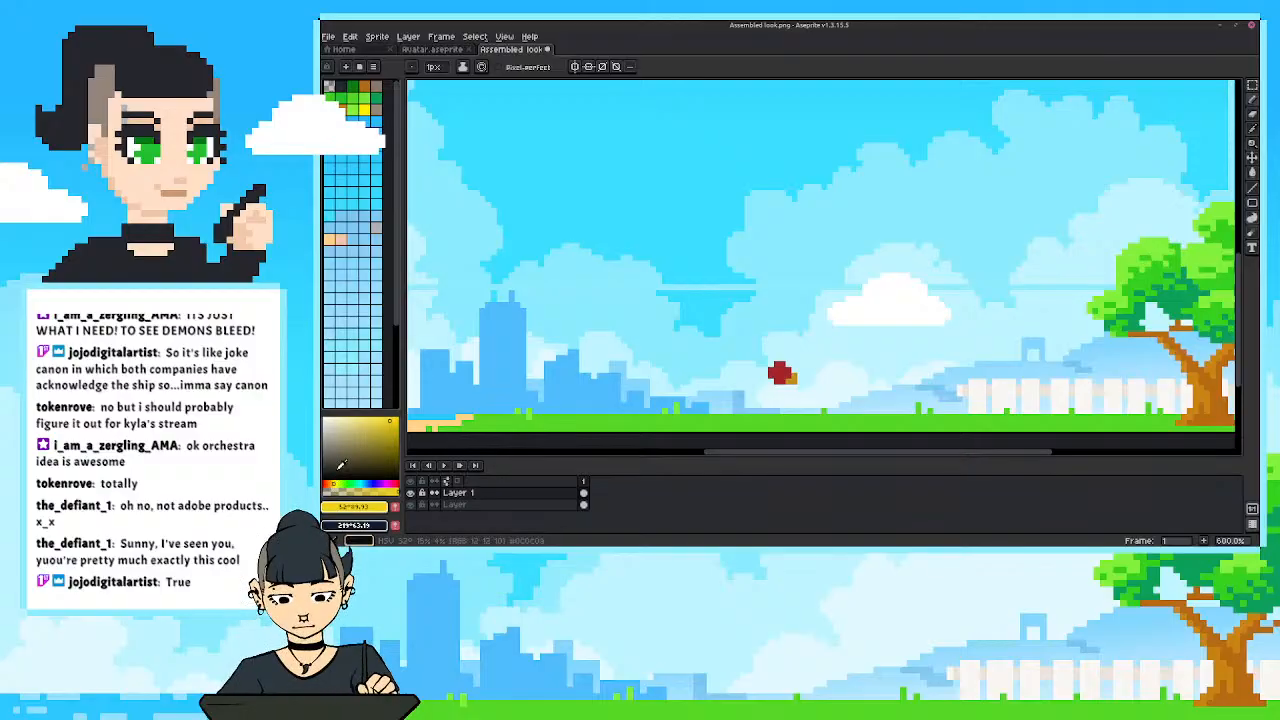
{"action": "mouse_move", "coordinate": [795, 376]}
{"action": "left_mouse_down"}
{"action": "mouse_move", "coordinate": [771, 401]}
{"action": "mouse_move", "coordinate": [759, 395]}
{"action": "mouse_move", "coordinate": [772, 403]}
{"action": "mouse_move", "coordinate": [754, 405]}
{"action": "mouse_move", "coordinate": [756, 360]}
{"action": "mouse_move", "coordinate": [780, 378]}
{"action": "mouse_move", "coordinate": [777, 410]}
{"action": "left_mouse_up"}
Pick up the head's red and paint the bird's body with a raised tail down to the grass.
{"action": "left_click", "coordinate": [779, 375], "text": "alt"}
{"action": "left_click", "coordinate": [753, 376]}
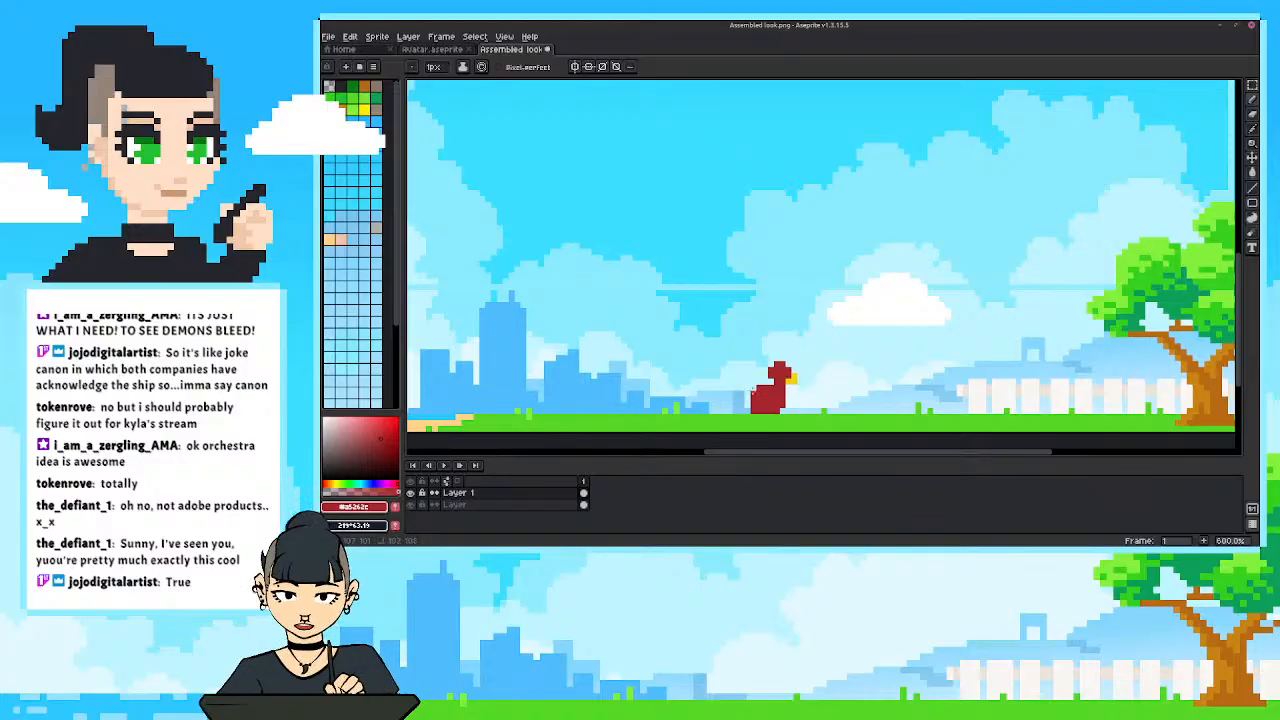
{"action": "scroll", "coordinate": [703, 349], "scroll_direction": "down", "scroll_amount": 3}
{"action": "scroll", "coordinate": [703, 349], "scroll_direction": "up", "scroll_amount": 3}
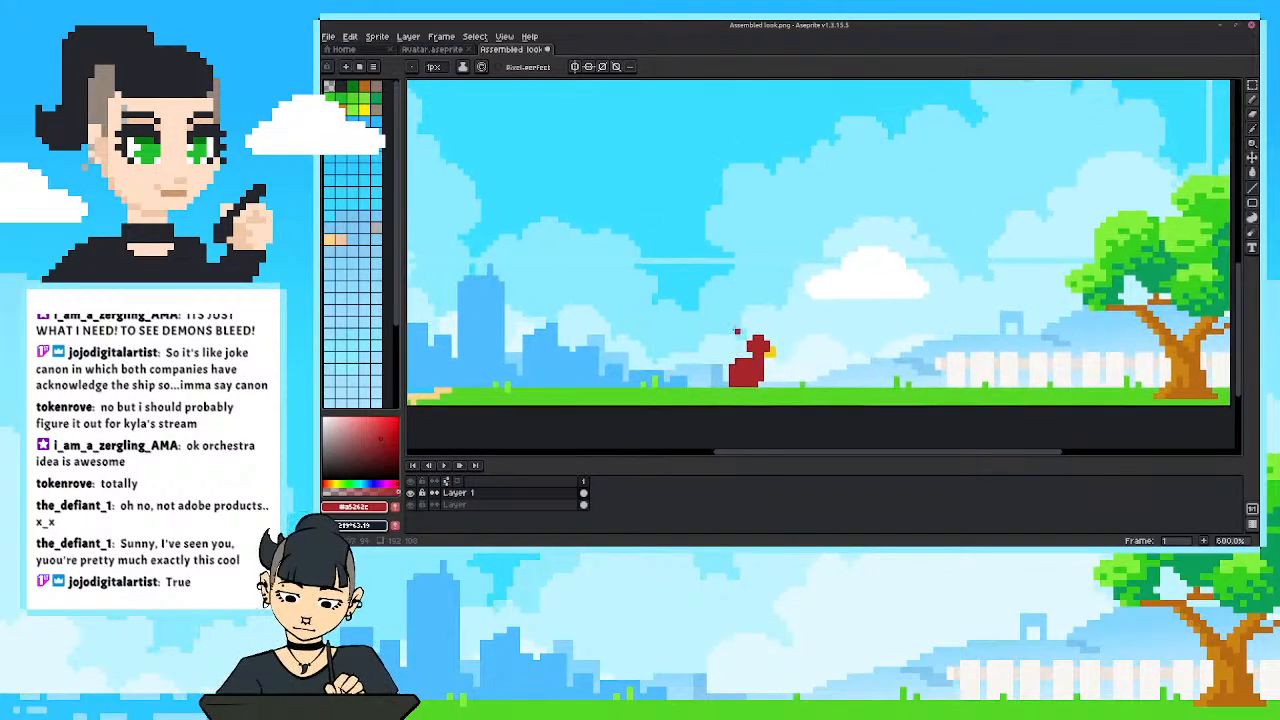
Extend the bird's red head over the top of the beak, then repaint the beak further forward in yellow.
{"action": "left_click_drag", "start_coordinate": [750, 339], "coordinate": [767, 339]}
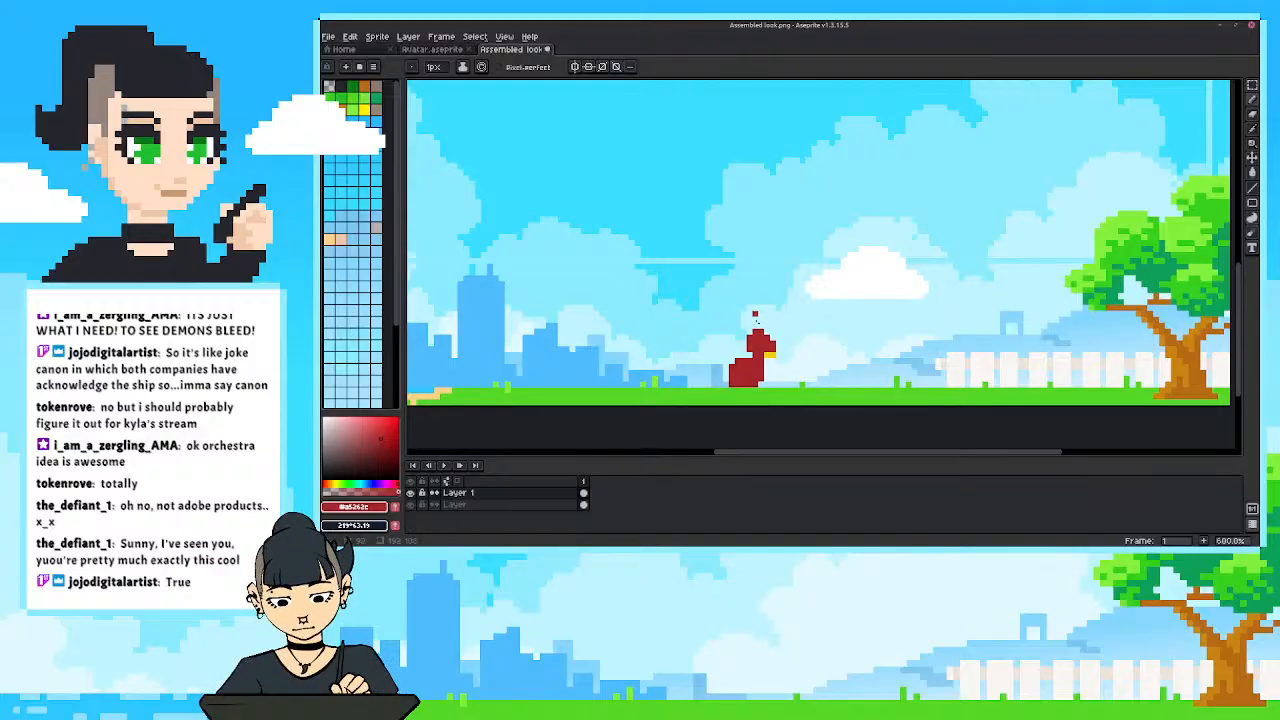
{"action": "key", "text": "i"}
{"action": "left_click", "coordinate": [770, 345]}
{"action": "key", "text": "b"}
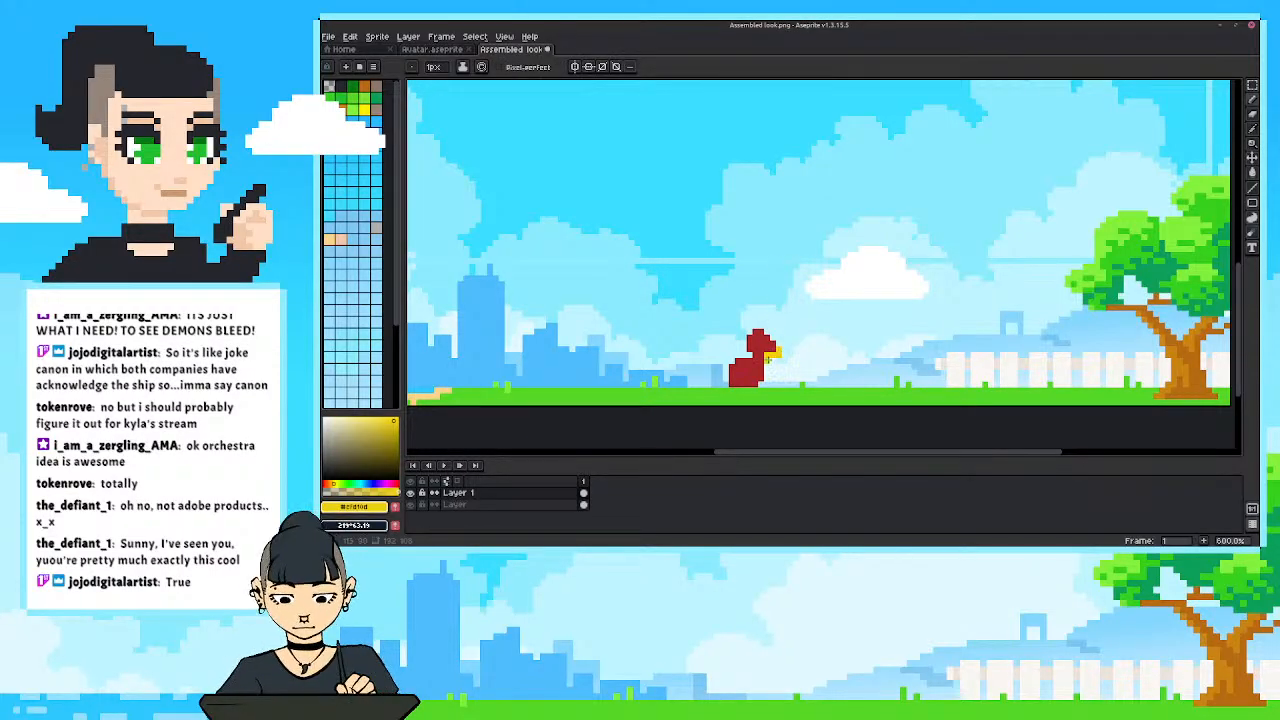
{"action": "key", "text": "e"}
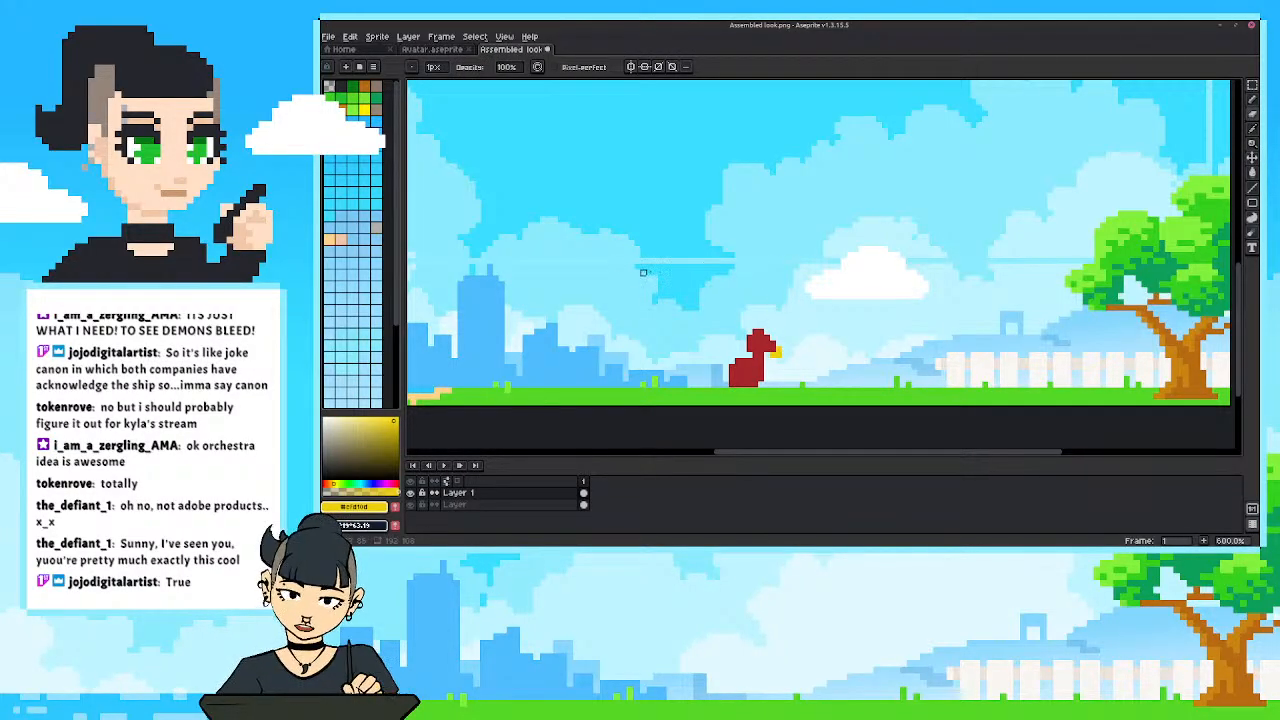
Pick up the red from the bird's head and round out its upper front edge with the Pencil.
{"action": "key", "text": "i"}
{"action": "left_click", "coordinate": [765, 339]}
{"action": "key", "text": "b"}
{"action": "left_click_drag", "start_coordinate": [767, 331], "coordinate": [773, 337]}
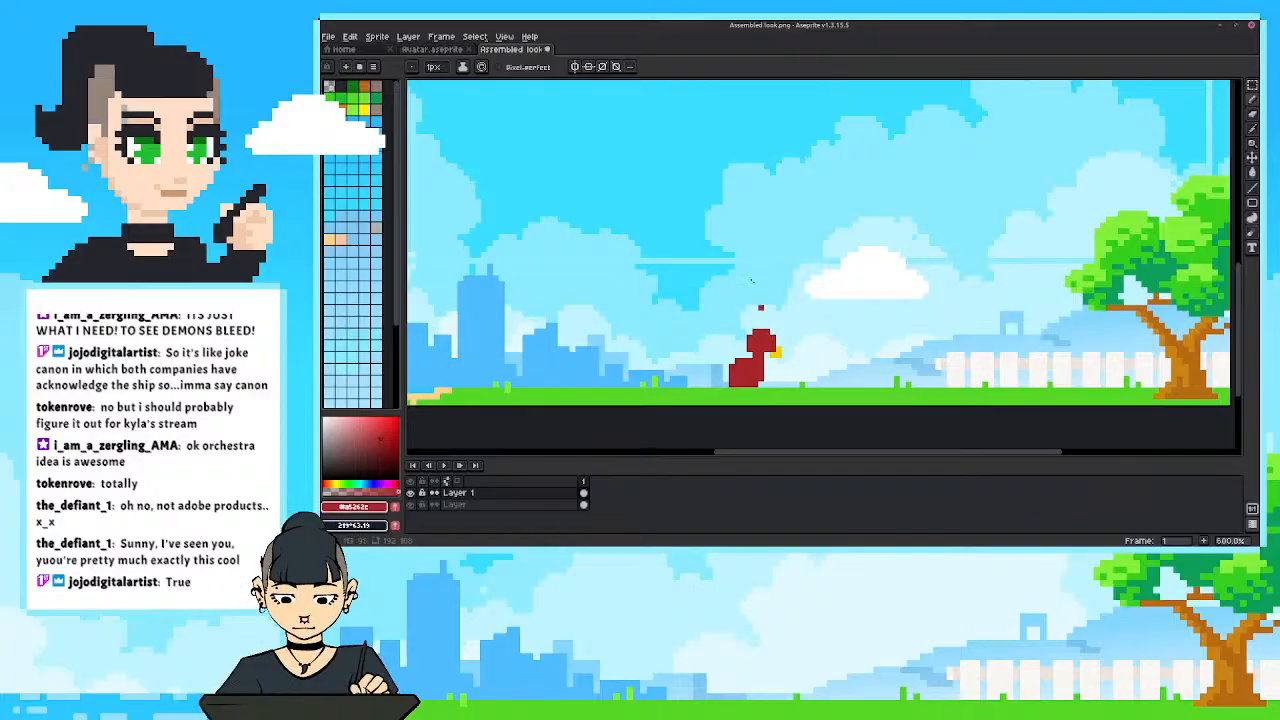
Trim the beak's edge with the sky colour and repaint it in yellow as a small pointed shape.
{"action": "left_click", "coordinate": [774, 348]}
{"action": "left_click", "coordinate": [781, 343], "text": "alt"}
{"action": "left_click", "coordinate": [779, 348]}
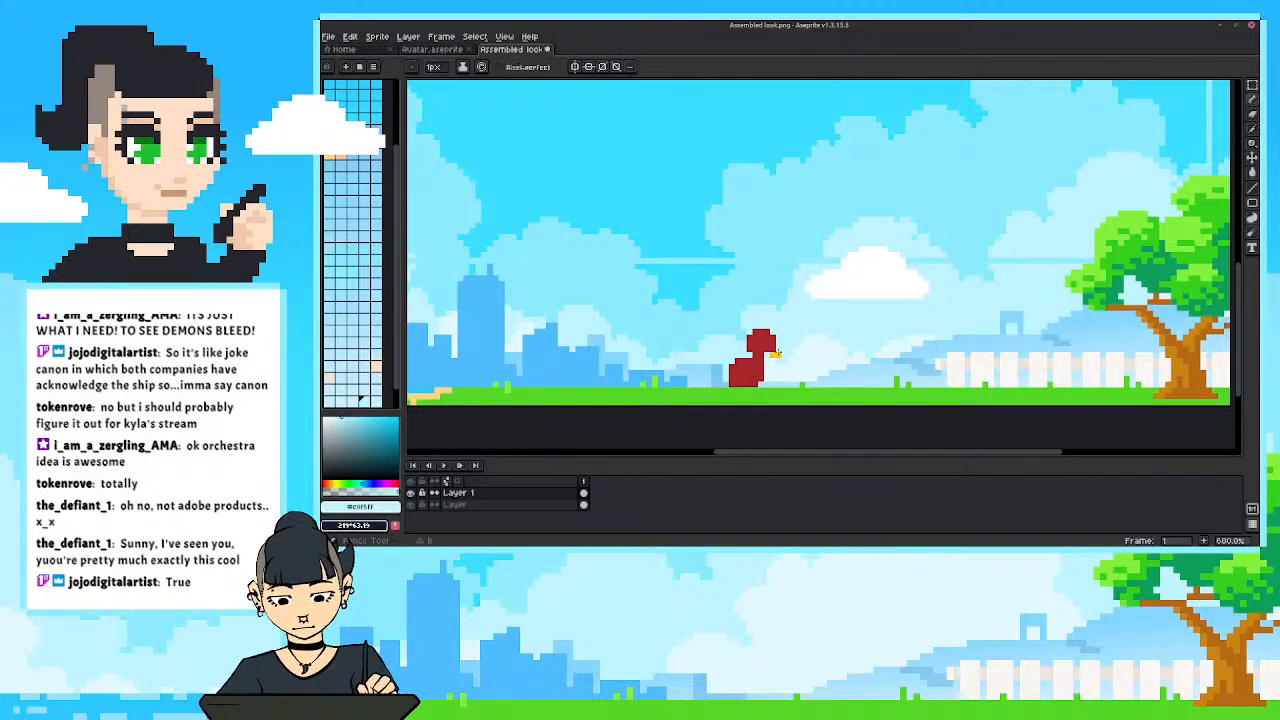
{"action": "left_click", "coordinate": [779, 352], "text": "alt"}
{"action": "left_click", "coordinate": [780, 348]}
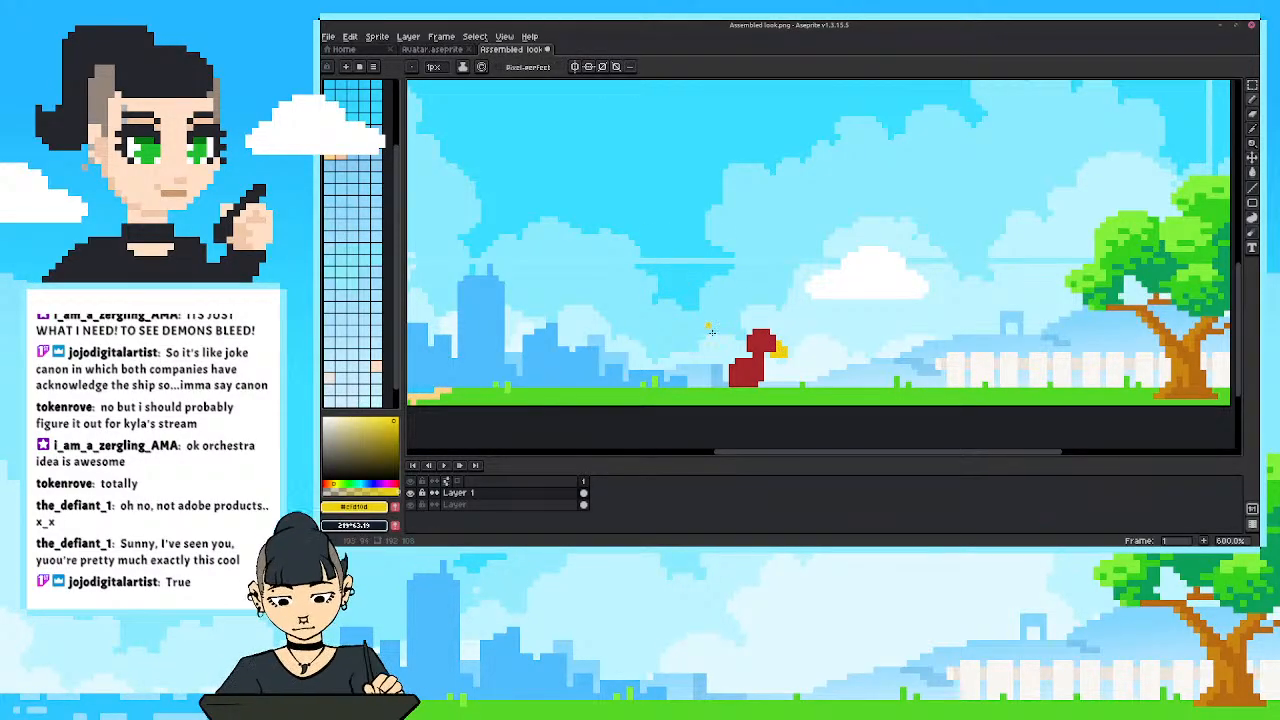
Raise the bird off the grass and paint two short yellow legs with feet beneath its body.
{"action": "scroll", "coordinate": [721, 352], "scroll_direction": "down", "scroll_amount": 5}
{"action": "scroll", "coordinate": [720, 356], "scroll_direction": "up", "scroll_amount": 3}
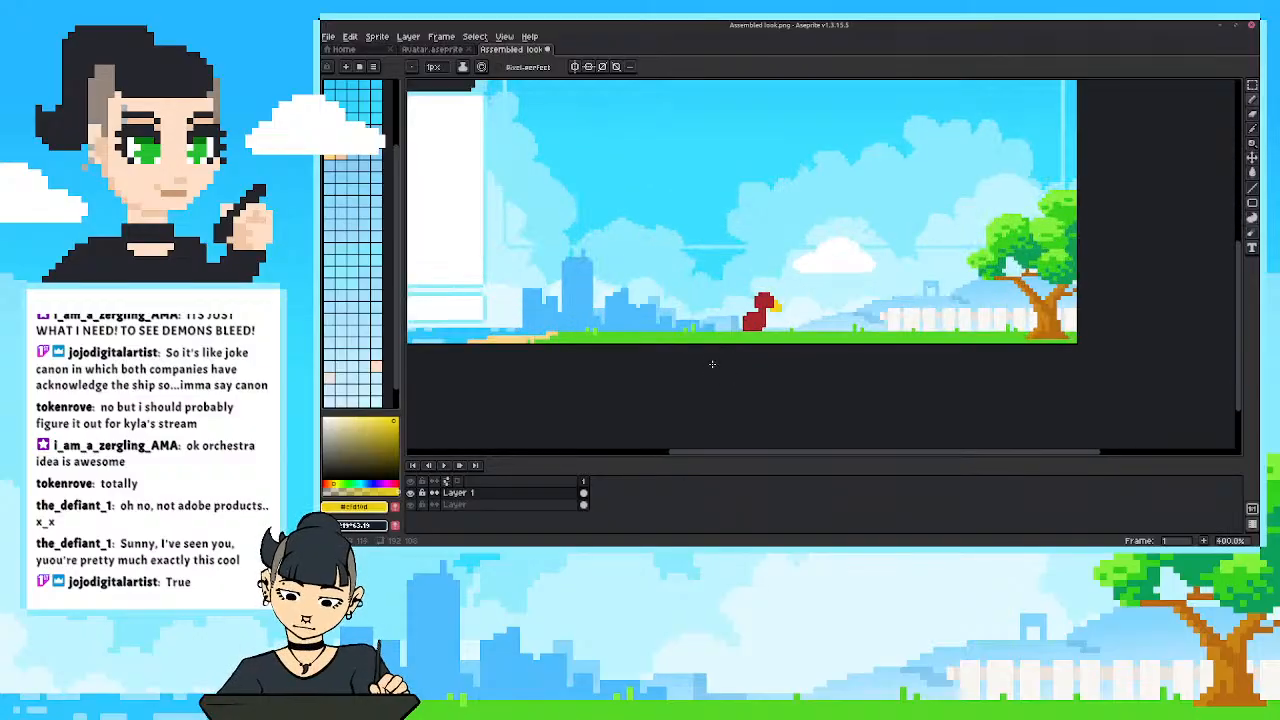
{"action": "mouse_move", "coordinate": [726, 350]}
{"action": "left_mouse_down"}
{"action": "mouse_move", "coordinate": [714, 386]}
{"action": "mouse_move", "coordinate": [753, 373]}
{"action": "mouse_move", "coordinate": [747, 390]}
{"action": "mouse_move", "coordinate": [773, 379]}
{"action": "mouse_move", "coordinate": [749, 345]}
{"action": "left_mouse_up"}
{"action": "scroll", "coordinate": [760, 355], "scroll_direction": "up", "scroll_amount": 1}
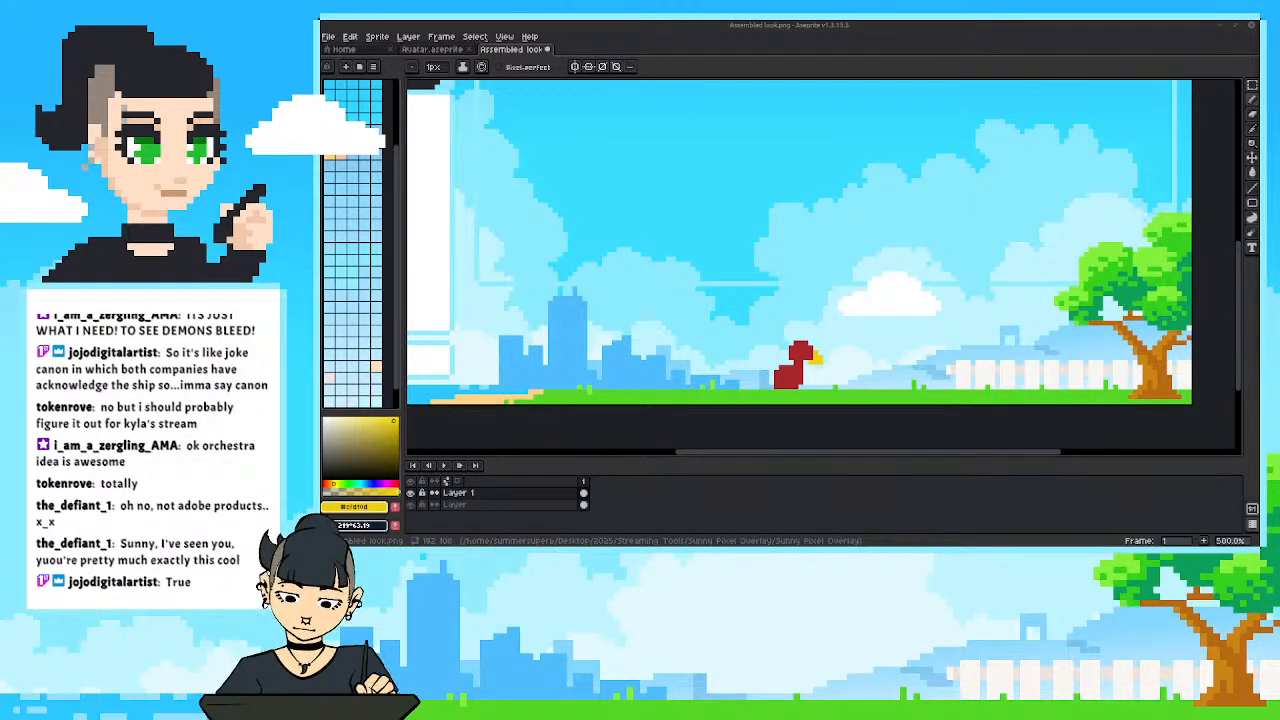
{"action": "mouse_move", "coordinate": [743, 349]}
{"action": "left_mouse_down"}
{"action": "mouse_move", "coordinate": [732, 335]}
{"action": "mouse_move", "coordinate": [832, 390]}
{"action": "mouse_move", "coordinate": [769, 349]}
{"action": "mouse_move", "coordinate": [784, 373]}
{"action": "left_mouse_up"}
{"action": "key", "text": "m"}
{"action": "key", "text": "ctrl+d"}
{"action": "key", "text": "b"}
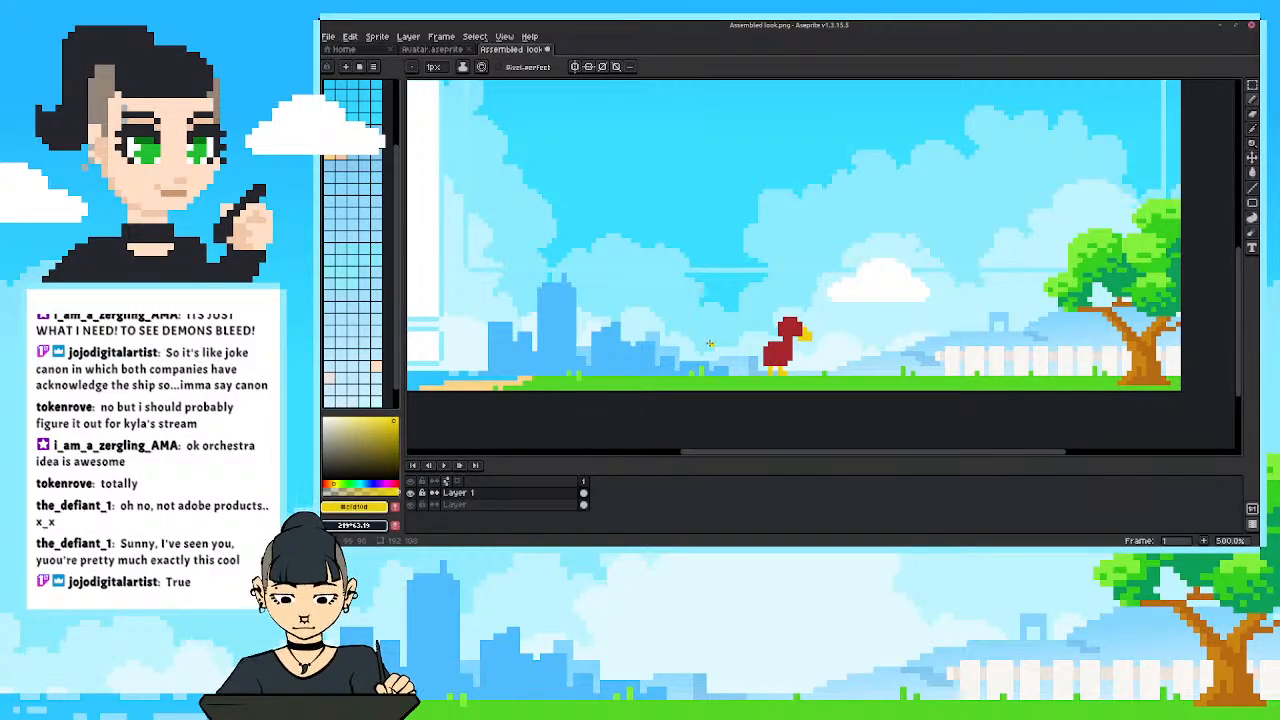
{"action": "left_click", "coordinate": [775, 375]}
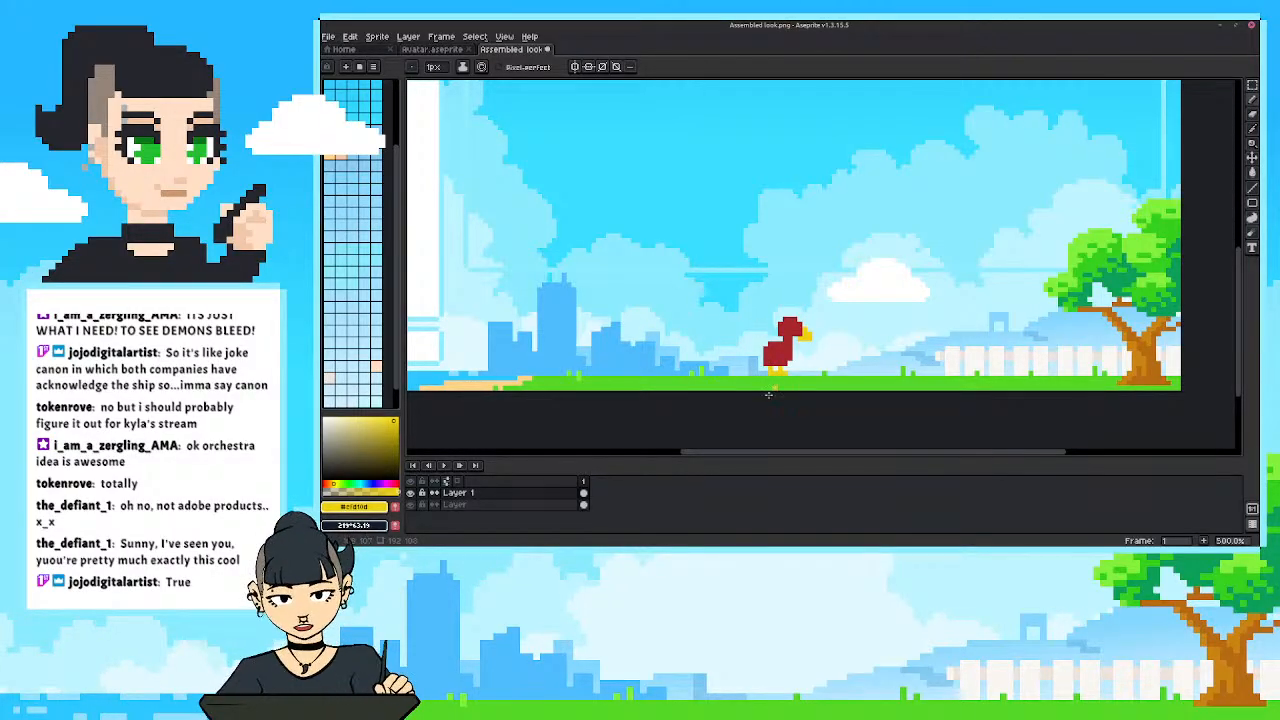
Pick up the bird's red, fill out its chest and paint a tail extending behind the body.
{"action": "key", "text": "i"}
{"action": "left_click", "coordinate": [793, 327]}
{"action": "key", "text": "b"}
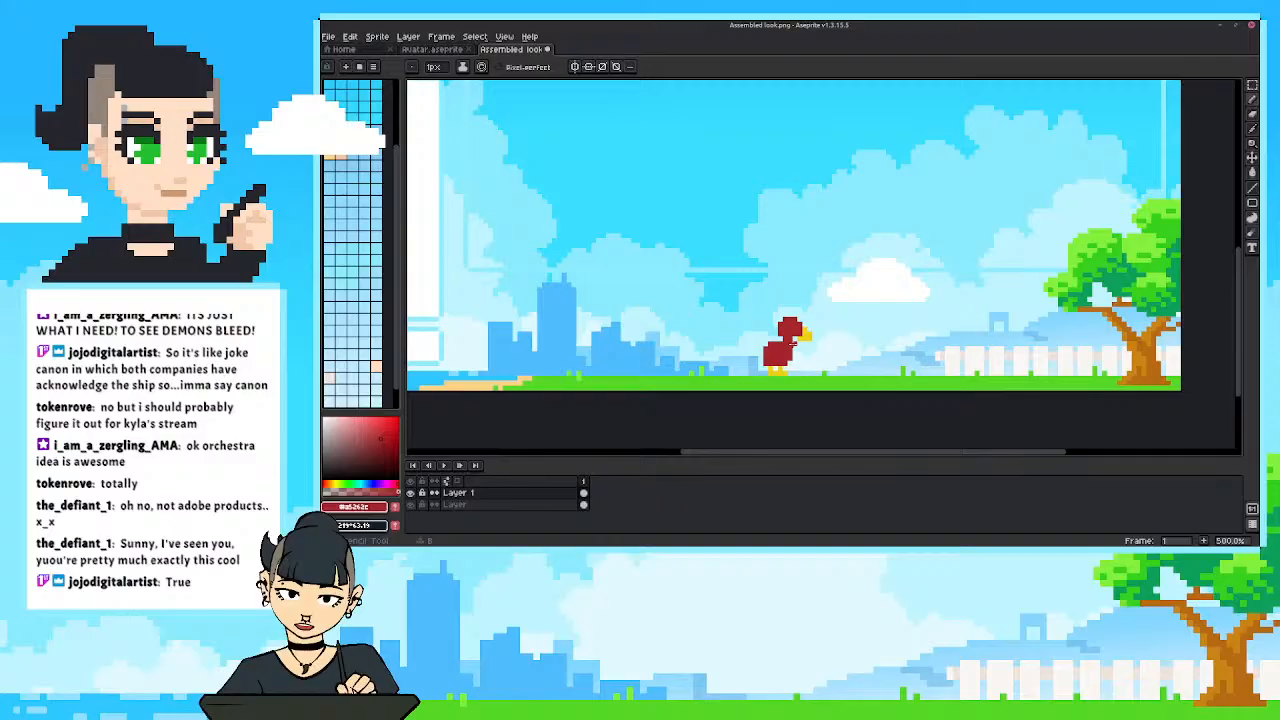
{"action": "left_click", "coordinate": [770, 354], "text": "alt"}
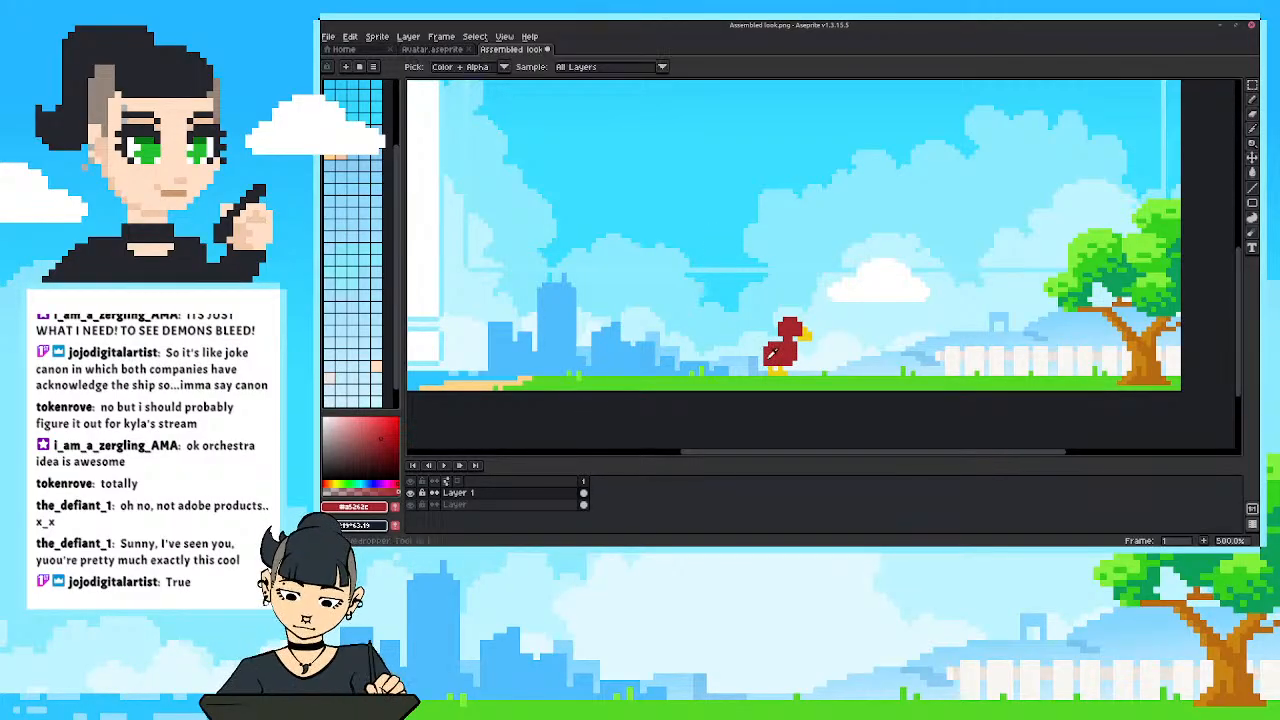
{"action": "left_click_drag", "start_coordinate": [761, 362], "coordinate": [747, 357]}
{"action": "left_click", "coordinate": [751, 358]}
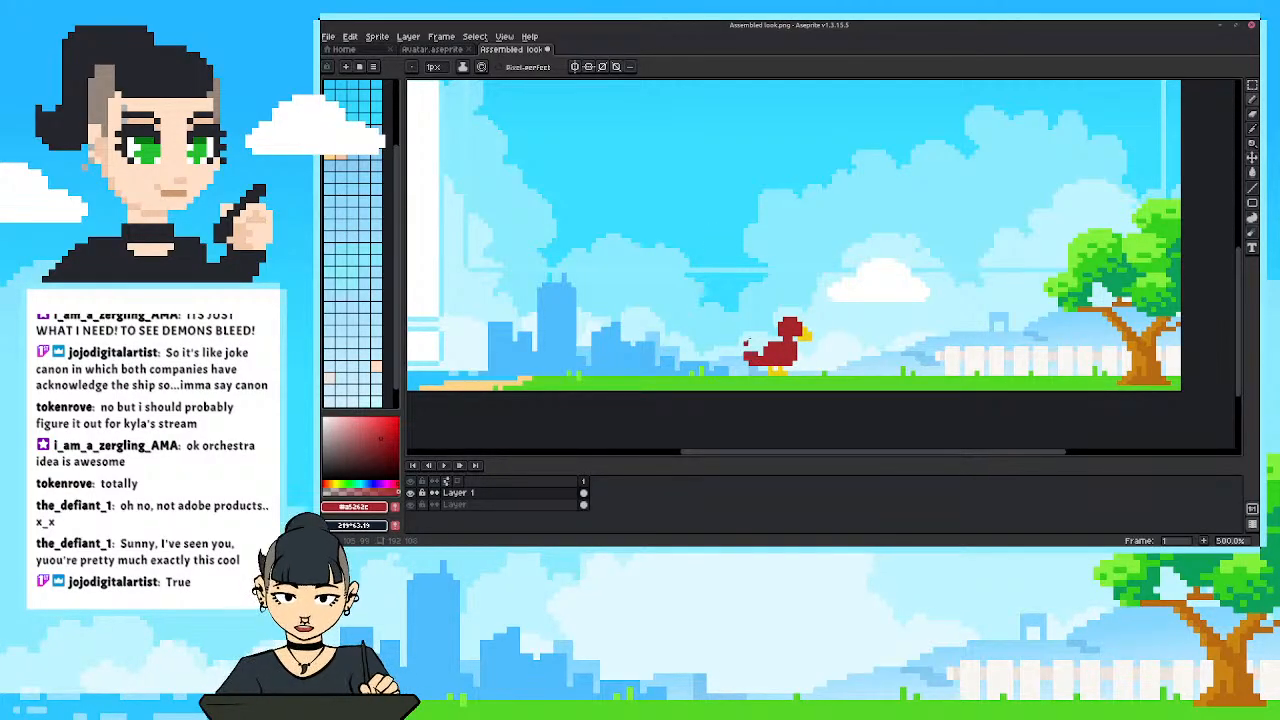
Judge the bird's size against the whole overlay and compare the scene with Layer 1 hidden.
{"action": "scroll", "coordinate": [737, 346], "scroll_direction": "down", "scroll_amount": 5}
{"action": "scroll", "coordinate": [713, 296], "scroll_direction": "up", "scroll_amount": 3}
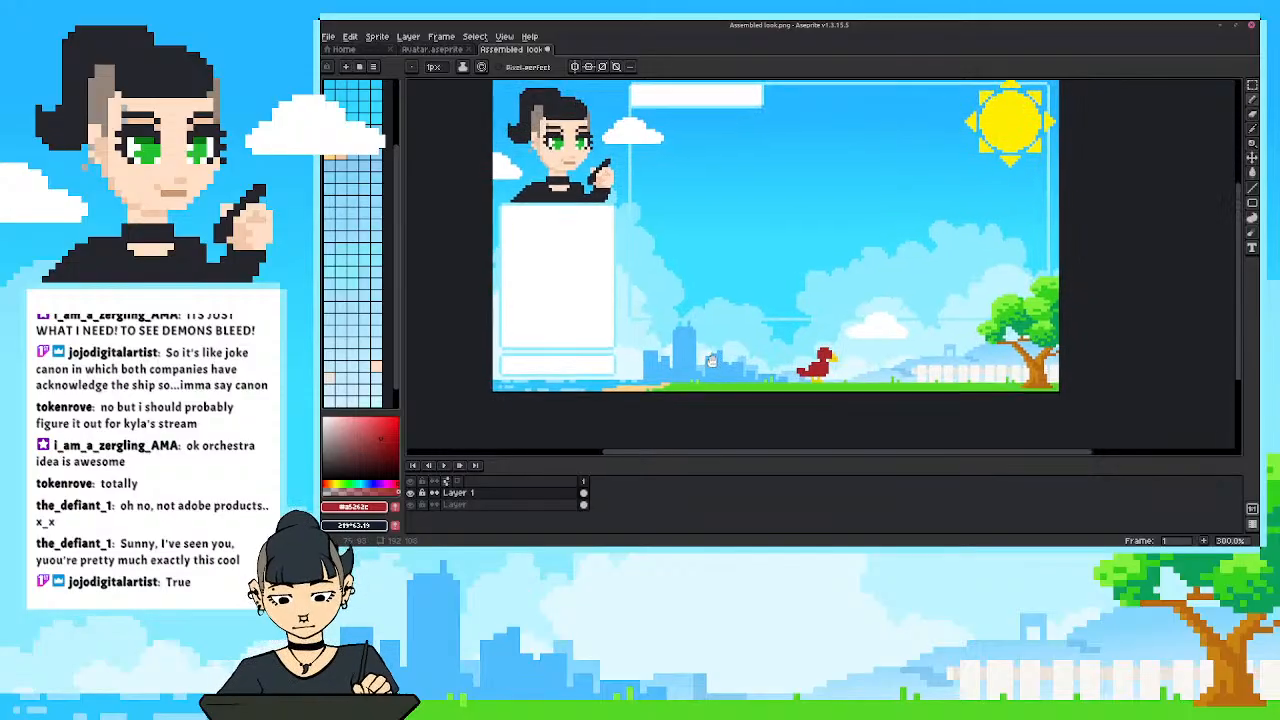
{"action": "scroll", "coordinate": [740, 340], "scroll_direction": "down", "scroll_amount": 1}
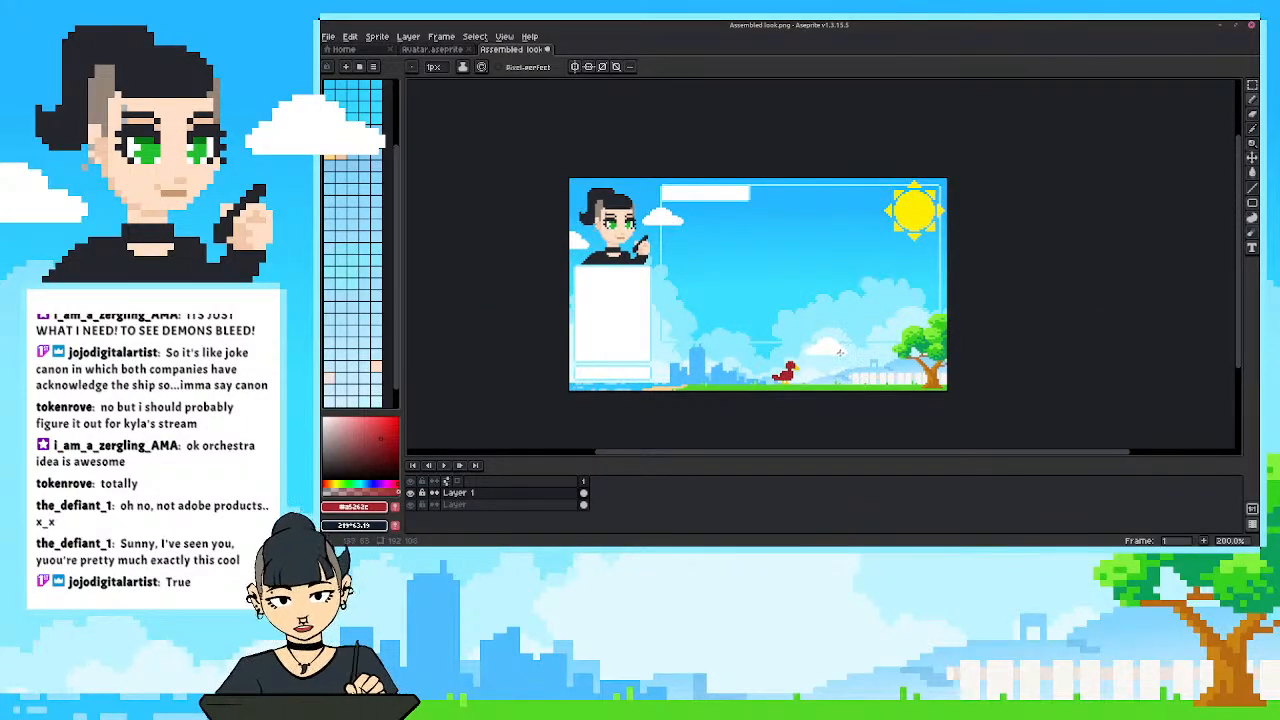
{"action": "scroll", "coordinate": [840, 352], "scroll_direction": "up", "scroll_amount": 1}
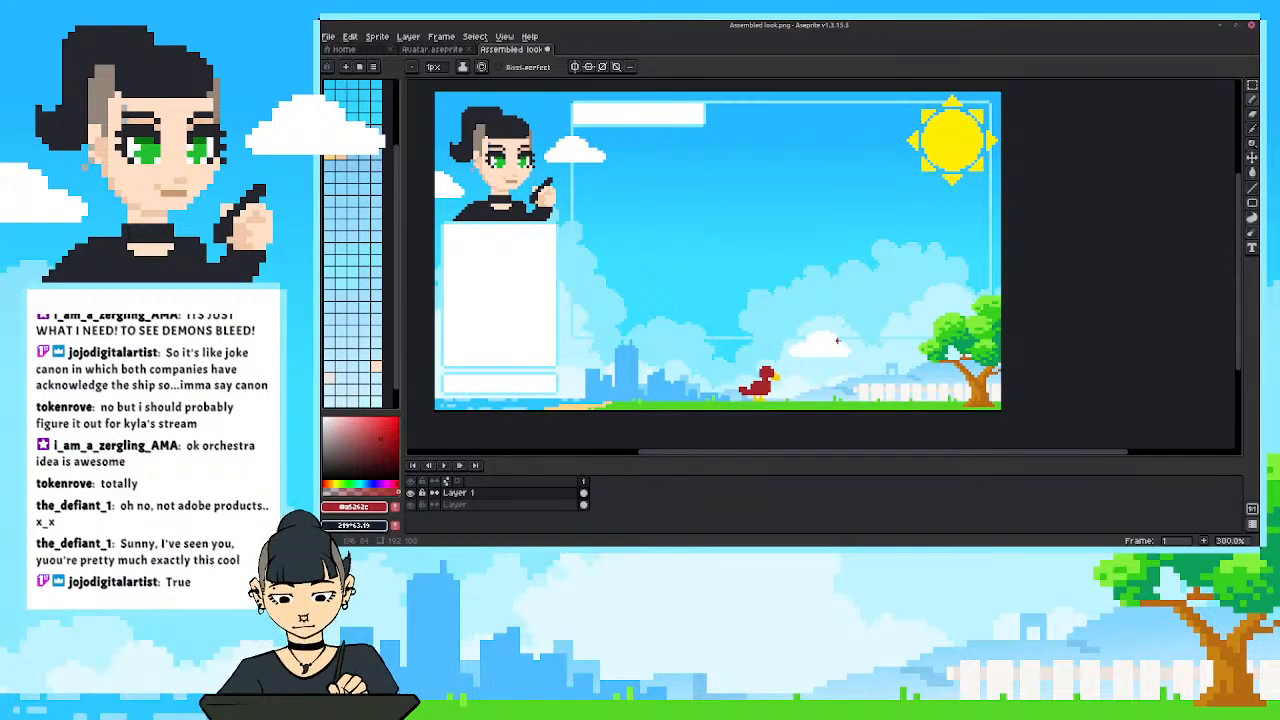
{"action": "scroll", "coordinate": [838, 341], "scroll_direction": "down", "scroll_amount": 1}
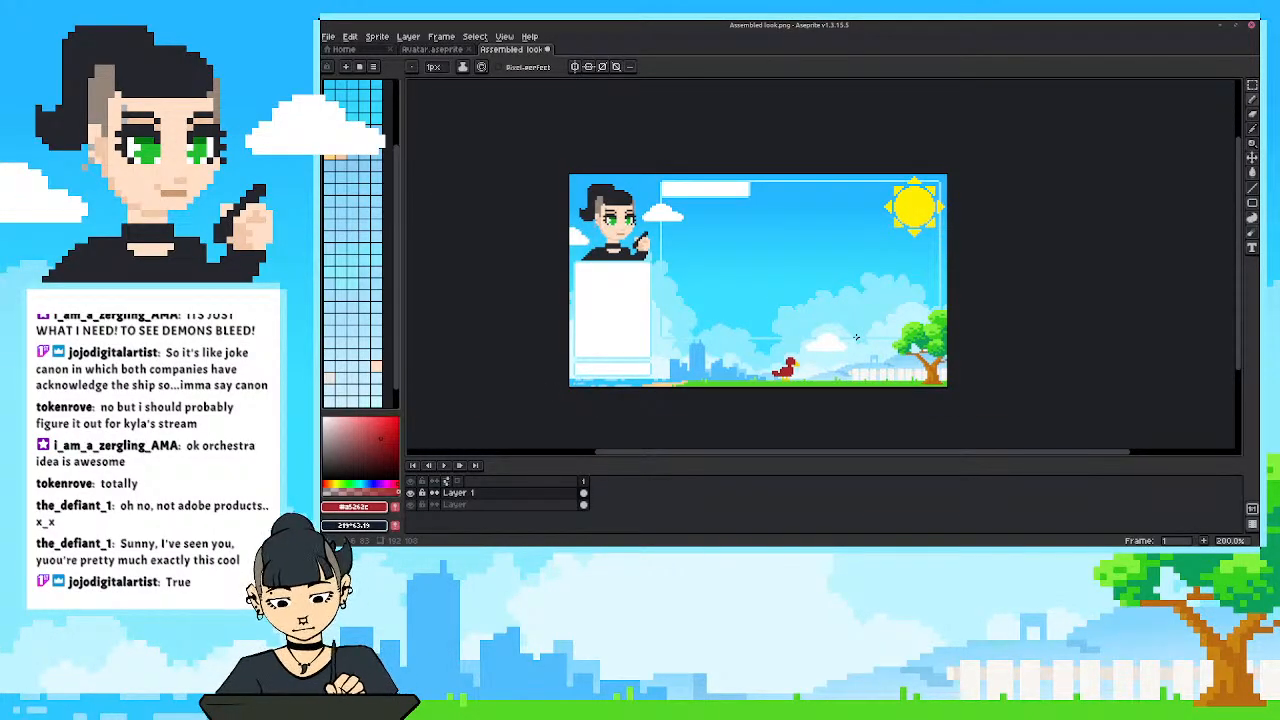
{"action": "scroll", "coordinate": [856, 337], "scroll_direction": "up", "scroll_amount": 1}
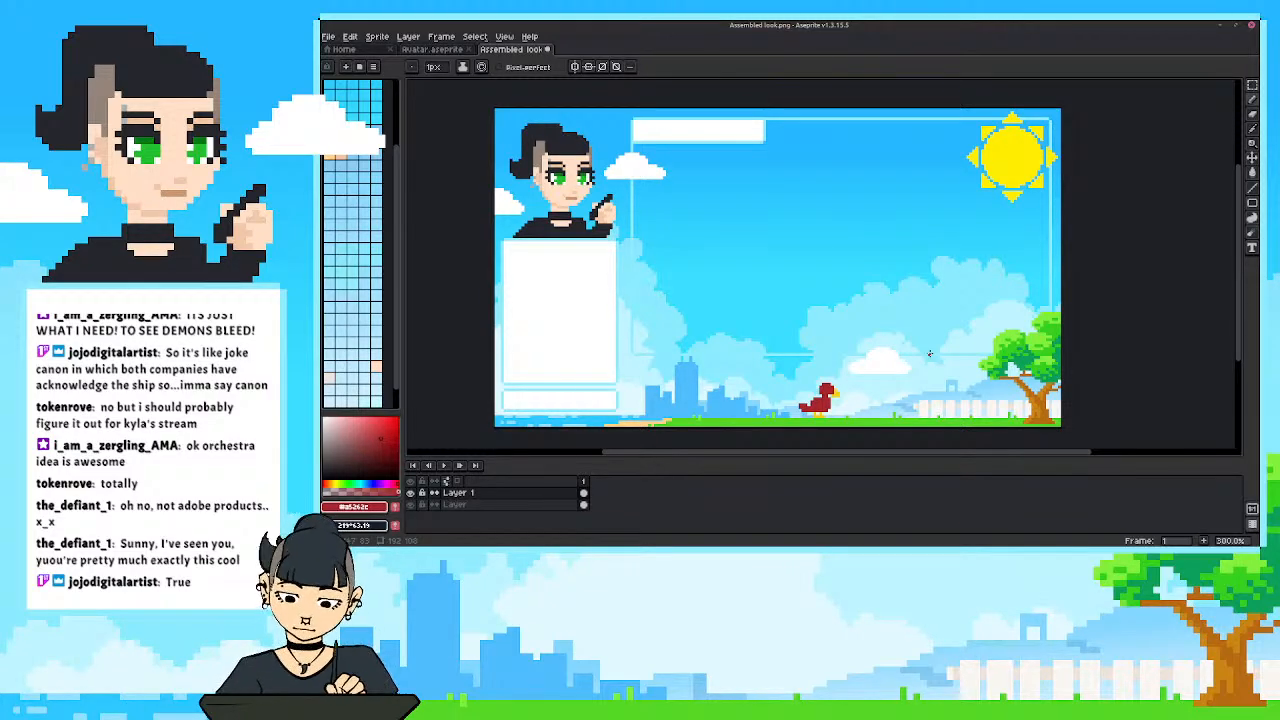
{"action": "left_click", "coordinate": [411, 493]}
{"action": "left_click_drag", "start_coordinate": [686, 344], "coordinate": [692, 344]}
{"action": "left_click_drag", "start_coordinate": [744, 441], "coordinate": [747, 441]}
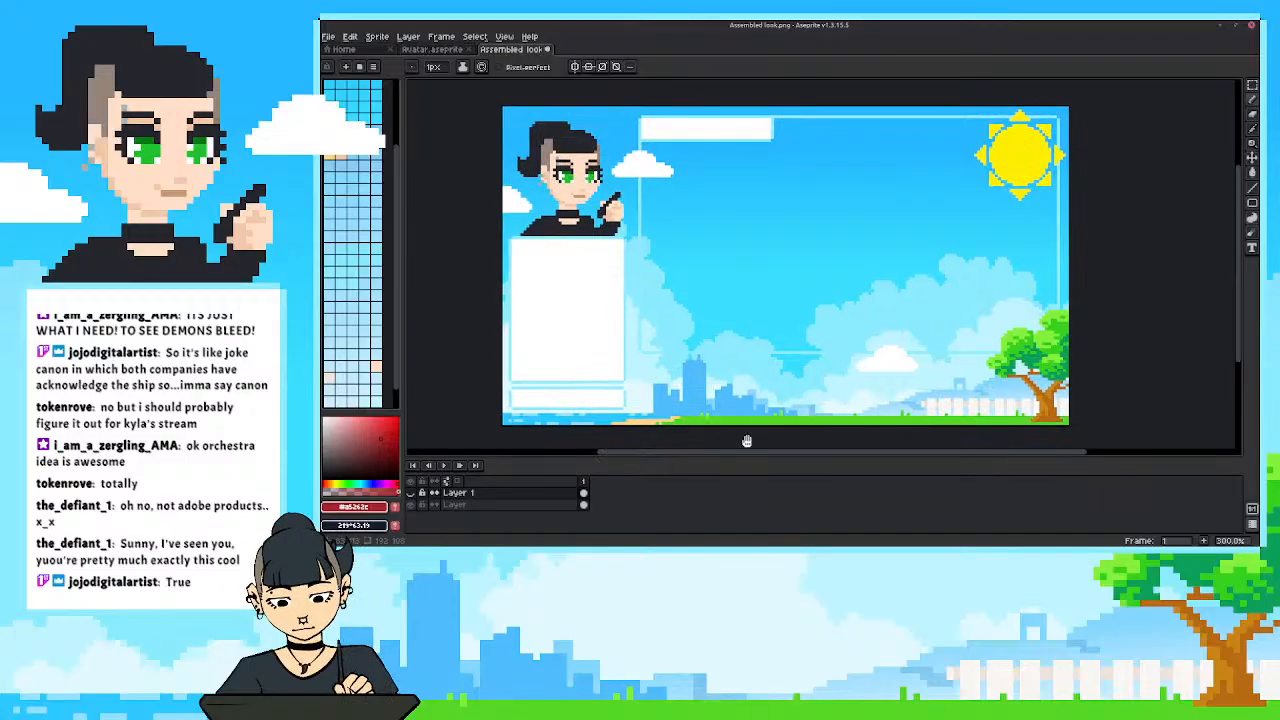
Try enlarging the sprite to 1920 px wide with nearest-neighbor interpolation and the ratio locked.
{"action": "left_click", "coordinate": [378, 37]}
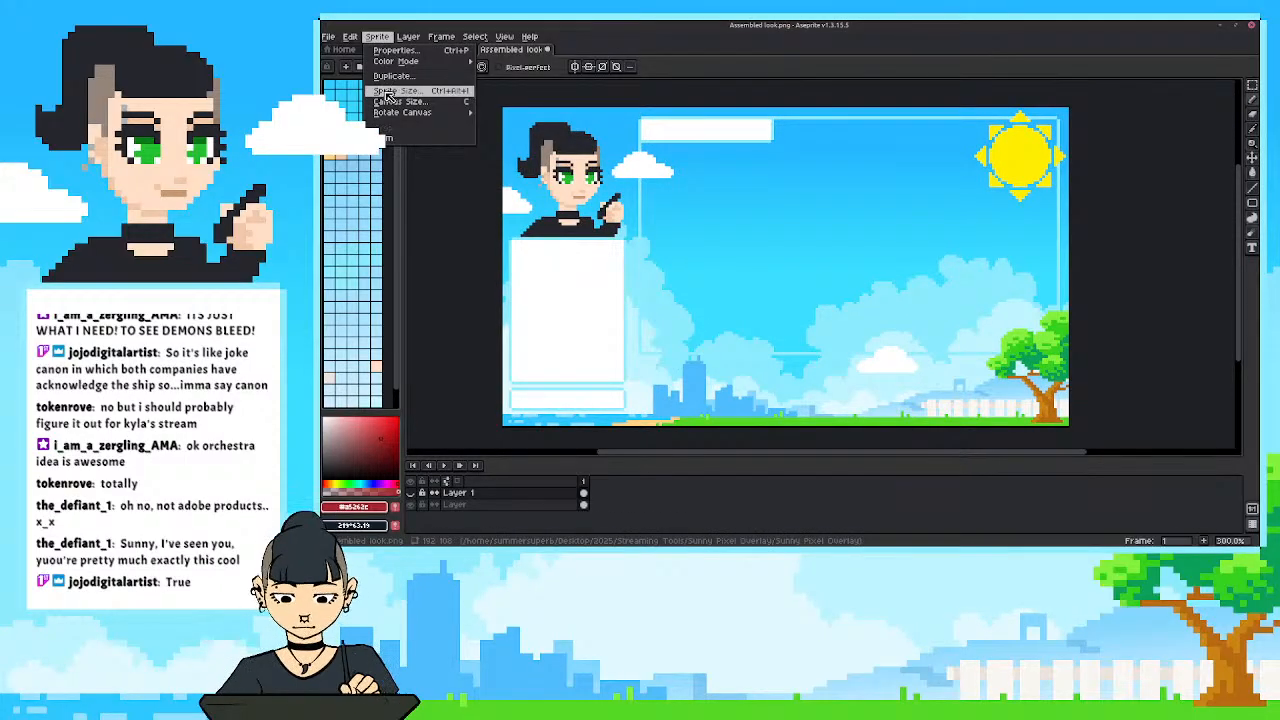
{"action": "left_click", "coordinate": [388, 94]}
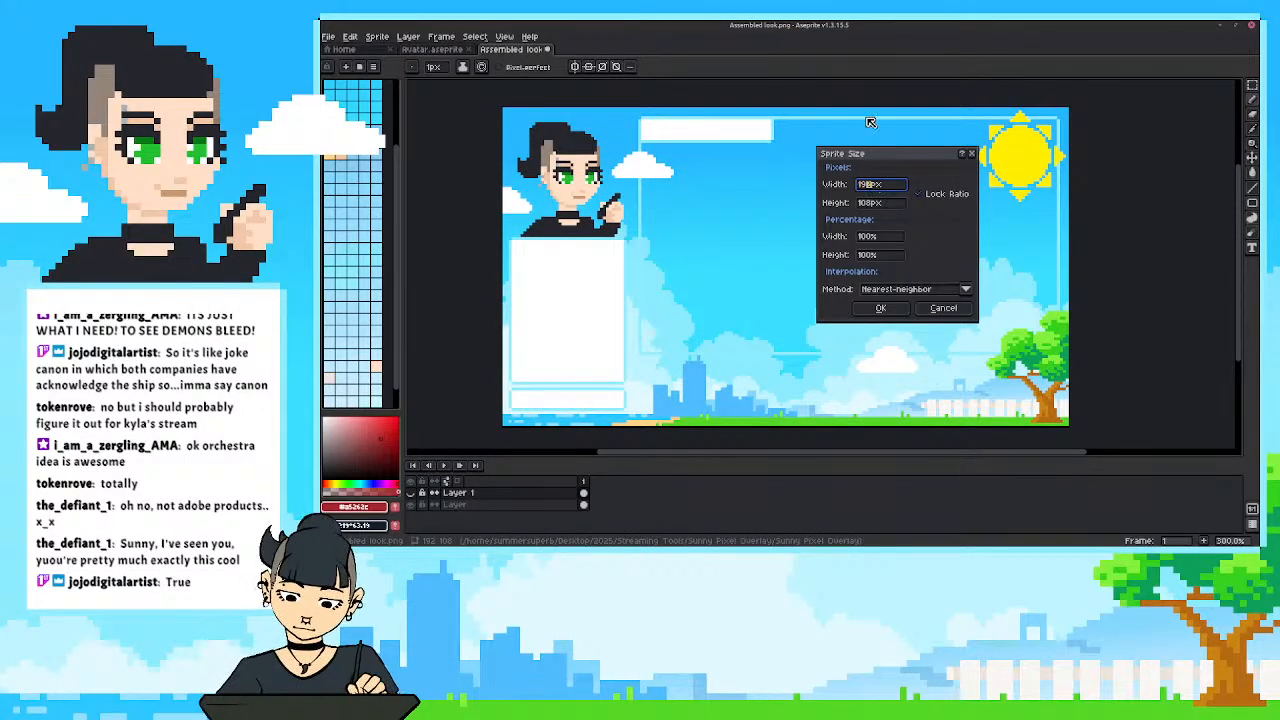
{"action": "type", "text": "1920"}
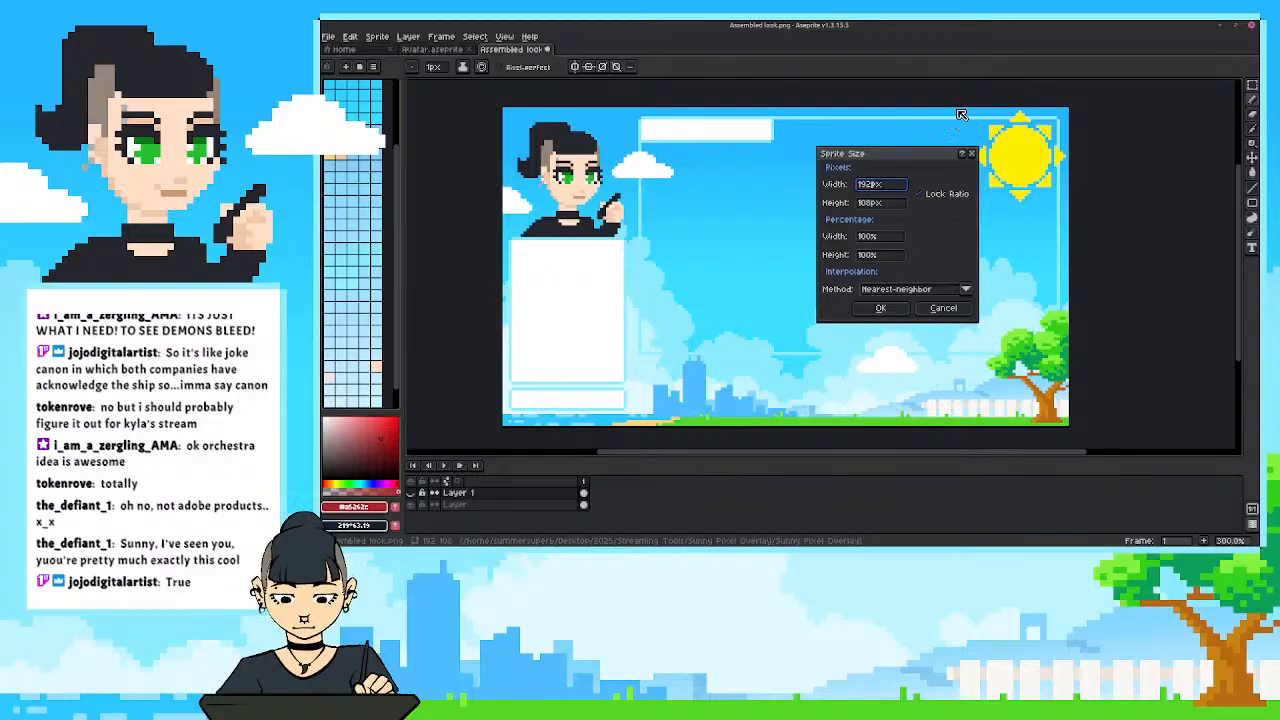
{"action": "left_click", "coordinate": [882, 308]}
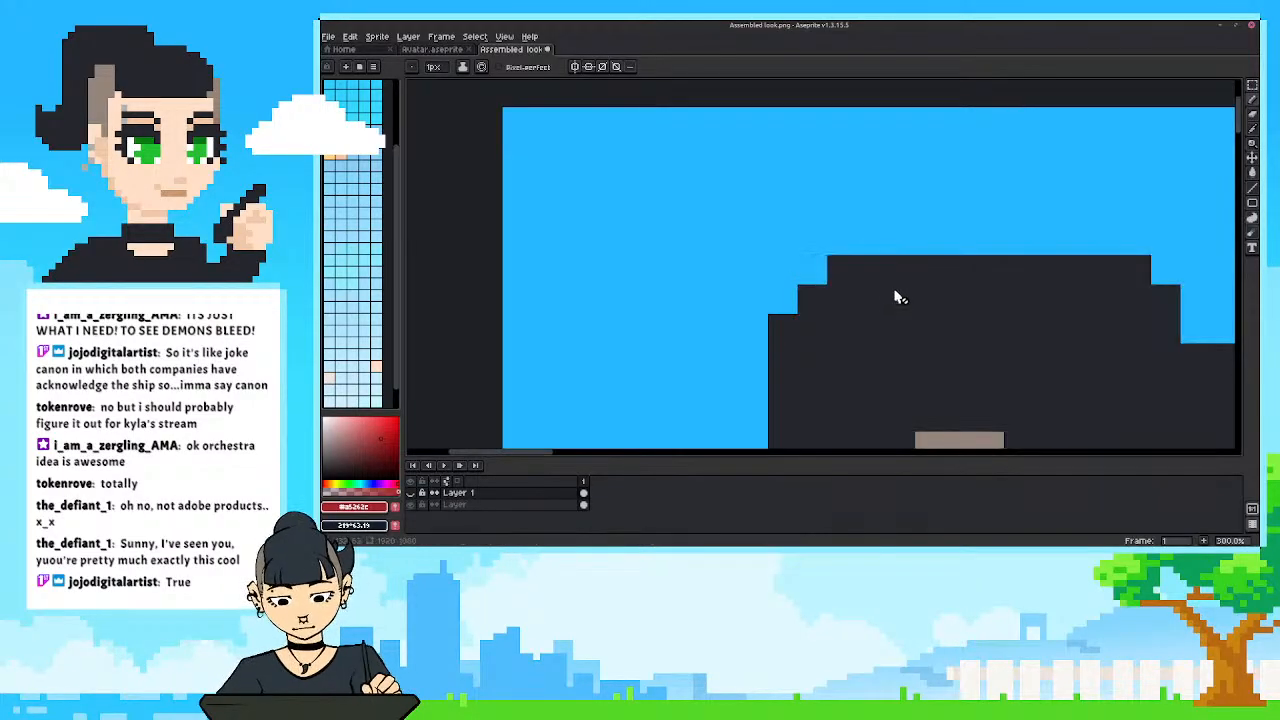
{"action": "scroll", "coordinate": [898, 297], "scroll_direction": "down", "scroll_amount": 5}
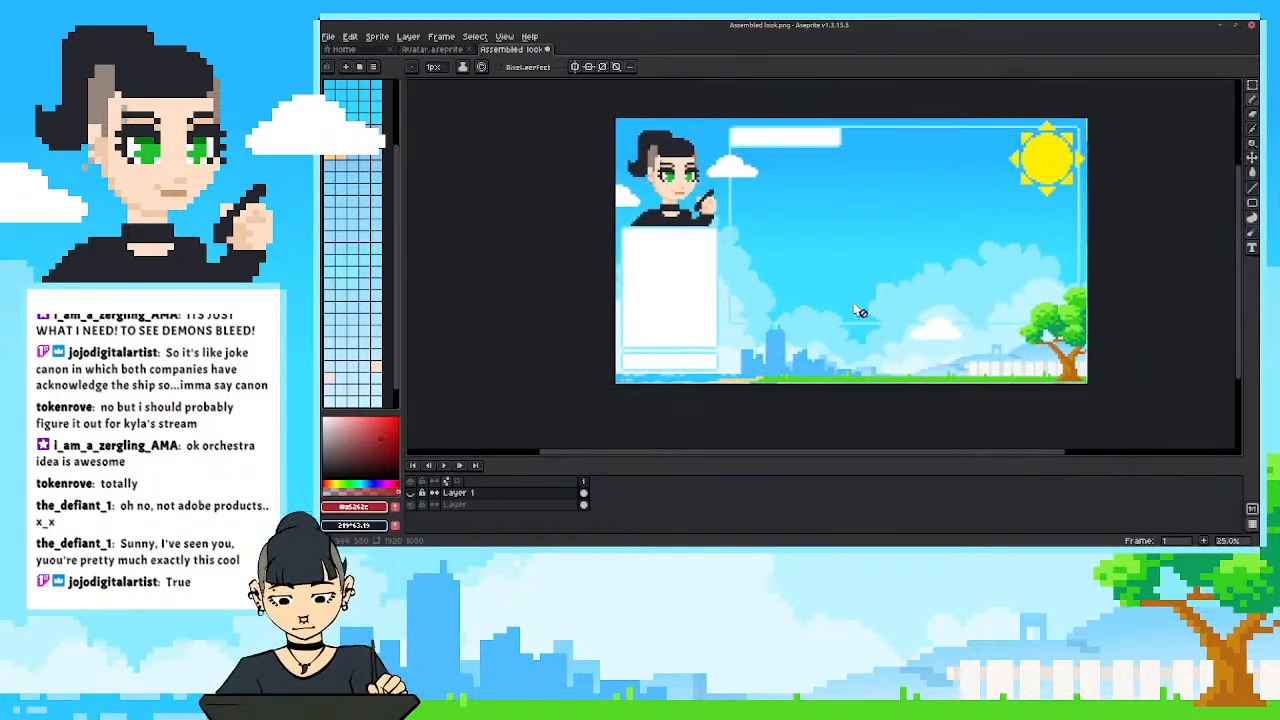
{"action": "scroll", "coordinate": [858, 311], "scroll_direction": "up", "scroll_amount": 4}
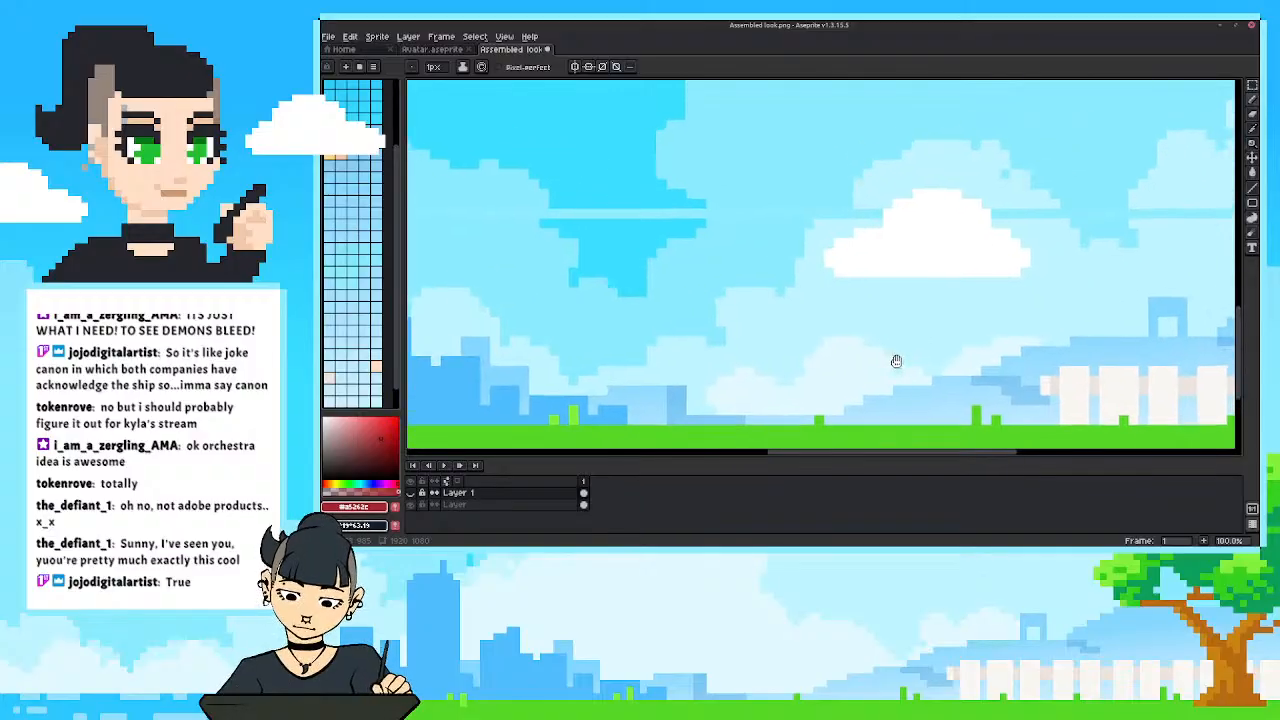
{"action": "scroll", "coordinate": [896, 361], "scroll_direction": "down", "scroll_amount": 2}
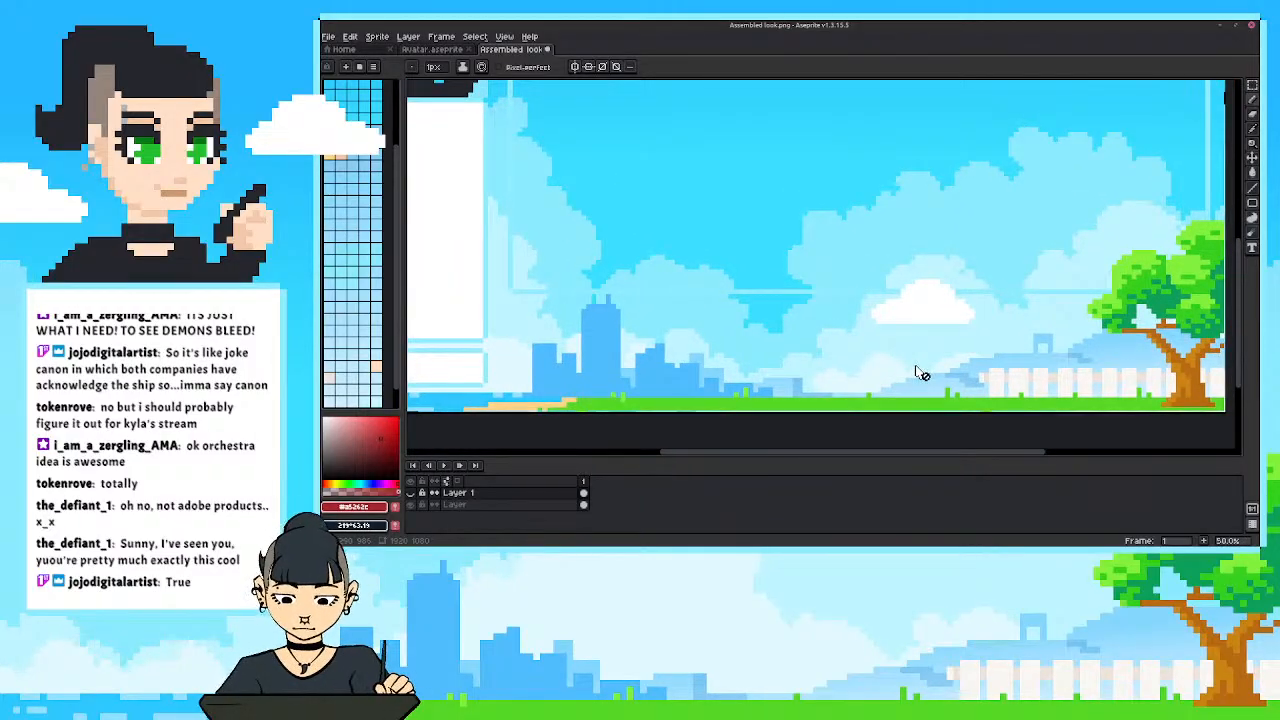
Add a new layer above Layer 1 and make the bird's layer visible again as a reference.
{"action": "key", "text": "shift+n"}
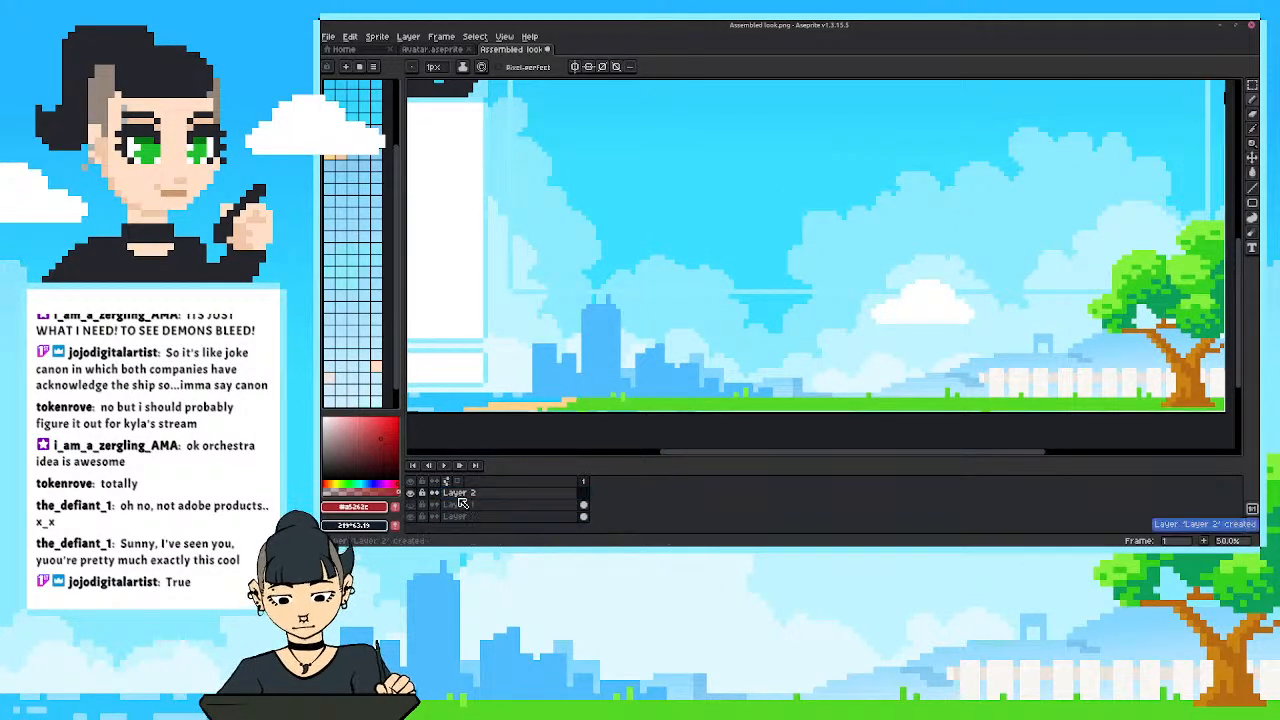
{"action": "left_click", "coordinate": [411, 505]}
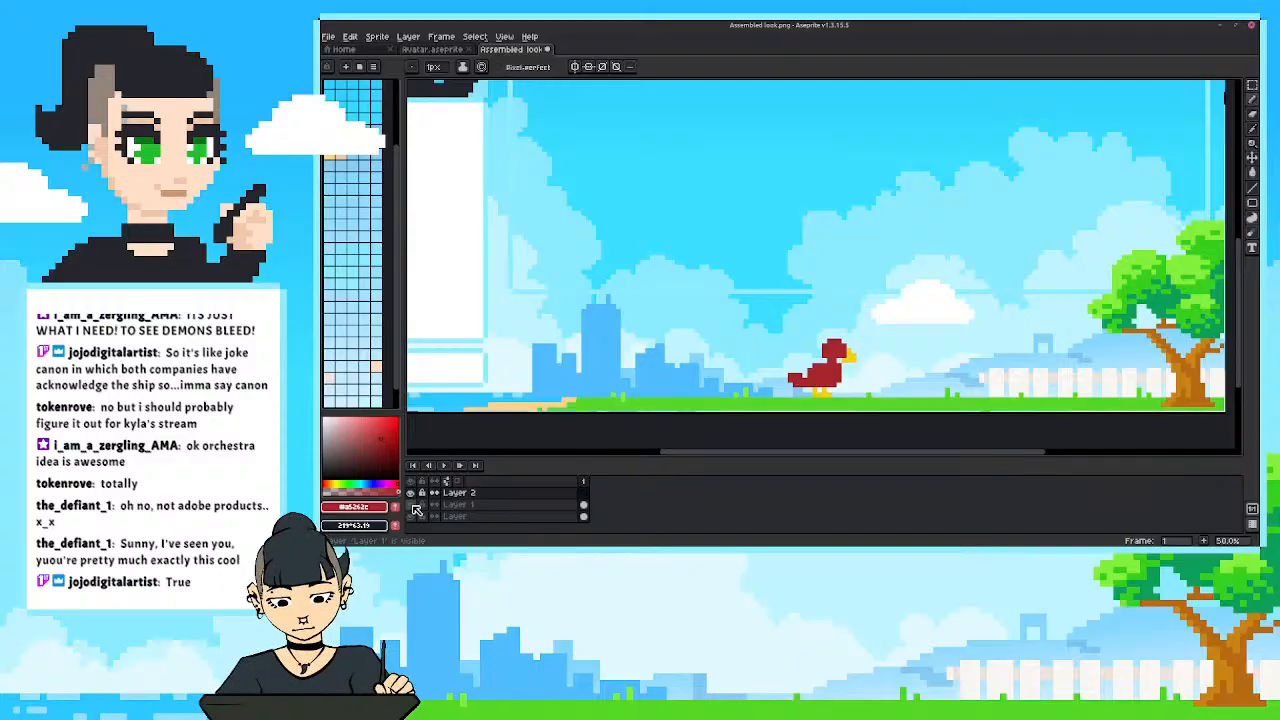
{"action": "left_click", "coordinate": [414, 507]}
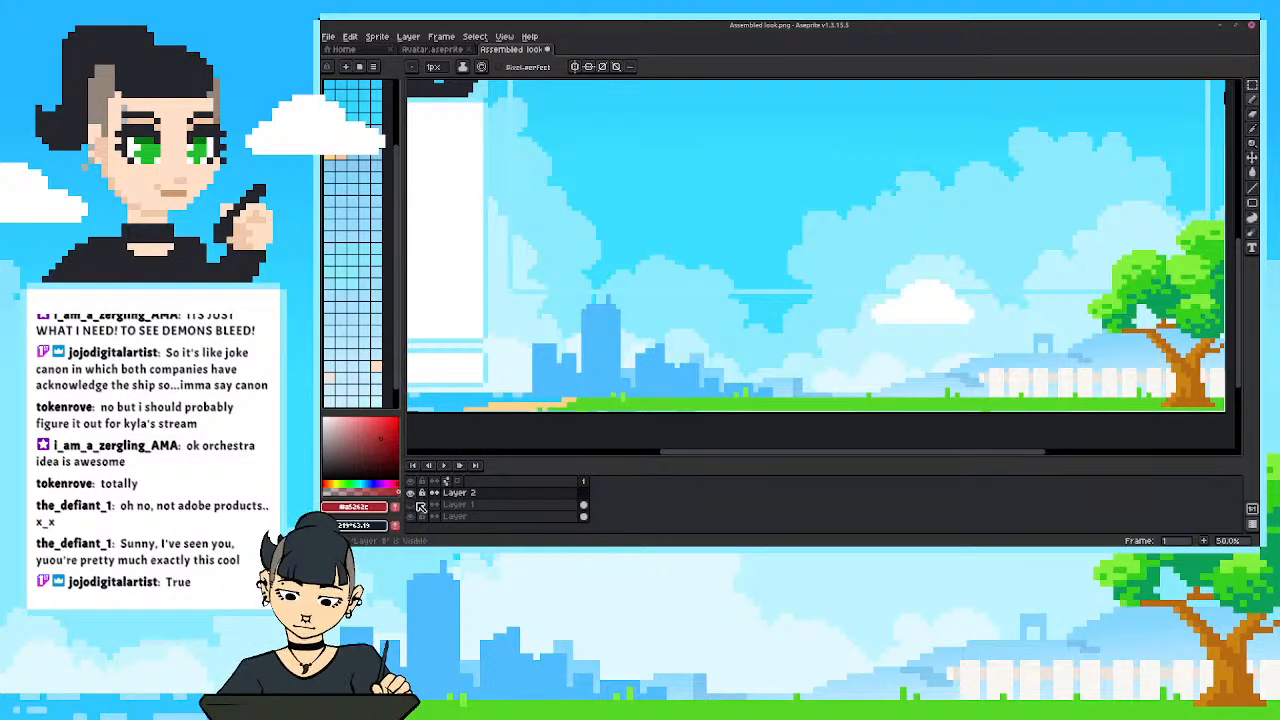
{"action": "left_click", "coordinate": [413, 507]}
{"action": "scroll", "coordinate": [763, 369], "scroll_direction": "up", "scroll_amount": 2}
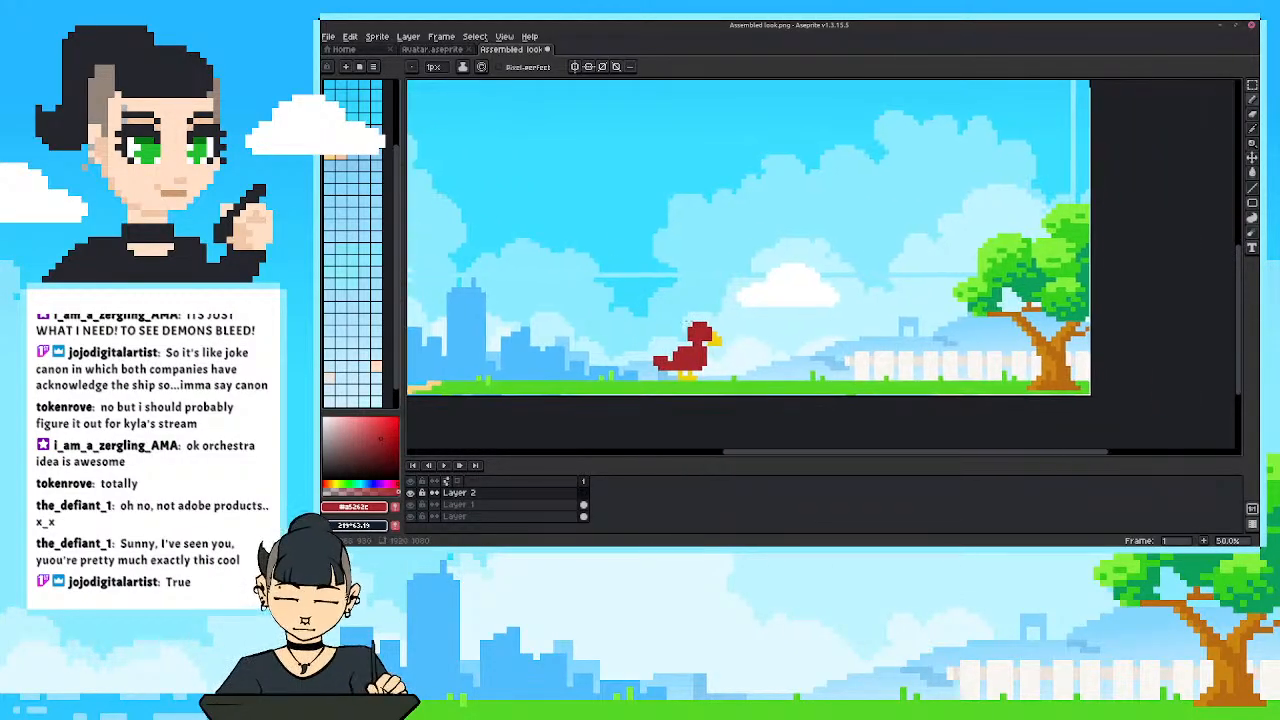
{"action": "scroll", "coordinate": [752, 391], "scroll_direction": "down", "scroll_amount": 1}
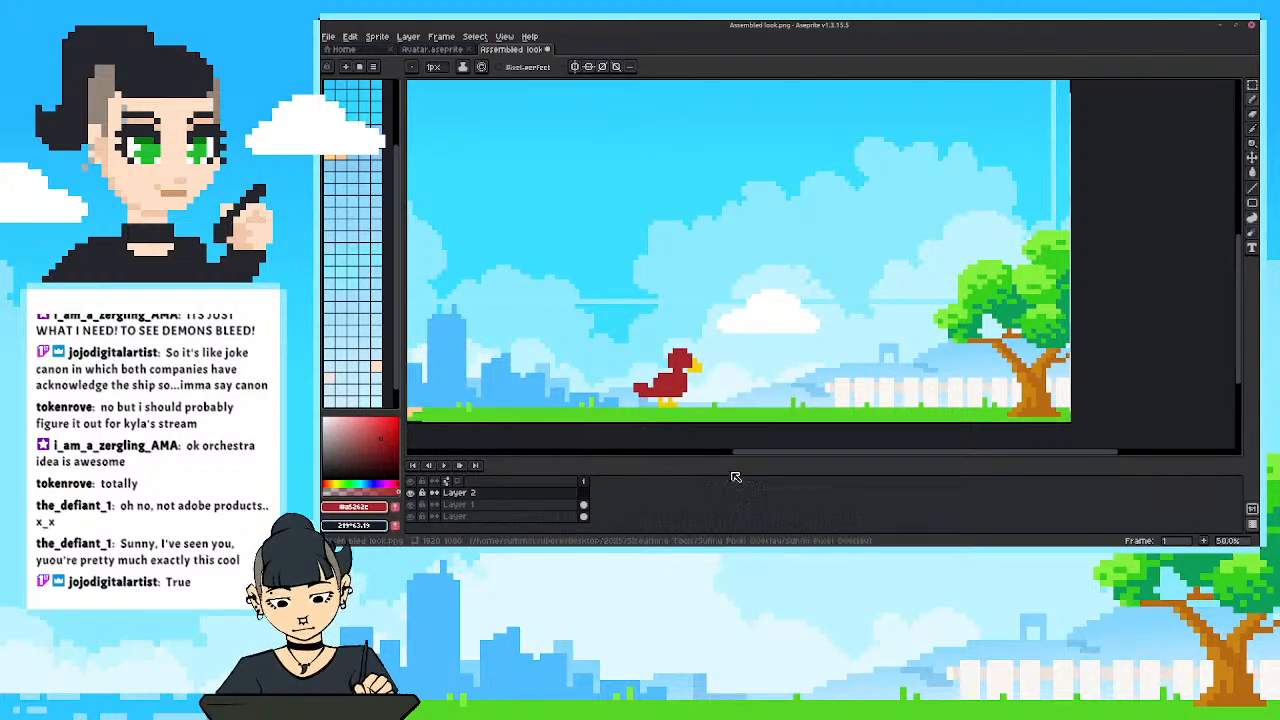
Try sketching a small red circle beside the bird, then undo back to before the sprite was enlarged.
{"action": "mouse_move", "coordinate": [787, 384]}
{"action": "left_mouse_down"}
{"action": "mouse_move", "coordinate": [770, 366]}
{"action": "mouse_move", "coordinate": [780, 392]}
{"action": "mouse_move", "coordinate": [750, 372]}
{"action": "left_mouse_up"}
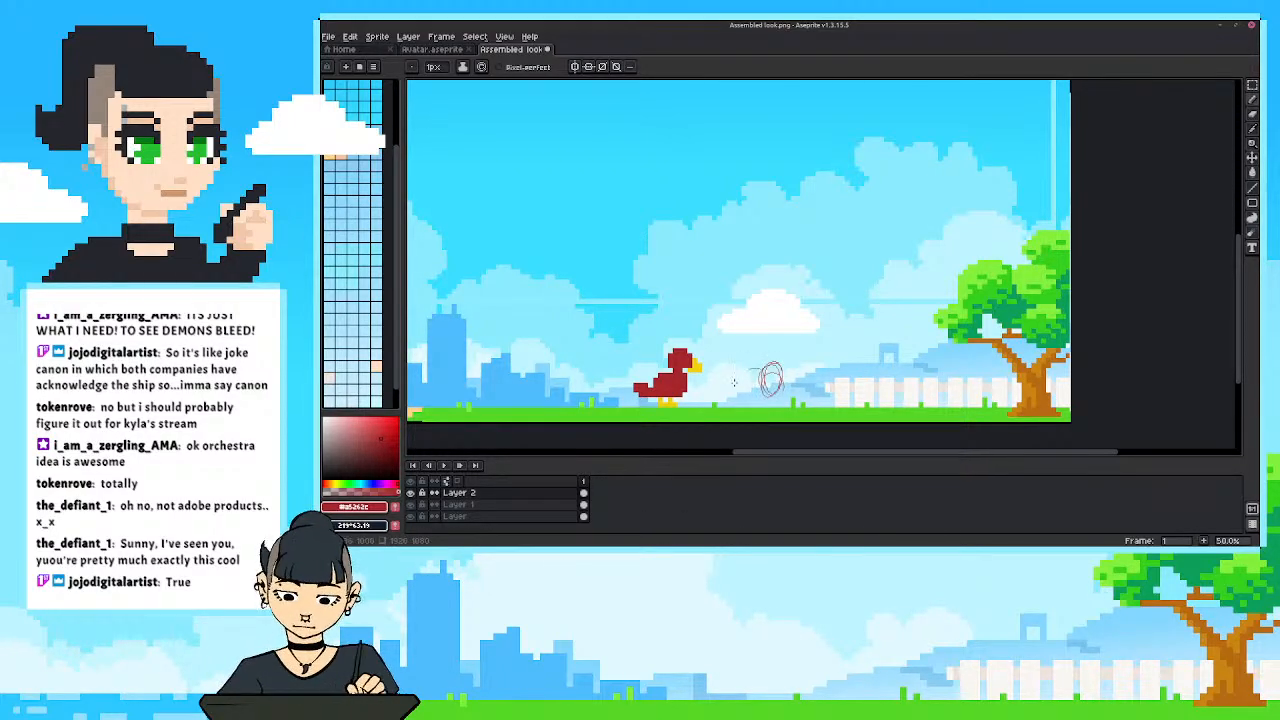
{"action": "scroll", "coordinate": [707, 320], "scroll_direction": "up", "scroll_amount": 1}
{"action": "key", "text": "ctrl+z"}
{"action": "key", "text": "ctrl+z"}
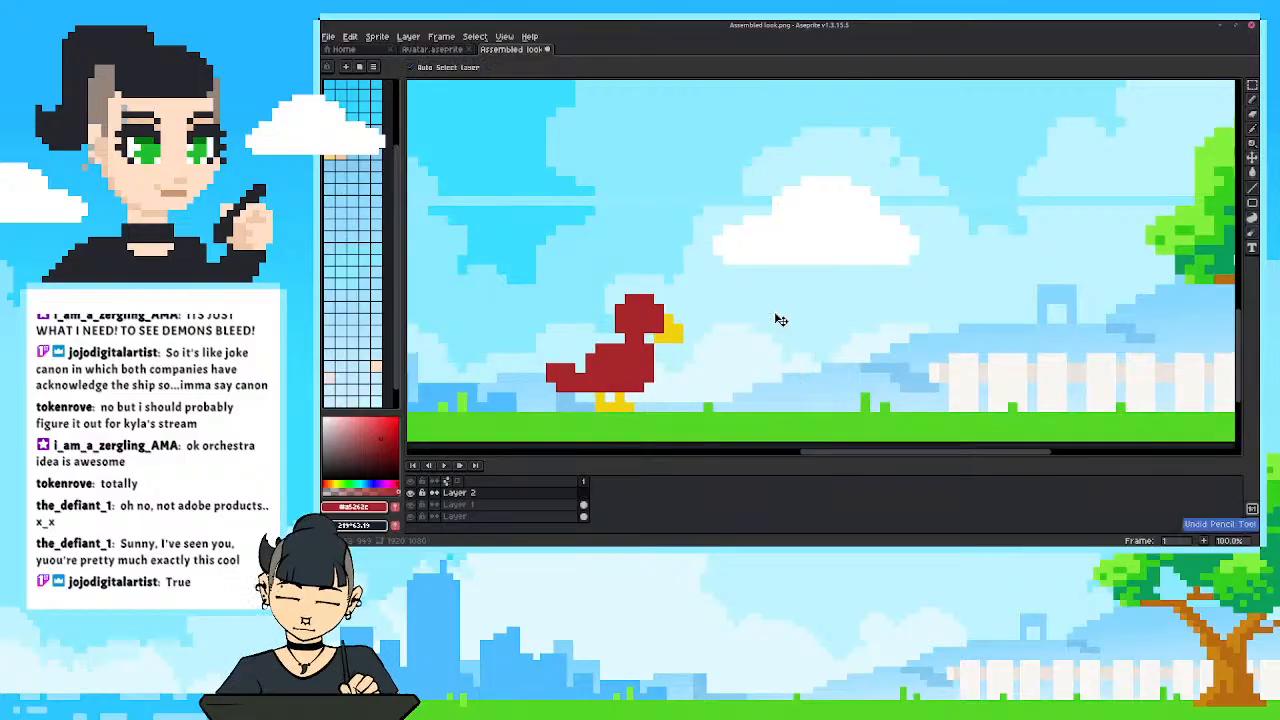
{"action": "scroll", "coordinate": [654, 237], "scroll_direction": "down", "scroll_amount": 9}
{"action": "left_click_drag", "start_coordinate": [654, 237], "coordinate": [817, 317]}
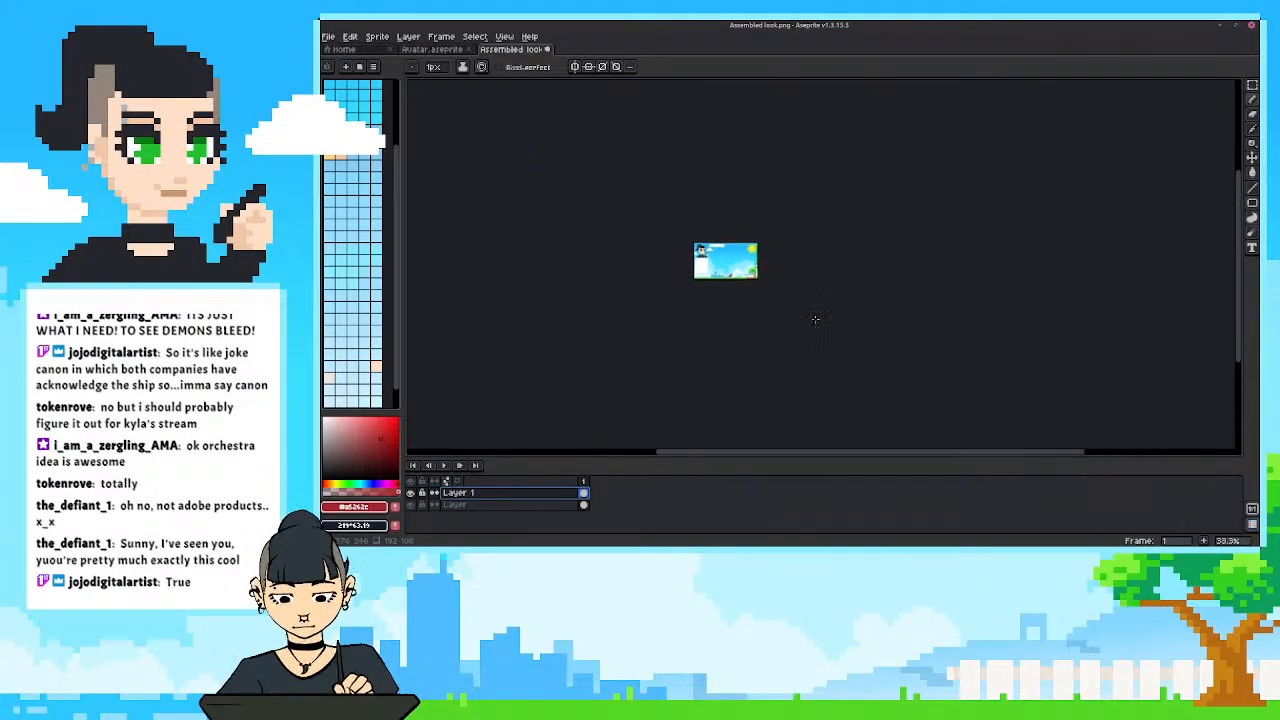
Resize the whole sprite to 200% with nearest-neighbor interpolation and the ratio locked.
{"action": "scroll", "coordinate": [746, 272], "scroll_direction": "up", "scroll_amount": 2}
{"action": "left_click_drag", "start_coordinate": [726, 260], "coordinate": [730, 266]}
{"action": "scroll", "coordinate": [730, 266], "scroll_direction": "up", "scroll_amount": 2}
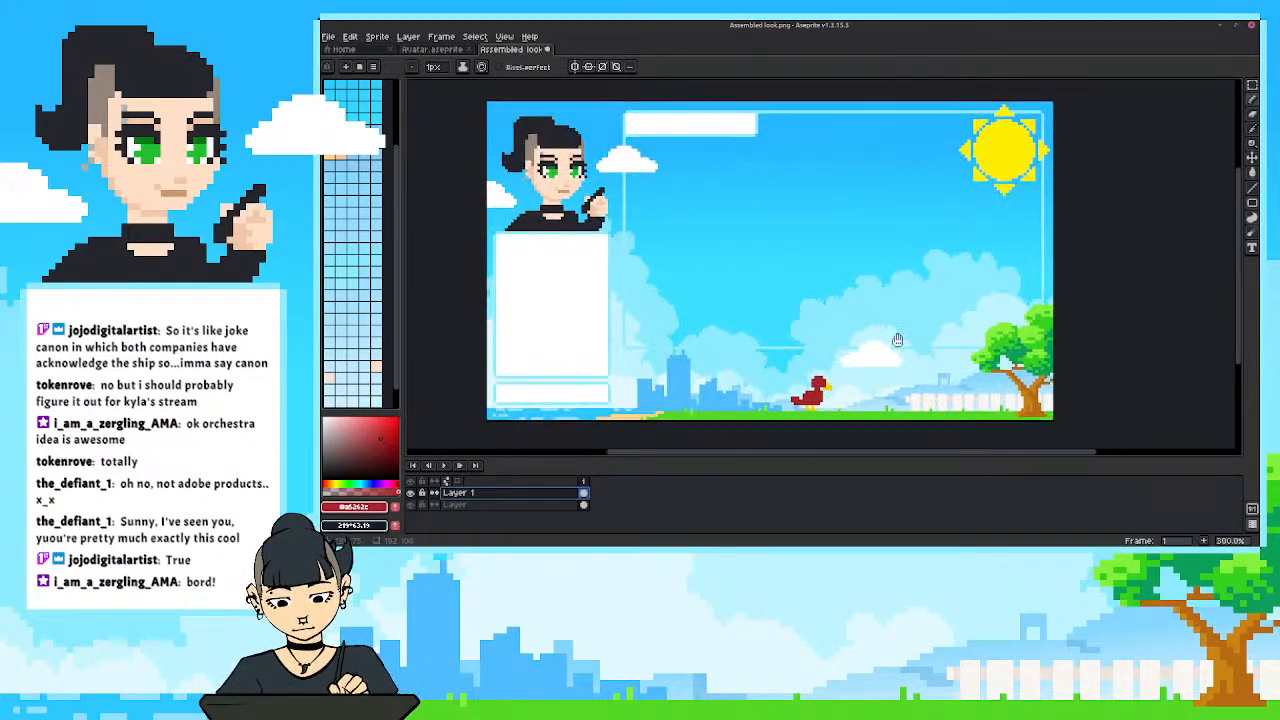
{"action": "scroll", "coordinate": [848, 398], "scroll_direction": "up", "scroll_amount": 1}
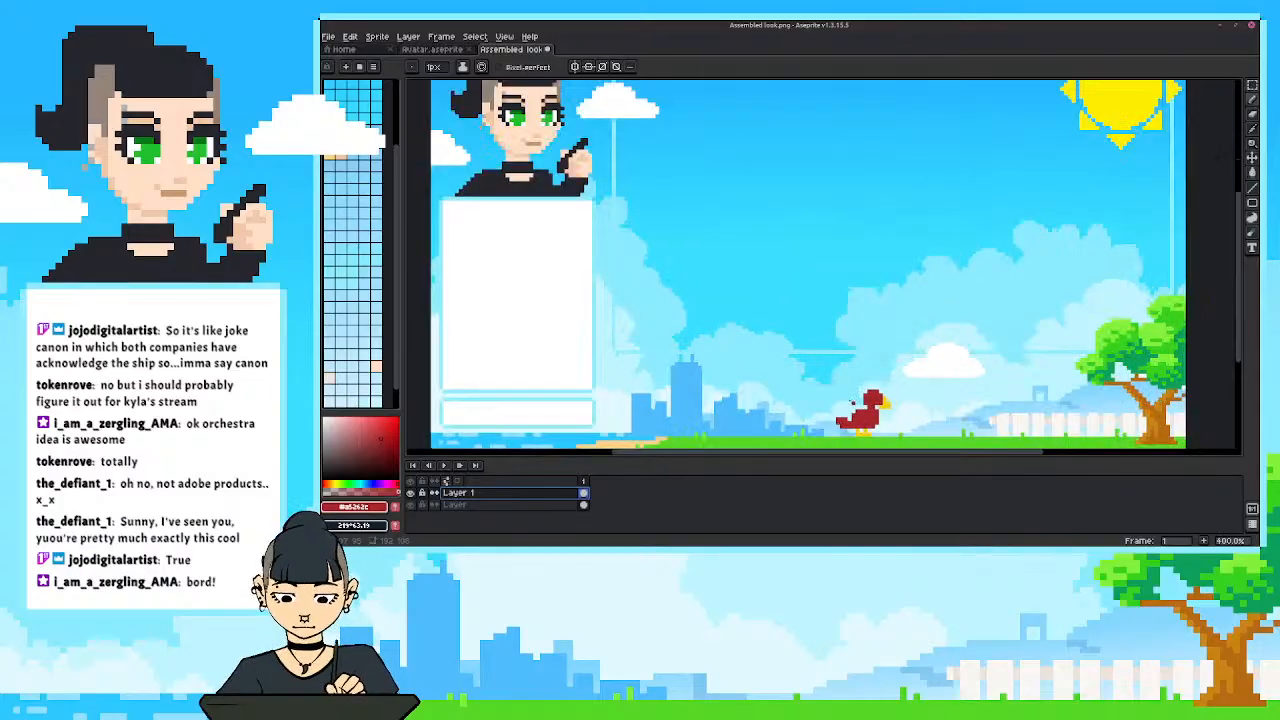
{"action": "scroll", "coordinate": [848, 387], "scroll_direction": "down", "scroll_amount": 1}
{"action": "left_click", "coordinate": [377, 36]}
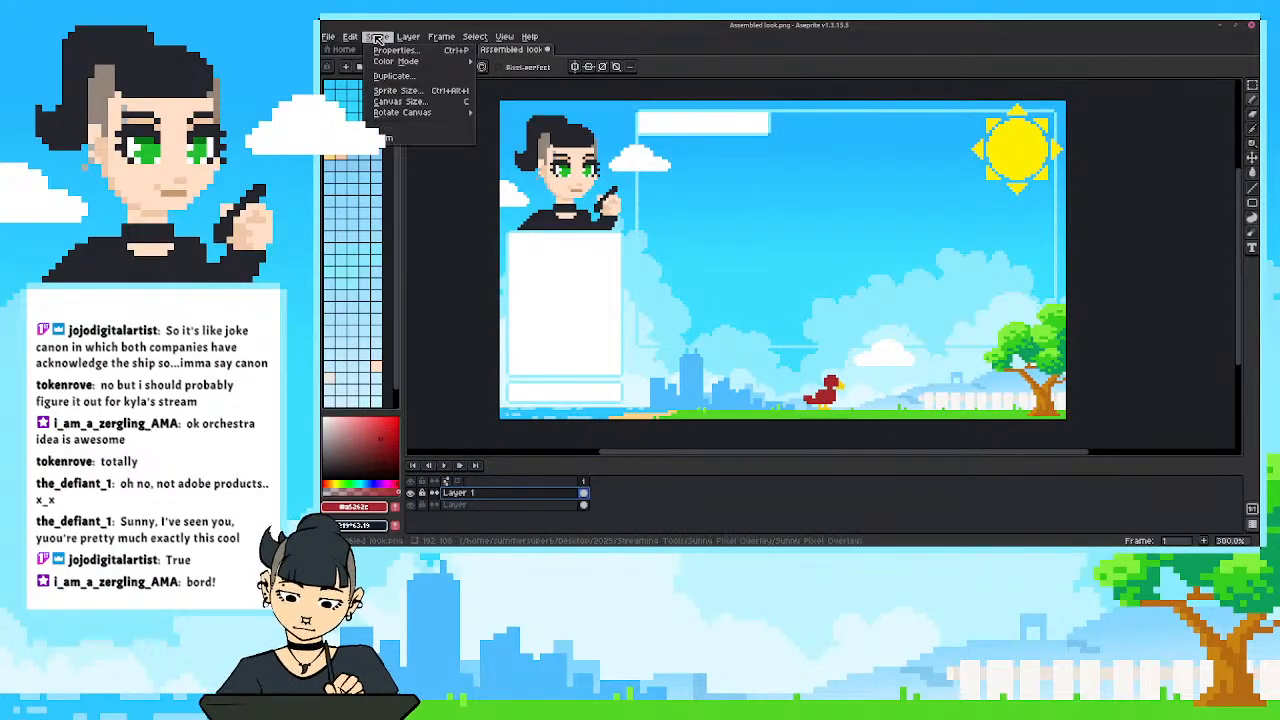
{"action": "left_click", "coordinate": [393, 97]}
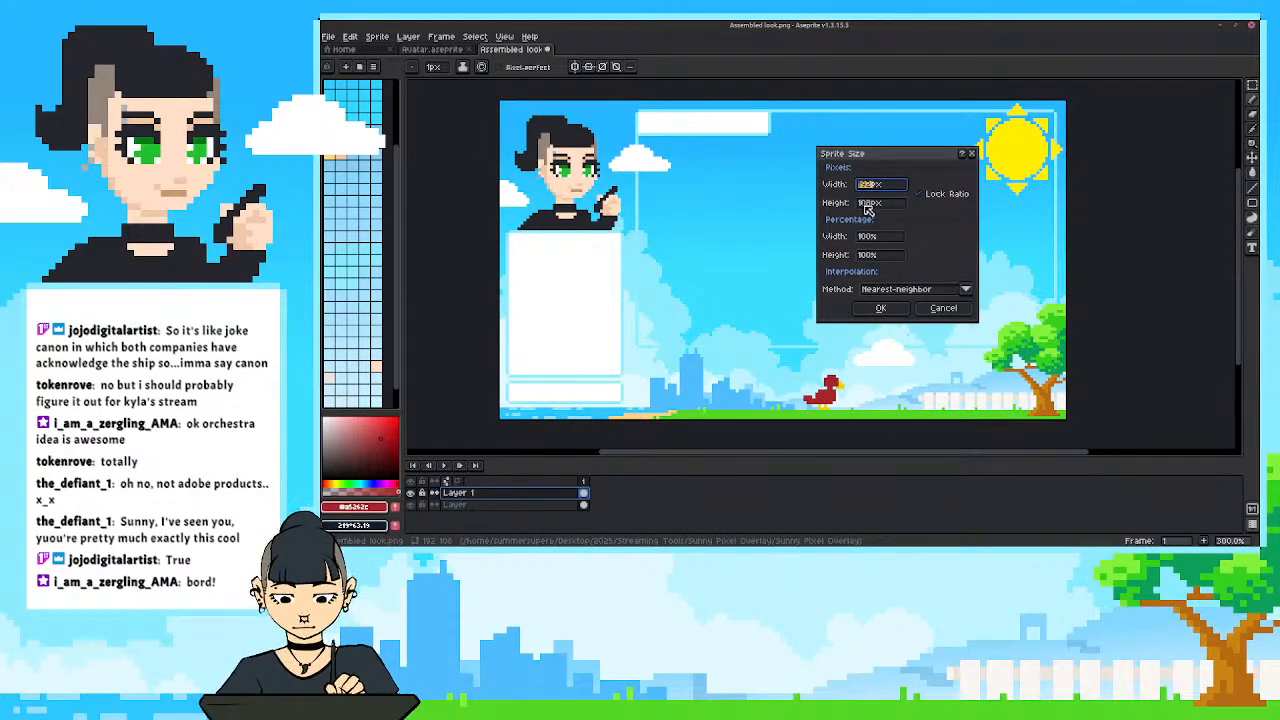
{"action": "left_click", "coordinate": [864, 238]}
{"action": "type", "text": "200"}
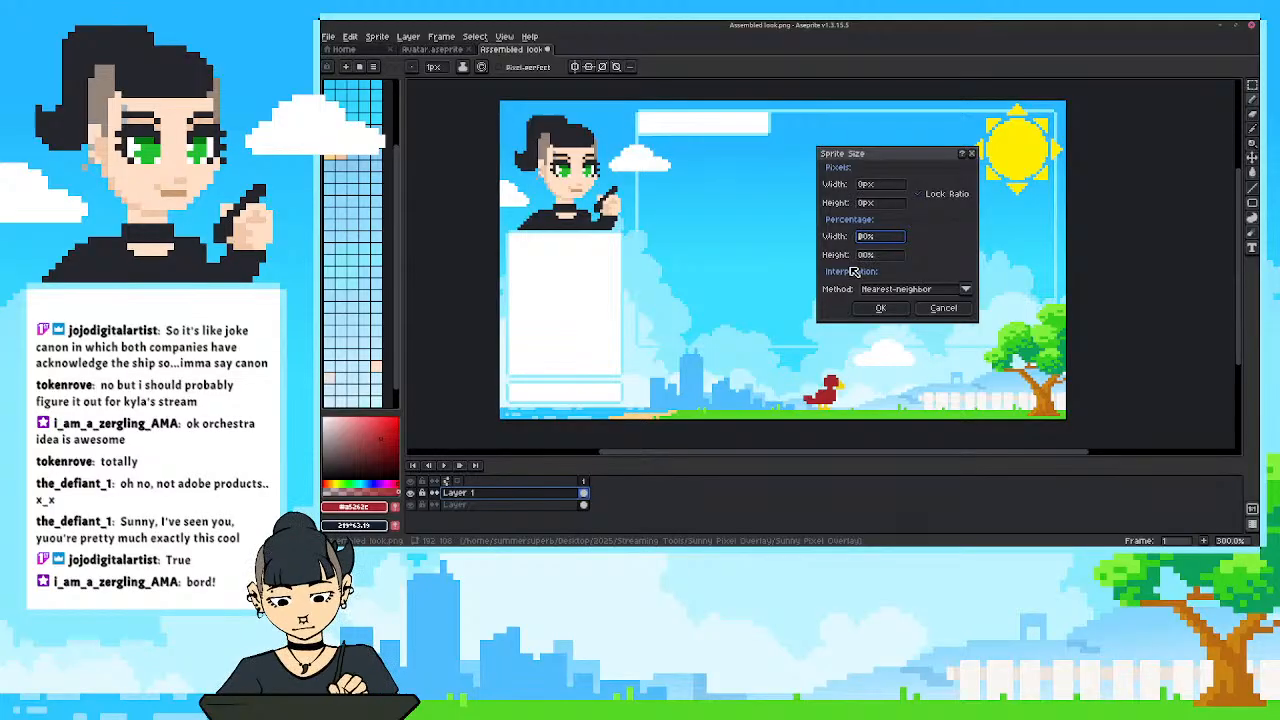
{"action": "left_click", "coordinate": [880, 308]}
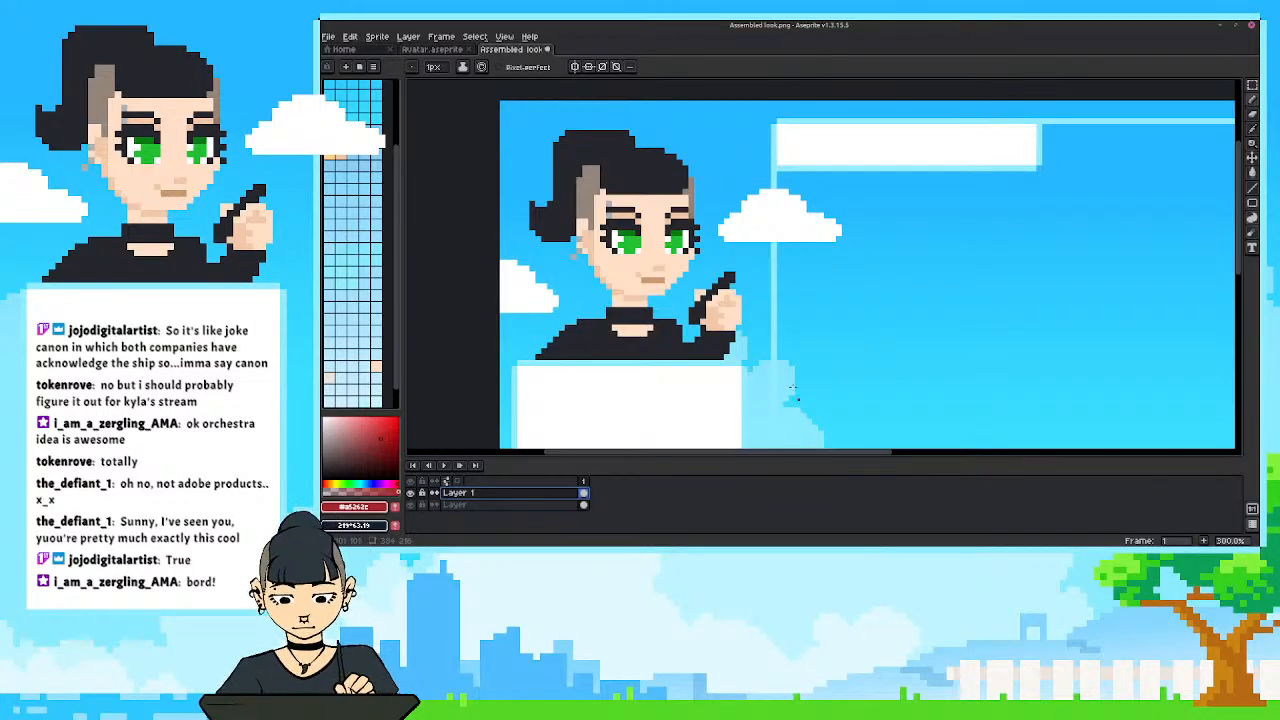
Sketch a filled upright red block on Layer 1 beside the bird and erase the stray pixels along its edges.
{"action": "scroll", "coordinate": [793, 388], "scroll_direction": "down", "scroll_amount": 1}
{"action": "left_click_drag", "start_coordinate": [793, 388], "coordinate": [599, 136]}
{"action": "scroll", "coordinate": [806, 362], "scroll_direction": "up", "scroll_amount": 1}
{"action": "left_click_drag", "start_coordinate": [875, 310], "coordinate": [738, 350]}
{"action": "scroll", "coordinate": [780, 366], "scroll_direction": "up", "scroll_amount": 1}
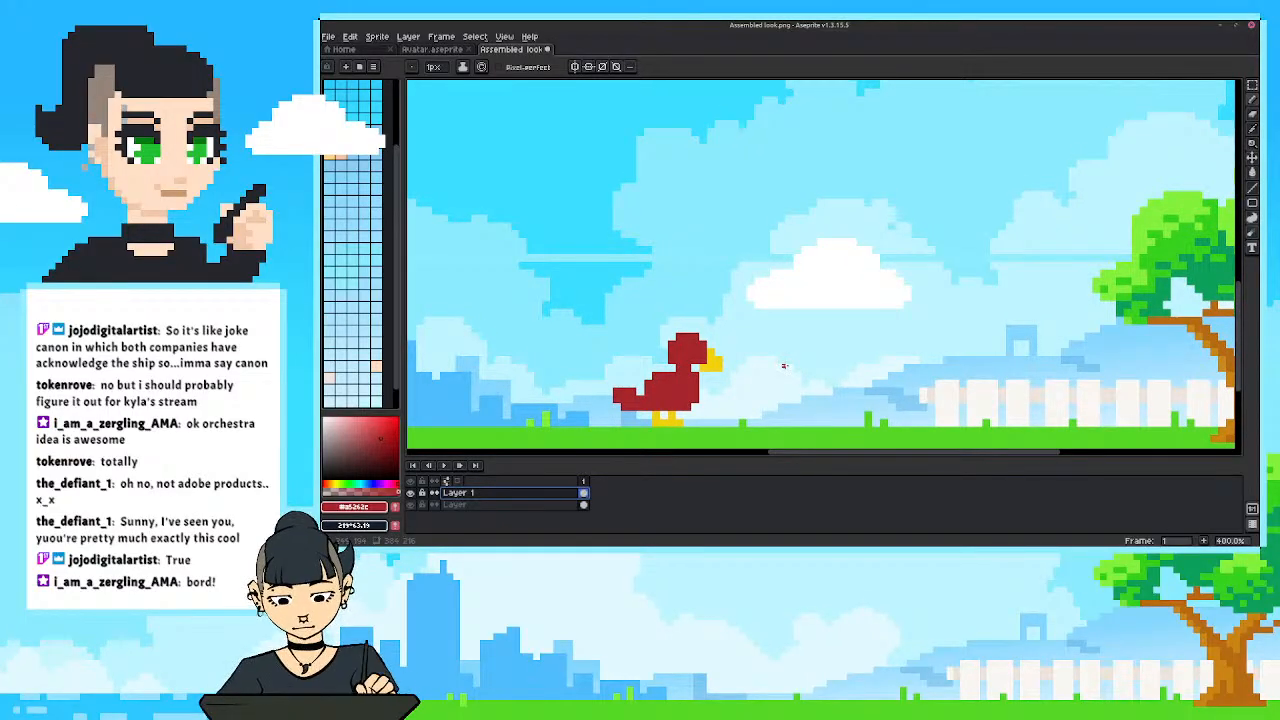
{"action": "left_click_drag", "start_coordinate": [755, 328], "coordinate": [774, 337]}
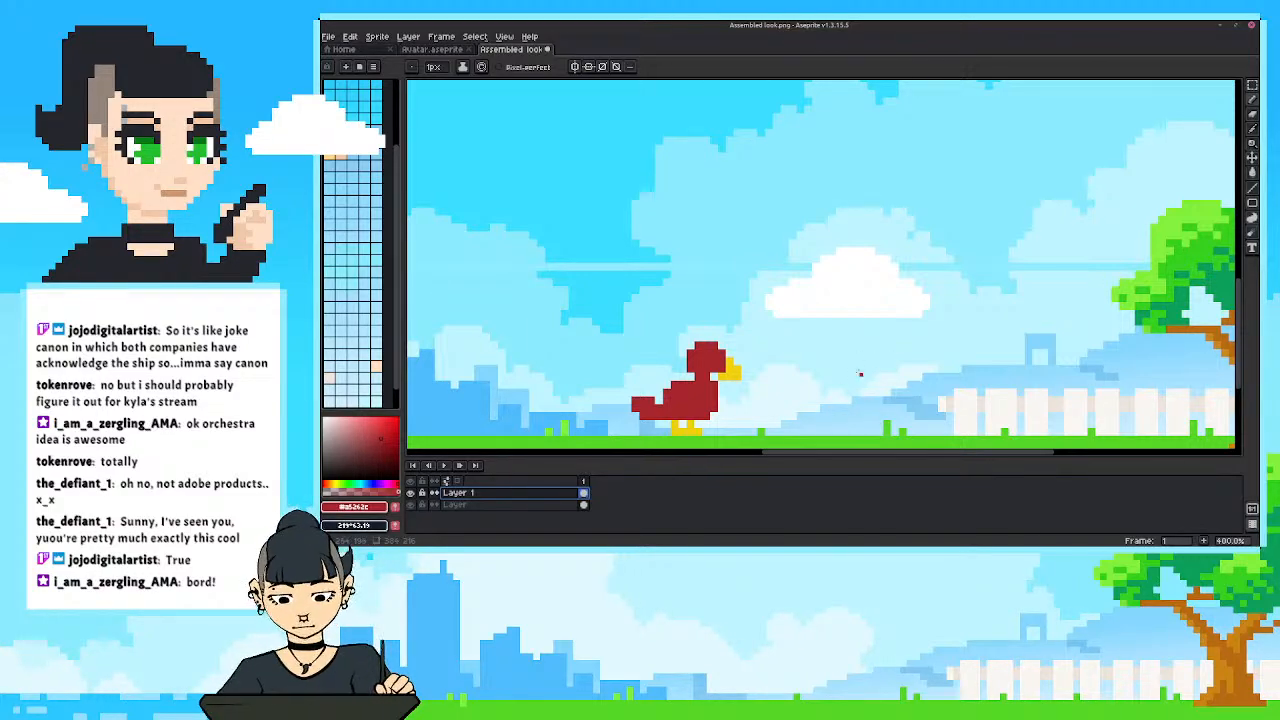
{"action": "left_click_drag", "start_coordinate": [860, 373], "coordinate": [810, 341]}
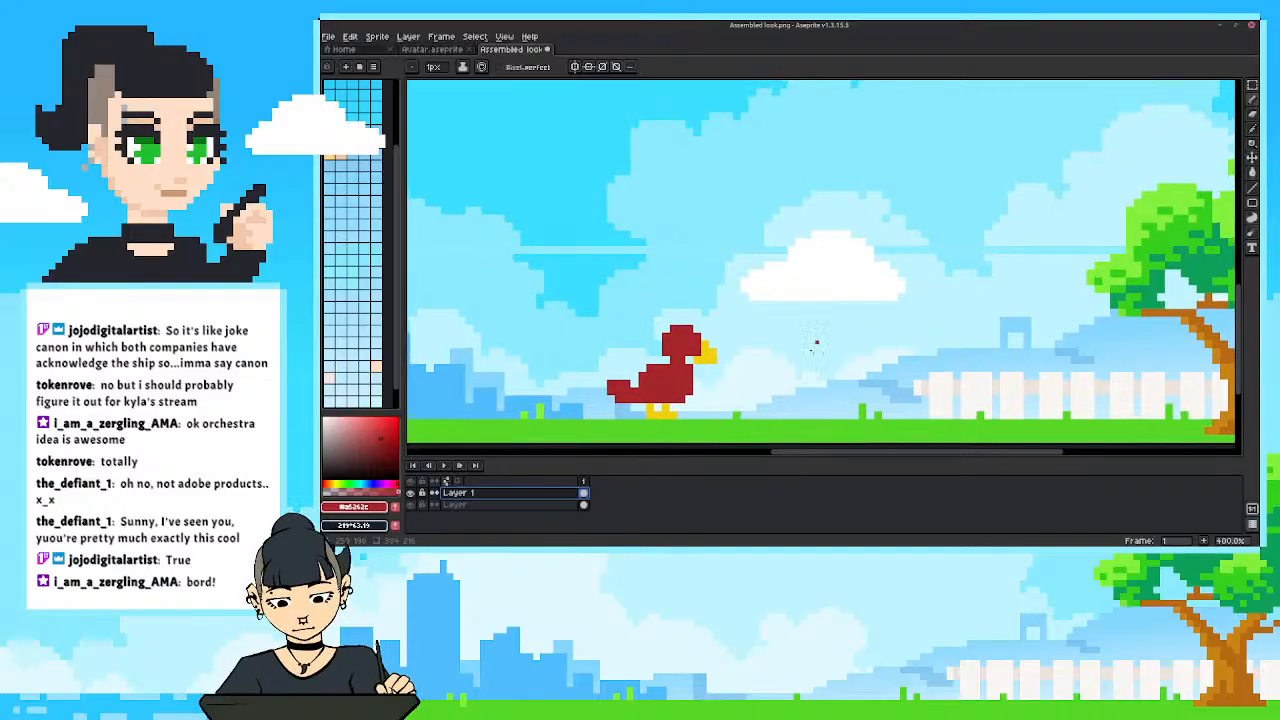
{"action": "mouse_move", "coordinate": [817, 402]}
{"action": "left_mouse_down"}
{"action": "mouse_move", "coordinate": [818, 345]}
{"action": "mouse_move", "coordinate": [799, 346]}
{"action": "mouse_move", "coordinate": [790, 392]}
{"action": "mouse_move", "coordinate": [812, 404]}
{"action": "mouse_move", "coordinate": [810, 350]}
{"action": "mouse_move", "coordinate": [805, 408]}
{"action": "mouse_move", "coordinate": [798, 350]}
{"action": "mouse_move", "coordinate": [793, 406]}
{"action": "left_mouse_up"}
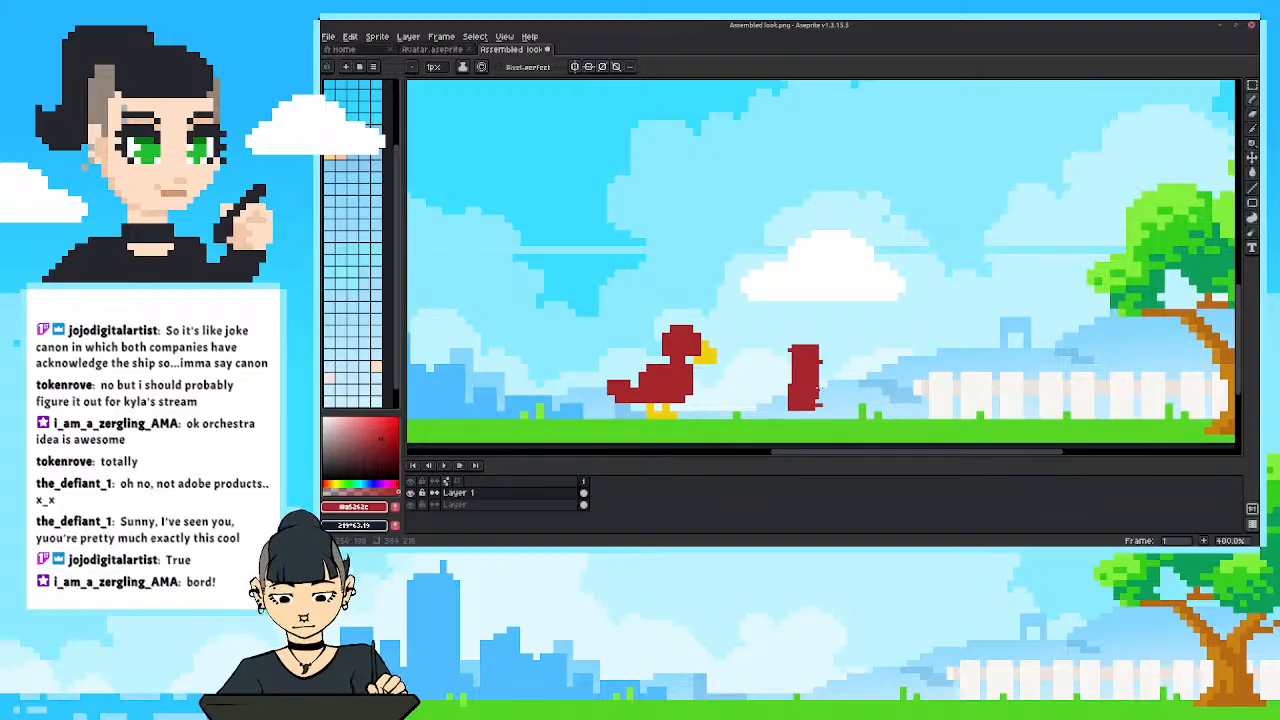
{"action": "key", "text": "e"}
{"action": "left_click", "coordinate": [790, 349]}
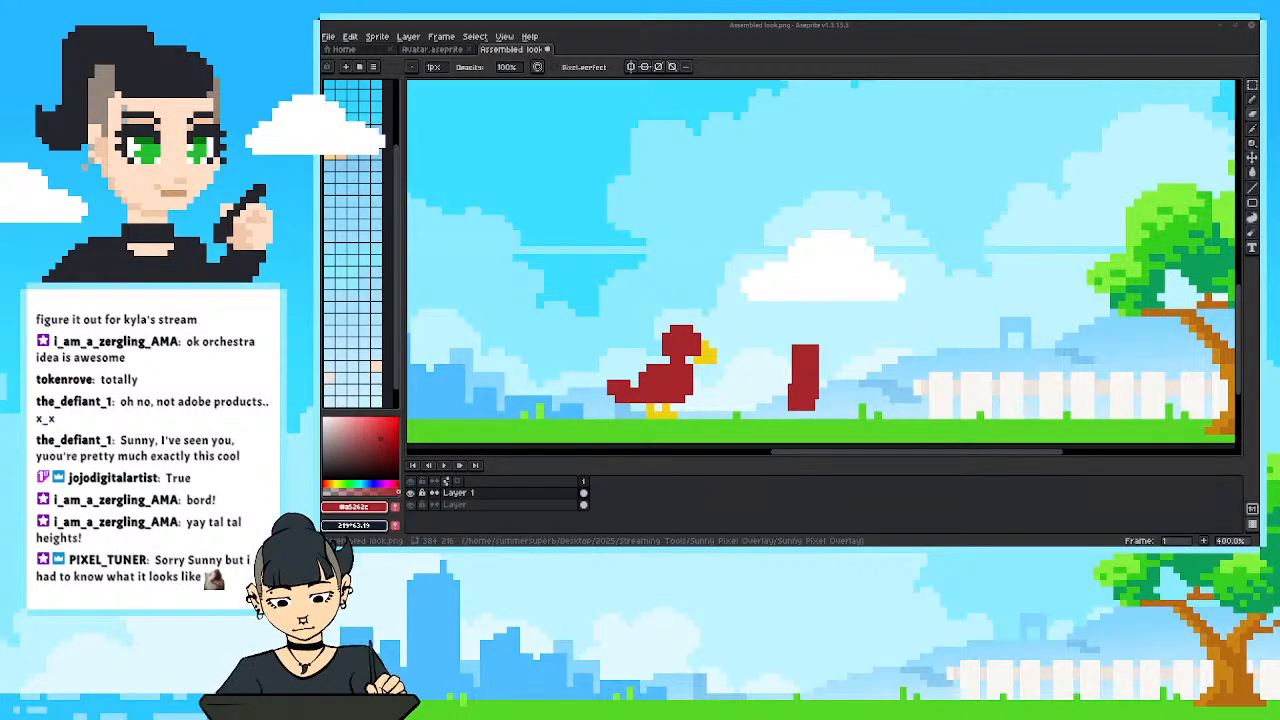
Bring the caricature head image window over the canvas to view it, and move it out of the way again.
{"action": "left_click_drag", "start_coordinate": [1258, 82], "coordinate": [898, 55]}
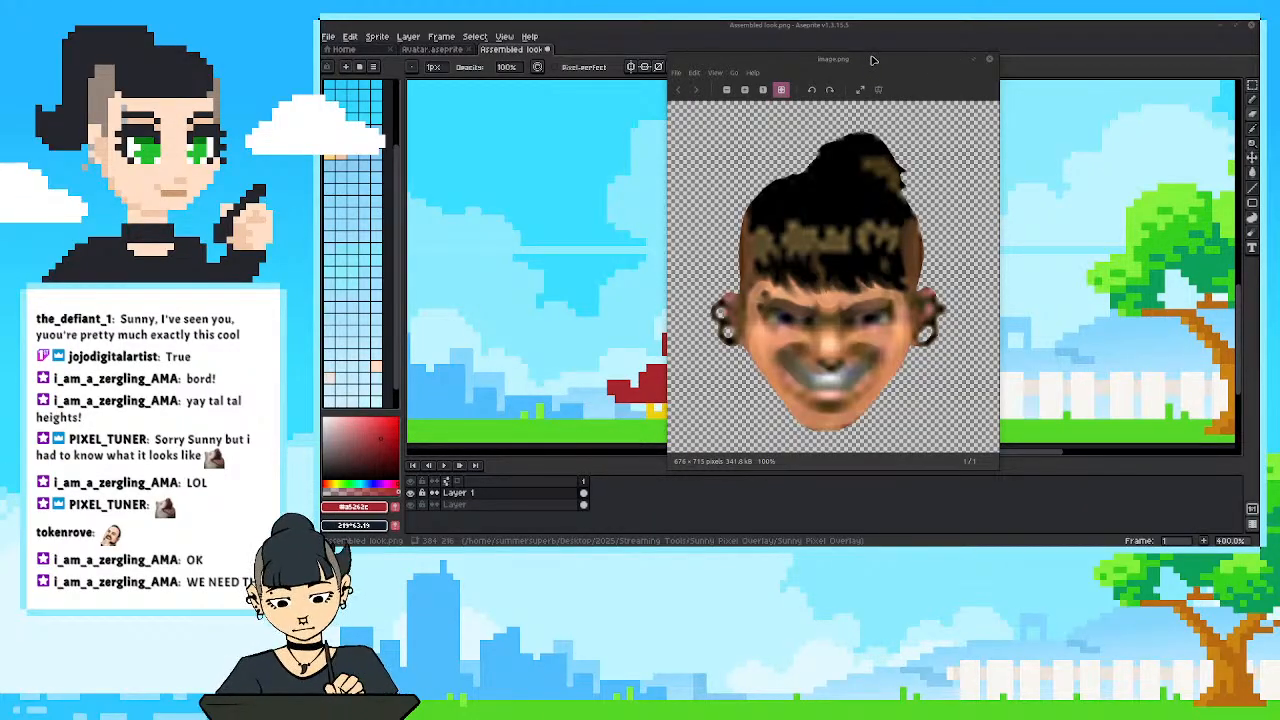
{"action": "left_click_drag", "start_coordinate": [872, 58], "coordinate": [899, 63]}
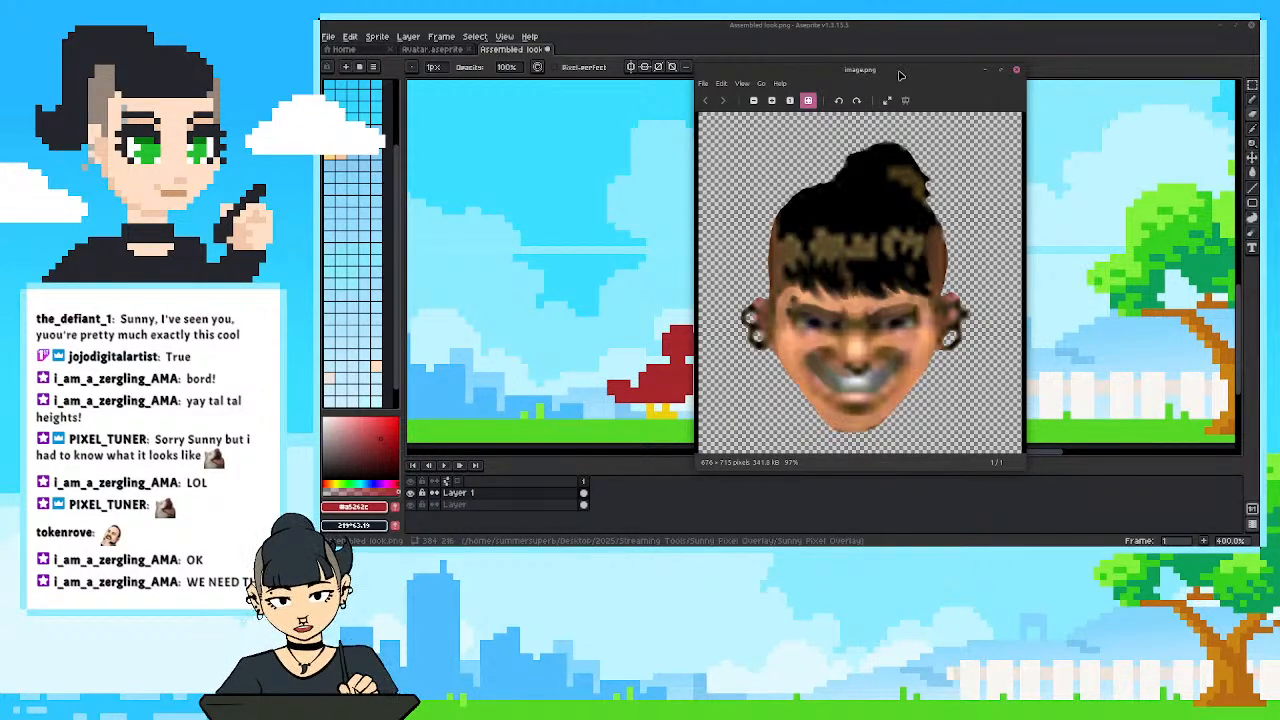
{"action": "left_click_drag", "start_coordinate": [899, 69], "coordinate": [1258, 95]}
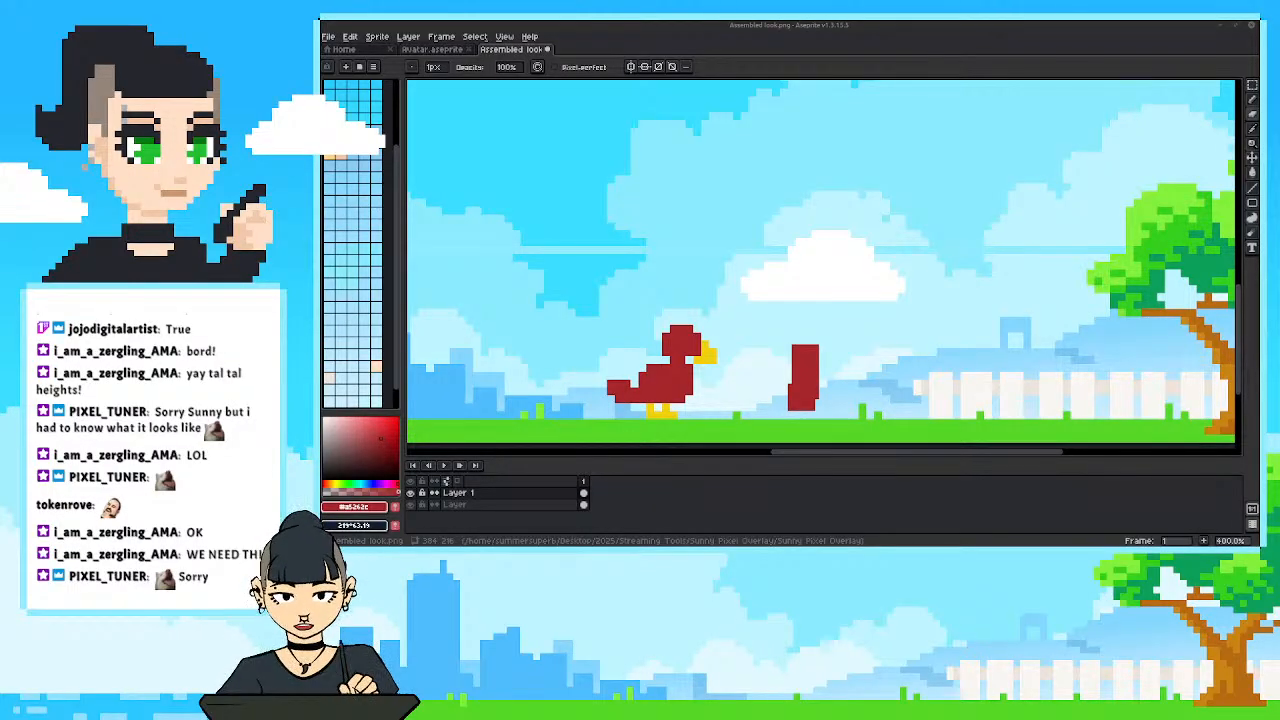
Select the red block beside the bird with a rectangular marquee and delete it.
{"action": "left_click_drag", "start_coordinate": [775, 388], "coordinate": [774, 381]}
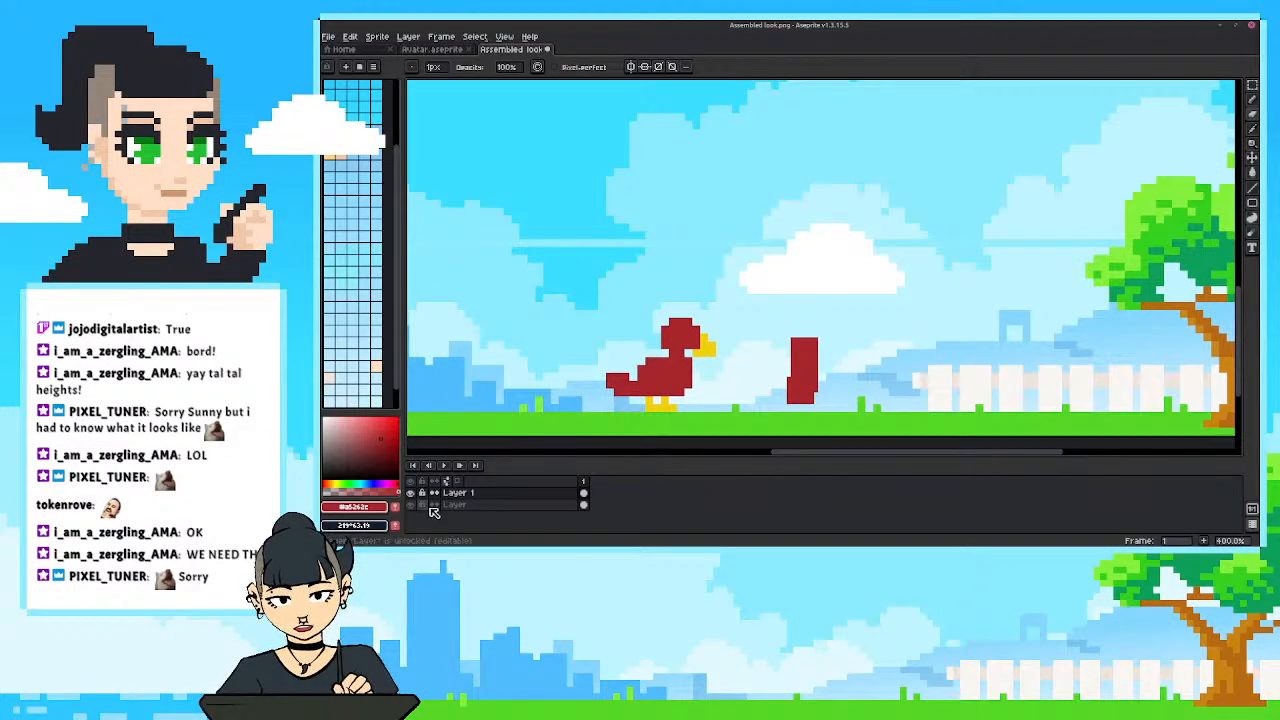
{"action": "key", "text": "m"}
{"action": "left_click_drag", "start_coordinate": [764, 318], "coordinate": [832, 421]}
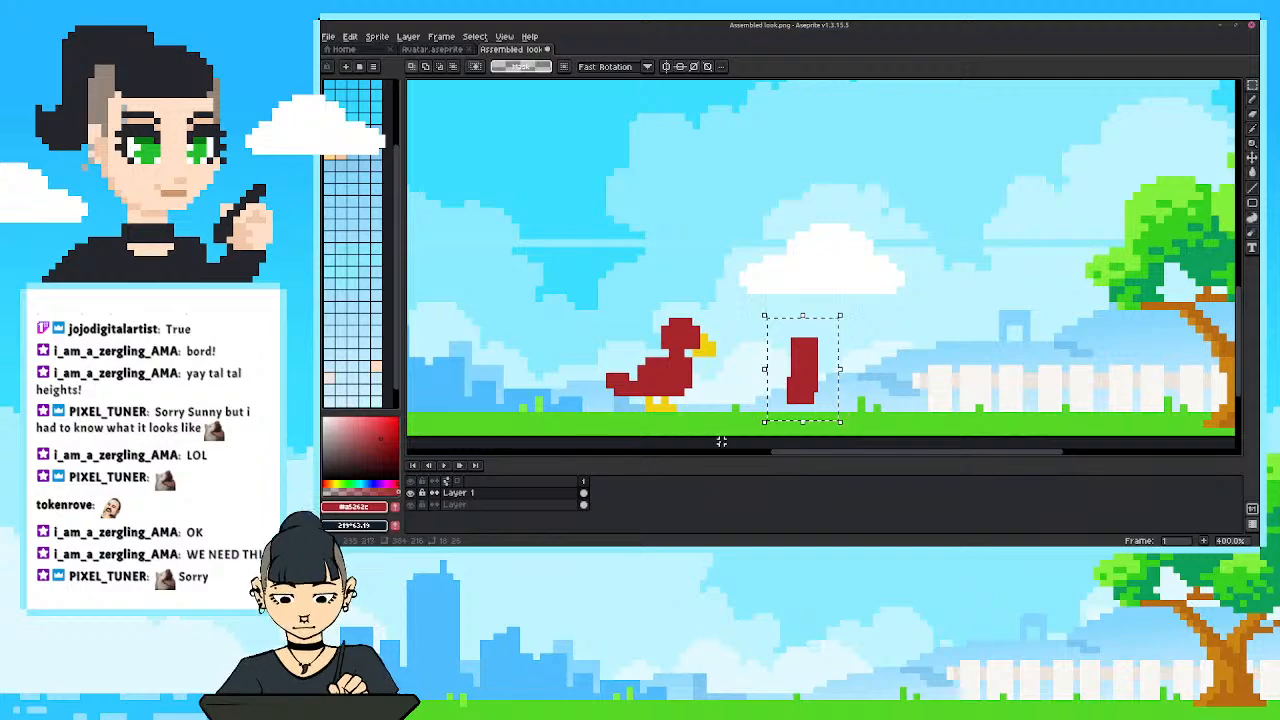
{"action": "key", "text": "Delete"}
Draw a small filled red circle with the Pencil beside the bird as a character's head.
{"action": "key", "text": "b"}
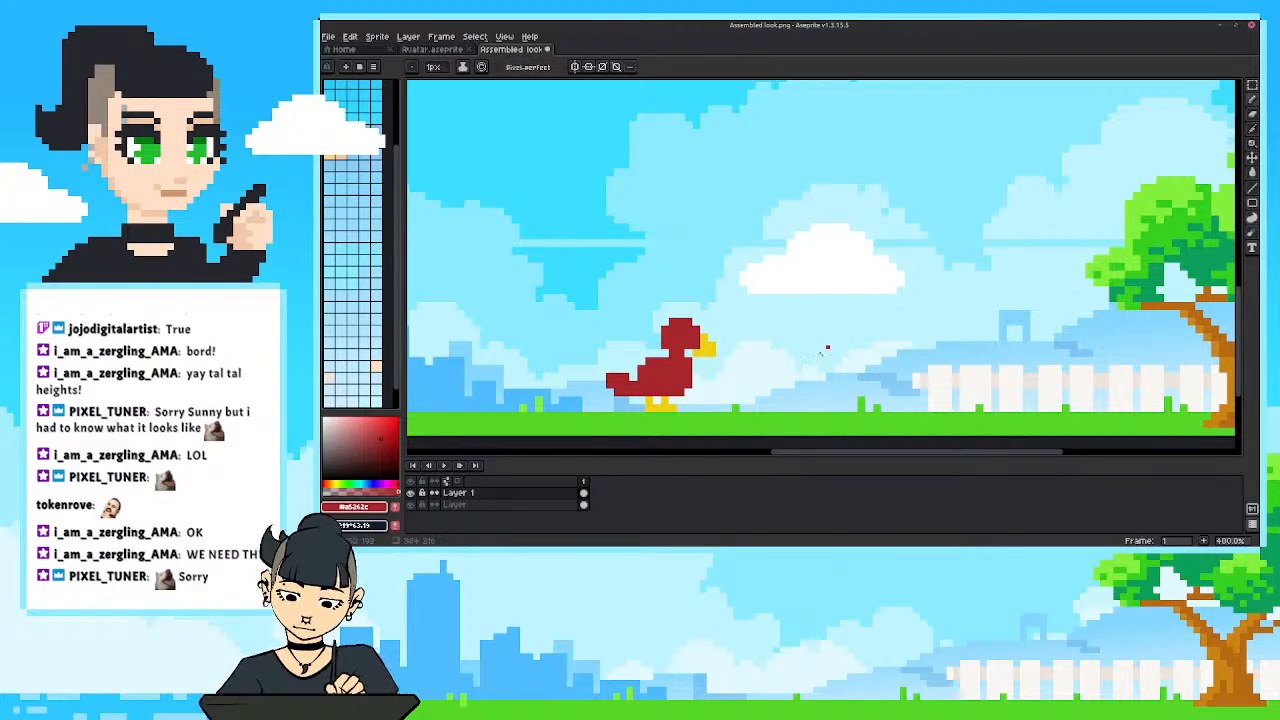
{"action": "left_click_drag", "start_coordinate": [828, 348], "coordinate": [816, 372]}
{"action": "key", "text": "ctrl+z"}
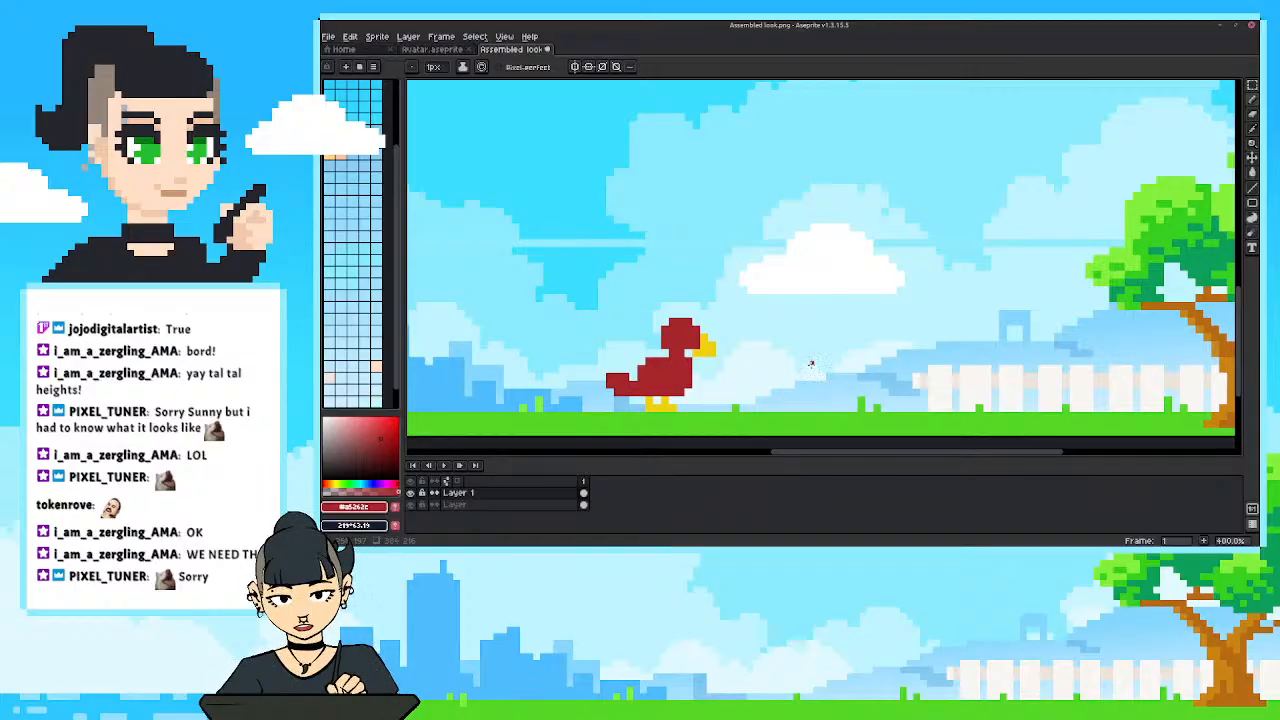
{"action": "mouse_move", "coordinate": [826, 342]}
{"action": "left_mouse_down"}
{"action": "mouse_move", "coordinate": [812, 322]}
{"action": "mouse_move", "coordinate": [808, 362]}
{"action": "mouse_move", "coordinate": [812, 326]}
{"action": "mouse_move", "coordinate": [798, 342]}
{"action": "left_mouse_up"}
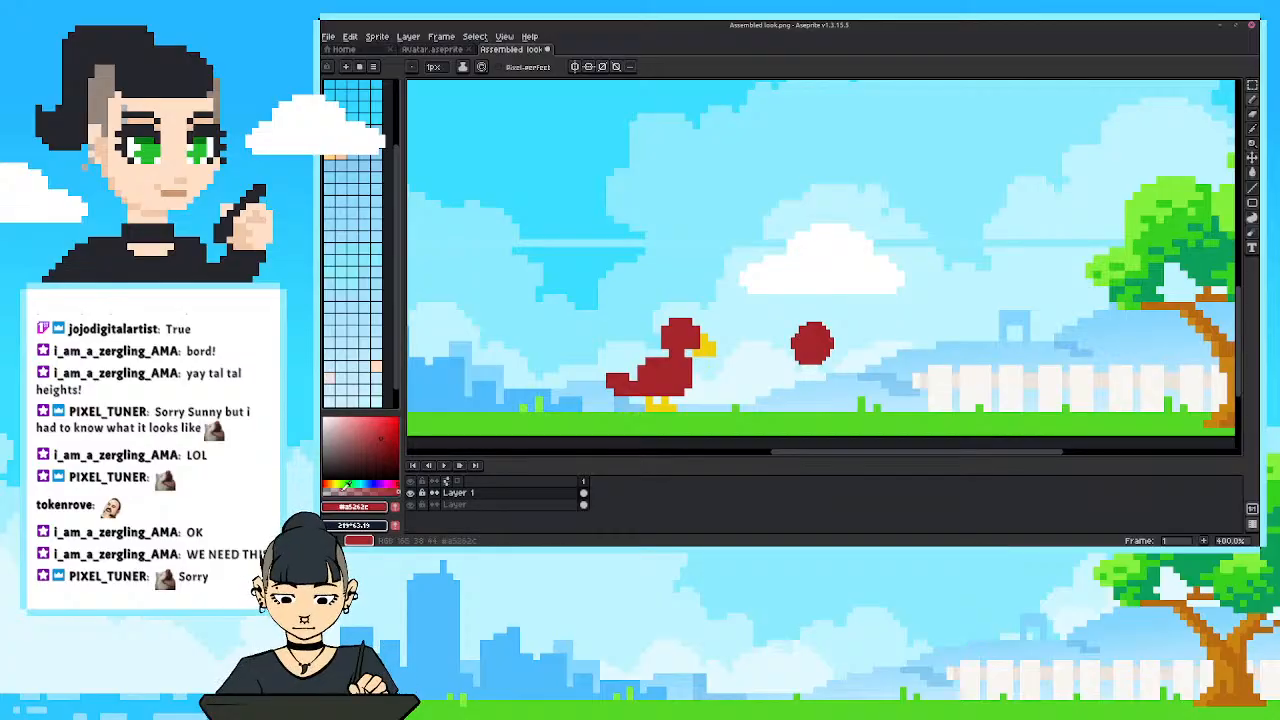
Choose a vivid pink and fill the red circle with it using the Paint Bucket.
{"action": "left_click", "coordinate": [396, 483]}
{"action": "left_click", "coordinate": [391, 424]}
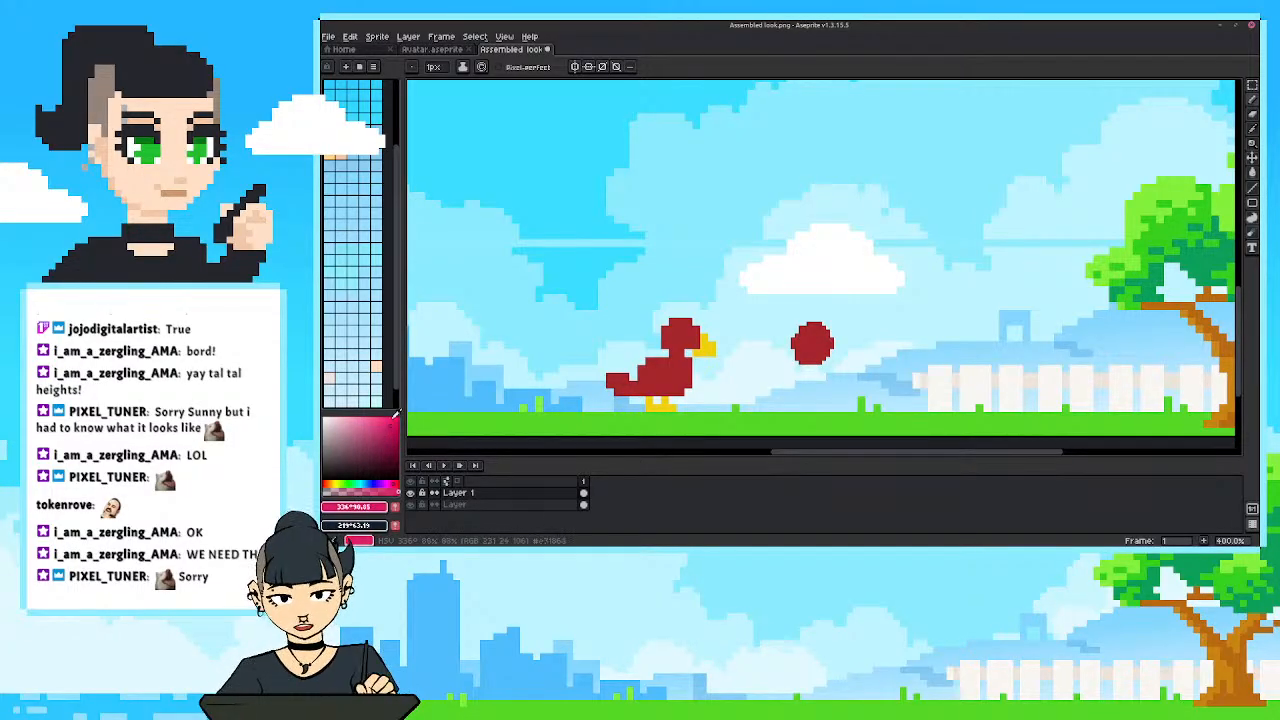
{"action": "key", "text": "g"}
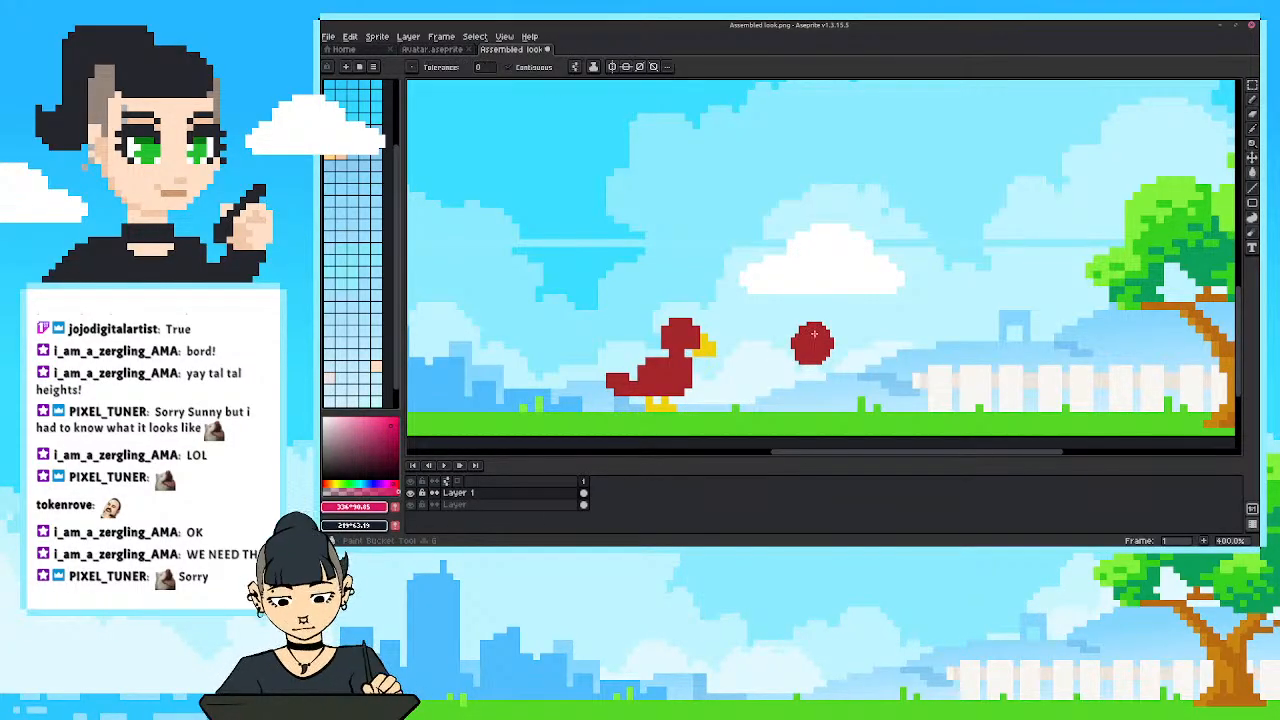
{"action": "left_click", "coordinate": [812, 335]}
Lighten the bird and the pink circle with a Hue/Saturation adjustment, setting lightness to 50.
{"action": "key", "text": "ctrl+u"}
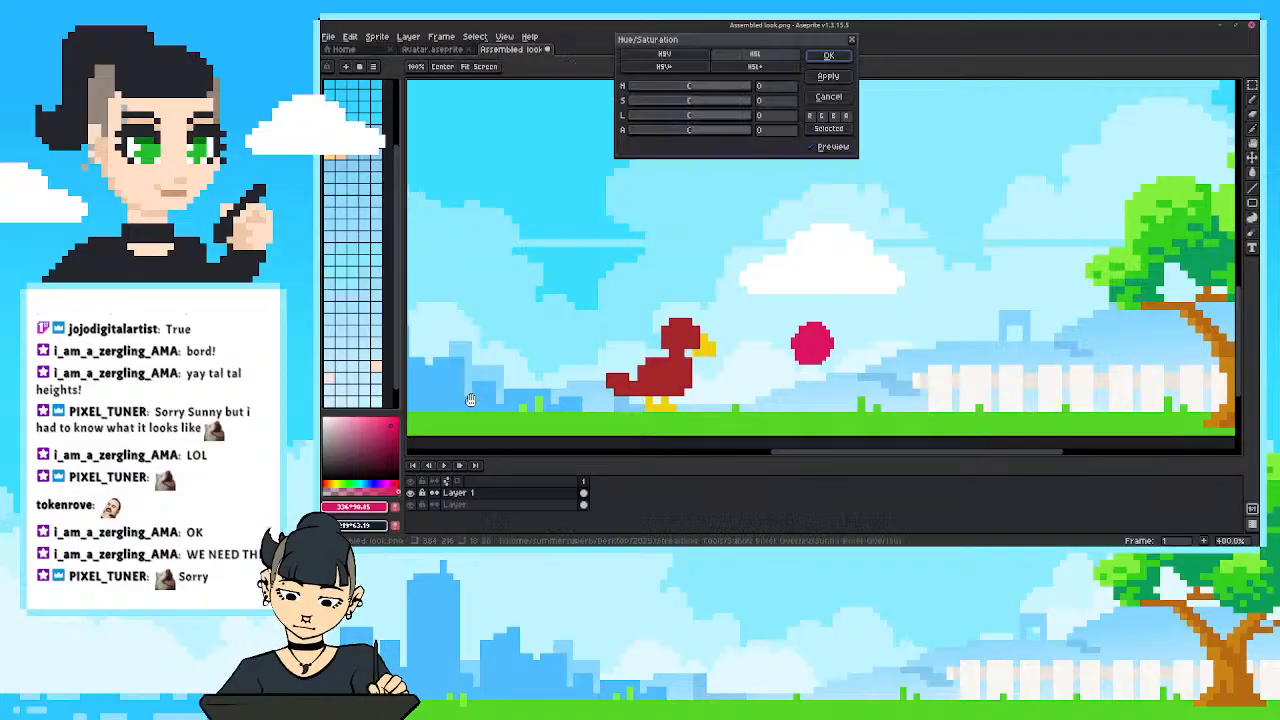
{"action": "left_click_drag", "start_coordinate": [688, 115], "coordinate": [729, 117]}
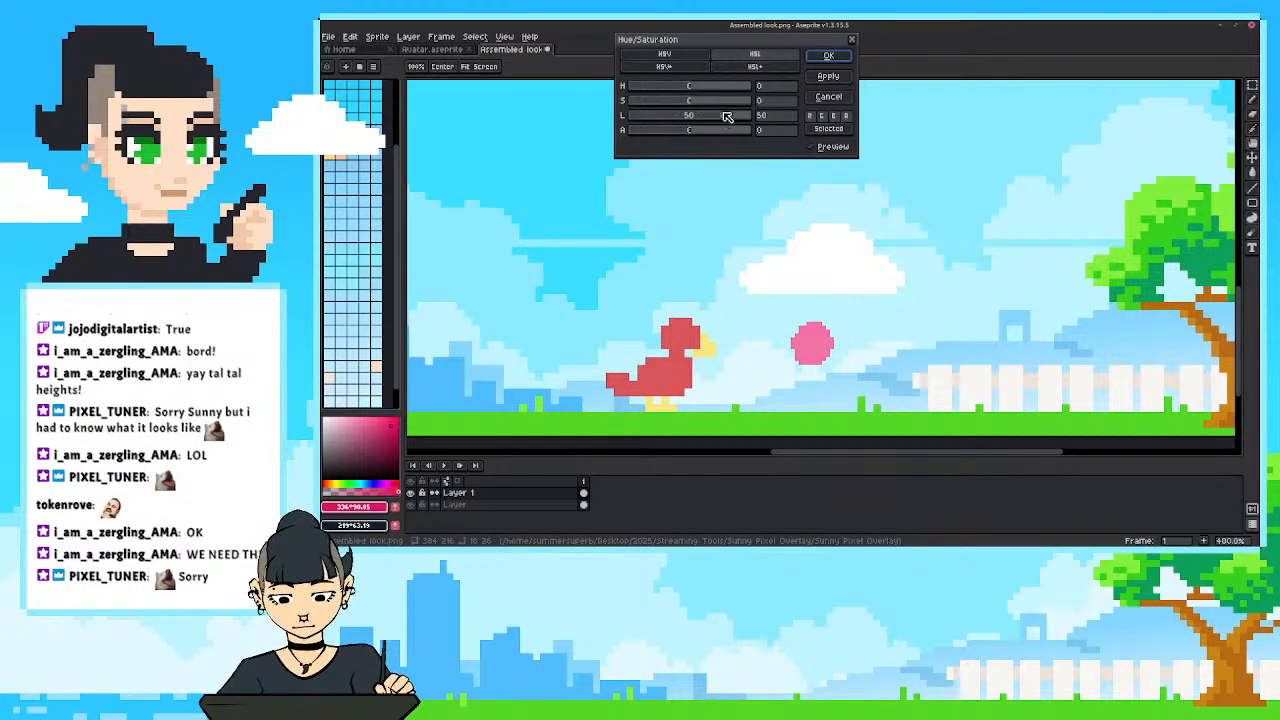
{"action": "left_click", "coordinate": [827, 56]}
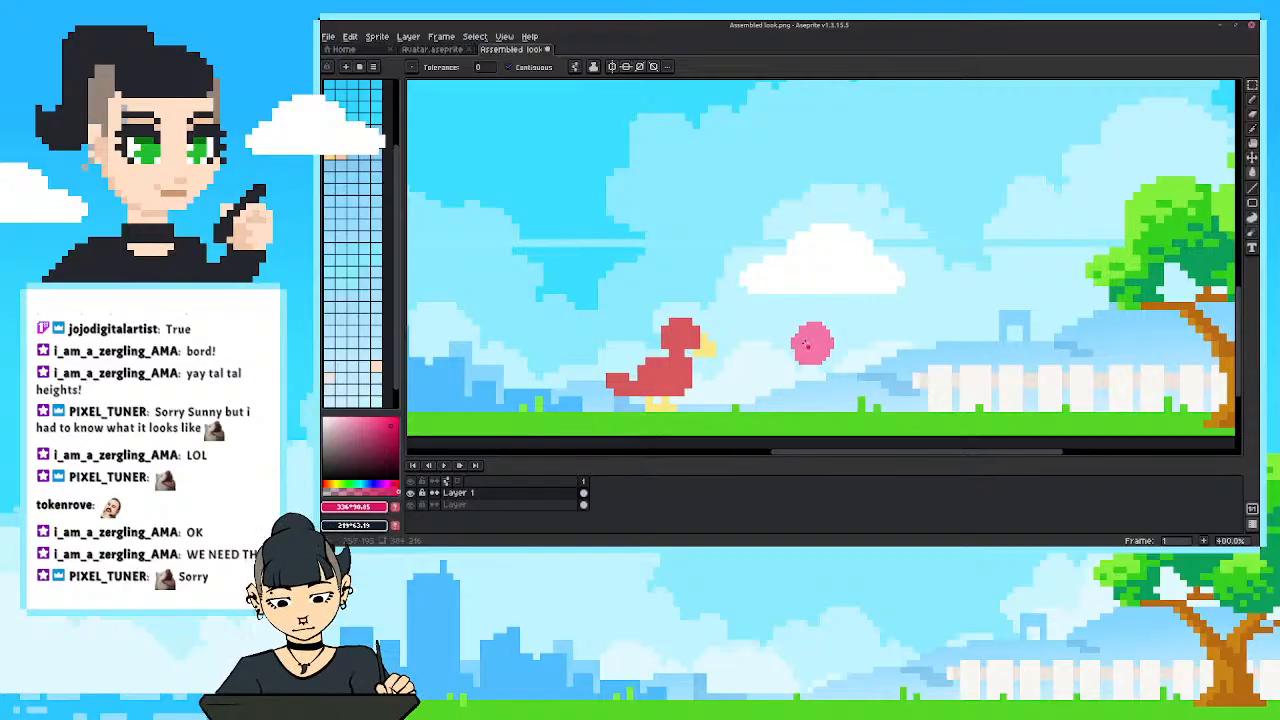
Pick up the circle's lightened pink and draw a torso, arms and legs below it to form a small standing figure.
{"action": "left_click", "coordinate": [806, 341], "text": "alt"}
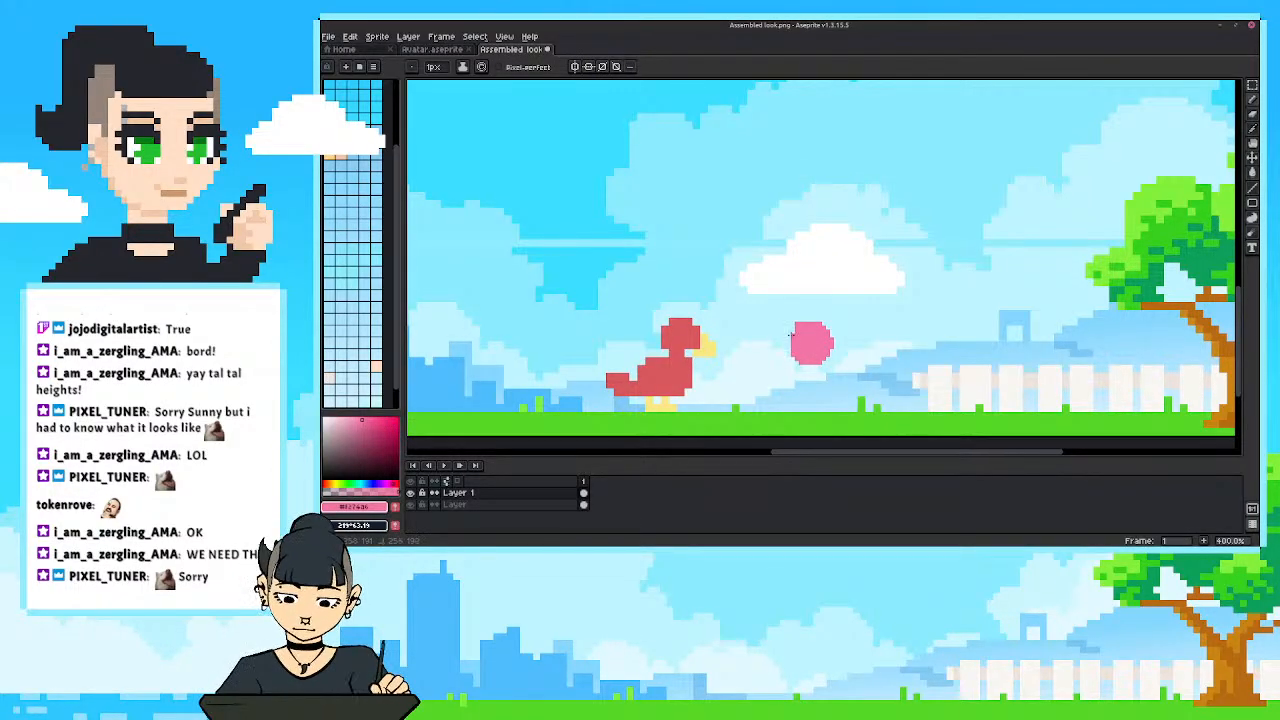
{"action": "mouse_move", "coordinate": [825, 396]}
{"action": "left_mouse_down"}
{"action": "mouse_move", "coordinate": [825, 420]}
{"action": "mouse_move", "coordinate": [797, 408]}
{"action": "mouse_move", "coordinate": [796, 420]}
{"action": "left_mouse_up"}
{"action": "mouse_move", "coordinate": [830, 370]}
{"action": "left_mouse_down"}
{"action": "mouse_move", "coordinate": [843, 395]}
{"action": "mouse_move", "coordinate": [780, 393]}
{"action": "mouse_move", "coordinate": [812, 396]}
{"action": "mouse_move", "coordinate": [822, 368]}
{"action": "mouse_move", "coordinate": [806, 384]}
{"action": "left_mouse_up"}
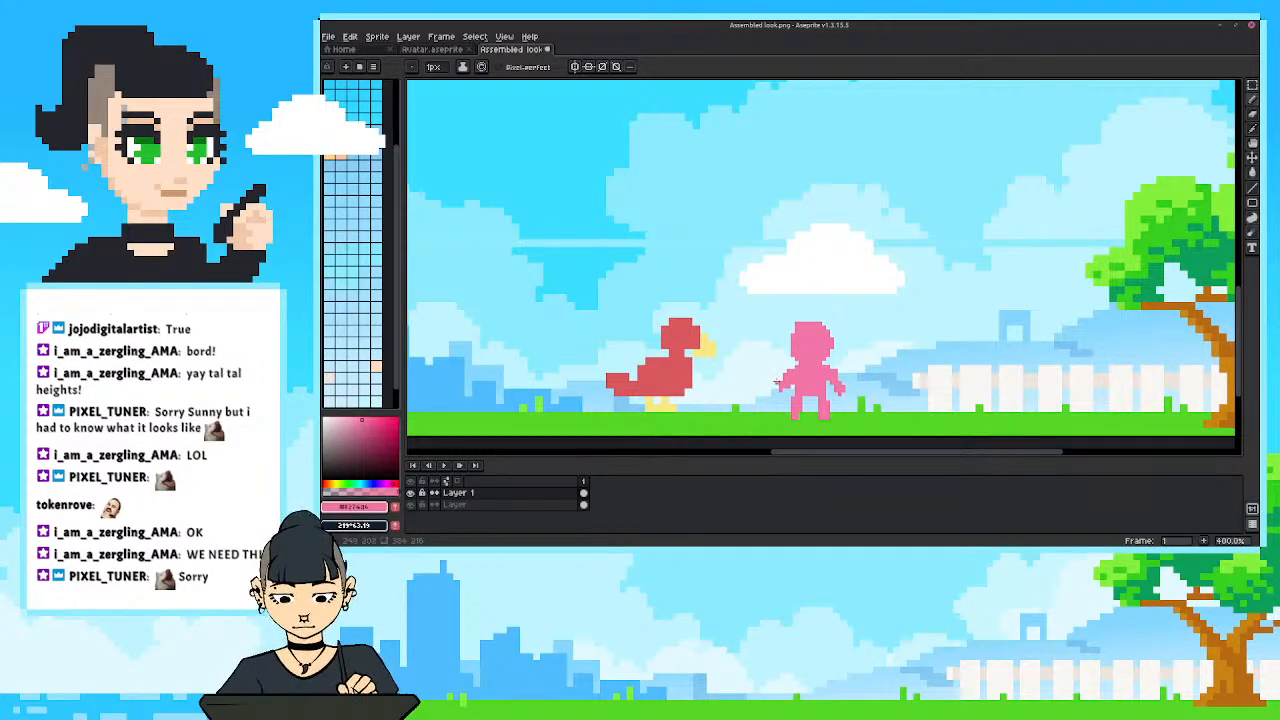
Move the bird and the pink figure farther left along the grass so they stand side by side near the city skyline.
{"action": "scroll", "coordinate": [765, 357], "scroll_direction": "down", "scroll_amount": 3}
{"action": "scroll", "coordinate": [738, 403], "scroll_direction": "up", "scroll_amount": 2}
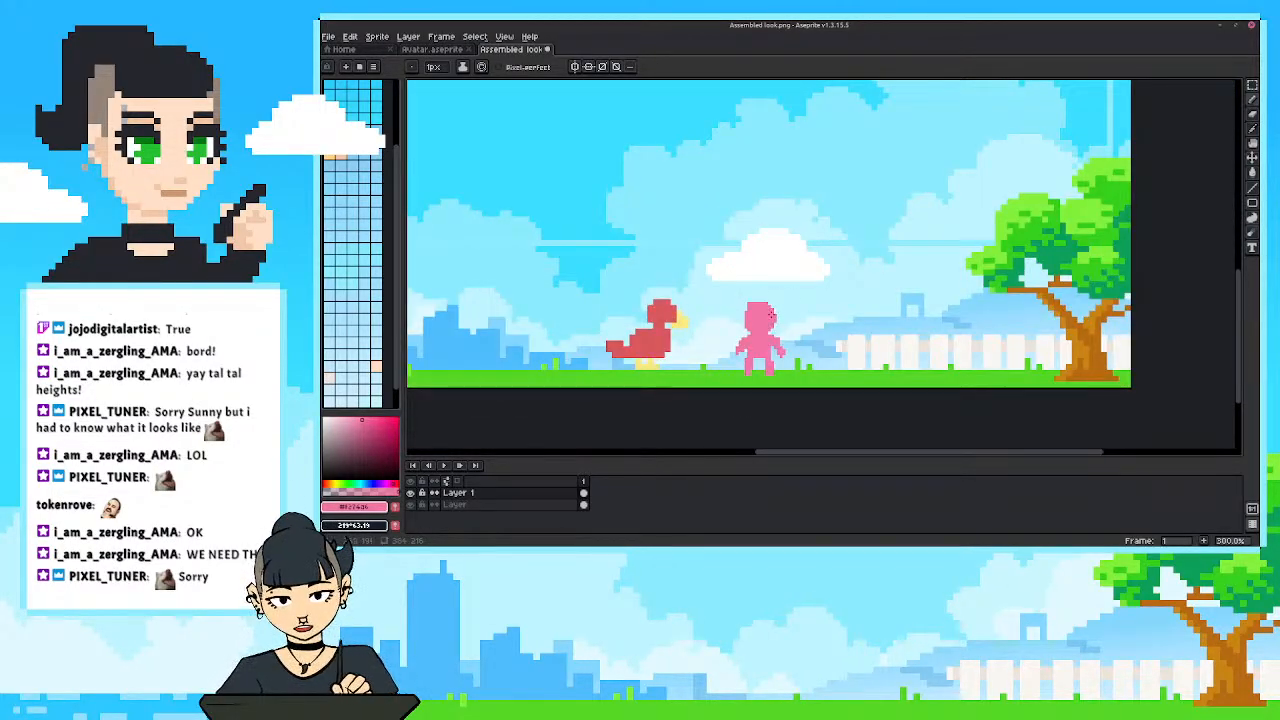
{"action": "scroll", "coordinate": [770, 316], "scroll_direction": "down", "scroll_amount": 2}
{"action": "scroll", "coordinate": [973, 327], "scroll_direction": "up", "scroll_amount": 2}
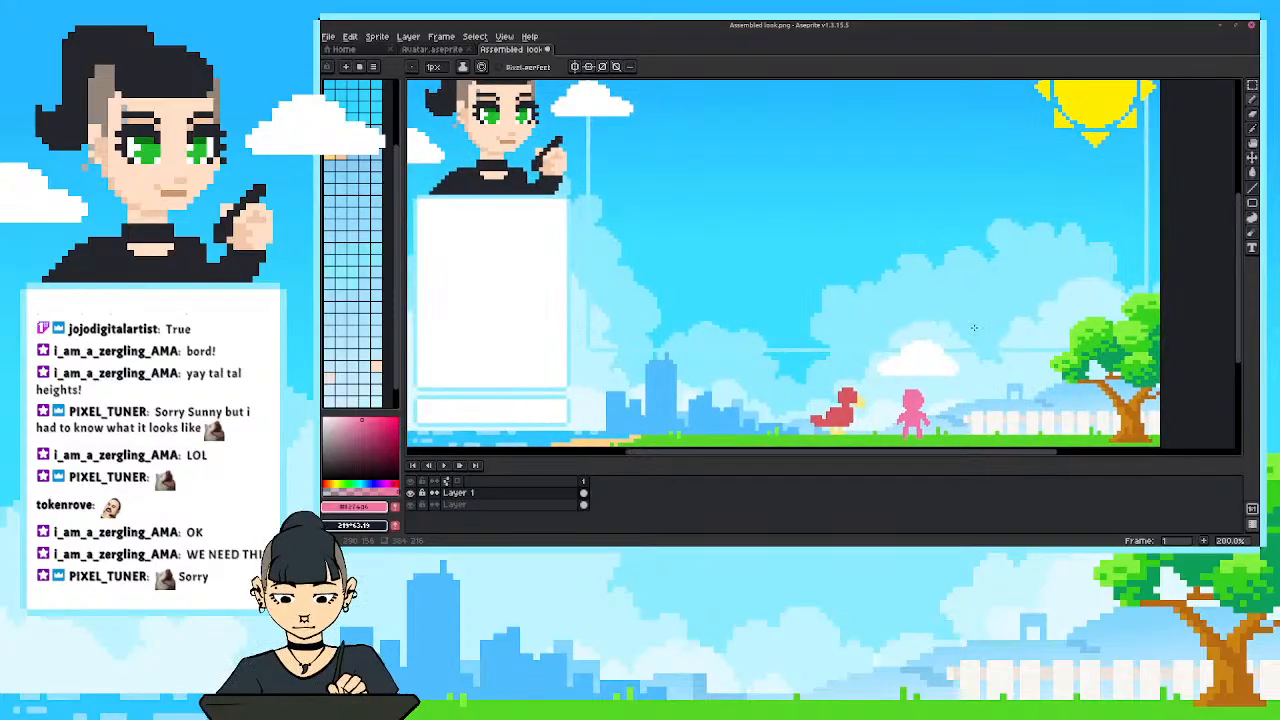
{"action": "scroll", "coordinate": [955, 330], "scroll_direction": "down", "scroll_amount": 1}
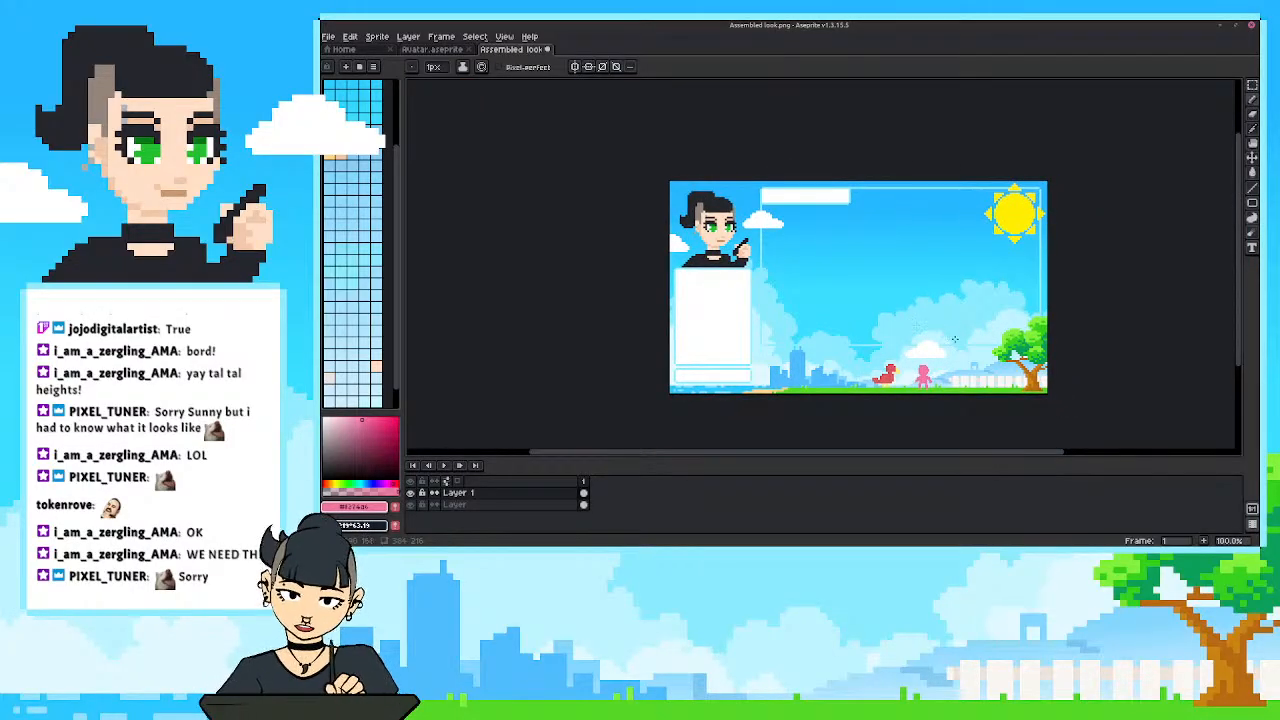
{"action": "scroll", "coordinate": [890, 403], "scroll_direction": "up", "scroll_amount": 1}
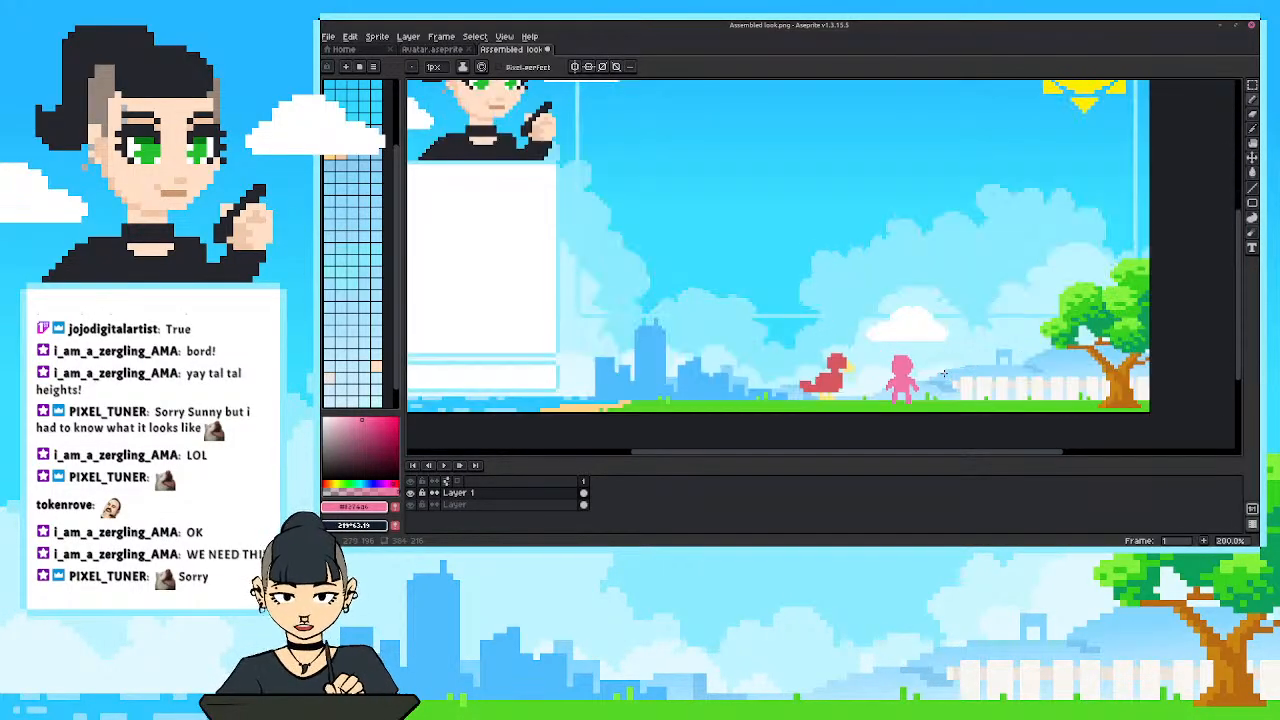
{"action": "left_click_drag", "start_coordinate": [937, 346], "coordinate": [974, 372]}
{"action": "key", "text": "m"}
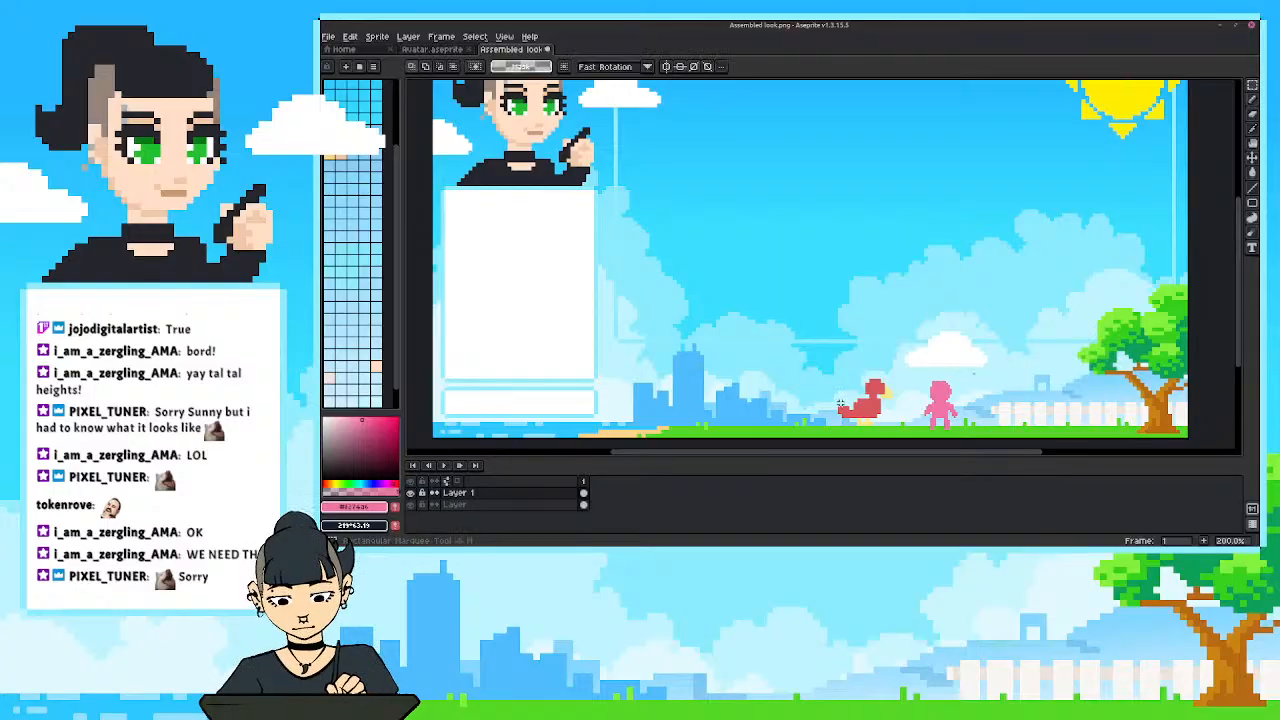
{"action": "mouse_move", "coordinate": [810, 351]}
{"action": "left_mouse_down"}
{"action": "mouse_move", "coordinate": [902, 439]}
{"action": "mouse_move", "coordinate": [758, 412]}
{"action": "left_mouse_up"}
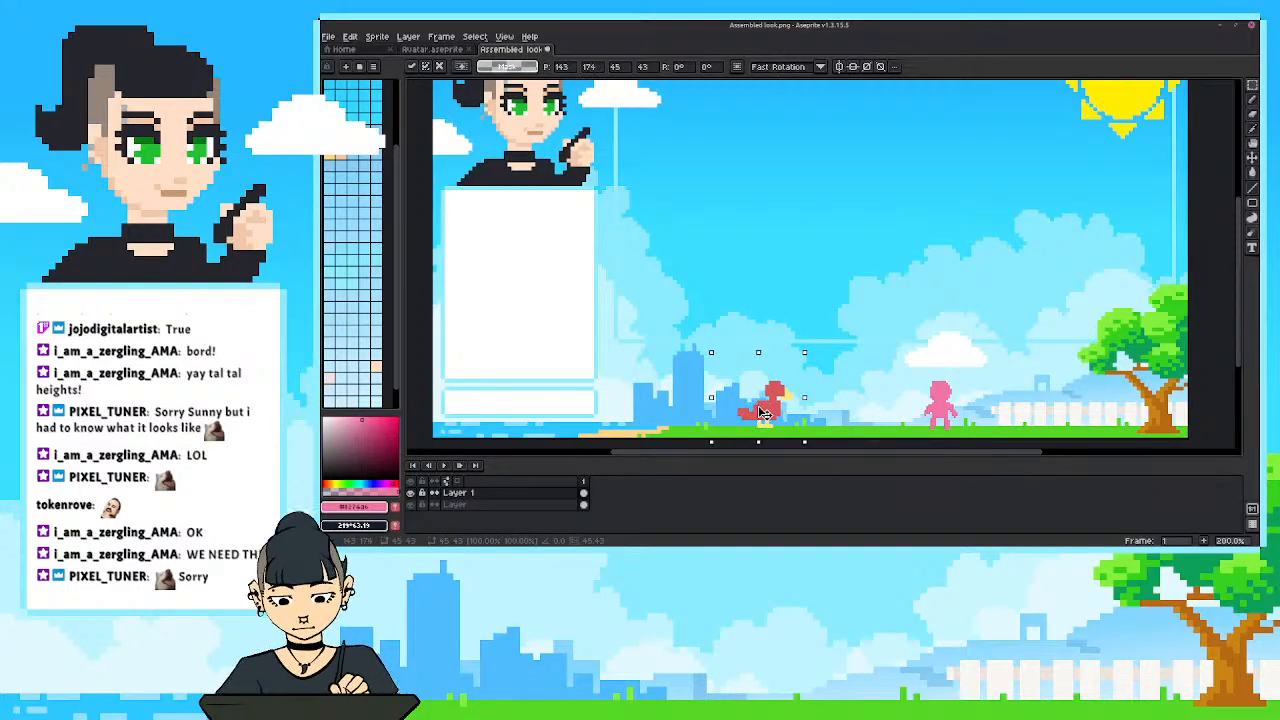
{"action": "key", "text": "ctrl+d"}
{"action": "mouse_move", "coordinate": [907, 363]}
{"action": "left_mouse_down"}
{"action": "mouse_move", "coordinate": [974, 433]}
{"action": "mouse_move", "coordinate": [857, 355]}
{"action": "mouse_move", "coordinate": [822, 405]}
{"action": "left_mouse_up"}
{"action": "key", "text": "ctrl+d"}
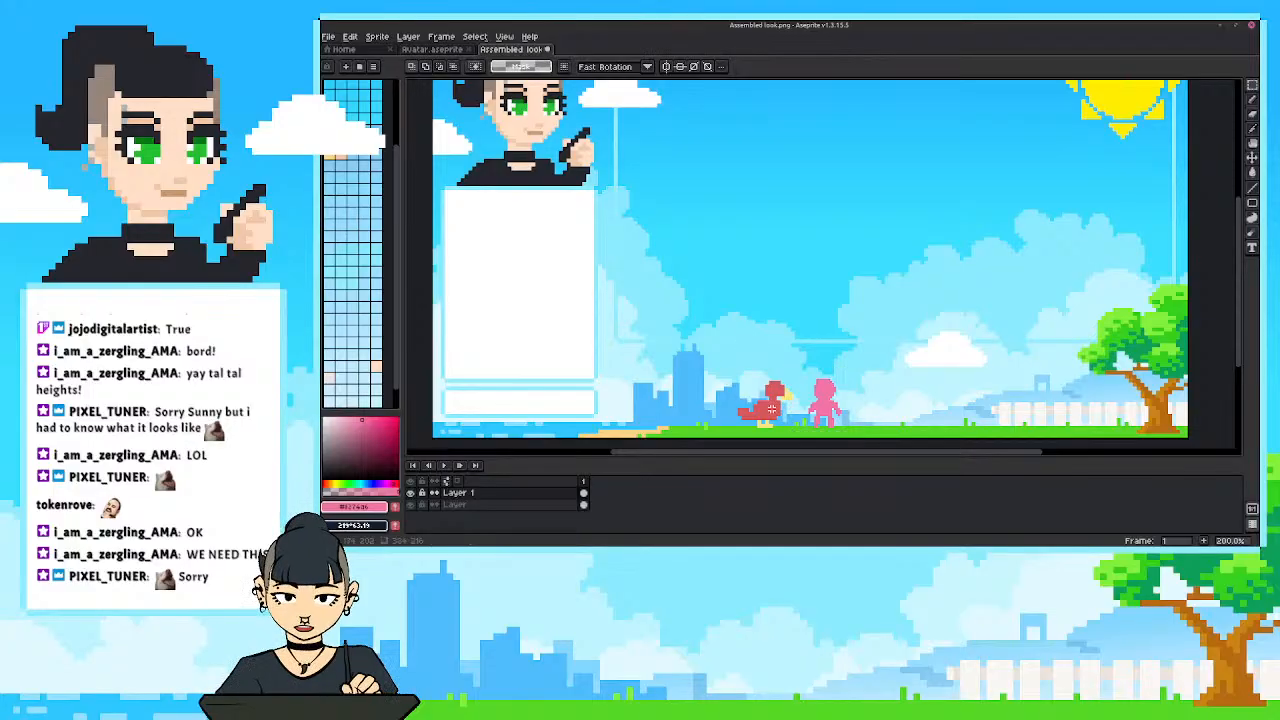
Try sketching a looping pink scribble to the right of the figure, then undo it.
{"action": "scroll", "coordinate": [899, 402], "scroll_direction": "up", "scroll_amount": 1}
{"action": "mouse_move", "coordinate": [899, 402]}
{"action": "left_mouse_down"}
{"action": "mouse_move", "coordinate": [822, 375]}
{"action": "mouse_move", "coordinate": [799, 387]}
{"action": "mouse_move", "coordinate": [874, 389]}
{"action": "mouse_move", "coordinate": [840, 394]}
{"action": "mouse_move", "coordinate": [847, 371]}
{"action": "mouse_move", "coordinate": [820, 348]}
{"action": "mouse_move", "coordinate": [806, 380]}
{"action": "mouse_move", "coordinate": [772, 378]}
{"action": "left_mouse_up"}
{"action": "scroll", "coordinate": [828, 387], "scroll_direction": "up", "scroll_amount": 1}
{"action": "key", "text": "b"}
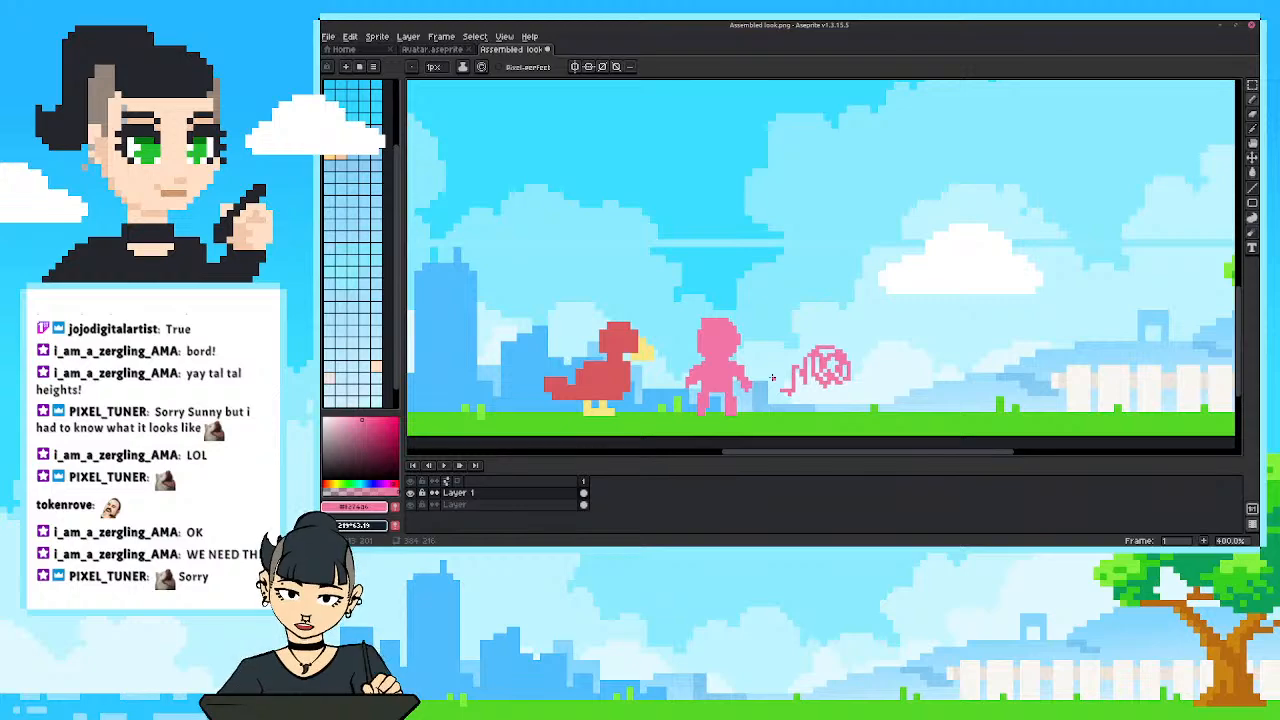
{"action": "key", "text": "ctrl+z"}
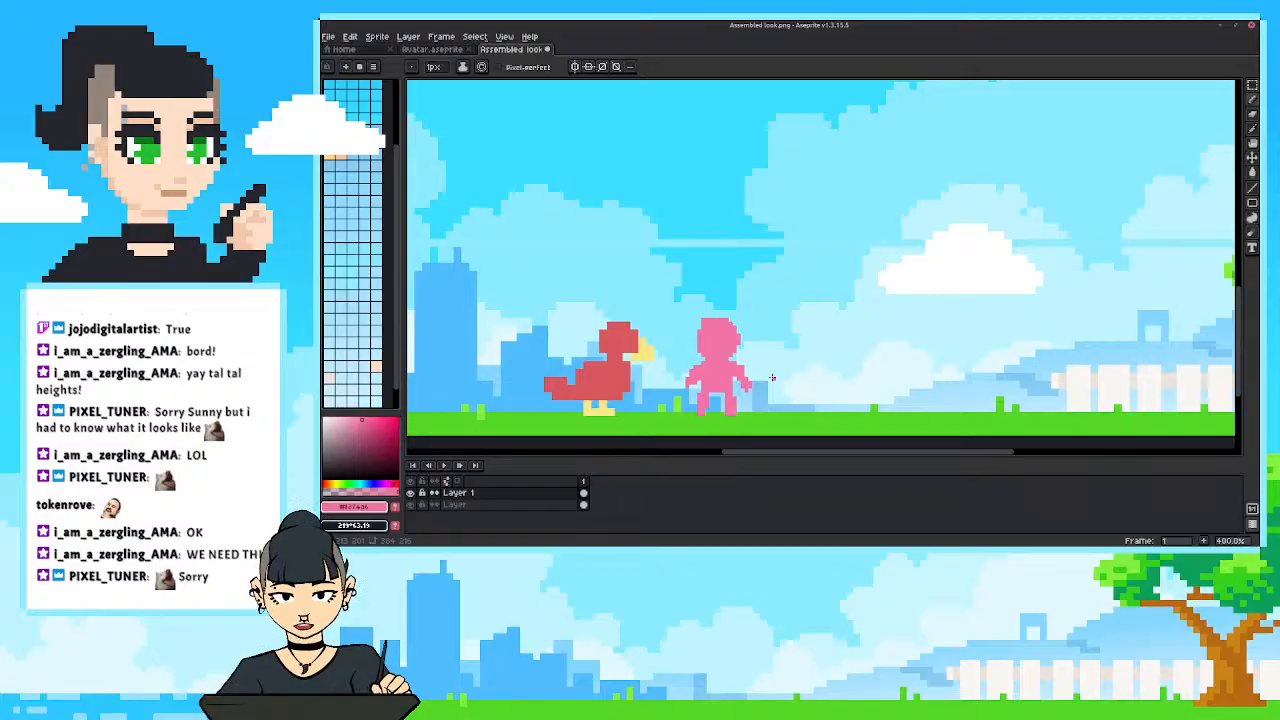
Undo the stray pencil stroke and delete the red bird beside the pink figure.
{"action": "mouse_move", "coordinate": [826, 356]}
{"action": "left_mouse_down"}
{"action": "mouse_move", "coordinate": [806, 364]}
{"action": "mouse_move", "coordinate": [813, 345]}
{"action": "left_mouse_up"}
{"action": "key", "text": "ctrl+z"}
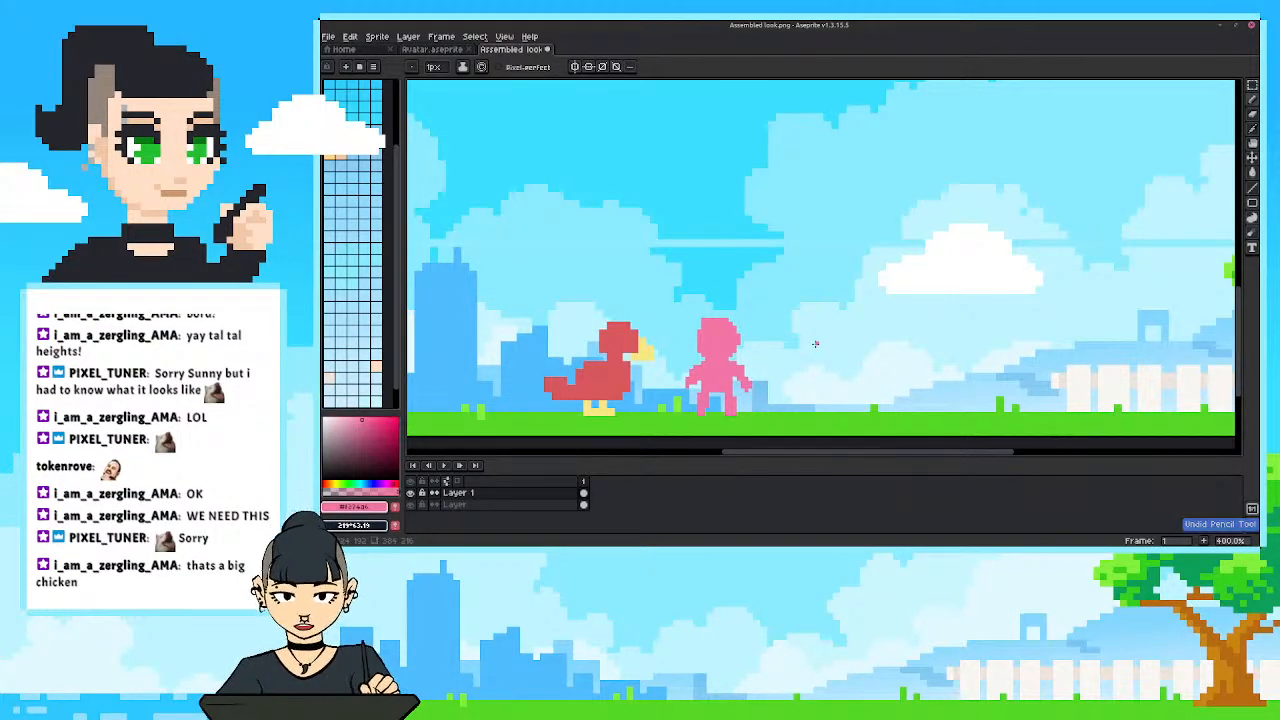
{"action": "key", "text": "m"}
{"action": "left_click_drag", "start_coordinate": [510, 296], "coordinate": [667, 421]}
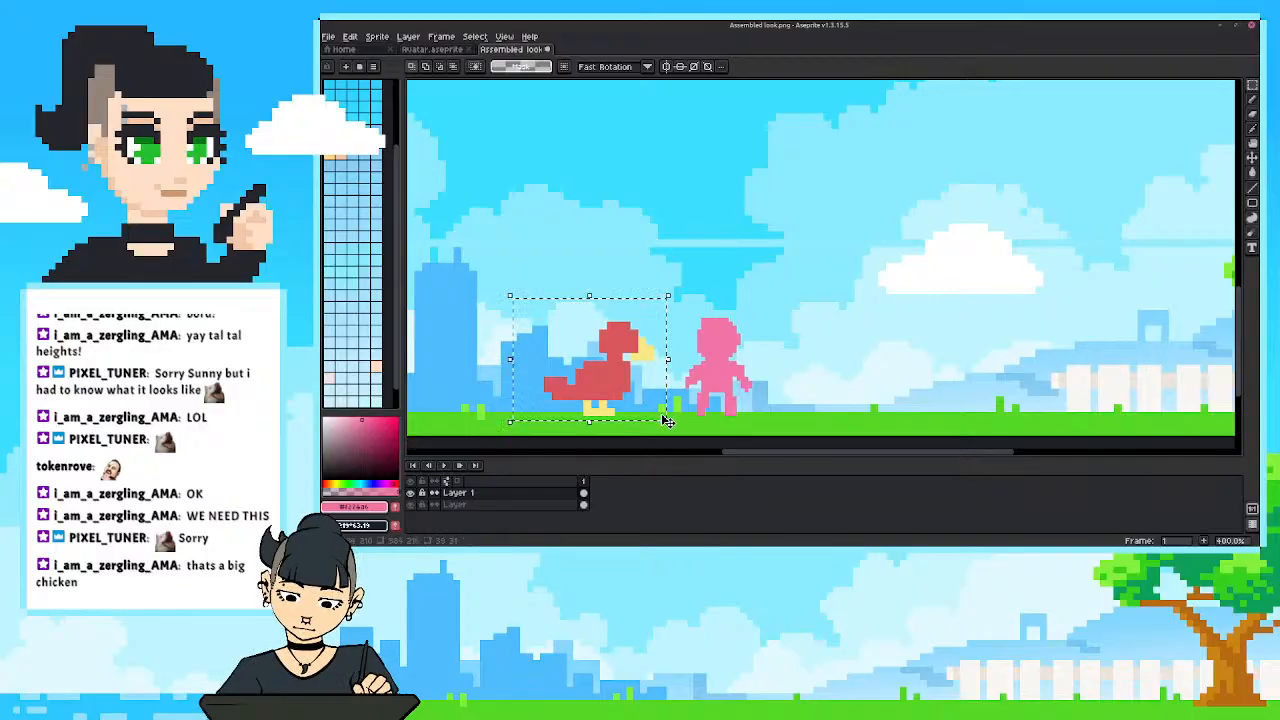
{"action": "key", "text": "Delete"}
Draw a smaller pink bird to the right of the figure, with a beak, curved tail, leg and foot on the grass.
{"action": "key", "text": "b"}
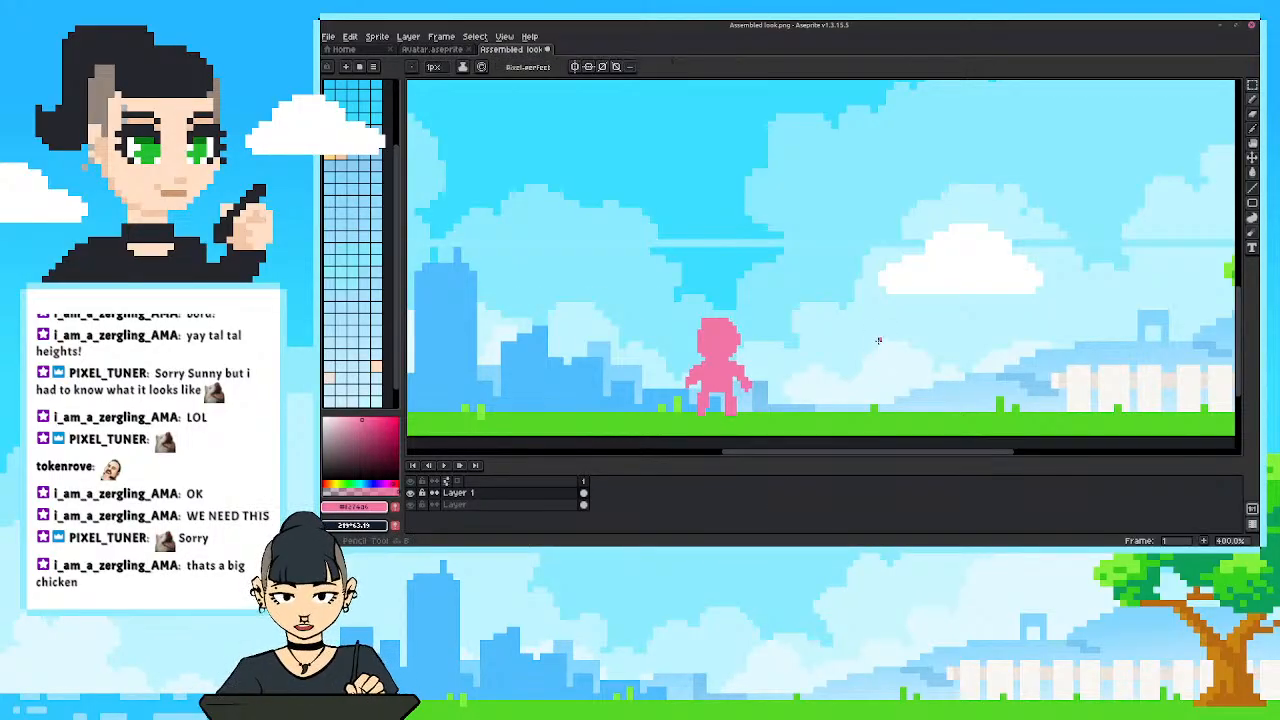
{"action": "mouse_move", "coordinate": [895, 336]}
{"action": "left_mouse_down"}
{"action": "mouse_move", "coordinate": [886, 327]}
{"action": "mouse_move", "coordinate": [876, 345]}
{"action": "mouse_move", "coordinate": [905, 333]}
{"action": "mouse_move", "coordinate": [878, 348]}
{"action": "mouse_move", "coordinate": [917, 355]}
{"action": "mouse_move", "coordinate": [872, 378]}
{"action": "mouse_move", "coordinate": [900, 370]}
{"action": "mouse_move", "coordinate": [902, 396]}
{"action": "mouse_move", "coordinate": [876, 400]}
{"action": "mouse_move", "coordinate": [874, 380]}
{"action": "mouse_move", "coordinate": [860, 400]}
{"action": "mouse_move", "coordinate": [893, 376]}
{"action": "left_mouse_up"}
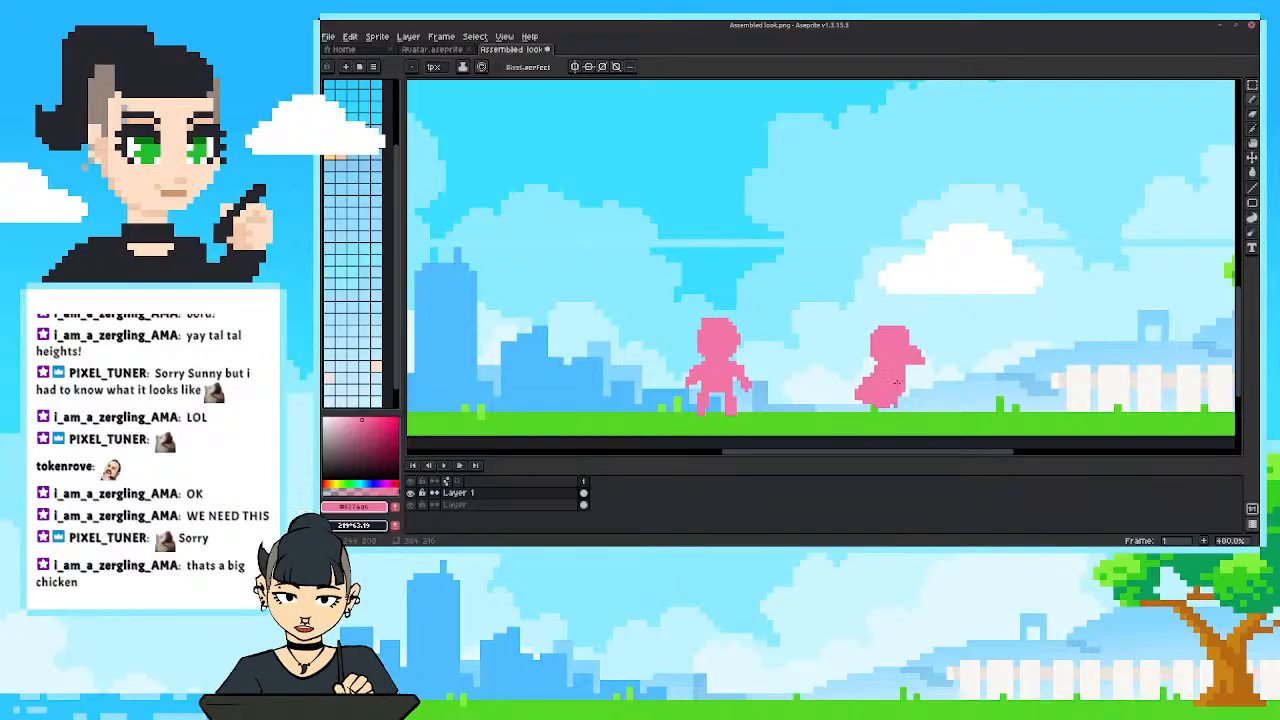
{"action": "mouse_move", "coordinate": [877, 407]}
{"action": "left_mouse_down"}
{"action": "mouse_move", "coordinate": [888, 420]}
{"action": "mouse_move", "coordinate": [832, 377]}
{"action": "mouse_move", "coordinate": [853, 399]}
{"action": "mouse_move", "coordinate": [828, 384]}
{"action": "mouse_move", "coordinate": [825, 395]}
{"action": "mouse_move", "coordinate": [823, 379]}
{"action": "left_mouse_up"}
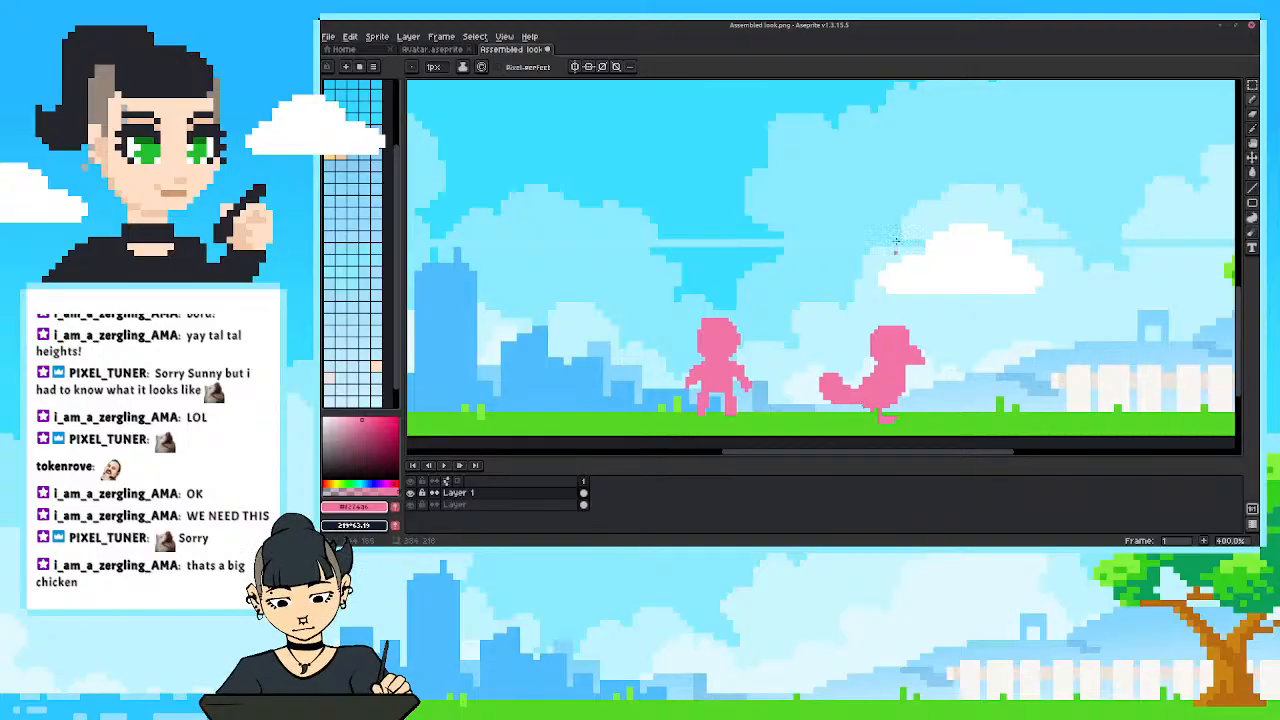
{"action": "scroll", "coordinate": [791, 343], "scroll_direction": "down", "scroll_amount": 3}
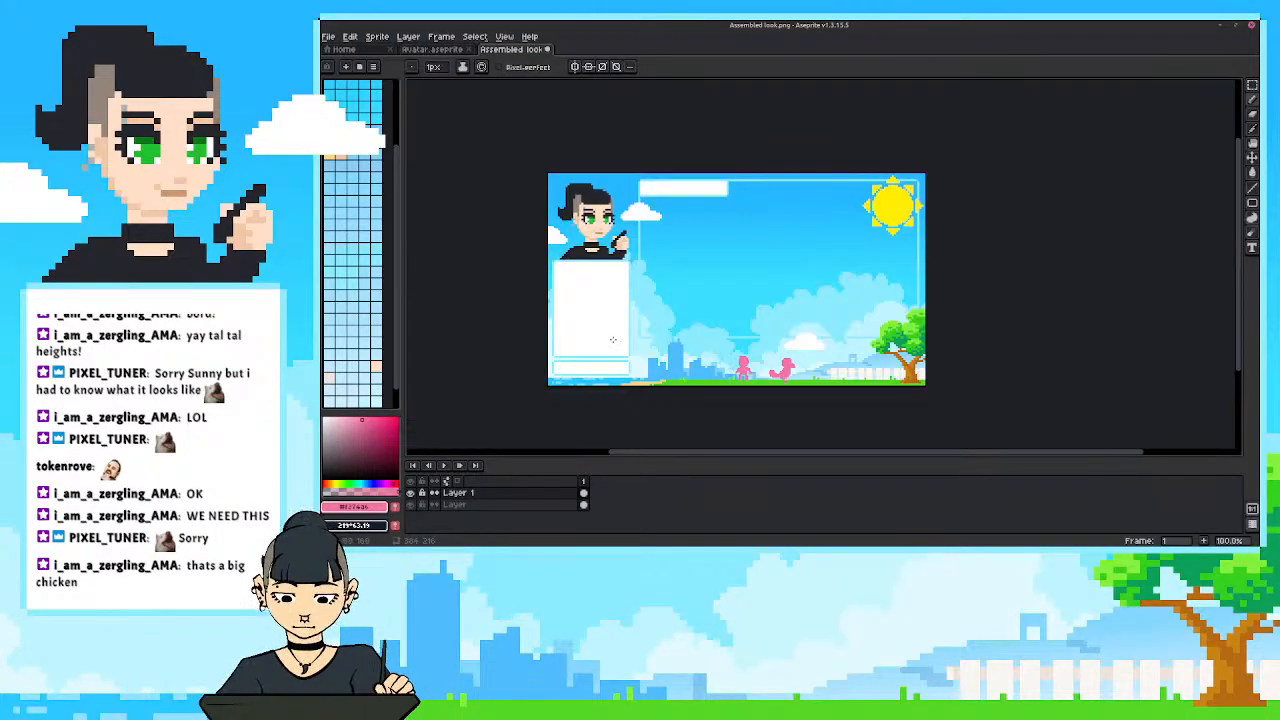
{"action": "scroll", "coordinate": [851, 407], "scroll_direction": "up", "scroll_amount": 2}
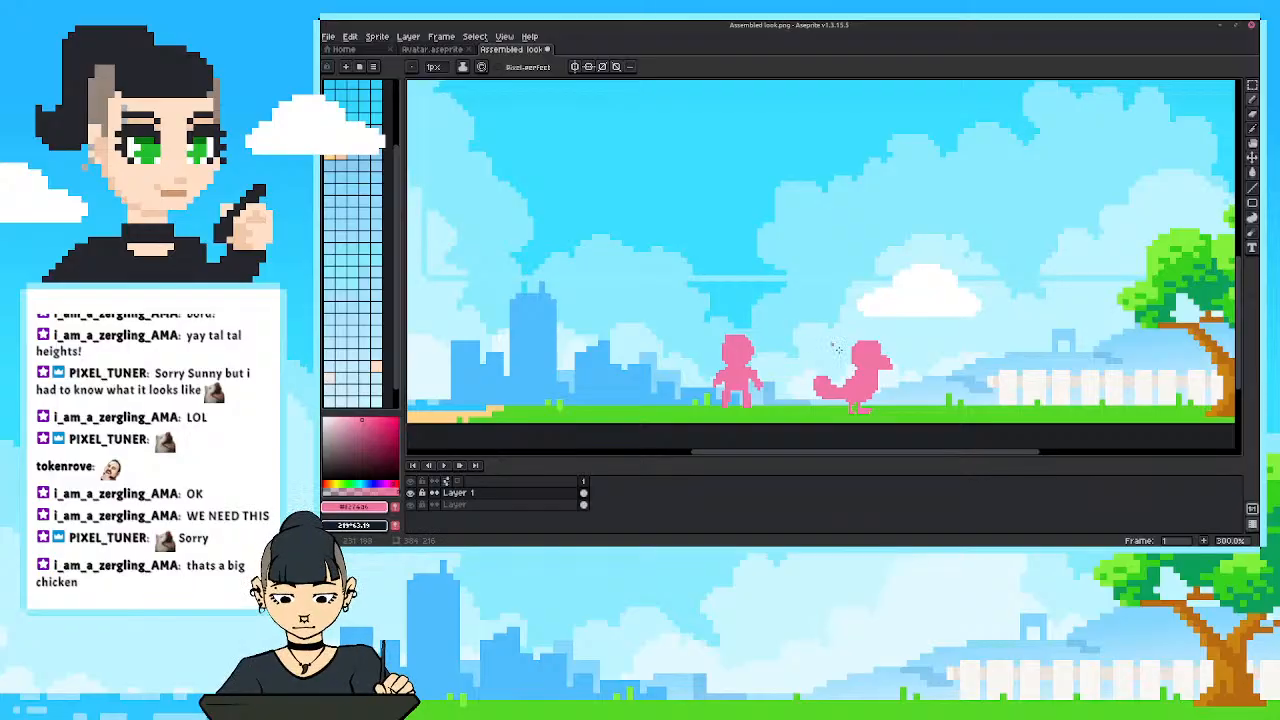
{"action": "scroll", "coordinate": [838, 349], "scroll_direction": "down", "scroll_amount": 1}
{"action": "scroll", "coordinate": [656, 297], "scroll_direction": "up", "scroll_amount": 1}
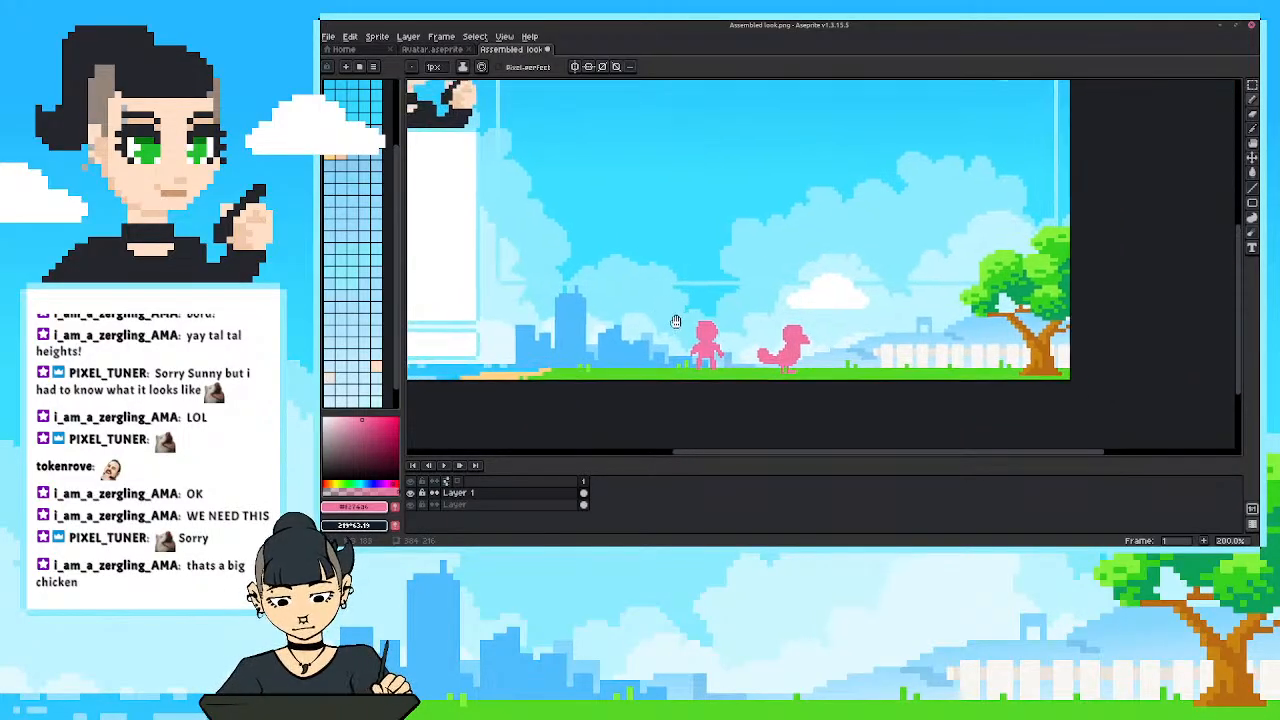
Move the pink bird to the left side of the figure and lower its head slightly.
{"action": "key", "text": "m"}
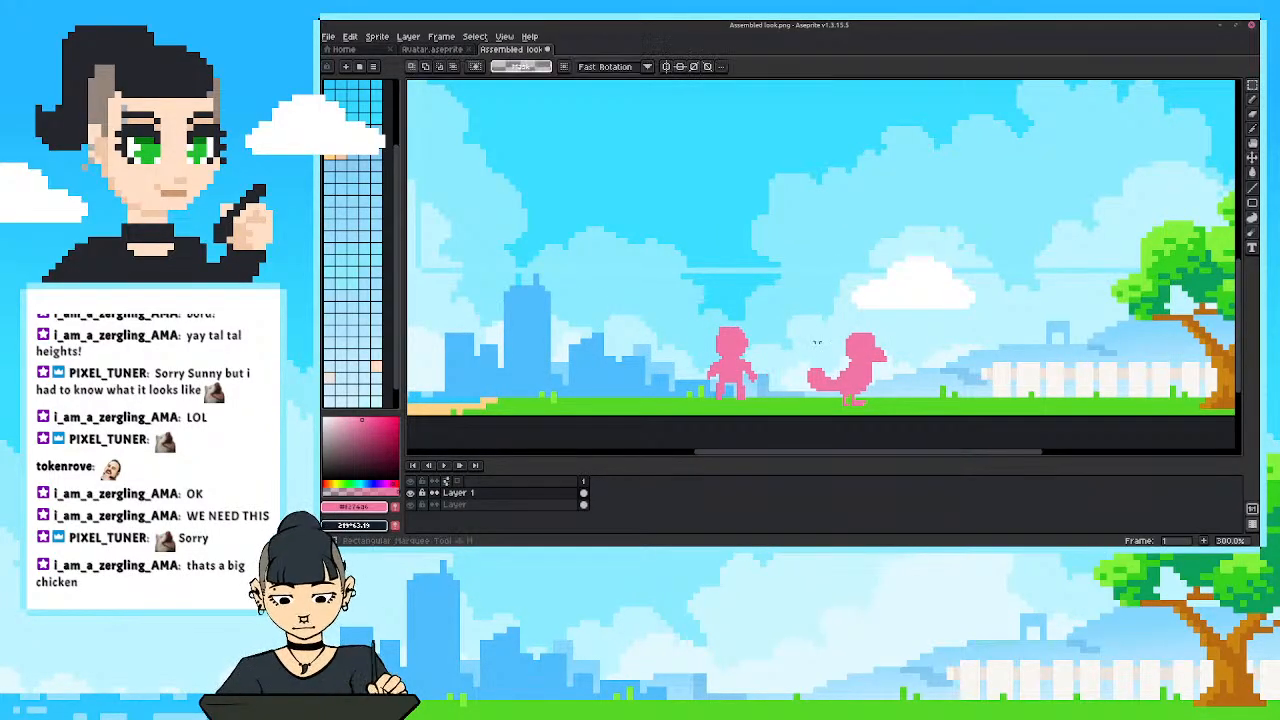
{"action": "left_click_drag", "start_coordinate": [789, 317], "coordinate": [903, 414]}
{"action": "left_click_drag", "start_coordinate": [821, 392], "coordinate": [627, 360]}
{"action": "left_click", "coordinate": [567, 349]}
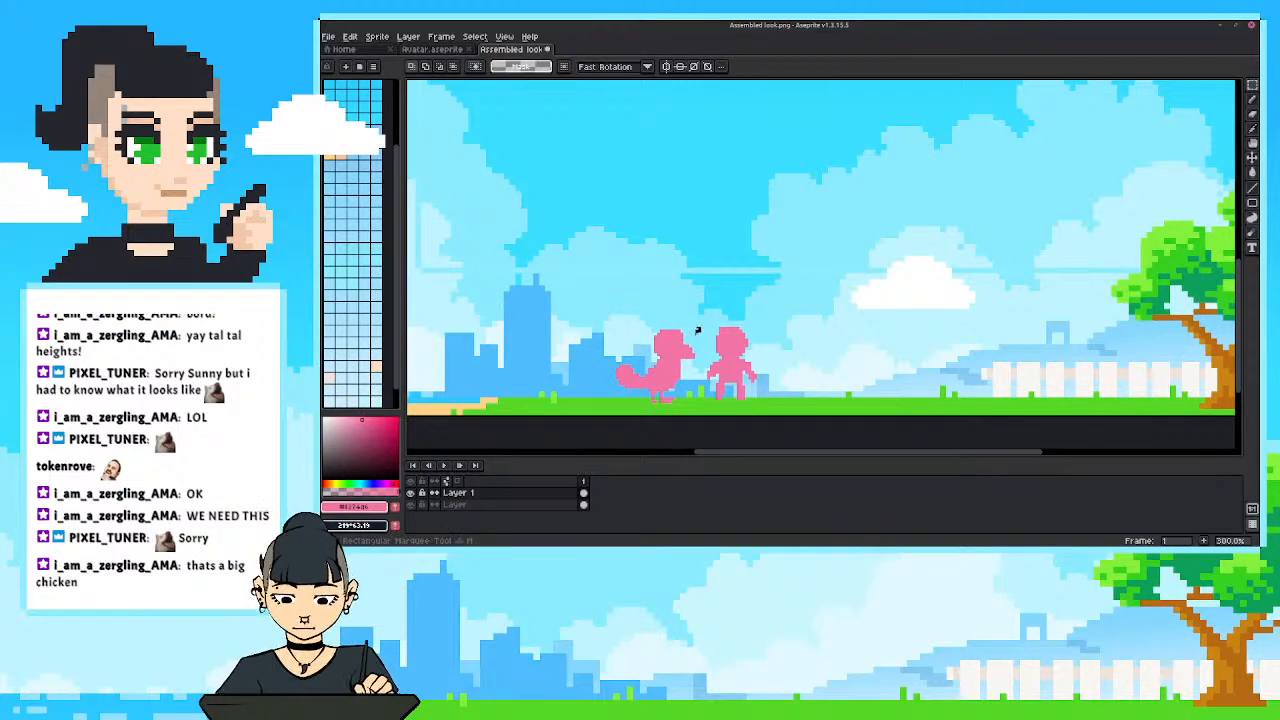
{"action": "mouse_move", "coordinate": [703, 324]}
{"action": "left_mouse_down"}
{"action": "mouse_move", "coordinate": [642, 370]}
{"action": "mouse_move", "coordinate": [674, 355]}
{"action": "left_mouse_up"}
{"action": "left_click", "coordinate": [604, 331]}
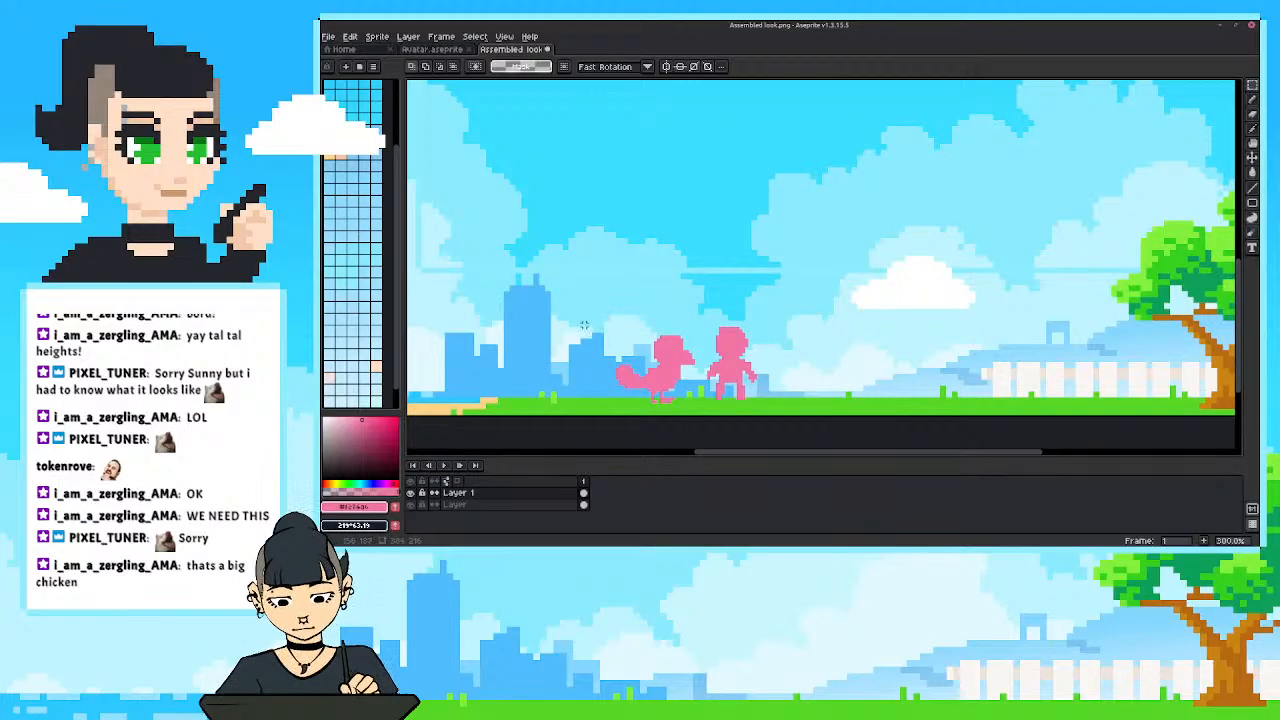
Try sketching small pink outlines to the right of the figure, undoing each attempt.
{"action": "key", "text": "b"}
{"action": "left_click_drag", "start_coordinate": [810, 352], "coordinate": [805, 358]}
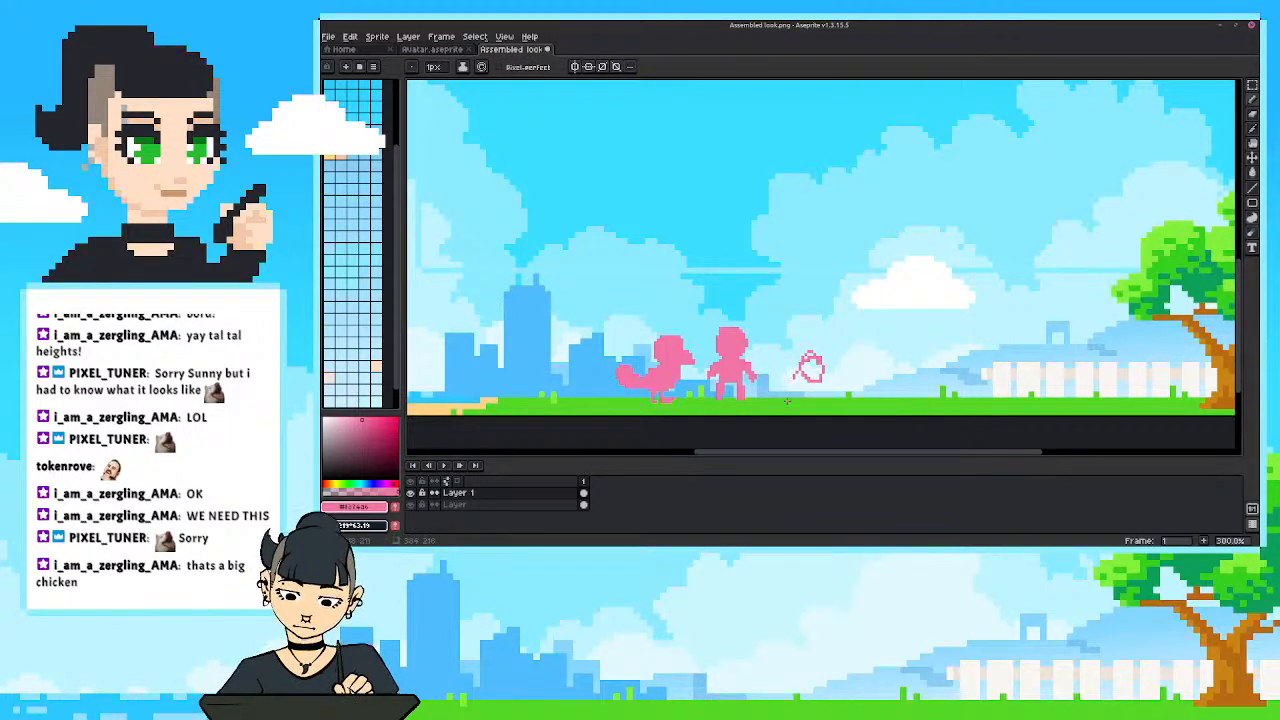
{"action": "key", "text": "ctrl+z"}
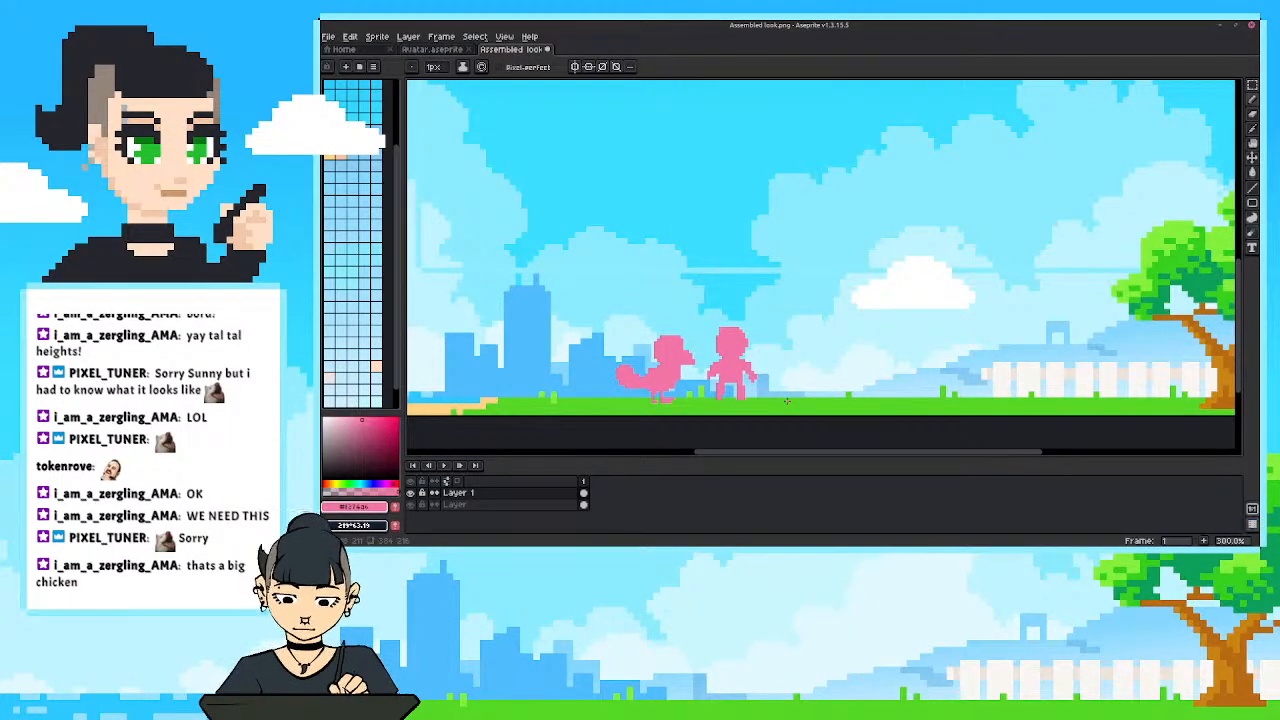
{"action": "scroll", "coordinate": [787, 400], "scroll_direction": "right", "scroll_amount": 2}
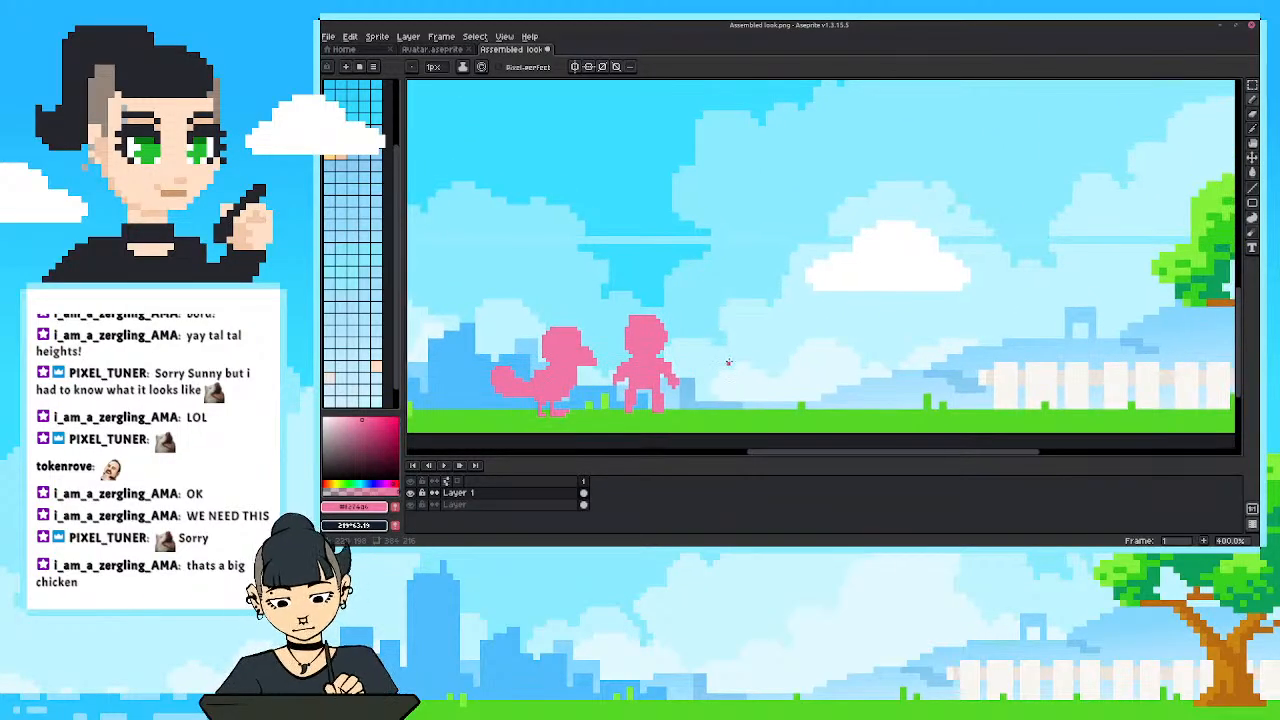
{"action": "scroll", "coordinate": [723, 363], "scroll_direction": "down", "scroll_amount": 2}
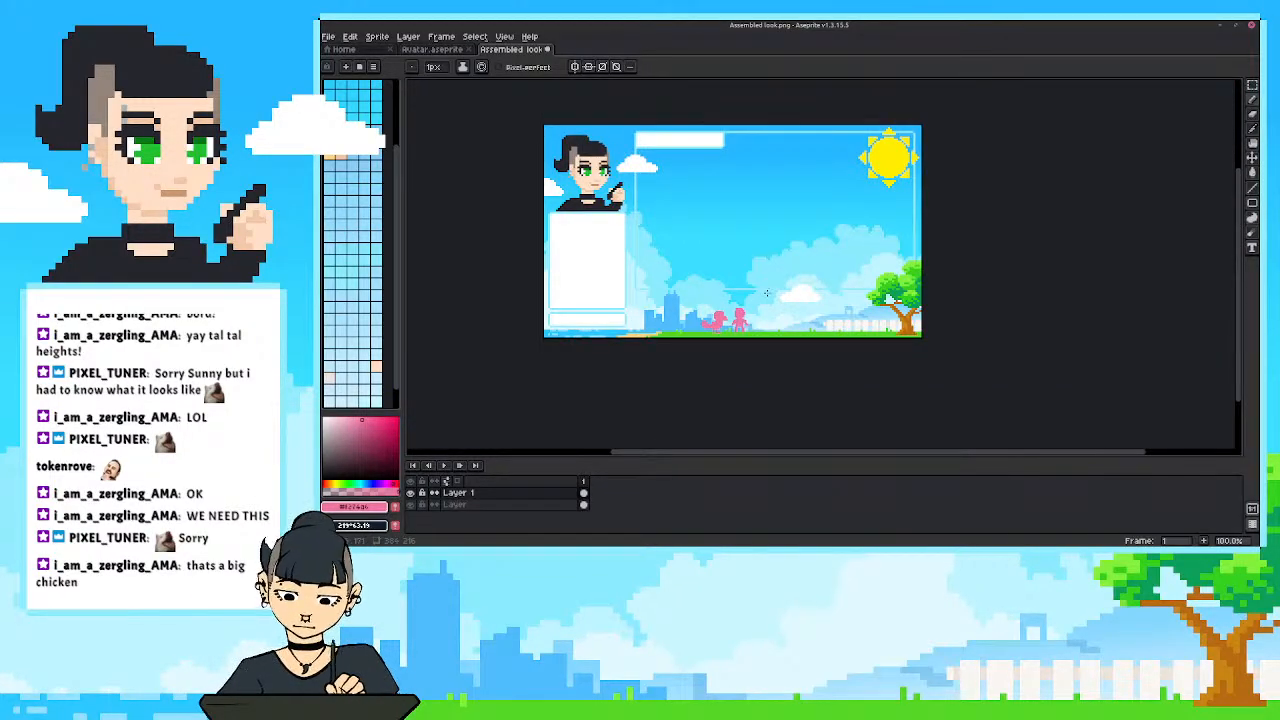
{"action": "scroll", "coordinate": [766, 293], "scroll_direction": "up", "scroll_amount": 1}
{"action": "left_click_drag", "start_coordinate": [766, 293], "coordinate": [766, 342]}
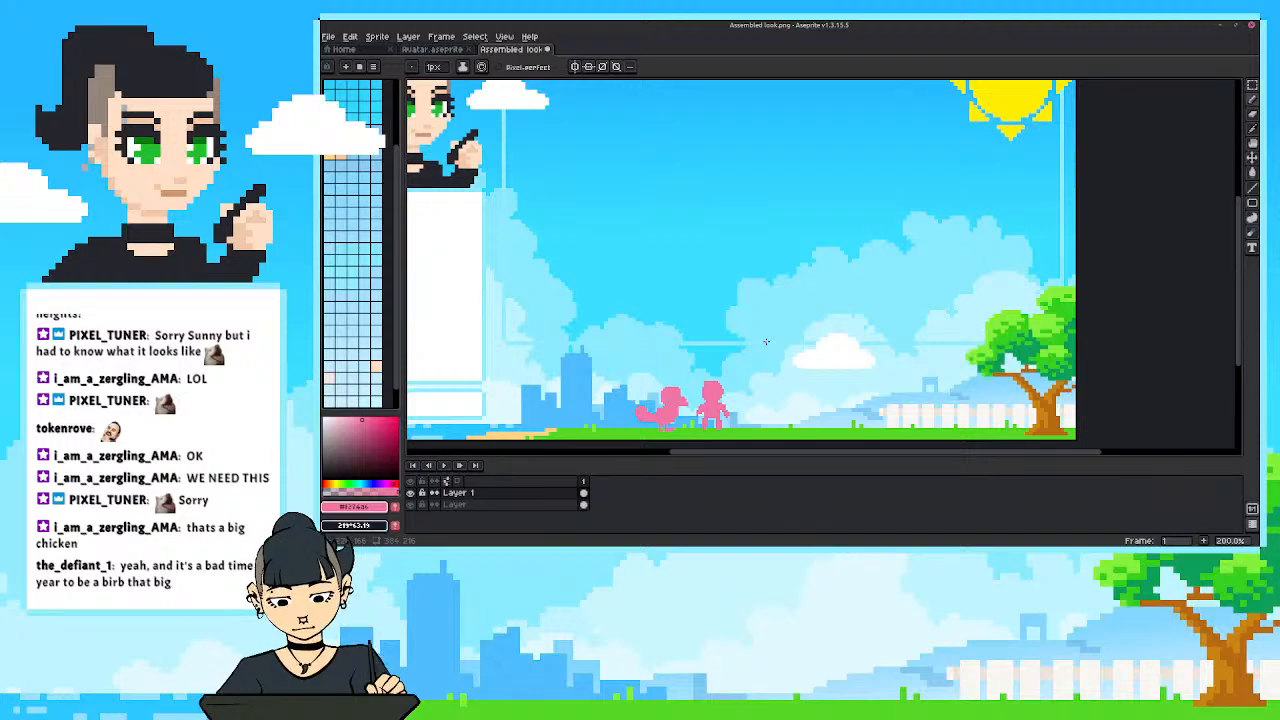
{"action": "scroll", "coordinate": [766, 342], "scroll_direction": "up", "scroll_amount": 2}
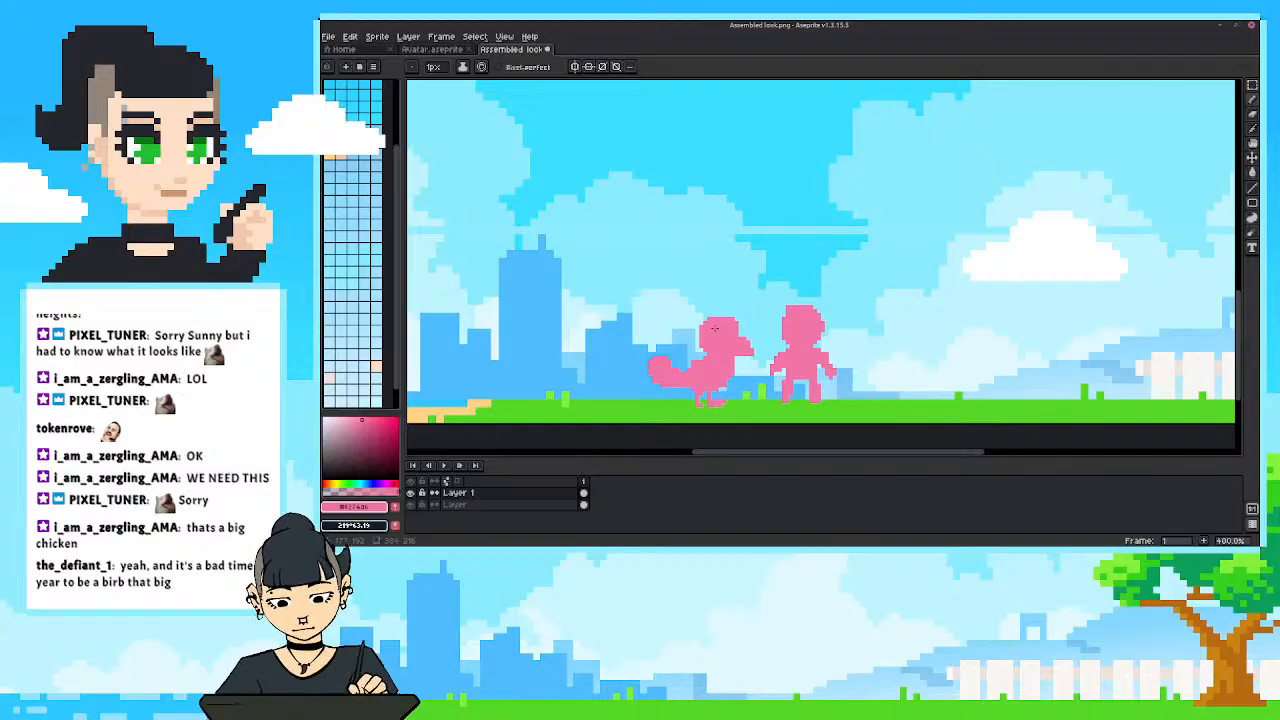
{"action": "left_click_drag", "start_coordinate": [705, 339], "coordinate": [703, 324]}
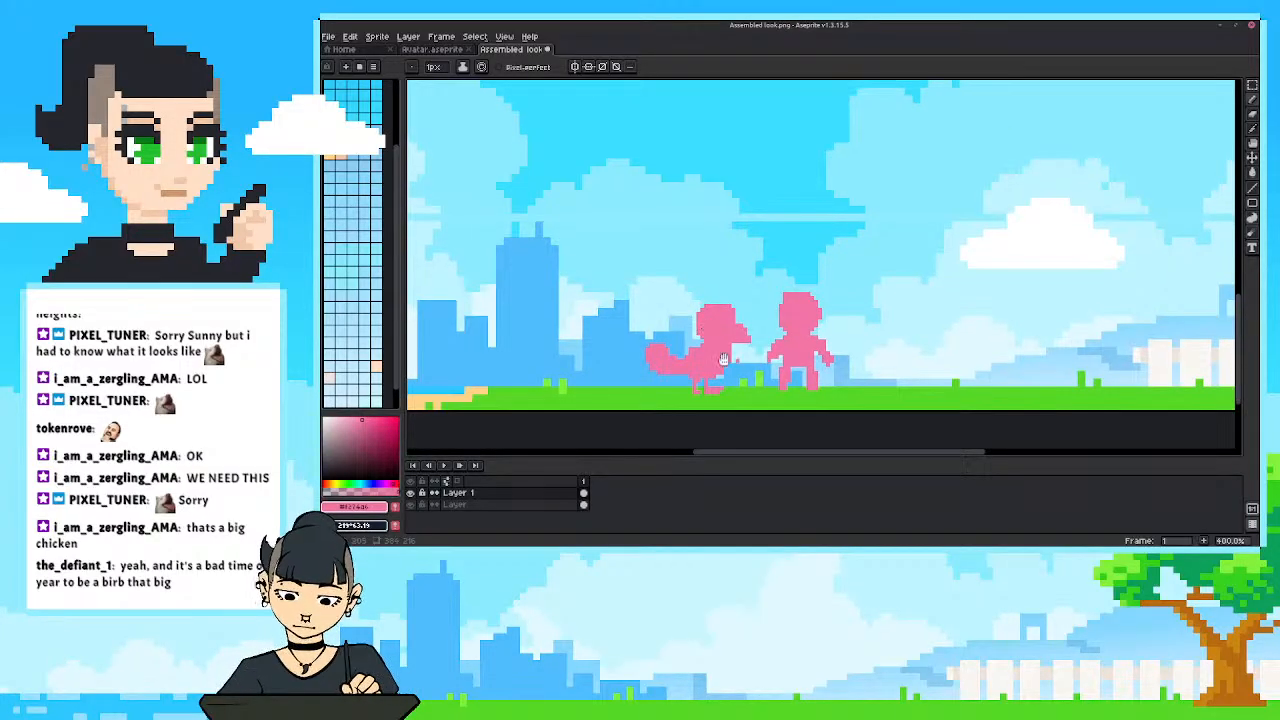
{"action": "left_click_drag", "start_coordinate": [800, 380], "coordinate": [684, 417]}
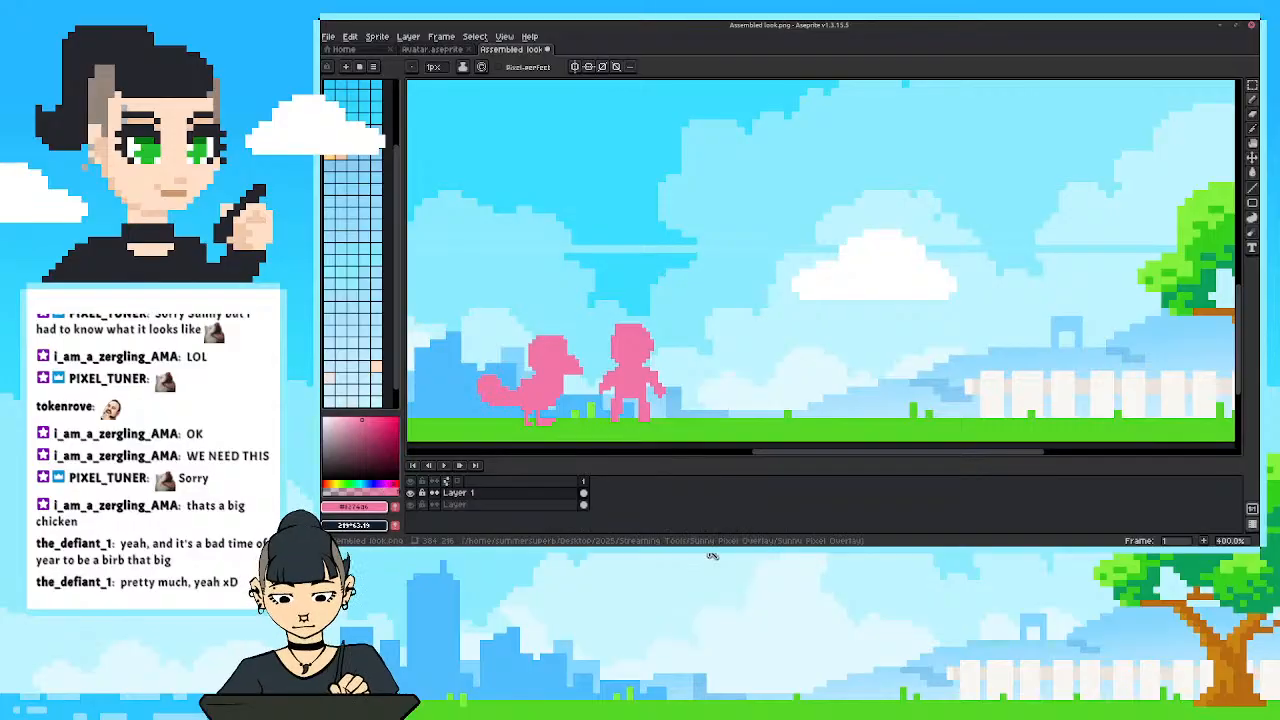
{"action": "left_click_drag", "start_coordinate": [805, 342], "coordinate": [767, 360]}
{"action": "key", "text": "ctrl+z"}
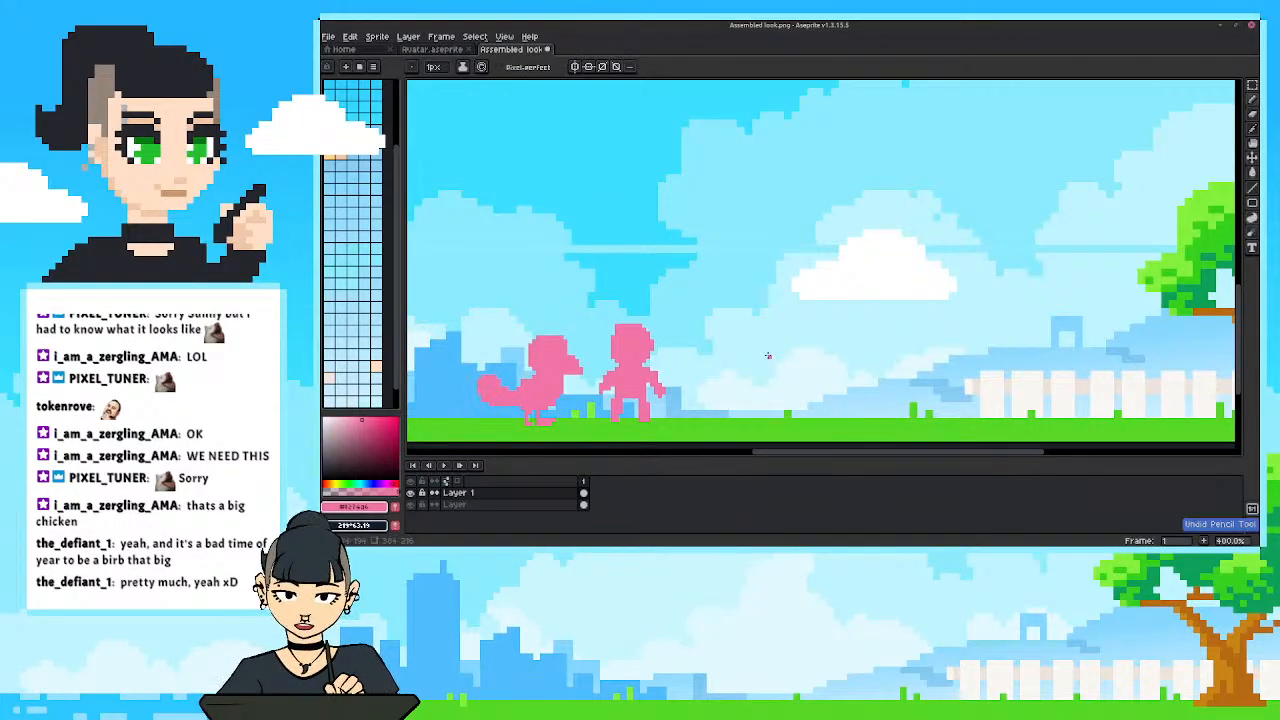
Draw the squared torso, two legs and feet of a taller pink figure on the grass, well to the right of the small figure.
{"action": "left_click_drag", "start_coordinate": [838, 420], "coordinate": [837, 402]}
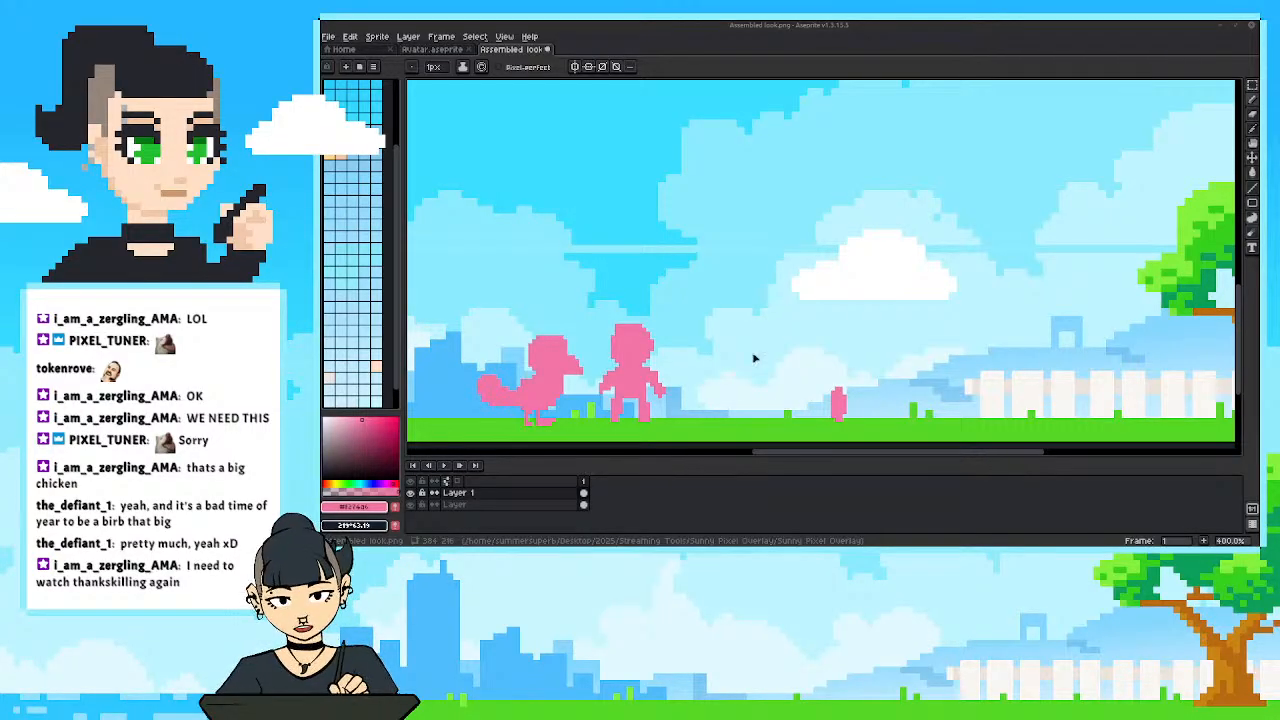
{"action": "scroll", "coordinate": [790, 411], "scroll_direction": "up", "scroll_amount": 1}
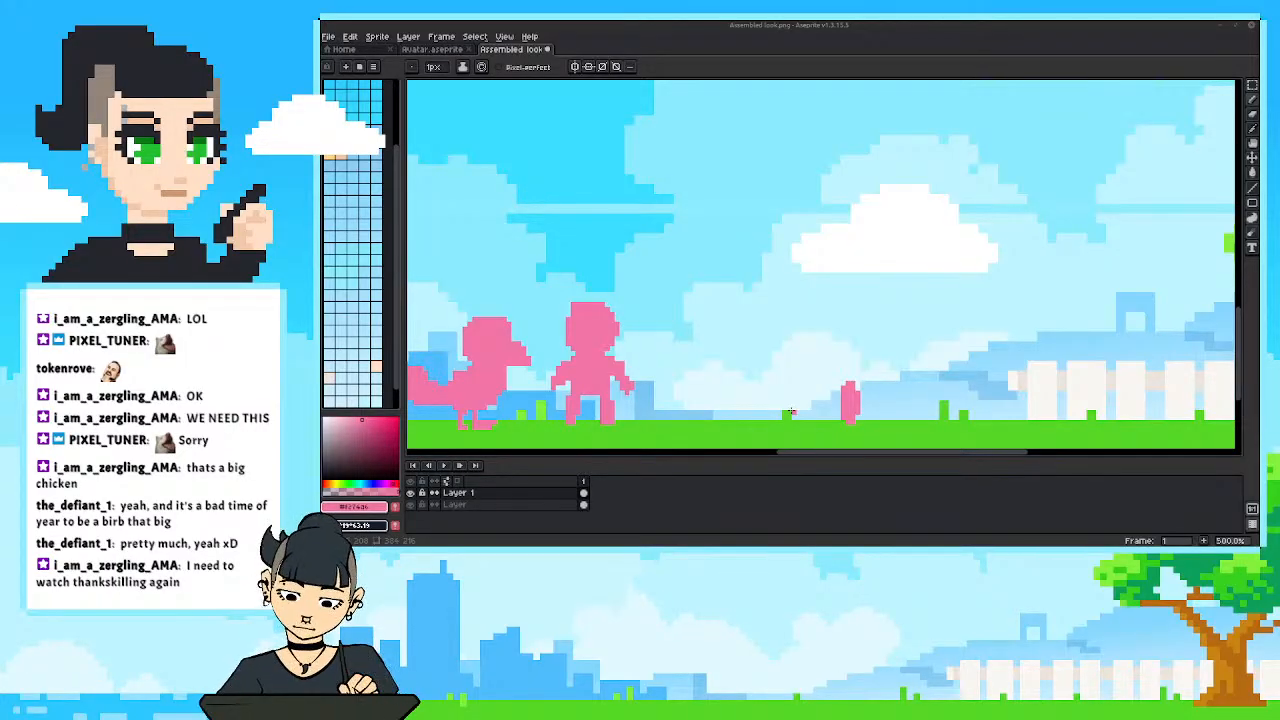
{"action": "mouse_move", "coordinate": [823, 389]}
{"action": "left_mouse_down"}
{"action": "mouse_move", "coordinate": [769, 390]}
{"action": "mouse_move", "coordinate": [810, 373]}
{"action": "mouse_move", "coordinate": [783, 375]}
{"action": "mouse_move", "coordinate": [806, 376]}
{"action": "mouse_move", "coordinate": [809, 351]}
{"action": "mouse_move", "coordinate": [797, 373]}
{"action": "mouse_move", "coordinate": [771, 356]}
{"action": "mouse_move", "coordinate": [797, 353]}
{"action": "mouse_move", "coordinate": [792, 341]}
{"action": "mouse_move", "coordinate": [783, 380]}
{"action": "left_mouse_up"}
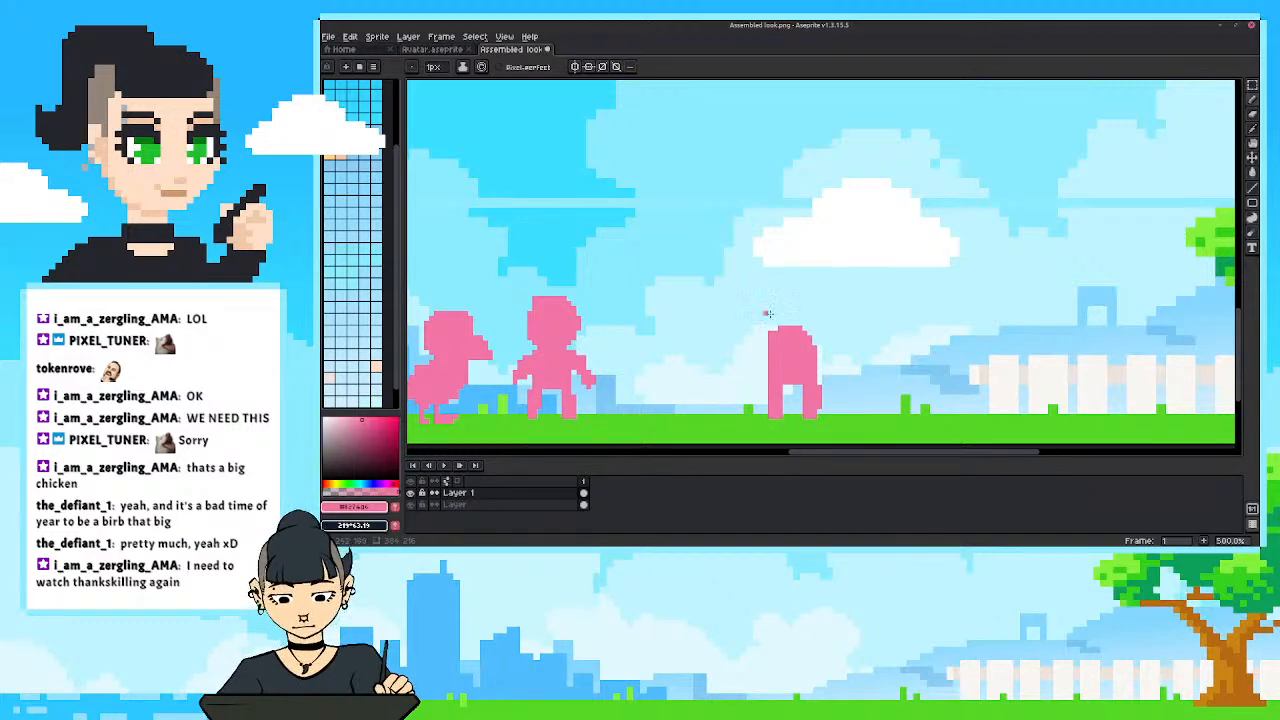
{"action": "left_click_drag", "start_coordinate": [796, 377], "coordinate": [800, 413]}
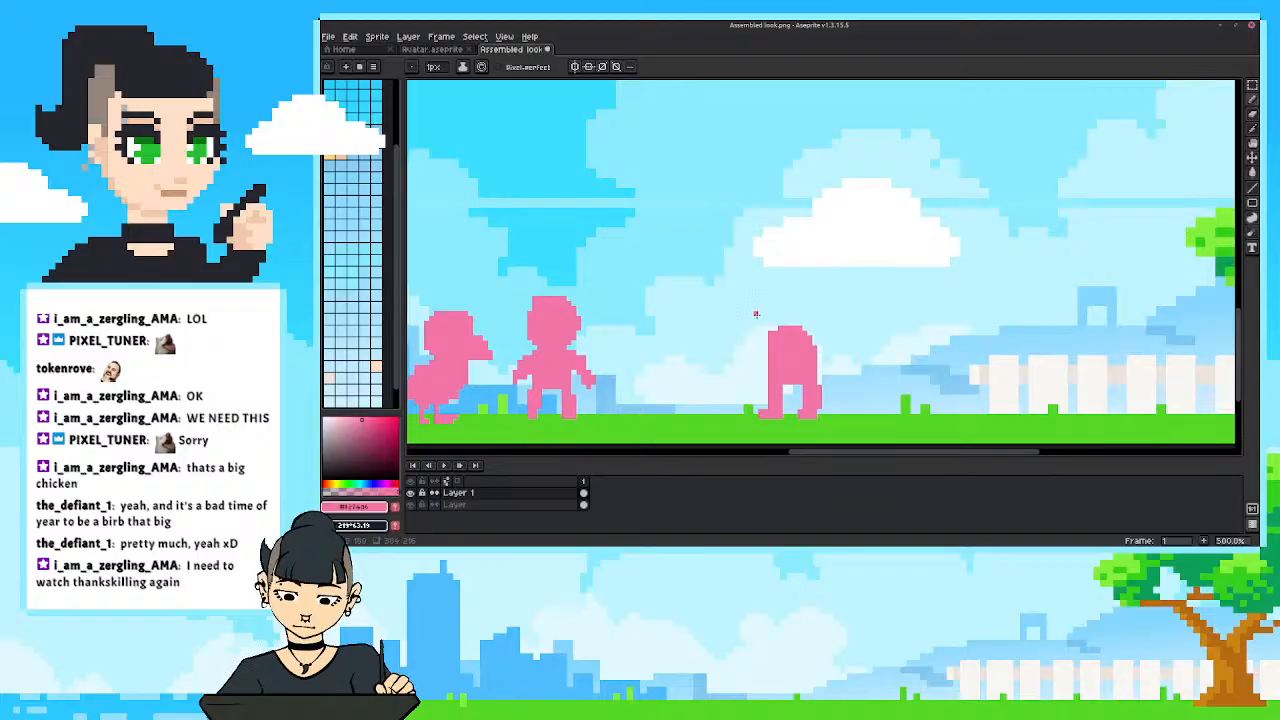
{"action": "key", "text": "e"}
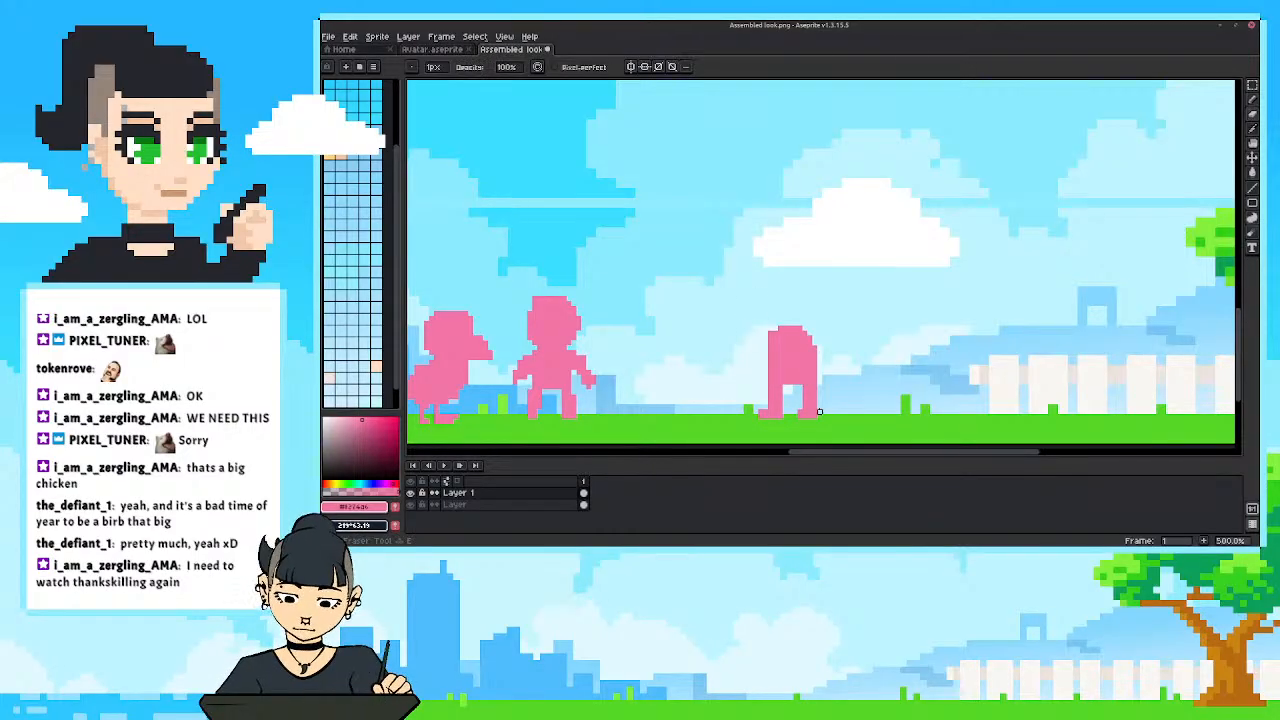
{"action": "key", "text": "b"}
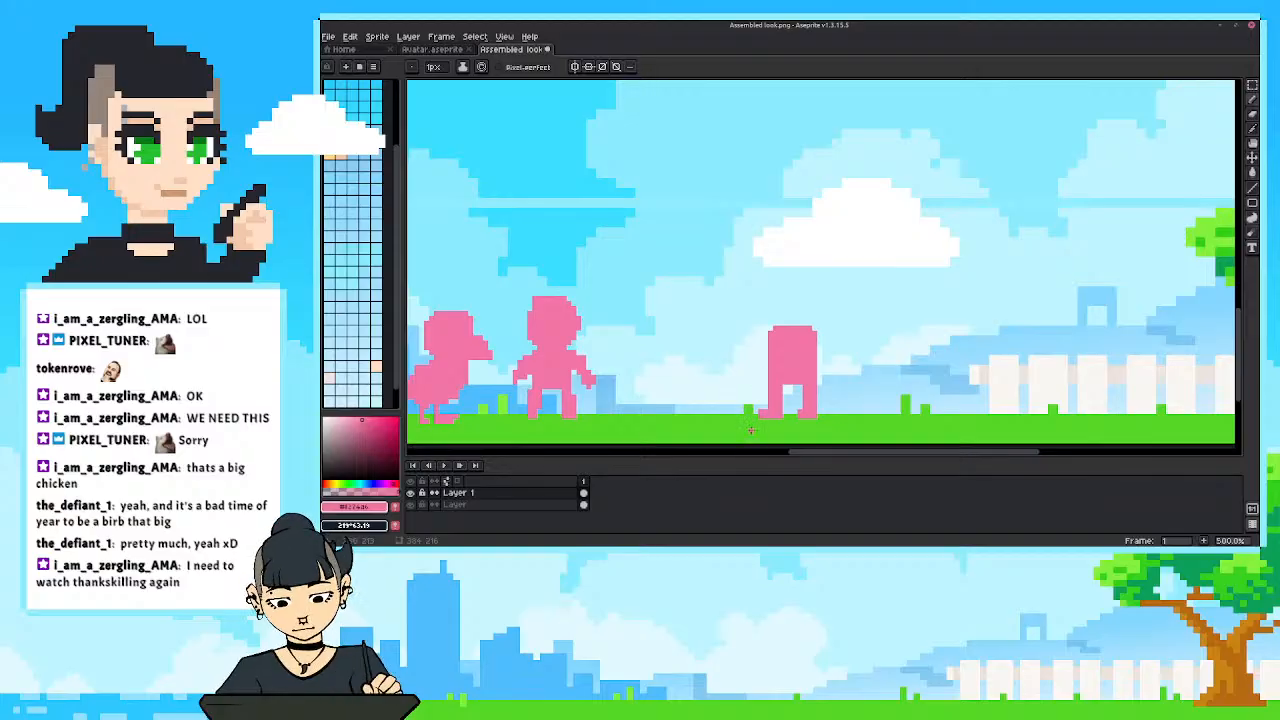
{"action": "left_click_drag", "start_coordinate": [737, 377], "coordinate": [774, 404]}
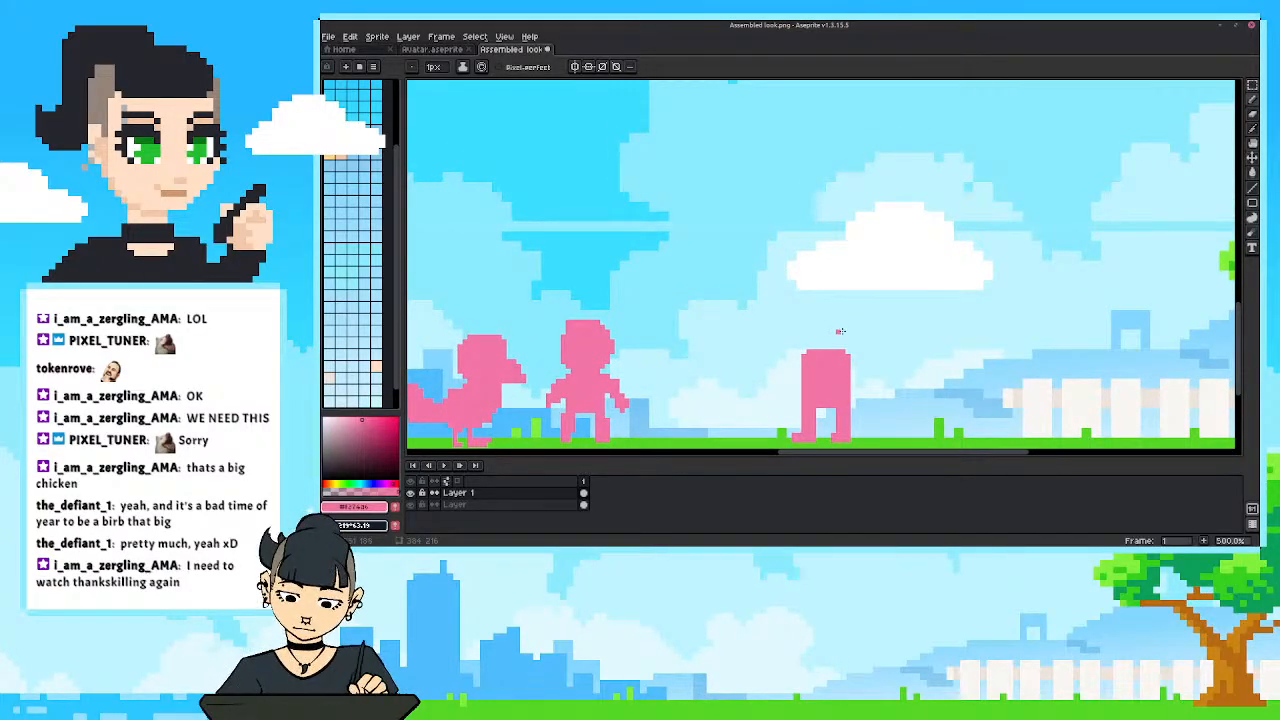
Draw a large rounded head above the tall figure's torso, then widen it and erase the stray edge pixels.
{"action": "mouse_move", "coordinate": [841, 333]}
{"action": "left_mouse_down"}
{"action": "mouse_move", "coordinate": [843, 288]}
{"action": "mouse_move", "coordinate": [849, 316]}
{"action": "mouse_move", "coordinate": [822, 298]}
{"action": "mouse_move", "coordinate": [839, 299]}
{"action": "mouse_move", "coordinate": [827, 307]}
{"action": "mouse_move", "coordinate": [839, 326]}
{"action": "mouse_move", "coordinate": [812, 330]}
{"action": "mouse_move", "coordinate": [811, 263]}
{"action": "mouse_move", "coordinate": [836, 288]}
{"action": "mouse_move", "coordinate": [814, 347]}
{"action": "mouse_move", "coordinate": [838, 288]}
{"action": "mouse_move", "coordinate": [828, 333]}
{"action": "mouse_move", "coordinate": [819, 321]}
{"action": "mouse_move", "coordinate": [837, 346]}
{"action": "left_mouse_up"}
{"action": "key", "text": "e"}
{"action": "key", "text": "b"}
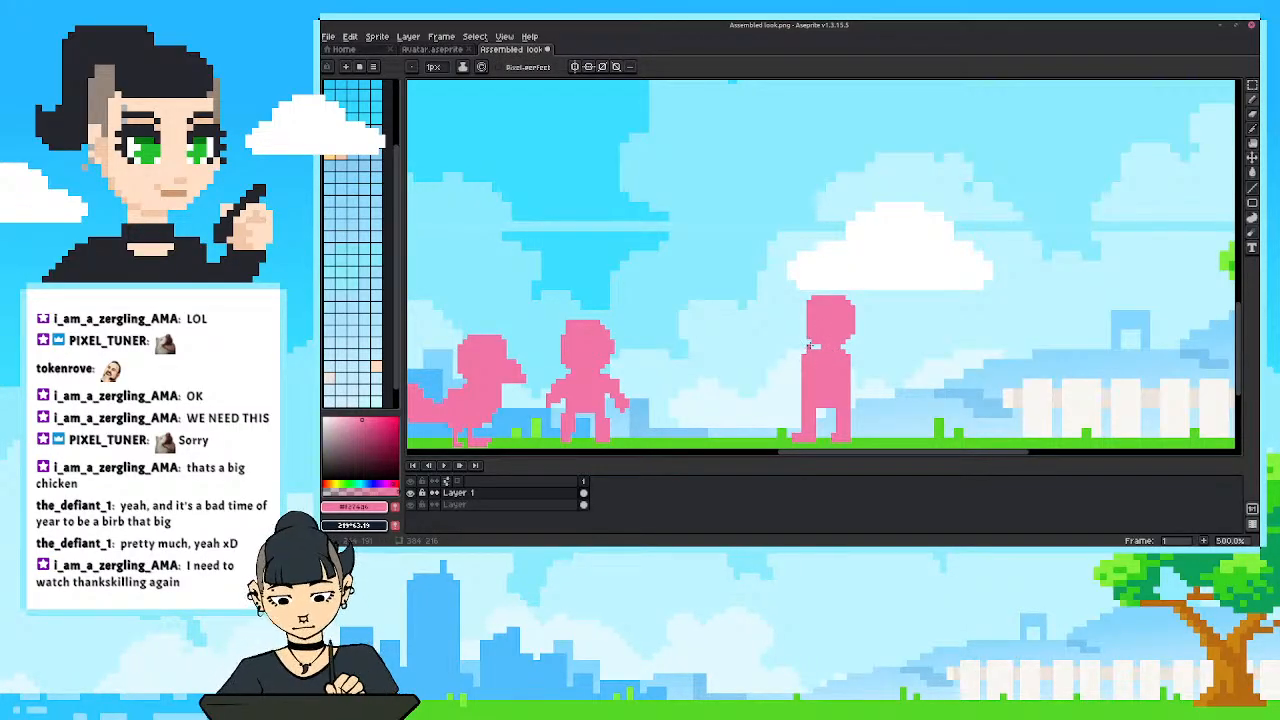
{"action": "mouse_move", "coordinate": [811, 341]}
{"action": "left_mouse_down"}
{"action": "mouse_move", "coordinate": [818, 292]}
{"action": "mouse_move", "coordinate": [852, 302]}
{"action": "mouse_move", "coordinate": [844, 291]}
{"action": "mouse_move", "coordinate": [840, 338]}
{"action": "left_mouse_up"}
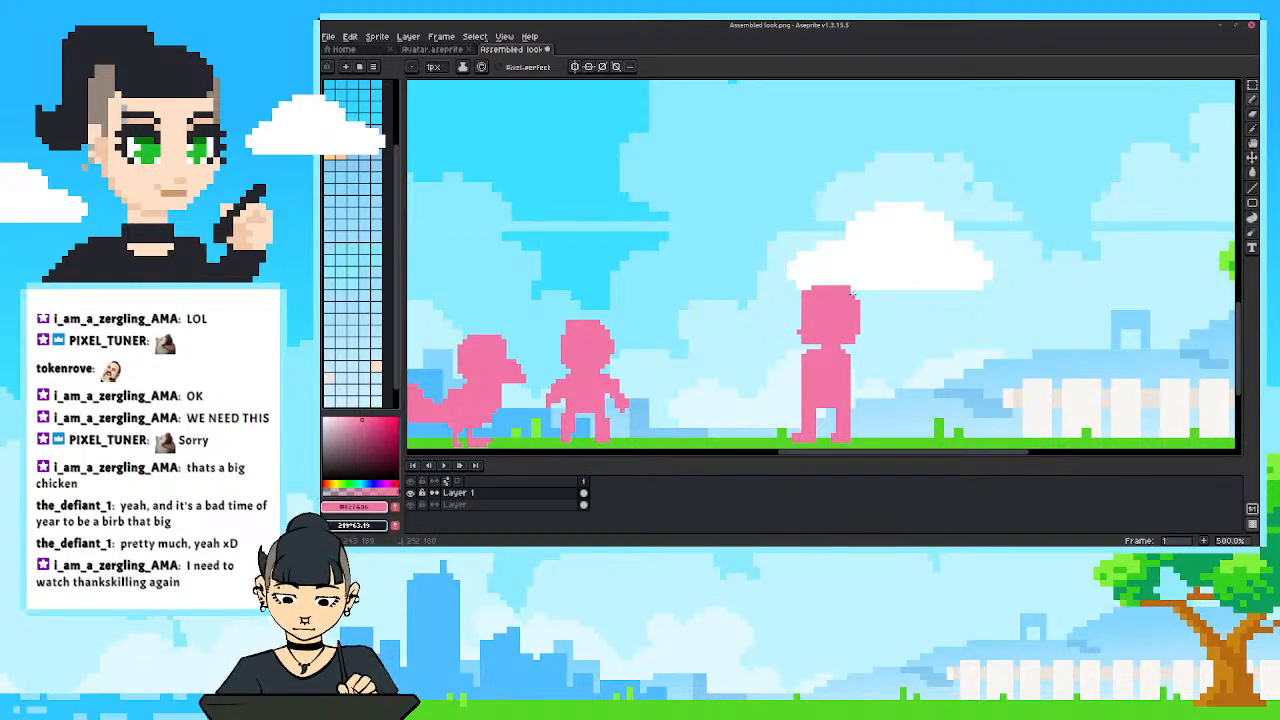
{"action": "mouse_move", "coordinate": [809, 289]}
{"action": "left_mouse_down"}
{"action": "mouse_move", "coordinate": [801, 334]}
{"action": "mouse_move", "coordinate": [859, 335]}
{"action": "mouse_move", "coordinate": [860, 289]}
{"action": "left_mouse_up"}
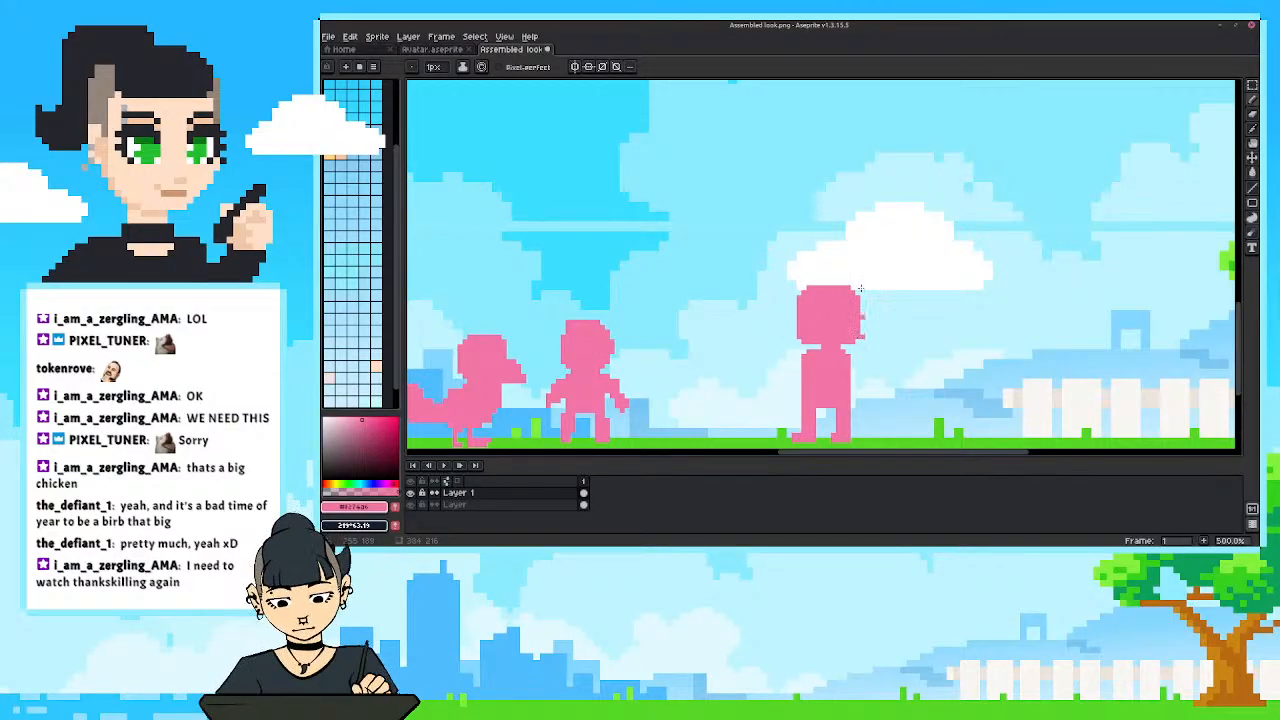
{"action": "key", "text": "shift+b"}
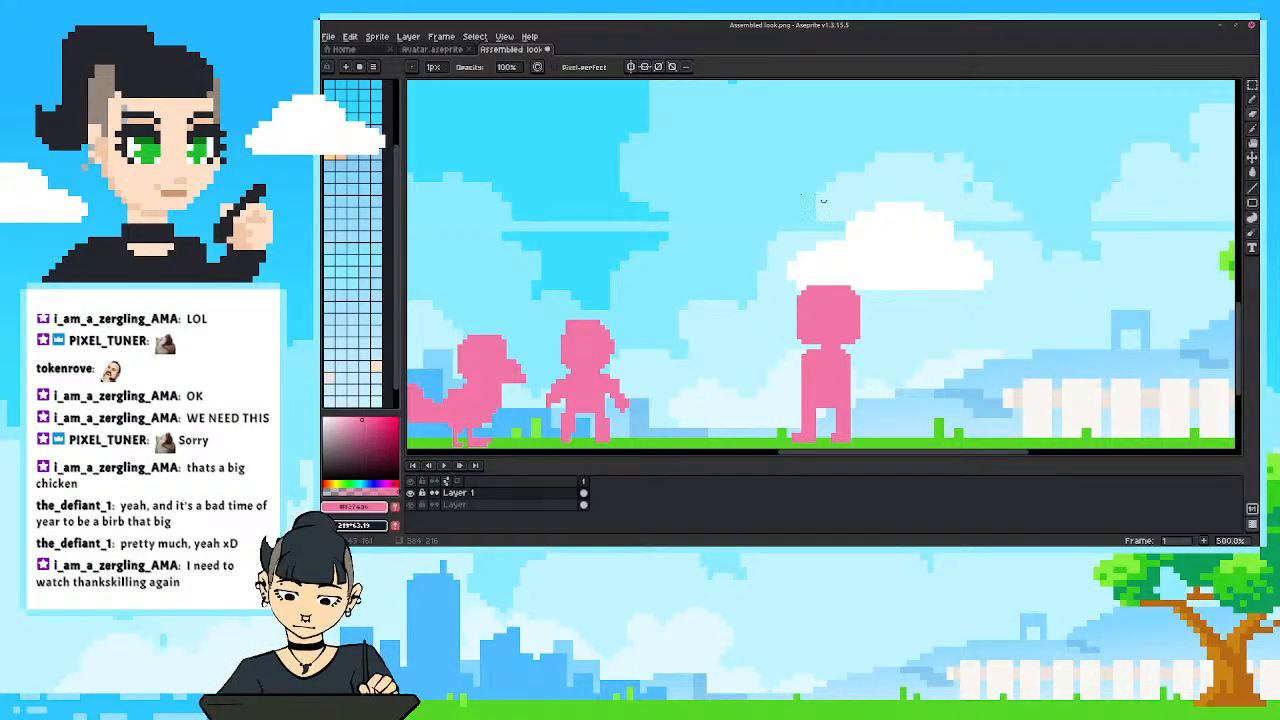
Shift the tall figure's head slightly up and to the left over its body.
{"action": "scroll", "coordinate": [779, 312], "scroll_direction": "down", "scroll_amount": 1}
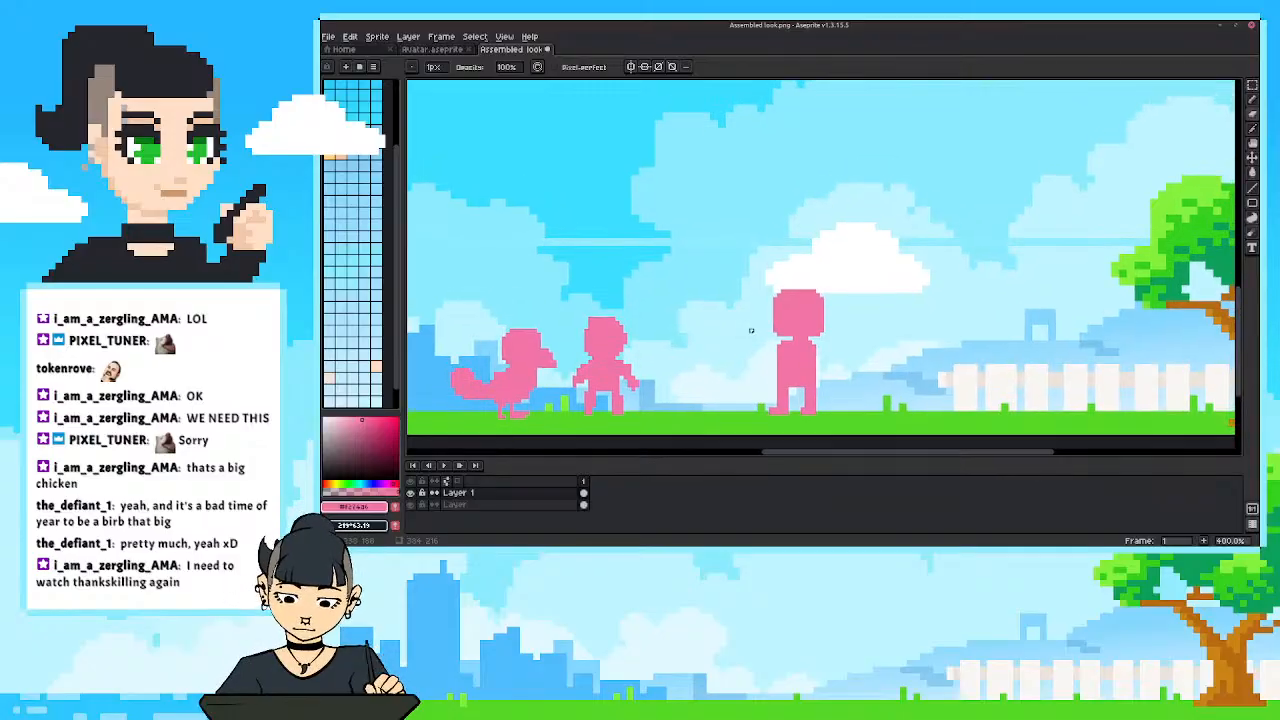
{"action": "key", "text": "m"}
{"action": "left_click_drag", "start_coordinate": [747, 264], "coordinate": [783, 322]}
{"action": "left_click", "coordinate": [748, 363]}
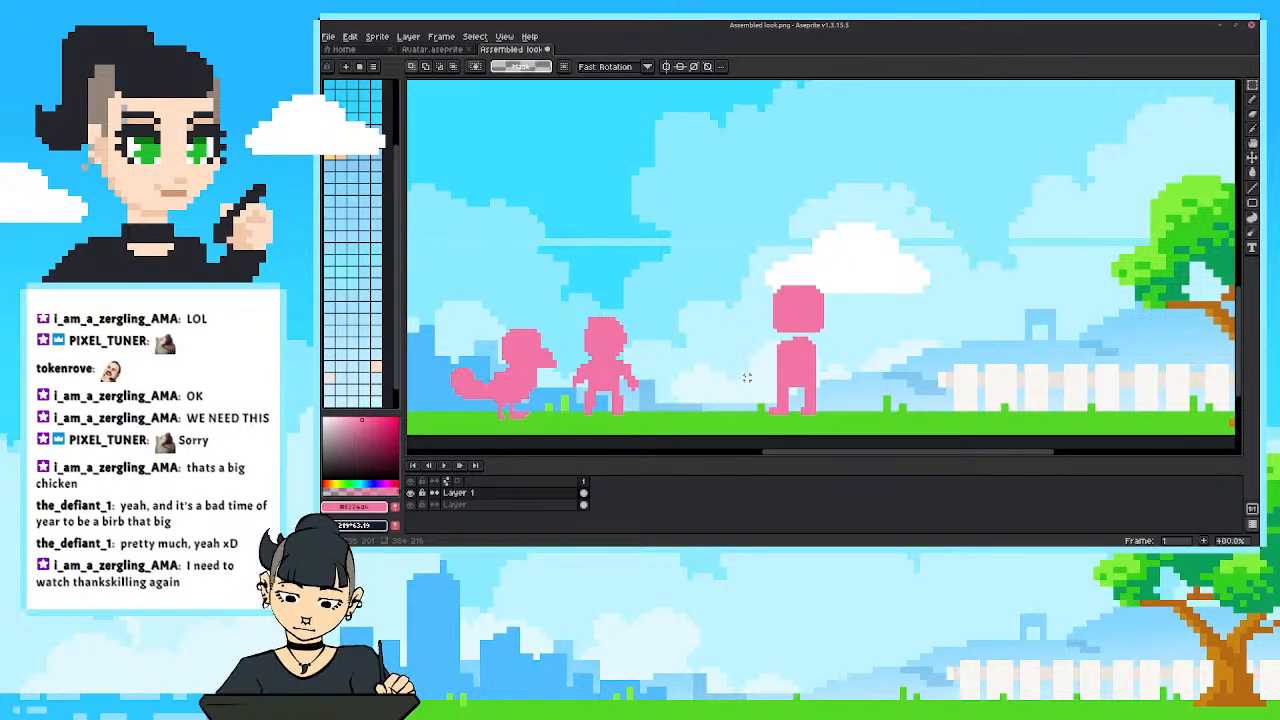
{"action": "left_click_drag", "start_coordinate": [746, 263], "coordinate": [830, 334]}
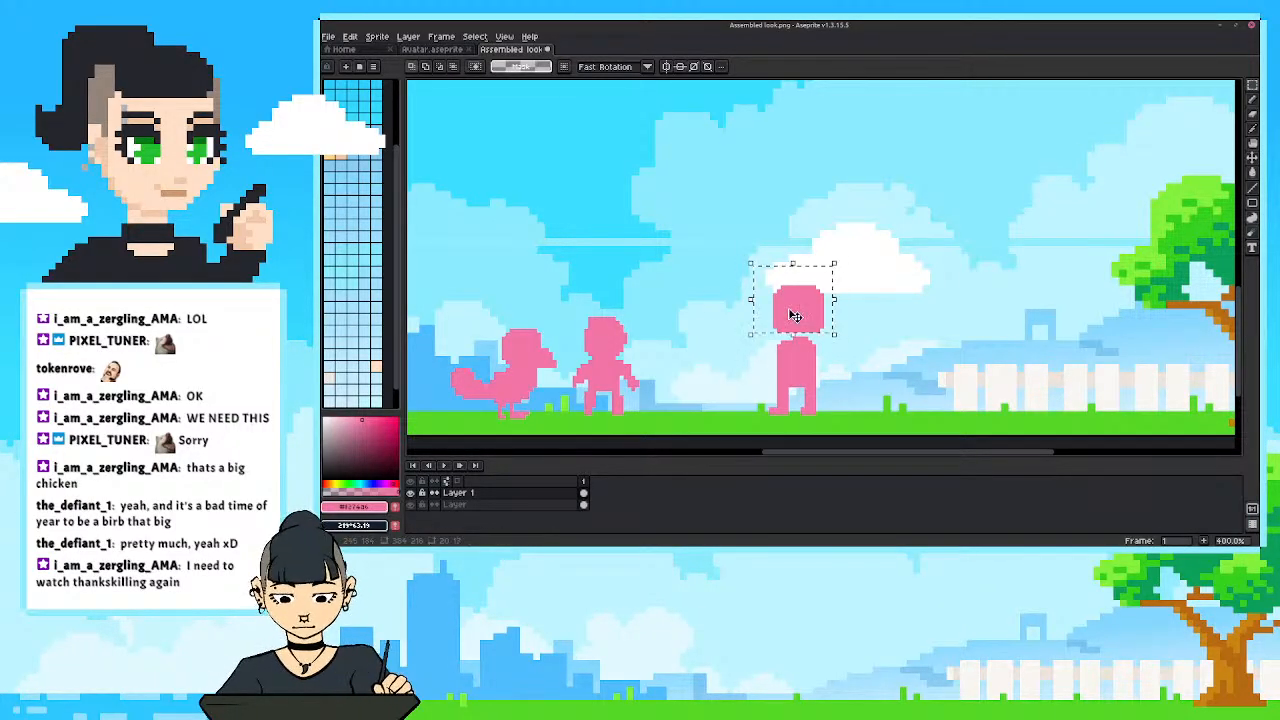
{"action": "left_click", "coordinate": [786, 338]}
{"action": "key", "text": "b"}
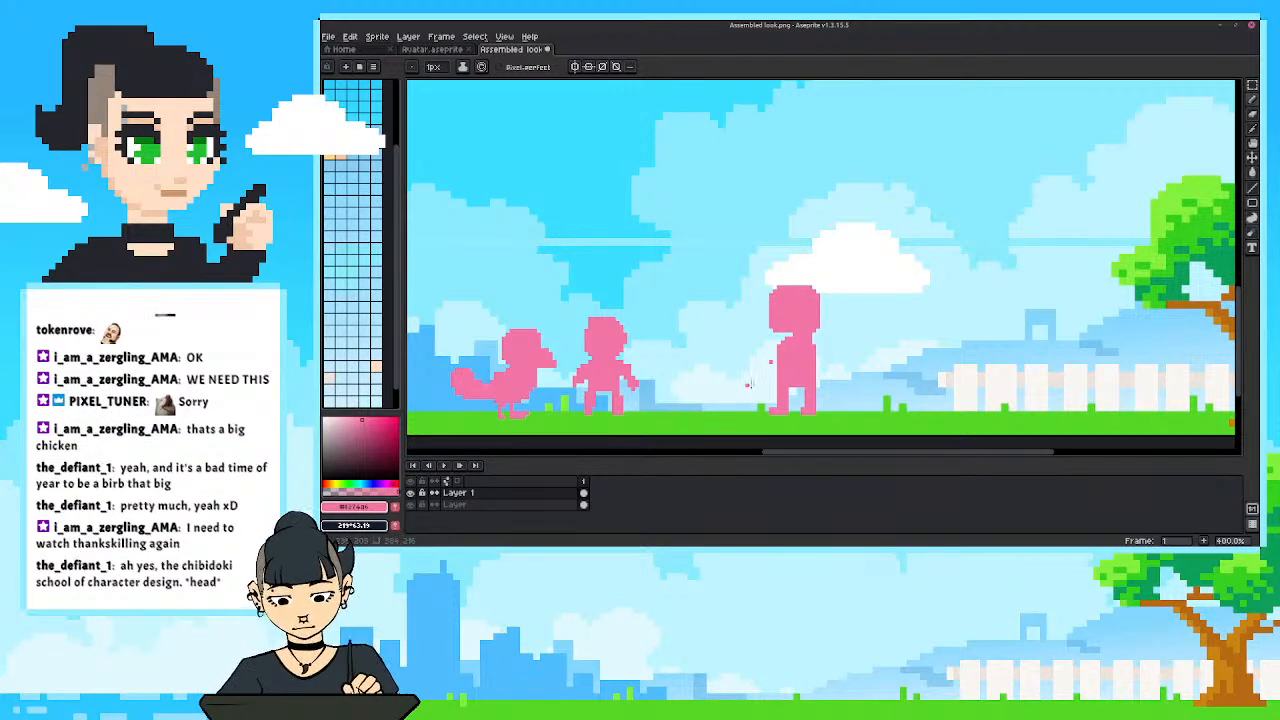
Undo the tall figure's neck and arm marks and its head shift, leaving the head separate from the torso, and clear the selection.
{"action": "key", "text": "e"}
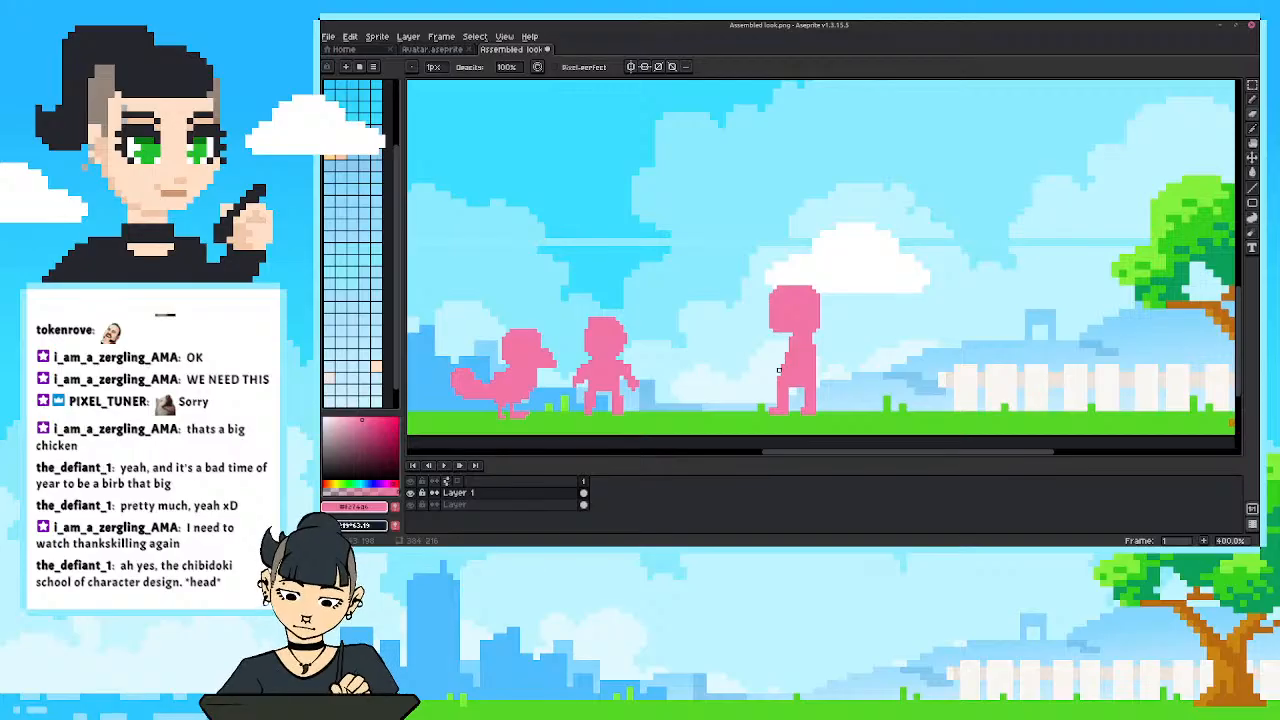
{"action": "key", "text": "ctrl+z"}
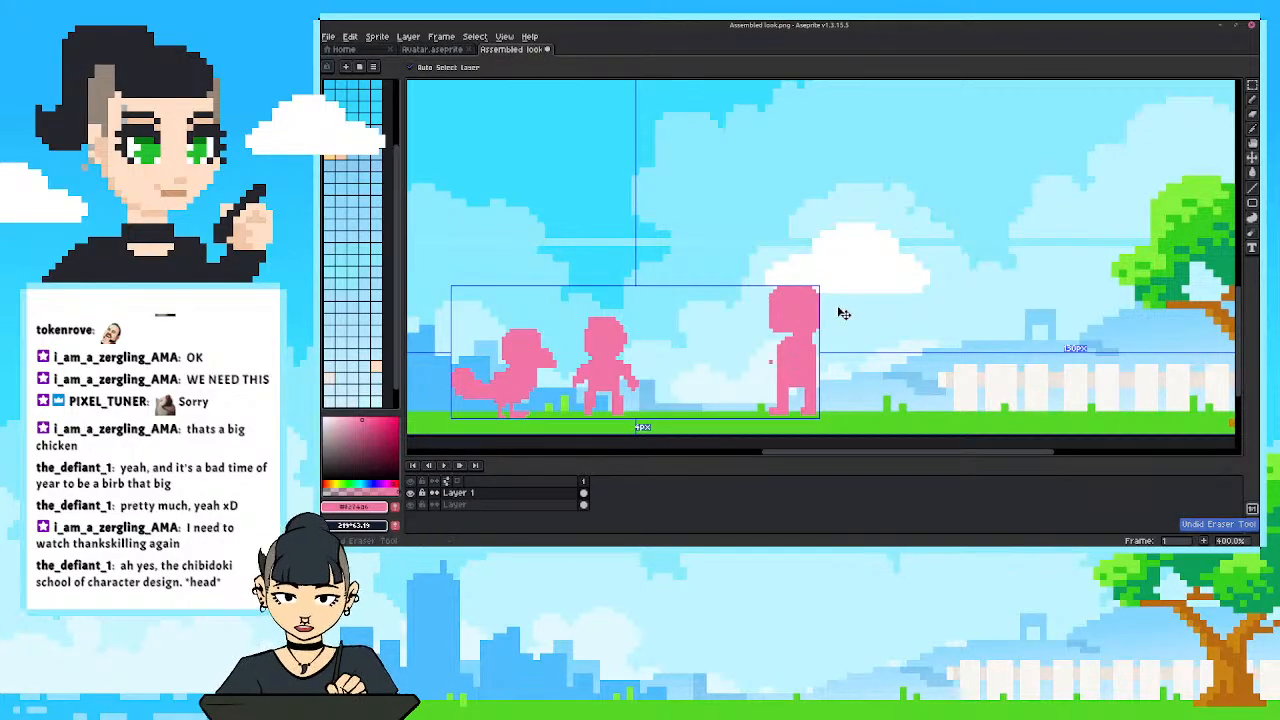
{"action": "key", "text": "ctrl+z"}
{"action": "key", "text": "ctrl+z"}
{"action": "key", "text": "ctrl+z"}
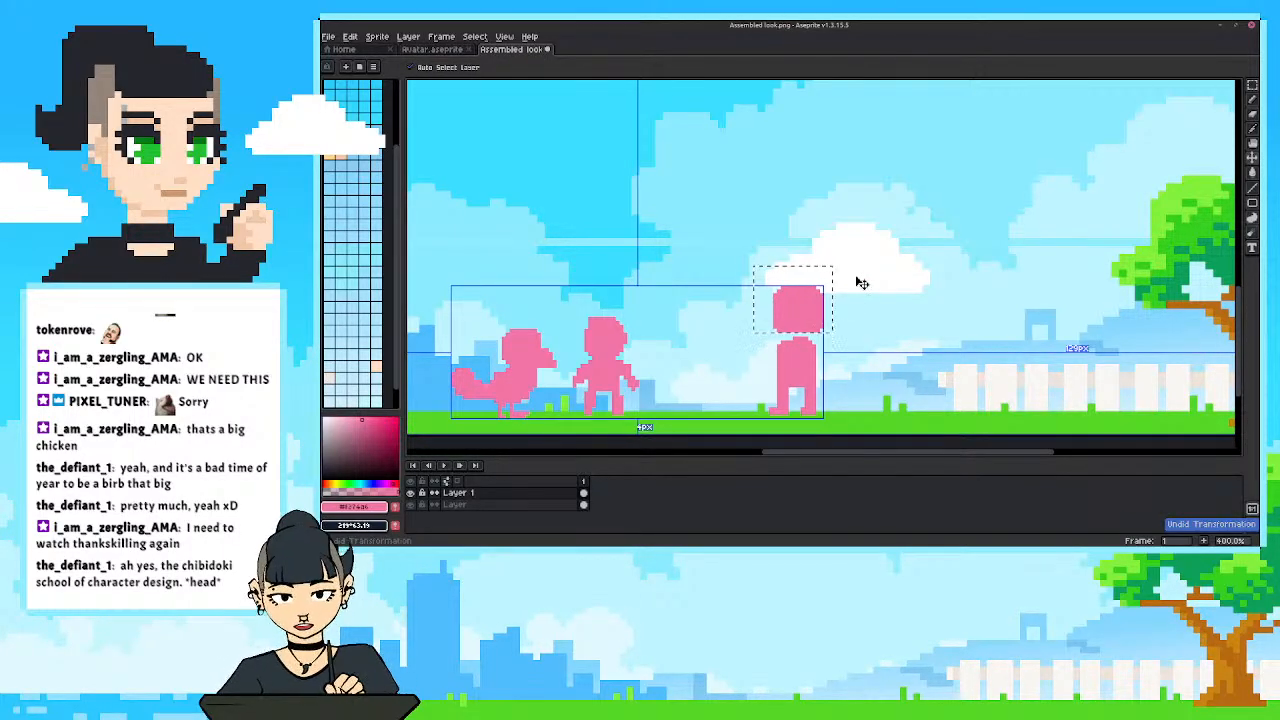
{"action": "key", "text": "ctrl+y"}
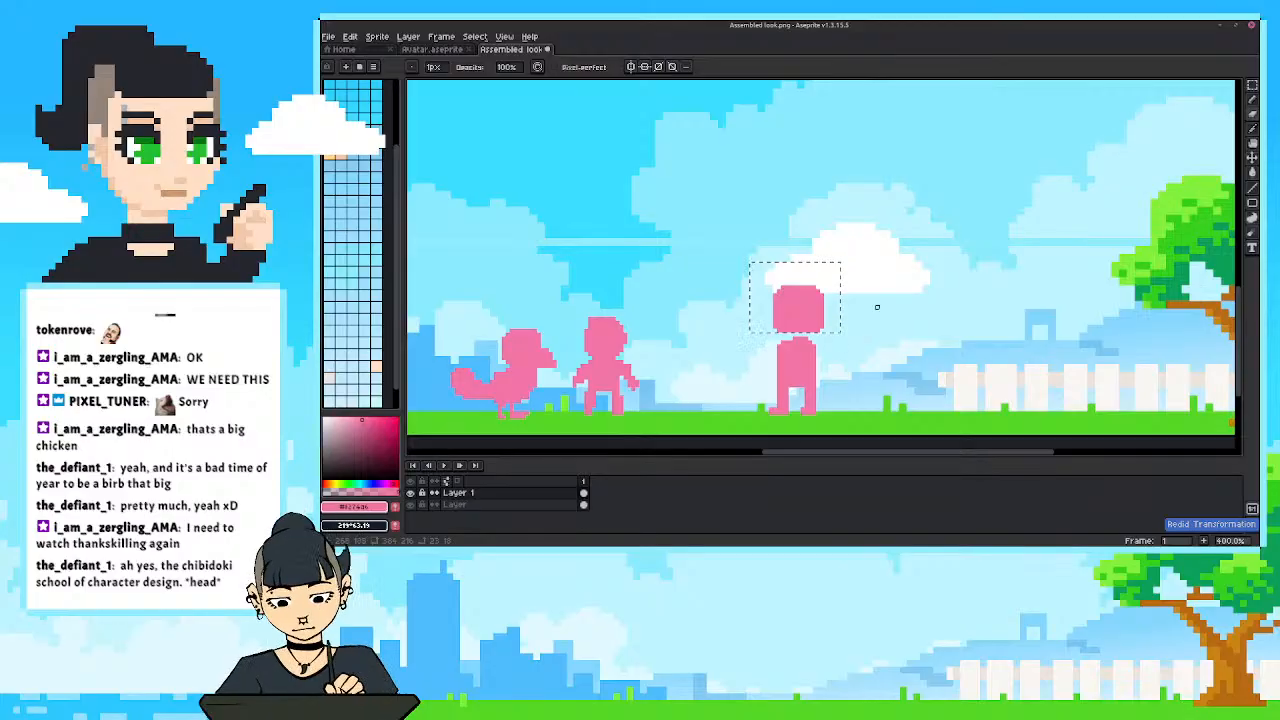
{"action": "key", "text": "ctrl+d"}
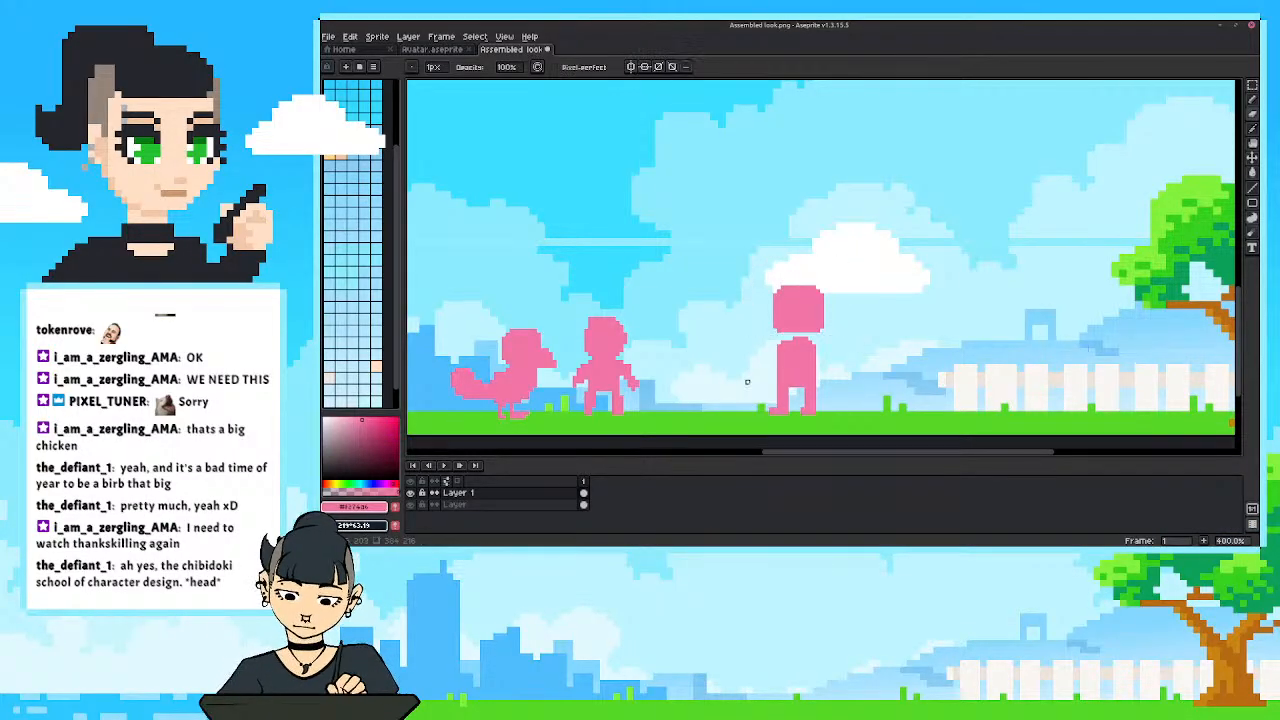
Examine the whole overlay to judge how large the three pink silhouettes look against the scenery.
{"action": "key", "text": "b"}
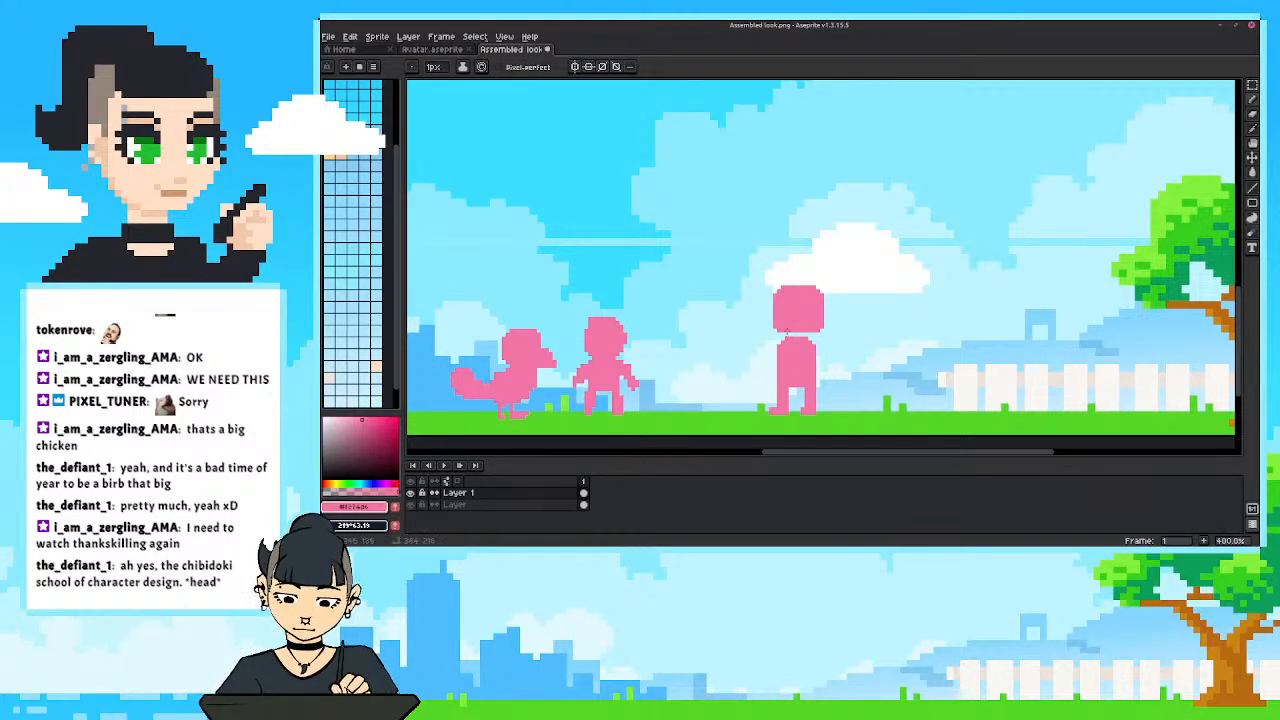
{"action": "scroll", "coordinate": [694, 314], "scroll_direction": "down", "scroll_amount": 2}
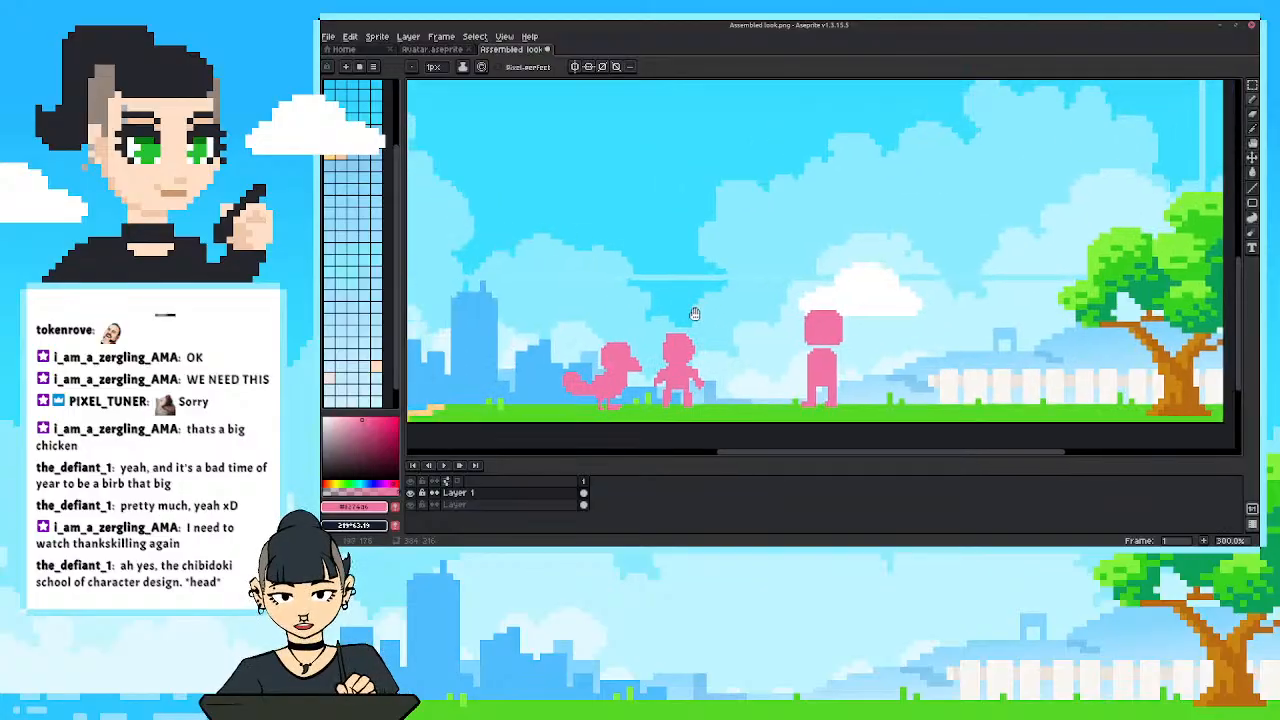
{"action": "left_click_drag", "start_coordinate": [612, 277], "coordinate": [638, 258]}
{"action": "scroll", "coordinate": [846, 408], "scroll_direction": "down", "scroll_amount": 1}
{"action": "left_click_drag", "start_coordinate": [865, 409], "coordinate": [740, 315]}
{"action": "scroll", "coordinate": [792, 338], "scroll_direction": "up", "scroll_amount": 1}
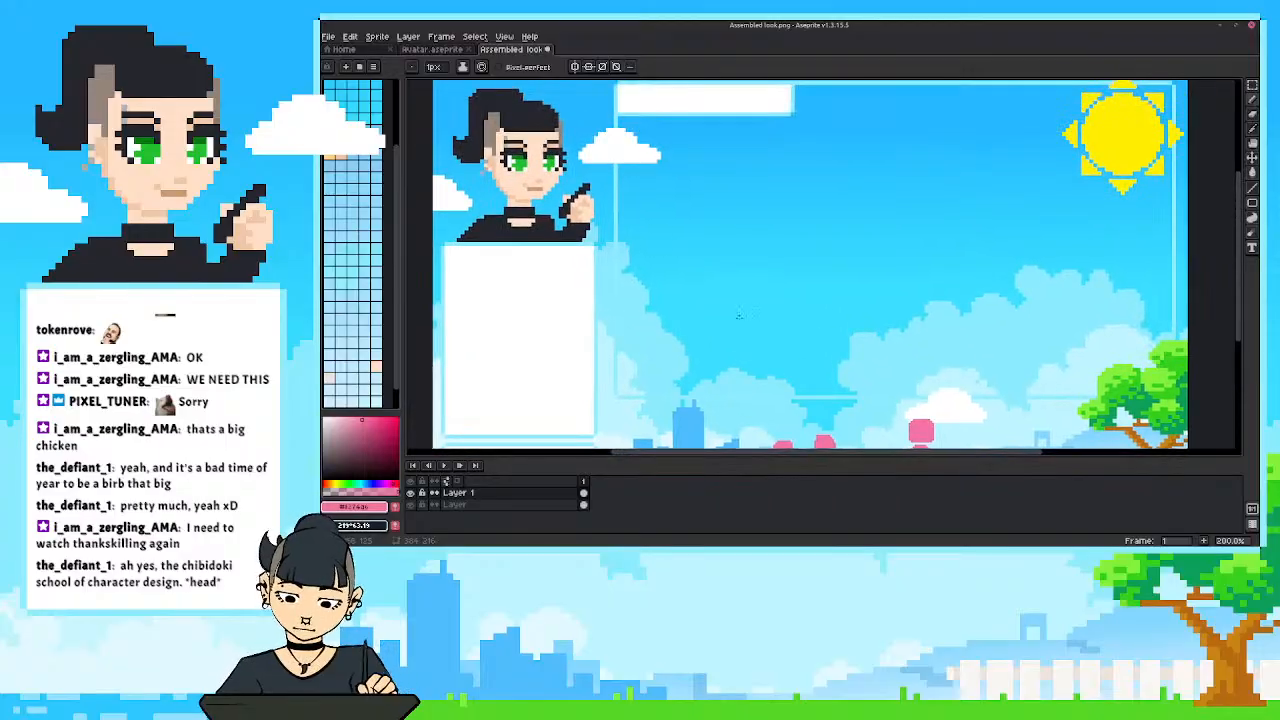
{"action": "left_click_drag", "start_coordinate": [780, 388], "coordinate": [744, 308]}
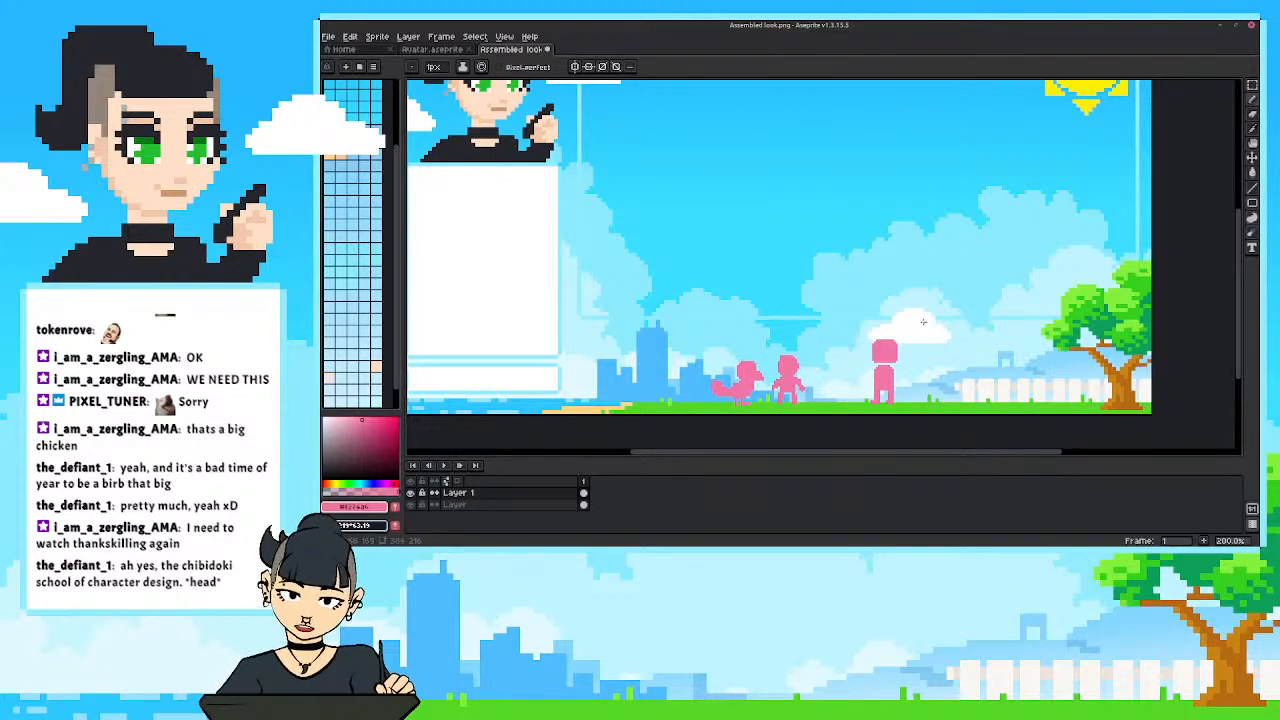
{"action": "scroll", "coordinate": [941, 352], "scroll_direction": "up", "scroll_amount": 1}
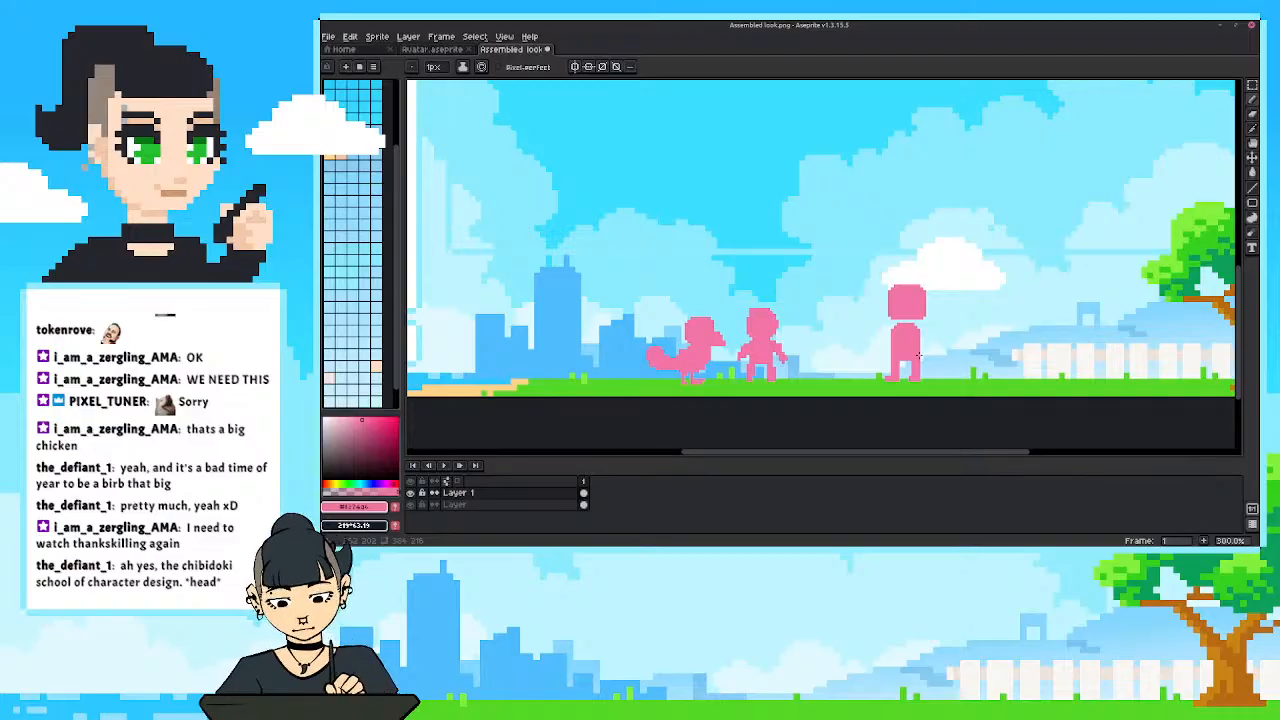
Draw two detached arms hanging on either side of the tall figure's torso.
{"action": "scroll", "coordinate": [925, 377], "scroll_direction": "up", "scroll_amount": 1}
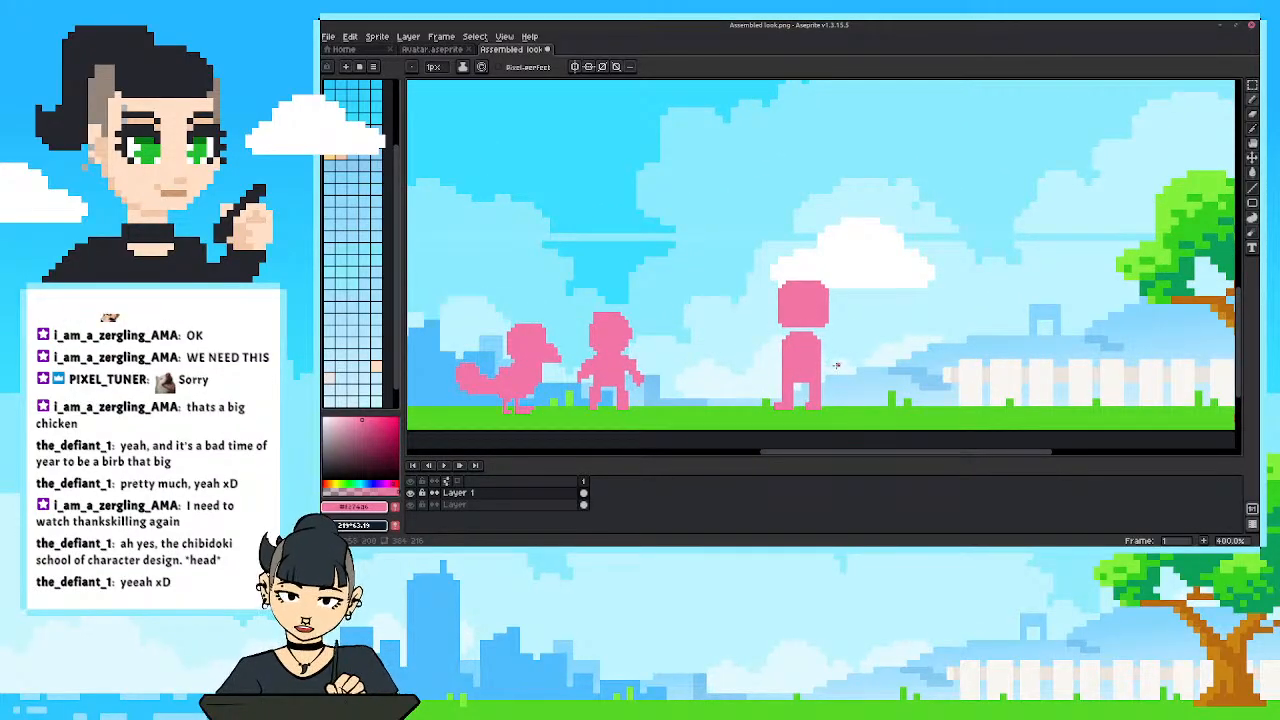
{"action": "left_click_drag", "start_coordinate": [829, 376], "coordinate": [838, 378]}
{"action": "left_click_drag", "start_coordinate": [773, 348], "coordinate": [778, 376]}
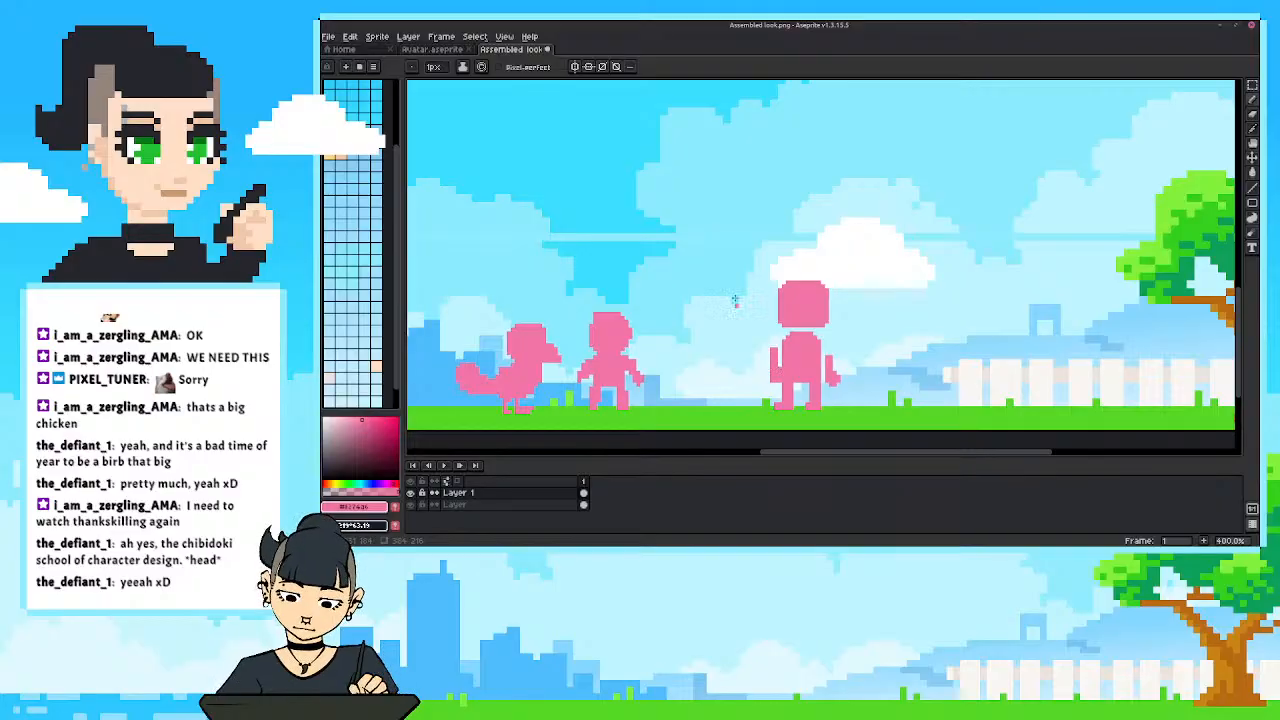
{"action": "key", "text": "ctrl+z"}
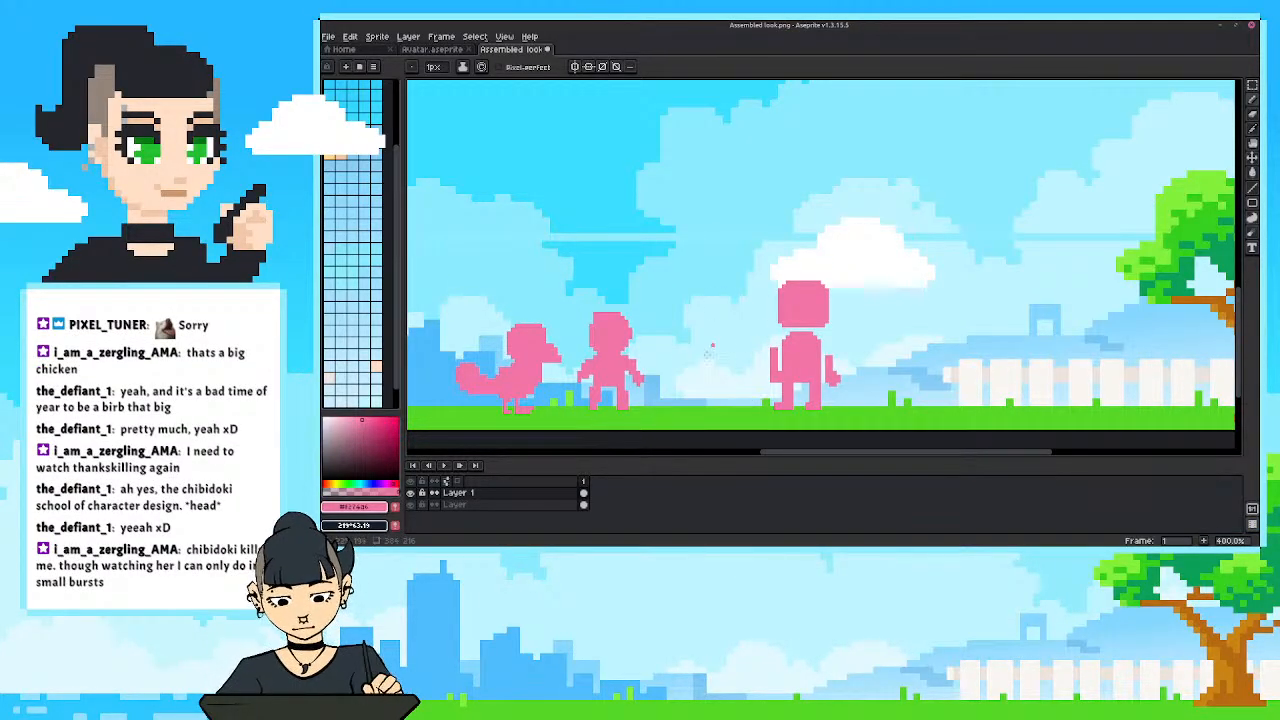
{"action": "left_click_drag", "start_coordinate": [725, 334], "coordinate": [758, 327]}
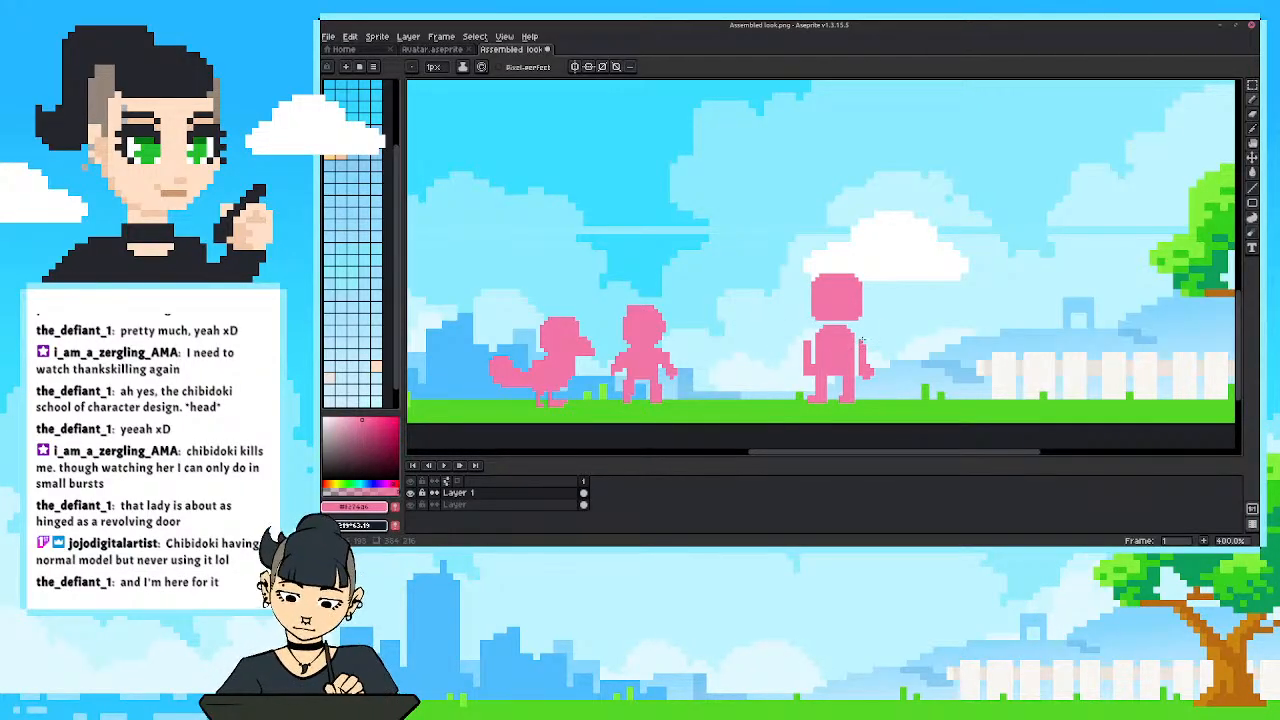
Compare the tall figure's proportions with the bird and small figure, both close up and in the full overlay.
{"action": "scroll", "coordinate": [808, 345], "scroll_direction": "down", "scroll_amount": 2}
{"action": "scroll", "coordinate": [812, 314], "scroll_direction": "up", "scroll_amount": 1}
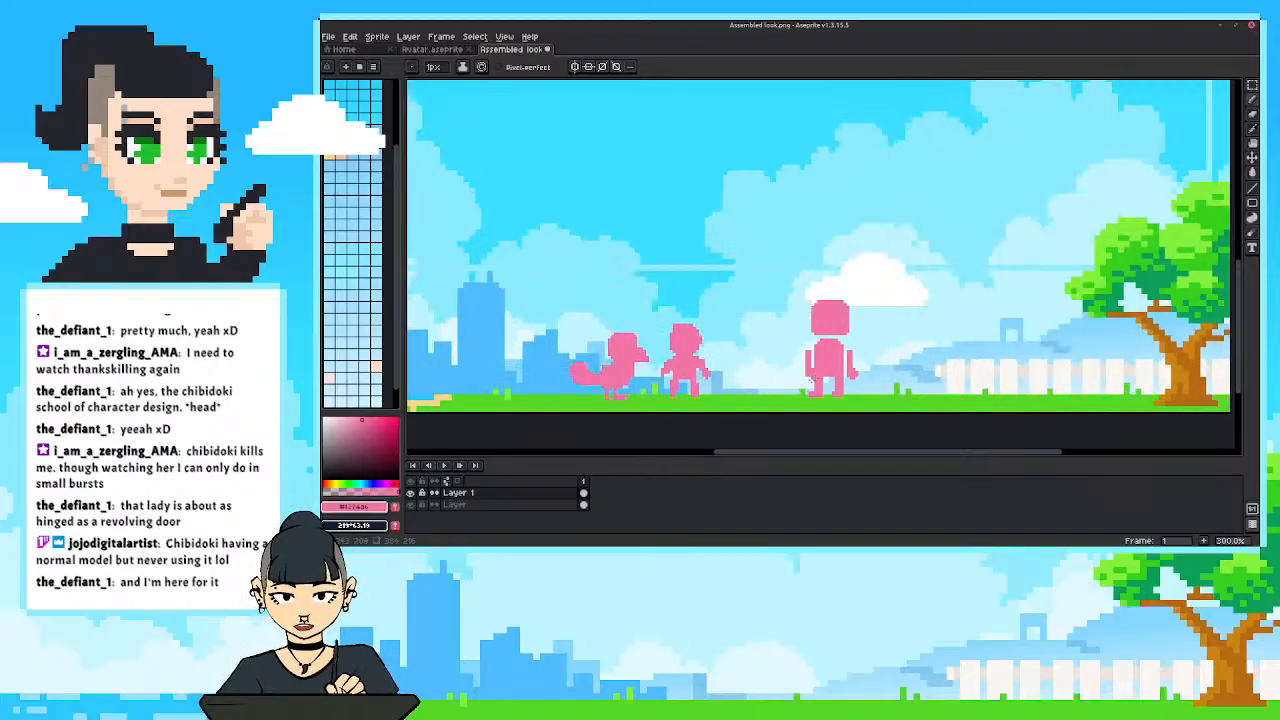
{"action": "scroll", "coordinate": [806, 282], "scroll_direction": "down", "scroll_amount": 2}
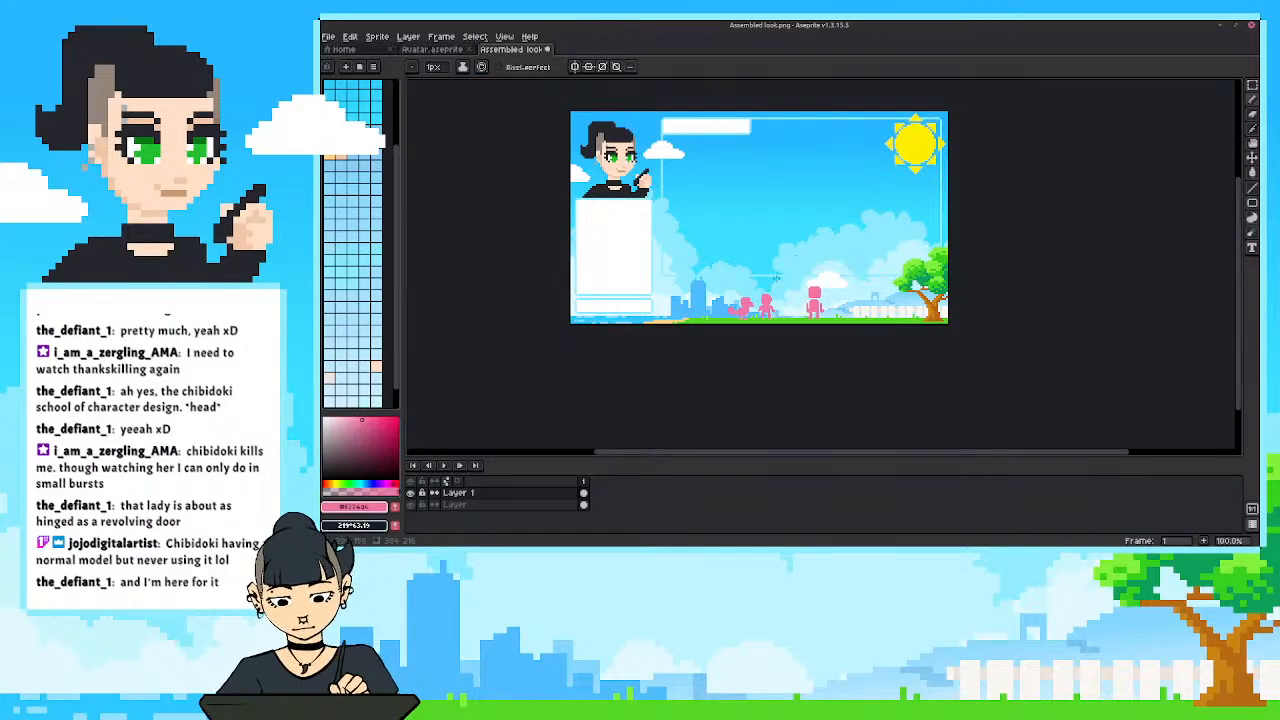
{"action": "scroll", "coordinate": [776, 278], "scroll_direction": "up", "scroll_amount": 1}
{"action": "scroll", "coordinate": [745, 300], "scroll_direction": "up", "scroll_amount": 2}
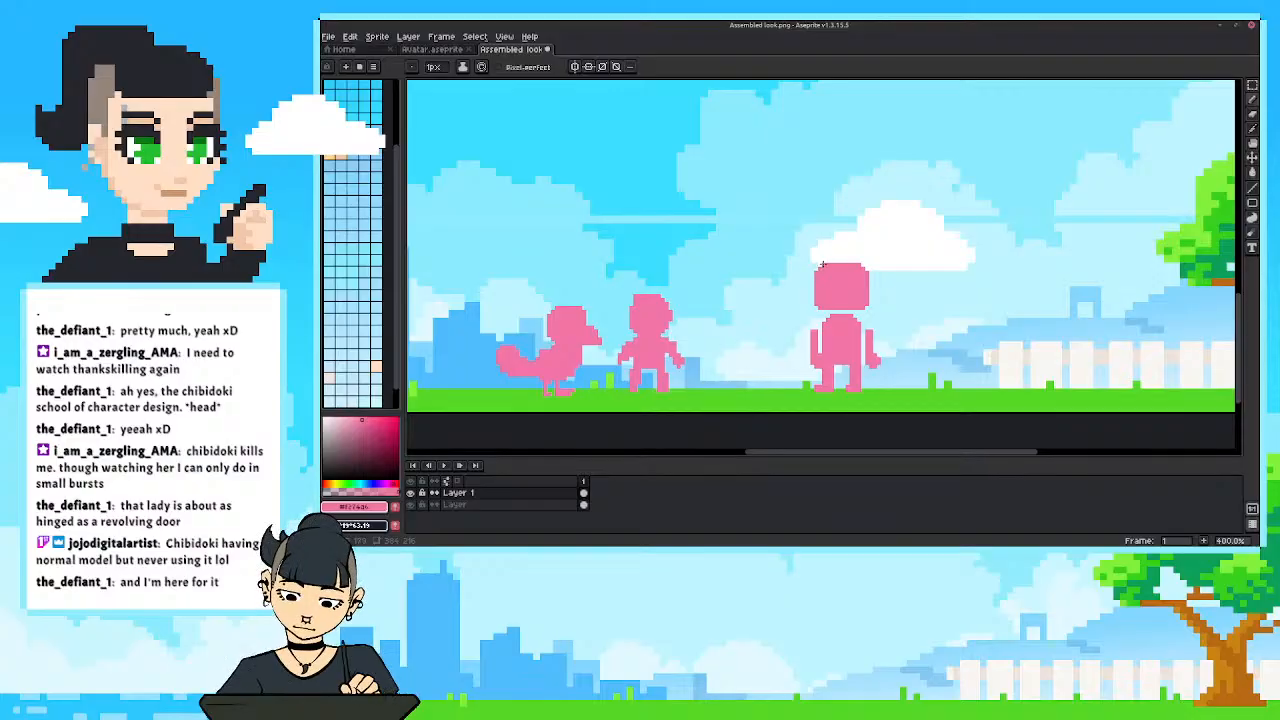
{"action": "scroll", "coordinate": [778, 220], "scroll_direction": "down", "scroll_amount": 3}
{"action": "scroll", "coordinate": [809, 271], "scroll_direction": "up", "scroll_amount": 3}
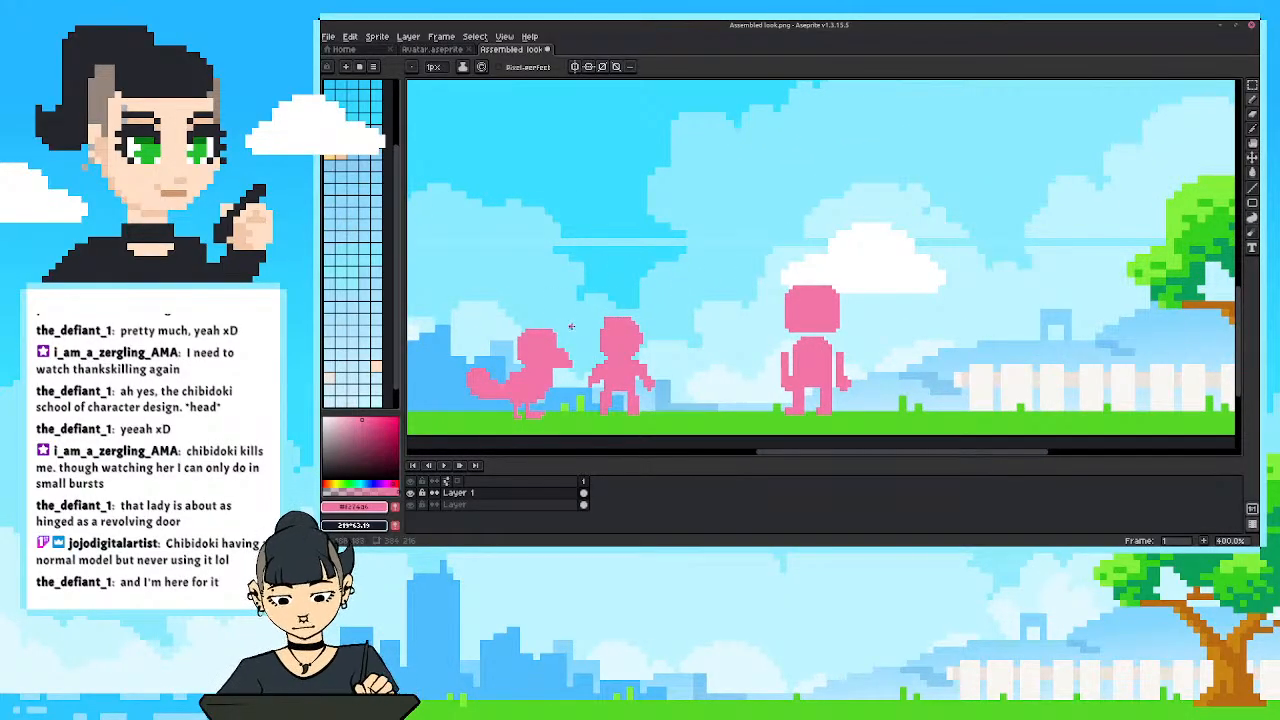
{"action": "left_click_drag", "start_coordinate": [571, 326], "coordinate": [636, 308]}
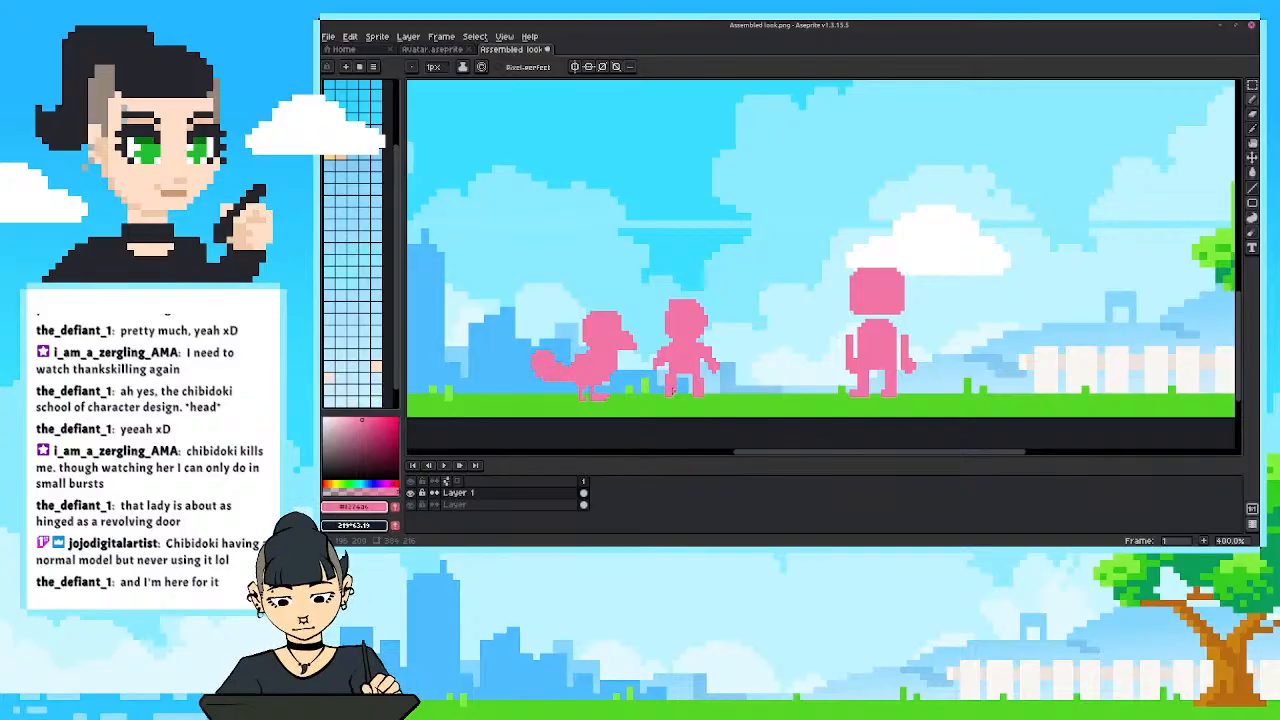
Widen and round the small figure's head and touch up the edges of its arms.
{"action": "key", "text": "e"}
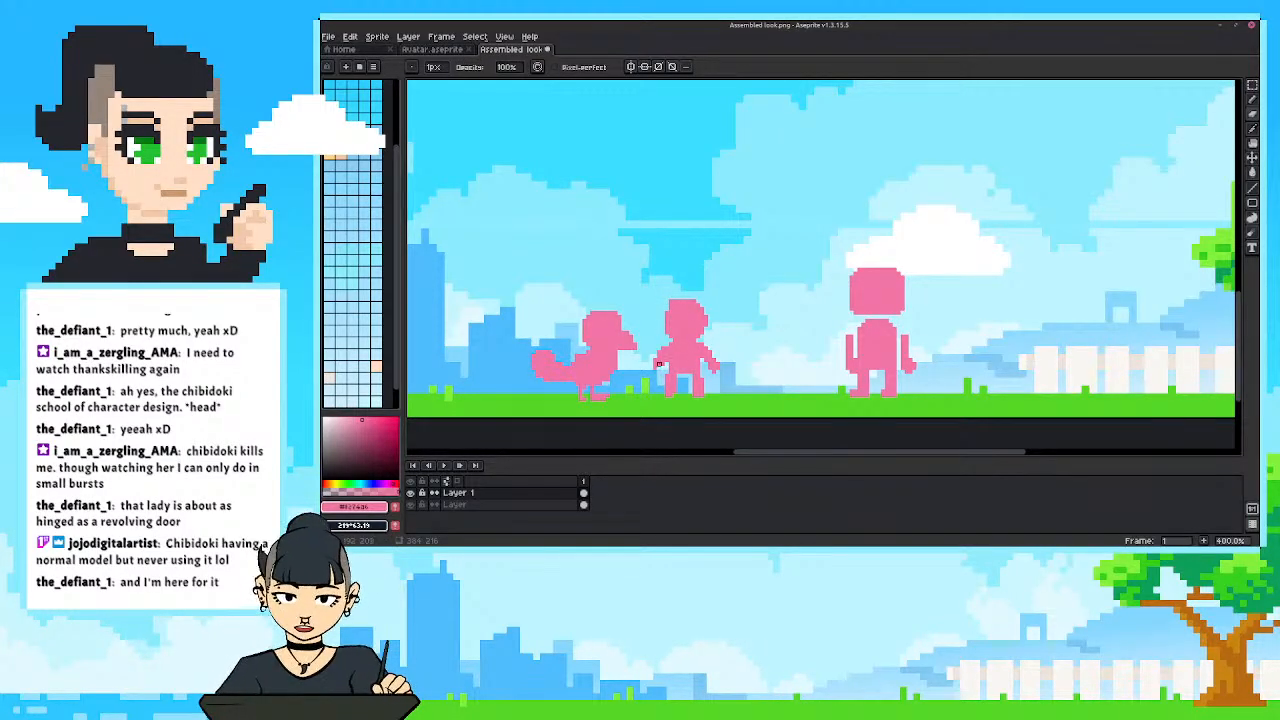
{"action": "key", "text": "b"}
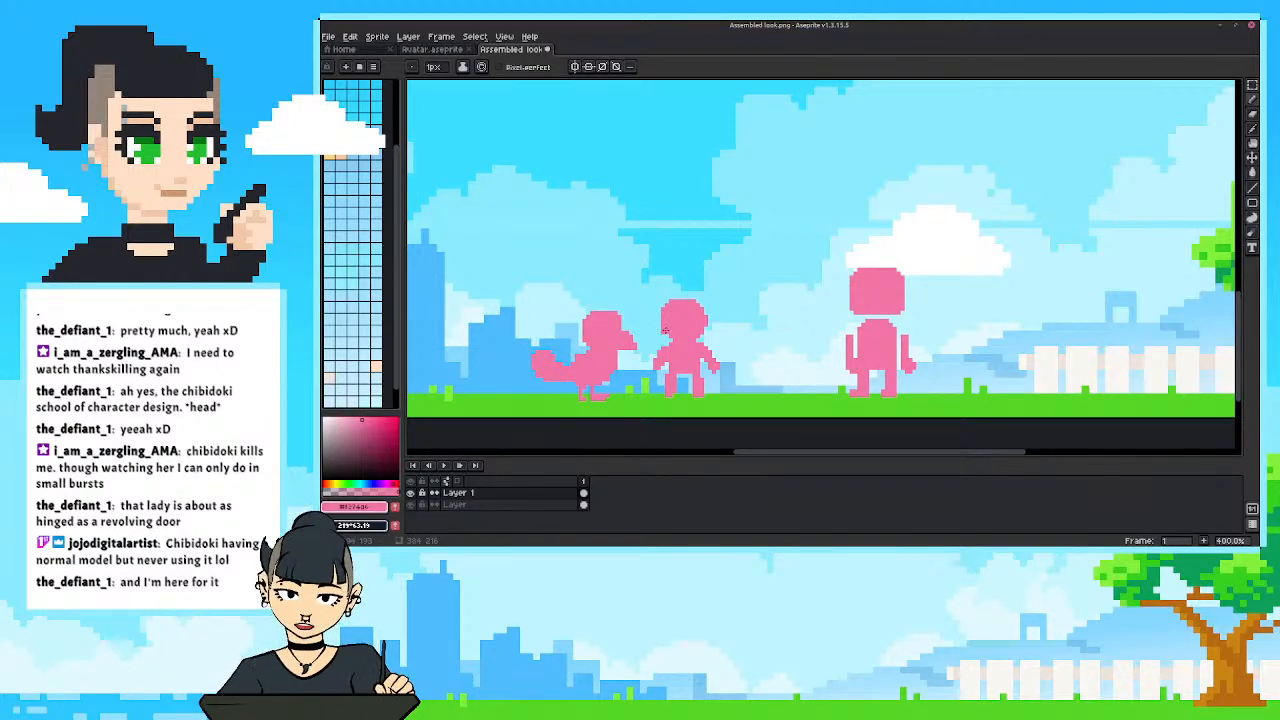
{"action": "scroll", "coordinate": [684, 330], "scroll_direction": "down", "scroll_amount": 1}
{"action": "scroll", "coordinate": [682, 338], "scroll_direction": "up", "scroll_amount": 1}
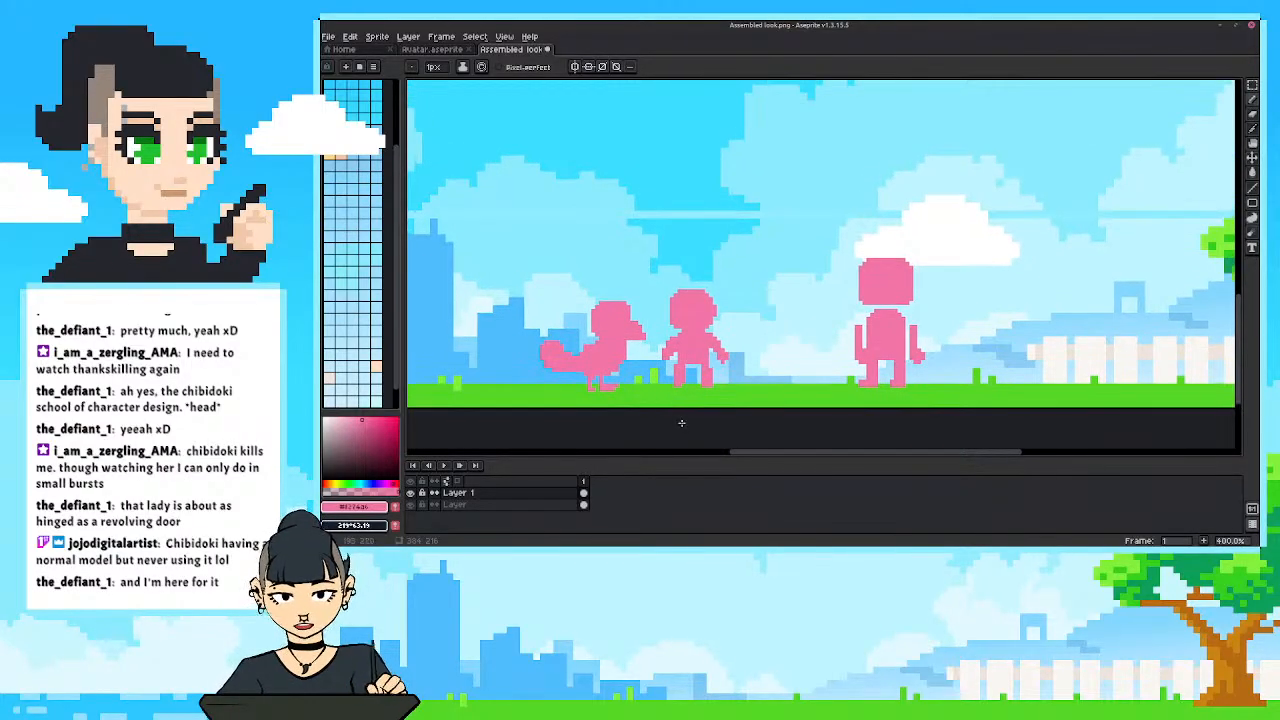
{"action": "scroll", "coordinate": [684, 345], "scroll_direction": "down", "scroll_amount": 1}
{"action": "scroll", "coordinate": [698, 352], "scroll_direction": "up", "scroll_amount": 2}
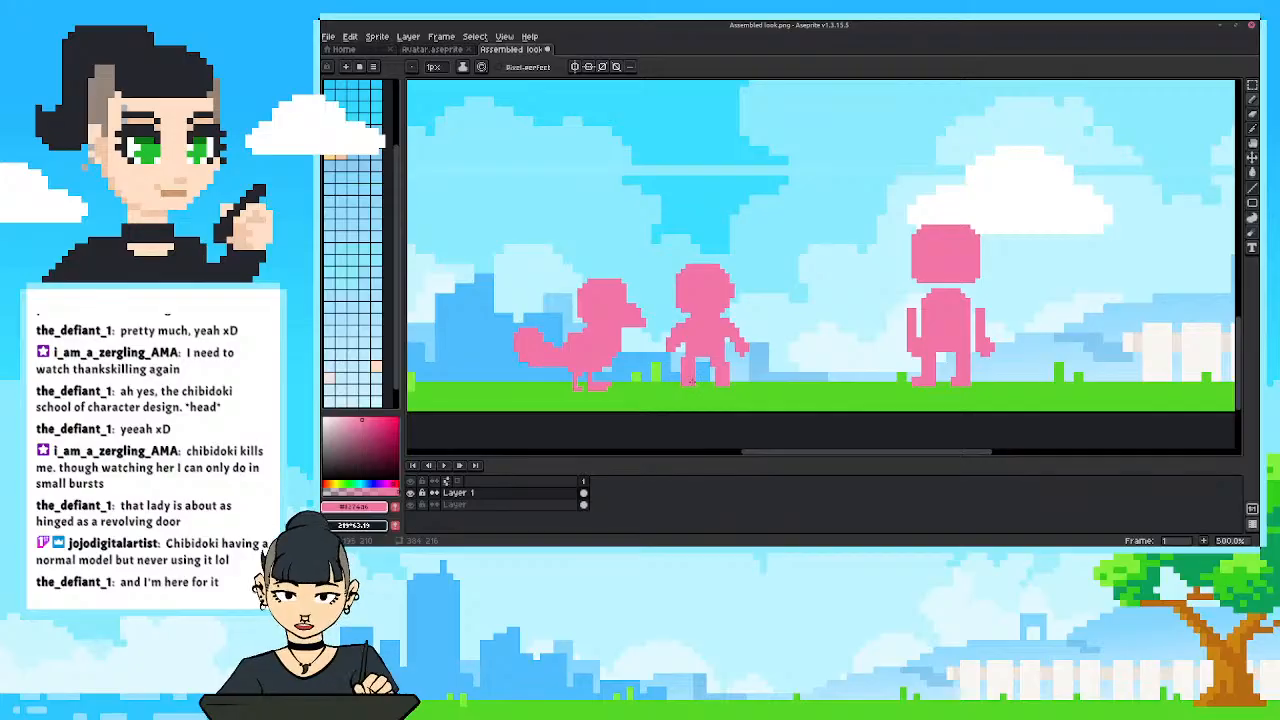
Reshape the small figure's legs and feet into a wider stance and clean up stray pixels.
{"action": "scroll", "coordinate": [662, 318], "scroll_direction": "down", "scroll_amount": 1}
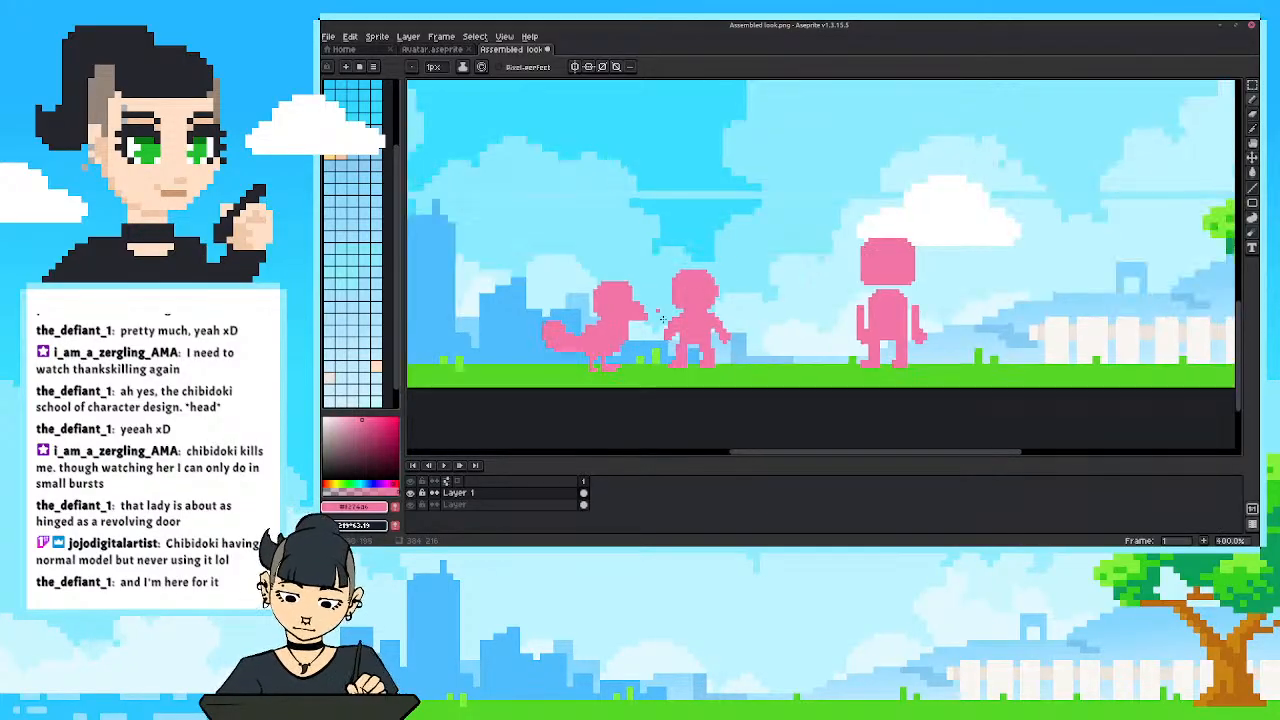
{"action": "scroll", "coordinate": [662, 318], "scroll_direction": "up", "scroll_amount": 1}
{"action": "key", "text": "e"}
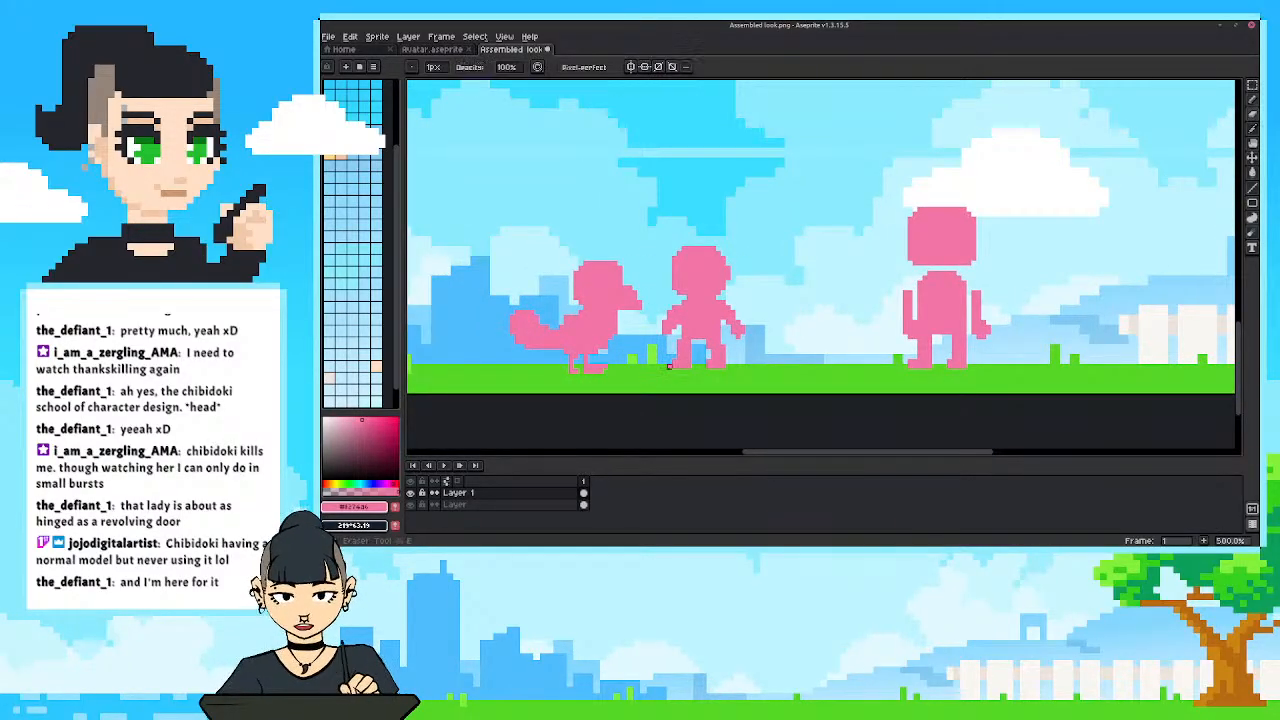
{"action": "scroll", "coordinate": [626, 268], "scroll_direction": "down", "scroll_amount": 2}
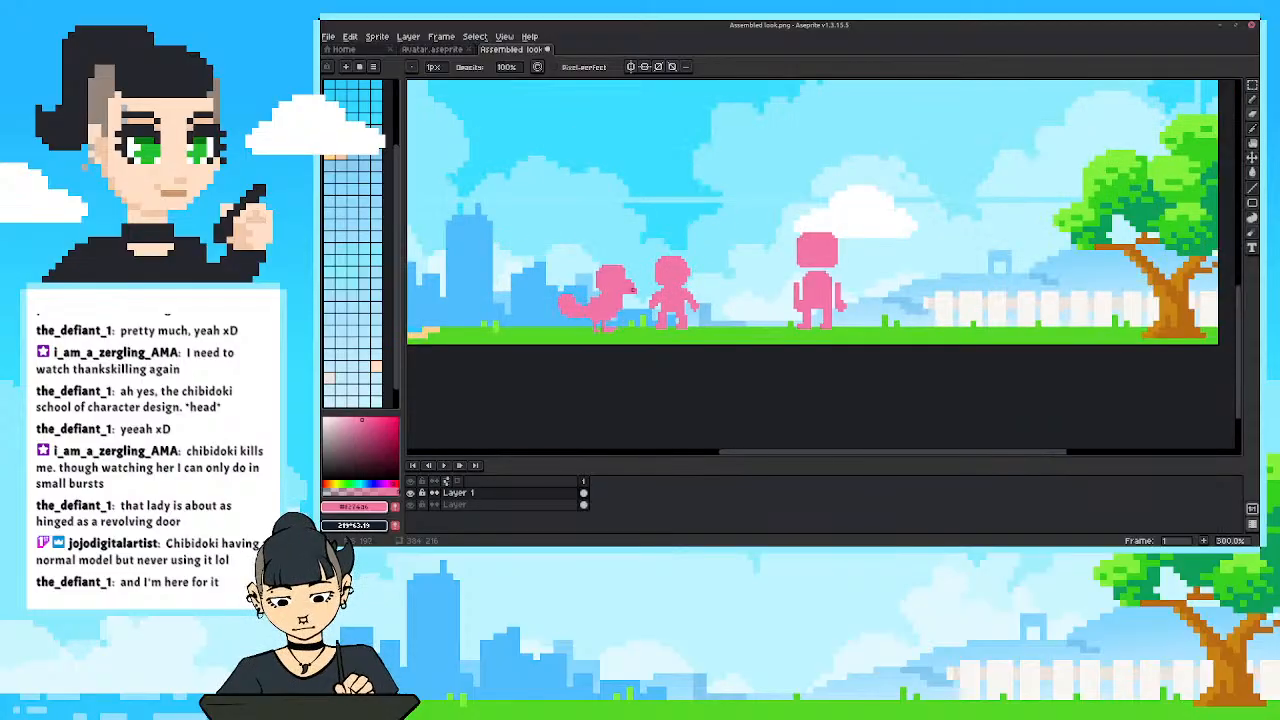
{"action": "scroll", "coordinate": [630, 290], "scroll_direction": "up", "scroll_amount": 1}
{"action": "scroll", "coordinate": [630, 290], "scroll_direction": "down", "scroll_amount": 2}
{"action": "scroll", "coordinate": [632, 335], "scroll_direction": "up", "scroll_amount": 2}
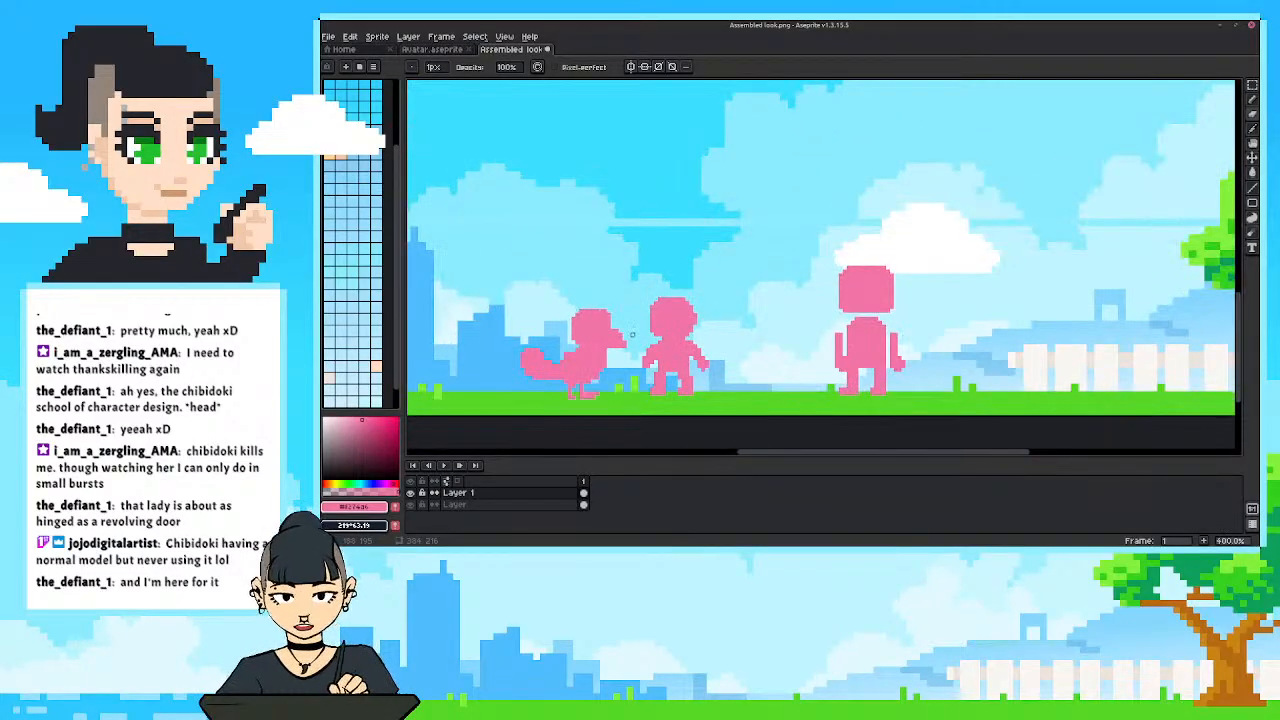
Move the whole tall figure left along the grass so it stands right beside the small figure.
{"action": "left_click_drag", "start_coordinate": [629, 341], "coordinate": [652, 328]}
{"action": "left_click_drag", "start_coordinate": [799, 361], "coordinate": [771, 392]}
{"action": "left_click_drag", "start_coordinate": [868, 338], "coordinate": [904, 331]}
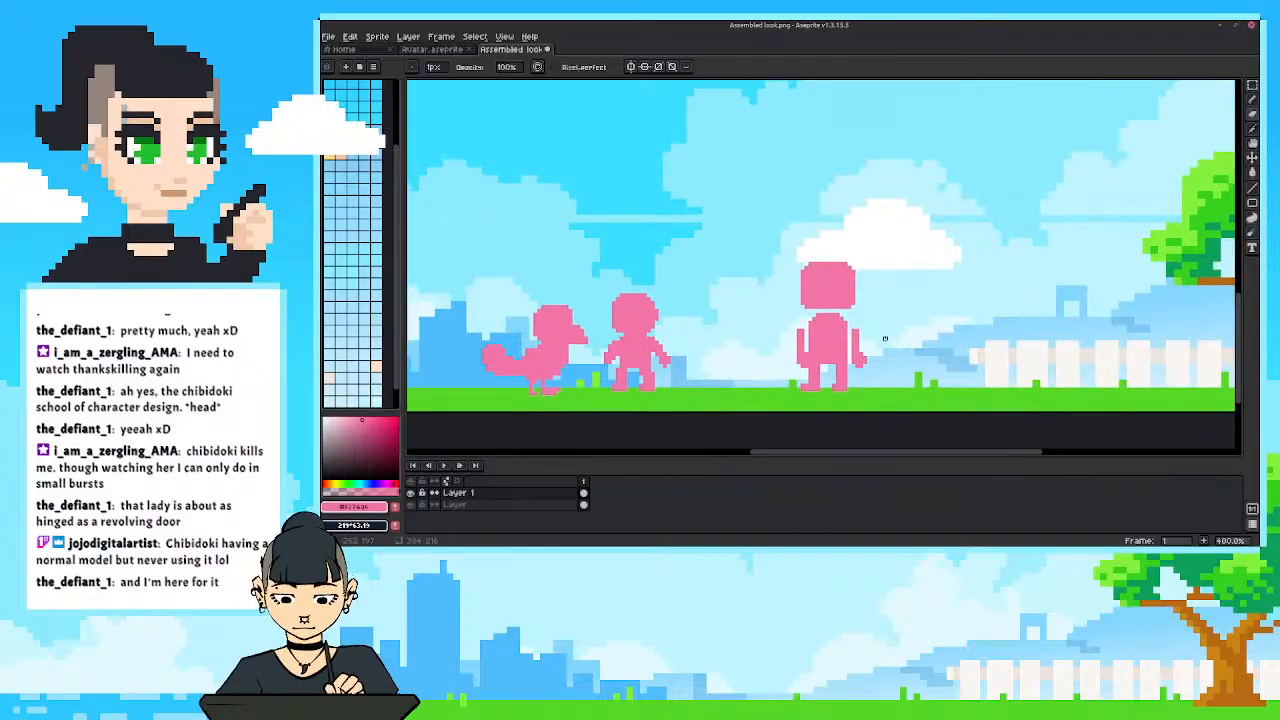
{"action": "key", "text": "m"}
{"action": "left_click_drag", "start_coordinate": [740, 237], "coordinate": [906, 416]}
{"action": "left_click_drag", "start_coordinate": [858, 354], "coordinate": [740, 350]}
{"action": "left_click", "coordinate": [912, 322]}
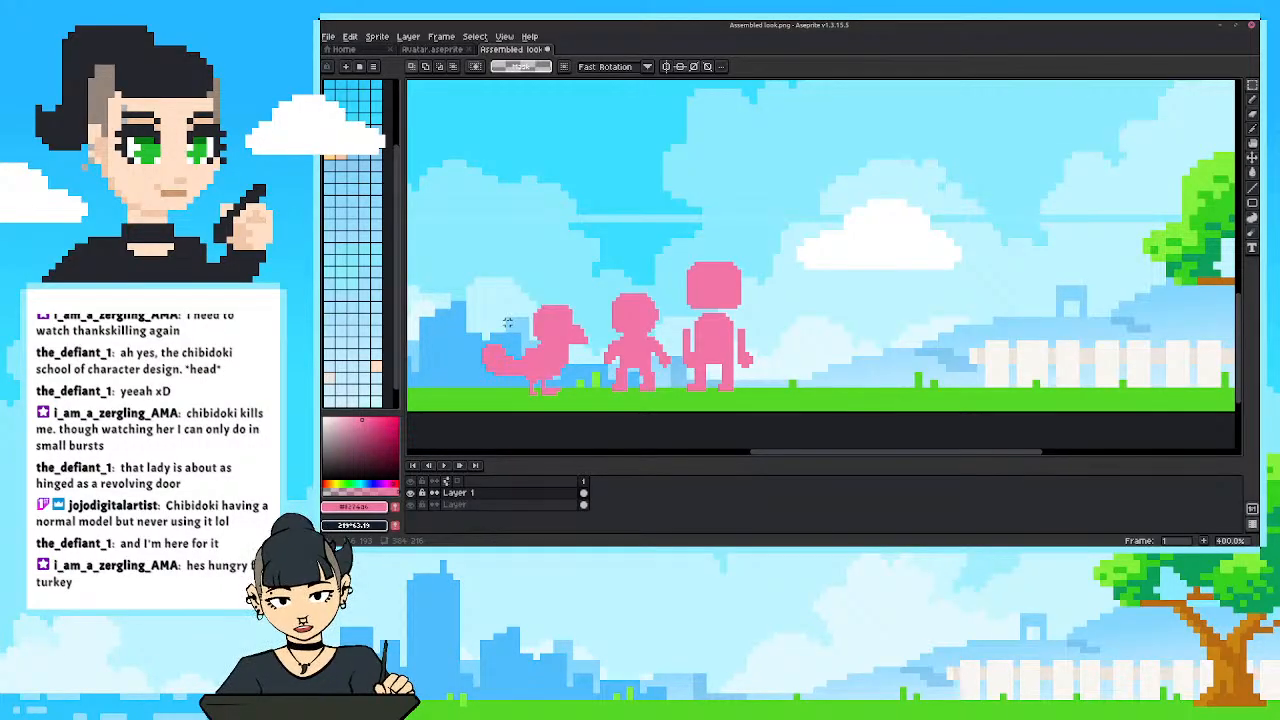
{"action": "left_click_drag", "start_coordinate": [788, 384], "coordinate": [787, 390]}
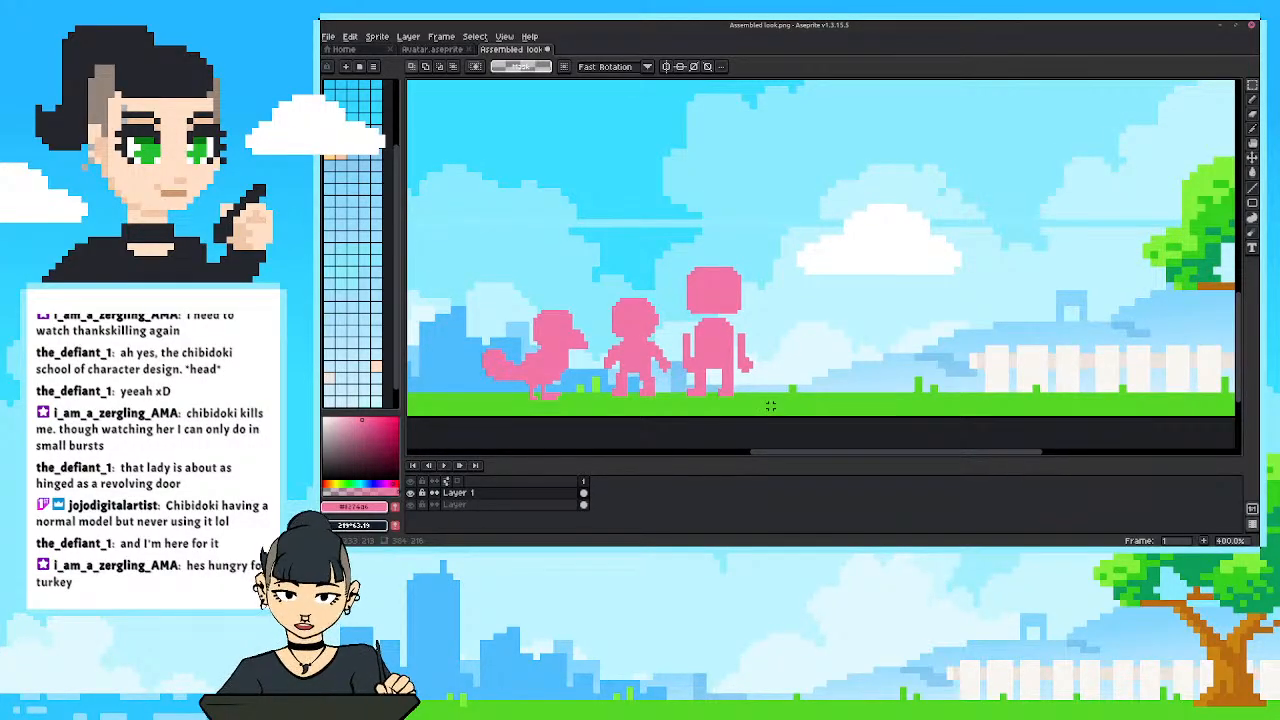
Draw a second, left-facing pink bird to the right of the tall figure, with thin legs, upright torso, beaked head and raised bushy tail.
{"action": "key", "text": "b"}
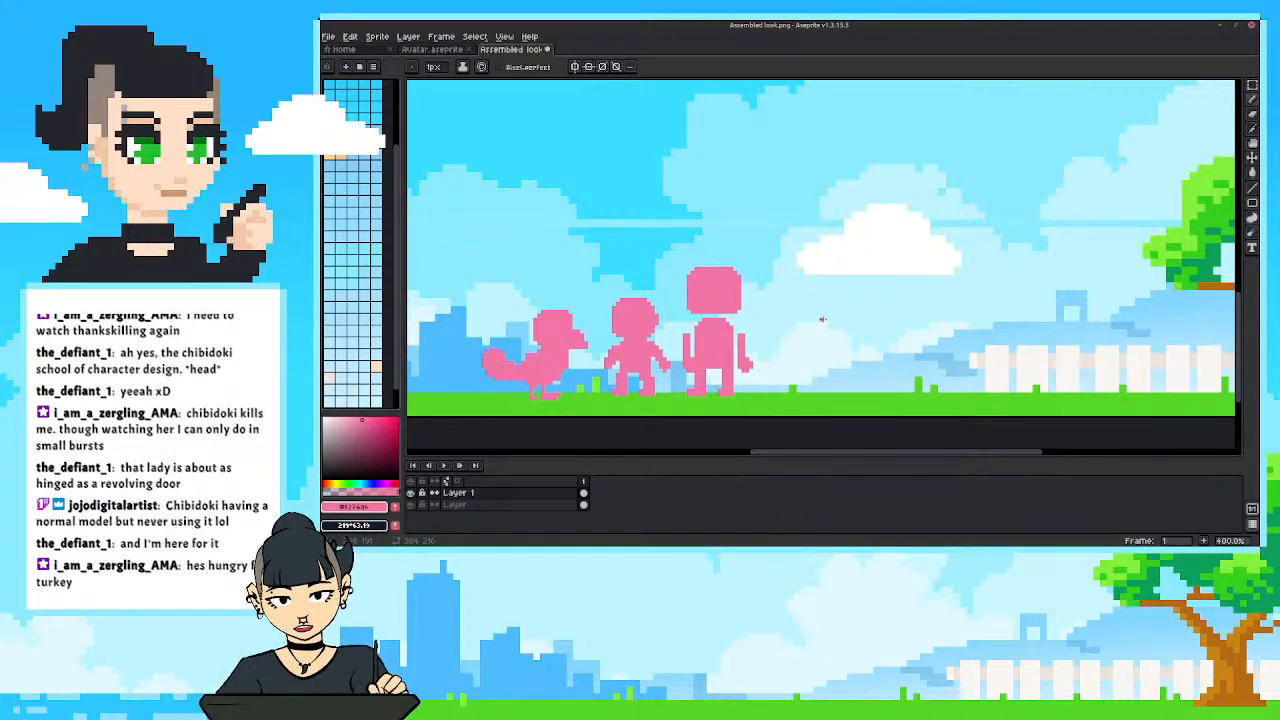
{"action": "mouse_move", "coordinate": [871, 354]}
{"action": "left_mouse_down"}
{"action": "mouse_move", "coordinate": [895, 347]}
{"action": "mouse_move", "coordinate": [860, 360]}
{"action": "mouse_move", "coordinate": [855, 397]}
{"action": "left_mouse_up"}
{"action": "mouse_move", "coordinate": [838, 375]}
{"action": "left_mouse_down"}
{"action": "mouse_move", "coordinate": [847, 397]}
{"action": "mouse_move", "coordinate": [827, 398]}
{"action": "mouse_move", "coordinate": [858, 356]}
{"action": "left_mouse_up"}
{"action": "mouse_move", "coordinate": [857, 364]}
{"action": "left_mouse_down"}
{"action": "mouse_move", "coordinate": [859, 325]}
{"action": "mouse_move", "coordinate": [860, 349]}
{"action": "mouse_move", "coordinate": [852, 329]}
{"action": "mouse_move", "coordinate": [840, 353]}
{"action": "mouse_move", "coordinate": [853, 351]}
{"action": "mouse_move", "coordinate": [850, 335]}
{"action": "mouse_move", "coordinate": [836, 370]}
{"action": "left_mouse_up"}
{"action": "mouse_move", "coordinate": [852, 285]}
{"action": "left_mouse_down"}
{"action": "mouse_move", "coordinate": [829, 310]}
{"action": "mouse_move", "coordinate": [835, 294]}
{"action": "mouse_move", "coordinate": [813, 315]}
{"action": "mouse_move", "coordinate": [861, 317]}
{"action": "mouse_move", "coordinate": [839, 297]}
{"action": "mouse_move", "coordinate": [843, 310]}
{"action": "mouse_move", "coordinate": [849, 300]}
{"action": "mouse_move", "coordinate": [819, 318]}
{"action": "mouse_move", "coordinate": [833, 300]}
{"action": "mouse_move", "coordinate": [862, 314]}
{"action": "left_mouse_up"}
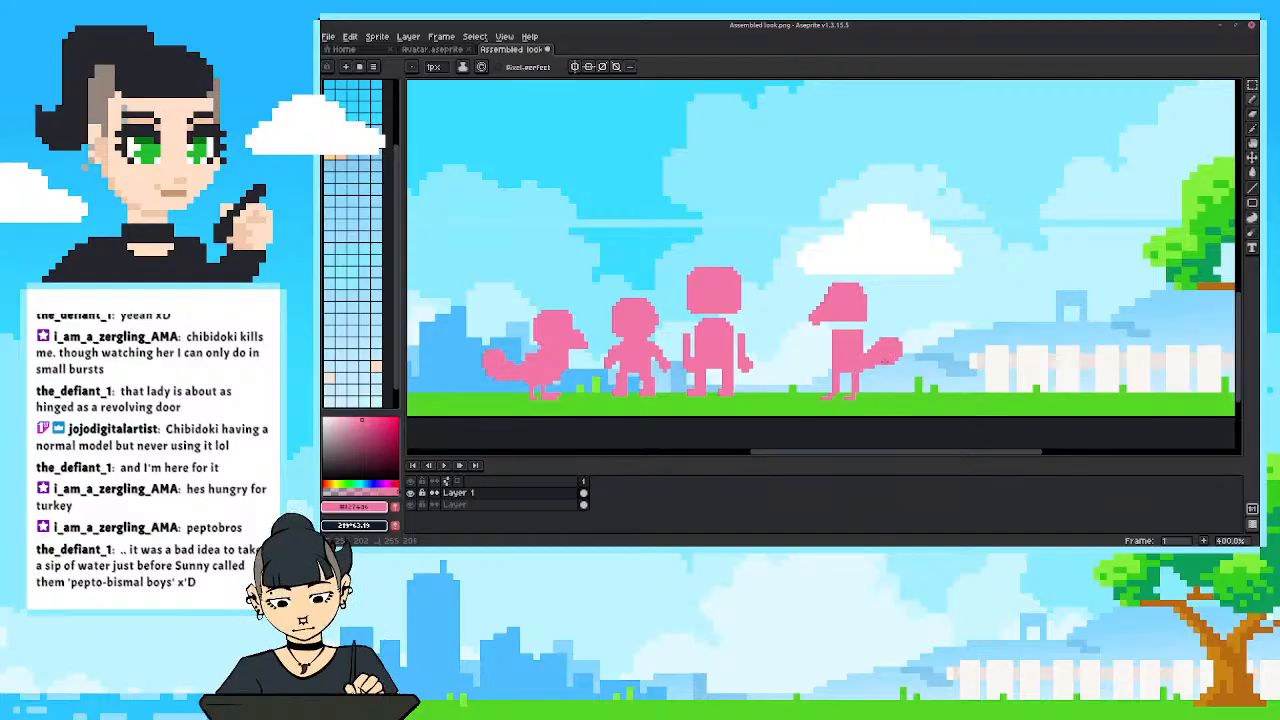
{"action": "left_click_drag", "start_coordinate": [899, 357], "coordinate": [898, 339]}
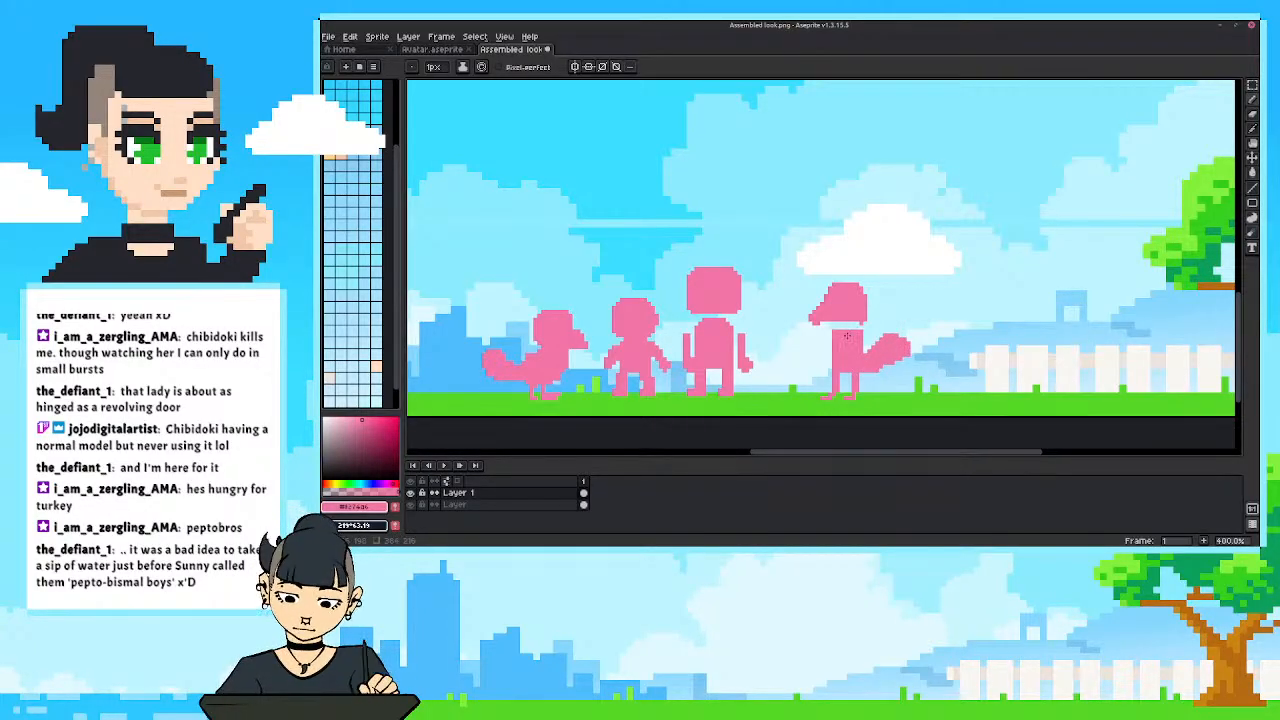
Refine the new bird by hooking its beak, joining head to torso with a thin neck, and trimming the torso's edges.
{"action": "key", "text": "e"}
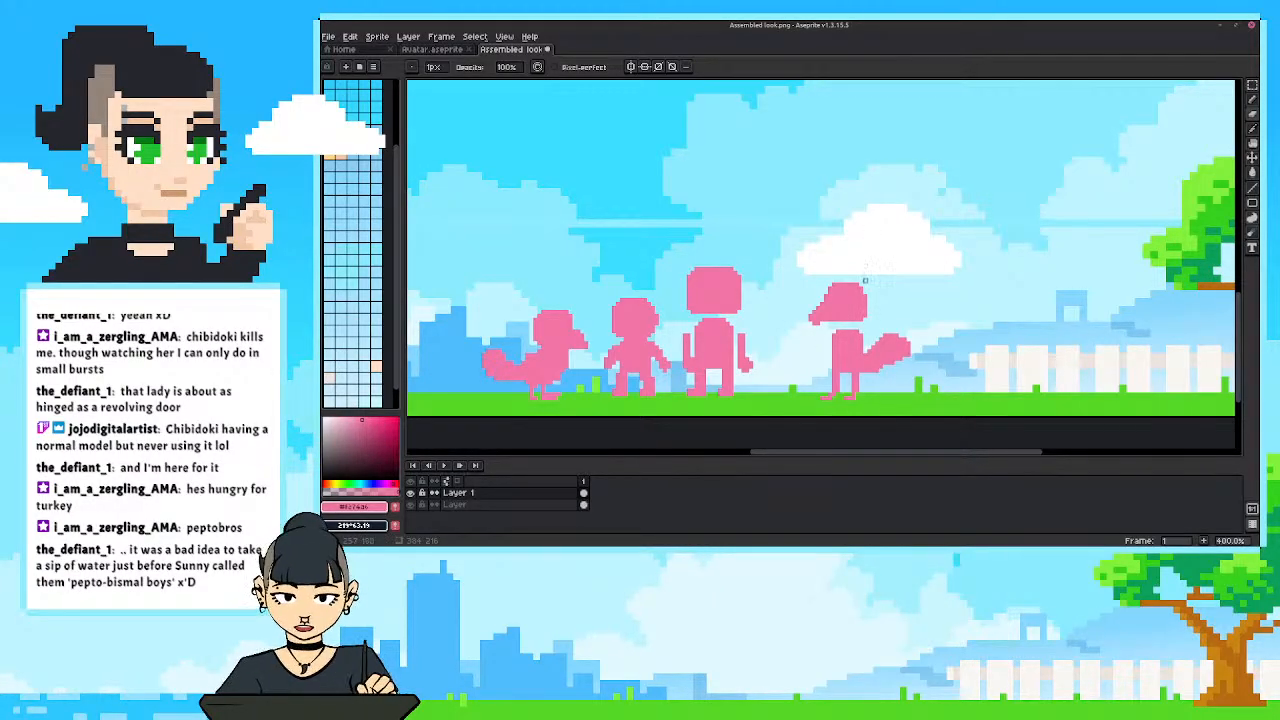
{"action": "key", "text": "b"}
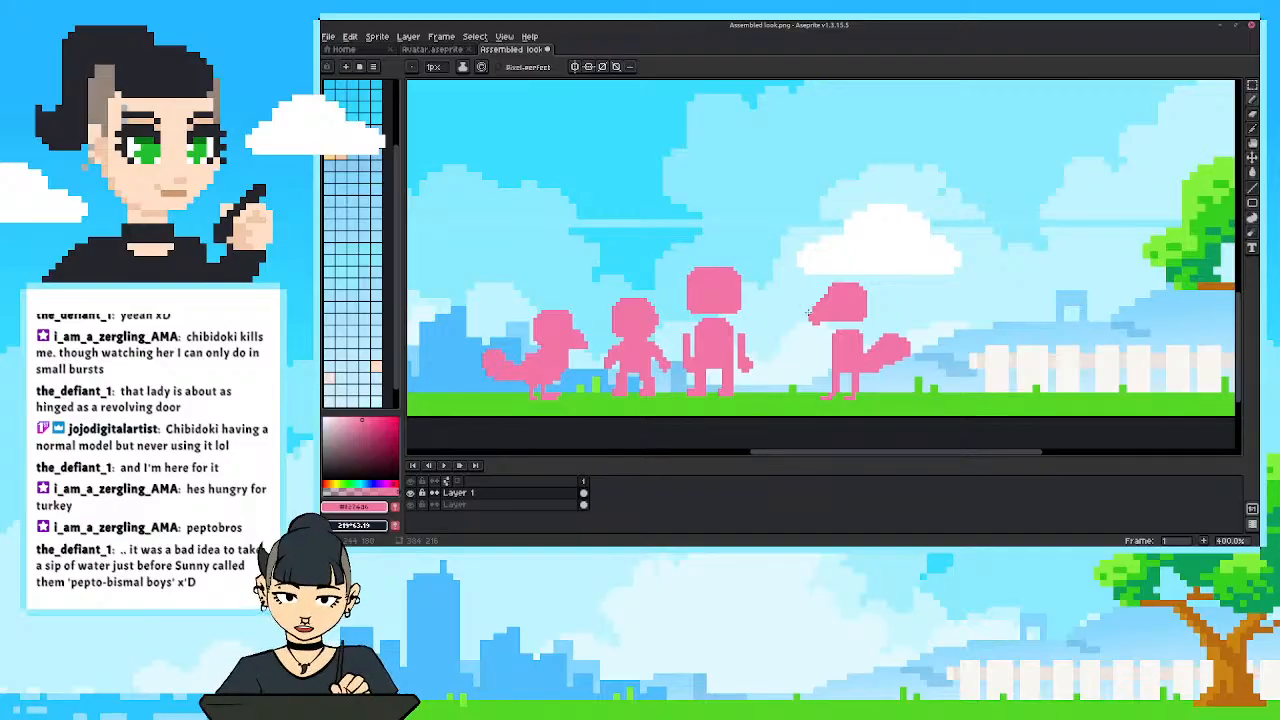
{"action": "key", "text": "e"}
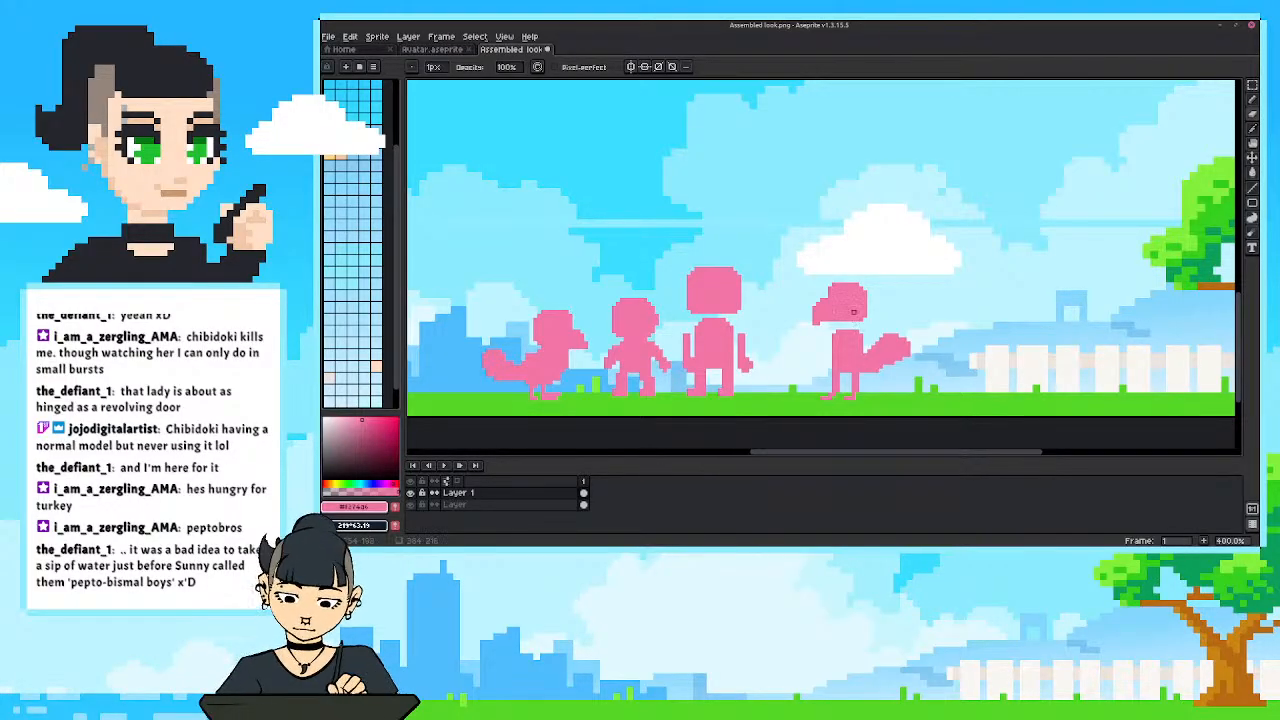
{"action": "key", "text": "b"}
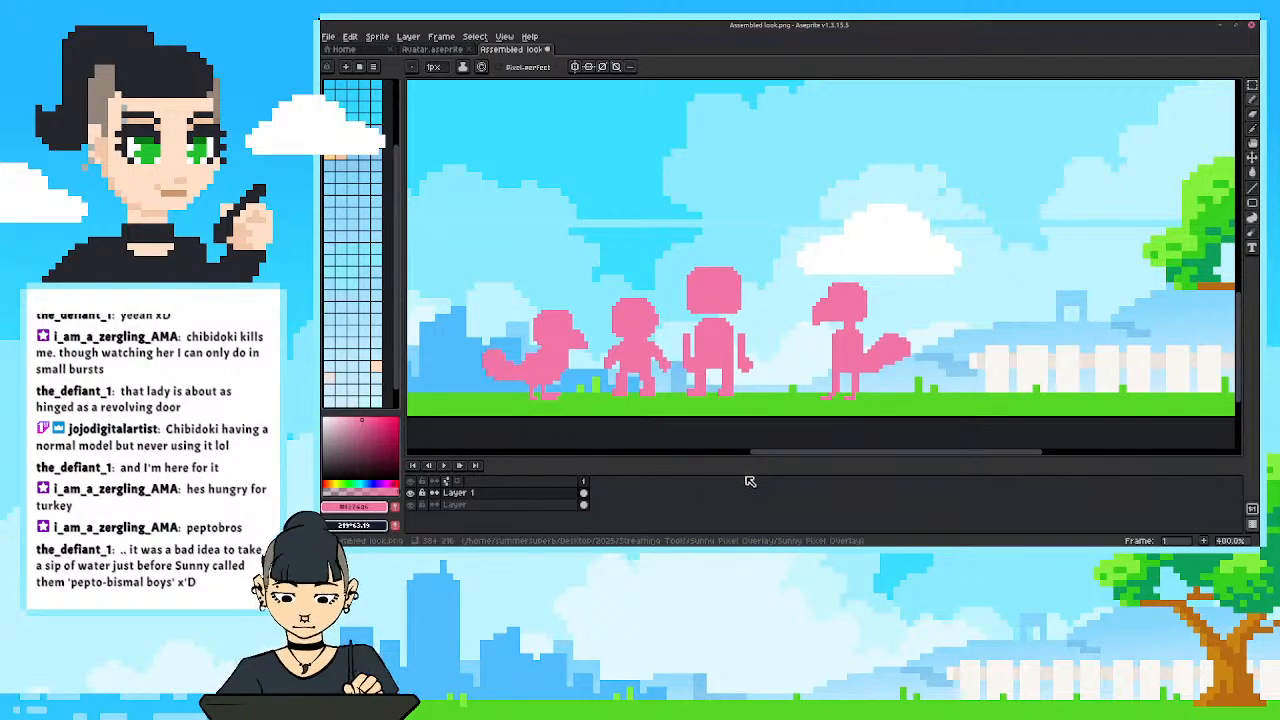
{"action": "key", "text": "e"}
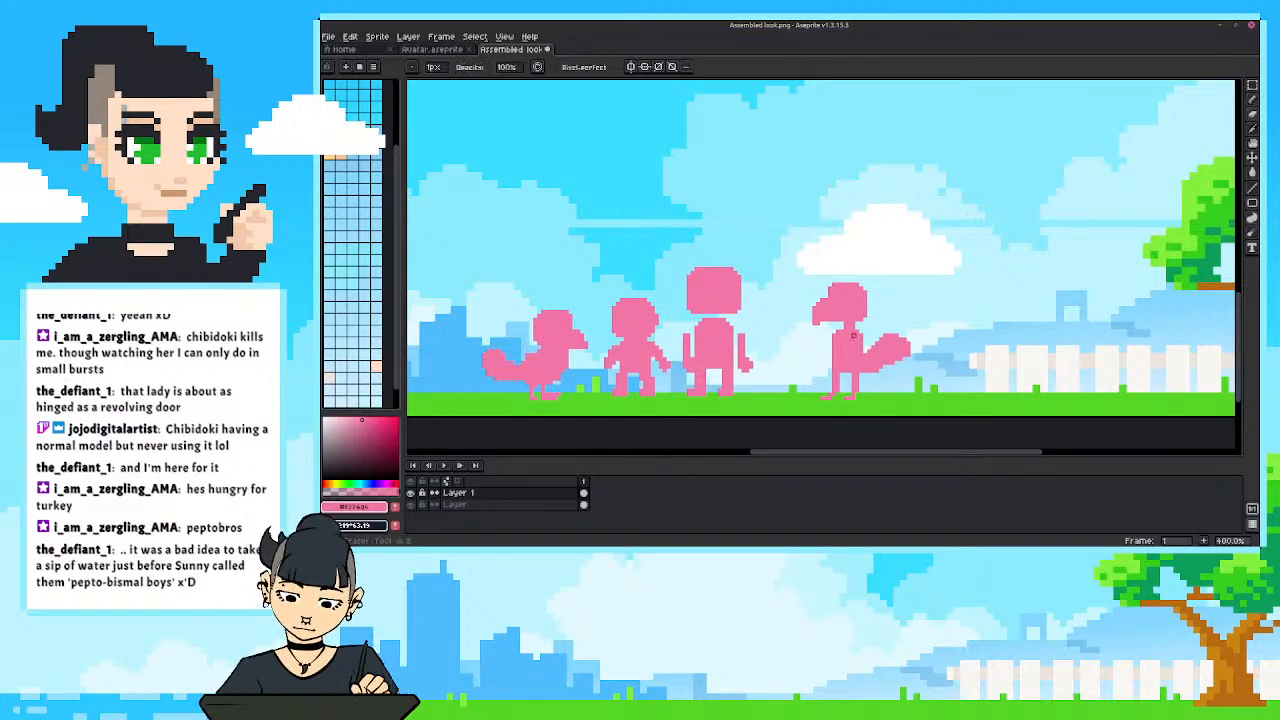
{"action": "left_click_drag", "start_coordinate": [859, 347], "coordinate": [857, 352]}
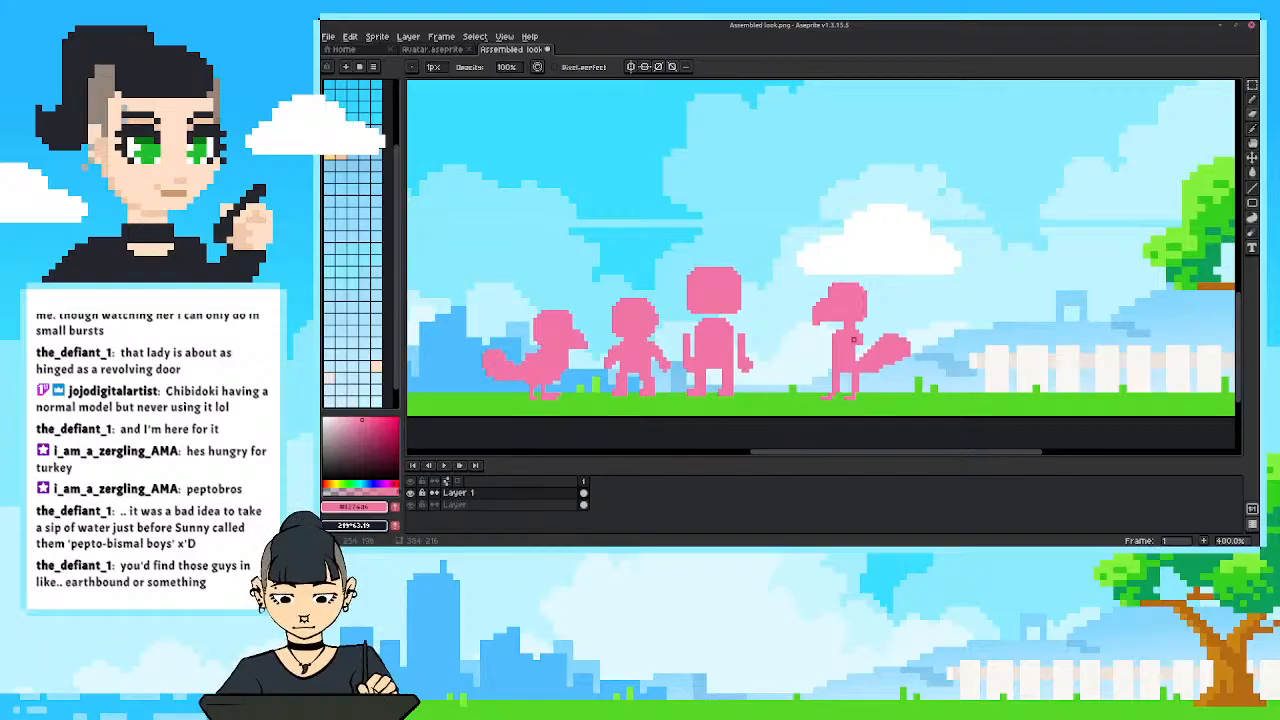
{"action": "key", "text": "b"}
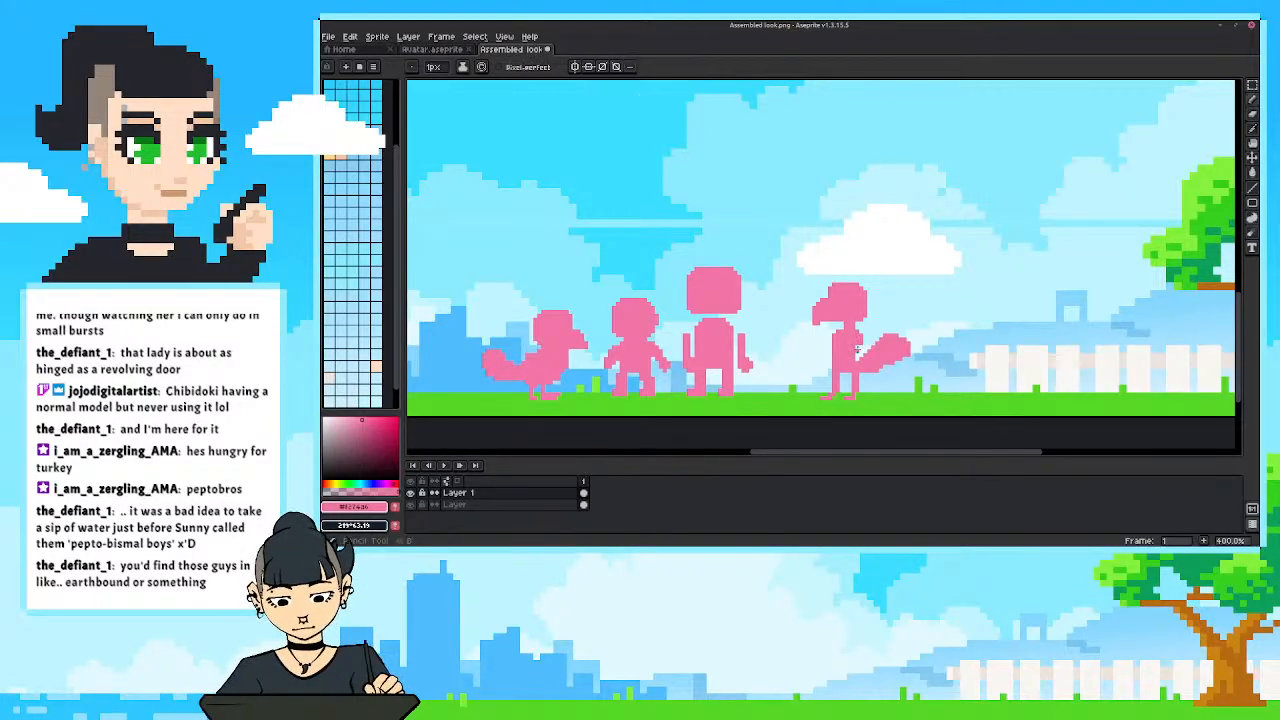
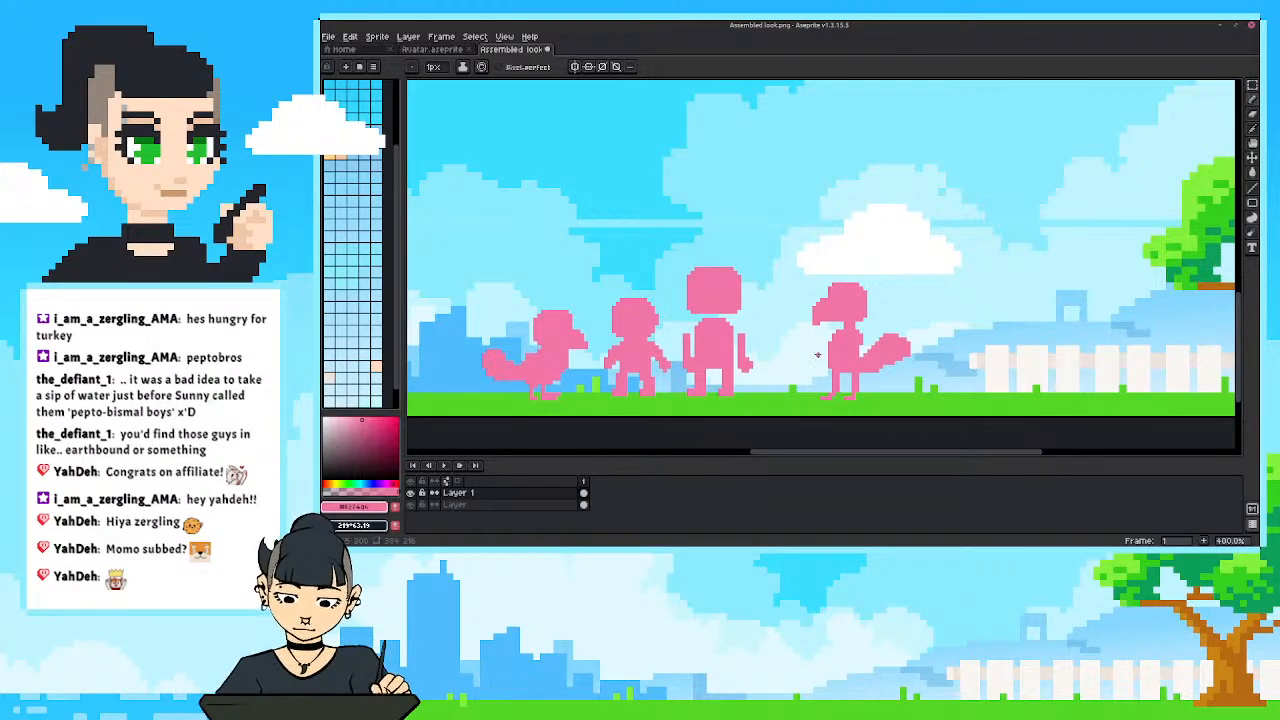
Draw a small pink arm with a hand on the front of the left-facing bird's body.
{"action": "scroll", "coordinate": [817, 354], "scroll_direction": "down", "scroll_amount": 2}
{"action": "scroll", "coordinate": [770, 379], "scroll_direction": "up", "scroll_amount": 1}
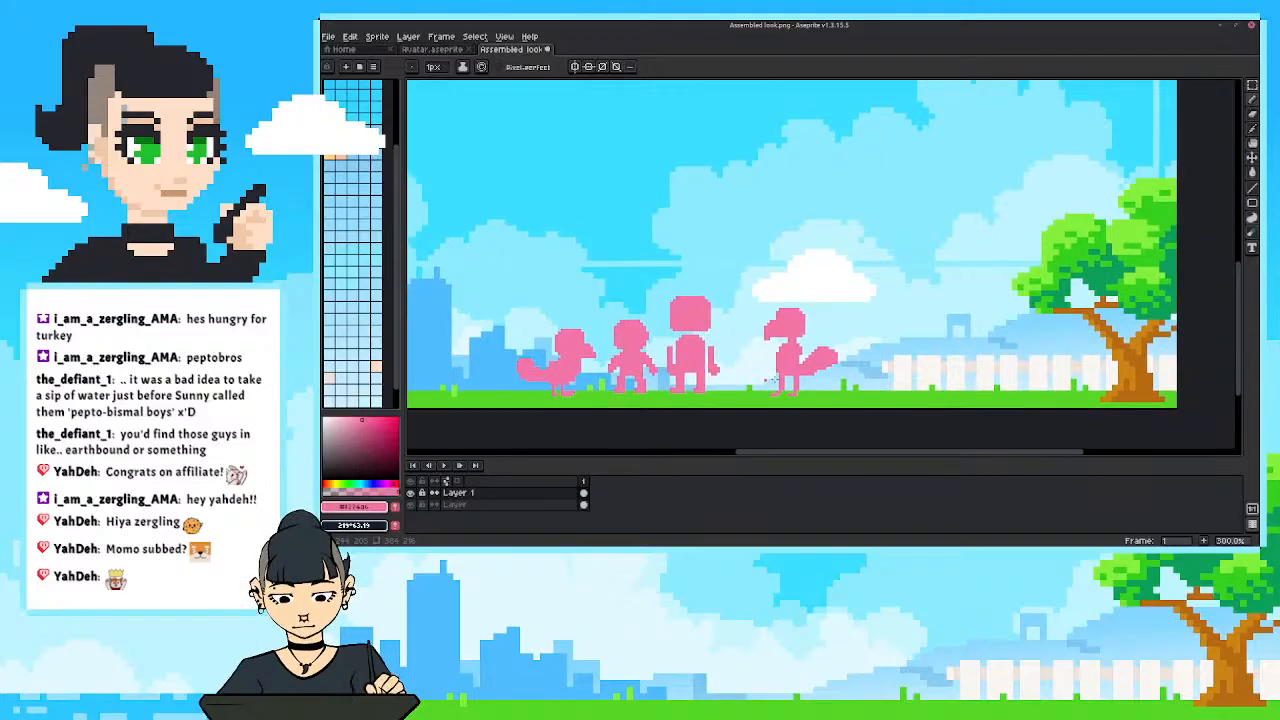
{"action": "scroll", "coordinate": [815, 385], "scroll_direction": "up", "scroll_amount": 2}
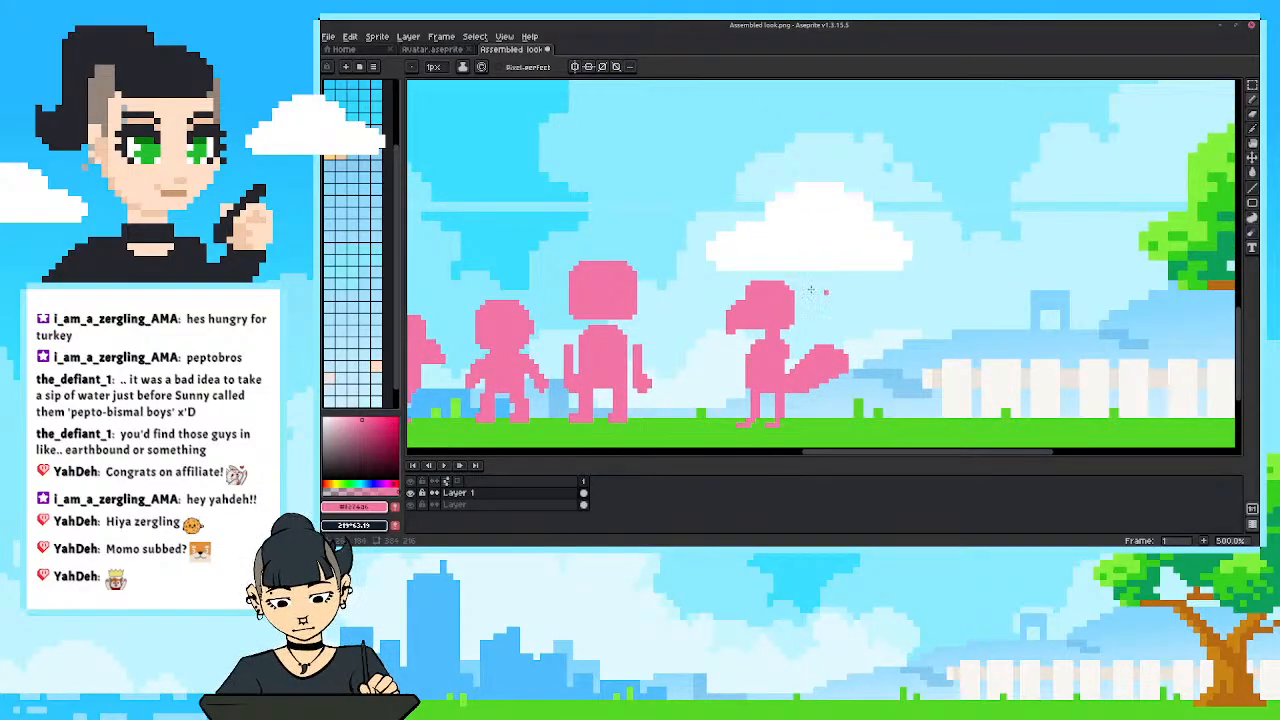
{"action": "left_click_drag", "start_coordinate": [743, 319], "coordinate": [766, 292]}
{"action": "left_click_drag", "start_coordinate": [765, 342], "coordinate": [762, 353]}
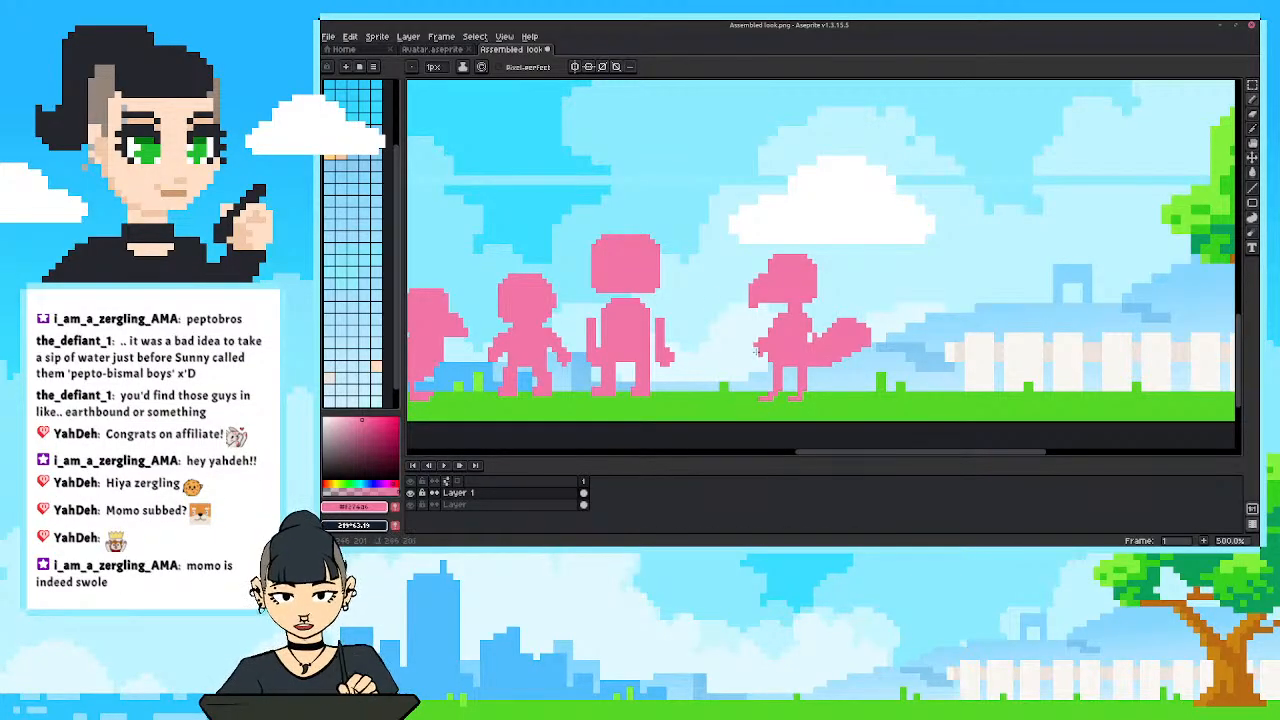
Move the three other pink silhouettes from Layer 1 onto a new layer and hide that layer.
{"action": "scroll", "coordinate": [753, 337], "scroll_direction": "down", "scroll_amount": 2}
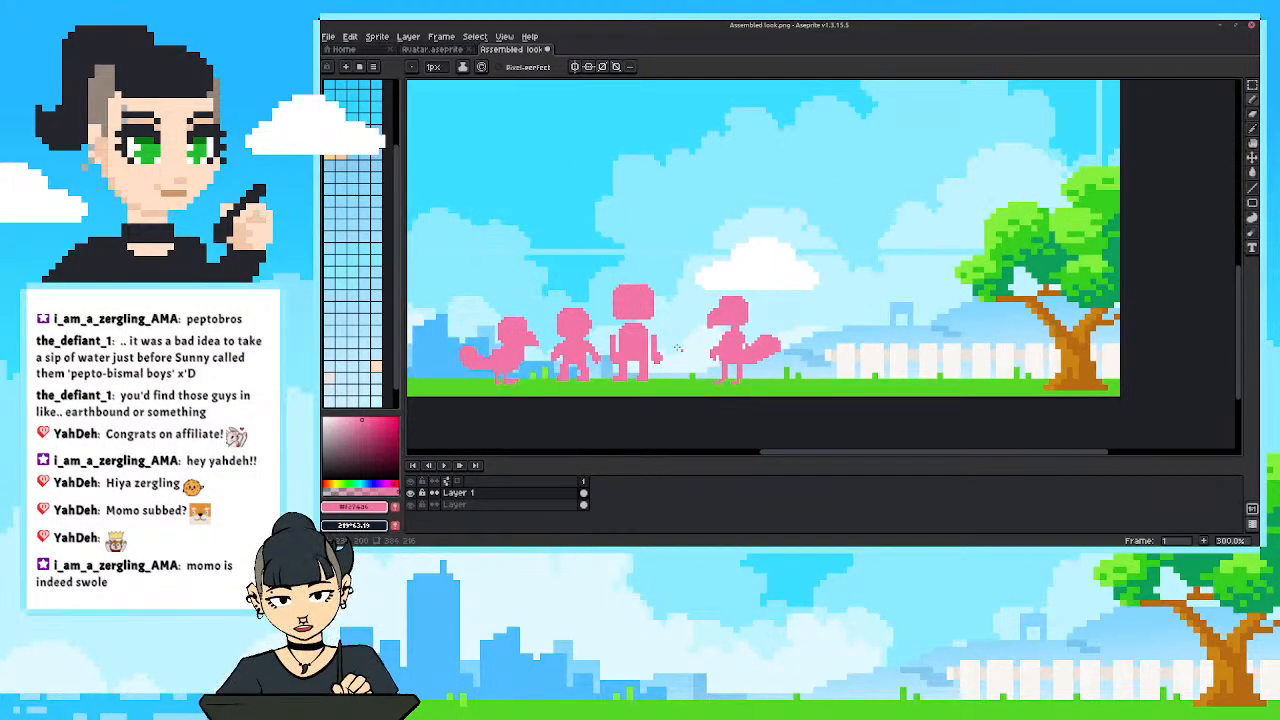
{"action": "key", "text": "m"}
{"action": "left_click_drag", "start_coordinate": [451, 271], "coordinate": [698, 403]}
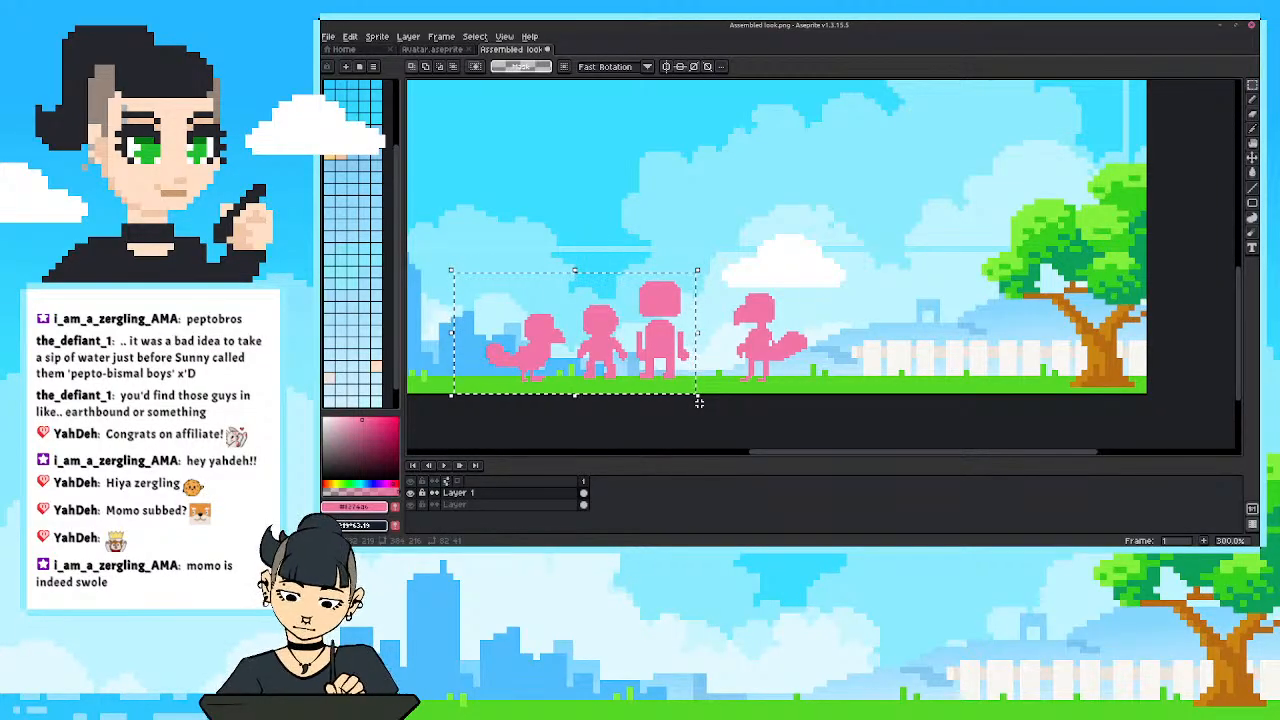
{"action": "key", "text": "Delete"}
{"action": "key", "text": "shift+n"}
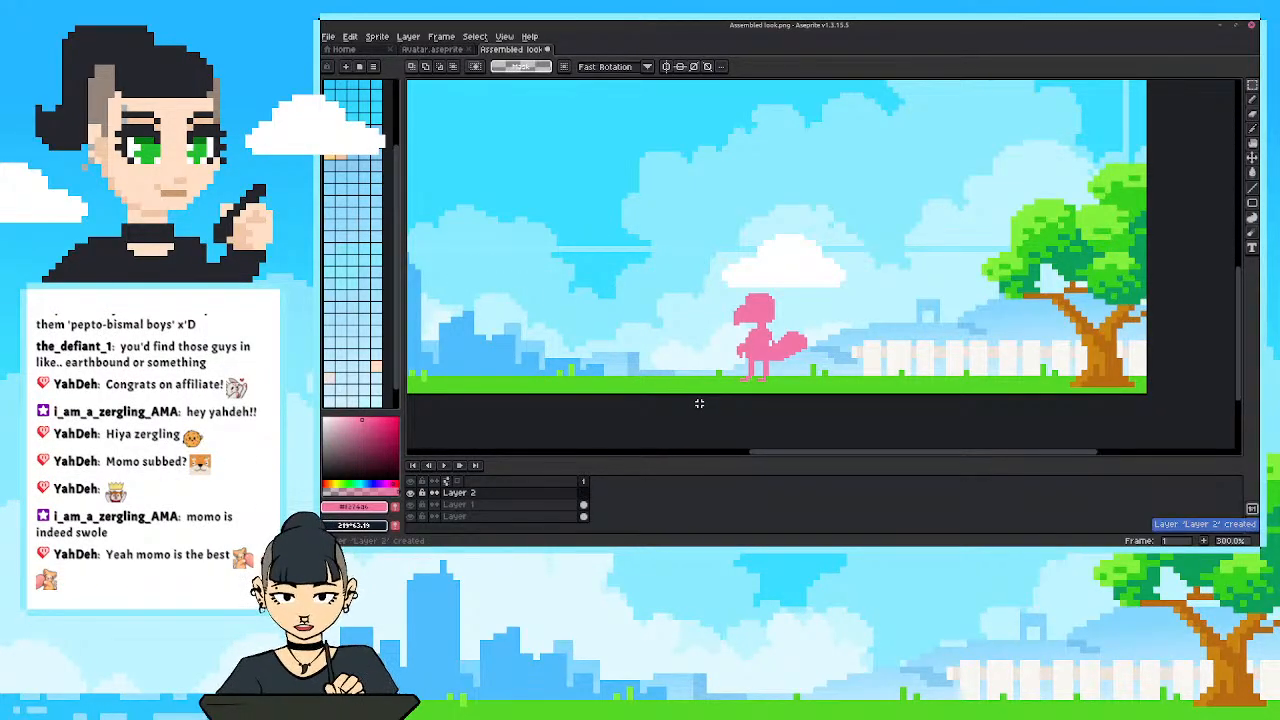
{"action": "key", "text": "ctrl+v"}
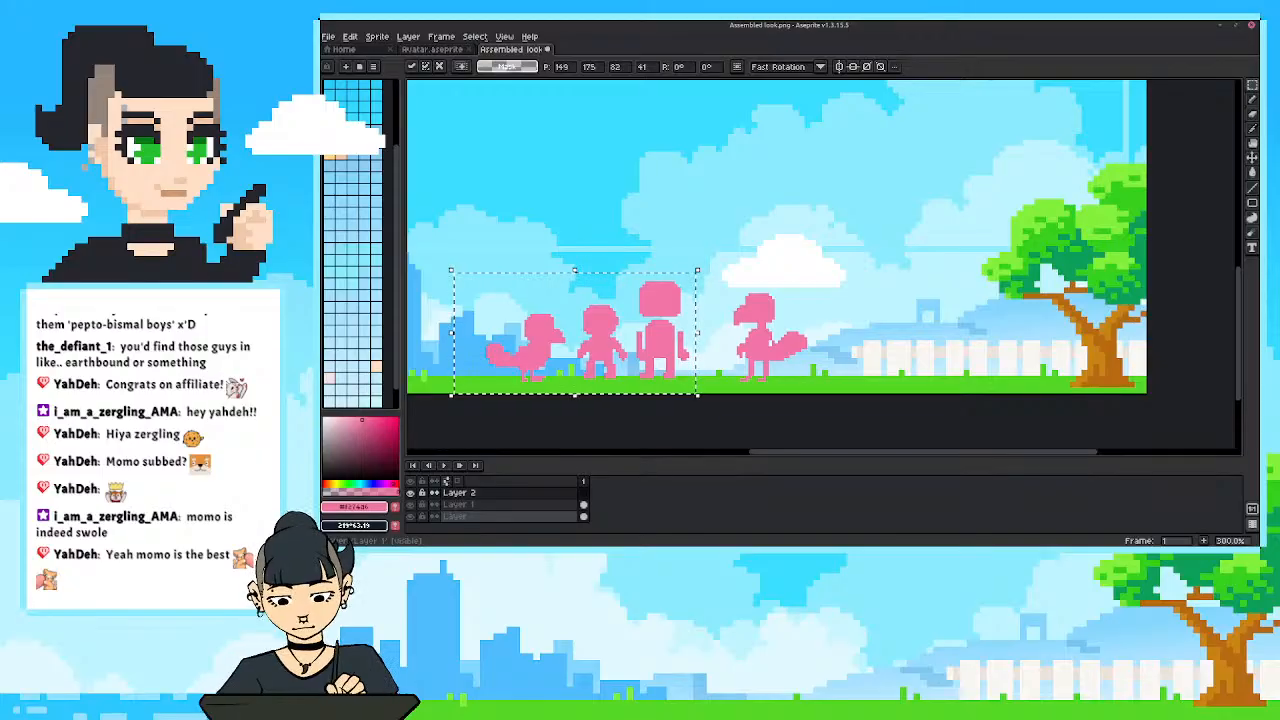
{"action": "left_click", "coordinate": [411, 493]}
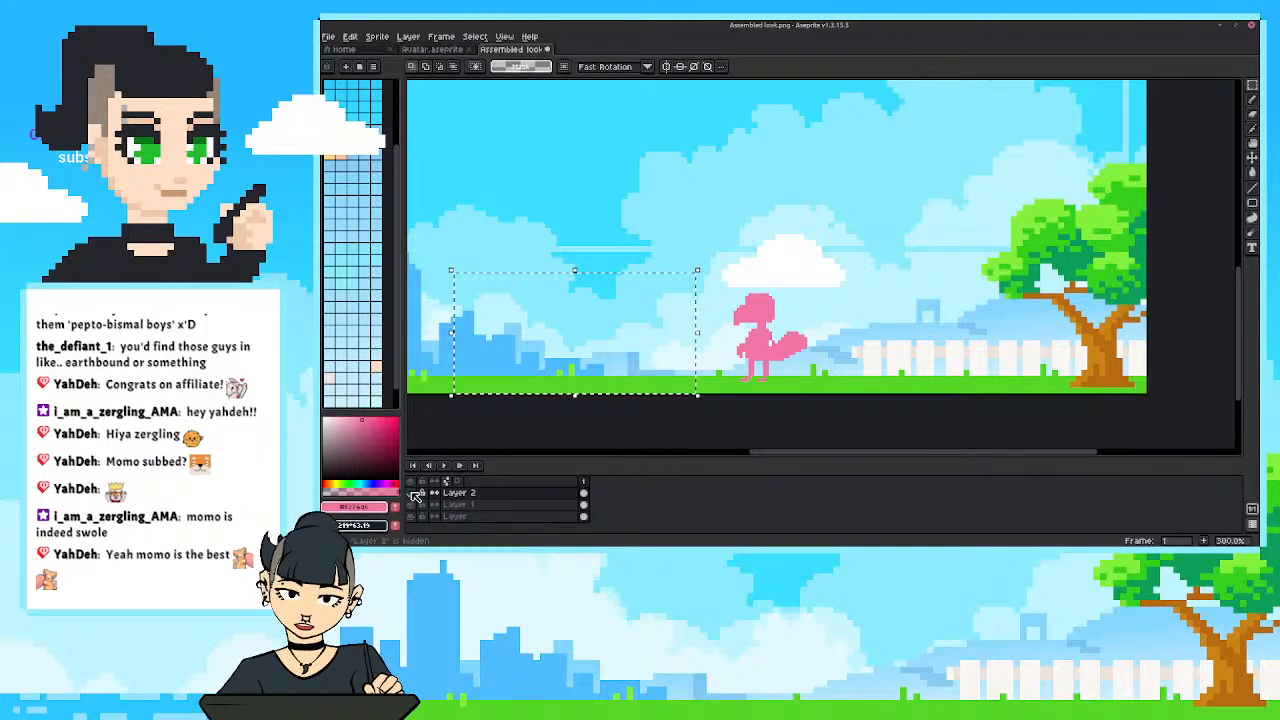
{"action": "left_click", "coordinate": [478, 430]}
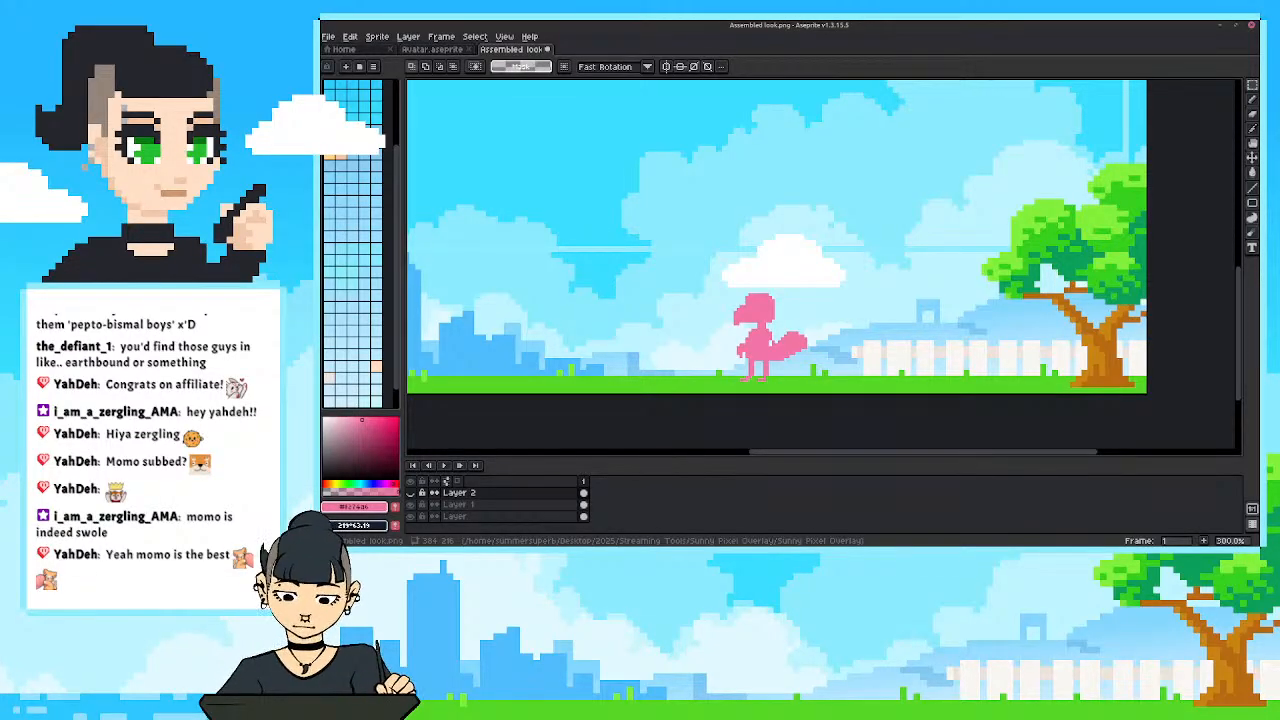
Examine the remaining pink bird up close and against the full overlay scene.
{"action": "scroll", "coordinate": [722, 335], "scroll_direction": "up", "scroll_amount": 3}
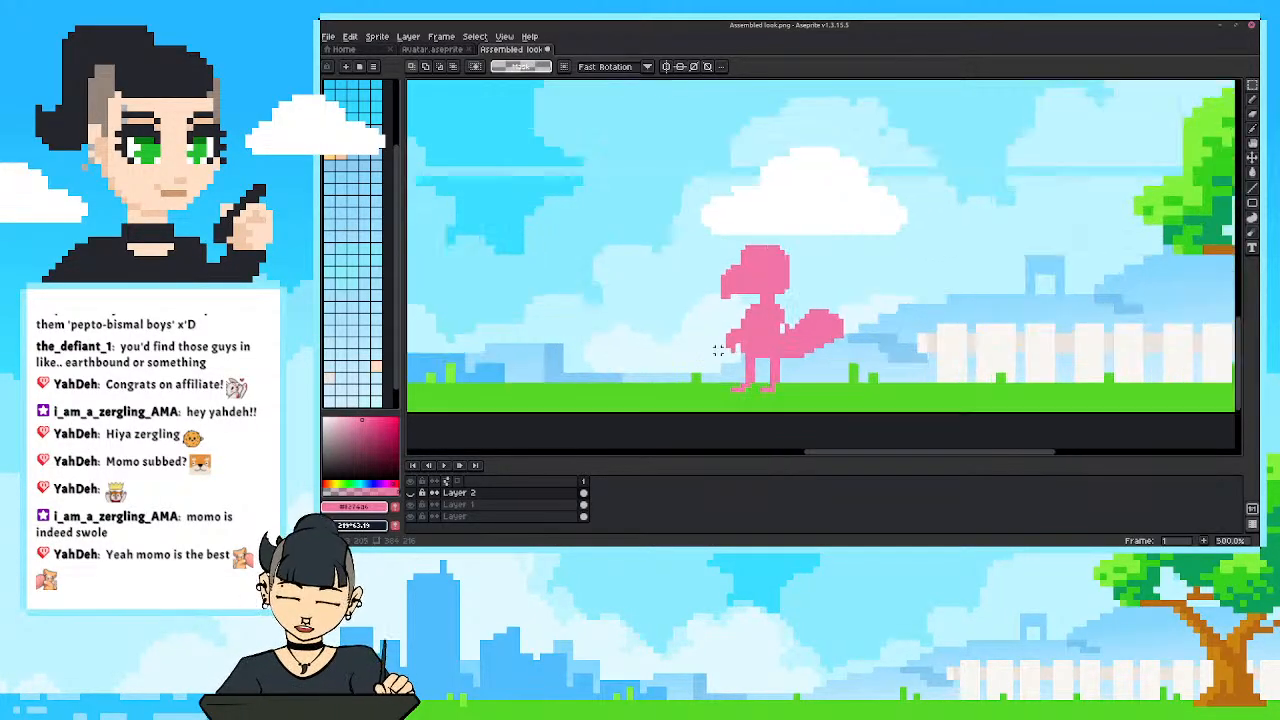
{"action": "left_click_drag", "start_coordinate": [693, 384], "coordinate": [739, 396]}
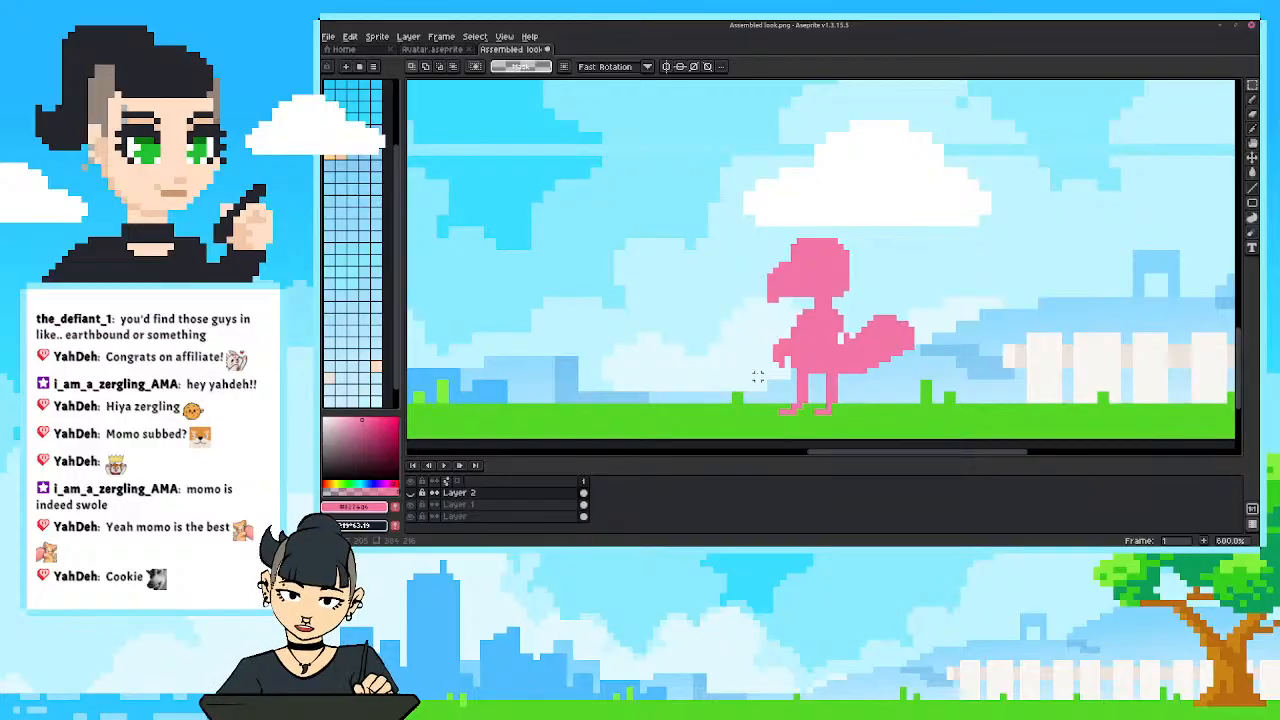
{"action": "scroll", "coordinate": [820, 265], "scroll_direction": "down", "scroll_amount": 5}
{"action": "scroll", "coordinate": [821, 261], "scroll_direction": "up", "scroll_amount": 1}
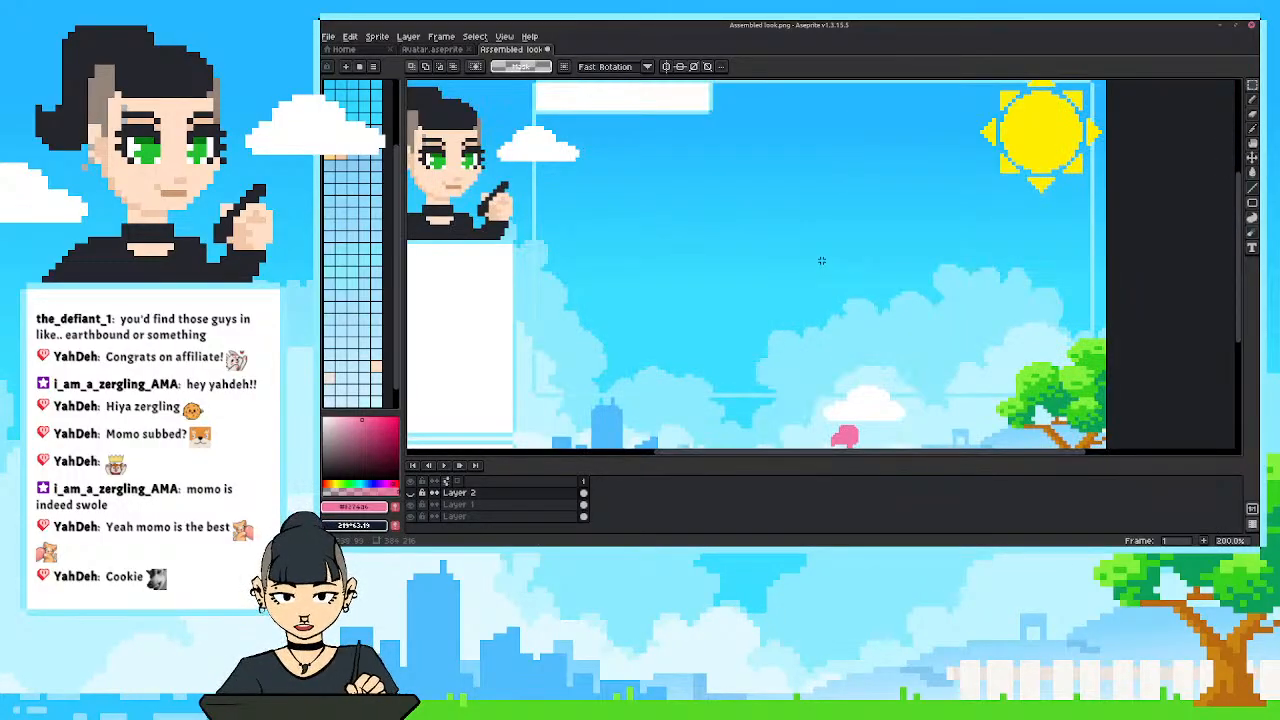
{"action": "scroll", "coordinate": [821, 261], "scroll_direction": "down", "scroll_amount": 4}
{"action": "scroll", "coordinate": [856, 283], "scroll_direction": "up", "scroll_amount": 3}
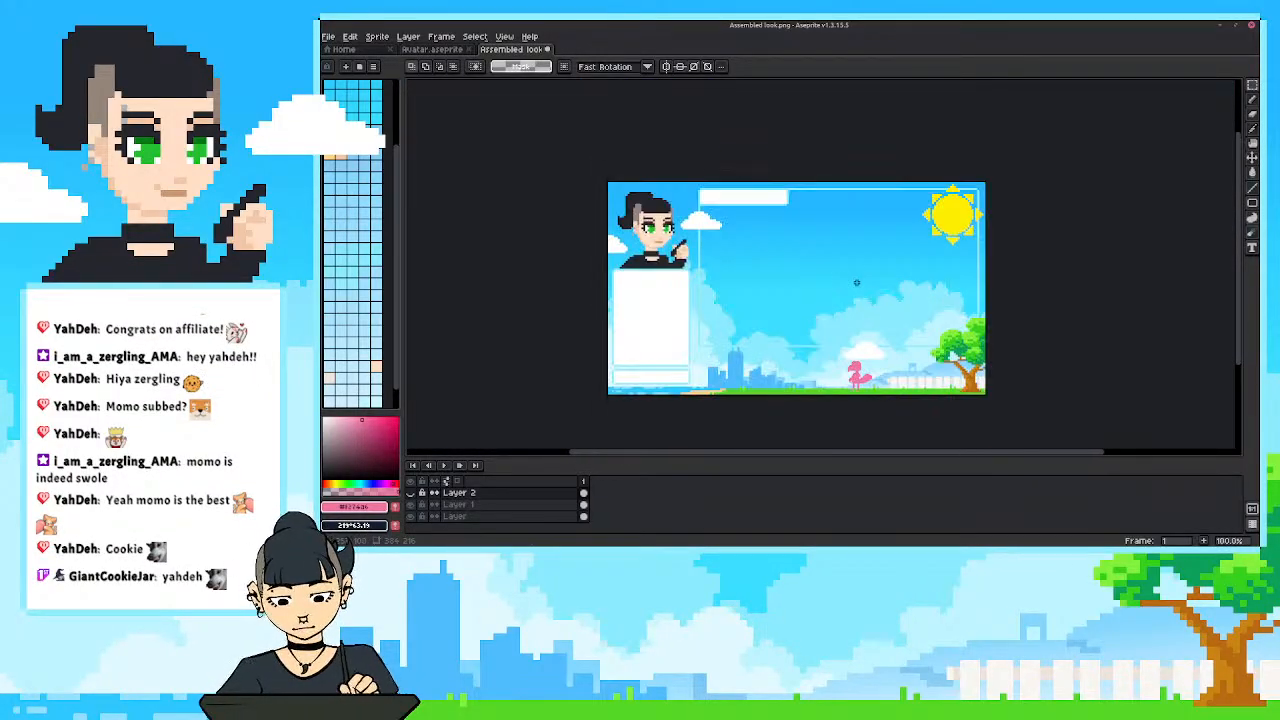
{"action": "scroll", "coordinate": [856, 283], "scroll_direction": "up", "scroll_amount": 1}
{"action": "left_click_drag", "start_coordinate": [858, 281], "coordinate": [961, 242]}
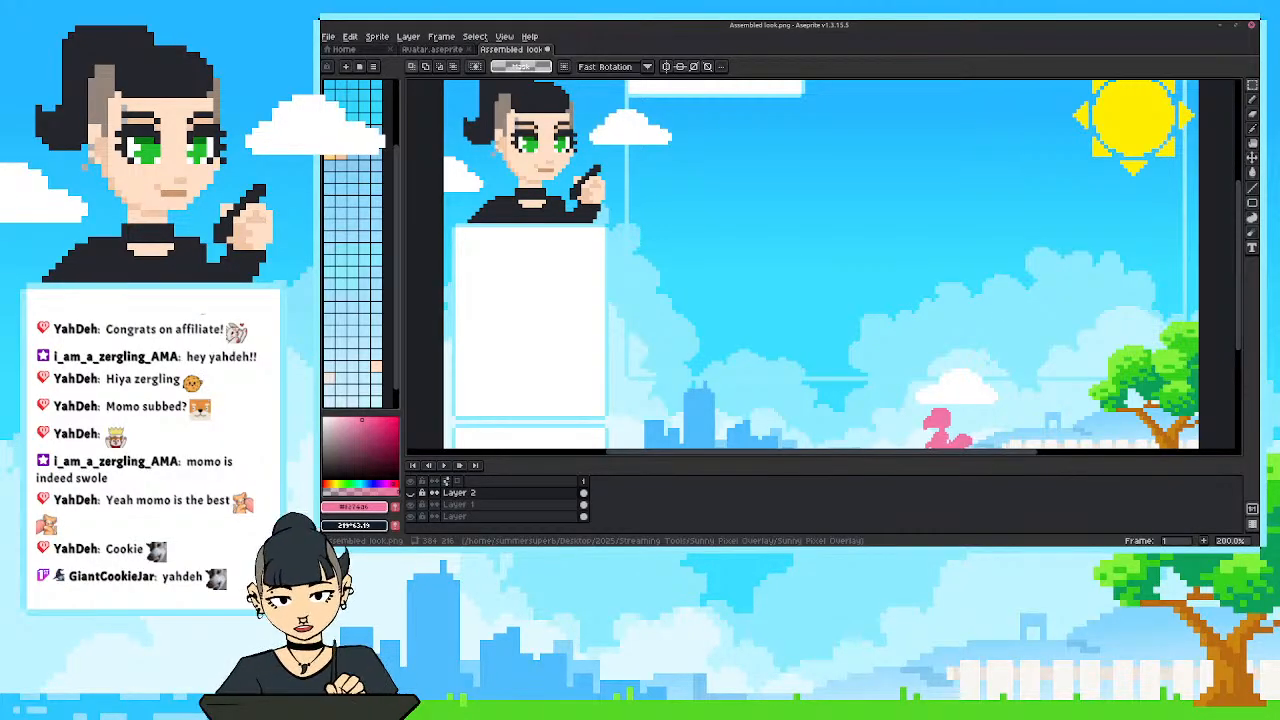
{"action": "left_click_drag", "start_coordinate": [846, 300], "coordinate": [809, 236]}
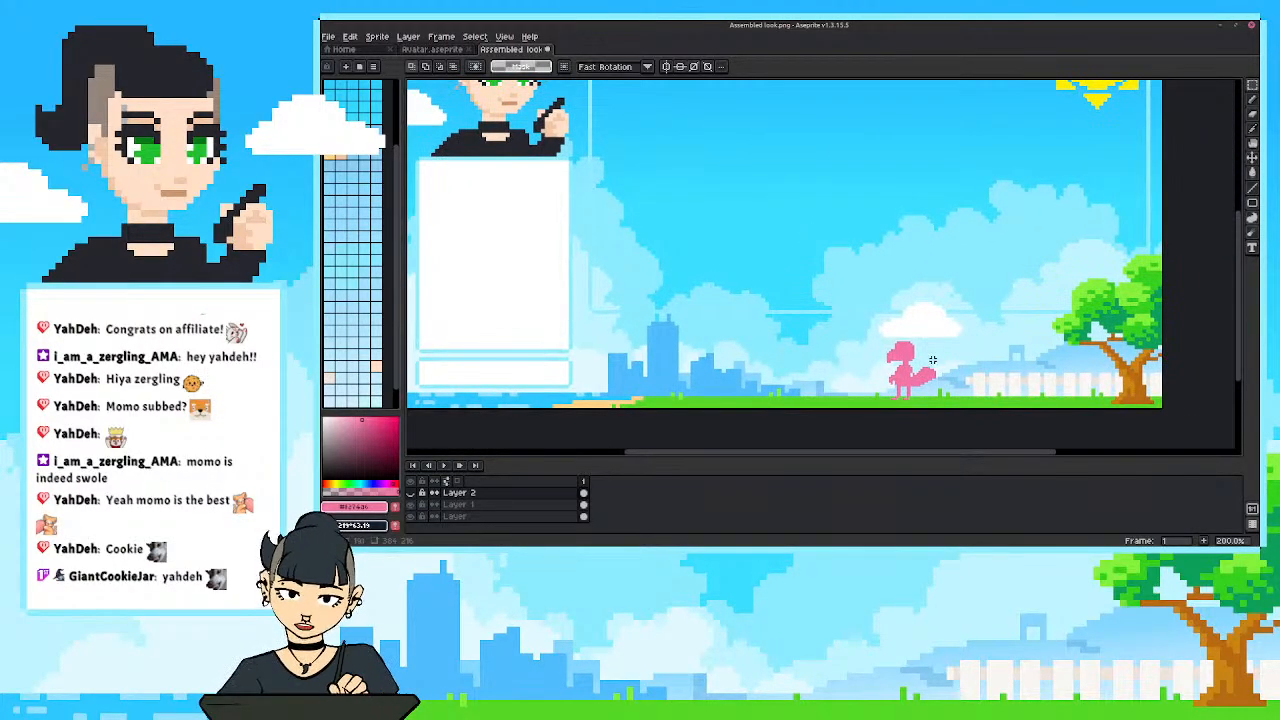
{"action": "scroll", "coordinate": [932, 360], "scroll_direction": "up", "scroll_amount": 1}
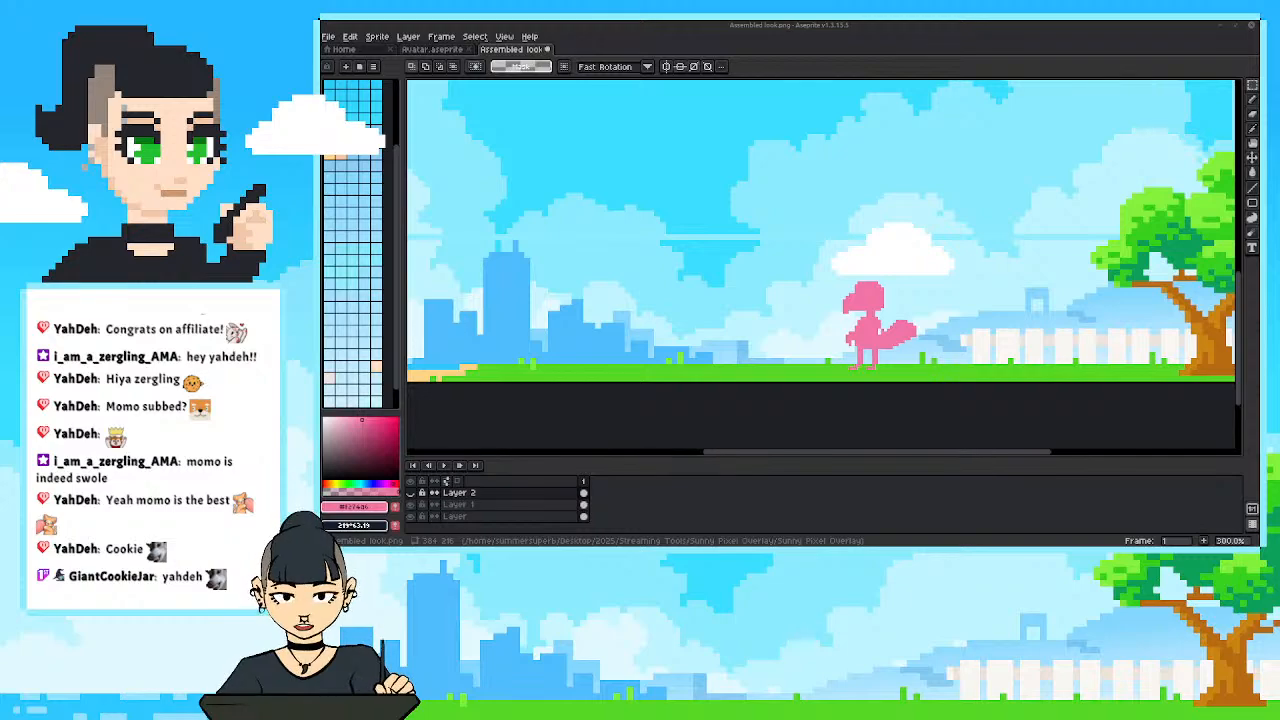
Bring the image.png viewer window over the canvas, look at the whole face picture, and move the window away.
{"action": "left_click_drag", "start_coordinate": [1279, 86], "coordinate": [863, 58]}
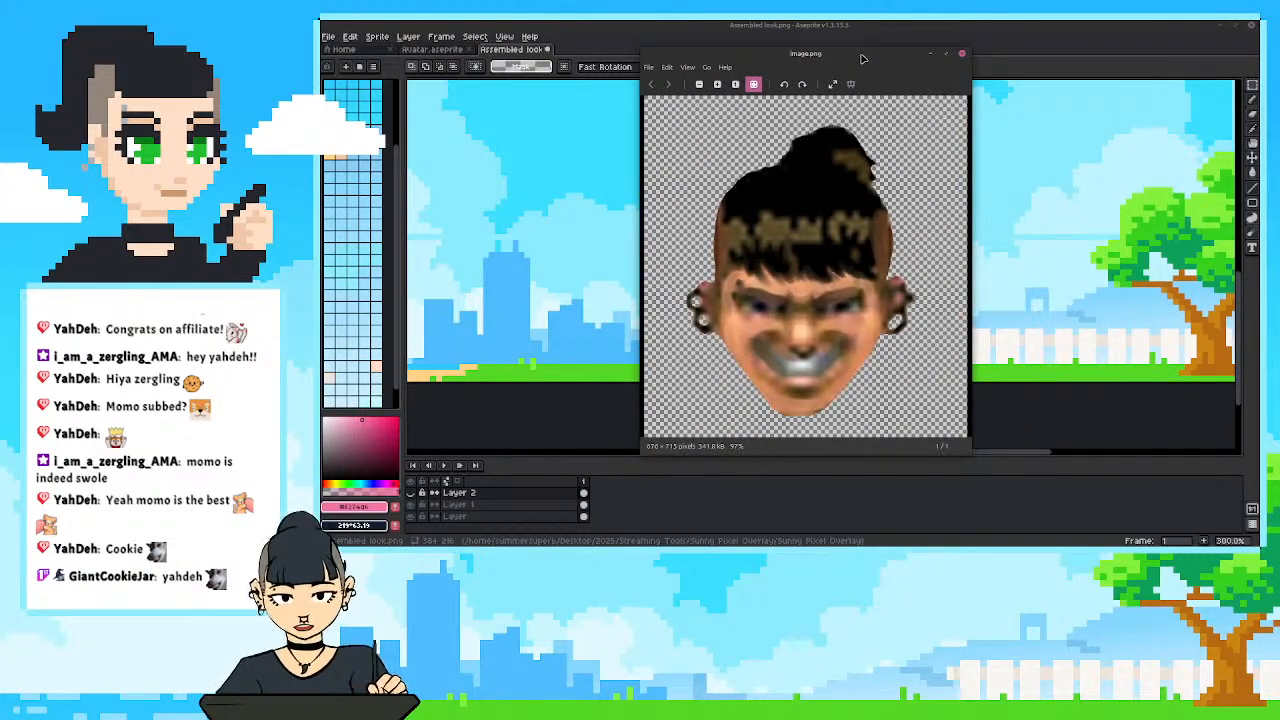
{"action": "scroll", "coordinate": [903, 200], "scroll_direction": "down", "scroll_amount": 3}
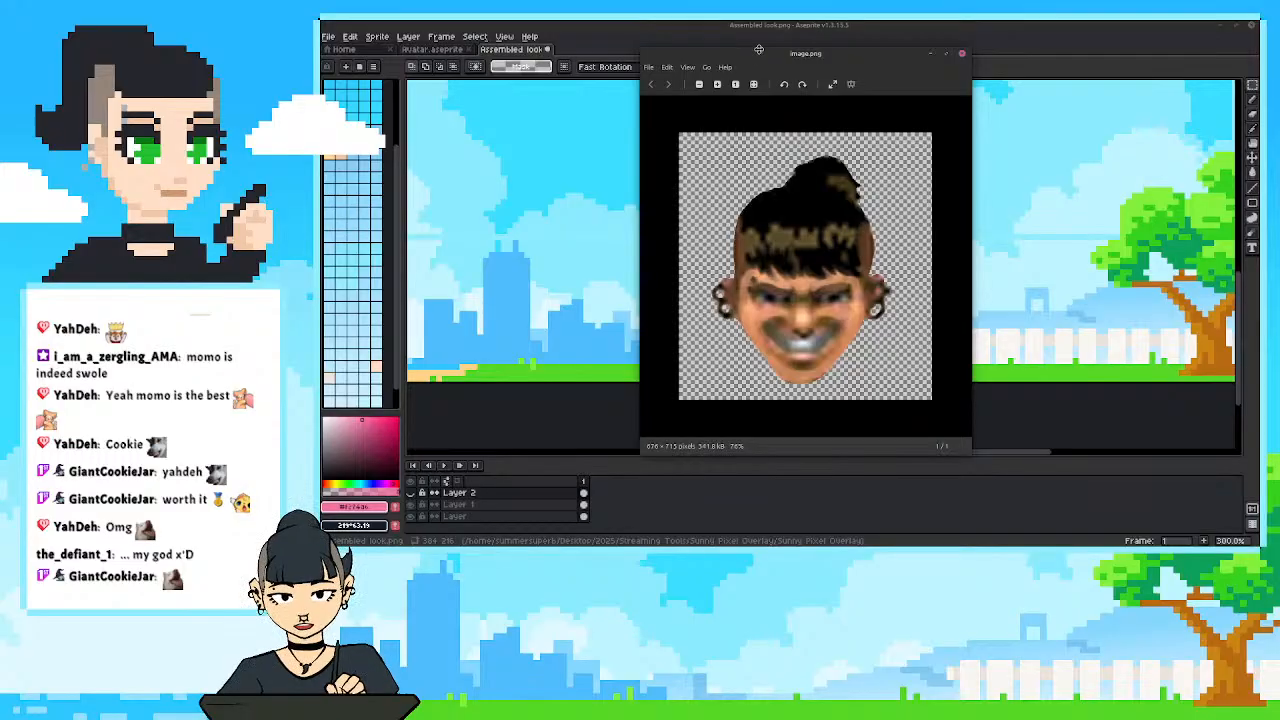
{"action": "left_click_drag", "start_coordinate": [759, 49], "coordinate": [1258, 62]}
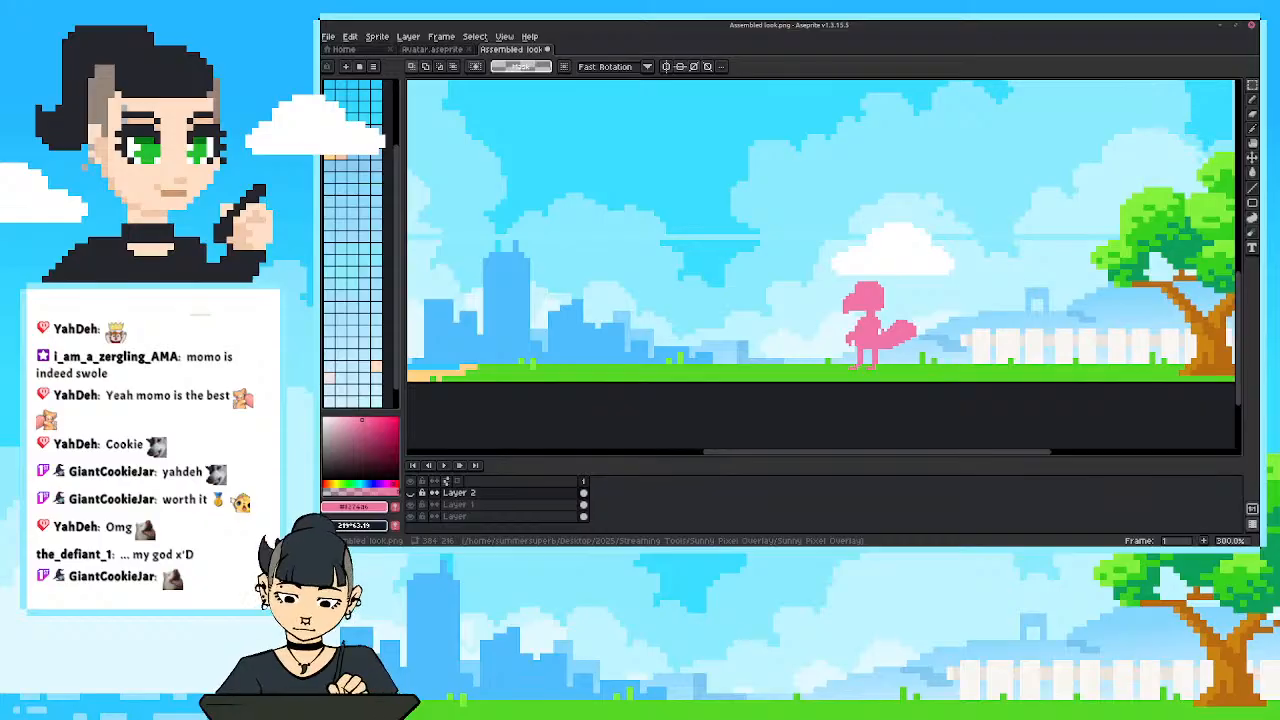
Paint a solid blue sleeveless shirt over the bird's torso on Layer 1 with the Pencil tool.
{"action": "scroll", "coordinate": [962, 323], "scroll_direction": "up", "scroll_amount": 2}
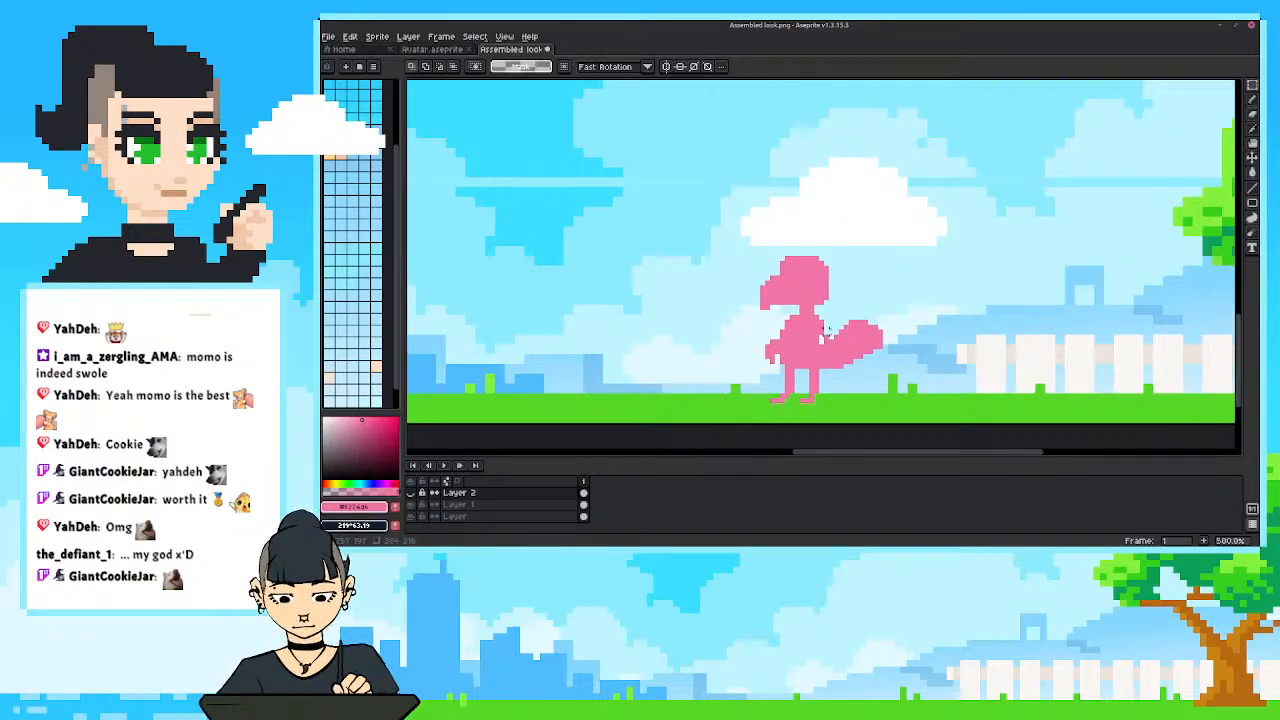
{"action": "key", "text": "b"}
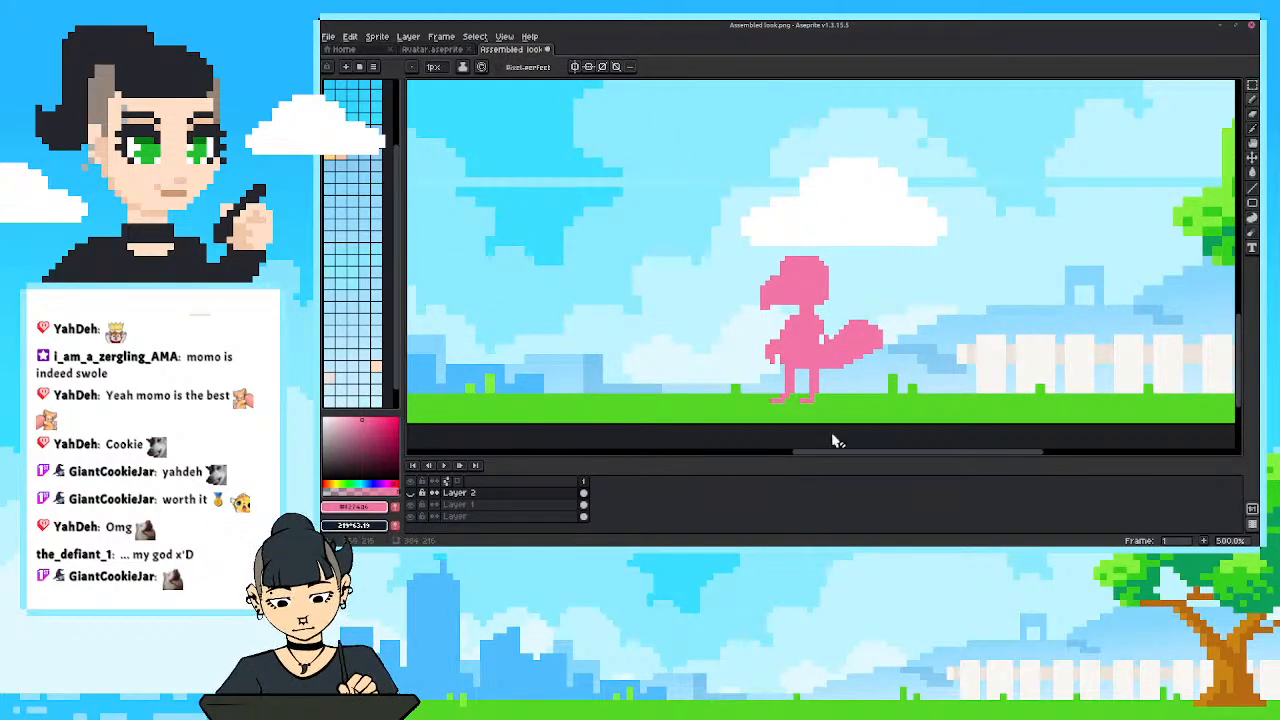
{"action": "key", "text": "Down"}
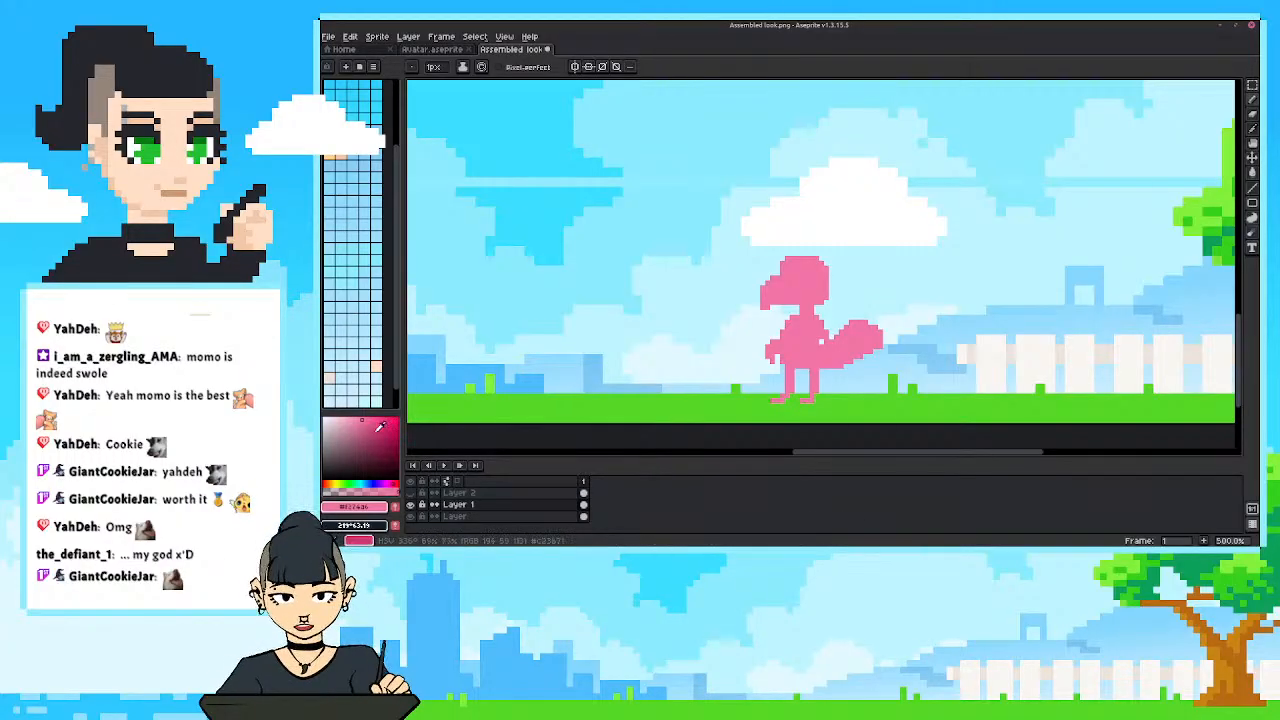
{"action": "left_click", "coordinate": [382, 436]}
{"action": "left_click", "coordinate": [366, 484]}
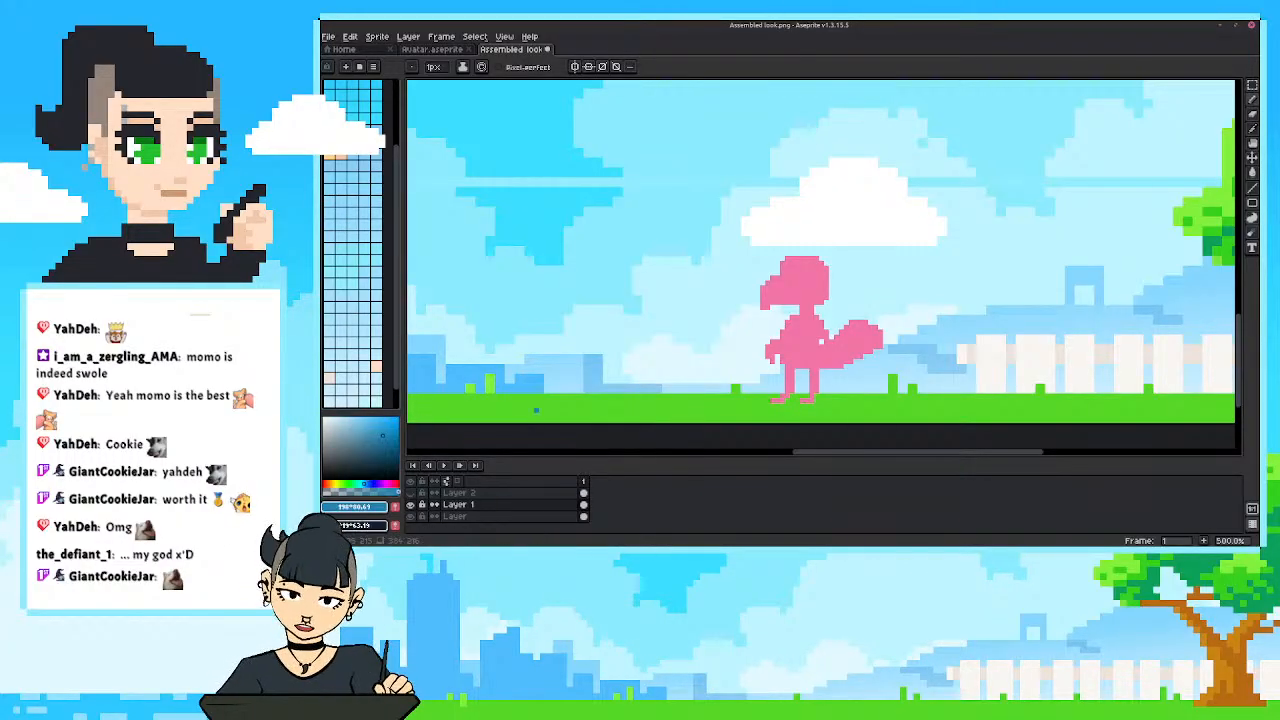
{"action": "mouse_move", "coordinate": [806, 318]}
{"action": "left_mouse_down"}
{"action": "mouse_move", "coordinate": [818, 344]}
{"action": "mouse_move", "coordinate": [784, 350]}
{"action": "mouse_move", "coordinate": [812, 332]}
{"action": "mouse_move", "coordinate": [803, 326]}
{"action": "mouse_move", "coordinate": [785, 345]}
{"action": "left_mouse_up"}
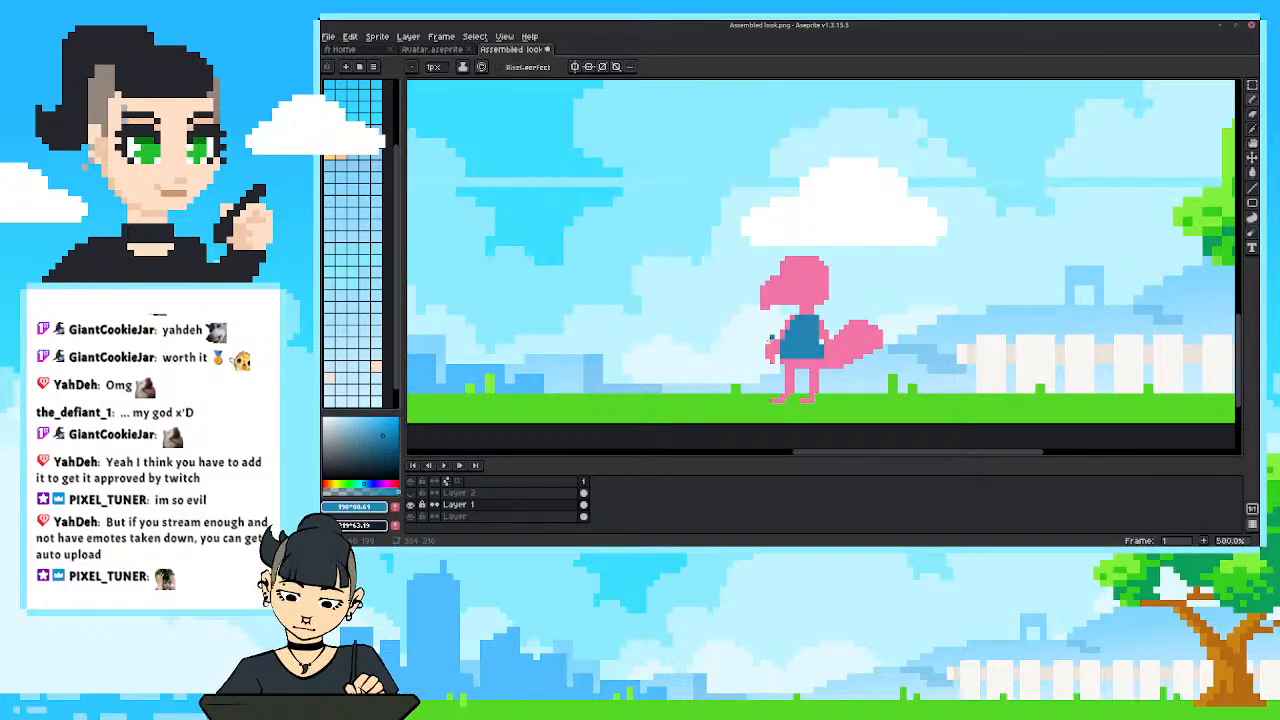
Sample the bird's pink and reshape both feet into splayed, clawed toes with the Pencil and Eraser tools.
{"action": "left_click_drag", "start_coordinate": [763, 302], "coordinate": [767, 325]}
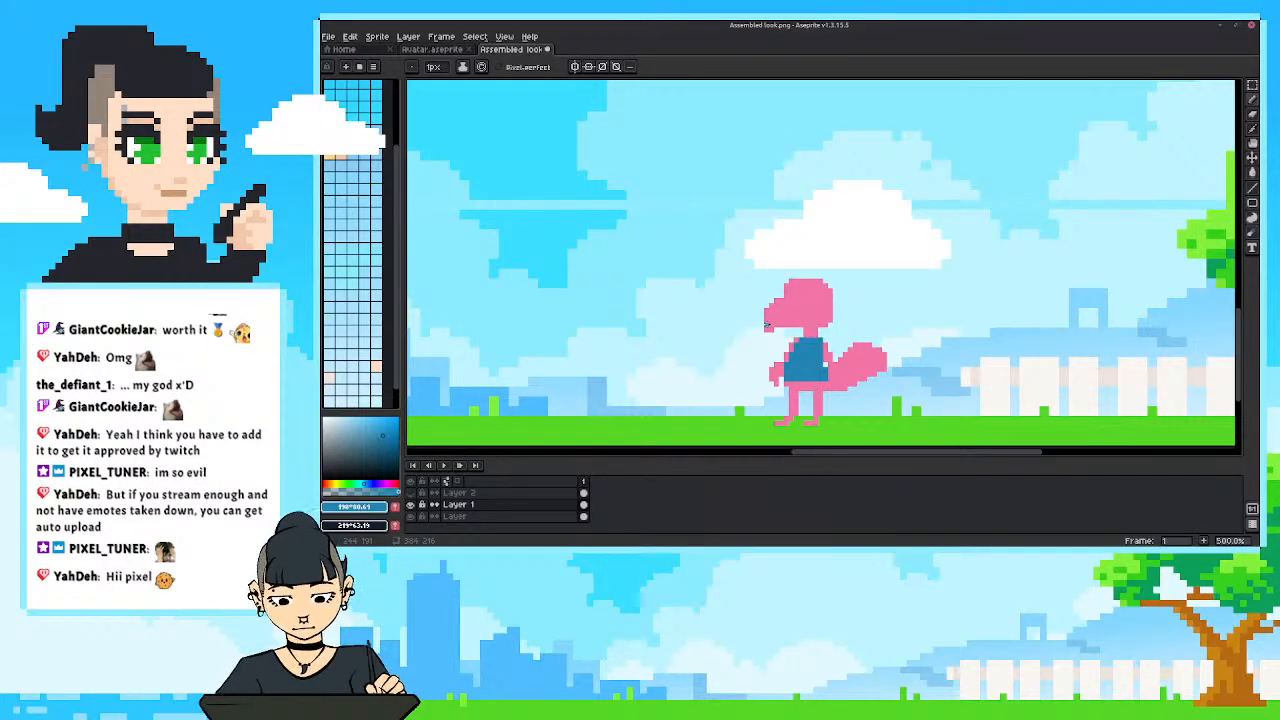
{"action": "left_click_drag", "start_coordinate": [767, 325], "coordinate": [776, 331]}
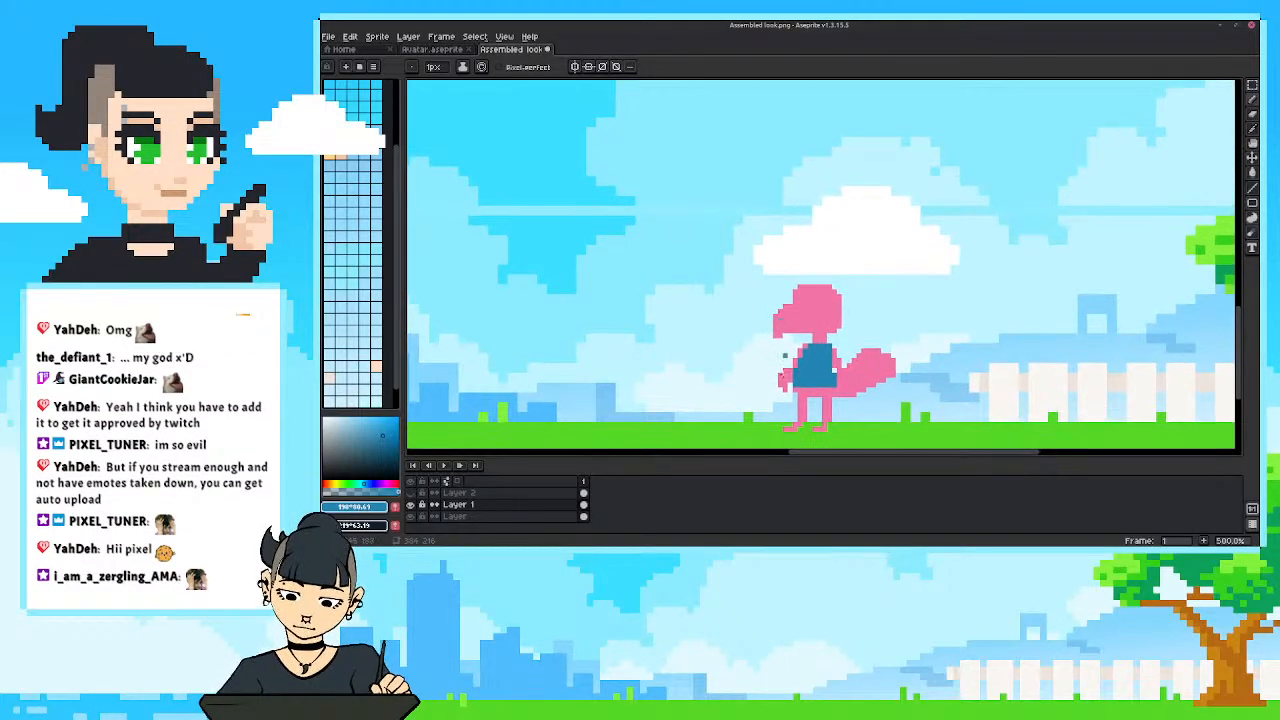
{"action": "left_click_drag", "start_coordinate": [770, 408], "coordinate": [752, 396]}
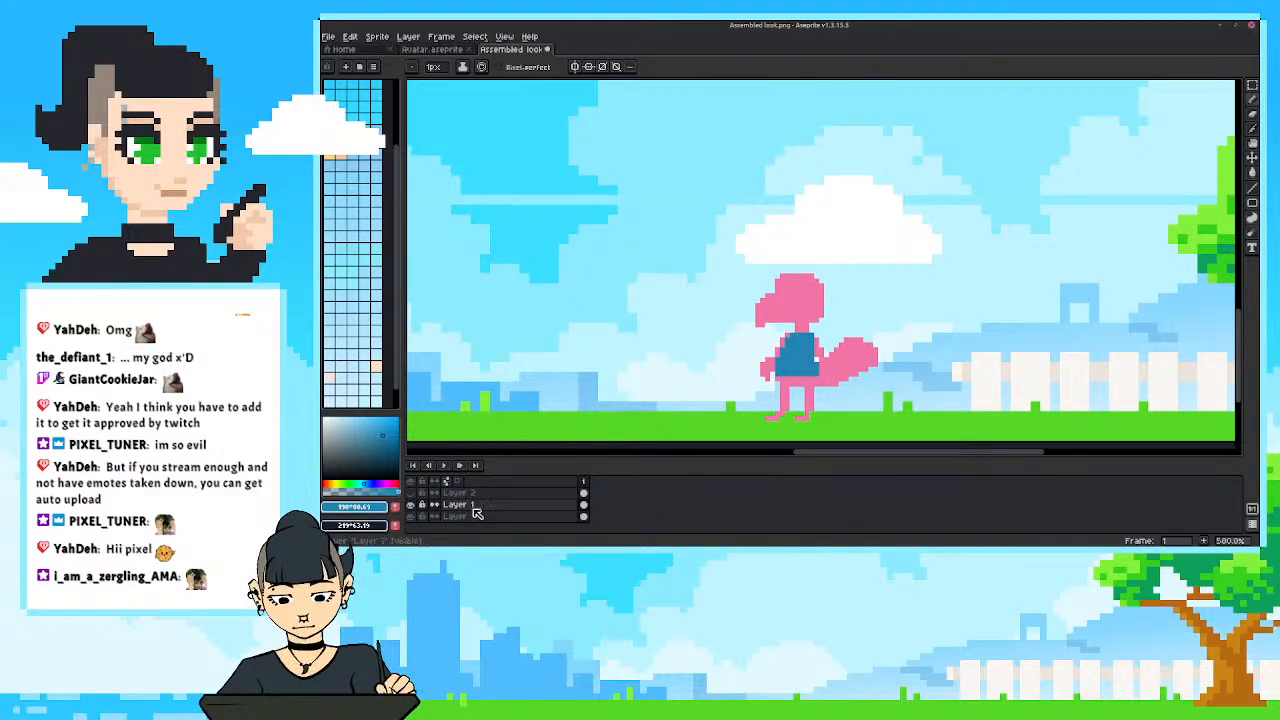
{"action": "left_click", "coordinate": [774, 346], "text": "alt"}
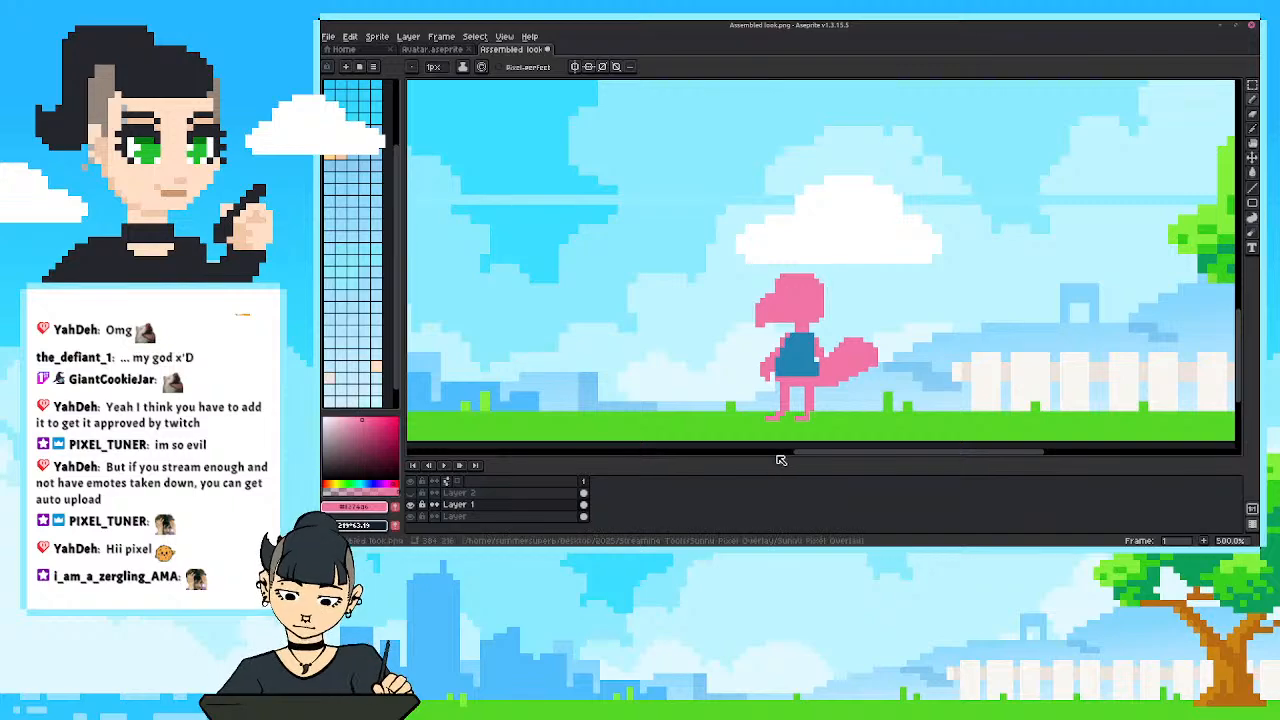
{"action": "left_click", "coordinate": [810, 411], "text": "alt"}
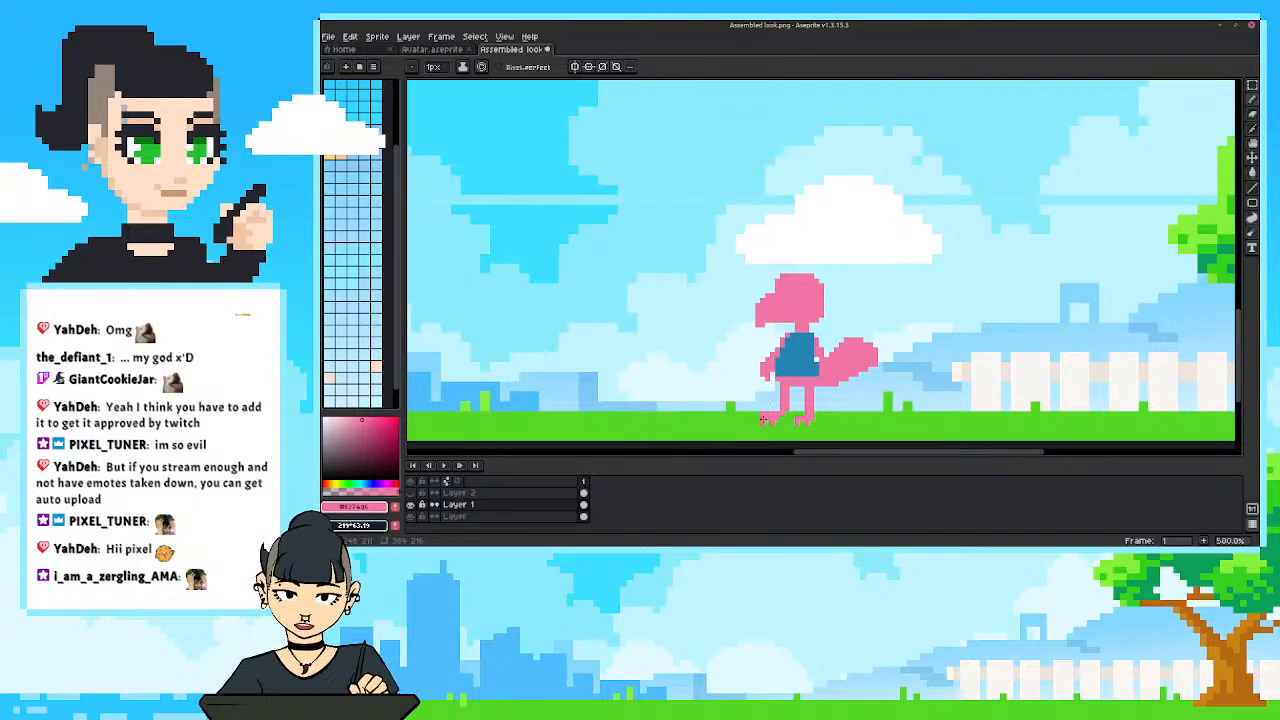
{"action": "key", "text": "e"}
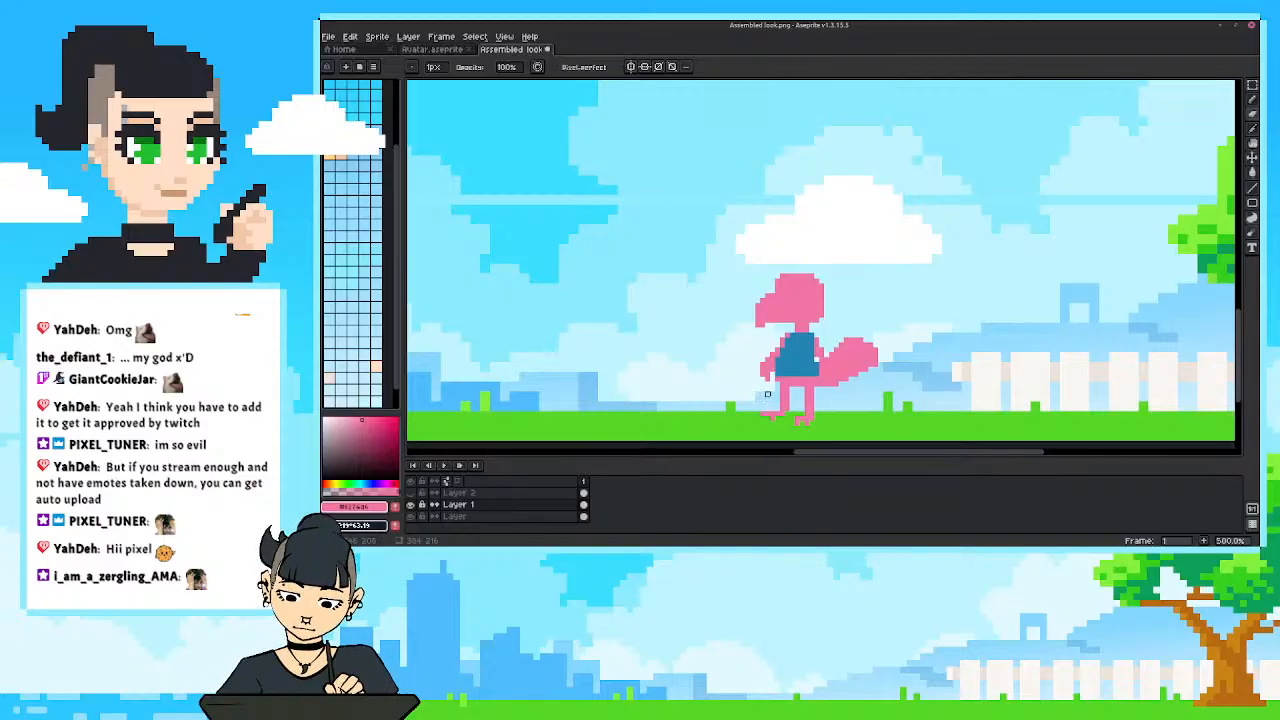
{"action": "key", "text": "b"}
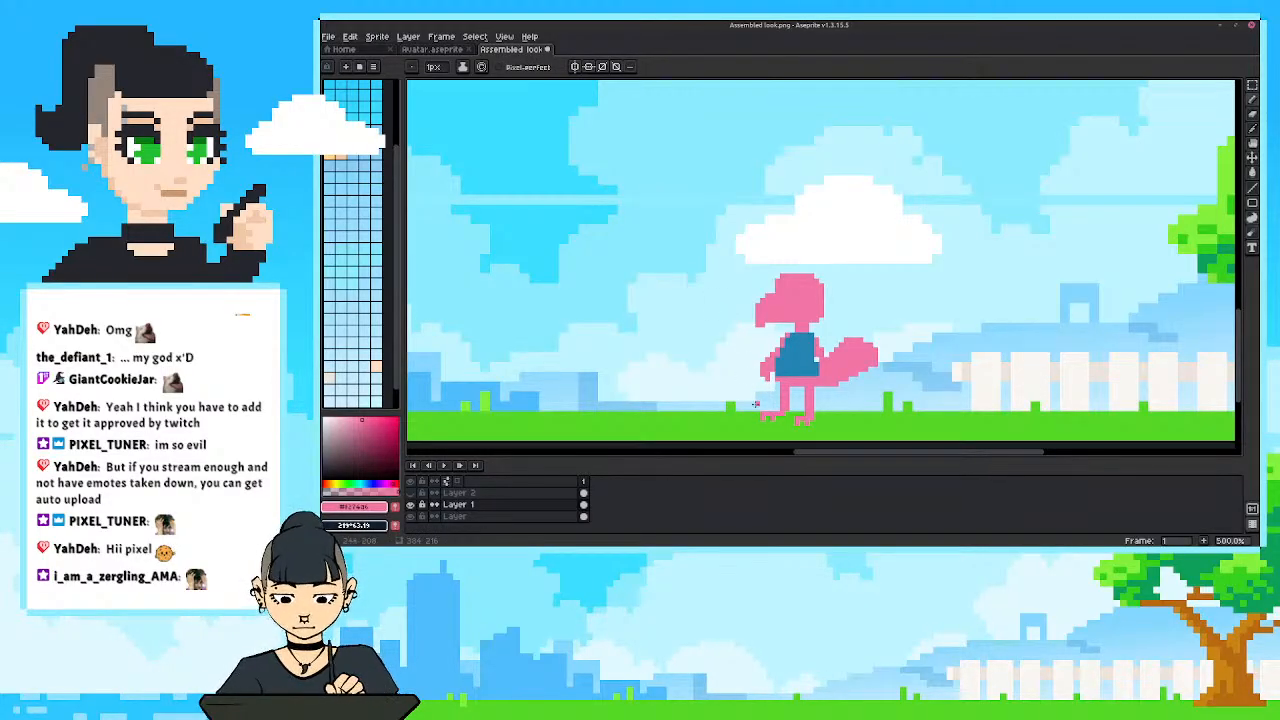
{"action": "key", "text": "shift+b"}
{"action": "scroll", "coordinate": [756, 404], "scroll_direction": "down", "scroll_amount": 4}
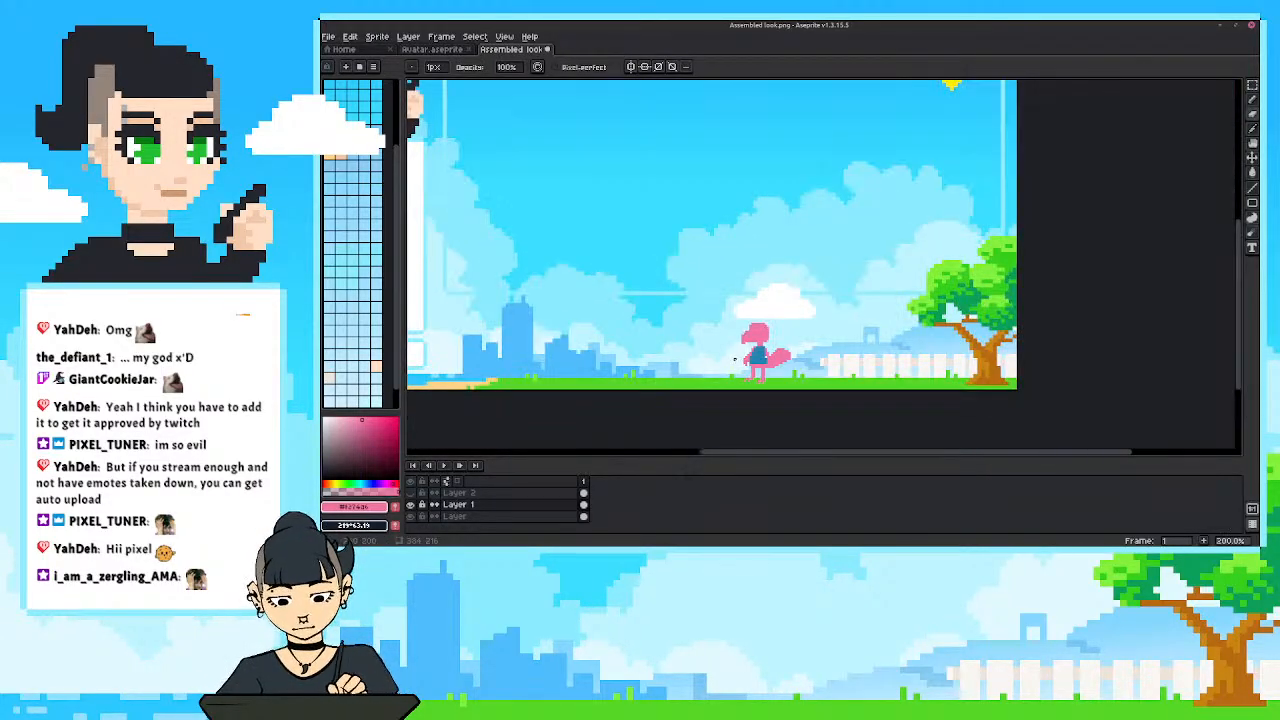
Paint a thicker pink thigh on the bird's front leg beneath the blue shirt.
{"action": "scroll", "coordinate": [762, 380], "scroll_direction": "up", "scroll_amount": 5}
{"action": "scroll", "coordinate": [762, 380], "scroll_direction": "down", "scroll_amount": 3}
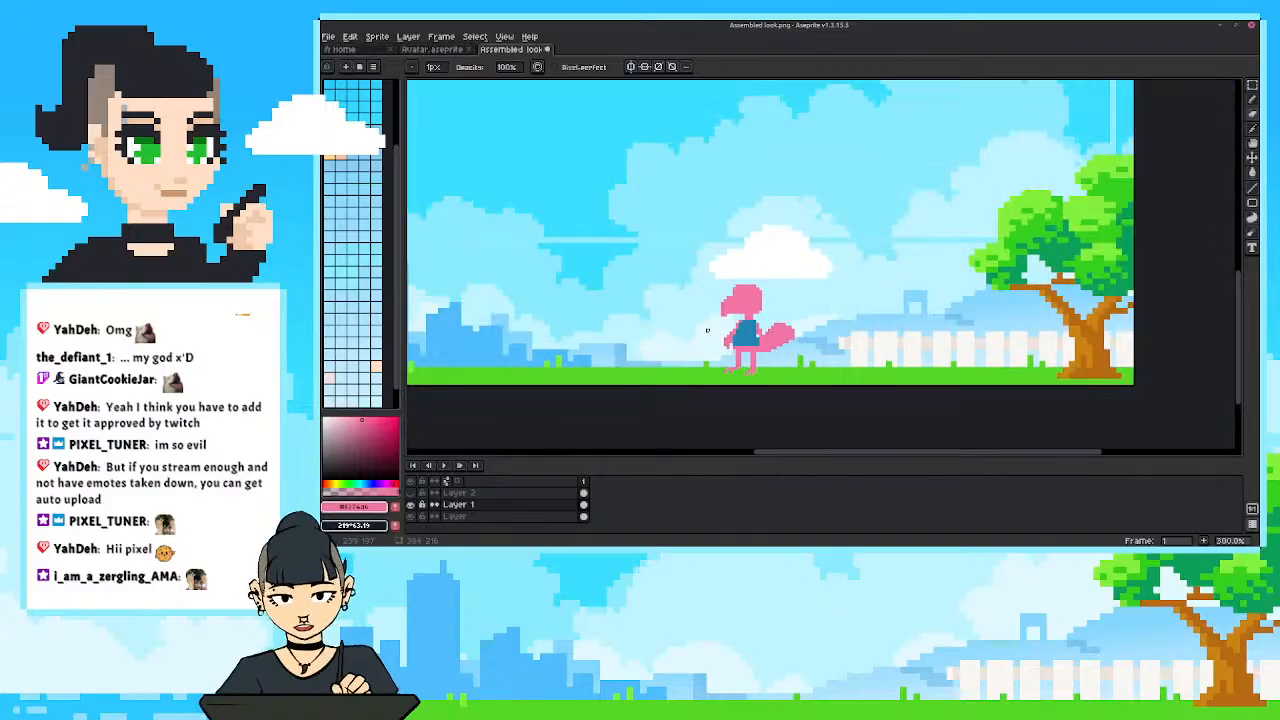
{"action": "scroll", "coordinate": [710, 350], "scroll_direction": "up", "scroll_amount": 3}
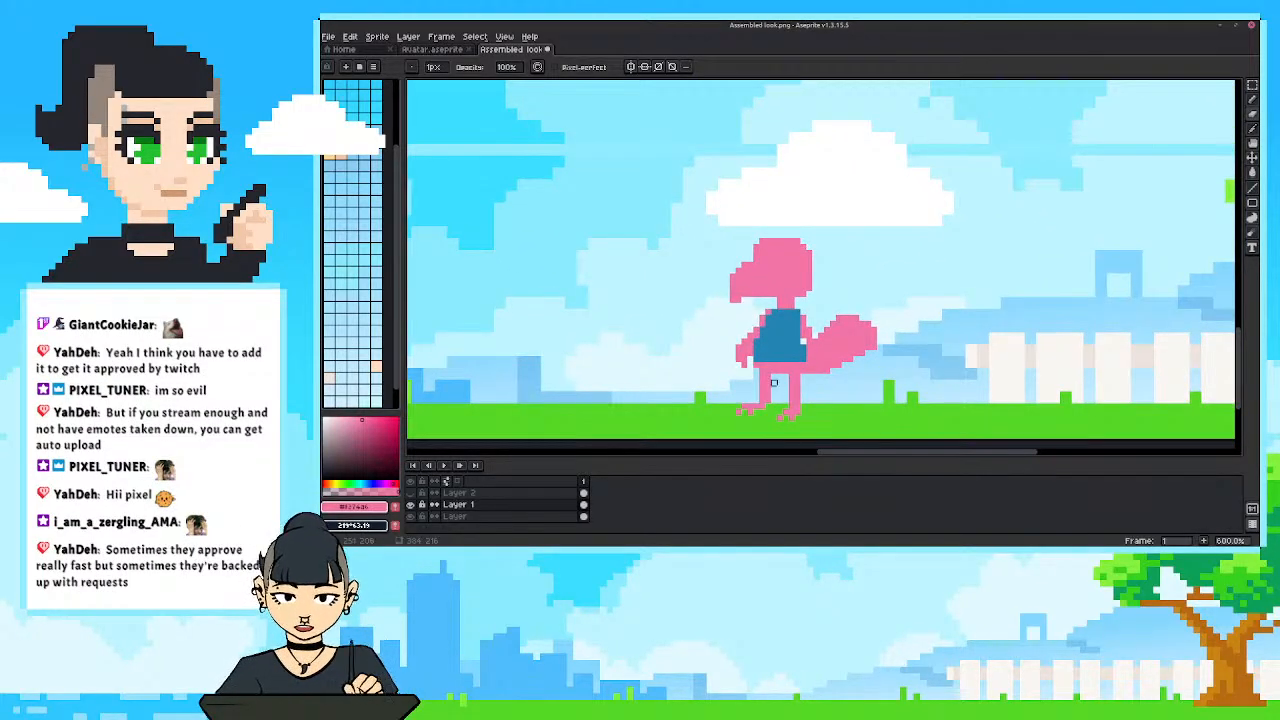
{"action": "key", "text": "b"}
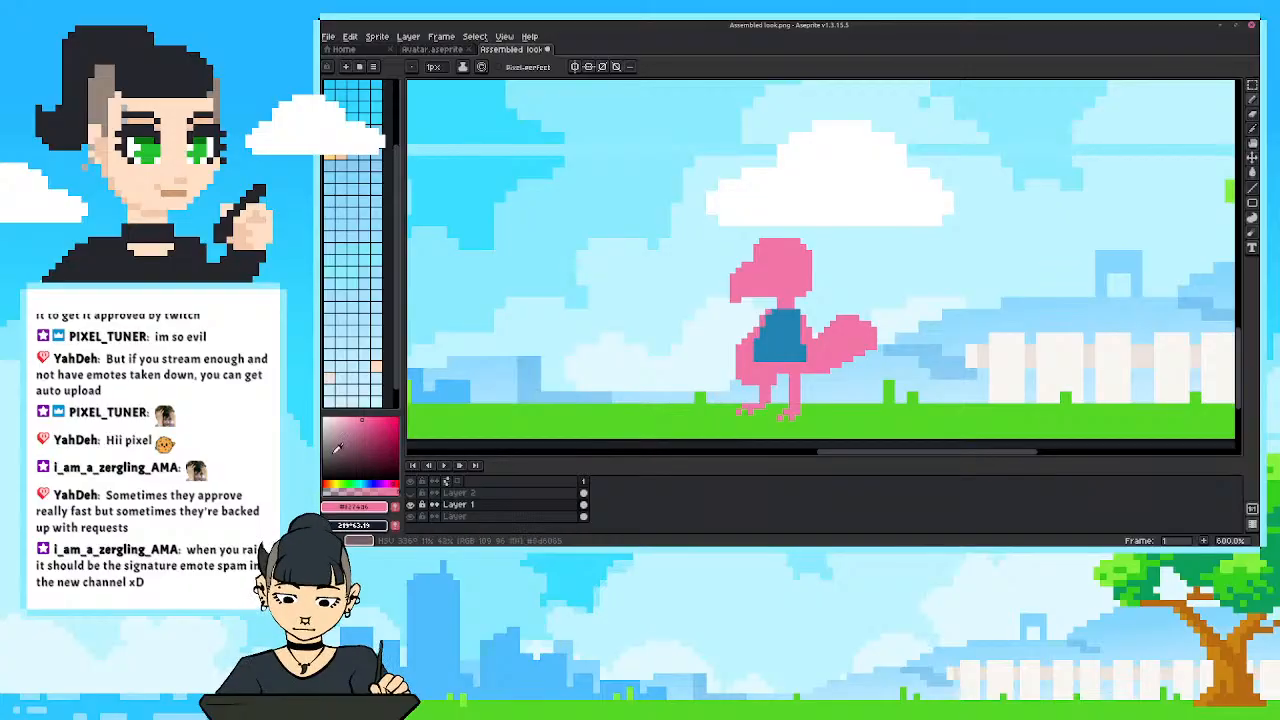
Recolor both of the bird's lower legs and clawed feet in a muted gold with the Pencil and Paint Bucket tools.
{"action": "left_click", "coordinate": [332, 485]}
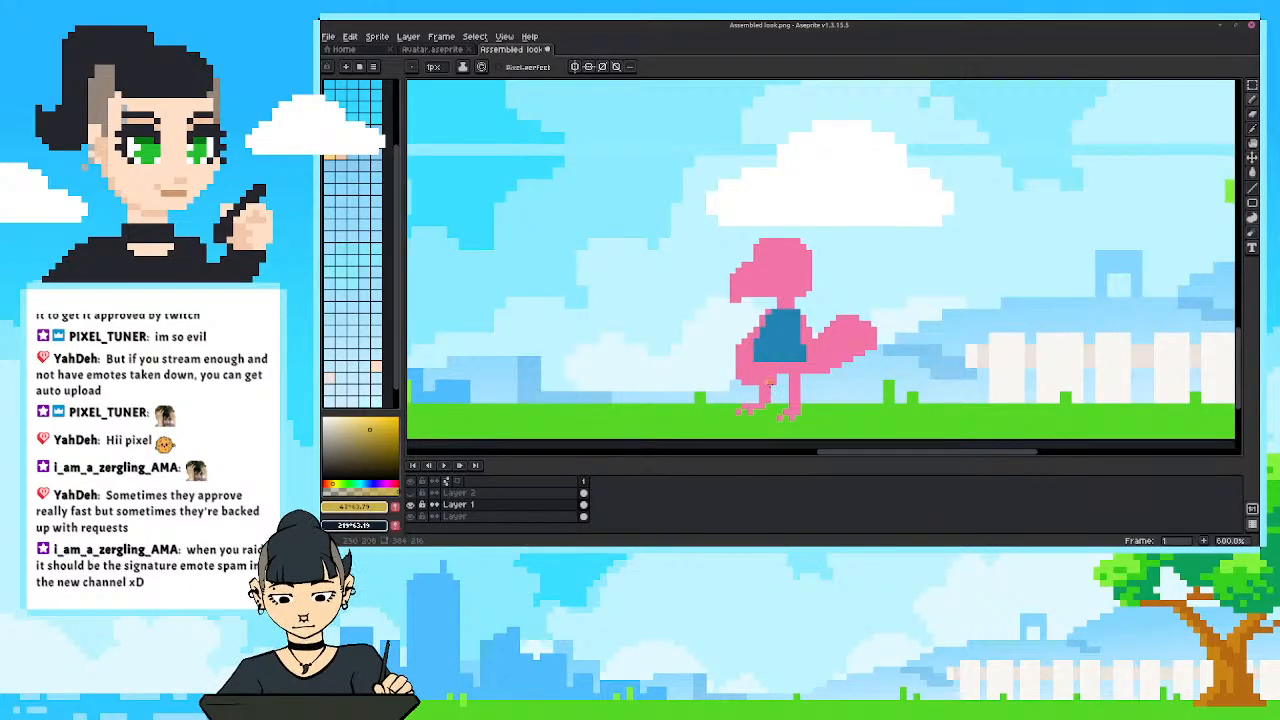
{"action": "mouse_move", "coordinate": [765, 370]}
{"action": "left_mouse_down"}
{"action": "mouse_move", "coordinate": [740, 410]}
{"action": "mouse_move", "coordinate": [799, 379]}
{"action": "left_mouse_up"}
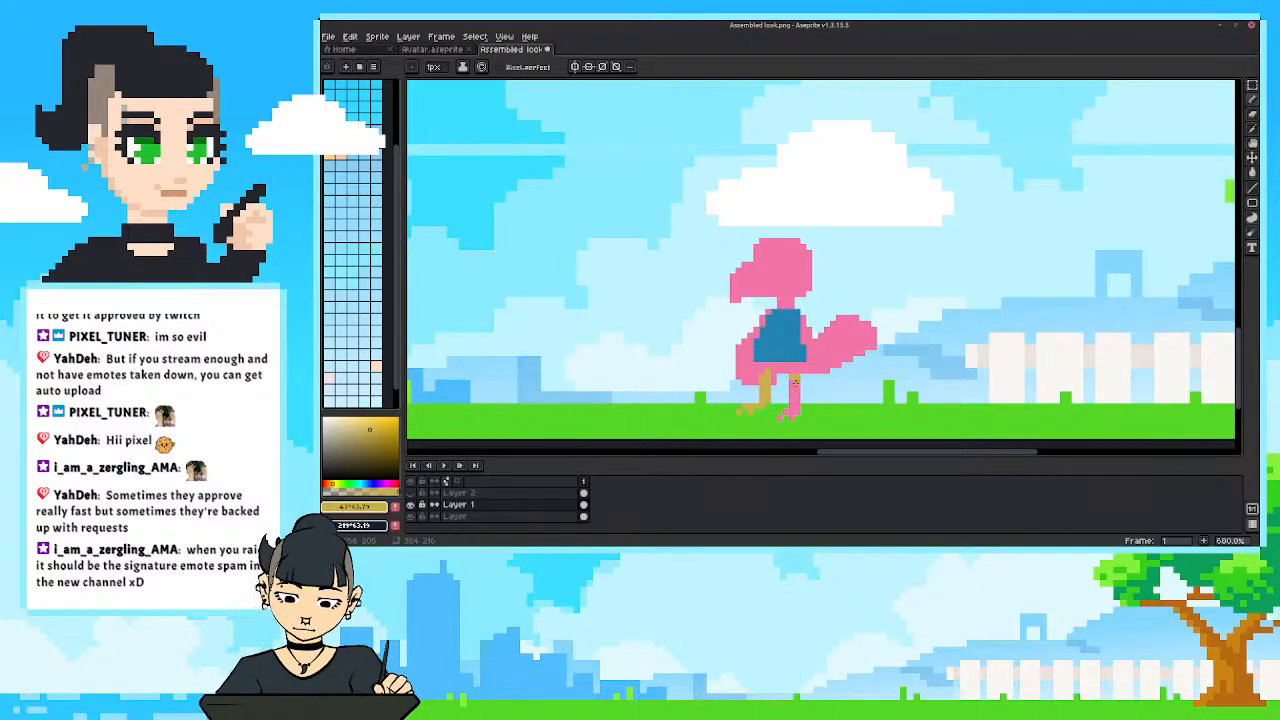
{"action": "key", "text": "g"}
{"action": "left_click", "coordinate": [796, 388]}
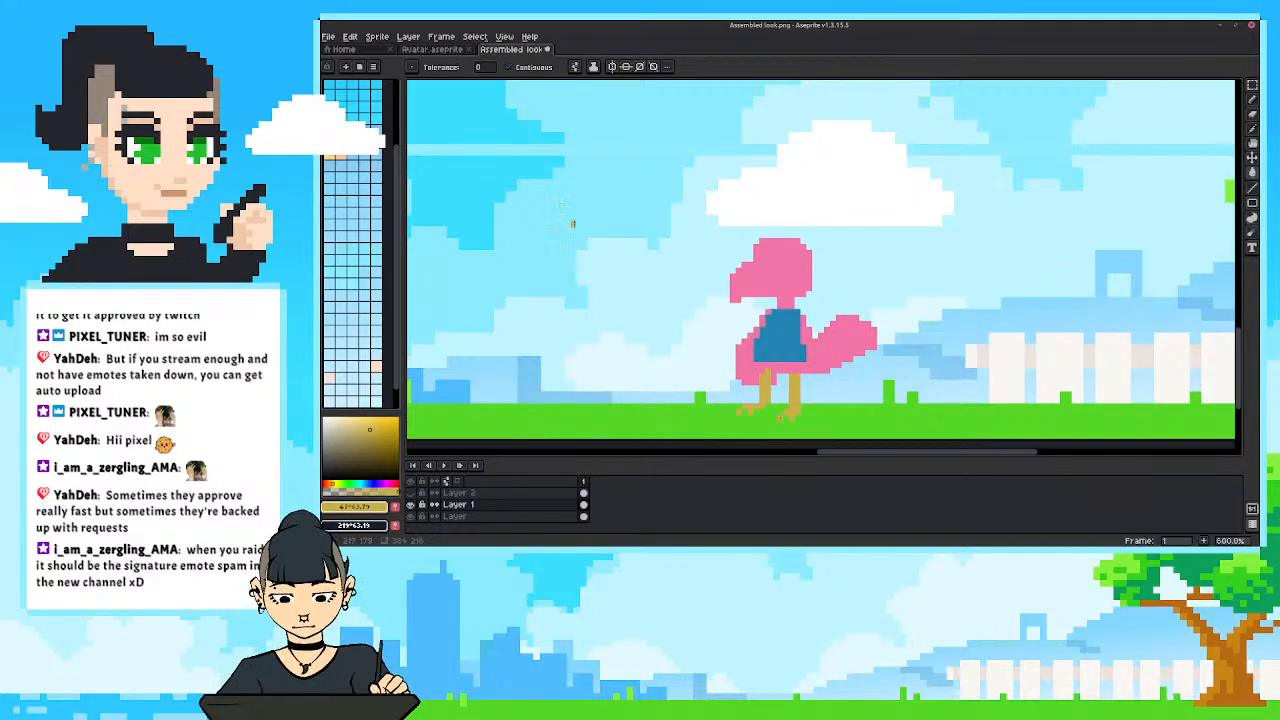
Pick a bright yellow and use Replace Color to turn the gold of the bird's legs and feet into it.
{"action": "key", "text": "x"}
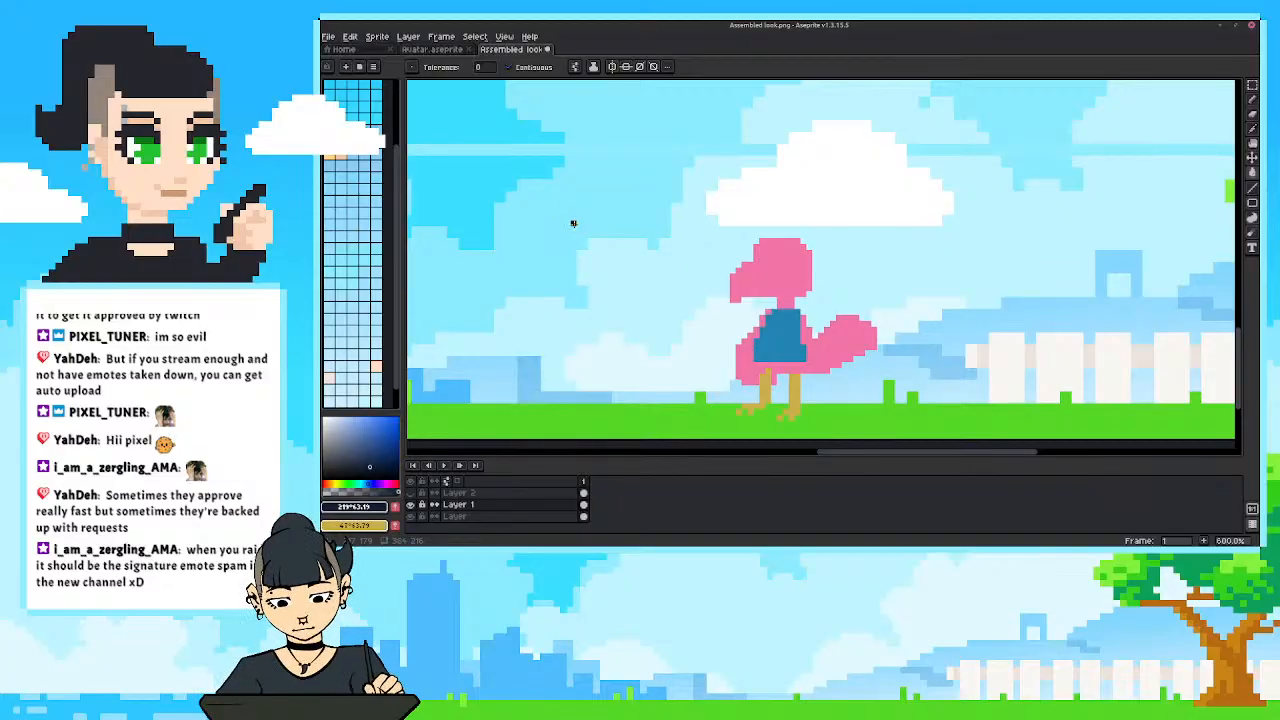
{"action": "left_click", "coordinate": [336, 484]}
{"action": "left_click", "coordinate": [382, 417]}
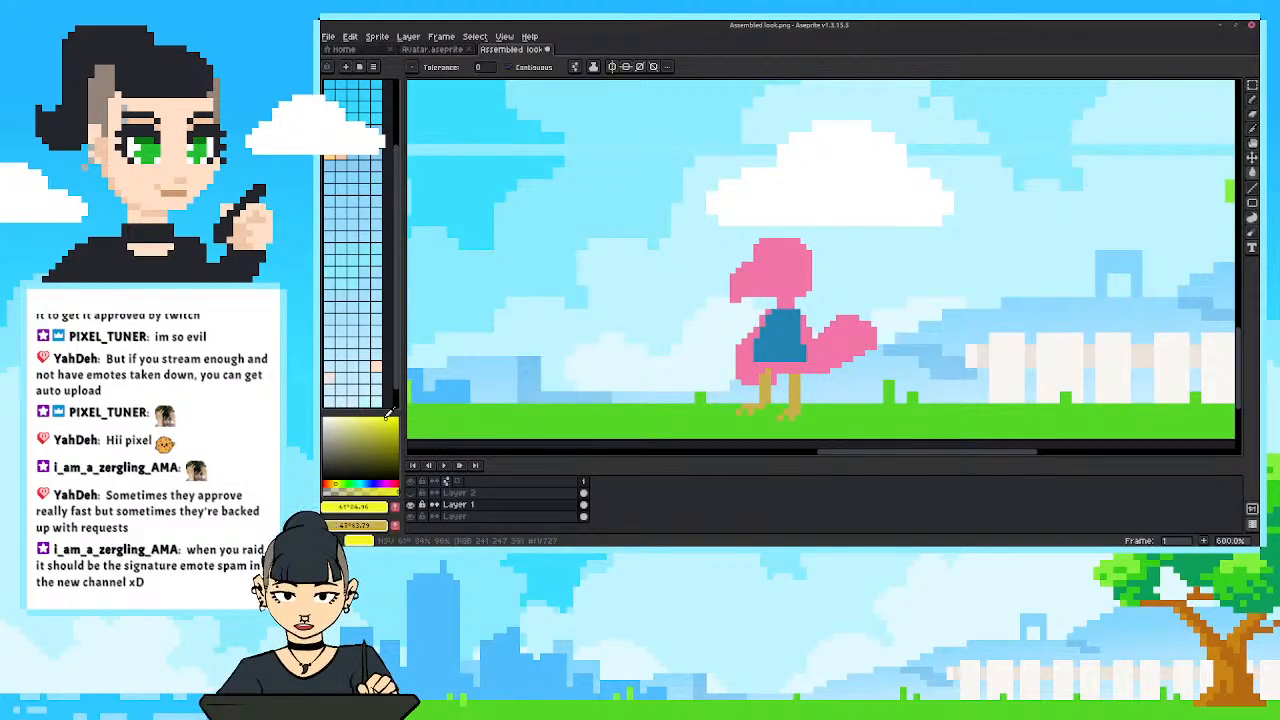
{"action": "key", "text": "x"}
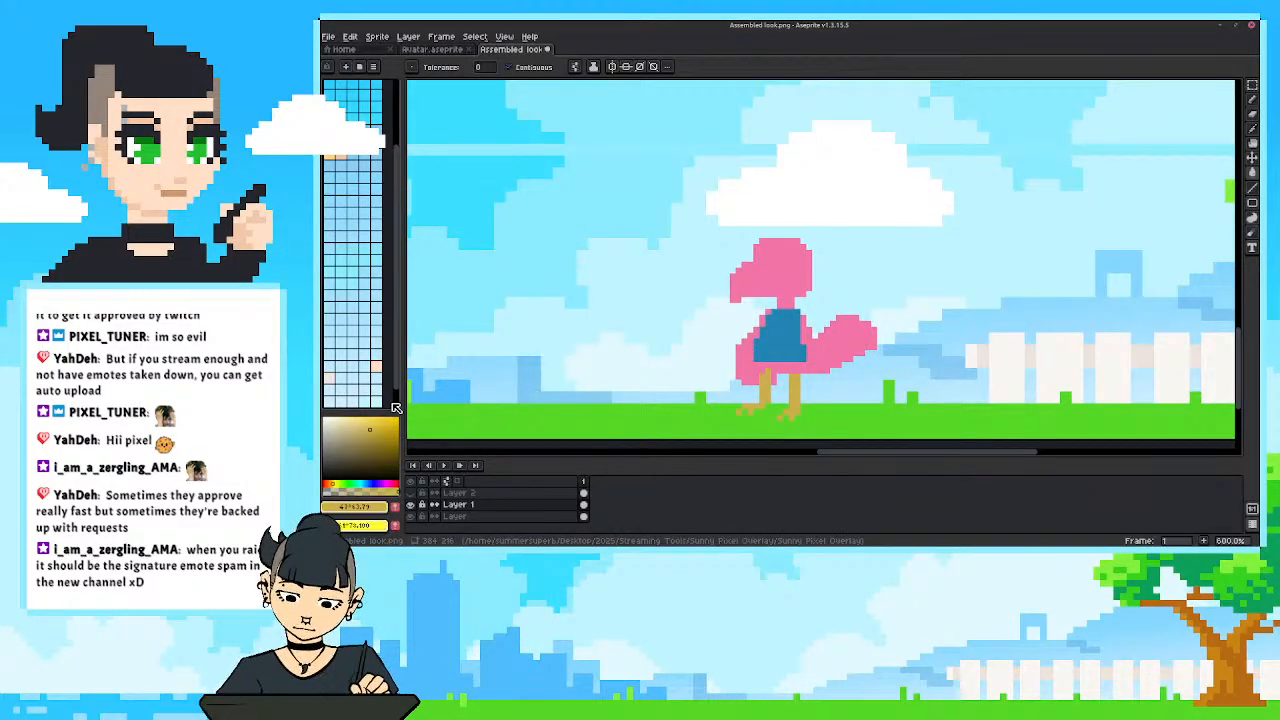
{"action": "key", "text": "shift+r"}
{"action": "left_click_drag", "start_coordinate": [794, 276], "coordinate": [566, 175]}
{"action": "left_click", "coordinate": [603, 187]}
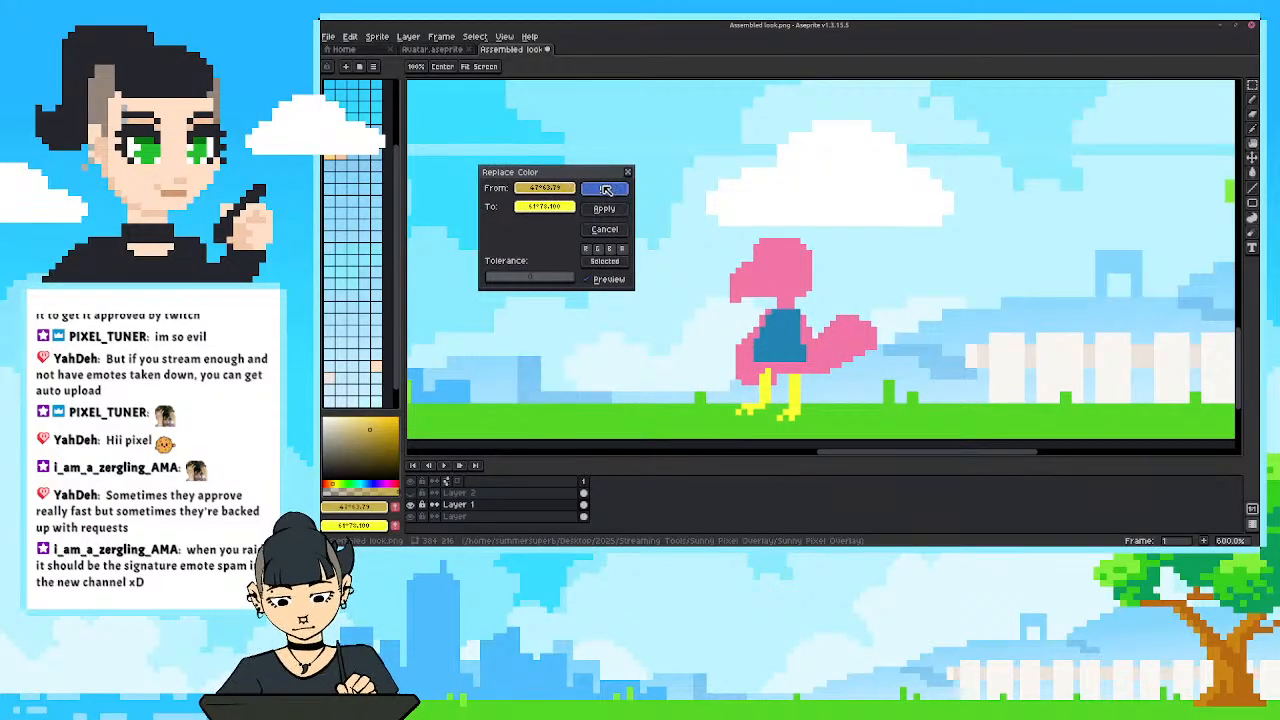
{"action": "scroll", "coordinate": [718, 385], "scroll_direction": "down", "scroll_amount": 1}
{"action": "scroll", "coordinate": [718, 385], "scroll_direction": "down", "scroll_amount": 3}
{"action": "scroll", "coordinate": [740, 370], "scroll_direction": "up", "scroll_amount": 5}
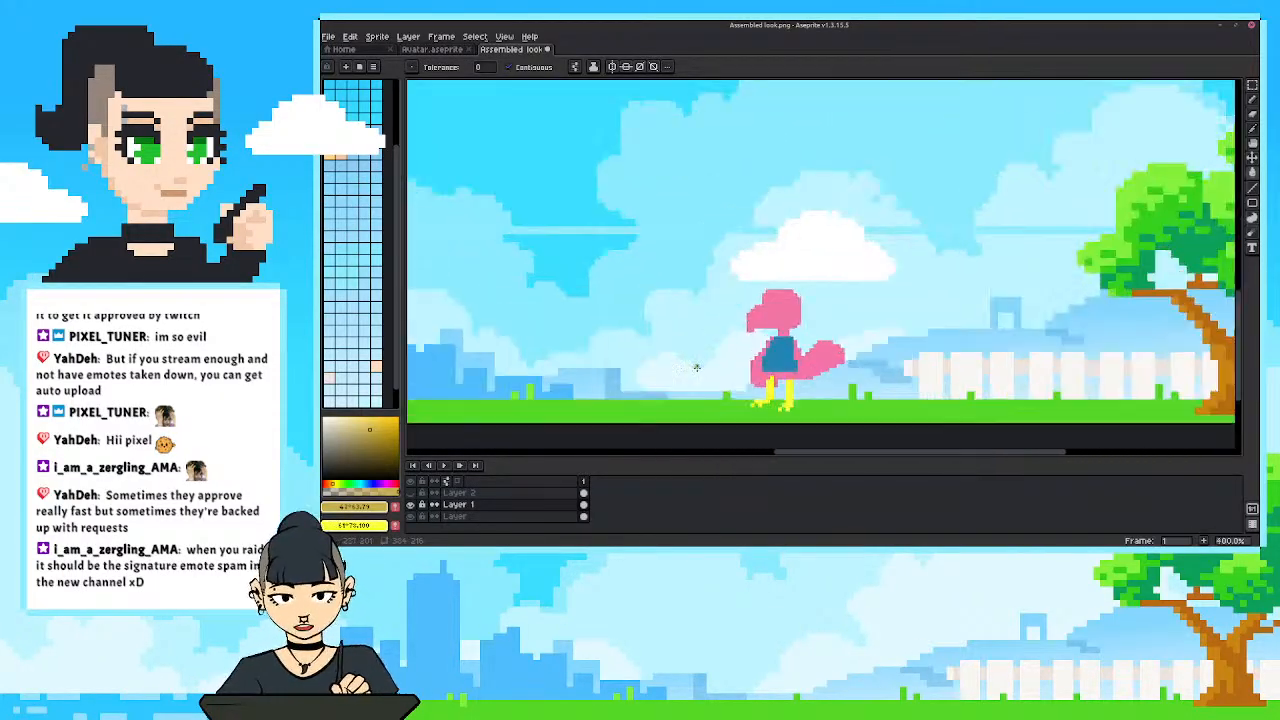
Pick a slightly darker golden yellow and paint horizontal stripes across both of the bird's legs with the Pencil tool.
{"action": "left_click_drag", "start_coordinate": [773, 353], "coordinate": [797, 359]}
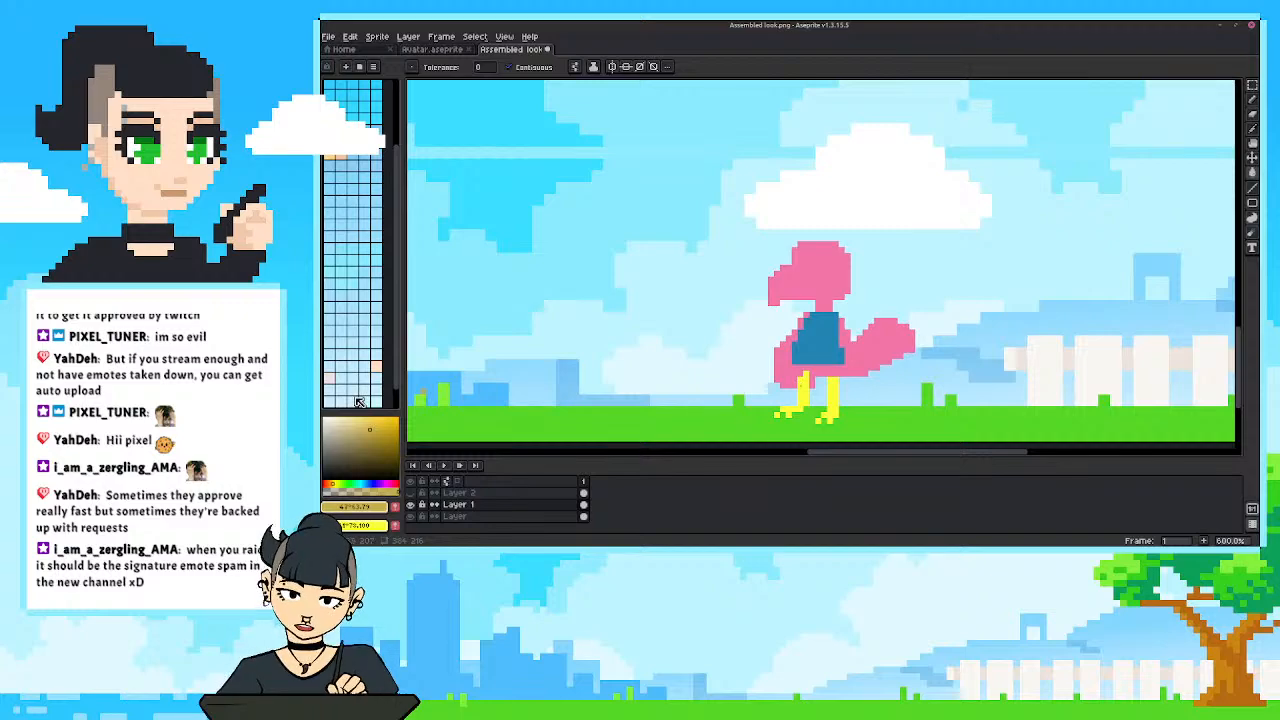
{"action": "key", "text": "i"}
{"action": "left_click", "coordinate": [836, 388]}
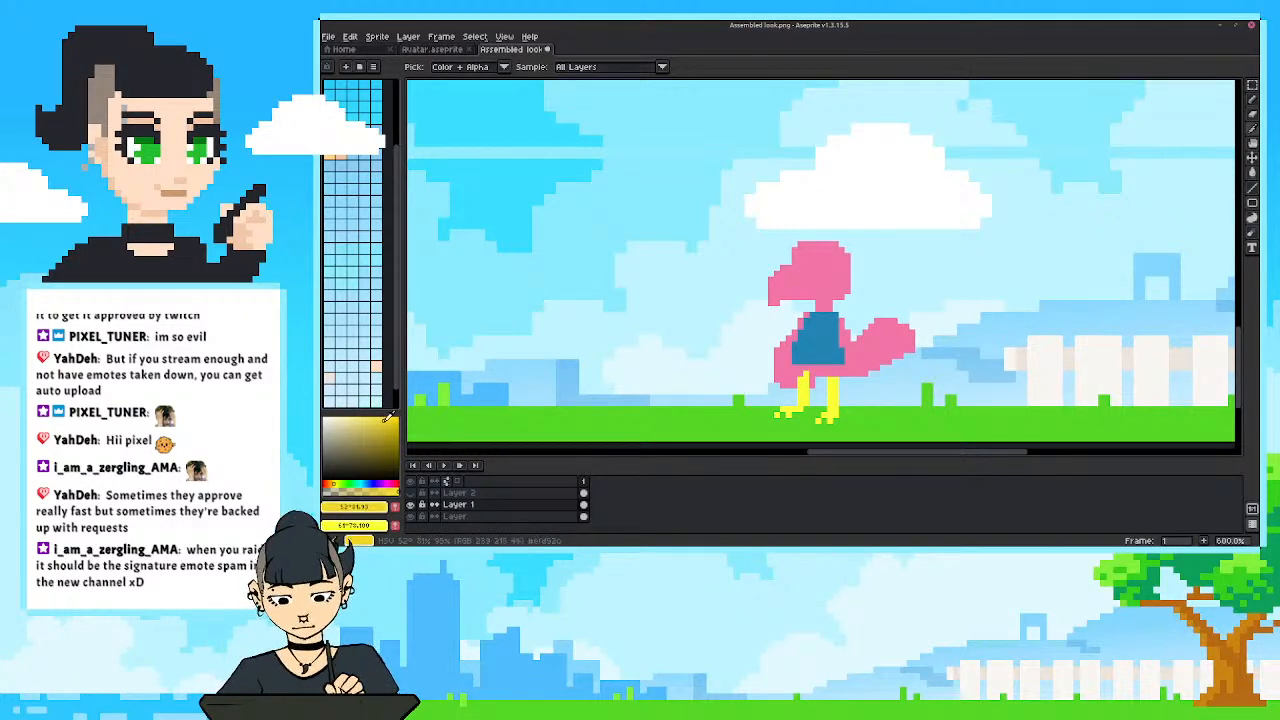
{"action": "left_click", "coordinate": [833, 365]}
{"action": "key", "text": "b"}
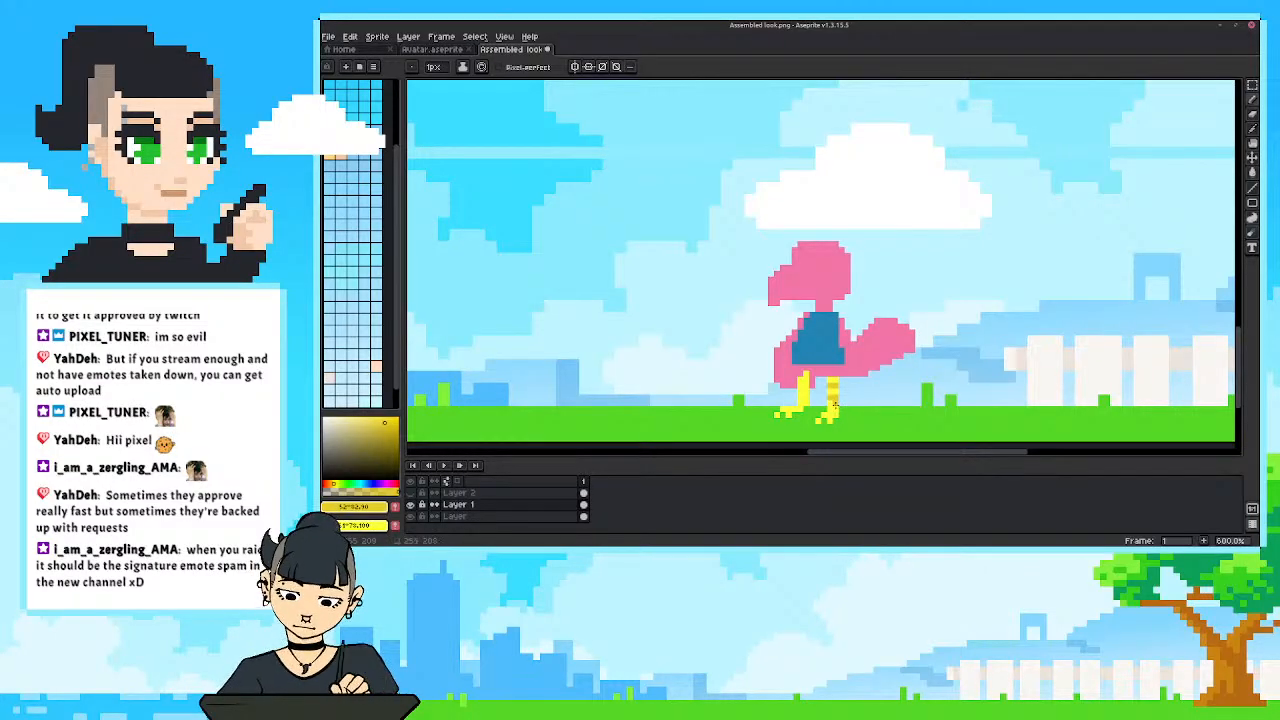
{"action": "key", "text": "ctrl+z"}
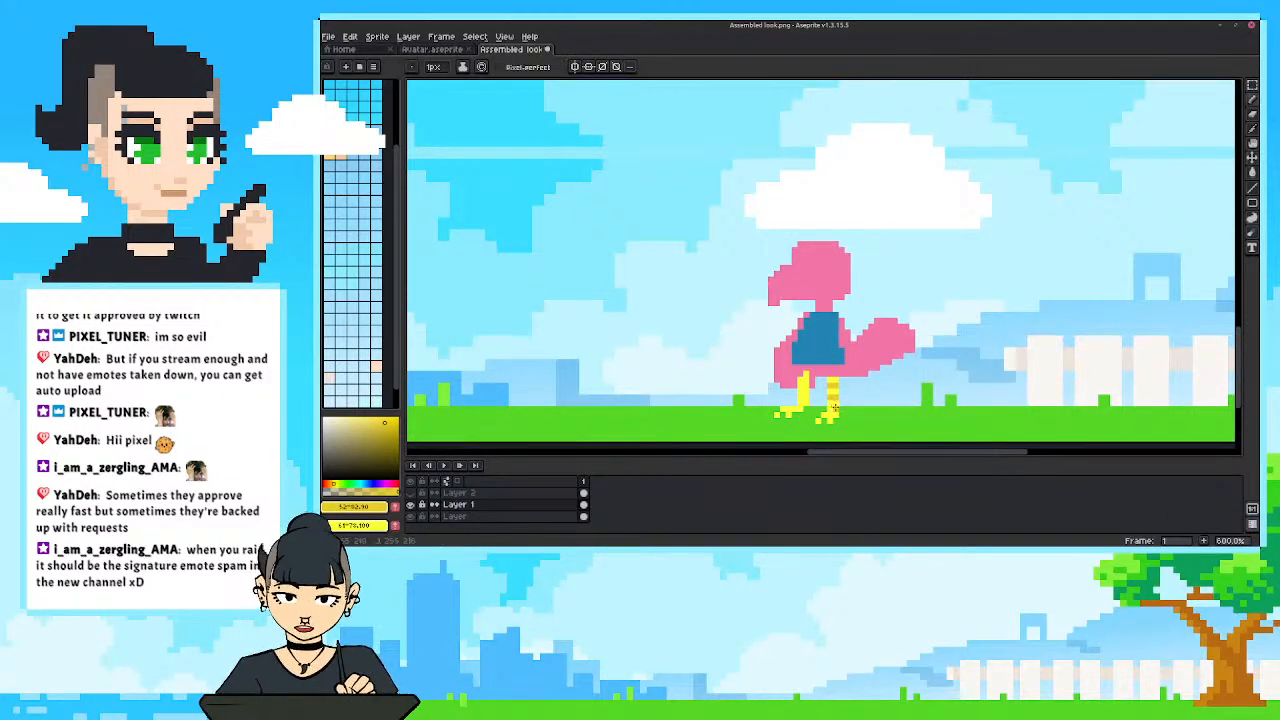
{"action": "left_click_drag", "start_coordinate": [836, 408], "coordinate": [829, 408]}
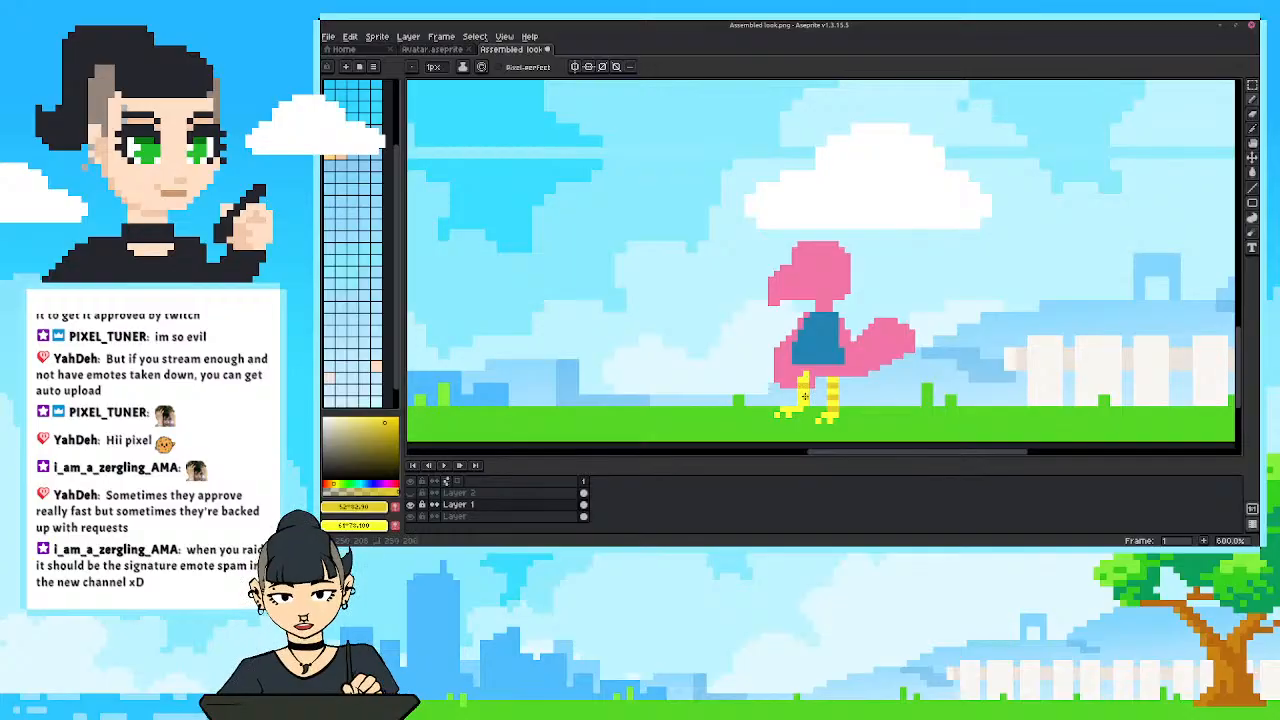
{"action": "scroll", "coordinate": [700, 390], "scroll_direction": "down", "scroll_amount": 4}
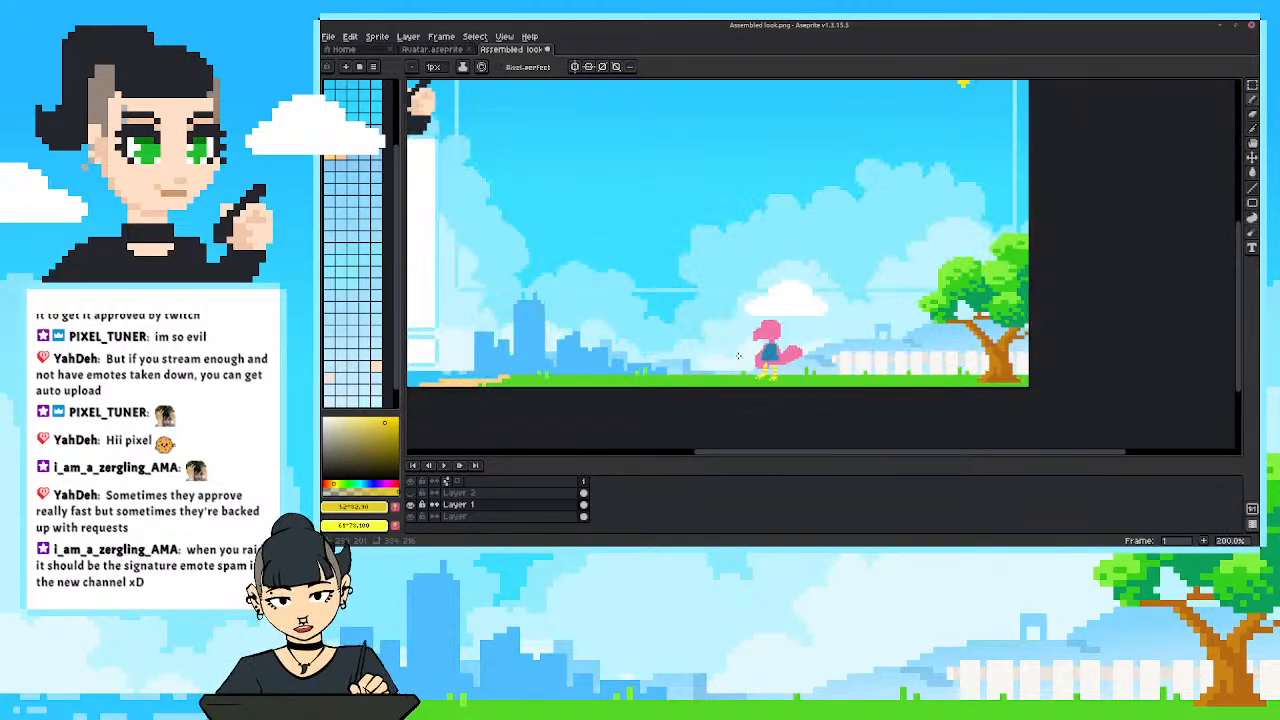
{"action": "scroll", "coordinate": [740, 400], "scroll_direction": "up", "scroll_amount": 4}
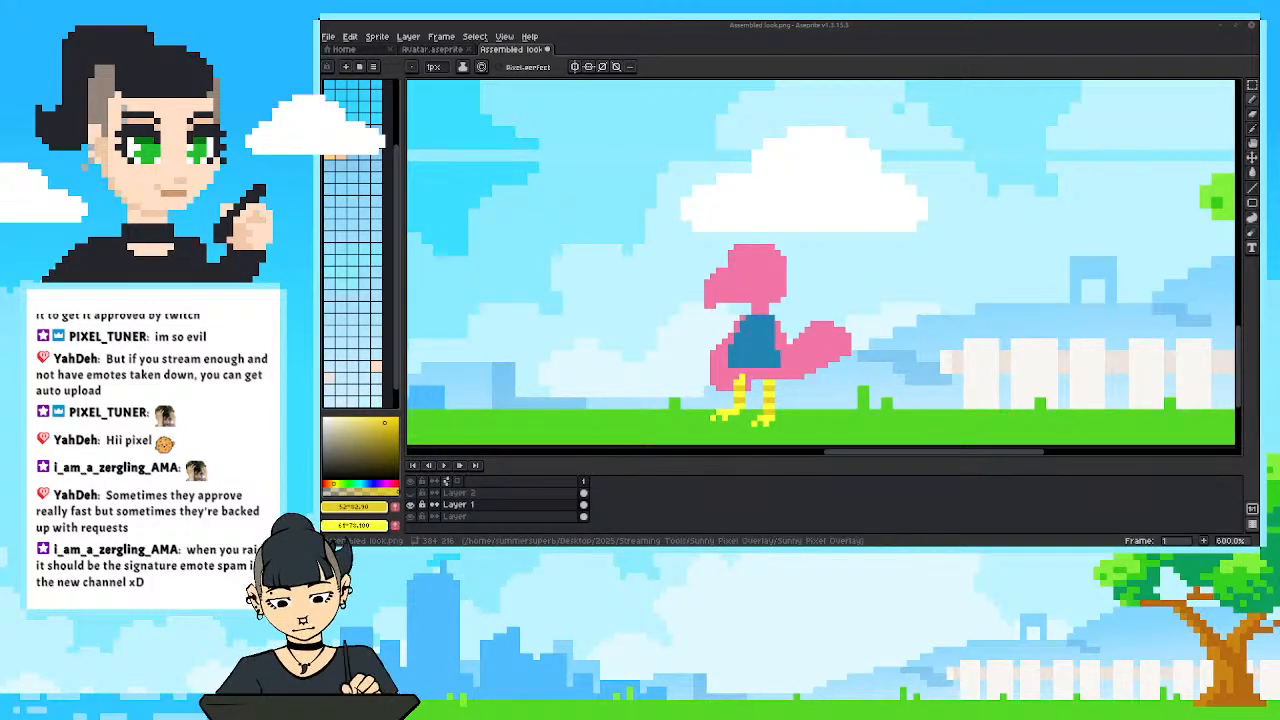
Sample the bird's pink, bulk out the thigh above the back leg, and paint over the blue shirt's rear edge.
{"action": "left_click_drag", "start_coordinate": [687, 366], "coordinate": [688, 363]}
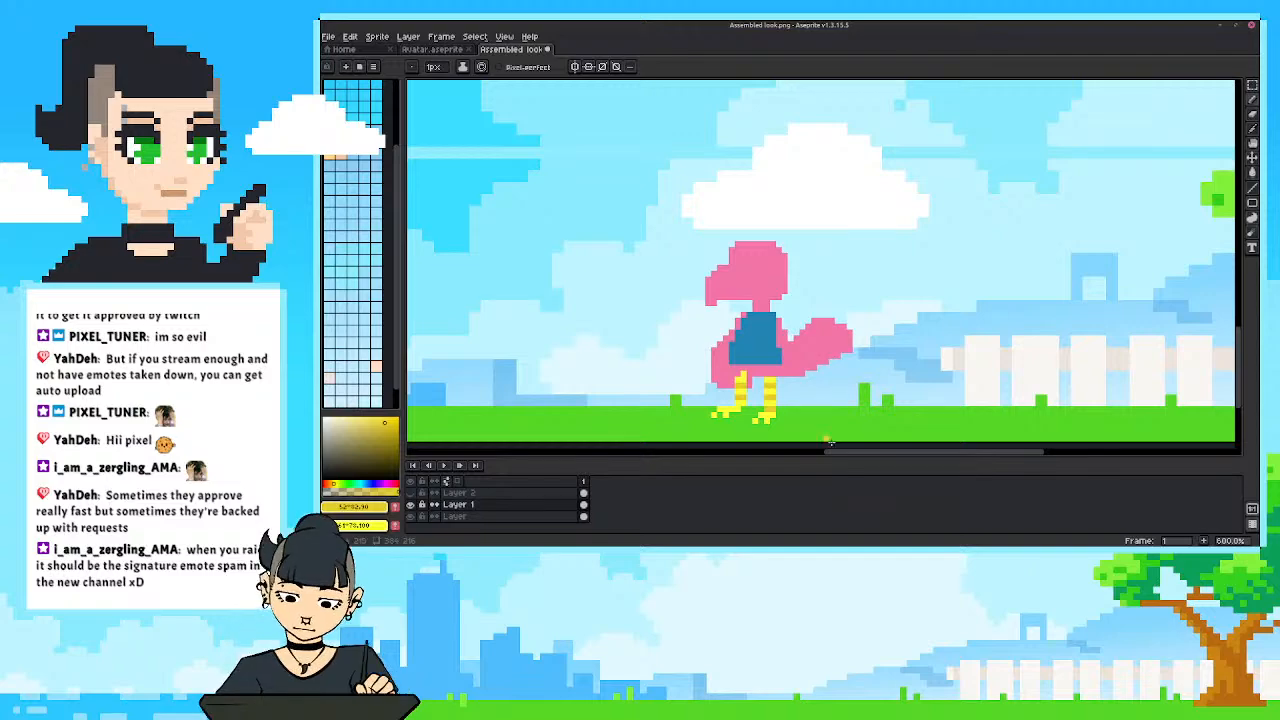
{"action": "left_click", "coordinate": [792, 354], "text": "alt"}
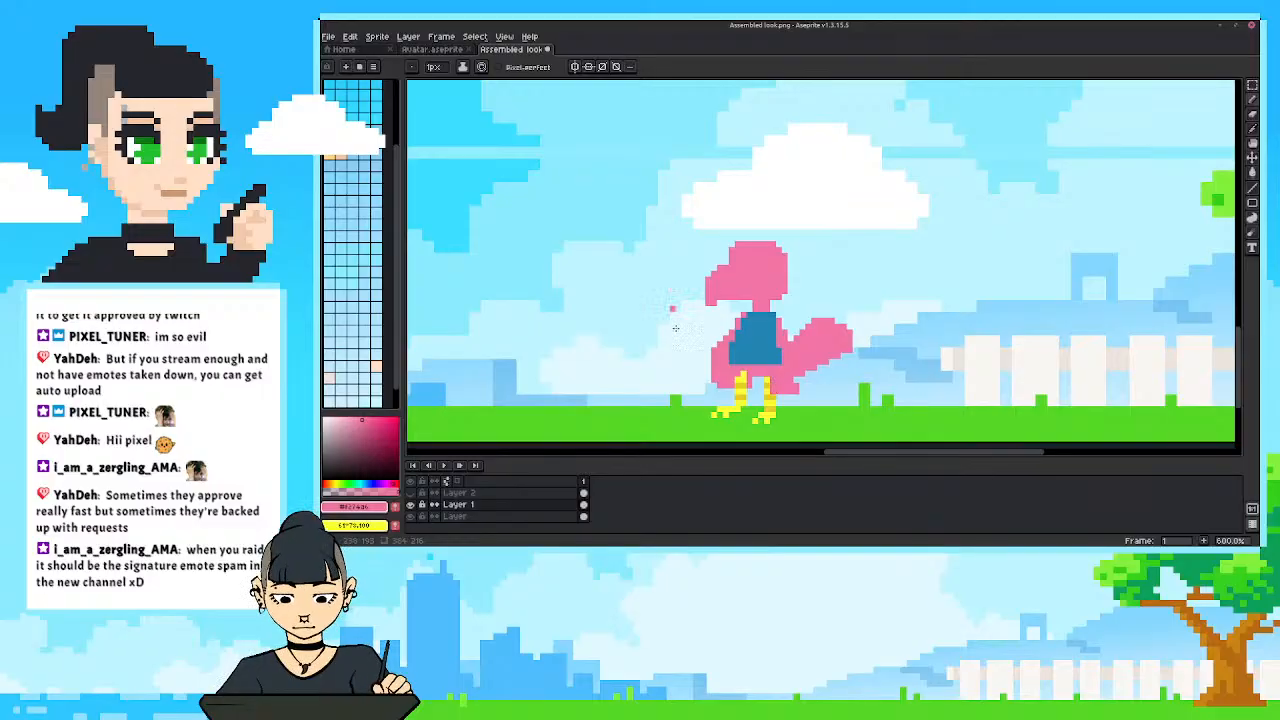
{"action": "key", "text": "v"}
{"action": "key", "text": "b"}
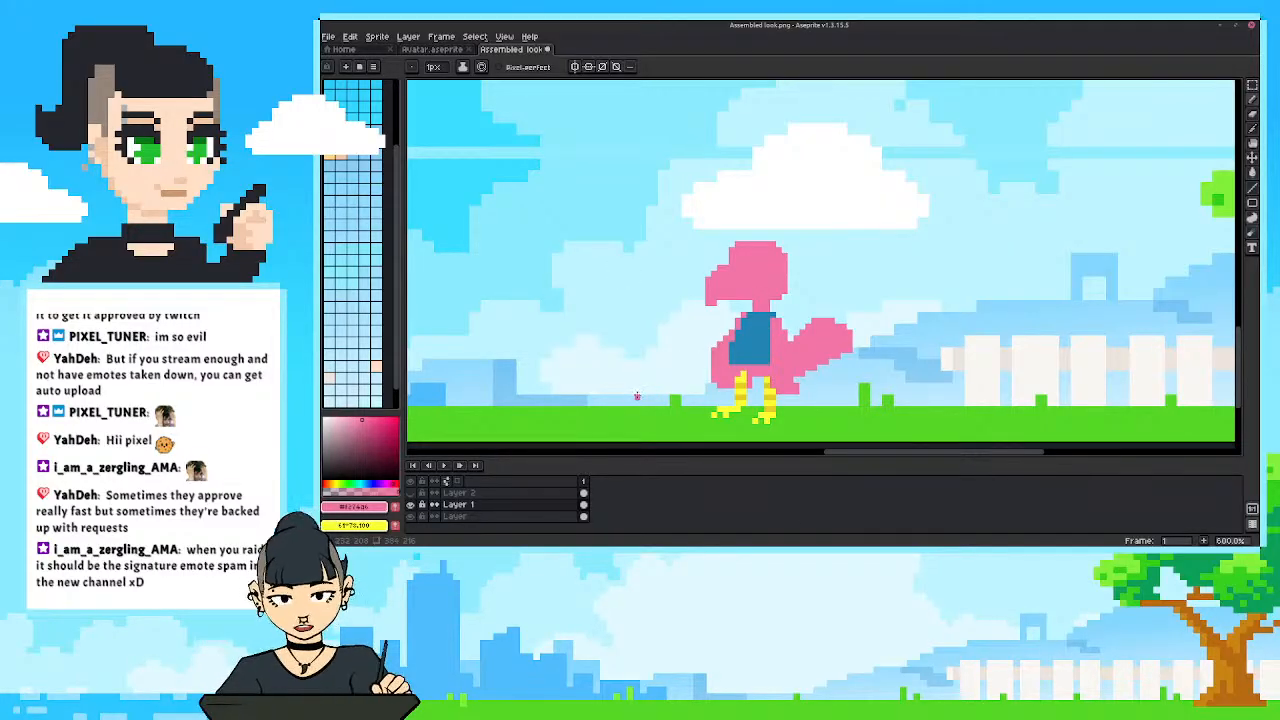
{"action": "left_click_drag", "start_coordinate": [746, 331], "coordinate": [750, 349]}
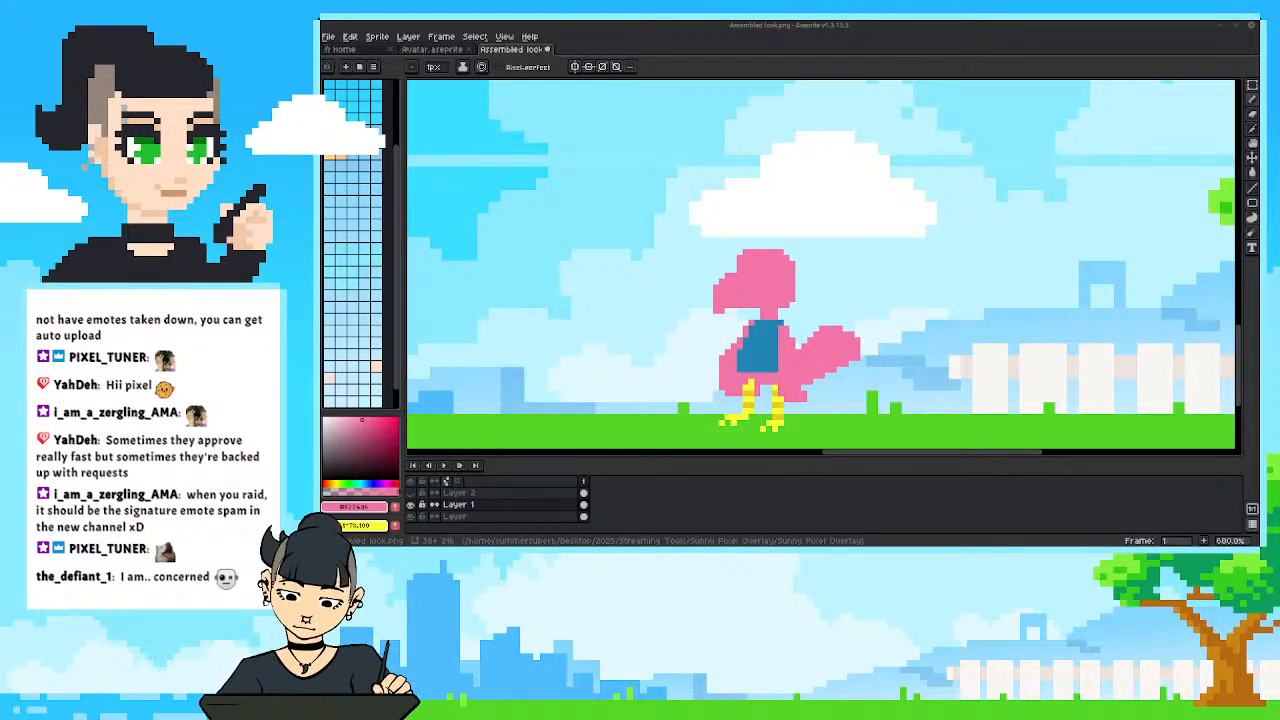
Bring the image viewer over the canvas, look at the whole picture of the characters enlarged, and put the window away.
{"action": "left_click_drag", "start_coordinate": [903, 203], "coordinate": [813, 158]}
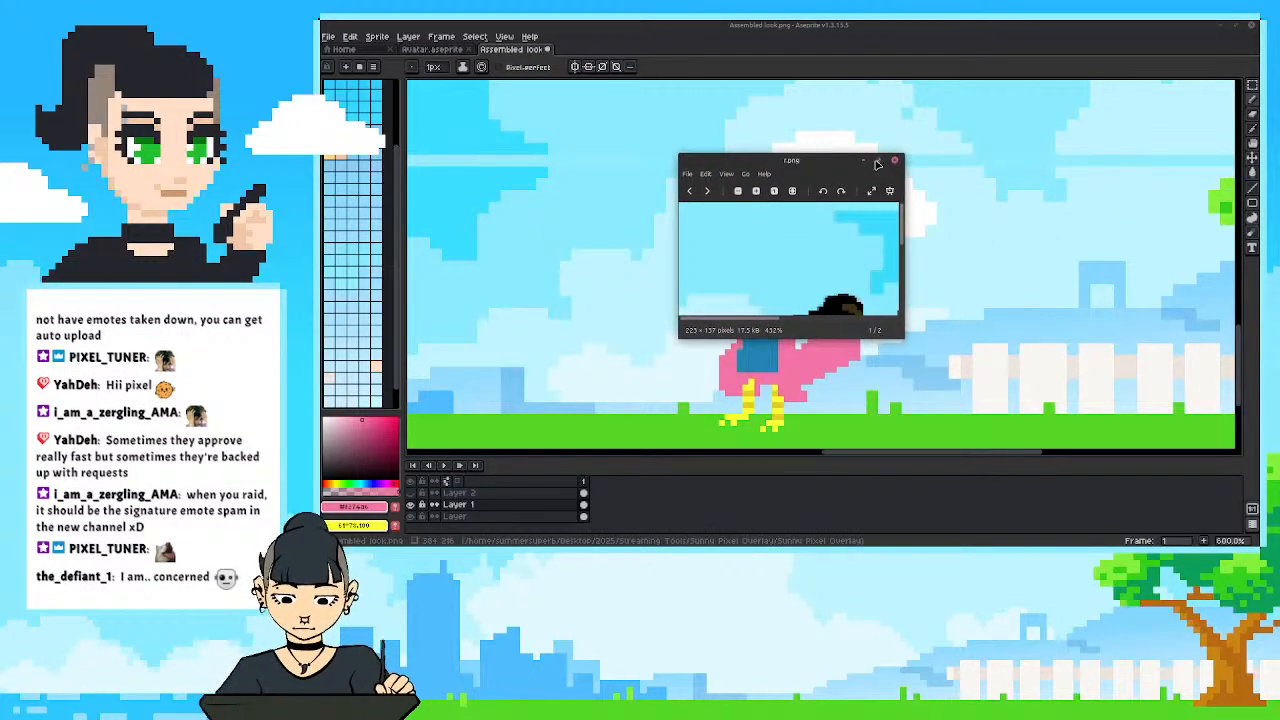
{"action": "left_click", "coordinate": [879, 160]}
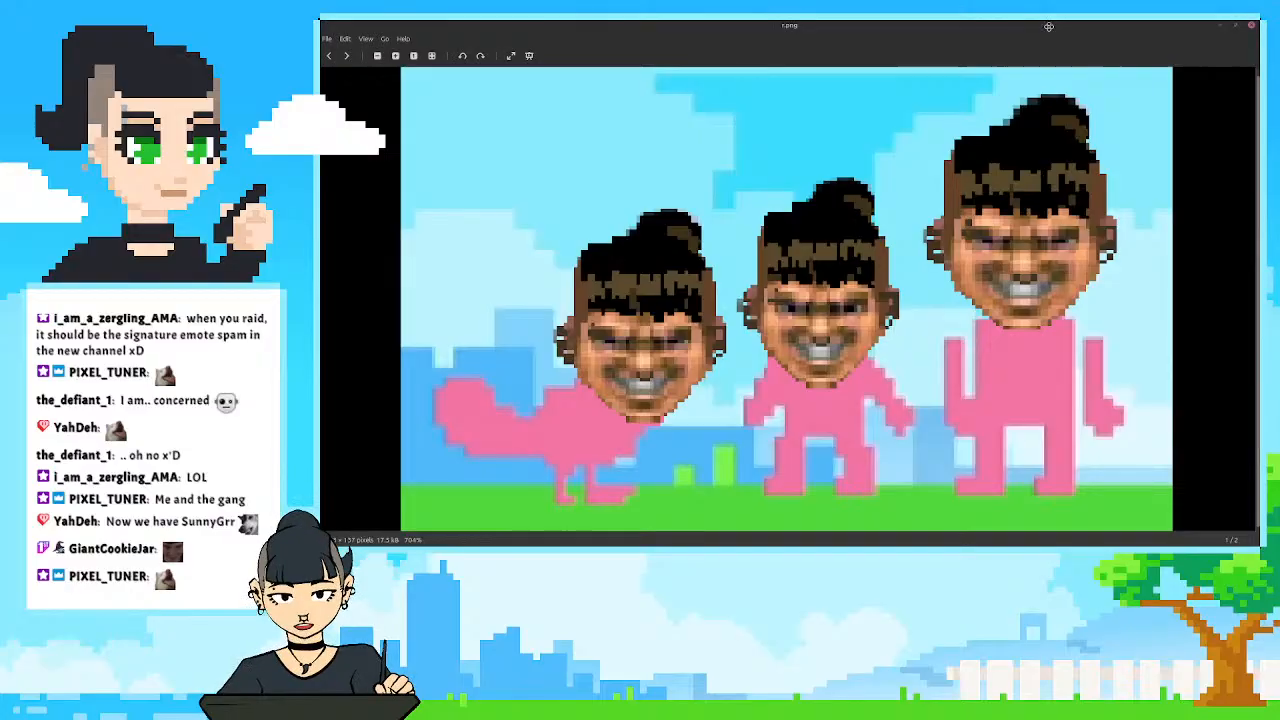
{"action": "double_click", "coordinate": [973, 35]}
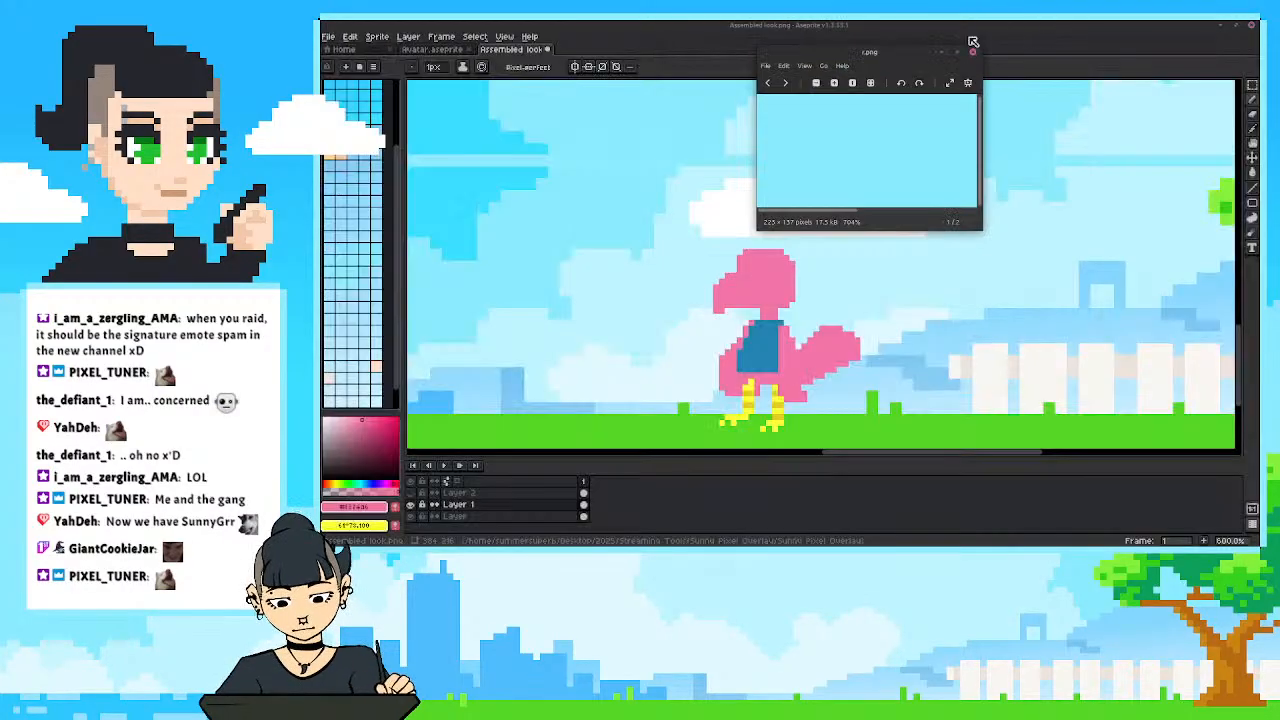
{"action": "left_click_drag", "start_coordinate": [905, 55], "coordinate": [1133, 62]}
{"action": "left_click", "coordinate": [1109, 62]}
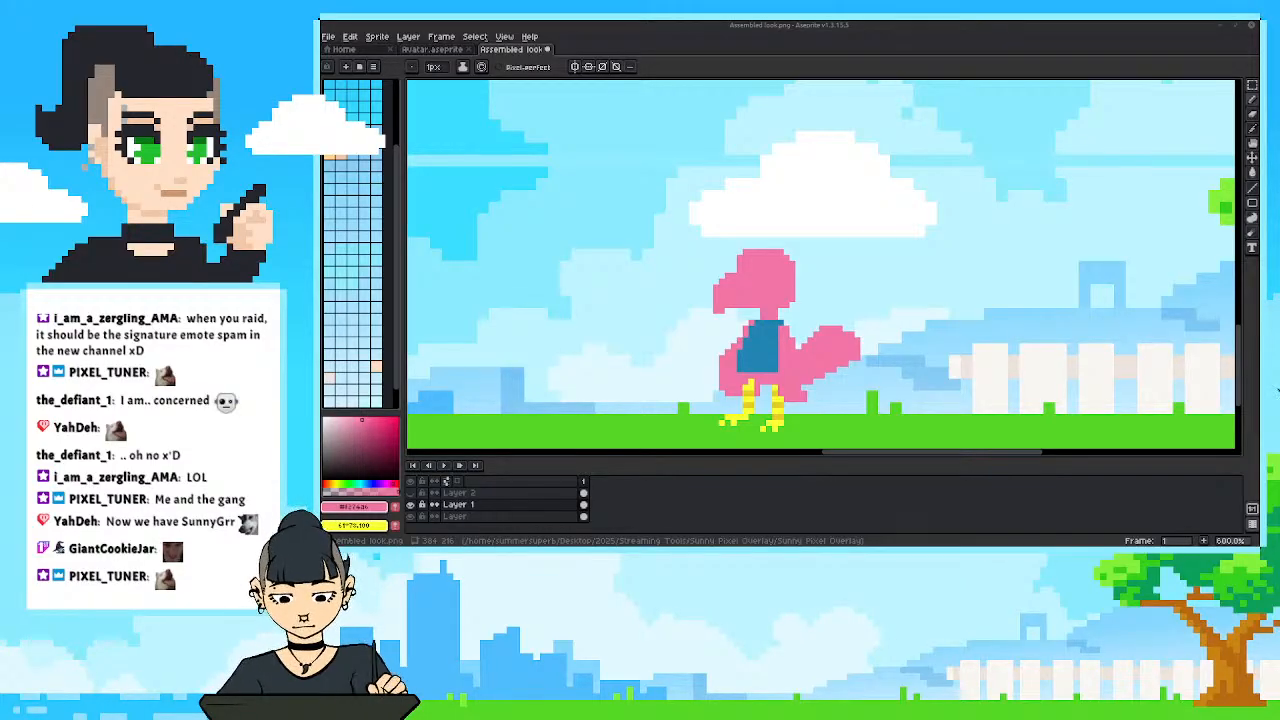
Sample the legs' bright yellow, fill the bird's beak with it, and extend the beak's base into the face.
{"action": "scroll", "coordinate": [705, 378], "scroll_direction": "up", "scroll_amount": 3}
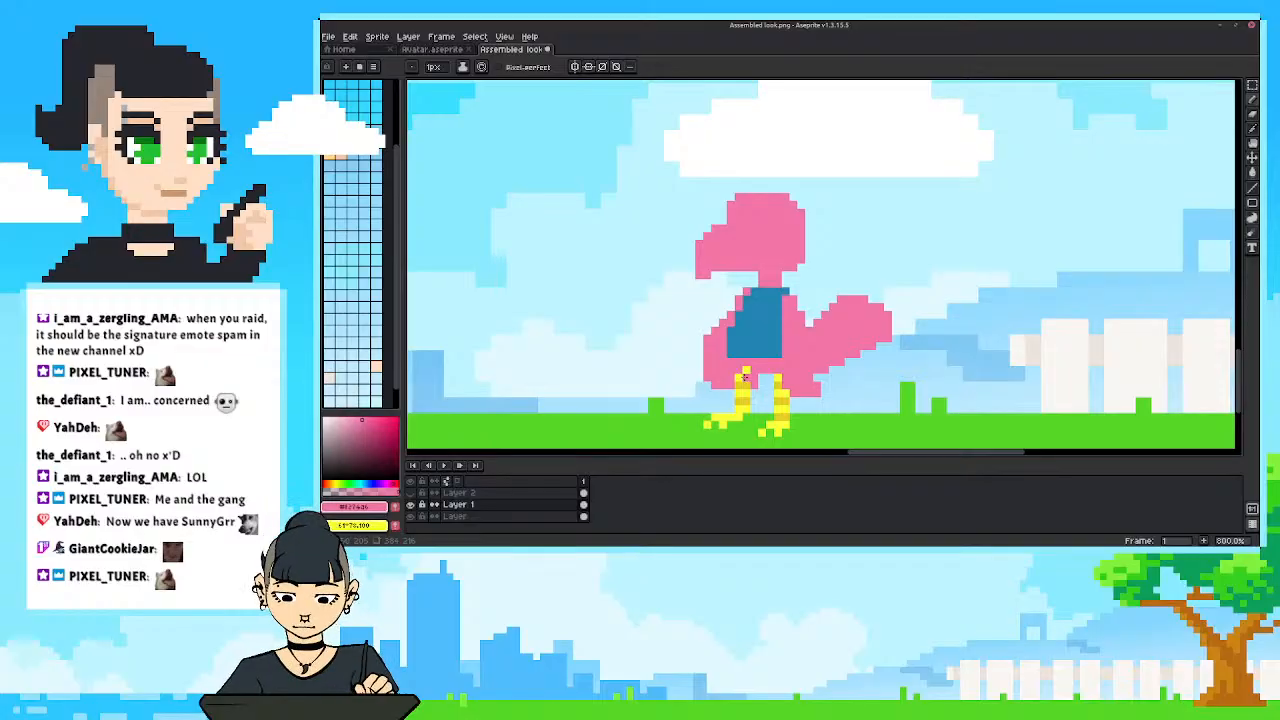
{"action": "left_click", "coordinate": [742, 381], "text": "alt"}
{"action": "left_click_drag", "start_coordinate": [722, 235], "coordinate": [722, 228]}
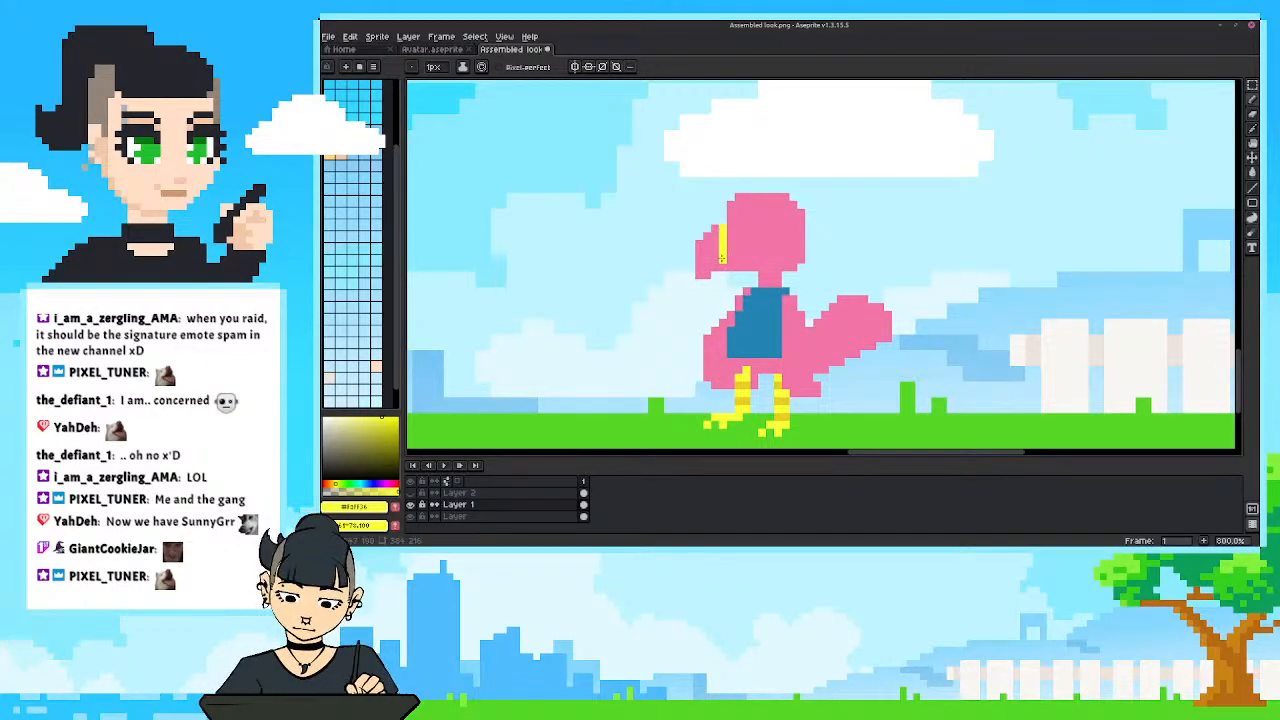
{"action": "key", "text": "g"}
{"action": "left_click", "coordinate": [712, 256]}
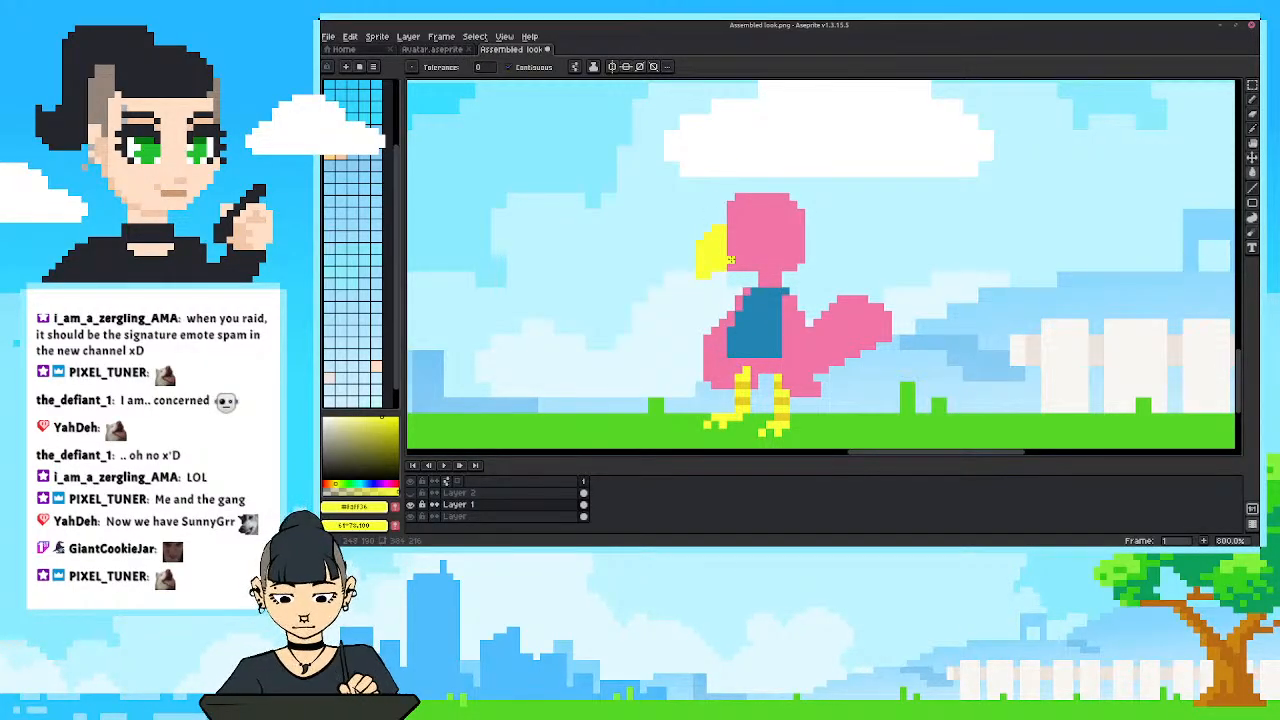
{"action": "key", "text": "b"}
{"action": "left_click_drag", "start_coordinate": [731, 236], "coordinate": [737, 260]}
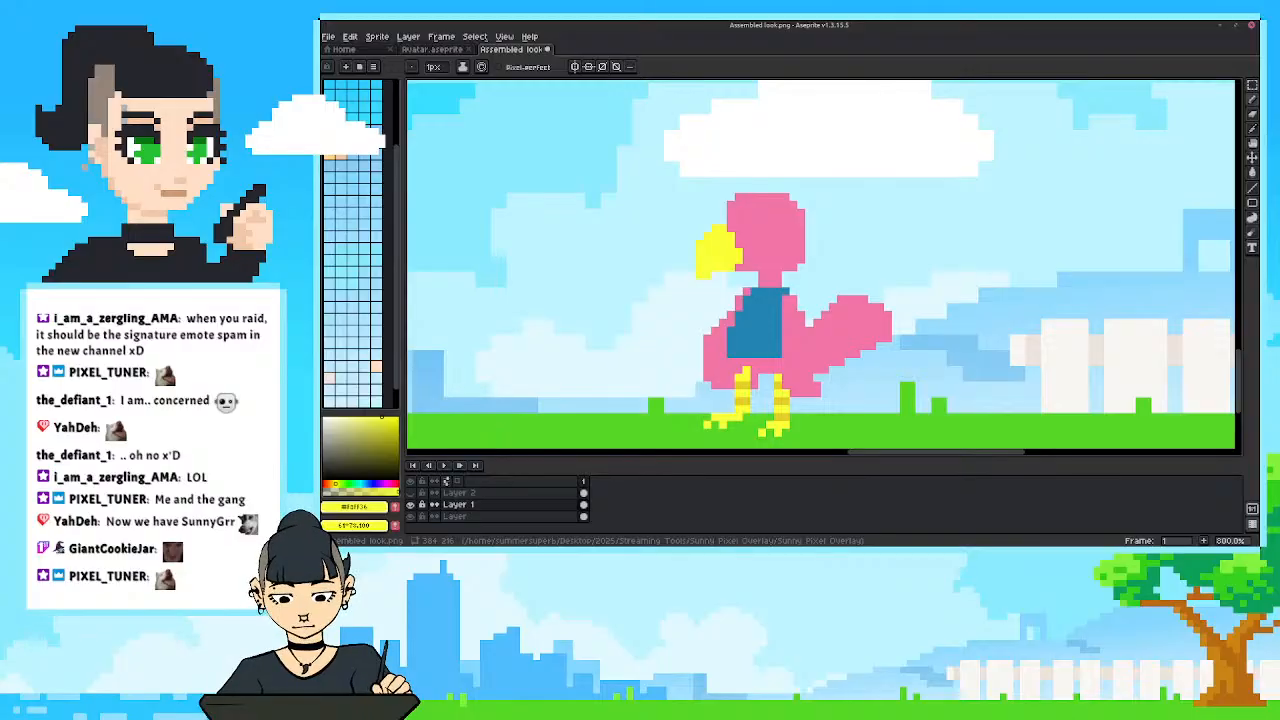
{"action": "scroll", "coordinate": [705, 351], "scroll_direction": "down", "scroll_amount": 3}
{"action": "scroll", "coordinate": [705, 351], "scroll_direction": "up", "scroll_amount": 2}
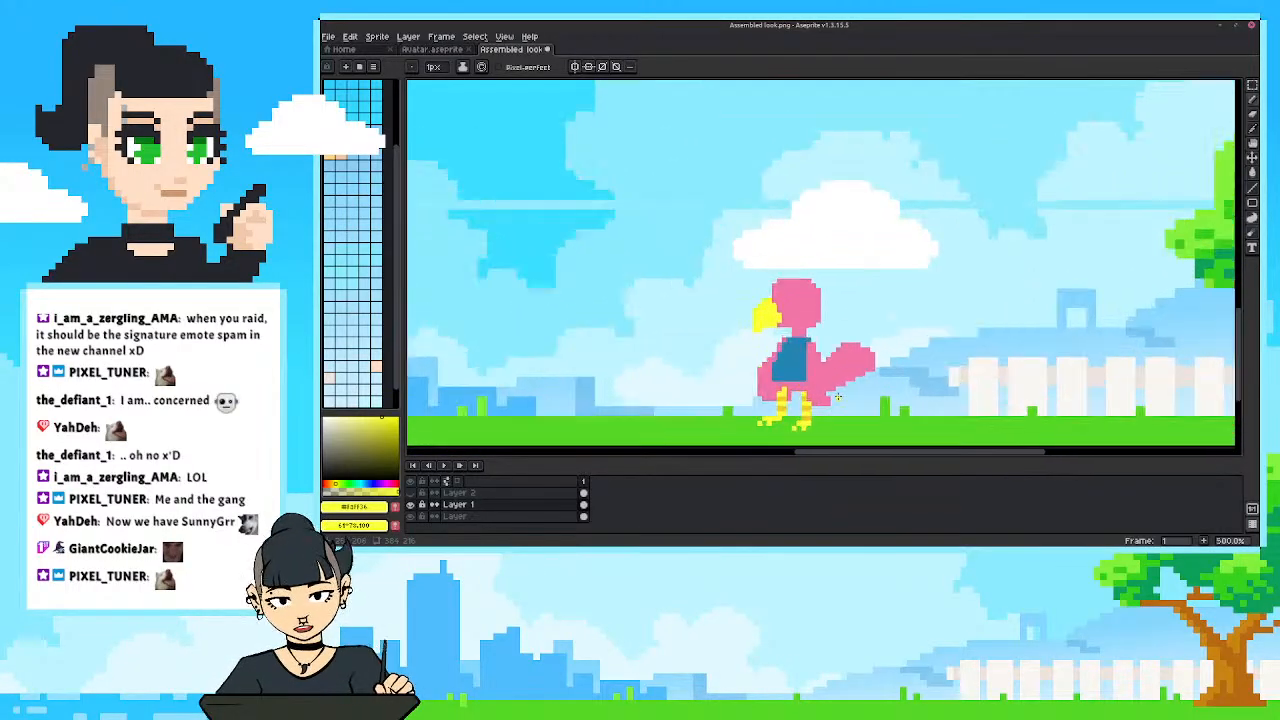
Pick a magenta-purple, draw the tail's boundary against the body with the Pencil, and fill the whole tail.
{"action": "scroll", "coordinate": [756, 300], "scroll_direction": "up", "scroll_amount": 1}
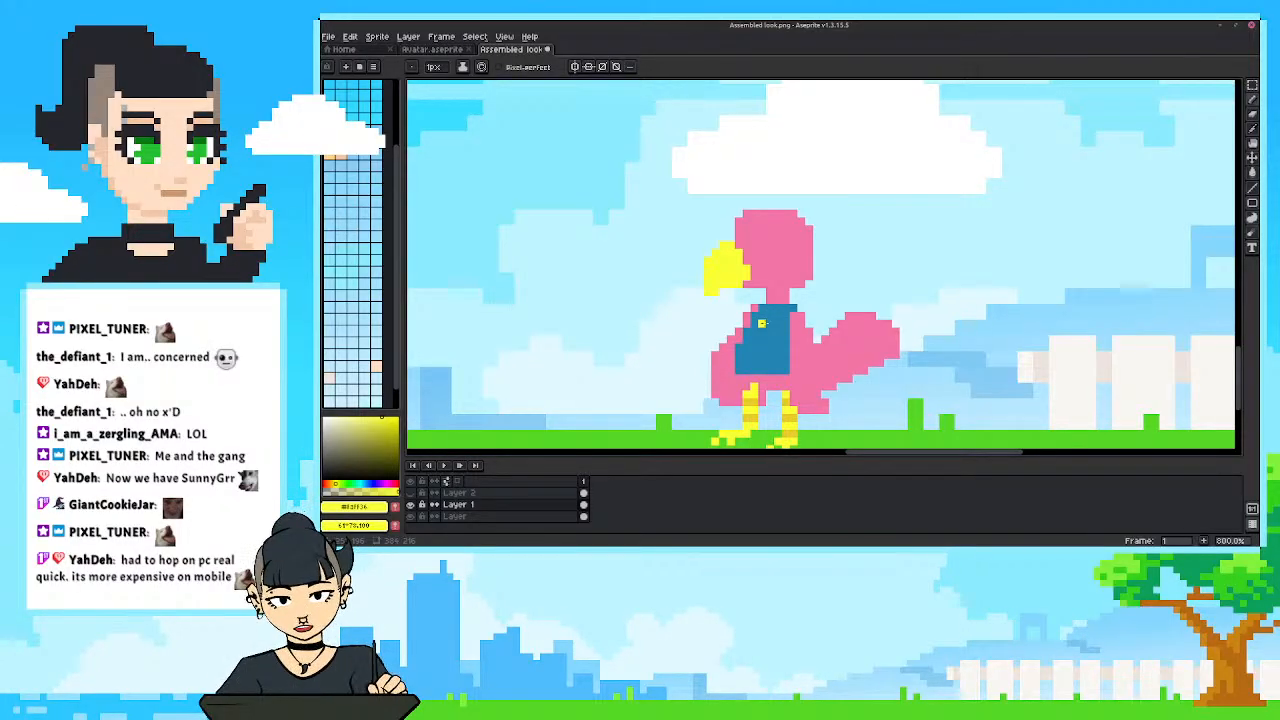
{"action": "left_click_drag", "start_coordinate": [849, 338], "coordinate": [885, 298]}
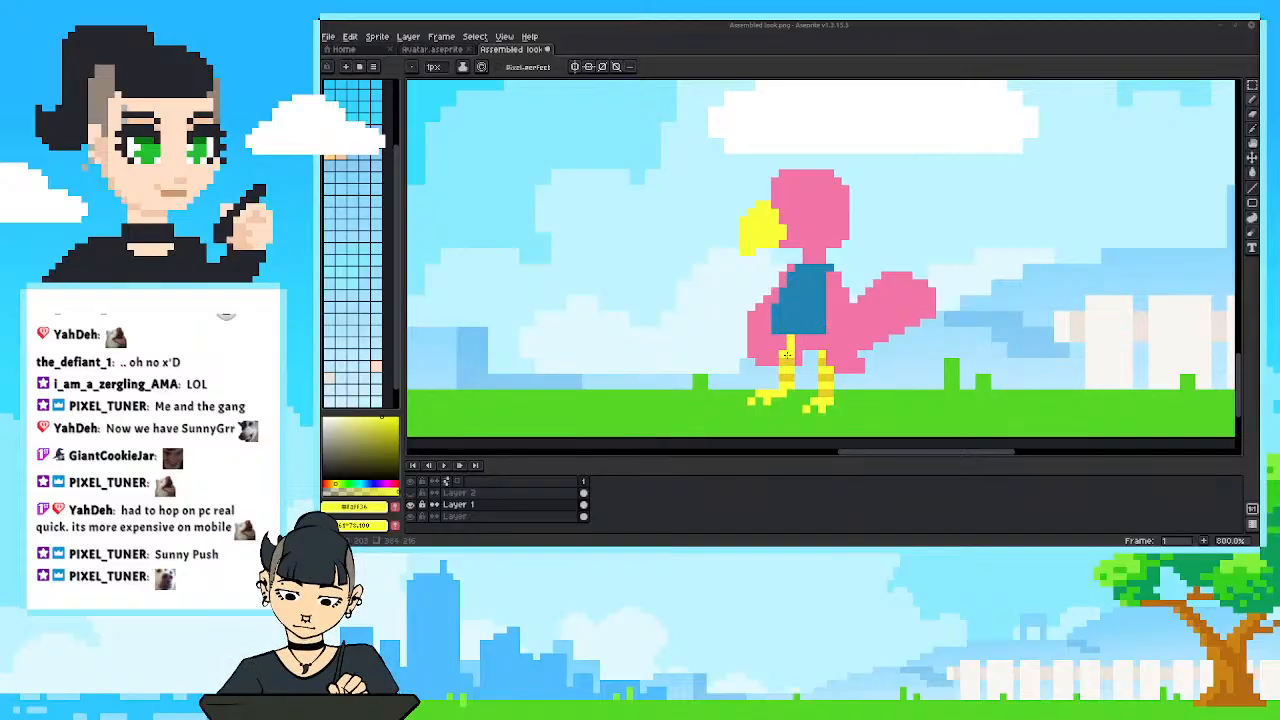
{"action": "left_click_drag", "start_coordinate": [774, 336], "coordinate": [750, 337]}
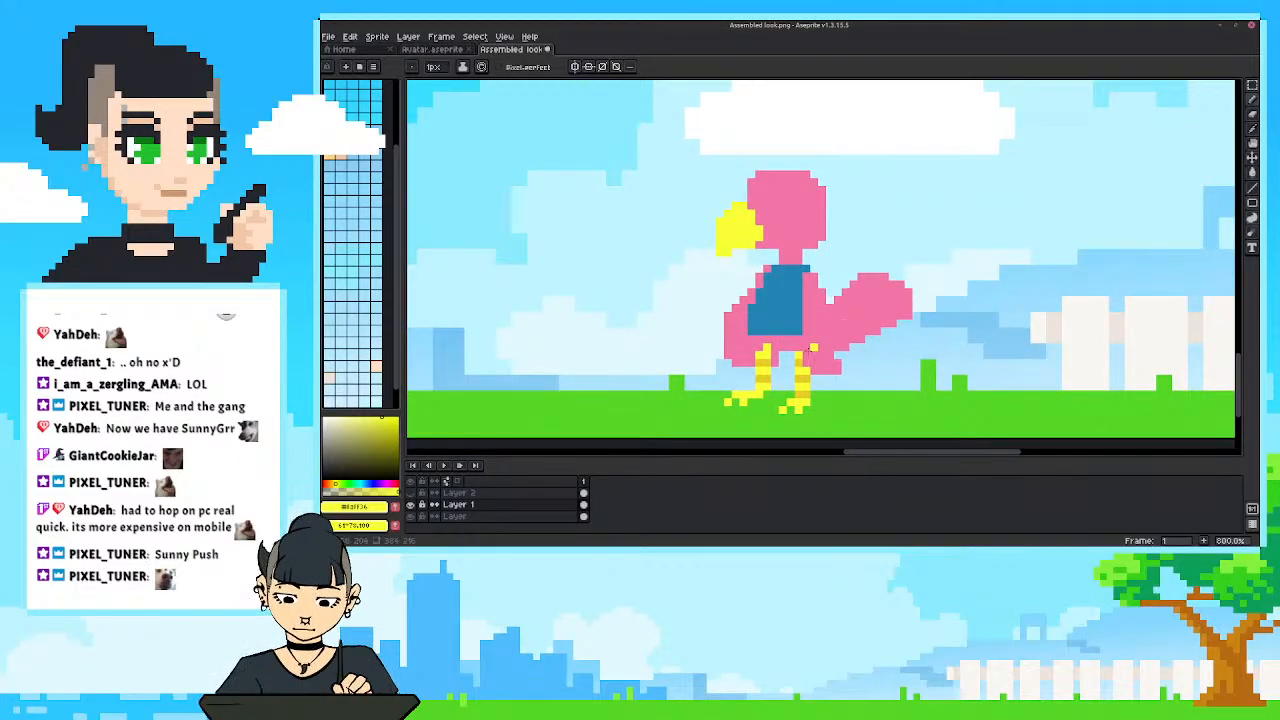
{"action": "key", "text": "i"}
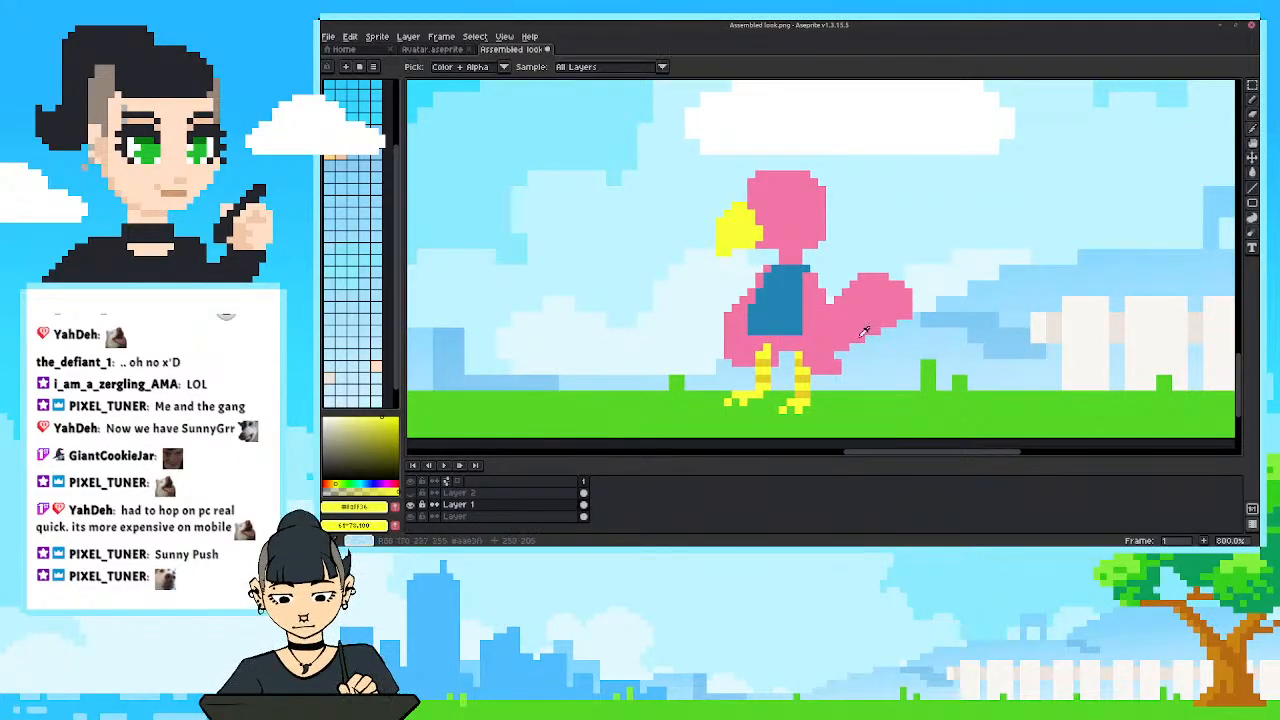
{"action": "left_click", "coordinate": [868, 324]}
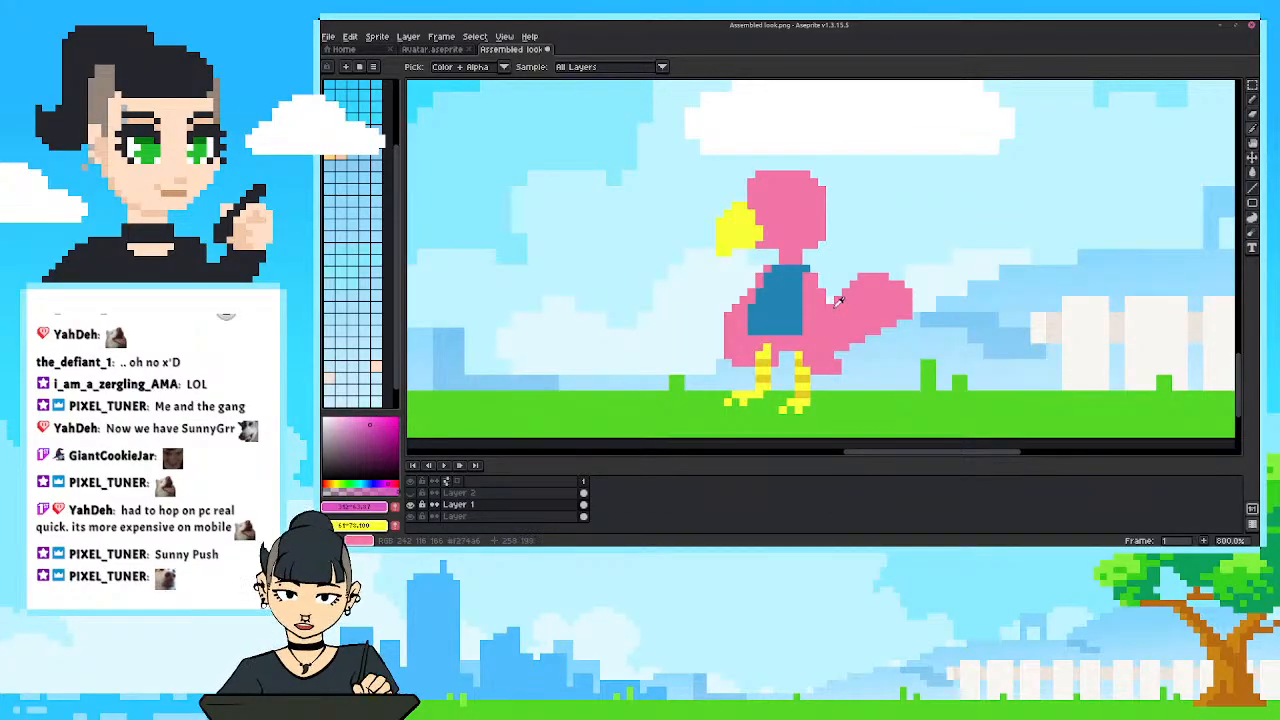
{"action": "key", "text": "b"}
{"action": "left_click_drag", "start_coordinate": [830, 302], "coordinate": [834, 348]}
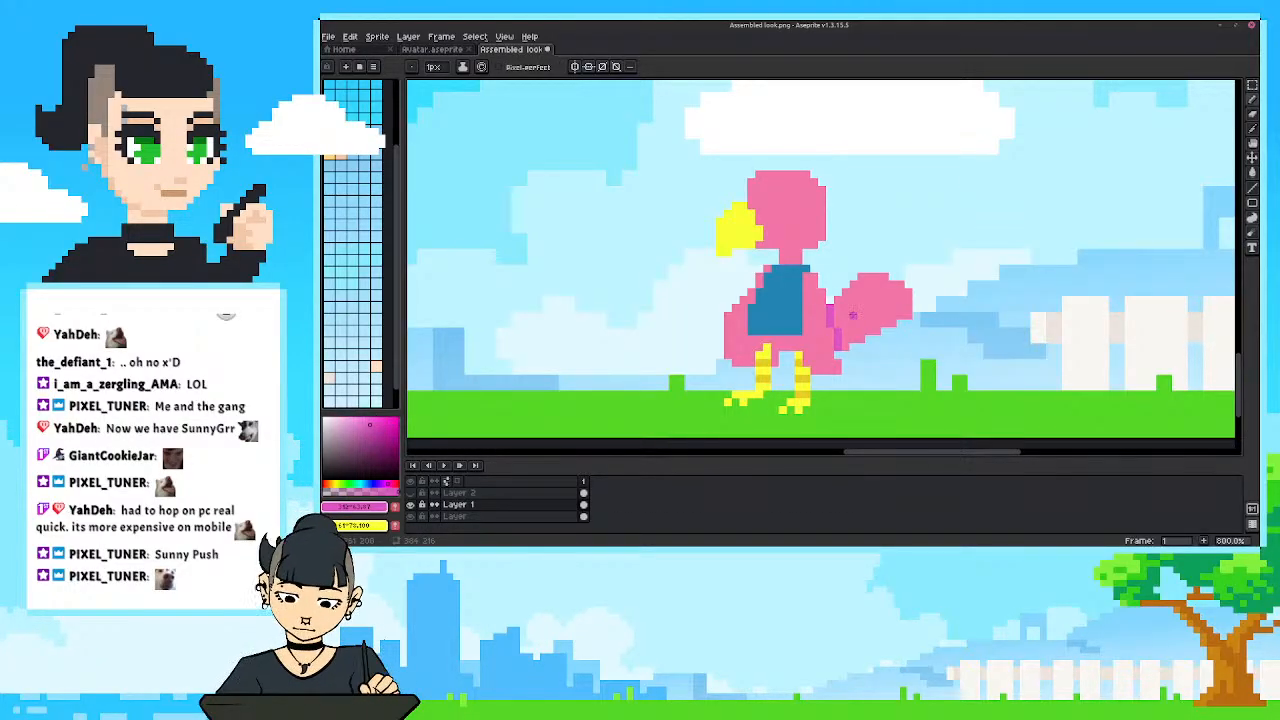
{"action": "key", "text": "g"}
{"action": "left_click", "coordinate": [852, 315]}
{"action": "scroll", "coordinate": [740, 291], "scroll_direction": "down", "scroll_amount": 1}
{"action": "scroll", "coordinate": [740, 291], "scroll_direction": "down", "scroll_amount": 1}
{"action": "scroll", "coordinate": [746, 292], "scroll_direction": "up", "scroll_amount": 2}
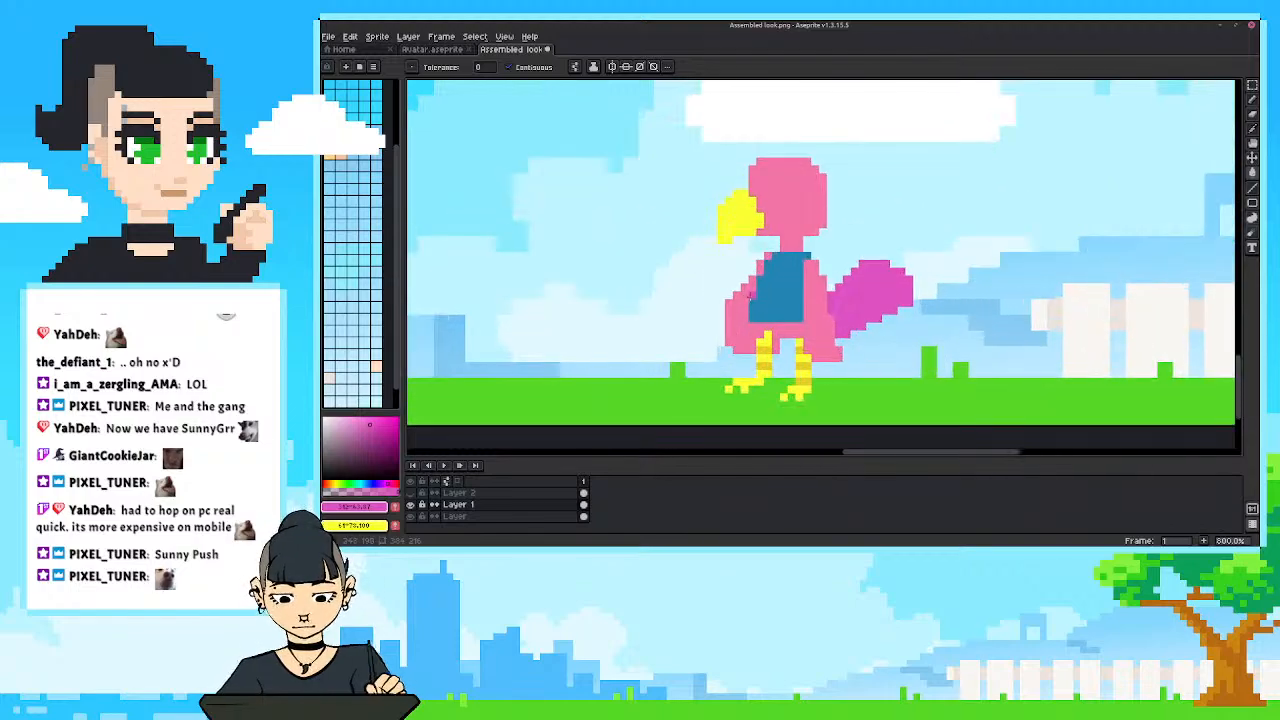
Choose a pale greyish pink and draw a narrow band along the lower hem of the bird's blue shirt with the Pencil.
{"action": "left_click_drag", "start_coordinate": [728, 312], "coordinate": [710, 329]}
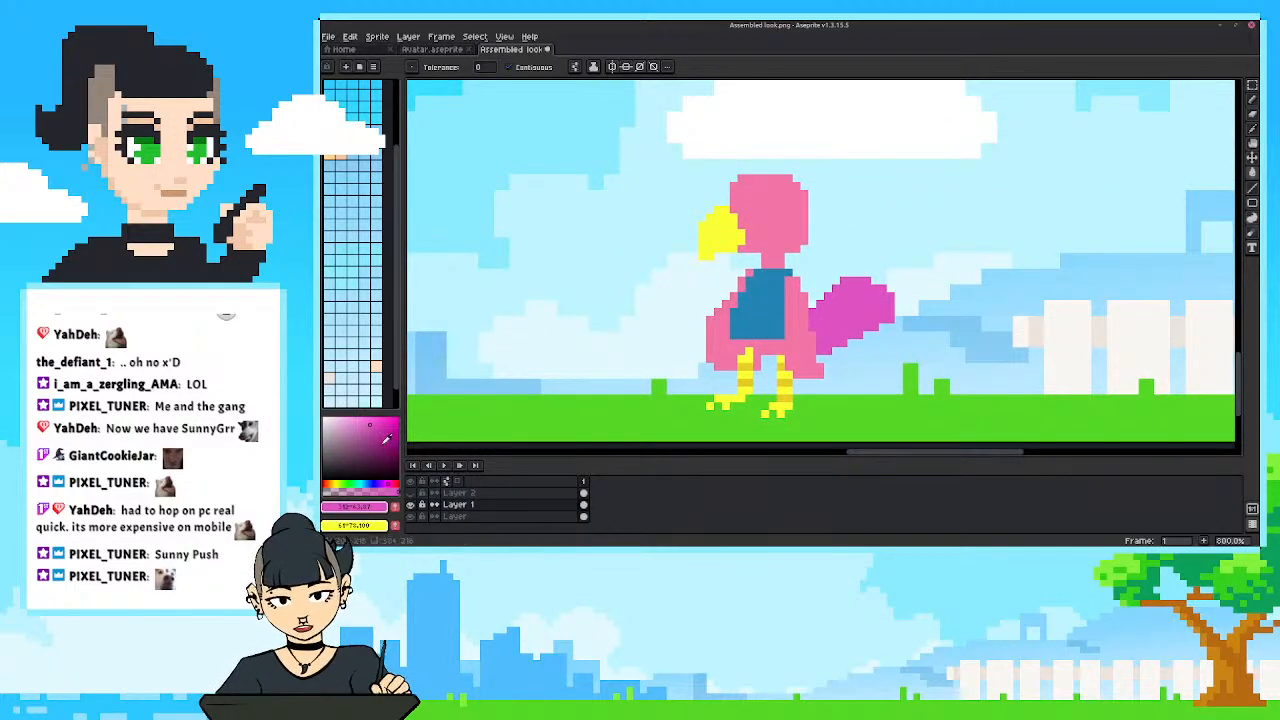
{"action": "key", "text": "i"}
{"action": "left_click", "coordinate": [713, 322]}
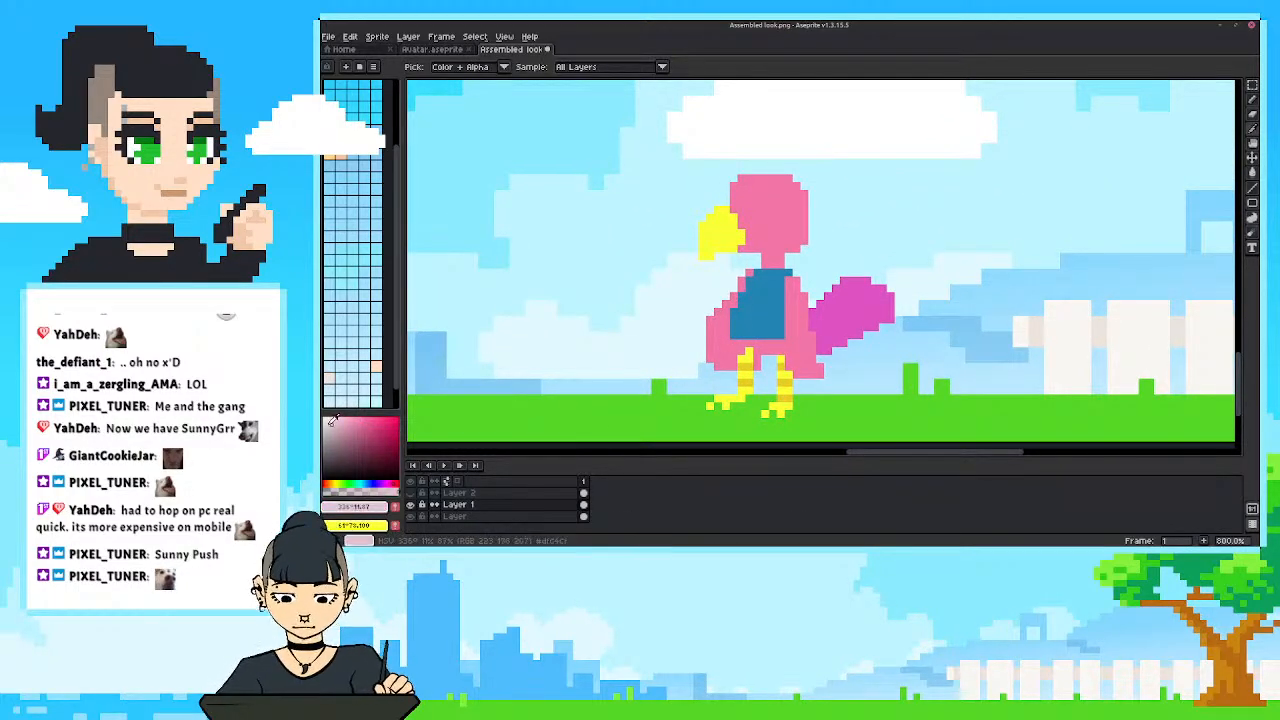
{"action": "key", "text": "b"}
{"action": "left_click_drag", "start_coordinate": [730, 343], "coordinate": [785, 343]}
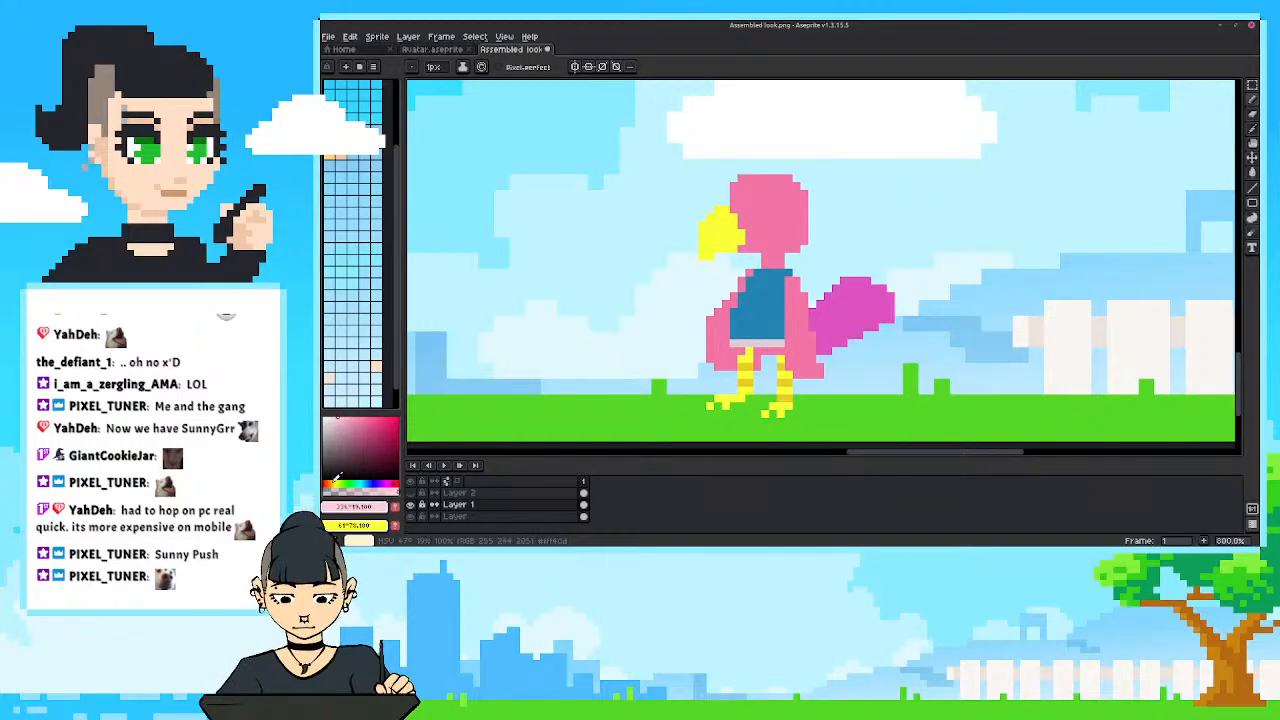
Shift the pale color to a warmer peach, repaint the band below the shirt, and extend it down to the tops of the legs.
{"action": "left_click", "coordinate": [334, 482]}
{"action": "left_click_drag", "start_coordinate": [330, 482], "coordinate": [324, 483]}
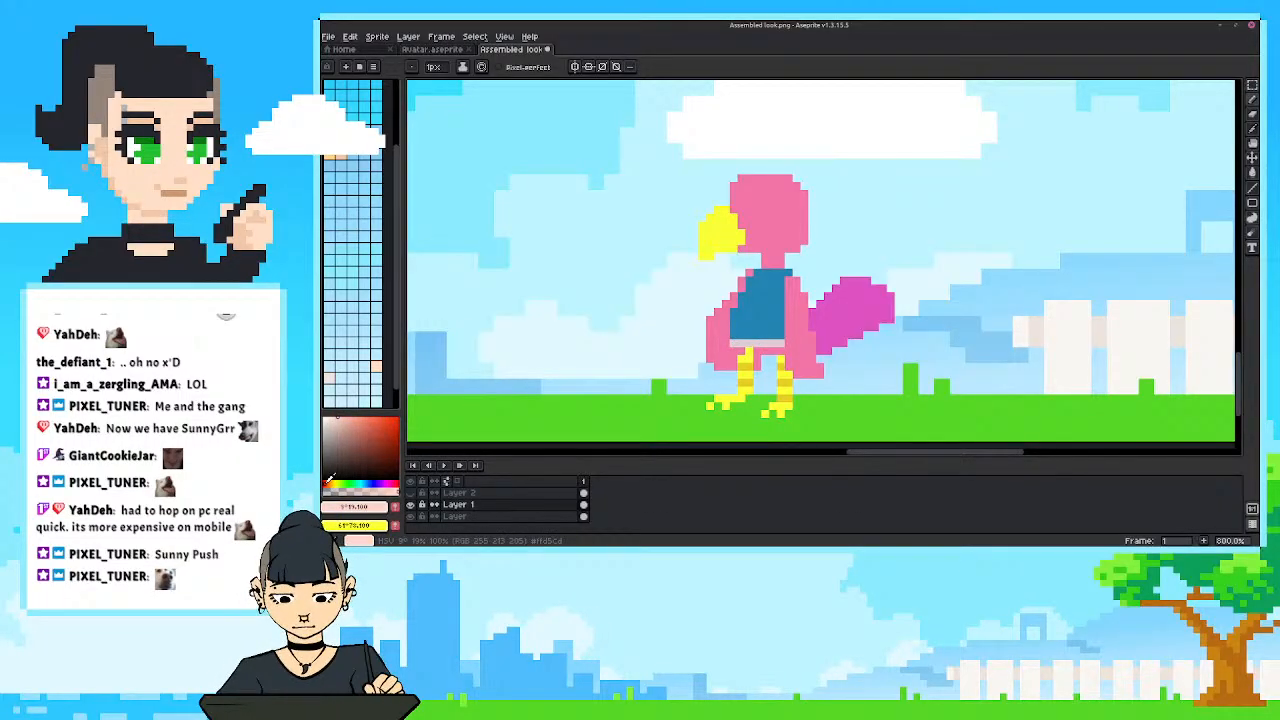
{"action": "left_click", "coordinate": [725, 328], "text": "alt"}
{"action": "left_click", "coordinate": [726, 343]}
{"action": "left_click", "coordinate": [766, 345], "text": "alt"}
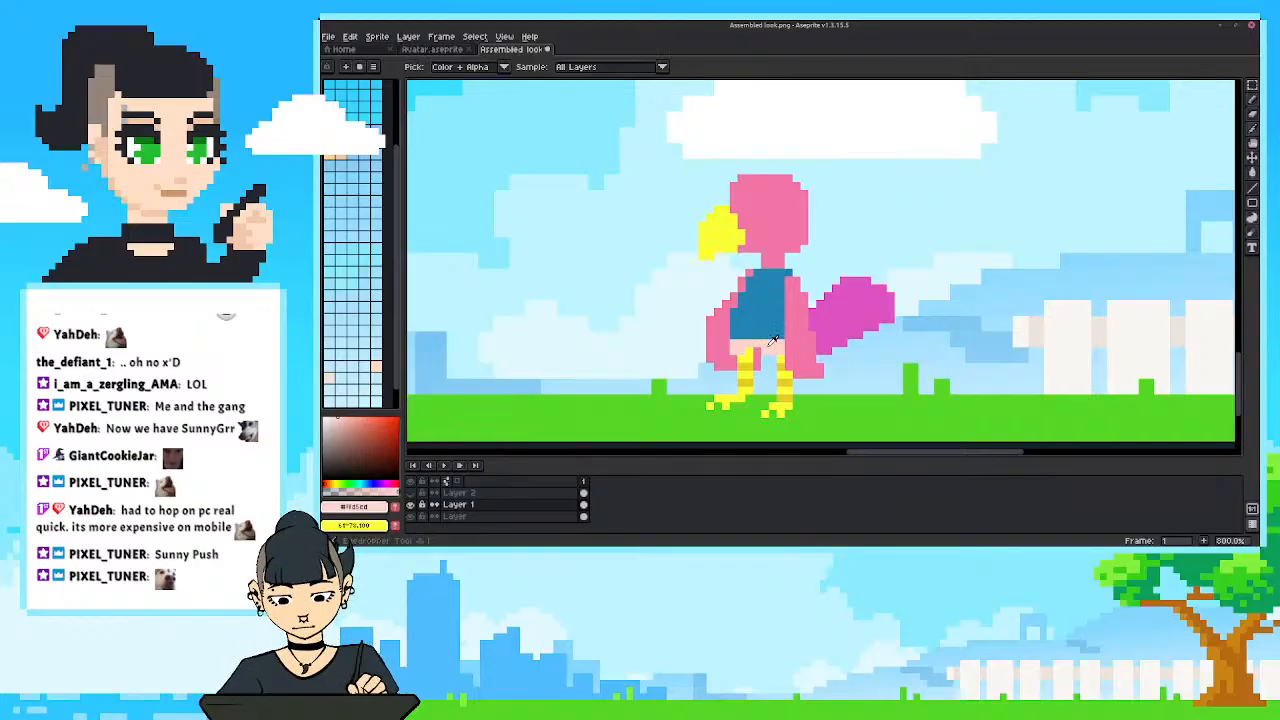
{"action": "left_click", "coordinate": [768, 346], "text": "alt"}
{"action": "left_click", "coordinate": [758, 349]}
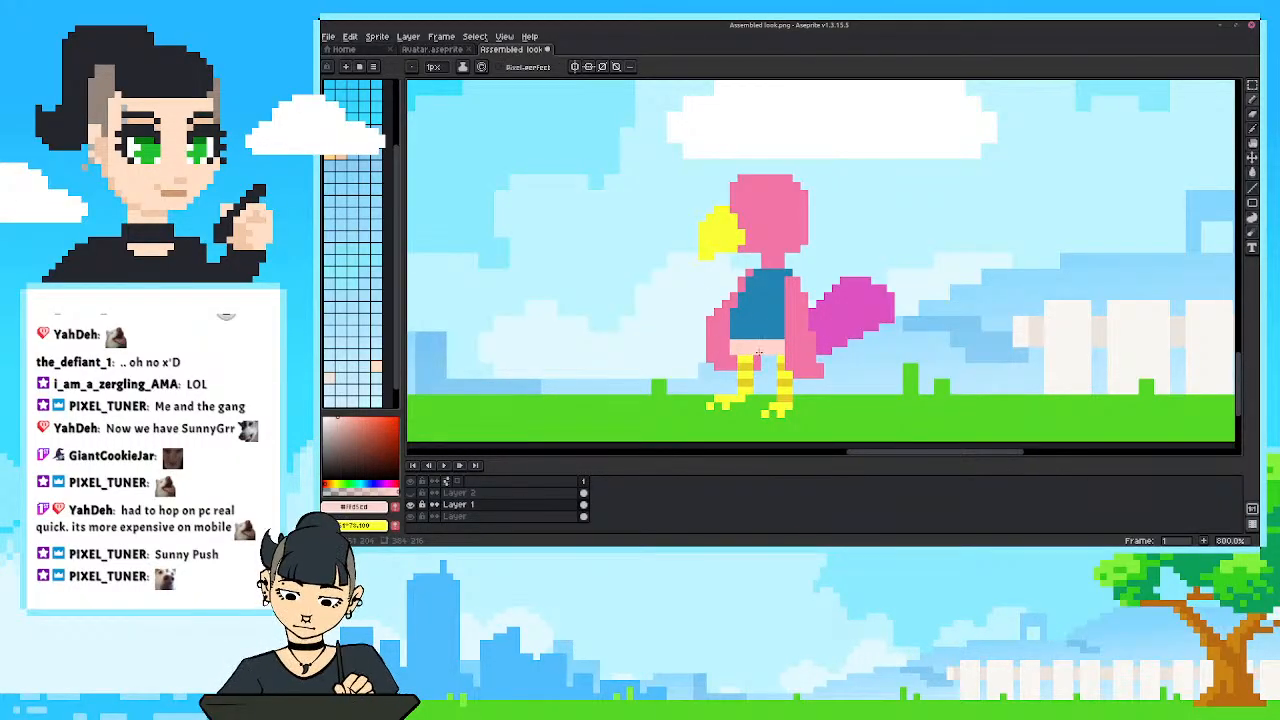
Sample the body pink and touch up the gap between the tops of the bird's legs with the Pencil.
{"action": "key", "text": "e"}
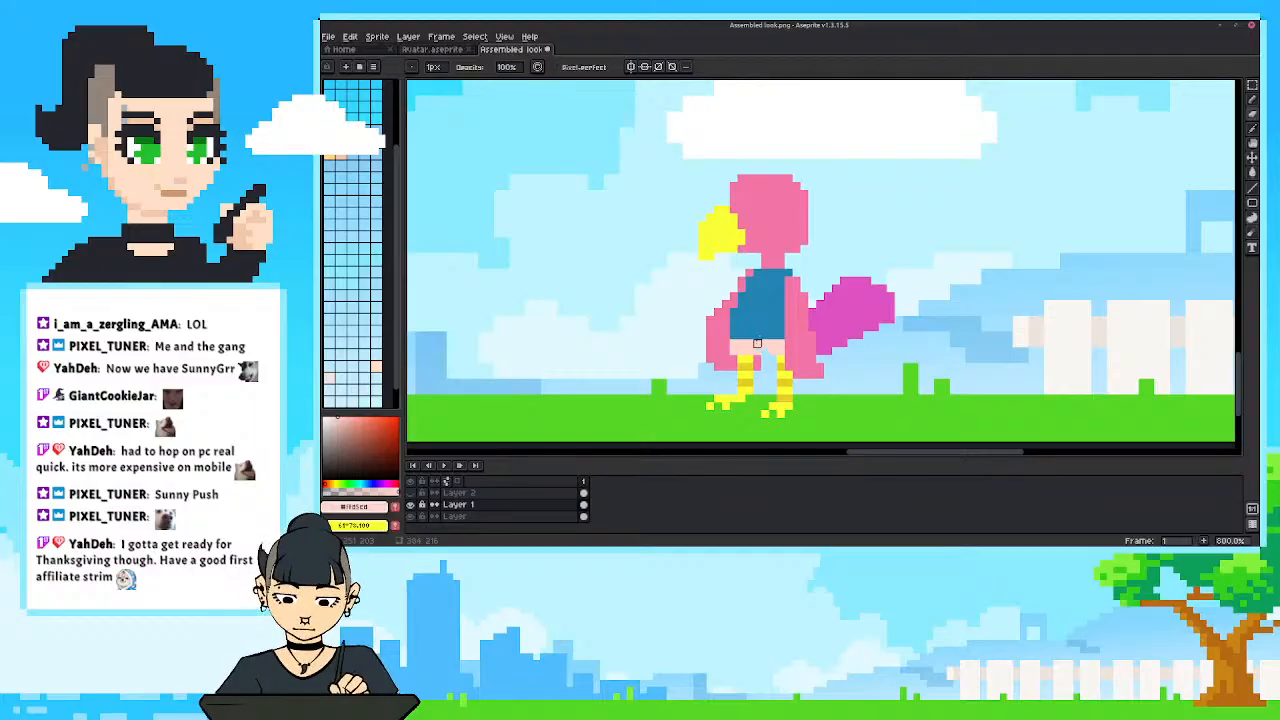
{"action": "left_click", "coordinate": [757, 360], "text": "alt"}
{"action": "key", "text": "b"}
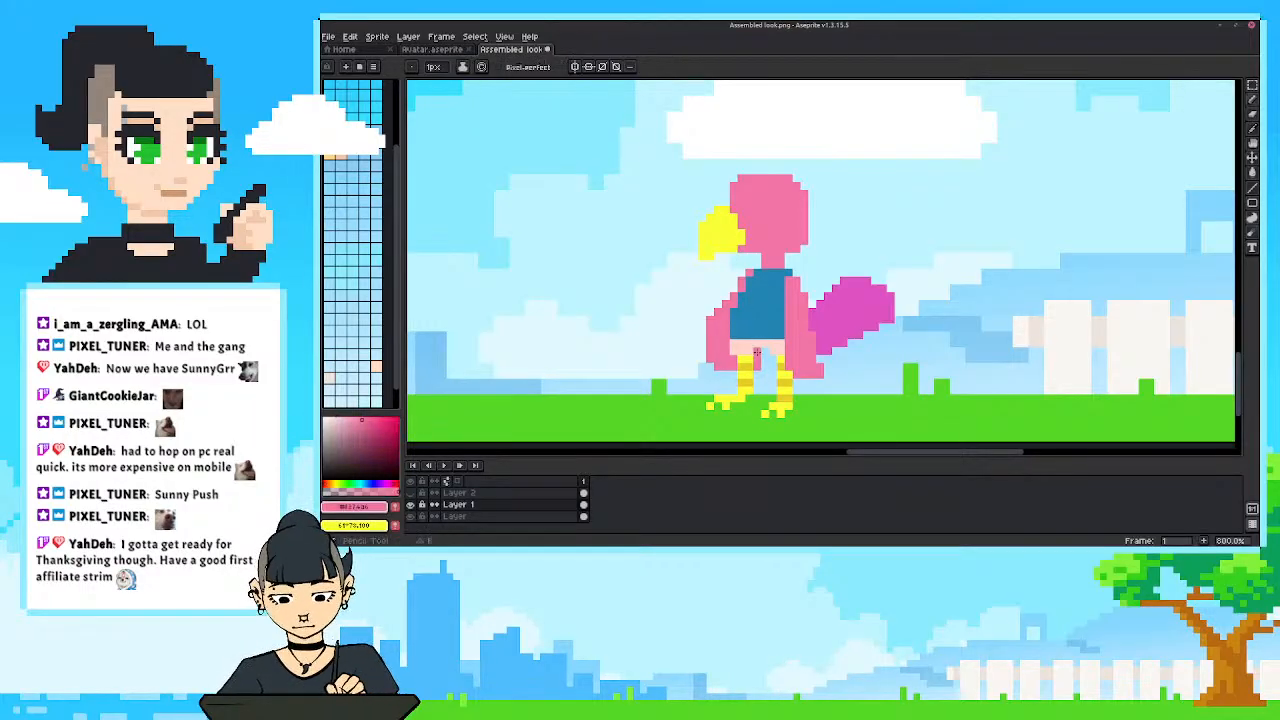
{"action": "scroll", "coordinate": [710, 335], "scroll_direction": "down", "scroll_amount": 5}
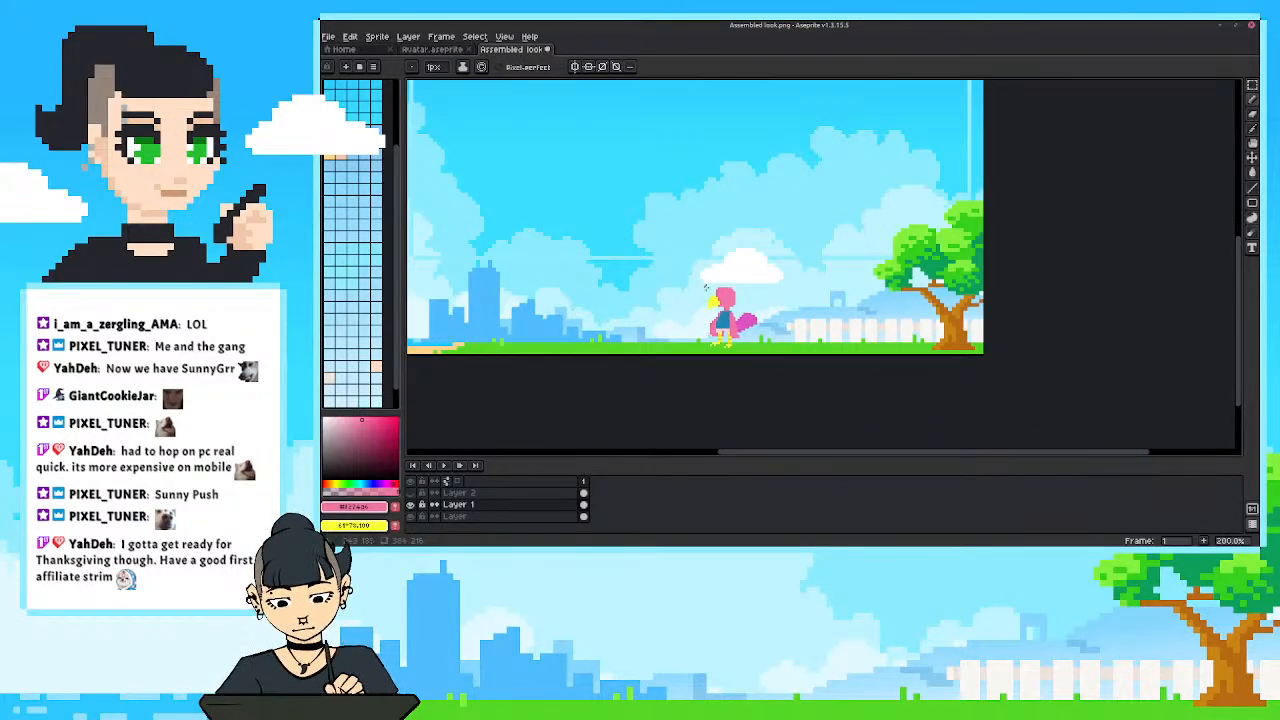
{"action": "scroll", "coordinate": [705, 288], "scroll_direction": "up", "scroll_amount": 3}
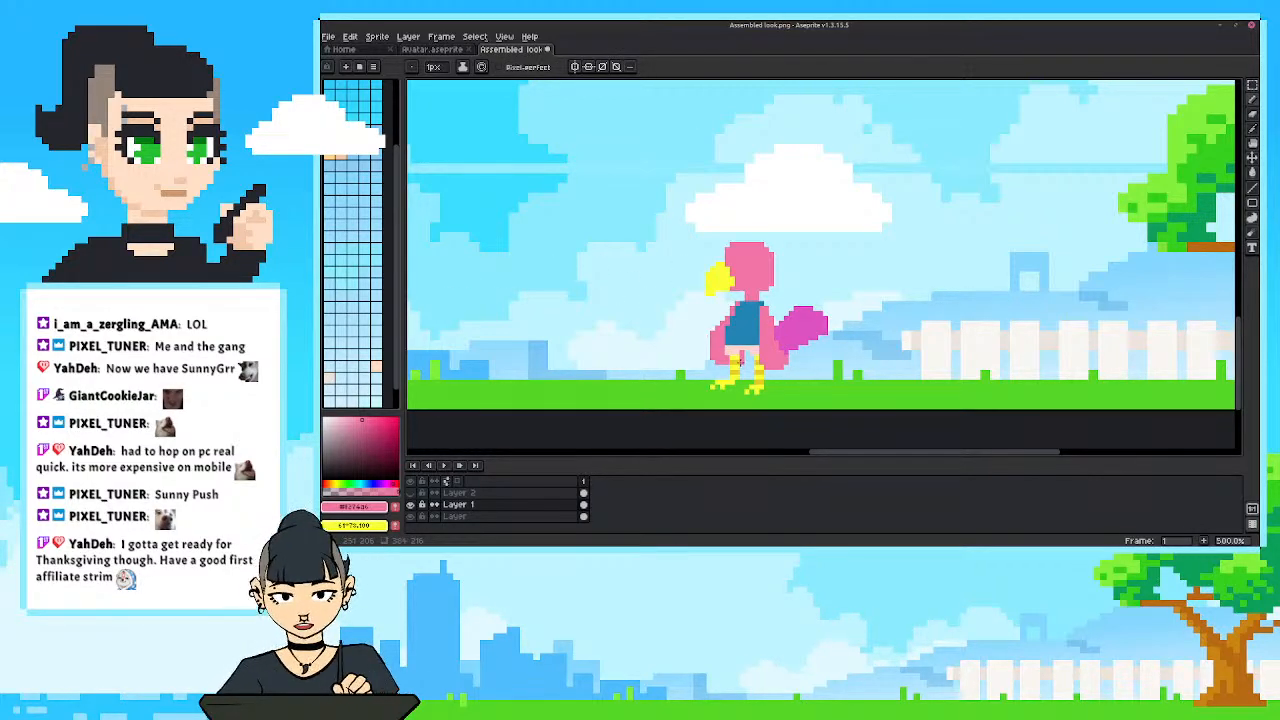
Trim the front edge of the bird's wing with the Eraser and check the silhouette at several zoom levels.
{"action": "key", "text": "shift+b"}
{"action": "scroll", "coordinate": [677, 362], "scroll_direction": "down", "scroll_amount": 2}
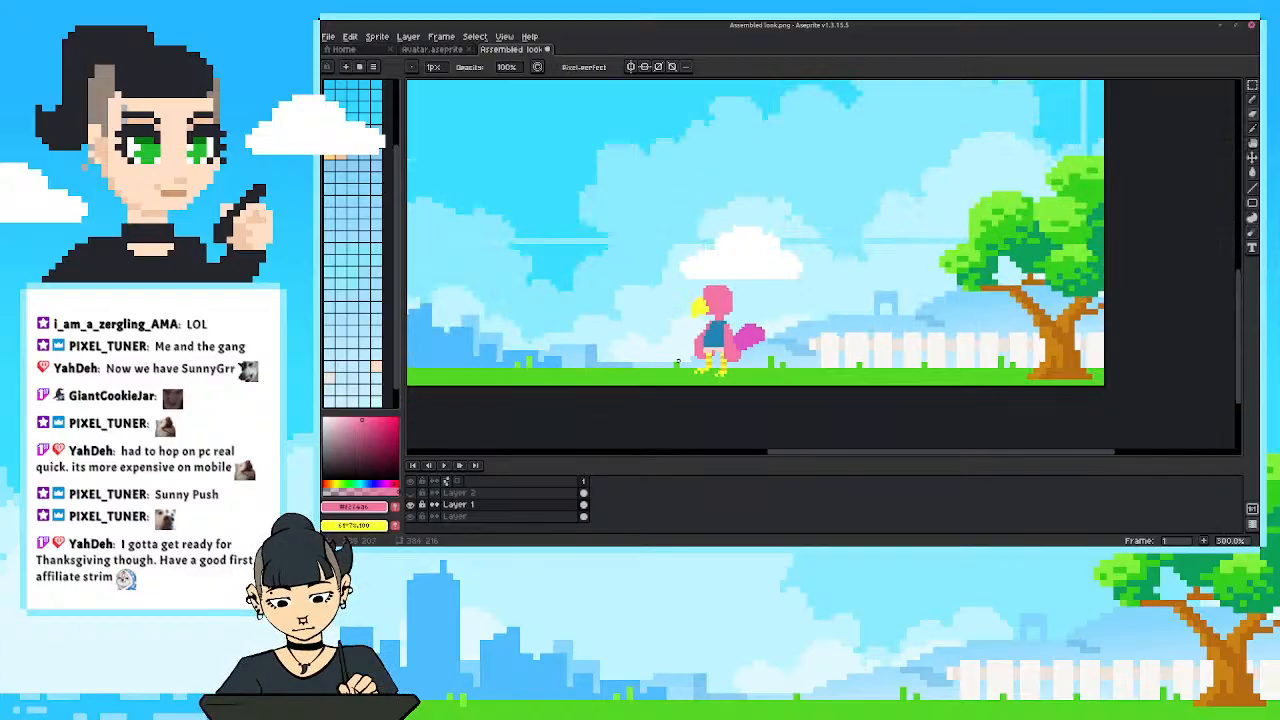
{"action": "scroll", "coordinate": [677, 362], "scroll_direction": "up", "scroll_amount": 2}
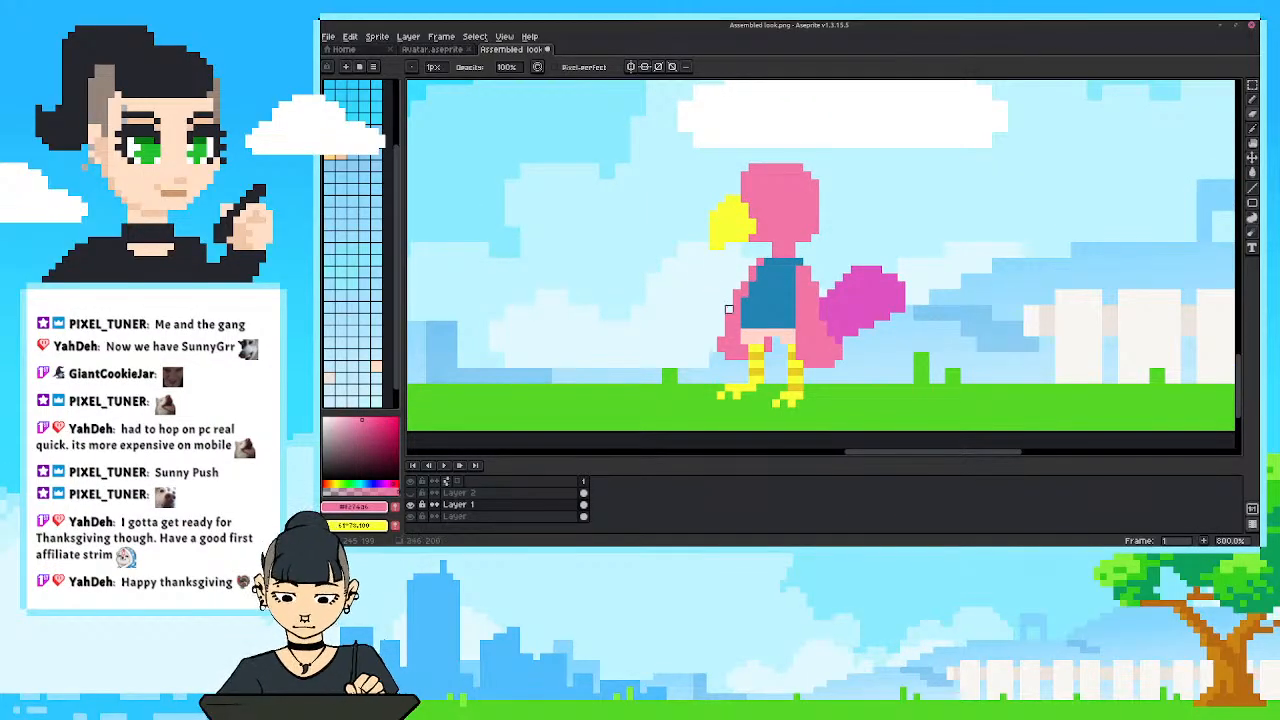
{"action": "scroll", "coordinate": [690, 310], "scroll_direction": "down", "scroll_amount": 3}
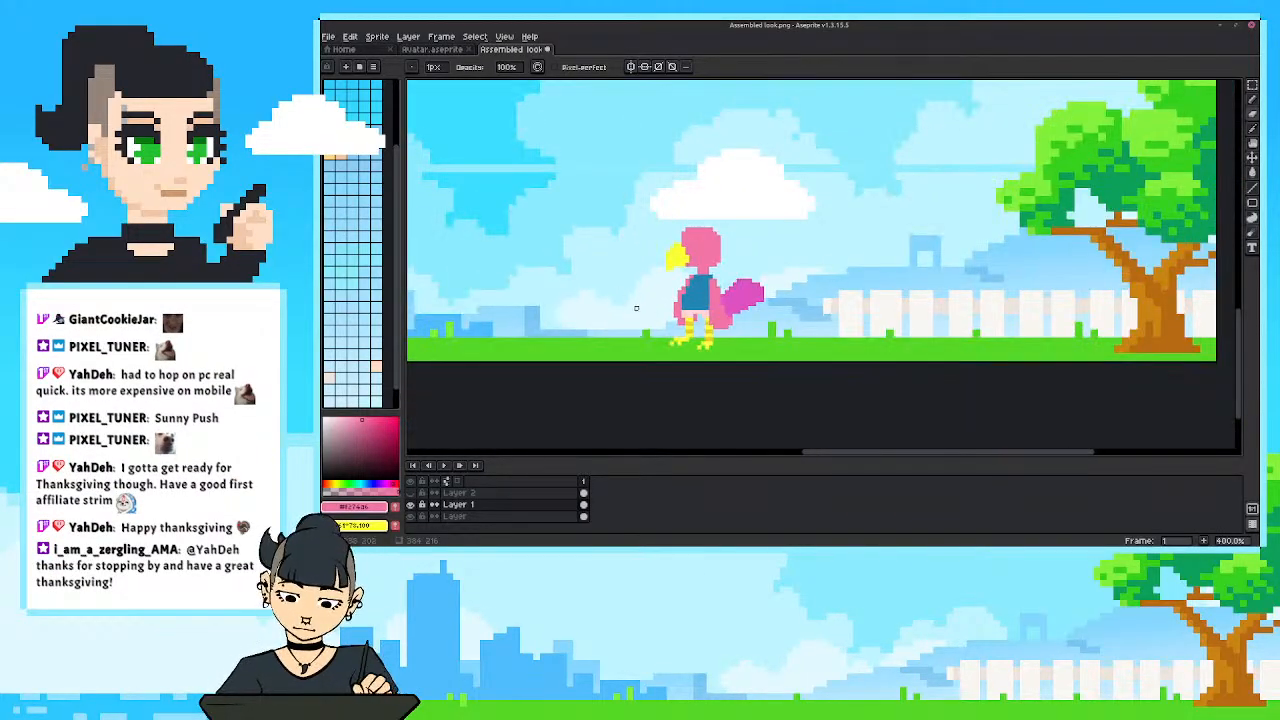
{"action": "scroll", "coordinate": [667, 272], "scroll_direction": "up", "scroll_amount": 2}
{"action": "scroll", "coordinate": [667, 272], "scroll_direction": "down", "scroll_amount": 1}
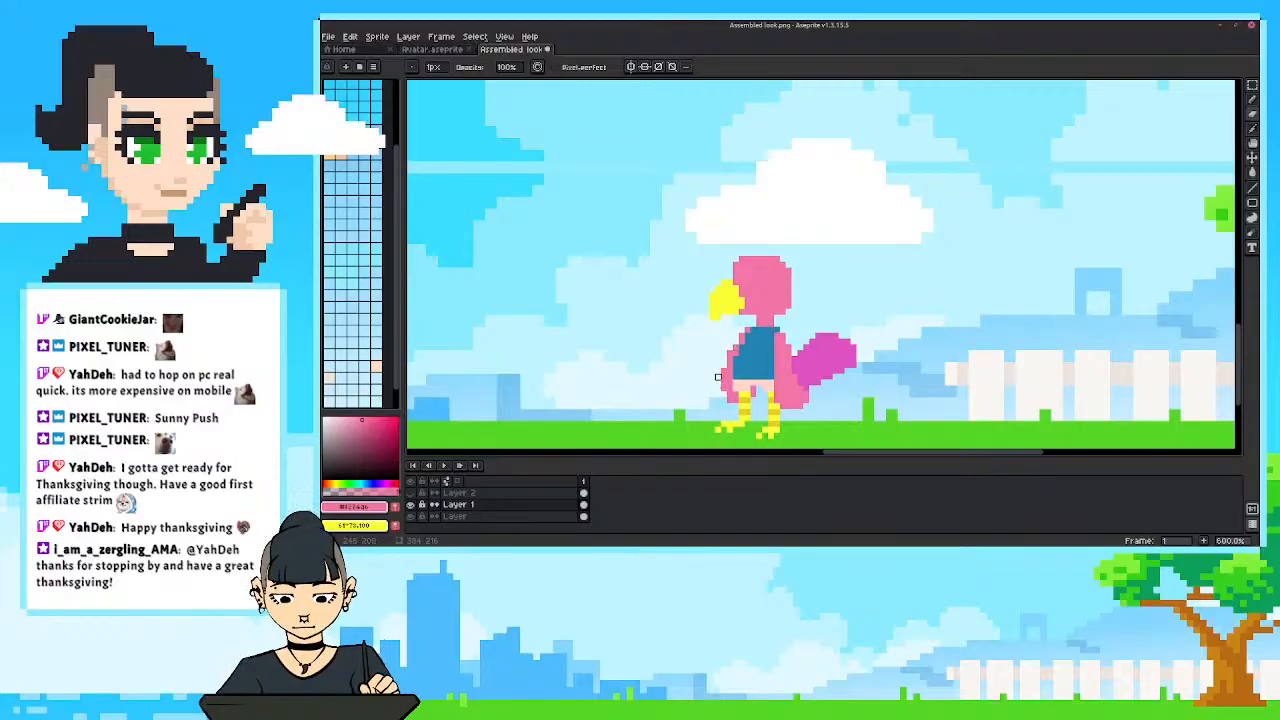
{"action": "scroll", "coordinate": [574, 331], "scroll_direction": "down", "scroll_amount": 2}
{"action": "scroll", "coordinate": [574, 331], "scroll_direction": "up", "scroll_amount": 2}
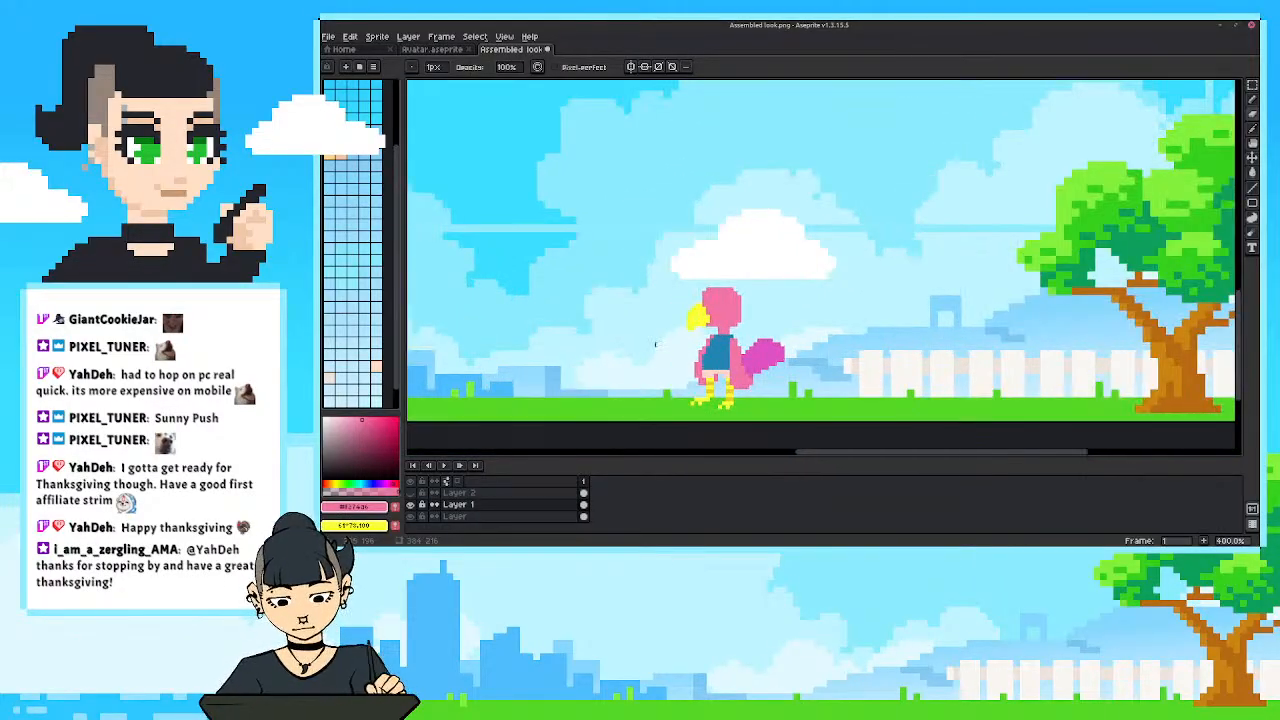
Try light turquoise and darker teal fills on the bird's shirt, and undo both fills.
{"action": "mouse_move", "coordinate": [548, 298]}
{"action": "left_mouse_down"}
{"action": "mouse_move", "coordinate": [576, 327]}
{"action": "mouse_move", "coordinate": [609, 333]}
{"action": "left_mouse_up"}
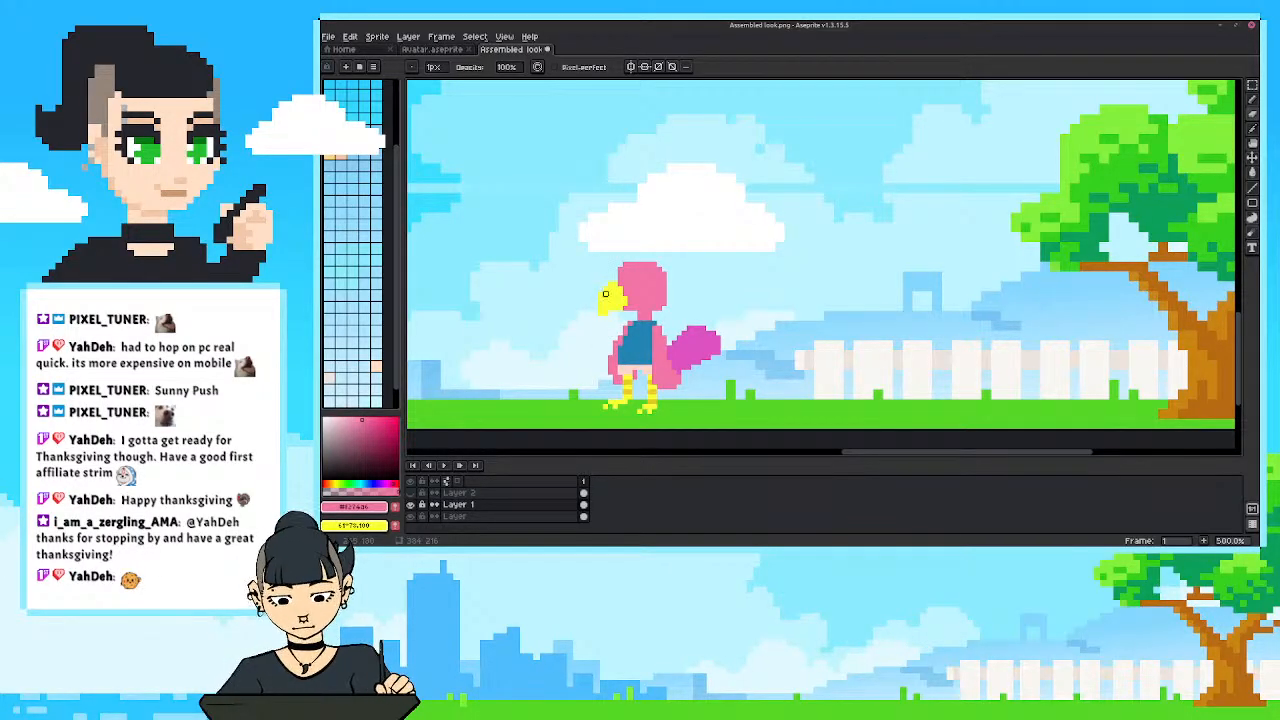
{"action": "left_click", "coordinate": [363, 483]}
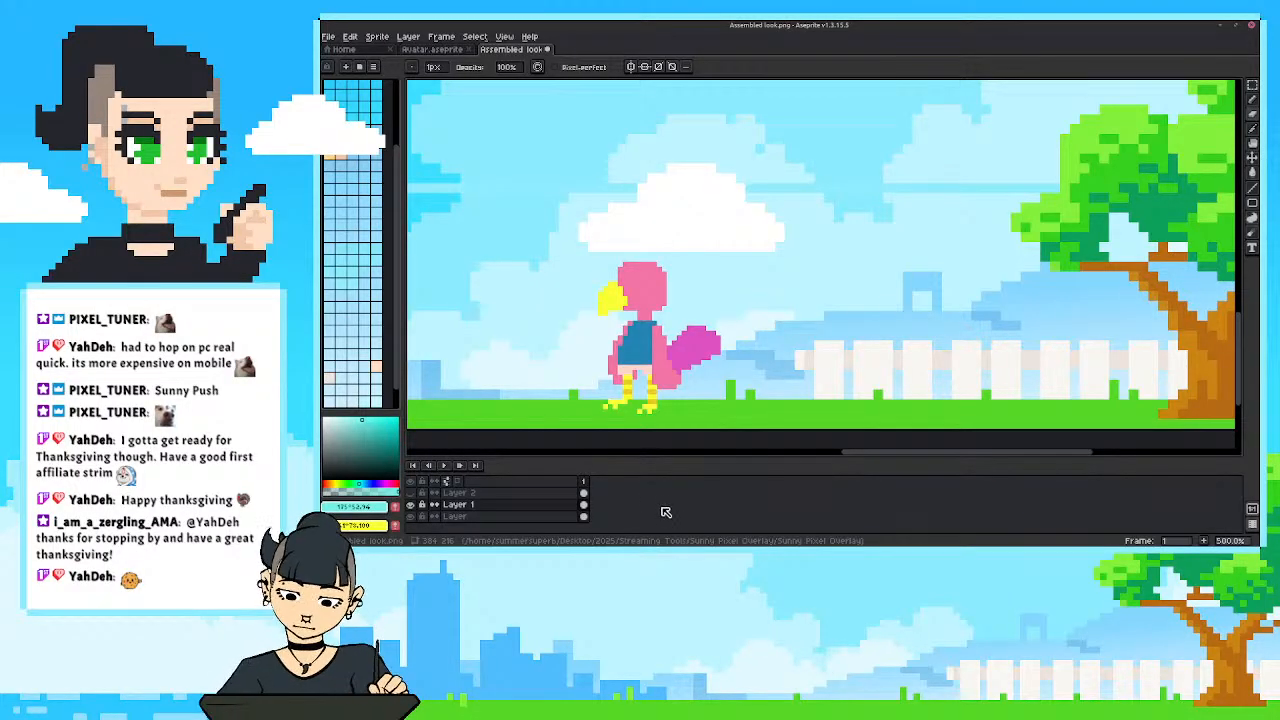
{"action": "key", "text": "g"}
{"action": "left_click", "coordinate": [644, 350]}
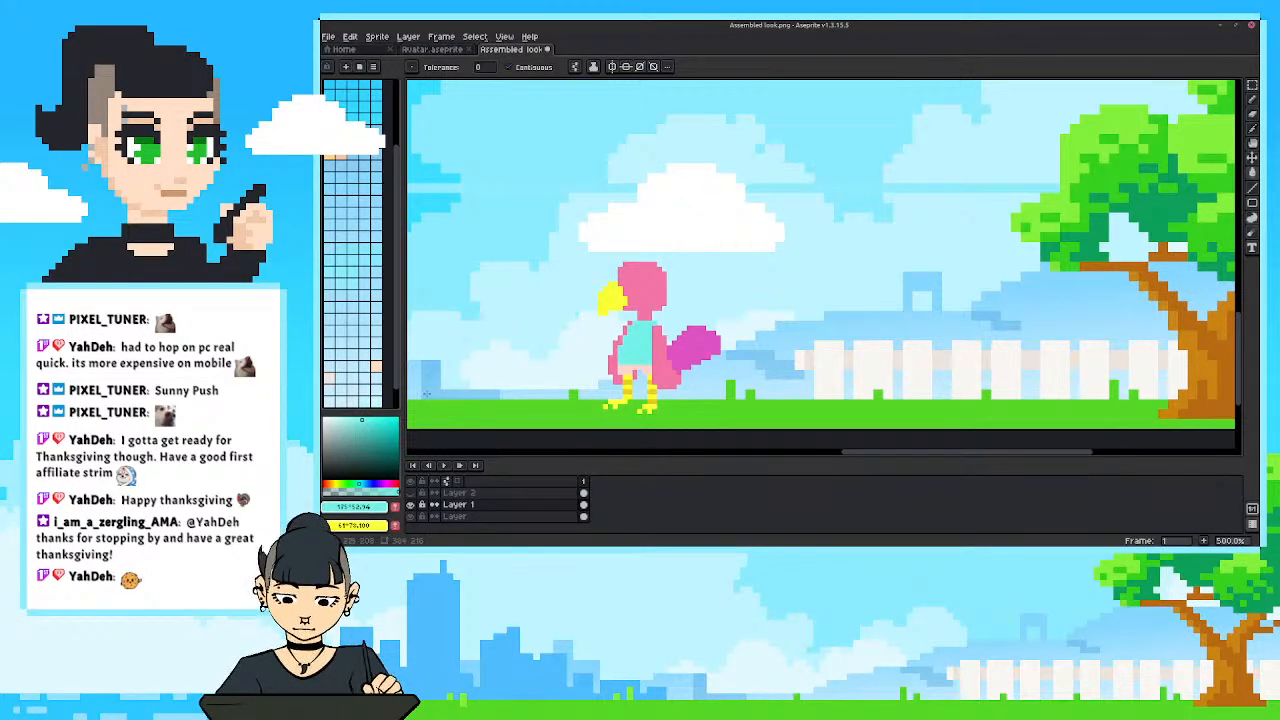
{"action": "left_click", "coordinate": [378, 436]}
{"action": "left_click", "coordinate": [639, 346]}
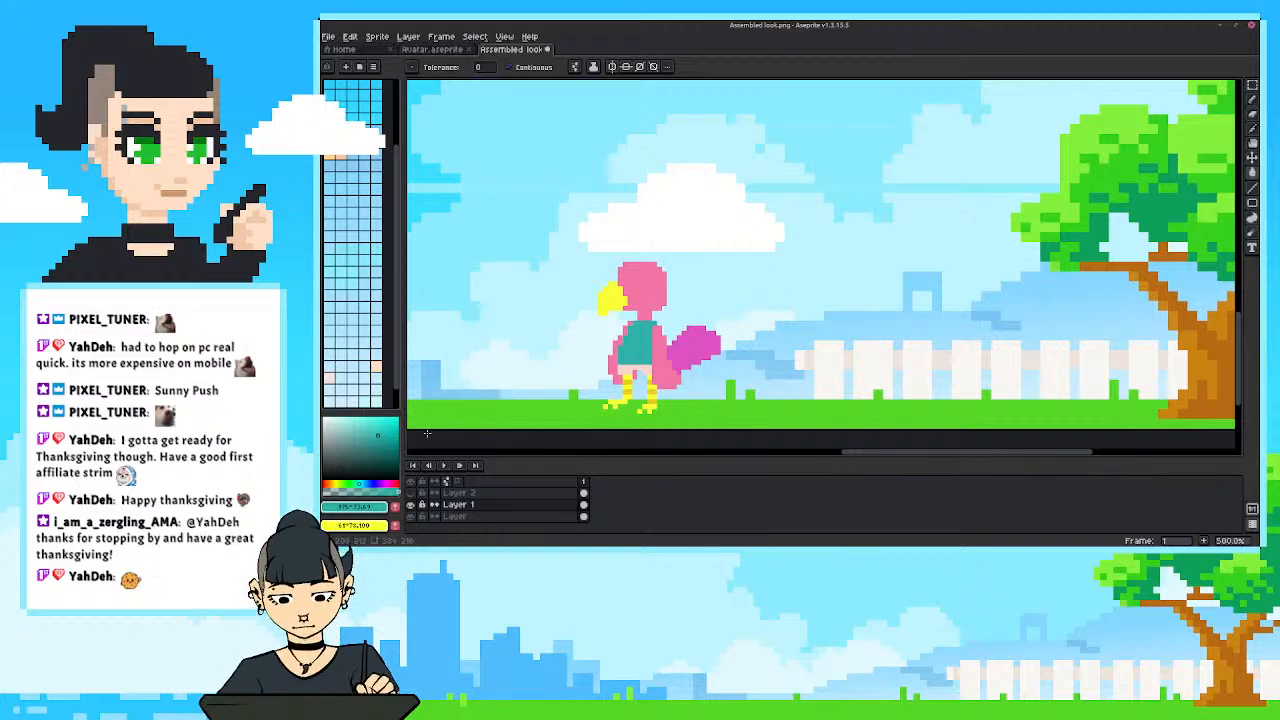
{"action": "key", "text": "ctrl+z"}
{"action": "key", "text": "ctrl+z"}
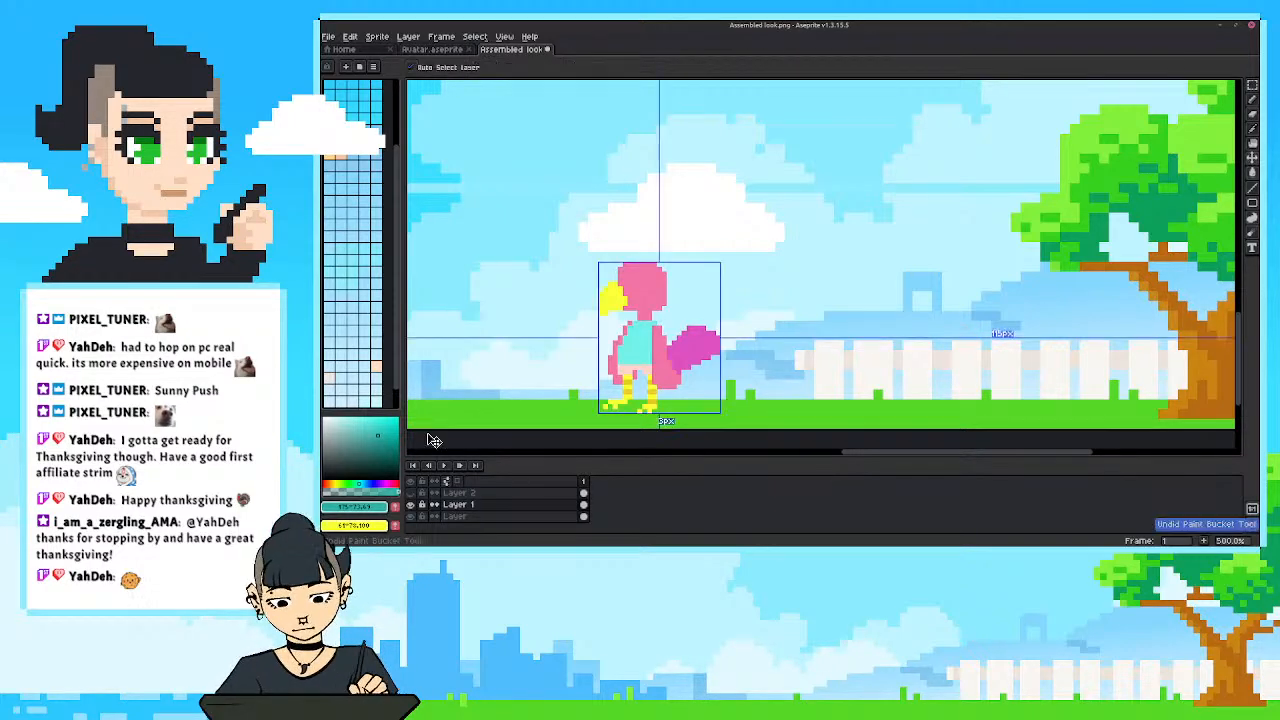
Paint a white eye on the bird's head with the Pencil and clean up its outline with the sampled body pink.
{"action": "key", "text": "i"}
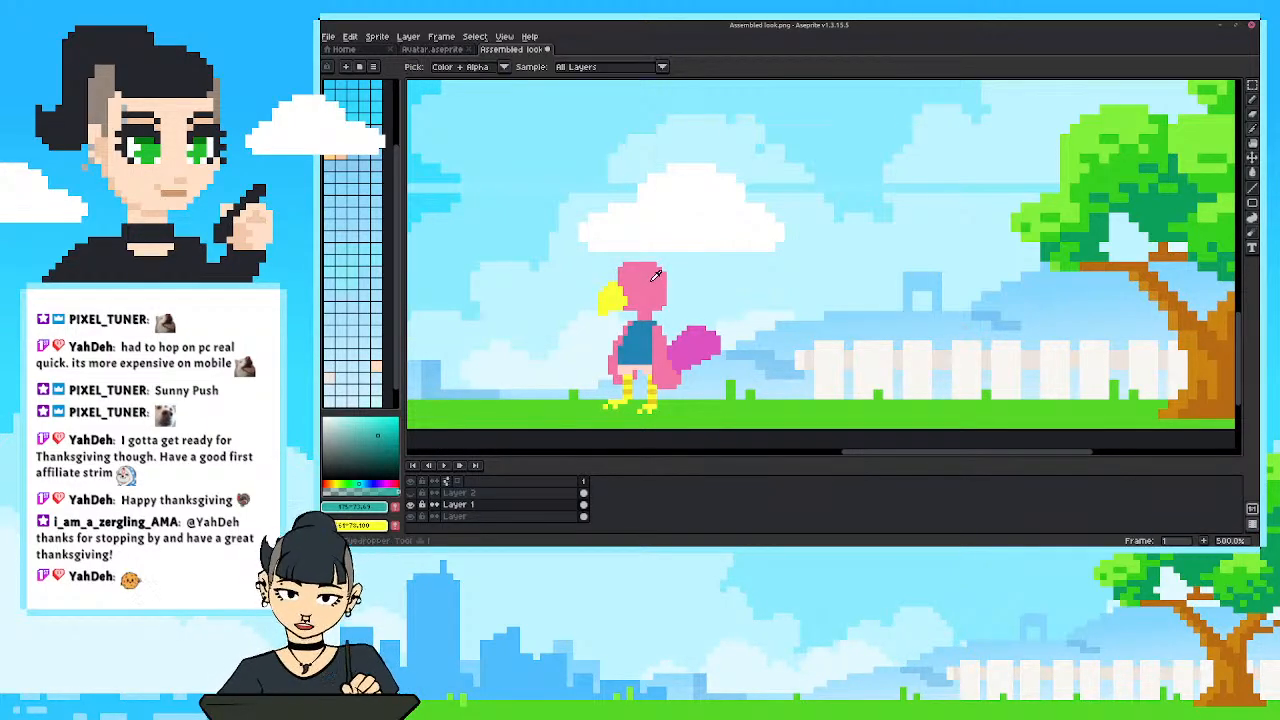
{"action": "left_click", "coordinate": [650, 278]}
{"action": "left_click", "coordinate": [323, 418]}
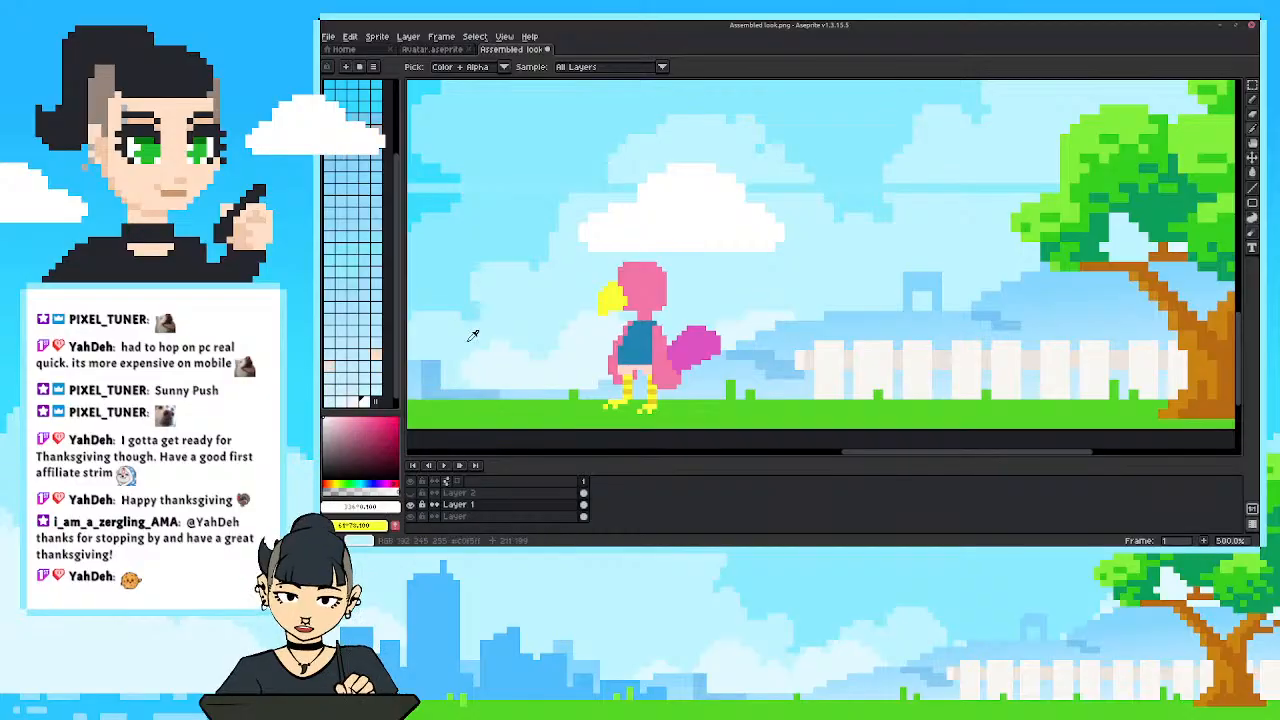
{"action": "key", "text": "b"}
{"action": "left_click_drag", "start_coordinate": [635, 279], "coordinate": [629, 274]}
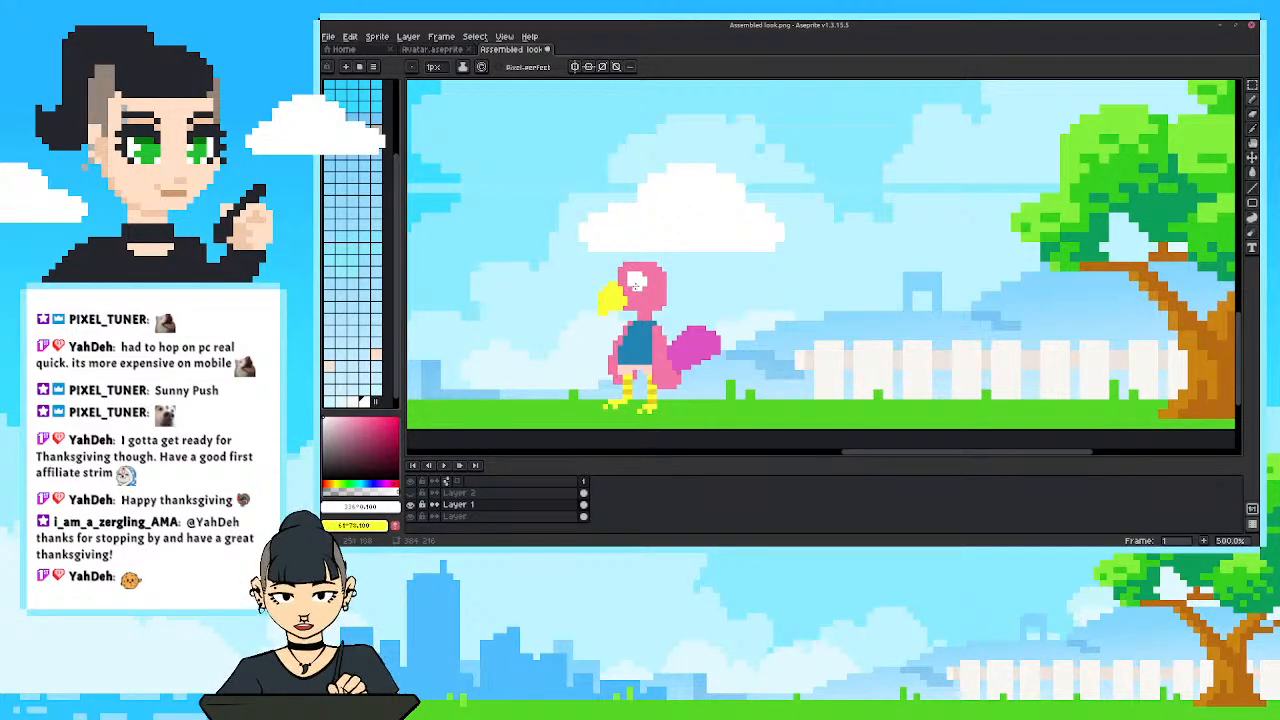
{"action": "key", "text": "i"}
{"action": "left_click", "coordinate": [660, 279]}
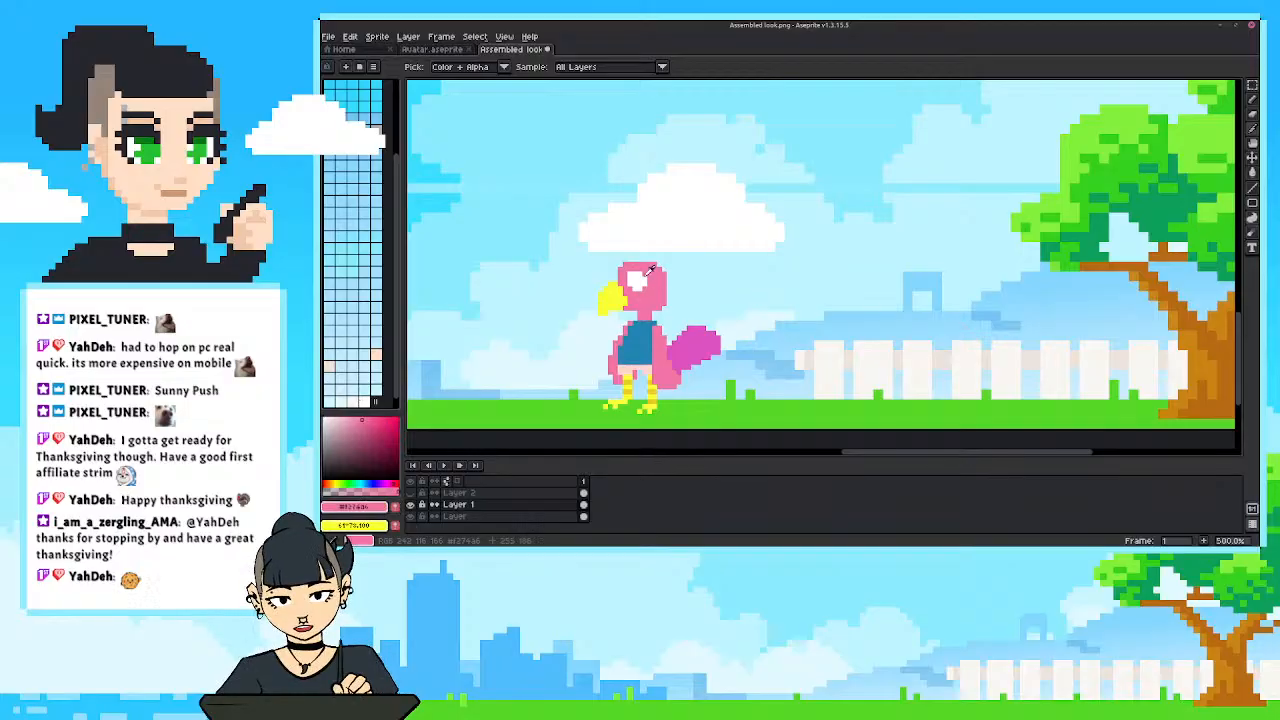
{"action": "key", "text": "b"}
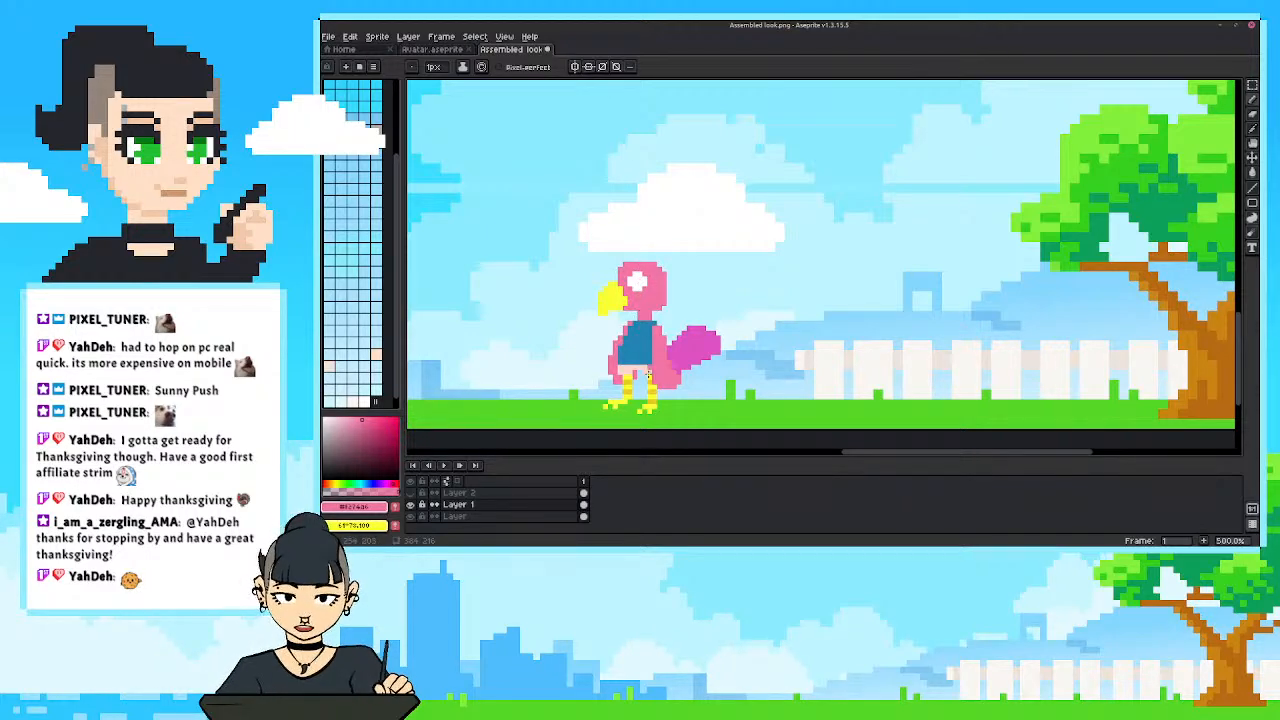
Pick a dark grey and paint a pupil inside the front part of the white eye.
{"action": "left_click", "coordinate": [332, 462]}
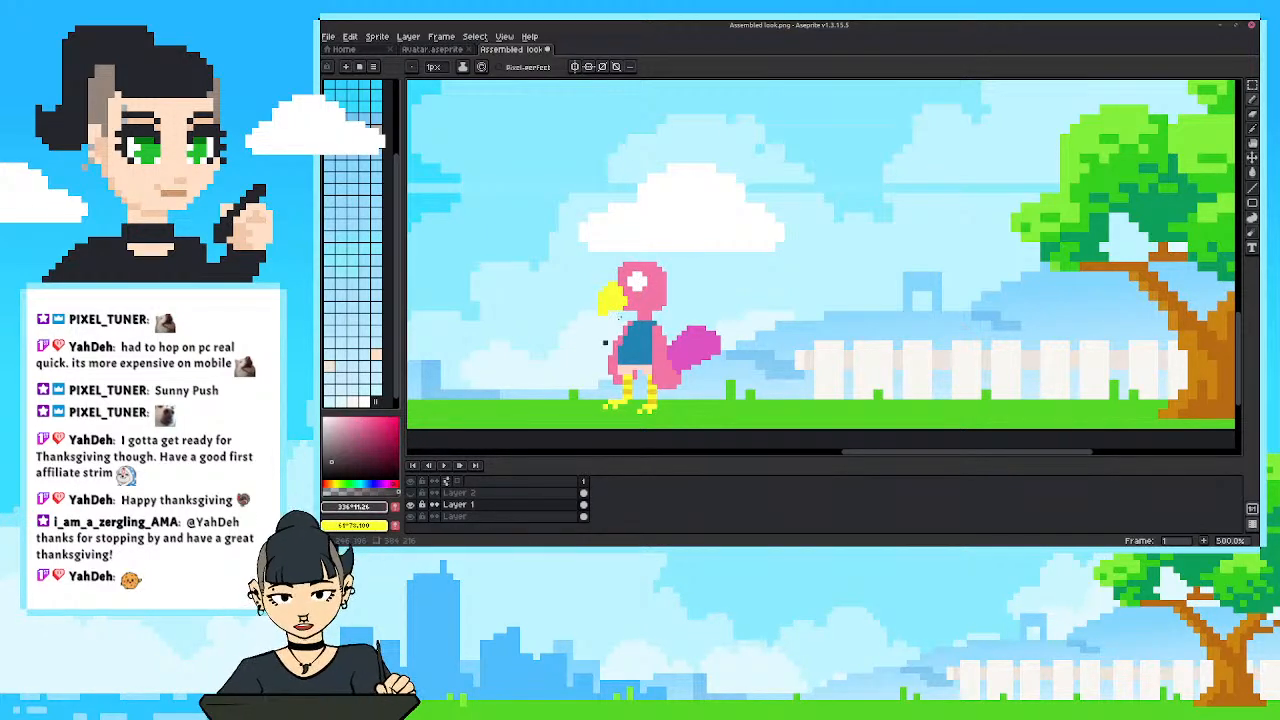
{"action": "left_click", "coordinate": [634, 278]}
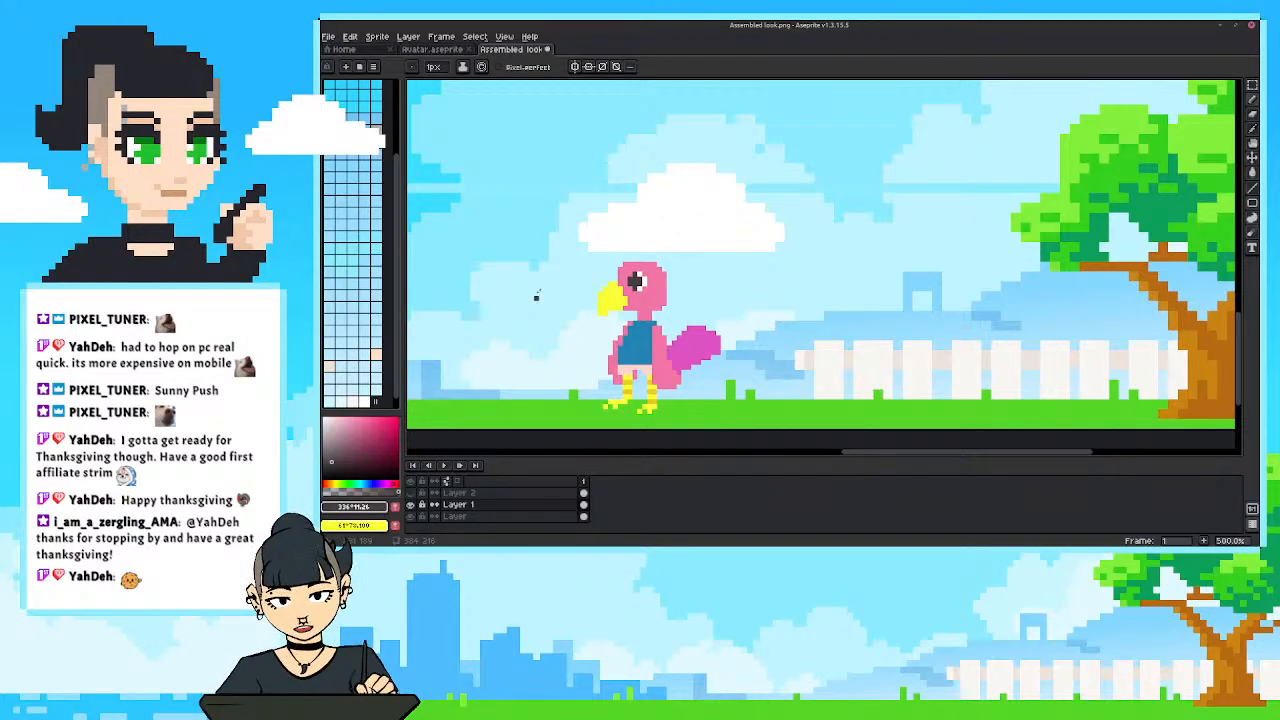
{"action": "scroll", "coordinate": [536, 296], "scroll_direction": "down", "scroll_amount": 3}
{"action": "scroll", "coordinate": [536, 230], "scroll_direction": "up", "scroll_amount": 3}
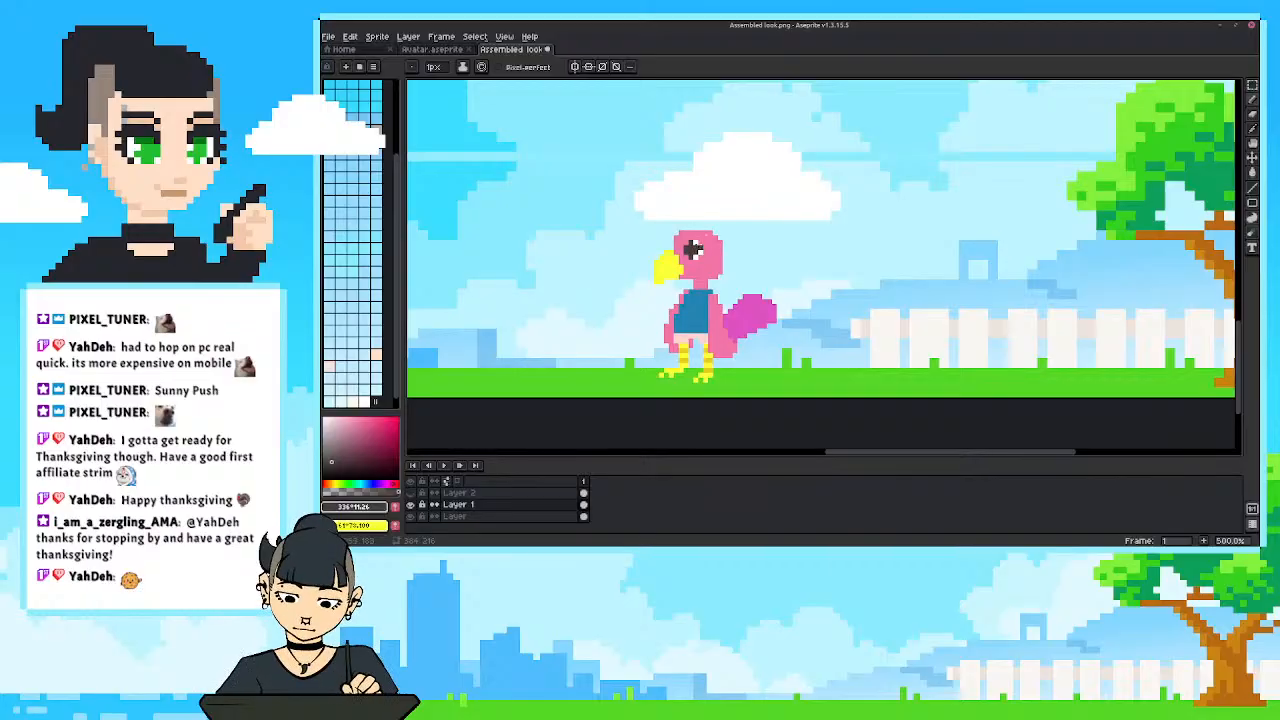
Sample the head's pink and paint over the white around the pupil, leaving only a tall dark rectangular eye.
{"action": "key", "text": "i"}
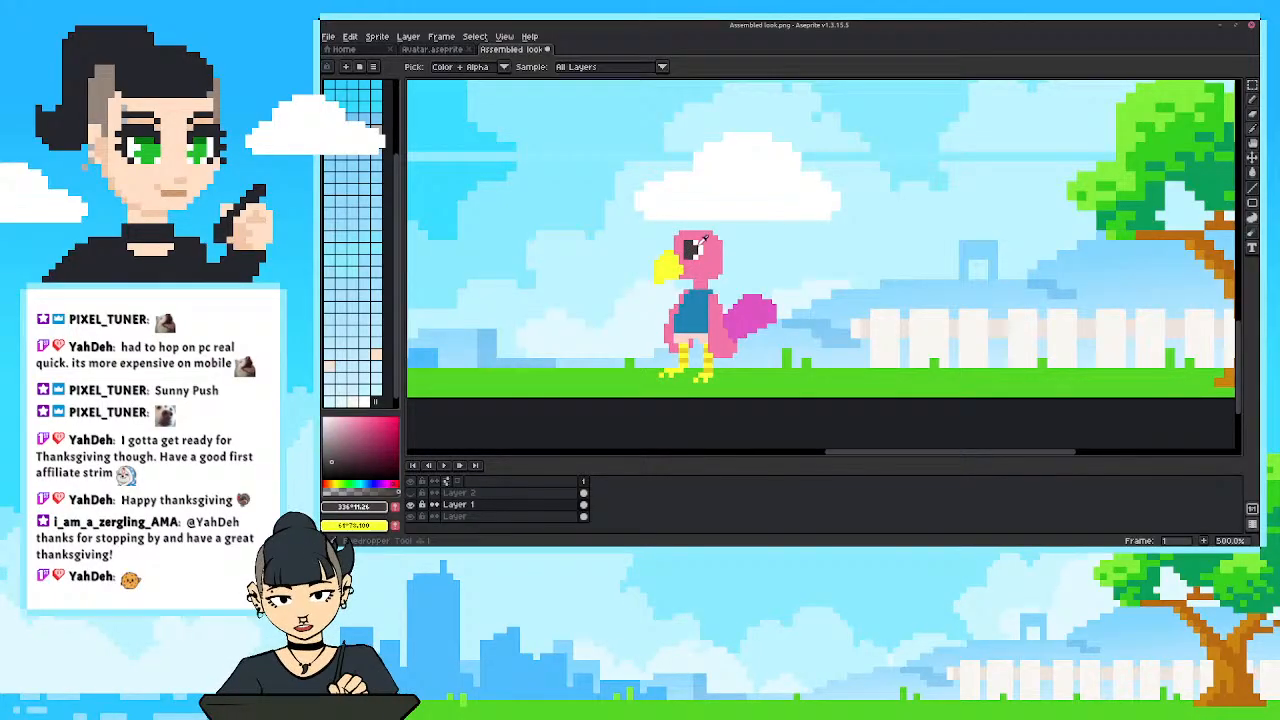
{"action": "left_click", "coordinate": [705, 233]}
{"action": "key", "text": "b"}
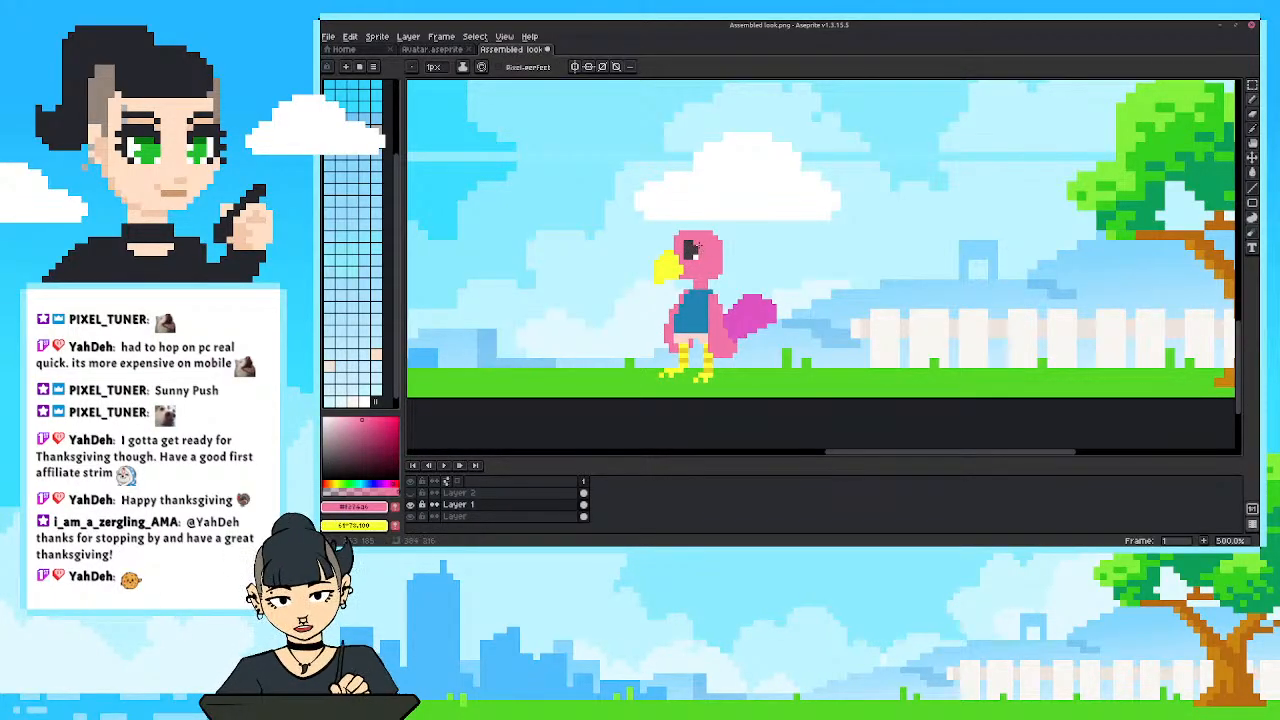
{"action": "left_click_drag", "start_coordinate": [696, 243], "coordinate": [686, 256]}
{"action": "left_click", "coordinate": [691, 250], "text": "alt"}
{"action": "left_click", "coordinate": [686, 232], "text": "alt"}
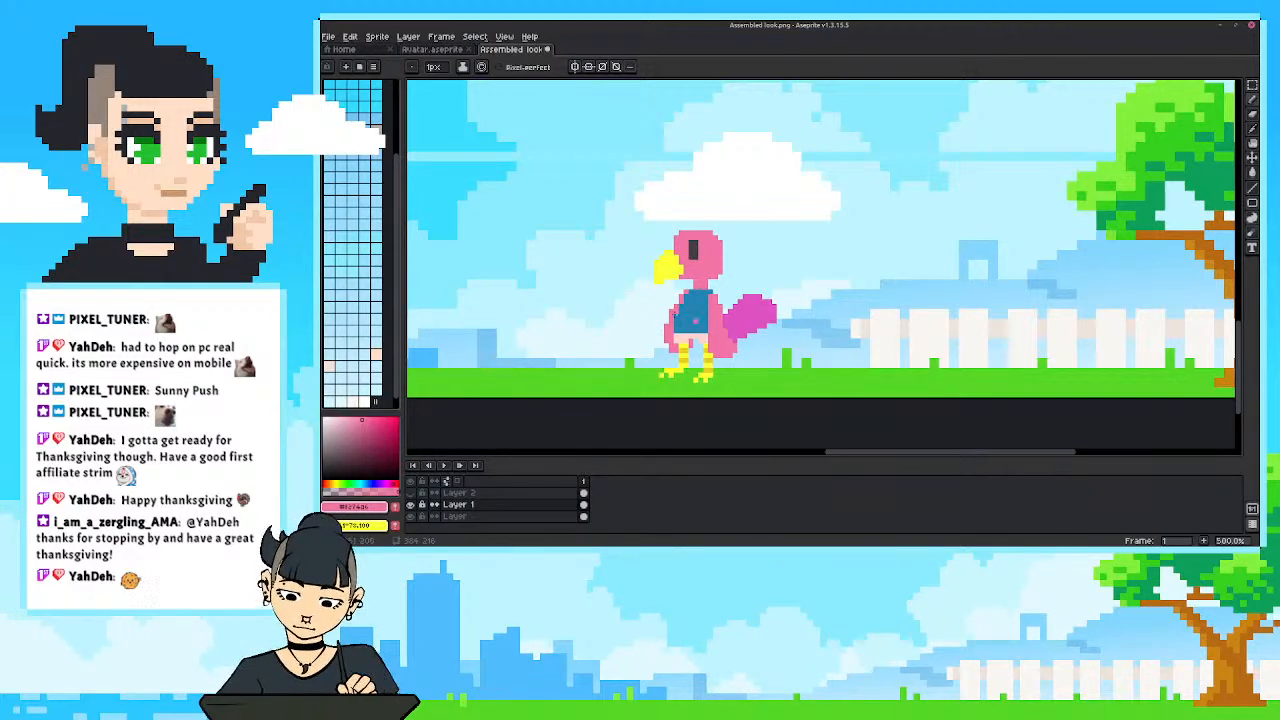
Choose pure white, fill the bird's purple tail with it, and check the bird against the scene.
{"action": "key", "text": "i"}
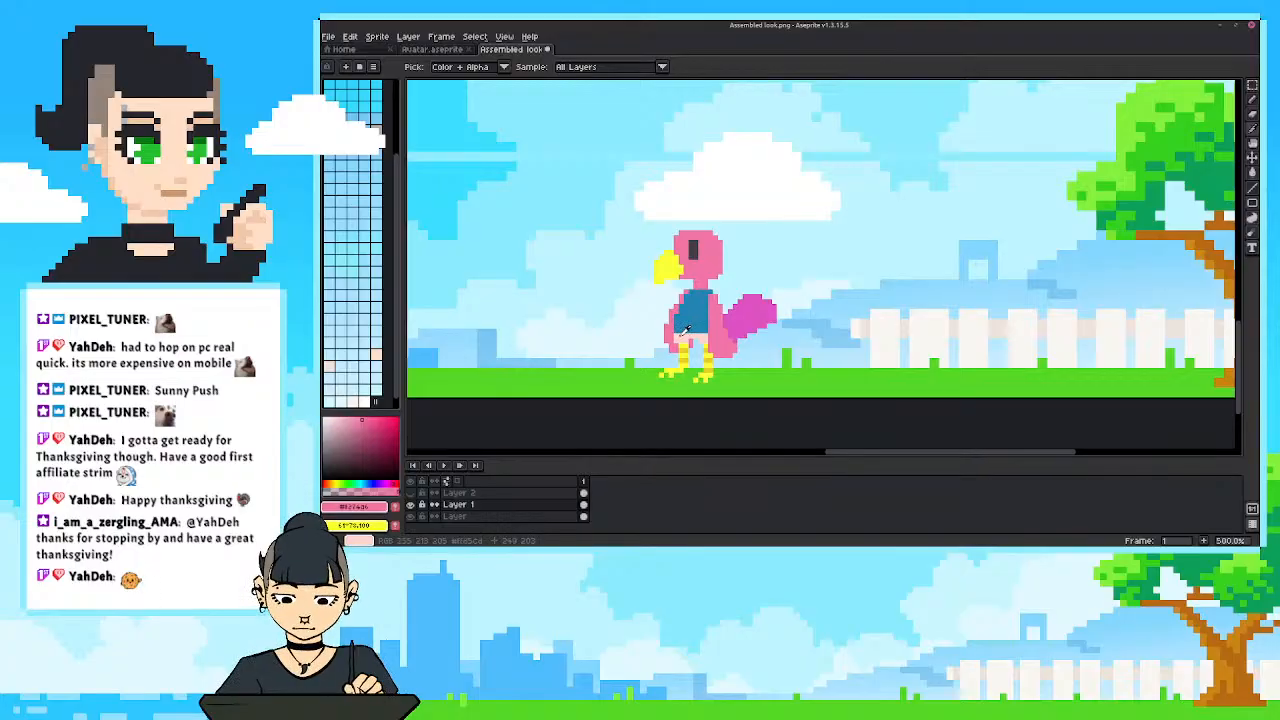
{"action": "left_click", "coordinate": [686, 330]}
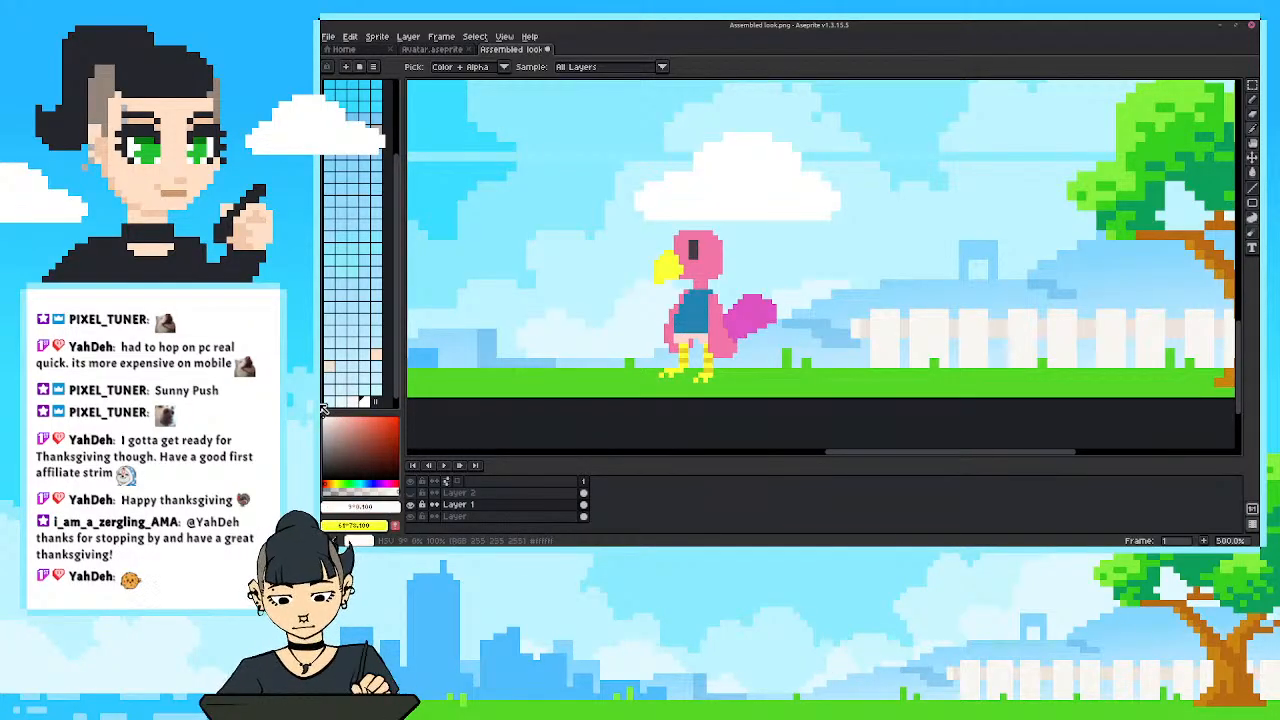
{"action": "key", "text": "g"}
{"action": "left_click", "coordinate": [750, 316]}
{"action": "scroll", "coordinate": [656, 341], "scroll_direction": "down", "scroll_amount": 1}
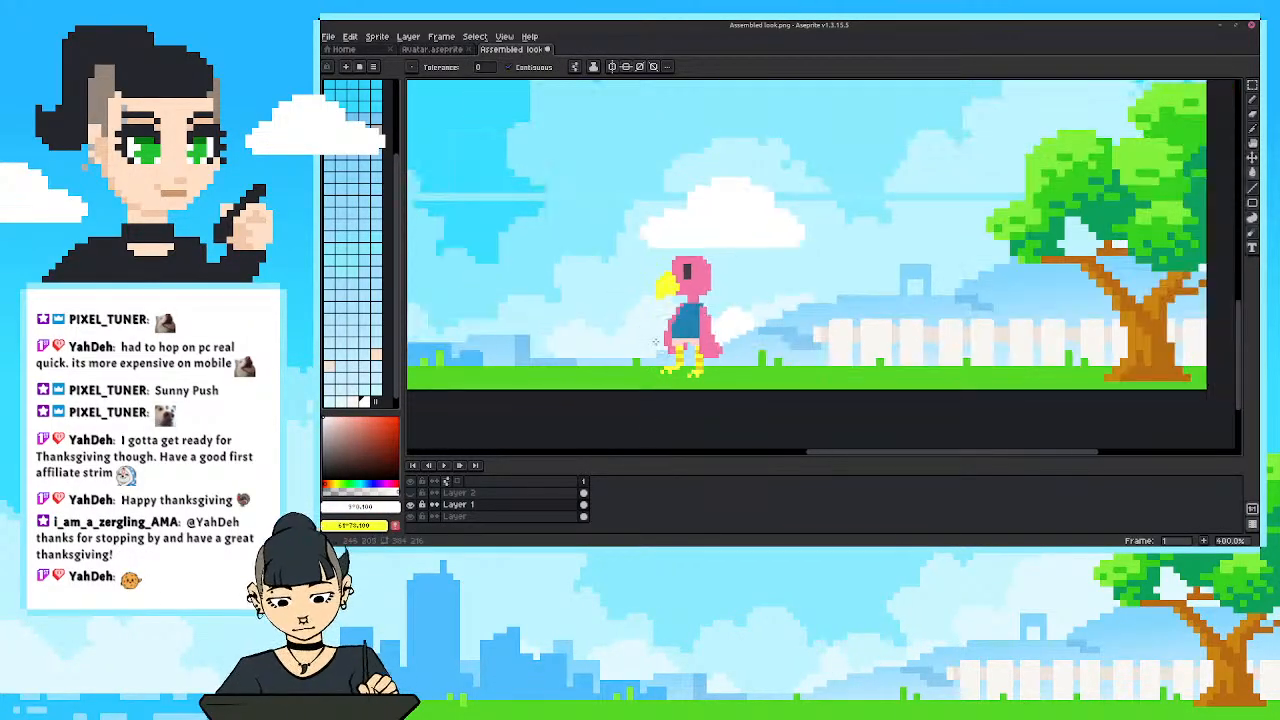
{"action": "scroll", "coordinate": [656, 341], "scroll_direction": "up", "scroll_amount": 1}
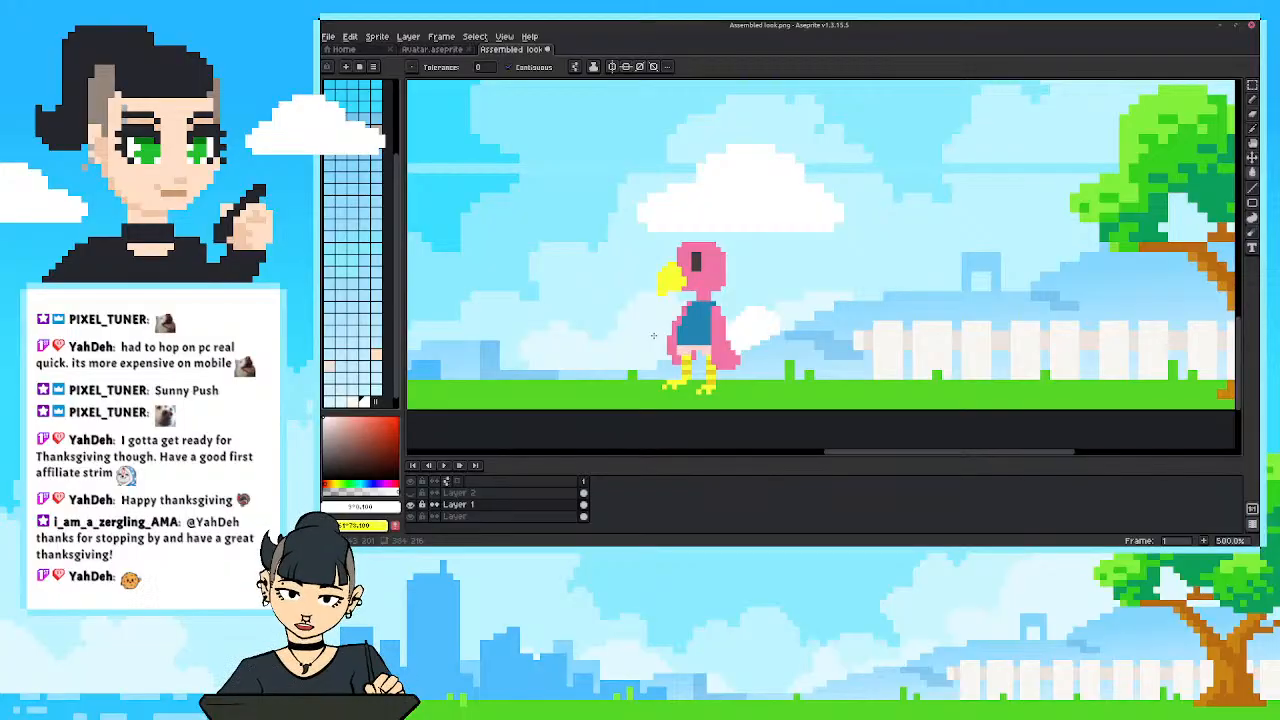
{"action": "key", "text": "shift+o"}
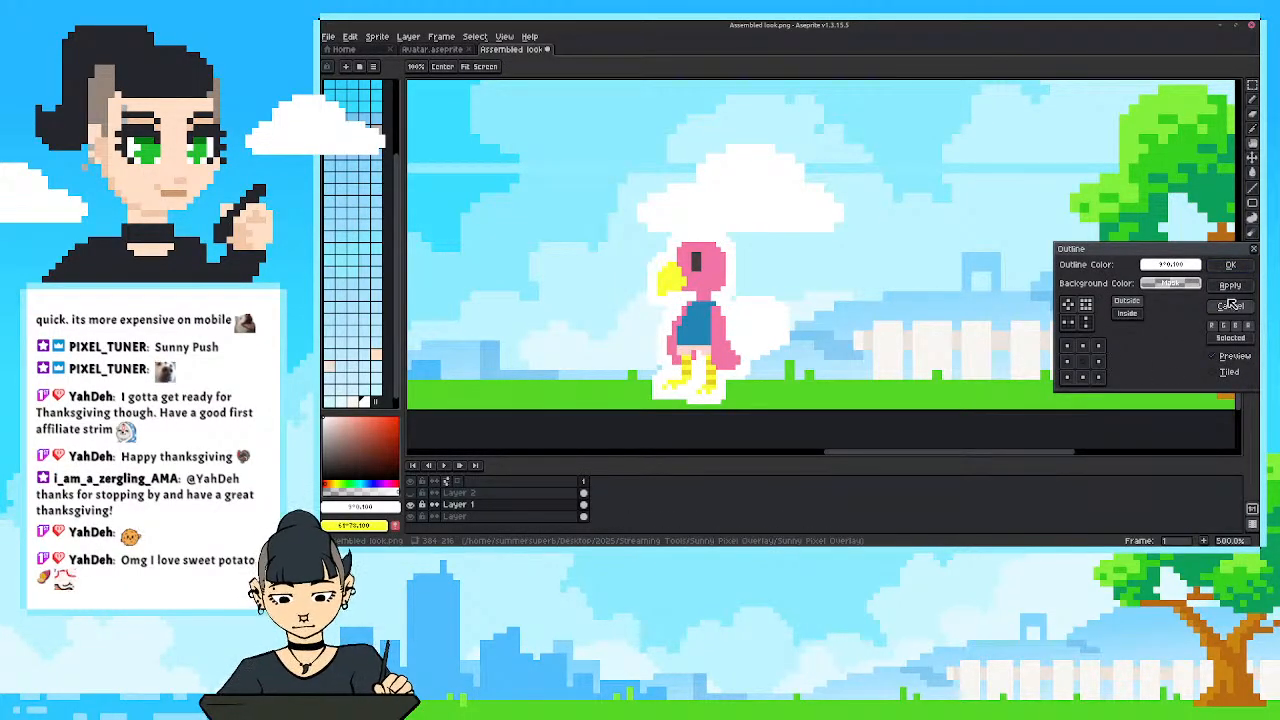
{"action": "left_click", "coordinate": [1231, 305]}
{"action": "key", "text": "ctrl+z"}
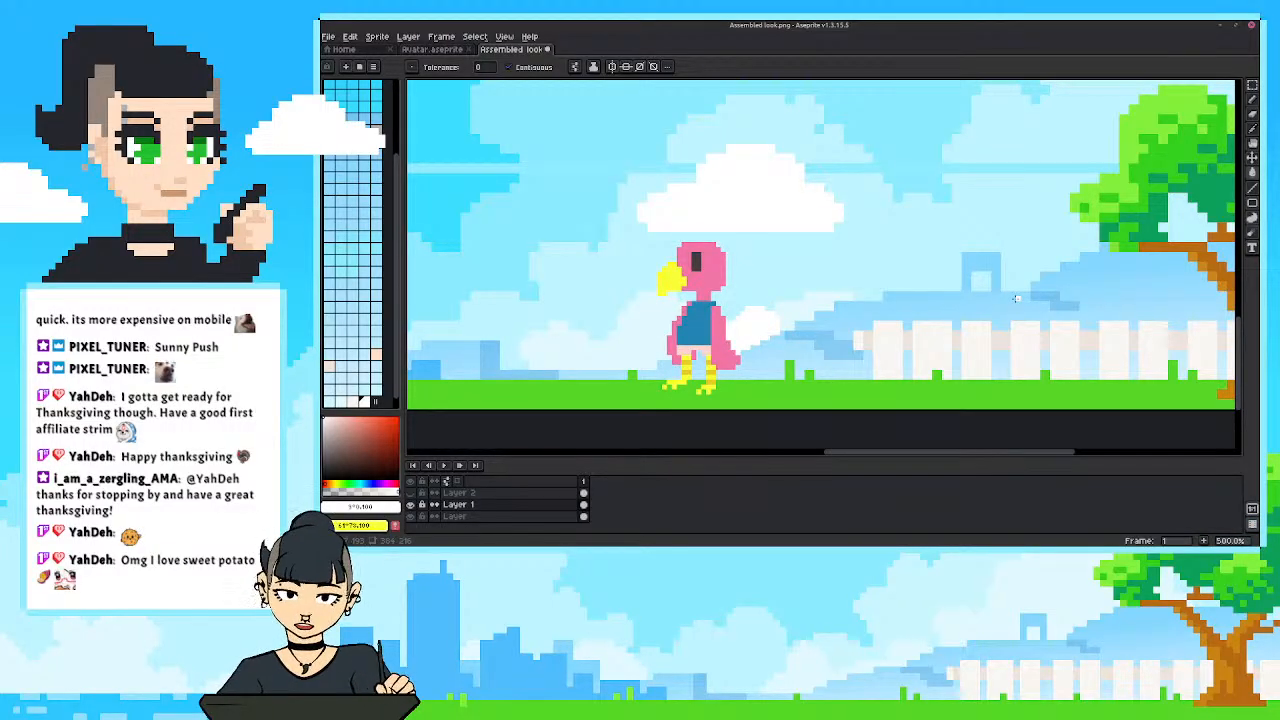
Pick a near-black colour and apply an outside outline around the bird, with the four corner cells of the outline matrix turned off.
{"action": "left_click", "coordinate": [323, 470]}
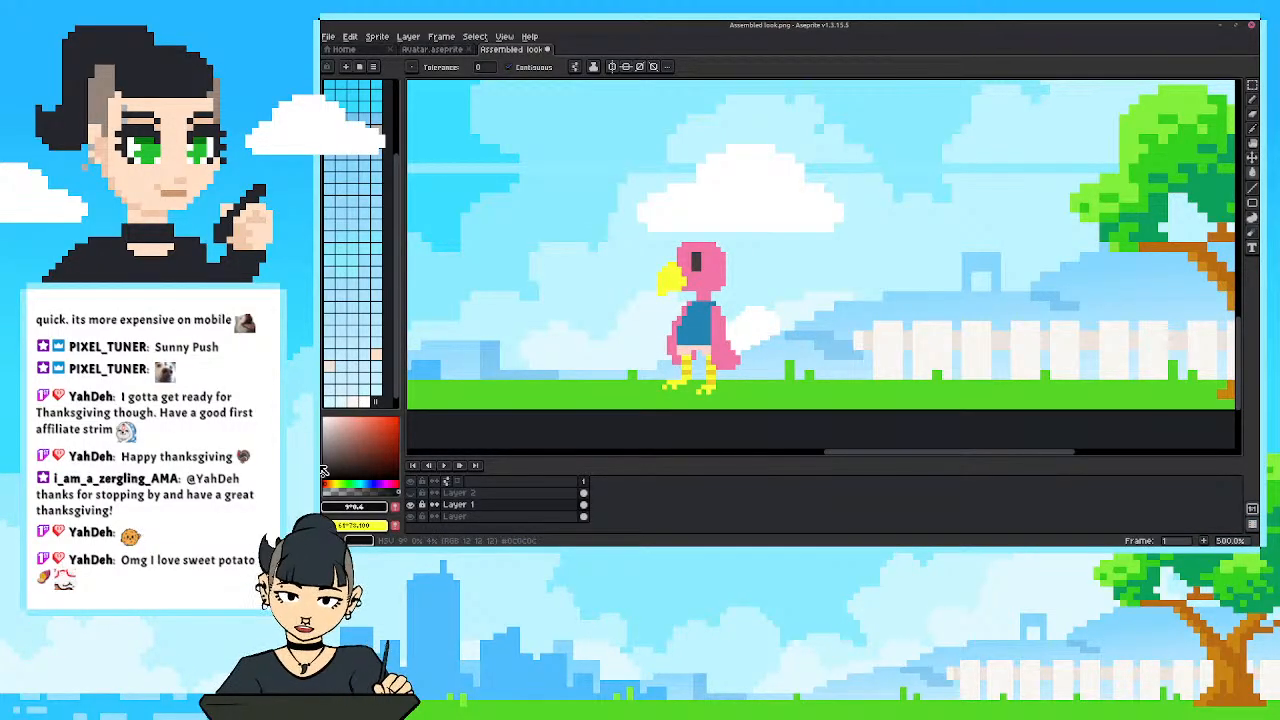
{"action": "key", "text": "shift+o"}
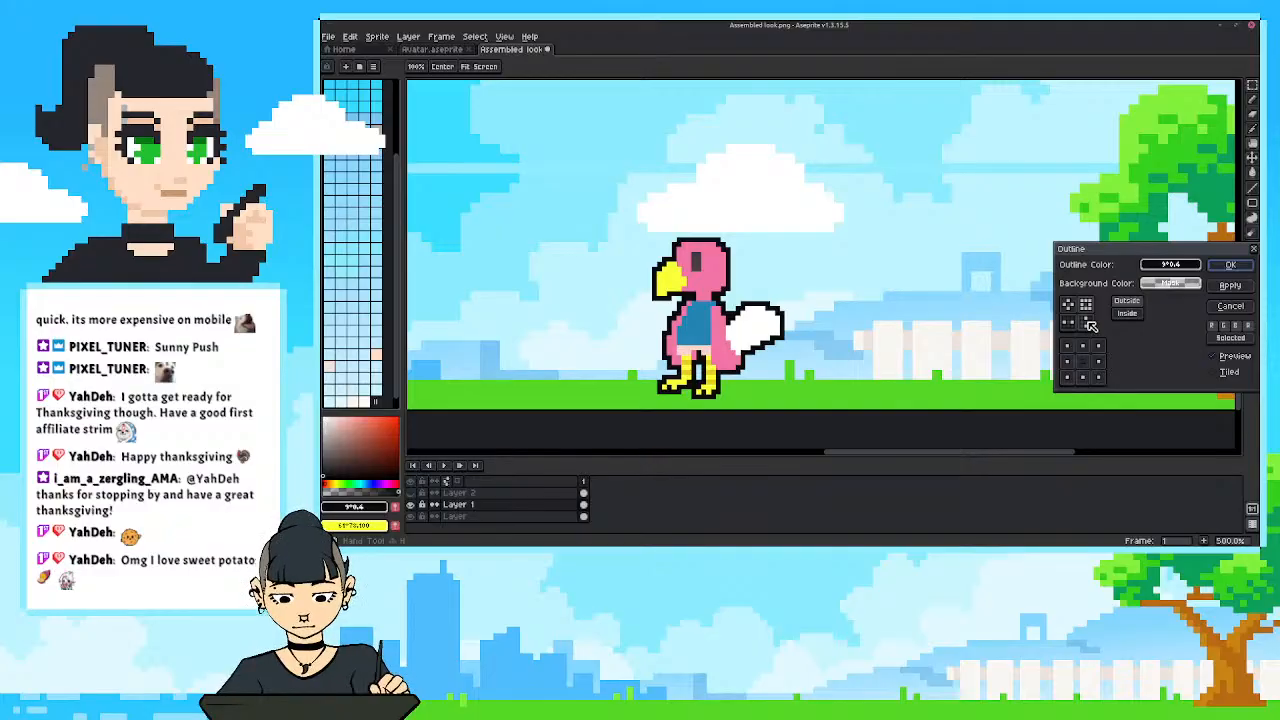
{"action": "left_click", "coordinate": [1098, 346]}
{"action": "left_click", "coordinate": [1068, 346]}
{"action": "left_click", "coordinate": [1068, 377]}
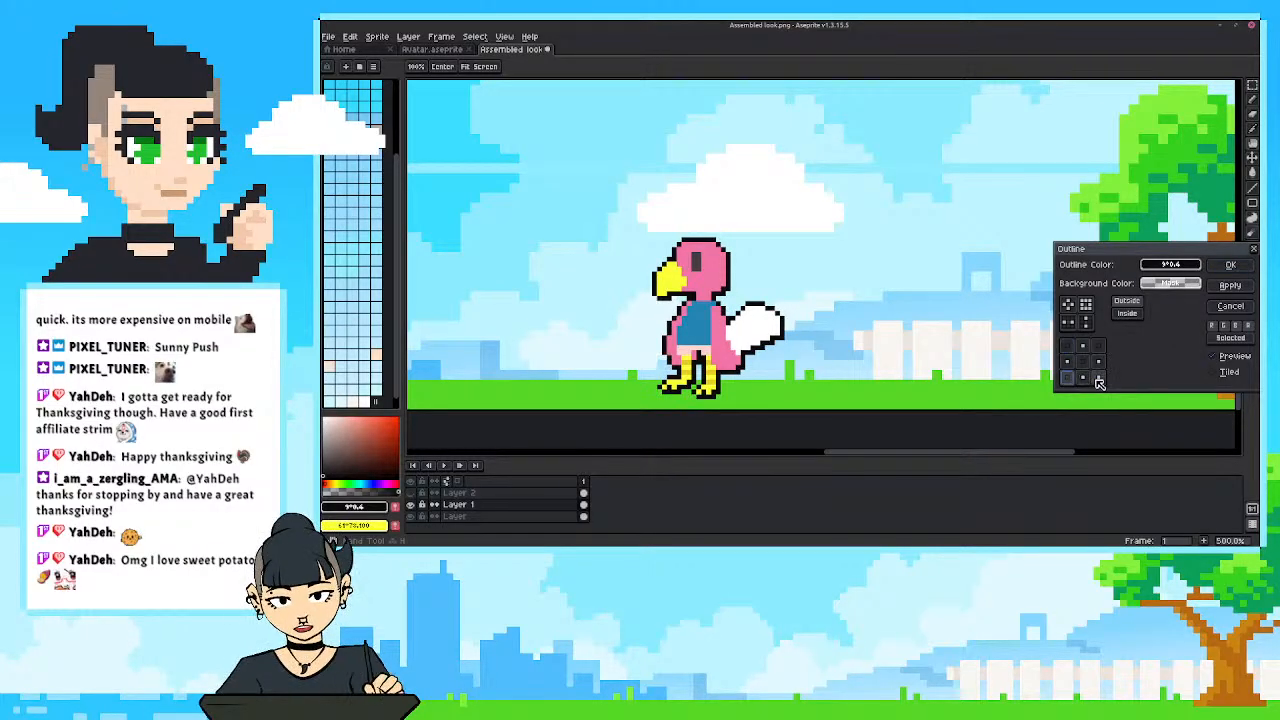
{"action": "left_click", "coordinate": [1098, 377]}
{"action": "left_click_drag", "start_coordinate": [1096, 250], "coordinate": [1096, 261]}
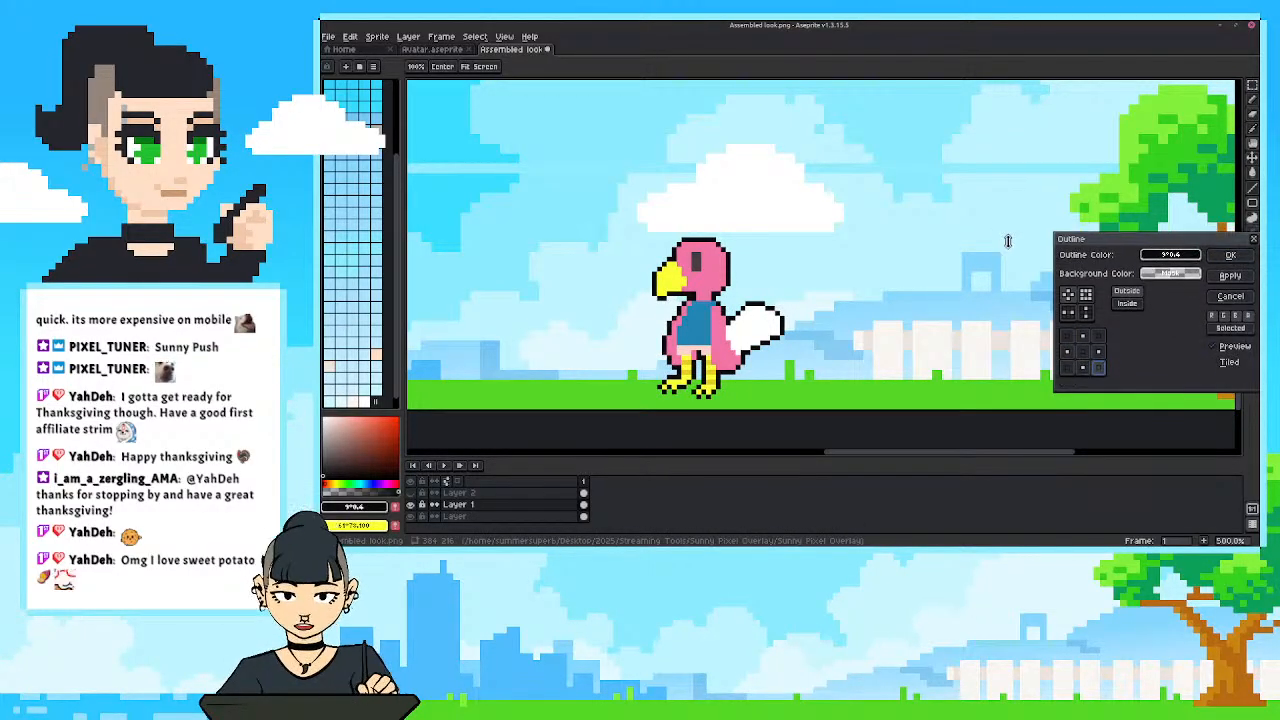
{"action": "left_click", "coordinate": [1215, 276]}
Sample the outline's black and draw a vertical Pencil line between the blue shirt and the bird's rear wing.
{"action": "scroll", "coordinate": [611, 337], "scroll_direction": "up", "scroll_amount": 1}
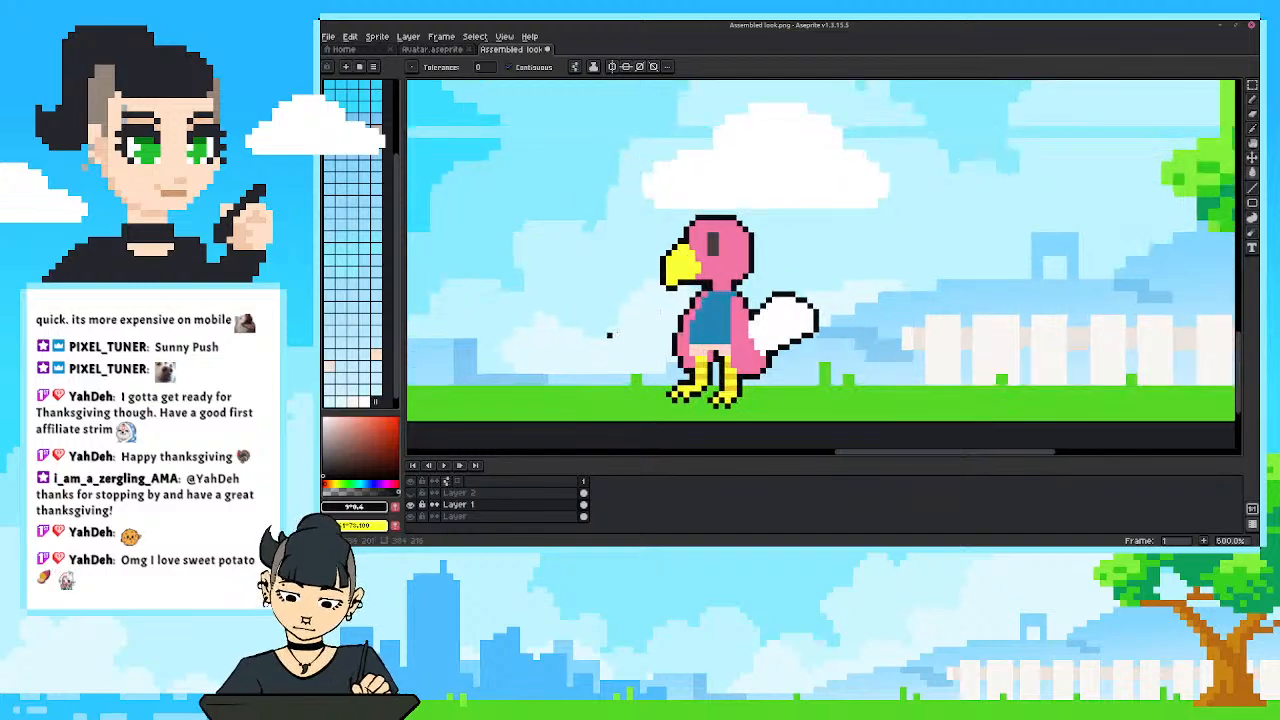
{"action": "left_click_drag", "start_coordinate": [611, 337], "coordinate": [660, 346]}
{"action": "scroll", "coordinate": [699, 341], "scroll_direction": "down", "scroll_amount": 3}
{"action": "scroll", "coordinate": [710, 342], "scroll_direction": "up", "scroll_amount": 1}
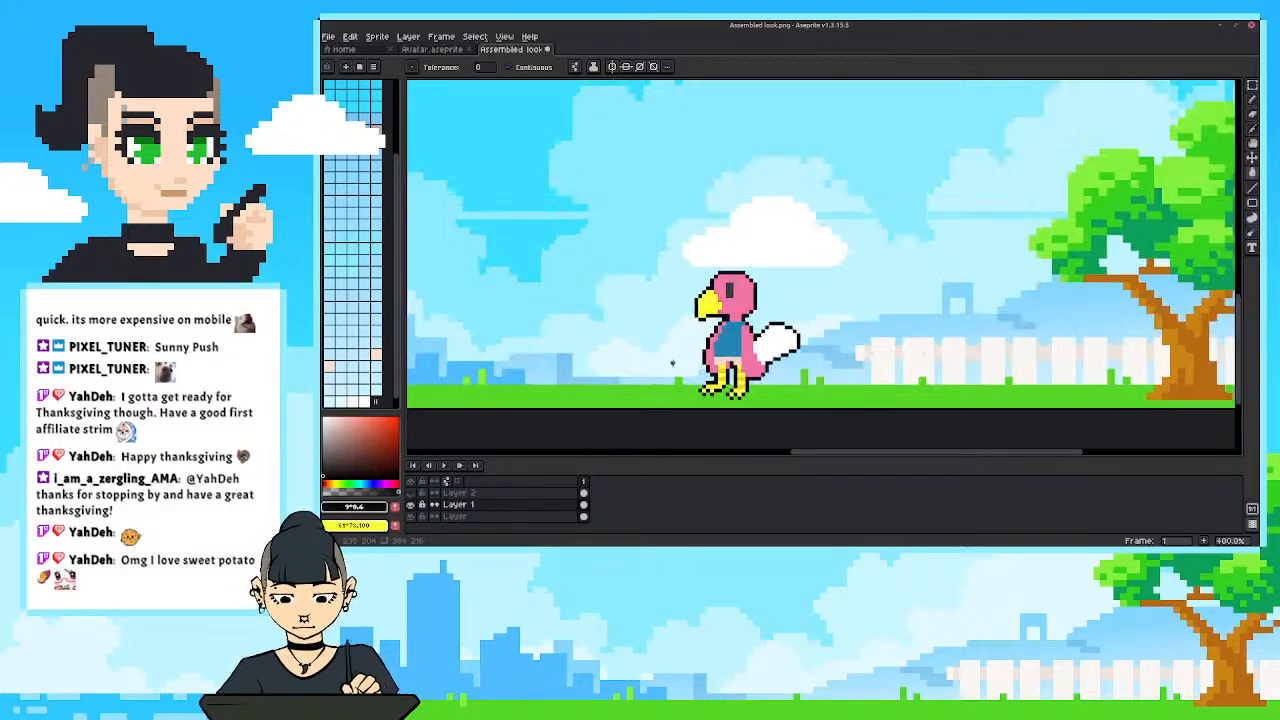
{"action": "scroll", "coordinate": [725, 340], "scroll_direction": "up", "scroll_amount": 2}
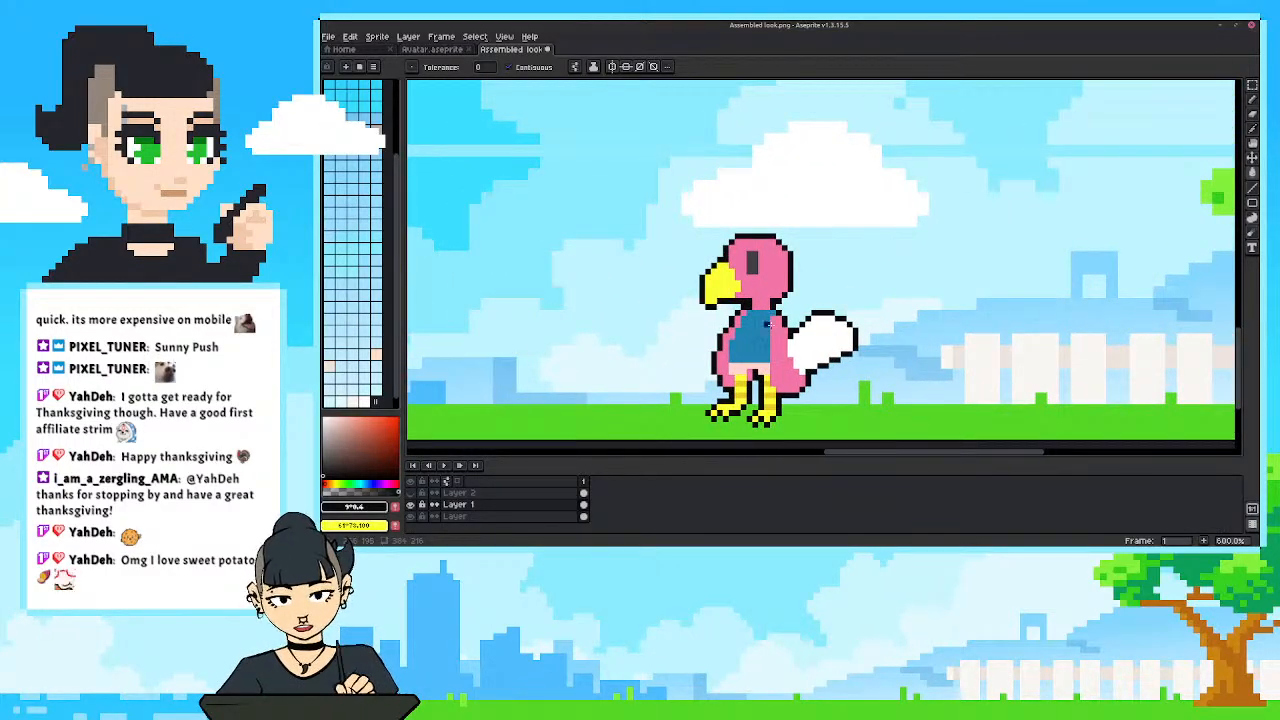
{"action": "key", "text": "i"}
{"action": "left_click", "coordinate": [785, 306]}
{"action": "key", "text": "b"}
{"action": "left_click_drag", "start_coordinate": [765, 320], "coordinate": [772, 394]}
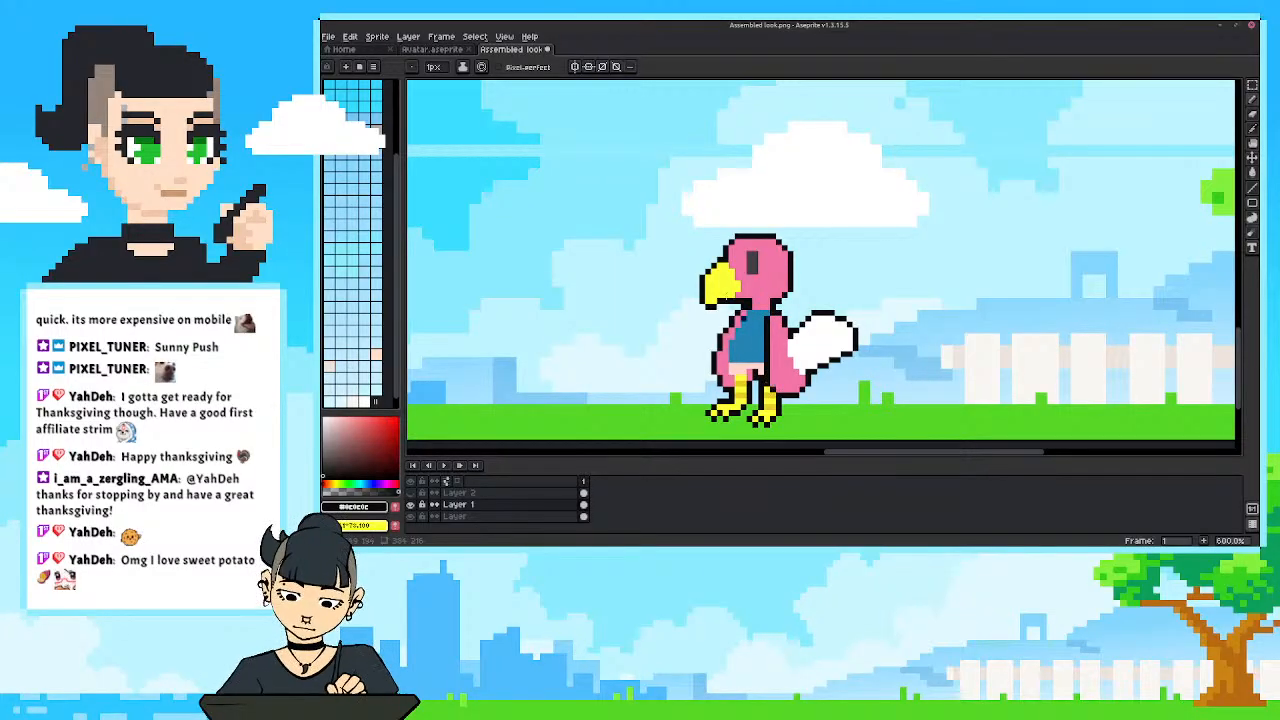
Compare the bird in the full scene with and without its black outline by undoing and redoing the outline work.
{"action": "scroll", "coordinate": [745, 320], "scroll_direction": "down", "scroll_amount": 4}
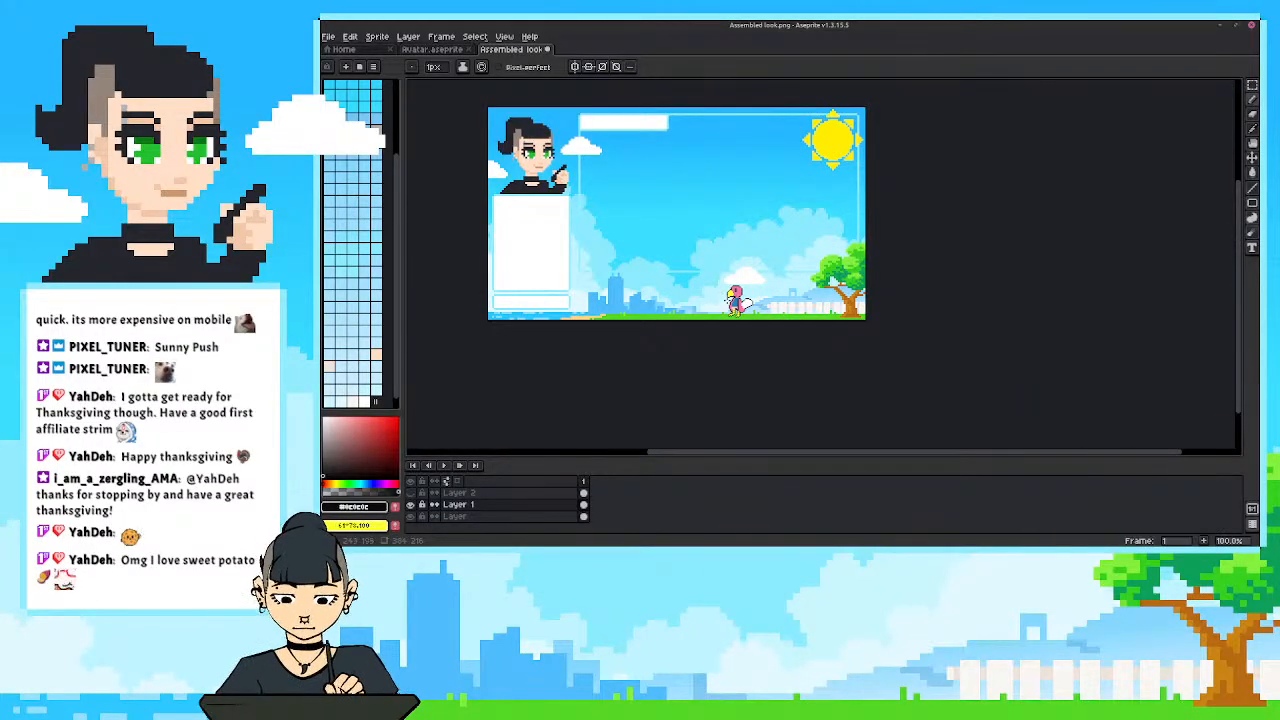
{"action": "scroll", "coordinate": [728, 298], "scroll_direction": "up", "scroll_amount": 4}
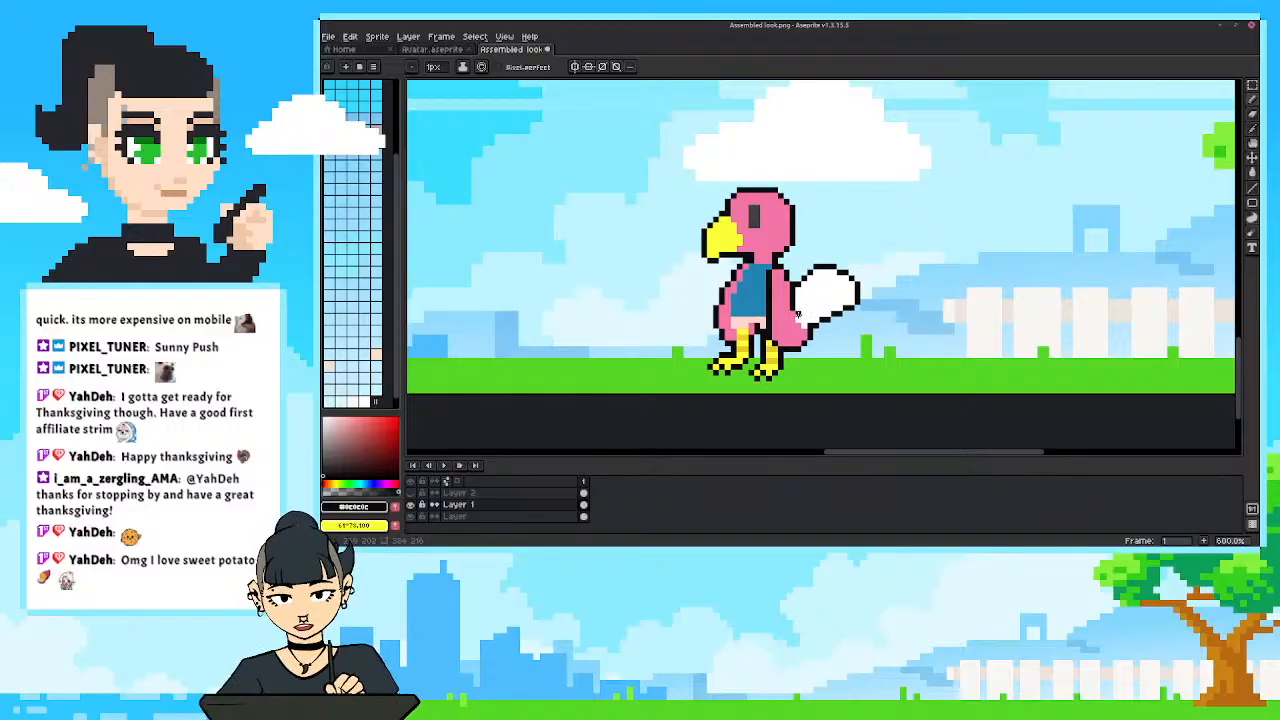
{"action": "scroll", "coordinate": [804, 330], "scroll_direction": "down", "scroll_amount": 4}
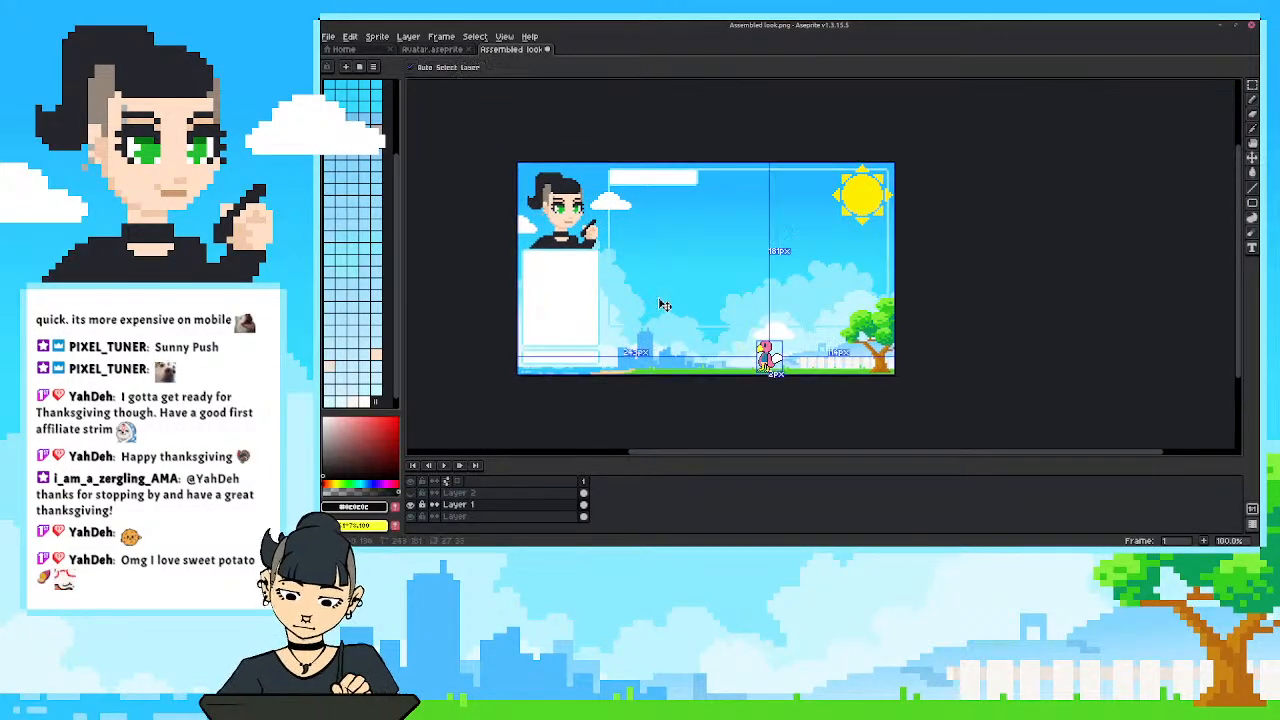
{"action": "key", "text": "ctrl+z"}
{"action": "key", "text": "ctrl+z"}
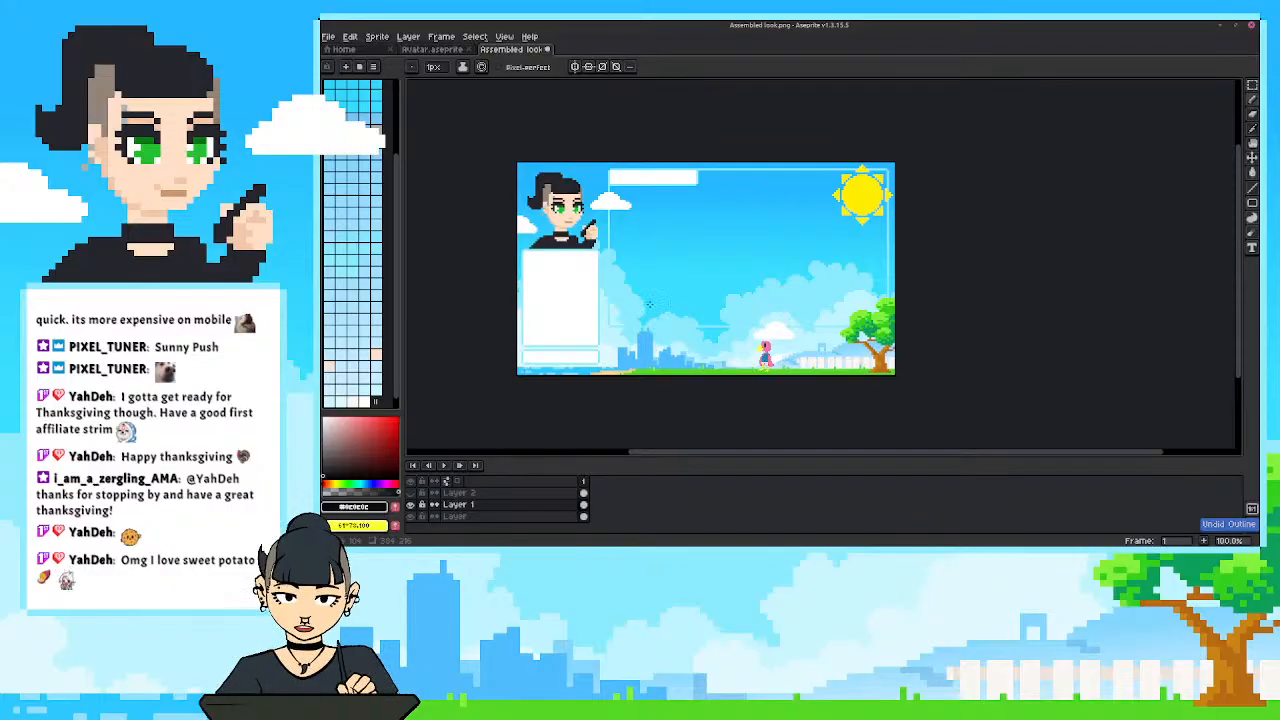
{"action": "key", "text": "ctrl+y"}
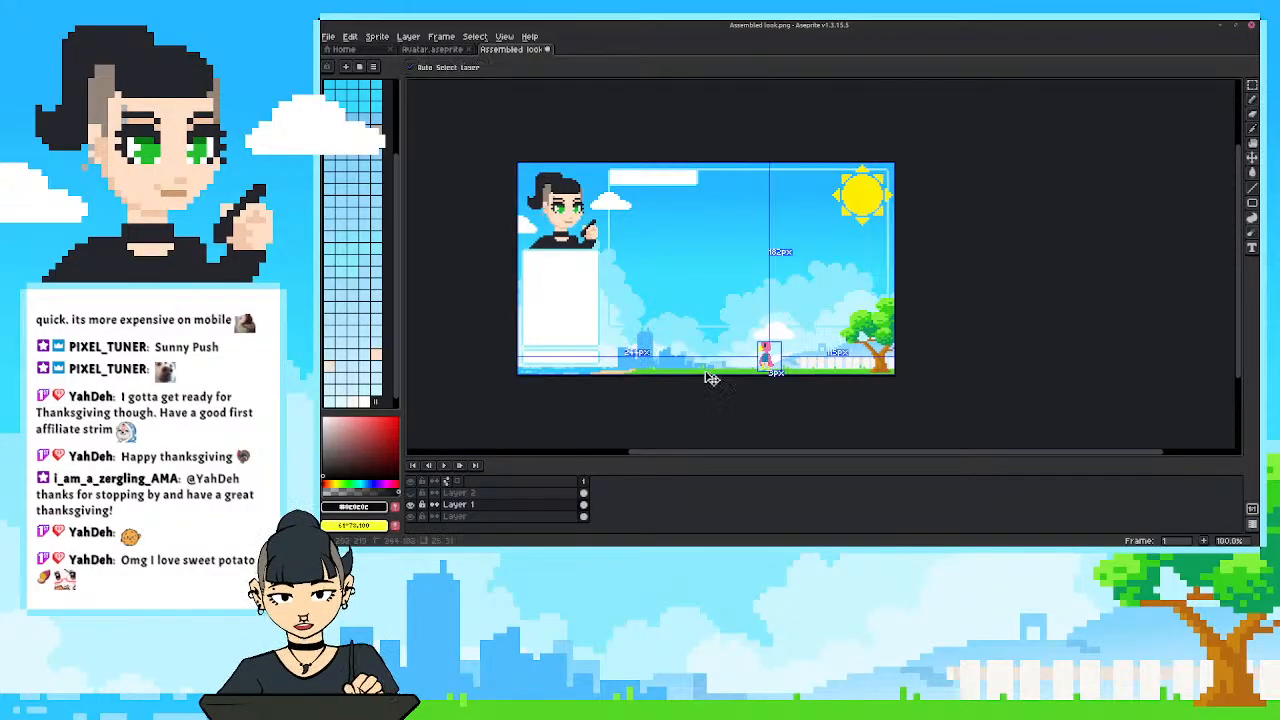
Draw a black Pencil line along the inner edge of the front wing, separating it from the blue shirt.
{"action": "scroll", "coordinate": [785, 385], "scroll_direction": "up", "scroll_amount": 4}
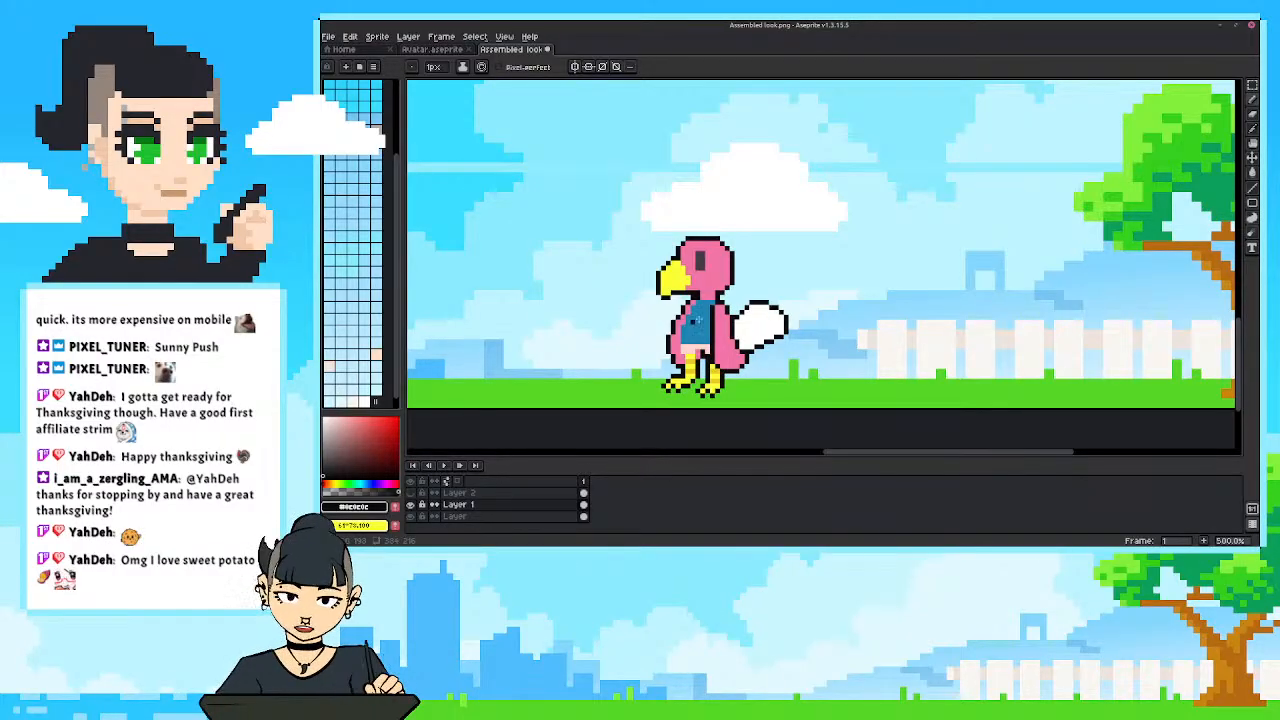
{"action": "scroll", "coordinate": [690, 322], "scroll_direction": "up", "scroll_amount": 1}
{"action": "left_click_drag", "start_coordinate": [690, 330], "coordinate": [710, 331]}
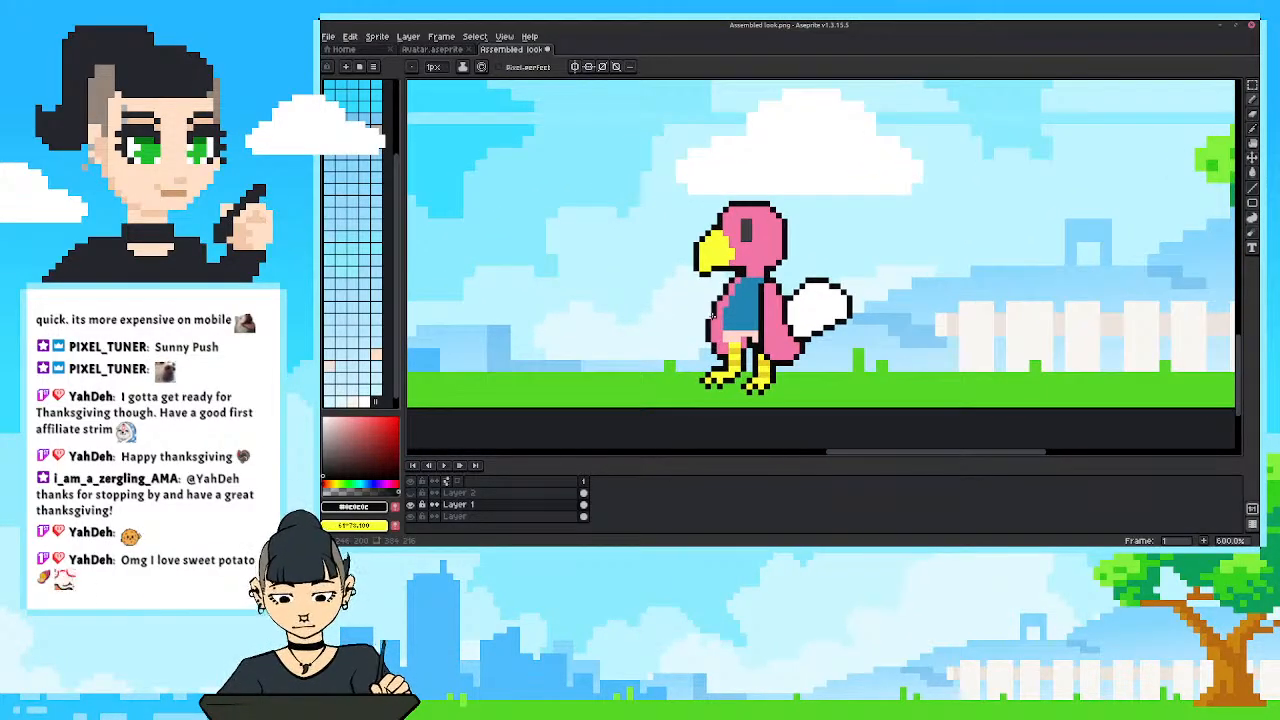
{"action": "scroll", "coordinate": [712, 316], "scroll_direction": "up", "scroll_amount": 2}
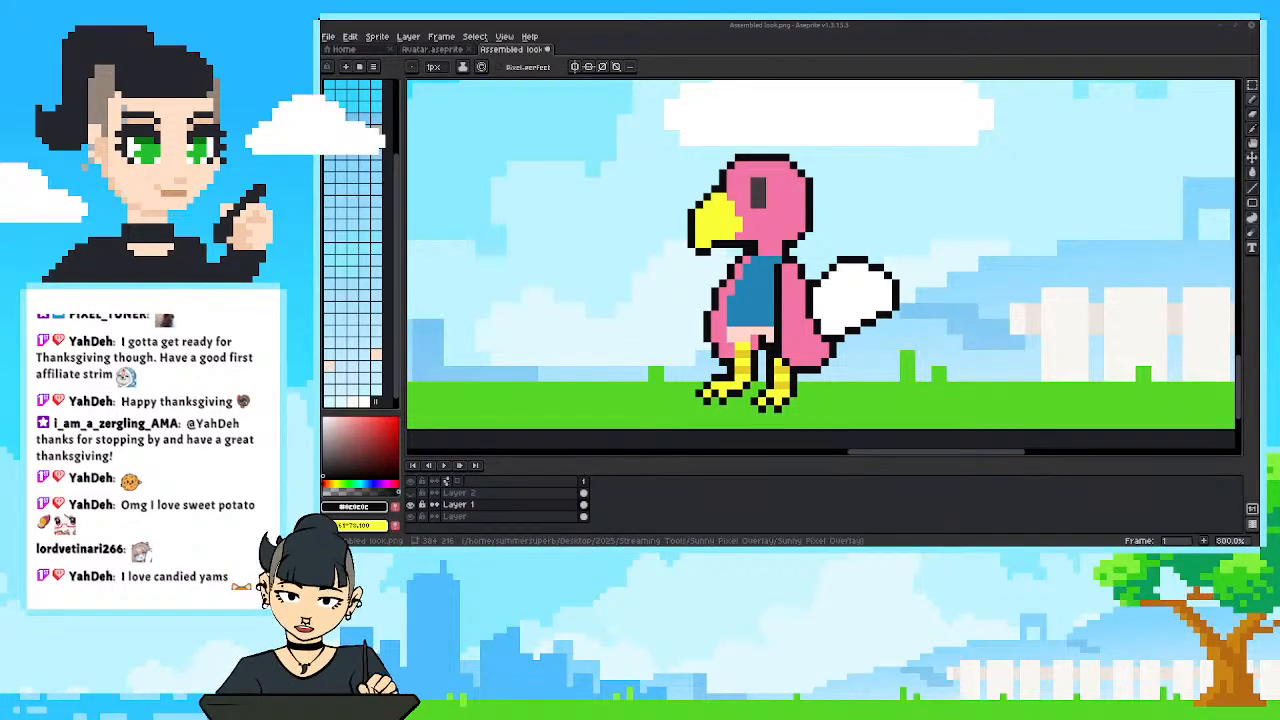
{"action": "left_click_drag", "start_coordinate": [667, 347], "coordinate": [673, 352]}
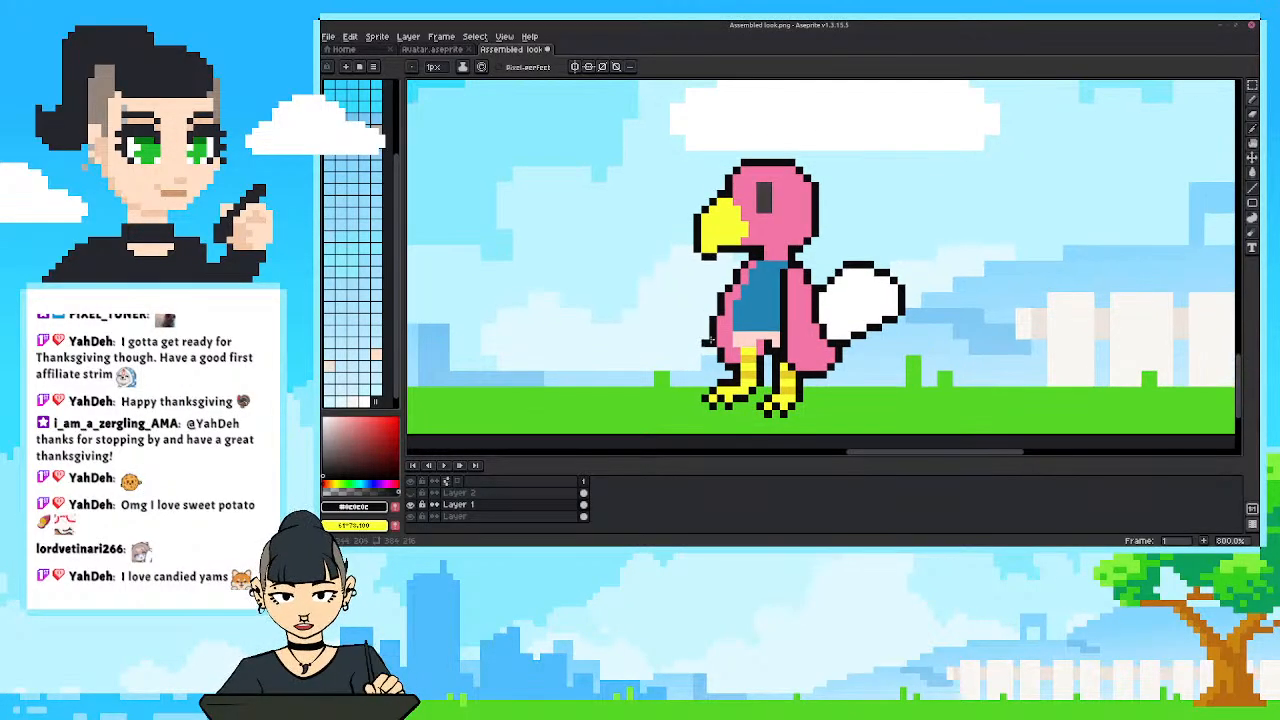
{"action": "left_click_drag", "start_coordinate": [759, 262], "coordinate": [737, 338]}
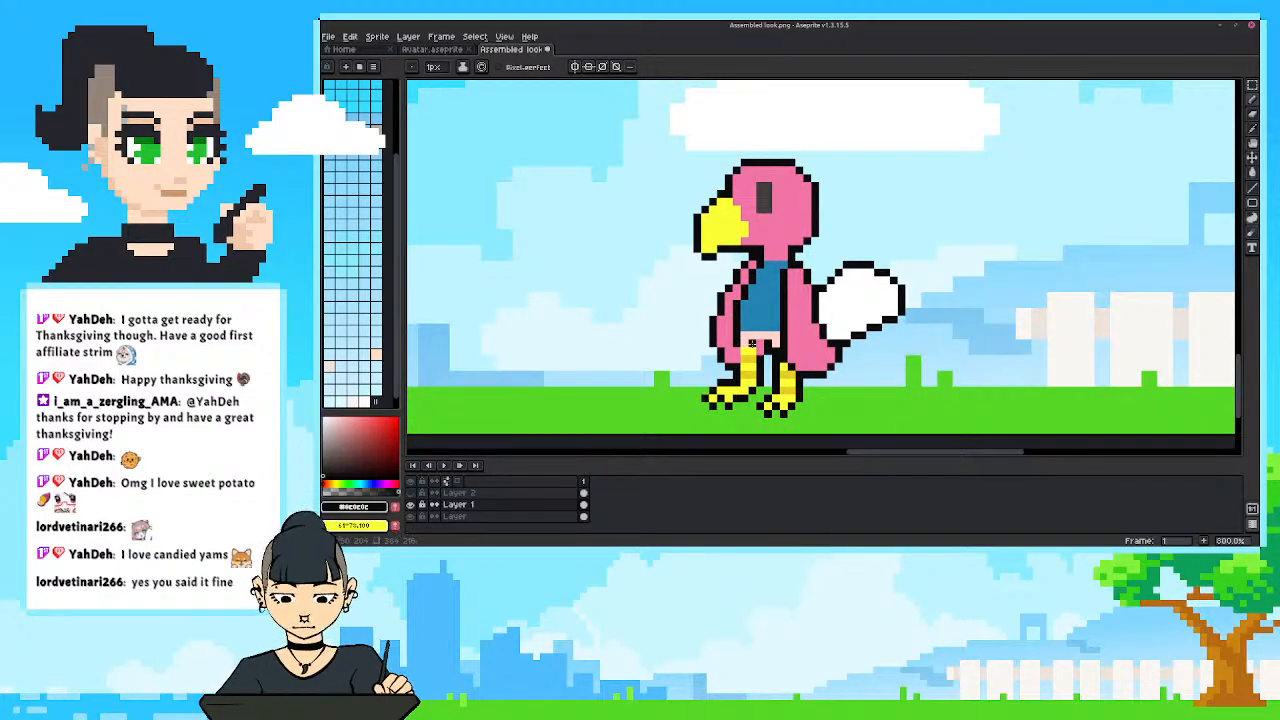
Check the bird in the scene, sample the pale peach and touch up the belly pixels below the shirt.
{"action": "scroll", "coordinate": [750, 310], "scroll_direction": "down", "scroll_amount": 4}
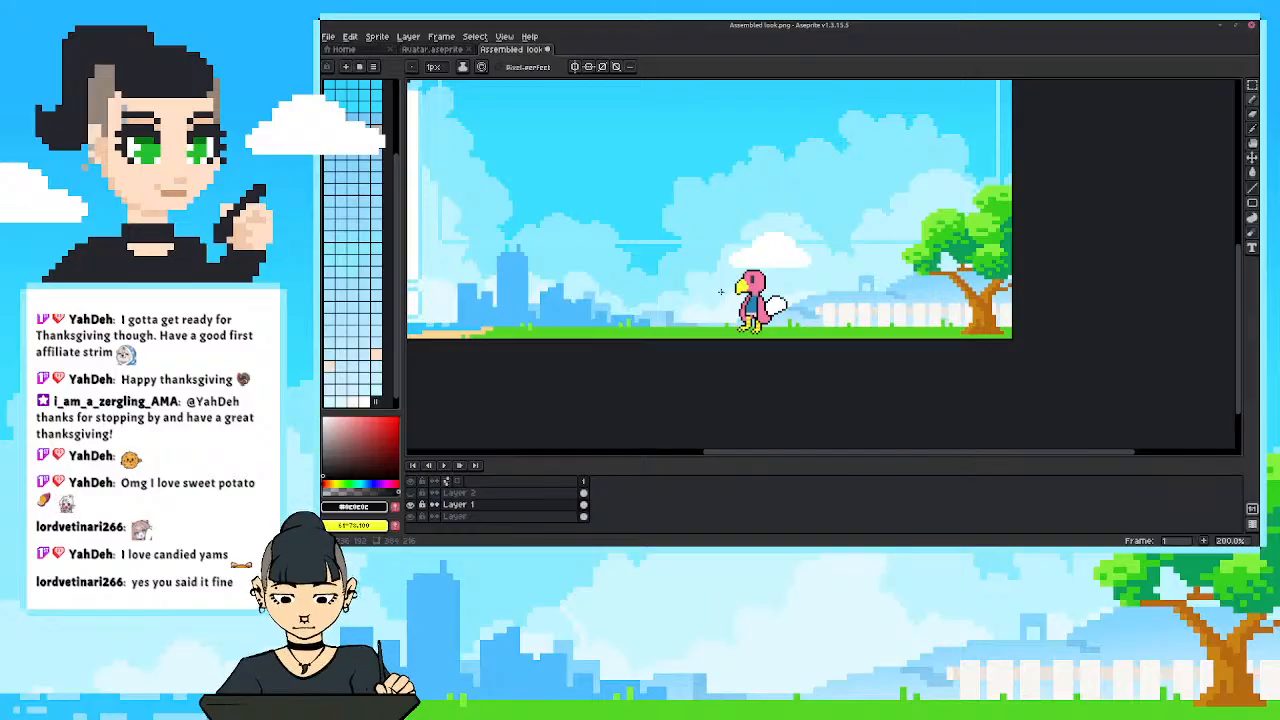
{"action": "scroll", "coordinate": [711, 370], "scroll_direction": "down", "scroll_amount": 1}
{"action": "scroll", "coordinate": [722, 358], "scroll_direction": "up", "scroll_amount": 1}
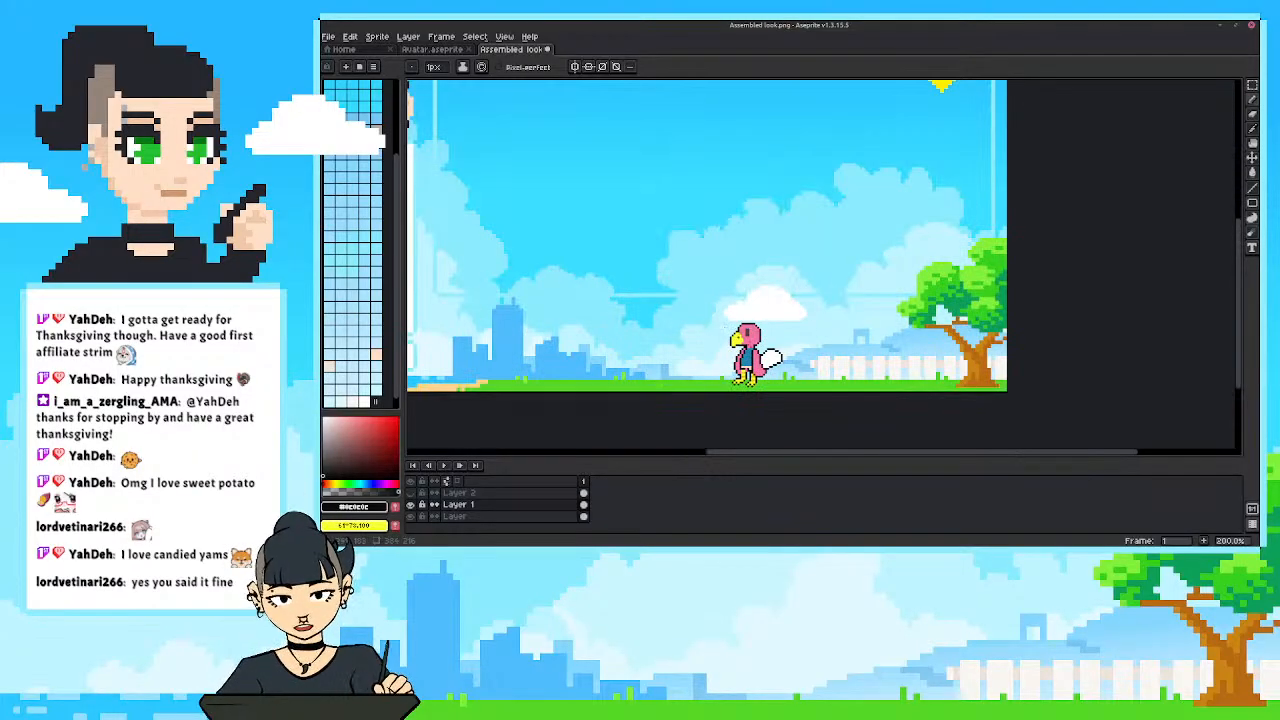
{"action": "scroll", "coordinate": [698, 343], "scroll_direction": "up", "scroll_amount": 1}
{"action": "scroll", "coordinate": [772, 370], "scroll_direction": "up", "scroll_amount": 1}
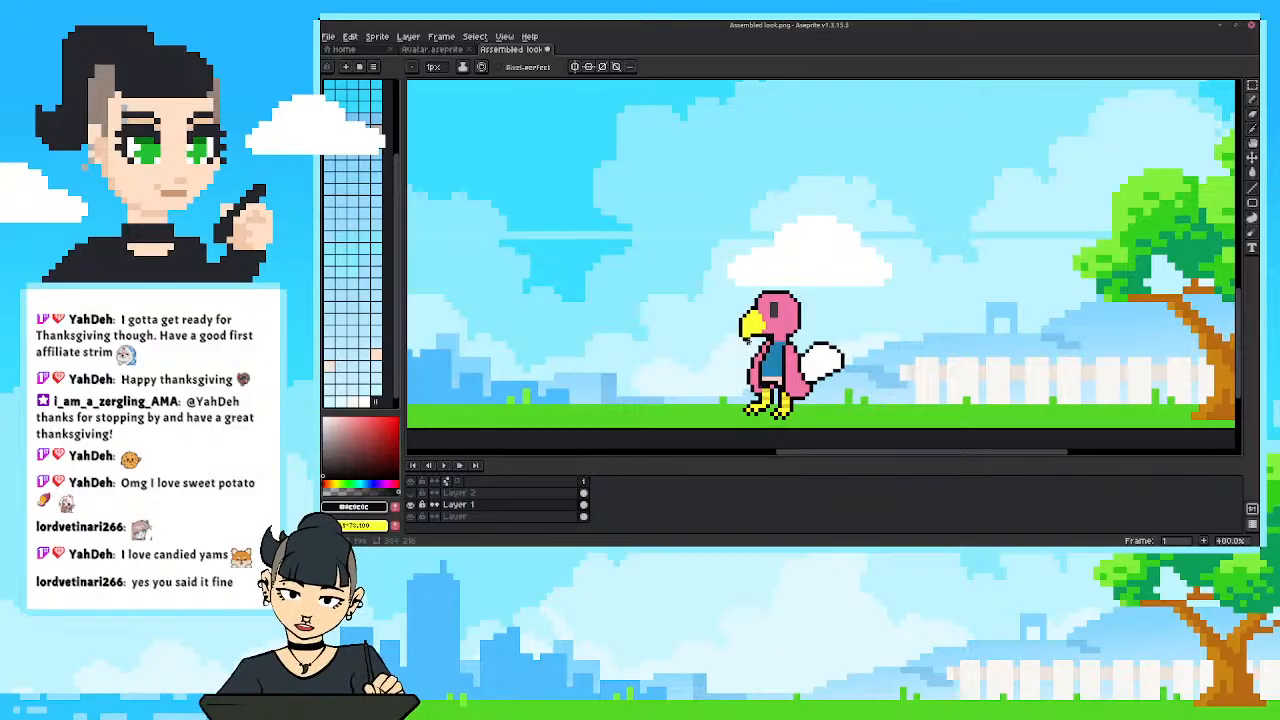
{"action": "scroll", "coordinate": [764, 385], "scroll_direction": "up", "scroll_amount": 2}
{"action": "left_click", "coordinate": [776, 391], "text": "alt"}
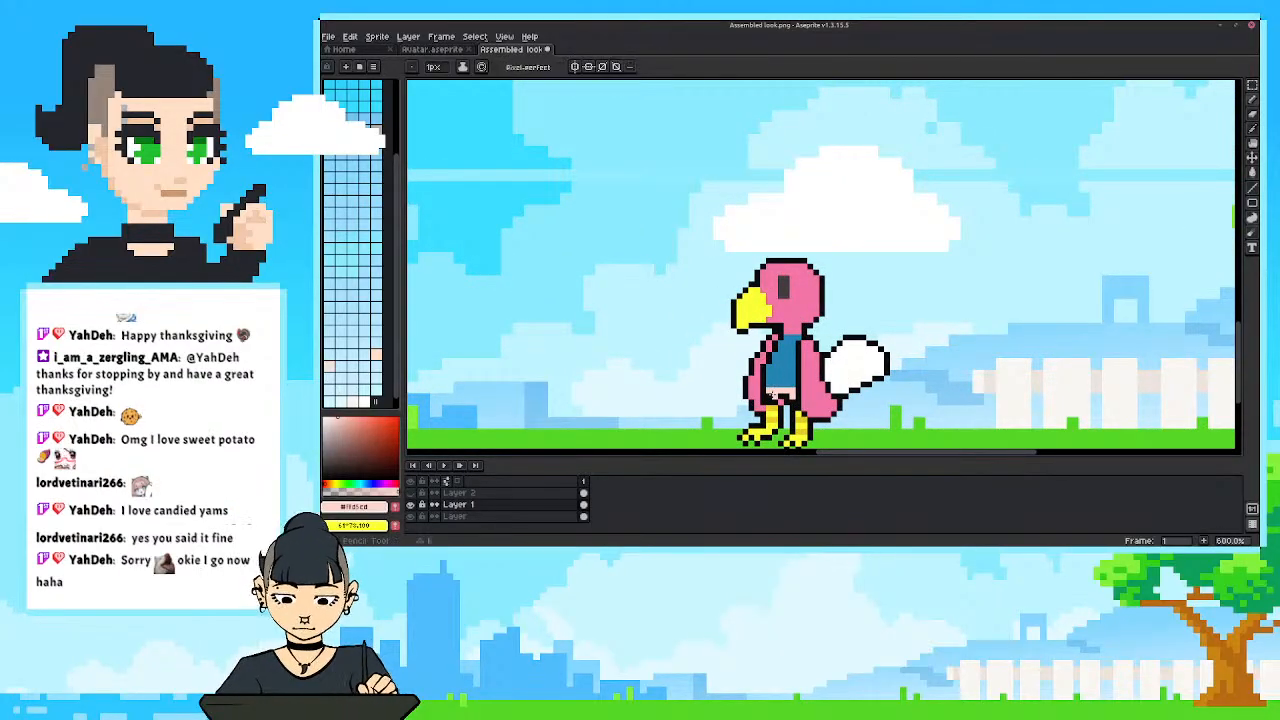
{"action": "left_click", "coordinate": [771, 396]}
{"action": "scroll", "coordinate": [730, 383], "scroll_direction": "down", "scroll_amount": 5}
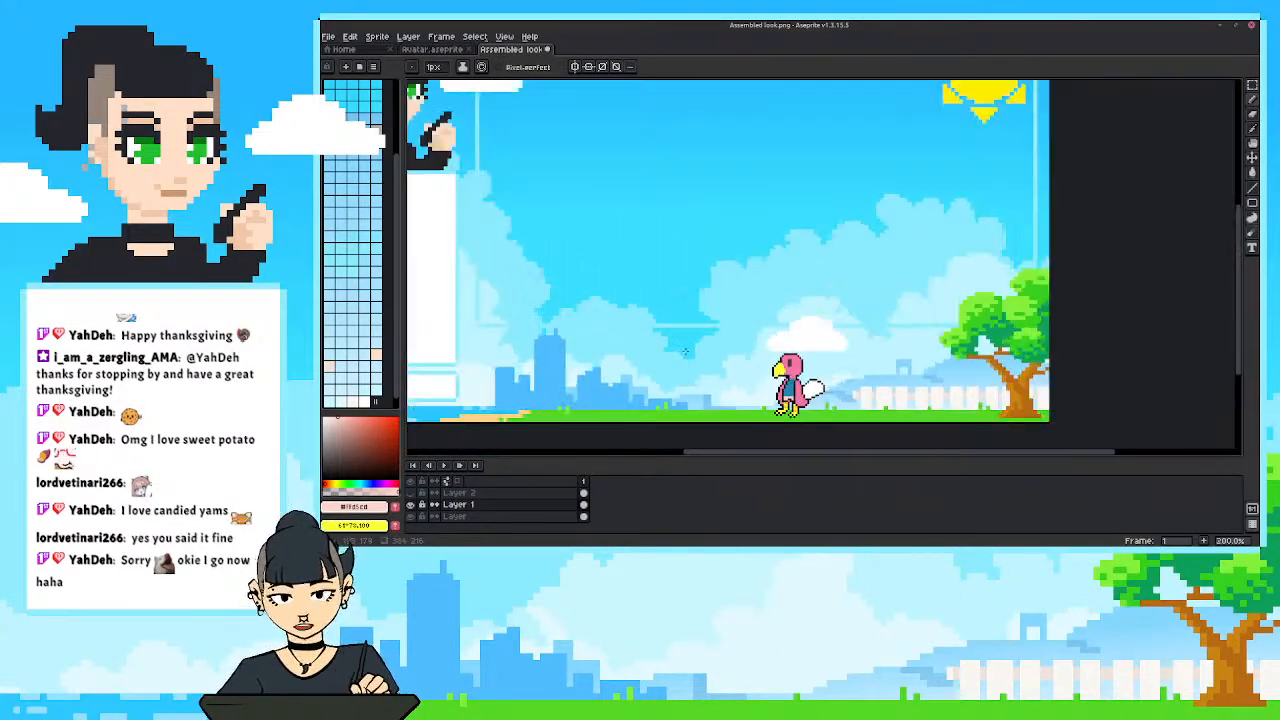
Darken the line under the belly with the outline black and touch up the area above the front leg with the body pink.
{"action": "scroll", "coordinate": [693, 338], "scroll_direction": "up", "scroll_amount": 1}
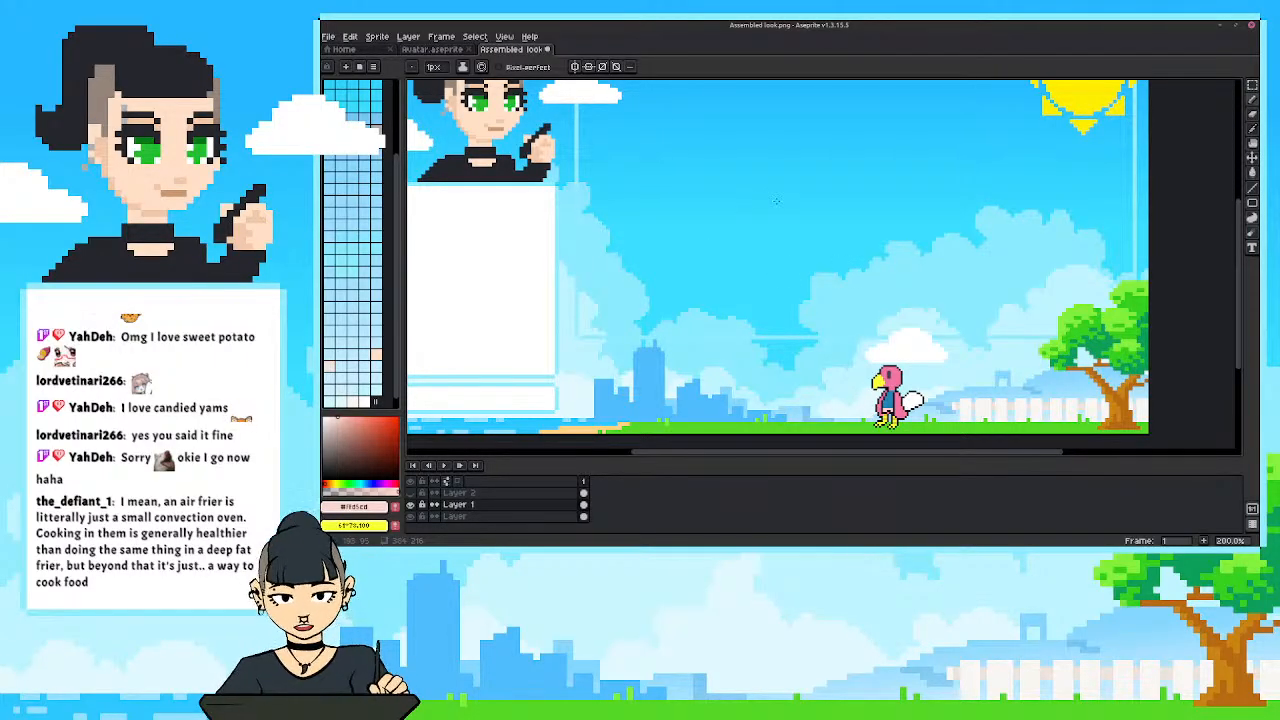
{"action": "left_click_drag", "start_coordinate": [854, 359], "coordinate": [830, 314]}
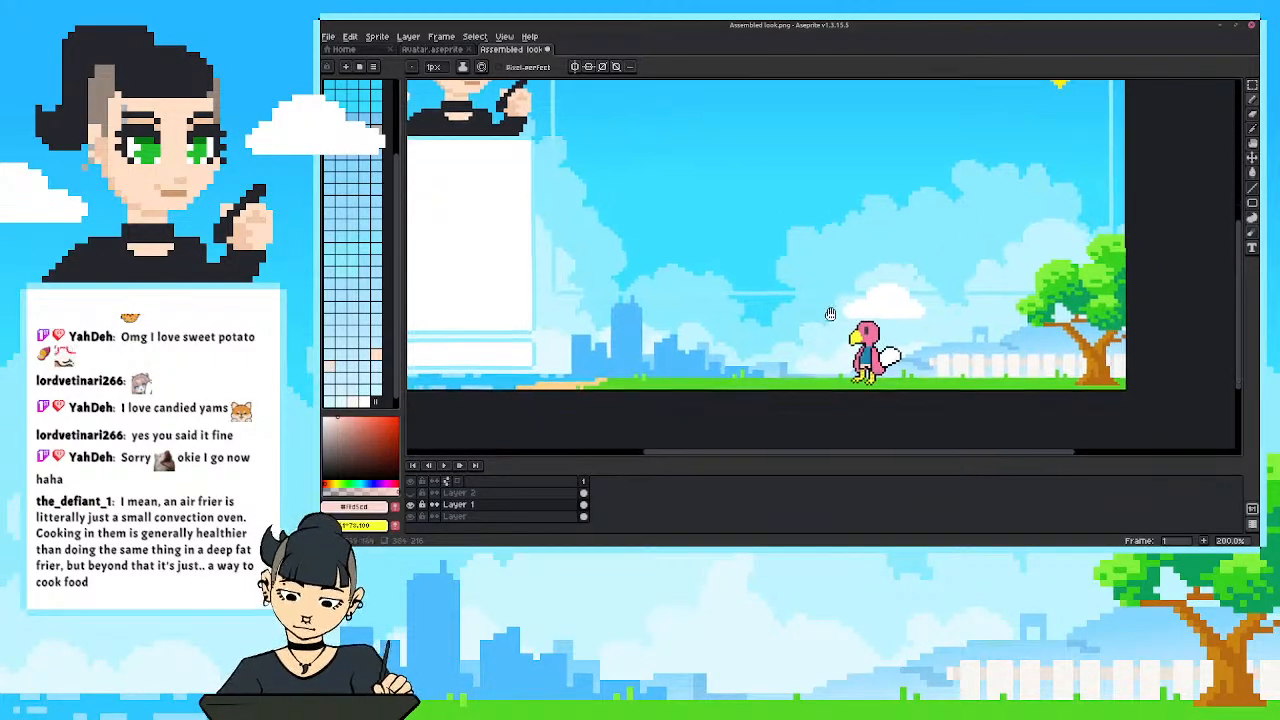
{"action": "scroll", "coordinate": [830, 314], "scroll_direction": "up", "scroll_amount": 4}
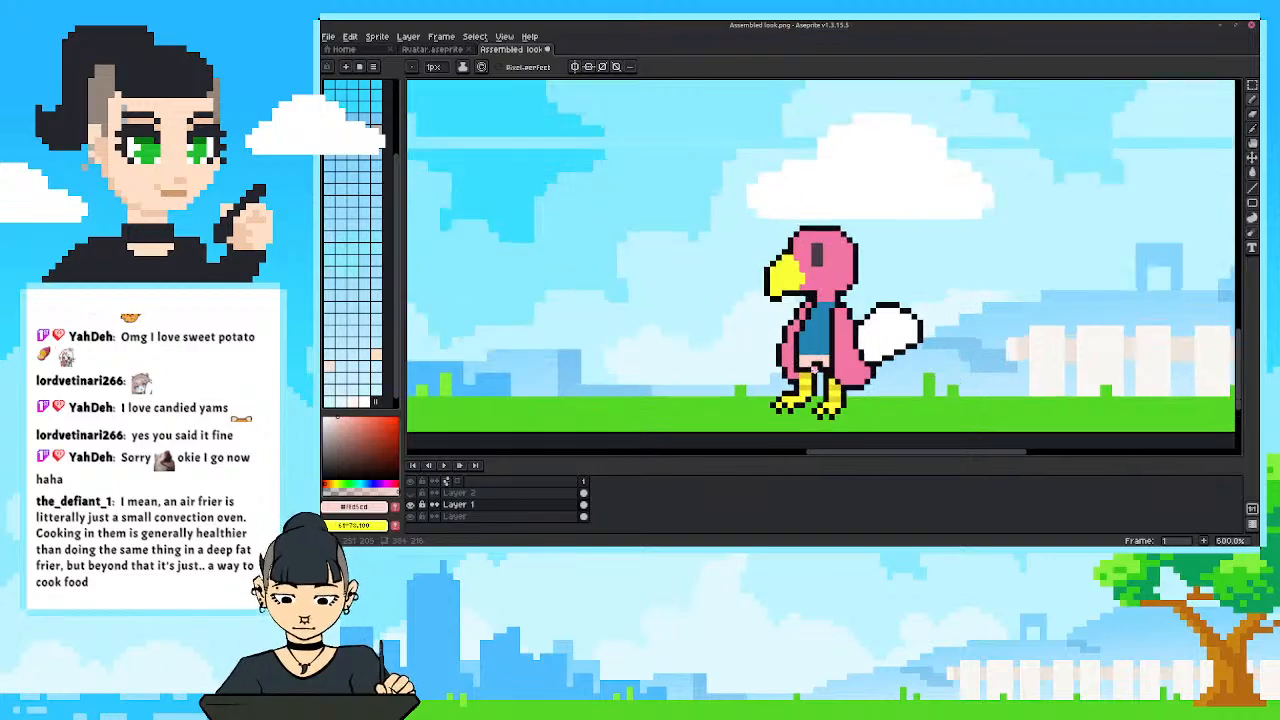
{"action": "left_click", "coordinate": [814, 369], "text": "alt"}
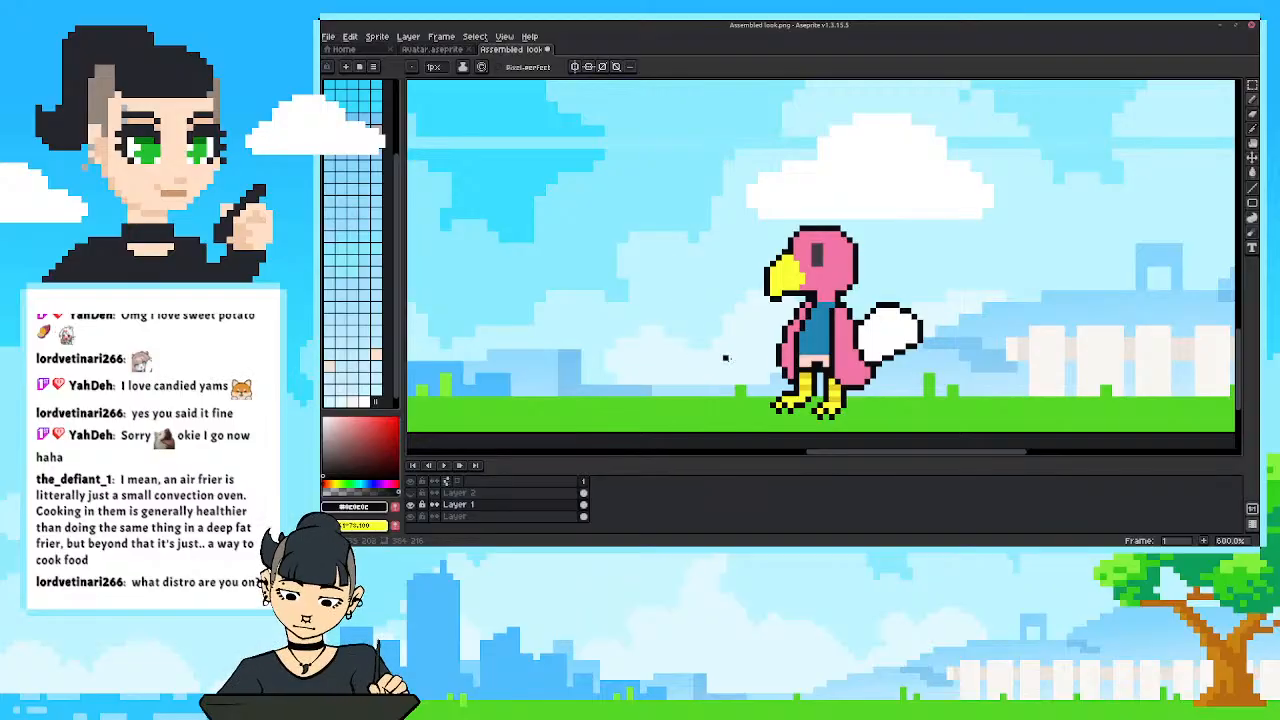
{"action": "scroll", "coordinate": [730, 365], "scroll_direction": "down", "scroll_amount": 4}
{"action": "scroll", "coordinate": [740, 370], "scroll_direction": "up", "scroll_amount": 4}
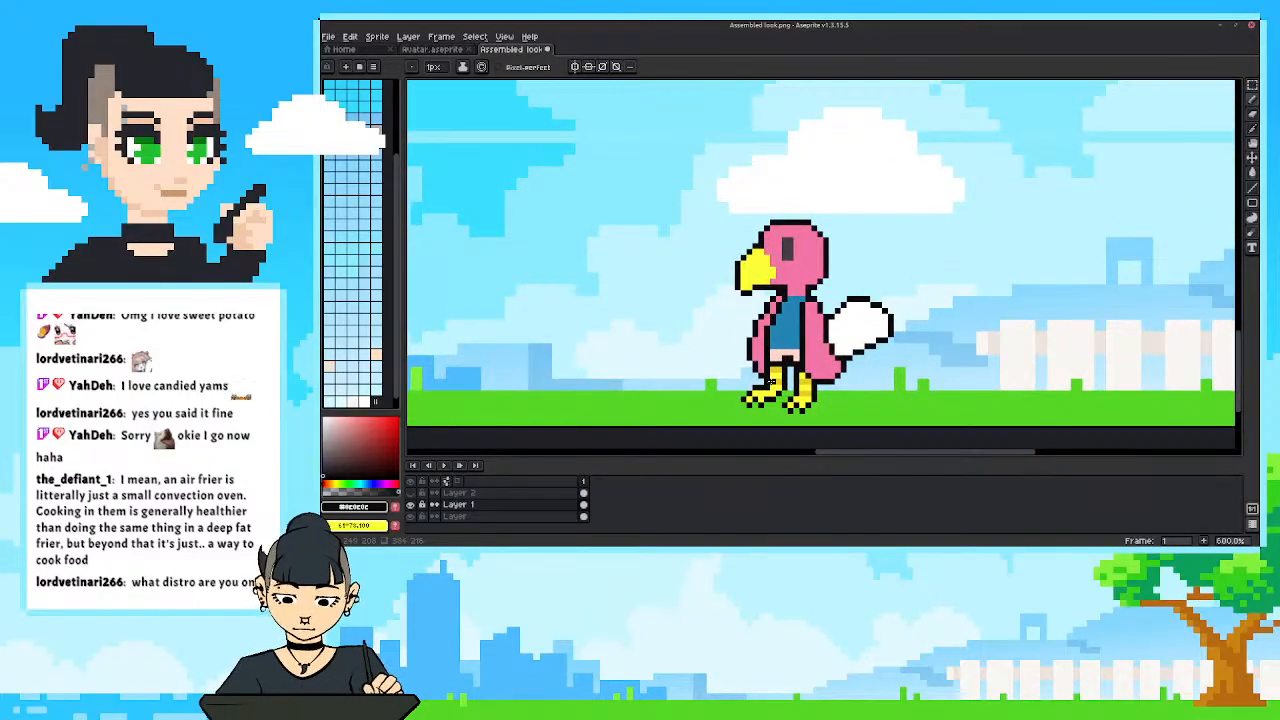
{"action": "left_click", "coordinate": [770, 363], "text": "alt"}
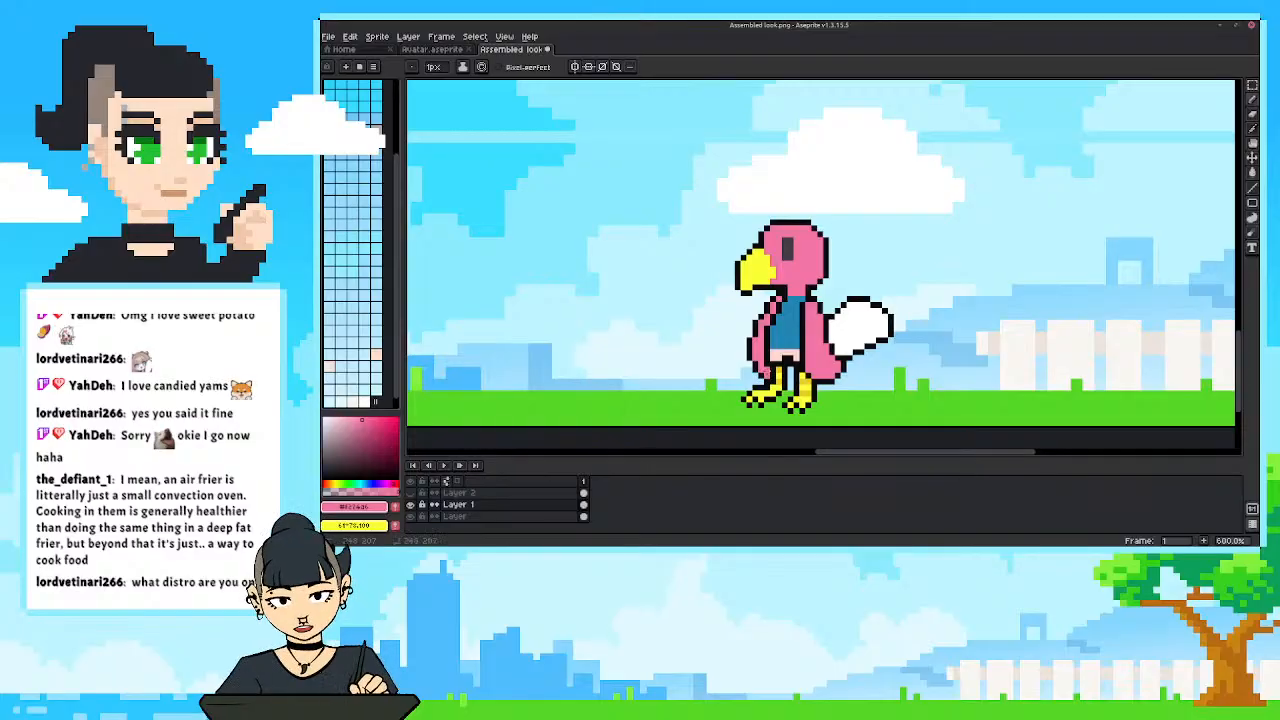
Compare the bird in the full scene with and without the last Pencil touch-up by undoing and redoing it.
{"action": "scroll", "coordinate": [690, 341], "scroll_direction": "down", "scroll_amount": 4}
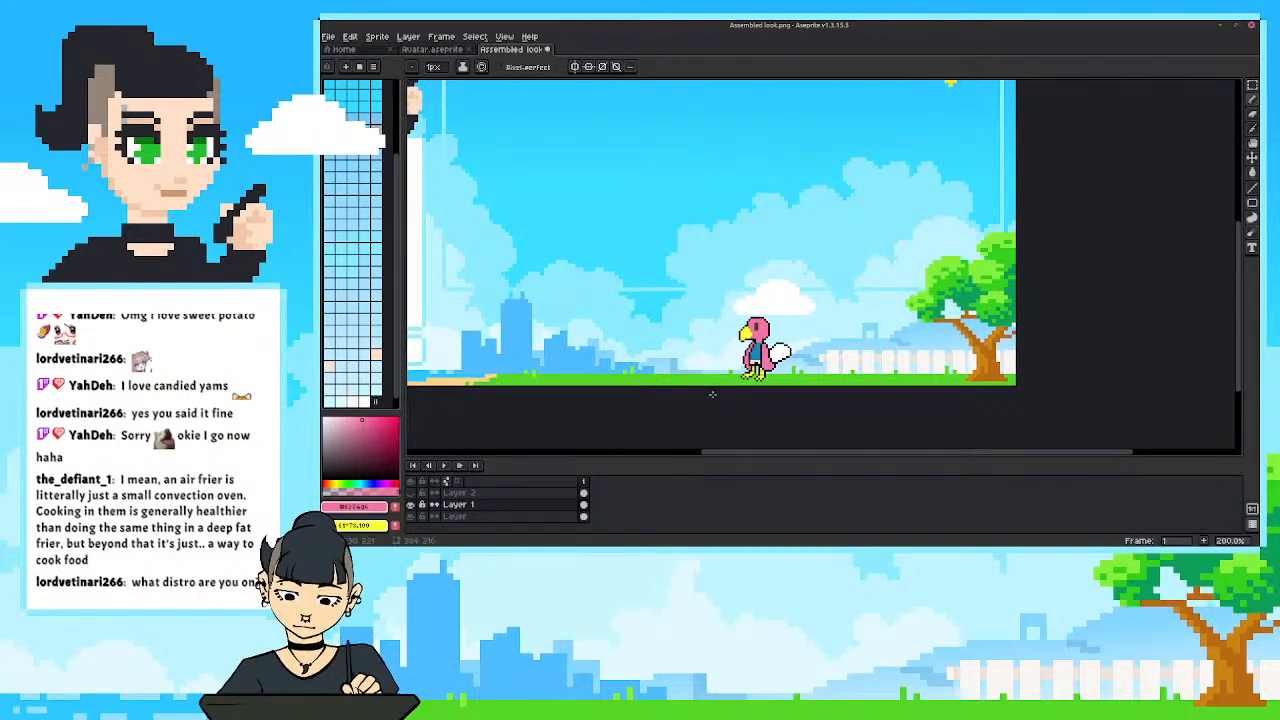
{"action": "scroll", "coordinate": [712, 394], "scroll_direction": "down", "scroll_amount": 1}
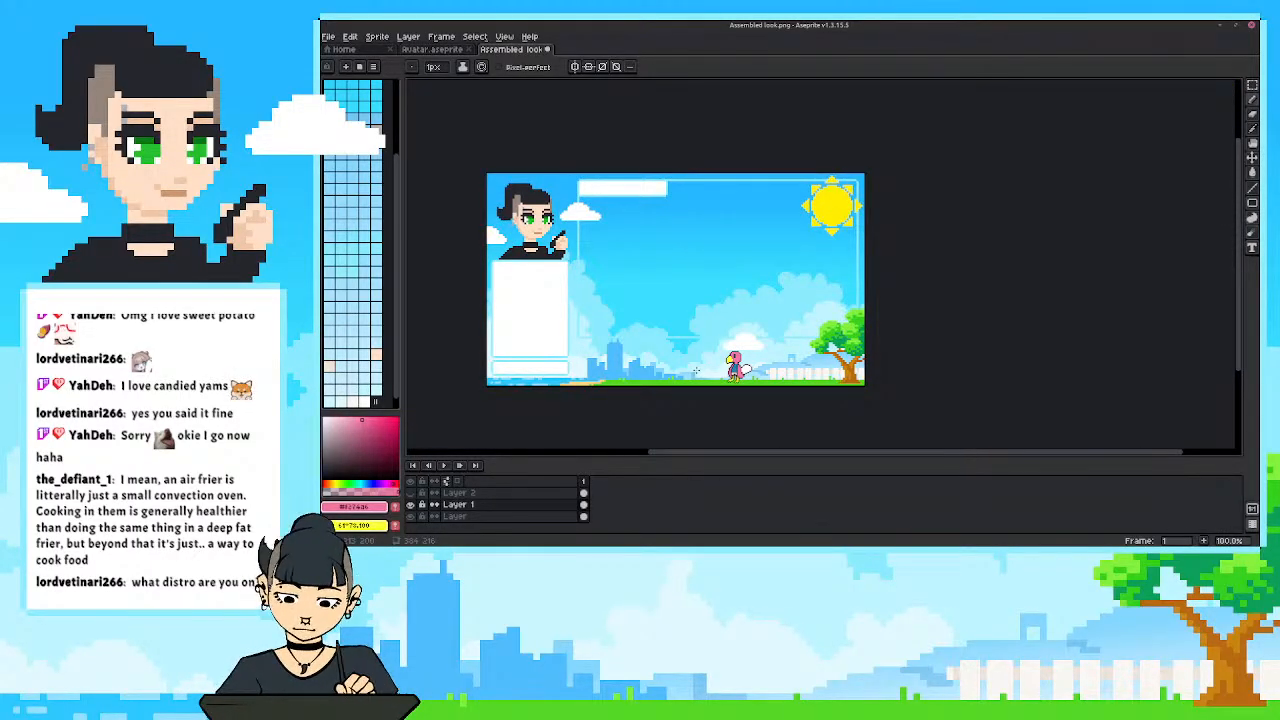
{"action": "key", "text": "ctrl+z"}
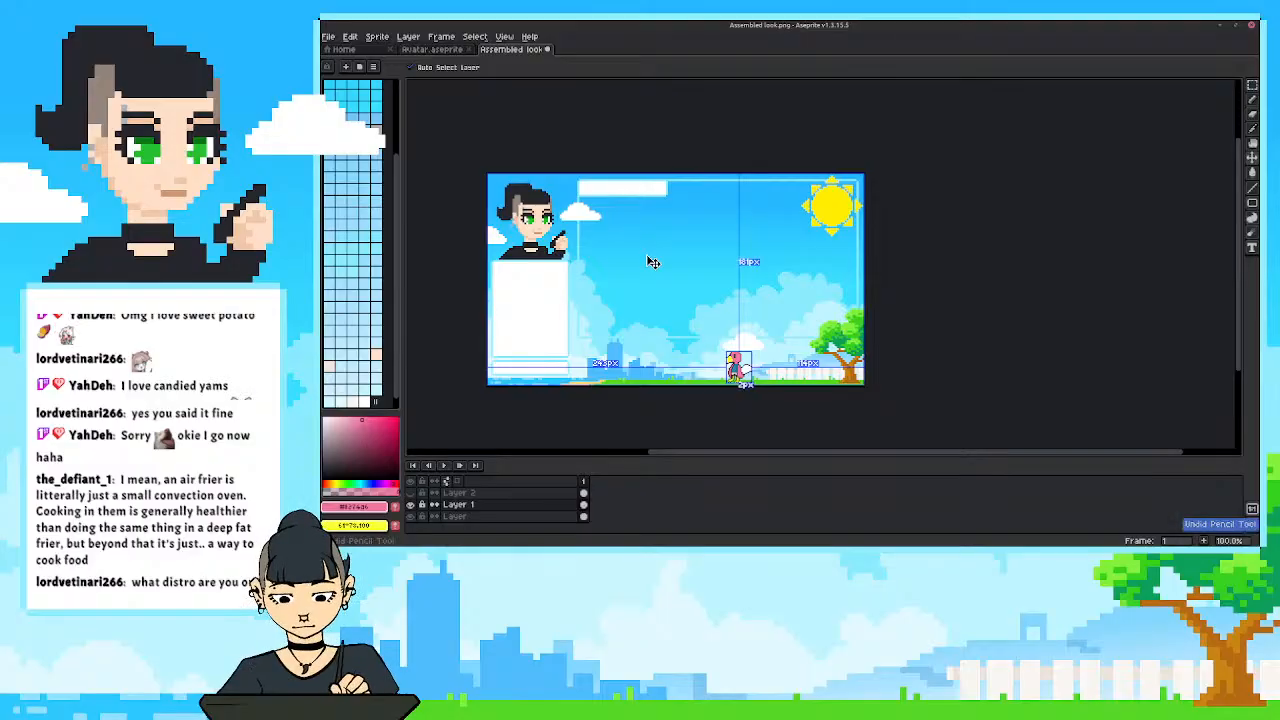
{"action": "key", "text": "ctrl+y"}
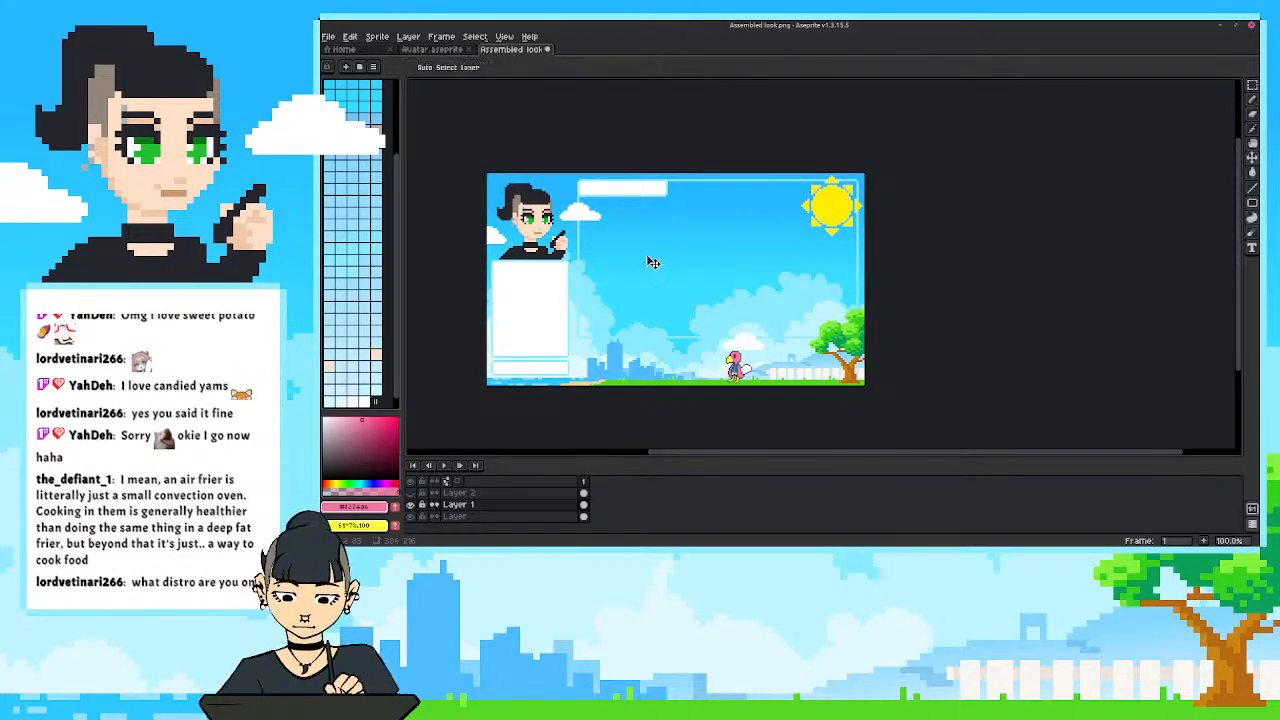
Sample the outline black and draw the lower outline of the front wing with a 1px Pencil.
{"action": "key", "text": "ctrl+z"}
{"action": "scroll", "coordinate": [738, 366], "scroll_direction": "up", "scroll_amount": 5}
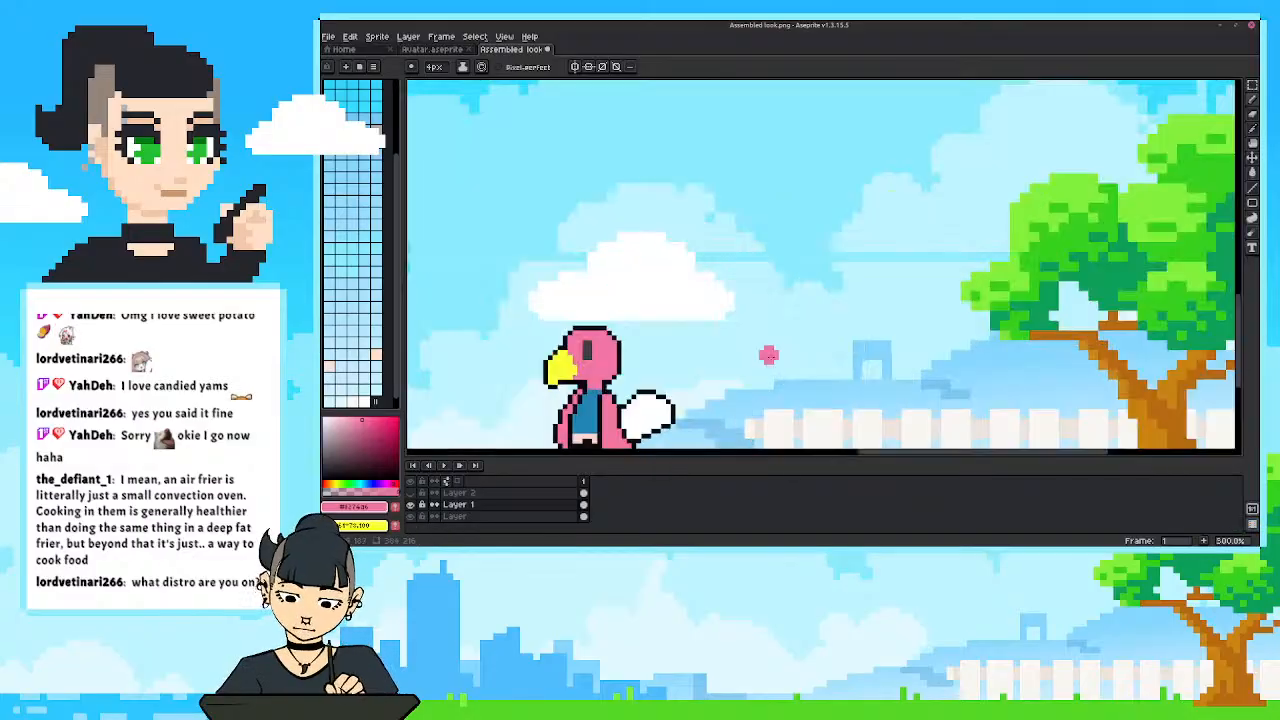
{"action": "key", "text": "ctrl+y"}
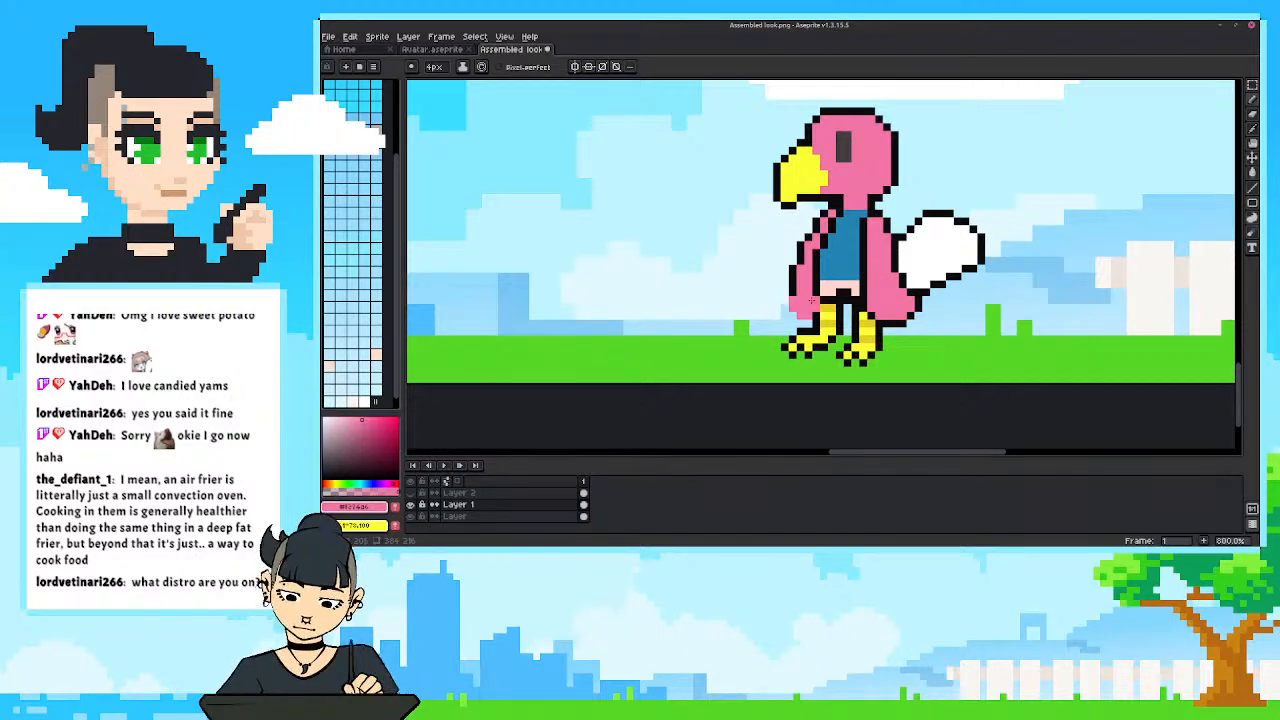
{"action": "key", "text": "i"}
{"action": "left_click", "coordinate": [820, 290]}
{"action": "key", "text": "b"}
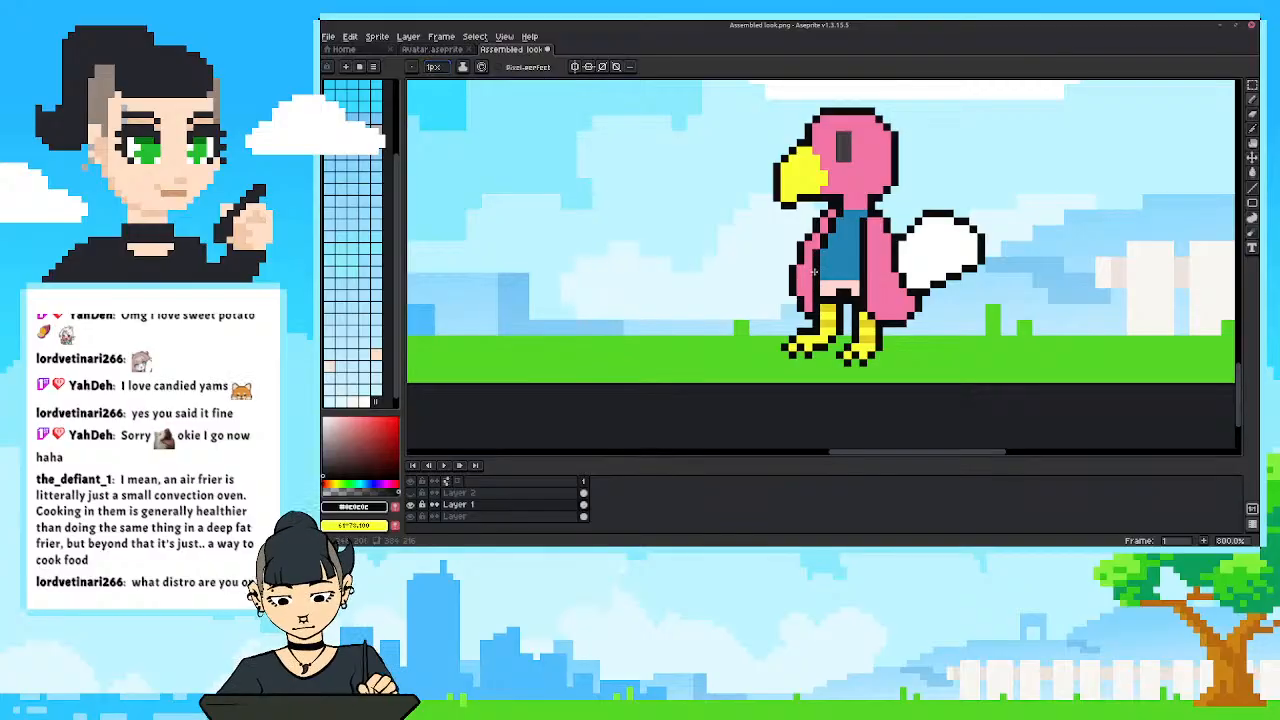
{"action": "left_click_drag", "start_coordinate": [745, 315], "coordinate": [736, 331]}
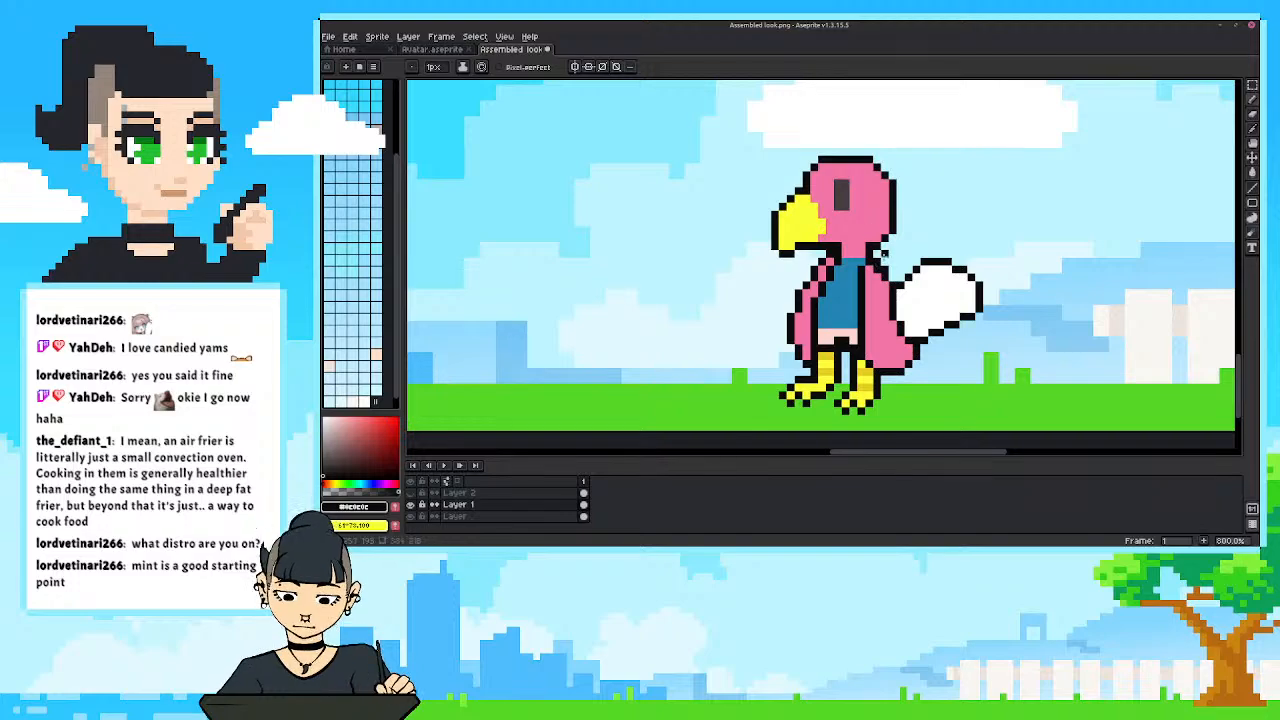
Check the bird in the full scene and touch up the black outline behind its neck with the 1px Pencil.
{"action": "key", "text": "e"}
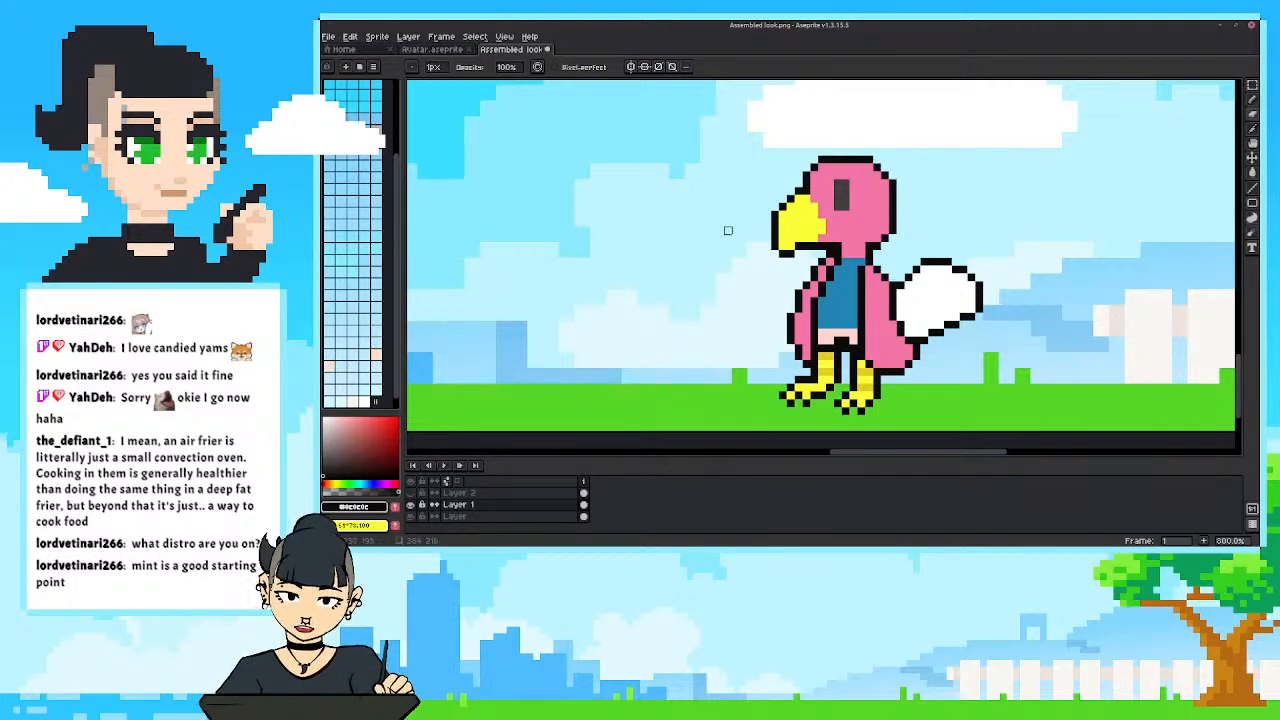
{"action": "scroll", "coordinate": [759, 262], "scroll_direction": "down", "scroll_amount": 5}
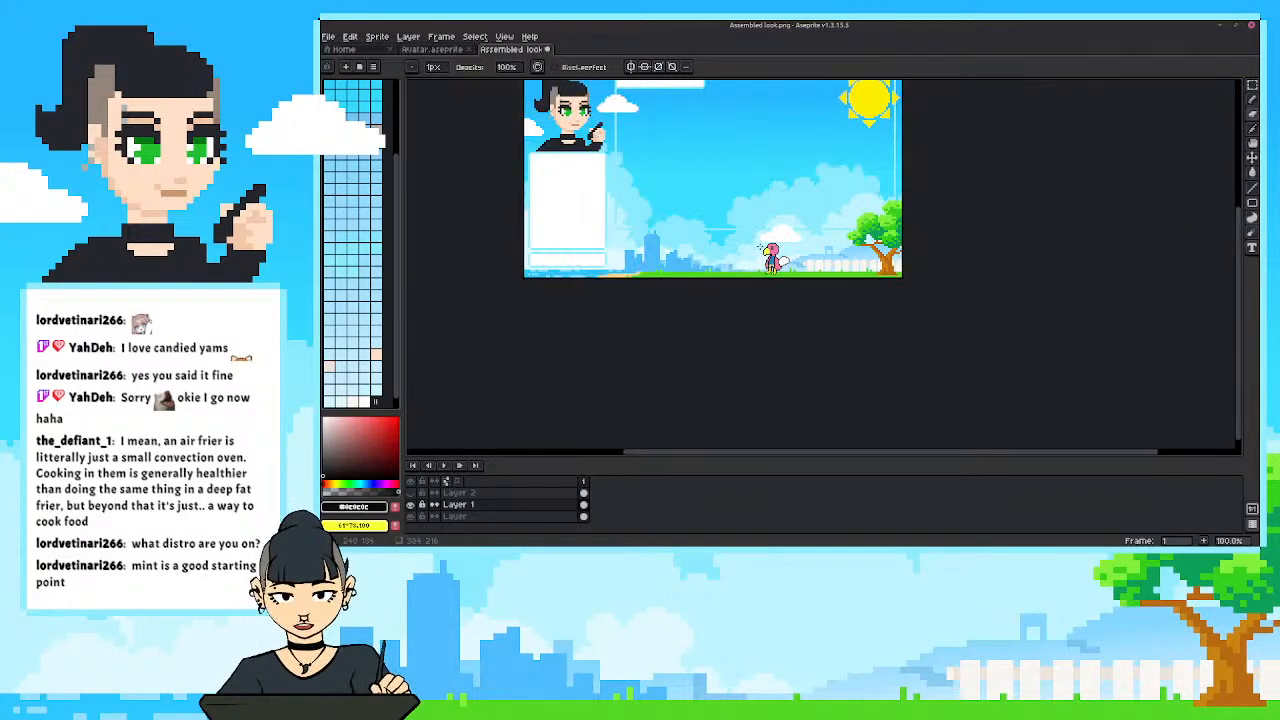
{"action": "scroll", "coordinate": [762, 249], "scroll_direction": "up", "scroll_amount": 4}
{"action": "scroll", "coordinate": [855, 324], "scroll_direction": "up", "scroll_amount": 1}
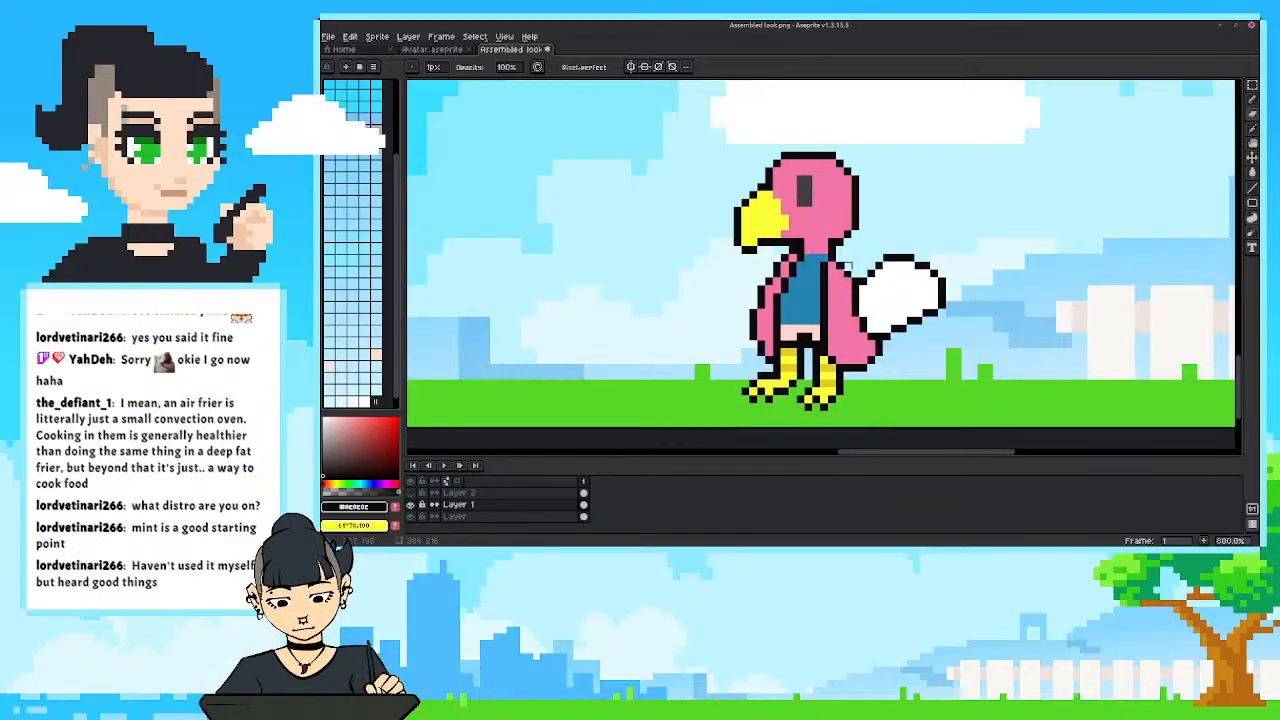
{"action": "key", "text": "i"}
{"action": "key", "text": "b"}
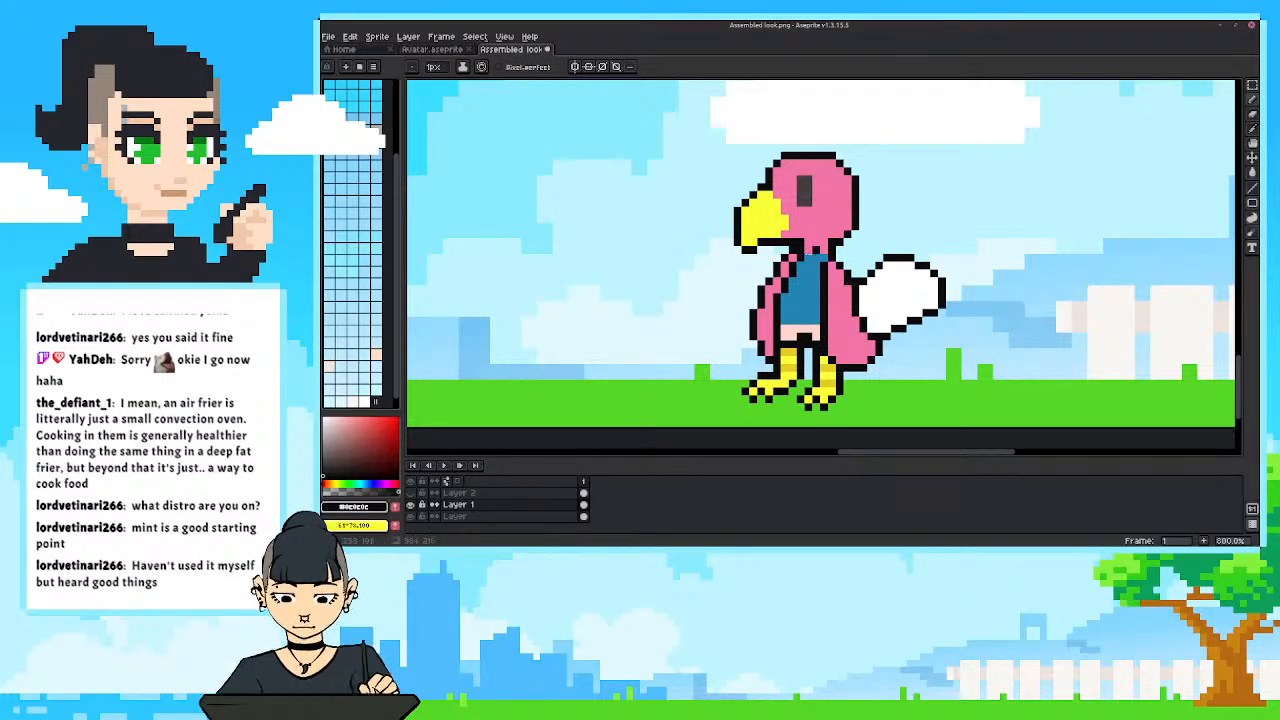
{"action": "left_click_drag", "start_coordinate": [848, 238], "coordinate": [832, 266]}
{"action": "left_click", "coordinate": [828, 295]}
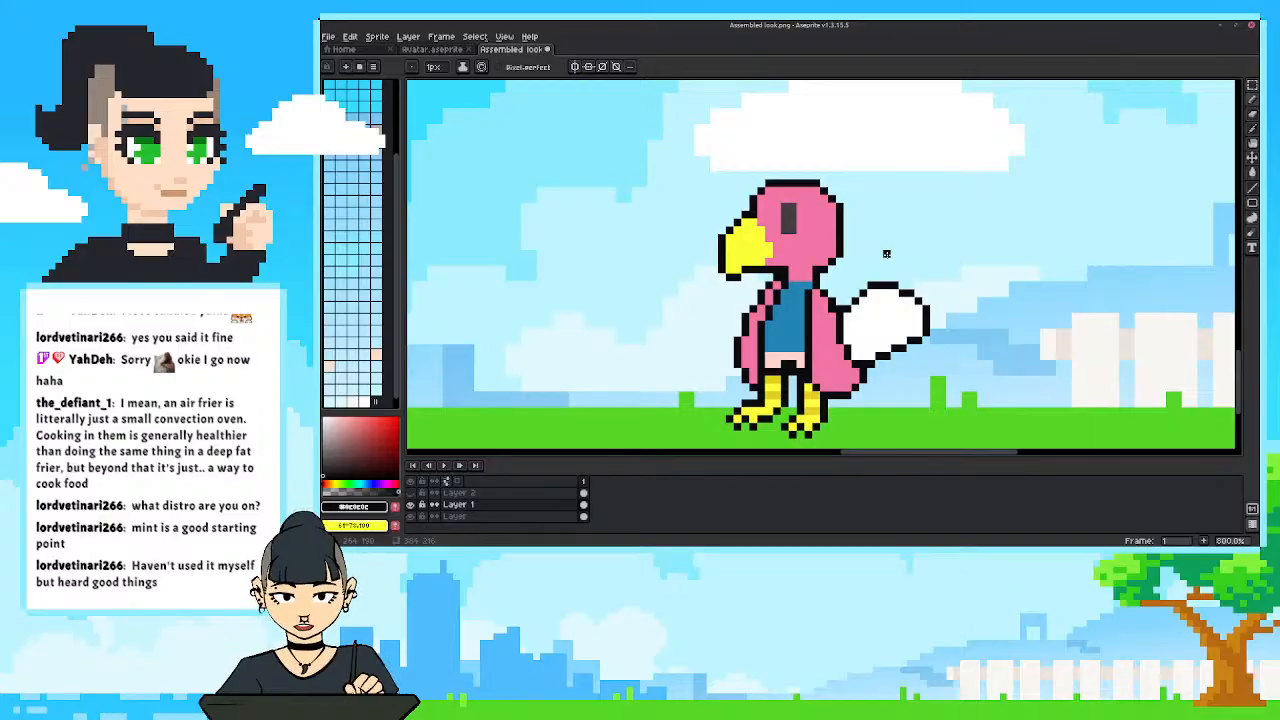
Try erasing outline pixels behind the neck, compare the bird in the scene and undo the erasure.
{"action": "key", "text": "e"}
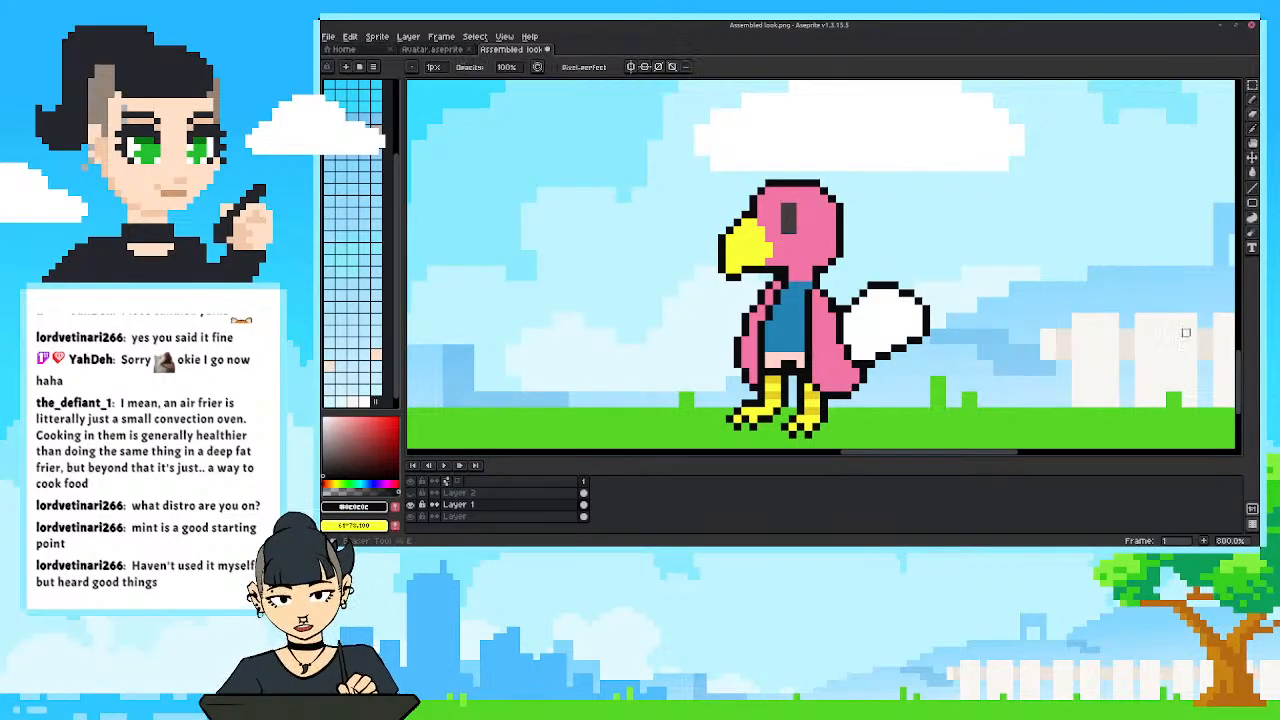
{"action": "left_click", "coordinate": [840, 308]}
{"action": "left_click_drag", "start_coordinate": [748, 240], "coordinate": [773, 246]}
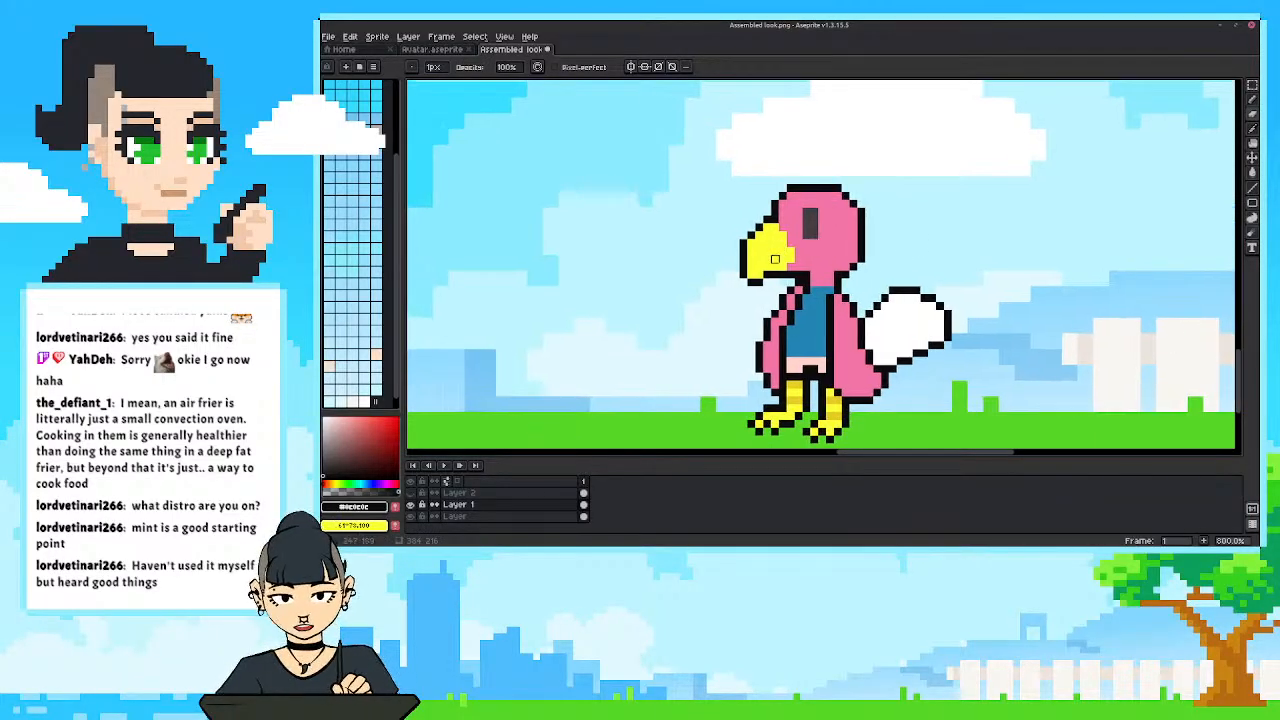
{"action": "scroll", "coordinate": [774, 267], "scroll_direction": "down", "scroll_amount": 2}
{"action": "scroll", "coordinate": [782, 284], "scroll_direction": "up", "scroll_amount": 2}
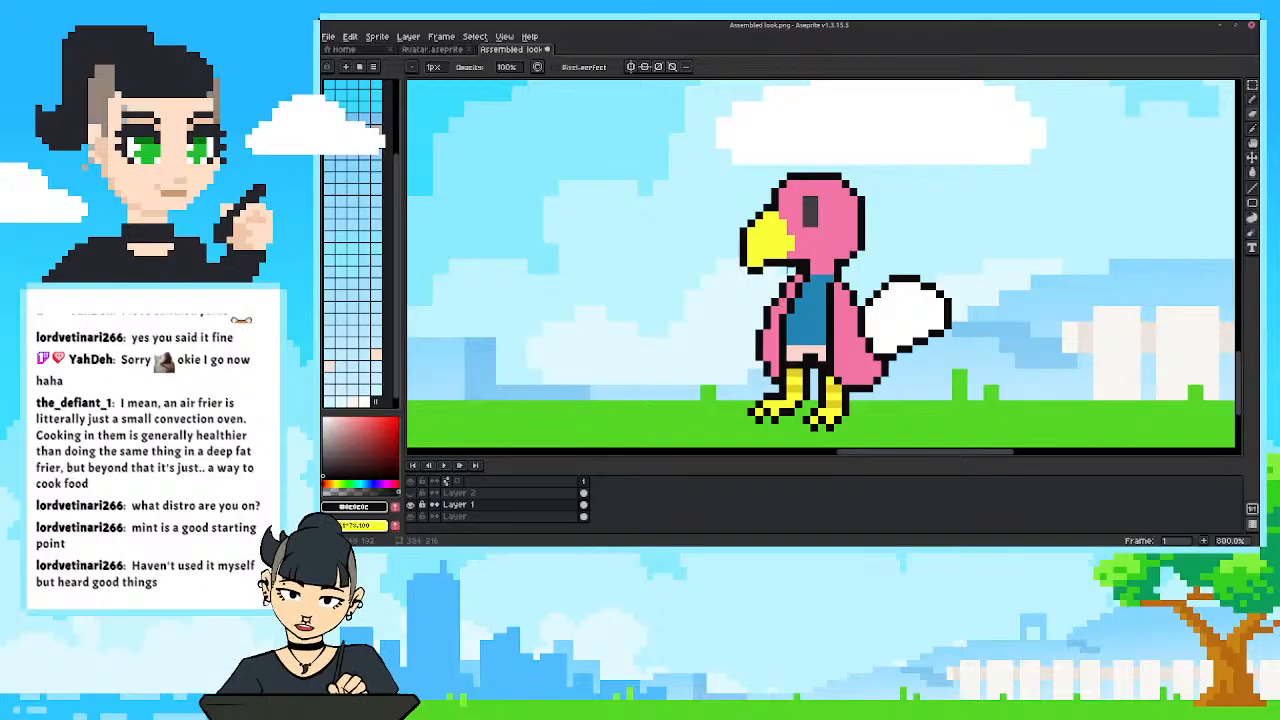
{"action": "scroll", "coordinate": [720, 294], "scroll_direction": "down", "scroll_amount": 3}
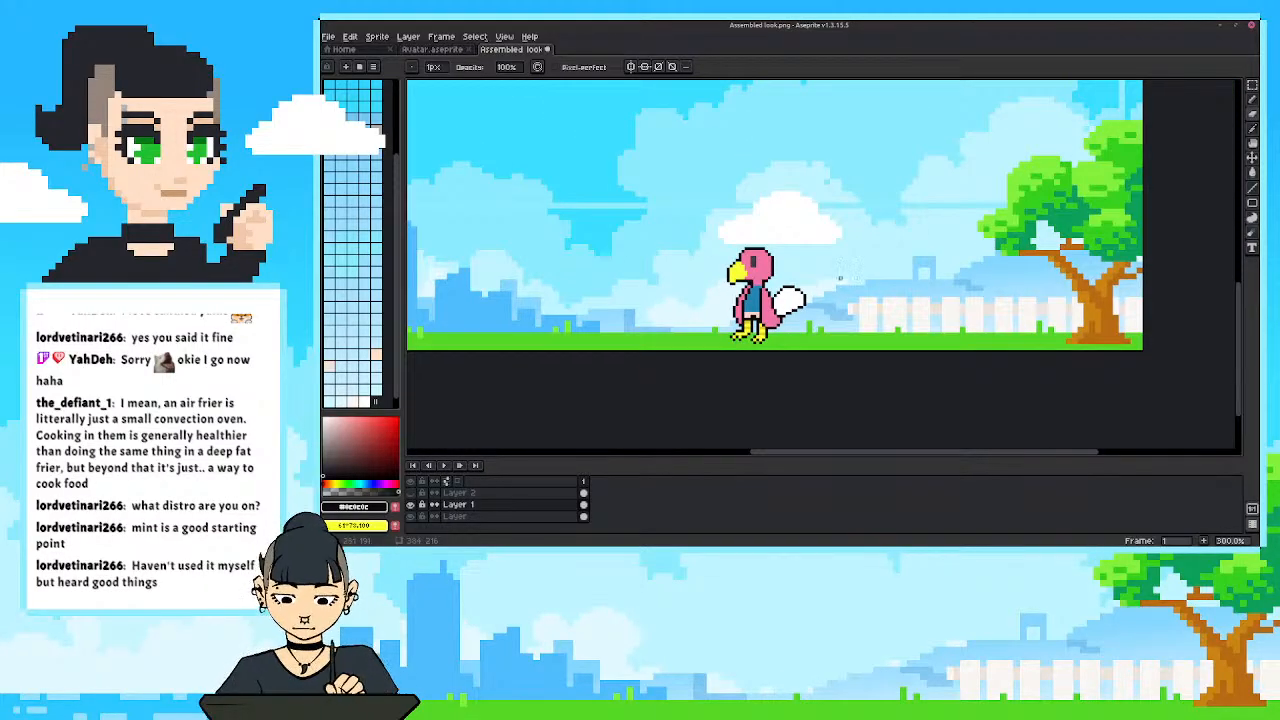
{"action": "key", "text": "ctrl+z"}
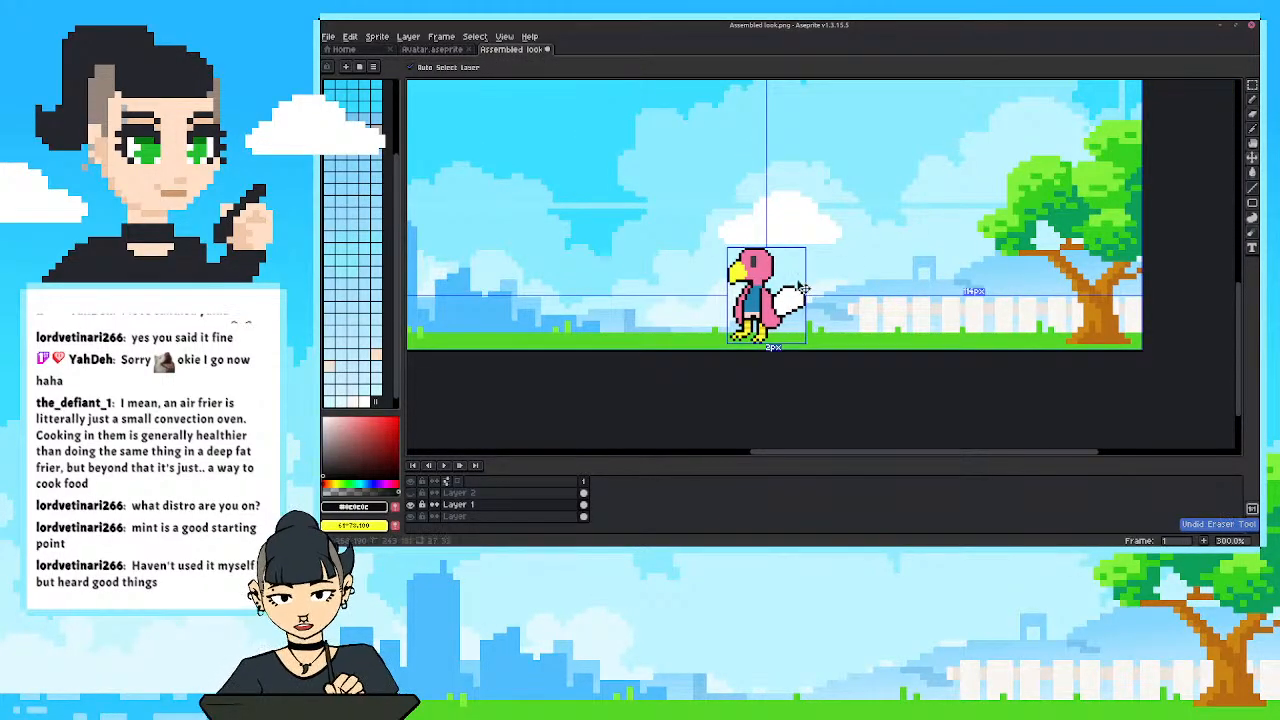
Examine the bird's head and neck proportions up close and within the full scene.
{"action": "scroll", "coordinate": [786, 284], "scroll_direction": "up", "scroll_amount": 2}
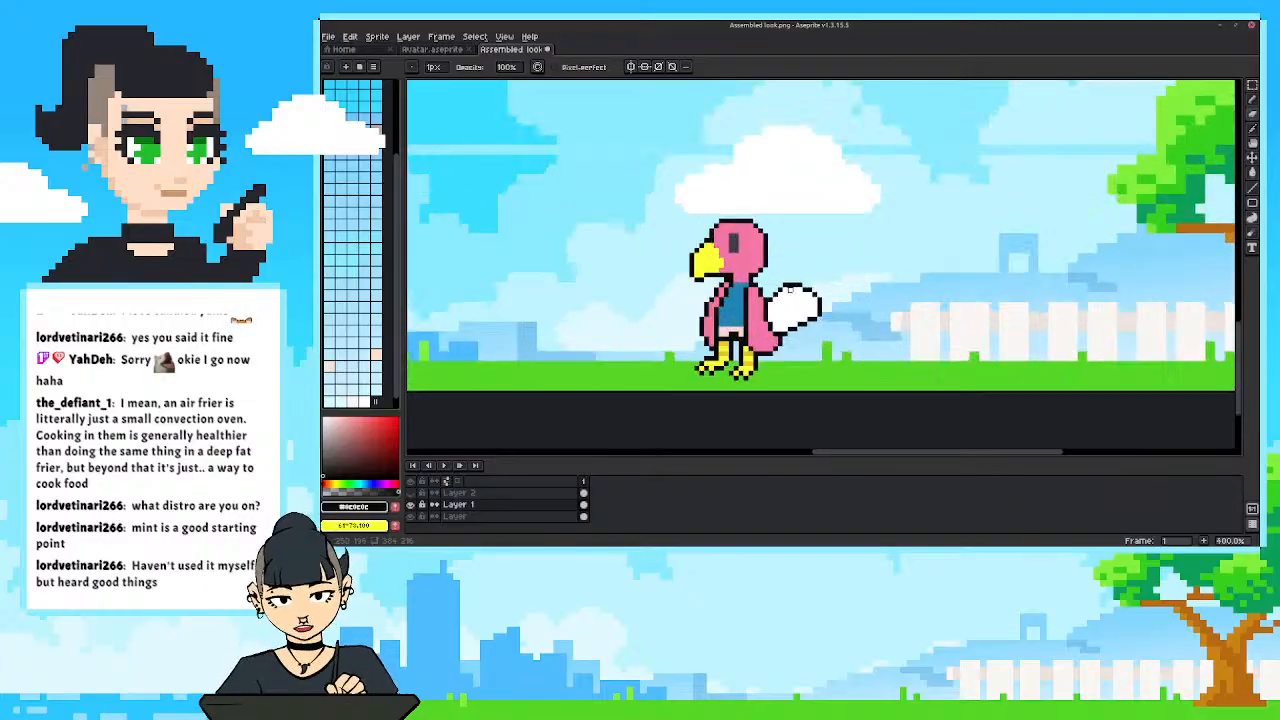
{"action": "scroll", "coordinate": [906, 298], "scroll_direction": "down", "scroll_amount": 2}
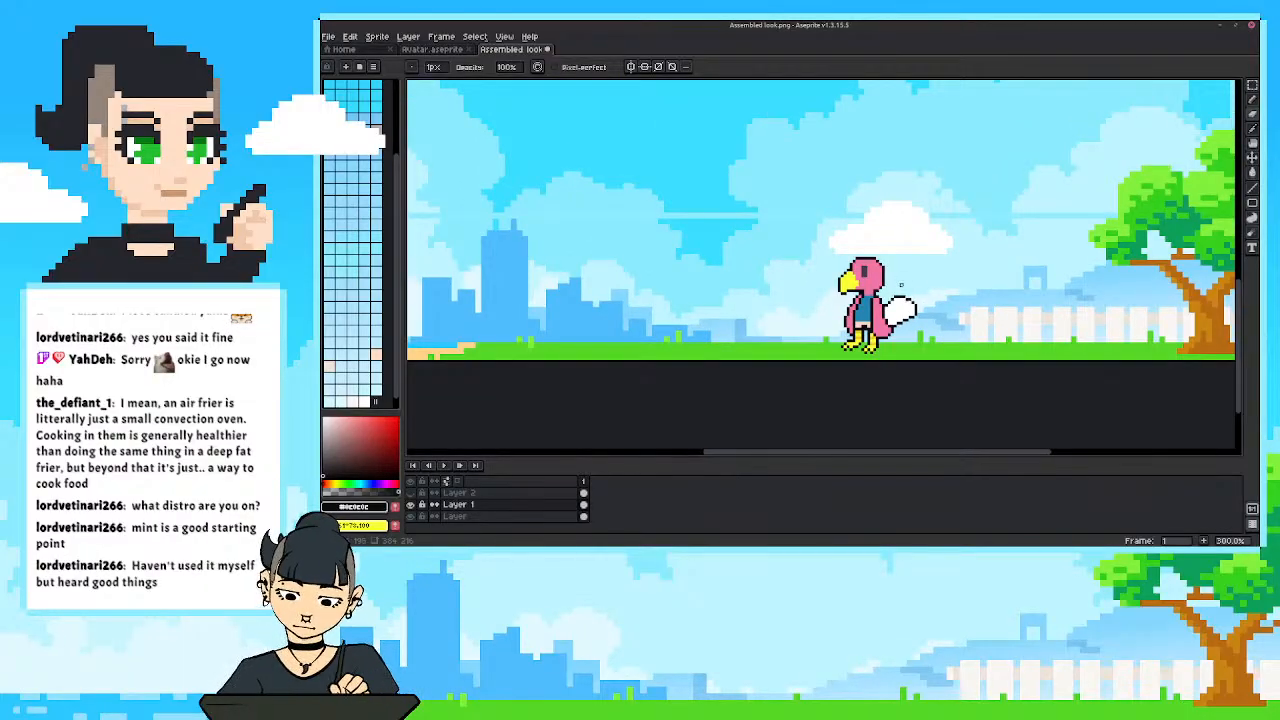
{"action": "scroll", "coordinate": [900, 286], "scroll_direction": "up", "scroll_amount": 4}
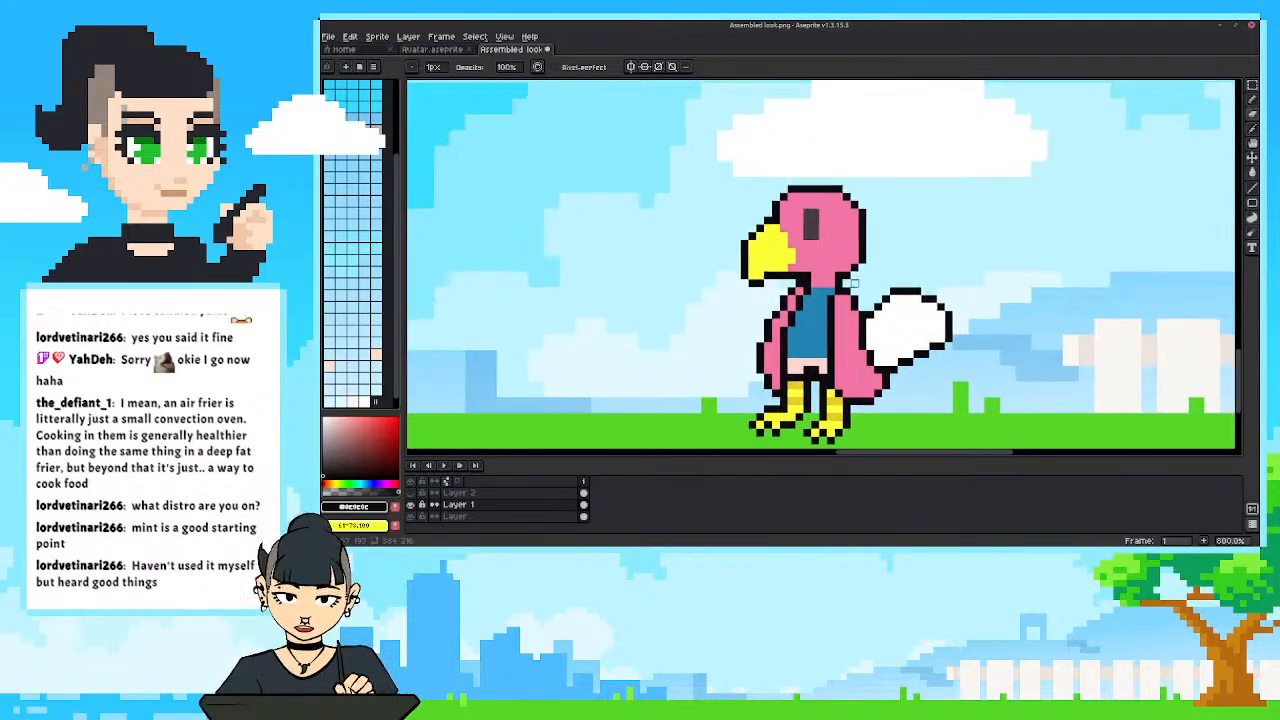
{"action": "scroll", "coordinate": [854, 282], "scroll_direction": "down", "scroll_amount": 7}
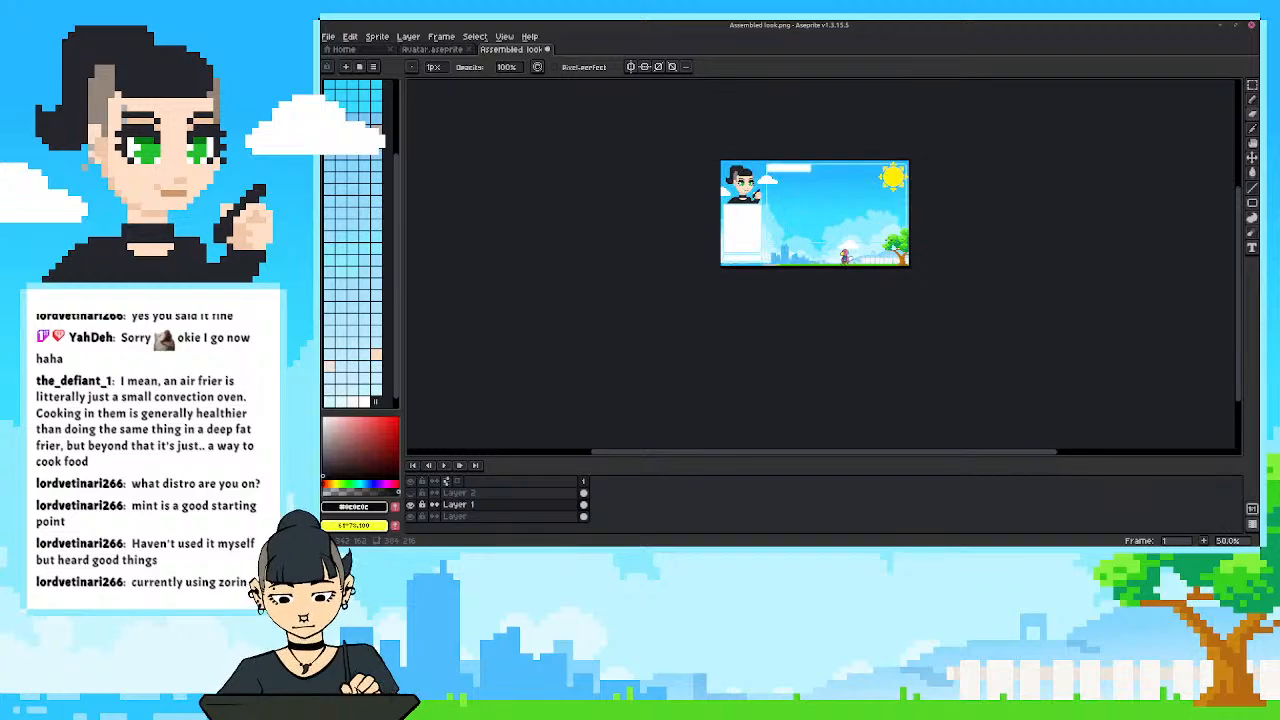
{"action": "scroll", "coordinate": [860, 258], "scroll_direction": "up", "scroll_amount": 6}
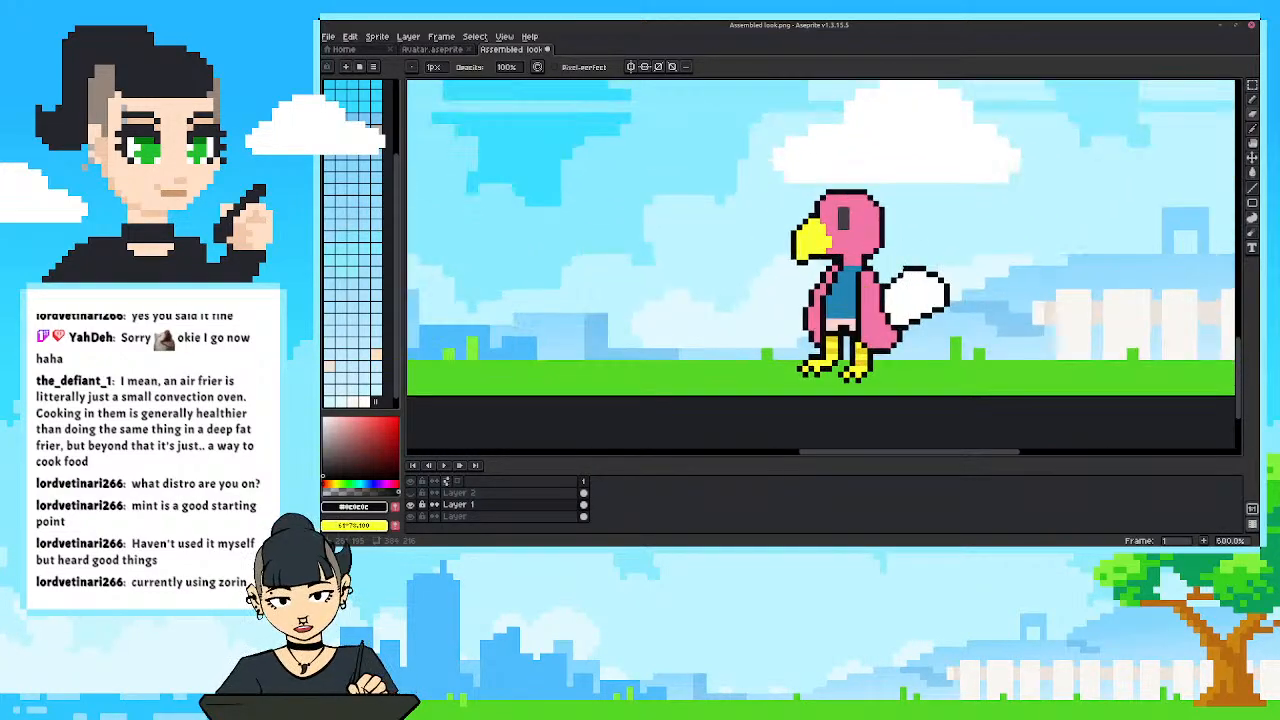
{"action": "scroll", "coordinate": [900, 272], "scroll_direction": "up", "scroll_amount": 1}
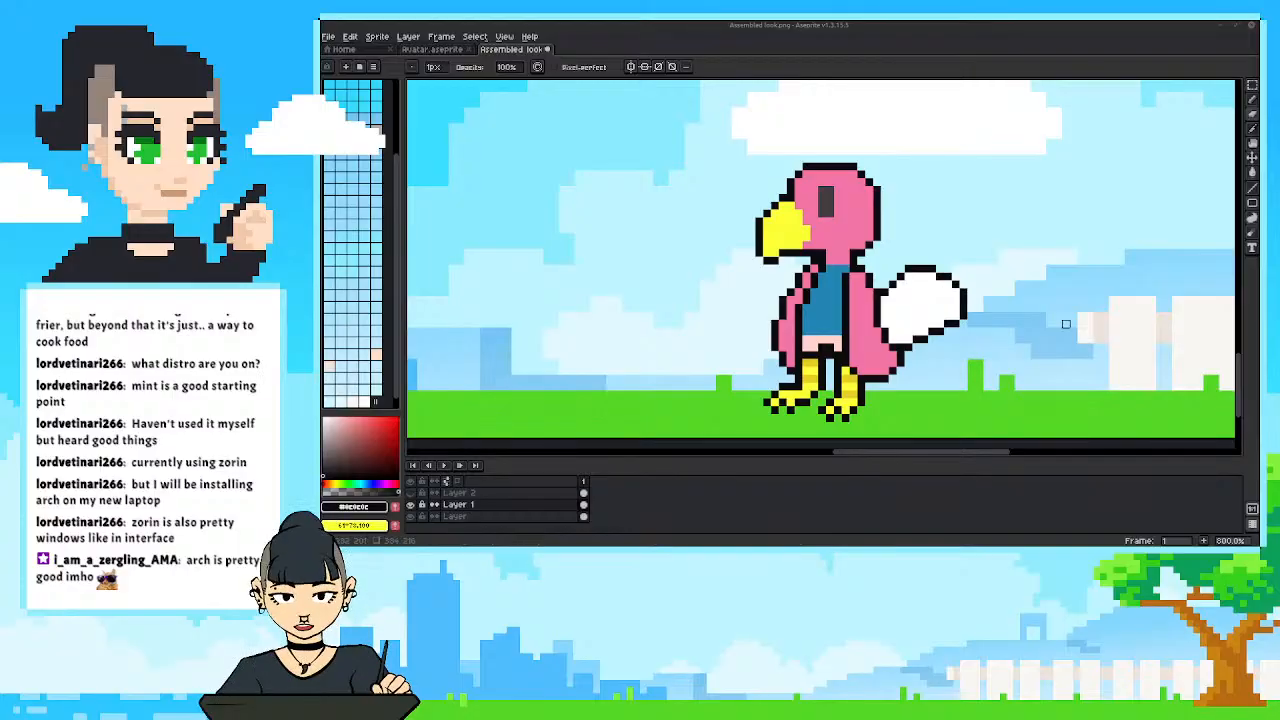
Try widening the back of the head with an extra black Pencil line, and undo it.
{"action": "left_click_drag", "start_coordinate": [850, 221], "coordinate": [817, 278]}
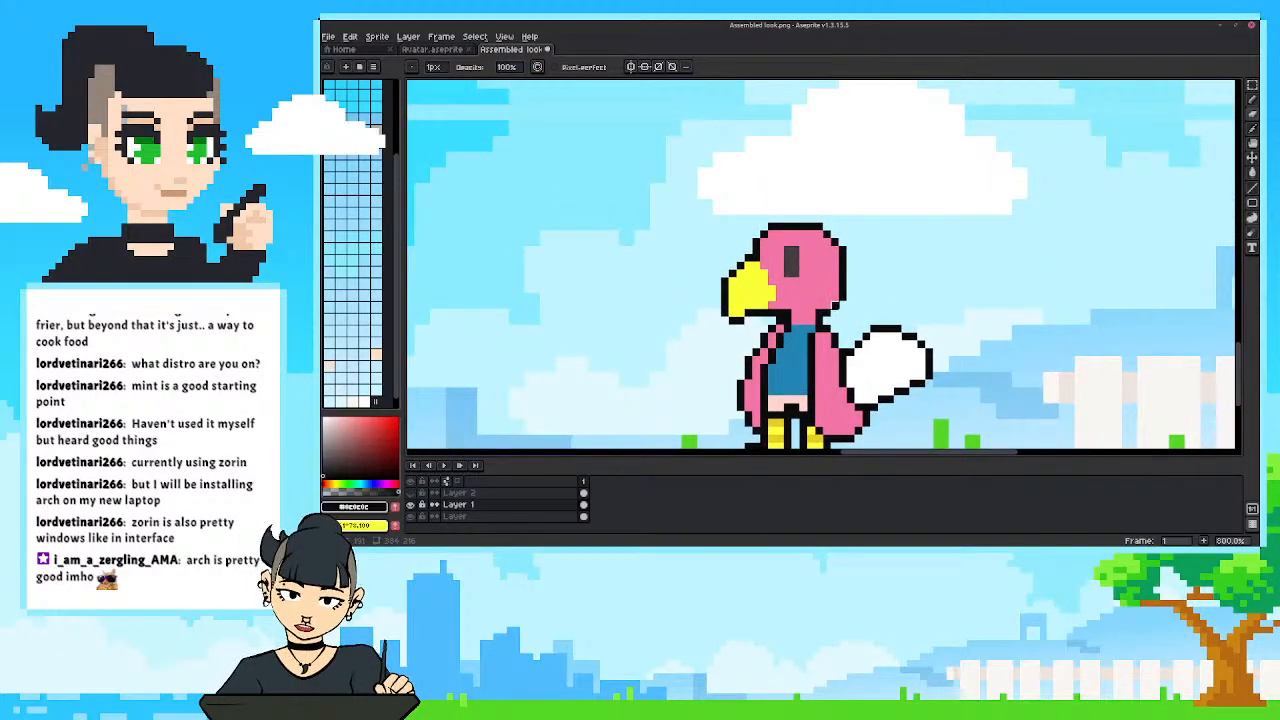
{"action": "key", "text": "i"}
{"action": "key", "text": "b"}
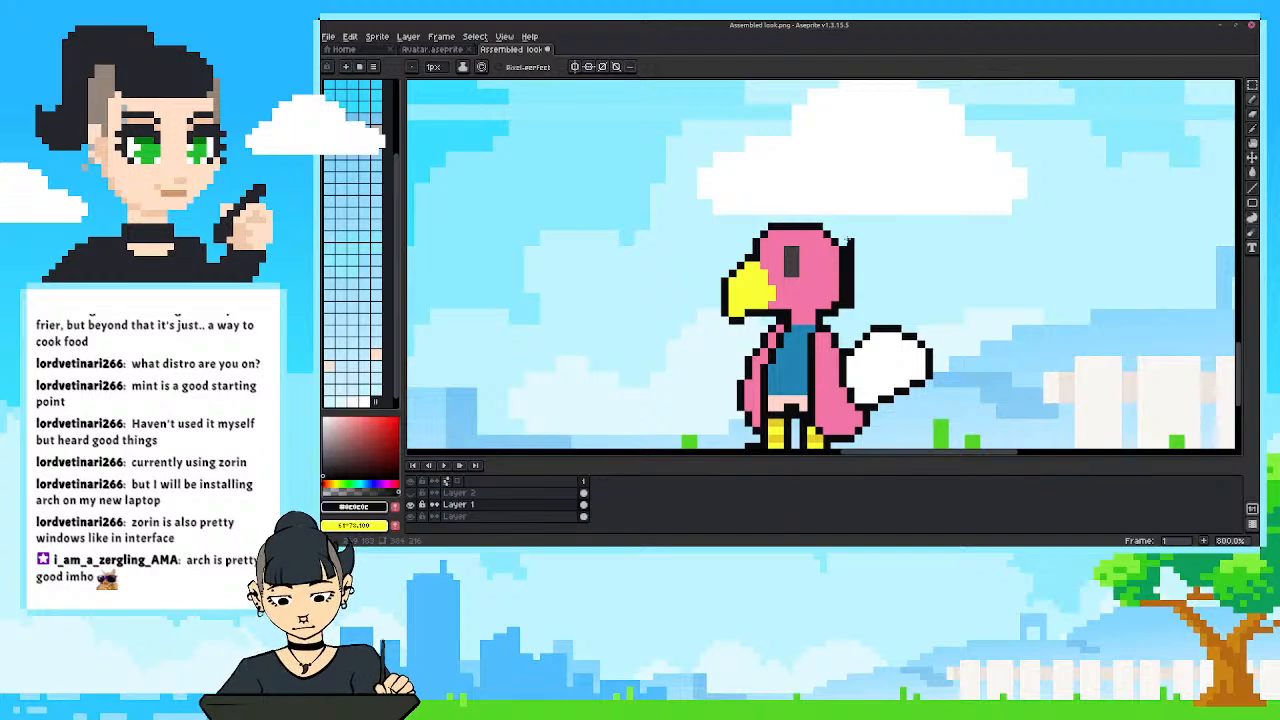
{"action": "key", "text": "ctrl+z"}
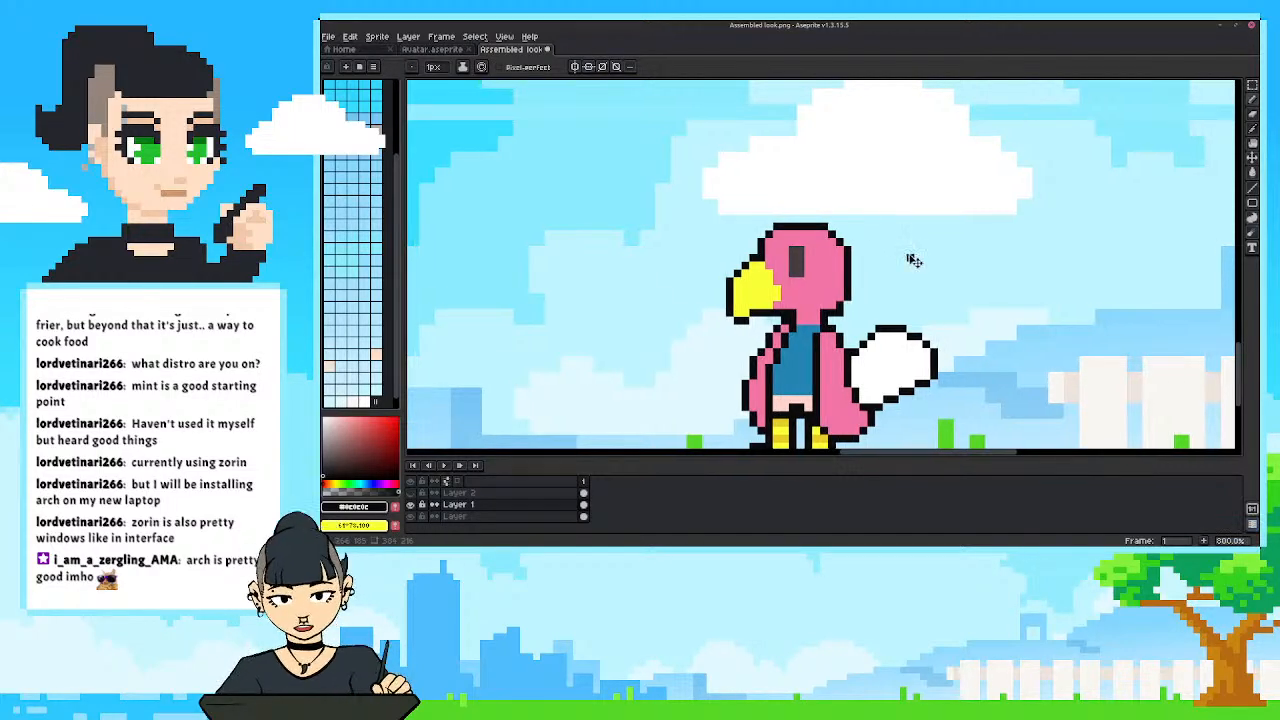
Select the bird's head with a rectangular marquee, try enlarging it to about 150% and cancel the scaling.
{"action": "key", "text": "m"}
{"action": "left_click_drag", "start_coordinate": [629, 174], "coordinate": [869, 327]}
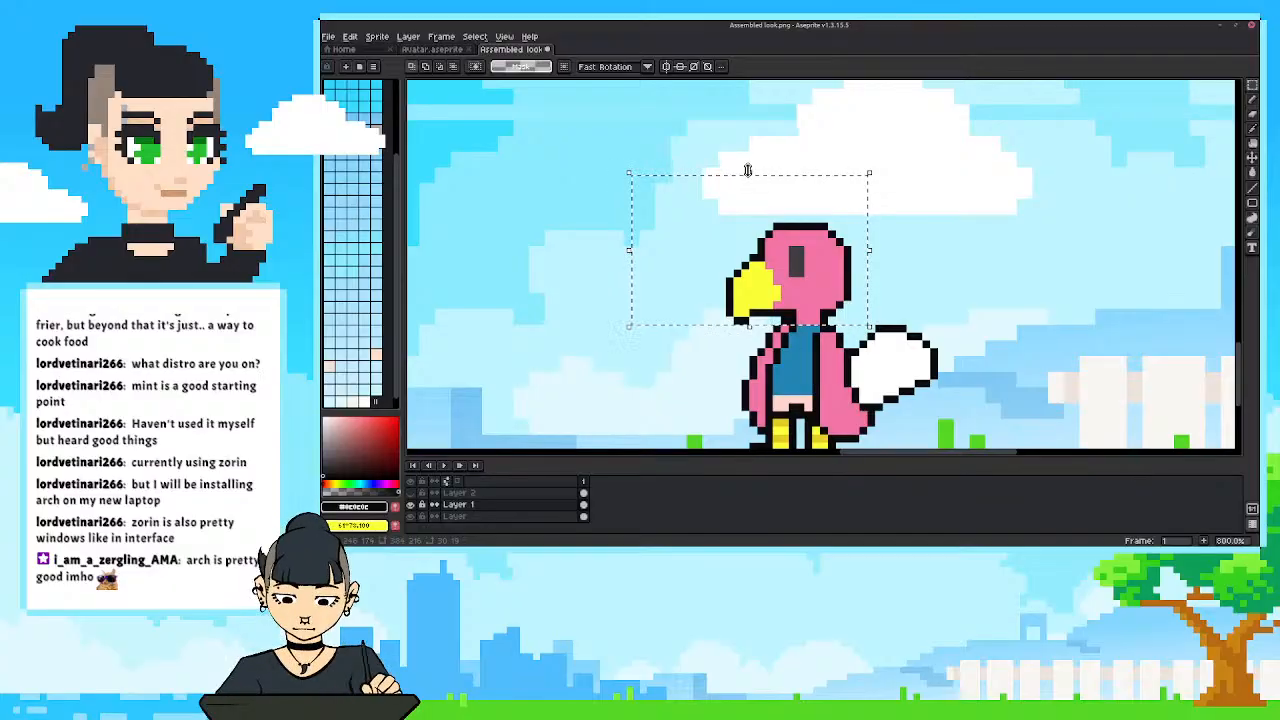
{"action": "left_click_drag", "start_coordinate": [757, 211], "coordinate": [781, 96]}
{"action": "scroll", "coordinate": [960, 262], "scroll_direction": "down", "scroll_amount": 1}
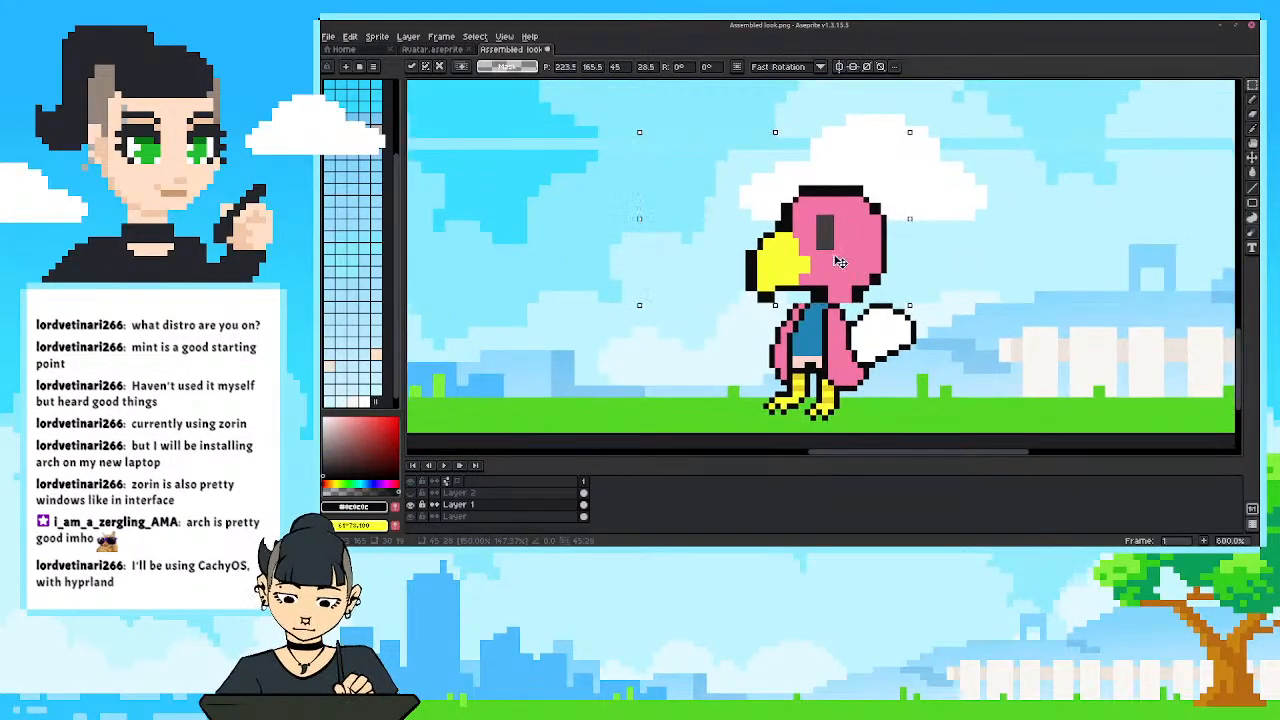
{"action": "scroll", "coordinate": [840, 258], "scroll_direction": "down", "scroll_amount": 2}
{"action": "scroll", "coordinate": [960, 245], "scroll_direction": "down", "scroll_amount": 2}
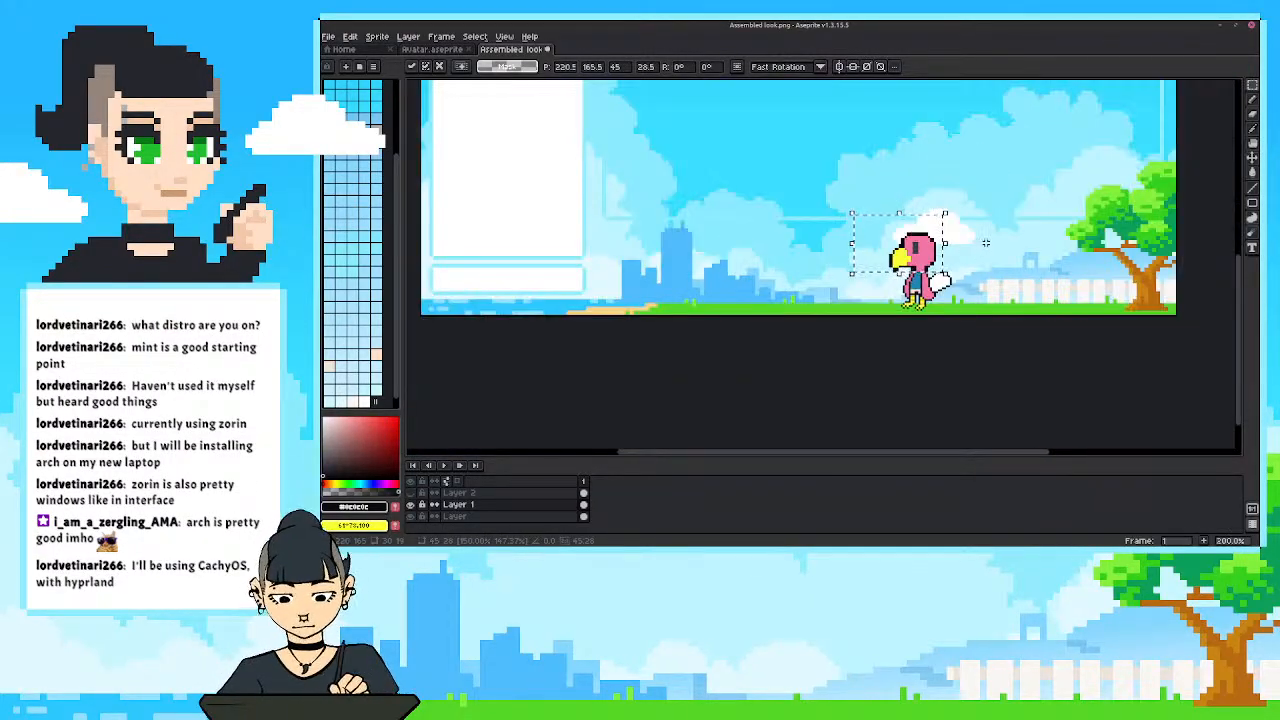
{"action": "scroll", "coordinate": [987, 241], "scroll_direction": "up", "scroll_amount": 2}
{"action": "key", "text": "Escape"}
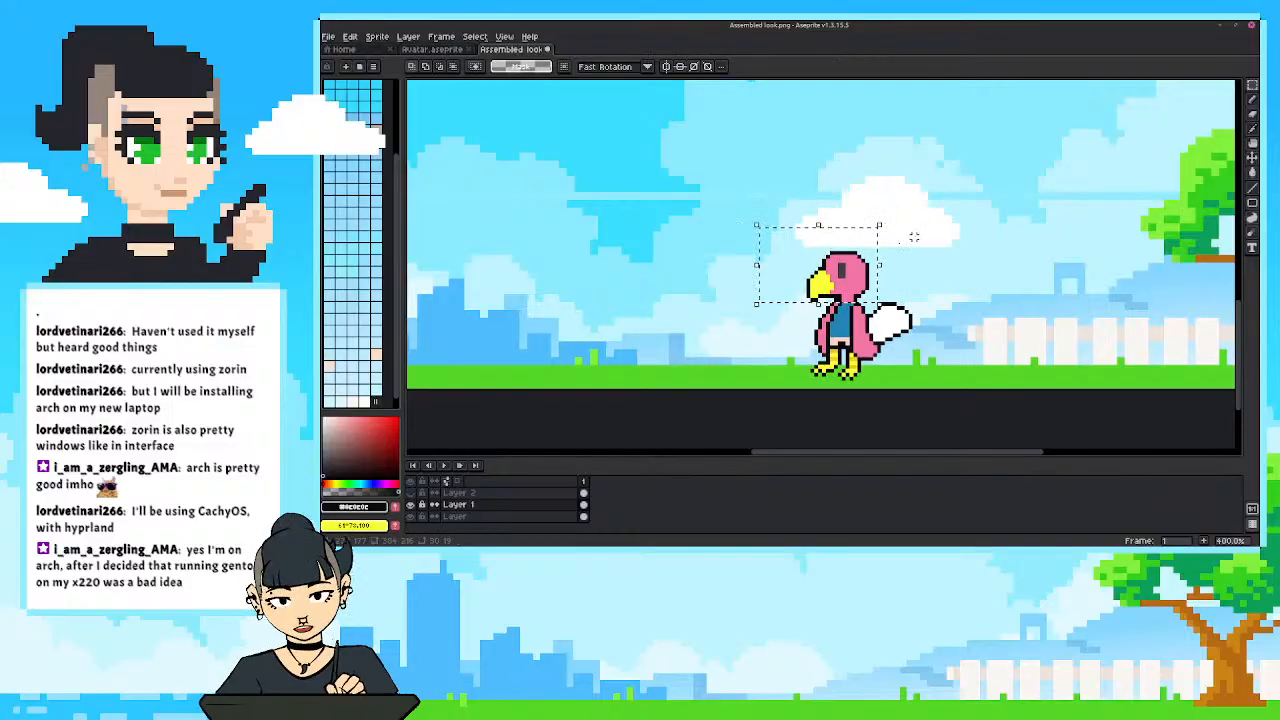
Scale the selected head up to about 120%, shift it one pixel left and deselect it.
{"action": "left_click_drag", "start_coordinate": [818, 226], "coordinate": [829, 212]}
{"action": "scroll", "coordinate": [930, 260], "scroll_direction": "down", "scroll_amount": 5}
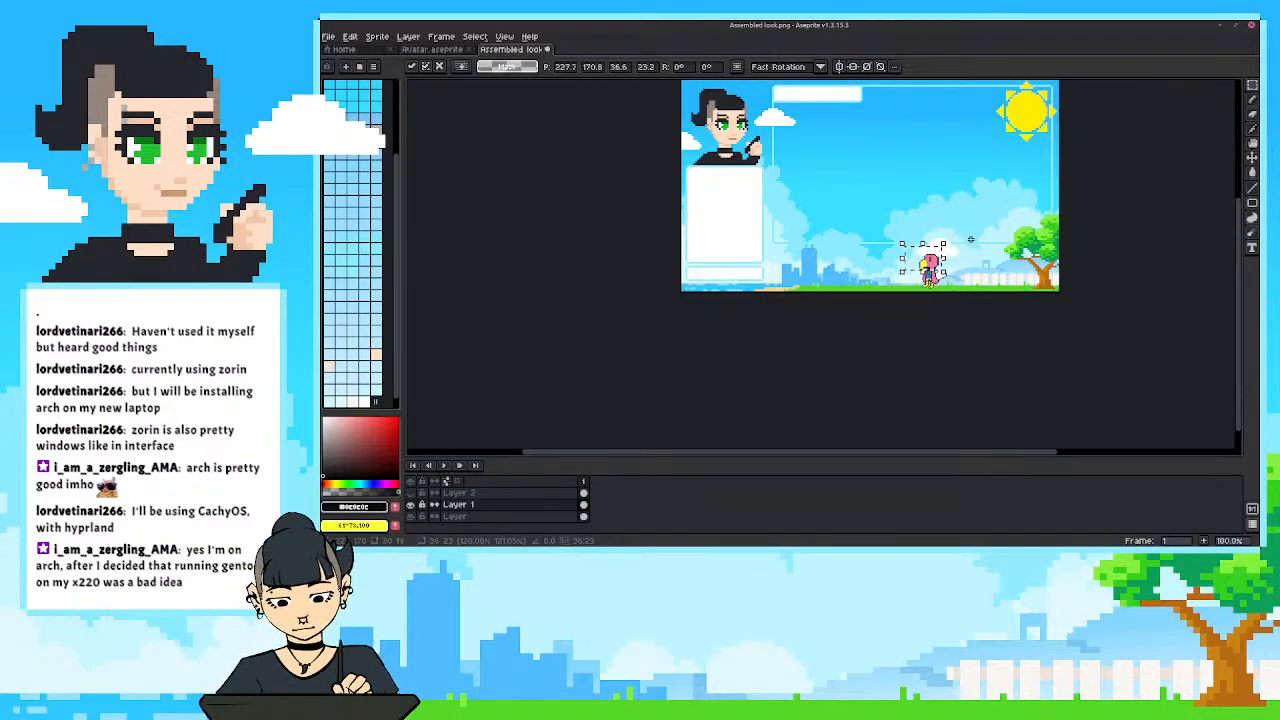
{"action": "scroll", "coordinate": [945, 270], "scroll_direction": "up", "scroll_amount": 4}
{"action": "left_click_drag", "start_coordinate": [910, 282], "coordinate": [913, 285]}
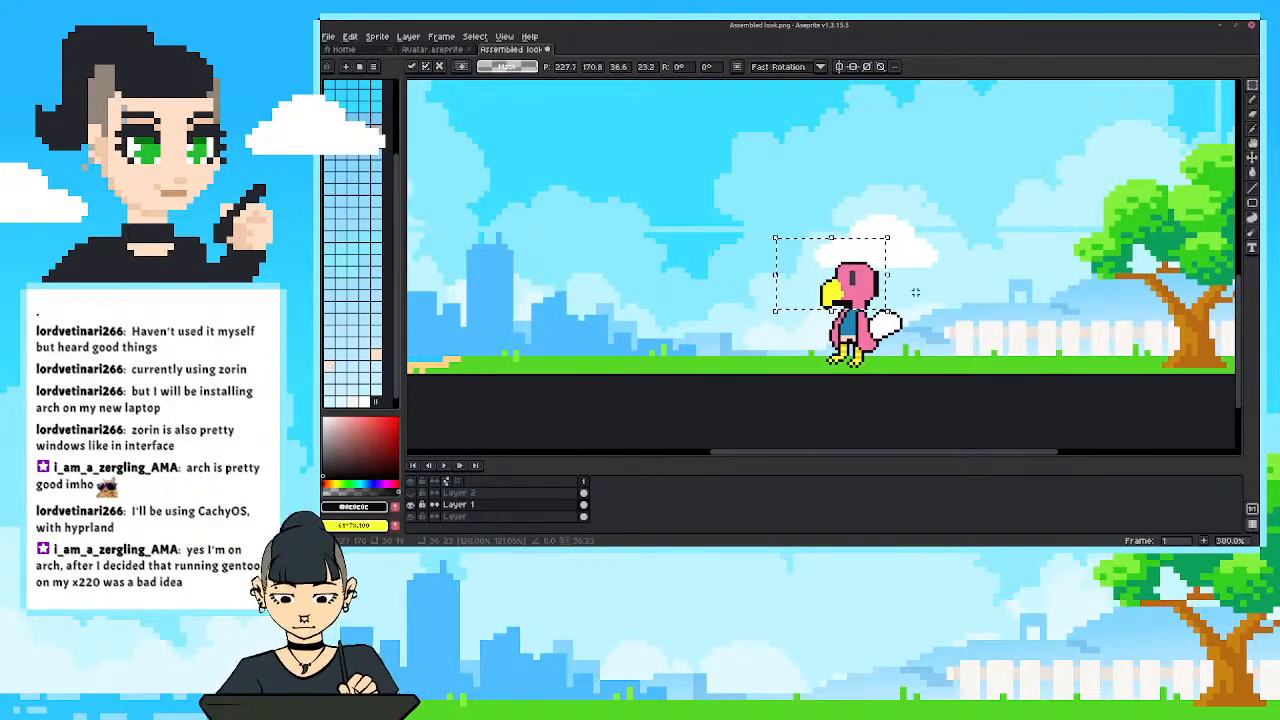
{"action": "key", "text": "ctrl+d"}
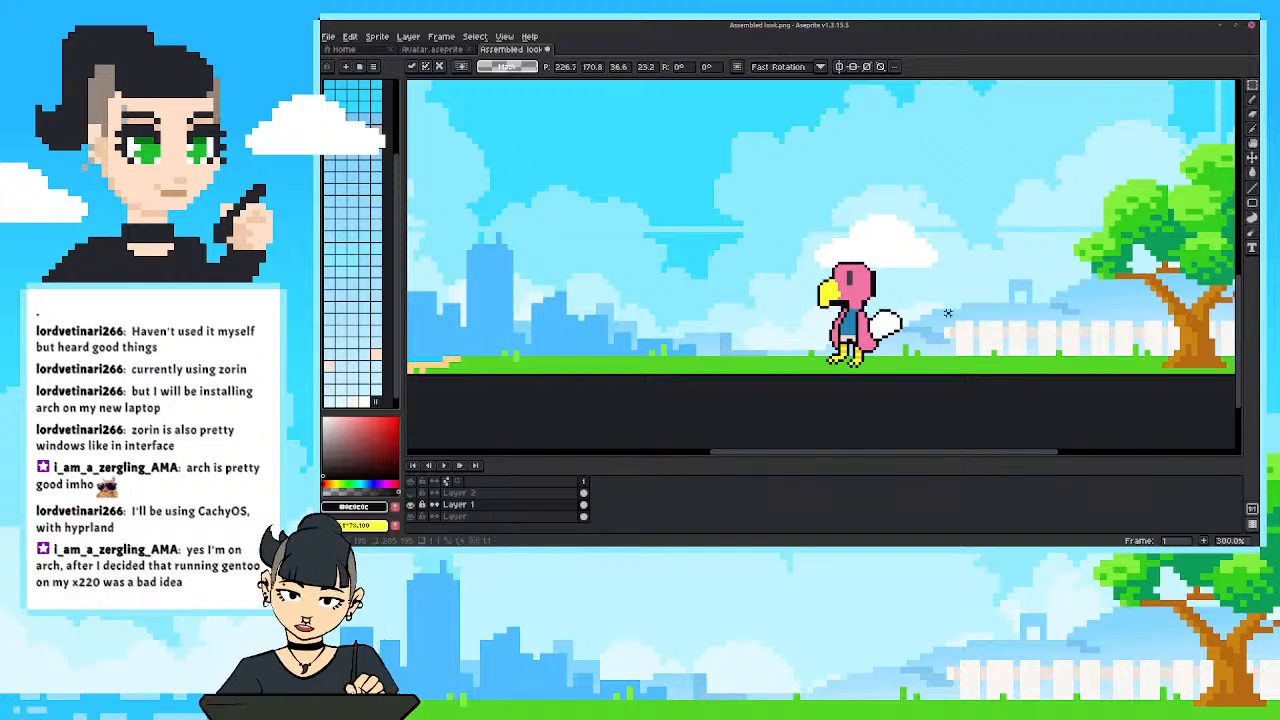
Add a new layer above the bird's Layer 1 and lower Layer 1's opacity to about 25%.
{"action": "scroll", "coordinate": [903, 323], "scroll_direction": "up", "scroll_amount": 1}
{"action": "scroll", "coordinate": [903, 323], "scroll_direction": "up", "scroll_amount": 1}
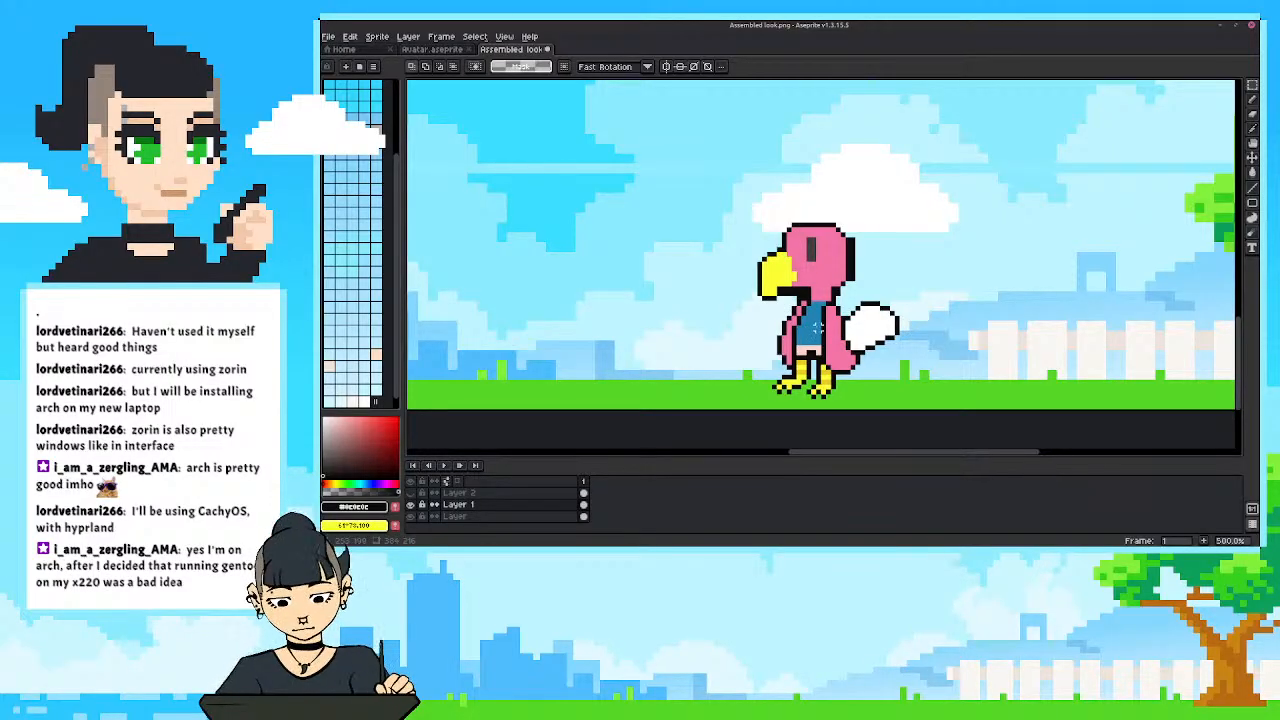
{"action": "left_click_drag", "start_coordinate": [818, 331], "coordinate": [814, 326]}
{"action": "left_click", "coordinate": [411, 506]}
{"action": "left_click", "coordinate": [411, 506]}
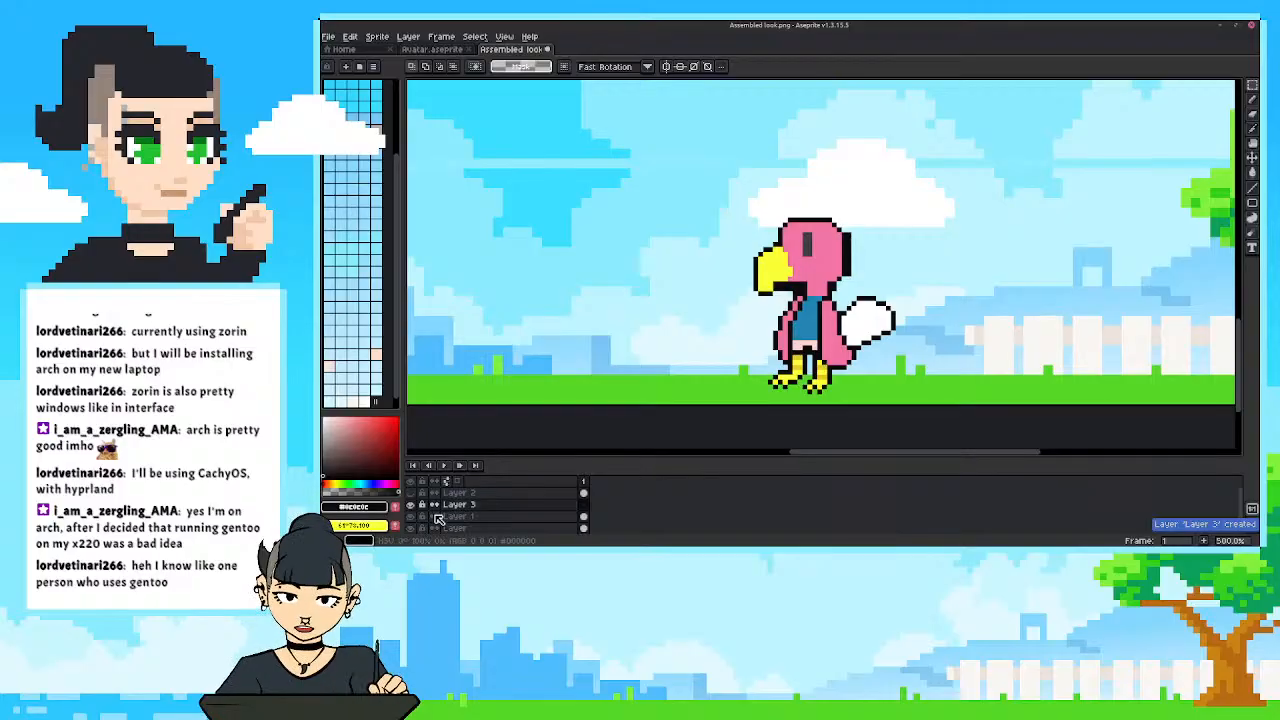
{"action": "double_click", "coordinate": [453, 517]}
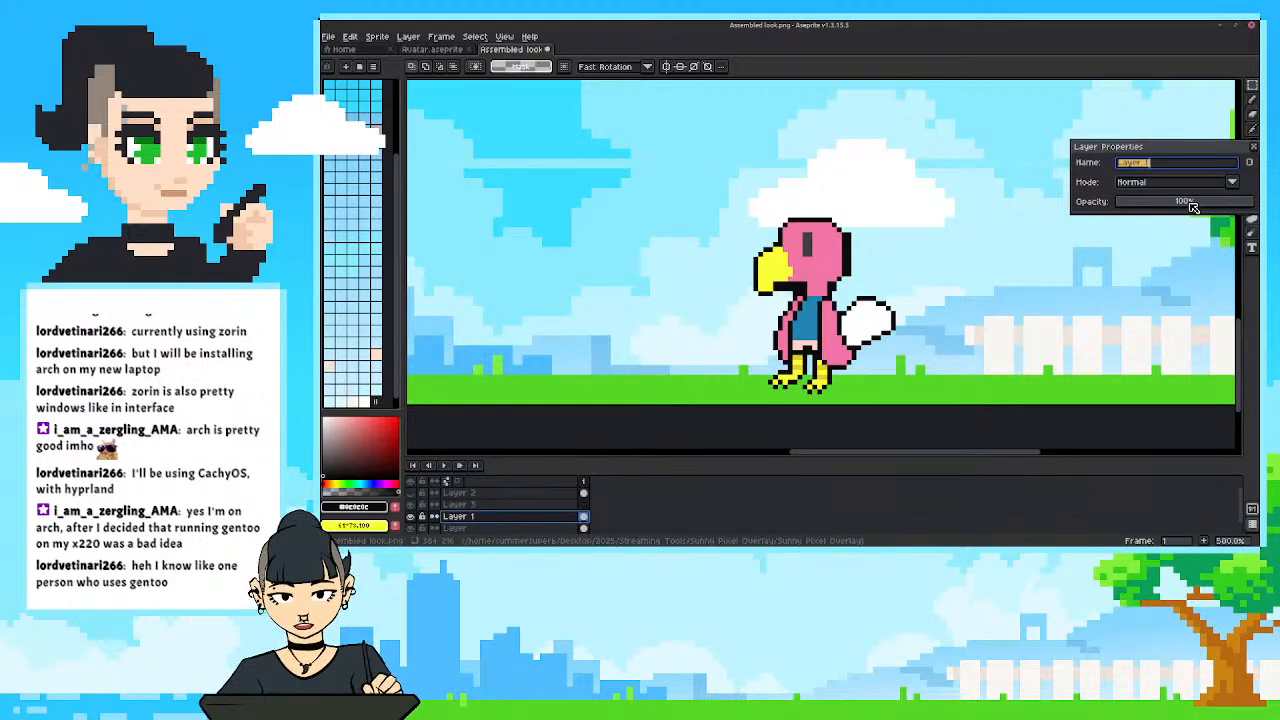
{"action": "left_click_drag", "start_coordinate": [1165, 203], "coordinate": [1170, 207]}
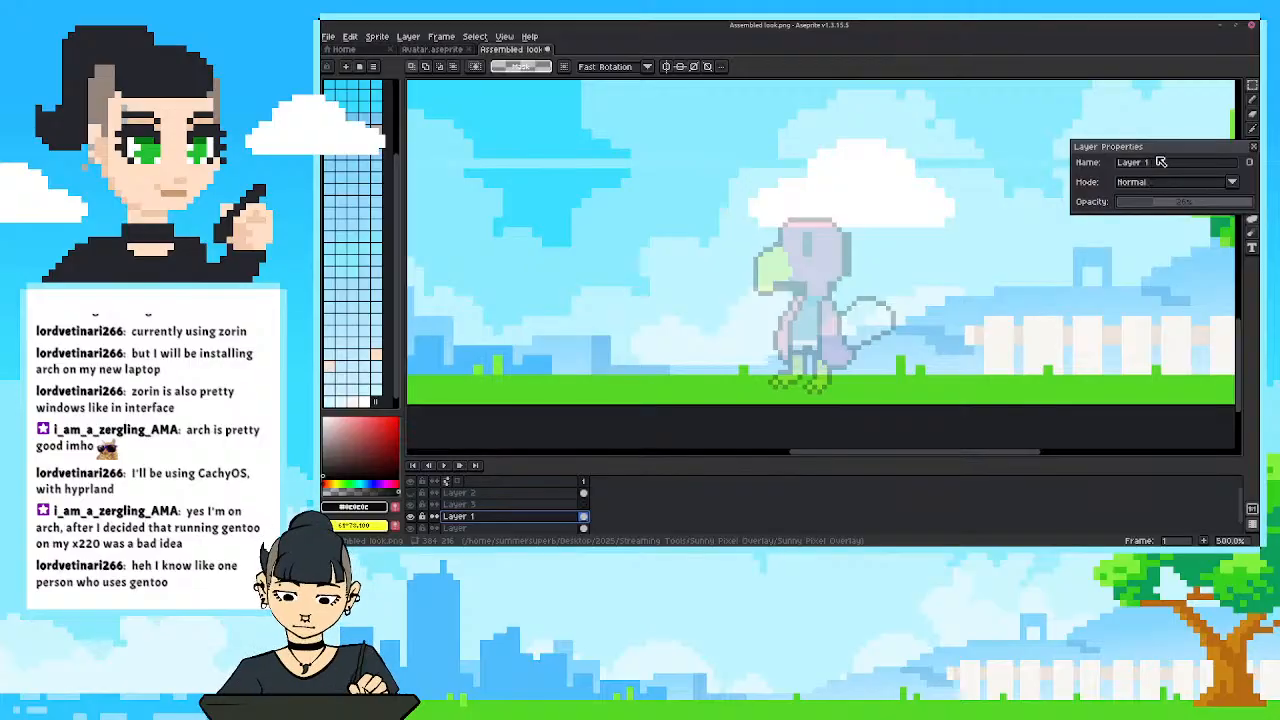
{"action": "left_click", "coordinate": [1253, 146]}
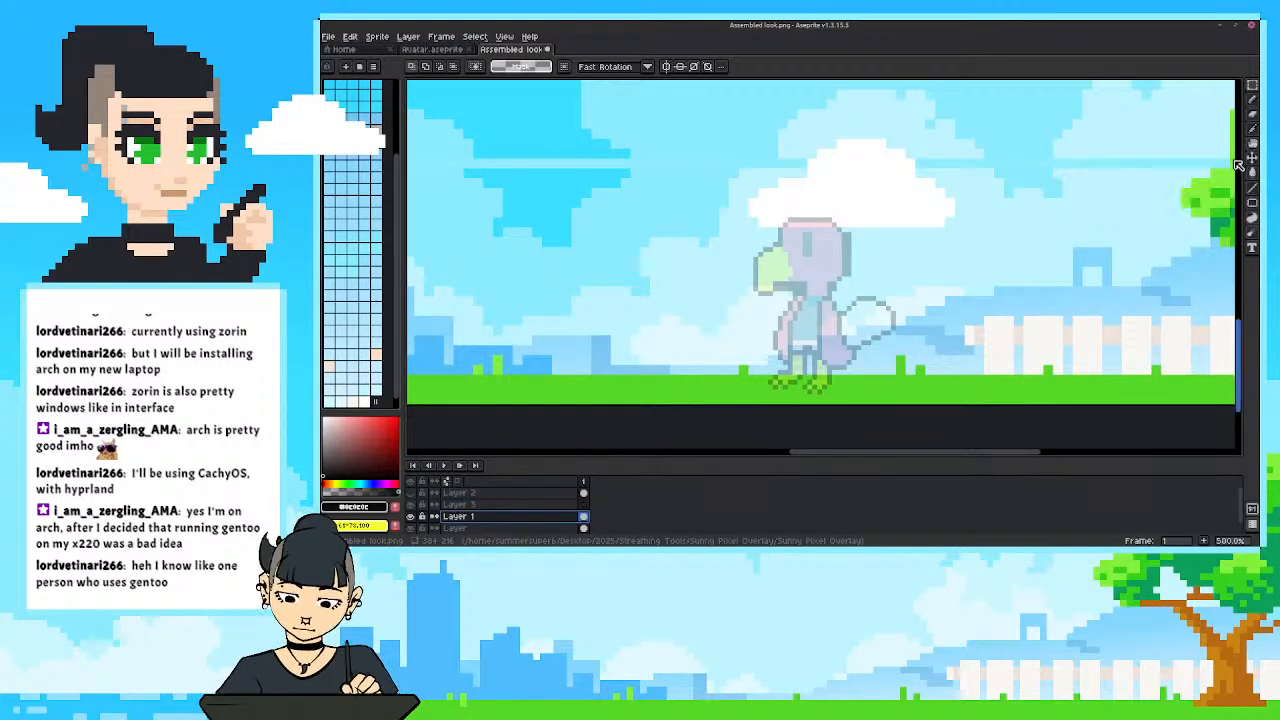
Duplicate the faded bird layer, Layer 1, and set the copy's opacity to 100%.
{"action": "left_click", "coordinate": [471, 506]}
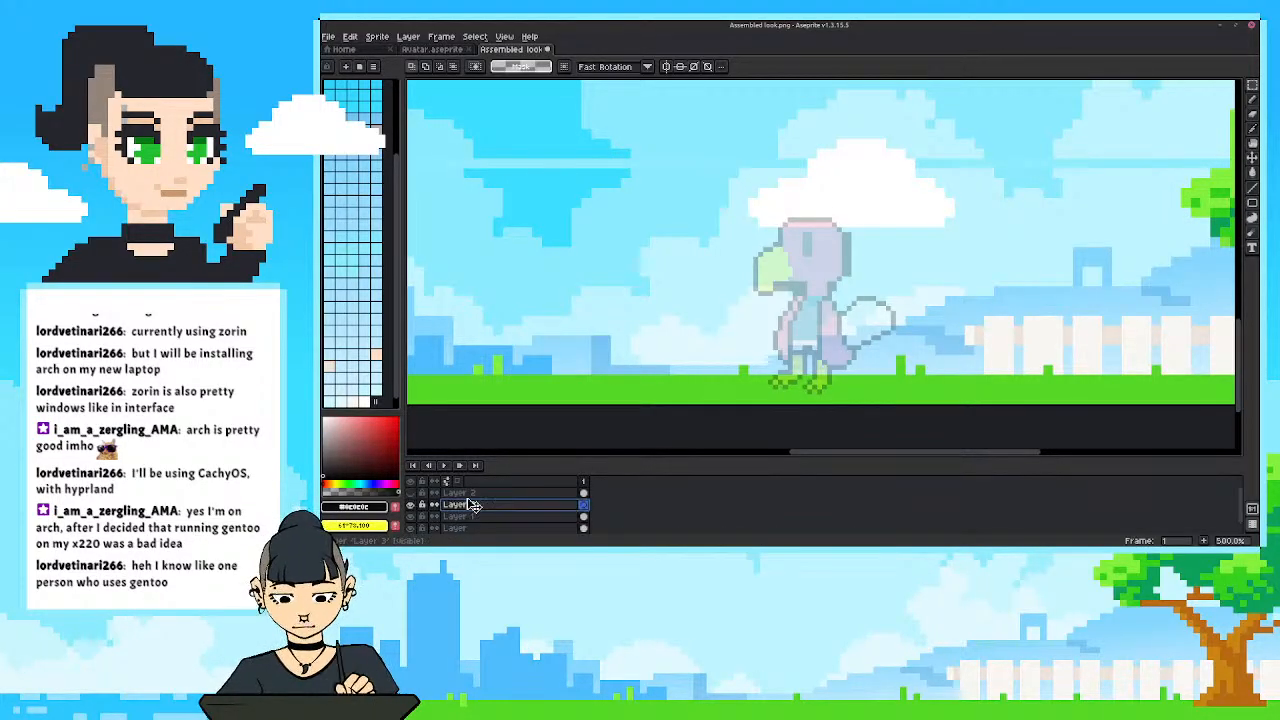
{"action": "left_click_drag", "start_coordinate": [720, 350], "coordinate": [647, 383]}
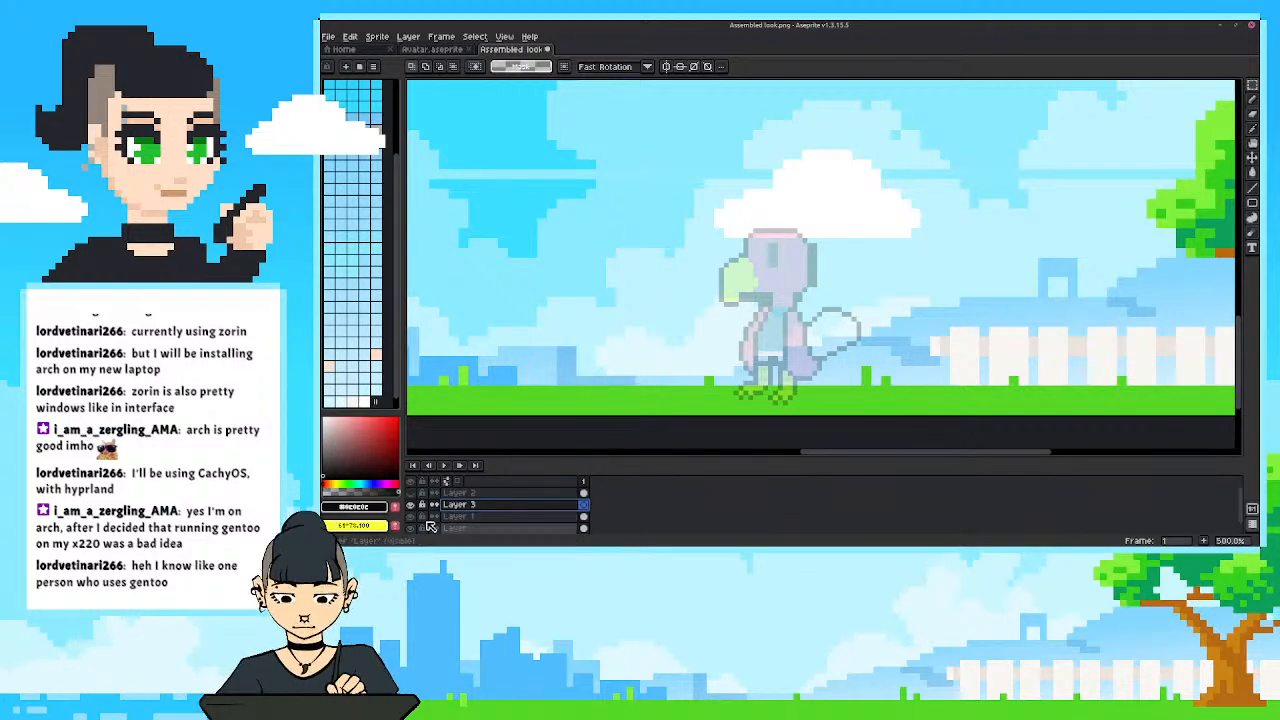
{"action": "right_click", "coordinate": [463, 518]}
{"action": "left_click", "coordinate": [488, 507]}
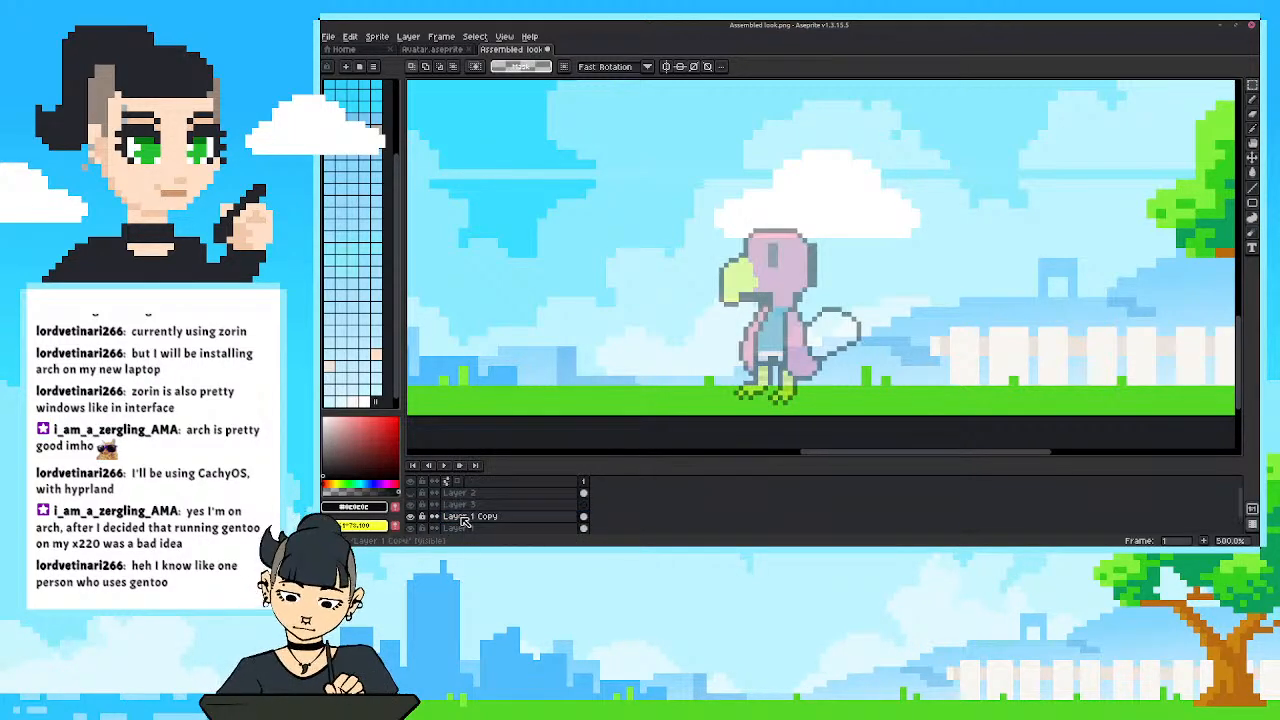
{"action": "right_click", "coordinate": [451, 522]}
{"action": "double_click", "coordinate": [451, 521]}
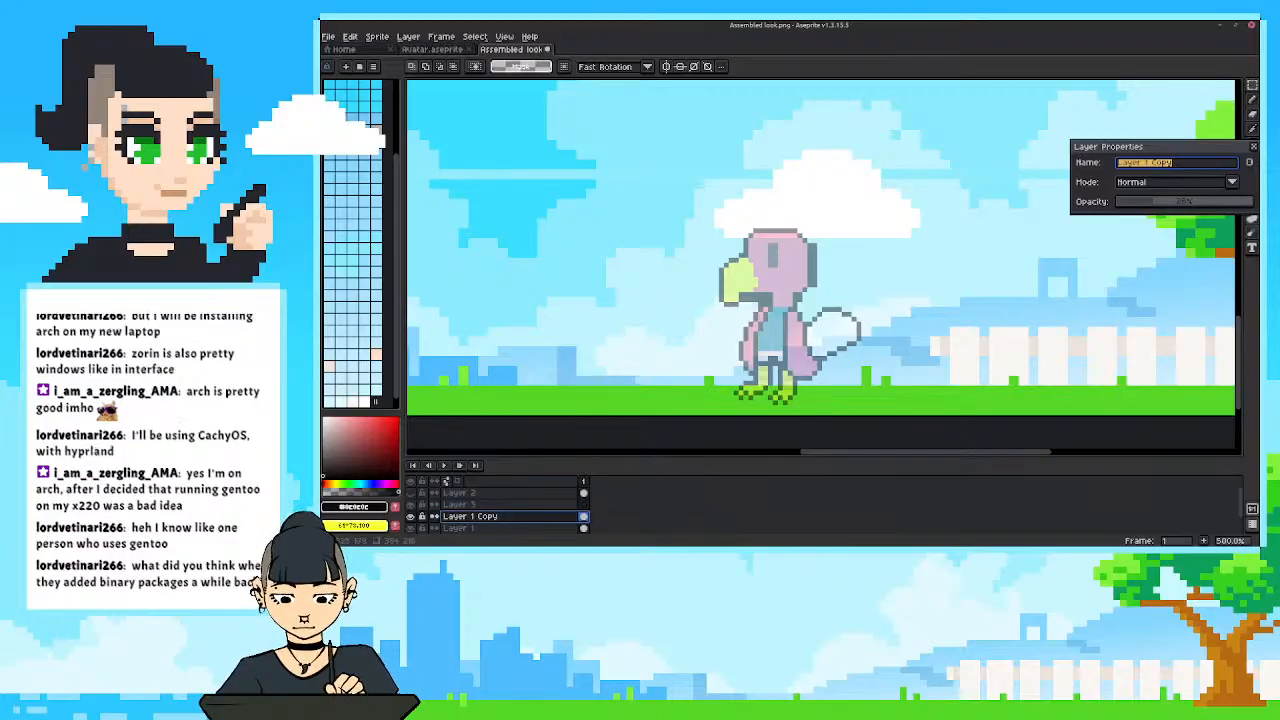
{"action": "left_click_drag", "start_coordinate": [1240, 202], "coordinate": [1256, 202]}
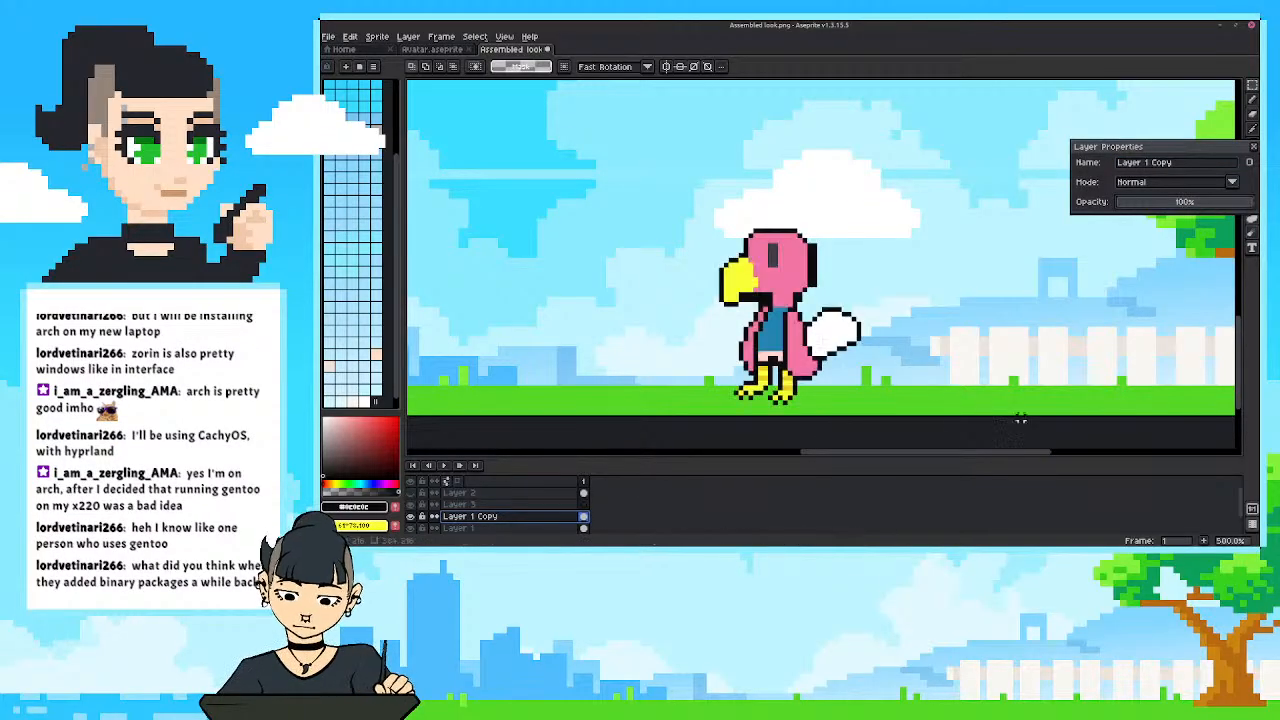
{"action": "left_click", "coordinate": [1253, 147]}
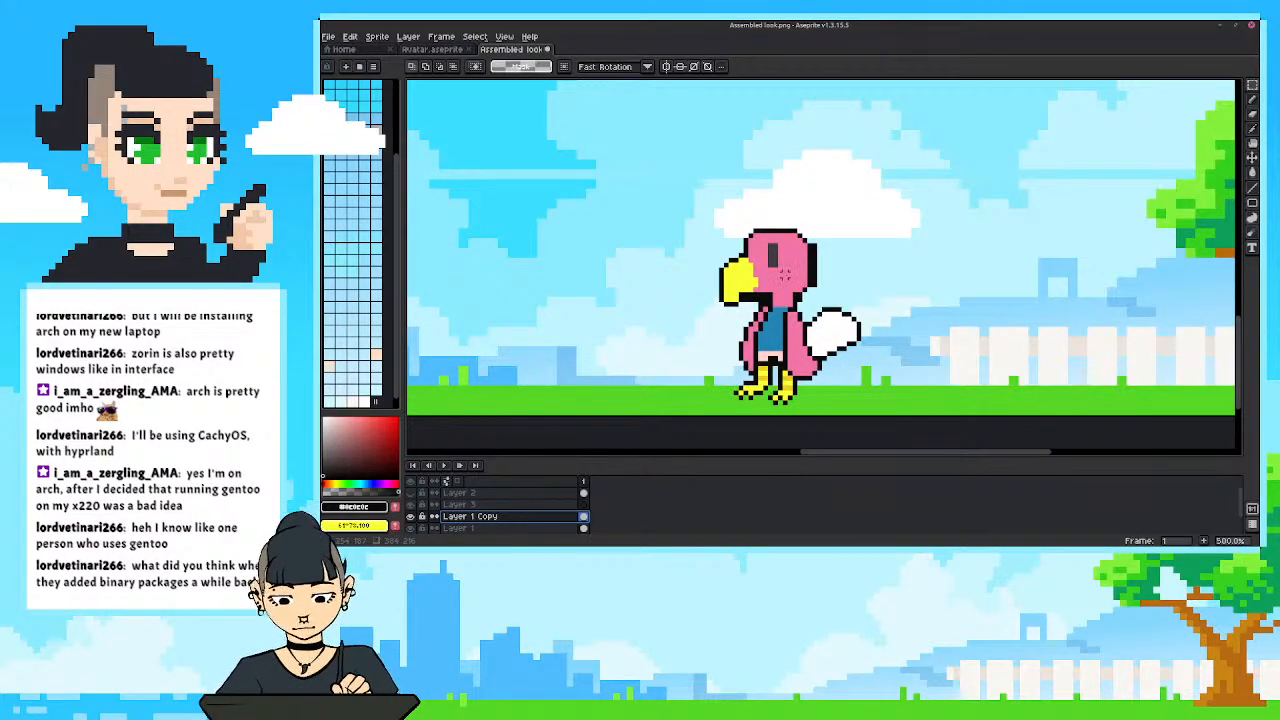
Sample the bird's pink, hide Layer 1 Copy and paint a solid pink head over the faded guide on Layer 3.
{"action": "key", "text": "i"}
{"action": "left_click", "coordinate": [784, 275]}
{"action": "key", "text": "b"}
{"action": "left_click", "coordinate": [411, 517]}
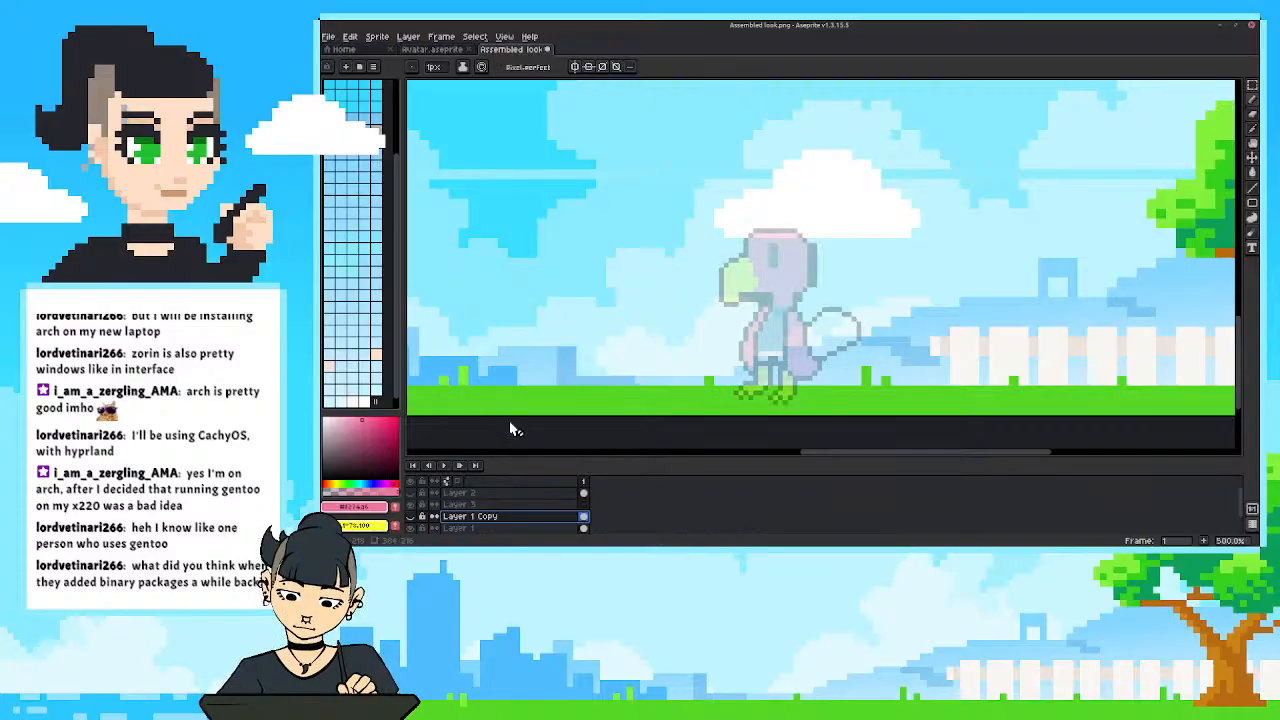
{"action": "left_click", "coordinate": [487, 506]}
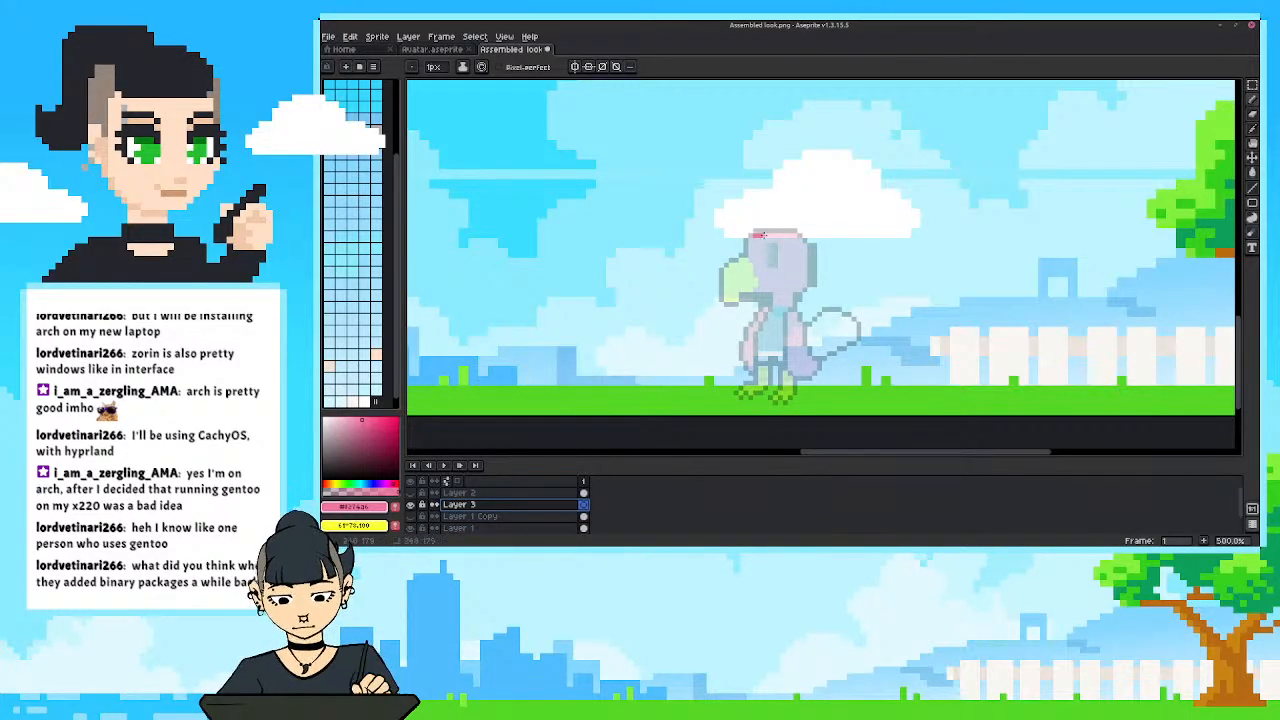
{"action": "mouse_move", "coordinate": [761, 235]}
{"action": "left_mouse_down"}
{"action": "mouse_move", "coordinate": [804, 240]}
{"action": "mouse_move", "coordinate": [804, 283]}
{"action": "mouse_move", "coordinate": [794, 250]}
{"action": "mouse_move", "coordinate": [799, 290]}
{"action": "mouse_move", "coordinate": [765, 296]}
{"action": "left_mouse_up"}
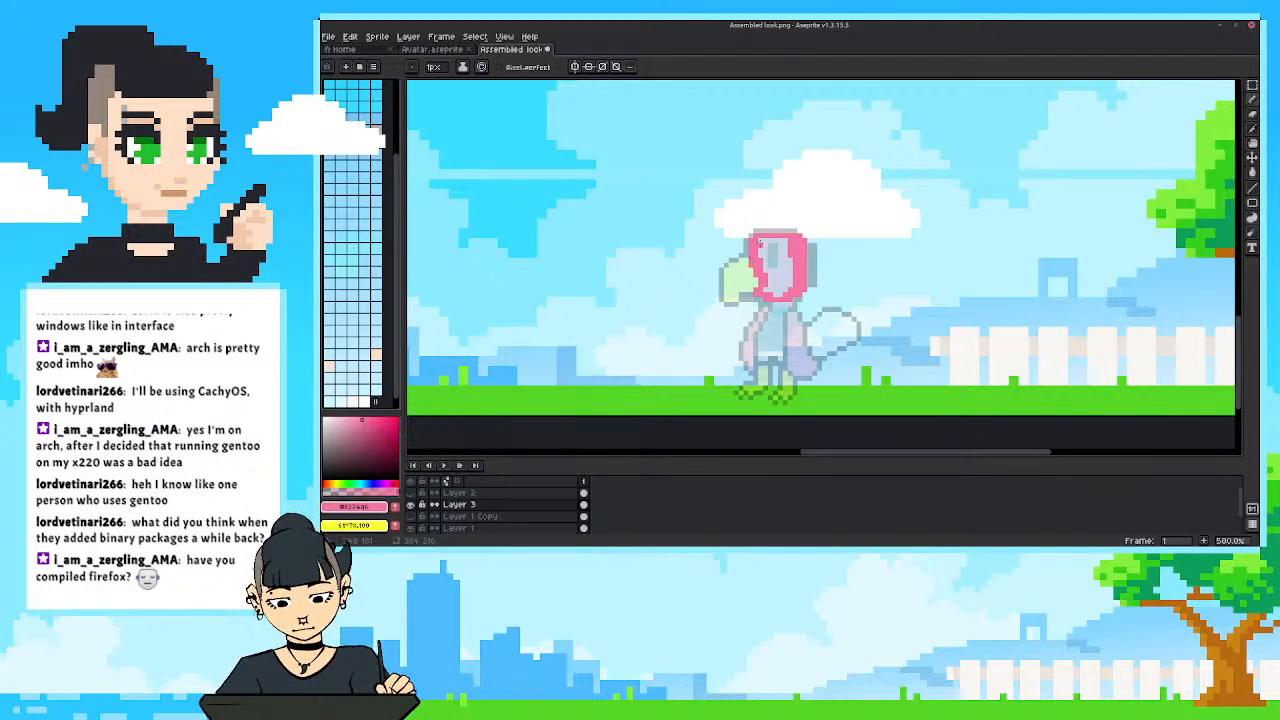
{"action": "mouse_move", "coordinate": [762, 252]}
{"action": "left_mouse_down"}
{"action": "mouse_move", "coordinate": [785, 243]}
{"action": "mouse_move", "coordinate": [788, 285]}
{"action": "mouse_move", "coordinate": [788, 258]}
{"action": "mouse_move", "coordinate": [768, 291]}
{"action": "left_mouse_up"}
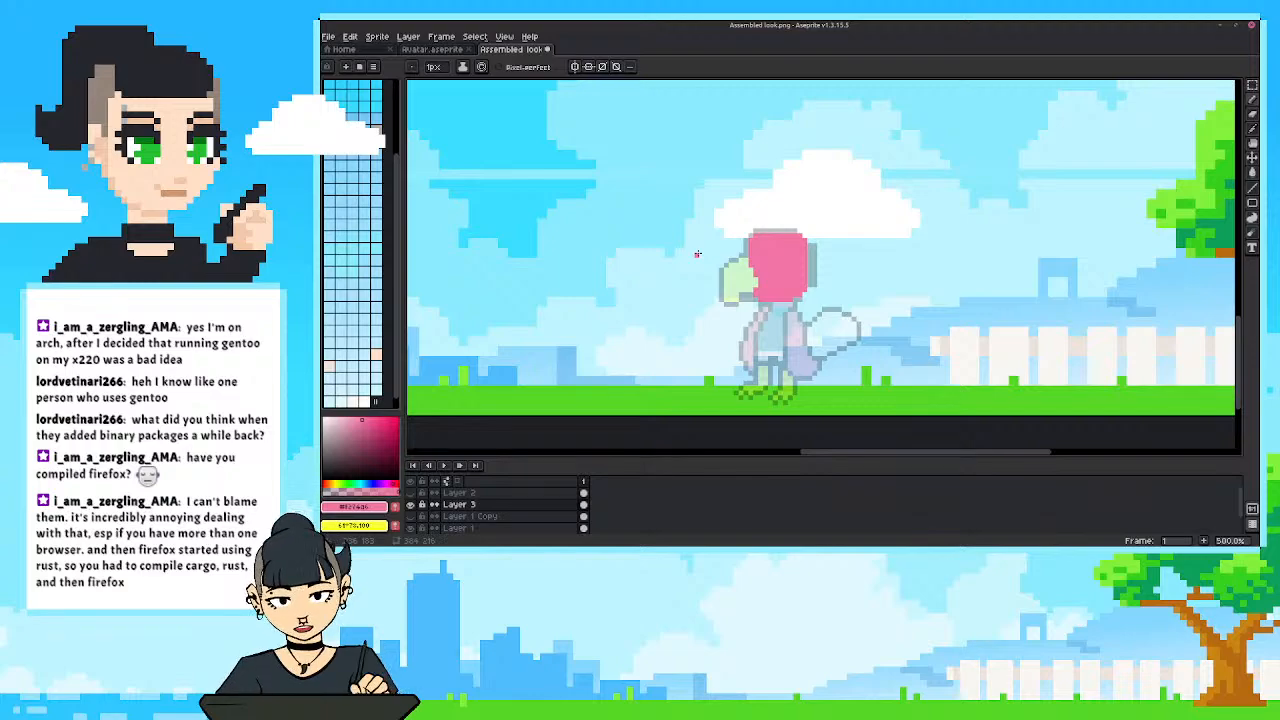
{"action": "scroll", "coordinate": [752, 300], "scroll_direction": "up", "scroll_amount": 1}
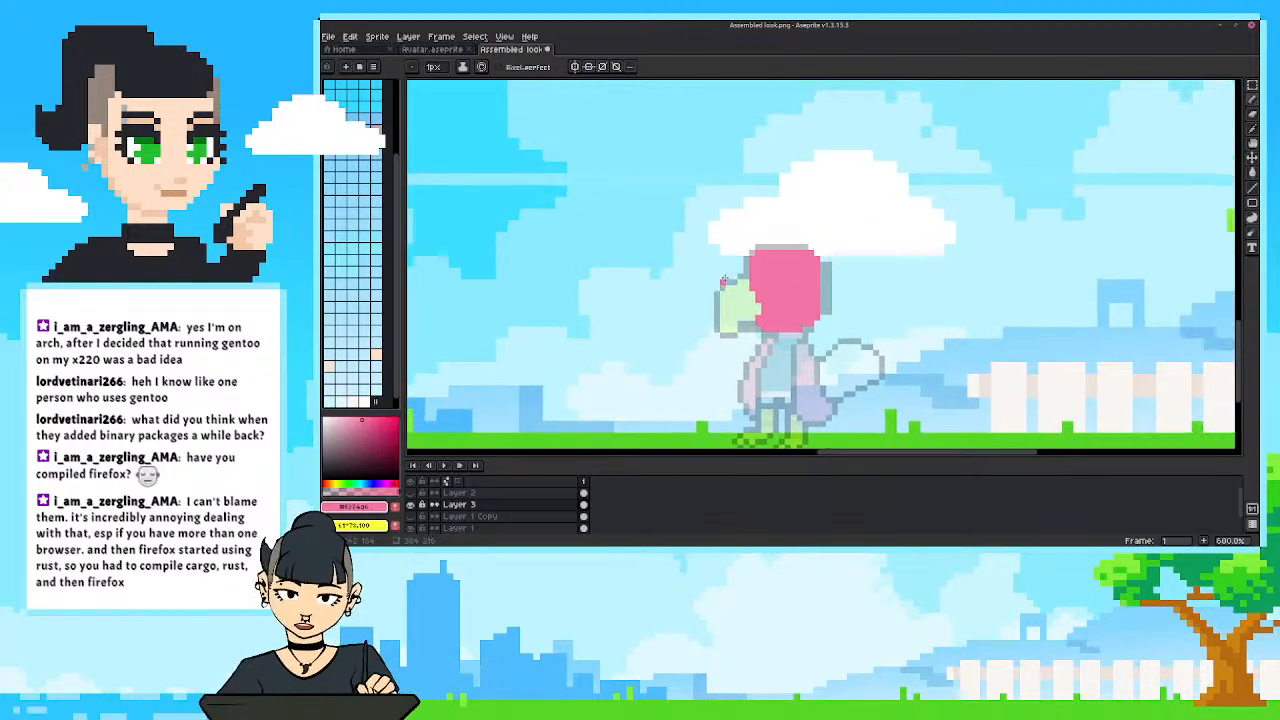
{"action": "key", "text": "b"}
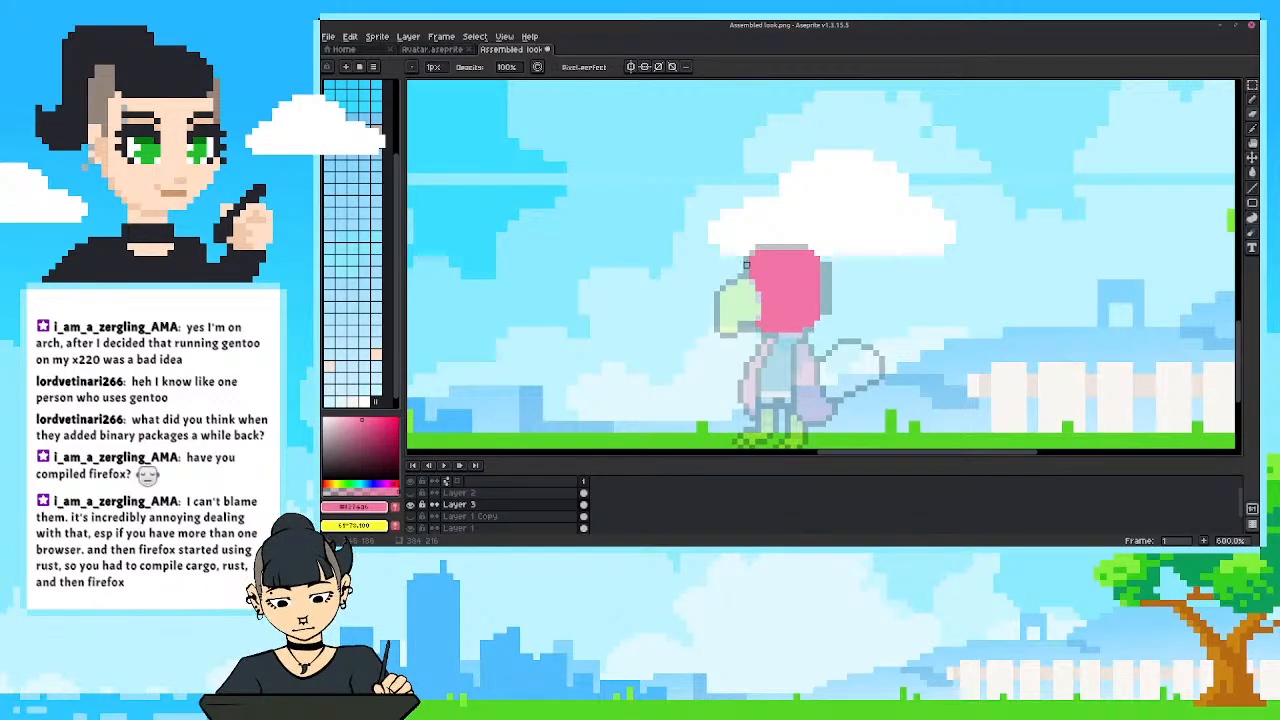
{"action": "left_click_drag", "start_coordinate": [711, 290], "coordinate": [712, 282]}
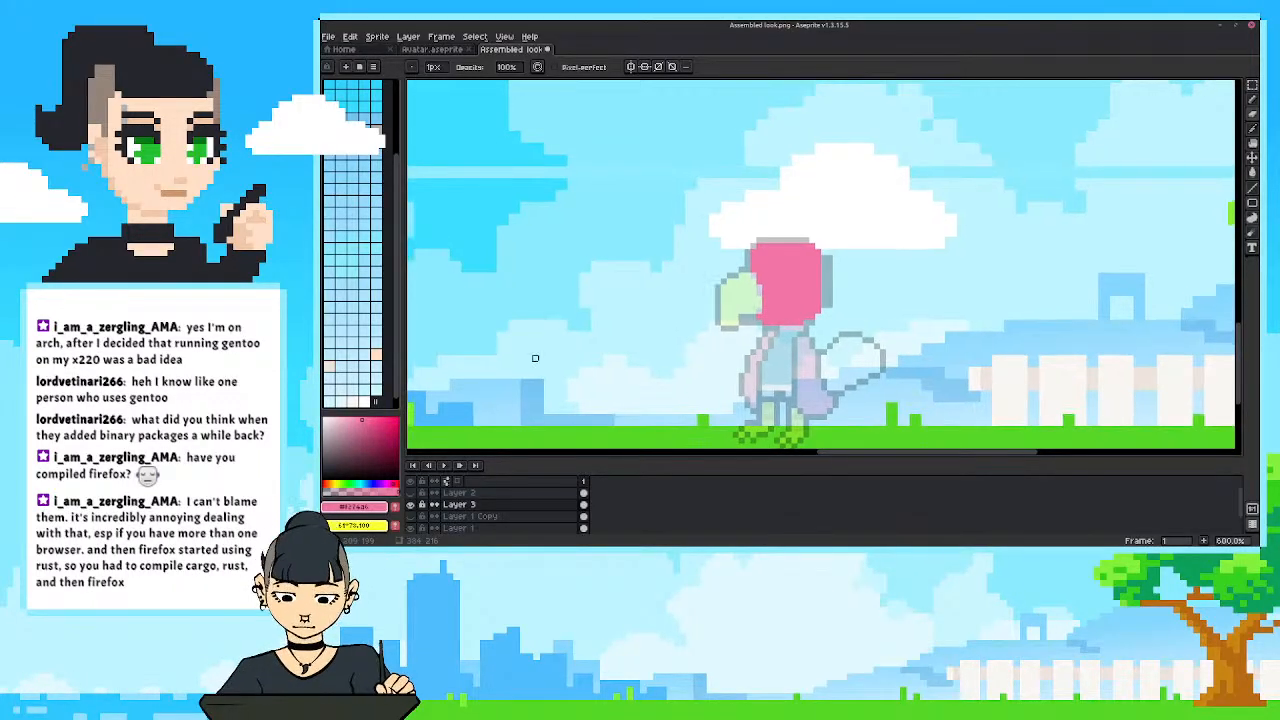
Sample the yellow from the briefly shown Layer 1 Copy and paint the beak solid yellow on Layer 3.
{"action": "left_click", "coordinate": [412, 516]}
{"action": "key", "text": "i"}
{"action": "left_click", "coordinate": [740, 300]}
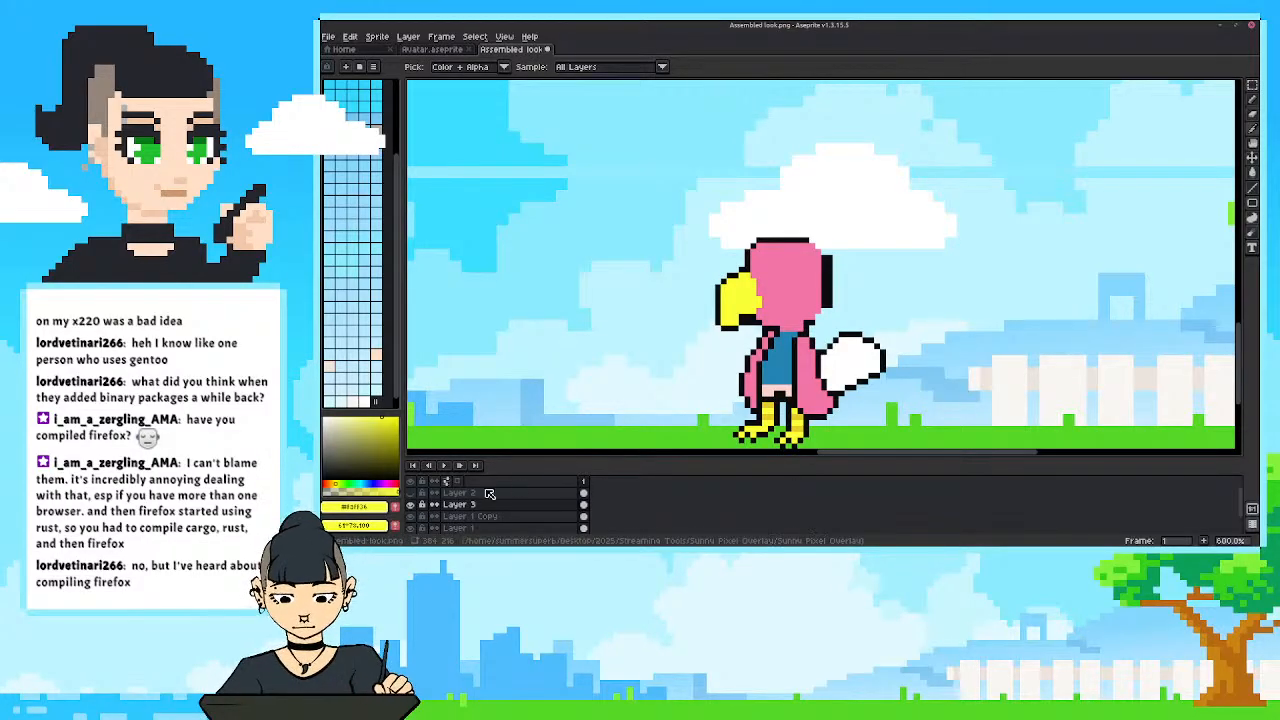
{"action": "key", "text": "b"}
{"action": "left_click", "coordinate": [410, 516]}
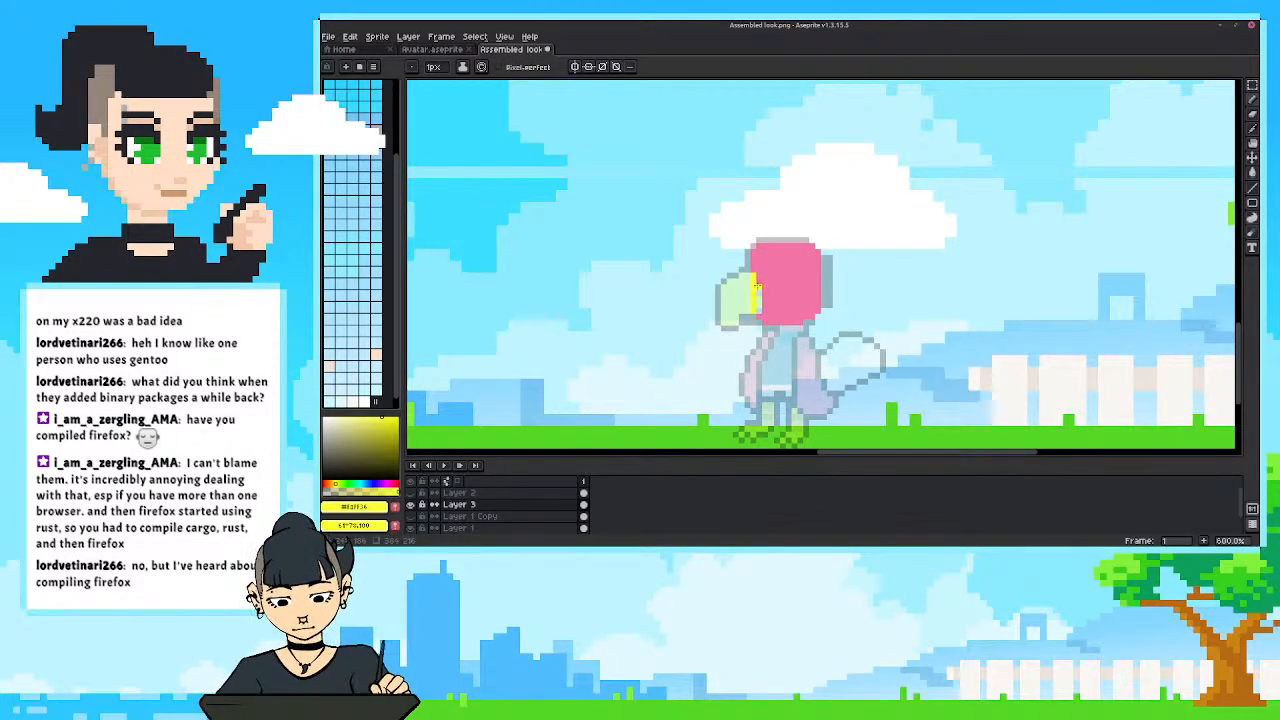
{"action": "mouse_move", "coordinate": [740, 318]}
{"action": "left_mouse_down"}
{"action": "mouse_move", "coordinate": [726, 322]}
{"action": "mouse_move", "coordinate": [748, 307]}
{"action": "left_mouse_up"}
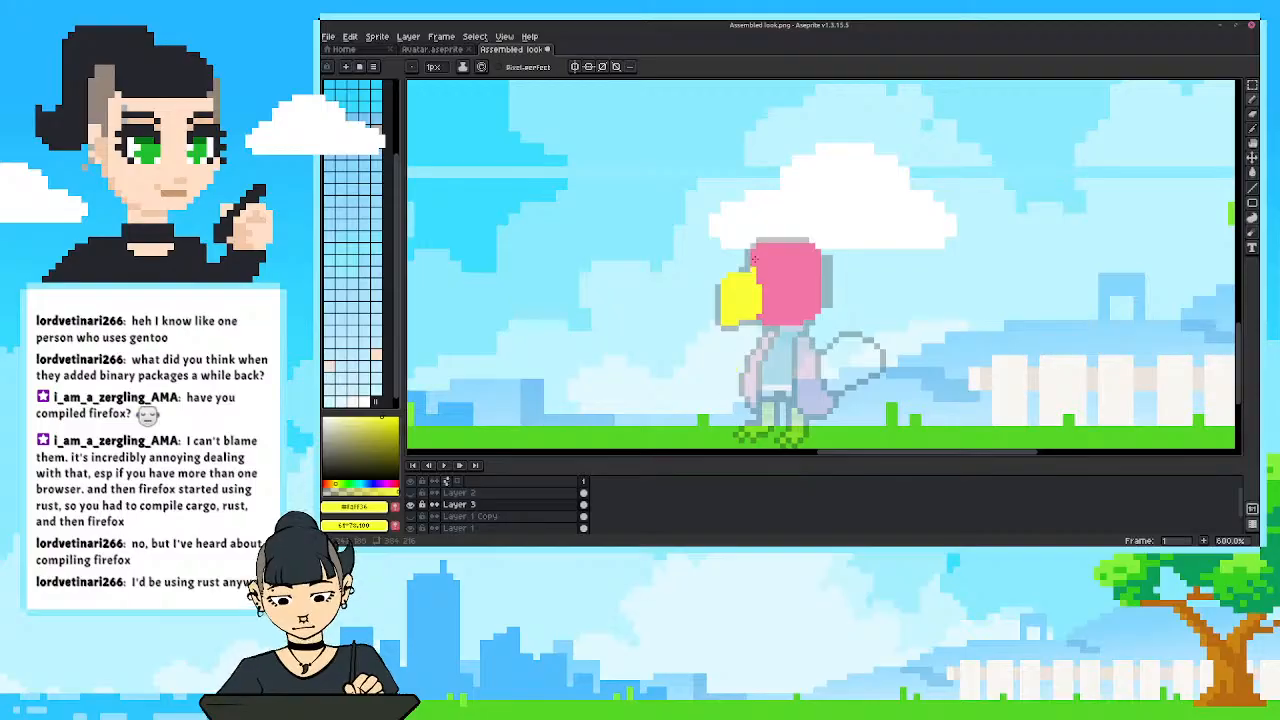
Resample the head's pink and touch up the front edge of the head above the beak.
{"action": "scroll", "coordinate": [711, 315], "scroll_direction": "down", "scroll_amount": 2}
{"action": "scroll", "coordinate": [717, 322], "scroll_direction": "up", "scroll_amount": 2}
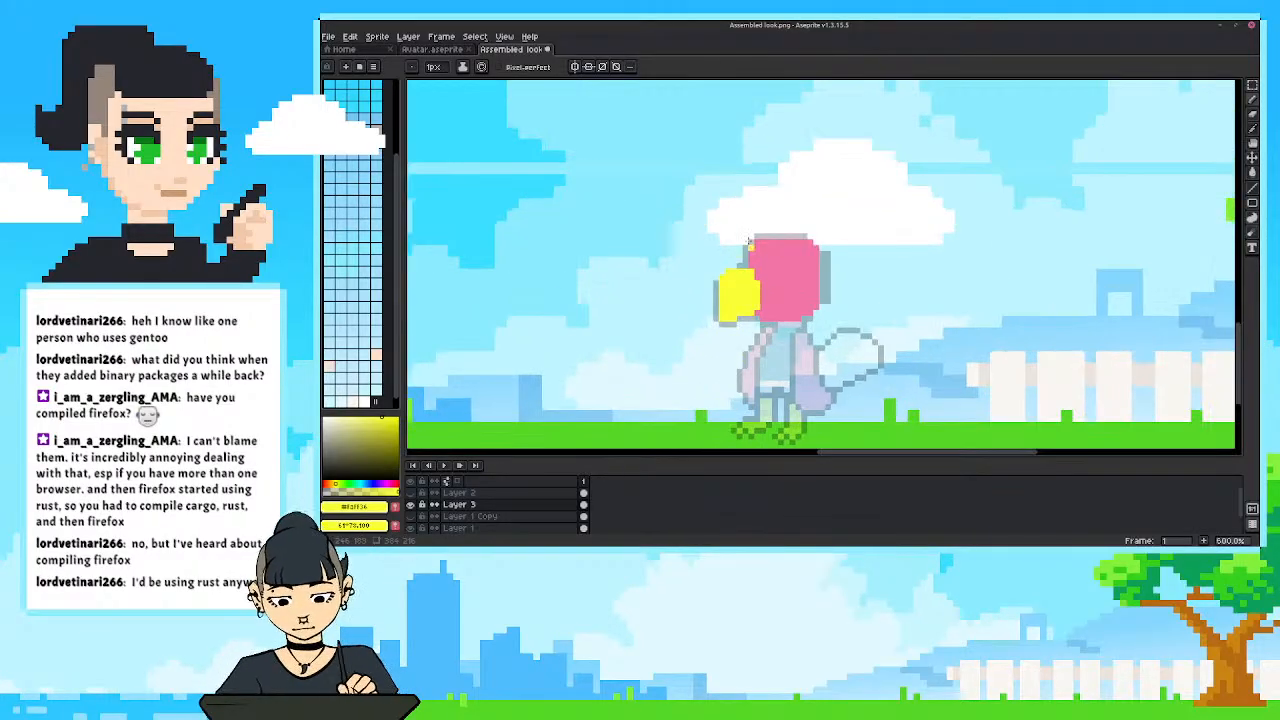
{"action": "left_click_drag", "start_coordinate": [719, 325], "coordinate": [703, 313]}
{"action": "left_click", "coordinate": [742, 246], "text": "alt"}
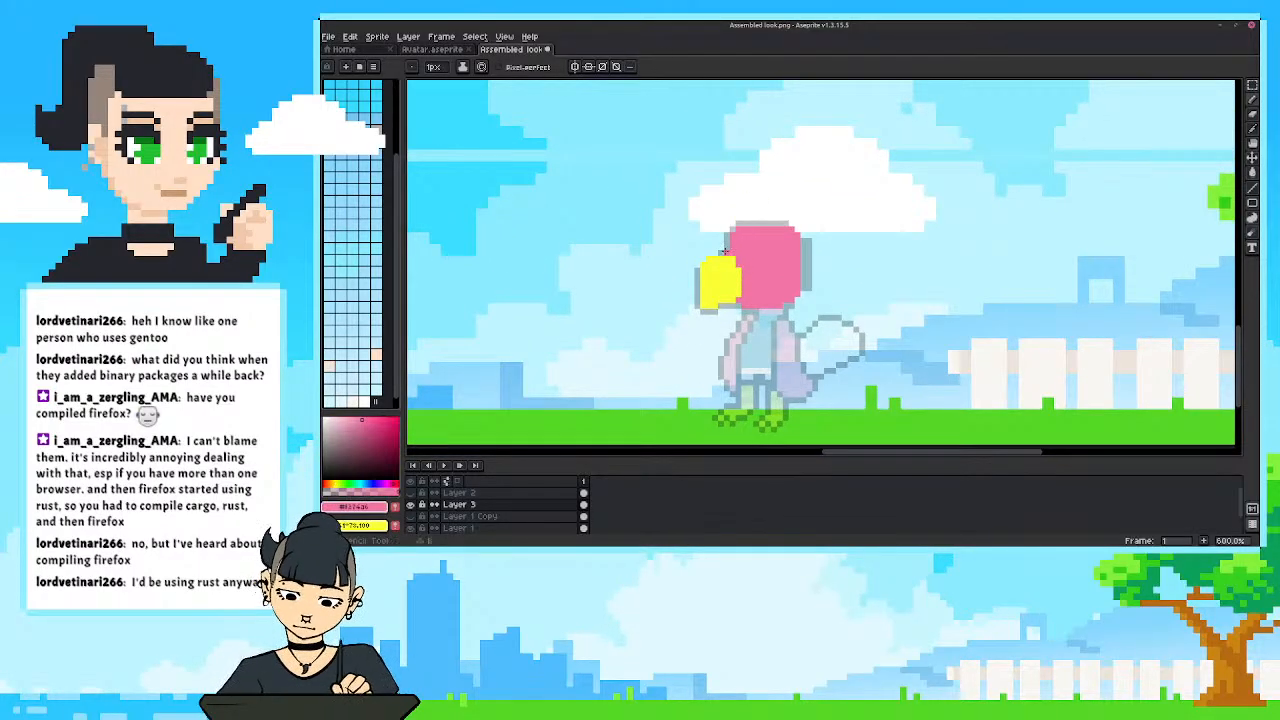
{"action": "left_click_drag", "start_coordinate": [727, 252], "coordinate": [733, 229]}
{"action": "scroll", "coordinate": [751, 310], "scroll_direction": "up", "scroll_amount": 1}
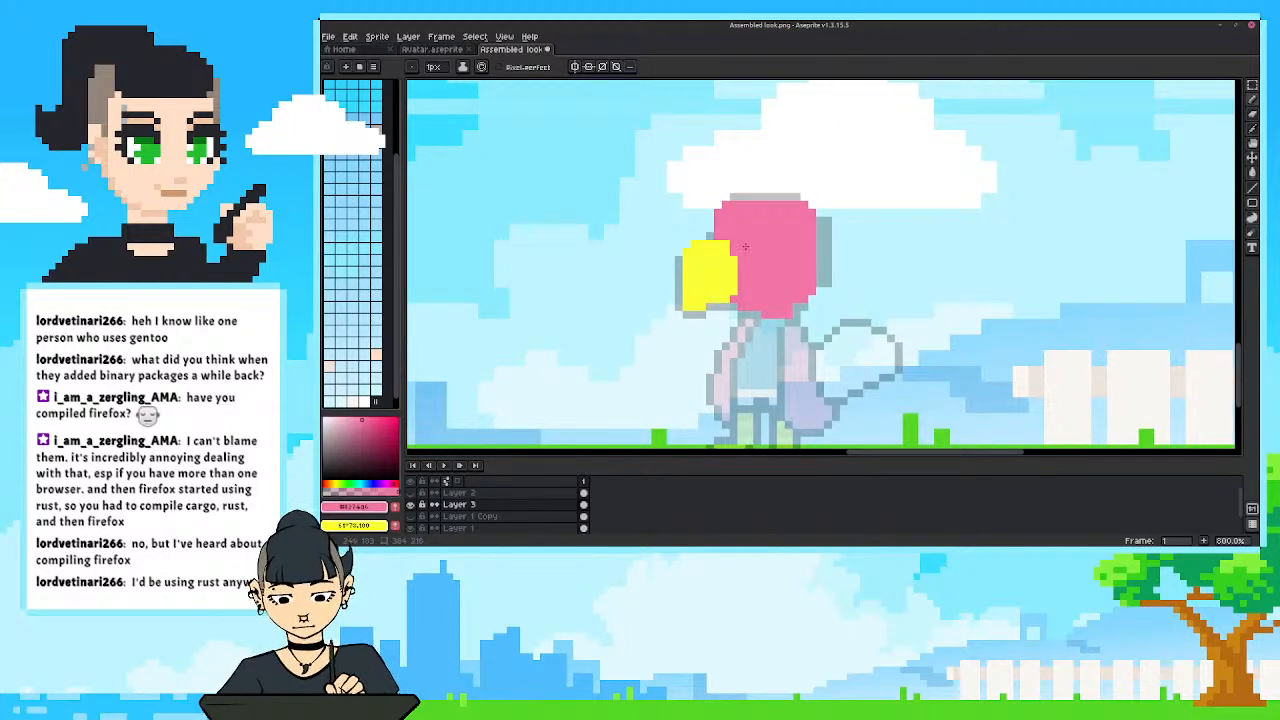
{"action": "scroll", "coordinate": [745, 246], "scroll_direction": "down", "scroll_amount": 2}
{"action": "scroll", "coordinate": [764, 282], "scroll_direction": "up", "scroll_amount": 2}
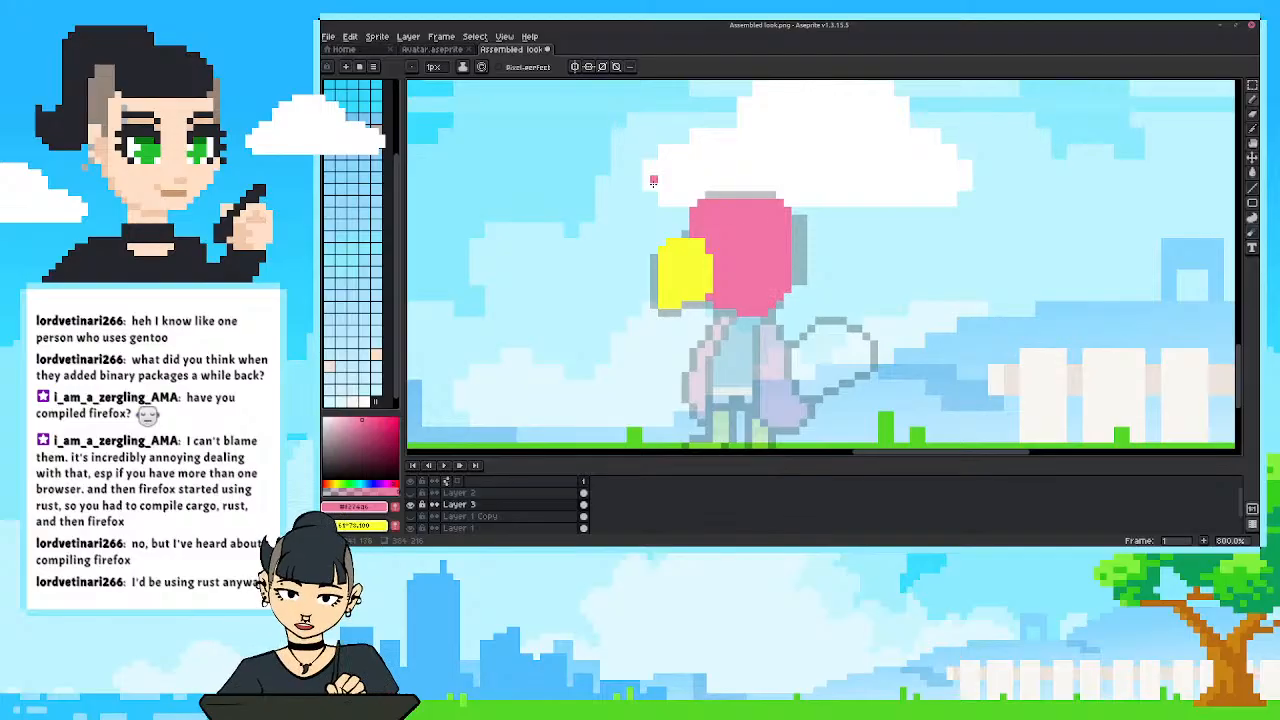
{"action": "left_click", "coordinate": [725, 316], "text": "alt"}
{"action": "left_click", "coordinate": [788, 241]}
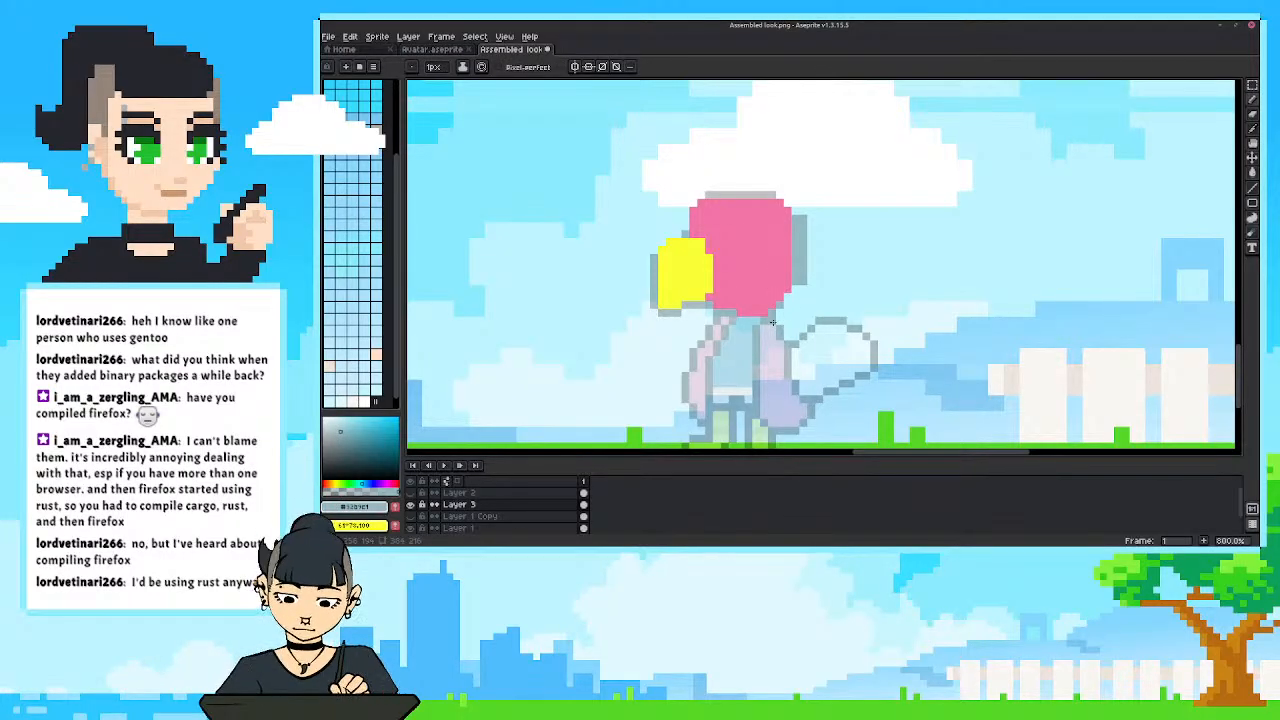
{"action": "key", "text": "ctrl+z"}
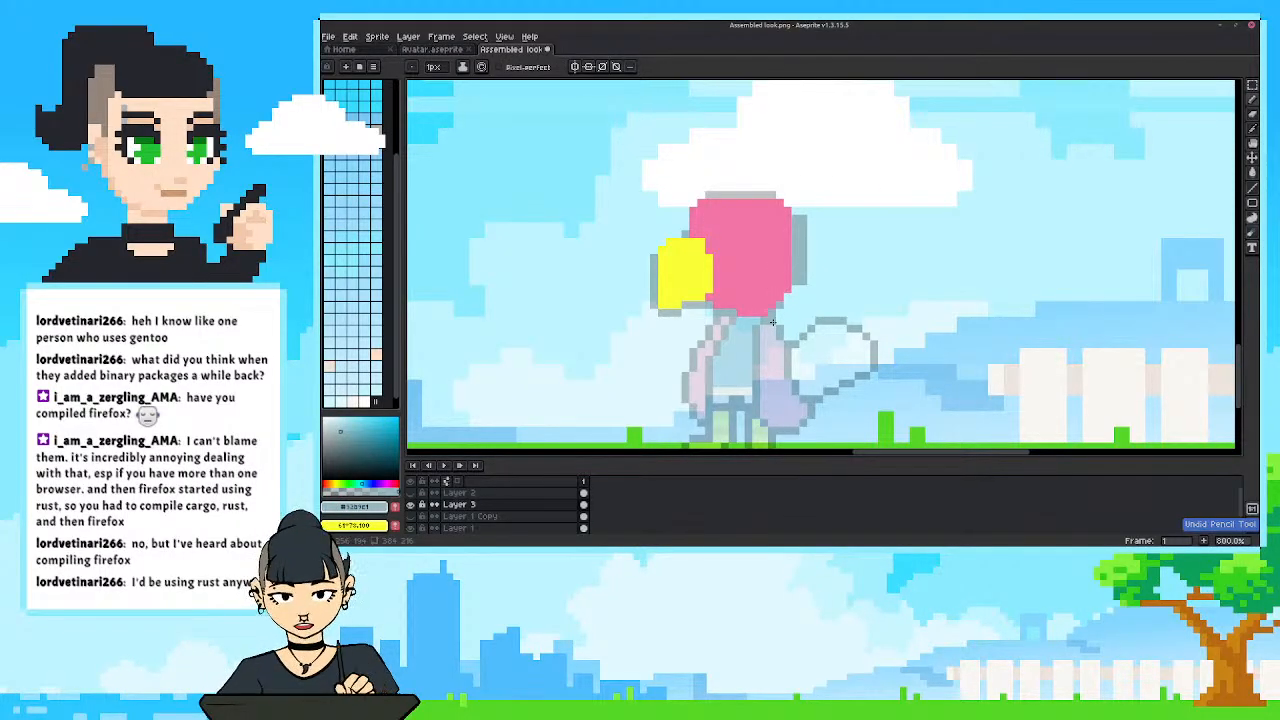
Add a one-pixel black outline around the head and beak, and erase the outline pixels beneath the head where the neck joins.
{"action": "left_click", "coordinate": [324, 481]}
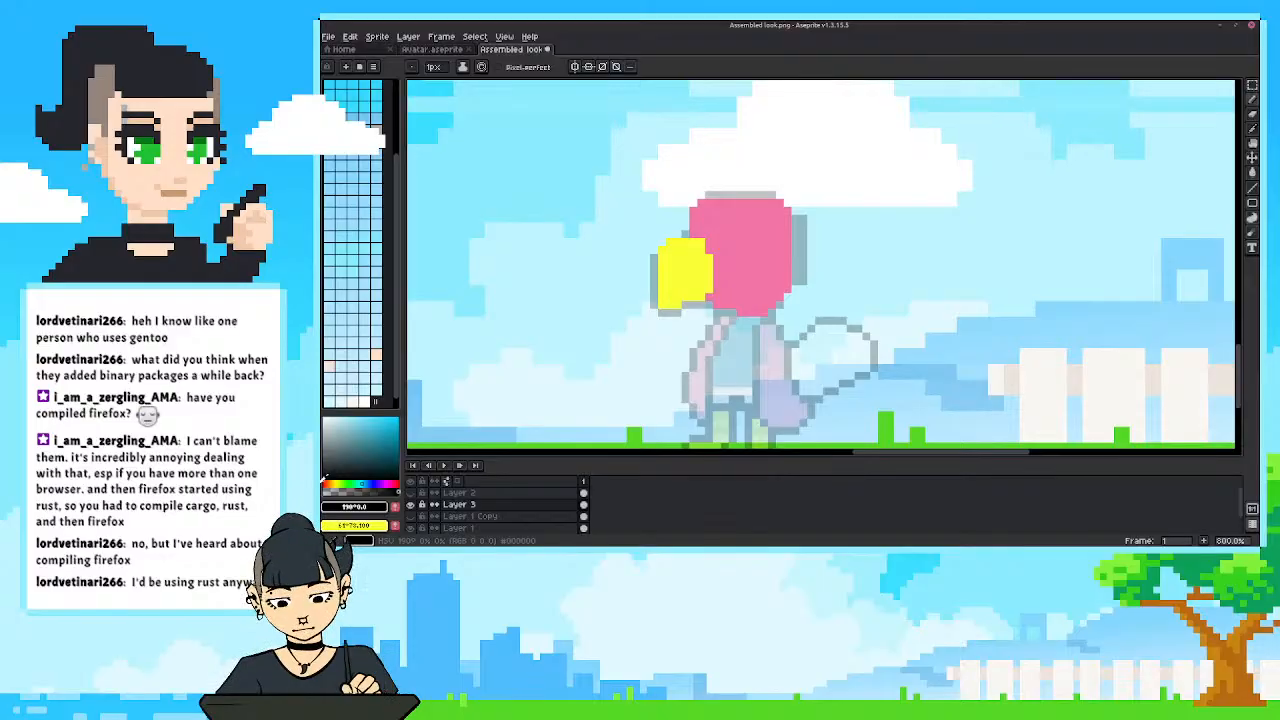
{"action": "key", "text": "shift+o"}
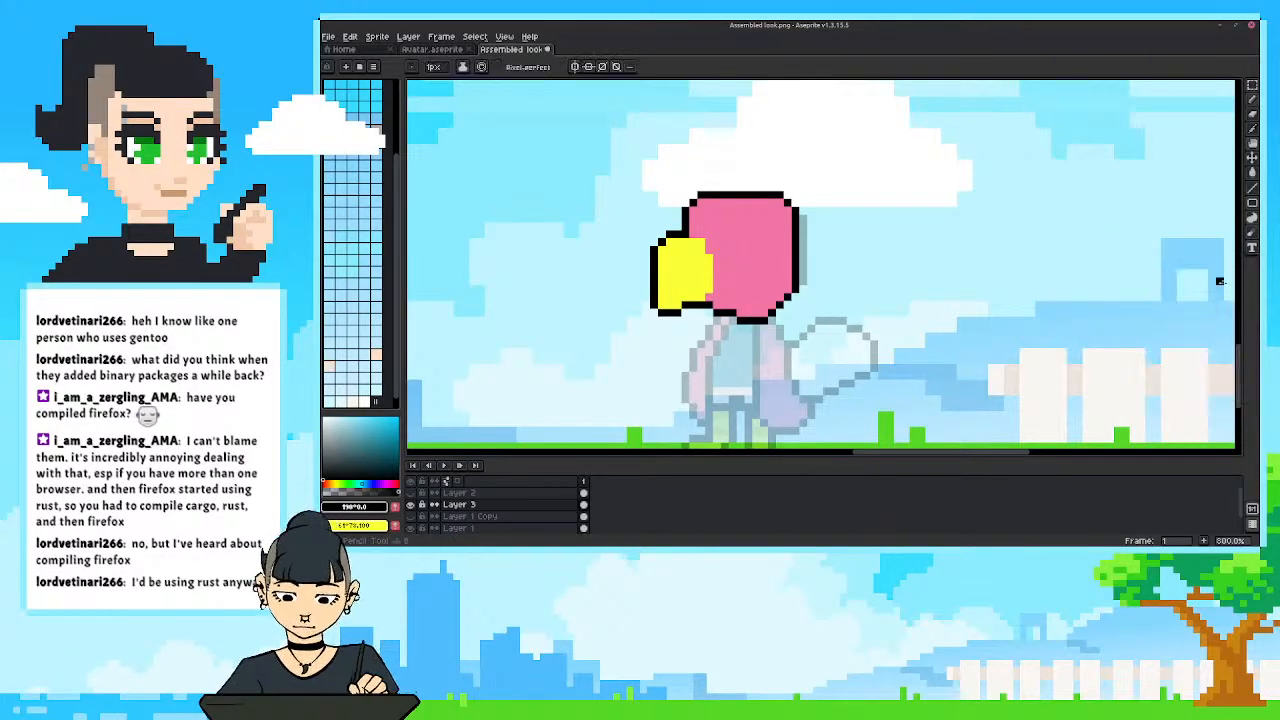
{"action": "left_click", "coordinate": [1224, 279]}
{"action": "key", "text": "e"}
{"action": "left_click_drag", "start_coordinate": [772, 320], "coordinate": [740, 320]}
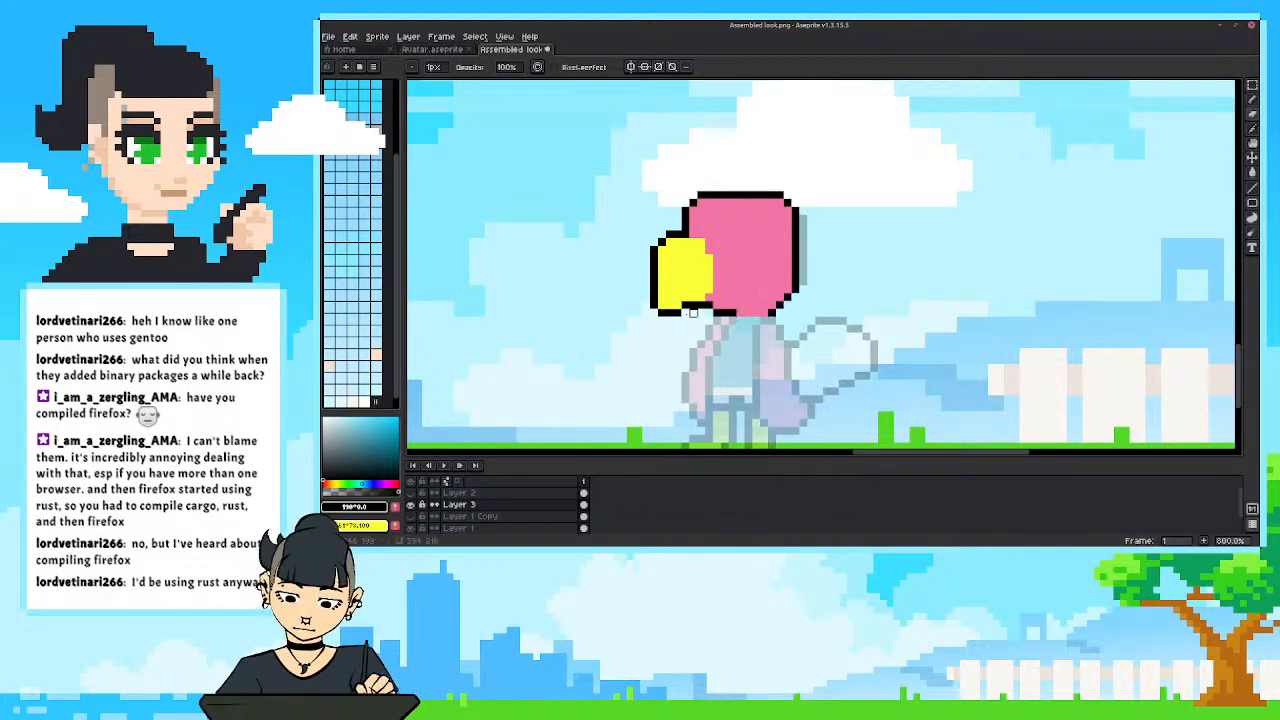
Draw a small rectangular eye on the head beside the beak, black in front and white behind.
{"action": "scroll", "coordinate": [648, 310], "scroll_direction": "down", "scroll_amount": 1}
{"action": "scroll", "coordinate": [646, 303], "scroll_direction": "down", "scroll_amount": 1}
{"action": "scroll", "coordinate": [646, 303], "scroll_direction": "up", "scroll_amount": 1}
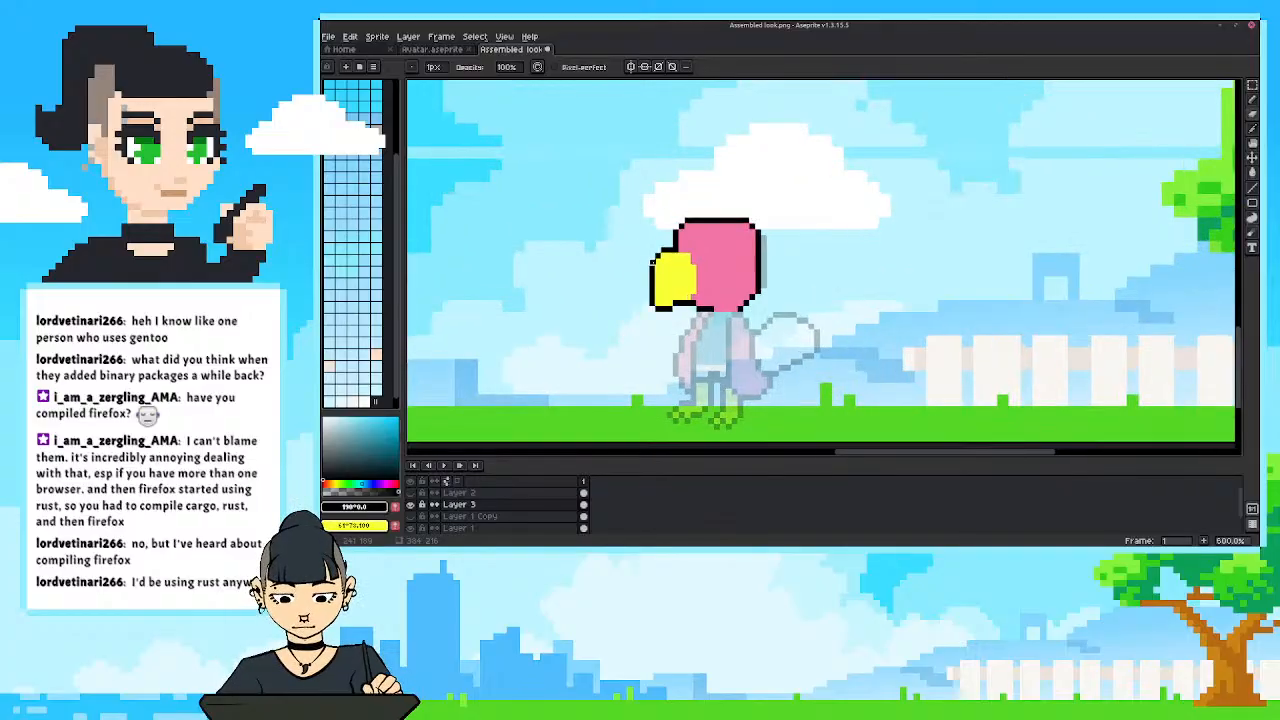
{"action": "scroll", "coordinate": [646, 303], "scroll_direction": "down", "scroll_amount": 1}
{"action": "scroll", "coordinate": [646, 303], "scroll_direction": "up", "scroll_amount": 1}
{"action": "scroll", "coordinate": [646, 303], "scroll_direction": "up", "scroll_amount": 1}
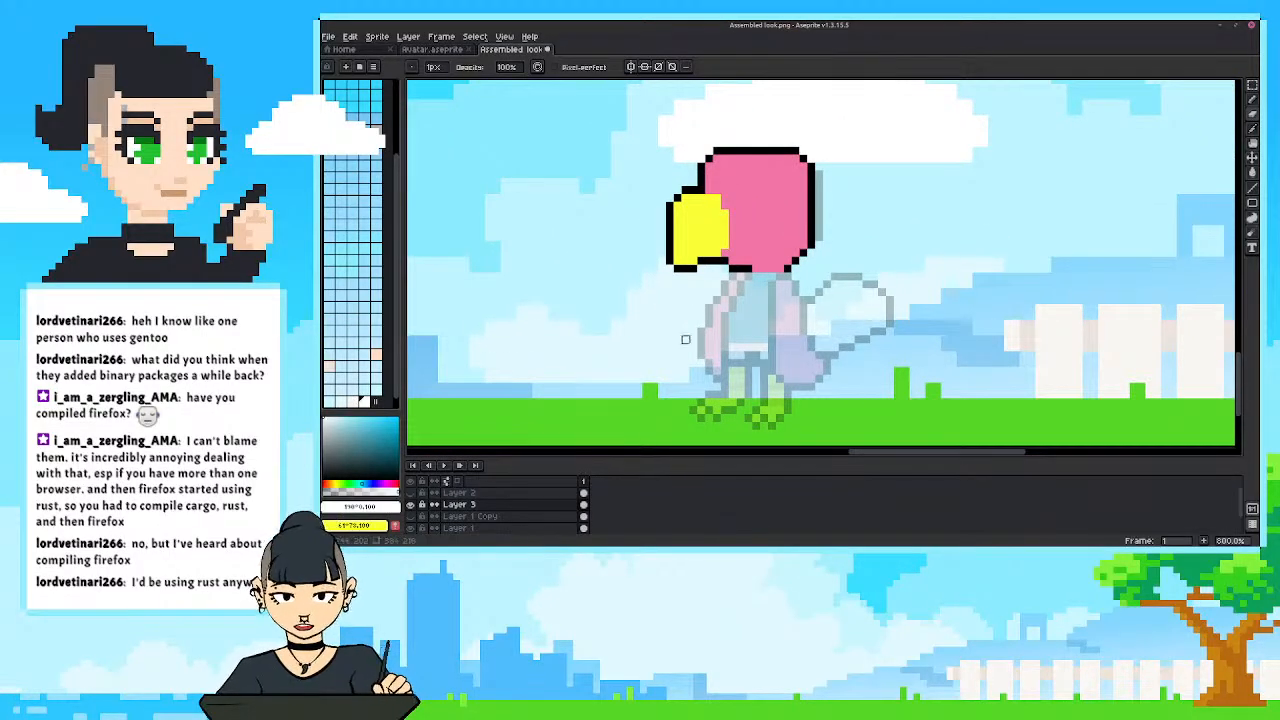
{"action": "key", "text": "b"}
{"action": "mouse_move", "coordinate": [748, 180]}
{"action": "left_mouse_down"}
{"action": "mouse_move", "coordinate": [747, 200]}
{"action": "mouse_move", "coordinate": [764, 206]}
{"action": "mouse_move", "coordinate": [740, 205]}
{"action": "mouse_move", "coordinate": [744, 174]}
{"action": "mouse_move", "coordinate": [739, 207]}
{"action": "mouse_move", "coordinate": [739, 196]}
{"action": "mouse_move", "coordinate": [726, 210]}
{"action": "left_mouse_up"}
{"action": "left_click", "coordinate": [776, 150], "text": "alt"}
{"action": "scroll", "coordinate": [708, 138], "scroll_direction": "down", "scroll_amount": 2}
{"action": "scroll", "coordinate": [730, 160], "scroll_direction": "up", "scroll_amount": 1}
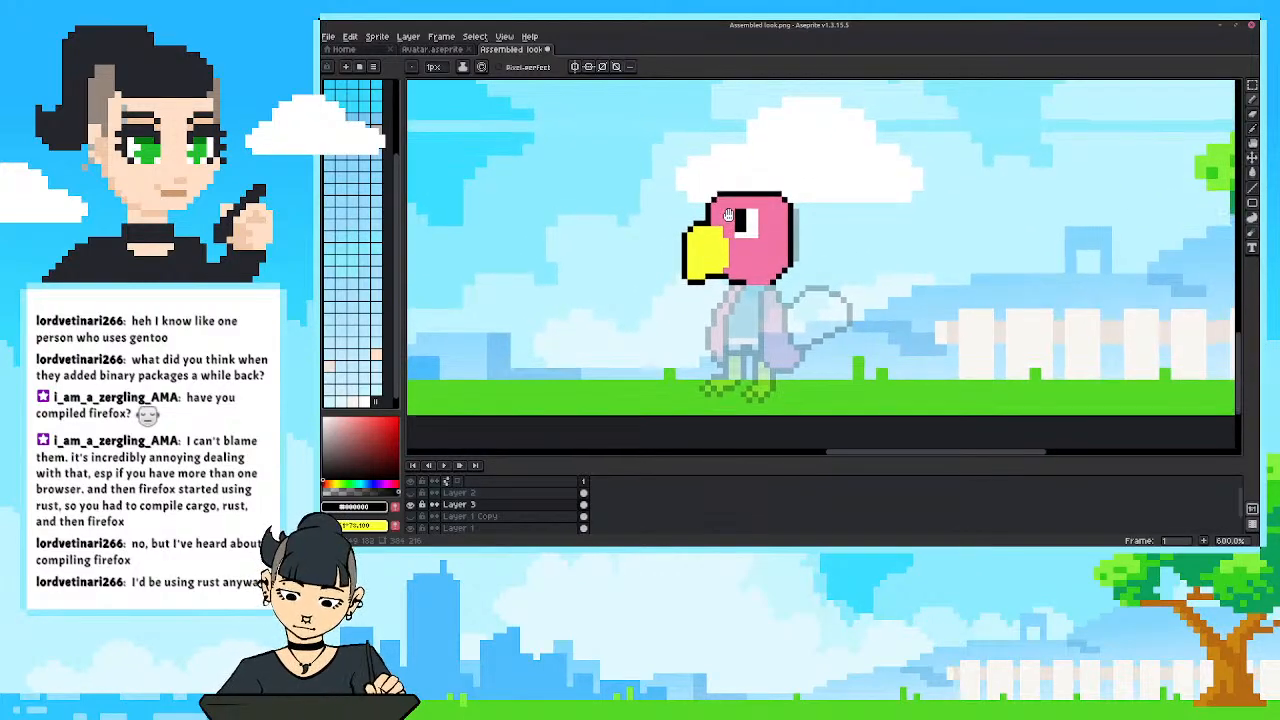
Round the eye's corners with the head's pink and enlarge its white area and black pupil.
{"action": "left_click", "coordinate": [727, 208], "text": "alt"}
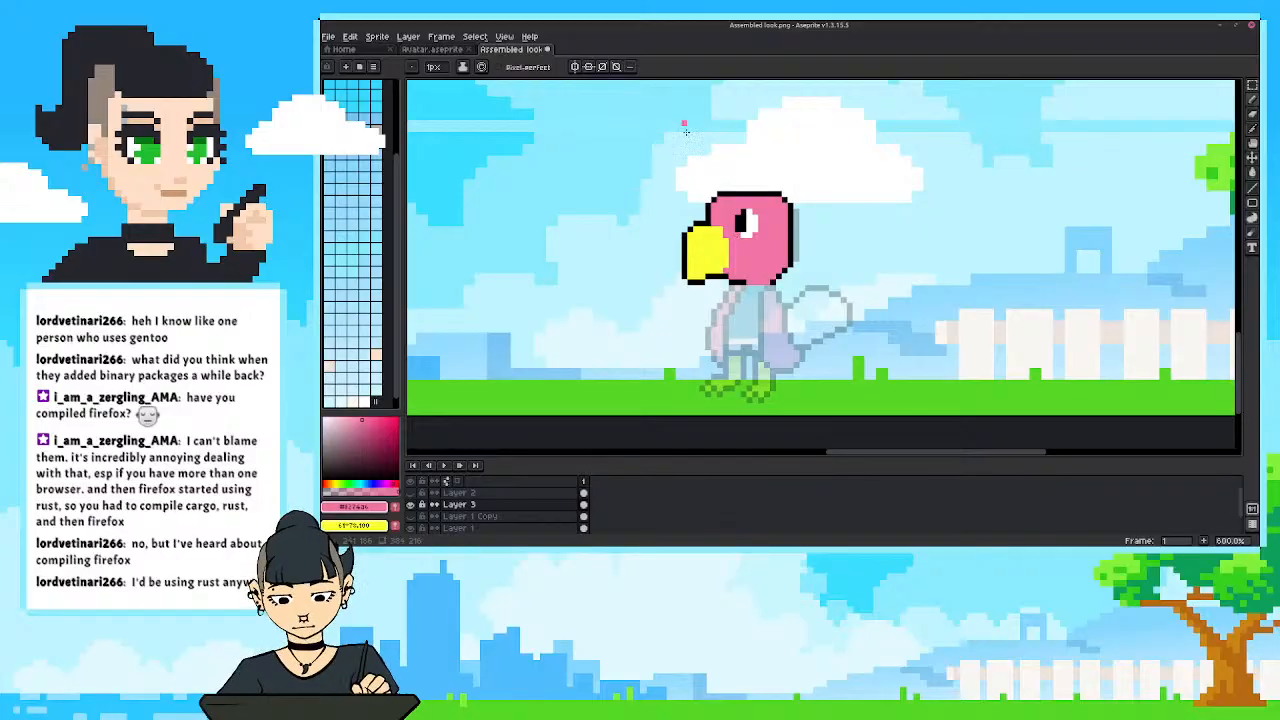
{"action": "scroll", "coordinate": [699, 214], "scroll_direction": "down", "scroll_amount": 3}
{"action": "scroll", "coordinate": [705, 217], "scroll_direction": "up", "scroll_amount": 3}
{"action": "left_click", "coordinate": [743, 208], "text": "alt"}
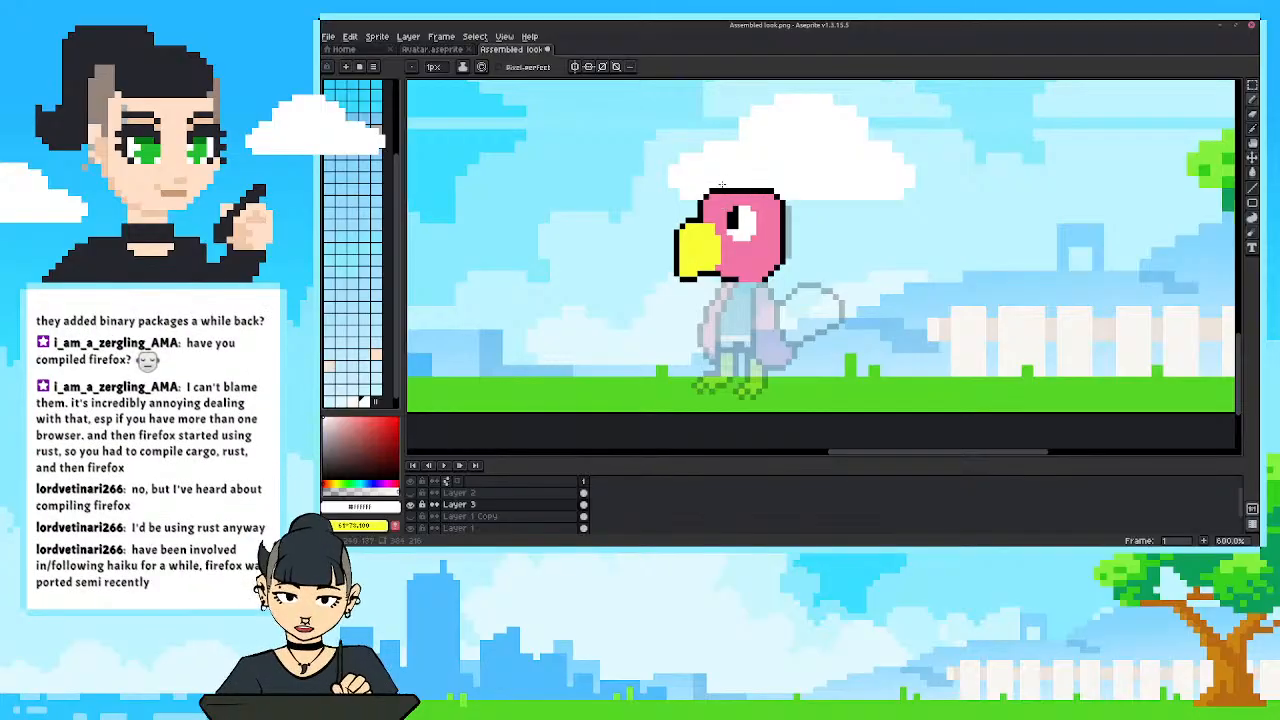
{"action": "left_click", "coordinate": [737, 220], "text": "alt"}
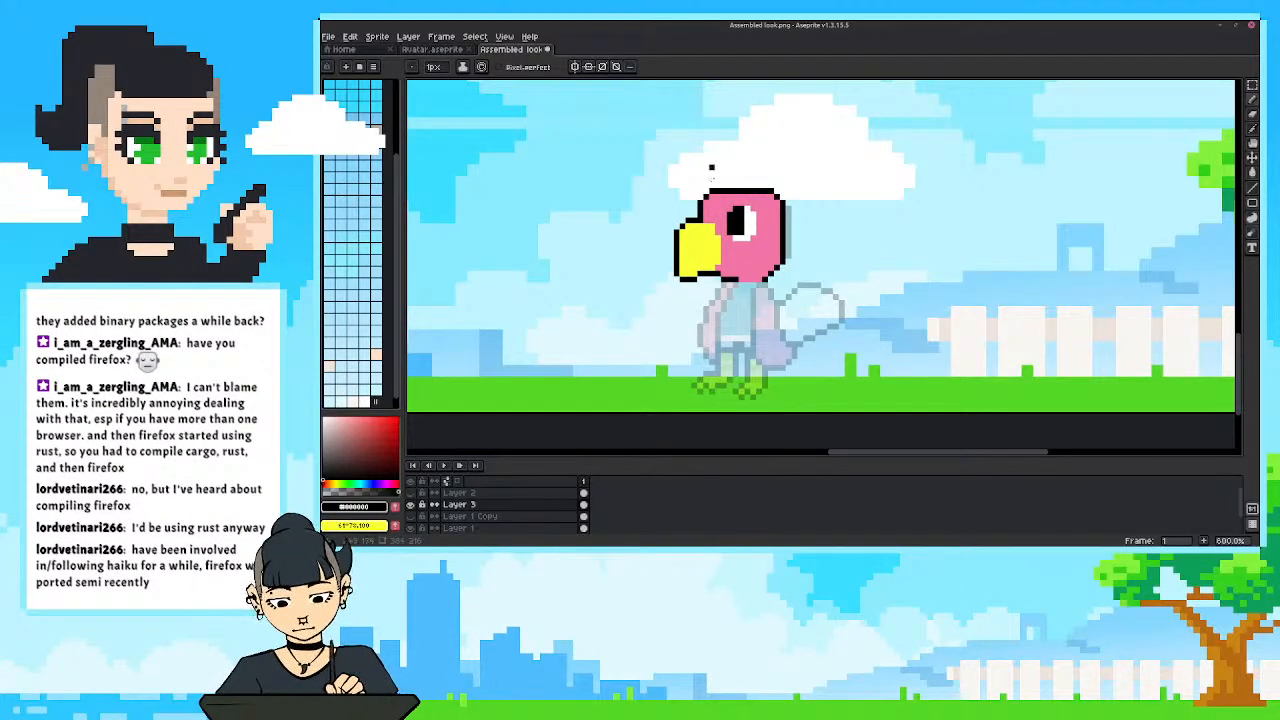
Select the new head and beak on Layer 3 and move them up slightly to make room for a longer neck.
{"action": "scroll", "coordinate": [711, 168], "scroll_direction": "down", "scroll_amount": 5}
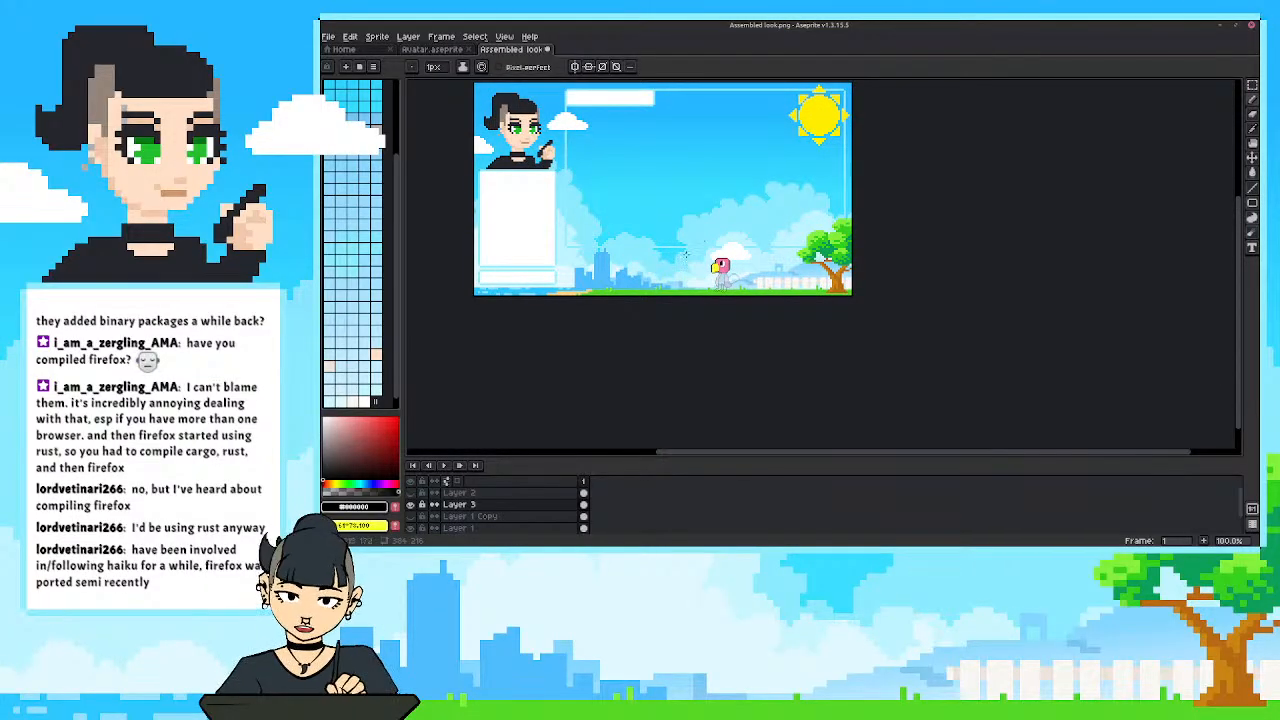
{"action": "scroll", "coordinate": [678, 237], "scroll_direction": "up", "scroll_amount": 1}
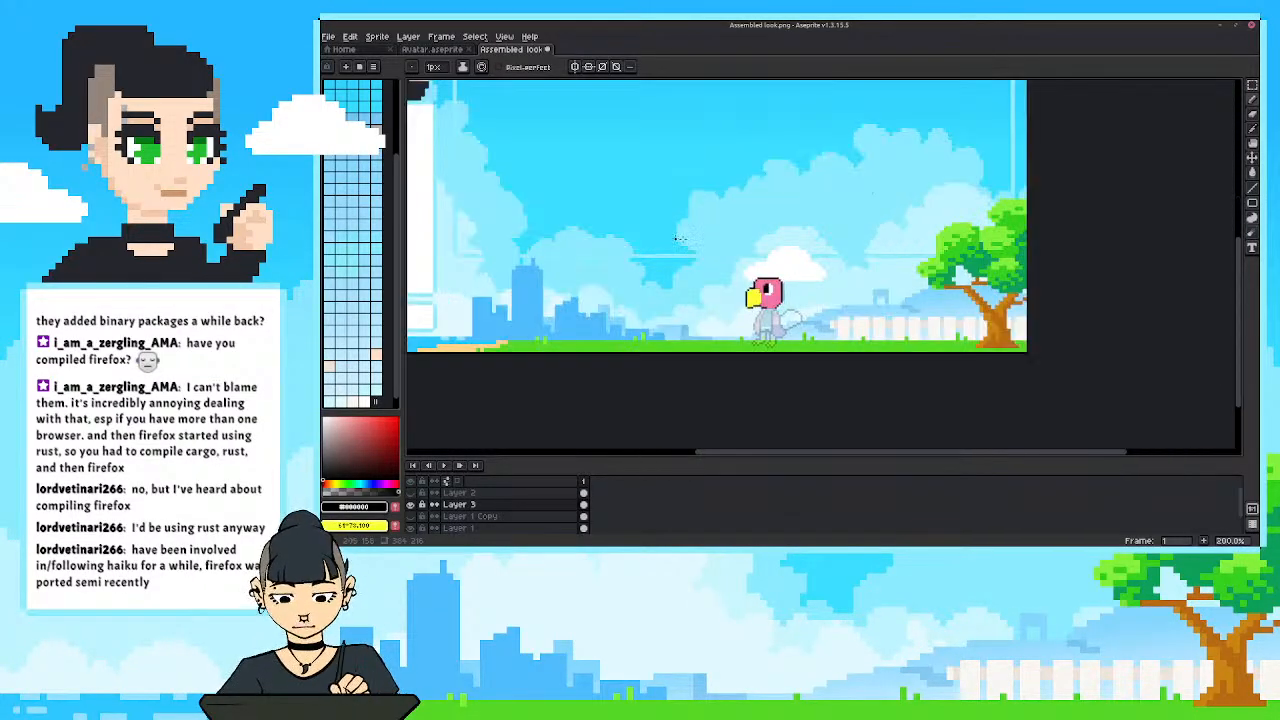
{"action": "left_click_drag", "start_coordinate": [716, 226], "coordinate": [811, 311]}
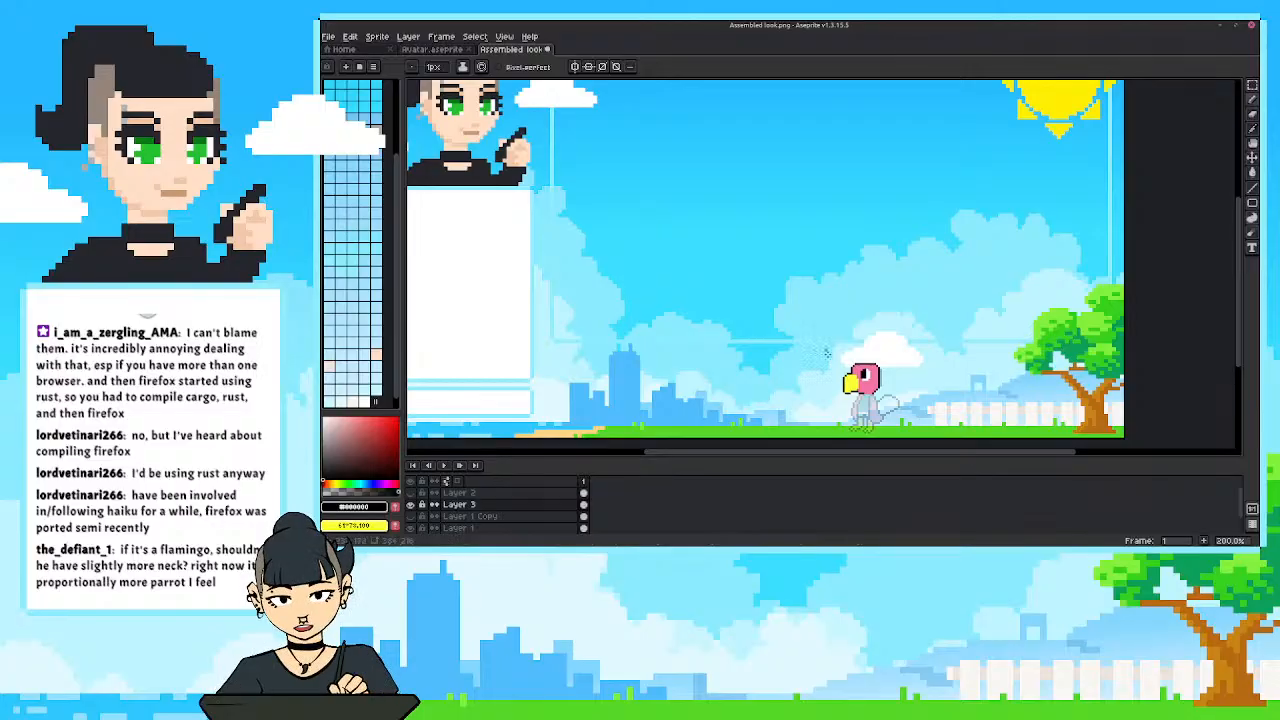
{"action": "left_click_drag", "start_coordinate": [826, 354], "coordinate": [838, 321]}
{"action": "scroll", "coordinate": [865, 378], "scroll_direction": "up", "scroll_amount": 1}
{"action": "left_click_drag", "start_coordinate": [867, 380], "coordinate": [767, 386]}
{"action": "scroll", "coordinate": [812, 381], "scroll_direction": "up", "scroll_amount": 1}
{"action": "key", "text": "m"}
{"action": "left_click_drag", "start_coordinate": [742, 267], "coordinate": [873, 373]}
{"action": "left_click_drag", "start_coordinate": [803, 335], "coordinate": [803, 327]}
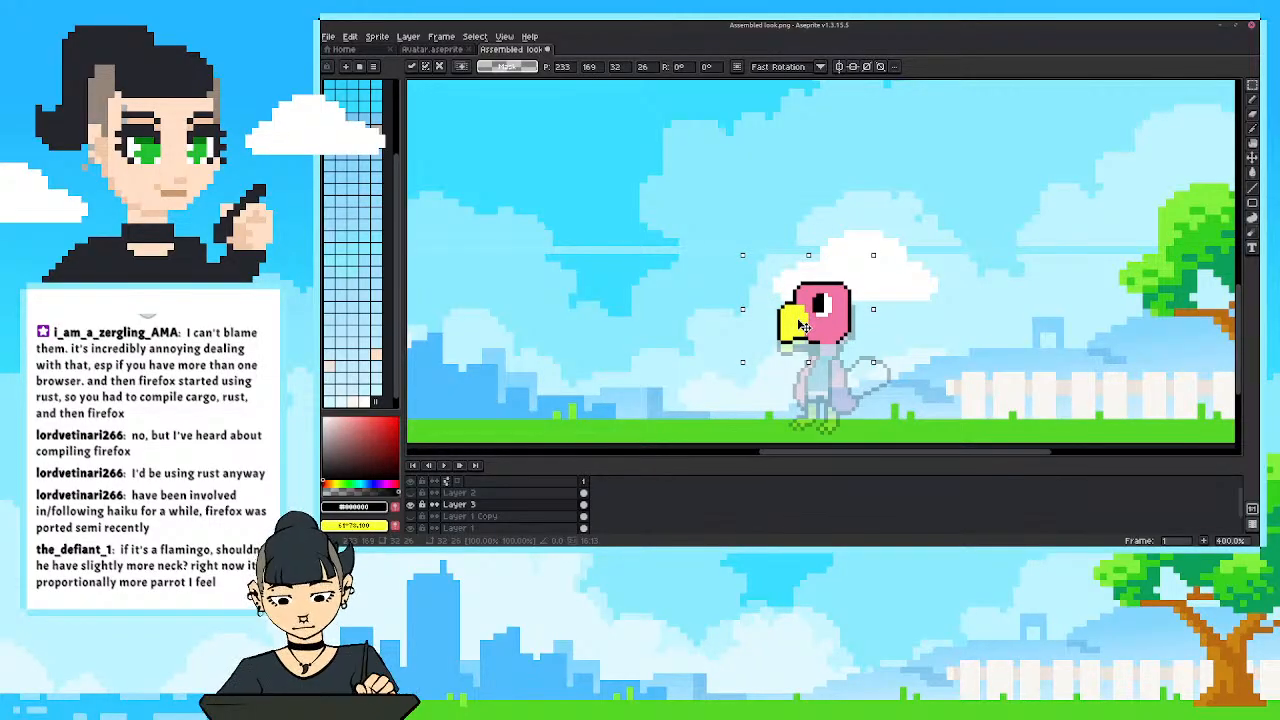
{"action": "left_click", "coordinate": [735, 408]}
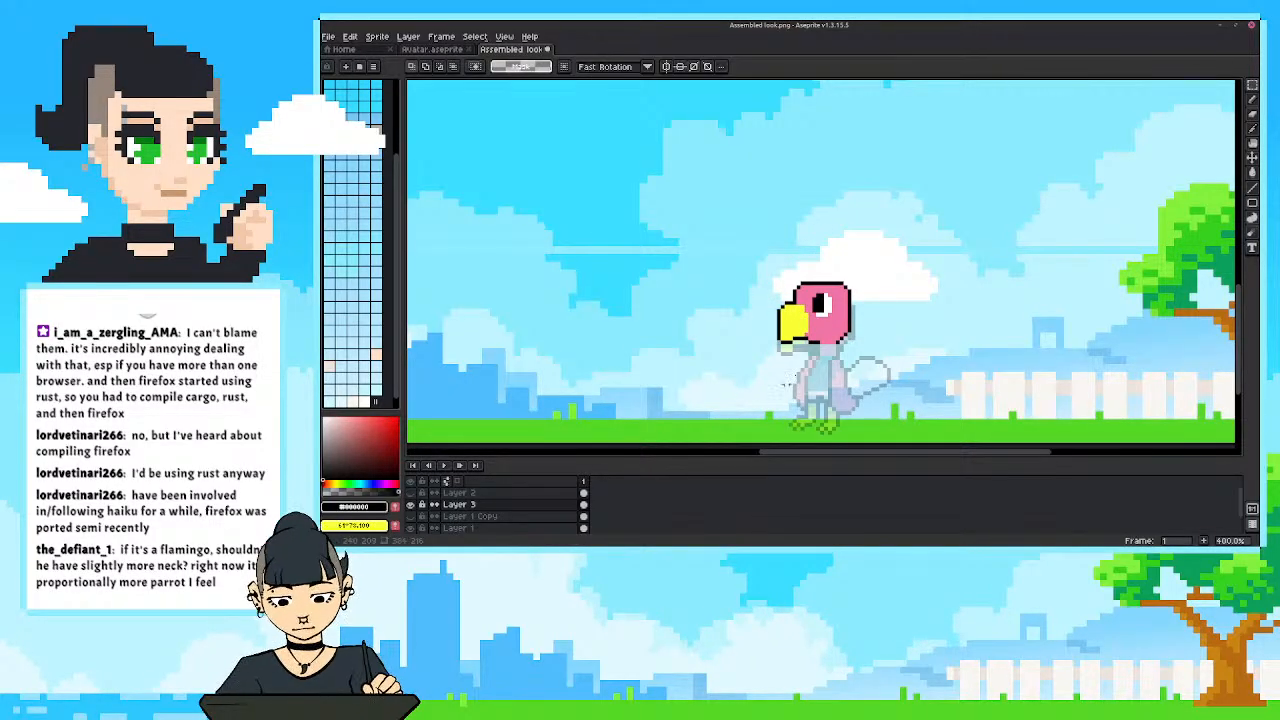
Sample the head's pink and paint a short neck beneath the head, reaching down to the body.
{"action": "key", "text": "i"}
{"action": "left_click", "coordinate": [825, 338]}
{"action": "key", "text": "b"}
{"action": "mouse_move", "coordinate": [833, 342]}
{"action": "left_mouse_down"}
{"action": "mouse_move", "coordinate": [832, 353]}
{"action": "mouse_move", "coordinate": [824, 342]}
{"action": "left_mouse_up"}
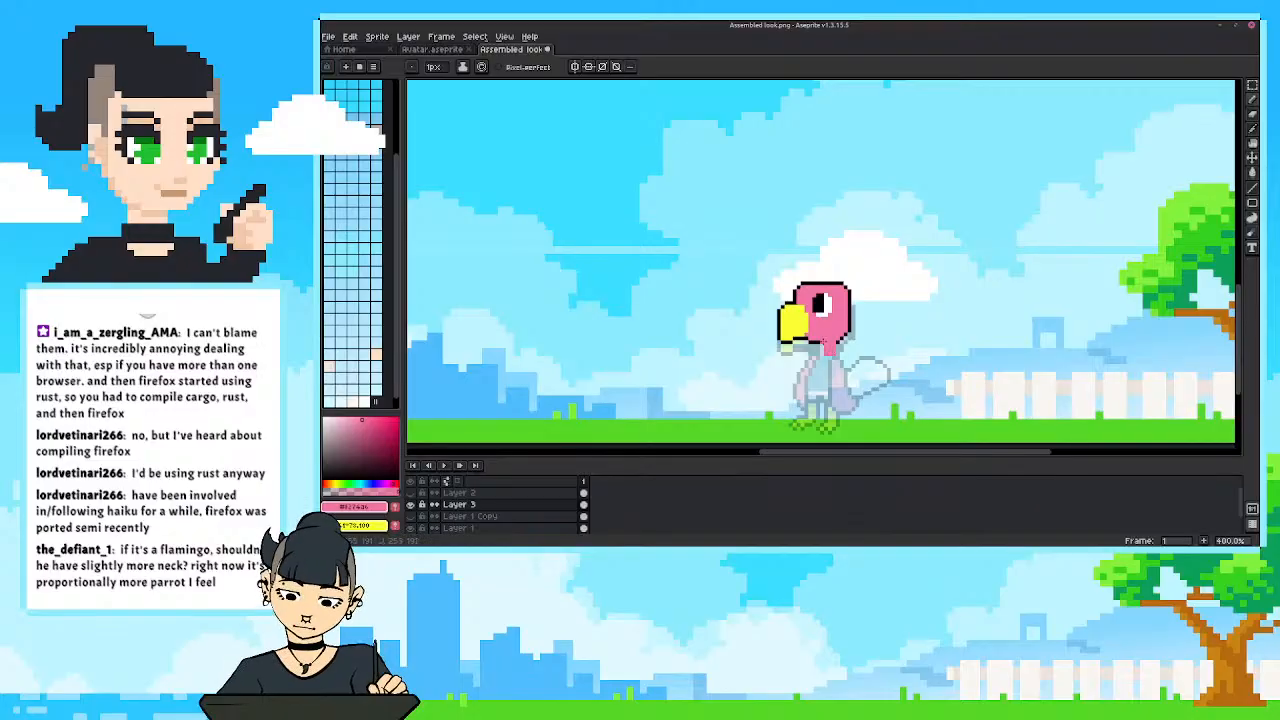
{"action": "scroll", "coordinate": [770, 326], "scroll_direction": "down", "scroll_amount": 1}
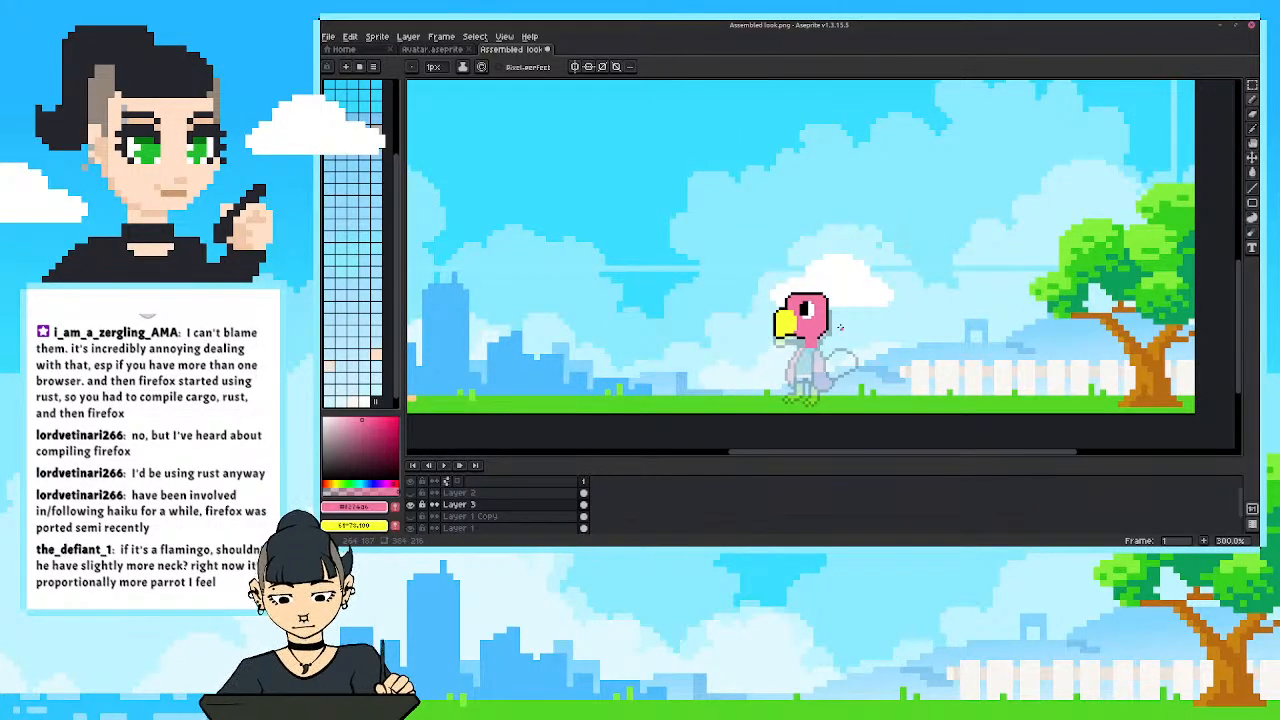
{"action": "scroll", "coordinate": [840, 327], "scroll_direction": "up", "scroll_amount": 1}
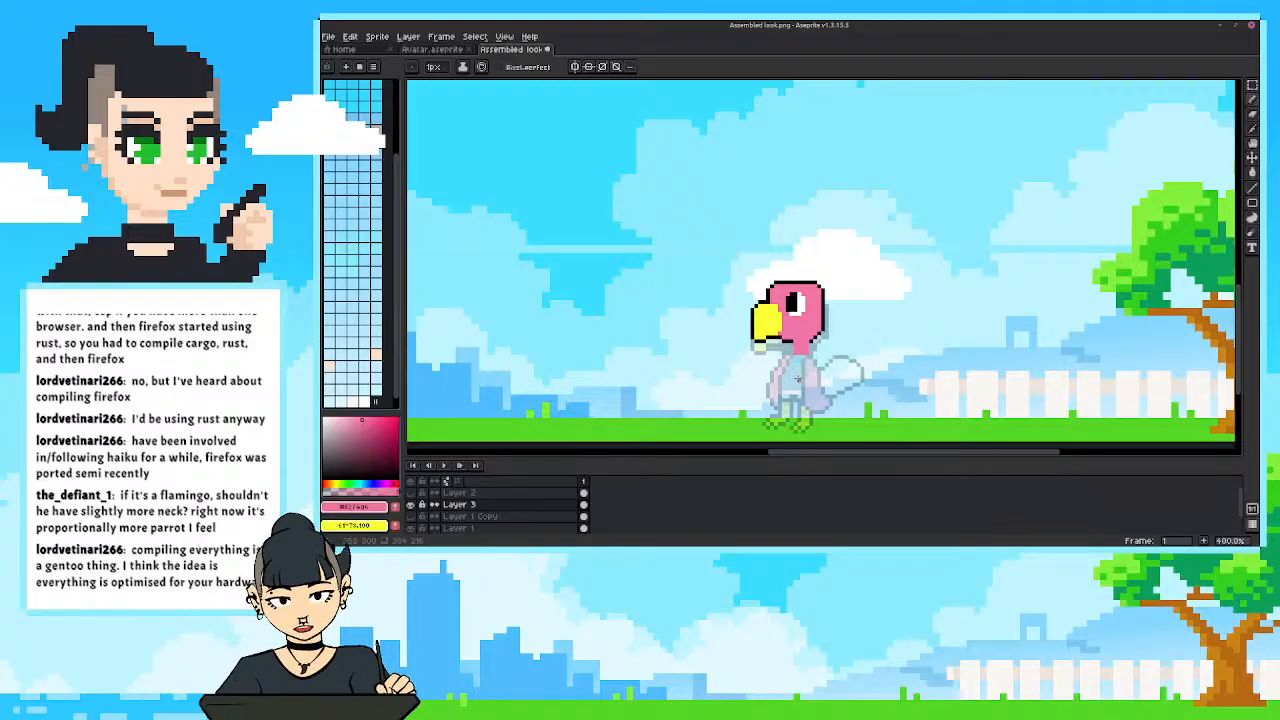
{"action": "scroll", "coordinate": [780, 326], "scroll_direction": "down", "scroll_amount": 1}
{"action": "scroll", "coordinate": [780, 324], "scroll_direction": "down", "scroll_amount": 1}
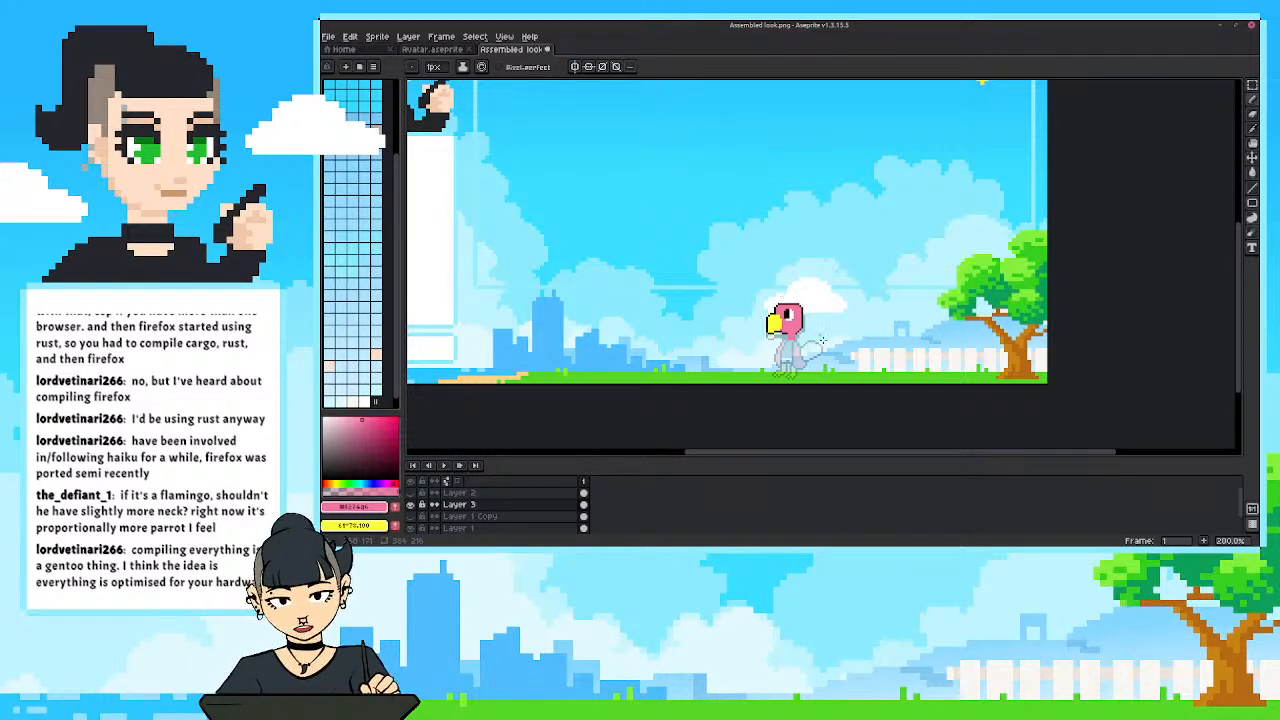
{"action": "scroll", "coordinate": [809, 340], "scroll_direction": "up", "scroll_amount": 2}
Try repositioning the head and neck together over the faded body with a transform.
{"action": "key", "text": "ctrl+t"}
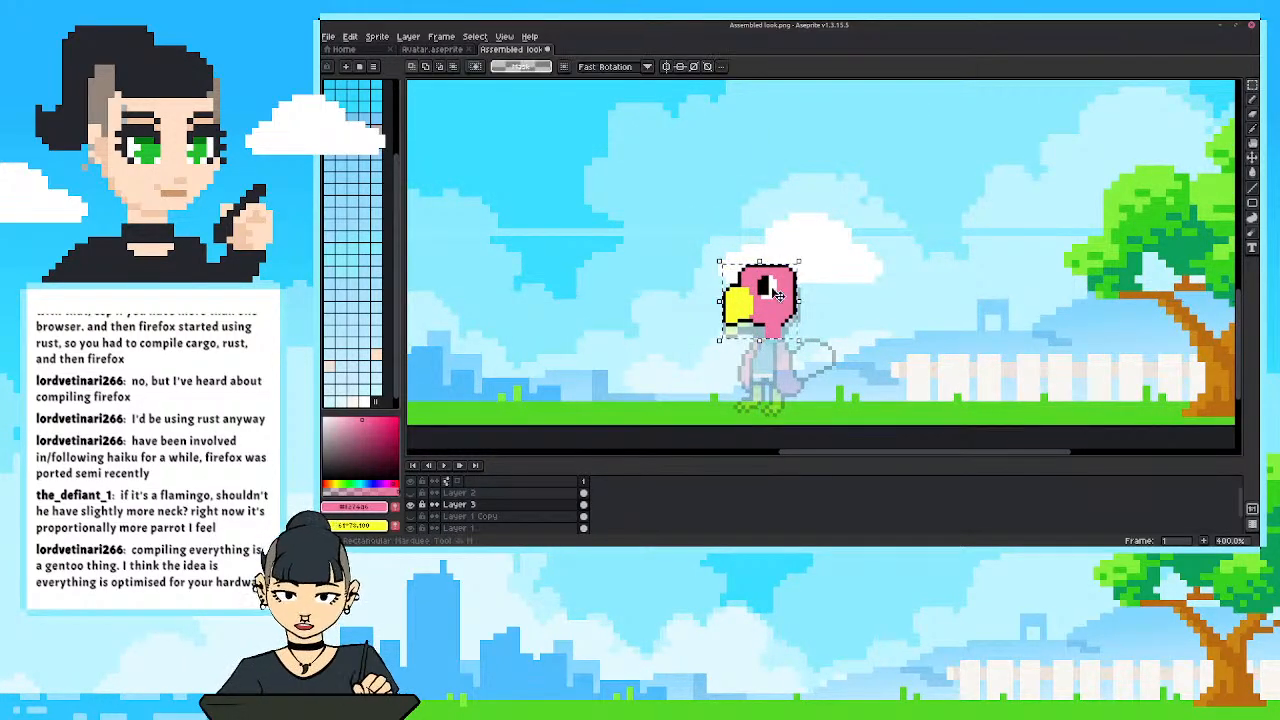
{"action": "mouse_move", "coordinate": [777, 293]}
{"action": "left_mouse_down"}
{"action": "mouse_move", "coordinate": [785, 305]}
{"action": "mouse_move", "coordinate": [785, 290]}
{"action": "left_mouse_up"}
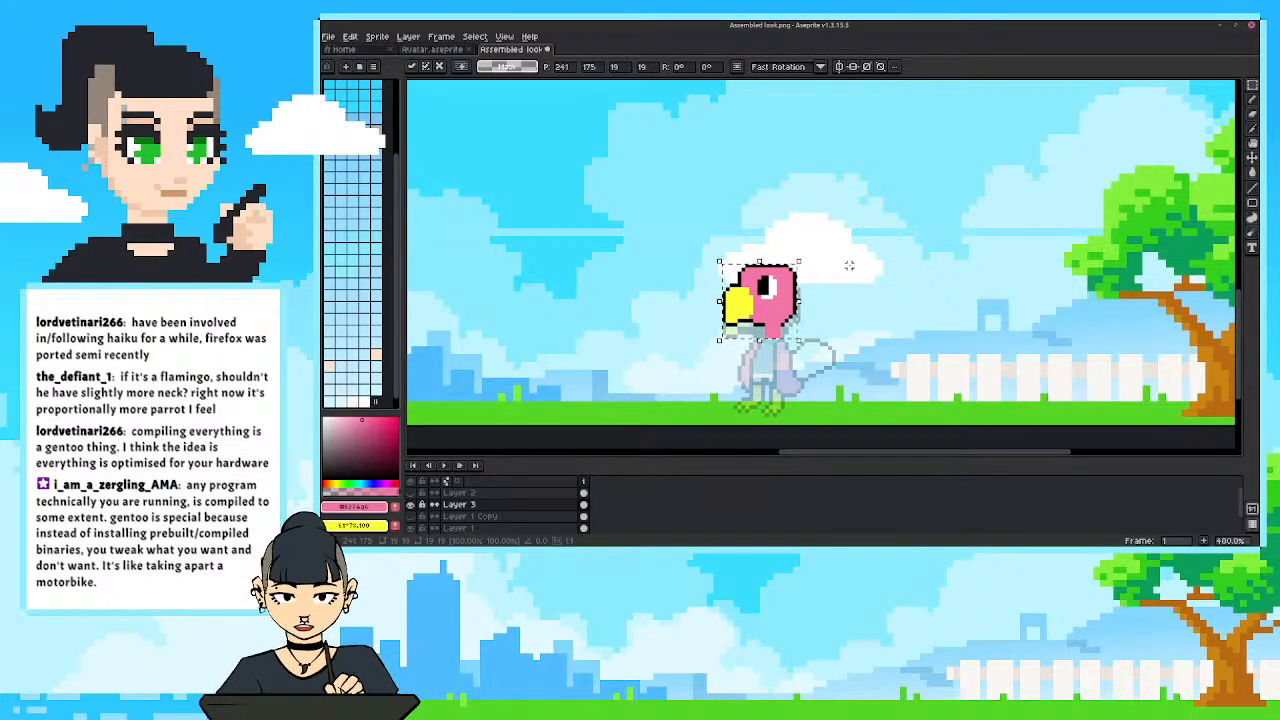
{"action": "key", "text": "Return"}
{"action": "scroll", "coordinate": [883, 277], "scroll_direction": "up", "scroll_amount": 1}
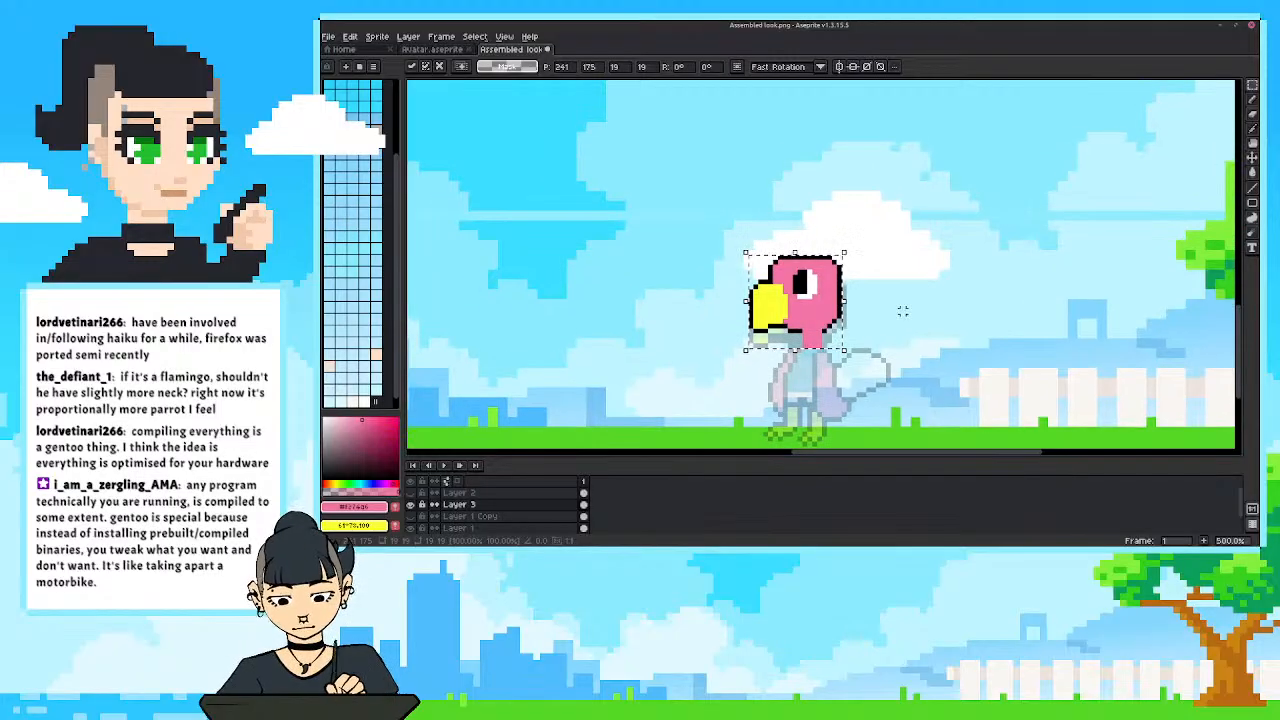
{"action": "scroll", "coordinate": [914, 290], "scroll_direction": "down", "scroll_amount": 2}
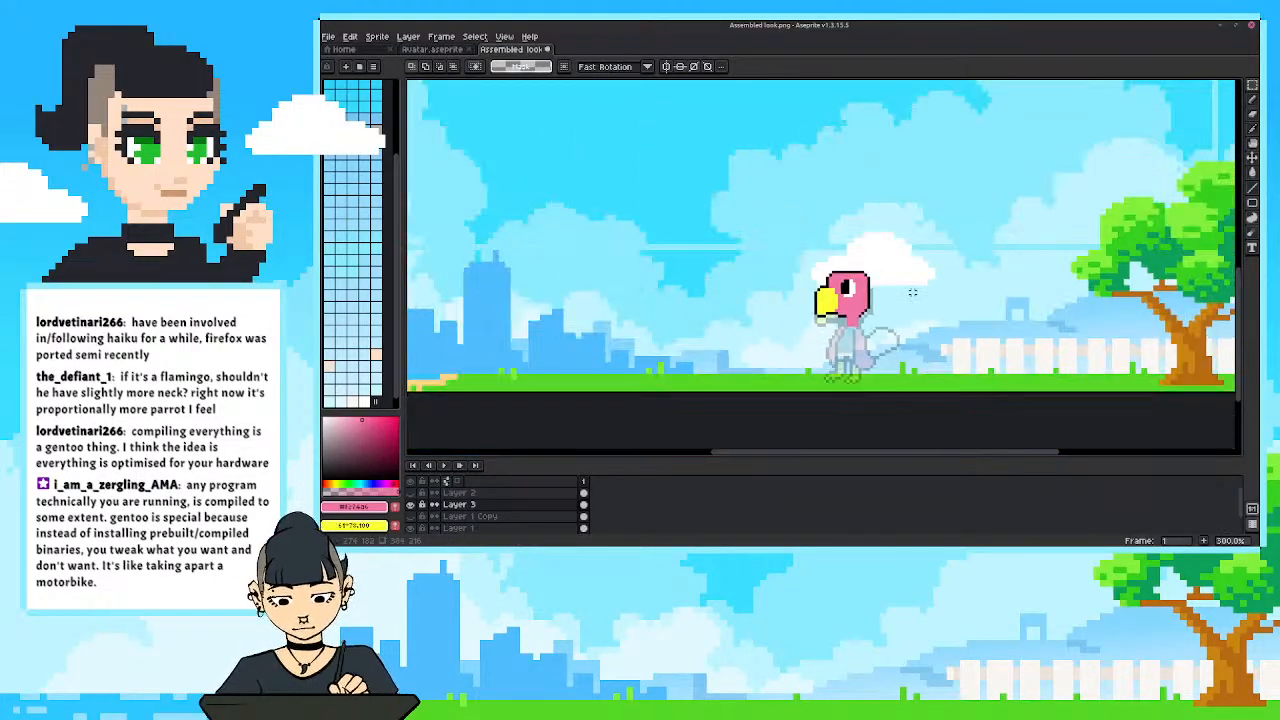
Sample the black outline colour and outline both sides of the pink neck down to the body.
{"action": "scroll", "coordinate": [912, 293], "scroll_direction": "up", "scroll_amount": 2}
{"action": "left_click_drag", "start_coordinate": [785, 325], "coordinate": [764, 279]}
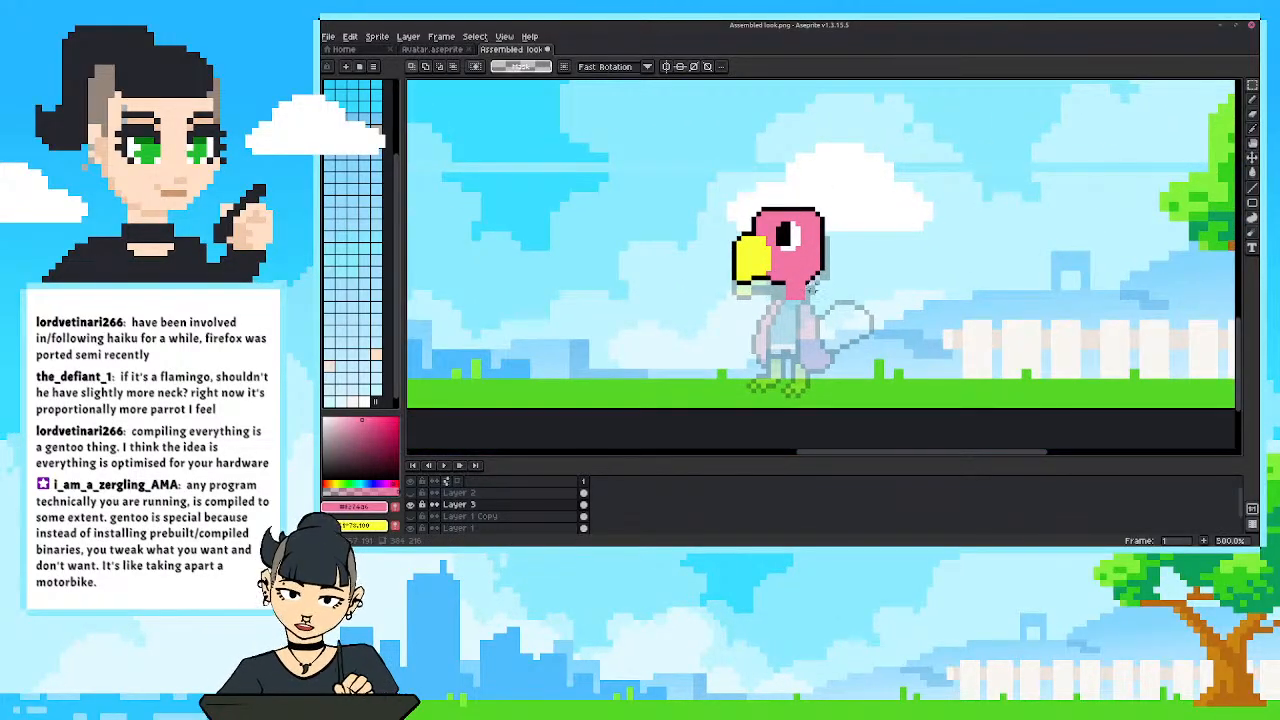
{"action": "key", "text": "i"}
{"action": "left_click", "coordinate": [811, 286]}
{"action": "key", "text": "b"}
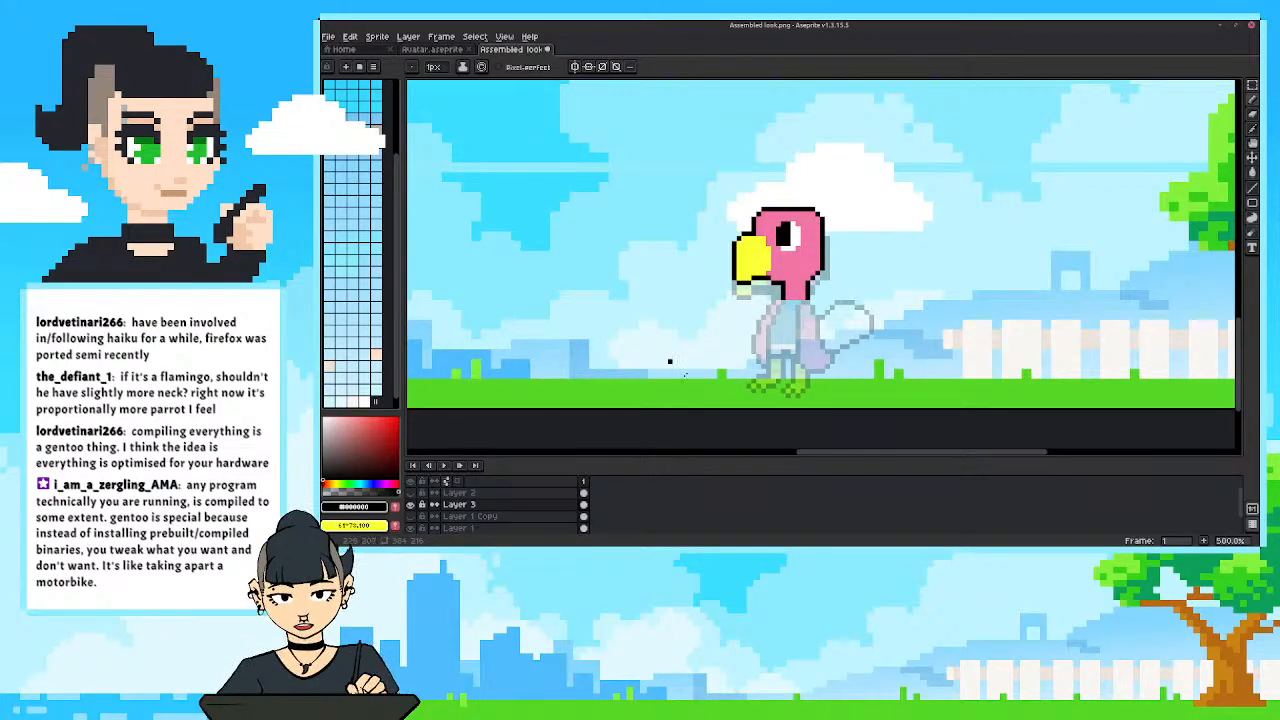
{"action": "left_click_drag", "start_coordinate": [686, 375], "coordinate": [660, 373]}
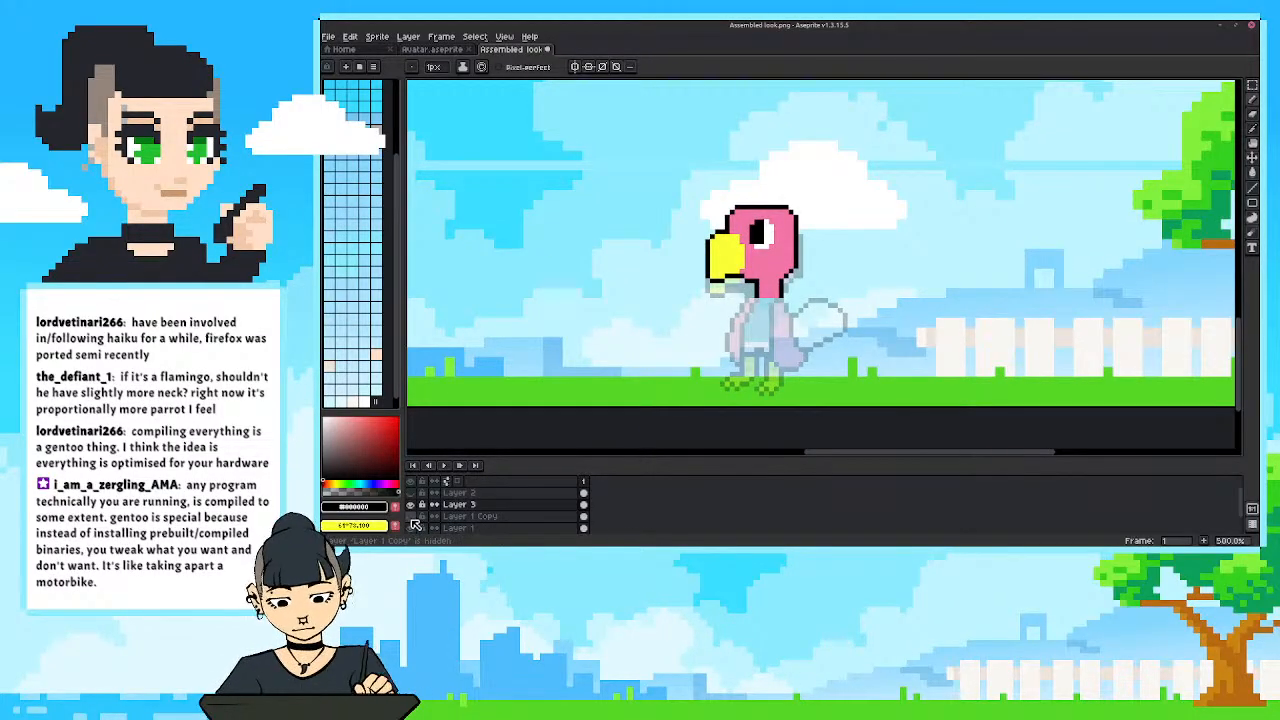
Cut the old head and beak from the bird on Layer 1 Copy, keeping its body, and show Layer 3 again.
{"action": "left_click", "coordinate": [414, 521]}
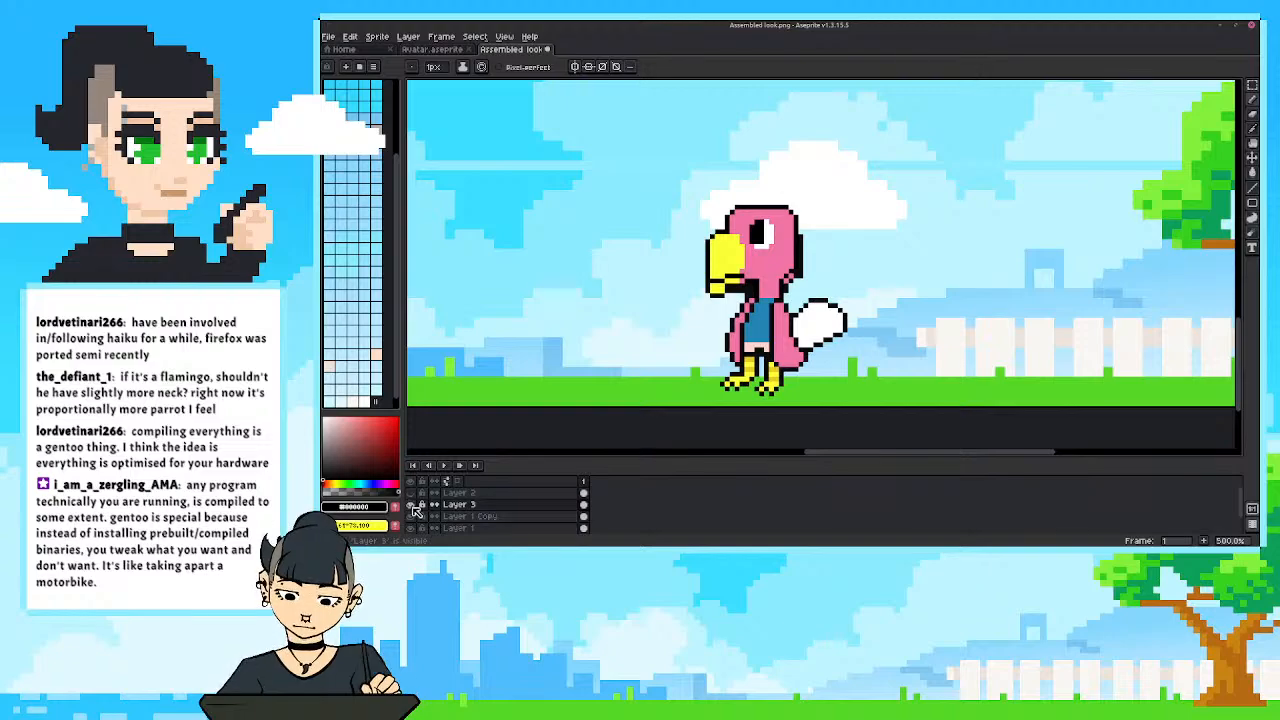
{"action": "left_click", "coordinate": [416, 506]}
{"action": "left_click", "coordinate": [470, 516]}
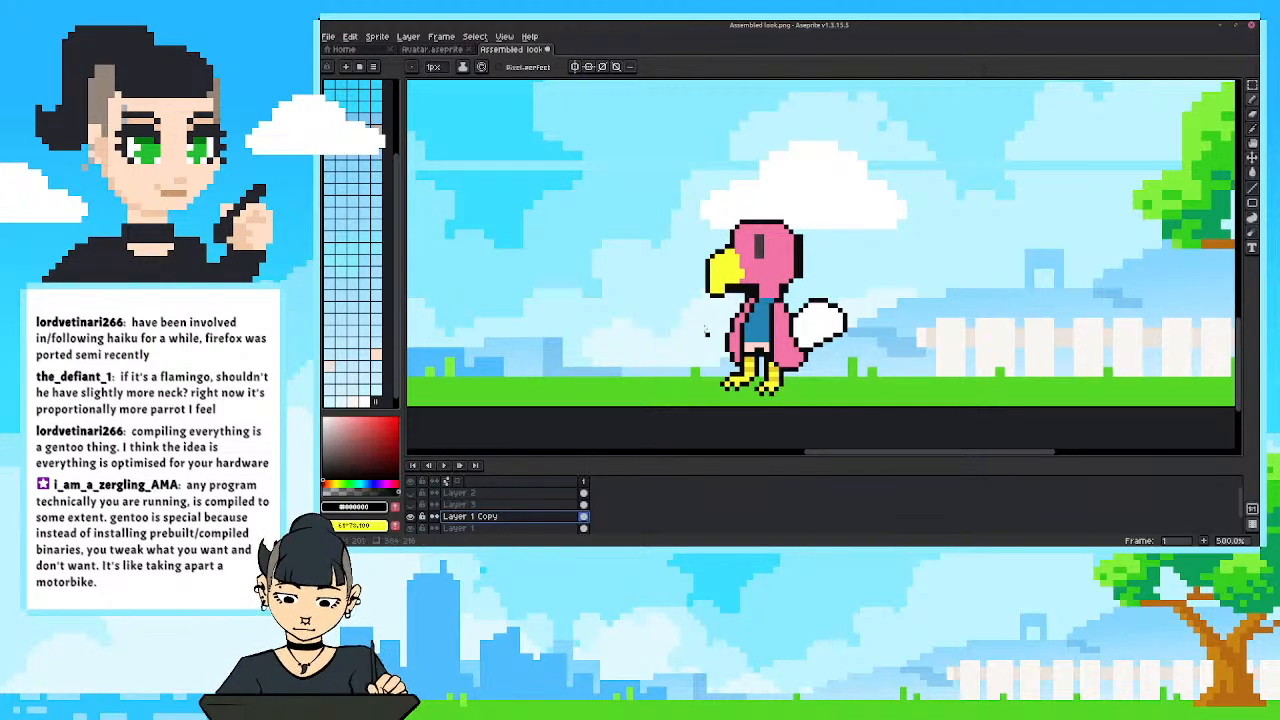
{"action": "key", "text": "m"}
{"action": "left_click_drag", "start_coordinate": [653, 193], "coordinate": [810, 295]}
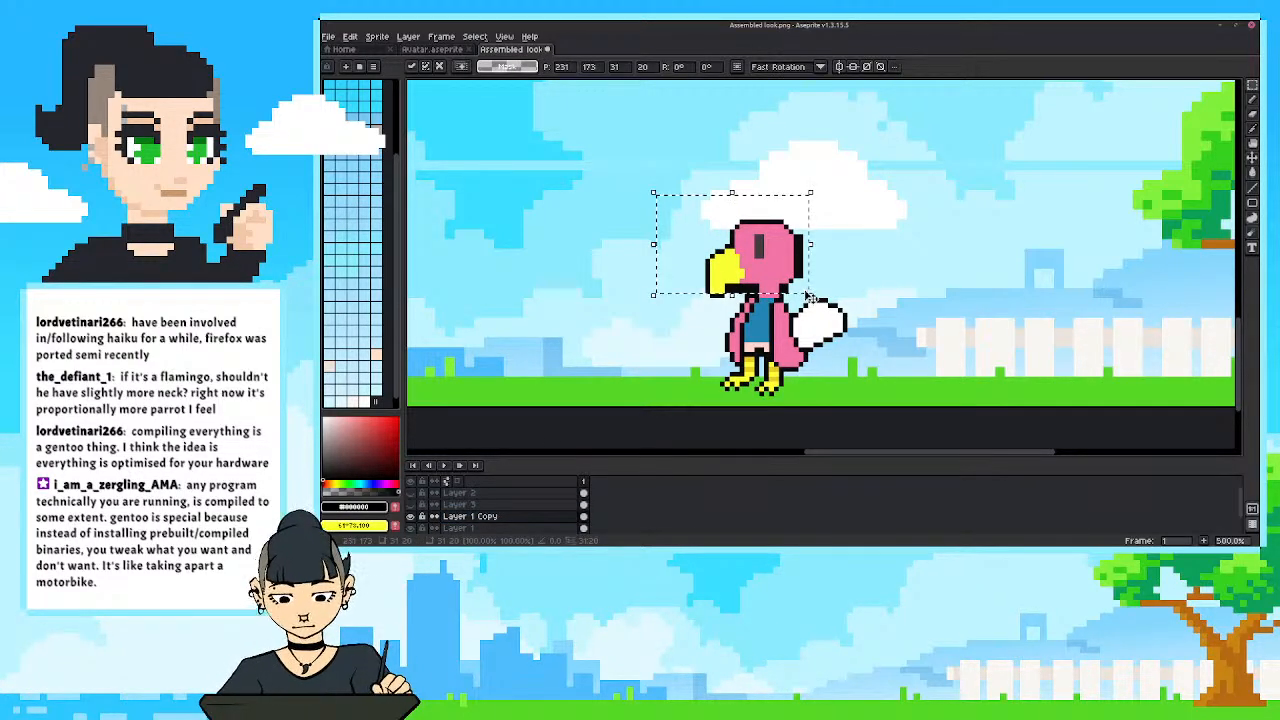
{"action": "key", "text": "ctrl+x"}
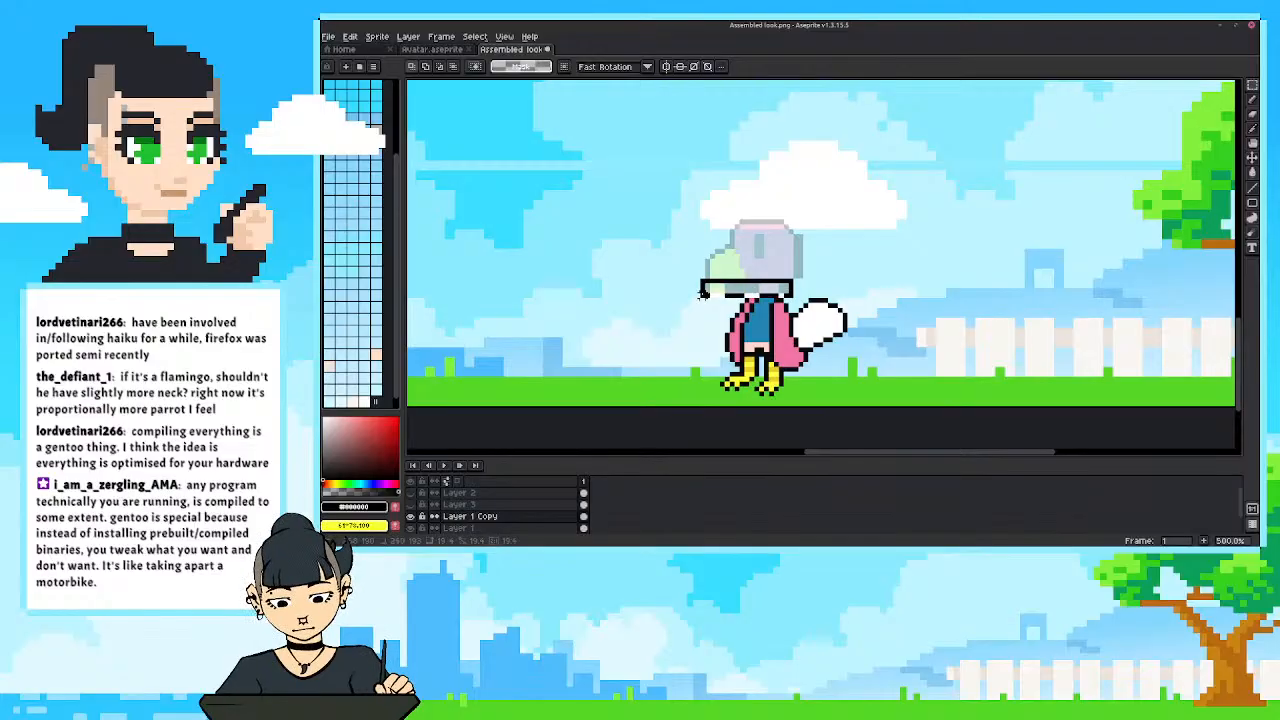
{"action": "left_click", "coordinate": [411, 505]}
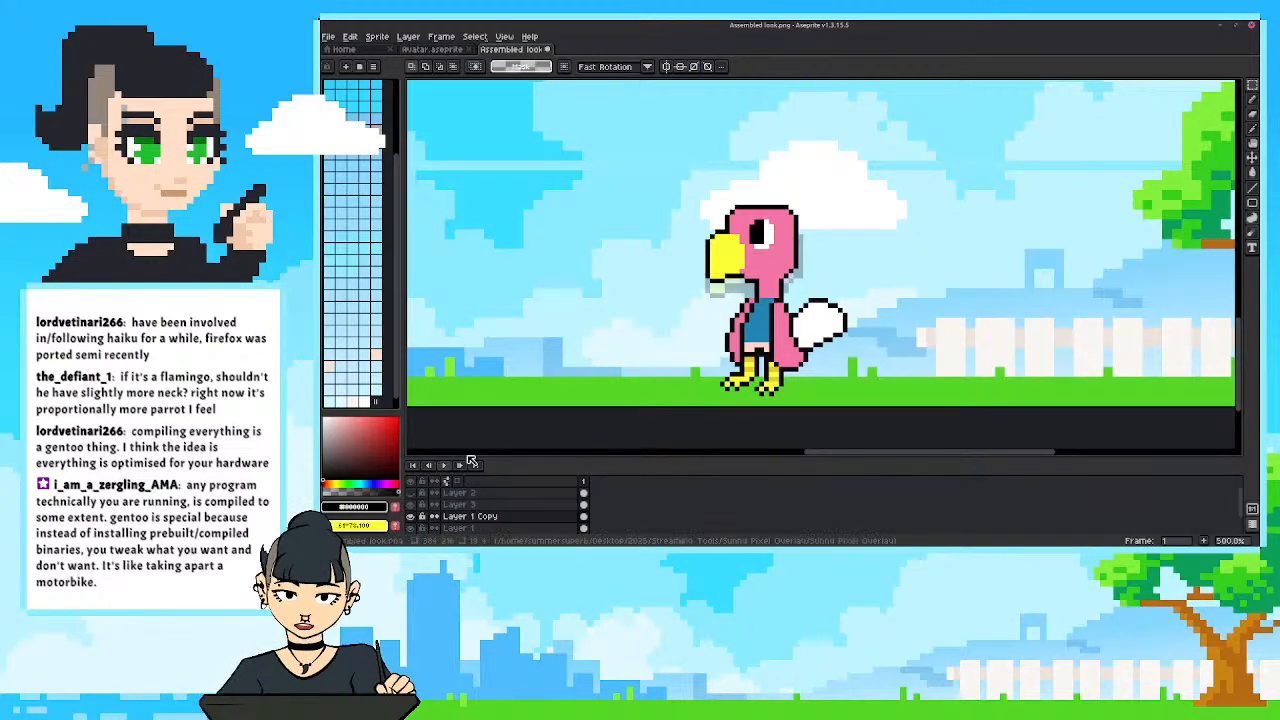
Examine the proportions of the new head and neck on the body, both close up and within the whole scene.
{"action": "scroll", "coordinate": [662, 348], "scroll_direction": "down", "scroll_amount": 1}
{"action": "scroll", "coordinate": [659, 346], "scroll_direction": "down", "scroll_amount": 2}
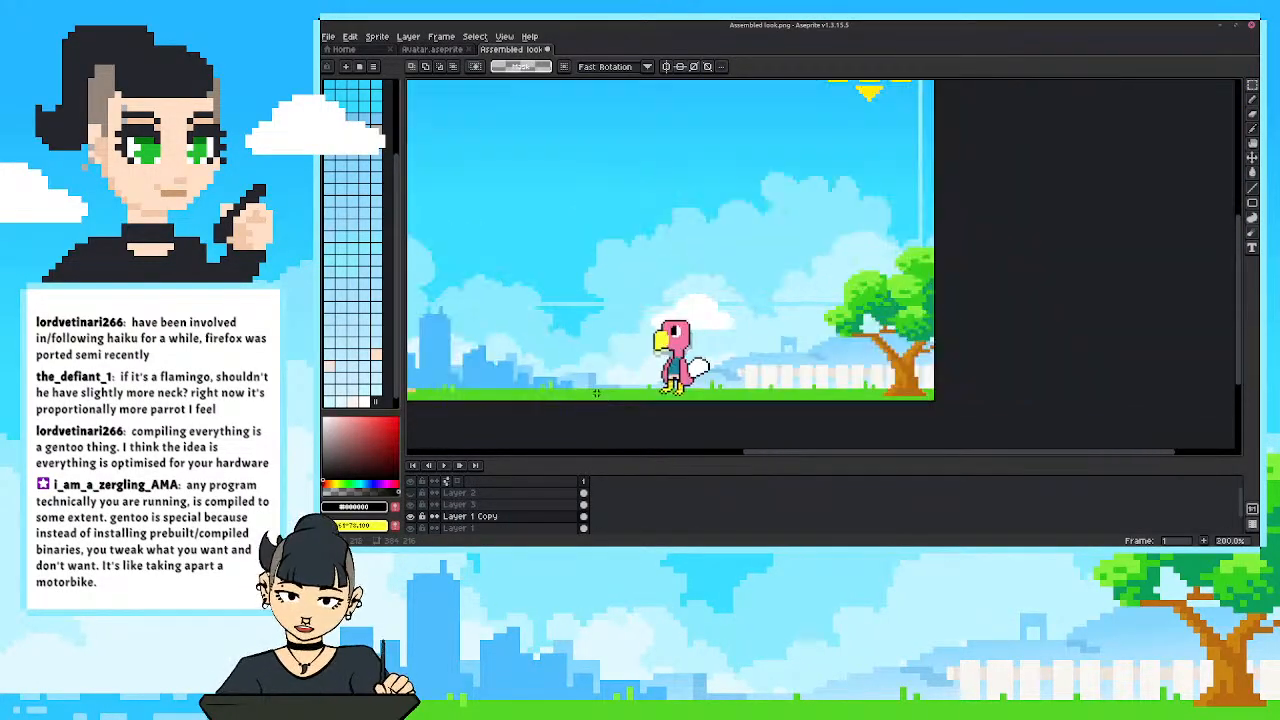
{"action": "scroll", "coordinate": [708, 347], "scroll_direction": "up", "scroll_amount": 3}
{"action": "scroll", "coordinate": [708, 347], "scroll_direction": "down", "scroll_amount": 1}
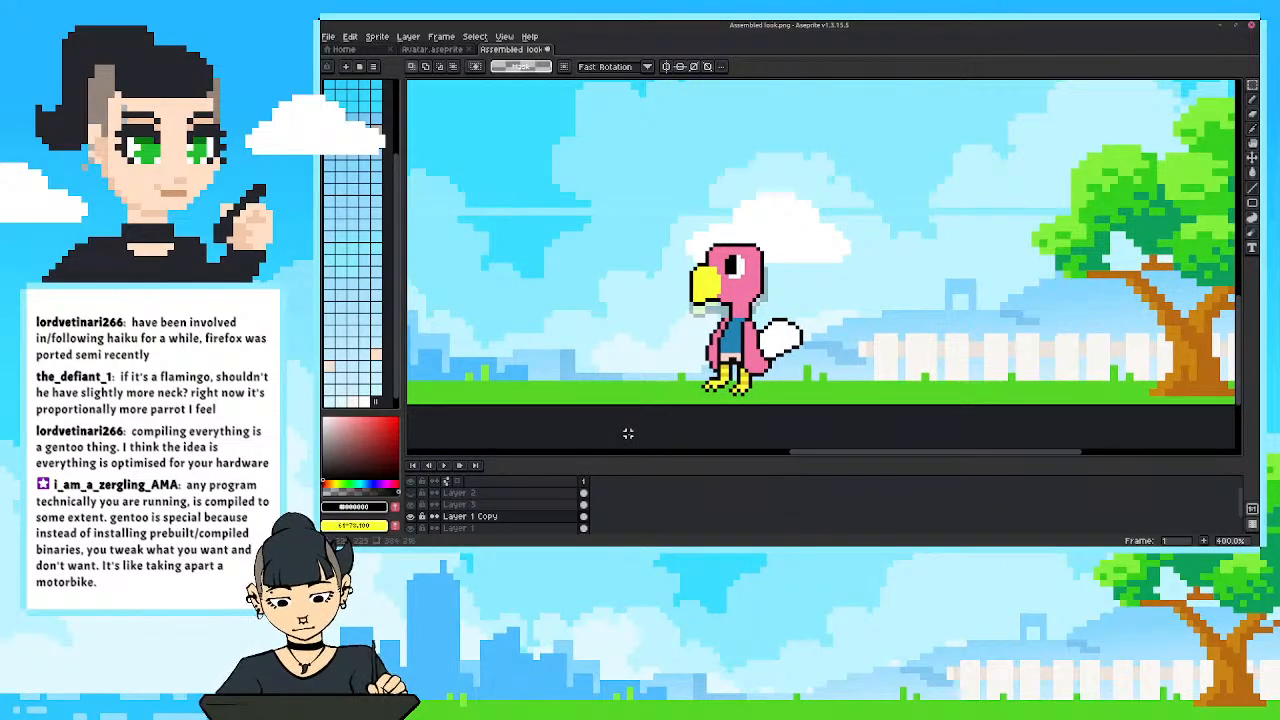
{"action": "scroll", "coordinate": [722, 402], "scroll_direction": "up", "scroll_amount": 1}
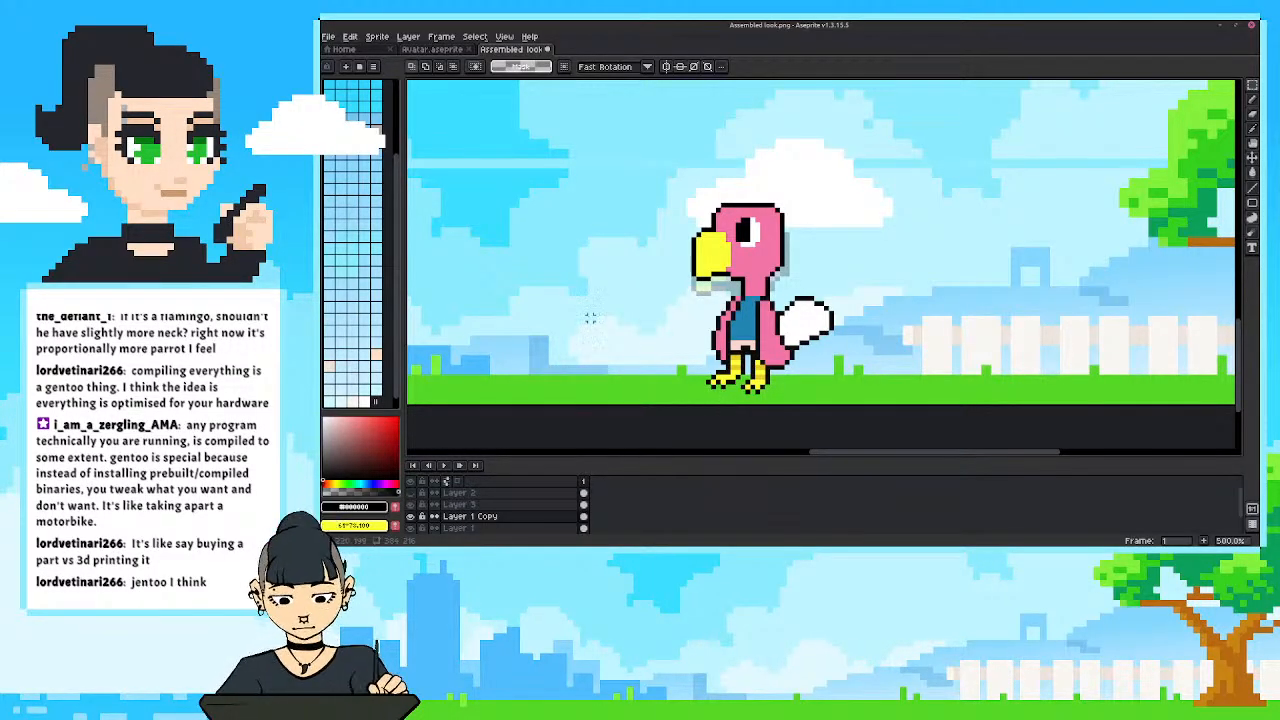
Fill in the lower front corner of the beak's outline with a black pixel.
{"action": "left_click_drag", "start_coordinate": [674, 333], "coordinate": [706, 335]}
{"action": "scroll", "coordinate": [706, 335], "scroll_direction": "up", "scroll_amount": 1}
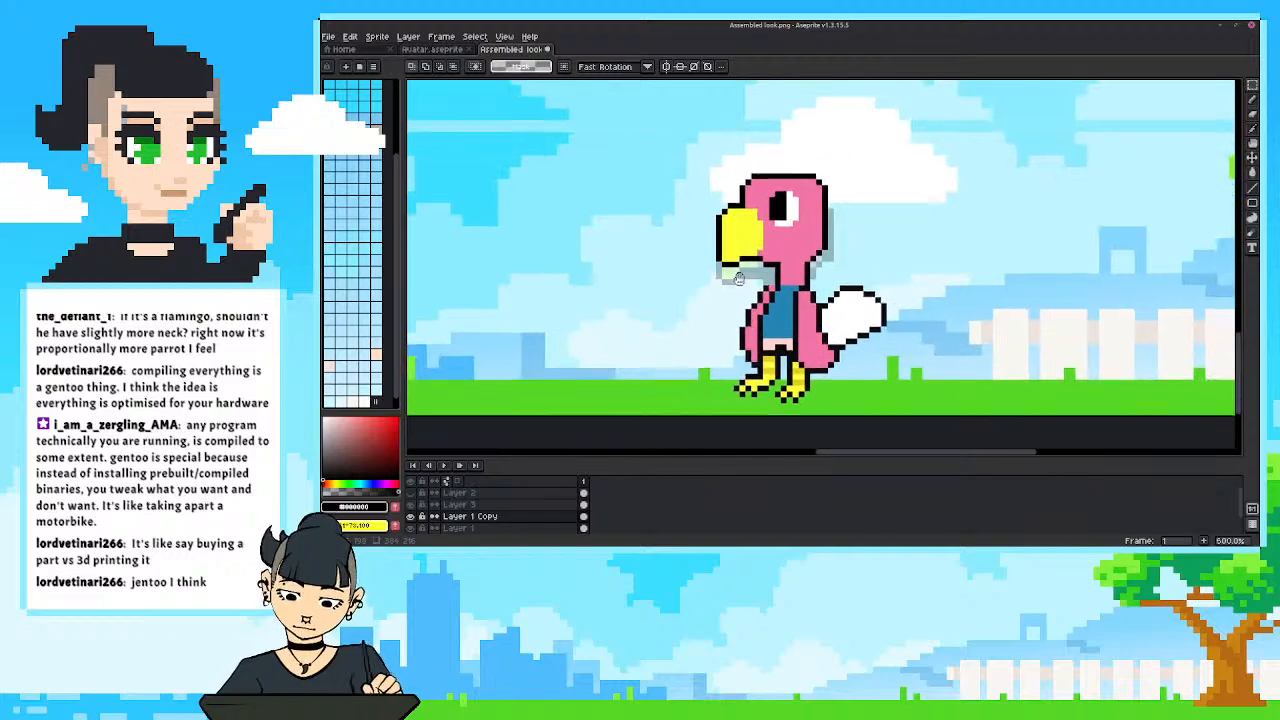
{"action": "left_click_drag", "start_coordinate": [731, 287], "coordinate": [746, 287]}
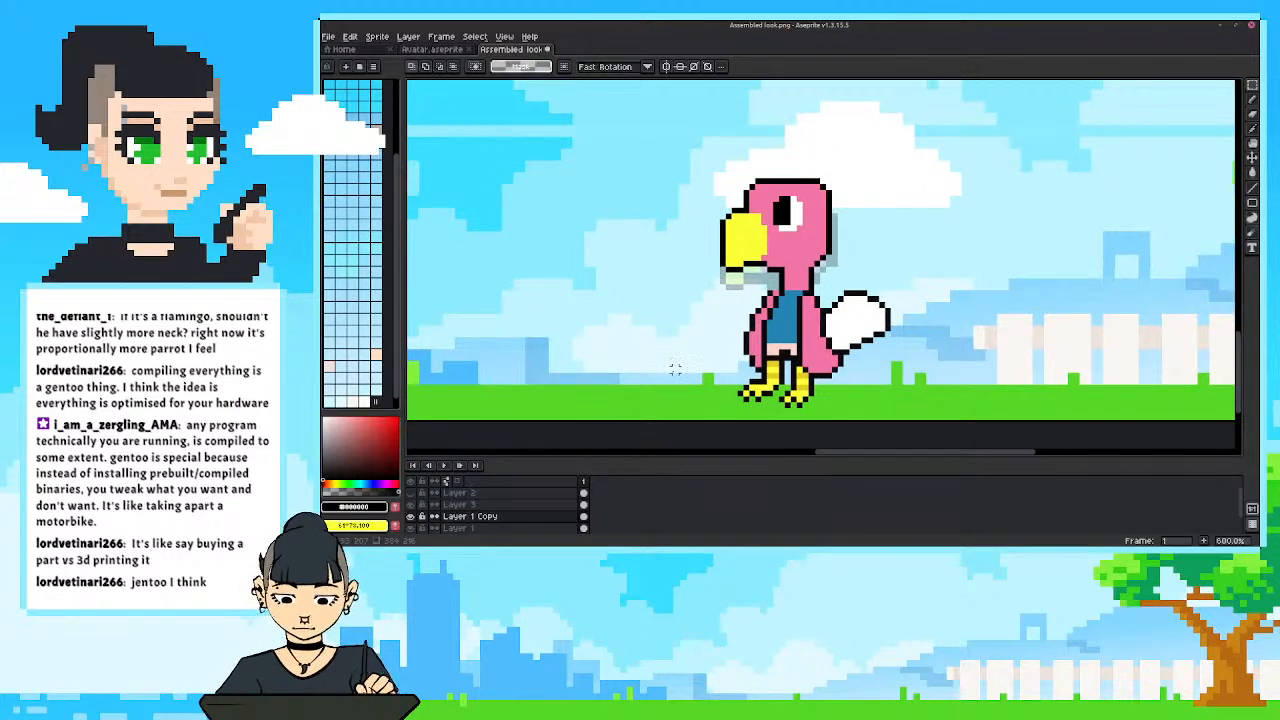
{"action": "key", "text": "i"}
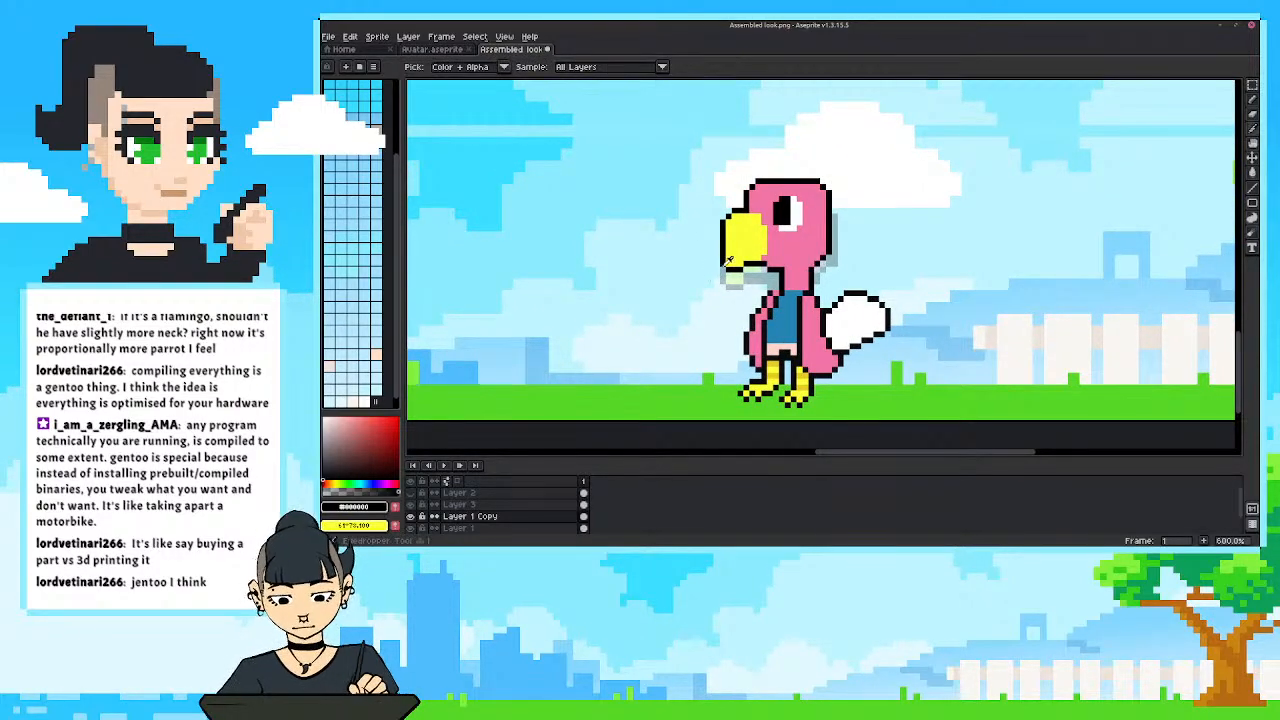
{"action": "key", "text": "b"}
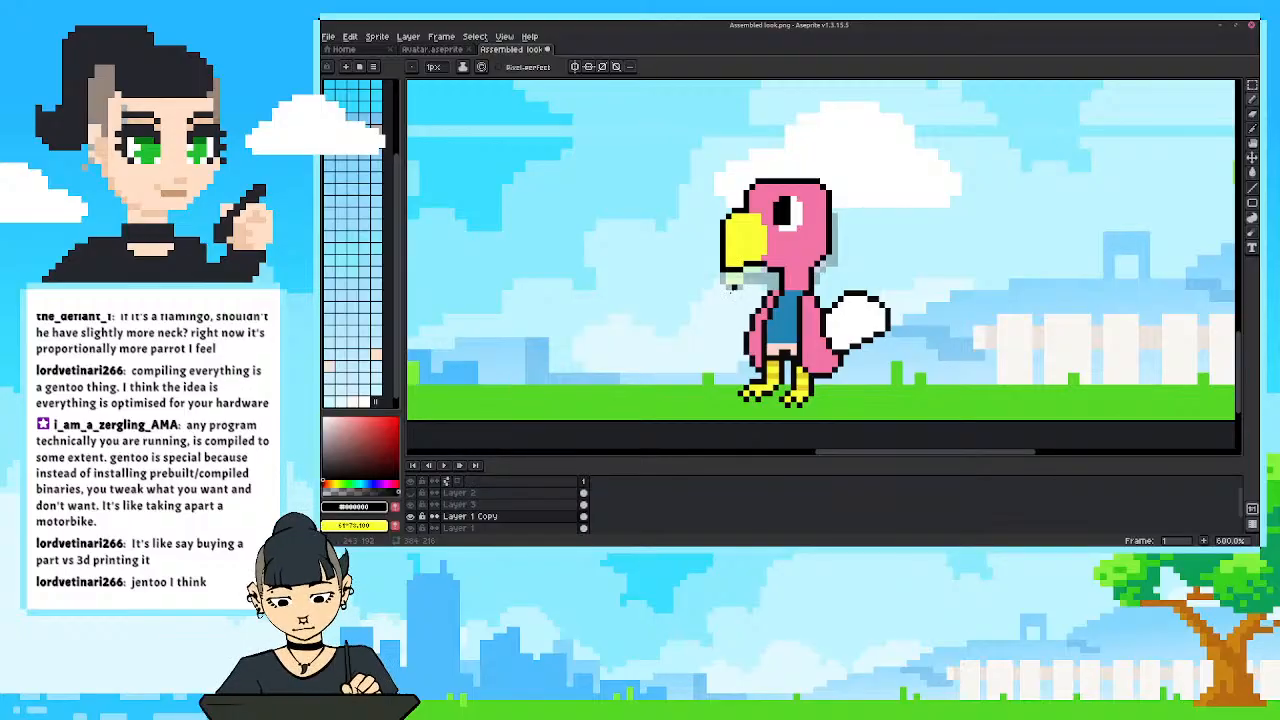
Check what Layer 3 and Layer 1 Copy contain, and merge Layer 3 down into Layer 1 Copy.
{"action": "left_click", "coordinate": [410, 504]}
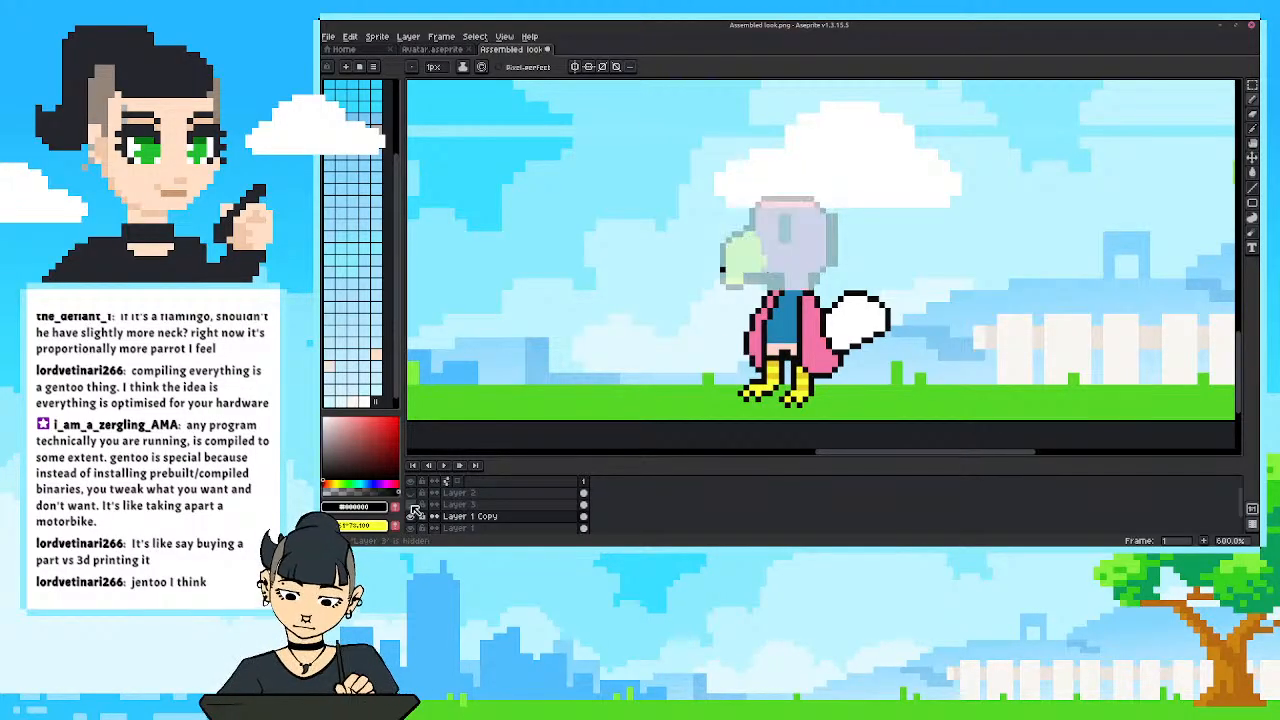
{"action": "left_click", "coordinate": [410, 504]}
{"action": "left_click", "coordinate": [458, 504]}
{"action": "left_click", "coordinate": [410, 516]}
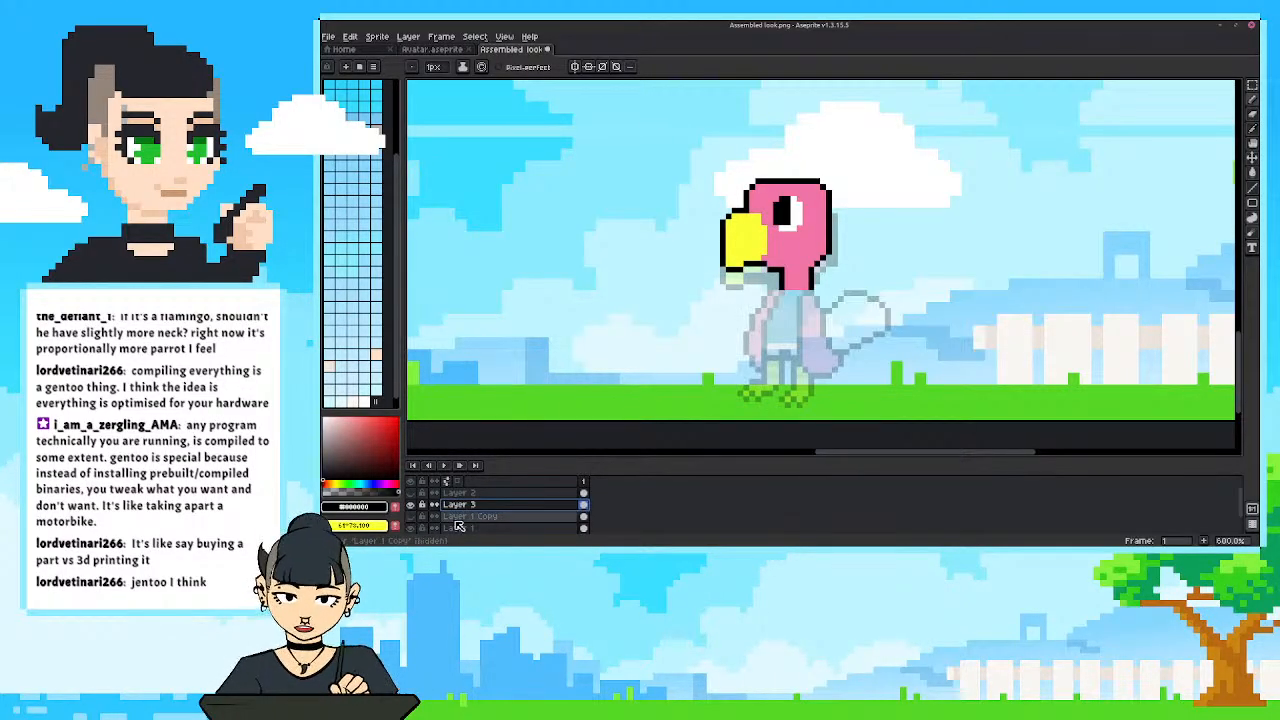
{"action": "left_click", "coordinate": [410, 516]}
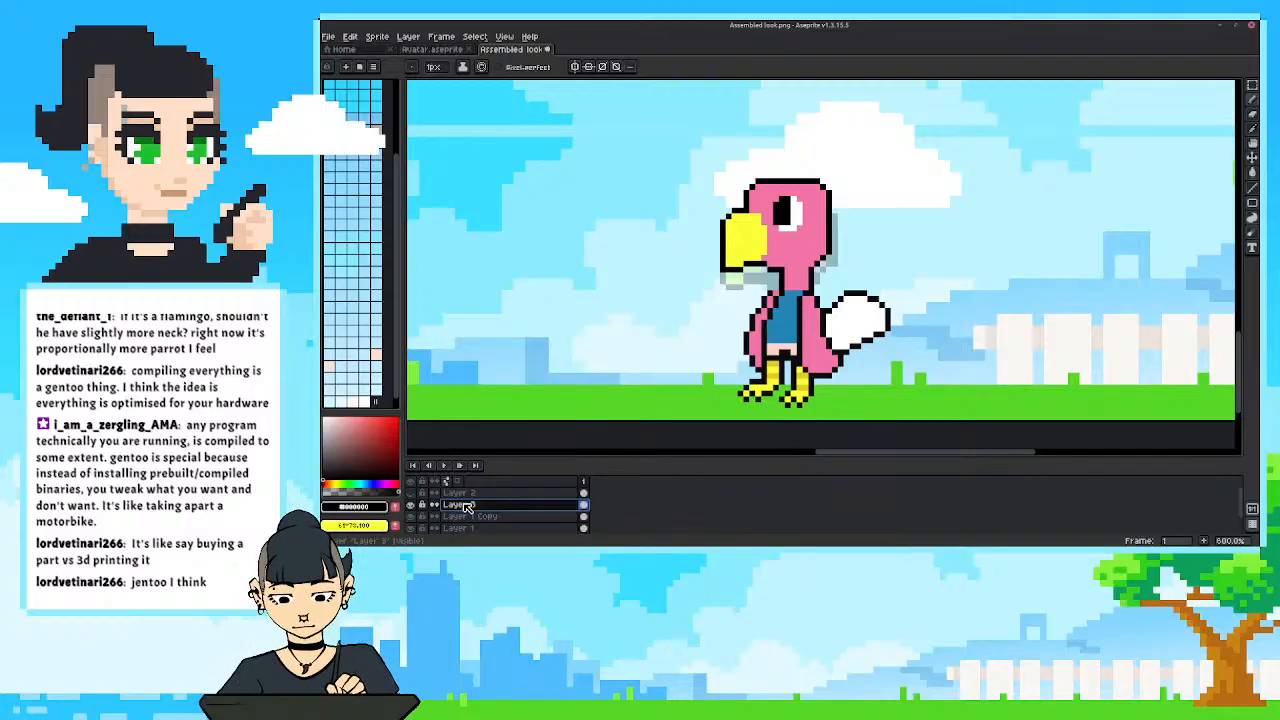
{"action": "right_click", "coordinate": [463, 505]}
{"action": "left_click", "coordinate": [468, 518]}
Hide Layer 1 so the faded original bird no longer shows behind the merged one.
{"action": "left_click", "coordinate": [410, 504]}
{"action": "left_click", "coordinate": [410, 504]}
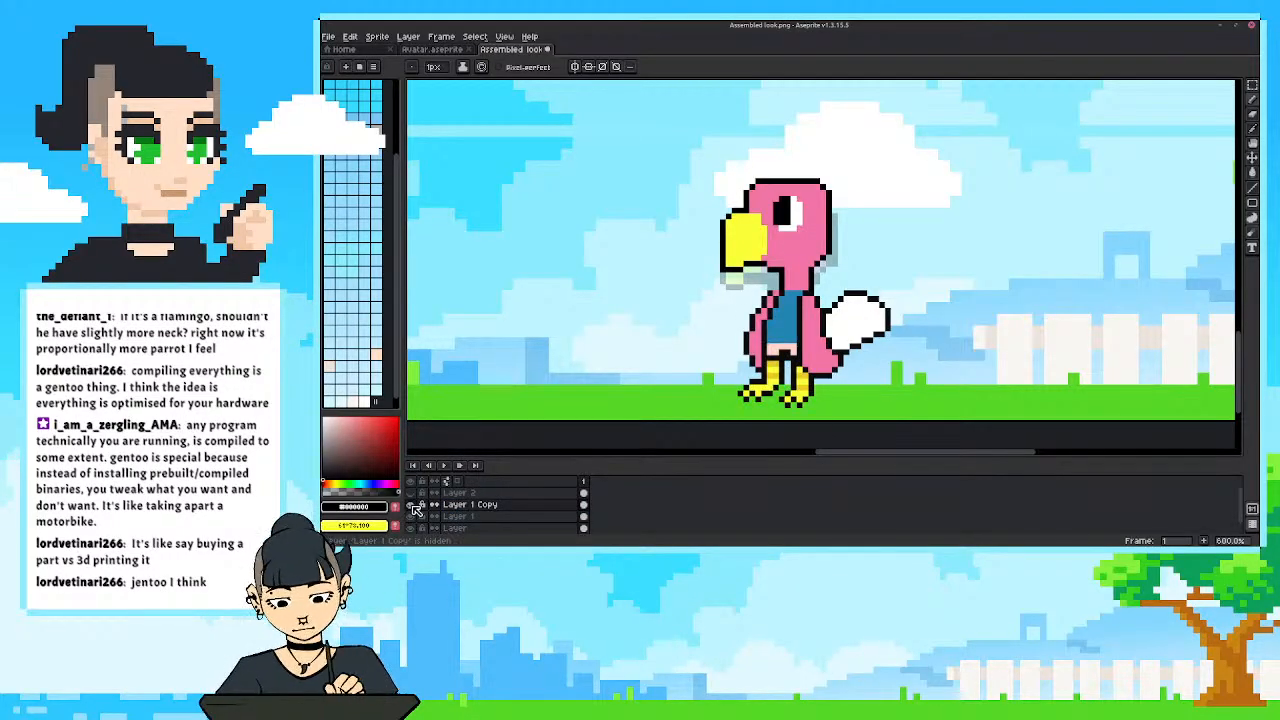
{"action": "left_click", "coordinate": [411, 517]}
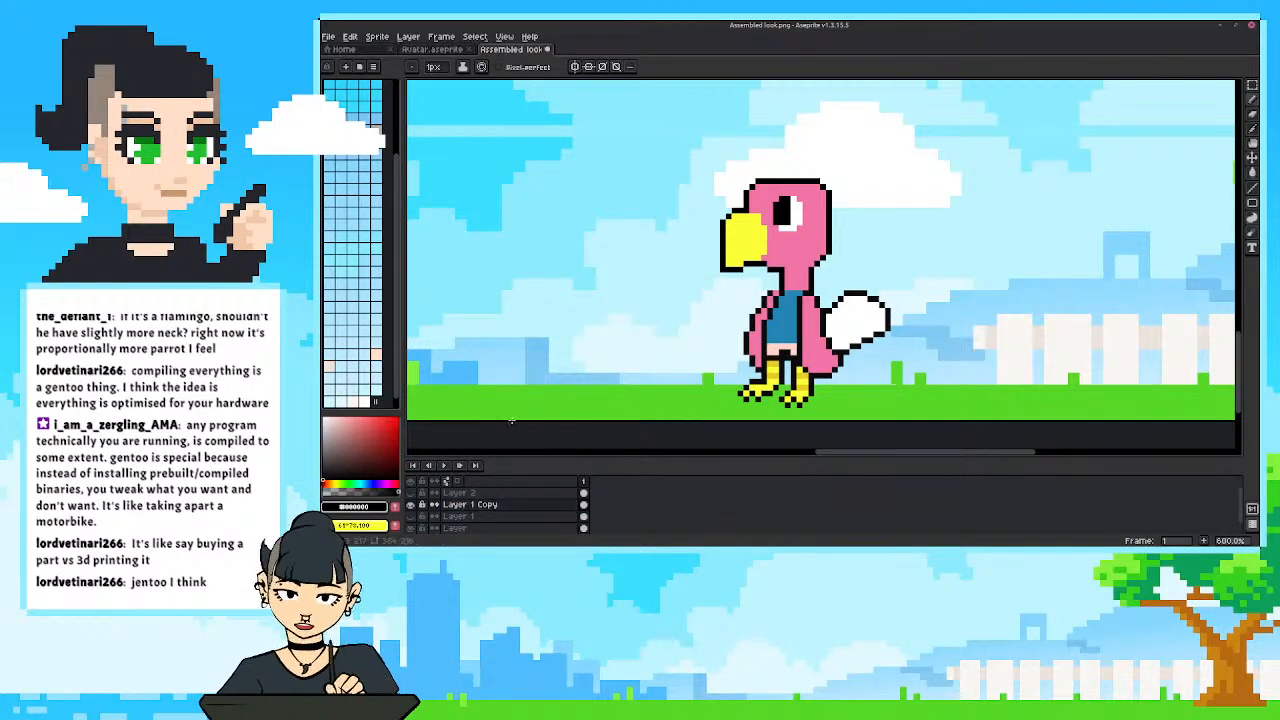
{"action": "mouse_move", "coordinate": [727, 312]}
{"action": "left_mouse_down"}
{"action": "mouse_move", "coordinate": [705, 316]}
{"action": "mouse_move", "coordinate": [707, 301]}
{"action": "mouse_move", "coordinate": [707, 326]}
{"action": "left_mouse_up"}
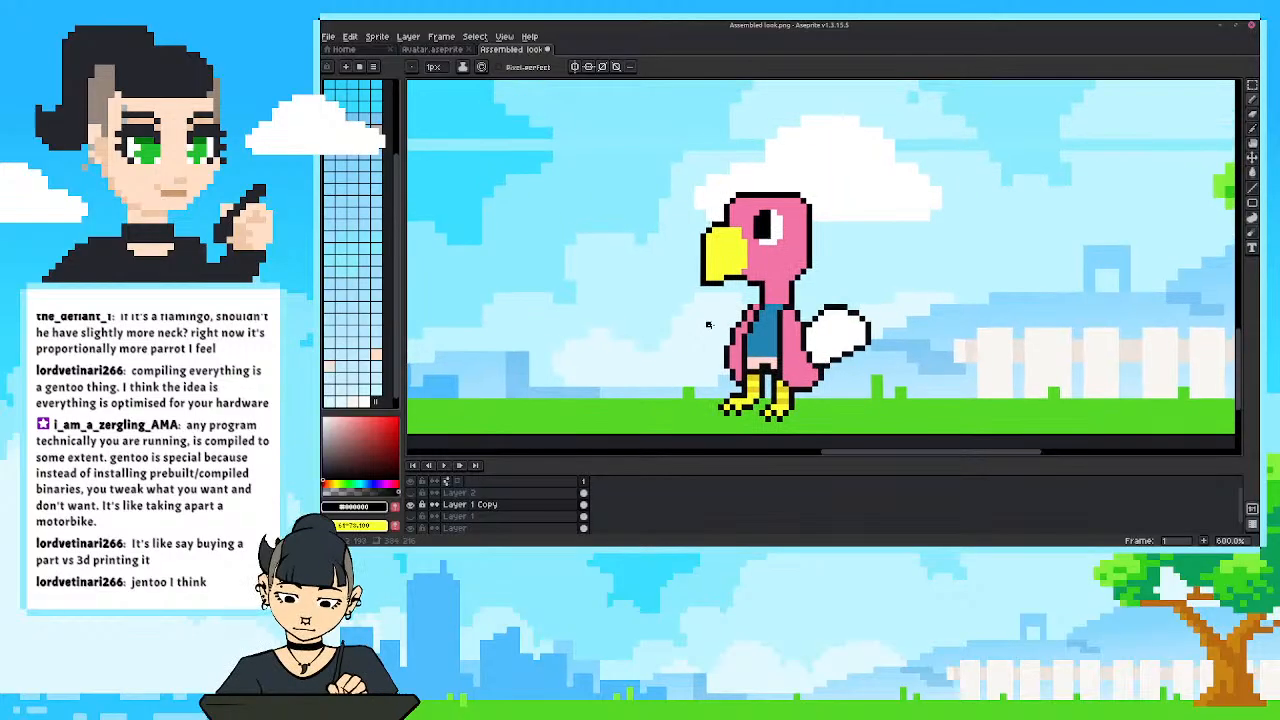
{"action": "left_click_drag", "start_coordinate": [685, 261], "coordinate": [671, 256]}
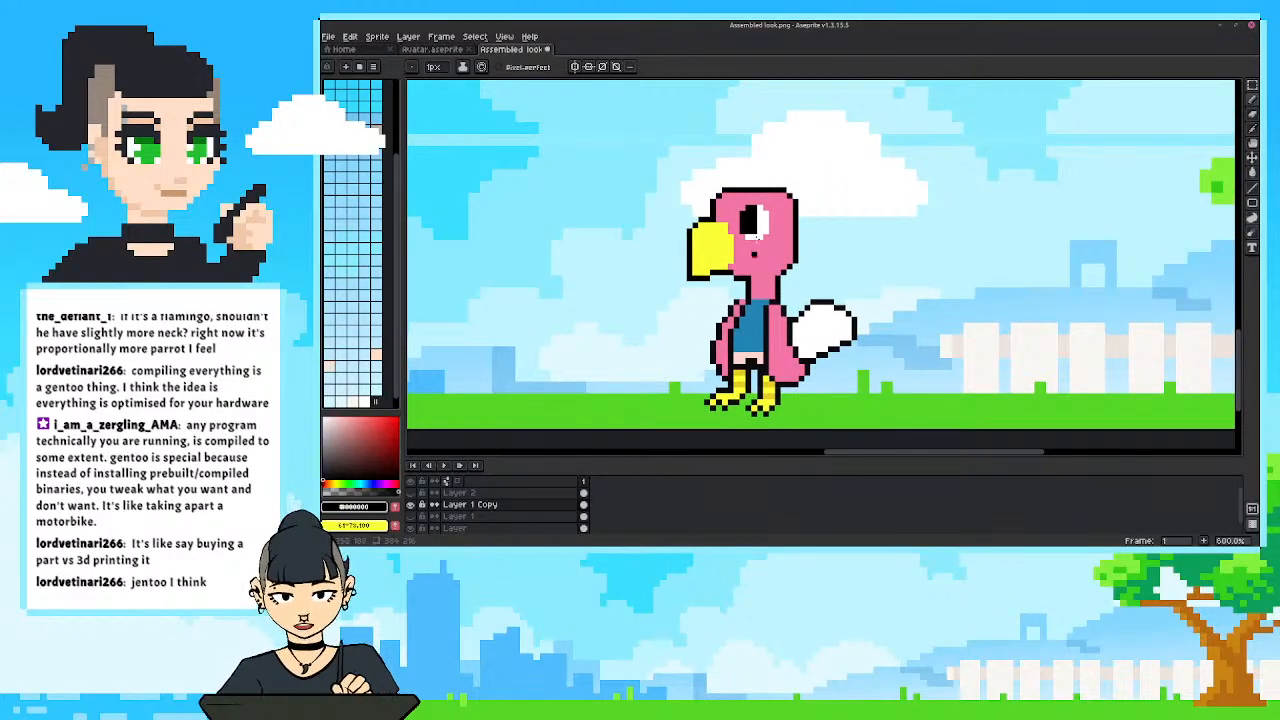
{"action": "key", "text": "i"}
{"action": "left_click", "coordinate": [770, 236]}
{"action": "key", "text": "b"}
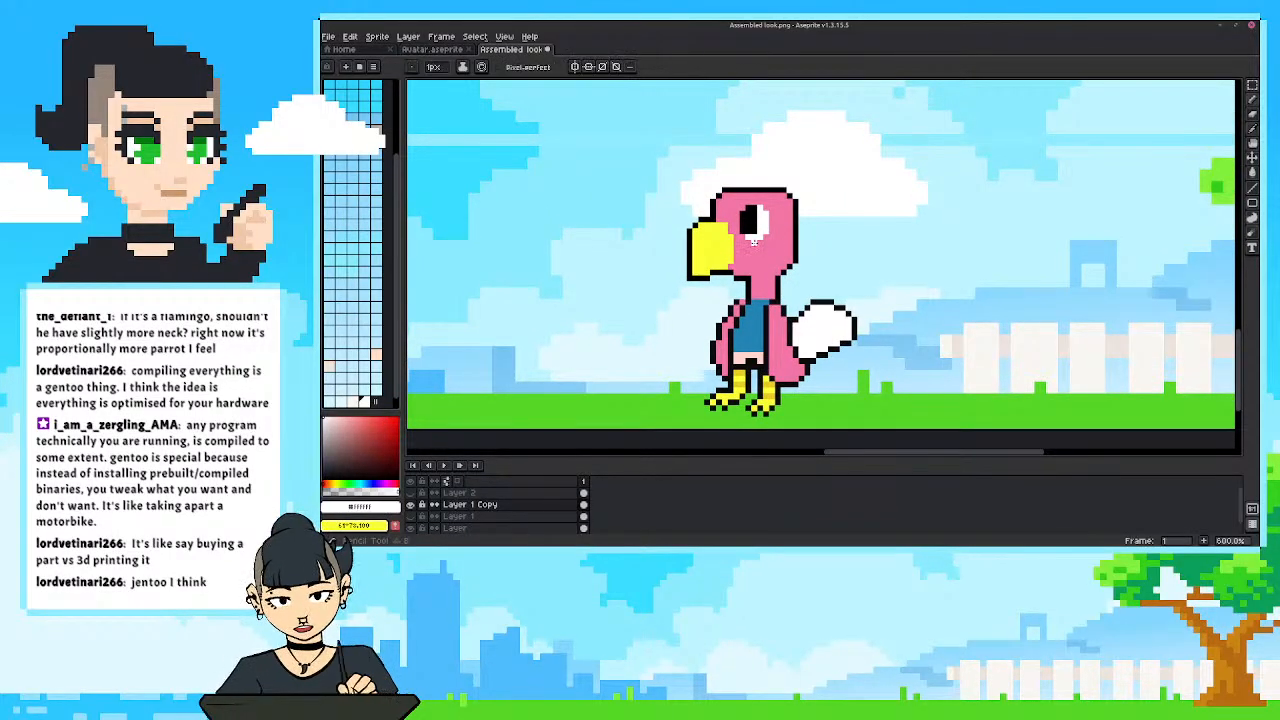
Paint a small cheek patch between the eye and beak in a lighter tint of the head's pink.
{"action": "key", "text": "i"}
{"action": "left_click", "coordinate": [756, 250]}
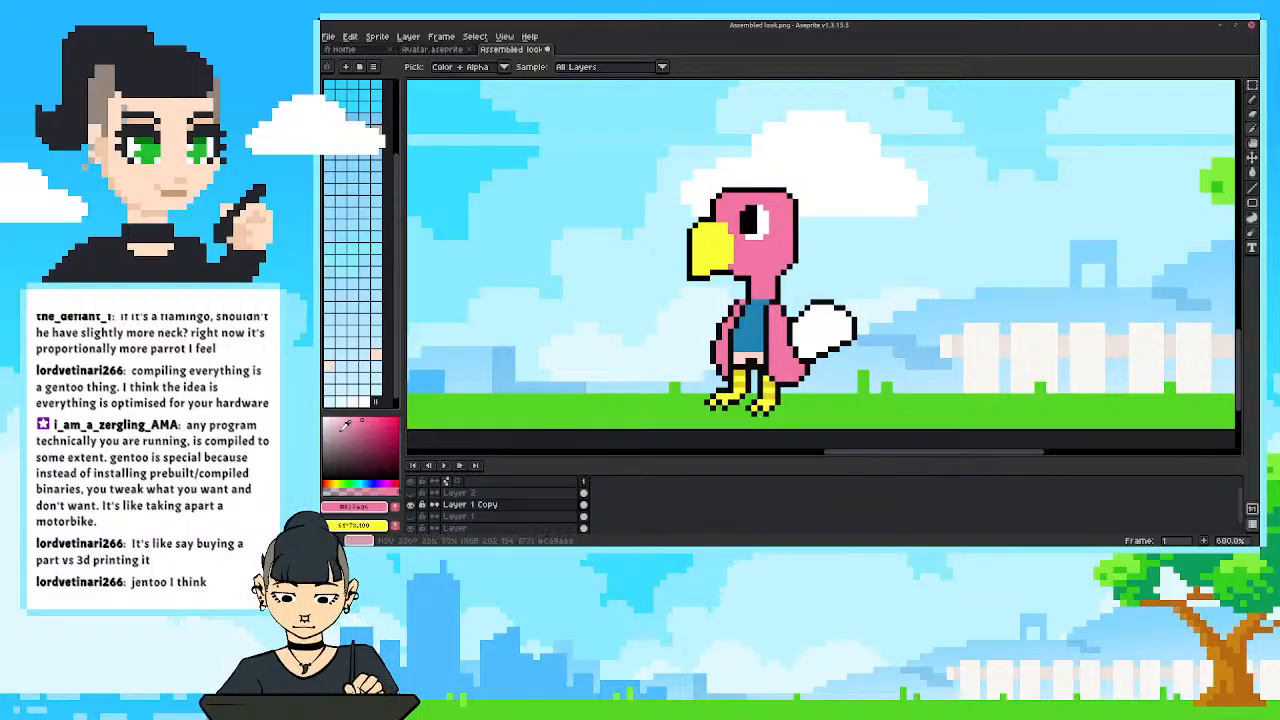
{"action": "left_click", "coordinate": [346, 417]}
{"action": "key", "text": "b"}
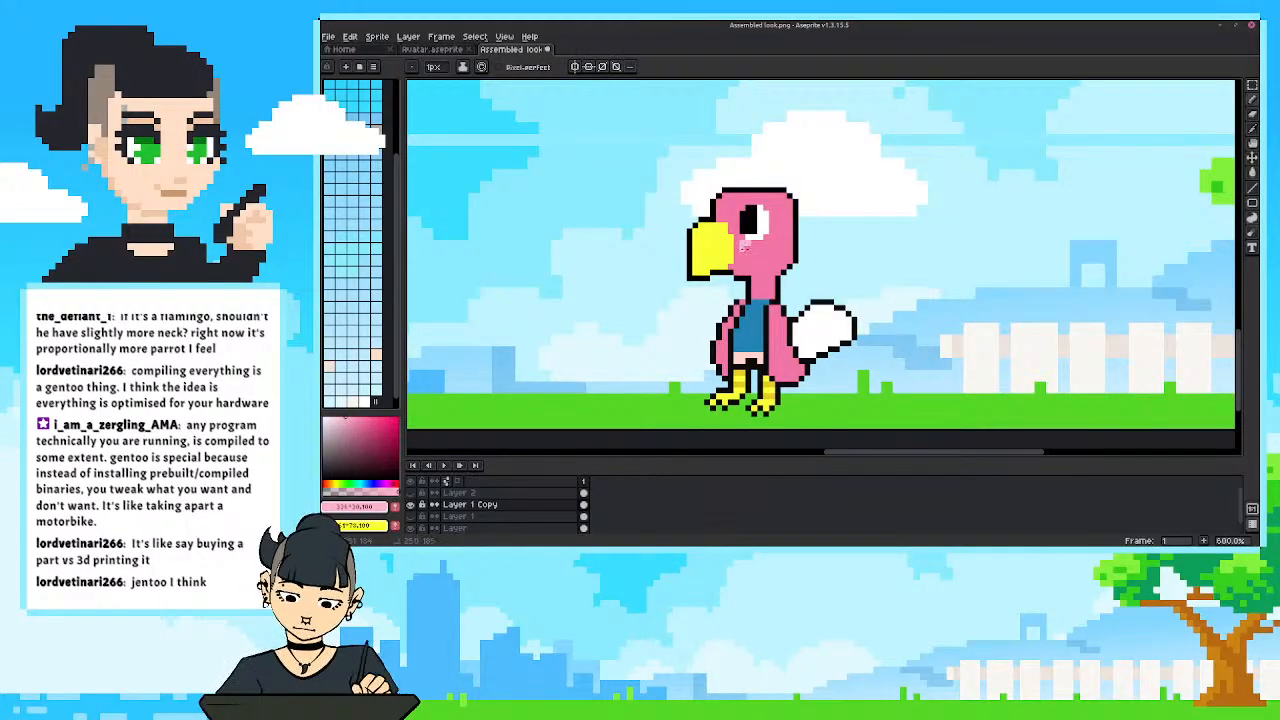
{"action": "left_click_drag", "start_coordinate": [754, 243], "coordinate": [744, 241]}
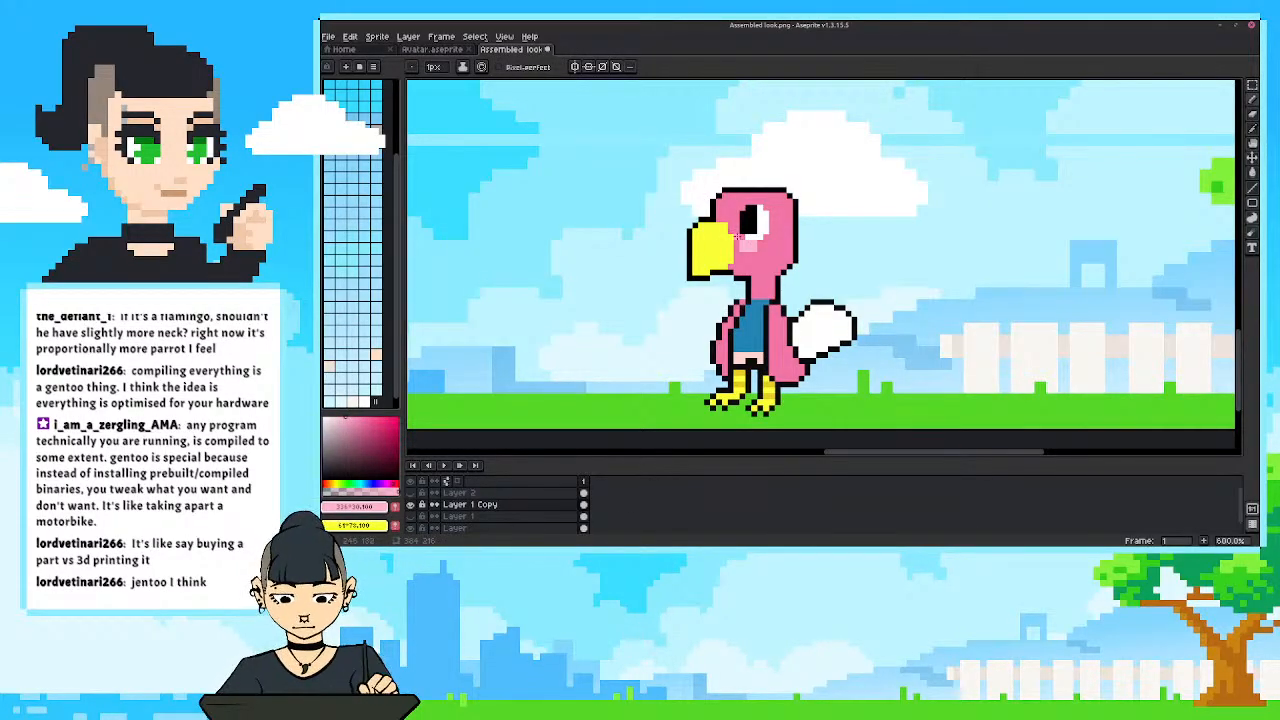
{"action": "left_click", "coordinate": [738, 238]}
{"action": "scroll", "coordinate": [740, 240], "scroll_direction": "down", "scroll_amount": 3}
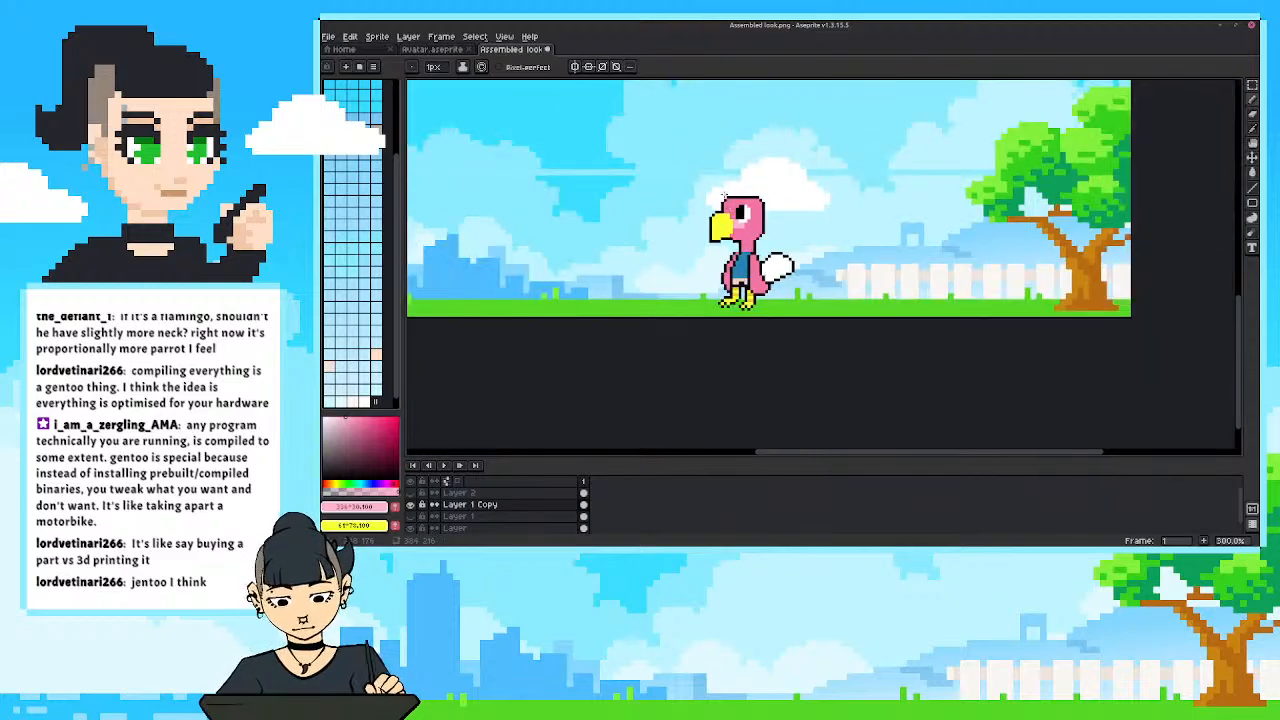
{"action": "scroll", "coordinate": [712, 262], "scroll_direction": "up", "scroll_amount": 1}
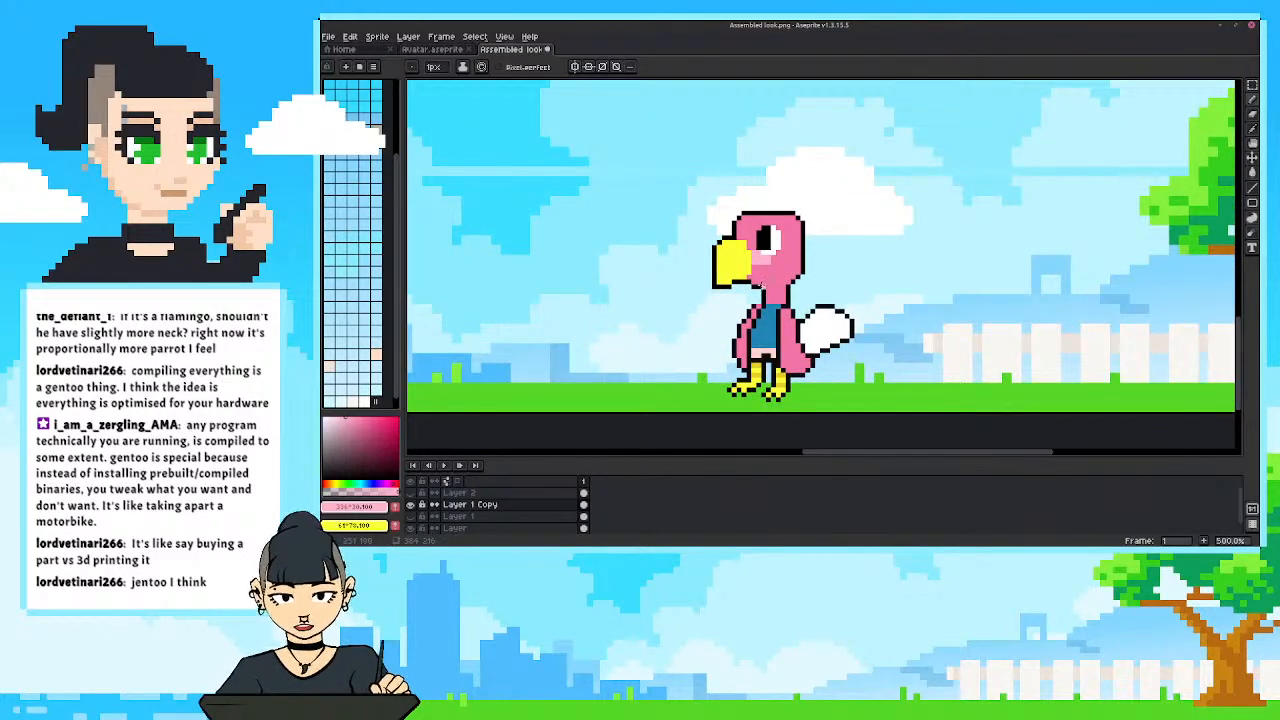
Touch up the throat outline below the beak with the black outline colour, checking it against the whole scene.
{"action": "left_click", "coordinate": [768, 284], "text": "alt"}
{"action": "scroll", "coordinate": [720, 250], "scroll_direction": "down", "scroll_amount": 3}
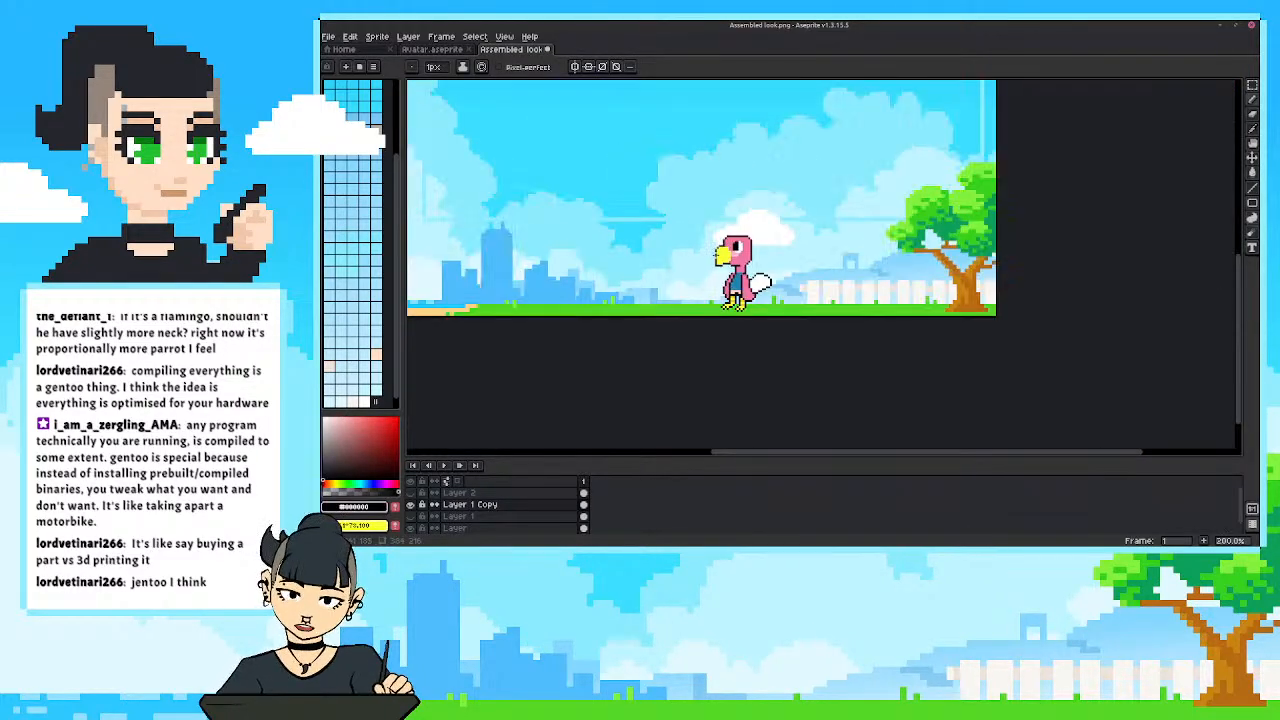
{"action": "scroll", "coordinate": [728, 260], "scroll_direction": "up", "scroll_amount": 3}
{"action": "scroll", "coordinate": [729, 262], "scroll_direction": "down", "scroll_amount": 2}
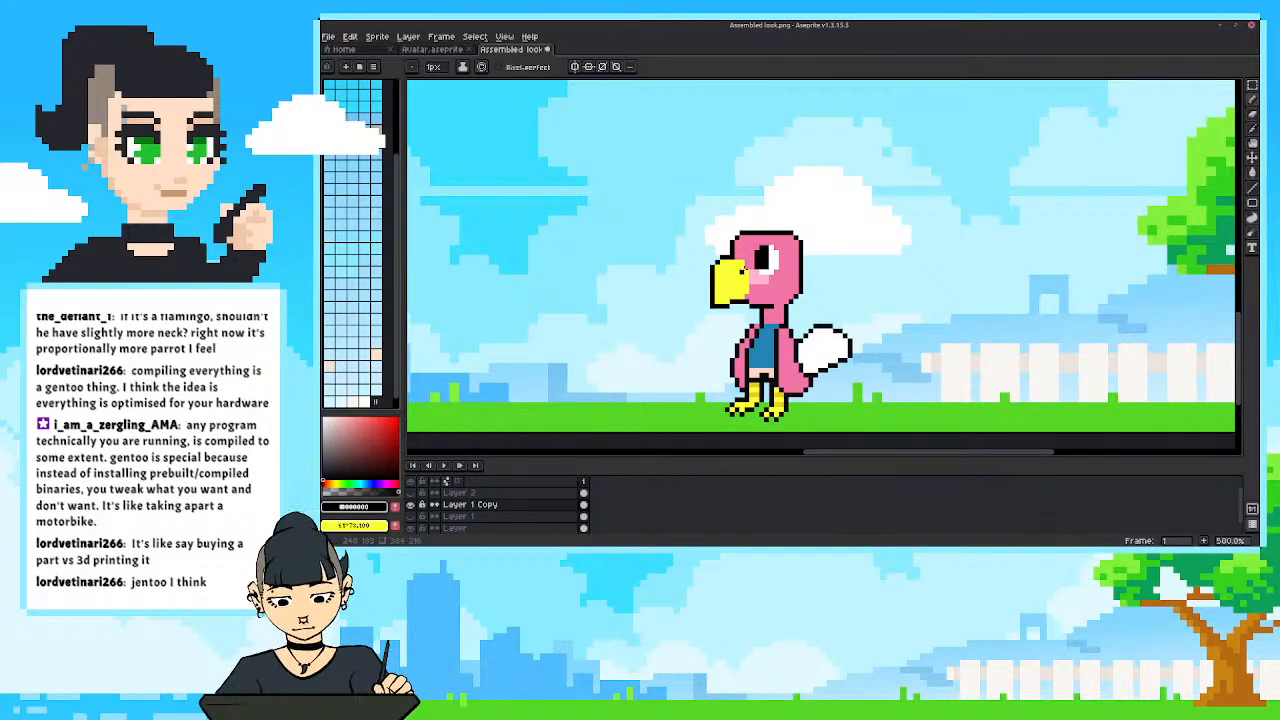
Fill the bird's blue shirt with a brighter, more saturated shade of its own blue.
{"action": "left_click_drag", "start_coordinate": [733, 351], "coordinate": [744, 341]}
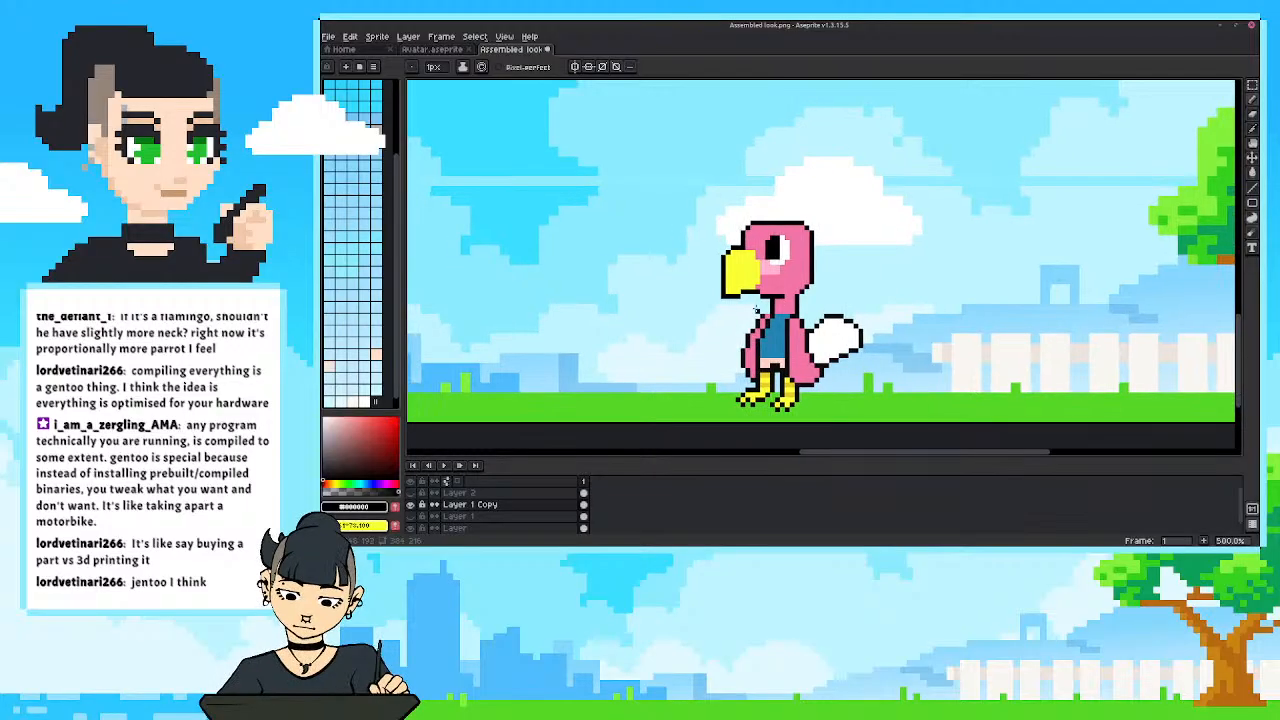
{"action": "key", "text": "i"}
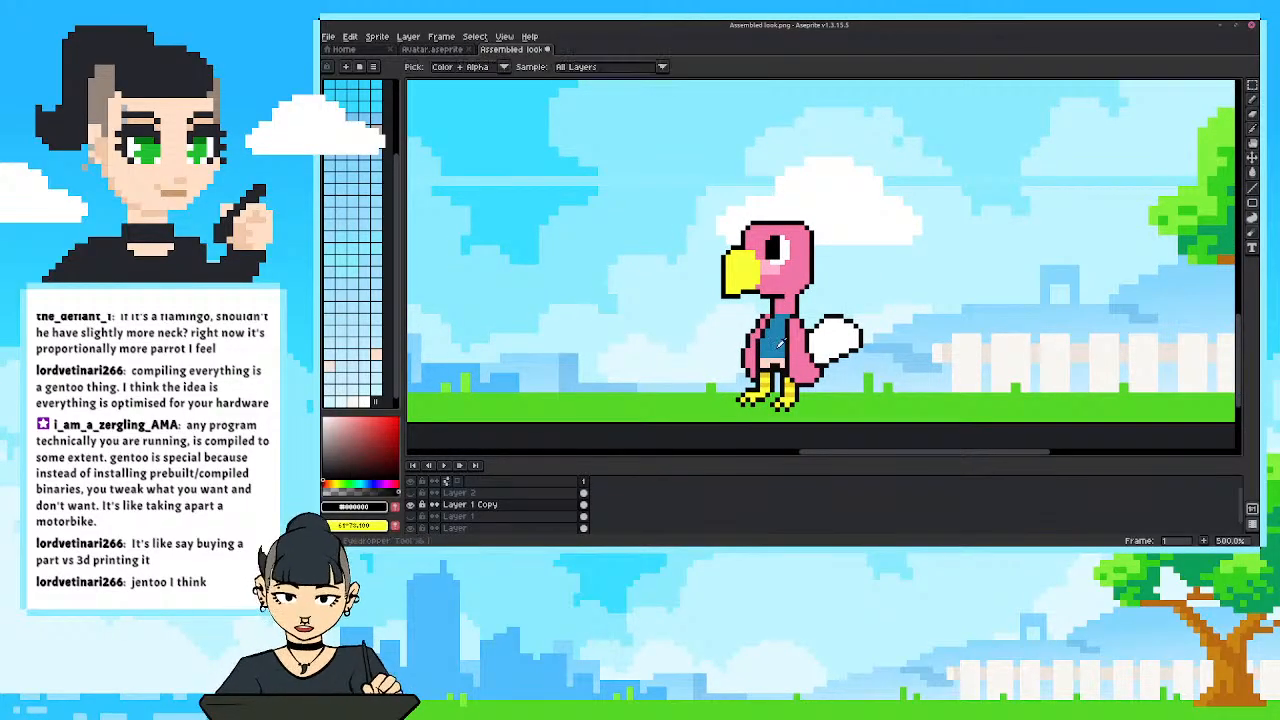
{"action": "left_click", "coordinate": [781, 341]}
{"action": "left_click", "coordinate": [391, 428]}
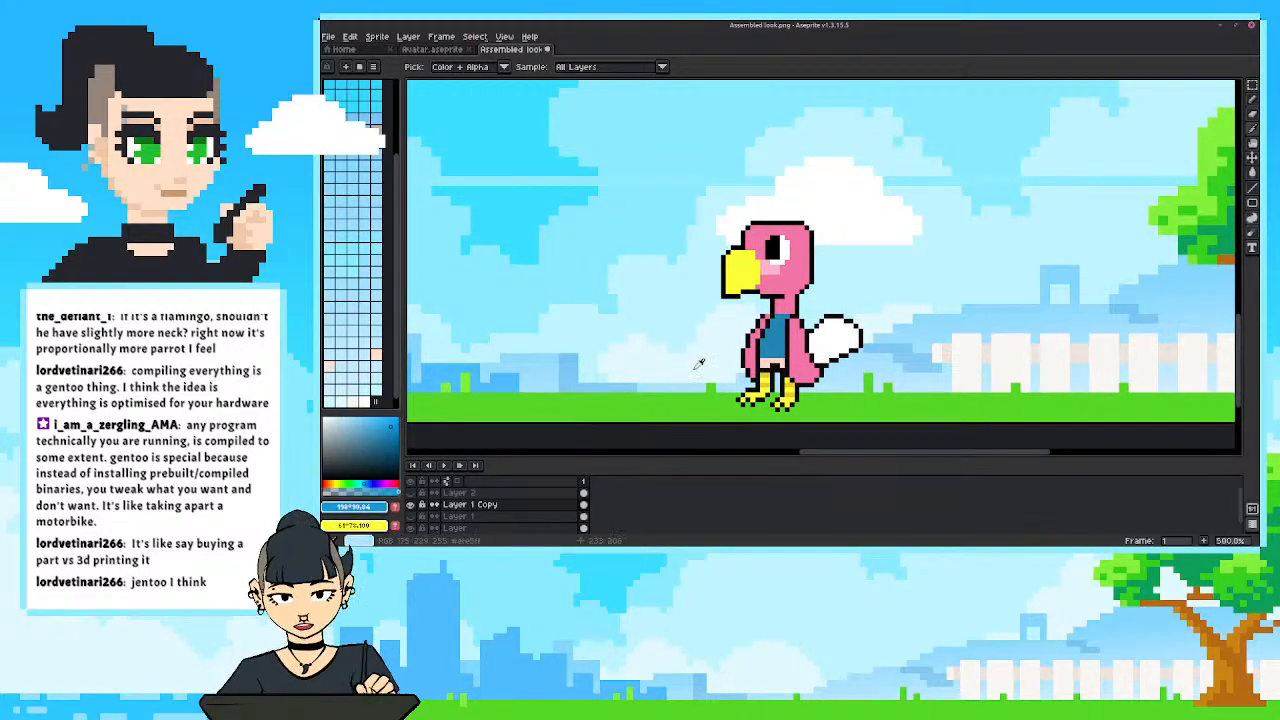
{"action": "key", "text": "g"}
{"action": "left_click", "coordinate": [774, 341]}
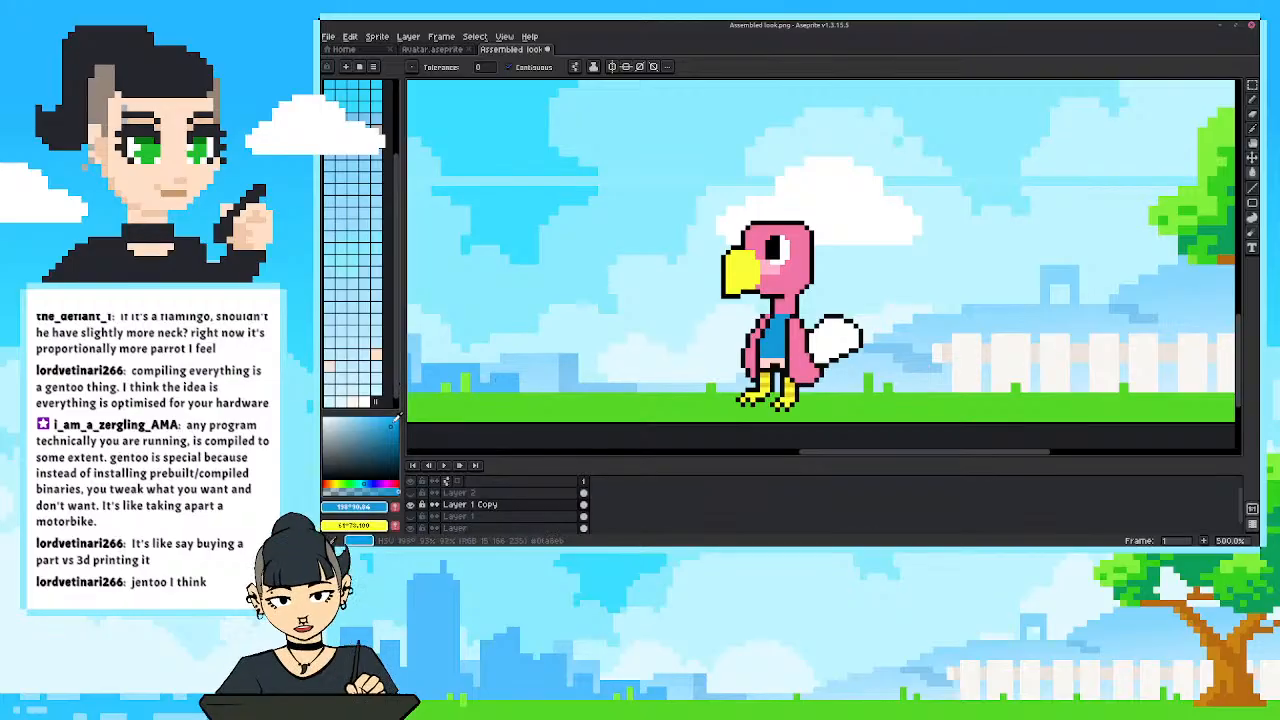
{"action": "left_click", "coordinate": [398, 419]}
{"action": "left_click", "coordinate": [773, 337]}
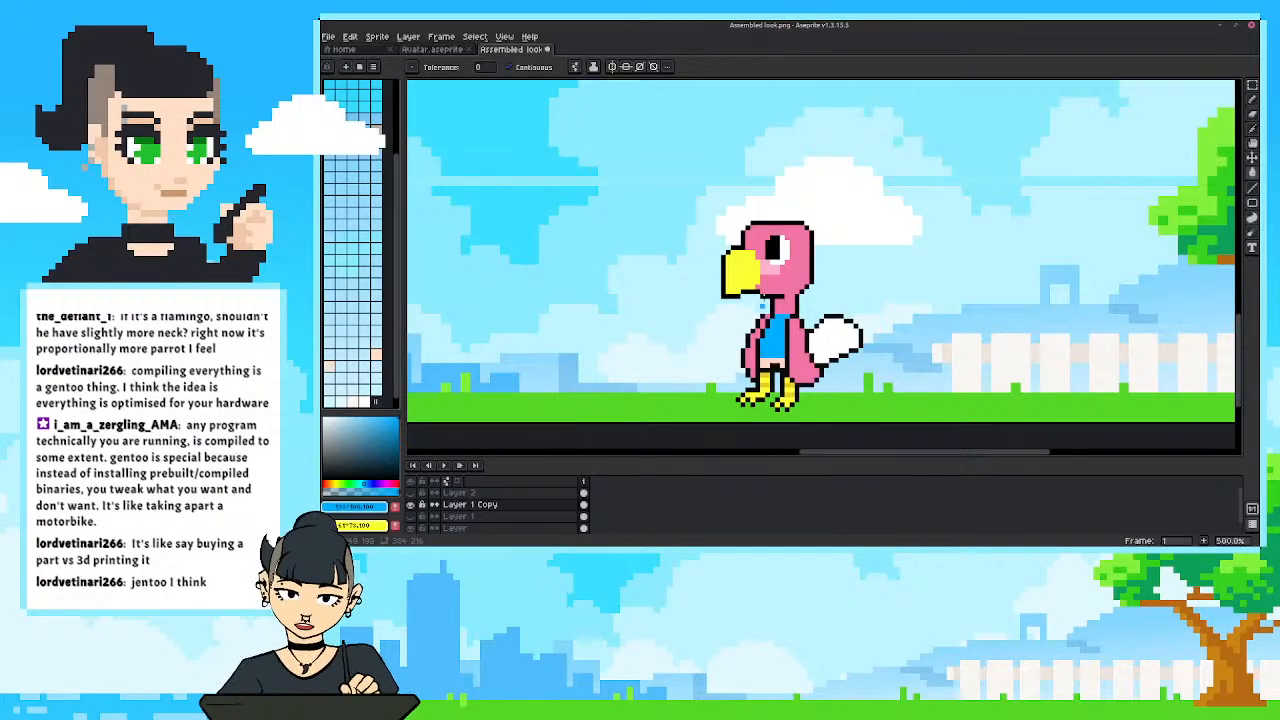
Refine the outline where the neck meets the blue shirt, using the black outline colour and the Eraser.
{"action": "key", "text": "b"}
{"action": "left_click", "coordinate": [767, 317], "text": "alt"}
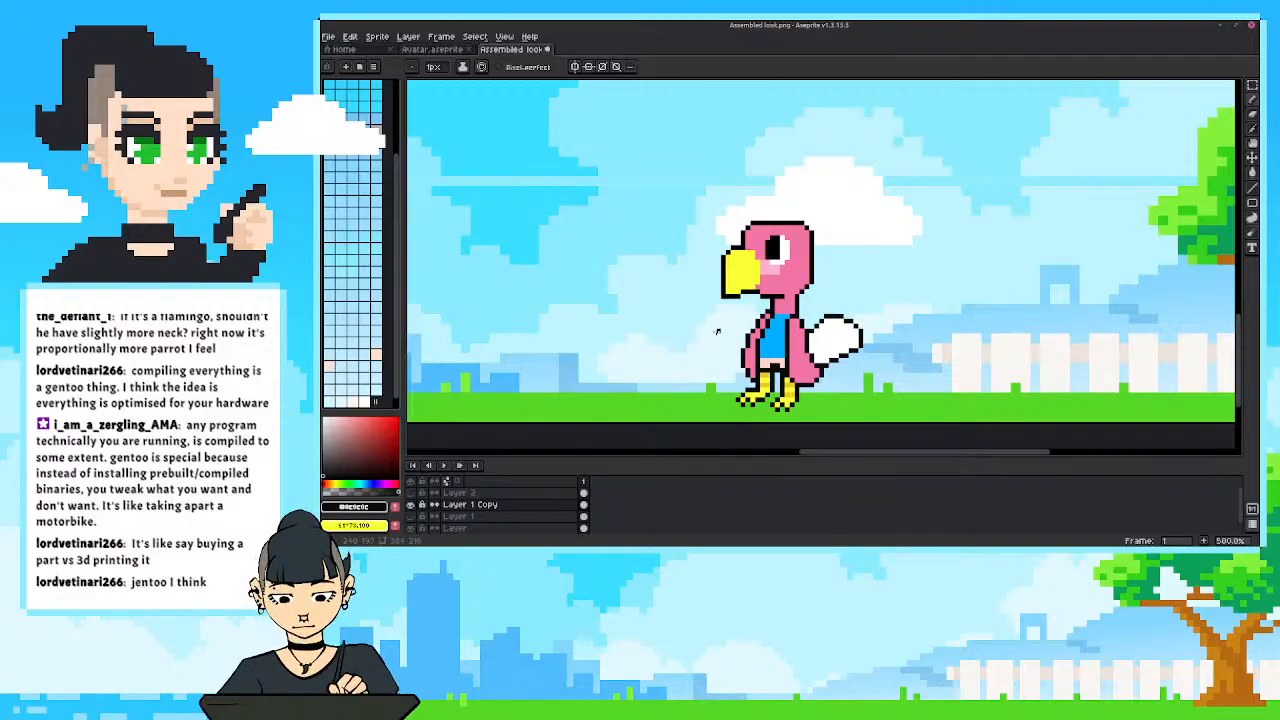
{"action": "key", "text": "e"}
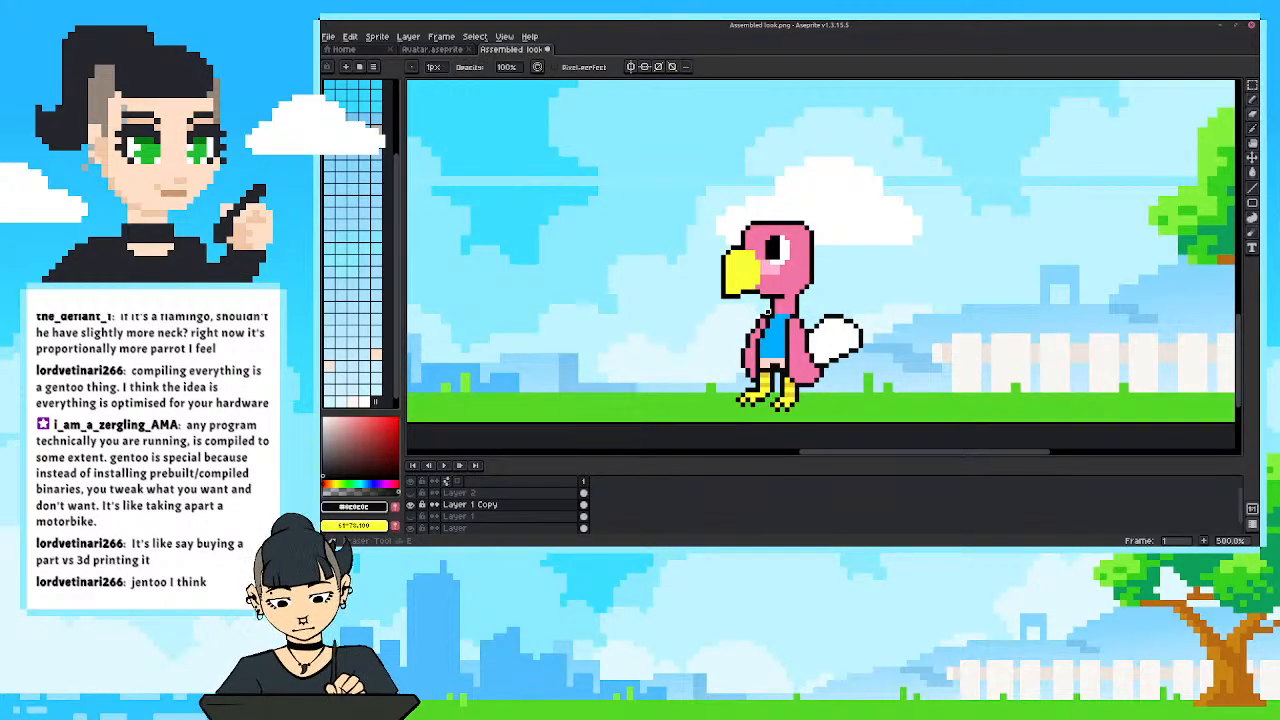
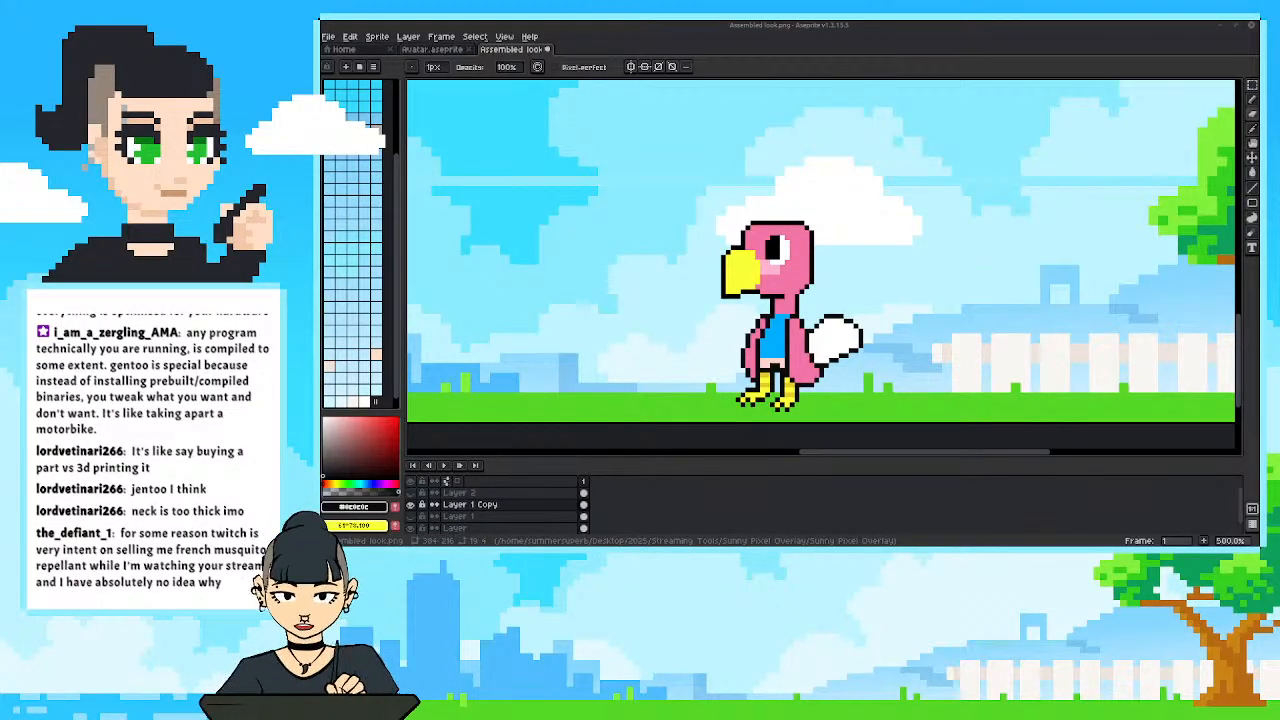
{"action": "left_click_drag", "start_coordinate": [1020, 212], "coordinate": [850, 154]}
{"action": "left_click", "coordinate": [902, 157]}
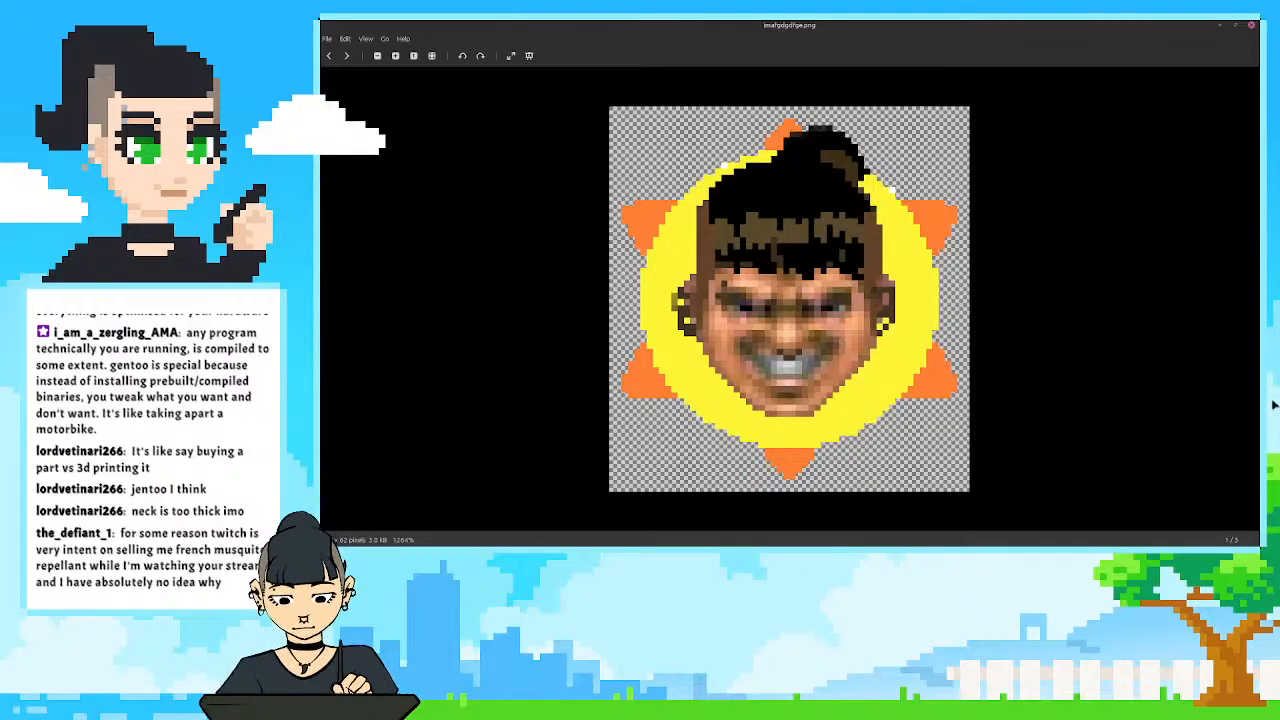
{"action": "left_click", "coordinate": [1253, 29]}
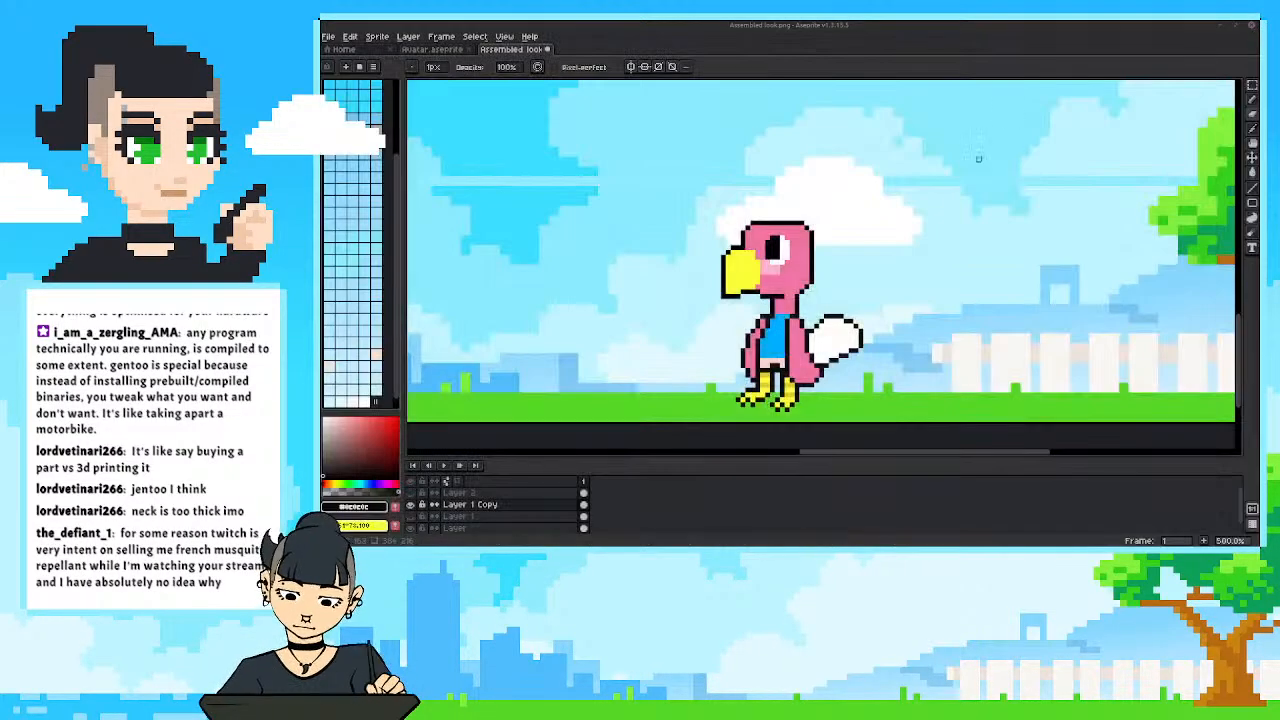
Recolour the pale strip below the bird's blue shirt with the white of its tail.
{"action": "scroll", "coordinate": [861, 220], "scroll_direction": "up", "scroll_amount": 1}
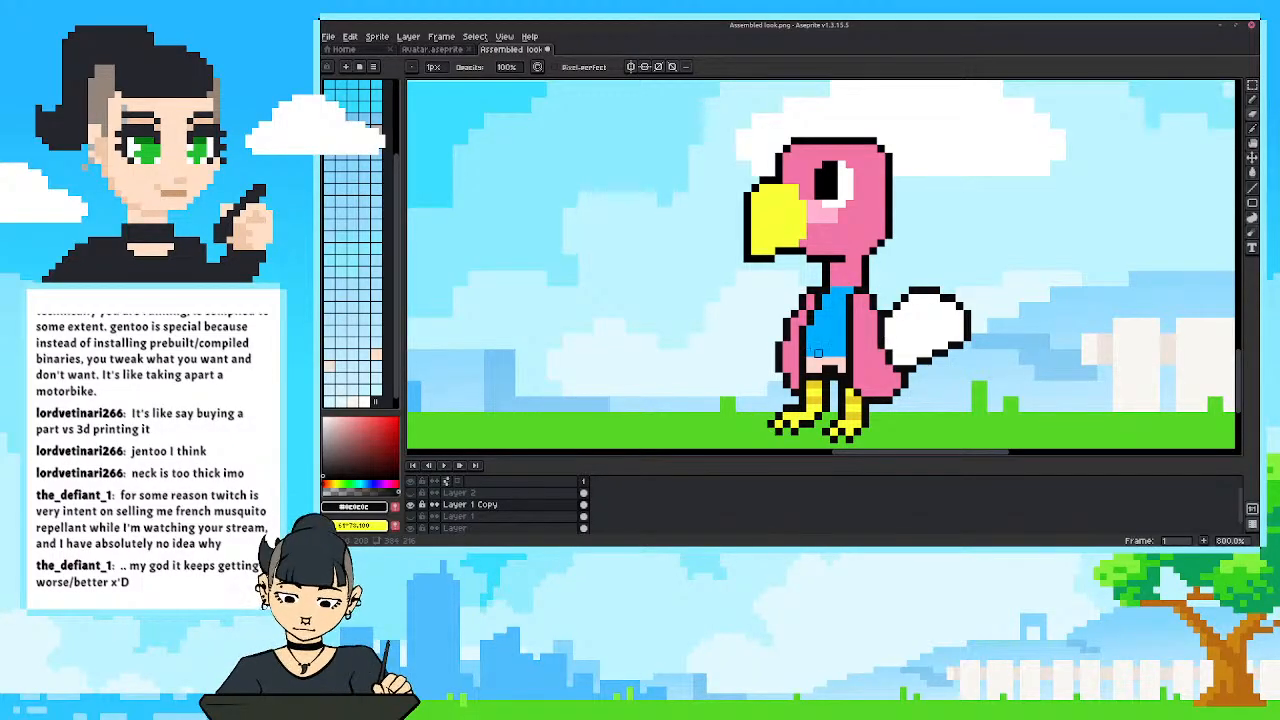
{"action": "mouse_move", "coordinate": [795, 329]}
{"action": "left_mouse_down"}
{"action": "mouse_move", "coordinate": [773, 321]}
{"action": "mouse_move", "coordinate": [804, 354]}
{"action": "left_mouse_up"}
{"action": "left_click", "coordinate": [889, 320], "text": "alt"}
{"action": "key", "text": "b"}
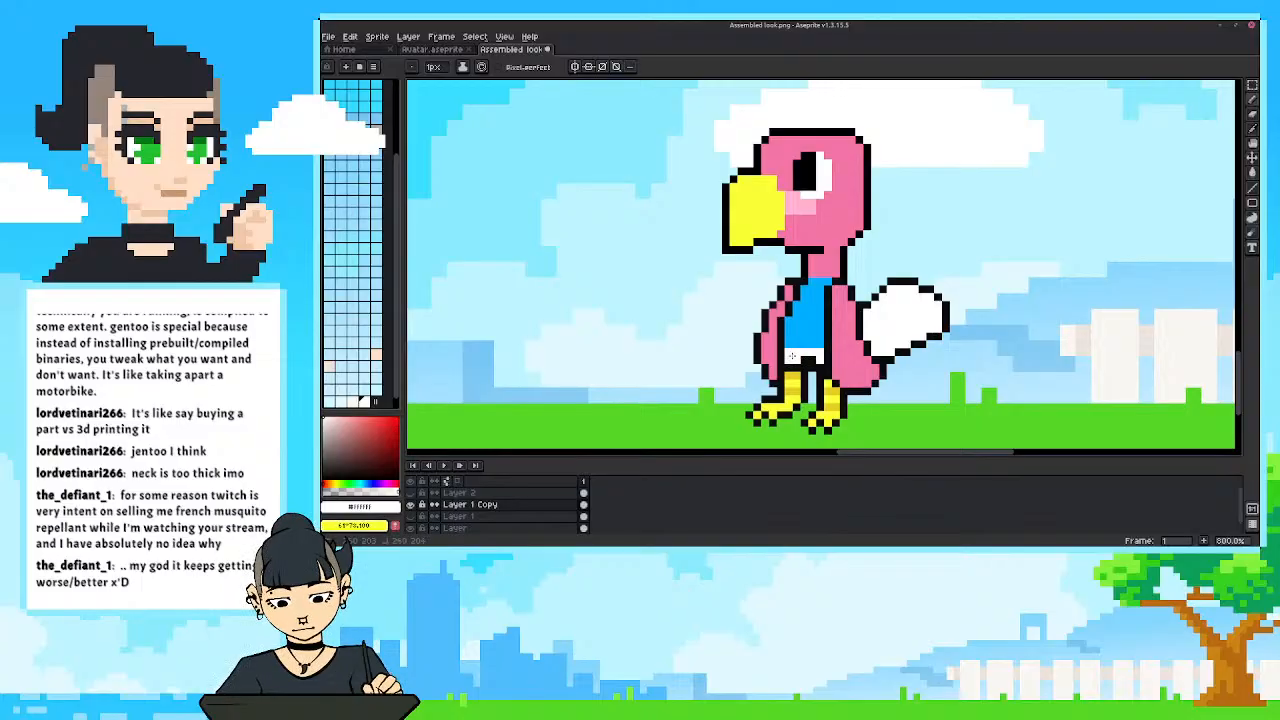
Draw thin diagonal stripes across the white tail with the Line tool in the body's pink.
{"action": "key", "text": "i"}
{"action": "left_click", "coordinate": [855, 347]}
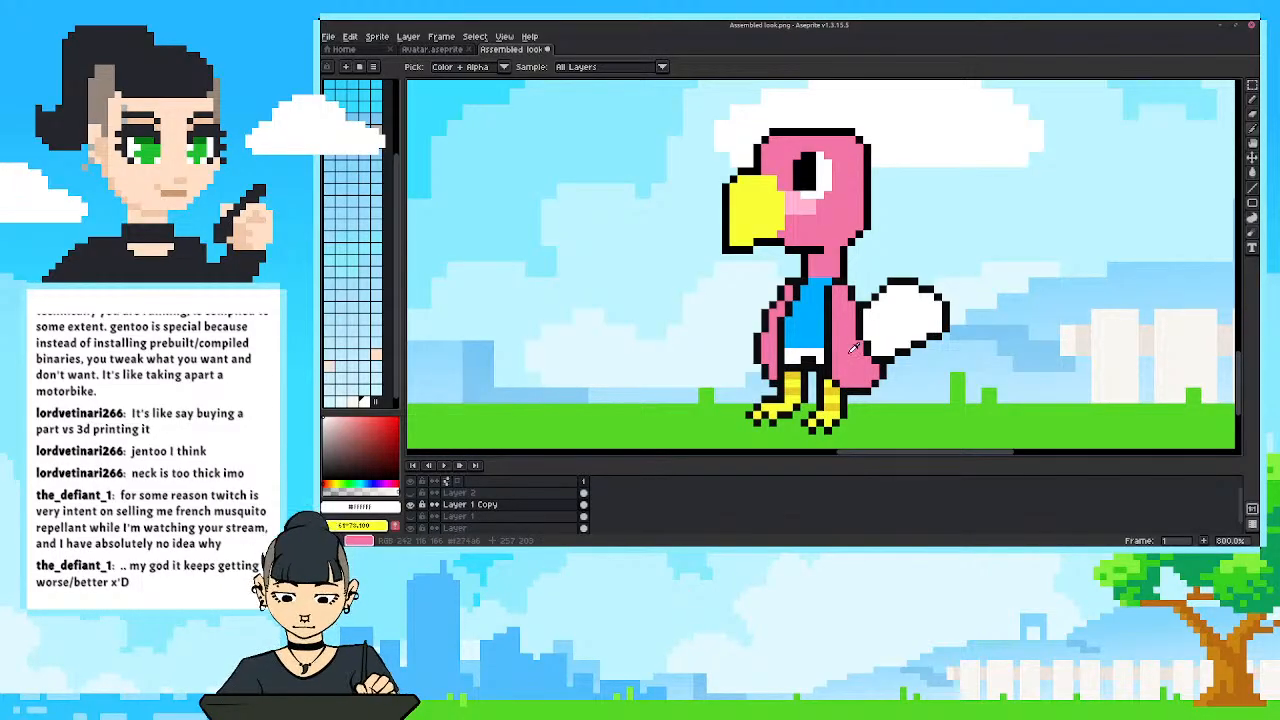
{"action": "key", "text": "b"}
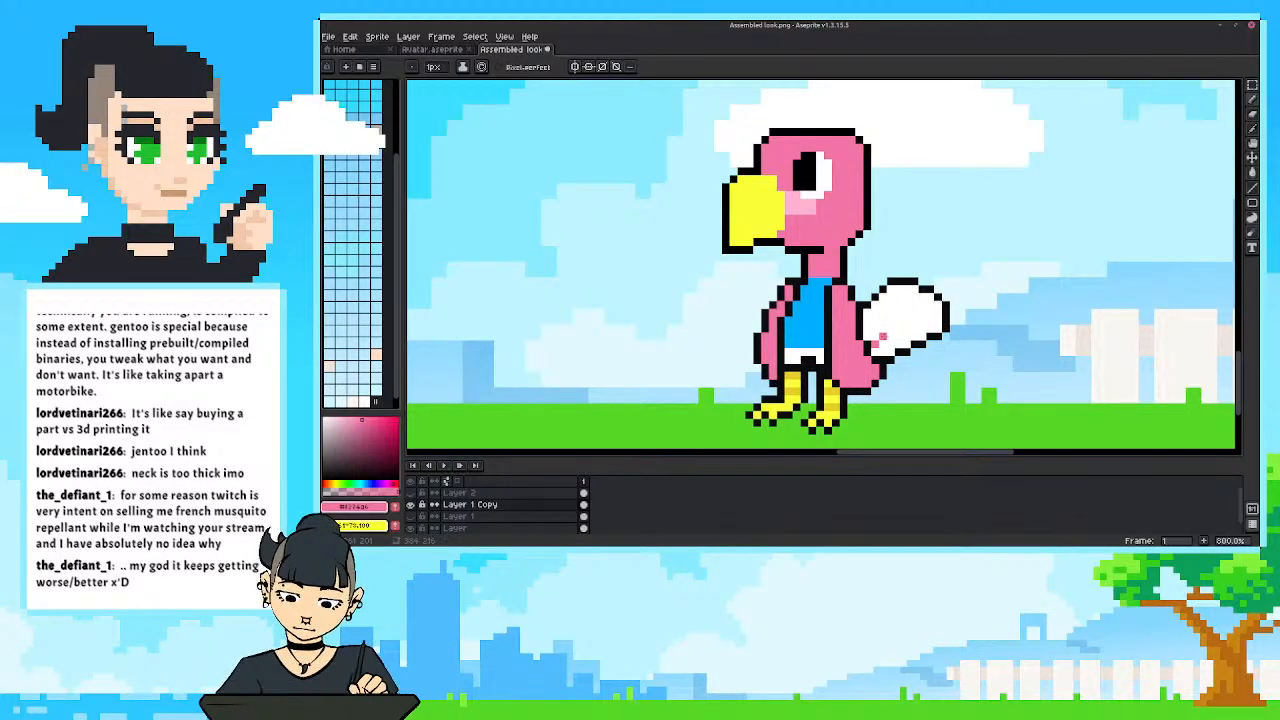
{"action": "key", "text": "l"}
{"action": "left_click_drag", "start_coordinate": [881, 337], "coordinate": [935, 305]}
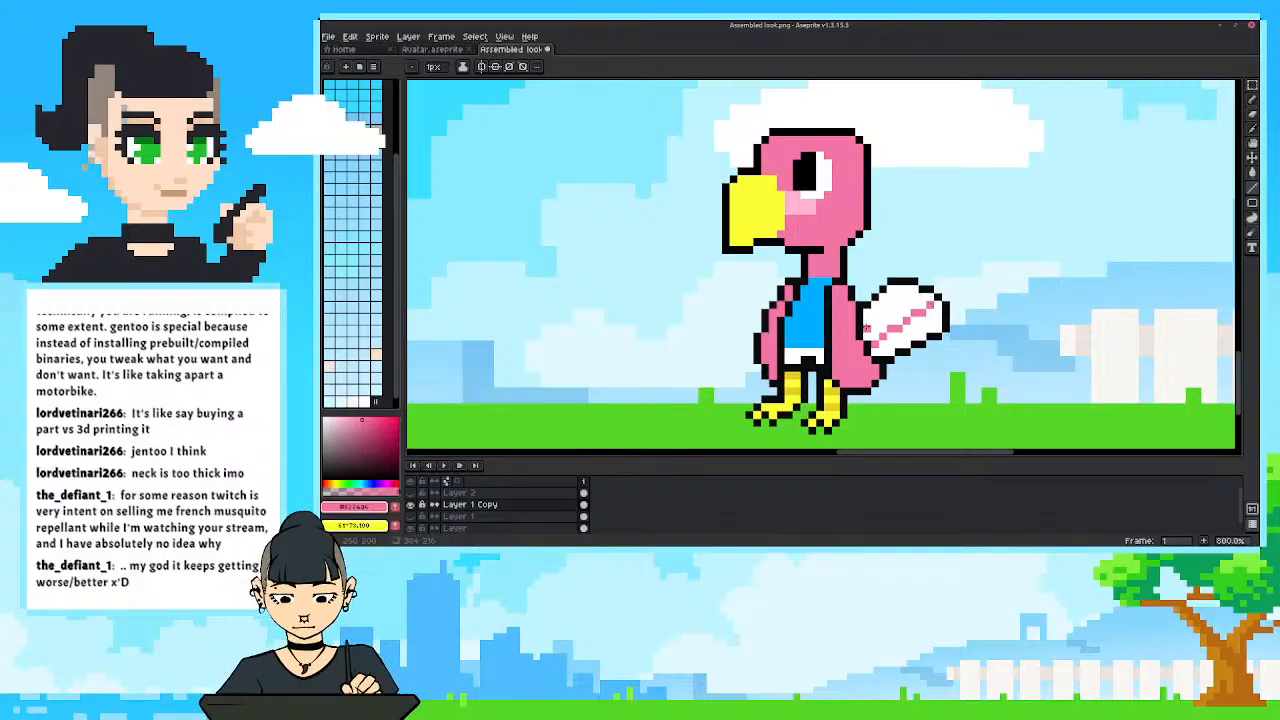
{"action": "left_click_drag", "start_coordinate": [866, 328], "coordinate": [914, 289]}
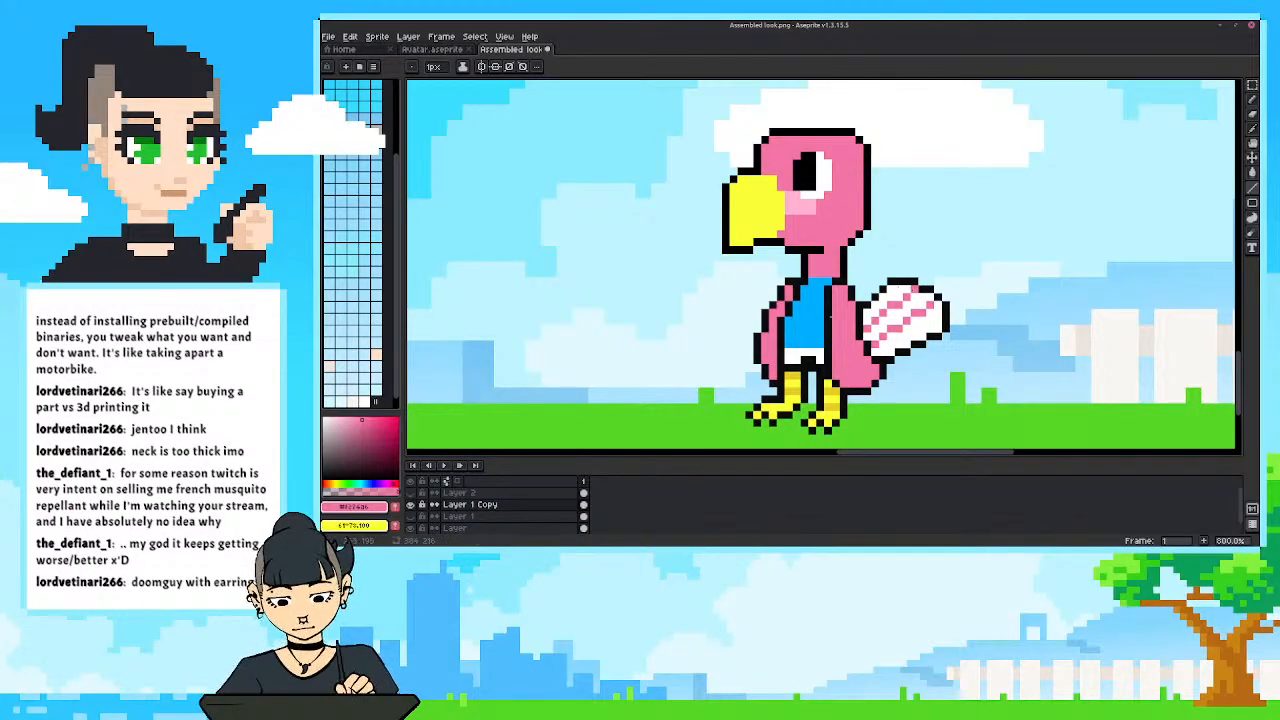
Fill the beak with a warmer, softer yellow, #ffec43, adjusted from its own sampled colour.
{"action": "scroll", "coordinate": [831, 317], "scroll_direction": "down", "scroll_amount": 7}
{"action": "scroll", "coordinate": [712, 366], "scroll_direction": "up", "scroll_amount": 2}
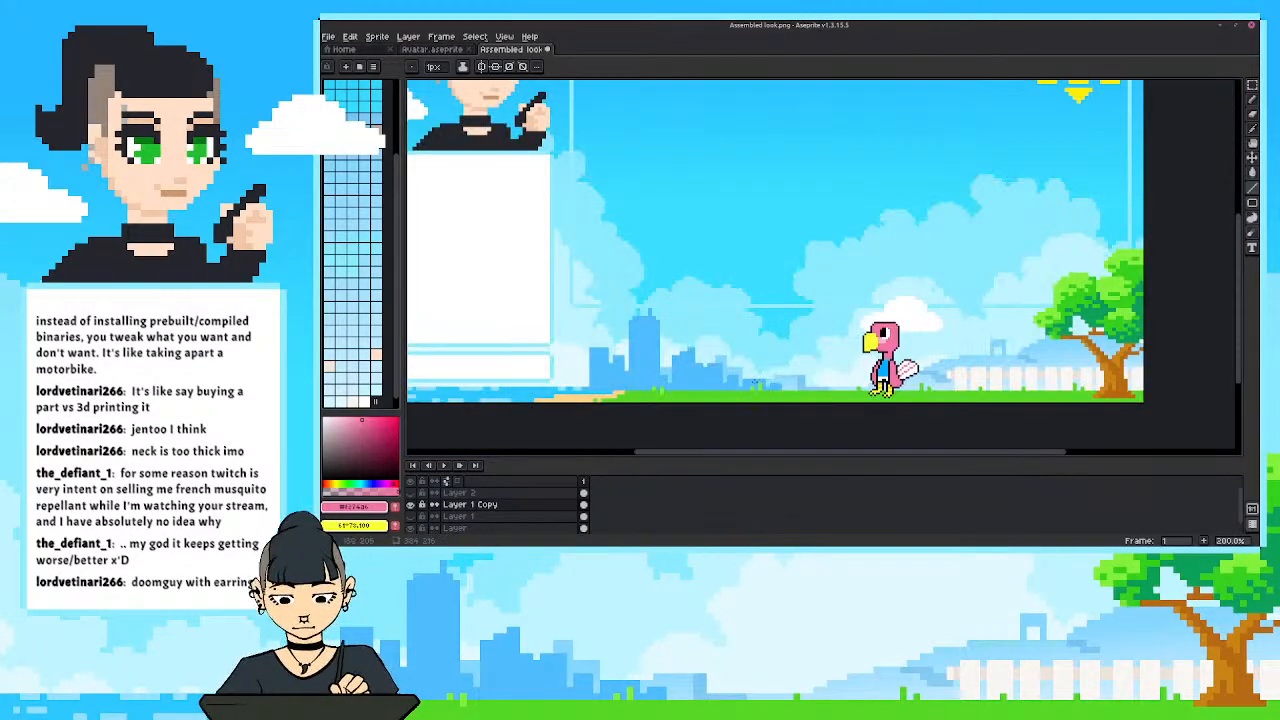
{"action": "scroll", "coordinate": [754, 382], "scroll_direction": "up", "scroll_amount": 1}
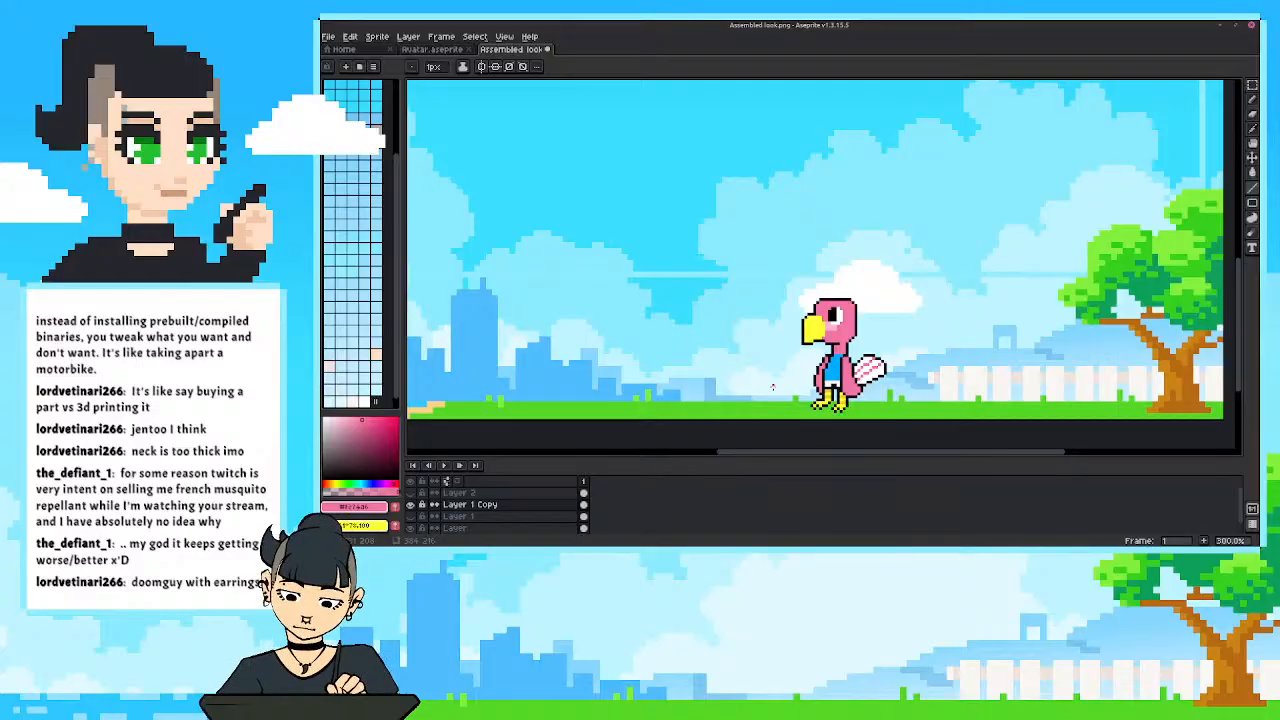
{"action": "scroll", "coordinate": [827, 378], "scroll_direction": "up", "scroll_amount": 1}
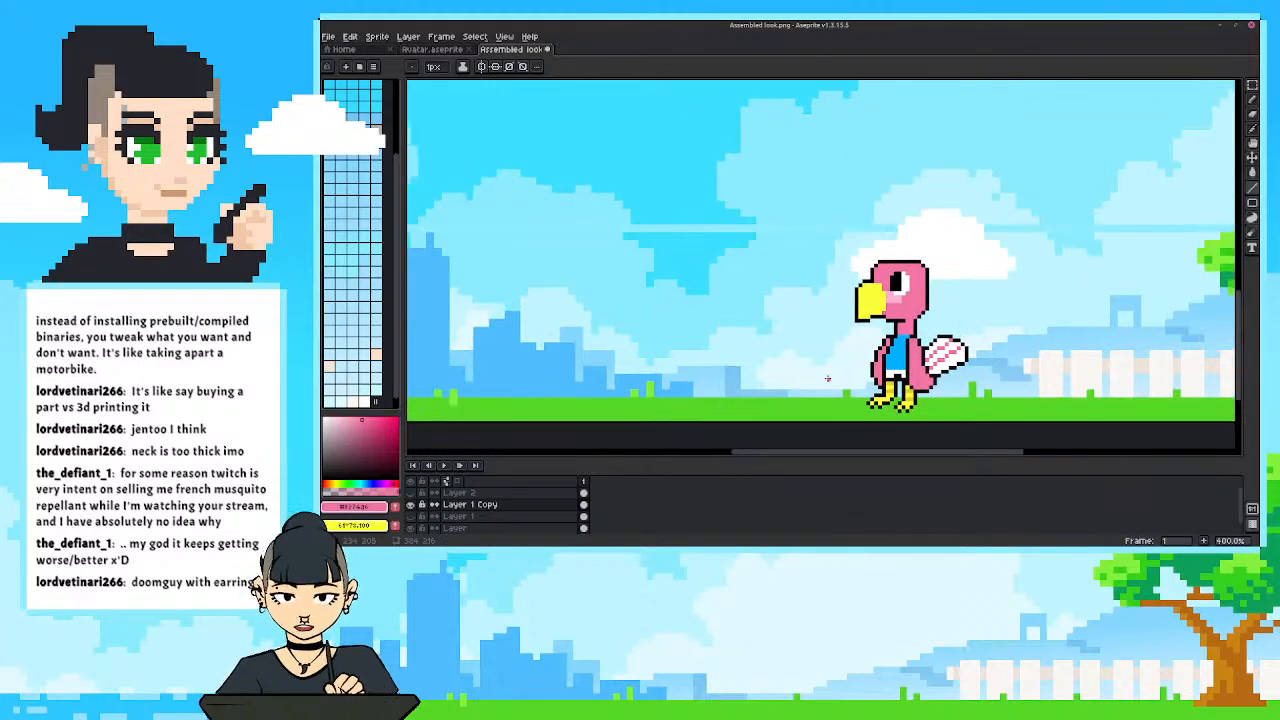
{"action": "key", "text": "i"}
{"action": "left_click", "coordinate": [876, 295]}
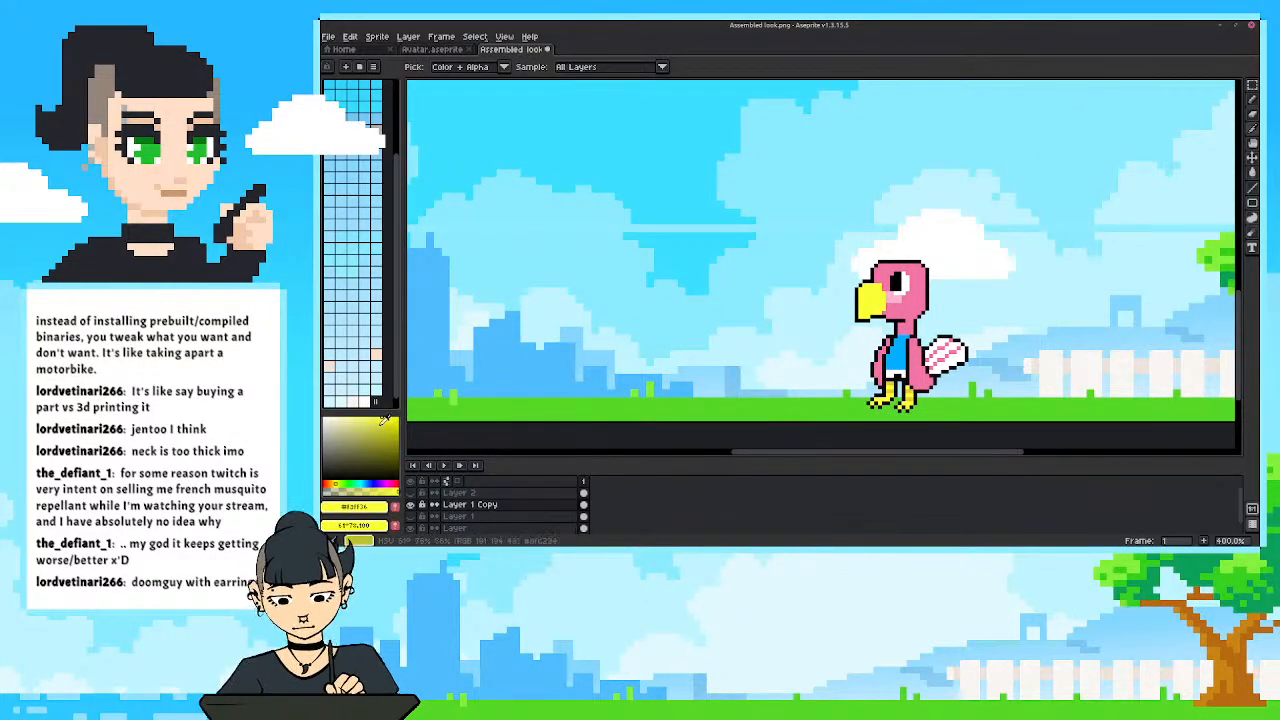
{"action": "left_click", "coordinate": [334, 484]}
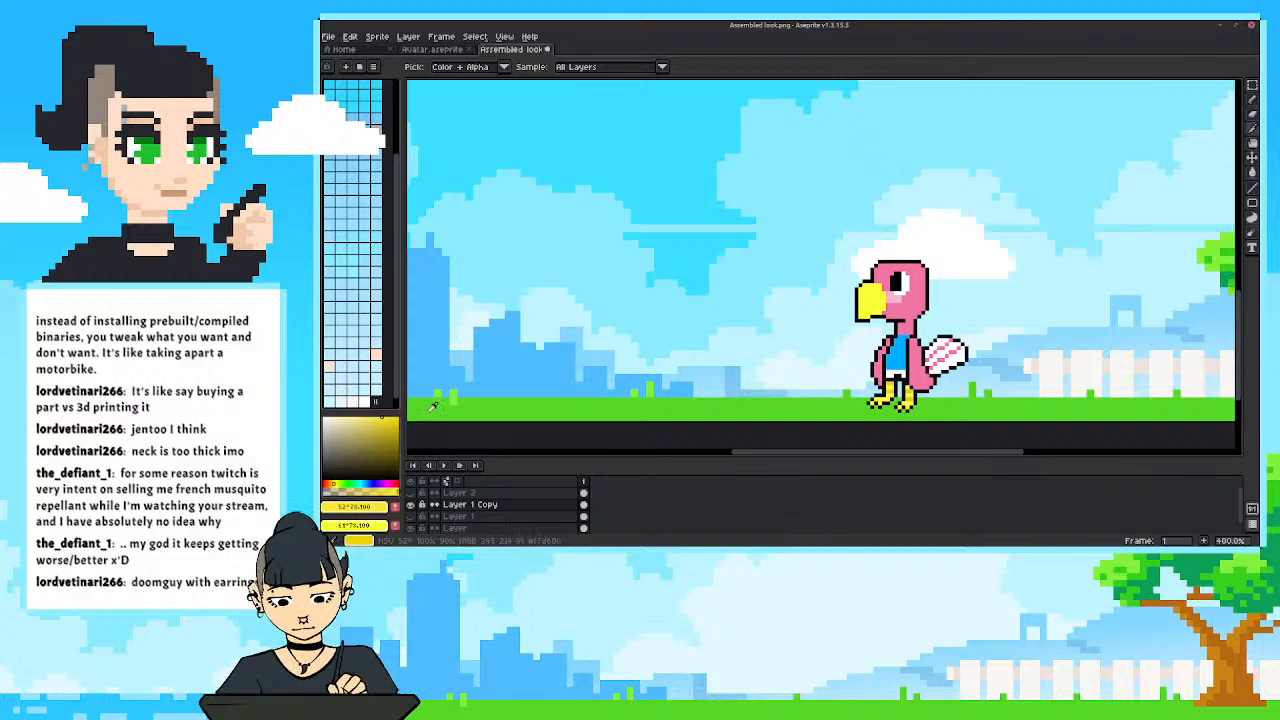
{"action": "key", "text": "g"}
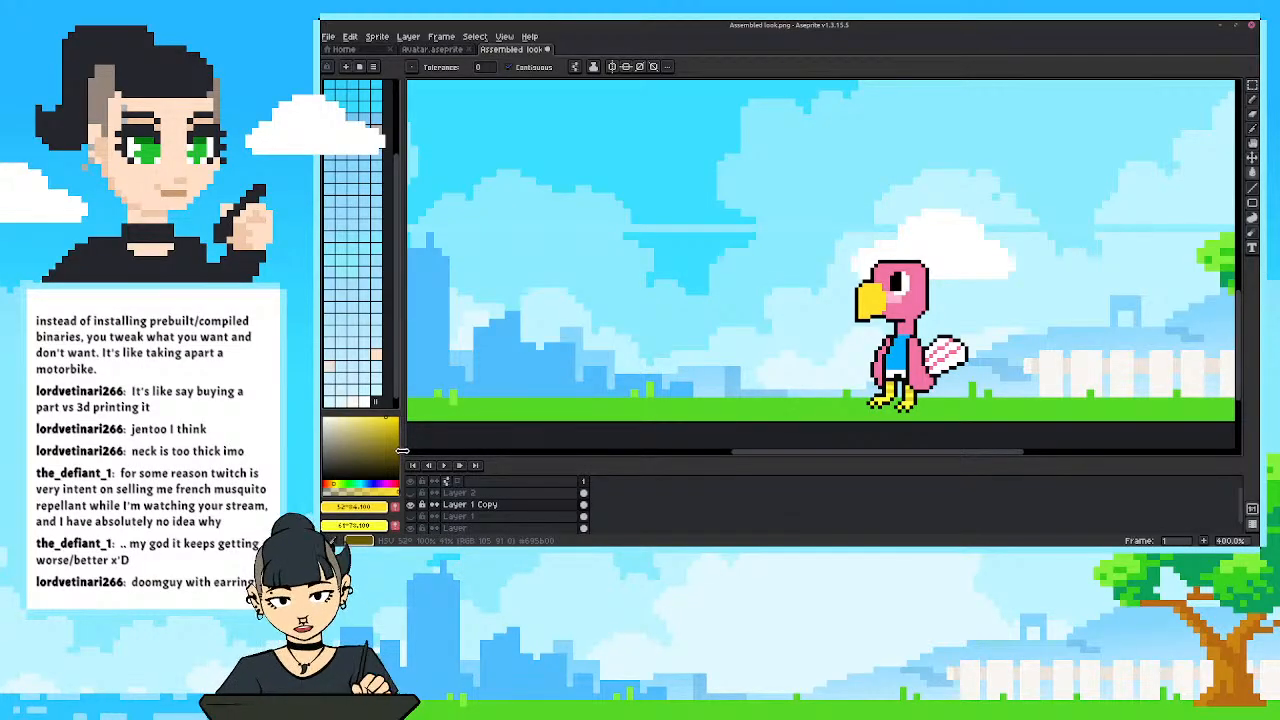
{"action": "left_click_drag", "start_coordinate": [403, 455], "coordinate": [484, 452]}
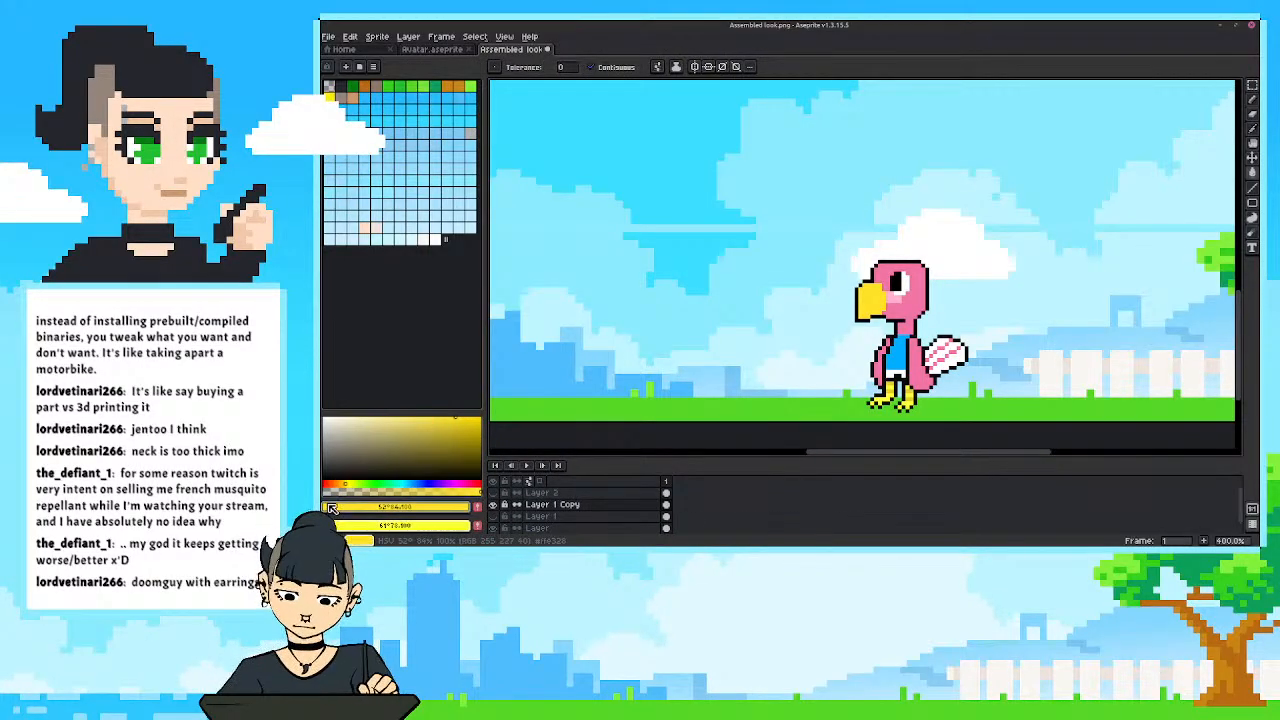
{"action": "left_click", "coordinate": [349, 483]}
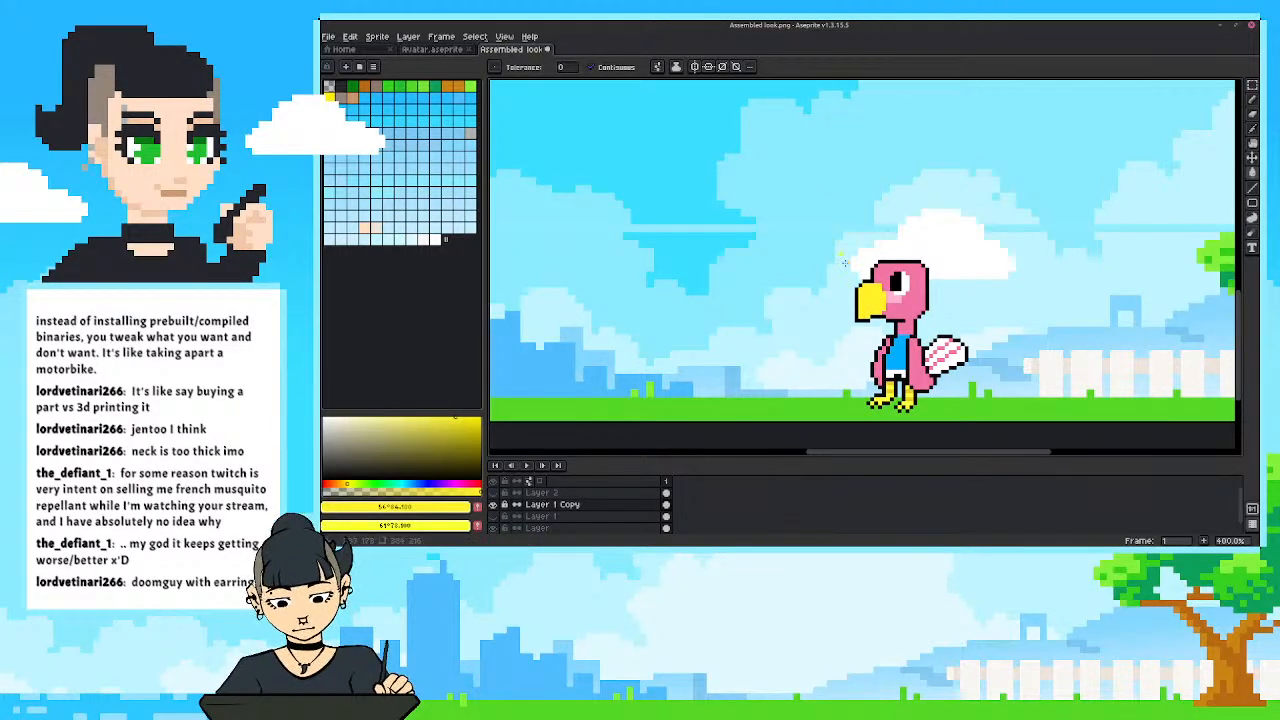
{"action": "left_click", "coordinate": [439, 417]}
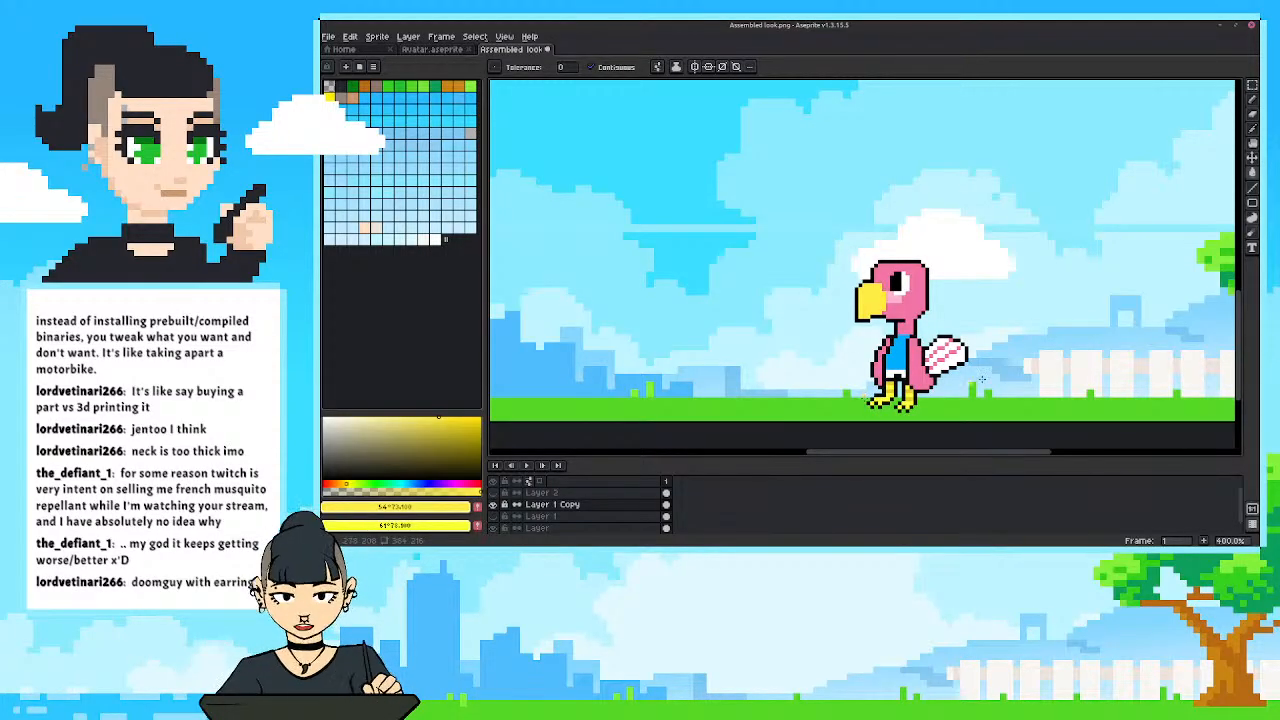
Replace the bright yellow #faff34 of the bird's legs with the beak's #ffec43 using Replace Color.
{"action": "scroll", "coordinate": [981, 379], "scroll_direction": "up", "scroll_amount": 2}
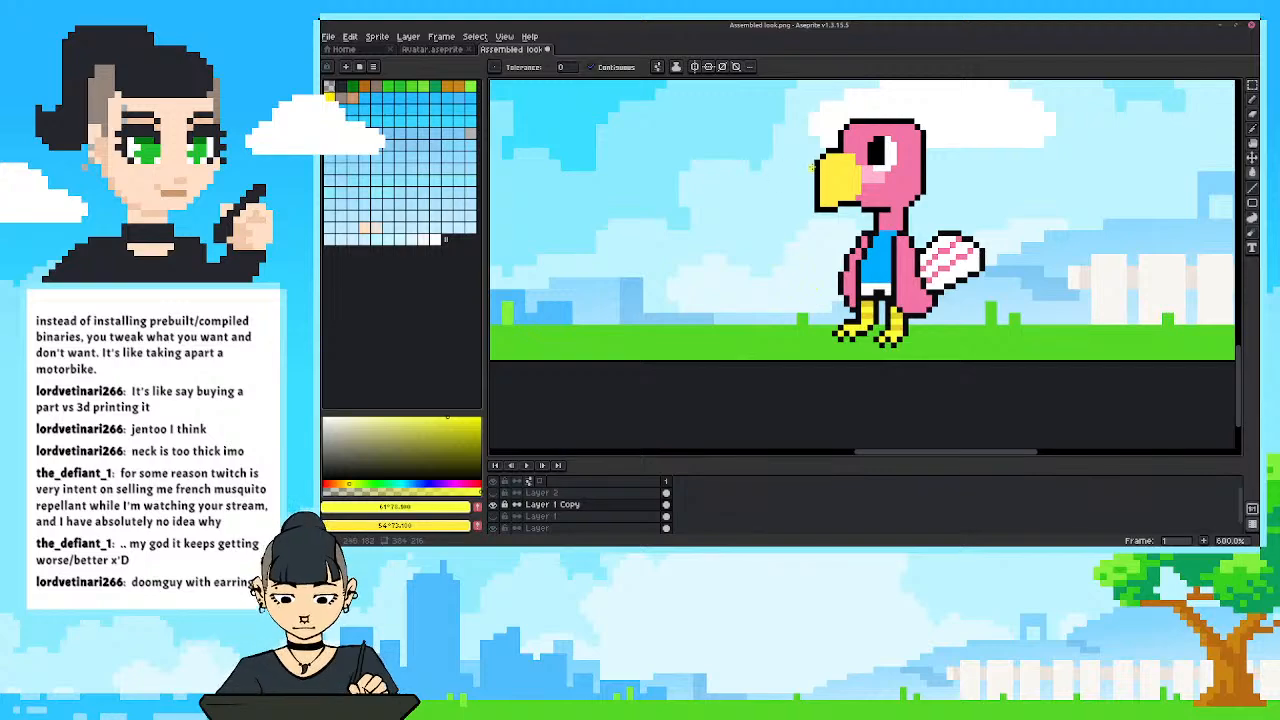
{"action": "key", "text": "i"}
{"action": "left_click", "coordinate": [845, 172]}
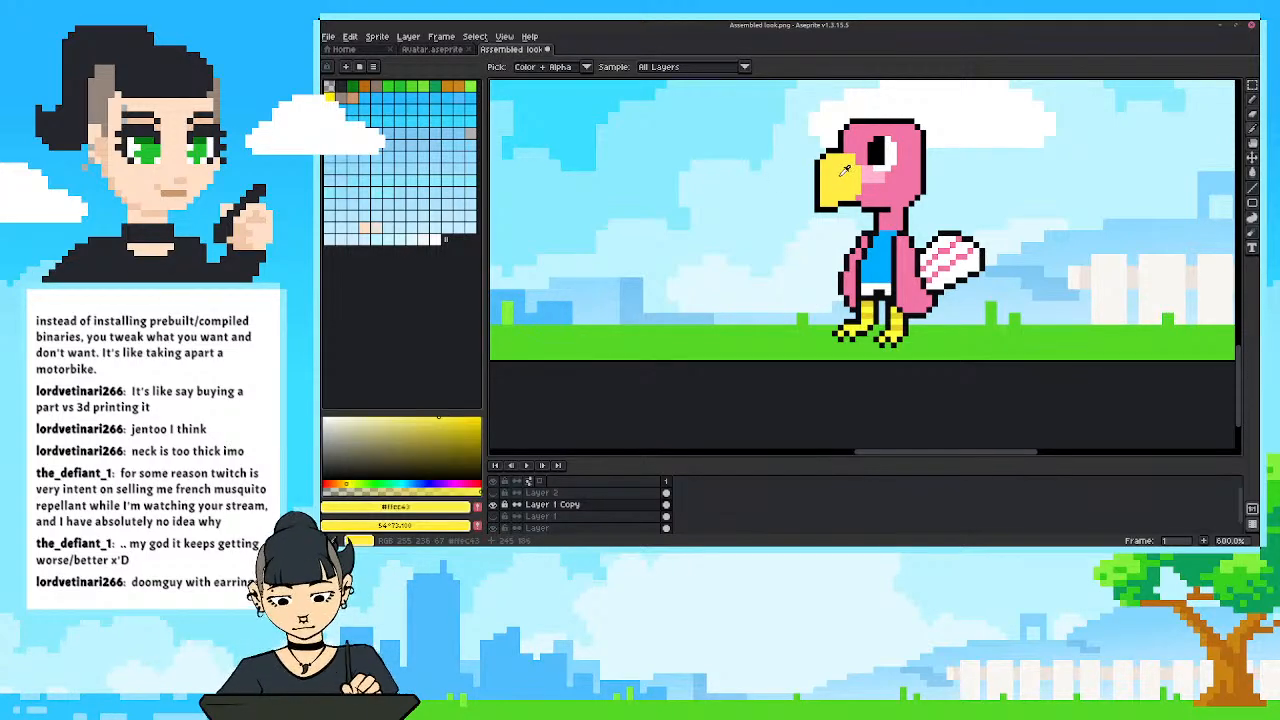
{"action": "key", "text": "x"}
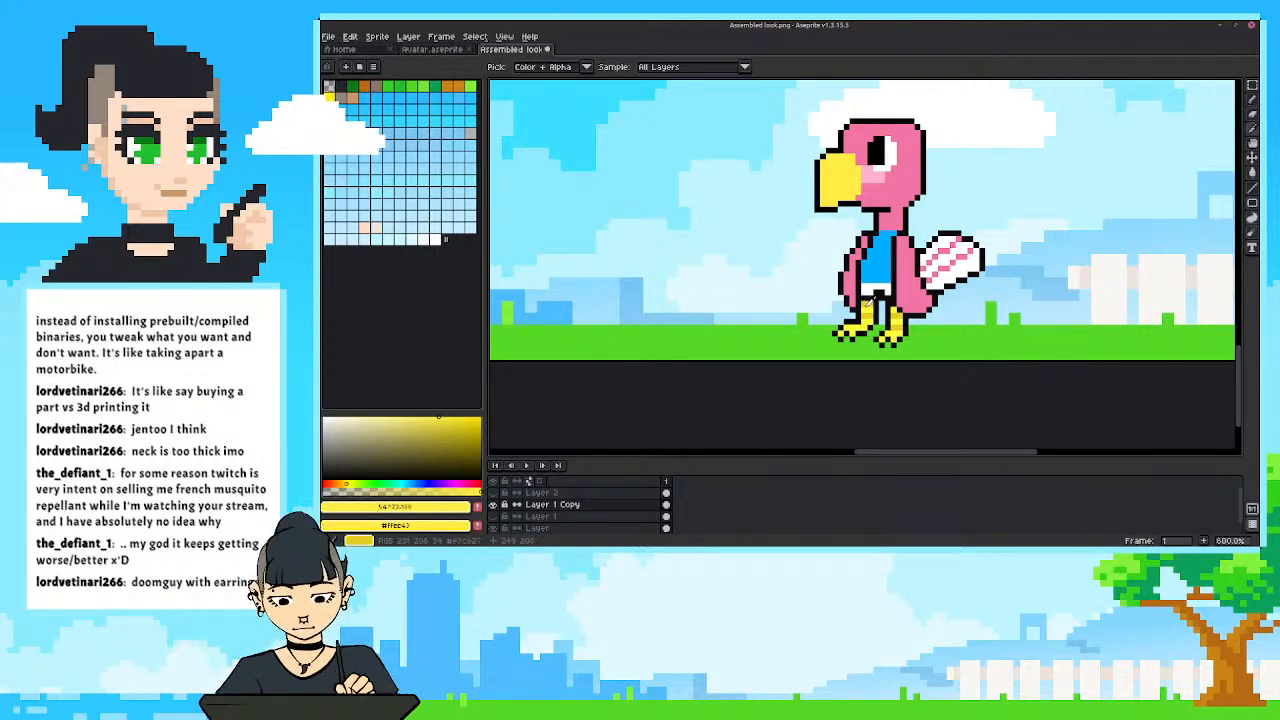
{"action": "key", "text": "shift+r"}
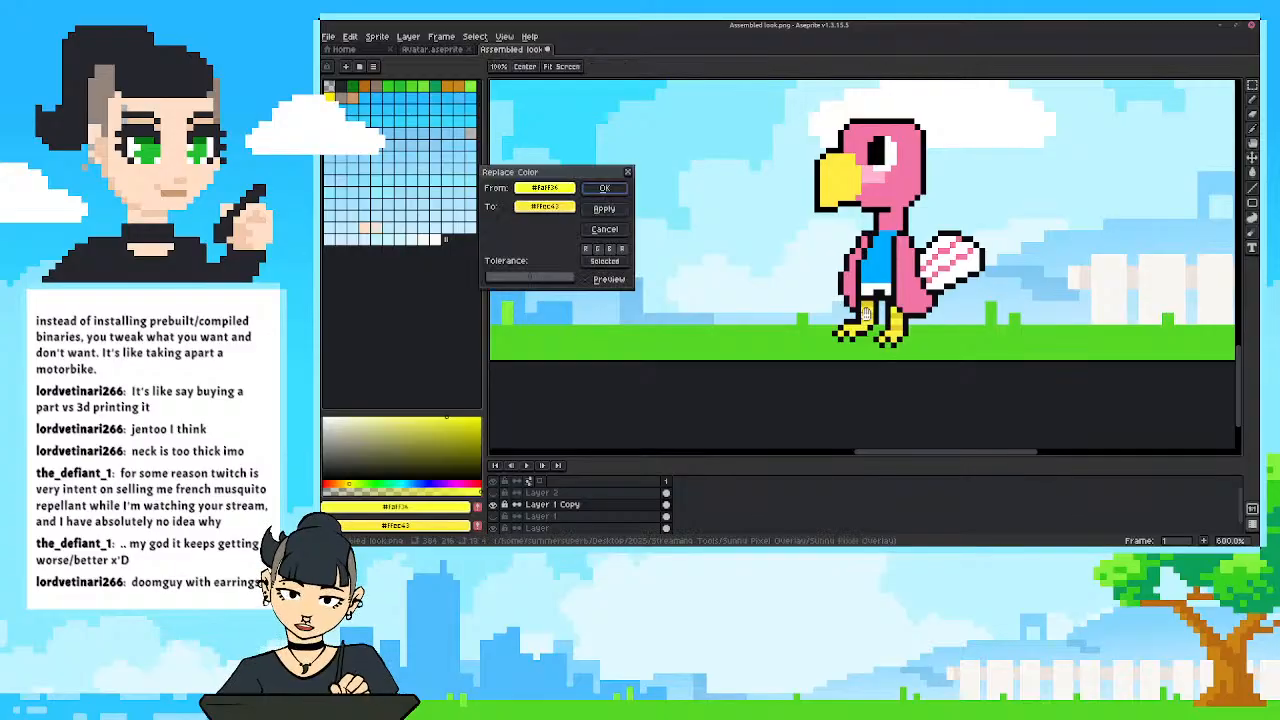
{"action": "left_click", "coordinate": [604, 188]}
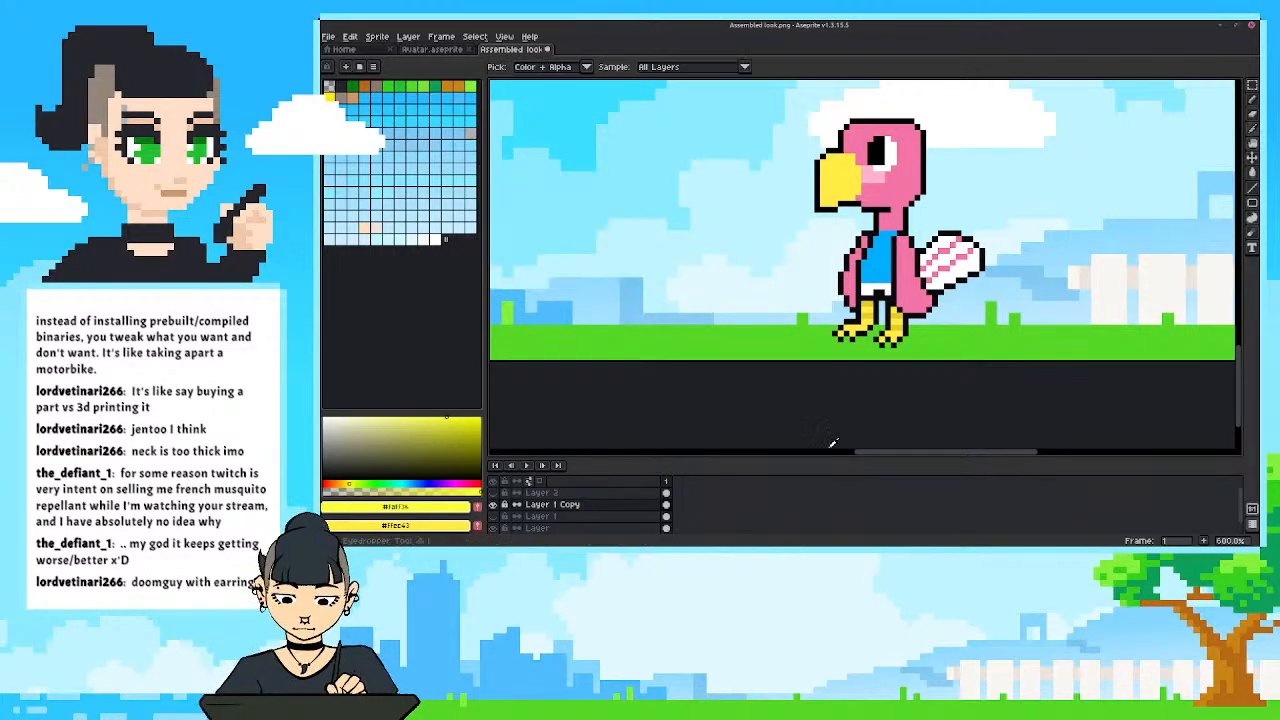
Shade the bands on the legs with a slightly darker, warmer version of the beak's yellow.
{"action": "left_click", "coordinate": [846, 182]}
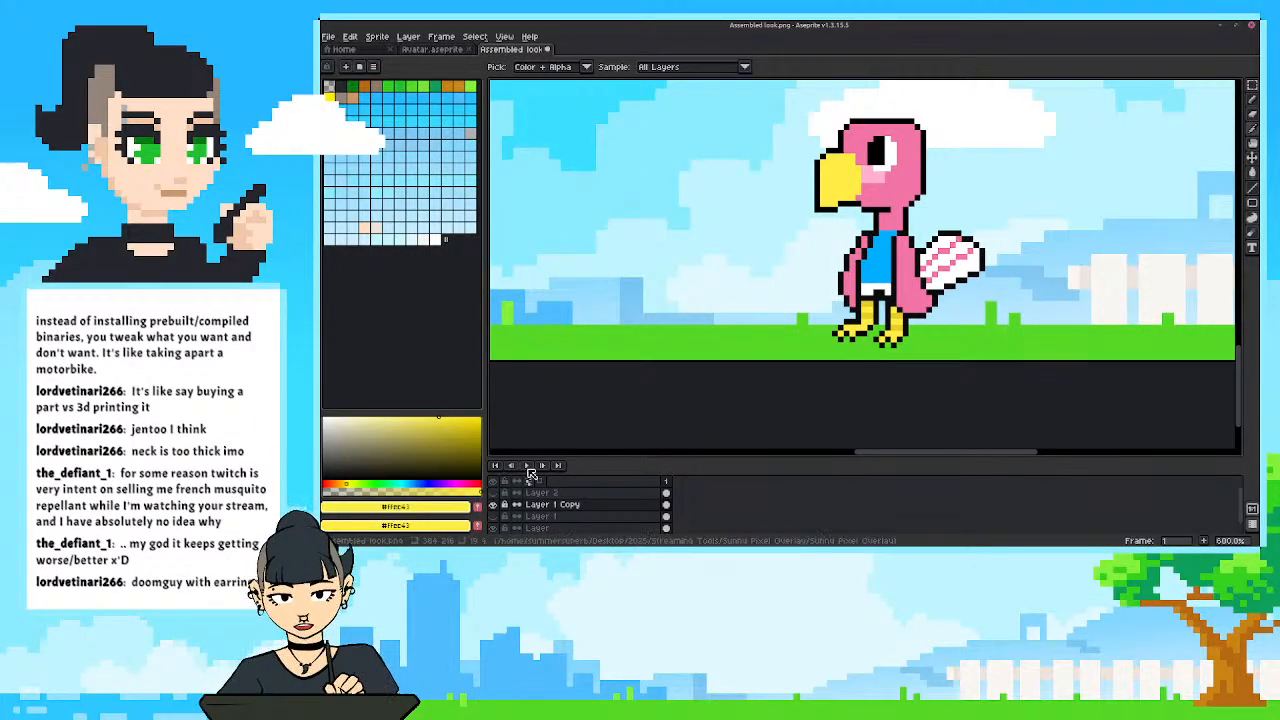
{"action": "left_click", "coordinate": [444, 422]}
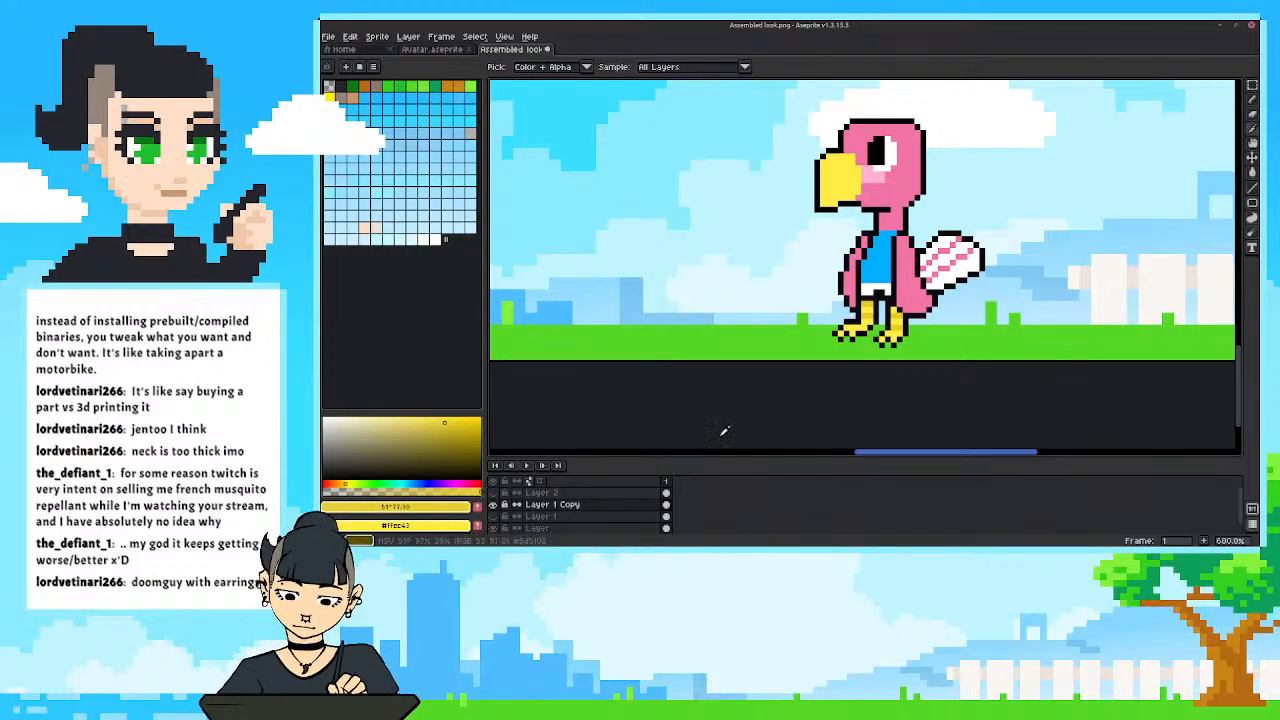
{"action": "key", "text": "b"}
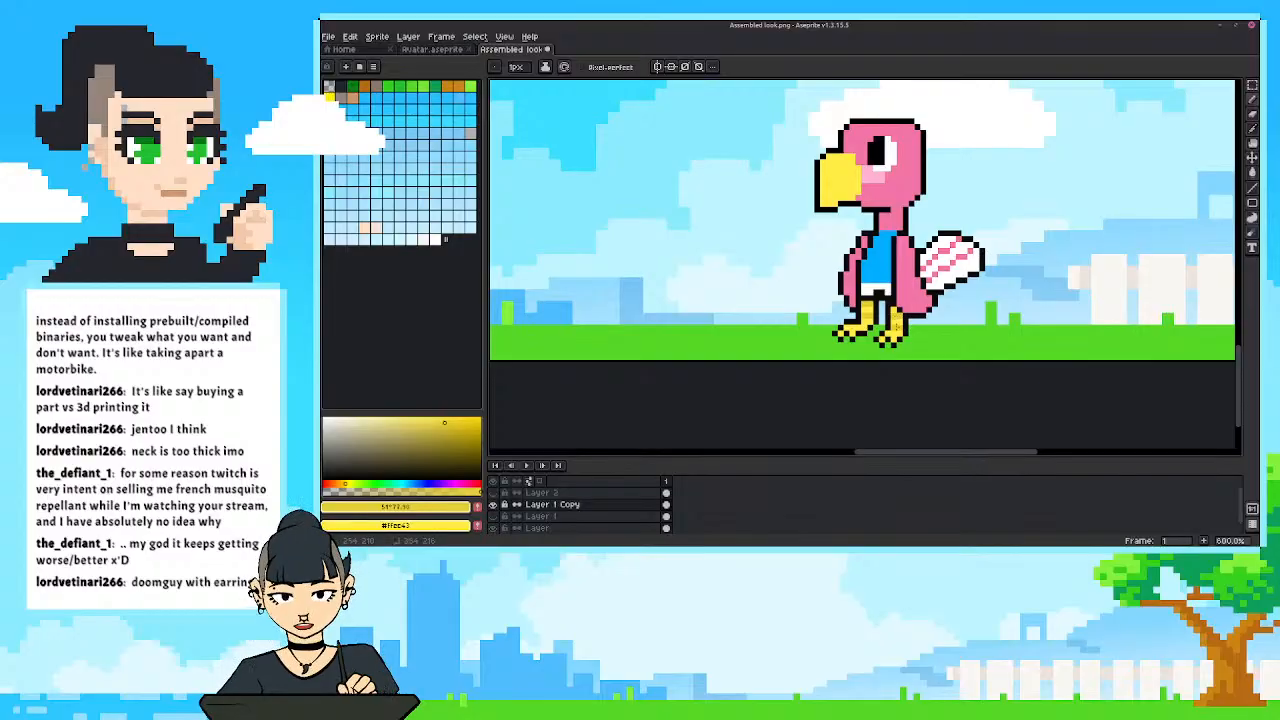
Touch up the bird's neck and shirt outline with the sampled black outline colour, checking it against the whole overlay.
{"action": "scroll", "coordinate": [798, 232], "scroll_direction": "down", "scroll_amount": 2}
{"action": "left_click_drag", "start_coordinate": [766, 256], "coordinate": [786, 385]}
{"action": "scroll", "coordinate": [771, 320], "scroll_direction": "down", "scroll_amount": 1}
{"action": "scroll", "coordinate": [818, 308], "scroll_direction": "up", "scroll_amount": 2}
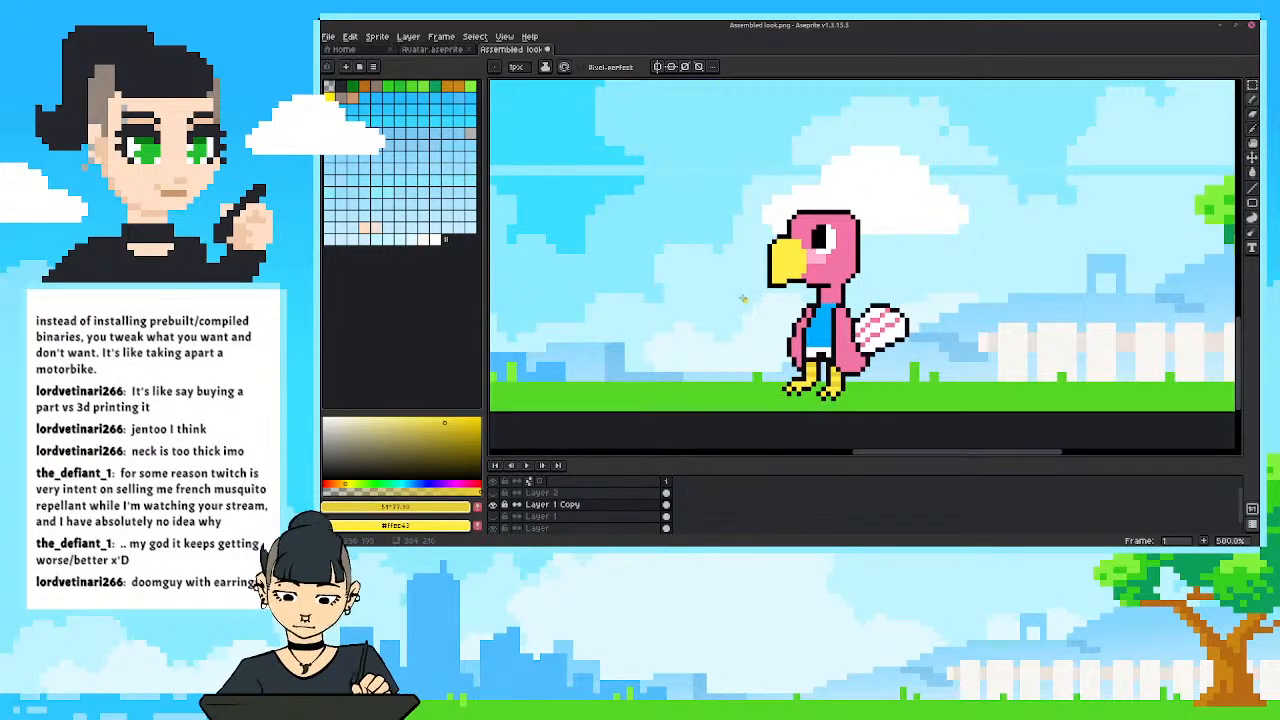
{"action": "left_click_drag", "start_coordinate": [751, 302], "coordinate": [757, 314]}
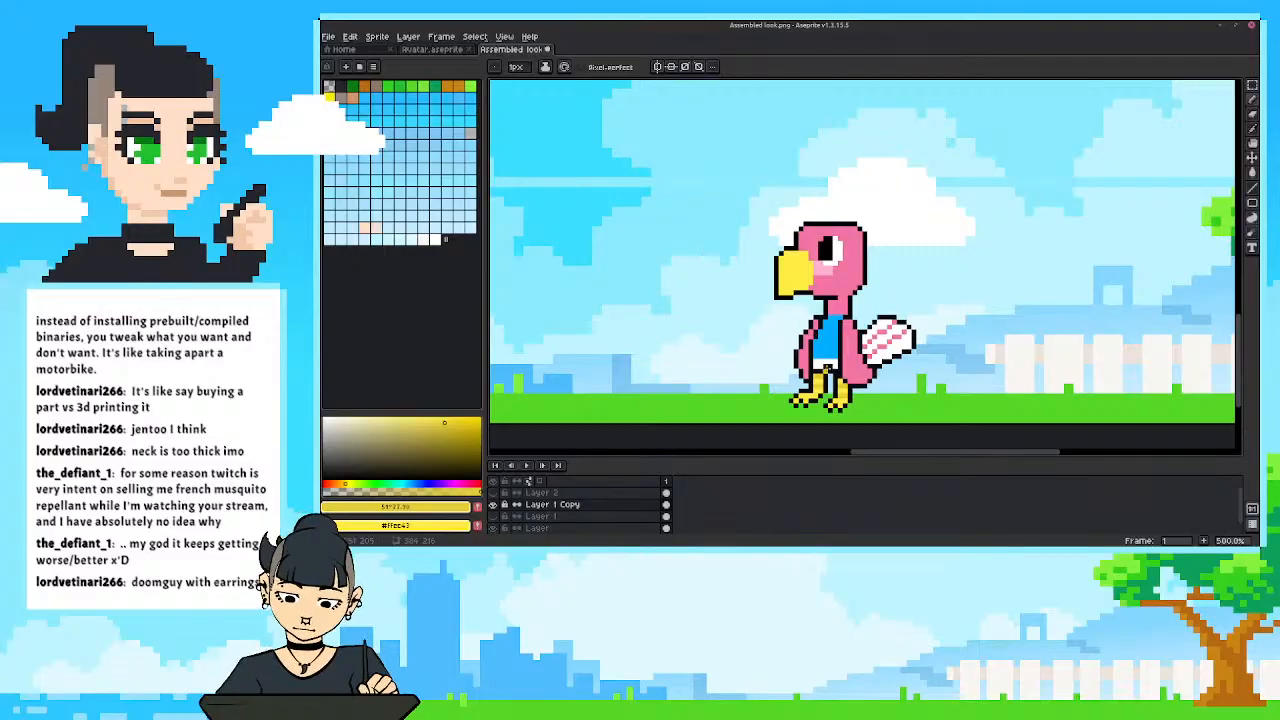
{"action": "left_click", "coordinate": [828, 369], "text": "alt"}
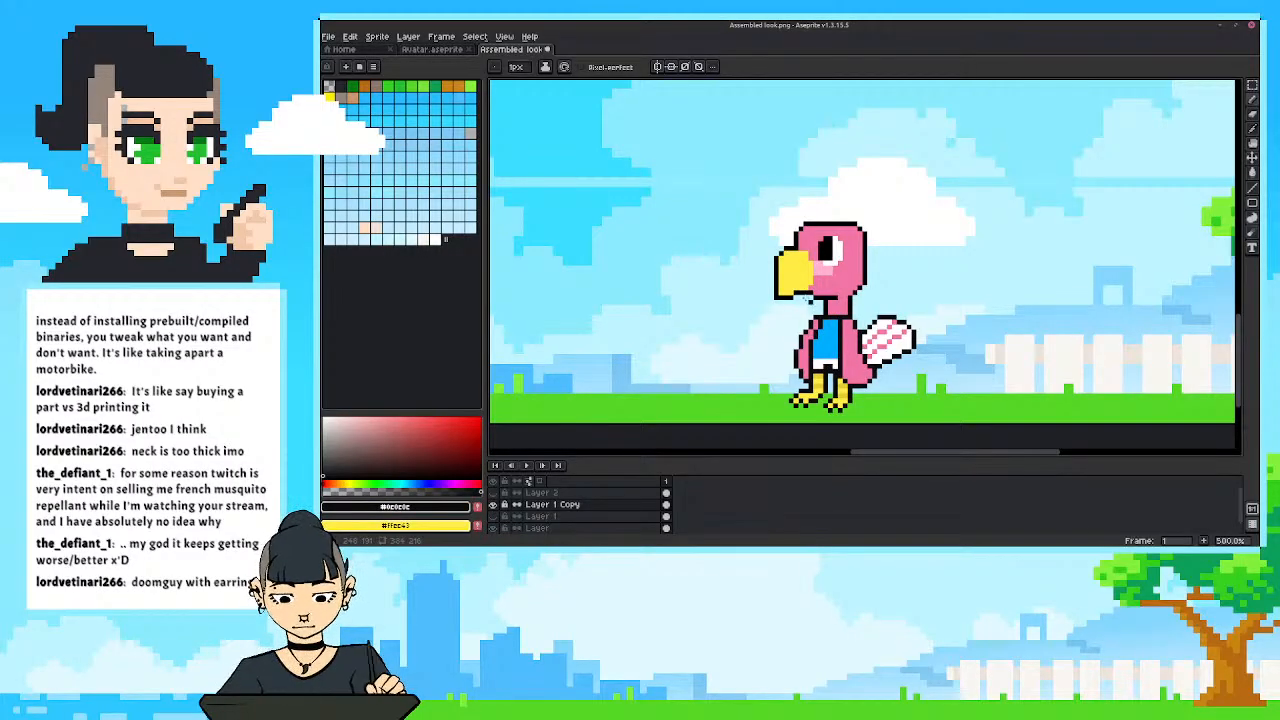
{"action": "scroll", "coordinate": [806, 300], "scroll_direction": "down", "scroll_amount": 3}
{"action": "scroll", "coordinate": [800, 298], "scroll_direction": "up", "scroll_amount": 2}
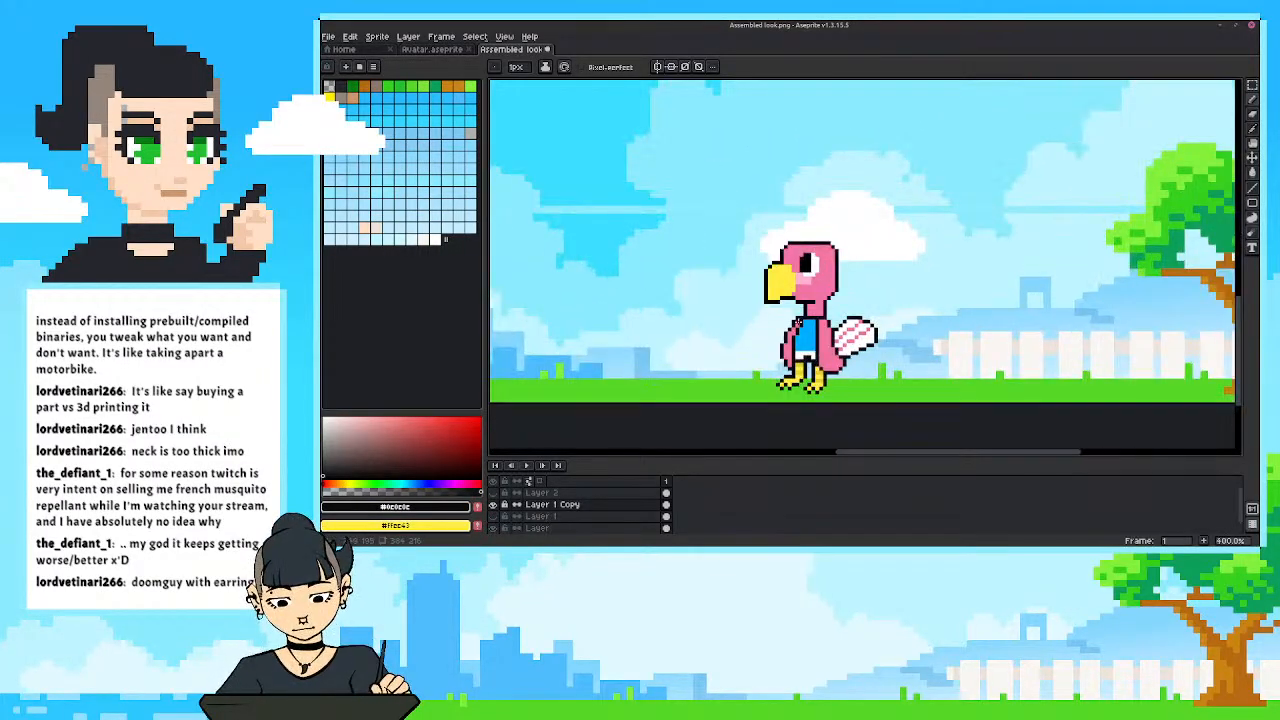
{"action": "scroll", "coordinate": [800, 300], "scroll_direction": "up", "scroll_amount": 1}
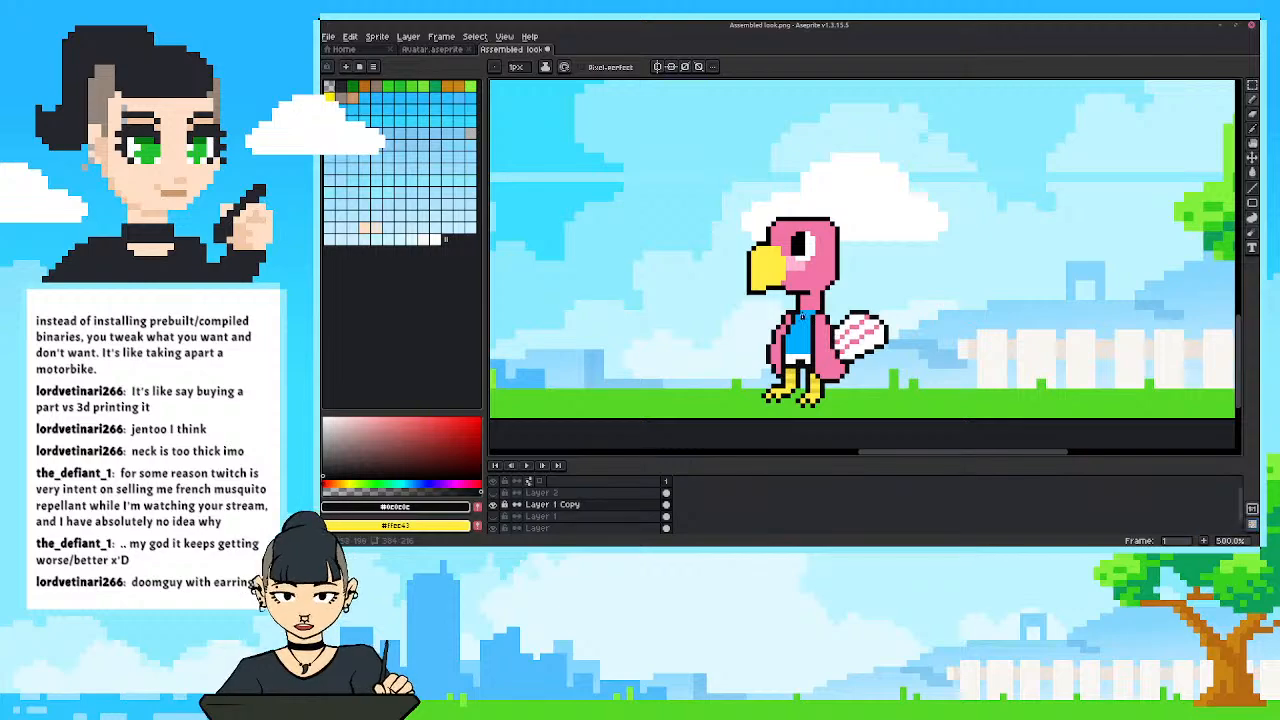
{"action": "scroll", "coordinate": [754, 314], "scroll_direction": "down", "scroll_amount": 3}
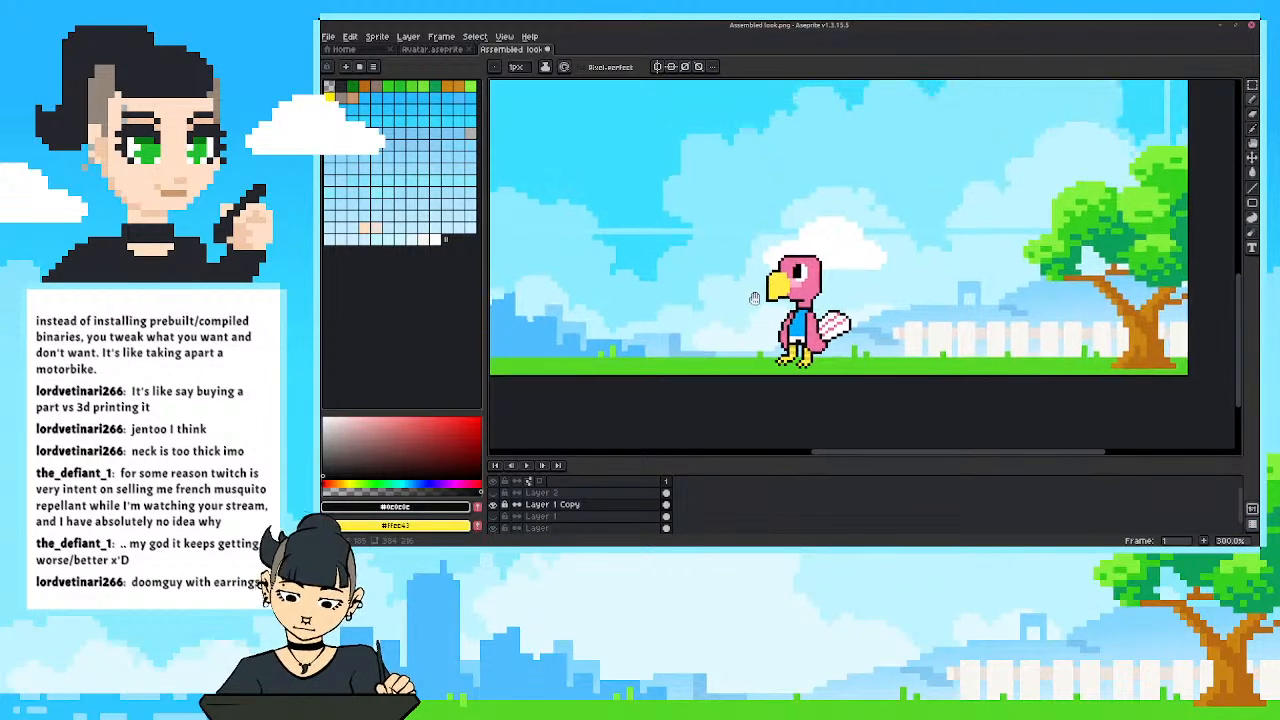
{"action": "scroll", "coordinate": [754, 314], "scroll_direction": "down", "scroll_amount": 1}
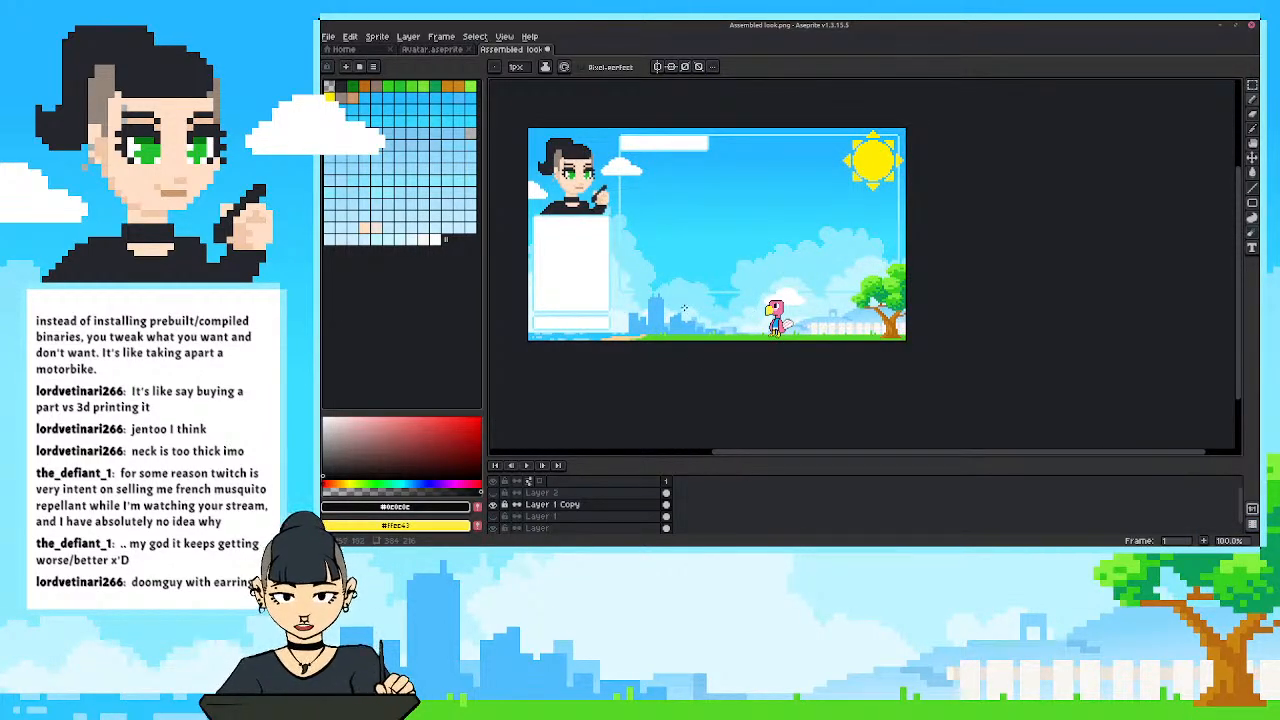
{"action": "scroll", "coordinate": [776, 316], "scroll_direction": "up", "scroll_amount": 5}
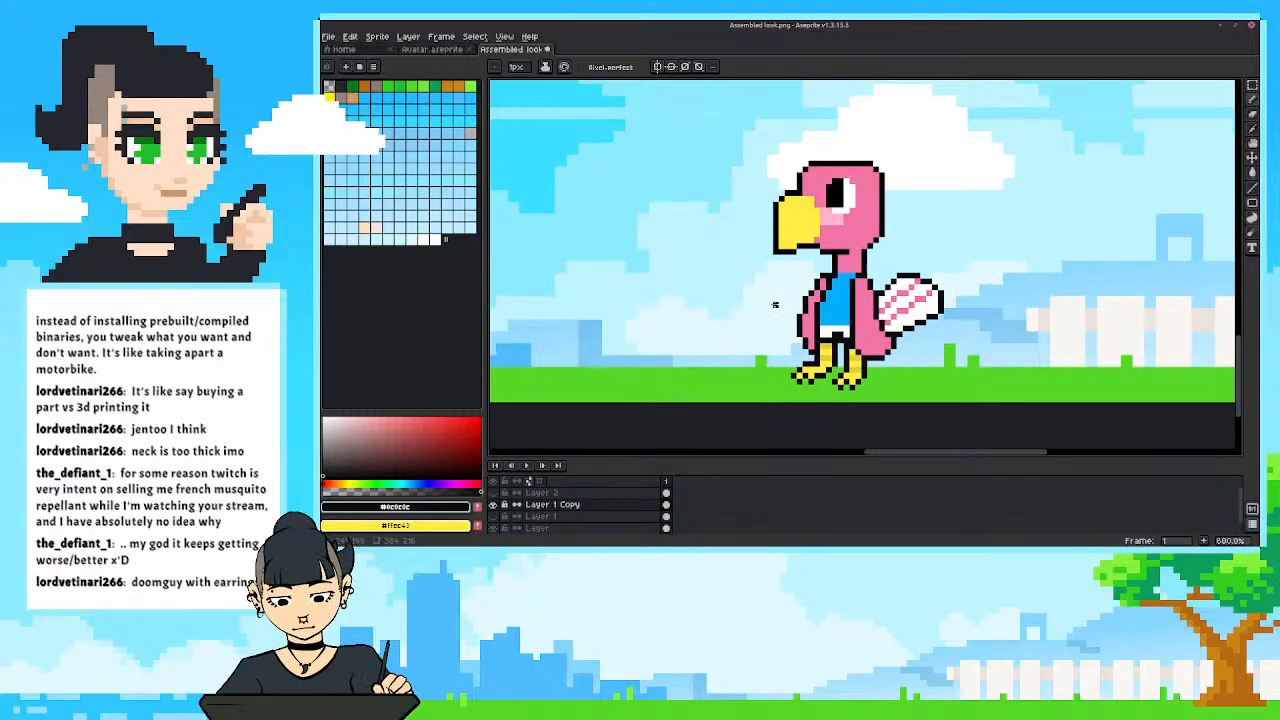
Paint a small pink neckline notch into the top of the blue shirt with the neck's colour.
{"action": "left_click", "coordinate": [845, 270], "text": "alt"}
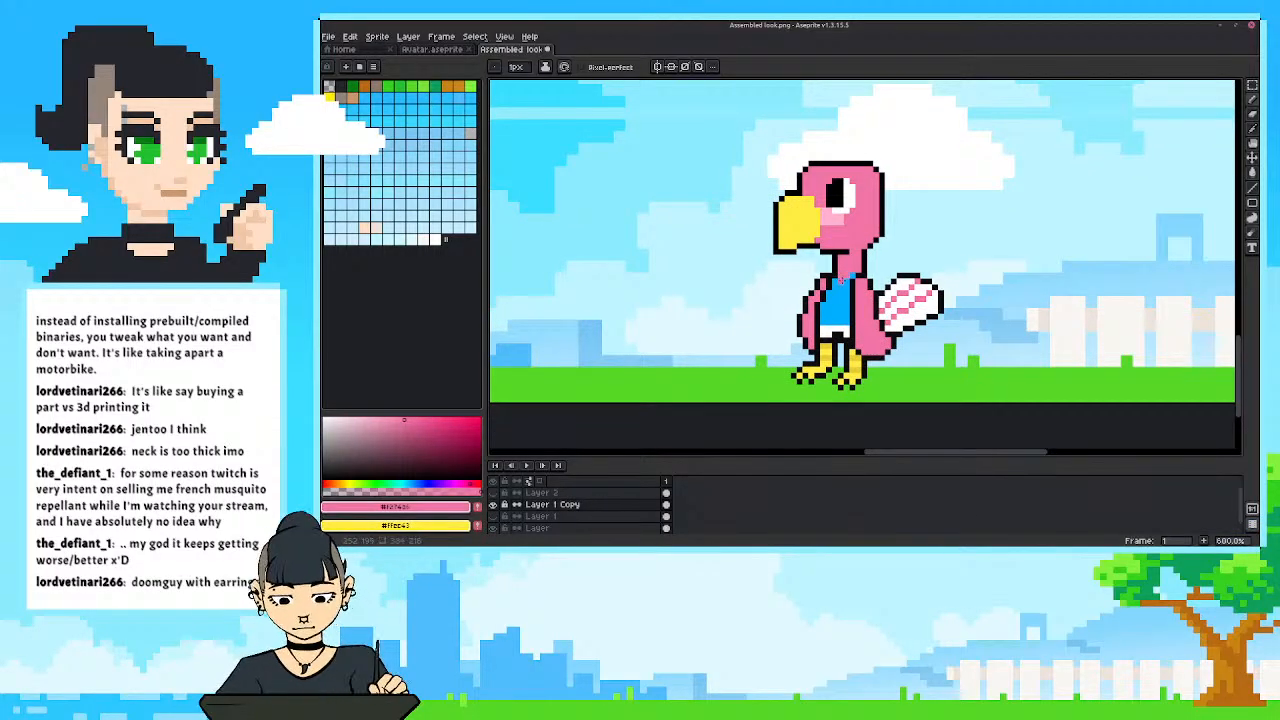
{"action": "scroll", "coordinate": [794, 254], "scroll_direction": "down", "scroll_amount": 3}
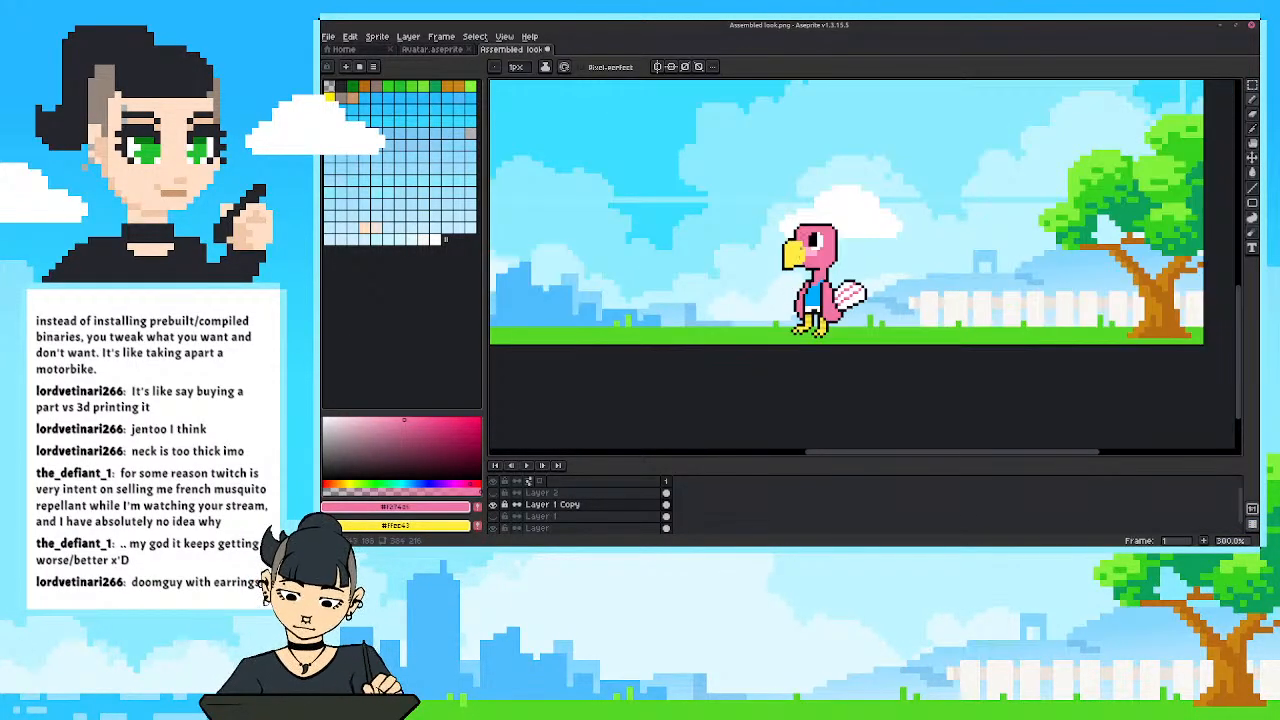
Touch up the outline beside the neck notch above the shirt with the sampled black, checking it against the whole overlay.
{"action": "scroll", "coordinate": [830, 272], "scroll_direction": "up", "scroll_amount": 2}
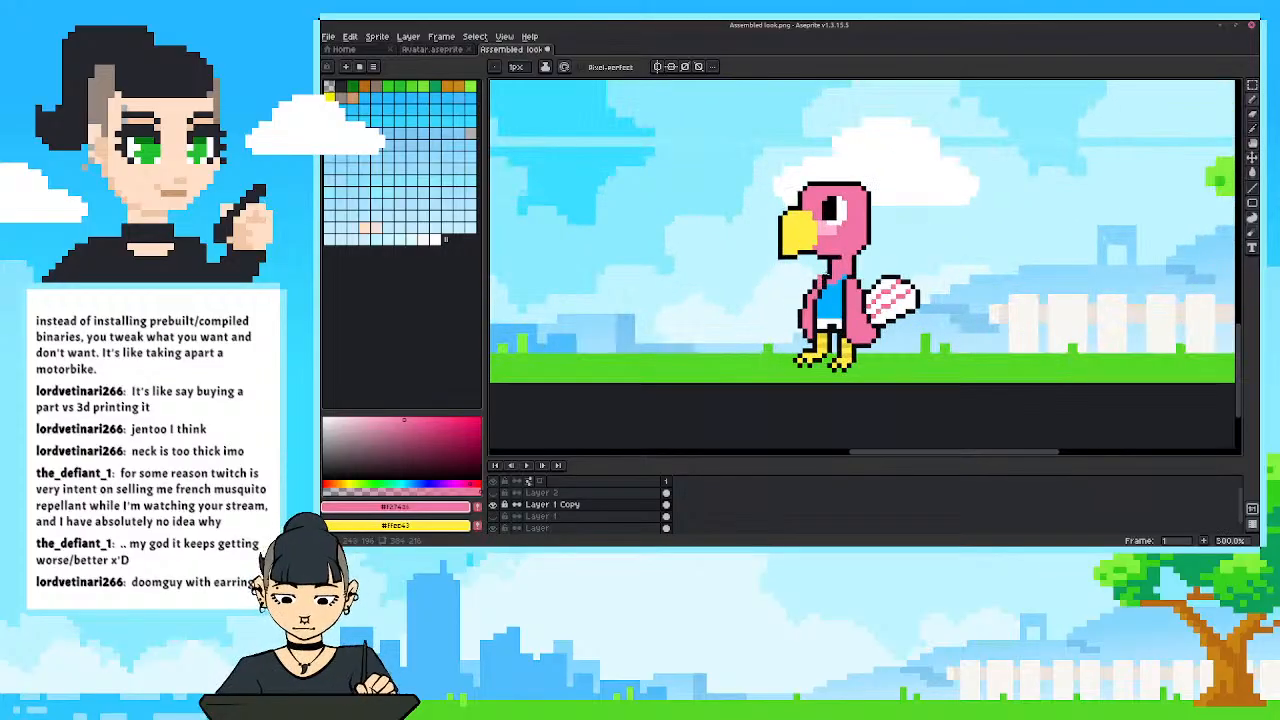
{"action": "left_click", "coordinate": [828, 280], "text": "alt"}
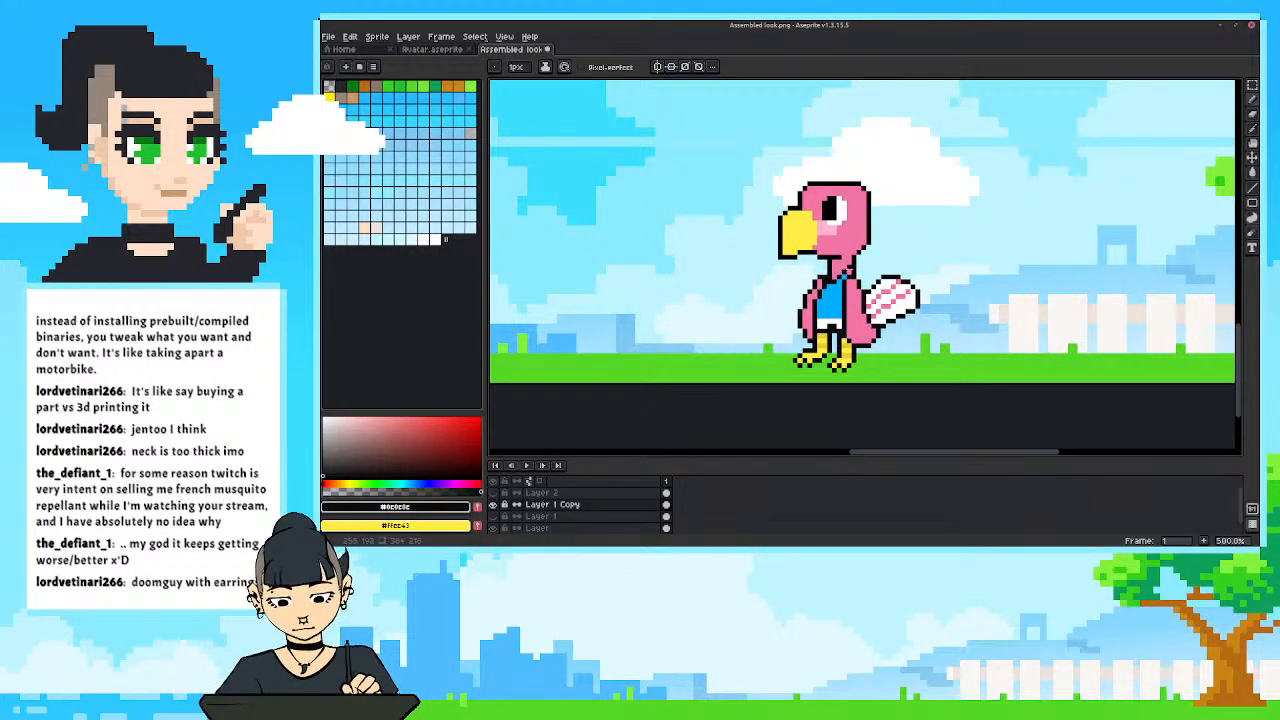
{"action": "scroll", "coordinate": [829, 193], "scroll_direction": "down", "scroll_amount": 3}
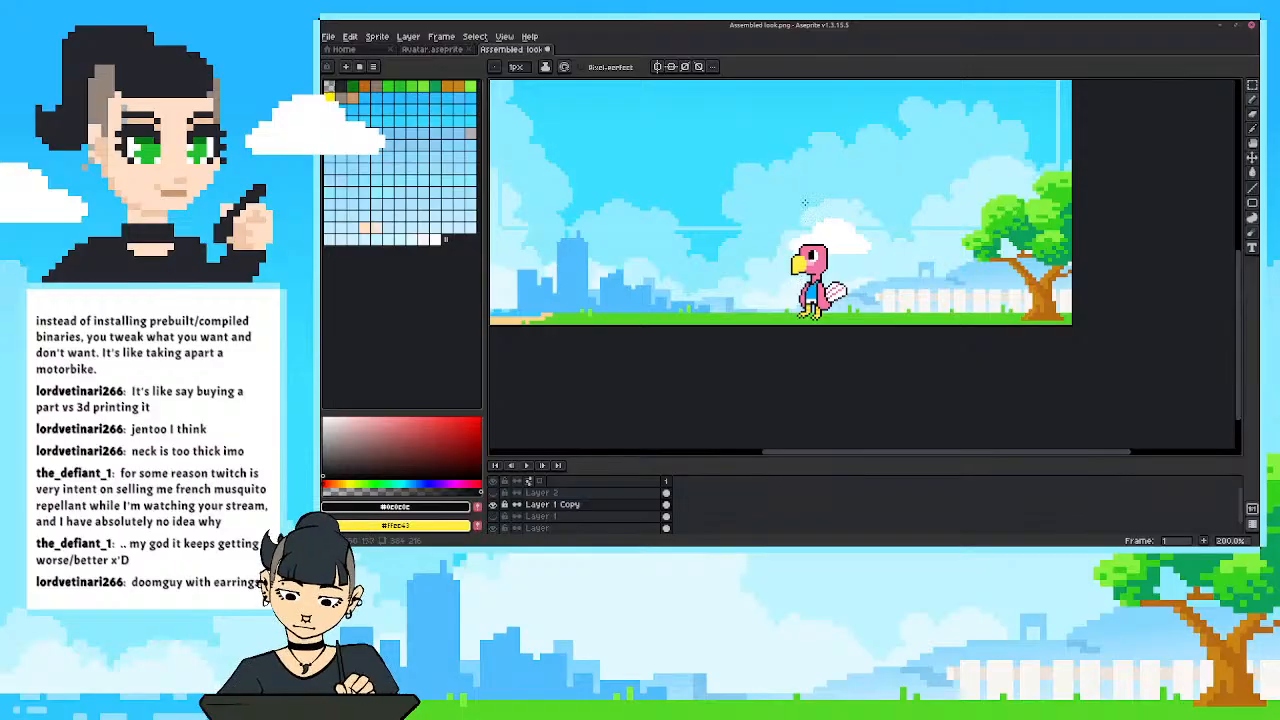
{"action": "scroll", "coordinate": [804, 203], "scroll_direction": "down", "scroll_amount": 1}
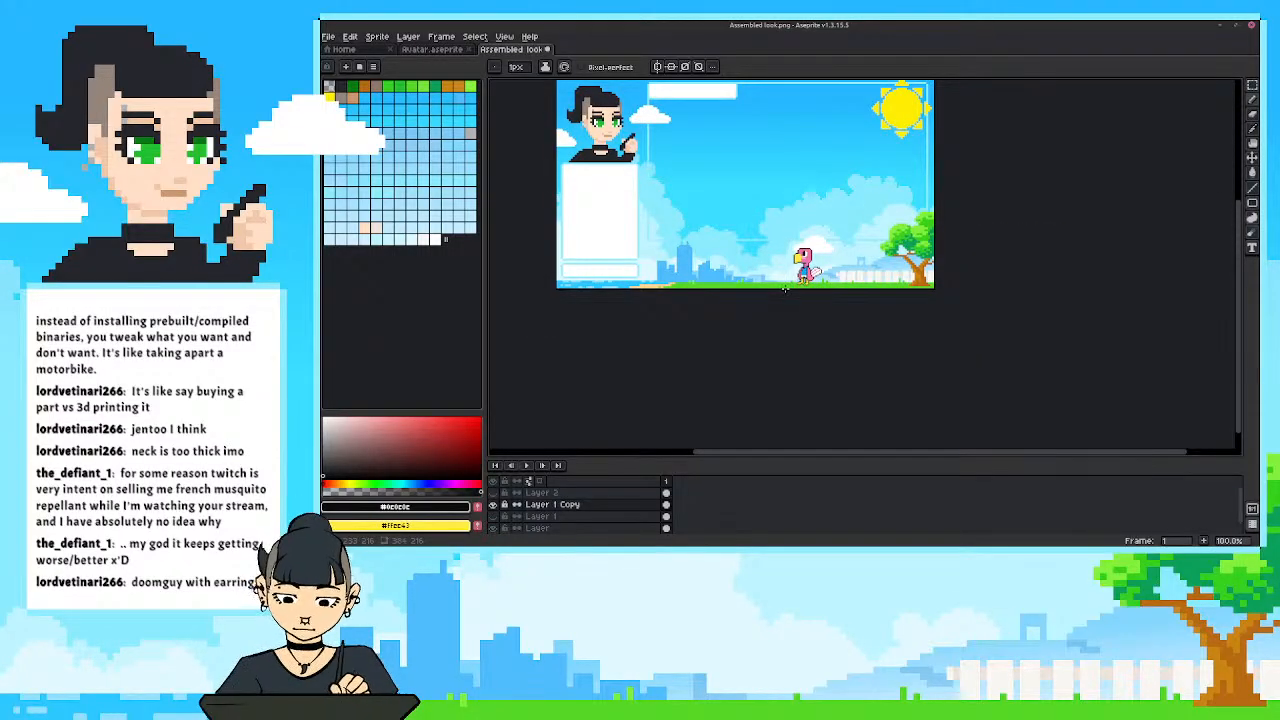
{"action": "scroll", "coordinate": [785, 289], "scroll_direction": "up", "scroll_amount": 4}
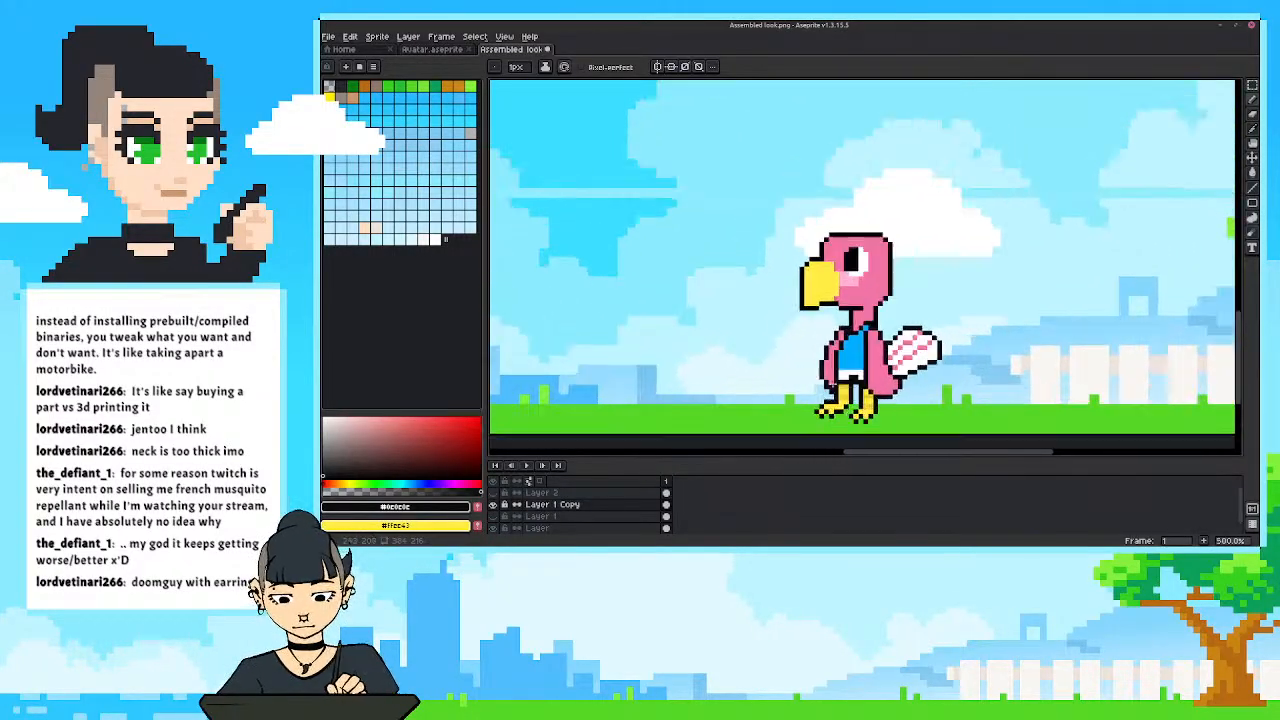
Retouch the top of the bird's shirt with the shirt's sampled blue and check it at a smaller scale.
{"action": "left_click_drag", "start_coordinate": [816, 342], "coordinate": [783, 330]}
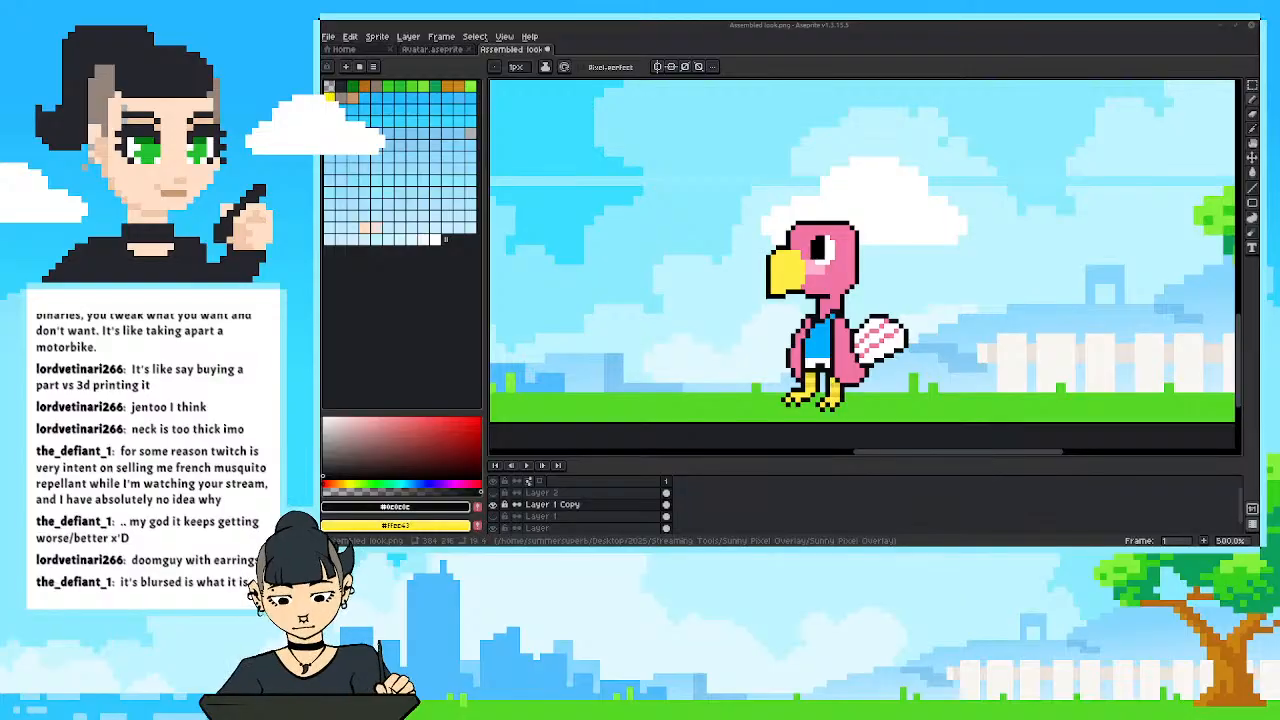
{"action": "mouse_move", "coordinate": [755, 337]}
{"action": "left_mouse_down"}
{"action": "mouse_move", "coordinate": [763, 317]}
{"action": "mouse_move", "coordinate": [774, 354]}
{"action": "left_mouse_up"}
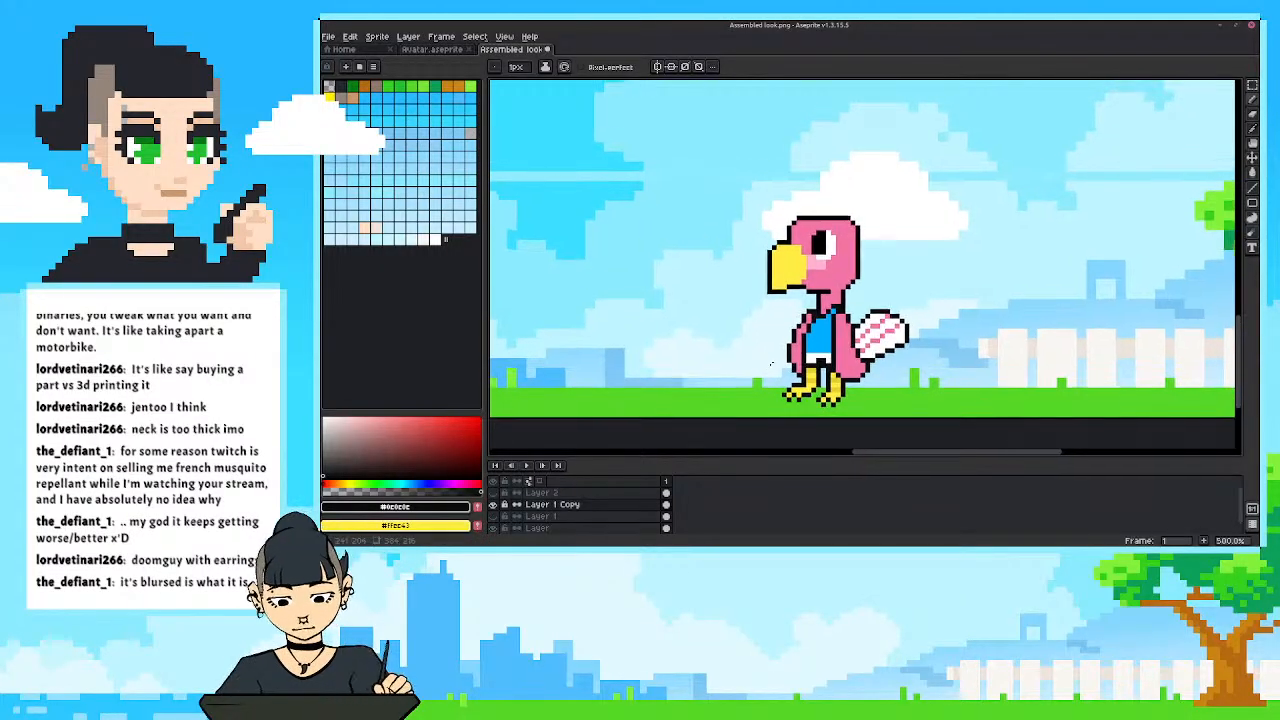
{"action": "left_click", "coordinate": [738, 243], "text": "alt"}
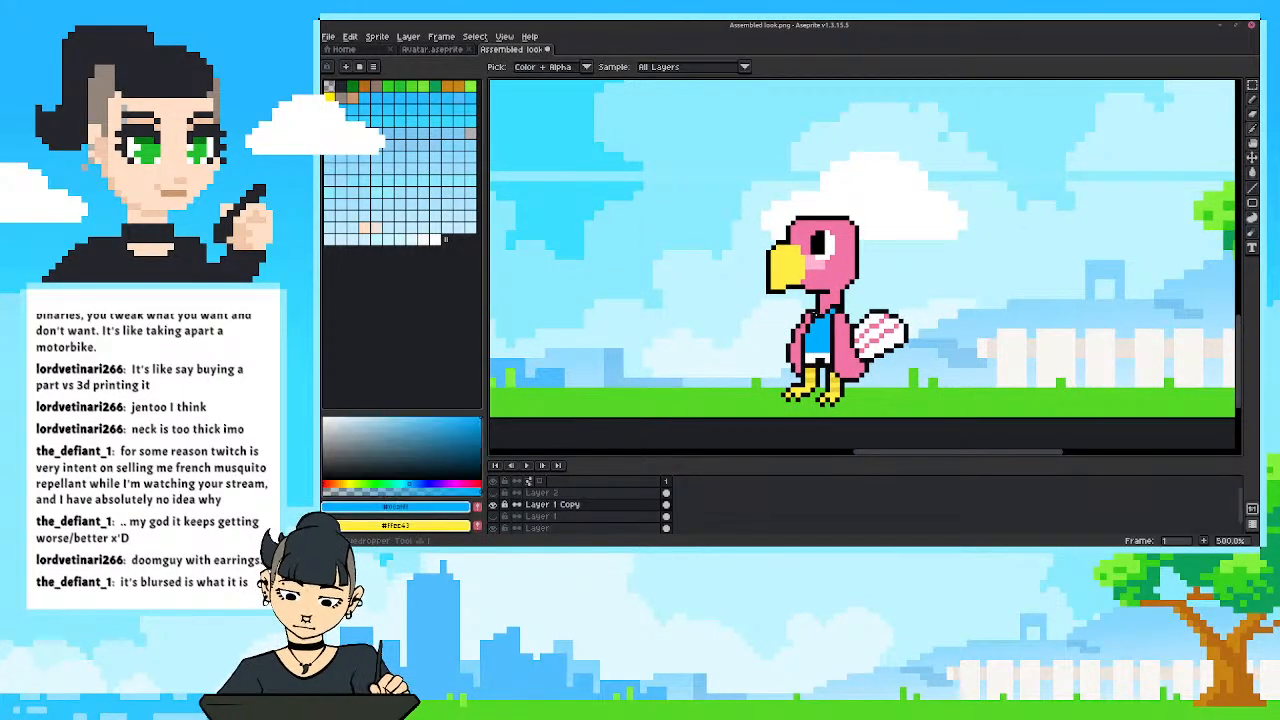
{"action": "scroll", "coordinate": [738, 243], "scroll_direction": "down", "scroll_amount": 3}
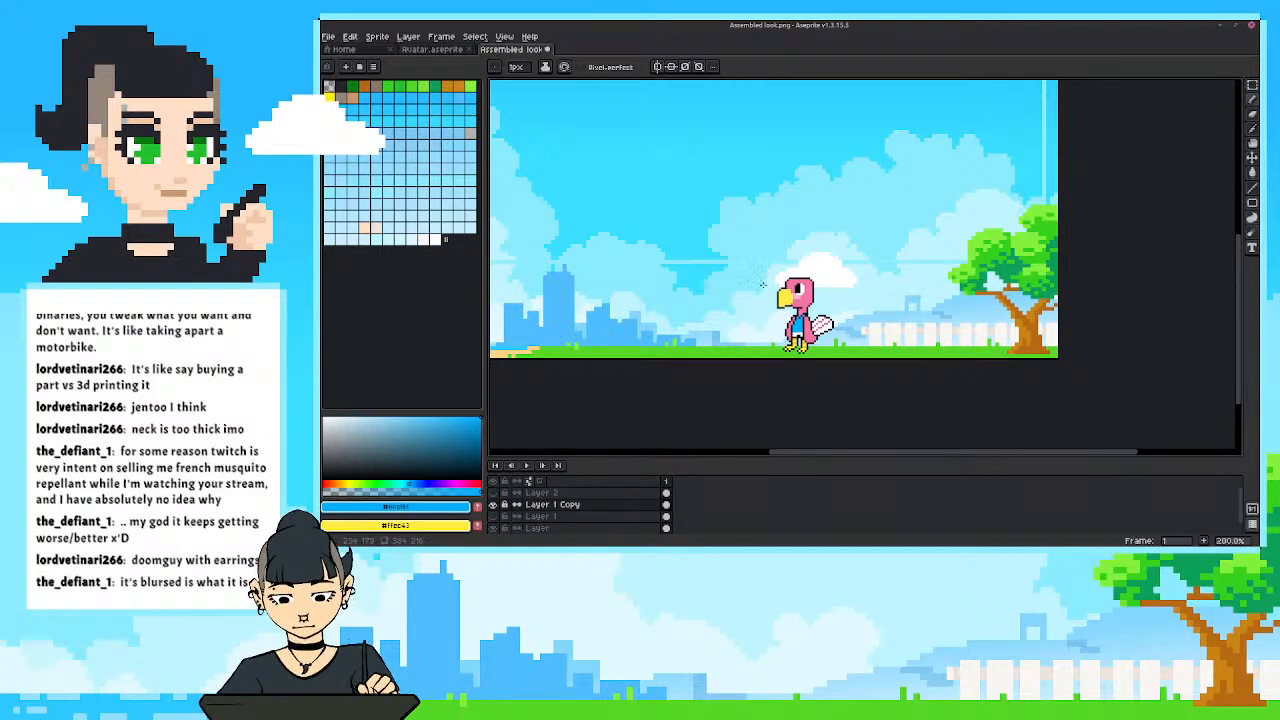
{"action": "scroll", "coordinate": [762, 285], "scroll_direction": "up", "scroll_amount": 3}
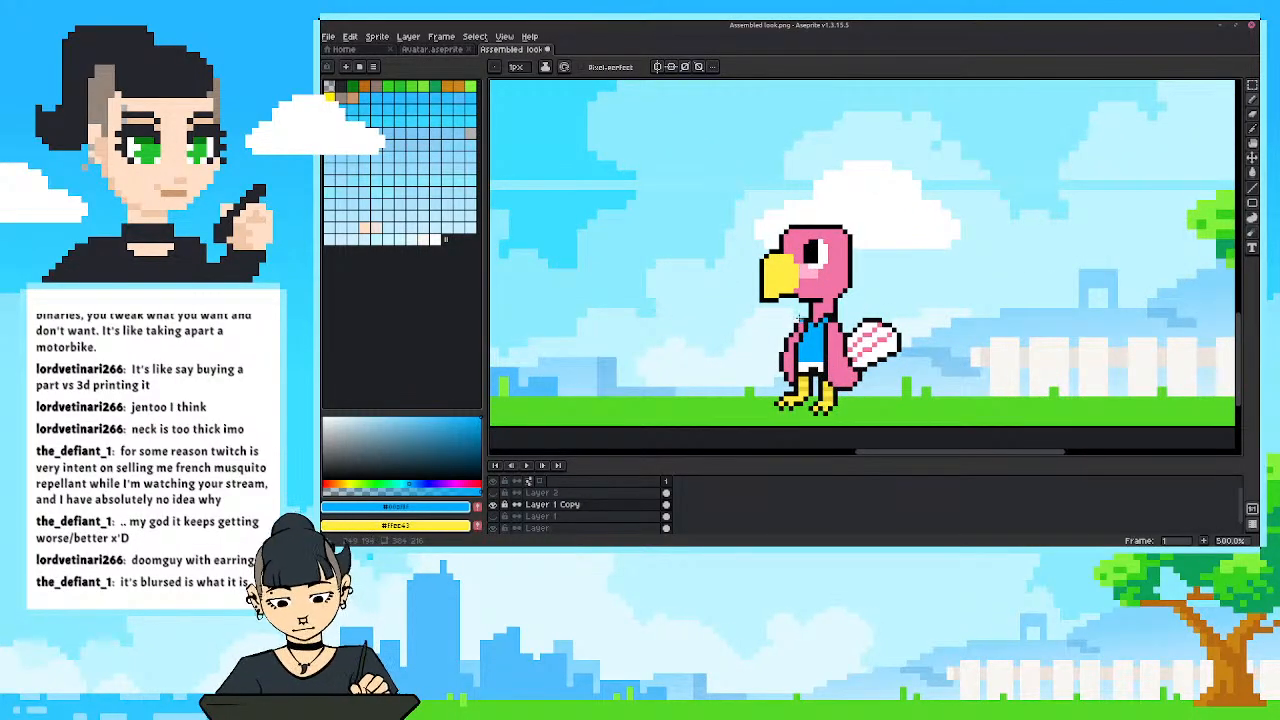
Refine the front wing's shoulder beside the shirt with the sampled black outline and body pink, checking it against the overlay.
{"action": "left_click", "coordinate": [802, 315], "text": "alt"}
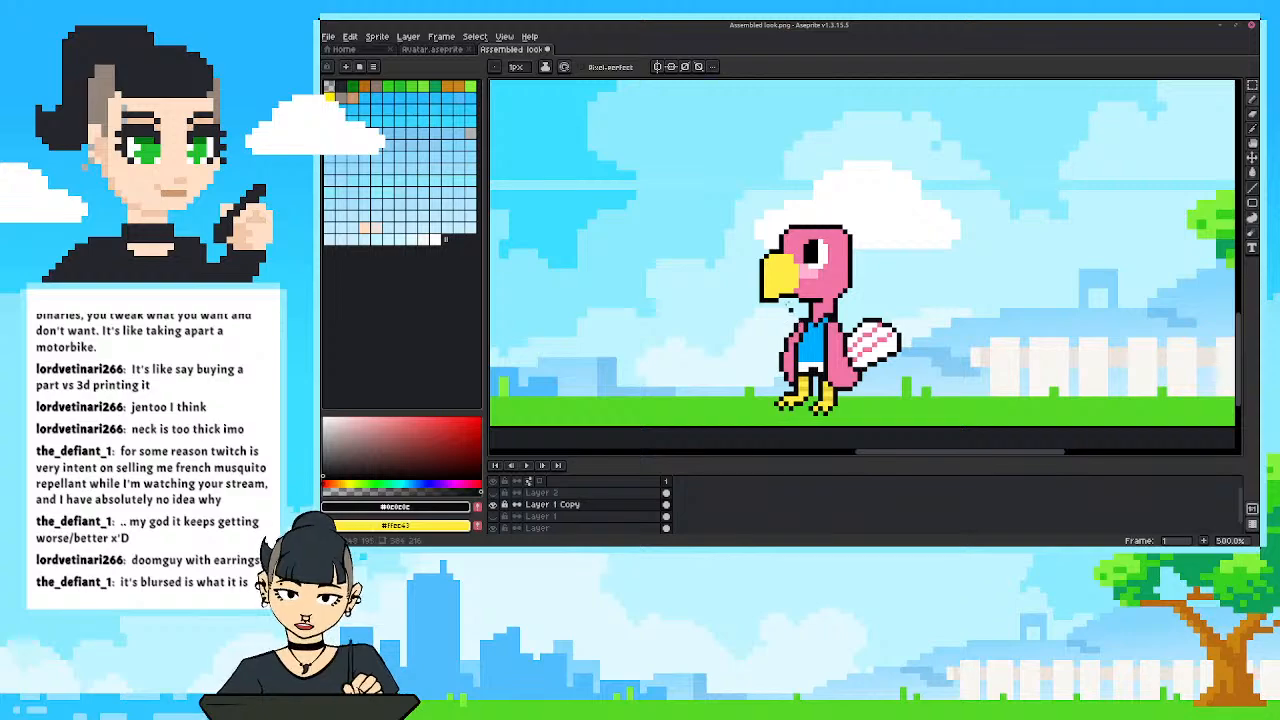
{"action": "left_click", "coordinate": [797, 330], "text": "alt"}
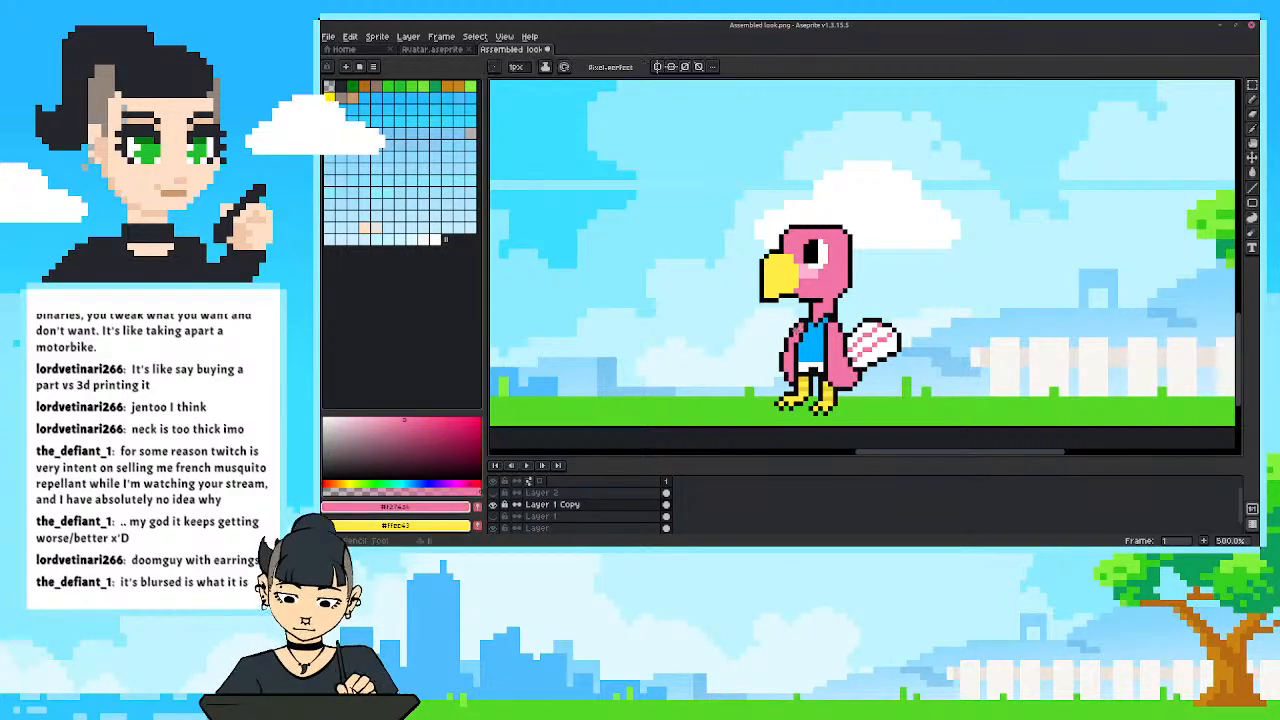
{"action": "scroll", "coordinate": [784, 329], "scroll_direction": "down", "scroll_amount": 3}
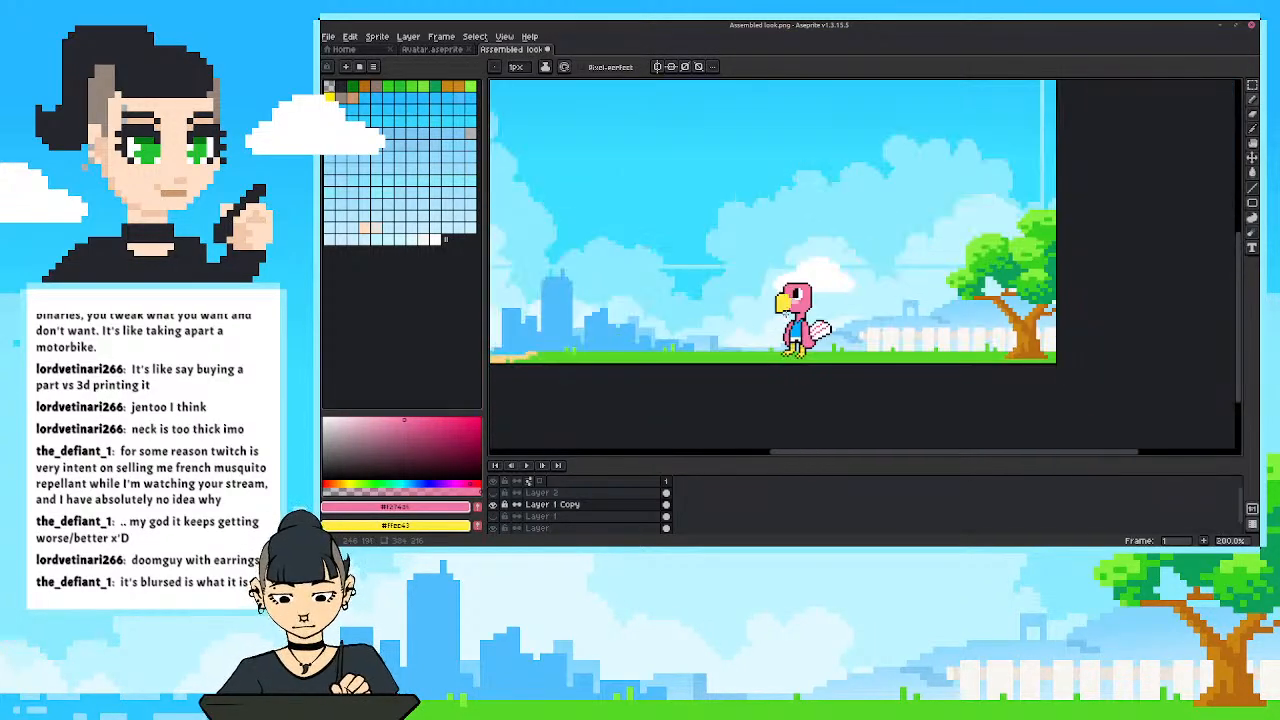
{"action": "scroll", "coordinate": [786, 311], "scroll_direction": "down", "scroll_amount": 1}
{"action": "scroll", "coordinate": [778, 336], "scroll_direction": "up", "scroll_amount": 1}
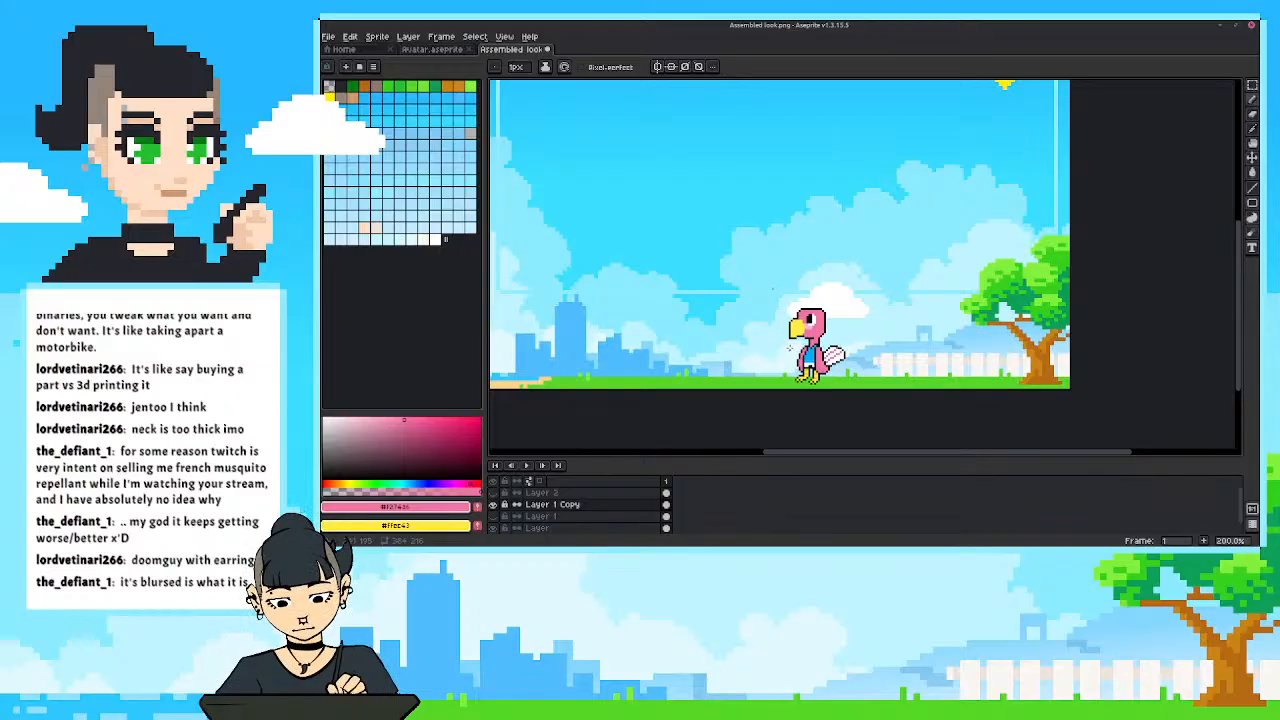
{"action": "scroll", "coordinate": [790, 358], "scroll_direction": "up", "scroll_amount": 1}
Reshape the lower tip of the front wing with the sampled black outline and body pink, checking it within the whole overlay.
{"action": "left_click_drag", "start_coordinate": [757, 321], "coordinate": [695, 348]}
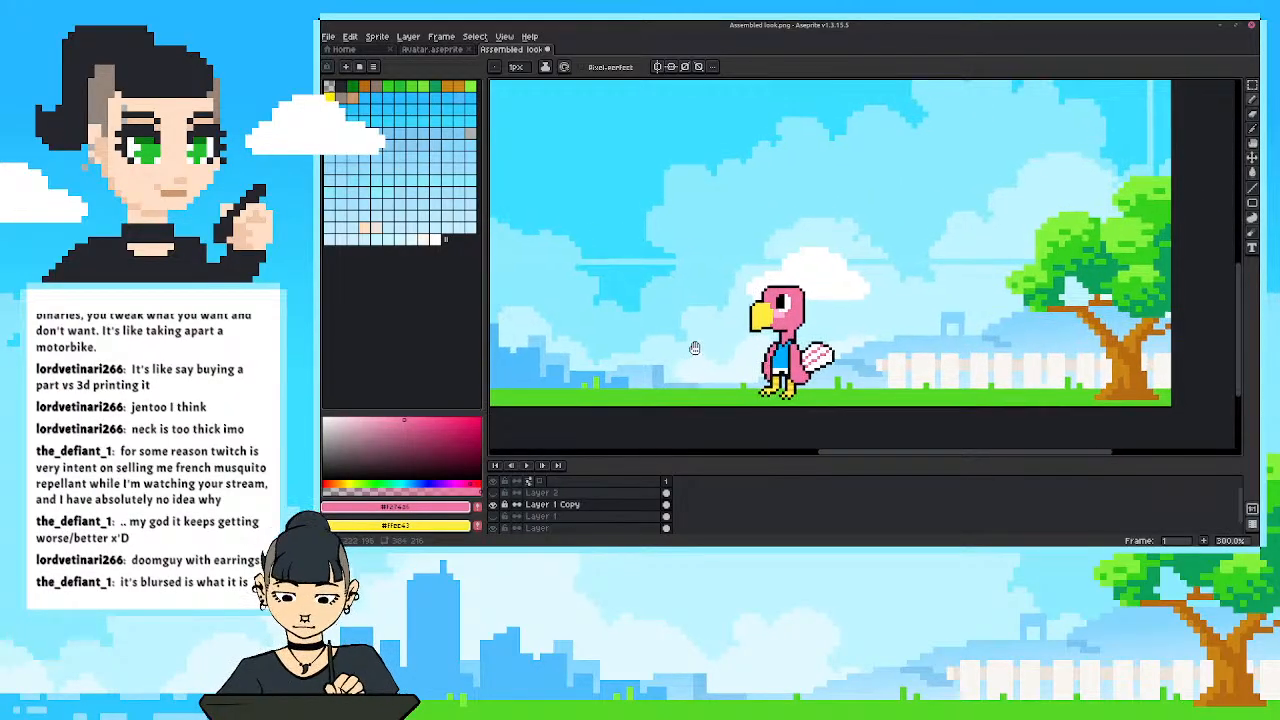
{"action": "scroll", "coordinate": [718, 359], "scroll_direction": "down", "scroll_amount": 1}
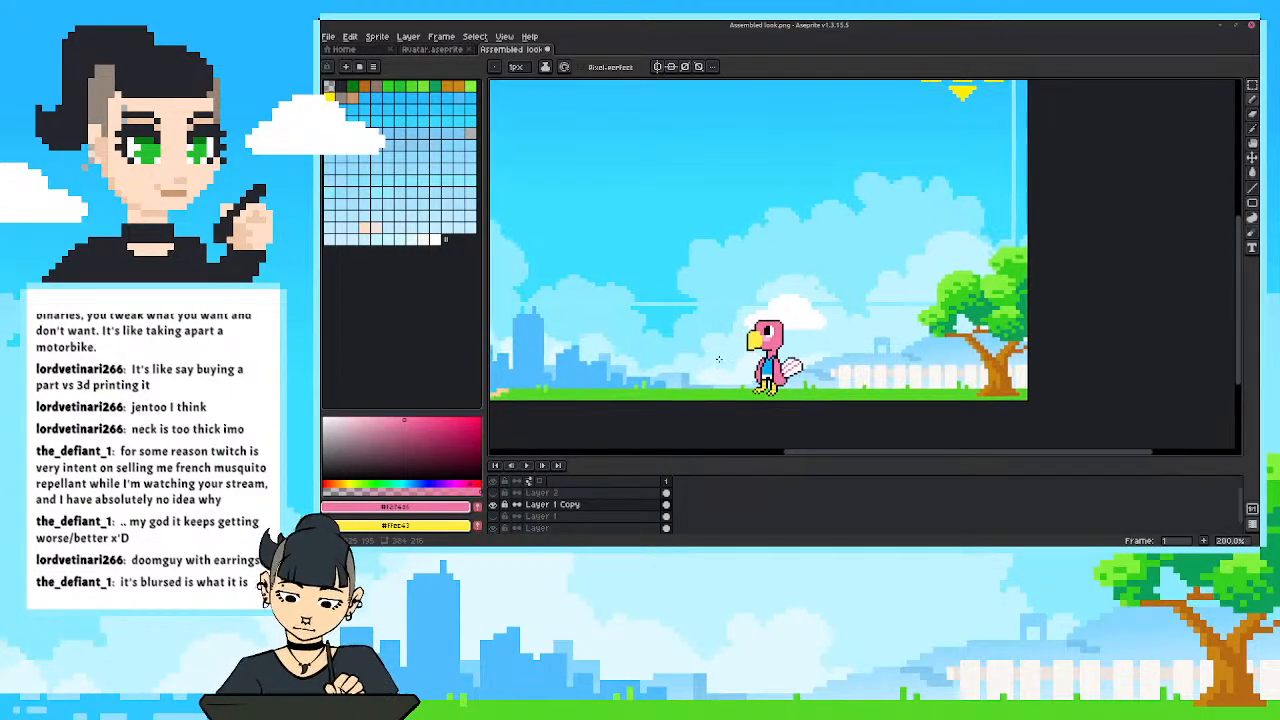
{"action": "scroll", "coordinate": [754, 372], "scroll_direction": "up", "scroll_amount": 3}
{"action": "left_click", "coordinate": [760, 386], "text": "alt"}
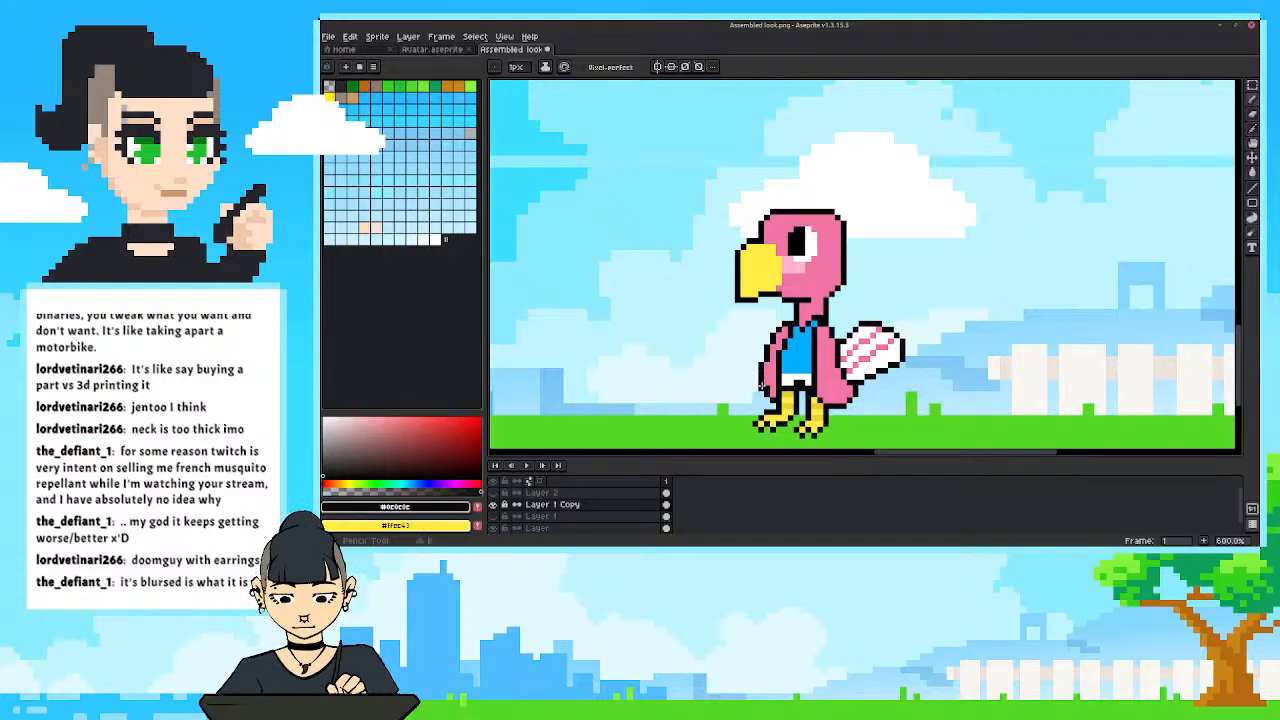
{"action": "left_click", "coordinate": [767, 386], "text": "alt"}
{"action": "scroll", "coordinate": [682, 322], "scroll_direction": "down", "scroll_amount": 4}
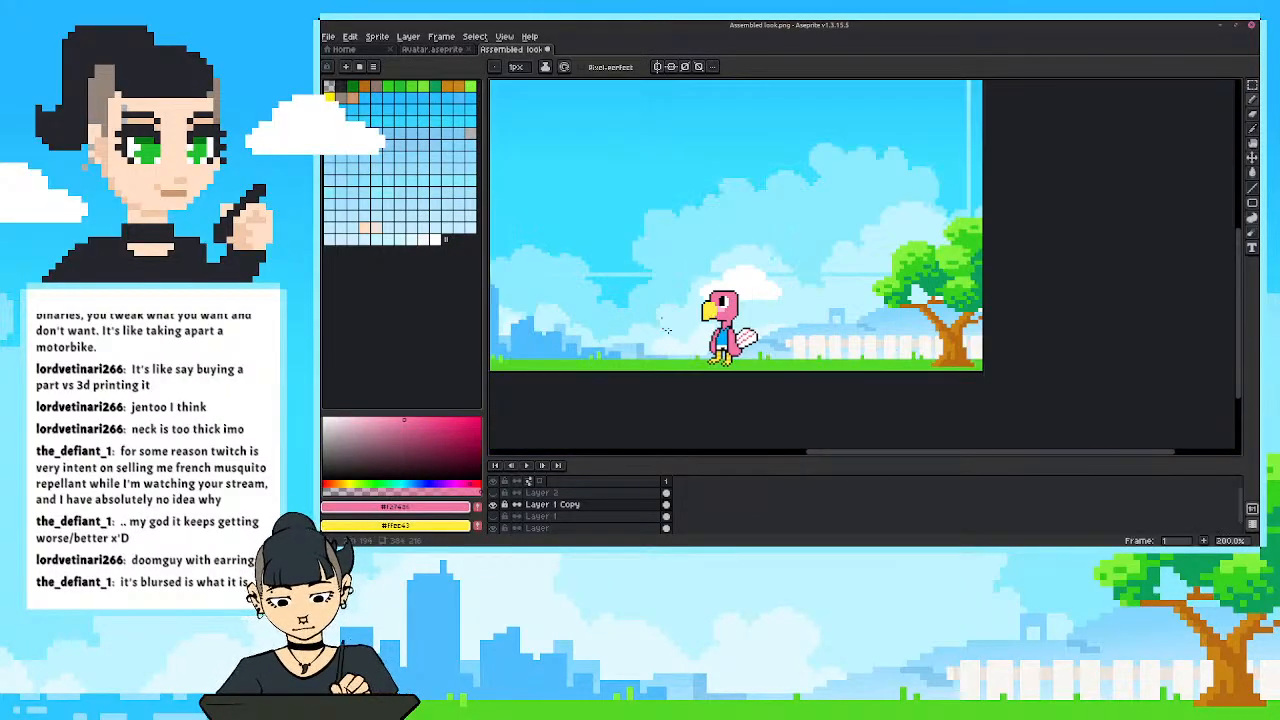
{"action": "left_click_drag", "start_coordinate": [665, 326], "coordinate": [710, 350]}
{"action": "scroll", "coordinate": [706, 350], "scroll_direction": "down", "scroll_amount": 1}
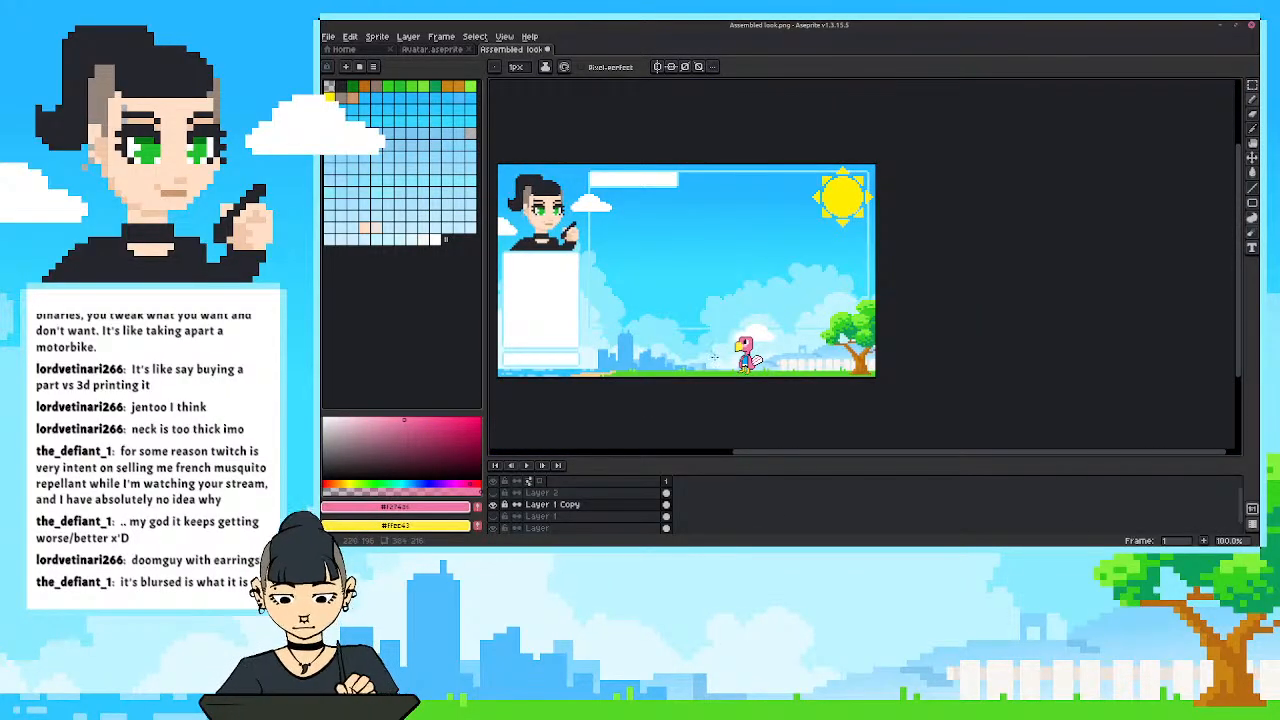
{"action": "scroll", "coordinate": [720, 362], "scroll_direction": "up", "scroll_amount": 6}
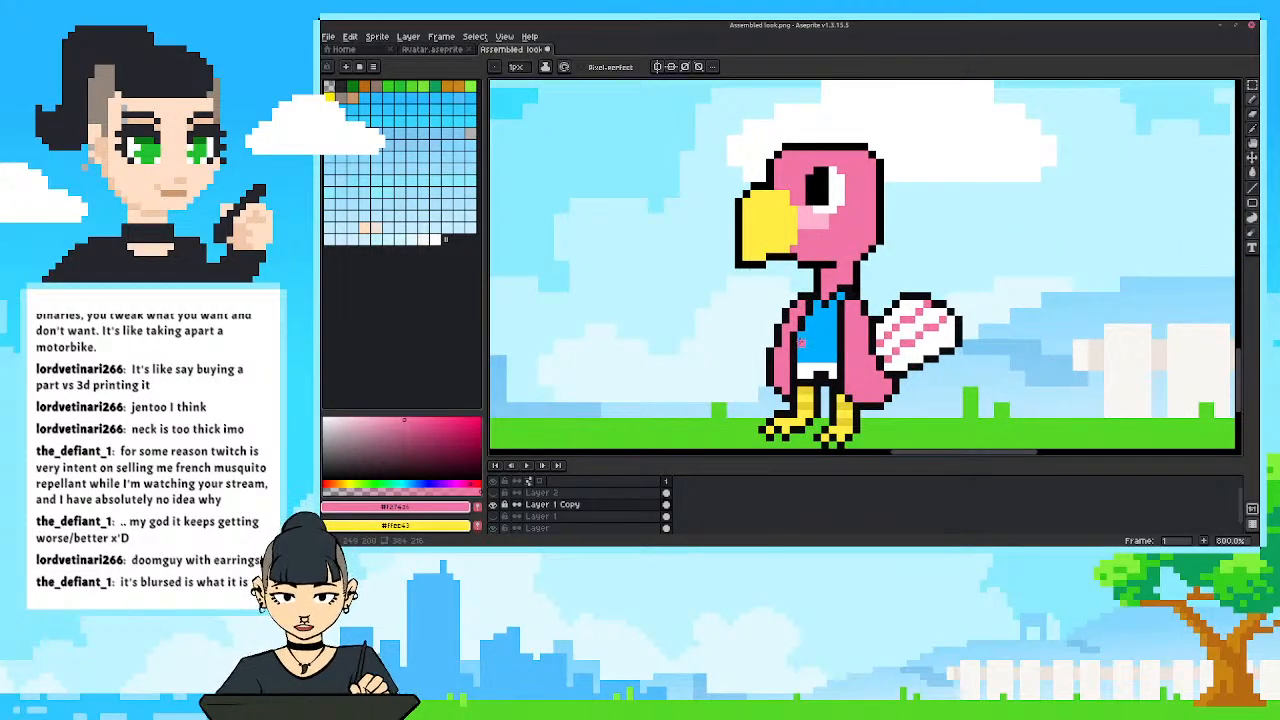
Try altering the front wing's inner edge against the shirt with sampled black and pink, and undo the last pencil stroke.
{"action": "left_click", "coordinate": [803, 321], "text": "alt"}
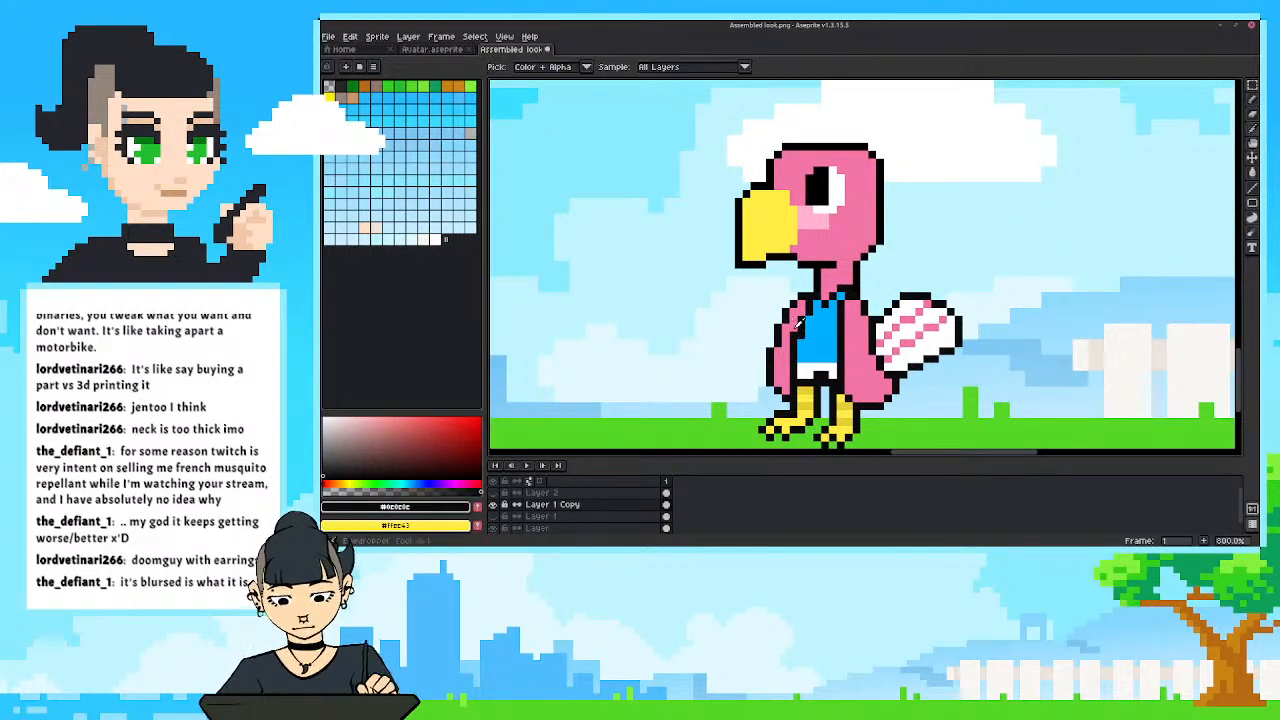
{"action": "left_click", "coordinate": [792, 328], "text": "alt"}
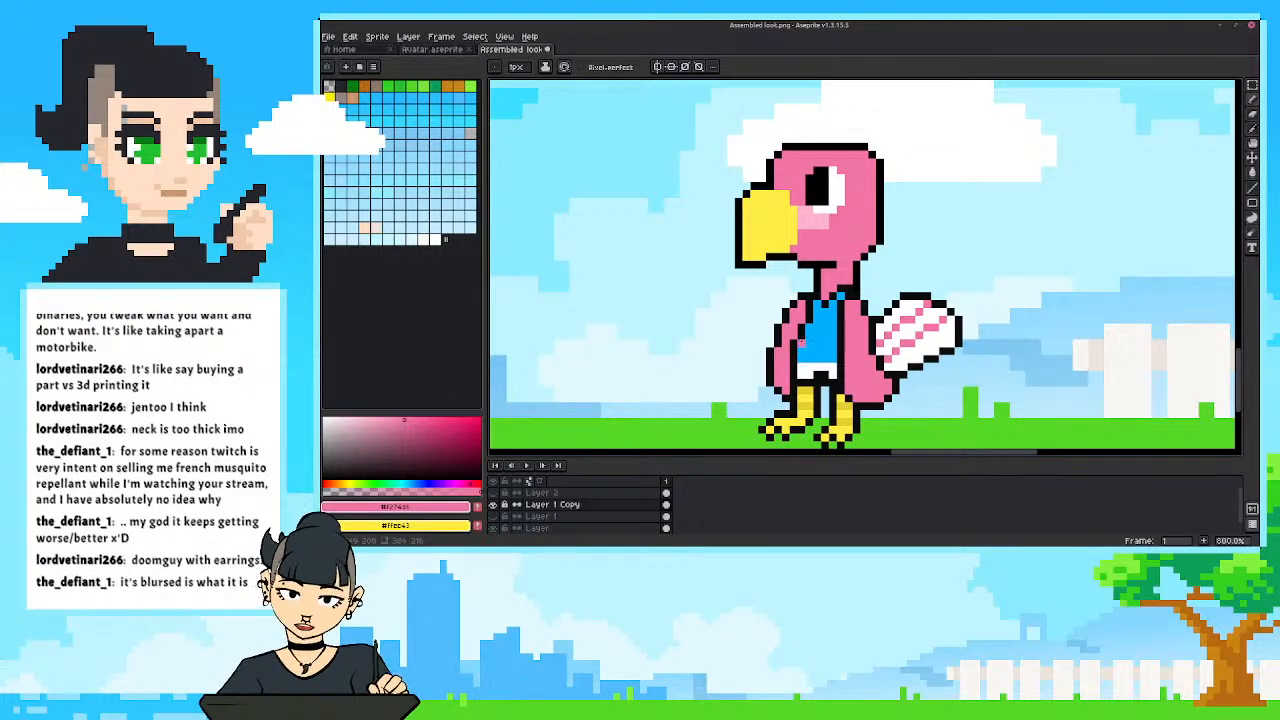
{"action": "scroll", "coordinate": [752, 316], "scroll_direction": "down", "scroll_amount": 2}
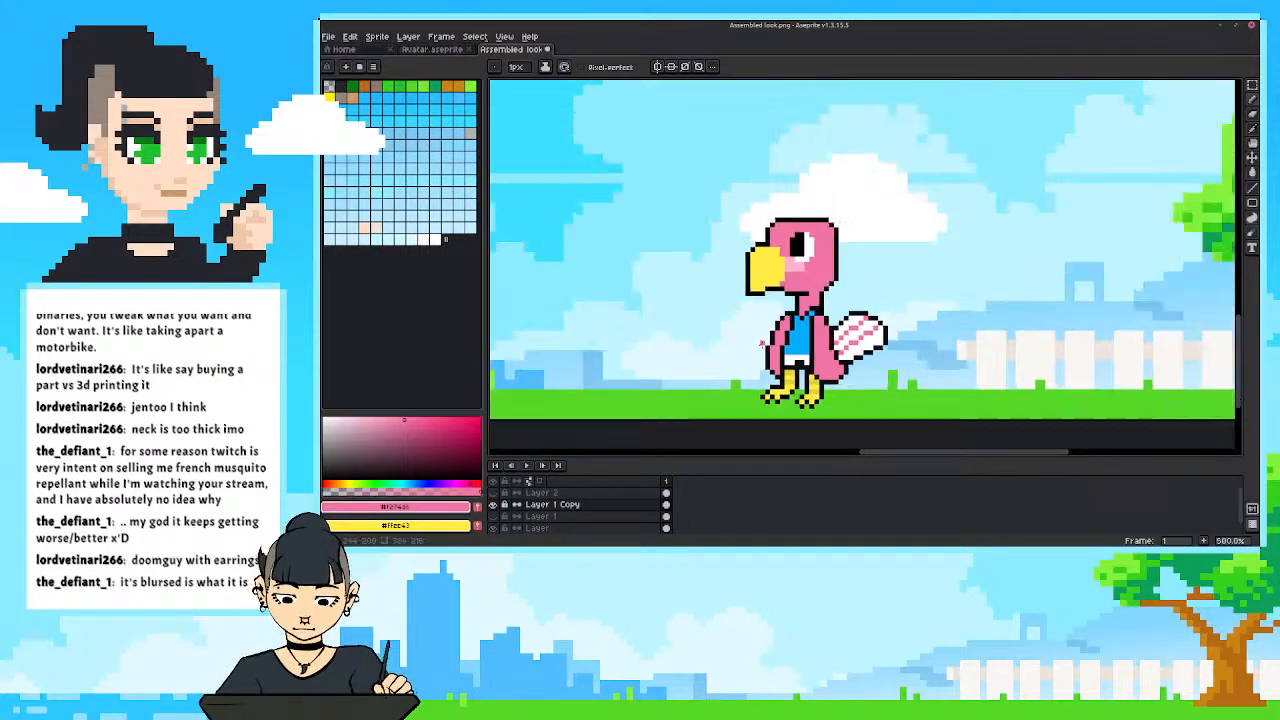
{"action": "scroll", "coordinate": [762, 344], "scroll_direction": "down", "scroll_amount": 4}
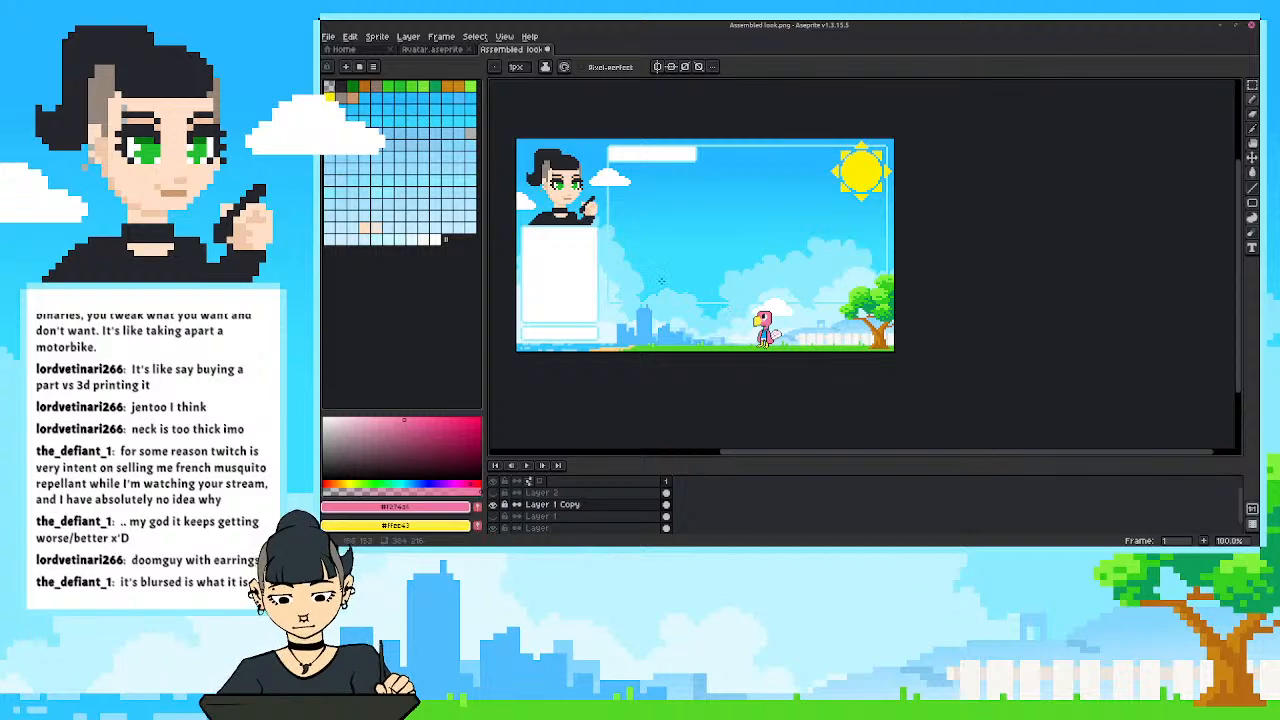
{"action": "key", "text": "ctrl+z"}
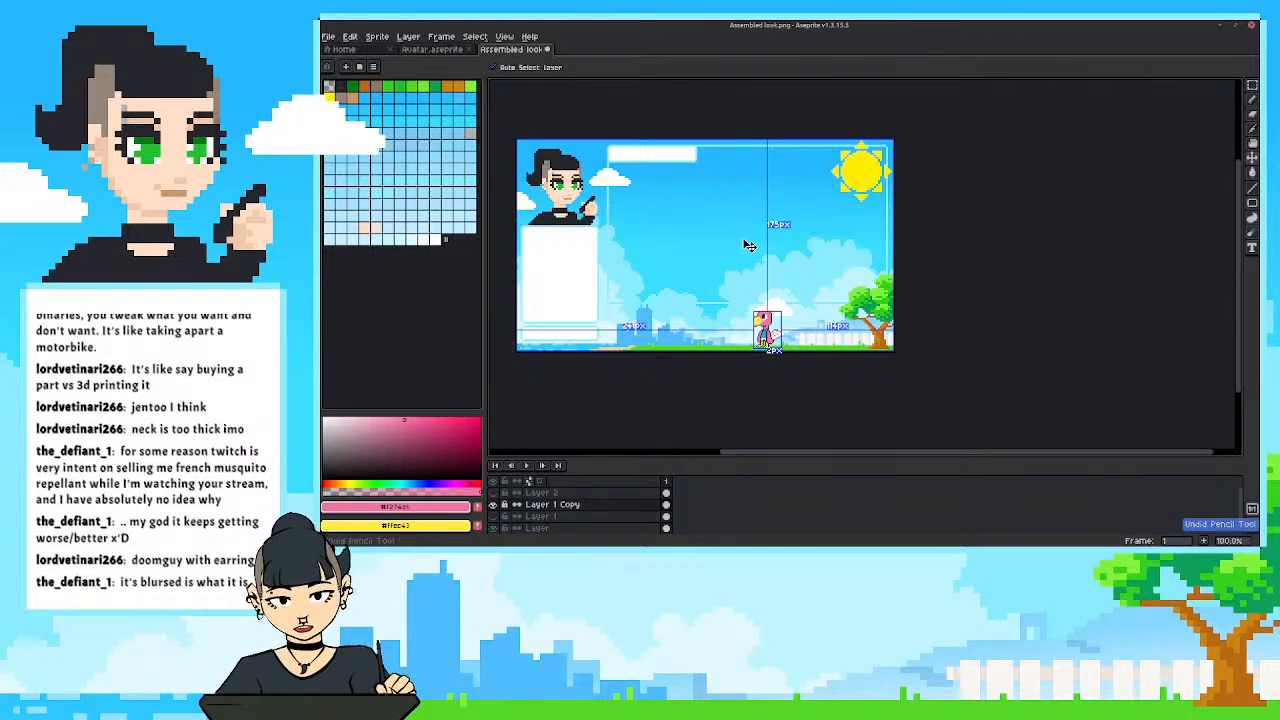
Touch up the outline of the front wing with the sampled black and check it from farther out.
{"action": "scroll", "coordinate": [740, 337], "scroll_direction": "up", "scroll_amount": 3}
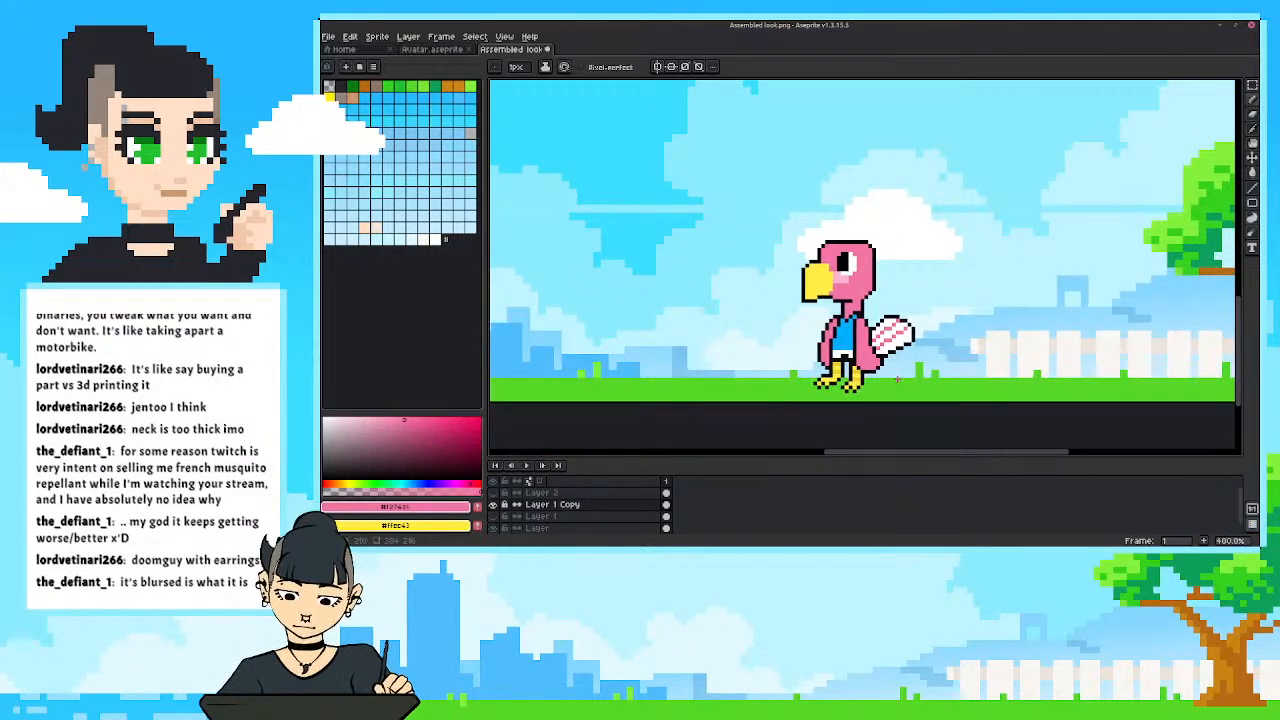
{"action": "scroll", "coordinate": [897, 378], "scroll_direction": "up", "scroll_amount": 2}
{"action": "key", "text": "alt"}
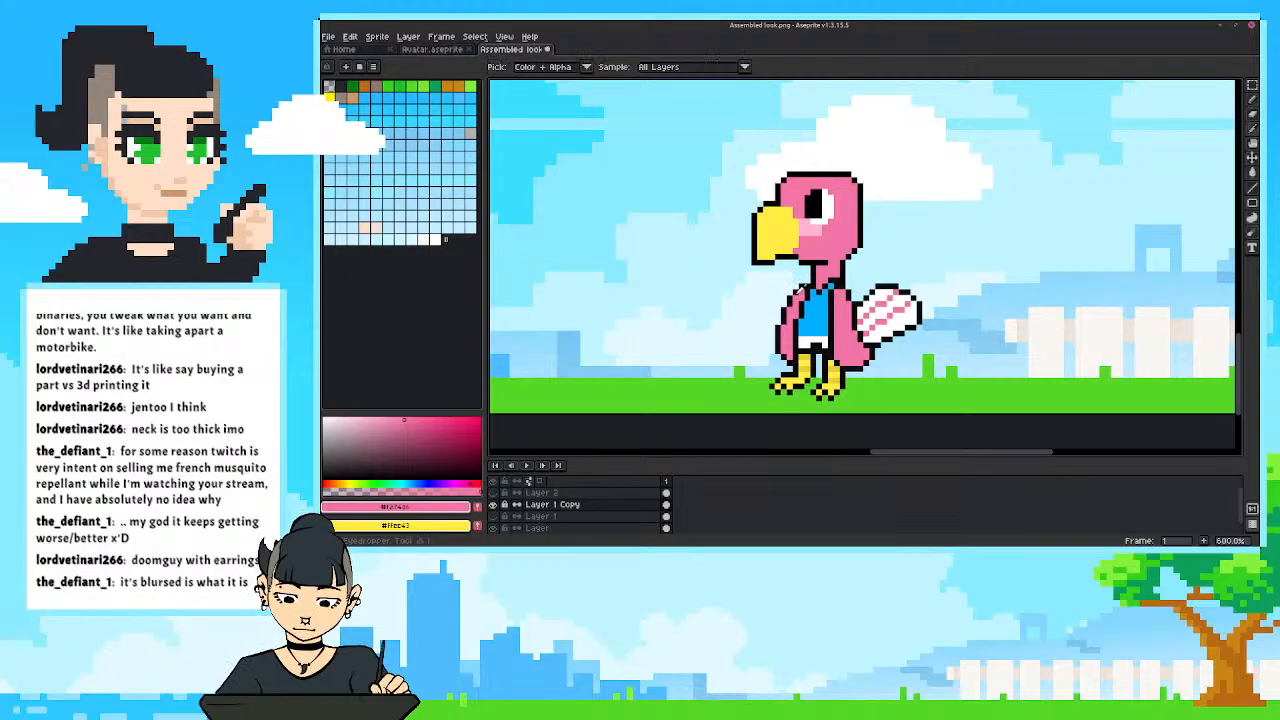
{"action": "left_click", "coordinate": [800, 284], "text": "alt"}
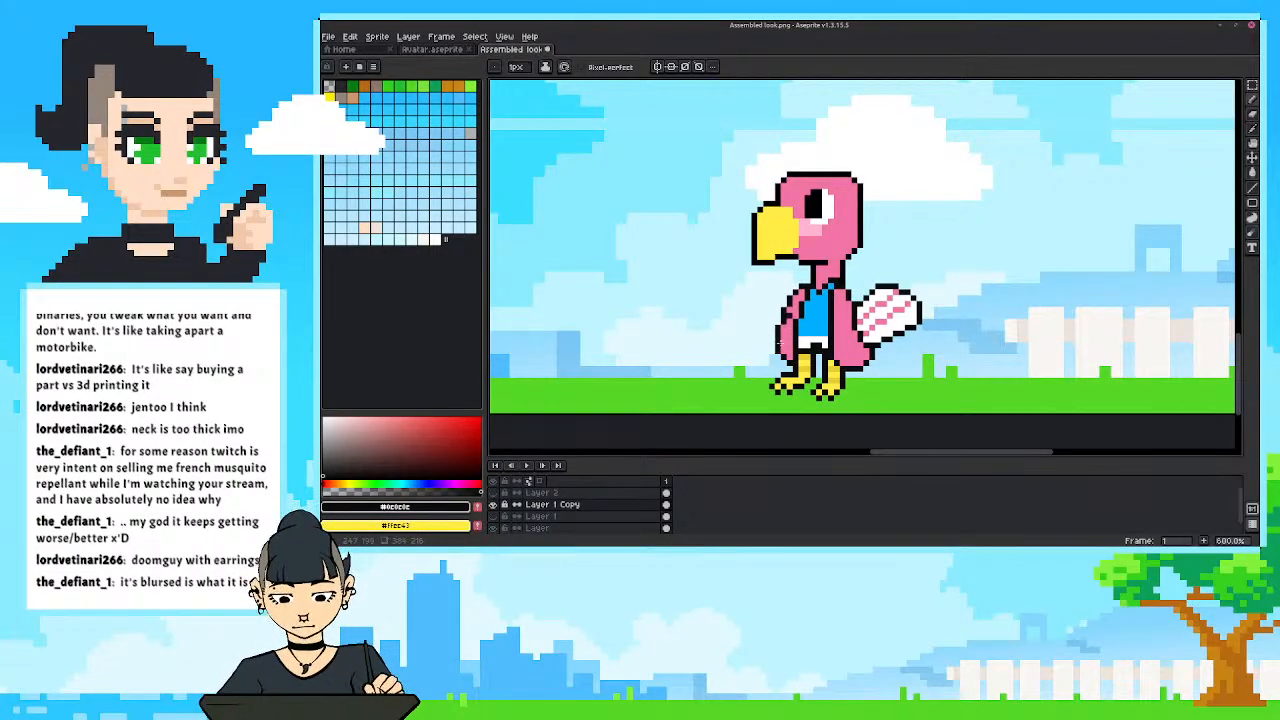
{"action": "scroll", "coordinate": [785, 315], "scroll_direction": "down", "scroll_amount": 3}
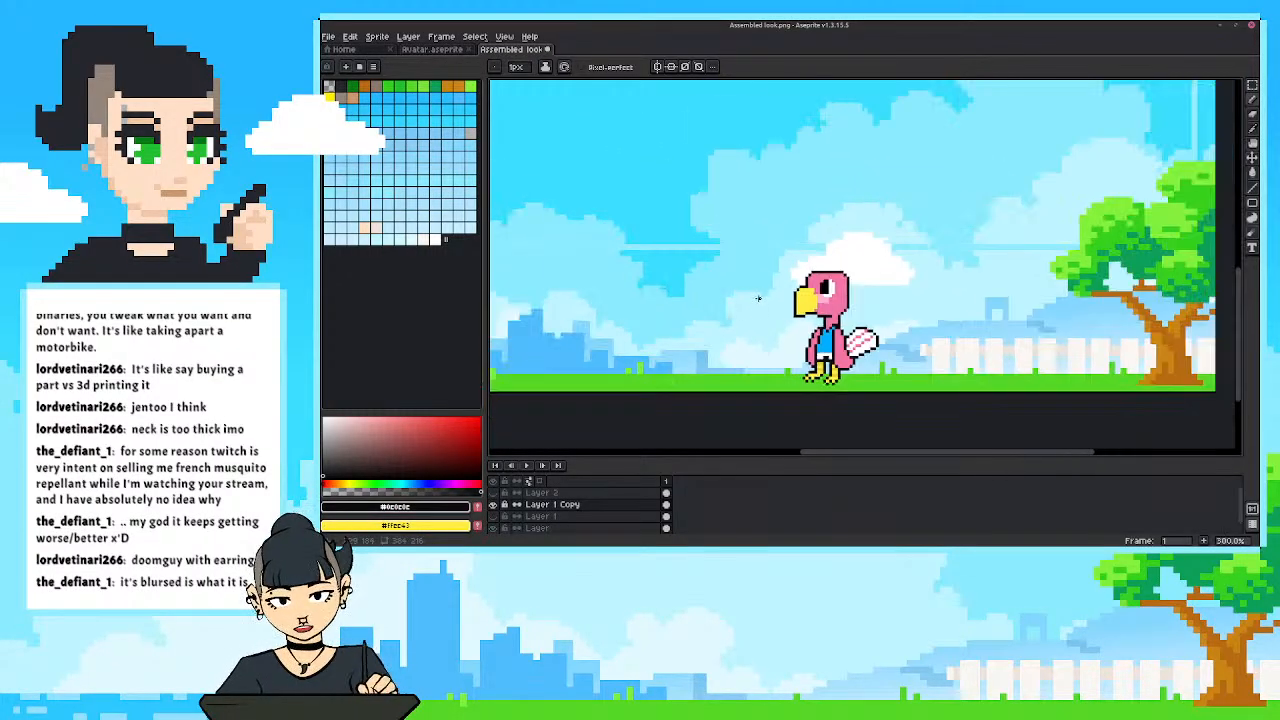
{"action": "scroll", "coordinate": [694, 315], "scroll_direction": "up", "scroll_amount": 1}
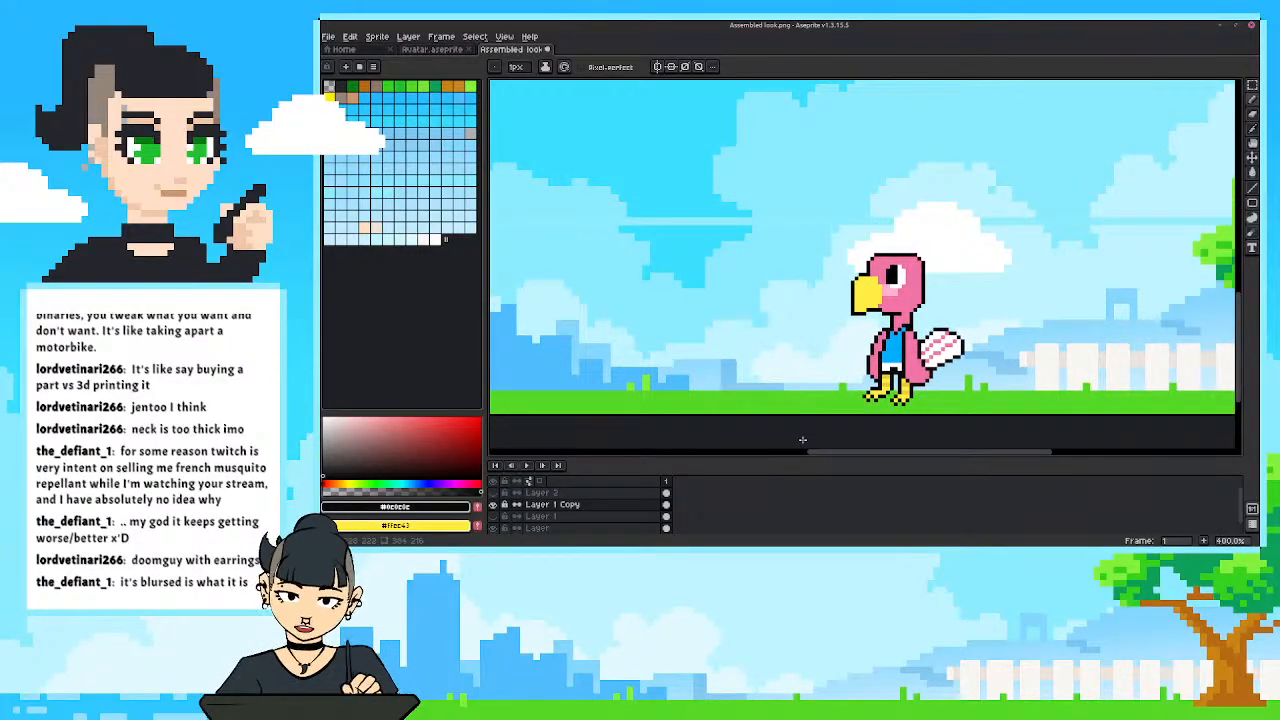
Duplicate the whole bird and place the copy on the grass in front of the original, at position 200, 167.
{"action": "key", "text": "m"}
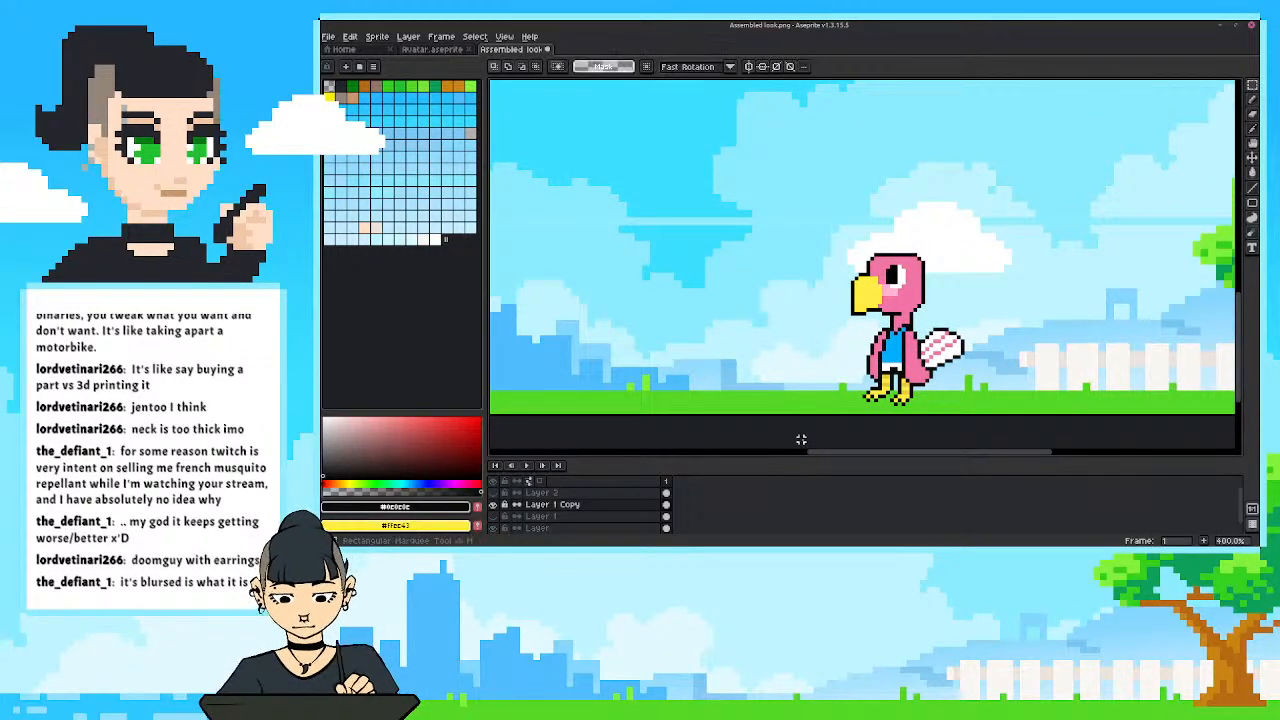
{"action": "mouse_move", "coordinate": [808, 218]}
{"action": "left_mouse_down"}
{"action": "mouse_move", "coordinate": [960, 435]}
{"action": "mouse_move", "coordinate": [986, 439]}
{"action": "left_mouse_up"}
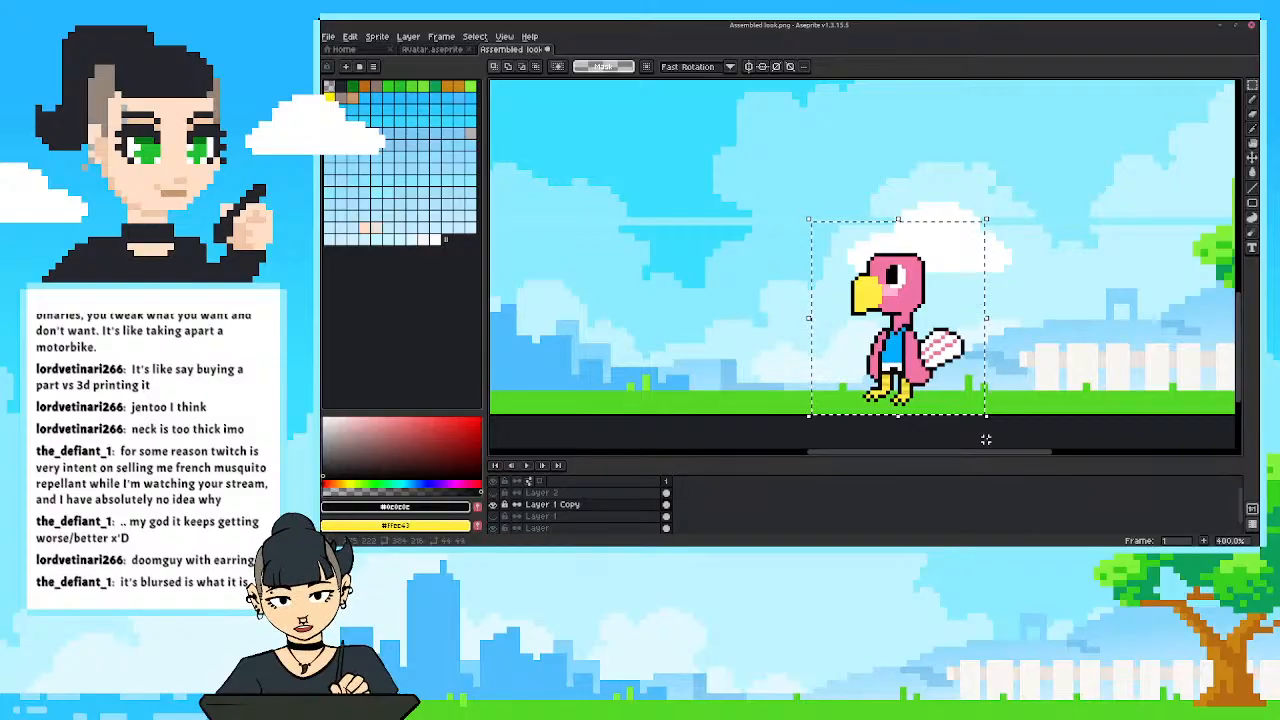
{"action": "key", "text": "ctrl+v"}
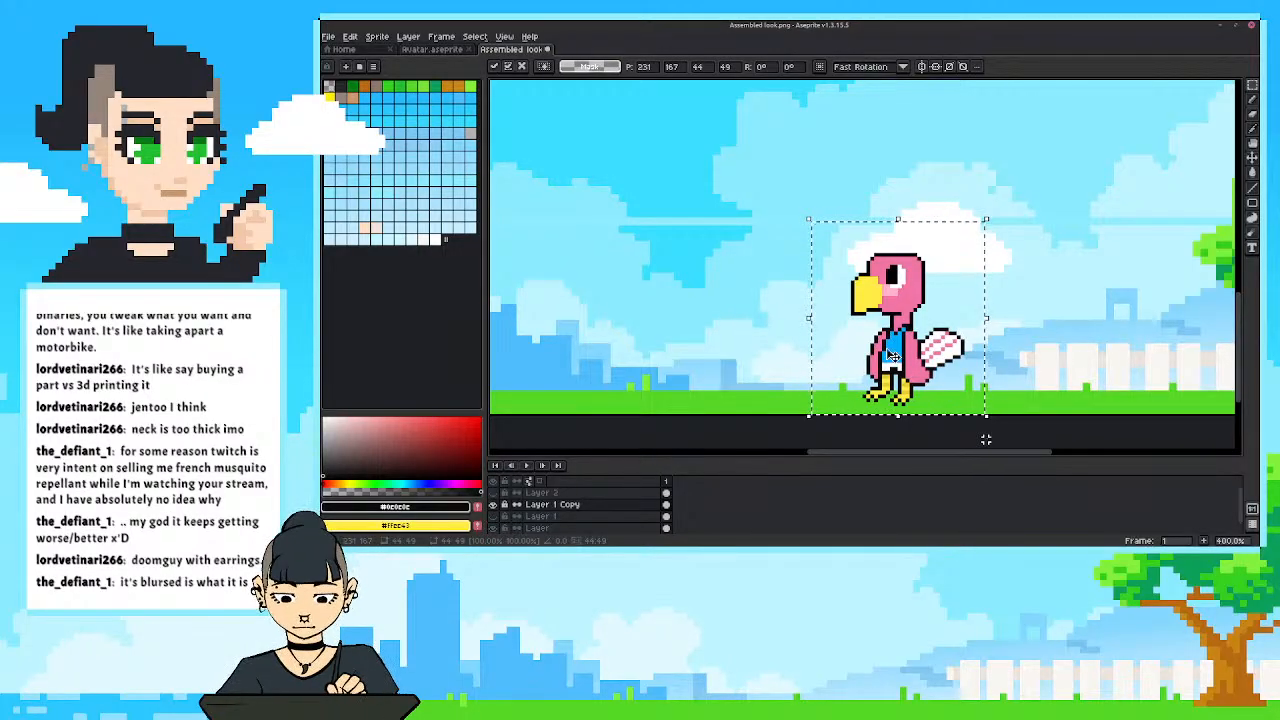
{"action": "left_click_drag", "start_coordinate": [900, 351], "coordinate": [776, 355]}
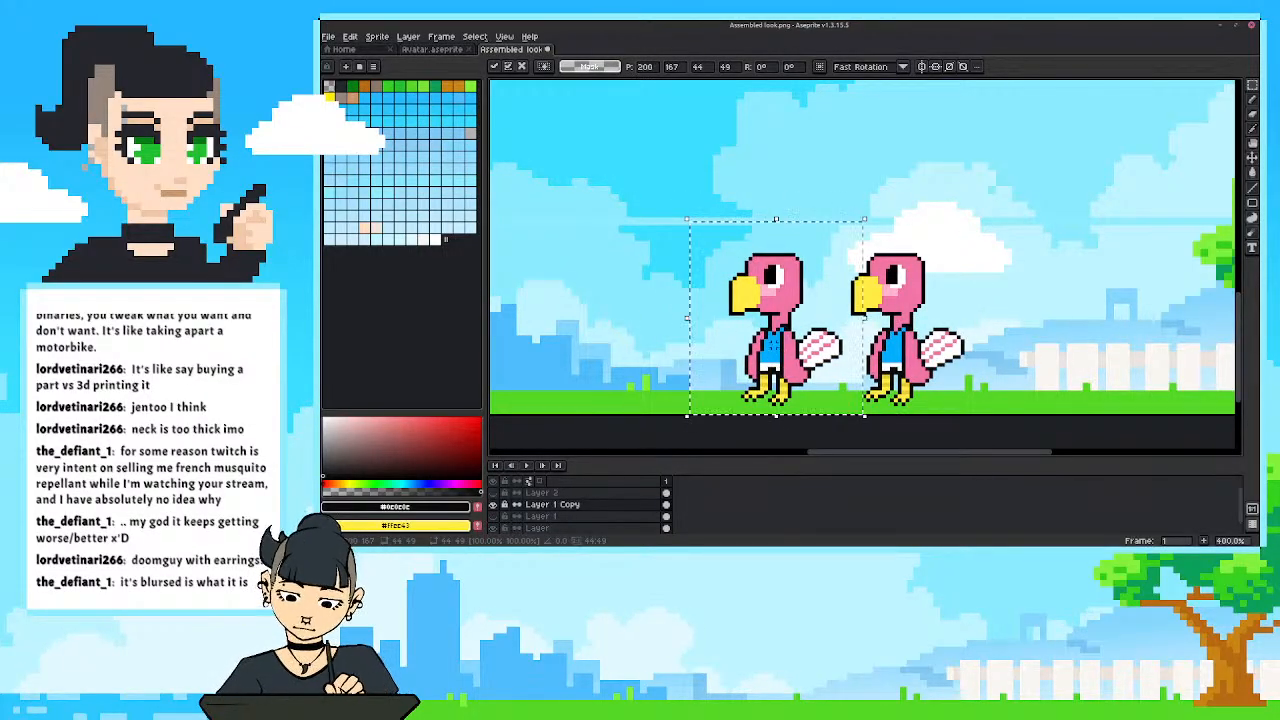
{"action": "key", "text": "Return"}
{"action": "scroll", "coordinate": [700, 345], "scroll_direction": "up", "scroll_amount": 1}
{"action": "scroll", "coordinate": [700, 345], "scroll_direction": "up", "scroll_amount": 1}
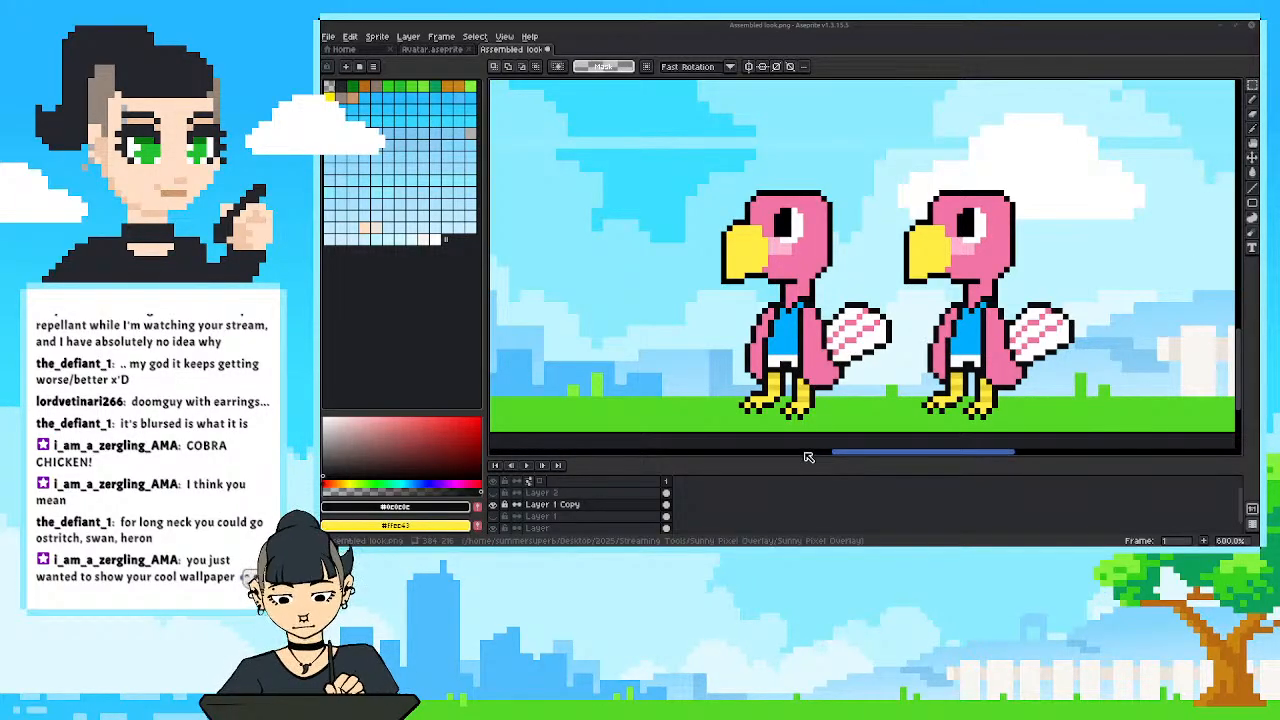
Fill the front bird's pink head and neck with the dark charcoal sampled from the avatar's hair.
{"action": "left_click_drag", "start_coordinate": [694, 405], "coordinate": [693, 413]}
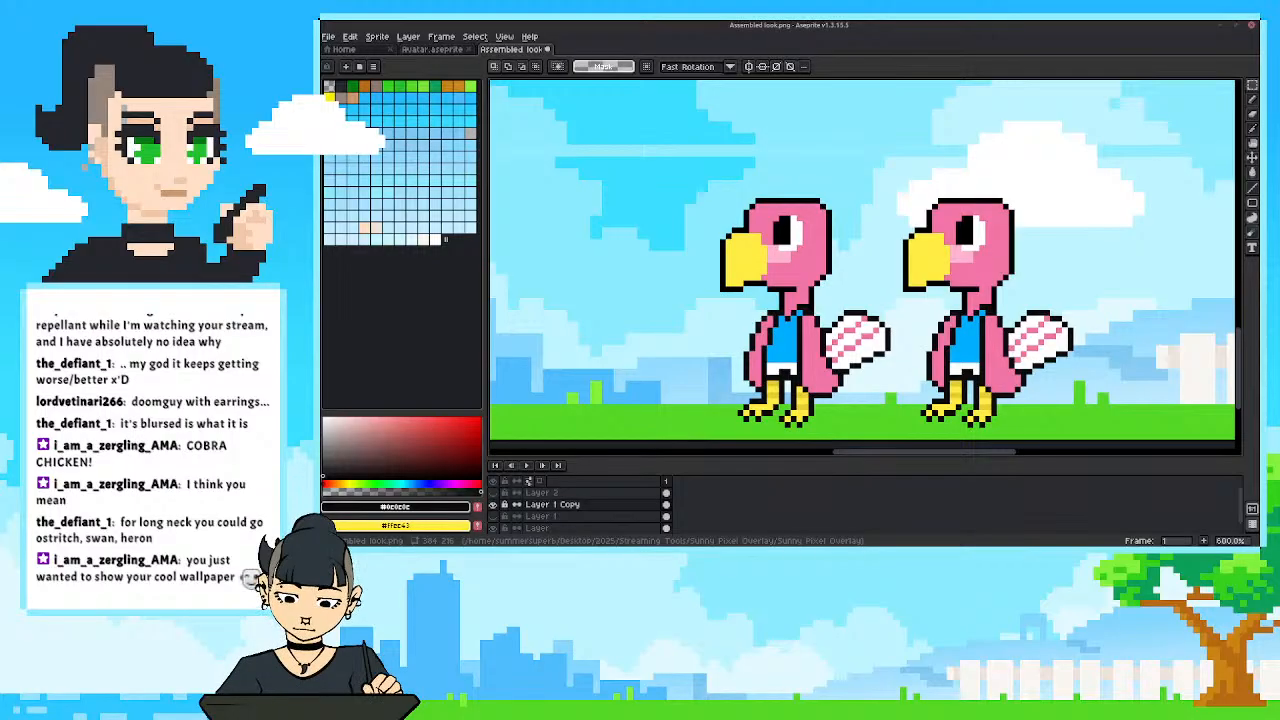
{"action": "left_click_drag", "start_coordinate": [716, 383], "coordinate": [725, 390]}
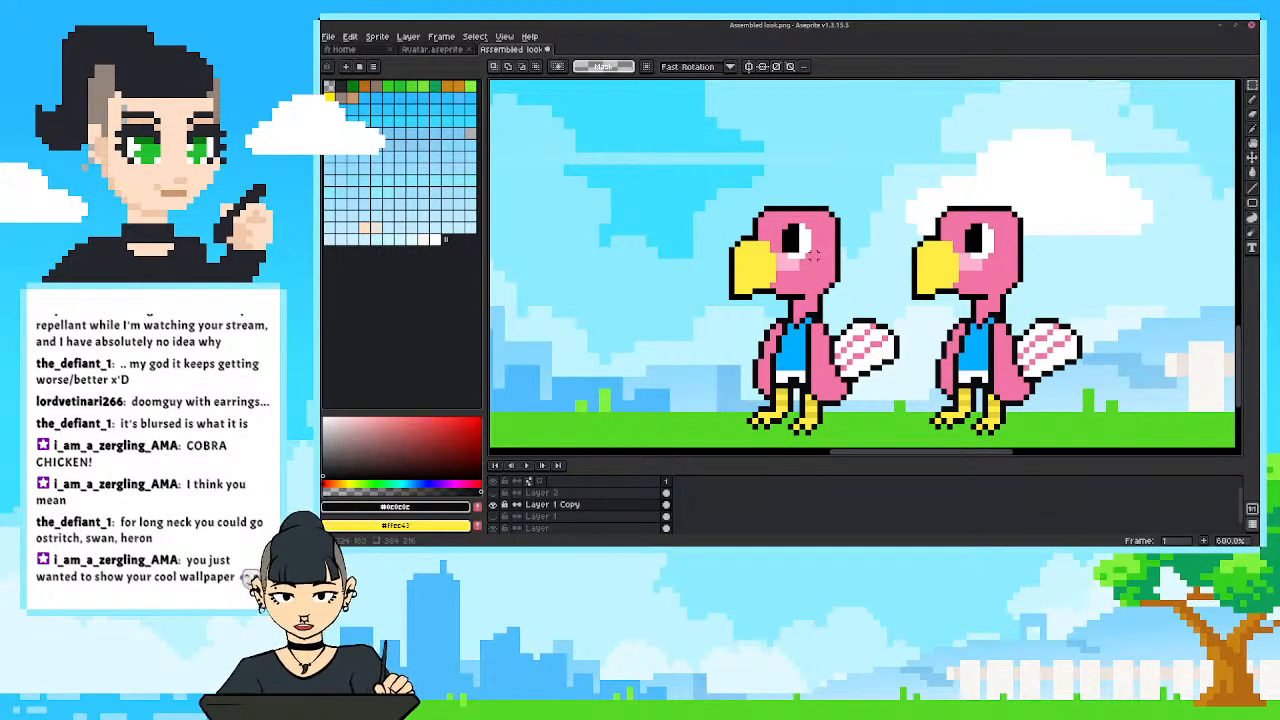
{"action": "scroll", "coordinate": [683, 277], "scroll_direction": "down", "scroll_amount": 5}
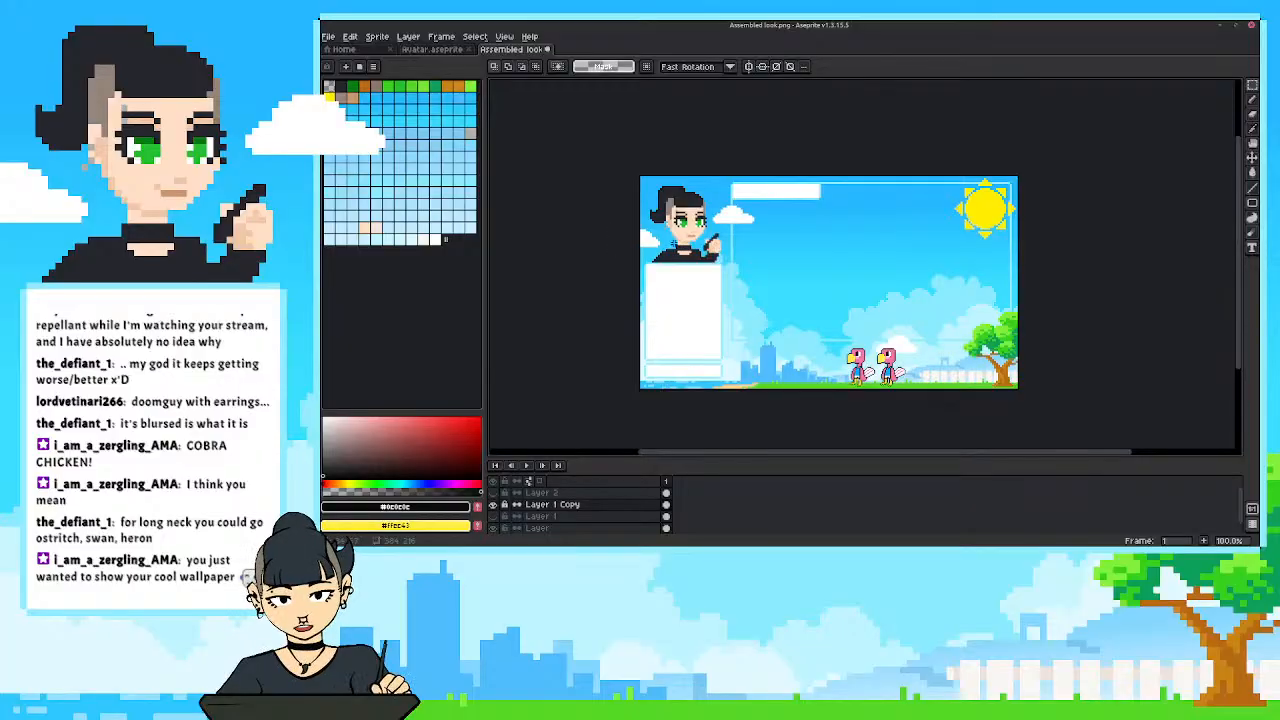
{"action": "key", "text": "i"}
{"action": "left_click", "coordinate": [685, 201]}
{"action": "key", "text": "b"}
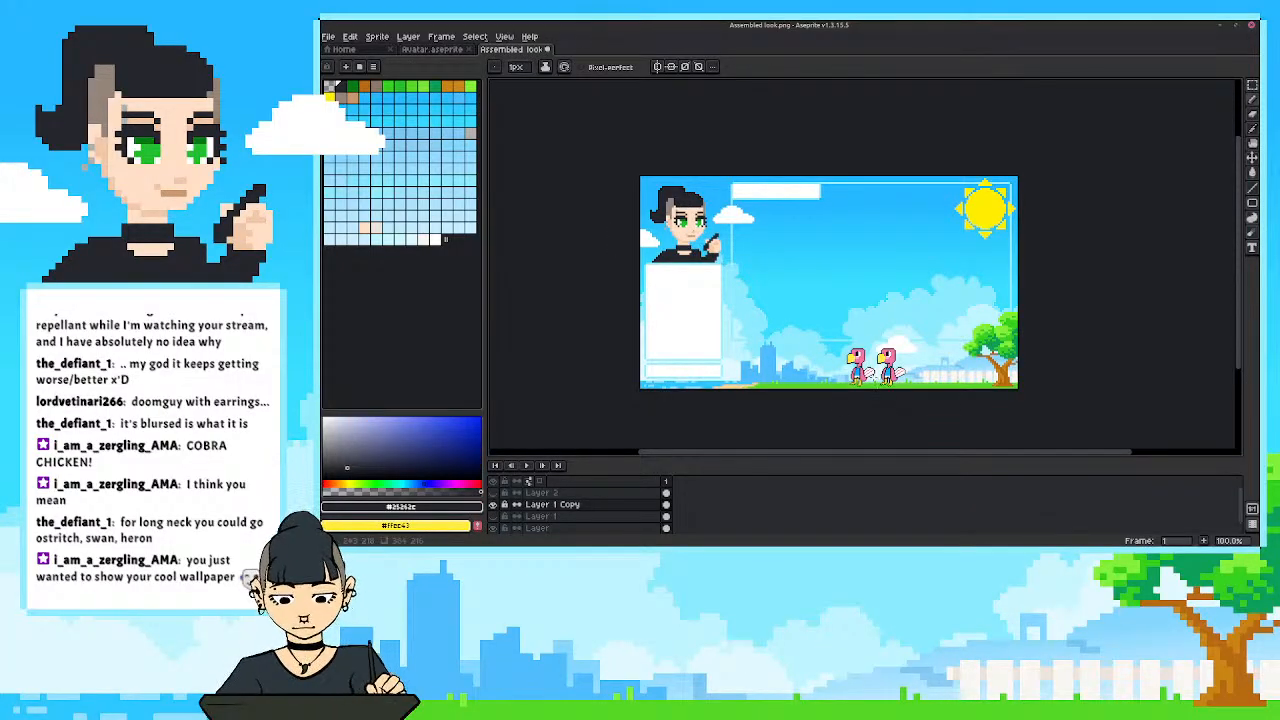
{"action": "scroll", "coordinate": [862, 371], "scroll_direction": "up", "scroll_amount": 4}
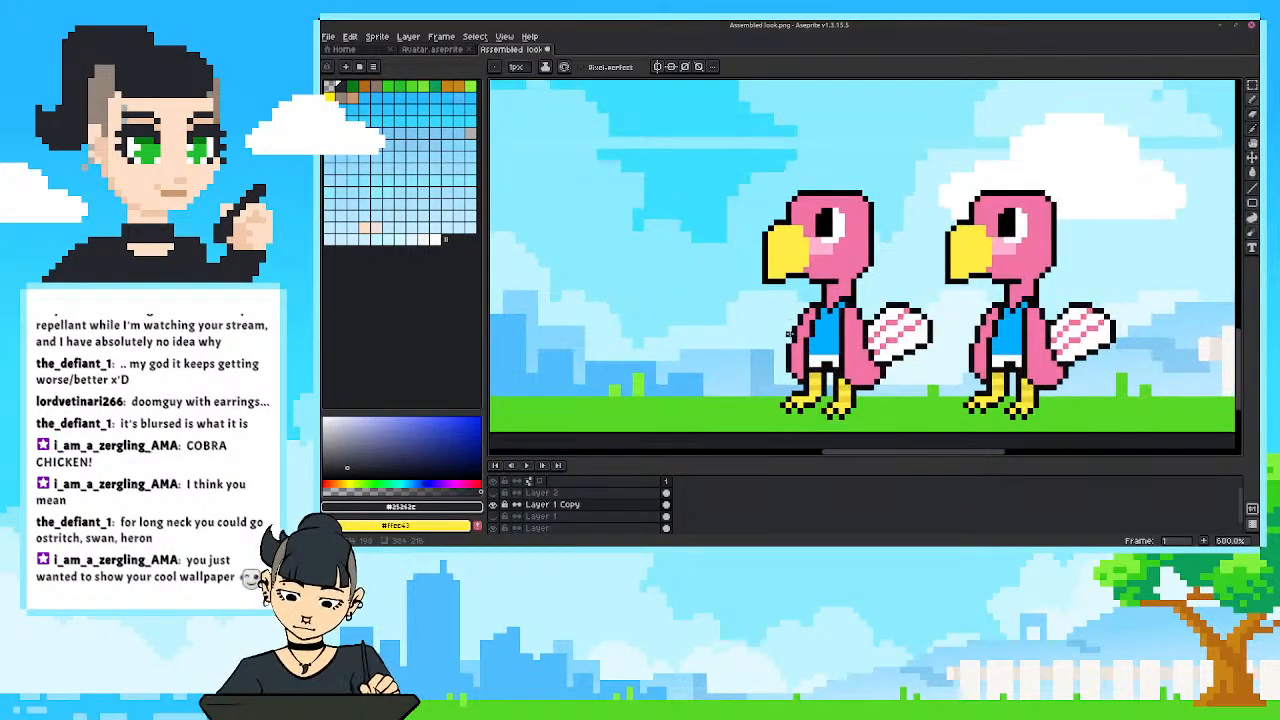
{"action": "scroll", "coordinate": [743, 296], "scroll_direction": "up", "scroll_amount": 1}
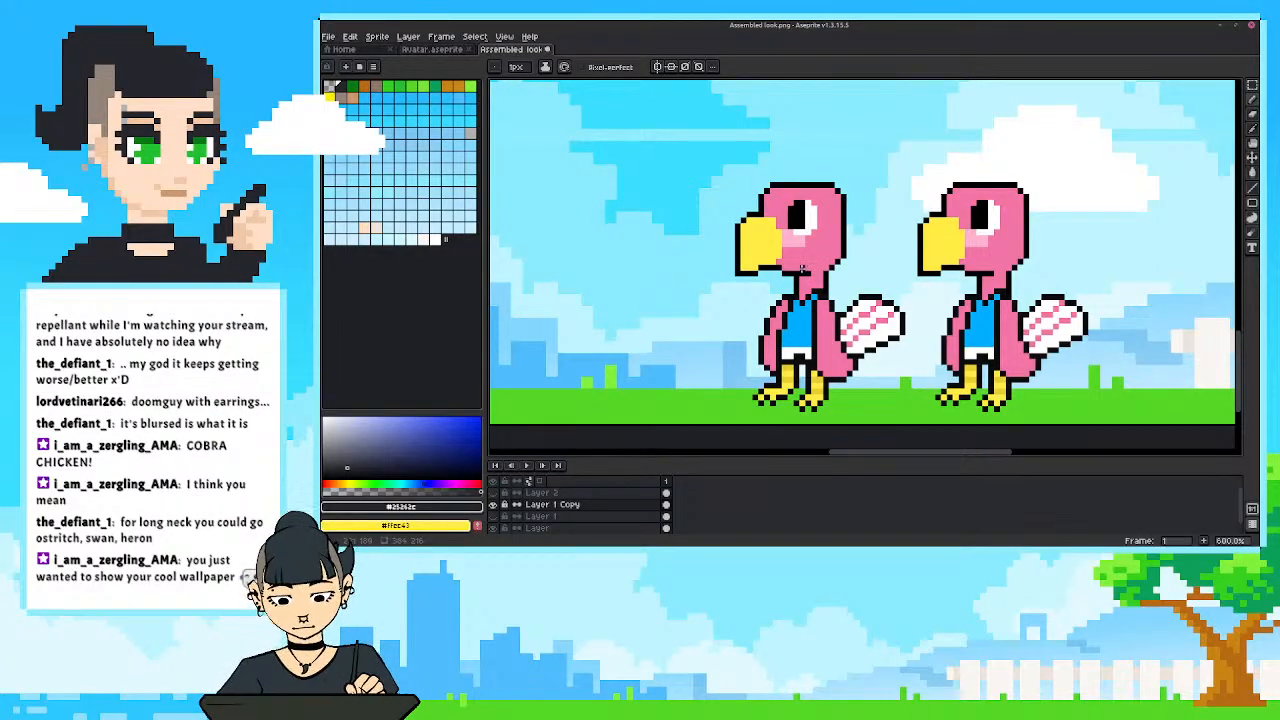
{"action": "key", "text": "g"}
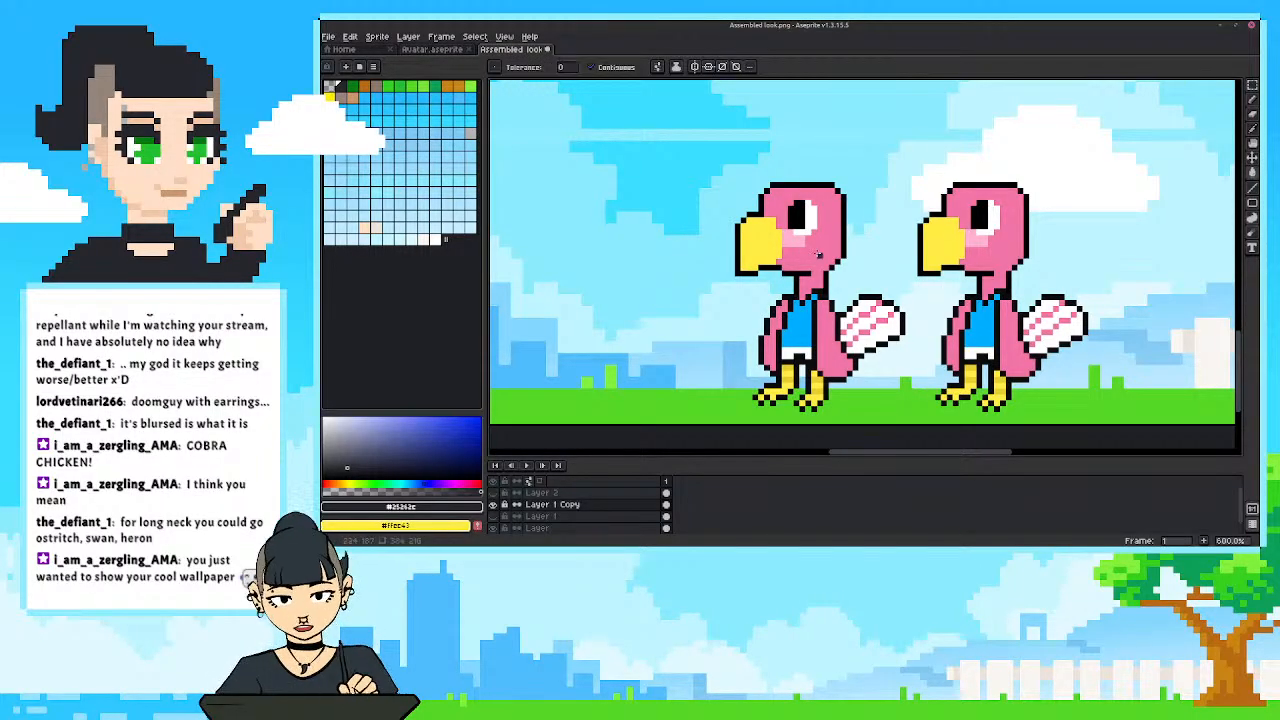
{"action": "left_click", "coordinate": [816, 253]}
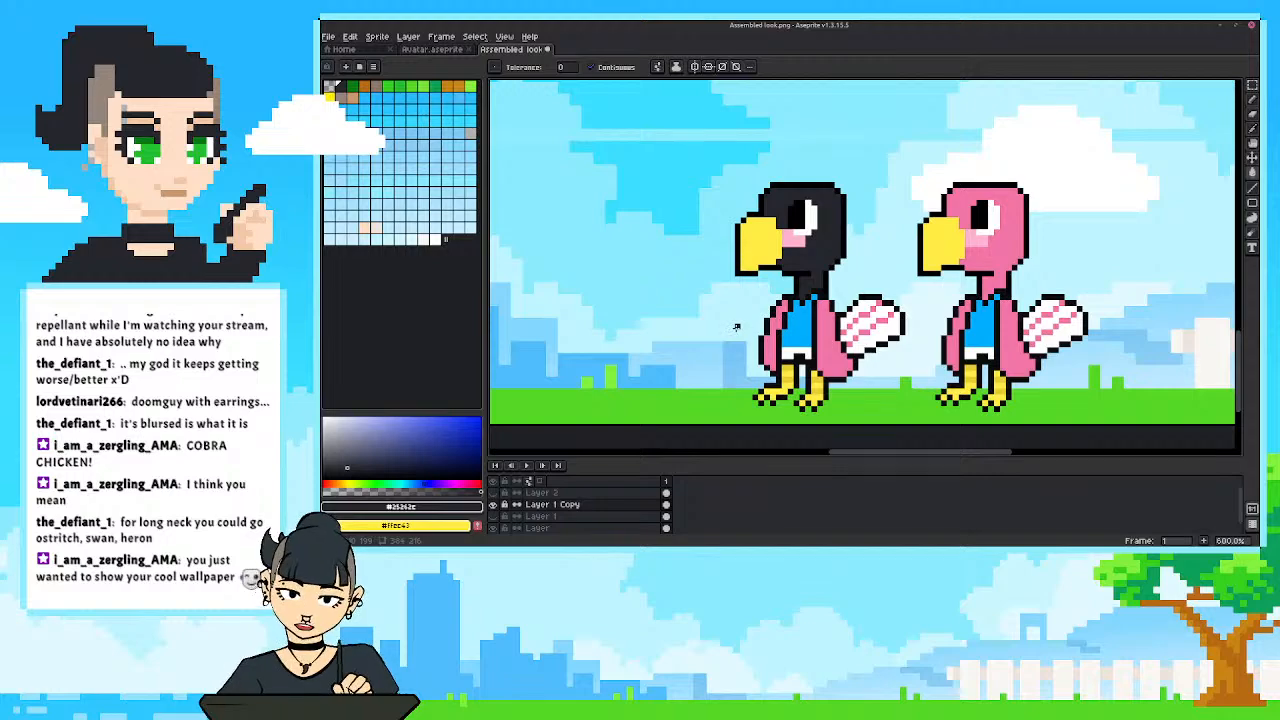
Recolor the front bird's cheek patch and the small area joining it to the eye in the eye's white.
{"action": "left_click", "coordinate": [792, 218], "text": "alt"}
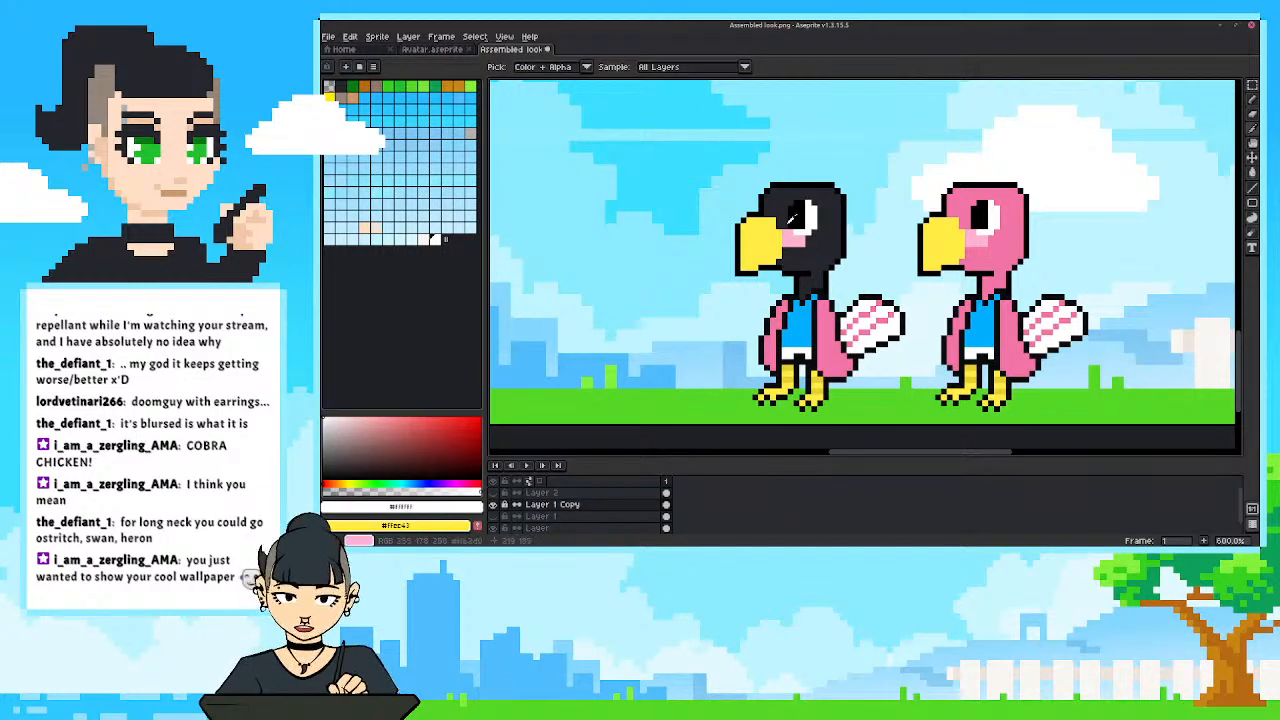
{"action": "left_click", "coordinate": [792, 238]}
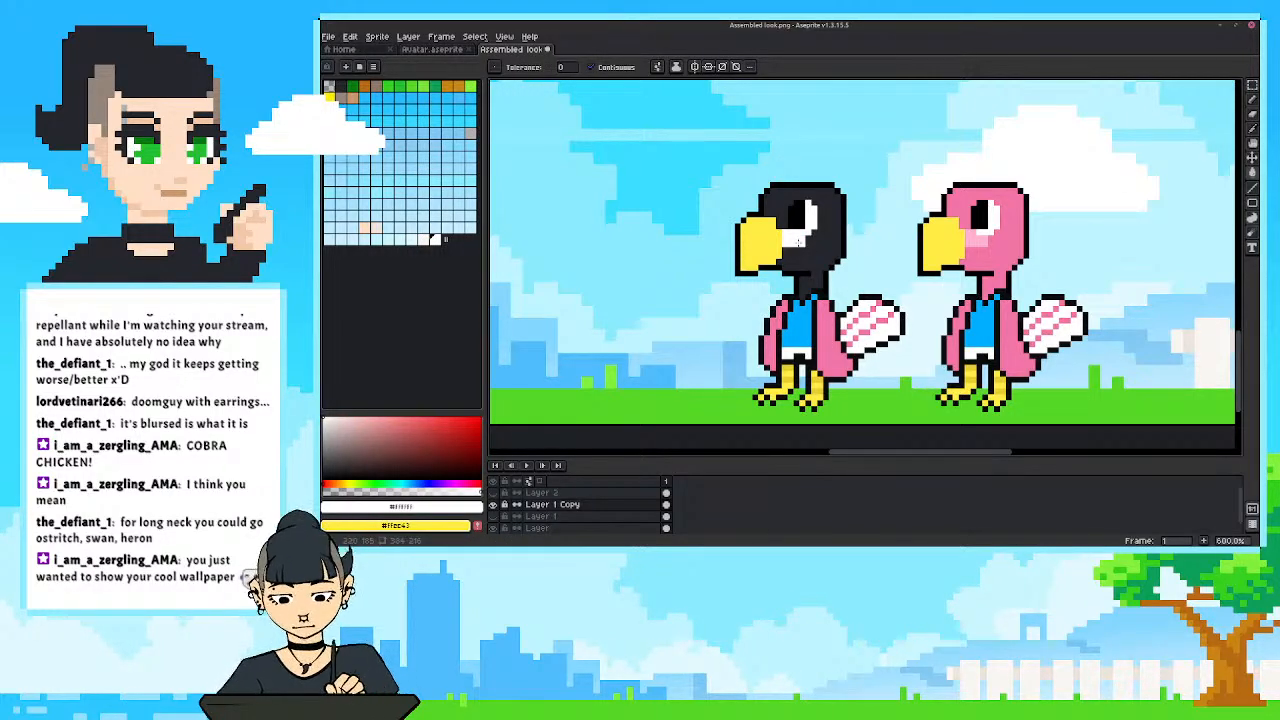
{"action": "left_click", "coordinate": [796, 226]}
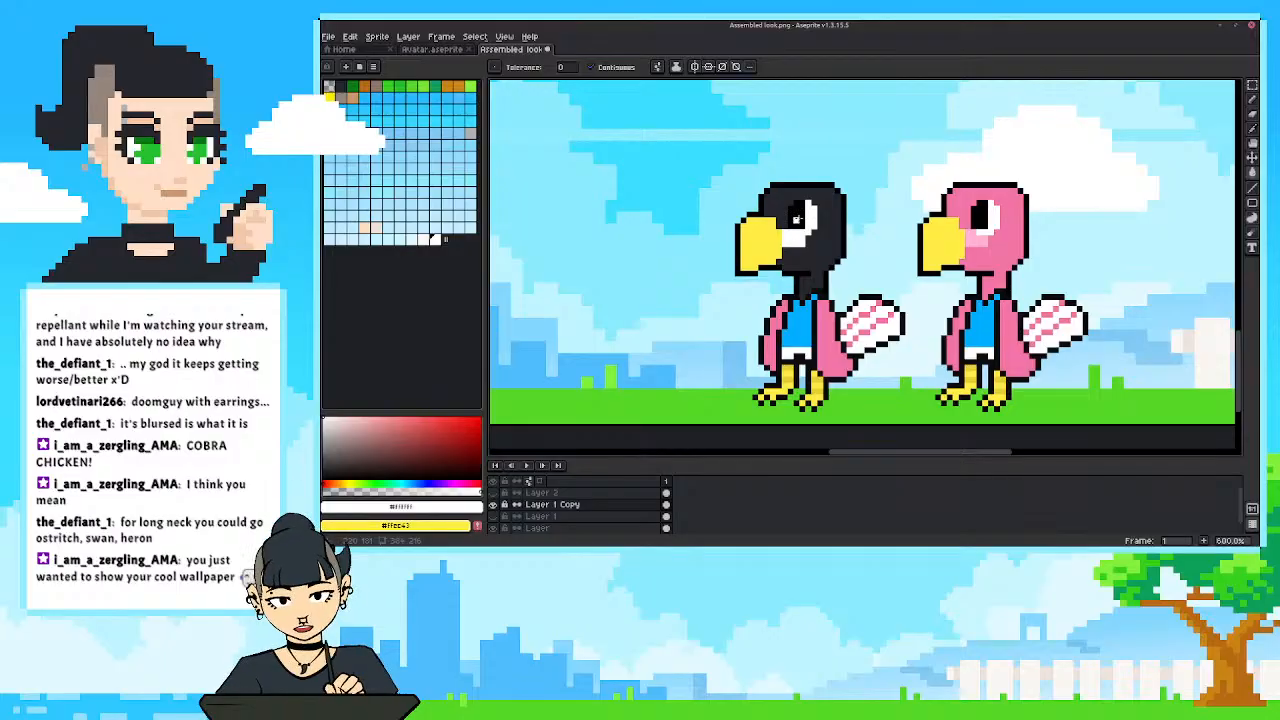
Try pencil touches in sampled black around the front bird's eye, and undo the pencil strokes.
{"action": "key", "text": "alt"}
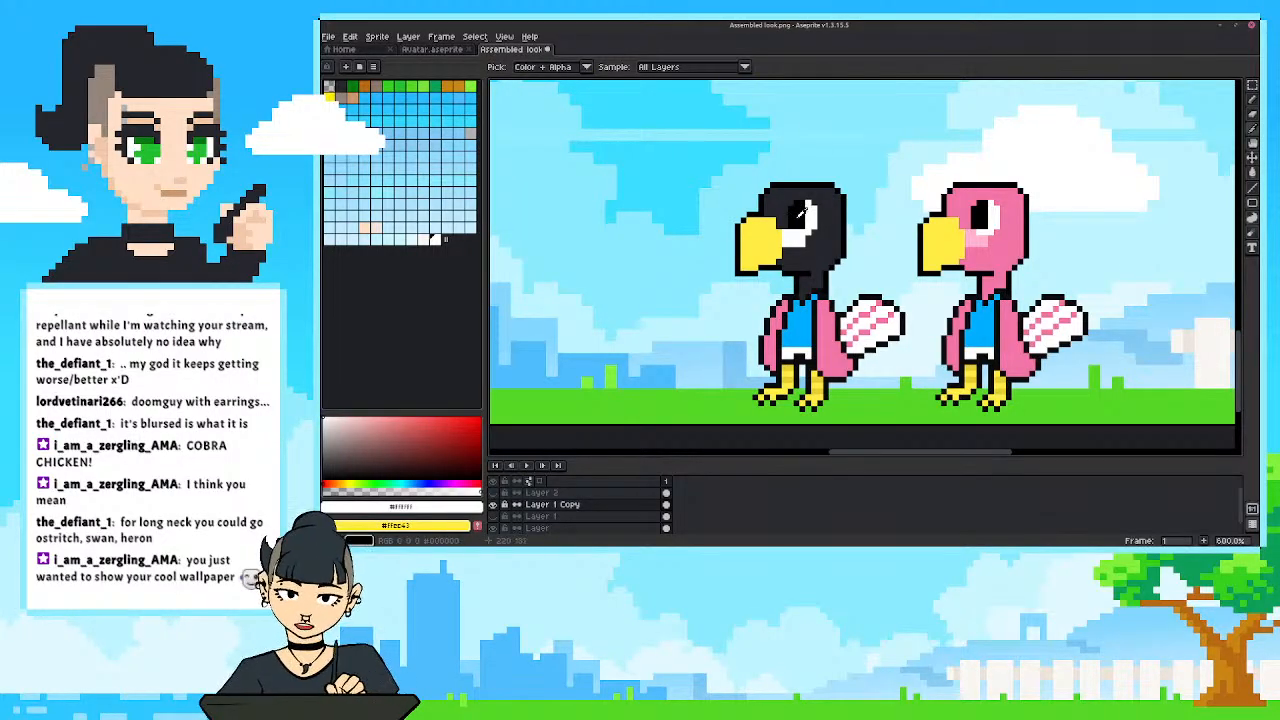
{"action": "left_click", "coordinate": [800, 212], "text": "alt"}
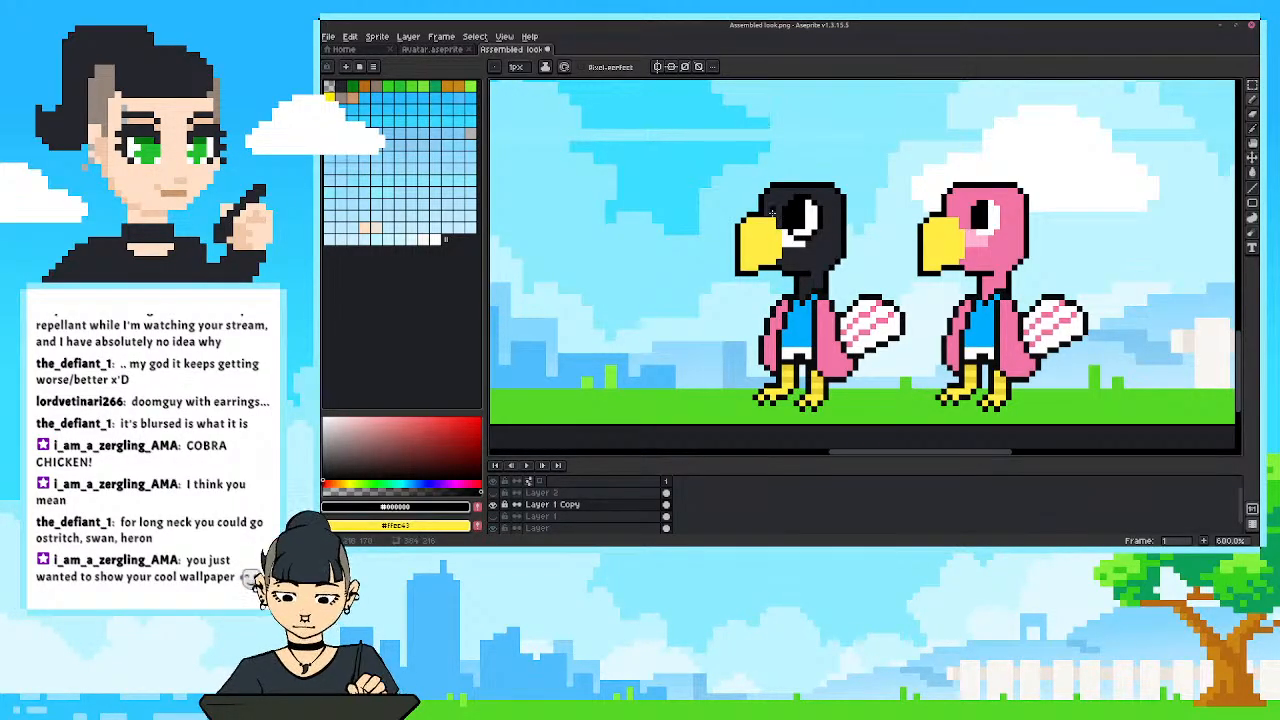
{"action": "scroll", "coordinate": [762, 208], "scroll_direction": "down", "scroll_amount": 5}
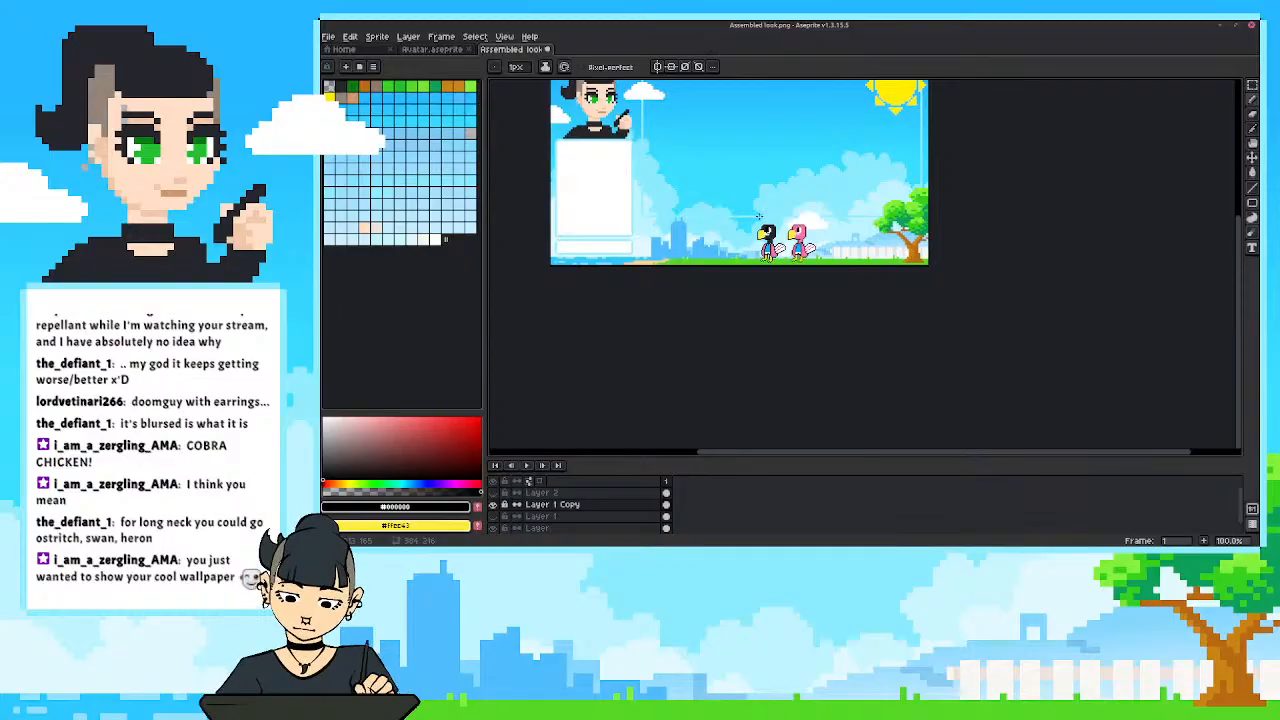
{"action": "scroll", "coordinate": [759, 216], "scroll_direction": "up", "scroll_amount": 4}
{"action": "key", "text": "ctrl+z"}
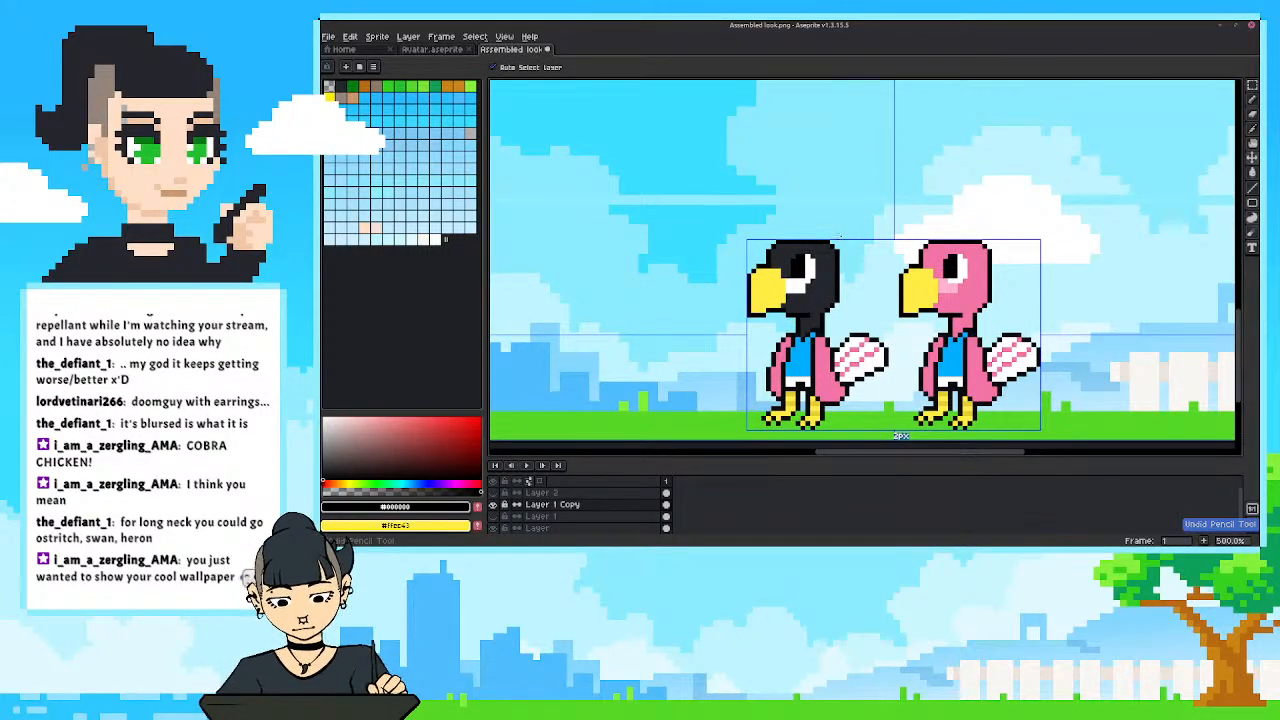
{"action": "scroll", "coordinate": [843, 243], "scroll_direction": "down", "scroll_amount": 3}
{"action": "scroll", "coordinate": [829, 274], "scroll_direction": "up", "scroll_amount": 3}
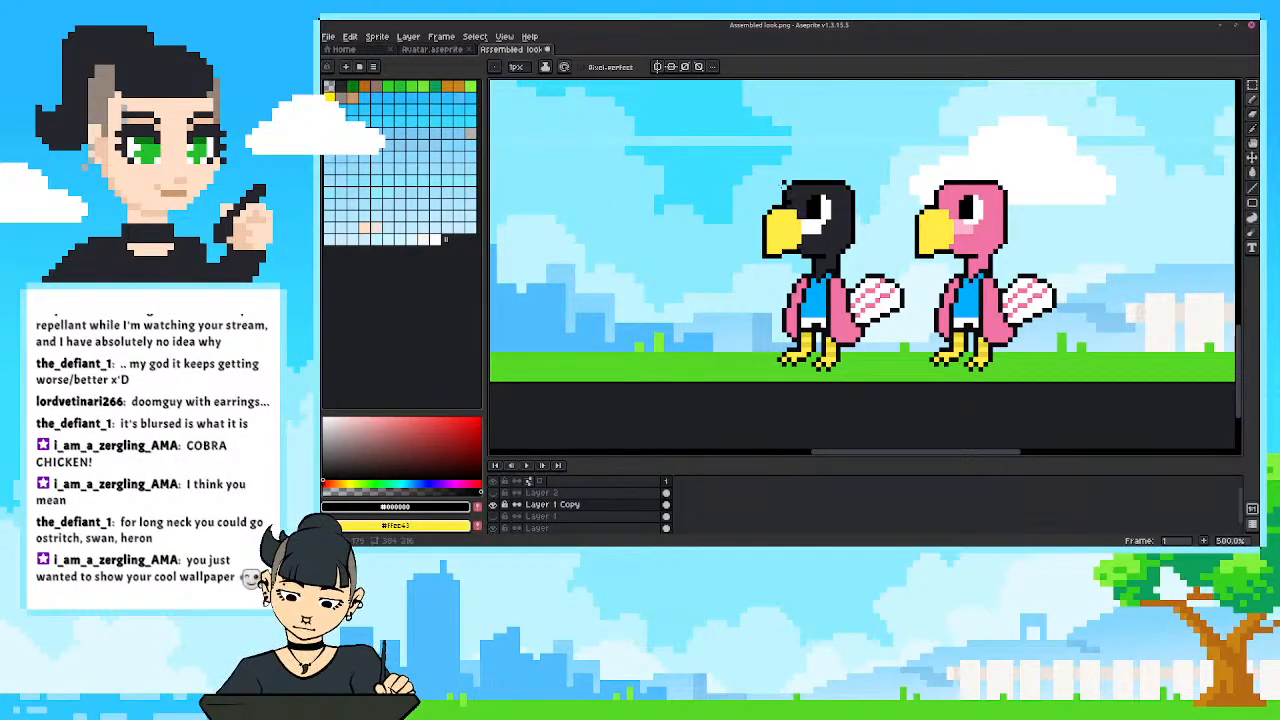
{"action": "scroll", "coordinate": [783, 185], "scroll_direction": "up", "scroll_amount": 1}
{"action": "key", "text": "ctrl+z"}
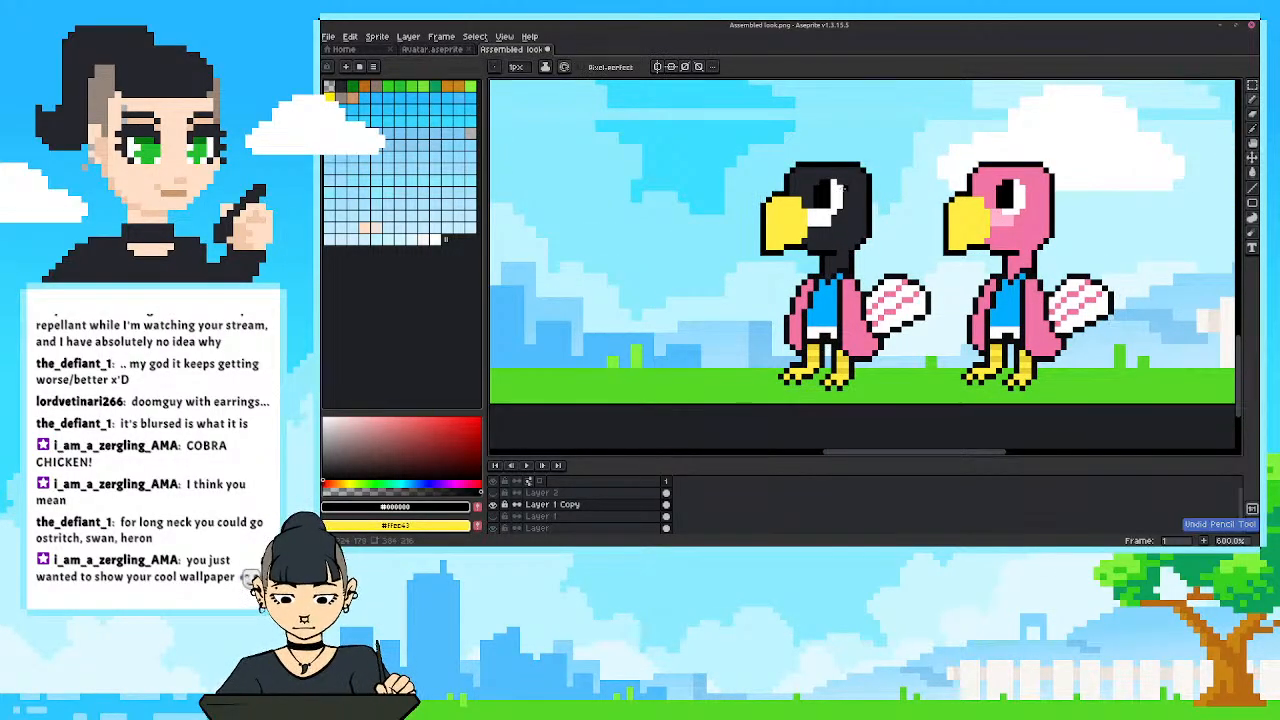
Fill the front bird's yellow beak with a lighter grey based on the head's charcoal, and check it within the whole overlay.
{"action": "left_click_drag", "start_coordinate": [844, 188], "coordinate": [836, 198]}
{"action": "left_click", "coordinate": [811, 253], "text": "alt"}
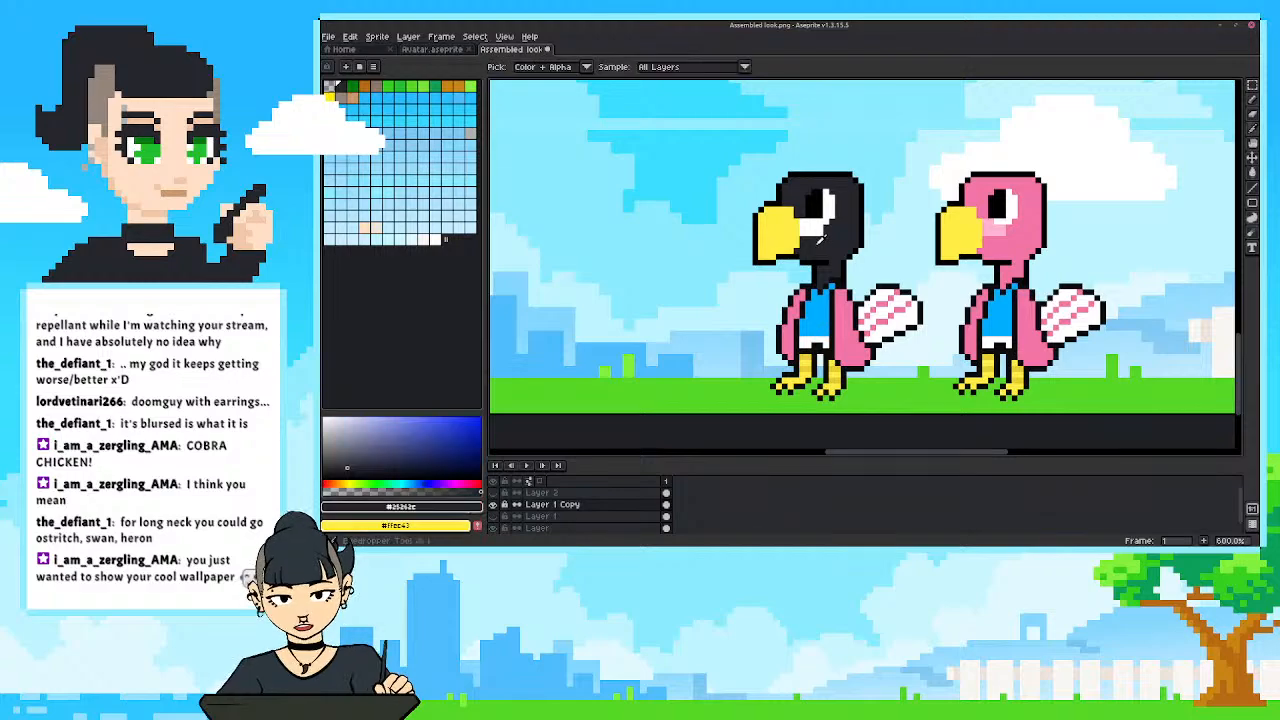
{"action": "left_click", "coordinate": [345, 460]}
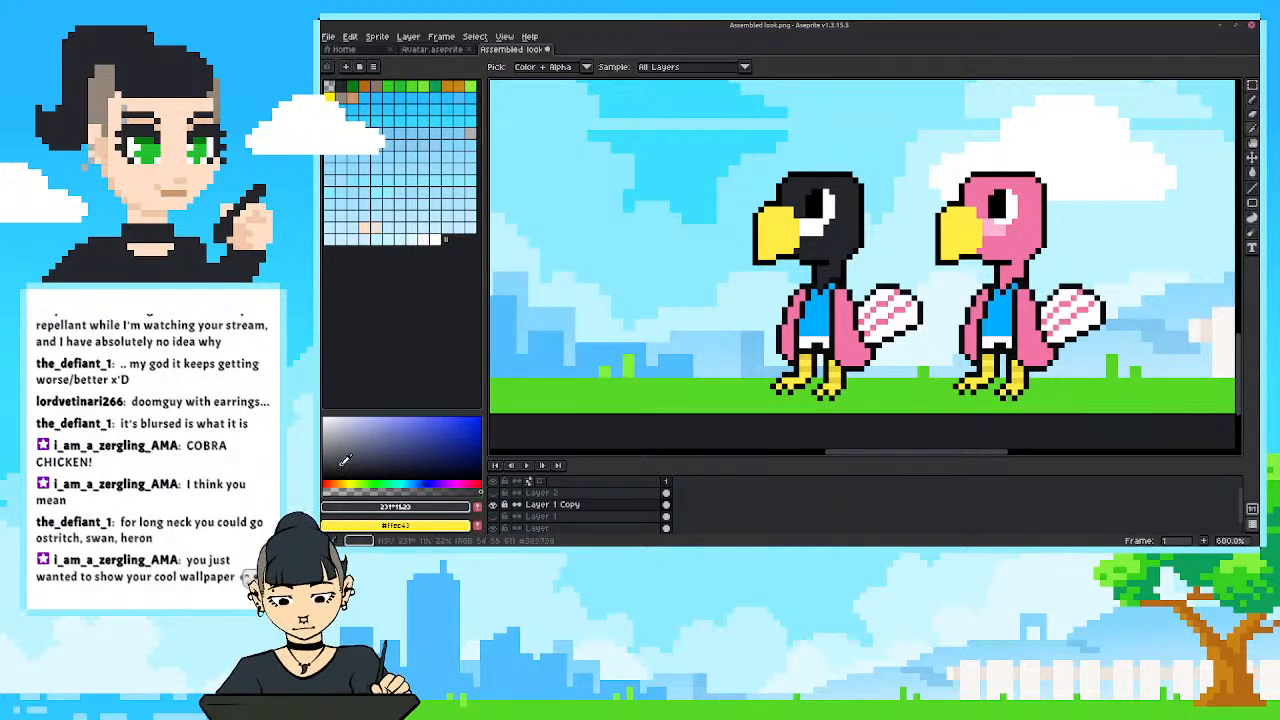
{"action": "key", "text": "g"}
{"action": "left_click", "coordinate": [789, 212]}
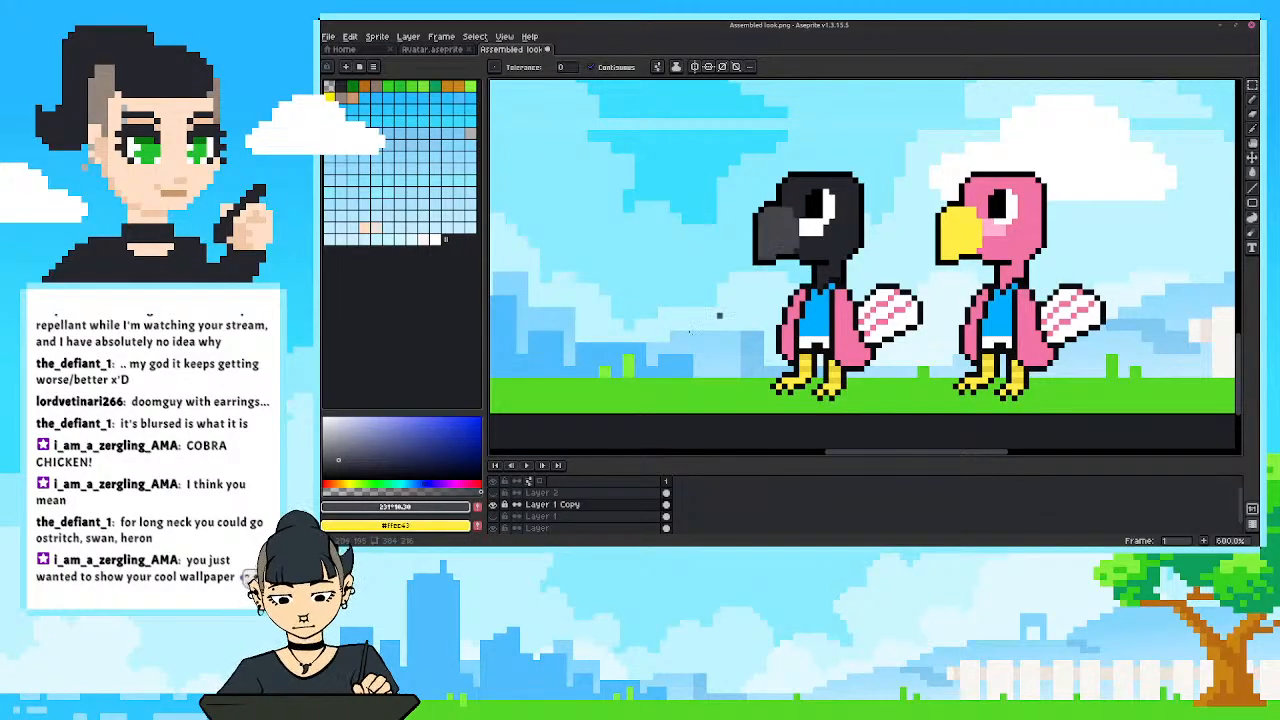
{"action": "left_click", "coordinate": [334, 457]}
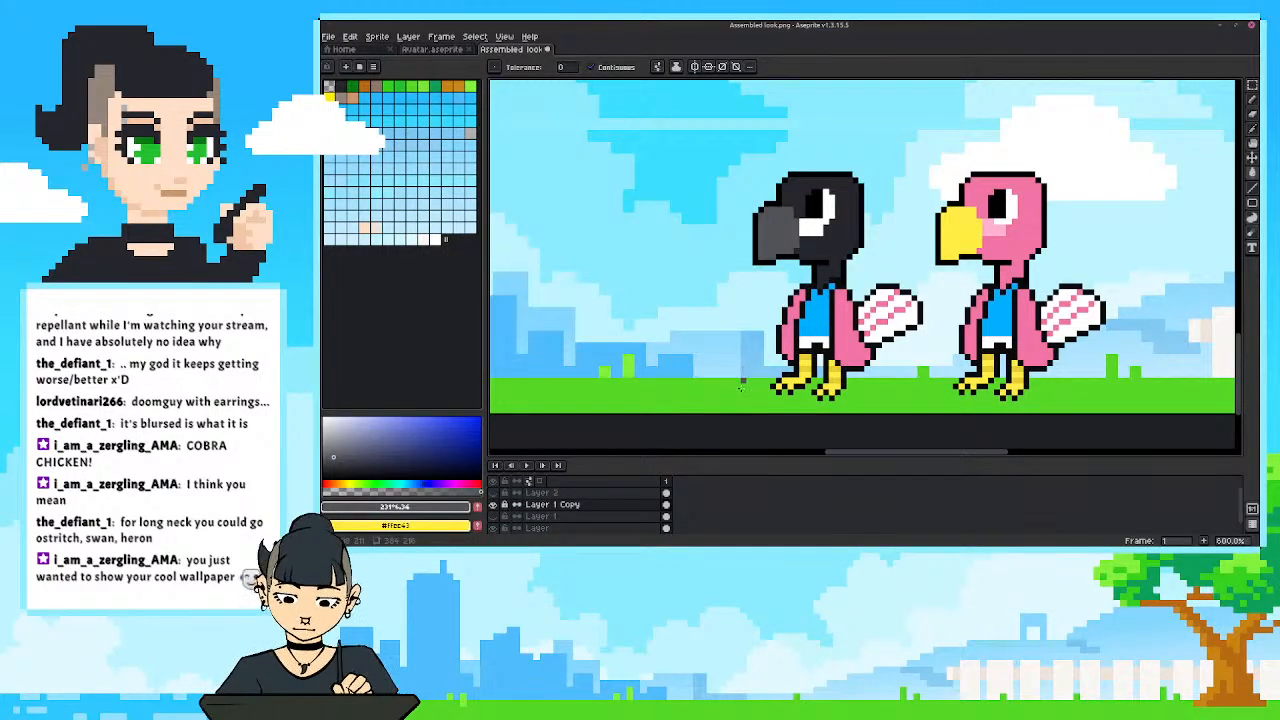
{"action": "scroll", "coordinate": [656, 225], "scroll_direction": "down", "scroll_amount": 5}
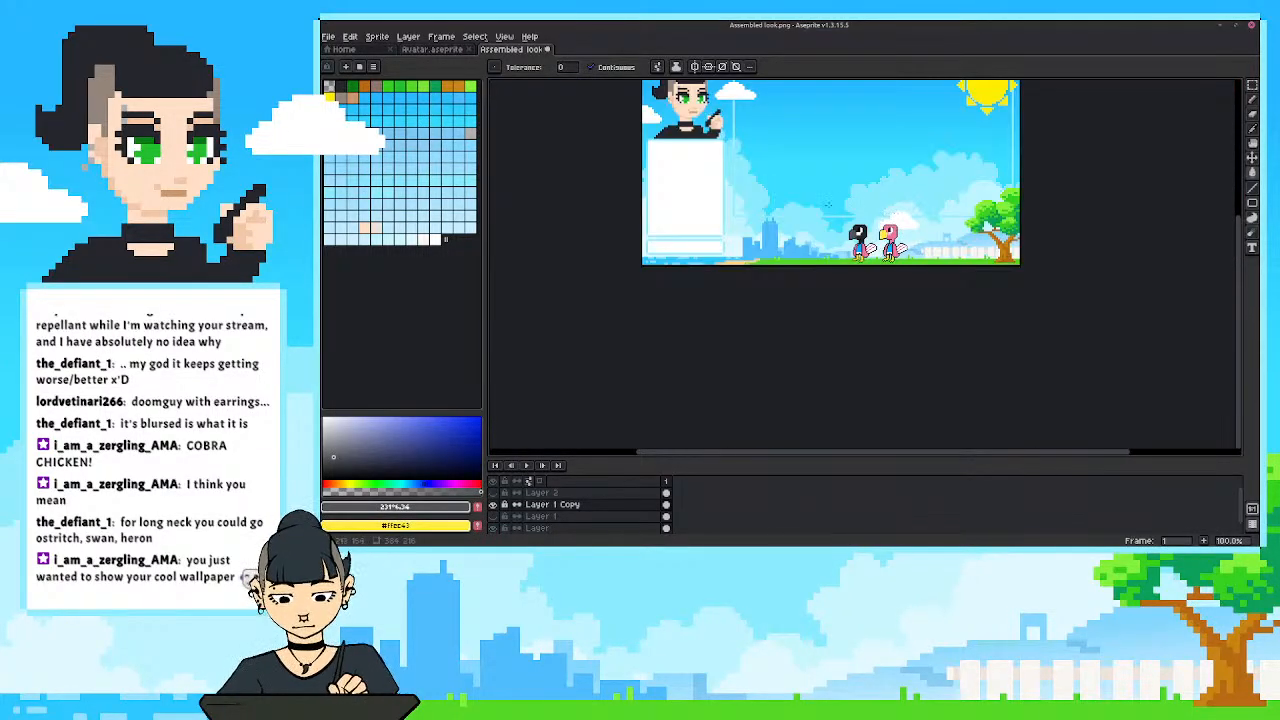
{"action": "scroll", "coordinate": [780, 210], "scroll_direction": "up", "scroll_amount": 5}
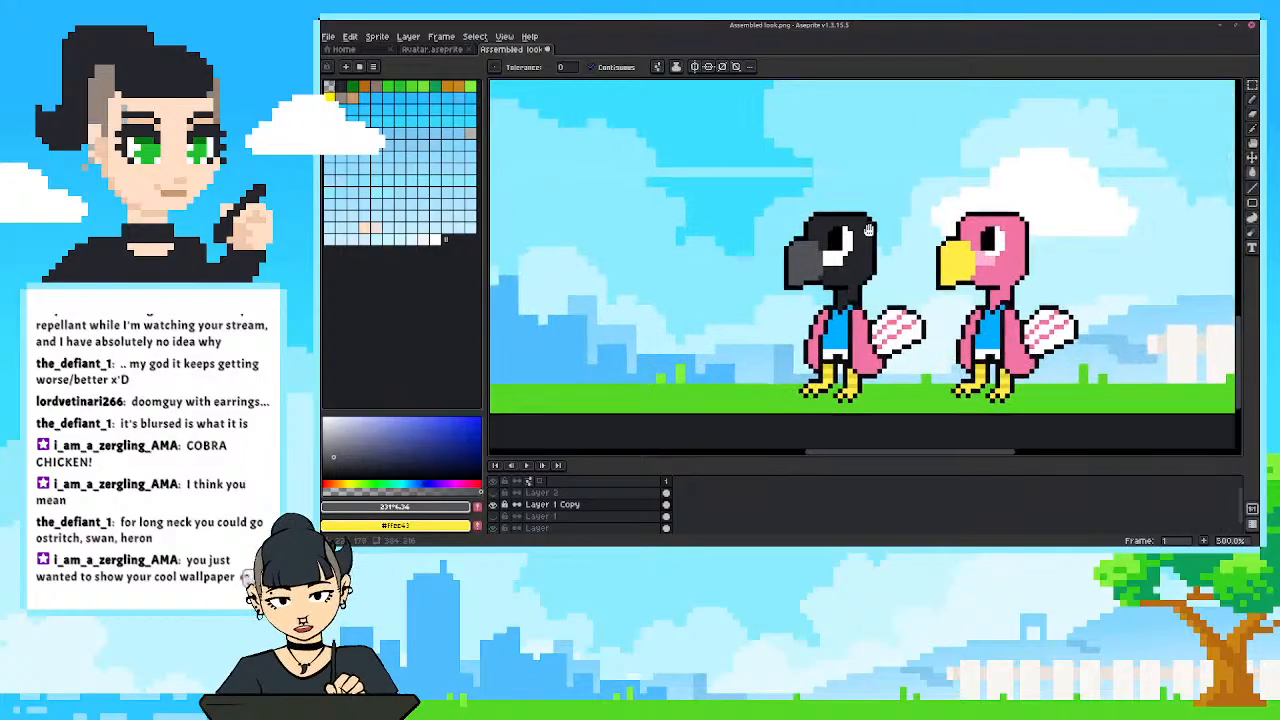
Extend the front bird's white cheek patch down to the lower edge of the head using the sampled white, checking it from farther out.
{"action": "key", "text": "i"}
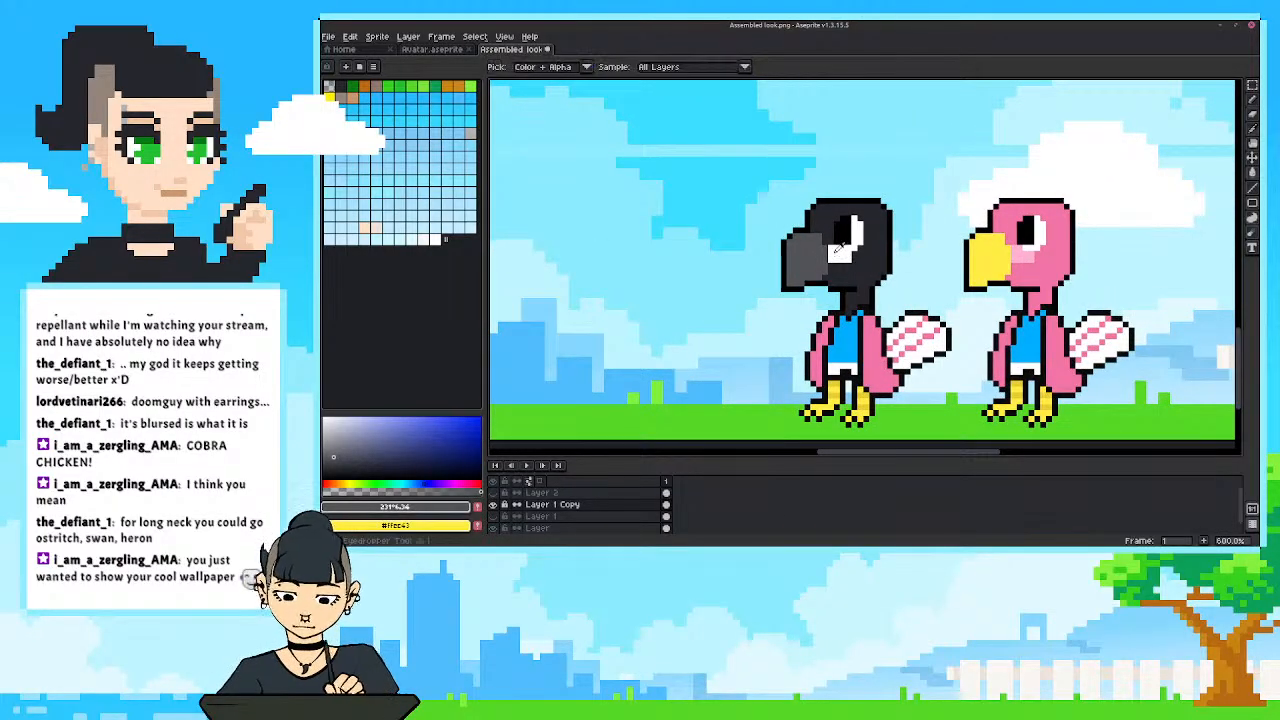
{"action": "left_click", "coordinate": [840, 254]}
{"action": "key", "text": "b"}
{"action": "mouse_move", "coordinate": [846, 267]}
{"action": "left_mouse_down"}
{"action": "mouse_move", "coordinate": [862, 231]}
{"action": "mouse_move", "coordinate": [851, 279]}
{"action": "left_mouse_up"}
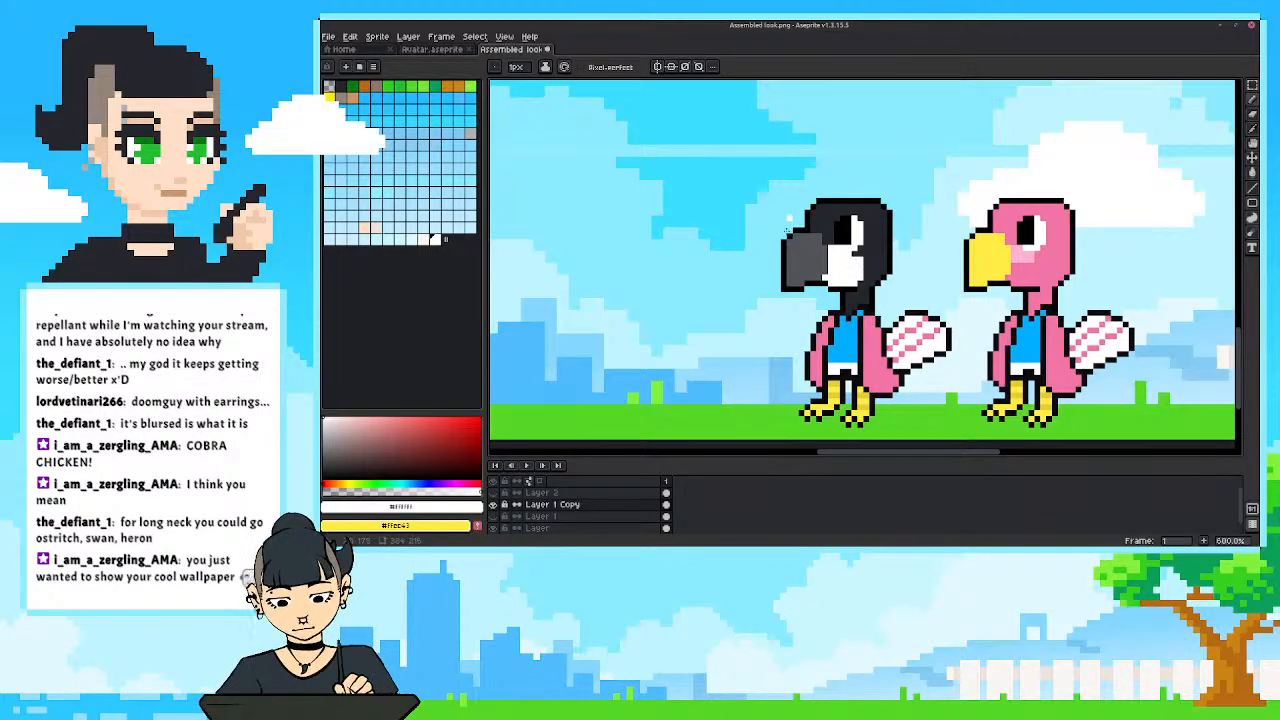
{"action": "scroll", "coordinate": [789, 228], "scroll_direction": "down", "scroll_amount": 4}
{"action": "scroll", "coordinate": [770, 336], "scroll_direction": "up", "scroll_amount": 2}
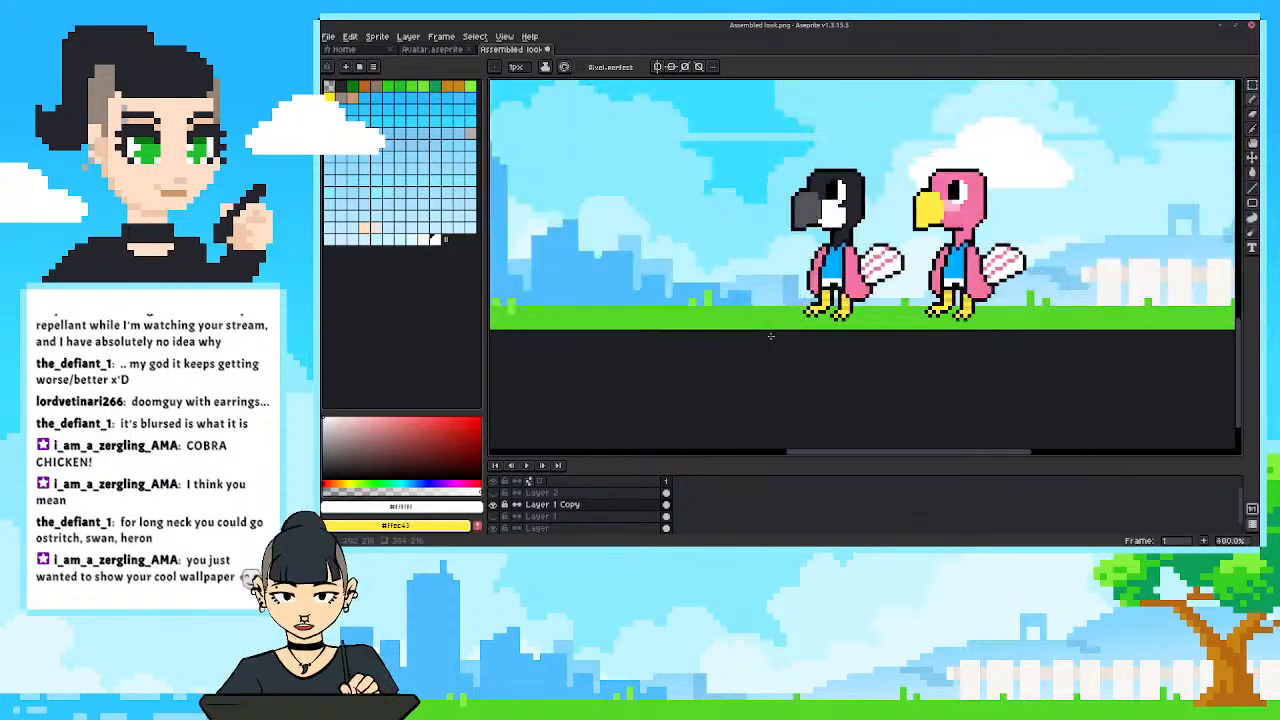
{"action": "scroll", "coordinate": [770, 336], "scroll_direction": "up", "scroll_amount": 2}
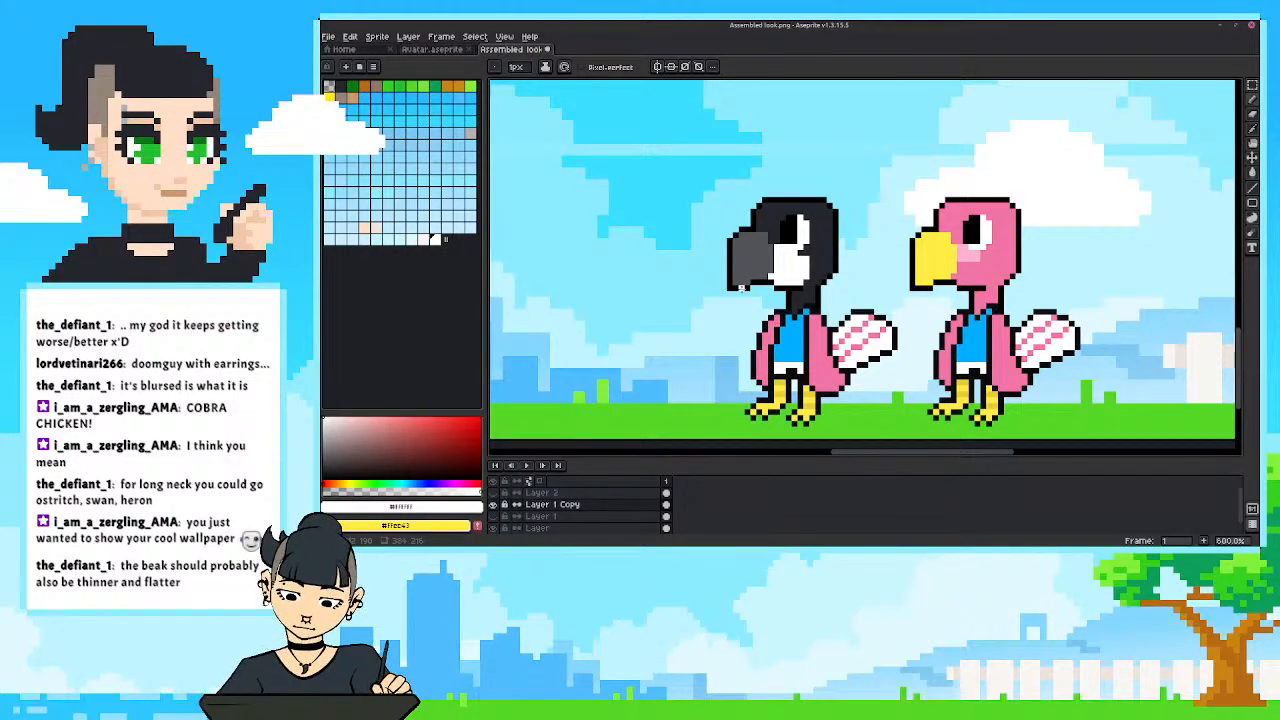
Fill the pink body and front wing of the charcoal-headed bird with a light orange-tan.
{"action": "left_click_drag", "start_coordinate": [739, 287], "coordinate": [755, 283]}
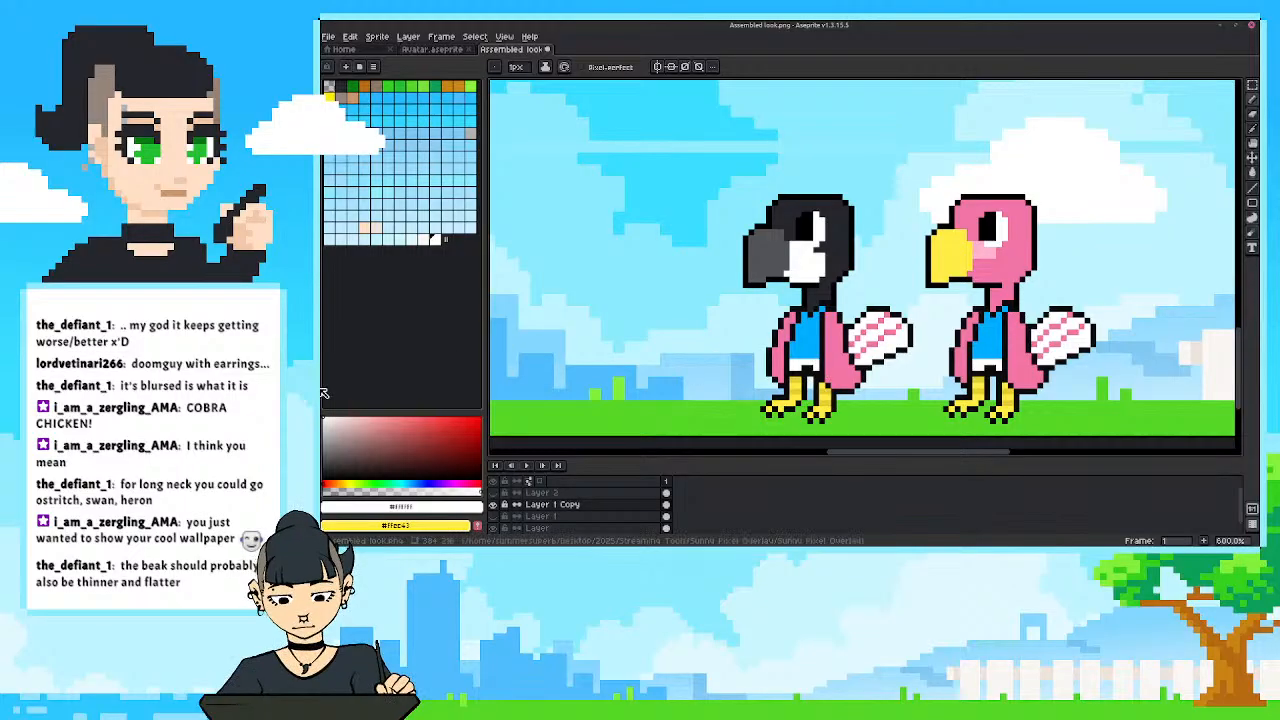
{"action": "left_click", "coordinate": [345, 481]}
{"action": "left_click", "coordinate": [399, 426]}
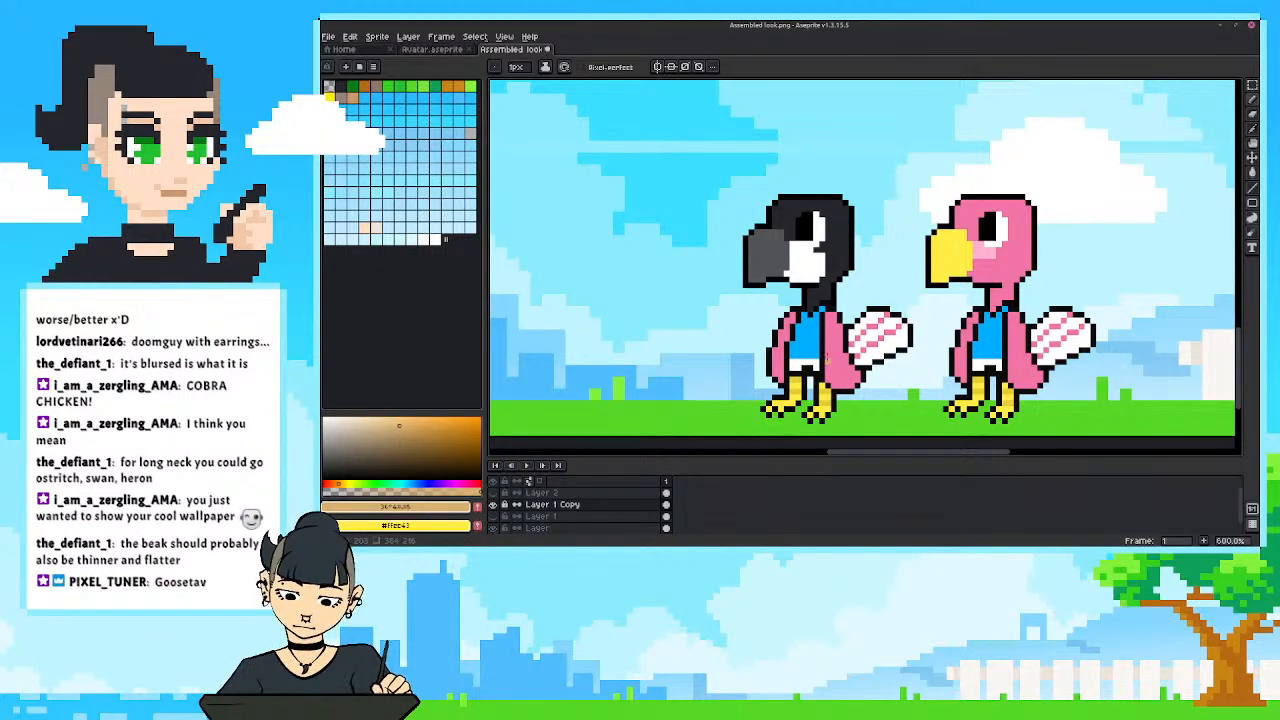
{"action": "key", "text": "g"}
{"action": "left_click", "coordinate": [829, 341]}
{"action": "left_click", "coordinate": [783, 332]}
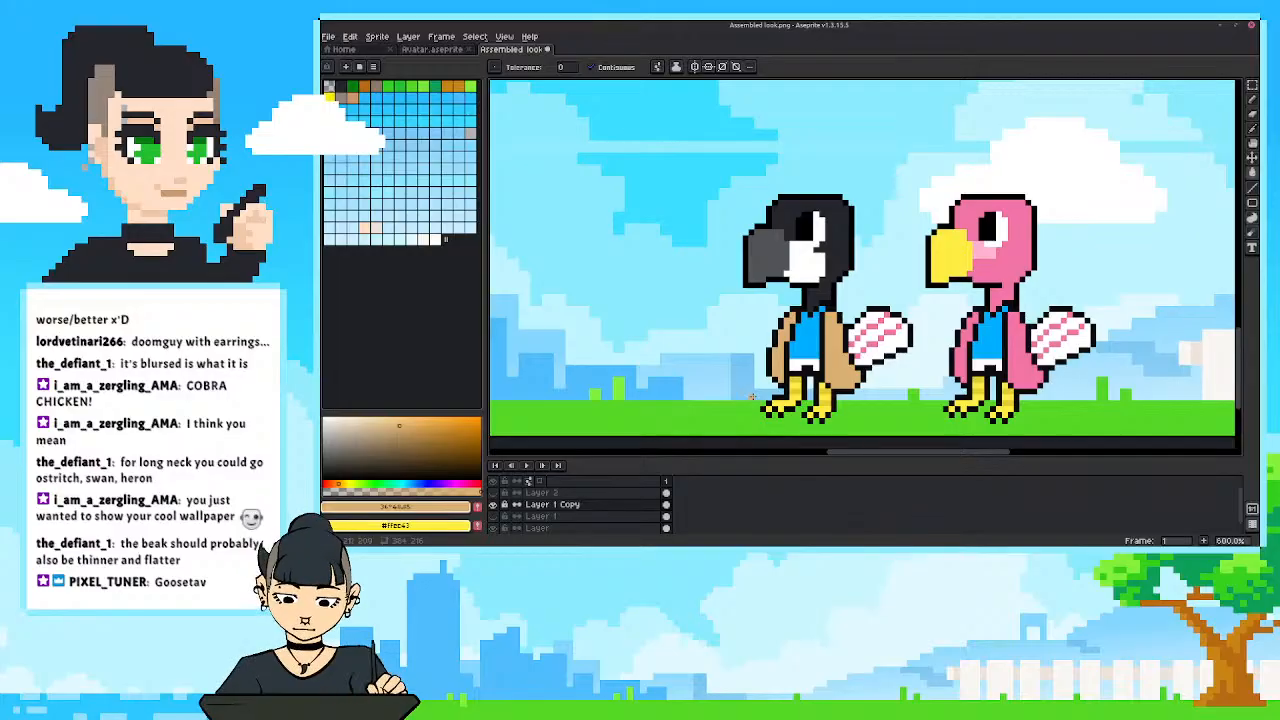
Refill the tan body and front wing with deeper, more saturated tans, and check the bird within the whole overlay.
{"action": "left_click", "coordinate": [407, 426]}
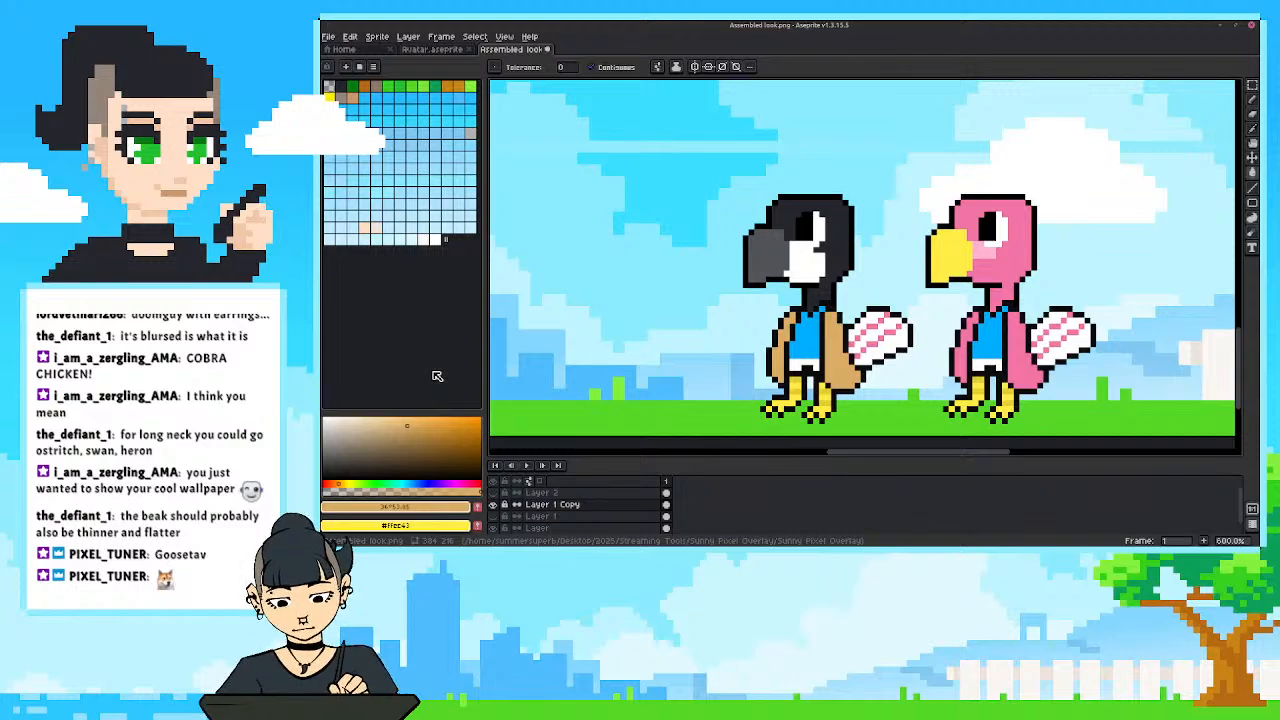
{"action": "left_click", "coordinate": [415, 428]}
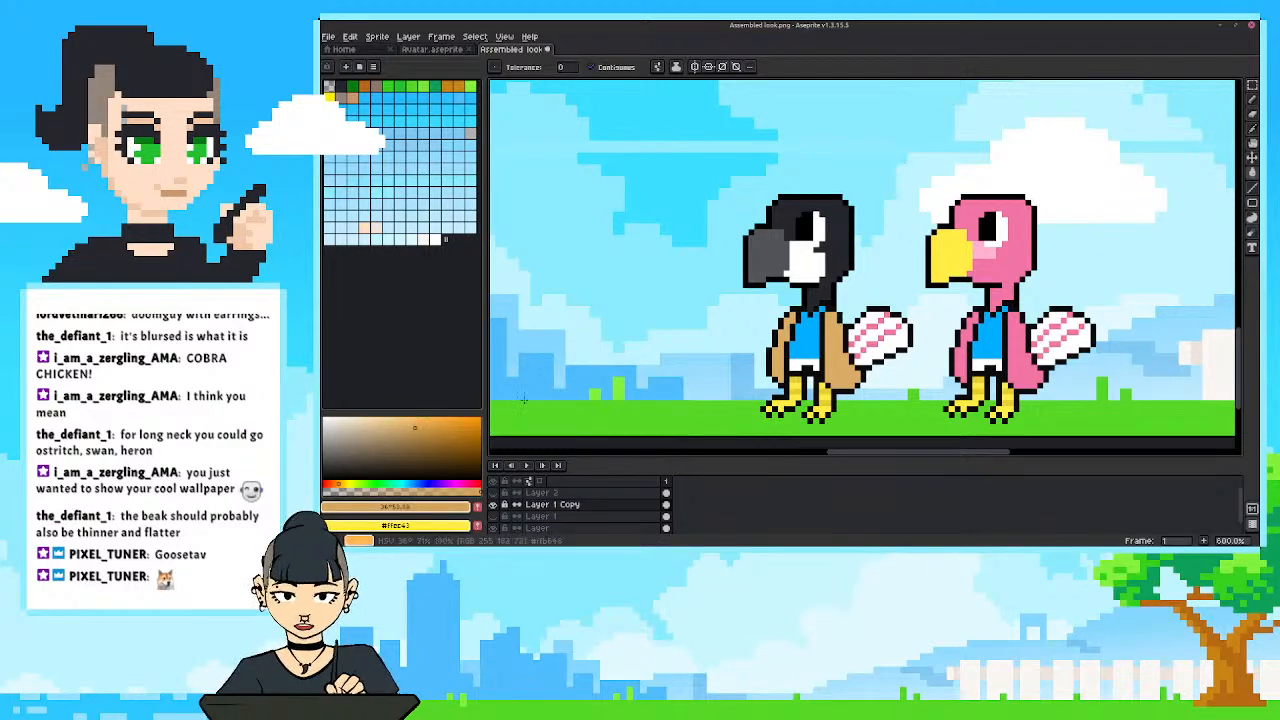
{"action": "left_click", "coordinate": [835, 353]}
{"action": "left_click", "coordinate": [790, 330]}
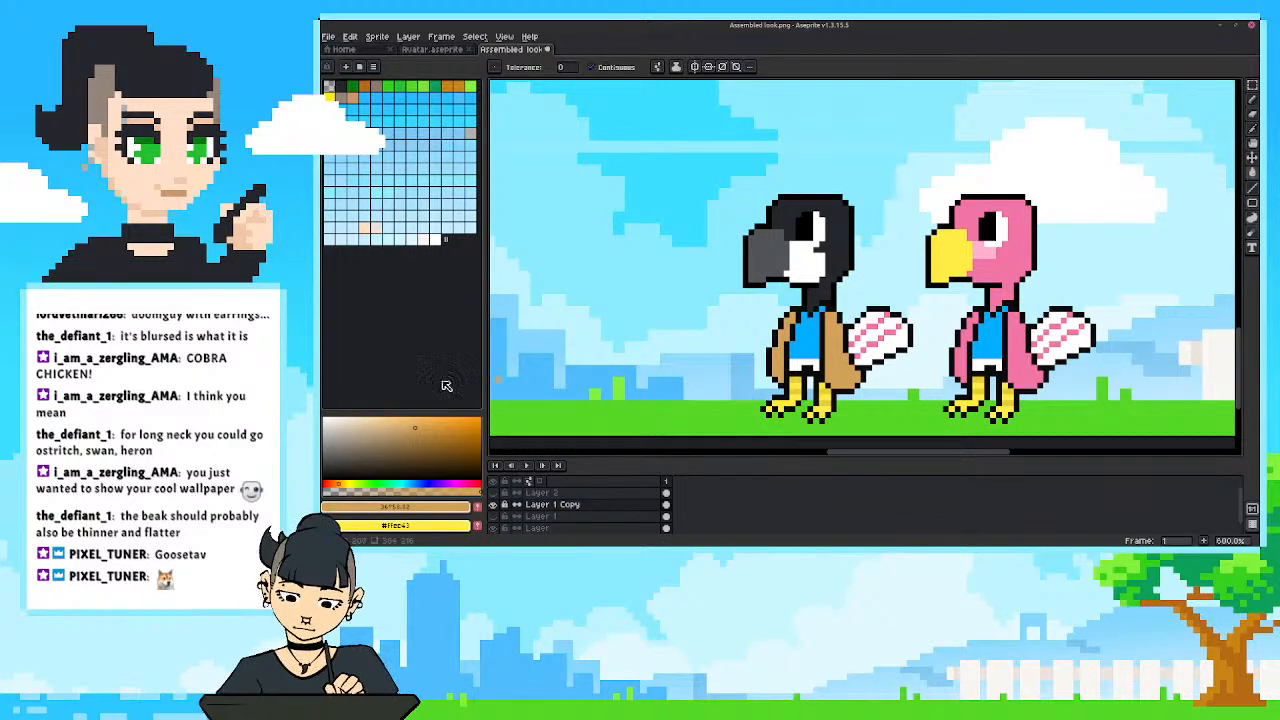
{"action": "left_click", "coordinate": [418, 430]}
{"action": "left_click", "coordinate": [842, 350]}
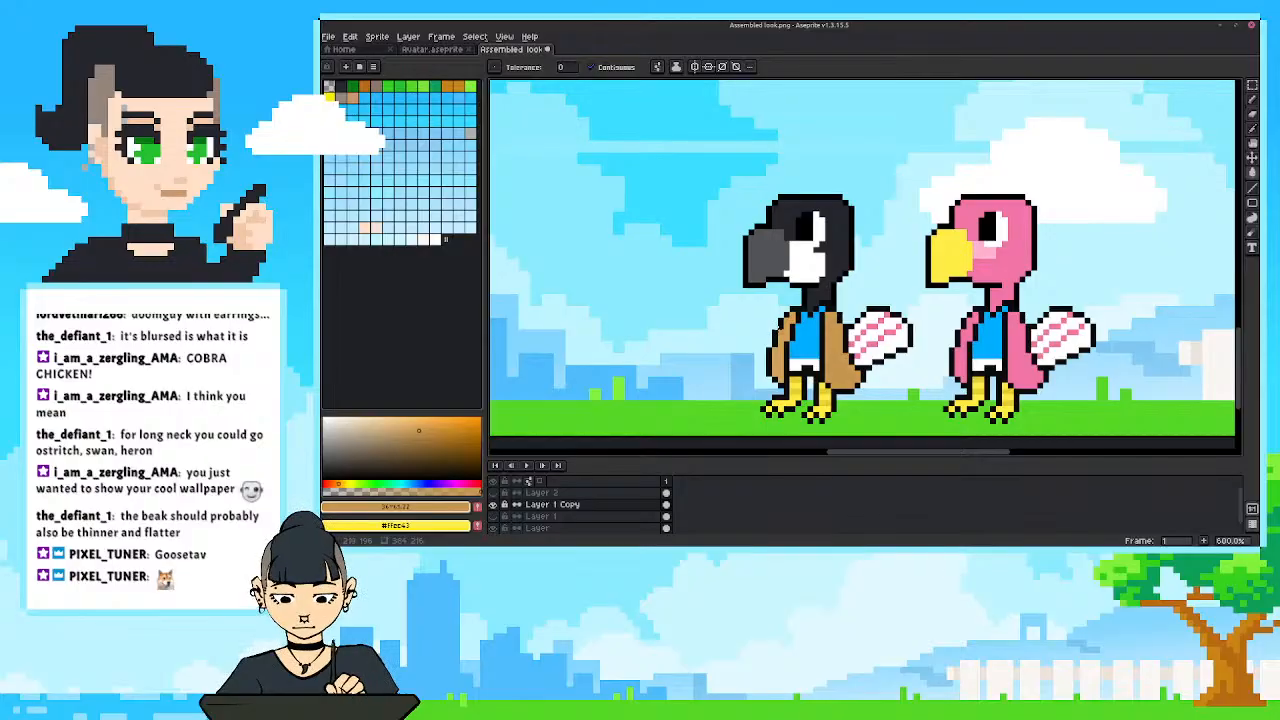
{"action": "left_click", "coordinate": [778, 340]}
{"action": "scroll", "coordinate": [740, 416], "scroll_direction": "down", "scroll_amount": 5}
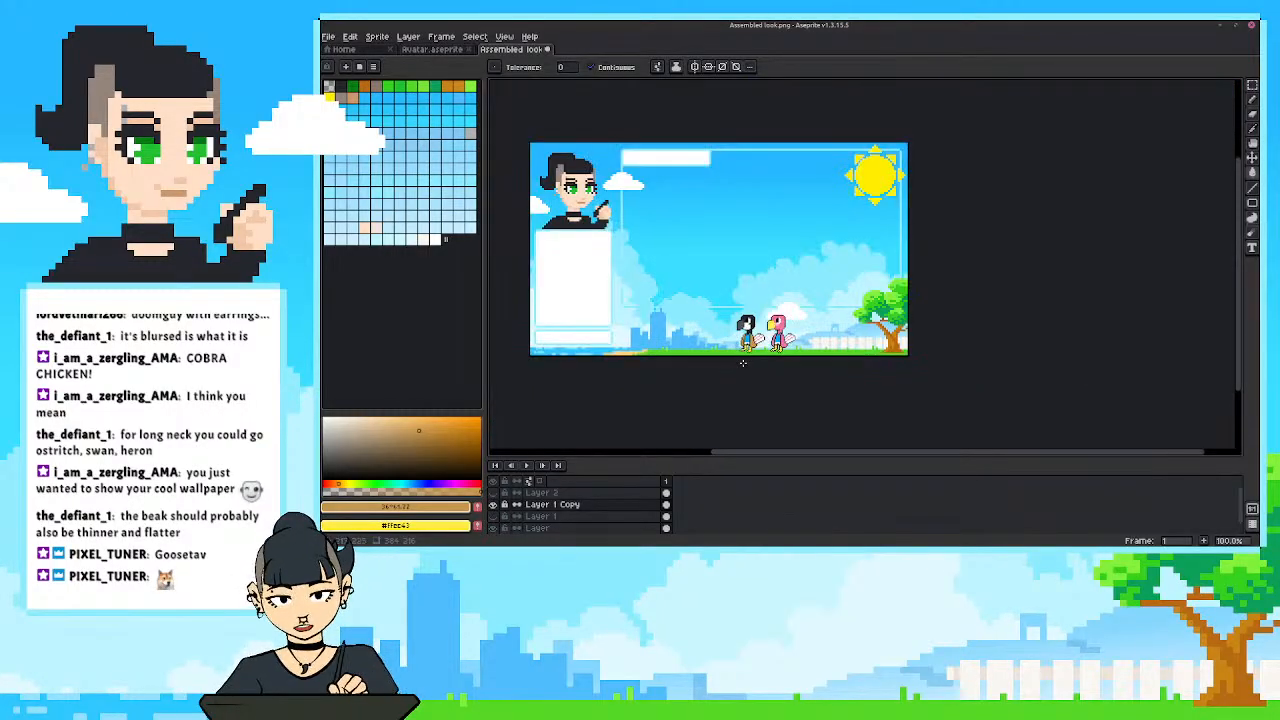
Redraw the outline of the charcoal-headed bird's beak in black as a longer, sloping point, and erase the leftover pixels outside it.
{"action": "scroll", "coordinate": [748, 350], "scroll_direction": "up", "scroll_amount": 3}
{"action": "scroll", "coordinate": [748, 350], "scroll_direction": "up", "scroll_amount": 4}
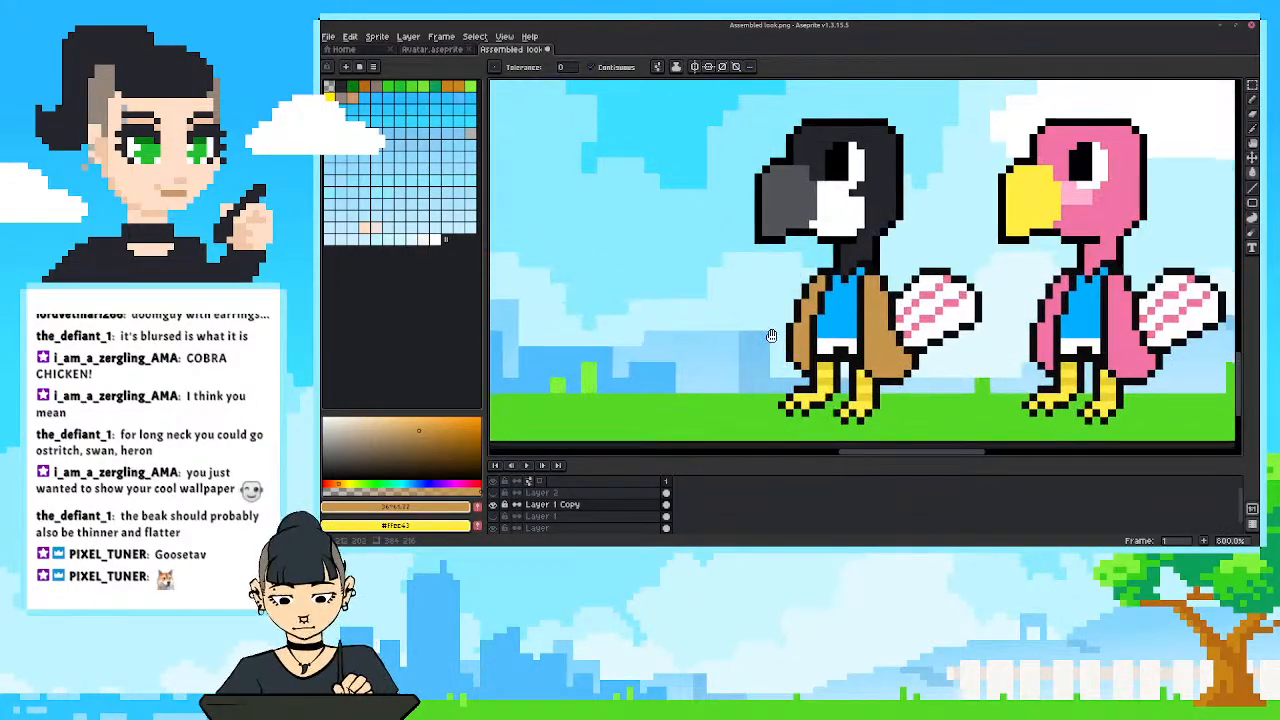
{"action": "mouse_move", "coordinate": [766, 343]}
{"action": "left_mouse_down"}
{"action": "mouse_move", "coordinate": [774, 369]}
{"action": "mouse_move", "coordinate": [757, 366]}
{"action": "left_mouse_up"}
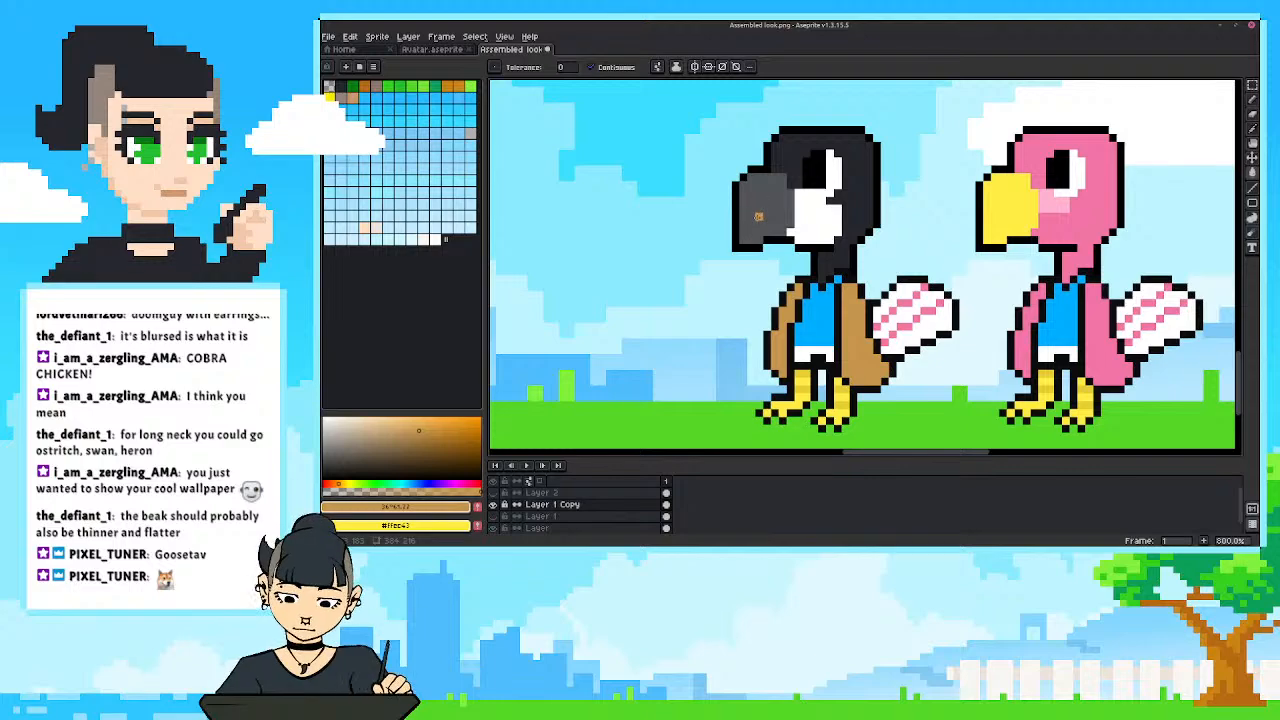
{"action": "left_click", "coordinate": [755, 176], "text": "alt"}
{"action": "key", "text": "b"}
{"action": "left_click_drag", "start_coordinate": [755, 181], "coordinate": [731, 231]}
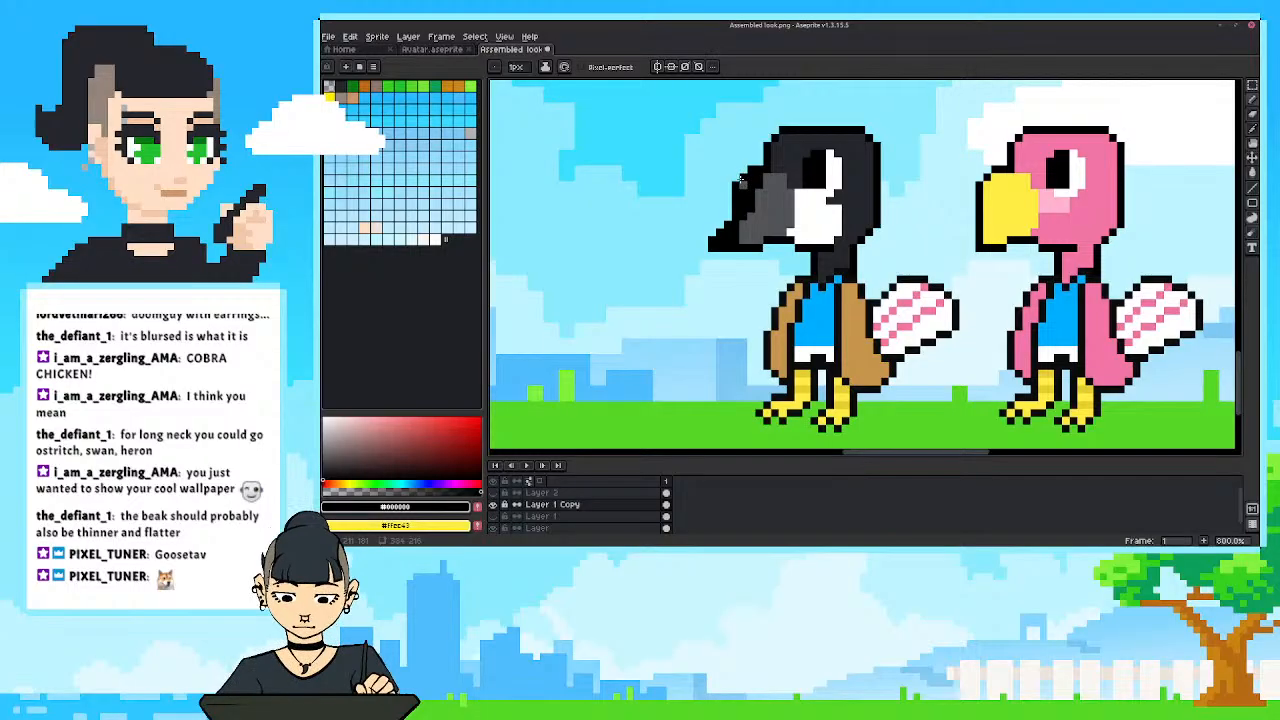
{"action": "key", "text": "e"}
{"action": "left_click_drag", "start_coordinate": [743, 176], "coordinate": [729, 209]}
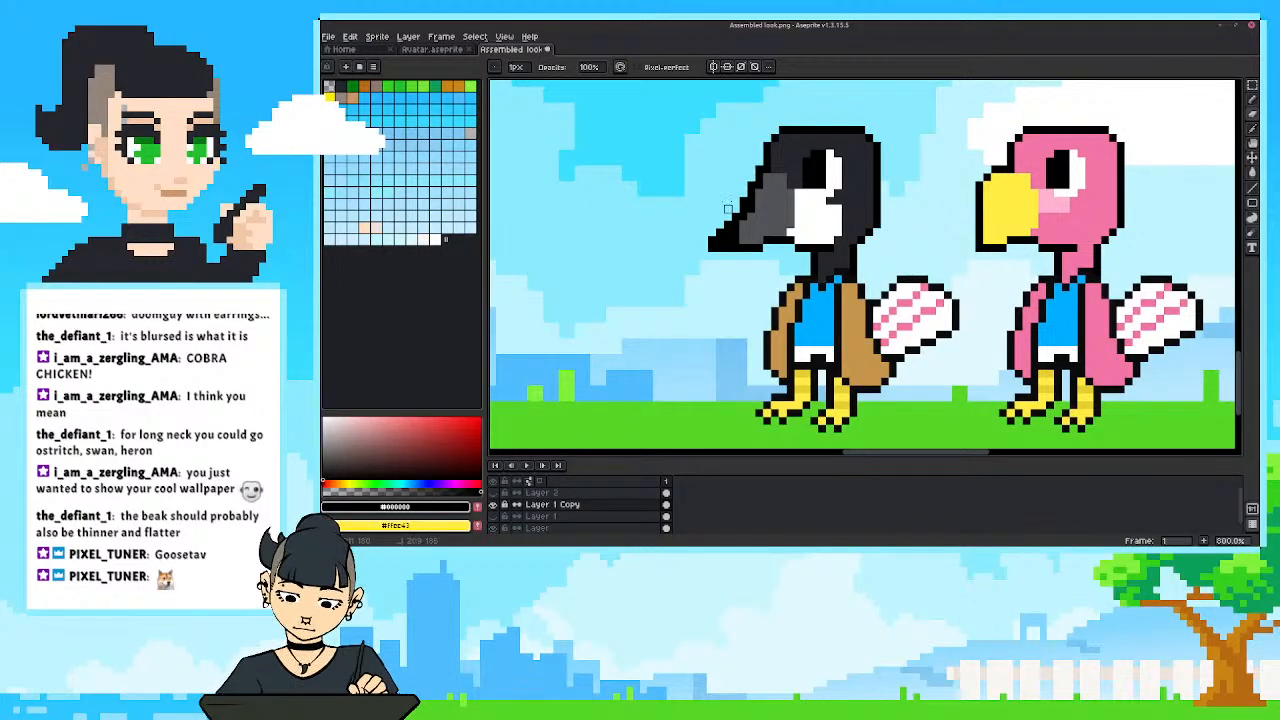
Paint the inside of the pointed beak with its sampled grey, sample the head's charcoal, and check the bird from farther out.
{"action": "key", "text": "b"}
{"action": "left_click", "coordinate": [764, 216], "text": "alt"}
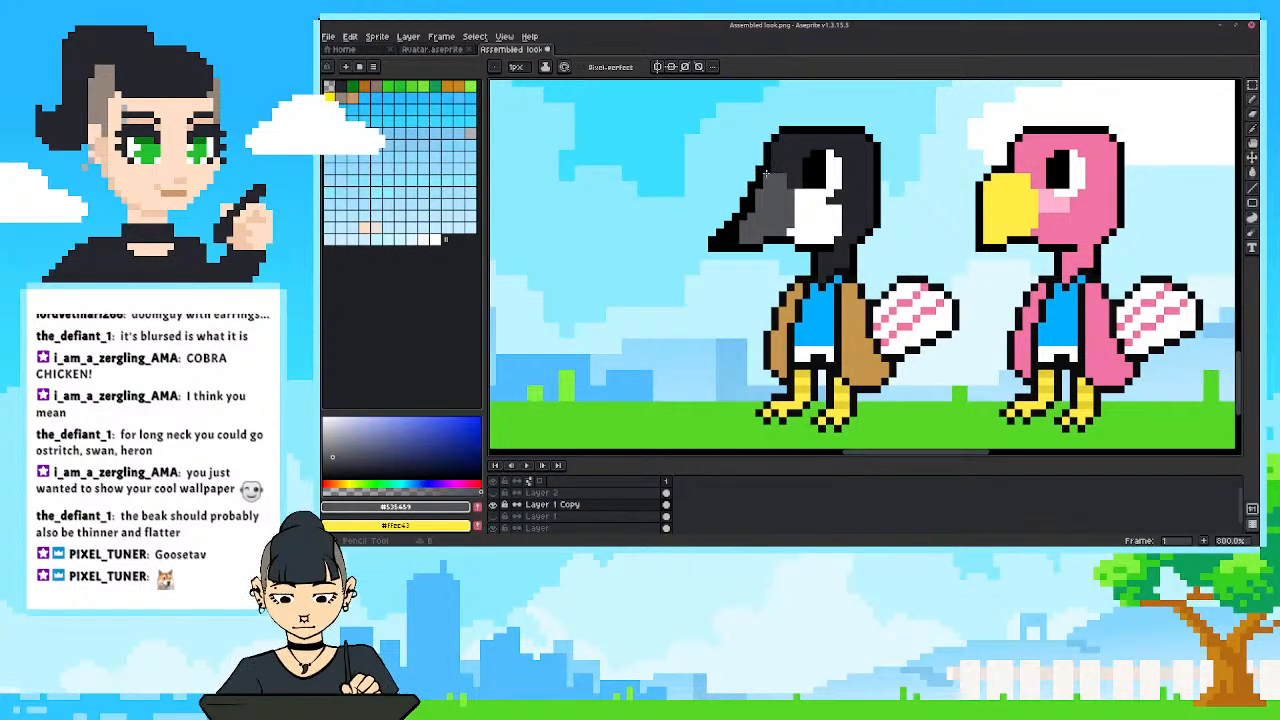
{"action": "left_click_drag", "start_coordinate": [744, 212], "coordinate": [734, 240]}
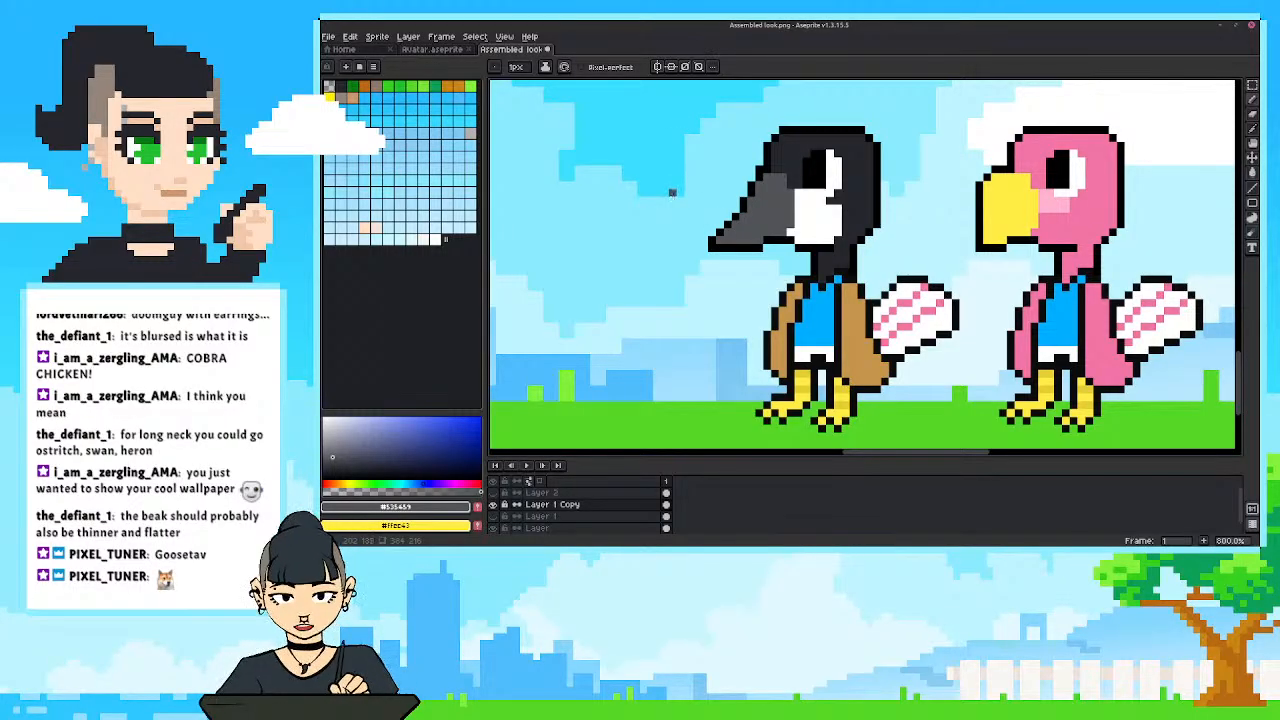
{"action": "left_click", "coordinate": [770, 164], "text": "alt"}
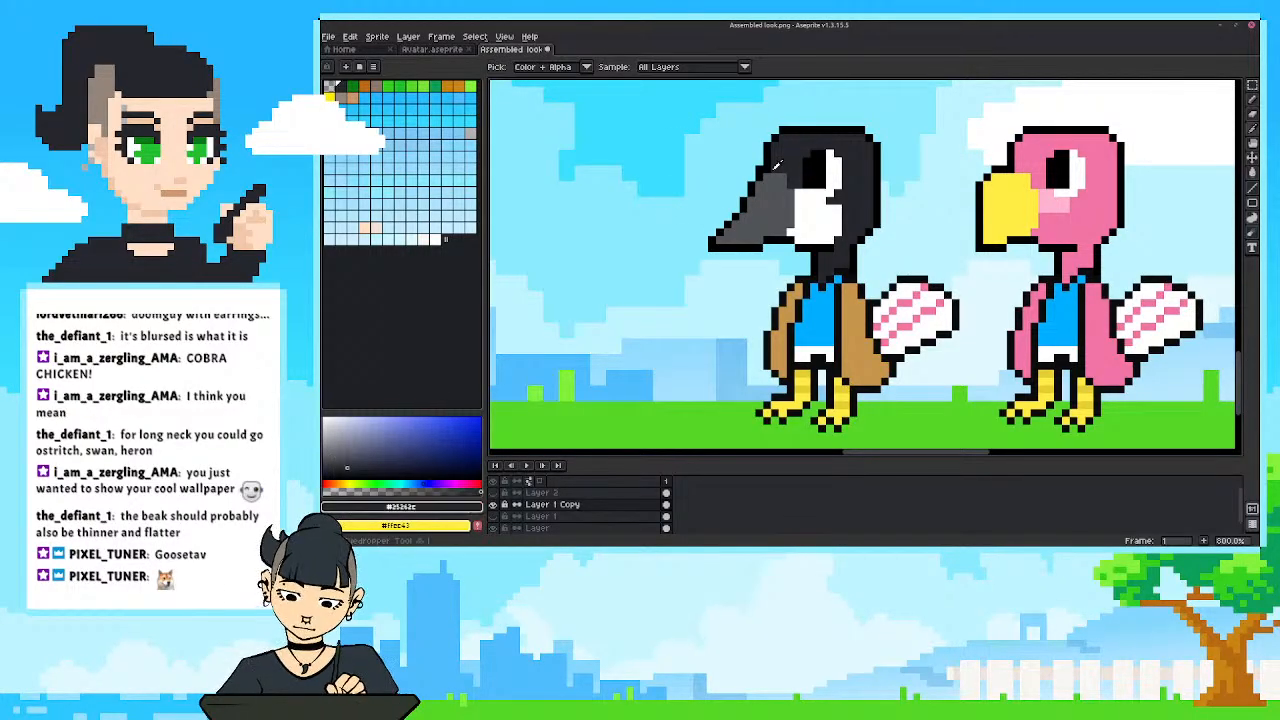
{"action": "scroll", "coordinate": [703, 170], "scroll_direction": "down", "scroll_amount": 4}
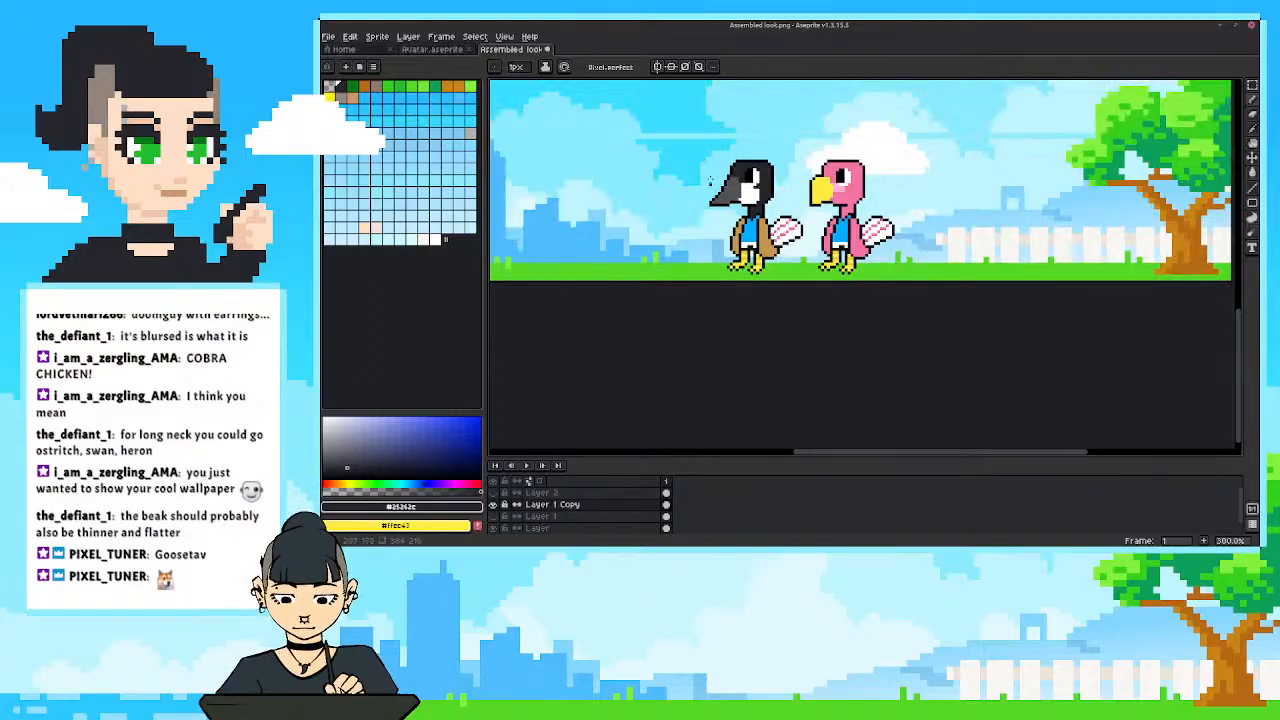
{"action": "scroll", "coordinate": [705, 221], "scroll_direction": "up", "scroll_amount": 4}
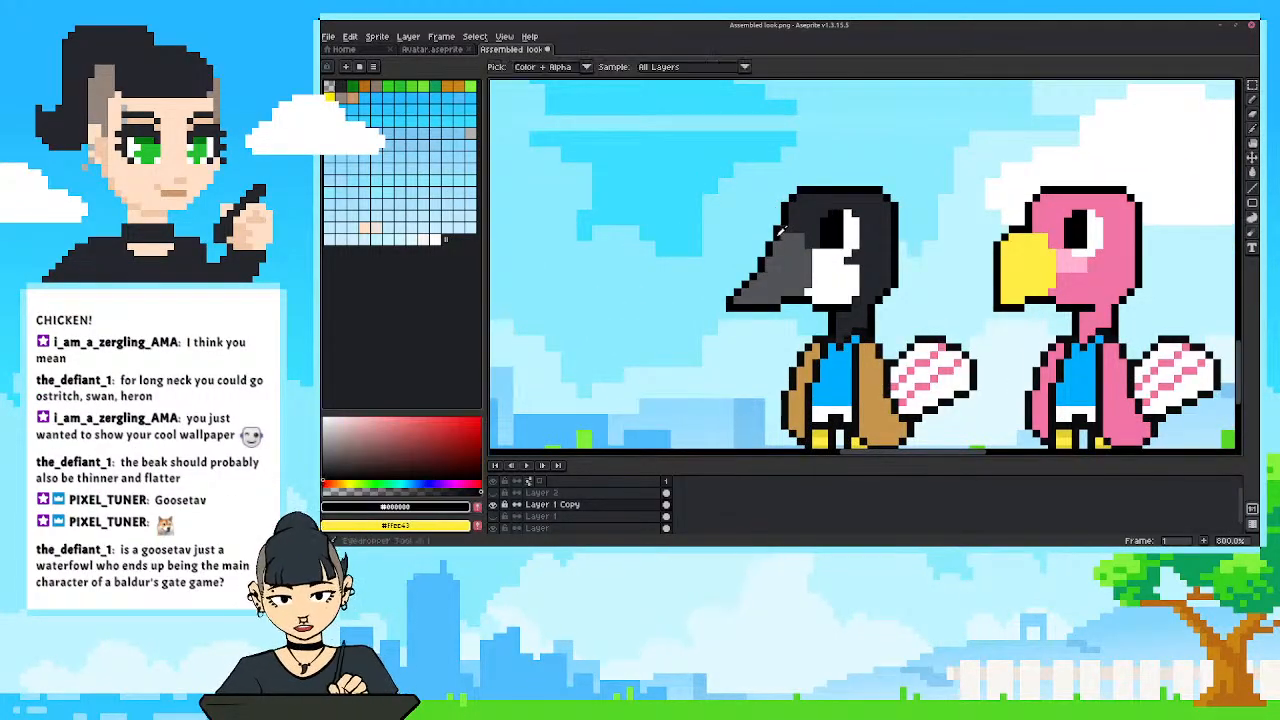
Touch up the pixels where the goose's beak meets the head using sampled black and grey.
{"action": "left_click", "coordinate": [774, 234], "text": "alt"}
{"action": "left_click", "coordinate": [780, 238], "text": "alt"}
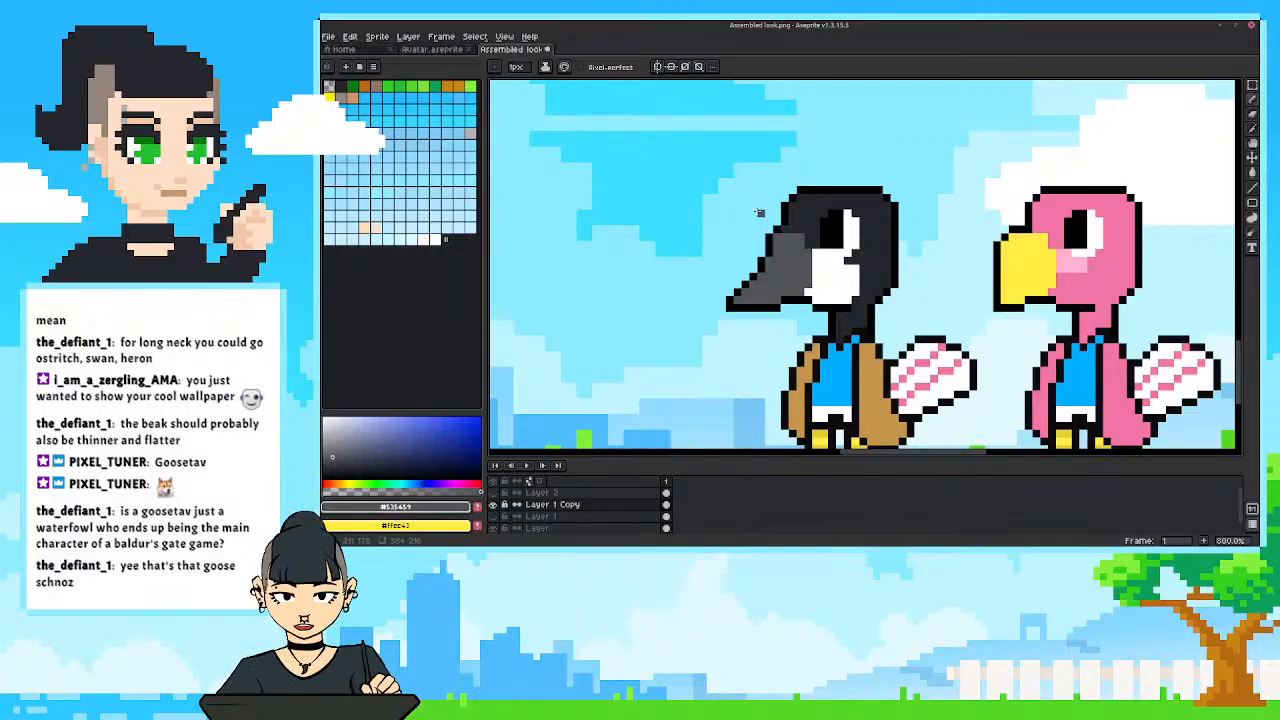
{"action": "scroll", "coordinate": [760, 213], "scroll_direction": "down", "scroll_amount": 3}
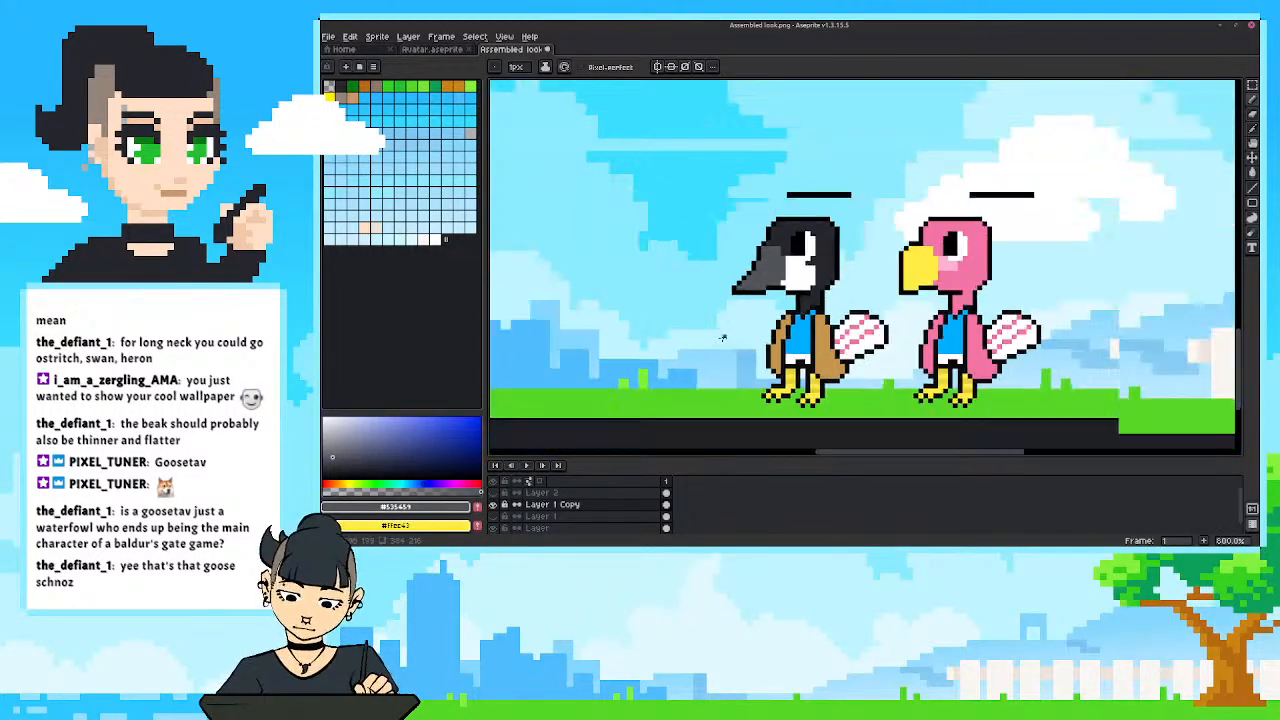
{"action": "scroll", "coordinate": [794, 237], "scroll_direction": "up", "scroll_amount": 3}
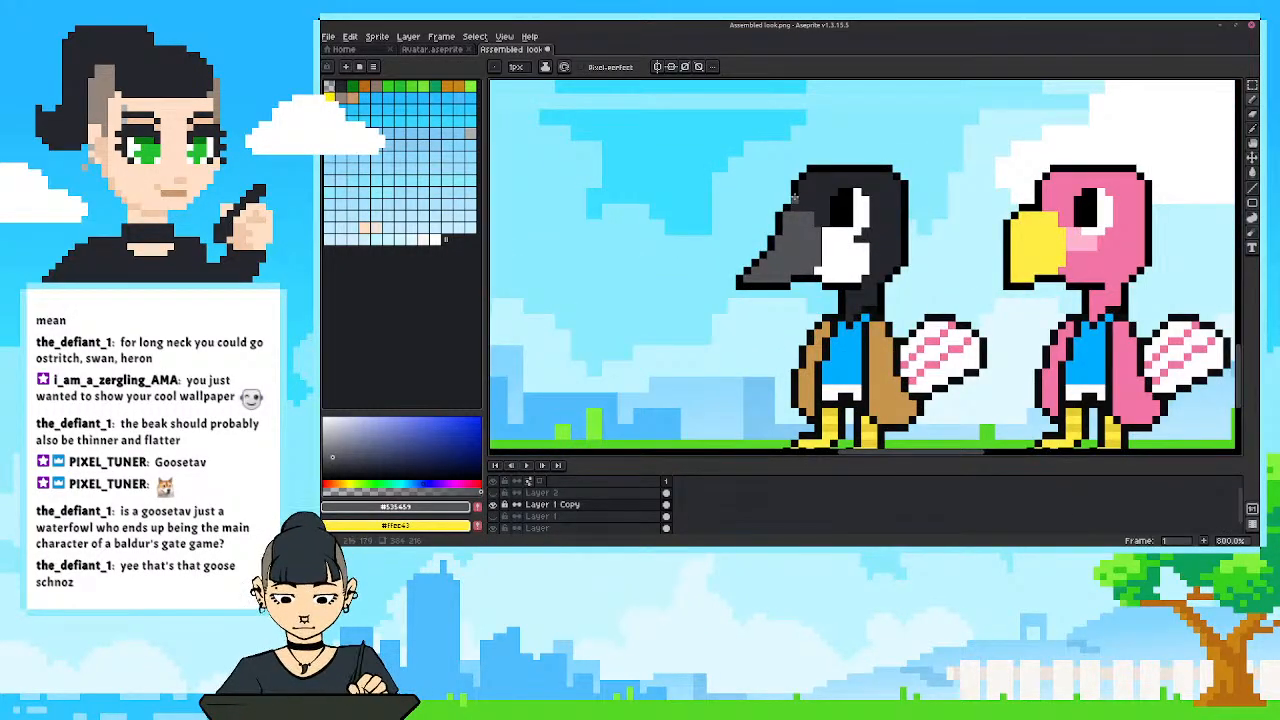
Draw a black nostril on the goose's grey beak, and undo the one tried on the pink bird's yellow beak.
{"action": "left_click", "coordinate": [800, 223], "text": "alt"}
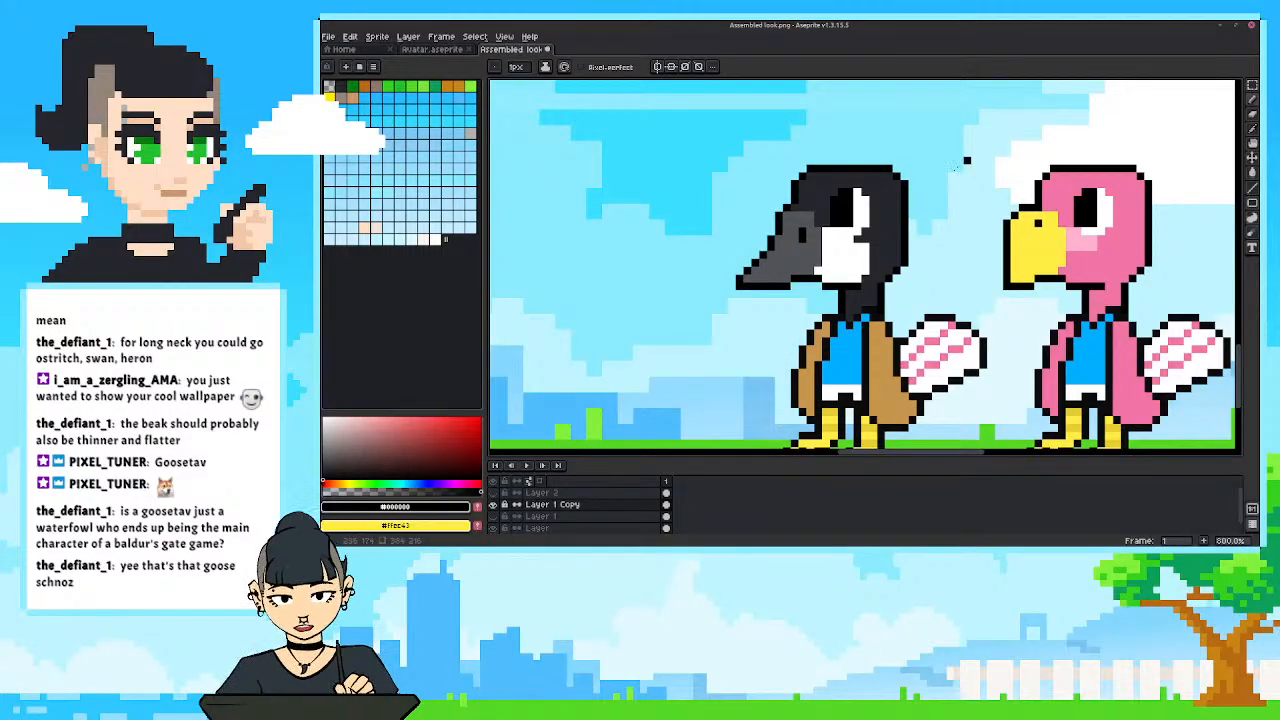
{"action": "scroll", "coordinate": [937, 290], "scroll_direction": "down", "scroll_amount": 2}
{"action": "left_click_drag", "start_coordinate": [931, 229], "coordinate": [876, 239]}
{"action": "key", "text": "ctrl+z"}
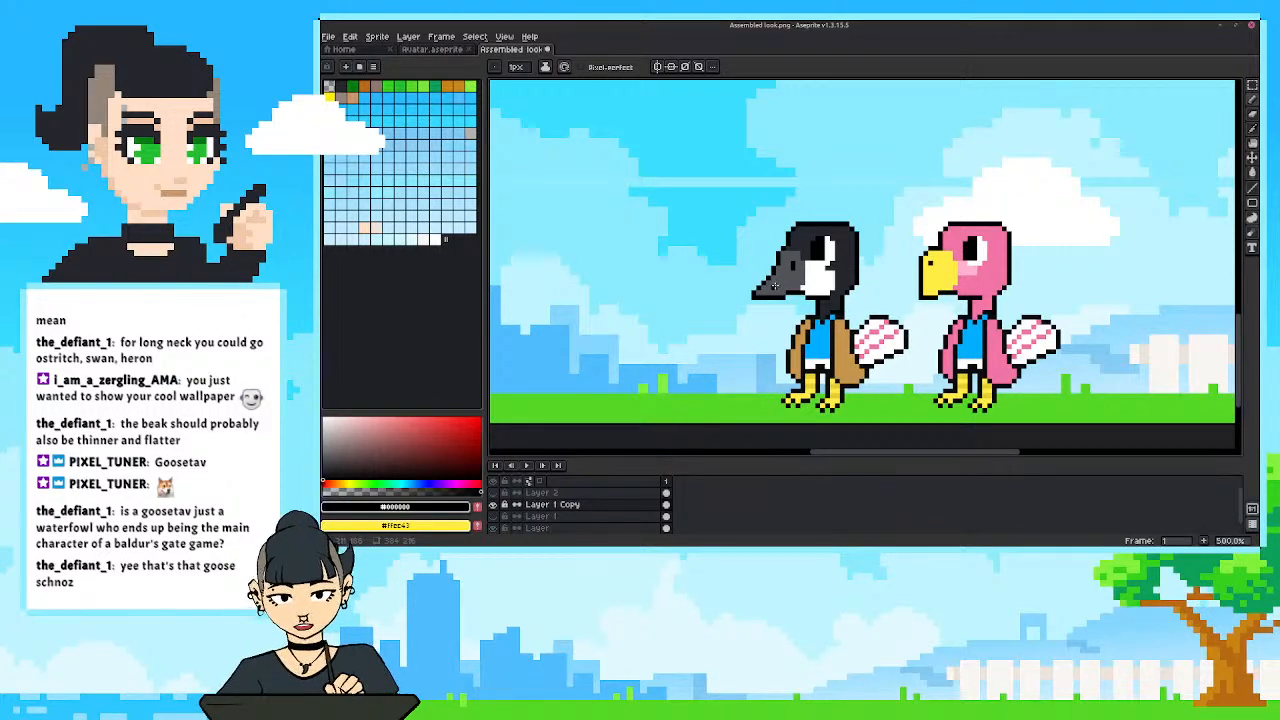
{"action": "key", "text": "ctrl+z"}
{"action": "scroll", "coordinate": [728, 306], "scroll_direction": "up", "scroll_amount": 1}
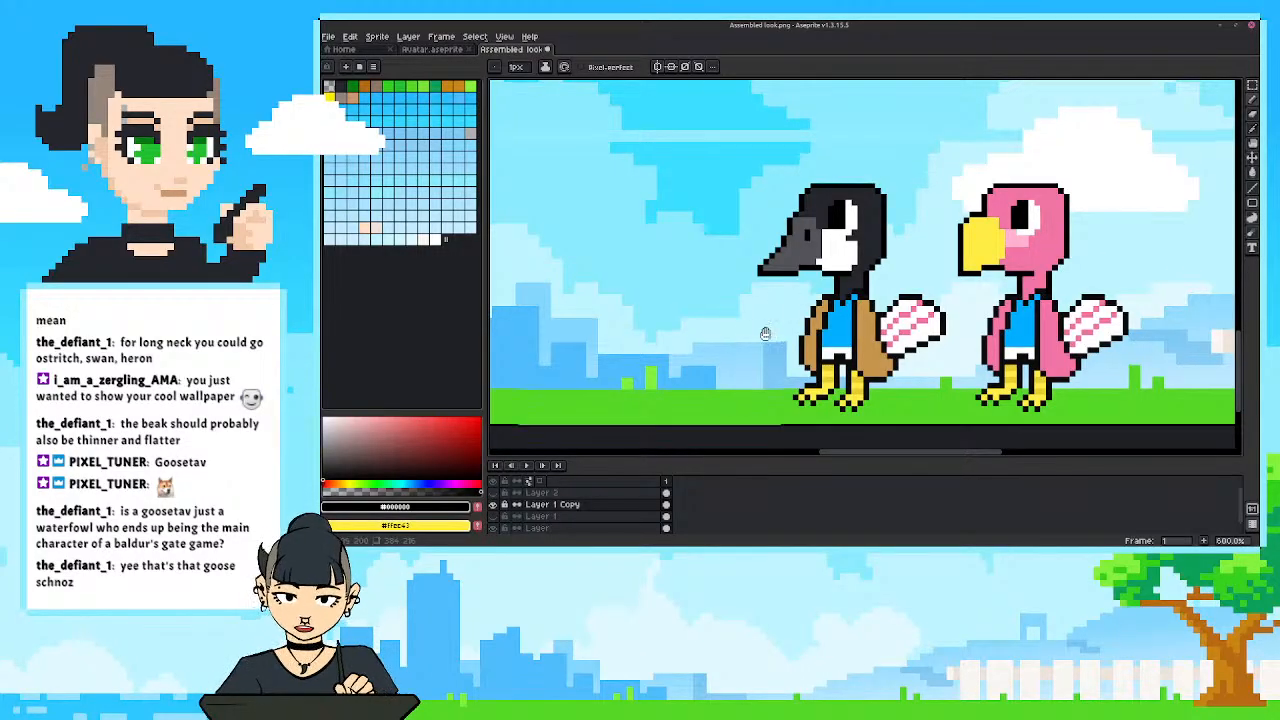
{"action": "left_click_drag", "start_coordinate": [766, 333], "coordinate": [699, 354]}
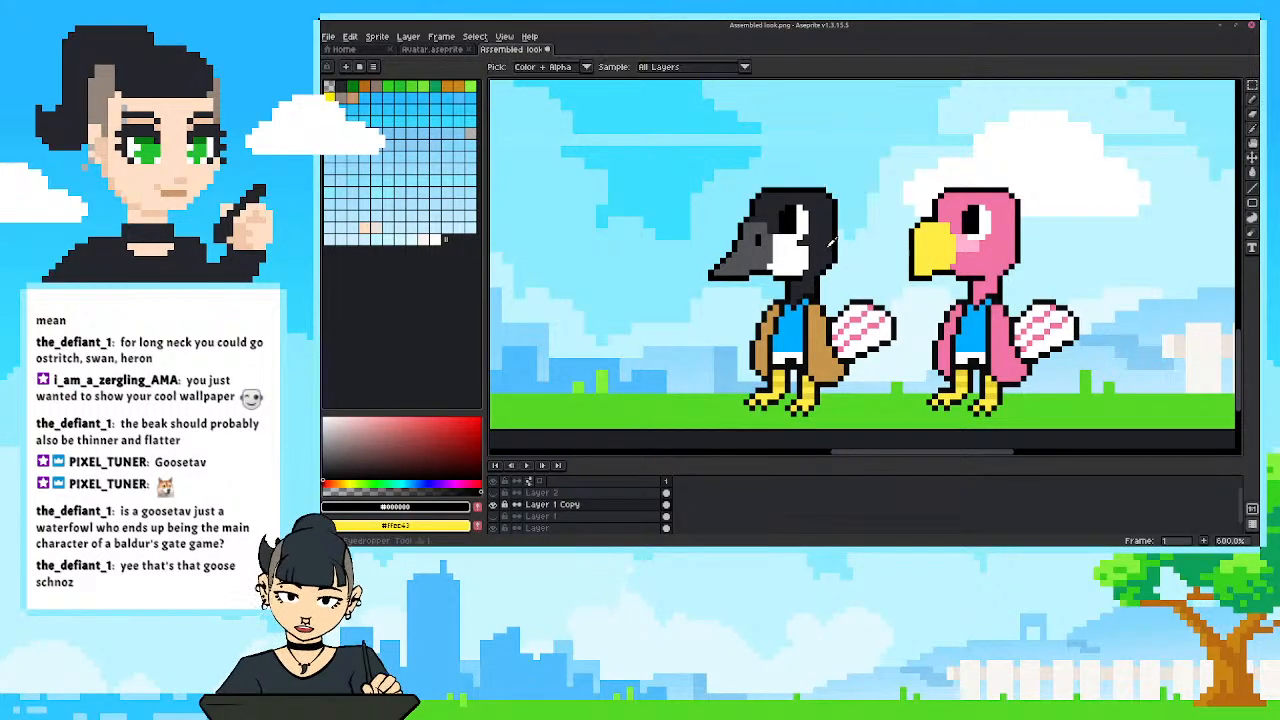
Fill the white areas of the goose's tail with the charcoal sampled from its head.
{"action": "left_click", "coordinate": [833, 244], "text": "alt"}
{"action": "key", "text": "g"}
{"action": "left_click", "coordinate": [856, 311]}
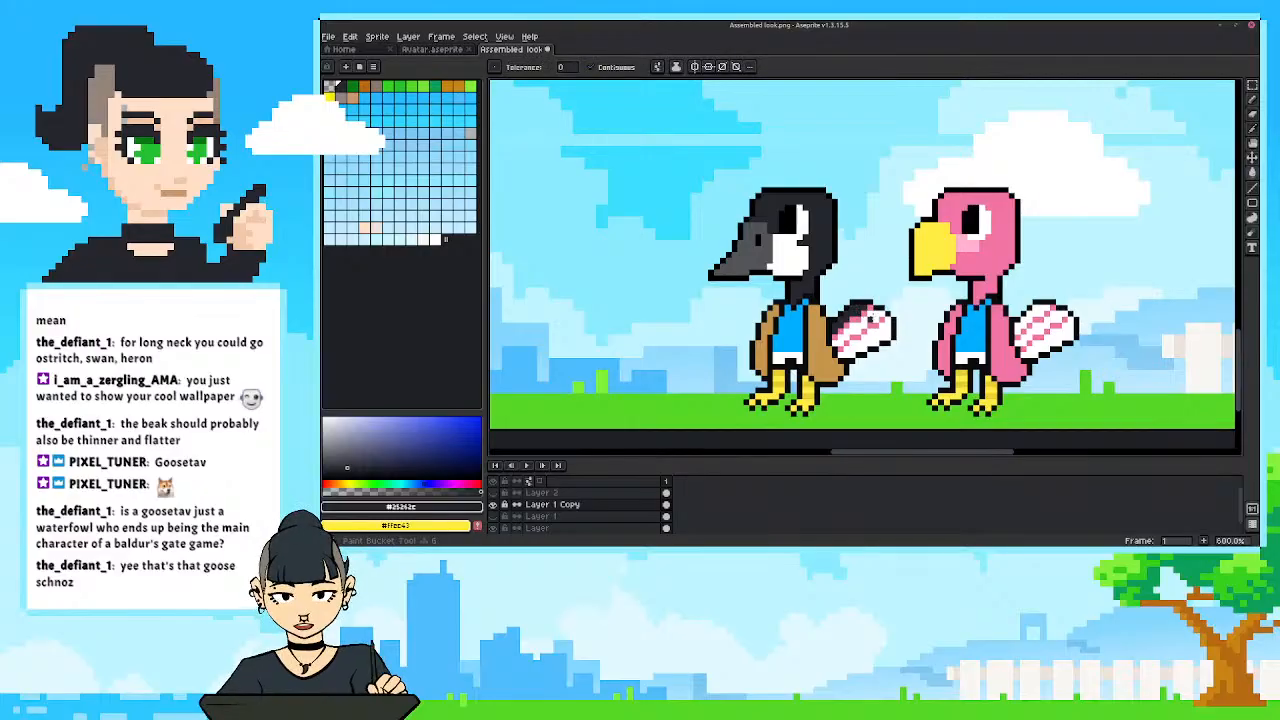
{"action": "left_click", "coordinate": [871, 320]}
{"action": "left_click", "coordinate": [864, 343]}
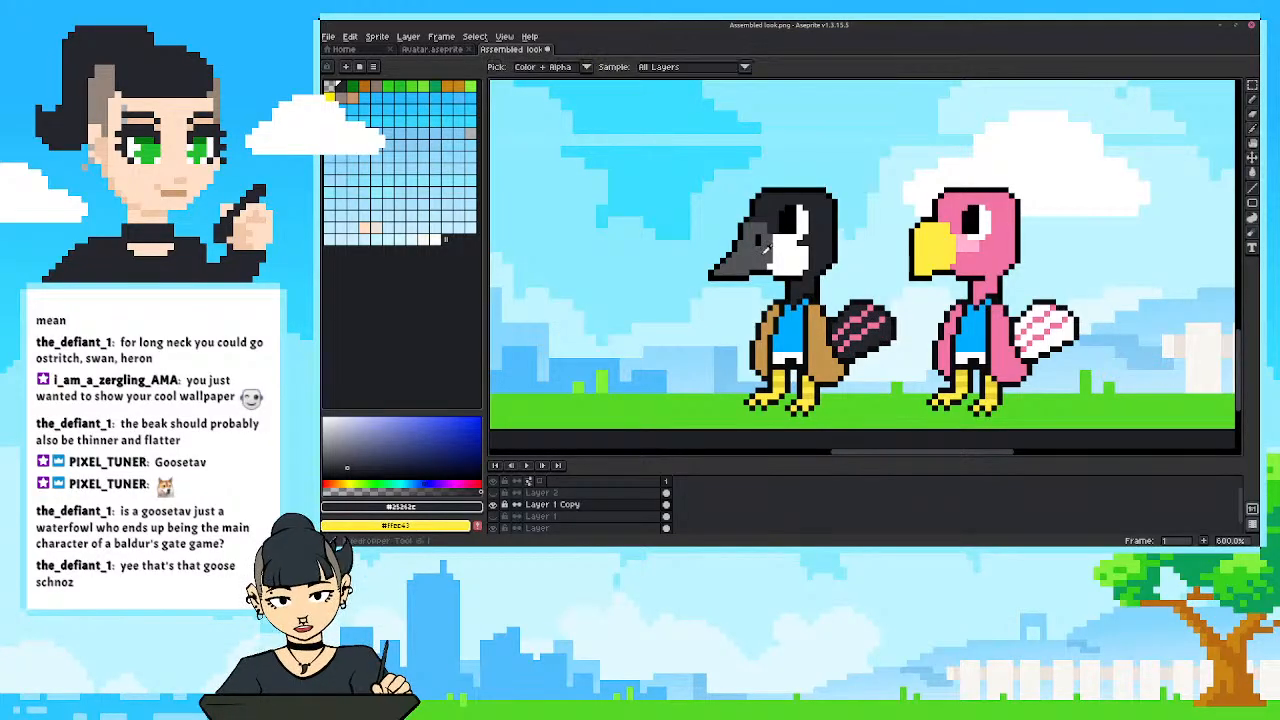
Recolor the pink stripes on the goose's tail with the grey sampled from its beak, and check the bird from farther out.
{"action": "left_click", "coordinate": [759, 265], "text": "alt"}
{"action": "key", "text": "l"}
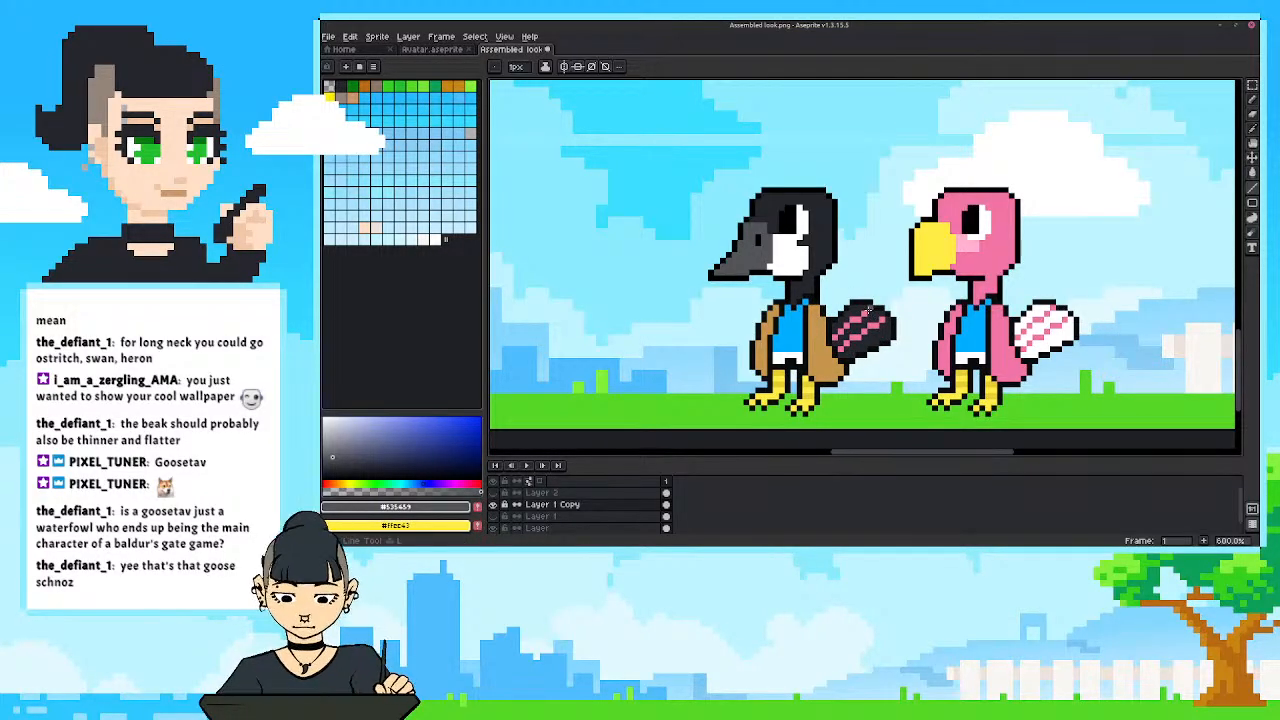
{"action": "mouse_move", "coordinate": [870, 311]}
{"action": "left_mouse_down"}
{"action": "mouse_move", "coordinate": [835, 338]}
{"action": "mouse_move", "coordinate": [862, 335]}
{"action": "mouse_move", "coordinate": [841, 349]}
{"action": "left_mouse_up"}
{"action": "left_click", "coordinate": [854, 333], "text": "alt"}
{"action": "key", "text": "b"}
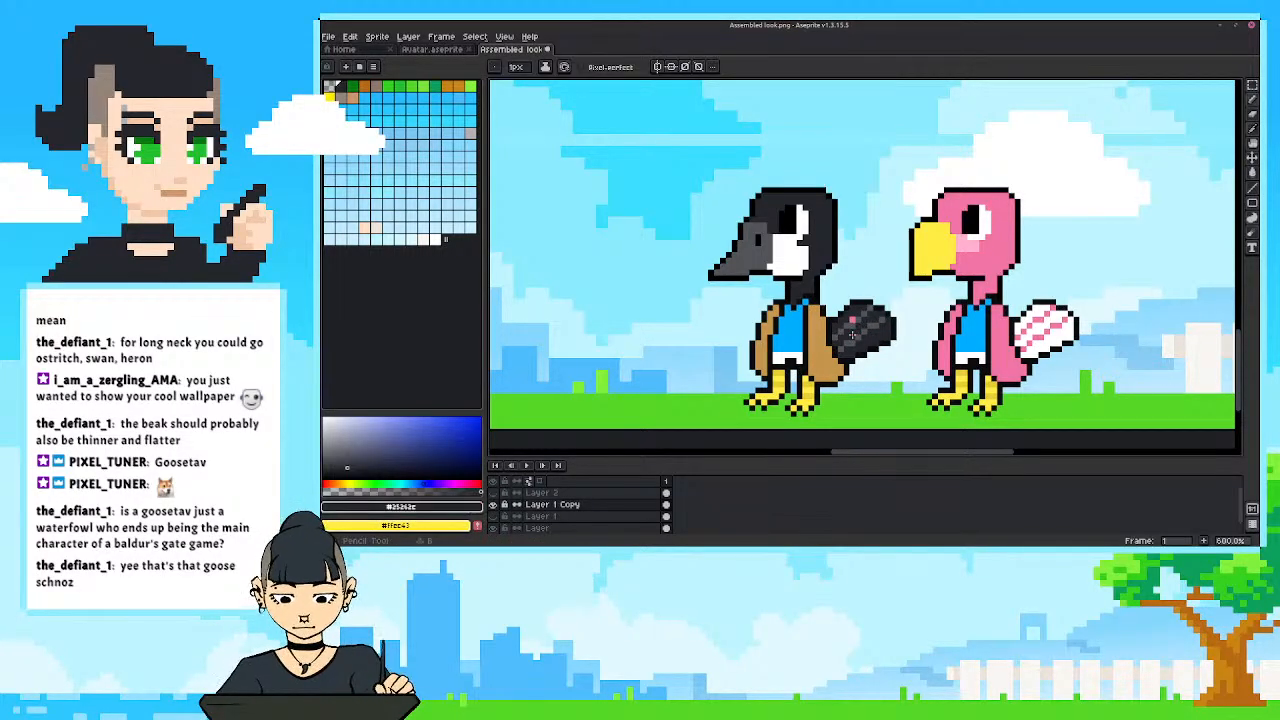
{"action": "scroll", "coordinate": [854, 278], "scroll_direction": "down", "scroll_amount": 4}
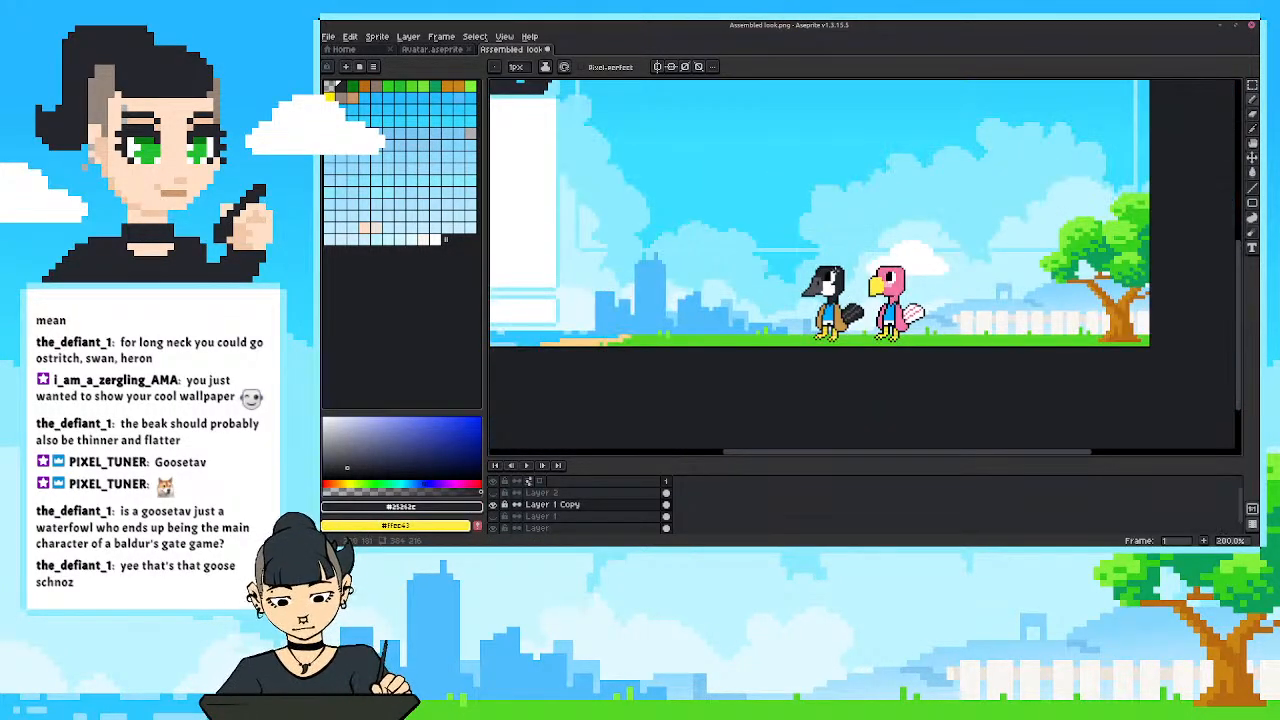
{"action": "scroll", "coordinate": [798, 326], "scroll_direction": "up", "scroll_amount": 4}
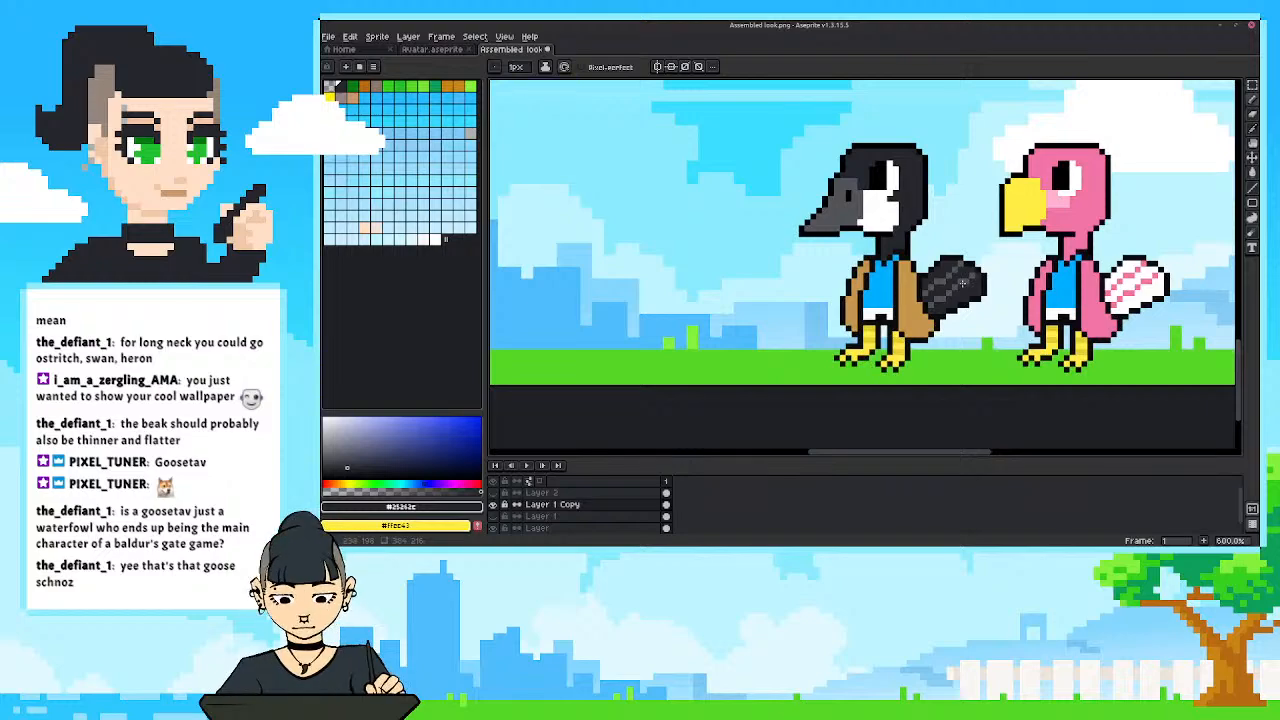
Clean up the goose's tail stripes pixel by pixel with the sampled grey and charcoal, and check the tail up close.
{"action": "left_click", "coordinate": [962, 285], "text": "alt"}
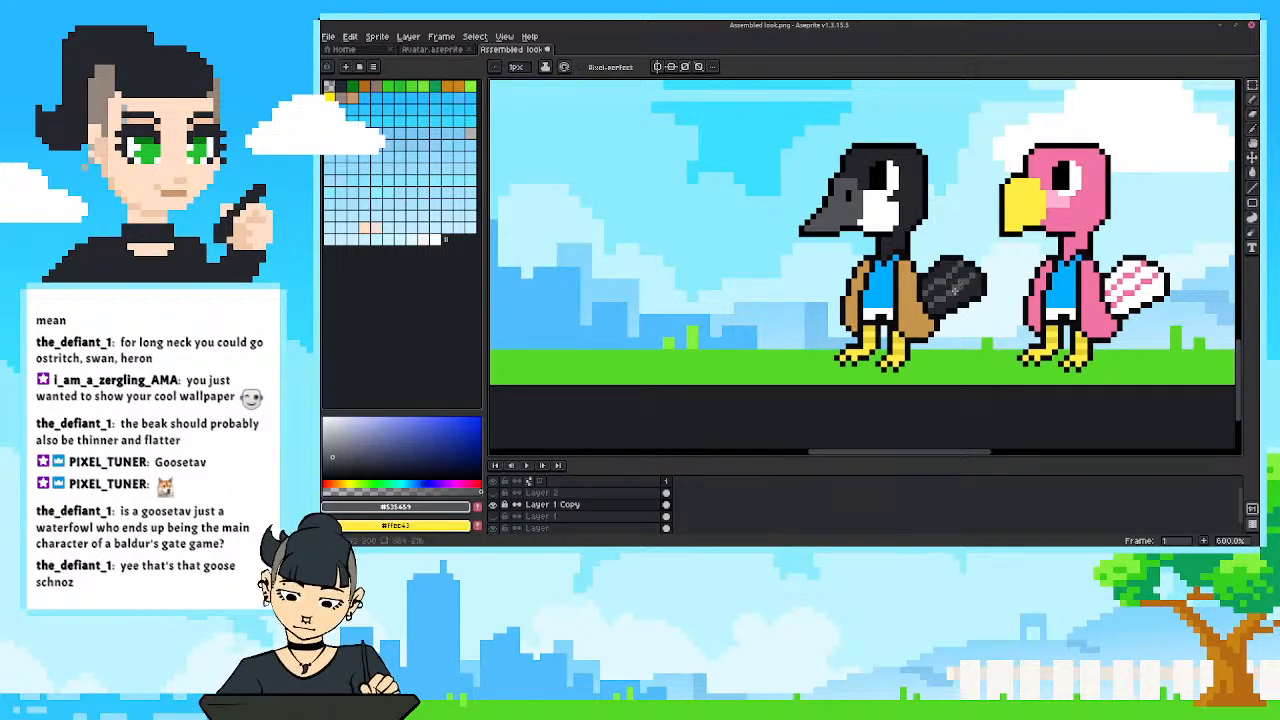
{"action": "left_click", "coordinate": [955, 285], "text": "alt"}
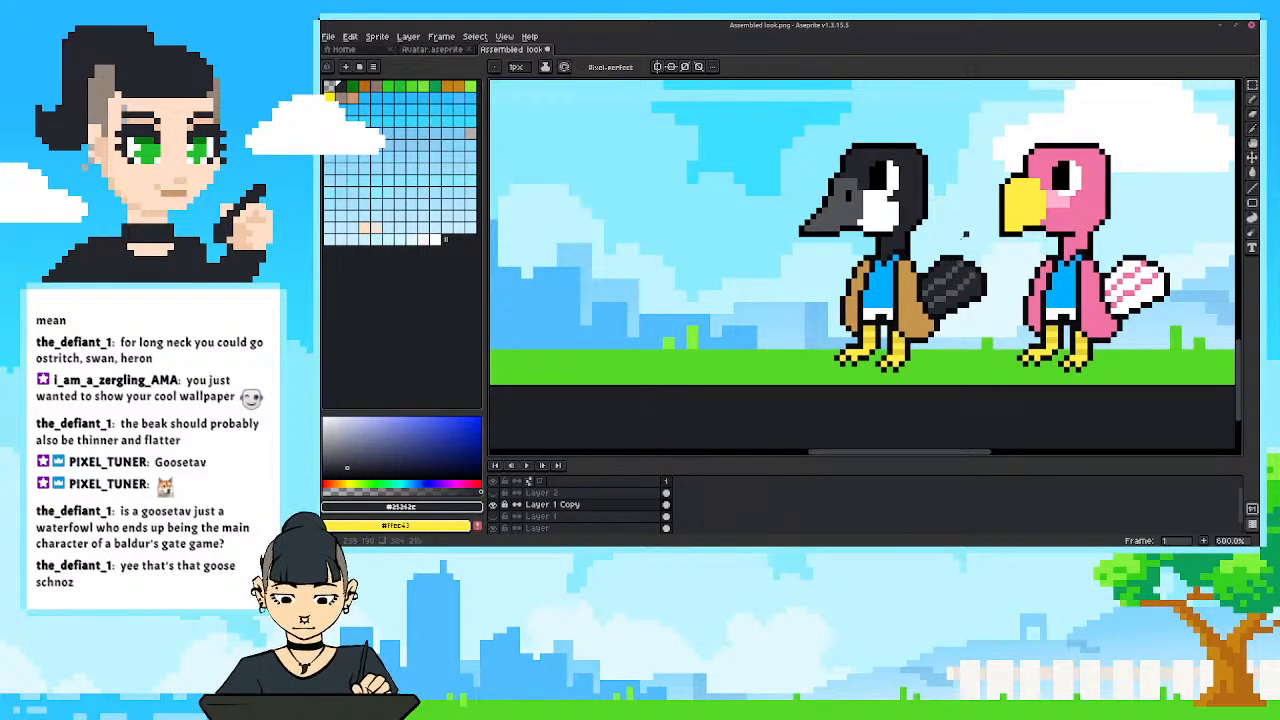
{"action": "left_click", "coordinate": [949, 292], "text": "alt"}
{"action": "left_click", "coordinate": [946, 295], "text": "alt"}
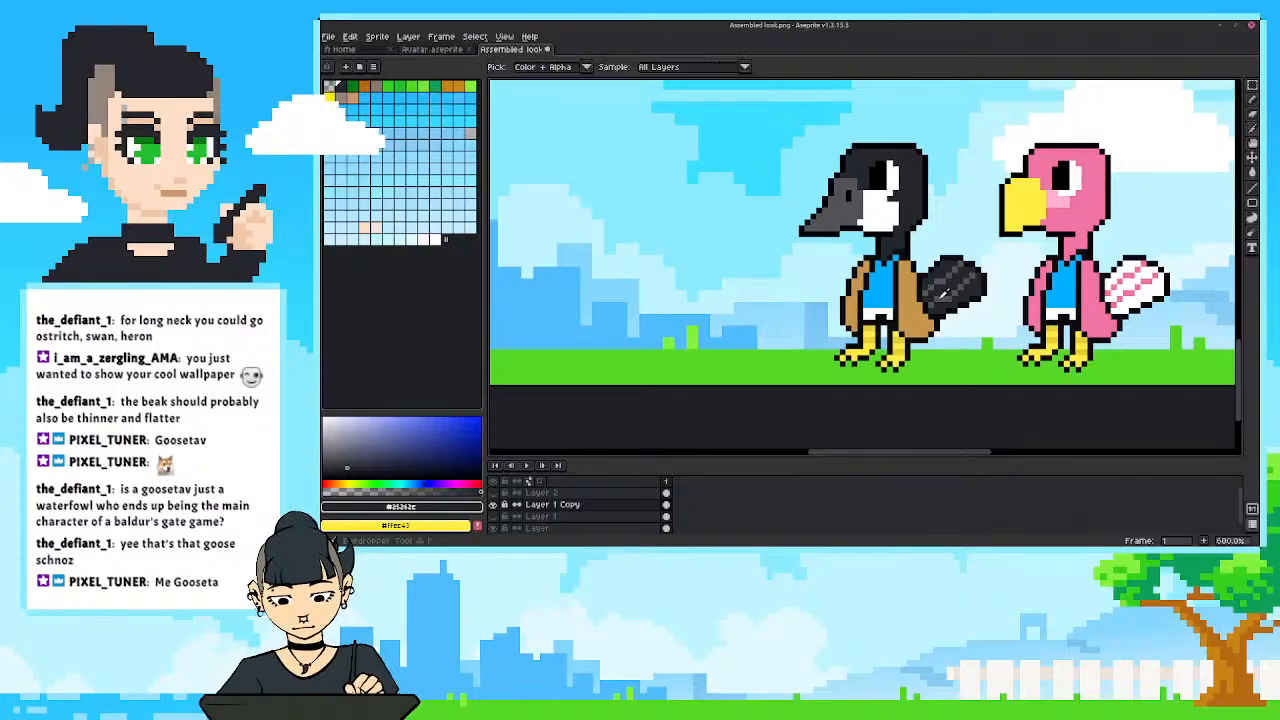
{"action": "left_click", "coordinate": [940, 297], "text": "alt"}
{"action": "left_click", "coordinate": [945, 292]}
{"action": "left_click", "coordinate": [940, 293], "text": "alt"}
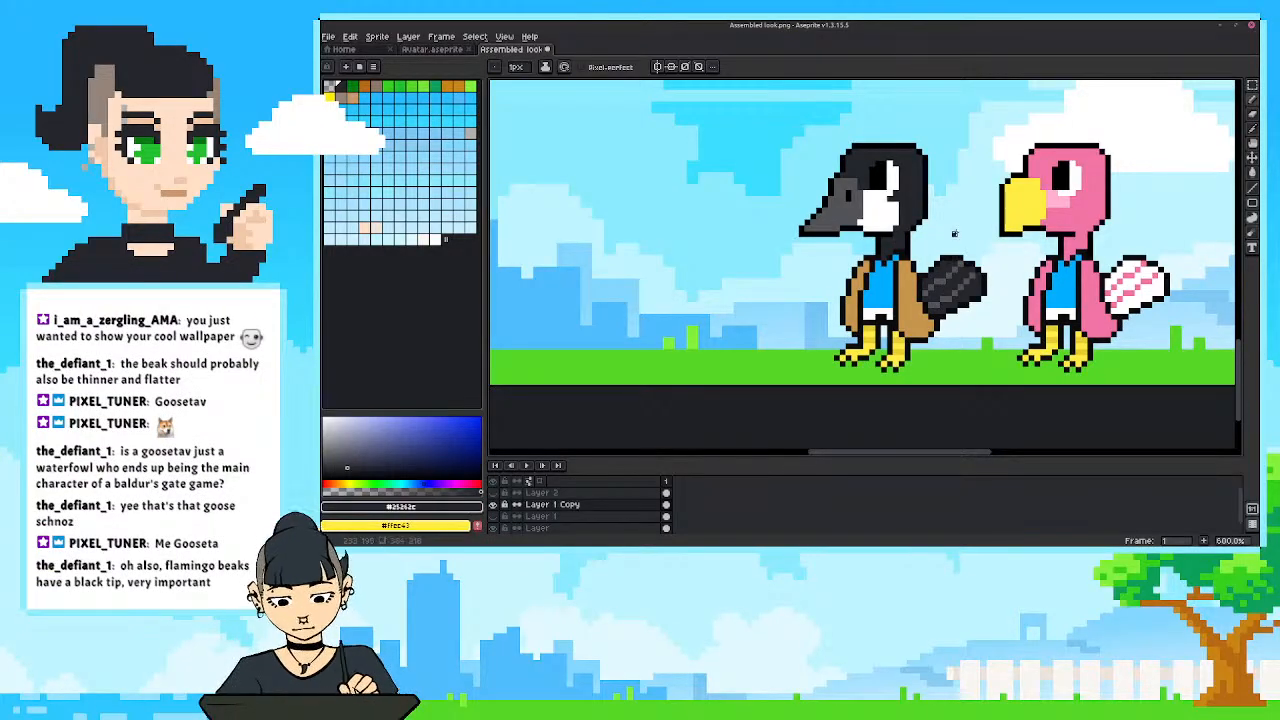
{"action": "scroll", "coordinate": [946, 266], "scroll_direction": "down", "scroll_amount": 5}
{"action": "scroll", "coordinate": [891, 288], "scroll_direction": "up", "scroll_amount": 8}
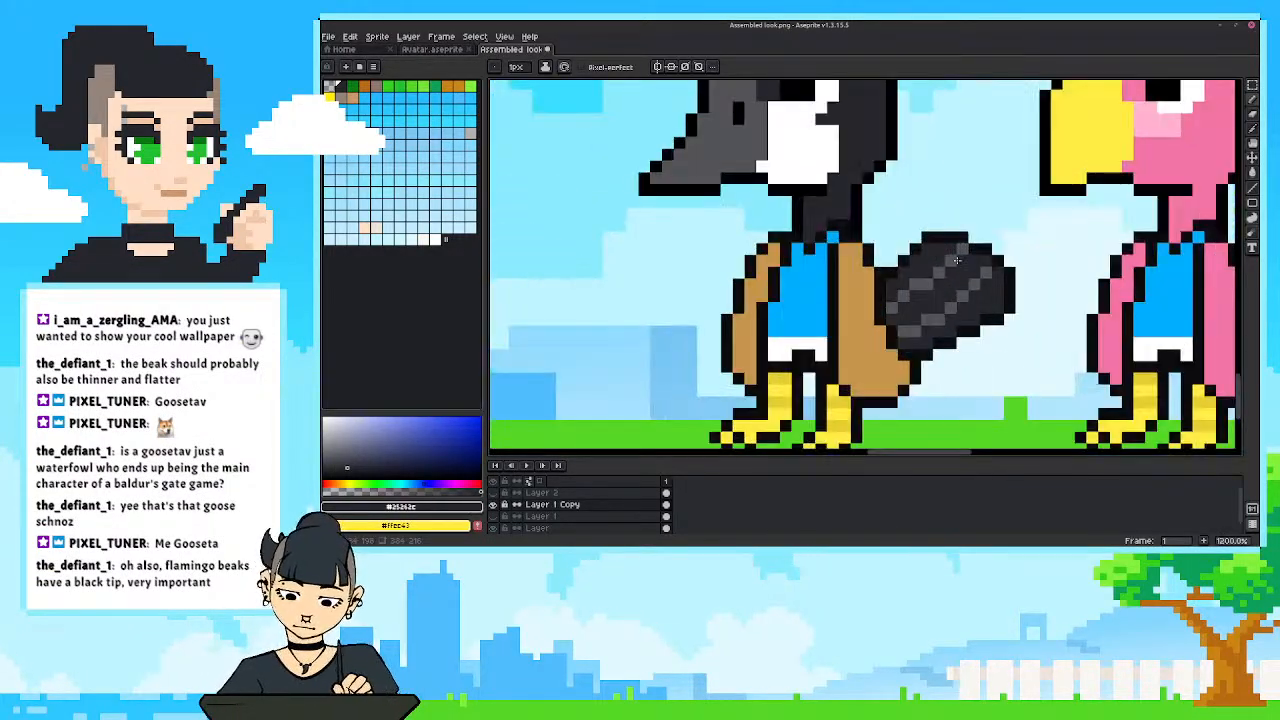
{"action": "left_click_drag", "start_coordinate": [868, 263], "coordinate": [880, 246]}
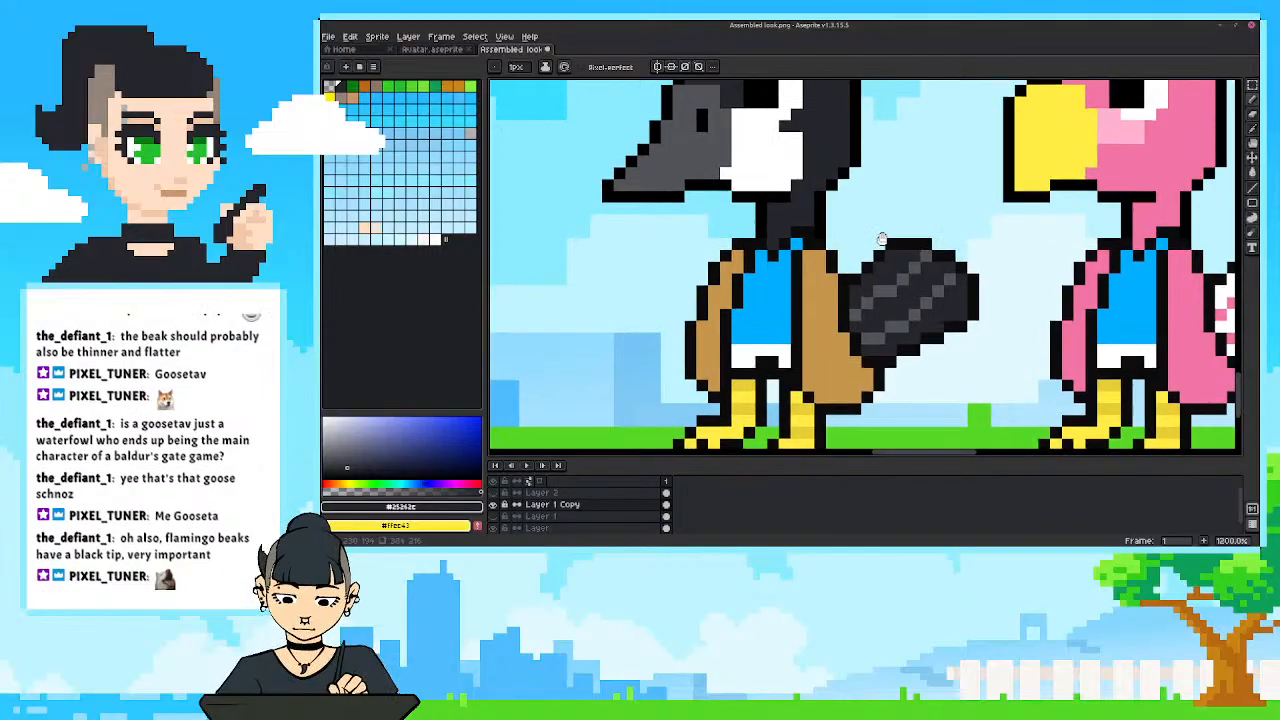
{"action": "scroll", "coordinate": [952, 258], "scroll_direction": "down", "scroll_amount": 3}
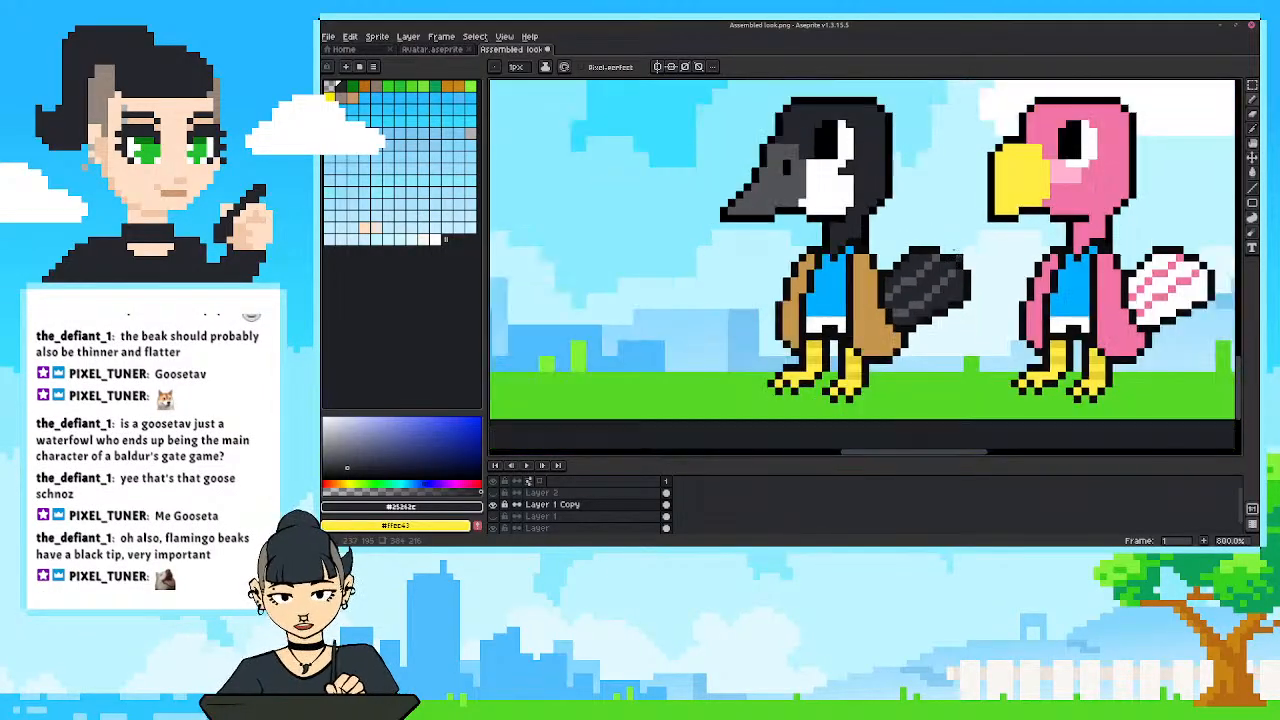
Paint a charcoal tip on the pink bird's yellow beak using the goose's head color, and check it within the whole overlay.
{"action": "scroll", "coordinate": [948, 260], "scroll_direction": "up", "scroll_amount": 1}
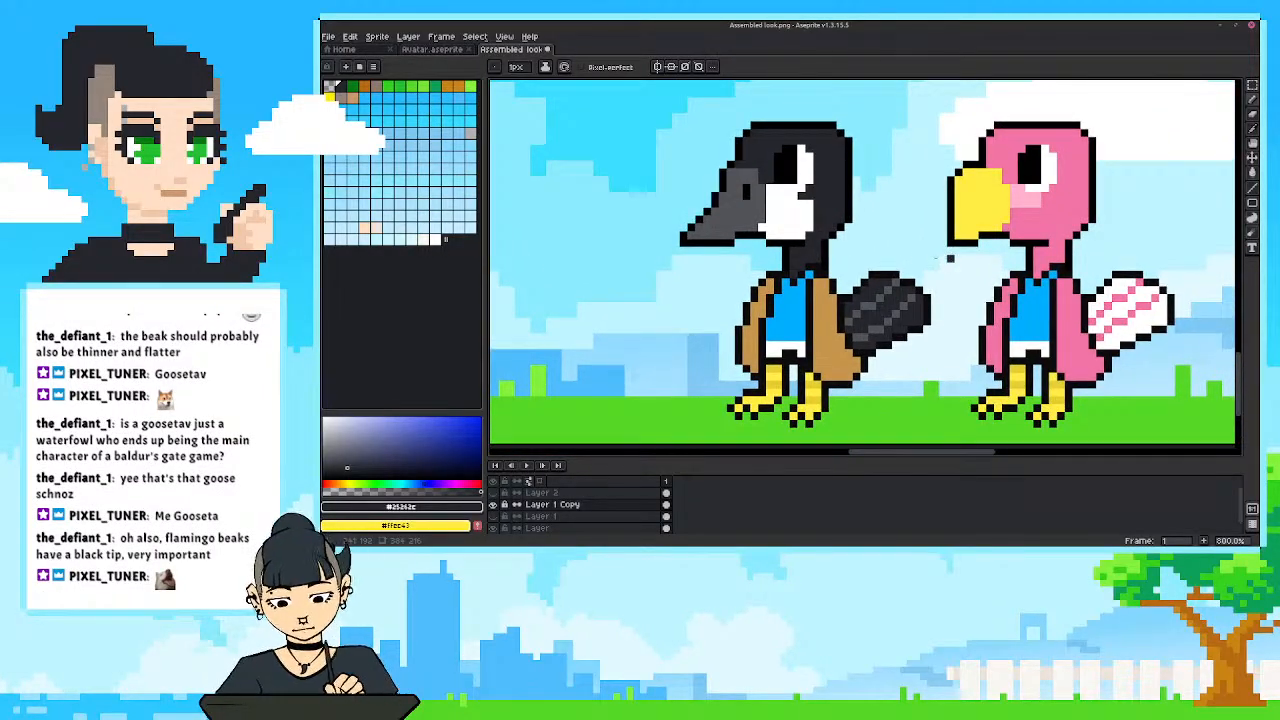
{"action": "left_click", "coordinate": [830, 193], "text": "alt"}
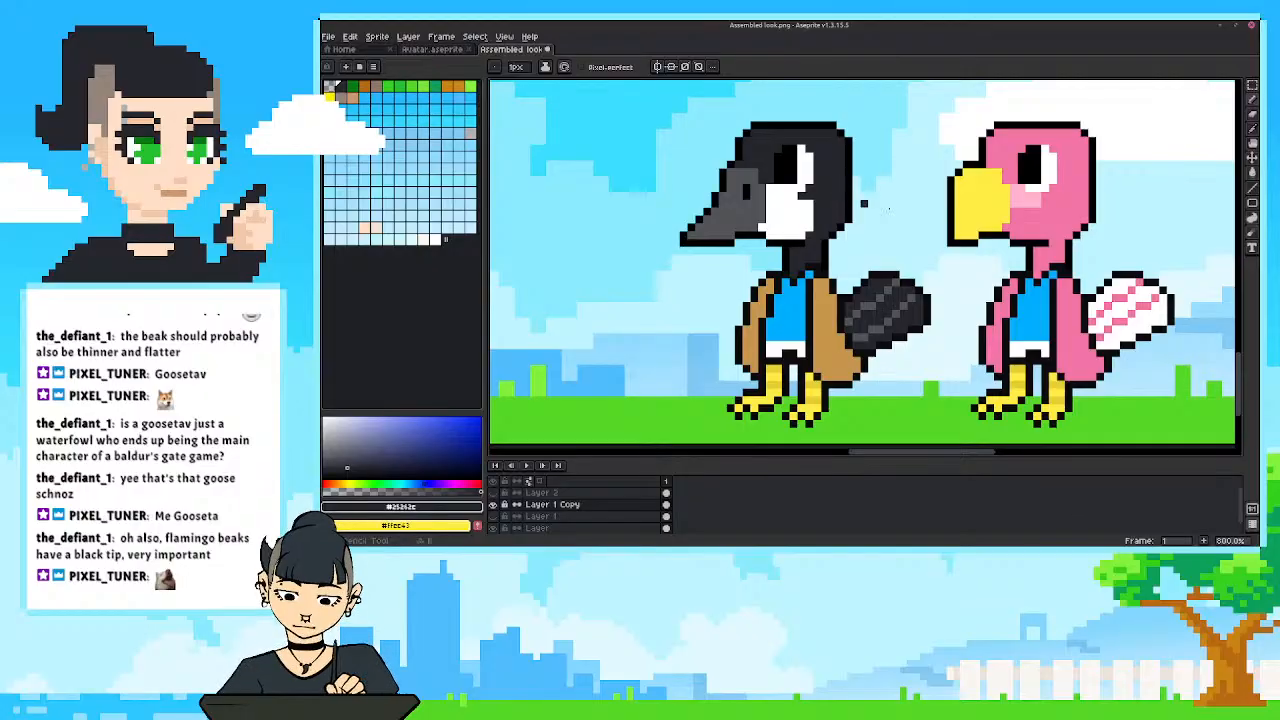
{"action": "left_click_drag", "start_coordinate": [959, 219], "coordinate": [969, 218]}
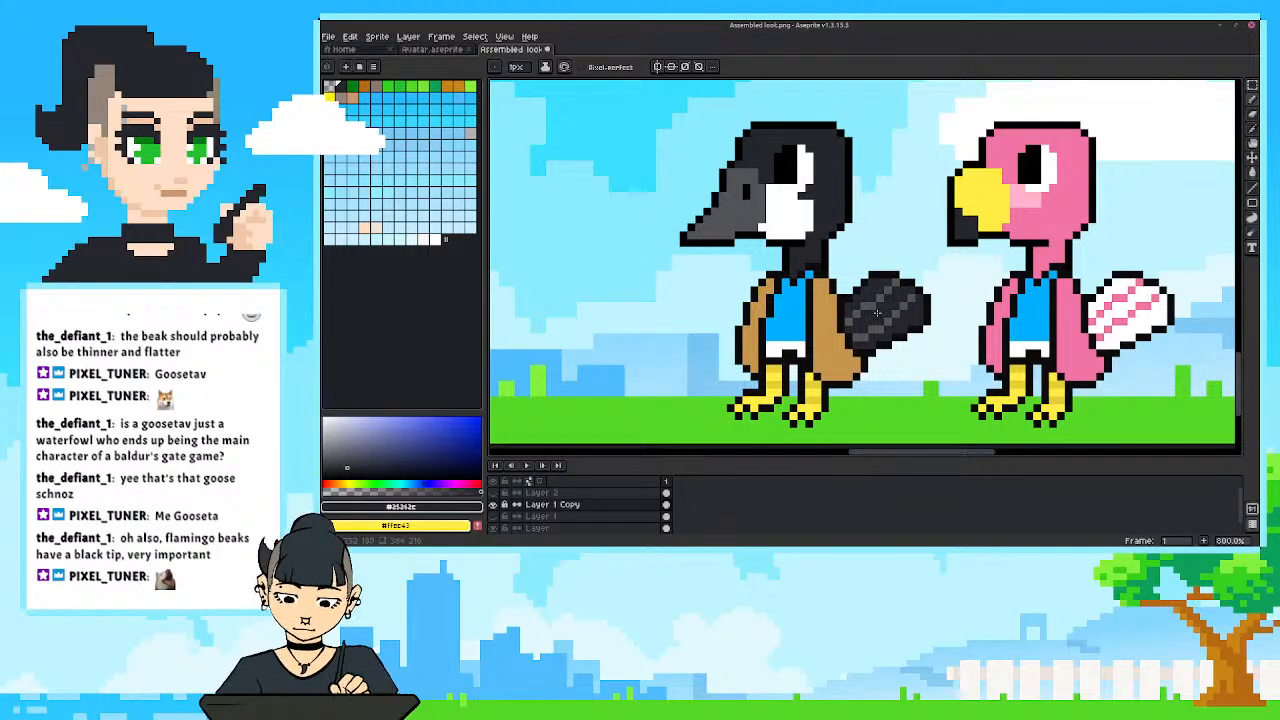
{"action": "scroll", "coordinate": [966, 220], "scroll_direction": "down", "scroll_amount": 4}
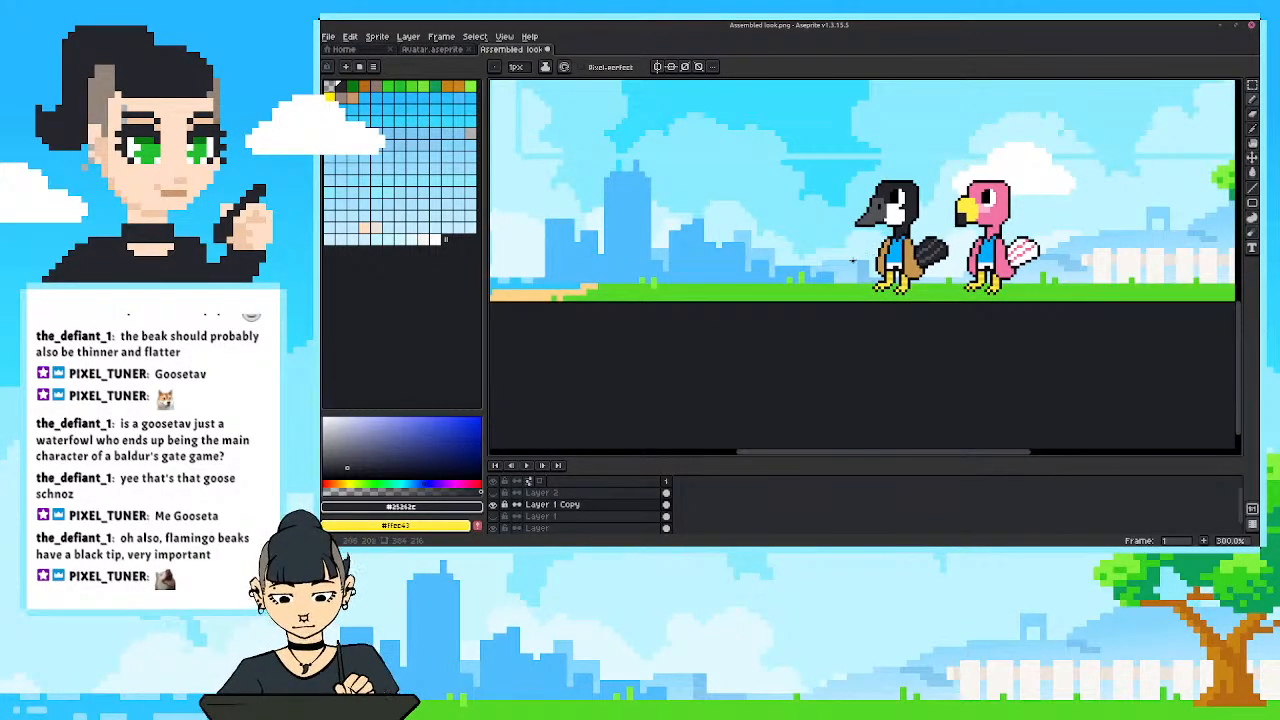
{"action": "scroll", "coordinate": [862, 258], "scroll_direction": "up", "scroll_amount": 2}
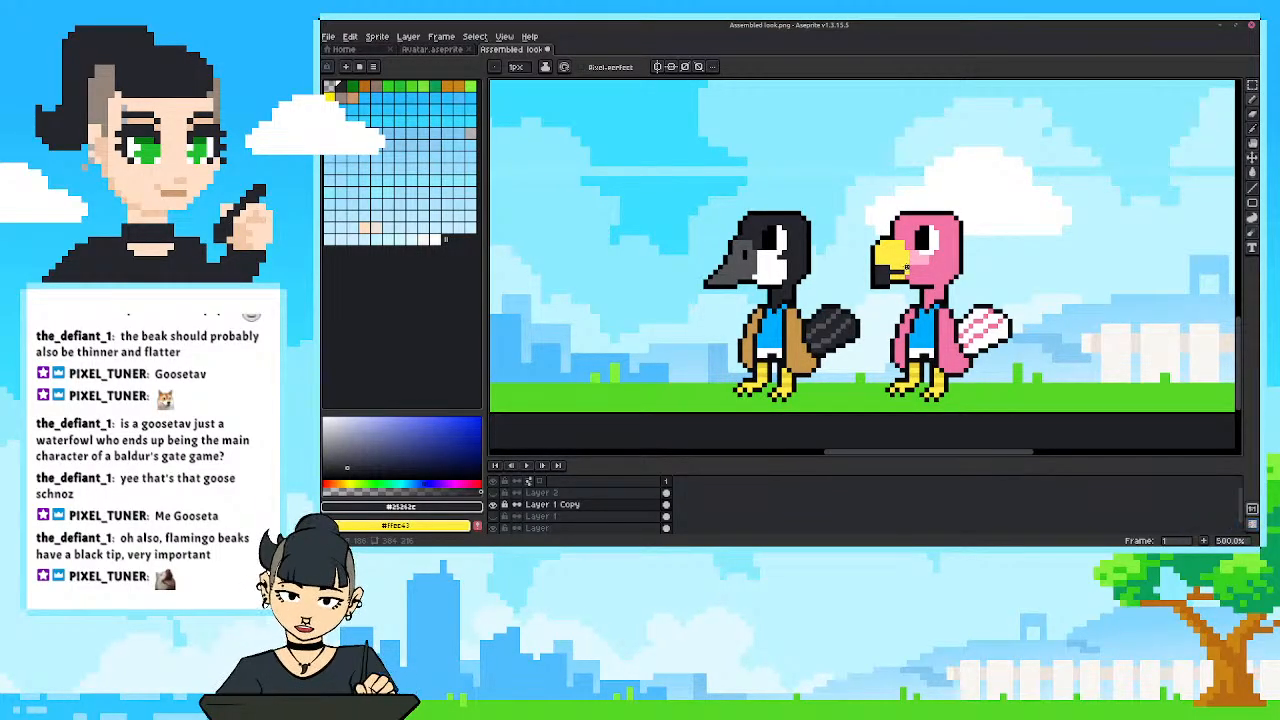
{"action": "scroll", "coordinate": [800, 259], "scroll_direction": "down", "scroll_amount": 4}
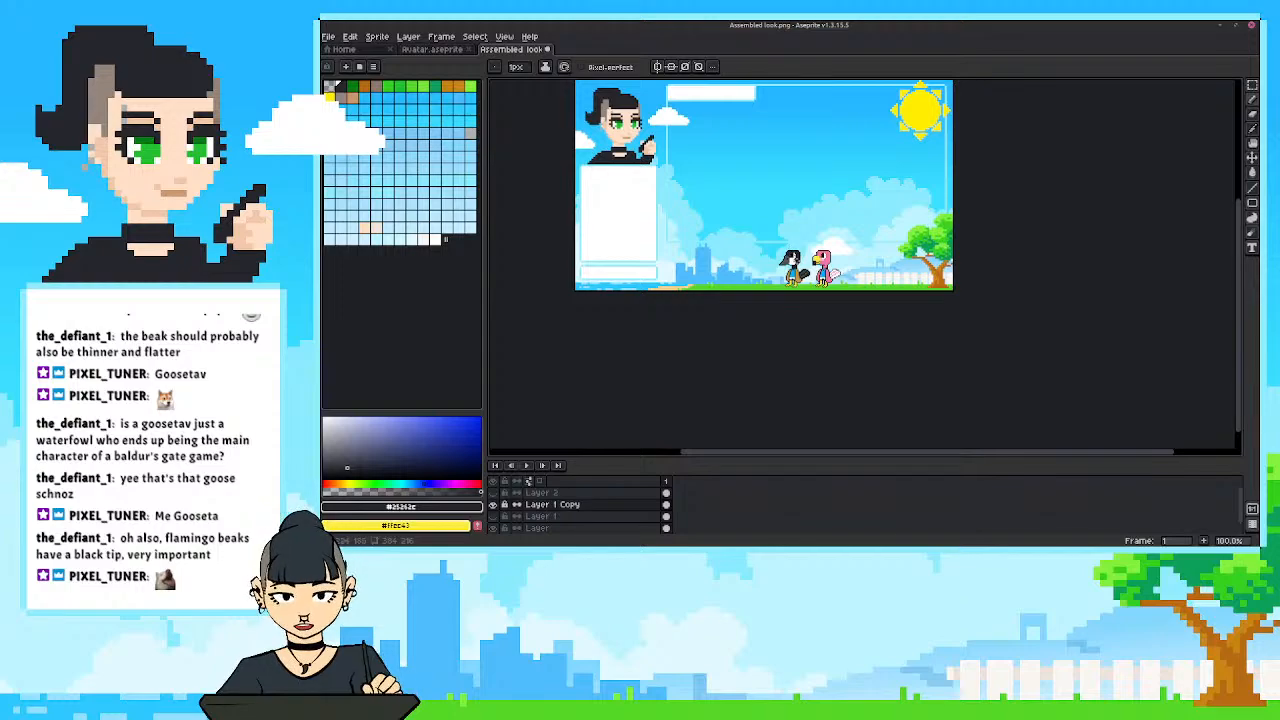
Rework the mouth line on the goose's beak using the beak's grey and the head's charcoal.
{"action": "scroll", "coordinate": [806, 258], "scroll_direction": "up", "scroll_amount": 4}
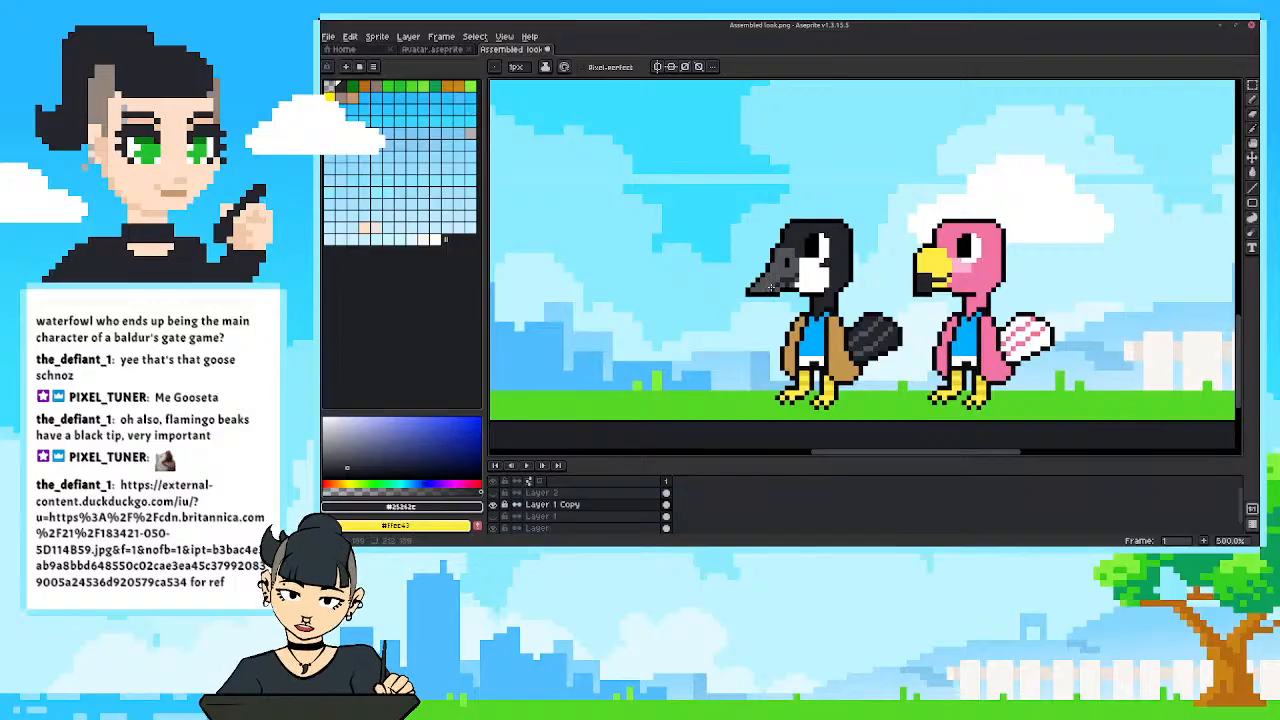
{"action": "left_click", "coordinate": [784, 274], "text": "alt"}
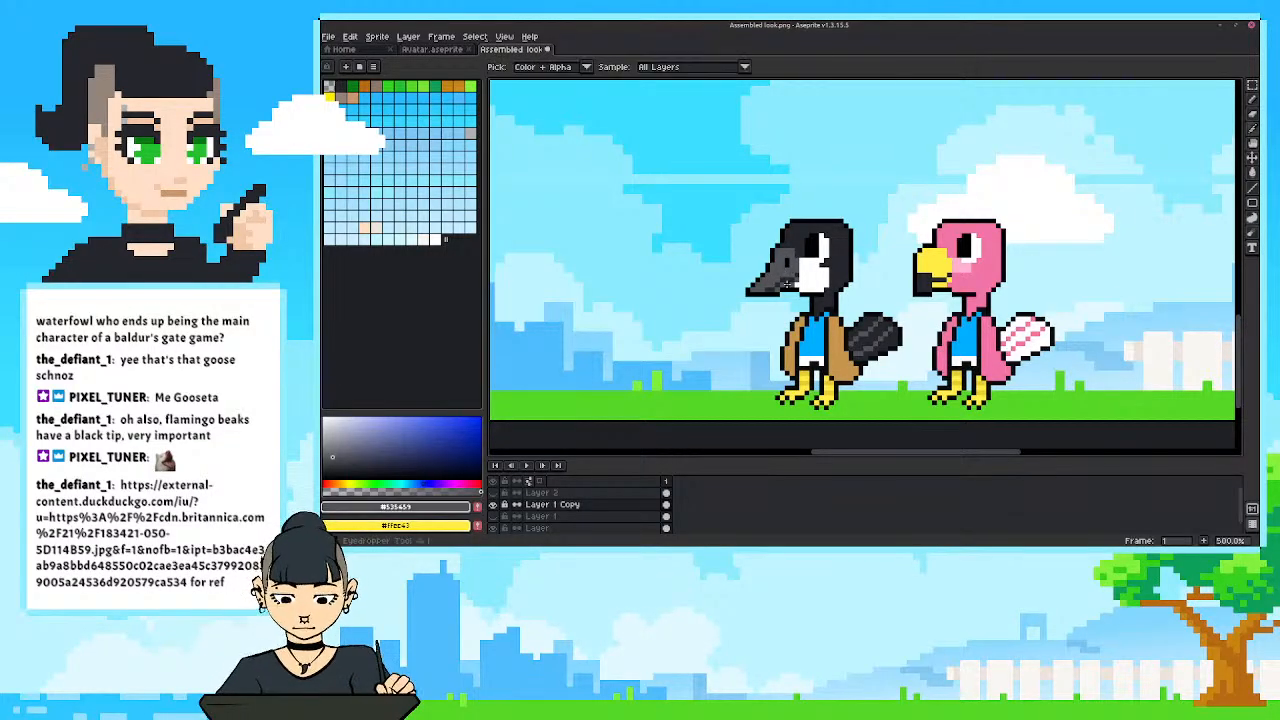
{"action": "left_click", "coordinate": [781, 279], "text": "alt"}
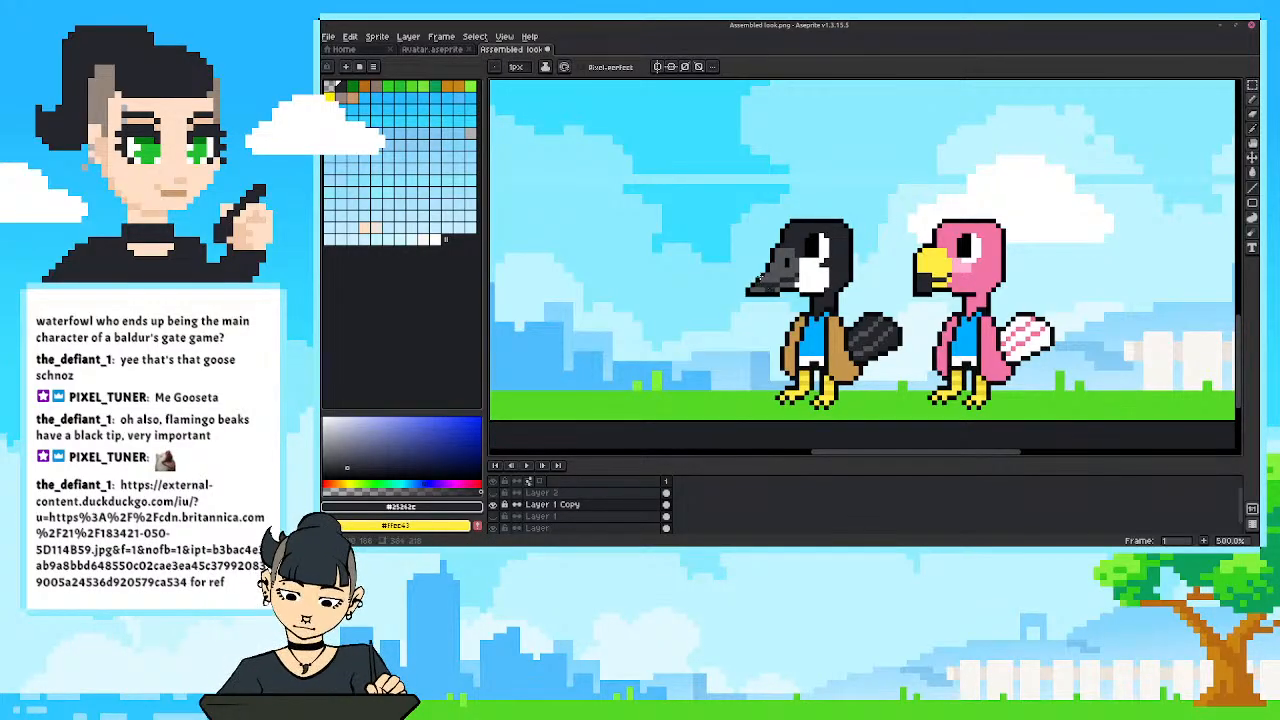
{"action": "left_click", "coordinate": [778, 280], "text": "alt"}
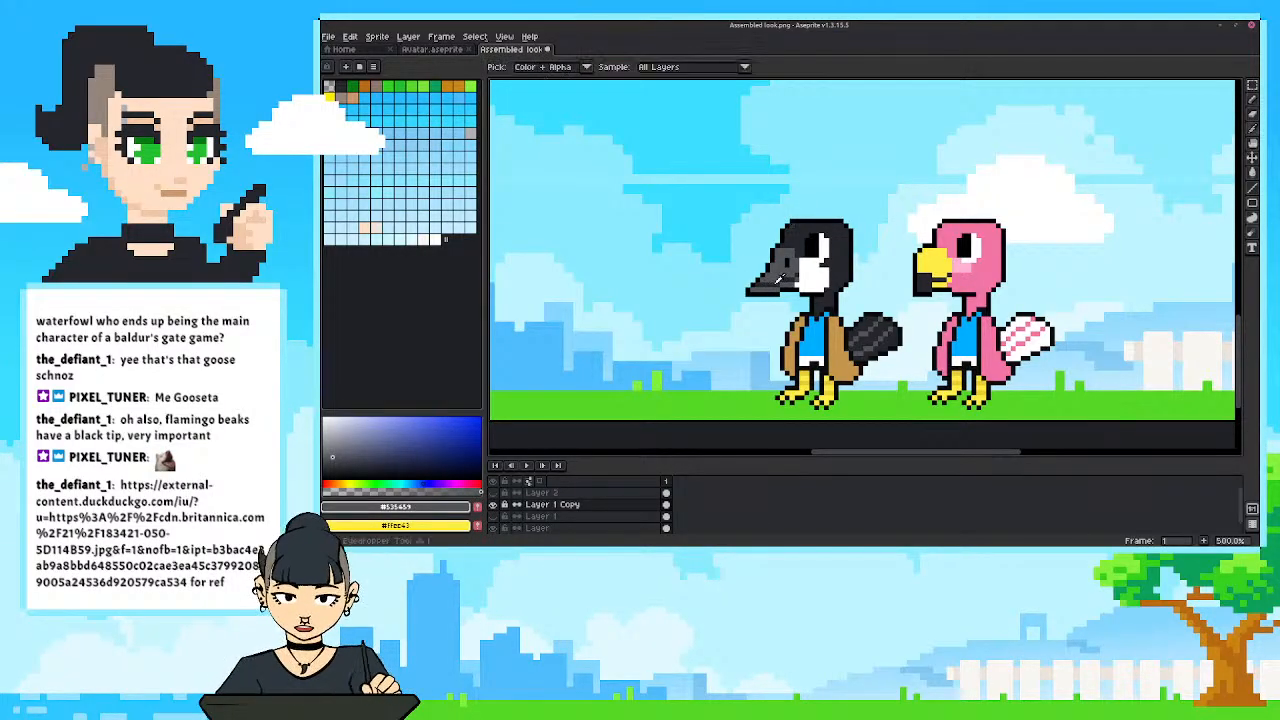
{"action": "left_click", "coordinate": [775, 283], "text": "alt"}
{"action": "left_click", "coordinate": [770, 283], "text": "alt"}
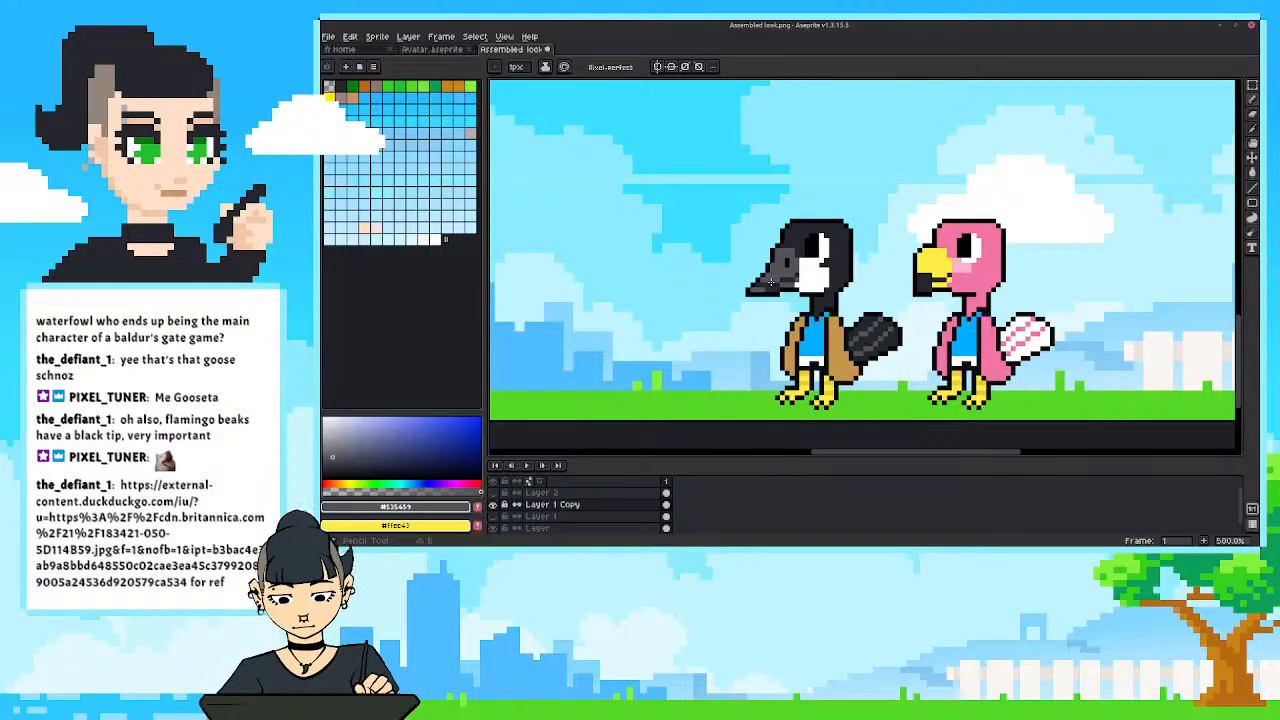
{"action": "scroll", "coordinate": [759, 285], "scroll_direction": "down", "scroll_amount": 3}
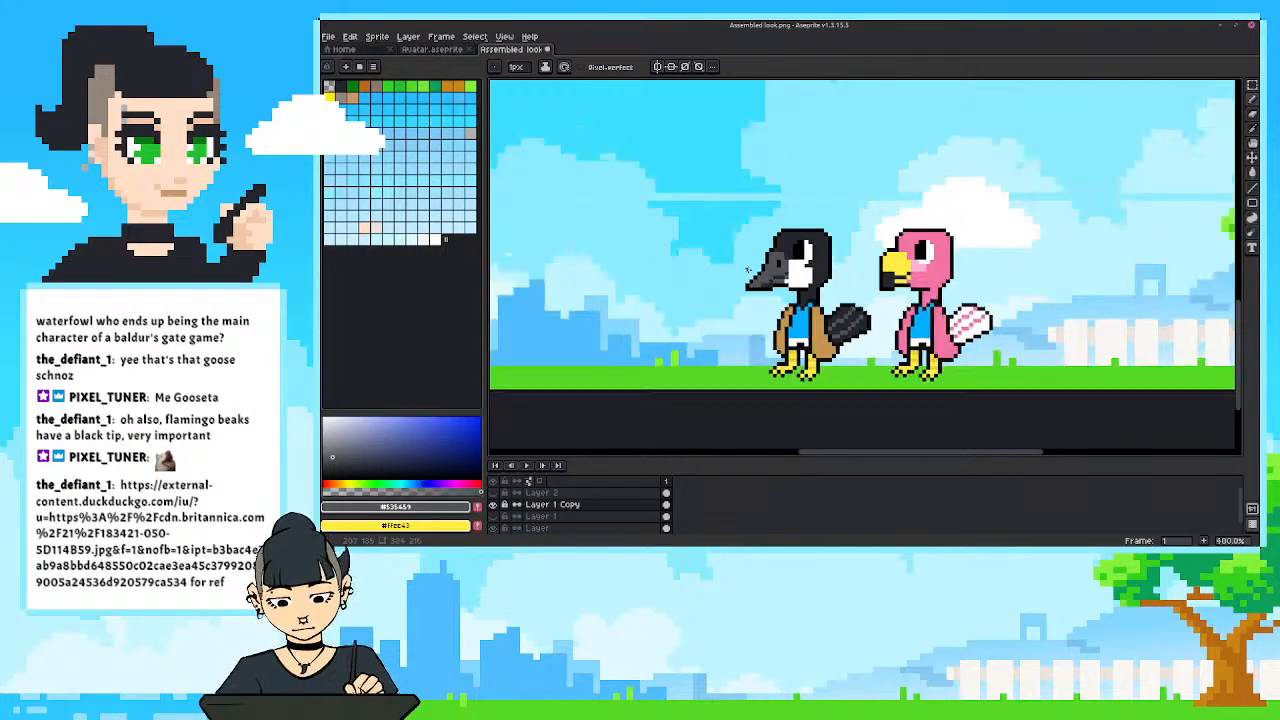
Retouch the lower part of the goose's beak up close with the grey, shortening its dark mouth line.
{"action": "scroll", "coordinate": [775, 280], "scroll_direction": "up", "scroll_amount": 7}
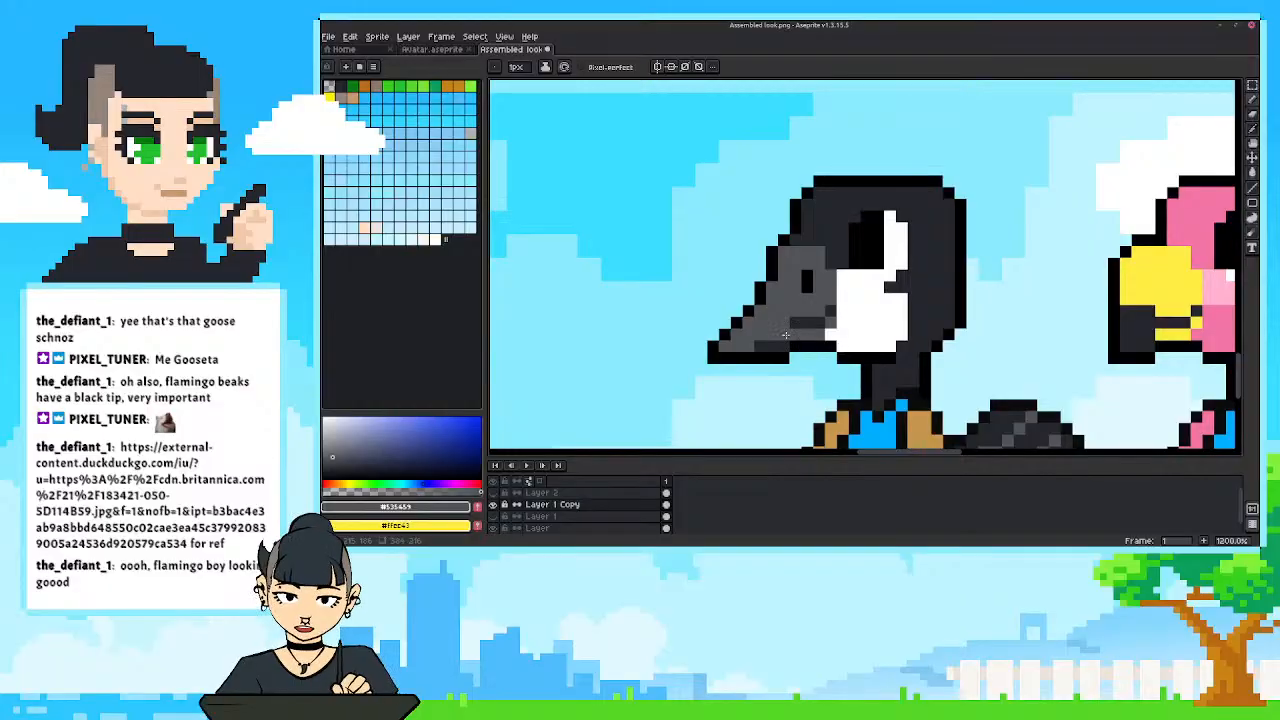
{"action": "left_click", "coordinate": [792, 312], "text": "alt"}
{"action": "left_click", "coordinate": [792, 312], "text": "alt"}
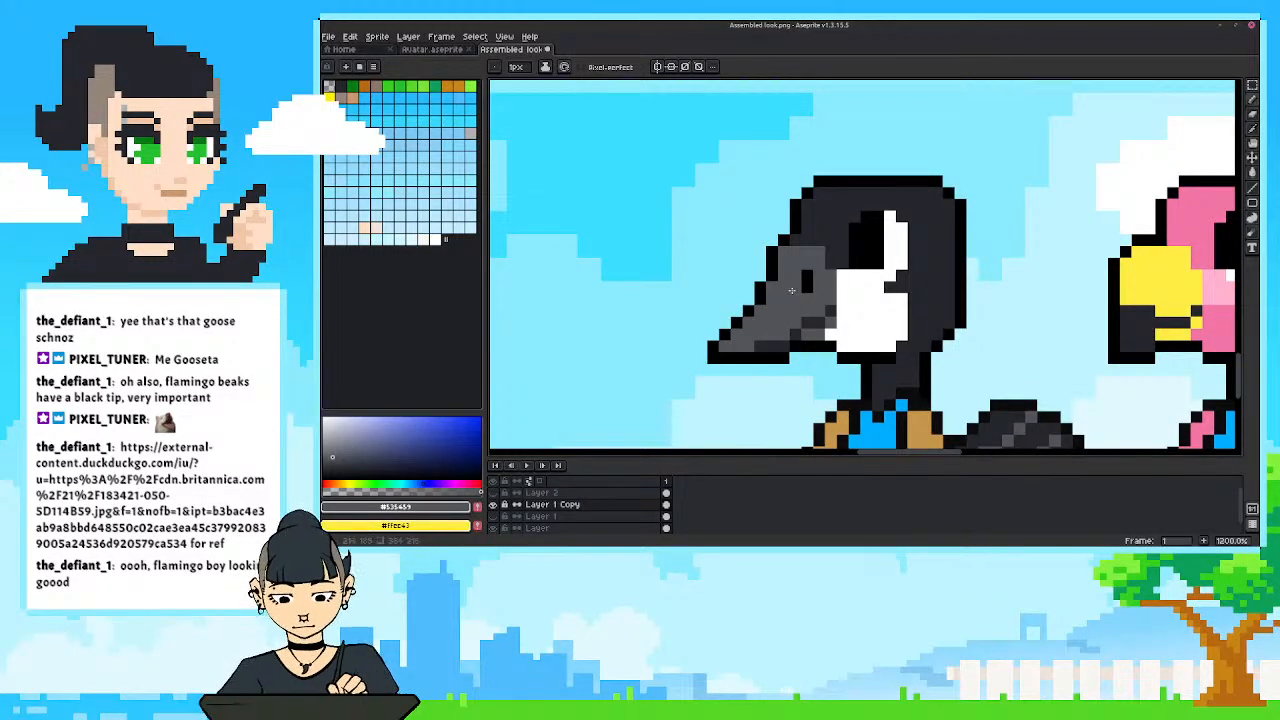
{"action": "scroll", "coordinate": [790, 305], "scroll_direction": "down", "scroll_amount": 5}
{"action": "scroll", "coordinate": [782, 291], "scroll_direction": "up", "scroll_amount": 3}
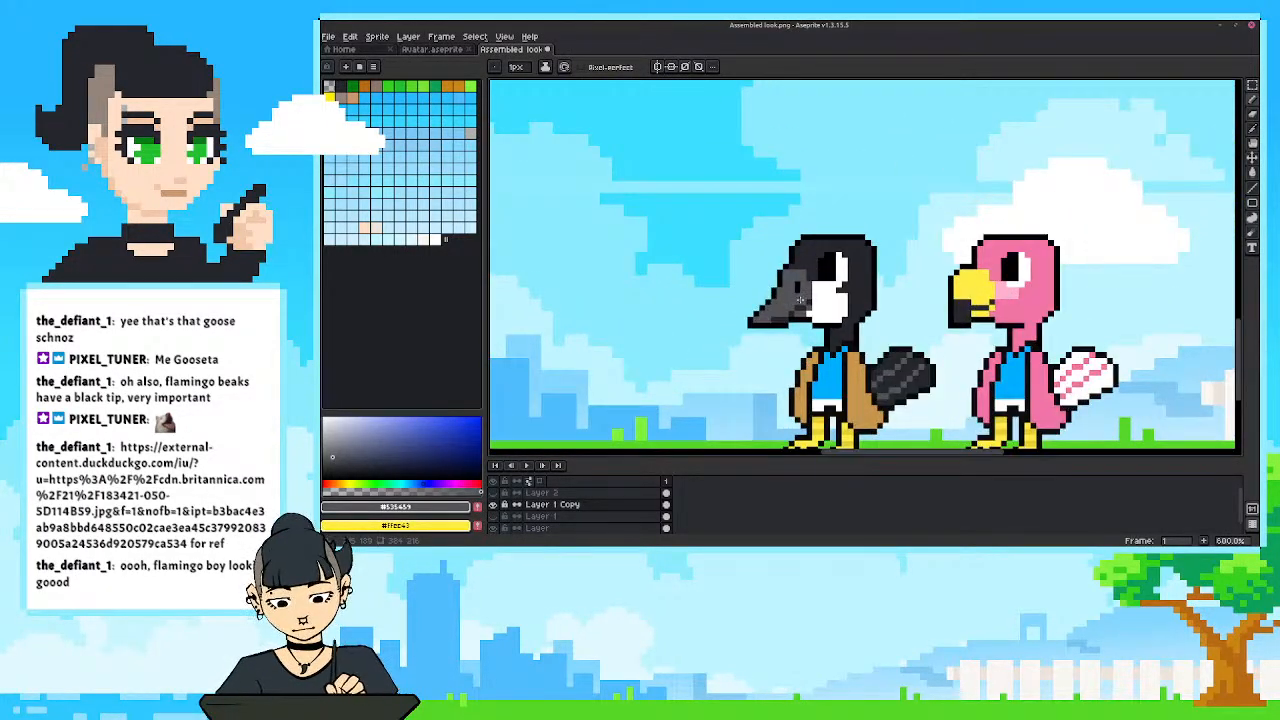
{"action": "left_click", "coordinate": [791, 309], "text": "alt"}
{"action": "left_click", "coordinate": [786, 315], "text": "alt"}
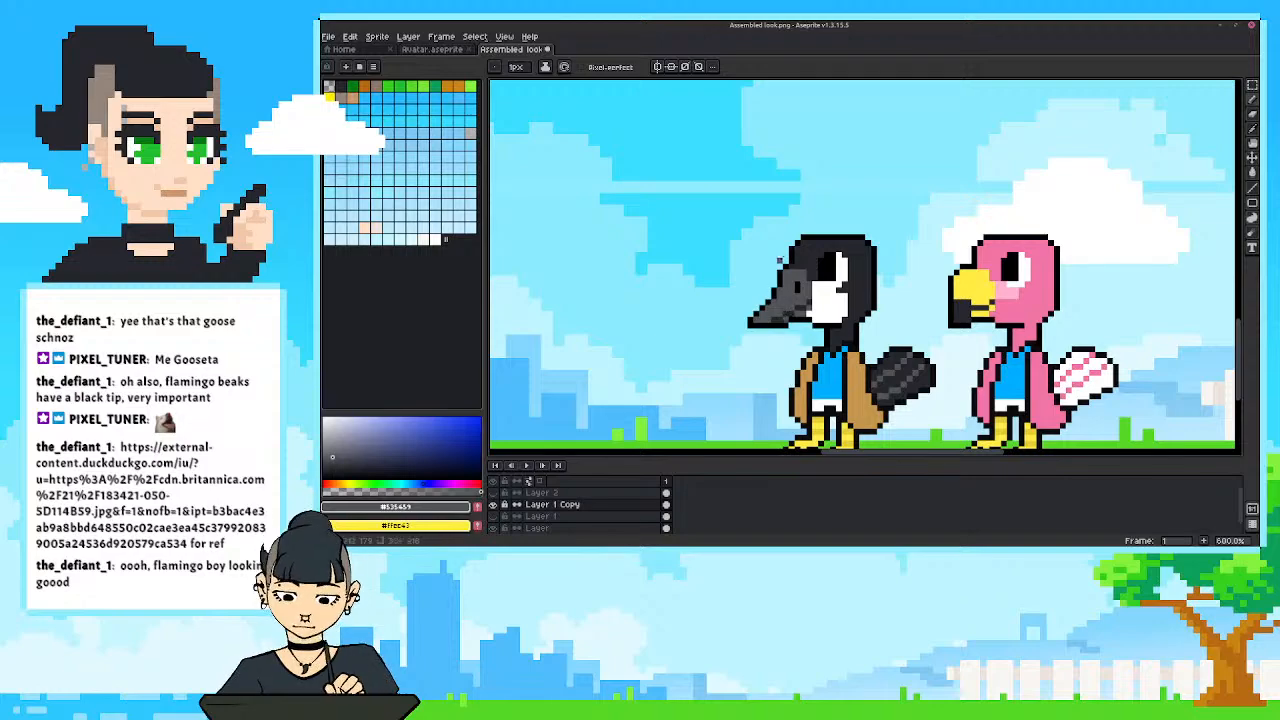
Examine the goose's reshaped beak and both birds within the scene from several distances.
{"action": "scroll", "coordinate": [778, 276], "scroll_direction": "down", "scroll_amount": 4}
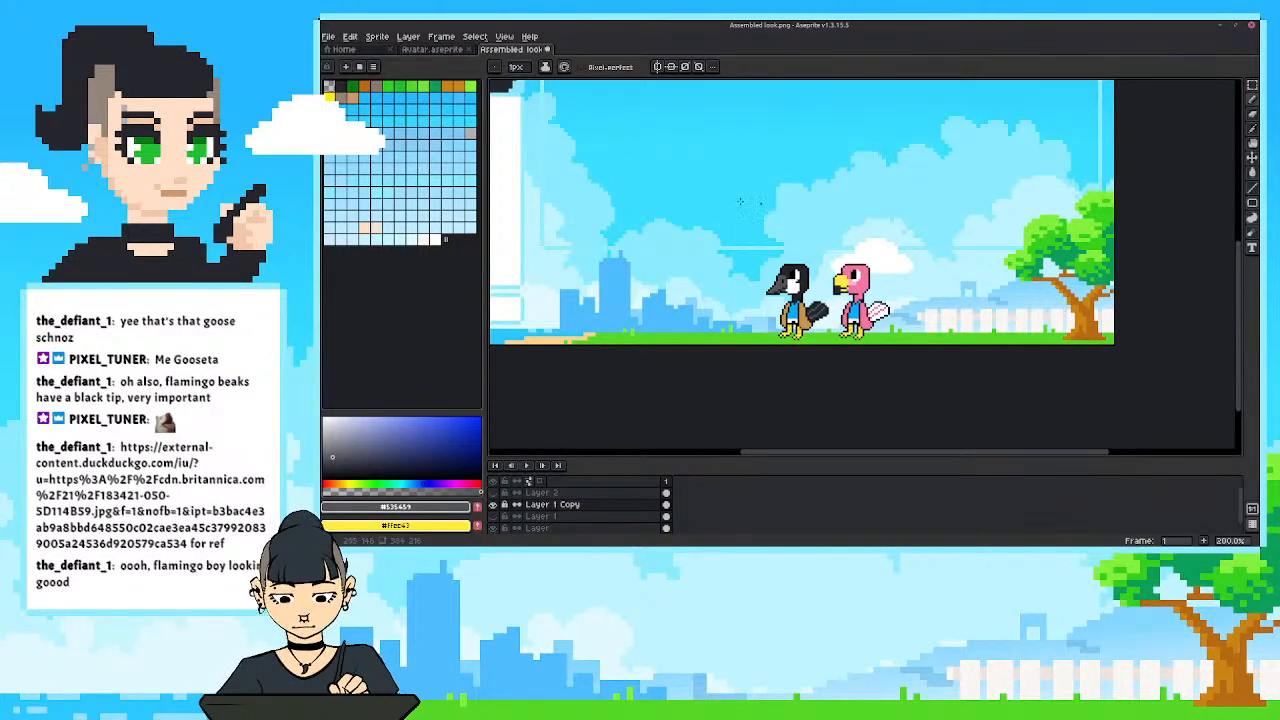
{"action": "scroll", "coordinate": [740, 310], "scroll_direction": "up", "scroll_amount": 4}
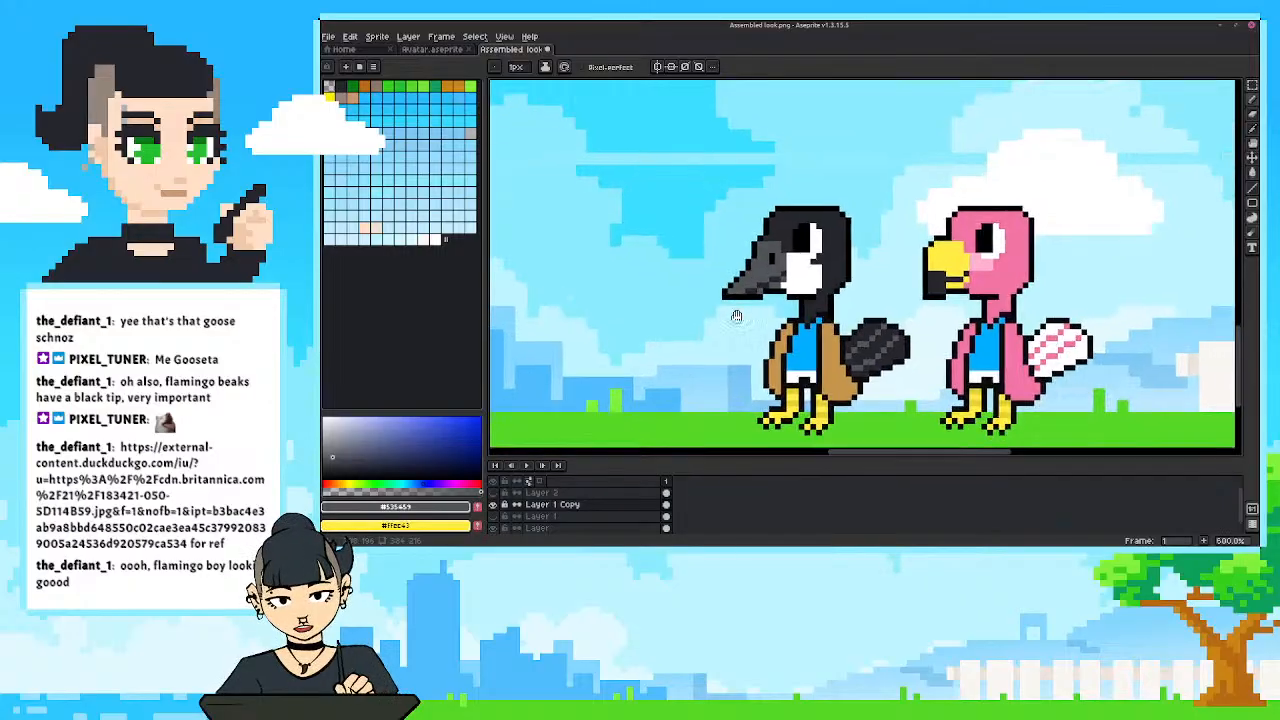
{"action": "left_click_drag", "start_coordinate": [736, 316], "coordinate": [734, 313]}
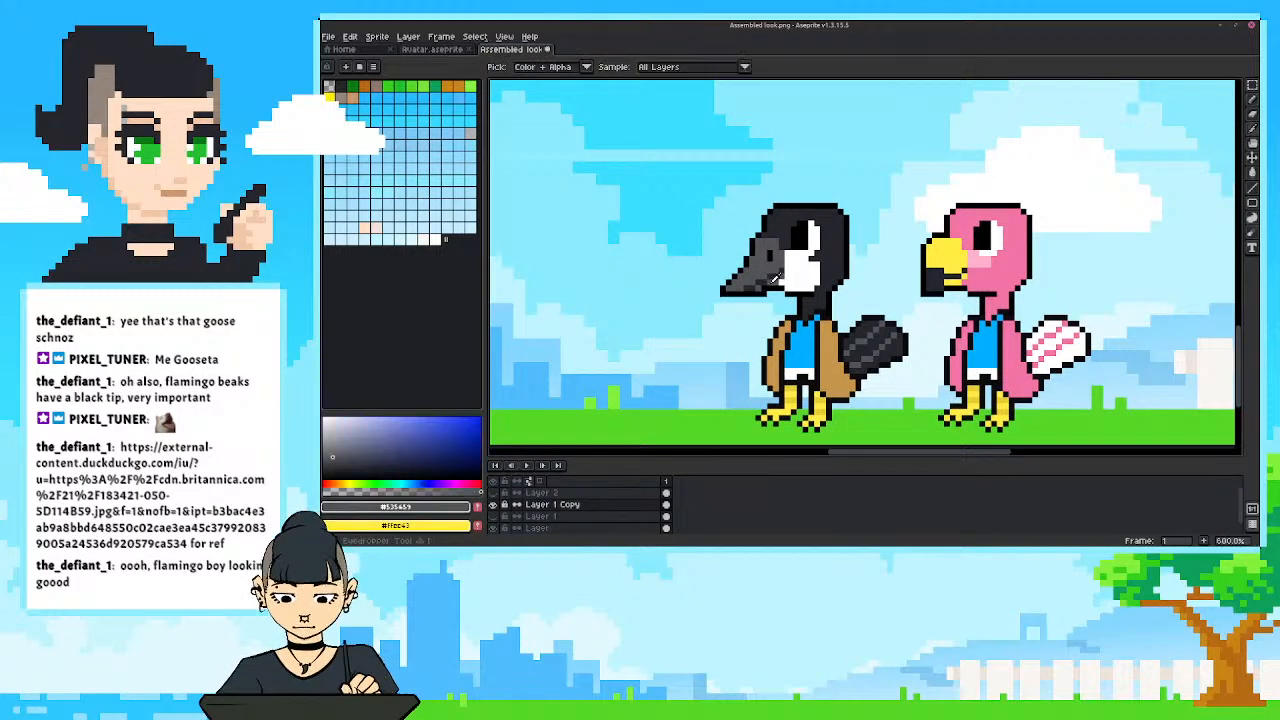
{"action": "scroll", "coordinate": [745, 256], "scroll_direction": "down", "scroll_amount": 2}
{"action": "scroll", "coordinate": [741, 258], "scroll_direction": "down", "scroll_amount": 2}
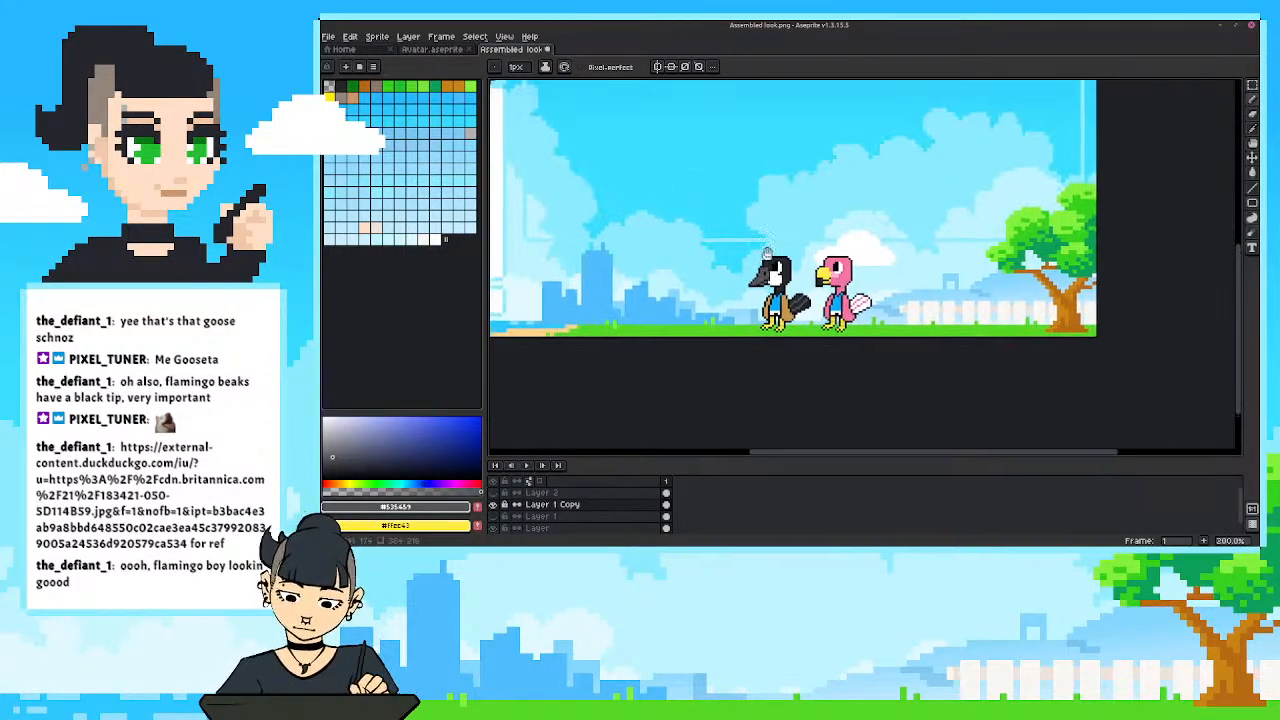
{"action": "scroll", "coordinate": [710, 340], "scroll_direction": "up", "scroll_amount": 2}
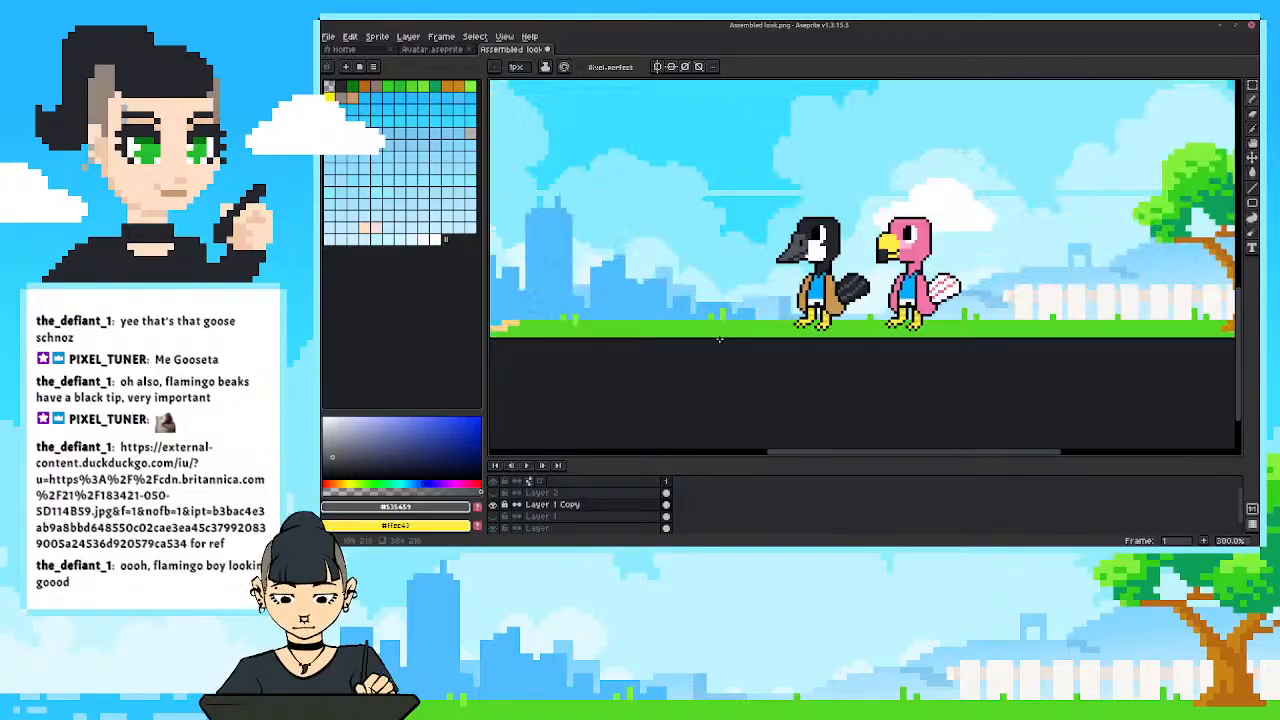
{"action": "left_click_drag", "start_coordinate": [785, 350], "coordinate": [758, 357]}
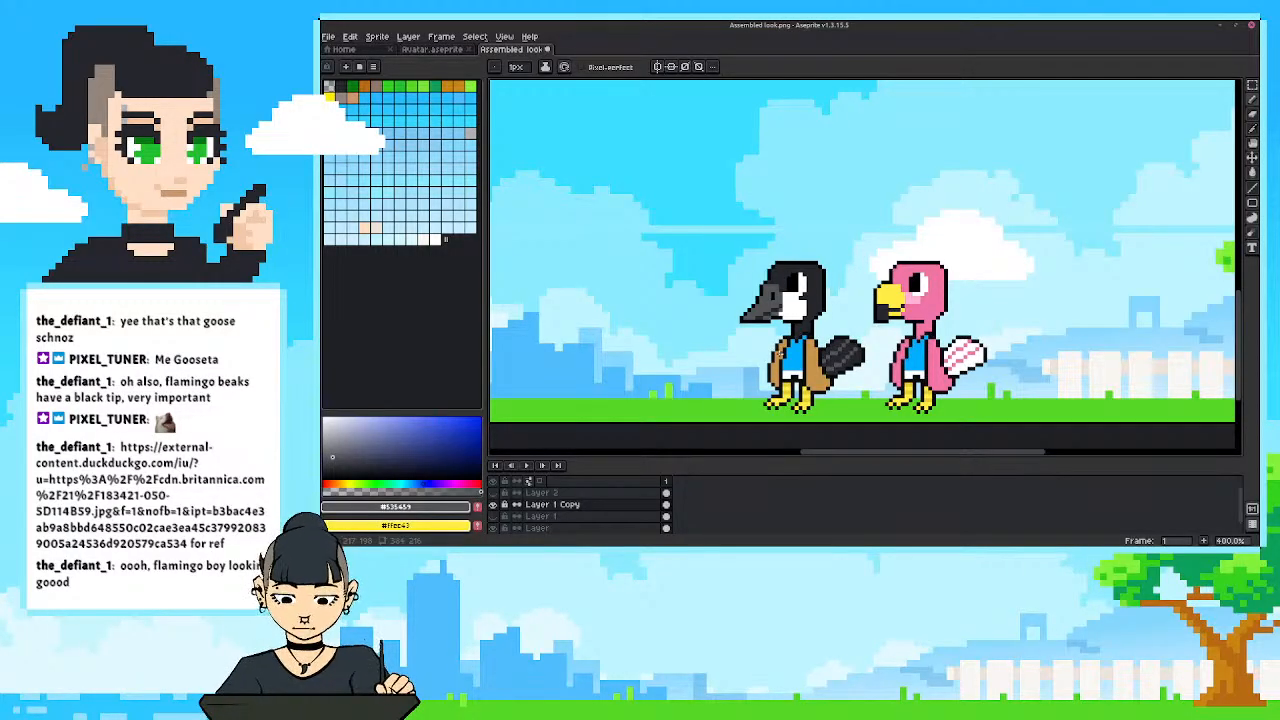
{"action": "scroll", "coordinate": [780, 355], "scroll_direction": "up", "scroll_amount": 1}
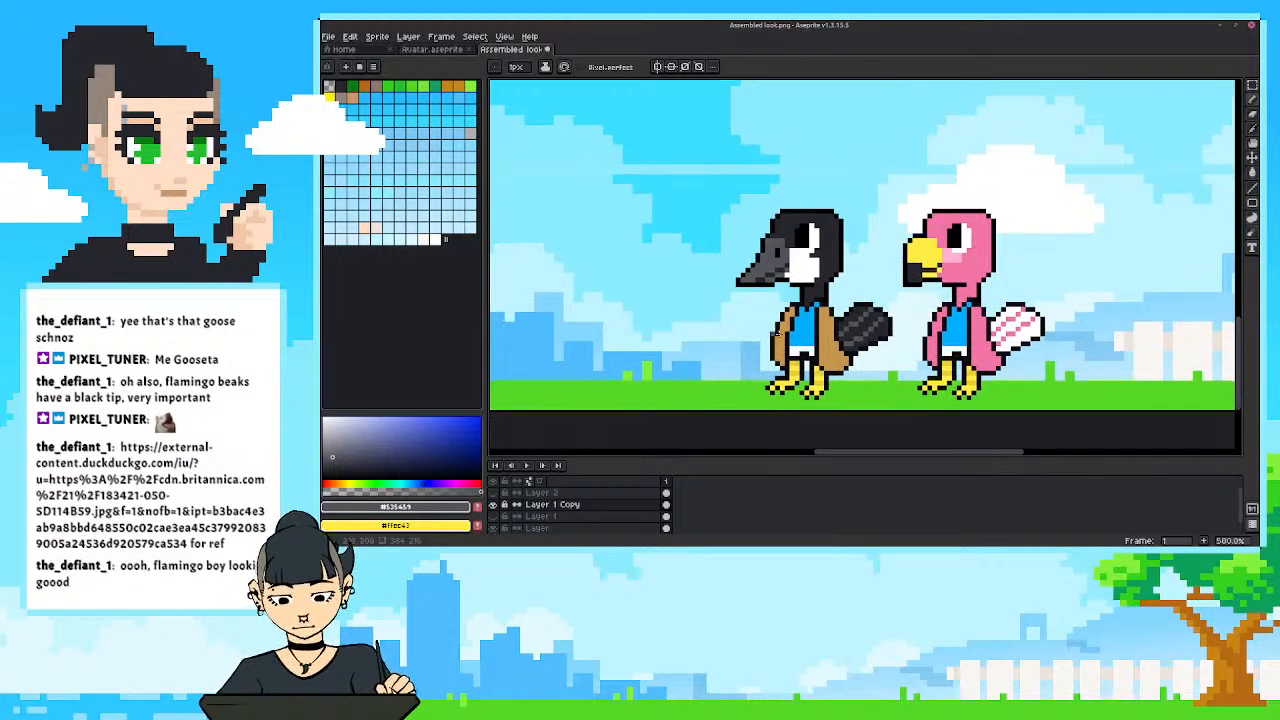
{"action": "scroll", "coordinate": [770, 331], "scroll_direction": "up", "scroll_amount": 1}
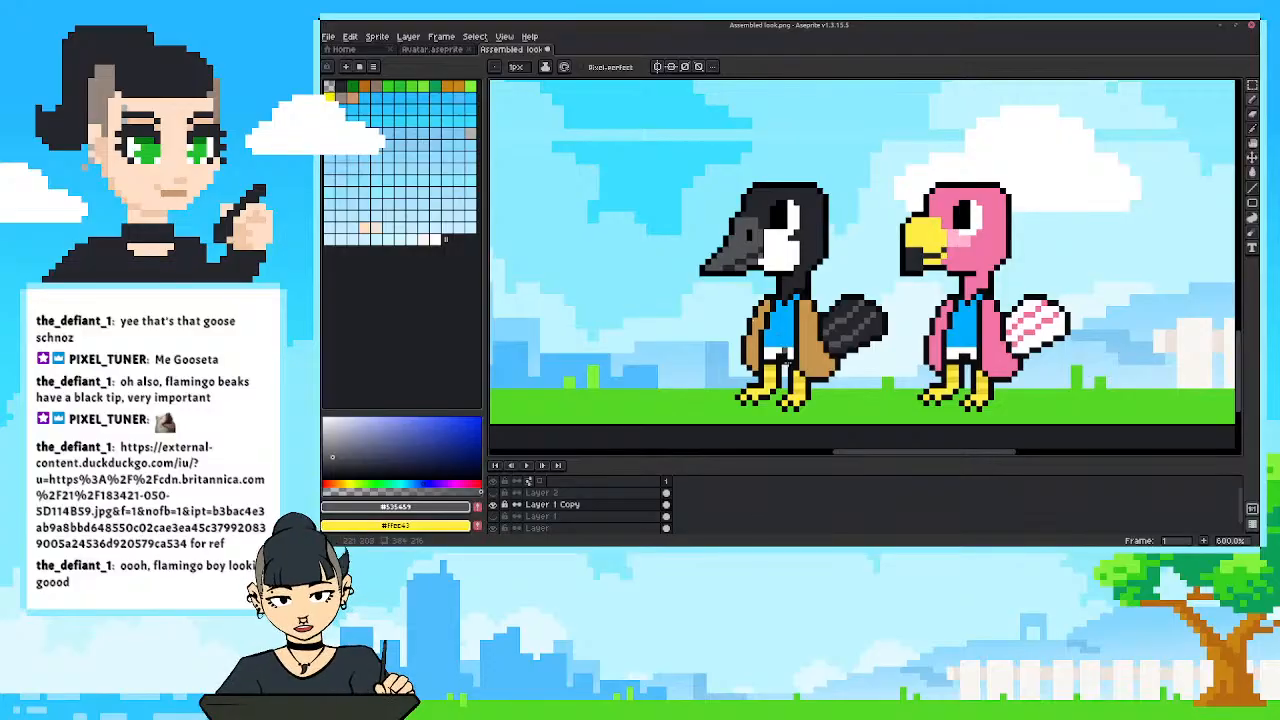
Cover the dark collar of the goose's shirt with its blue and paint a white stripe down the shirt's front.
{"action": "left_click", "coordinate": [789, 297], "text": "alt"}
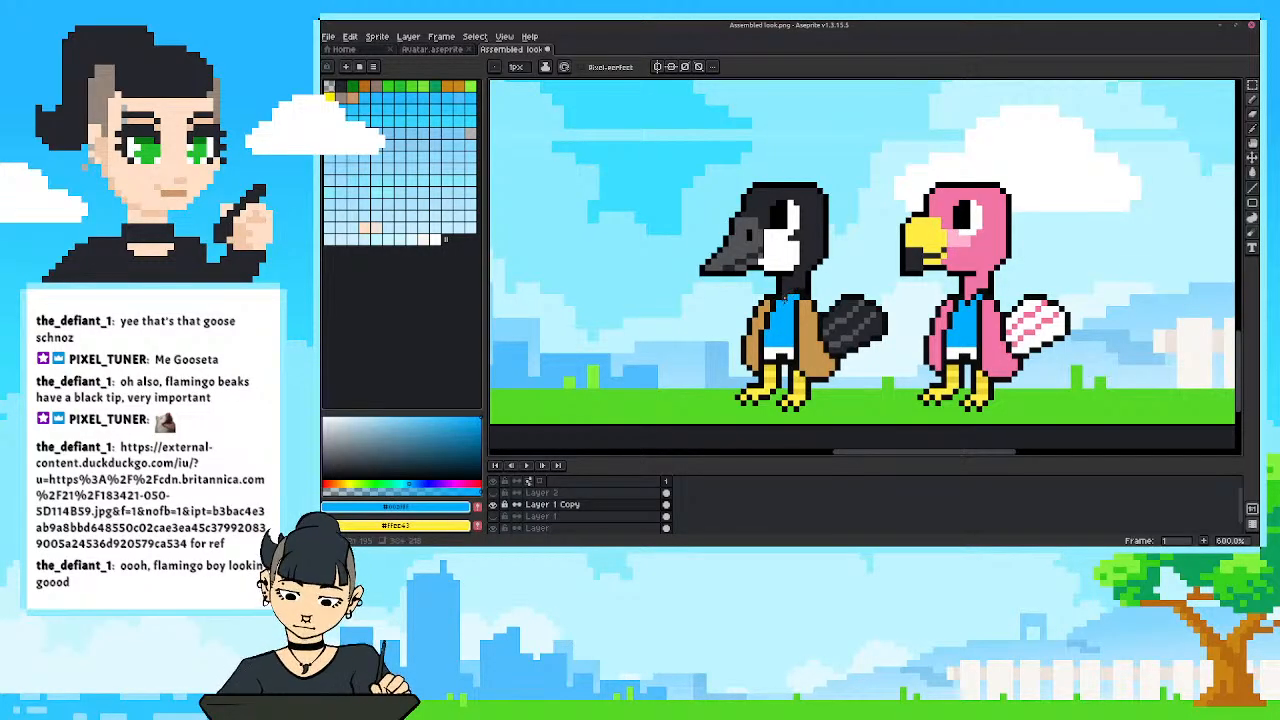
{"action": "left_click", "coordinate": [797, 290], "text": "alt"}
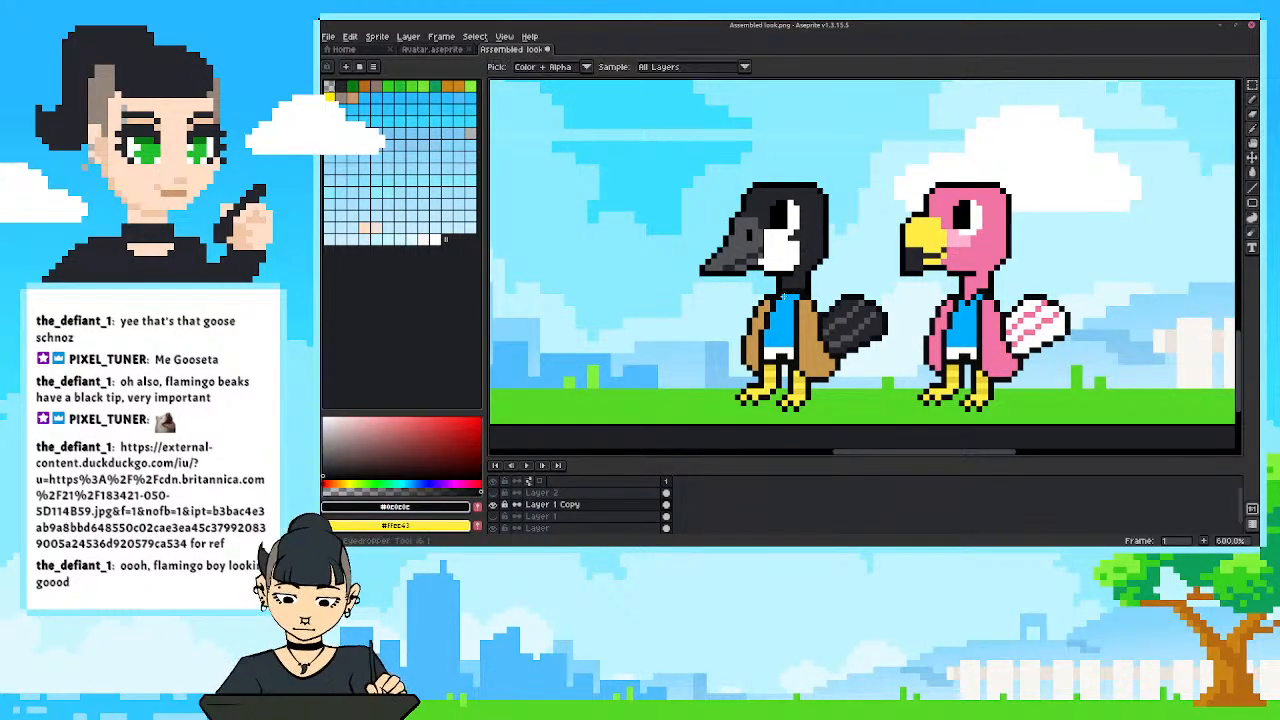
{"action": "left_click_drag", "start_coordinate": [785, 297], "coordinate": [784, 324]}
{"action": "left_click", "coordinate": [789, 317], "text": "alt"}
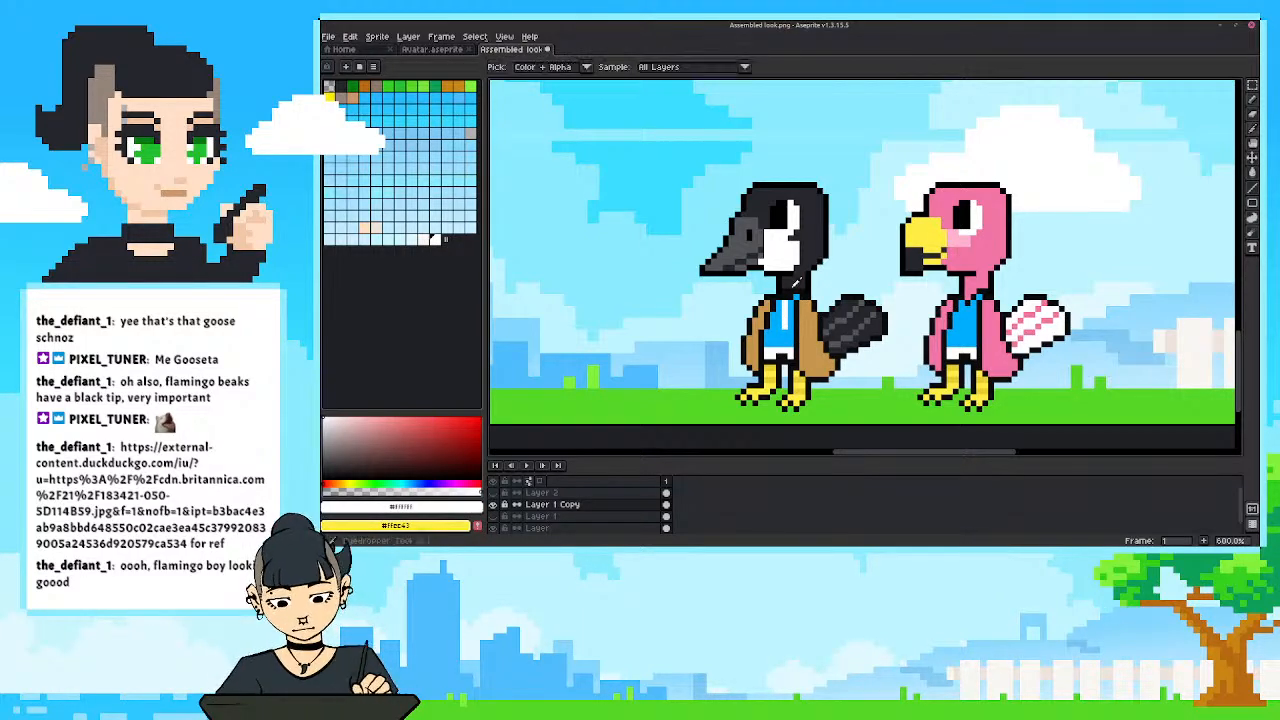
{"action": "left_click", "coordinate": [788, 316], "text": "alt"}
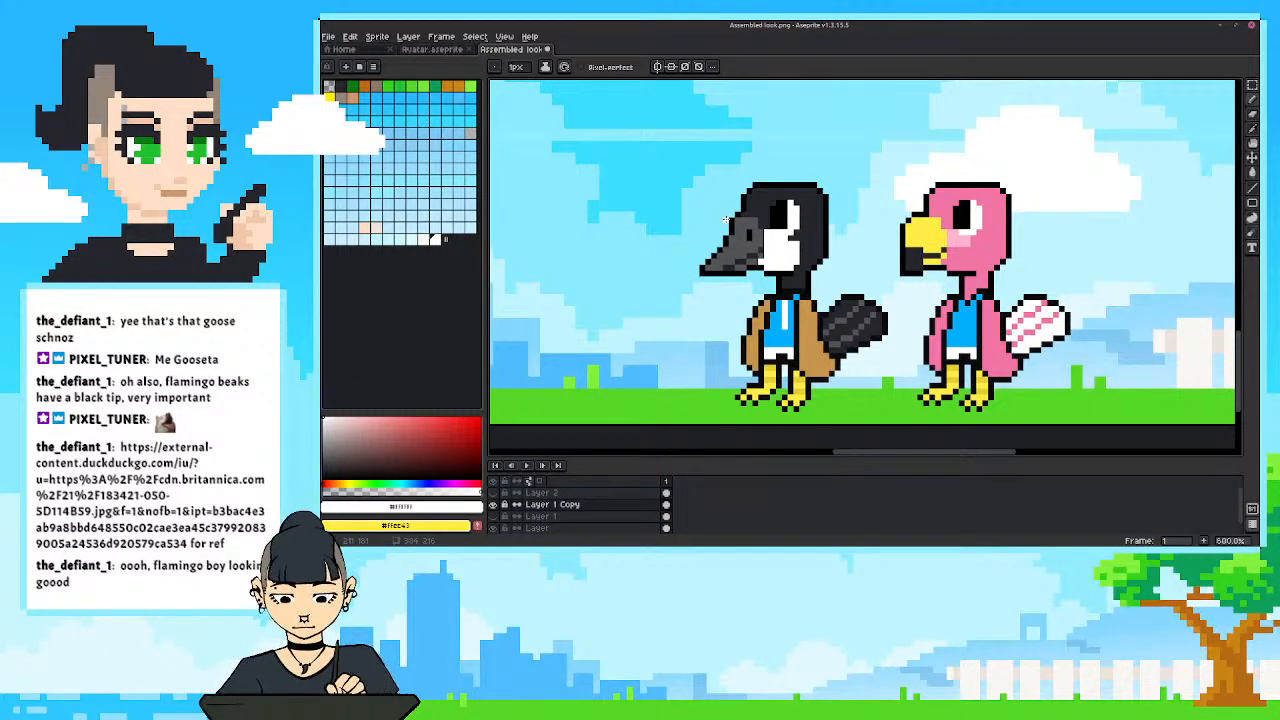
Paint the goose's white shorts with the charcoal sampled from its neck.
{"action": "key", "text": "i"}
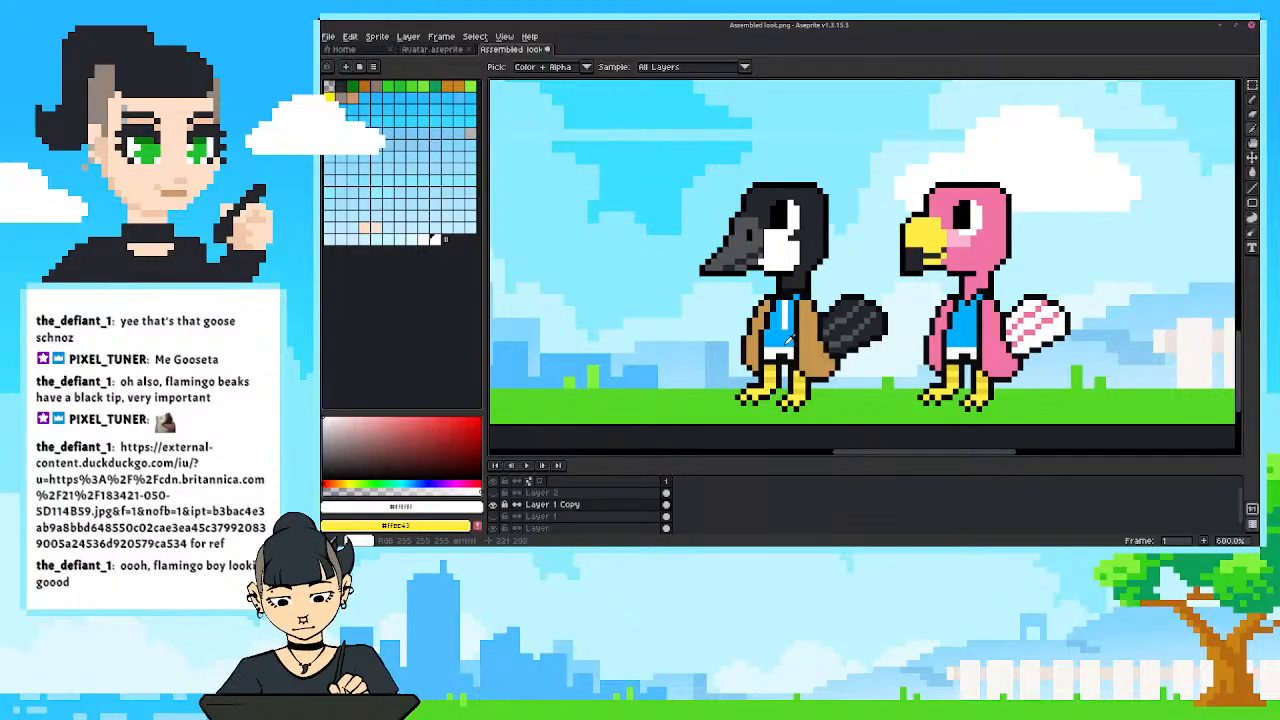
{"action": "left_click", "coordinate": [790, 284]}
{"action": "key", "text": "b"}
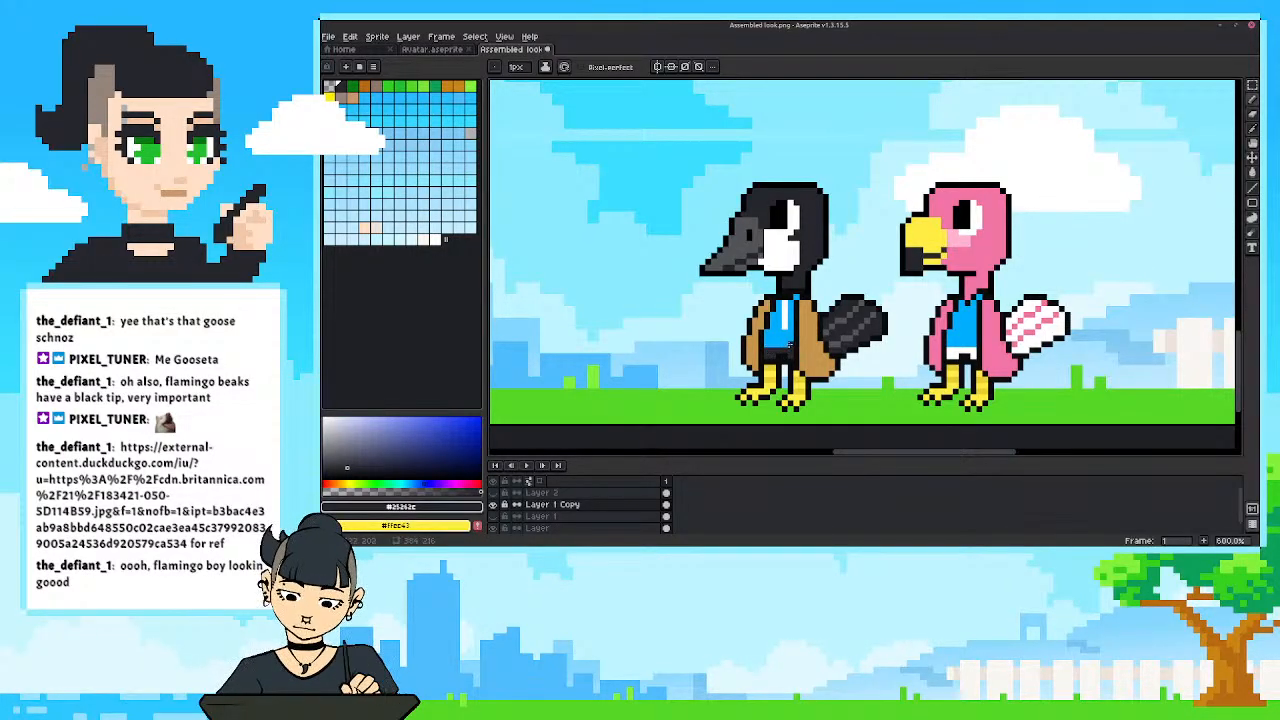
{"action": "left_click", "coordinate": [795, 346], "text": "alt"}
{"action": "left_click_drag", "start_coordinate": [789, 346], "coordinate": [767, 346]}
{"action": "left_click", "coordinate": [784, 352], "text": "alt"}
Fill the goose's blue shirt with the same charcoal and check the outfit from near and far.
{"action": "key", "text": "g"}
{"action": "left_click", "coordinate": [780, 312]}
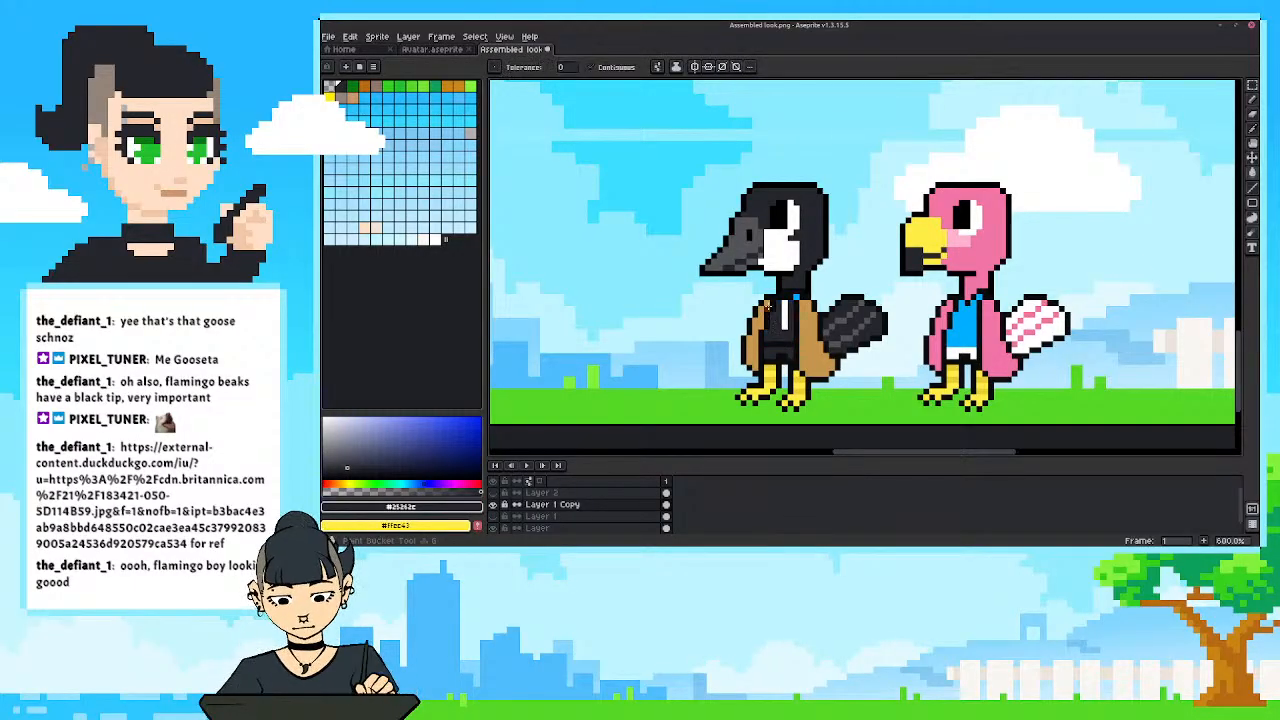
{"action": "scroll", "coordinate": [731, 256], "scroll_direction": "down", "scroll_amount": 4}
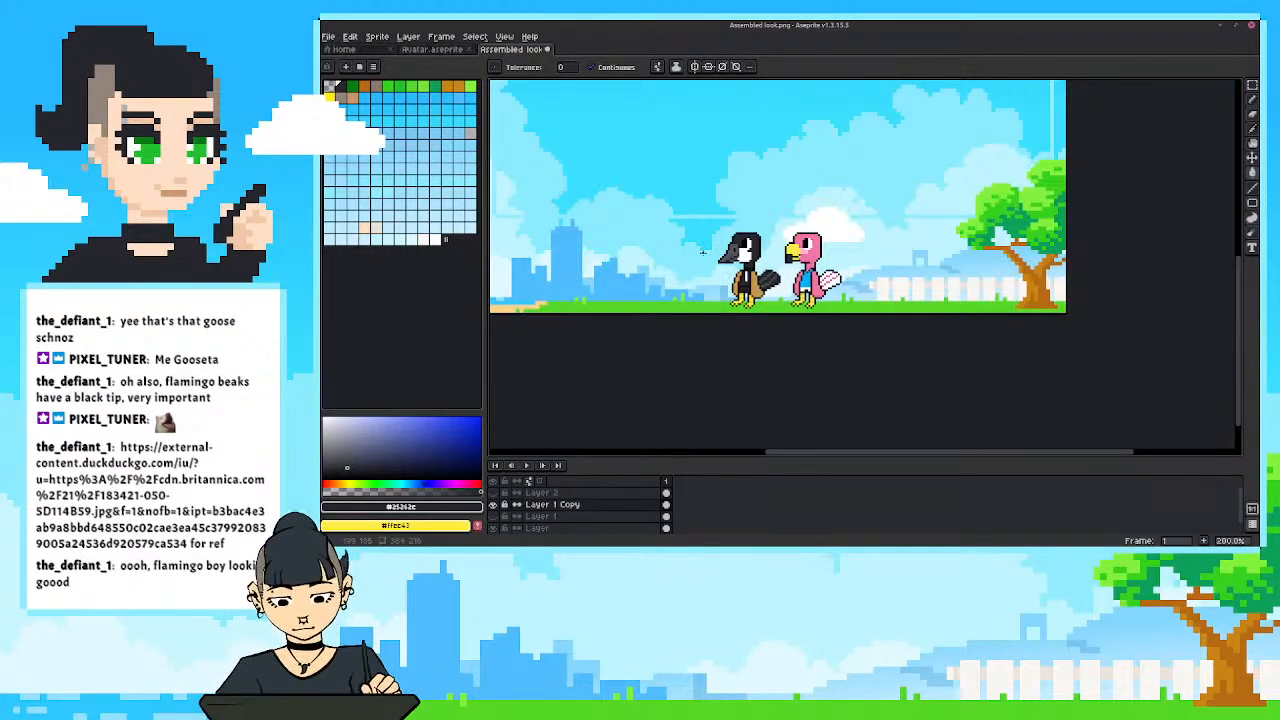
{"action": "scroll", "coordinate": [703, 252], "scroll_direction": "up", "scroll_amount": 1}
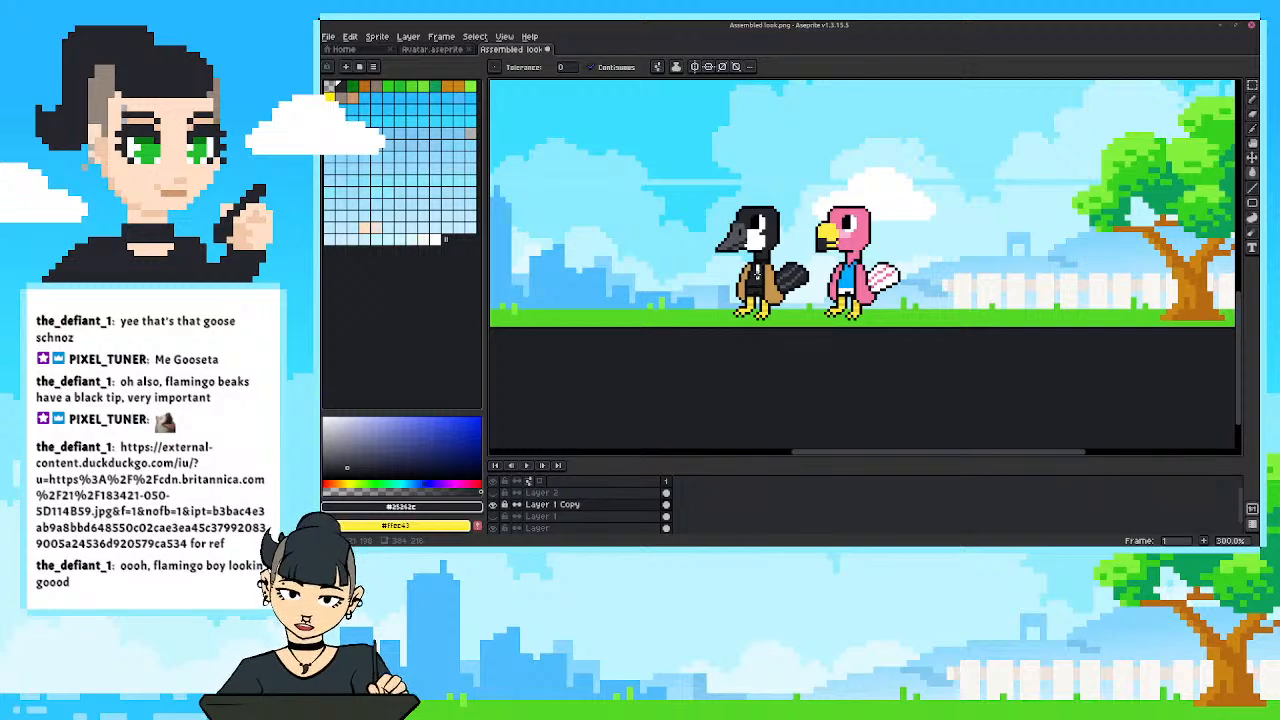
{"action": "scroll", "coordinate": [757, 272], "scroll_direction": "up", "scroll_amount": 3}
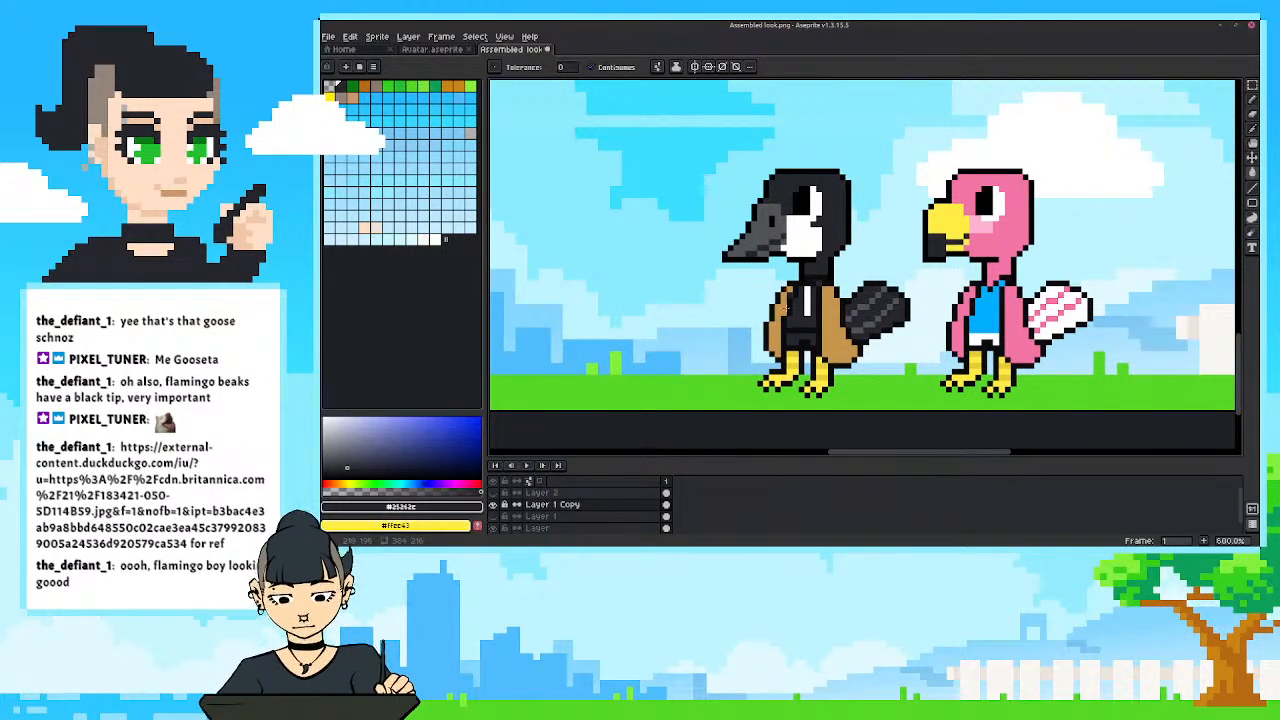
Undo the goose's charcoal outfit and white shirt stripe, and compare both birds again.
{"action": "key", "text": "ctrl+z"}
{"action": "key", "text": "ctrl+z"}
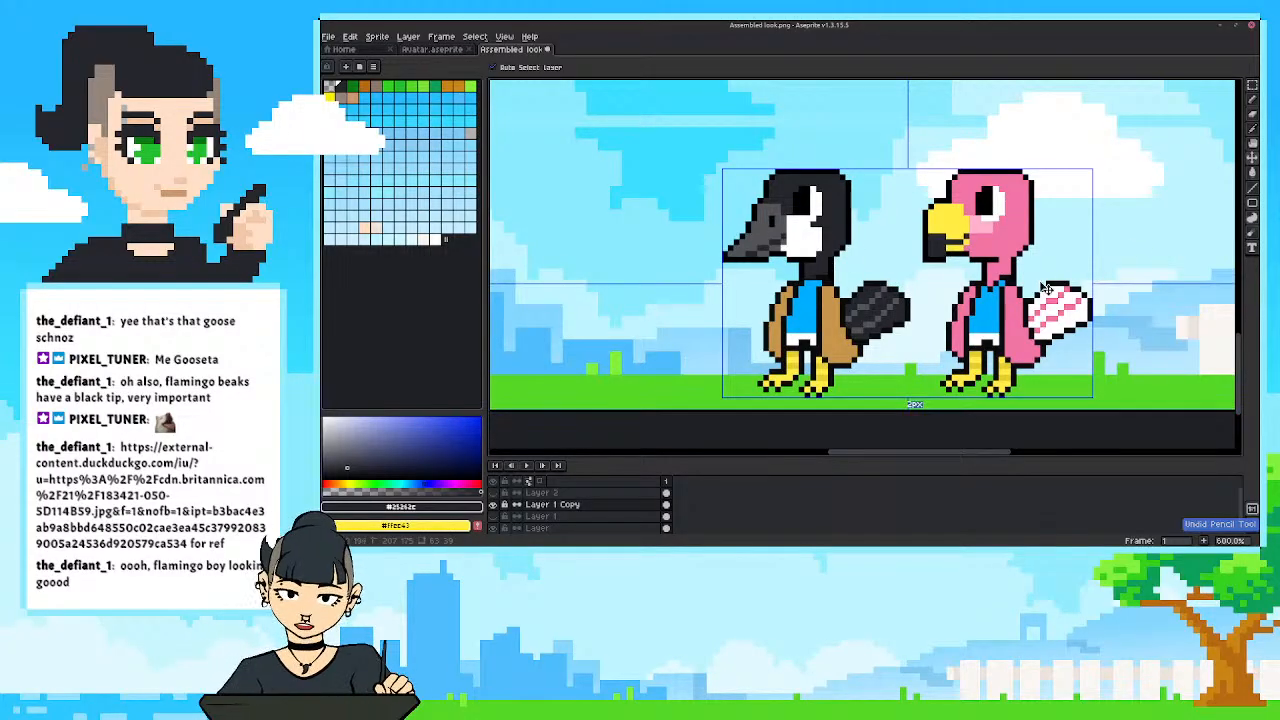
{"action": "key", "text": "ctrl+y"}
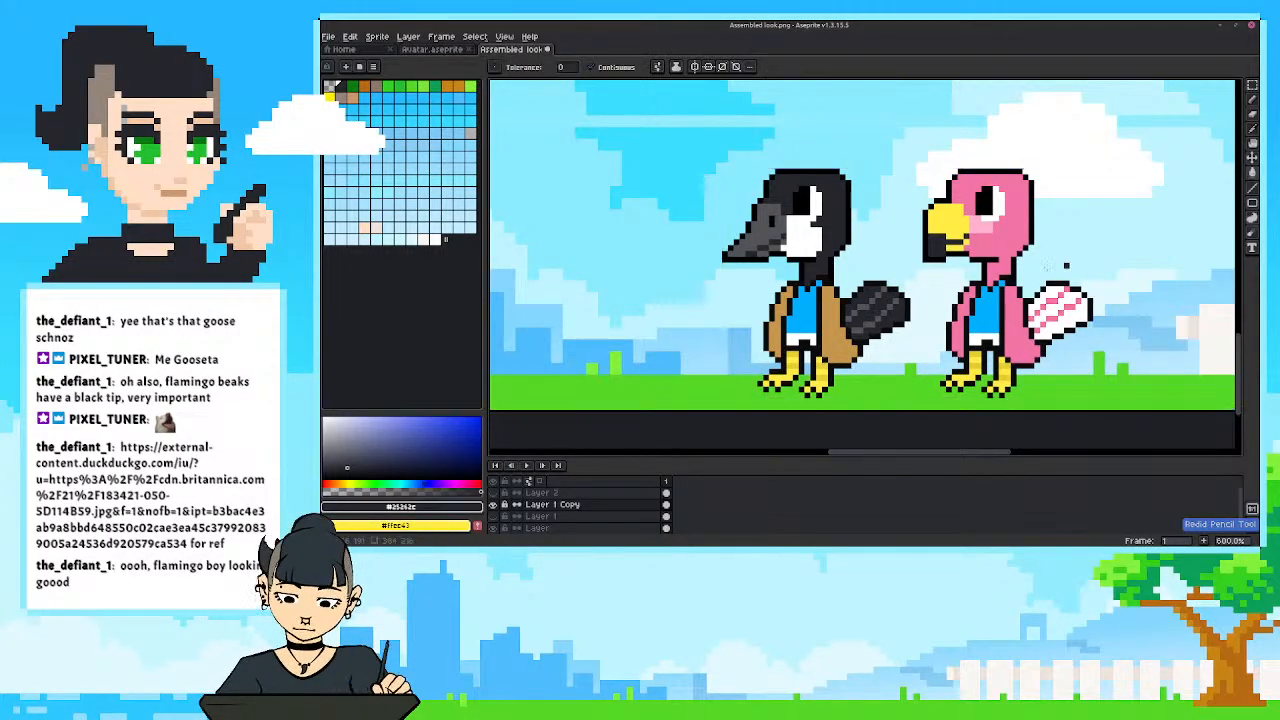
{"action": "scroll", "coordinate": [985, 298], "scroll_direction": "down", "scroll_amount": 1}
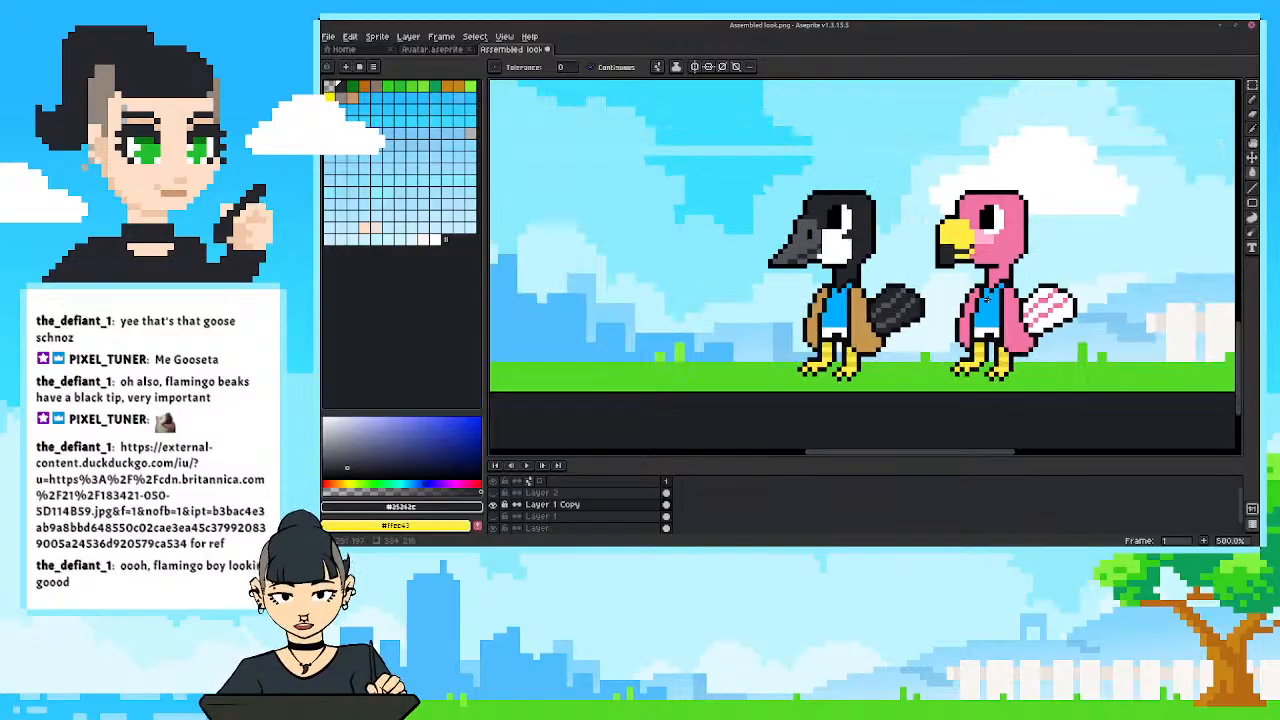
{"action": "scroll", "coordinate": [956, 330], "scroll_direction": "up", "scroll_amount": 1}
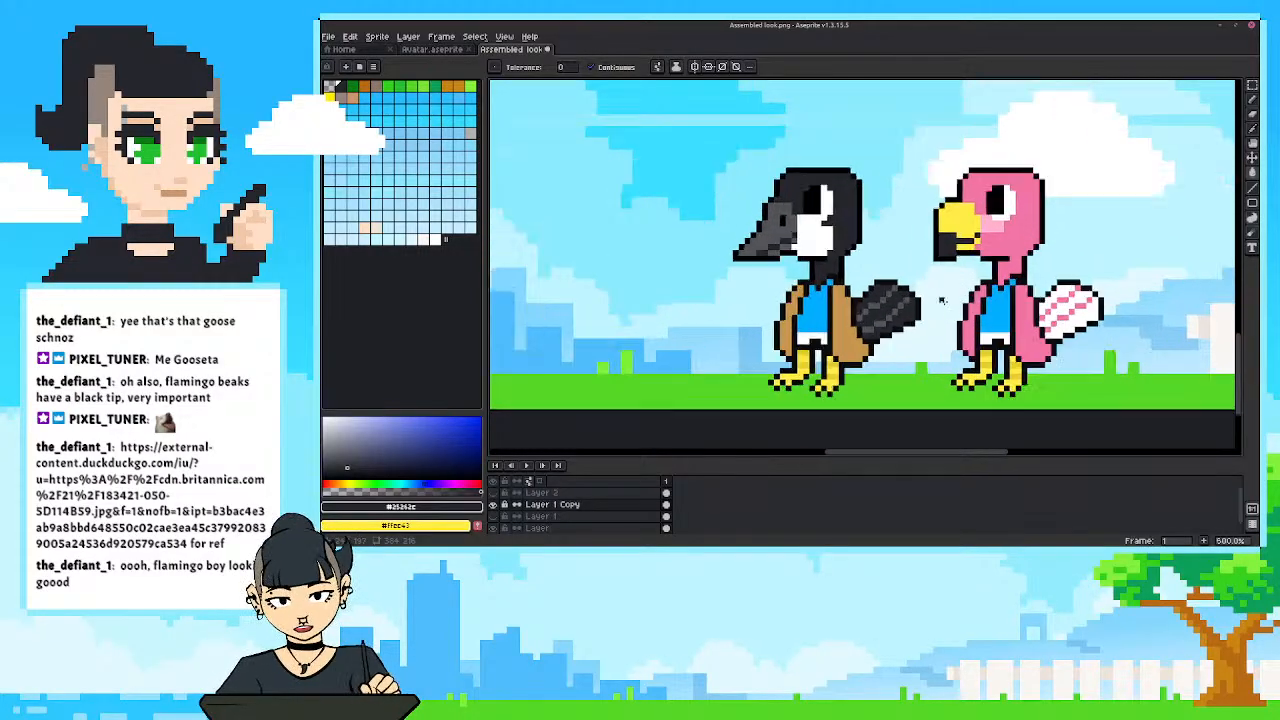
{"action": "scroll", "coordinate": [930, 315], "scroll_direction": "up", "scroll_amount": 1}
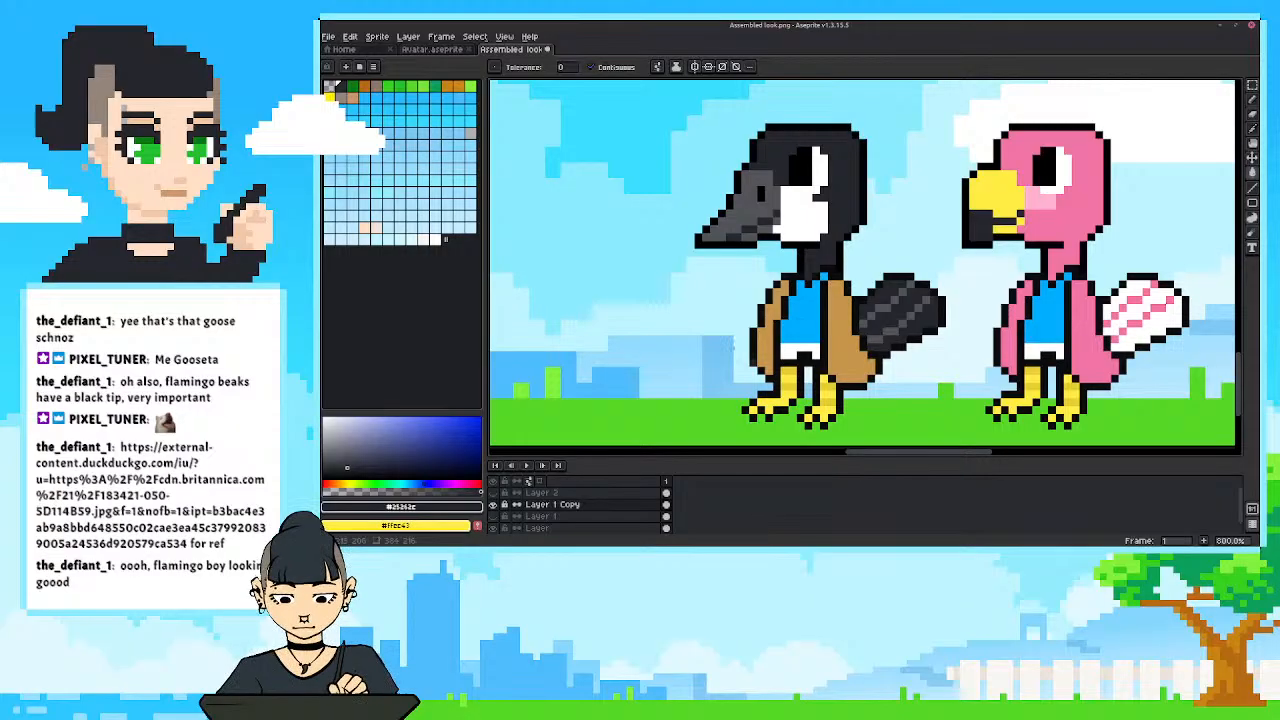
Fill the goose's blue shirt with bright orange and check the colour from a distance.
{"action": "scroll", "coordinate": [715, 354], "scroll_direction": "down", "scroll_amount": 1}
{"action": "left_click_drag", "start_coordinate": [698, 324], "coordinate": [751, 337]}
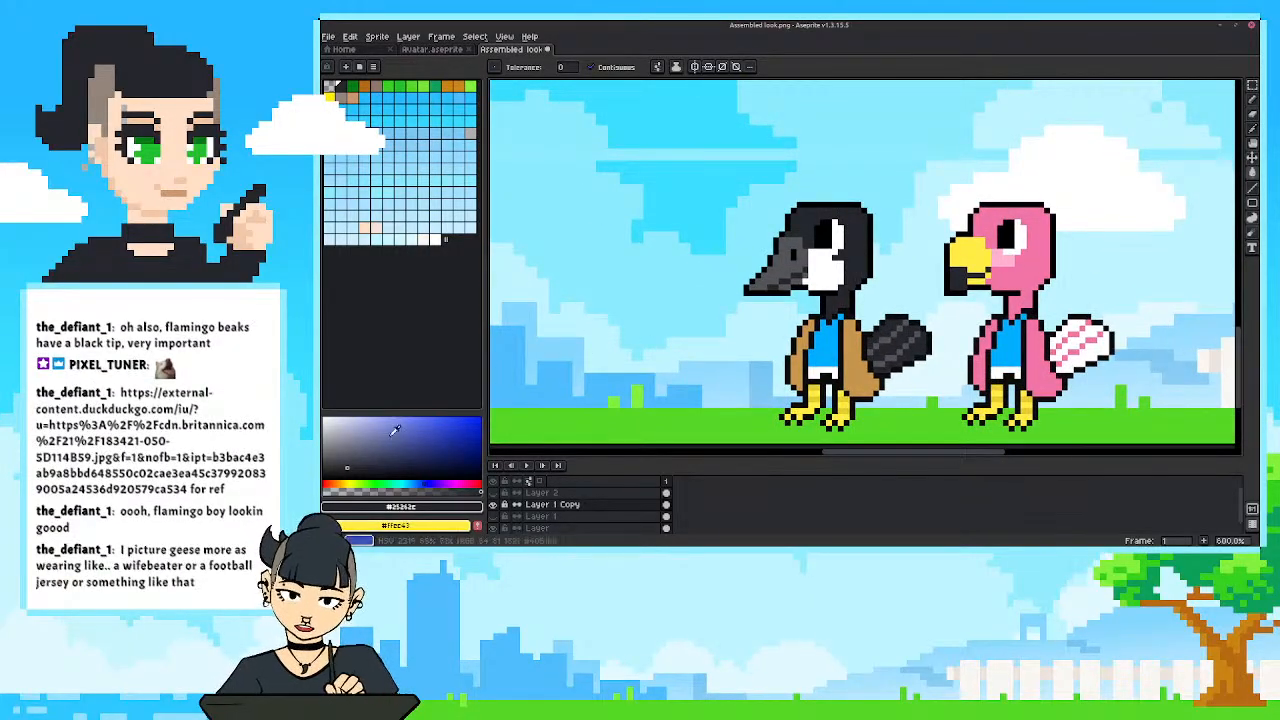
{"action": "key", "text": "i"}
{"action": "left_click", "coordinate": [827, 345]}
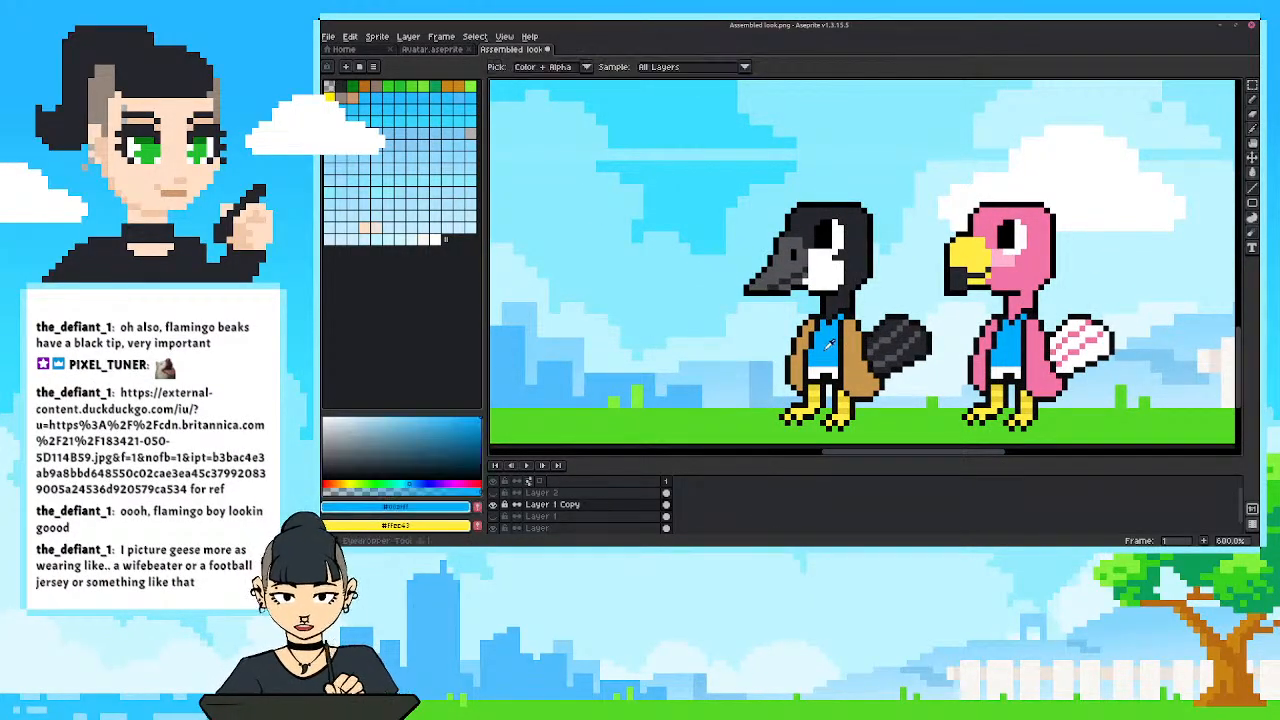
{"action": "left_click", "coordinate": [441, 484]}
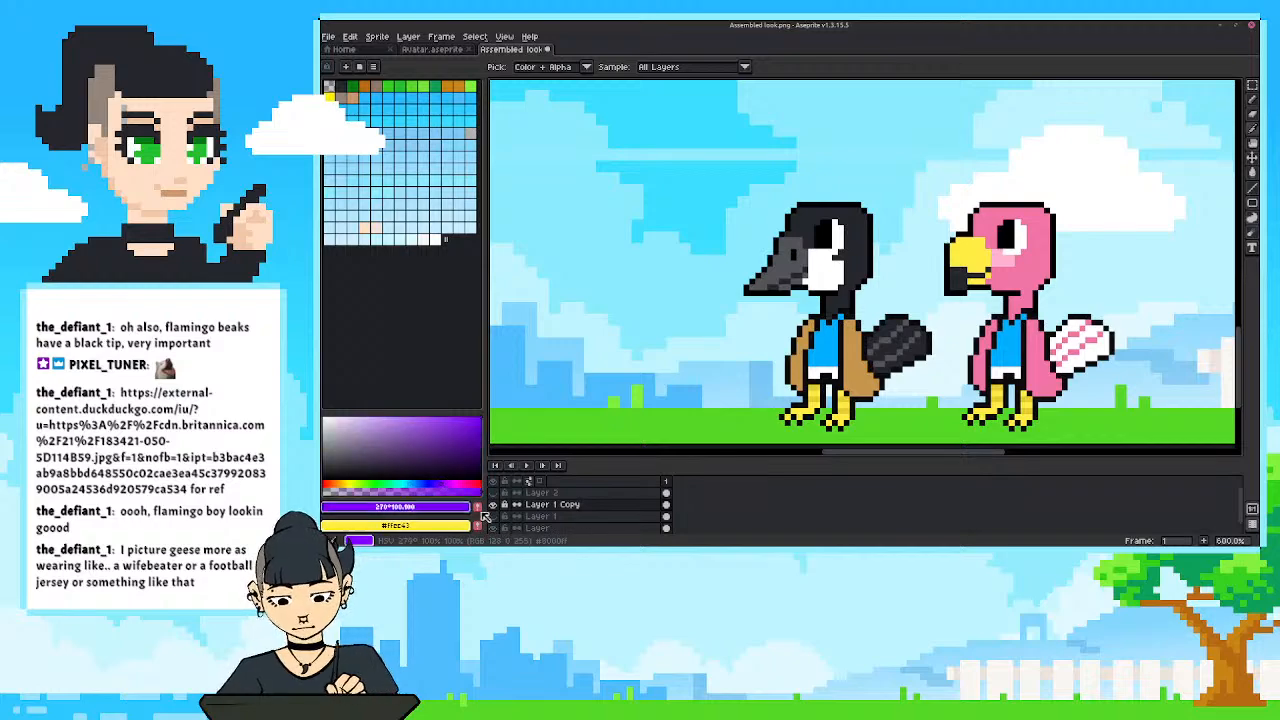
{"action": "left_click", "coordinate": [346, 483]}
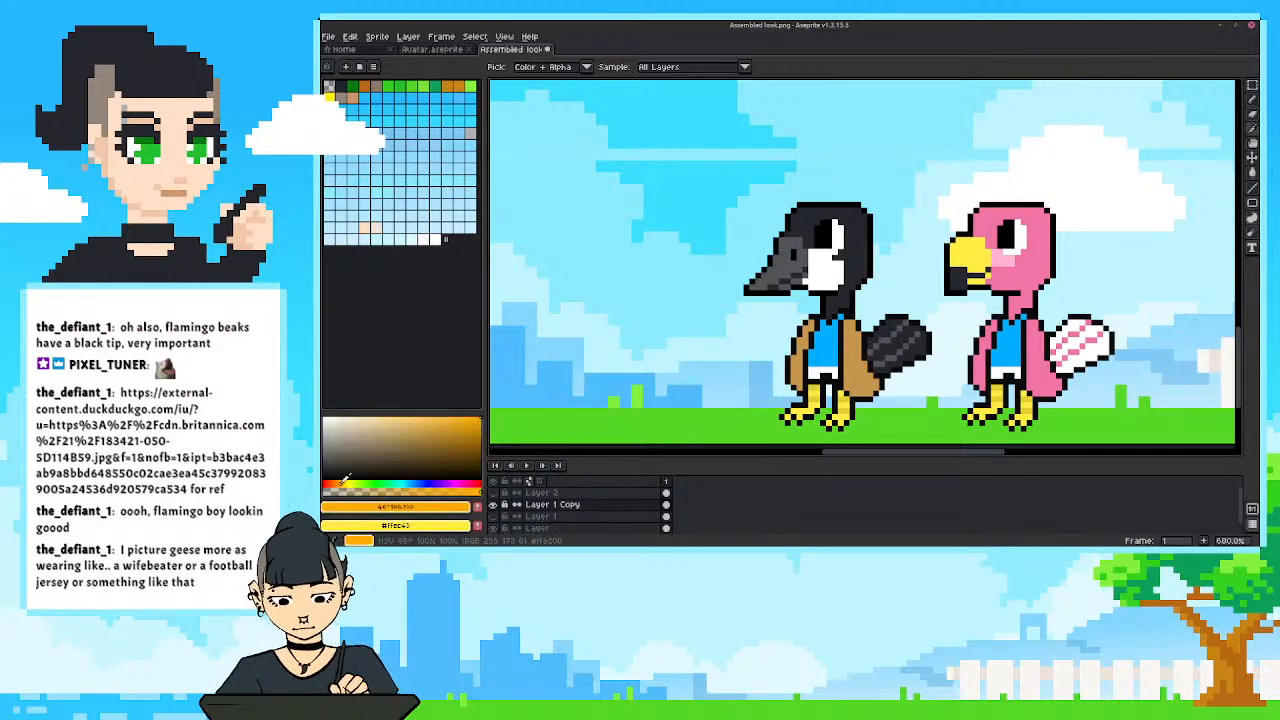
{"action": "key", "text": "g"}
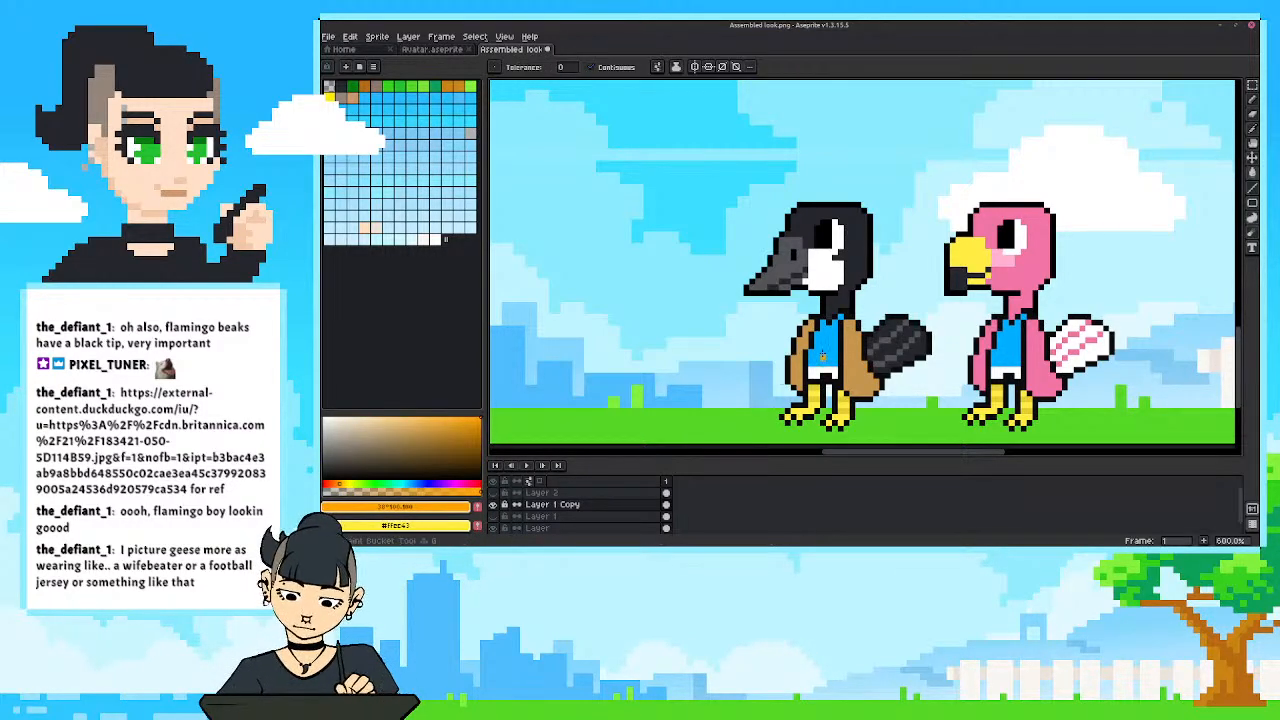
{"action": "left_click", "coordinate": [820, 345]}
{"action": "scroll", "coordinate": [624, 422], "scroll_direction": "down", "scroll_amount": 4}
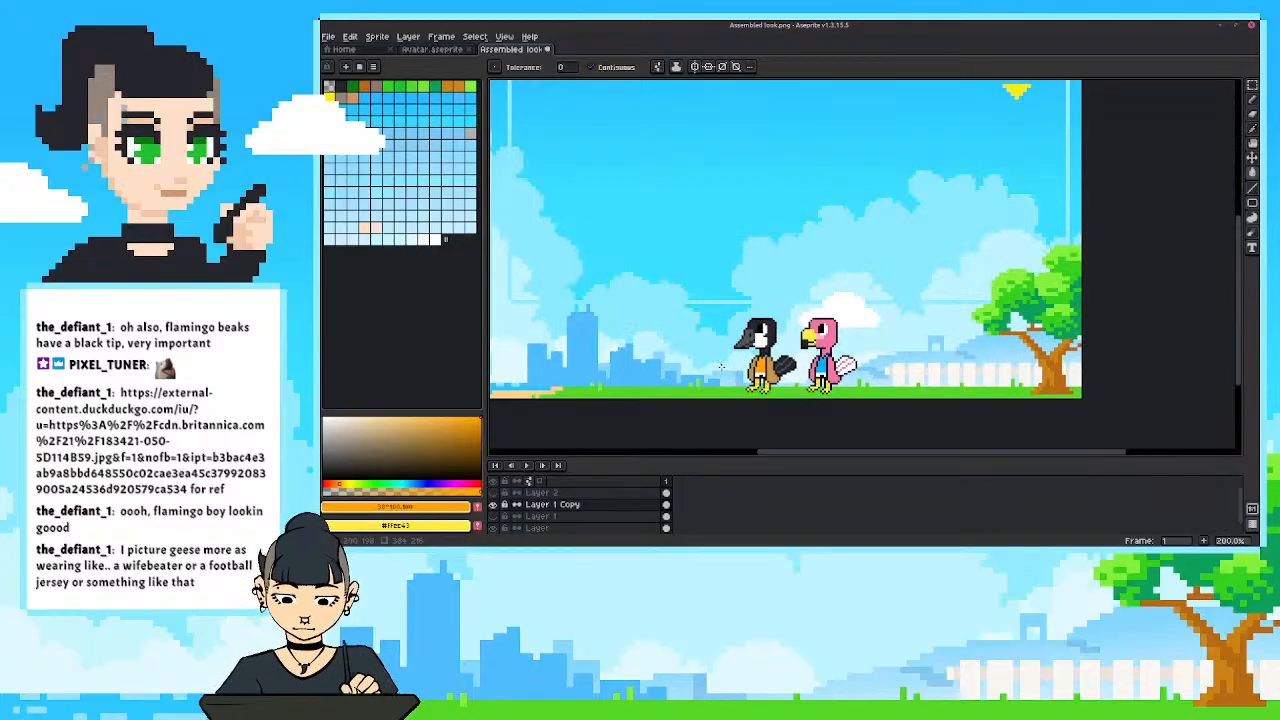
{"action": "scroll", "coordinate": [498, 424], "scroll_direction": "up", "scroll_amount": 3}
Try the goose's shirt in bright red-orange and in a darker brick red, and check it from a distance.
{"action": "left_click", "coordinate": [329, 484]}
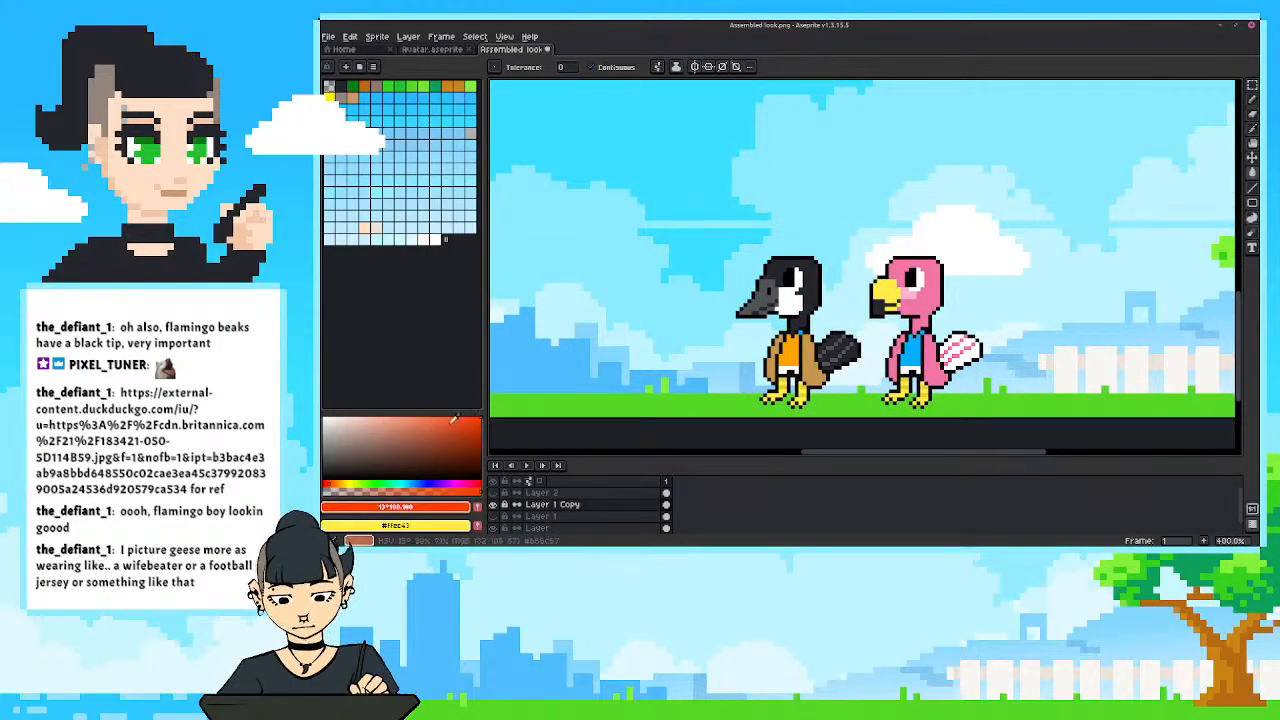
{"action": "left_click", "coordinate": [790, 352]}
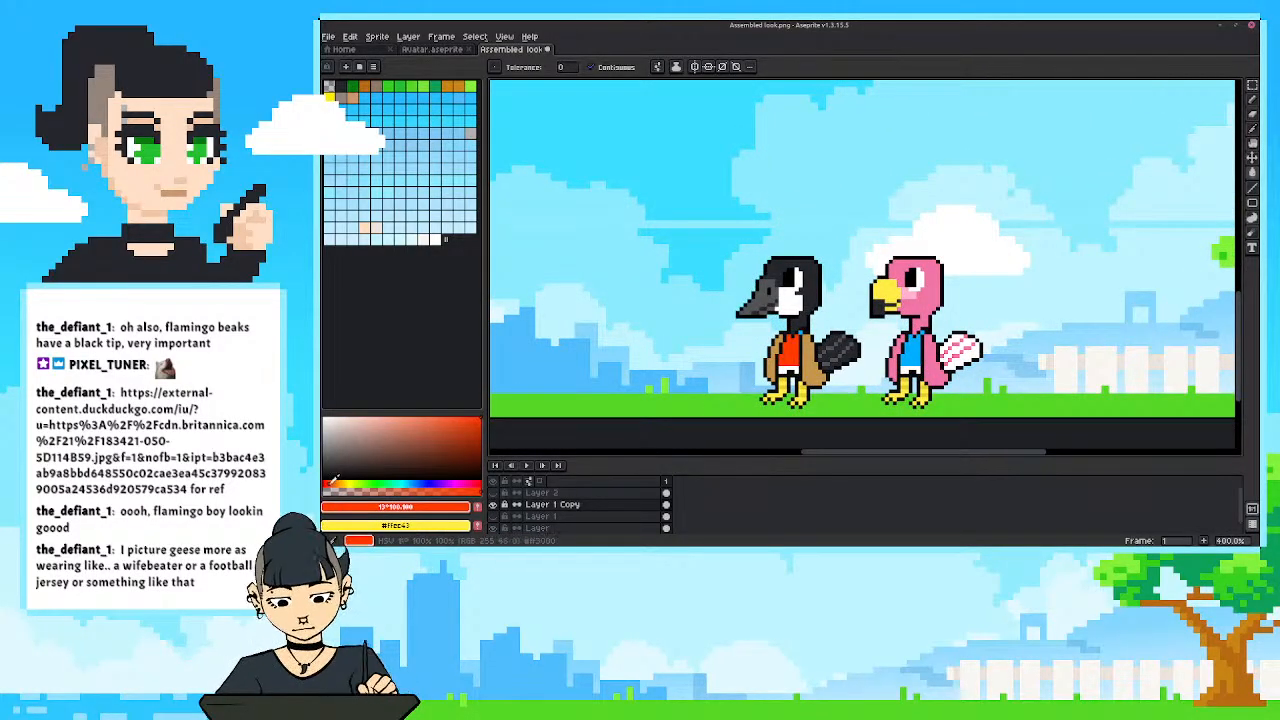
{"action": "left_click", "coordinate": [337, 483]}
{"action": "left_click", "coordinate": [328, 484]}
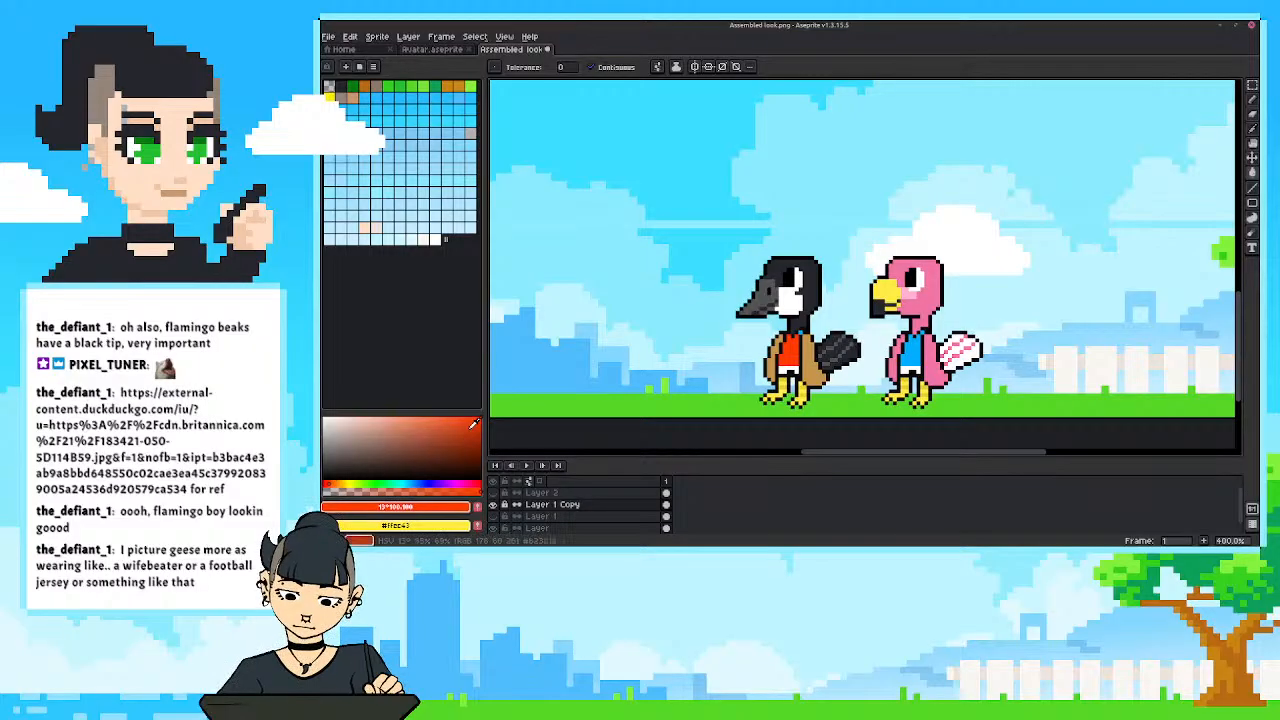
{"action": "left_click", "coordinate": [478, 430]}
{"action": "left_click", "coordinate": [328, 484]}
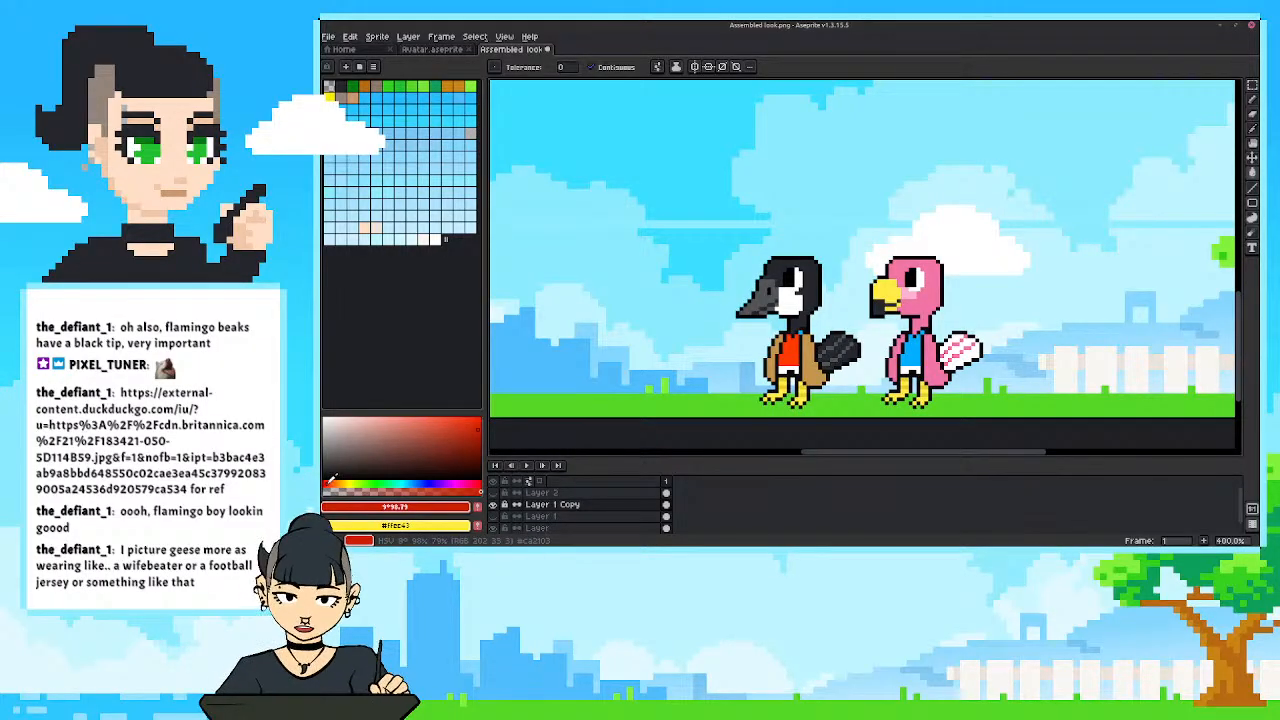
{"action": "left_click", "coordinate": [331, 484]}
{"action": "left_click", "coordinate": [474, 437]}
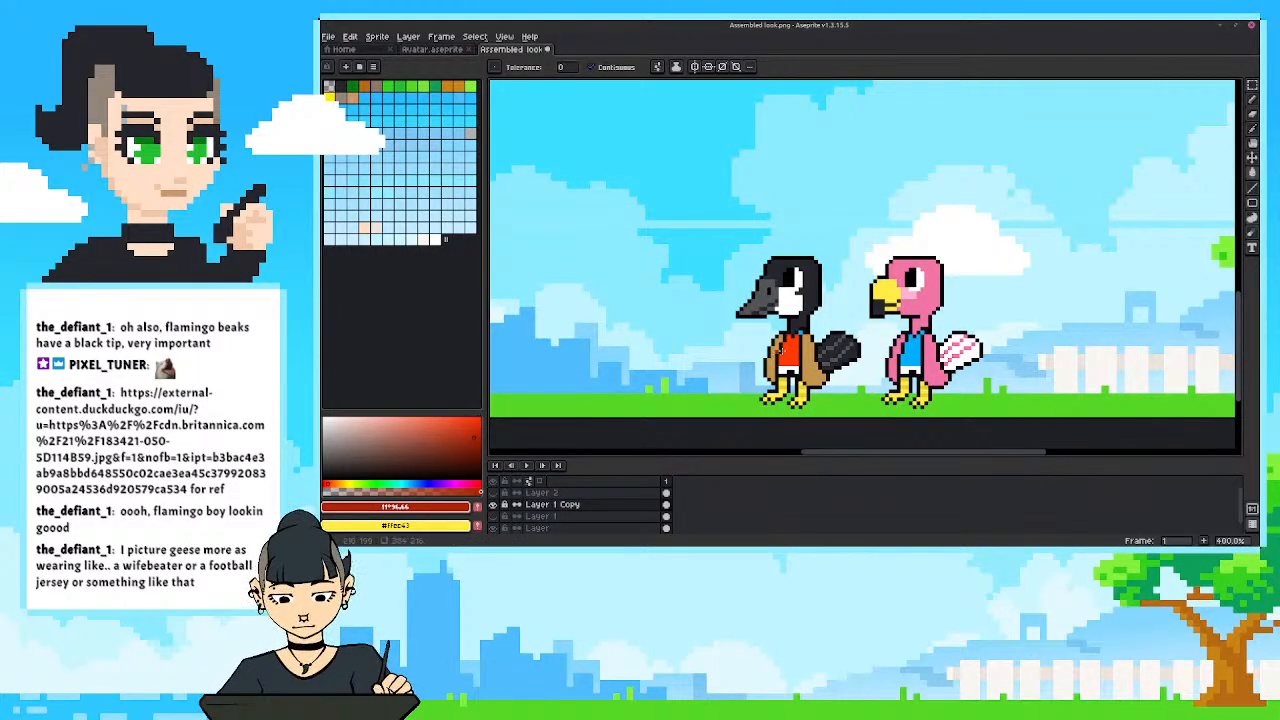
{"action": "left_click", "coordinate": [786, 350]}
{"action": "scroll", "coordinate": [704, 315], "scroll_direction": "down", "scroll_amount": 2}
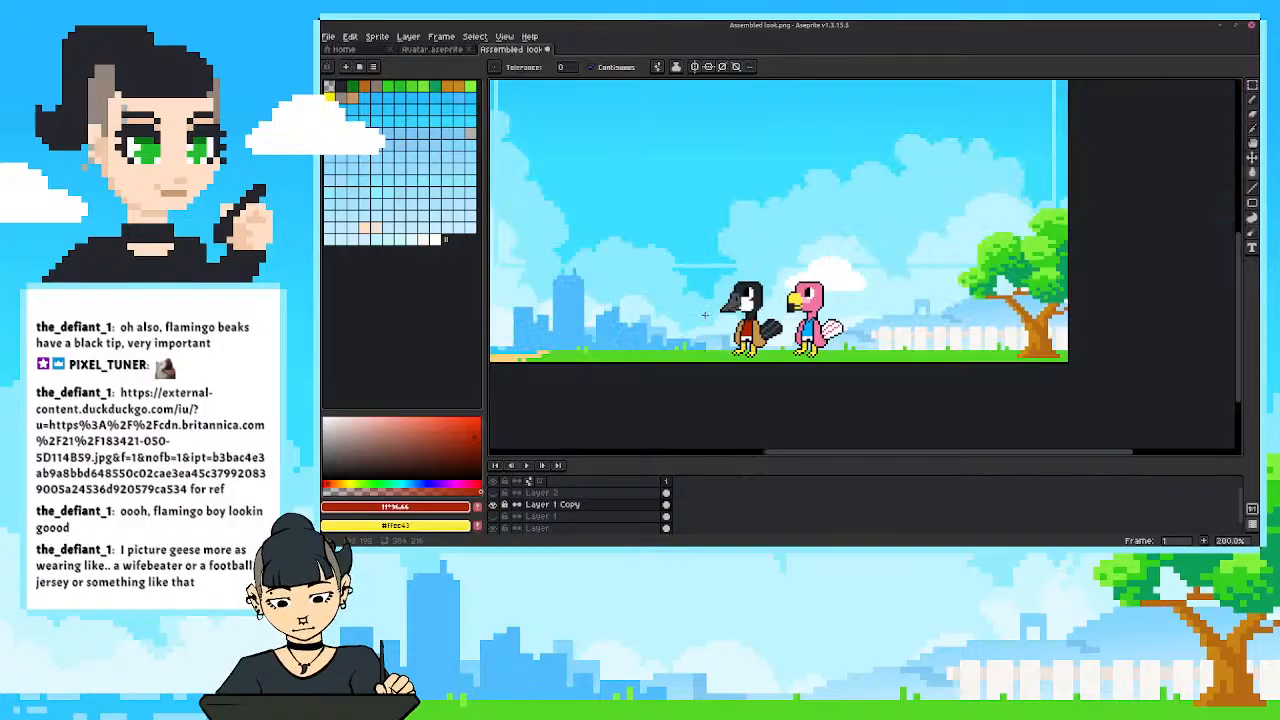
Fill the goose's shirt with a brighter red and check both birds within the whole overlay.
{"action": "left_click", "coordinate": [476, 431]}
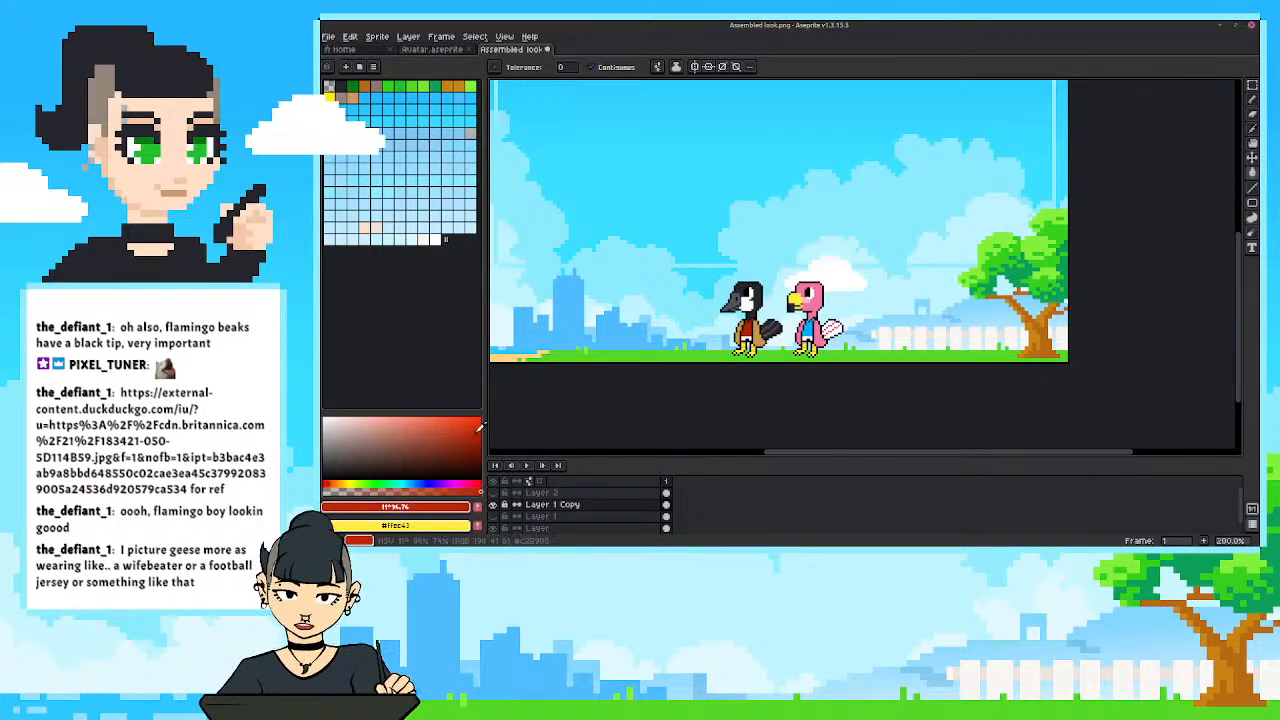
{"action": "scroll", "coordinate": [735, 320], "scroll_direction": "up", "scroll_amount": 3}
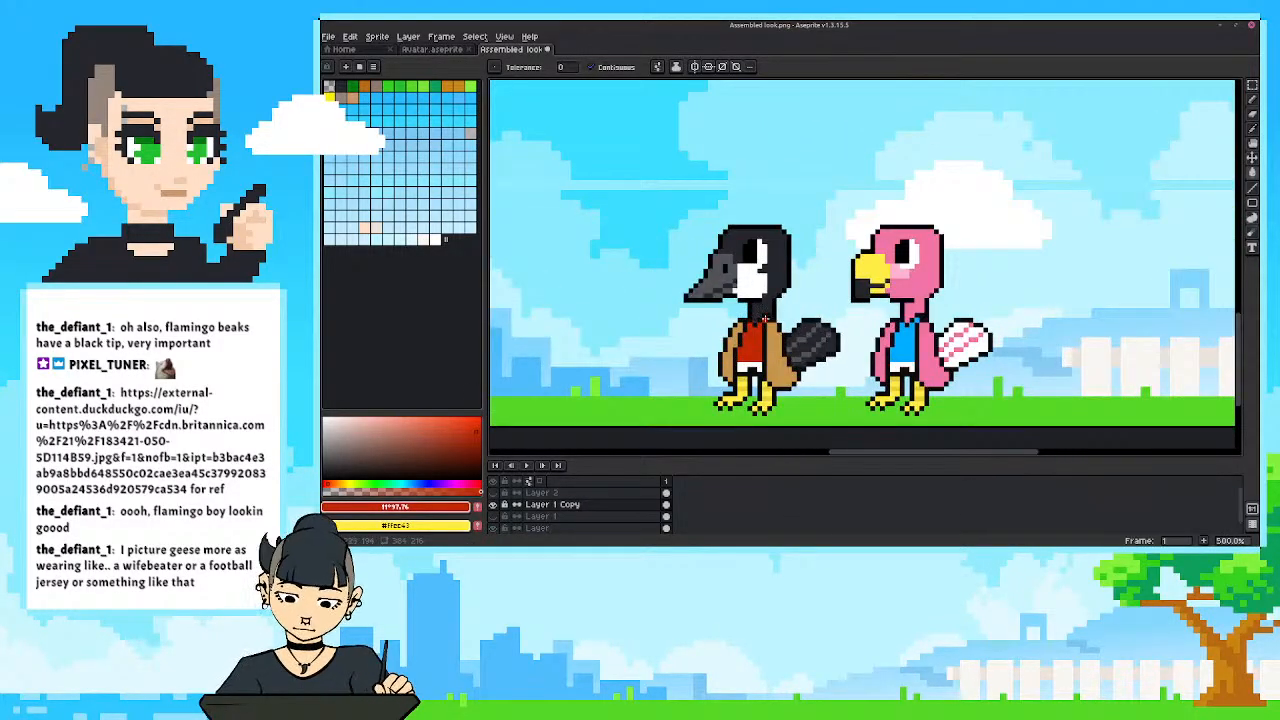
{"action": "left_click", "coordinate": [477, 427]}
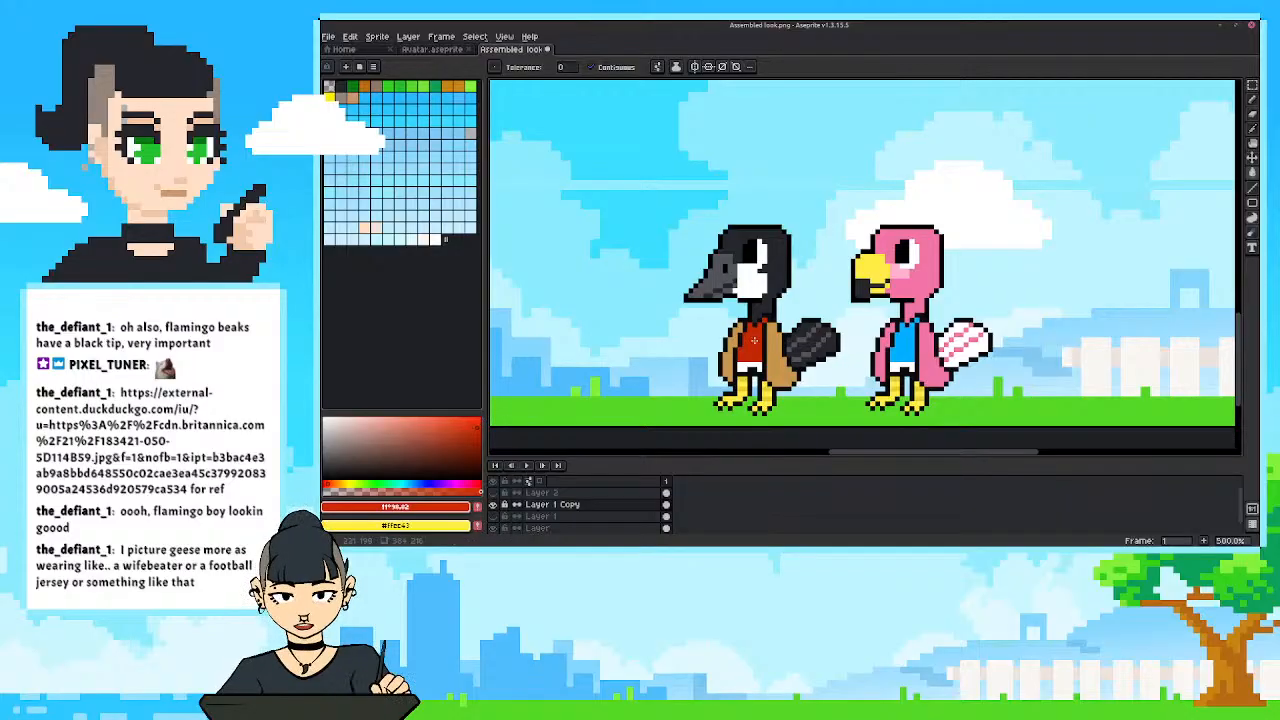
{"action": "scroll", "coordinate": [675, 243], "scroll_direction": "down", "scroll_amount": 3}
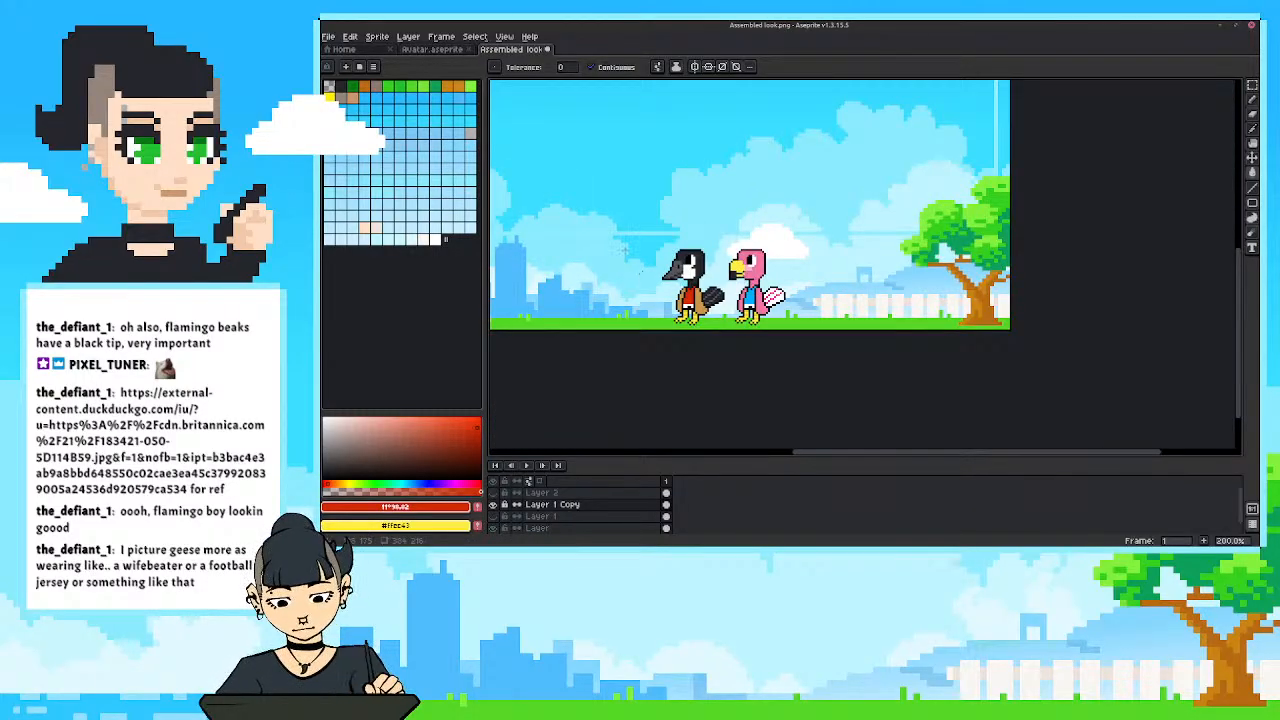
{"action": "scroll", "coordinate": [639, 327], "scroll_direction": "down", "scroll_amount": 2}
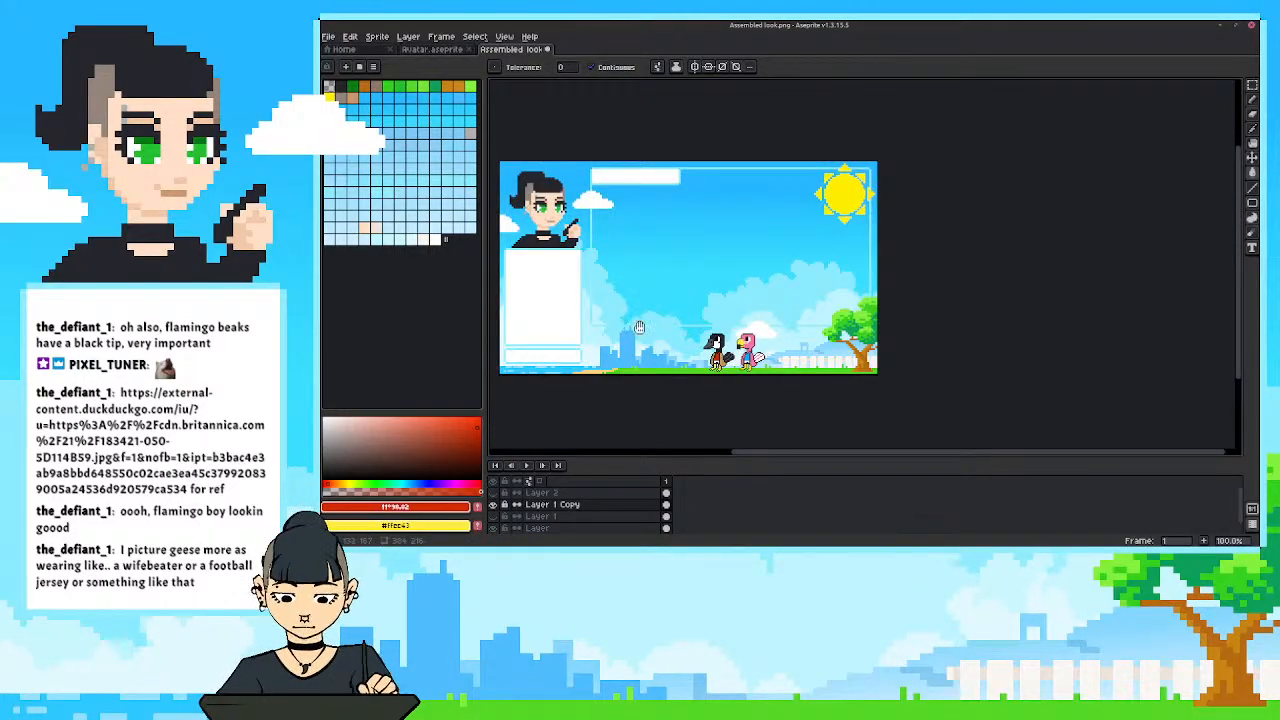
{"action": "left_click_drag", "start_coordinate": [639, 327], "coordinate": [657, 328]}
{"action": "scroll", "coordinate": [641, 408], "scroll_direction": "up", "scroll_amount": 3}
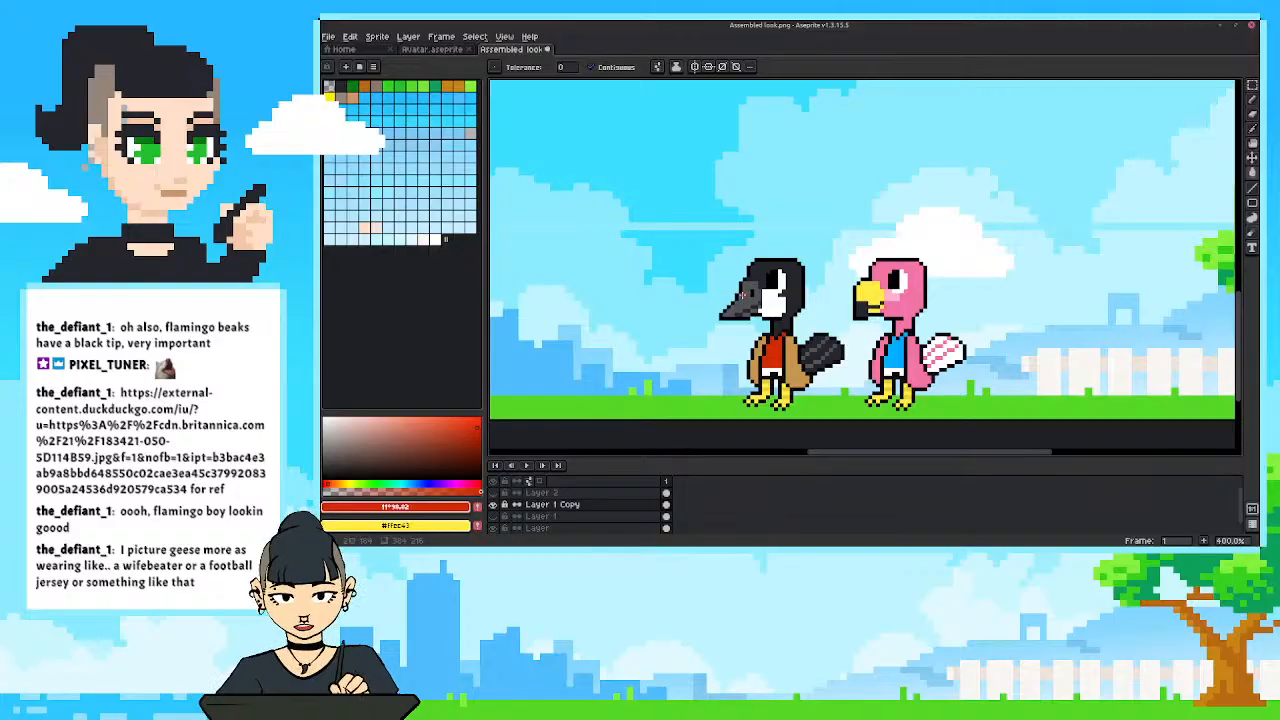
Fill the goose's yellow legs and feet with the grey sampled from its beak.
{"action": "key", "text": "i"}
{"action": "left_click", "coordinate": [745, 298]}
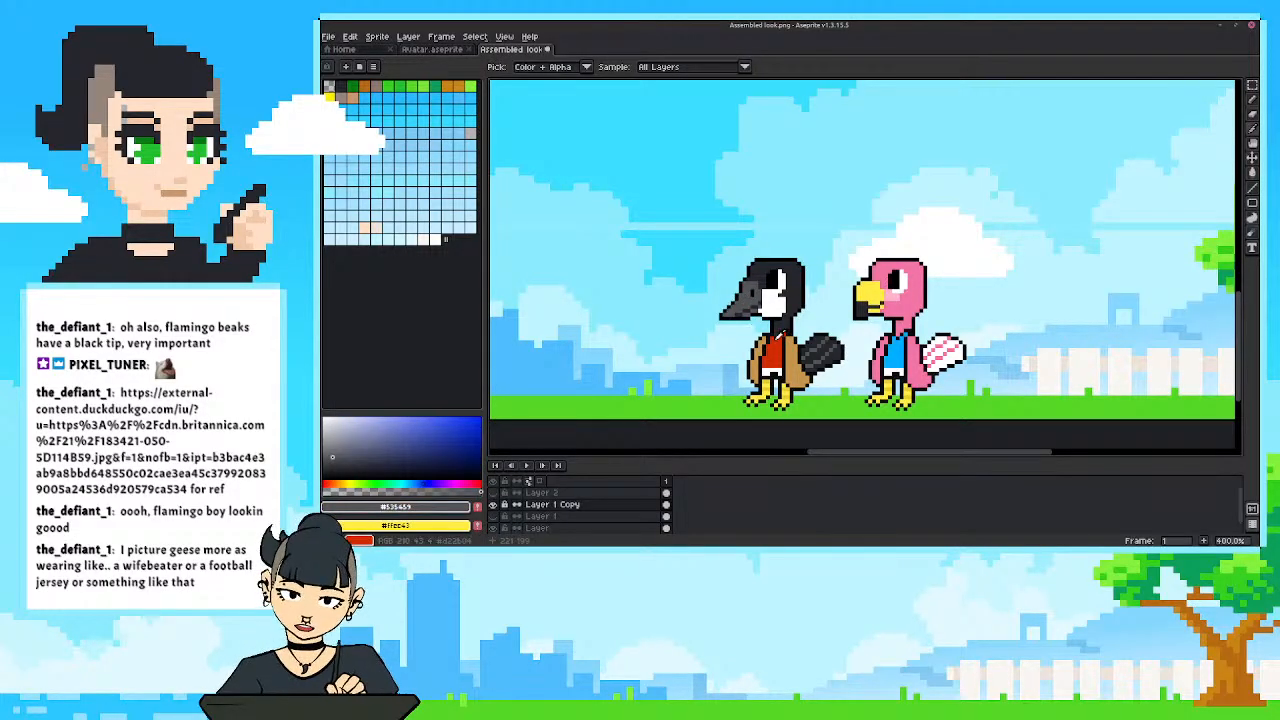
{"action": "key", "text": "g"}
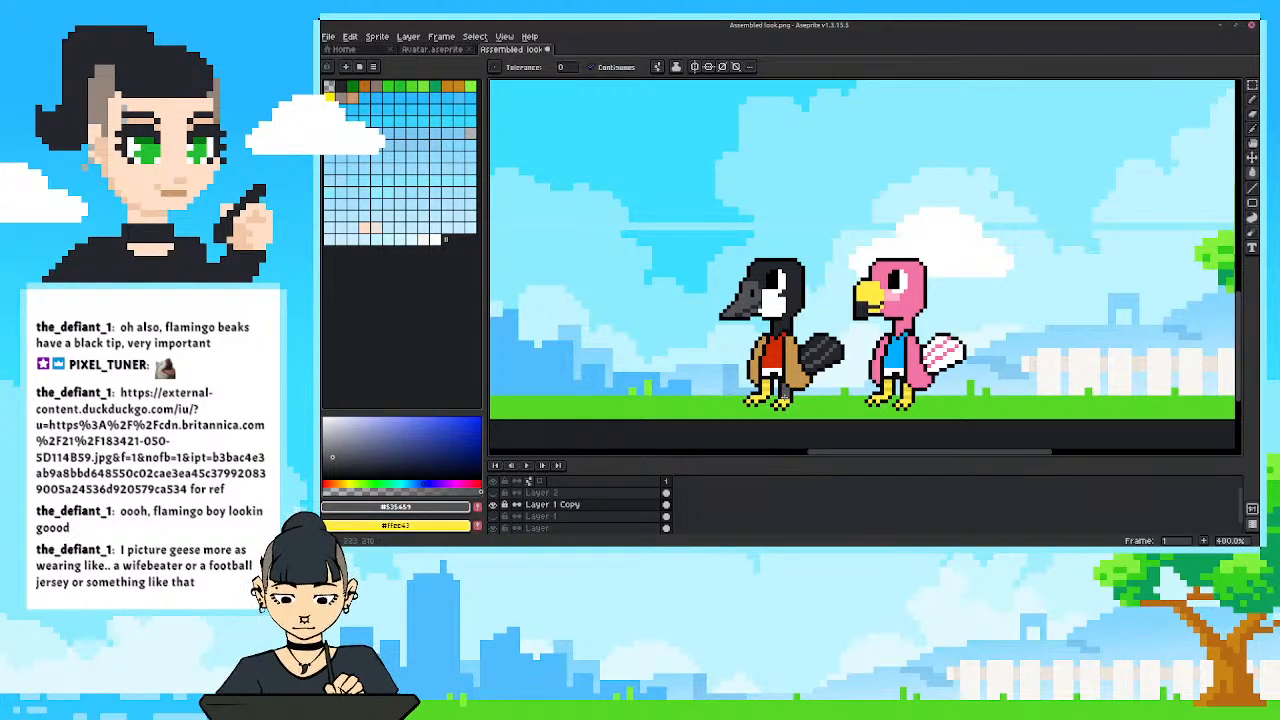
{"action": "left_click", "coordinate": [784, 399]}
{"action": "left_click", "coordinate": [766, 383]}
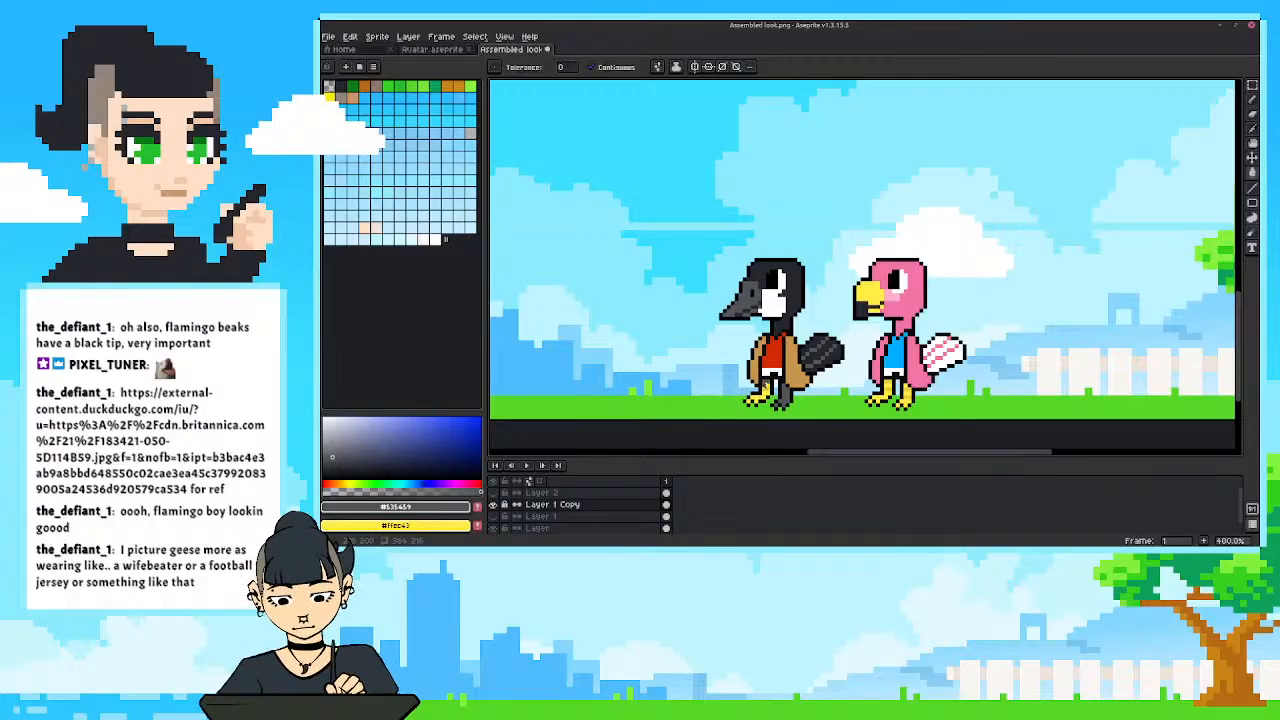
{"action": "left_click", "coordinate": [765, 389]}
{"action": "left_click", "coordinate": [761, 397]}
{"action": "left_click", "coordinate": [748, 400]}
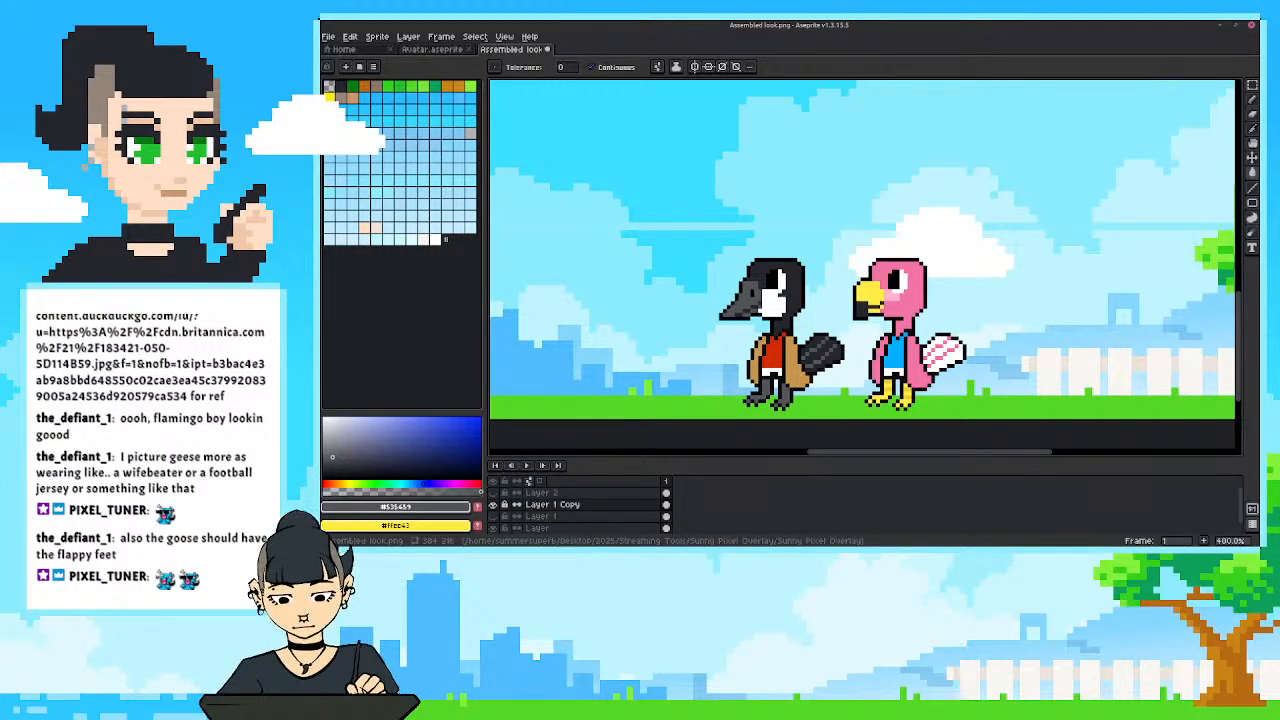
Close the gaps between the goose's toes to form webbed feet, and check them from near and far.
{"action": "scroll", "coordinate": [831, 332], "scroll_direction": "up", "scroll_amount": 3}
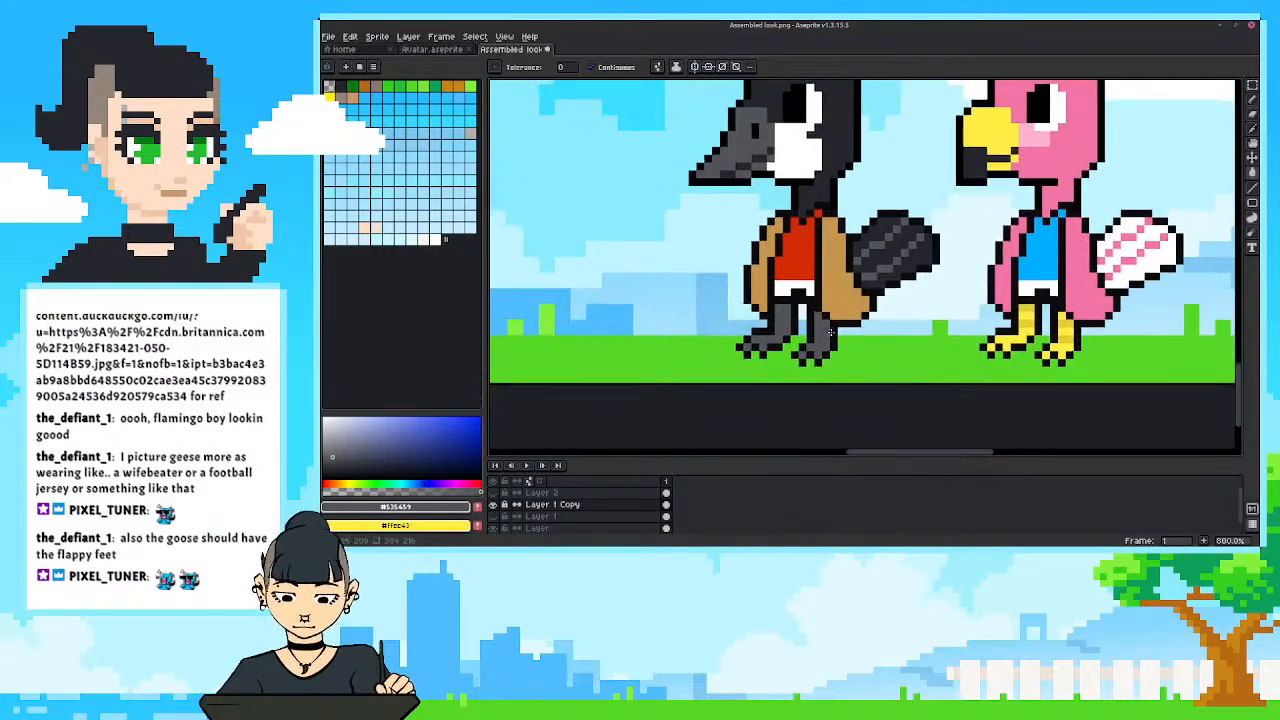
{"action": "left_click", "coordinate": [810, 353], "text": "alt"}
{"action": "key", "text": "b"}
{"action": "left_click", "coordinate": [810, 361]}
{"action": "left_click", "coordinate": [812, 350], "text": "alt"}
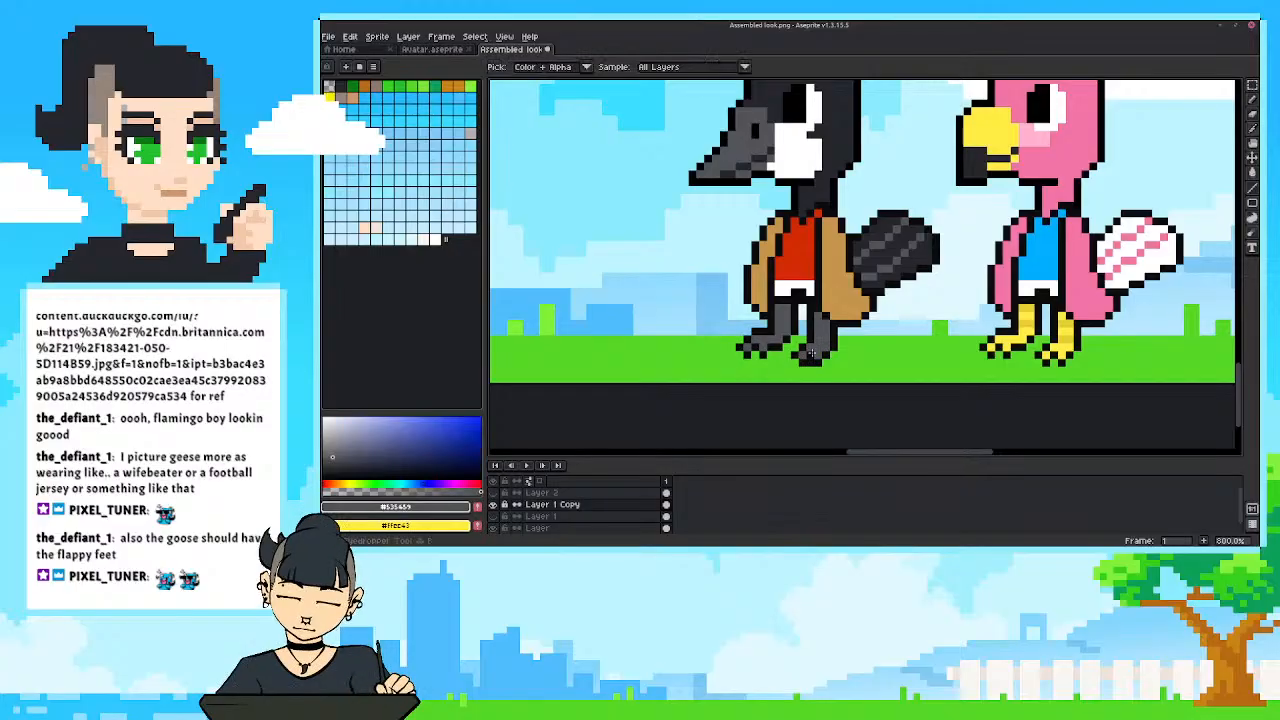
{"action": "left_click", "coordinate": [811, 353]}
{"action": "left_click", "coordinate": [761, 341], "text": "alt"}
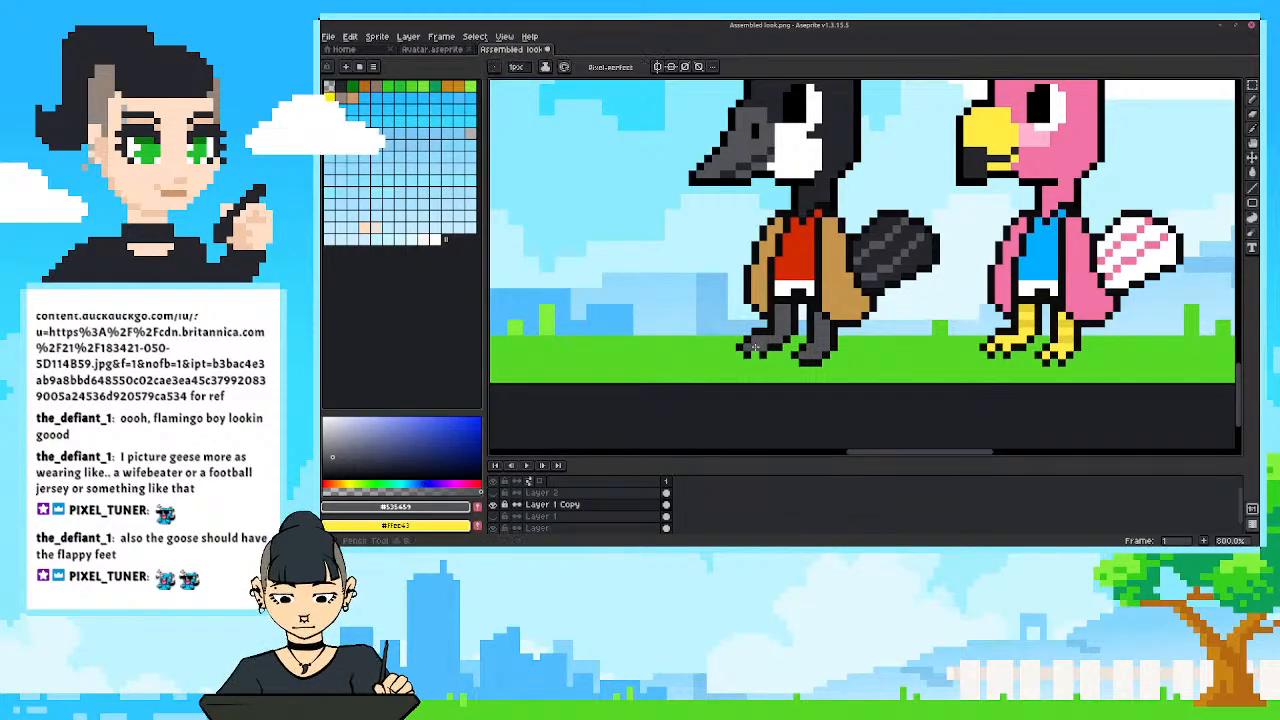
{"action": "left_click", "coordinate": [757, 345], "text": "alt"}
{"action": "scroll", "coordinate": [738, 342], "scroll_direction": "down", "scroll_amount": 3}
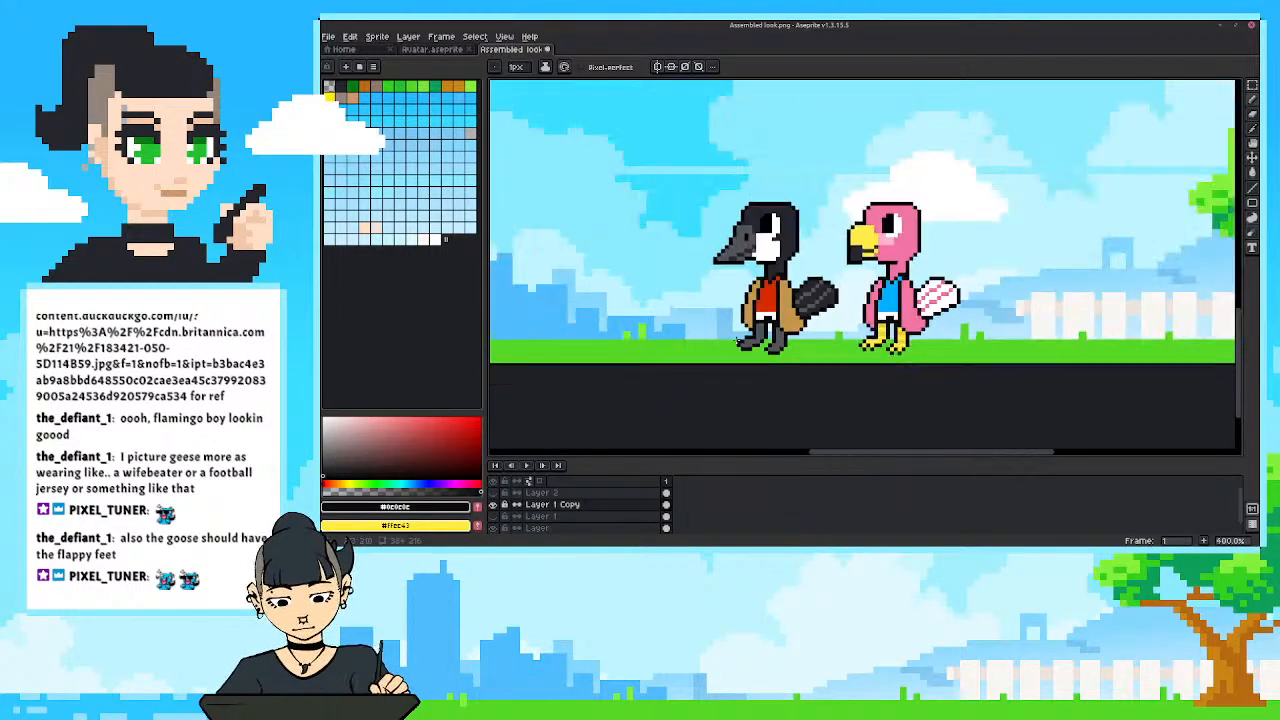
{"action": "scroll", "coordinate": [738, 342], "scroll_direction": "down", "scroll_amount": 2}
{"action": "scroll", "coordinate": [776, 352], "scroll_direction": "up", "scroll_amount": 2}
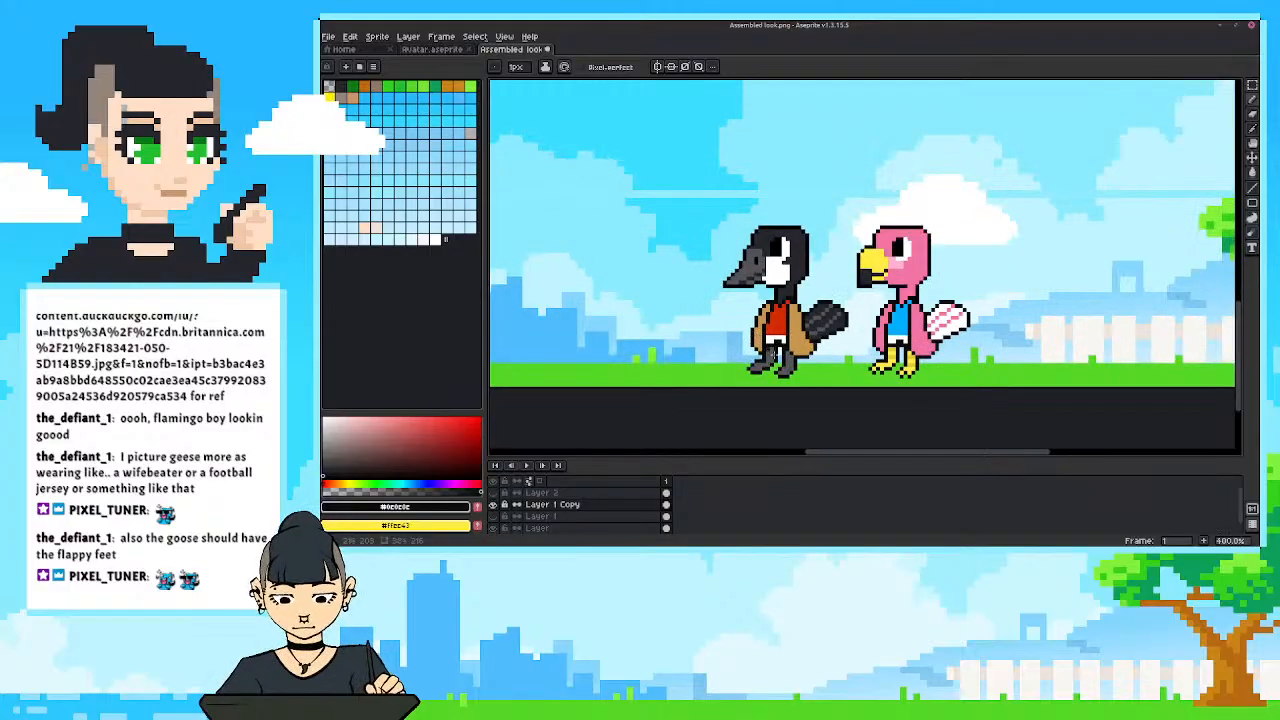
Touch up the goose's webbed feet with the sampled grey and check their shape from a distance.
{"action": "scroll", "coordinate": [780, 355], "scroll_direction": "up", "scroll_amount": 2}
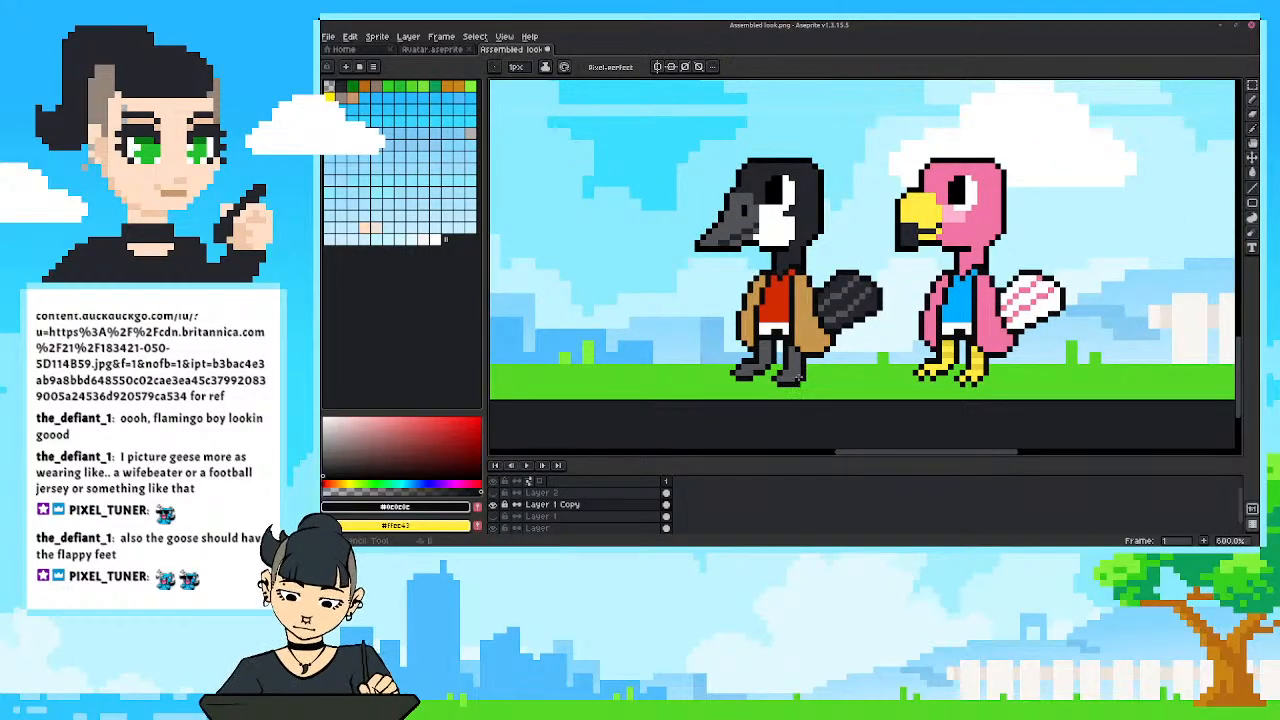
{"action": "left_click", "coordinate": [795, 375], "text": "alt"}
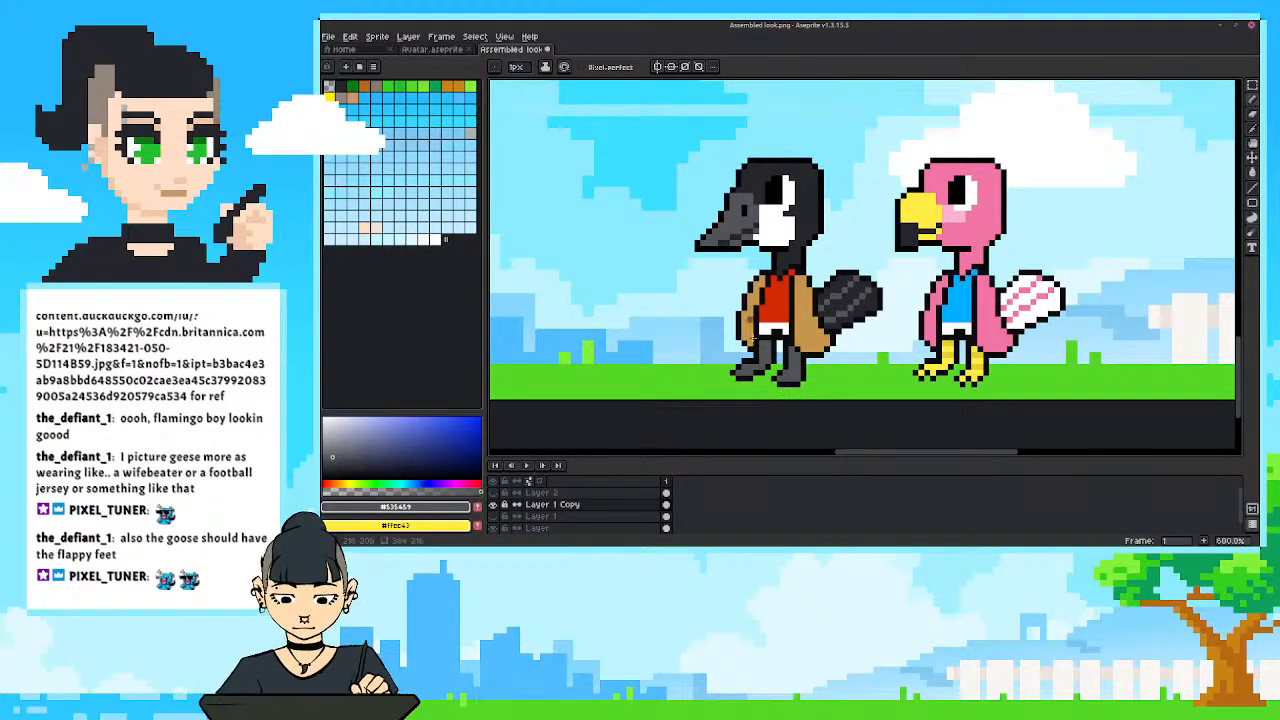
{"action": "left_click", "coordinate": [762, 368], "text": "alt"}
{"action": "left_click", "coordinate": [754, 370], "text": "alt"}
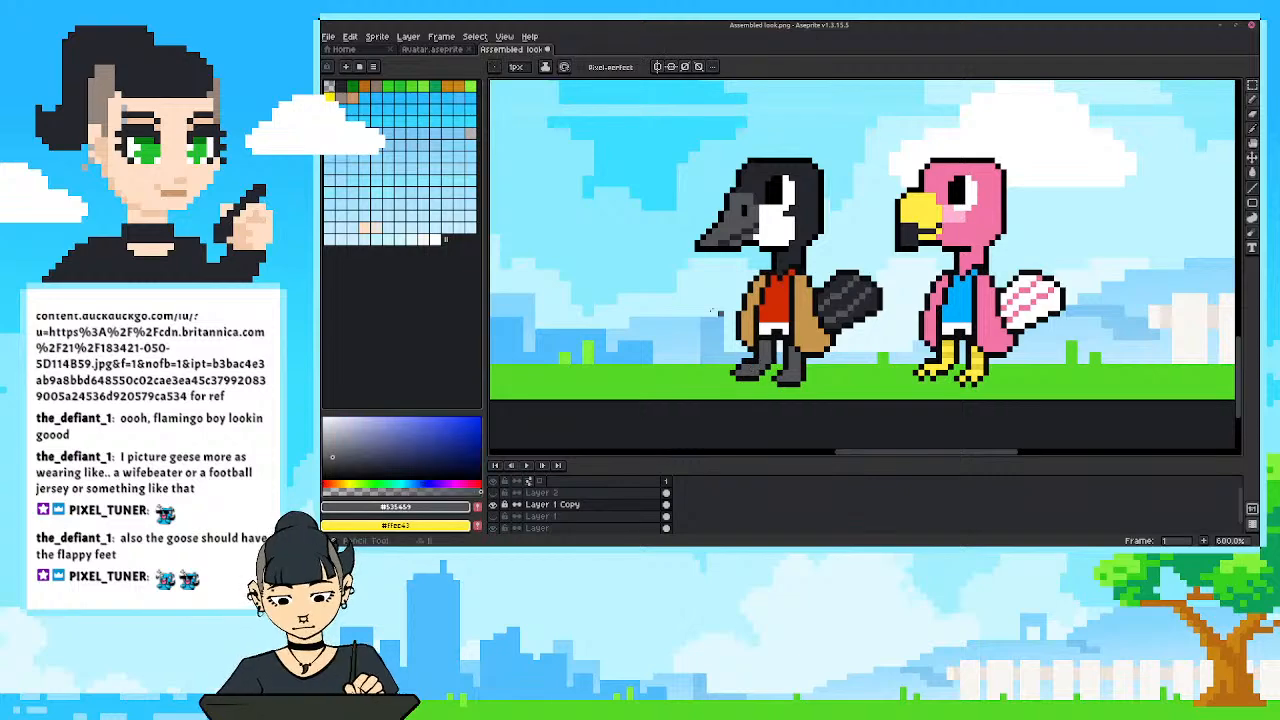
{"action": "scroll", "coordinate": [728, 364], "scroll_direction": "down", "scroll_amount": 3}
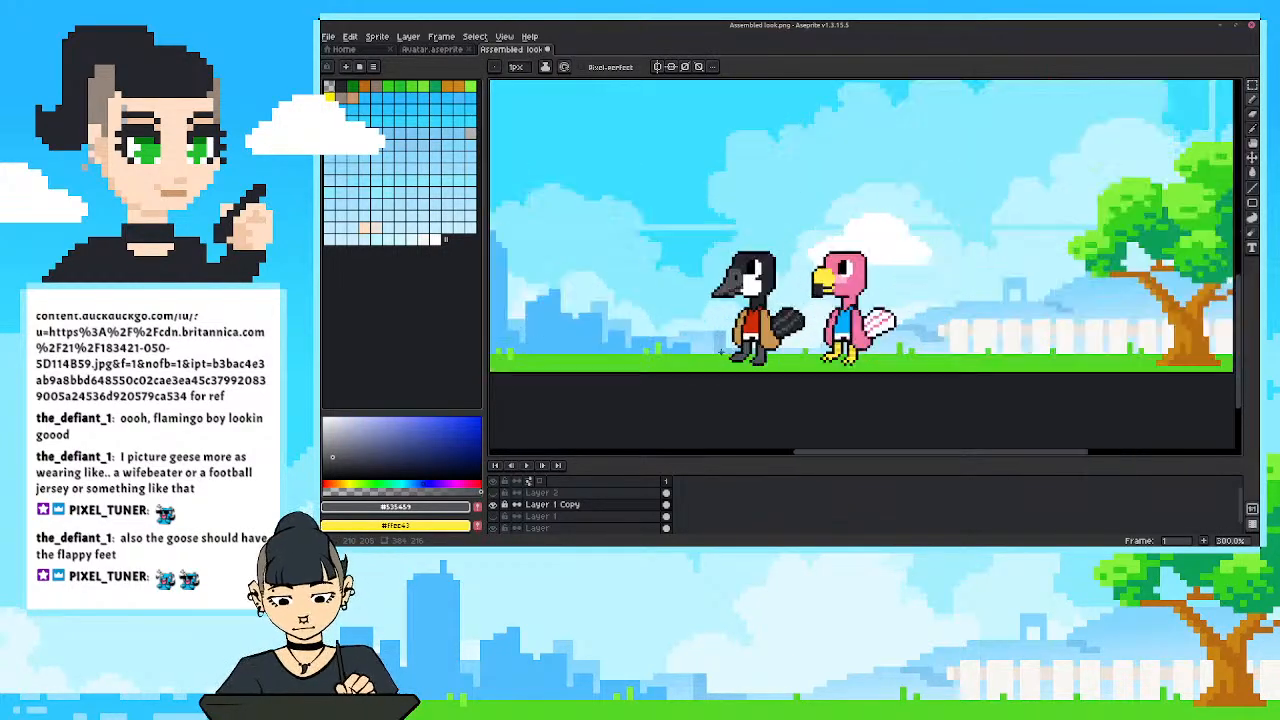
{"action": "scroll", "coordinate": [721, 352], "scroll_direction": "up", "scroll_amount": 2}
Refine the toe tip of the goose's front foot with black and grey pixels and view it within the whole overlay.
{"action": "left_click", "coordinate": [736, 356], "text": "alt"}
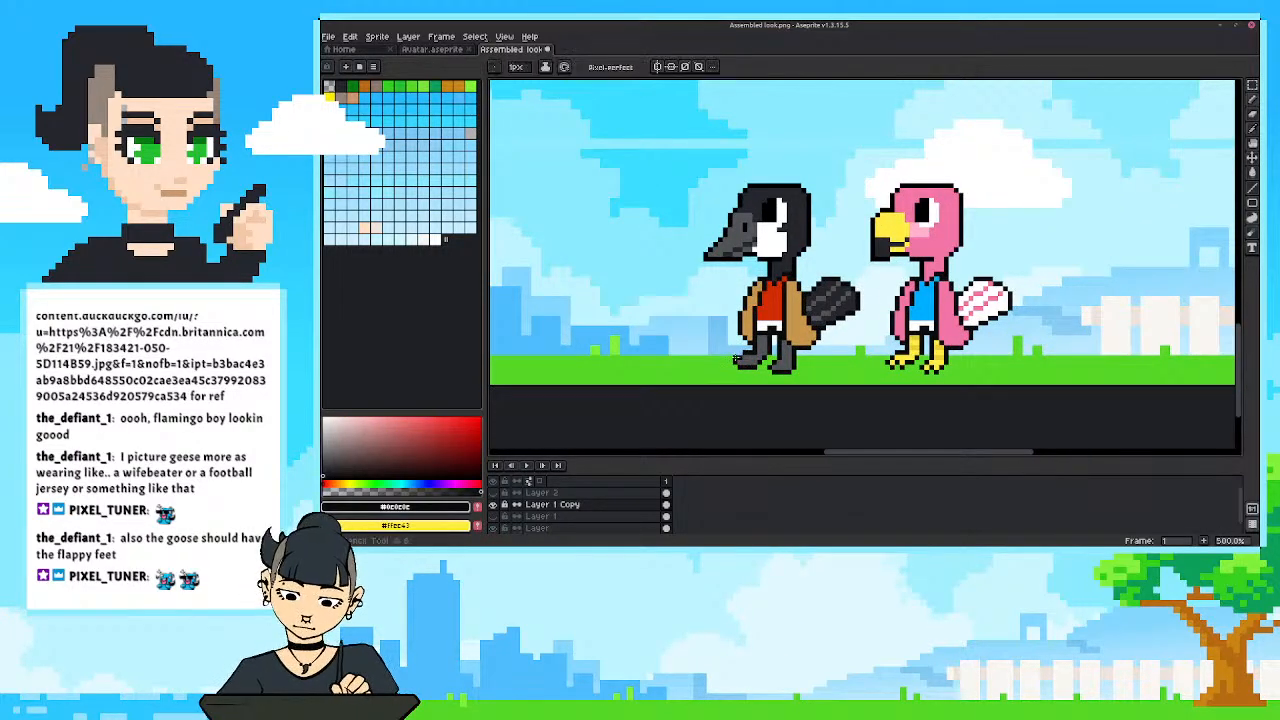
{"action": "left_click", "coordinate": [740, 356], "text": "alt"}
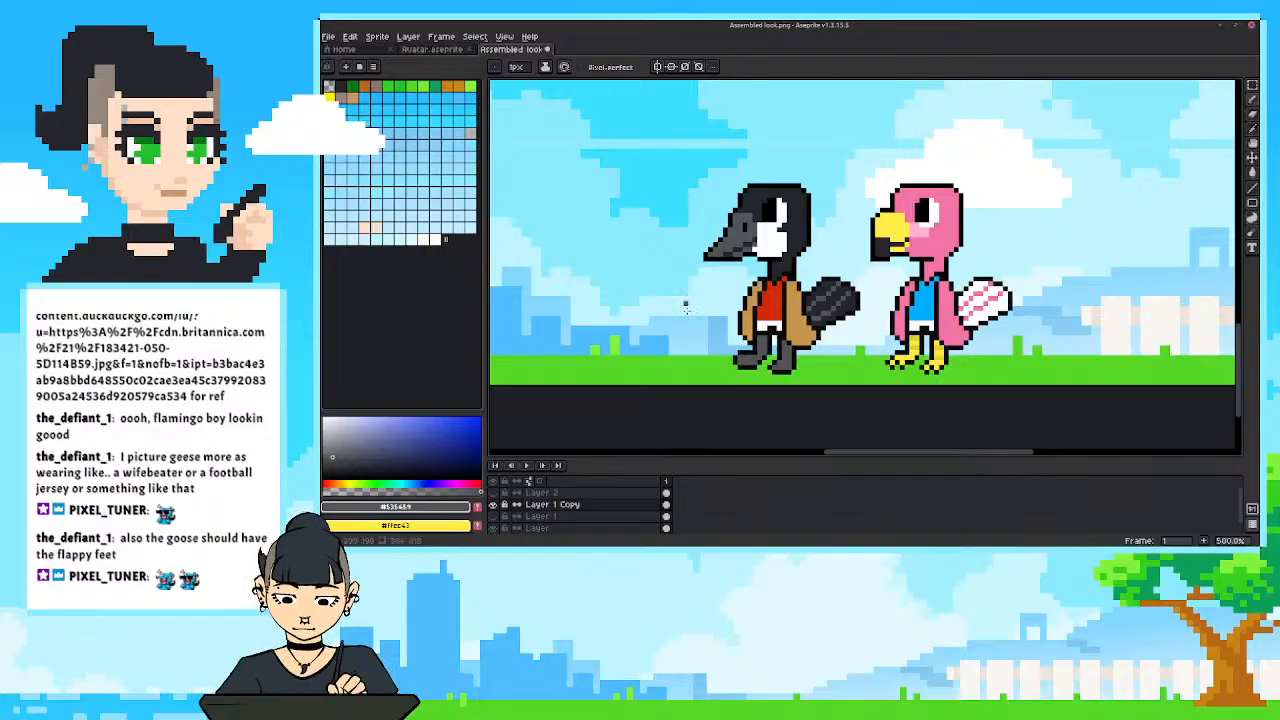
{"action": "scroll", "coordinate": [685, 307], "scroll_direction": "down", "scroll_amount": 4}
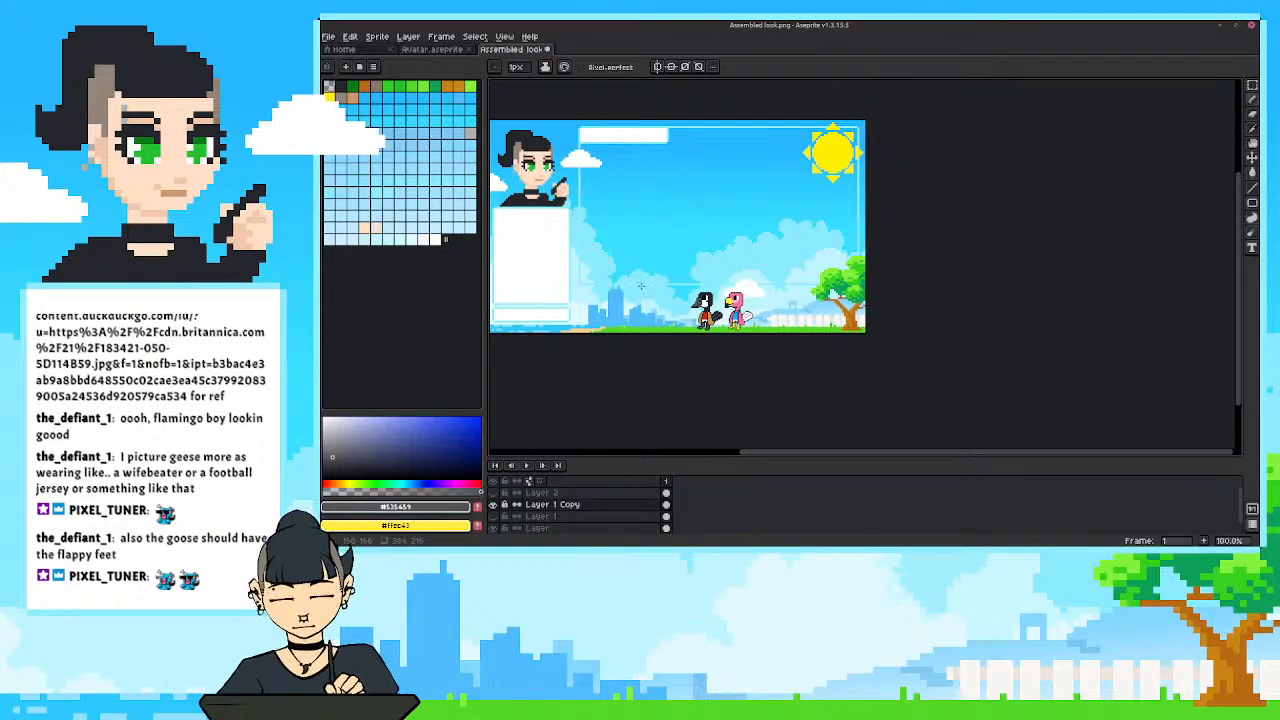
{"action": "scroll", "coordinate": [641, 286], "scroll_direction": "up", "scroll_amount": 2}
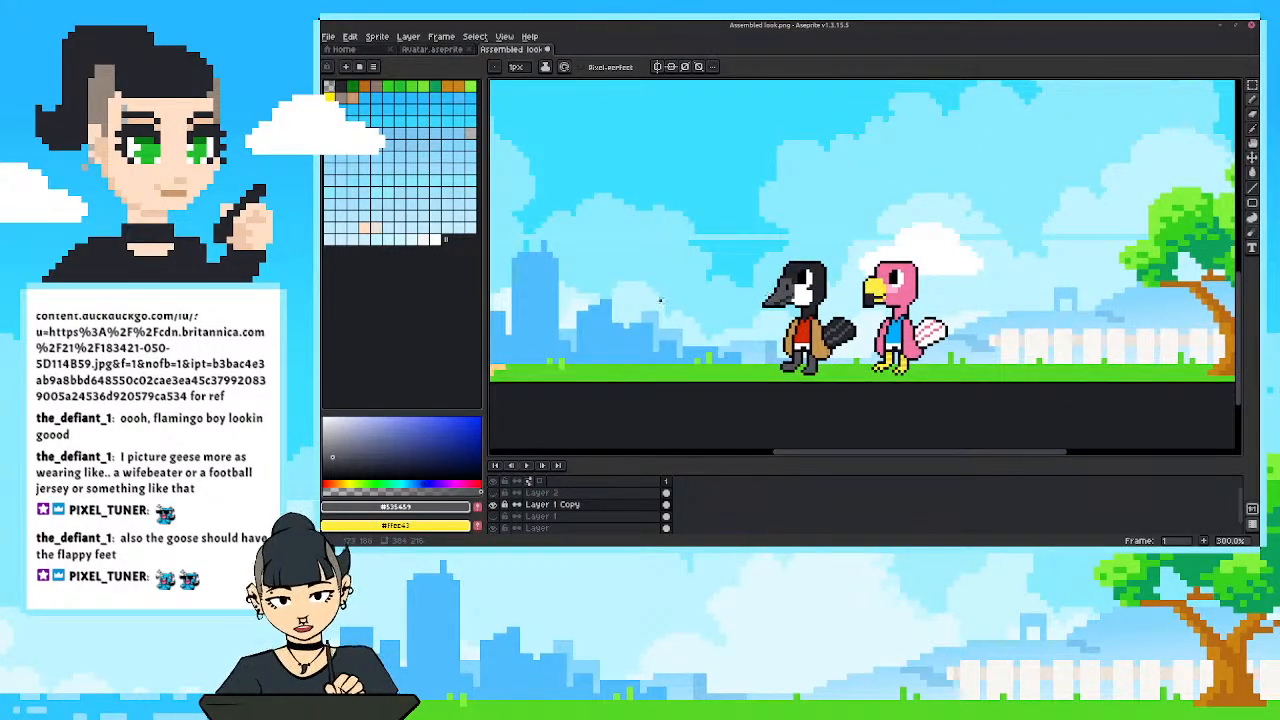
Sample the dark outline colour and touch up the toes of the goose's front foot with it.
{"action": "scroll", "coordinate": [660, 300], "scroll_direction": "up", "scroll_amount": 1}
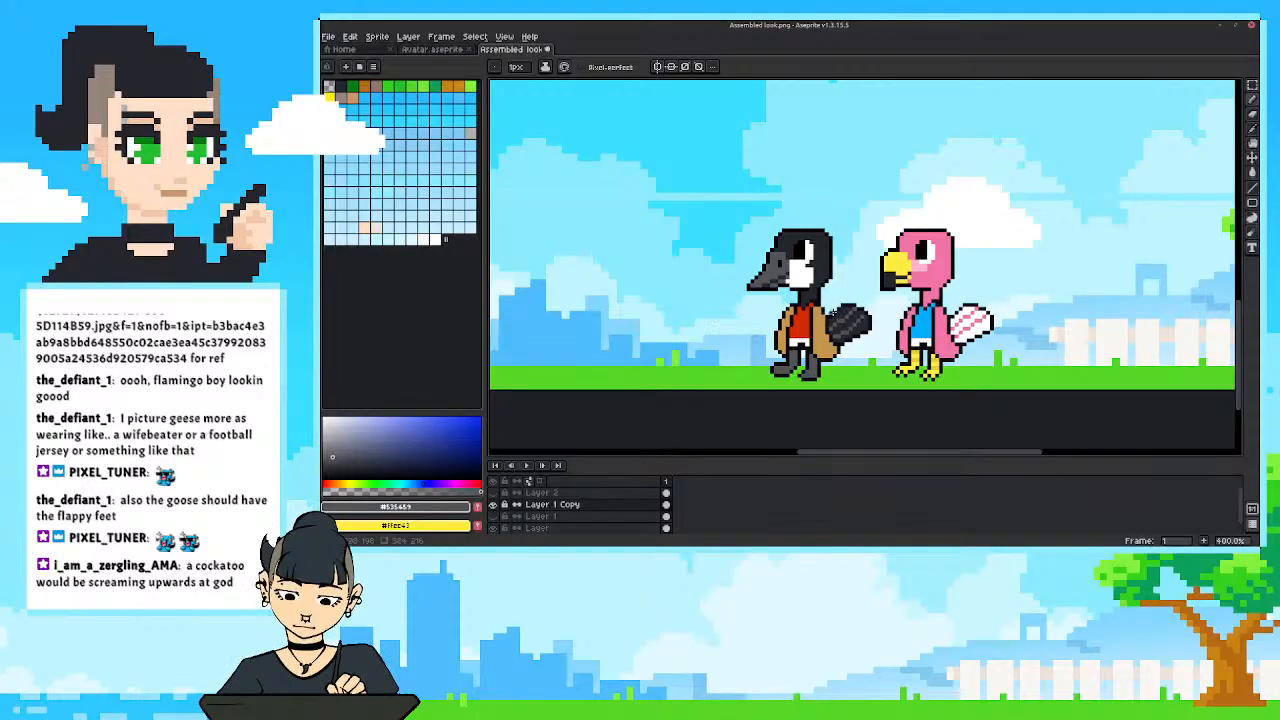
{"action": "left_click", "coordinate": [810, 372], "text": "alt"}
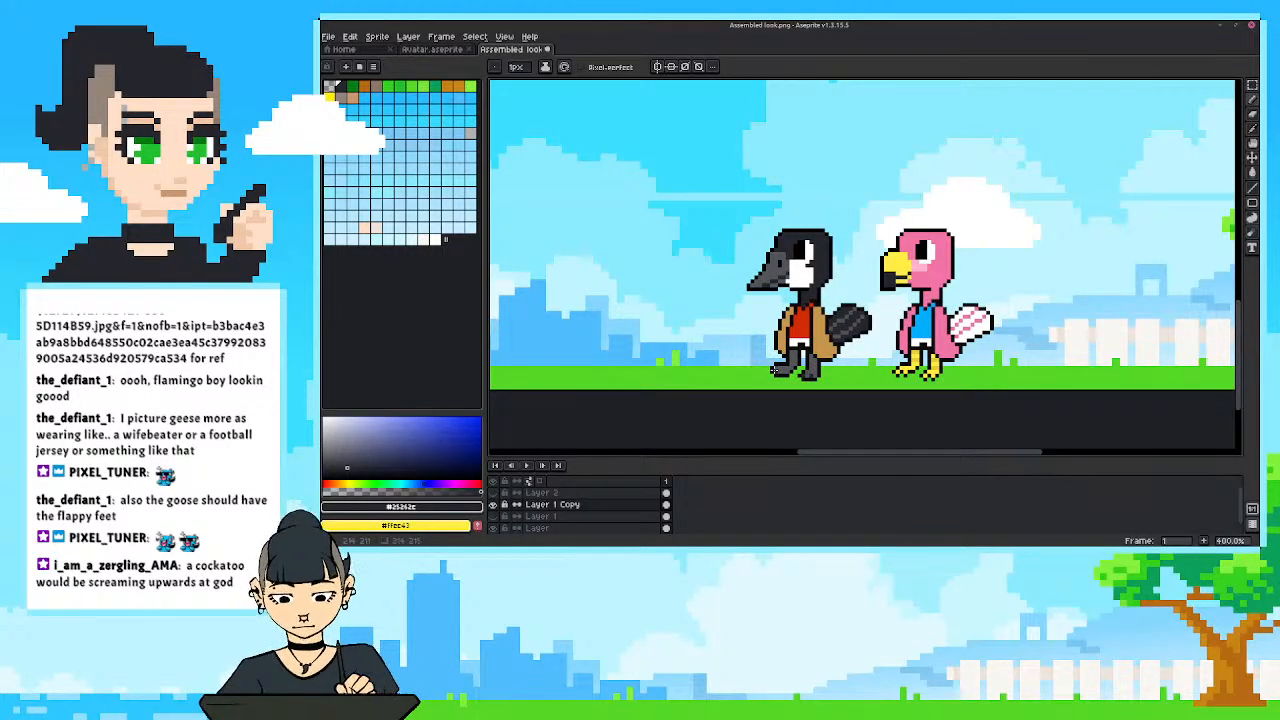
{"action": "scroll", "coordinate": [784, 370], "scroll_direction": "down", "scroll_amount": 2}
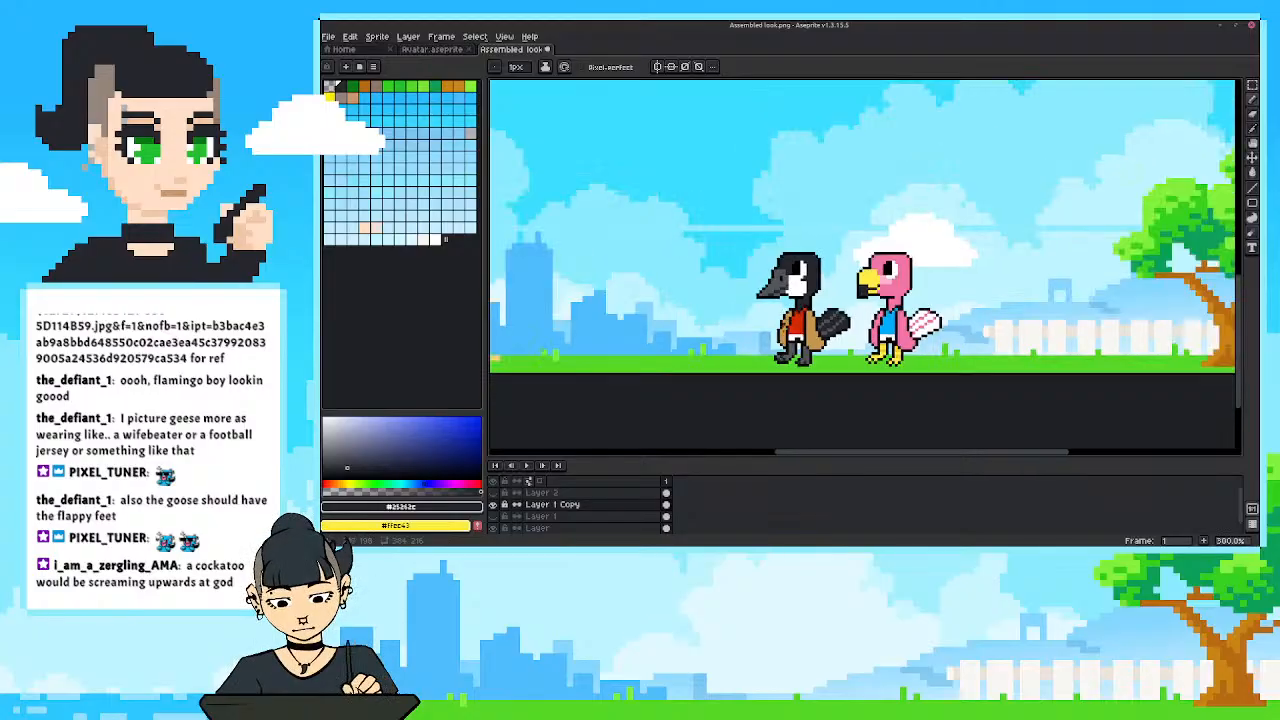
Examine the goose and flamingo side by side within the overlay scene, from a distance and up close.
{"action": "left_click_drag", "start_coordinate": [752, 254], "coordinate": [764, 267]}
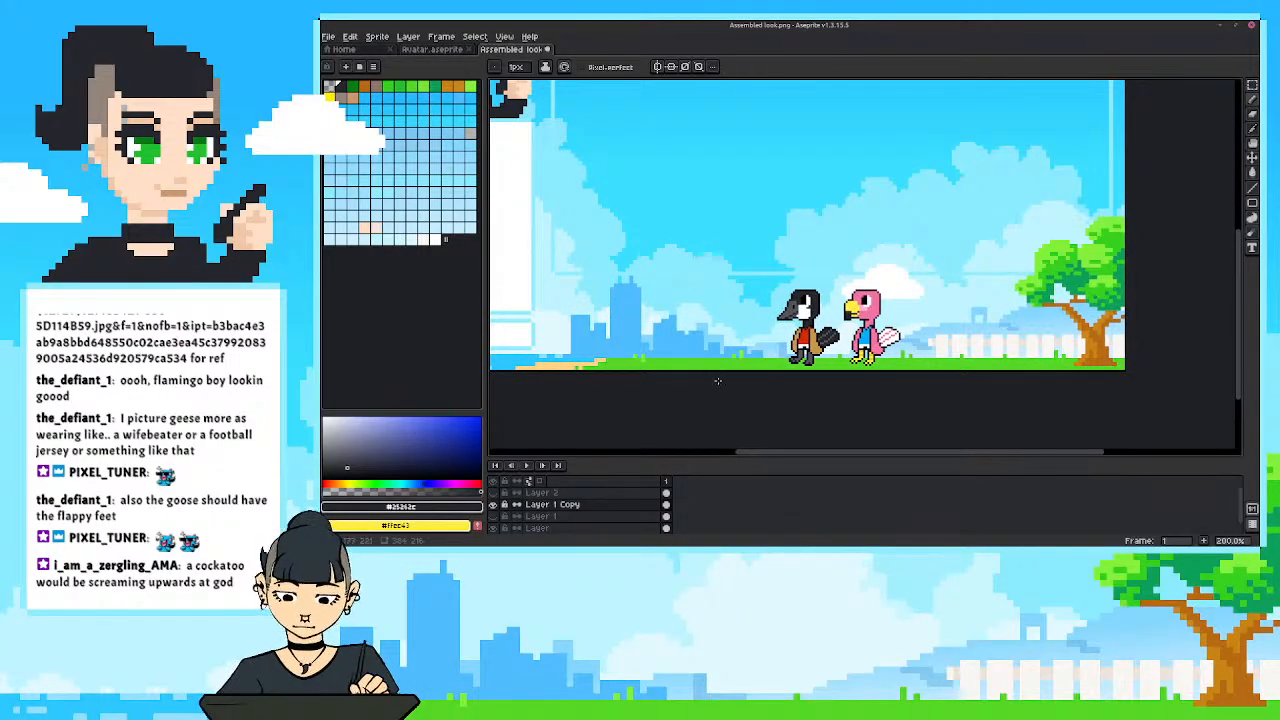
{"action": "scroll", "coordinate": [824, 316], "scroll_direction": "up", "scroll_amount": 1}
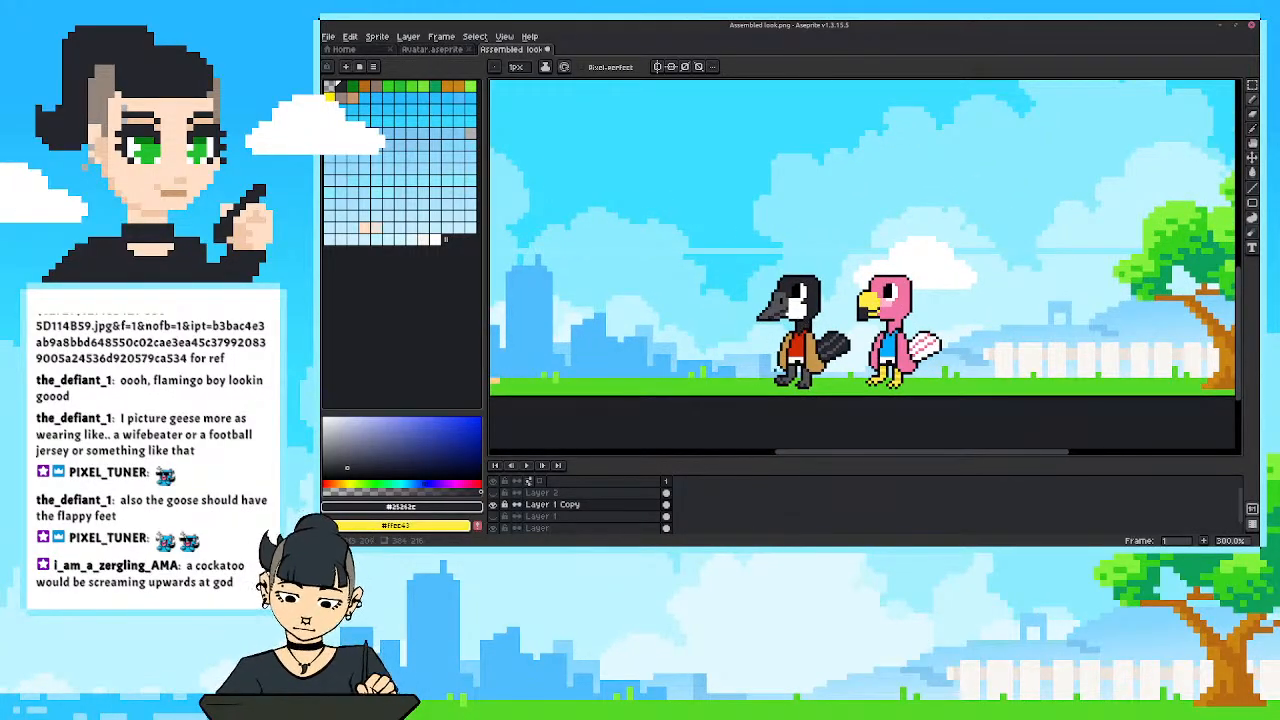
{"action": "scroll", "coordinate": [799, 361], "scroll_direction": "up", "scroll_amount": 1}
{"action": "left_click_drag", "start_coordinate": [800, 362], "coordinate": [858, 340]}
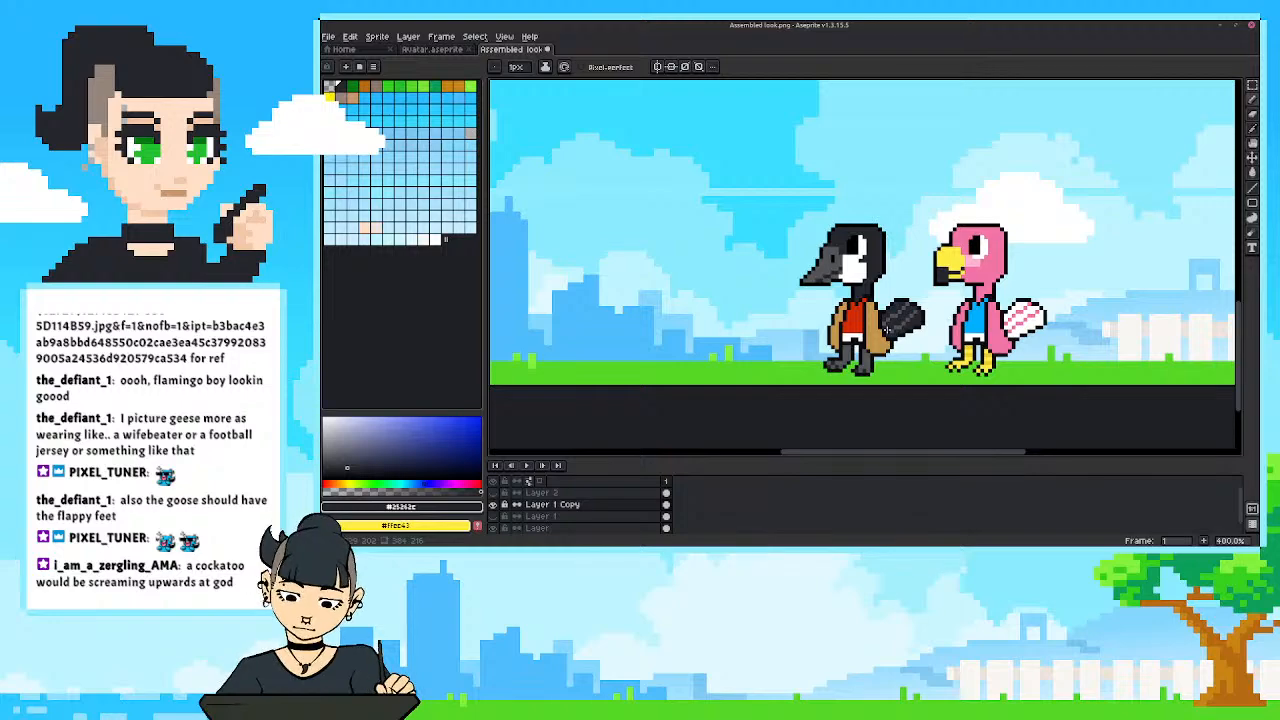
{"action": "mouse_move", "coordinate": [864, 246]}
{"action": "left_mouse_down"}
{"action": "mouse_move", "coordinate": [887, 266]}
{"action": "mouse_move", "coordinate": [857, 252]}
{"action": "left_mouse_up"}
{"action": "scroll", "coordinate": [895, 271], "scroll_direction": "up", "scroll_amount": 1}
{"action": "key", "text": "v"}
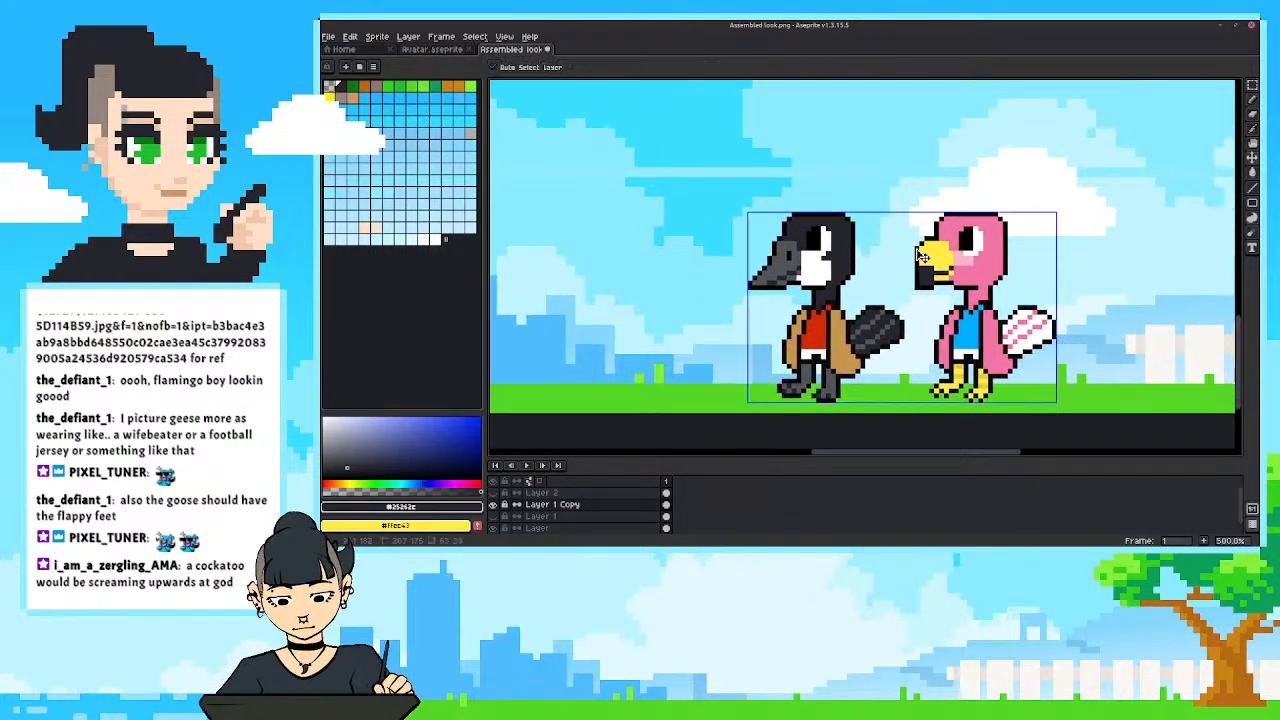
{"action": "key", "text": "ctrl+s"}
{"action": "left_click", "coordinate": [814, 347]}
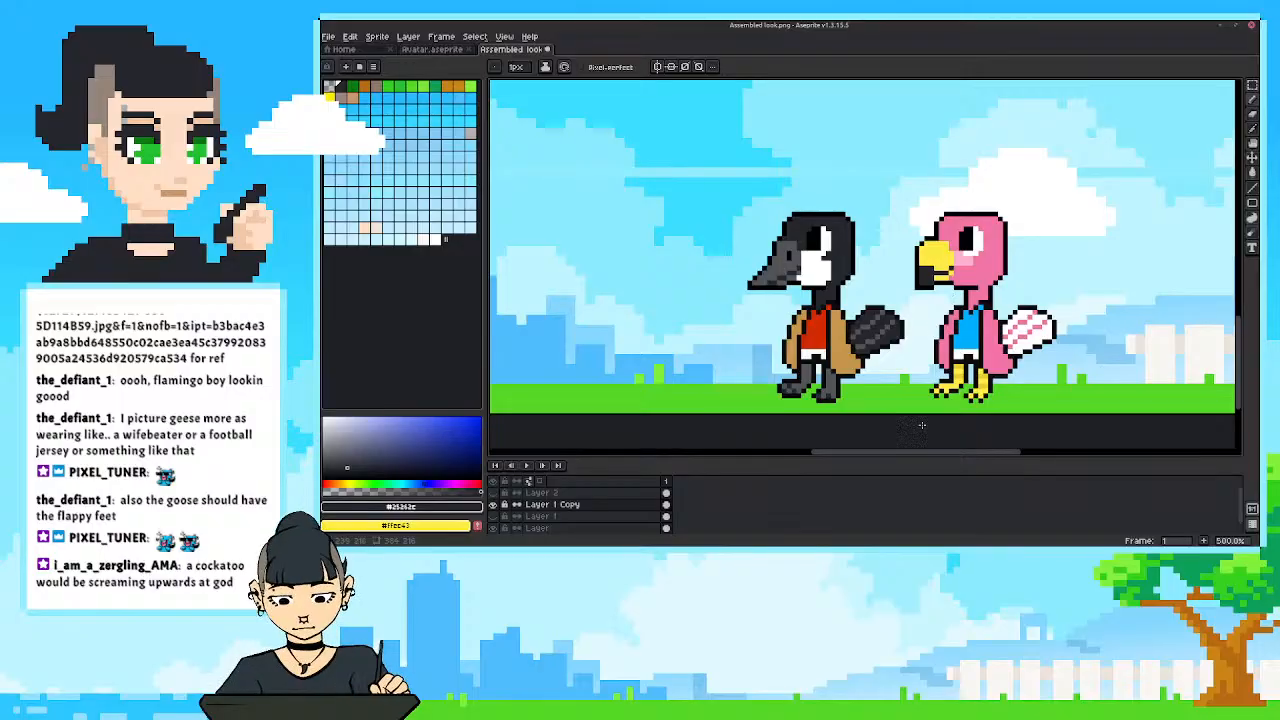
{"action": "left_click_drag", "start_coordinate": [943, 374], "coordinate": [910, 379]}
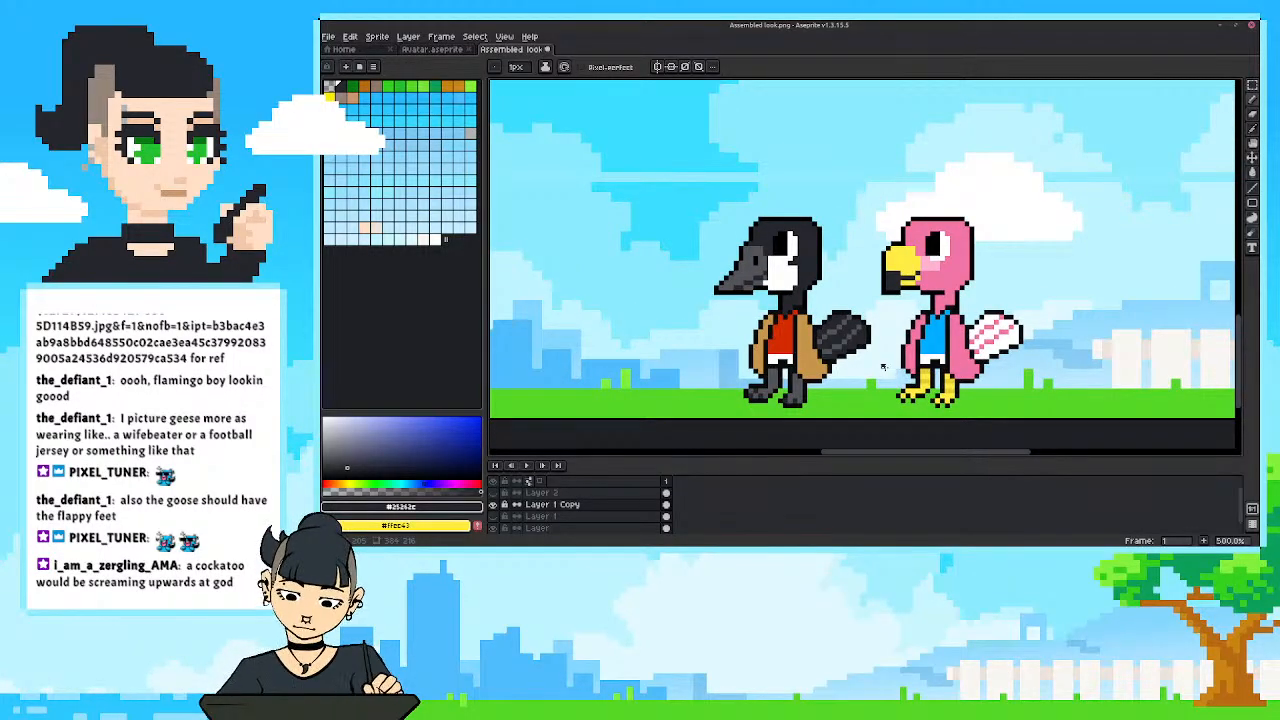
Save a copy of the drawing in the Sunny Pixel Overlay folder as streamavabirdssketch, using the aseprite file type.
{"action": "left_click", "coordinate": [330, 37]}
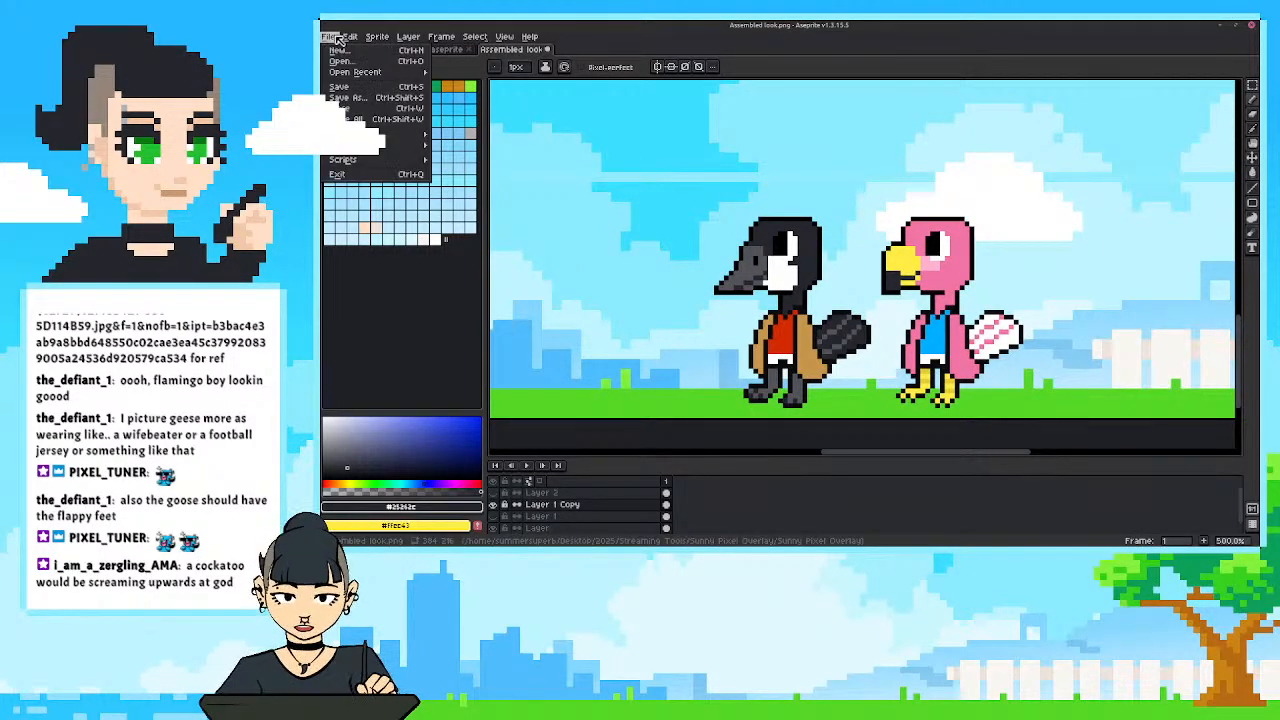
{"action": "left_click", "coordinate": [356, 102]}
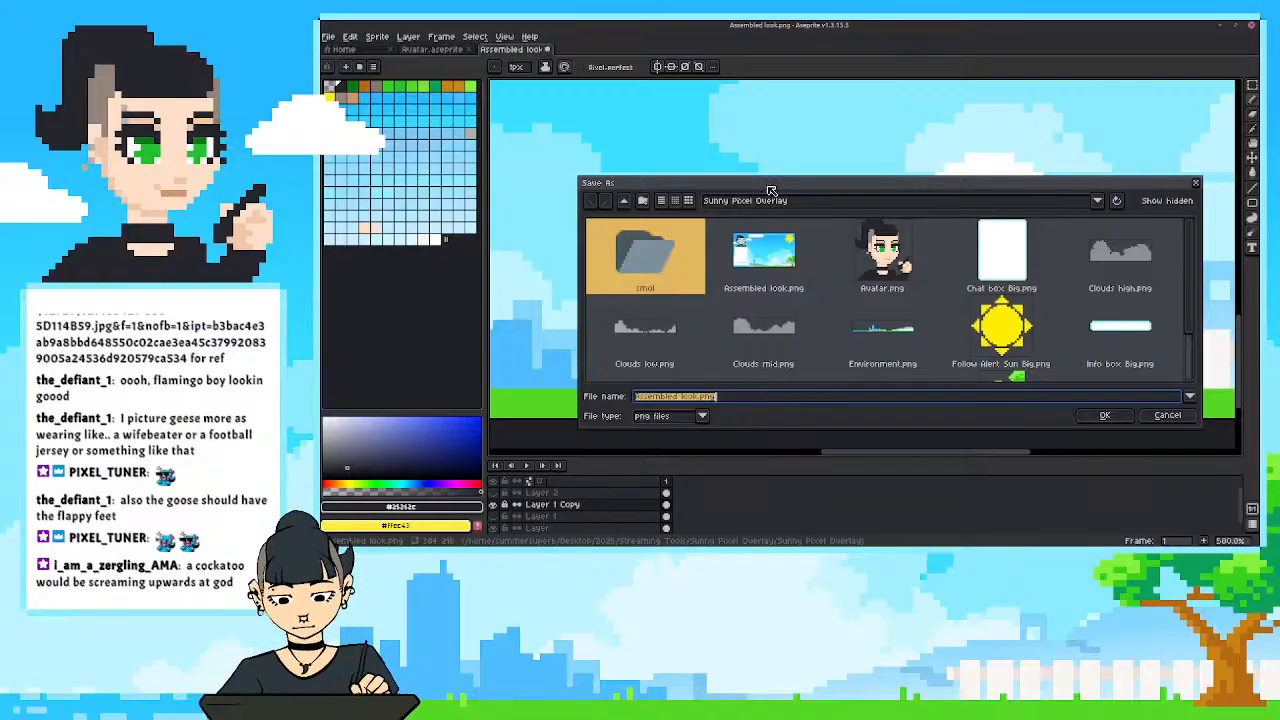
{"action": "left_click_drag", "start_coordinate": [695, 396], "coordinate": [544, 385]}
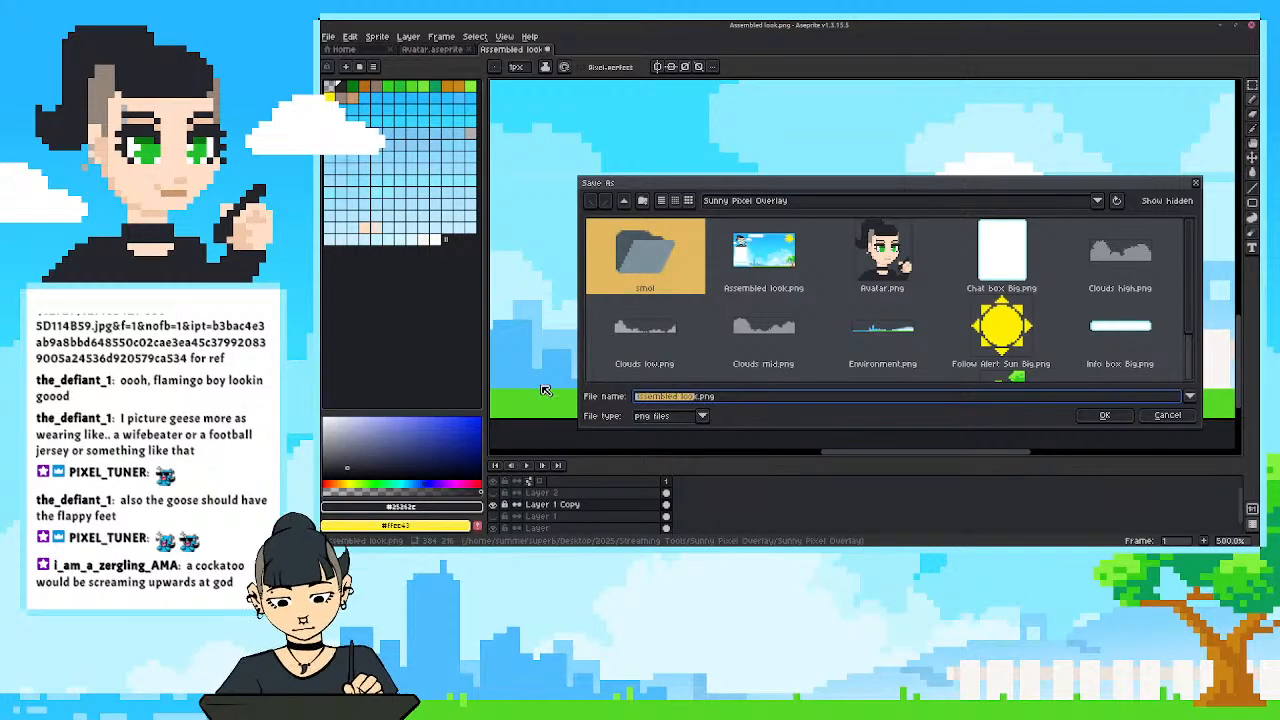
{"action": "key", "text": "BackSpace"}
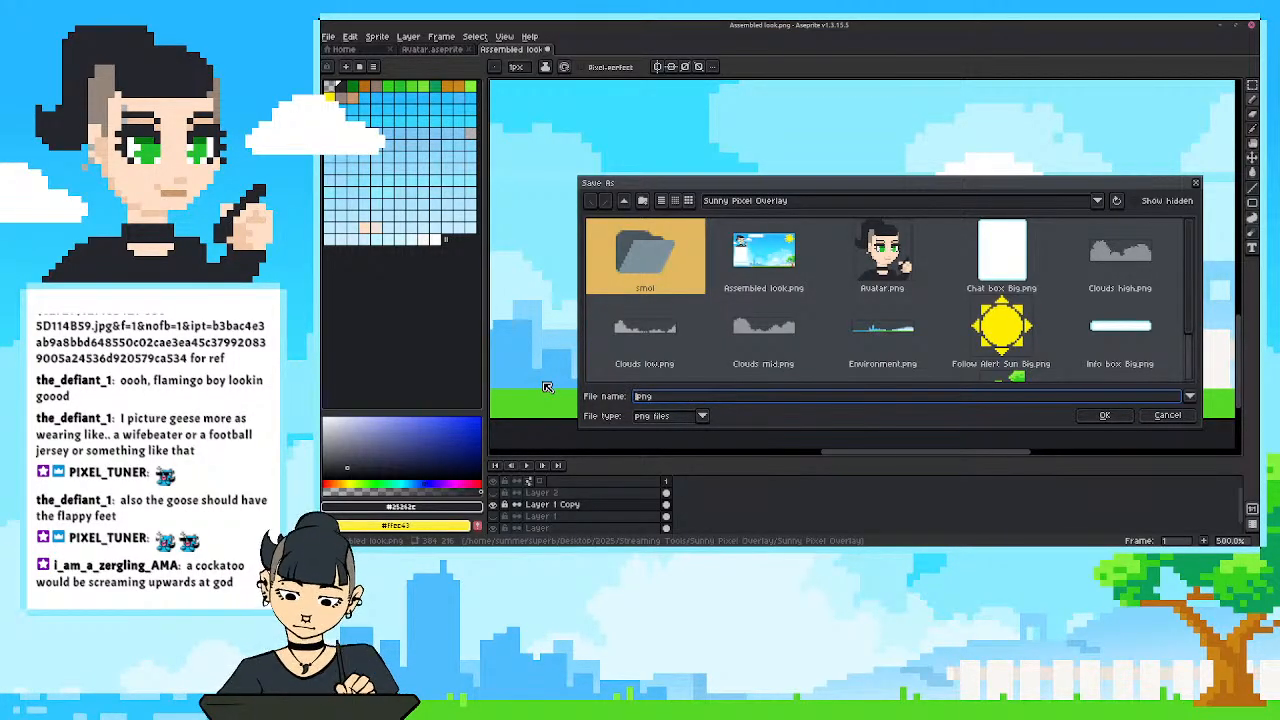
{"action": "type", "text": "streamavatar"}
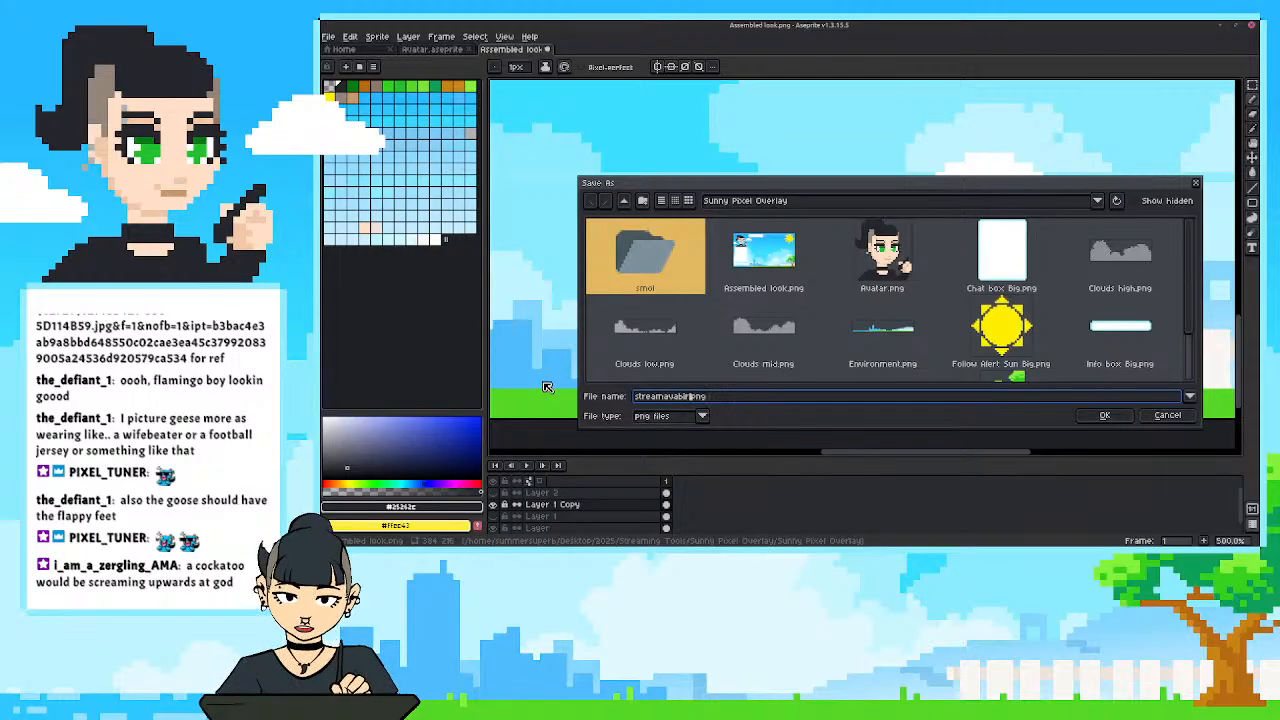
{"action": "type", "text": "ssketch"}
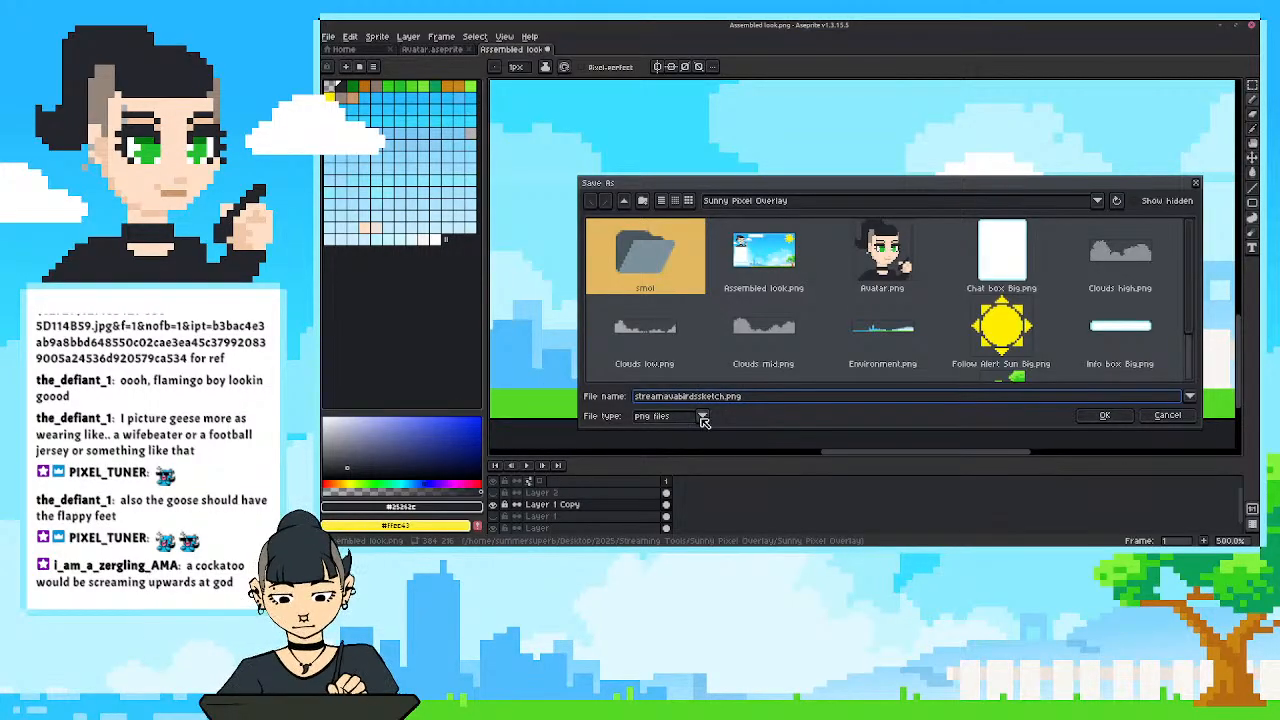
{"action": "left_click", "coordinate": [703, 418]}
{"action": "left_click", "coordinate": [659, 241]}
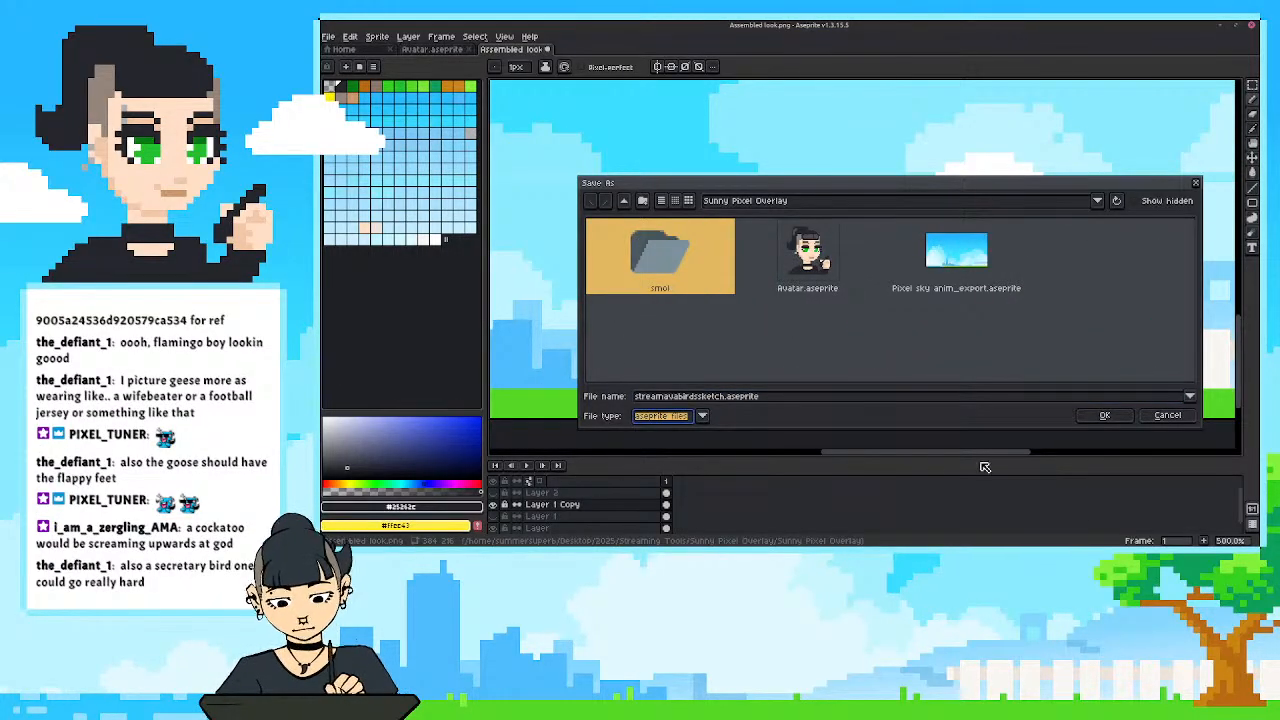
{"action": "left_click", "coordinate": [1104, 415]}
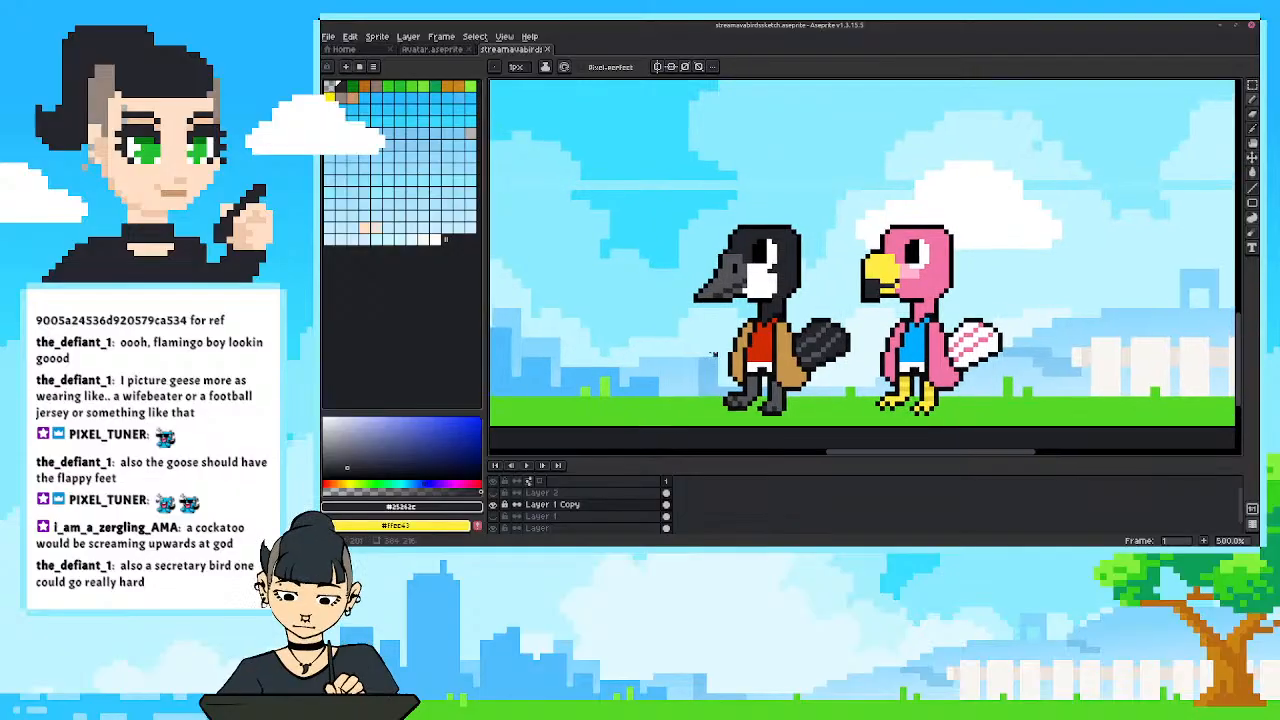
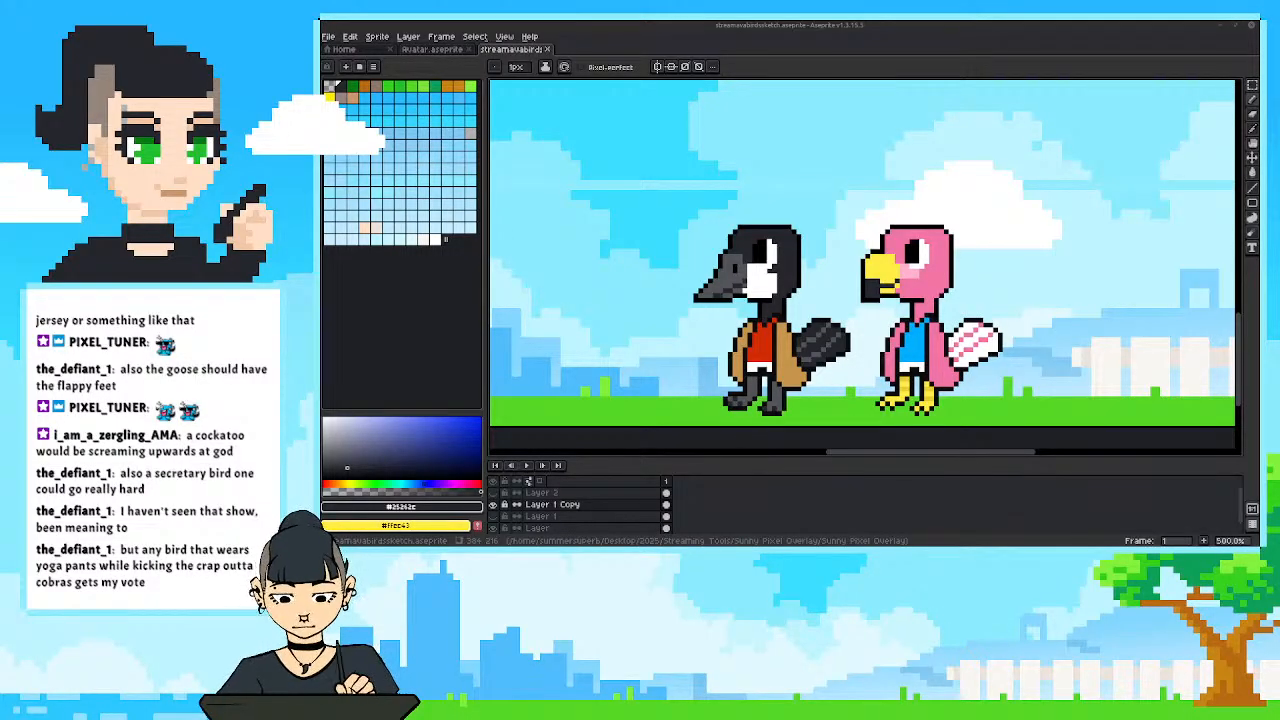
Select the pink flamingo and place a copy of it on the grass in front of the goose, then deselect.
{"action": "mouse_move", "coordinate": [675, 359]}
{"action": "left_mouse_down"}
{"action": "mouse_move", "coordinate": [758, 359]}
{"action": "mouse_move", "coordinate": [671, 363]}
{"action": "left_mouse_up"}
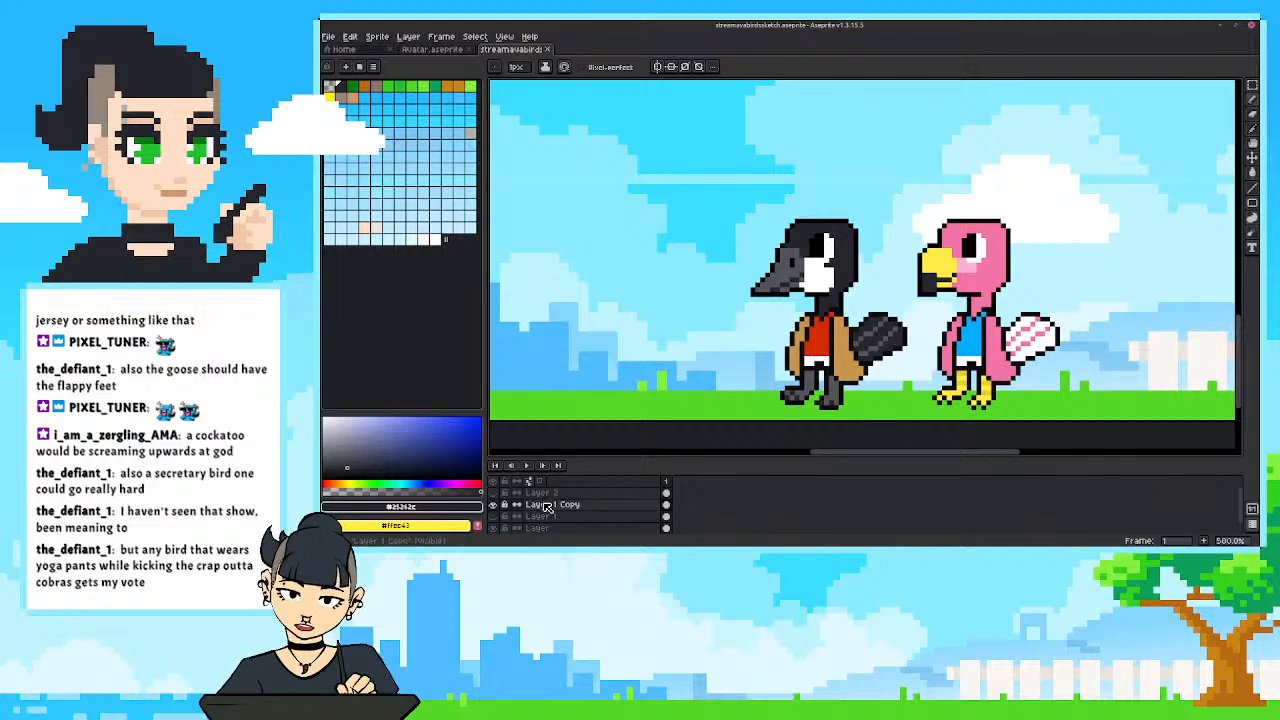
{"action": "key", "text": "m"}
{"action": "left_click_drag", "start_coordinate": [704, 188], "coordinate": [906, 405]}
{"action": "left_click", "coordinate": [644, 304]}
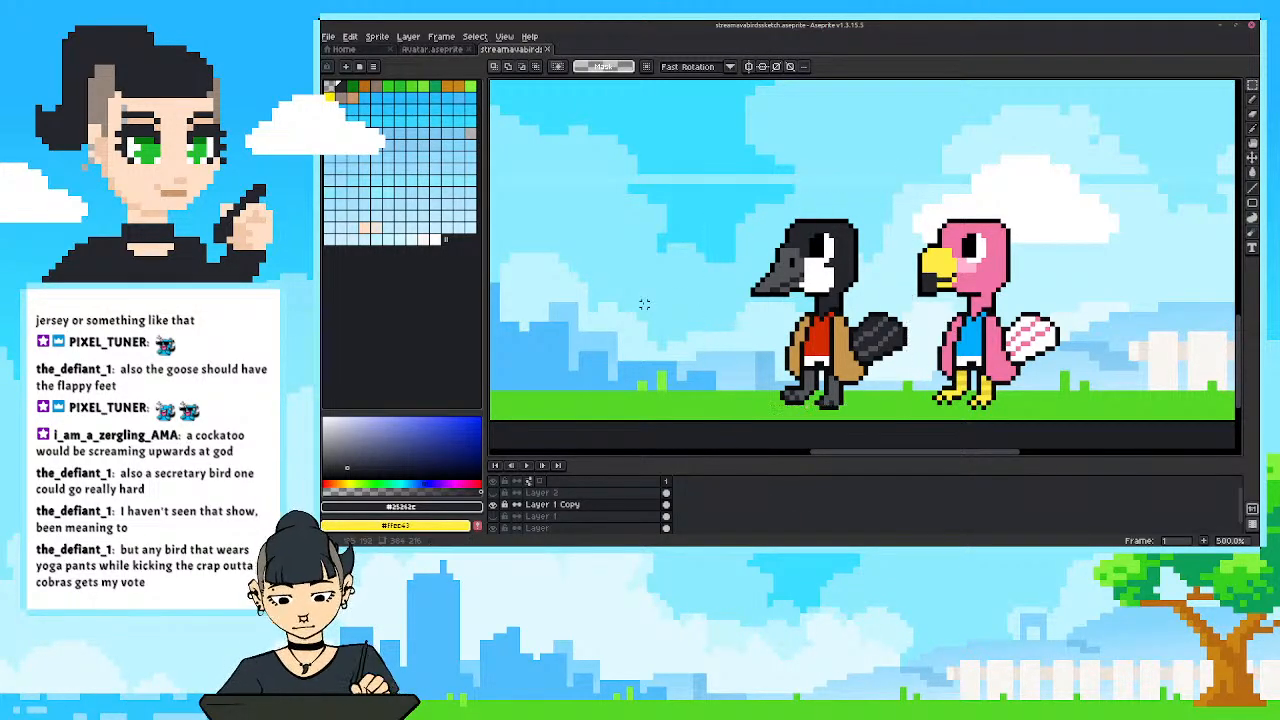
{"action": "left_click_drag", "start_coordinate": [1104, 194], "coordinate": [910, 410]}
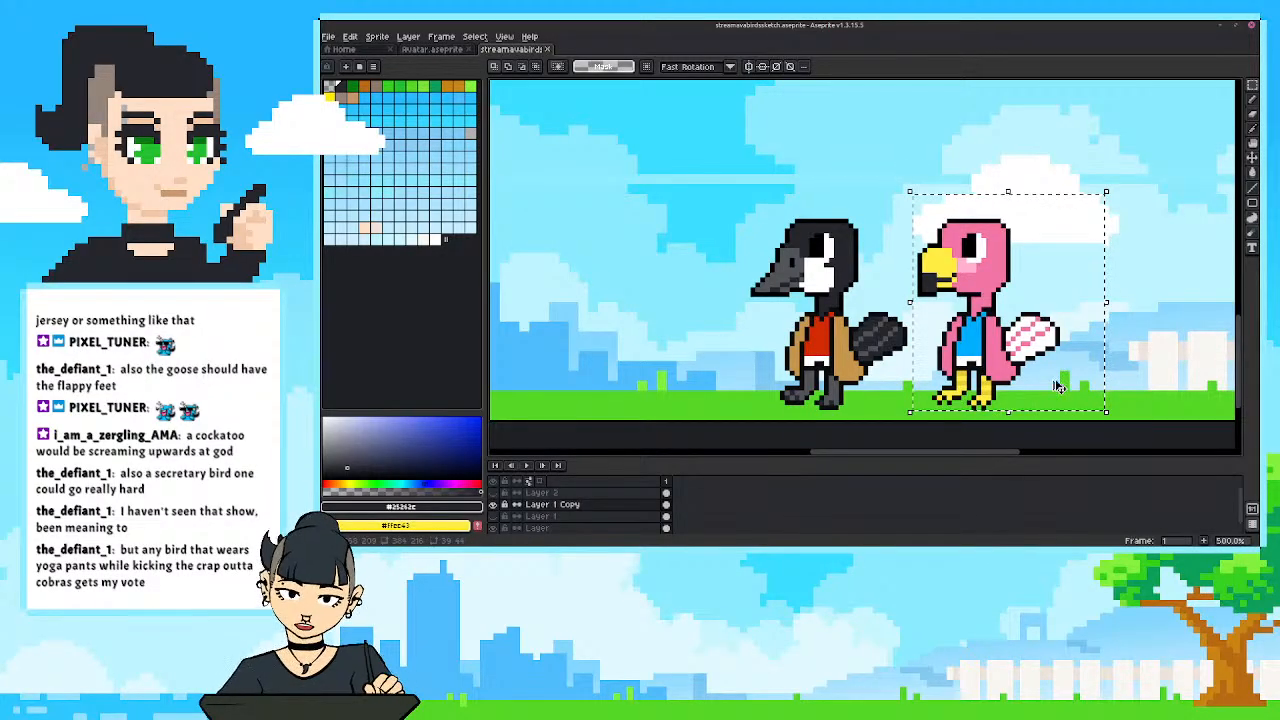
{"action": "left_click_drag", "start_coordinate": [1057, 340], "coordinate": [881, 346]}
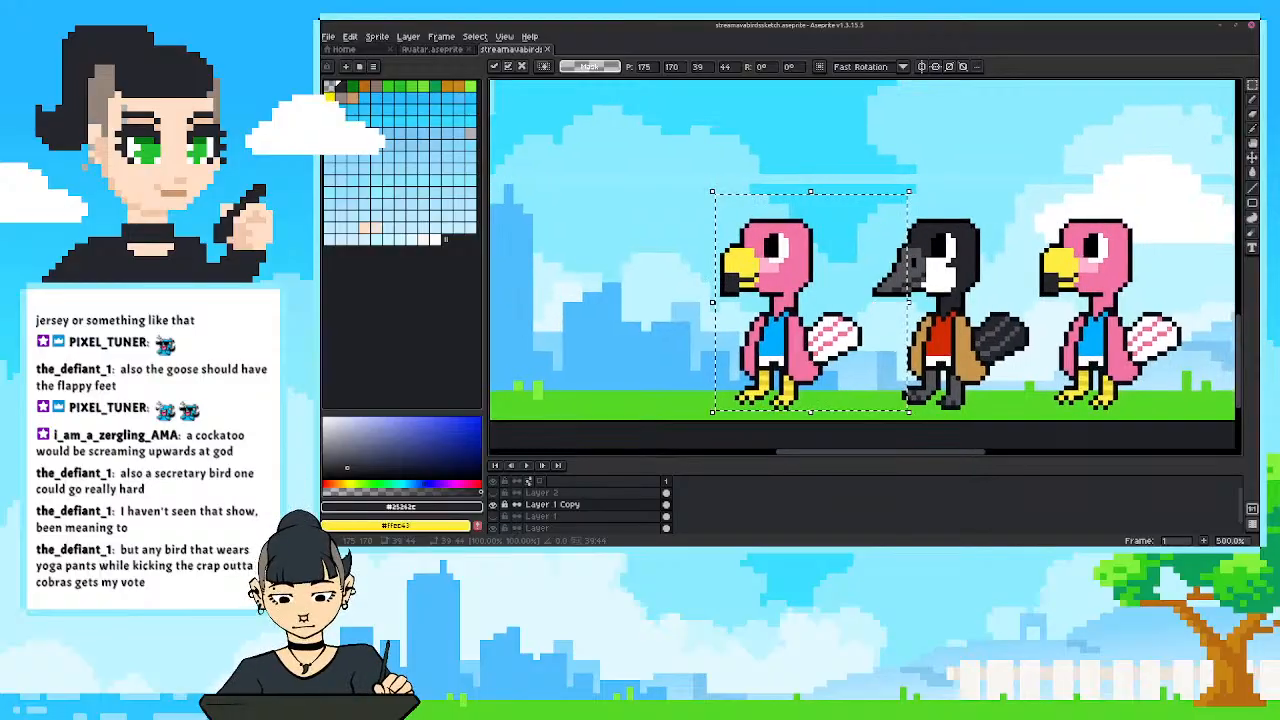
{"action": "key", "text": "ctrl+d"}
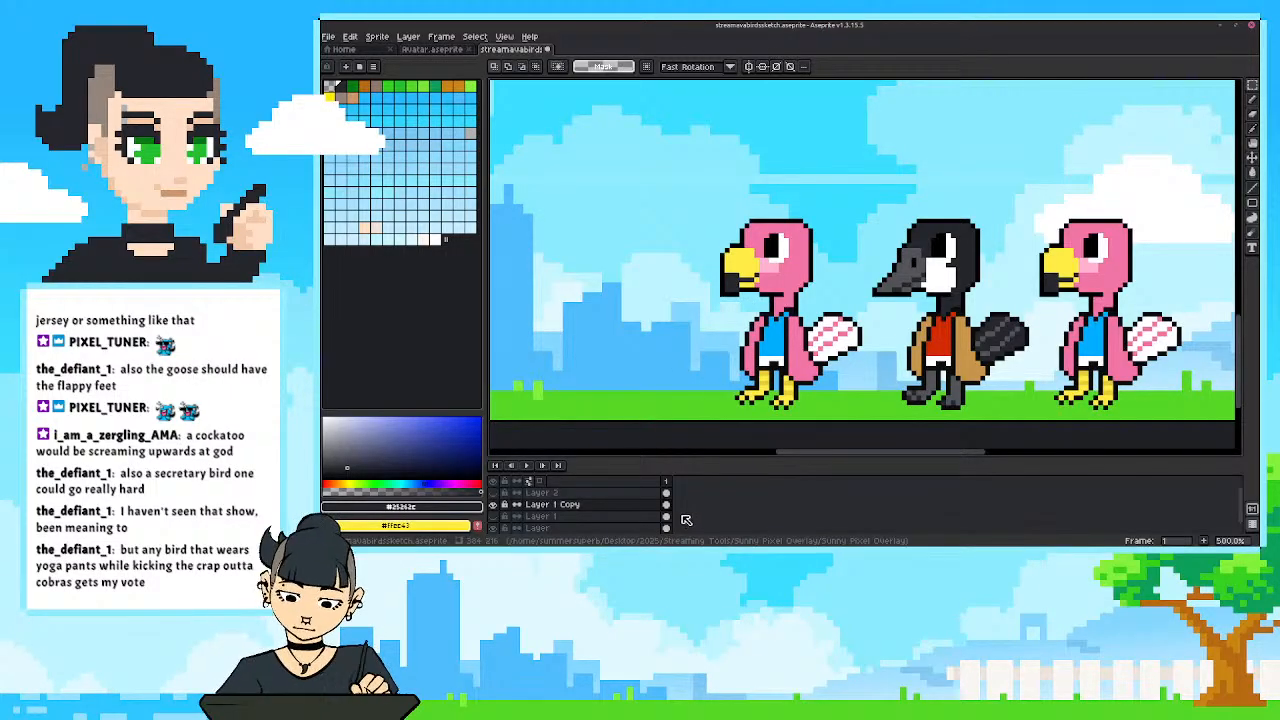
Sample the goose's white, darken it to a light grey and fill the copied bird's head and neck with it.
{"action": "key", "text": "i"}
{"action": "left_click", "coordinate": [938, 280]}
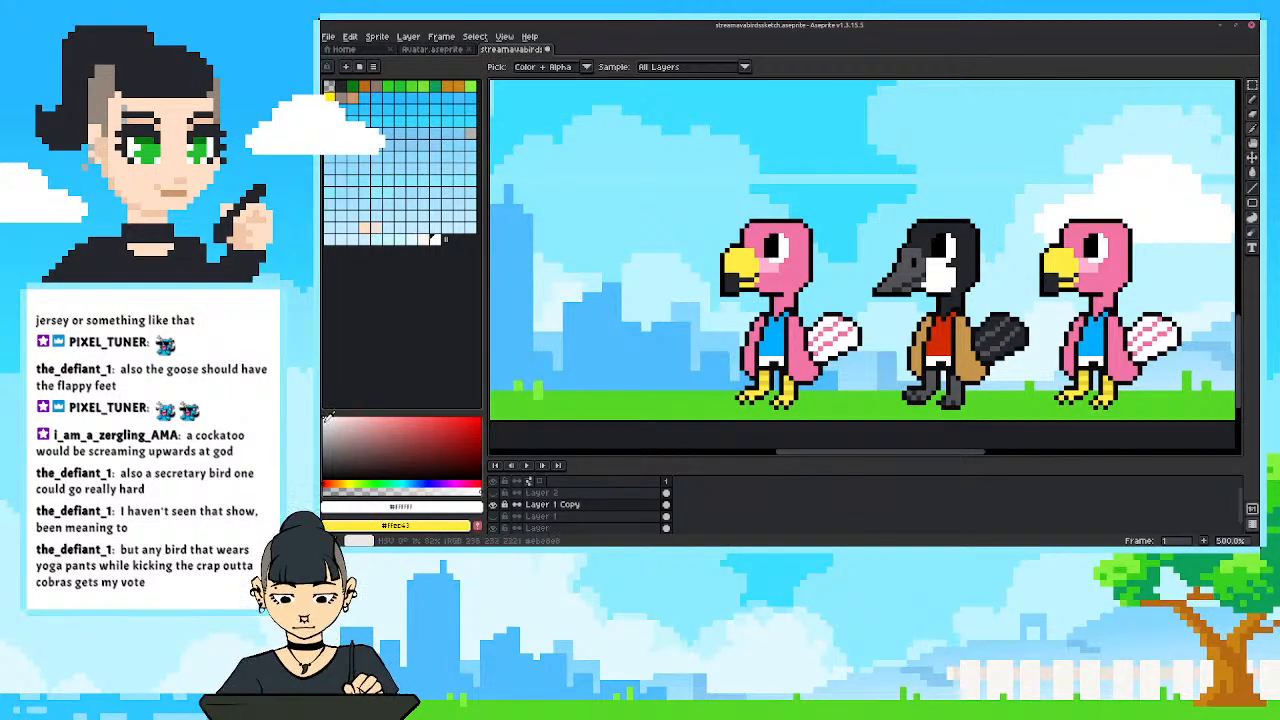
{"action": "left_click", "coordinate": [327, 418]}
{"action": "left_click_drag", "start_coordinate": [327, 418], "coordinate": [327, 423]}
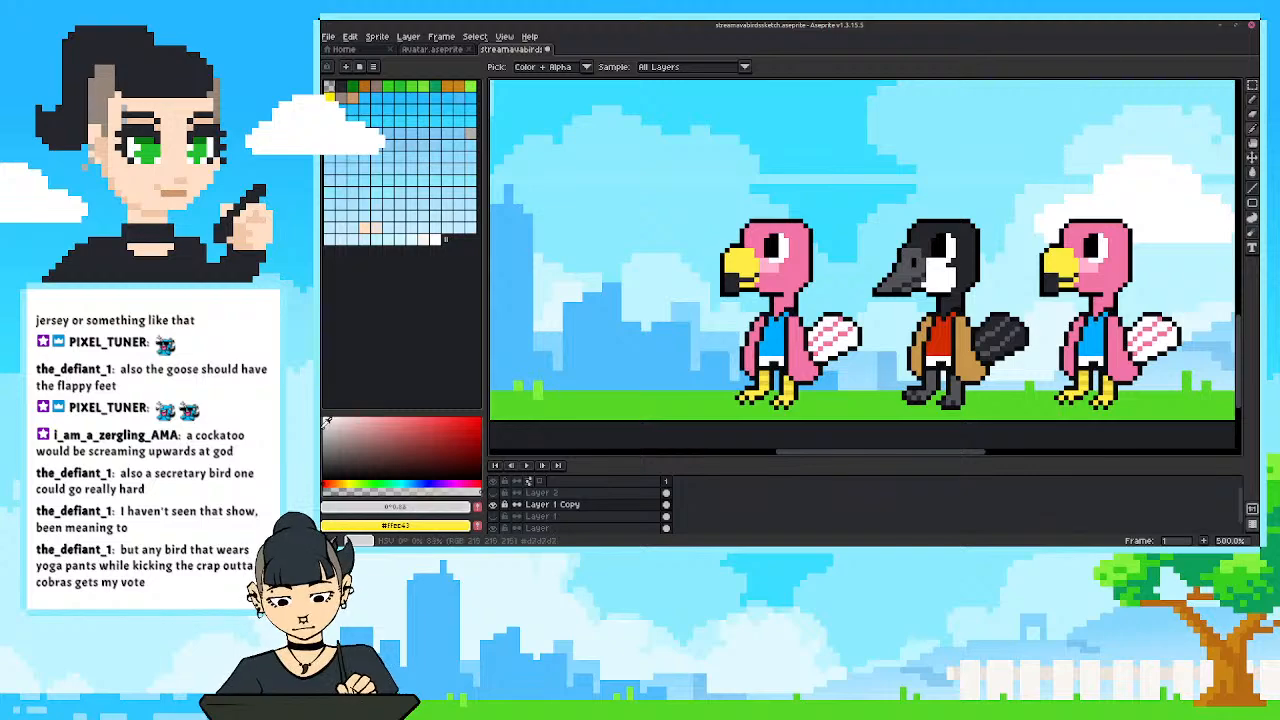
{"action": "key", "text": "g"}
{"action": "left_click", "coordinate": [790, 245]}
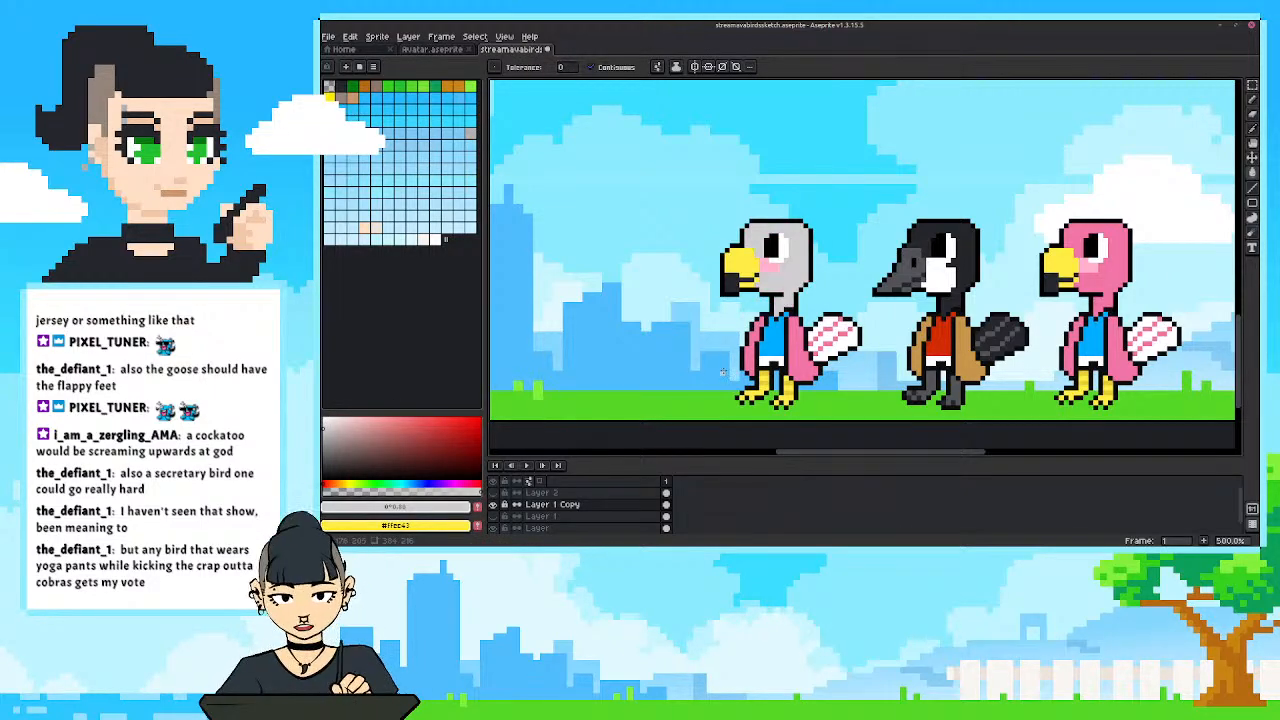
Sample the goose's dark head colour and draw spiky crest feathers on the back of the grey bird's head.
{"action": "key", "text": "i"}
{"action": "left_click", "coordinate": [925, 238]}
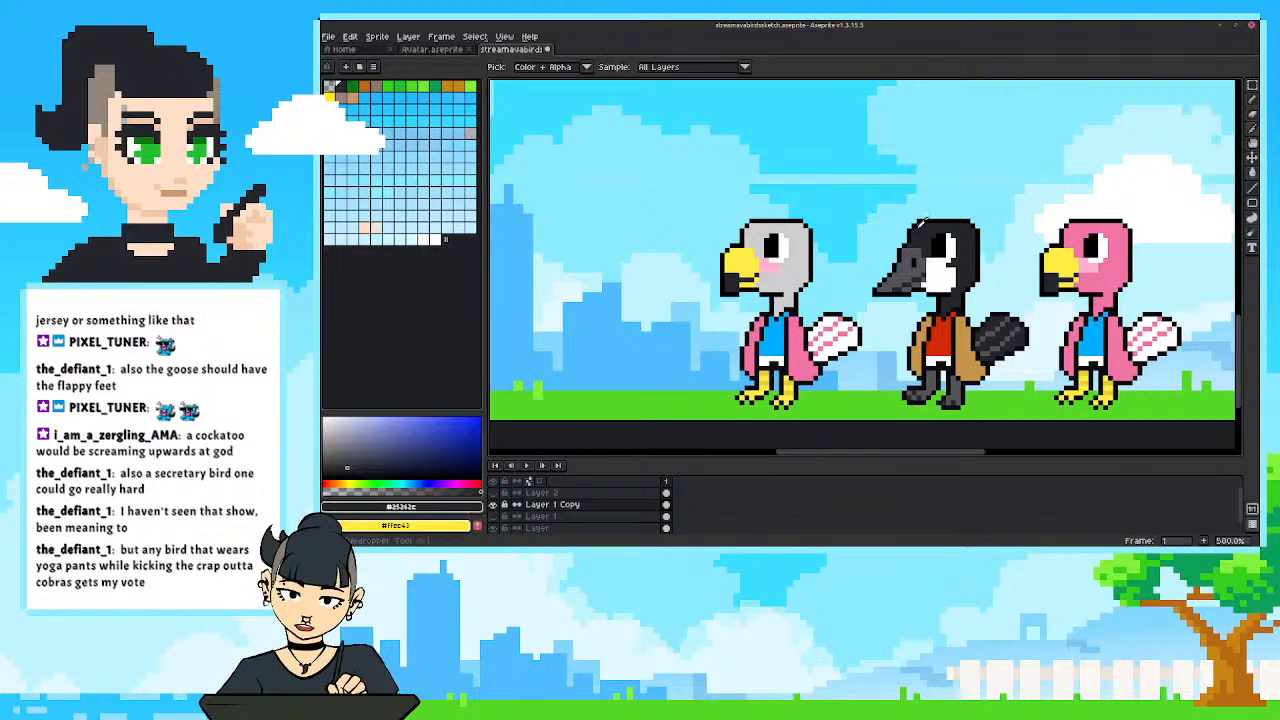
{"action": "key", "text": "b"}
{"action": "mouse_move", "coordinate": [797, 225]}
{"action": "left_mouse_down"}
{"action": "mouse_move", "coordinate": [845, 207]}
{"action": "mouse_move", "coordinate": [816, 191]}
{"action": "mouse_move", "coordinate": [802, 215]}
{"action": "mouse_move", "coordinate": [831, 246]}
{"action": "mouse_move", "coordinate": [845, 242]}
{"action": "mouse_move", "coordinate": [844, 254]}
{"action": "mouse_move", "coordinate": [812, 246]}
{"action": "mouse_move", "coordinate": [827, 264]}
{"action": "left_mouse_up"}
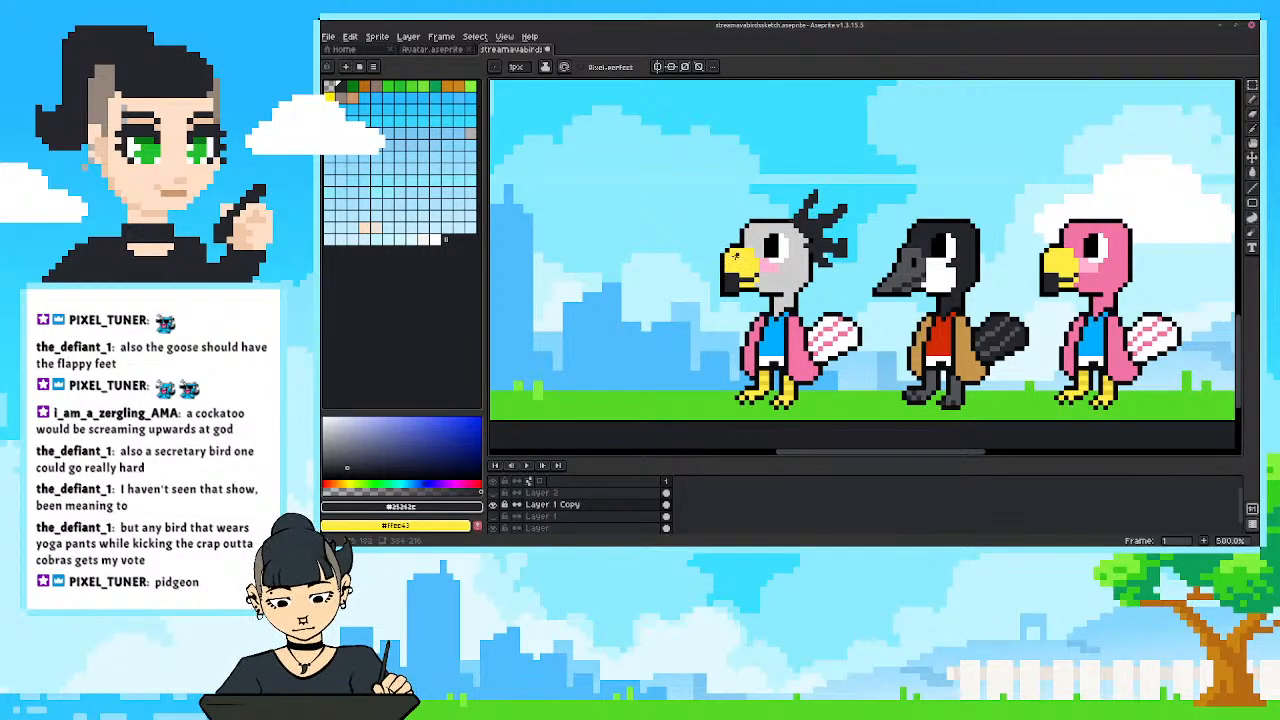
Lengthen the grey bird's beak forward with yellow and black outline pixels, replacing its dark tip and drawing a dark mouth line.
{"action": "left_click", "coordinate": [735, 256], "text": "alt"}
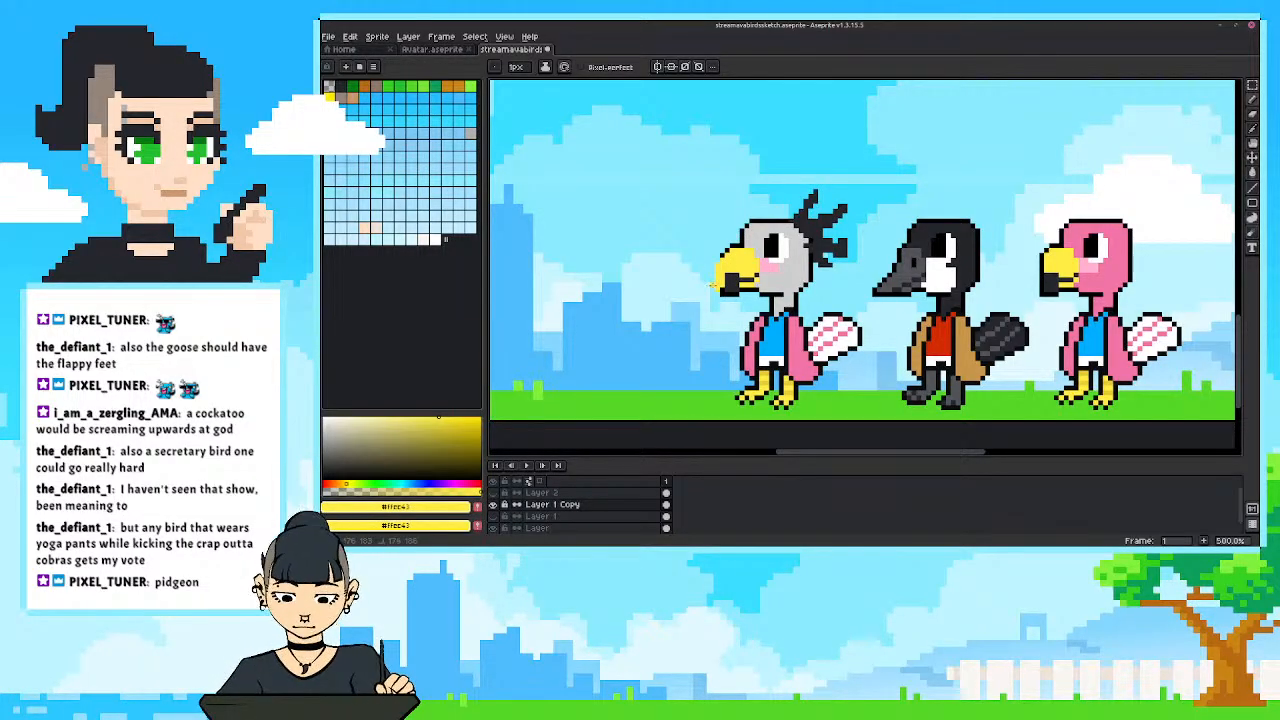
{"action": "left_click", "coordinate": [716, 286], "text": "alt"}
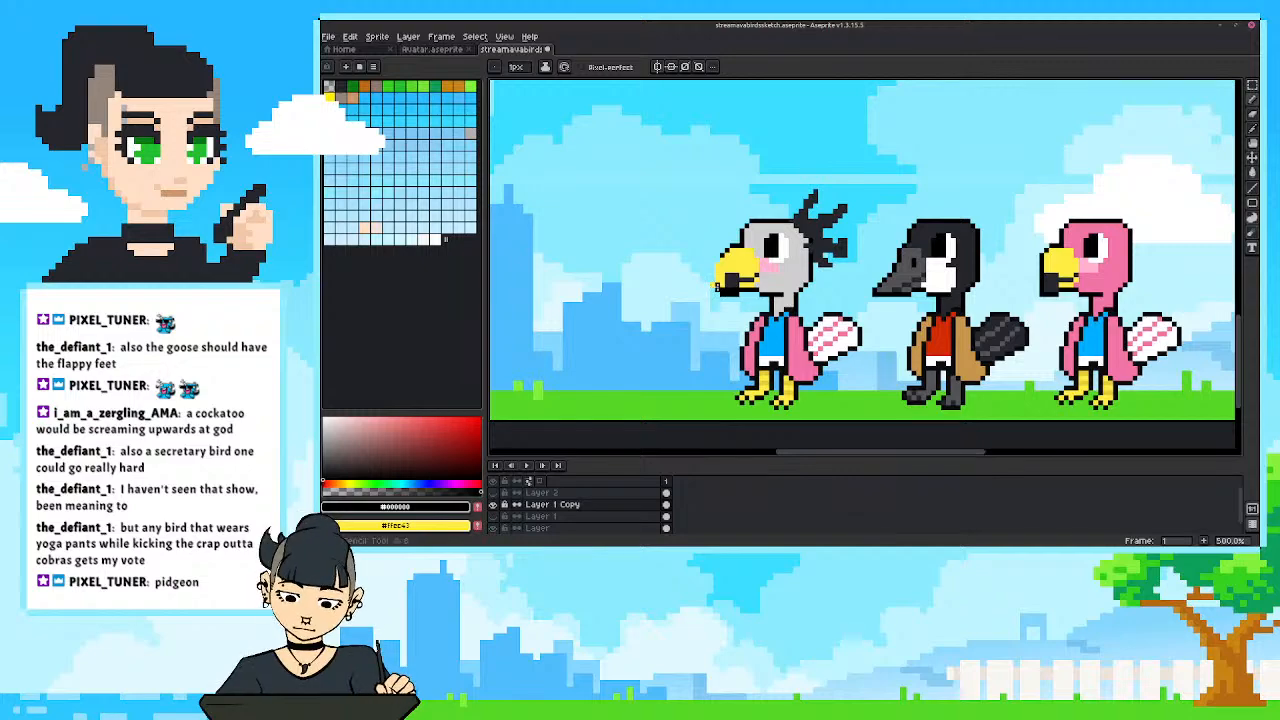
{"action": "mouse_move", "coordinate": [712, 290]}
{"action": "left_mouse_down"}
{"action": "mouse_move", "coordinate": [720, 254]}
{"action": "mouse_move", "coordinate": [717, 283]}
{"action": "left_mouse_up"}
{"action": "left_click", "coordinate": [734, 279], "text": "alt"}
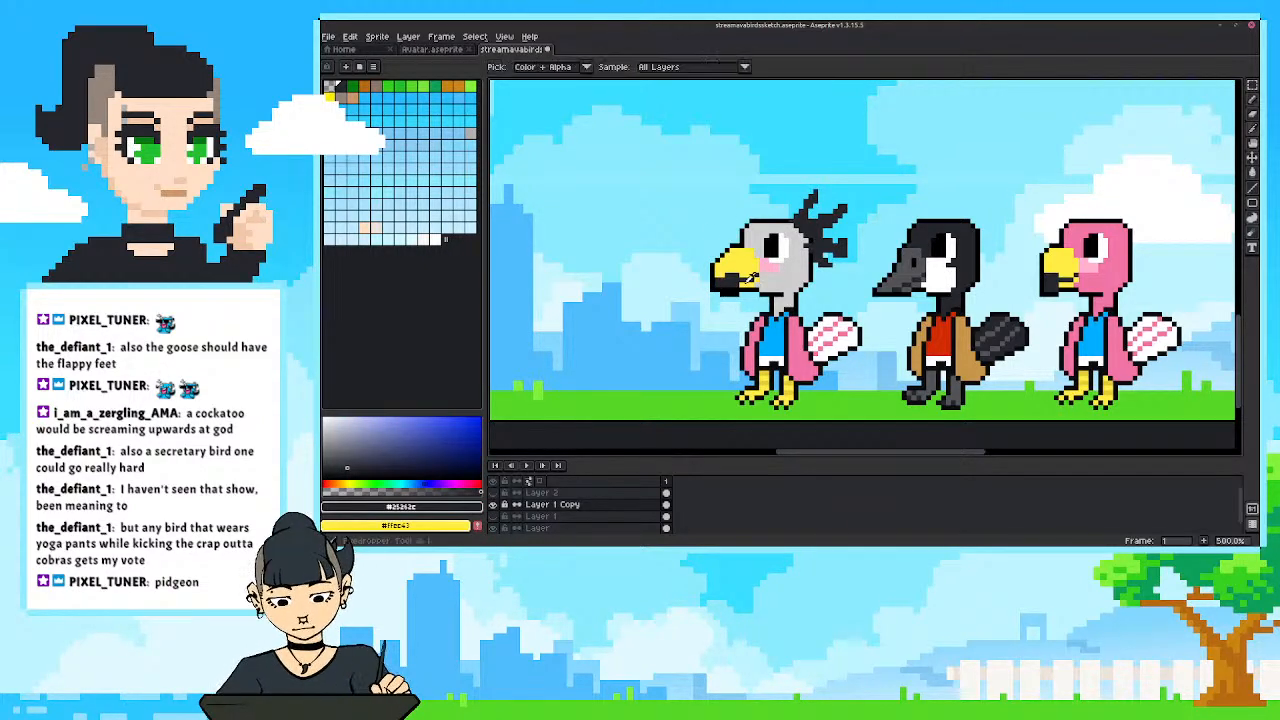
{"action": "left_click", "coordinate": [745, 279], "text": "alt"}
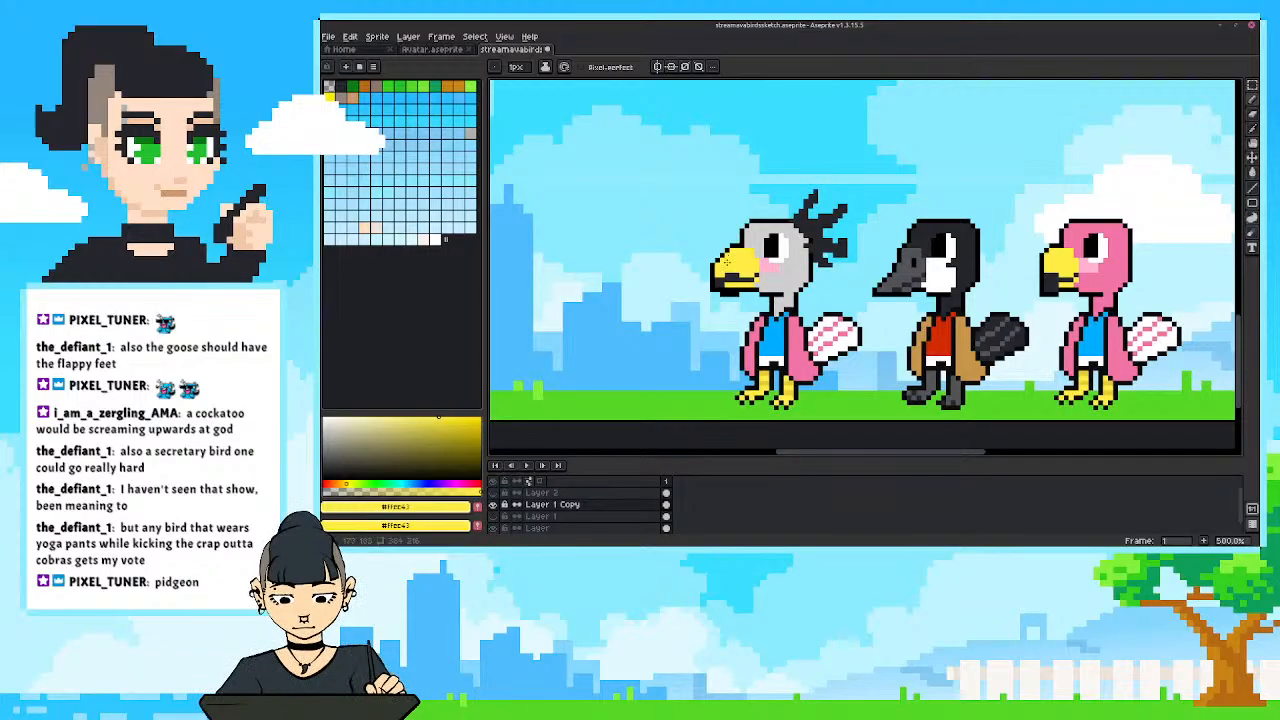
Sample the head's grey, shift it to a darker blue-grey and fill the upper and lower beak with it.
{"action": "key", "text": "alt"}
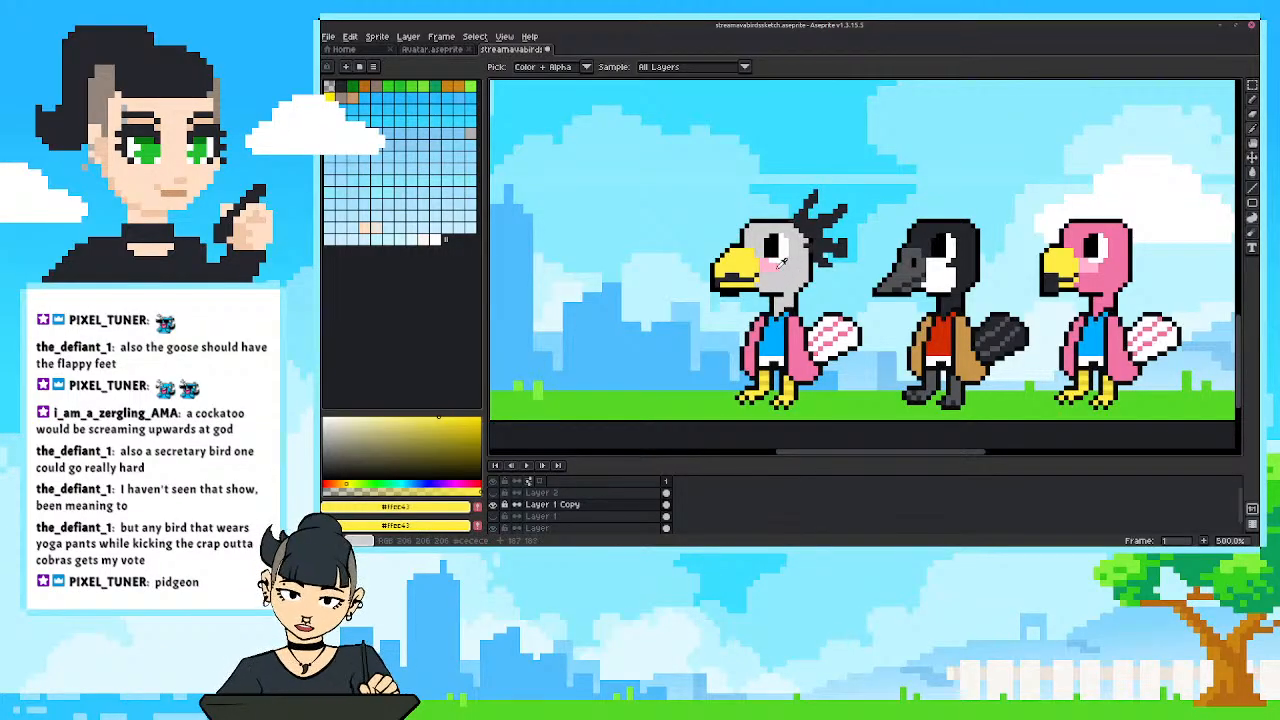
{"action": "left_click", "coordinate": [777, 270], "text": "alt"}
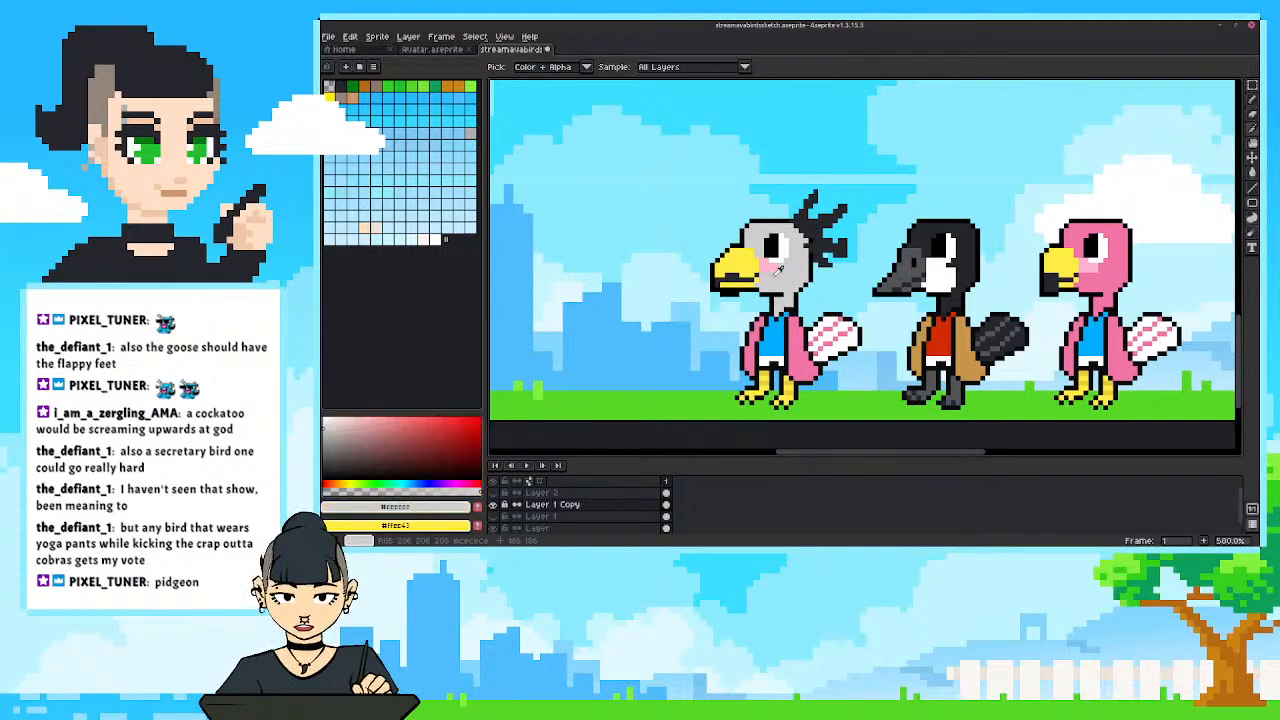
{"action": "left_click", "coordinate": [411, 483]}
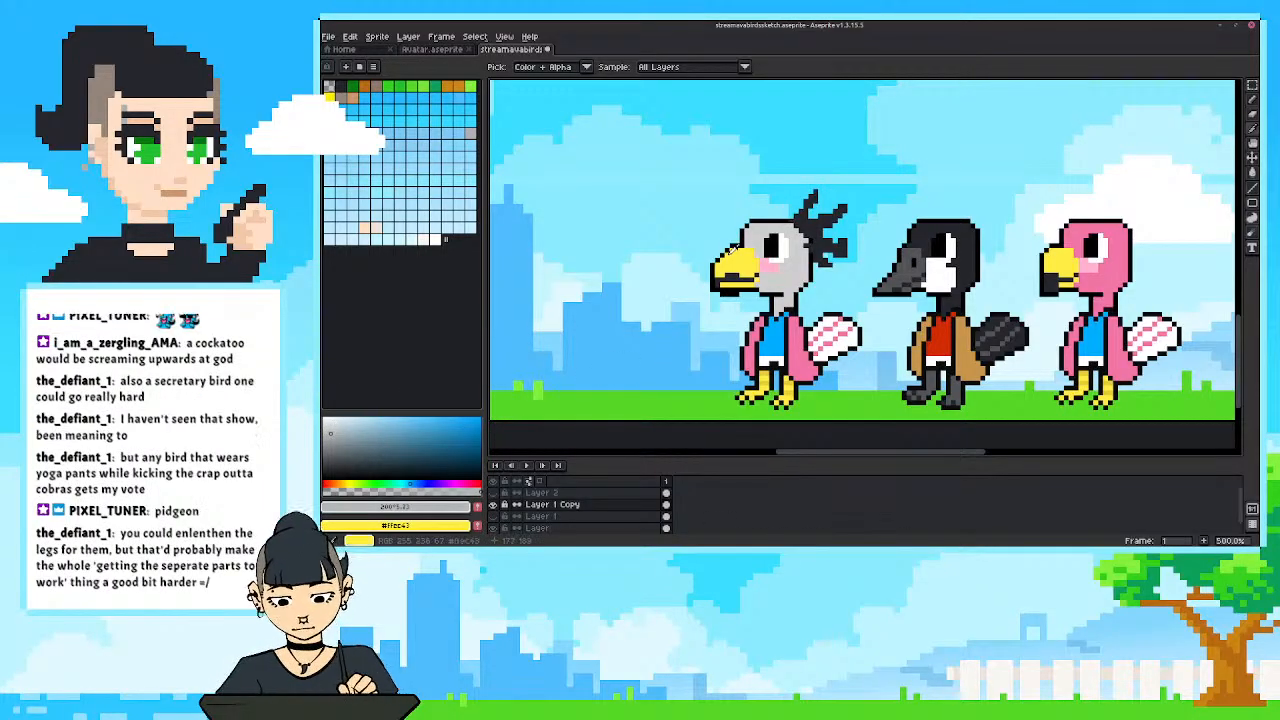
{"action": "key", "text": "g"}
{"action": "left_click", "coordinate": [735, 266]}
{"action": "left_click", "coordinate": [740, 286]}
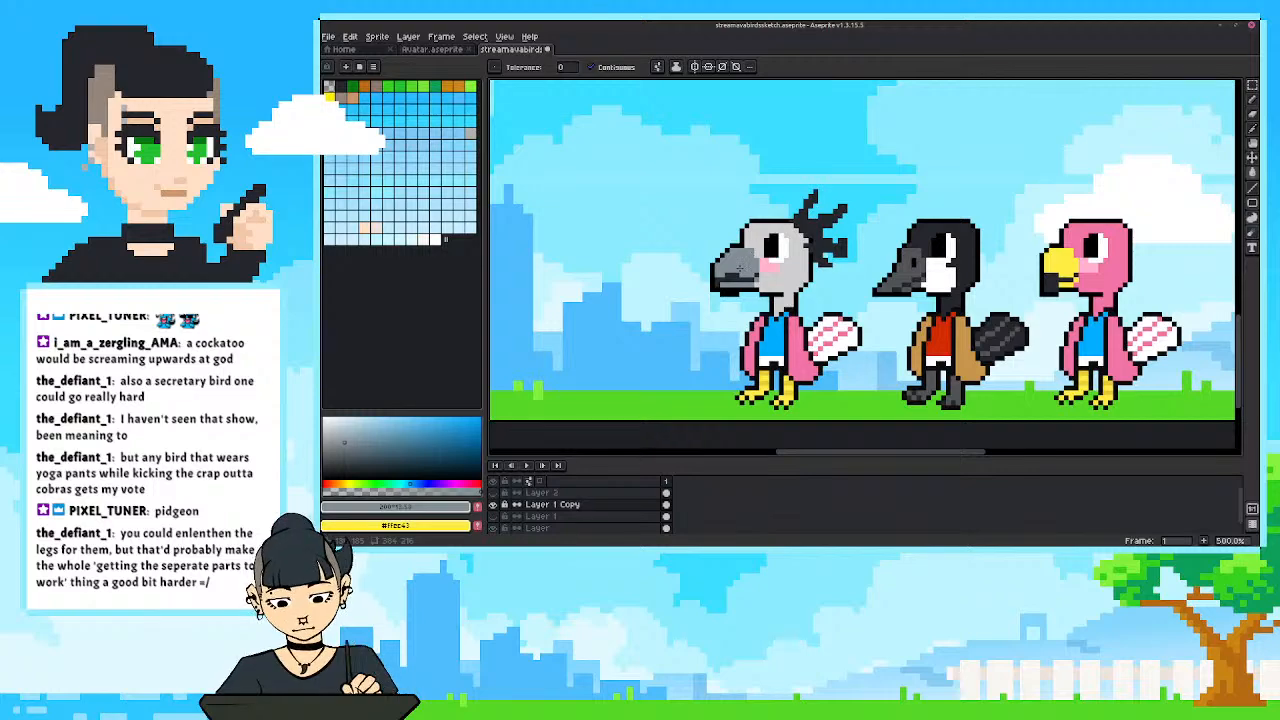
Erase the excess outline under the grey bird's beak and redraw the lower beak and its tip in black and grey.
{"action": "key", "text": "b"}
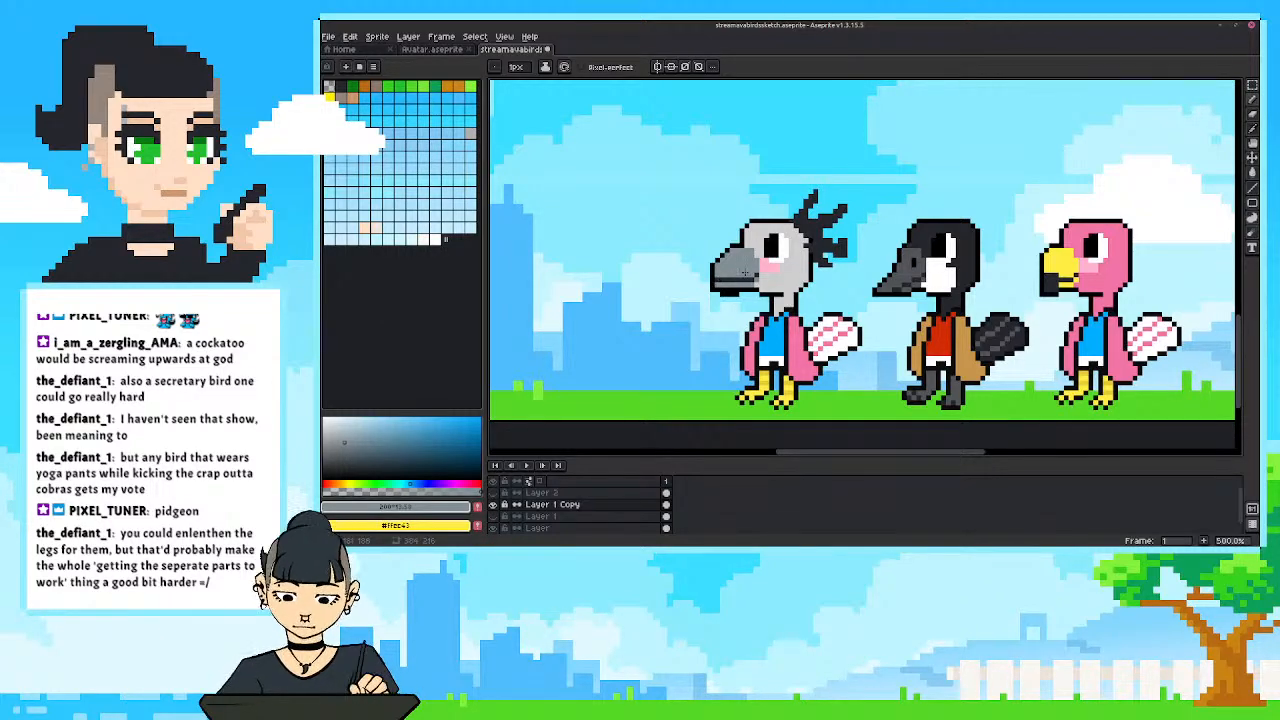
{"action": "key", "text": "e"}
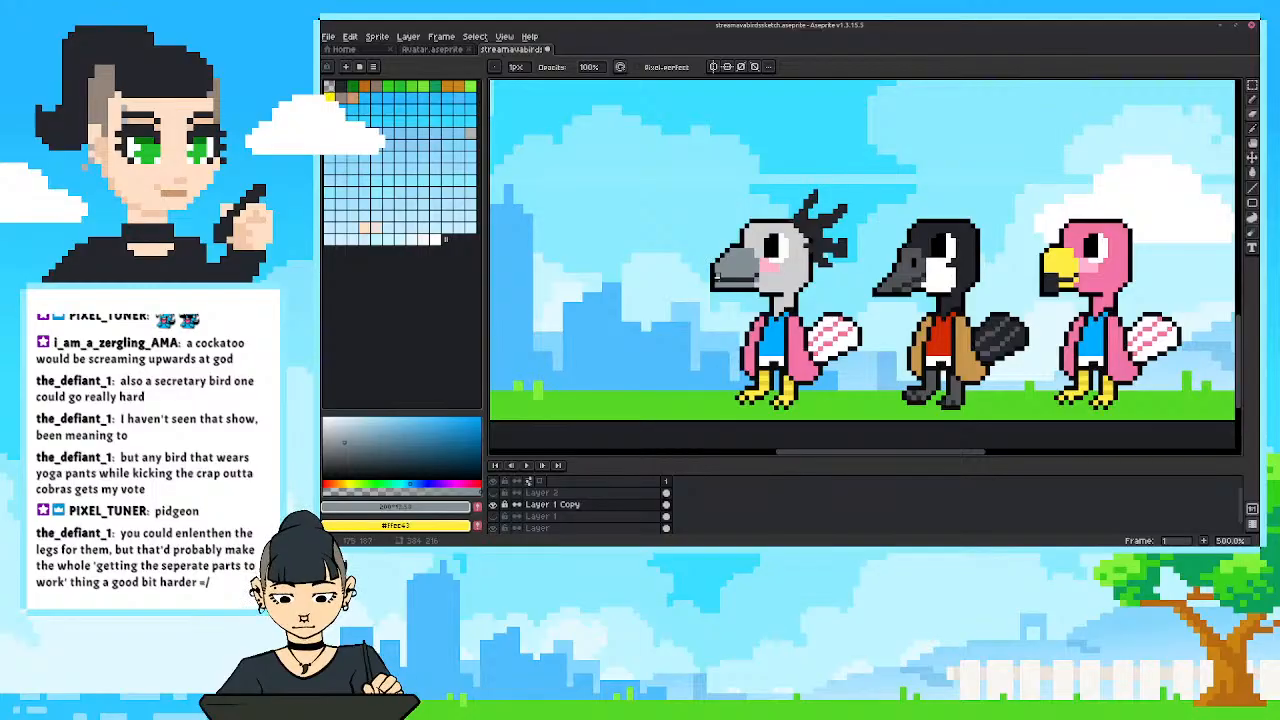
{"action": "left_click", "coordinate": [716, 289], "text": "alt"}
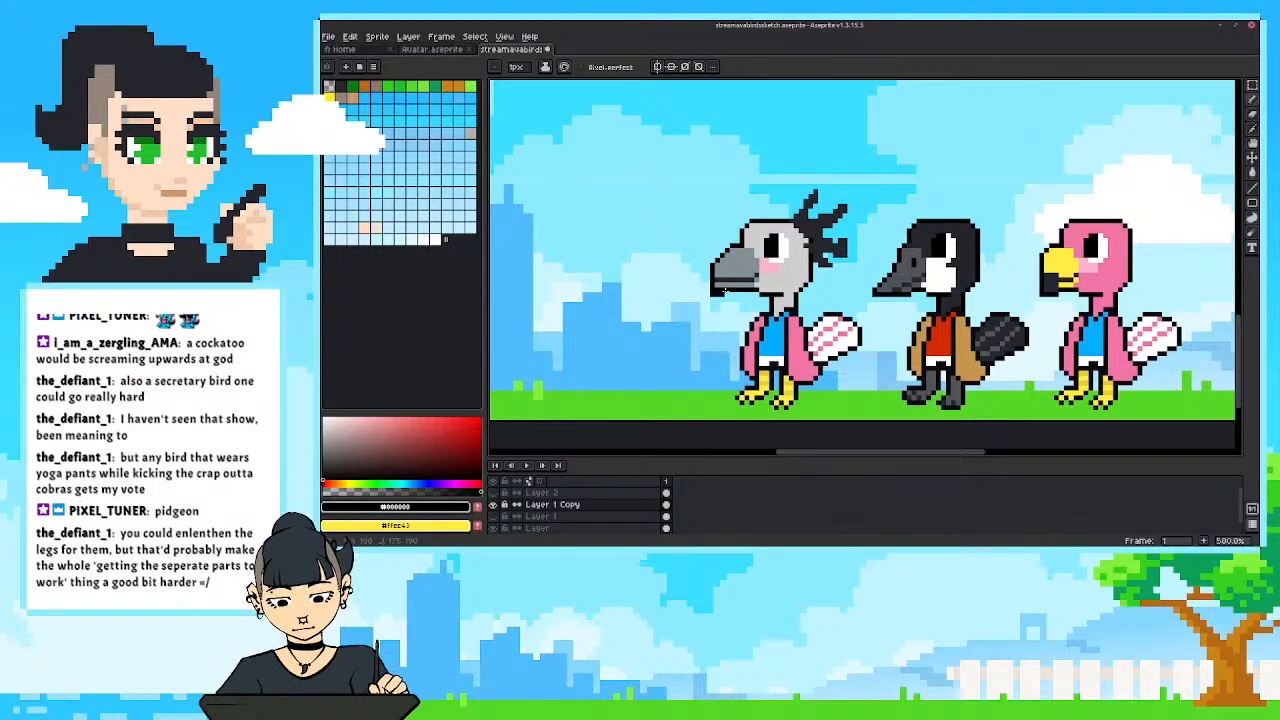
{"action": "left_click", "coordinate": [727, 283], "text": "alt"}
{"action": "left_click_drag", "start_coordinate": [726, 288], "coordinate": [718, 288]}
{"action": "left_click", "coordinate": [729, 280], "text": "alt"}
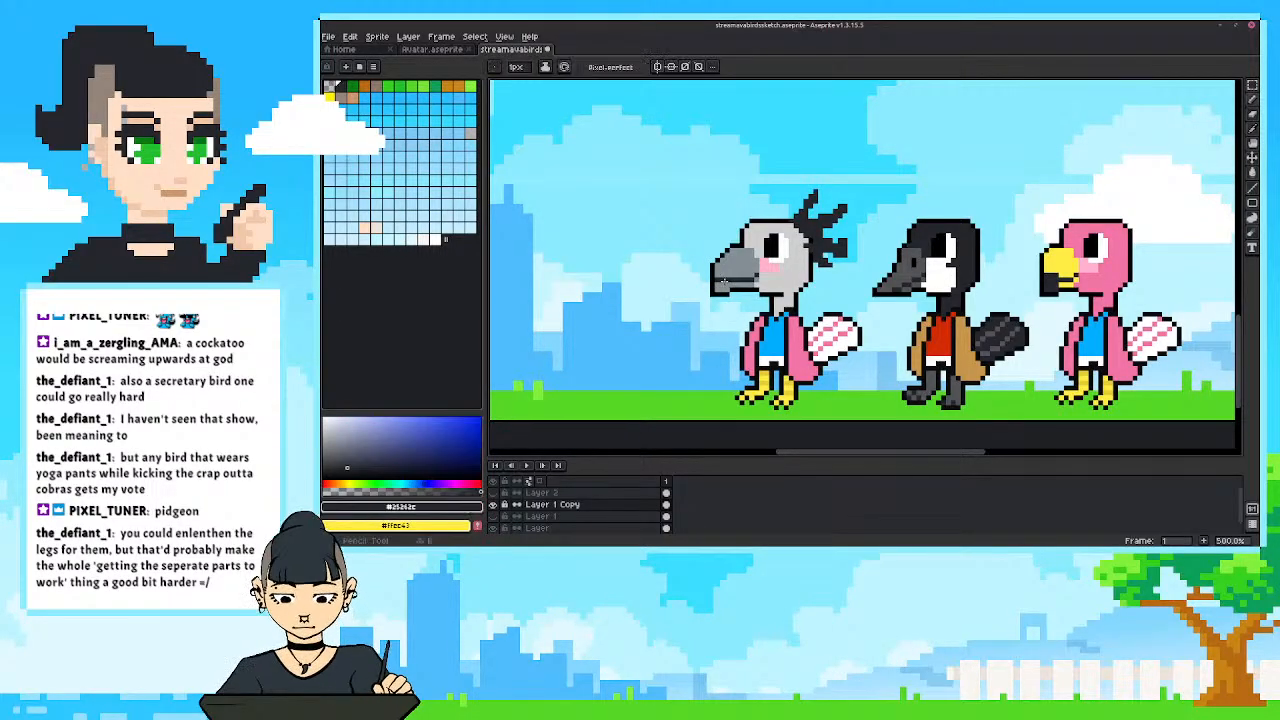
{"action": "left_click", "coordinate": [721, 276], "text": "alt"}
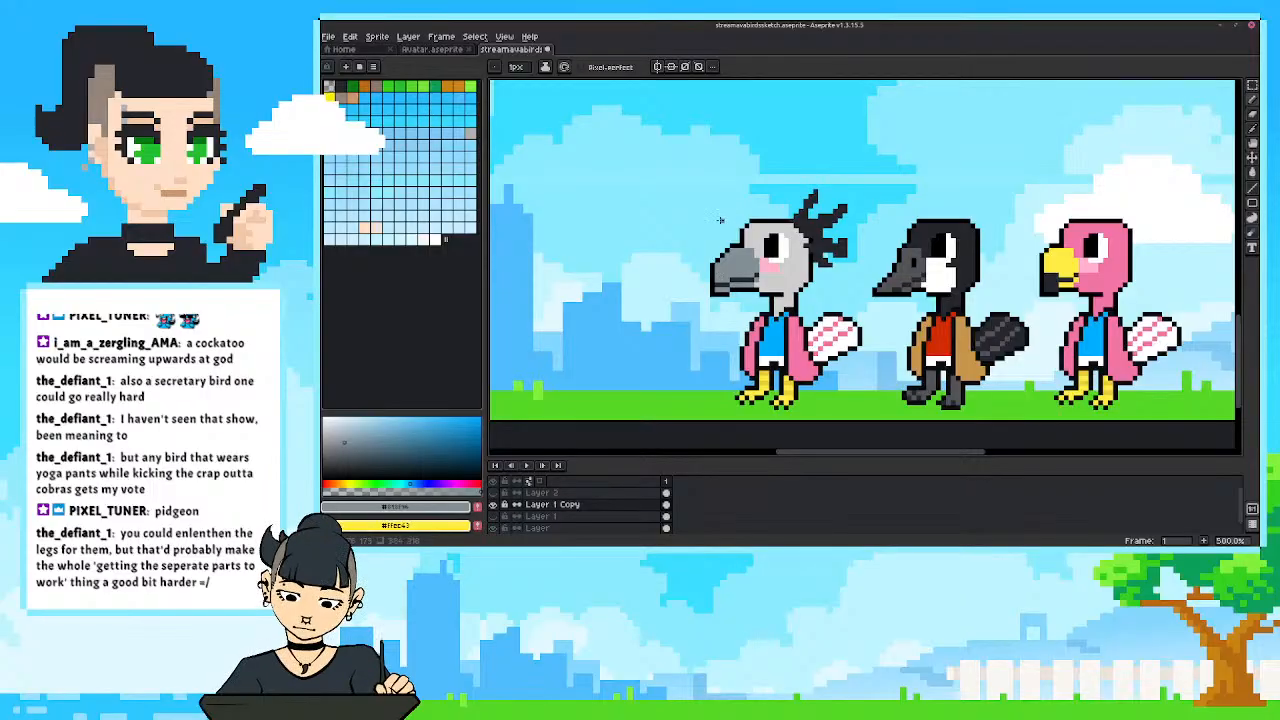
Undo the last pencil stroke and reshape the beak's upper outline into a rounder curve with black and the eraser.
{"action": "scroll", "coordinate": [712, 262], "scroll_direction": "down", "scroll_amount": 5}
{"action": "scroll", "coordinate": [707, 265], "scroll_direction": "up", "scroll_amount": 4}
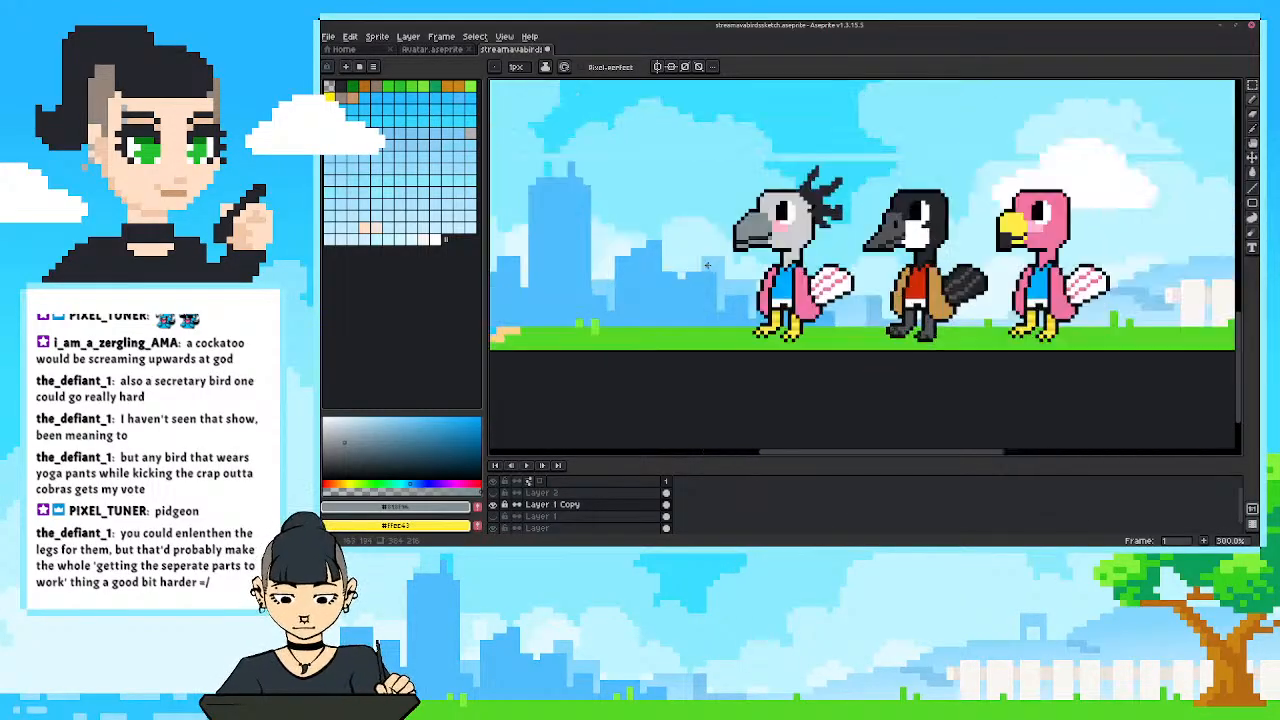
{"action": "key", "text": "ctrl+z"}
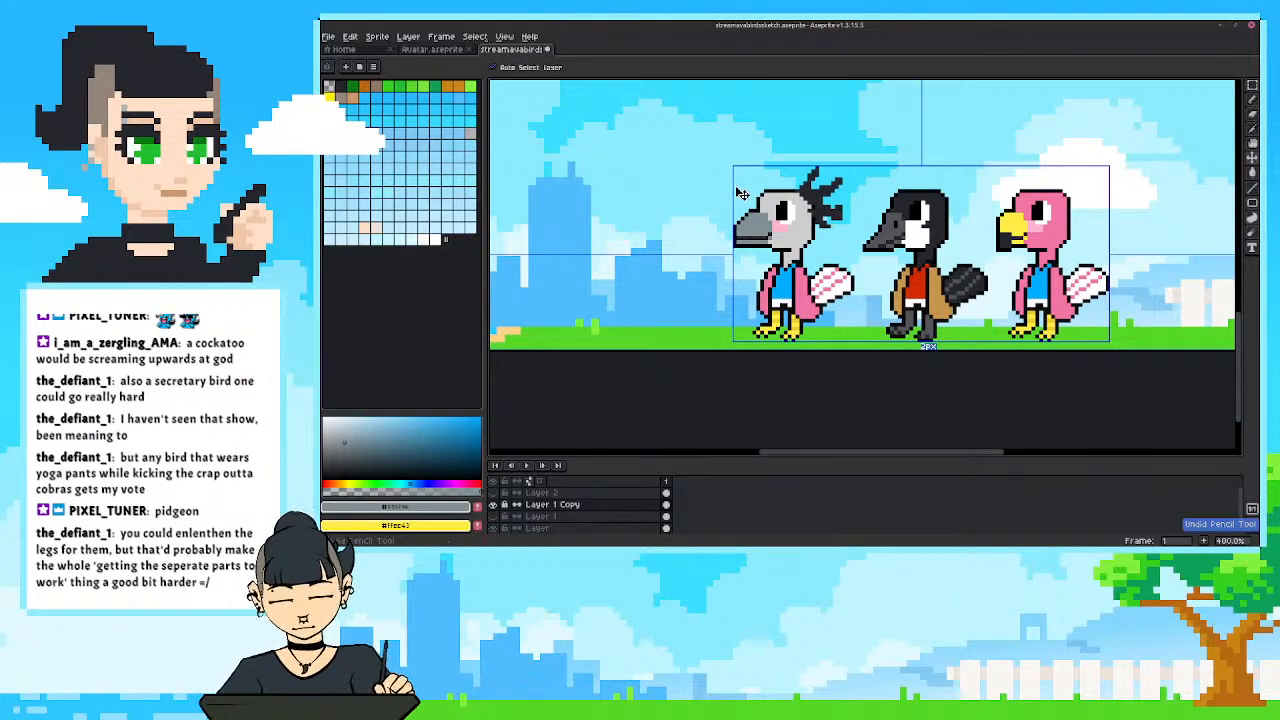
{"action": "scroll", "coordinate": [734, 186], "scroll_direction": "up", "scroll_amount": 2}
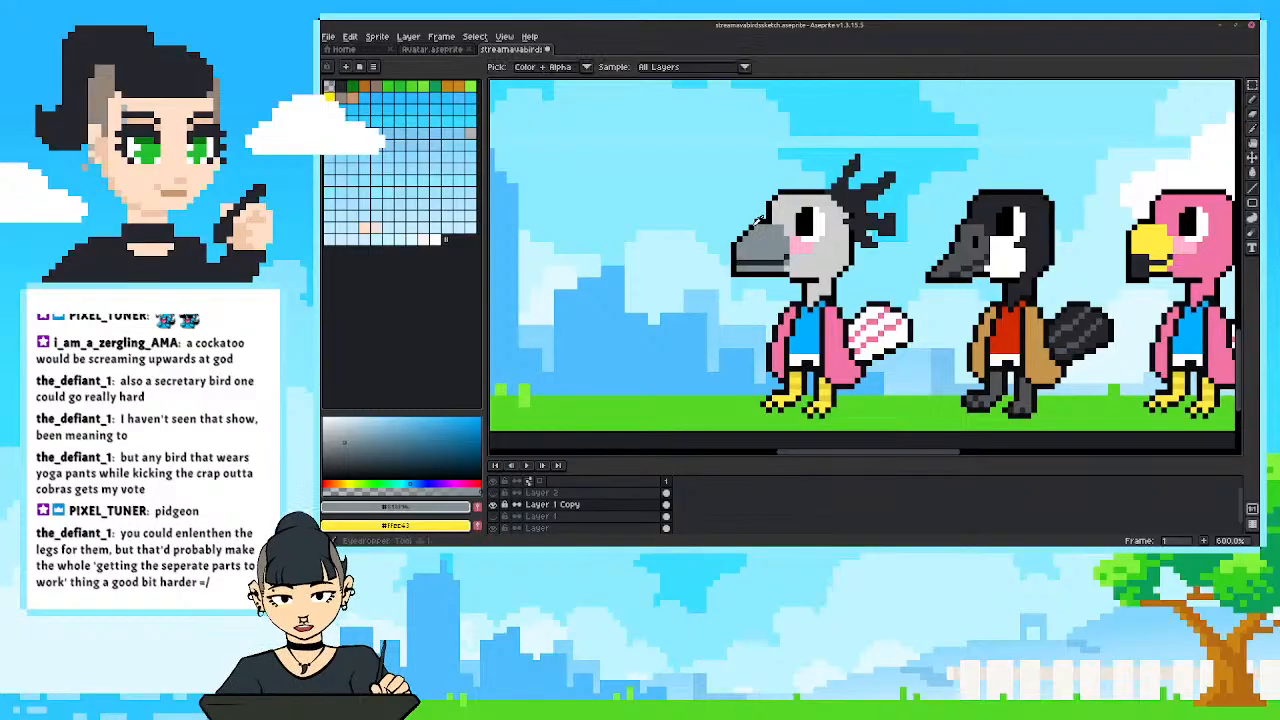
{"action": "left_click", "coordinate": [757, 214], "text": "alt"}
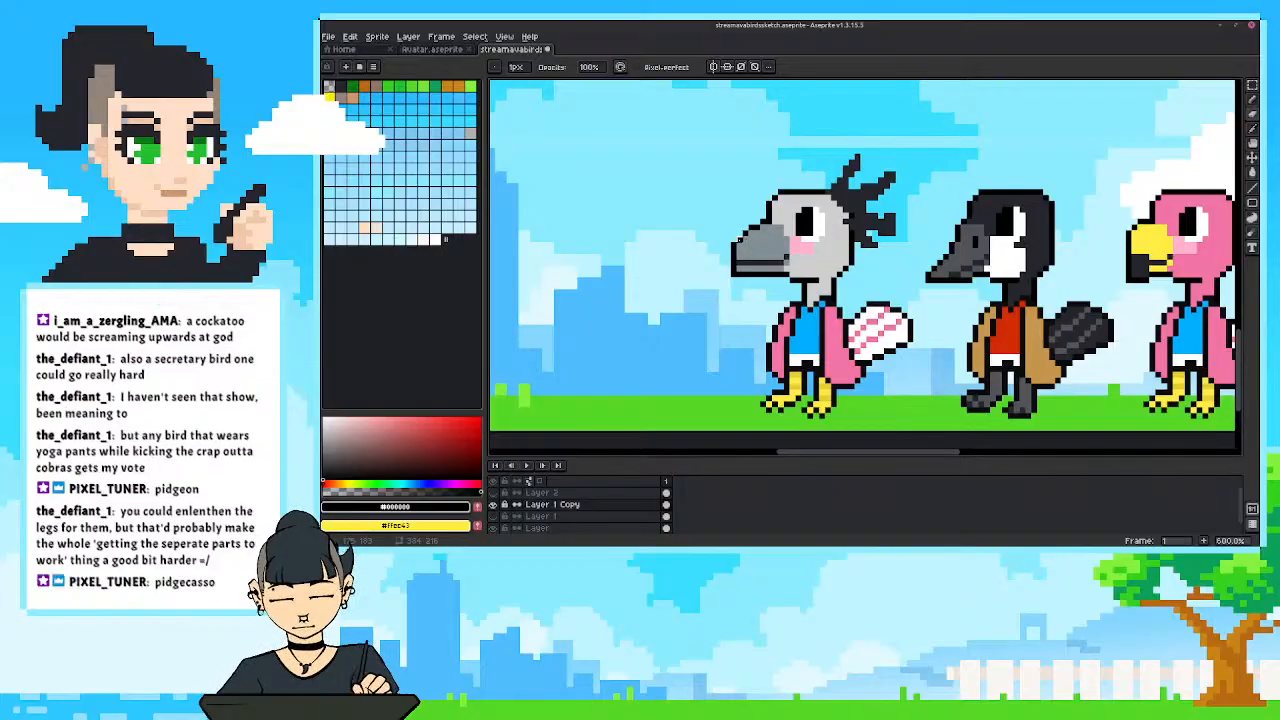
{"action": "key", "text": "b"}
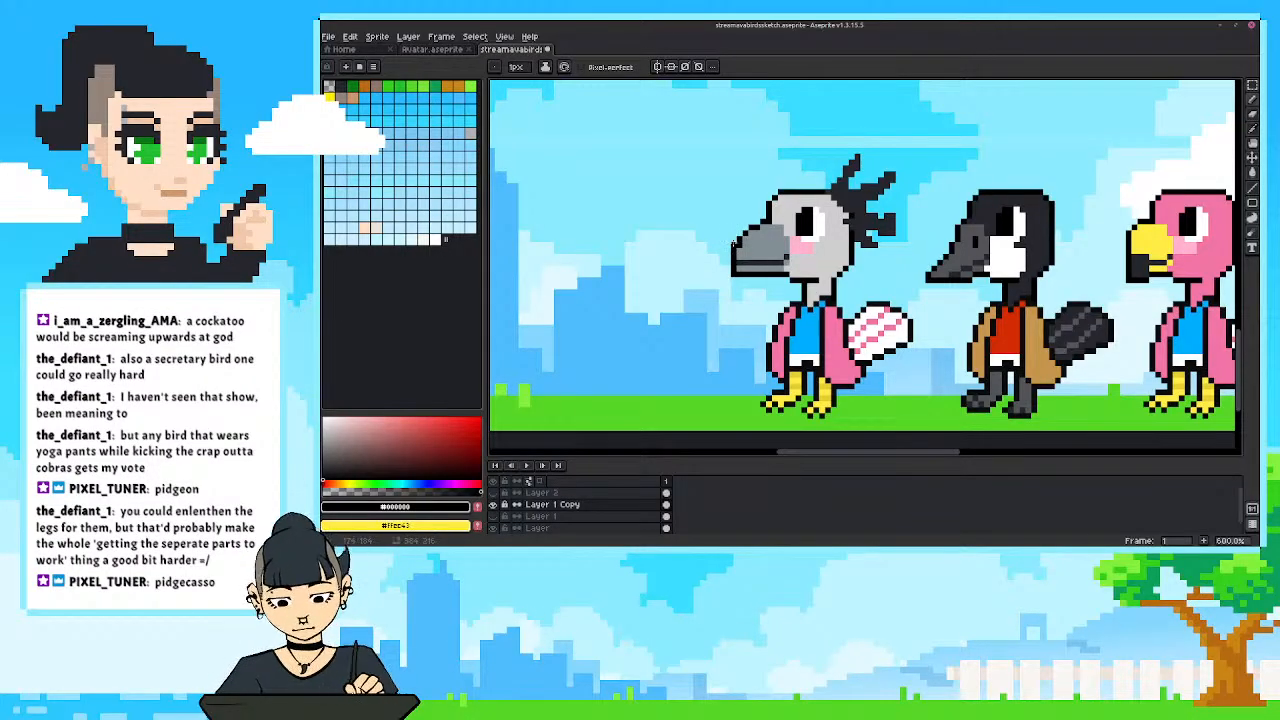
{"action": "key", "text": "e"}
{"action": "scroll", "coordinate": [710, 174], "scroll_direction": "down", "scroll_amount": 4}
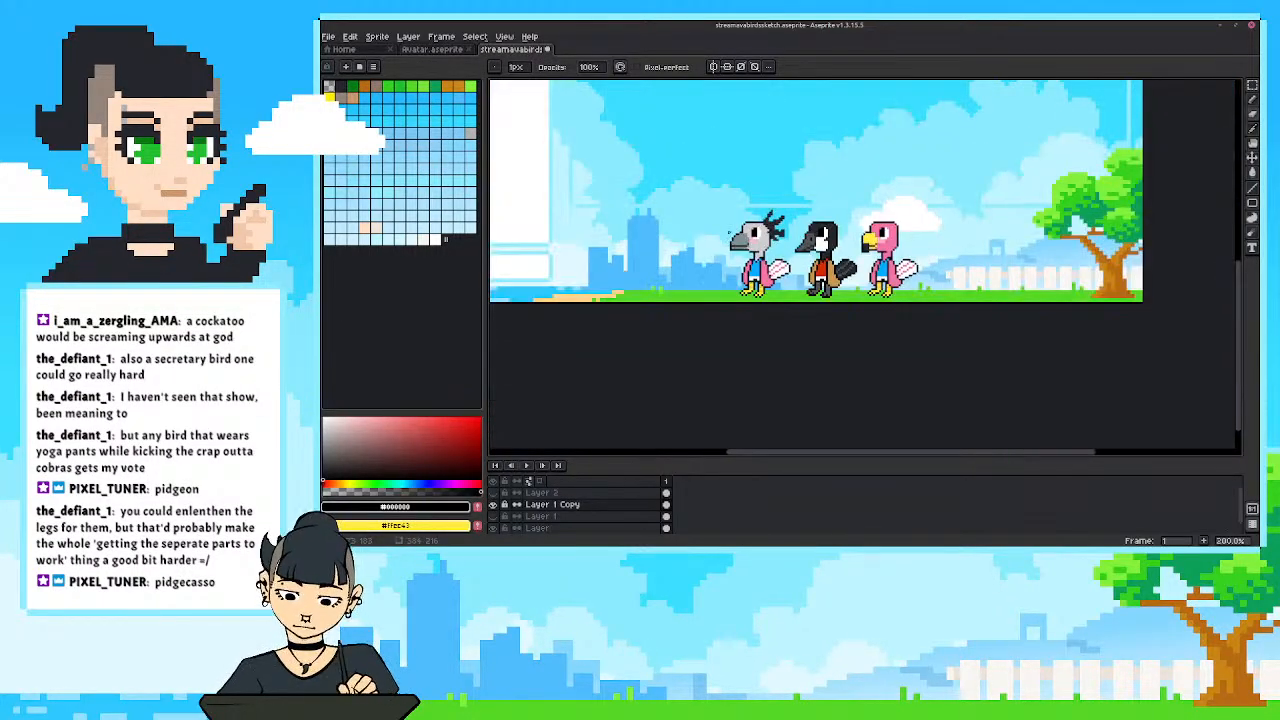
Sample the outline black and extend the grey bird's beak tip downward with black pixels to form a hook.
{"action": "scroll", "coordinate": [732, 238], "scroll_direction": "up", "scroll_amount": 3}
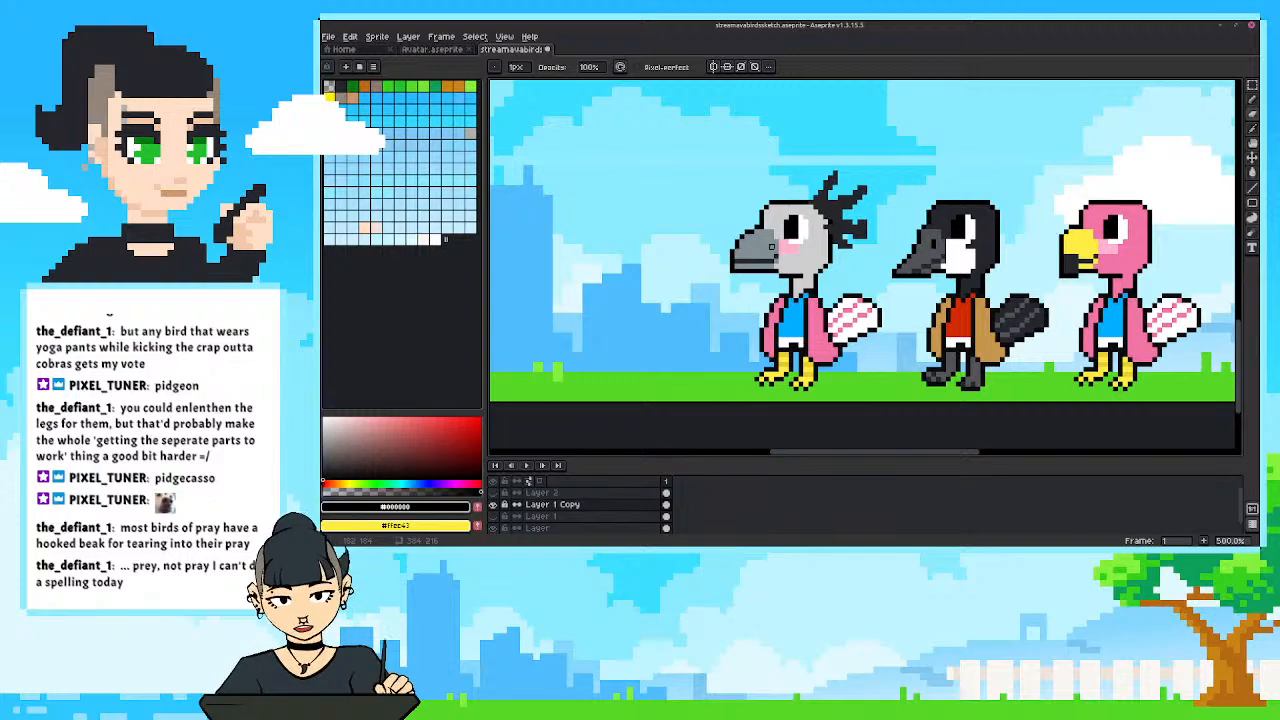
{"action": "key", "text": "i"}
{"action": "key", "text": "b"}
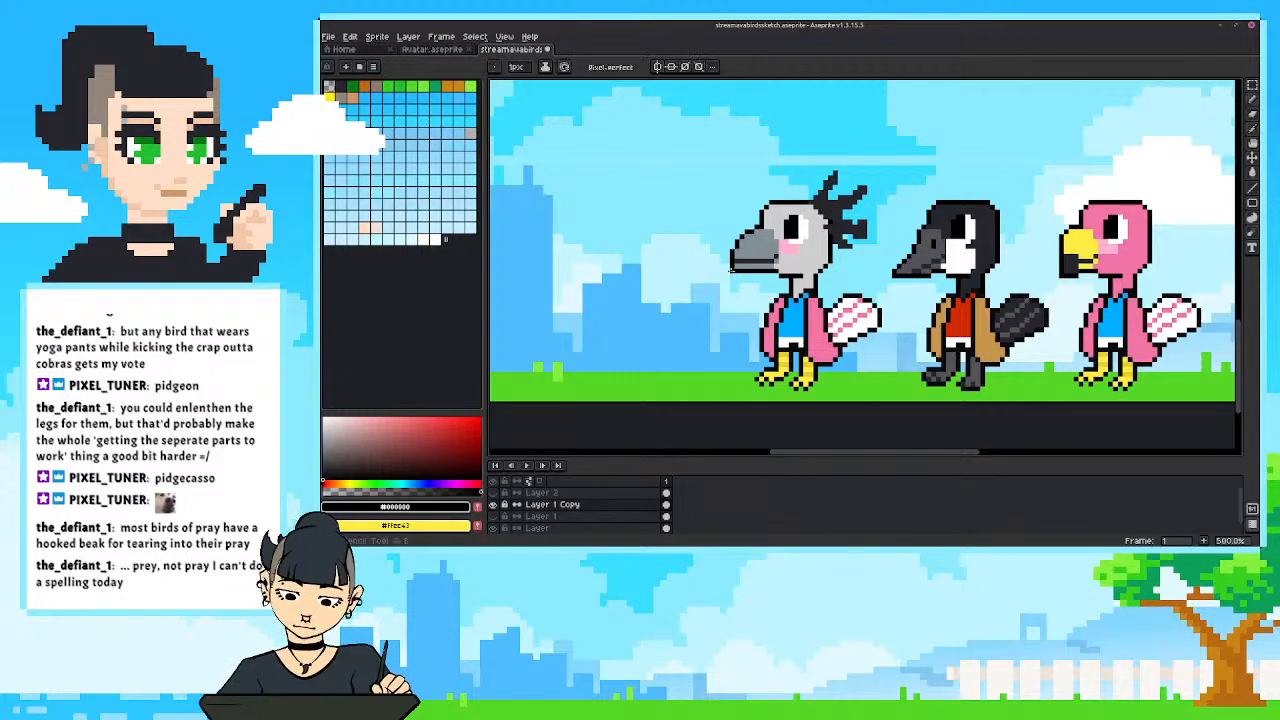
{"action": "left_click", "coordinate": [735, 273]}
{"action": "key", "text": "i"}
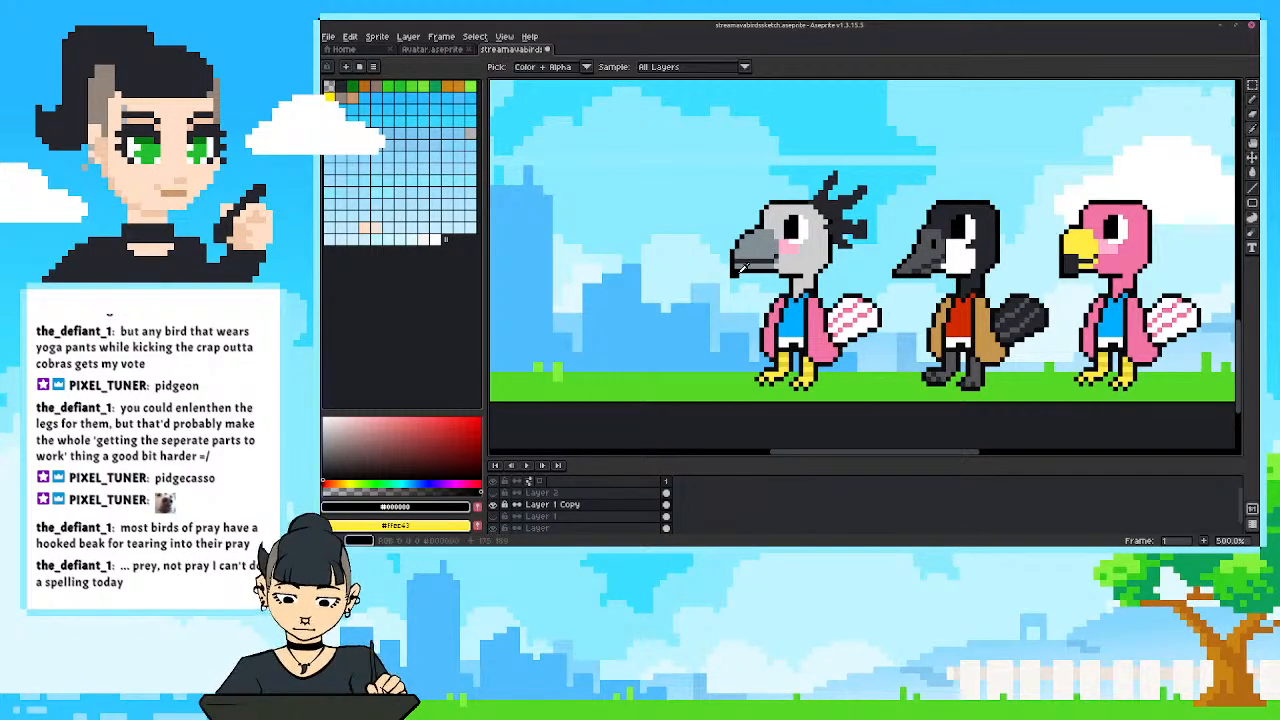
{"action": "key", "text": "b"}
{"action": "left_click", "coordinate": [741, 273]}
Refine the hooked beak tip with alternating blue-grey and dark pixels and check the three birds within the whole overlay.
{"action": "key", "text": "i"}
{"action": "left_click", "coordinate": [746, 260]}
{"action": "key", "text": "b"}
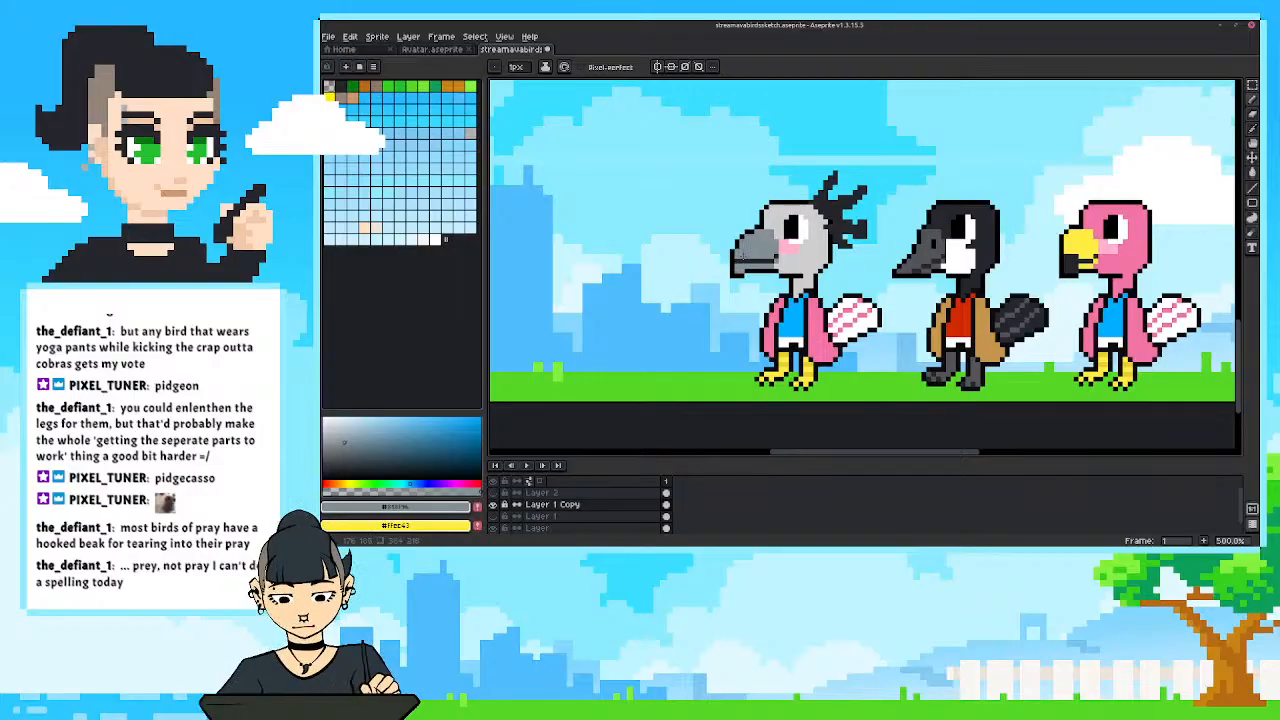
{"action": "key", "text": "i"}
{"action": "left_click", "coordinate": [740, 270]}
{"action": "key", "text": "b"}
{"action": "left_click", "coordinate": [740, 267]}
{"action": "key", "text": "i"}
{"action": "left_click", "coordinate": [748, 259]}
{"action": "key", "text": "b"}
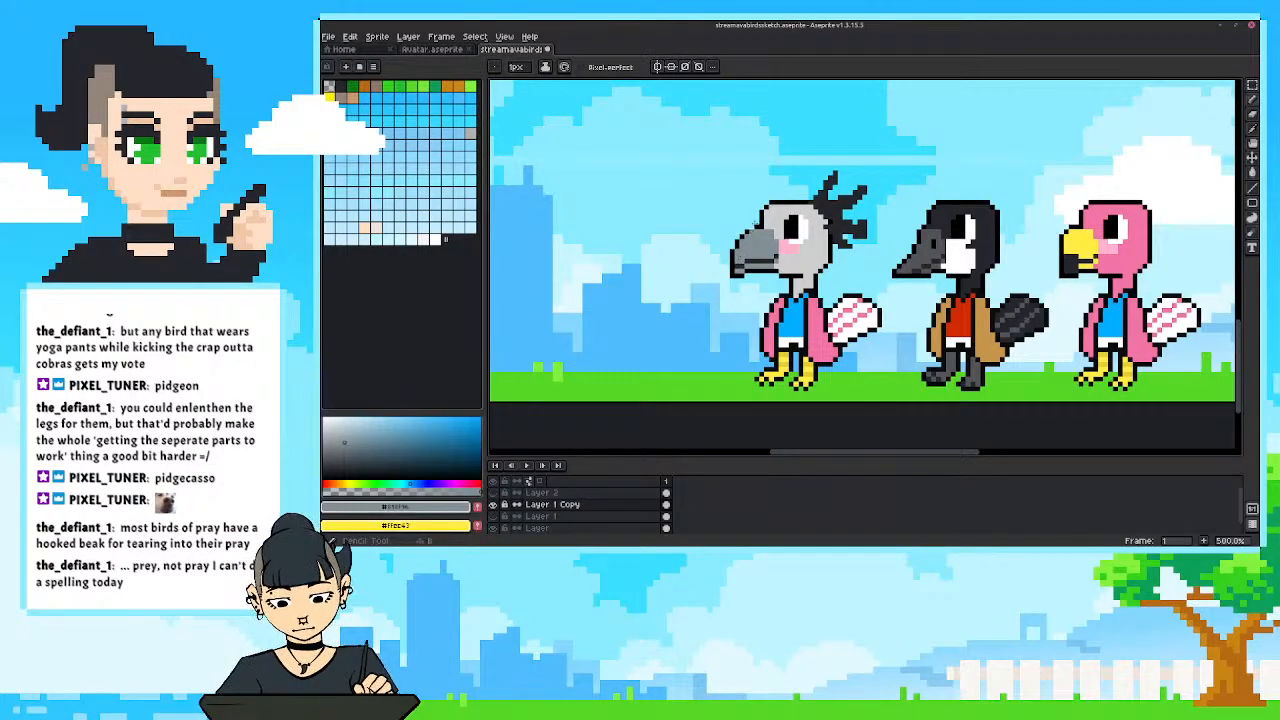
{"action": "scroll", "coordinate": [730, 212], "scroll_direction": "down", "scroll_amount": 4}
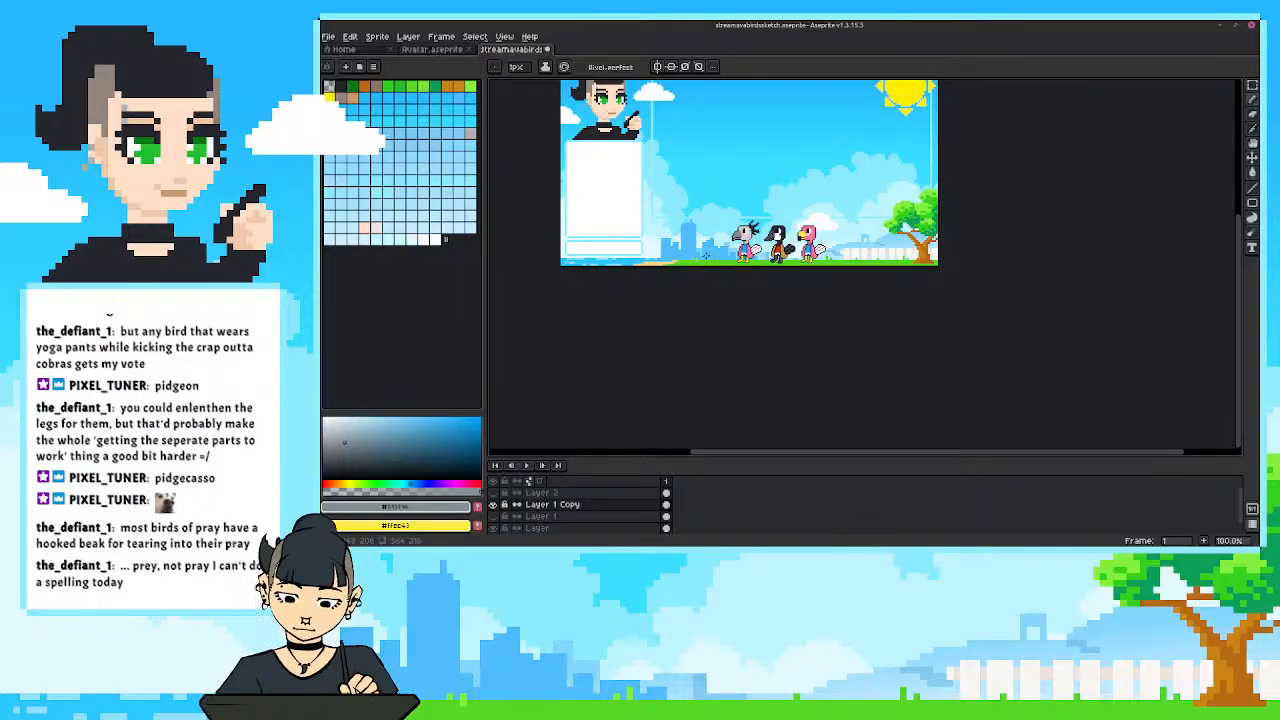
Sample black and light grey from the grey bird's head and set the drawing colour to a bright golden orange.
{"action": "scroll", "coordinate": [705, 253], "scroll_direction": "up", "scroll_amount": 5}
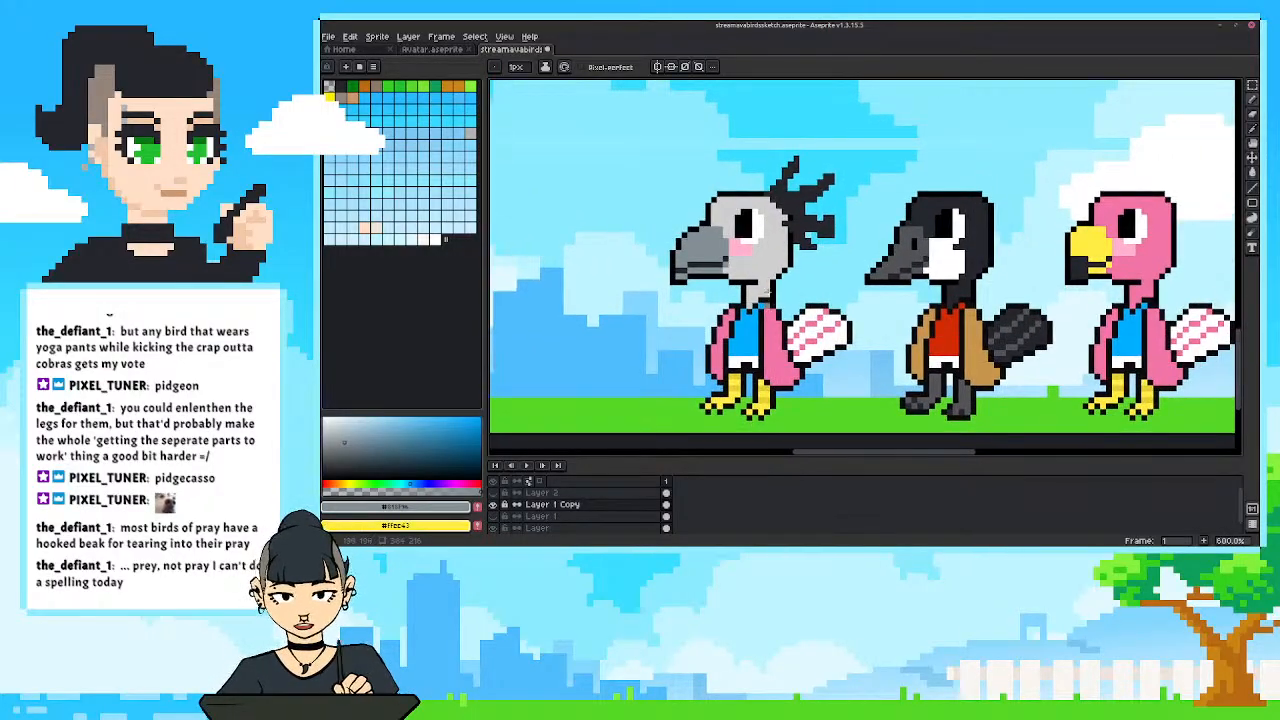
{"action": "left_click", "coordinate": [772, 220], "text": "alt"}
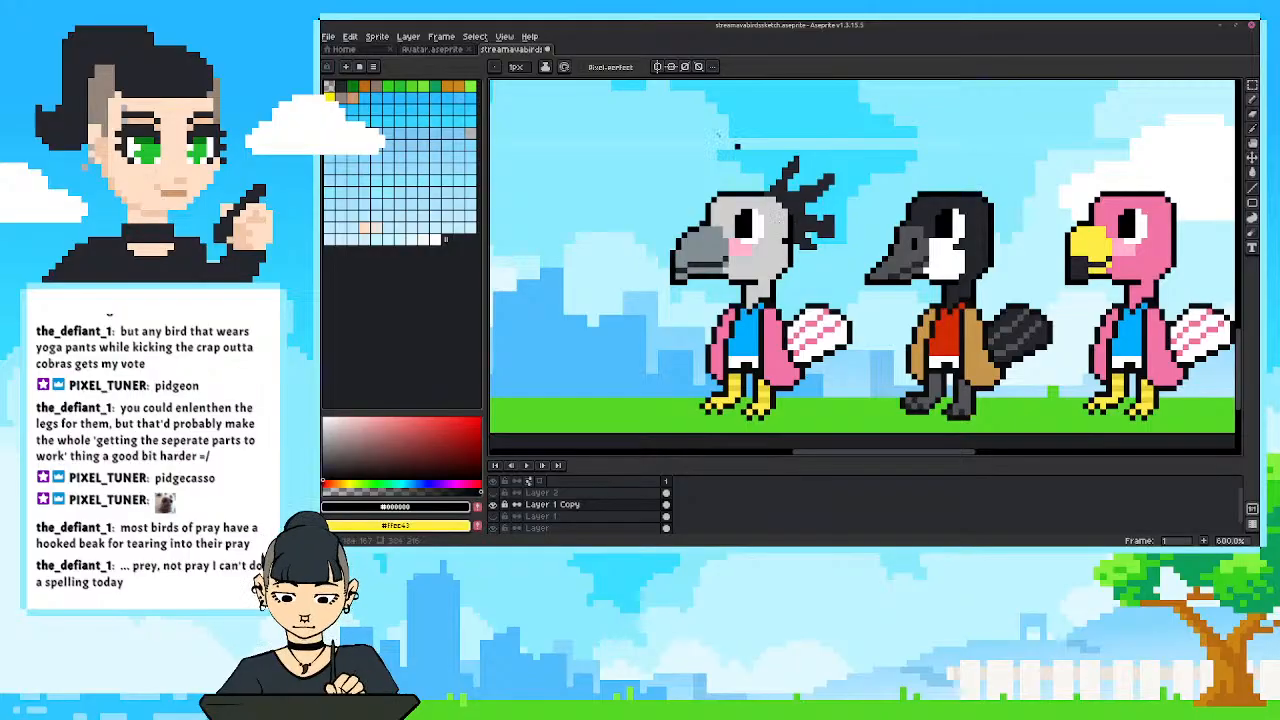
{"action": "left_click", "coordinate": [787, 222], "text": "alt"}
{"action": "left_click", "coordinate": [784, 226], "text": "alt"}
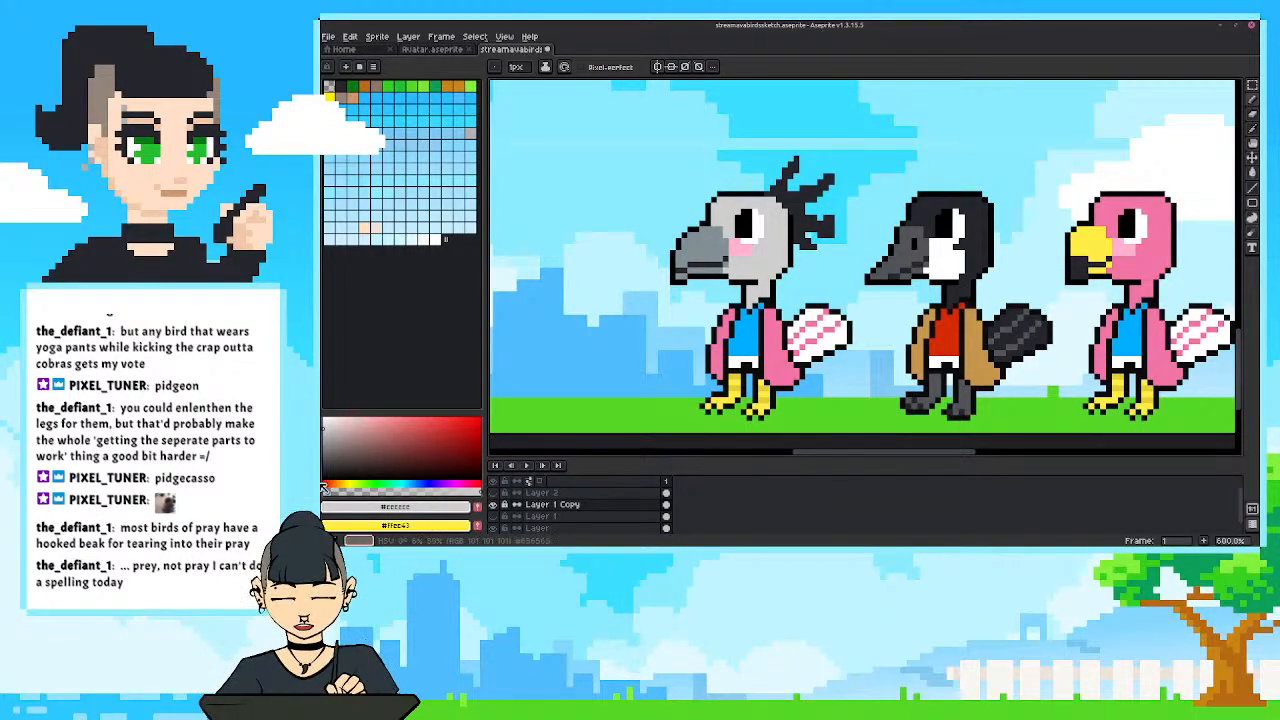
{"action": "left_click", "coordinate": [340, 484]}
{"action": "left_click_drag", "start_coordinate": [374, 427], "coordinate": [457, 427]}
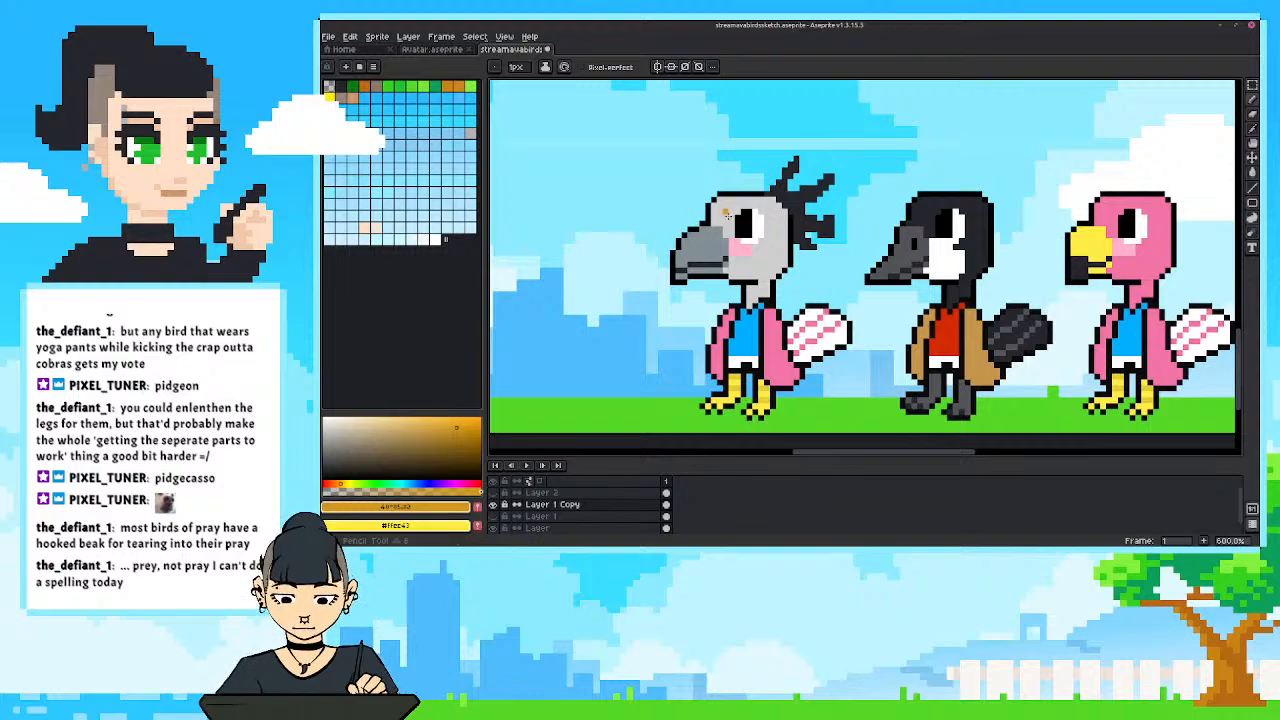
{"action": "left_click", "coordinate": [472, 422]}
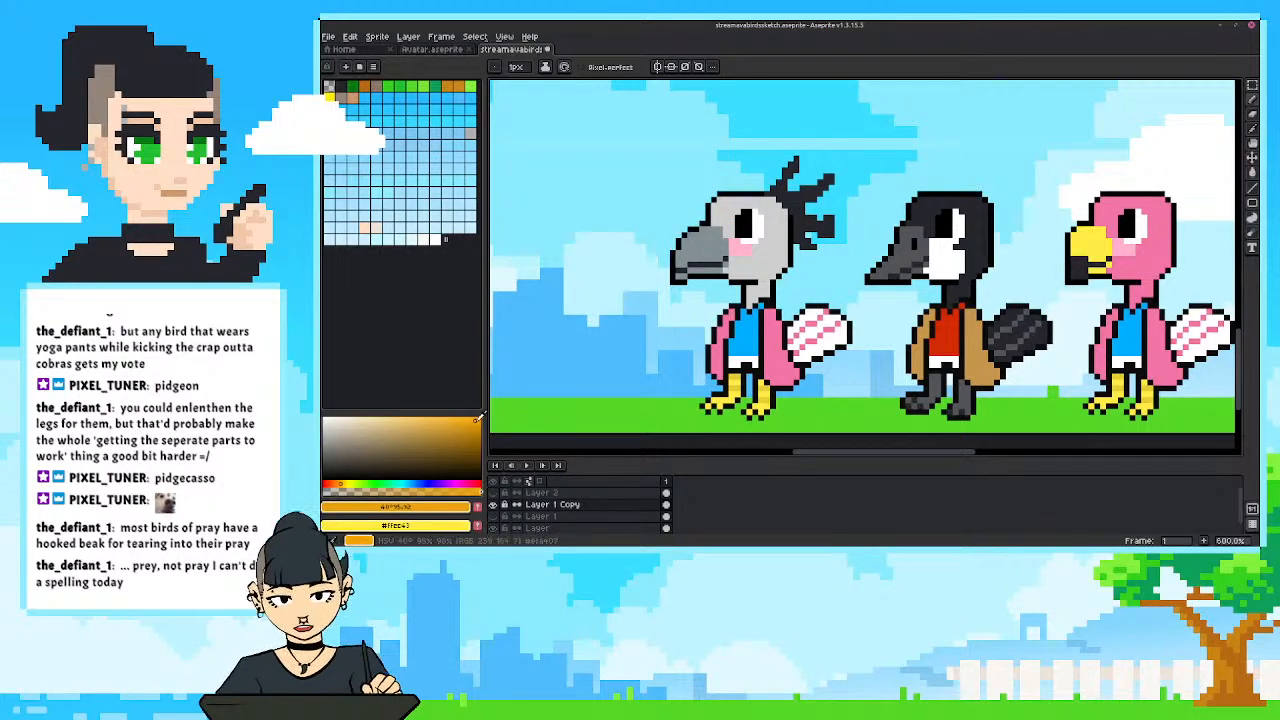
{"action": "left_click_drag", "start_coordinate": [731, 221], "coordinate": [720, 196]}
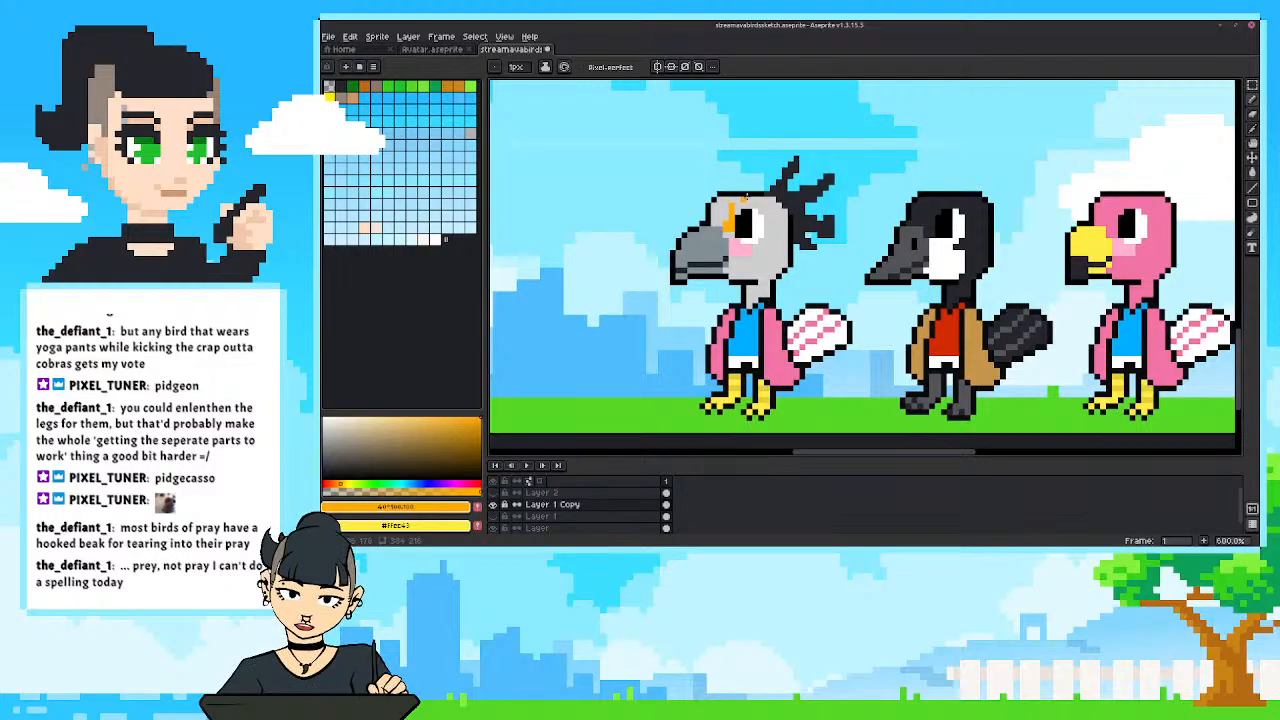
{"action": "key", "text": "ctrl+z"}
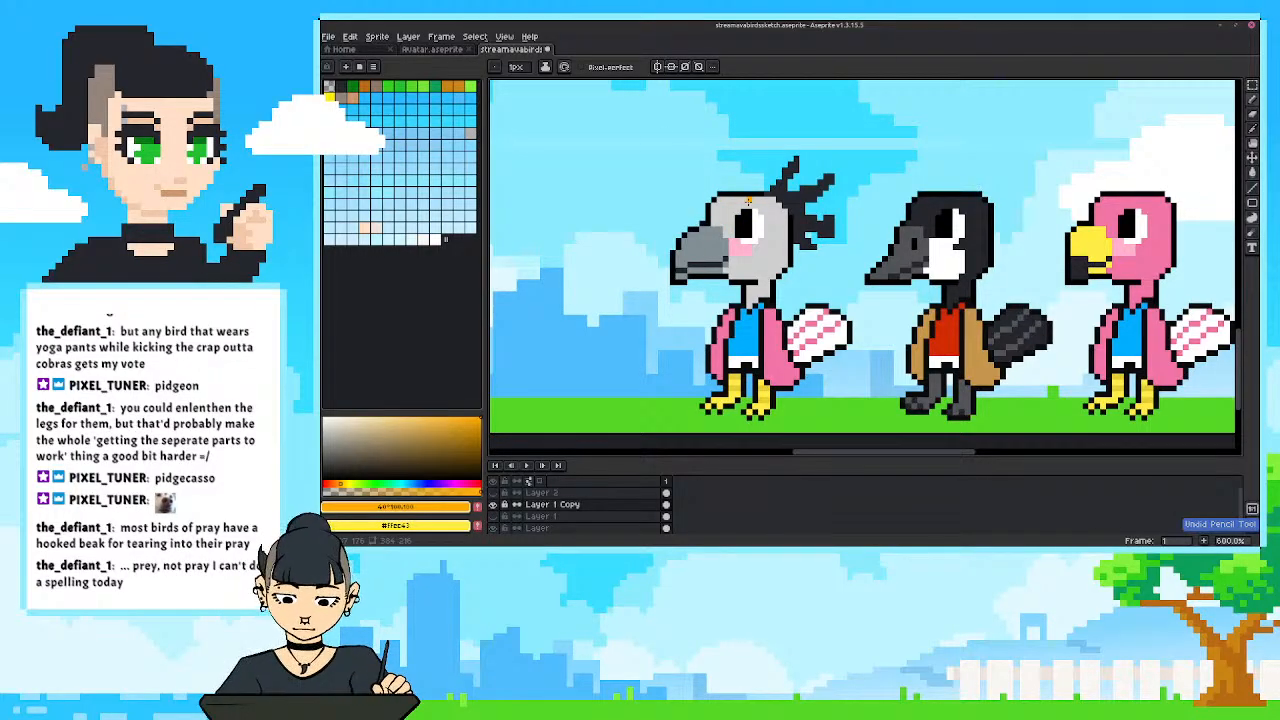
{"action": "left_click_drag", "start_coordinate": [729, 234], "coordinate": [737, 218]}
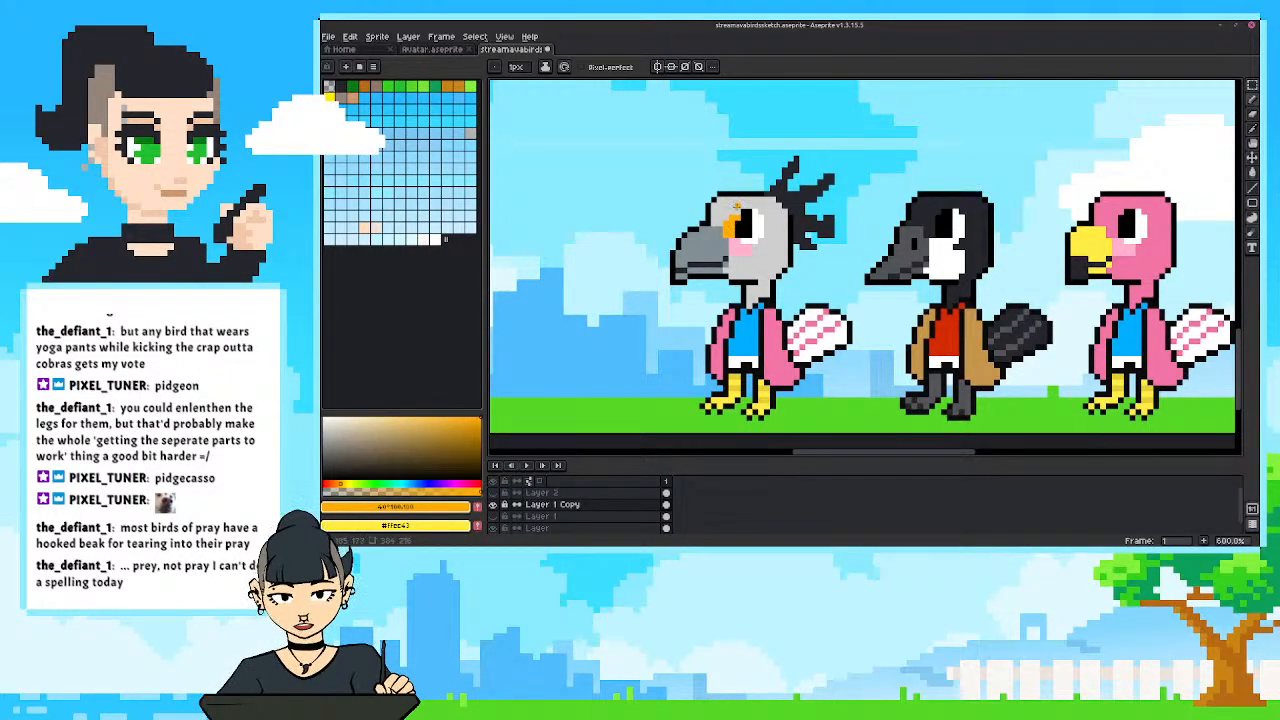
{"action": "key", "text": "ctrl+z"}
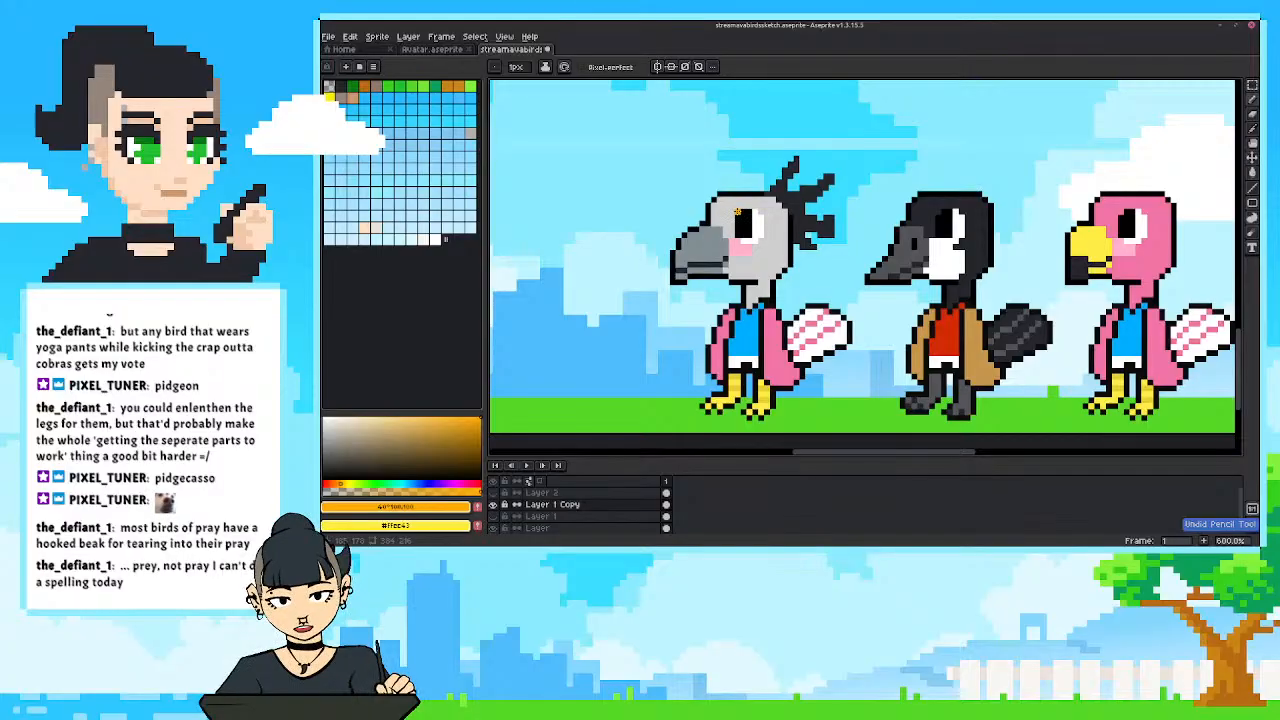
Draw an orange ring around the grey bird's eye, covering the pink cheek, and tidy its edge with light grey.
{"action": "left_click_drag", "start_coordinate": [731, 236], "coordinate": [730, 216]}
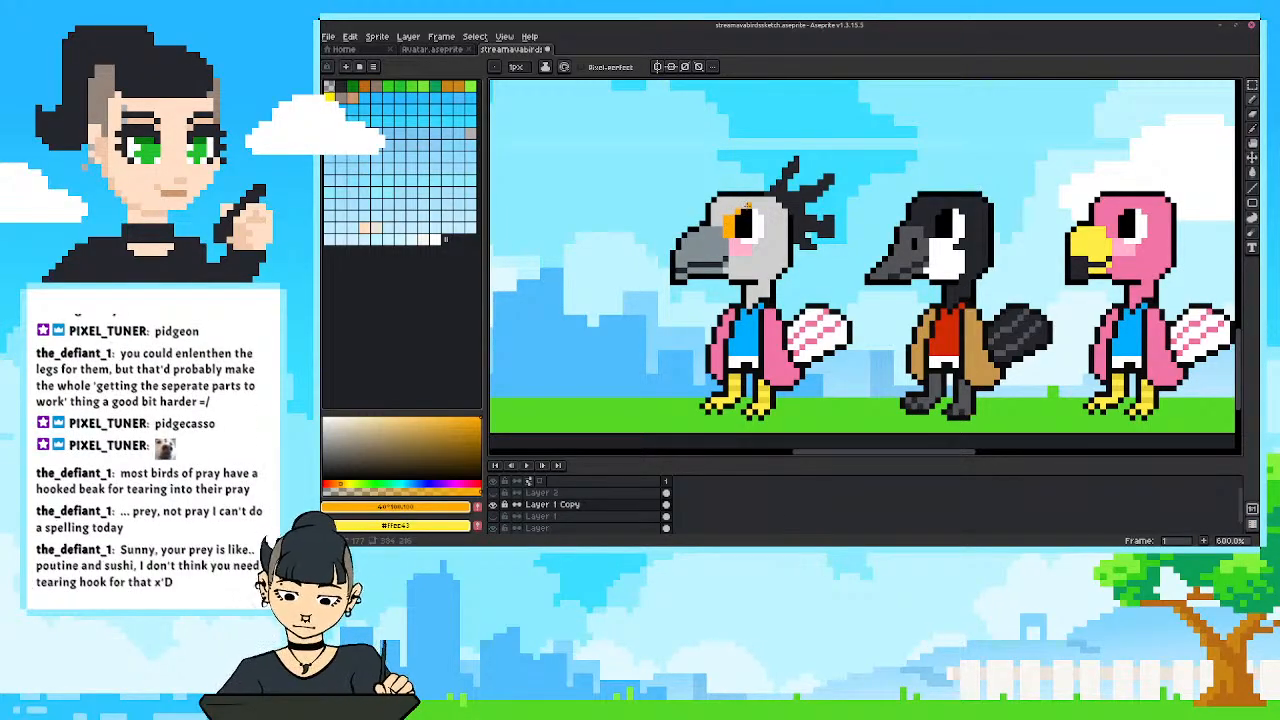
{"action": "mouse_move", "coordinate": [744, 206]}
{"action": "left_mouse_down"}
{"action": "mouse_move", "coordinate": [767, 217]}
{"action": "mouse_move", "coordinate": [757, 240]}
{"action": "left_mouse_up"}
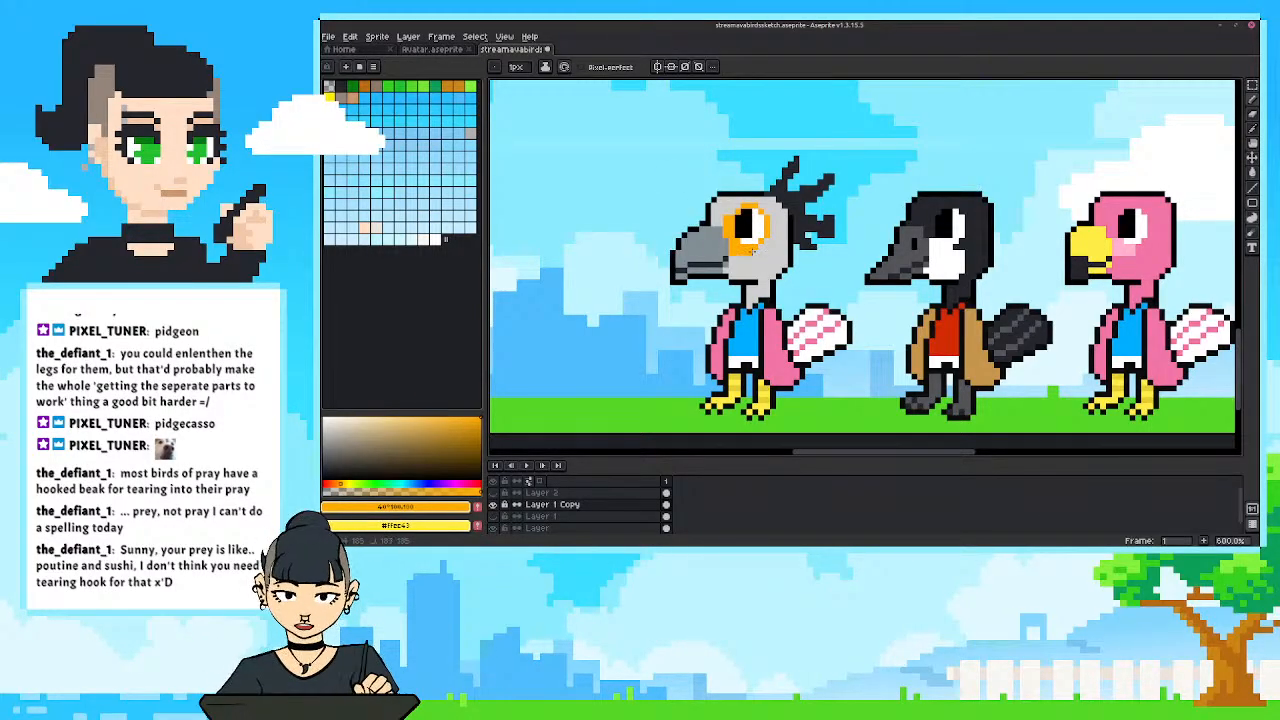
{"action": "left_click", "coordinate": [757, 255], "text": "alt"}
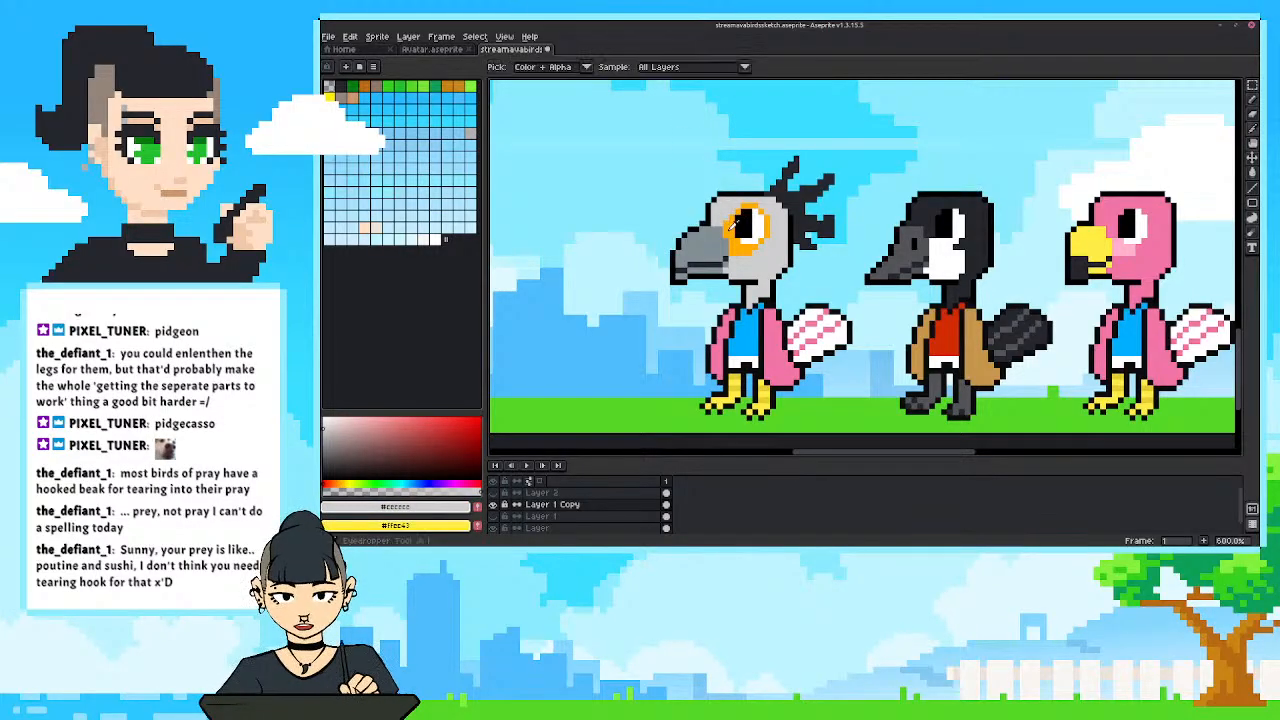
{"action": "left_click", "coordinate": [724, 222], "text": "alt"}
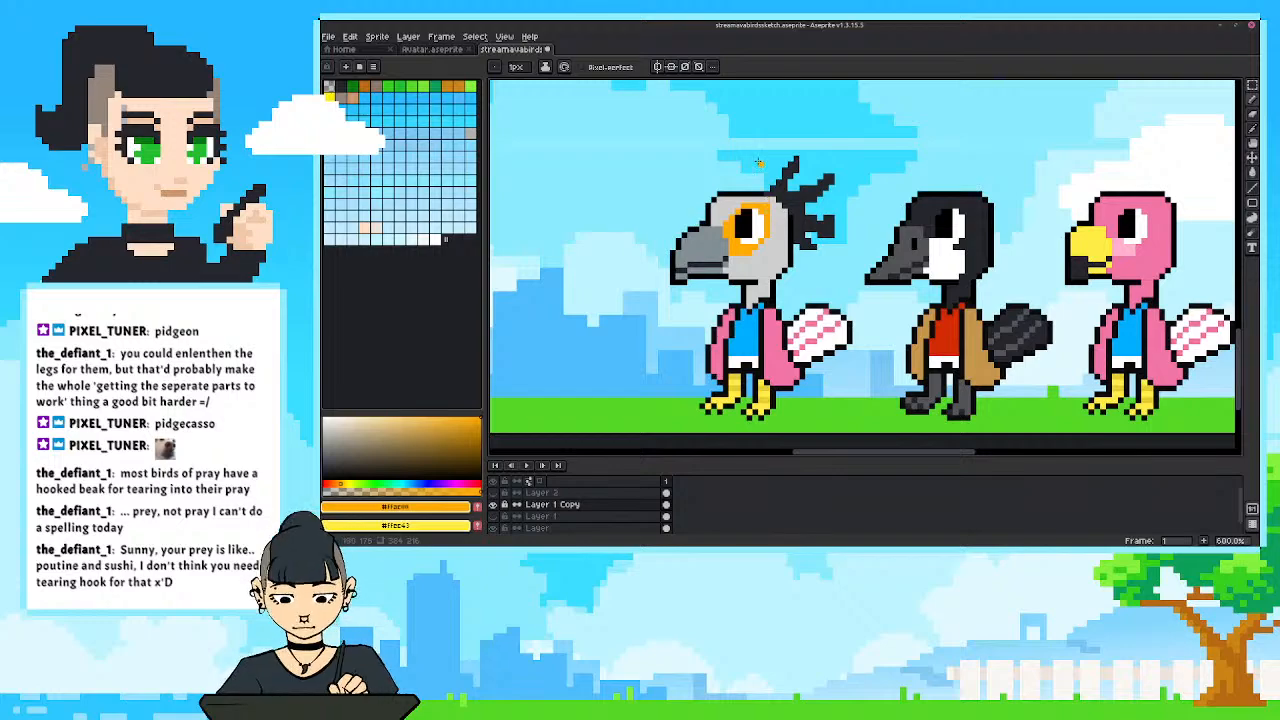
{"action": "scroll", "coordinate": [660, 388], "scroll_direction": "down", "scroll_amount": 3}
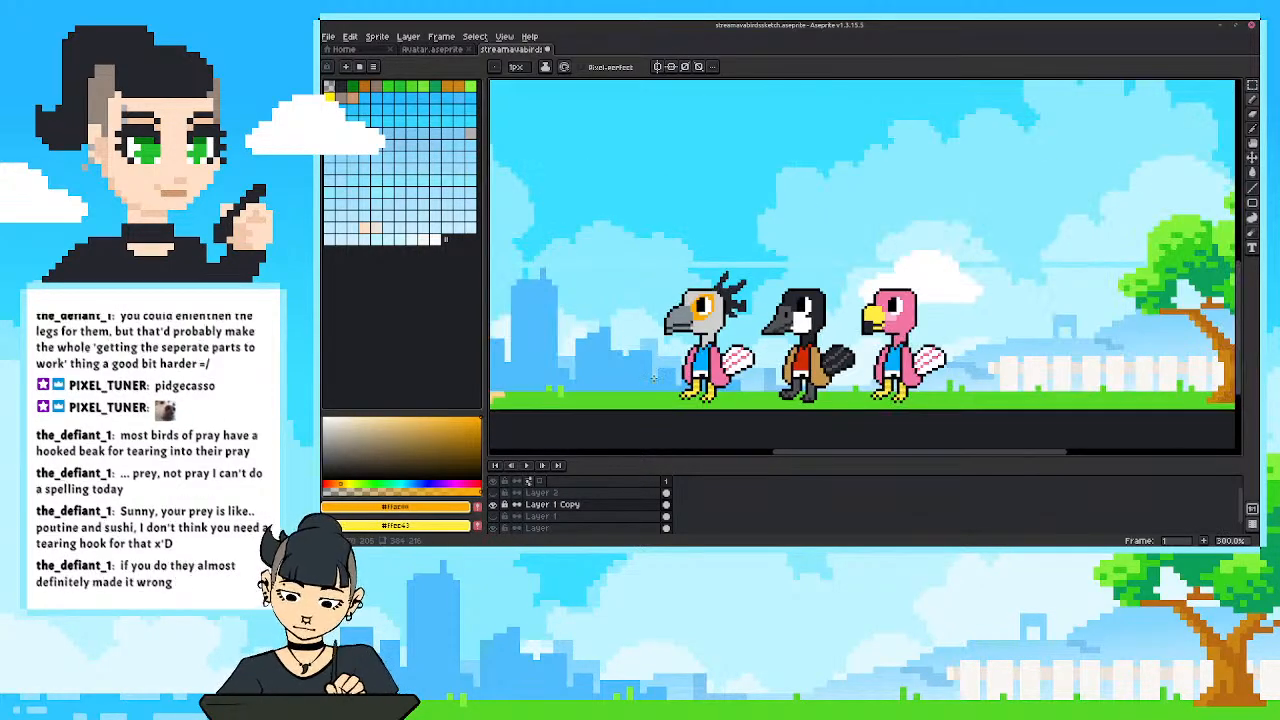
Sample the beak's blue-grey and fill the grey bird's pink jacket with it.
{"action": "scroll", "coordinate": [655, 374], "scroll_direction": "up", "scroll_amount": 2}
{"action": "left_click_drag", "start_coordinate": [728, 322], "coordinate": [772, 304]}
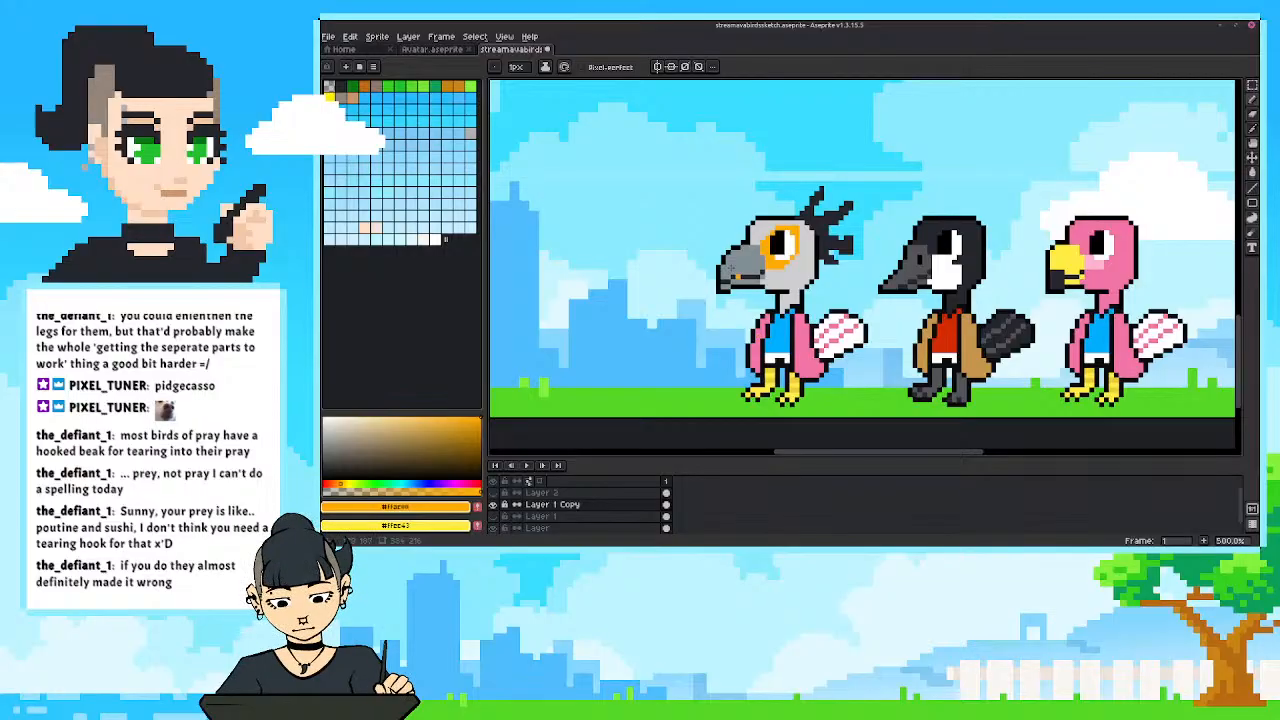
{"action": "key", "text": "i"}
{"action": "left_click", "coordinate": [798, 280]}
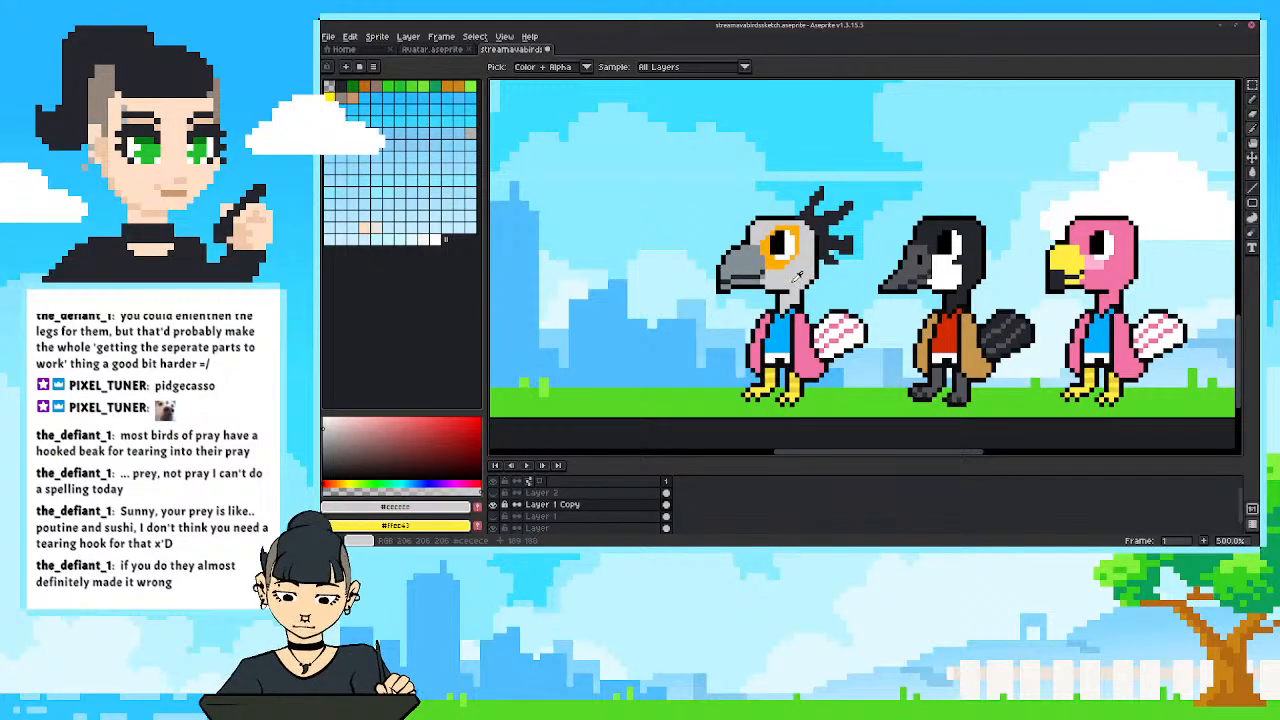
{"action": "left_click", "coordinate": [776, 335]}
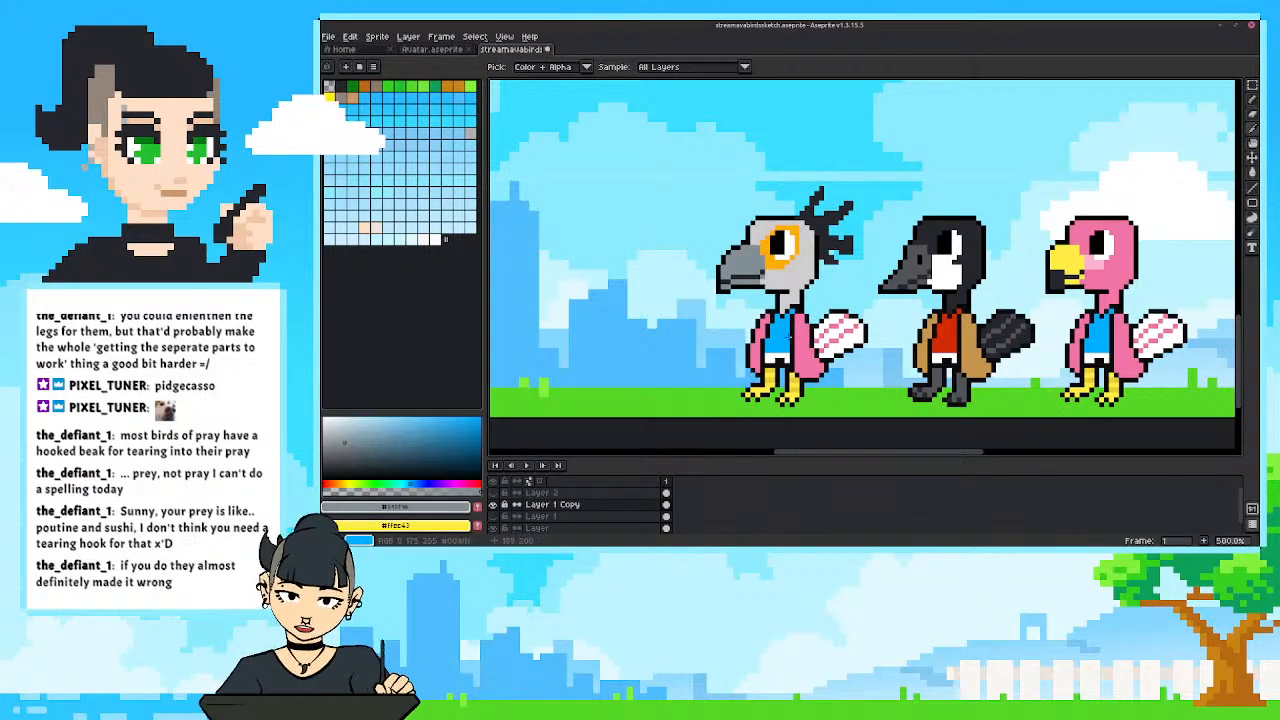
{"action": "key", "text": "g"}
{"action": "left_click", "coordinate": [762, 330]}
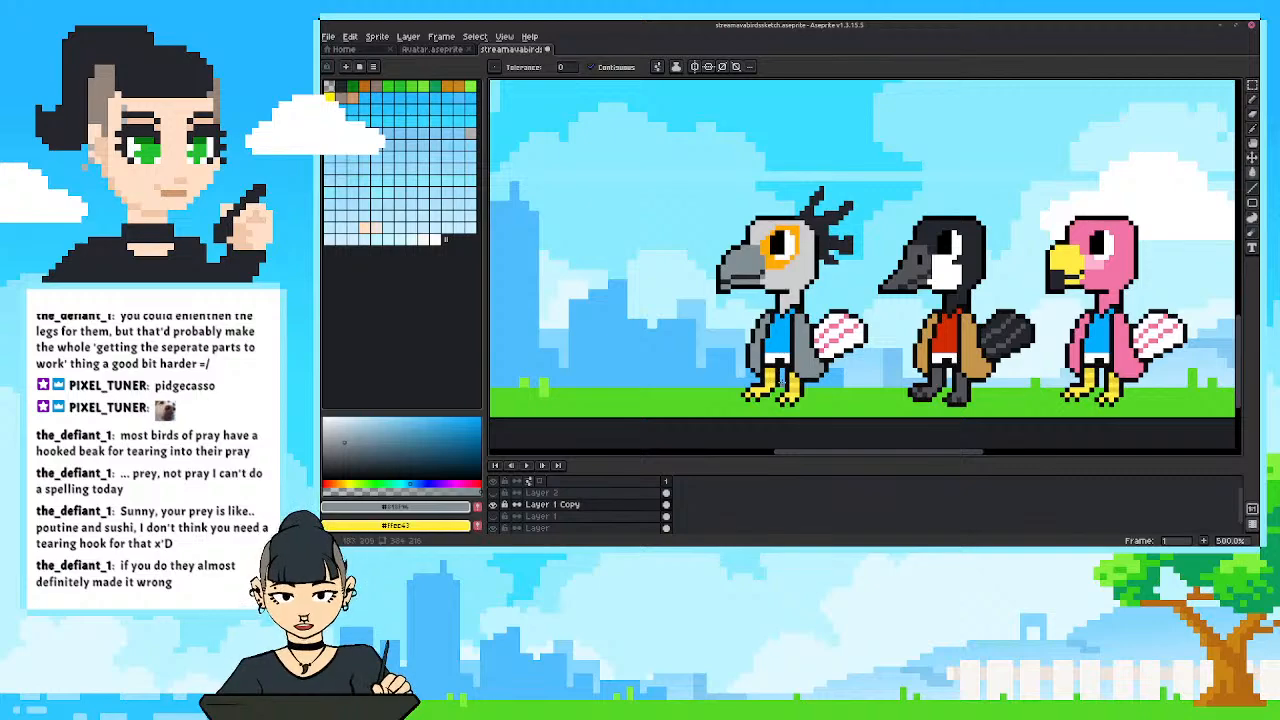
Sample the crest's near-black colour and fill the white areas of the grey bird's tail feathers with it.
{"action": "key", "text": "i"}
{"action": "left_click", "coordinate": [837, 246]}
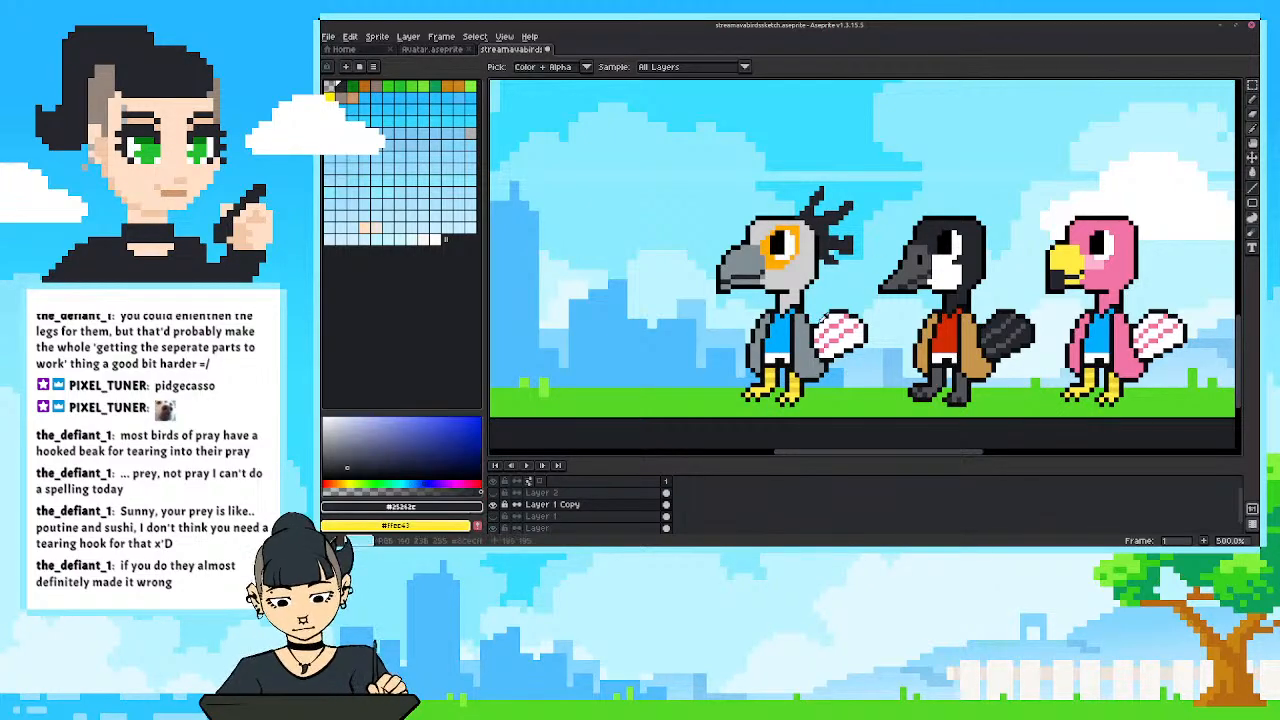
{"action": "key", "text": "g"}
{"action": "left_click", "coordinate": [830, 325]}
{"action": "left_click", "coordinate": [851, 321]}
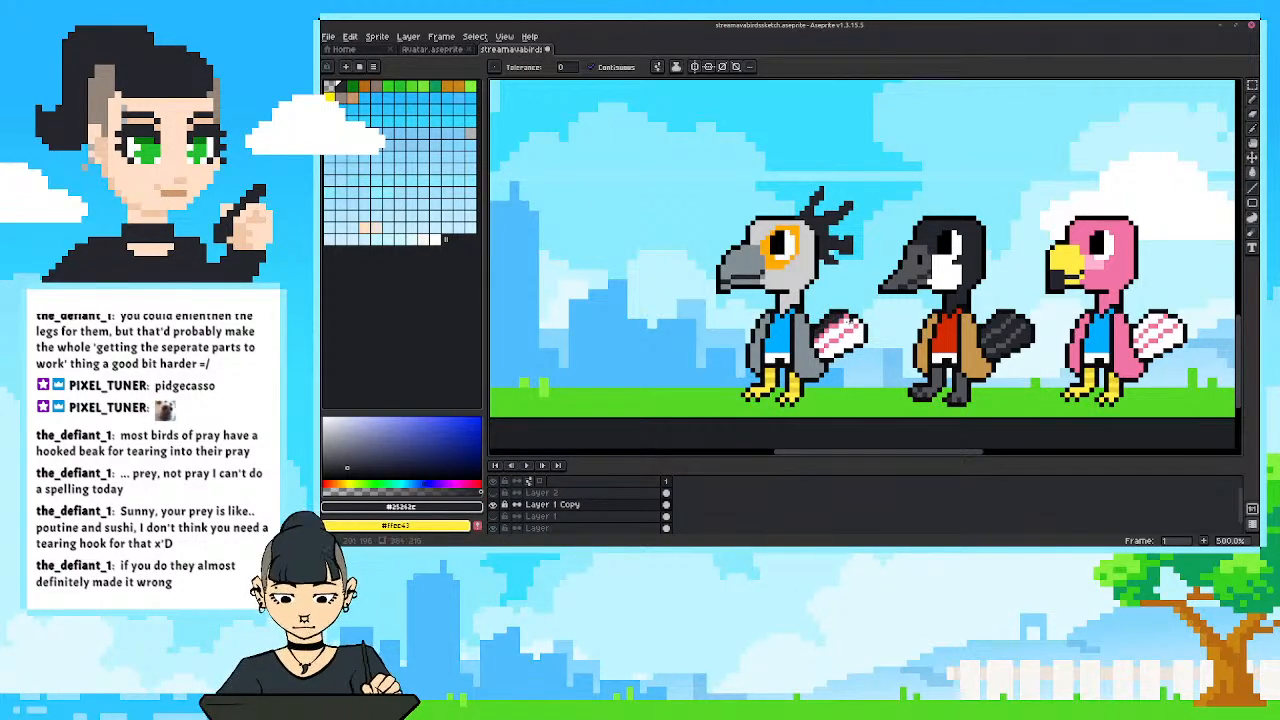
{"action": "left_click", "coordinate": [836, 335]}
{"action": "left_click", "coordinate": [842, 348]}
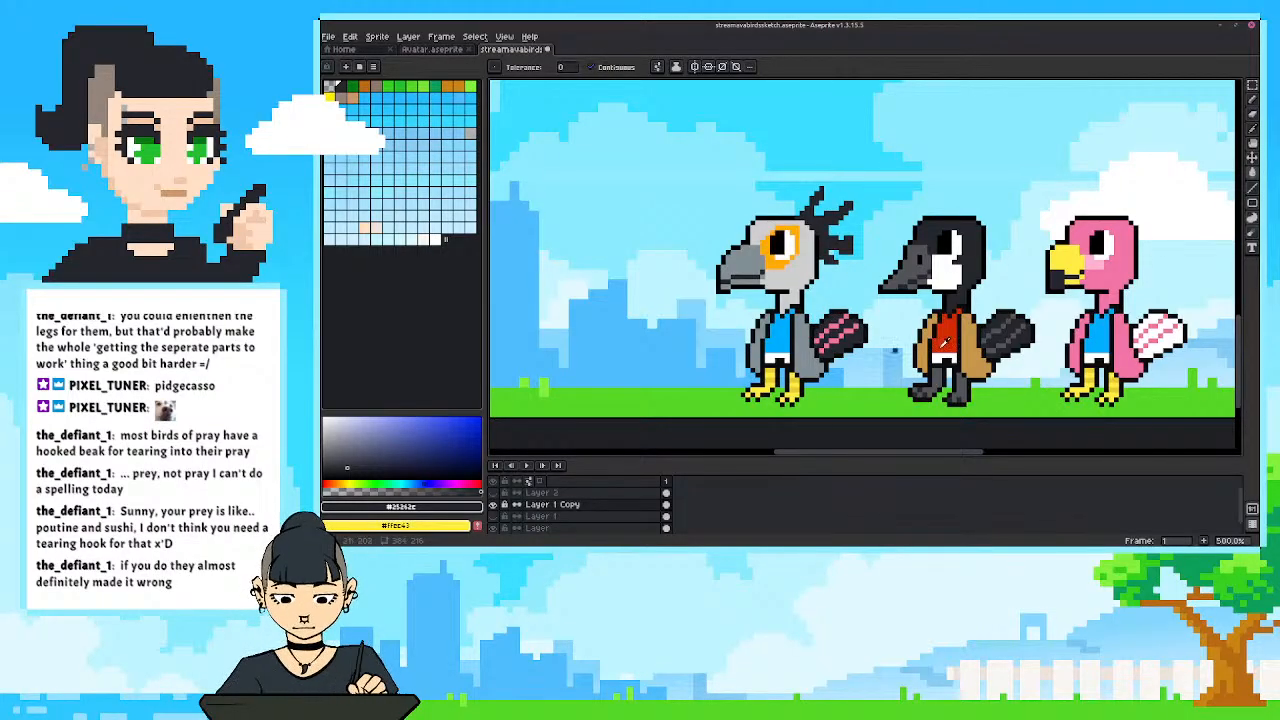
Redraw the pink stripes on the grey bird's tail in the dark grey sampled from the goose's tail stripes.
{"action": "key", "text": "i"}
{"action": "left_click", "coordinate": [1000, 324]}
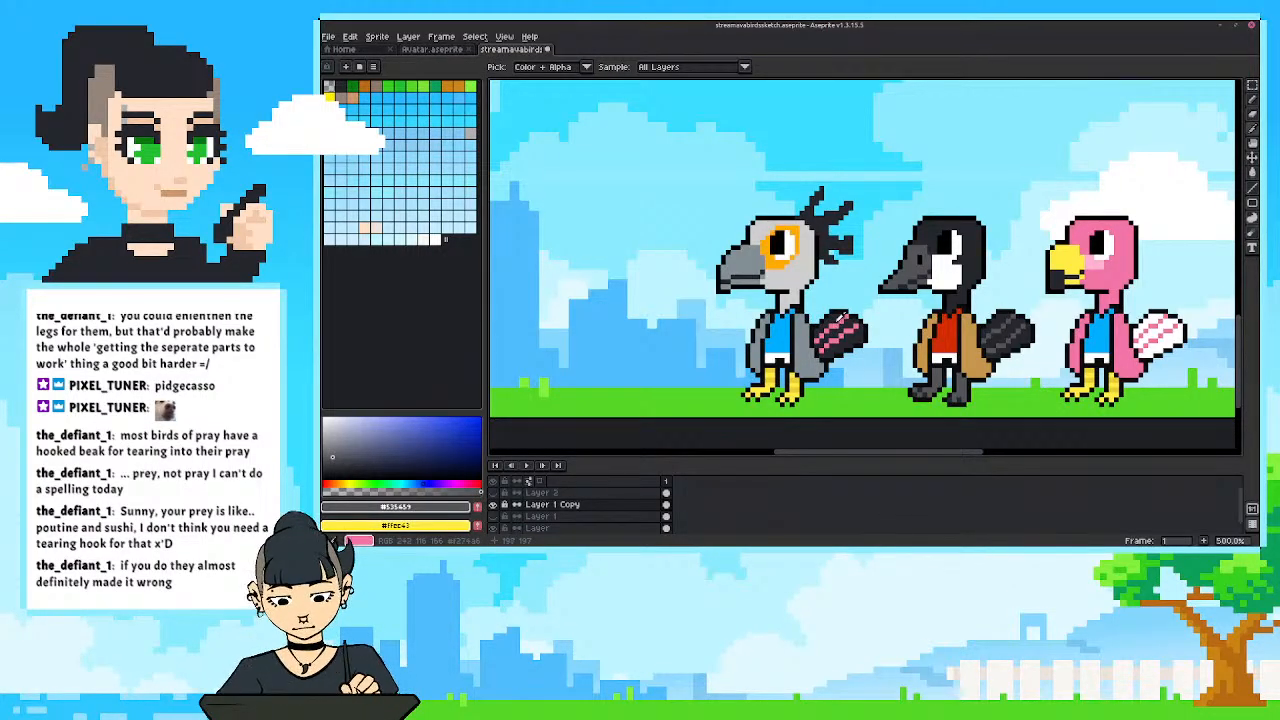
{"action": "key", "text": "b"}
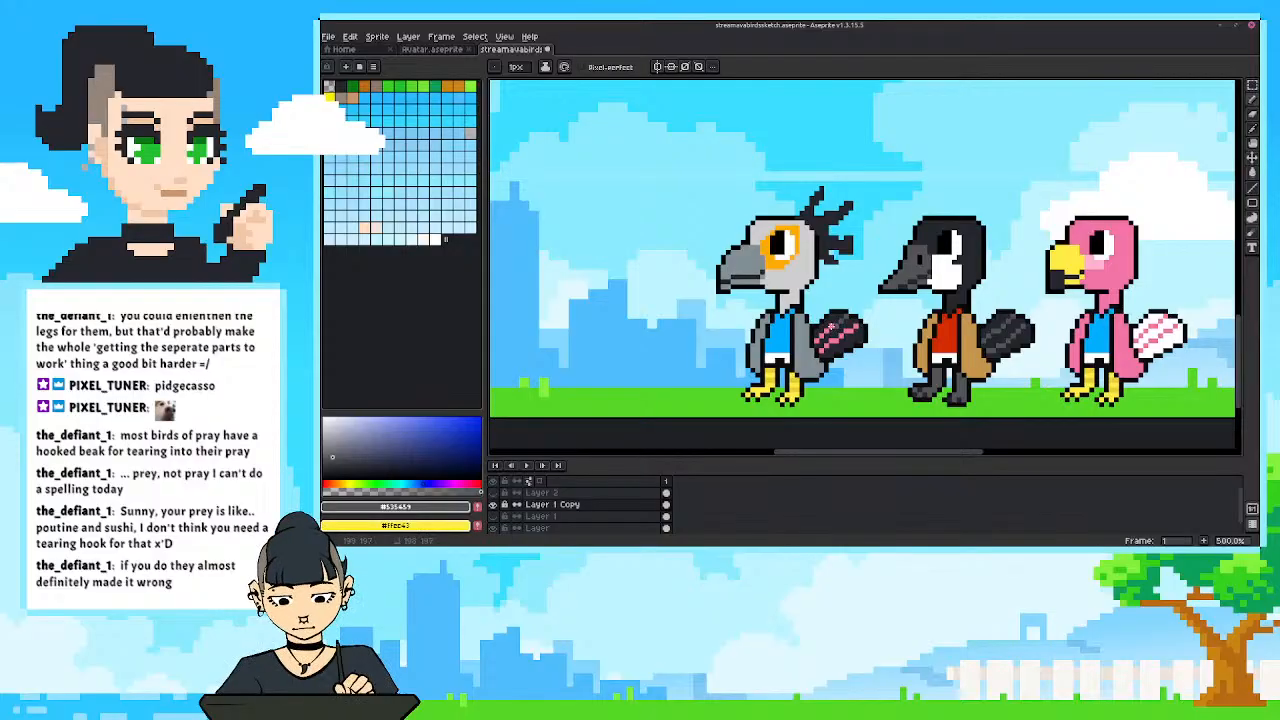
{"action": "left_click_drag", "start_coordinate": [831, 326], "coordinate": [821, 350]}
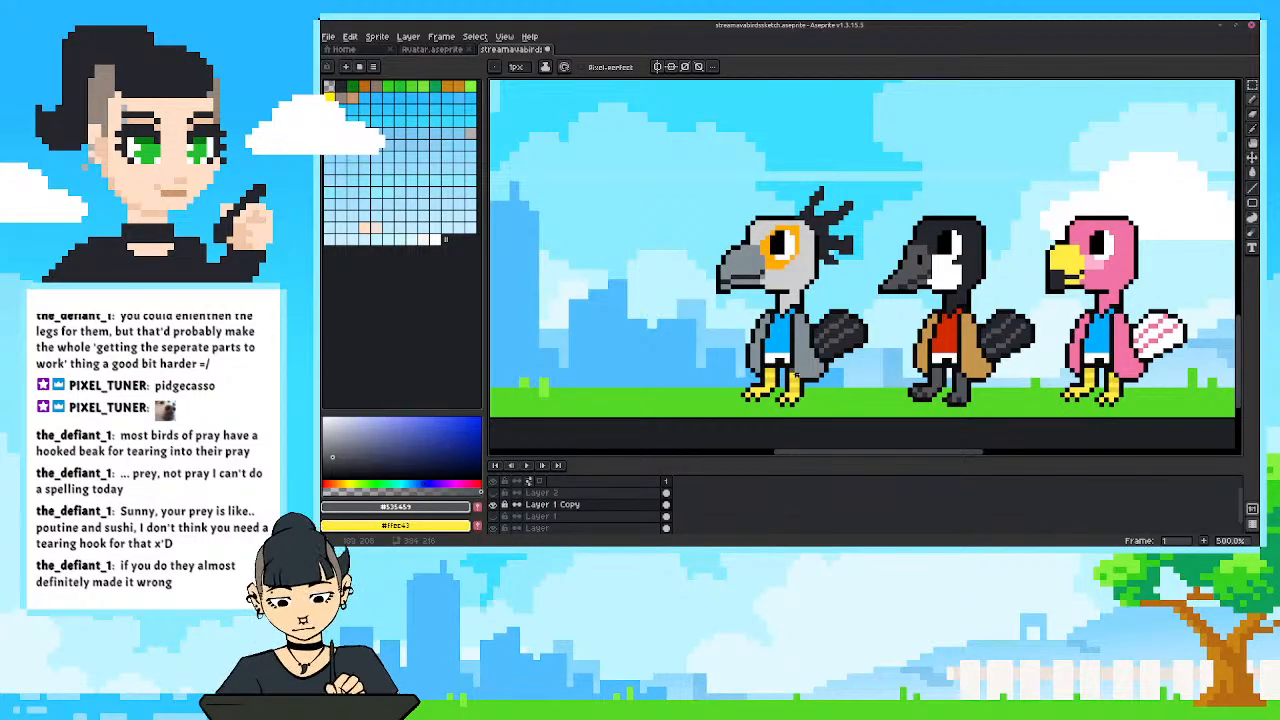
{"action": "left_click", "coordinate": [834, 342], "text": "alt"}
Paint the grey bird's upper legs near-black and check the birds against the background.
{"action": "left_click_drag", "start_coordinate": [768, 370], "coordinate": [772, 365]}
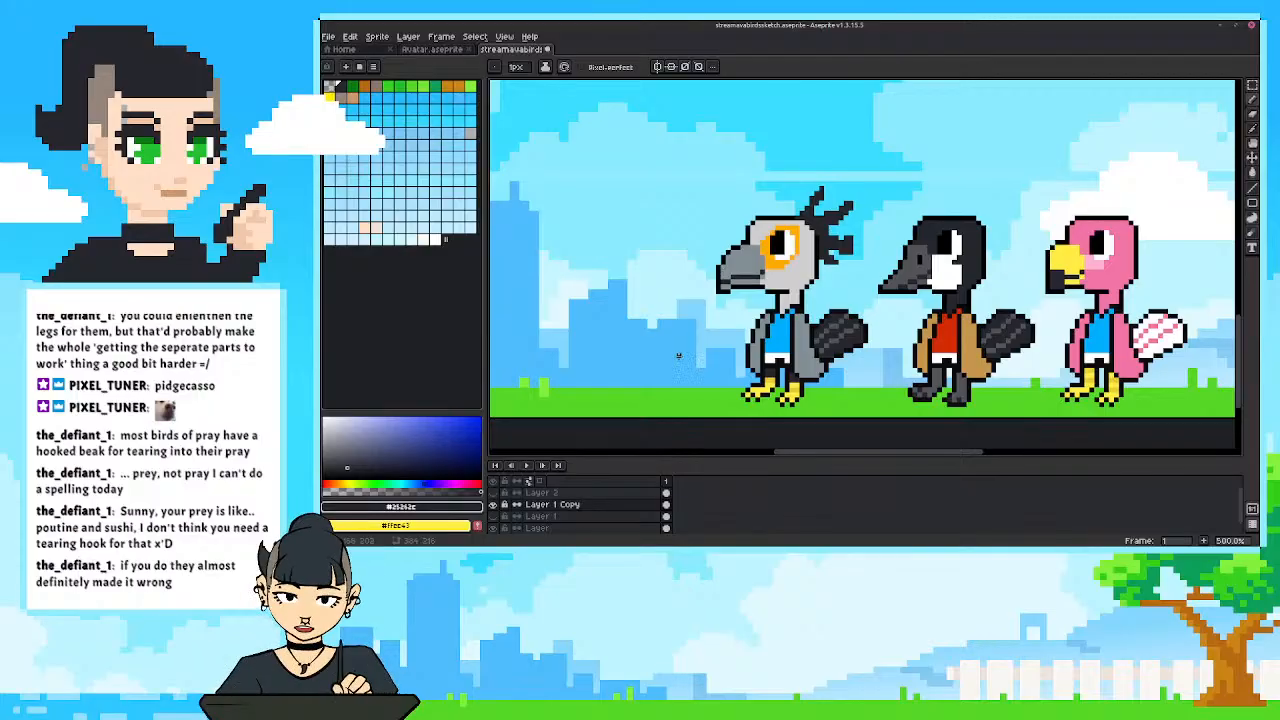
{"action": "scroll", "coordinate": [678, 355], "scroll_direction": "down", "scroll_amount": 4}
{"action": "scroll", "coordinate": [685, 351], "scroll_direction": "up", "scroll_amount": 4}
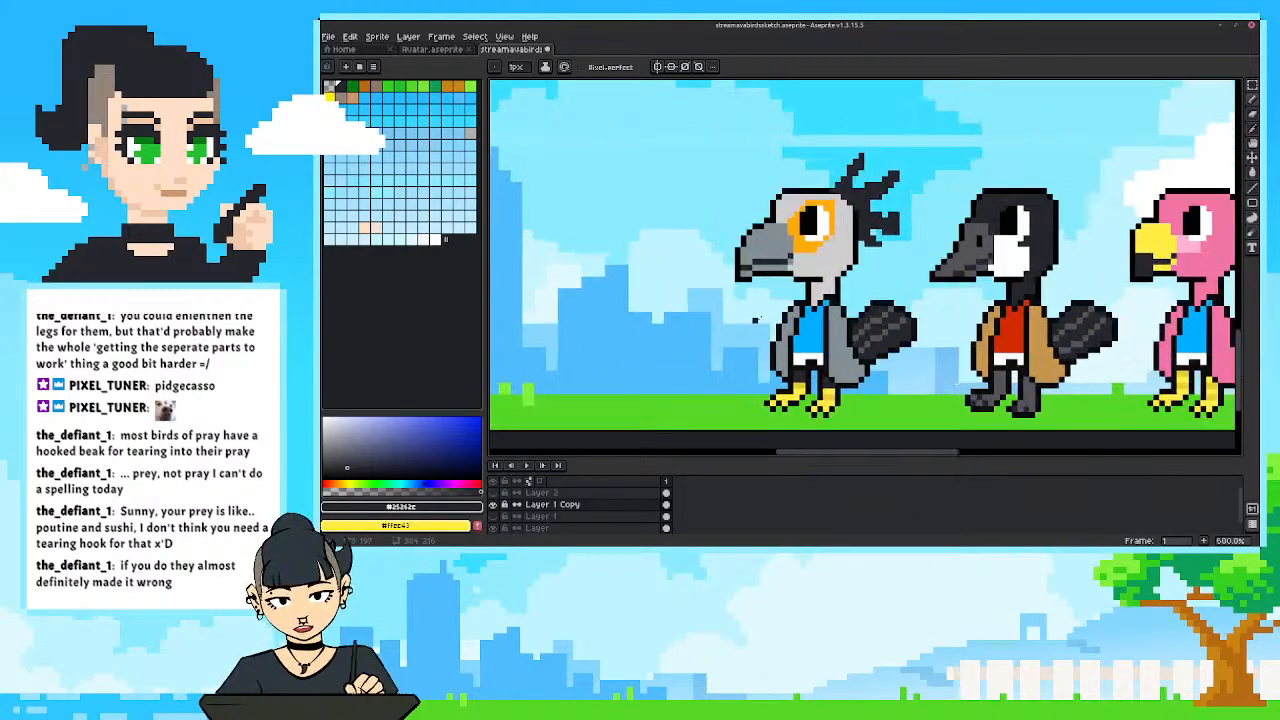
Trim and reshape the grey bird's crest feathers with the eraser and near-black pencil pixels.
{"action": "scroll", "coordinate": [878, 252], "scroll_direction": "up", "scroll_amount": 1}
{"action": "key", "text": "b"}
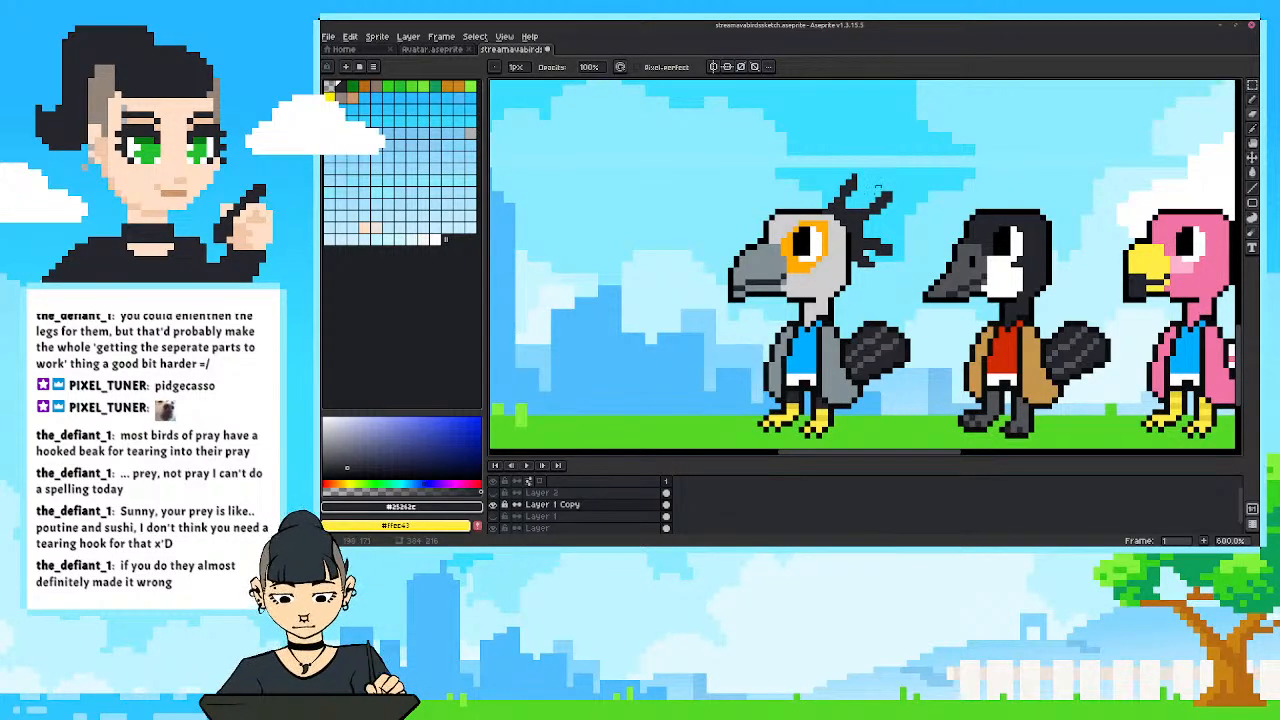
{"action": "key", "text": "b"}
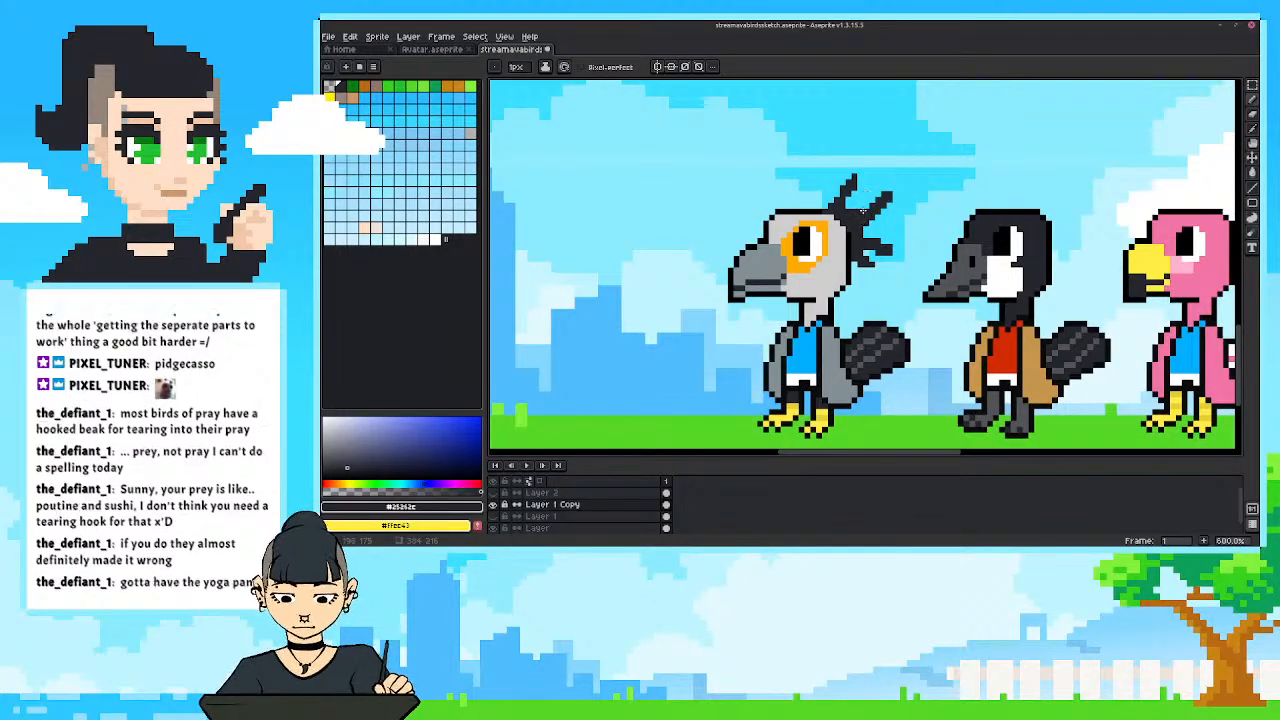
{"action": "key", "text": "e"}
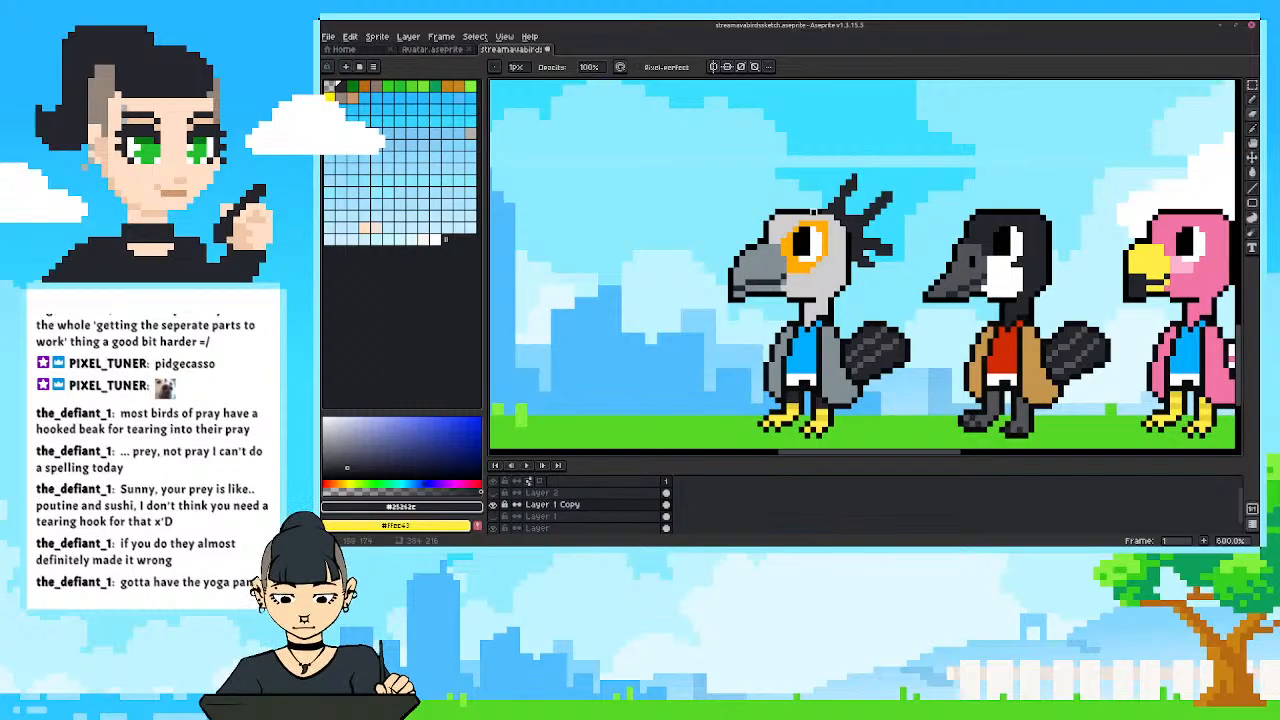
Select the grey bird's upper rear crest feather and move it about one pixel up and to the left.
{"action": "key", "text": "m"}
{"action": "left_click_drag", "start_coordinate": [856, 178], "coordinate": [902, 228]}
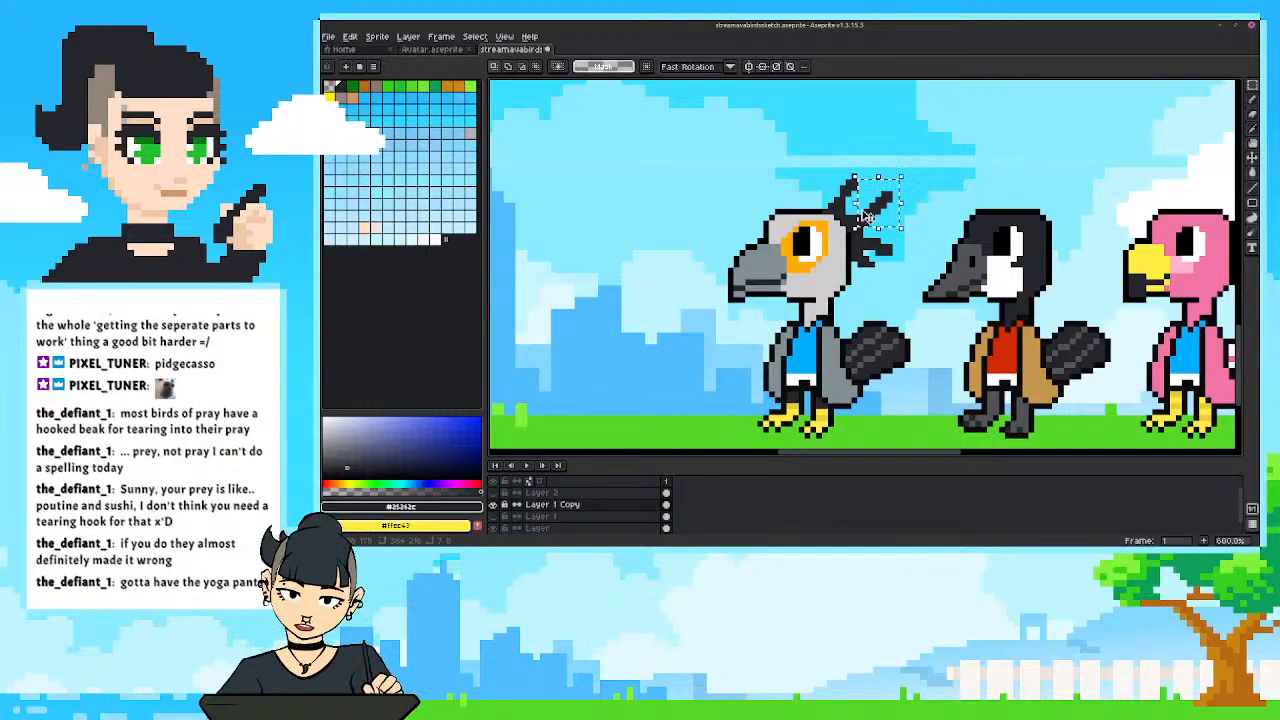
{"action": "left_click_drag", "start_coordinate": [879, 215], "coordinate": [868, 210]}
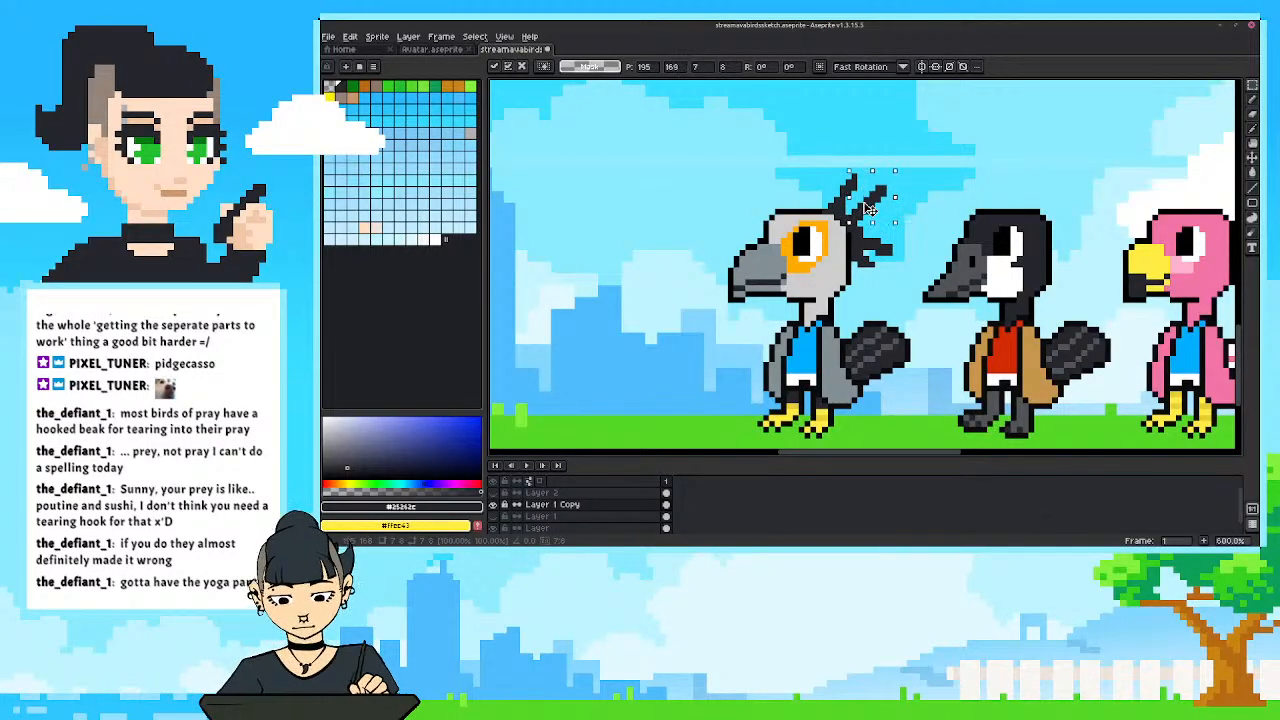
{"action": "key", "text": "ctrl+d"}
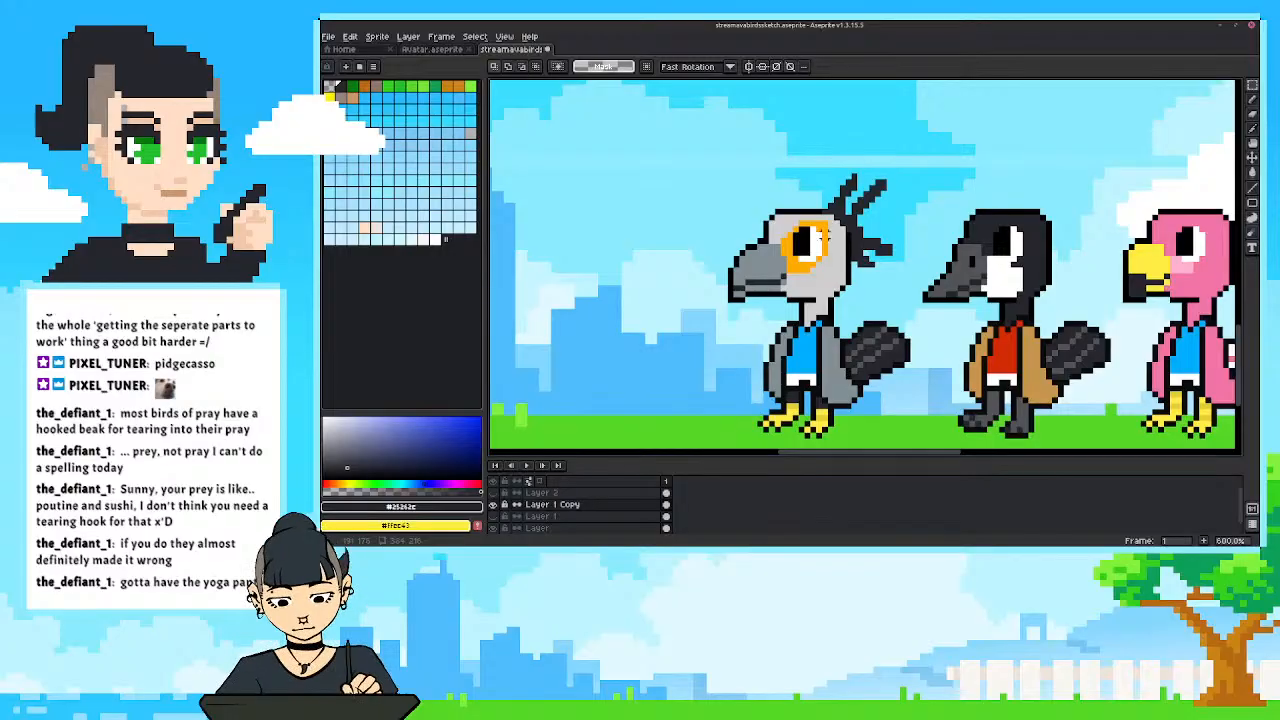
Erase the grey bird's lower rear crest feathers and trim its front upper feather.
{"action": "key", "text": "b"}
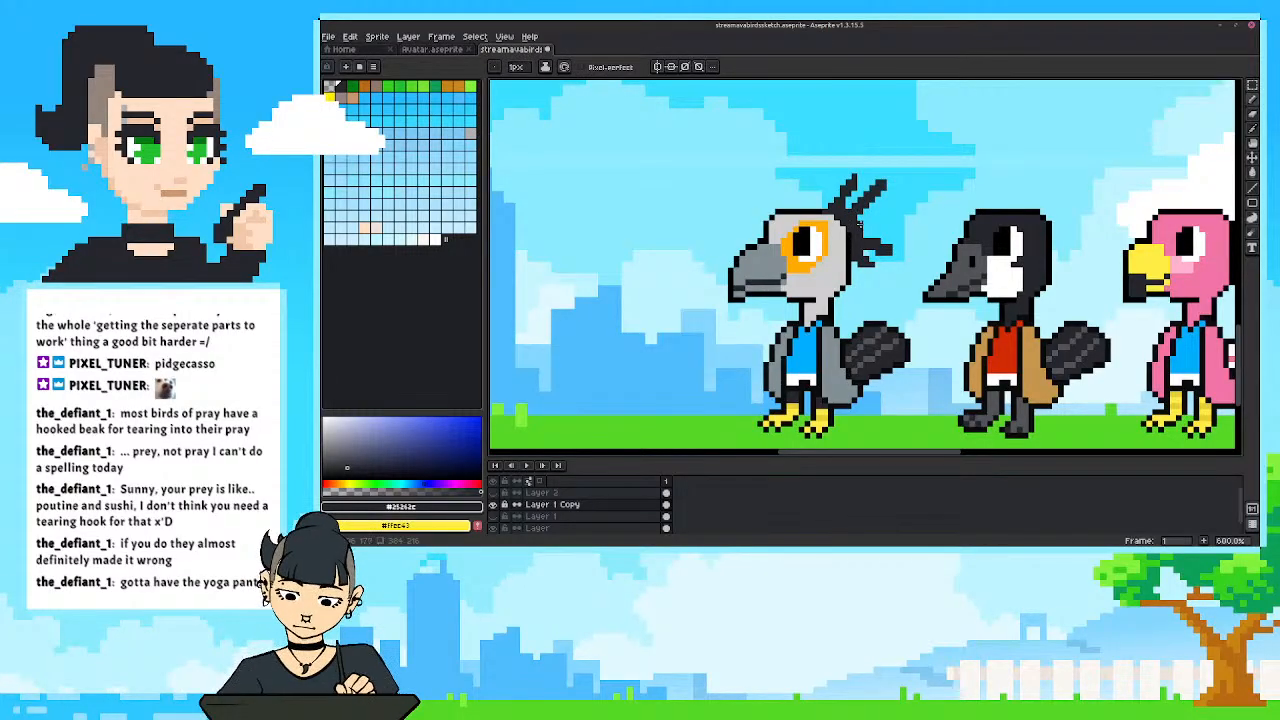
{"action": "left_click_drag", "start_coordinate": [879, 226], "coordinate": [867, 227]}
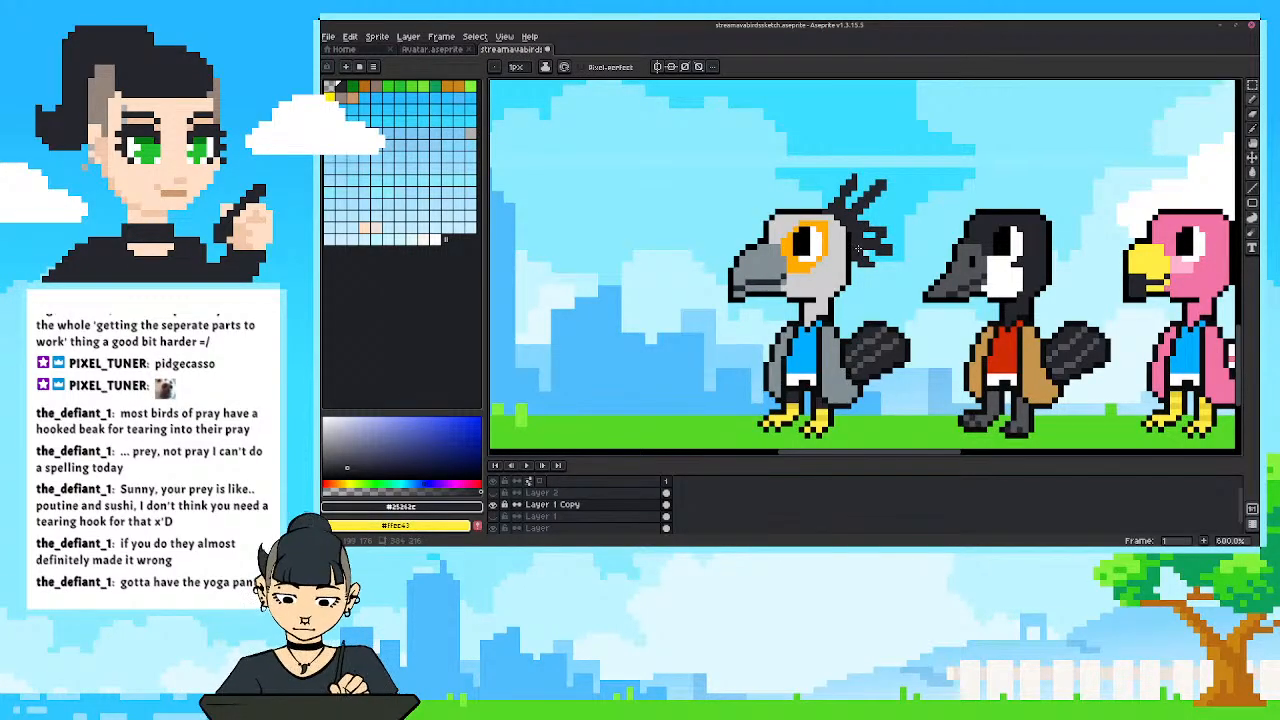
{"action": "key", "text": "e"}
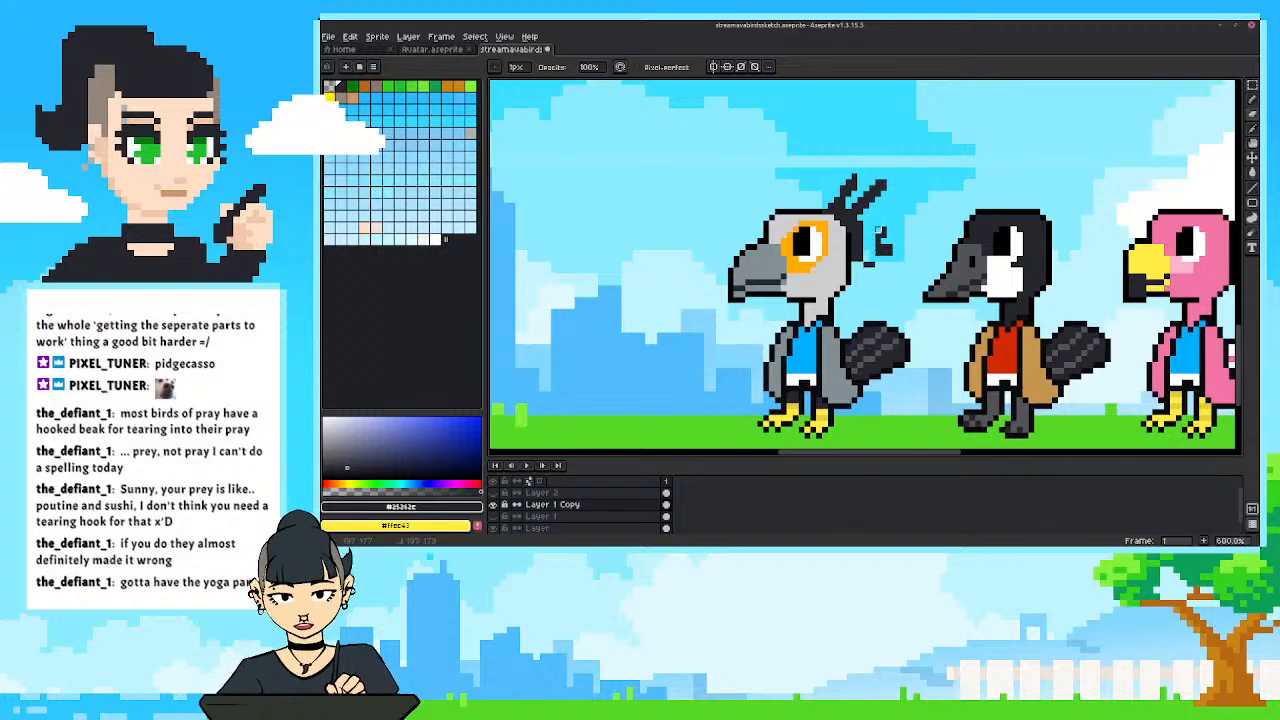
{"action": "mouse_move", "coordinate": [858, 176]}
{"action": "left_mouse_down"}
{"action": "mouse_move", "coordinate": [846, 198]}
{"action": "mouse_move", "coordinate": [843, 178]}
{"action": "left_mouse_up"}
Try drawing lower crest feathers behind the grey bird's head with near-black lines, and undo the strokes.
{"action": "key", "text": "l"}
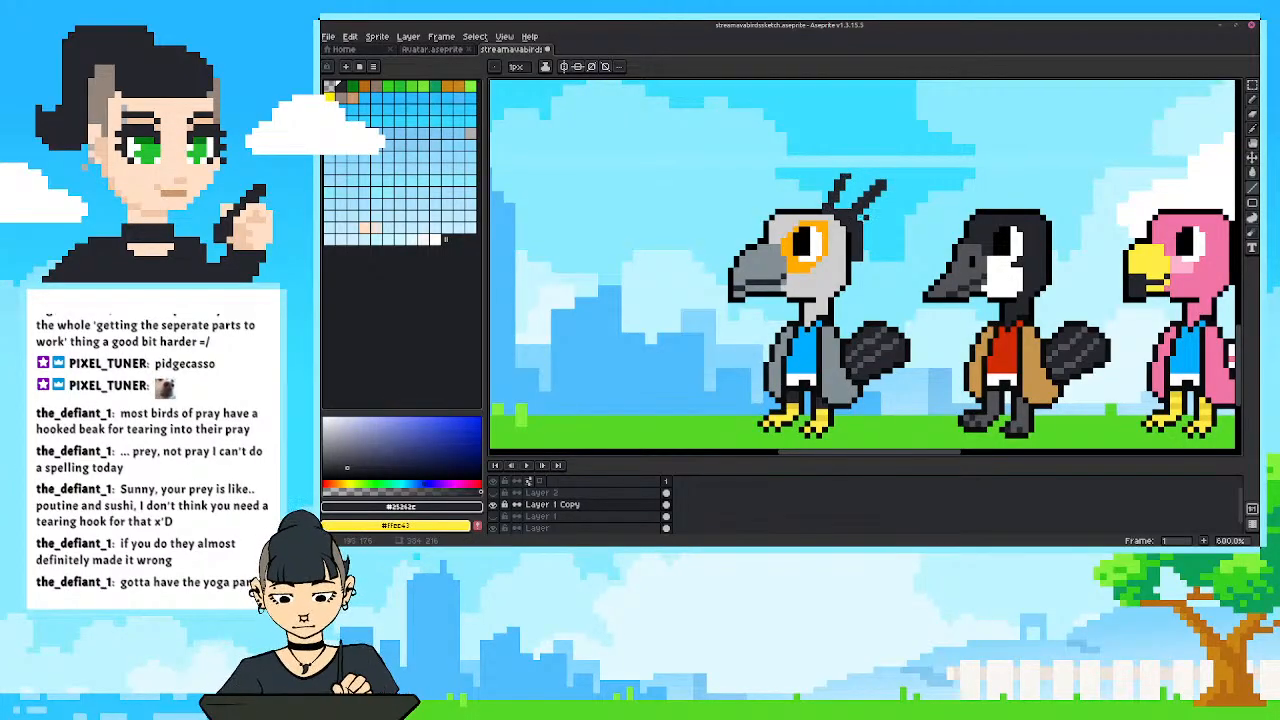
{"action": "mouse_move", "coordinate": [857, 225]}
{"action": "left_mouse_down"}
{"action": "mouse_move", "coordinate": [897, 238]}
{"action": "mouse_move", "coordinate": [878, 259]}
{"action": "mouse_move", "coordinate": [854, 244]}
{"action": "left_mouse_up"}
{"action": "scroll", "coordinate": [805, 405], "scroll_direction": "down", "scroll_amount": 1}
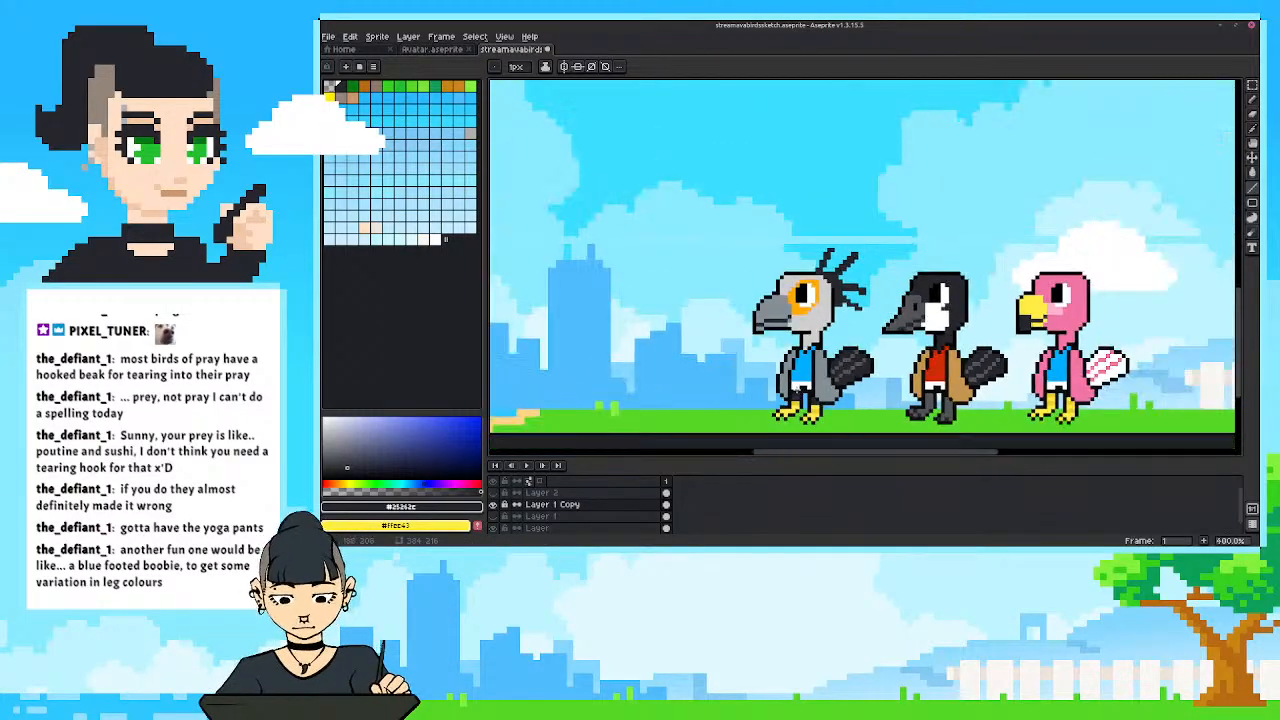
{"action": "scroll", "coordinate": [790, 385], "scroll_direction": "up", "scroll_amount": 1}
{"action": "key", "text": "ctrl+z"}
{"action": "key", "text": "ctrl+z"}
{"action": "key", "text": "ctrl+z"}
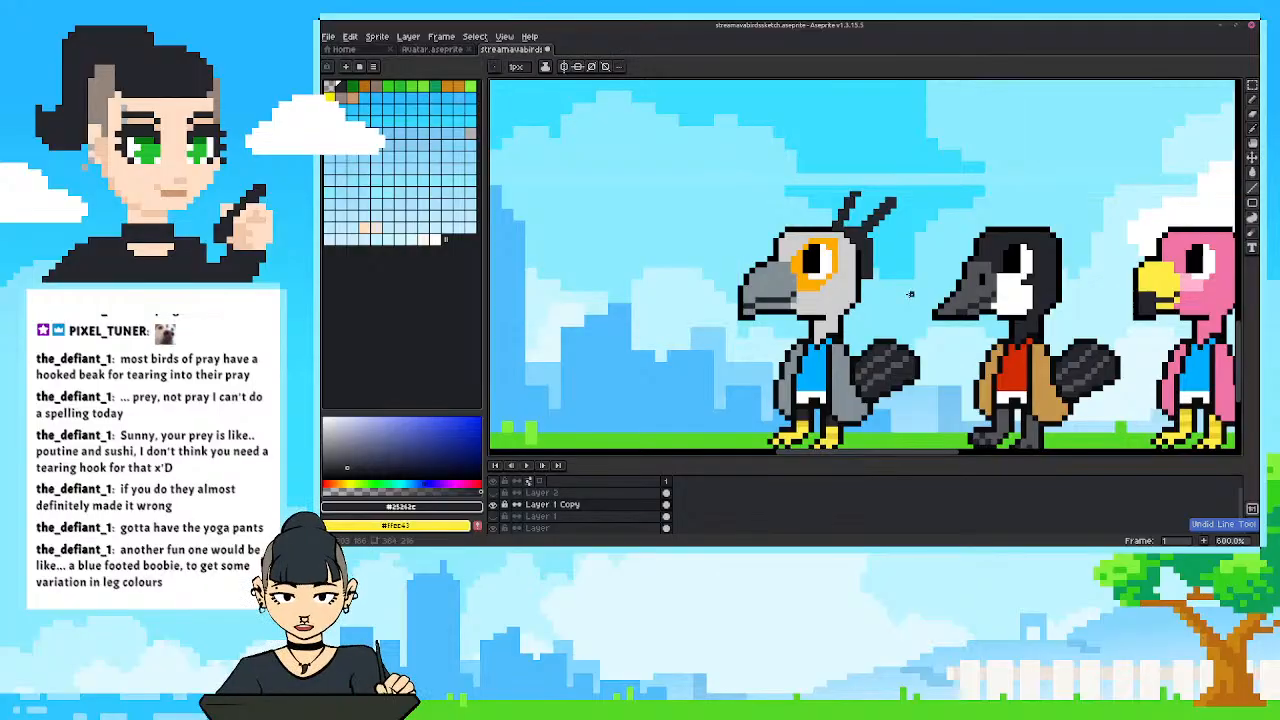
Draw near-black line feathers fanning outward and down from the back of the grey bird's head.
{"action": "key", "text": "e"}
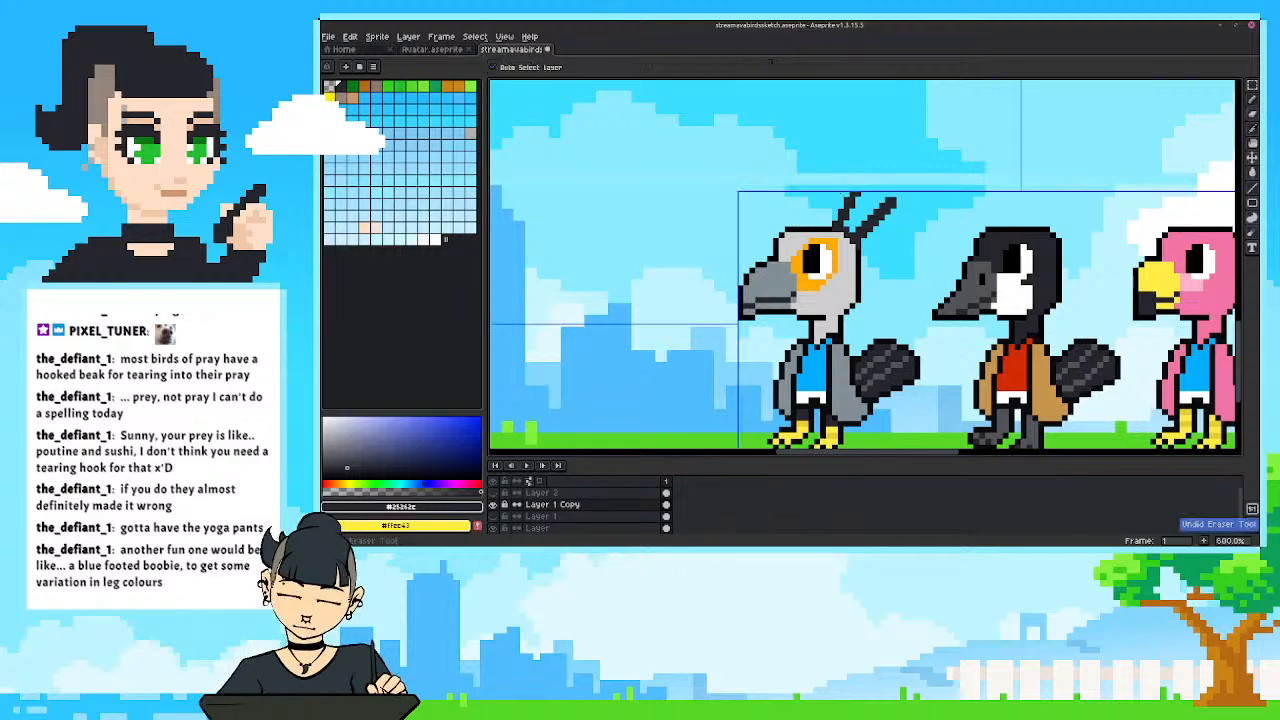
{"action": "scroll", "coordinate": [841, 195], "scroll_direction": "down", "scroll_amount": 3}
{"action": "scroll", "coordinate": [805, 214], "scroll_direction": "up", "scroll_amount": 1}
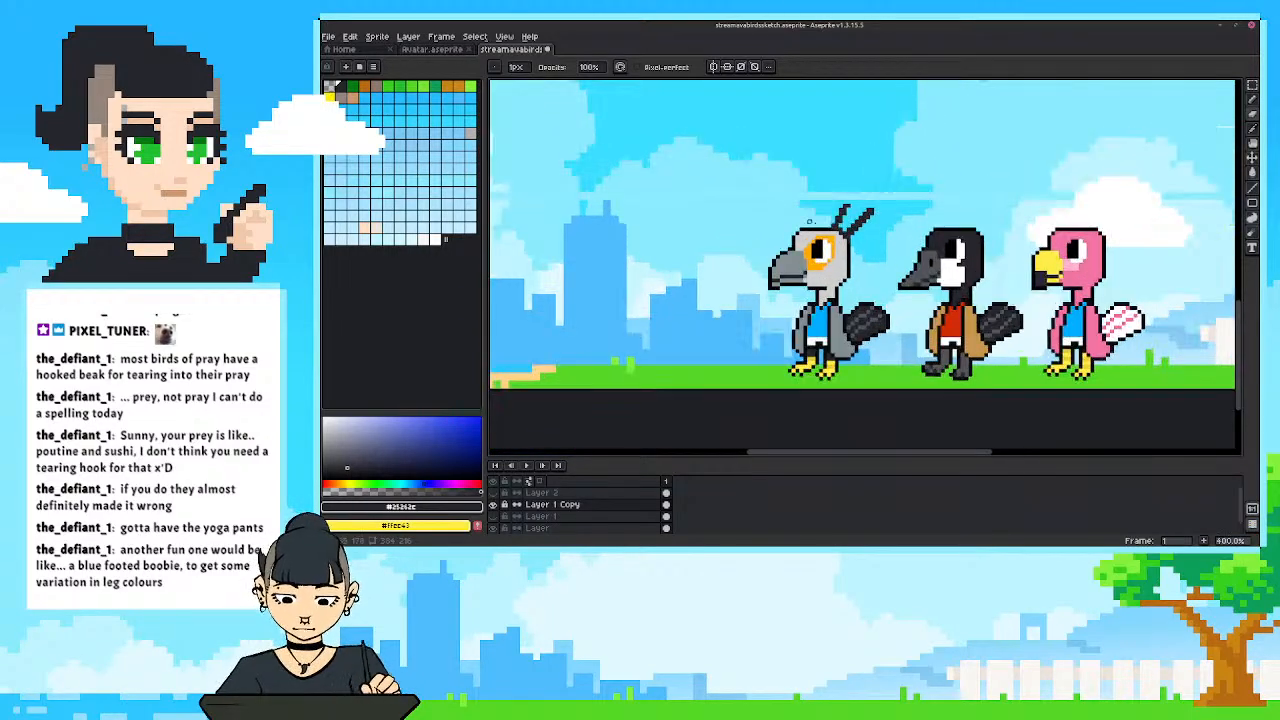
{"action": "key", "text": "l"}
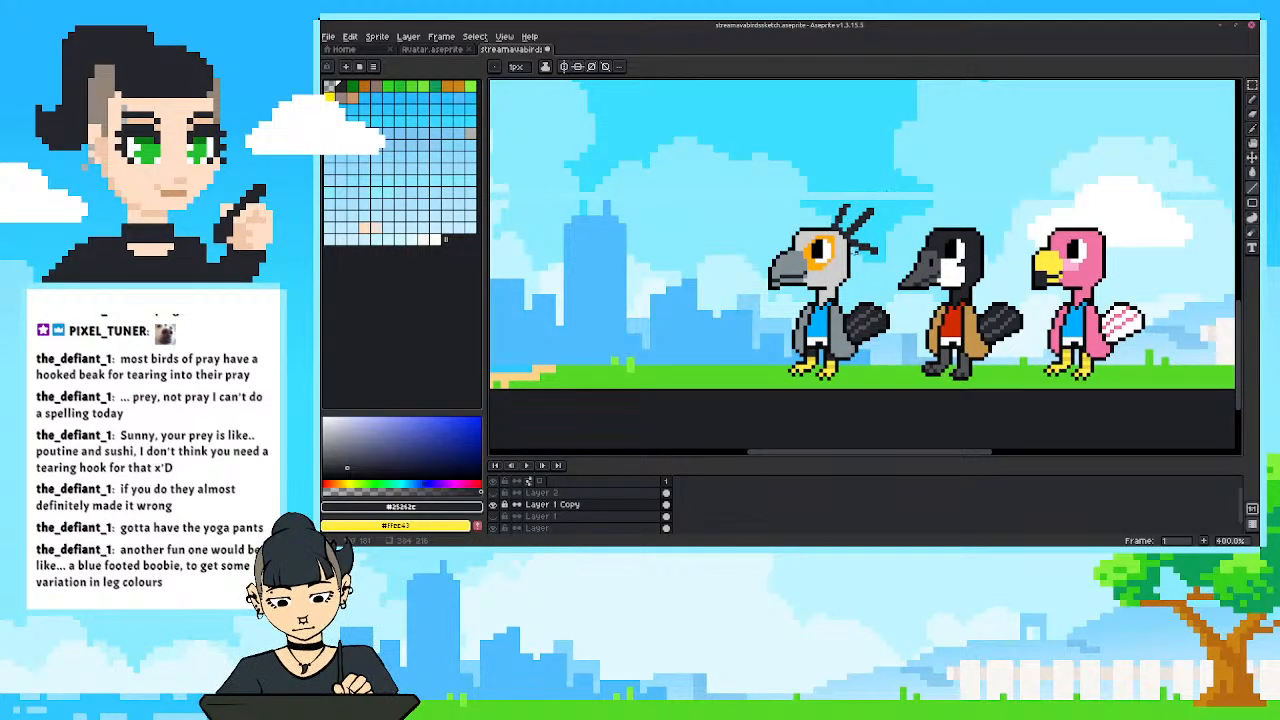
{"action": "left_click_drag", "start_coordinate": [852, 251], "coordinate": [870, 268]}
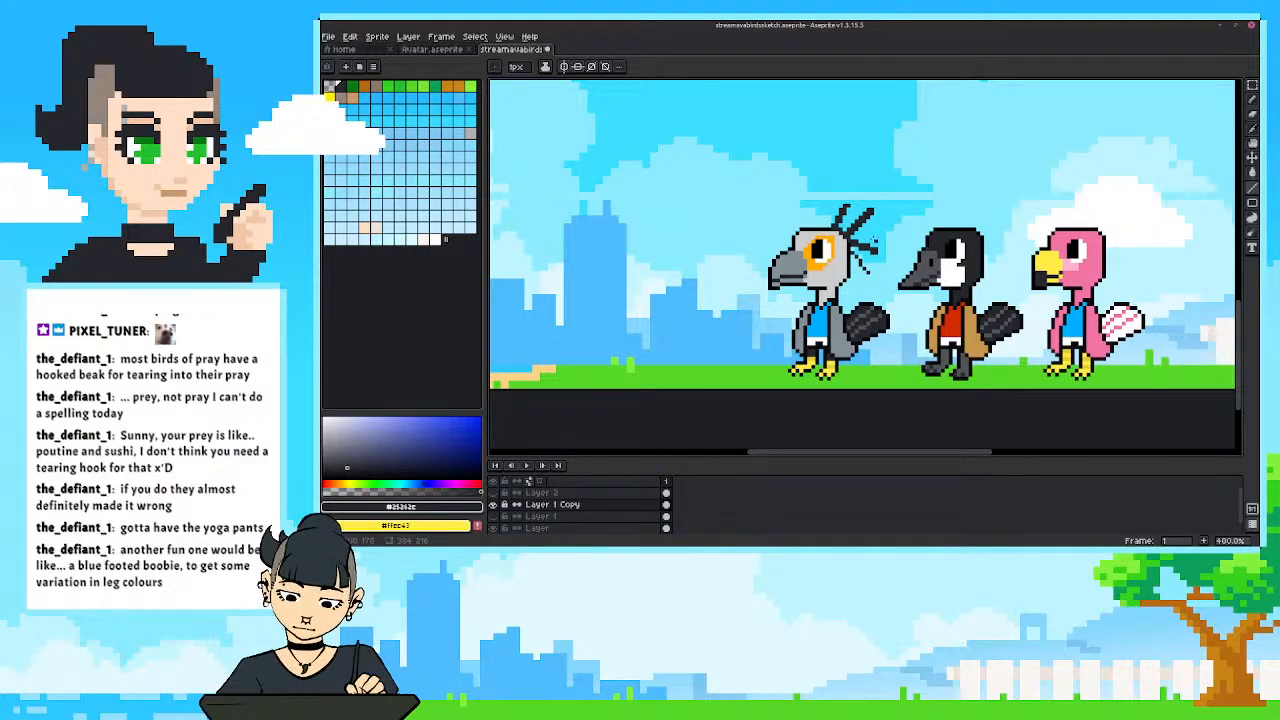
{"action": "scroll", "coordinate": [880, 268], "scroll_direction": "up", "scroll_amount": 3}
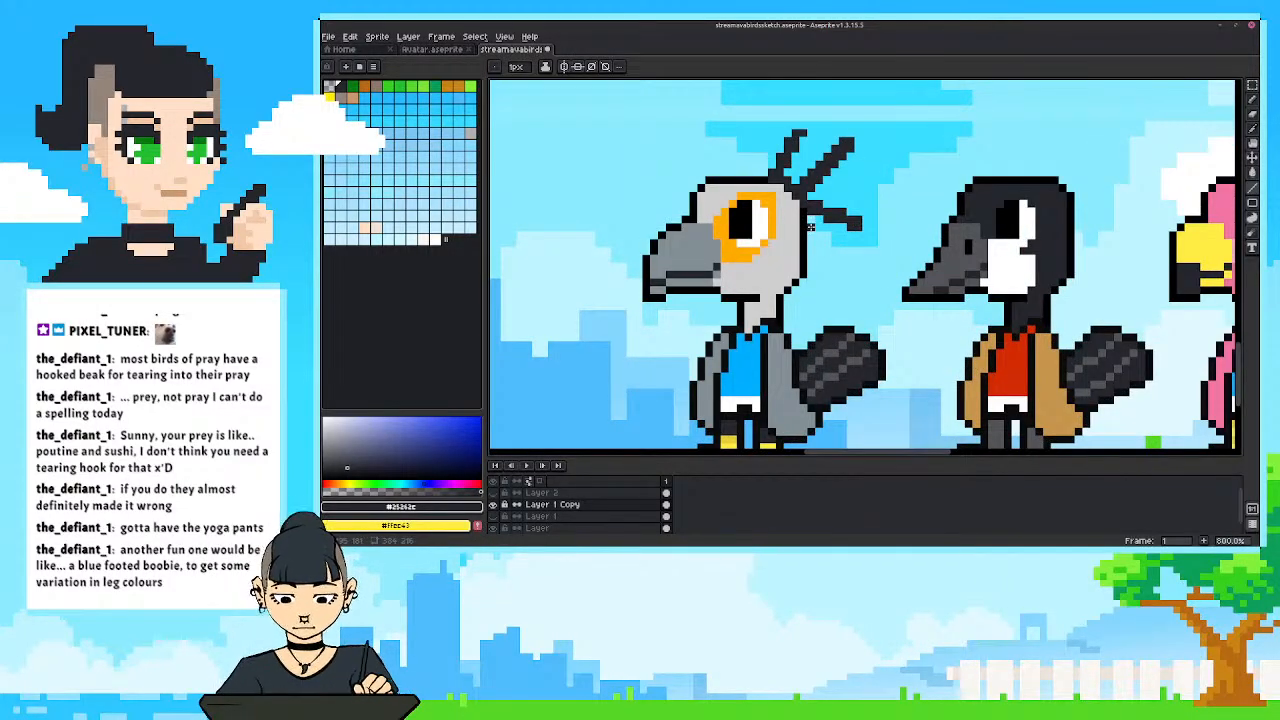
{"action": "left_click_drag", "start_coordinate": [810, 228], "coordinate": [845, 263]}
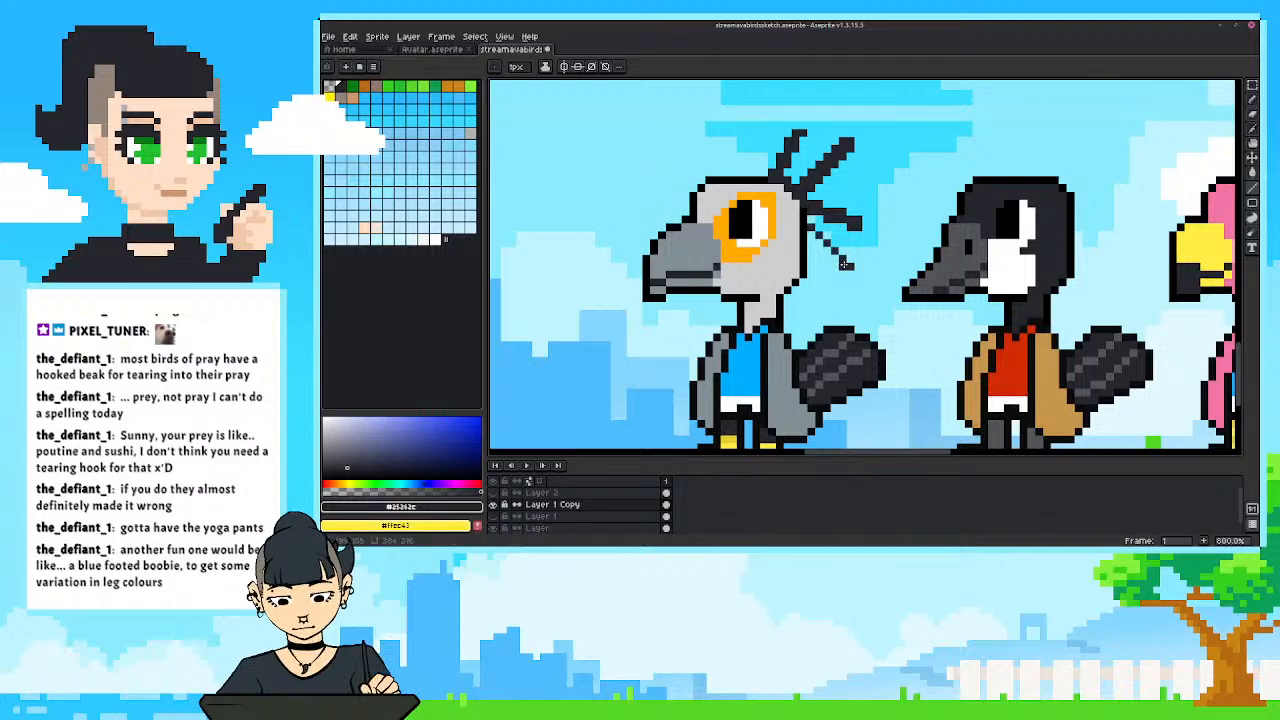
{"action": "scroll", "coordinate": [712, 192], "scroll_direction": "down", "scroll_amount": 2}
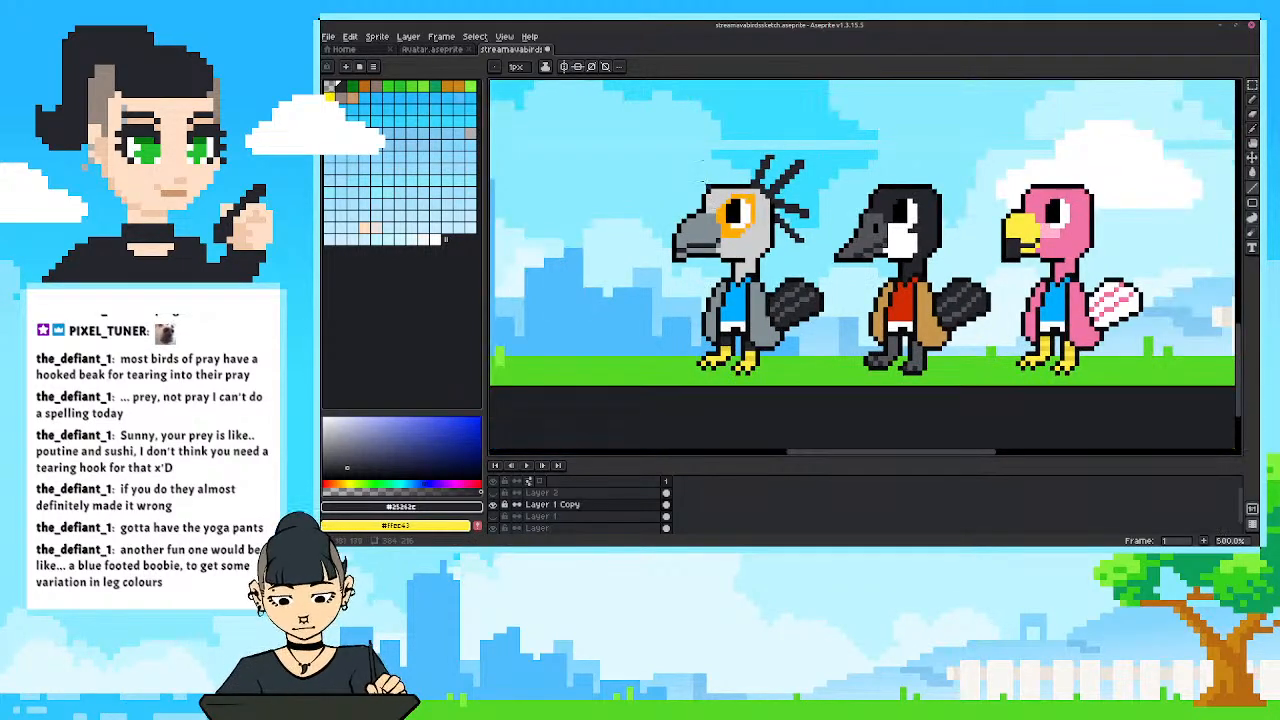
{"action": "scroll", "coordinate": [712, 194], "scroll_direction": "down", "scroll_amount": 2}
{"action": "scroll", "coordinate": [765, 273], "scroll_direction": "up", "scroll_amount": 3}
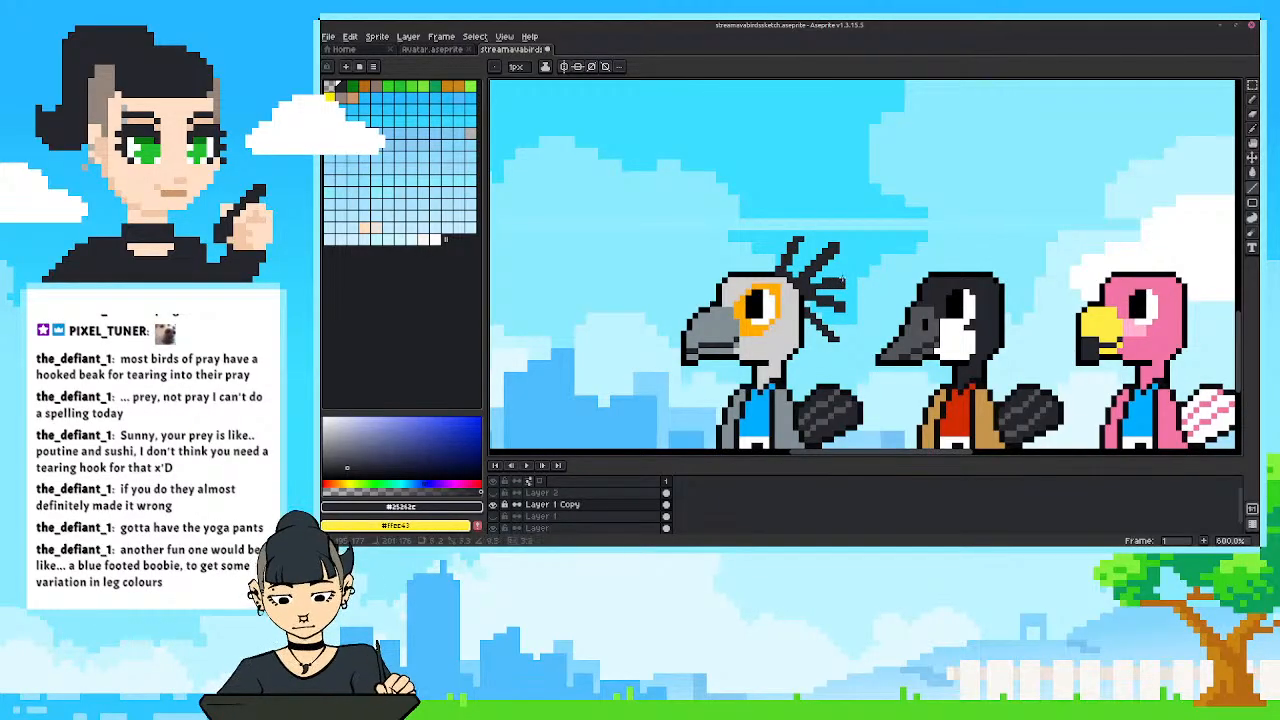
{"action": "scroll", "coordinate": [796, 225], "scroll_direction": "down", "scroll_amount": 4}
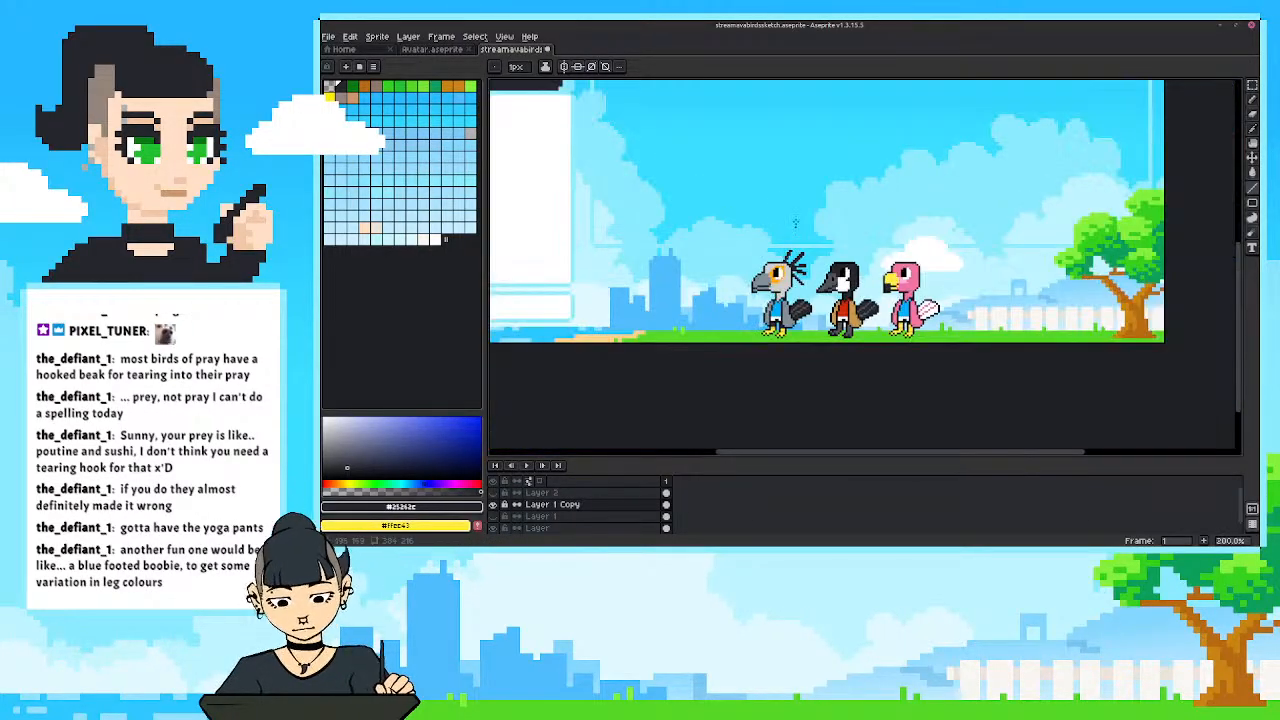
{"action": "scroll", "coordinate": [754, 262], "scroll_direction": "up", "scroll_amount": 3}
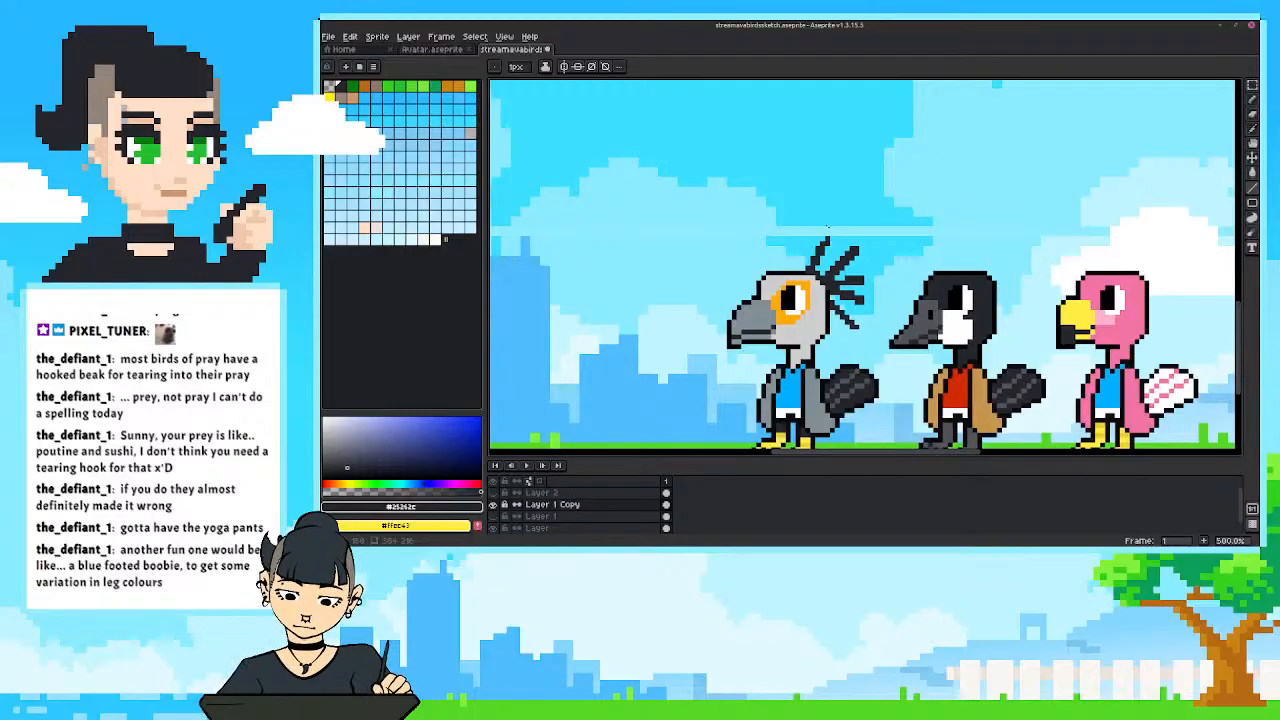
Adjust the grey bird's front crest feather with a selection and draw a short near-black feather in front of it.
{"action": "key", "text": "m"}
{"action": "left_click_drag", "start_coordinate": [826, 221], "coordinate": [802, 271]}
{"action": "left_click_drag", "start_coordinate": [787, 228], "coordinate": [837, 267]}
{"action": "mouse_move", "coordinate": [778, 218]}
{"action": "left_mouse_down"}
{"action": "mouse_move", "coordinate": [830, 270]}
{"action": "mouse_move", "coordinate": [825, 251]}
{"action": "left_mouse_up"}
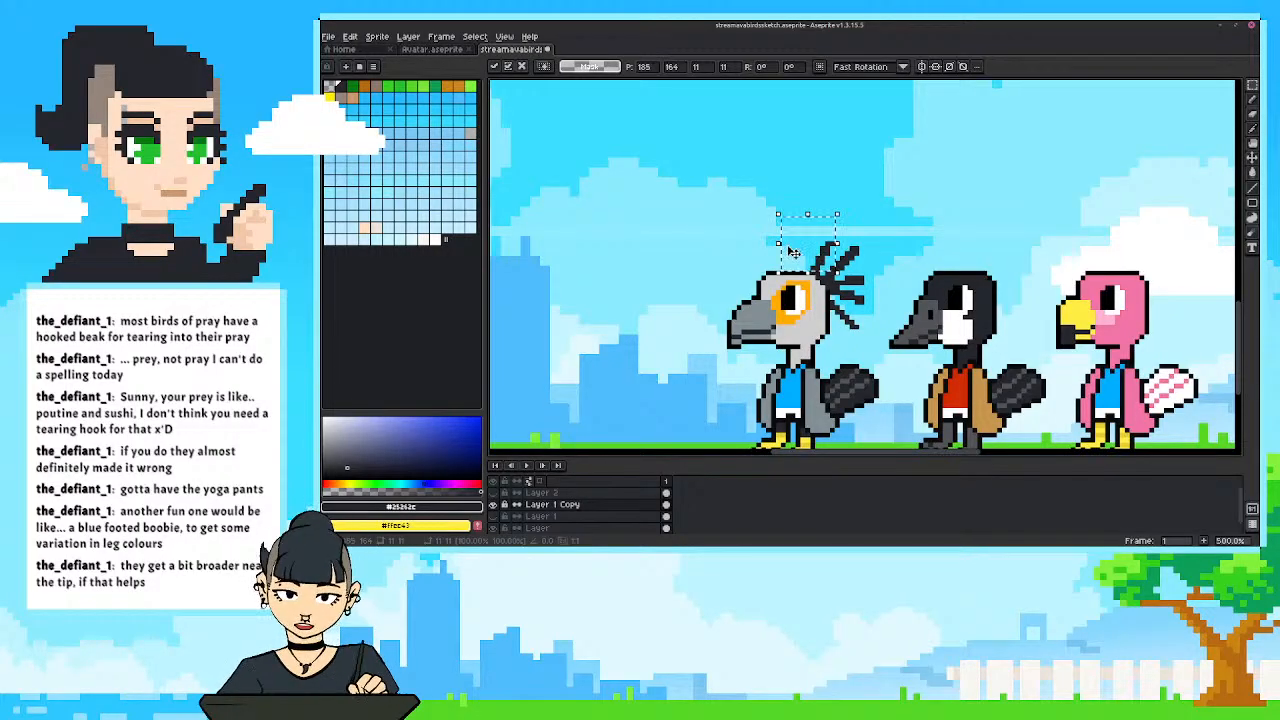
{"action": "left_click", "coordinate": [738, 246]}
{"action": "key", "text": "b"}
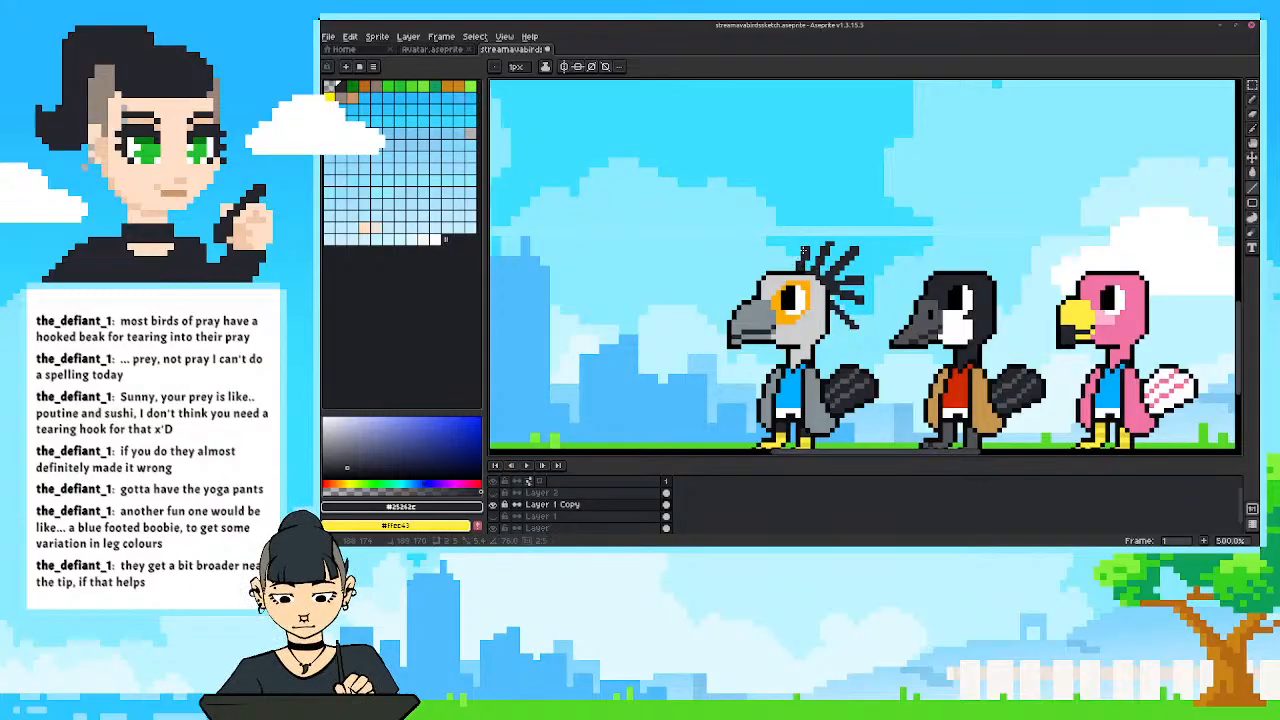
Examine the three birds against the full overlay scene, toggling their layer off and back on.
{"action": "scroll", "coordinate": [706, 326], "scroll_direction": "down", "scroll_amount": 2}
{"action": "scroll", "coordinate": [706, 326], "scroll_direction": "down", "scroll_amount": 3}
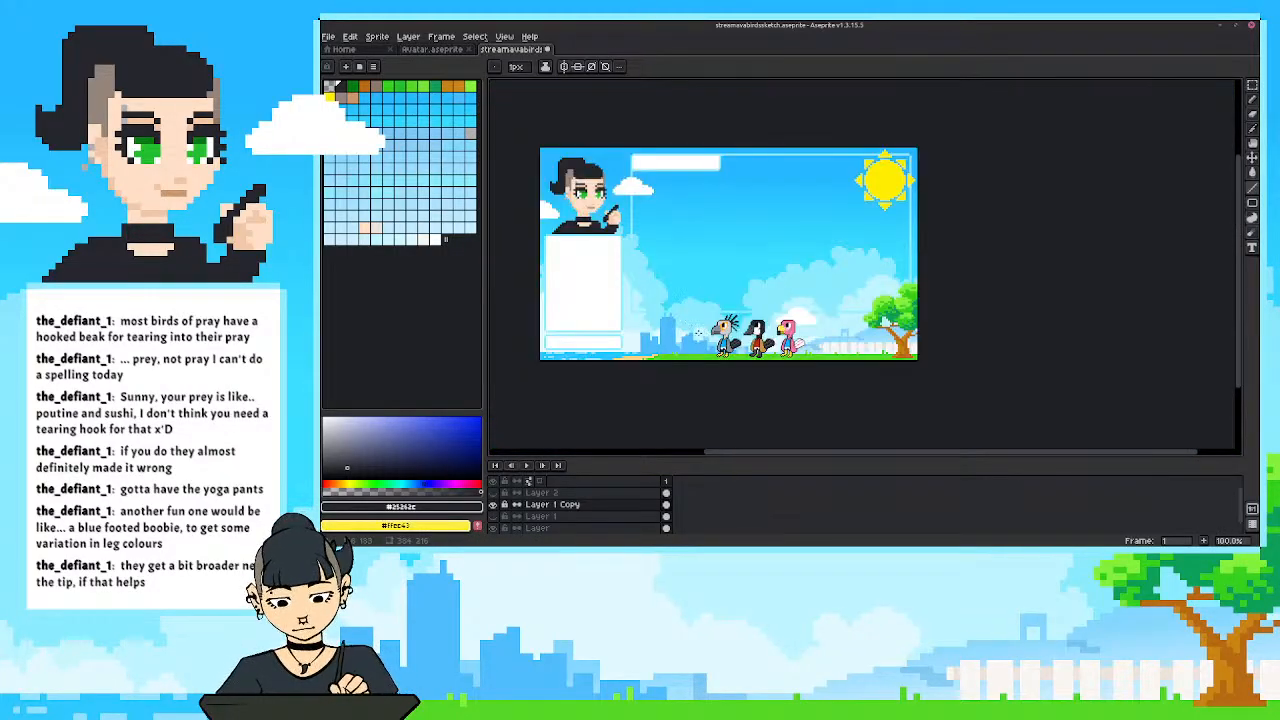
{"action": "scroll", "coordinate": [700, 335], "scroll_direction": "up", "scroll_amount": 2}
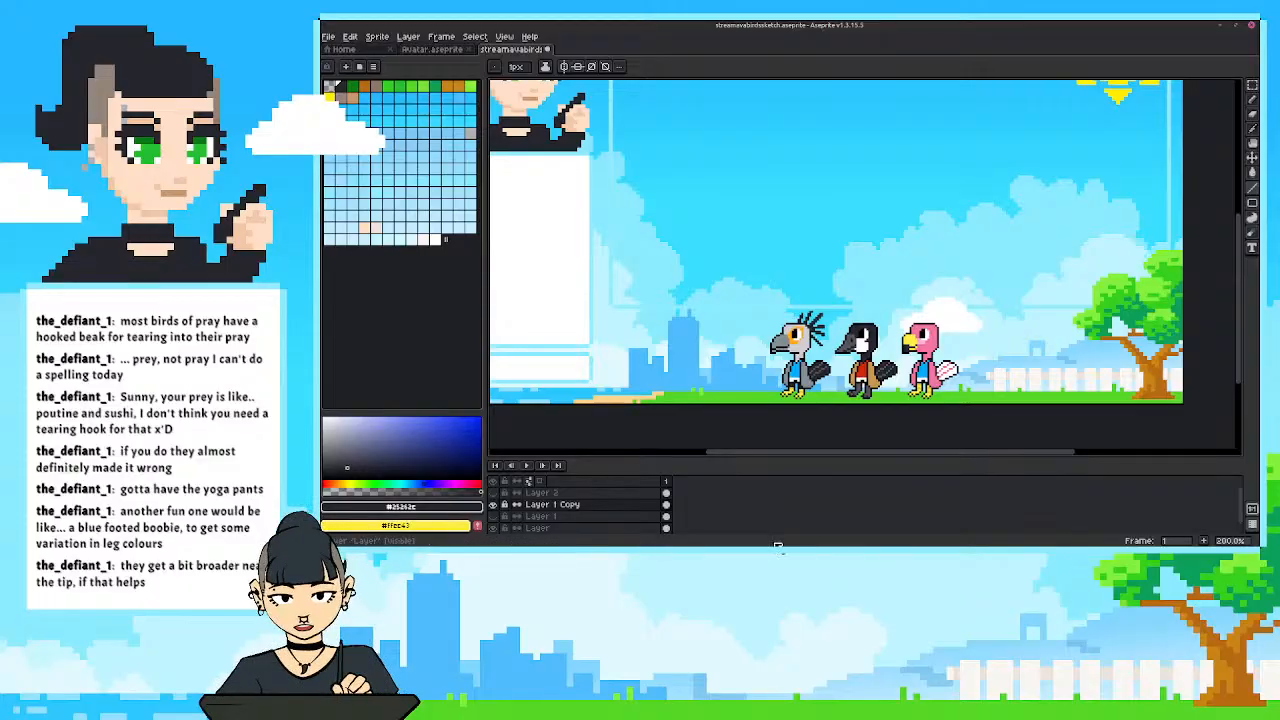
{"action": "scroll", "coordinate": [829, 381], "scroll_direction": "up", "scroll_amount": 1}
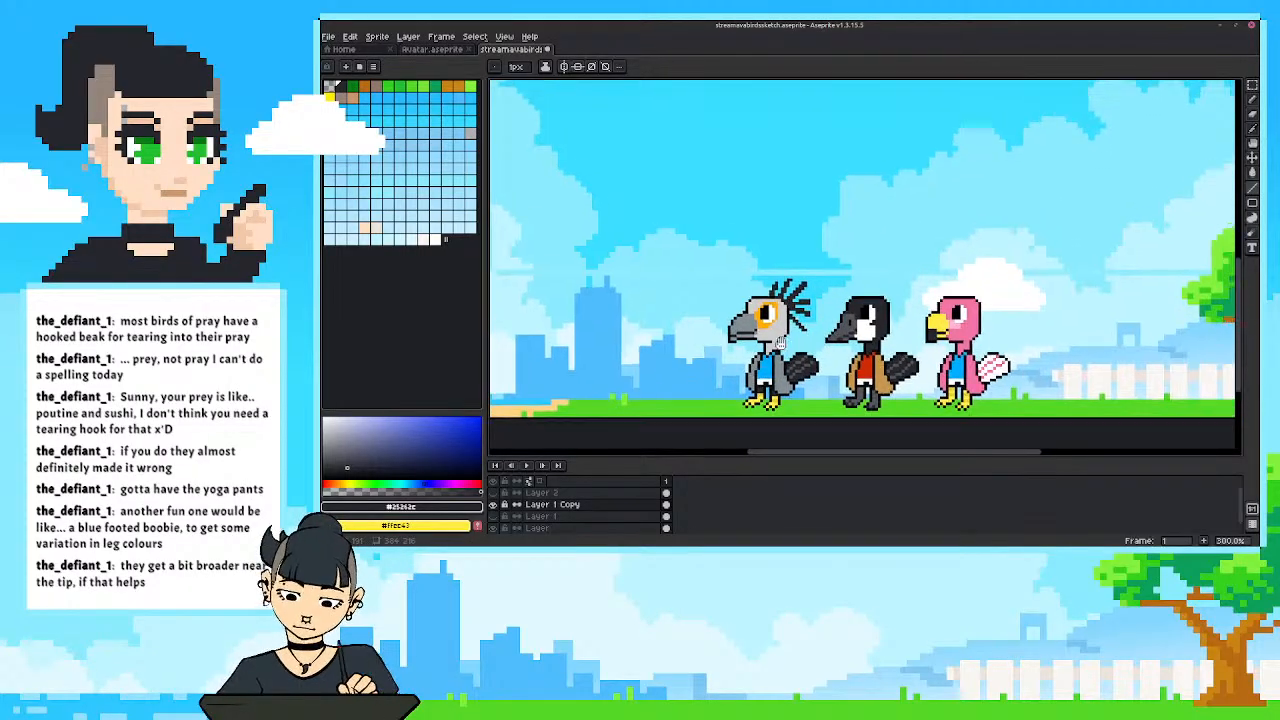
{"action": "scroll", "coordinate": [607, 349], "scroll_direction": "down", "scroll_amount": 1}
{"action": "left_click_drag", "start_coordinate": [607, 349], "coordinate": [700, 369]}
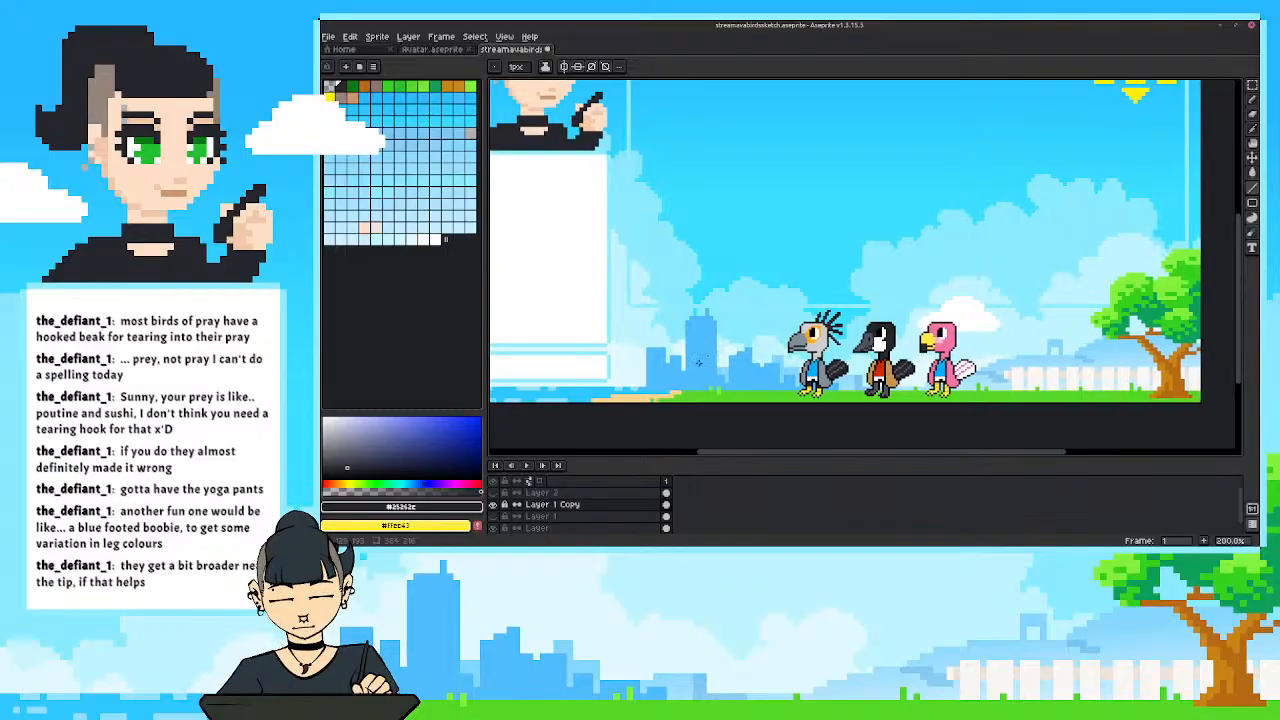
{"action": "left_click_drag", "start_coordinate": [712, 368], "coordinate": [660, 372]}
{"action": "scroll", "coordinate": [660, 372], "scroll_direction": "down", "scroll_amount": 2}
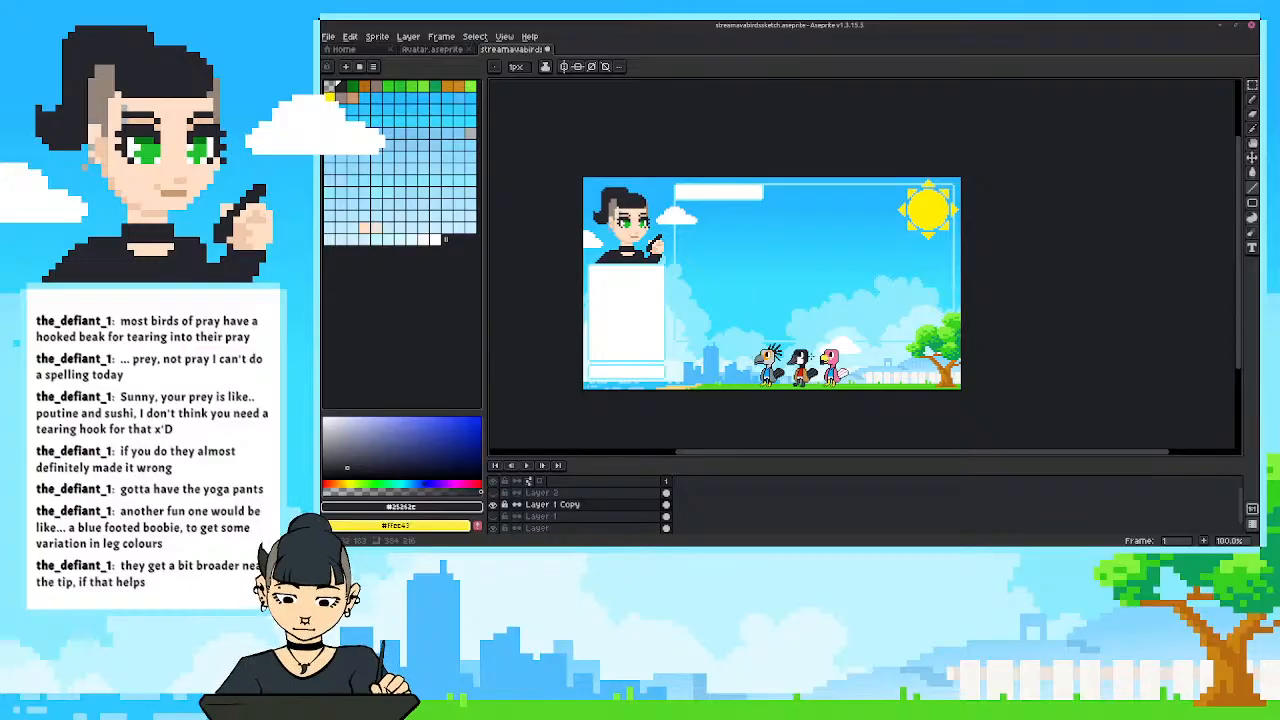
{"action": "scroll", "coordinate": [805, 378], "scroll_direction": "up", "scroll_amount": 2}
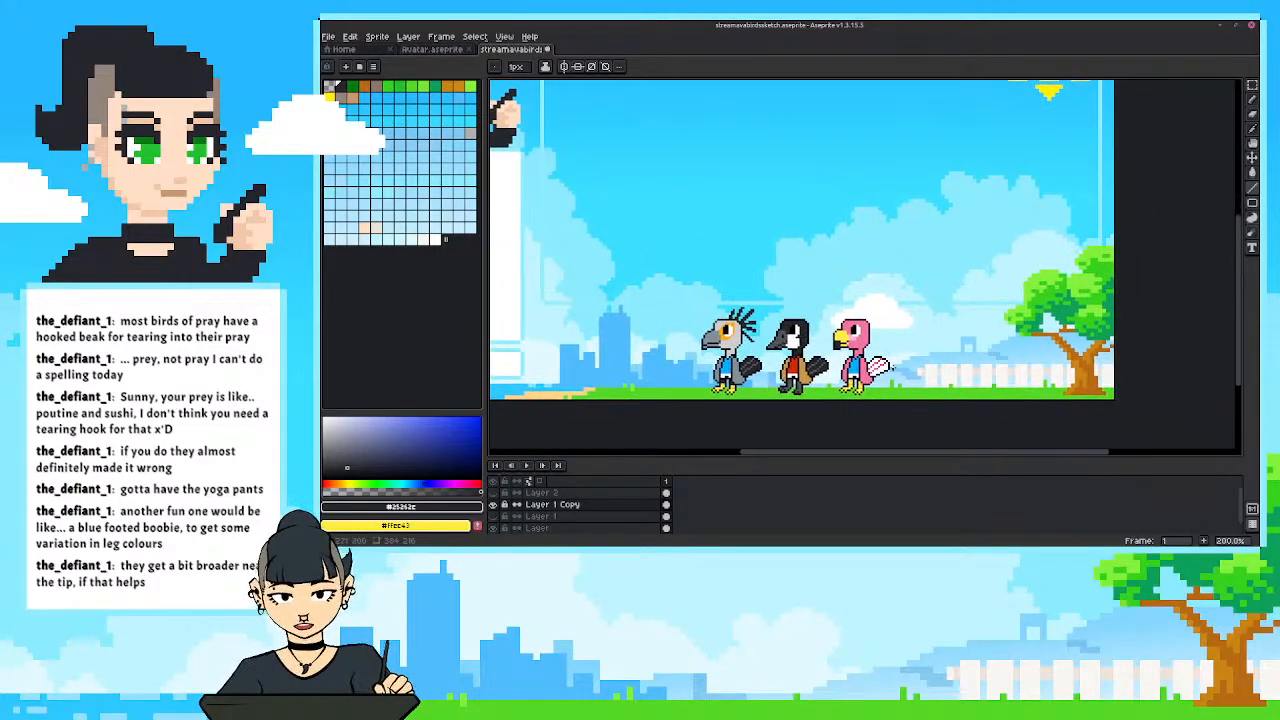
{"action": "scroll", "coordinate": [886, 366], "scroll_direction": "up", "scroll_amount": 2}
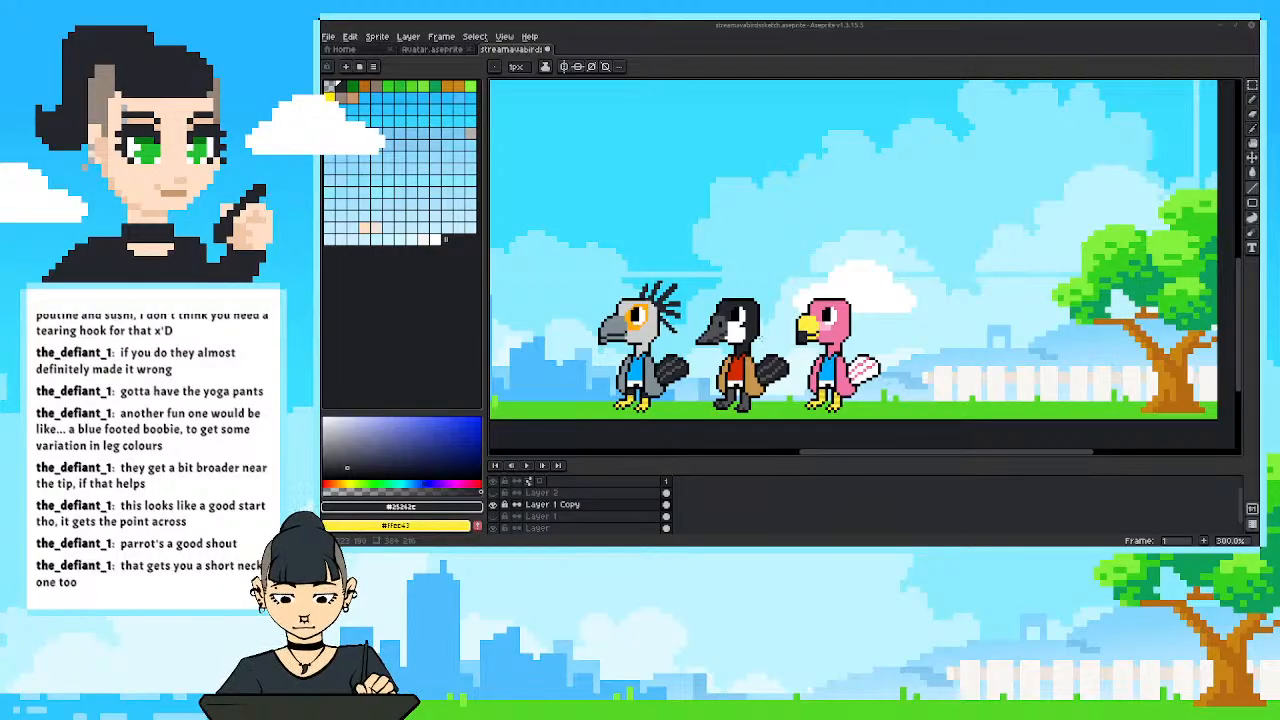
{"action": "scroll", "coordinate": [827, 288], "scroll_direction": "up", "scroll_amount": 1}
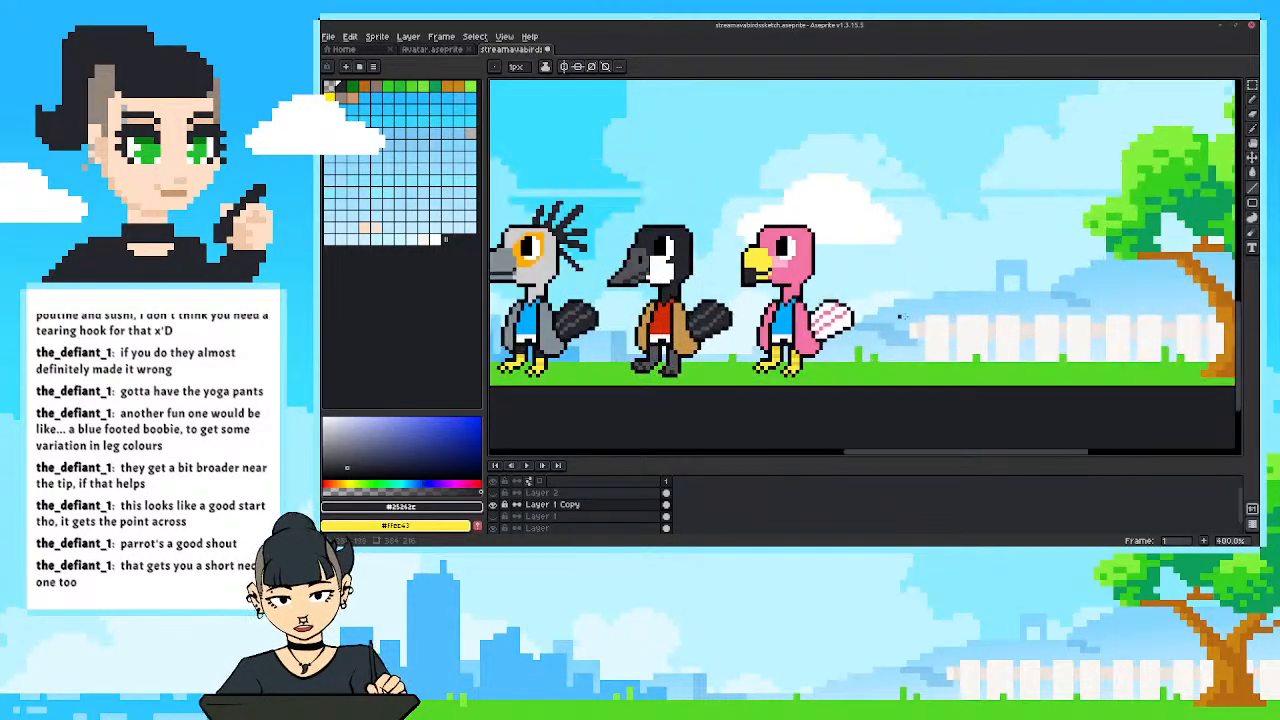
{"action": "left_click", "coordinate": [492, 504]}
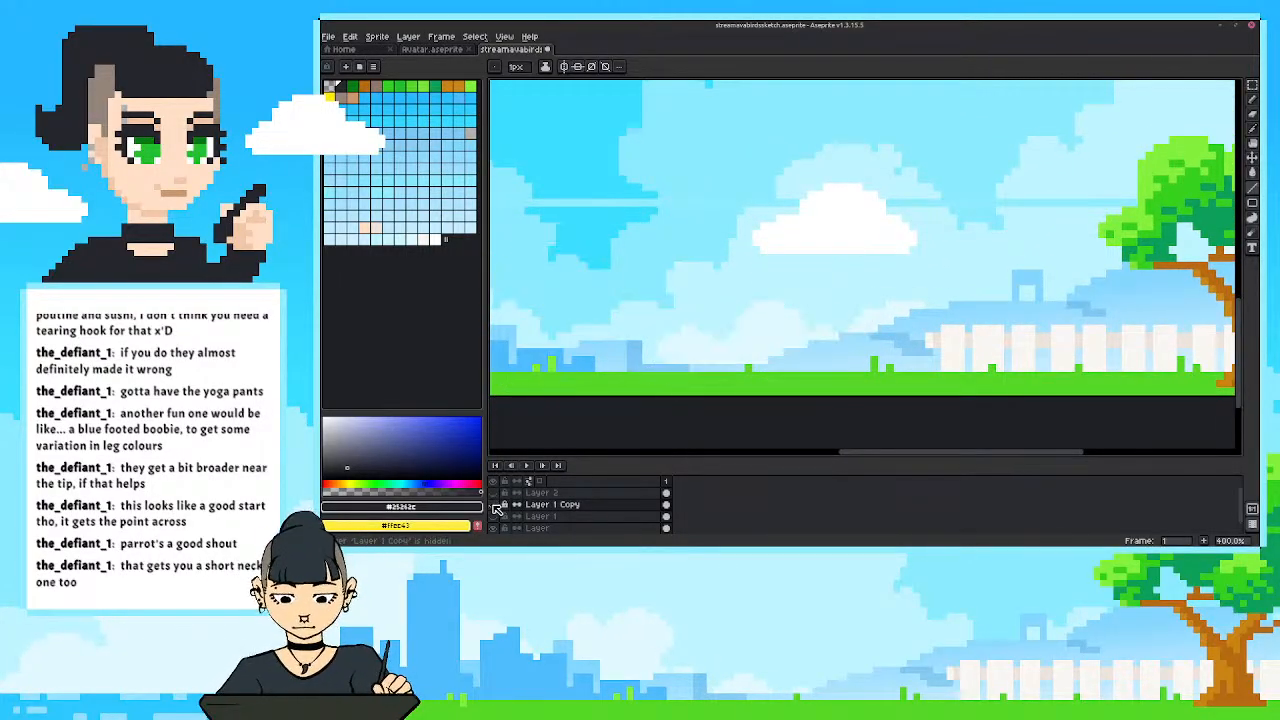
{"action": "left_click", "coordinate": [492, 504]}
{"action": "left_click_drag", "start_coordinate": [700, 396], "coordinate": [736, 415]}
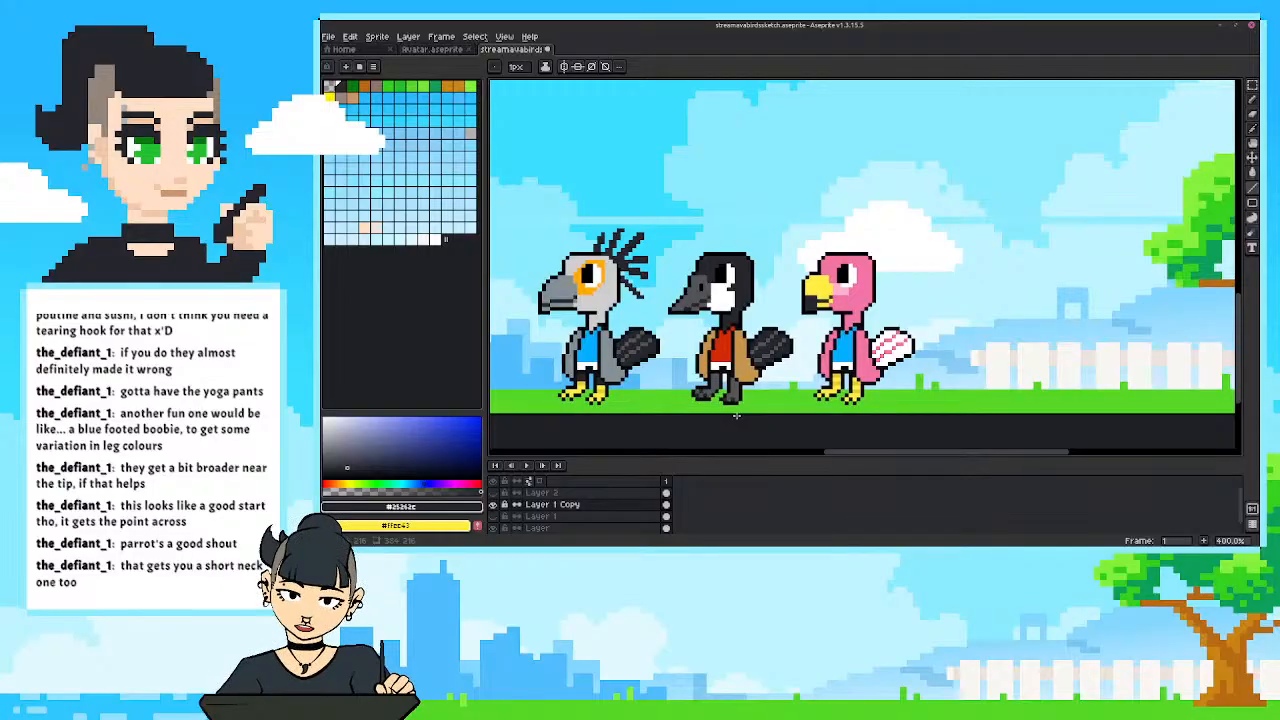
Save the sprite file, copy the pink flamingo and paste the duplicate behind the original's tail.
{"action": "key", "text": "ctrl+s"}
{"action": "key", "text": "m"}
{"action": "left_click_drag", "start_coordinate": [933, 230], "coordinate": [802, 416]}
{"action": "key", "text": "ctrl+c"}
{"action": "key", "text": "ctrl+v"}
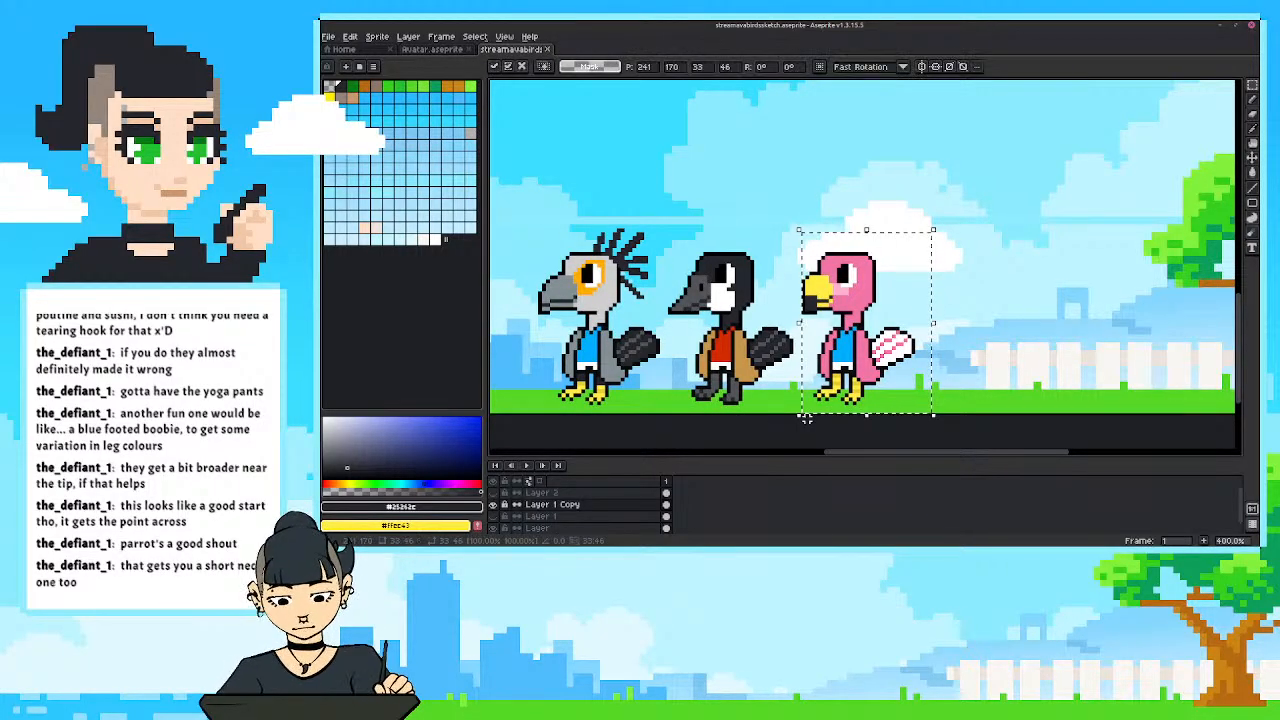
{"action": "left_click_drag", "start_coordinate": [855, 318], "coordinate": [987, 326]}
{"action": "left_click", "coordinate": [913, 238]}
{"action": "mouse_move", "coordinate": [902, 303]}
{"action": "left_mouse_down"}
{"action": "mouse_move", "coordinate": [846, 291]}
{"action": "mouse_move", "coordinate": [897, 304]}
{"action": "left_mouse_up"}
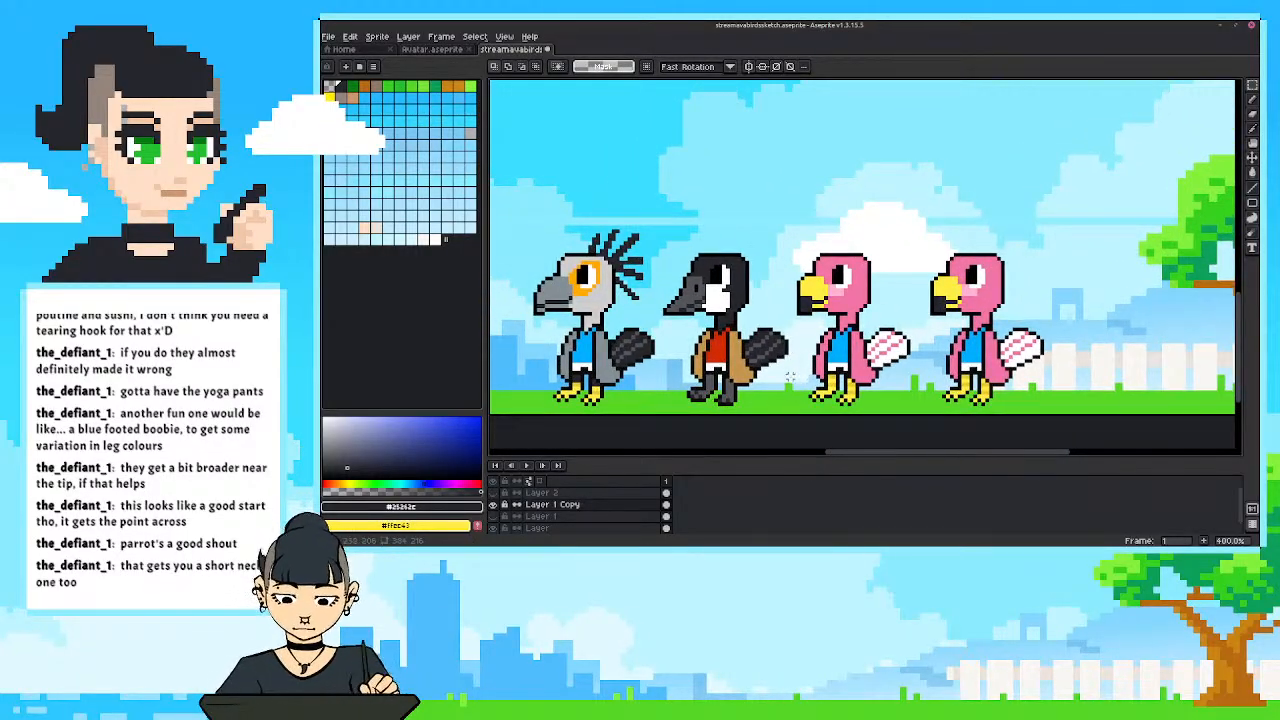
Move the duplicated flamingo in front of the grey bird at the head of the row and deselect it.
{"action": "left_click_drag", "start_coordinate": [790, 377], "coordinate": [983, 384]}
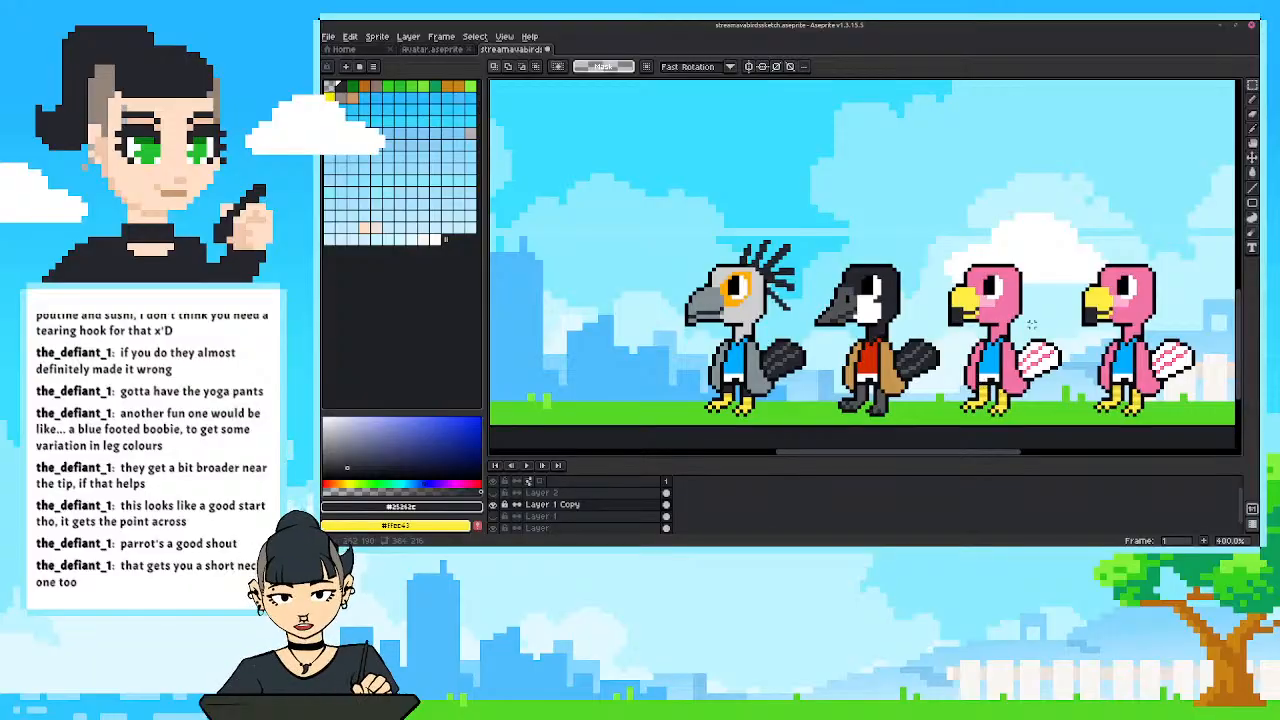
{"action": "left_click_drag", "start_coordinate": [1212, 252], "coordinate": [621, 388]}
{"action": "key", "text": "ctrl+d"}
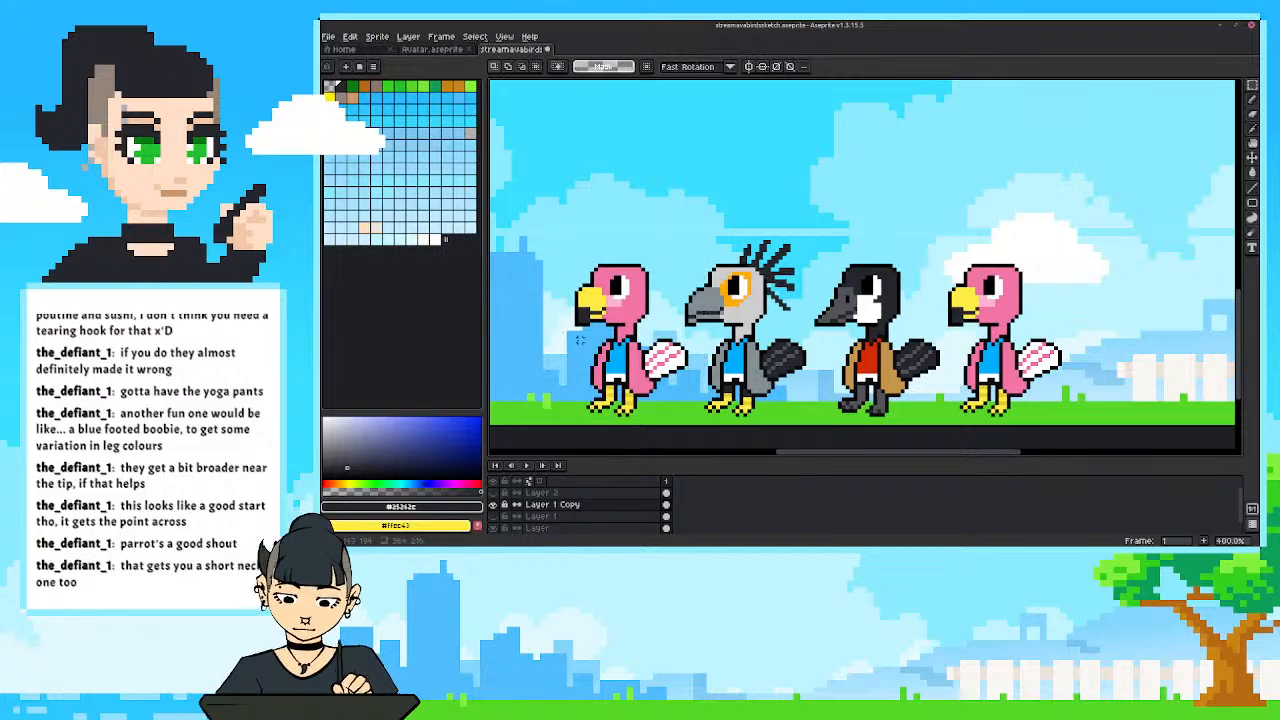
{"action": "mouse_move", "coordinate": [580, 340]}
{"action": "left_mouse_down"}
{"action": "mouse_move", "coordinate": [679, 329]}
{"action": "mouse_move", "coordinate": [565, 353]}
{"action": "left_mouse_up"}
{"action": "scroll", "coordinate": [603, 349], "scroll_direction": "up", "scroll_amount": 1}
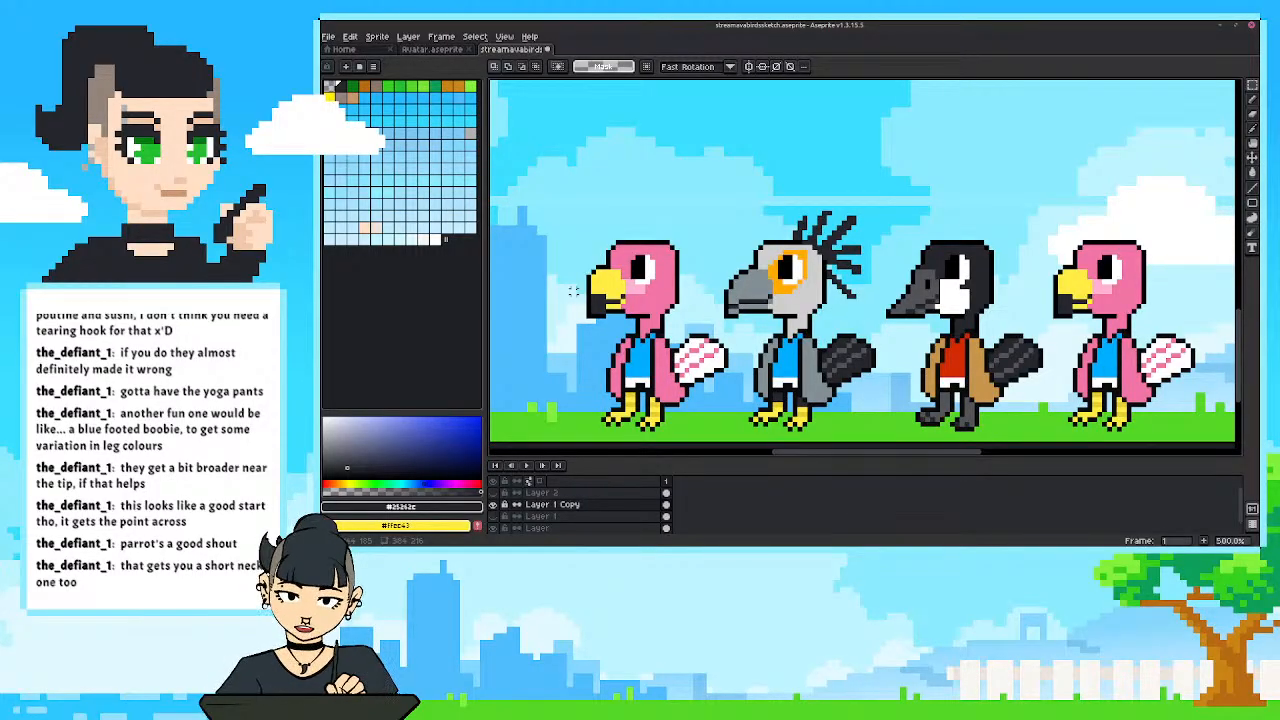
{"action": "left_click", "coordinate": [494, 505]}
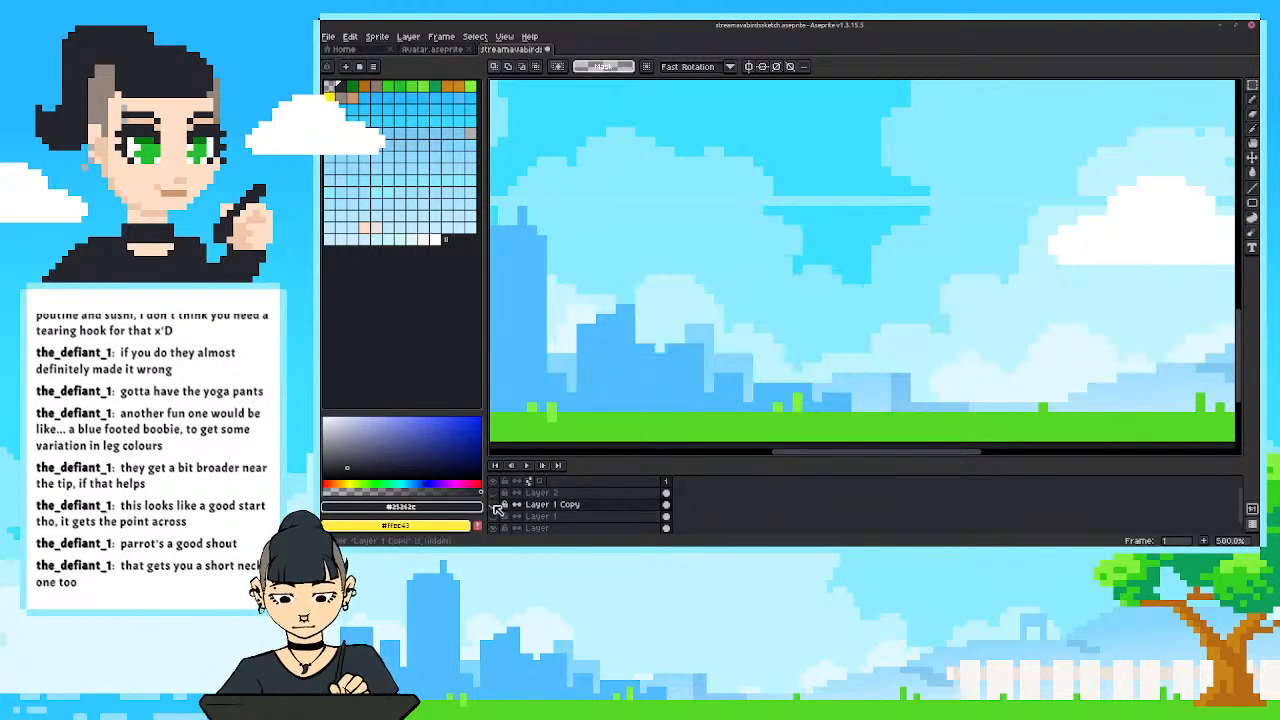
{"action": "left_click", "coordinate": [494, 505]}
Mix a vivid blue with hue 211°, saturation 98 and value 96 as the drawing colour.
{"action": "left_click", "coordinate": [413, 433]}
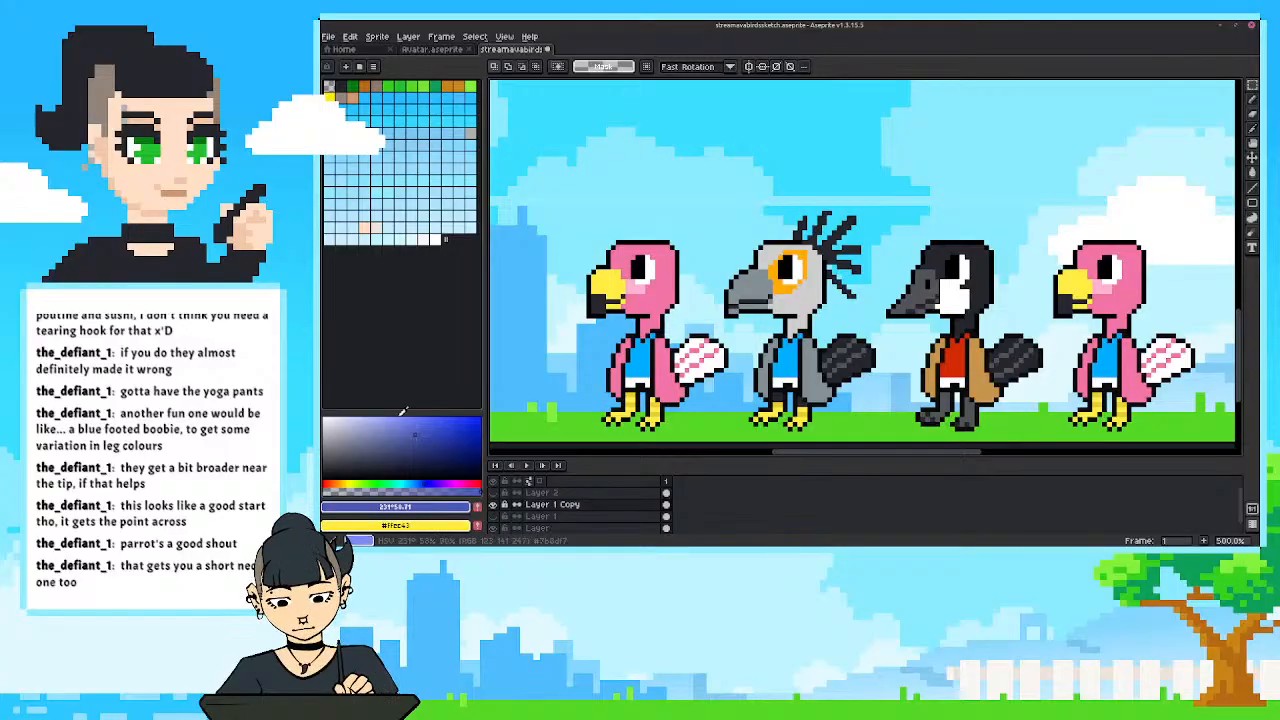
{"action": "left_click", "coordinate": [438, 427]}
{"action": "left_click", "coordinate": [421, 484]}
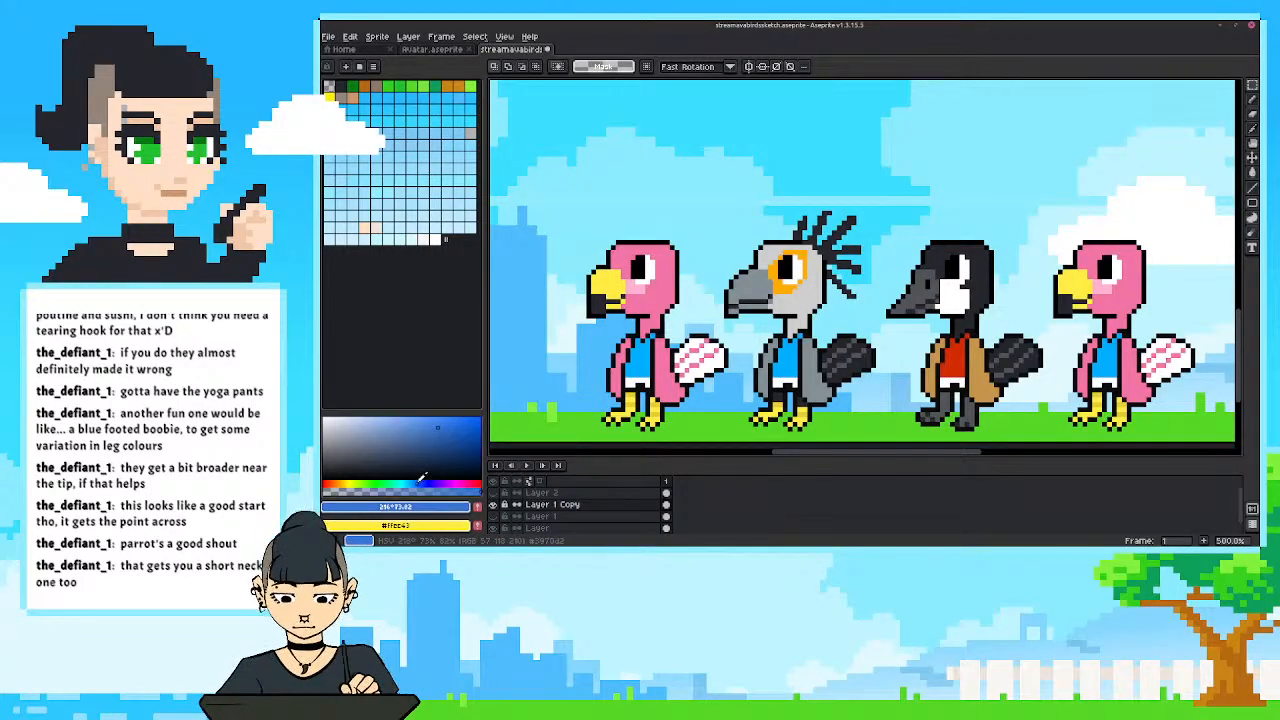
{"action": "left_click_drag", "start_coordinate": [452, 417], "coordinate": [481, 414]}
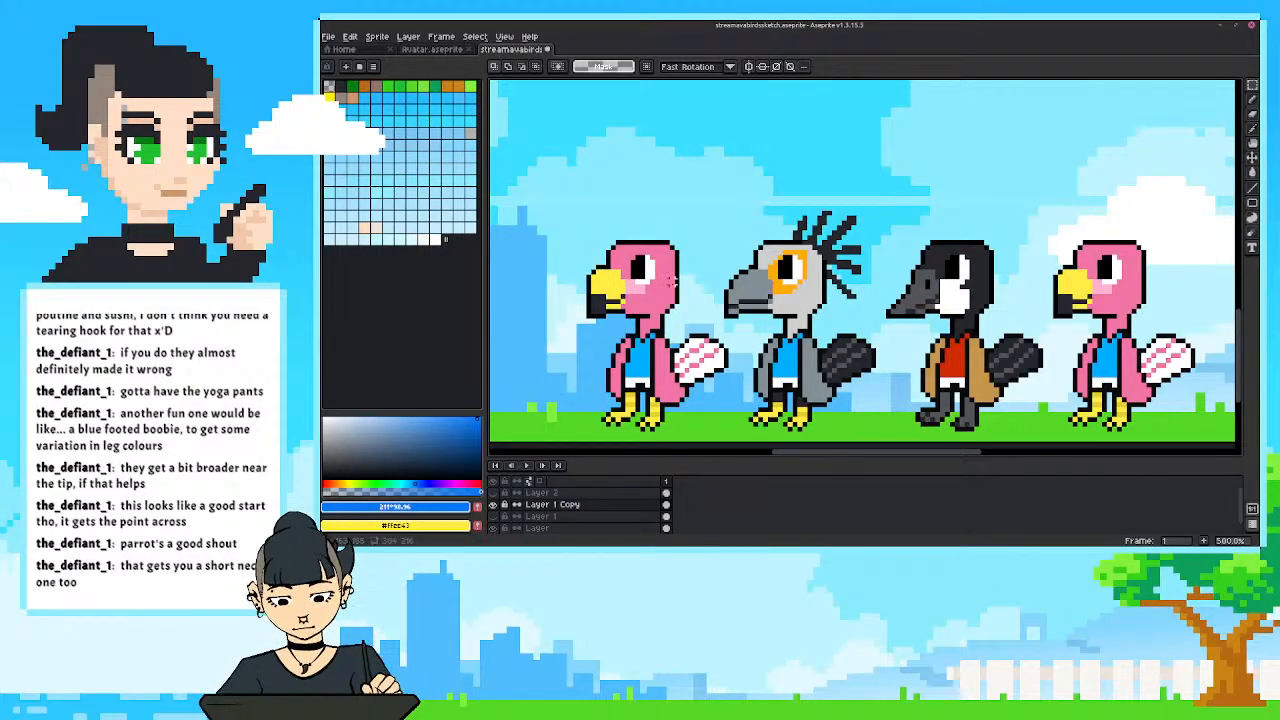
Replace the pink of the front flamingo copy with the vivid blue inside a selection around that bird, and deselect it.
{"action": "key", "text": "x"}
{"action": "left_click", "coordinate": [655, 308], "text": "alt"}
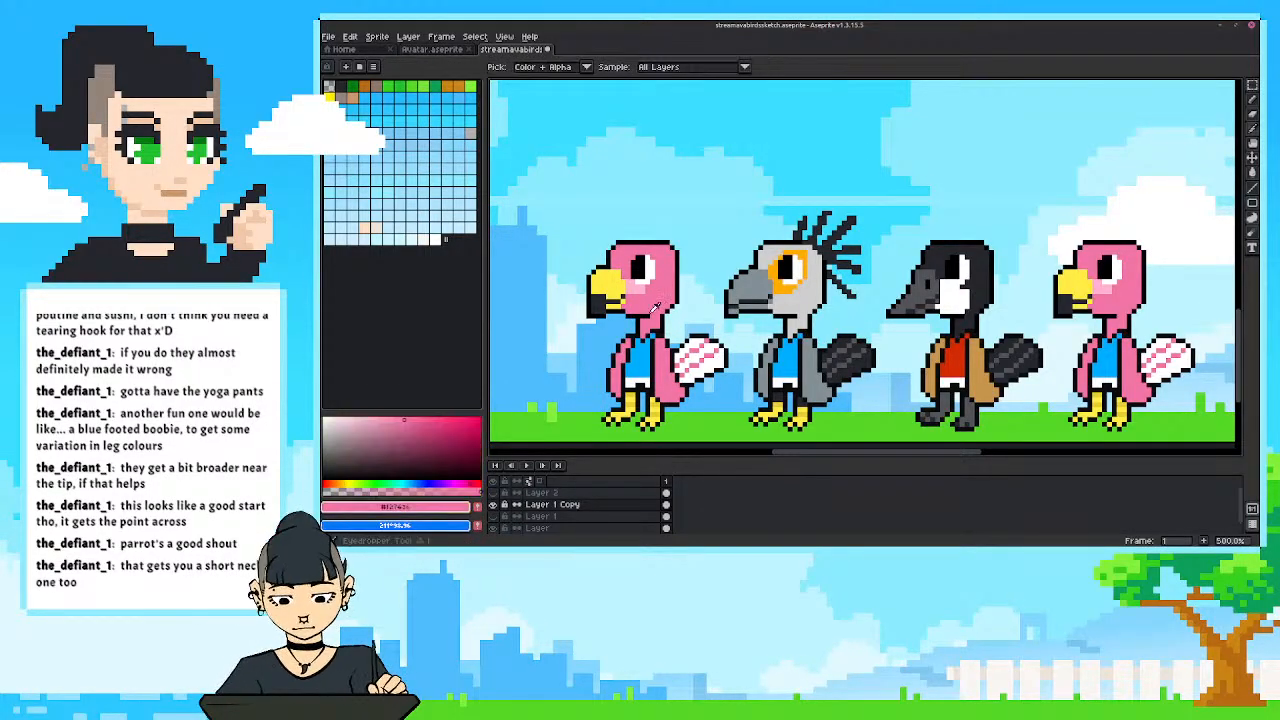
{"action": "key", "text": "m"}
{"action": "left_click_drag", "start_coordinate": [555, 214], "coordinate": [737, 441]}
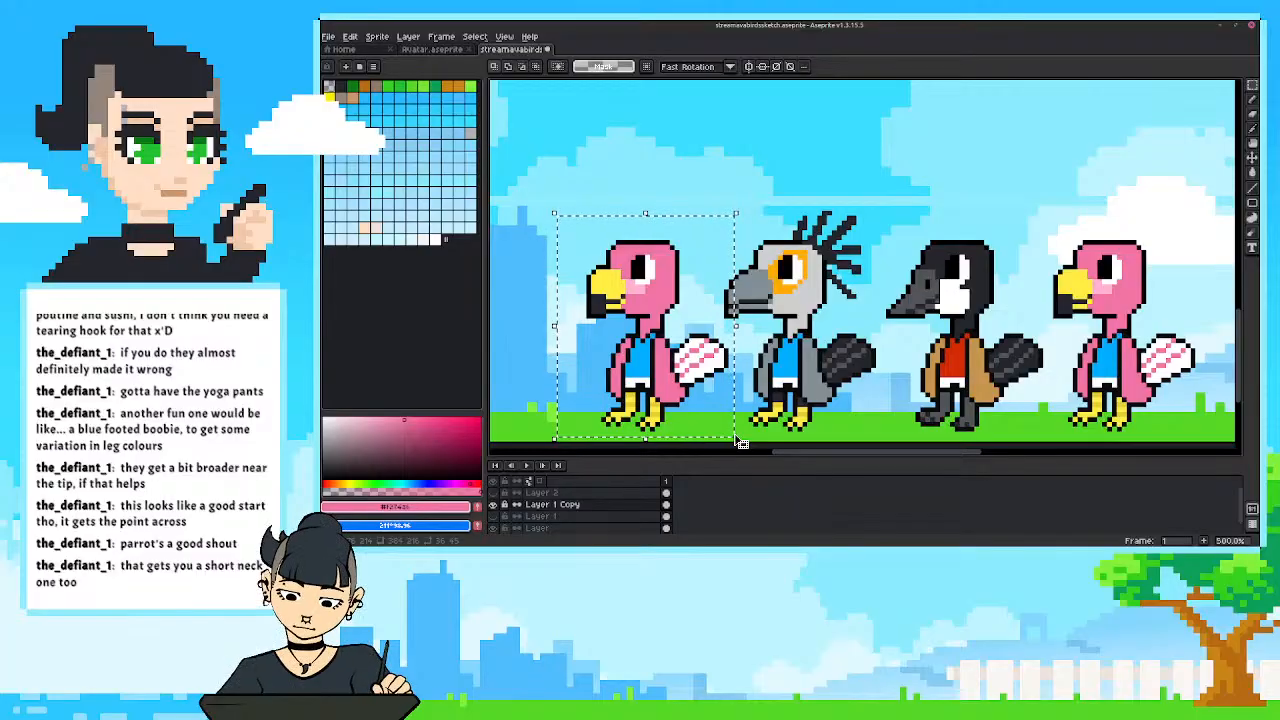
{"action": "key", "text": "shift+r"}
{"action": "key", "text": "Return"}
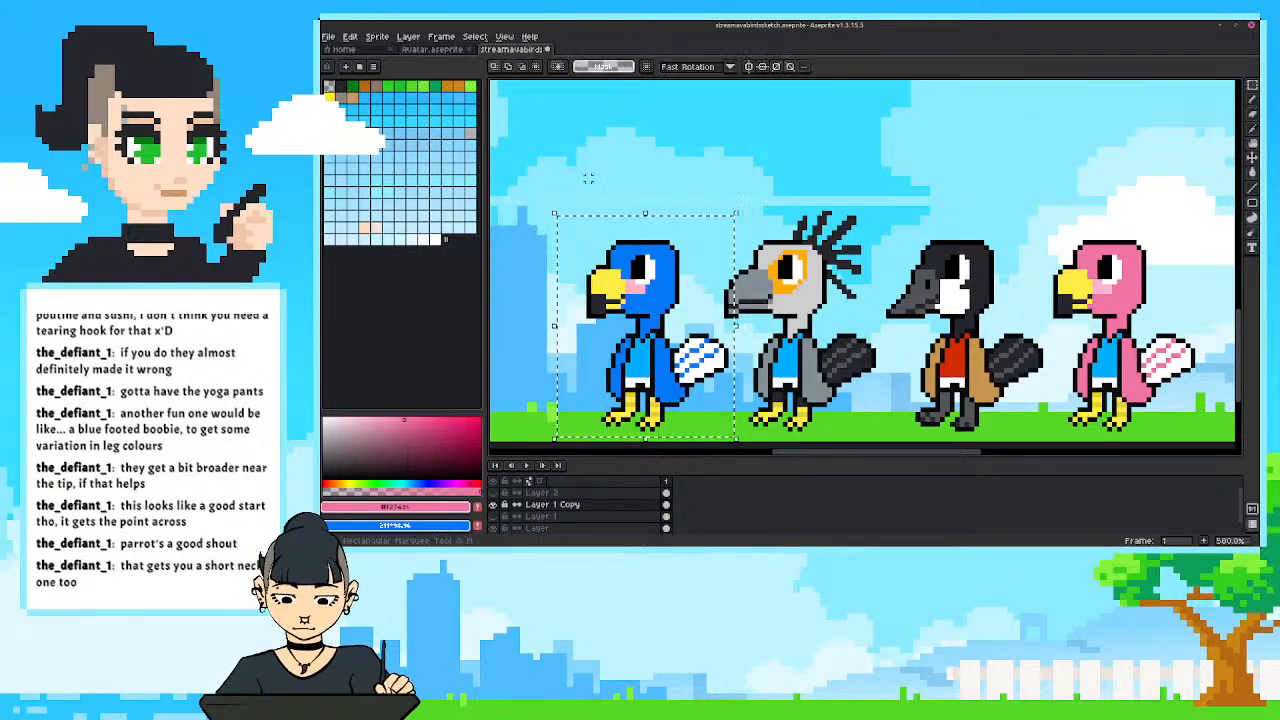
{"action": "key", "text": "ctrl+d"}
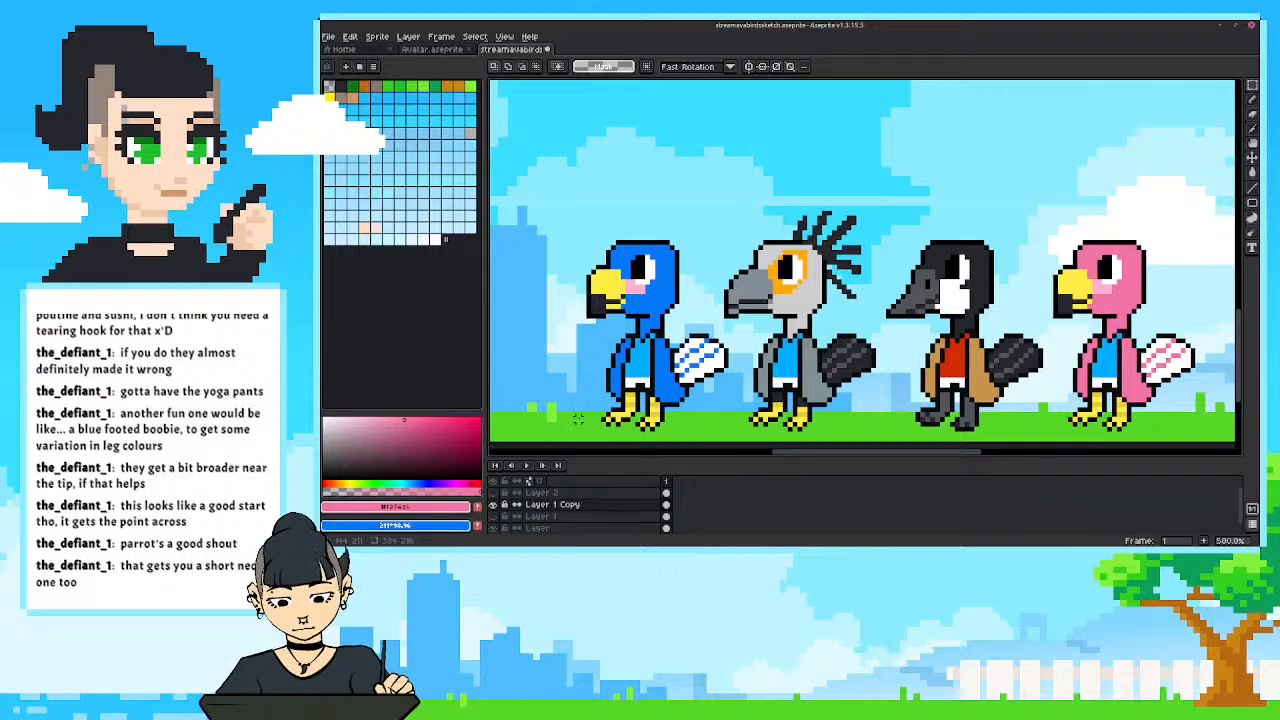
Fill the blue bird's yellow beak with the near-black sampled from the black bird's head.
{"action": "key", "text": "i"}
{"action": "left_click", "coordinate": [938, 270]}
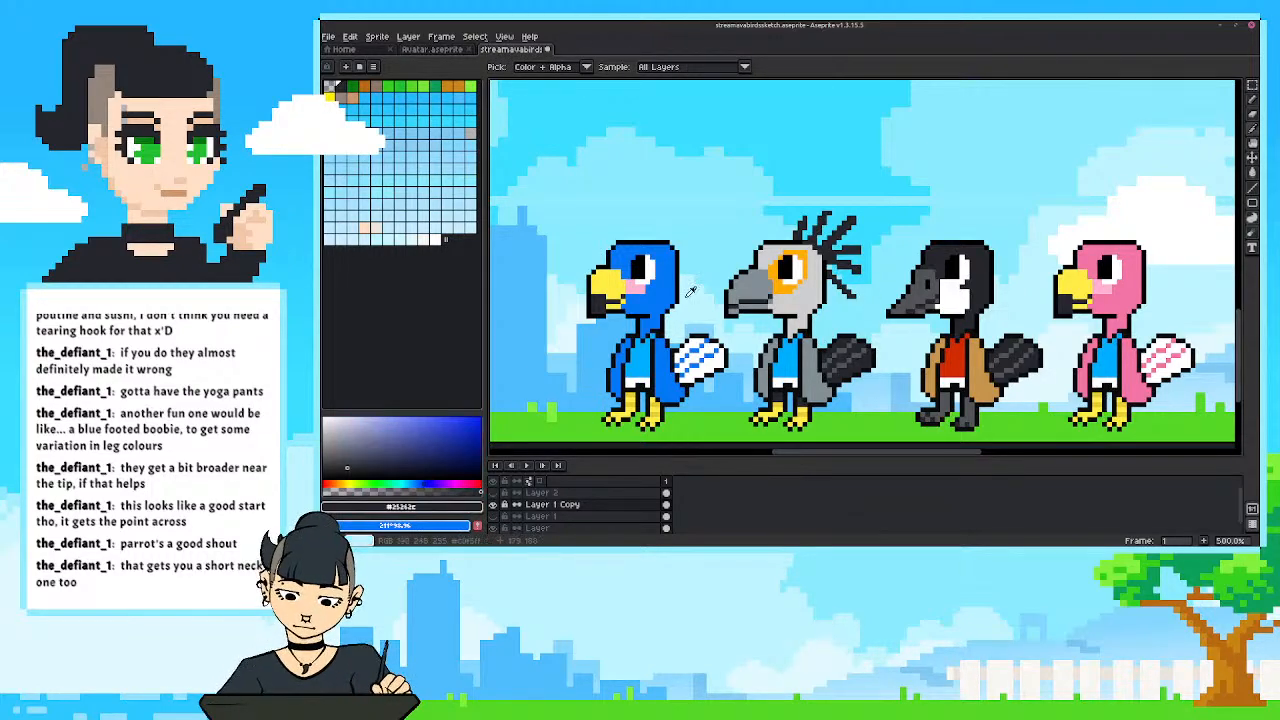
{"action": "key", "text": "g"}
{"action": "left_click", "coordinate": [600, 278]}
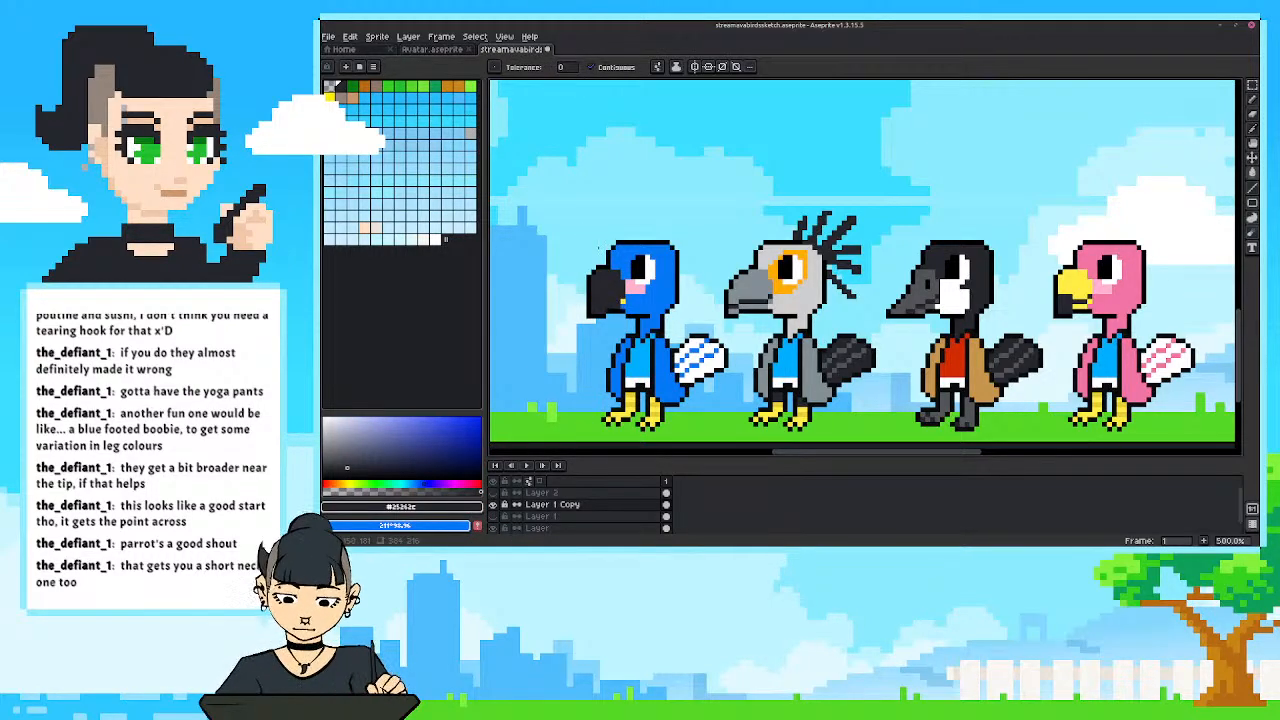
Draw black pencil detail on the blue bird's dark beak, keeping the nostril and removing the mouth line.
{"action": "key", "text": "i"}
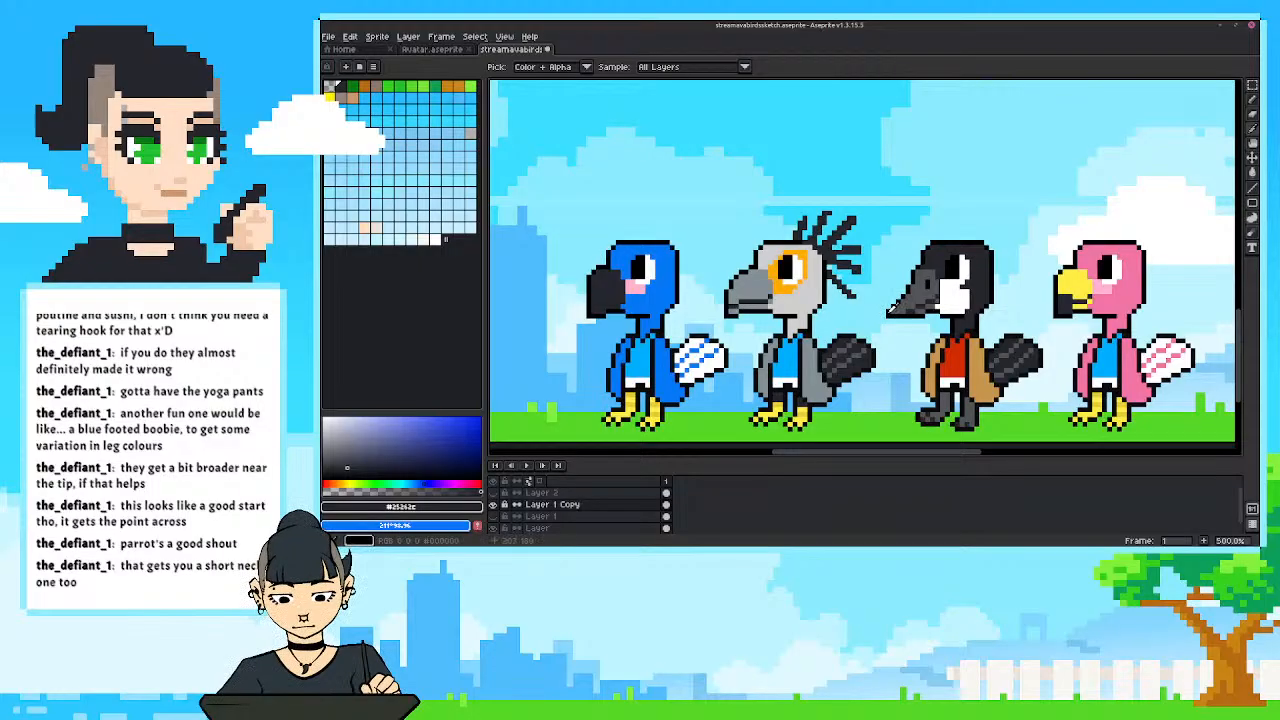
{"action": "left_click", "coordinate": [894, 308]}
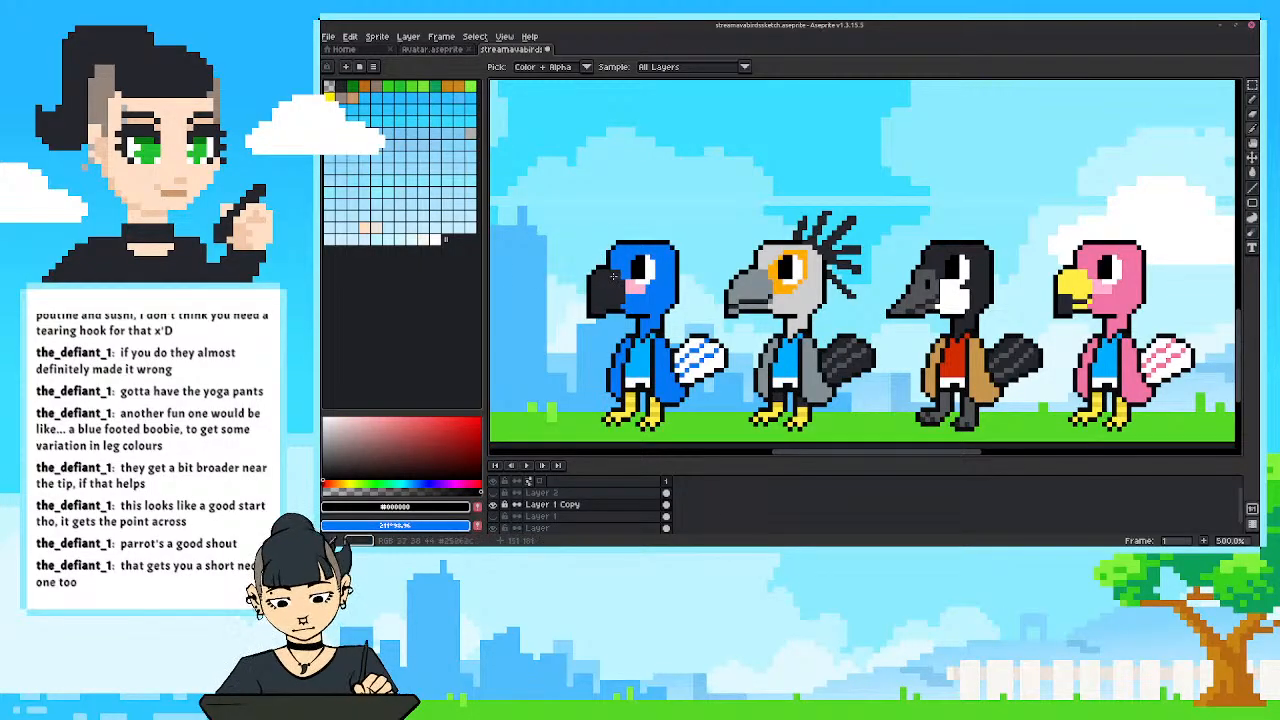
{"action": "key", "text": "b"}
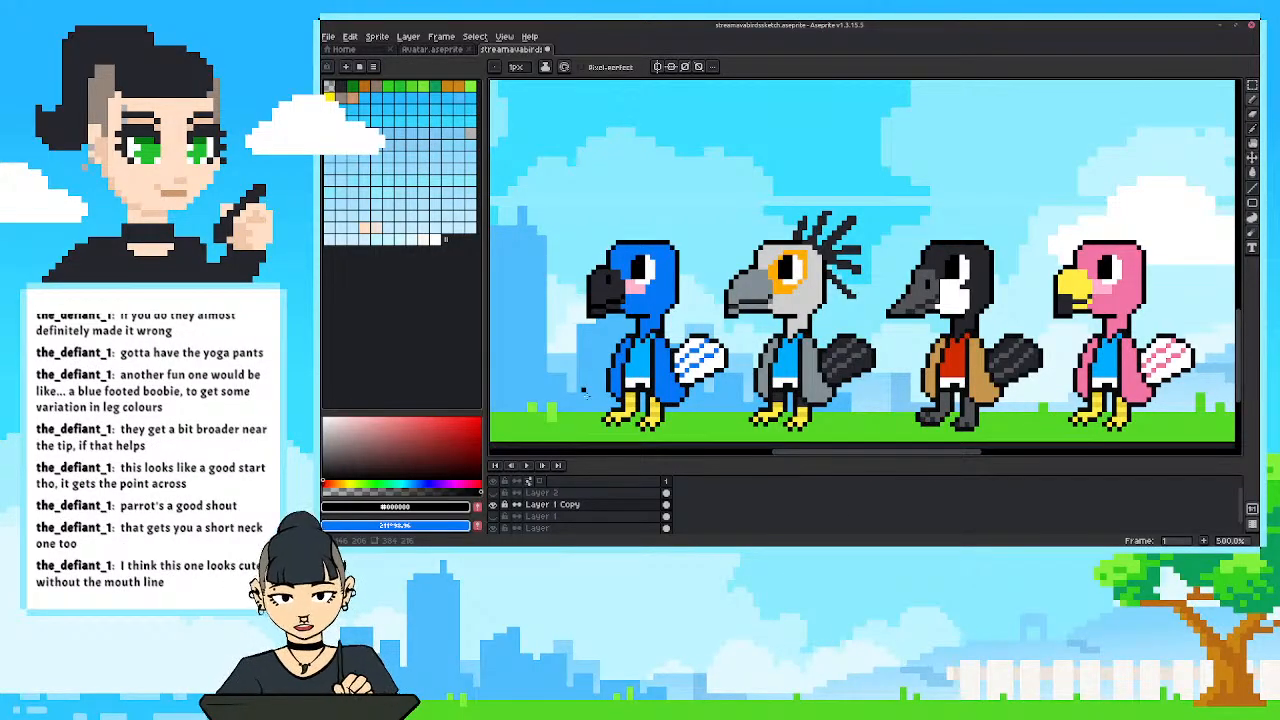
{"action": "left_click", "coordinate": [610, 304], "text": "alt"}
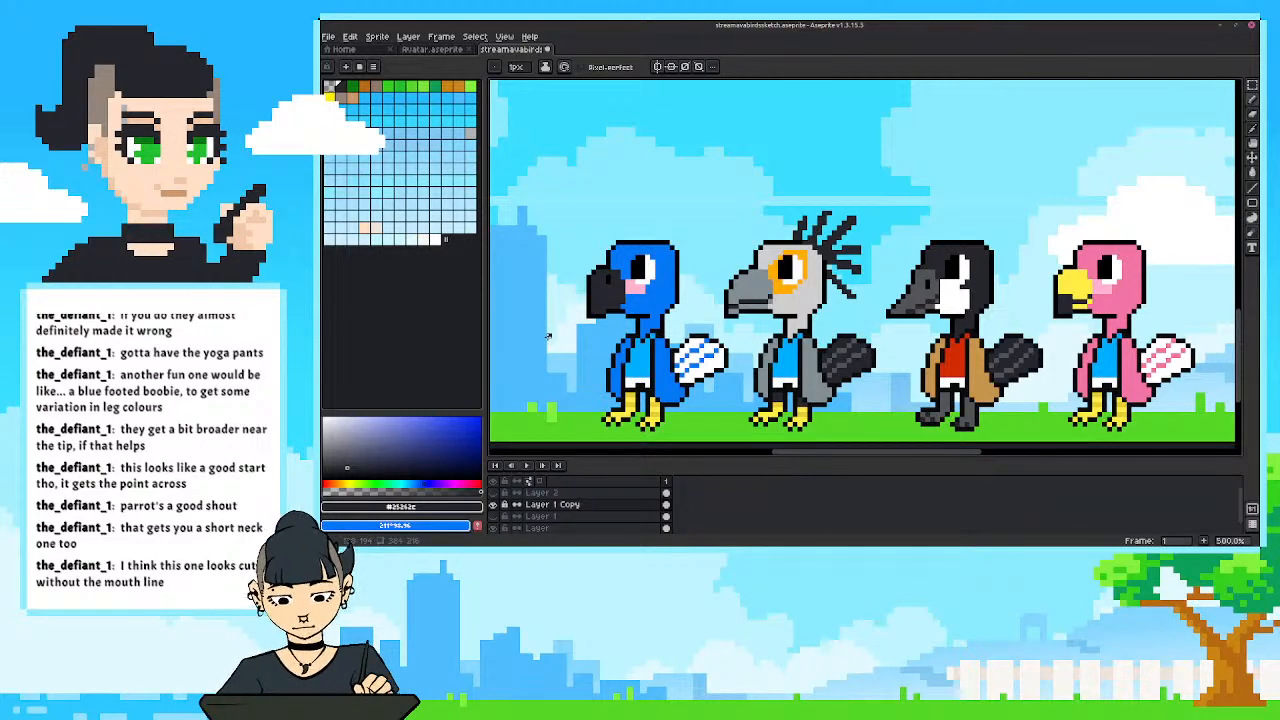
{"action": "scroll", "coordinate": [583, 320], "scroll_direction": "up", "scroll_amount": 1}
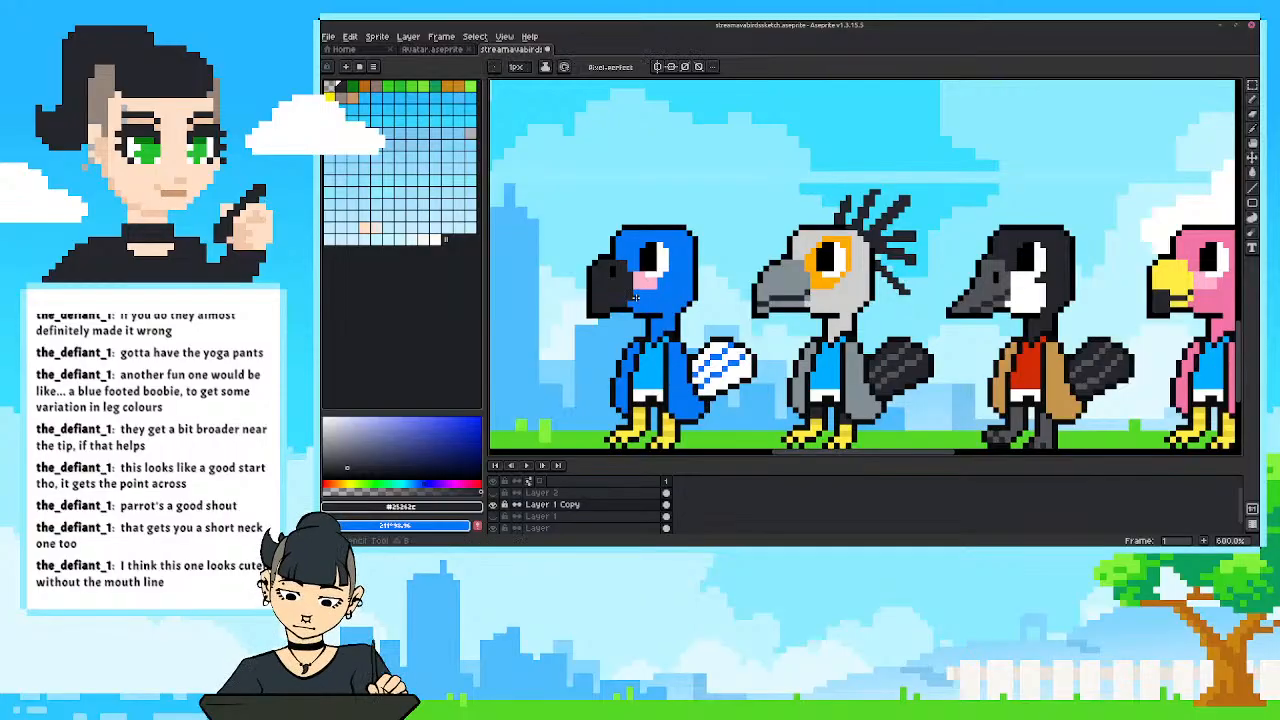
{"action": "scroll", "coordinate": [572, 290], "scroll_direction": "down", "scroll_amount": 4}
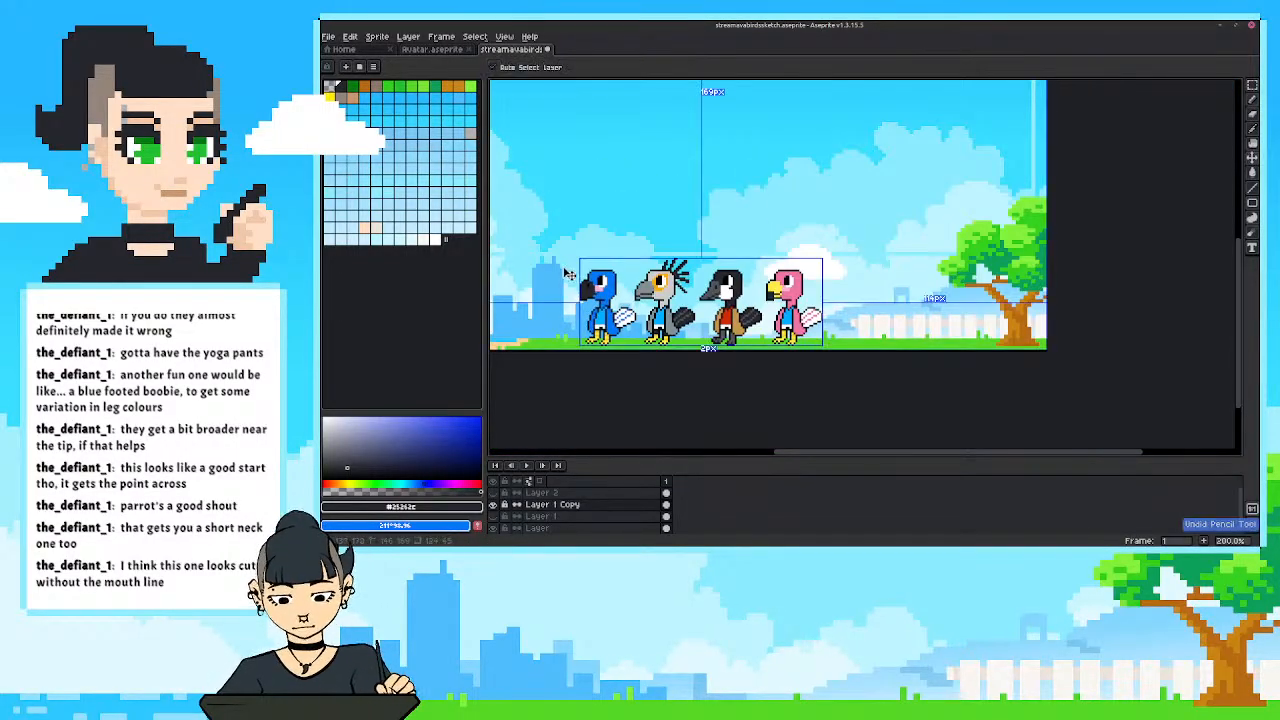
{"action": "scroll", "coordinate": [555, 257], "scroll_direction": "up", "scroll_amount": 3}
{"action": "left_click_drag", "start_coordinate": [589, 252], "coordinate": [549, 270]}
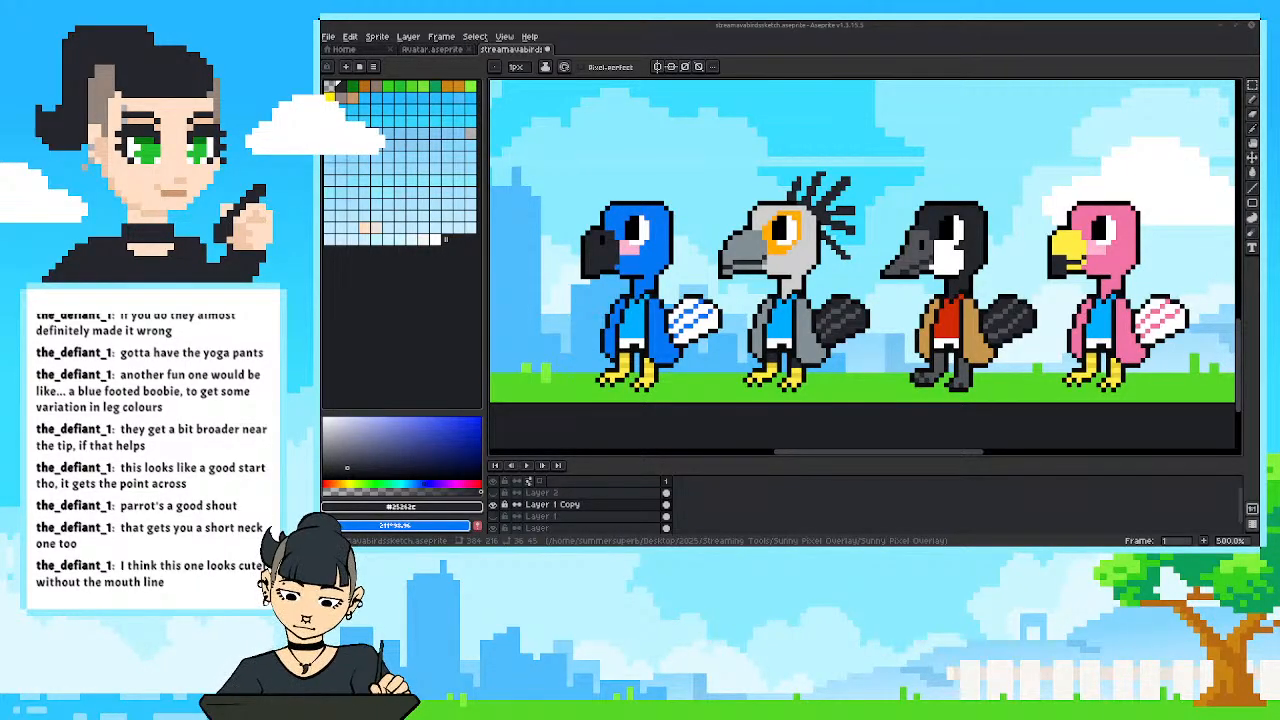
Fill the white parts of the blue bird's tail with a darker blue of hue 220°, saturation 100 and value 74.
{"action": "left_click_drag", "start_coordinate": [588, 343], "coordinate": [653, 309]}
{"action": "scroll", "coordinate": [640, 358], "scroll_direction": "up", "scroll_amount": 1}
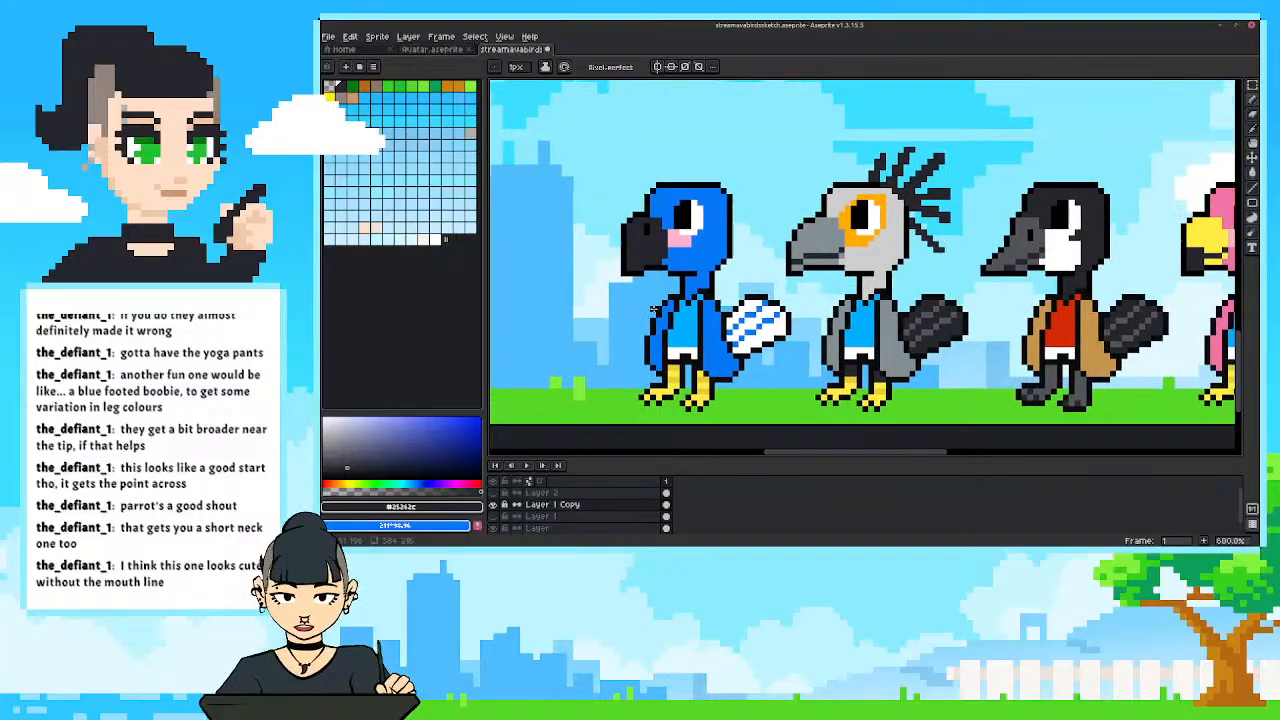
{"action": "key", "text": "i"}
{"action": "left_click", "coordinate": [660, 338]}
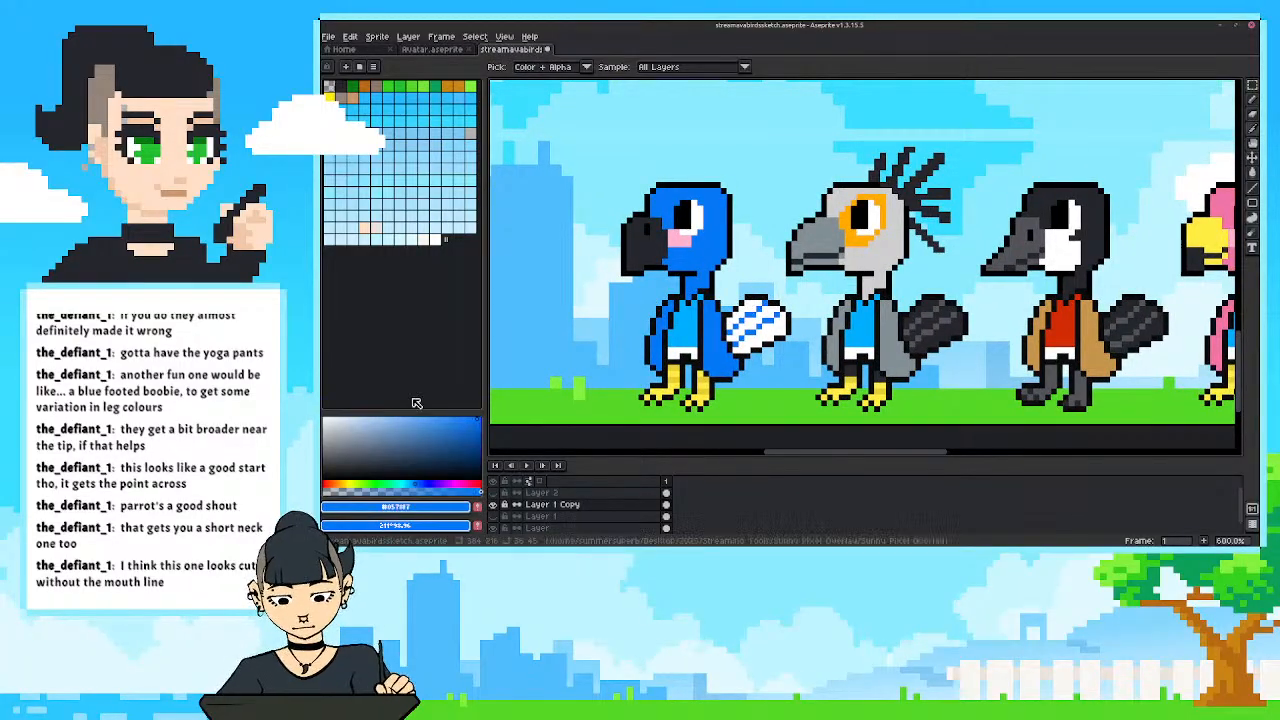
{"action": "left_click_drag", "start_coordinate": [476, 427], "coordinate": [485, 433]}
{"action": "left_click_drag", "start_coordinate": [431, 483], "coordinate": [425, 479]}
{"action": "key", "text": "g"}
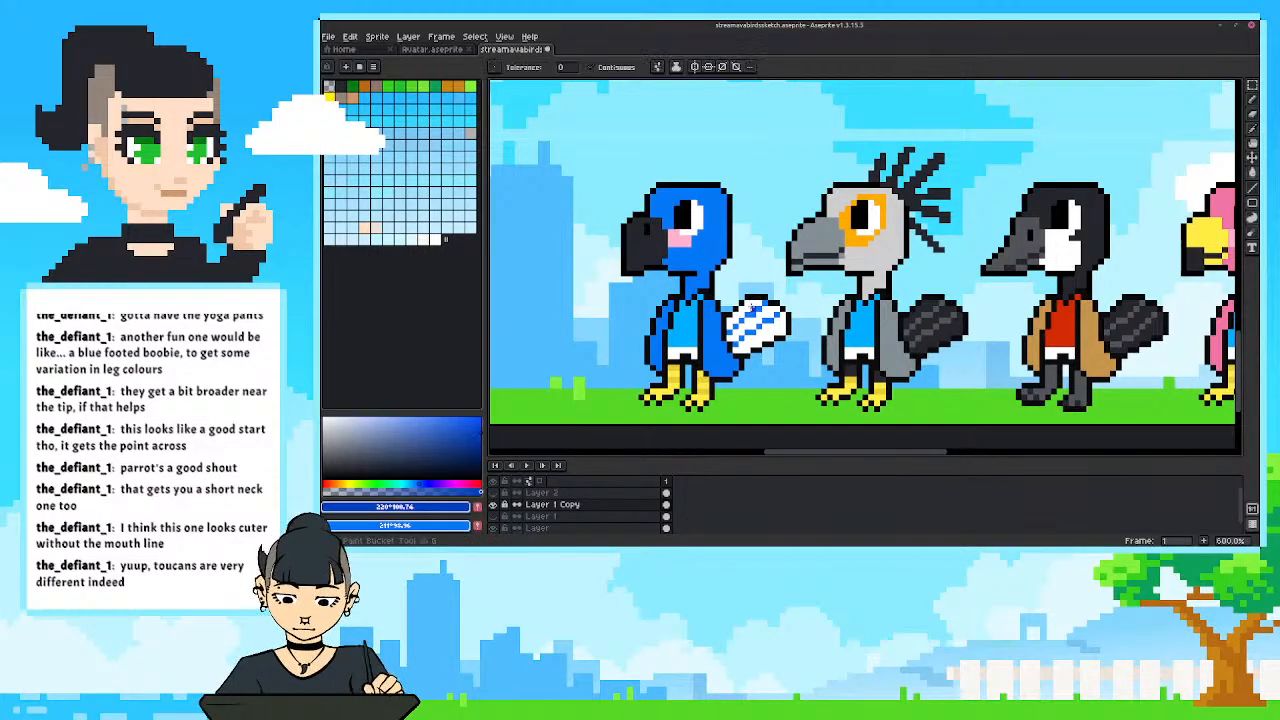
{"action": "left_click", "coordinate": [746, 314]}
{"action": "left_click", "coordinate": [752, 324]}
{"action": "left_click", "coordinate": [760, 336]}
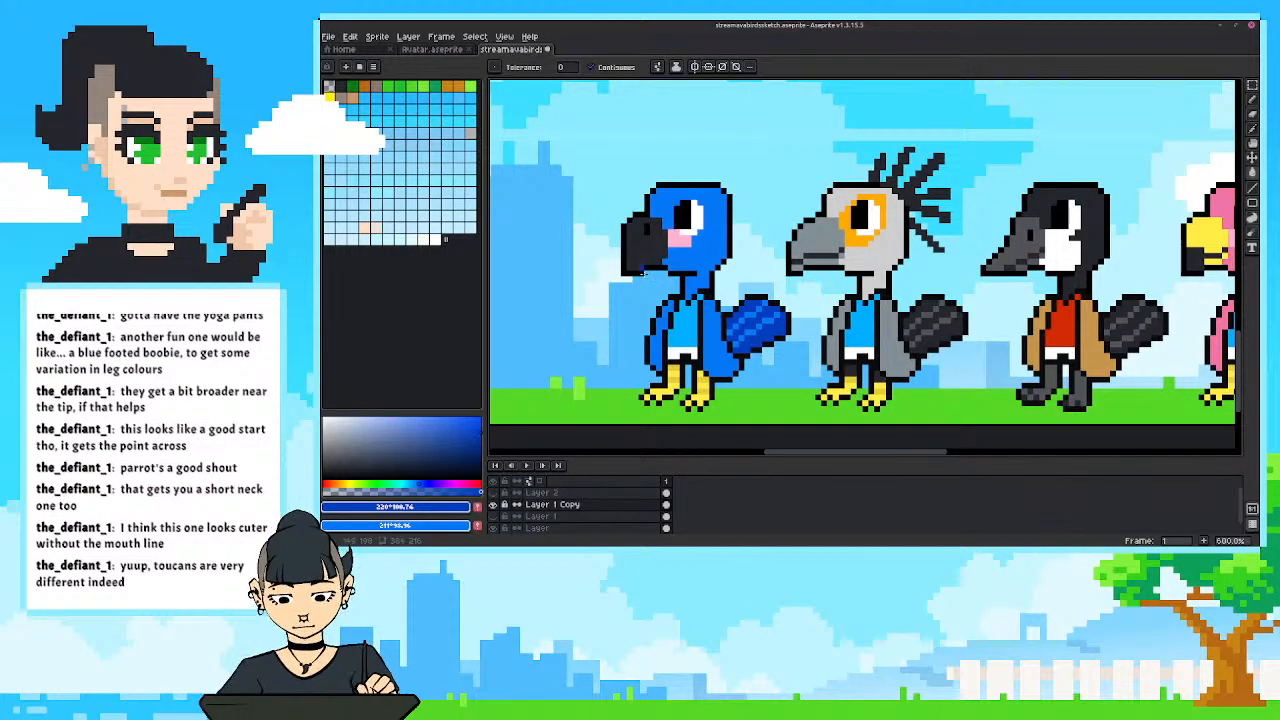
{"action": "left_click_drag", "start_coordinate": [643, 272], "coordinate": [638, 269]}
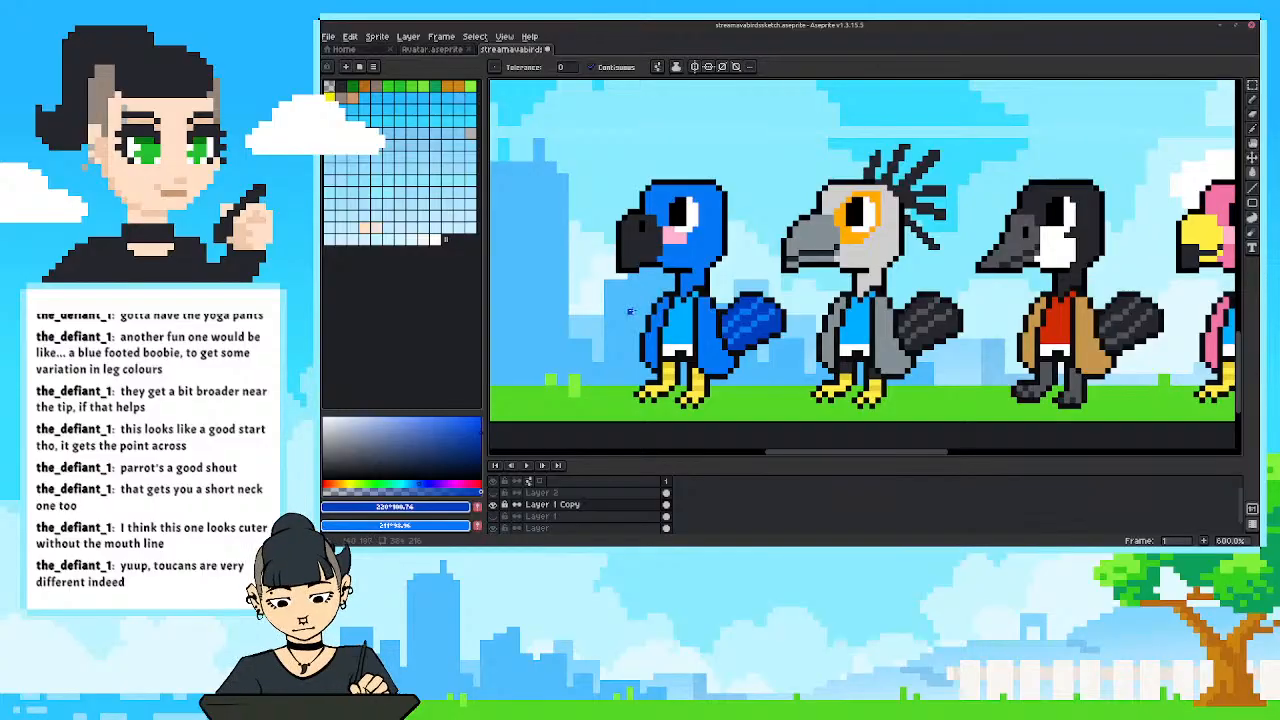
Paint the blue bird's cheek and throat golden yellow and tidy the patch's back edge along the neck with the body blue.
{"action": "left_click", "coordinate": [348, 484]}
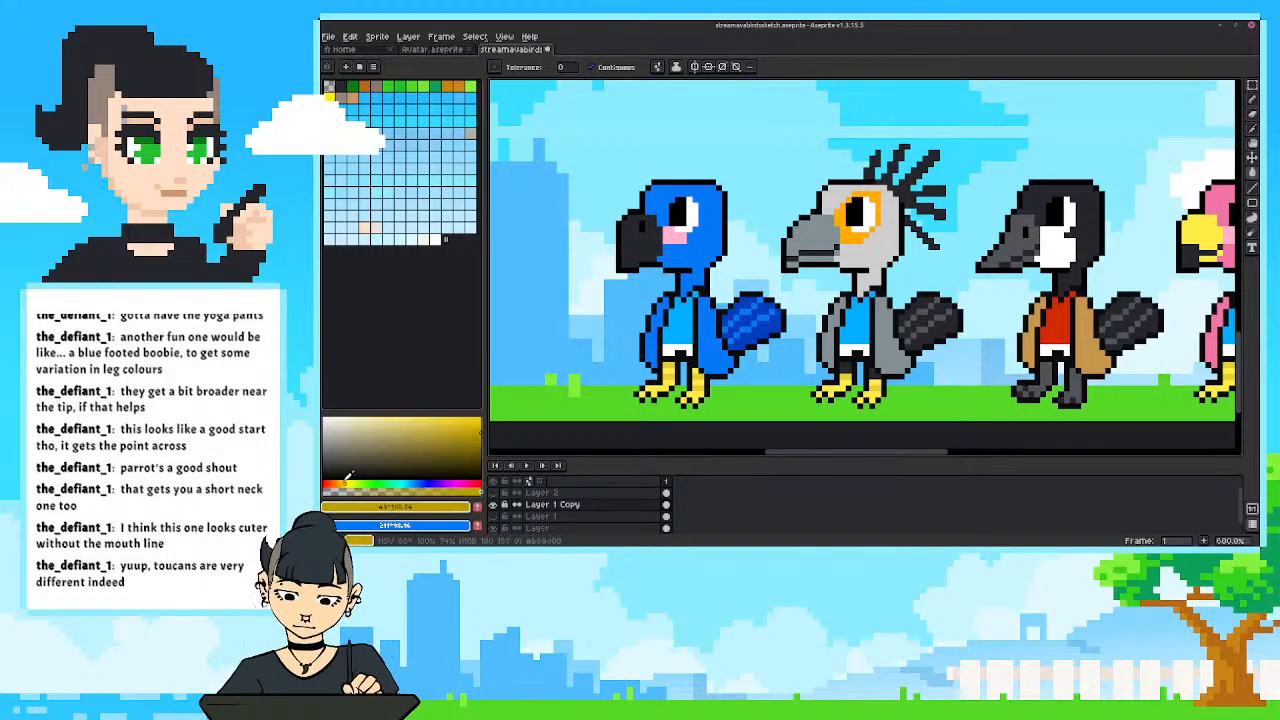
{"action": "left_click", "coordinate": [479, 419]}
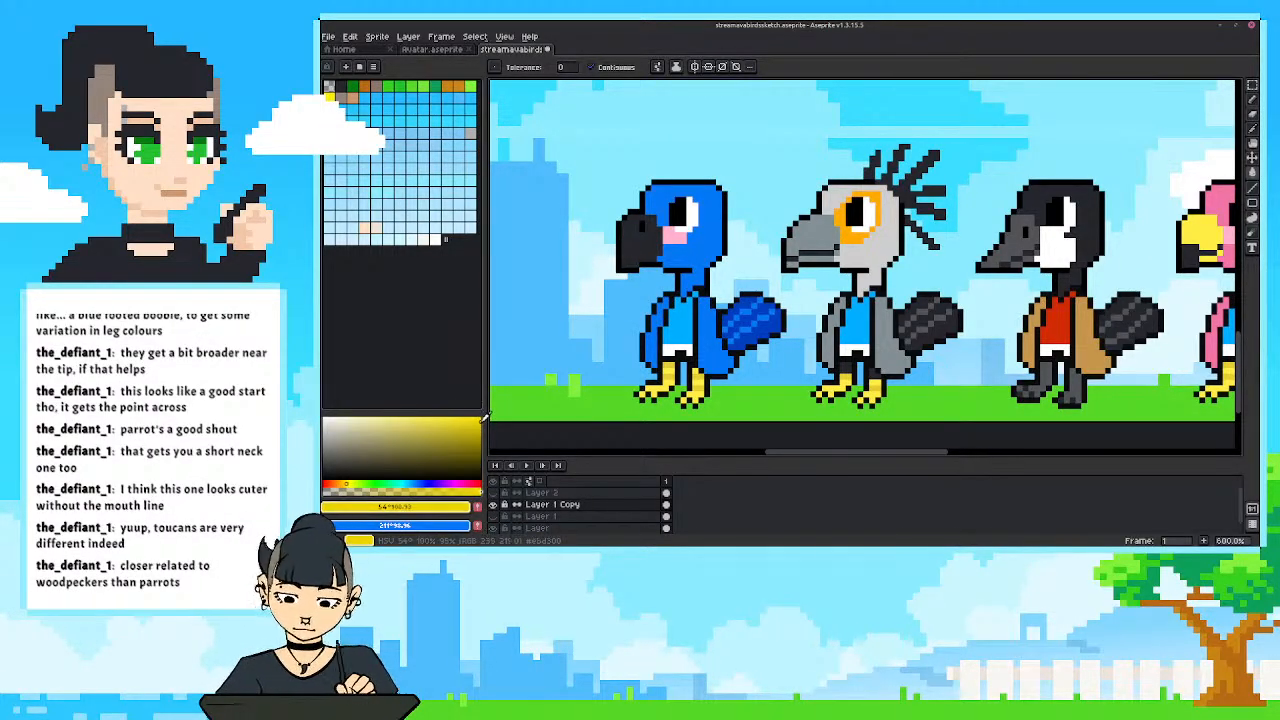
{"action": "left_click", "coordinate": [345, 483]}
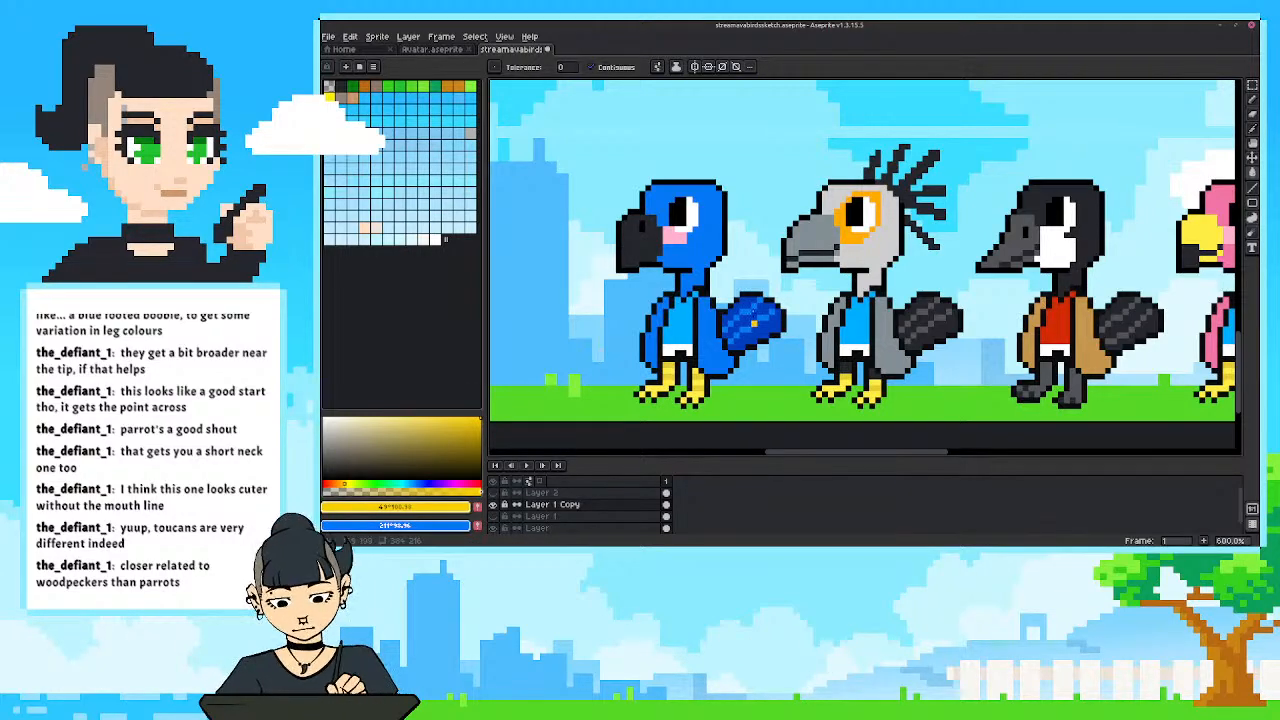
{"action": "key", "text": "b"}
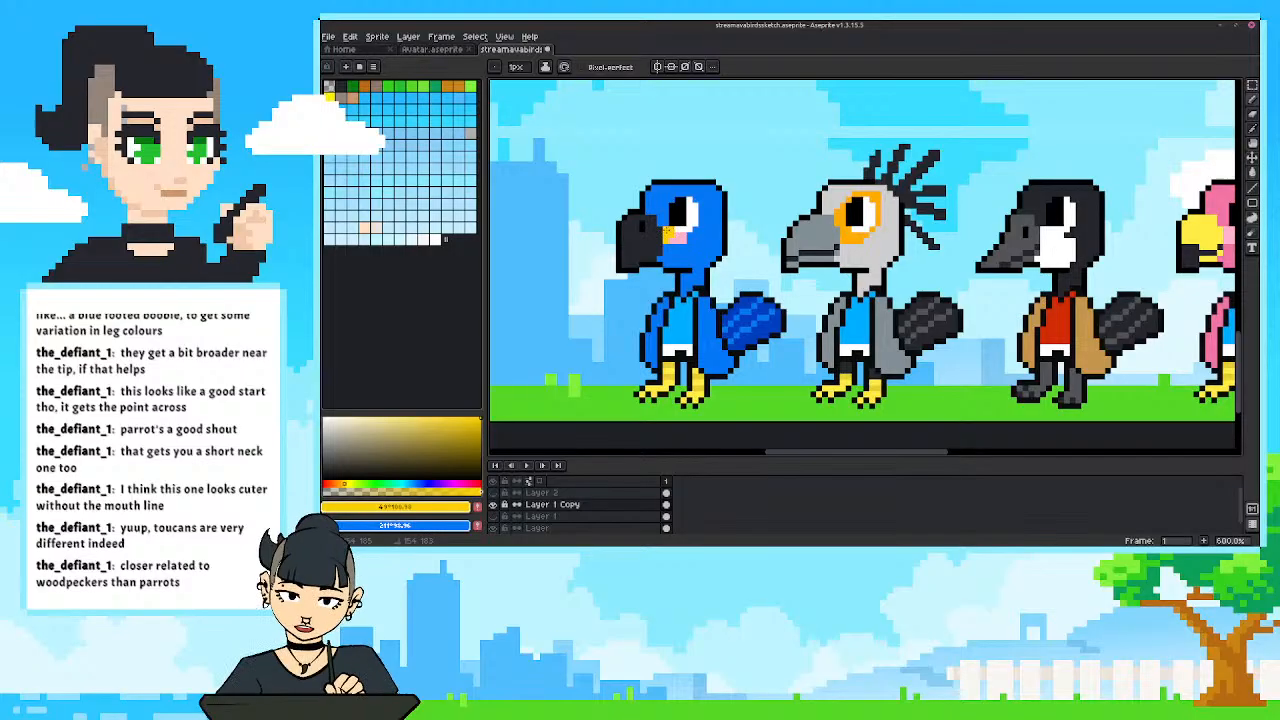
{"action": "mouse_move", "coordinate": [667, 230]}
{"action": "left_mouse_down"}
{"action": "mouse_move", "coordinate": [700, 238]}
{"action": "mouse_move", "coordinate": [704, 262]}
{"action": "mouse_move", "coordinate": [662, 257]}
{"action": "left_mouse_up"}
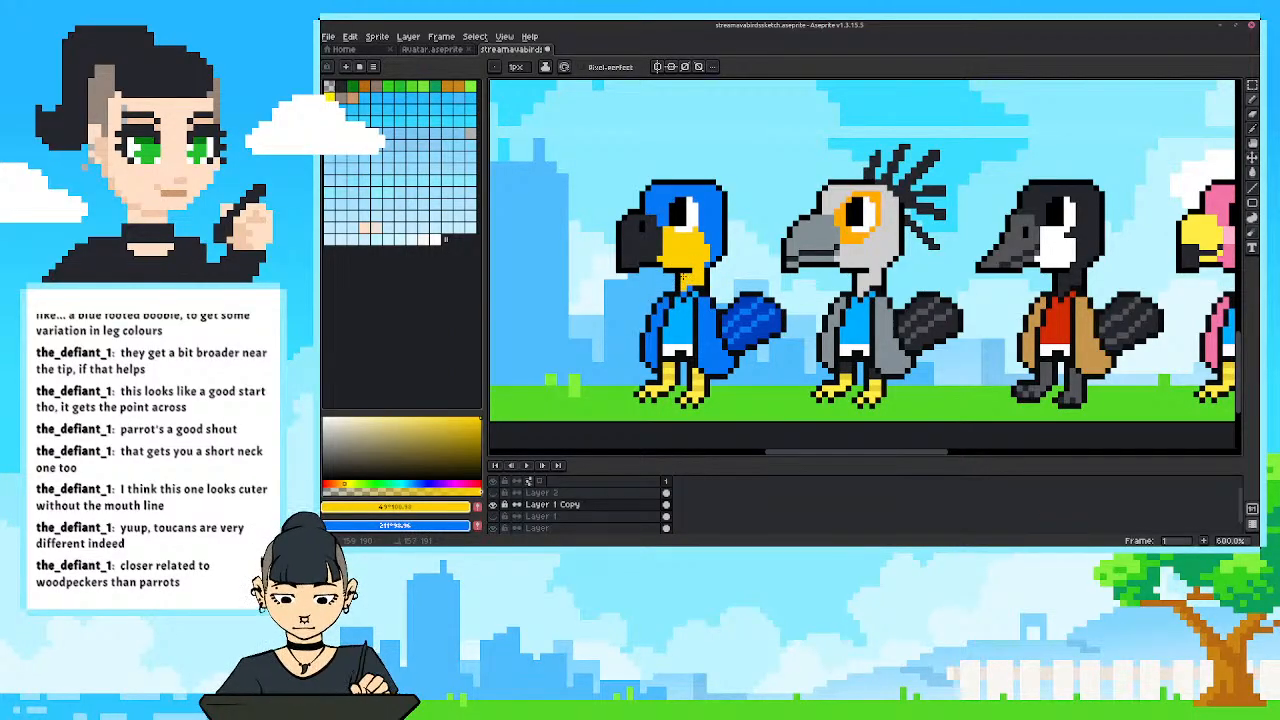
{"action": "left_click", "coordinate": [717, 245], "text": "alt"}
{"action": "left_click_drag", "start_coordinate": [705, 269], "coordinate": [702, 282]}
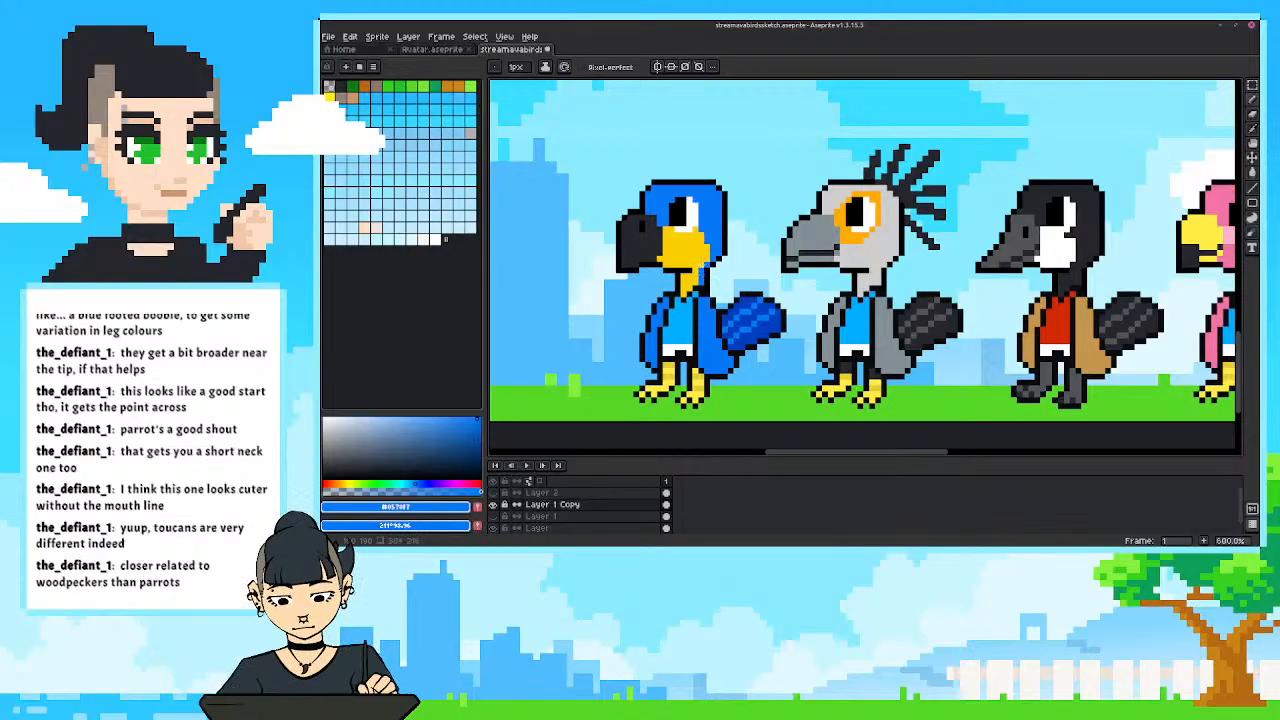
{"action": "left_click", "coordinate": [690, 259], "text": "alt"}
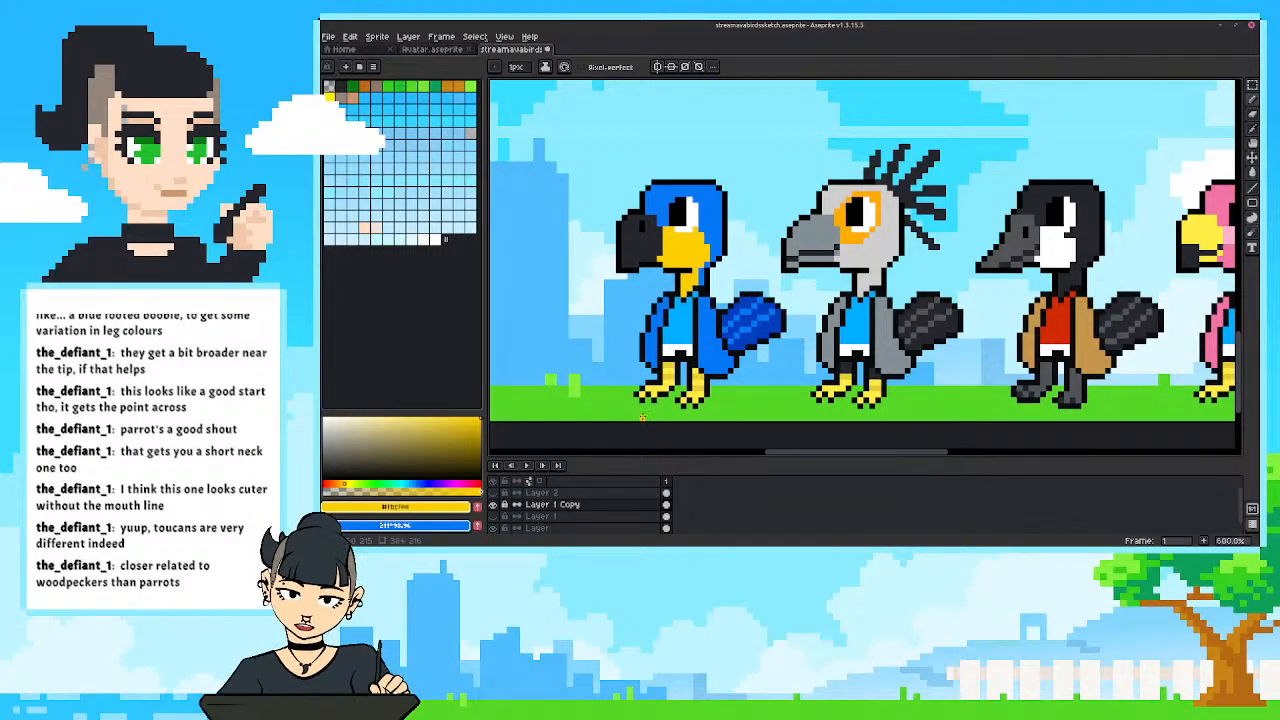
Shade the lower edge of the blue bird's jacket with the tail's darker blue and check the row against the full scene.
{"action": "left_click", "coordinate": [633, 327], "text": "alt"}
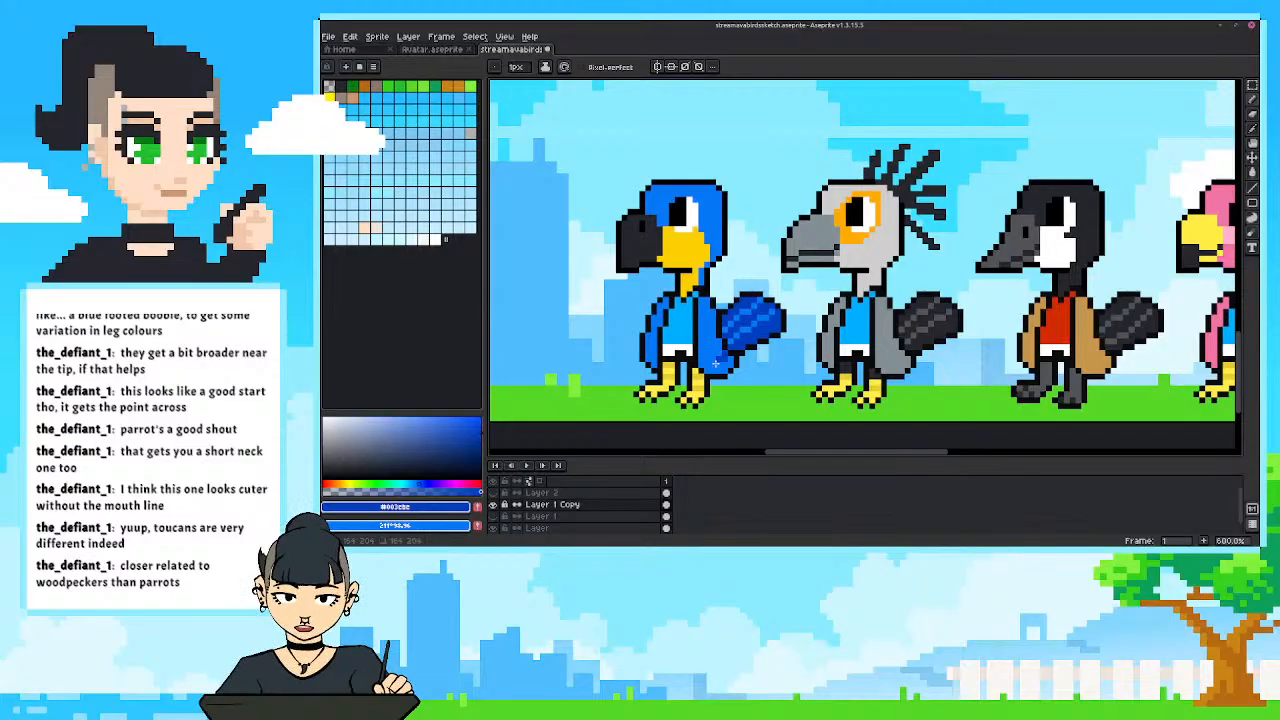
{"action": "mouse_move", "coordinate": [702, 360]}
{"action": "left_mouse_down"}
{"action": "mouse_move", "coordinate": [719, 369]}
{"action": "mouse_move", "coordinate": [729, 353]}
{"action": "mouse_move", "coordinate": [653, 361]}
{"action": "mouse_move", "coordinate": [648, 350]}
{"action": "left_mouse_up"}
{"action": "scroll", "coordinate": [647, 349], "scroll_direction": "down", "scroll_amount": 3}
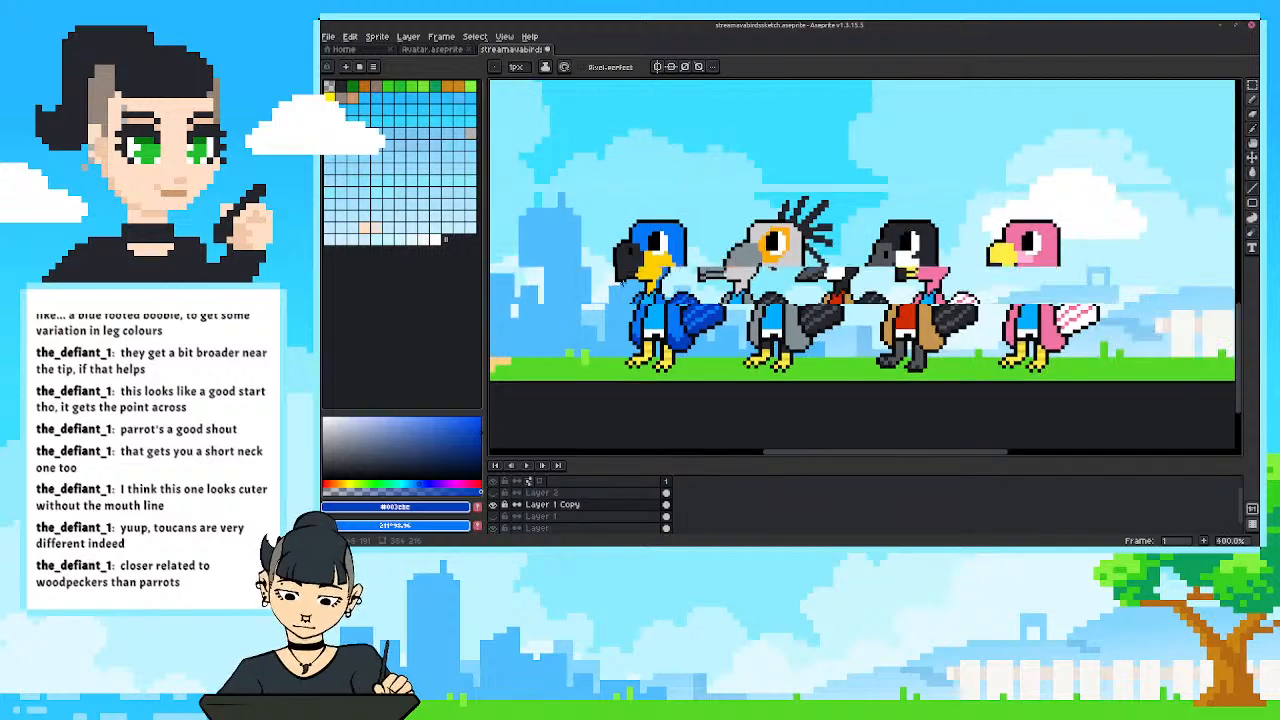
{"action": "scroll", "coordinate": [672, 310], "scroll_direction": "down", "scroll_amount": 3}
{"action": "scroll", "coordinate": [640, 276], "scroll_direction": "up", "scroll_amount": 2}
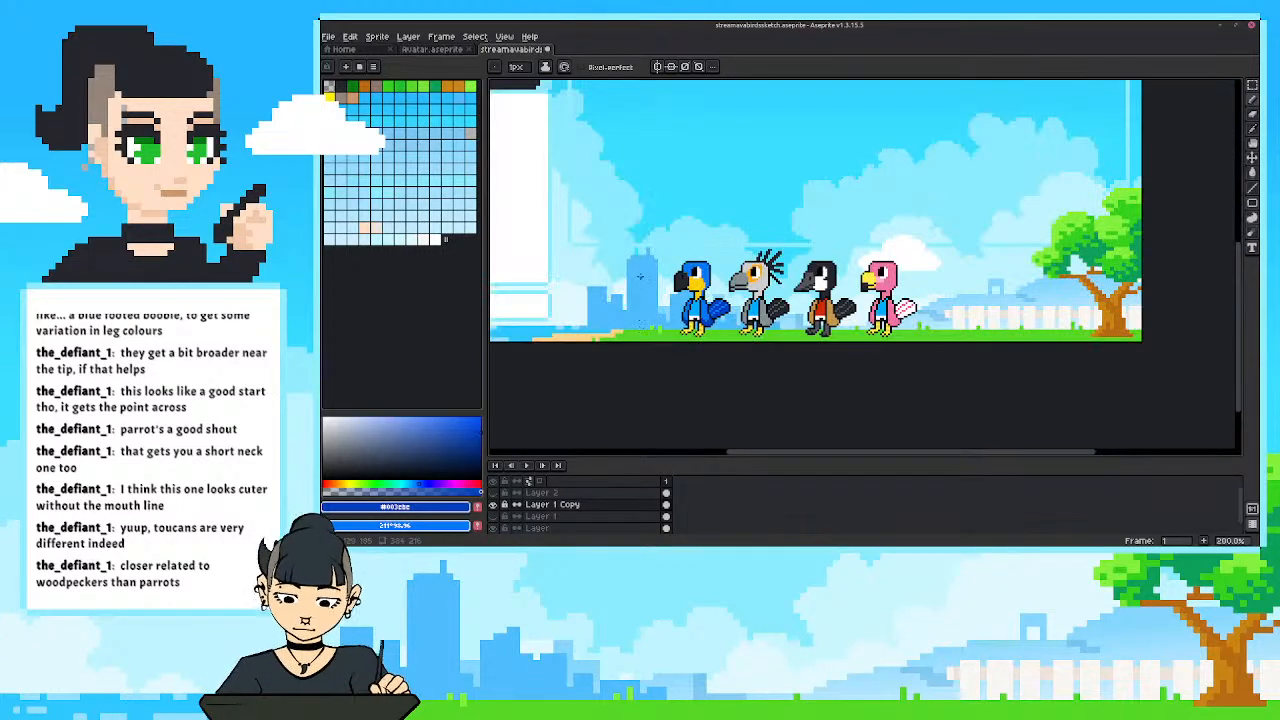
{"action": "scroll", "coordinate": [672, 242], "scroll_direction": "up", "scroll_amount": 3}
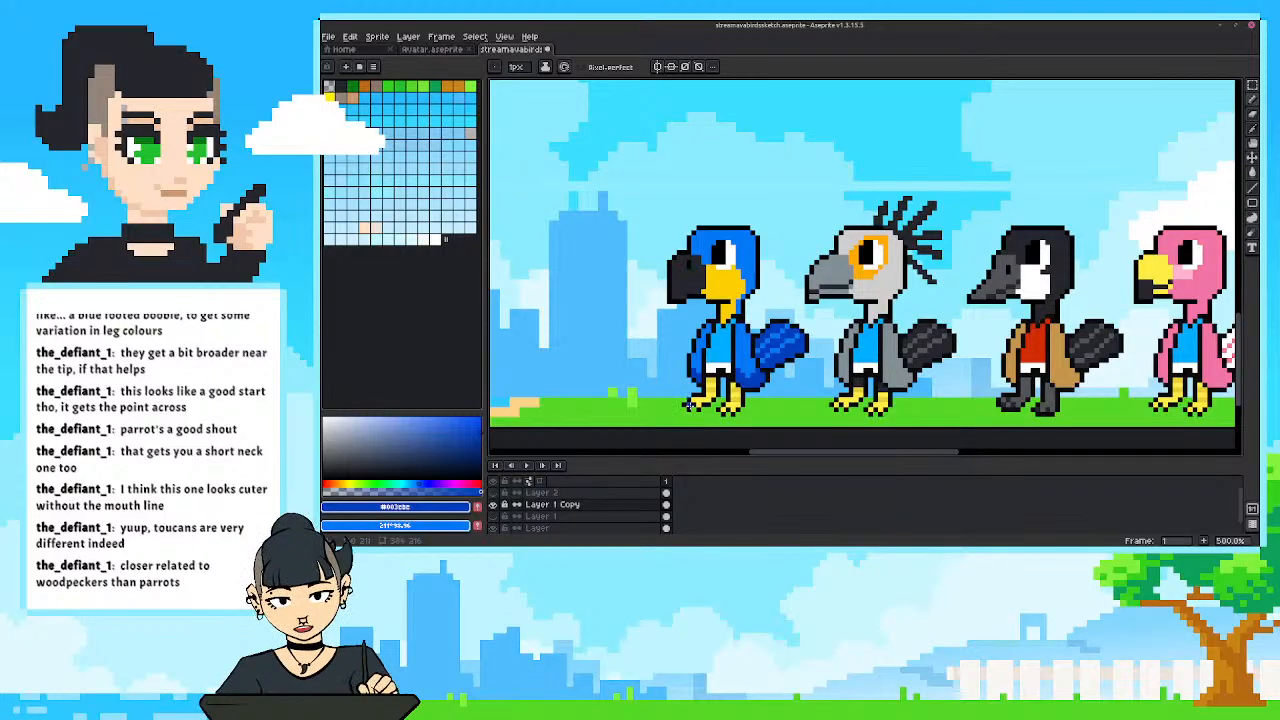
Shorten the blue parrot's neck by moving its head down 3 pixels, and pick the outline's near-black as the pencil colour.
{"action": "key", "text": "m"}
{"action": "left_click_drag", "start_coordinate": [641, 179], "coordinate": [782, 305]}
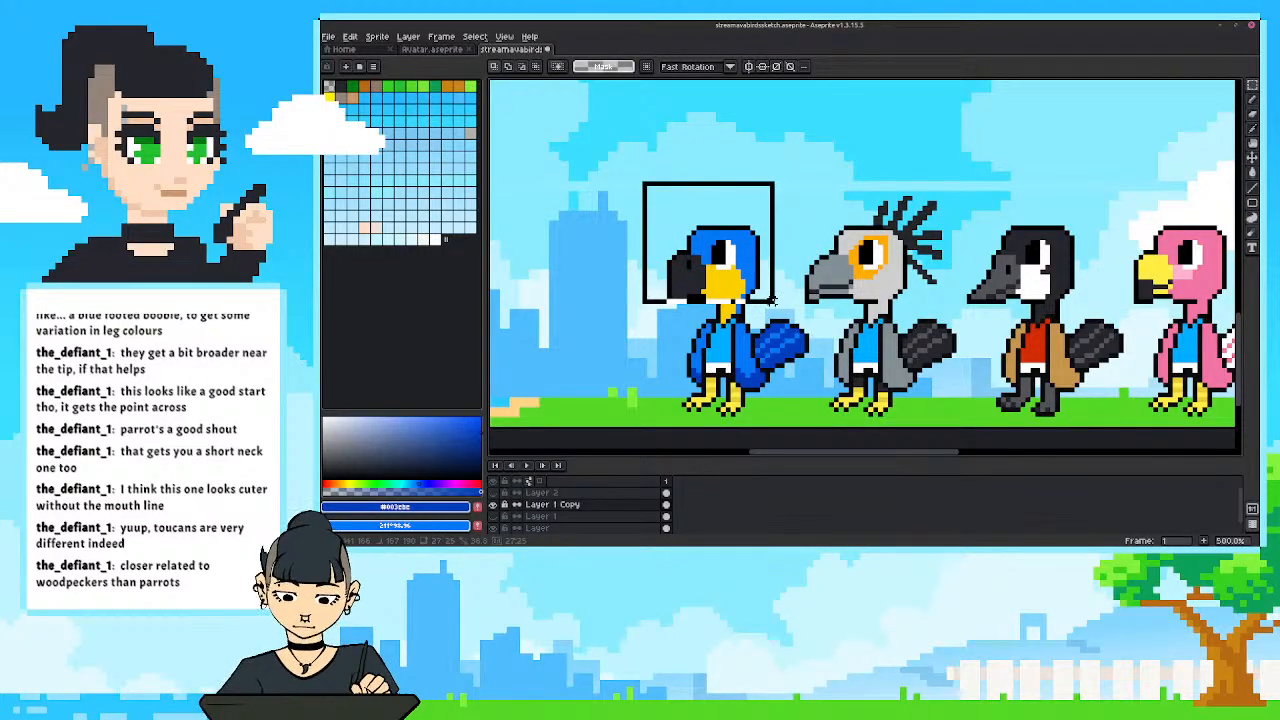
{"action": "left_click_drag", "start_coordinate": [700, 241], "coordinate": [699, 254]}
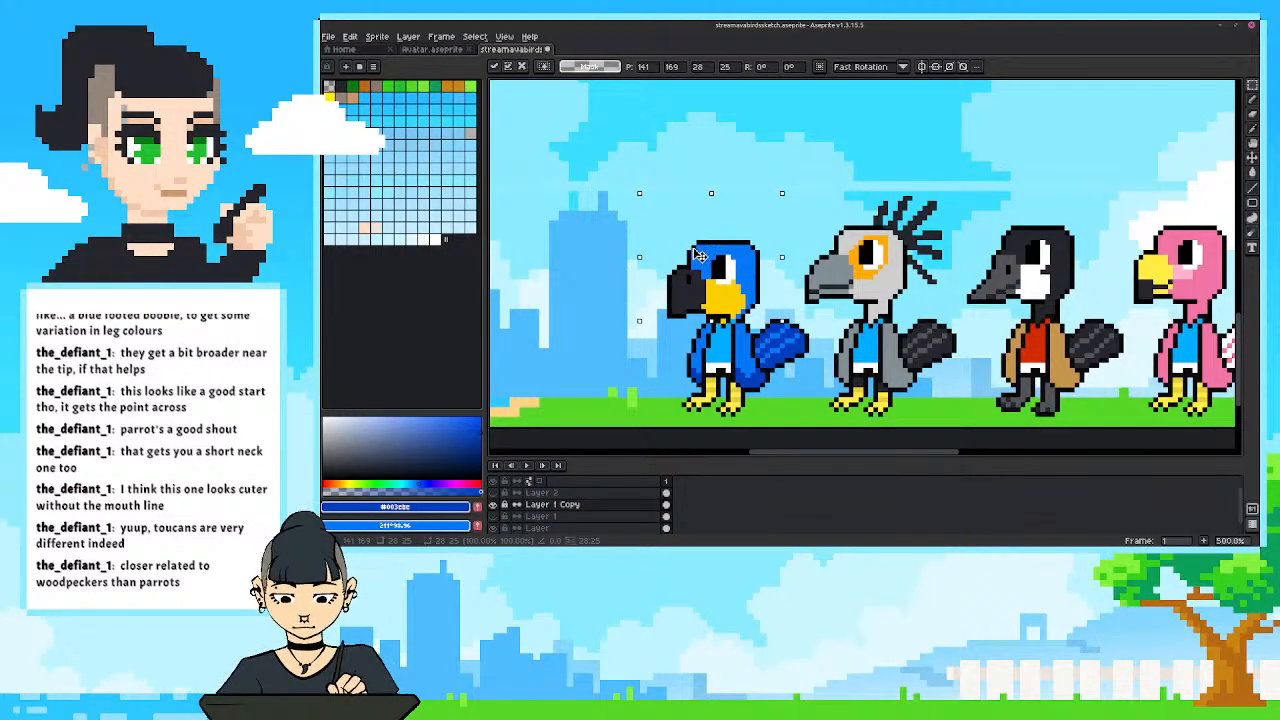
{"action": "left_click_drag", "start_coordinate": [699, 253], "coordinate": [699, 258]}
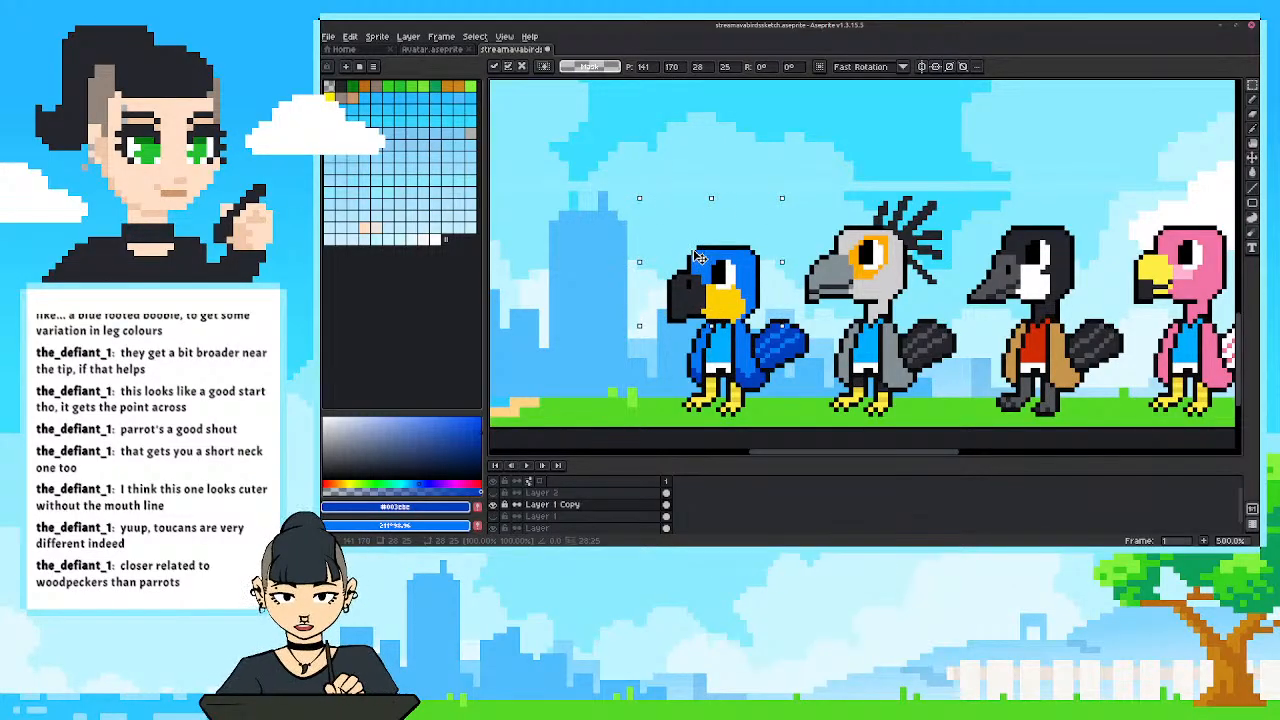
{"action": "left_click_drag", "start_coordinate": [699, 258], "coordinate": [699, 253]}
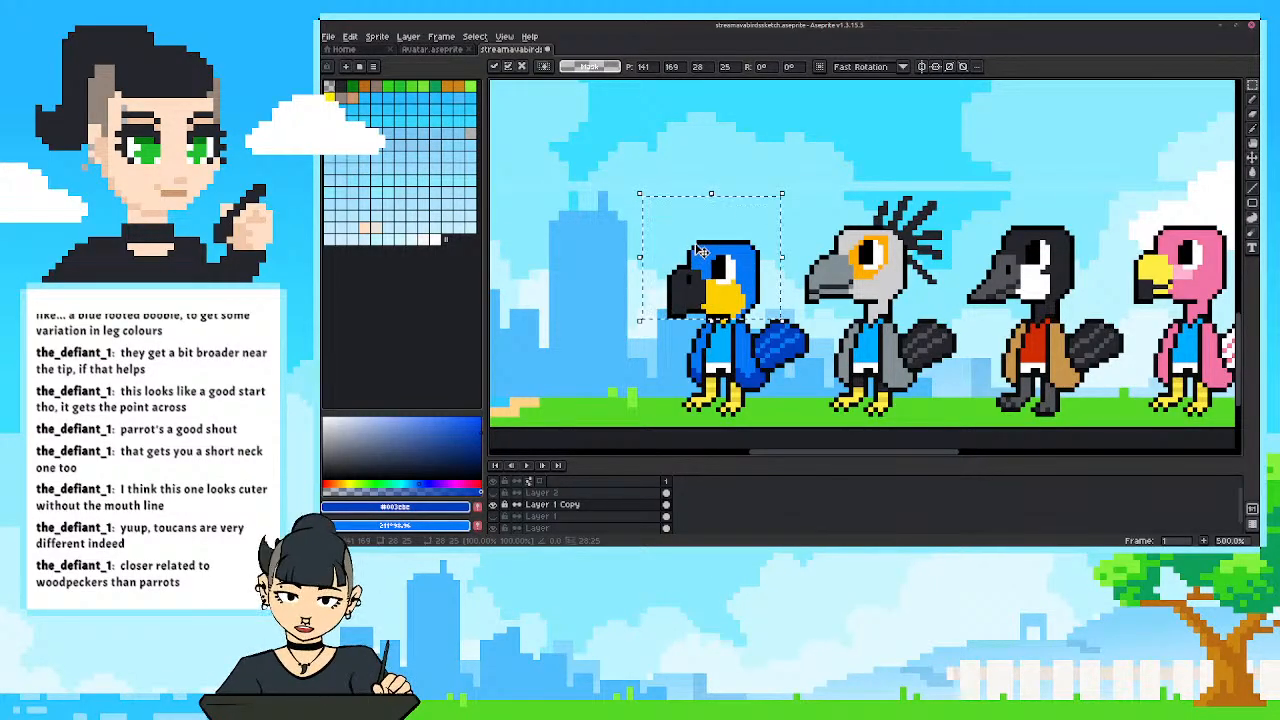
{"action": "left_click", "coordinate": [605, 272]}
{"action": "key", "text": "i"}
{"action": "left_click", "coordinate": [738, 318]}
{"action": "key", "text": "b"}
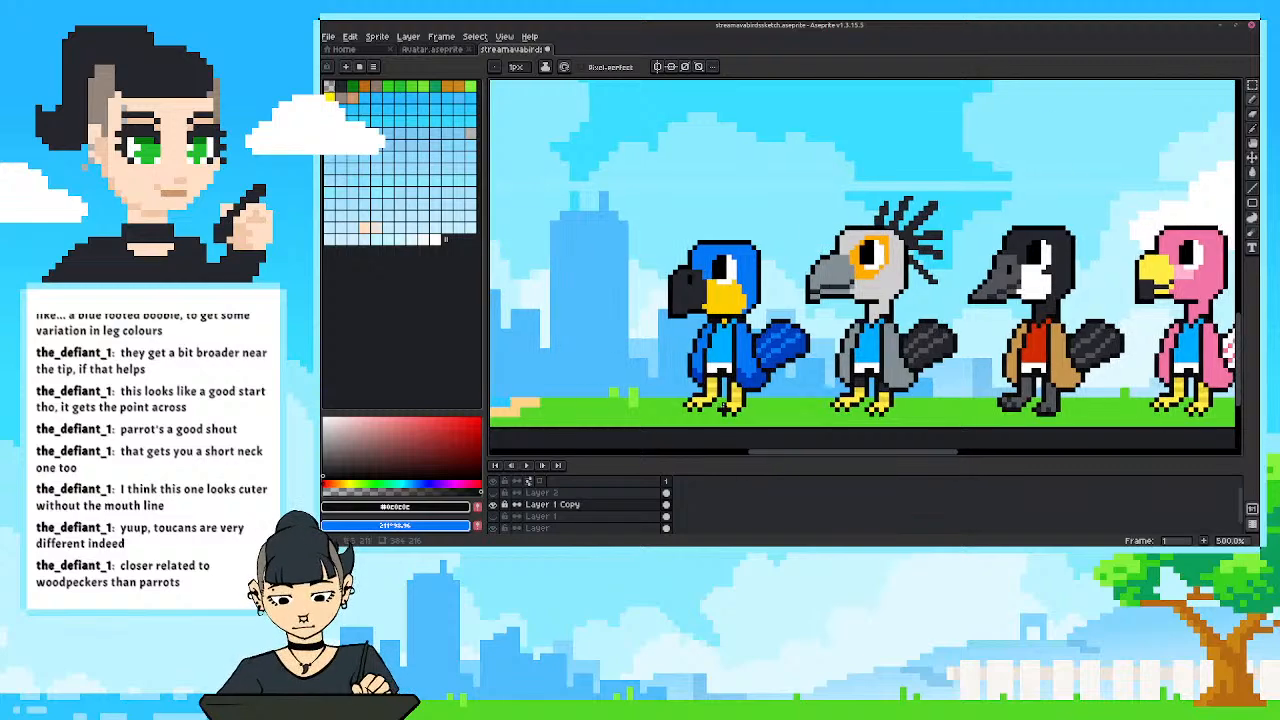
Examine the short-necked parrot beside the other birds, both up close and within the wider scene.
{"action": "scroll", "coordinate": [720, 408], "scroll_direction": "down", "scroll_amount": 3}
{"action": "left_click_drag", "start_coordinate": [783, 257], "coordinate": [837, 217]}
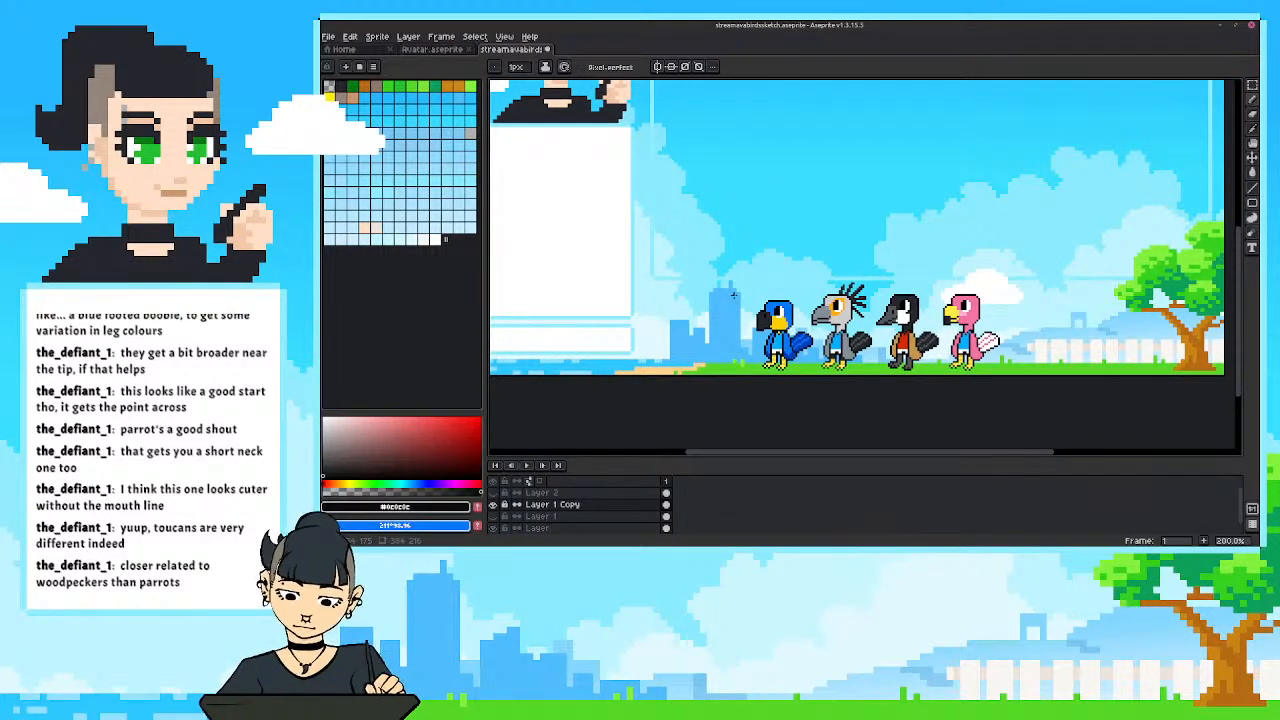
{"action": "scroll", "coordinate": [755, 342], "scroll_direction": "up", "scroll_amount": 1}
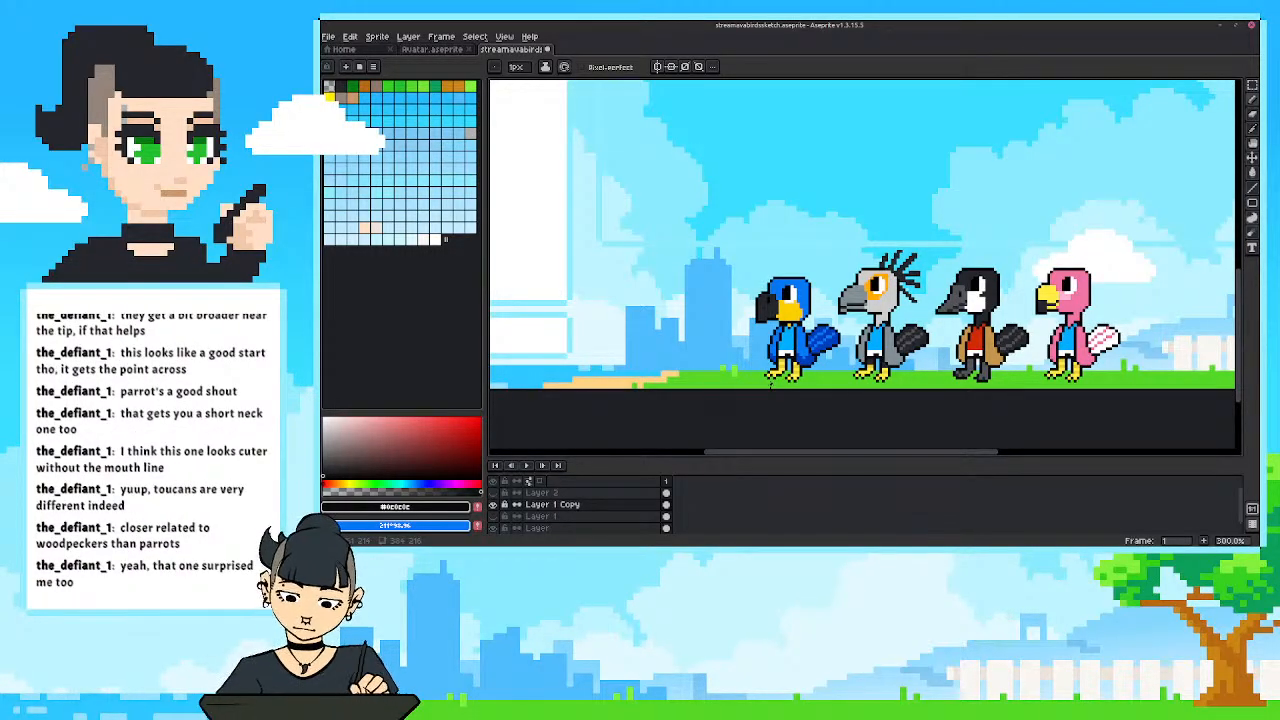
{"action": "scroll", "coordinate": [772, 384], "scroll_direction": "up", "scroll_amount": 2}
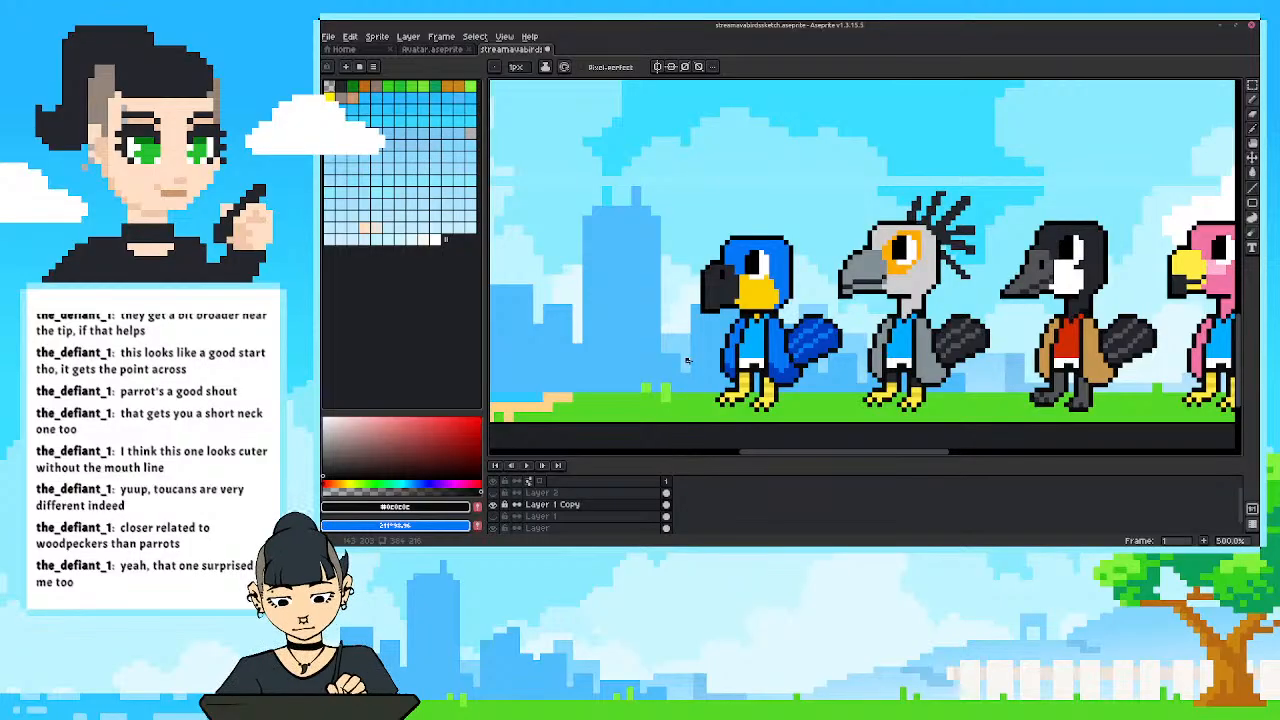
{"action": "scroll", "coordinate": [687, 360], "scroll_direction": "up", "scroll_amount": 1}
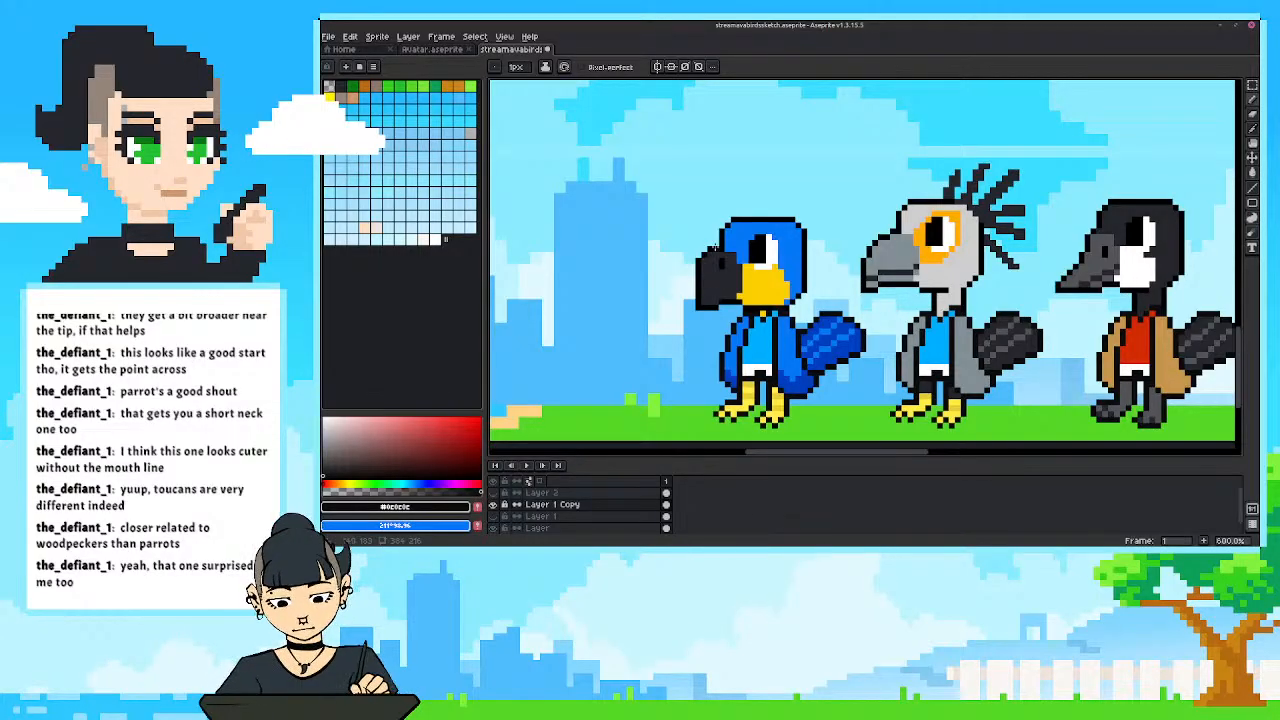
{"action": "scroll", "coordinate": [515, 270], "scroll_direction": "down", "scroll_amount": 4}
{"action": "left_click_drag", "start_coordinate": [515, 270], "coordinate": [668, 302]}
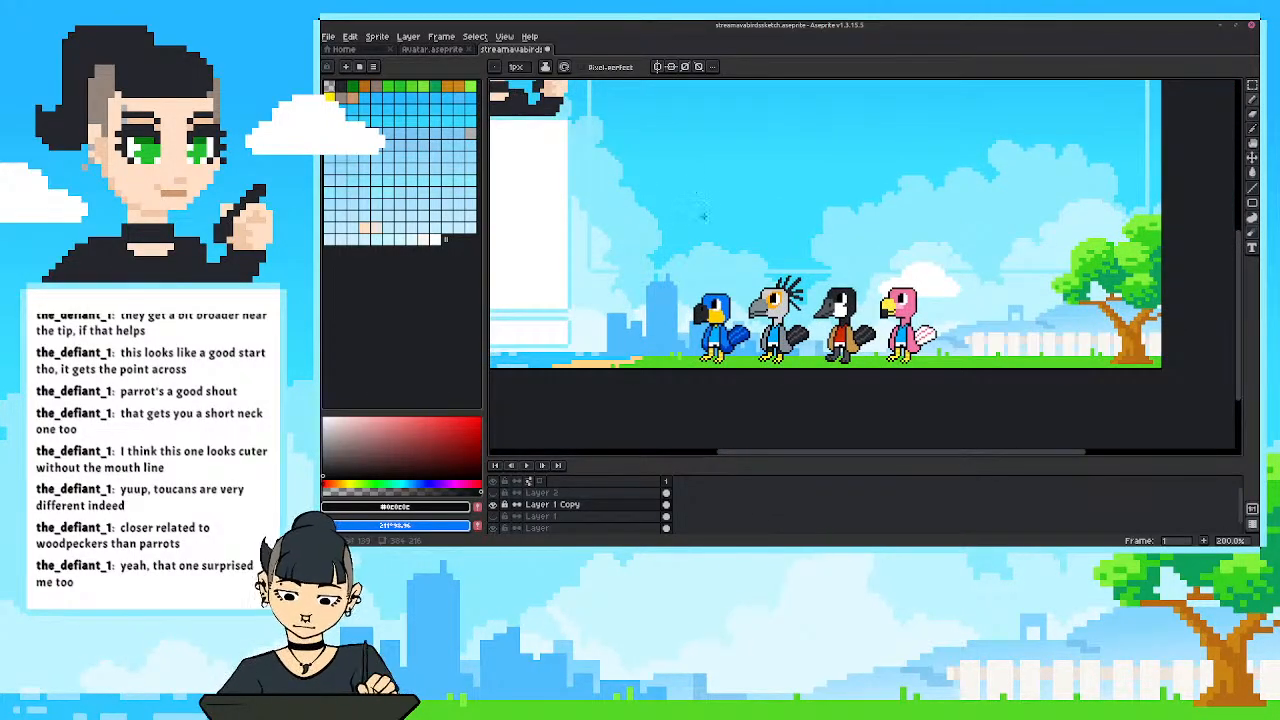
{"action": "scroll", "coordinate": [708, 310], "scroll_direction": "up", "scroll_amount": 2}
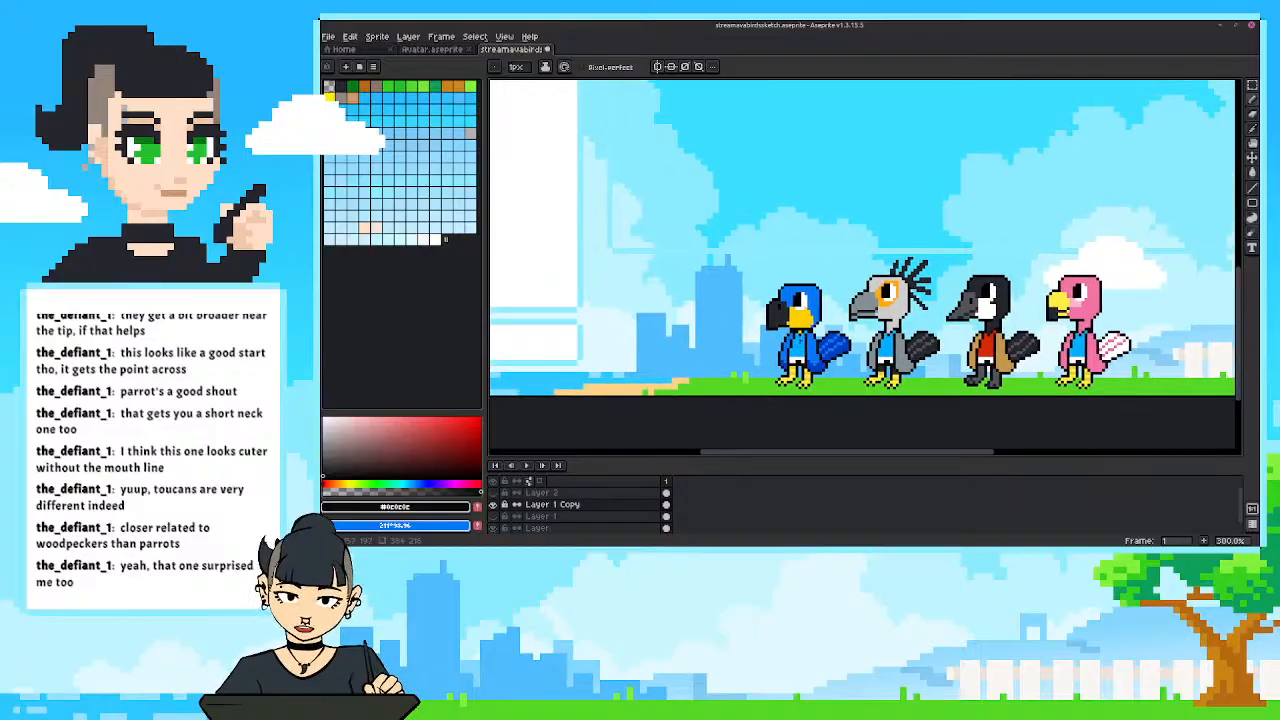
{"action": "left_click_drag", "start_coordinate": [740, 330], "coordinate": [715, 342]}
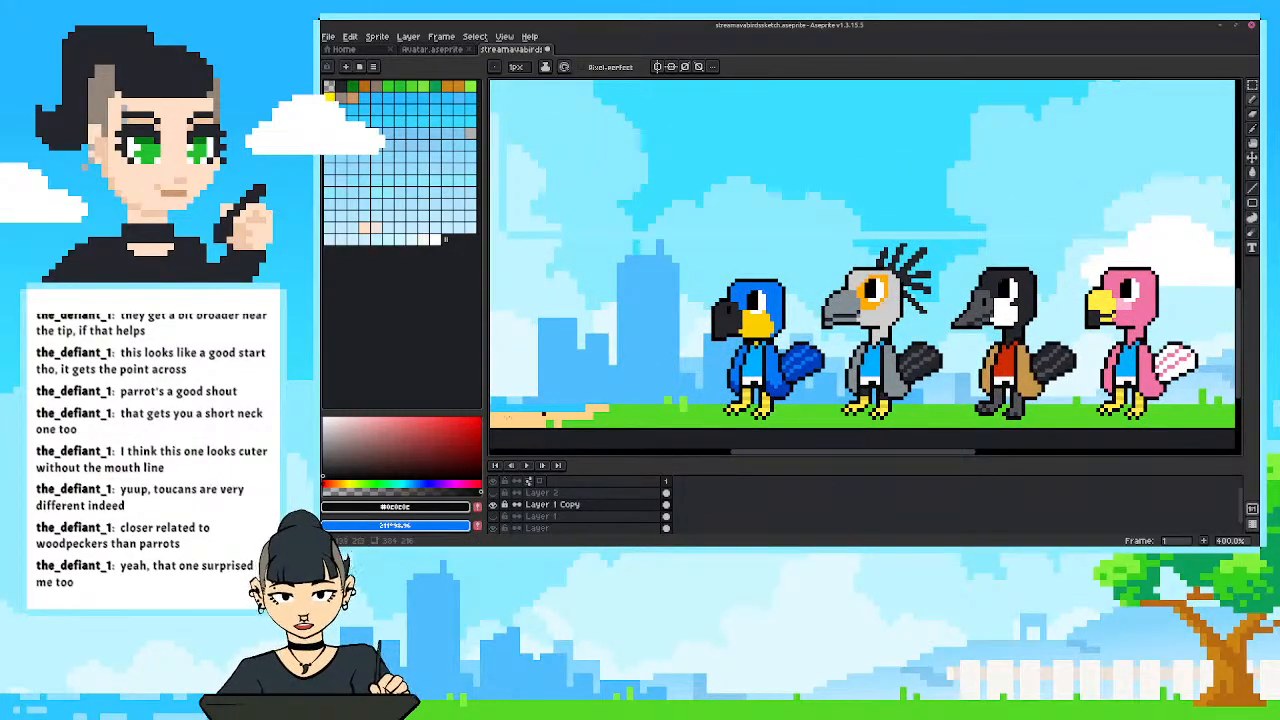
Paint the parrot's forehead and front crown bright green, tidying the patch's edge with body blue and the black outline.
{"action": "left_click", "coordinate": [371, 484]}
{"action": "left_click", "coordinate": [460, 418]}
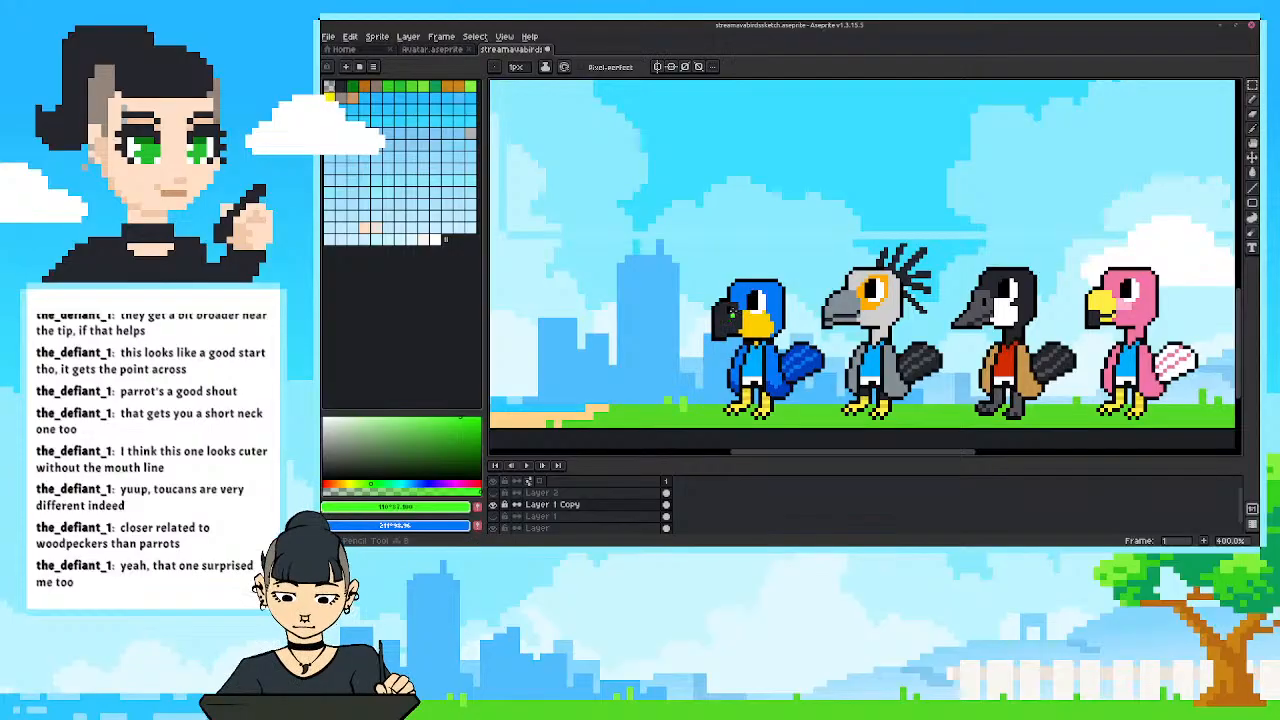
{"action": "mouse_move", "coordinate": [743, 307]}
{"action": "left_mouse_down"}
{"action": "mouse_move", "coordinate": [763, 282]}
{"action": "mouse_move", "coordinate": [735, 290]}
{"action": "mouse_move", "coordinate": [738, 301]}
{"action": "left_mouse_up"}
{"action": "left_click", "coordinate": [769, 285], "text": "alt"}
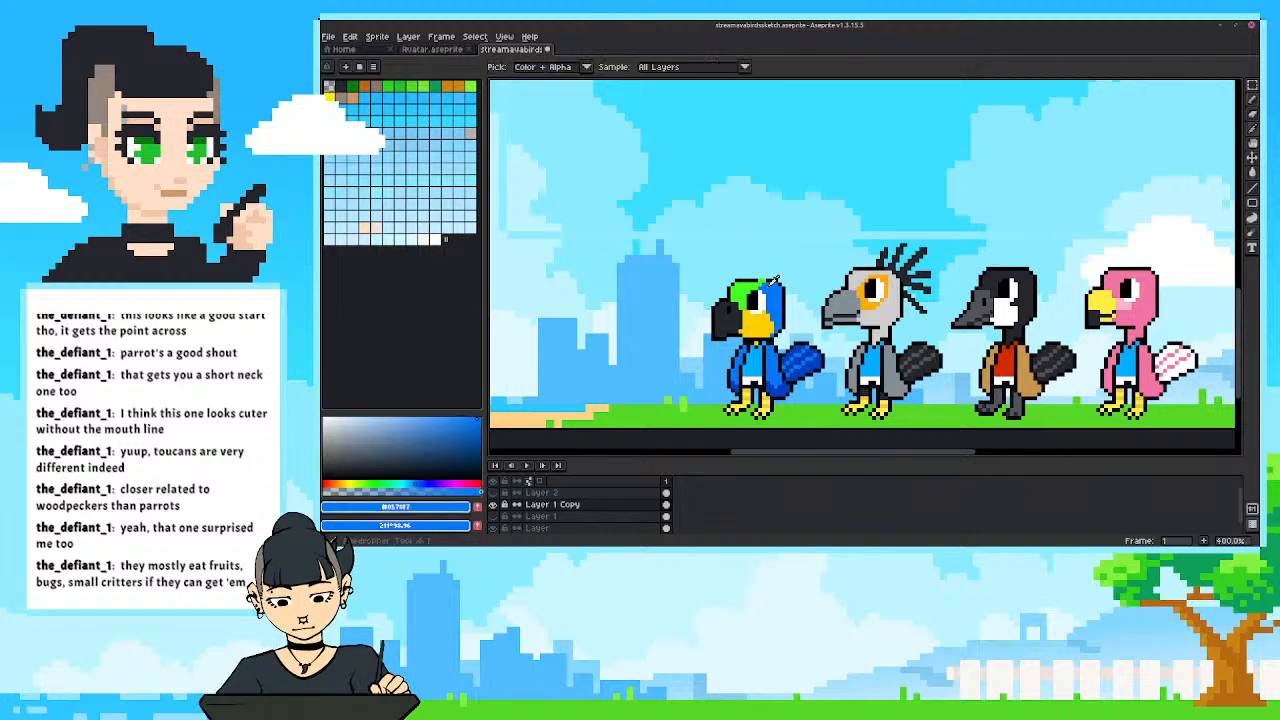
{"action": "left_click", "coordinate": [763, 280], "text": "alt"}
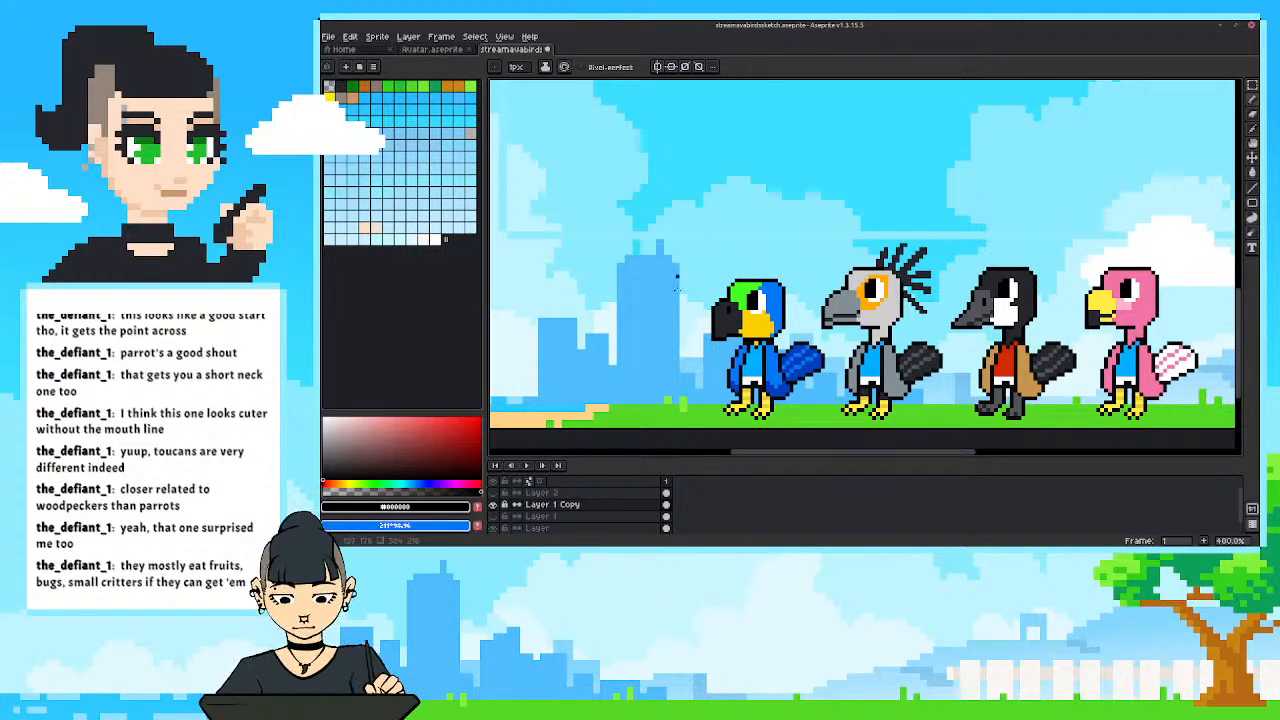
Refill the parrot's green forehead with a deeper green of hue 119°, saturation 99 and value 79, and check it against the full scene.
{"action": "scroll", "coordinate": [676, 278], "scroll_direction": "down", "scroll_amount": 2}
{"action": "scroll", "coordinate": [678, 315], "scroll_direction": "up", "scroll_amount": 2}
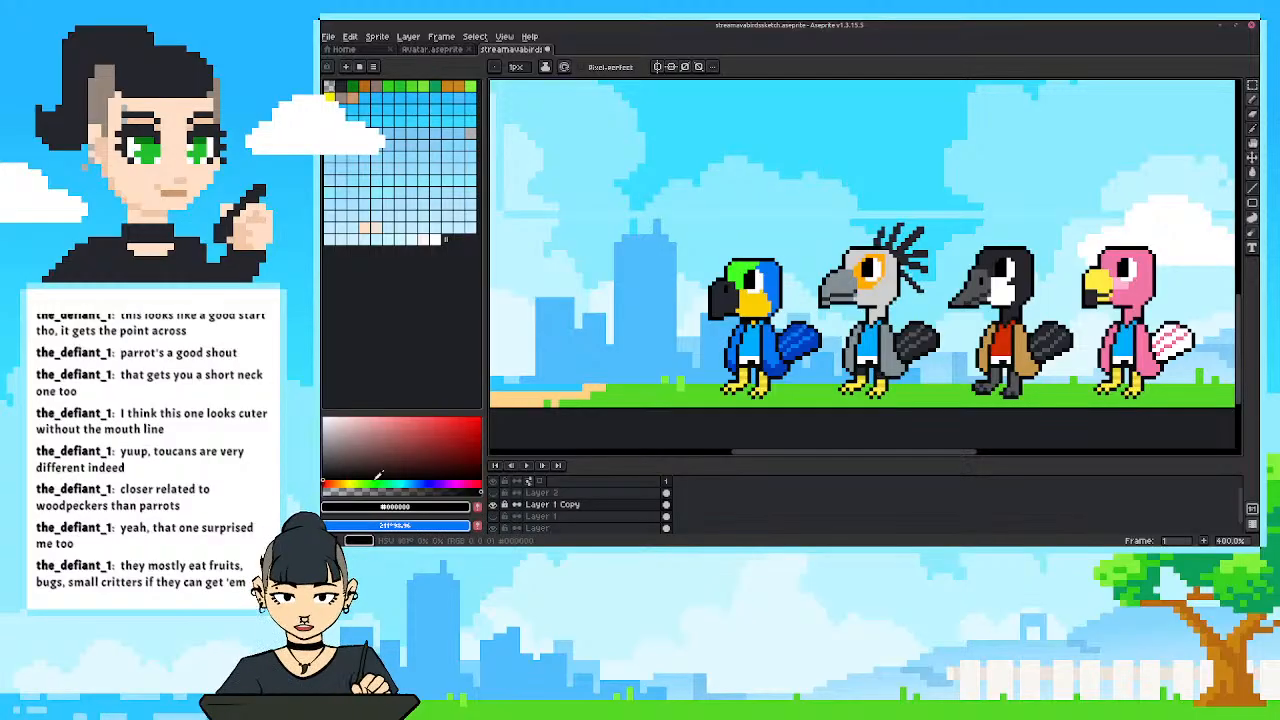
{"action": "left_click", "coordinate": [565, 400], "text": "alt"}
{"action": "left_click", "coordinate": [468, 427]}
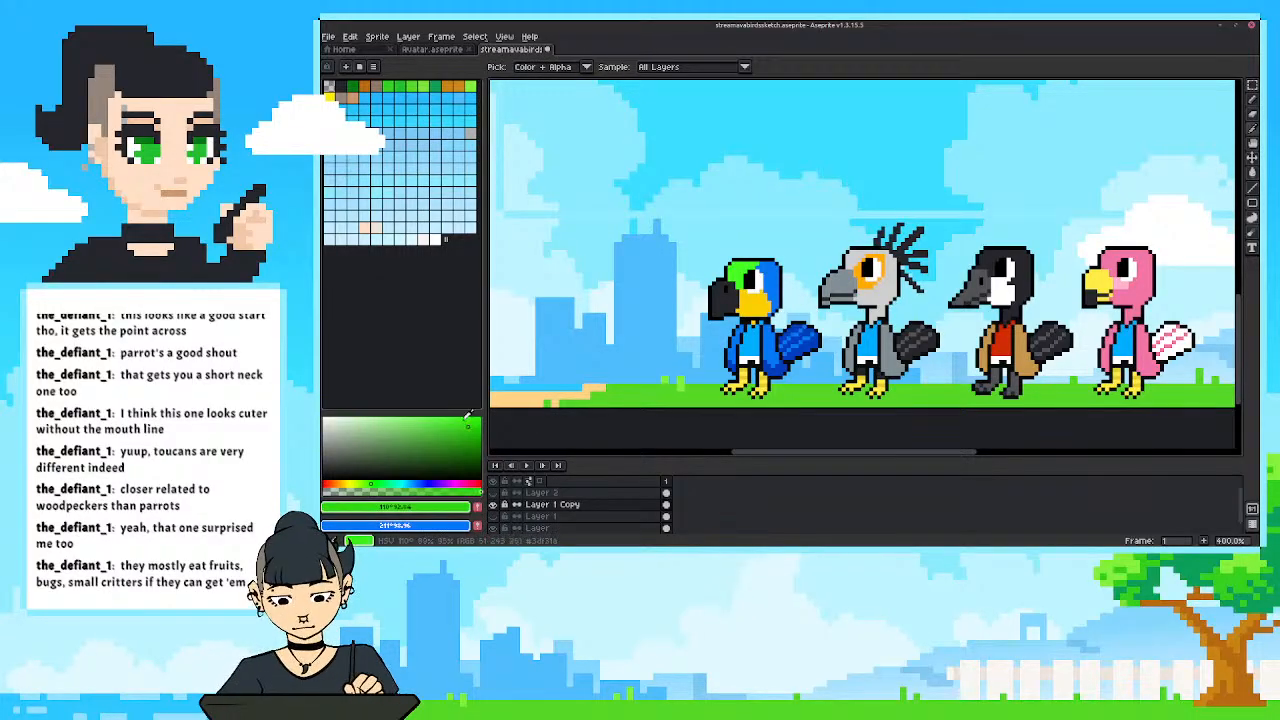
{"action": "left_click_drag", "start_coordinate": [370, 484], "coordinate": [374, 484]}
{"action": "left_click_drag", "start_coordinate": [470, 428], "coordinate": [475, 439]}
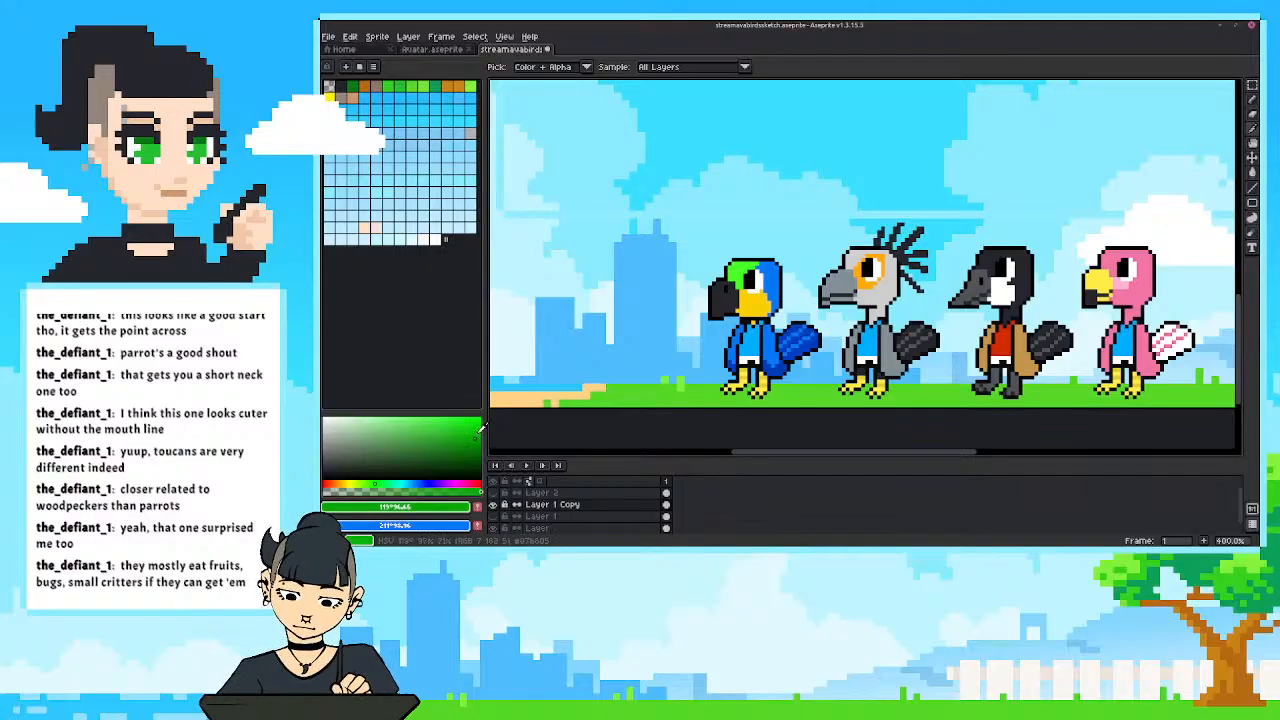
{"action": "key", "text": "g"}
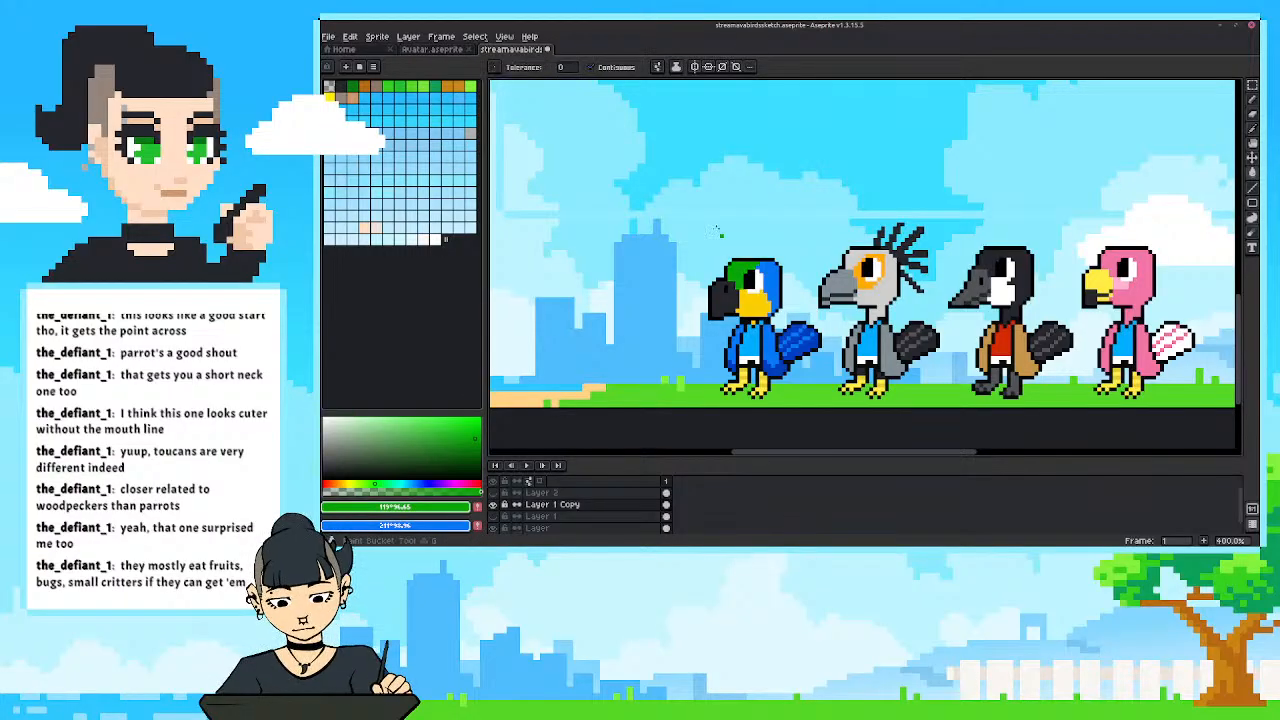
{"action": "left_click", "coordinate": [479, 430]}
{"action": "left_click", "coordinate": [736, 268]}
{"action": "scroll", "coordinate": [736, 268], "scroll_direction": "down", "scroll_amount": 4}
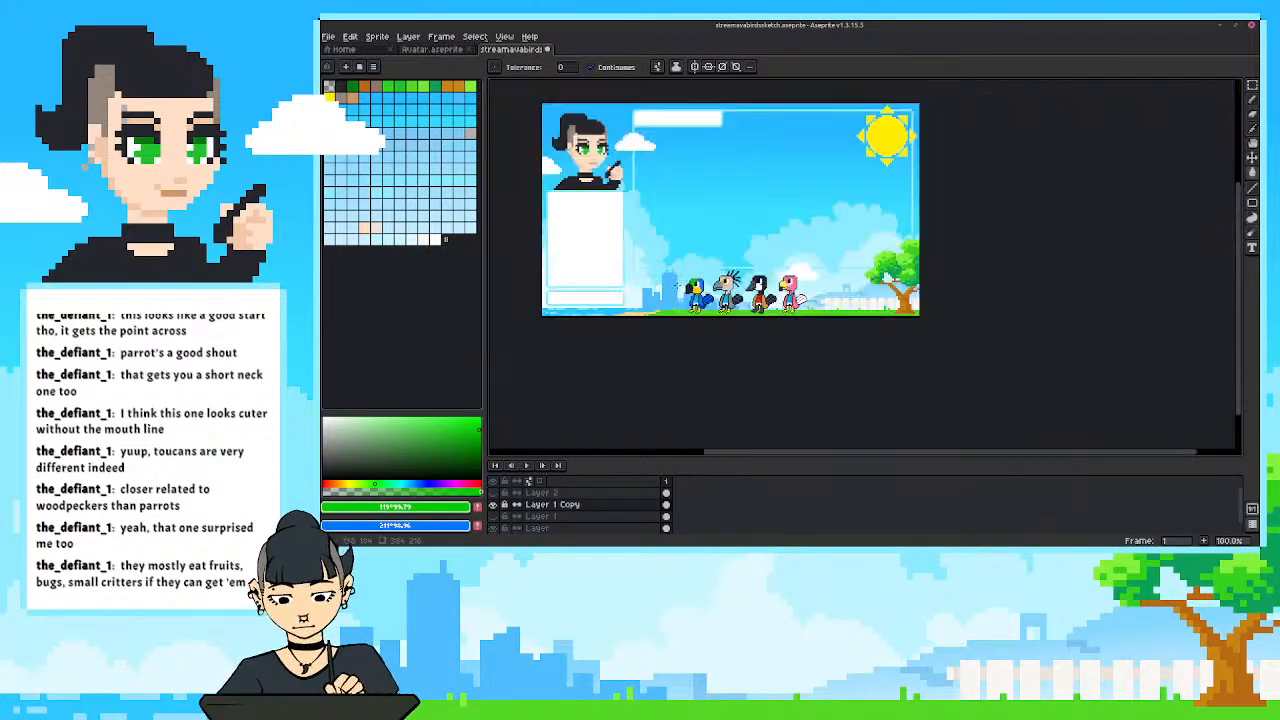
{"action": "scroll", "coordinate": [666, 280], "scroll_direction": "up", "scroll_amount": 1}
{"action": "left_click_drag", "start_coordinate": [666, 281], "coordinate": [676, 315]}
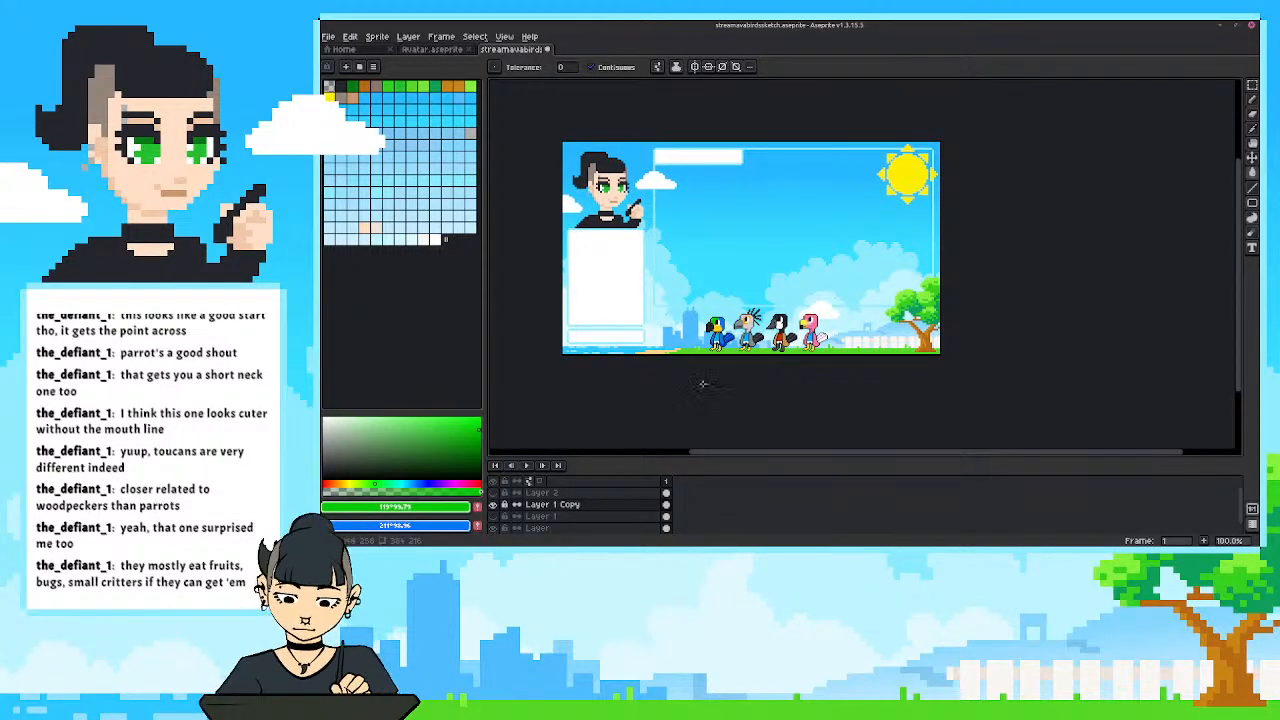
Reshape the tip of the parrot's beak with black outline pixels and dark grey fill, and check the row in the full scene.
{"action": "scroll", "coordinate": [688, 370], "scroll_direction": "up", "scroll_amount": 3}
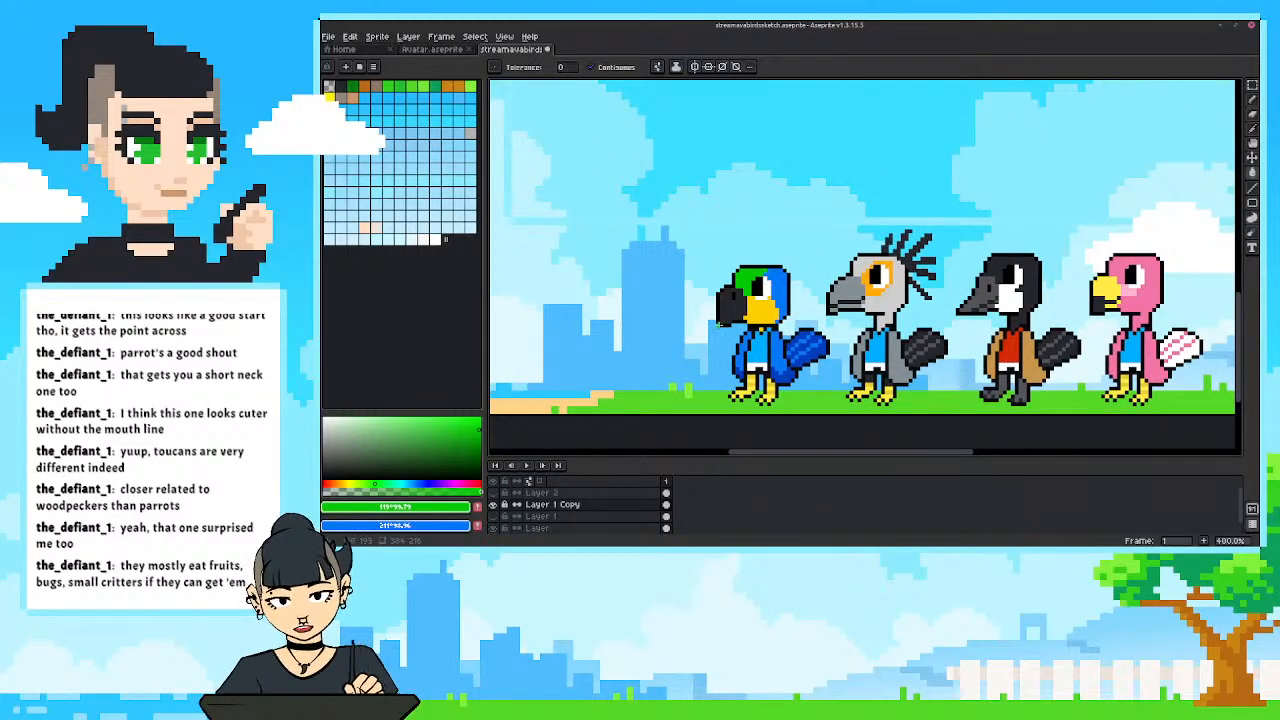
{"action": "key", "text": "b"}
{"action": "left_click", "coordinate": [719, 322], "text": "alt"}
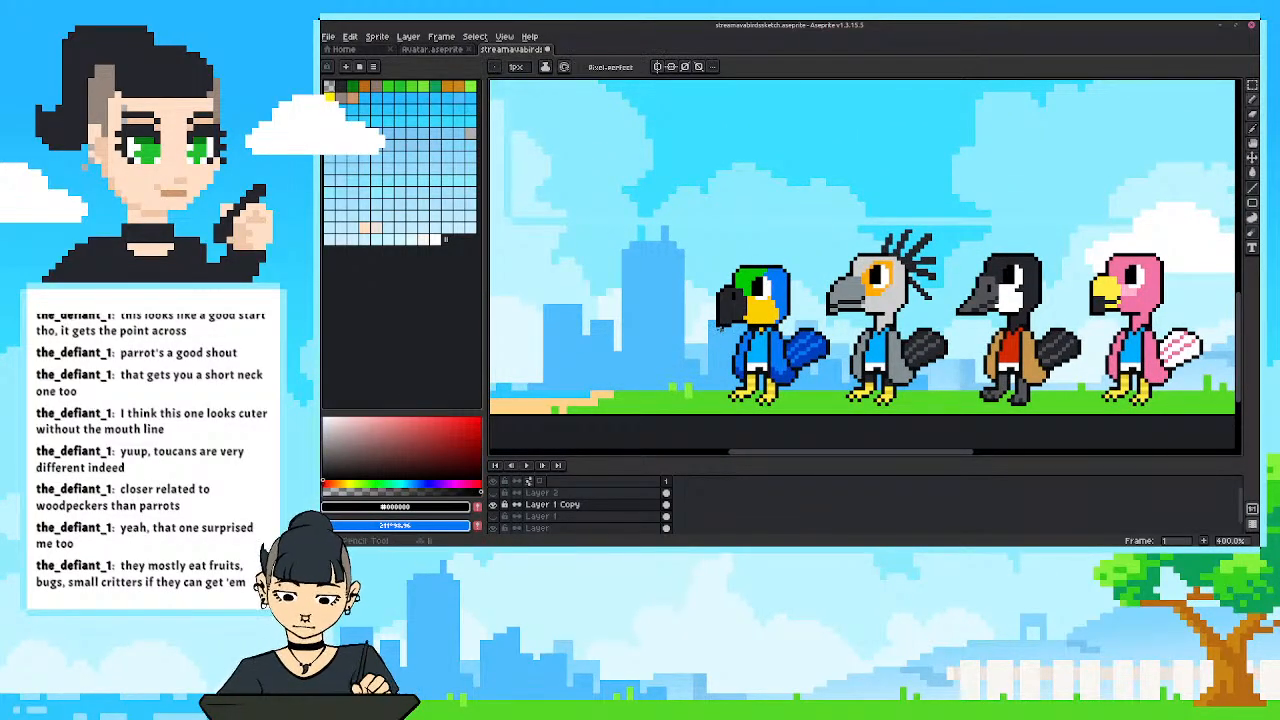
{"action": "left_click_drag", "start_coordinate": [721, 328], "coordinate": [727, 328]}
{"action": "left_click", "coordinate": [721, 318], "text": "alt"}
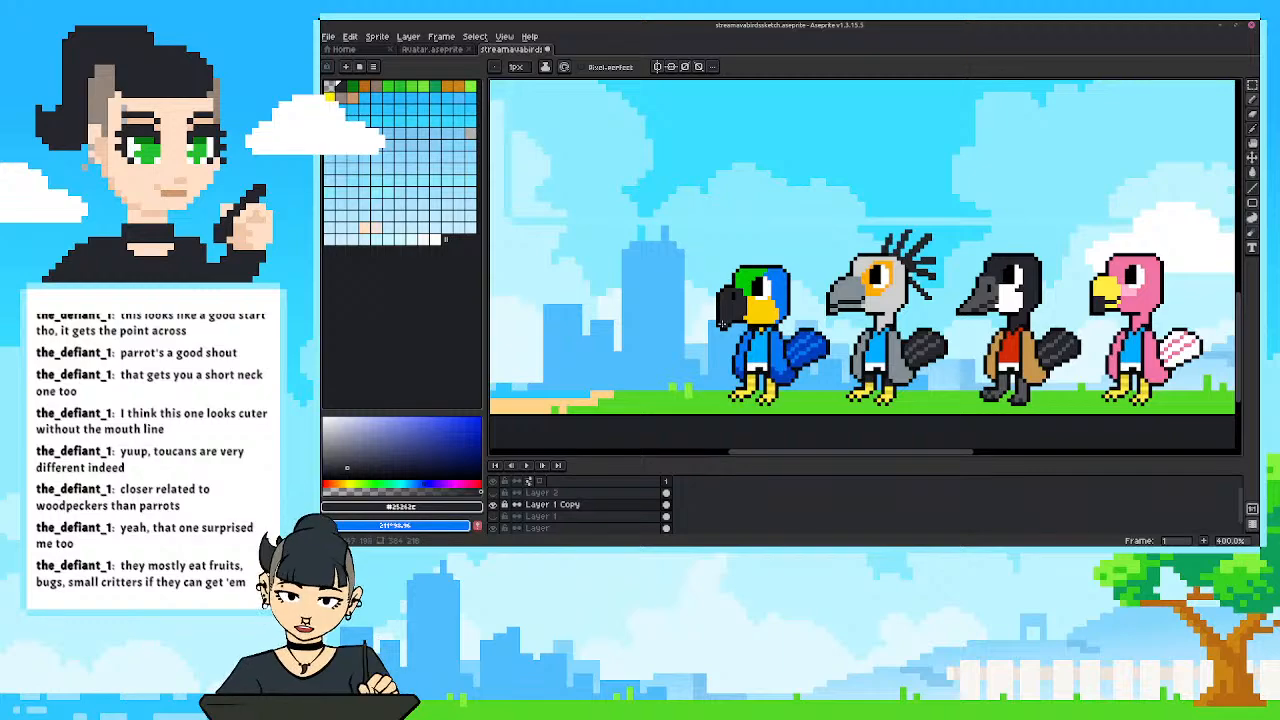
{"action": "left_click", "coordinate": [726, 326], "text": "alt"}
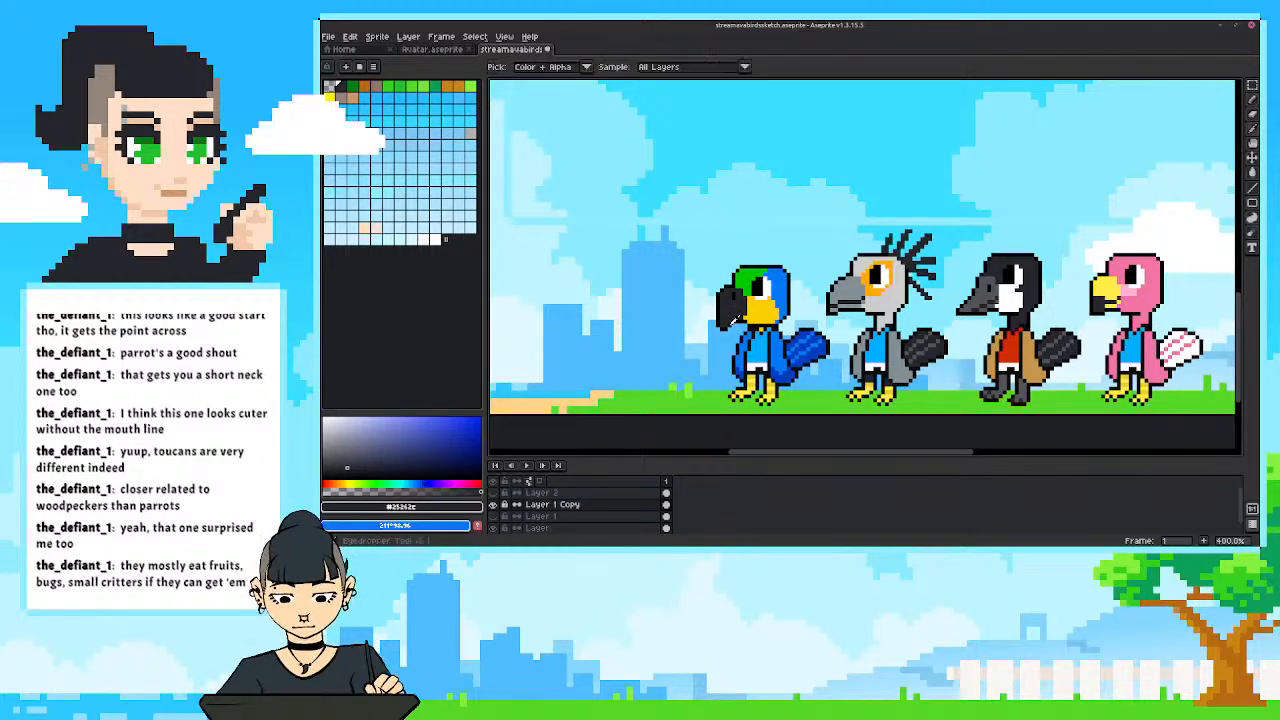
{"action": "scroll", "coordinate": [695, 288], "scroll_direction": "down", "scroll_amount": 3}
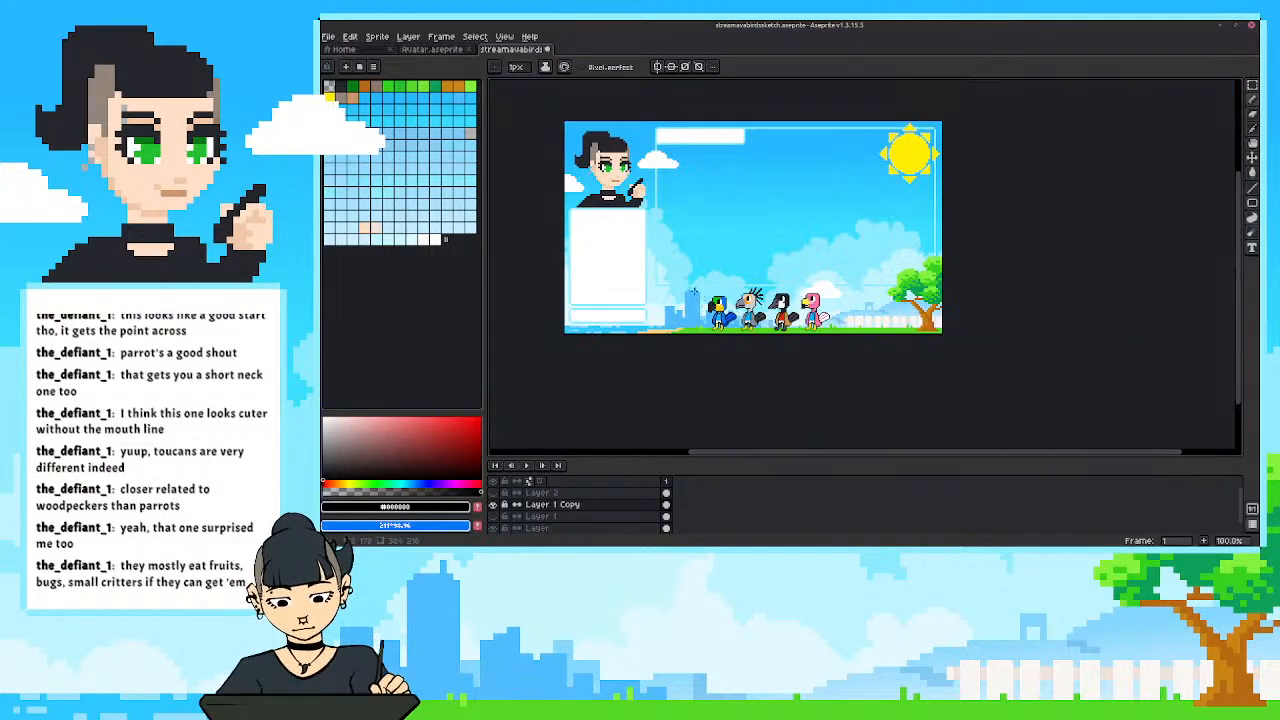
{"action": "scroll", "coordinate": [676, 322], "scroll_direction": "up", "scroll_amount": 1}
{"action": "left_click_drag", "start_coordinate": [668, 323], "coordinate": [648, 345]}
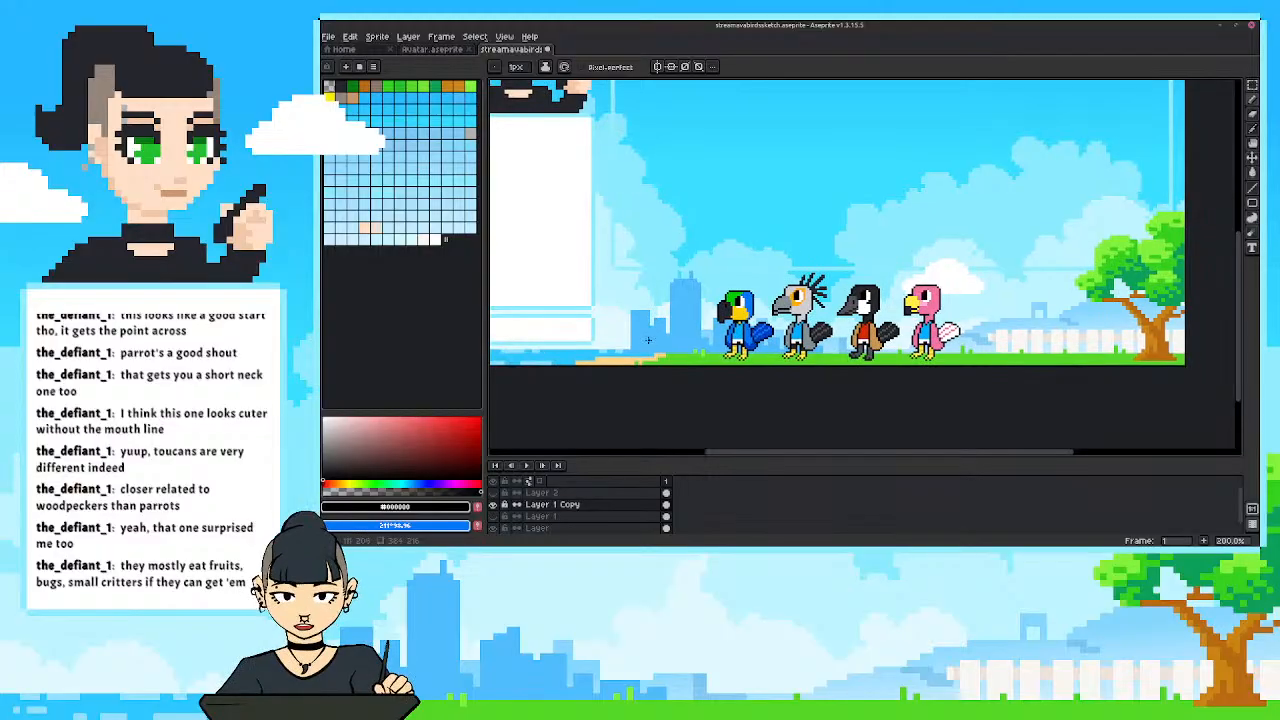
Extend the front of the parrot's beak with a black outline and dark grey fill, erase the stray corner pixel and check the row.
{"action": "scroll", "coordinate": [650, 357], "scroll_direction": "up", "scroll_amount": 1}
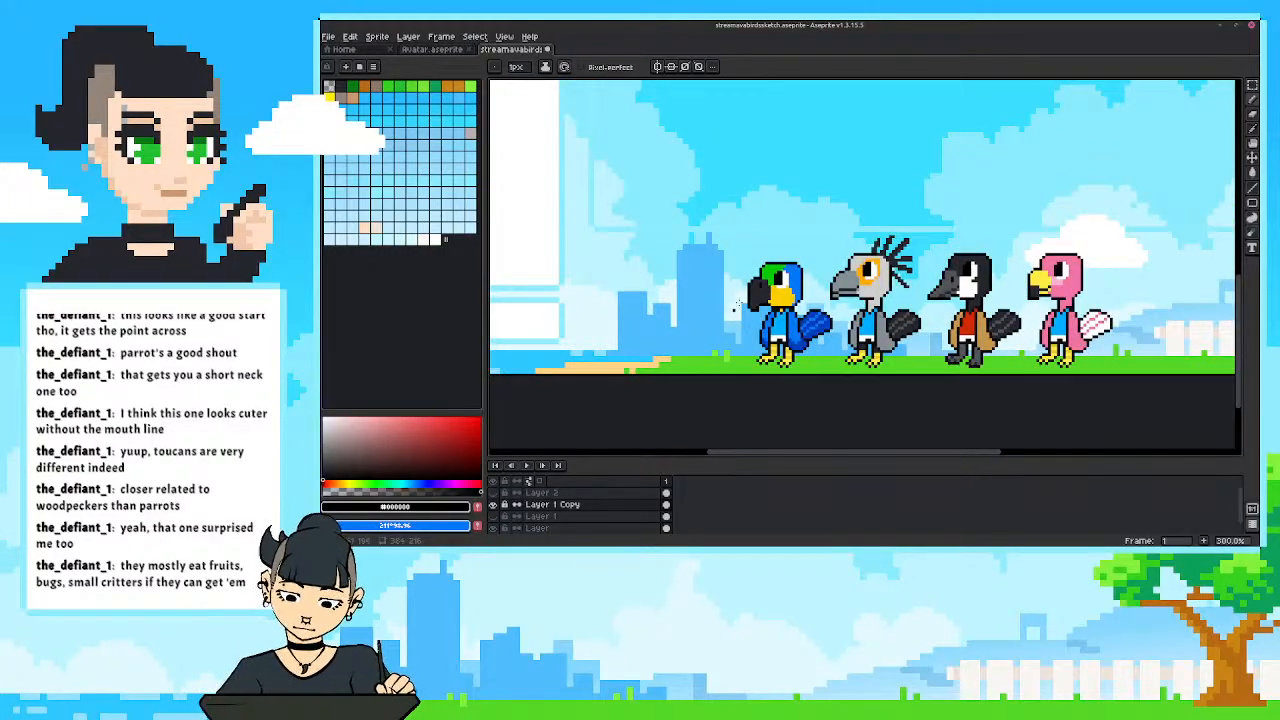
{"action": "scroll", "coordinate": [737, 304], "scroll_direction": "up", "scroll_amount": 2}
{"action": "left_click", "coordinate": [756, 312], "text": "alt"}
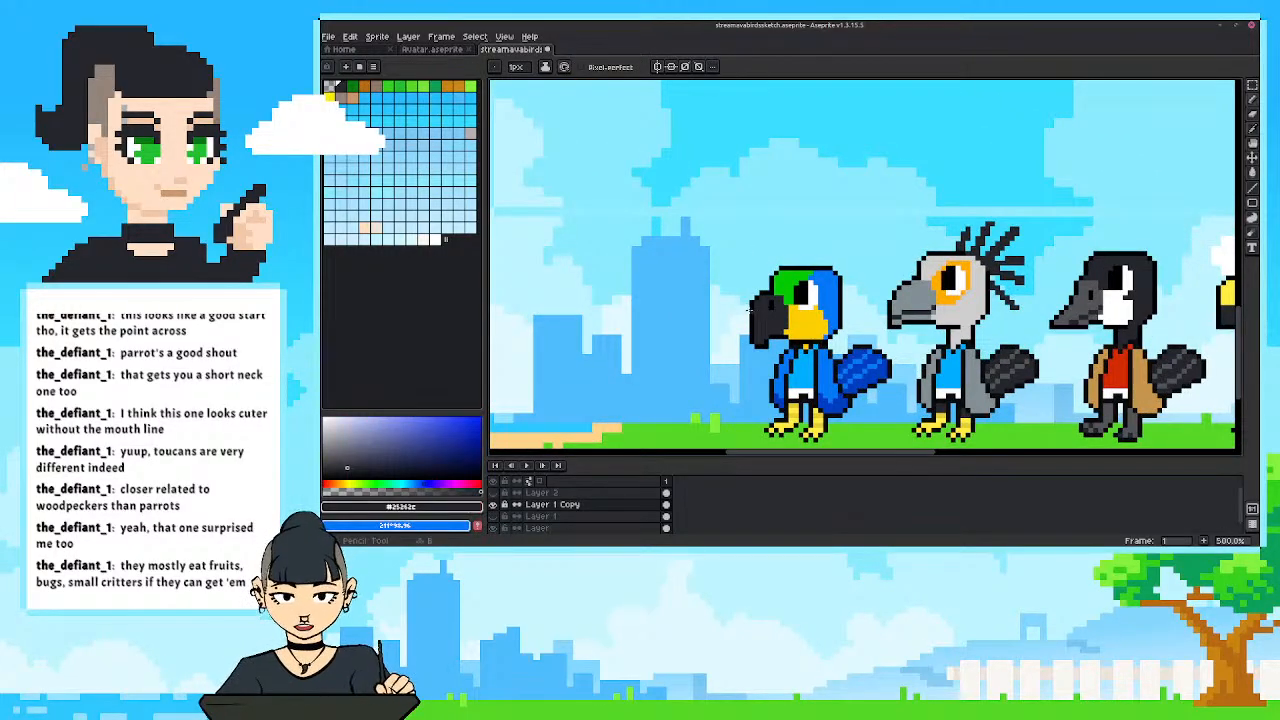
{"action": "left_click", "coordinate": [752, 308], "text": "alt"}
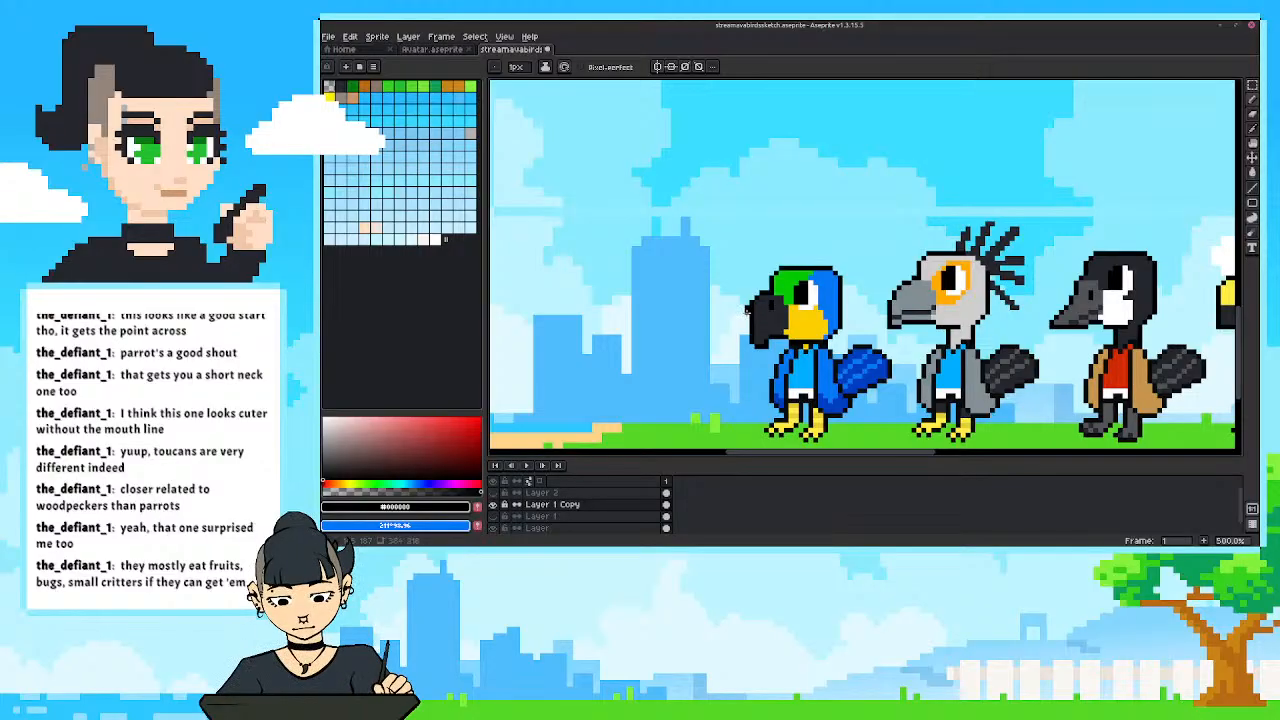
{"action": "left_click_drag", "start_coordinate": [748, 310], "coordinate": [748, 336]}
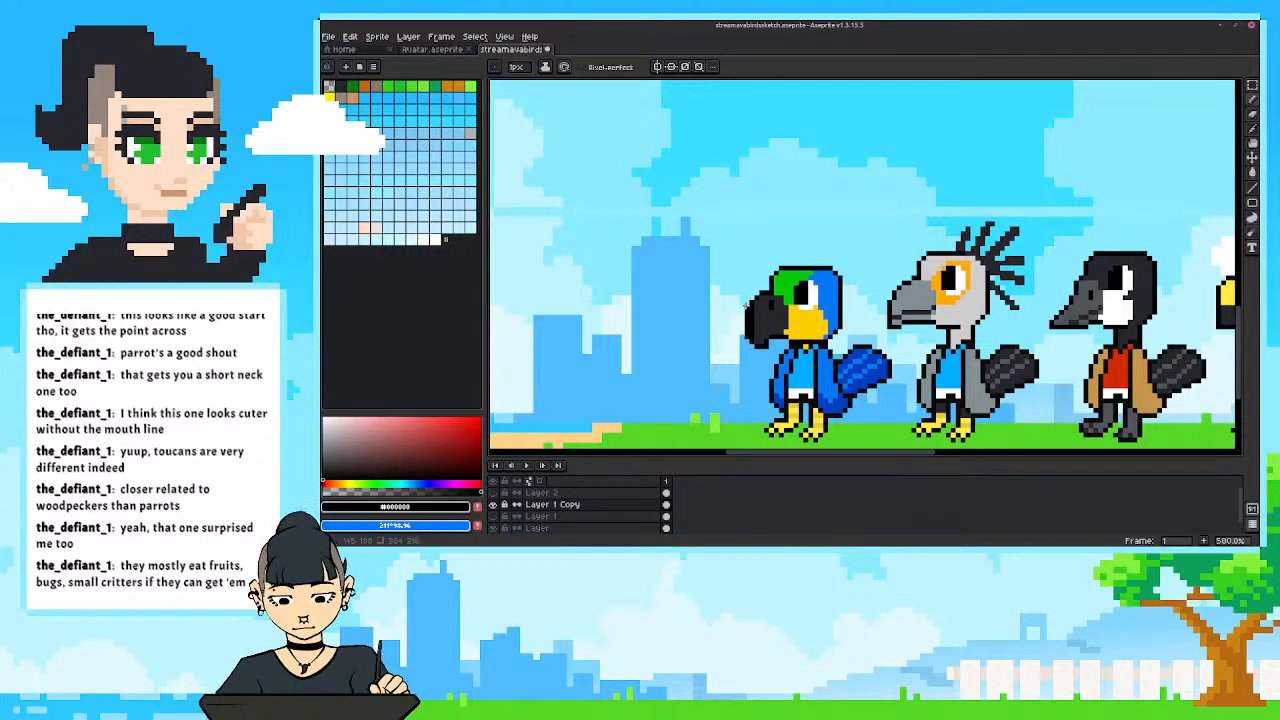
{"action": "key", "text": "e"}
{"action": "left_click", "coordinate": [748, 307]}
{"action": "left_click", "coordinate": [762, 308], "text": "alt"}
{"action": "key", "text": "b"}
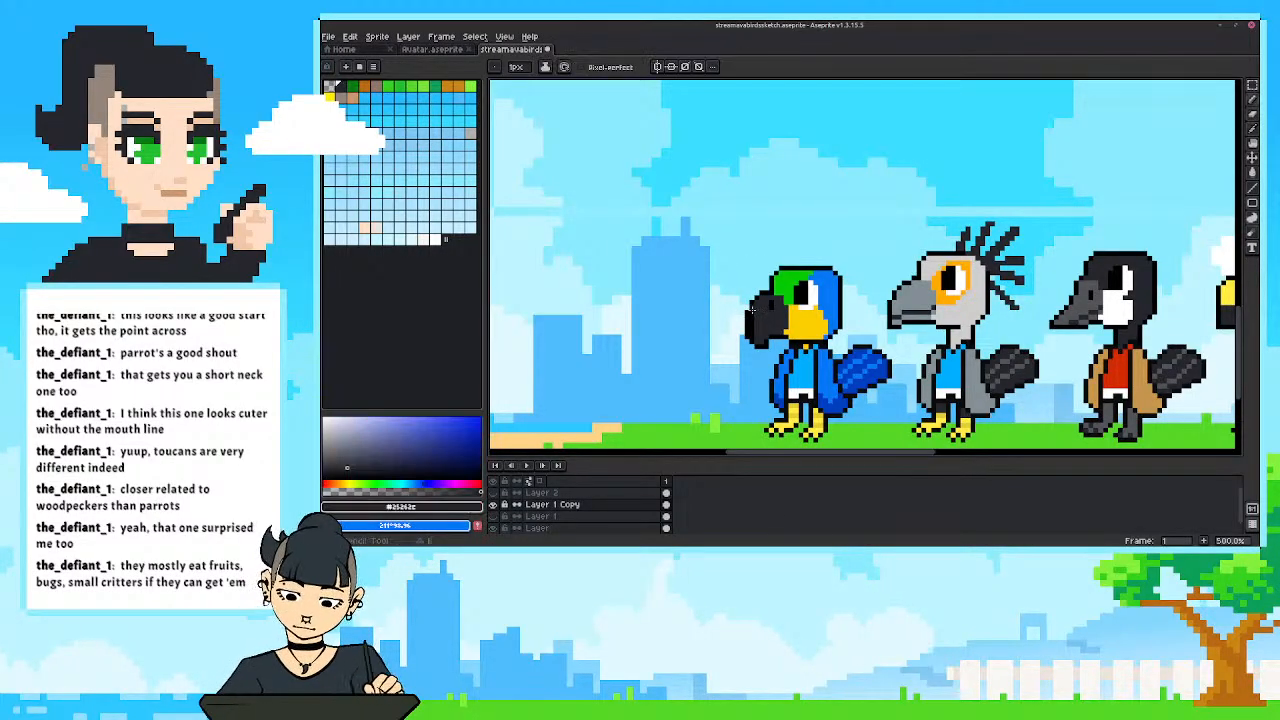
{"action": "scroll", "coordinate": [707, 277], "scroll_direction": "down", "scroll_amount": 3}
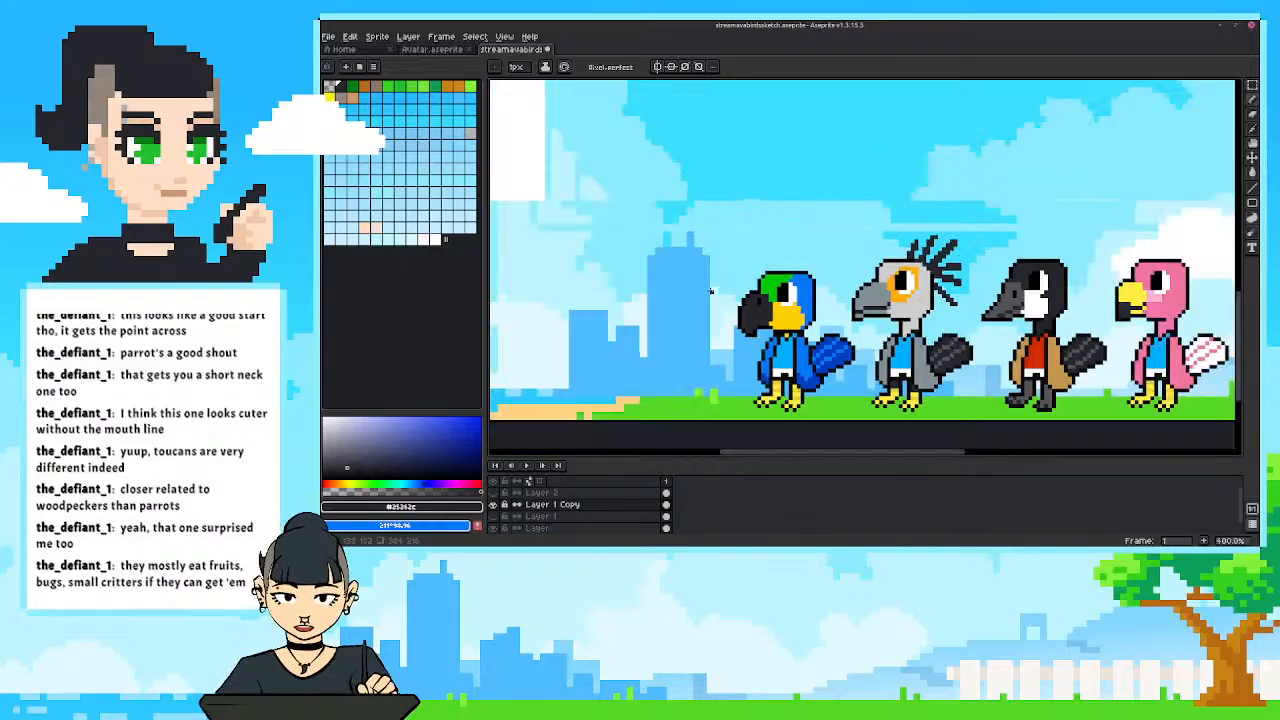
{"action": "left_click_drag", "start_coordinate": [698, 279], "coordinate": [614, 408]}
{"action": "scroll", "coordinate": [704, 330], "scroll_direction": "down", "scroll_amount": 2}
{"action": "scroll", "coordinate": [664, 352], "scroll_direction": "up", "scroll_amount": 2}
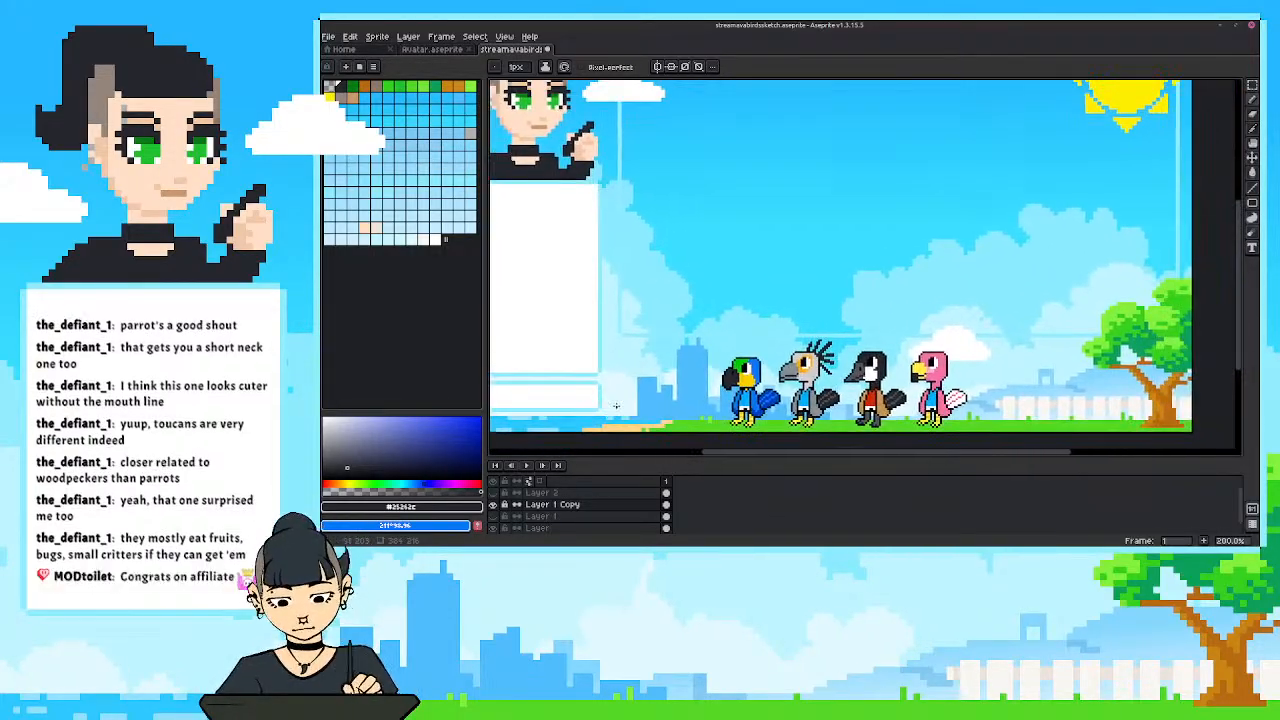
{"action": "left_click_drag", "start_coordinate": [714, 354], "coordinate": [702, 338]}
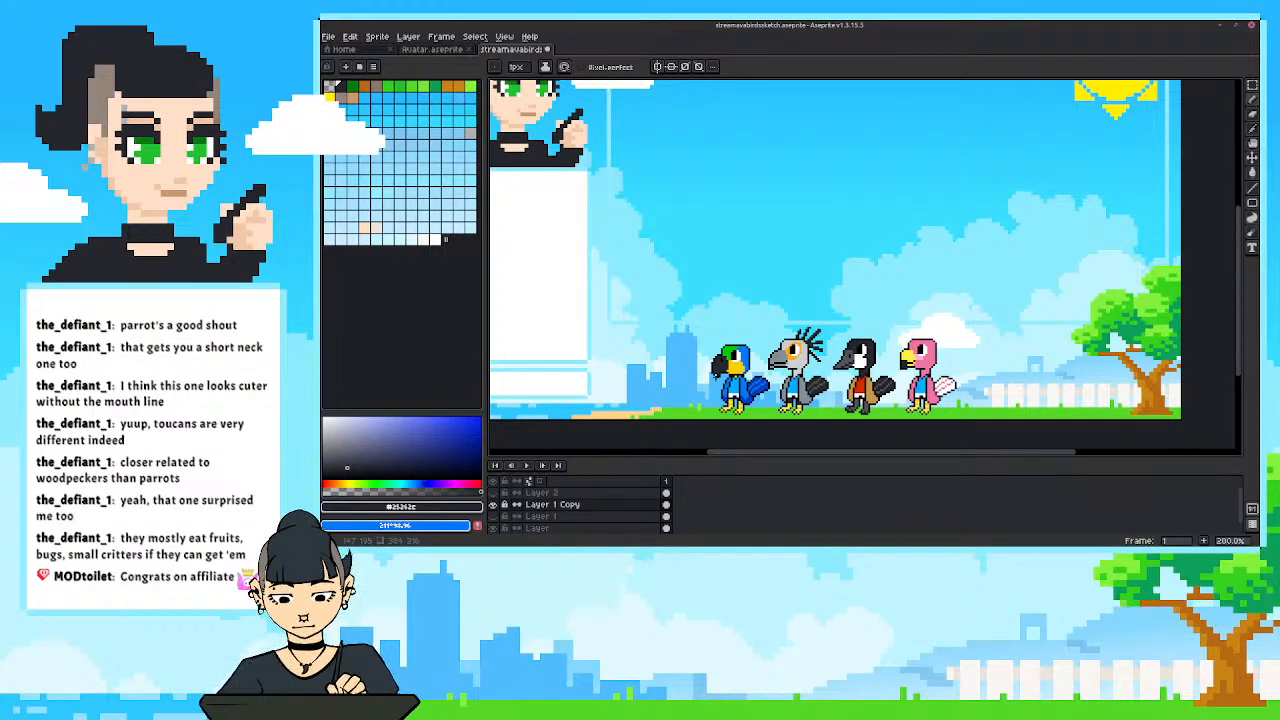
Examine the row of four birds in the full overlay scene and up close.
{"action": "left_click_drag", "start_coordinate": [724, 253], "coordinate": [780, 287]}
{"action": "scroll", "coordinate": [786, 287], "scroll_direction": "down", "scroll_amount": 1}
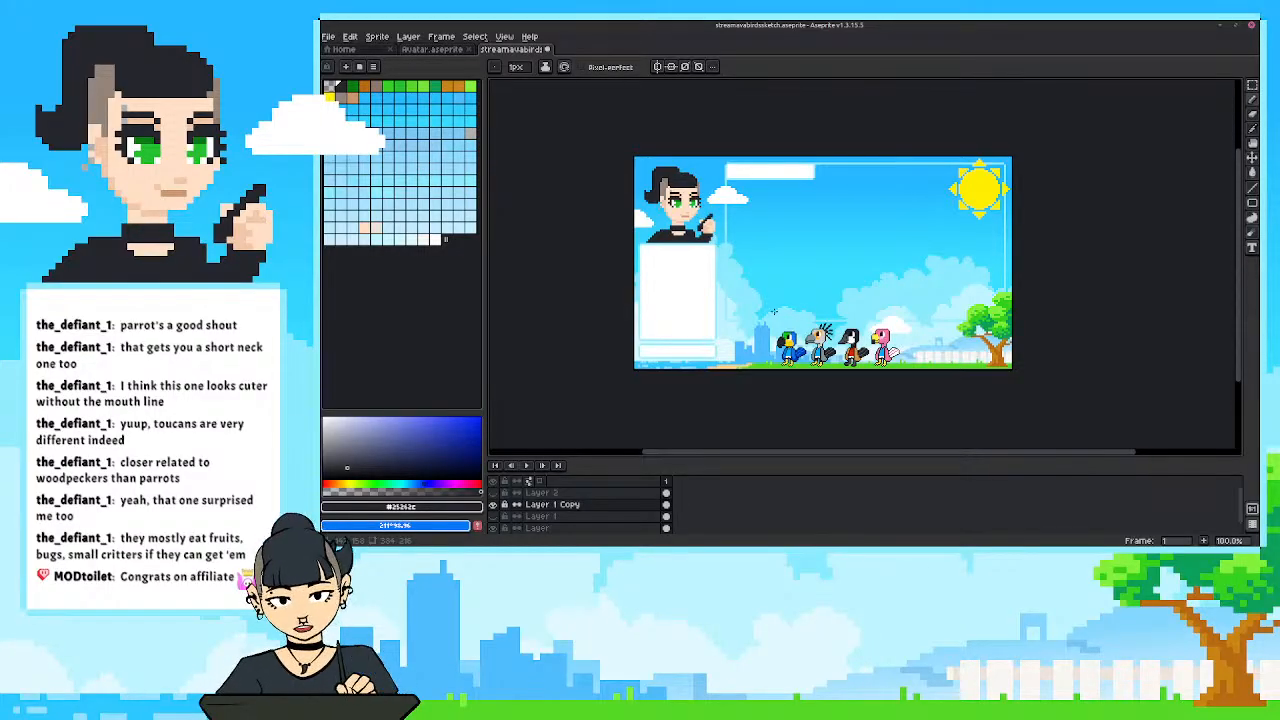
{"action": "key", "text": "ctrl+v"}
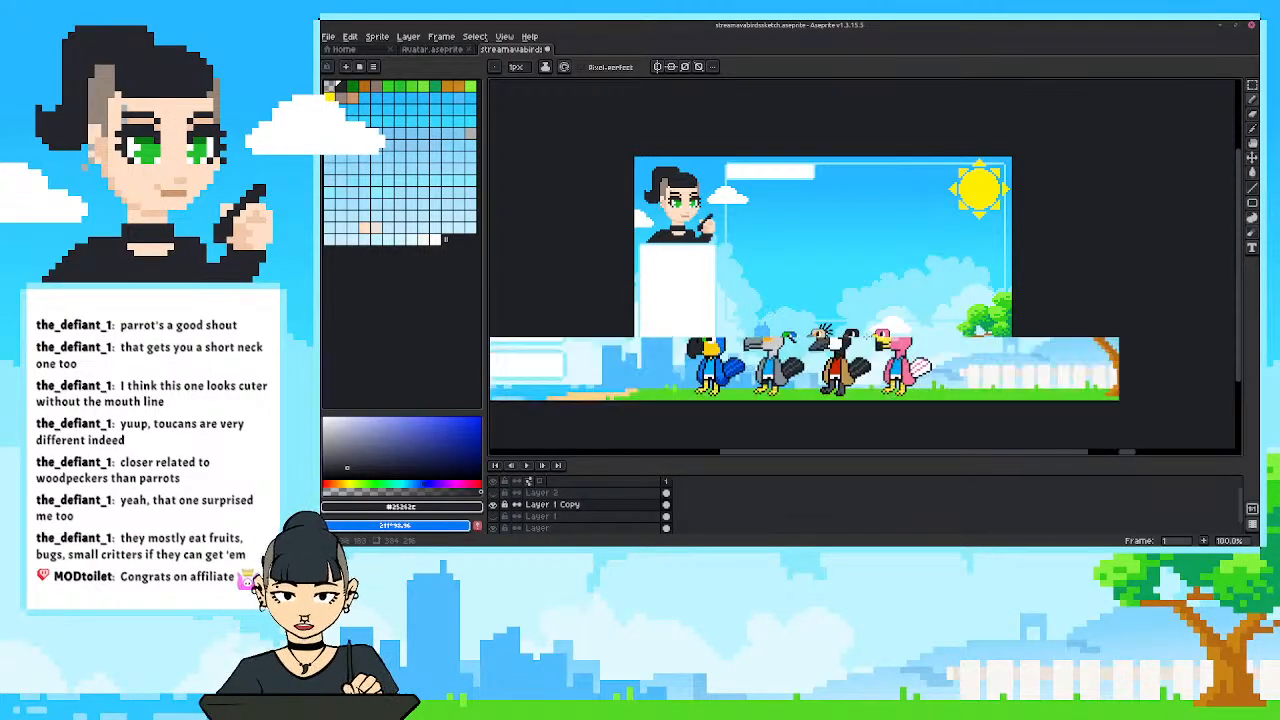
{"action": "scroll", "coordinate": [868, 336], "scroll_direction": "up", "scroll_amount": 1}
{"action": "left_click_drag", "start_coordinate": [777, 258], "coordinate": [842, 292]}
{"action": "scroll", "coordinate": [848, 290], "scroll_direction": "down", "scroll_amount": 1}
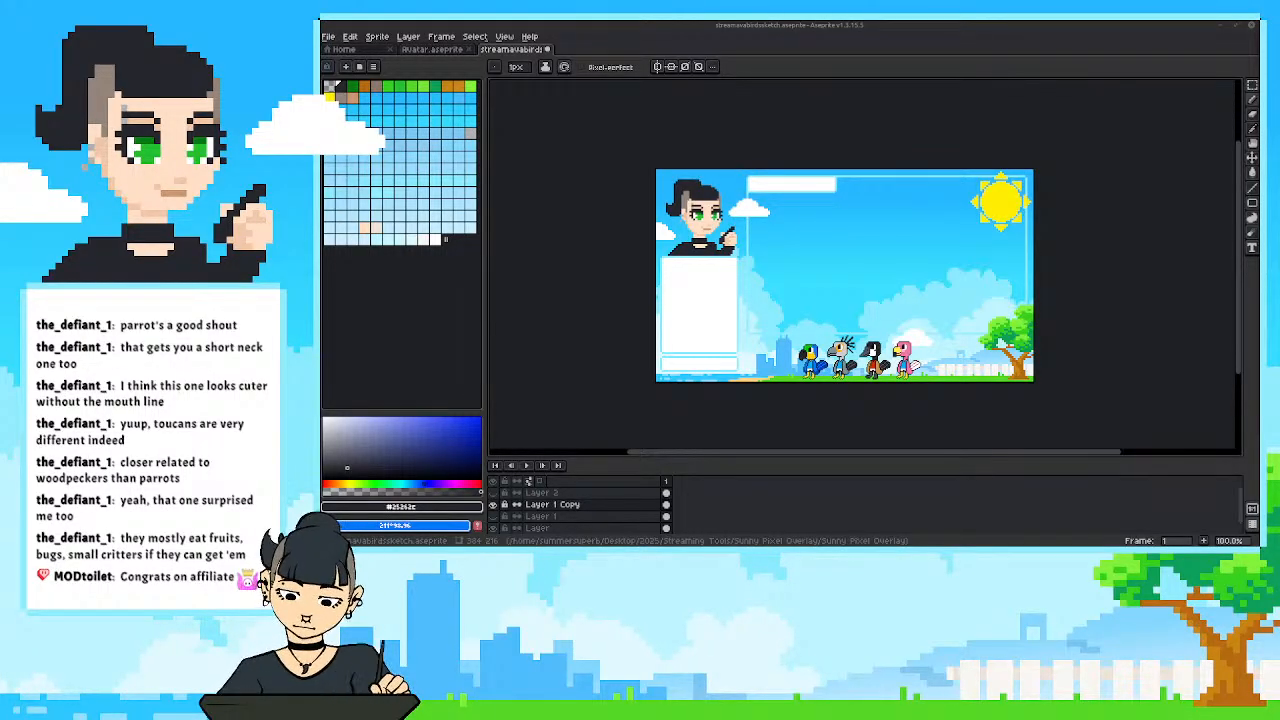
{"action": "scroll", "coordinate": [726, 350], "scroll_direction": "up", "scroll_amount": 1}
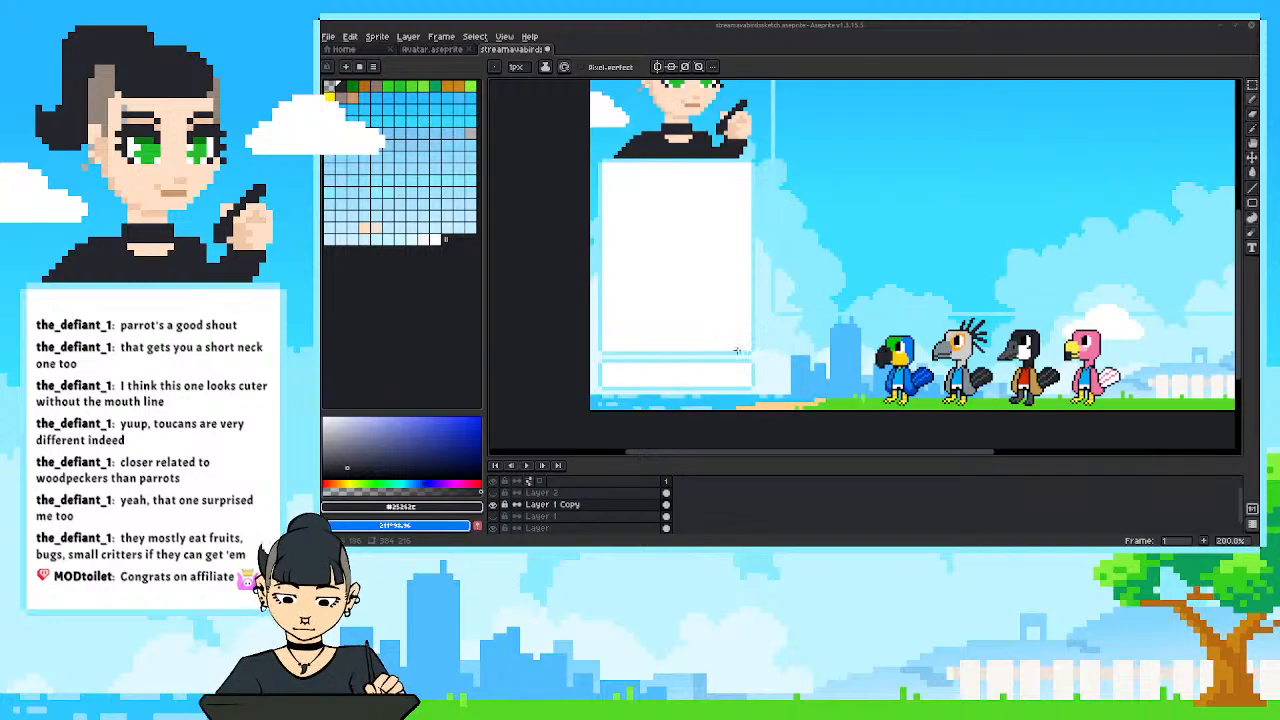
{"action": "left_click_drag", "start_coordinate": [689, 343], "coordinate": [597, 363]}
{"action": "left_click_drag", "start_coordinate": [703, 400], "coordinate": [639, 373]}
{"action": "scroll", "coordinate": [660, 397], "scroll_direction": "up", "scroll_amount": 1}
{"action": "left_click_drag", "start_coordinate": [727, 382], "coordinate": [668, 382]}
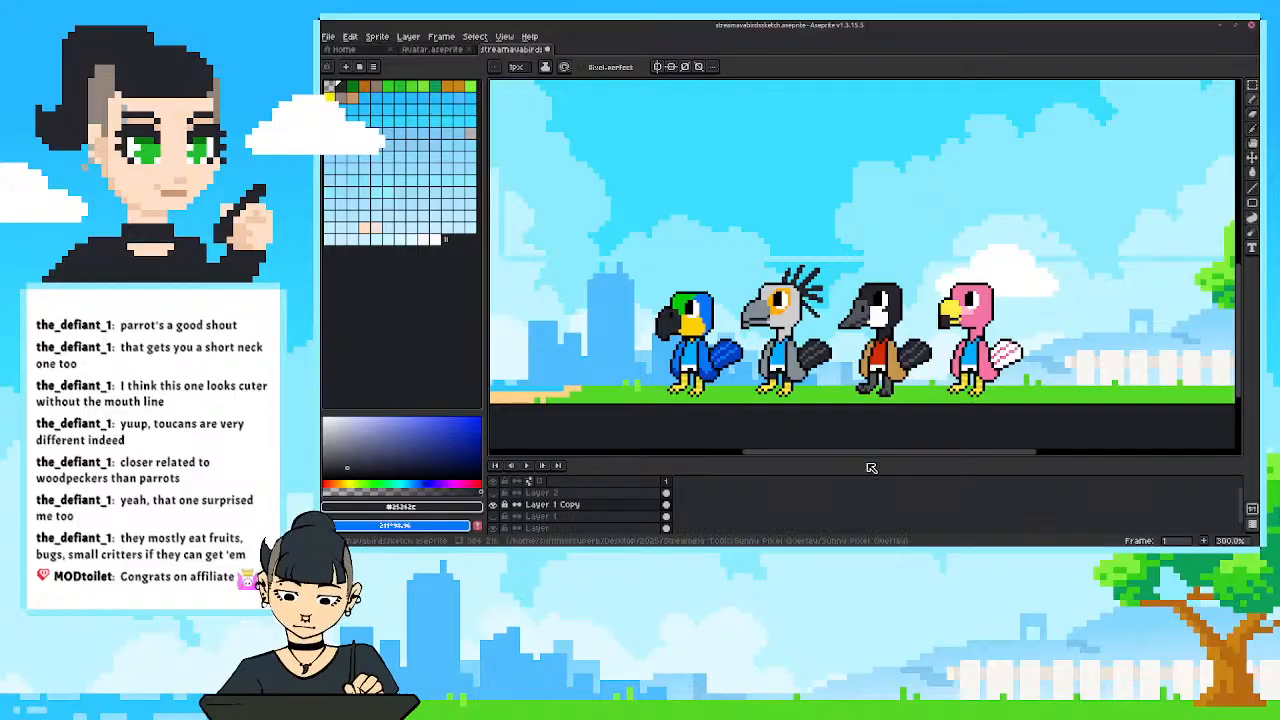
{"action": "left_click_drag", "start_coordinate": [869, 382], "coordinate": [953, 397]}
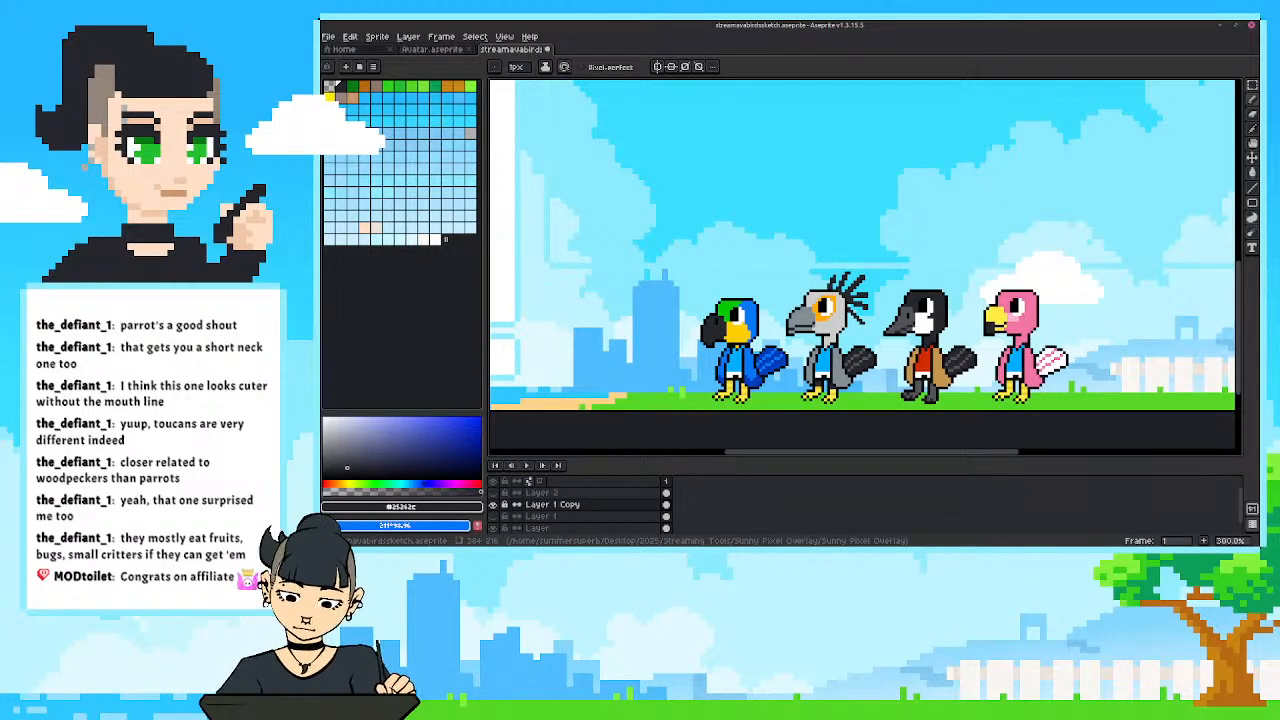
Retouch the base of the parrot's neck with black outline pixels and the yellow sampled from its throat.
{"action": "scroll", "coordinate": [726, 361], "scroll_direction": "up", "scroll_amount": 2}
{"action": "left_click_drag", "start_coordinate": [726, 361], "coordinate": [738, 337]}
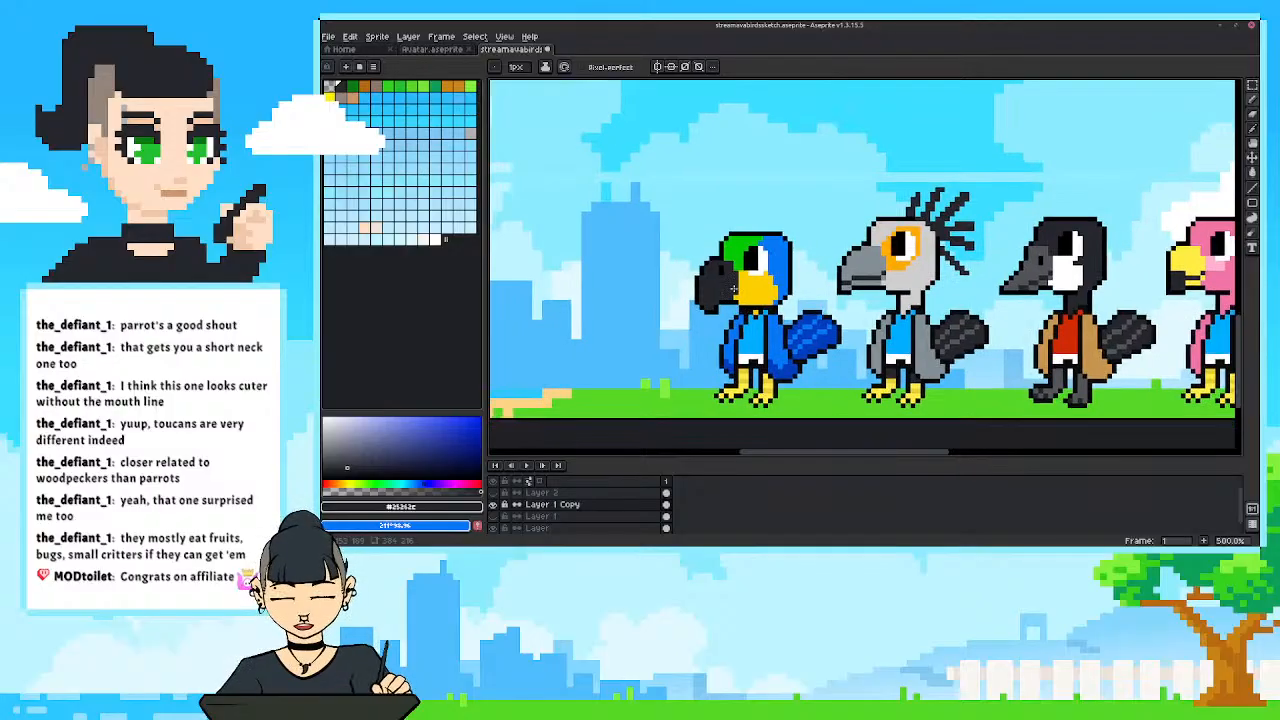
{"action": "key", "text": "i"}
{"action": "left_click", "coordinate": [758, 316]}
{"action": "key", "text": "b"}
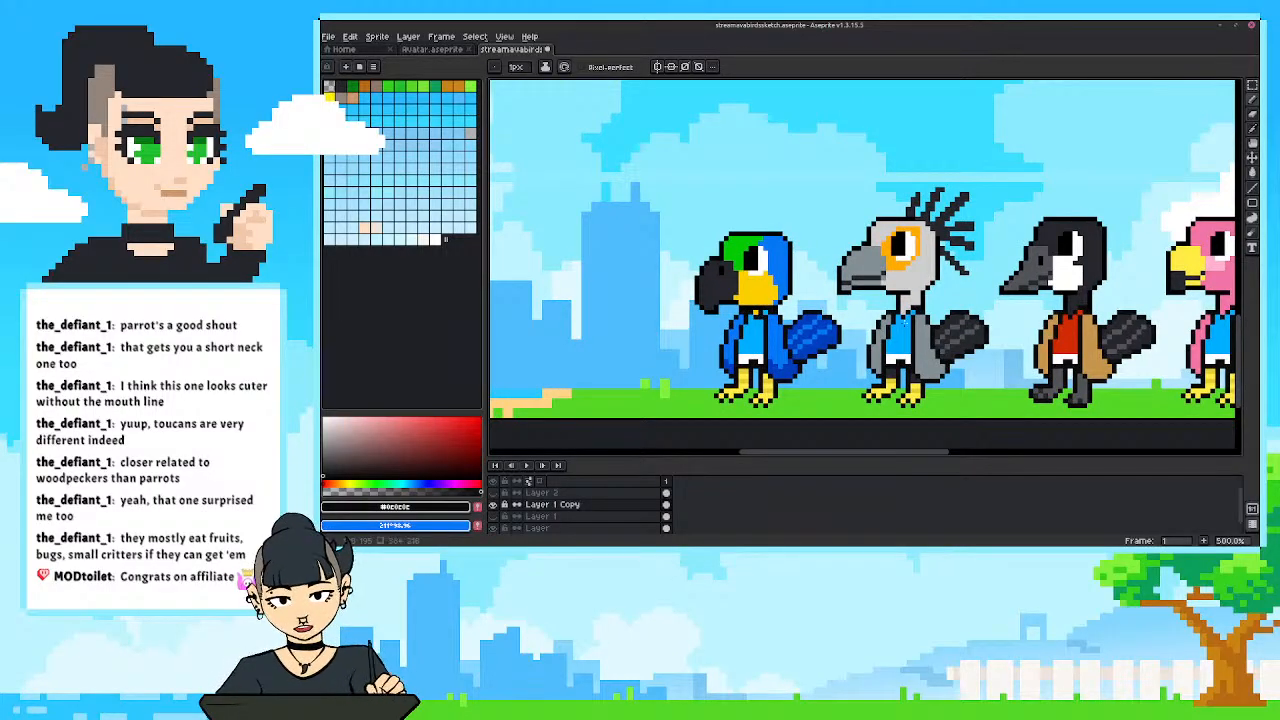
{"action": "left_click", "coordinate": [756, 321]}
{"action": "left_click", "coordinate": [750, 319]}
{"action": "key", "text": "i"}
{"action": "left_click", "coordinate": [756, 313]}
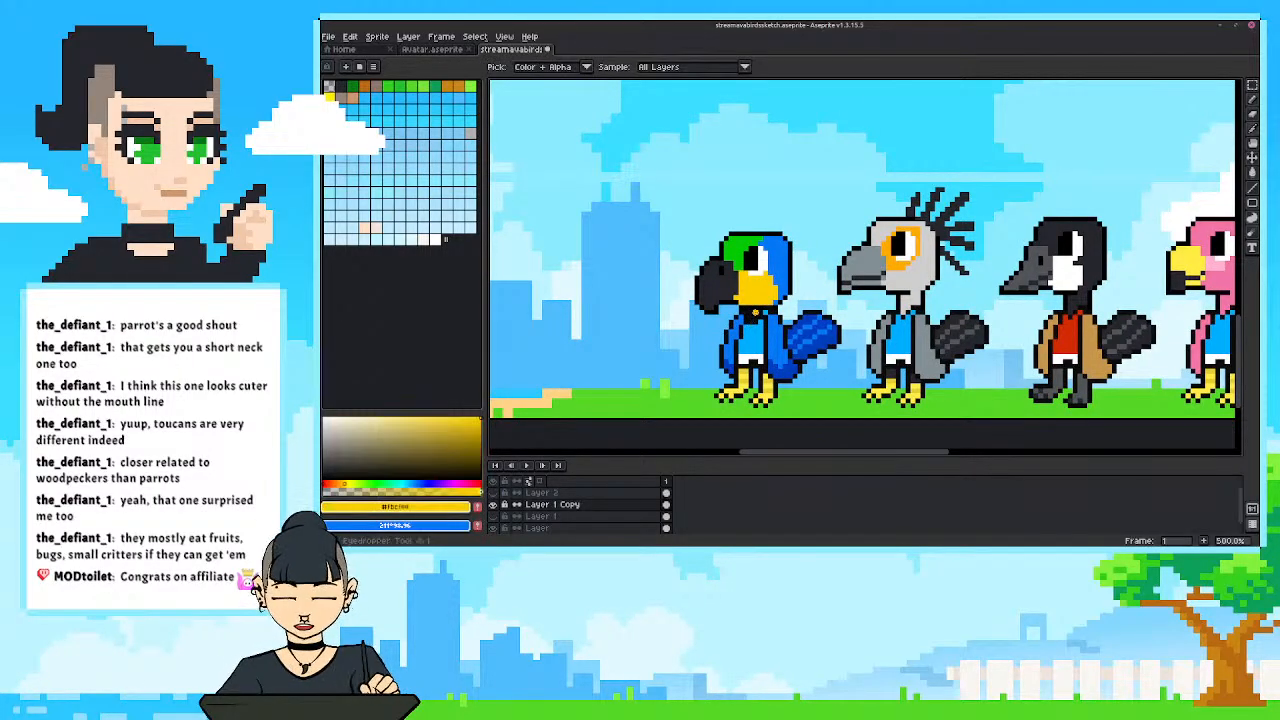
{"action": "key", "text": "b"}
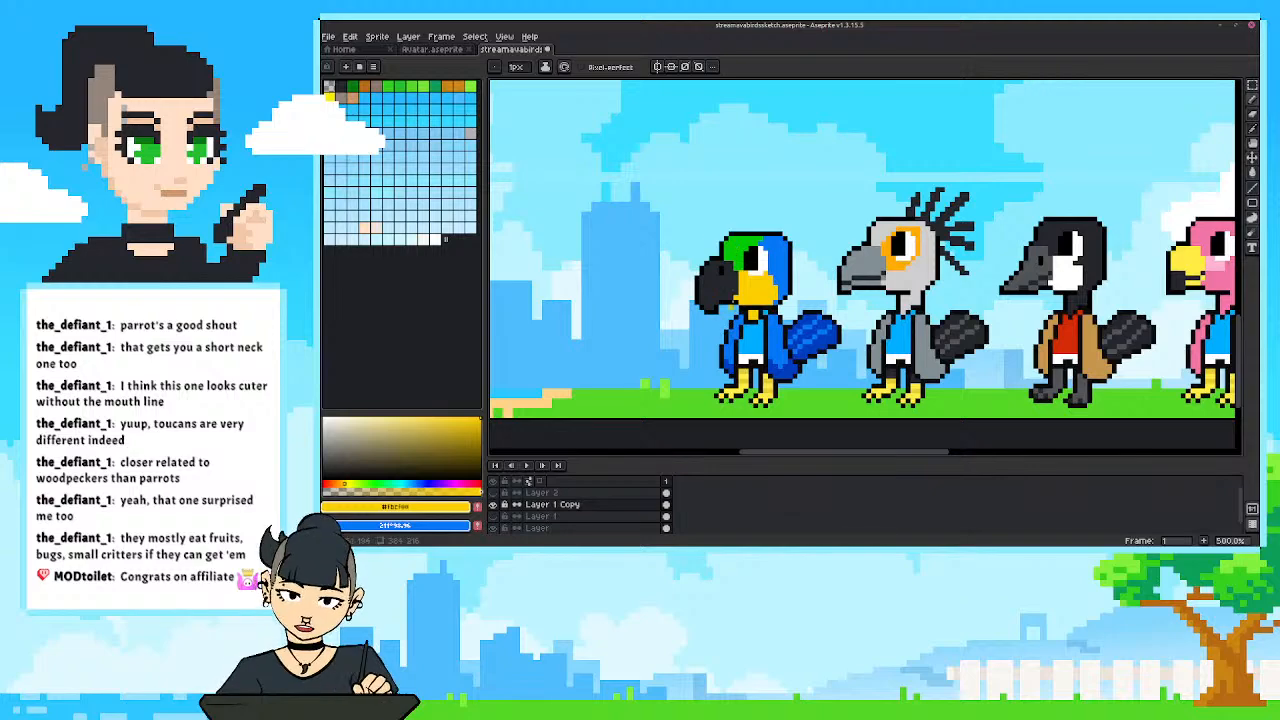
Try sampled black and blue pixels beside the parrot's yellow neck, check them in the full scene, and undo the last two pencil strokes.
{"action": "key", "text": "i"}
{"action": "left_click", "coordinate": [742, 313]}
{"action": "key", "text": "b"}
{"action": "left_click", "coordinate": [748, 313]}
{"action": "key", "text": "i"}
{"action": "left_click", "coordinate": [743, 317]}
{"action": "key", "text": "b"}
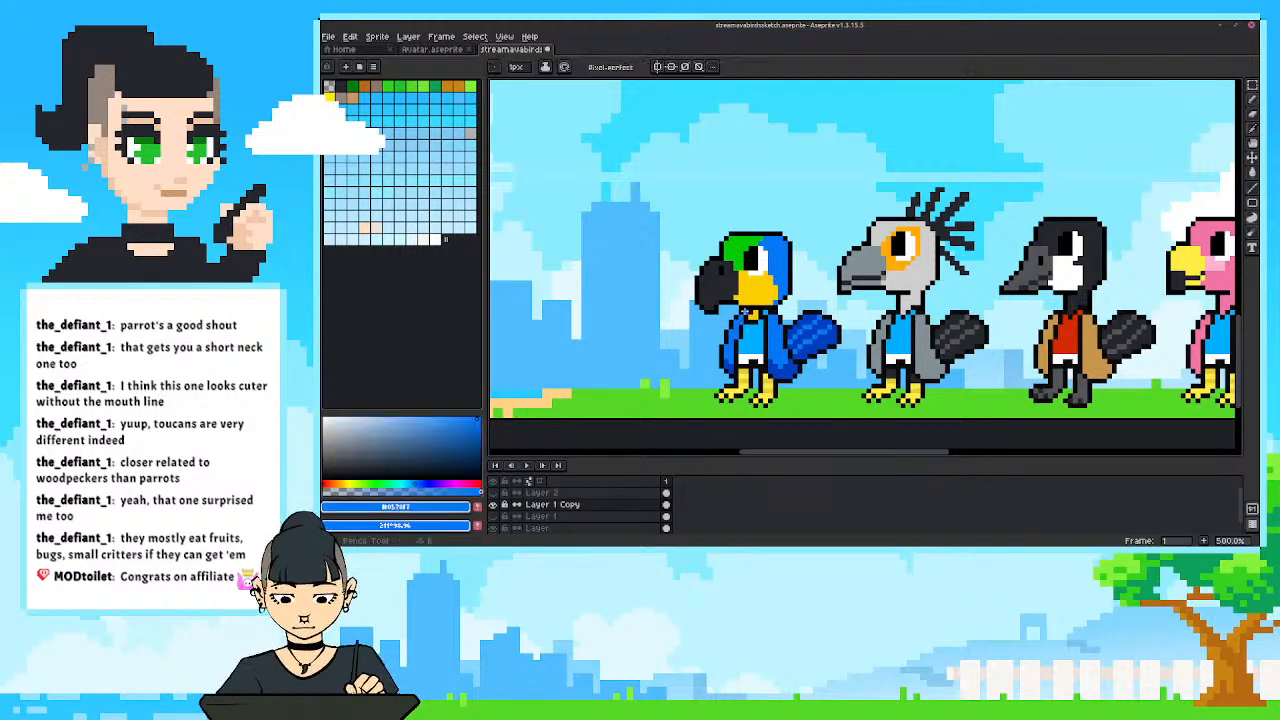
{"action": "scroll", "coordinate": [703, 305], "scroll_direction": "down", "scroll_amount": 4}
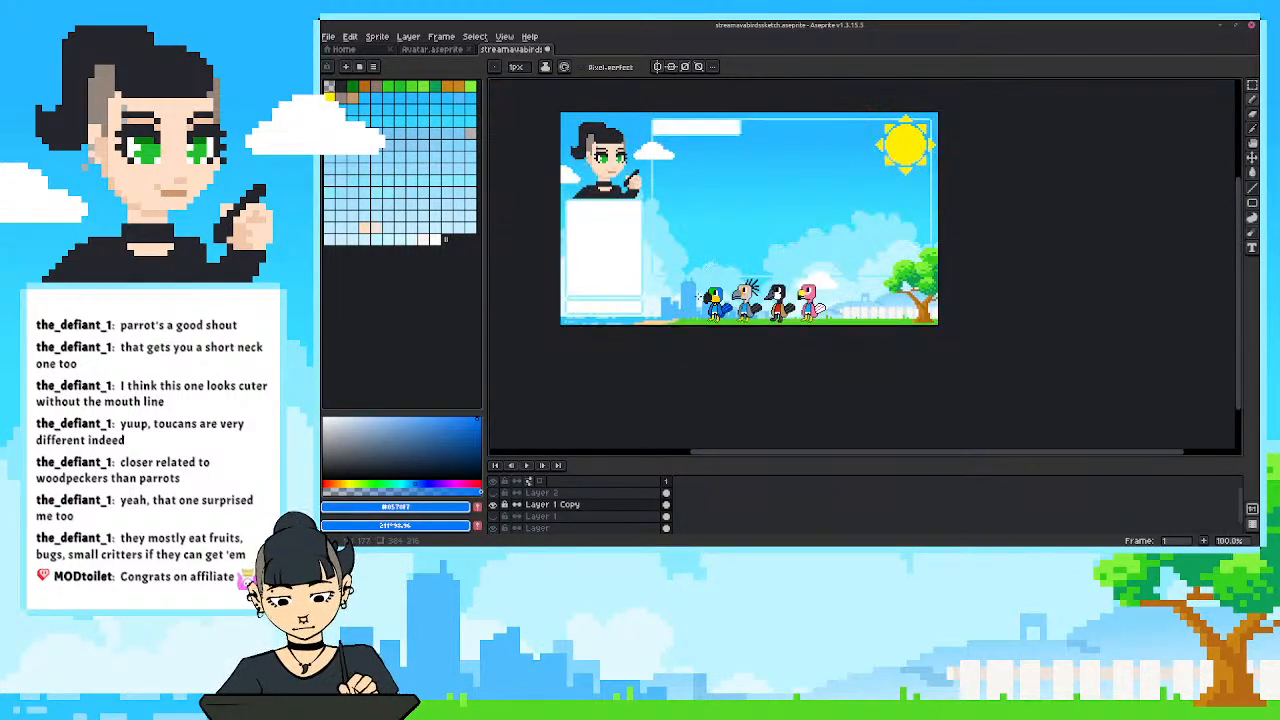
{"action": "scroll", "coordinate": [715, 298], "scroll_direction": "up", "scroll_amount": 4}
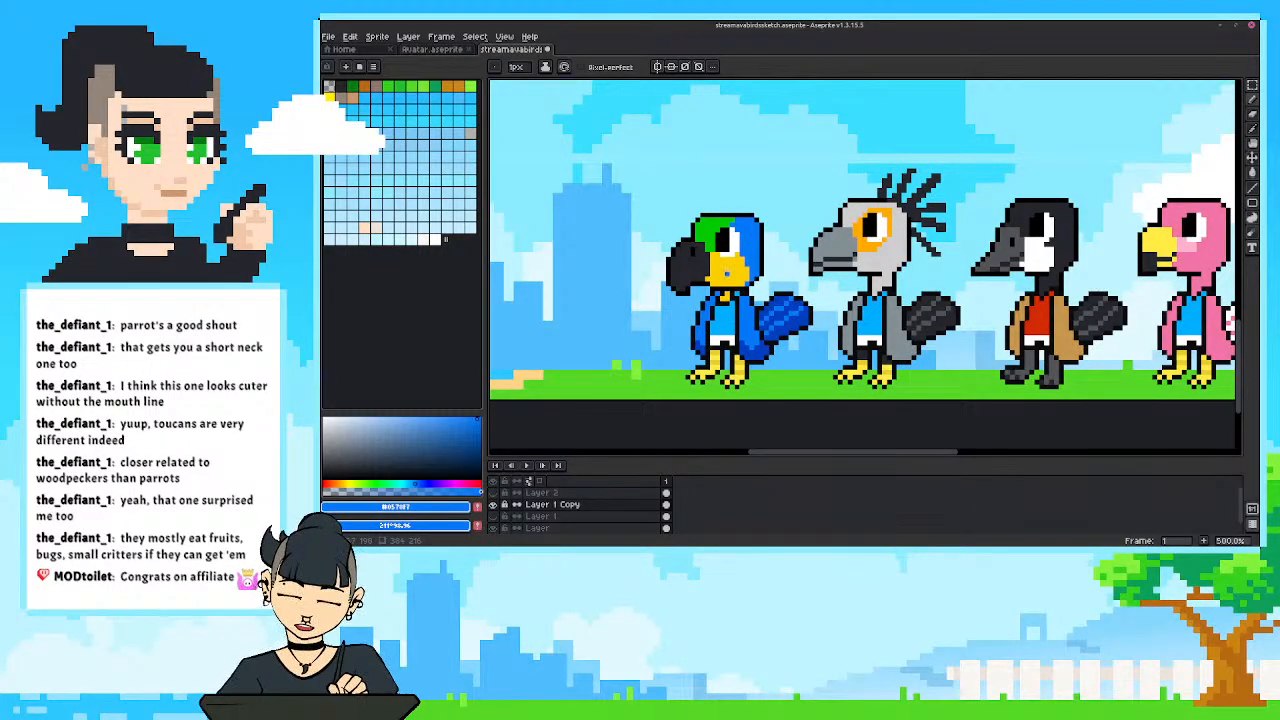
{"action": "key", "text": "ctrl+z"}
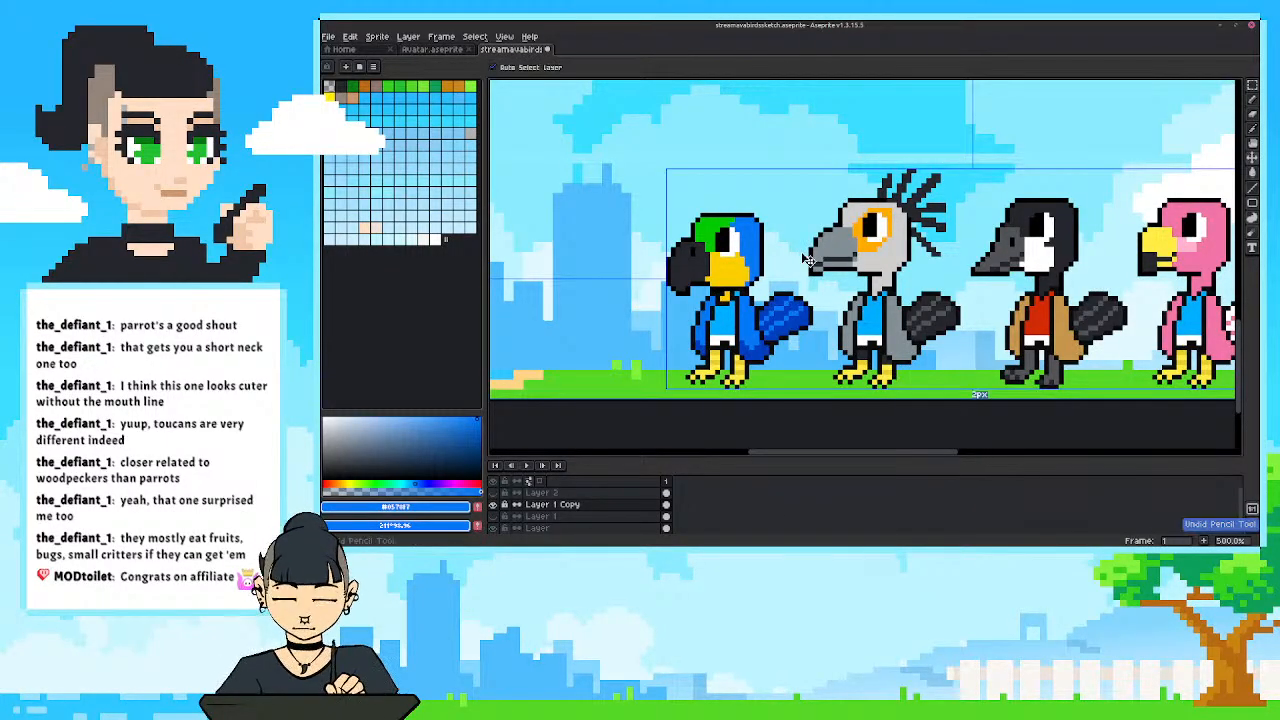
{"action": "key", "text": "ctrl+z"}
Examine the row of birds against the background, toggling the visibility of Layer 1 Copy off and on.
{"action": "scroll", "coordinate": [808, 261], "scroll_direction": "down", "scroll_amount": 1}
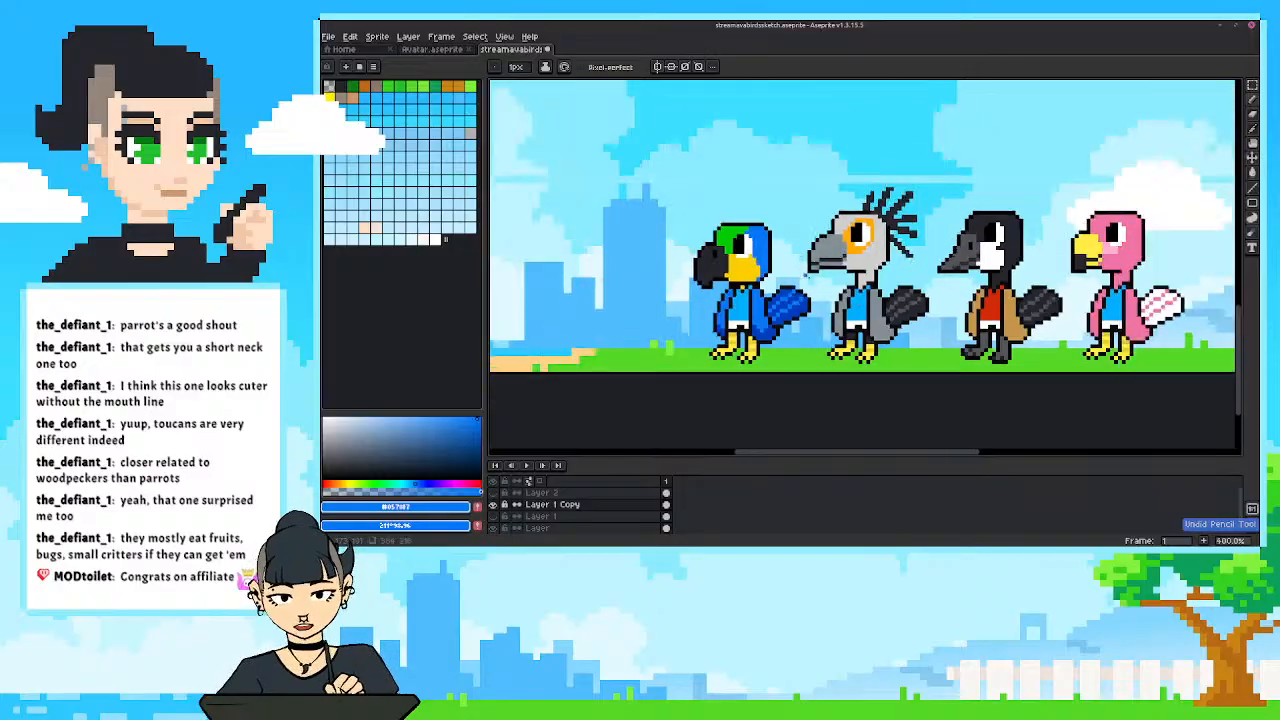
{"action": "left_click_drag", "start_coordinate": [808, 279], "coordinate": [752, 314]}
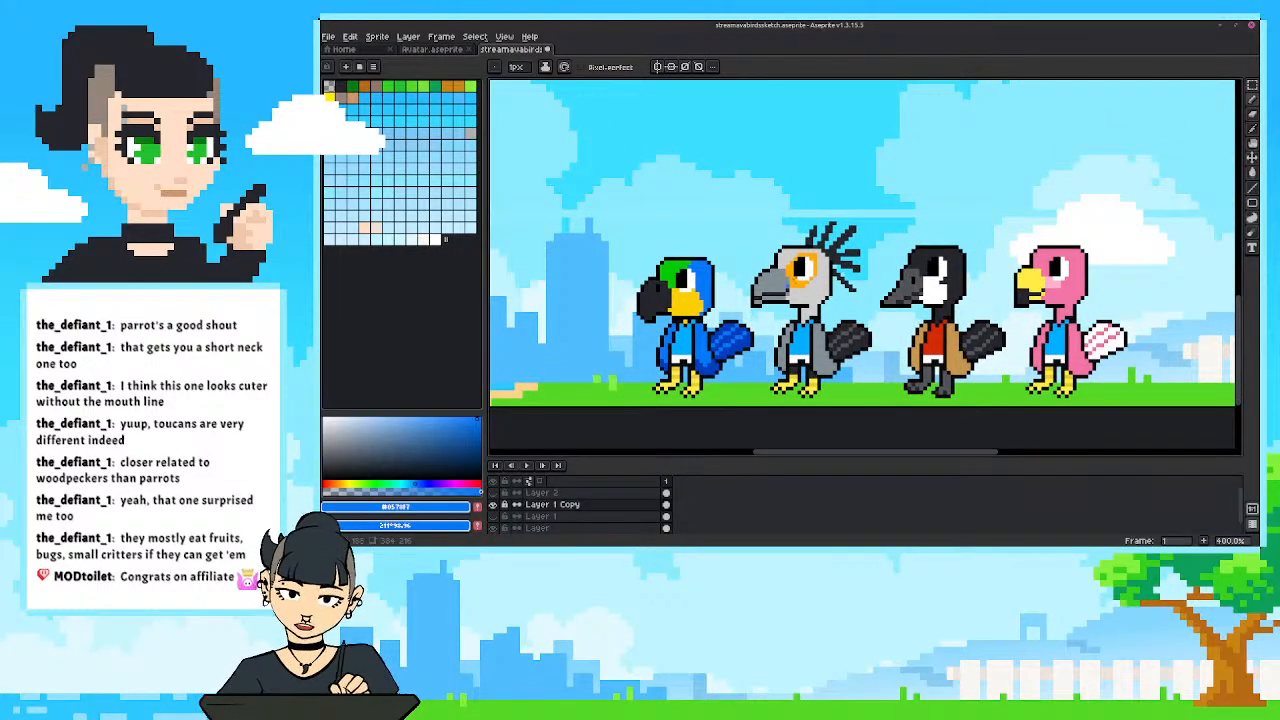
{"action": "scroll", "coordinate": [825, 220], "scroll_direction": "down", "scroll_amount": 1}
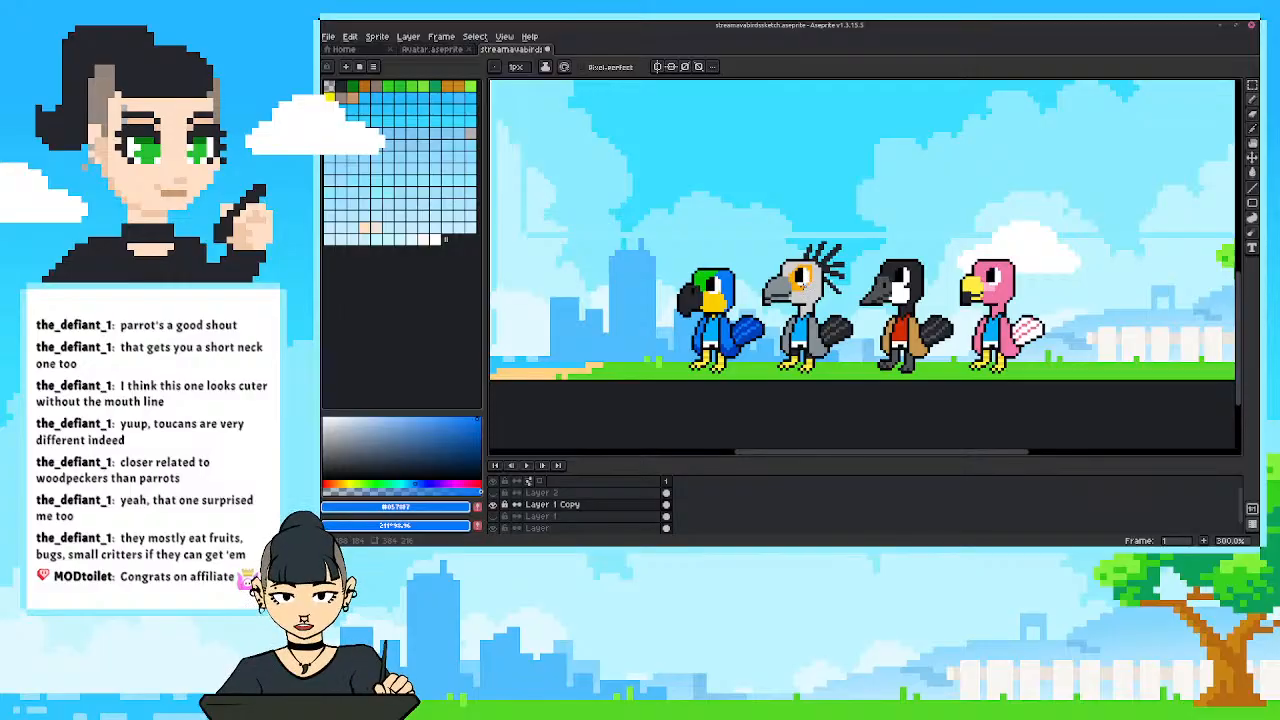
{"action": "left_click", "coordinate": [492, 505]}
{"action": "left_click", "coordinate": [492, 505]}
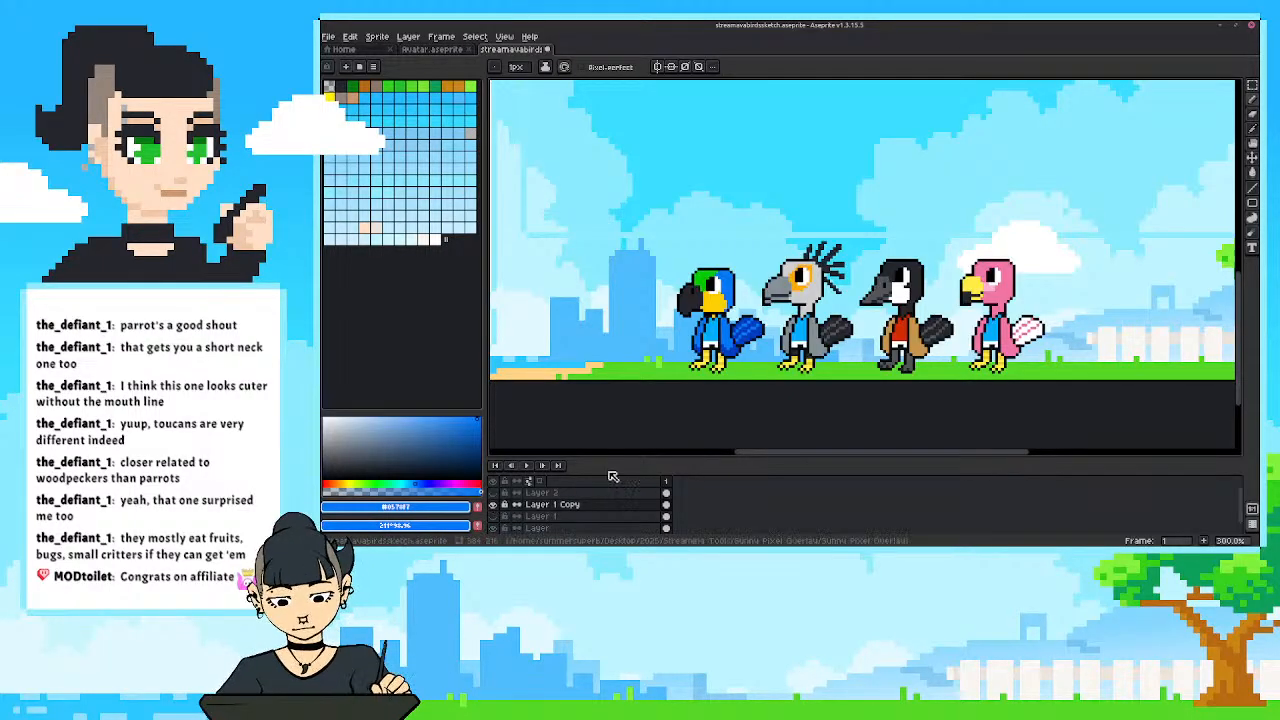
{"action": "left_click_drag", "start_coordinate": [675, 456], "coordinate": [677, 451]}
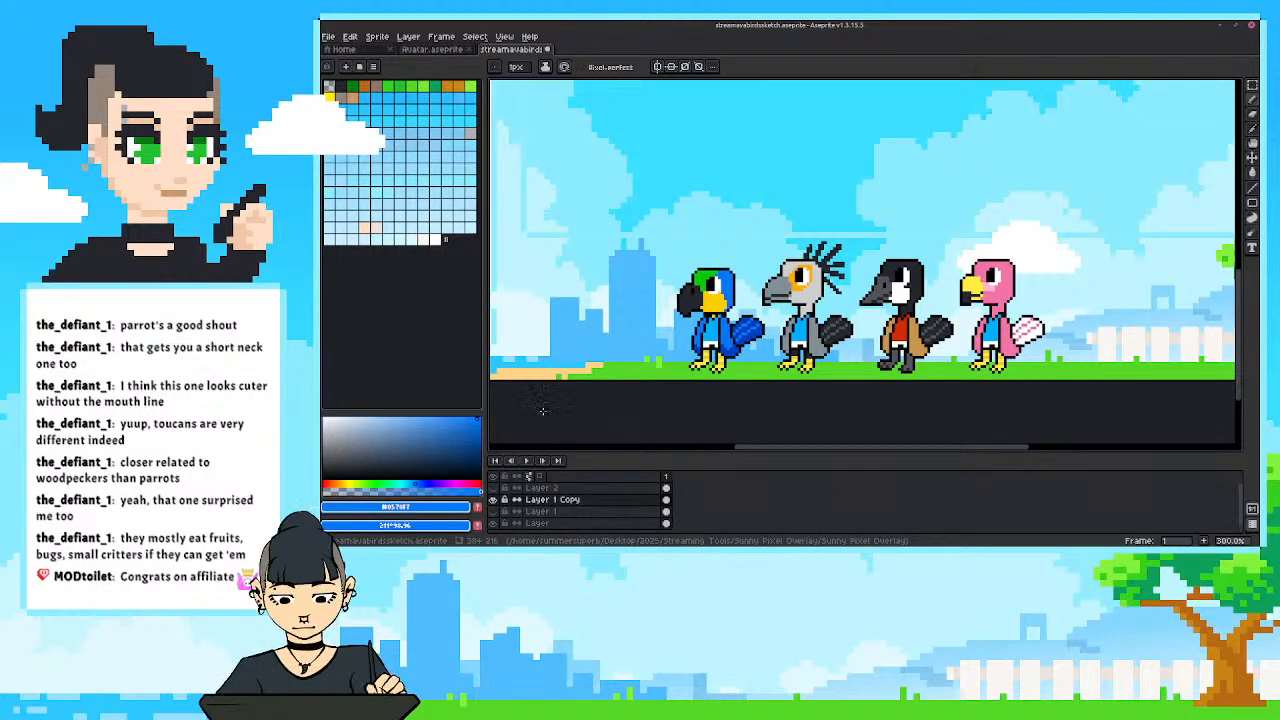
{"action": "left_click", "coordinate": [492, 499]}
{"action": "left_click", "coordinate": [492, 499]}
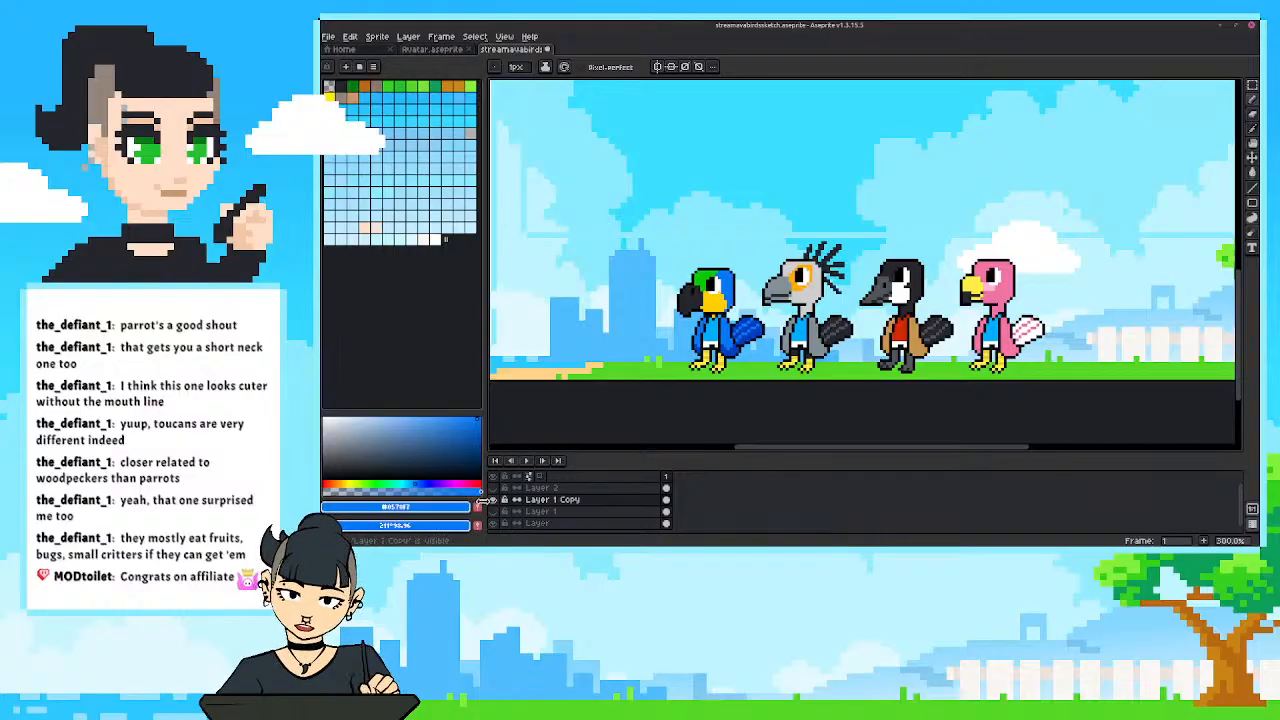
{"action": "left_click_drag", "start_coordinate": [794, 411], "coordinate": [746, 421]}
{"action": "left_click_drag", "start_coordinate": [622, 393], "coordinate": [732, 402]}
{"action": "scroll", "coordinate": [706, 400], "scroll_direction": "up", "scroll_amount": 1}
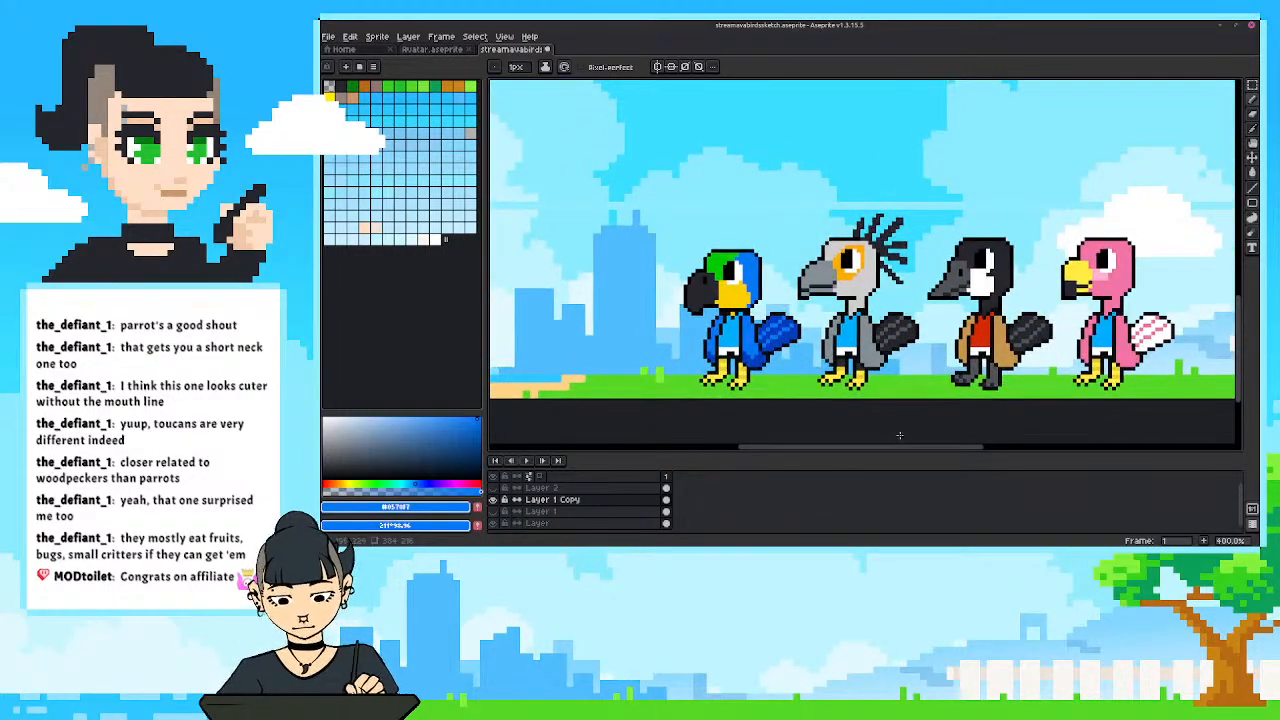
Duplicate the parrot with a rectangular selection and place the copy beside the original at the beak-side end of the row.
{"action": "key", "text": "m"}
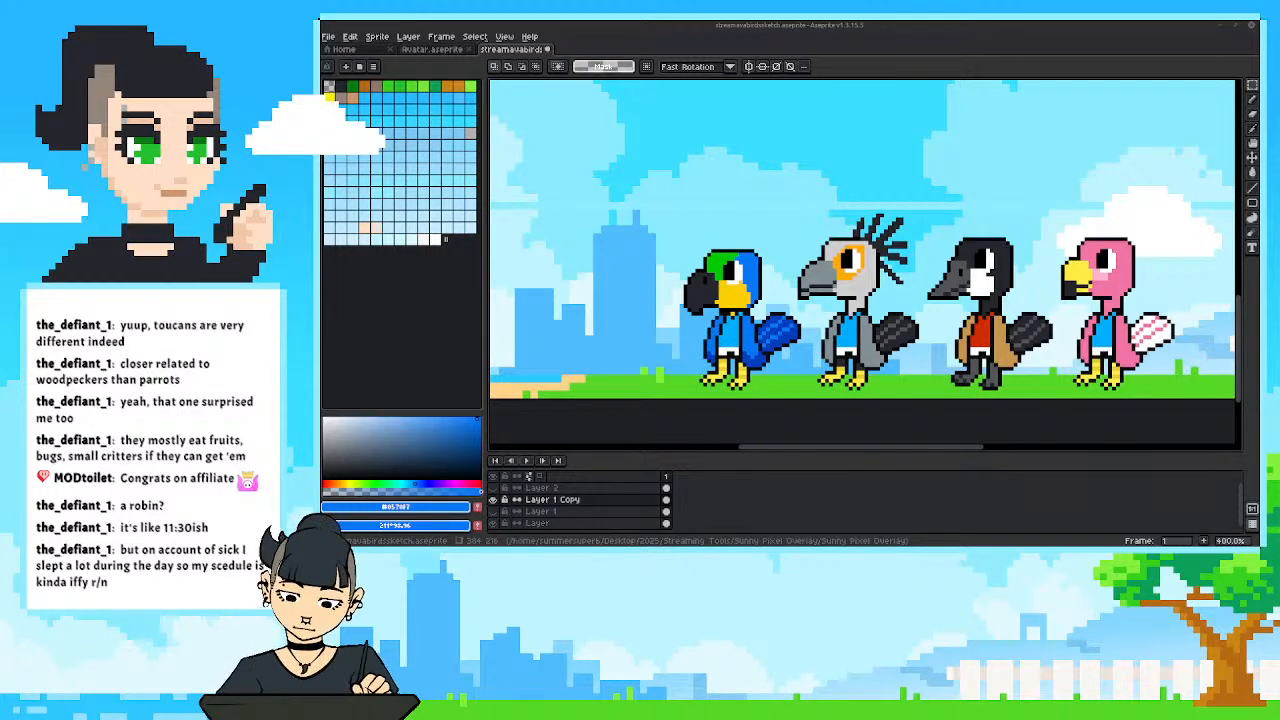
{"action": "left_click_drag", "start_coordinate": [677, 313], "coordinate": [712, 328]}
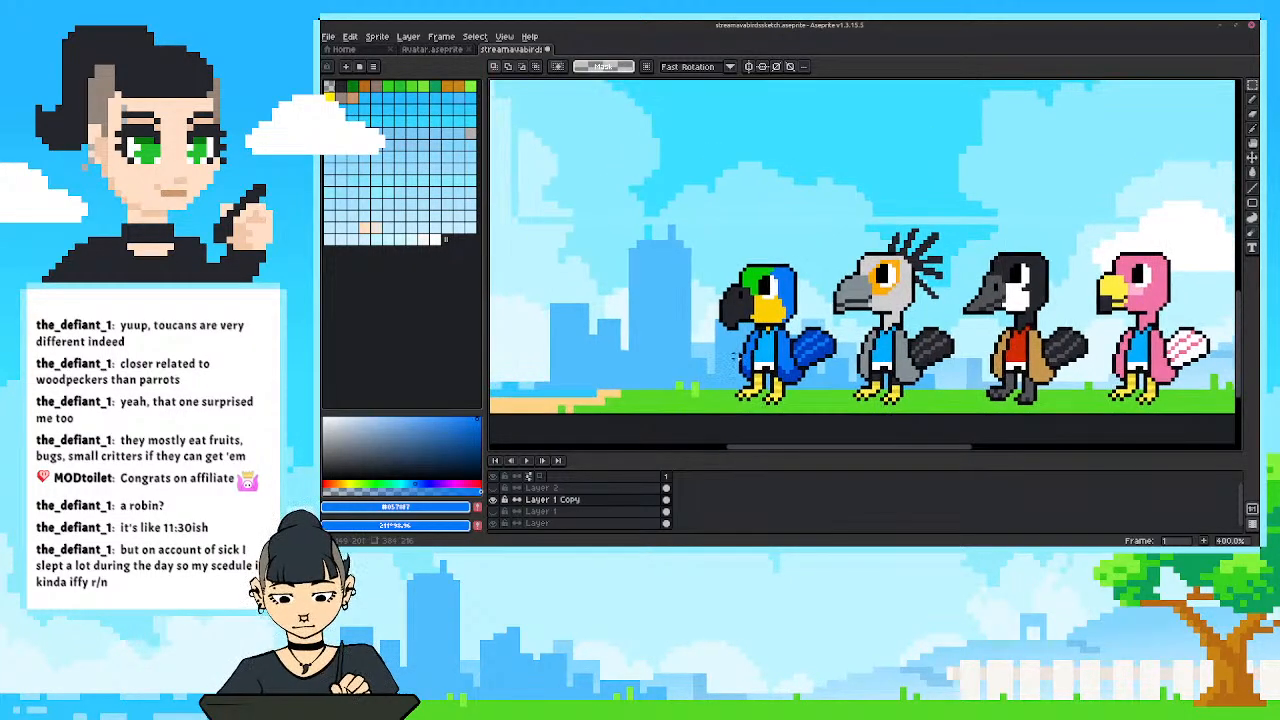
{"action": "left_click_drag", "start_coordinate": [706, 241], "coordinate": [840, 410]}
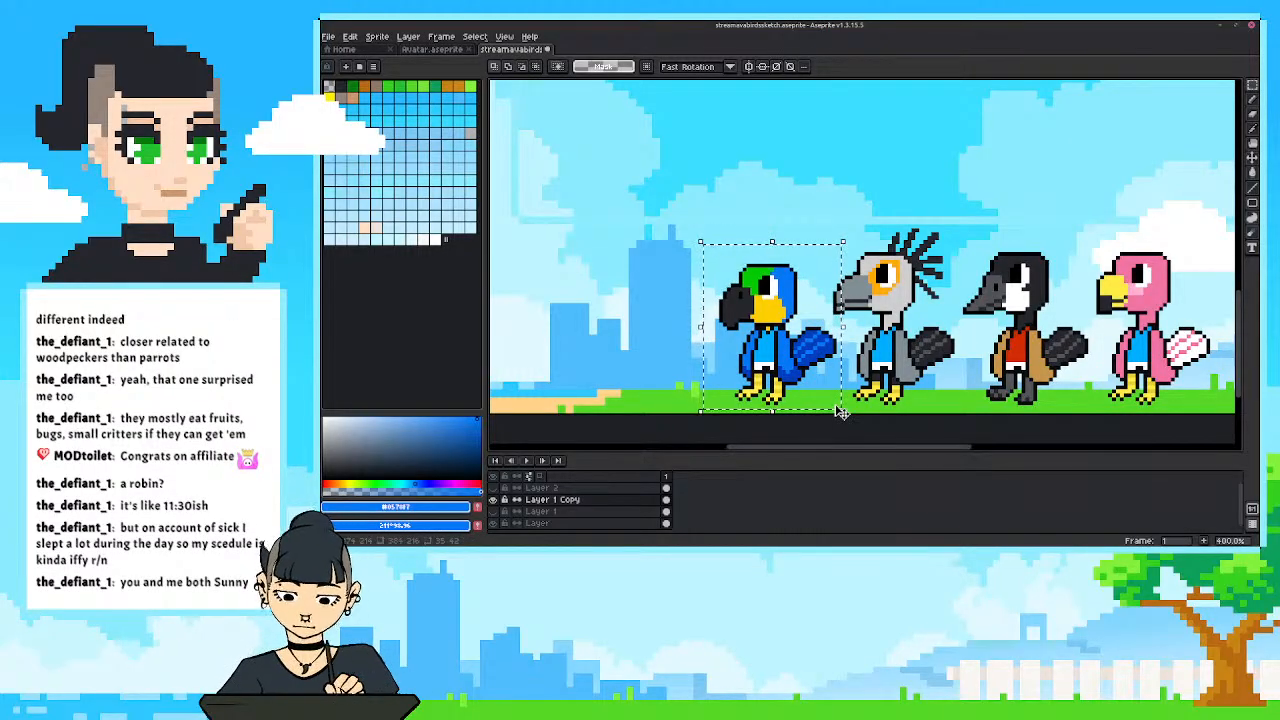
{"action": "left_click_drag", "start_coordinate": [778, 360], "coordinate": [627, 356]}
{"action": "key", "text": "Return"}
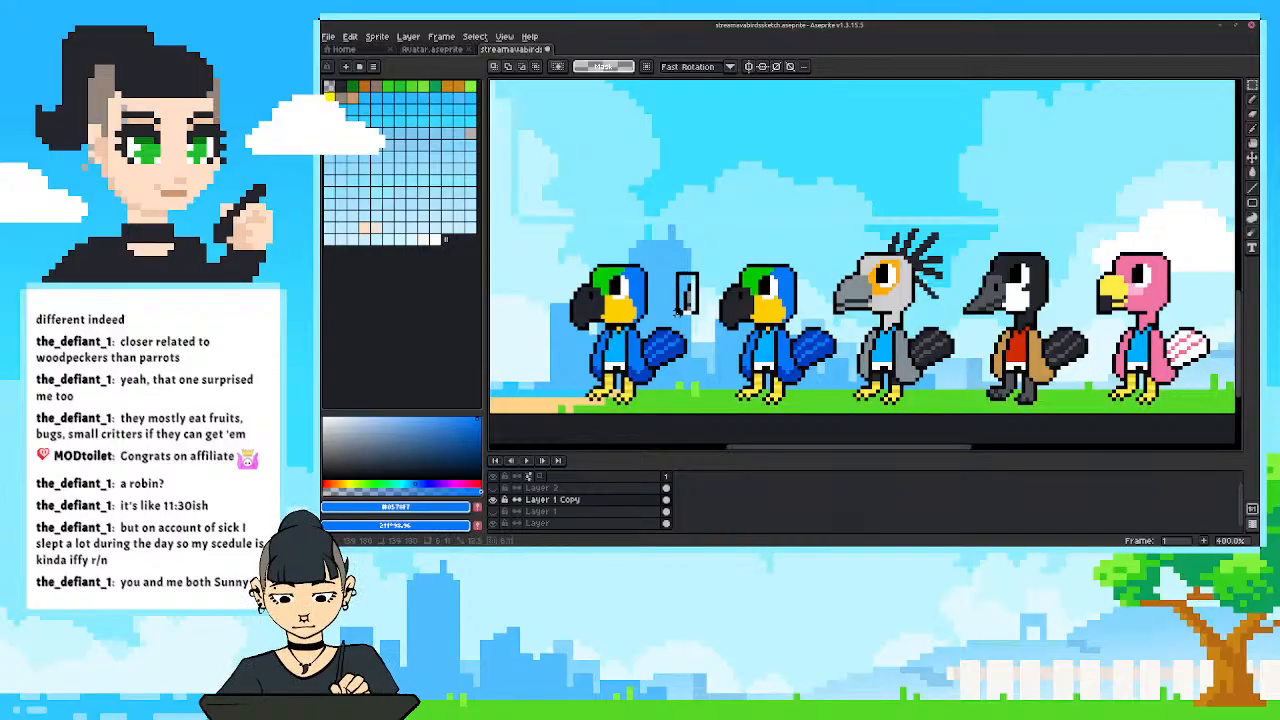
{"action": "left_click_drag", "start_coordinate": [551, 238], "coordinate": [689, 409]}
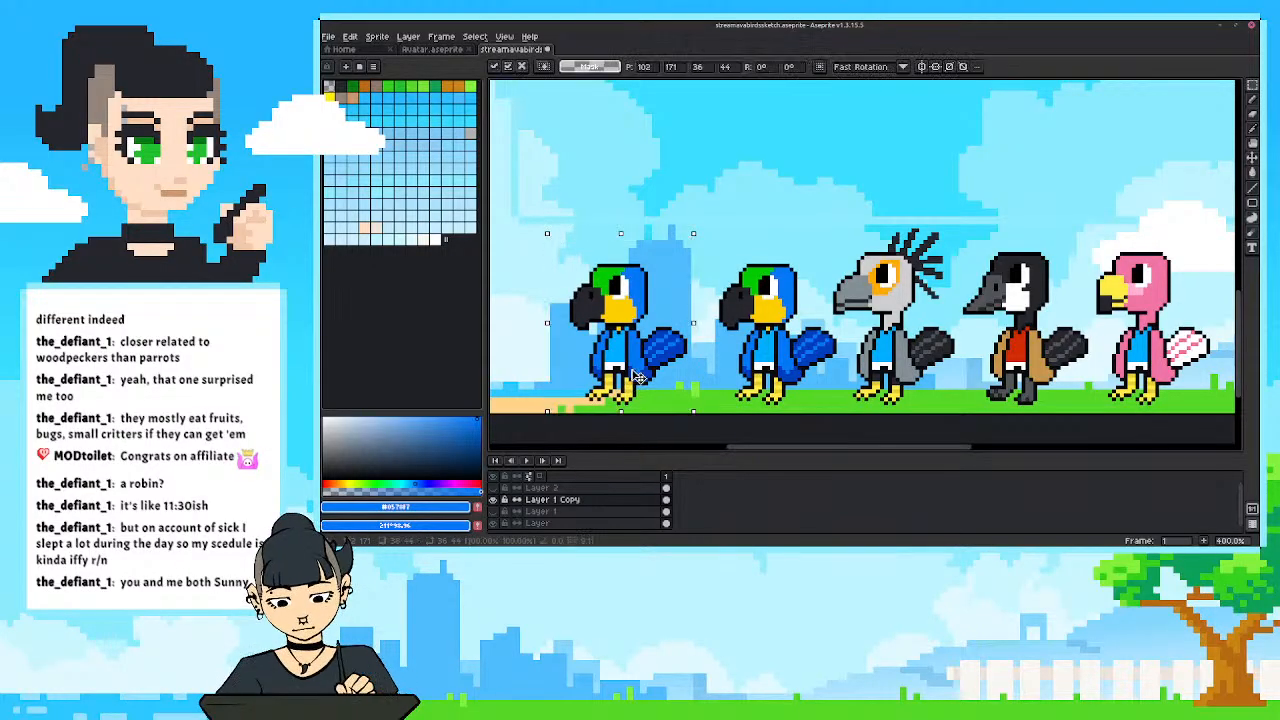
{"action": "left_click_drag", "start_coordinate": [634, 377], "coordinate": [655, 378]}
{"action": "key", "text": "Return"}
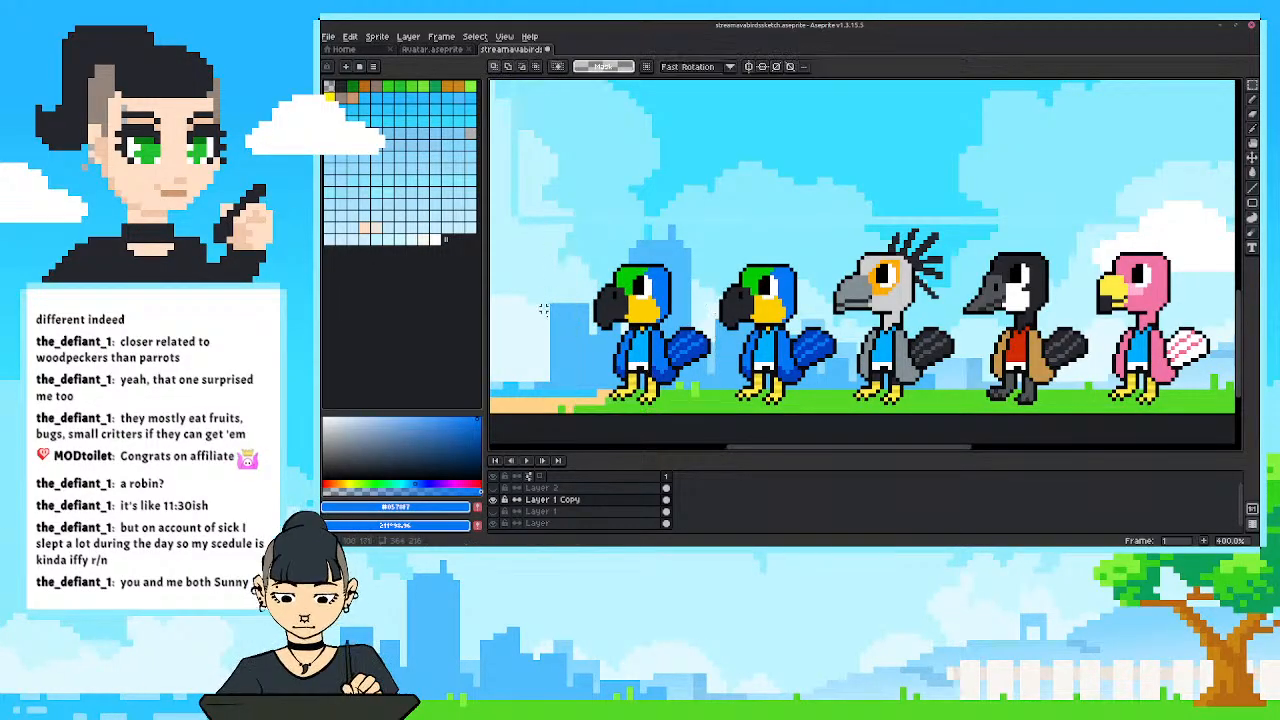
Fill the copied parrot's blue head area and both sides of its jacket with the tan sampled from the goose's jacket.
{"action": "mouse_move", "coordinate": [594, 340]}
{"action": "left_mouse_down"}
{"action": "mouse_move", "coordinate": [620, 331]}
{"action": "mouse_move", "coordinate": [591, 362]}
{"action": "left_mouse_up"}
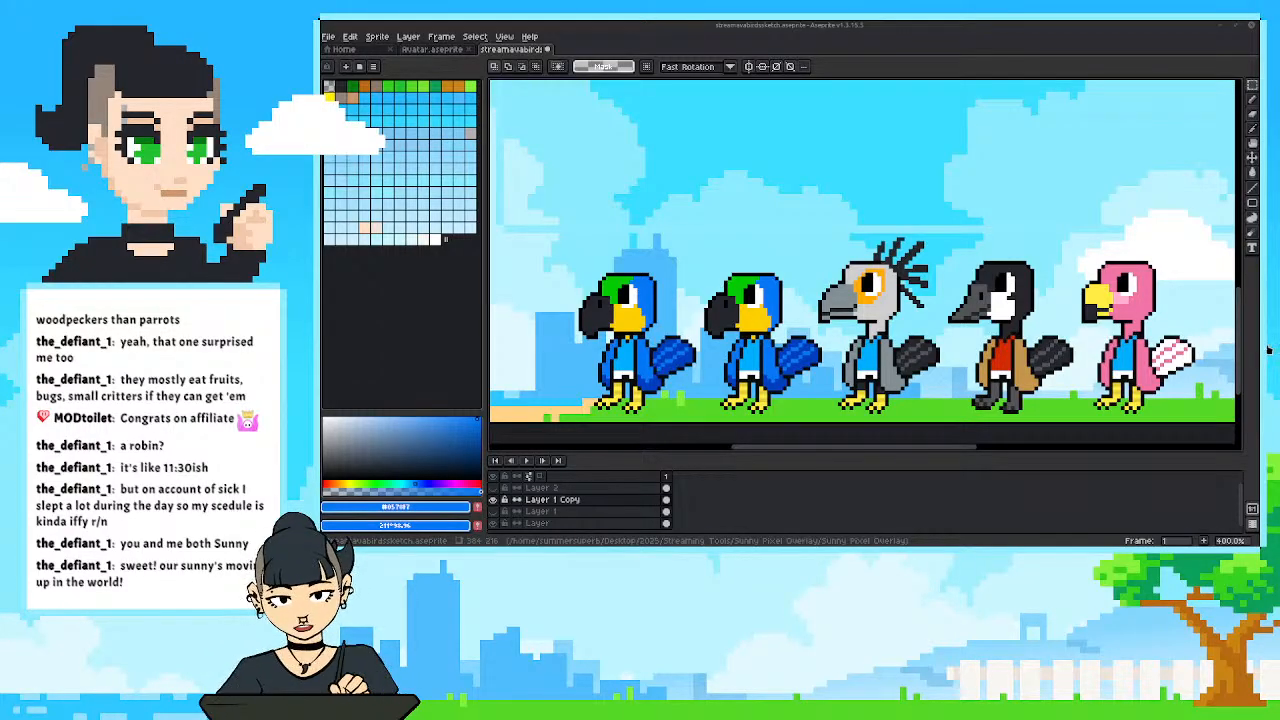
{"action": "left_click_drag", "start_coordinate": [626, 368], "coordinate": [724, 382]}
{"action": "scroll", "coordinate": [654, 363], "scroll_direction": "up", "scroll_amount": 2}
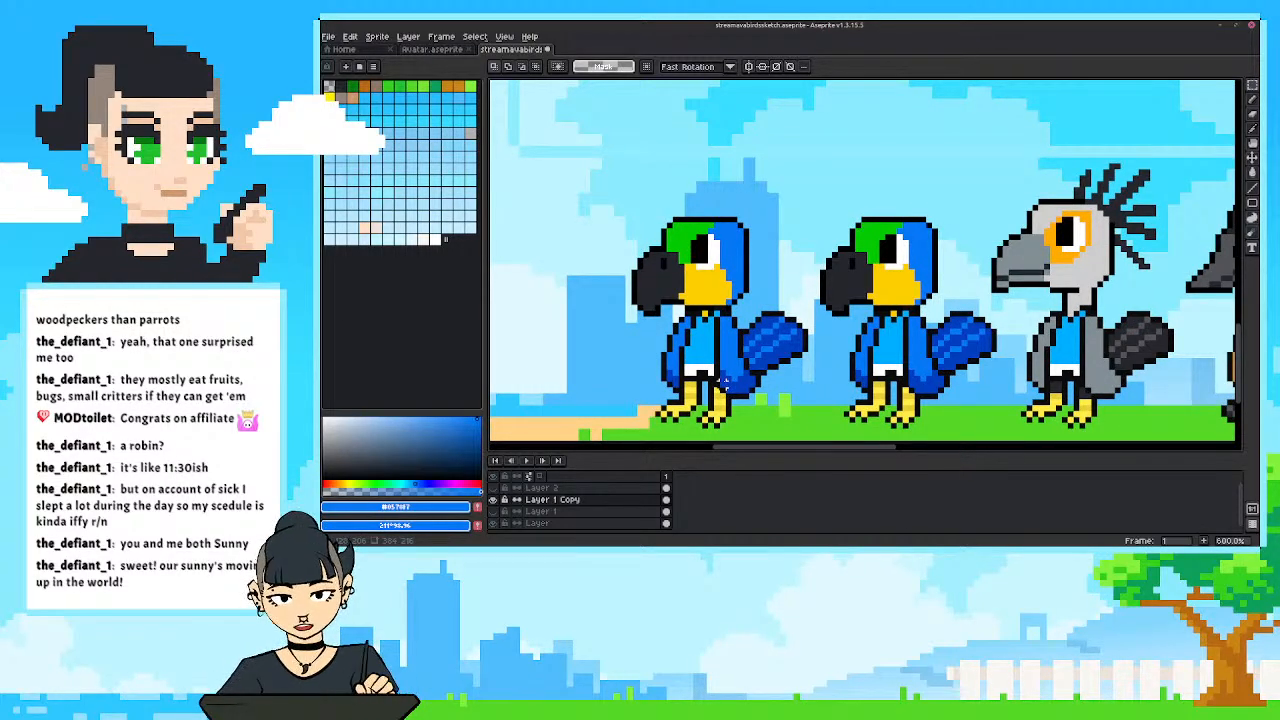
{"action": "scroll", "coordinate": [829, 355], "scroll_direction": "down", "scroll_amount": 1}
{"action": "left_click_drag", "start_coordinate": [790, 343], "coordinate": [738, 362]}
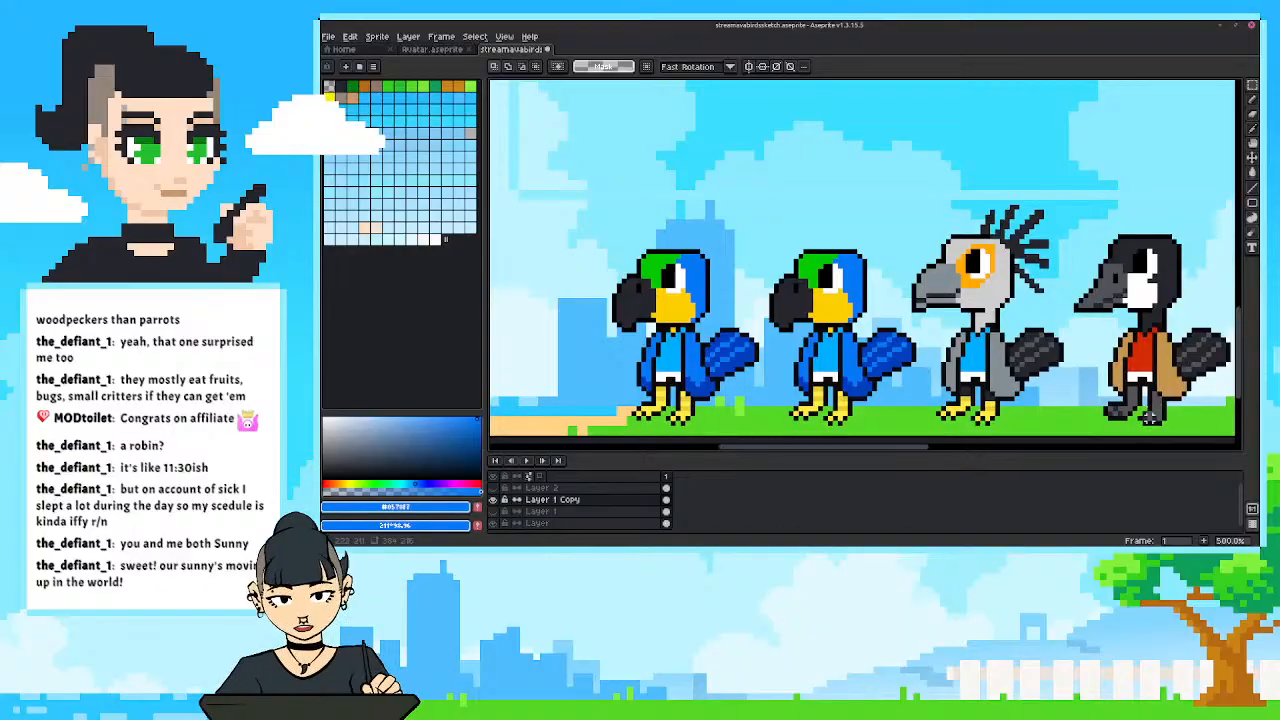
{"action": "key", "text": "i"}
{"action": "left_click", "coordinate": [1164, 385]}
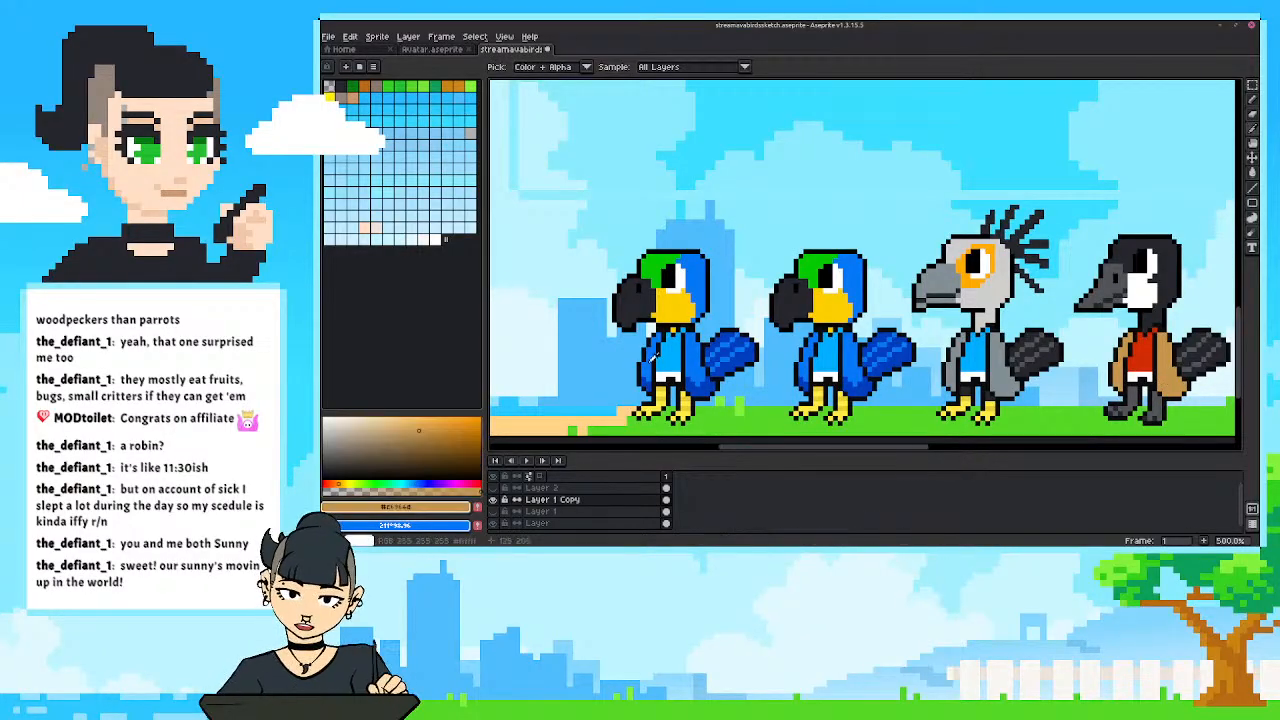
{"action": "key", "text": "w"}
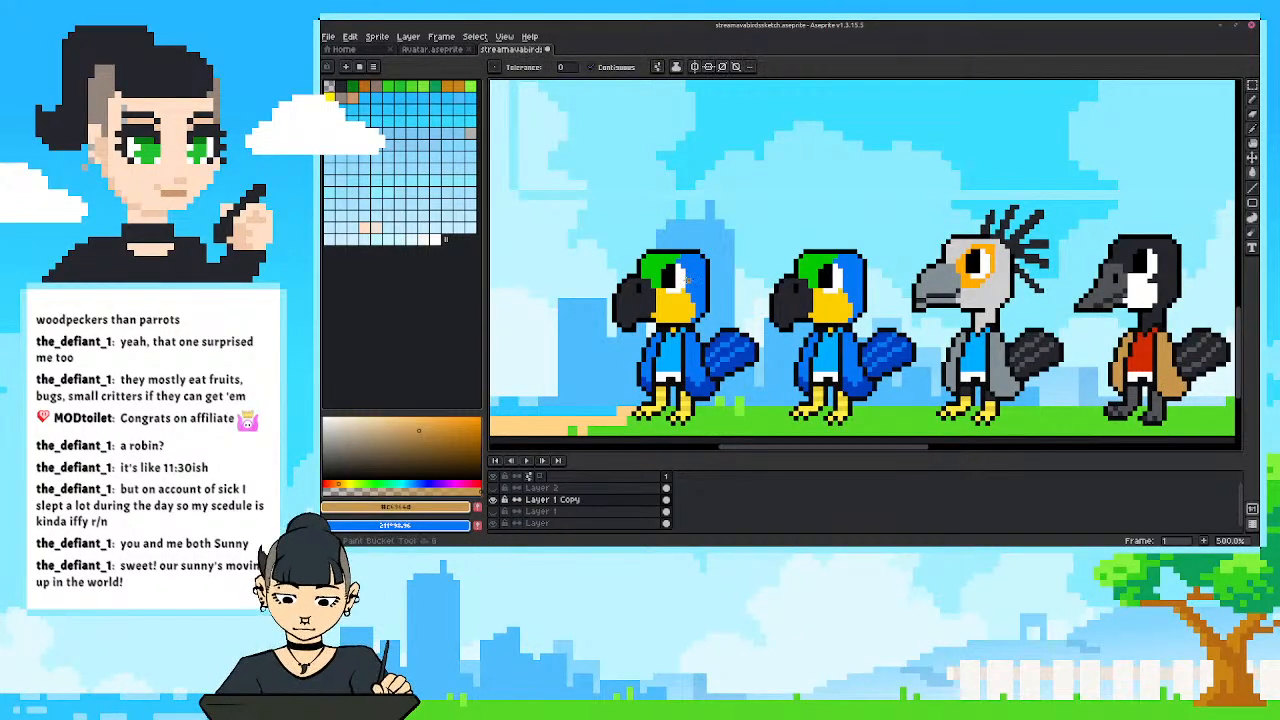
{"action": "left_click", "coordinate": [688, 290]}
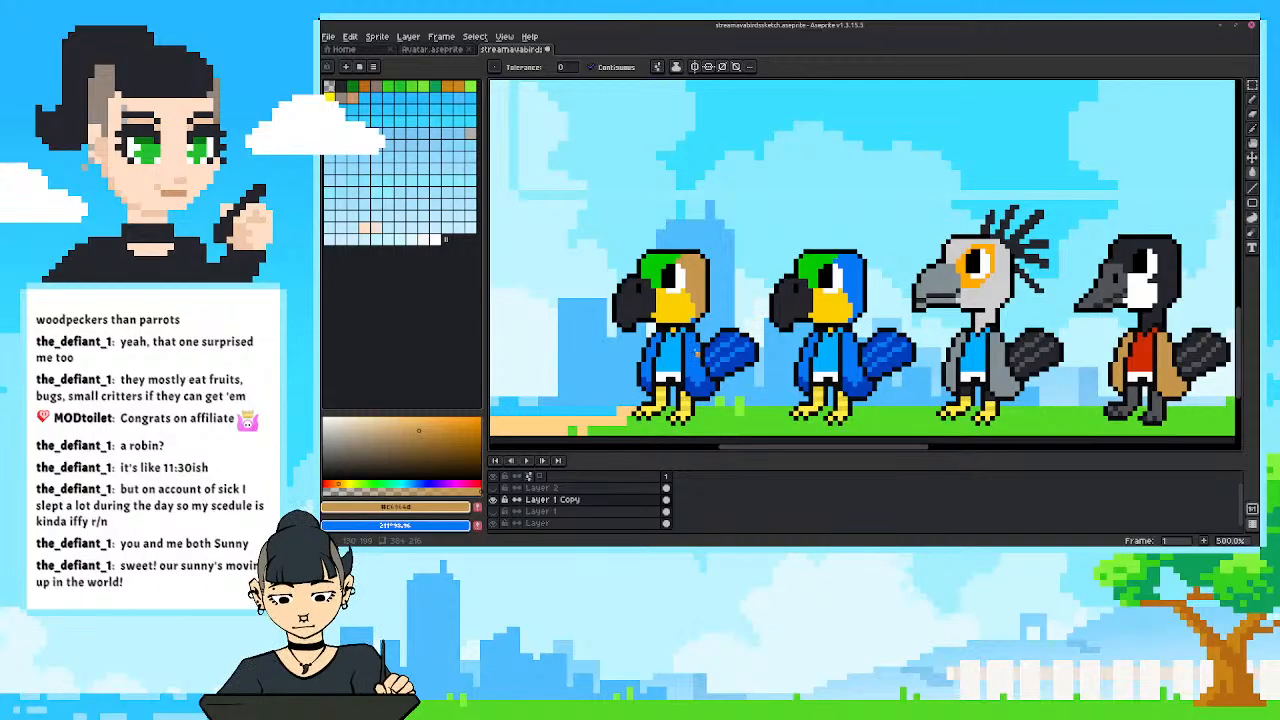
{"action": "left_click", "coordinate": [695, 360]}
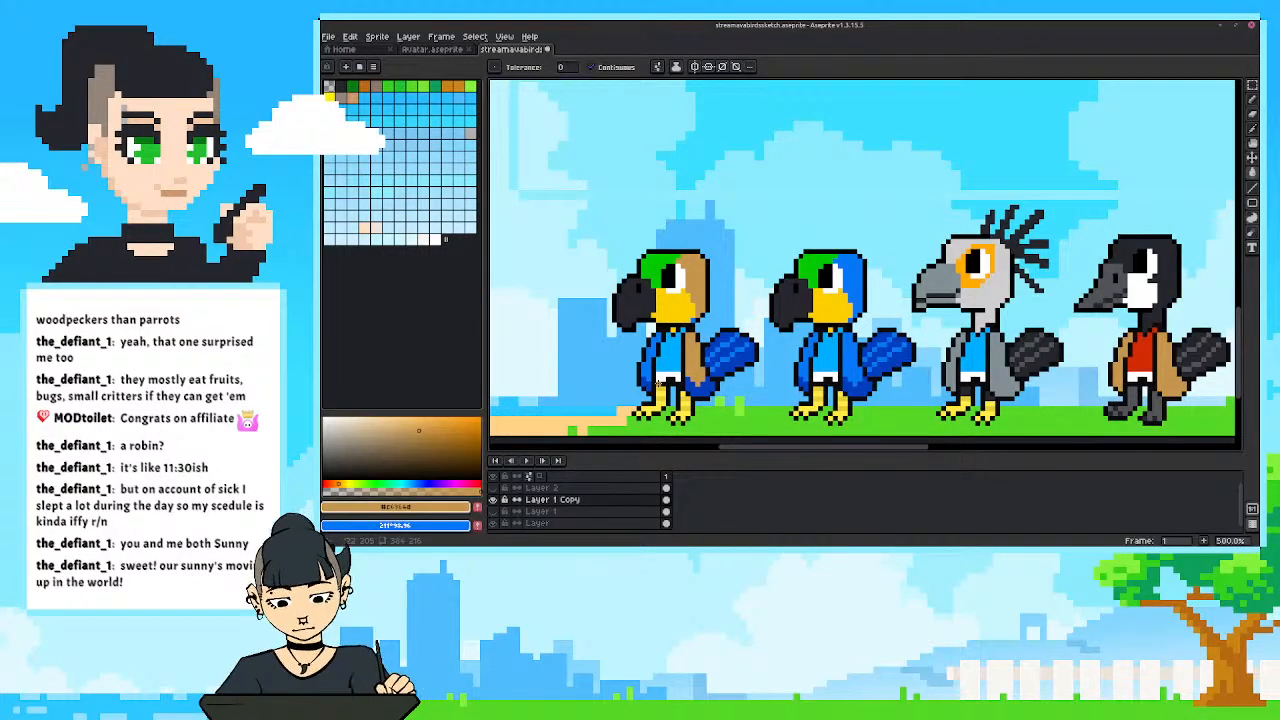
{"action": "left_click", "coordinate": [646, 362]}
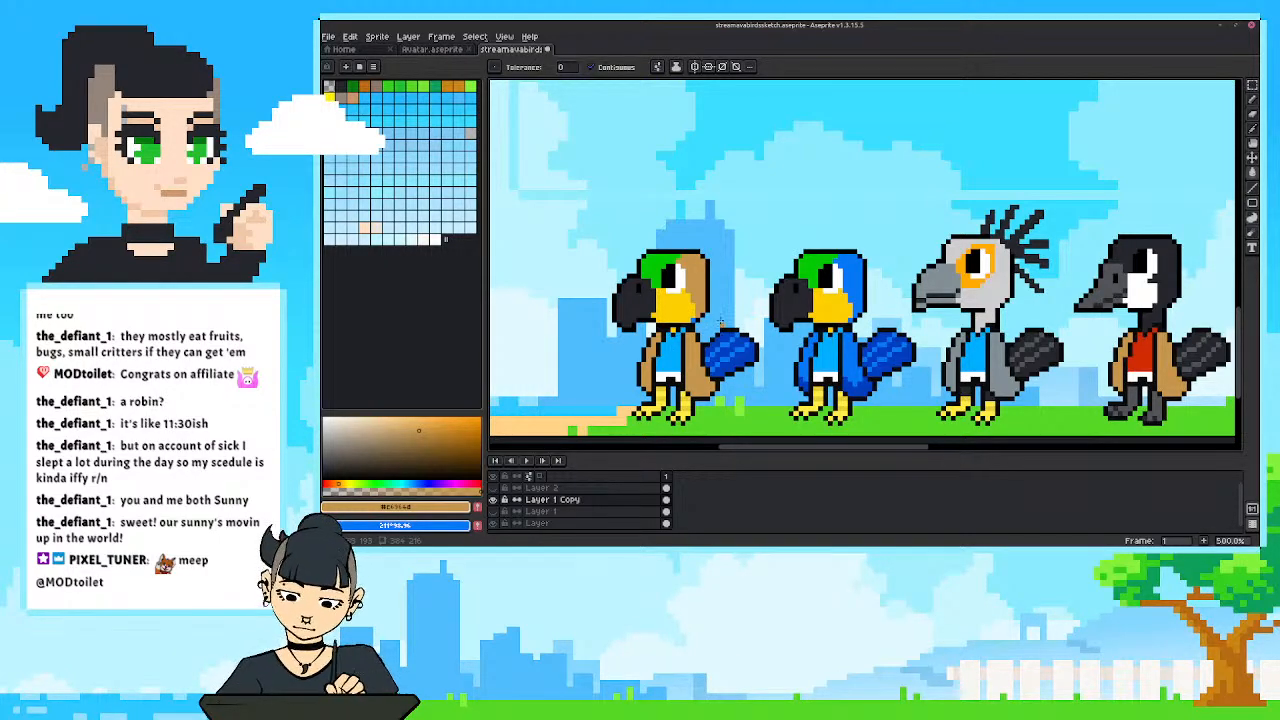
Fill the copied bird's tail with the grey sampled from the grey bird, and draw its feather lines in sampled dark grey.
{"action": "left_click", "coordinate": [977, 362], "text": "alt"}
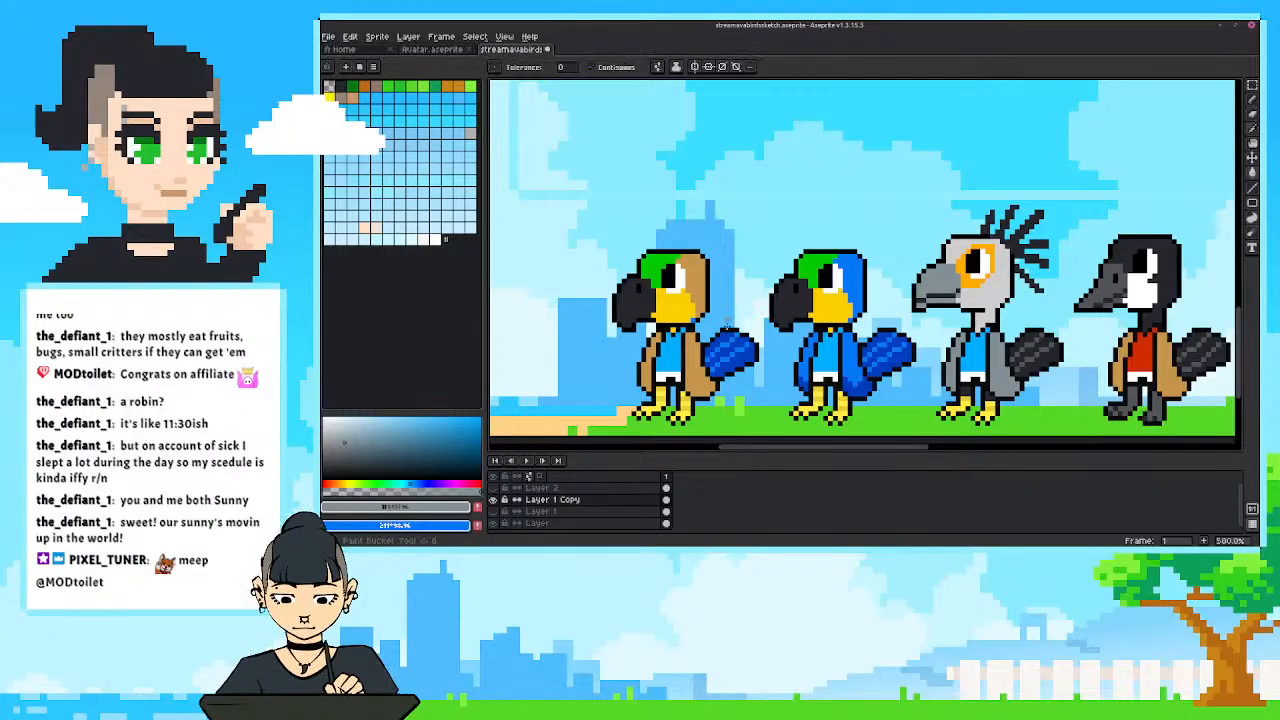
{"action": "left_click", "coordinate": [728, 351]}
{"action": "left_click", "coordinate": [734, 362]}
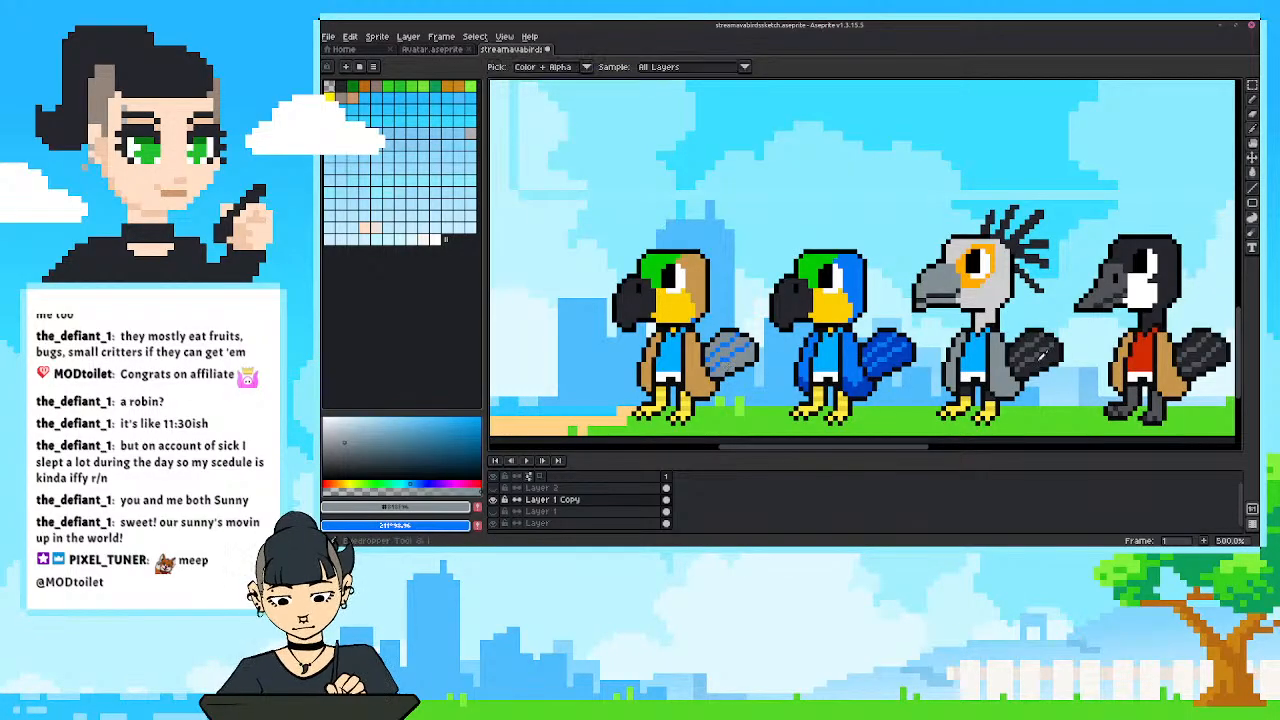
{"action": "left_click", "coordinate": [1045, 340], "text": "alt"}
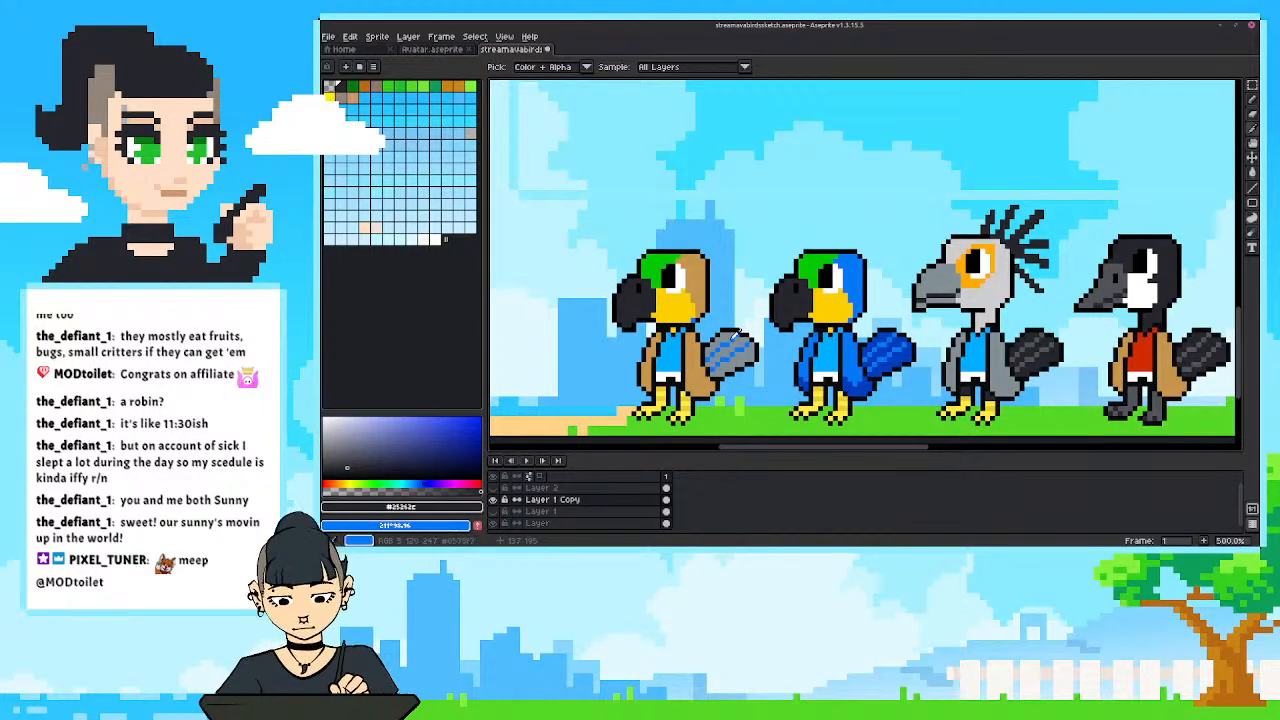
{"action": "key", "text": "b"}
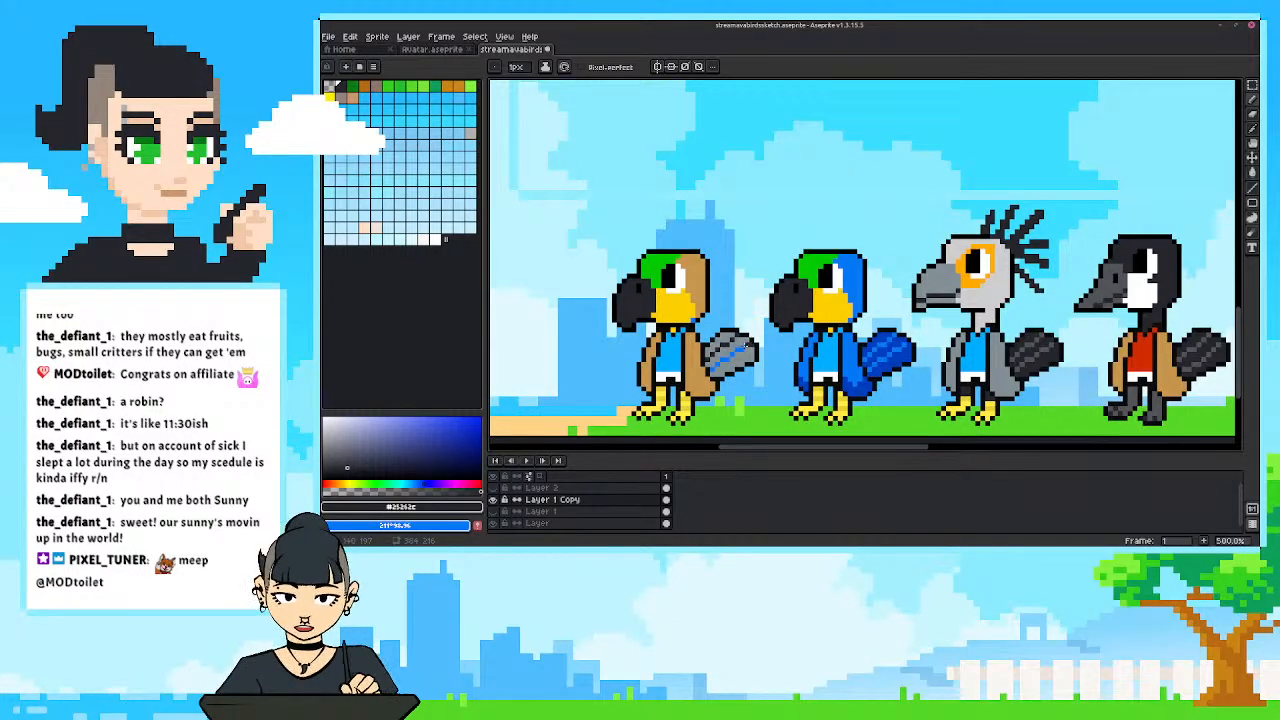
{"action": "key", "text": "ctrl+z"}
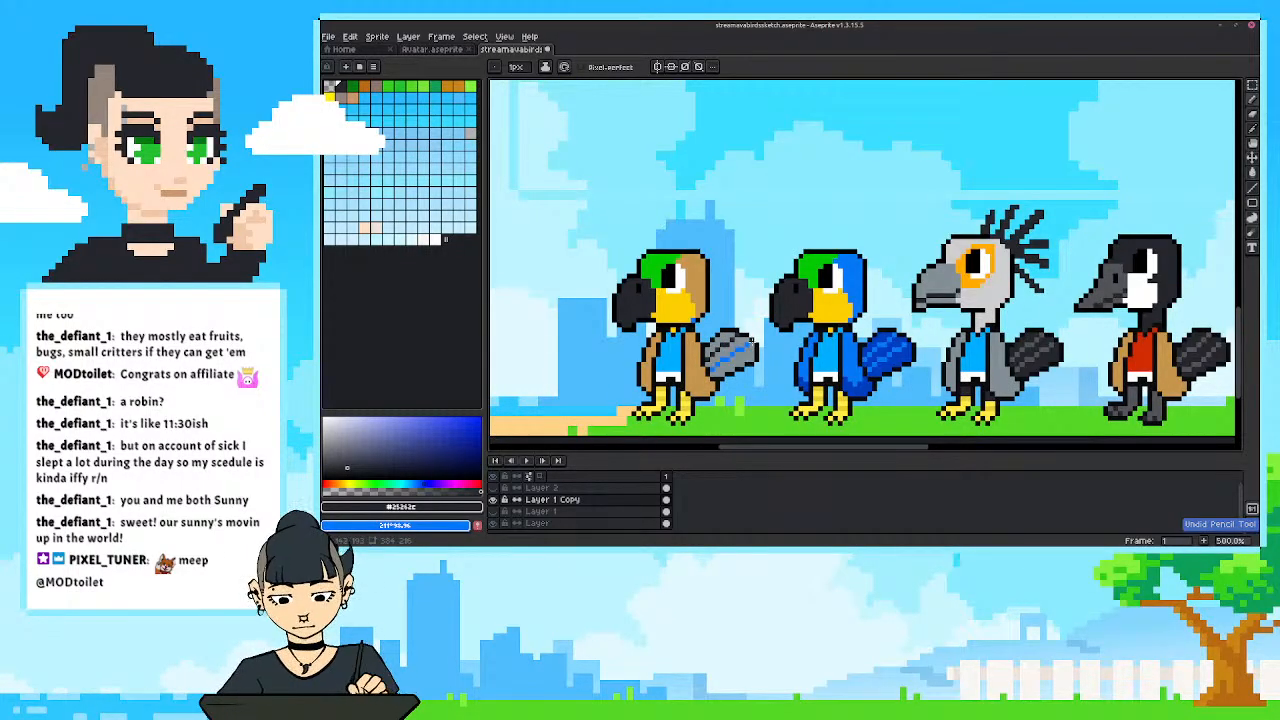
{"action": "left_click_drag", "start_coordinate": [751, 341], "coordinate": [719, 362]}
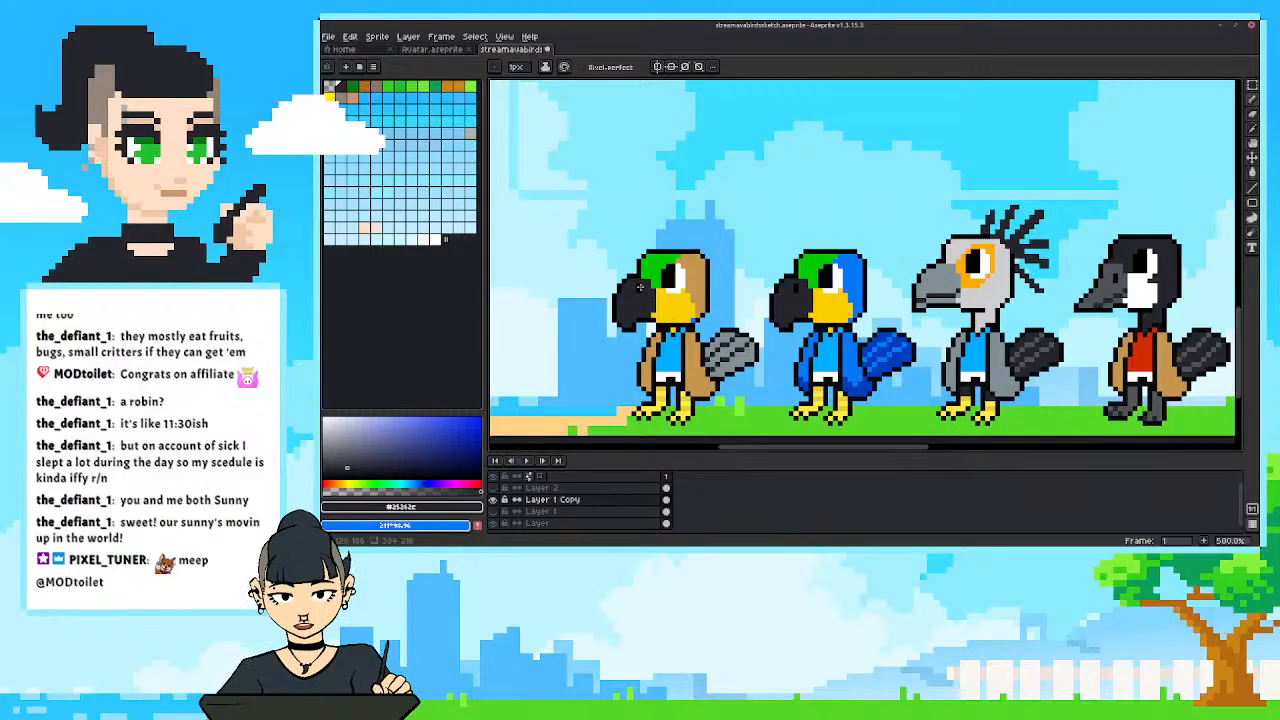
Fill the copied bird's yellow cheek and green forehead with orange, and sample the tan from its head for pencil touch-ups.
{"action": "key", "text": "i"}
{"action": "left_click", "coordinate": [672, 308]}
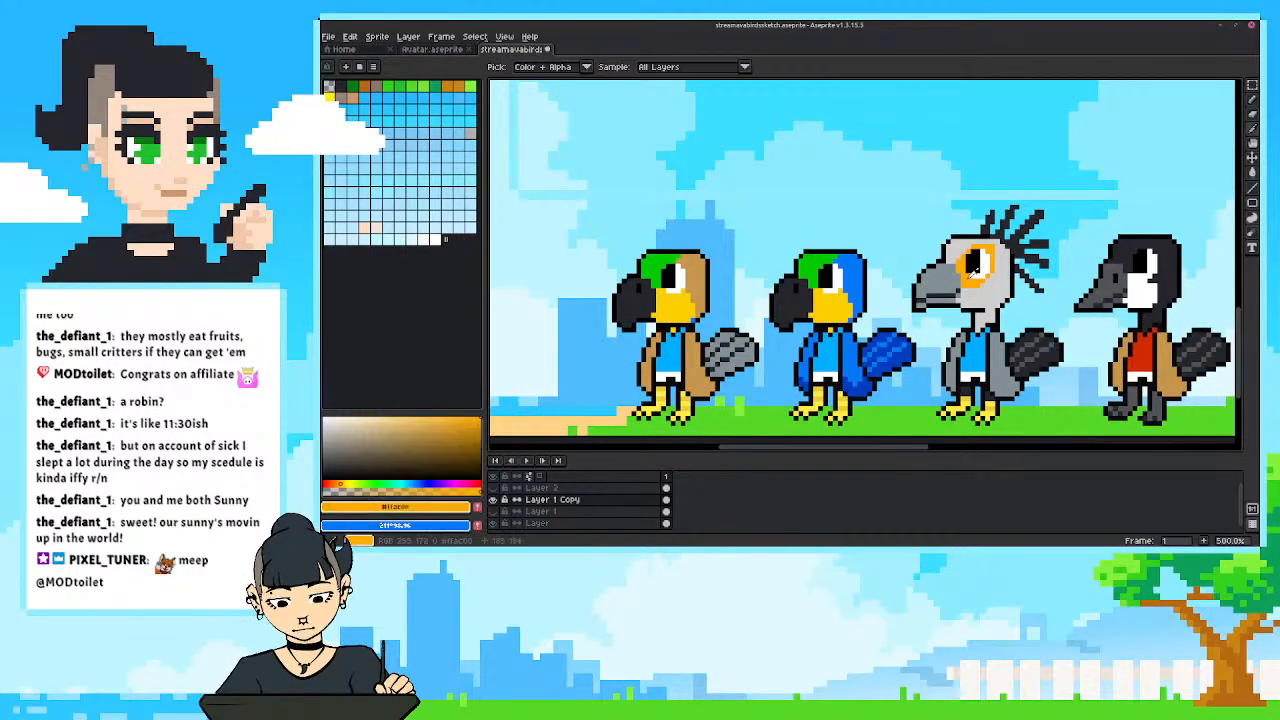
{"action": "key", "text": "g"}
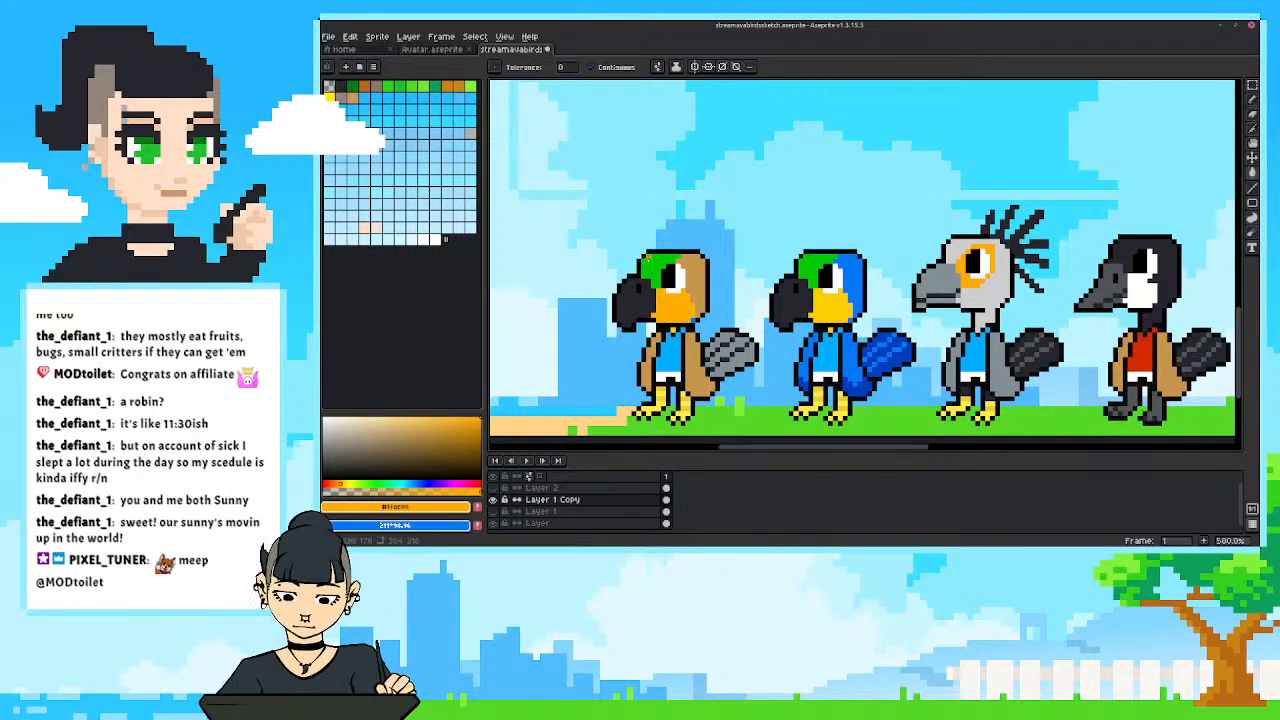
{"action": "left_click", "coordinate": [662, 272]}
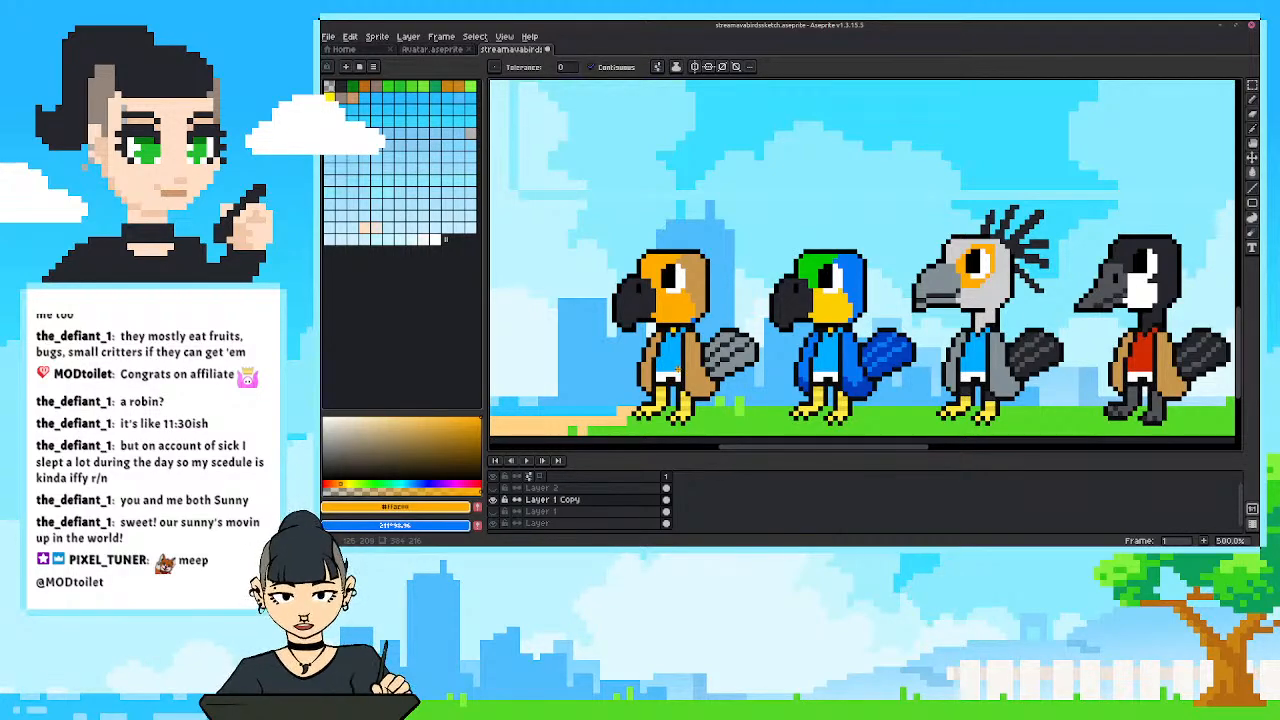
{"action": "key", "text": "i"}
{"action": "left_click", "coordinate": [699, 311]}
{"action": "key", "text": "b"}
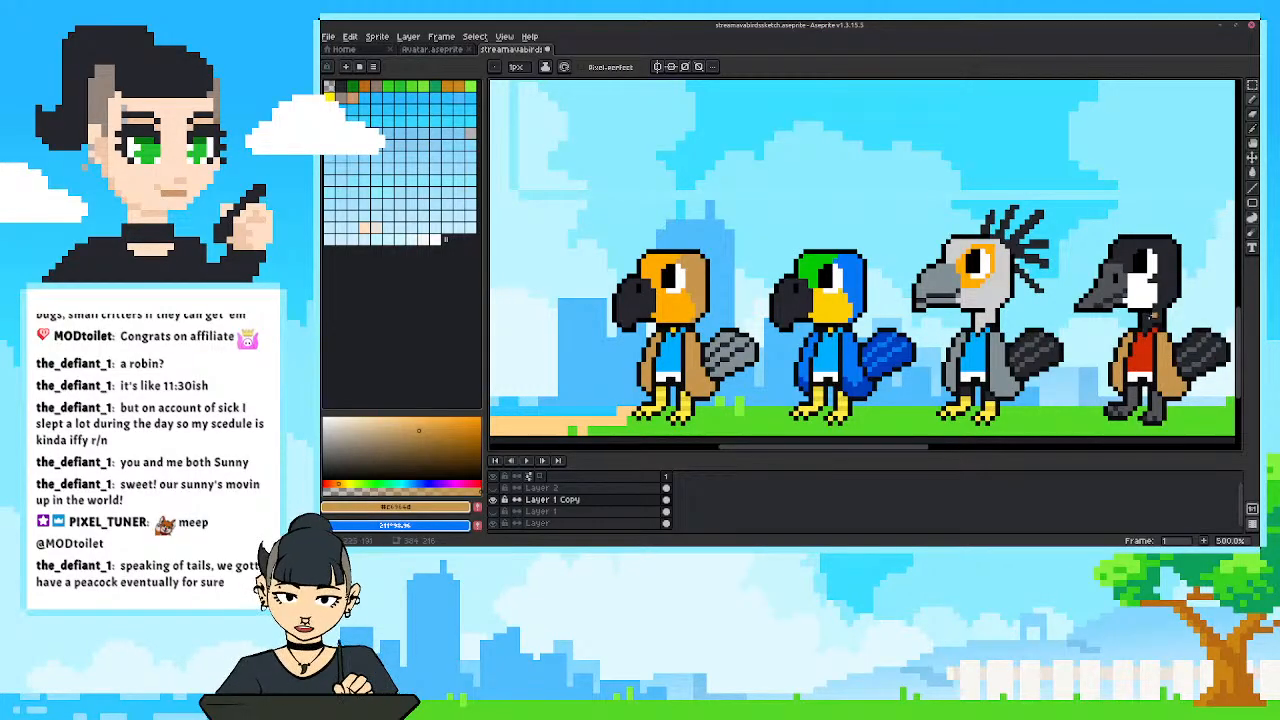
Try cutting the goose's tail down to a short black point, check it in the full row, and undo the change.
{"action": "left_click_drag", "start_coordinate": [1152, 316], "coordinate": [955, 268]}
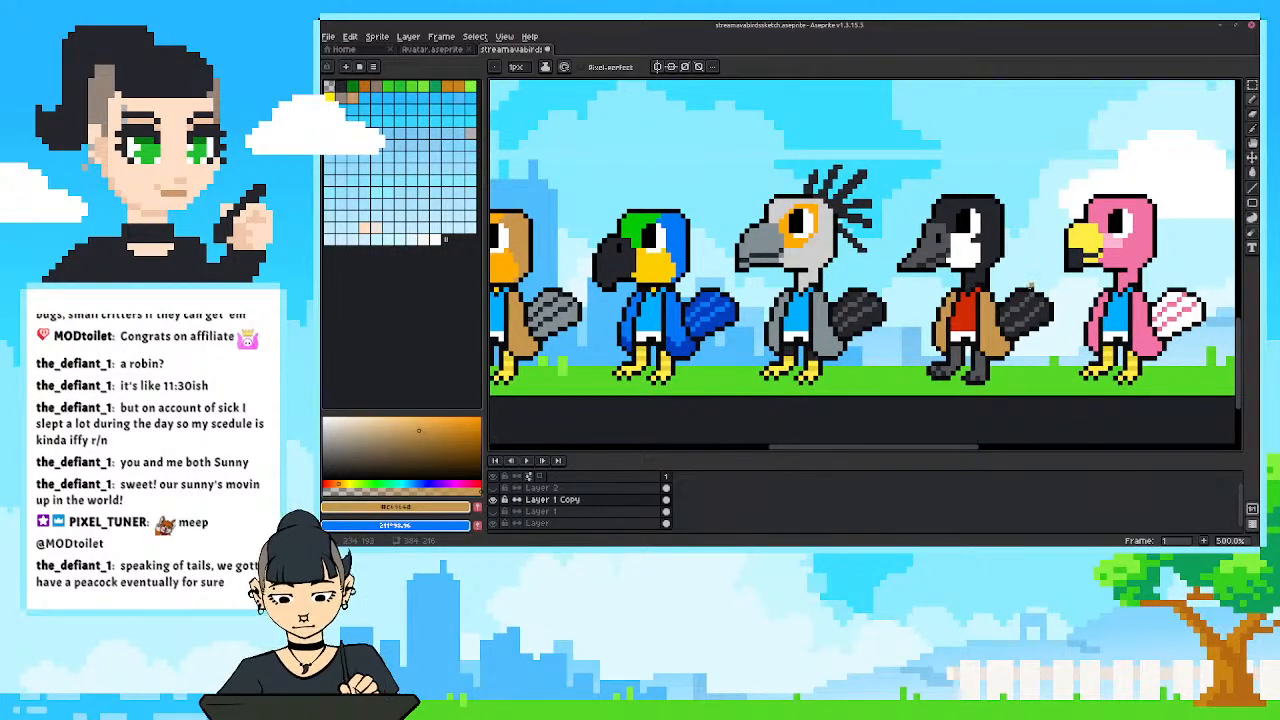
{"action": "left_click", "coordinate": [1028, 288], "text": "alt"}
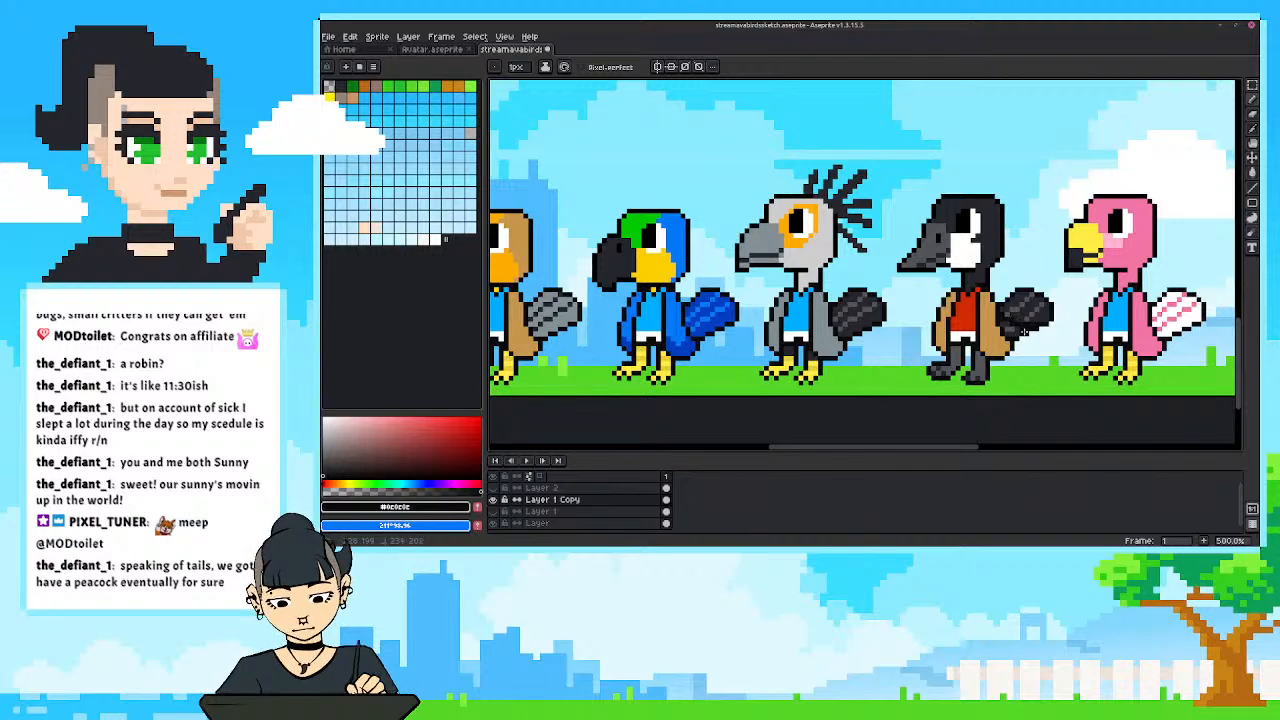
{"action": "key", "text": "e"}
{"action": "mouse_move", "coordinate": [1017, 298]}
{"action": "left_mouse_down"}
{"action": "mouse_move", "coordinate": [1008, 312]}
{"action": "mouse_move", "coordinate": [1052, 320]}
{"action": "mouse_move", "coordinate": [1026, 290]}
{"action": "mouse_move", "coordinate": [1027, 320]}
{"action": "left_mouse_up"}
{"action": "scroll", "coordinate": [1026, 320], "scroll_direction": "down", "scroll_amount": 3}
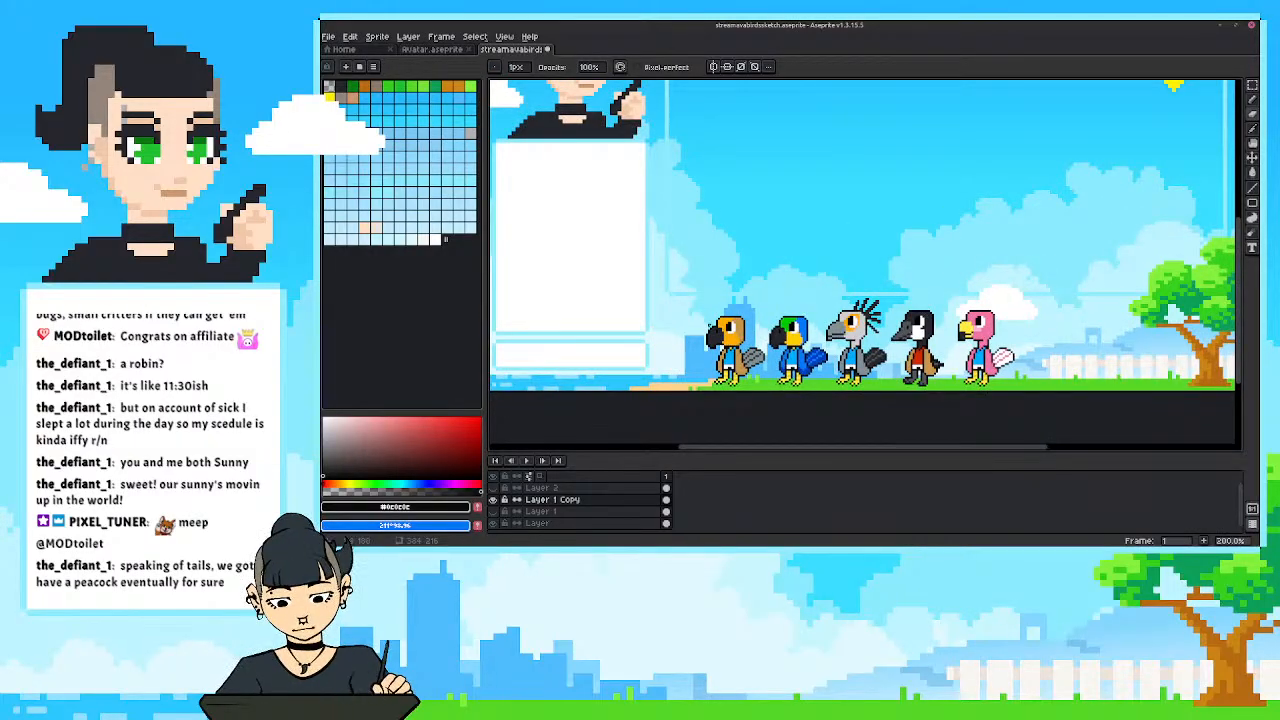
{"action": "scroll", "coordinate": [863, 338], "scroll_direction": "up", "scroll_amount": 1}
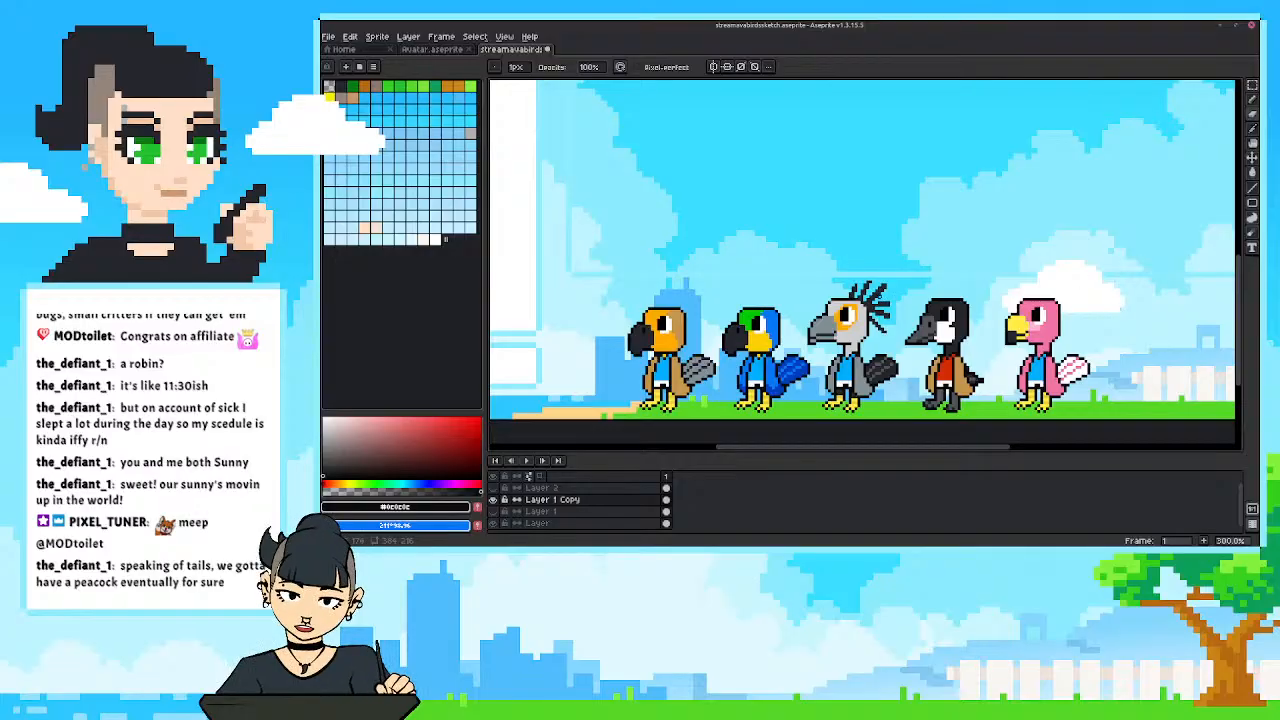
{"action": "mouse_move", "coordinate": [775, 409]}
{"action": "left_mouse_down"}
{"action": "mouse_move", "coordinate": [871, 386]}
{"action": "mouse_move", "coordinate": [917, 395]}
{"action": "left_mouse_up"}
{"action": "scroll", "coordinate": [870, 386], "scroll_direction": "up", "scroll_amount": 1}
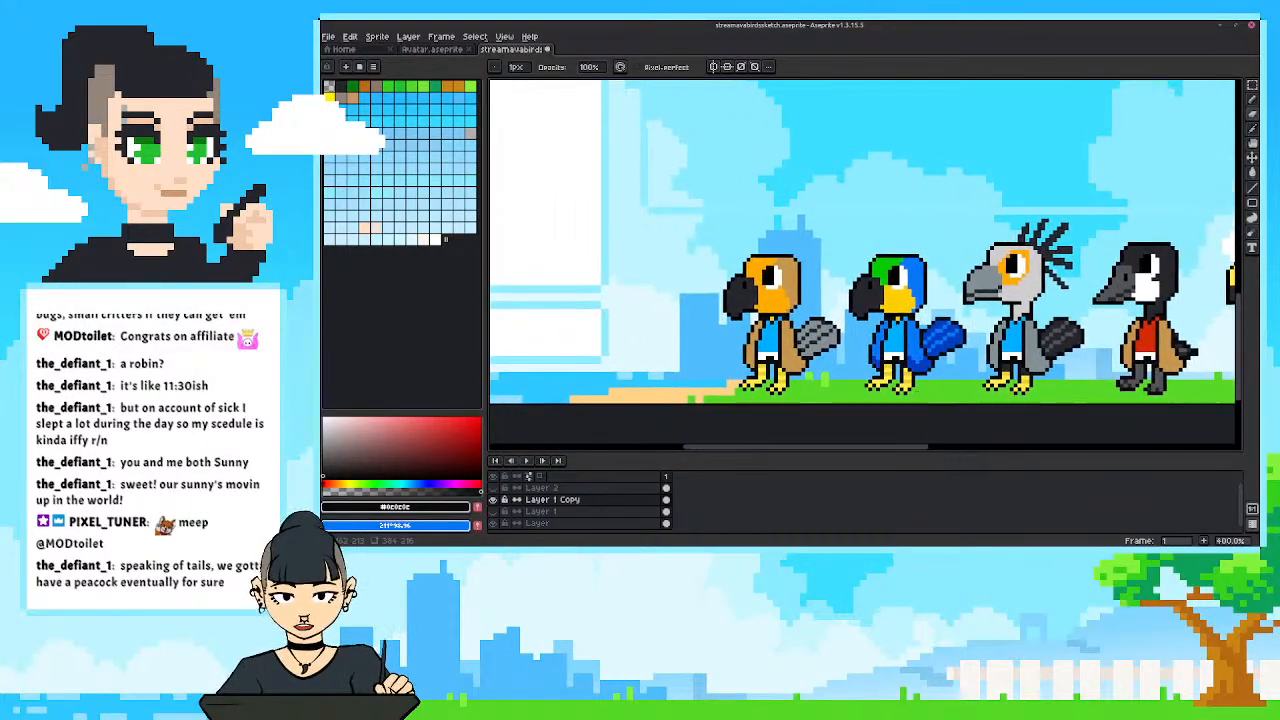
{"action": "key", "text": "ctrl+z"}
{"action": "scroll", "coordinate": [766, 344], "scroll_direction": "up", "scroll_amount": 2}
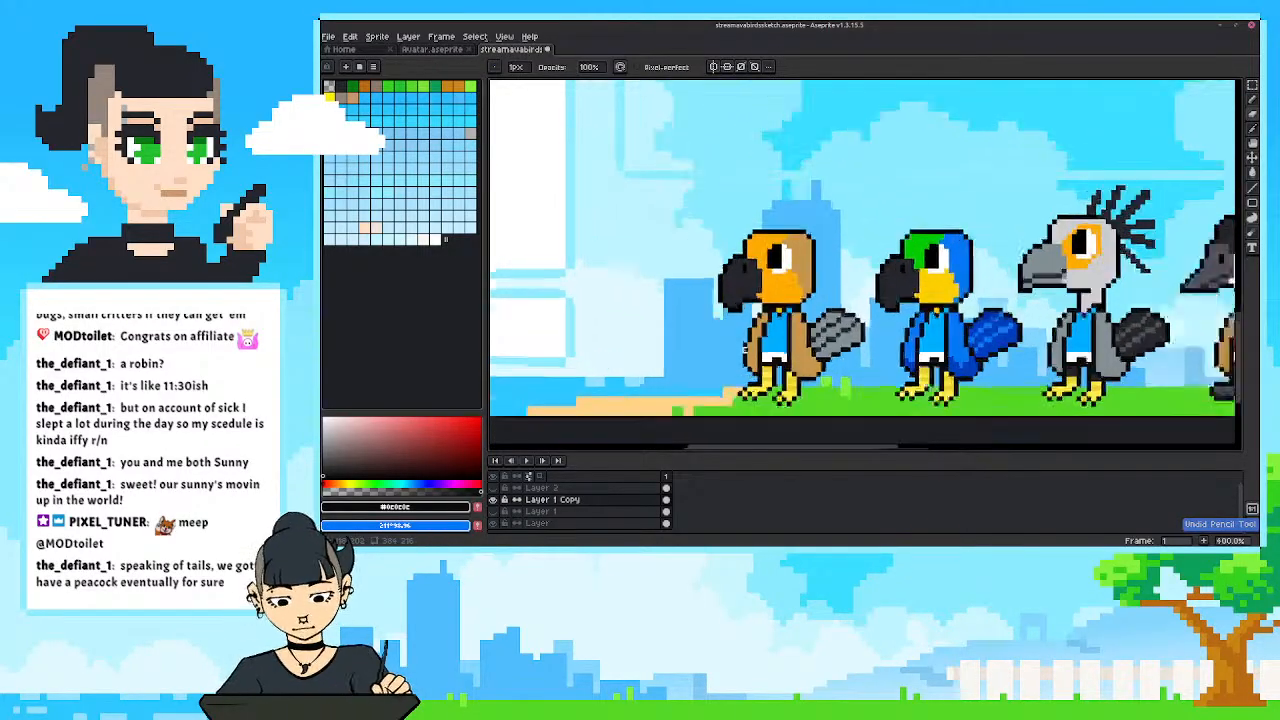
Reshape the tan bird's hooked beak into a long pointed triangle with a black outline, erasing the leftover pixels of the old beak.
{"action": "left_click_drag", "start_coordinate": [767, 344], "coordinate": [713, 323]}
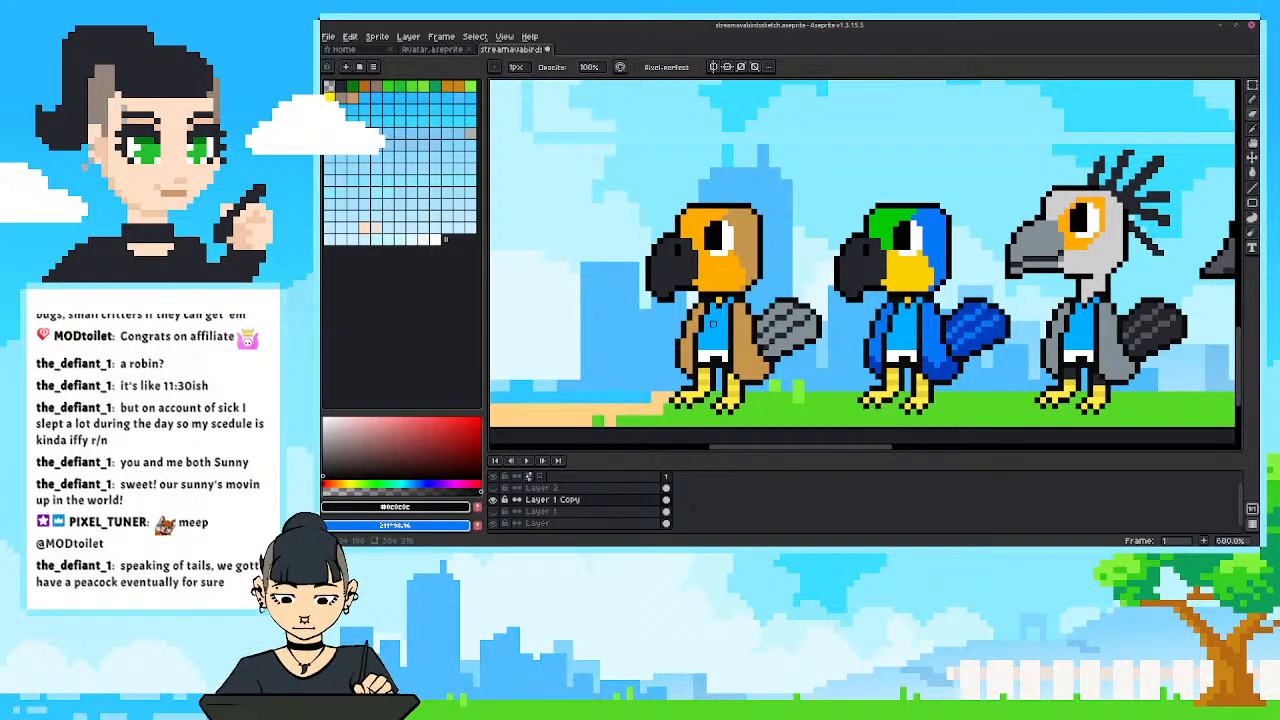
{"action": "key", "text": "i"}
{"action": "left_click", "coordinate": [671, 291]}
{"action": "key", "text": "b"}
{"action": "mouse_move", "coordinate": [671, 289]}
{"action": "left_mouse_down"}
{"action": "mouse_move", "coordinate": [629, 288]}
{"action": "mouse_move", "coordinate": [676, 233]}
{"action": "mouse_move", "coordinate": [641, 270]}
{"action": "left_mouse_up"}
{"action": "key", "text": "e"}
{"action": "left_click_drag", "start_coordinate": [667, 293], "coordinate": [656, 299]}
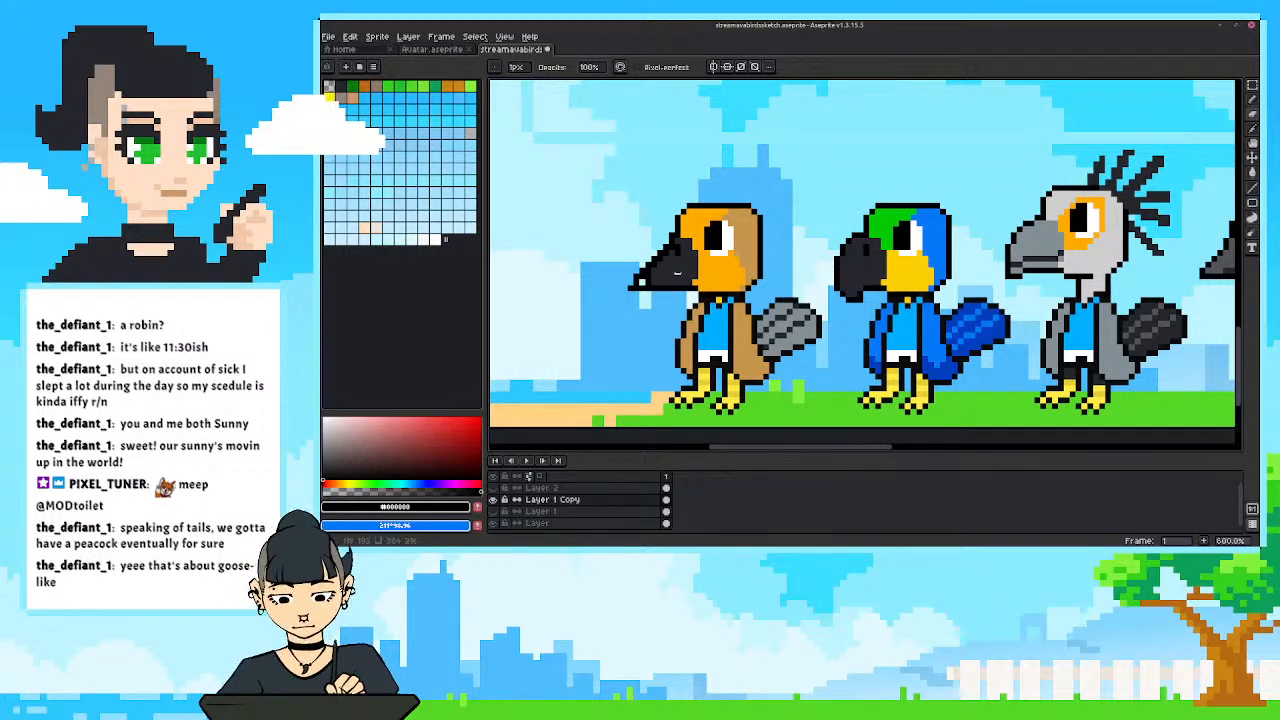
{"action": "scroll", "coordinate": [620, 206], "scroll_direction": "up", "scroll_amount": 1}
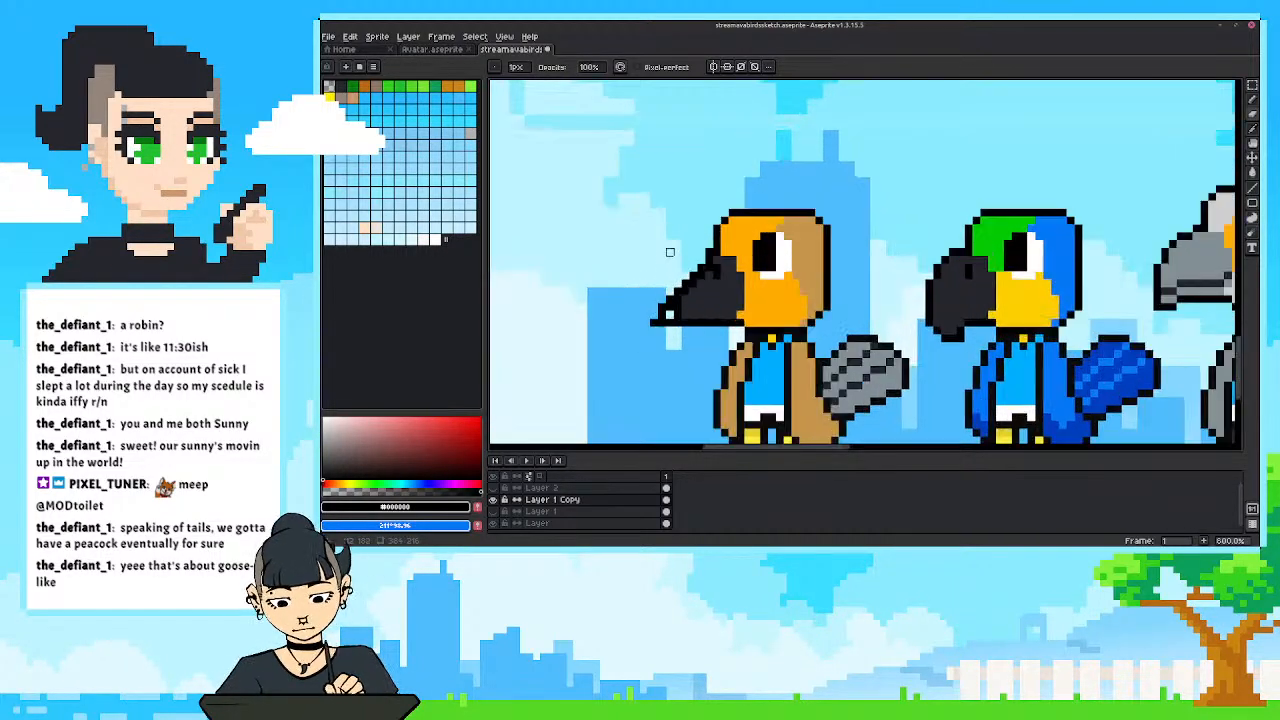
{"action": "left_click_drag", "start_coordinate": [674, 254], "coordinate": [658, 268]}
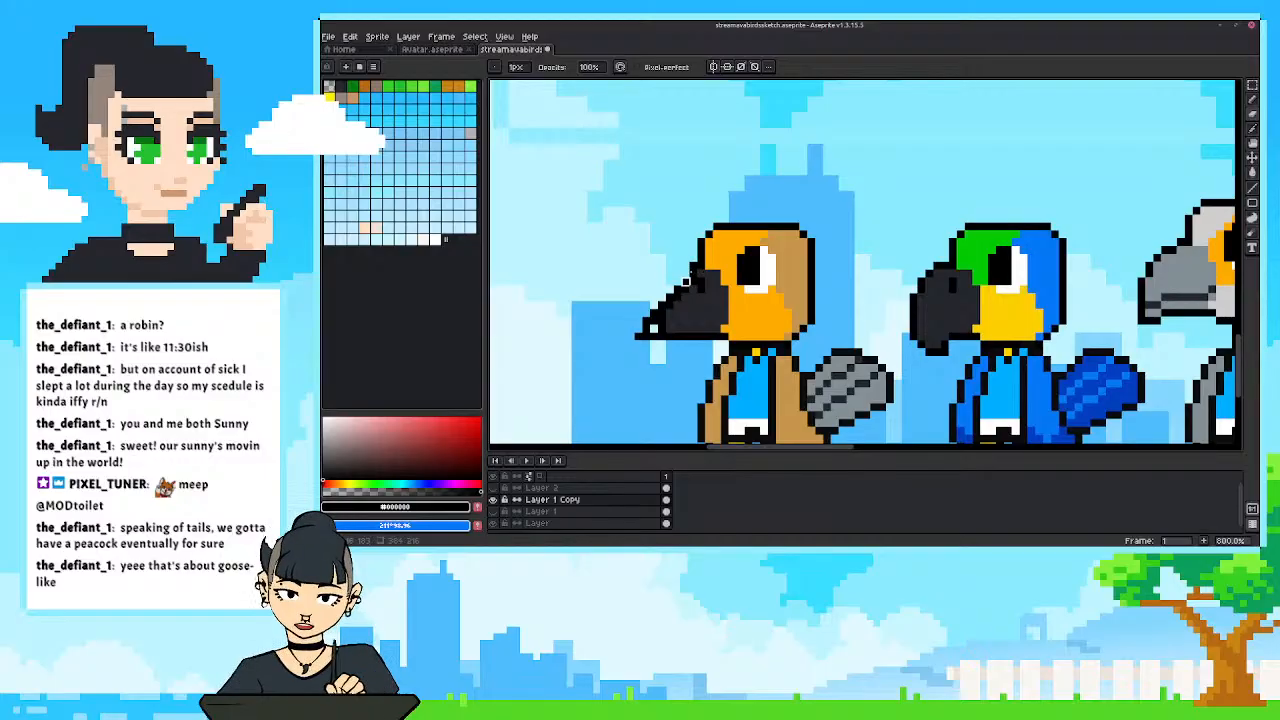
Fill the tan bird's pointed beak with the light yellow sampled from its leg, including the gap at the tip.
{"action": "left_click", "coordinate": [710, 290], "text": "alt"}
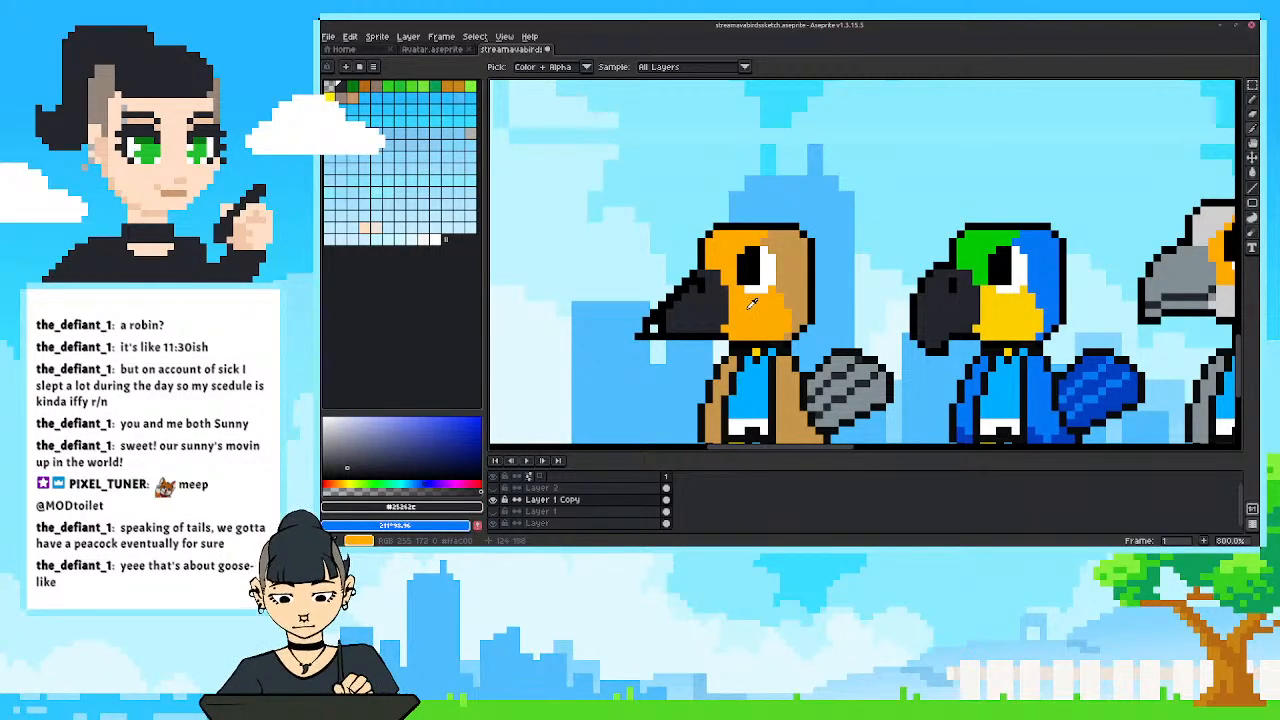
{"action": "scroll", "coordinate": [760, 290], "scroll_direction": "down", "scroll_amount": 2}
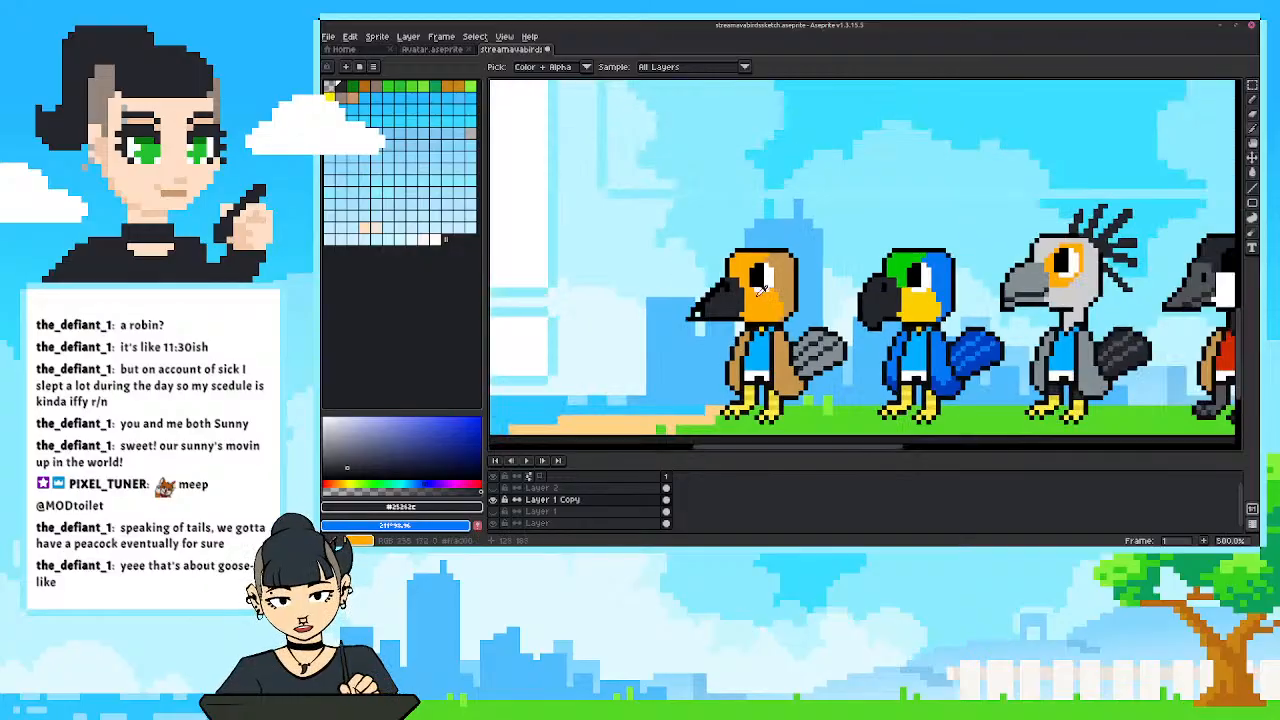
{"action": "left_click_drag", "start_coordinate": [751, 393], "coordinate": [706, 394]}
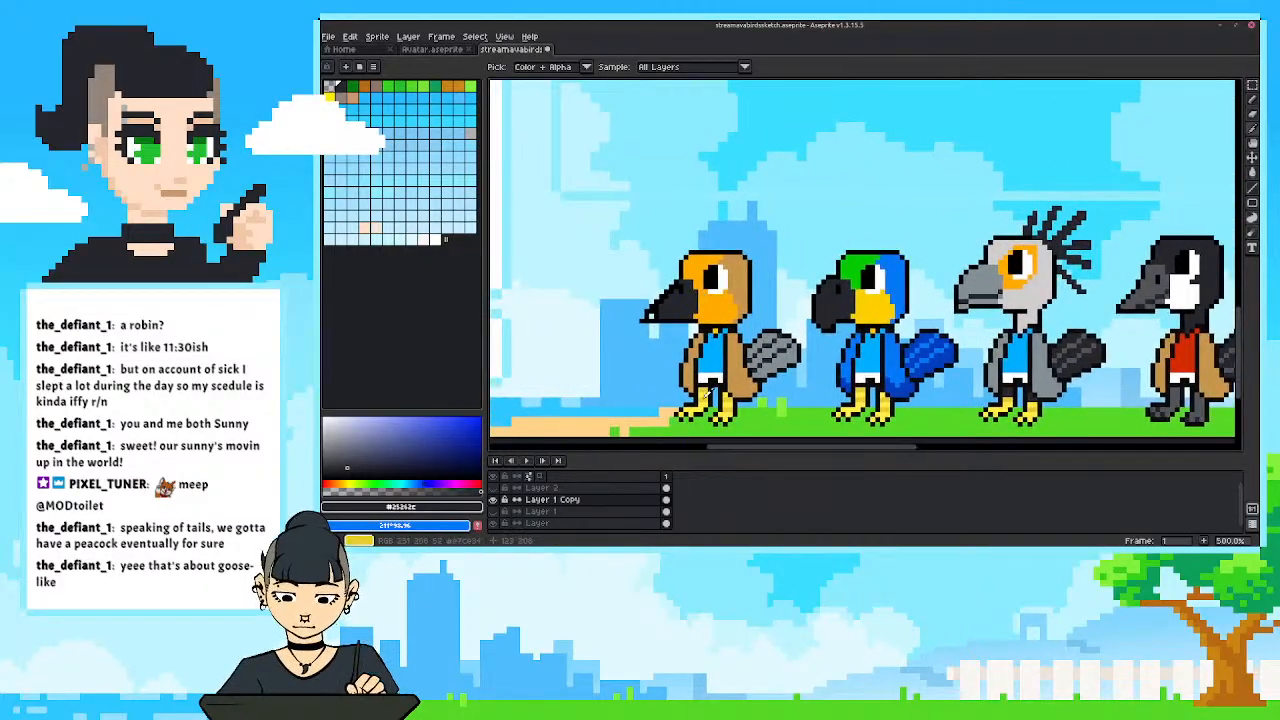
{"action": "left_click", "coordinate": [706, 394]}
{"action": "key", "text": "g"}
{"action": "left_click", "coordinate": [680, 300]}
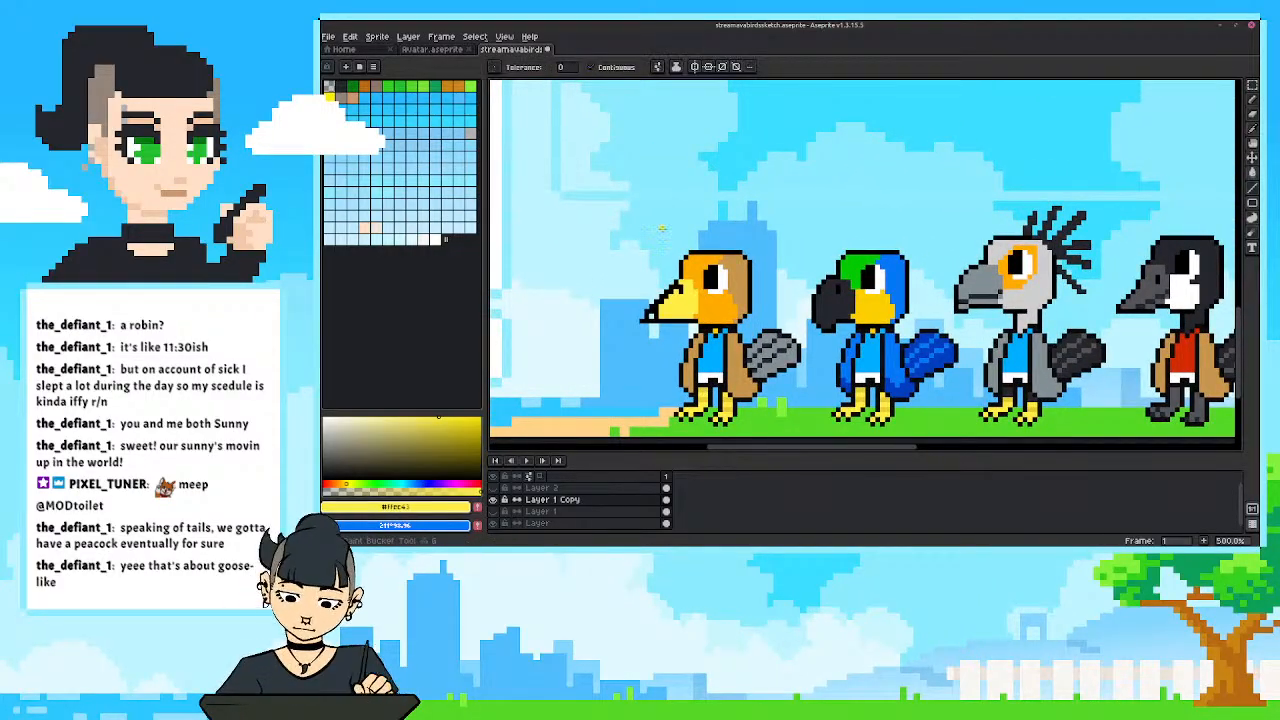
{"action": "key", "text": "b"}
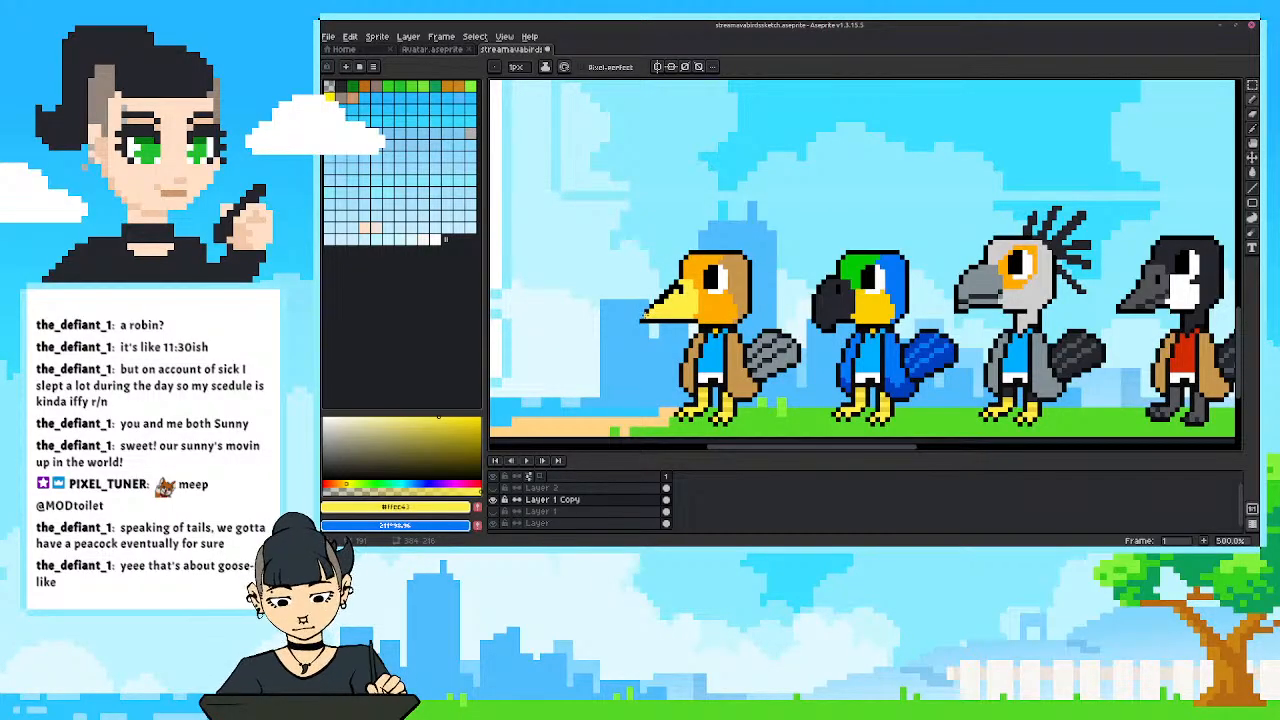
Clean up the beak's upper edge and nostril area with pencil pixels in sampled black and light yellow.
{"action": "key", "text": "i"}
{"action": "left_click", "coordinate": [664, 297]}
{"action": "key", "text": "b"}
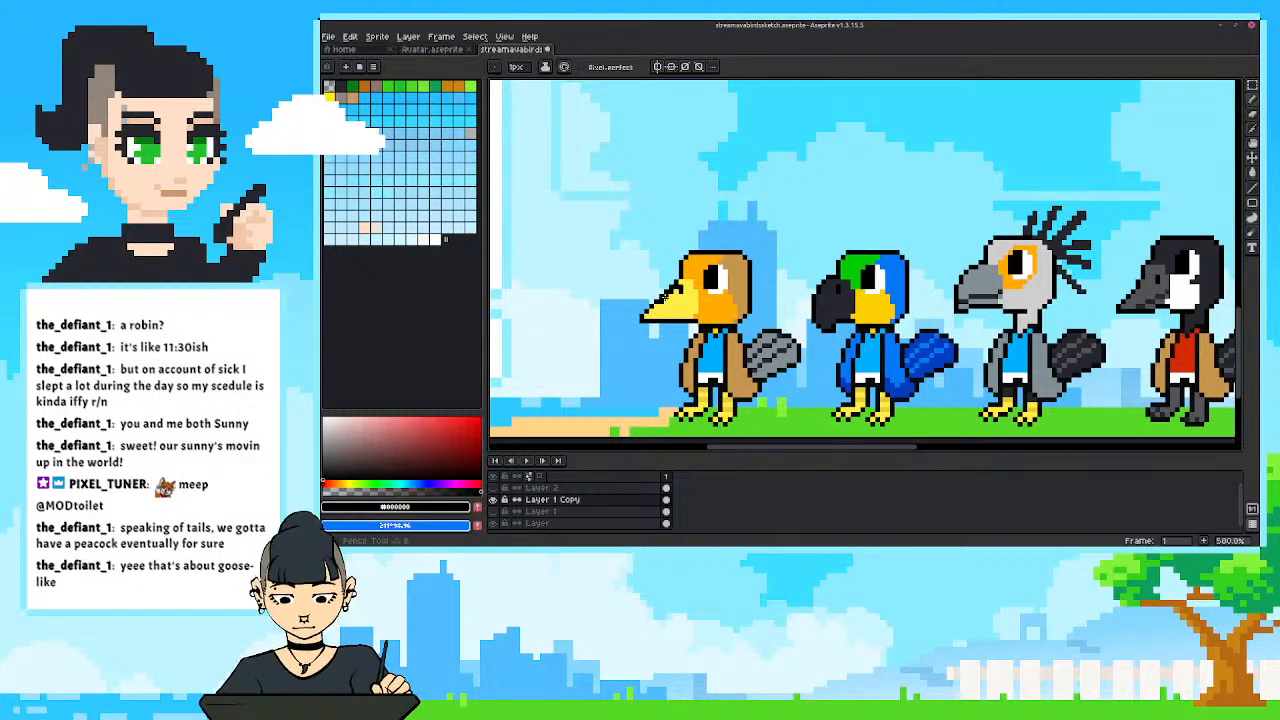
{"action": "key", "text": "i"}
{"action": "left_click", "coordinate": [664, 301]}
{"action": "key", "text": "b"}
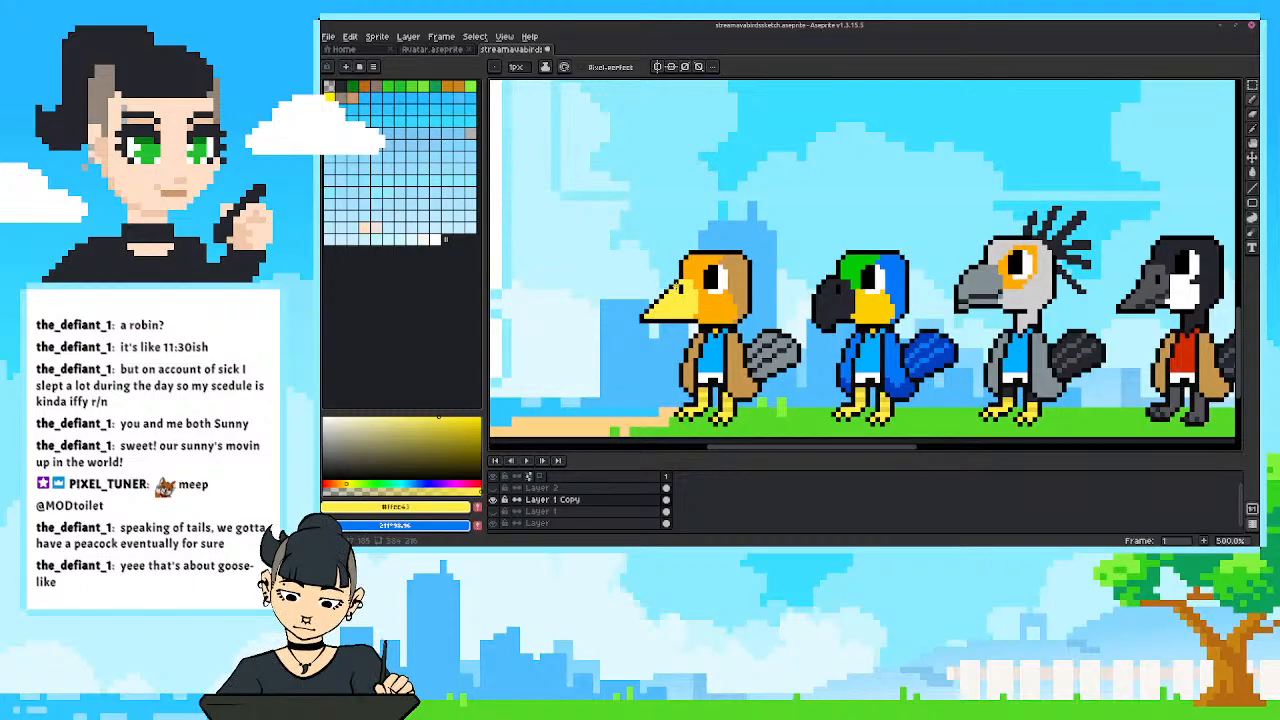
Try shading the tan bird's beak with the darker yellow sampled from the parrot's leg, and undo the shading.
{"action": "key", "text": "i"}
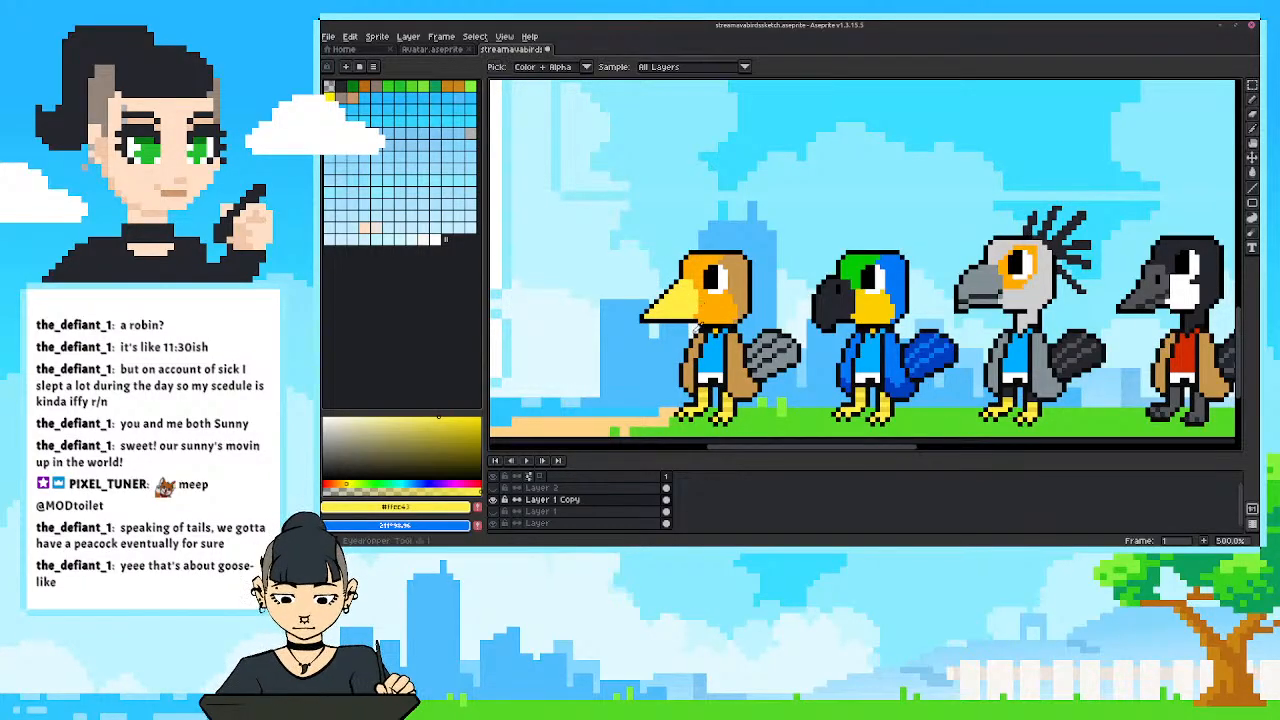
{"action": "left_click", "coordinate": [884, 398]}
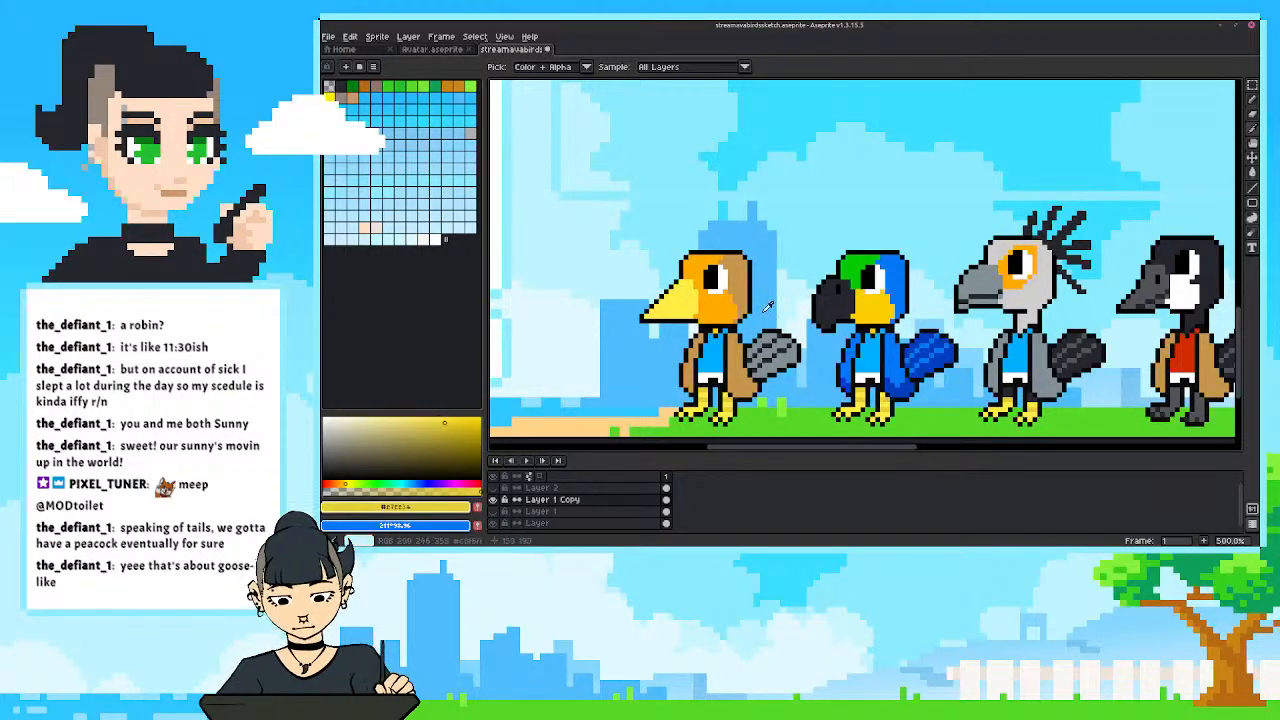
{"action": "key", "text": "b"}
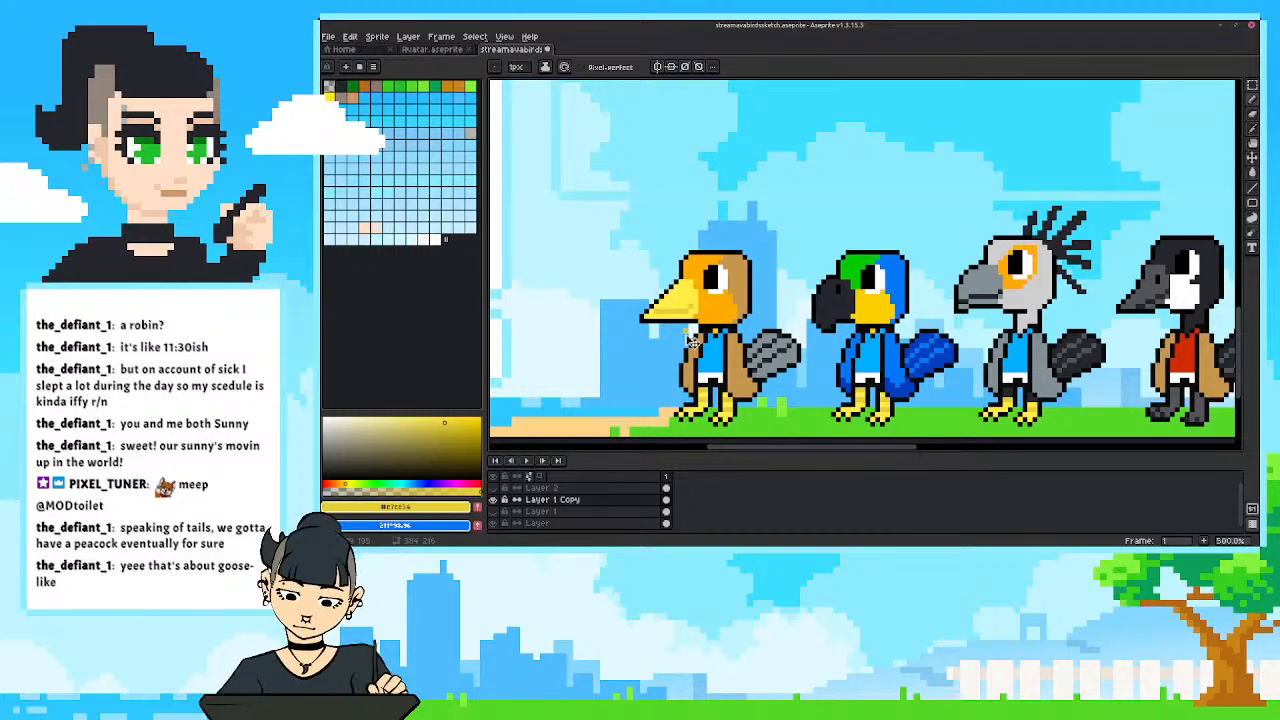
{"action": "key", "text": "ctrl+z"}
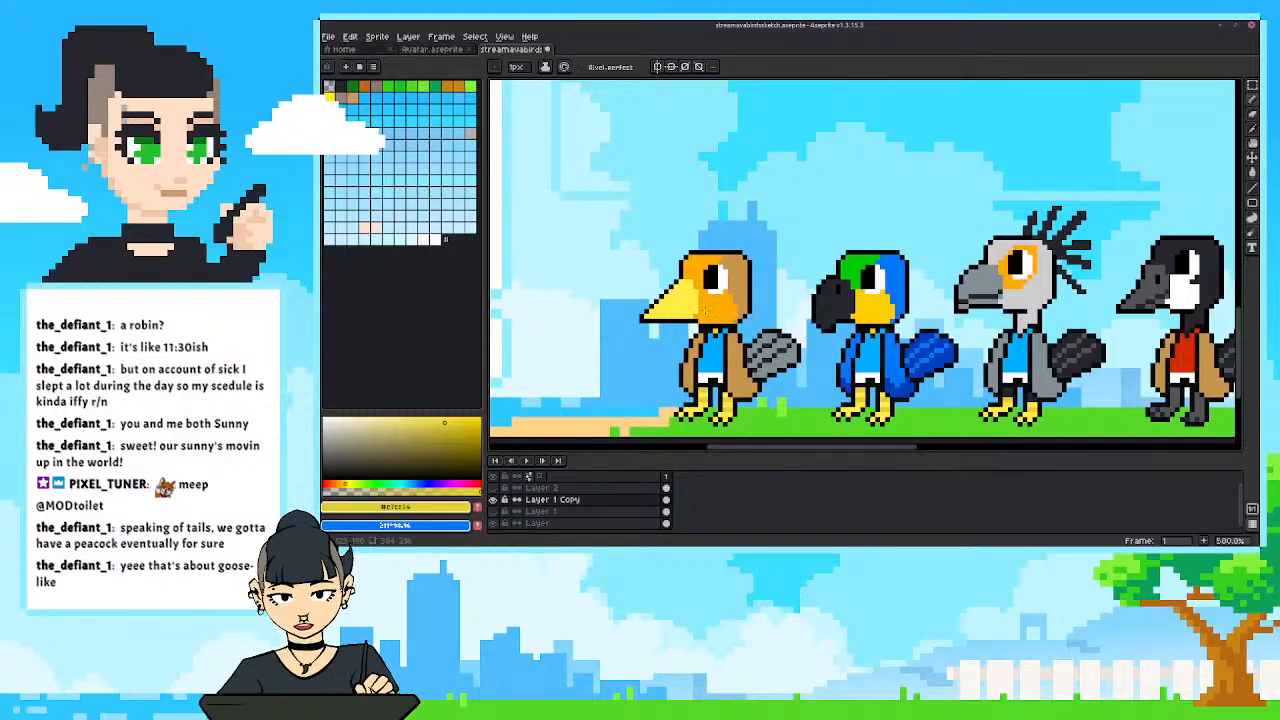
Draw a grey mouth line along the lower part of the yellow beak and tidy it with light yellow pixels.
{"action": "left_click", "coordinate": [696, 308], "text": "alt"}
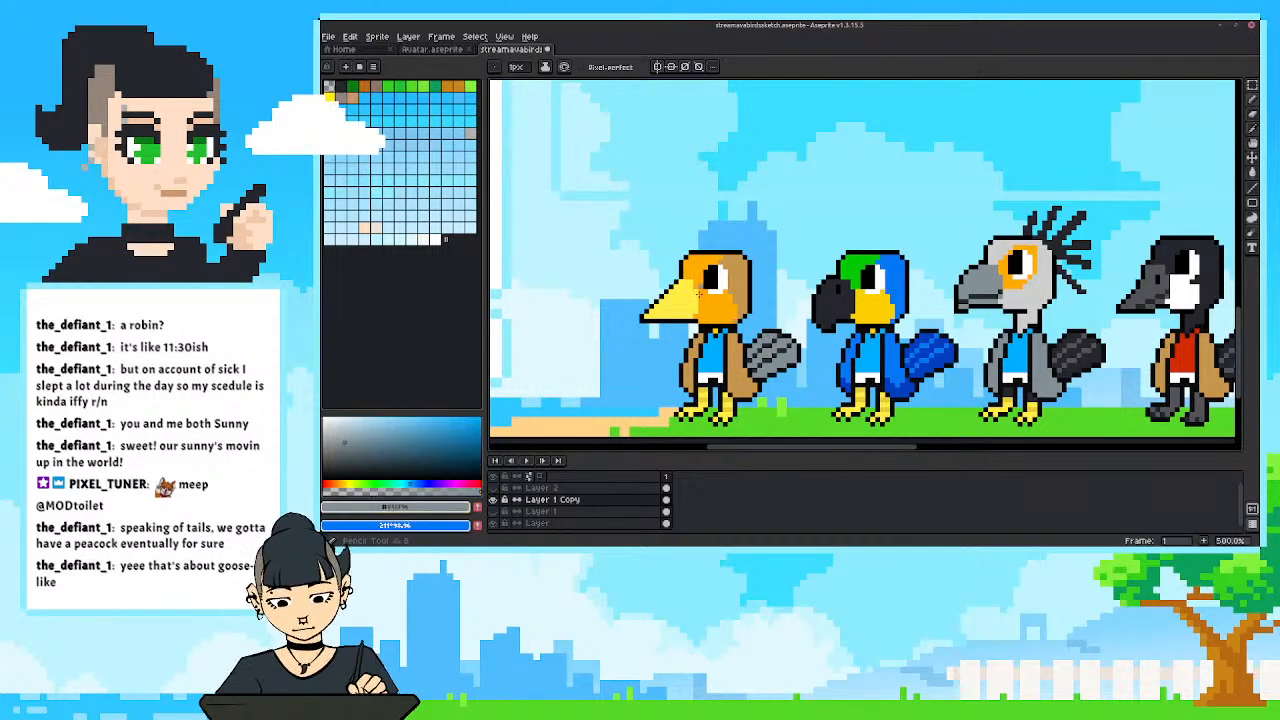
{"action": "left_click_drag", "start_coordinate": [692, 310], "coordinate": [662, 314]}
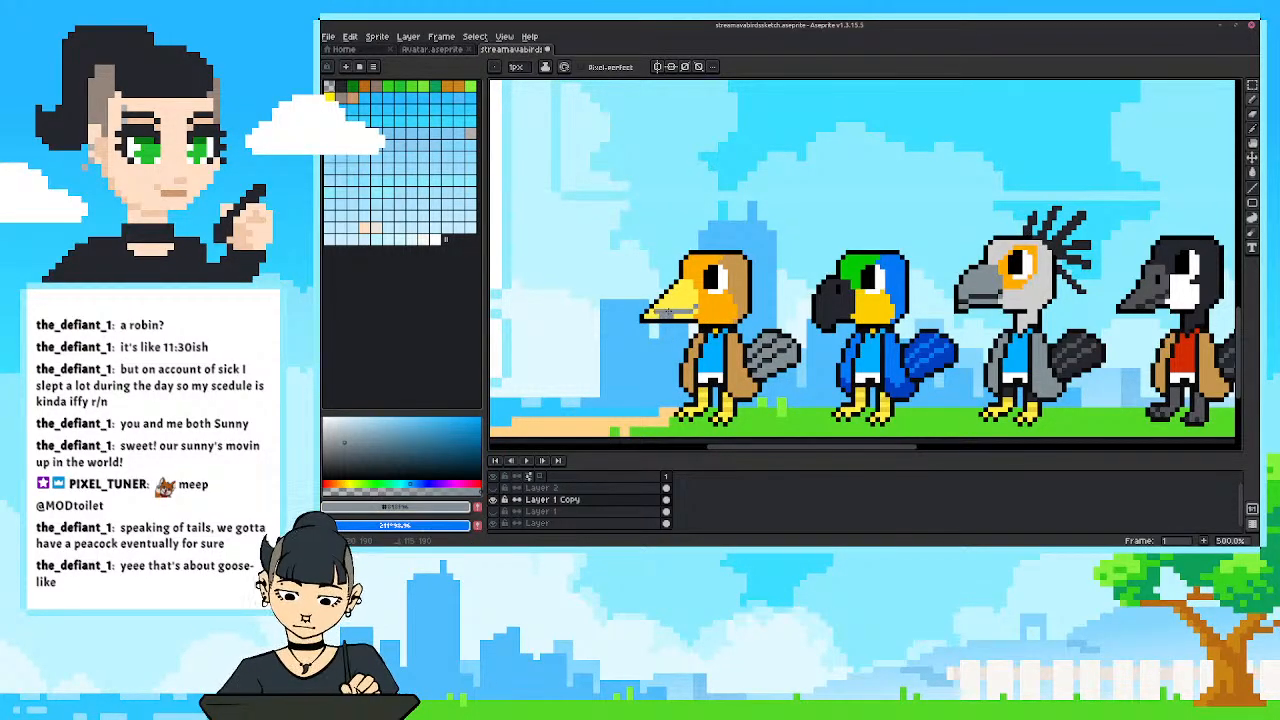
{"action": "left_click", "coordinate": [666, 311], "text": "alt"}
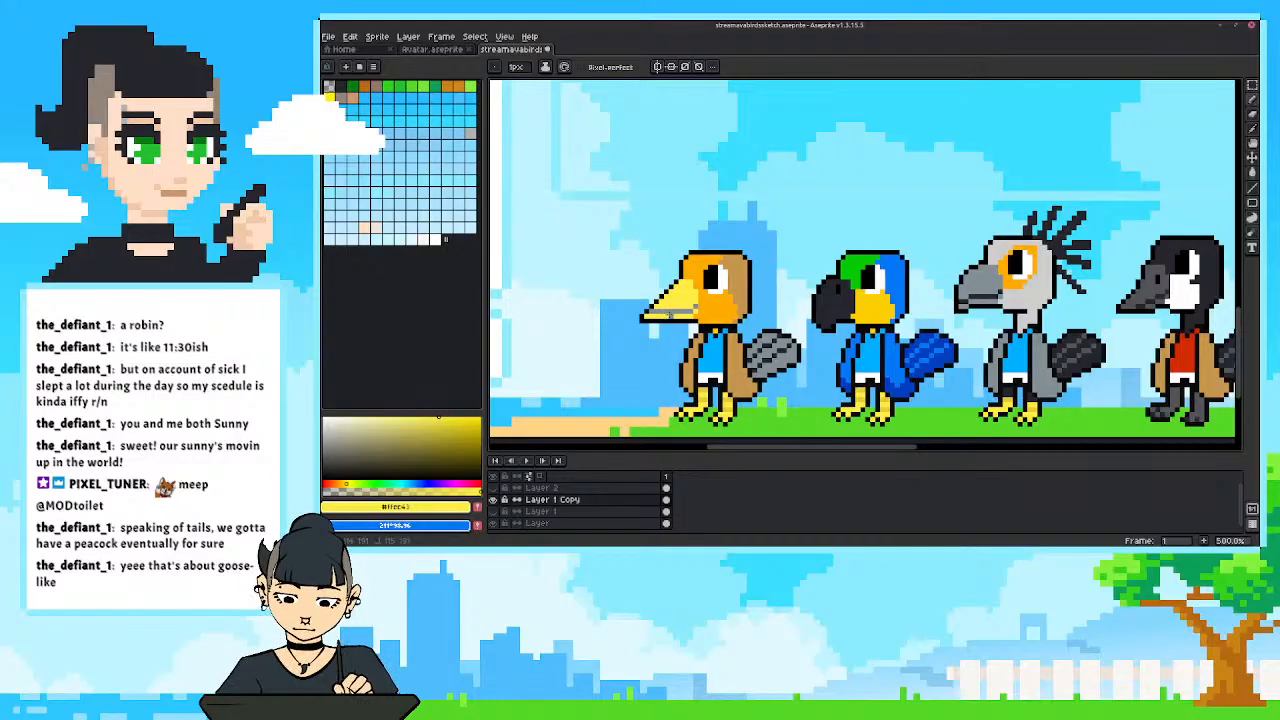
{"action": "left_click", "coordinate": [667, 312]}
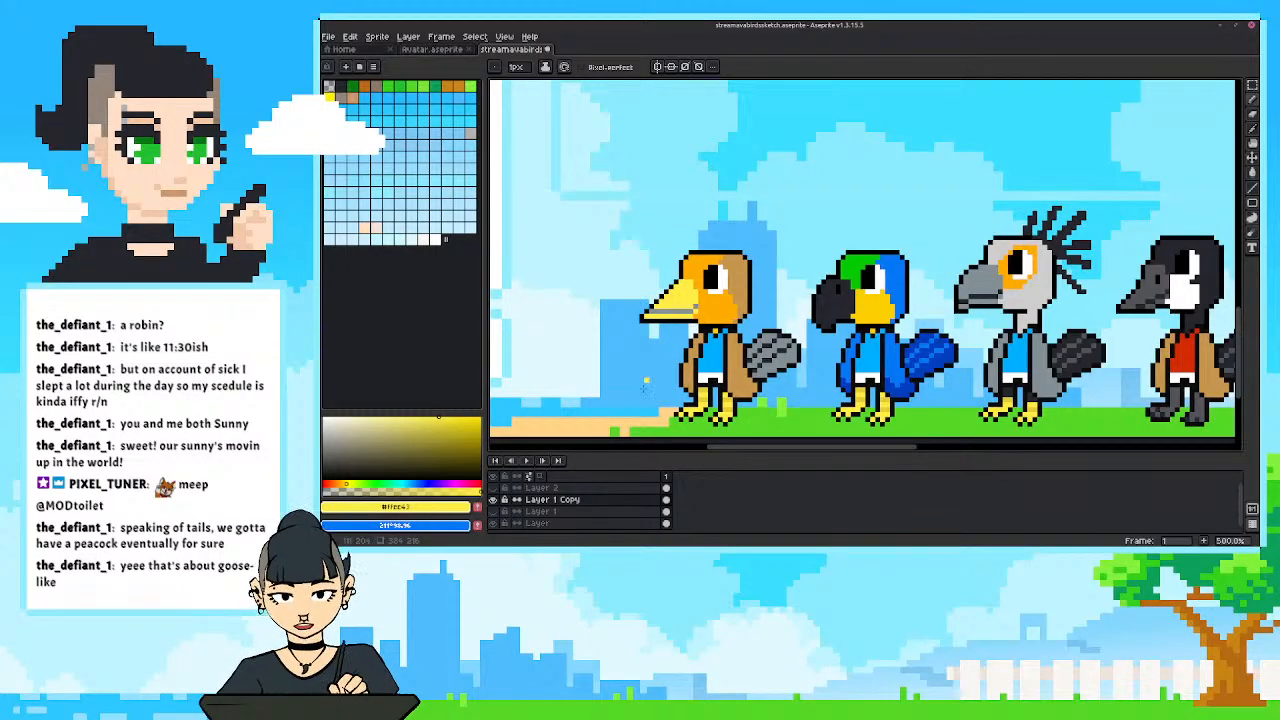
{"action": "scroll", "coordinate": [651, 330], "scroll_direction": "up", "scroll_amount": 1}
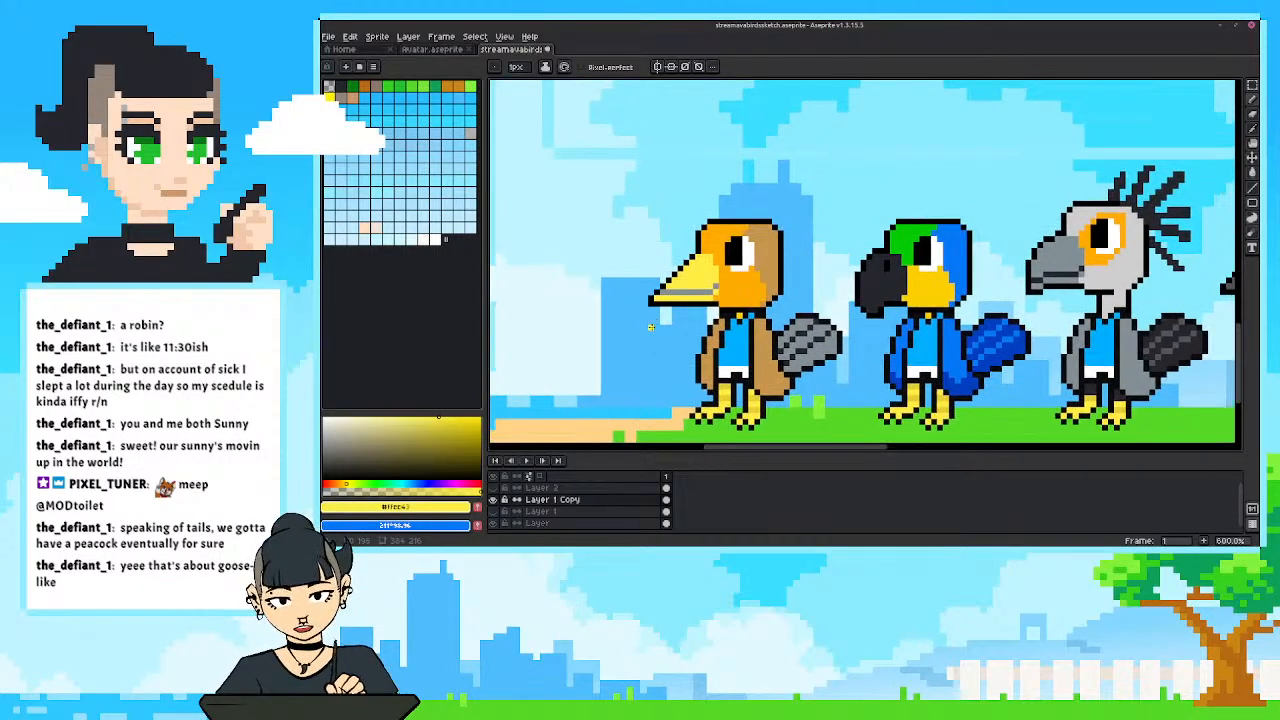
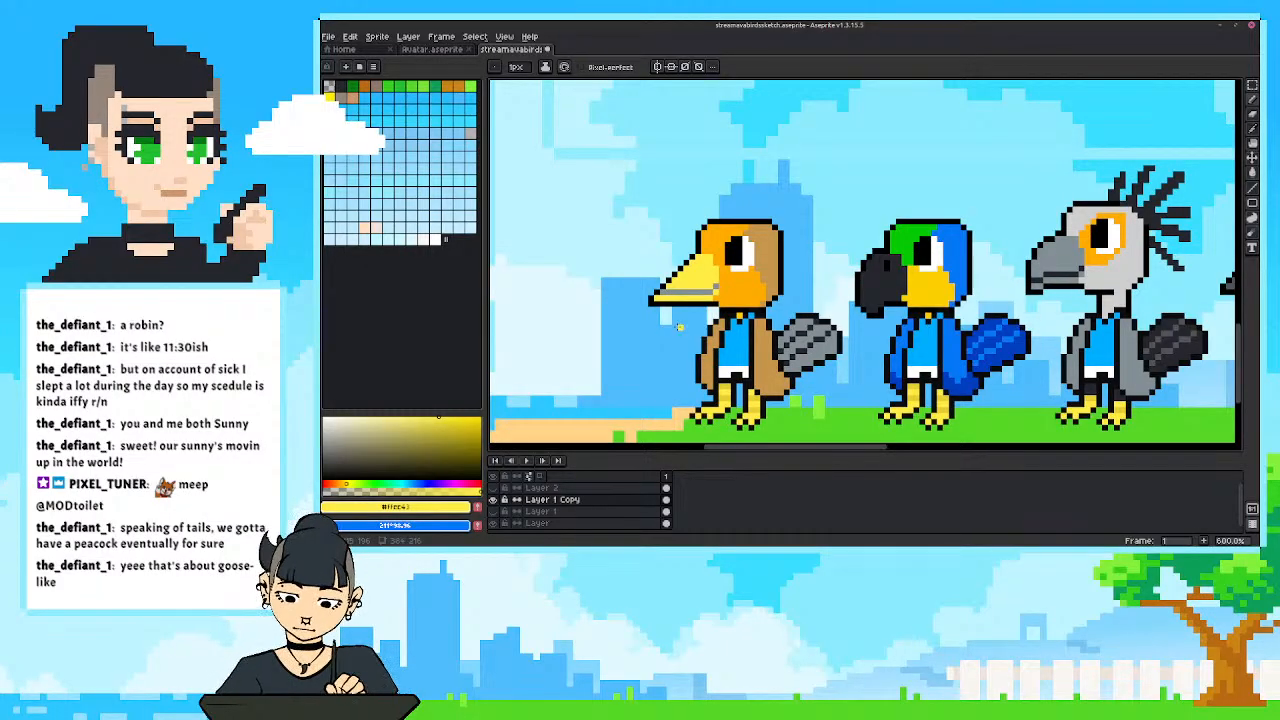
Examine the whole overlay at a small scale to judge the tan bird's beak against the other birds.
{"action": "left_click_drag", "start_coordinate": [679, 327], "coordinate": [677, 341]}
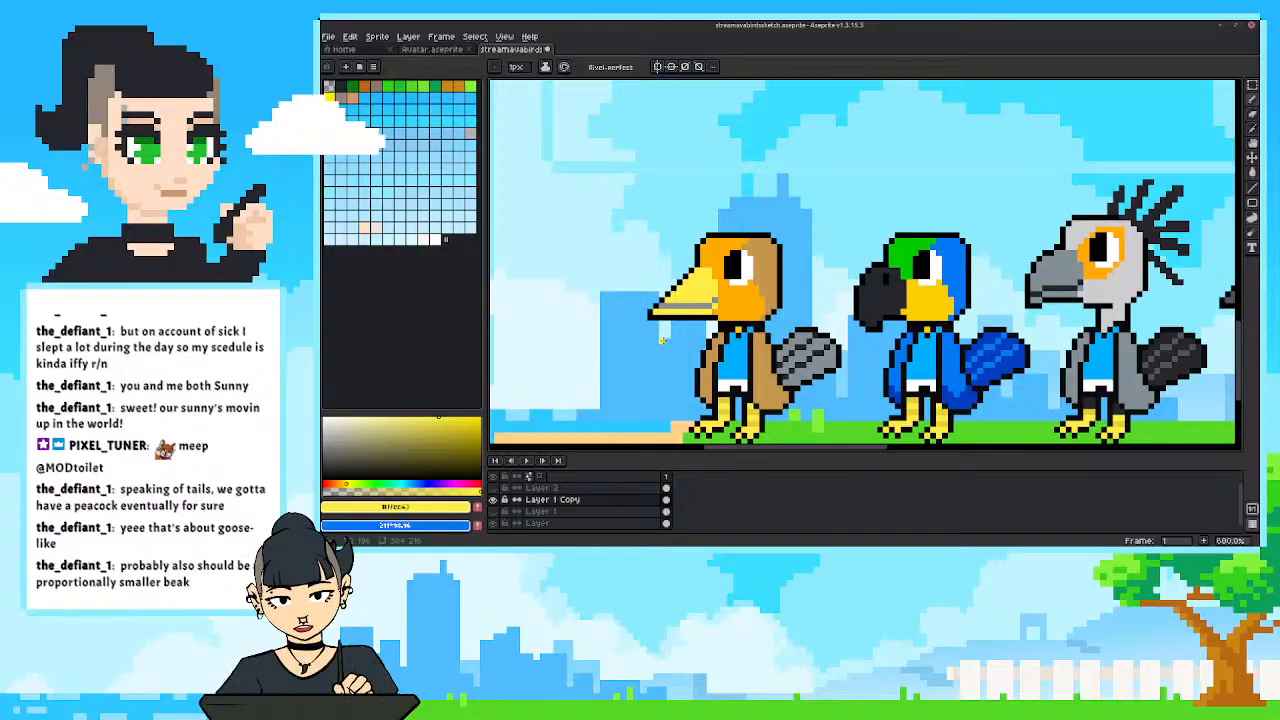
{"action": "scroll", "coordinate": [663, 340], "scroll_direction": "down", "scroll_amount": 2}
{"action": "left_click_drag", "start_coordinate": [874, 266], "coordinate": [785, 271]}
{"action": "scroll", "coordinate": [785, 271], "scroll_direction": "down", "scroll_amount": 3}
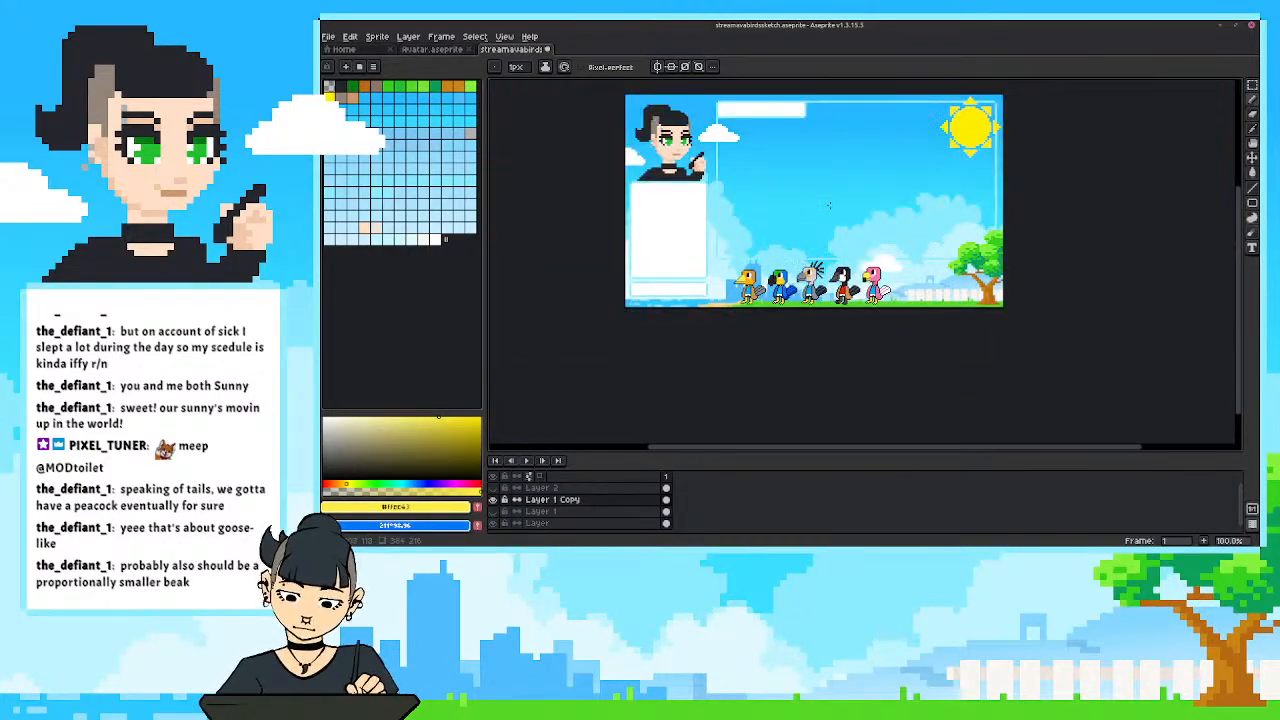
{"action": "left_click_drag", "start_coordinate": [830, 206], "coordinate": [838, 232]}
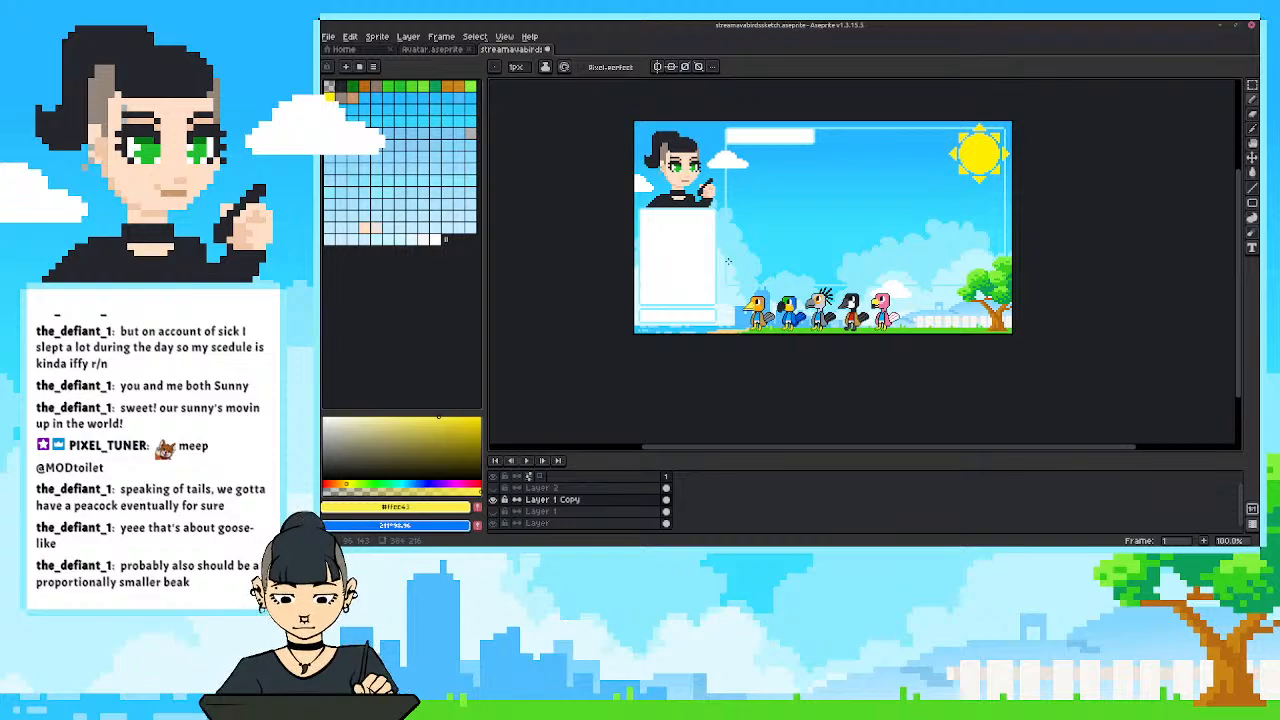
{"action": "scroll", "coordinate": [728, 266], "scroll_direction": "up", "scroll_amount": 3}
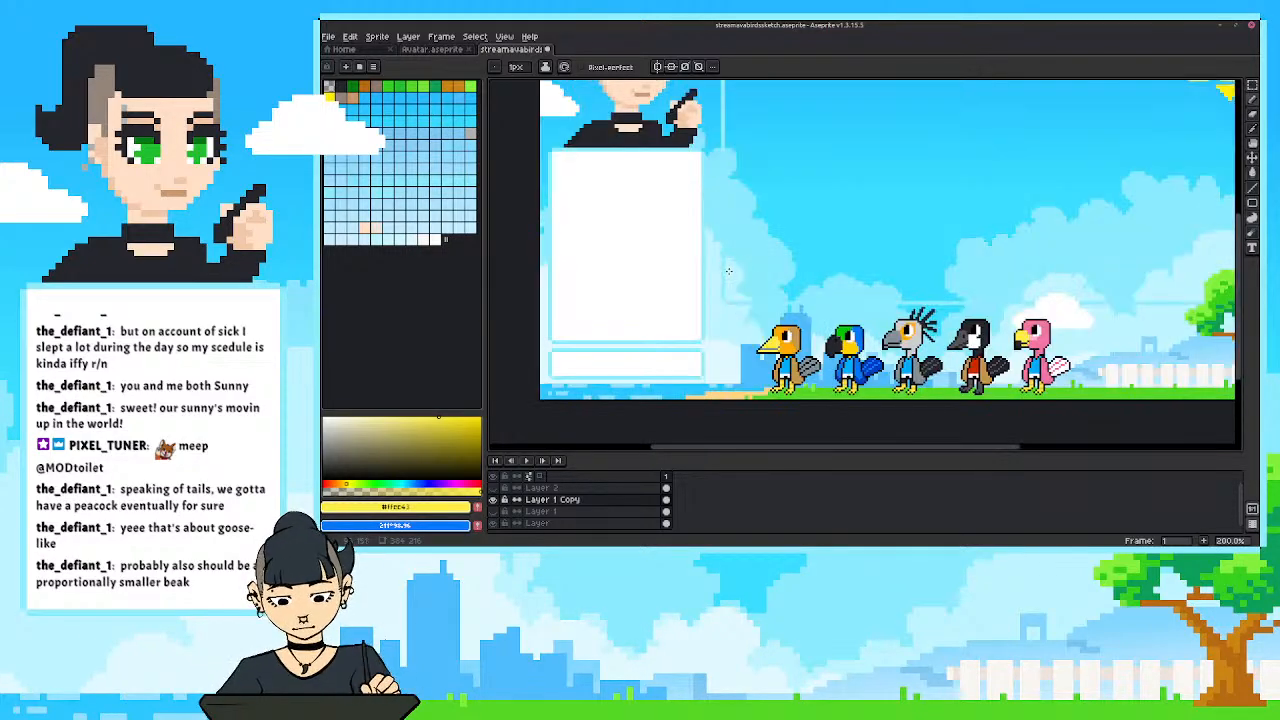
{"action": "scroll", "coordinate": [916, 302], "scroll_direction": "up", "scroll_amount": 4}
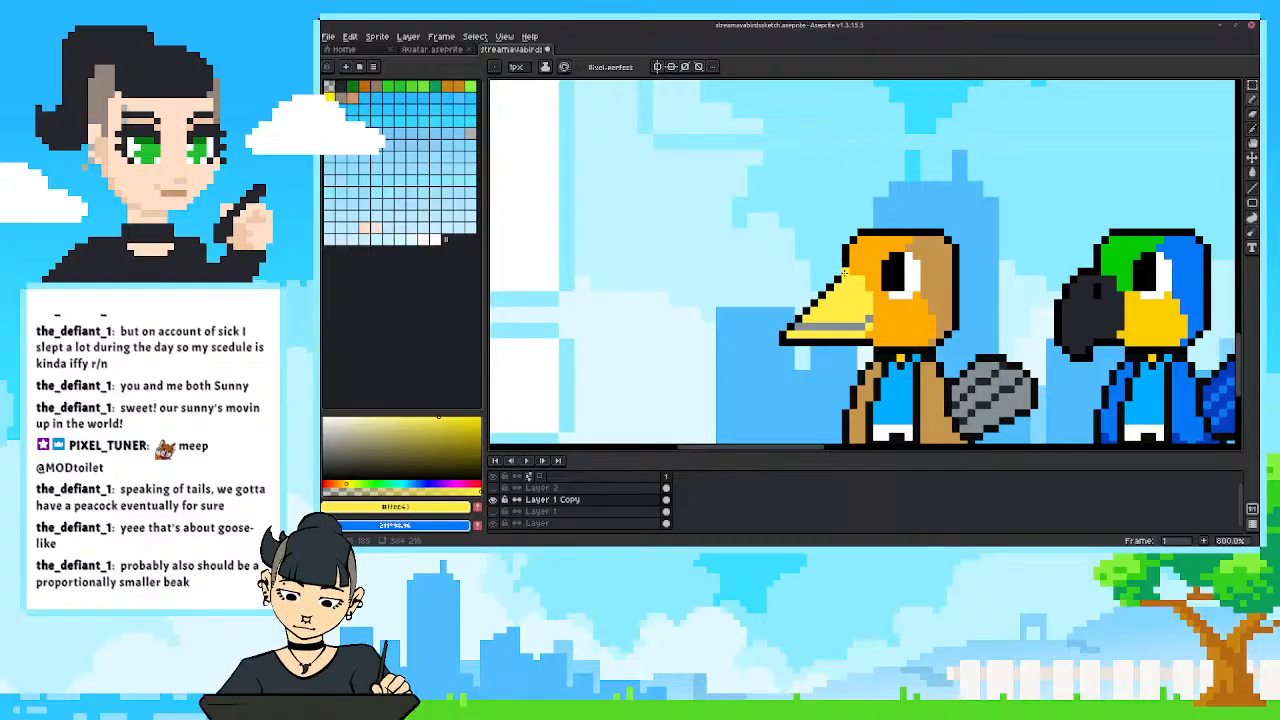
Redraw the tan bird's upper beak outline lower in black sampled from its outline, and erase the old outline pixels.
{"action": "key", "text": "i"}
{"action": "left_click", "coordinate": [837, 279], "text": "alt"}
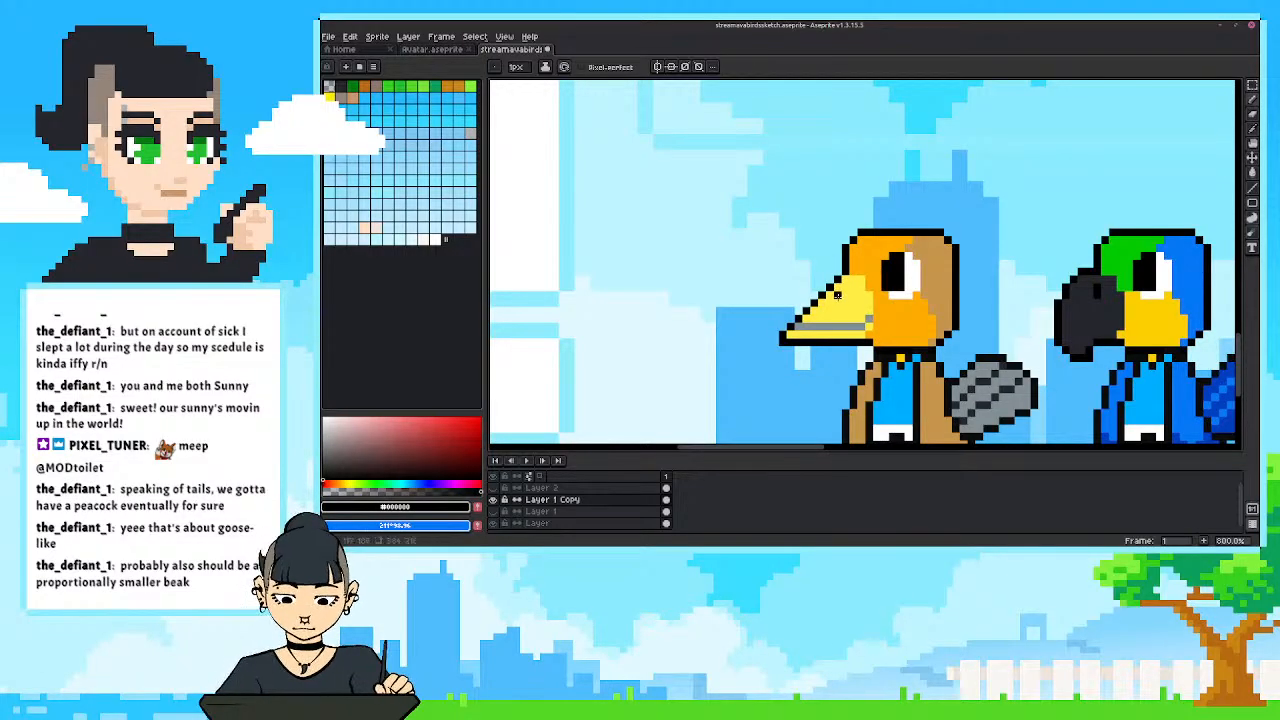
{"action": "left_click_drag", "start_coordinate": [836, 304], "coordinate": [803, 318]}
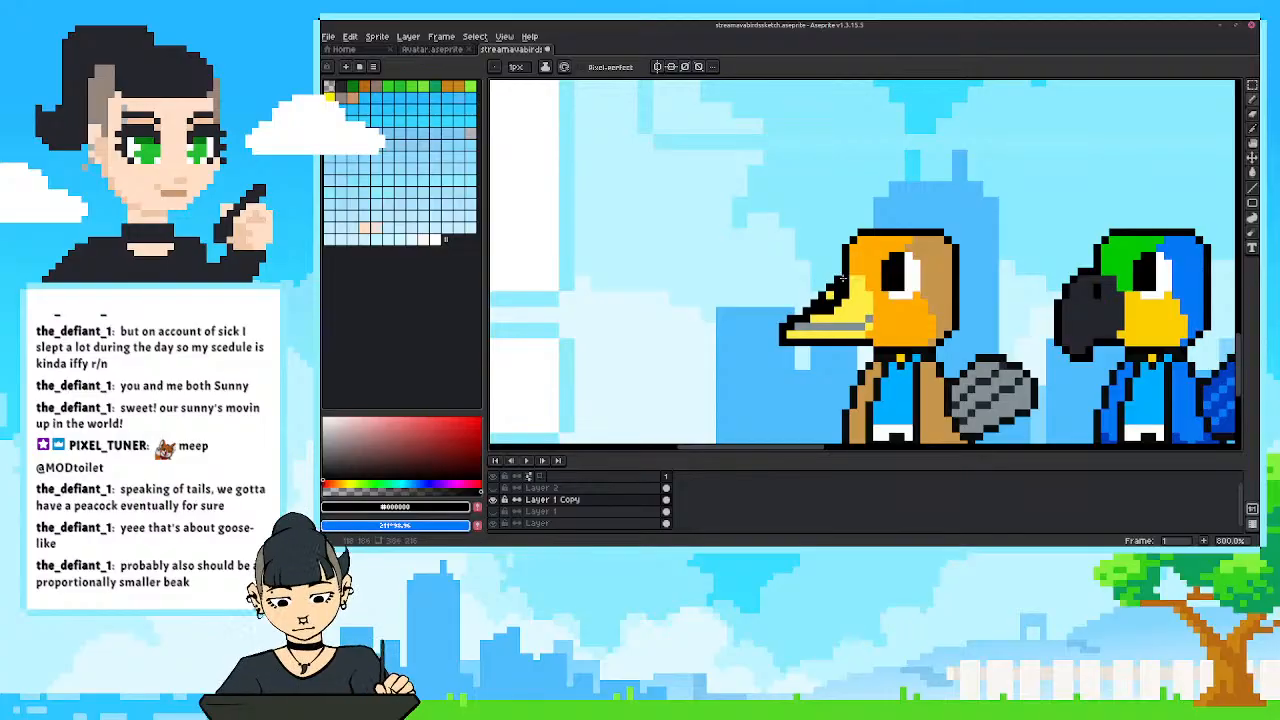
{"action": "key", "text": "e"}
{"action": "left_click_drag", "start_coordinate": [838, 279], "coordinate": [822, 303]}
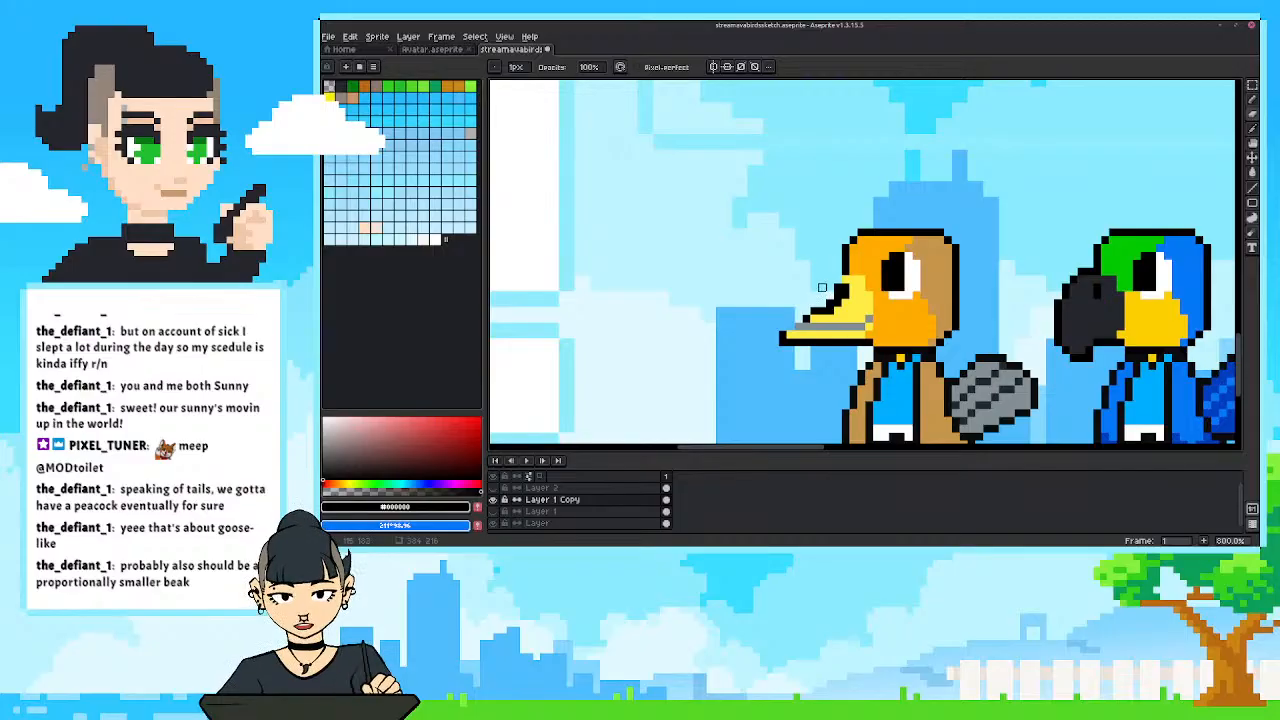
{"action": "mouse_move", "coordinate": [831, 318]}
{"action": "left_mouse_down"}
{"action": "mouse_move", "coordinate": [846, 303]}
{"action": "mouse_move", "coordinate": [817, 319]}
{"action": "left_mouse_up"}
Fill the beak's edge with sampled light yellow, then erase its outer tip and close the shortened end in black.
{"action": "key", "text": "b"}
{"action": "left_click", "coordinate": [850, 309], "text": "alt"}
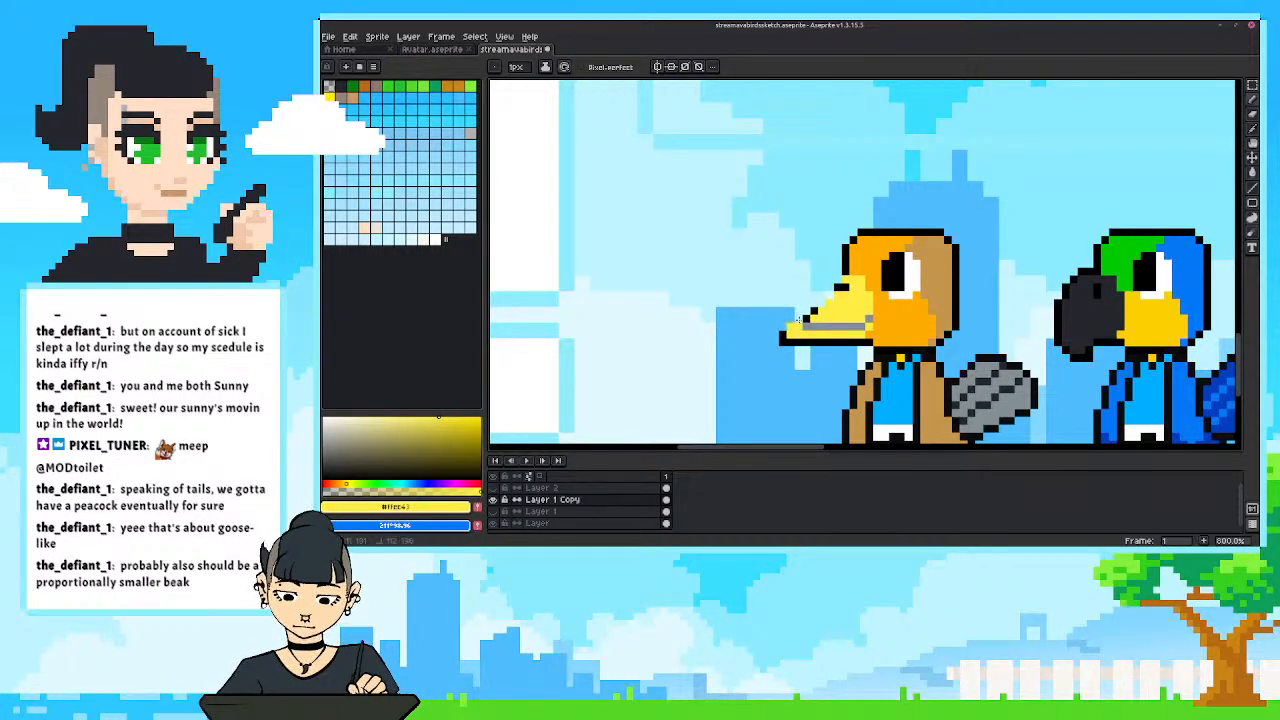
{"action": "key", "text": "e"}
{"action": "mouse_move", "coordinate": [791, 335]}
{"action": "left_mouse_down"}
{"action": "mouse_move", "coordinate": [791, 312]}
{"action": "mouse_move", "coordinate": [798, 327]}
{"action": "left_mouse_up"}
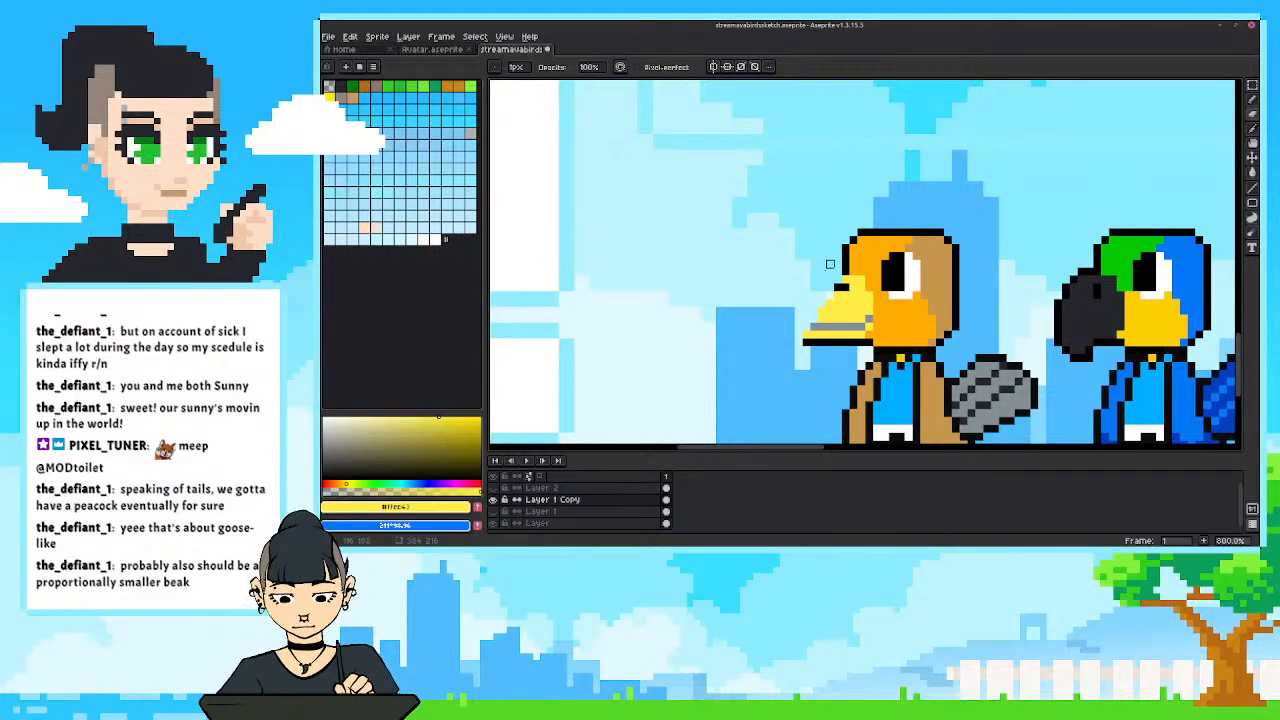
{"action": "key", "text": "ctrl+z"}
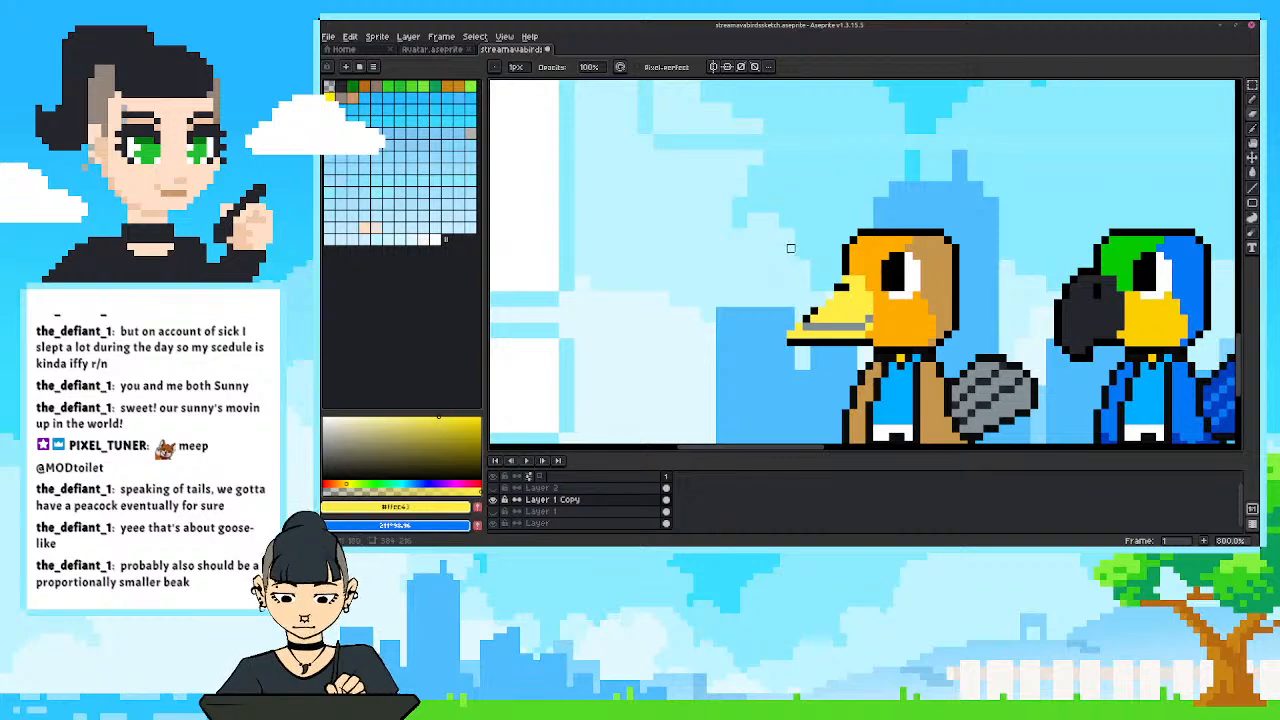
{"action": "key", "text": "b"}
{"action": "left_click", "coordinate": [794, 338], "text": "alt"}
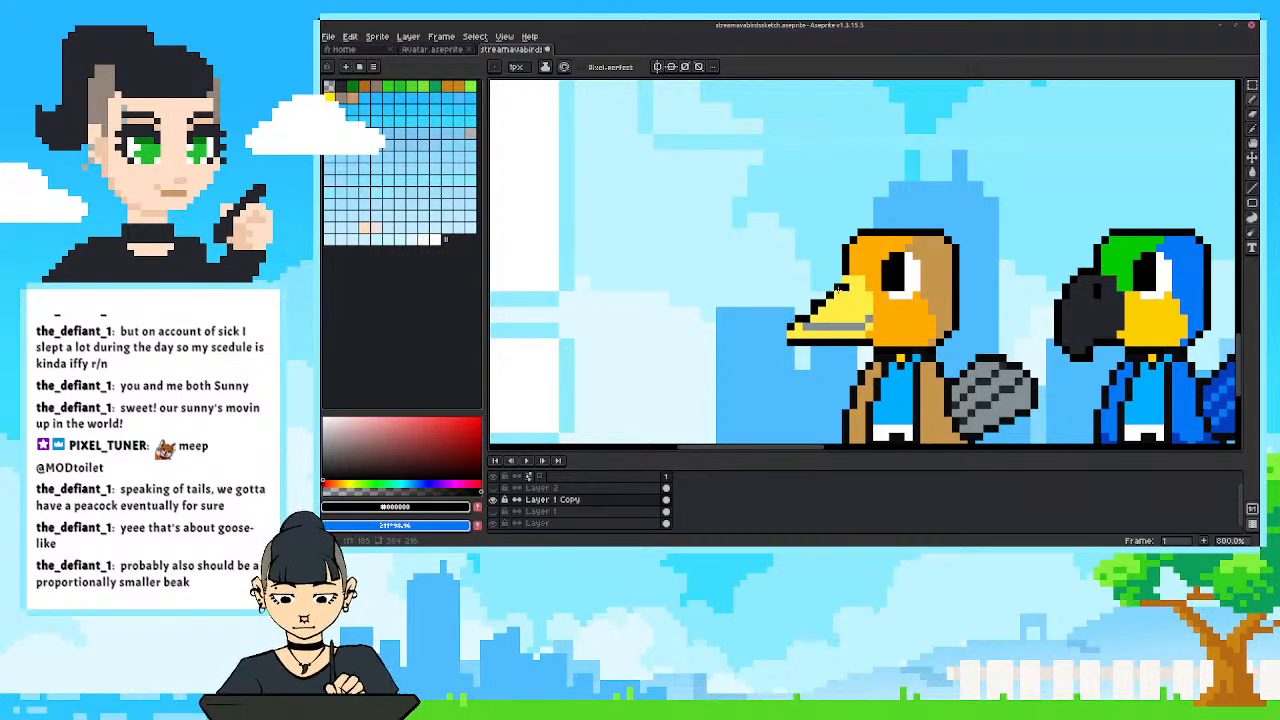
Flatten the beak's upper slope with black pixels and erasing, and paint over the grey mouth line in light yellow.
{"action": "left_click", "coordinate": [840, 284], "text": "alt"}
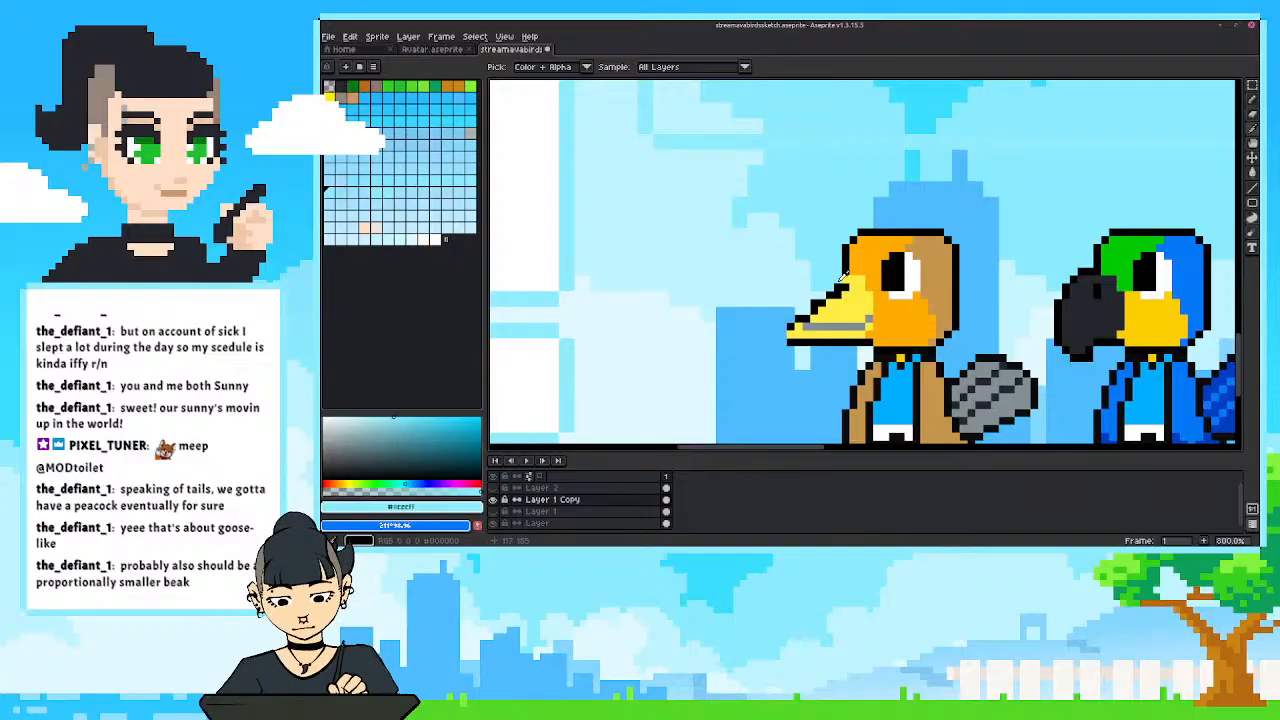
{"action": "left_click", "coordinate": [846, 288], "text": "alt"}
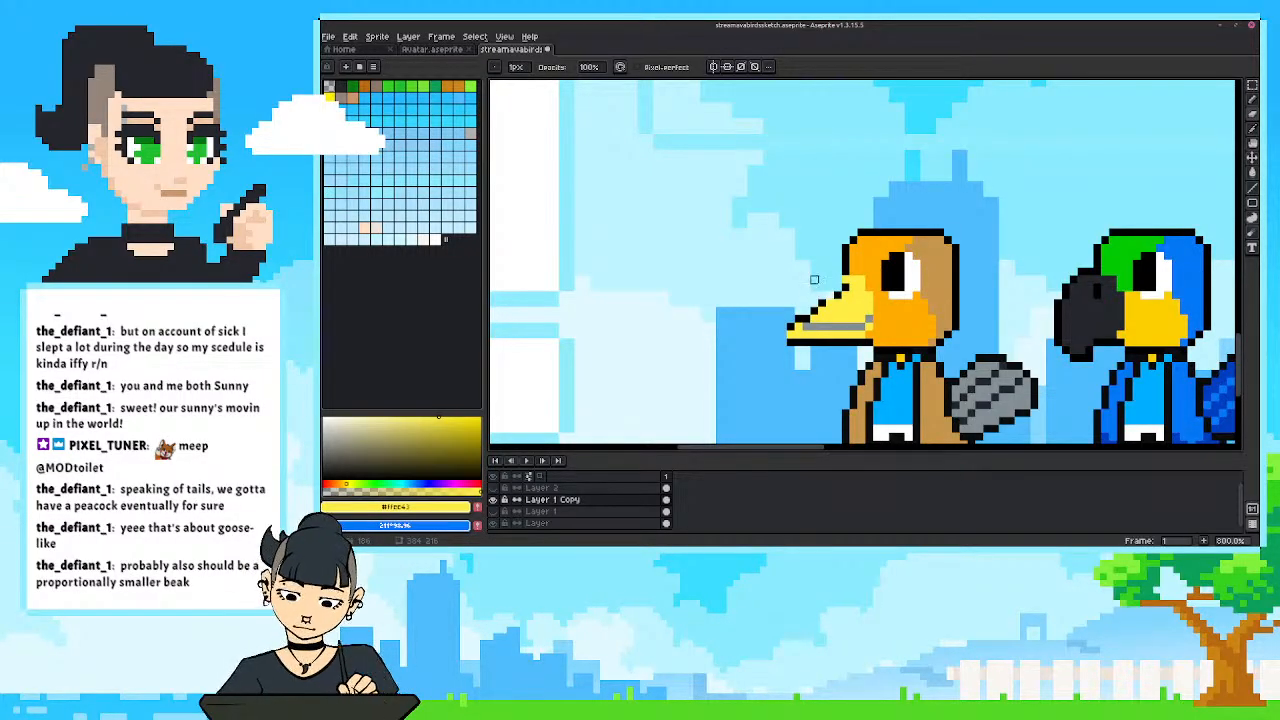
{"action": "left_click", "coordinate": [830, 301], "text": "alt"}
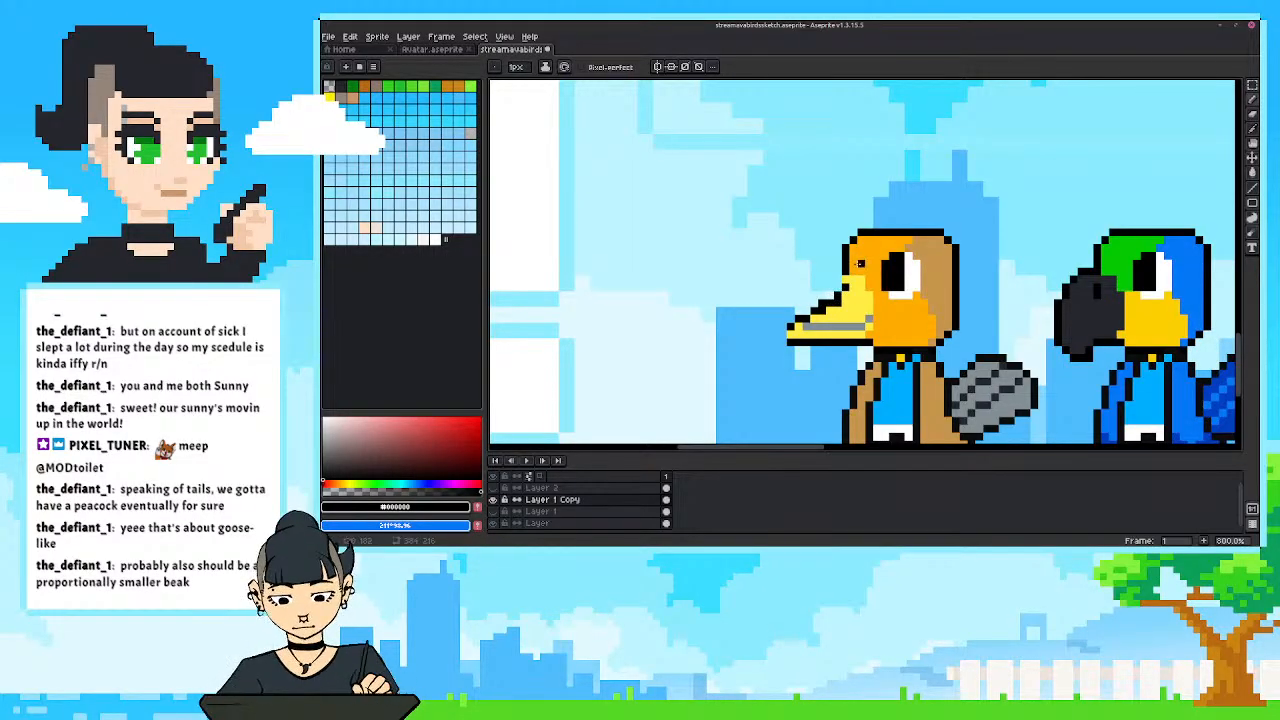
{"action": "key", "text": "e"}
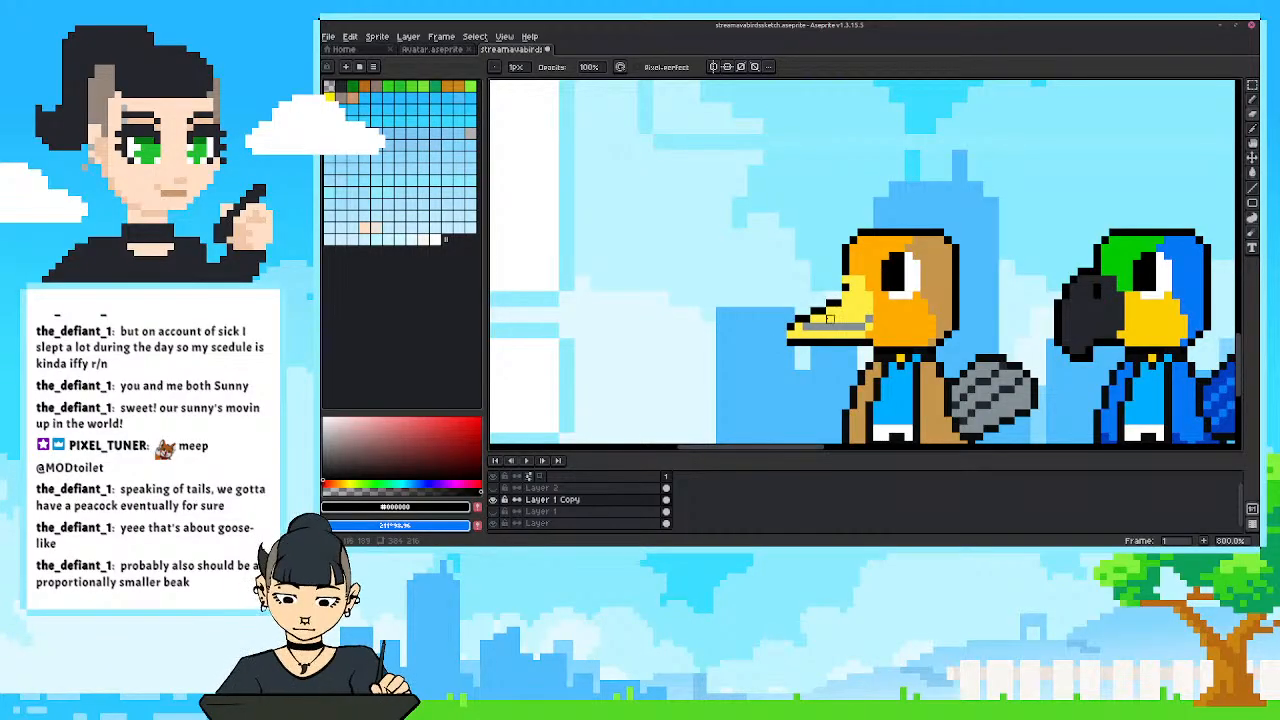
{"action": "left_click", "coordinate": [830, 319], "text": "alt"}
{"action": "key", "text": "b"}
{"action": "left_click_drag", "start_coordinate": [806, 327], "coordinate": [868, 321]}
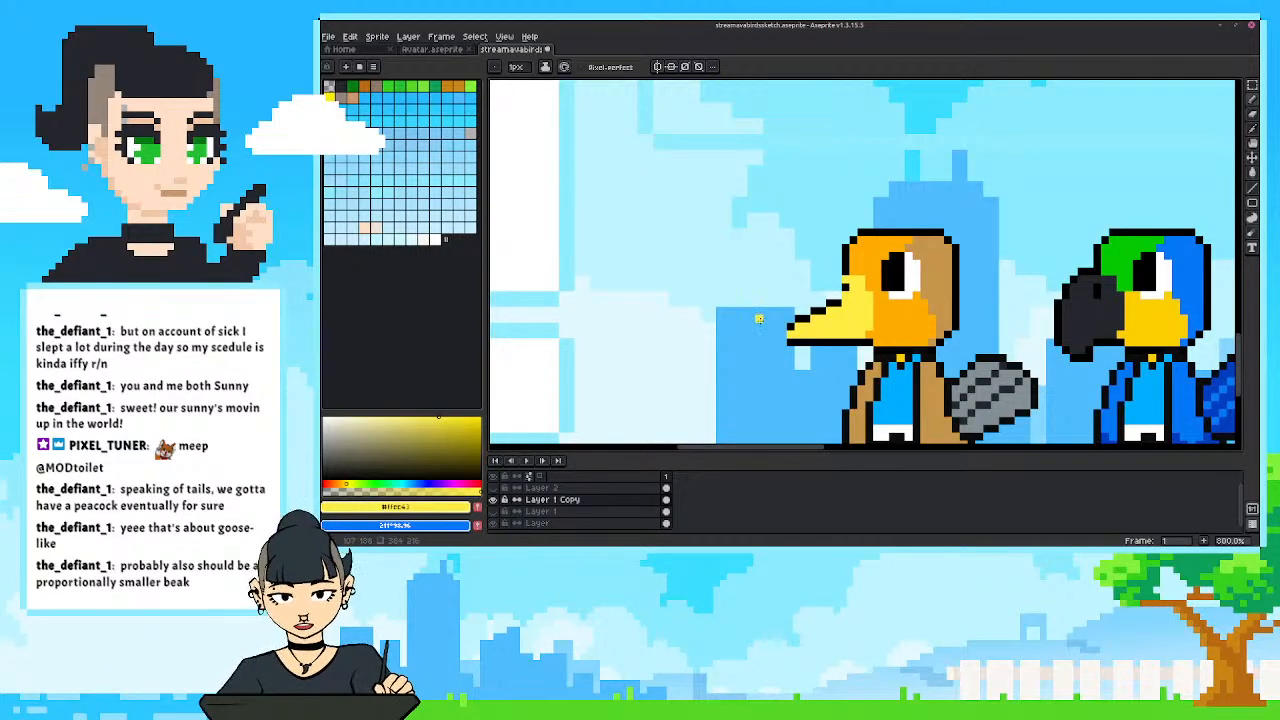
Recolour the beak's upper base in orange sampled from the face, and touch up the outline and tip in black and light yellow.
{"action": "left_click", "coordinate": [857, 273], "text": "alt"}
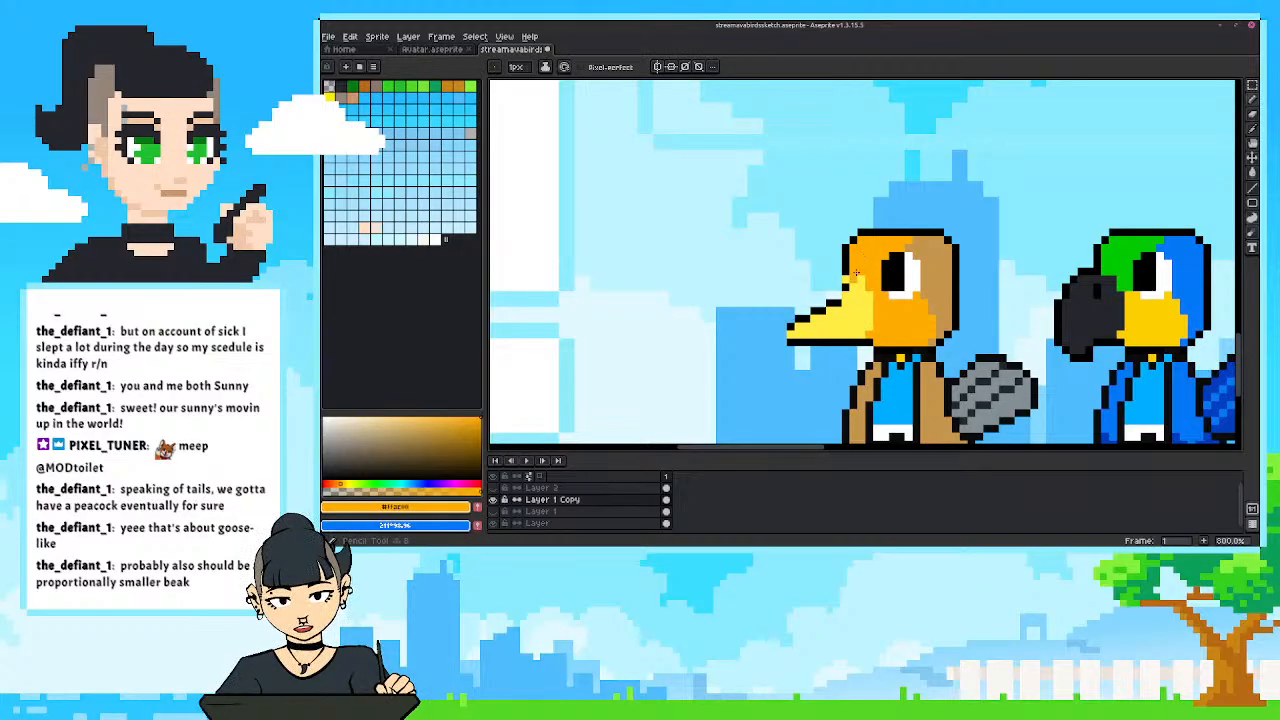
{"action": "left_click", "coordinate": [847, 280], "text": "alt"}
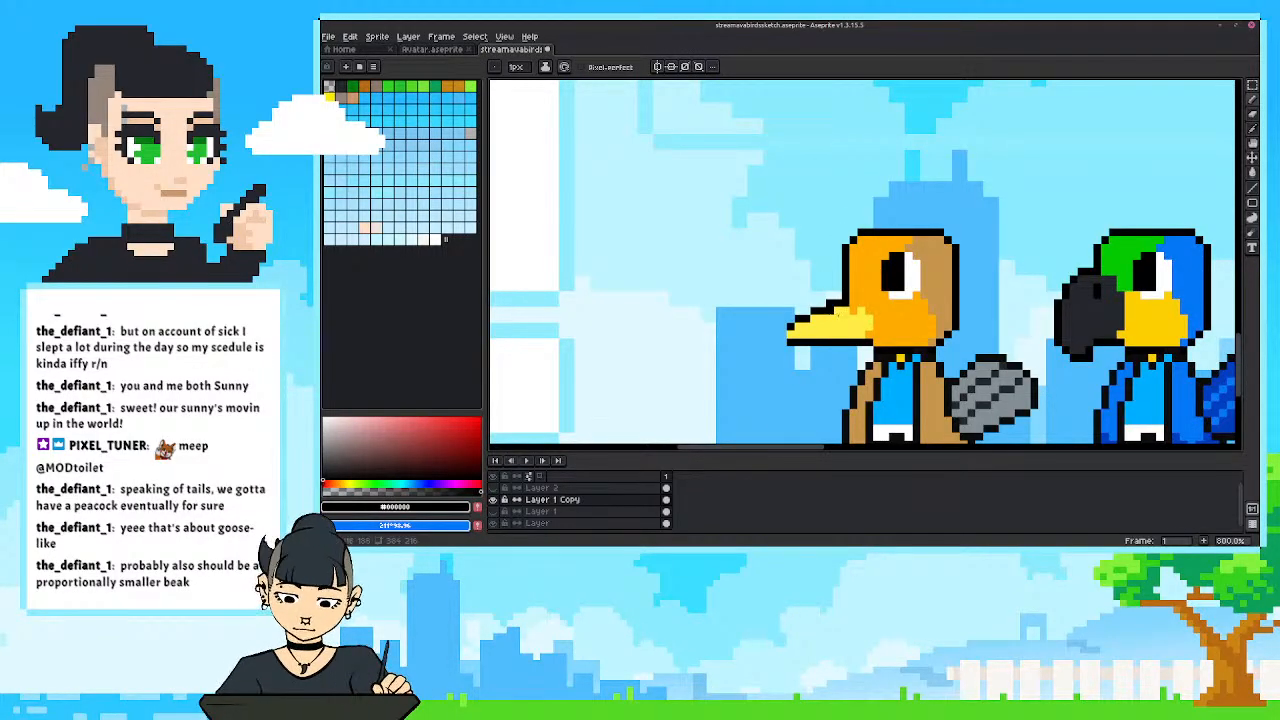
{"action": "left_click", "coordinate": [856, 306], "text": "alt"}
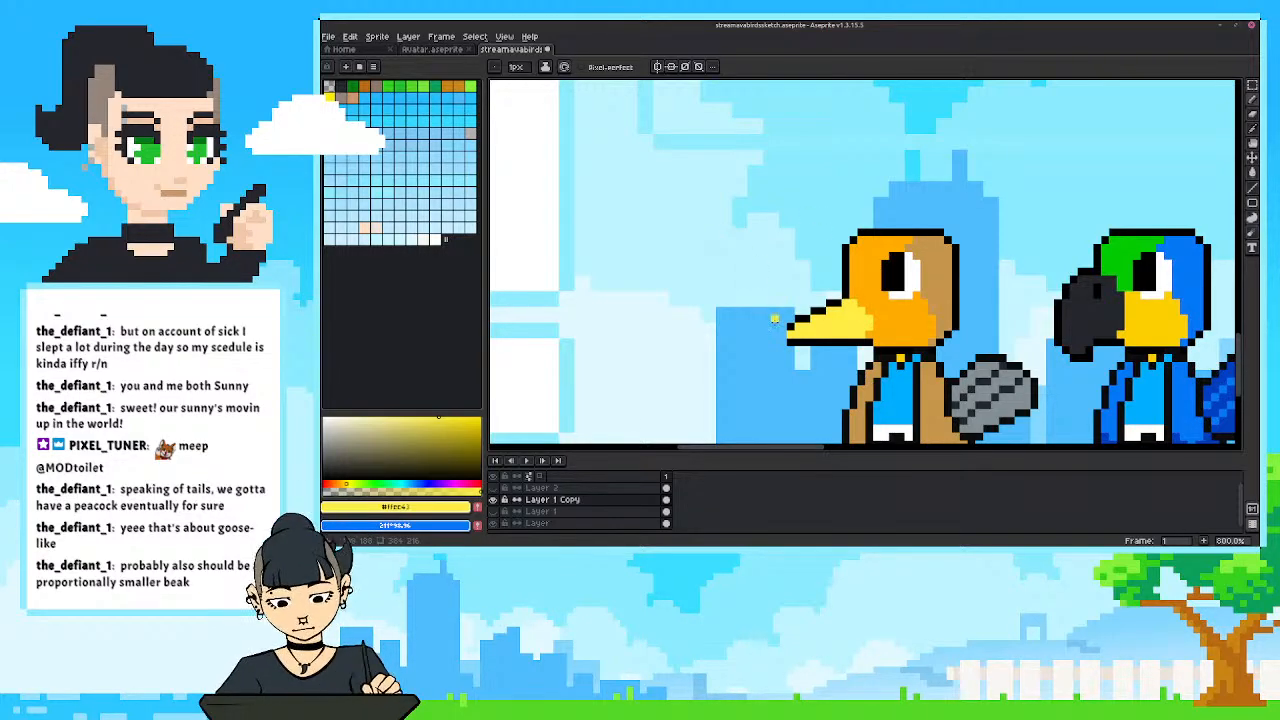
{"action": "left_click", "coordinate": [782, 334], "text": "alt"}
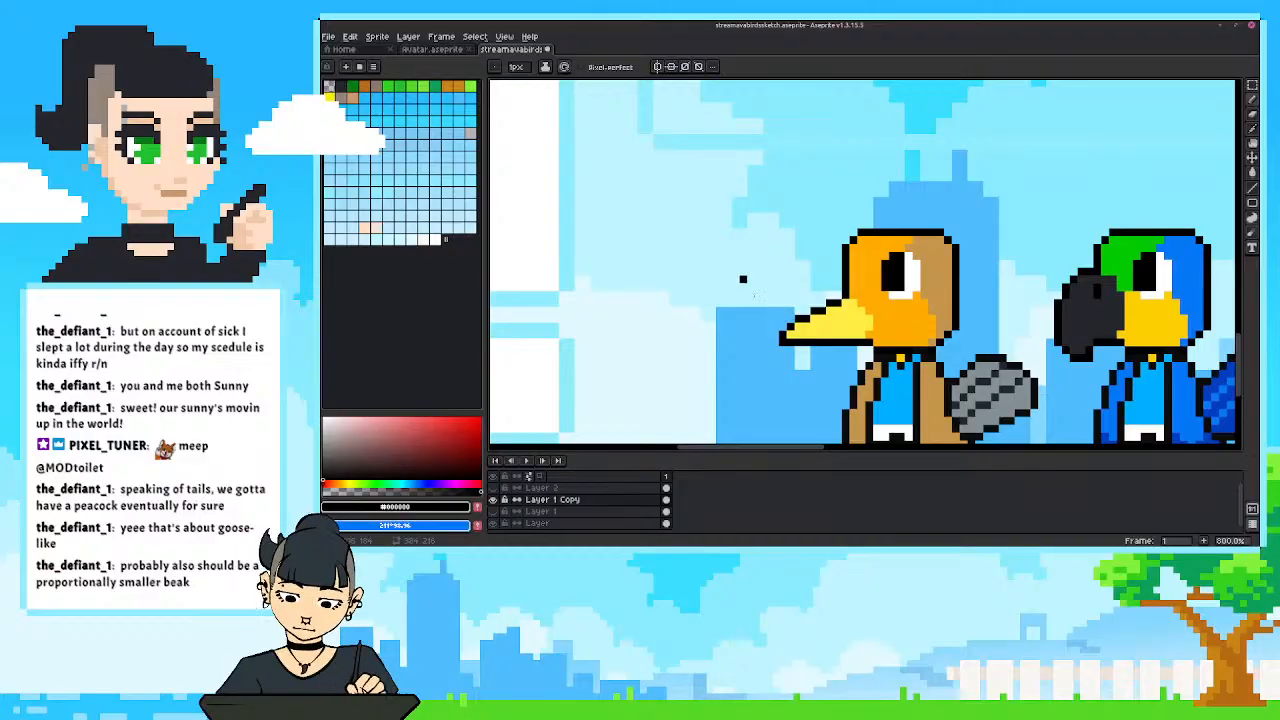
Shorten the tan bird's beak by selecting its tip section and moving it toward the head twice.
{"action": "scroll", "coordinate": [754, 295], "scroll_direction": "down", "scroll_amount": 3}
{"action": "scroll", "coordinate": [750, 330], "scroll_direction": "up", "scroll_amount": 1}
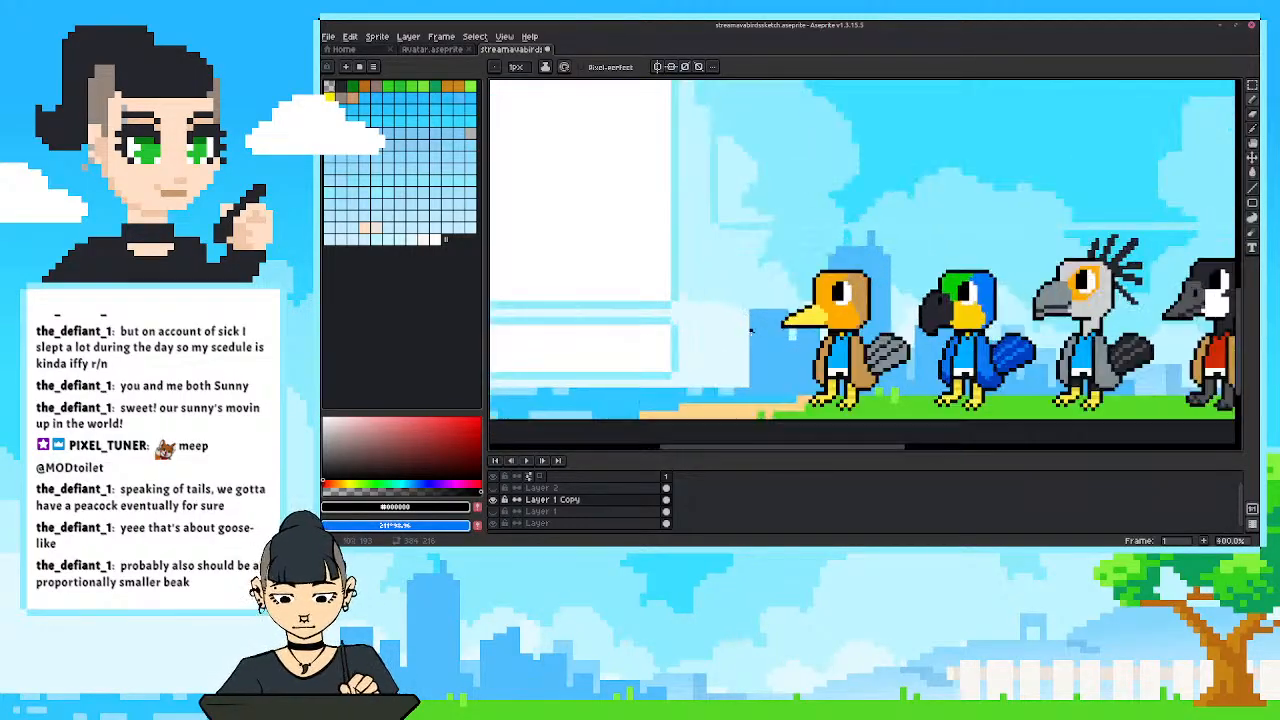
{"action": "scroll", "coordinate": [750, 330], "scroll_direction": "up", "scroll_amount": 2}
{"action": "key", "text": "m"}
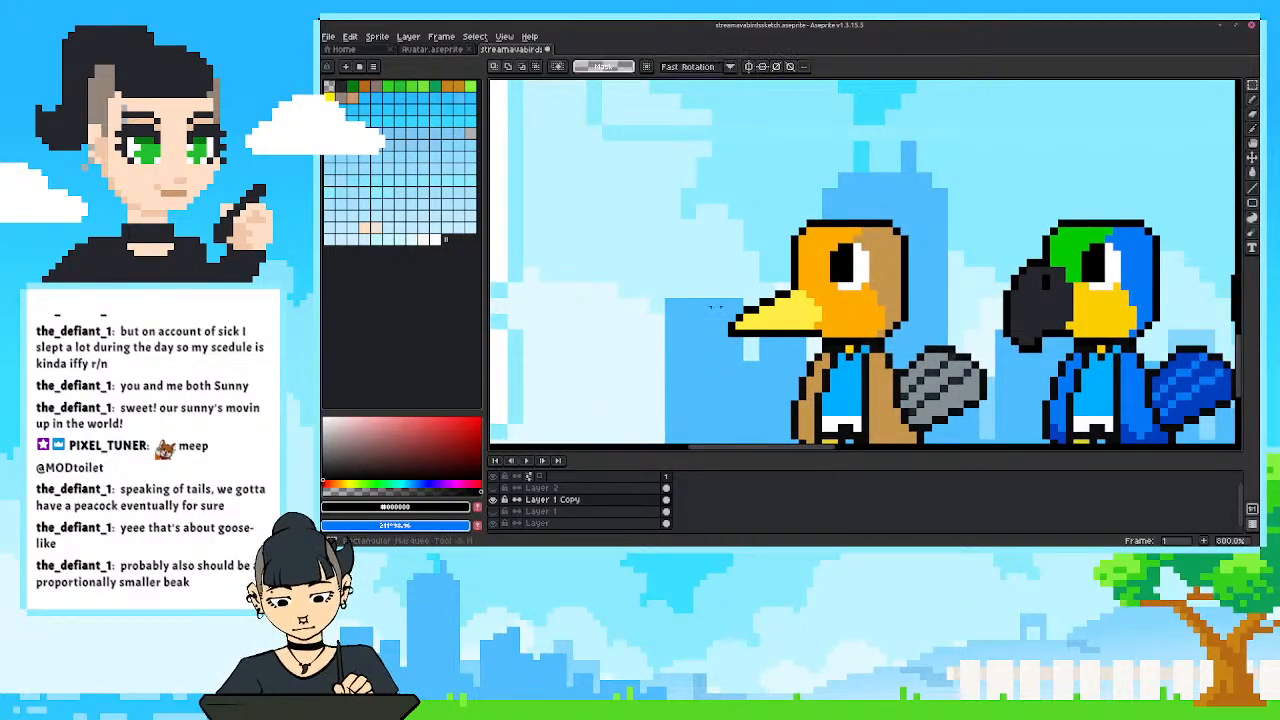
{"action": "mouse_move", "coordinate": [708, 294]}
{"action": "left_mouse_down"}
{"action": "mouse_move", "coordinate": [749, 343]}
{"action": "mouse_move", "coordinate": [735, 319]}
{"action": "left_mouse_up"}
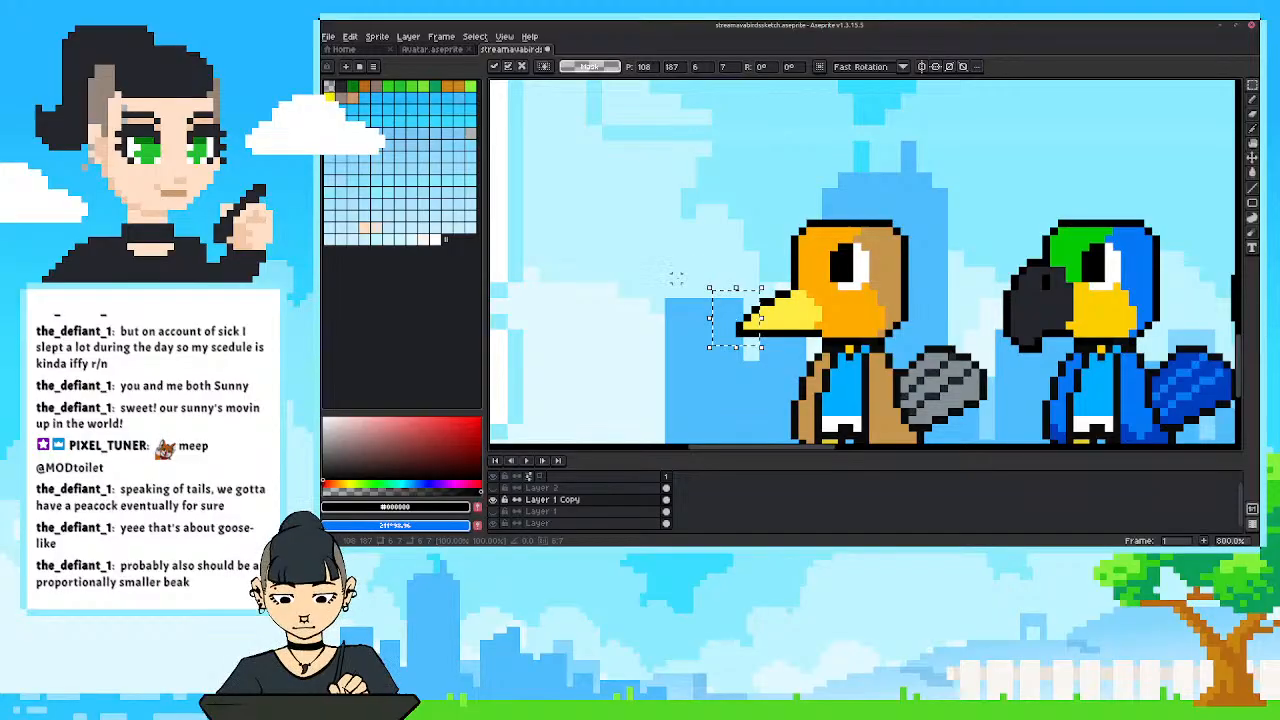
{"action": "left_click", "coordinate": [677, 280]}
{"action": "left_click_drag", "start_coordinate": [689, 268], "coordinate": [765, 349]}
{"action": "left_click", "coordinate": [743, 315]}
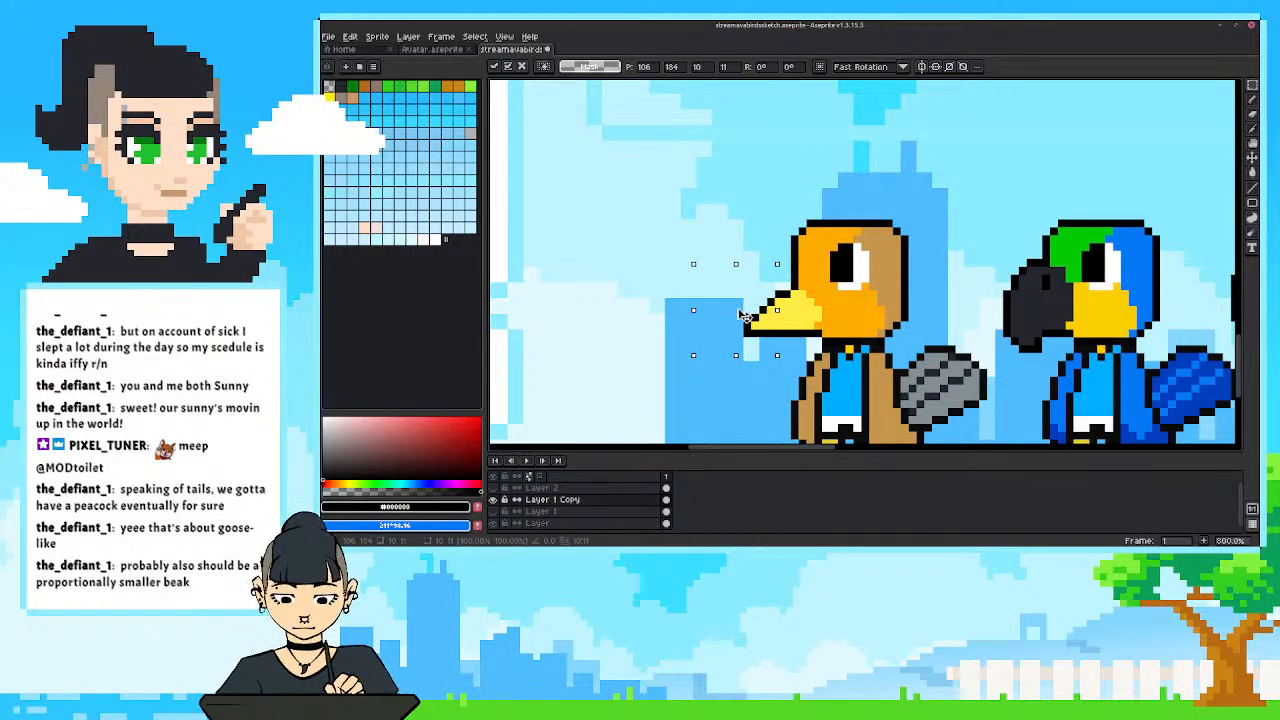
Reselect the beak's tip section, shift it one more pixel toward the head, and clear the selection.
{"action": "left_click", "coordinate": [682, 292]}
{"action": "left_click_drag", "start_coordinate": [713, 274], "coordinate": [775, 345]}
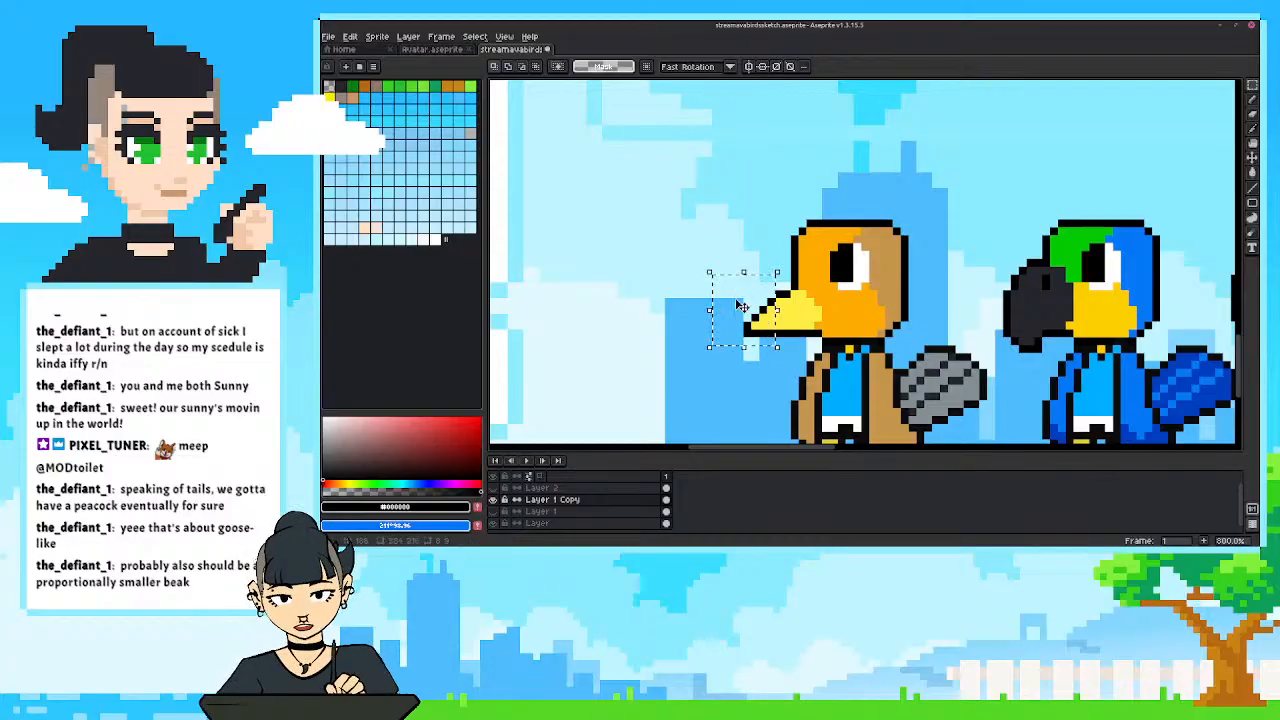
{"action": "left_click", "coordinate": [750, 315]}
{"action": "left_click", "coordinate": [665, 294]}
{"action": "left_click_drag", "start_coordinate": [700, 264], "coordinate": [779, 348]}
{"action": "left_click_drag", "start_coordinate": [752, 325], "coordinate": [760, 325]}
{"action": "left_click", "coordinate": [661, 263]}
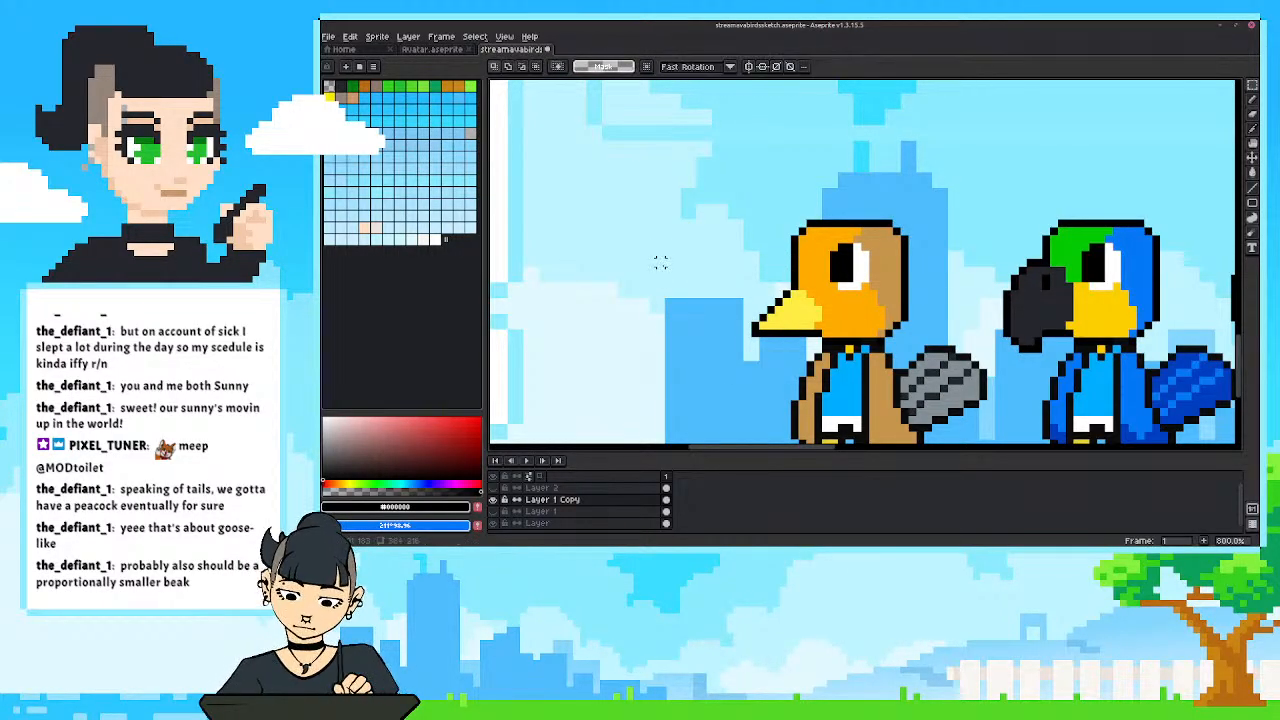
Try a mouth line across the shortened beak in grey sampled from the tail, and undo the pencil strokes.
{"action": "scroll", "coordinate": [690, 312], "scroll_direction": "down", "scroll_amount": 7}
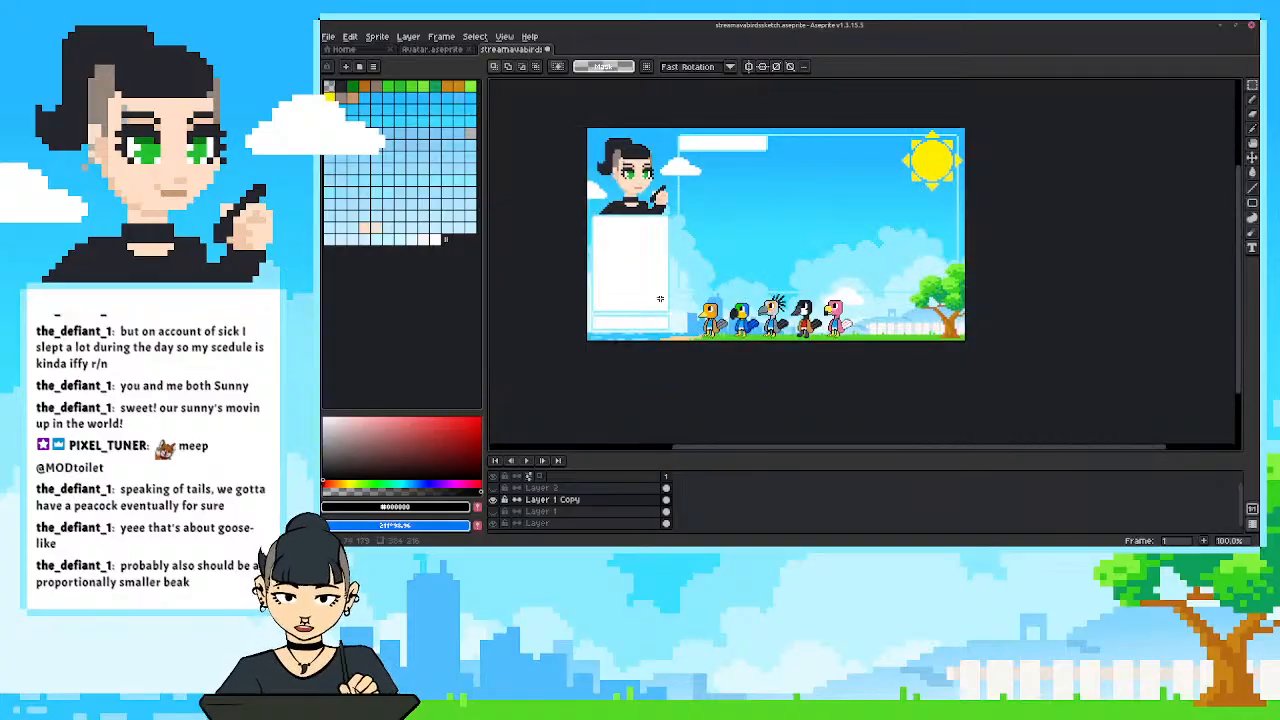
{"action": "scroll", "coordinate": [680, 318], "scroll_direction": "up", "scroll_amount": 9}
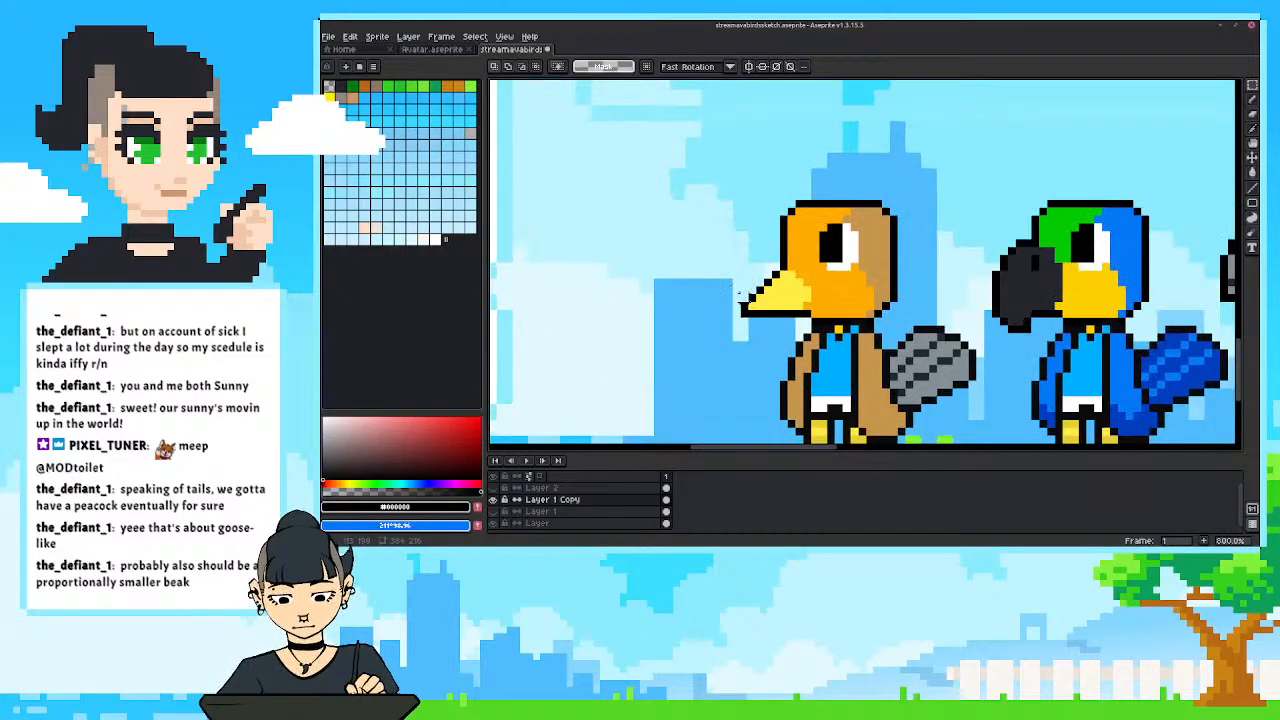
{"action": "scroll", "coordinate": [690, 345], "scroll_direction": "down", "scroll_amount": 1}
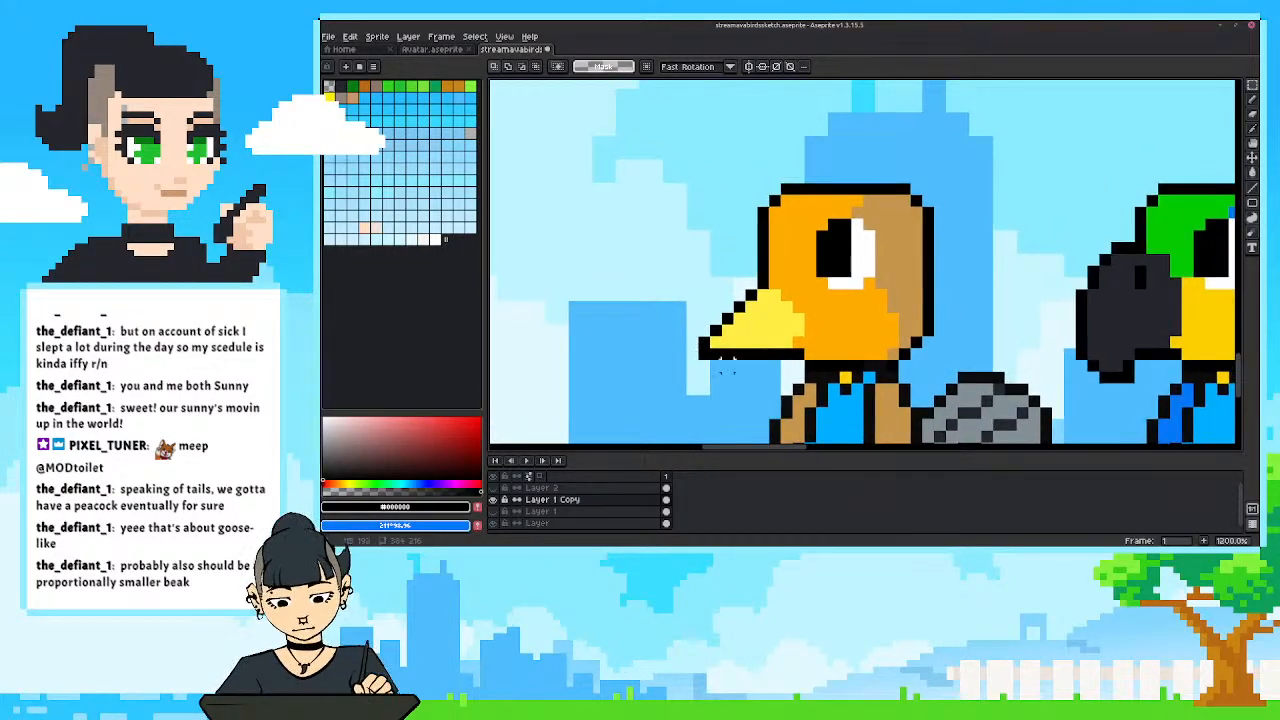
{"action": "left_click", "coordinate": [797, 338], "text": "alt"}
{"action": "key", "text": "b"}
{"action": "left_click", "coordinate": [763, 284]}
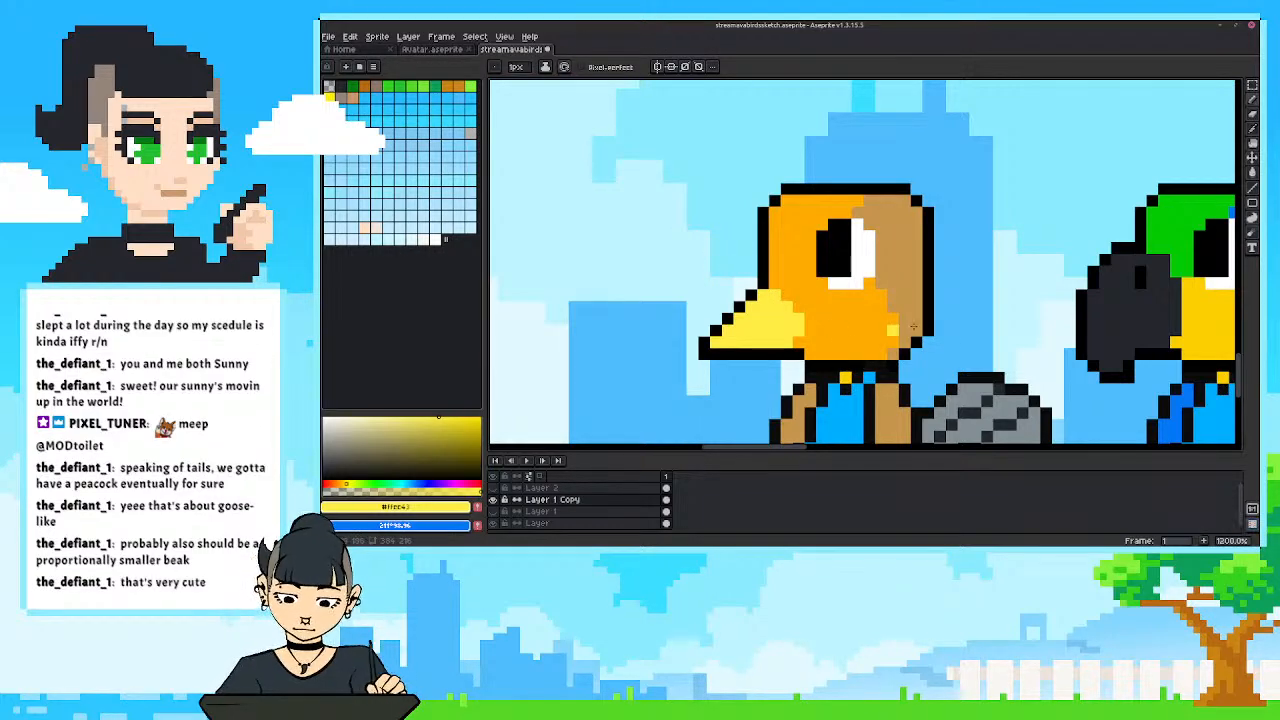
{"action": "left_click", "coordinate": [970, 392], "text": "alt"}
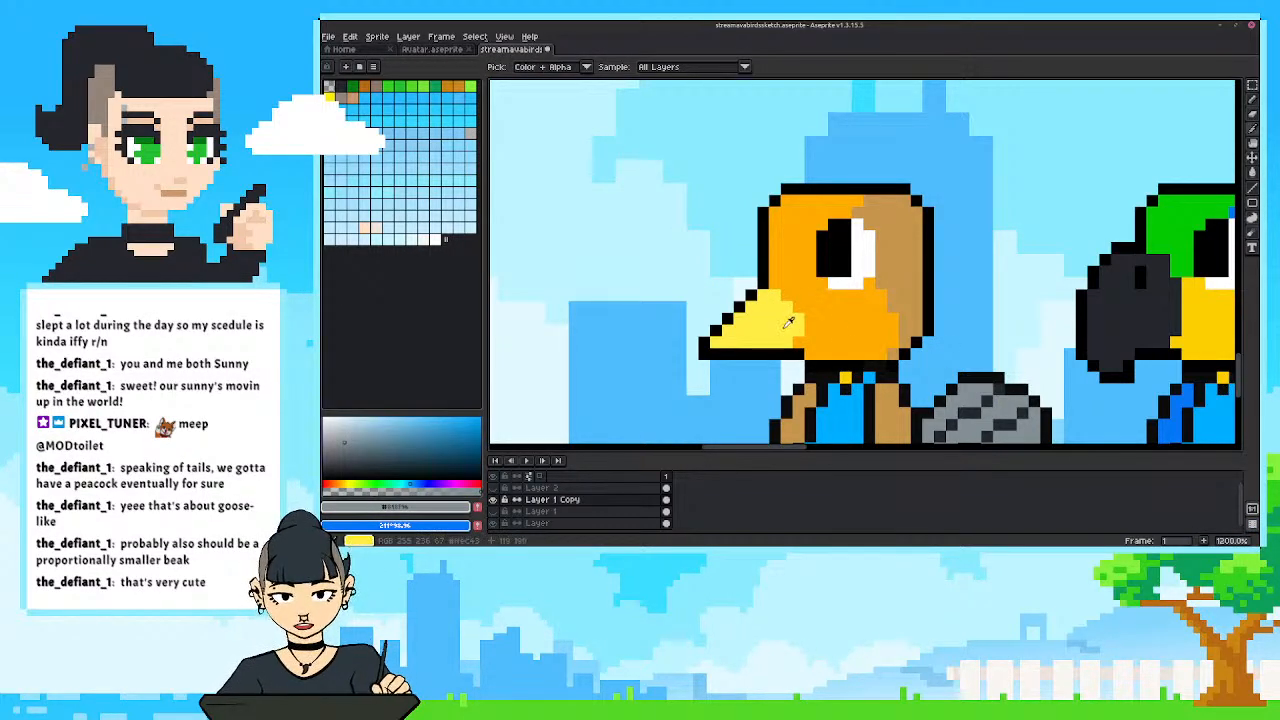
{"action": "left_click_drag", "start_coordinate": [798, 320], "coordinate": [724, 331]}
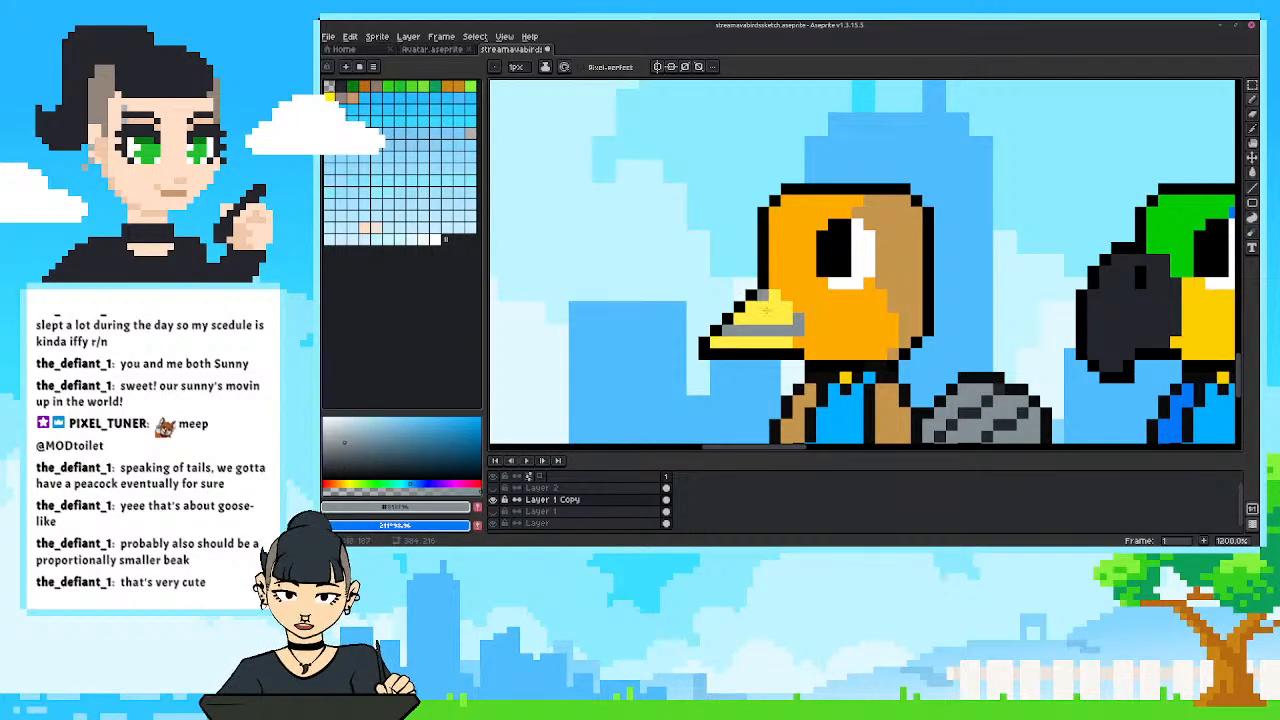
{"action": "scroll", "coordinate": [757, 272], "scroll_direction": "down", "scroll_amount": 5}
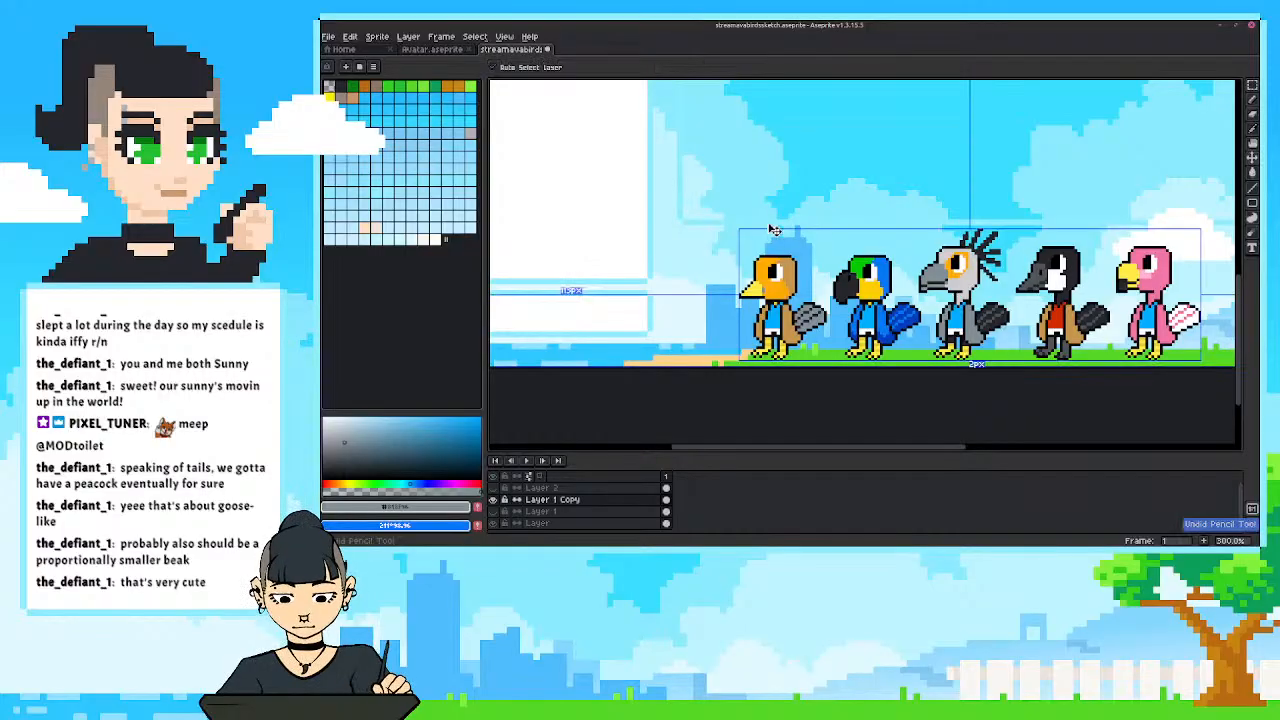
{"action": "scroll", "coordinate": [763, 292], "scroll_direction": "up", "scroll_amount": 3}
{"action": "key", "text": "ctrl+z"}
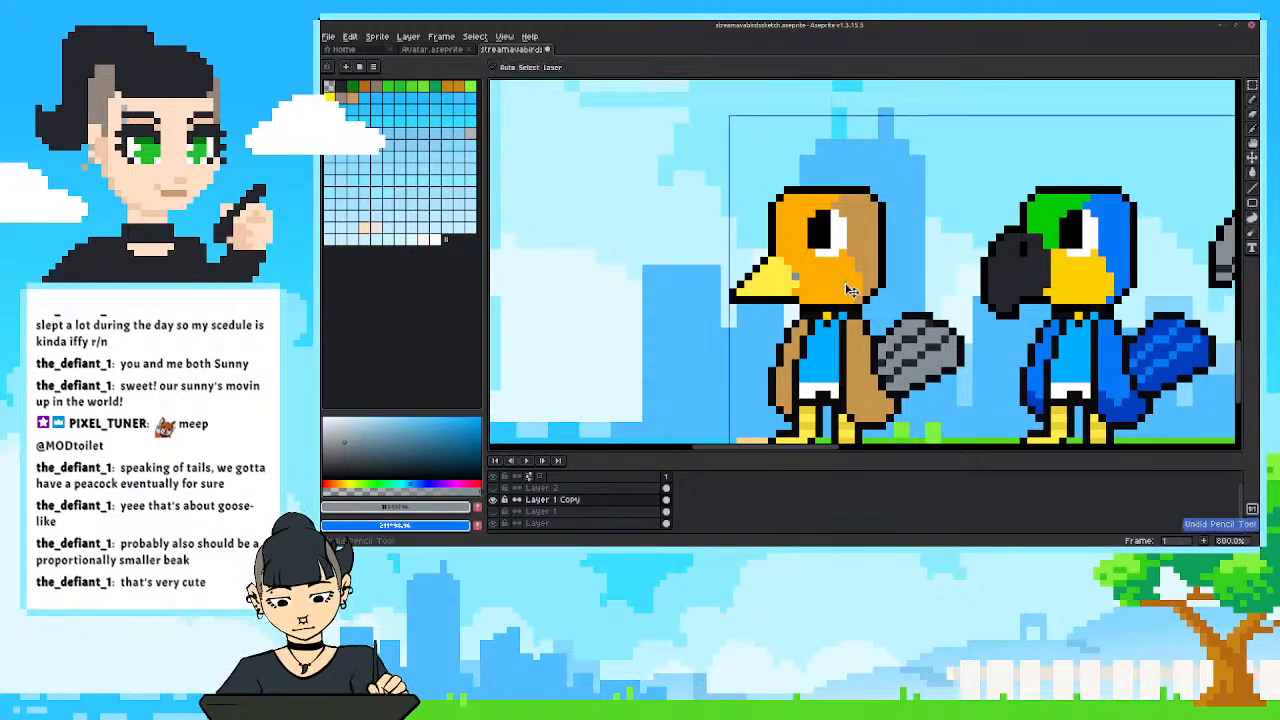
Compare the tan bird's beak with the other birds in the row, and draw a grey mouth line across it.
{"action": "scroll", "coordinate": [852, 284], "scroll_direction": "down", "scroll_amount": 2}
{"action": "scroll", "coordinate": [855, 284], "scroll_direction": "down", "scroll_amount": 2}
{"action": "left_click_drag", "start_coordinate": [856, 284], "coordinate": [708, 303]}
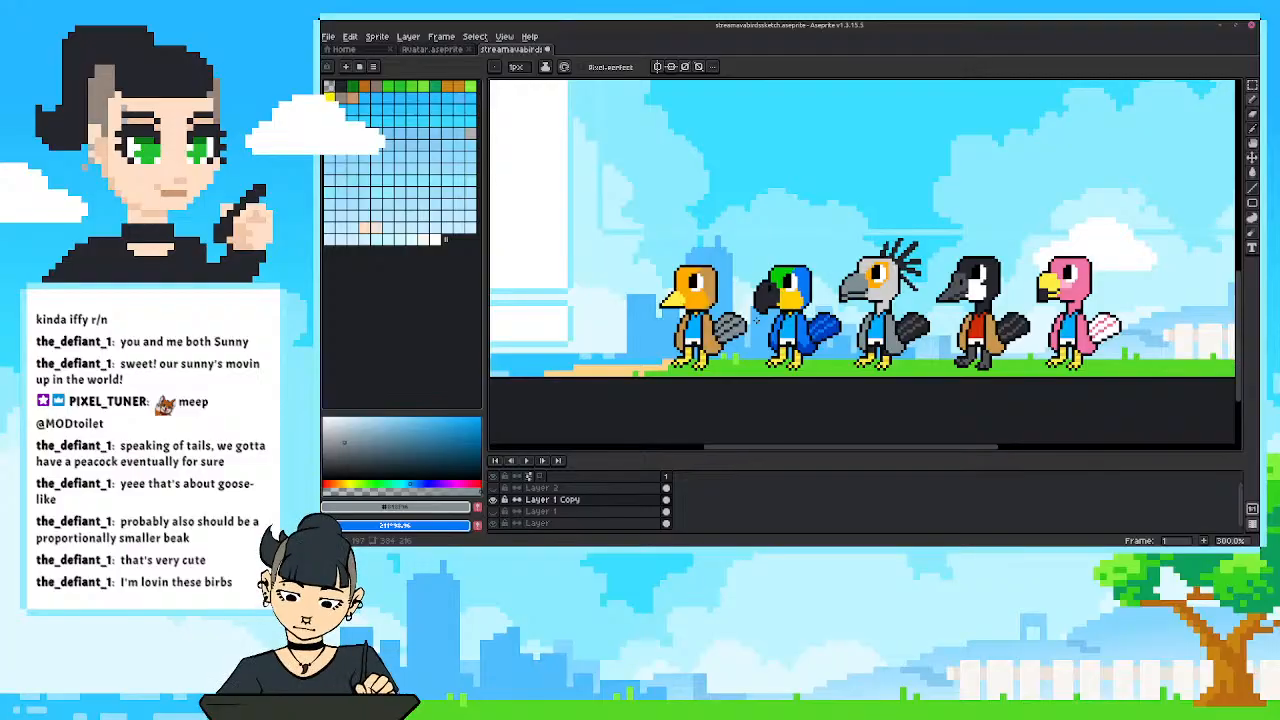
{"action": "scroll", "coordinate": [757, 322], "scroll_direction": "up", "scroll_amount": 3}
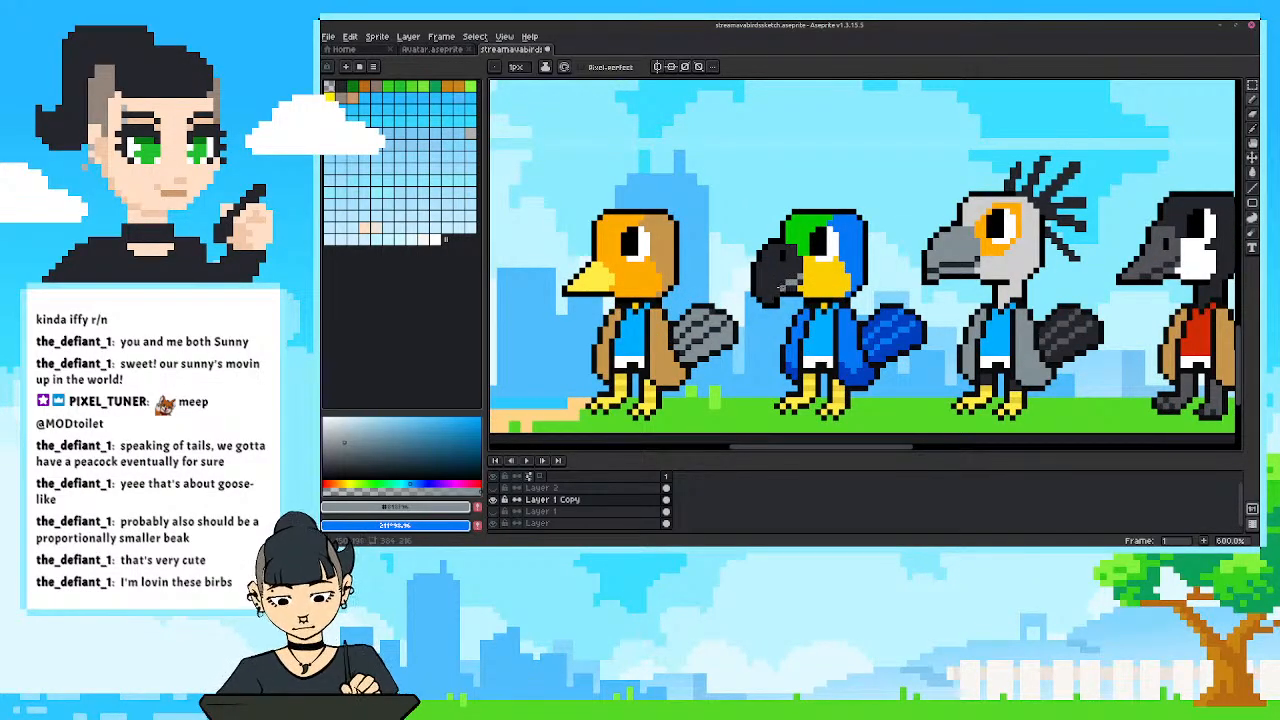
{"action": "scroll", "coordinate": [659, 270], "scroll_direction": "down", "scroll_amount": 4}
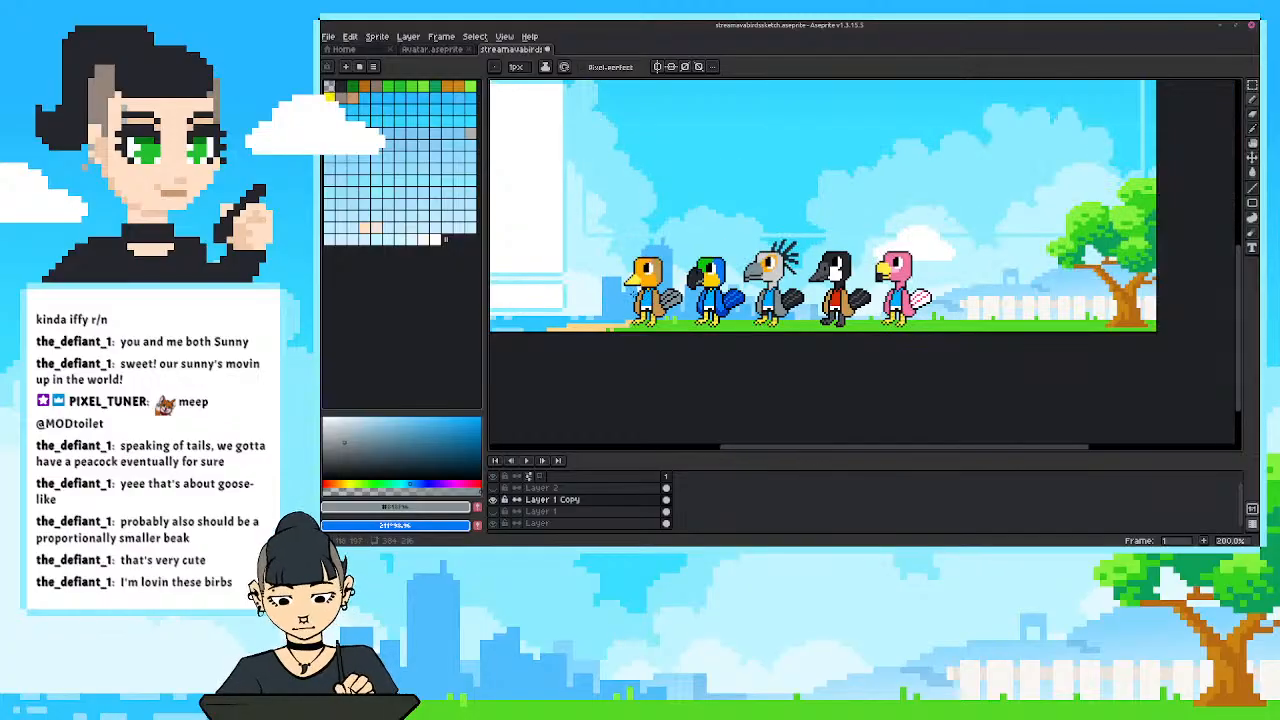
{"action": "scroll", "coordinate": [601, 254], "scroll_direction": "up", "scroll_amount": 4}
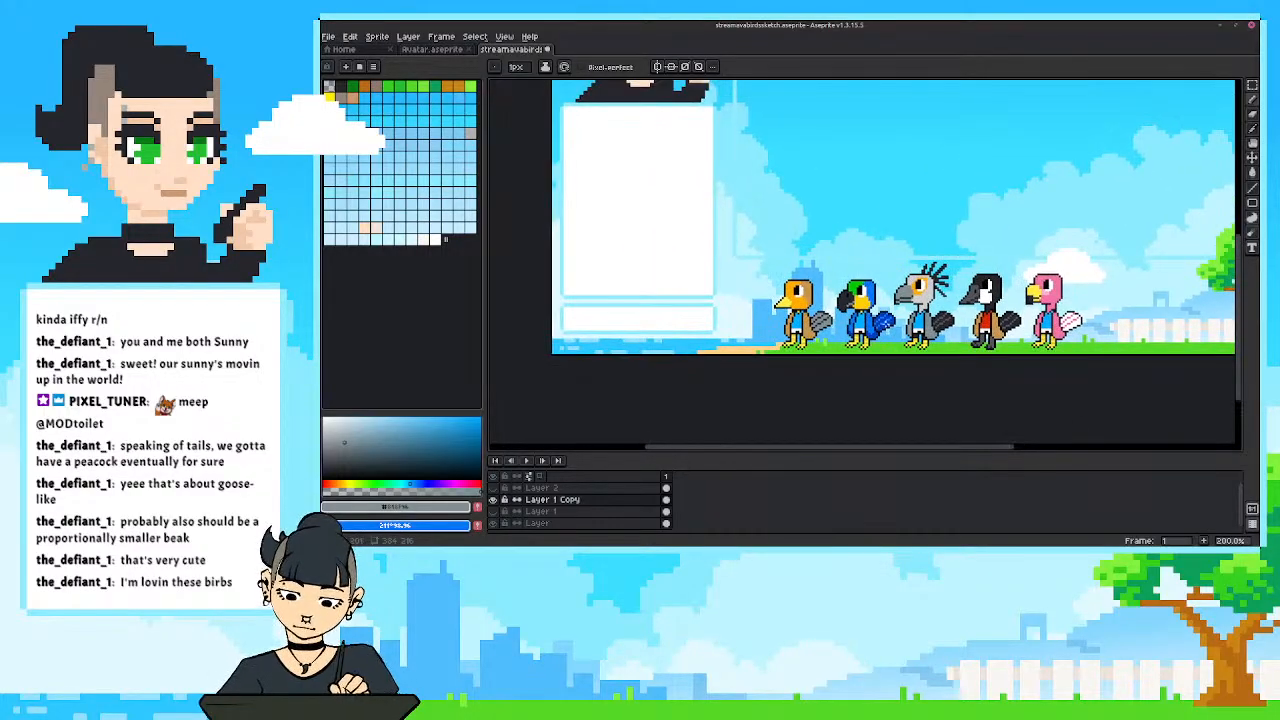
{"action": "scroll", "coordinate": [787, 268], "scroll_direction": "up", "scroll_amount": 3}
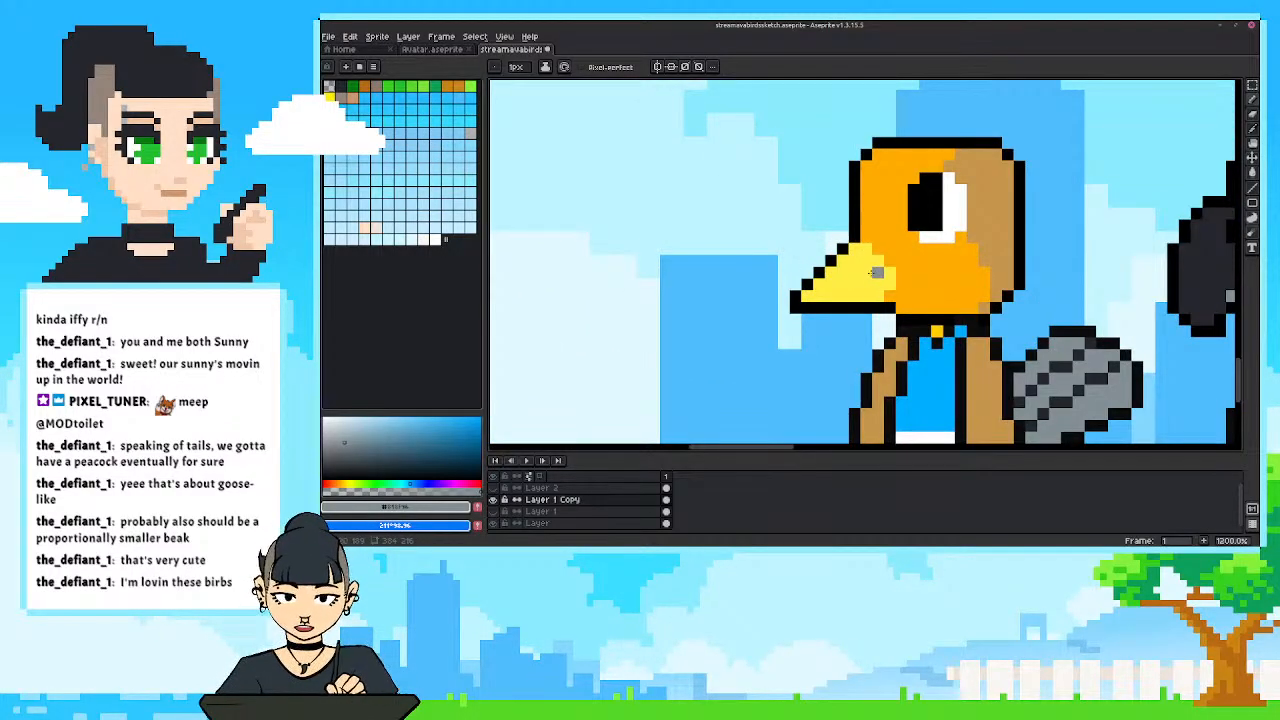
{"action": "scroll", "coordinate": [876, 272], "scroll_direction": "down", "scroll_amount": 3}
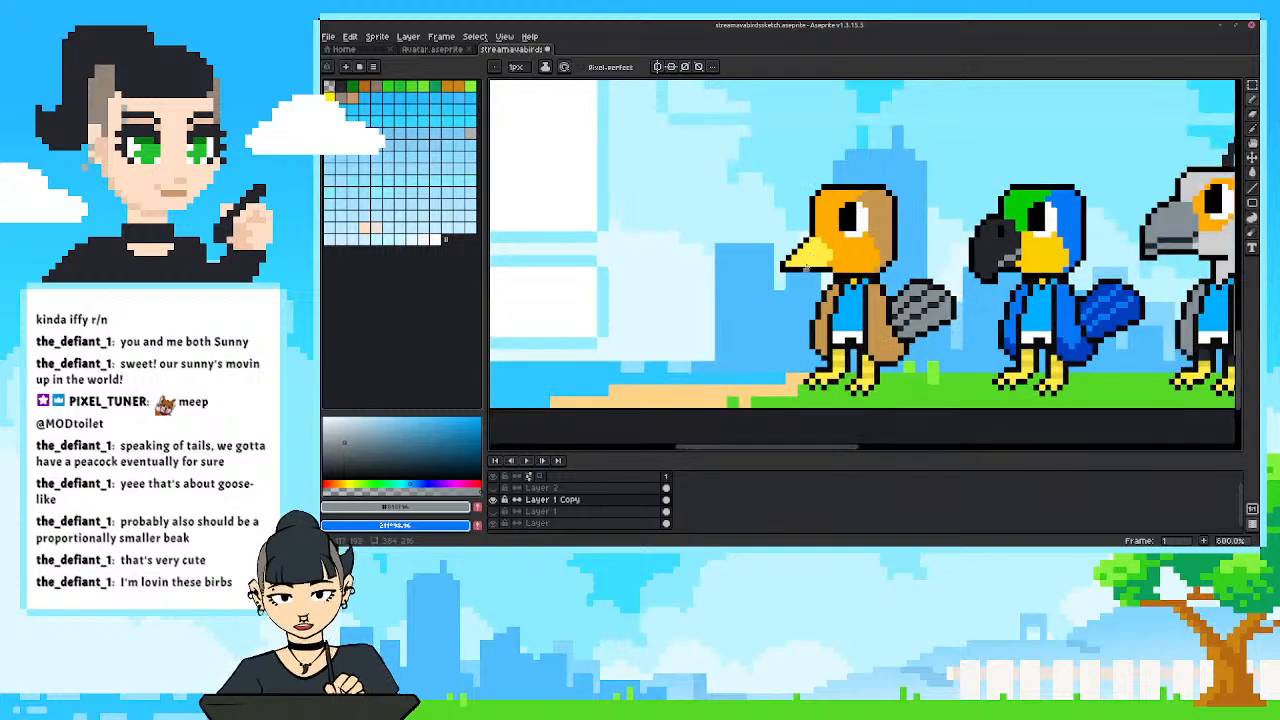
{"action": "left_click_drag", "start_coordinate": [806, 236], "coordinate": [789, 234]}
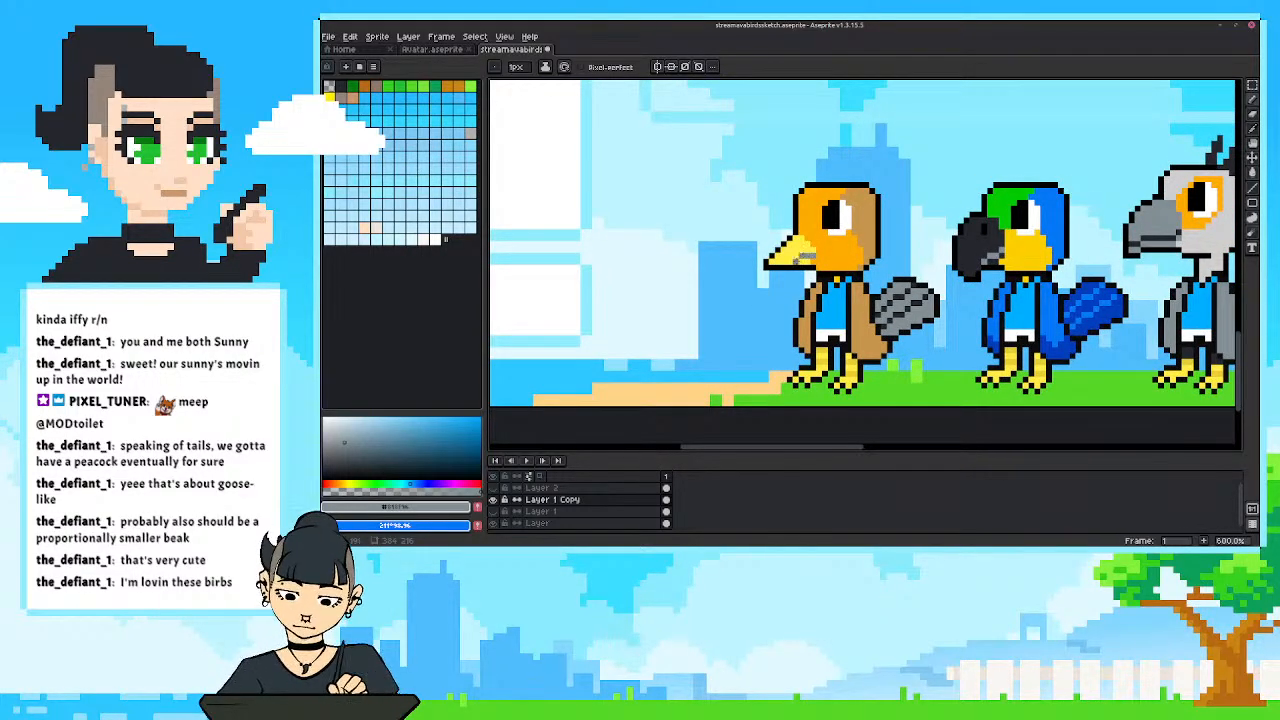
{"action": "scroll", "coordinate": [788, 208], "scroll_direction": "down", "scroll_amount": 5}
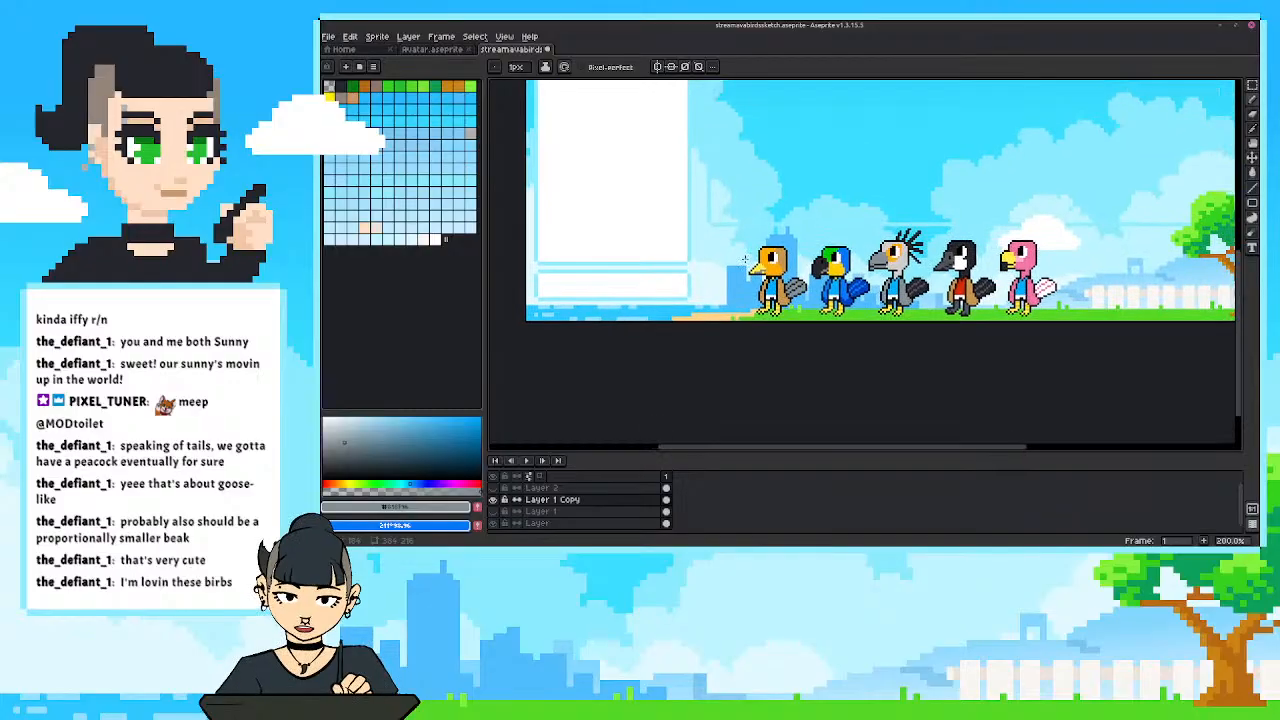
{"action": "scroll", "coordinate": [764, 236], "scroll_direction": "up", "scroll_amount": 4}
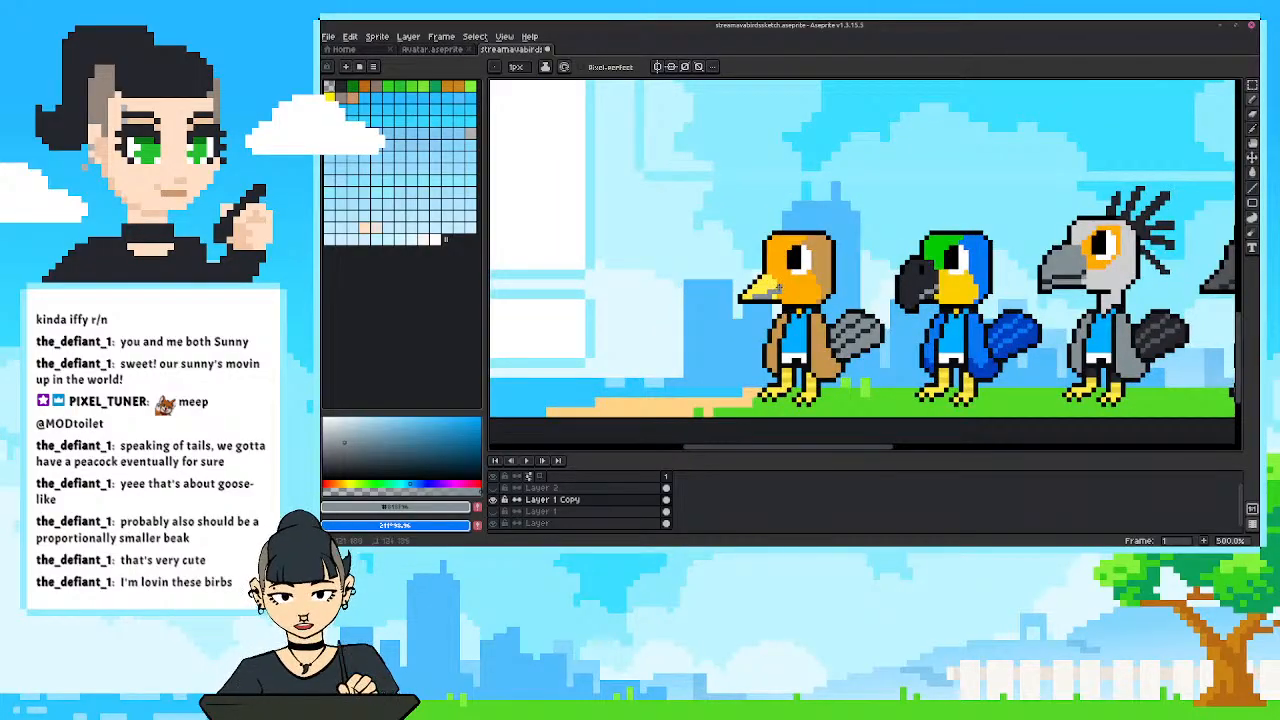
Refine the tan bird's grey lower beak by touching it up with yellow and grey sampled from the beak.
{"action": "left_click", "coordinate": [770, 288], "text": "alt"}
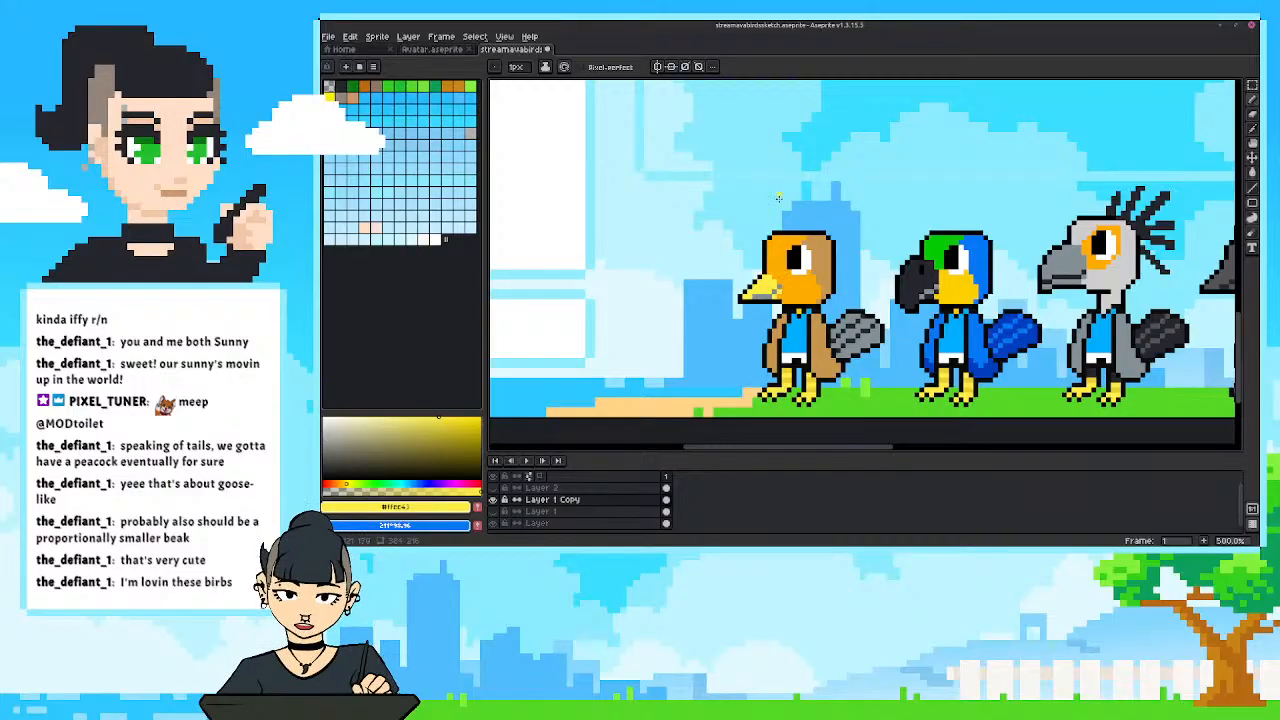
{"action": "scroll", "coordinate": [744, 284], "scroll_direction": "down", "scroll_amount": 4}
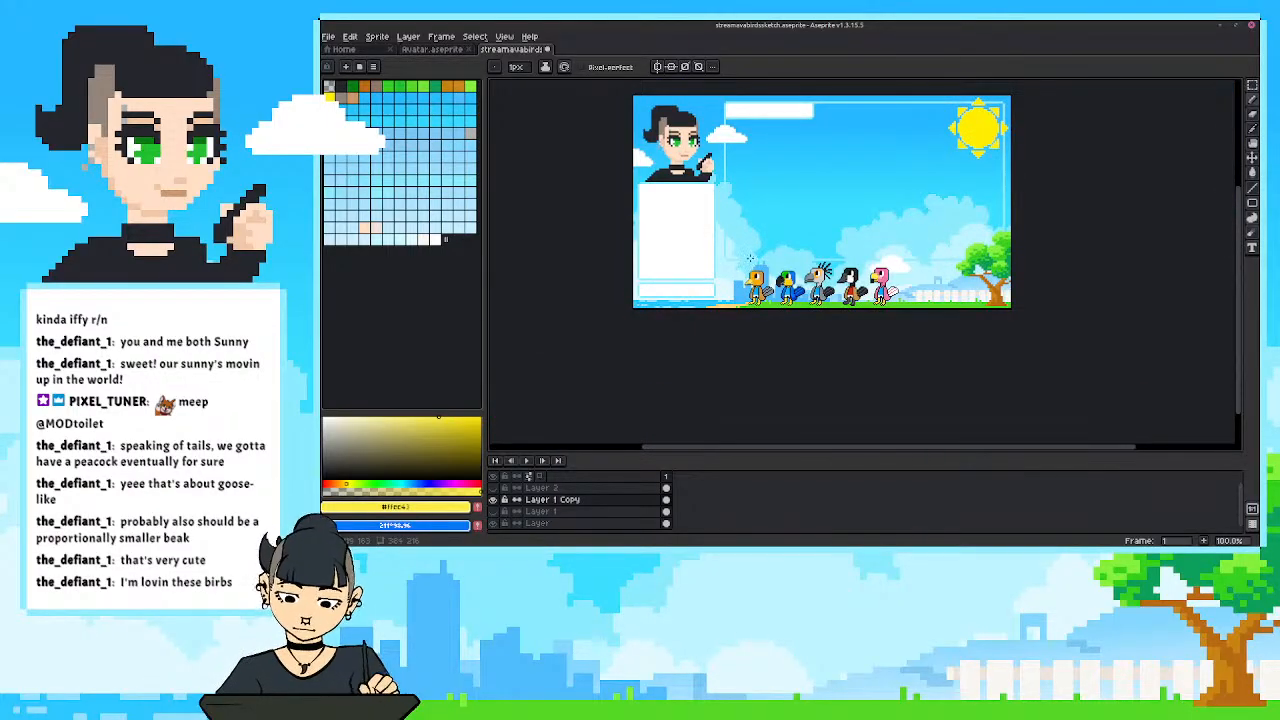
{"action": "scroll", "coordinate": [750, 258], "scroll_direction": "up", "scroll_amount": 4}
{"action": "left_click", "coordinate": [750, 346], "text": "alt"}
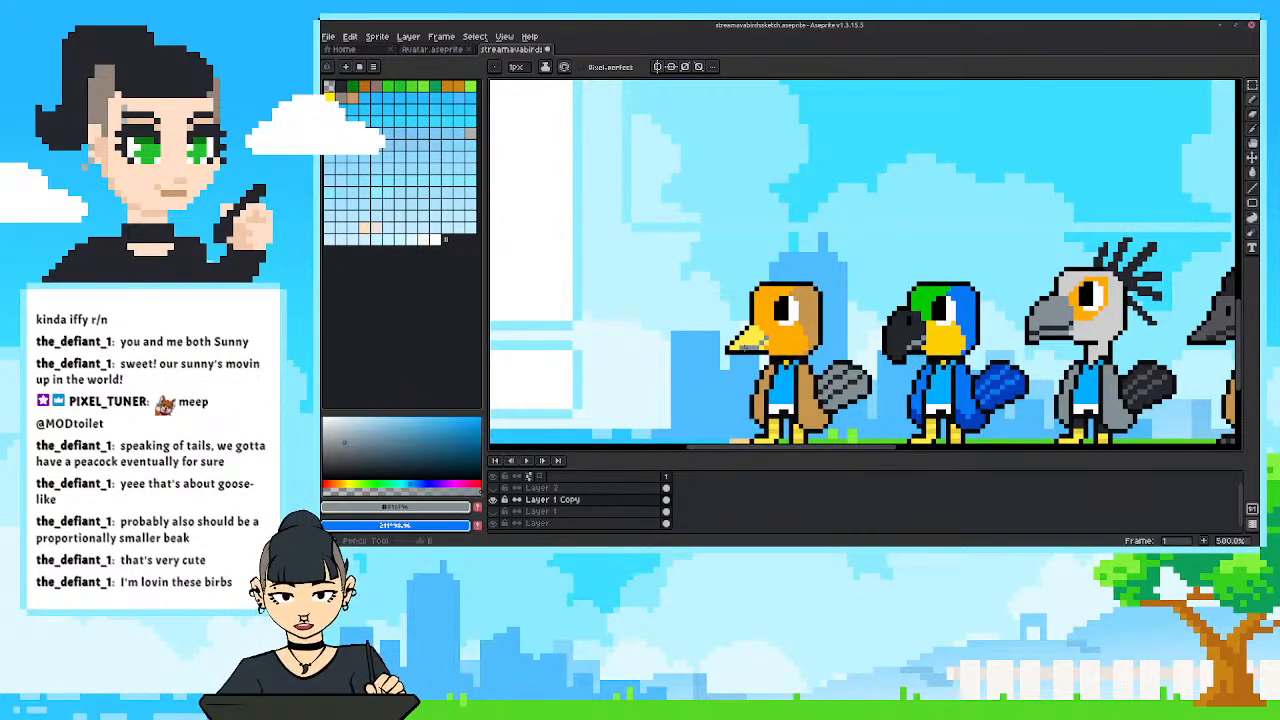
{"action": "scroll", "coordinate": [732, 278], "scroll_direction": "down", "scroll_amount": 4}
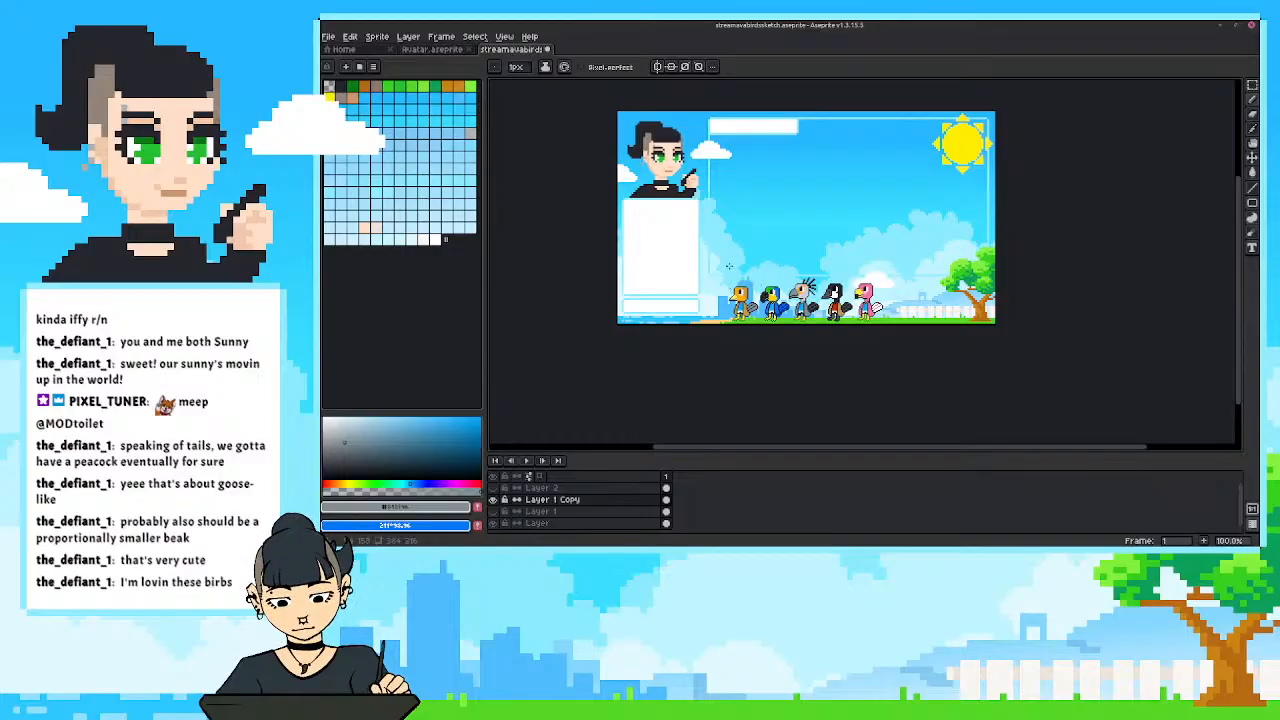
{"action": "scroll", "coordinate": [726, 273], "scroll_direction": "up", "scroll_amount": 2}
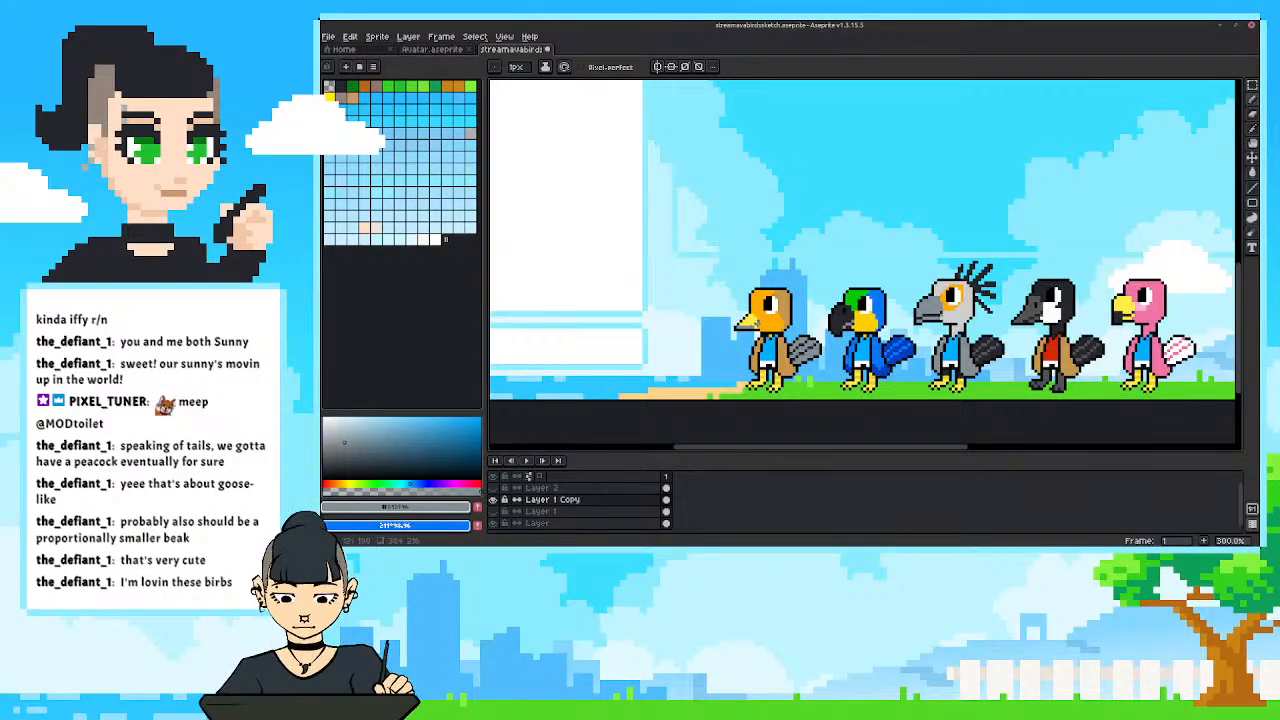
{"action": "left_click", "coordinate": [753, 323], "text": "alt"}
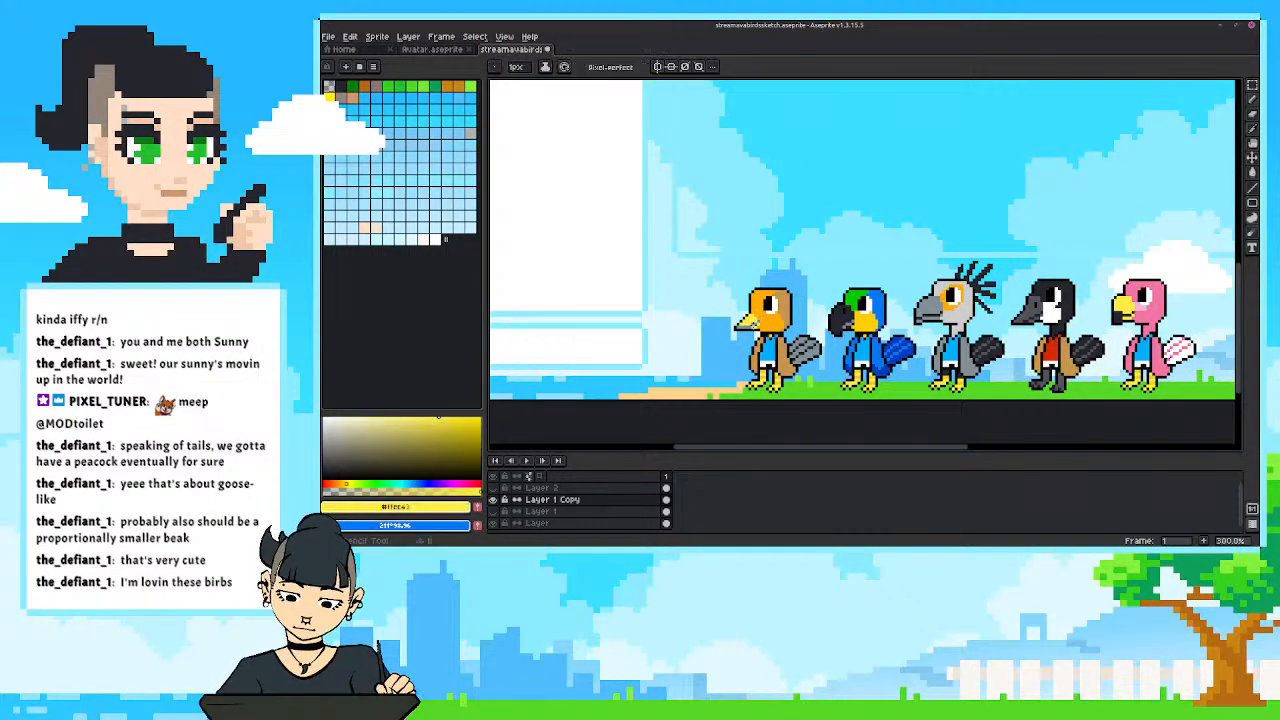
{"action": "scroll", "coordinate": [738, 263], "scroll_direction": "down", "scroll_amount": 2}
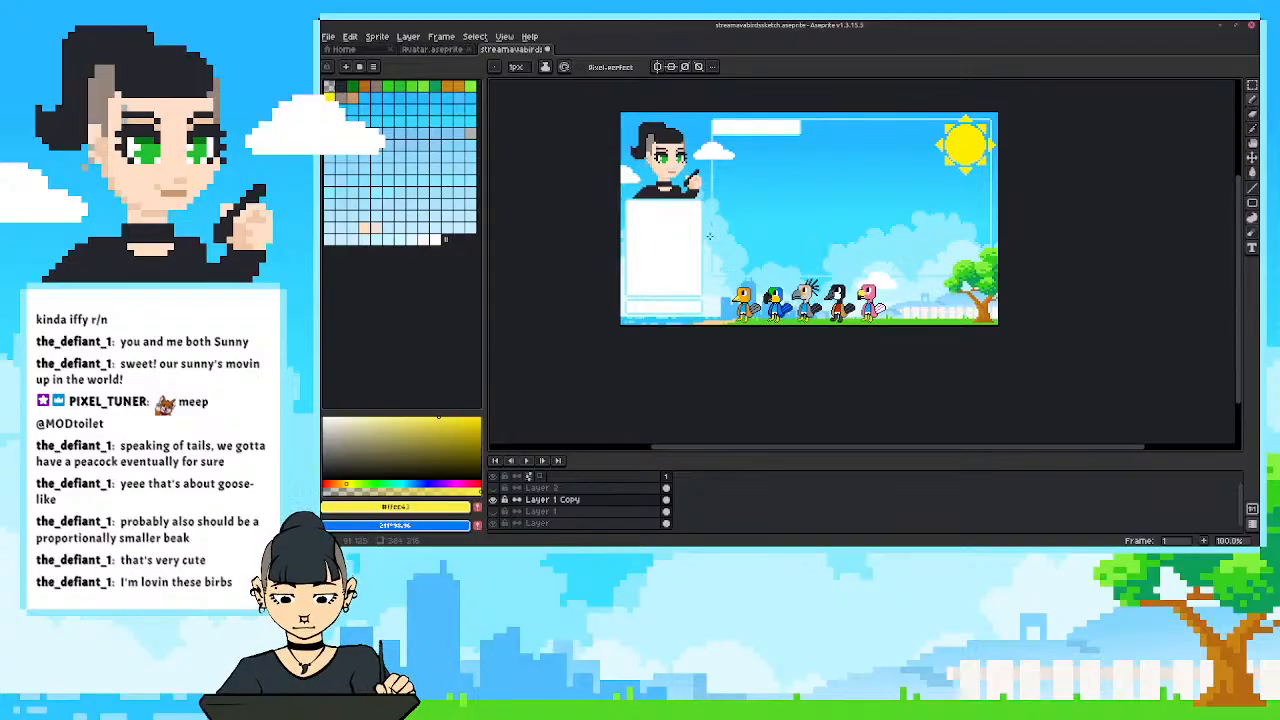
{"action": "scroll", "coordinate": [707, 248], "scroll_direction": "up", "scroll_amount": 3}
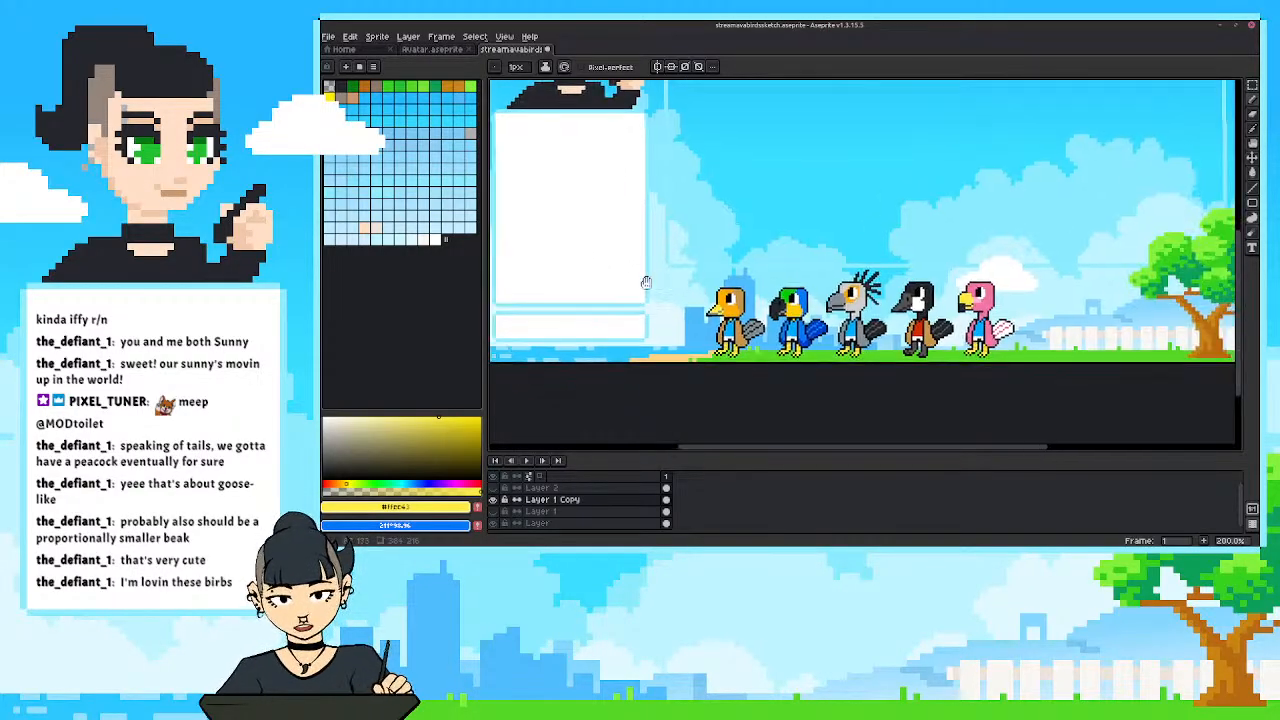
{"action": "scroll", "coordinate": [689, 345], "scroll_direction": "down", "scroll_amount": 1}
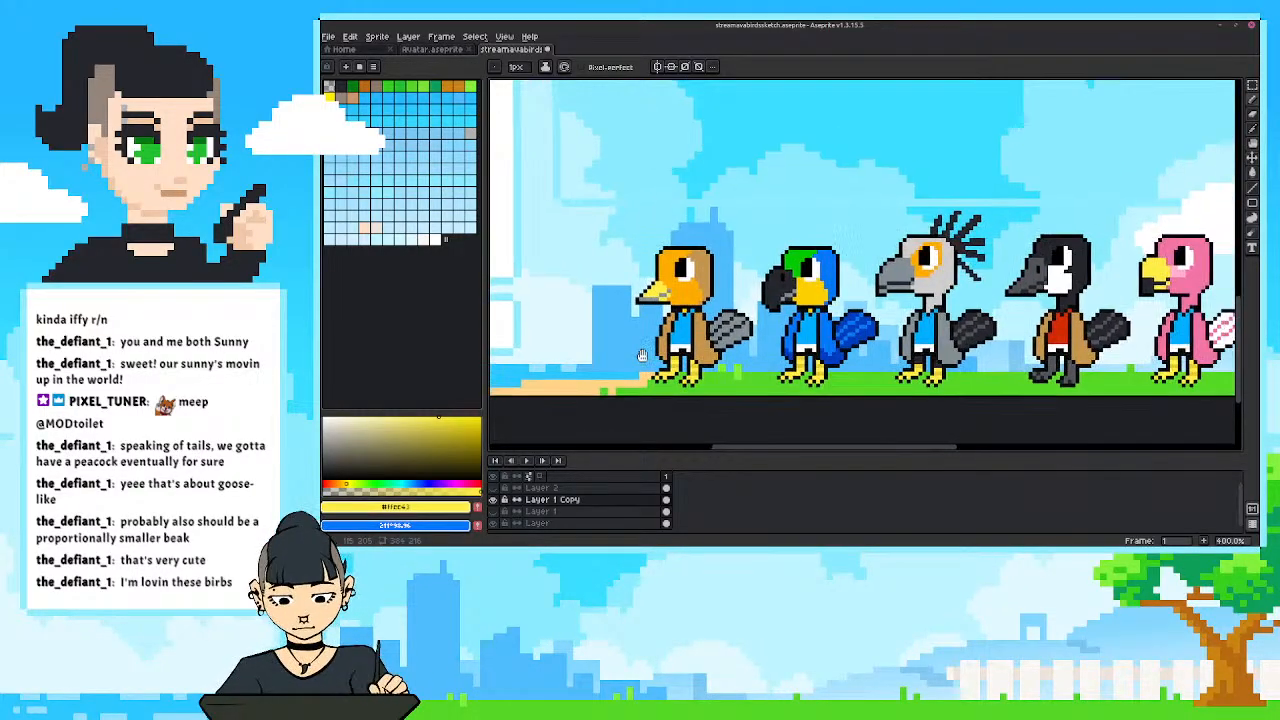
{"action": "scroll", "coordinate": [680, 370], "scroll_direction": "up", "scroll_amount": 2}
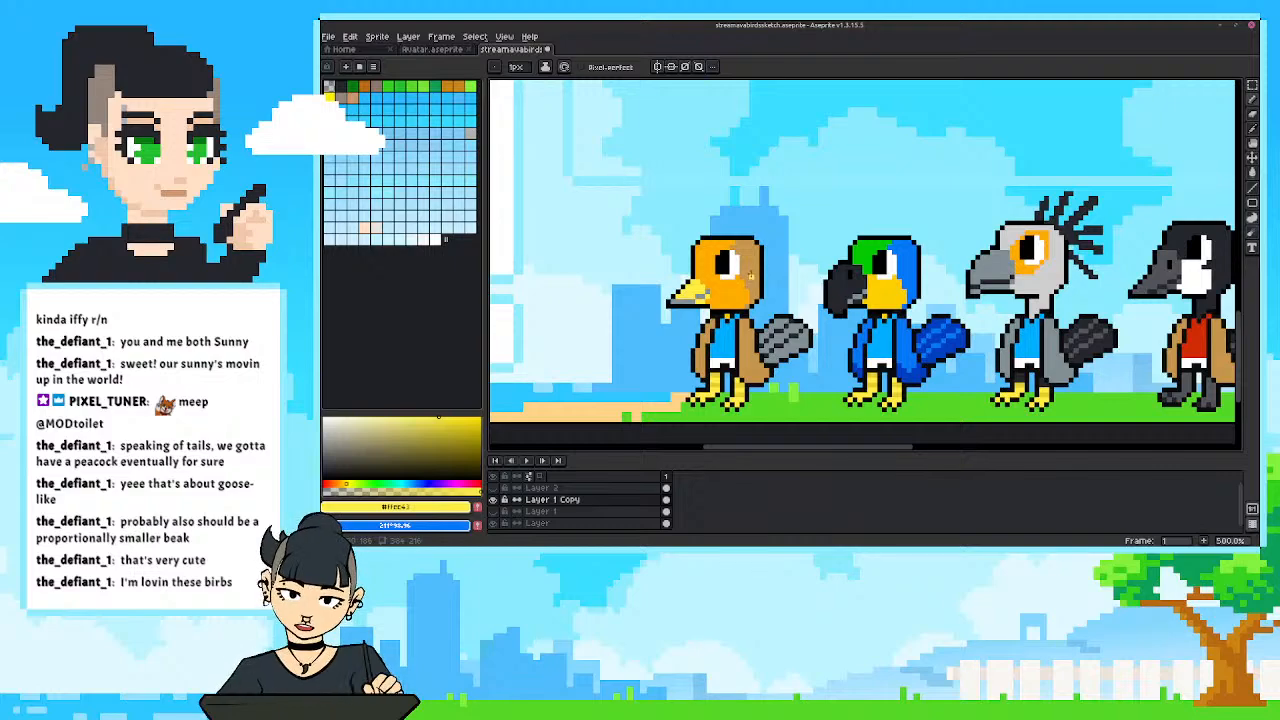
Sample the first bird's tan, mix a darker, more saturated version, and replace the original tan with it within a selection around that bird.
{"action": "key", "text": "i"}
{"action": "left_click", "coordinate": [750, 275]}
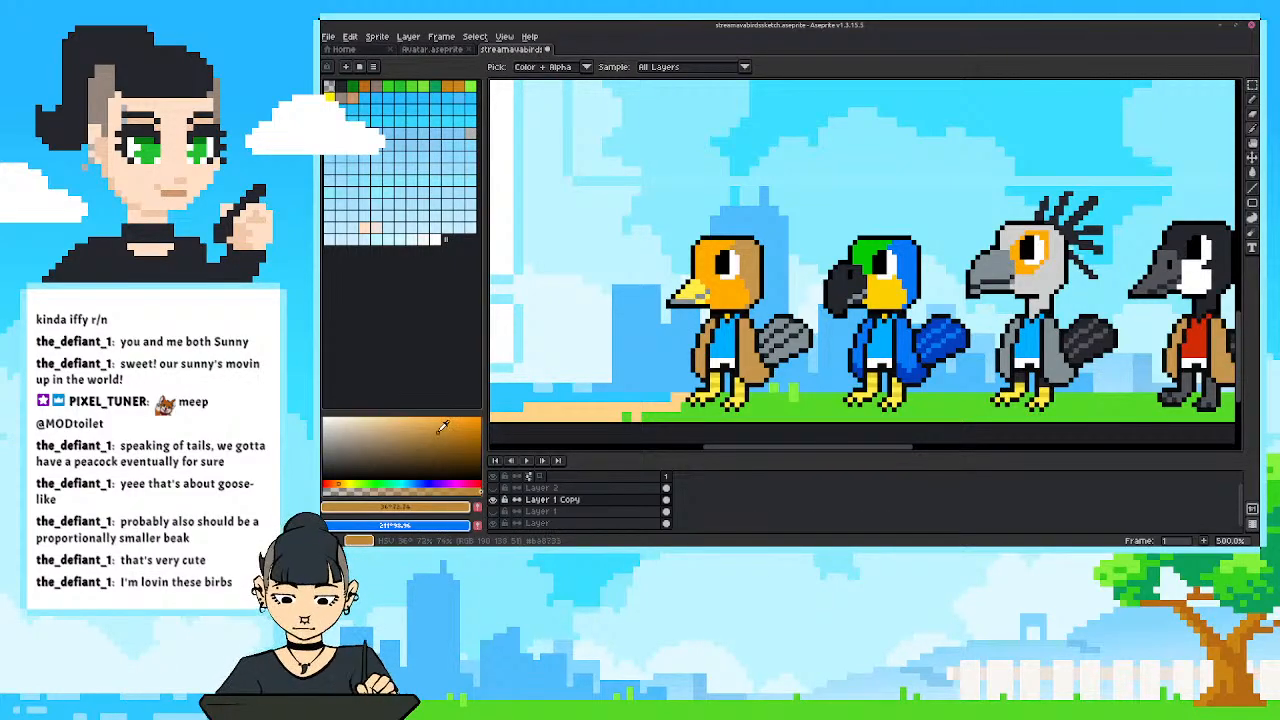
{"action": "key", "text": "x"}
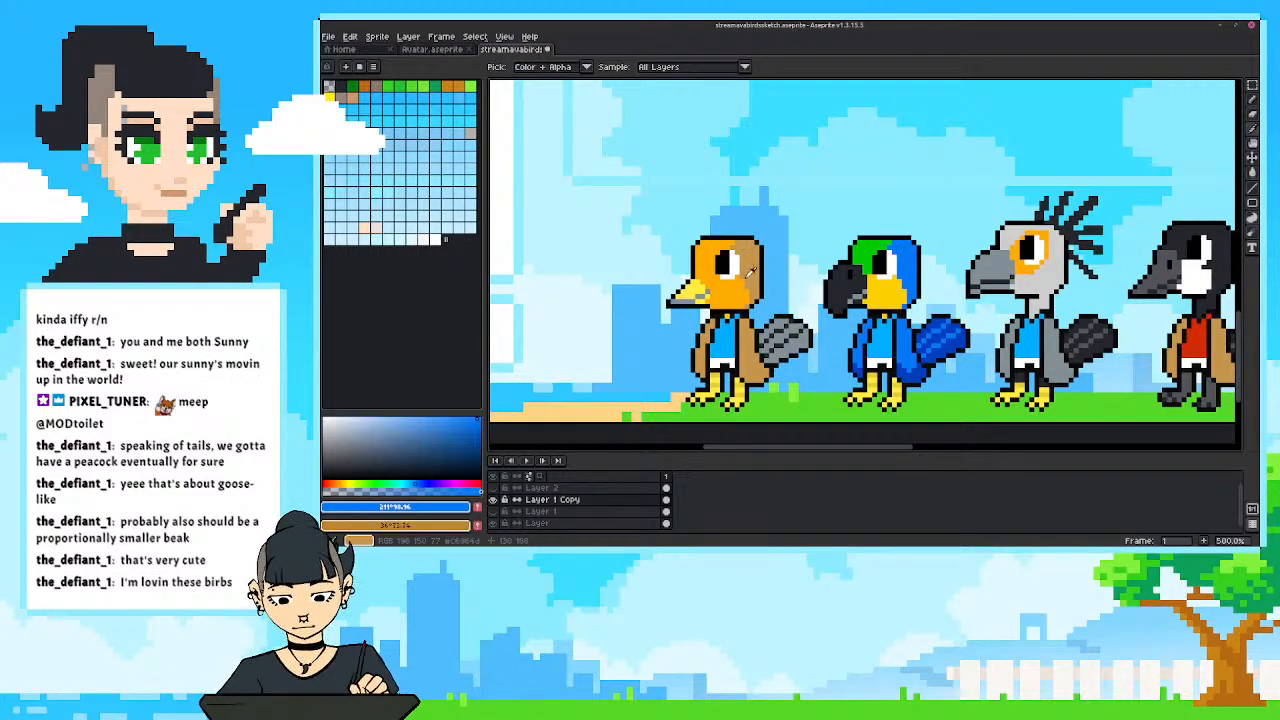
{"action": "left_click", "coordinate": [757, 276]}
{"action": "key", "text": "m"}
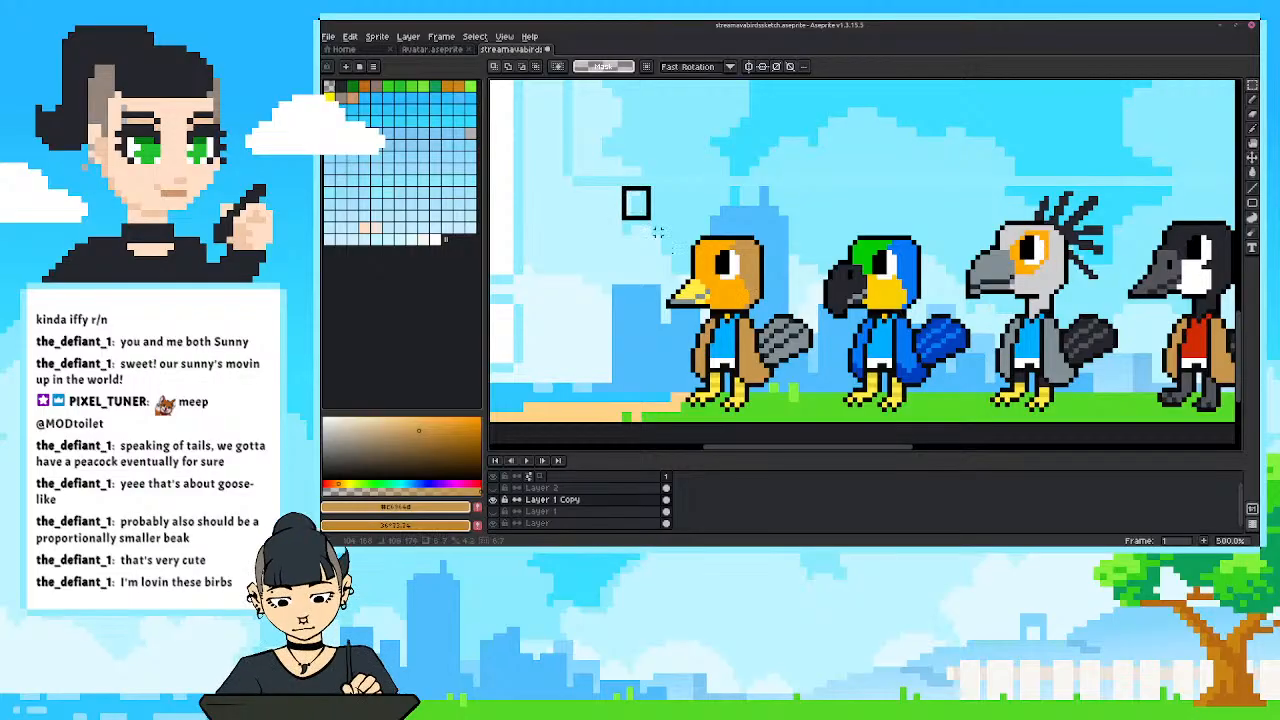
{"action": "left_click_drag", "start_coordinate": [620, 185], "coordinate": [799, 424]}
{"action": "key", "text": "shift+r"}
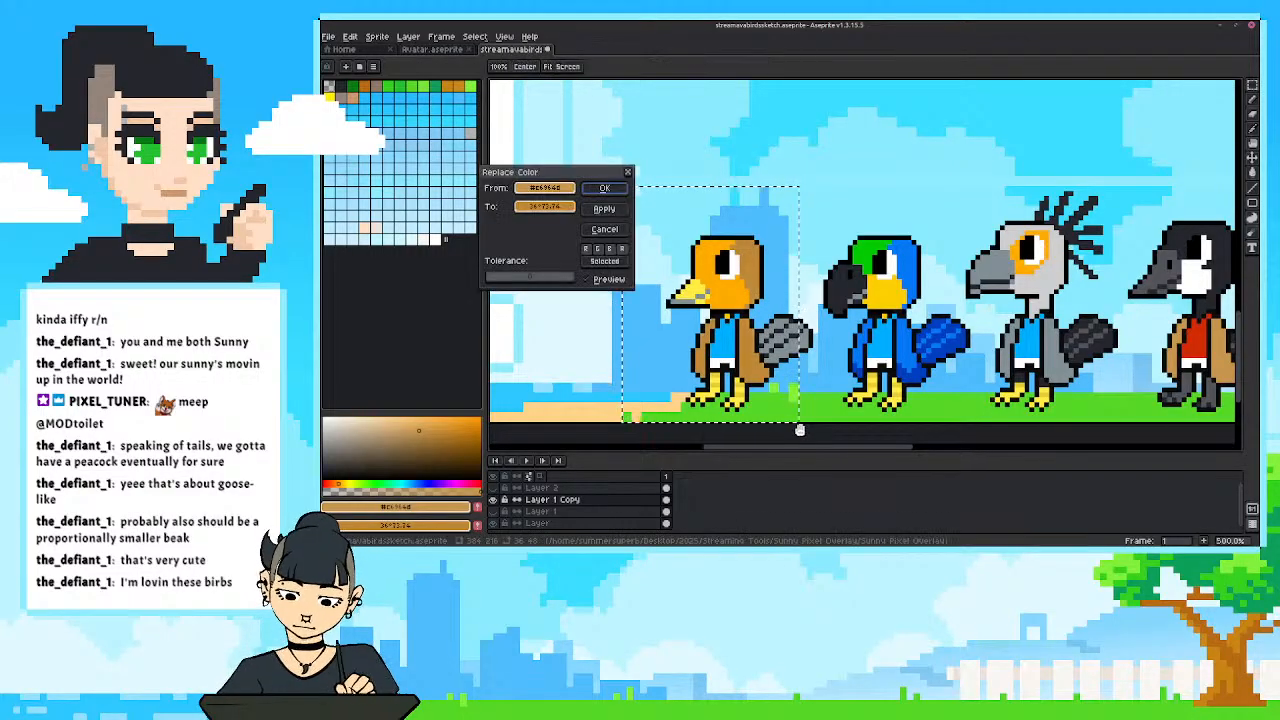
{"action": "key", "text": "Return"}
{"action": "scroll", "coordinate": [748, 211], "scroll_direction": "down", "scroll_amount": 3}
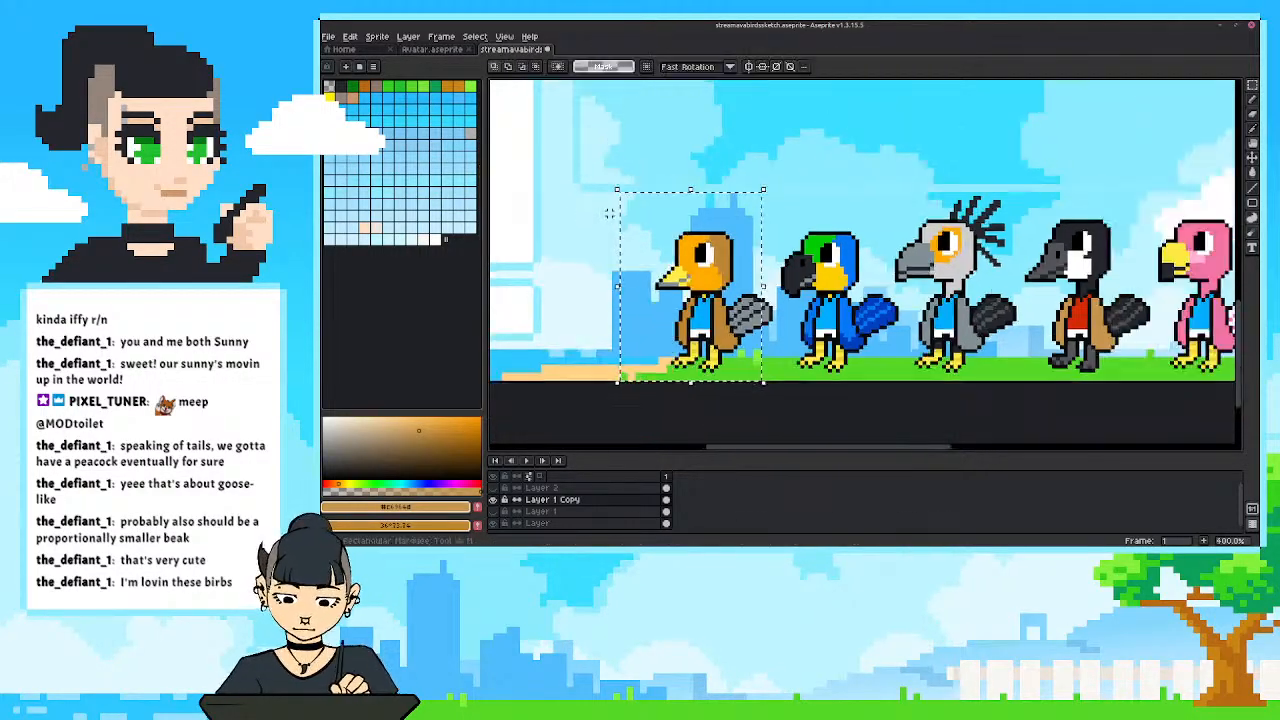
Examine the recoloured tan bird against the other birds and the whole overlay.
{"action": "left_click_drag", "start_coordinate": [748, 211], "coordinate": [795, 235]}
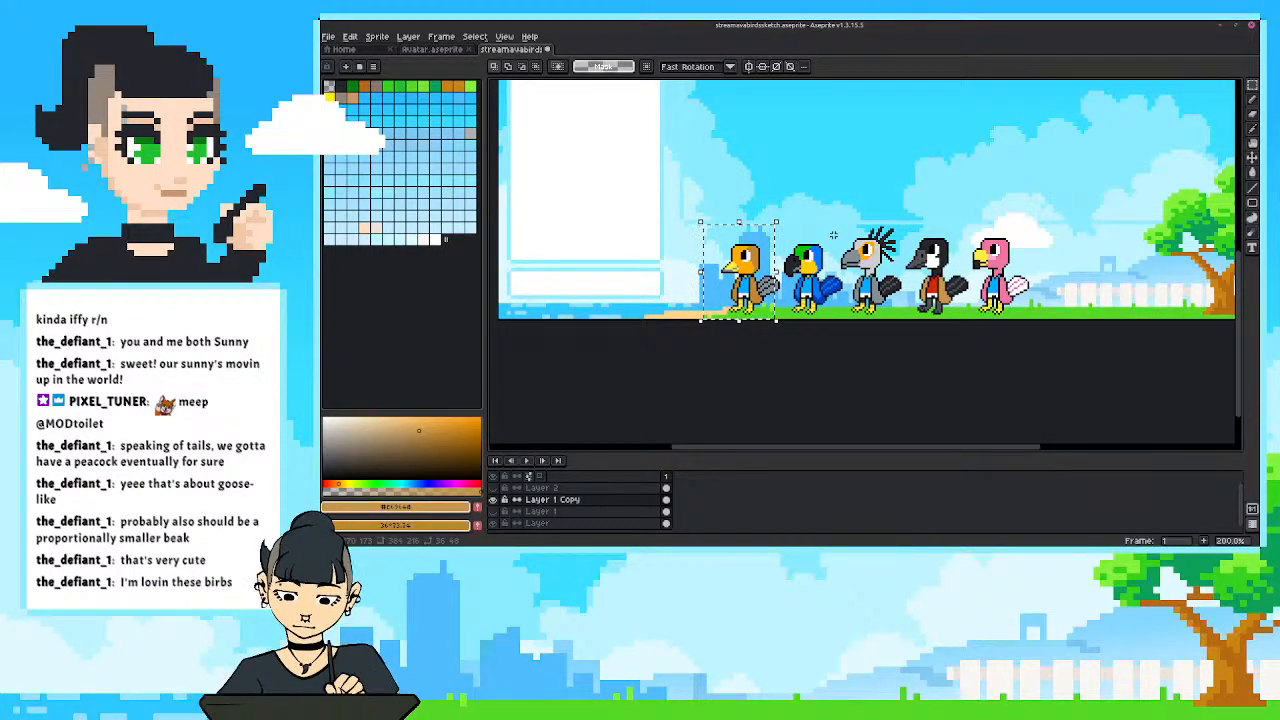
{"action": "left_click_drag", "start_coordinate": [833, 235], "coordinate": [811, 329]}
{"action": "scroll", "coordinate": [811, 329], "scroll_direction": "down", "scroll_amount": 1}
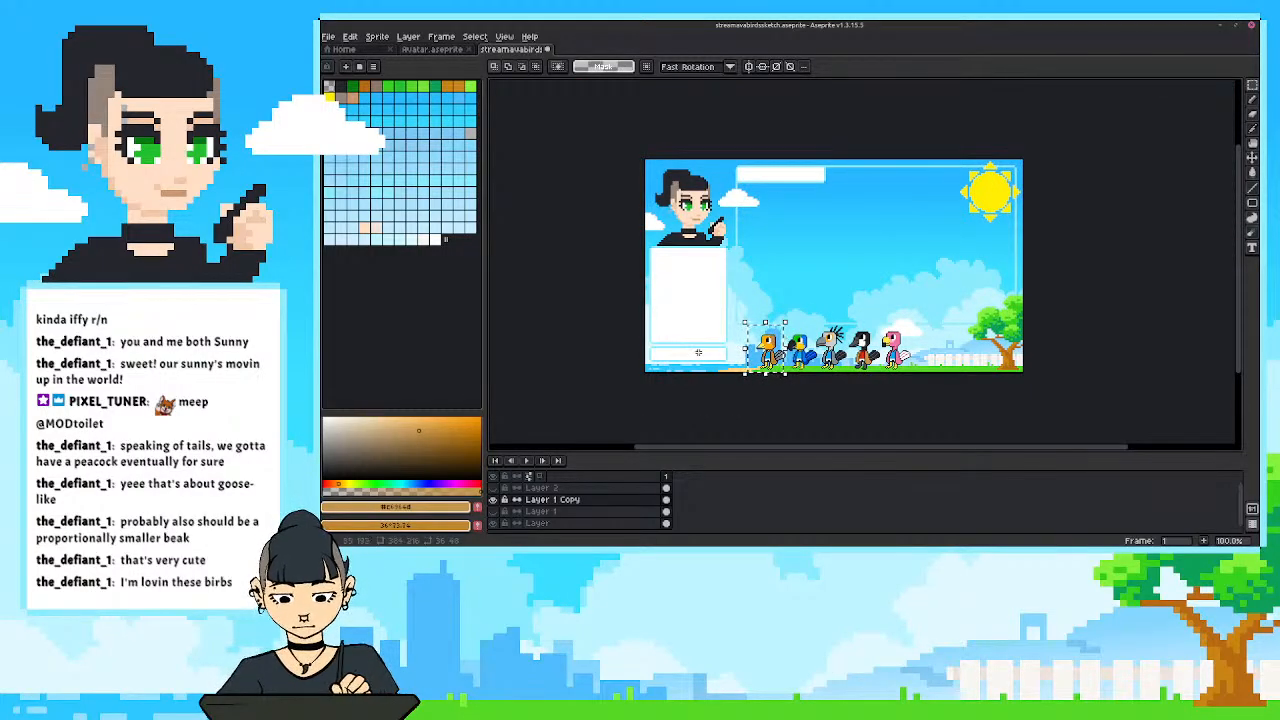
{"action": "scroll", "coordinate": [763, 344], "scroll_direction": "up", "scroll_amount": 1}
{"action": "scroll", "coordinate": [763, 344], "scroll_direction": "up", "scroll_amount": 1}
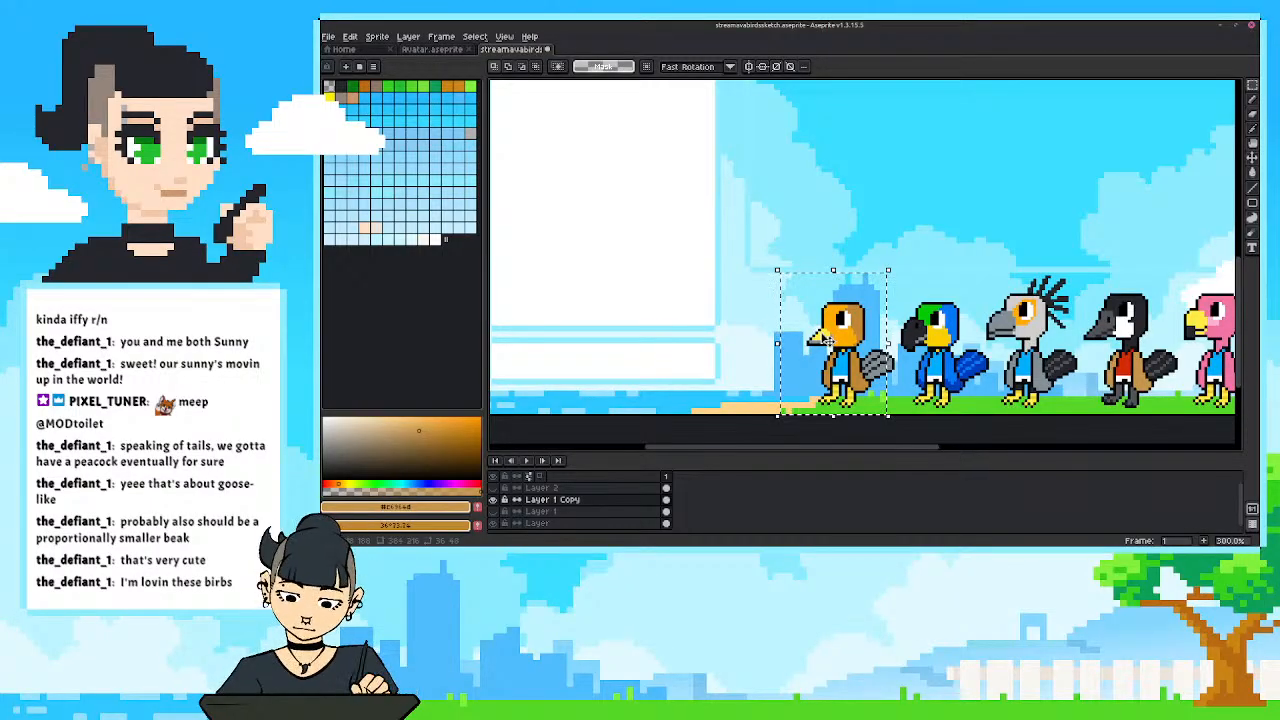
{"action": "scroll", "coordinate": [816, 344], "scroll_direction": "up", "scroll_amount": 1}
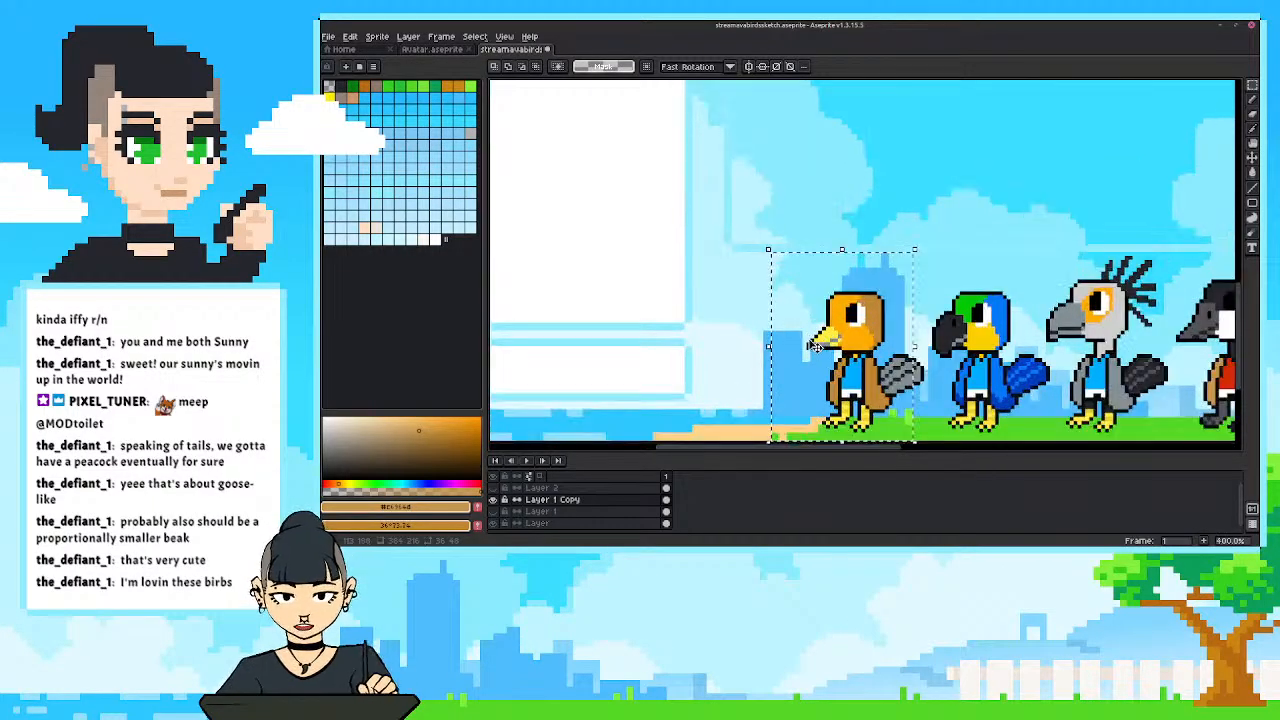
{"action": "scroll", "coordinate": [816, 344], "scroll_direction": "up", "scroll_amount": 2}
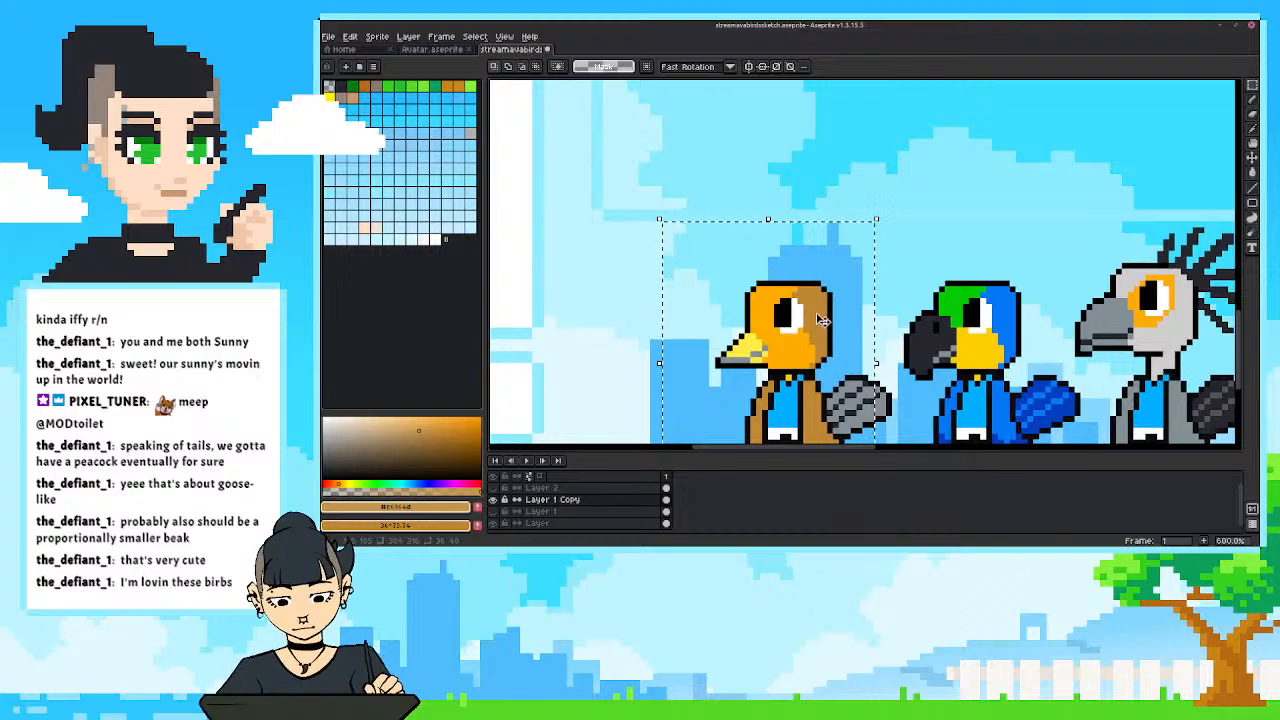
Extend the darker tan from the back of the first bird's head across its crown, above the eye to the forehead.
{"action": "key", "text": "b"}
{"action": "left_click", "coordinate": [818, 319], "text": "alt"}
{"action": "left_click_drag", "start_coordinate": [795, 298], "coordinate": [757, 295]}
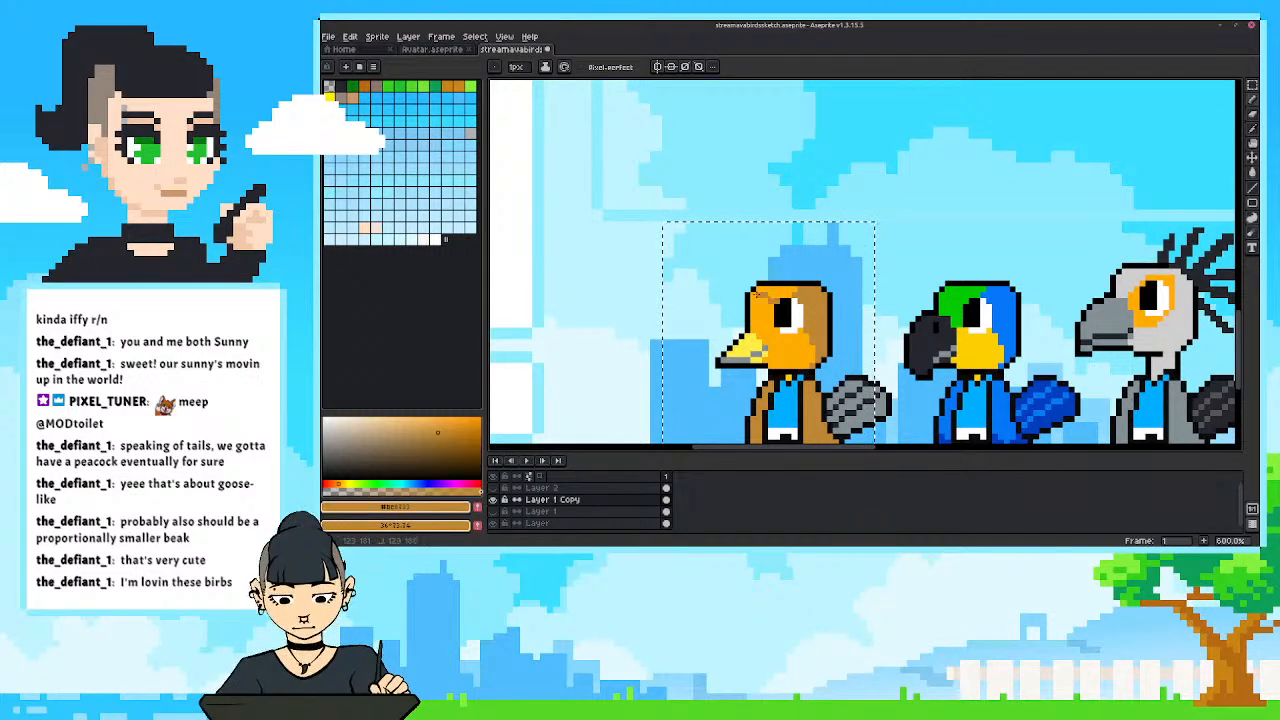
{"action": "key", "text": "g"}
{"action": "scroll", "coordinate": [752, 270], "scroll_direction": "down", "scroll_amount": 1}
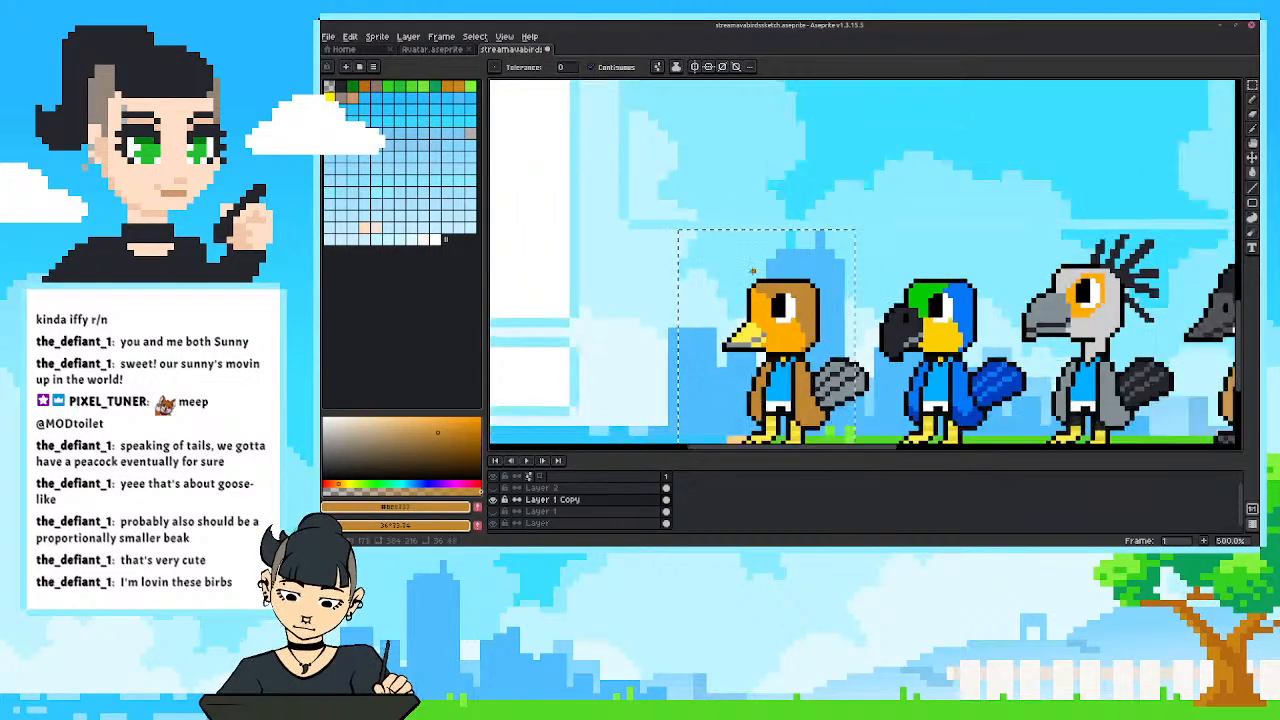
{"action": "scroll", "coordinate": [752, 270], "scroll_direction": "down", "scroll_amount": 3}
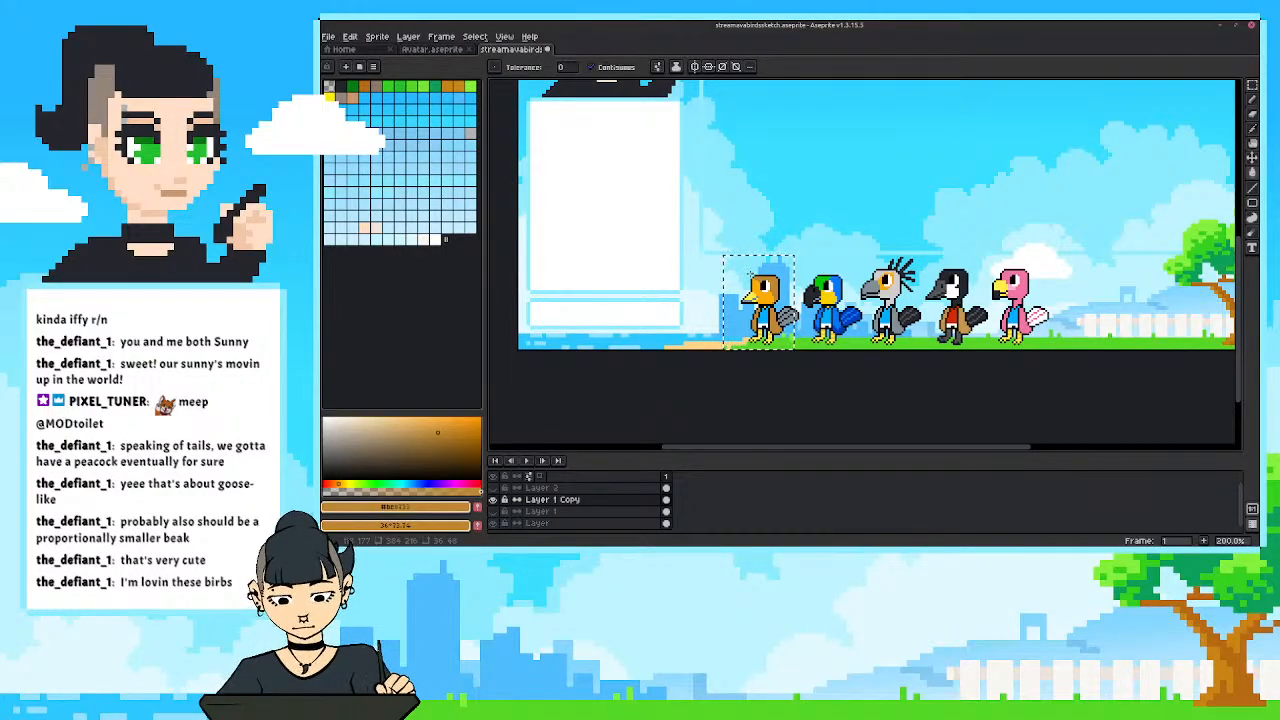
{"action": "scroll", "coordinate": [750, 276], "scroll_direction": "up", "scroll_amount": 3}
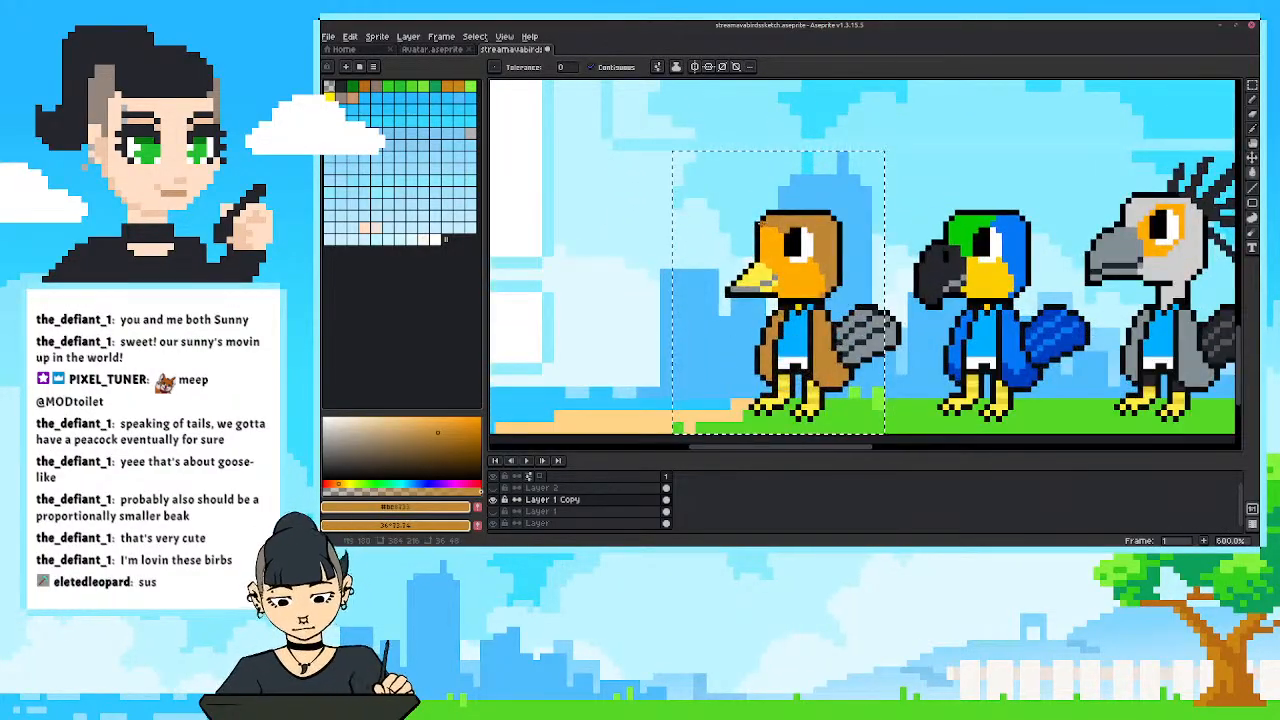
{"action": "key", "text": "b"}
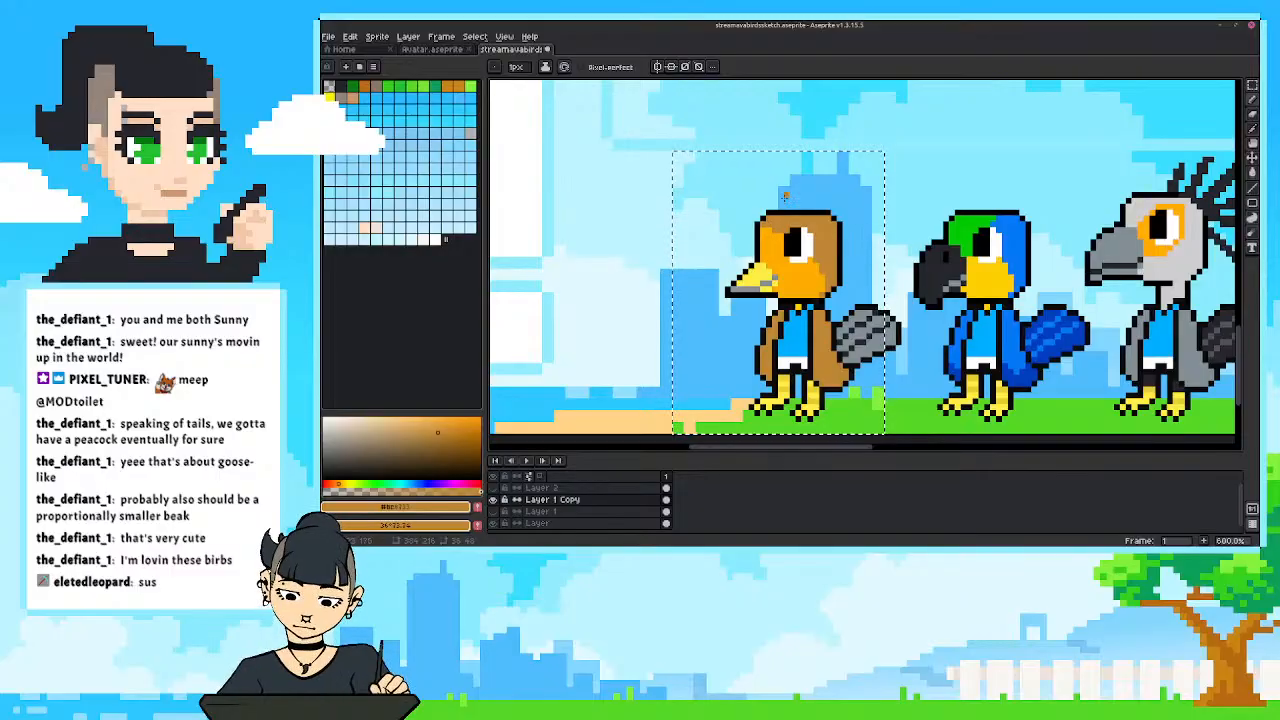
{"action": "mouse_move", "coordinate": [728, 232]}
{"action": "left_mouse_down"}
{"action": "mouse_move", "coordinate": [704, 237]}
{"action": "mouse_move", "coordinate": [717, 240]}
{"action": "left_mouse_up"}
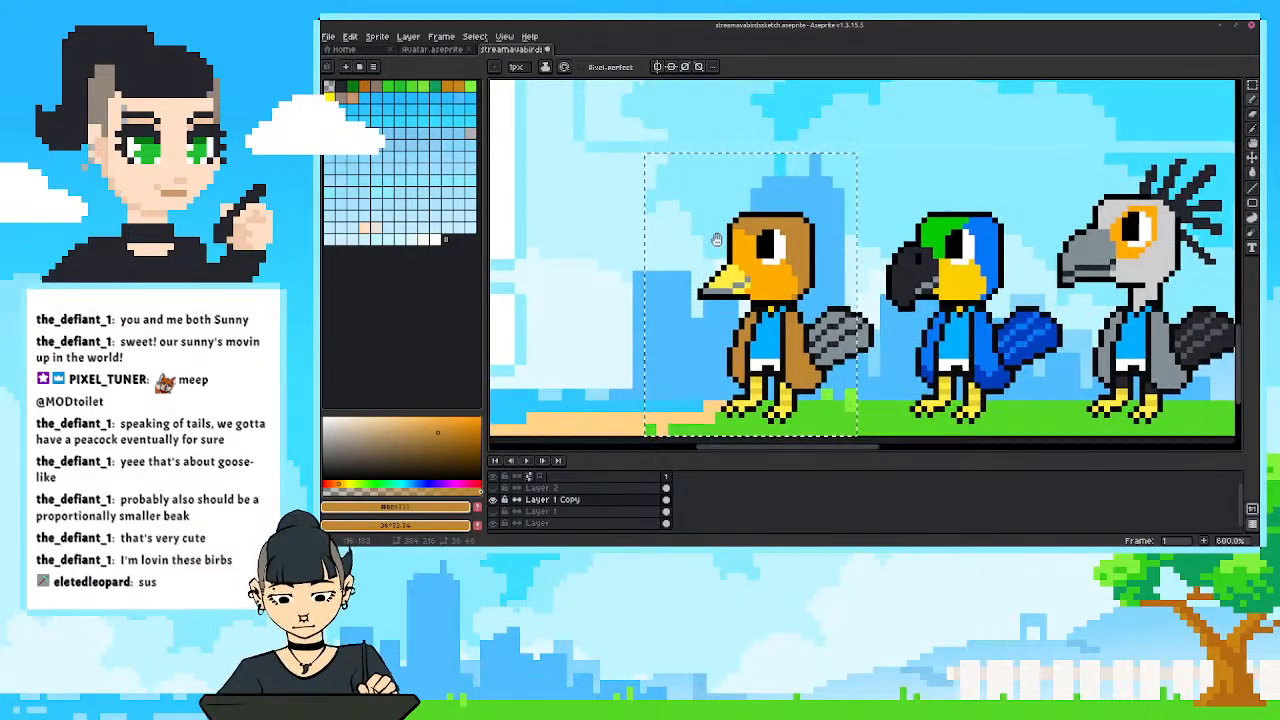
Examine the recoloured tan bird and the row of five birds against the whole overlay, clearing the selection around the tan bird.
{"action": "scroll", "coordinate": [716, 240], "scroll_direction": "down", "scroll_amount": 4}
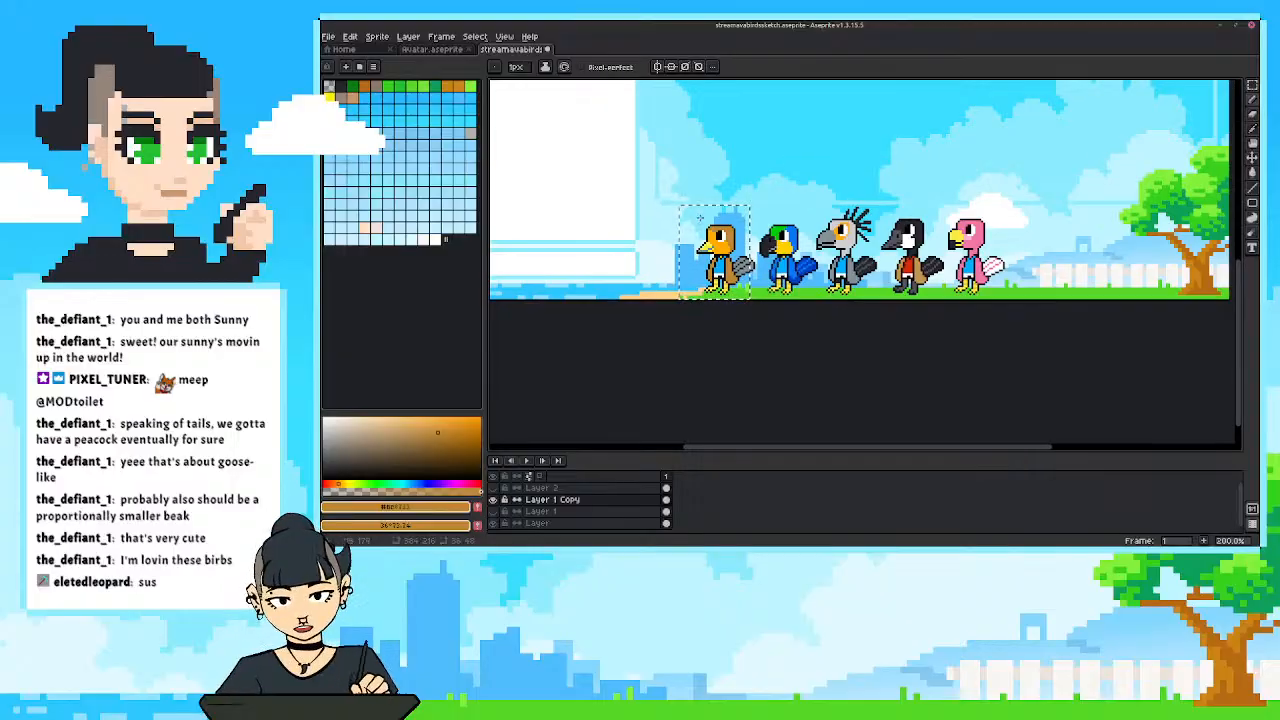
{"action": "scroll", "coordinate": [648, 237], "scroll_direction": "down", "scroll_amount": 1}
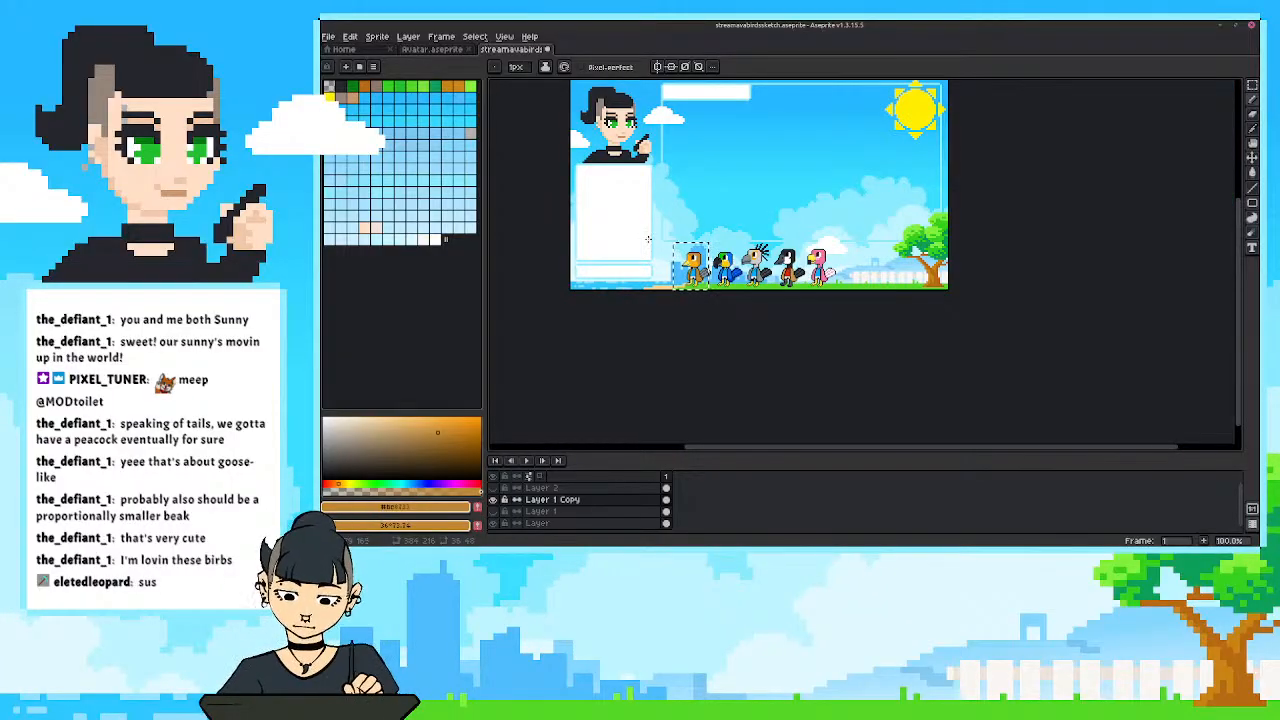
{"action": "scroll", "coordinate": [650, 240], "scroll_direction": "up", "scroll_amount": 3}
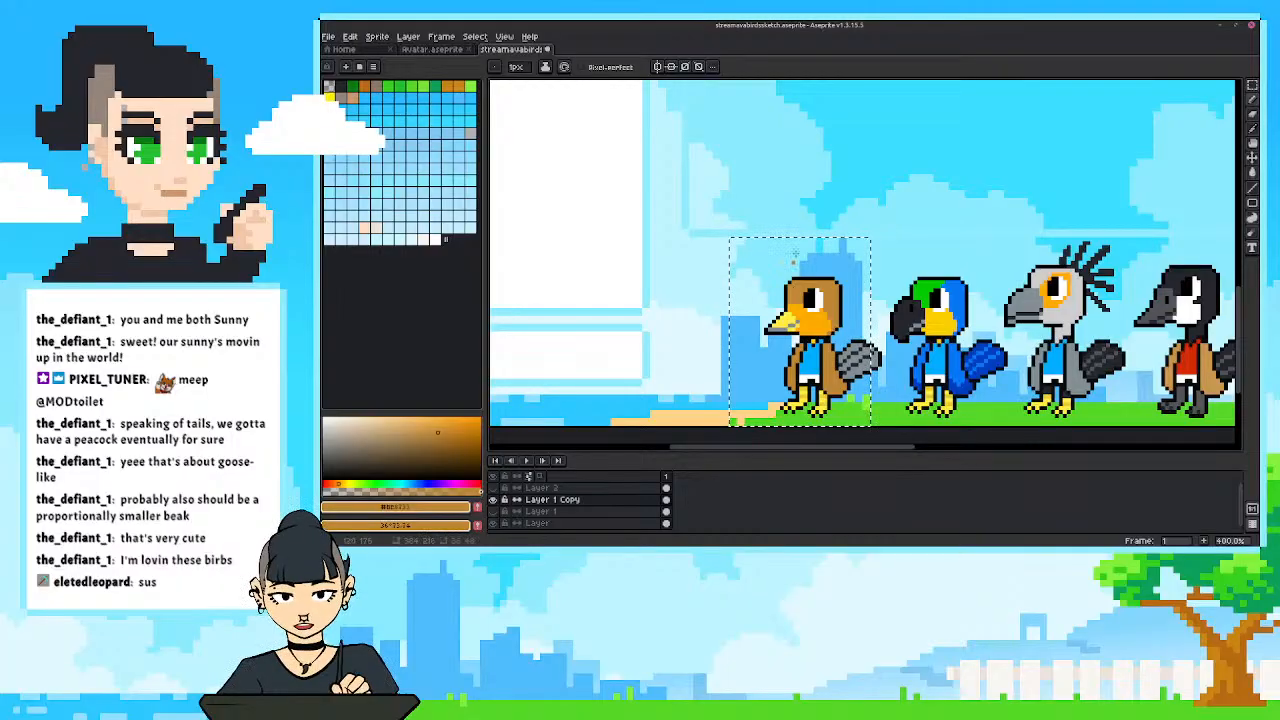
{"action": "scroll", "coordinate": [795, 252], "scroll_direction": "down", "scroll_amount": 3}
{"action": "left_click_drag", "start_coordinate": [773, 203], "coordinate": [745, 228]}
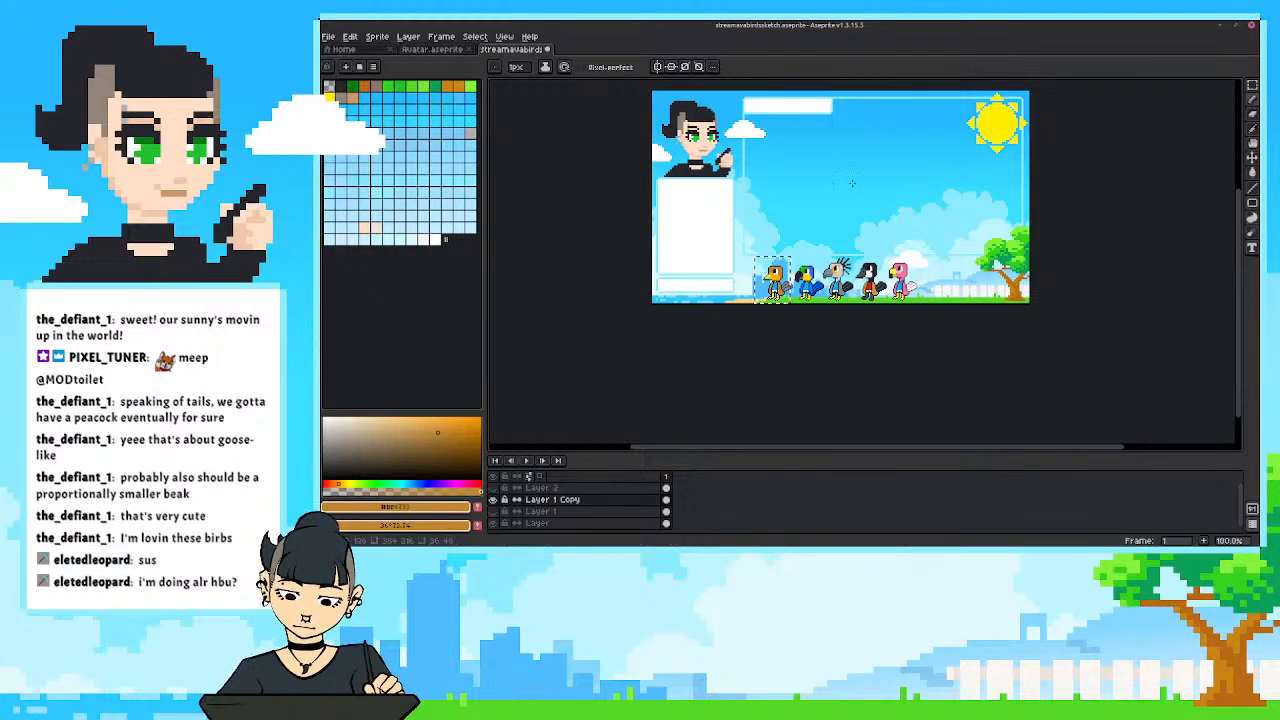
{"action": "left_click_drag", "start_coordinate": [740, 198], "coordinate": [770, 276]}
{"action": "scroll", "coordinate": [741, 253], "scroll_direction": "up", "scroll_amount": 1}
{"action": "scroll", "coordinate": [767, 243], "scroll_direction": "down", "scroll_amount": 1}
{"action": "scroll", "coordinate": [845, 306], "scroll_direction": "up", "scroll_amount": 1}
{"action": "left_click_drag", "start_coordinate": [853, 306], "coordinate": [800, 307]}
{"action": "key", "text": "ctrl+d"}
{"action": "scroll", "coordinate": [825, 290], "scroll_direction": "down", "scroll_amount": 1}
{"action": "left_click_drag", "start_coordinate": [859, 272], "coordinate": [854, 282]}
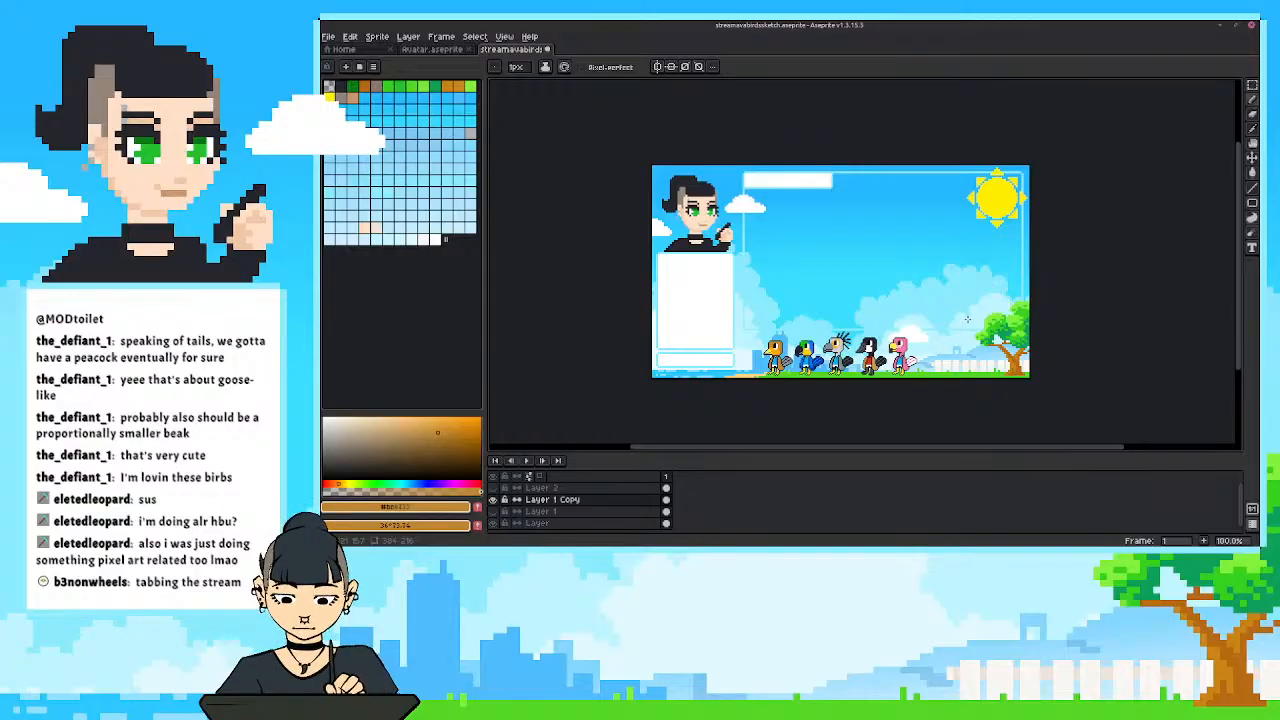
{"action": "scroll", "coordinate": [967, 319], "scroll_direction": "up", "scroll_amount": 2}
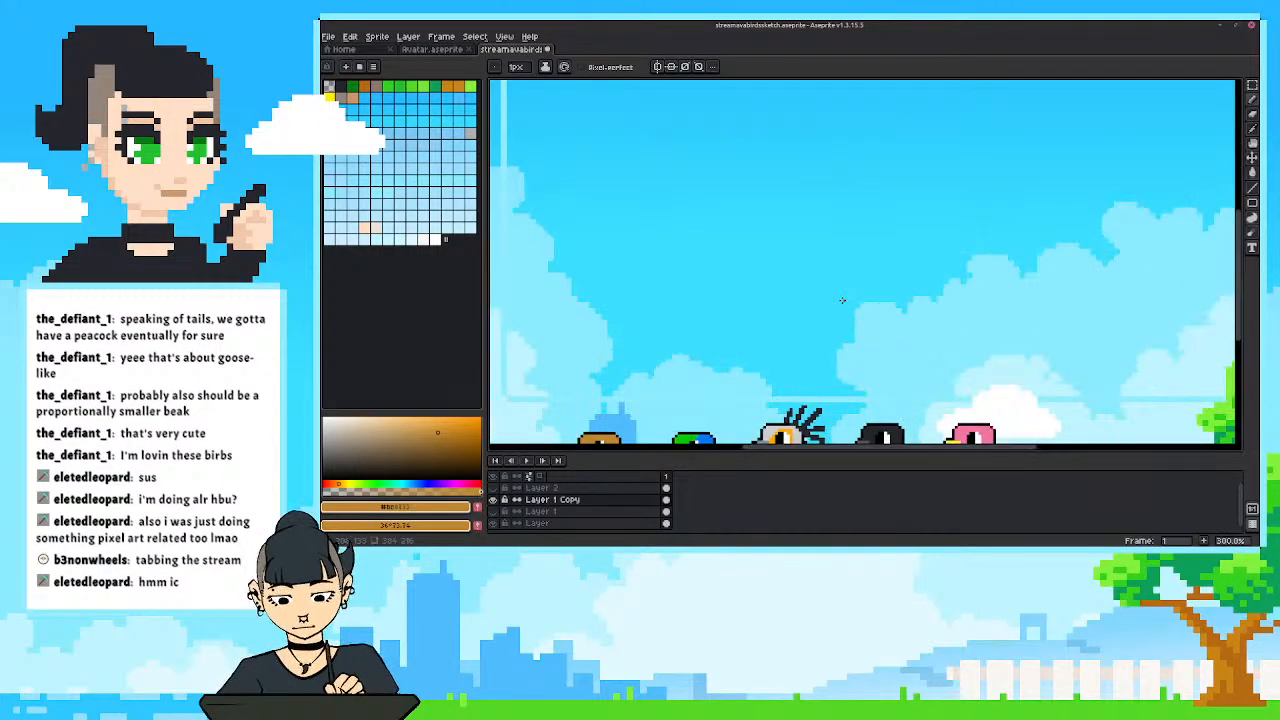
{"action": "scroll", "coordinate": [899, 268], "scroll_direction": "up", "scroll_amount": 1}
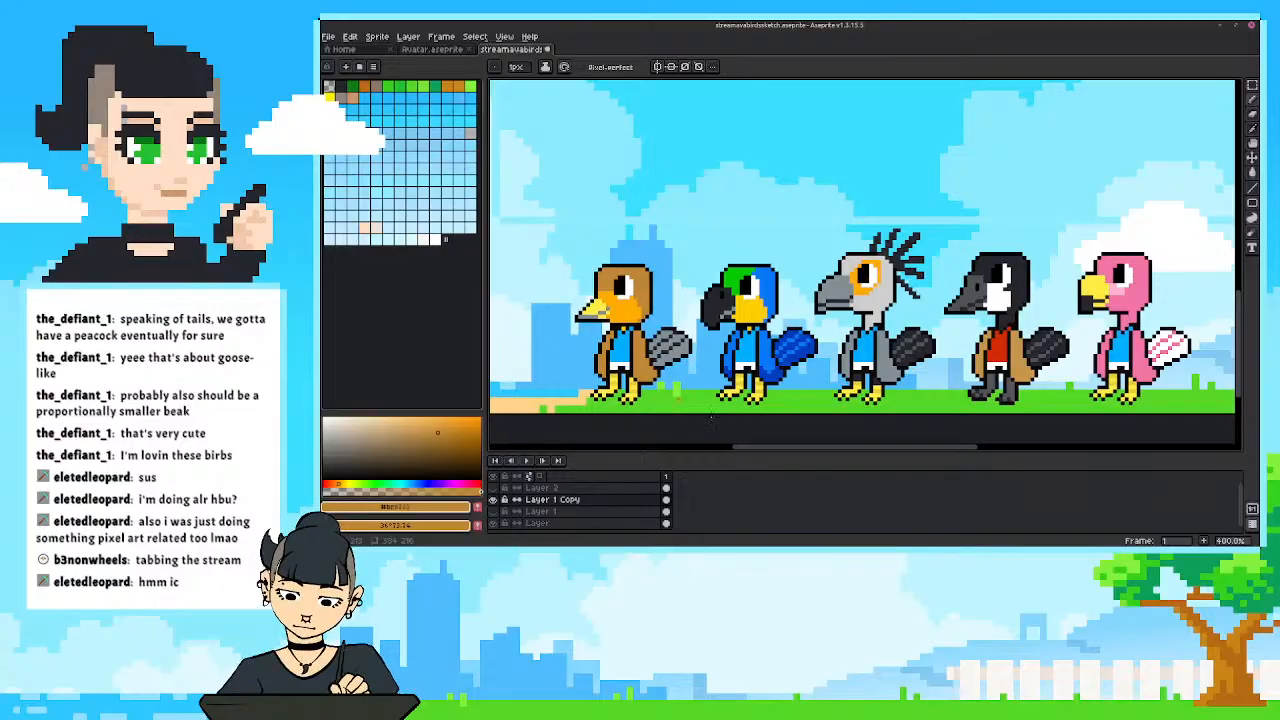
{"action": "left_click_drag", "start_coordinate": [754, 449], "coordinate": [722, 448]}
{"action": "left_click_drag", "start_coordinate": [788, 400], "coordinate": [600, 391]}
{"action": "scroll", "coordinate": [670, 393], "scroll_direction": "down", "scroll_amount": 1}
{"action": "left_click_drag", "start_coordinate": [716, 401], "coordinate": [721, 416]}
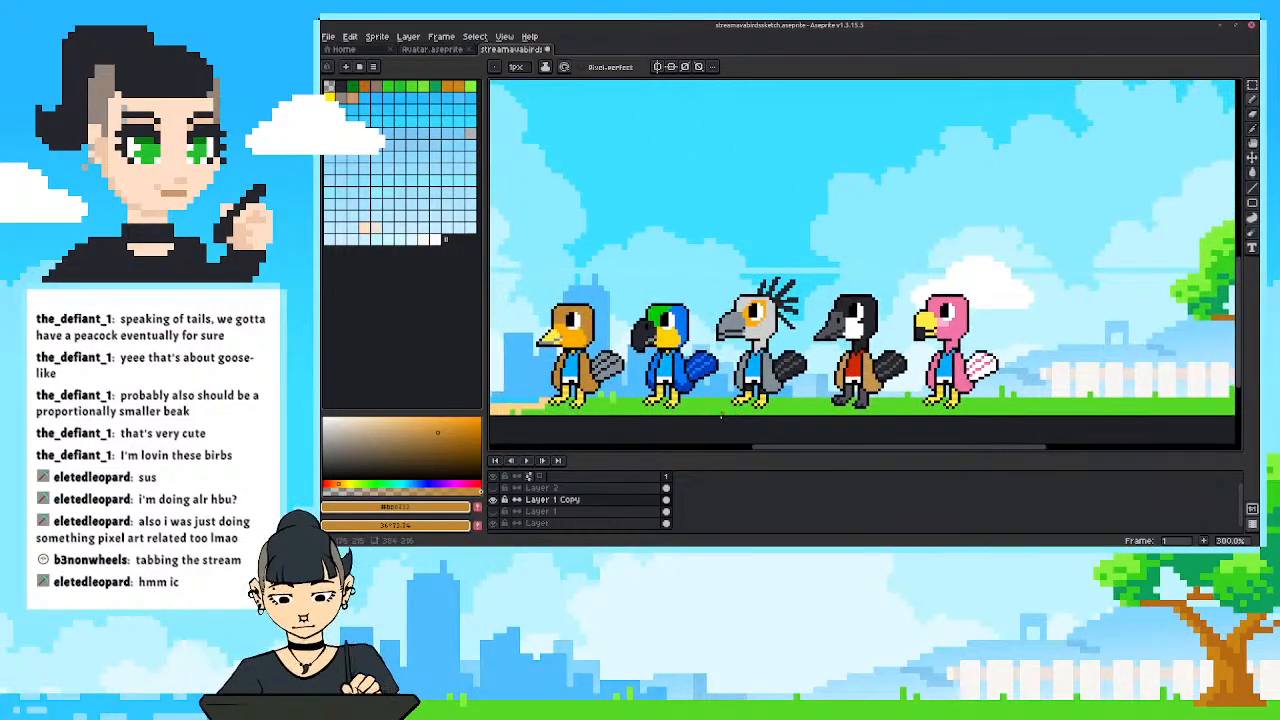
Select the entire tan bird at the start of the row and copy it.
{"action": "key", "text": "m"}
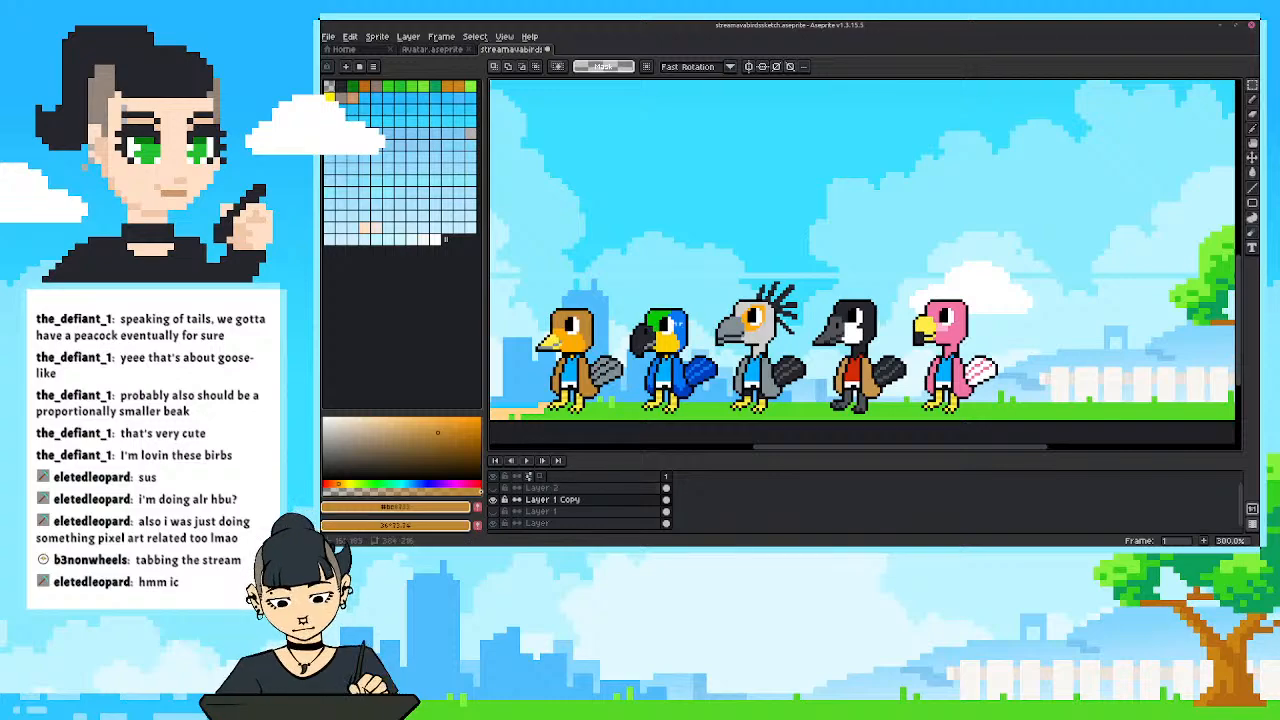
{"action": "left_click_drag", "start_coordinate": [521, 286], "coordinate": [629, 421]}
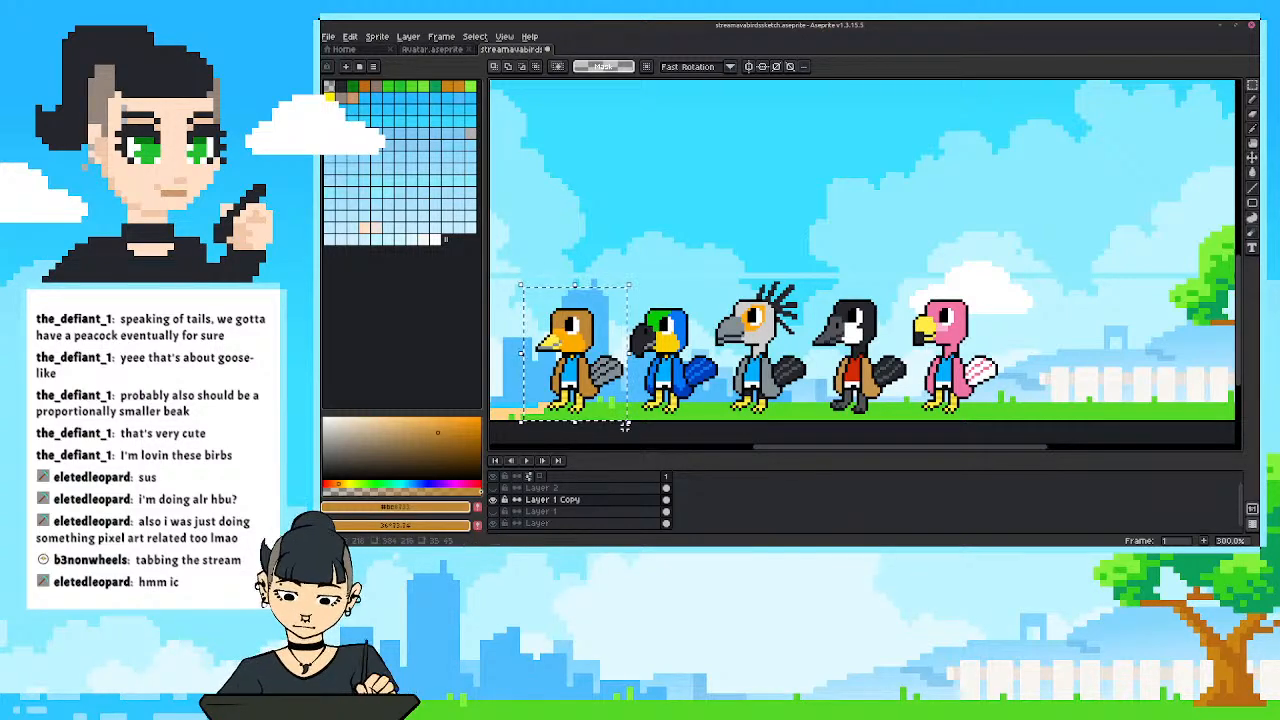
{"action": "key", "text": "ctrl+c"}
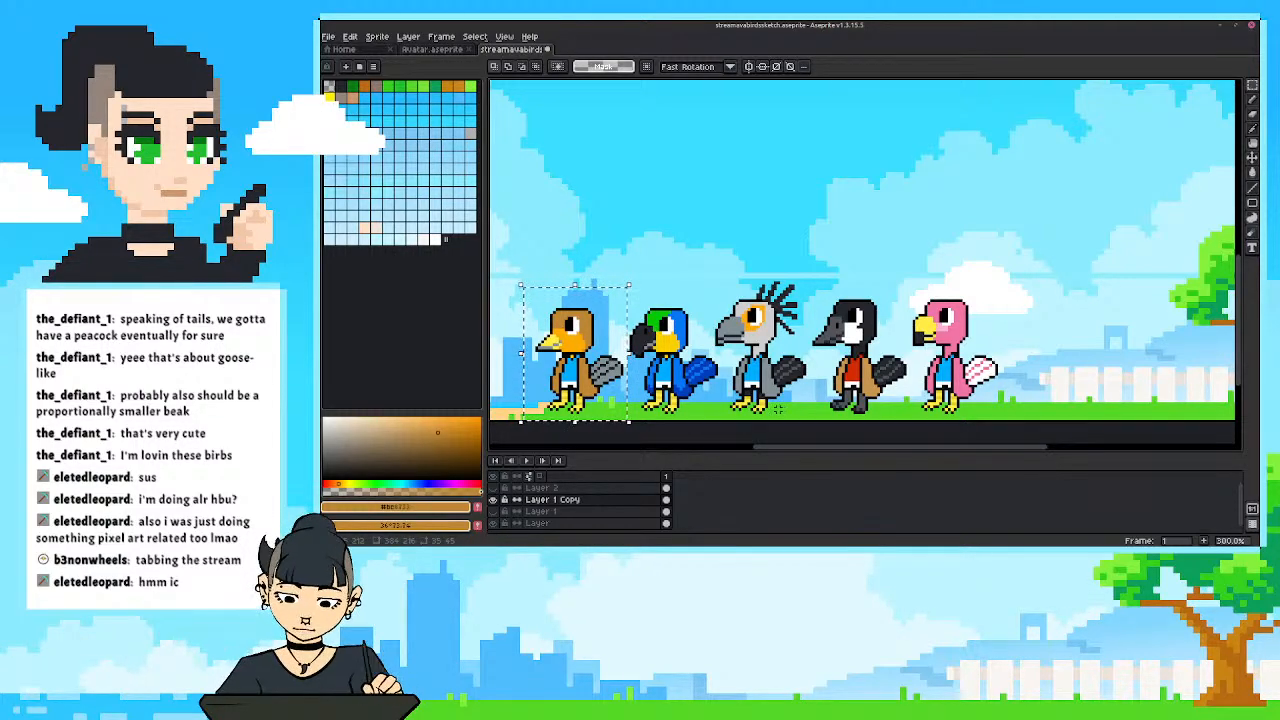
{"action": "key", "text": "ctrl+v"}
{"action": "left_click_drag", "start_coordinate": [592, 367], "coordinate": [836, 368]}
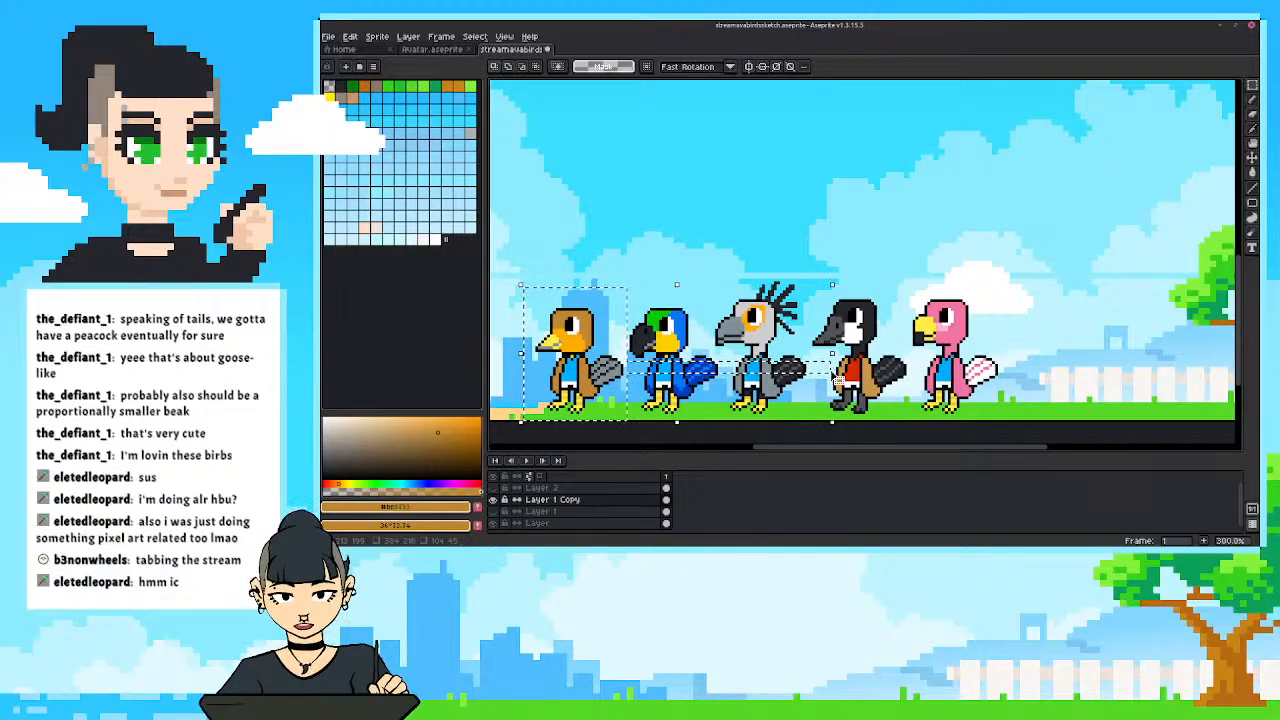
{"action": "key", "text": "ctrl+z"}
{"action": "left_click_drag", "start_coordinate": [561, 355], "coordinate": [697, 355]}
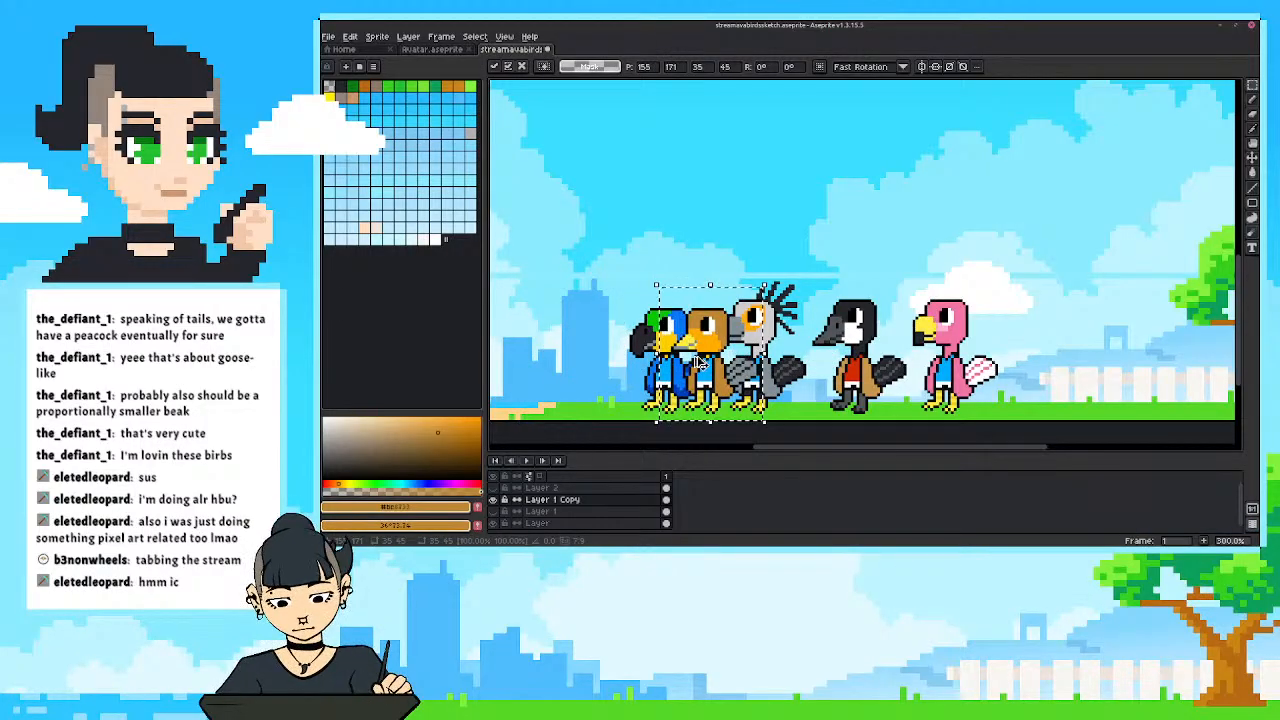
{"action": "key", "text": "ctrl+z"}
Paste the copied tan bird and place it at the end of the row, behind the pink flamingo on the grass.
{"action": "key", "text": "ctrl+v"}
{"action": "left_click_drag", "start_coordinate": [559, 374], "coordinate": [1030, 374]}
{"action": "key", "text": "Return"}
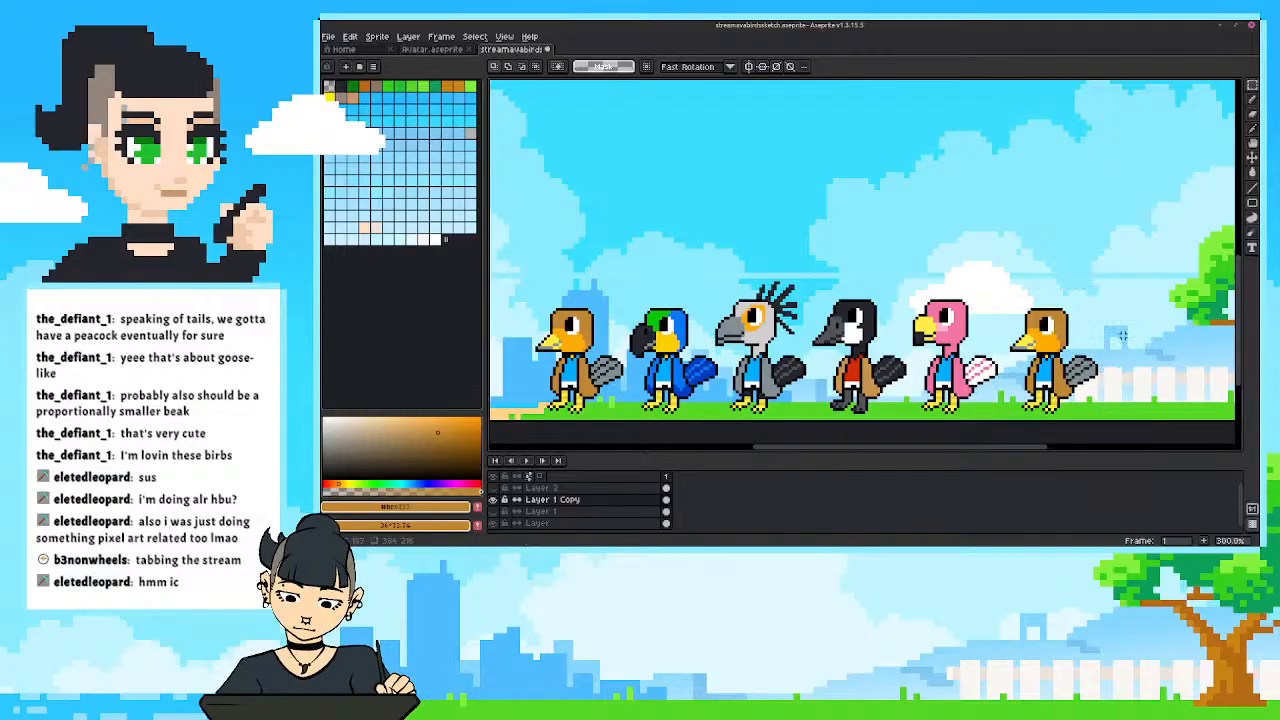
Select the duplicated bird and replace its tan head and coat colour with the charcoal sampled from the goose's head.
{"action": "left_click_drag", "start_coordinate": [1112, 330], "coordinate": [1020, 364]}
{"action": "scroll", "coordinate": [935, 330], "scroll_direction": "up", "scroll_amount": 2}
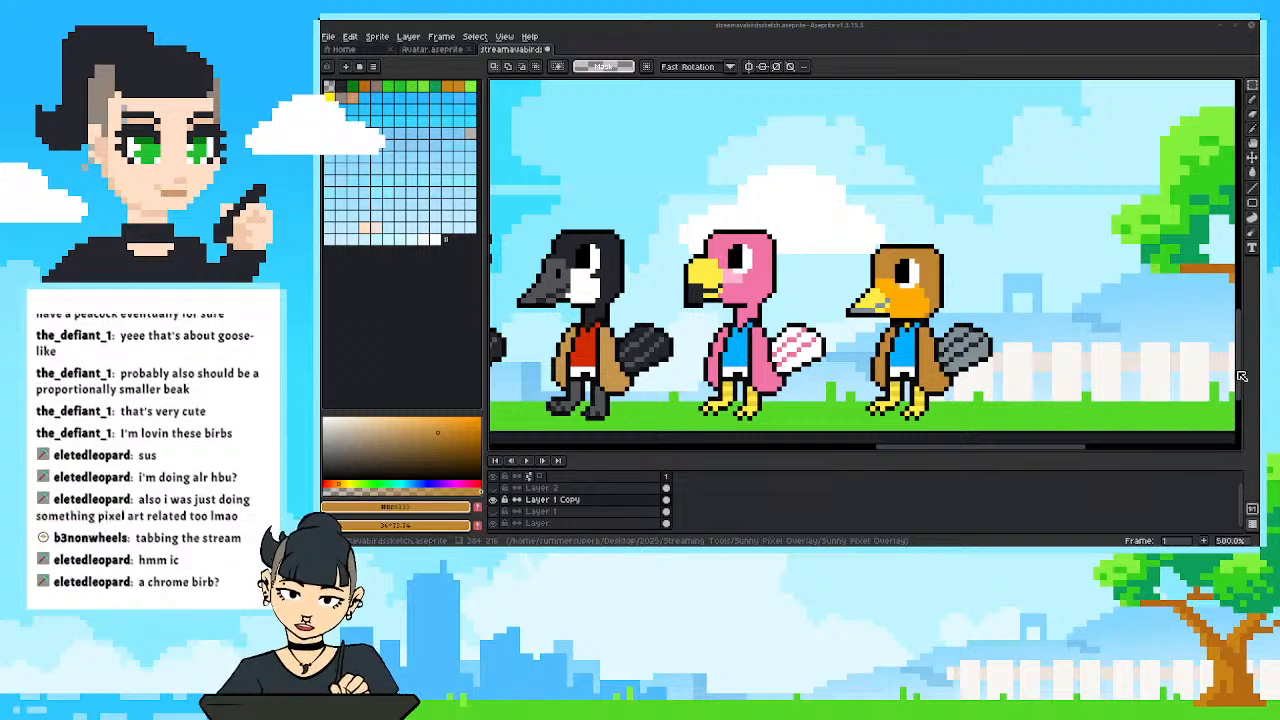
{"action": "left_click_drag", "start_coordinate": [832, 345], "coordinate": [819, 337]}
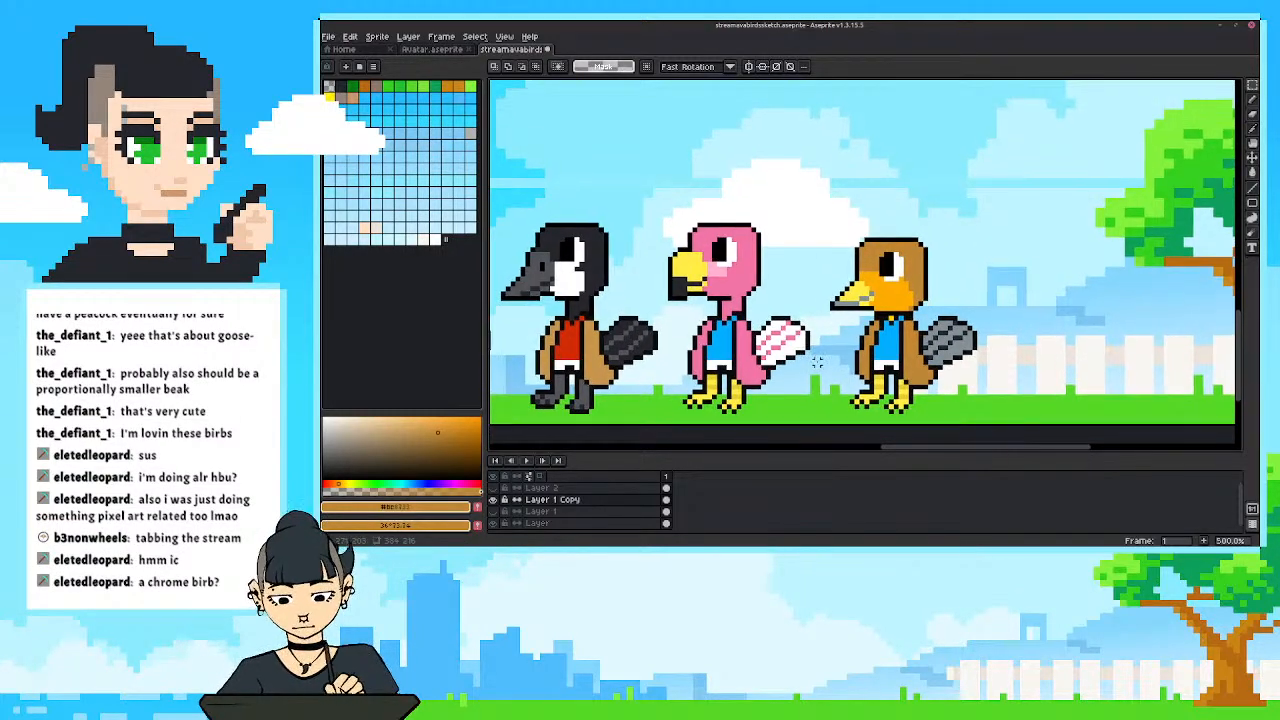
{"action": "scroll", "coordinate": [865, 385], "scroll_direction": "up", "scroll_amount": 1}
{"action": "left_click_drag", "start_coordinate": [866, 386], "coordinate": [839, 376]}
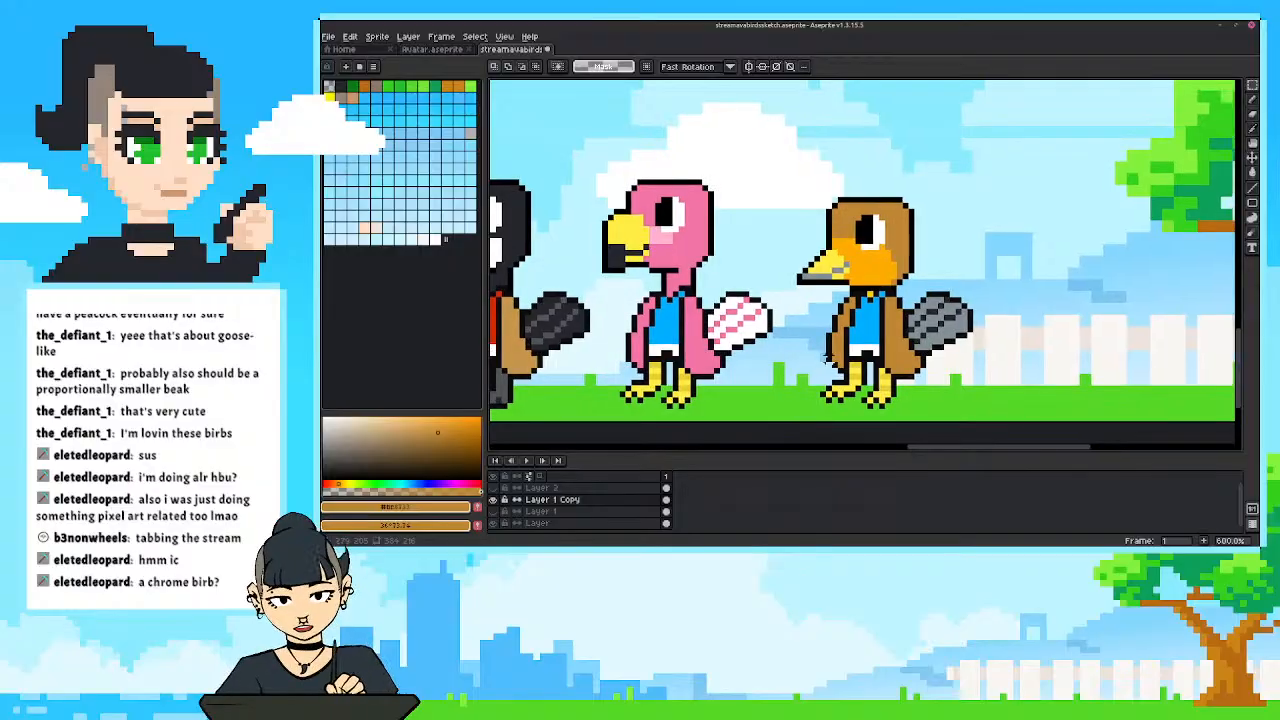
{"action": "left_click_drag", "start_coordinate": [893, 452], "coordinate": [893, 461]}
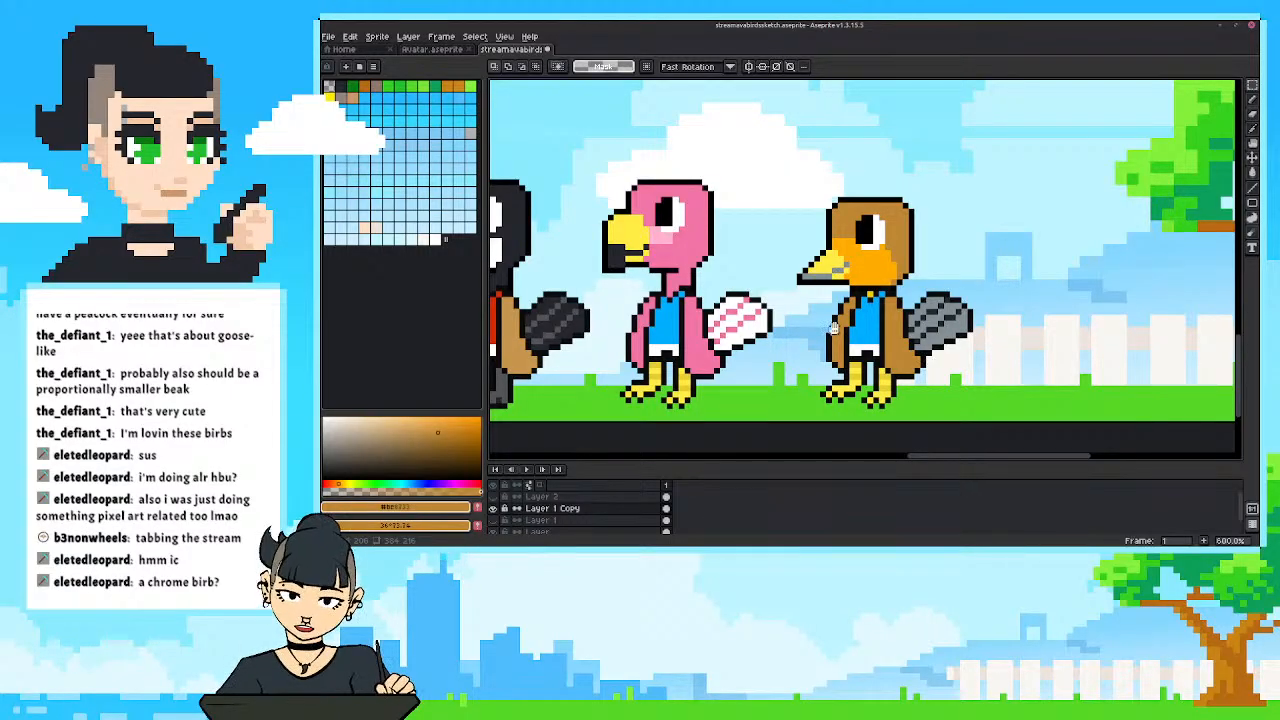
{"action": "left_click_drag", "start_coordinate": [821, 348], "coordinate": [802, 360]}
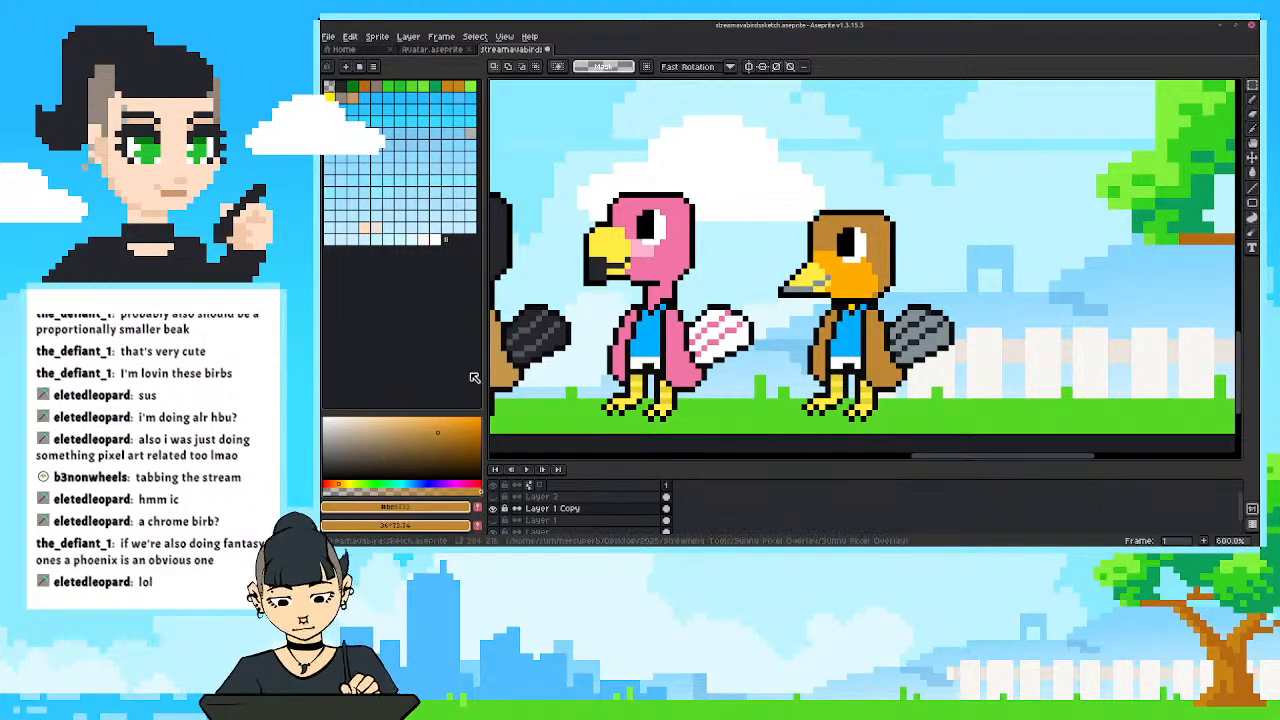
{"action": "left_click", "coordinate": [503, 233], "text": "alt"}
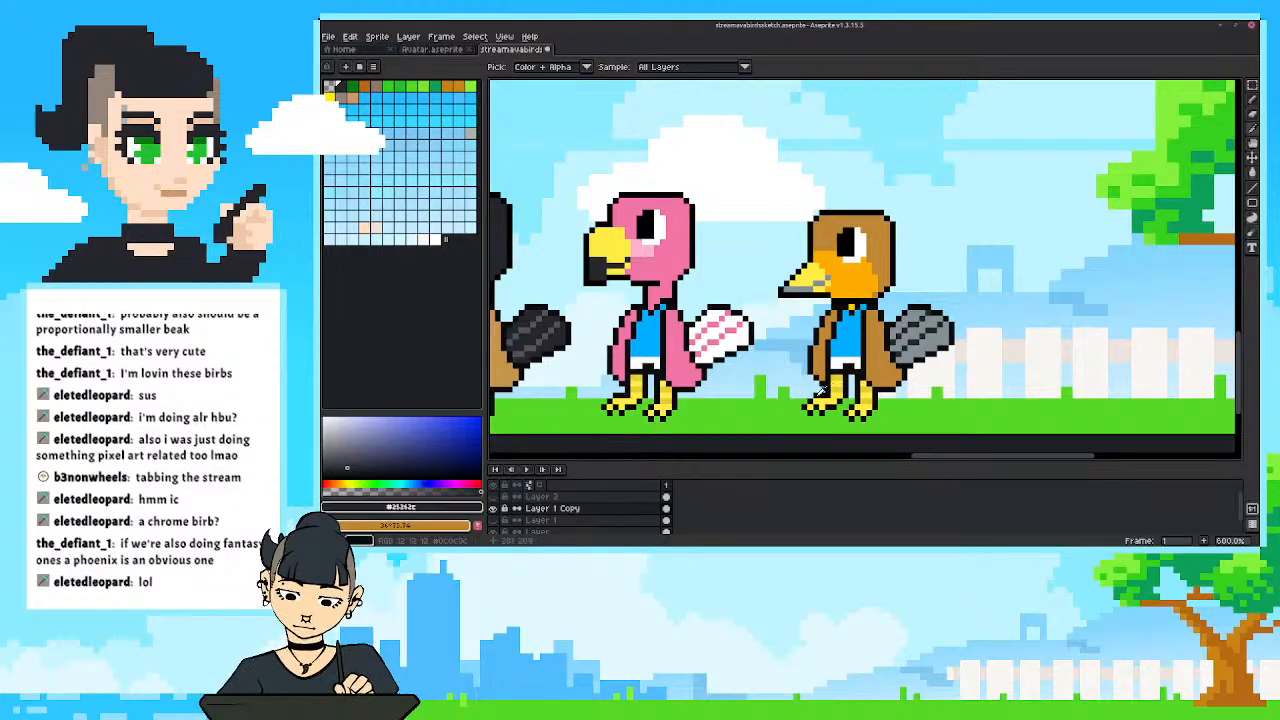
{"action": "key", "text": "m"}
{"action": "left_click_drag", "start_coordinate": [752, 179], "coordinate": [969, 435]}
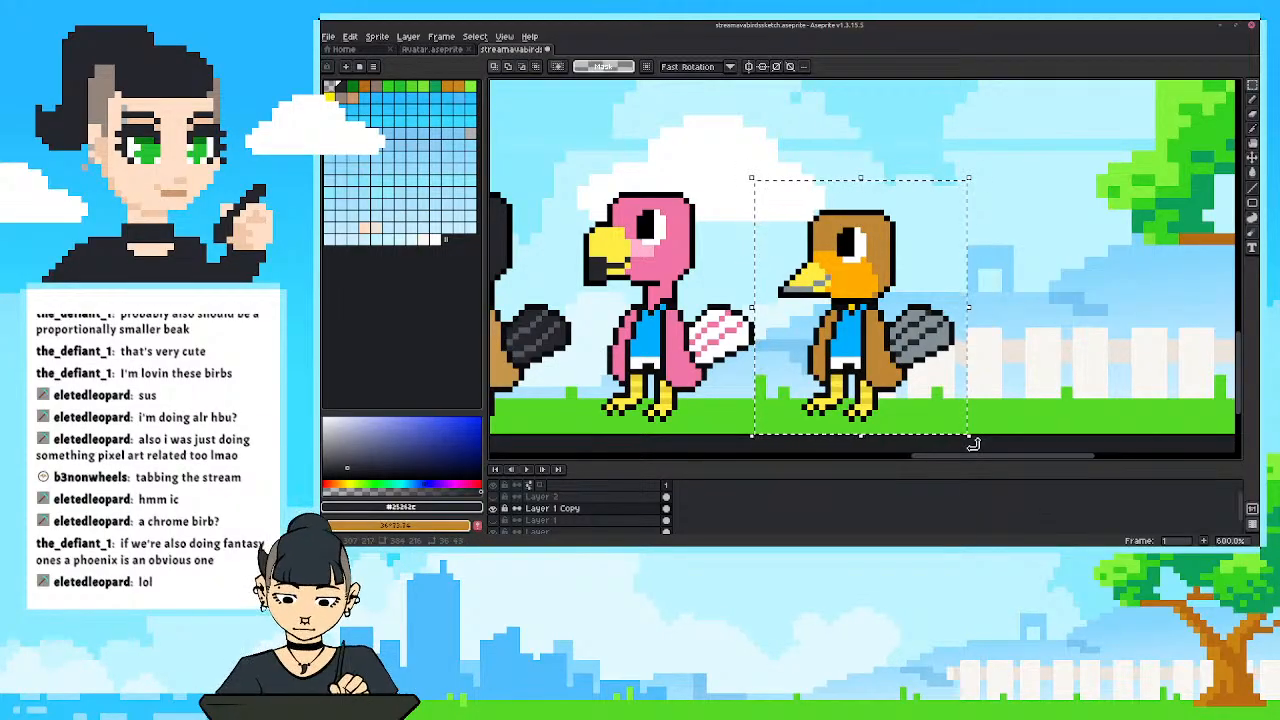
{"action": "left_click", "coordinate": [883, 257], "text": "alt"}
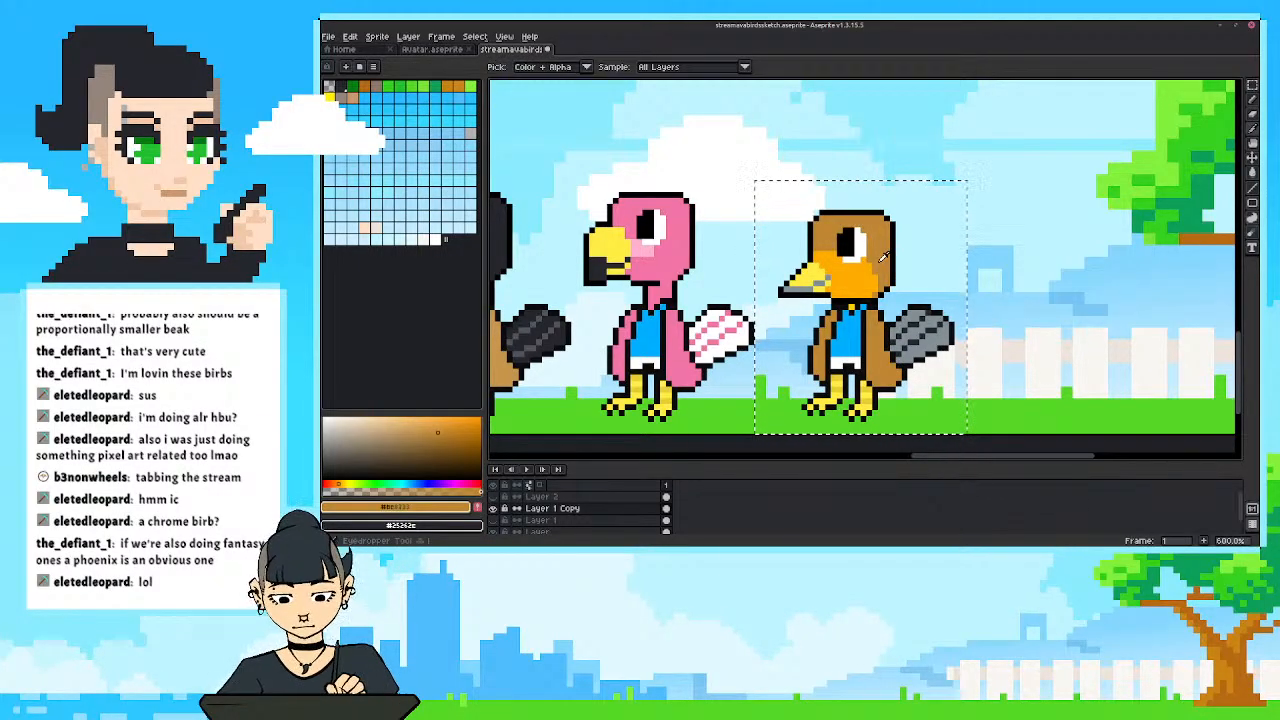
{"action": "key", "text": "shift+r"}
{"action": "key", "text": "Return"}
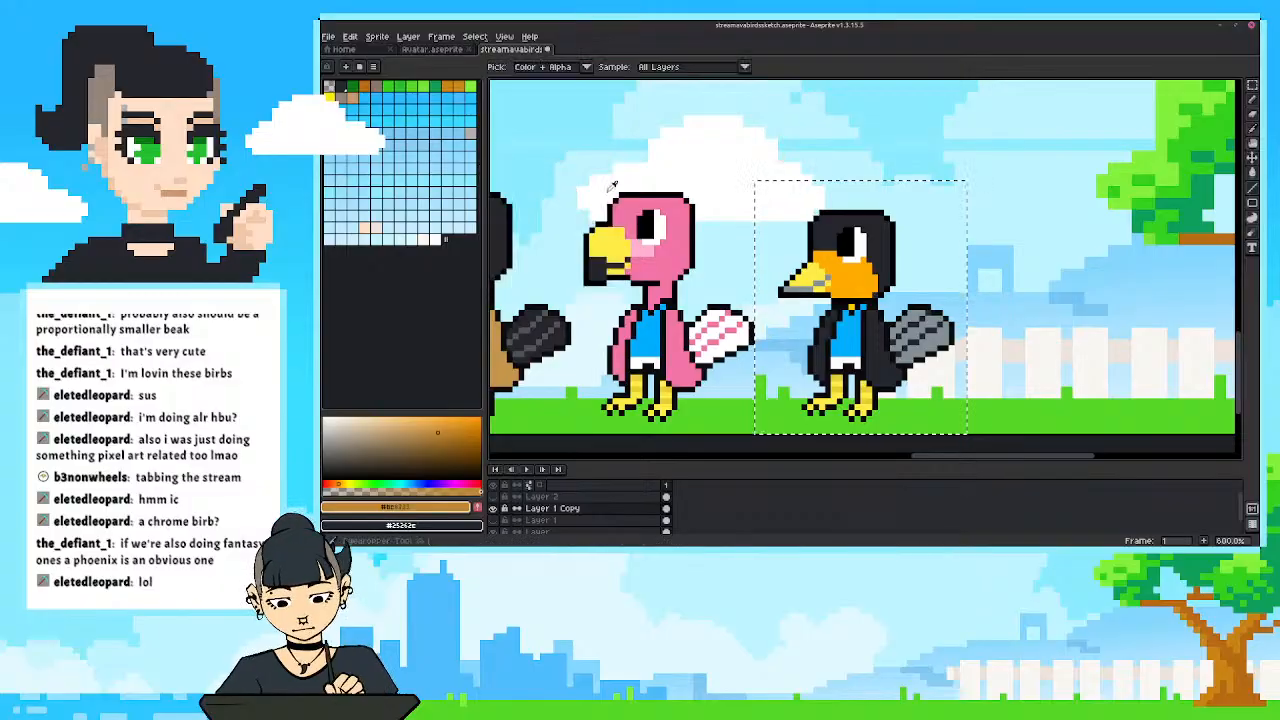
Replace the duplicated bird's orange face colour and grey tail colour with the same charcoal.
{"action": "left_click", "coordinate": [858, 282]}
{"action": "key", "text": "shift+r"}
{"action": "left_click", "coordinate": [603, 187]}
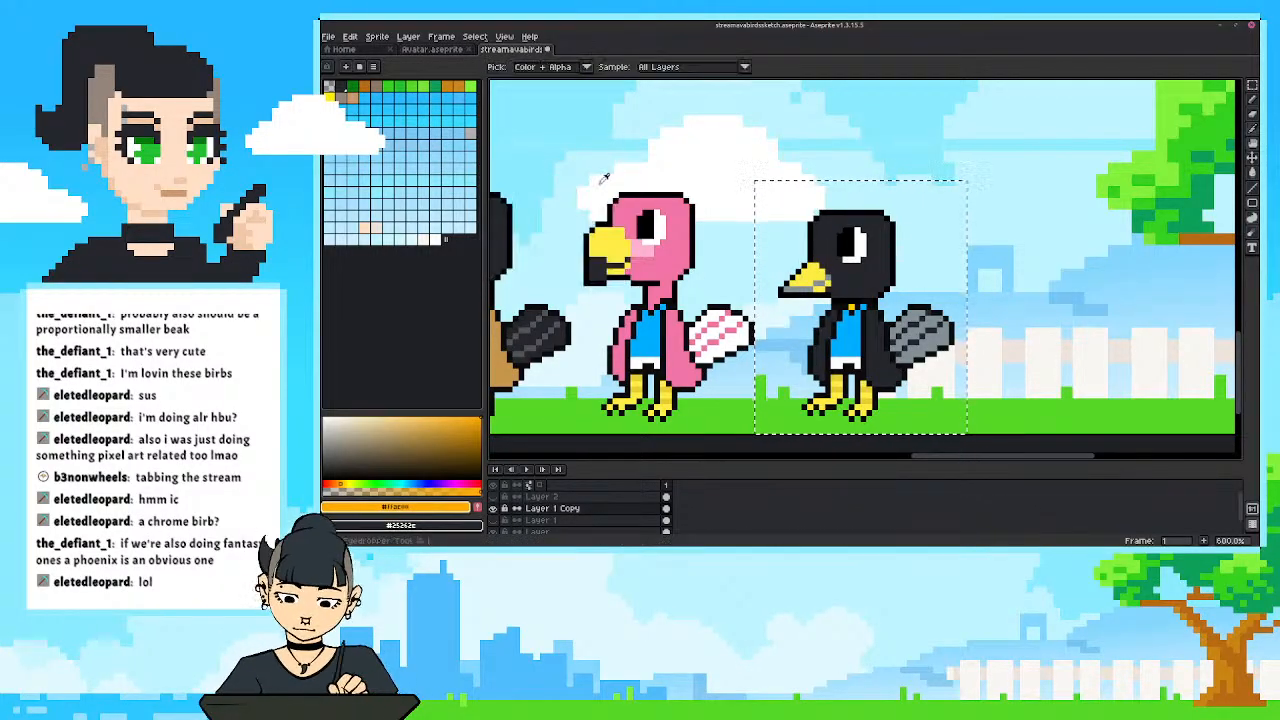
{"action": "left_click", "coordinate": [920, 312]}
{"action": "key", "text": "shift+r"}
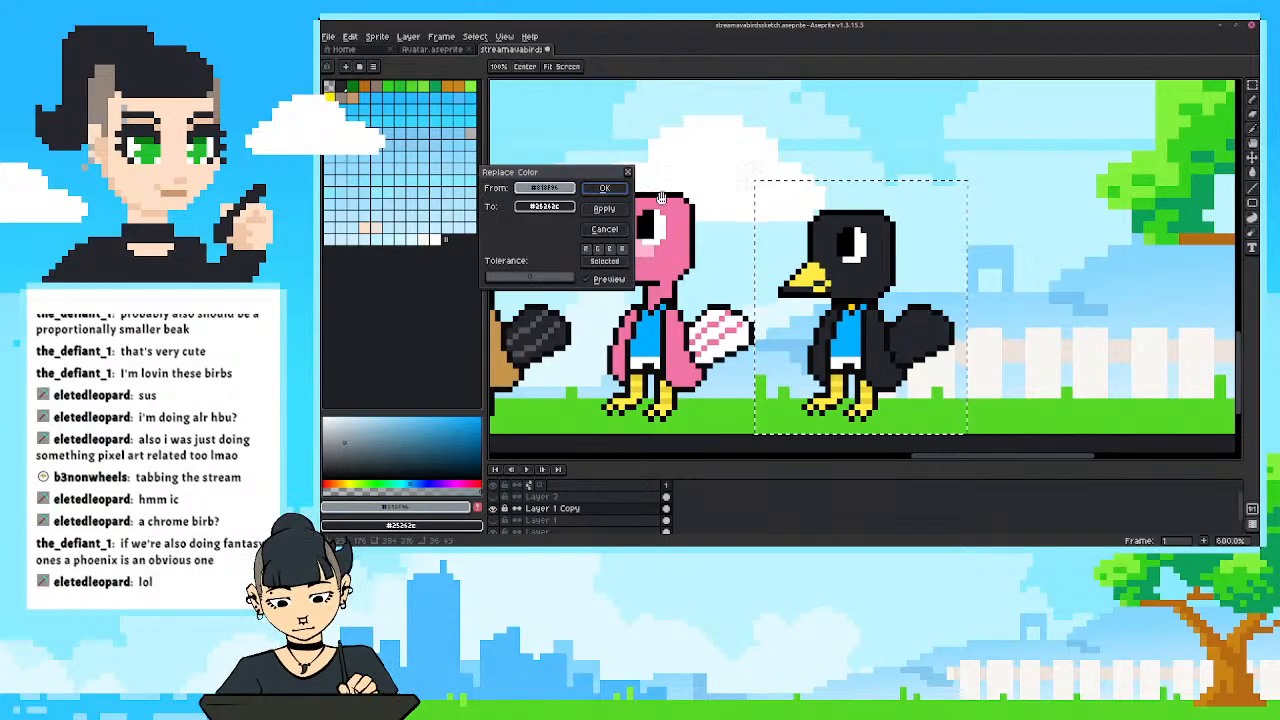
{"action": "left_click", "coordinate": [602, 189]}
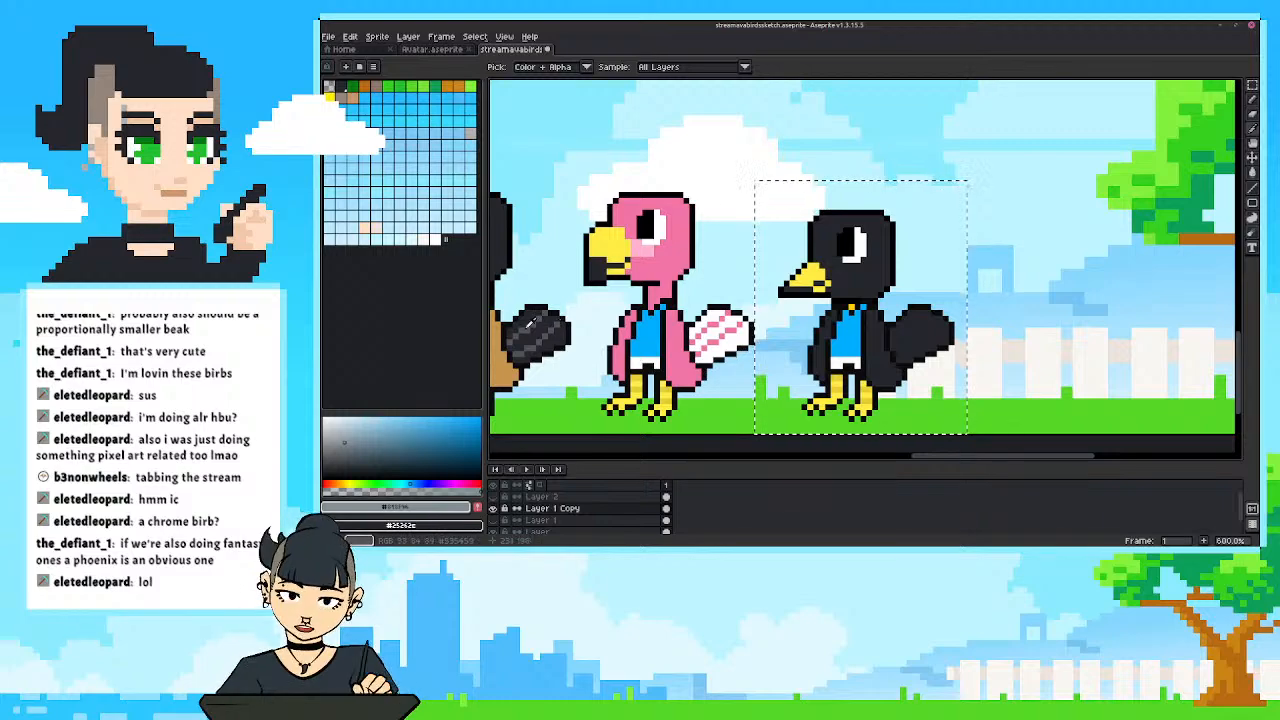
Replace both yellow shades on the duplicated bird's beak, legs and feet with the grey #535459 sampled from the goose's tail stripes.
{"action": "left_click", "coordinate": [854, 257]}
{"action": "key", "text": "x"}
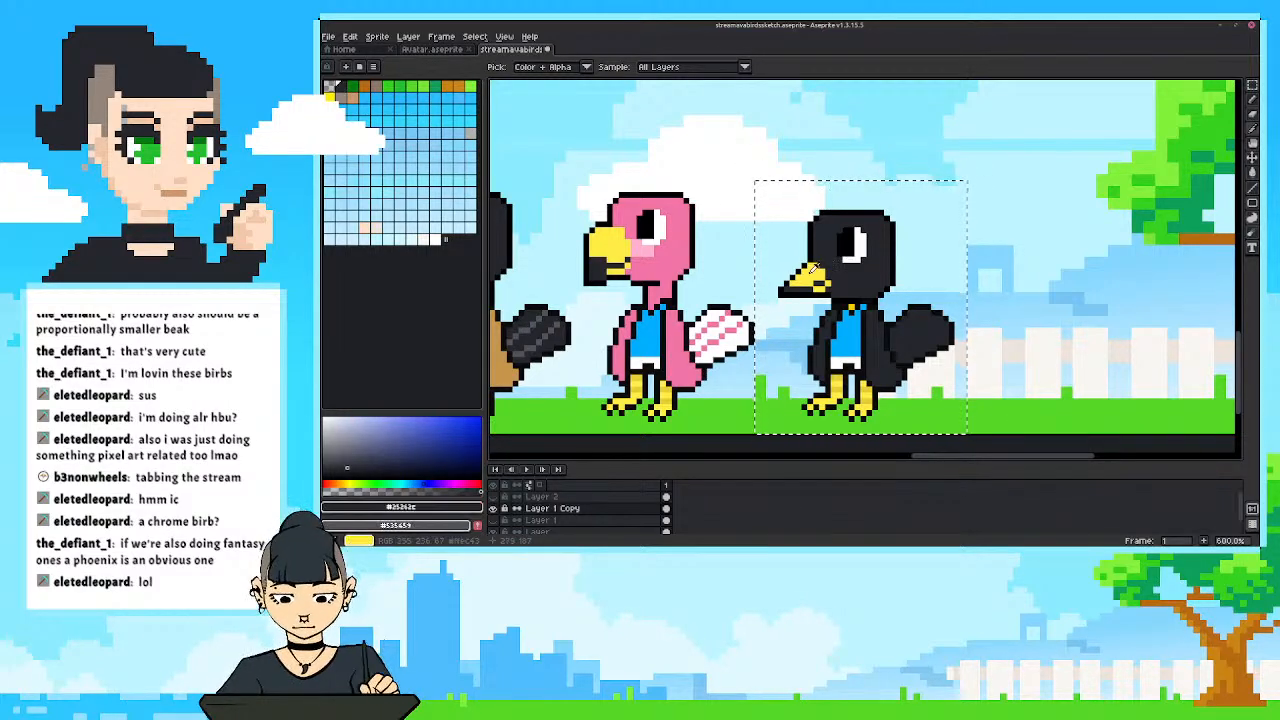
{"action": "left_click", "coordinate": [830, 257]}
{"action": "key", "text": "shift+r"}
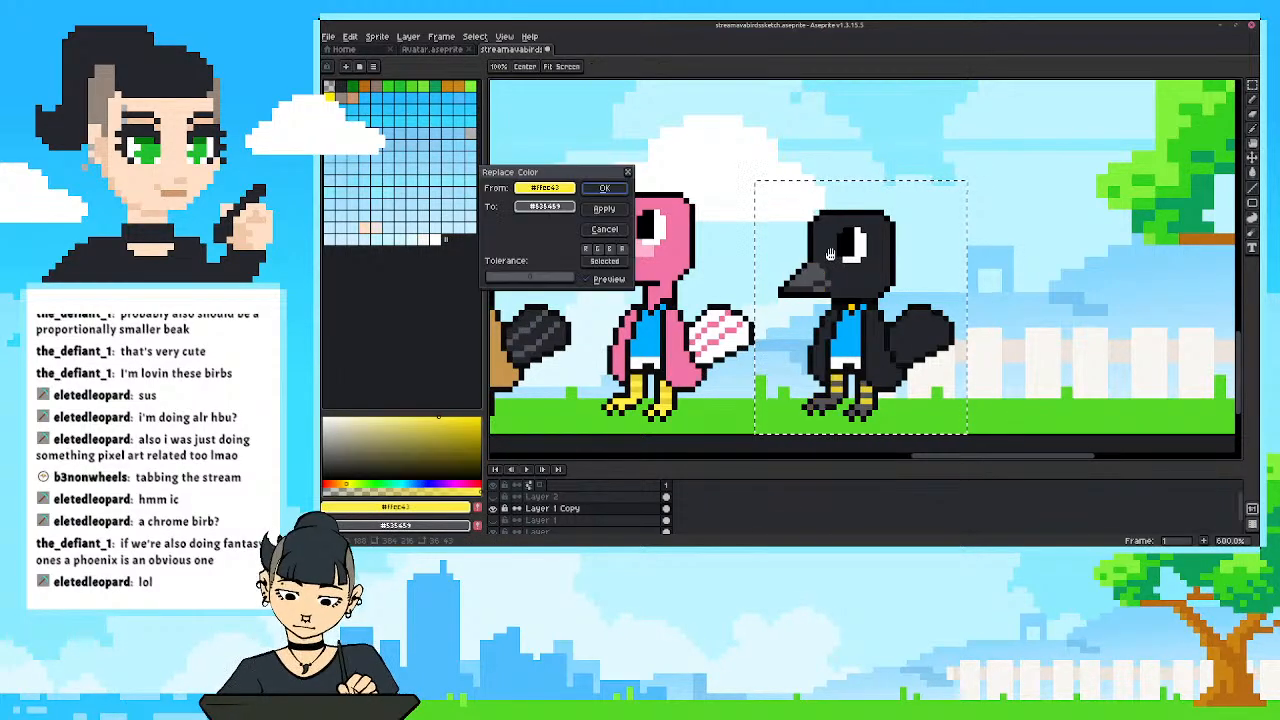
{"action": "left_click", "coordinate": [604, 188]}
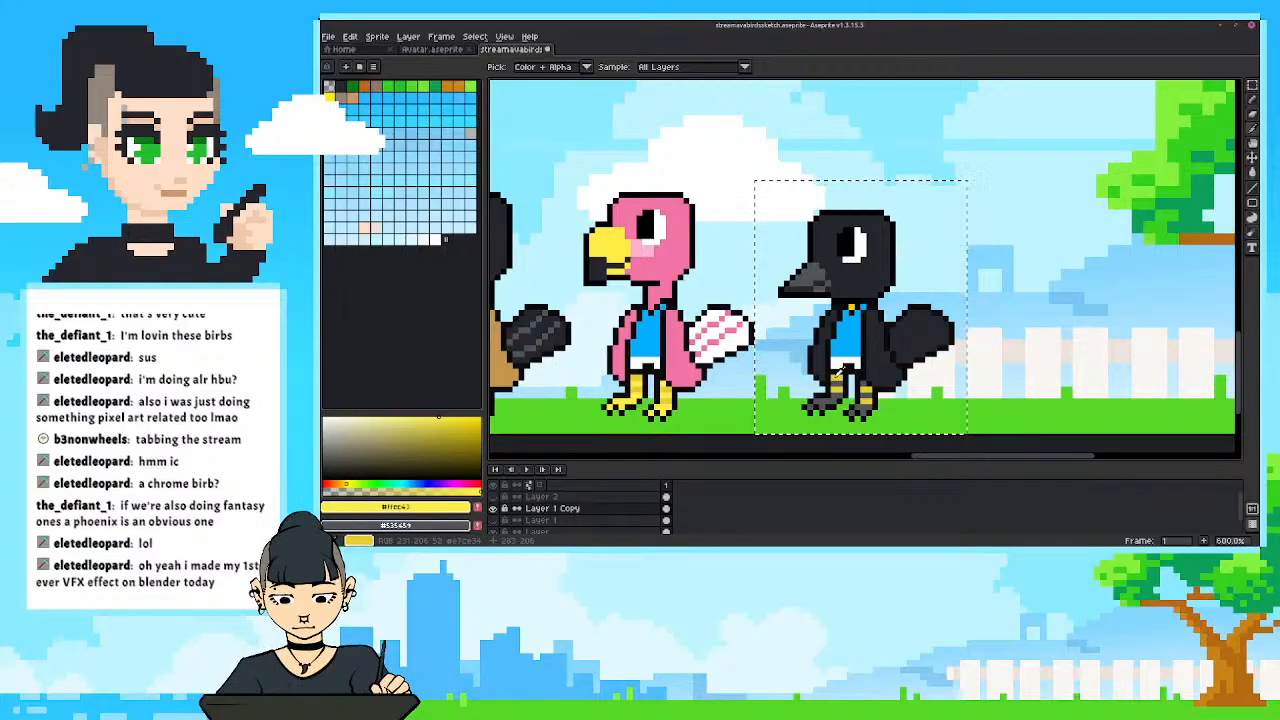
{"action": "left_click", "coordinate": [840, 372]}
{"action": "key", "text": "shift+r"}
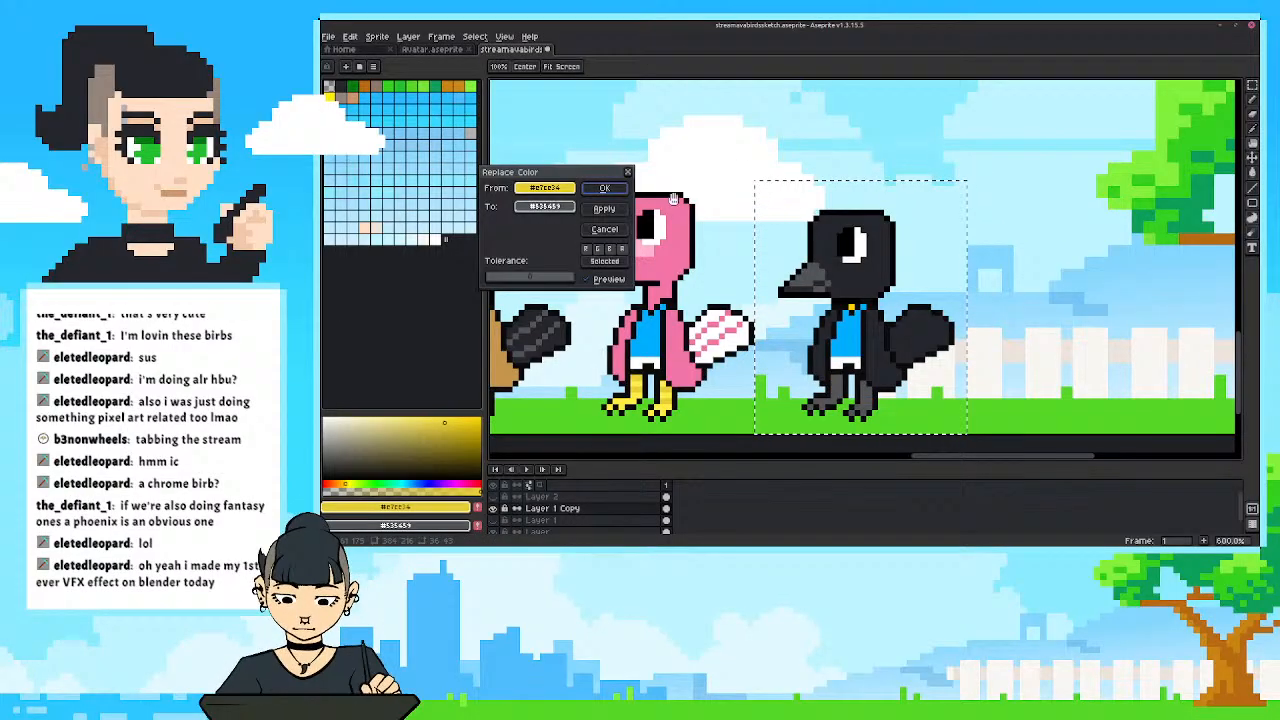
{"action": "left_click", "coordinate": [601, 188]}
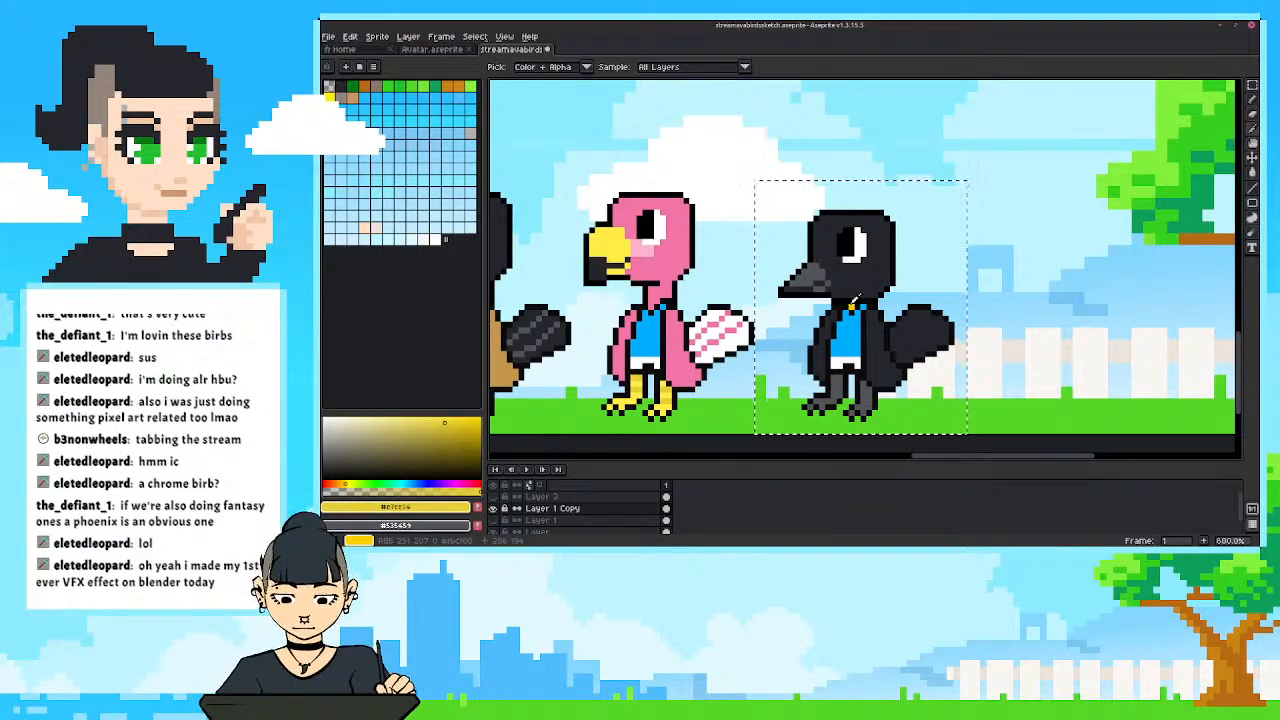
Deselect the new black bird and paint out the leftover yellow at its neck, picking up its charcoal body colour.
{"action": "key", "text": "b"}
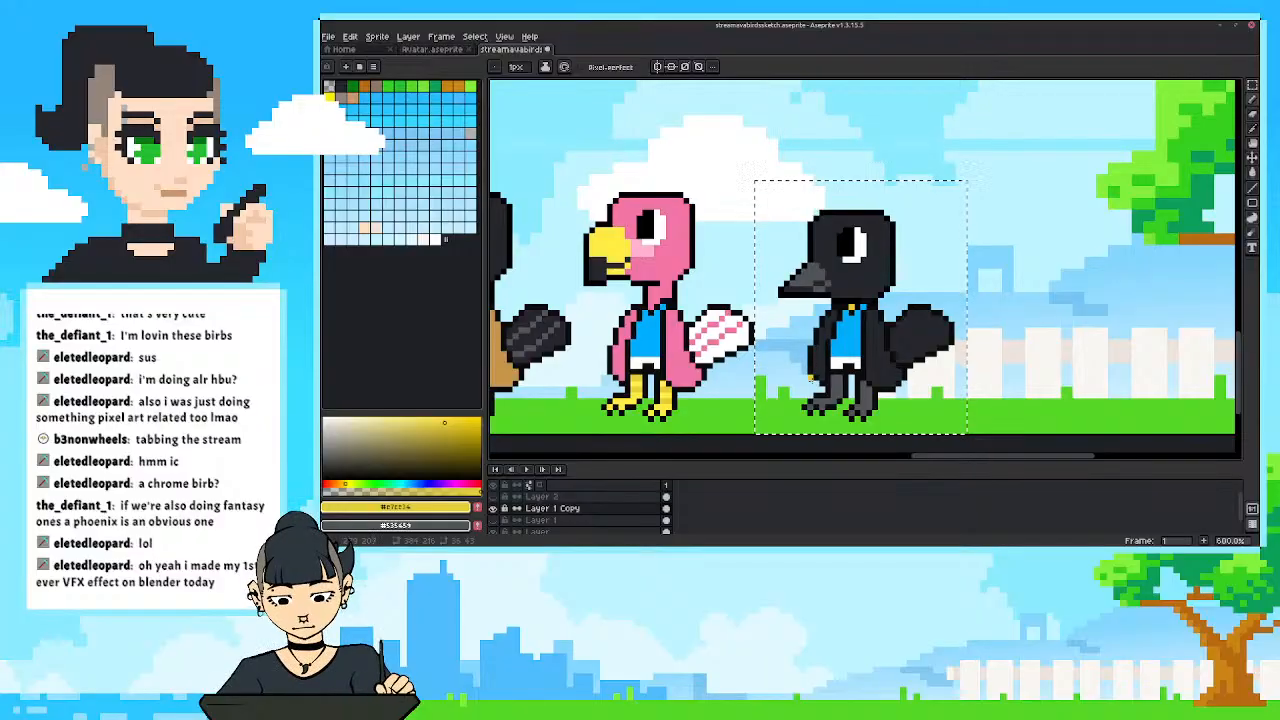
{"action": "key", "text": "ctrl+d"}
{"action": "key", "text": "x"}
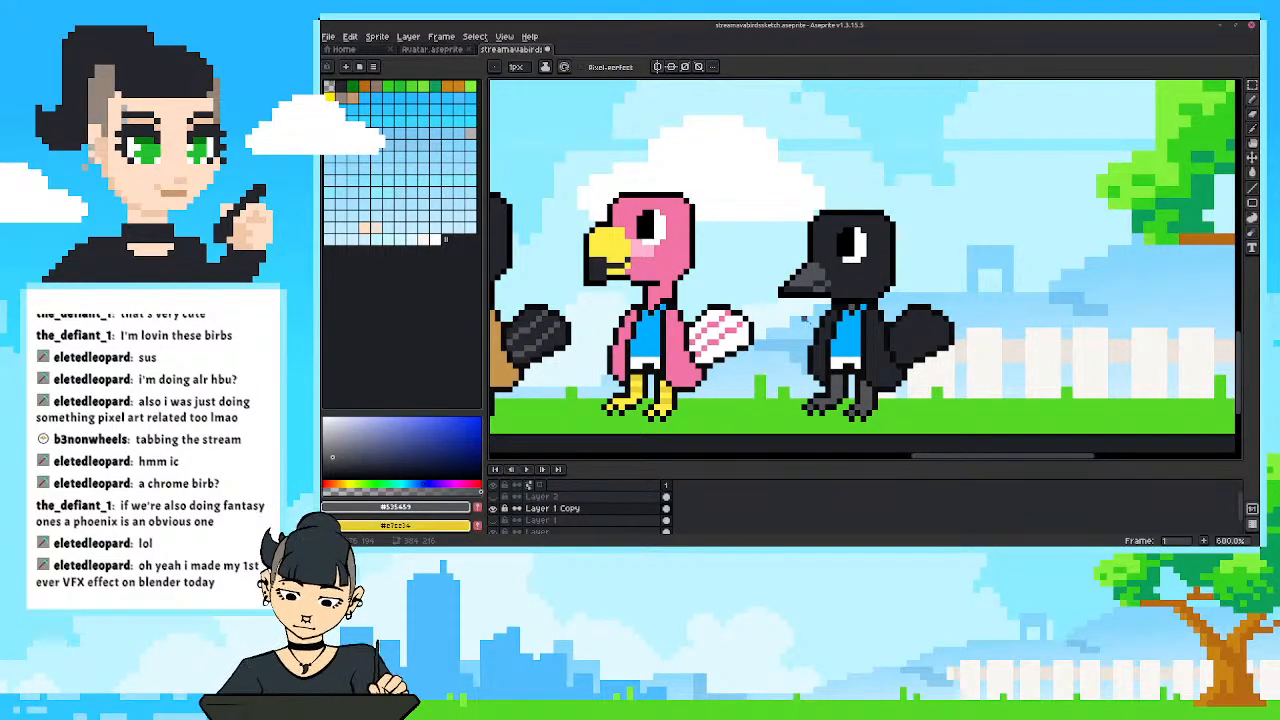
{"action": "left_click", "coordinate": [855, 285], "text": "alt"}
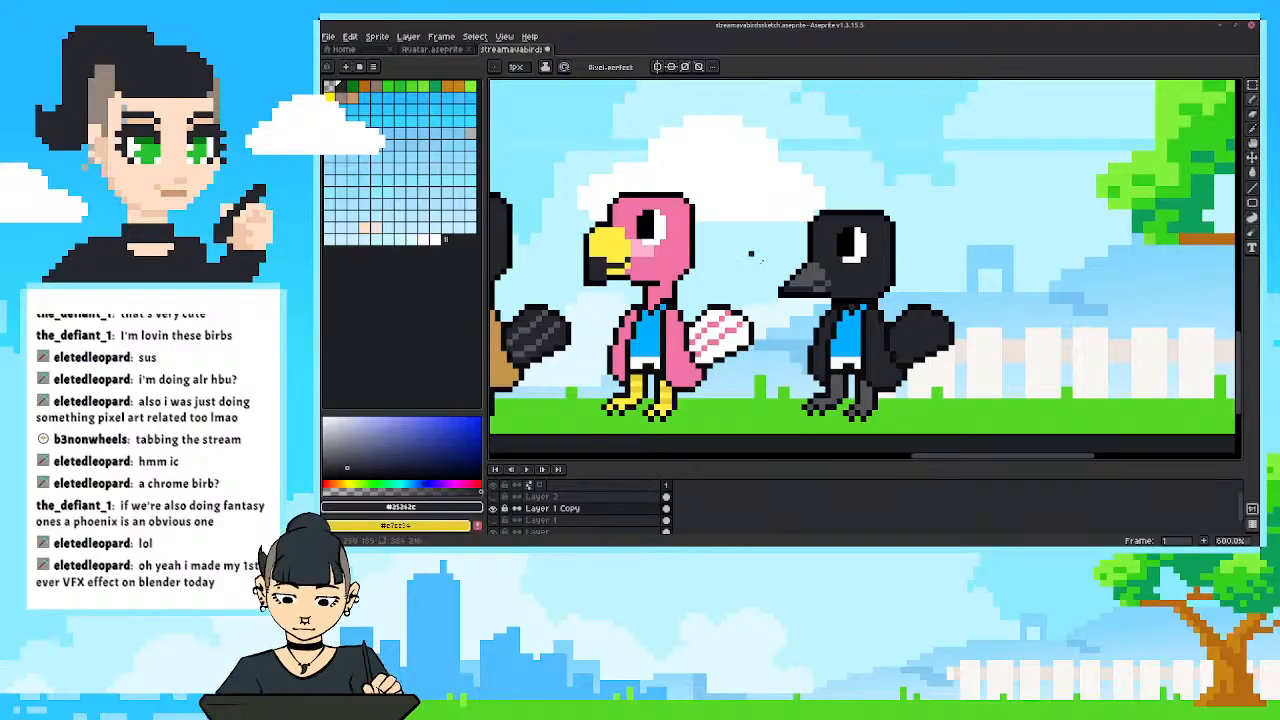
{"action": "scroll", "coordinate": [751, 254], "scroll_direction": "down", "scroll_amount": 3}
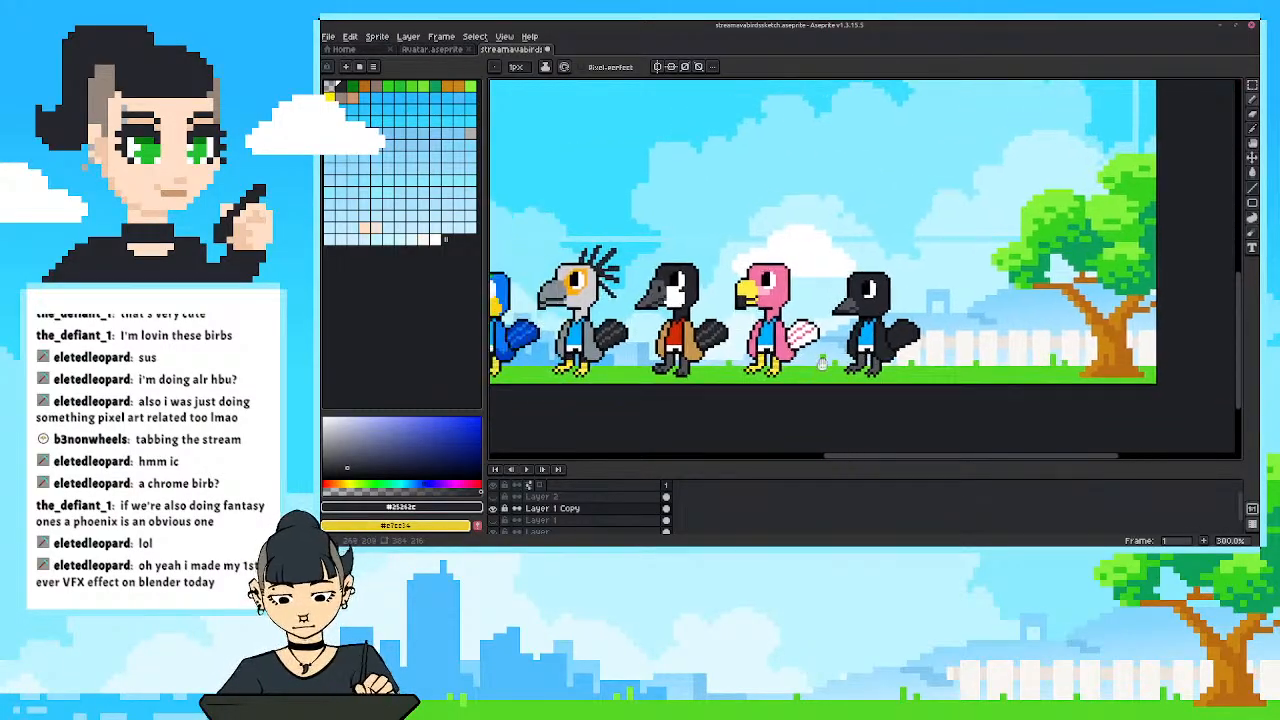
{"action": "left_click_drag", "start_coordinate": [822, 362], "coordinate": [884, 370]}
{"action": "left_click_drag", "start_coordinate": [687, 360], "coordinate": [768, 357]}
{"action": "scroll", "coordinate": [1068, 393], "scroll_direction": "up", "scroll_amount": 2}
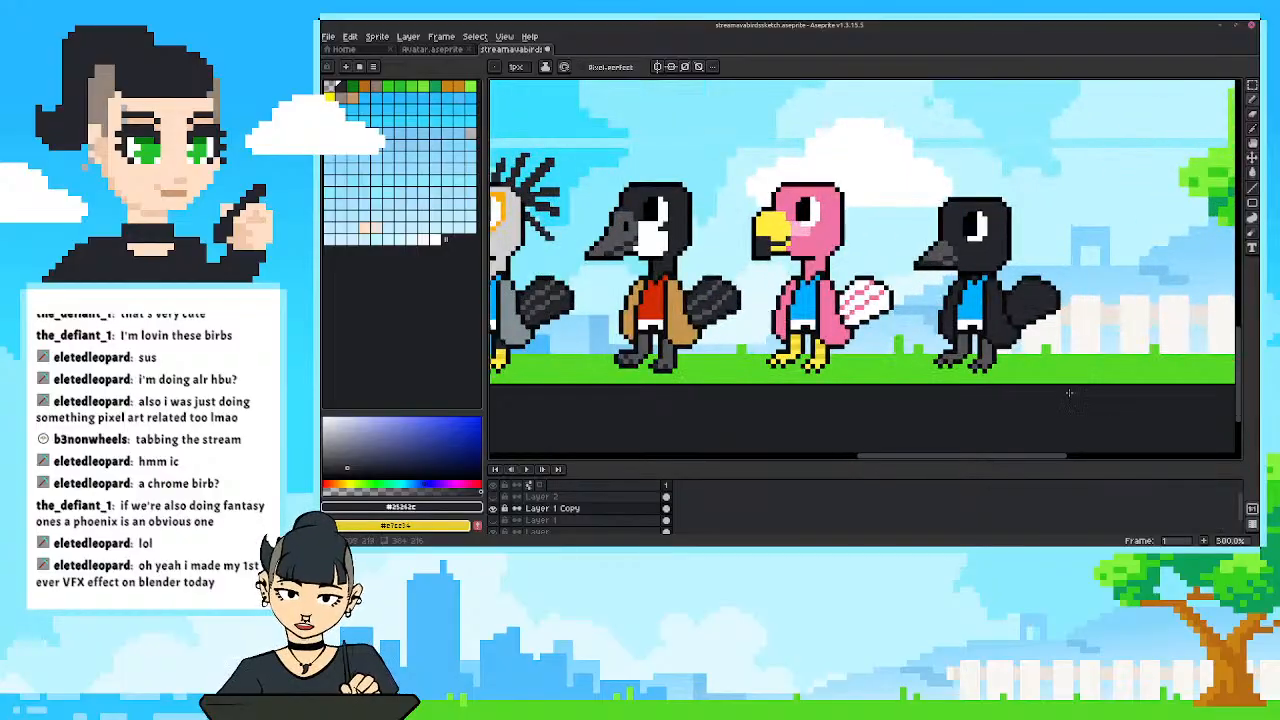
{"action": "scroll", "coordinate": [915, 391], "scroll_direction": "up", "scroll_amount": 2}
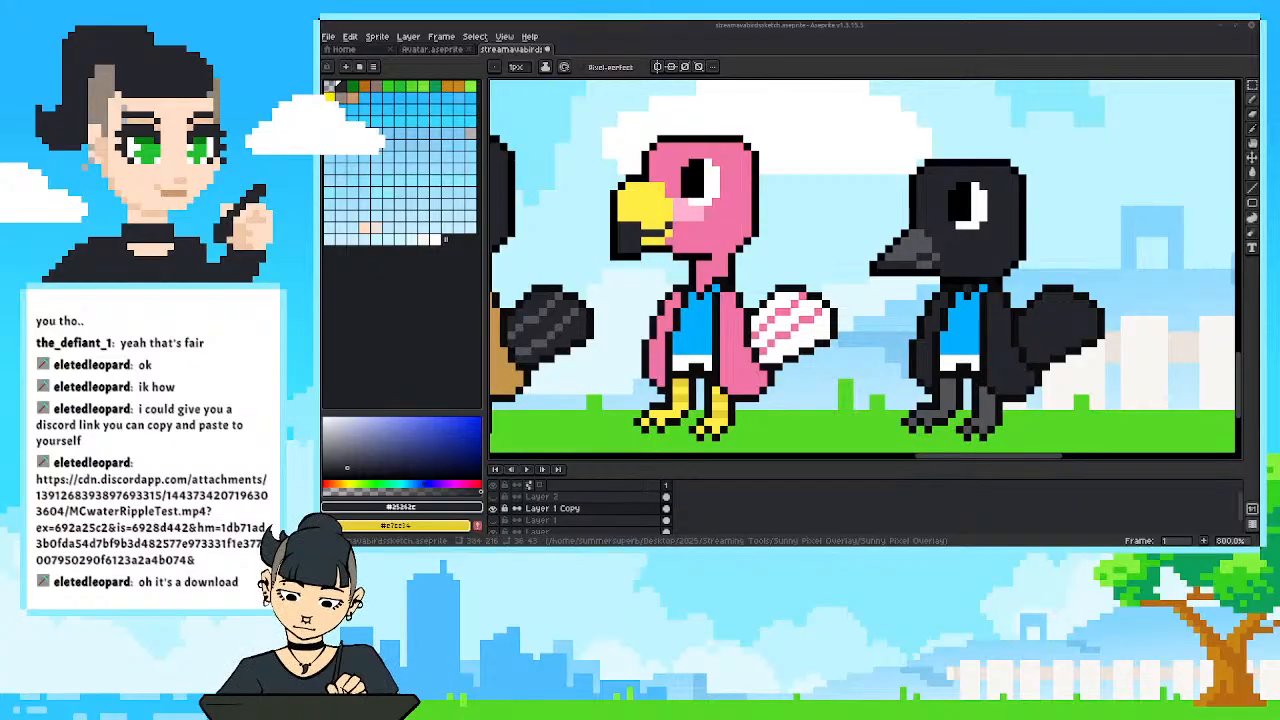
Watch the clip MCwaterRippleTest.mp4 in VLC media player, then close the player and return to the bird sprite in Aseprite.
{"action": "left_click_drag", "start_coordinate": [1279, 134], "coordinate": [944, 34]}
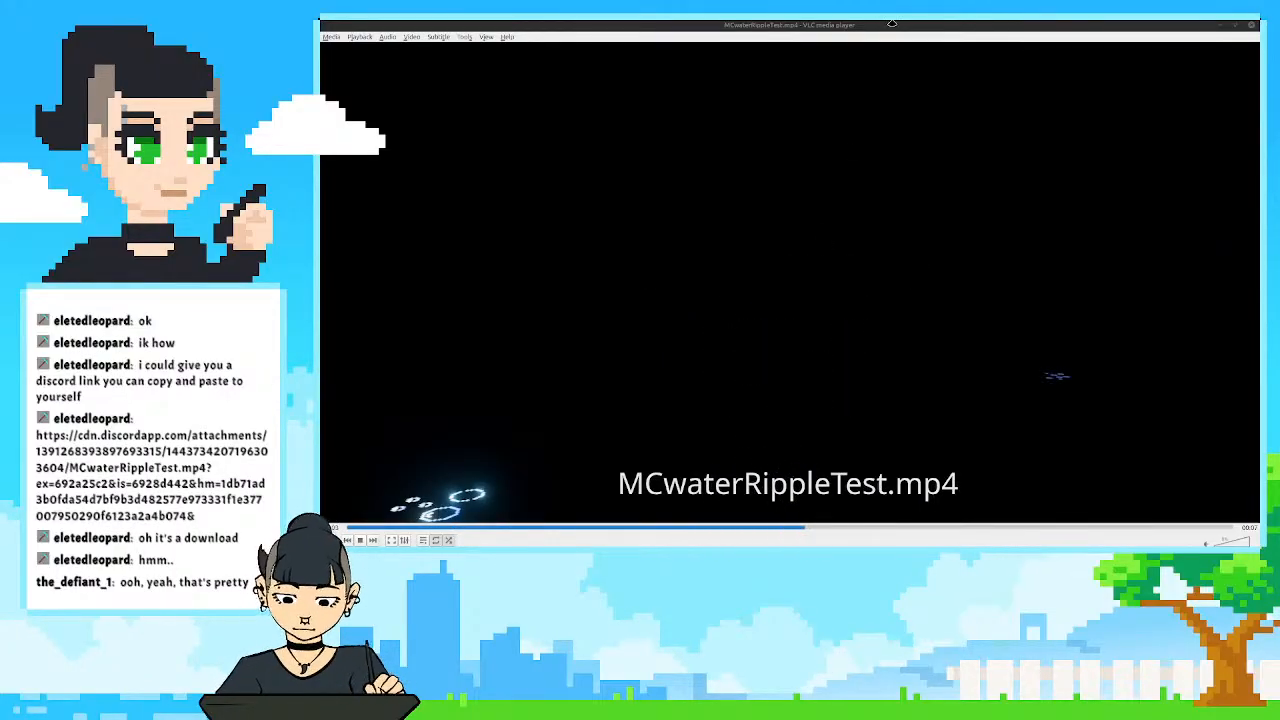
{"action": "left_click_drag", "start_coordinate": [891, 29], "coordinate": [882, 57]}
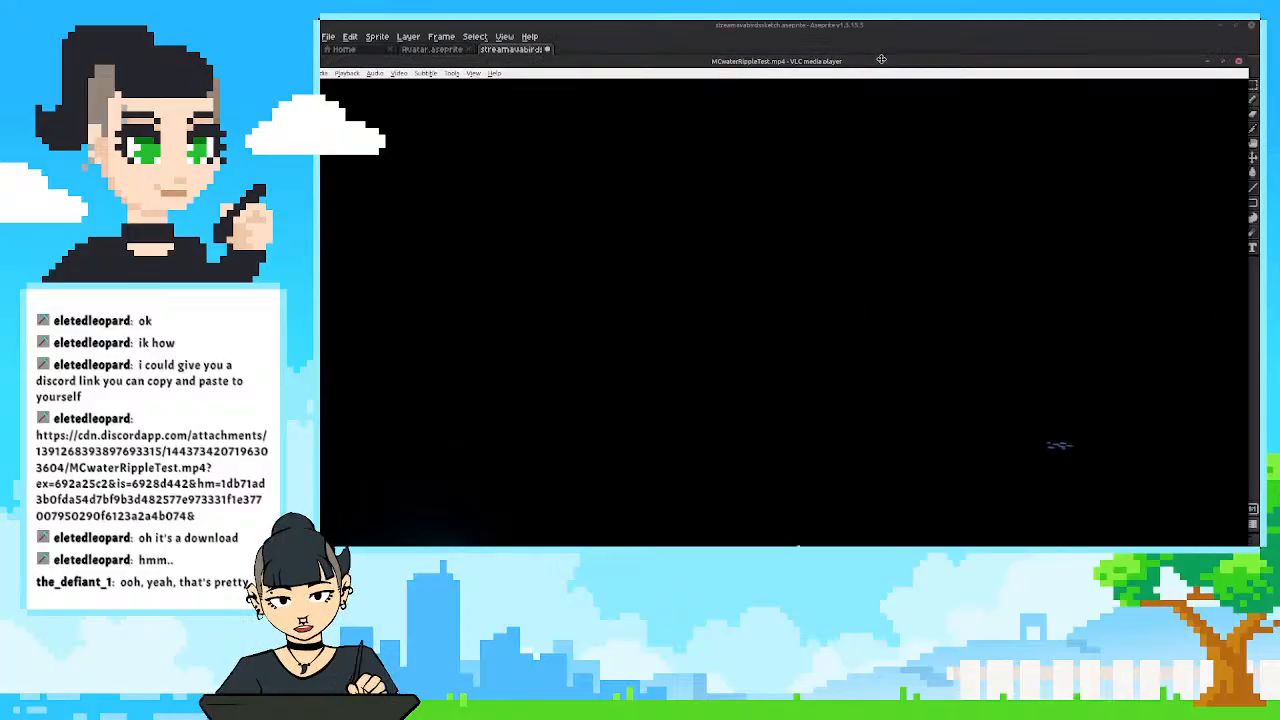
{"action": "left_click", "coordinate": [1243, 58]}
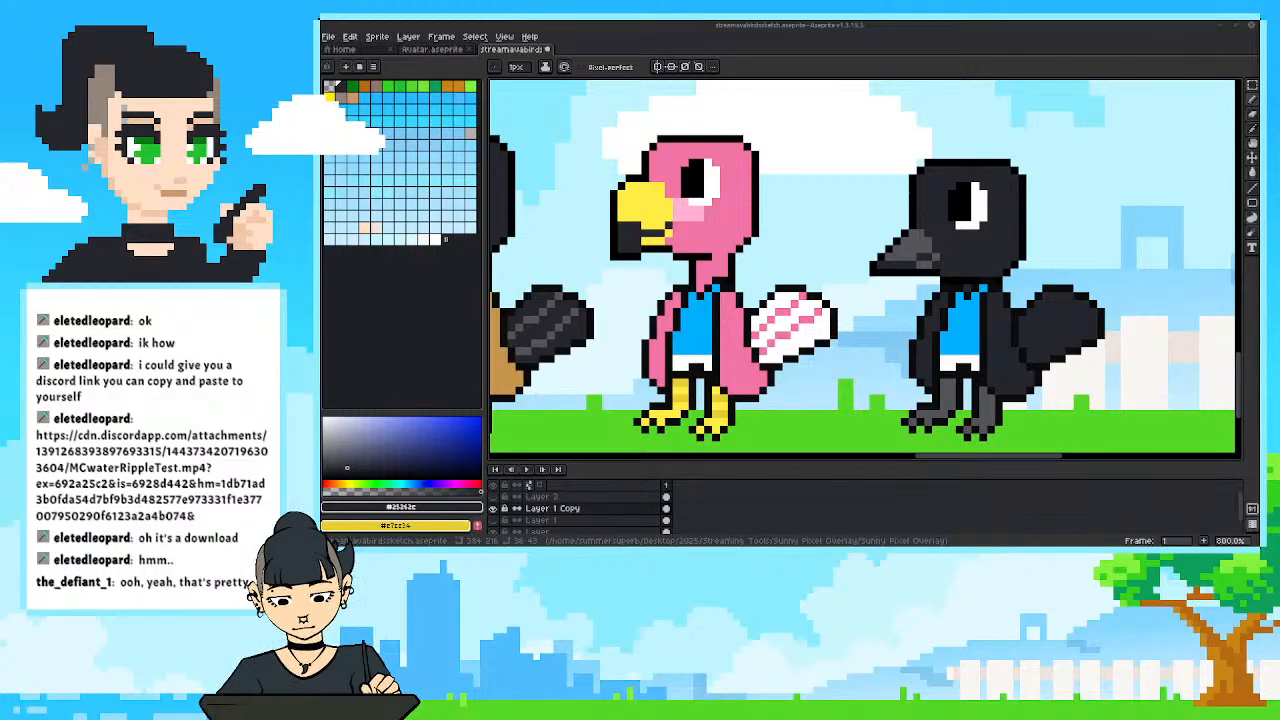
{"action": "left_click_drag", "start_coordinate": [900, 365], "coordinate": [858, 357]}
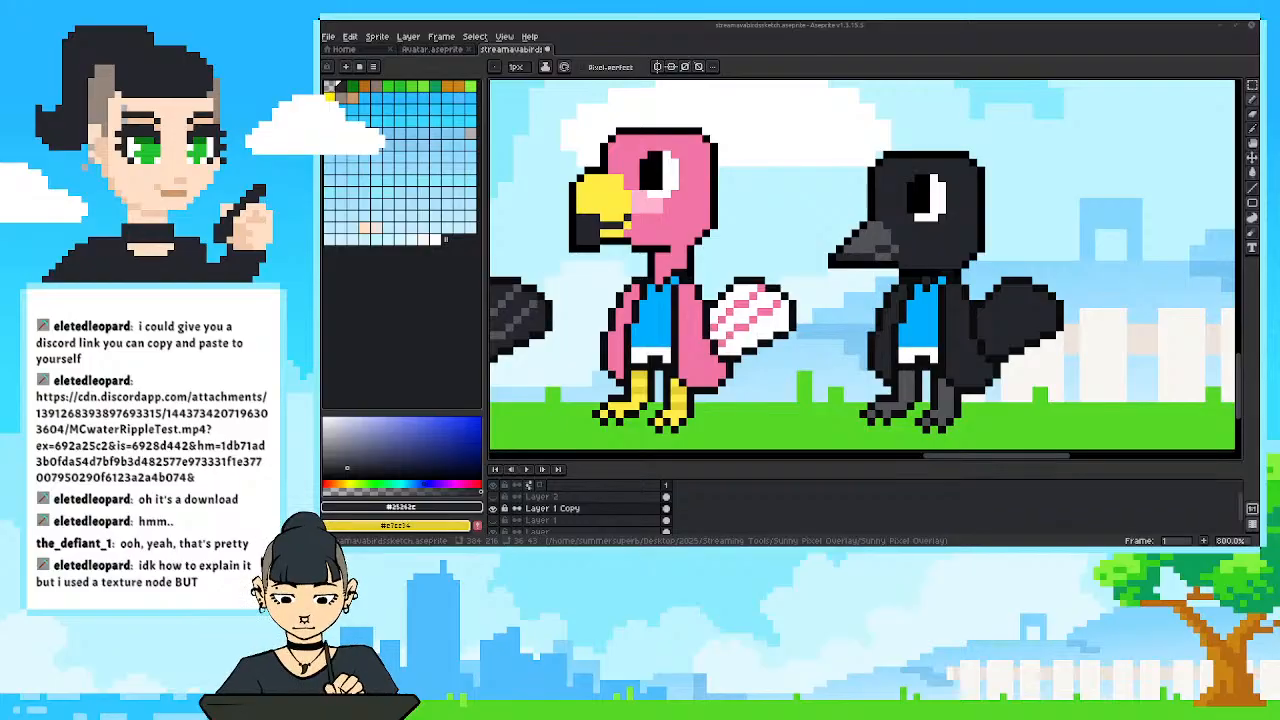
{"action": "left_click_drag", "start_coordinate": [809, 330], "coordinate": [785, 330]}
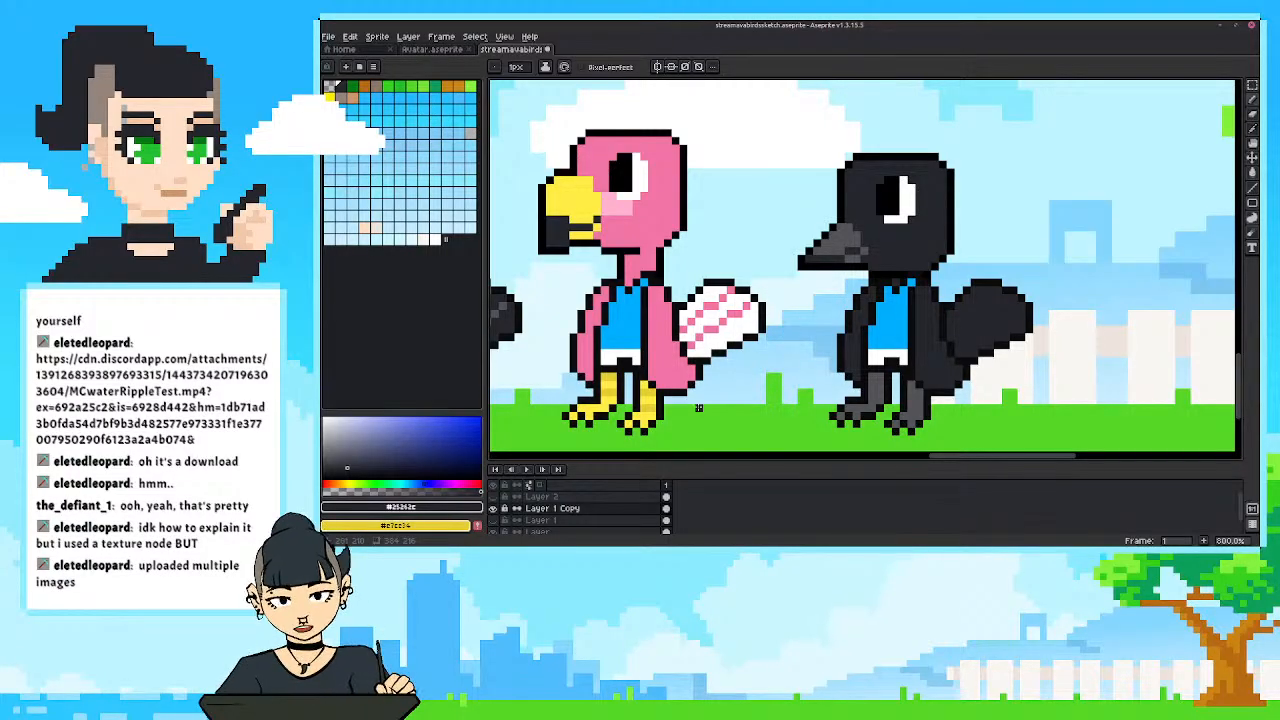
{"action": "mouse_move", "coordinate": [845, 331]}
{"action": "left_mouse_down"}
{"action": "mouse_move", "coordinate": [860, 333]}
{"action": "mouse_move", "coordinate": [832, 332]}
{"action": "left_mouse_up"}
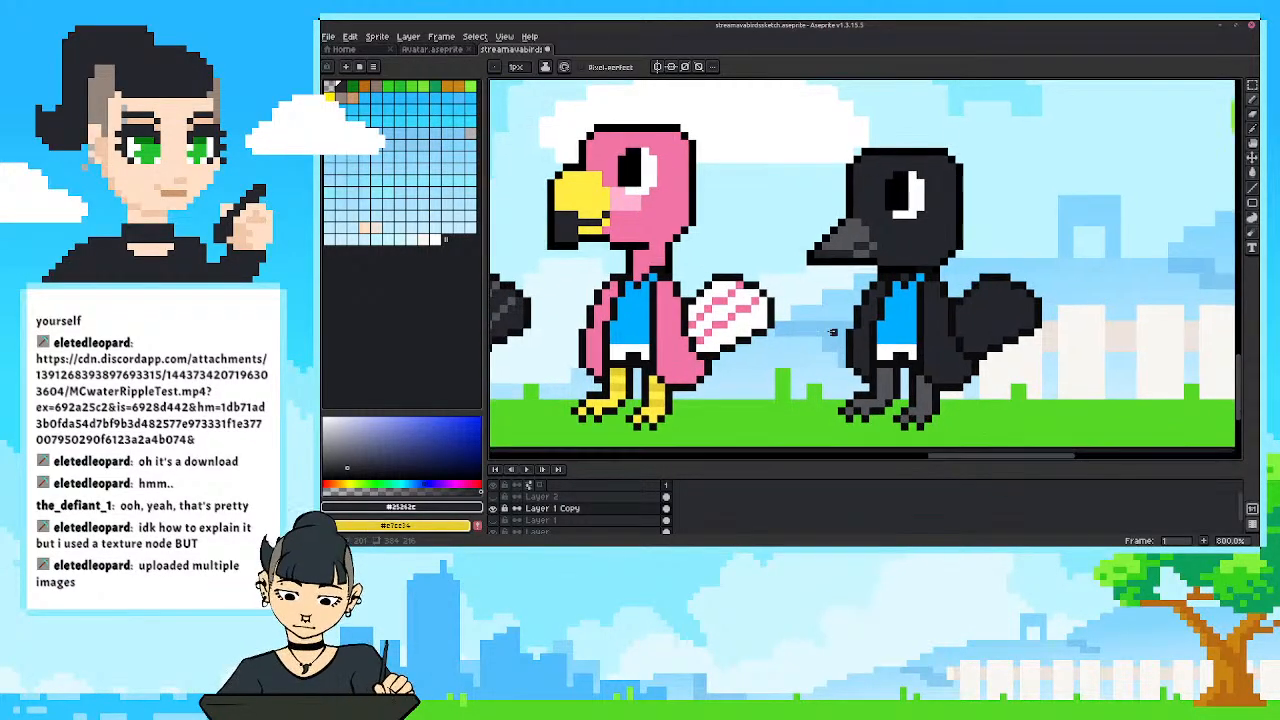
{"action": "left_click_drag", "start_coordinate": [769, 302], "coordinate": [758, 296]}
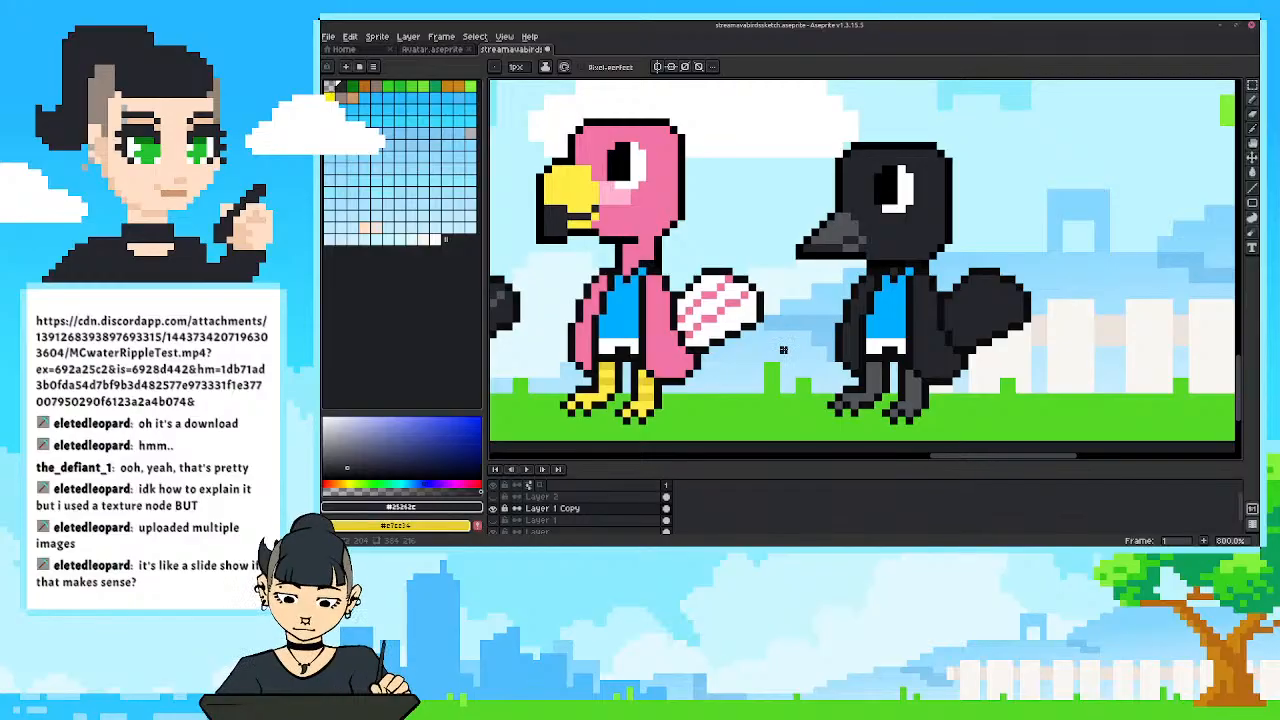
{"action": "scroll", "coordinate": [783, 349], "scroll_direction": "down", "scroll_amount": 3}
{"action": "scroll", "coordinate": [783, 325], "scroll_direction": "down", "scroll_amount": 2}
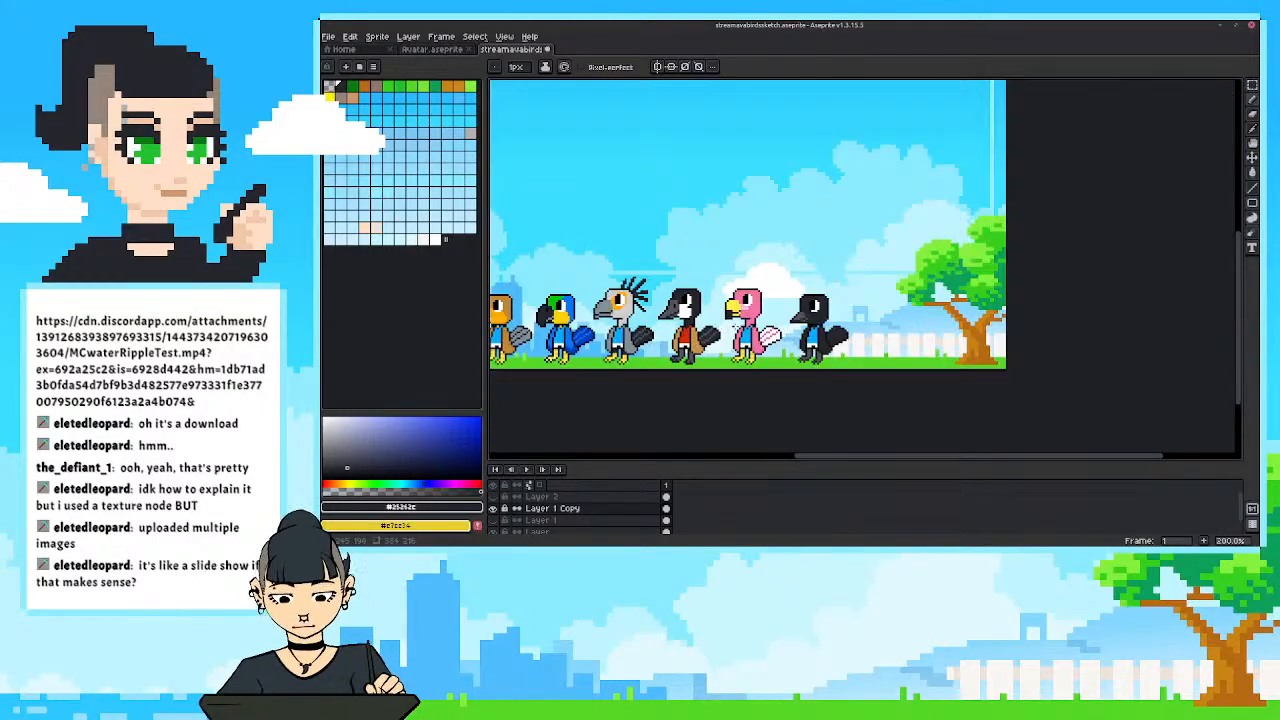
Thicken the black bird's pointed beak with its own grey #535459 and redraw the upper outline in black #000000.
{"action": "scroll", "coordinate": [816, 335], "scroll_direction": "up", "scroll_amount": 3}
{"action": "scroll", "coordinate": [789, 322], "scroll_direction": "up", "scroll_amount": 4}
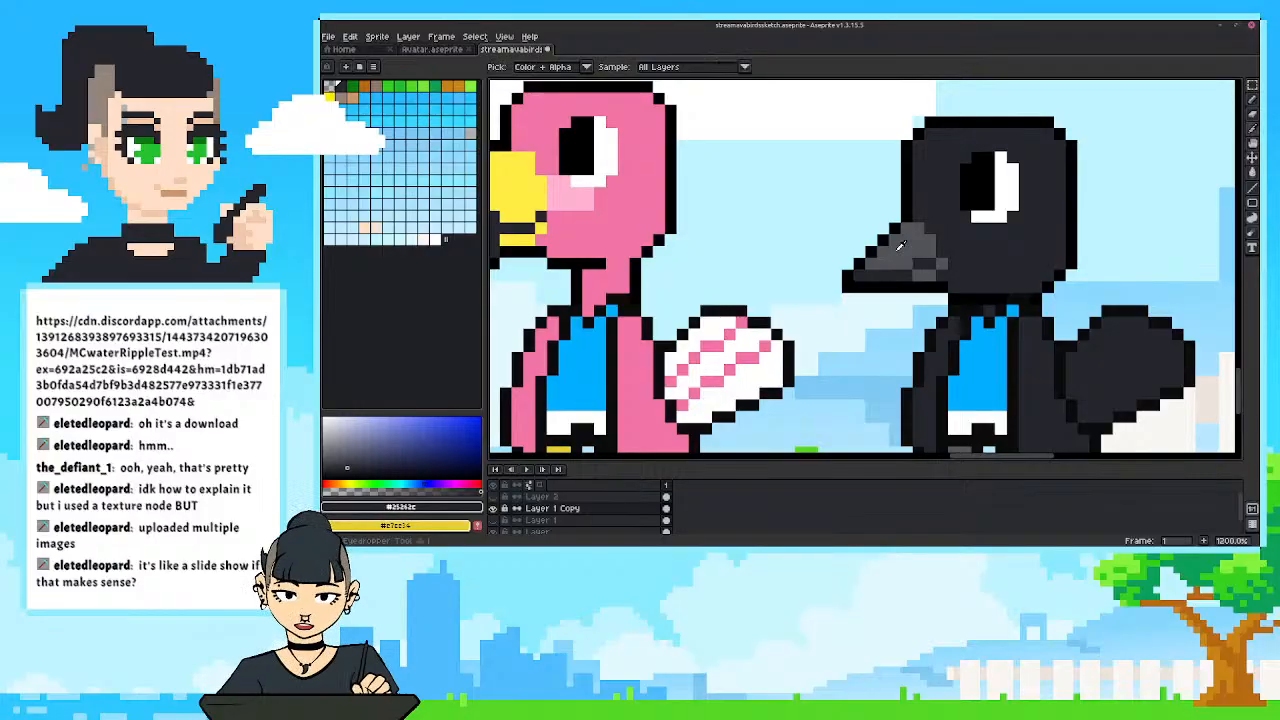
{"action": "left_click", "coordinate": [922, 242], "text": "alt"}
{"action": "left_click_drag", "start_coordinate": [885, 239], "coordinate": [860, 264]}
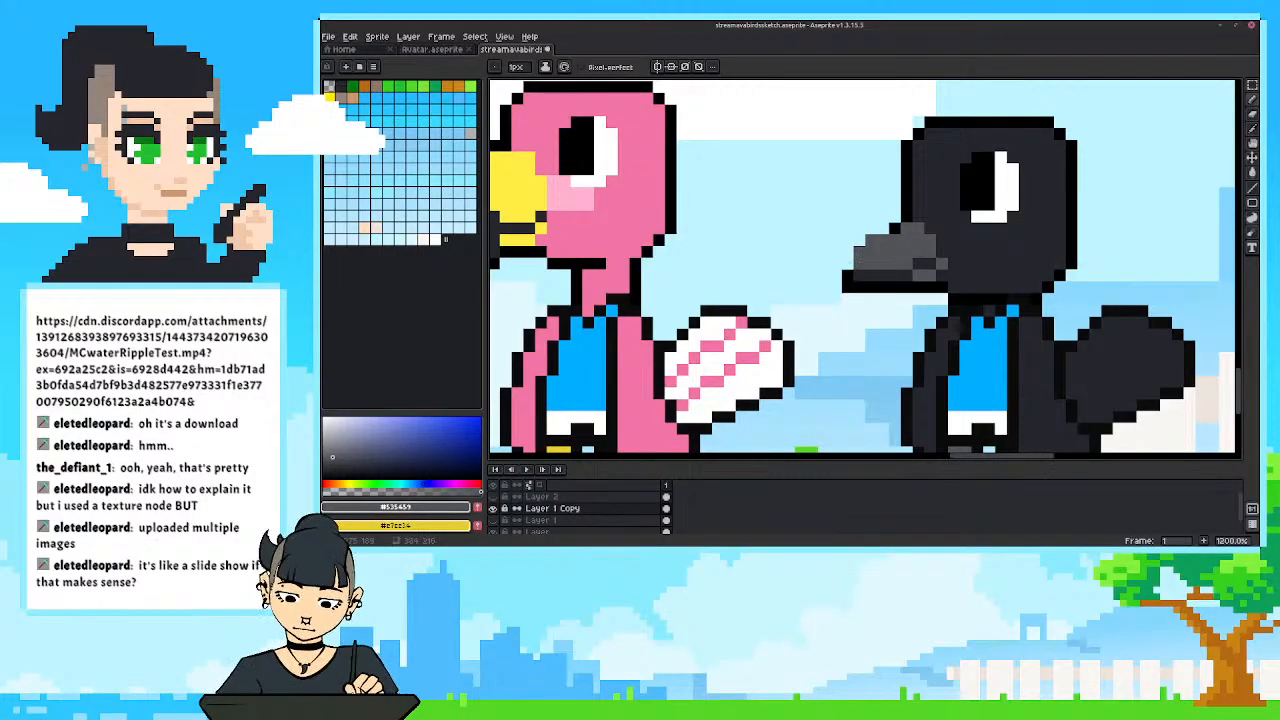
{"action": "left_click", "coordinate": [895, 229], "text": "alt"}
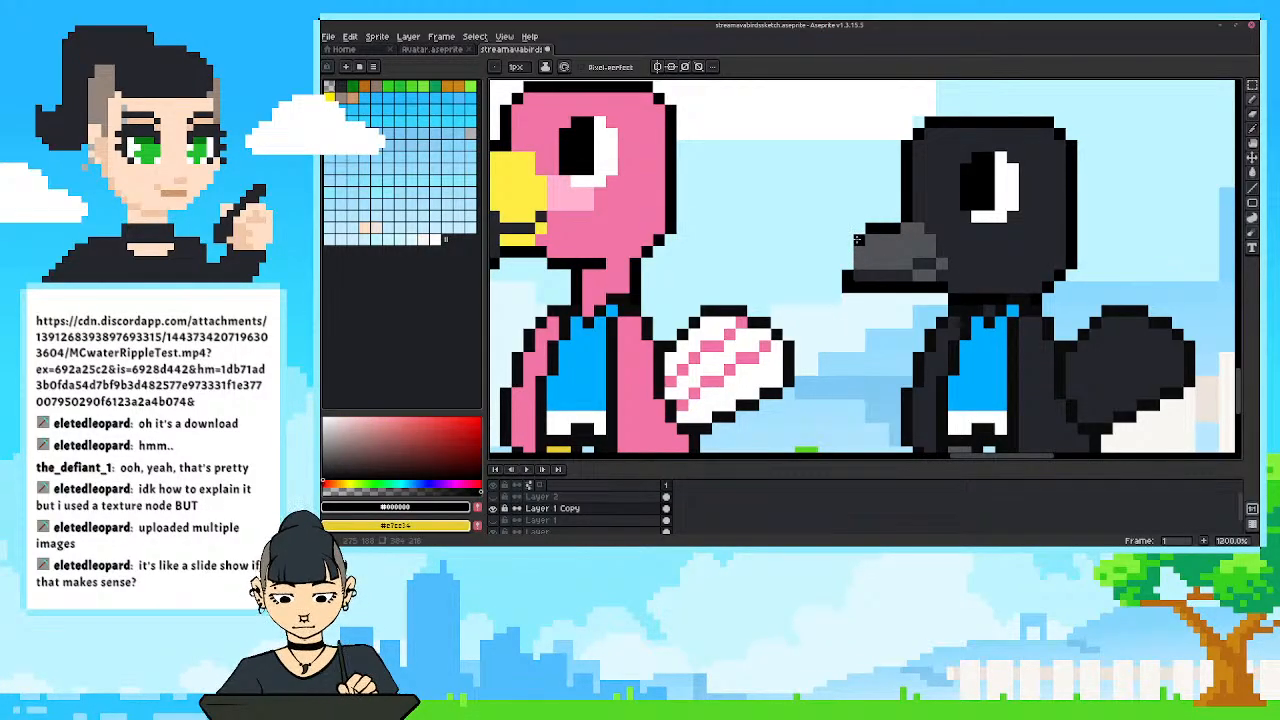
{"action": "scroll", "coordinate": [817, 216], "scroll_direction": "down", "scroll_amount": 6}
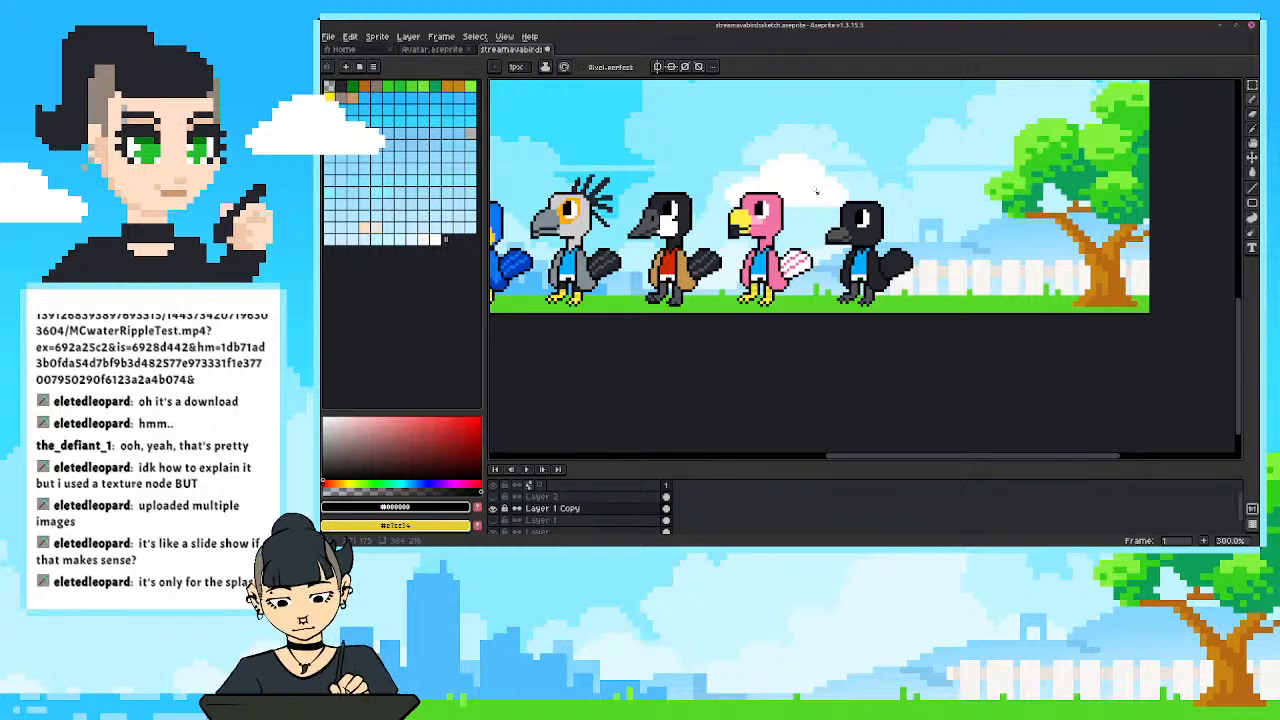
{"action": "scroll", "coordinate": [817, 216], "scroll_direction": "up", "scroll_amount": 6}
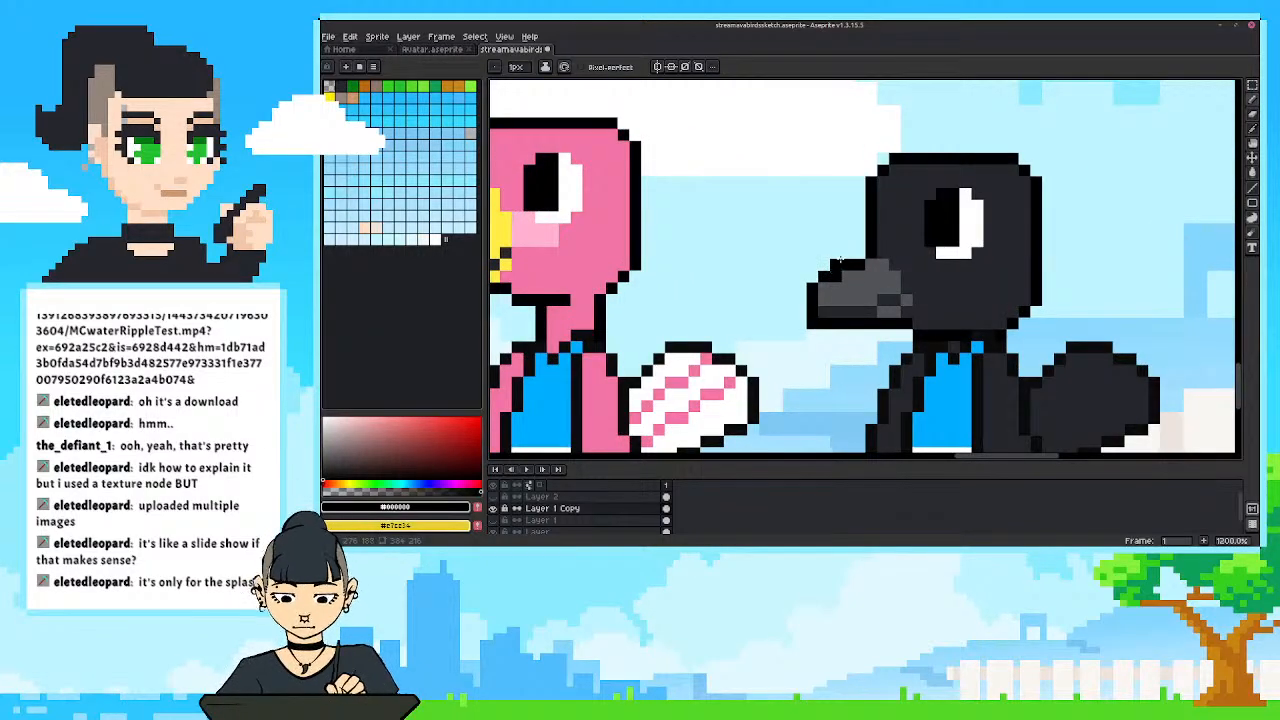
Raise the bridge of the black bird's beak with a higher black outline and fill the gap with grey #535459.
{"action": "scroll", "coordinate": [833, 232], "scroll_direction": "down", "scroll_amount": 4}
{"action": "scroll", "coordinate": [833, 228], "scroll_direction": "down", "scroll_amount": 3}
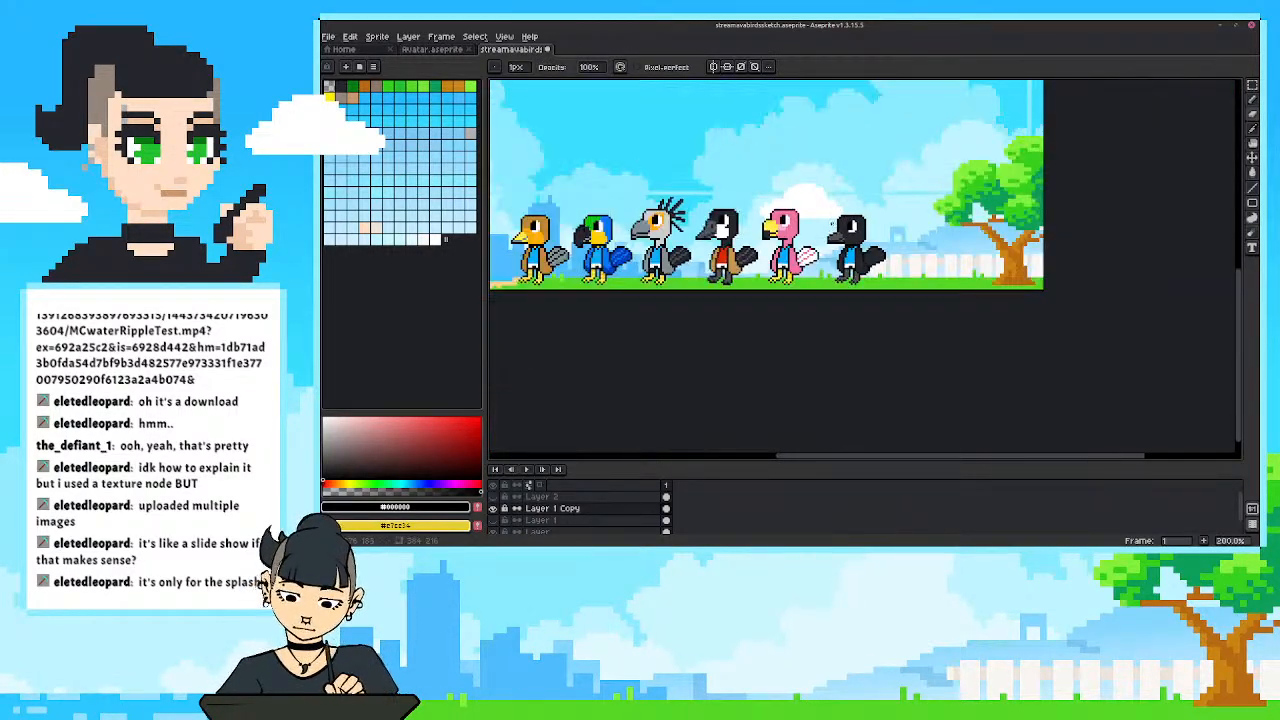
{"action": "scroll", "coordinate": [835, 215], "scroll_direction": "up", "scroll_amount": 7}
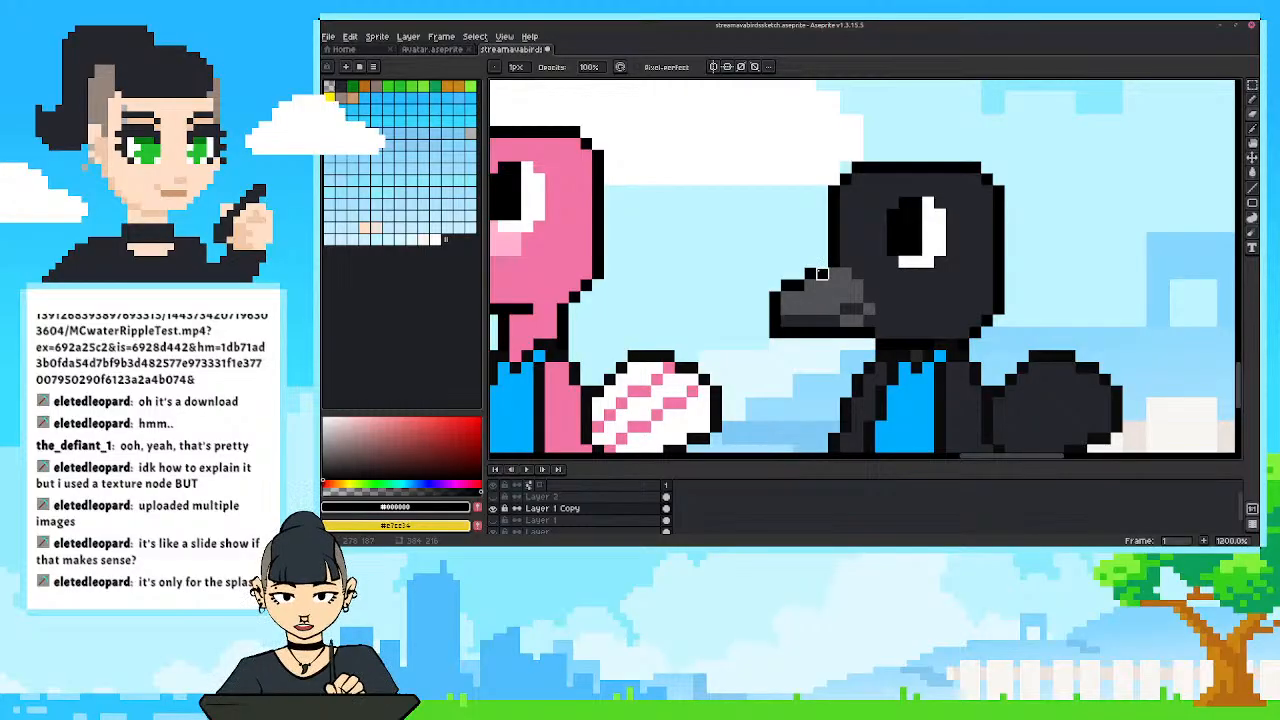
{"action": "key", "text": "alt"}
{"action": "mouse_move", "coordinate": [822, 263]}
{"action": "left_mouse_down"}
{"action": "mouse_move", "coordinate": [775, 286]}
{"action": "mouse_move", "coordinate": [787, 286]}
{"action": "left_mouse_up"}
{"action": "left_click", "coordinate": [812, 286], "text": "alt"}
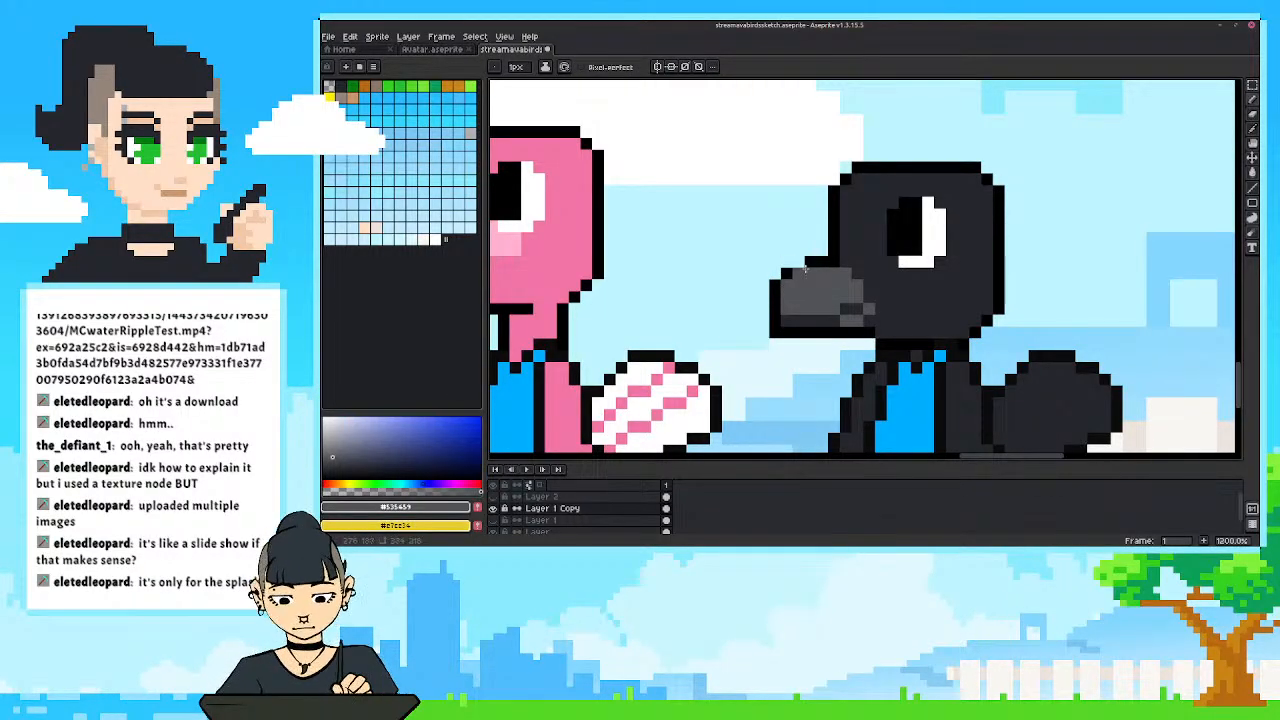
{"action": "scroll", "coordinate": [800, 218], "scroll_direction": "down", "scroll_amount": 7}
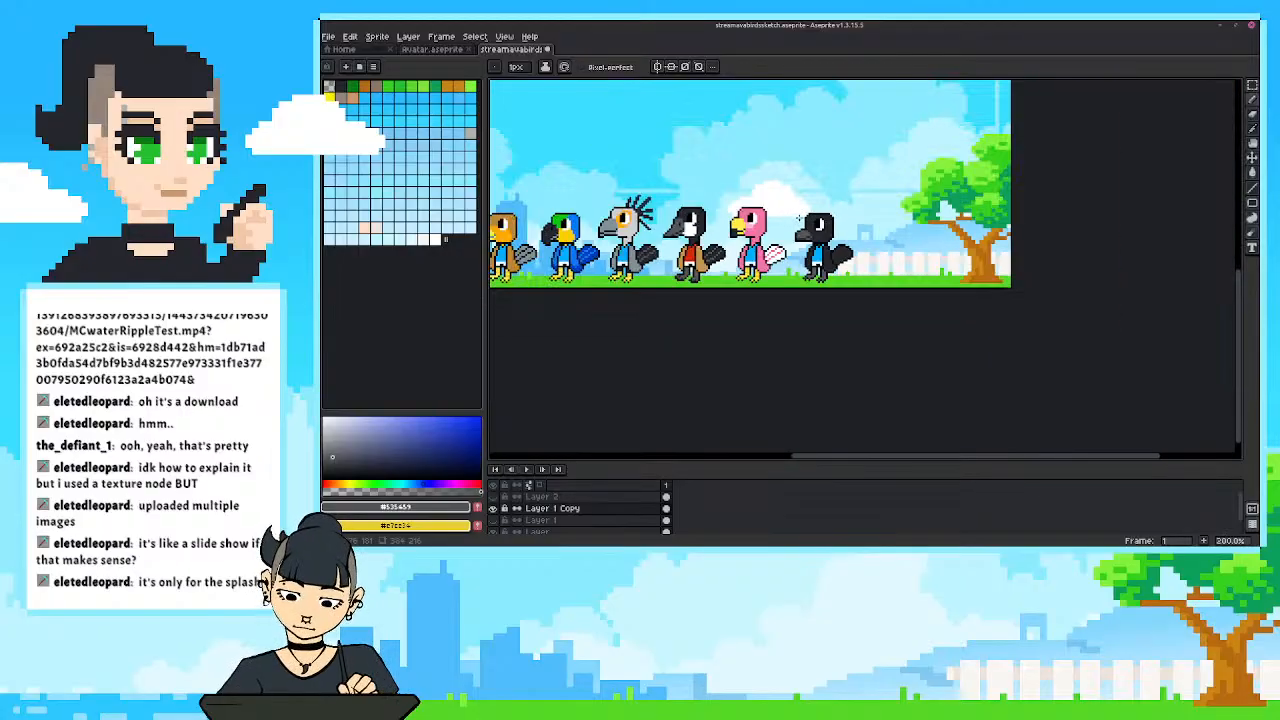
Refine the upper front corner of the black bird's beak into a rounded tip with grey fill and black outline.
{"action": "scroll", "coordinate": [797, 222], "scroll_direction": "up", "scroll_amount": 3}
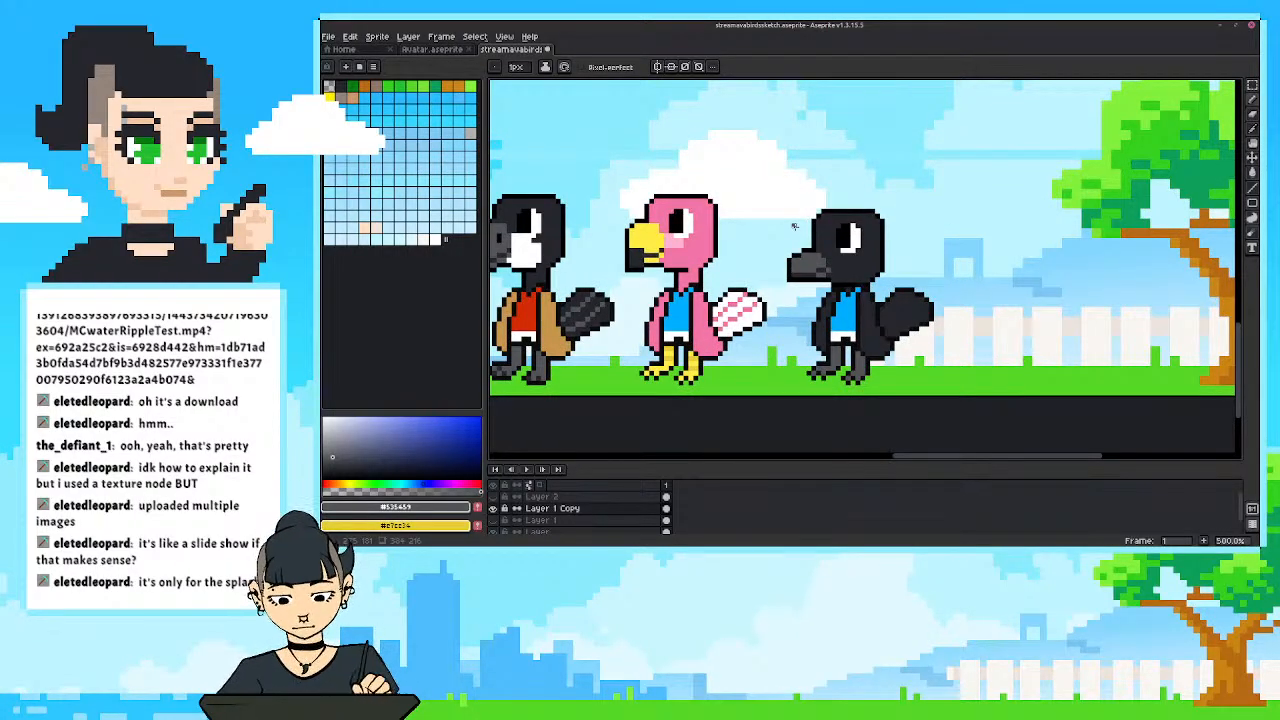
{"action": "scroll", "coordinate": [794, 226], "scroll_direction": "up", "scroll_amount": 4}
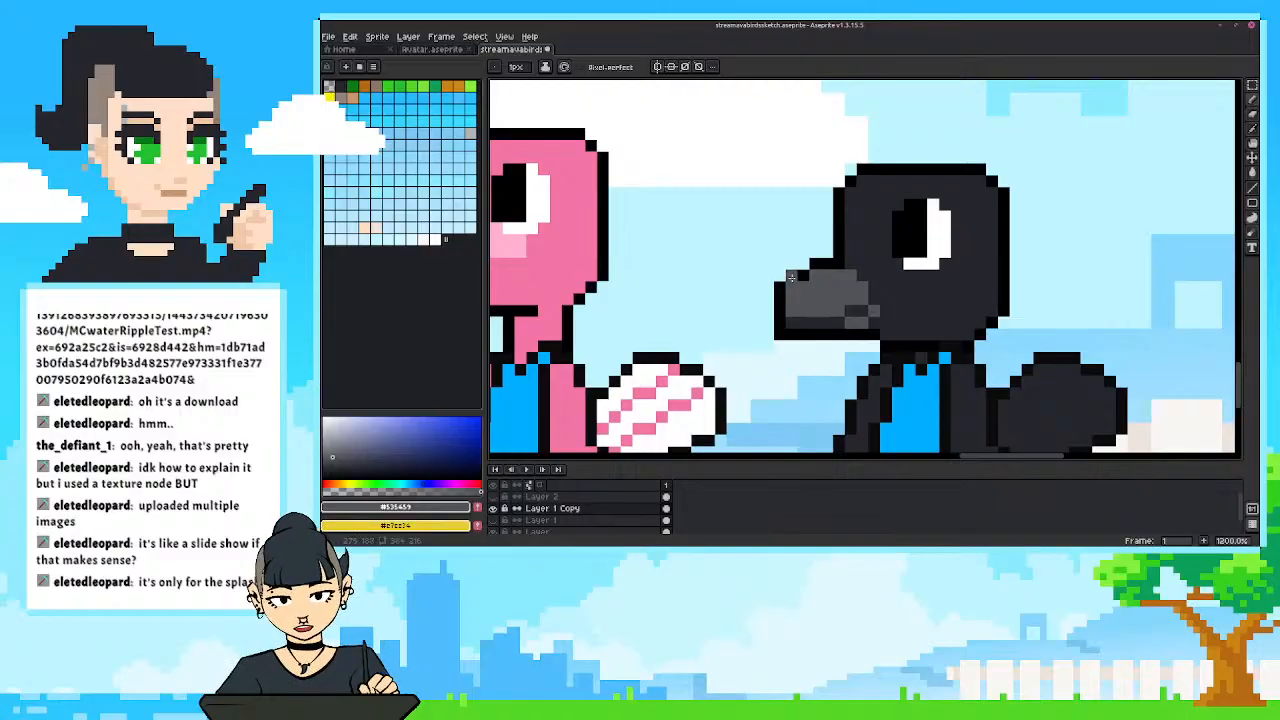
{"action": "left_click", "coordinate": [792, 277], "text": "alt"}
{"action": "key", "text": "i"}
{"action": "key", "text": "e"}
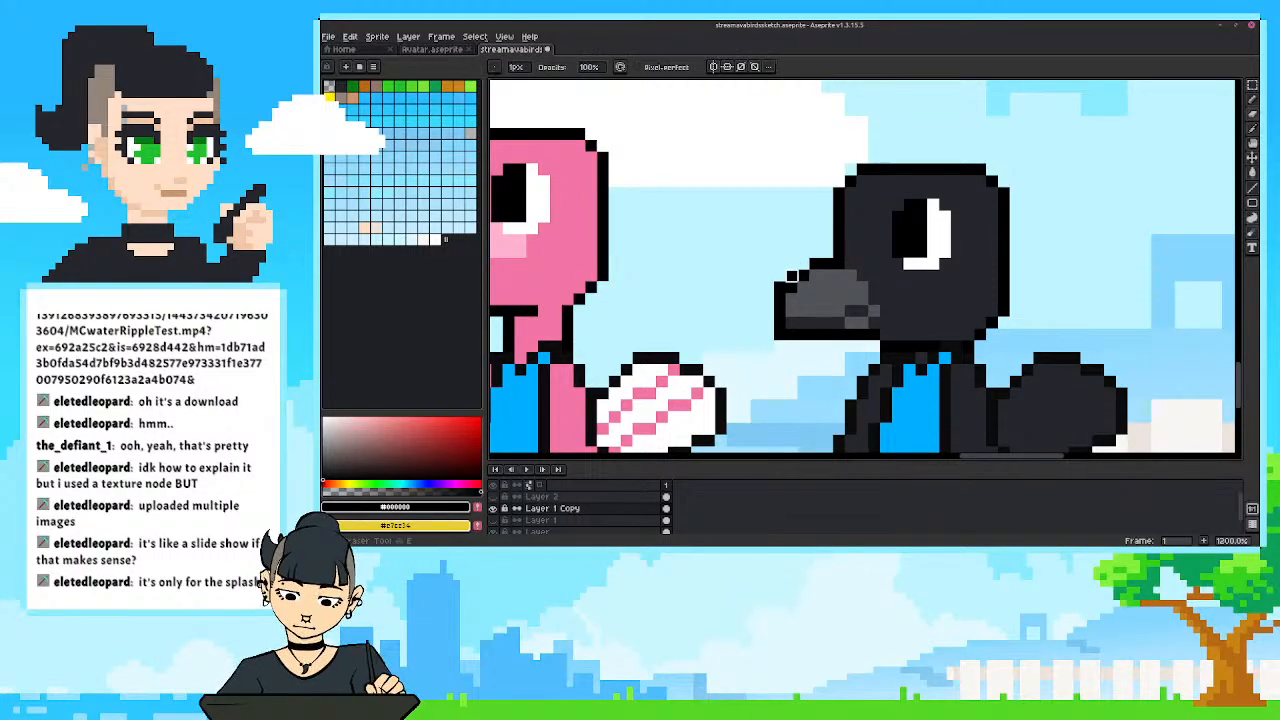
{"action": "scroll", "coordinate": [768, 220], "scroll_direction": "down", "scroll_amount": 6}
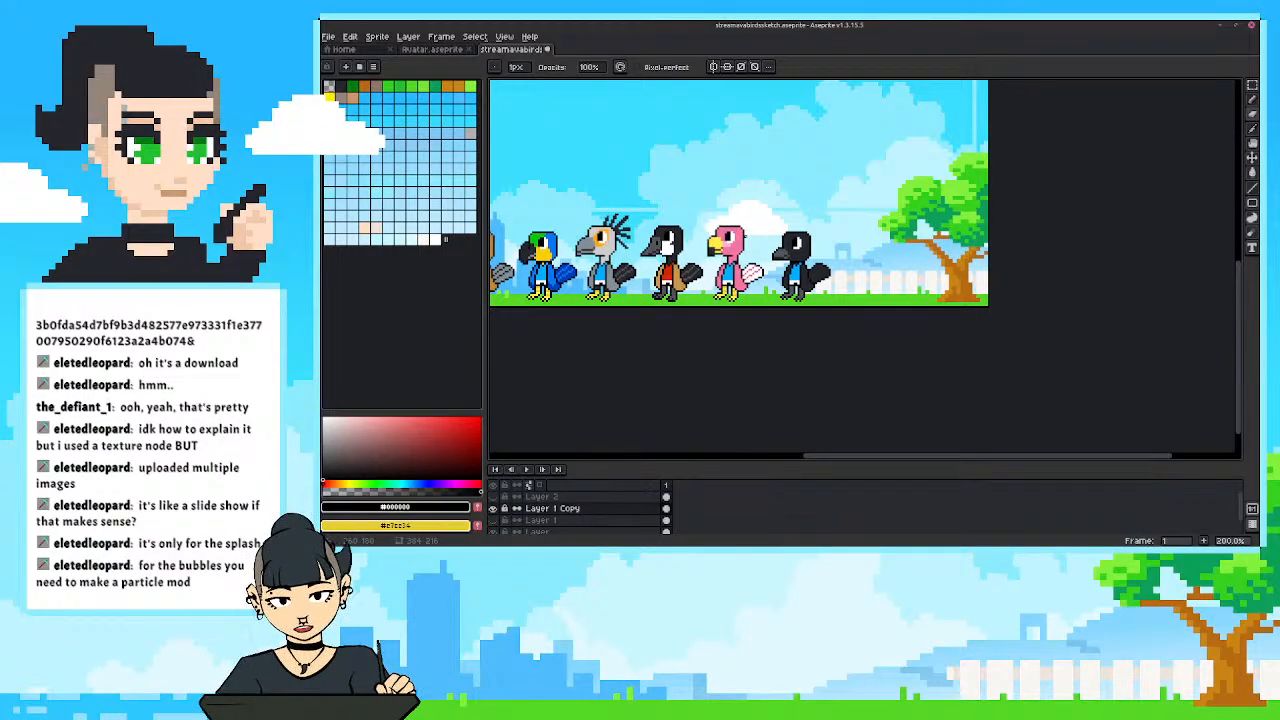
{"action": "scroll", "coordinate": [791, 294], "scroll_direction": "up", "scroll_amount": 4}
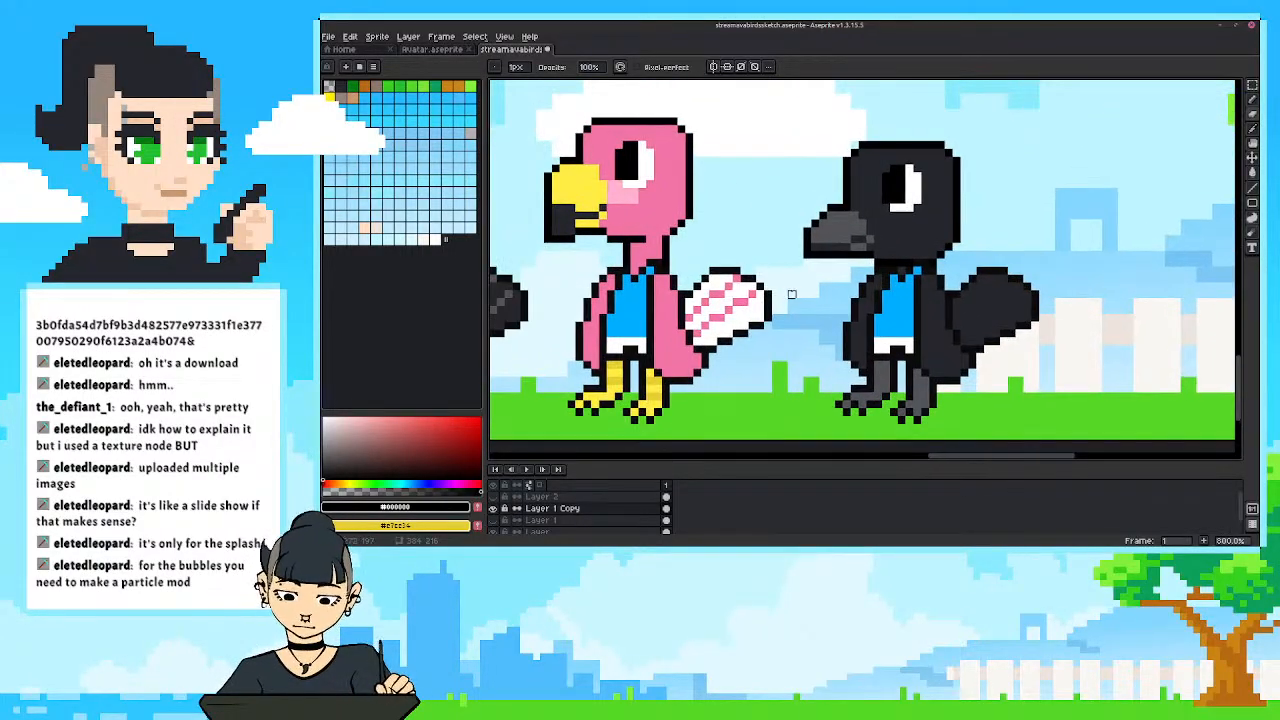
Try a dark mouth line across the black bird's beak using its charcoal #25262c and grey #535459, then undo it.
{"action": "left_click", "coordinate": [844, 240], "text": "alt"}
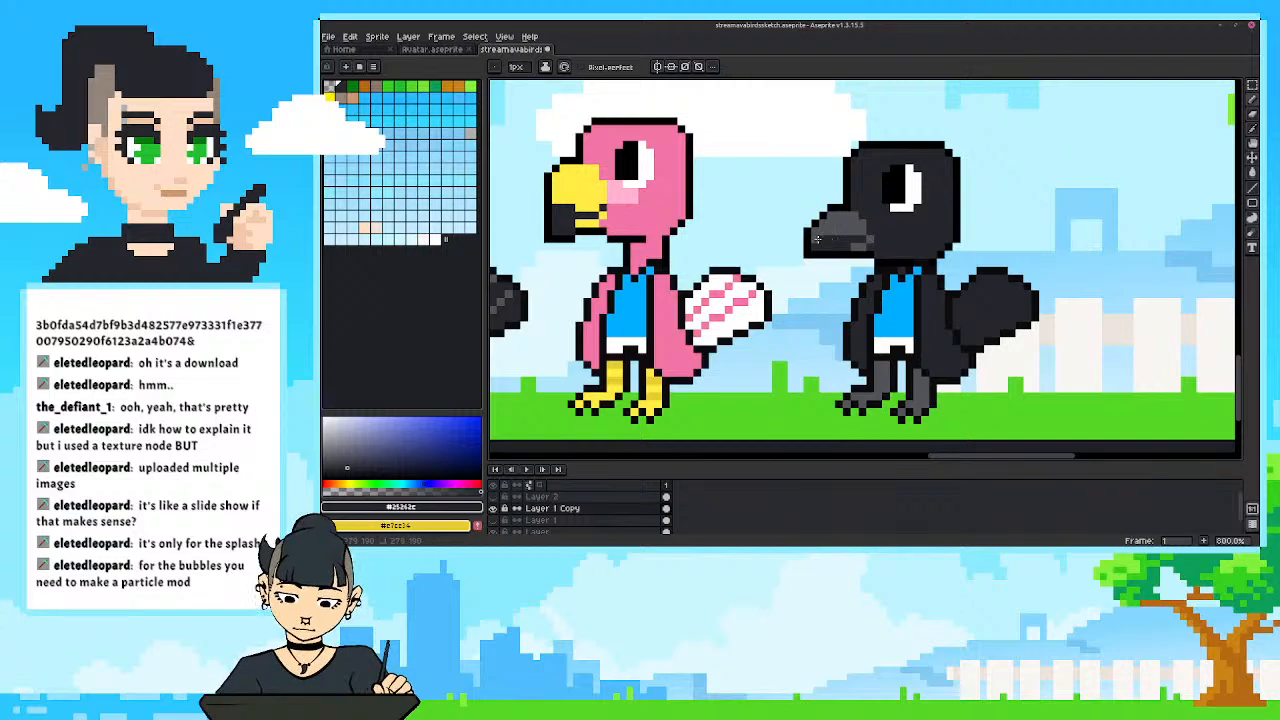
{"action": "left_click", "coordinate": [835, 231], "text": "alt"}
{"action": "left_click_drag", "start_coordinate": [817, 240], "coordinate": [825, 247]}
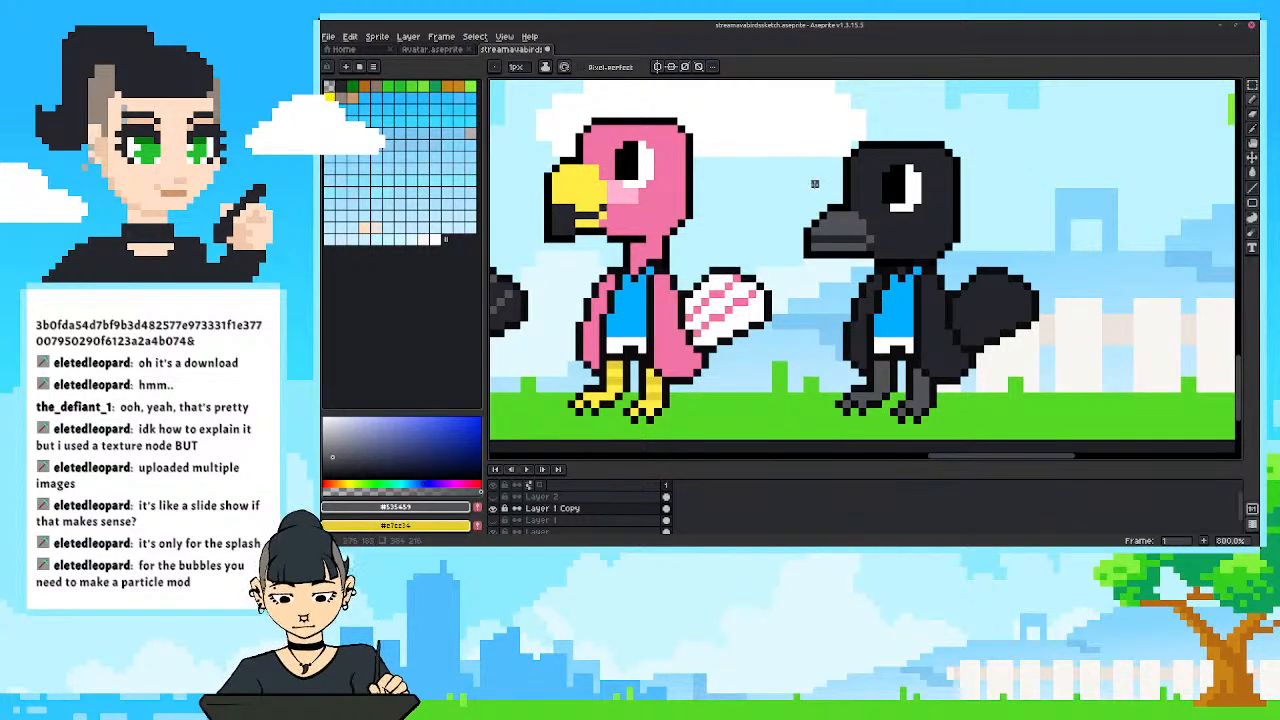
{"action": "key", "text": "ctrl+z"}
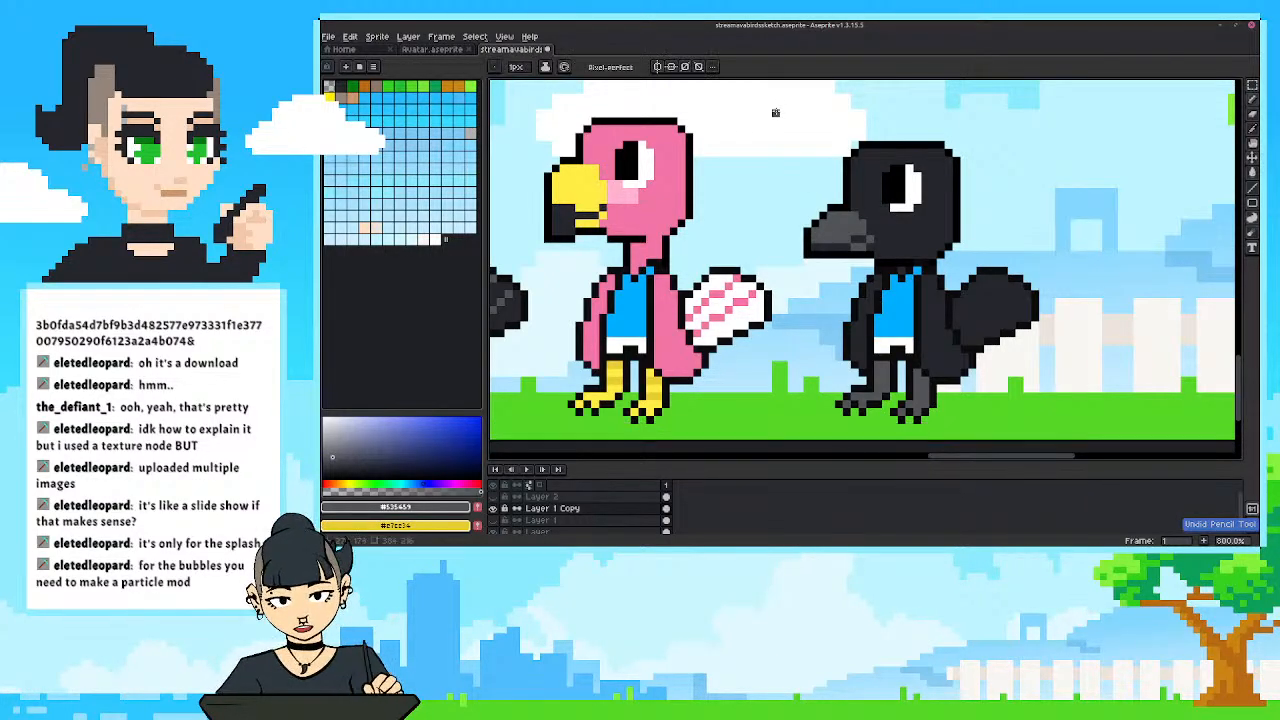
Examine the full row of six birds and compare the black bird's shape and colours with its neighbours.
{"action": "left_click_drag", "start_coordinate": [799, 271], "coordinate": [815, 291]}
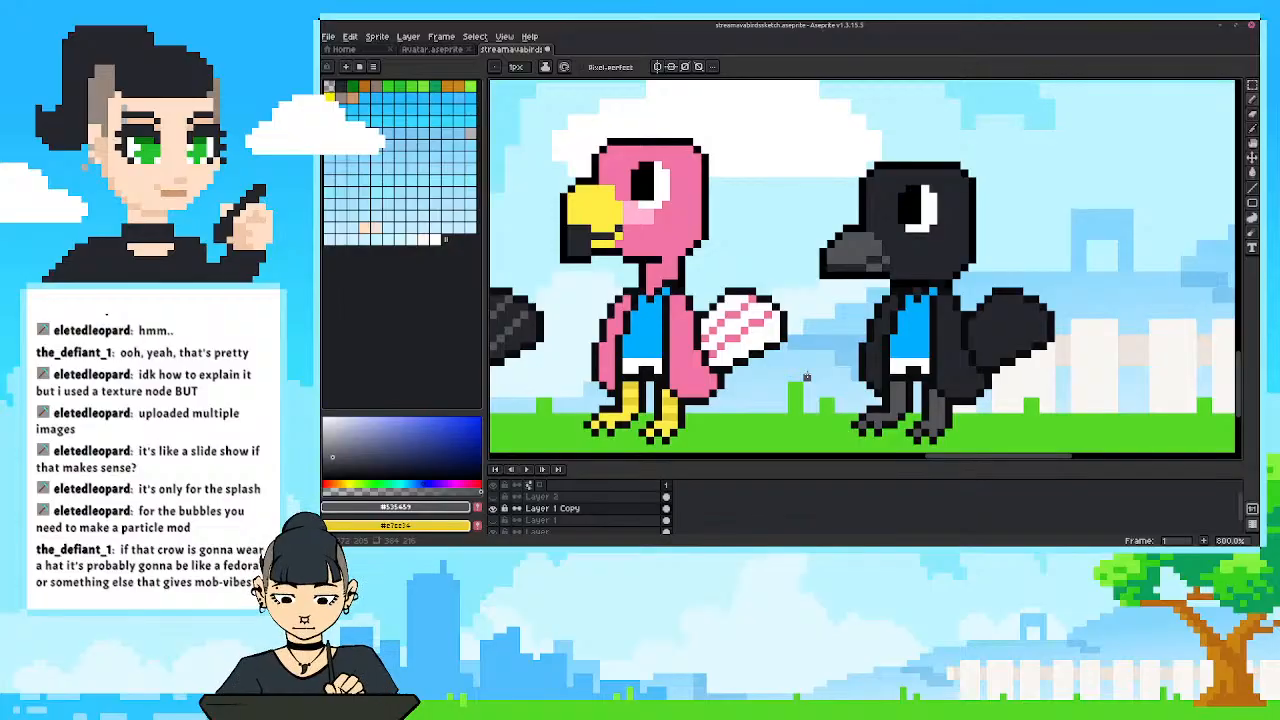
{"action": "scroll", "coordinate": [784, 305], "scroll_direction": "down", "scroll_amount": 4}
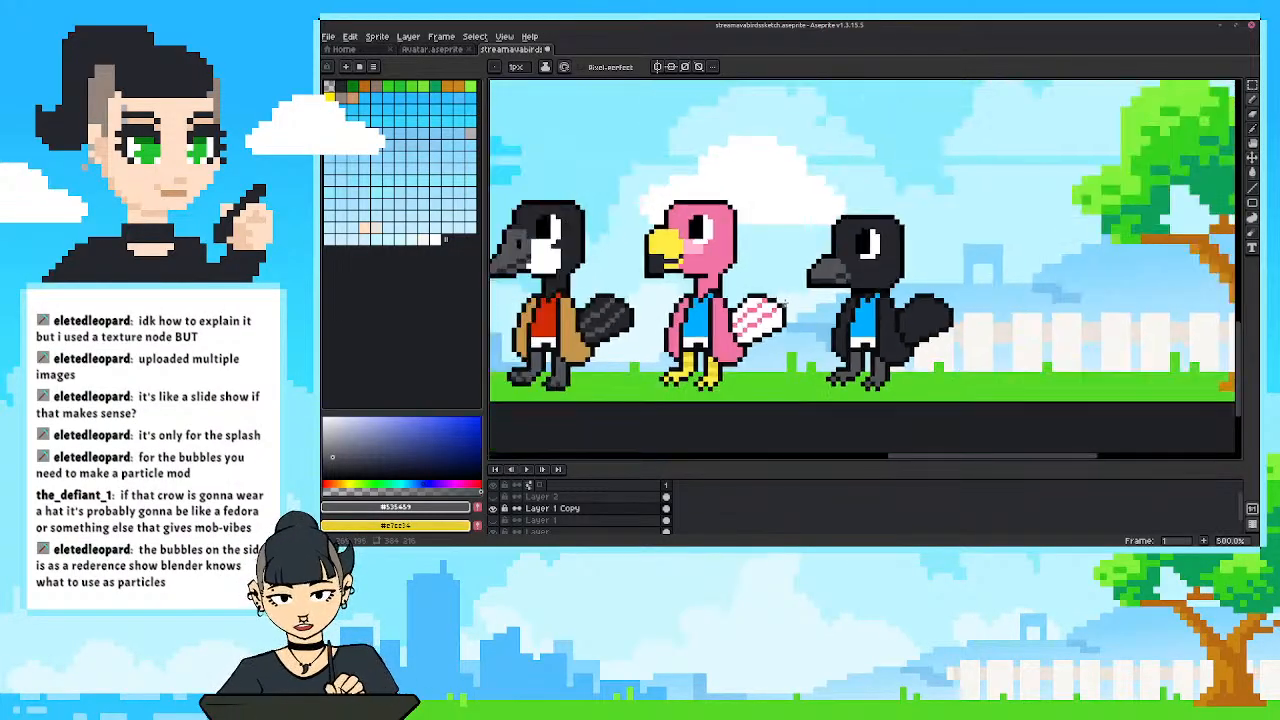
{"action": "left_click_drag", "start_coordinate": [779, 299], "coordinate": [925, 303]}
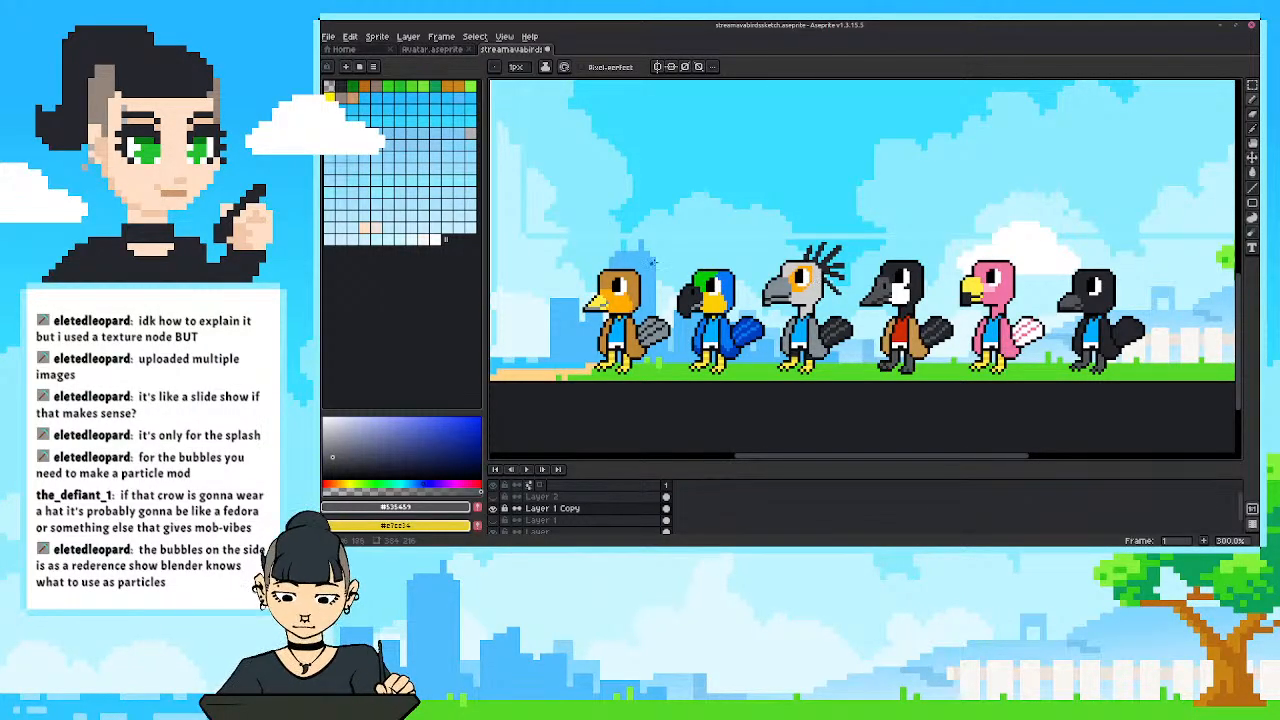
{"action": "left_click_drag", "start_coordinate": [855, 458], "coordinate": [858, 458]}
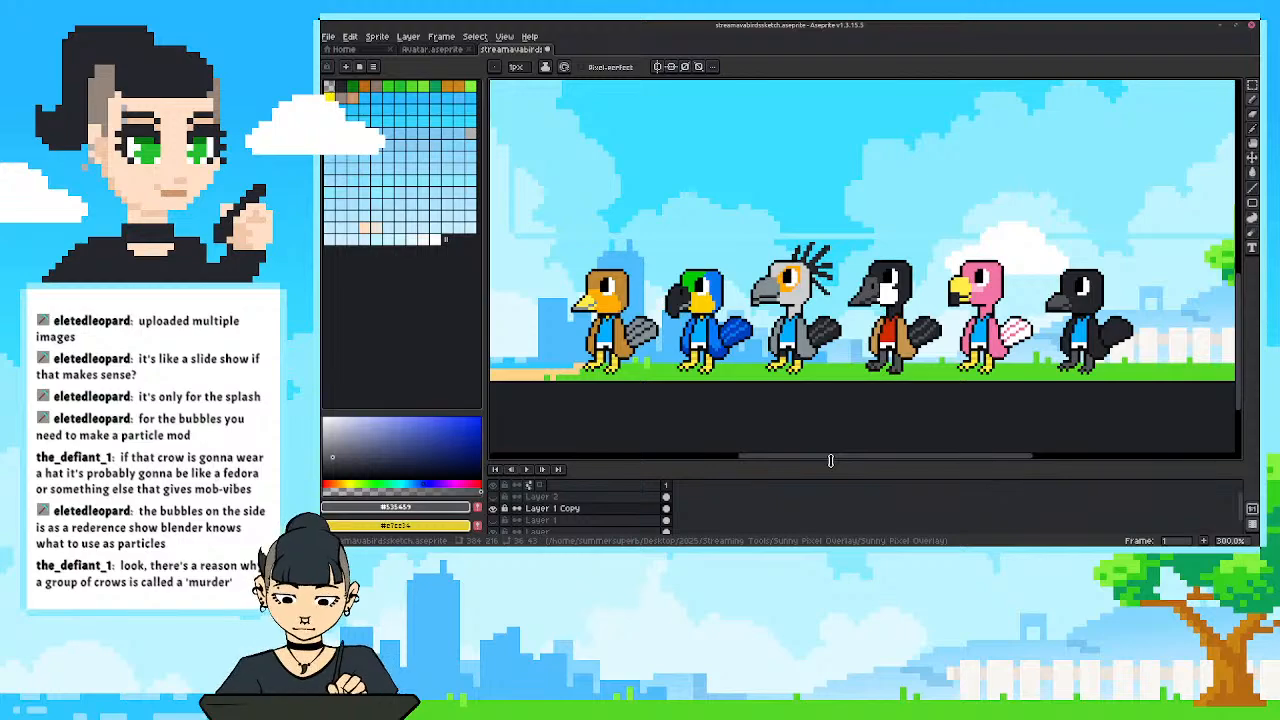
{"action": "left_click_drag", "start_coordinate": [860, 395], "coordinate": [846, 433]}
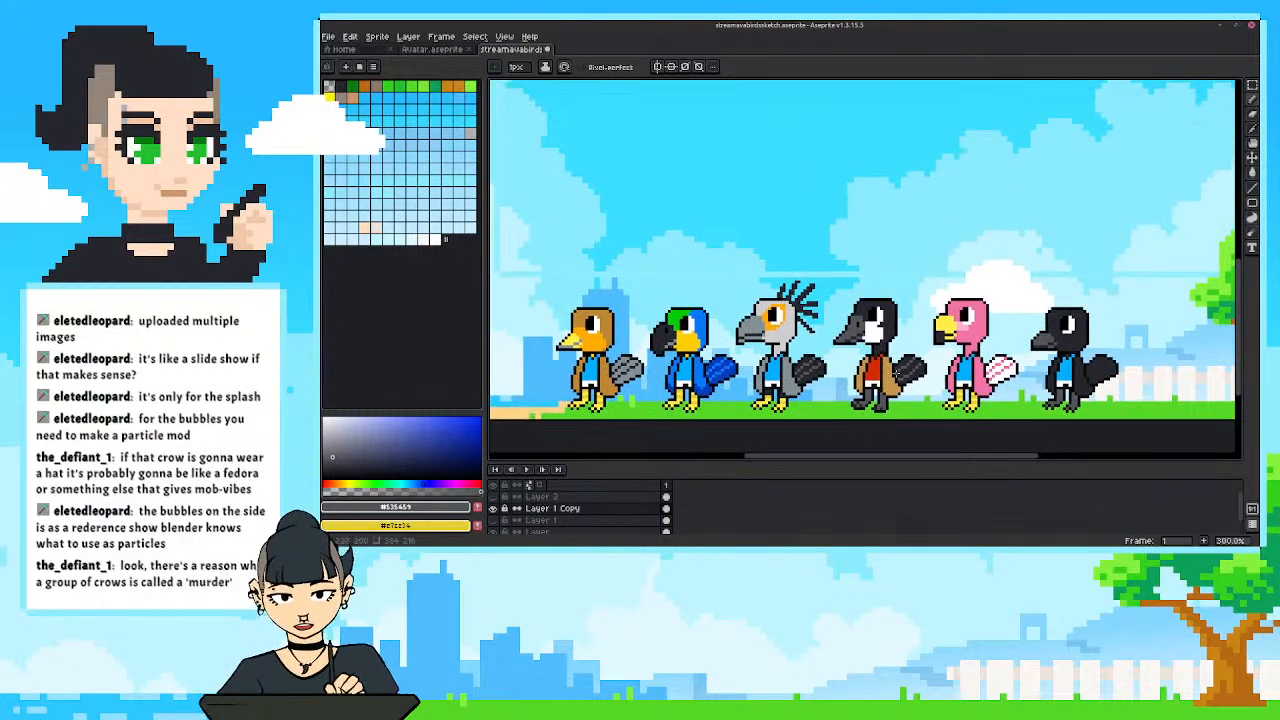
{"action": "scroll", "coordinate": [820, 350], "scroll_direction": "up", "scroll_amount": 2}
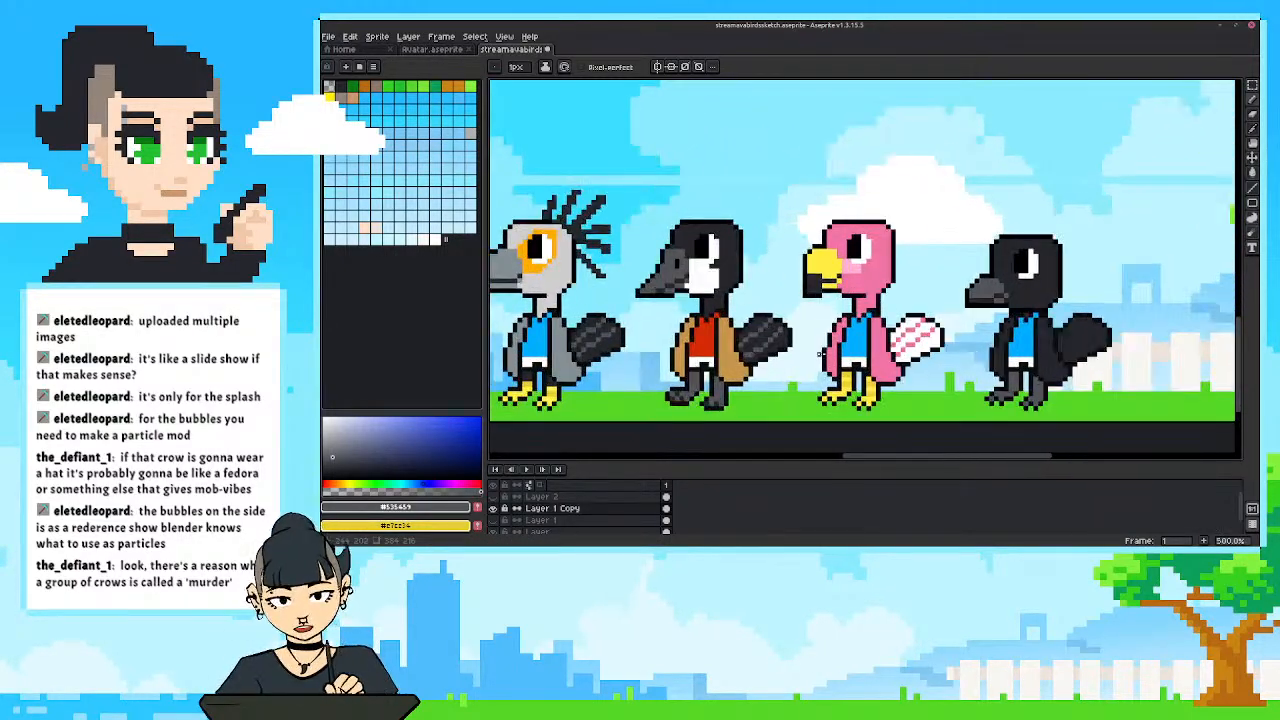
{"action": "left_click_drag", "start_coordinate": [742, 312], "coordinate": [700, 336]}
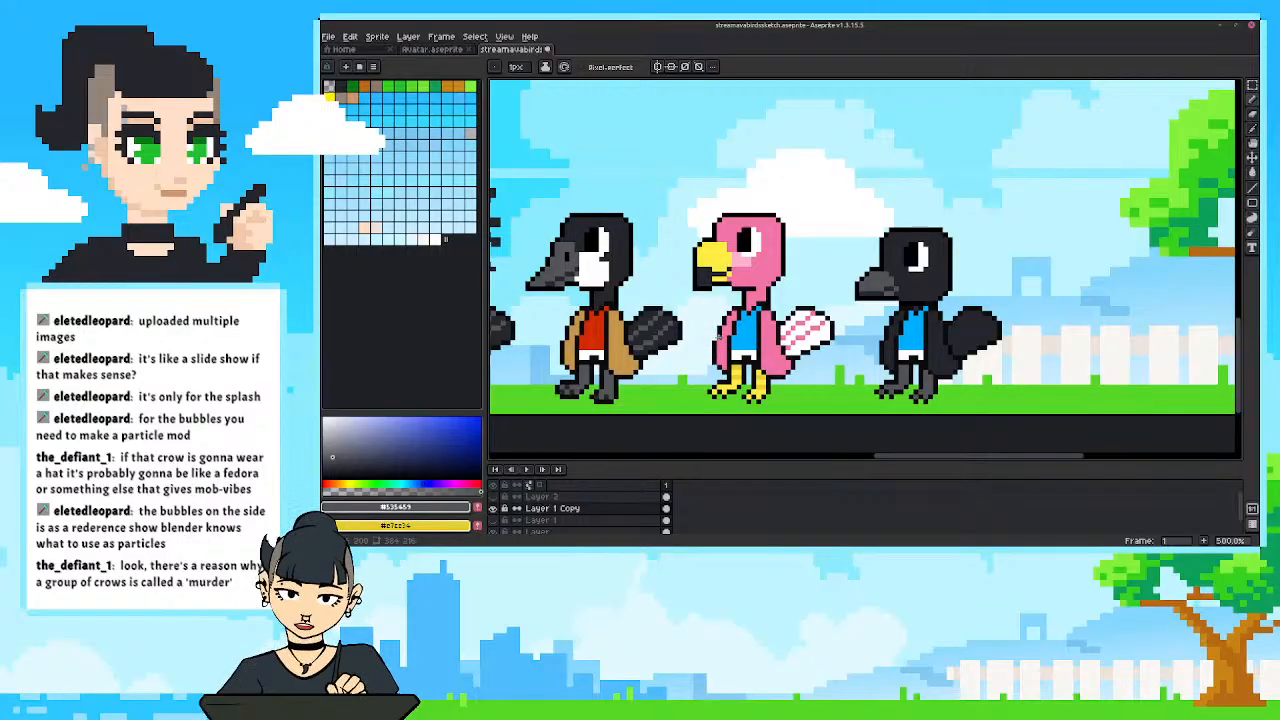
{"action": "left_click_drag", "start_coordinate": [812, 340], "coordinate": [756, 335]}
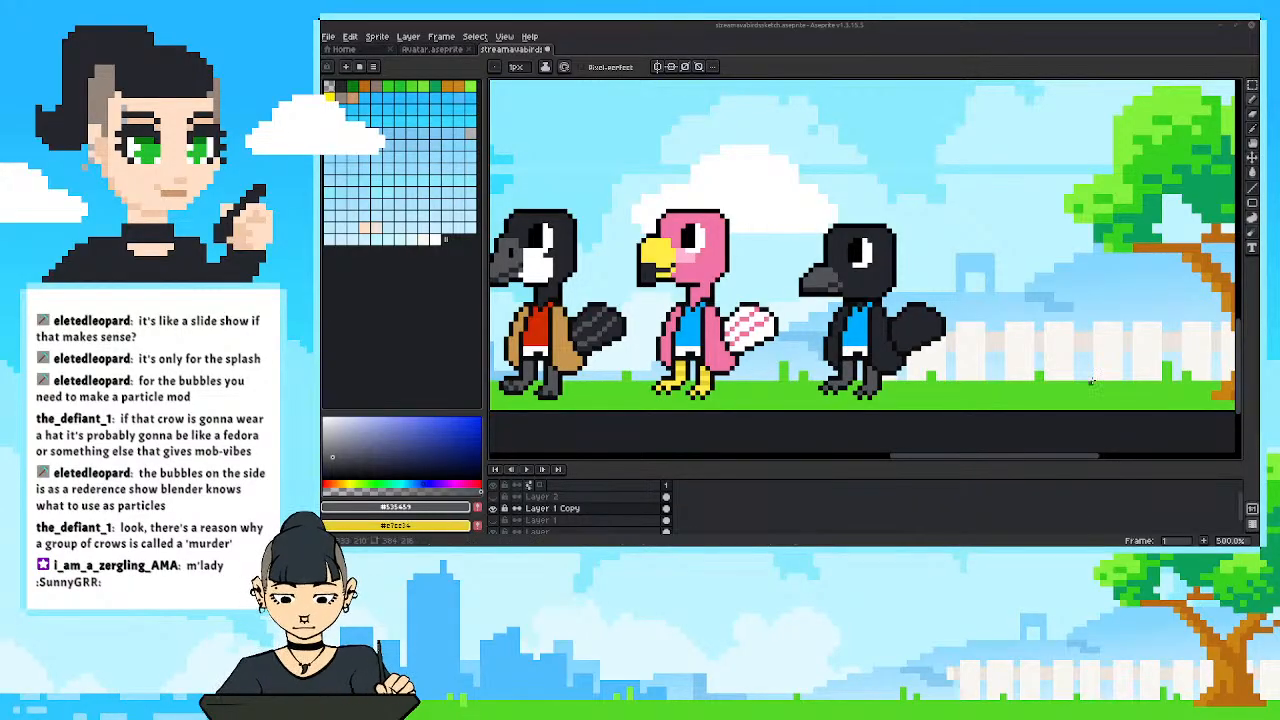
Check the finished black bird at different magnifications against the other five birds and the background scene.
{"action": "scroll", "coordinate": [1020, 347], "scroll_direction": "down", "scroll_amount": 3}
{"action": "scroll", "coordinate": [1020, 347], "scroll_direction": "up", "scroll_amount": 1}
{"action": "scroll", "coordinate": [1020, 347], "scroll_direction": "down", "scroll_amount": 2}
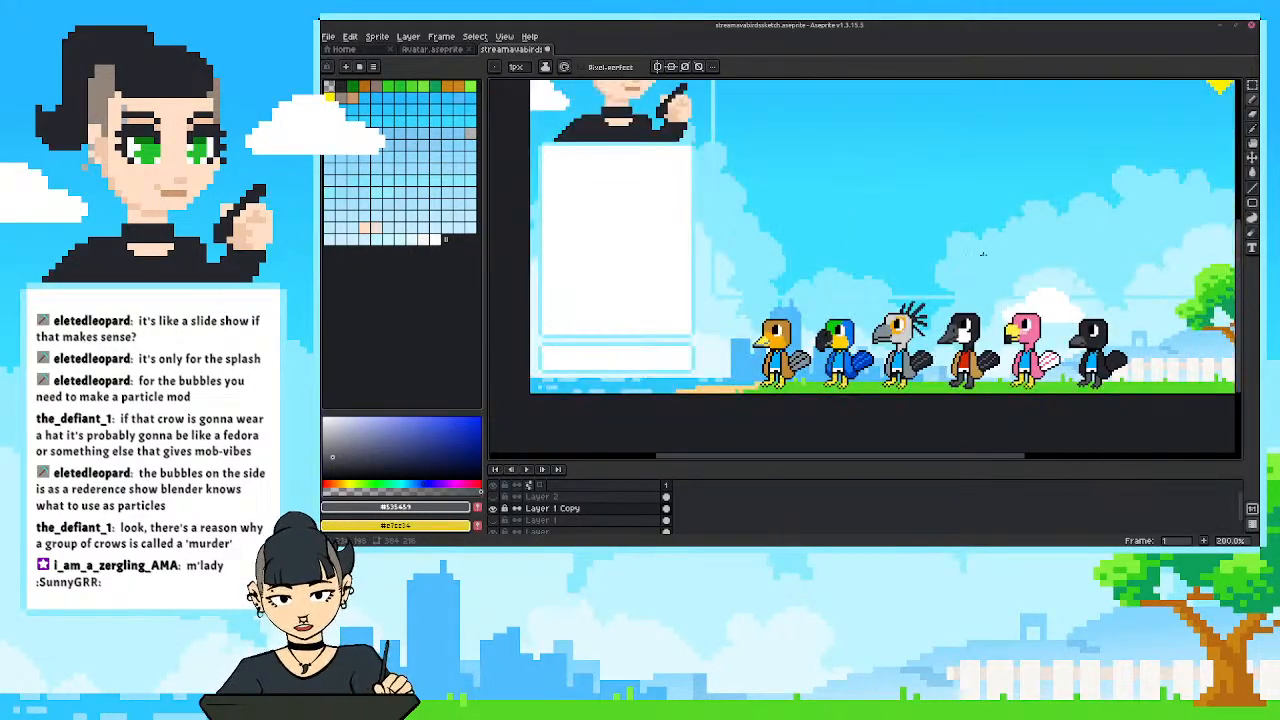
{"action": "scroll", "coordinate": [933, 324], "scroll_direction": "up", "scroll_amount": 1}
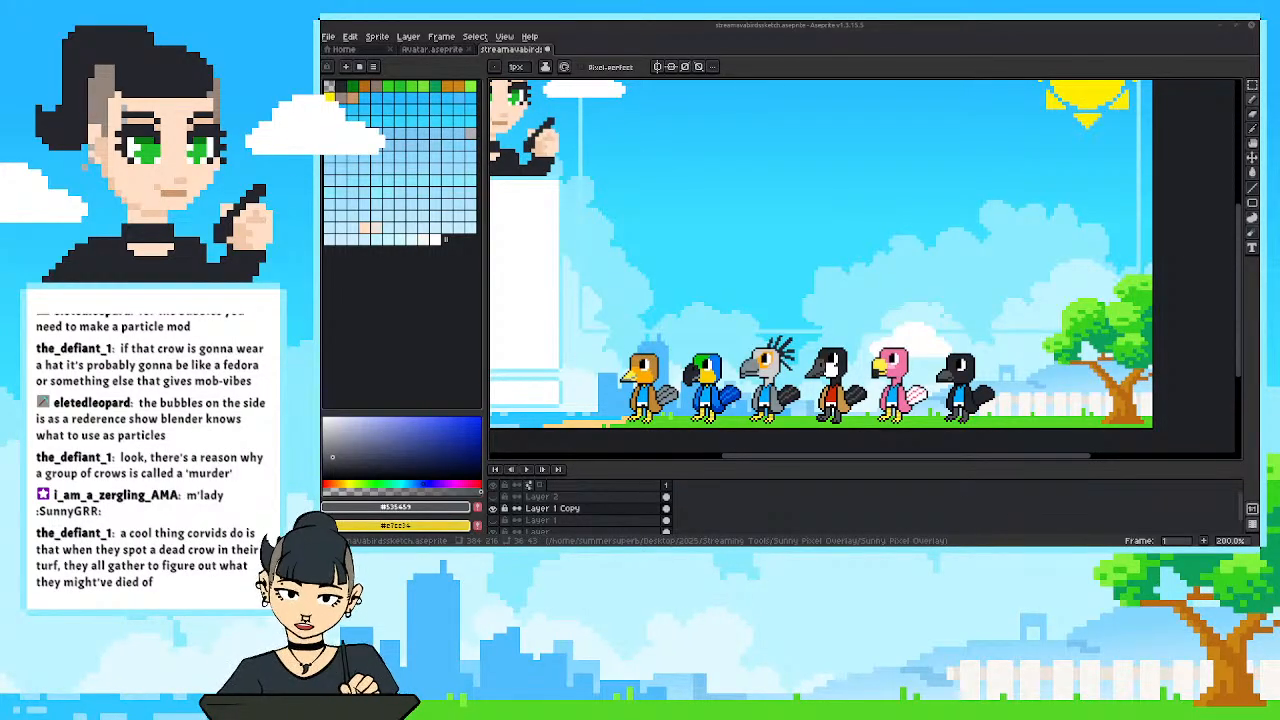
{"action": "left_click_drag", "start_coordinate": [951, 428], "coordinate": [849, 416]}
{"action": "scroll", "coordinate": [885, 413], "scroll_direction": "up", "scroll_amount": 2}
{"action": "scroll", "coordinate": [922, 398], "scroll_direction": "up", "scroll_amount": 1}
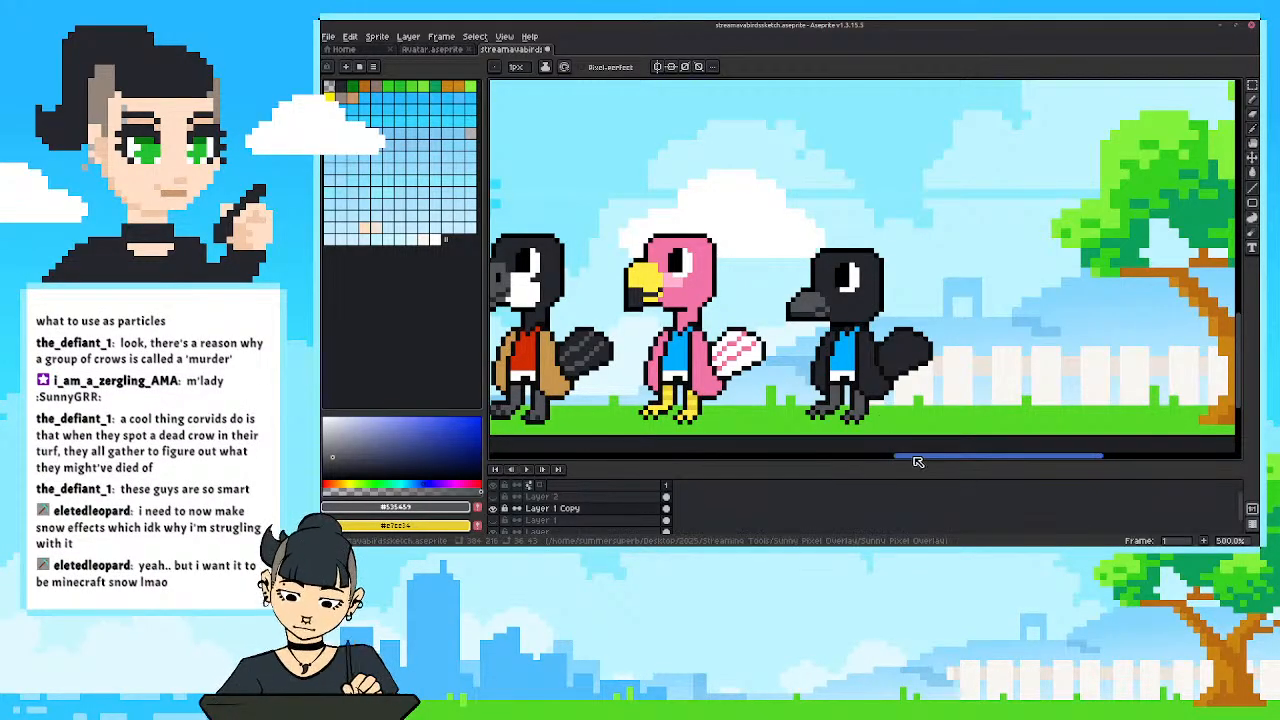
{"action": "left_click_drag", "start_coordinate": [919, 462], "coordinate": [933, 463]}
{"action": "left_click_drag", "start_coordinate": [871, 406], "coordinate": [815, 411]}
Duplicate the black bird and place the copy in the free space between the original and the tree.
{"action": "key", "text": "m"}
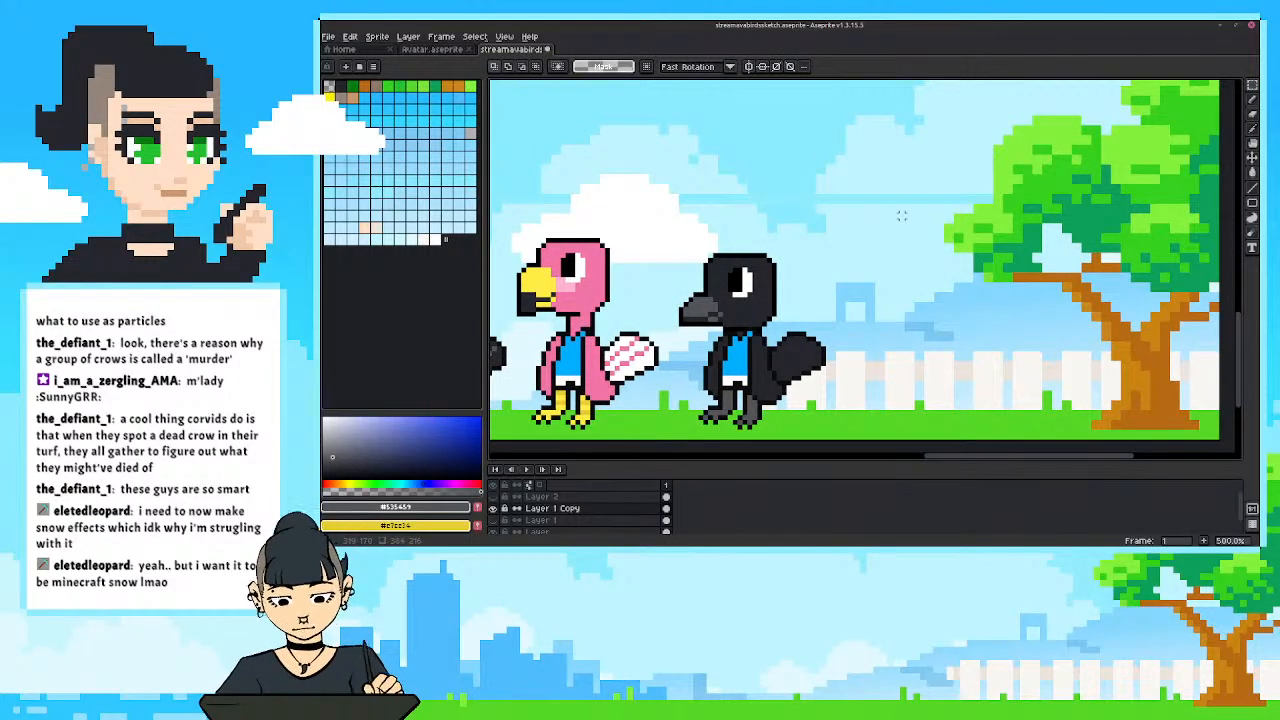
{"action": "left_click_drag", "start_coordinate": [862, 222], "coordinate": [672, 437]}
{"action": "left_click", "coordinate": [680, 436]}
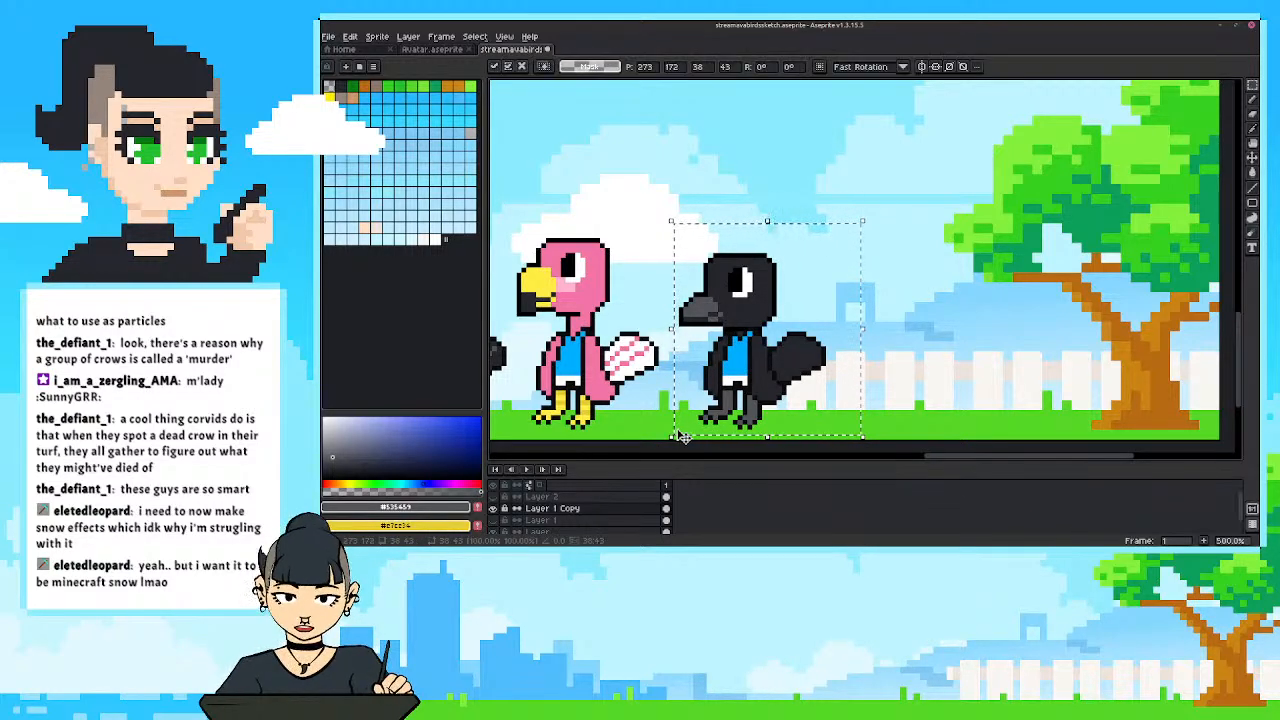
{"action": "left_click_drag", "start_coordinate": [745, 392], "coordinate": [918, 390]}
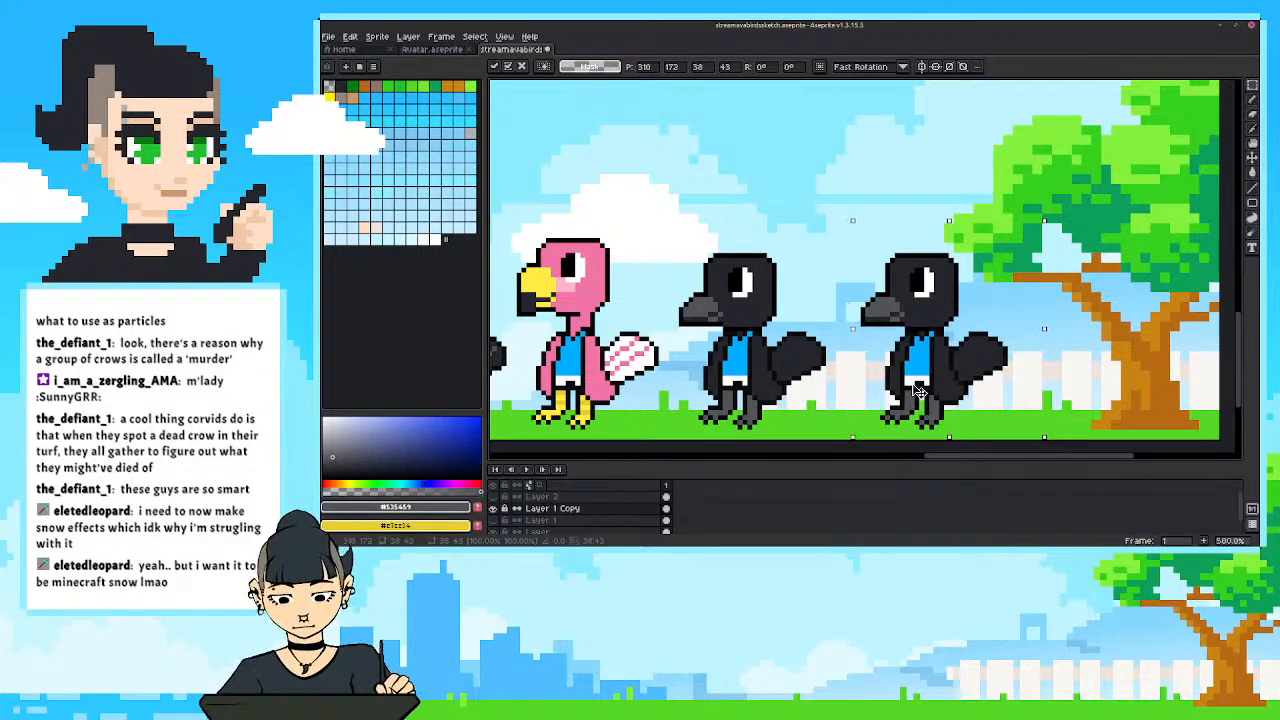
{"action": "key", "text": "ctrl+d"}
{"action": "scroll", "coordinate": [865, 358], "scroll_direction": "up", "scroll_amount": 2}
{"action": "scroll", "coordinate": [820, 362], "scroll_direction": "down", "scroll_amount": 1}
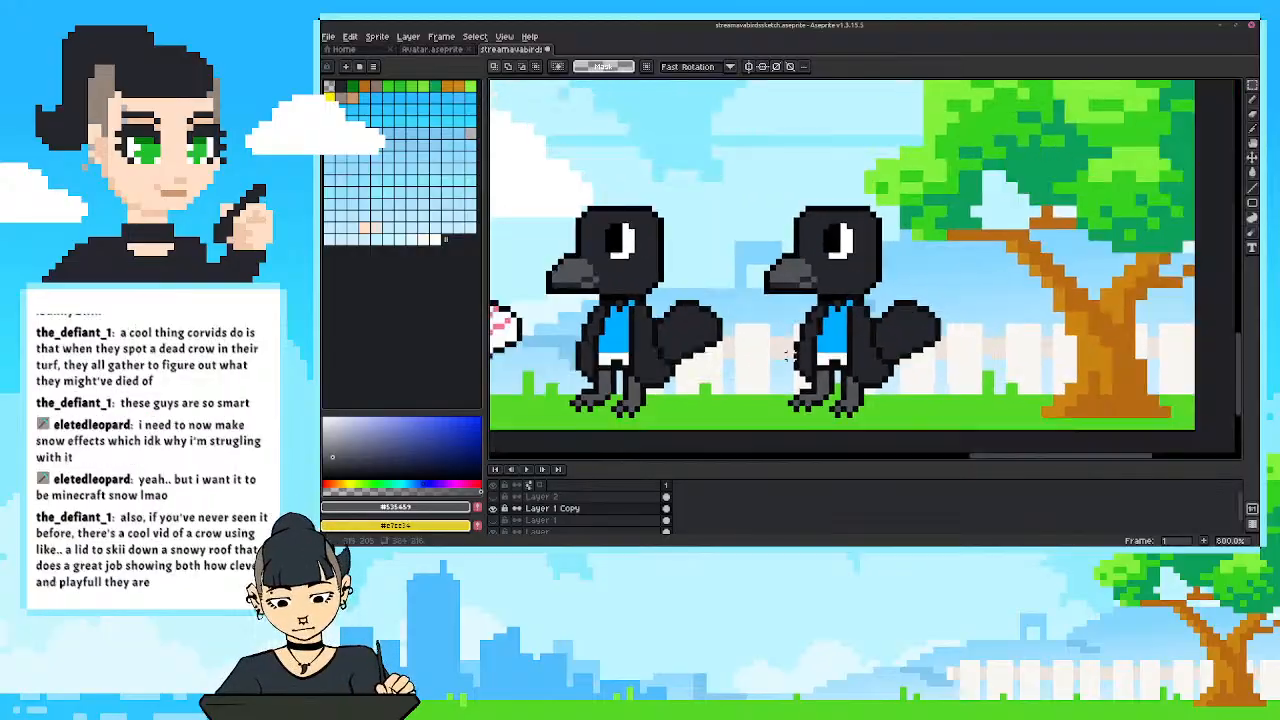
{"action": "left_click_drag", "start_coordinate": [780, 365], "coordinate": [805, 345]}
{"action": "left_click", "coordinate": [492, 508]}
{"action": "left_click", "coordinate": [492, 508]}
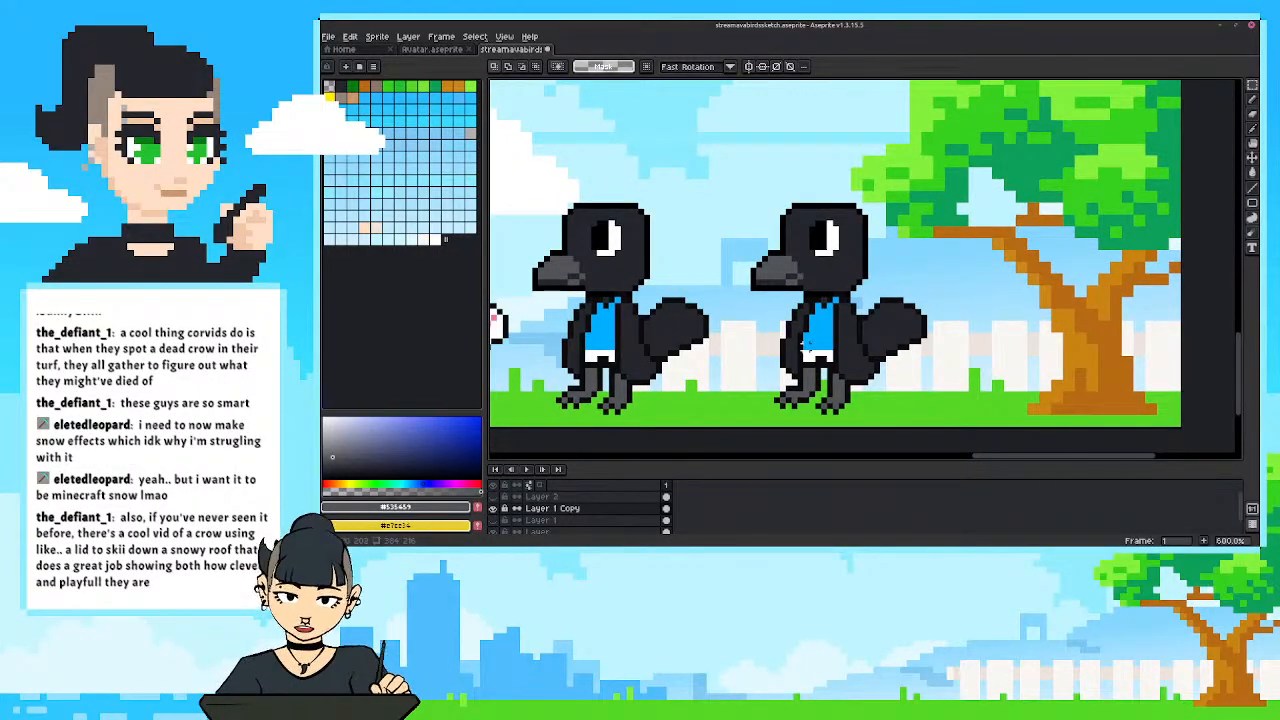
Select the copied bird and replace its charcoal #25262c with bright orange using Replace Color.
{"action": "left_click", "coordinate": [335, 484]}
{"action": "left_click_drag", "start_coordinate": [421, 434], "coordinate": [481, 417]}
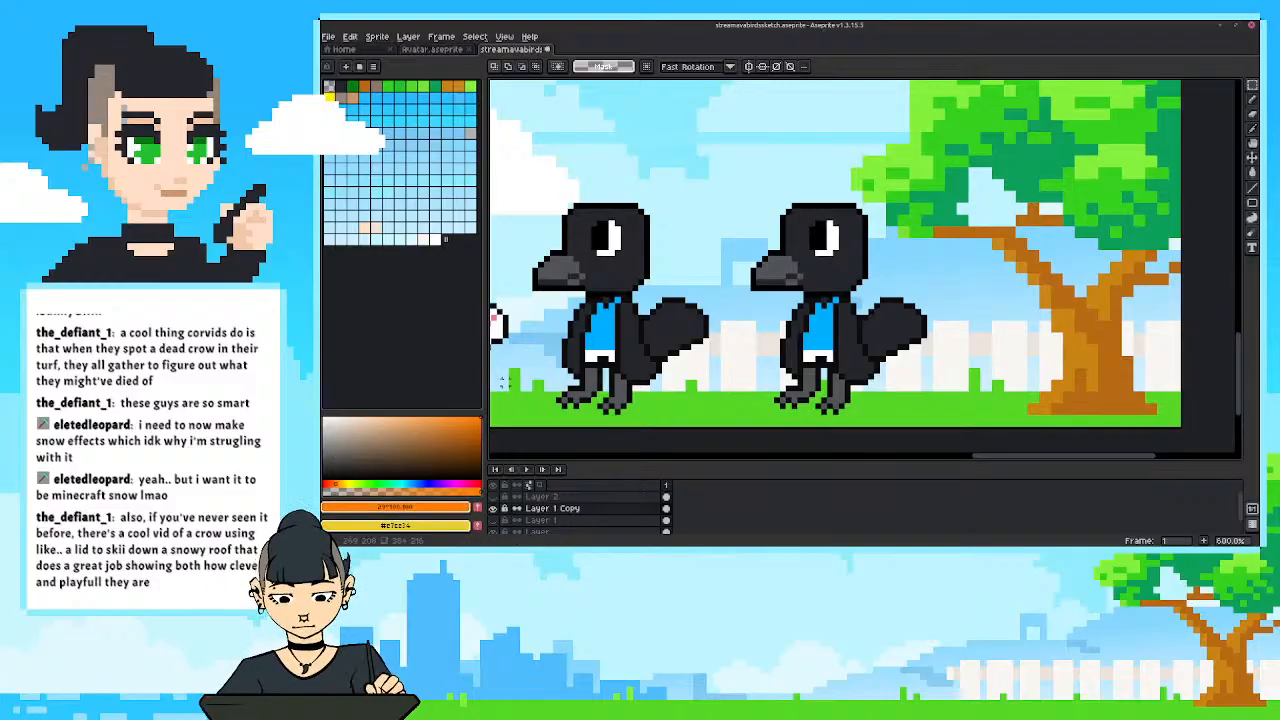
{"action": "key", "text": "g"}
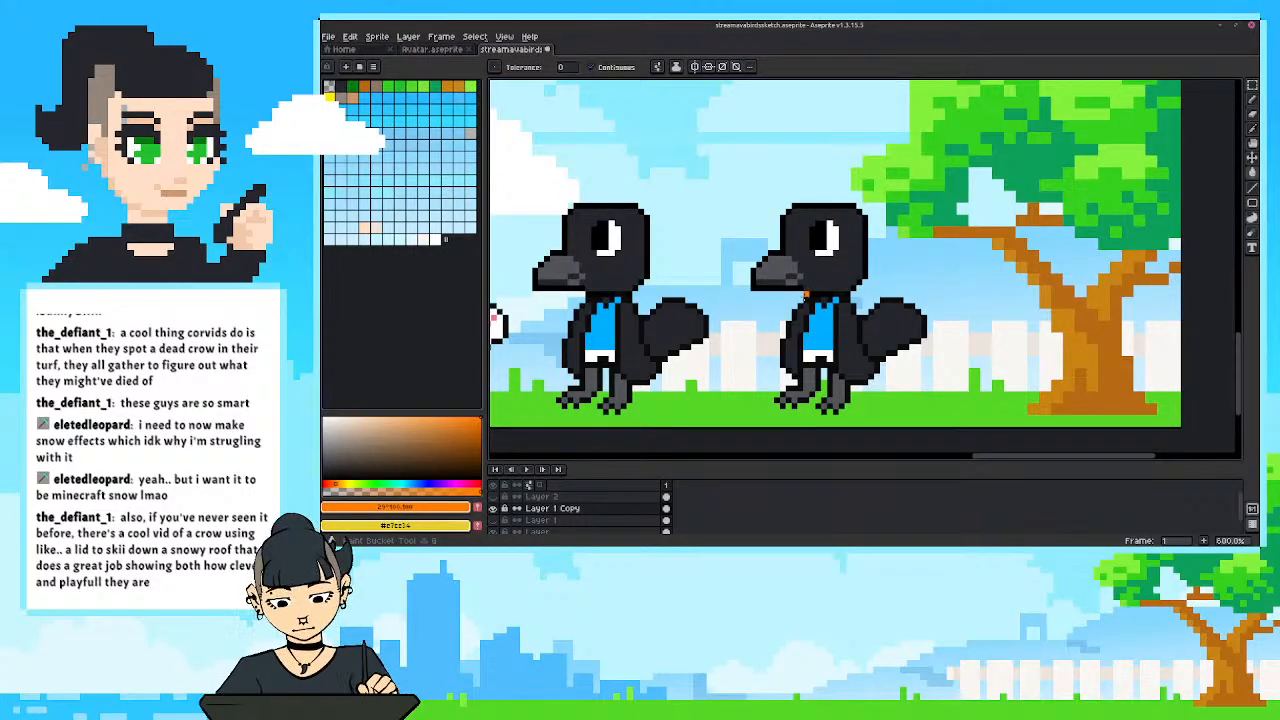
{"action": "key", "text": "x"}
{"action": "key", "text": "m"}
{"action": "left_click_drag", "start_coordinate": [982, 172], "coordinate": [718, 424]}
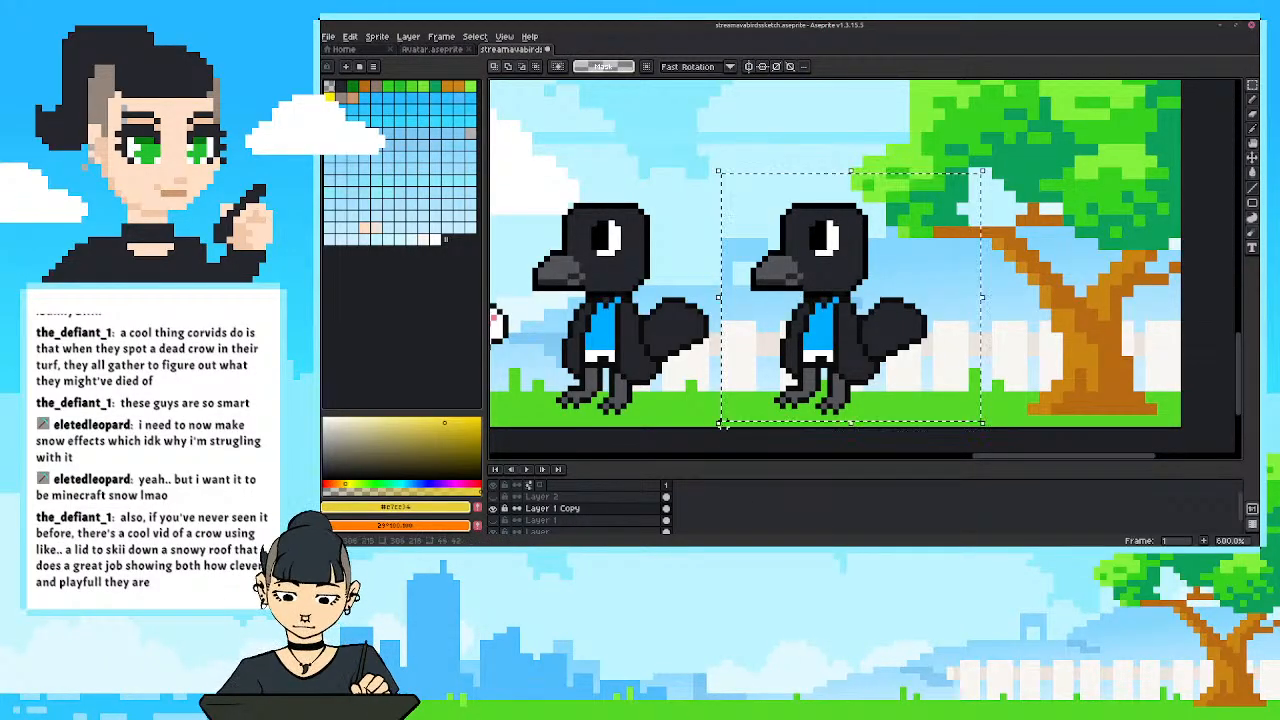
{"action": "left_click", "coordinate": [843, 272], "text": "alt"}
{"action": "key", "text": "shift+r"}
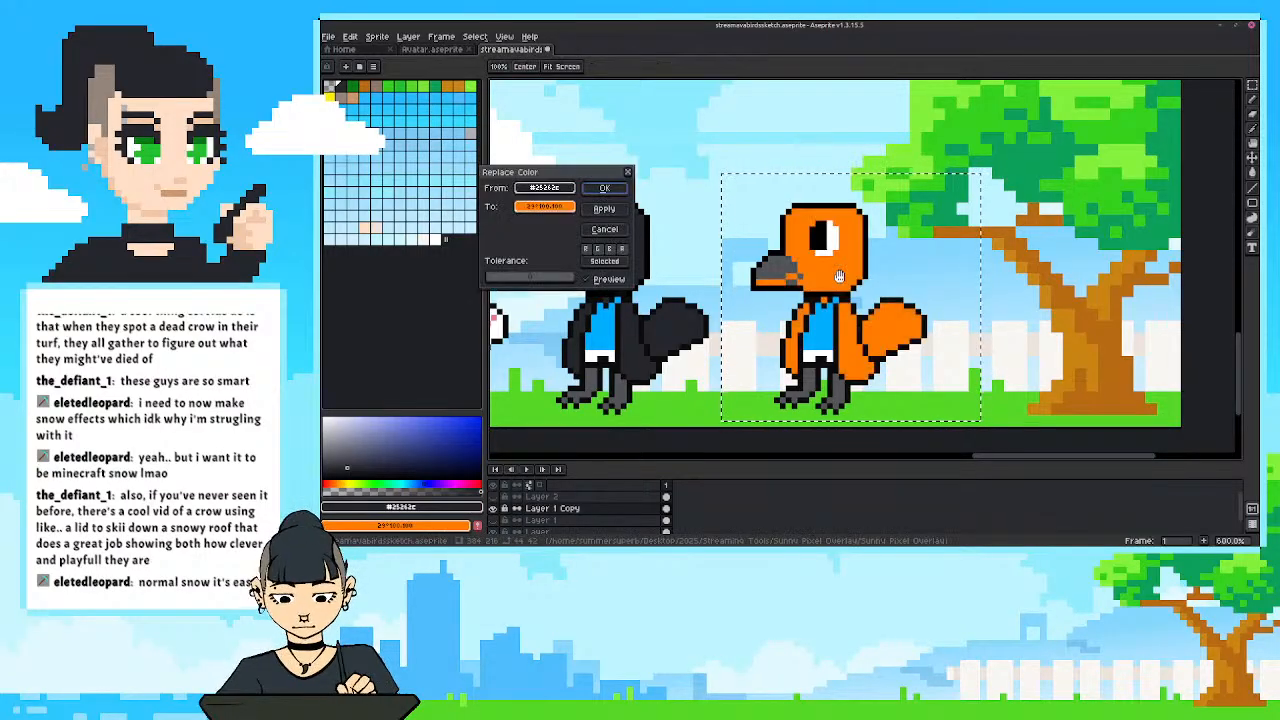
{"action": "left_click", "coordinate": [603, 191]}
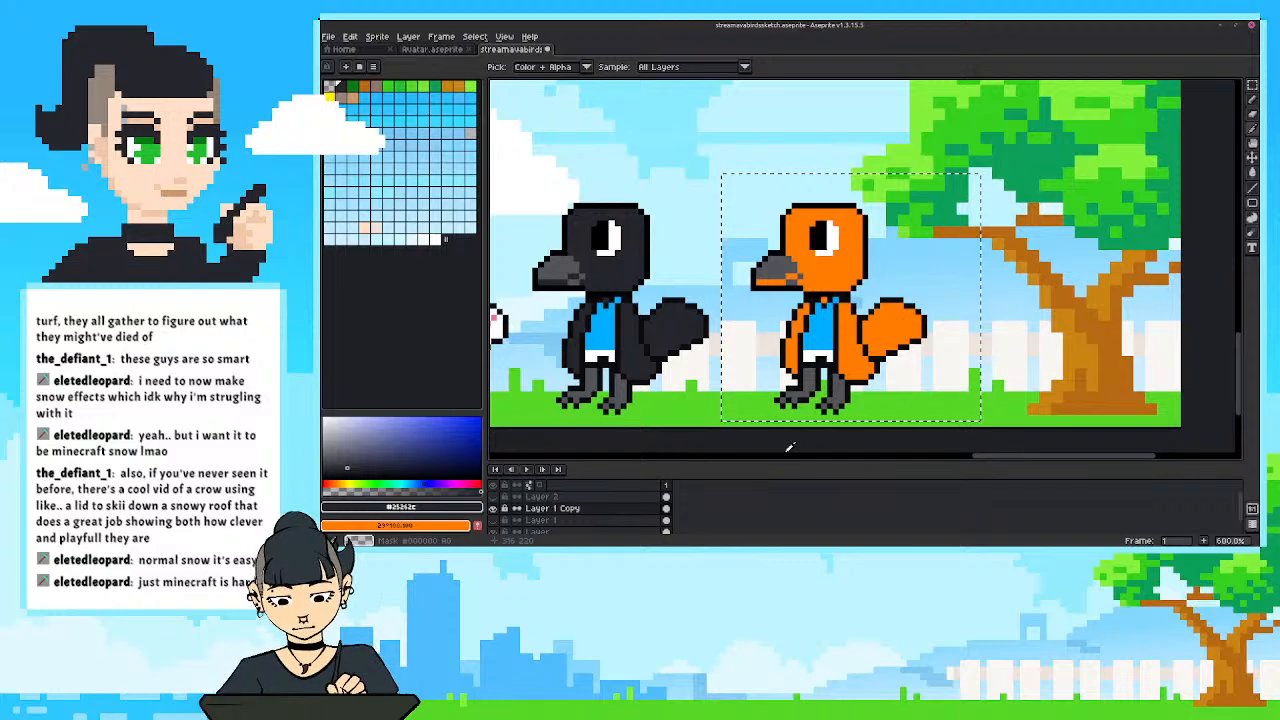
Recolour the orange bird's grey beak and legs with the light yellow sampled from the pink bird's legs.
{"action": "left_click_drag", "start_coordinate": [640, 377], "coordinate": [806, 379]}
{"action": "left_click", "coordinate": [580, 384]}
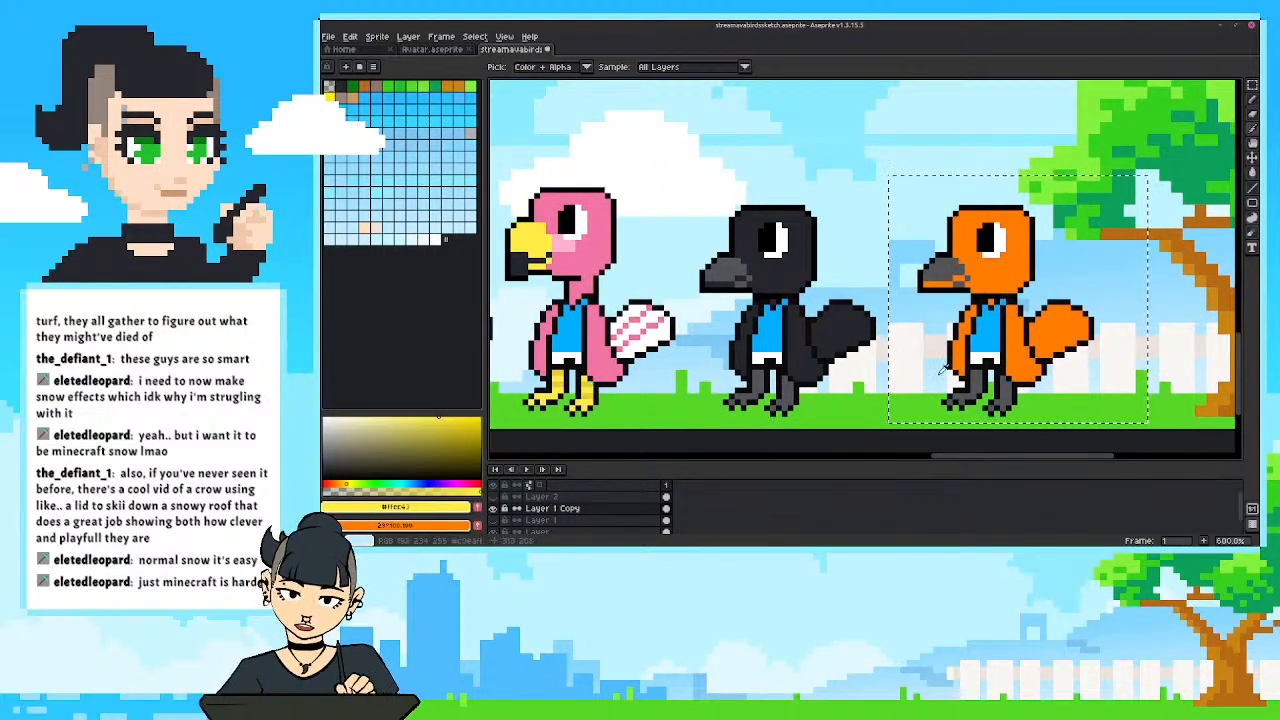
{"action": "left_click_drag", "start_coordinate": [942, 370], "coordinate": [802, 361]}
{"action": "key", "text": "g"}
{"action": "left_click", "coordinate": [810, 266]}
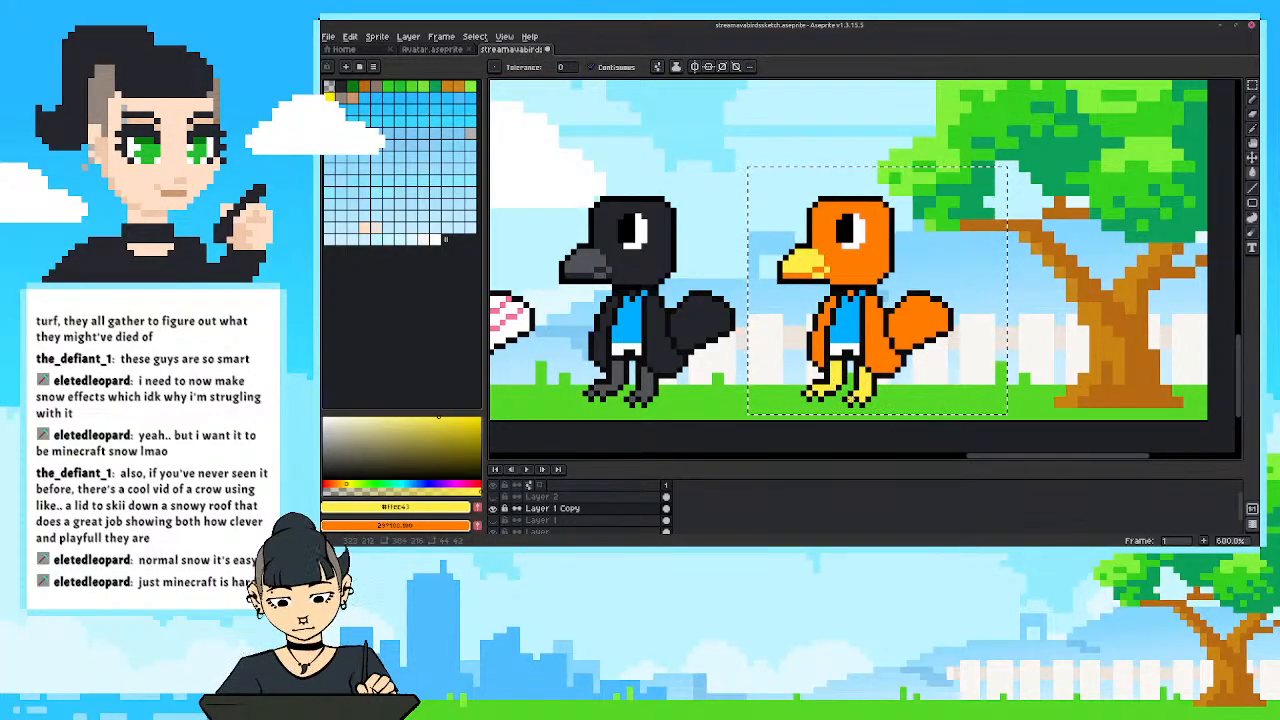
{"action": "left_click_drag", "start_coordinate": [765, 325], "coordinate": [737, 318]}
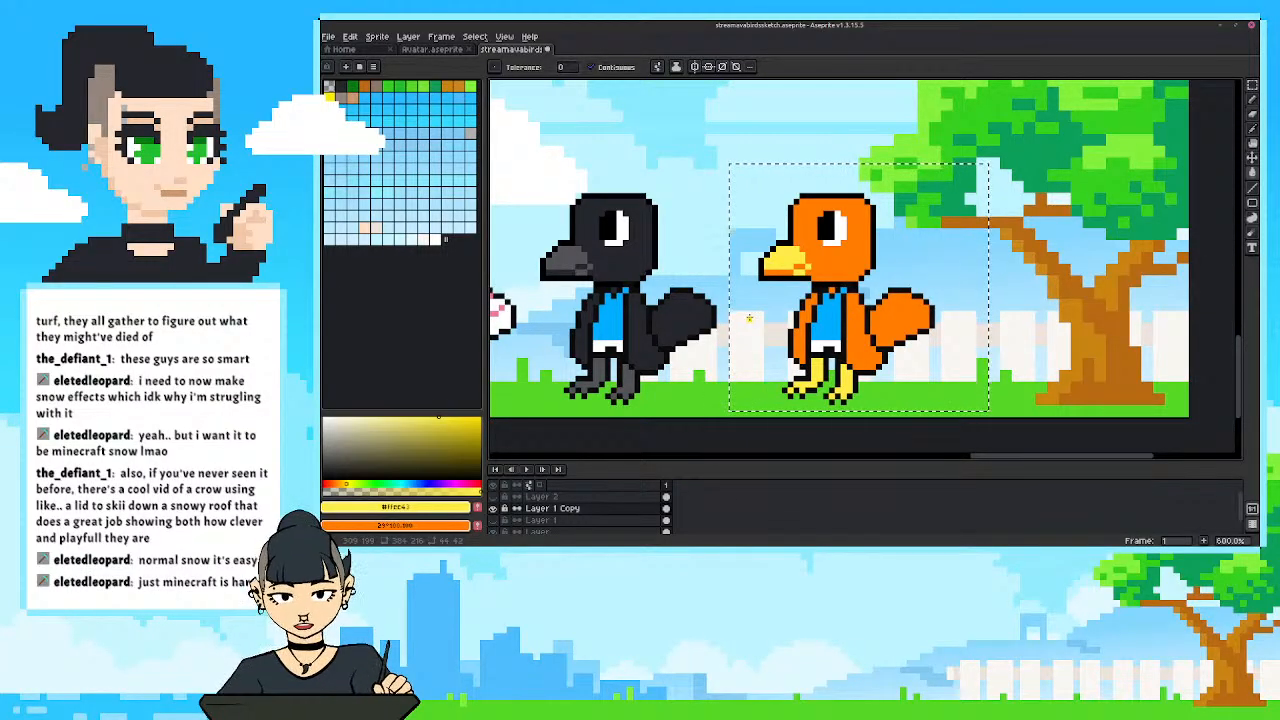
Draw a flame-like orange crest trailing backwards from the top of the orange bird's head.
{"action": "key", "text": "b"}
{"action": "left_click", "coordinate": [860, 212], "text": "alt"}
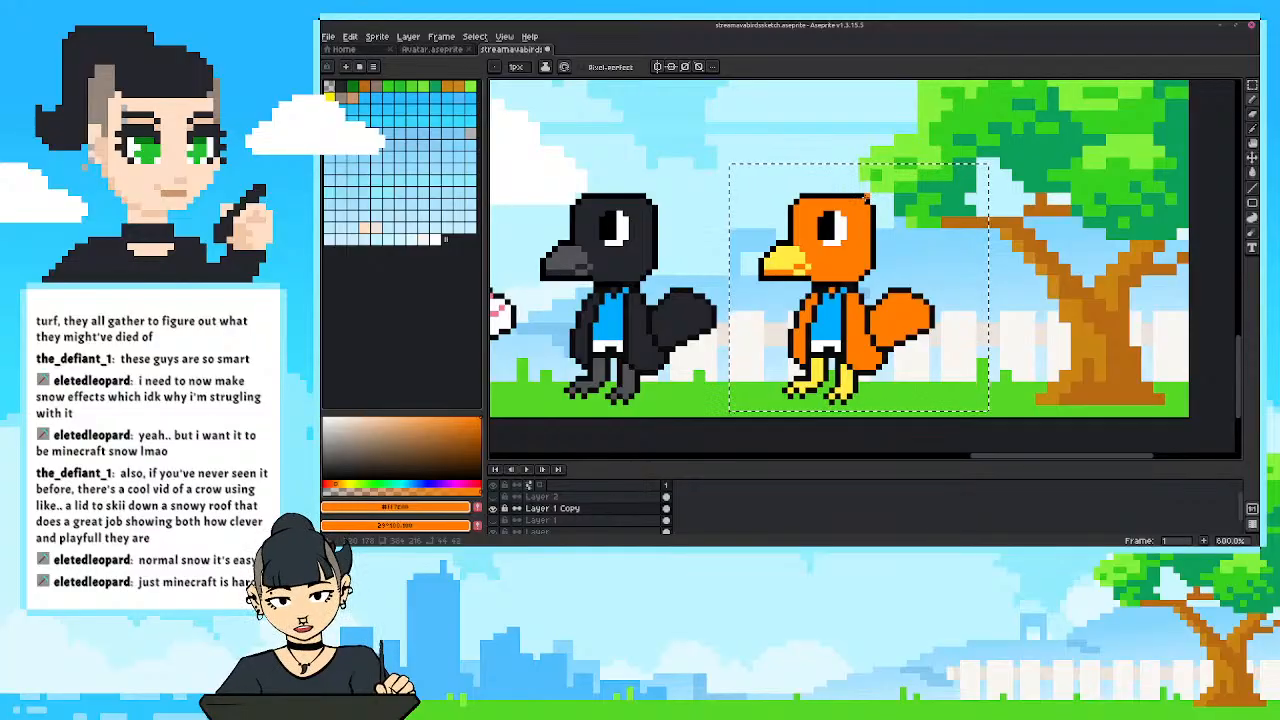
{"action": "mouse_move", "coordinate": [867, 197]}
{"action": "left_mouse_down"}
{"action": "mouse_move", "coordinate": [915, 208]}
{"action": "mouse_move", "coordinate": [948, 188]}
{"action": "mouse_move", "coordinate": [915, 201]}
{"action": "mouse_move", "coordinate": [934, 201]}
{"action": "mouse_move", "coordinate": [850, 190]}
{"action": "mouse_move", "coordinate": [838, 212]}
{"action": "mouse_move", "coordinate": [876, 185]}
{"action": "mouse_move", "coordinate": [857, 189]}
{"action": "mouse_move", "coordinate": [885, 185]}
{"action": "mouse_move", "coordinate": [861, 186]}
{"action": "mouse_move", "coordinate": [909, 180]}
{"action": "mouse_move", "coordinate": [871, 201]}
{"action": "mouse_move", "coordinate": [902, 225]}
{"action": "left_mouse_up"}
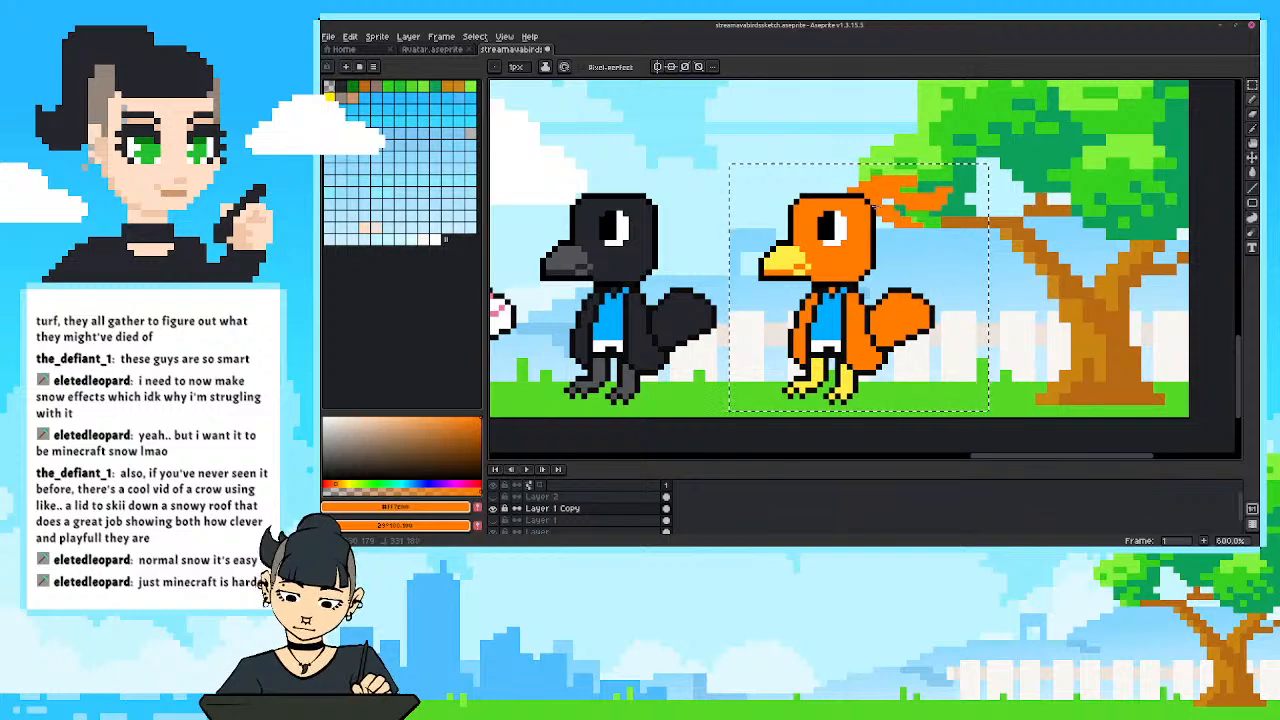
{"action": "scroll", "coordinate": [873, 207], "scroll_direction": "down", "scroll_amount": 3}
{"action": "scroll", "coordinate": [796, 271], "scroll_direction": "up", "scroll_amount": 2}
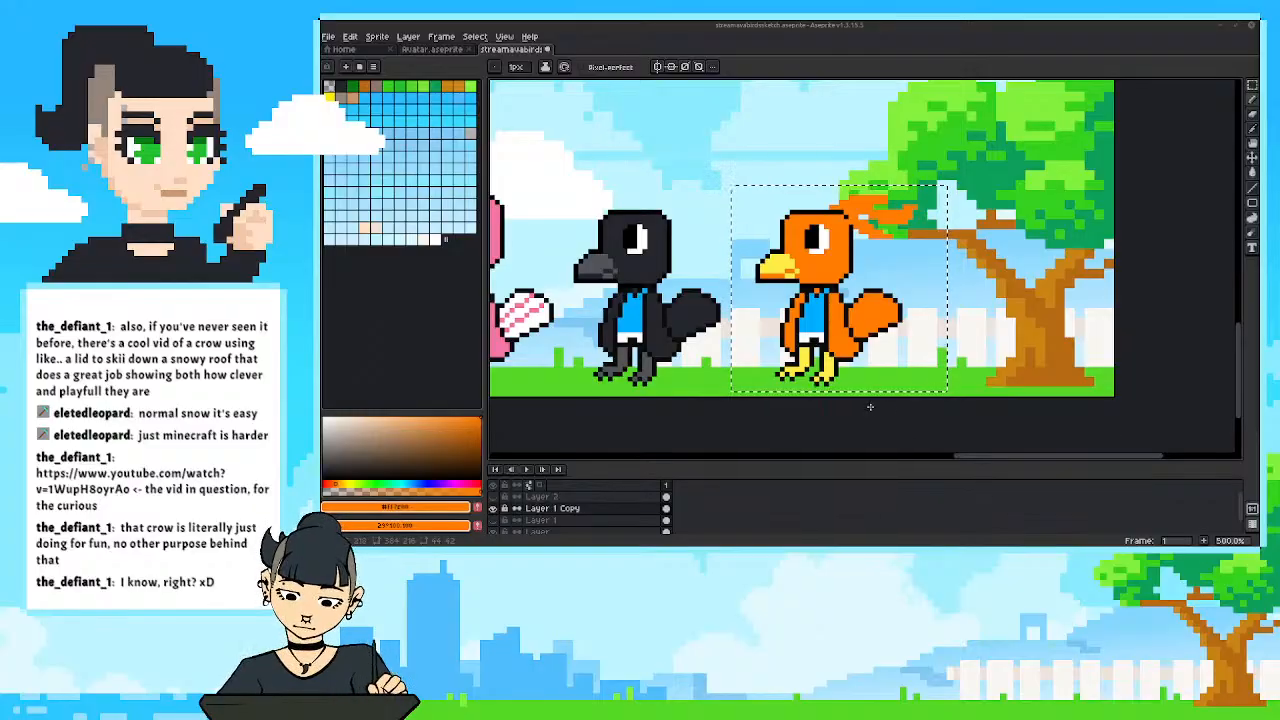
Erase diagonal gaps in the orange bird's rounded tail to split it into separate feathers.
{"action": "scroll", "coordinate": [860, 380], "scroll_direction": "up", "scroll_amount": 3}
{"action": "scroll", "coordinate": [887, 337], "scroll_direction": "down", "scroll_amount": 1}
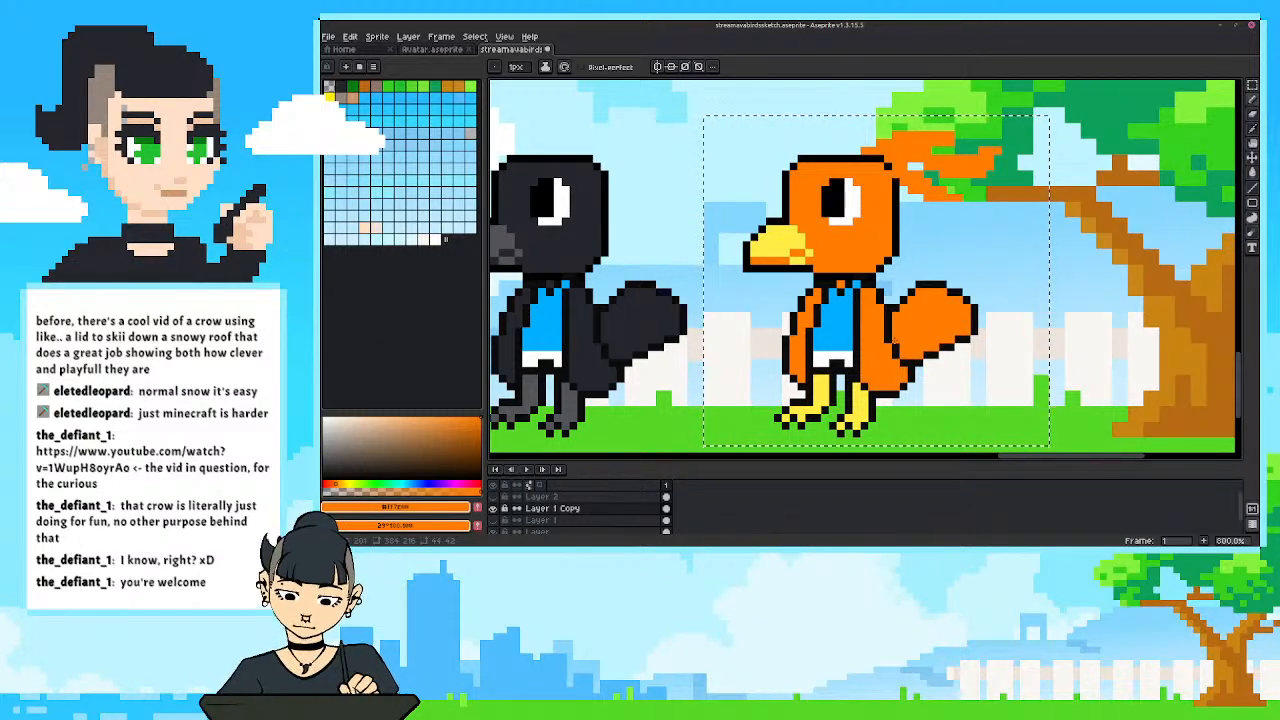
{"action": "left_click_drag", "start_coordinate": [893, 341], "coordinate": [890, 355]}
{"action": "left_click_drag", "start_coordinate": [789, 322], "coordinate": [770, 298]}
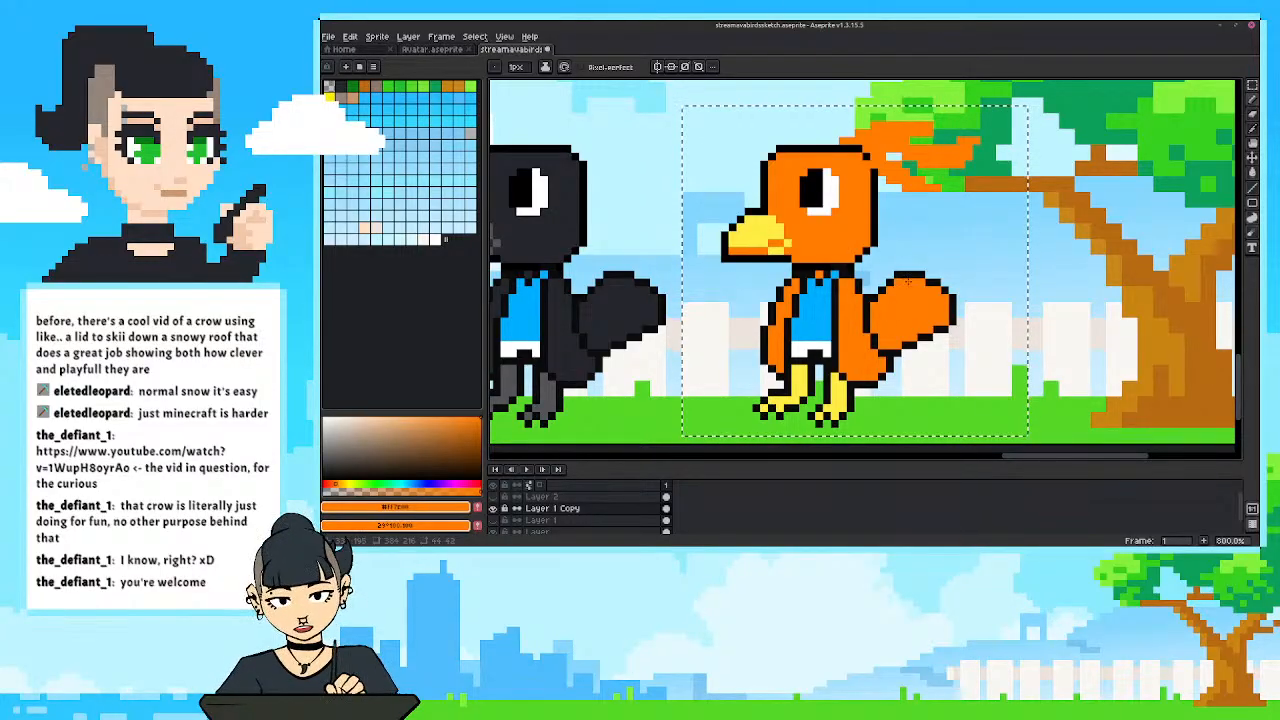
{"action": "key", "text": "e"}
{"action": "mouse_move", "coordinate": [920, 282]}
{"action": "left_mouse_down"}
{"action": "mouse_move", "coordinate": [891, 306]}
{"action": "mouse_move", "coordinate": [905, 290]}
{"action": "mouse_move", "coordinate": [922, 314]}
{"action": "mouse_move", "coordinate": [937, 298]}
{"action": "mouse_move", "coordinate": [899, 329]}
{"action": "mouse_move", "coordinate": [945, 305]}
{"action": "mouse_move", "coordinate": [898, 330]}
{"action": "left_mouse_up"}
{"action": "scroll", "coordinate": [760, 300], "scroll_direction": "down", "scroll_amount": 5}
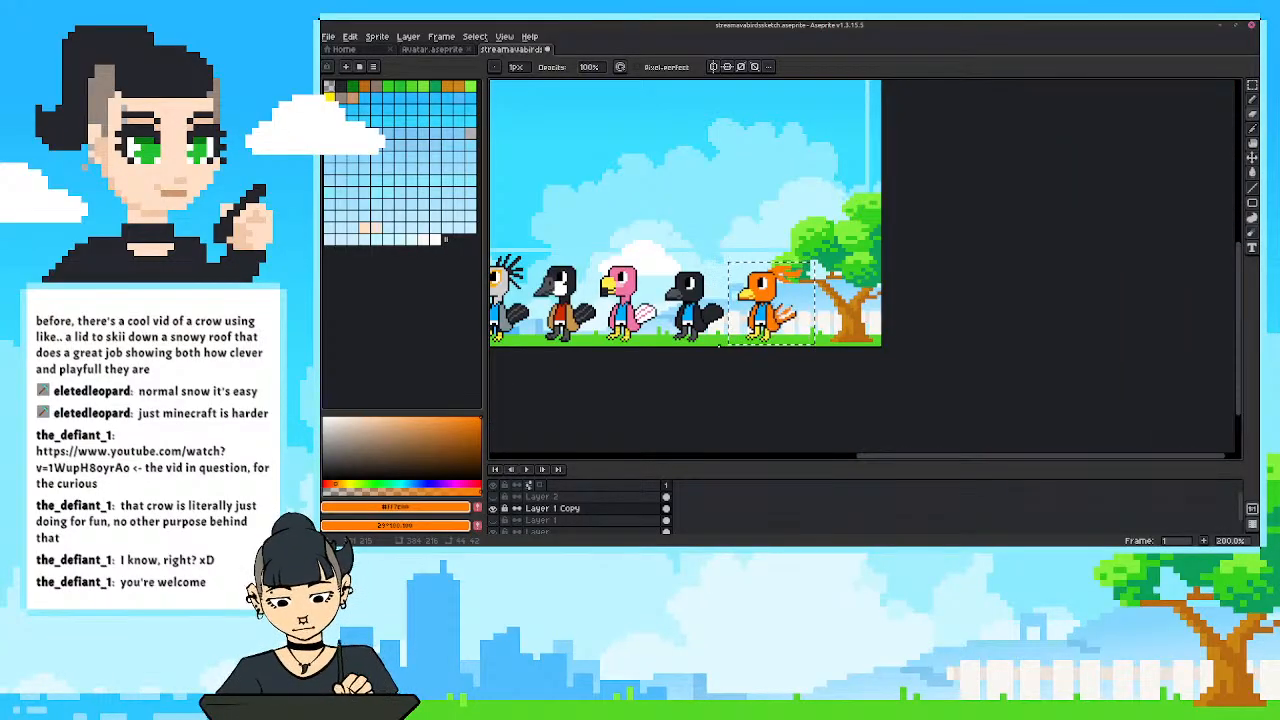
Lengthen the orange bird's upper tail feathers in orange and outline them and the gap between them in black #0c0c0c.
{"action": "scroll", "coordinate": [785, 300], "scroll_direction": "up", "scroll_amount": 4}
{"action": "scroll", "coordinate": [882, 282], "scroll_direction": "up", "scroll_amount": 2}
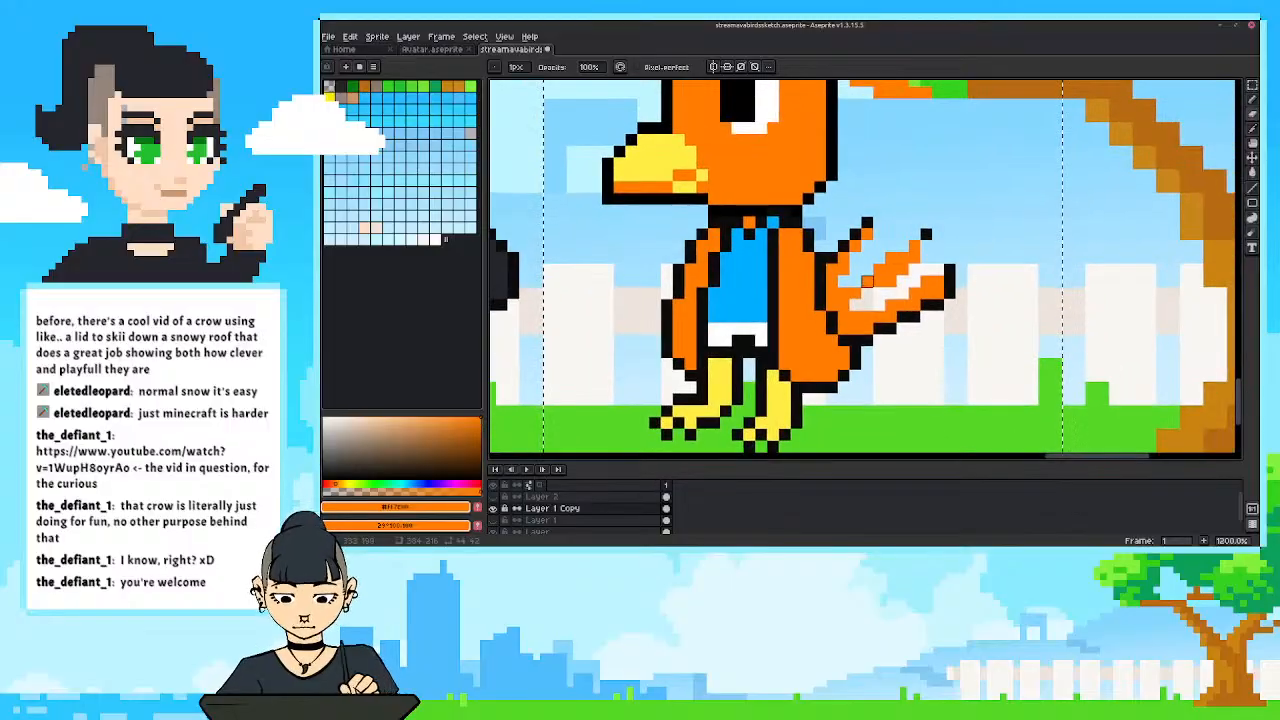
{"action": "key", "text": "b"}
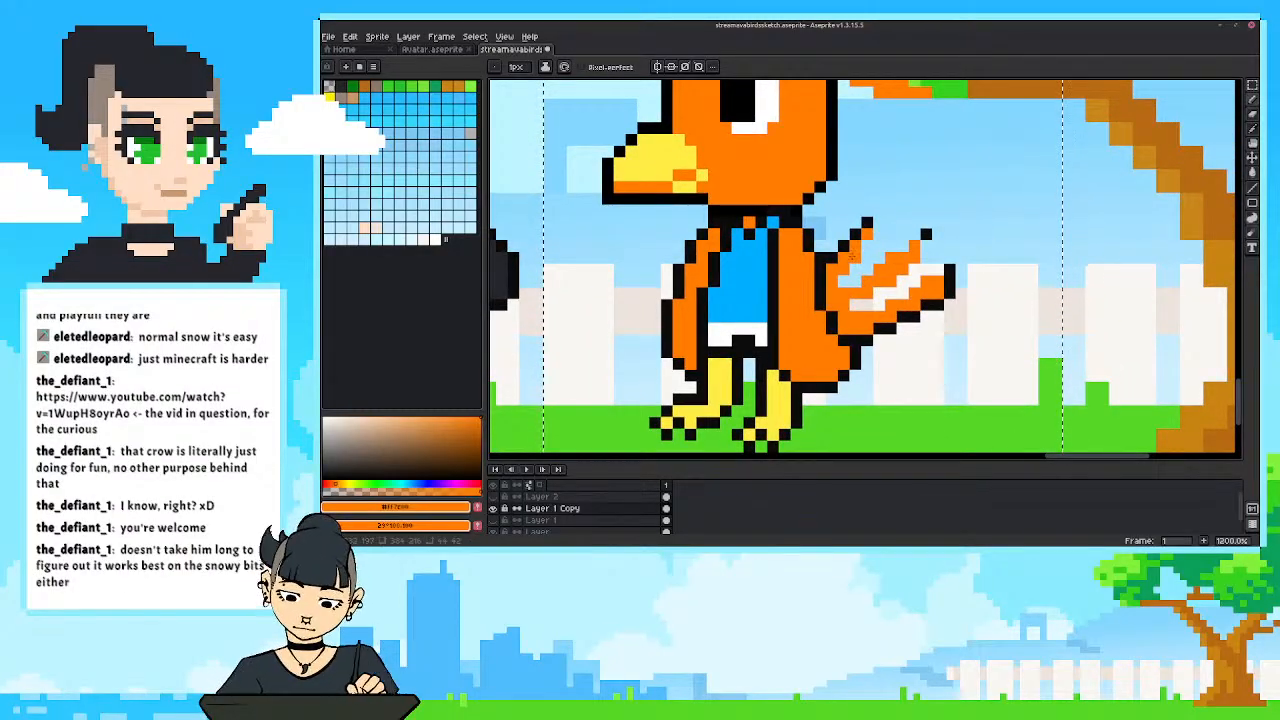
{"action": "left_click", "coordinate": [877, 225]}
{"action": "mouse_move", "coordinate": [855, 258]}
{"action": "left_mouse_down"}
{"action": "mouse_move", "coordinate": [889, 201]}
{"action": "mouse_move", "coordinate": [904, 226]}
{"action": "mouse_move", "coordinate": [852, 276]}
{"action": "mouse_move", "coordinate": [903, 235]}
{"action": "mouse_move", "coordinate": [926, 245]}
{"action": "mouse_move", "coordinate": [912, 268]}
{"action": "left_mouse_up"}
{"action": "left_click", "coordinate": [857, 233], "text": "alt"}
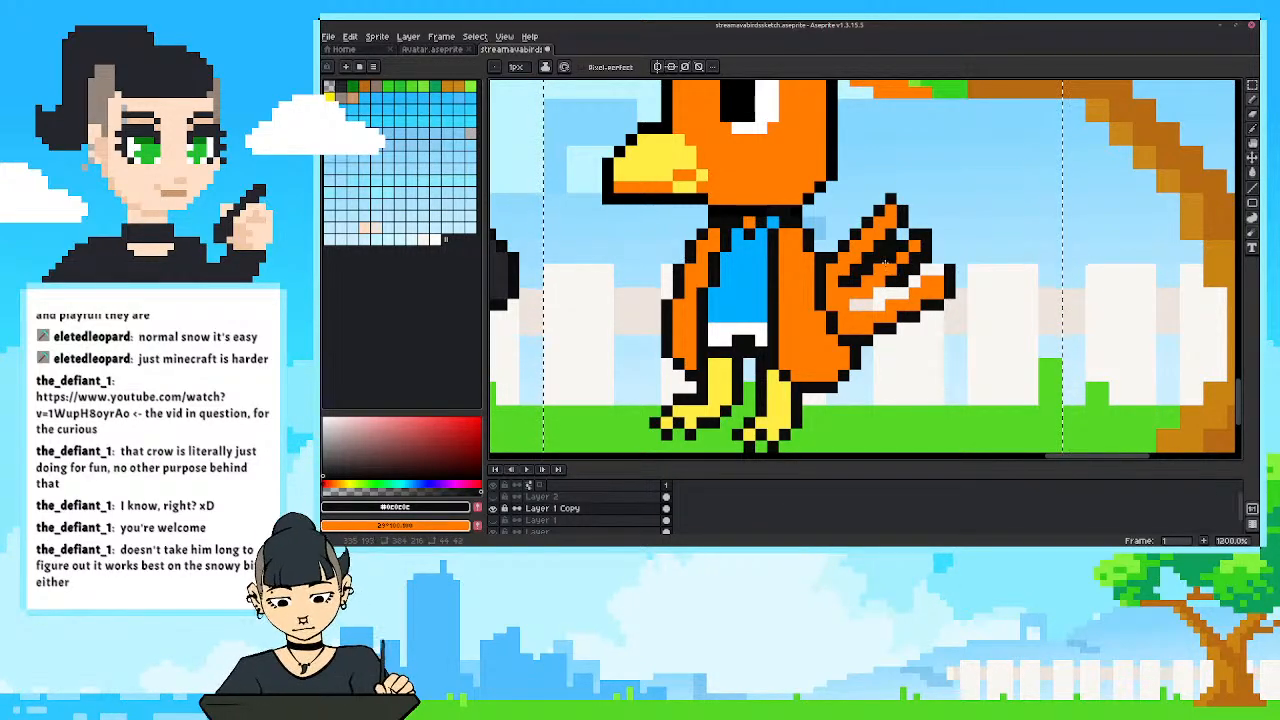
{"action": "left_click", "coordinate": [881, 268], "text": "alt"}
{"action": "left_click", "coordinate": [908, 245]}
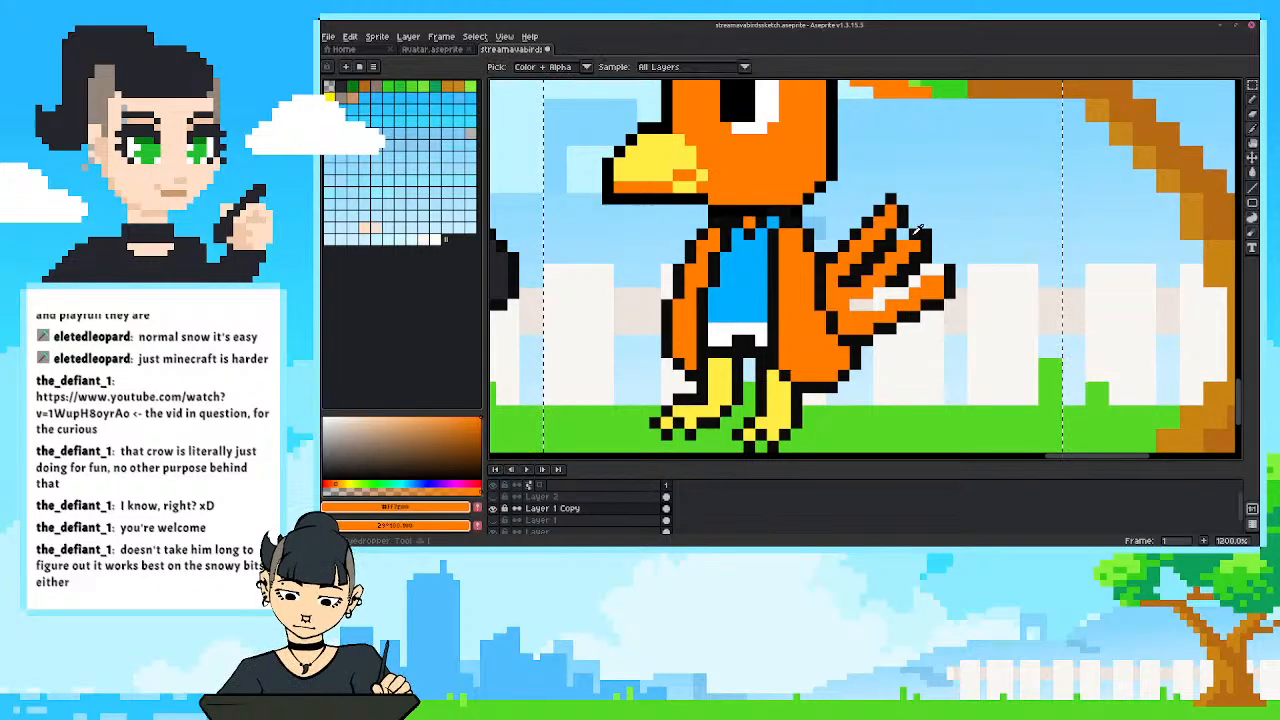
Fill the lower gap between the orange bird's tail feathers with black #0c0c0c outline pixels.
{"action": "left_click", "coordinate": [904, 214], "text": "alt"}
{"action": "left_click", "coordinate": [880, 279], "text": "alt"}
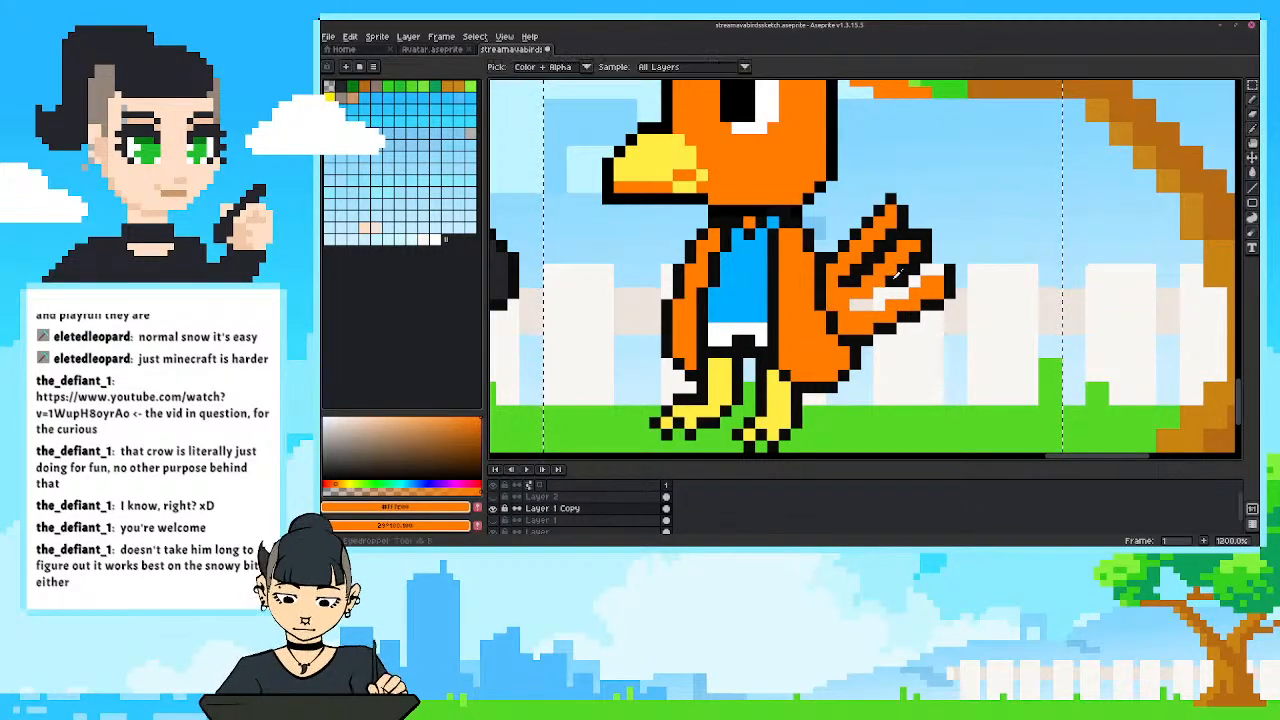
{"action": "left_click", "coordinate": [884, 296], "text": "alt"}
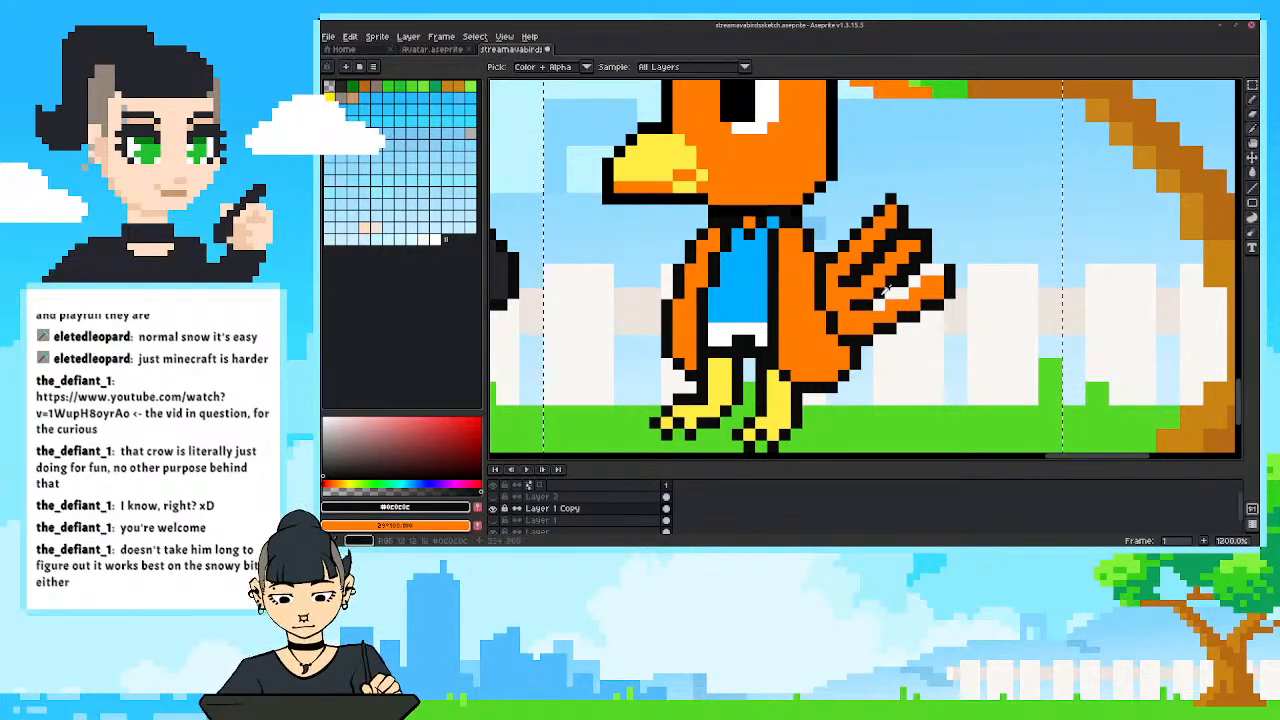
{"action": "left_click_drag", "start_coordinate": [886, 296], "coordinate": [943, 252]}
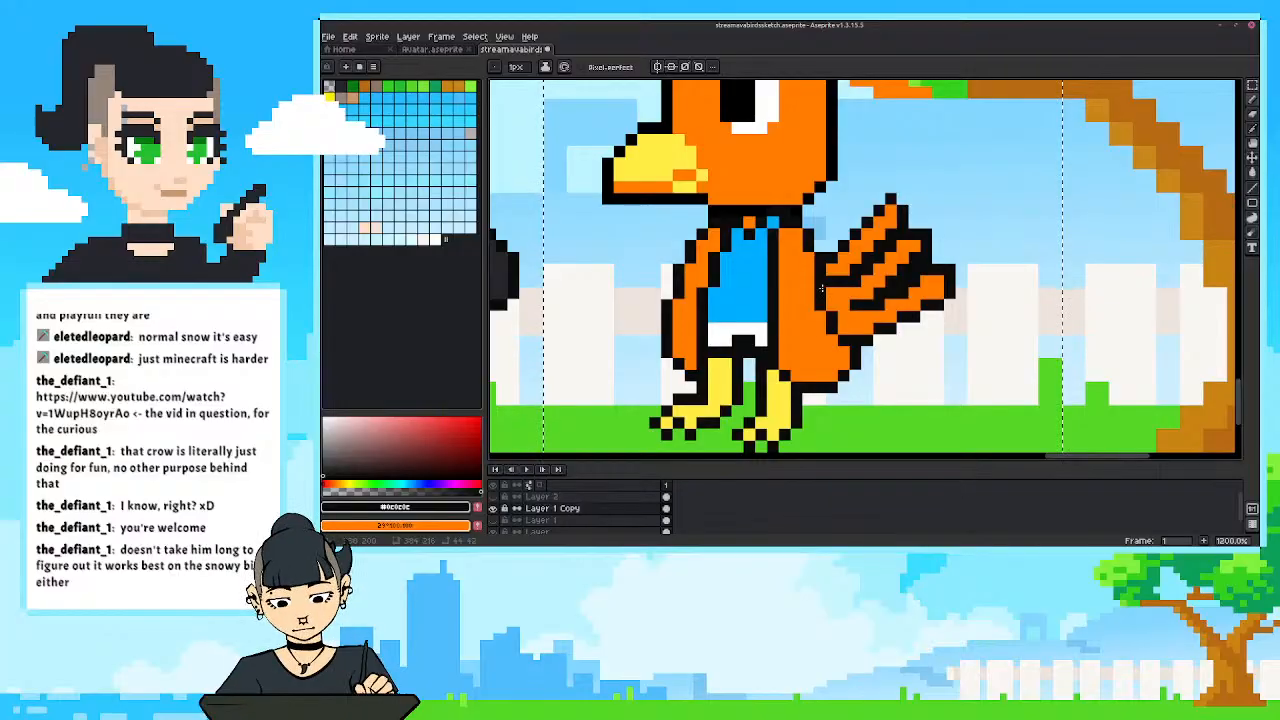
{"action": "scroll", "coordinate": [773, 320], "scroll_direction": "down", "scroll_amount": 5}
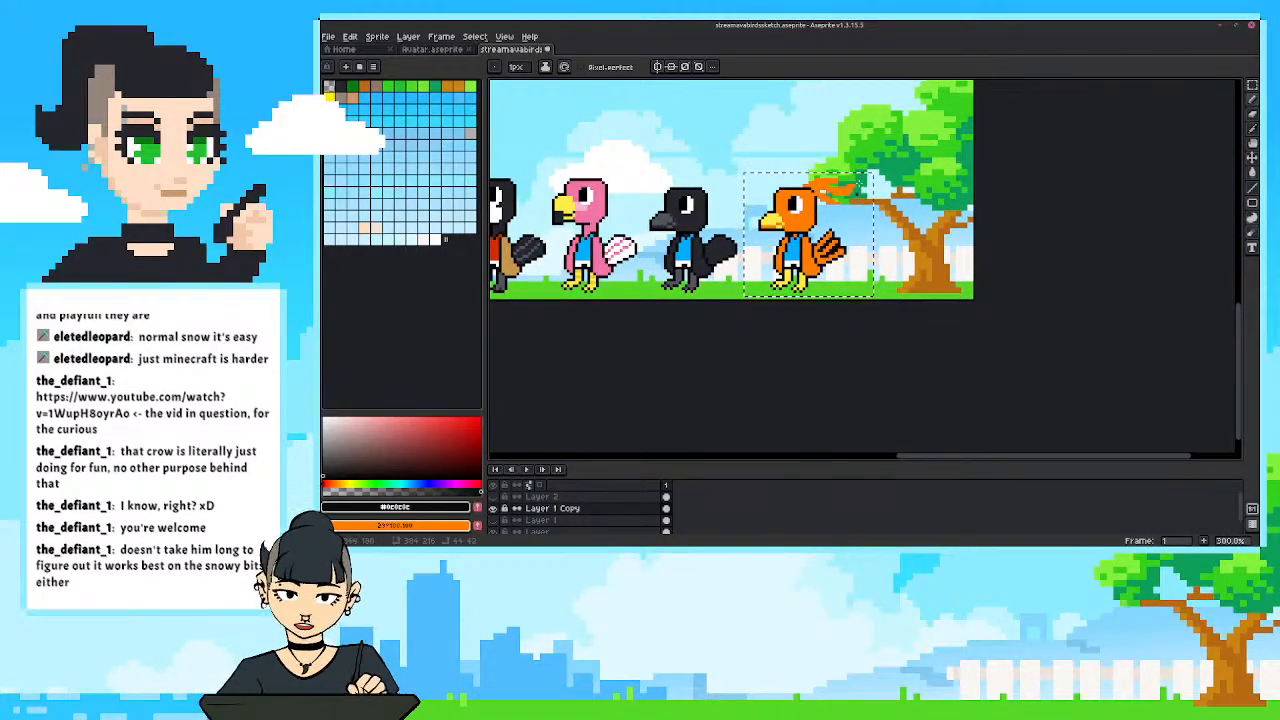
{"action": "scroll", "coordinate": [800, 259], "scroll_direction": "up", "scroll_amount": 2}
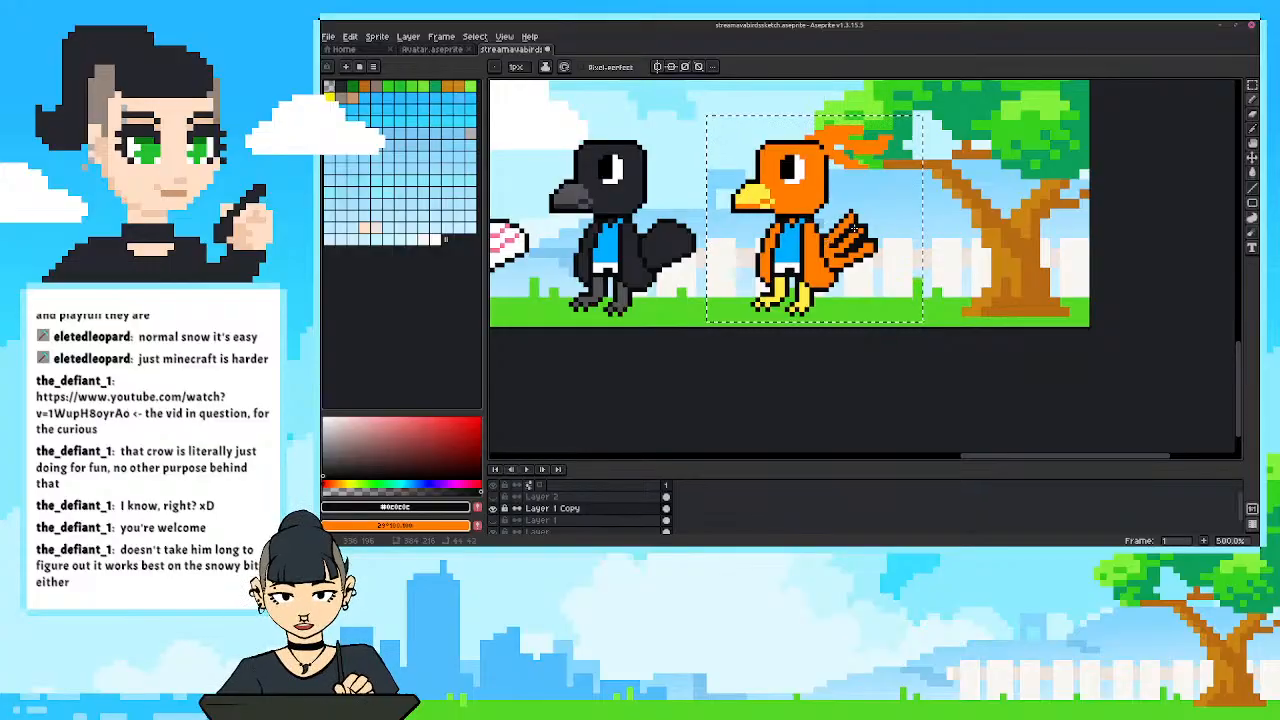
Undo the latest pencil work on the orange bird's tail feathers.
{"action": "scroll", "coordinate": [850, 237], "scroll_direction": "up", "scroll_amount": 2}
{"action": "key", "text": "i"}
{"action": "key", "text": "b"}
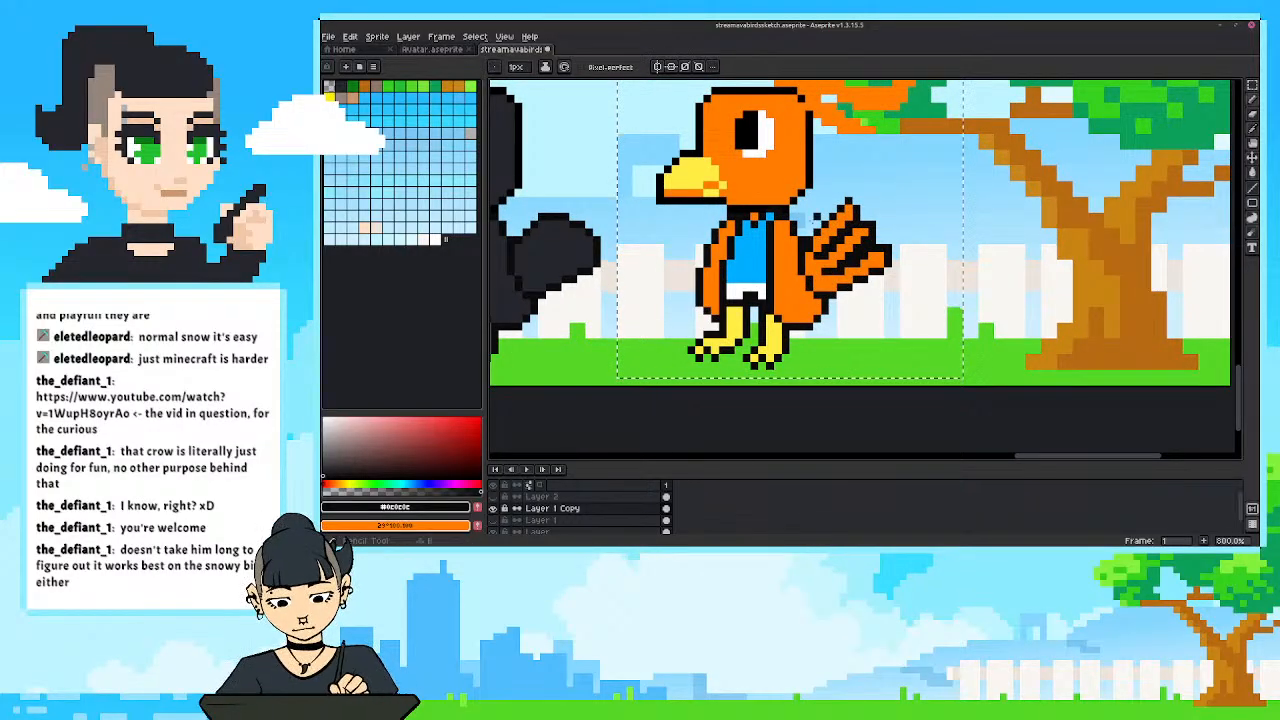
{"action": "key", "text": "i"}
{"action": "key", "text": "b"}
{"action": "scroll", "coordinate": [800, 230], "scroll_direction": "down", "scroll_amount": 2}
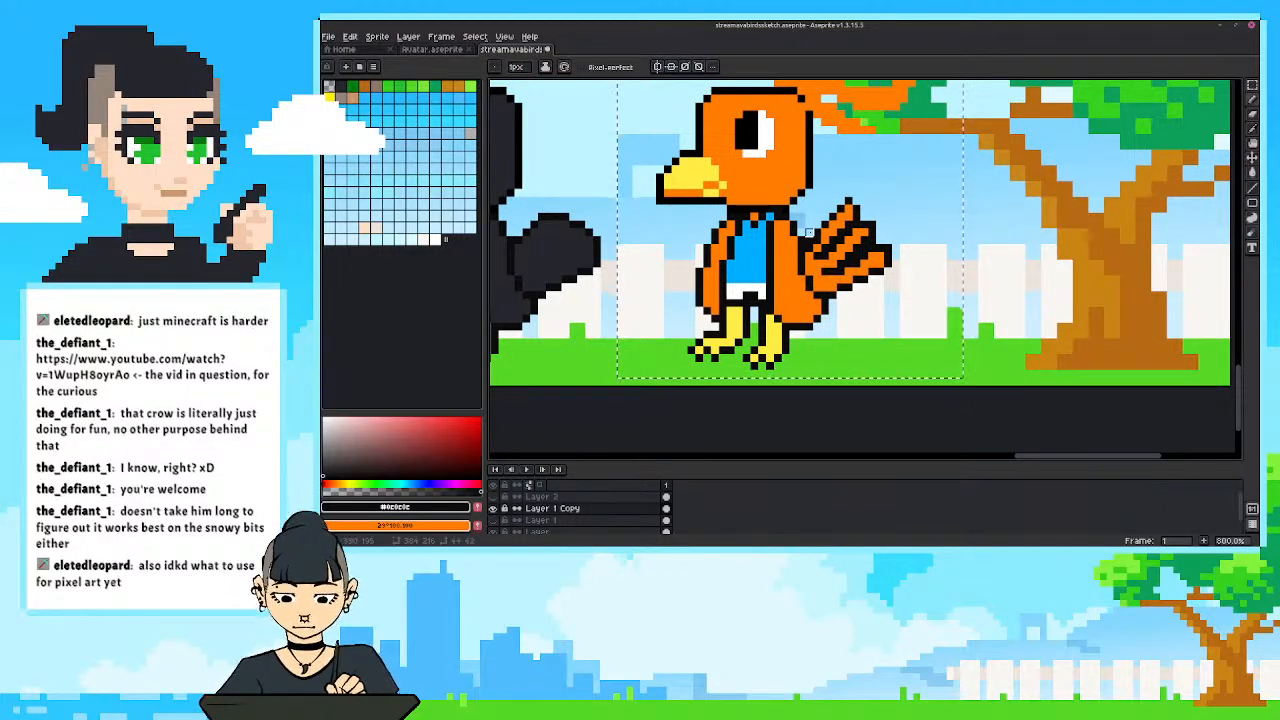
{"action": "scroll", "coordinate": [818, 213], "scroll_direction": "down", "scroll_amount": 3}
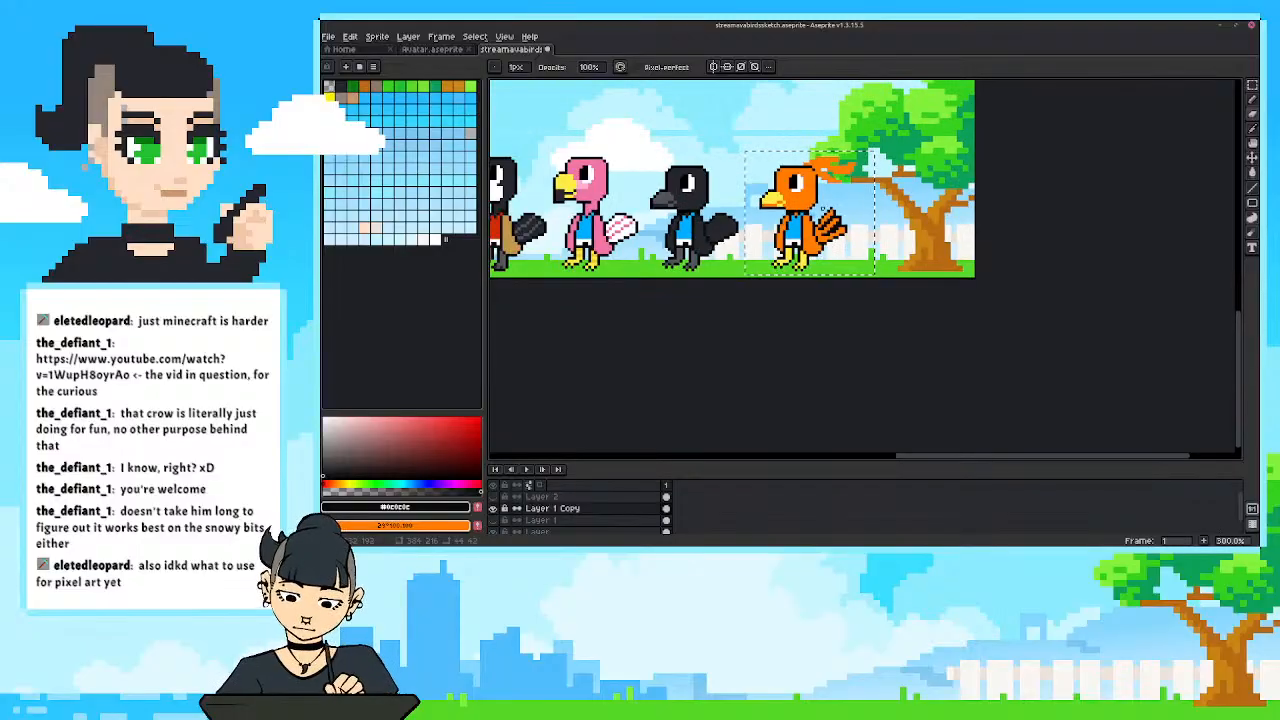
{"action": "key", "text": "ctrl+z"}
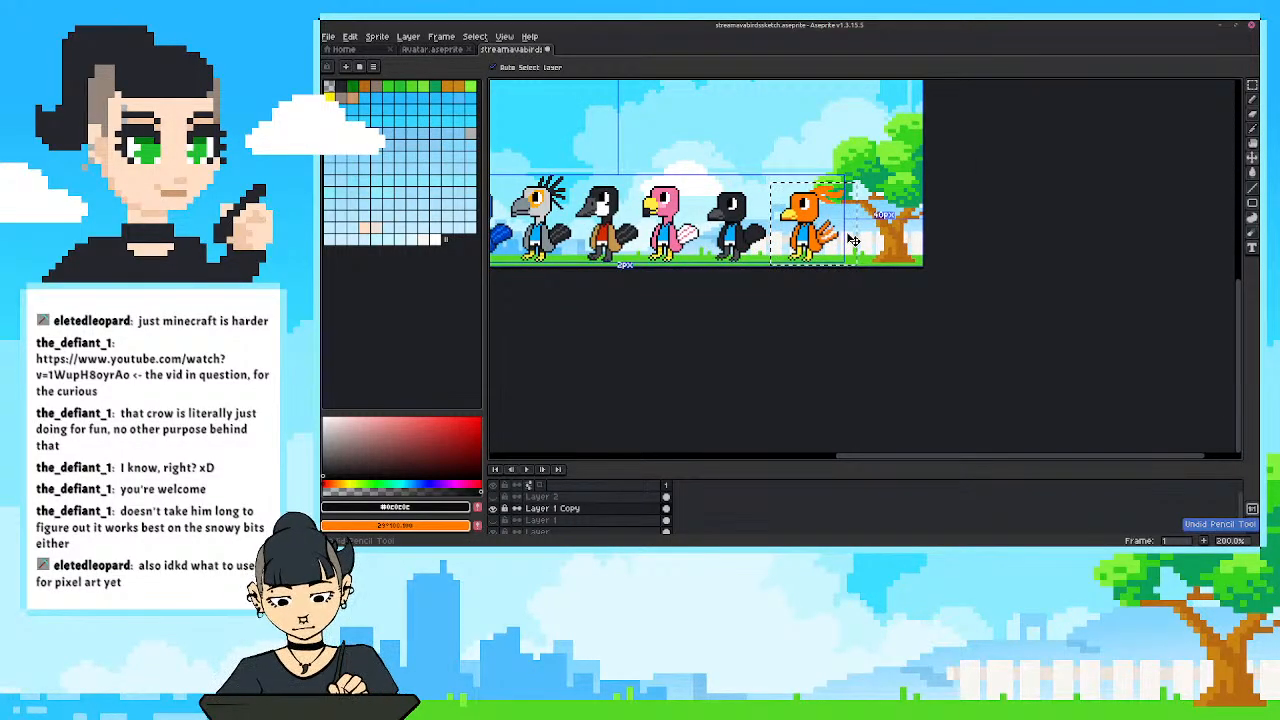
Undo the remaining pencil and eraser edits that split the orange bird's tail into separate feathers.
{"action": "key", "text": "ctrl+z"}
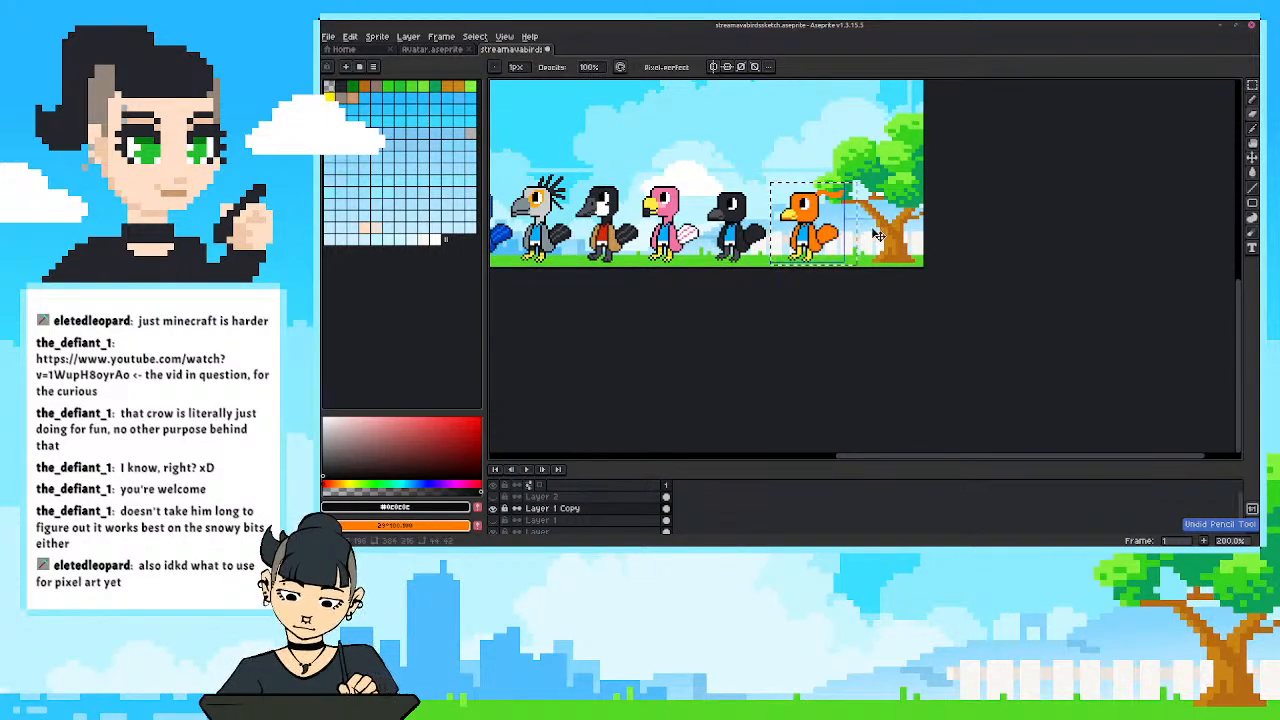
{"action": "key", "text": "ctrl+z"}
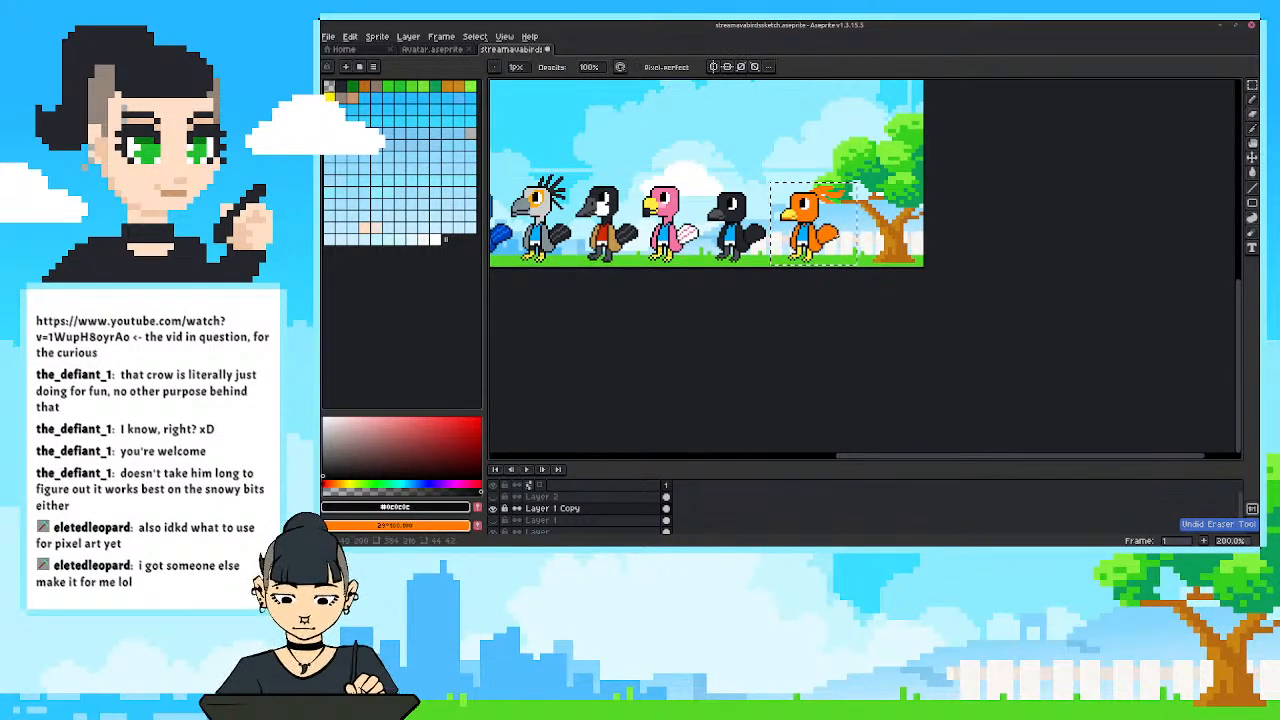
{"action": "scroll", "coordinate": [845, 229], "scroll_direction": "up", "scroll_amount": 4}
{"action": "scroll", "coordinate": [941, 290], "scroll_direction": "up", "scroll_amount": 1}
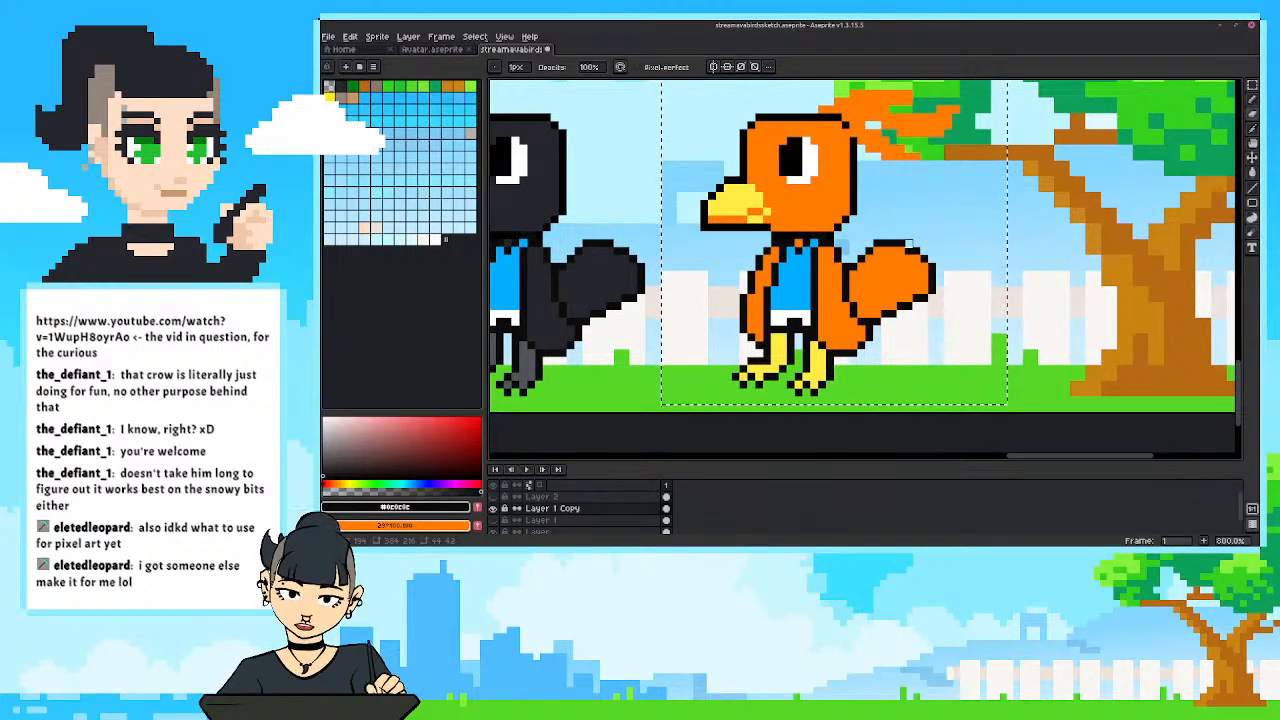
Examine the orange bird's head feathers and tail, and compare it with the whole row of birds.
{"action": "left_click_drag", "start_coordinate": [862, 211], "coordinate": [873, 264]}
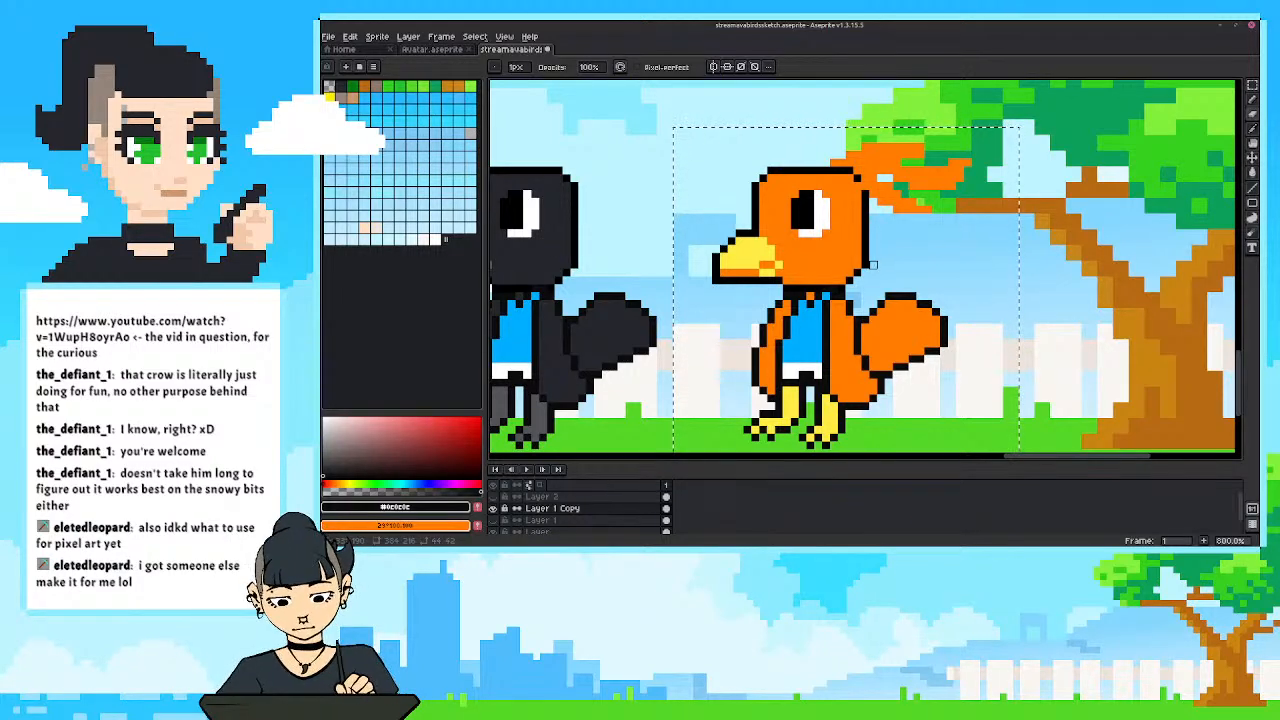
{"action": "scroll", "coordinate": [873, 241], "scroll_direction": "down", "scroll_amount": 4}
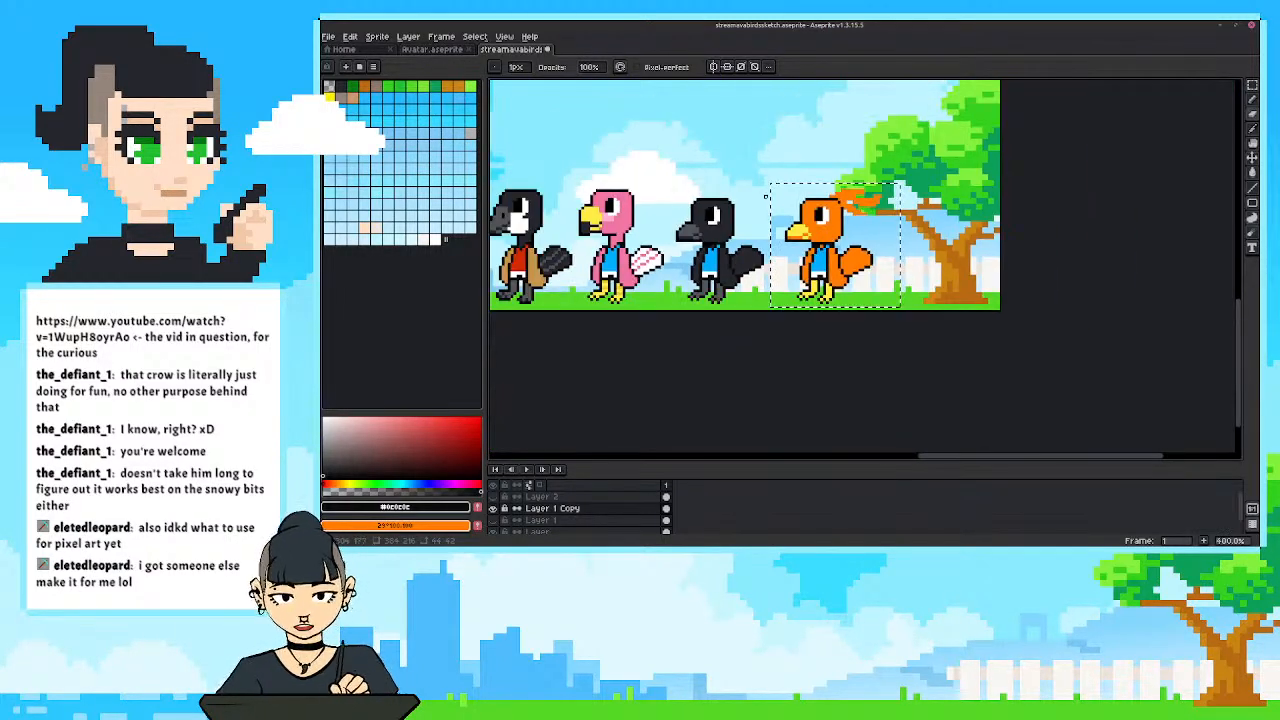
{"action": "scroll", "coordinate": [933, 333], "scroll_direction": "down", "scroll_amount": 4}
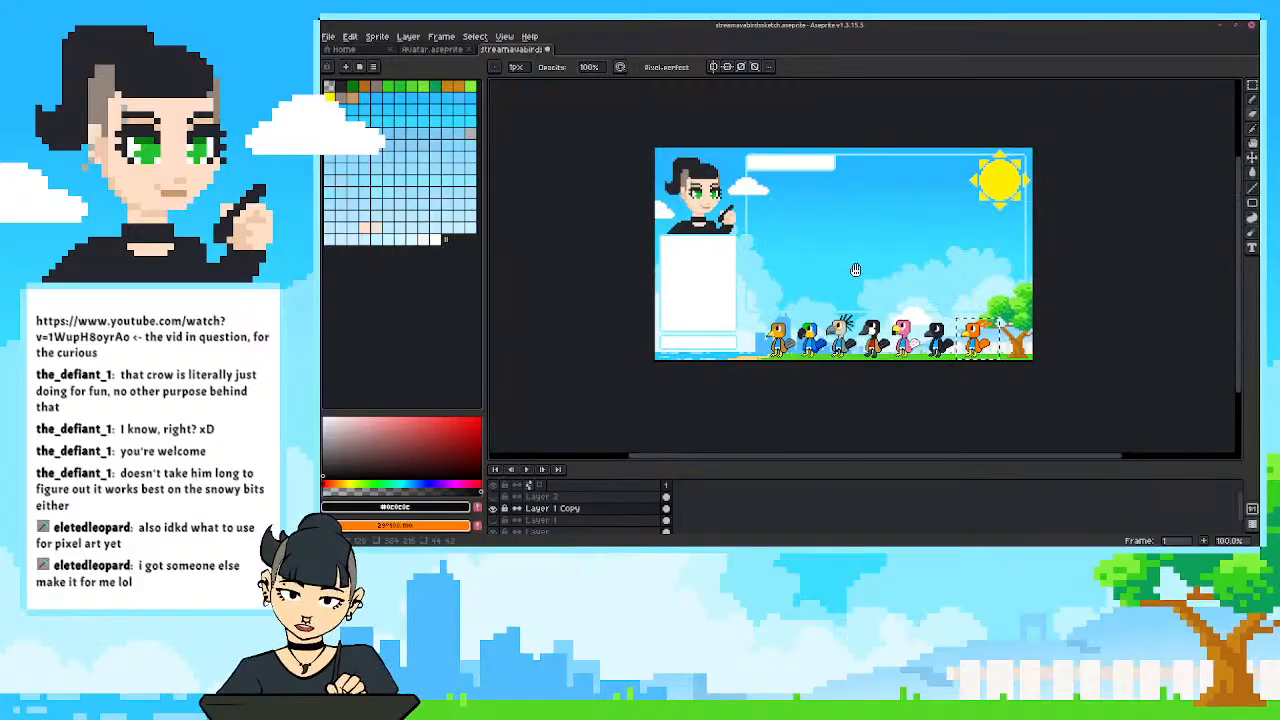
{"action": "scroll", "coordinate": [808, 302], "scroll_direction": "up", "scroll_amount": 3}
{"action": "left_click_drag", "start_coordinate": [846, 299], "coordinate": [934, 279]}
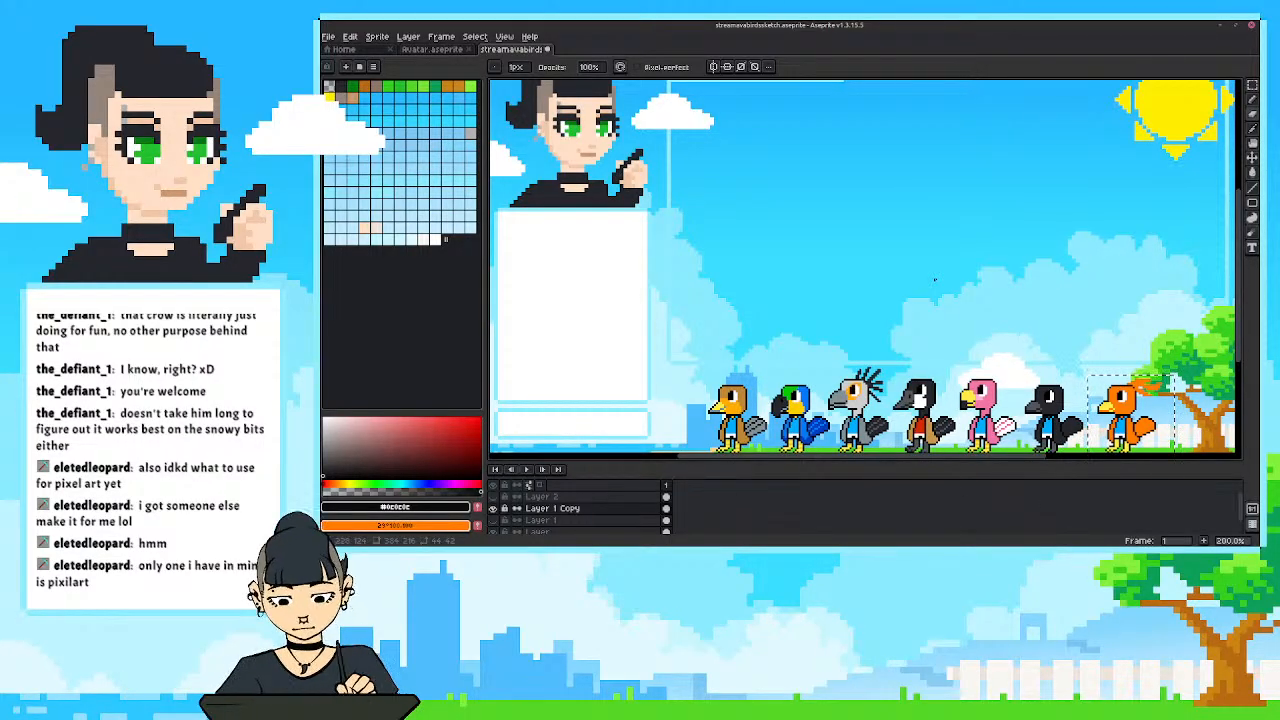
{"action": "left_click_drag", "start_coordinate": [988, 306], "coordinate": [860, 214]}
{"action": "scroll", "coordinate": [1021, 308], "scroll_direction": "up", "scroll_amount": 3}
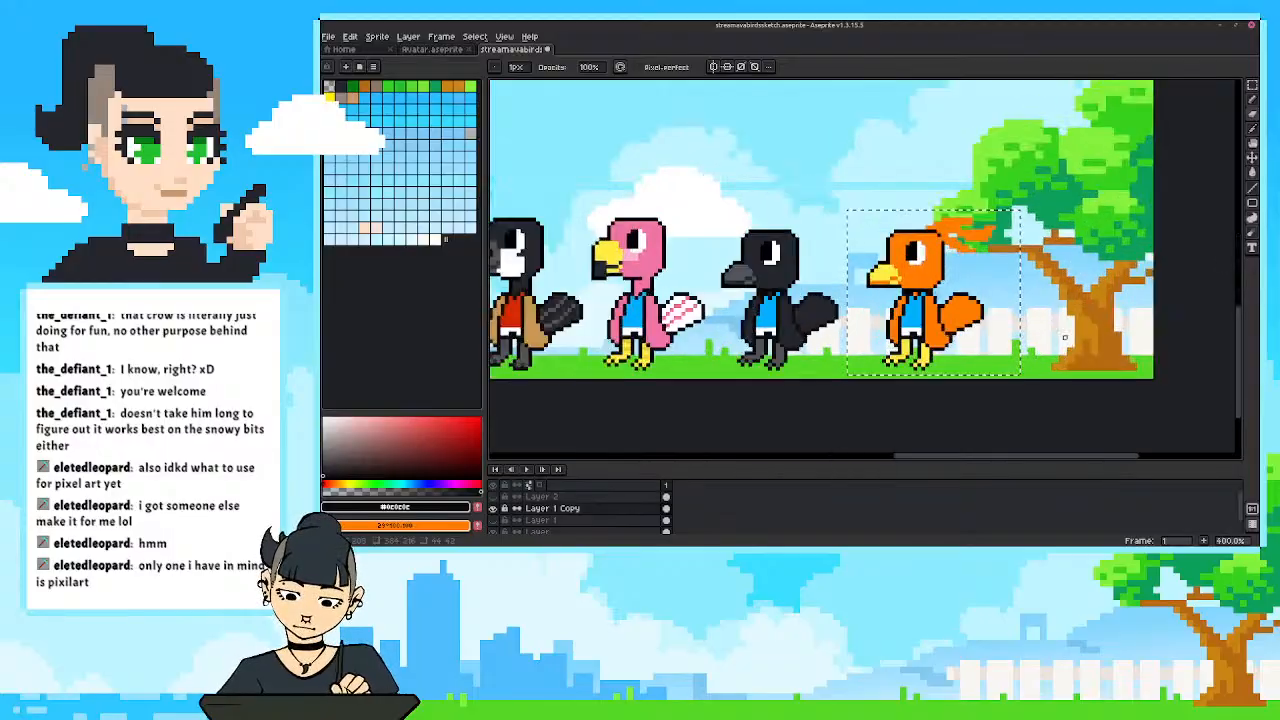
Outline the orange bird's swept-back head feathers, including the edges between them, with the Pencil in black #000000.
{"action": "left_click_drag", "start_coordinate": [970, 258], "coordinate": [999, 264]}
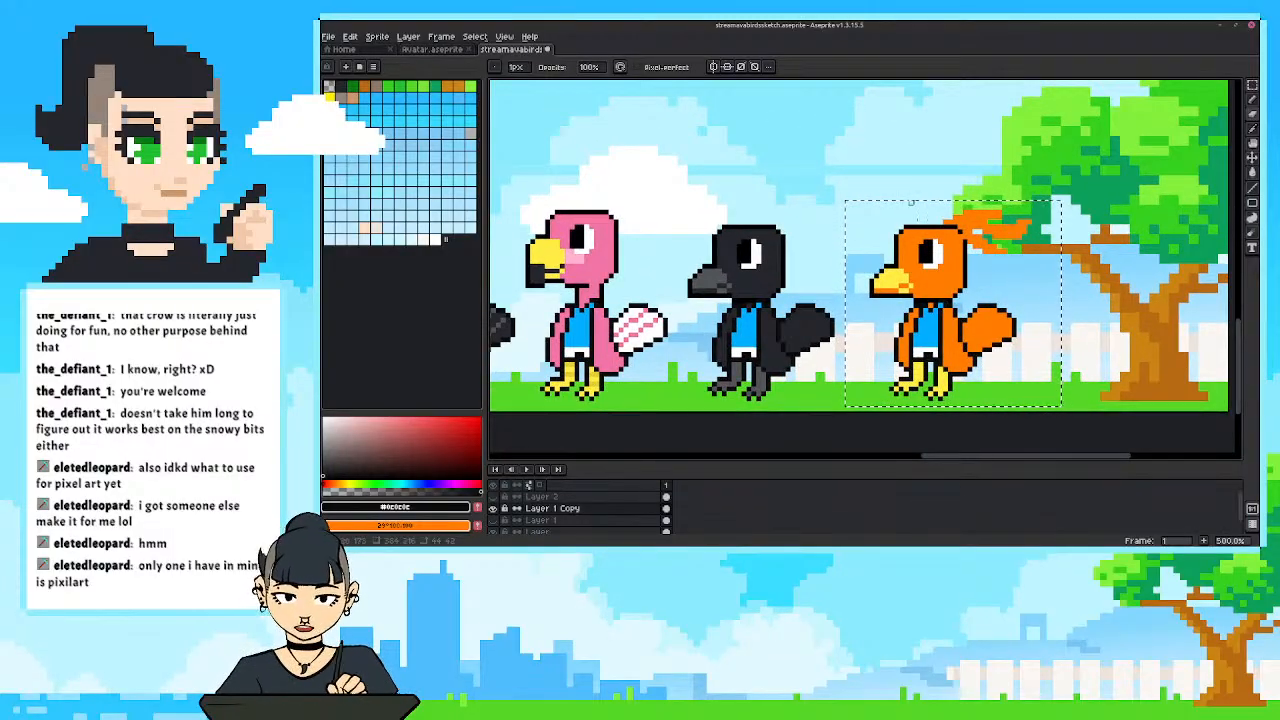
{"action": "left_click", "coordinate": [965, 238], "text": "alt"}
{"action": "key", "text": "b"}
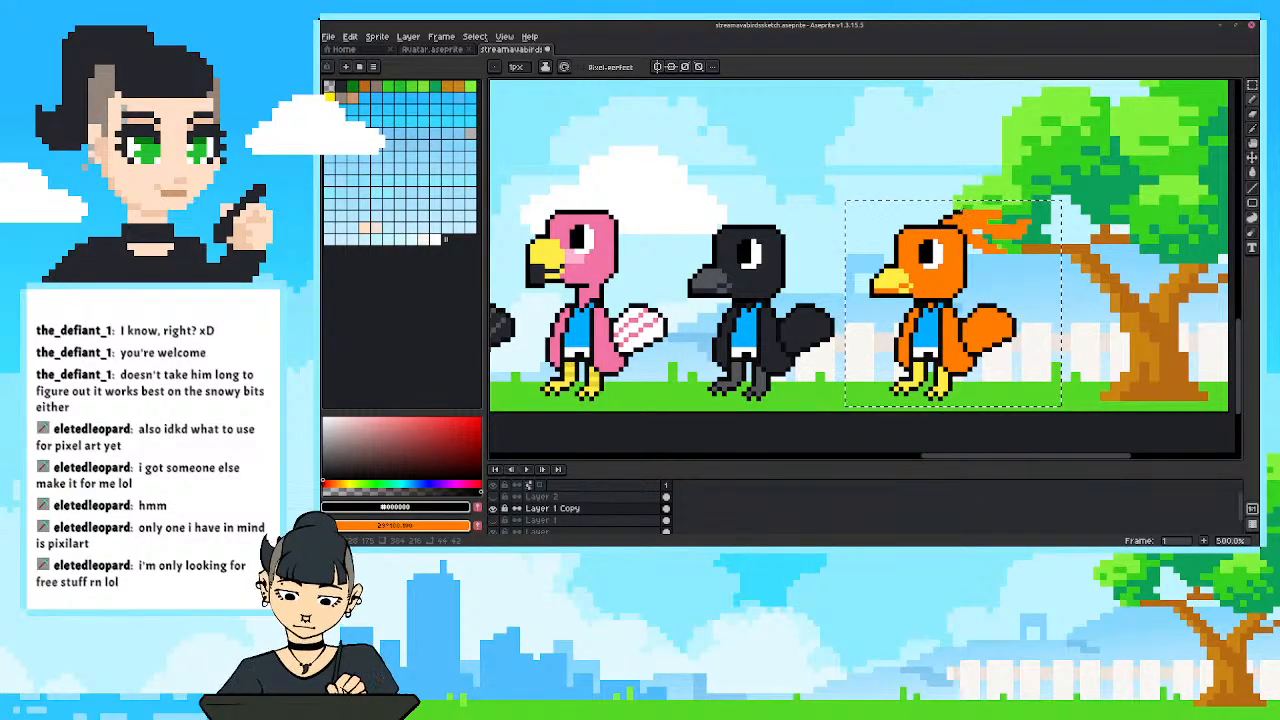
{"action": "left_click_drag", "start_coordinate": [965, 208], "coordinate": [1001, 211]}
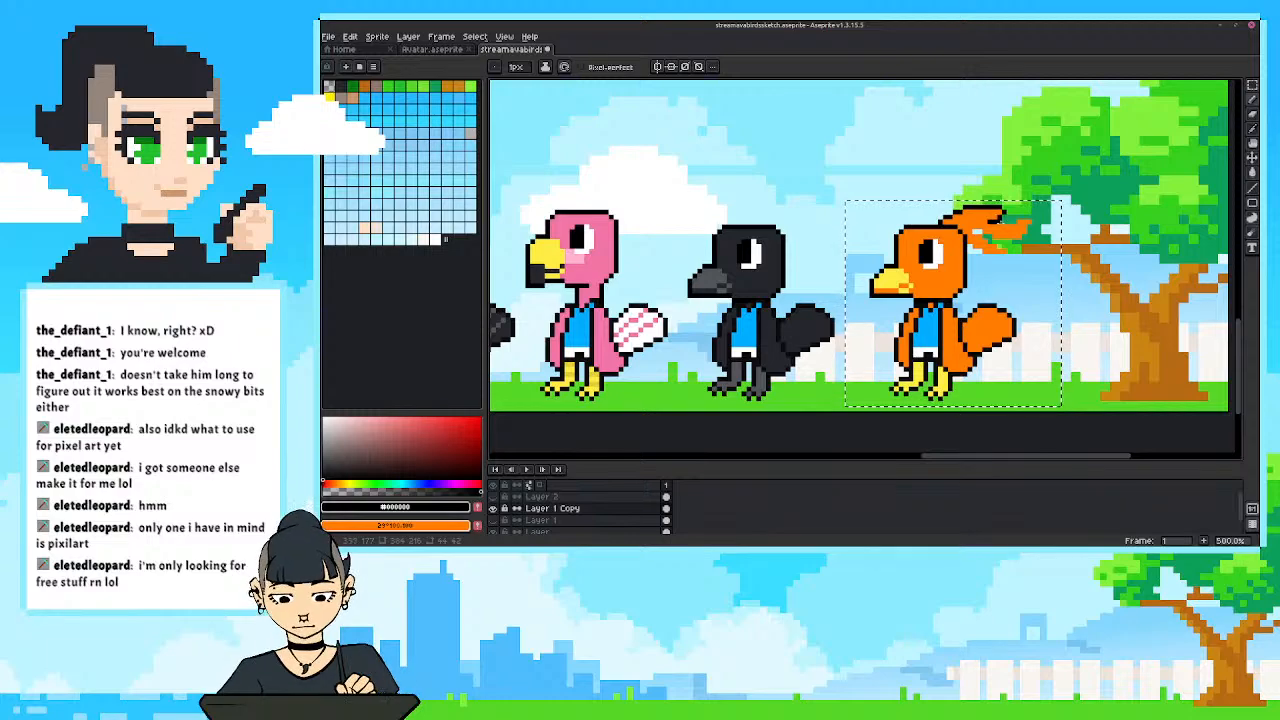
{"action": "key", "text": "ctrl+z"}
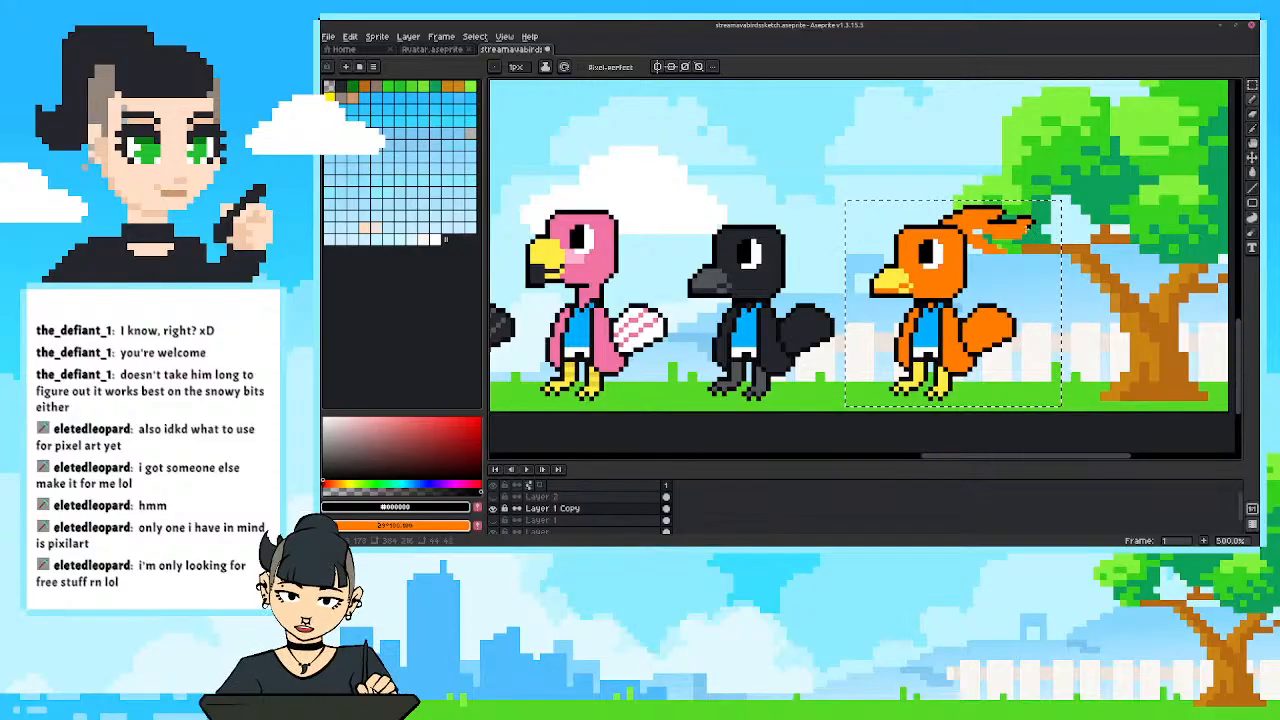
{"action": "left_click_drag", "start_coordinate": [1019, 236], "coordinate": [1014, 241]}
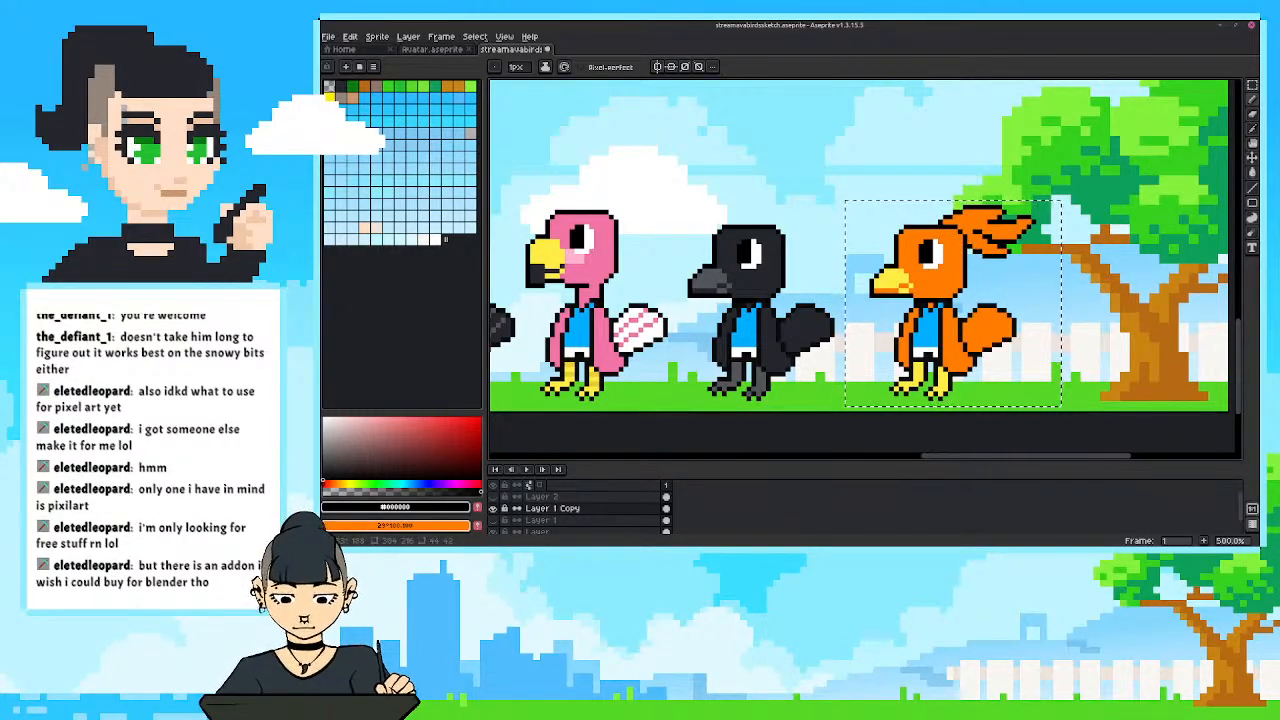
Thin the black area between the orange bird's upper and middle head feathers by recolouring pixels in the feather orange.
{"action": "scroll", "coordinate": [960, 213], "scroll_direction": "down", "scroll_amount": 3}
{"action": "scroll", "coordinate": [940, 214], "scroll_direction": "up", "scroll_amount": 3}
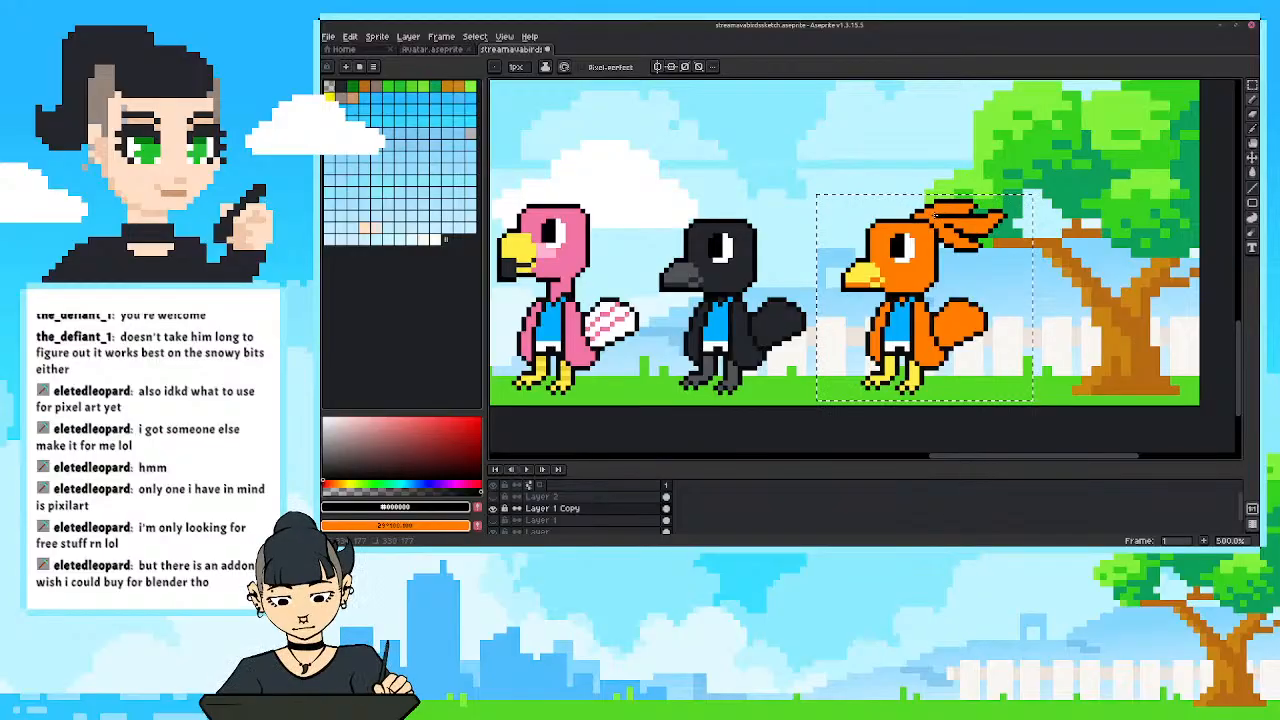
{"action": "scroll", "coordinate": [901, 182], "scroll_direction": "down", "scroll_amount": 3}
{"action": "scroll", "coordinate": [1044, 198], "scroll_direction": "up", "scroll_amount": 4}
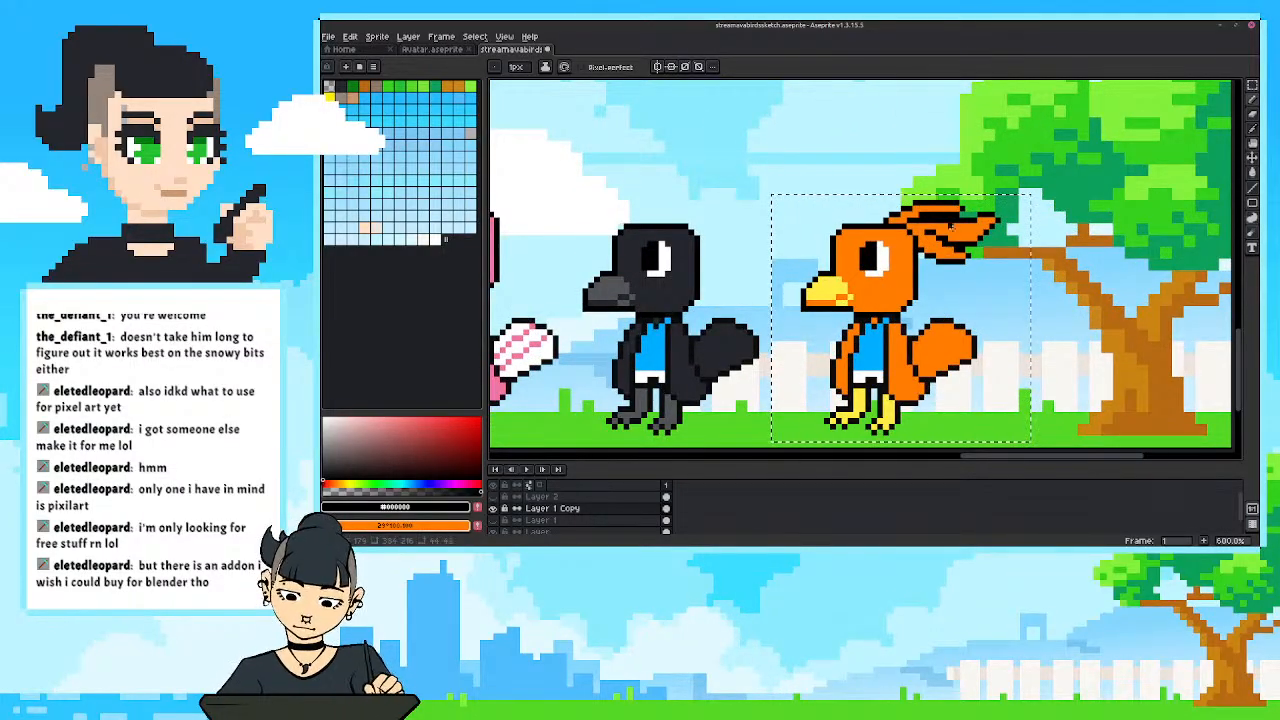
{"action": "left_click", "coordinate": [956, 216], "text": "alt"}
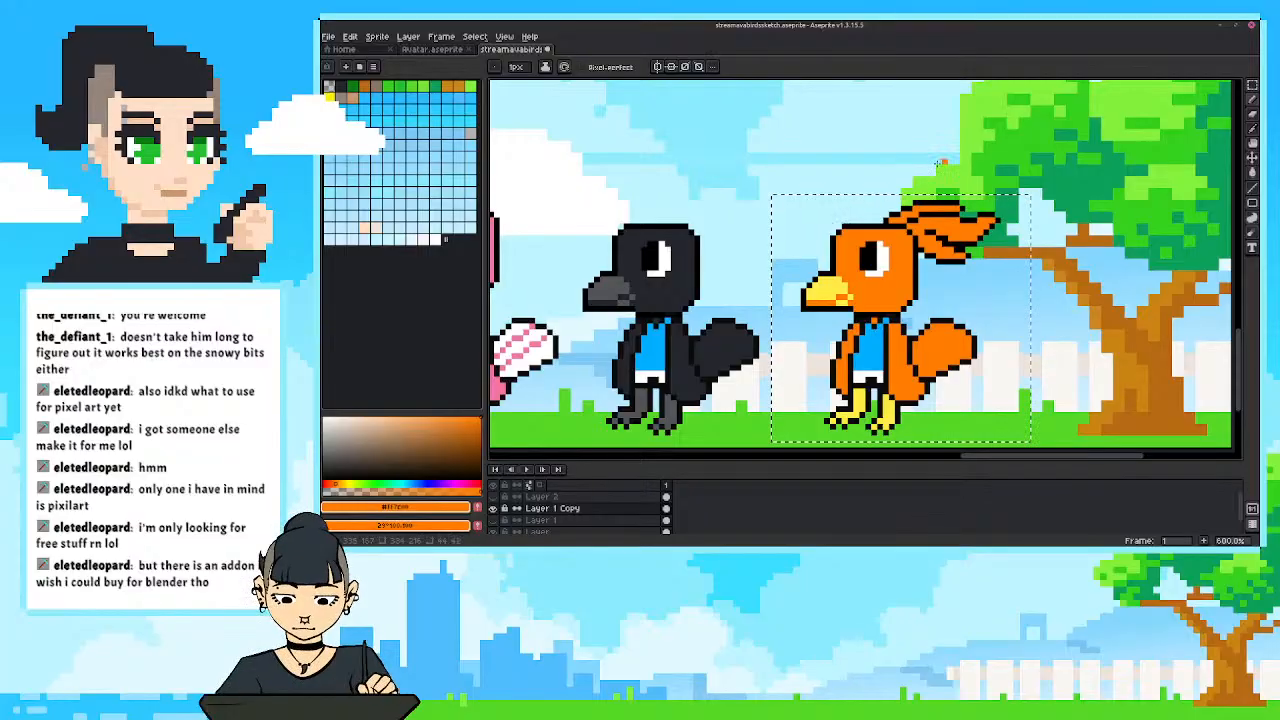
{"action": "scroll", "coordinate": [900, 207], "scroll_direction": "down", "scroll_amount": 4}
{"action": "scroll", "coordinate": [912, 210], "scroll_direction": "up", "scroll_amount": 4}
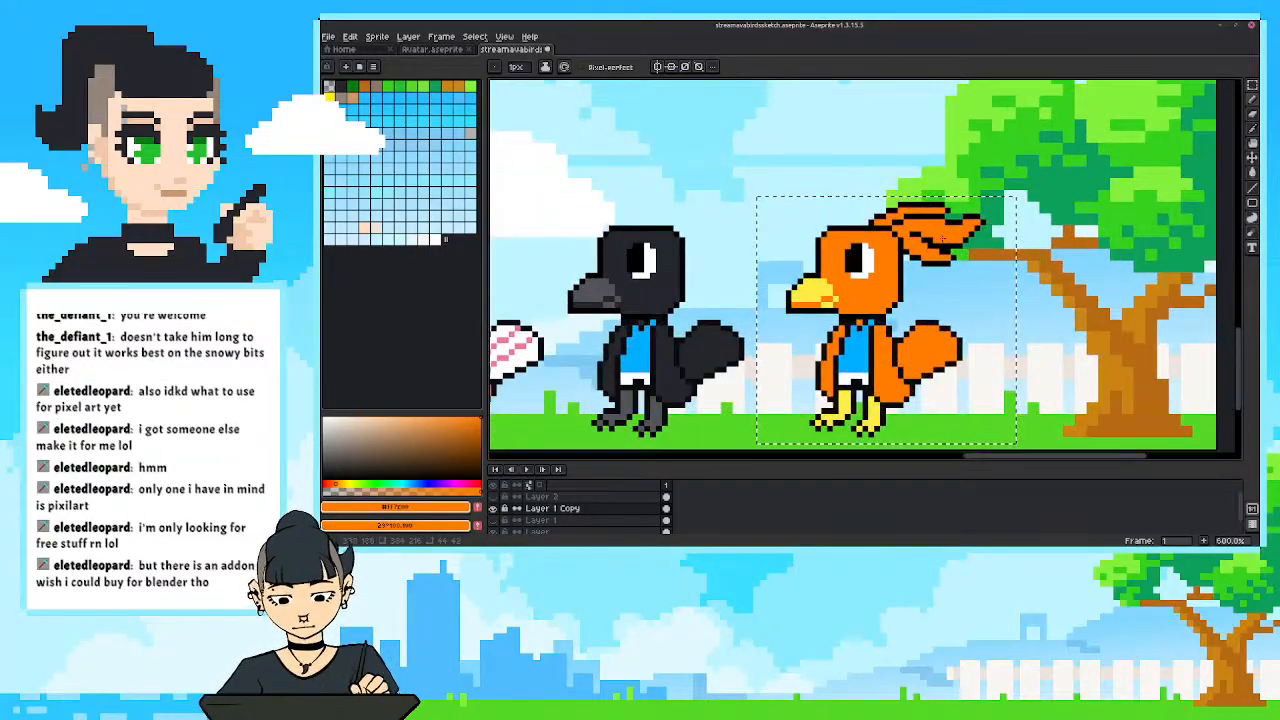
Thicken the gap between the orange bird's middle and lower head feathers with black #000000 pixels.
{"action": "left_click", "coordinate": [920, 238], "text": "alt"}
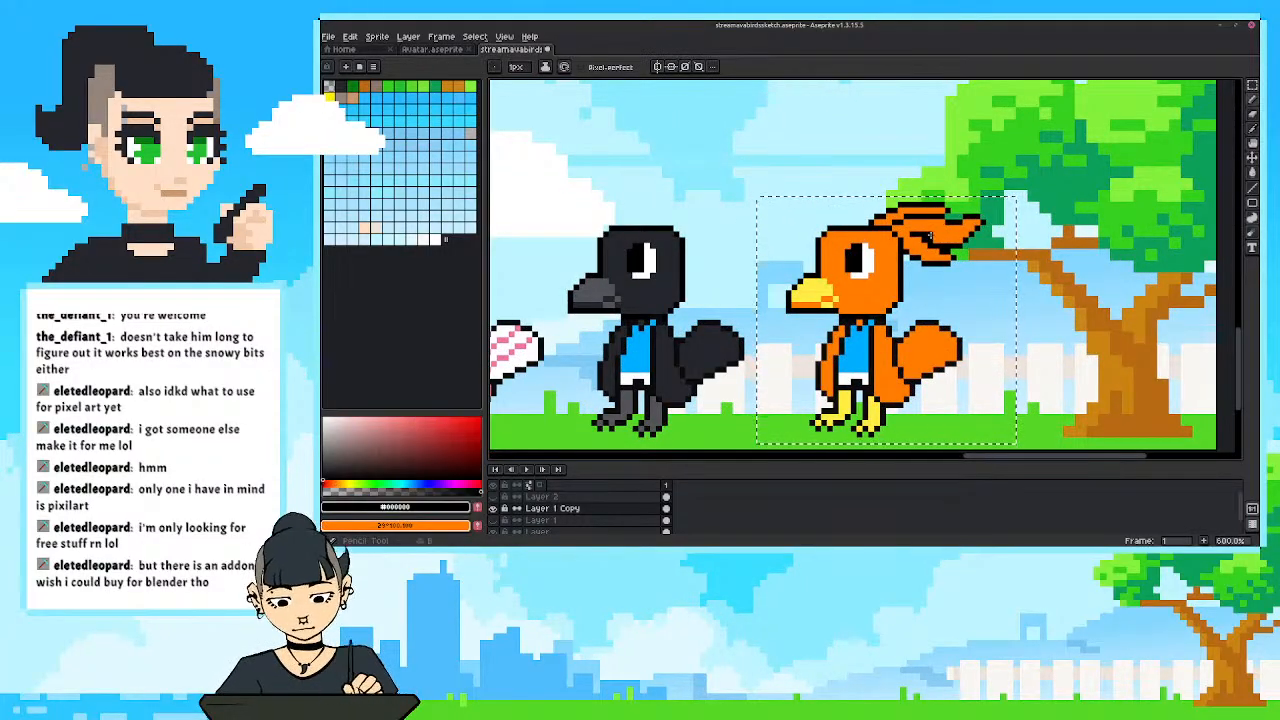
{"action": "left_click_drag", "start_coordinate": [926, 238], "coordinate": [936, 242]}
{"action": "left_click", "coordinate": [941, 240]}
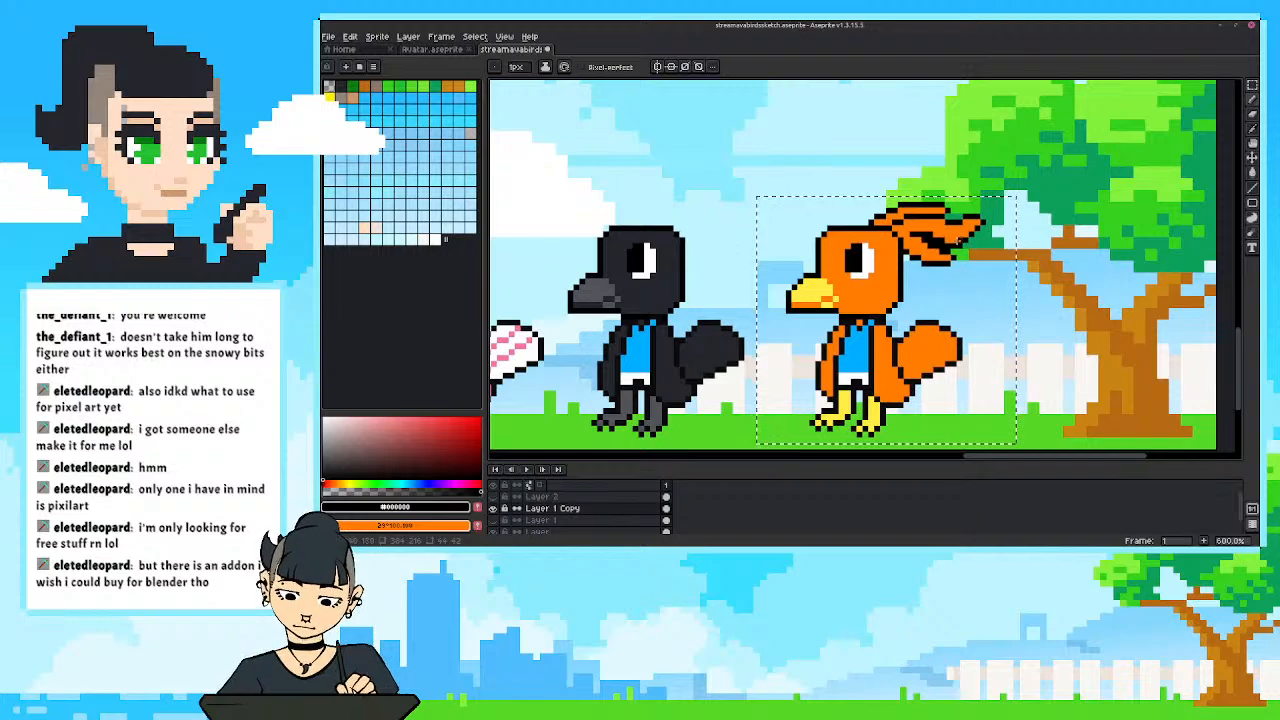
{"action": "scroll", "coordinate": [846, 252], "scroll_direction": "down", "scroll_amount": 1}
{"action": "scroll", "coordinate": [846, 252], "scroll_direction": "down", "scroll_amount": 5}
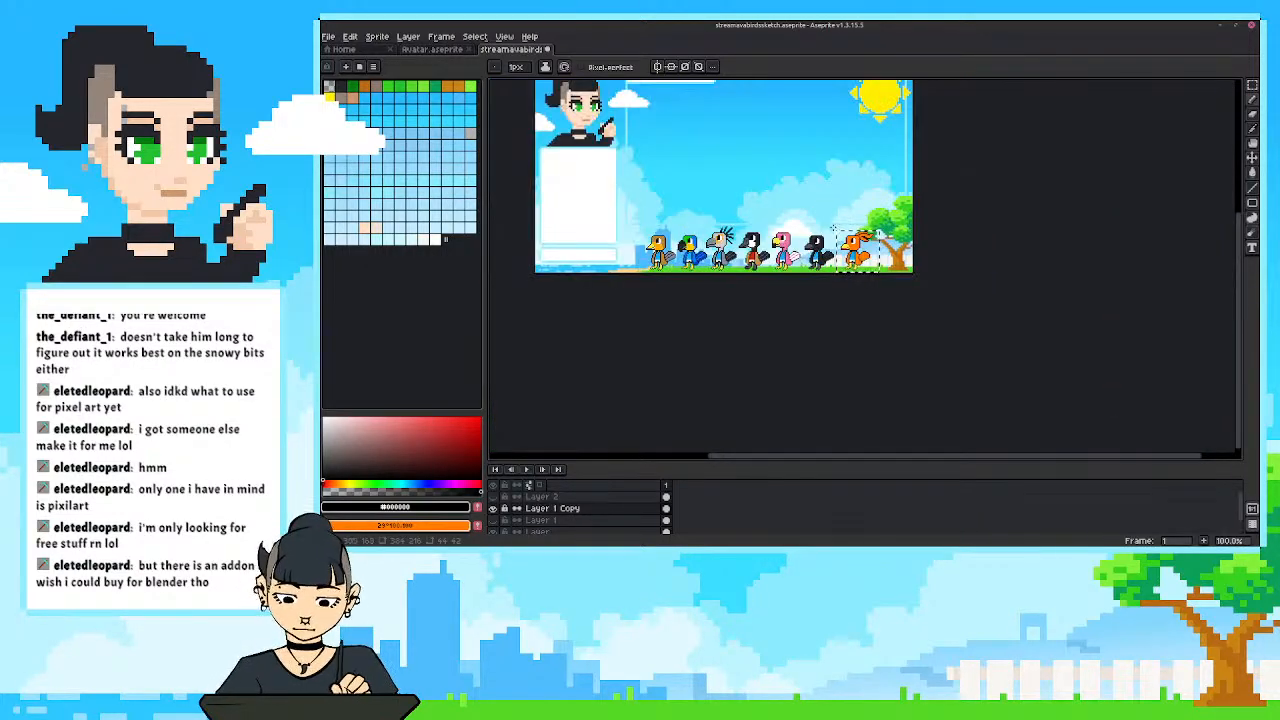
{"action": "scroll", "coordinate": [880, 234], "scroll_direction": "up", "scroll_amount": 2}
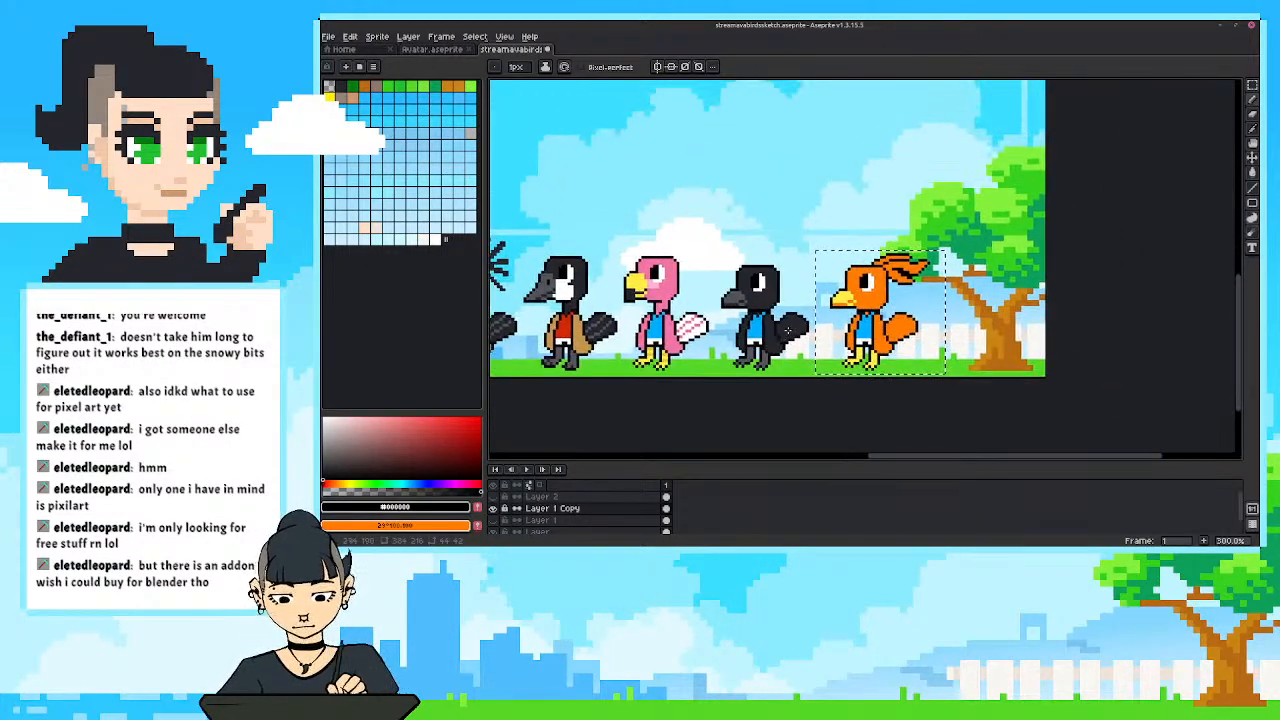
{"action": "scroll", "coordinate": [863, 379], "scroll_direction": "up", "scroll_amount": 1}
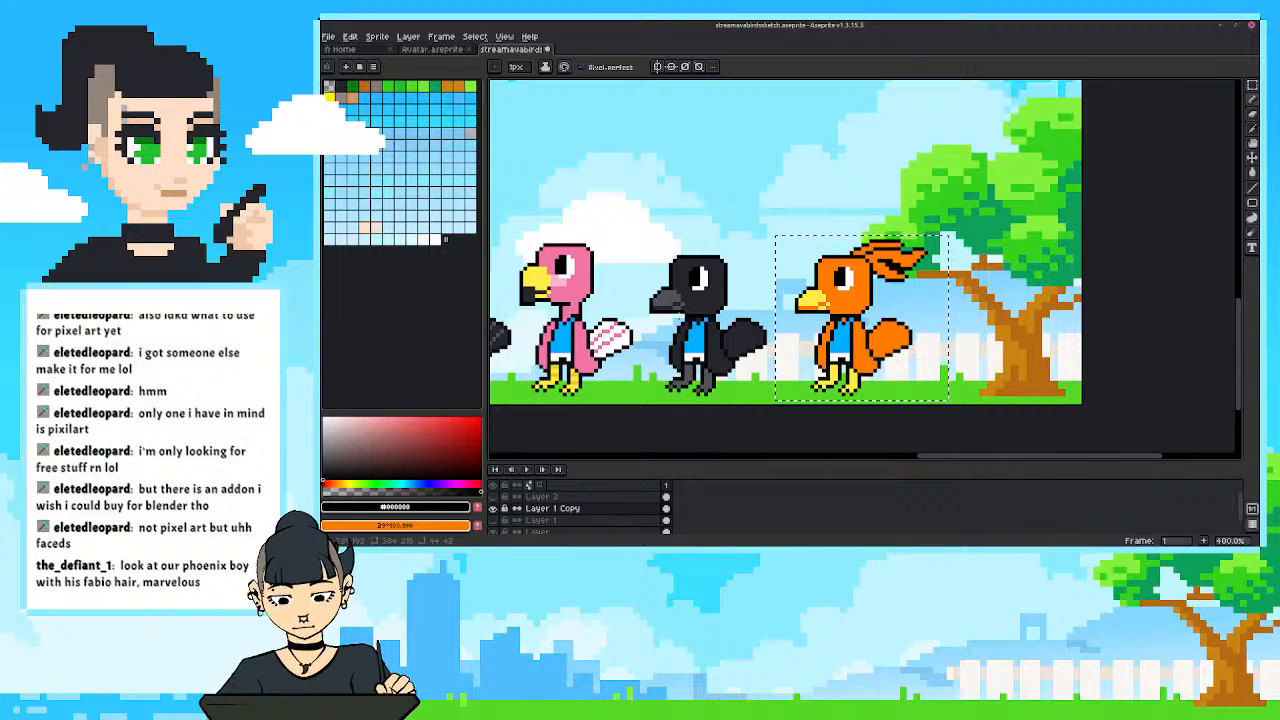
Deselect the orange bird and draw a black diagonal line and a freehand curve as test strokes in the sky above the birds.
{"action": "key", "text": "ctrl+d"}
{"action": "key", "text": "l"}
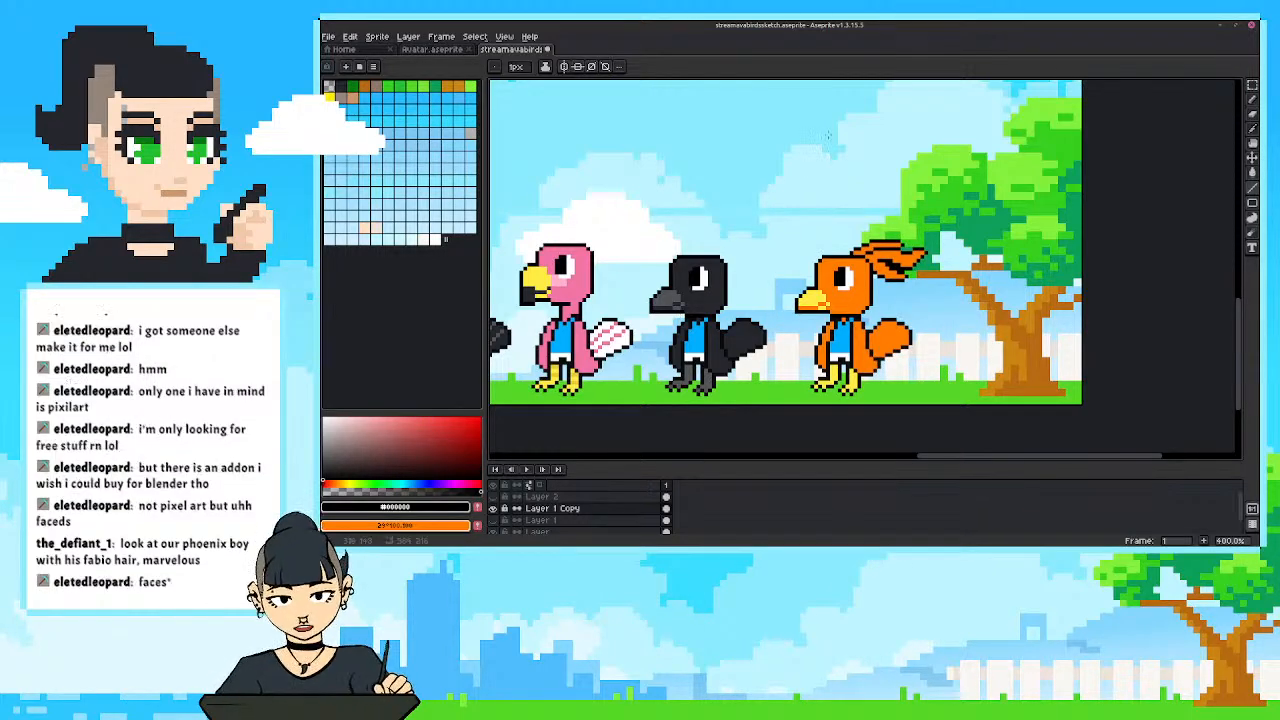
{"action": "mouse_move", "coordinate": [832, 135]}
{"action": "left_mouse_down"}
{"action": "mouse_move", "coordinate": [714, 232]}
{"action": "mouse_move", "coordinate": [788, 180]}
{"action": "mouse_move", "coordinate": [728, 237]}
{"action": "left_mouse_up"}
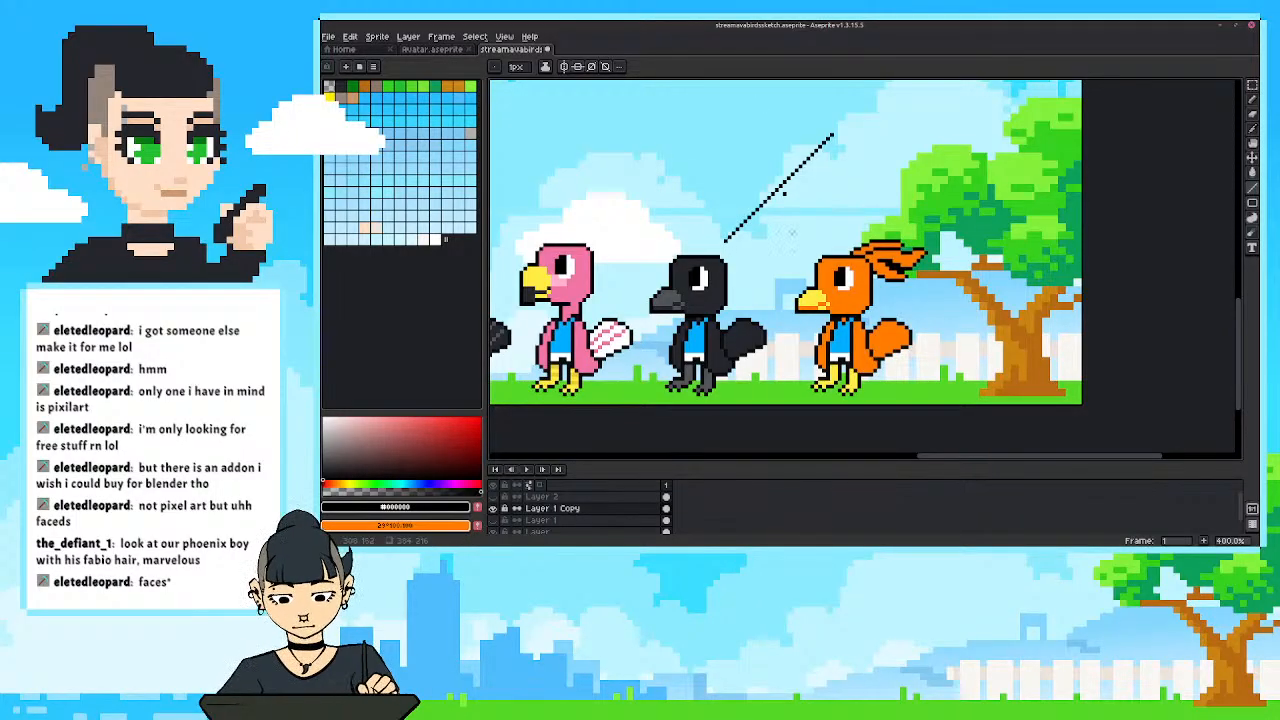
{"action": "left_click_drag", "start_coordinate": [831, 226], "coordinate": [790, 268]}
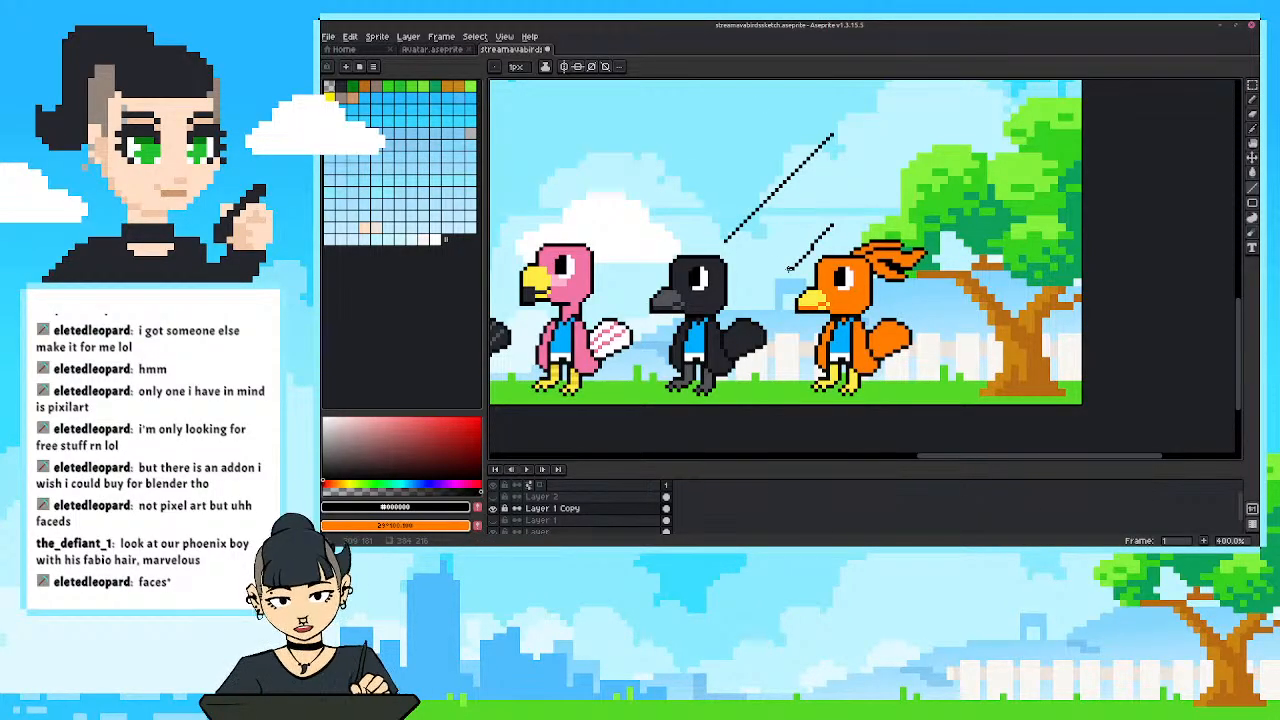
{"action": "key", "text": "ctrl+z"}
{"action": "key", "text": "b"}
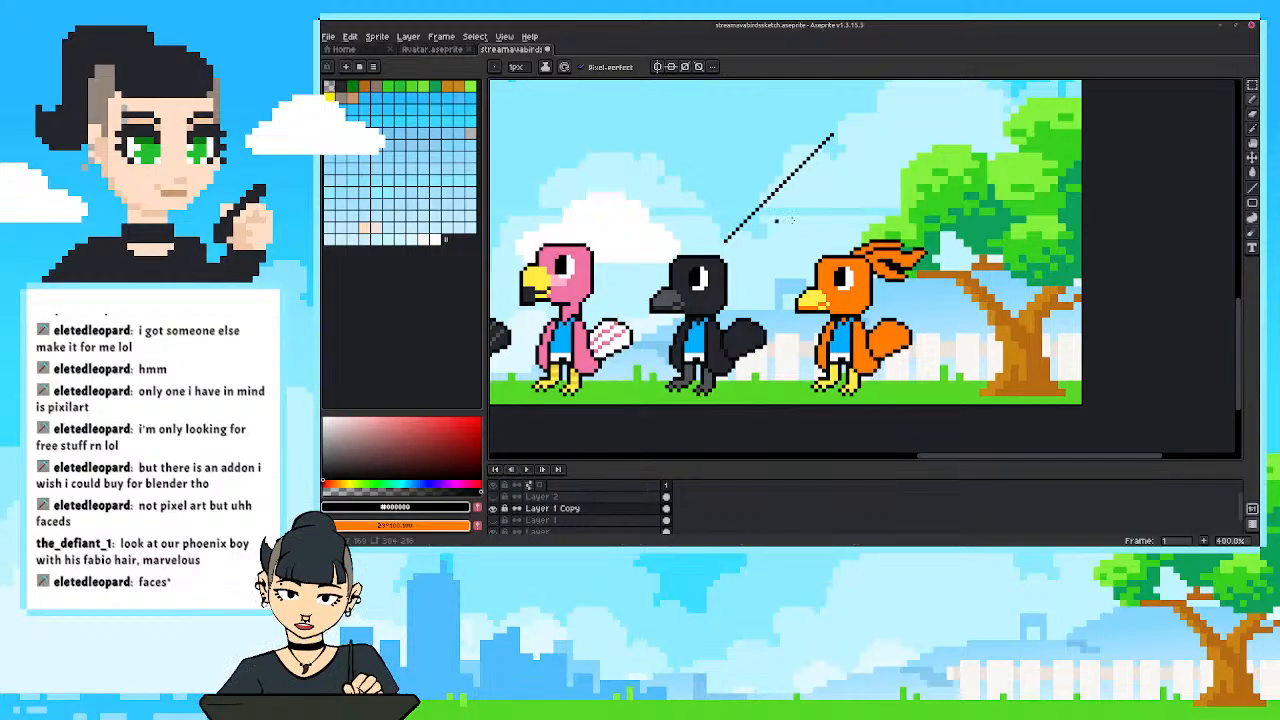
{"action": "mouse_move", "coordinate": [844, 204]}
{"action": "left_mouse_down"}
{"action": "mouse_move", "coordinate": [785, 237]}
{"action": "mouse_move", "coordinate": [785, 261]}
{"action": "left_mouse_up"}
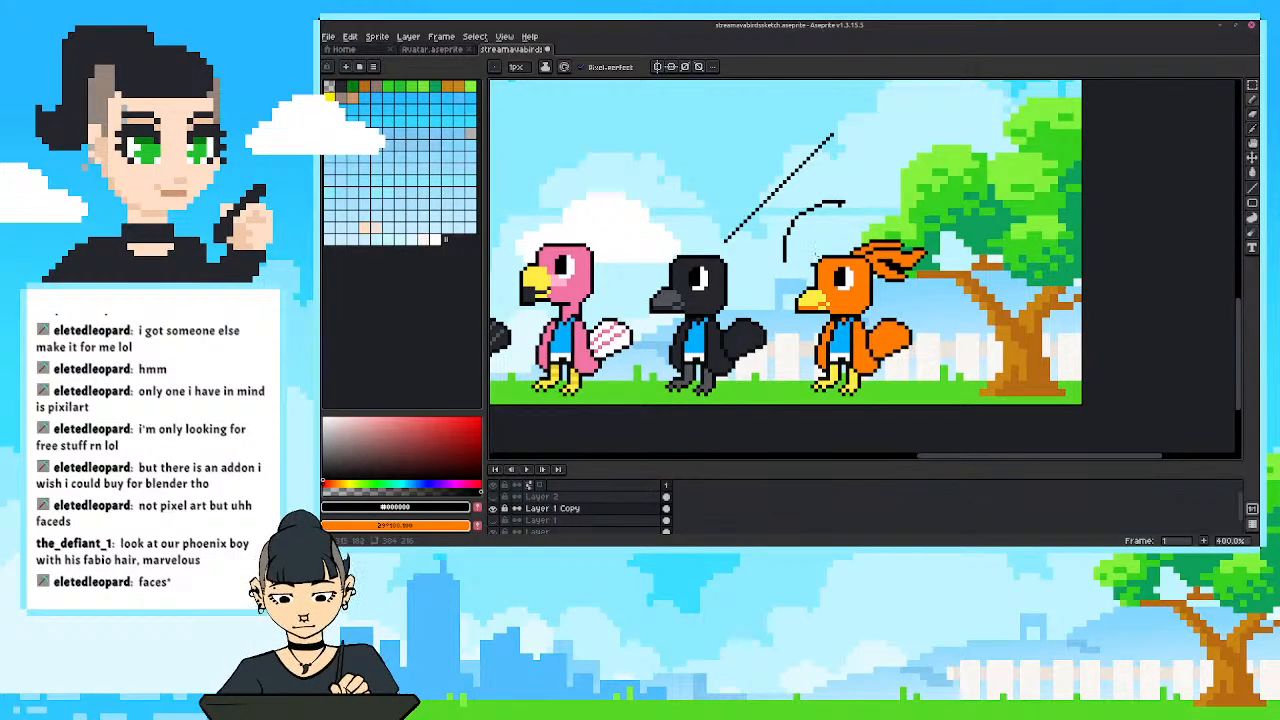
{"action": "key", "text": "e"}
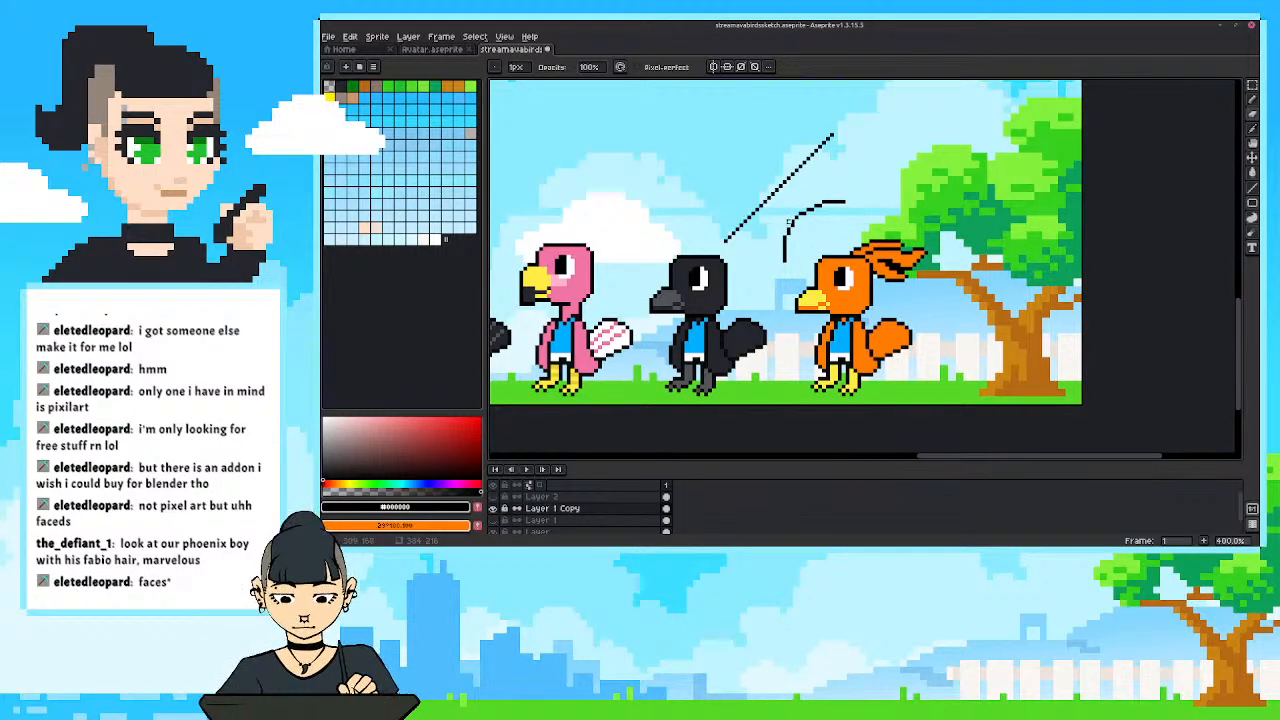
{"action": "key", "text": "b"}
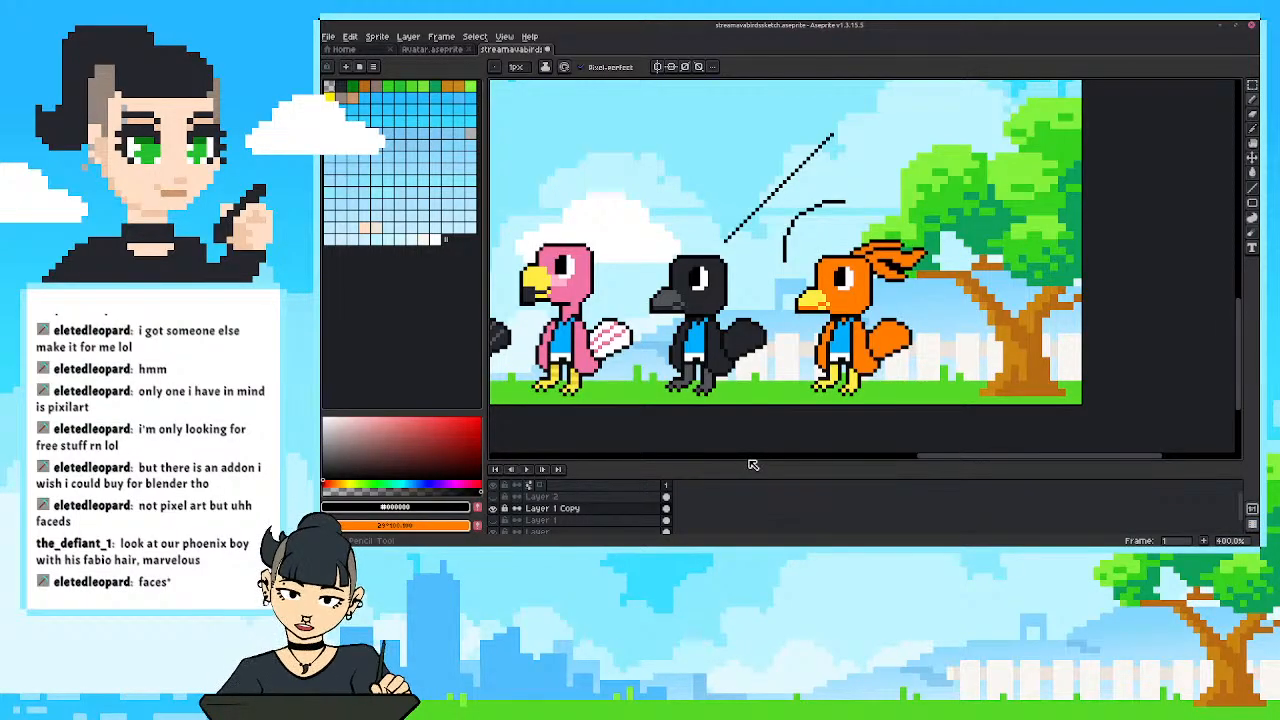
Select and delete the black test strokes in the sky above the black and orange birds.
{"action": "key", "text": "m"}
{"action": "mouse_move", "coordinate": [859, 188]}
{"action": "left_mouse_down"}
{"action": "mouse_move", "coordinate": [794, 206]}
{"action": "mouse_move", "coordinate": [766, 237]}
{"action": "left_mouse_up"}
{"action": "key", "text": "Delete"}
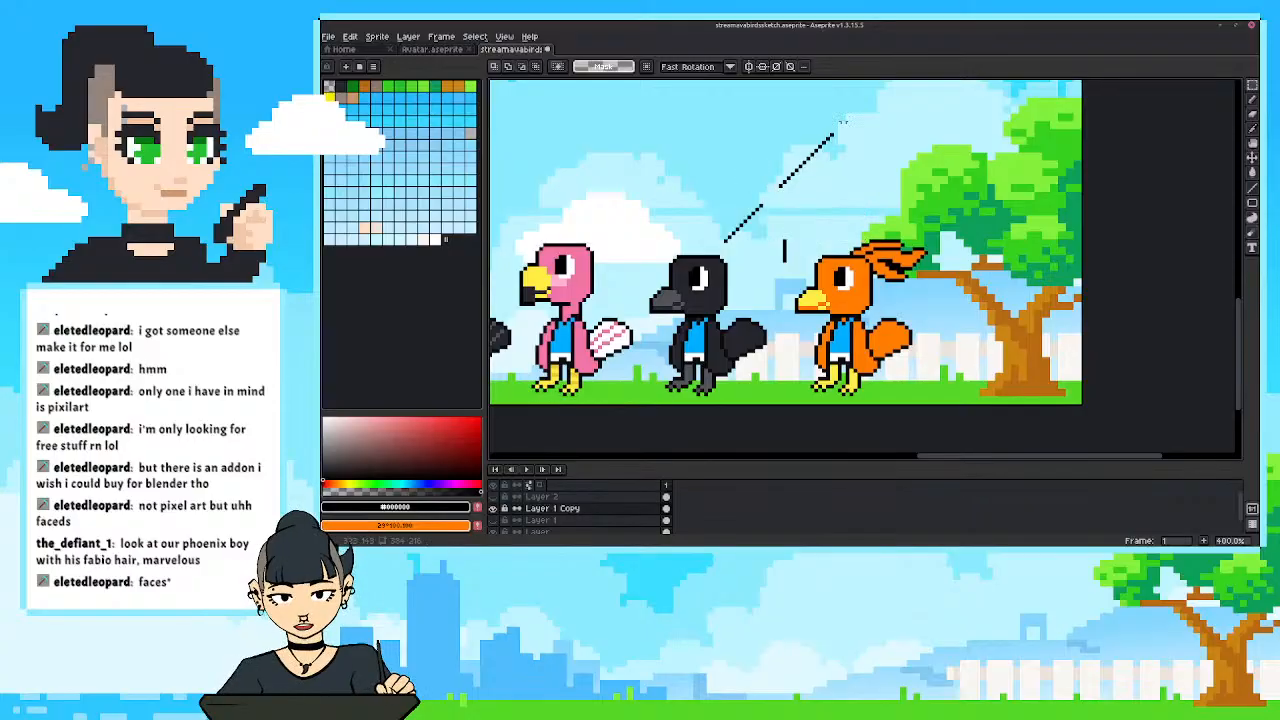
{"action": "mouse_move", "coordinate": [852, 115]}
{"action": "left_mouse_down"}
{"action": "mouse_move", "coordinate": [717, 209]}
{"action": "mouse_move", "coordinate": [788, 266]}
{"action": "left_mouse_up"}
{"action": "key", "text": "Delete"}
{"action": "key", "text": "Delete"}
{"action": "key", "text": "Delete"}
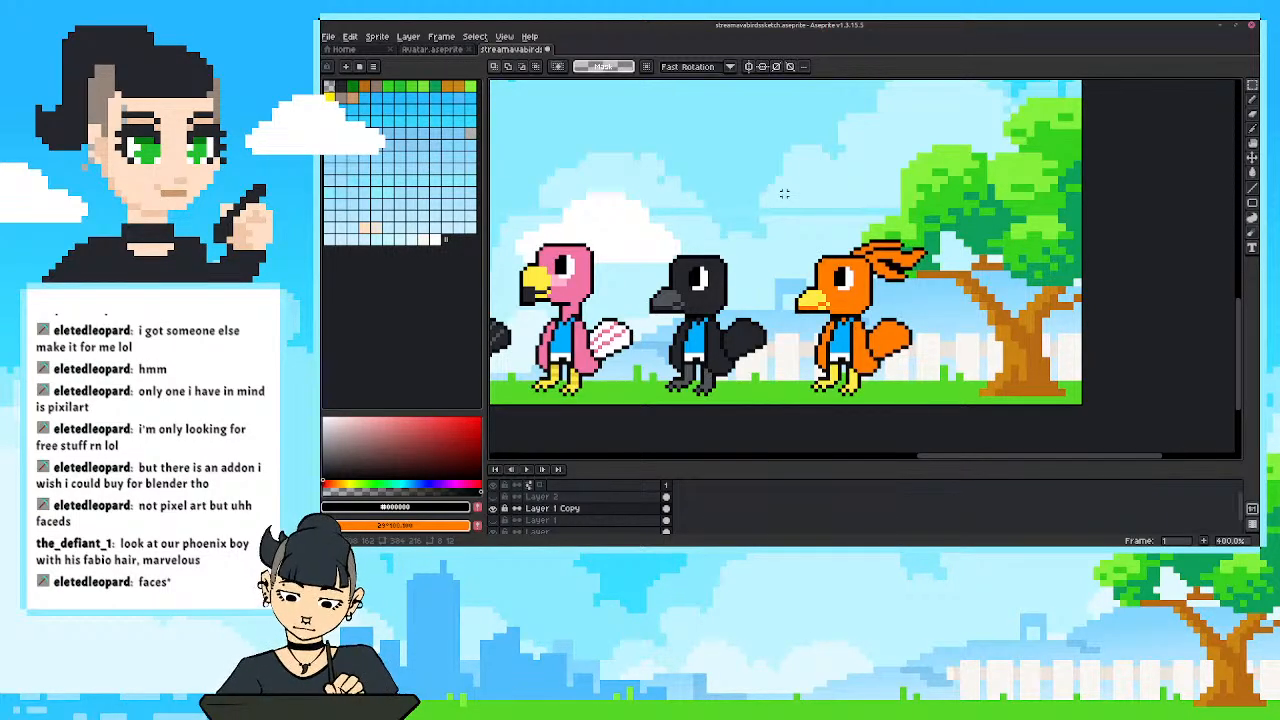
Draw diagonal feather lines across the orange bird's rounded tail with the Line tool in black #000000.
{"action": "scroll", "coordinate": [913, 237], "scroll_direction": "up", "scroll_amount": 2}
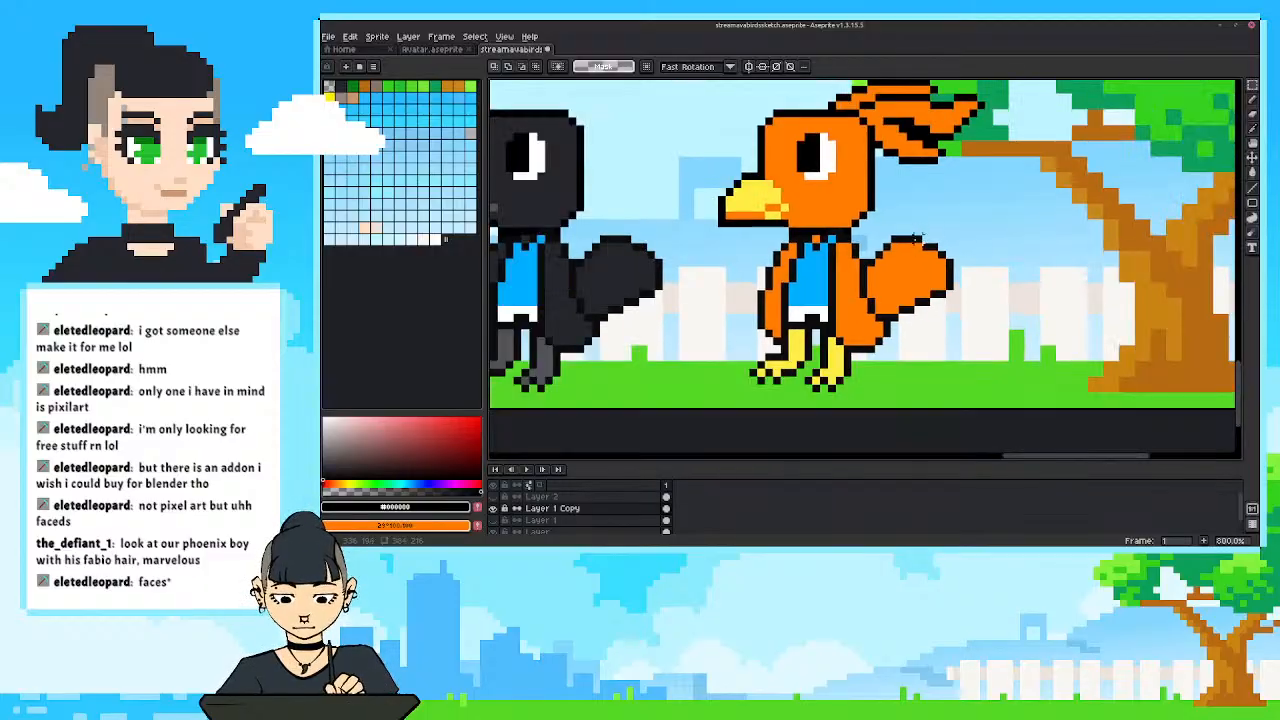
{"action": "key", "text": "b"}
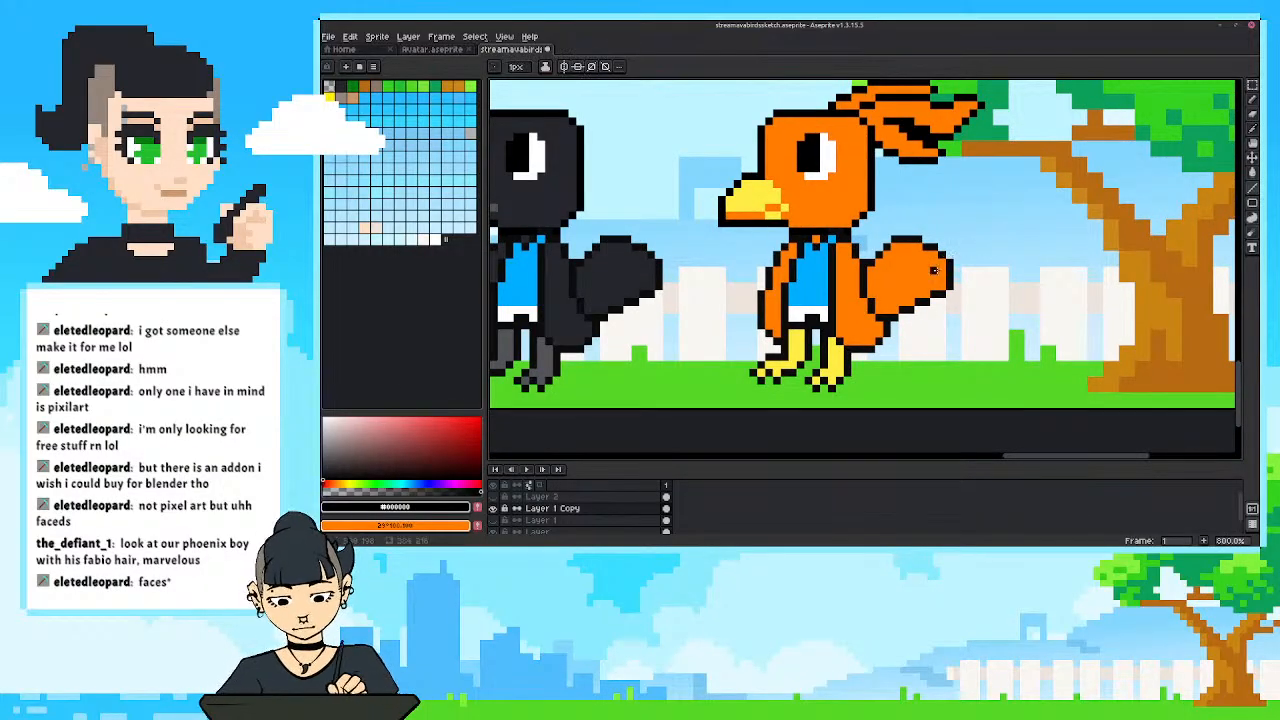
{"action": "left_click_drag", "start_coordinate": [940, 268], "coordinate": [884, 297]}
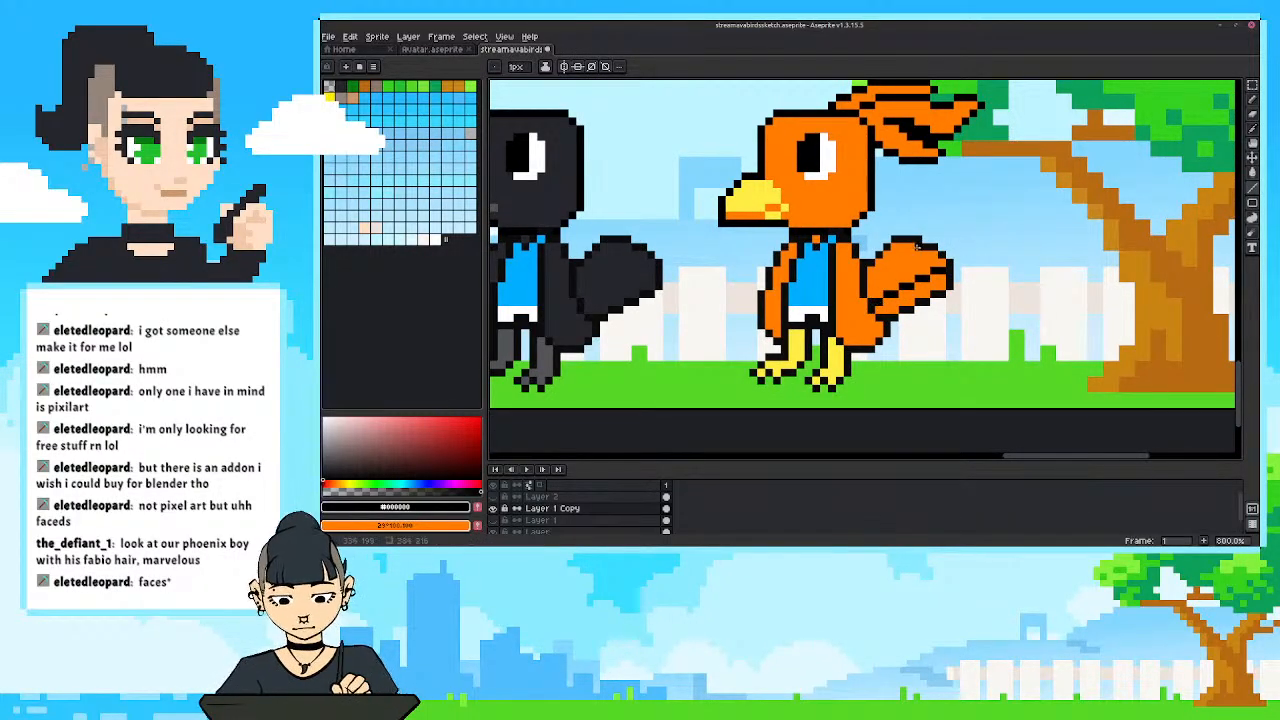
{"action": "left_click_drag", "start_coordinate": [918, 246], "coordinate": [866, 284]}
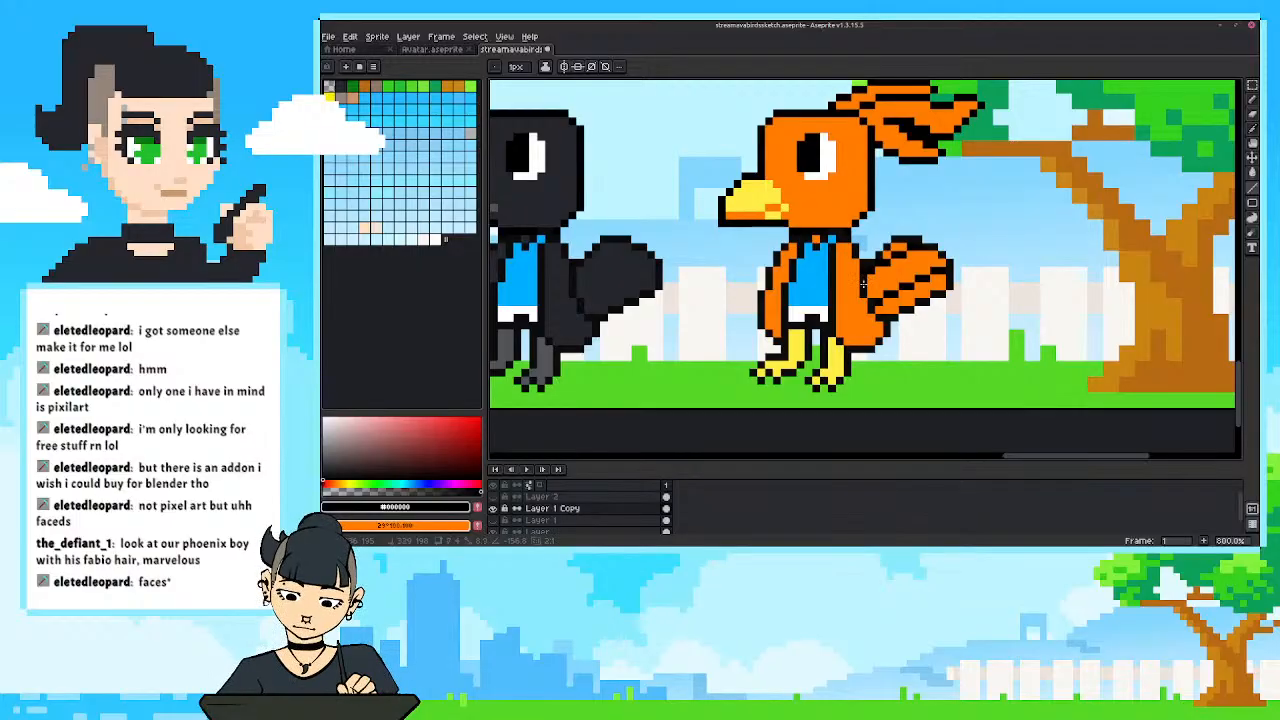
Draw one more black #000000 diagonal feather line across the upper part of the orange bird's tail.
{"action": "left_click_drag", "start_coordinate": [912, 246], "coordinate": [865, 292]}
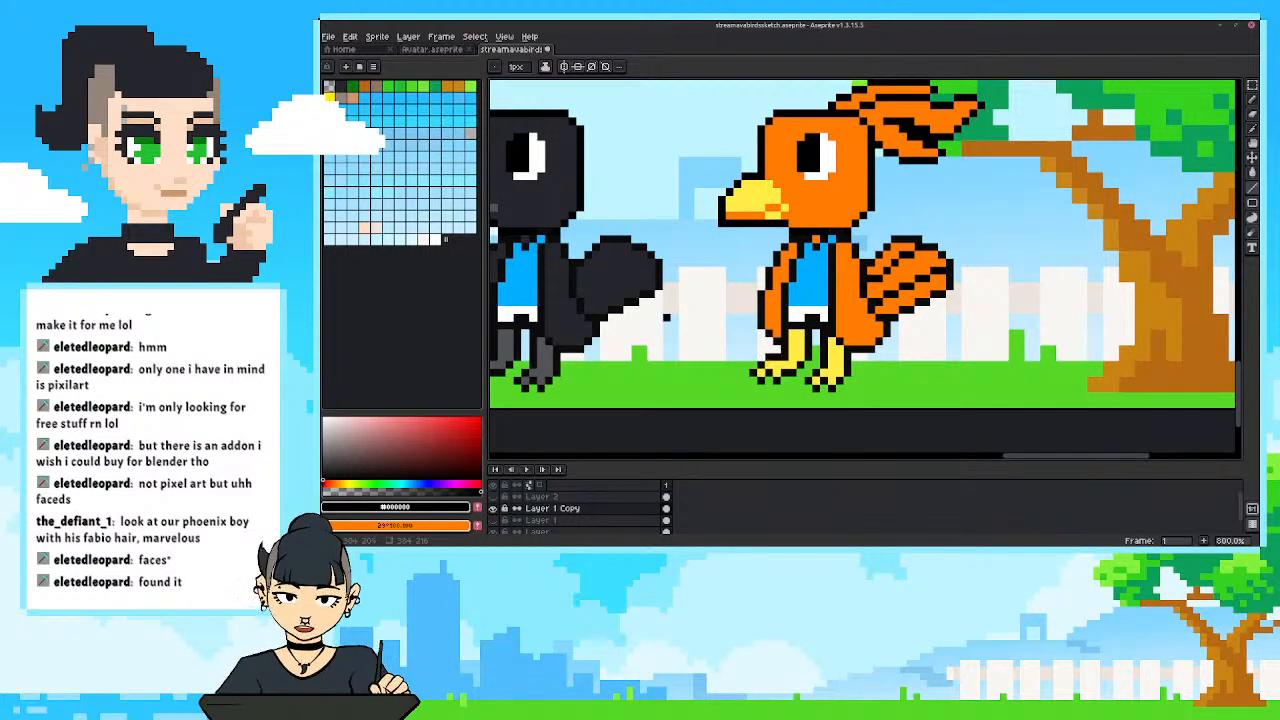
{"action": "left_click_drag", "start_coordinate": [769, 238], "coordinate": [815, 299]}
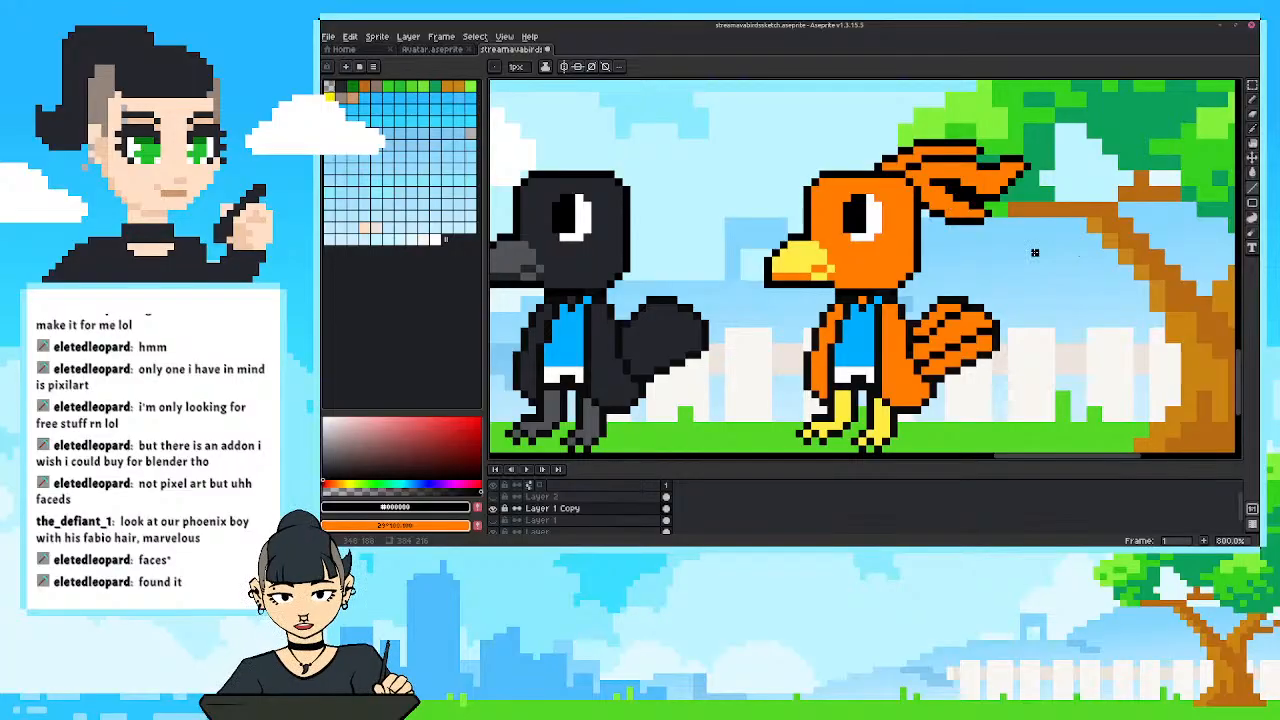
{"action": "left_click_drag", "start_coordinate": [1034, 246], "coordinate": [972, 219]}
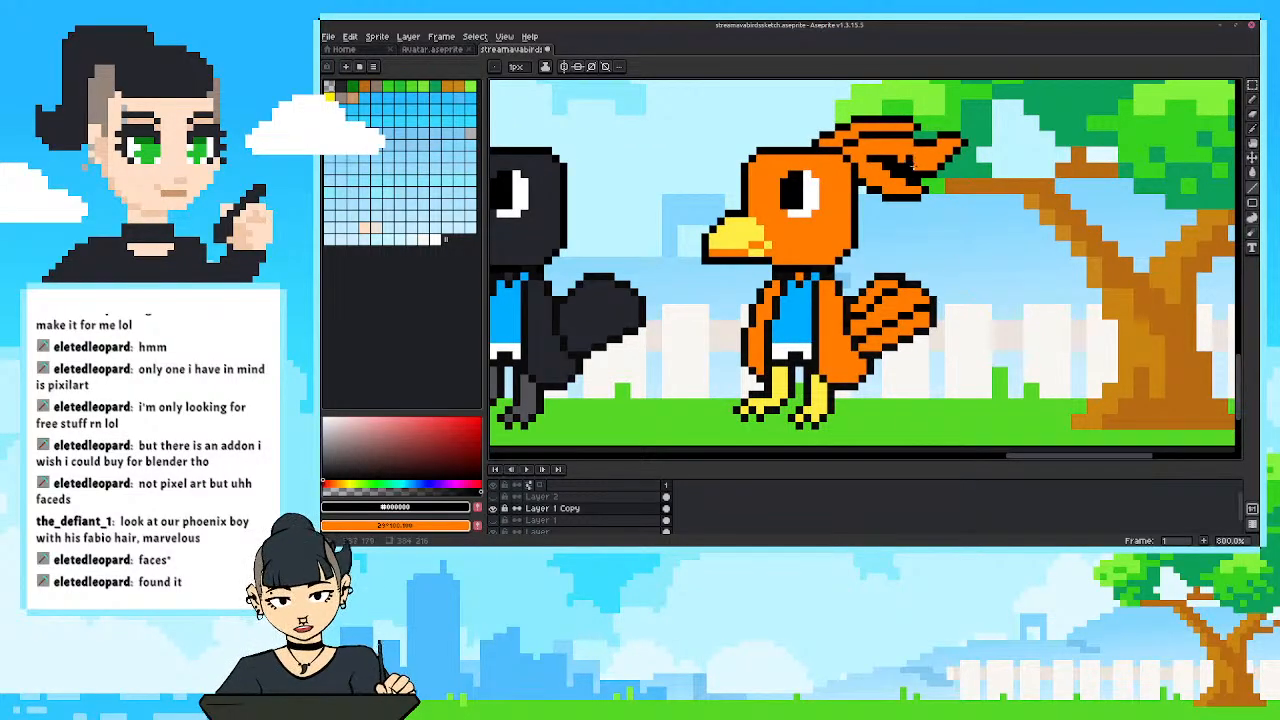
{"action": "left_click_drag", "start_coordinate": [1011, 268], "coordinate": [1068, 291]}
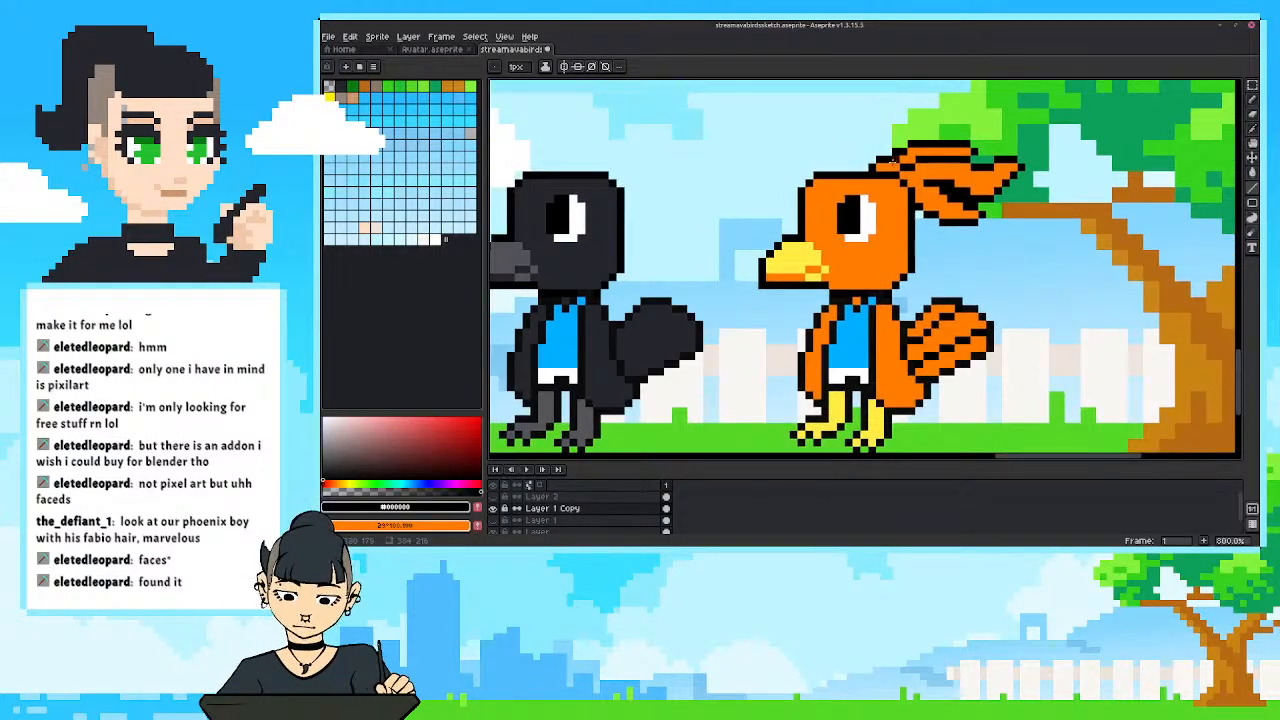
{"action": "left_click_drag", "start_coordinate": [660, 159], "coordinate": [655, 148]}
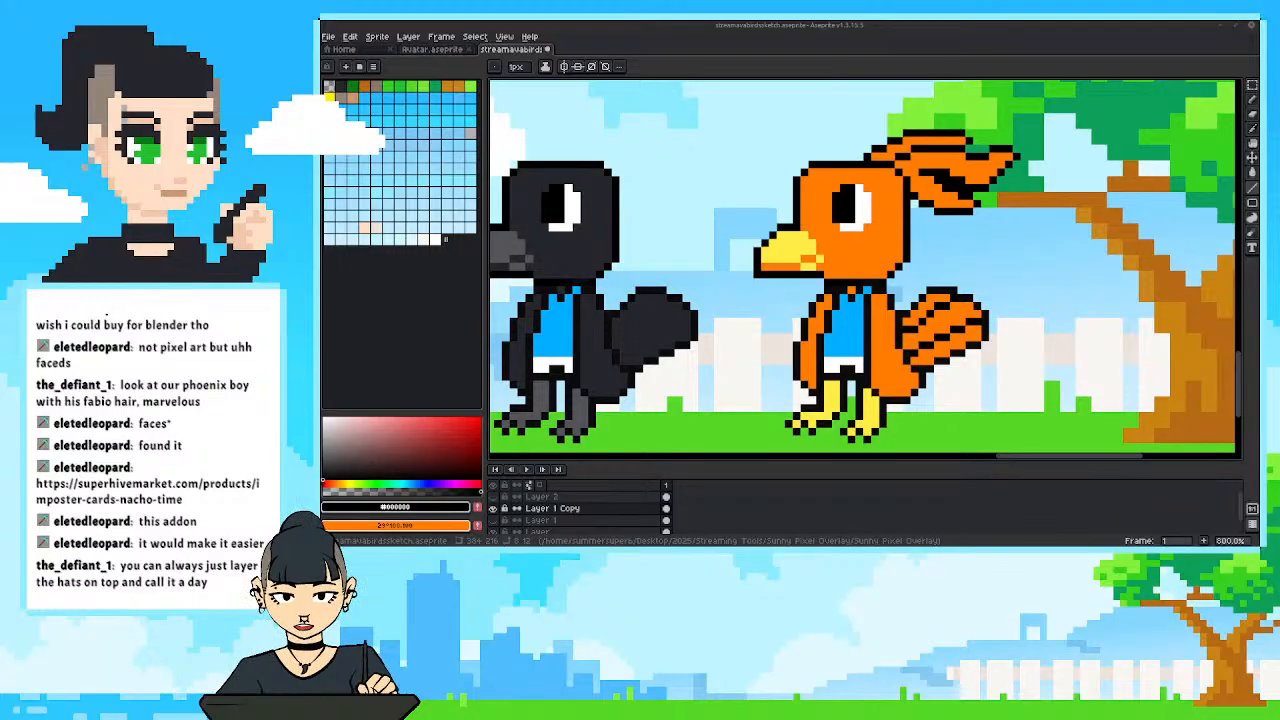
Switch to the browser with the Superhive page for Imposter Cards: Nacho Time! and view the add-on's first preview images.
{"action": "left_click_drag", "start_coordinate": [1258, 92], "coordinate": [777, 65]}
{"action": "scroll", "coordinate": [748, 247], "scroll_direction": "up", "scroll_amount": 5}
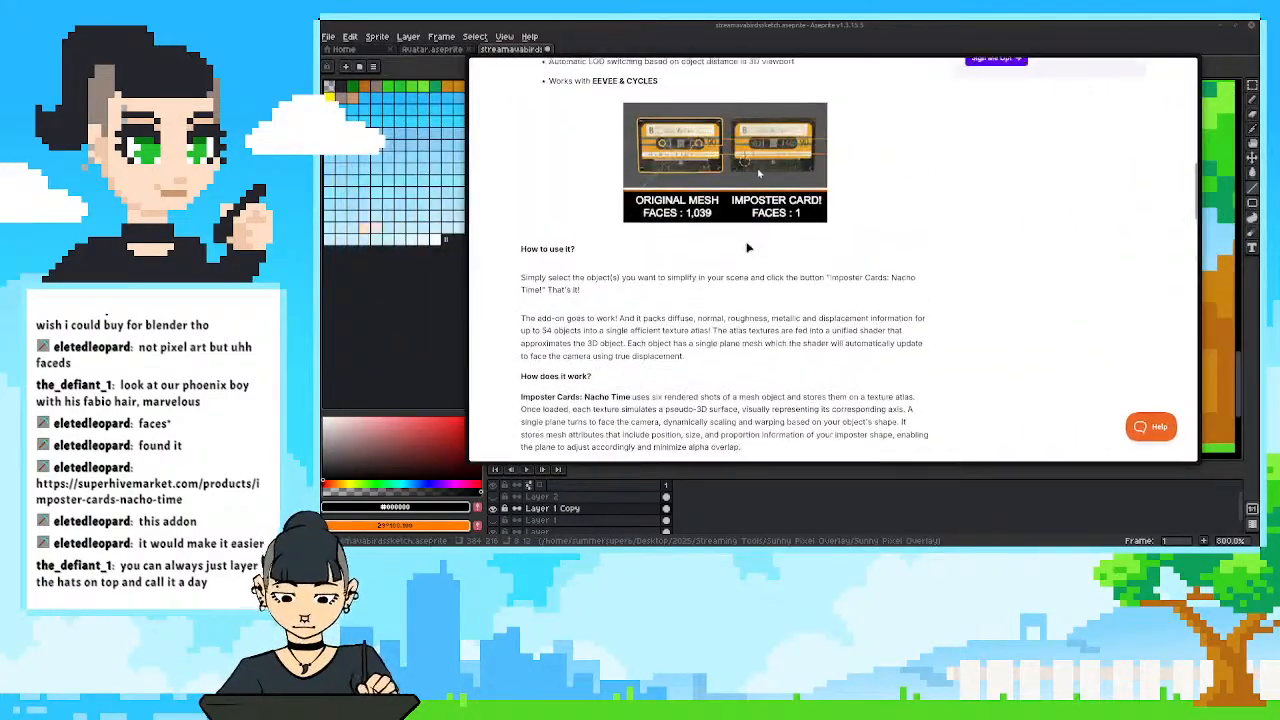
{"action": "scroll", "coordinate": [748, 247], "scroll_direction": "up", "scroll_amount": 10}
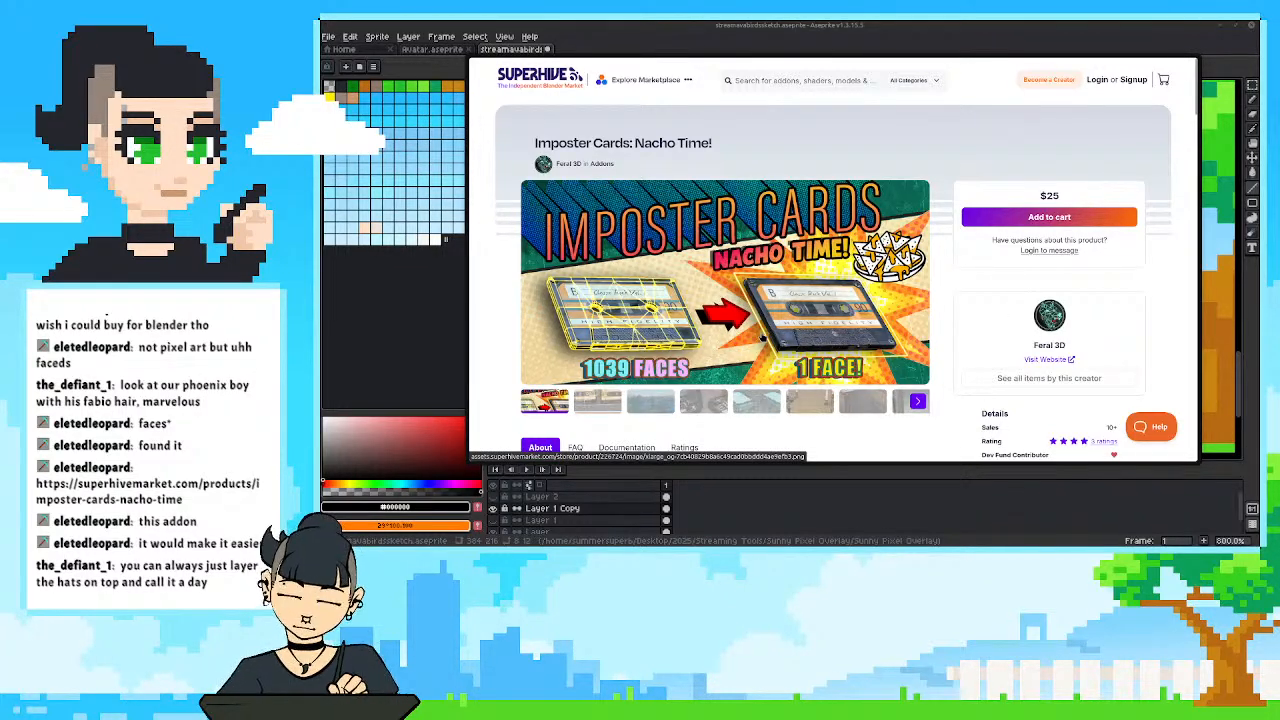
{"action": "scroll", "coordinate": [762, 337], "scroll_direction": "down", "scroll_amount": 2}
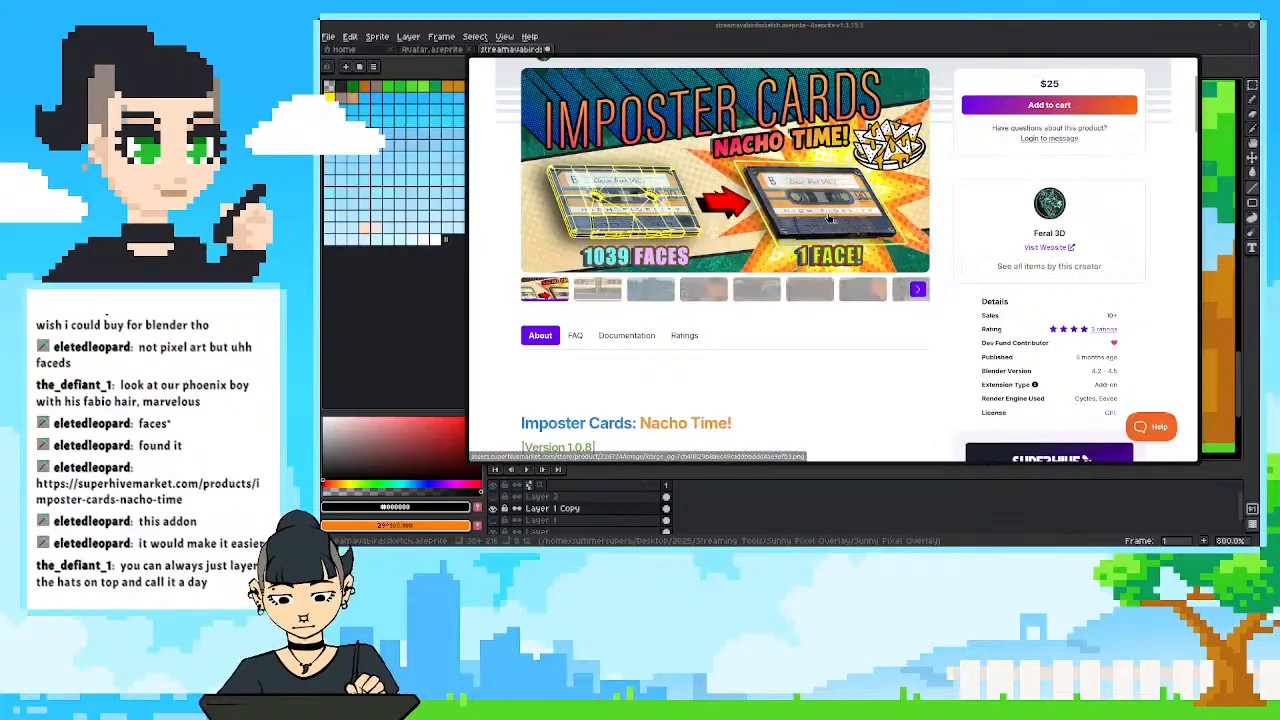
{"action": "left_click", "coordinate": [590, 299]}
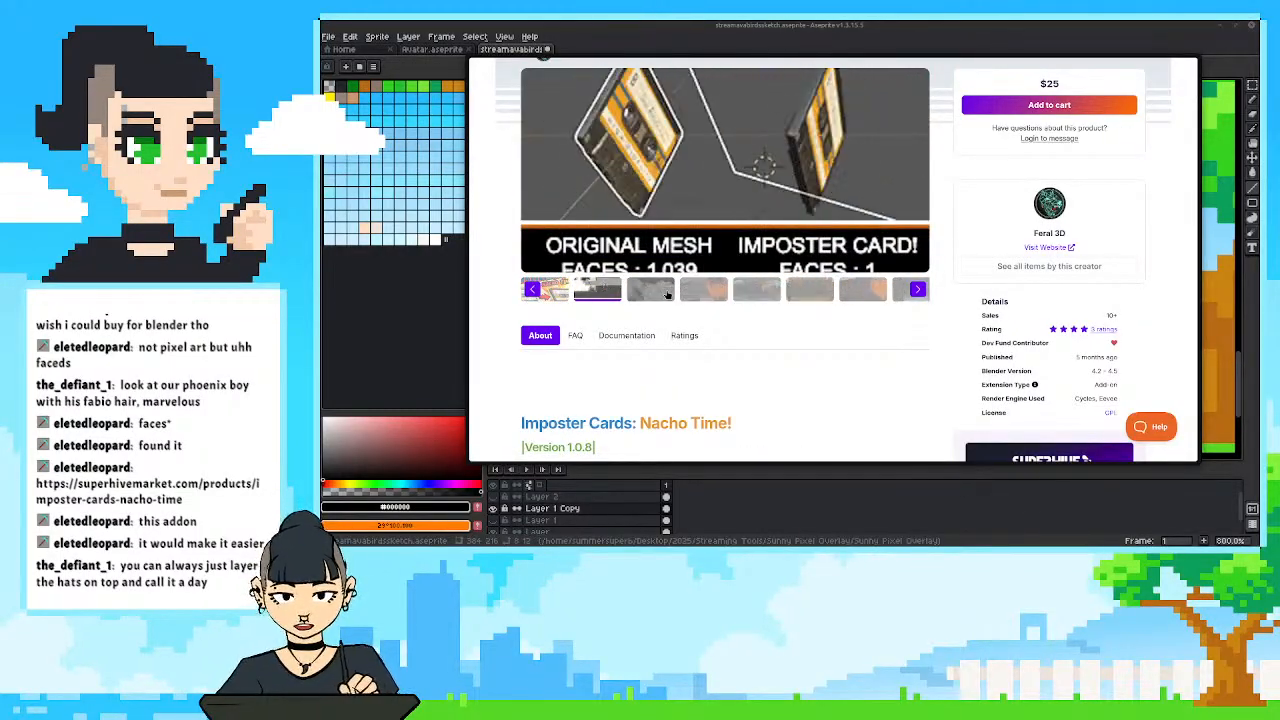
{"action": "left_click", "coordinate": [667, 292]}
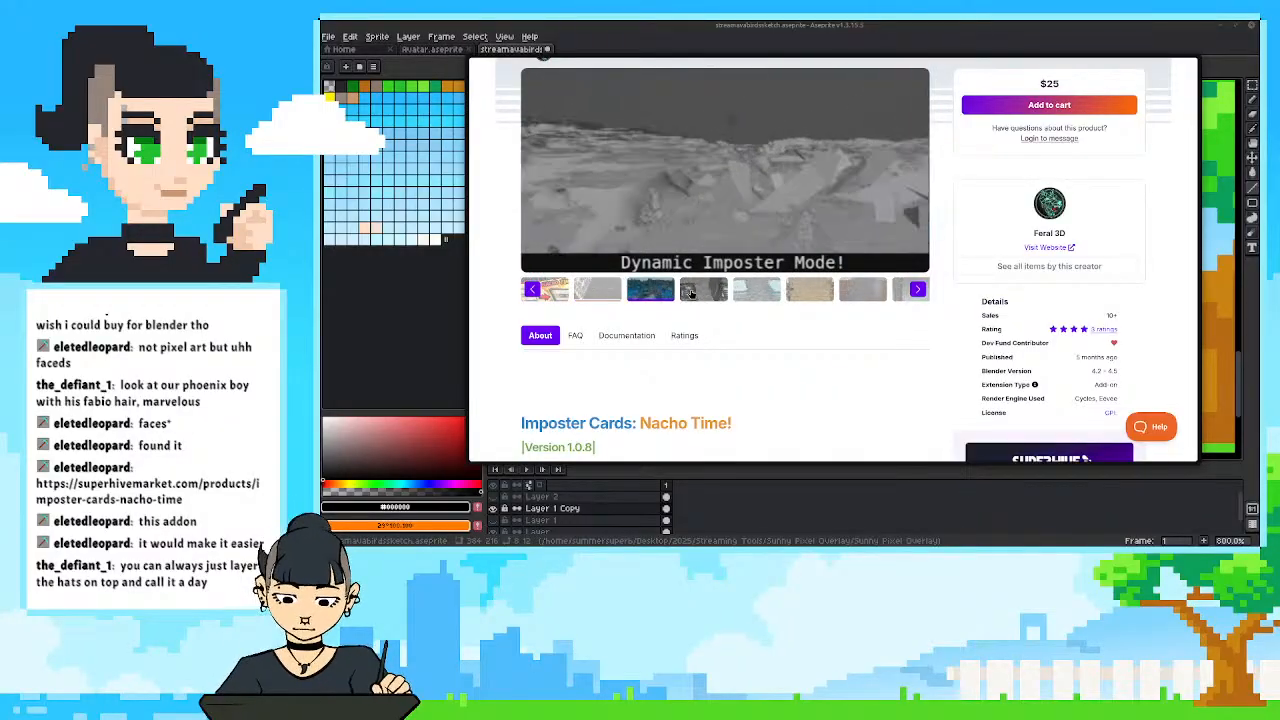
{"action": "left_click", "coordinate": [691, 292]}
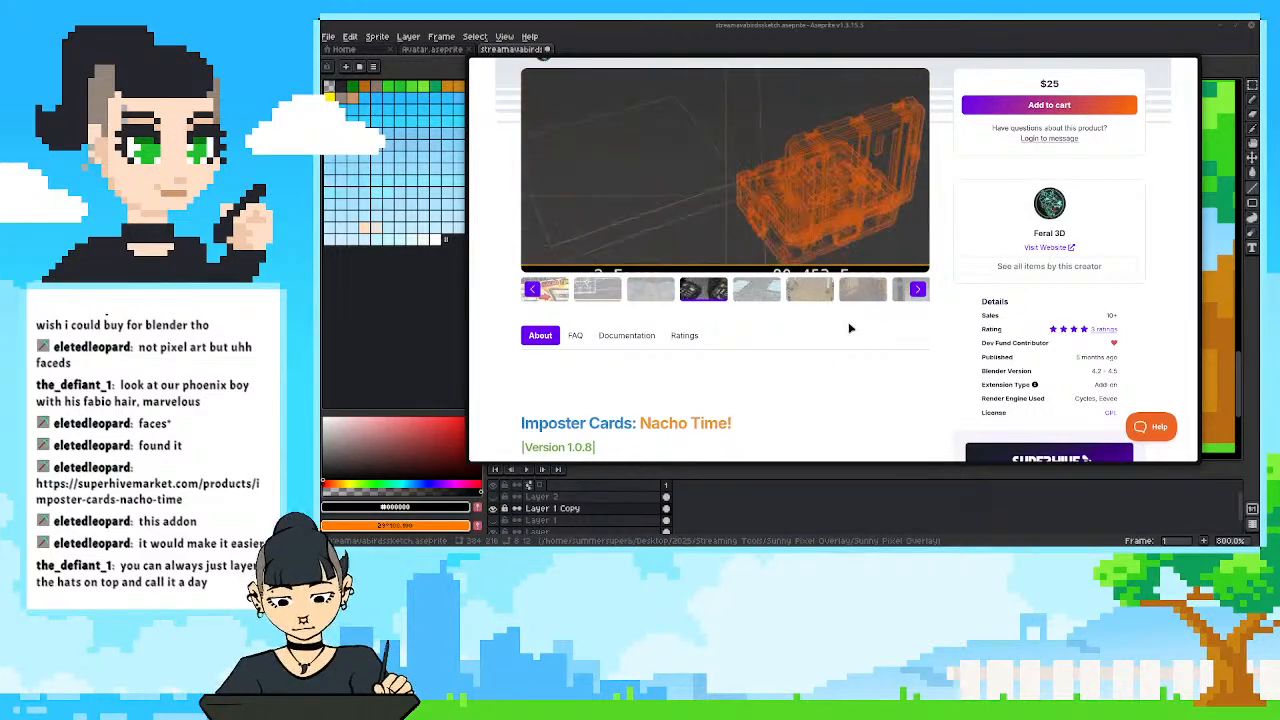
Read the add-on's description through the shader complexity, shader resolution and Dynamic Mode sections, and move the browser off the canvas in Aseprite.
{"action": "scroll", "coordinate": [850, 328], "scroll_direction": "down", "scroll_amount": 10}
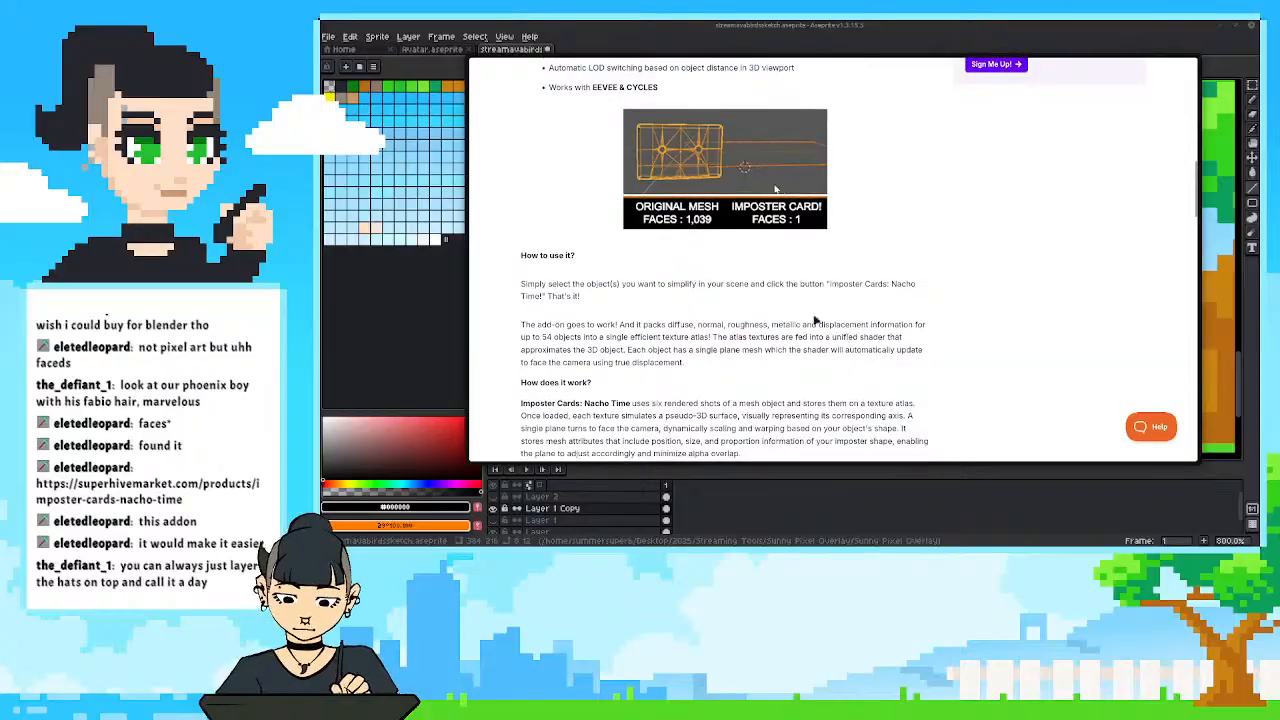
{"action": "scroll", "coordinate": [815, 322], "scroll_direction": "down", "scroll_amount": 5}
{"action": "scroll", "coordinate": [705, 247], "scroll_direction": "up", "scroll_amount": 1}
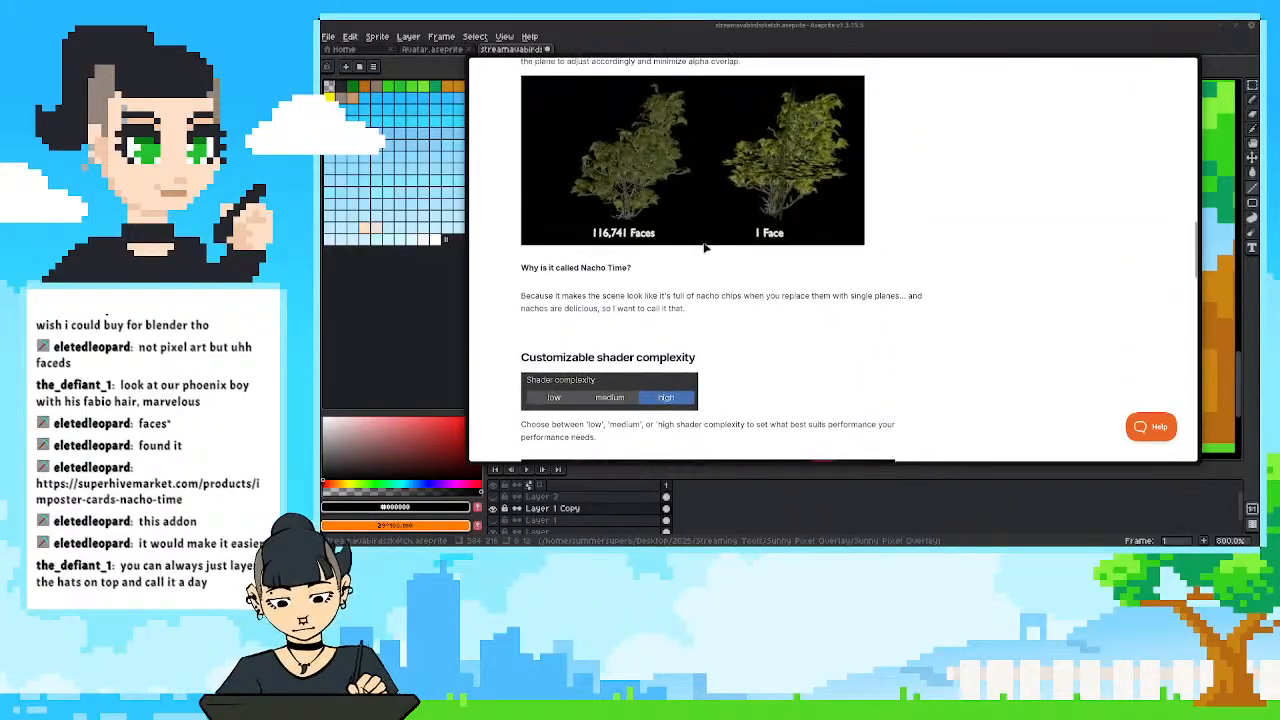
{"action": "scroll", "coordinate": [933, 328], "scroll_direction": "down", "scroll_amount": 5}
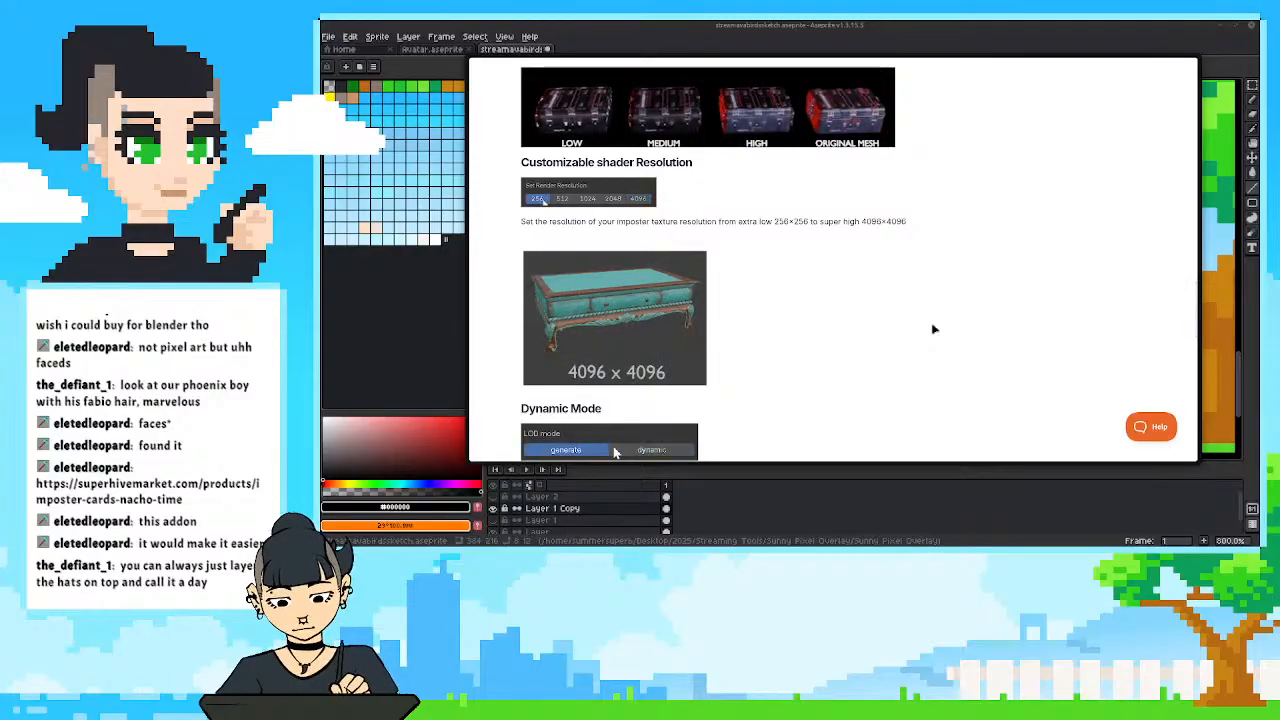
{"action": "mouse_move", "coordinate": [777, 62]}
{"action": "left_click_drag", "start_coordinate": [777, 70], "coordinate": [1279, 150]}
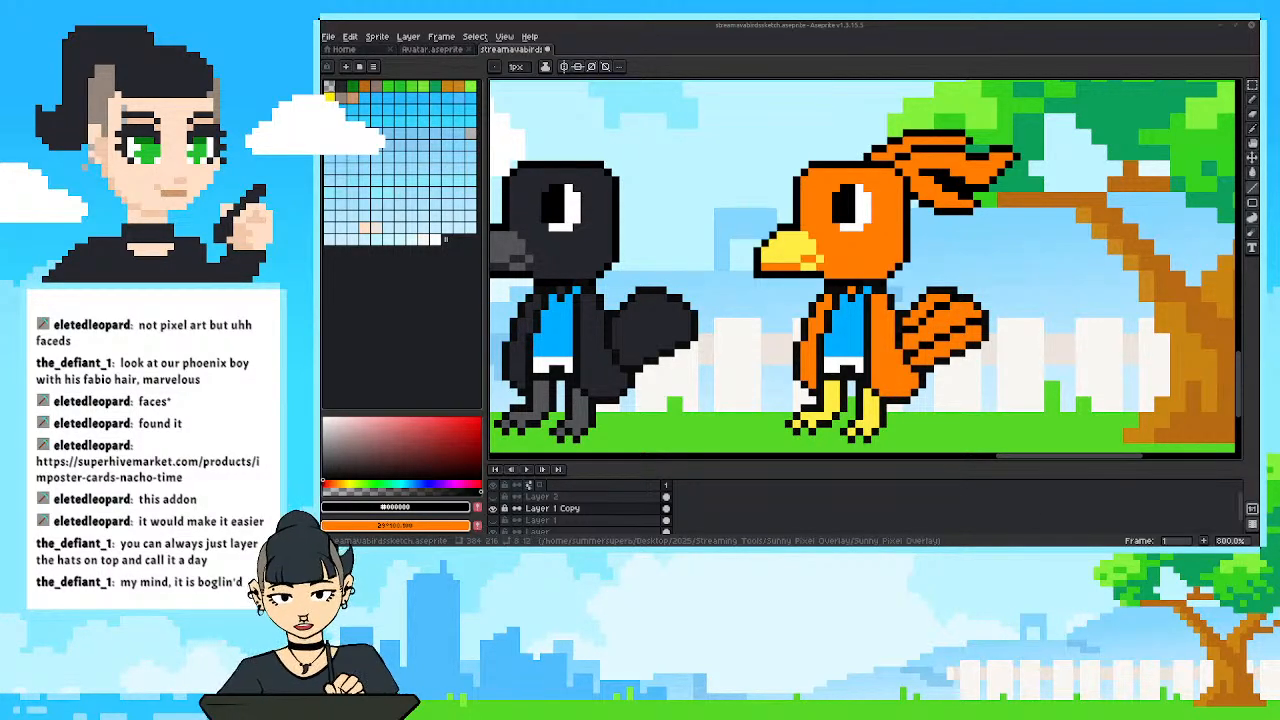
Look over the whole overlay with its row of birds, and play the animation in Avatar.aseprite.
{"action": "scroll", "coordinate": [843, 241], "scroll_direction": "down", "scroll_amount": 6}
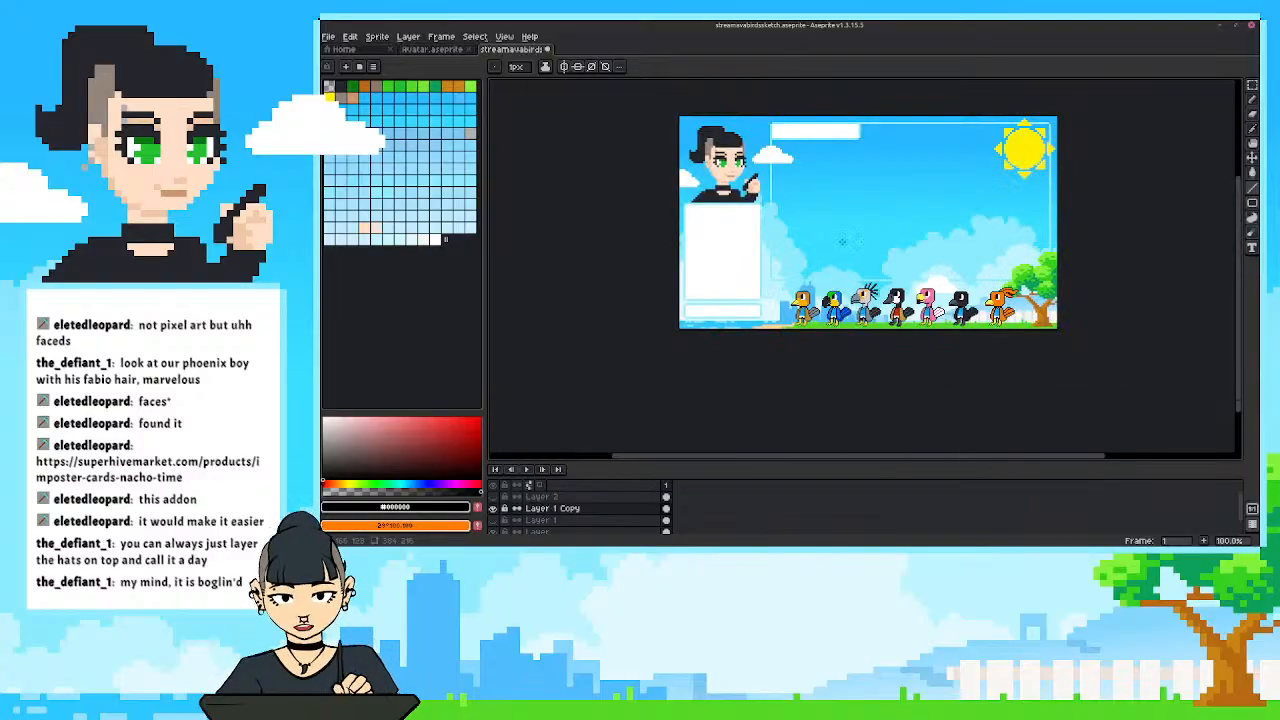
{"action": "left_click_drag", "start_coordinate": [843, 241], "coordinate": [795, 271]}
{"action": "scroll", "coordinate": [803, 275], "scroll_direction": "up", "scroll_amount": 1}
{"action": "left_click", "coordinate": [423, 50]}
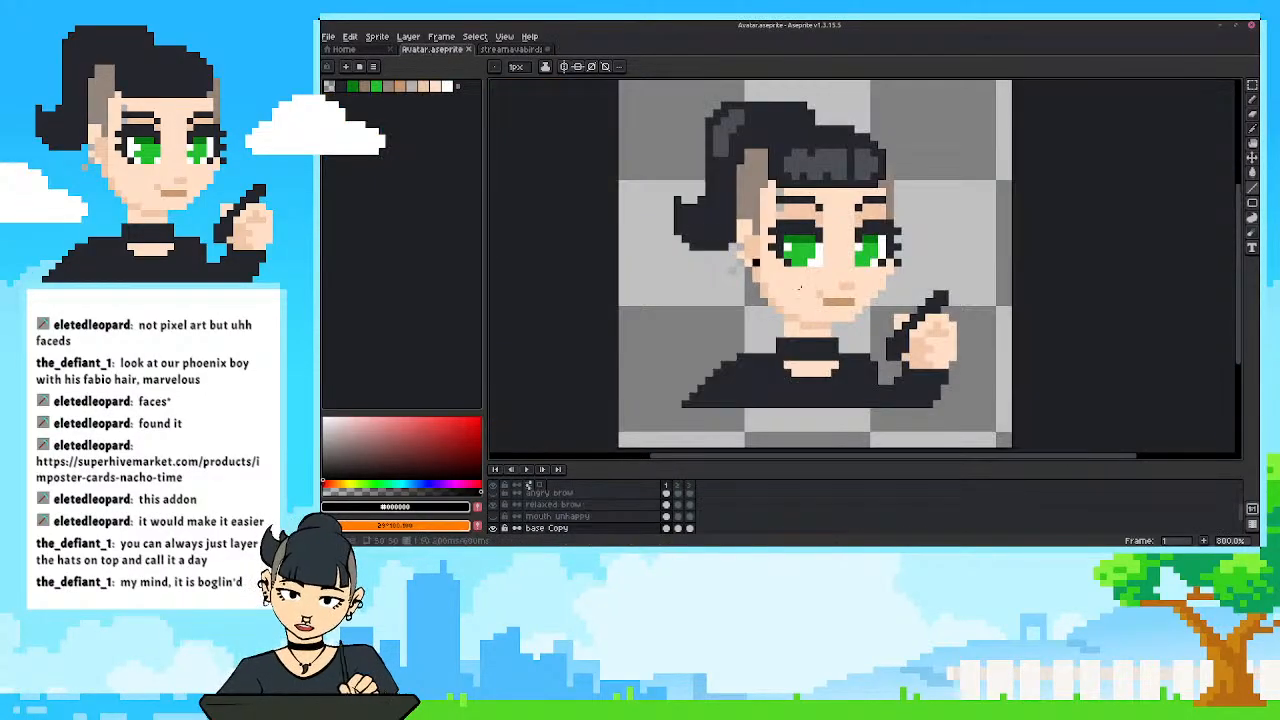
{"action": "scroll", "coordinate": [800, 288], "scroll_direction": "down", "scroll_amount": 1}
{"action": "left_click", "coordinate": [527, 469]}
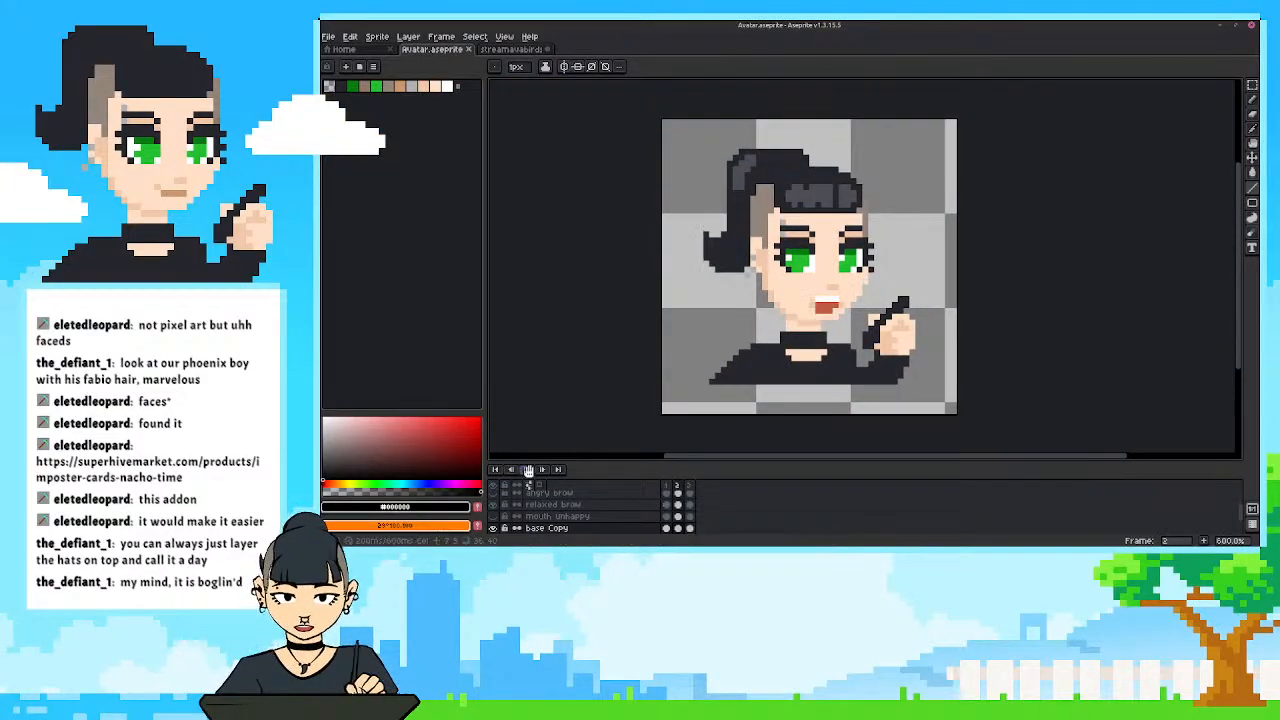
Return to the stream bird sketch file and inspect the full row of seven birds.
{"action": "left_click", "coordinate": [512, 49]}
{"action": "scroll", "coordinate": [787, 272], "scroll_direction": "down", "scroll_amount": 3}
{"action": "scroll", "coordinate": [787, 272], "scroll_direction": "up", "scroll_amount": 2}
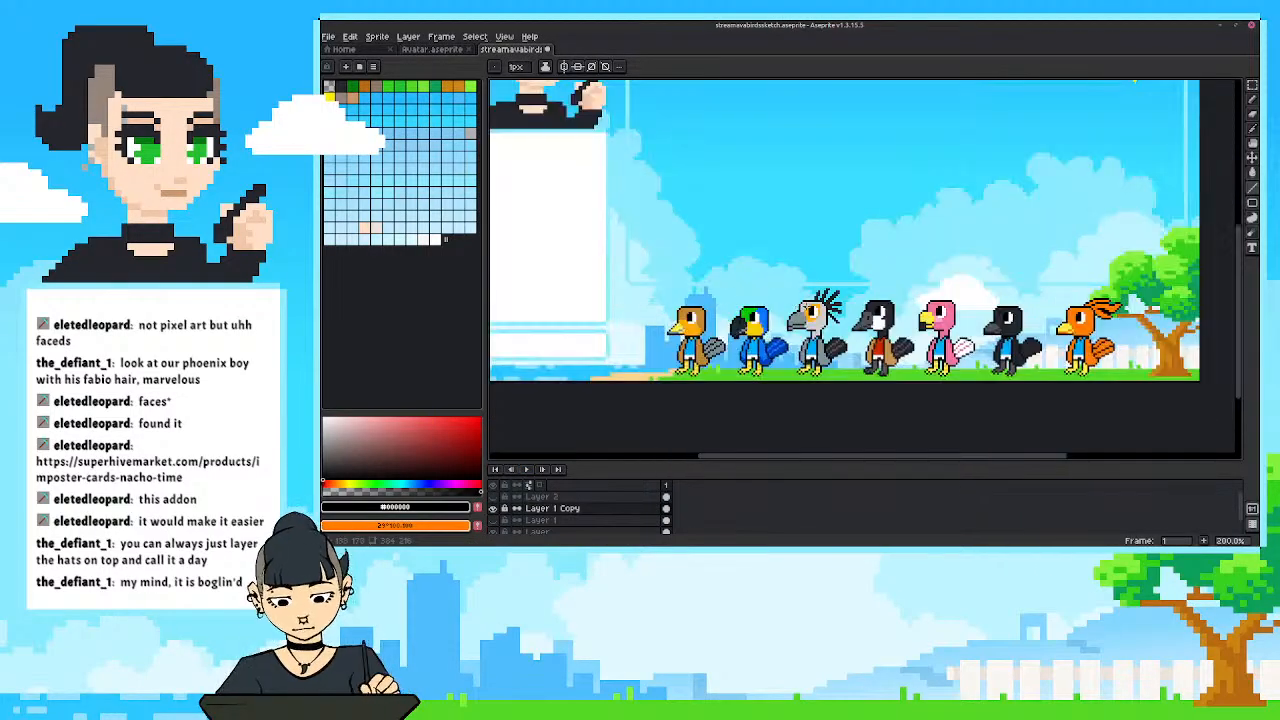